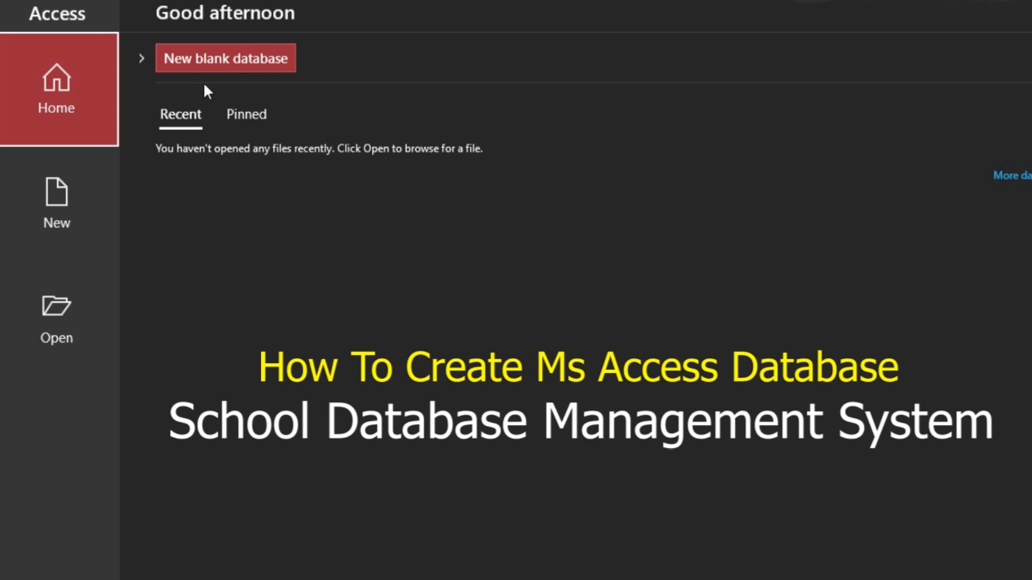
Step: Try to create a blank database named "How To Create Ms Access Database || School Database Management System" in the Documents folder
left_click(197, 61)
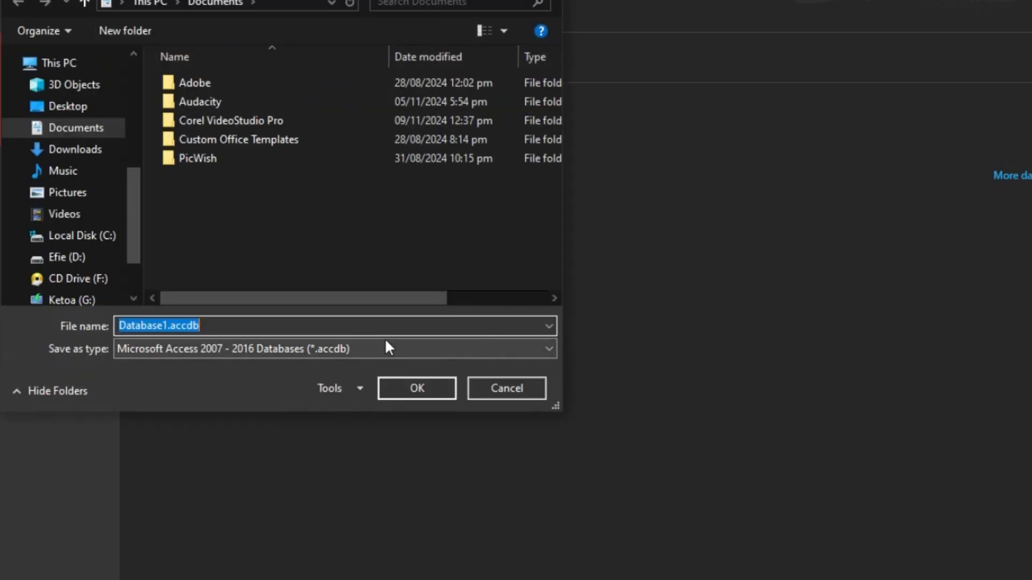
type("How ")
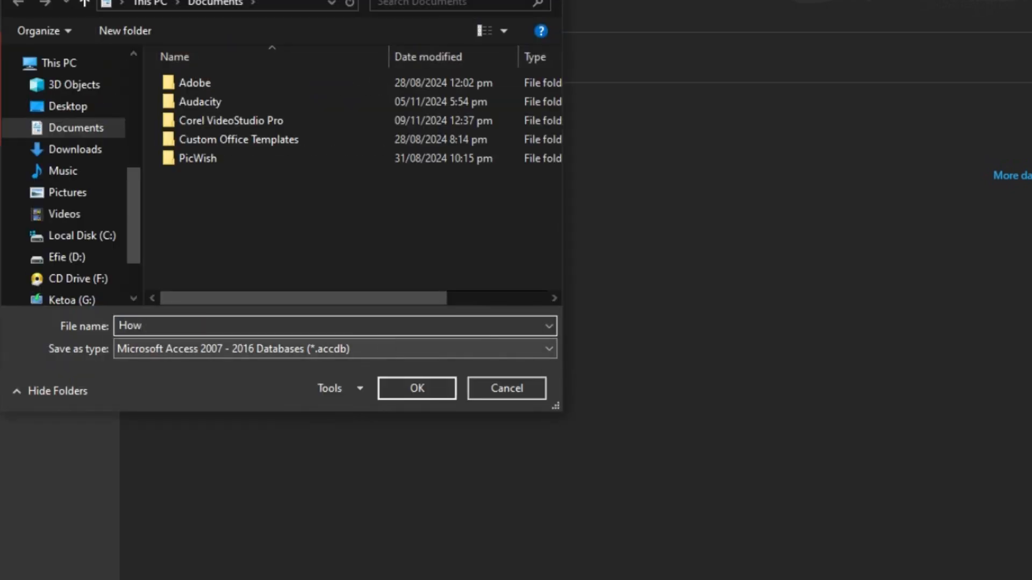
type("To Create Ms Access Data")
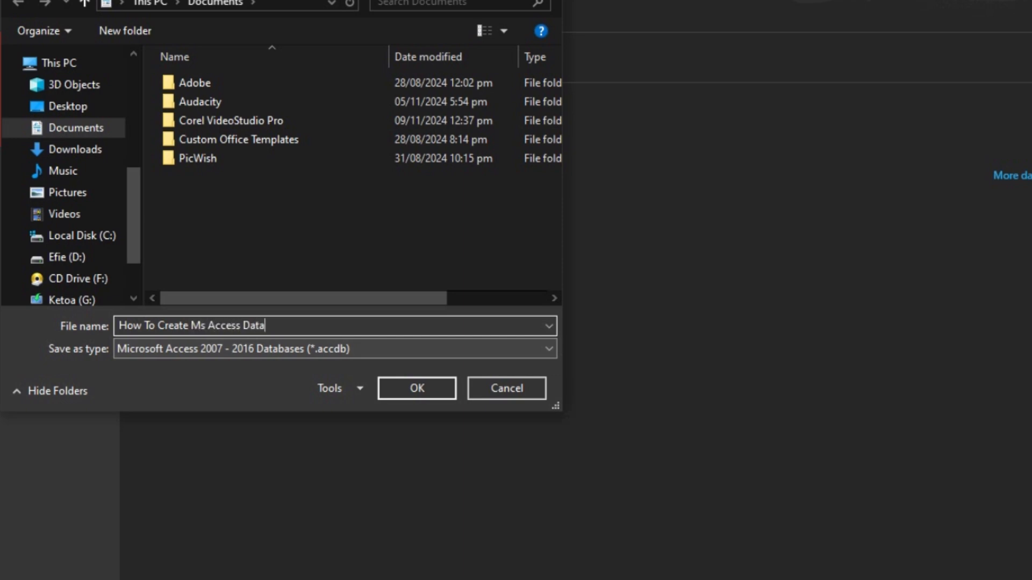
type("base || School Database Management Sy")
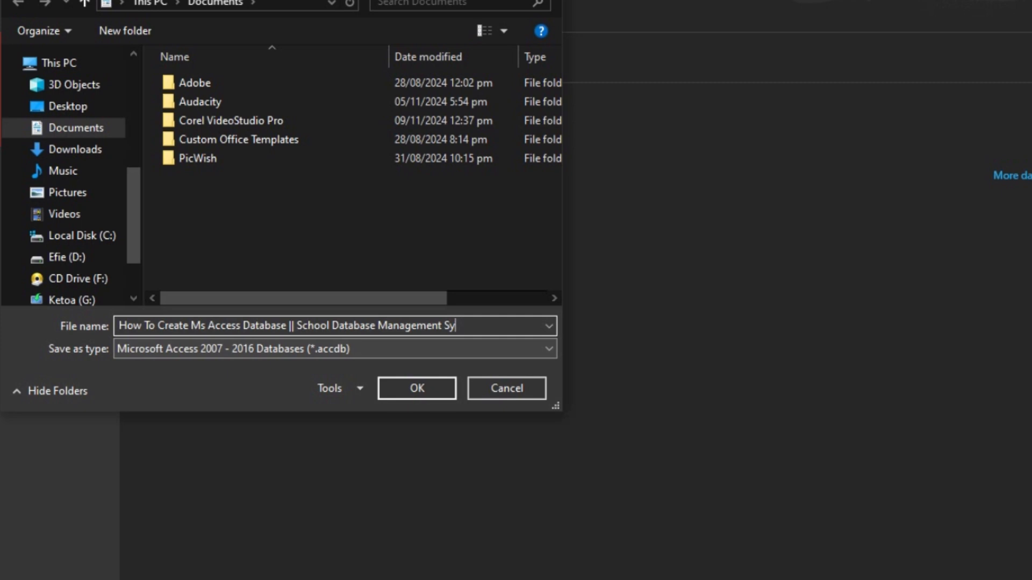
type("sterm")
key("BackSpace")
key("BackSpace")
type("m")
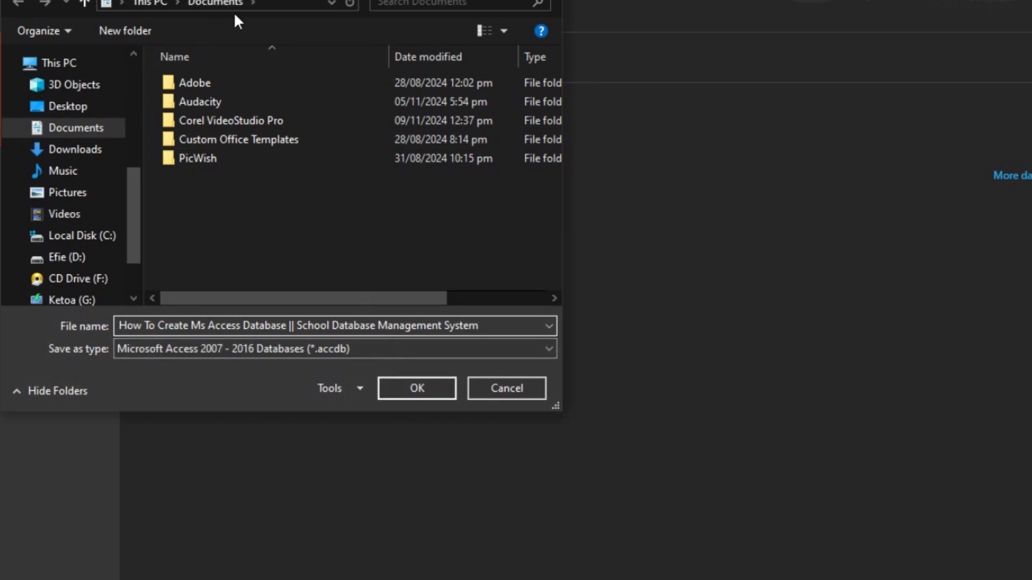
left_click(409, 388)
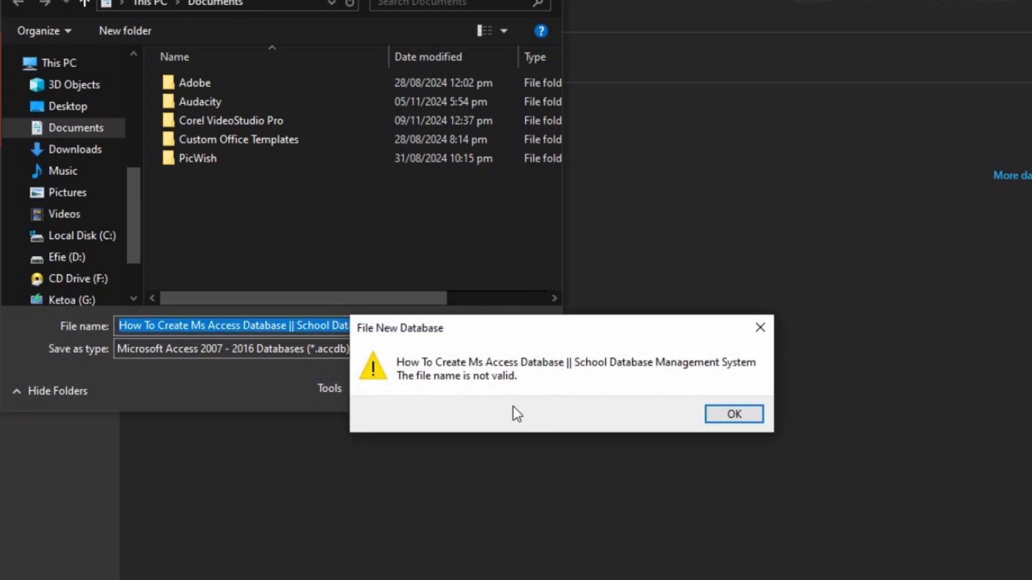
left_click(728, 413)
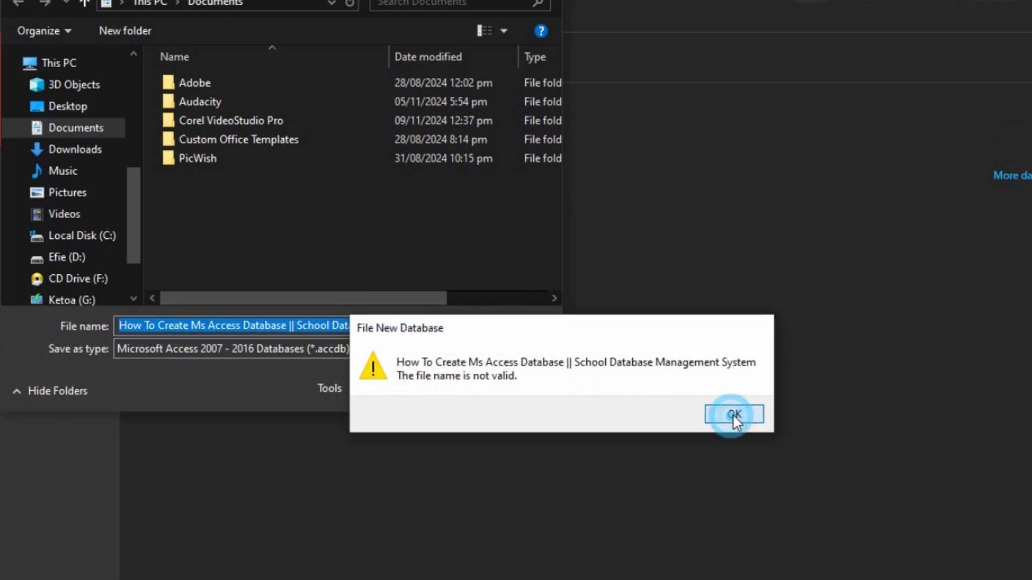
Step: Replace the || in the database file name with a hyphen and create the database
left_click(285, 325)
left_click(287, 326)
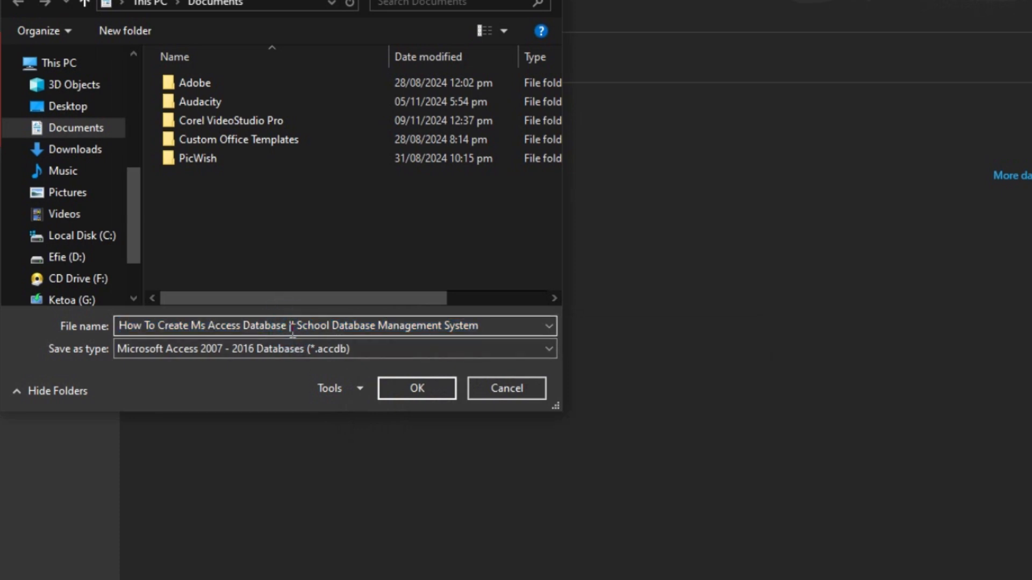
key("Delete")
key("Delete")
key("Delete")
type("_")
key("BackSpace")
type("-")
left_click(415, 385)
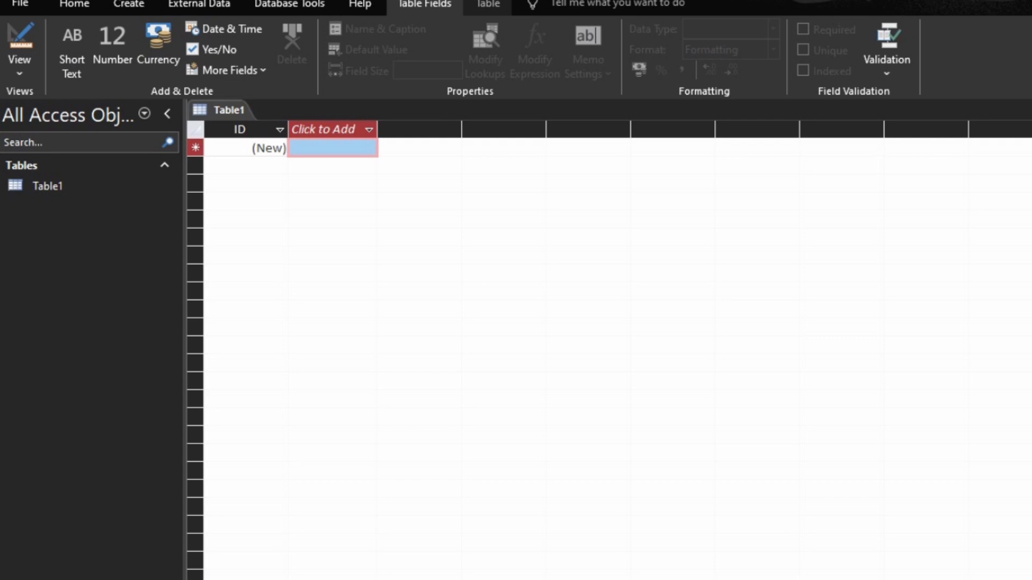
Step: Discard the default empty table and create a new table saved as Classes, opened in Design view
key("ctrl+w")
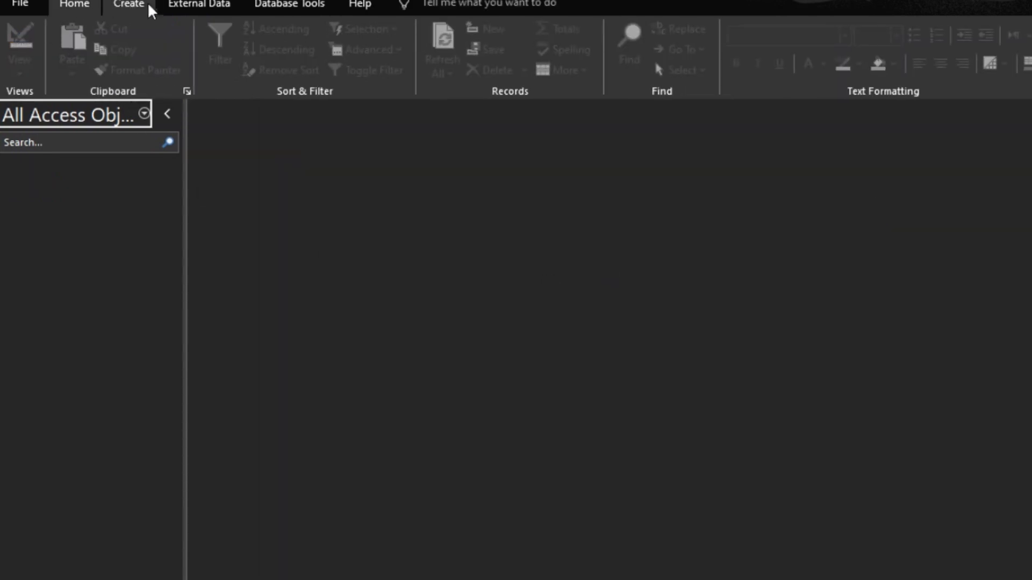
left_click(148, 7)
left_click(89, 39)
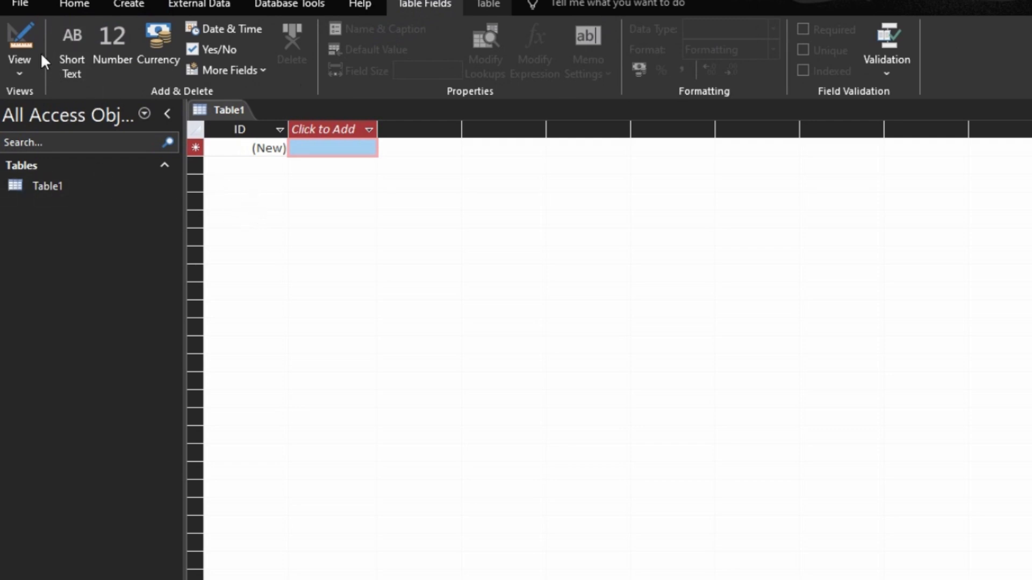
left_click(17, 37)
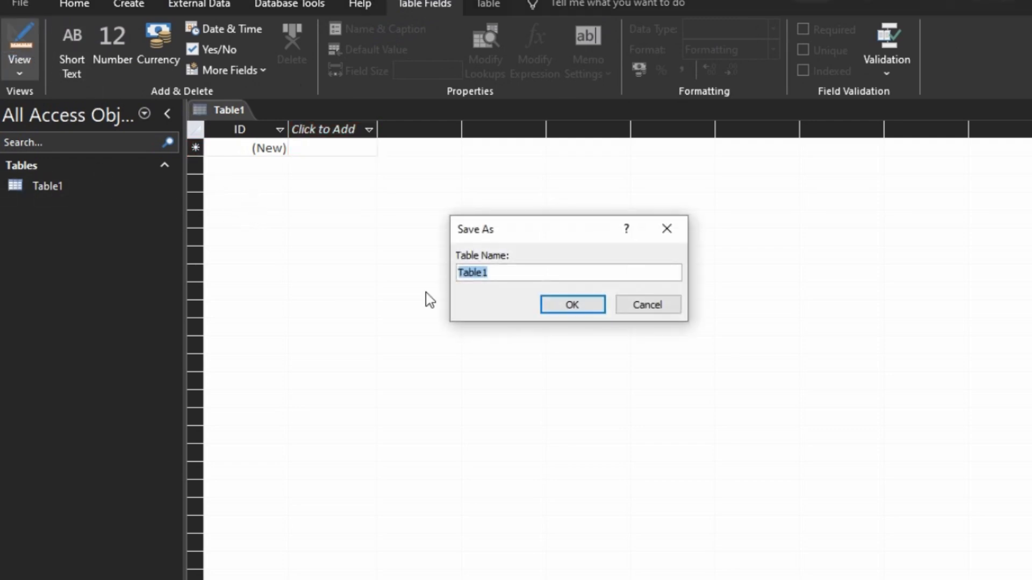
type("Calc")
key("BackSpace")
key("BackSpace")
key("BackSpace")
type("lasses")
left_click(583, 311)
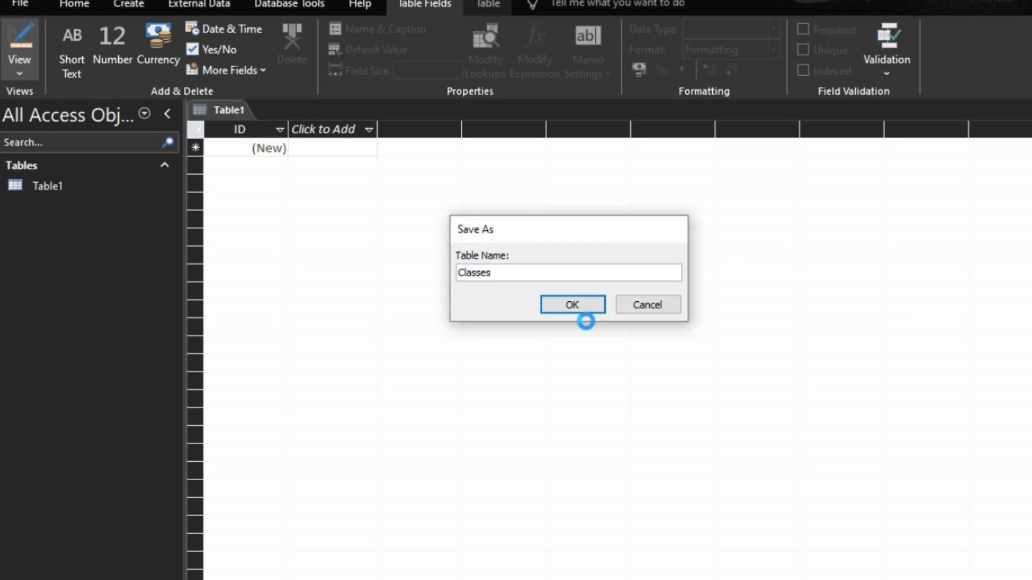
Step: Define the Classes fields as ClassID (AutoNumber) and ClassName (Short Text), saving and closing the table design
type("ClassI")
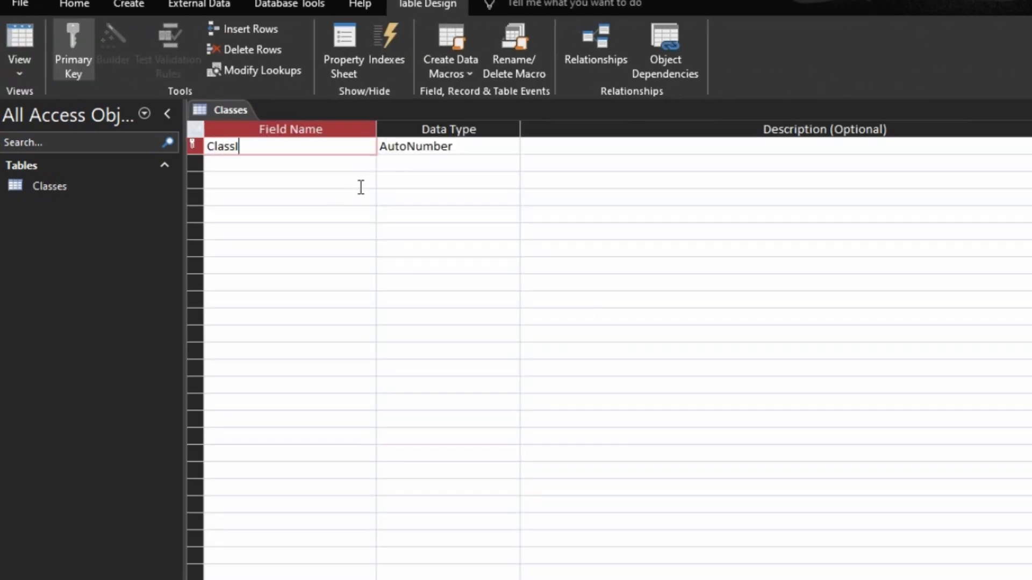
type("D")
key("Down")
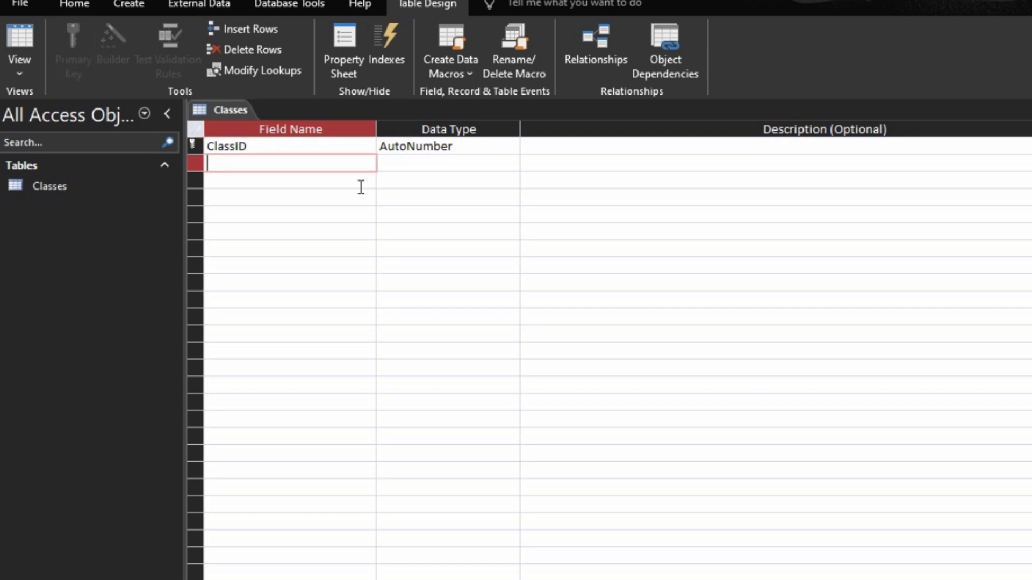
type("ClassName")
key("Tab")
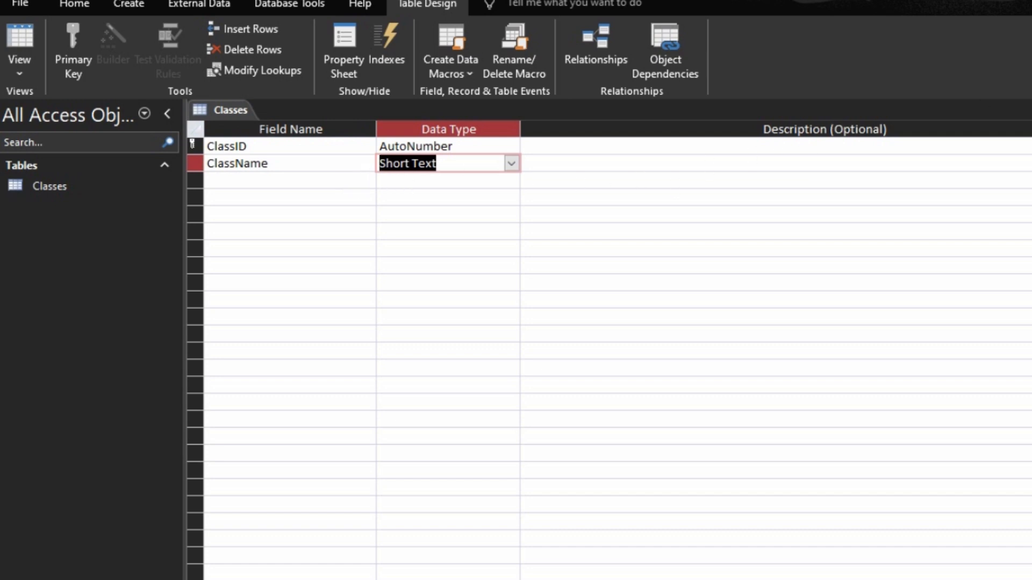
left_click(1031, 111)
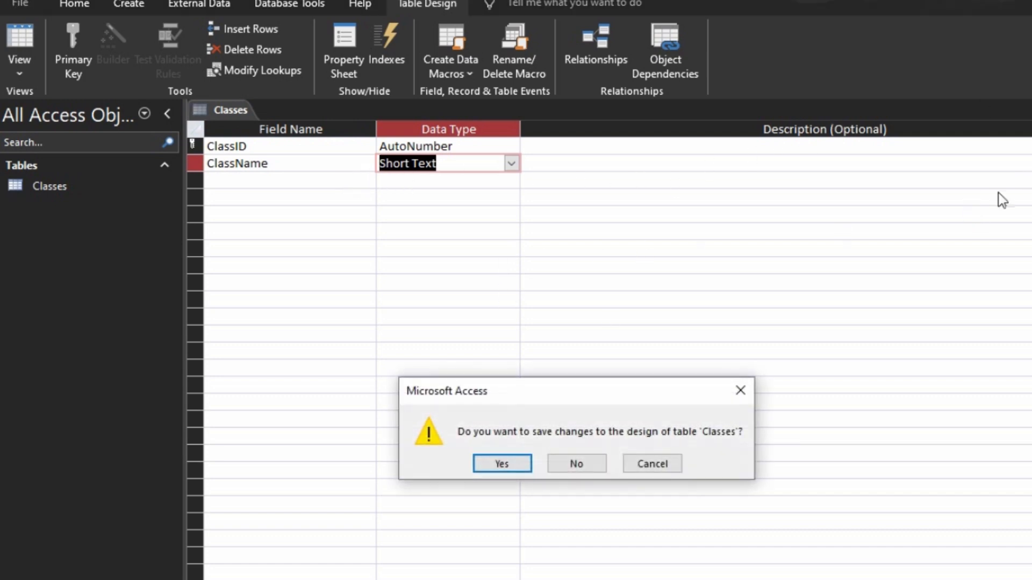
left_click(499, 462)
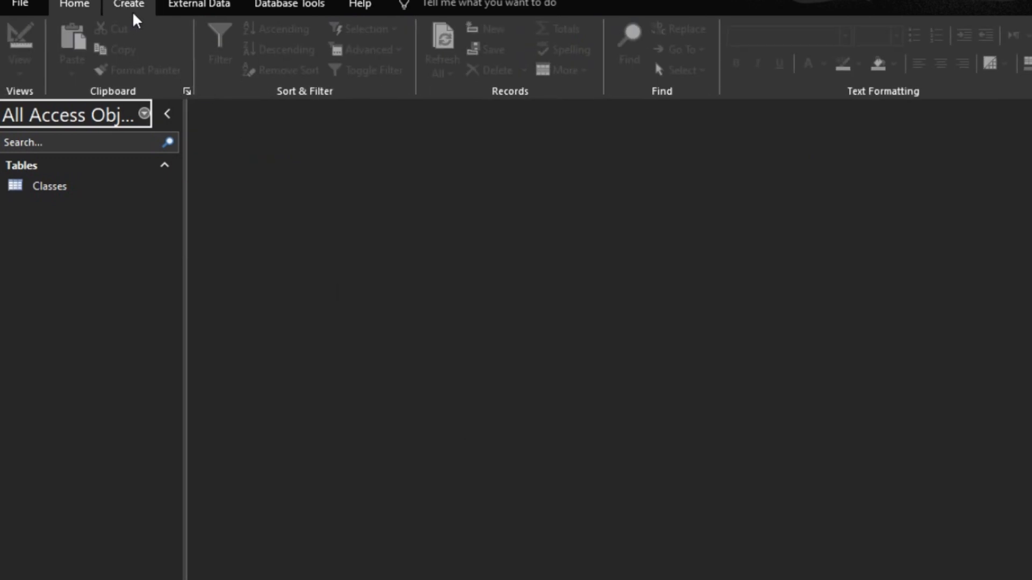
Step: Create another table, save it as Billing Type and open it in Design view
left_click(133, 6)
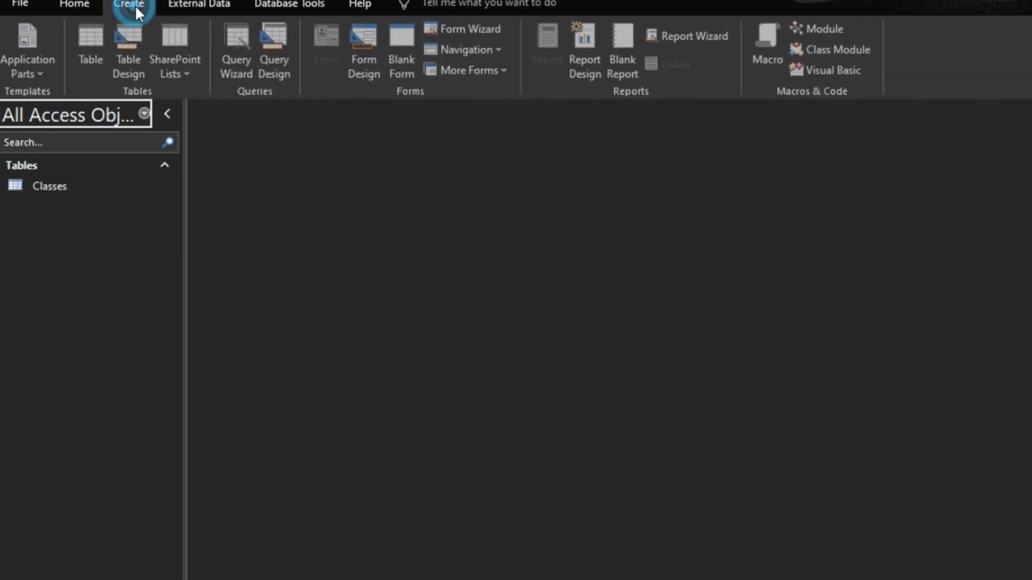
left_click(100, 38)
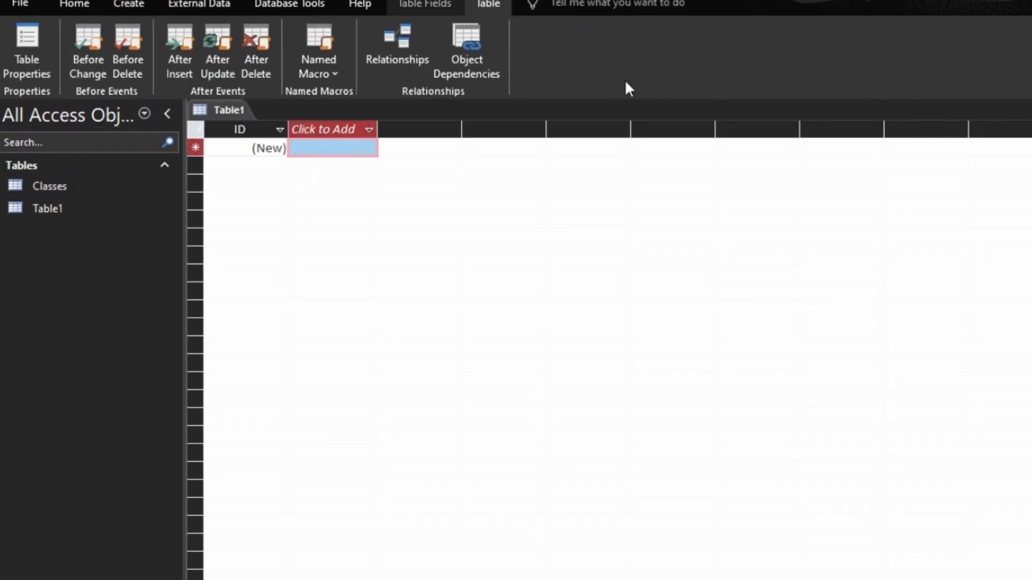
left_click(73, 6)
key("ctrl+s")
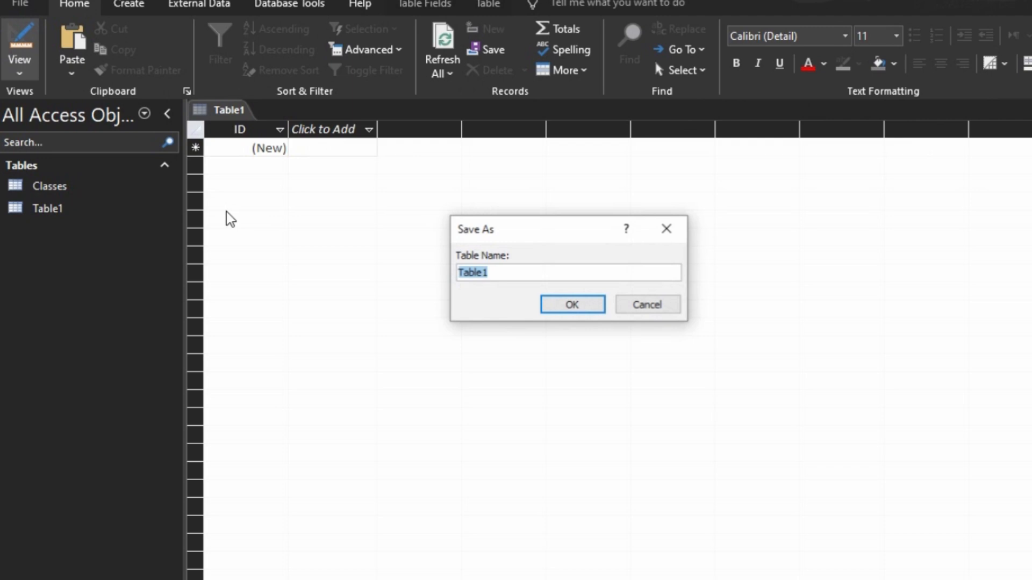
type("Billkng")
key("BackSpace")
key("BackSpace")
key("BackSpace")
type("ing ")
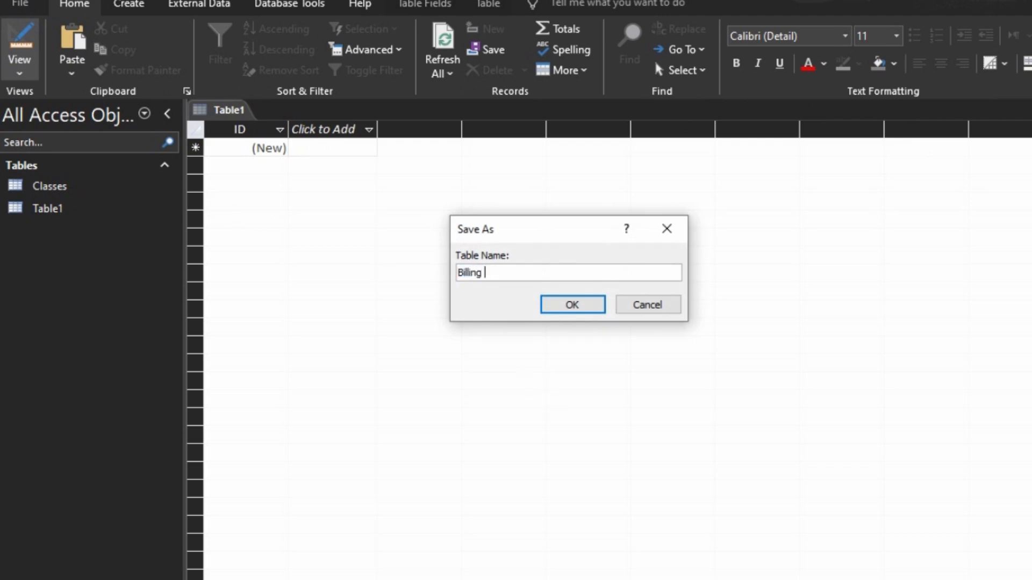
type("Tyoe")
key("BackSpace")
key("BackSpace")
type("pe")
key("Return")
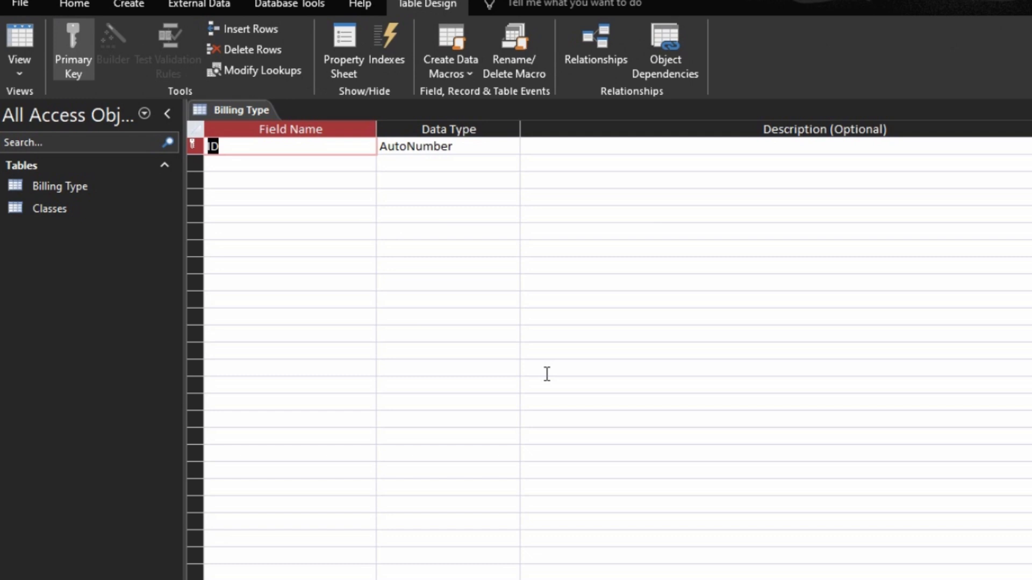
Step: Rename the Billing Type table's AutoNumber key field as BillingTypeID
type("Billing")
key("BackSpace")
type("Typeid")
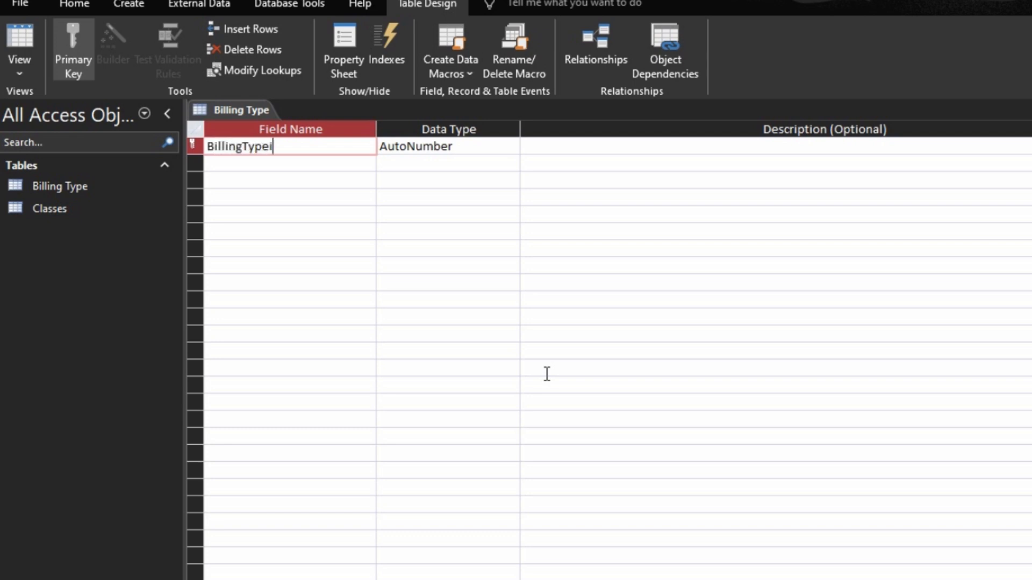
key("BackSpace")
key("BackSpace")
type("id")
key("BackSpace")
key("BackSpace")
type("ID")
key("Down")
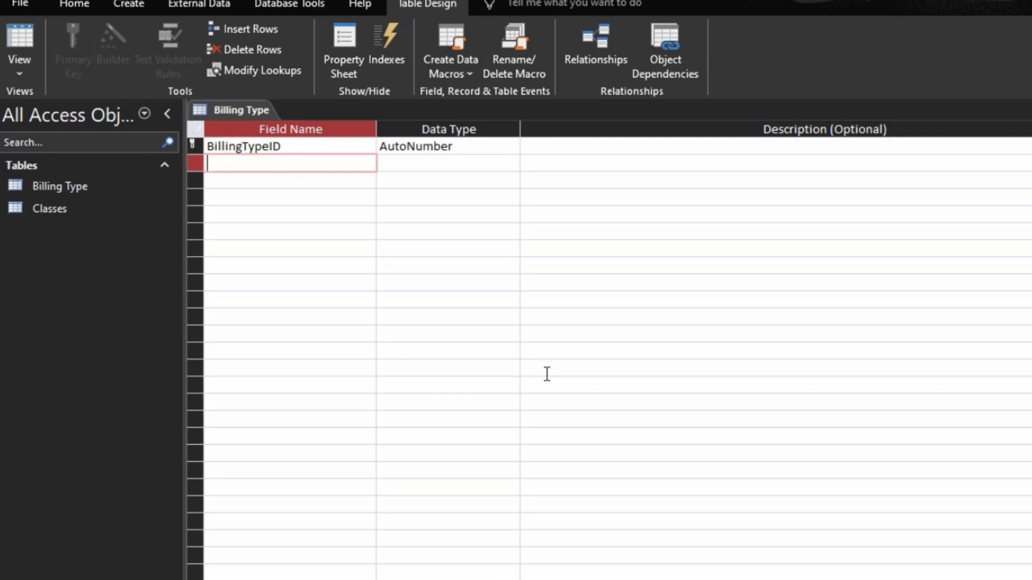
Step: Add a Short Text field BillType to the Billing Type table, and save and close its design
type("Bill")
key("BackSpace")
type("Type")
key("Tab")
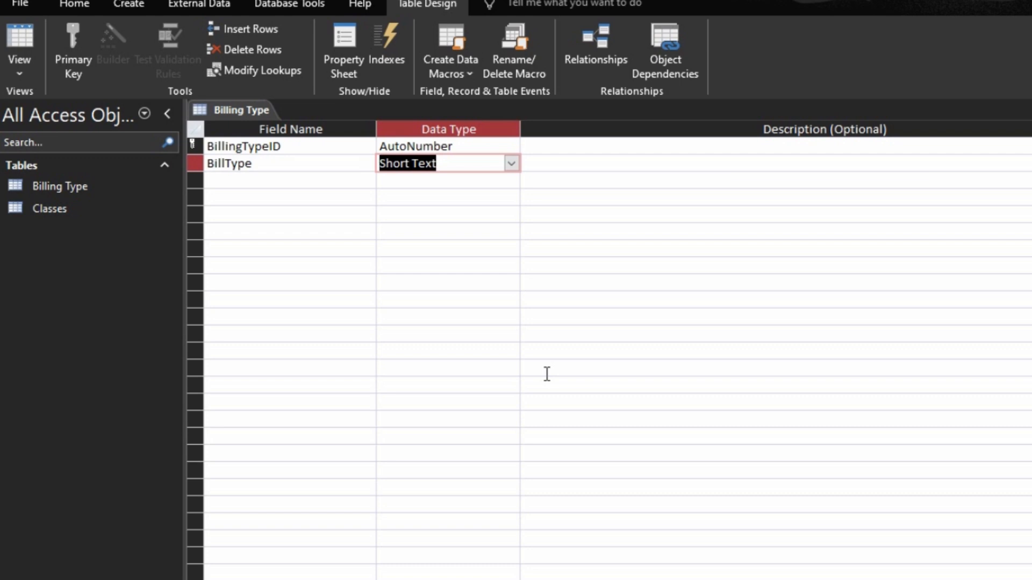
key("ctrl+w")
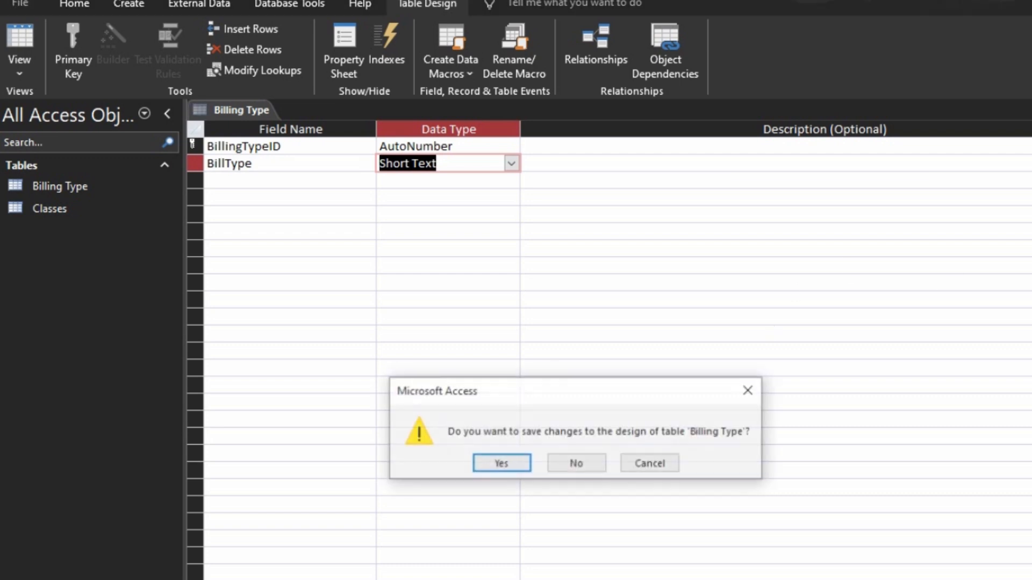
left_click(524, 466)
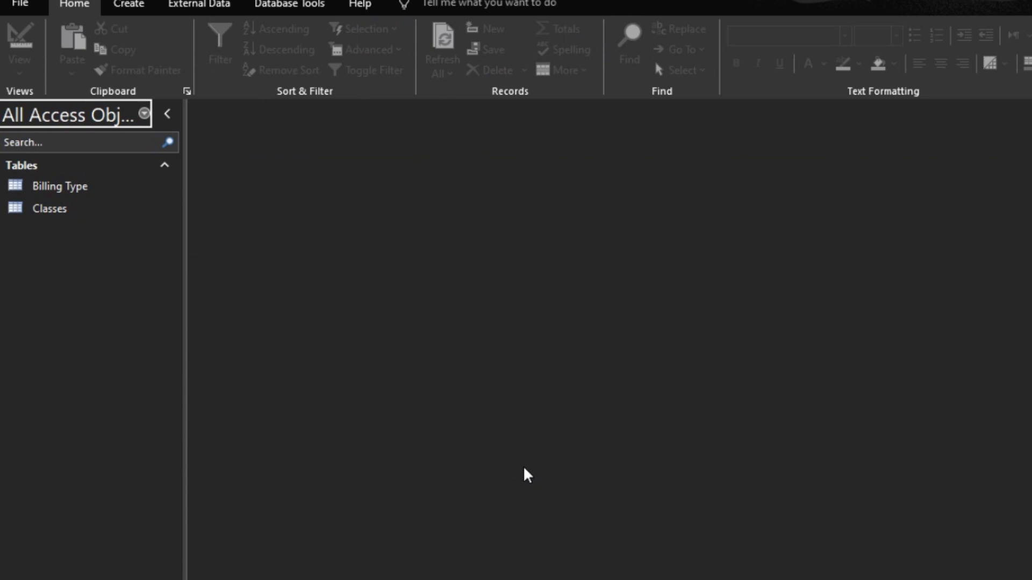
Step: Create another table, save it as Billing and open it in Design view
left_click(122, 8)
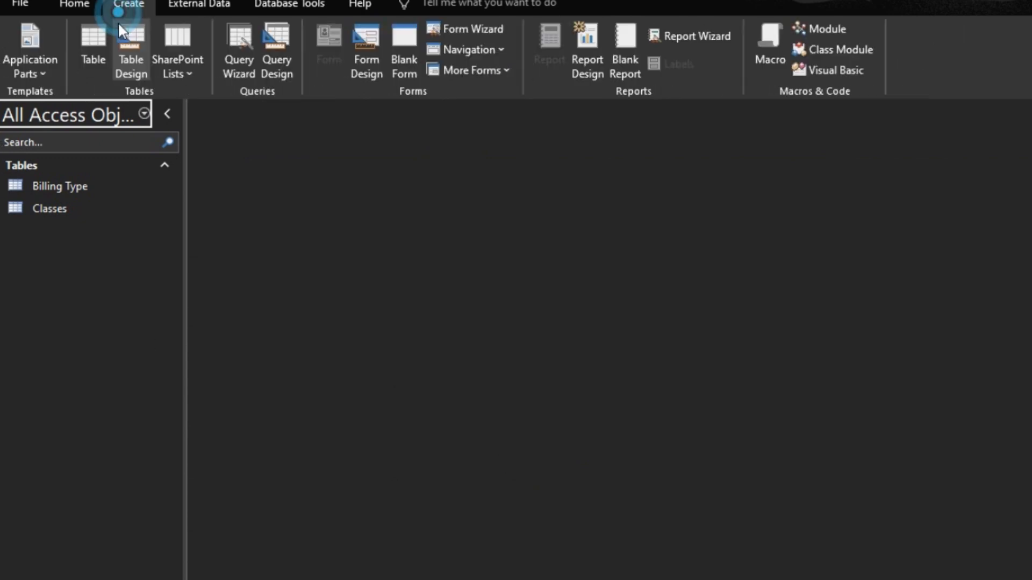
left_click(92, 51)
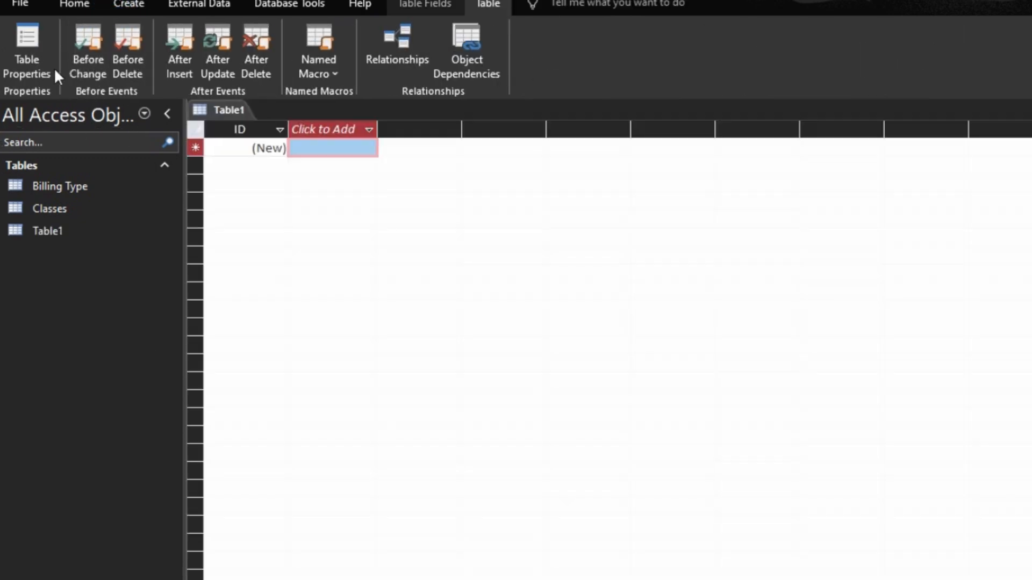
left_click(74, 4)
left_click(486, 49)
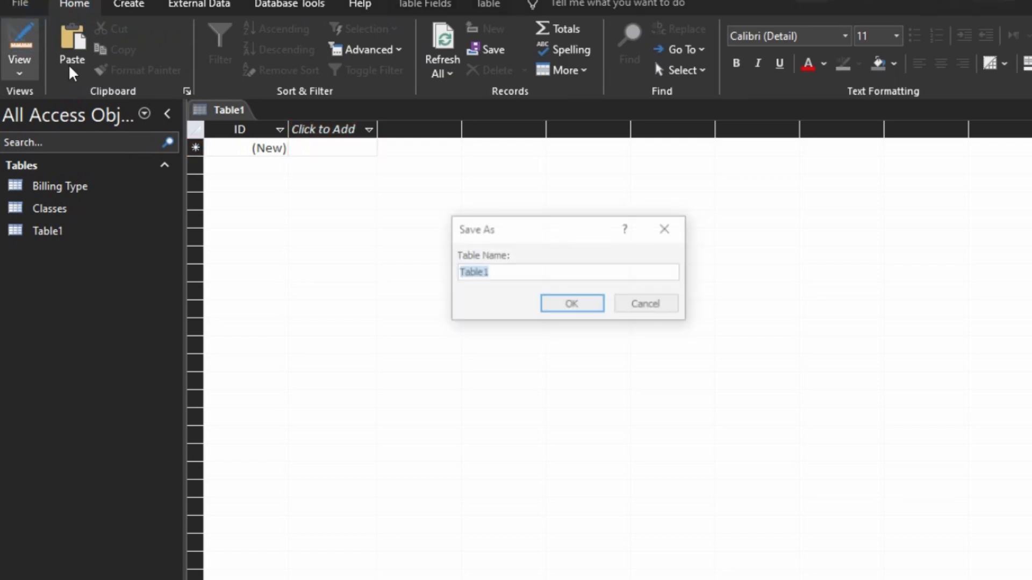
type("Bil")
key("BackSpace")
key("BackSpace")
key("BackSpace")
type("Billing")
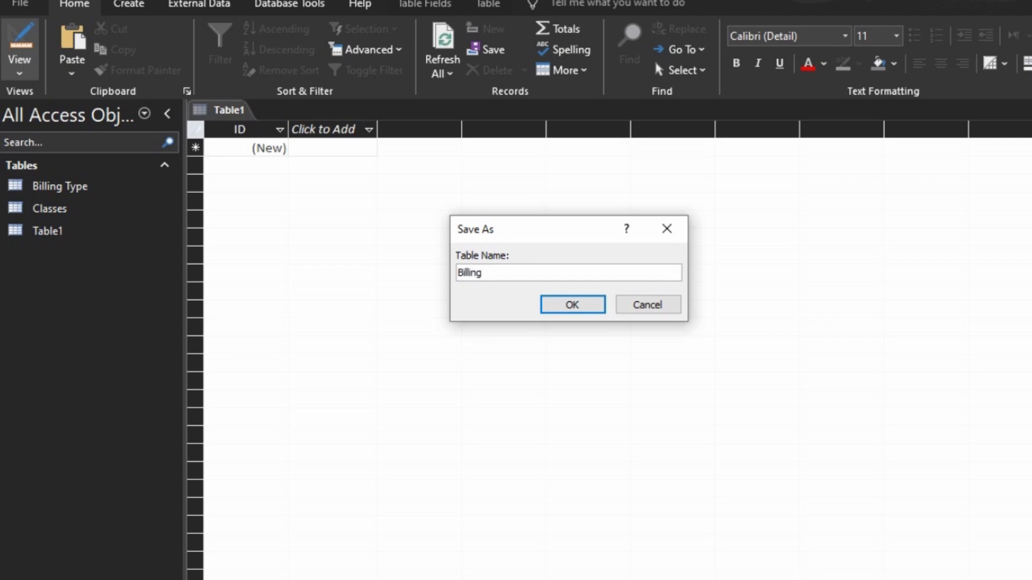
left_click(569, 301)
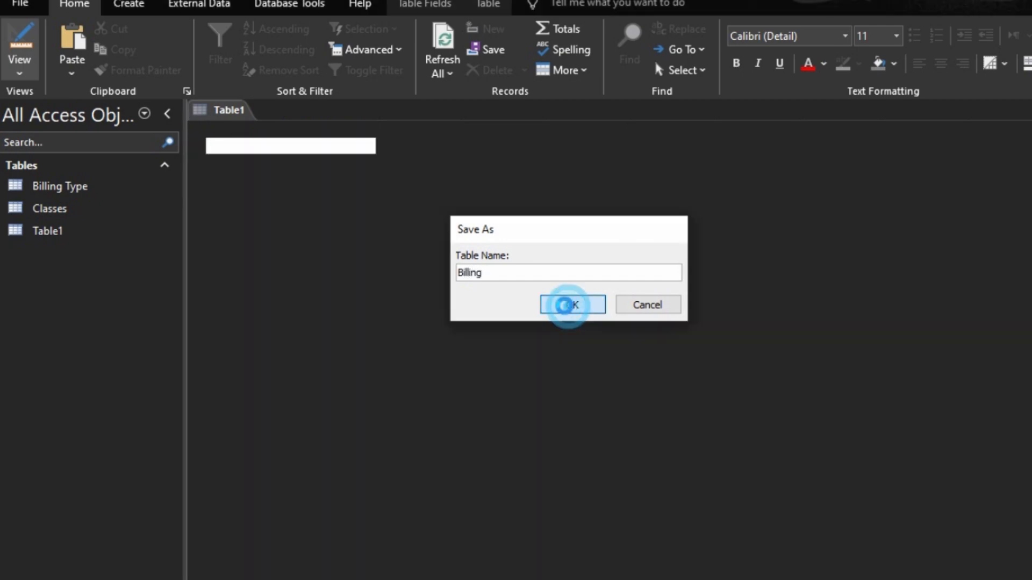
Step: Rename the Billing table's AutoNumber key field as BillingID
type("Bi")
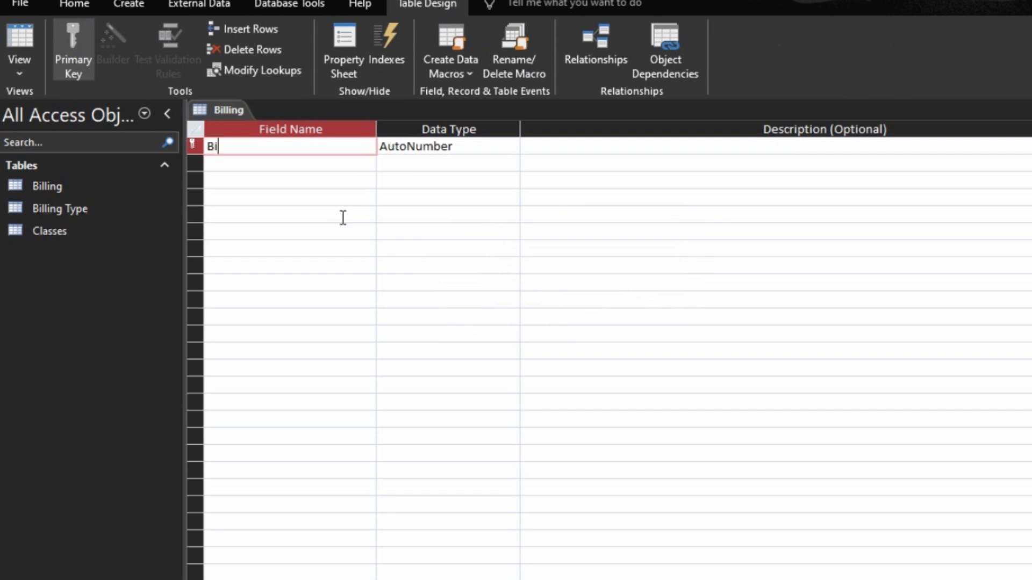
type("llingID")
key("Down")
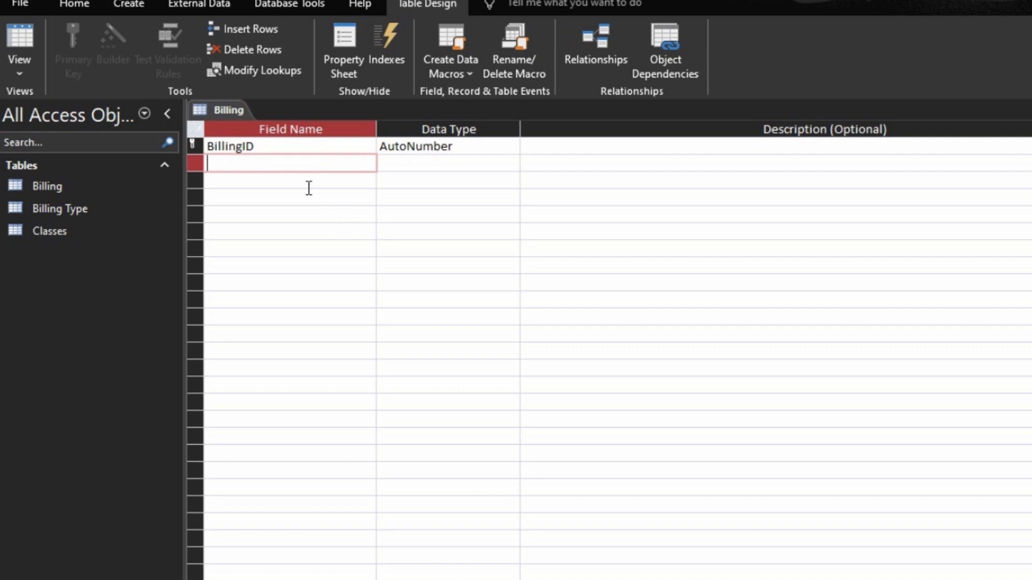
Step: Add a BillingDate field with the Date/Time data type to the Billing table
type("BillingDate")
key("Tab")
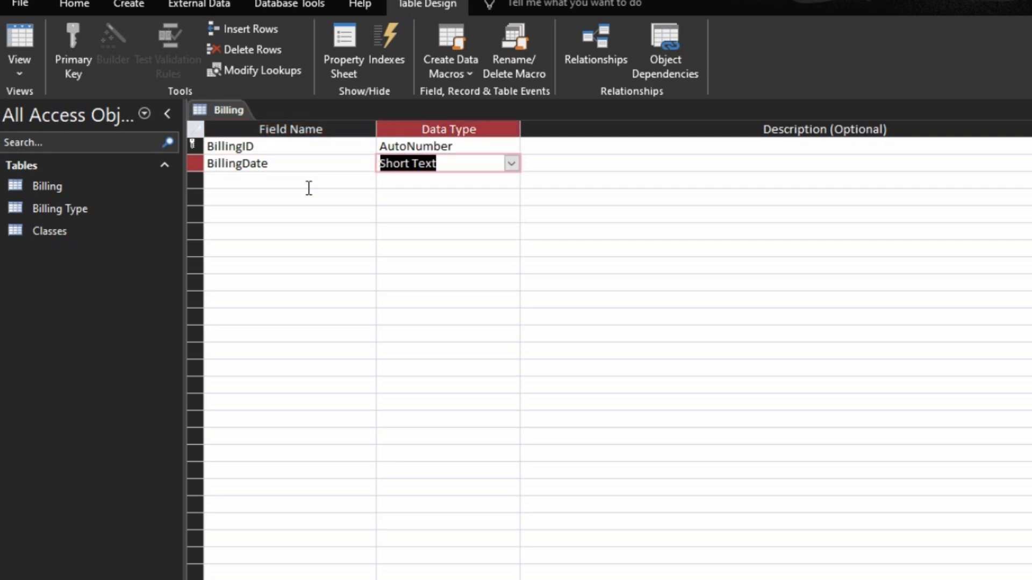
type("d")
Step: Add a BillType field below BillingDate and start the Lookup Wizard as its data type
left_click(309, 188)
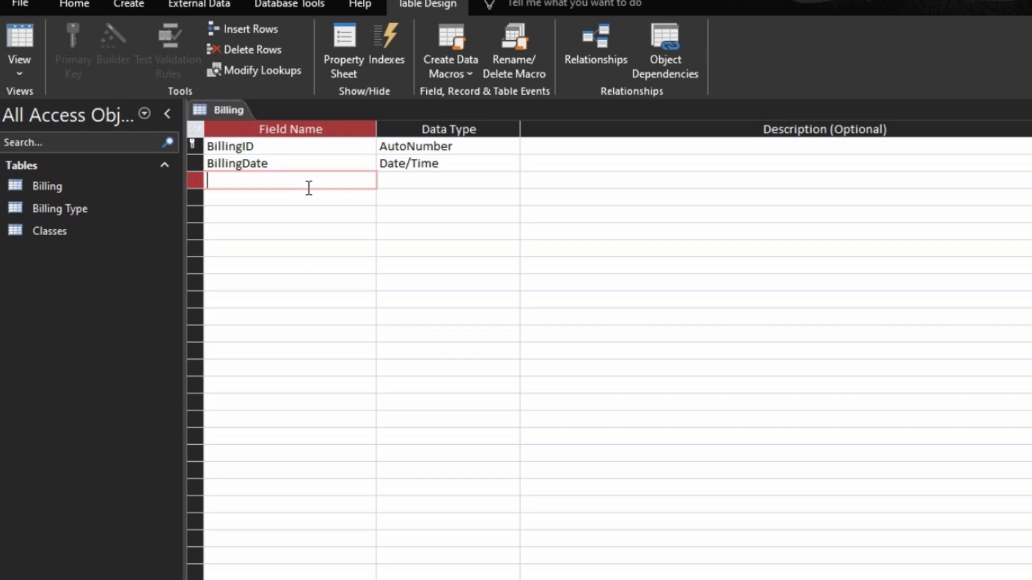
type("BillType")
key("BackSpace")
key("BackSpace")
type("pe")
key("Tab")
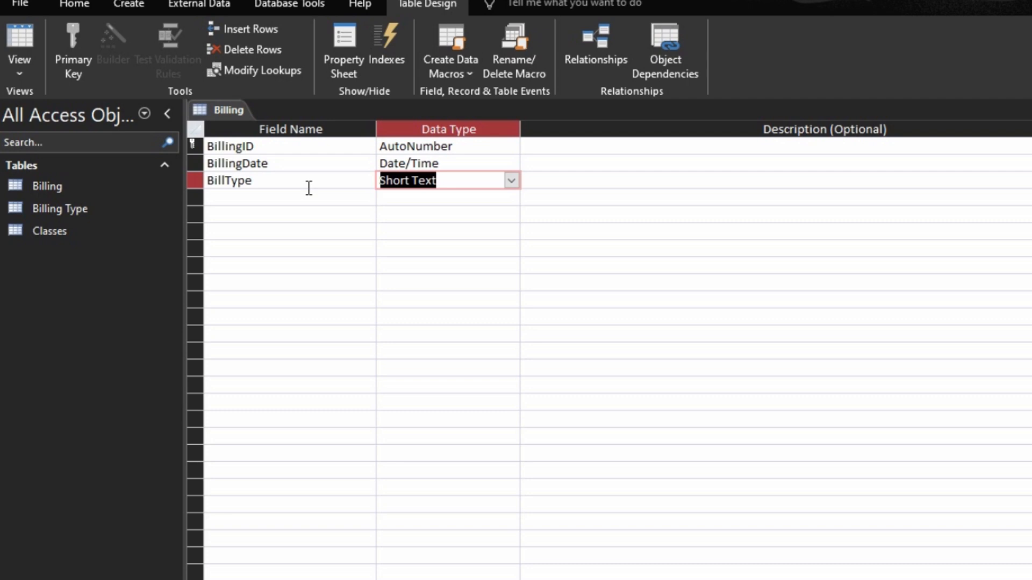
type("lookup Wizard...")
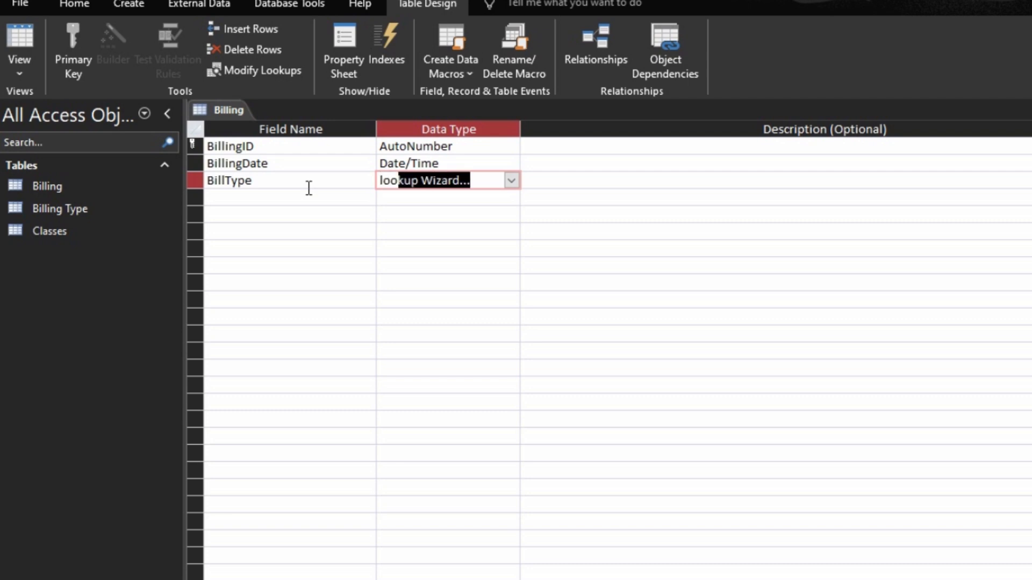
key("Tab")
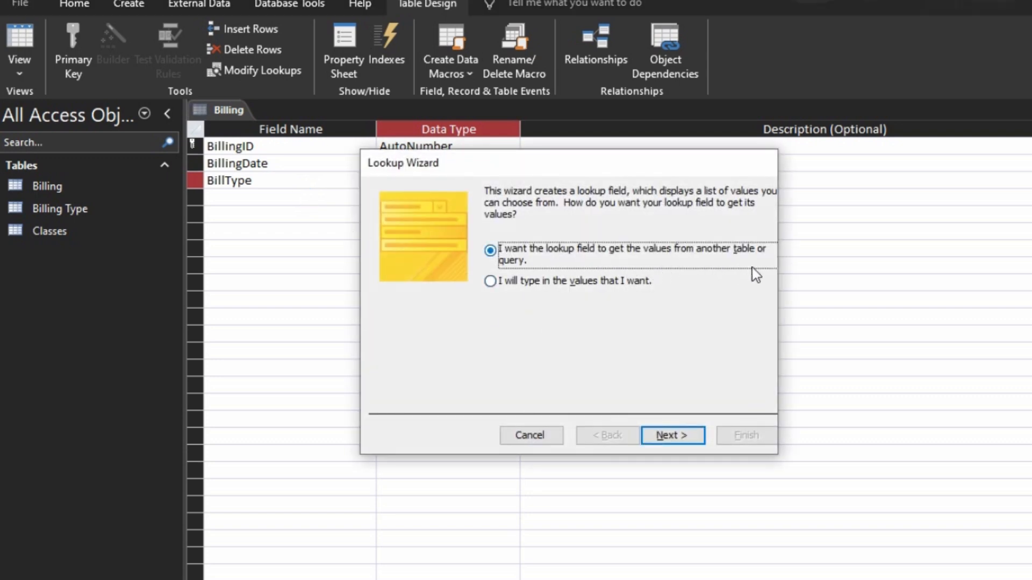
Step: Have the BillType lookup take its values from the Billing Type table, including both the BillingTypeID and BillType fields
left_click(675, 434)
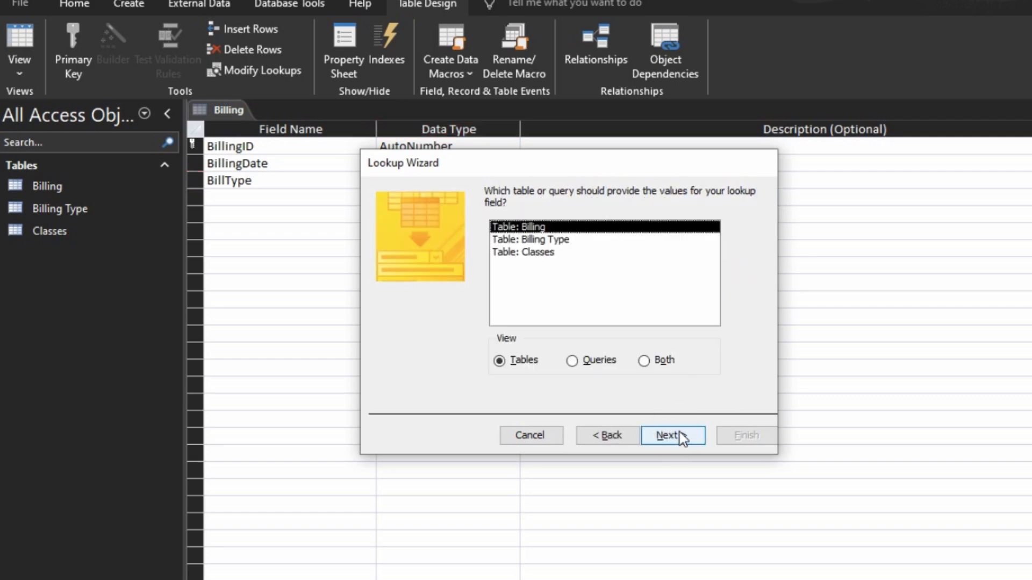
left_click(542, 240)
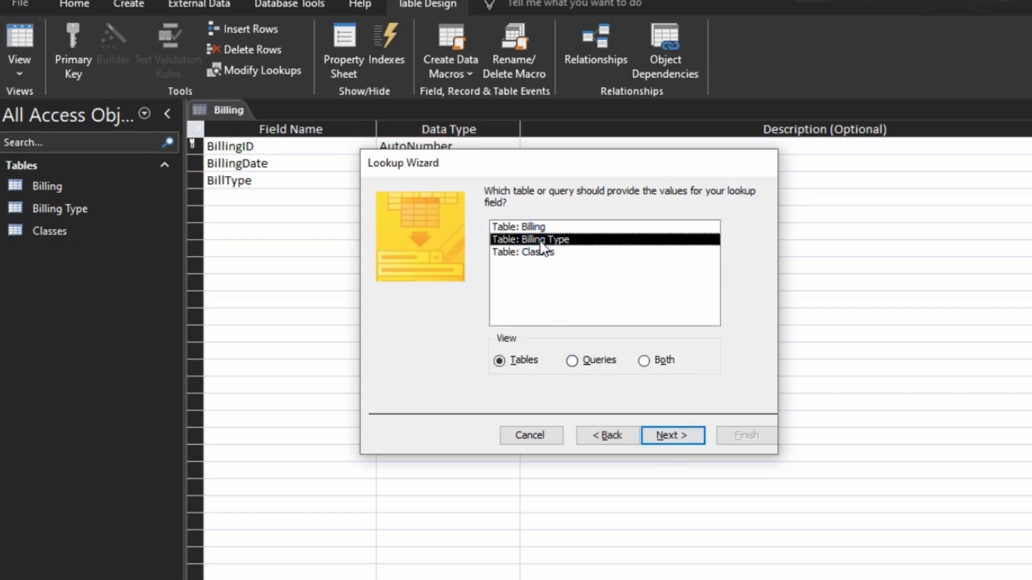
left_click(683, 437)
left_click(546, 340)
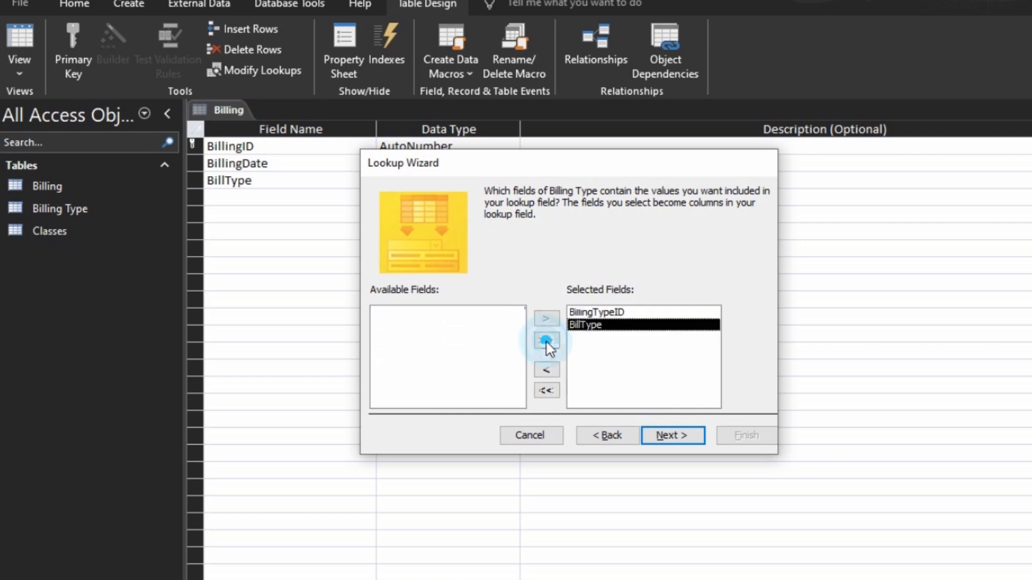
left_click(674, 433)
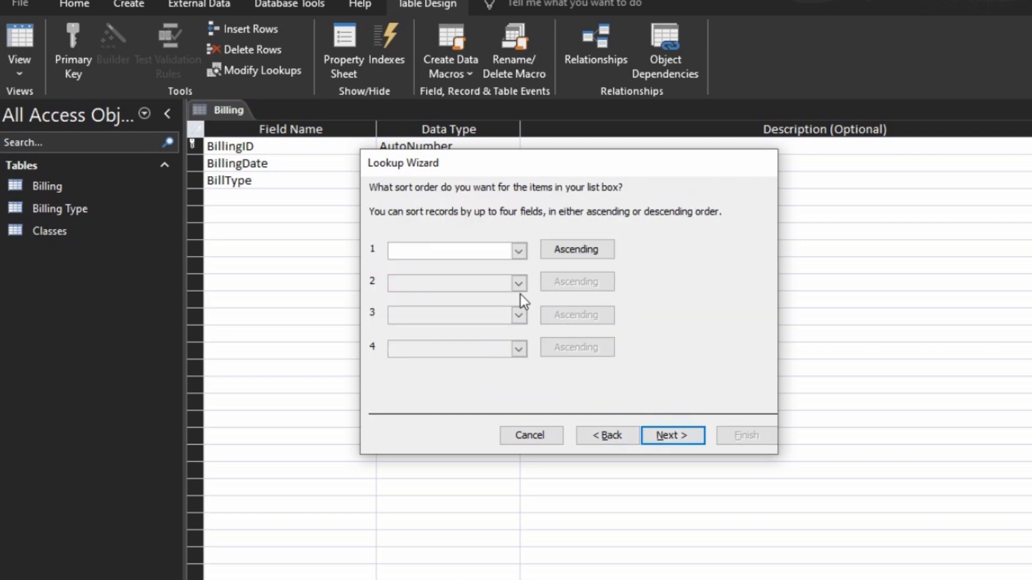
Step: Sort the lookup list by BillType in ascending order, then finish the wizard and save the table to create the relationship
left_click(518, 251)
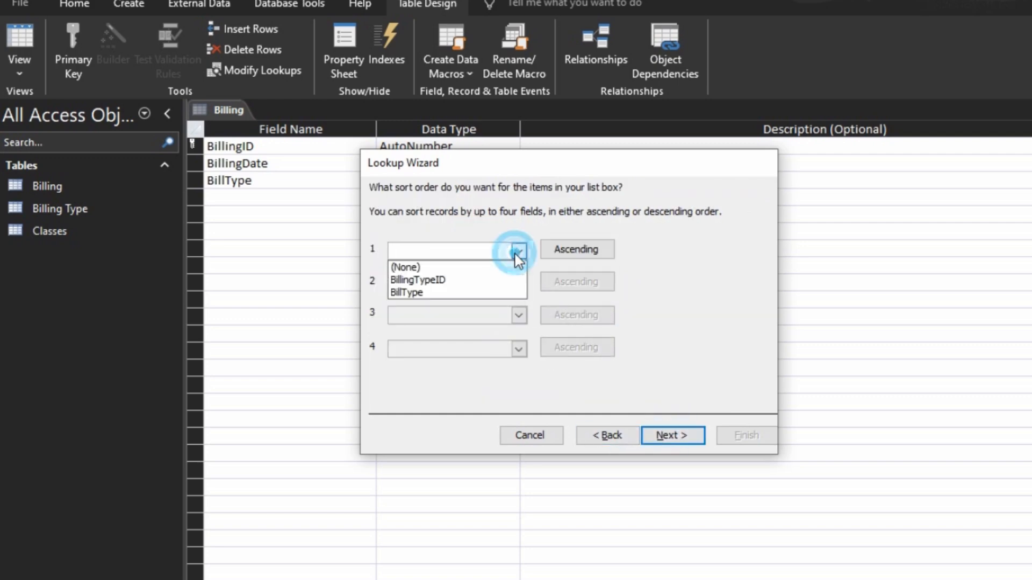
left_click(453, 291)
left_click(689, 433)
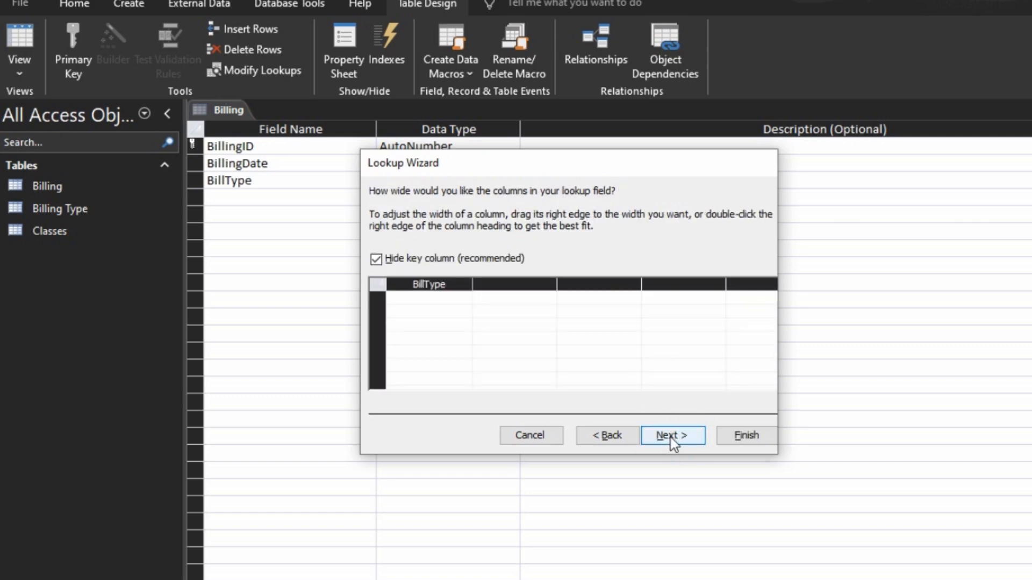
left_click(669, 438)
left_click(733, 442)
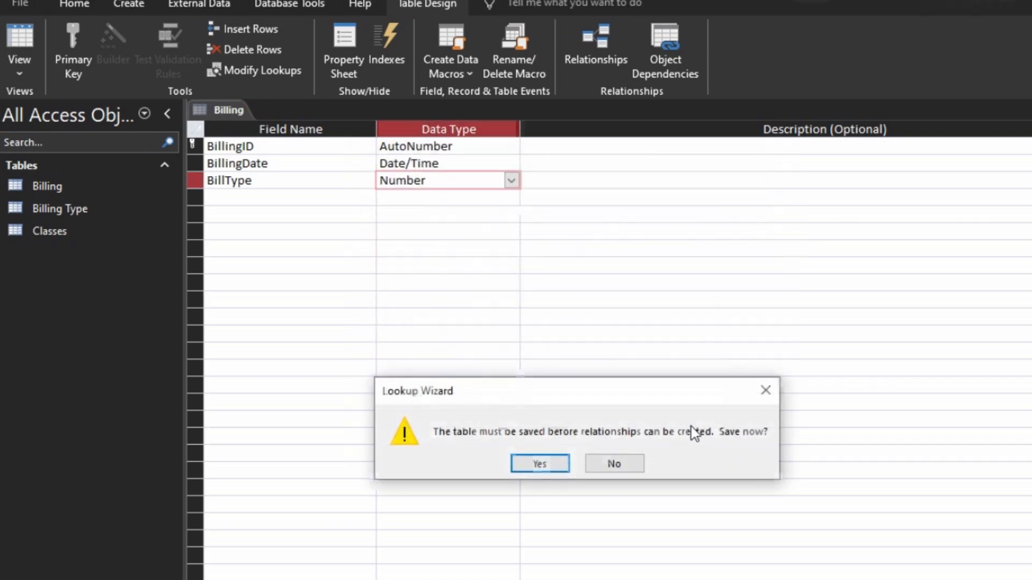
left_click(540, 461)
Step: Add a BillAmount field with the Currency data type to the Billing table
left_click(281, 199)
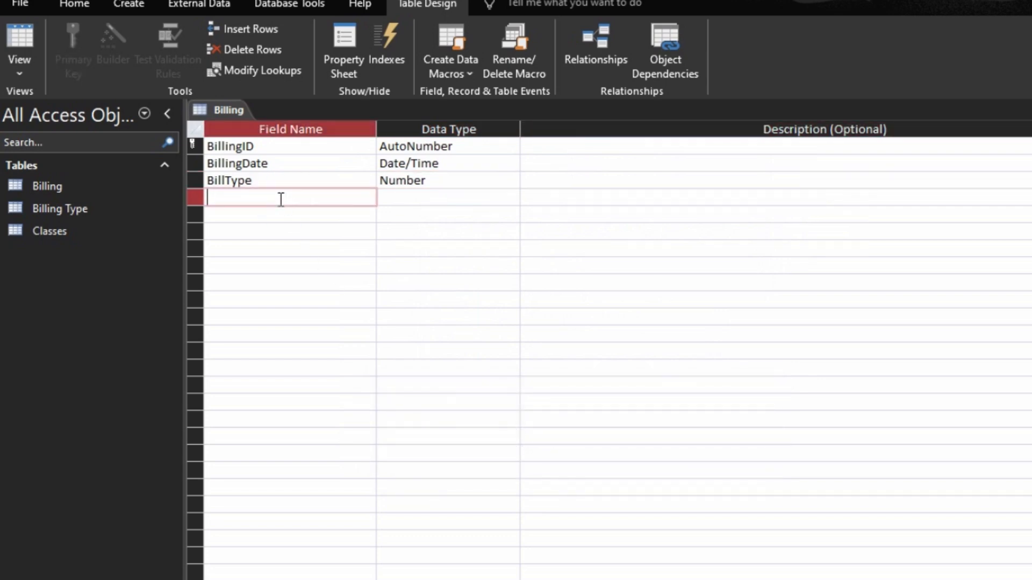
type("AB")
key("BackSpace")
key("BackSpace")
type("BillAmount")
key("Tab")
type("c")
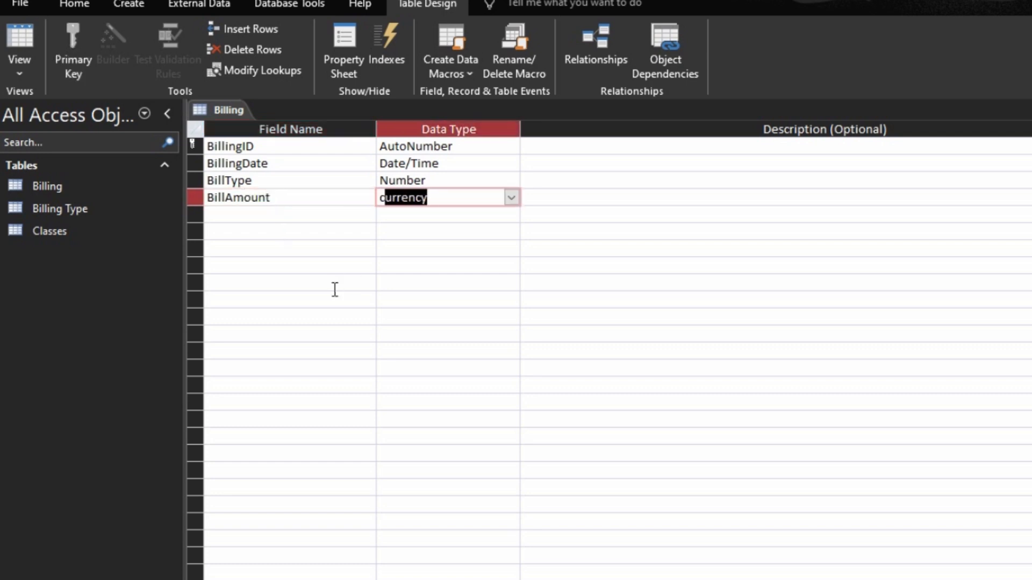
Step: Add a BillTerm field below BillAmount and start the Lookup Wizard as its data type
left_click(227, 215)
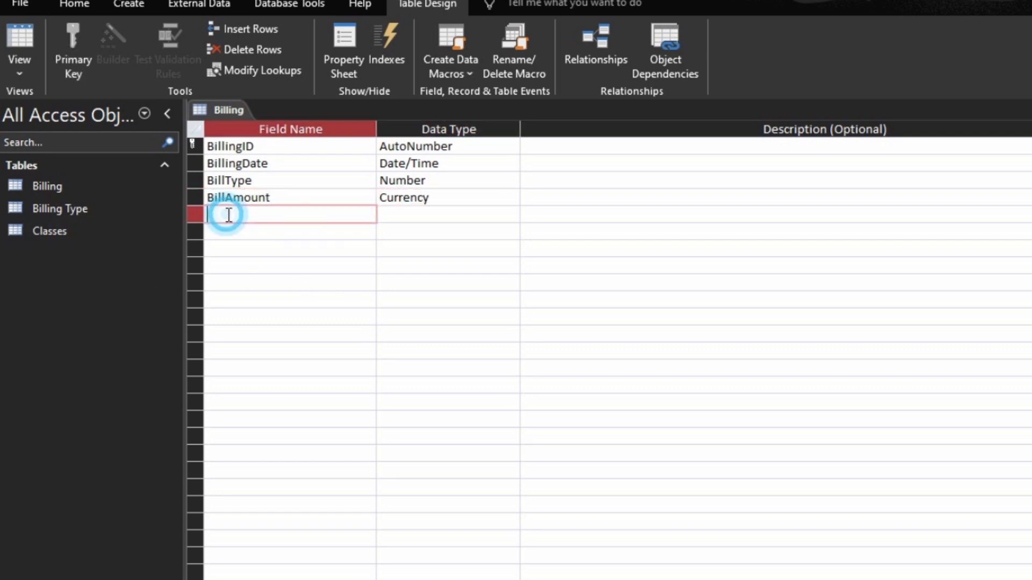
type("B")
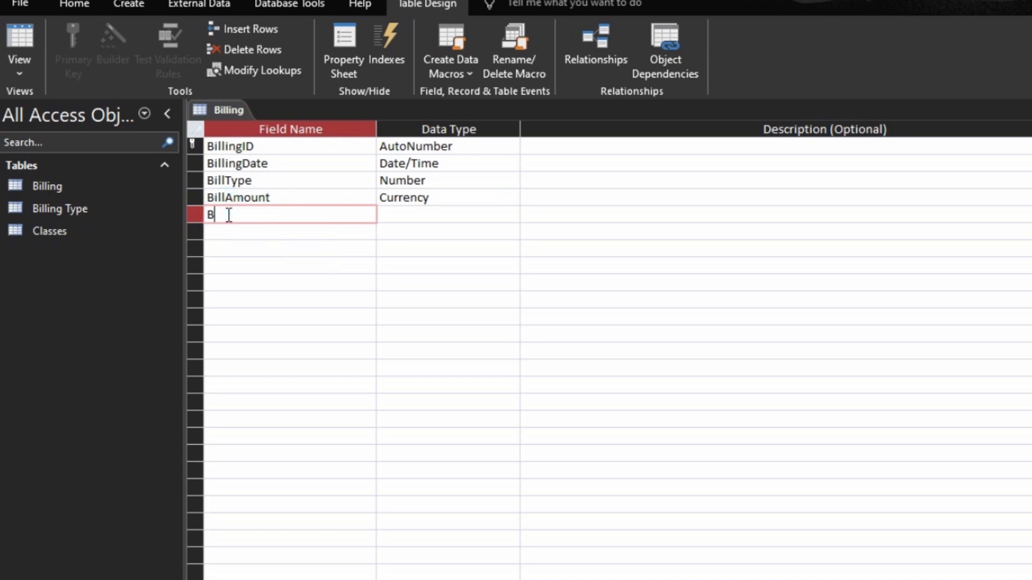
type("illTerm")
key("Tab")
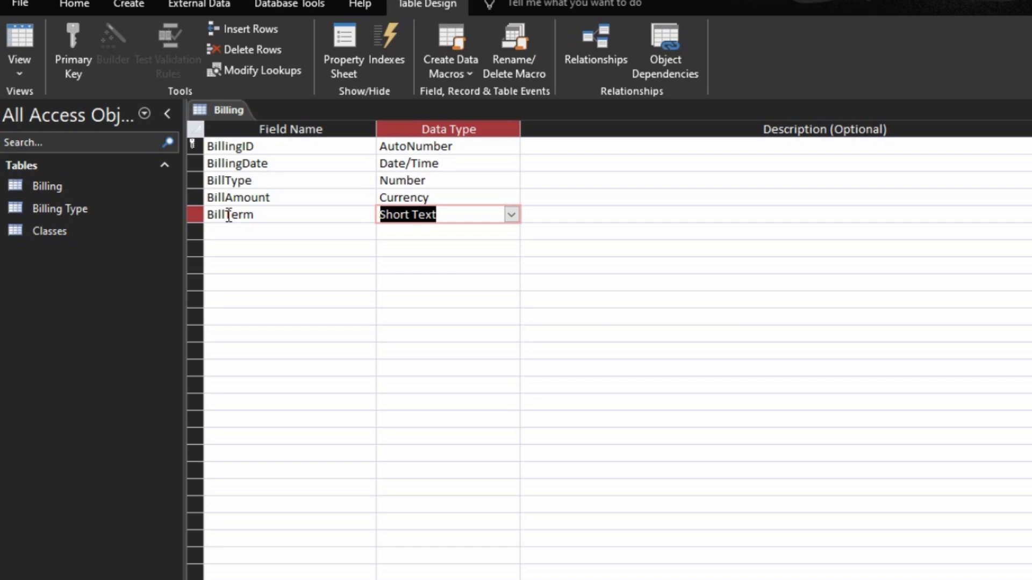
type("lookup Wizard...")
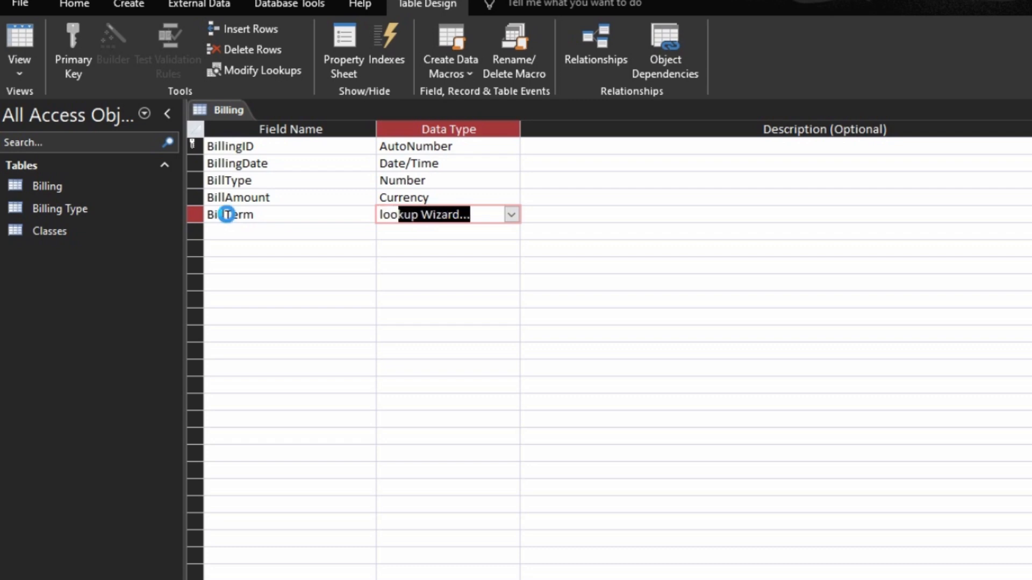
key("Return")
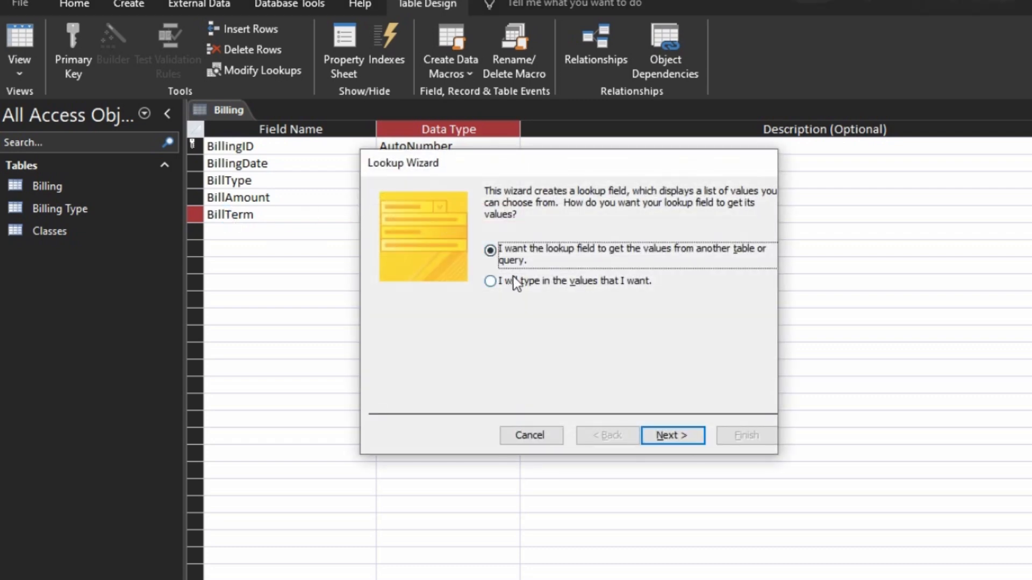
Step: Give the BillTerm lookup its own typed-in values Term 1, Term 2 and Term 3, and finish the wizard
left_click(539, 288)
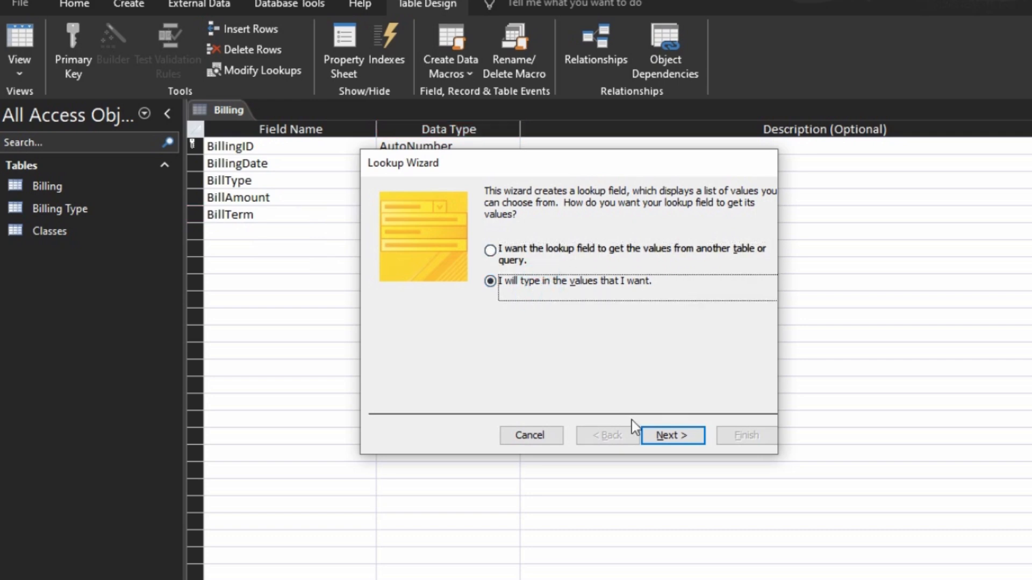
left_click(665, 438)
left_click(424, 299)
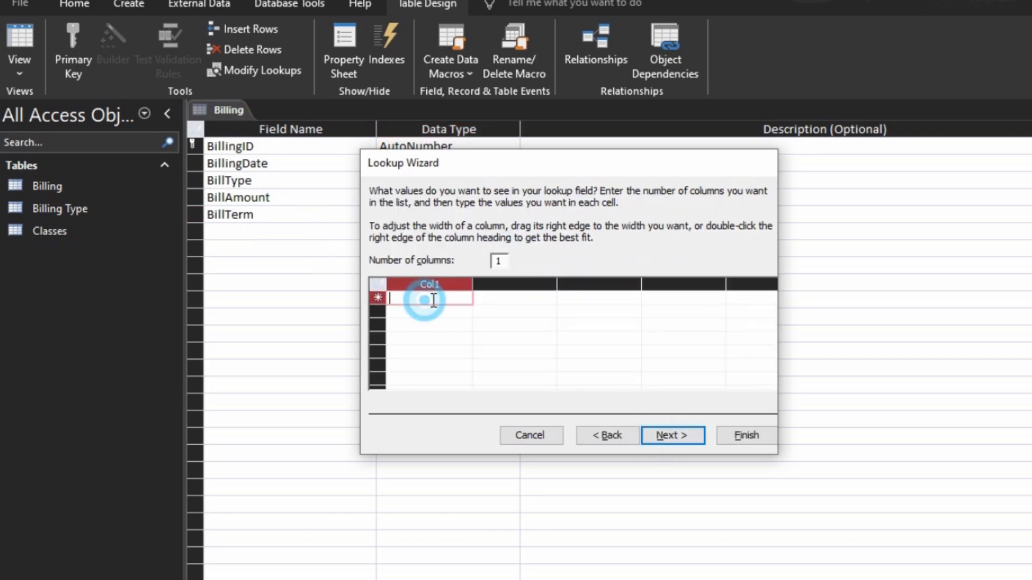
type("Ter")
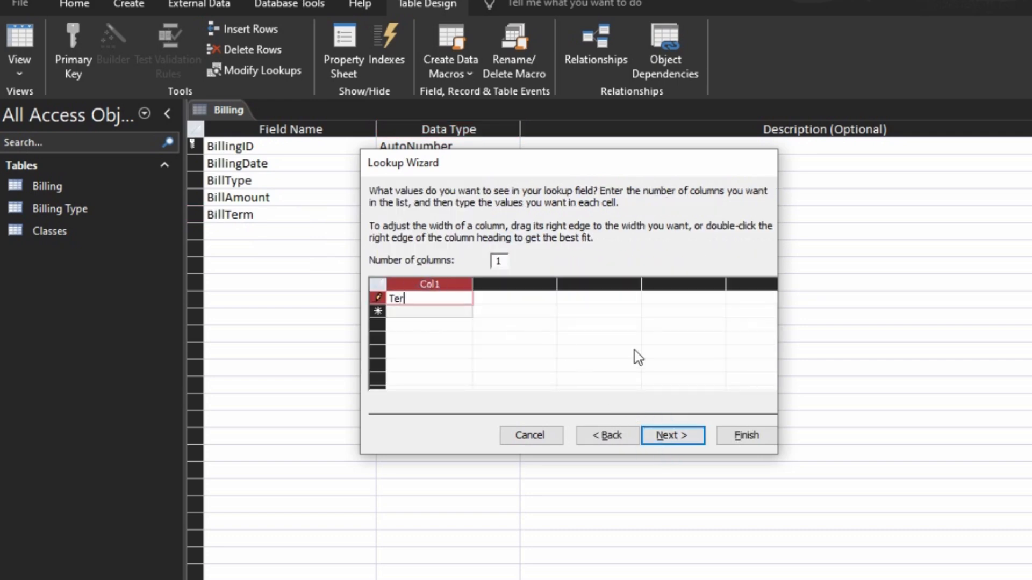
type("m 1")
key("Return")
type("Term 2")
key("Return")
type("Term 3")
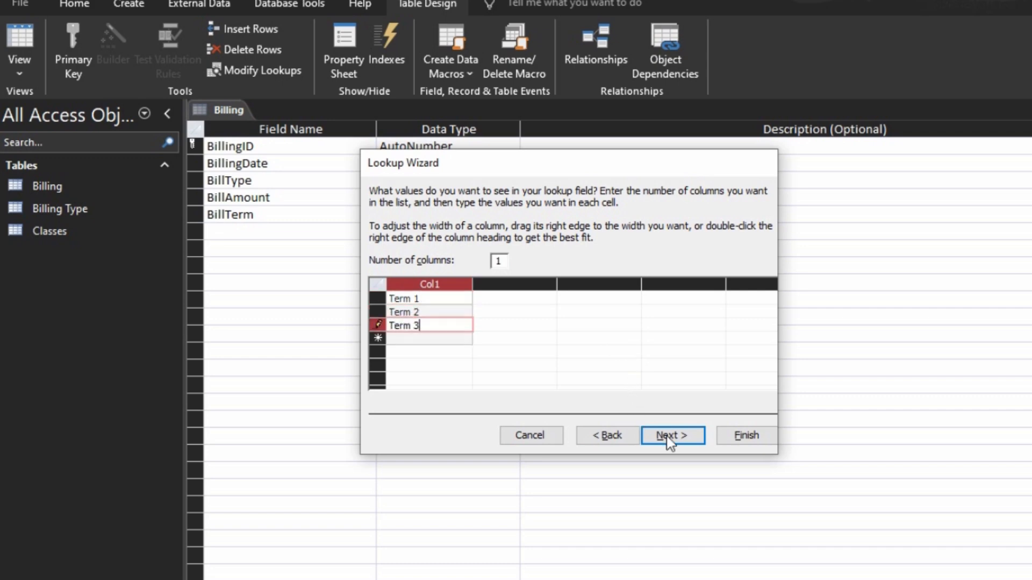
left_click(755, 438)
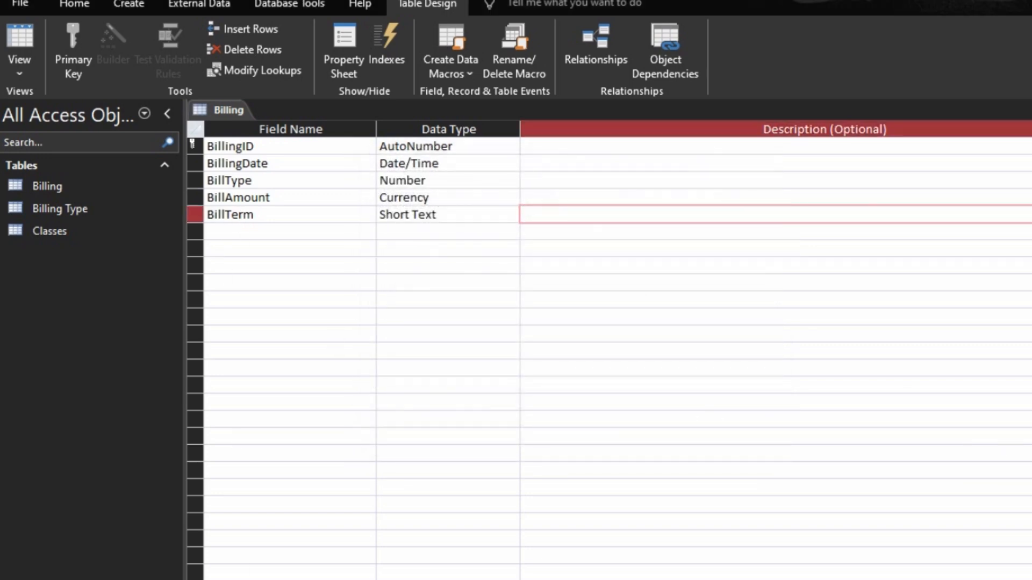
Step: In BillTerm's lookup properties, set Limit To List to Yes and Allow Value List Edits to No
left_click(257, 397)
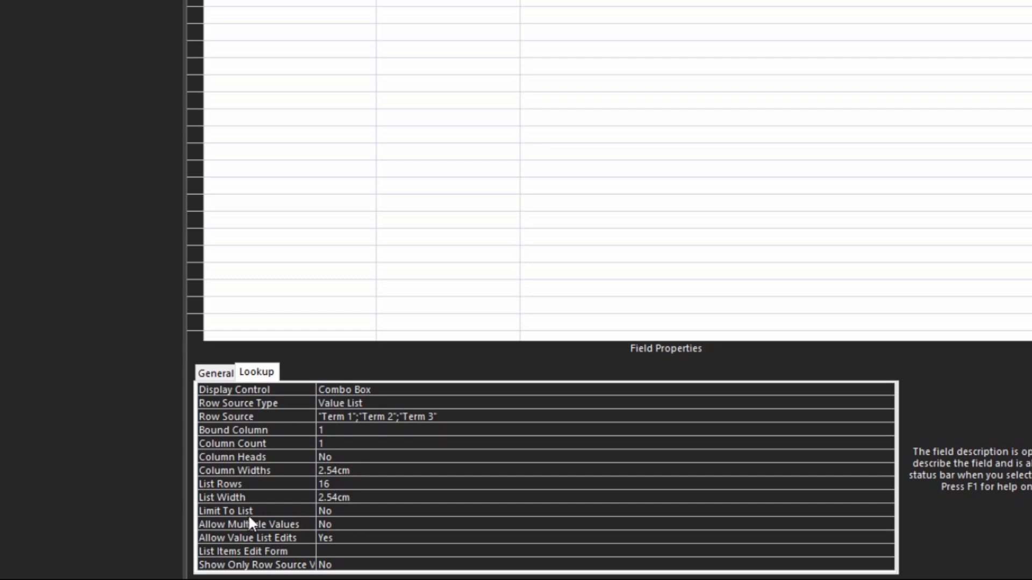
double_click(307, 510)
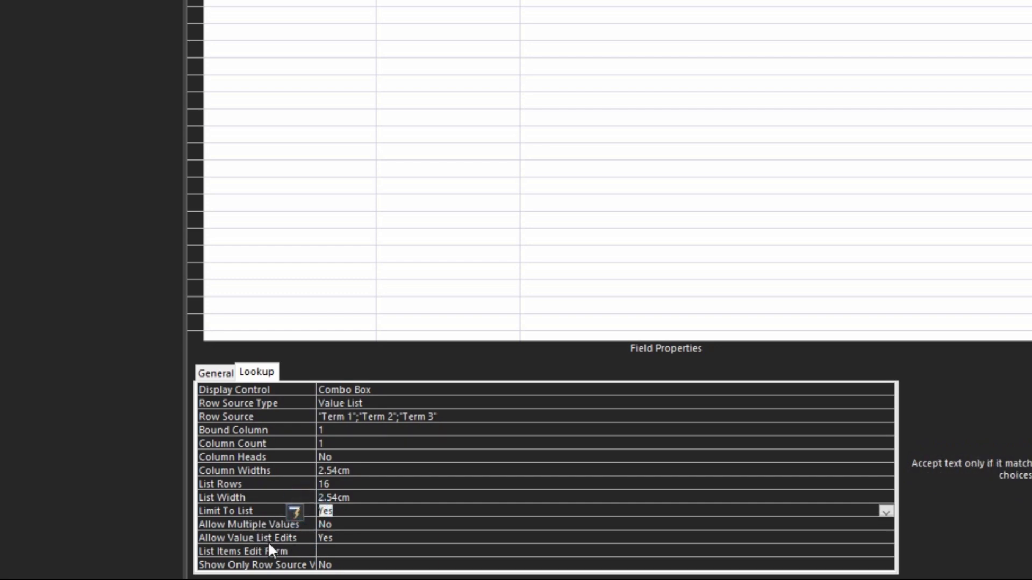
double_click(295, 537)
left_click(455, 498)
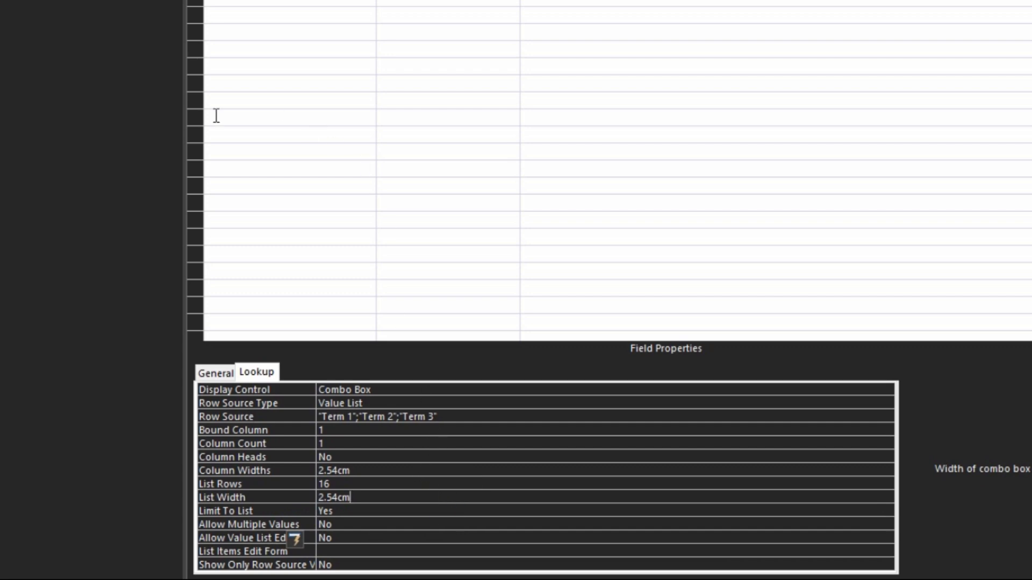
Step: Add a BillYear field with the Calculated data type below BillTerm and open its Expression Builder
left_click(270, 110)
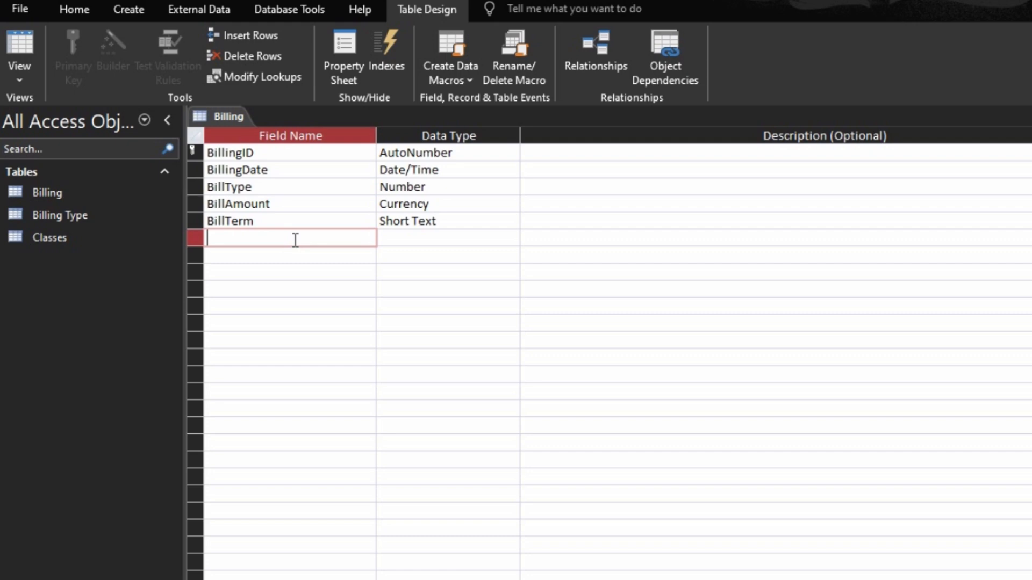
type("BillYear")
key("Tab")
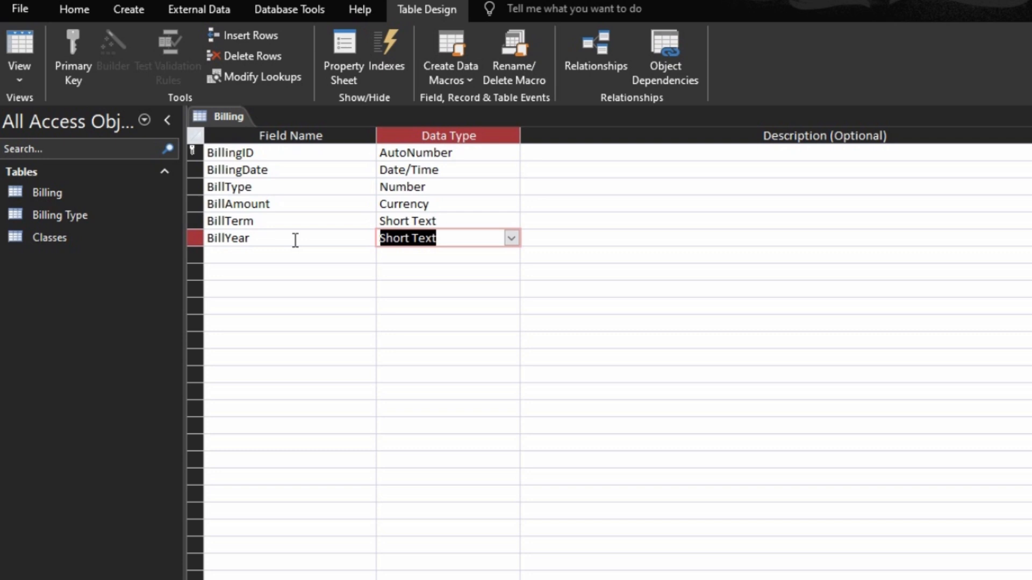
type("calculated")
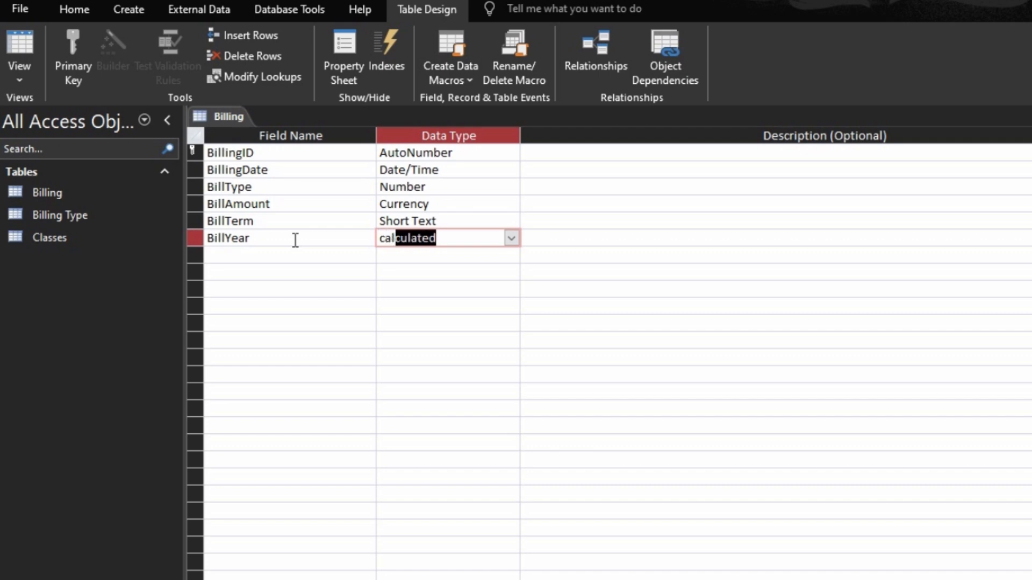
key("Return")
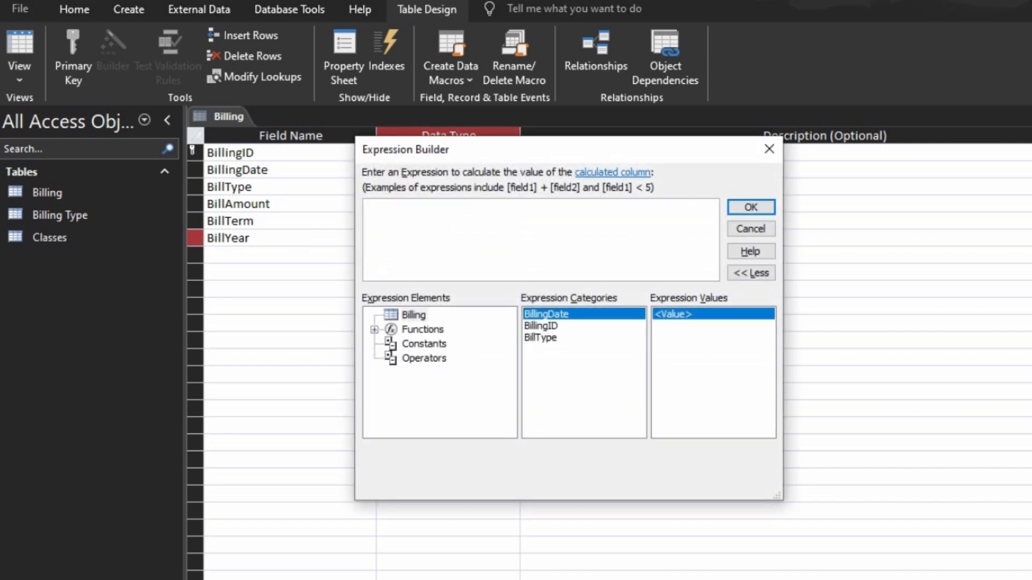
Step: Enter Year([BillingDate]) as the calculated expression for the BillYear field
type("Year")
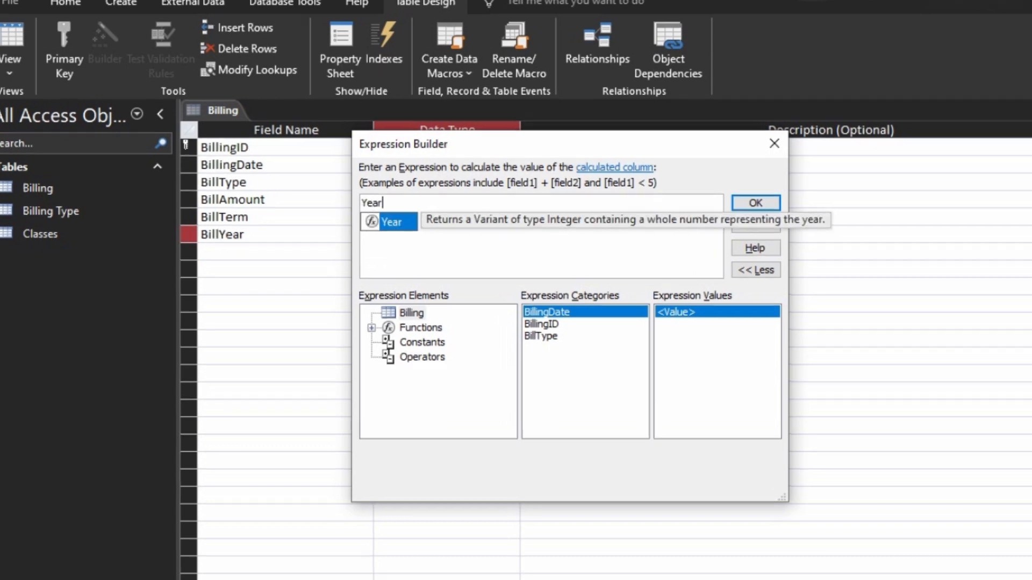
type("(")
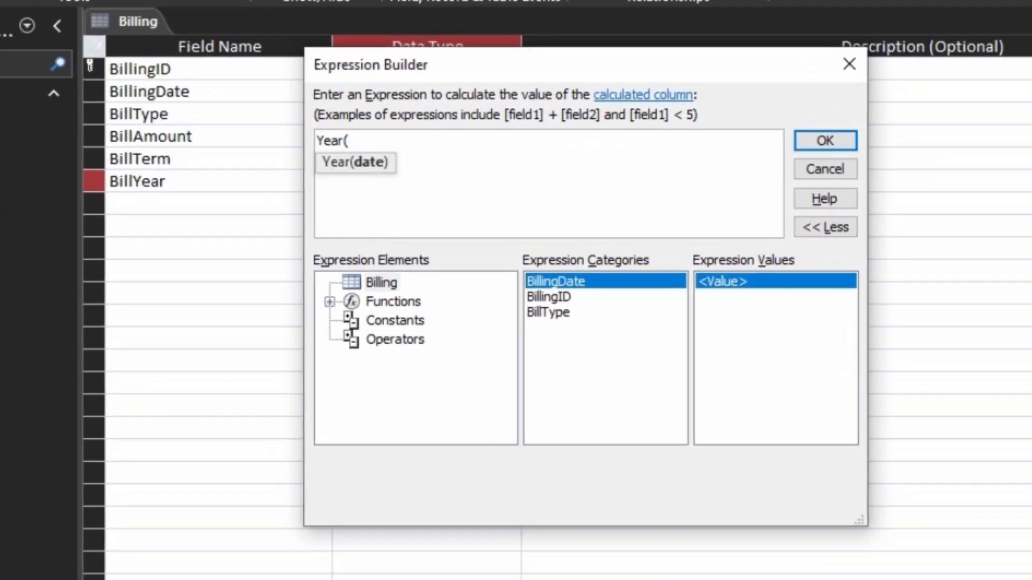
type("b")
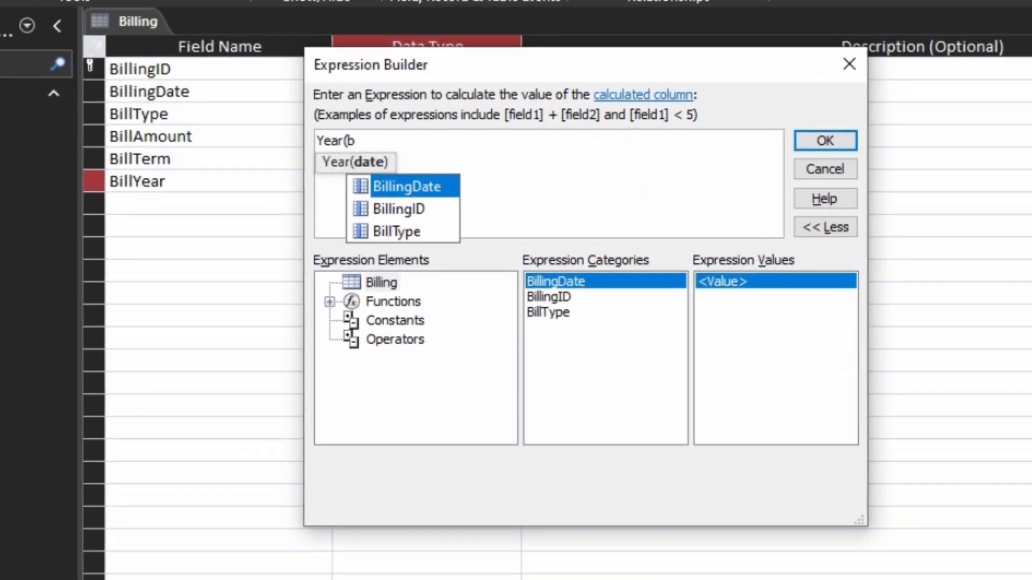
key("Tab")
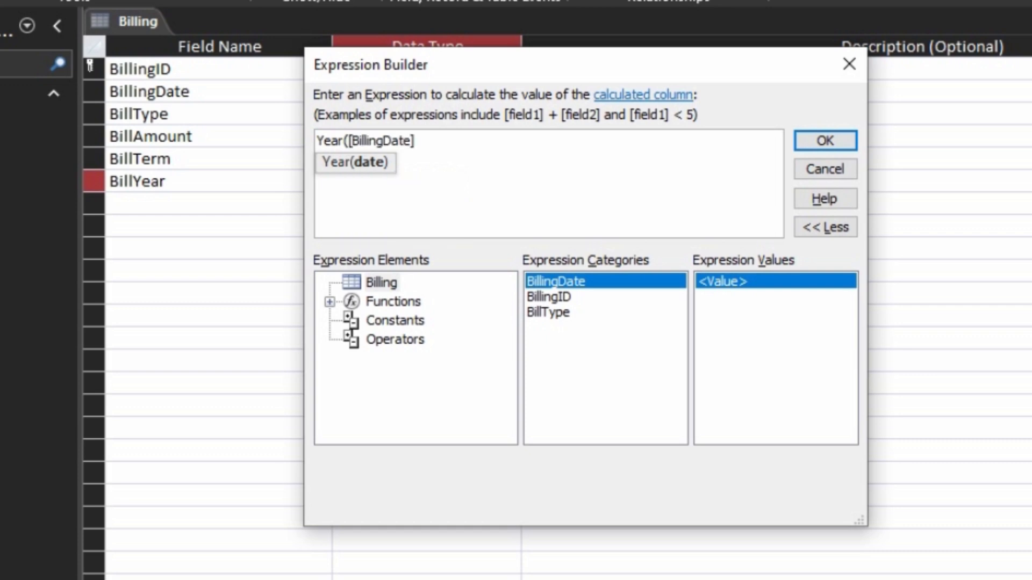
type(")")
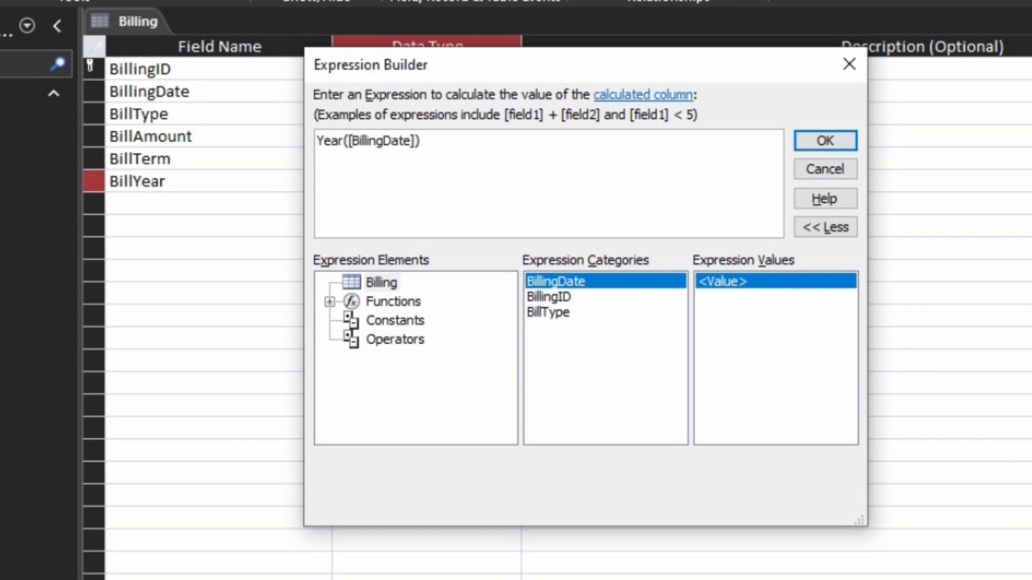
left_click(834, 146)
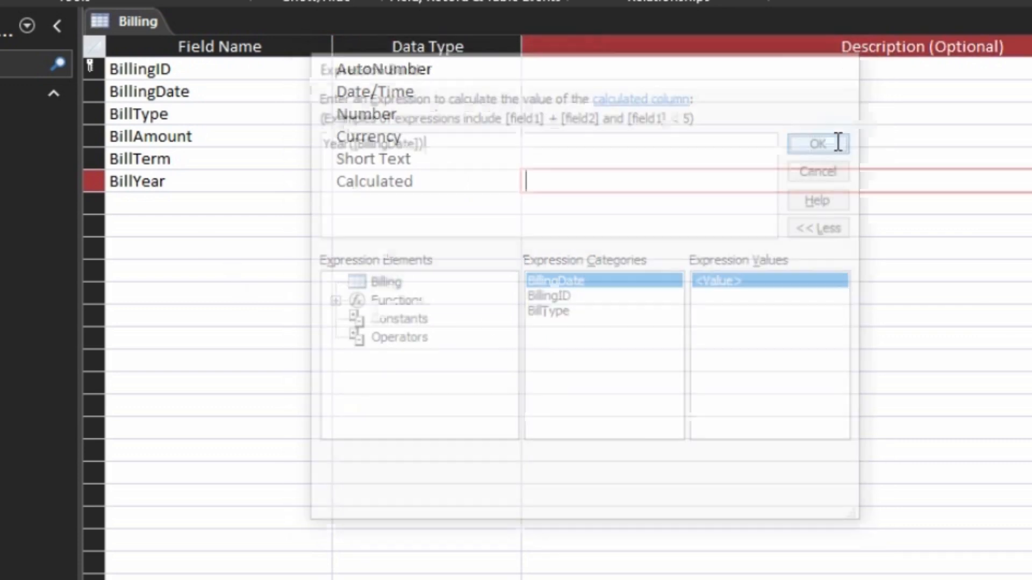
Step: Close the Billing table, saving its design changes
left_click(273, 204)
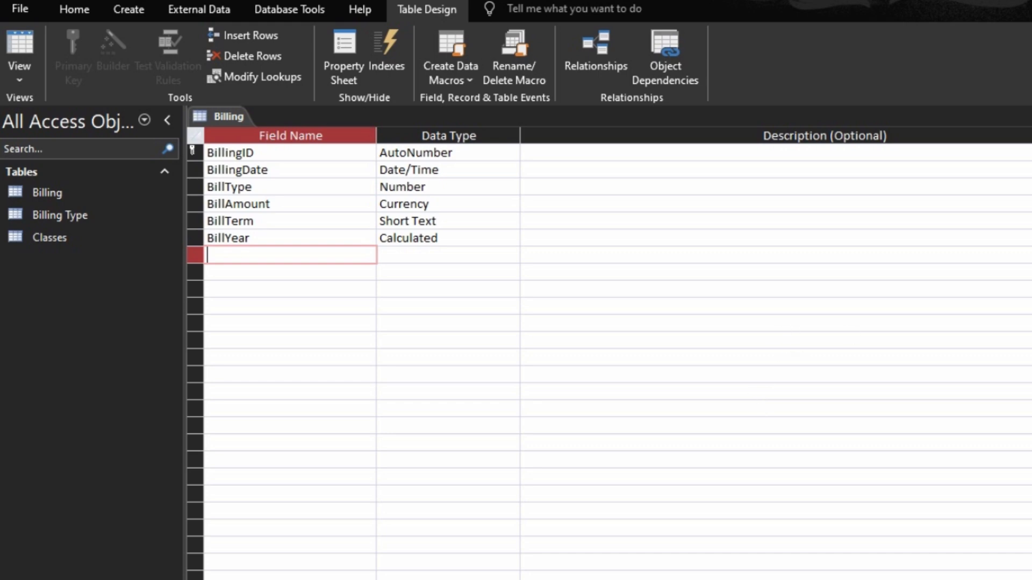
key("ctrl+w")
left_click(519, 470)
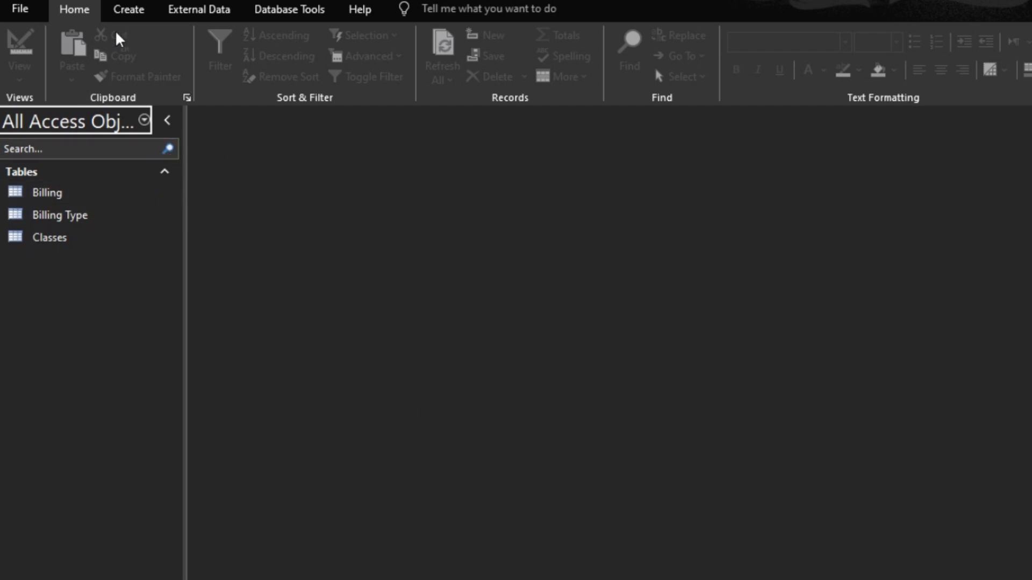
Step: Create a new table and save it as Students while switching it to Design View
left_click(114, 9)
left_click(94, 47)
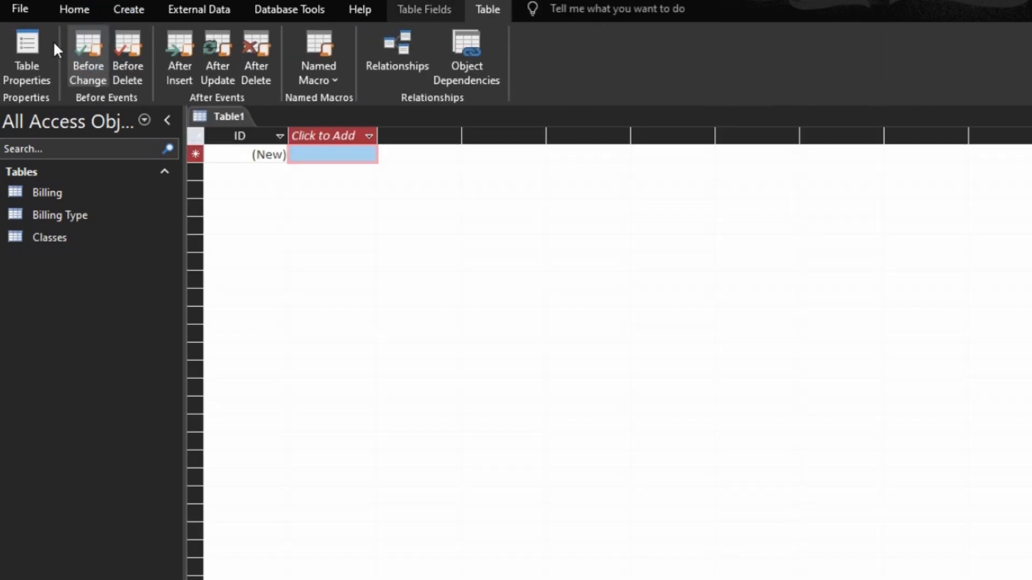
left_click(74, 9)
left_click(20, 51)
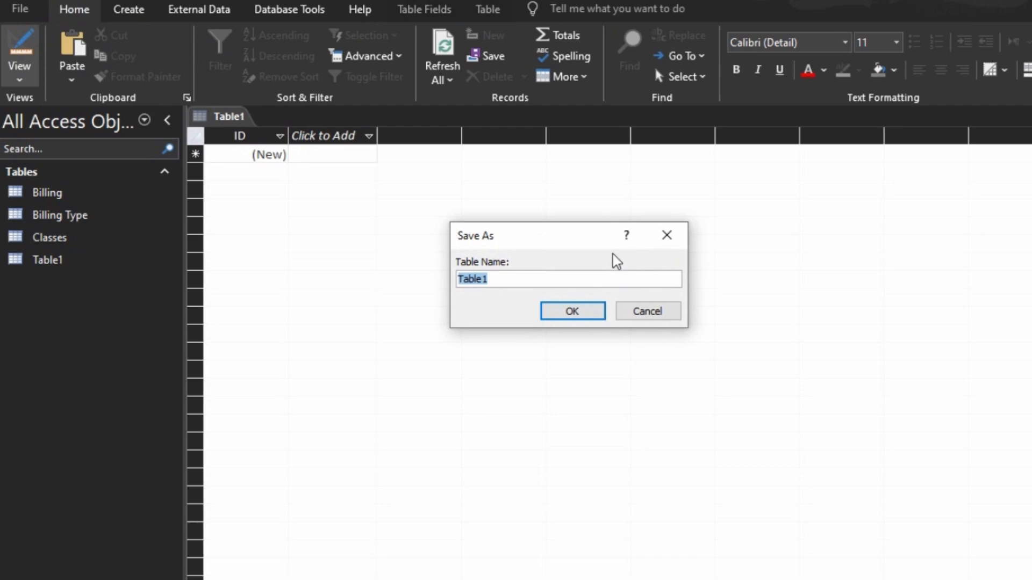
type("T")
key("BackSpace")
type("Stiud")
key("BackSpace")
key("BackSpace")
key("BackSpace")
type("udents")
key("Return")
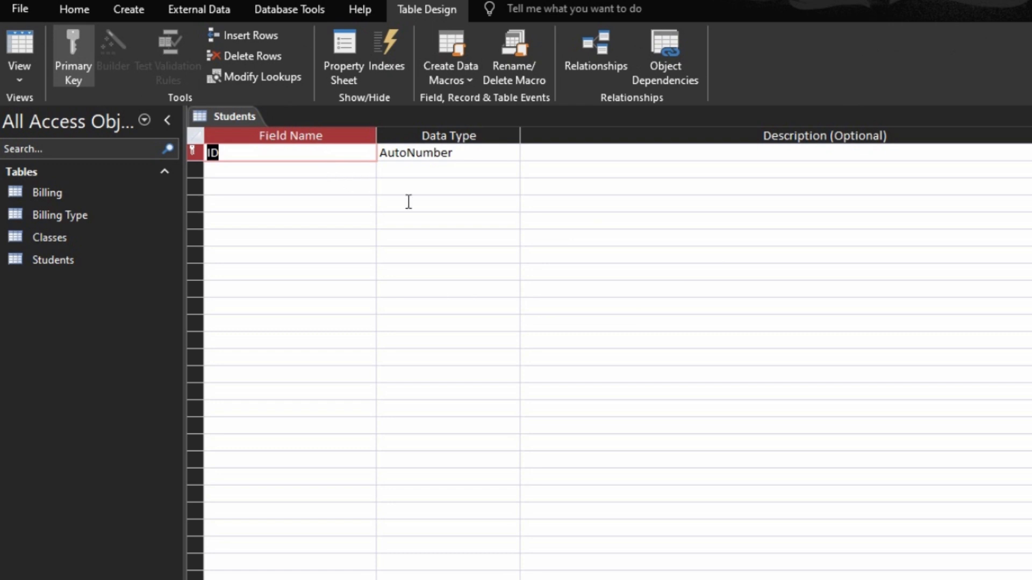
Step: Rename the Students table's ID field as StudentID and set its data type to Number
key("BackSpace")
type("StudentID")
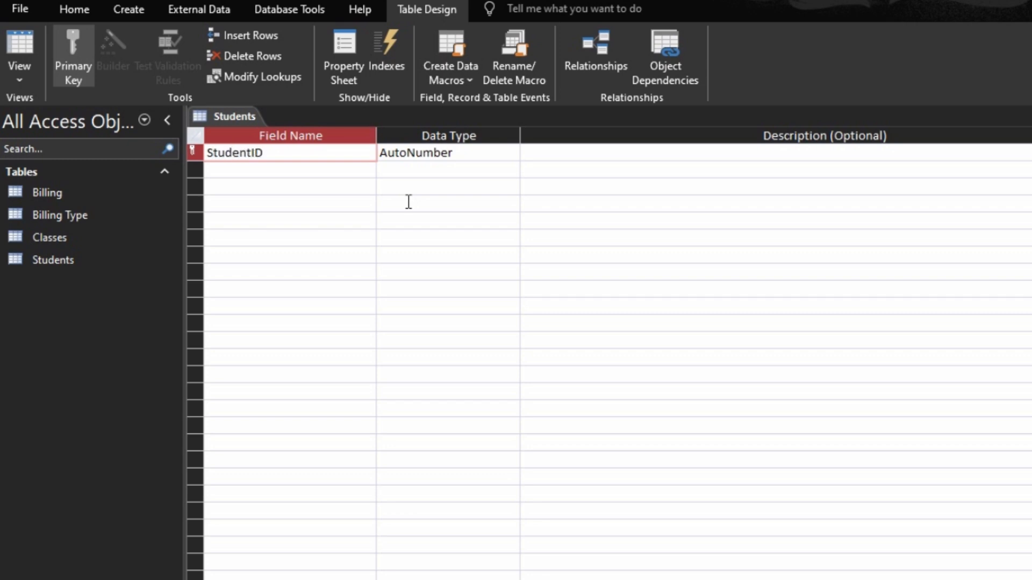
key("Tab")
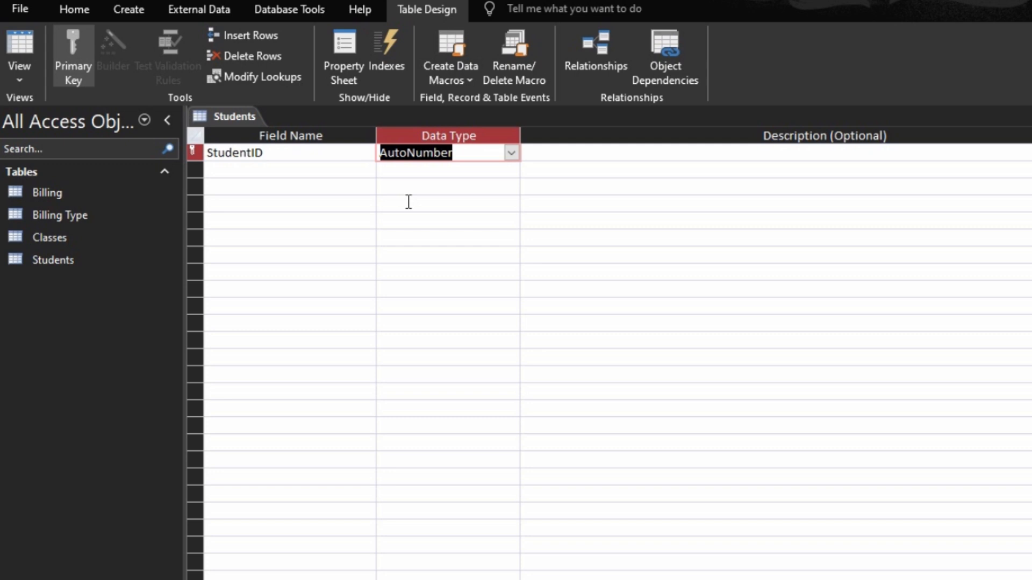
type("n")
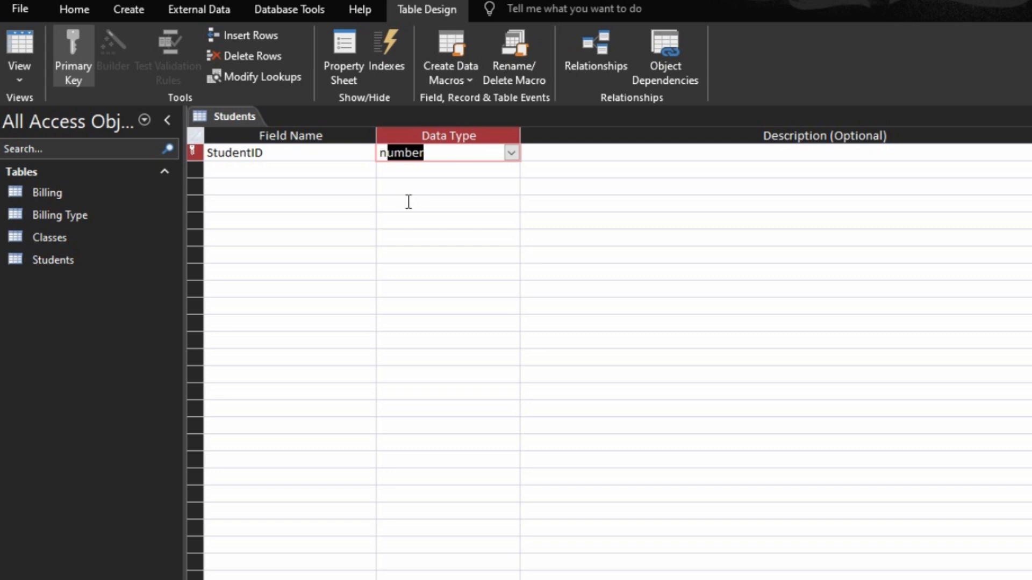
key("Down")
key("Left")
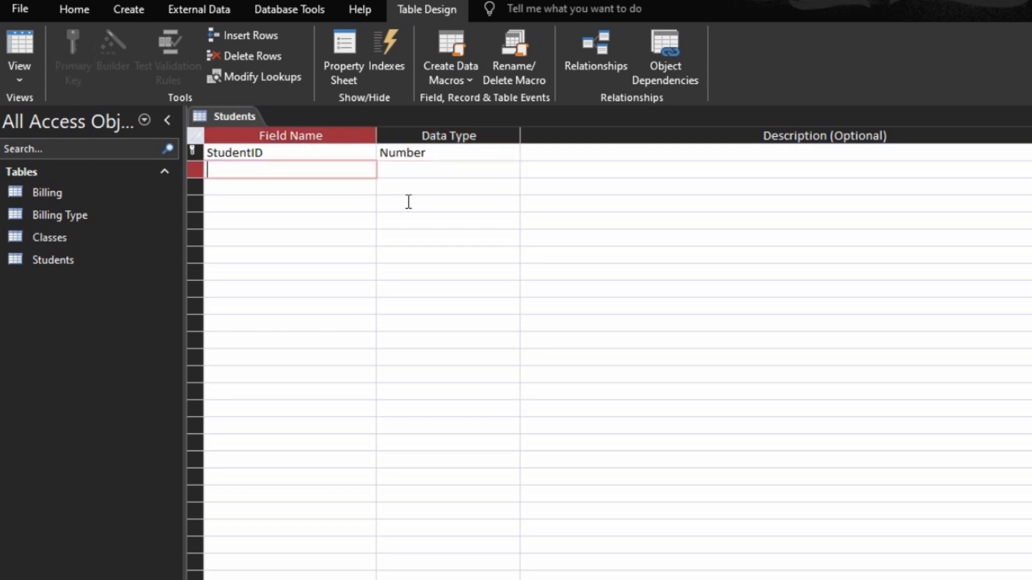
Step: Add FirstName and LastName fields below StudentID, both with the Short Text data type
type("FirstName")
key("Tab")
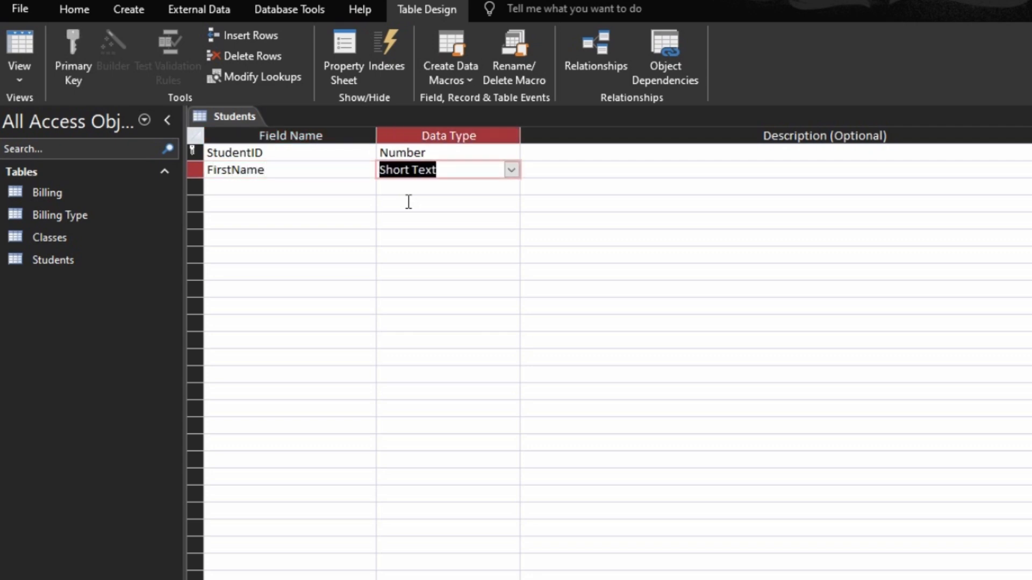
key("Down")
key("Left")
type(":as")
key("BackSpace")
key("BackSpace")
key("BackSpace")
type("Las")
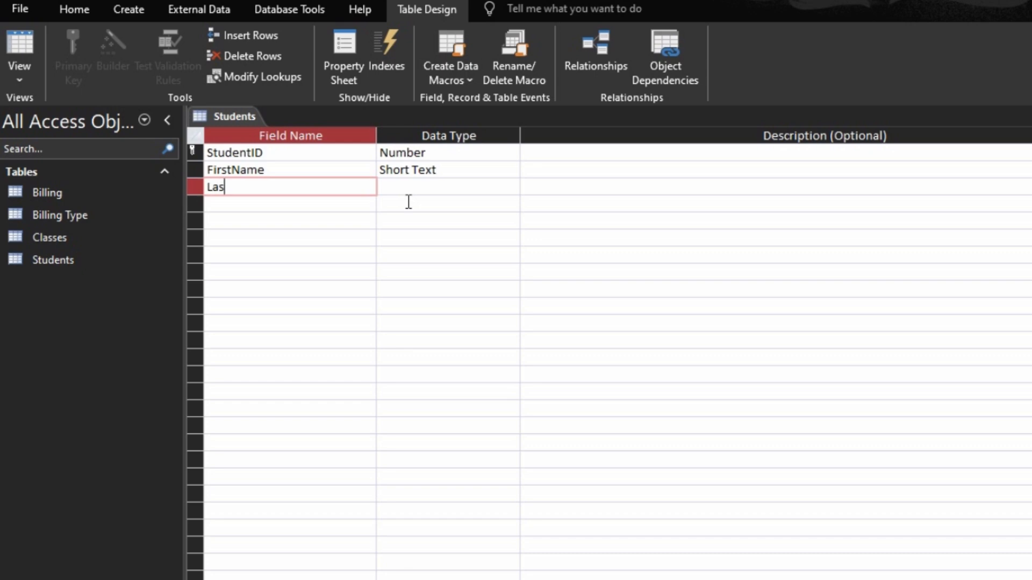
type("tName")
key("Tab")
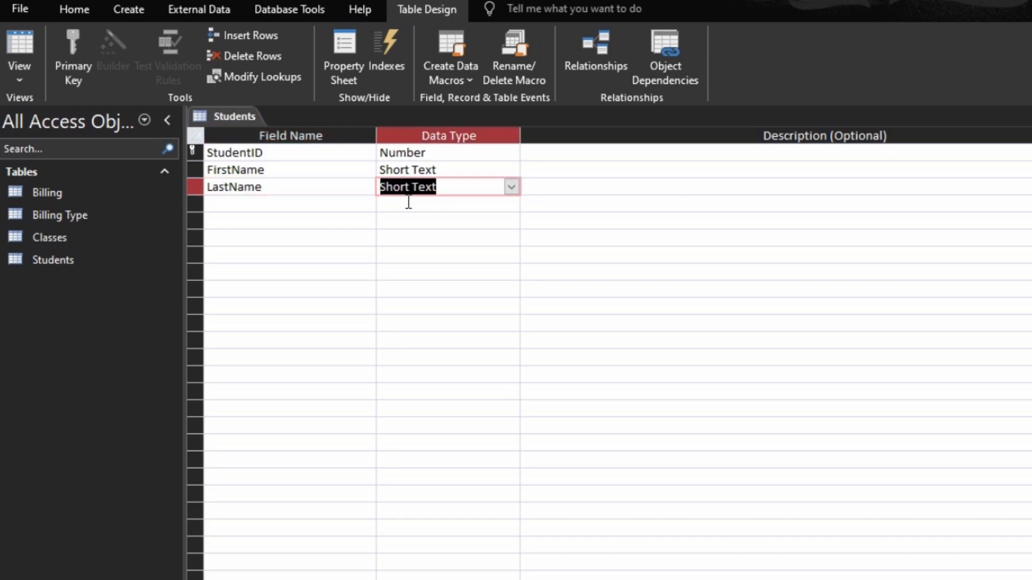
key("Down")
key("Left")
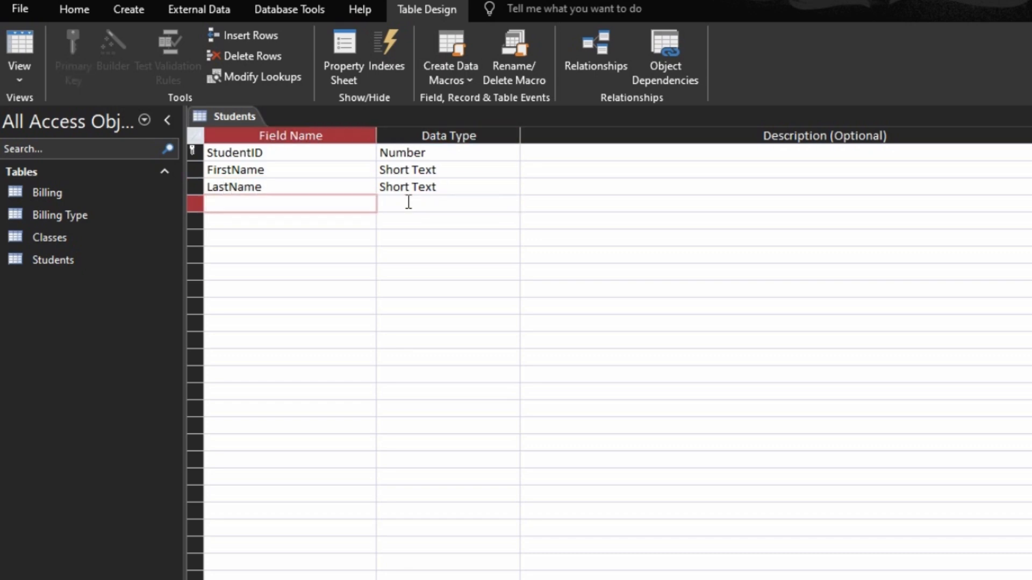
Step: Add a DateOfBirth field below LastName with the Date/Time data type
type("DateOfBirth")
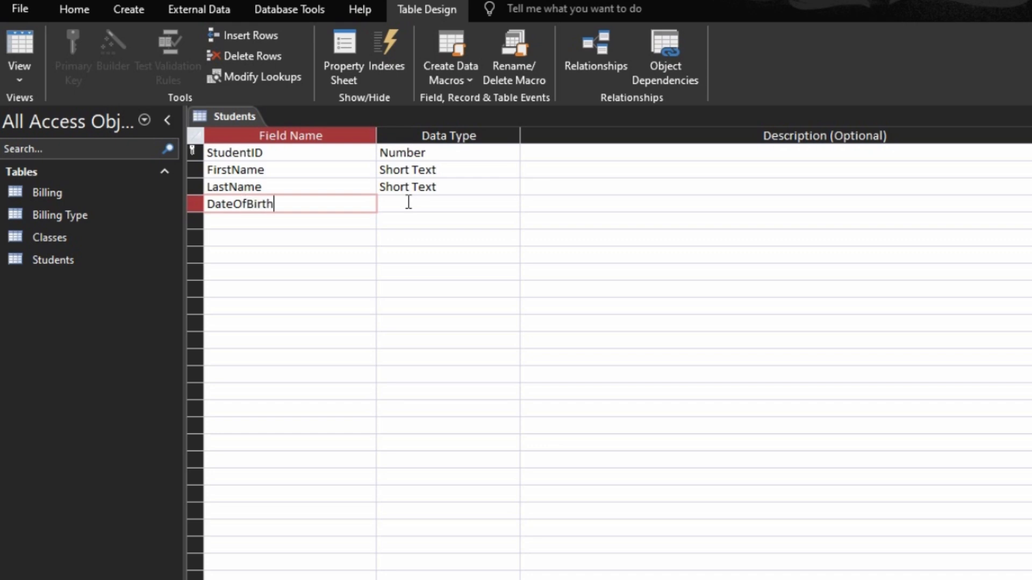
key("Tab")
type("Date/Time")
key("Down")
key("Left")
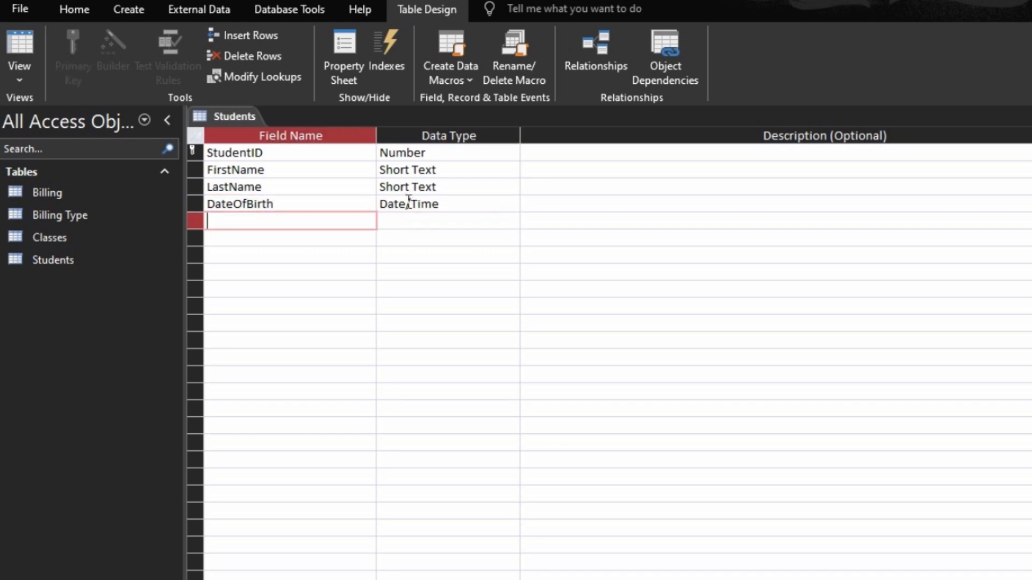
Step: Add a Sex field below DateOfBirth and start the Lookup Wizard as its data type
type("Sex")
key("Tab")
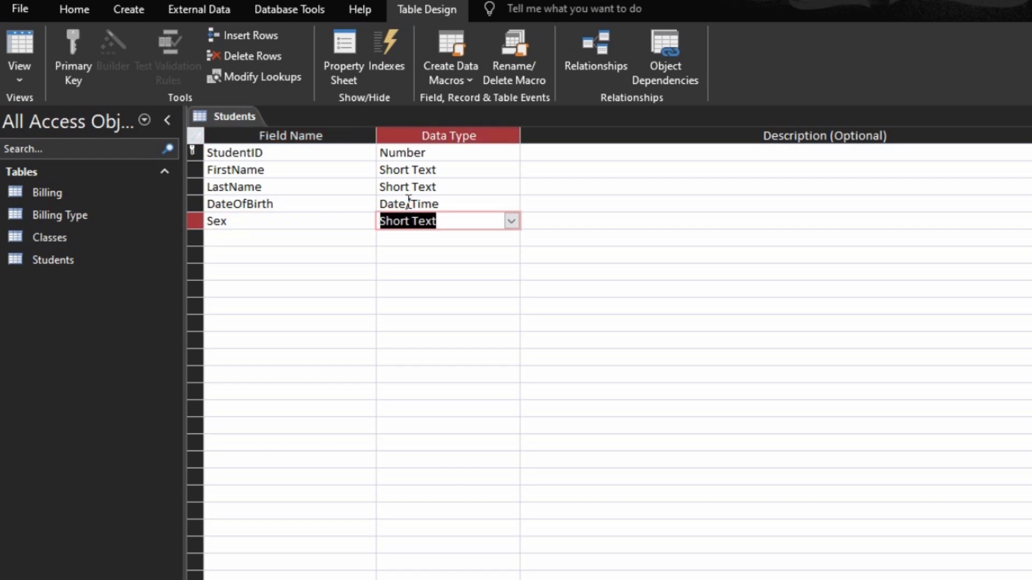
type("lookup Wizard...")
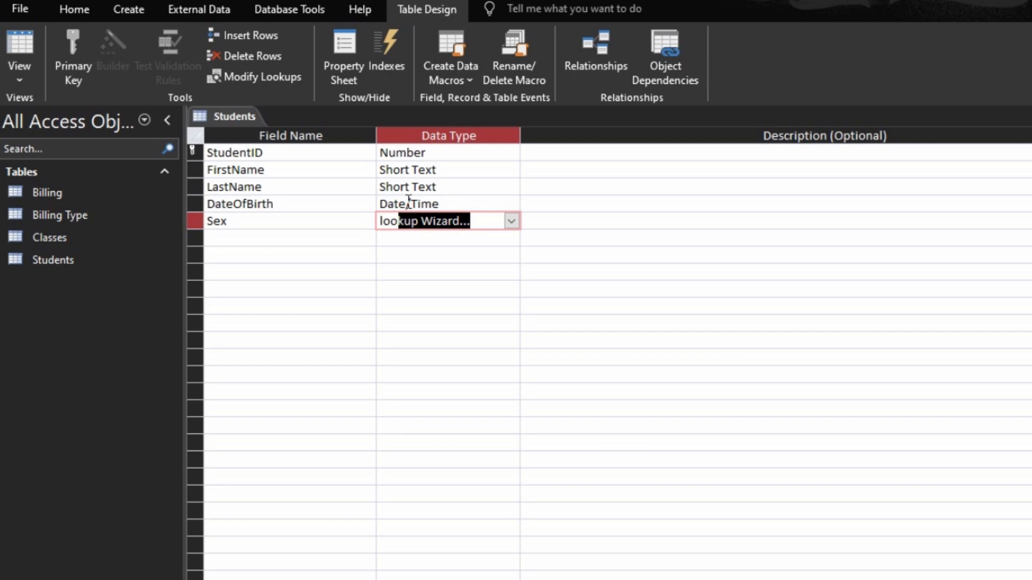
key("Return")
Step: Give the Sex lookup its own typed-in values Female and Male, and finish the wizard
key("Down")
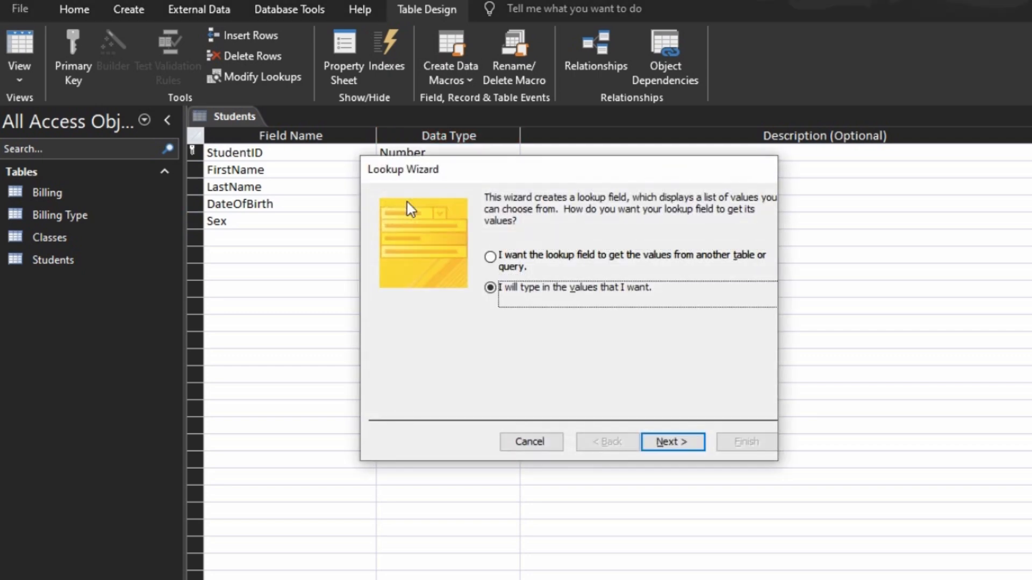
key("Return")
key("Tab")
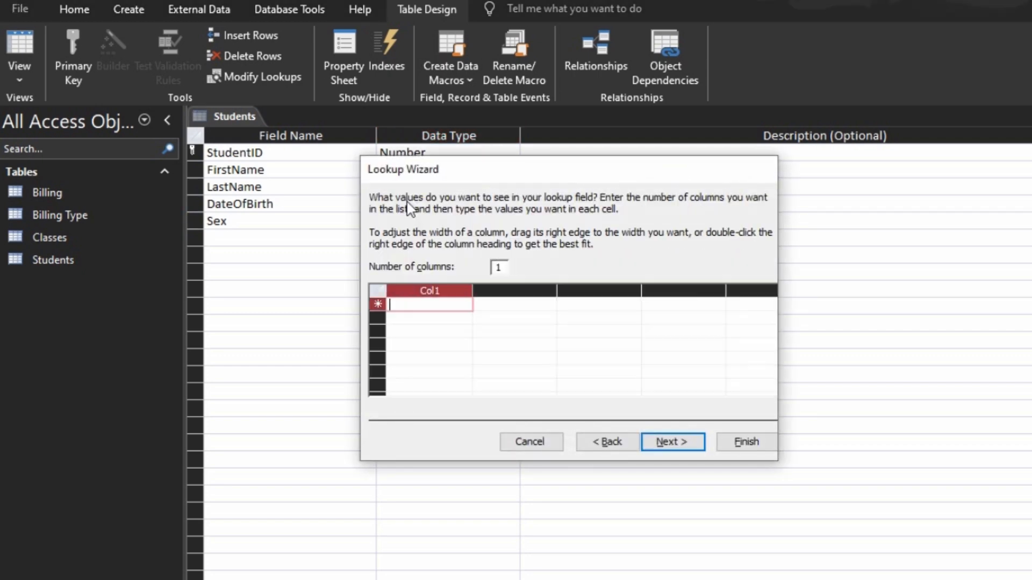
type("Femael")
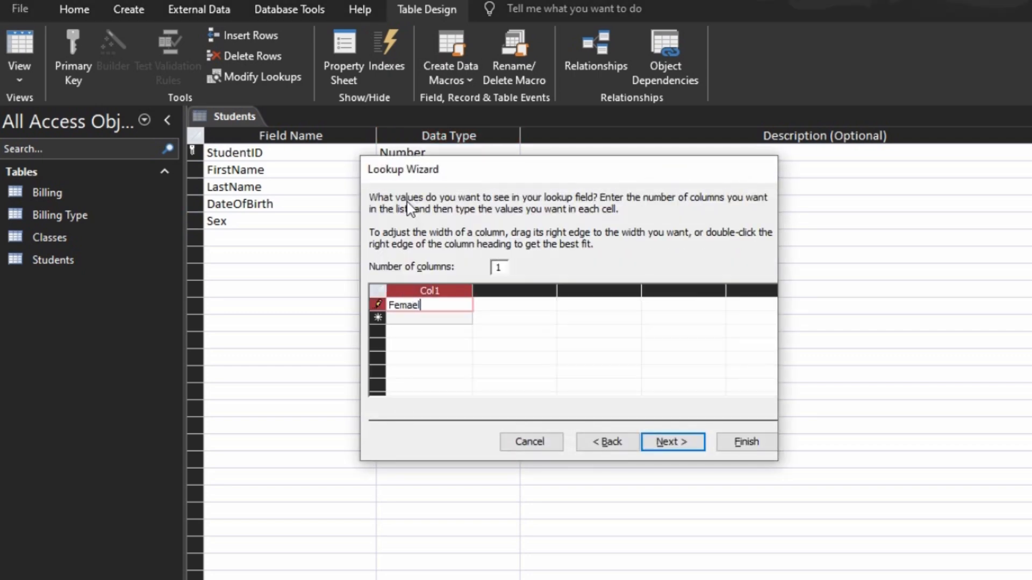
key("BackSpace")
key("BackSpace")
type("le")
key("Return")
type("Male")
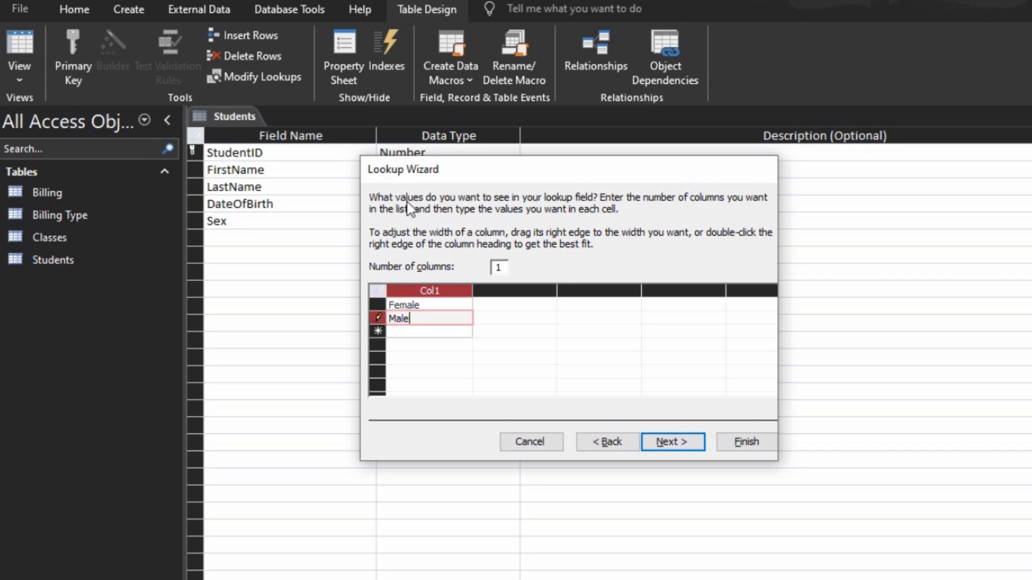
left_click(746, 441)
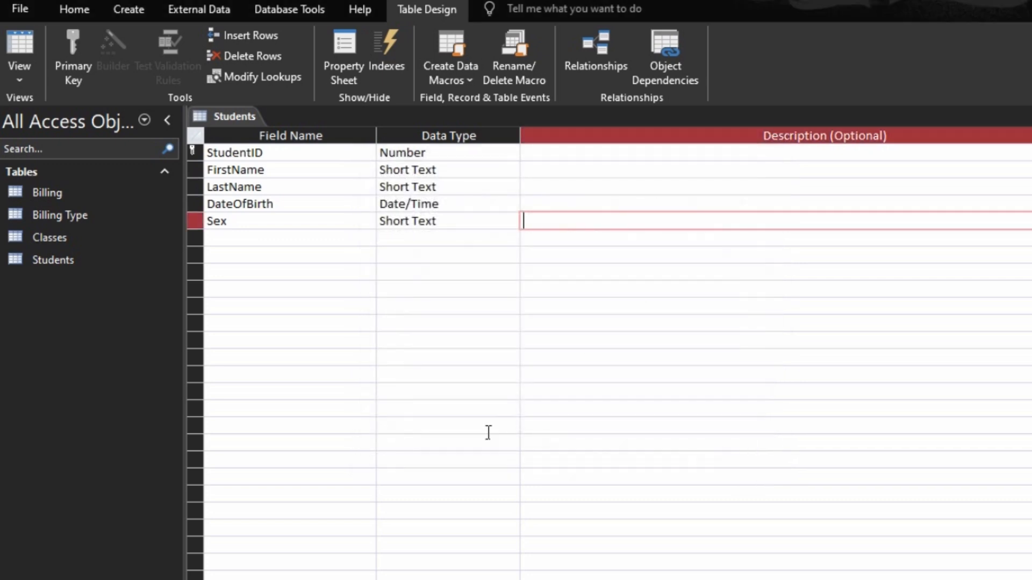
Step: In the Sex field's lookup properties, set Limit To List to Yes and Allow Value List Edits to No
left_click(345, 223)
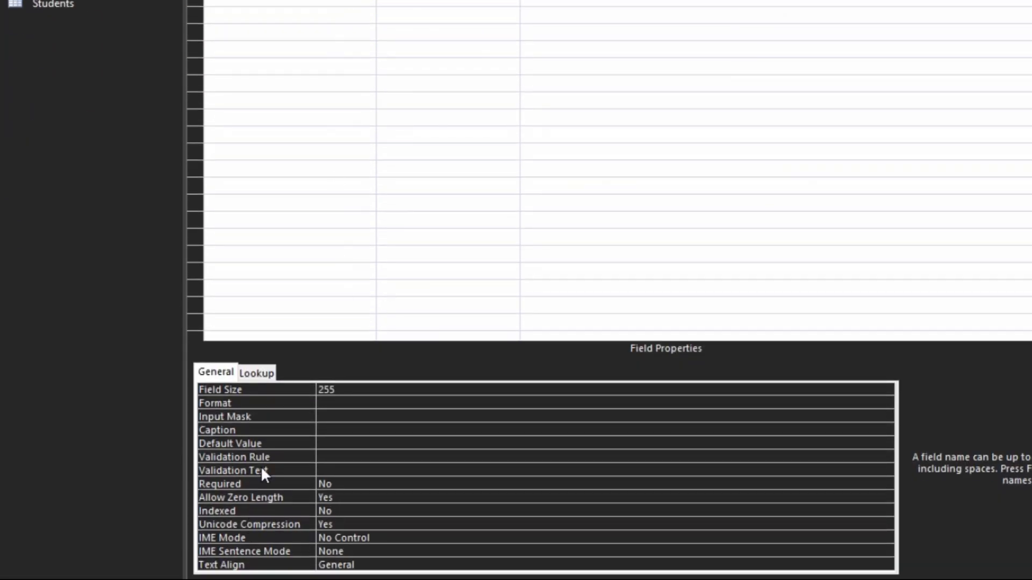
left_click(251, 375)
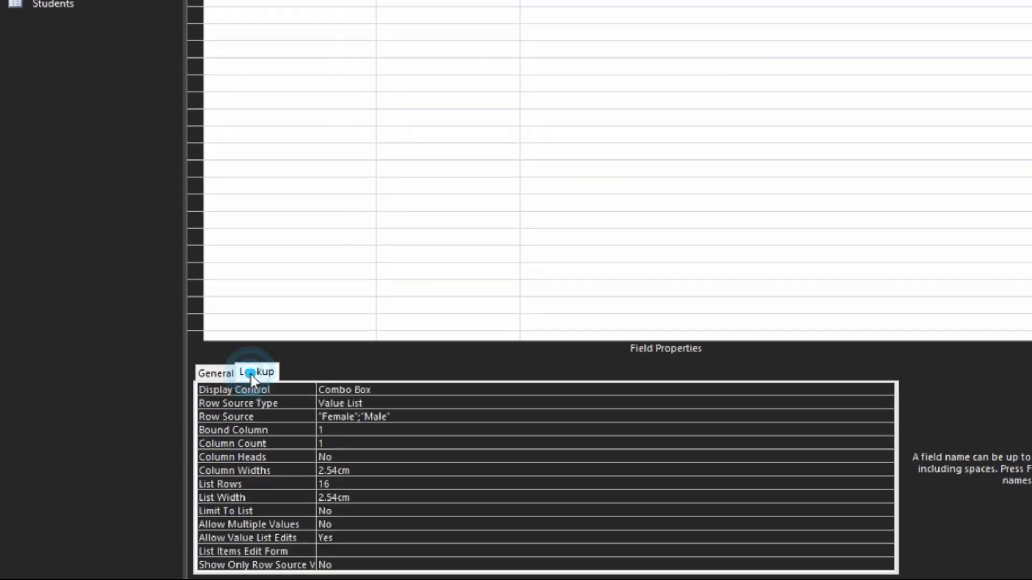
double_click(275, 511)
double_click(281, 538)
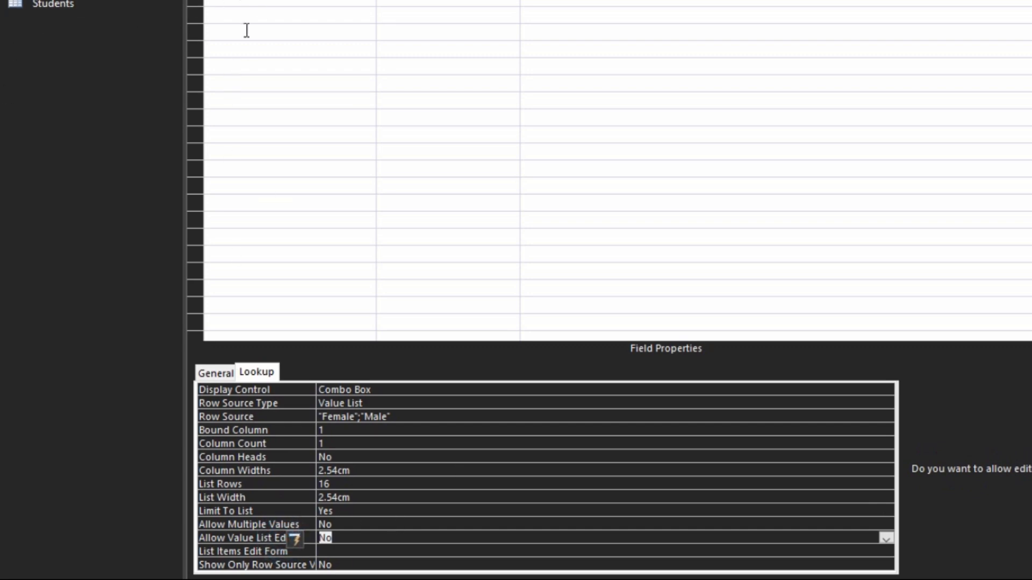
Step: Add a Class field below Sex and start the Lookup Wizard as its data type
left_click(253, 215)
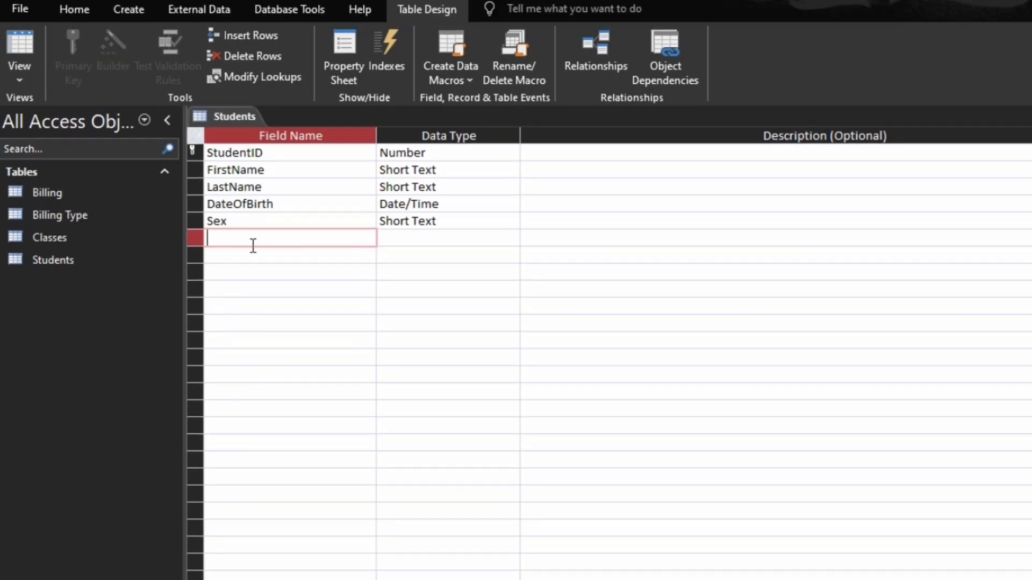
type("Class")
key("Tab")
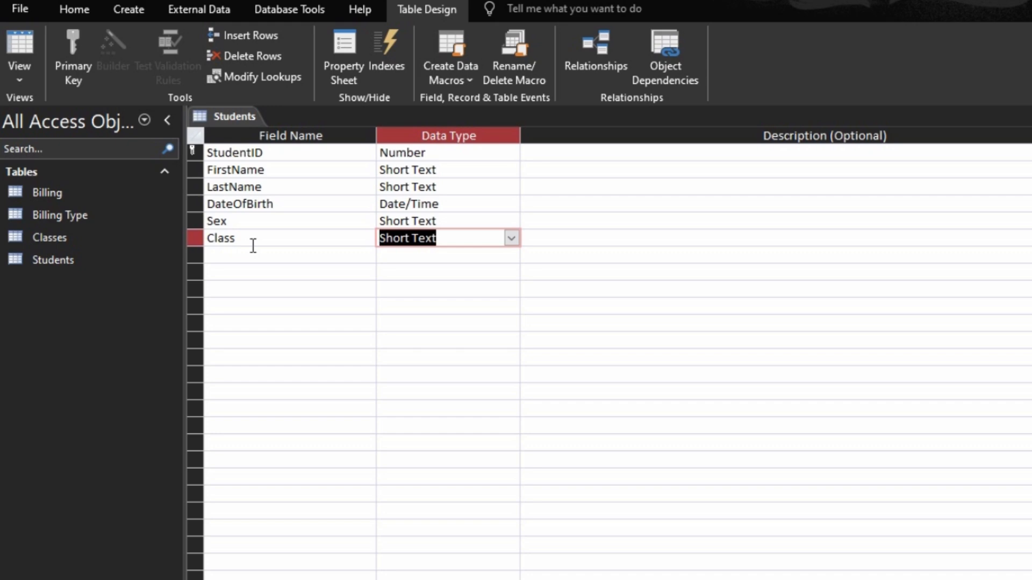
type("loo")
key("Tab")
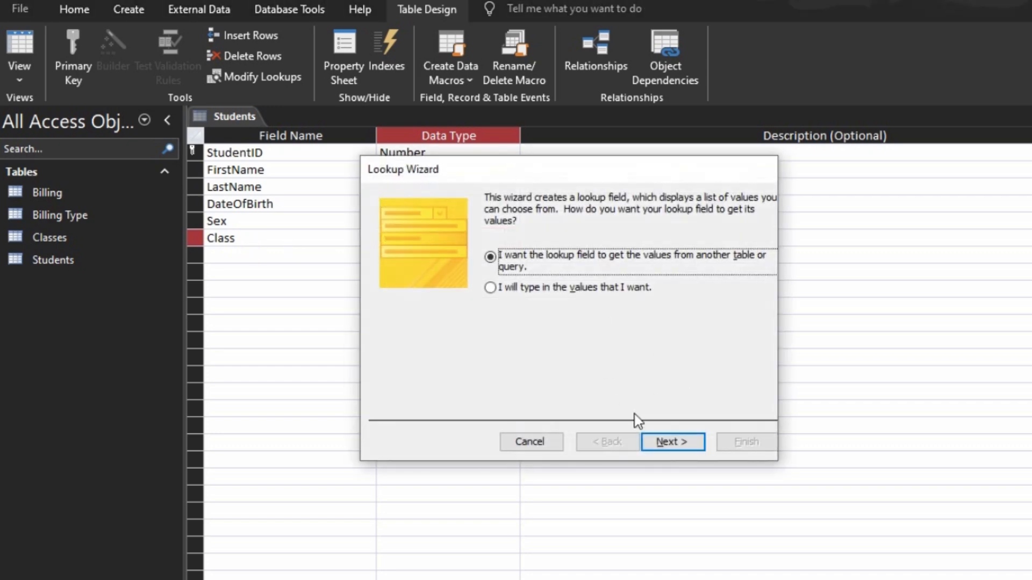
Step: Base the Class lookup on the ClassName field of the Classes table, then finish the wizard and save the table
left_click(674, 447)
left_click(538, 259)
left_click(661, 441)
left_click(547, 347)
left_click(691, 448)
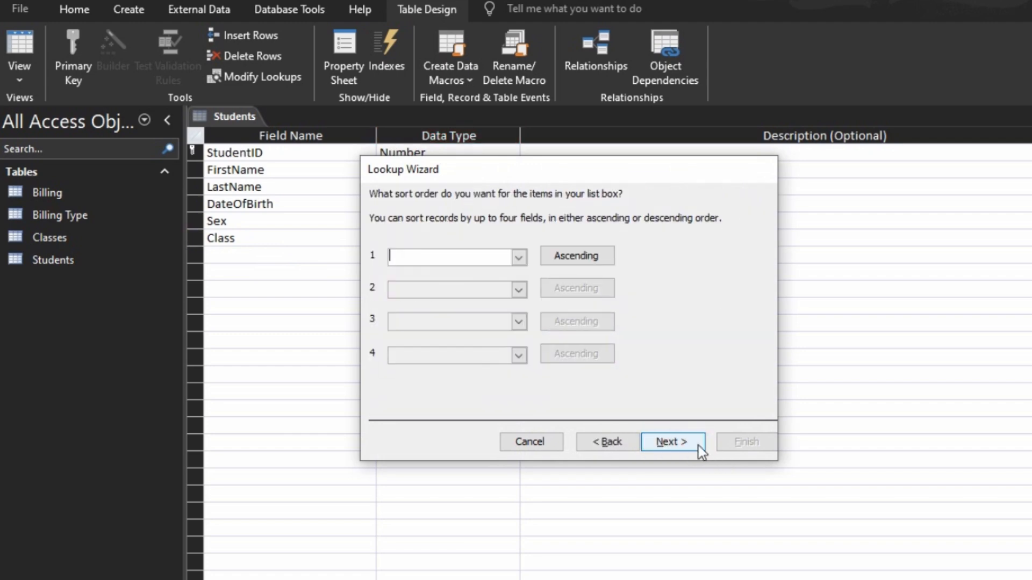
left_click(697, 446)
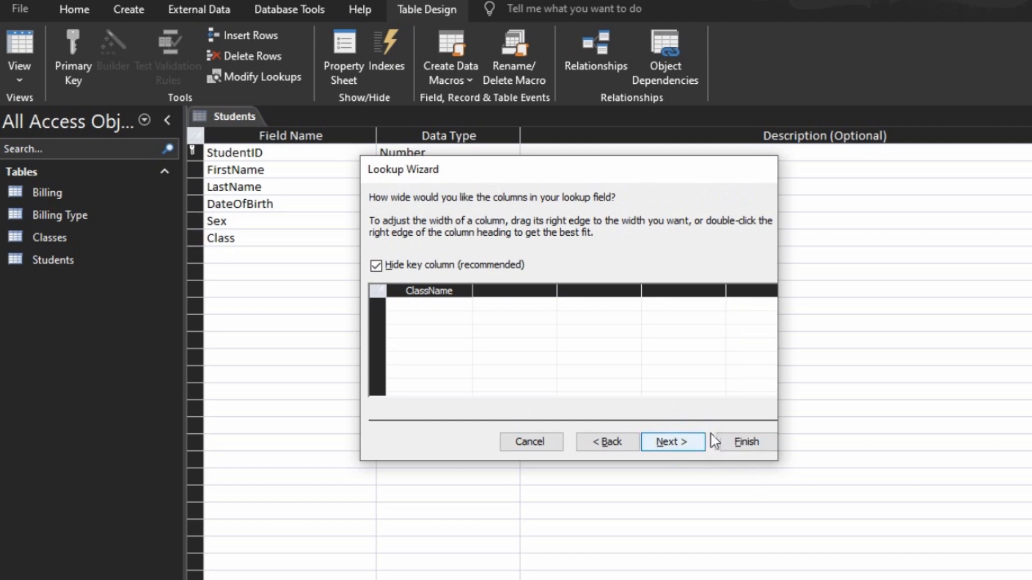
left_click(732, 443)
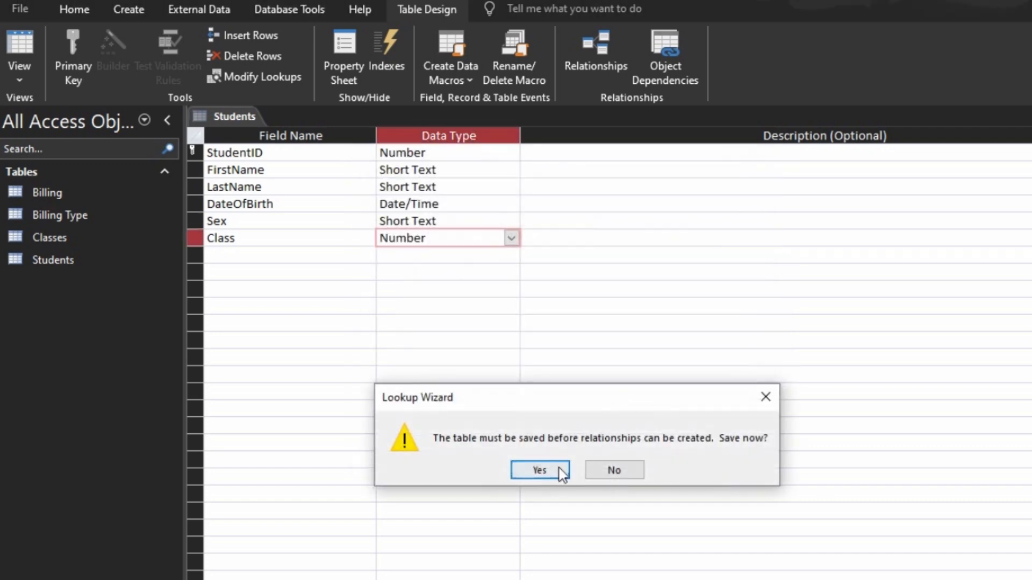
left_click(559, 471)
Step: Add a GuardianName field below Class with the Short Text data type
left_click(307, 255)
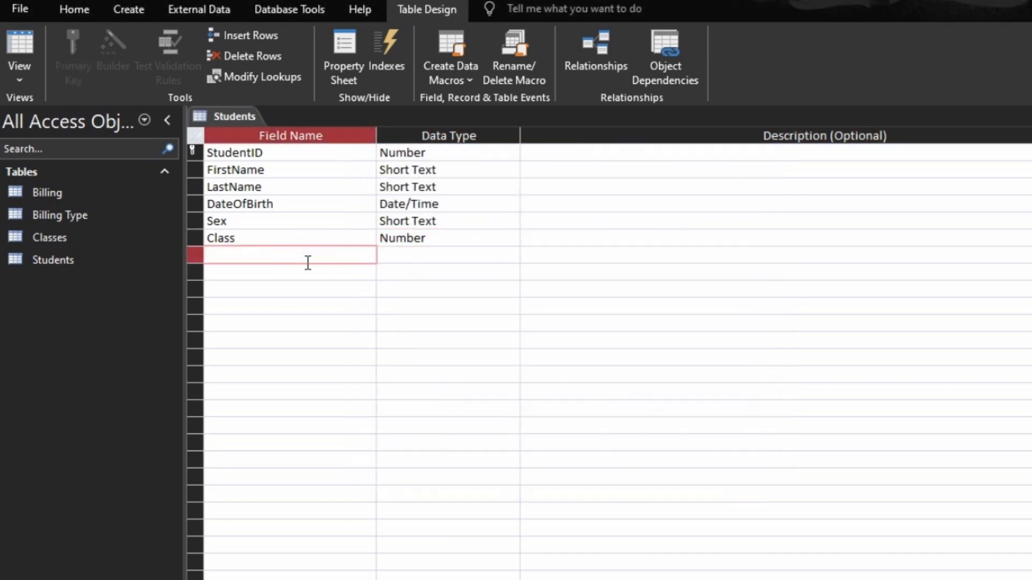
type("GuardianName")
key("Tab")
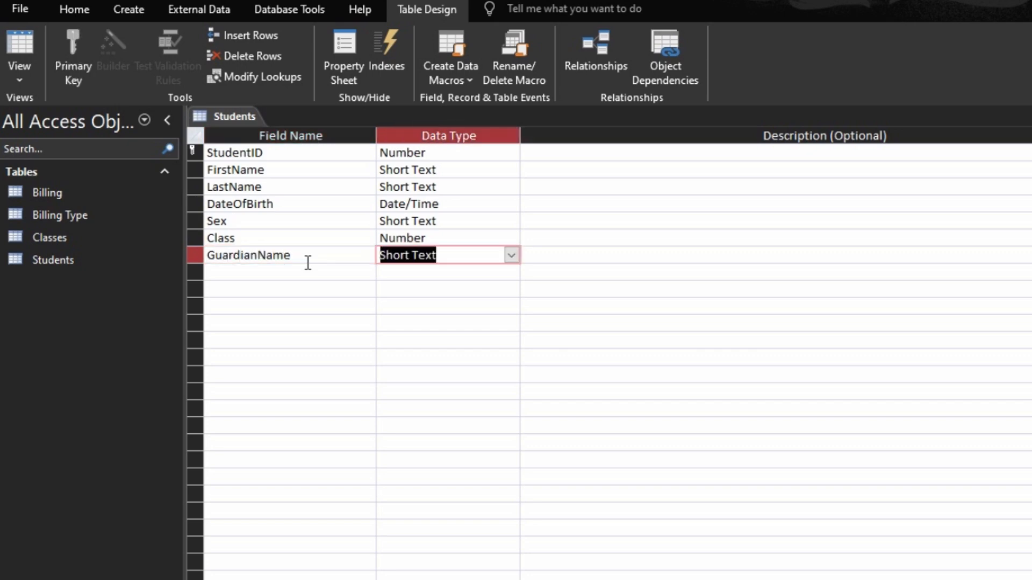
key("Tab")
key("Tab")
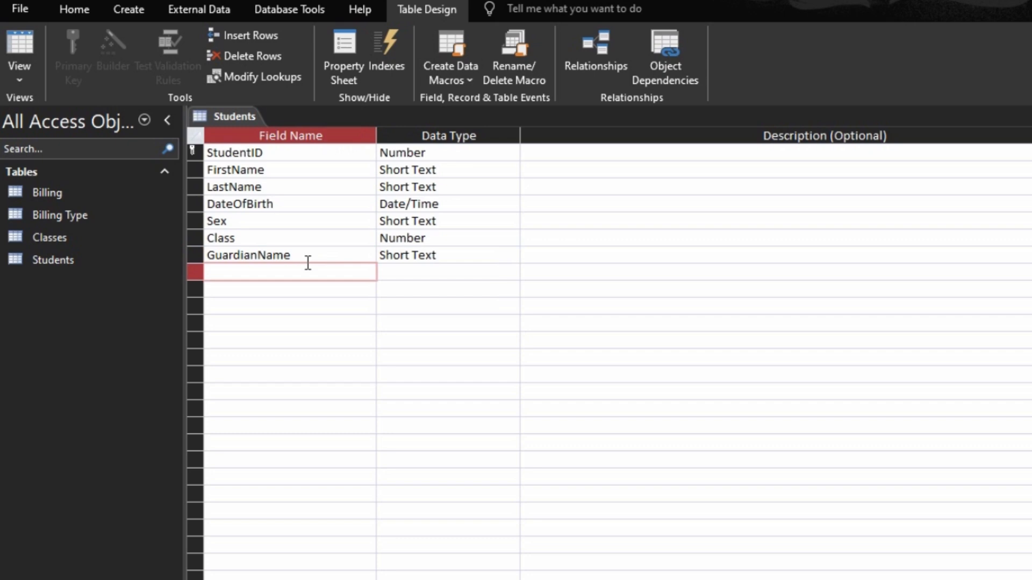
Step: Add a Relationship field below GuardianName and start a Lookup Wizard for it that uses typed-in values
type("Relationshii")
key("BackSpace")
type("p")
key("Tab")
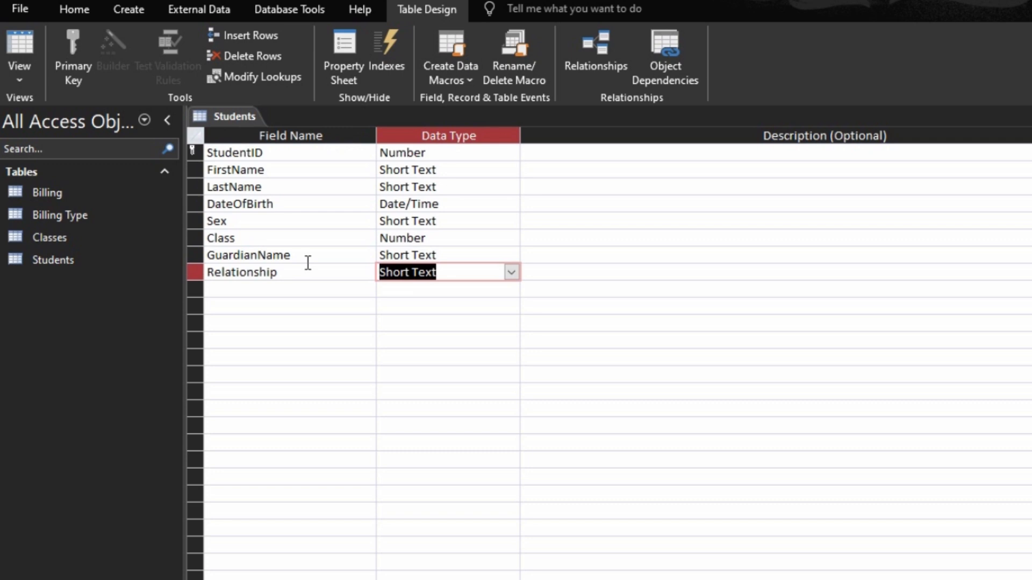
type("lookup Wizard...")
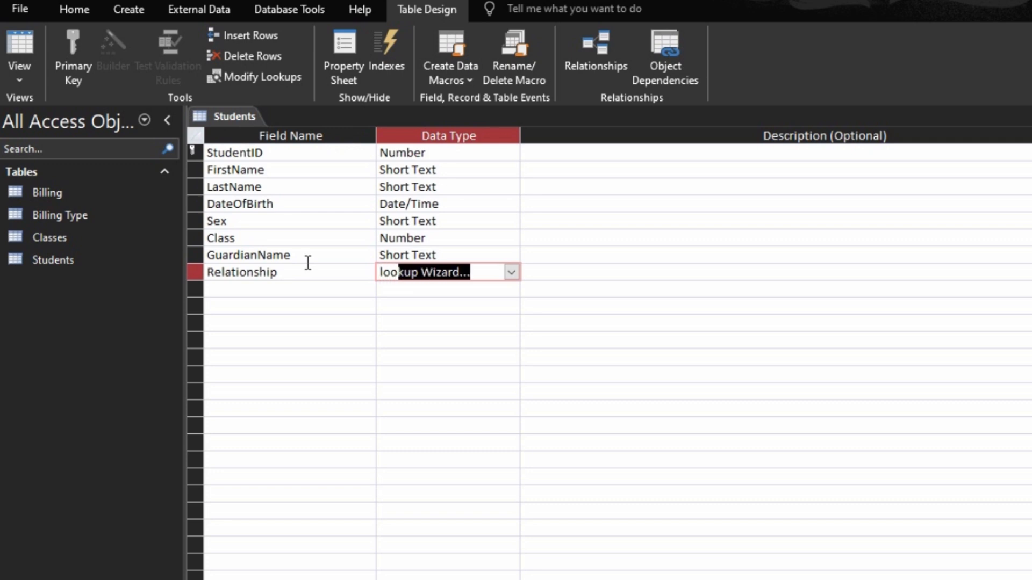
key("Return")
key("Down")
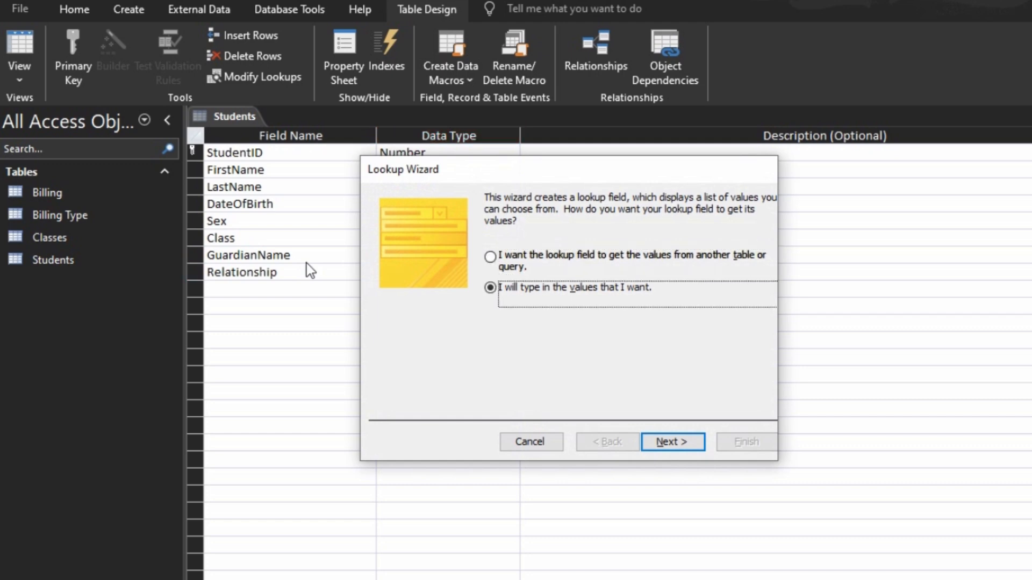
key("Return")
Step: Enter Mother, Father, Aunt, Uncle and Brother as the first values of the Relationship lookup list
key("Tab")
type("spo")
key("BackSpace")
key("BackSpace")
key("BackSpace")
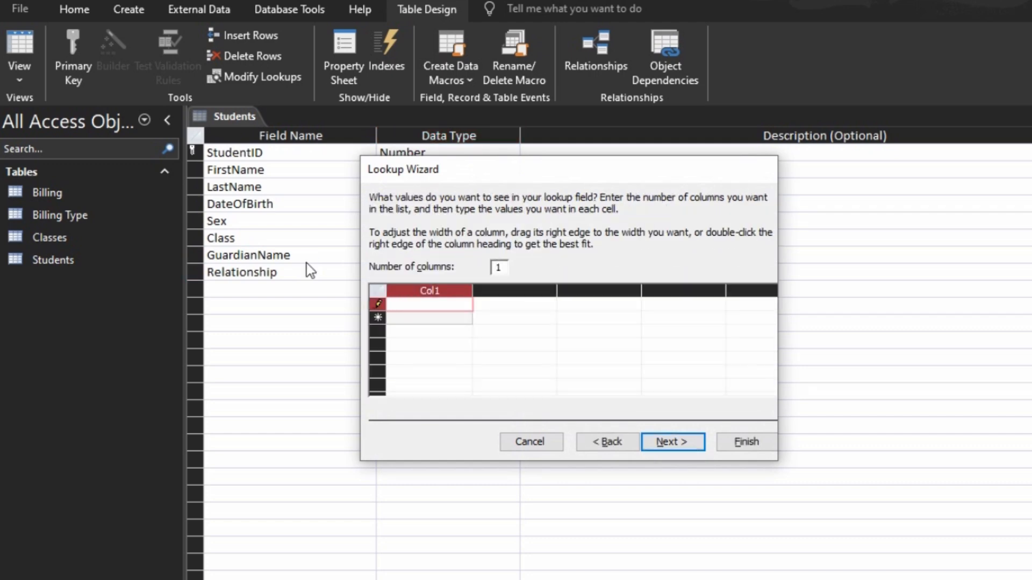
type("Mother")
key("Tab")
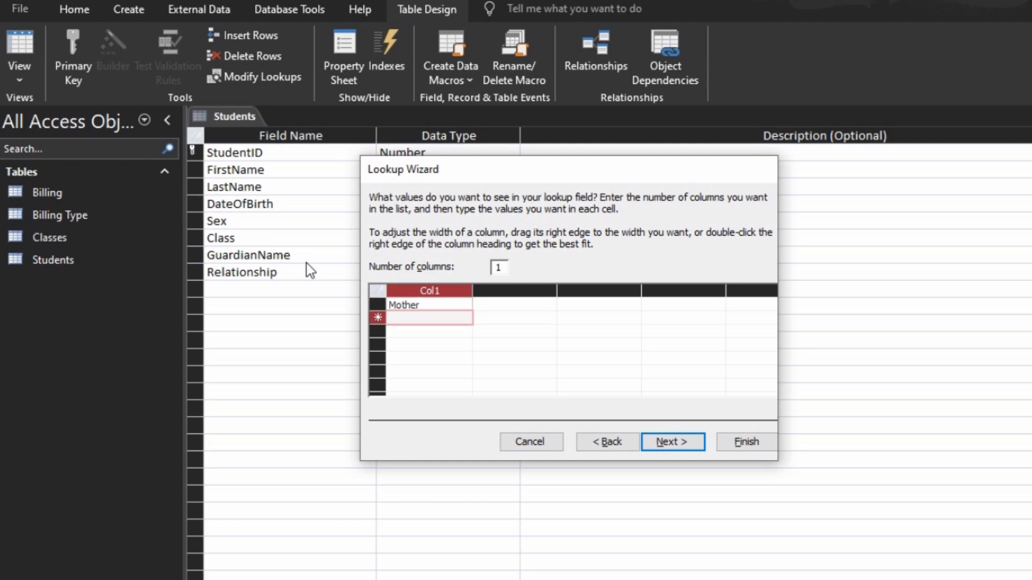
type("Father")
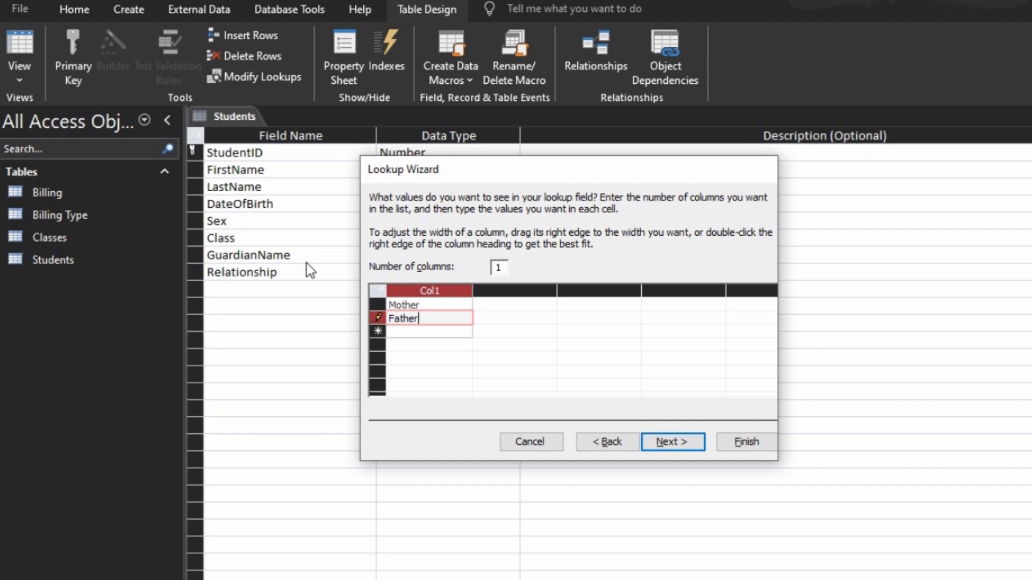
key("Return")
type("Aunt")
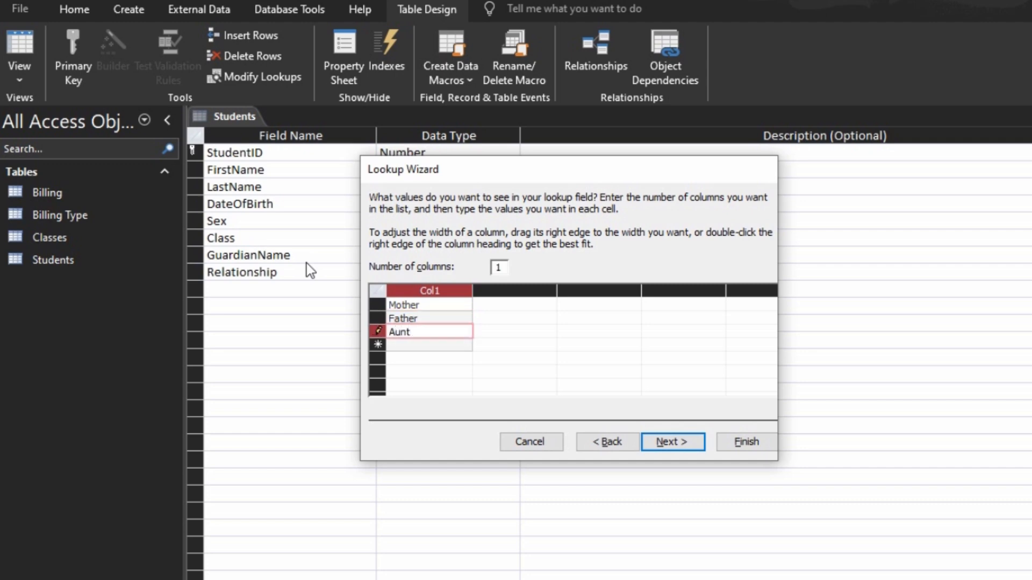
key("Return")
type("Uncle")
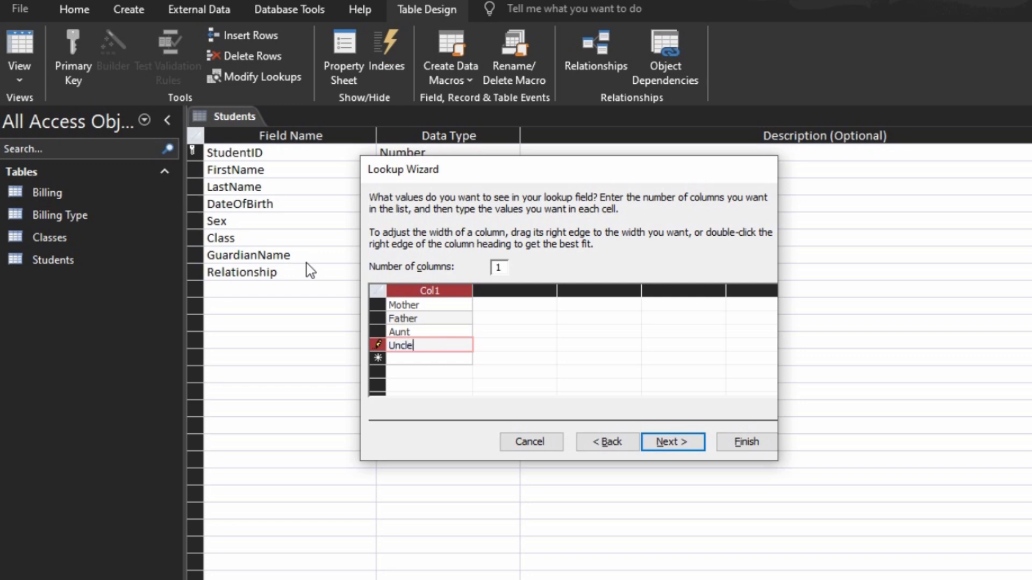
key("Return")
type("Brother")
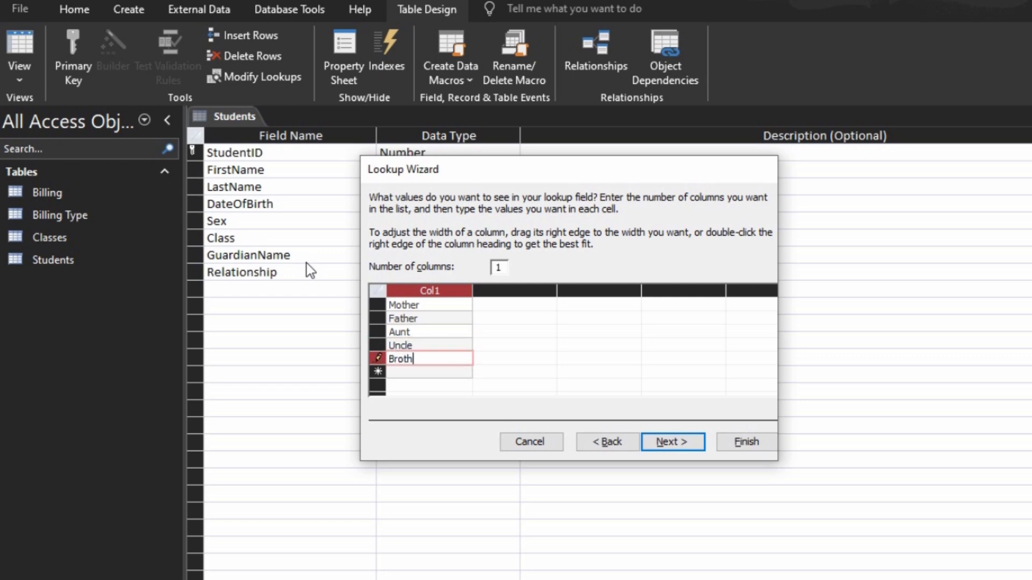
Step: Add Sister, Grandmother and Grandfather to the Relationship lookup list and finish the wizard
key("Return")
type("s")
key("BackSpace")
type("Sisterr")
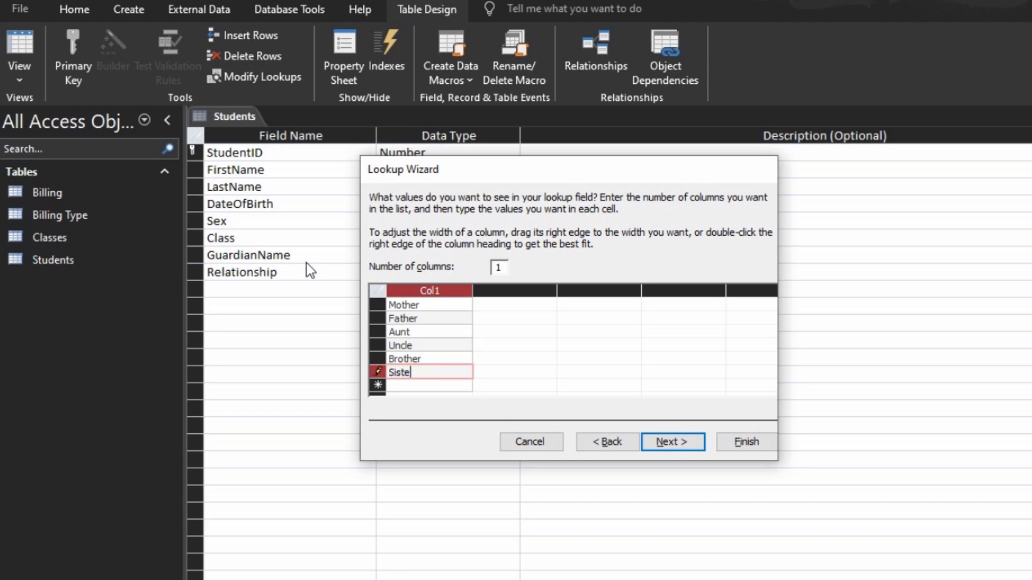
key("BackSpace")
key("Return")
type("G")
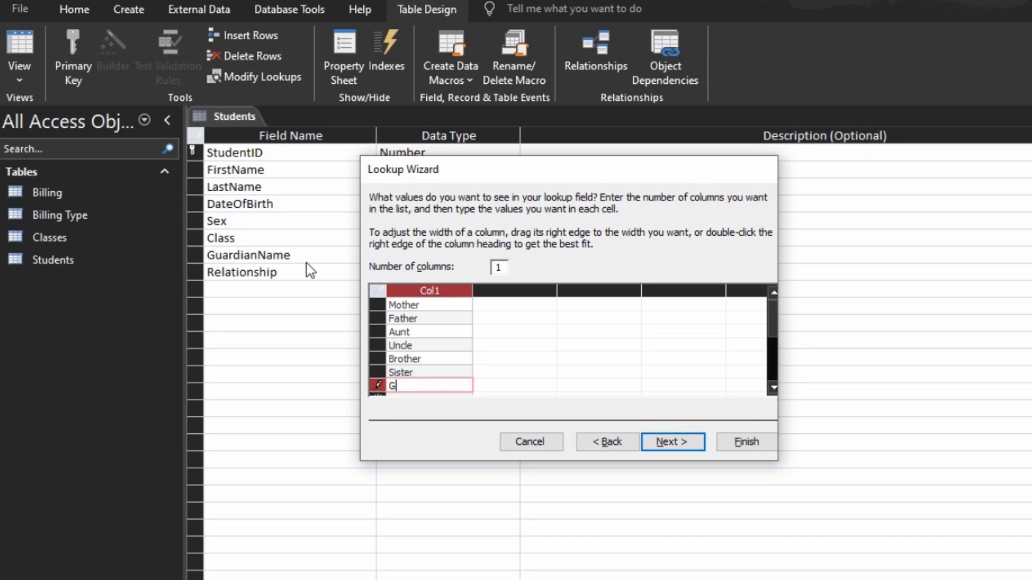
type("randmother")
key("Return")
type("grand")
key("BackSpace")
key("BackSpace")
key("BackSpace")
key("BackSpace")
key("BackSpace")
type("Grandg")
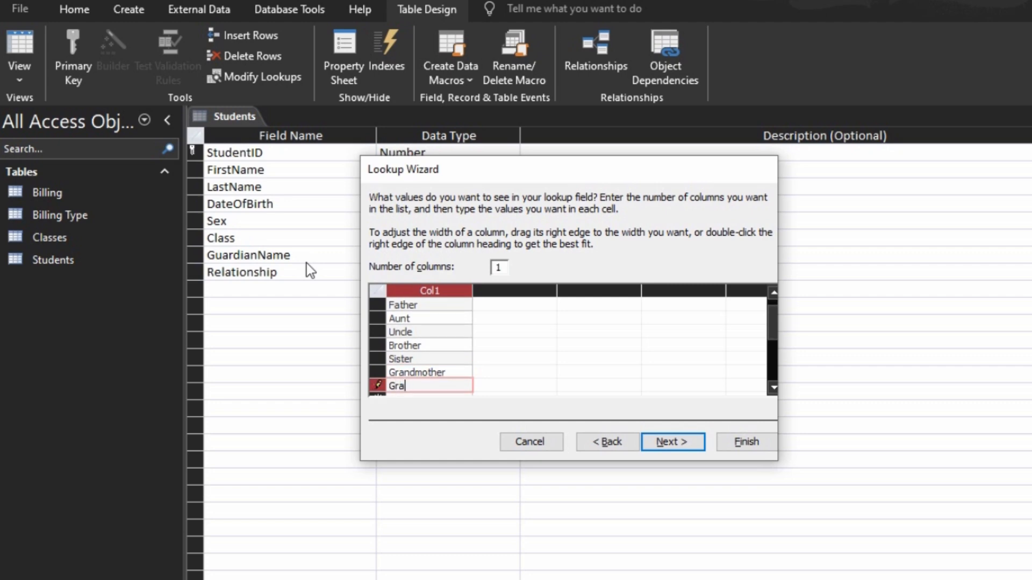
key("BackSpace")
type("father")
key("Return")
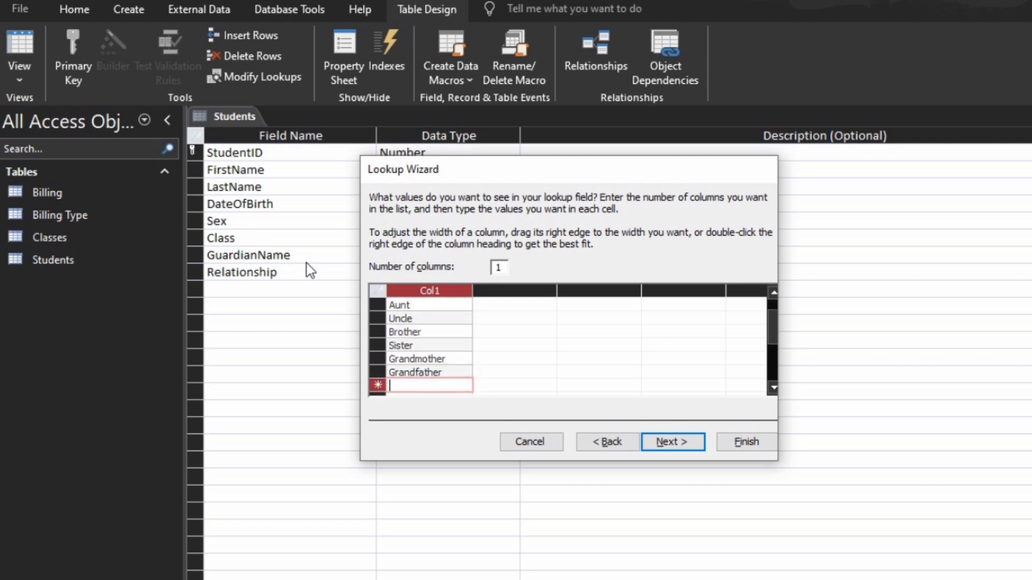
left_click(745, 441)
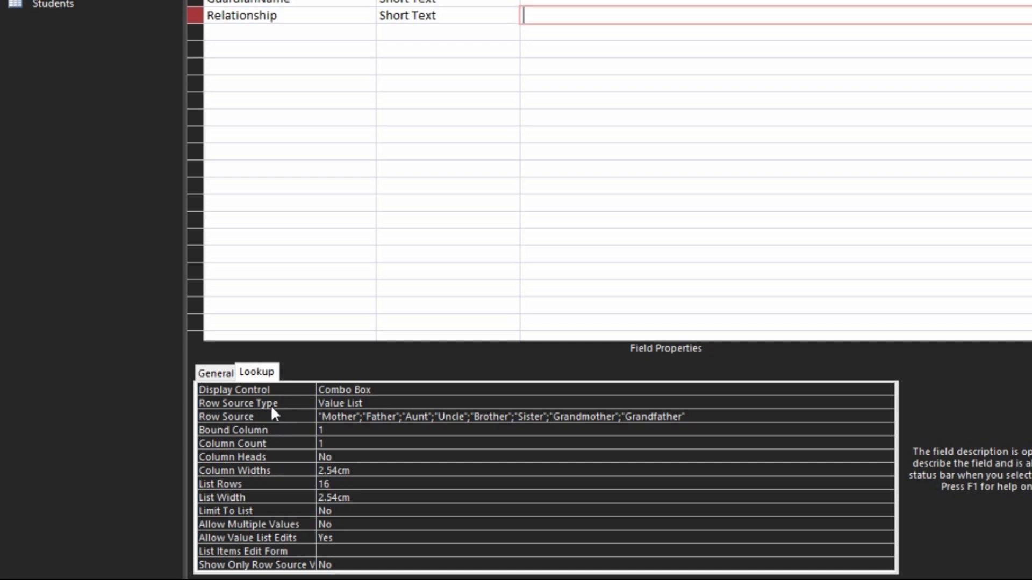
Step: In the Relationship field's lookup properties, set Limit To List to Yes and Allow Value List Edits to No
left_click(250, 373)
double_click(264, 509)
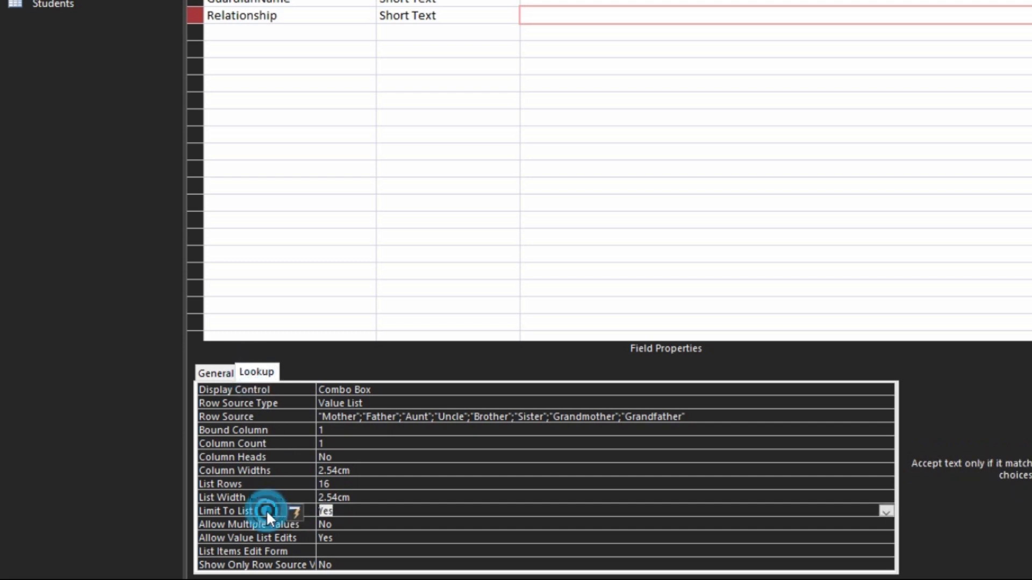
double_click(290, 537)
left_click(438, 523)
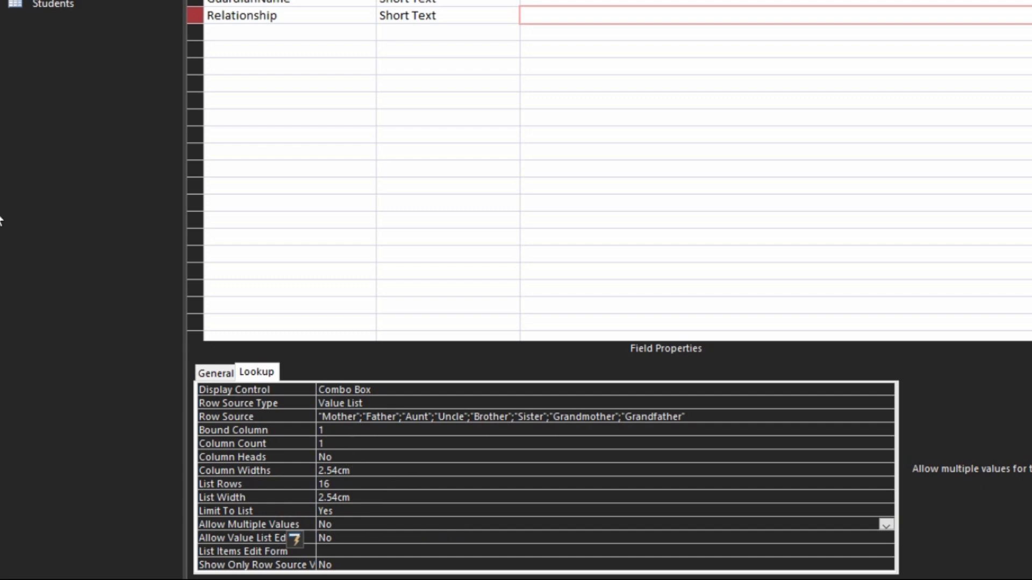
Step: Add a Residential field below Relationship with the Short Text data type
left_click(230, 37)
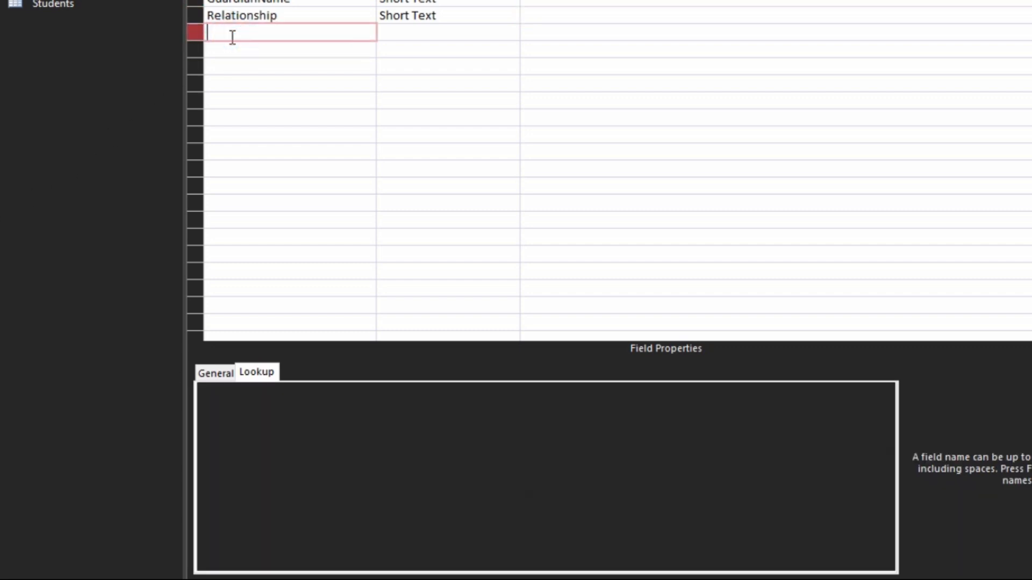
type("Residen")
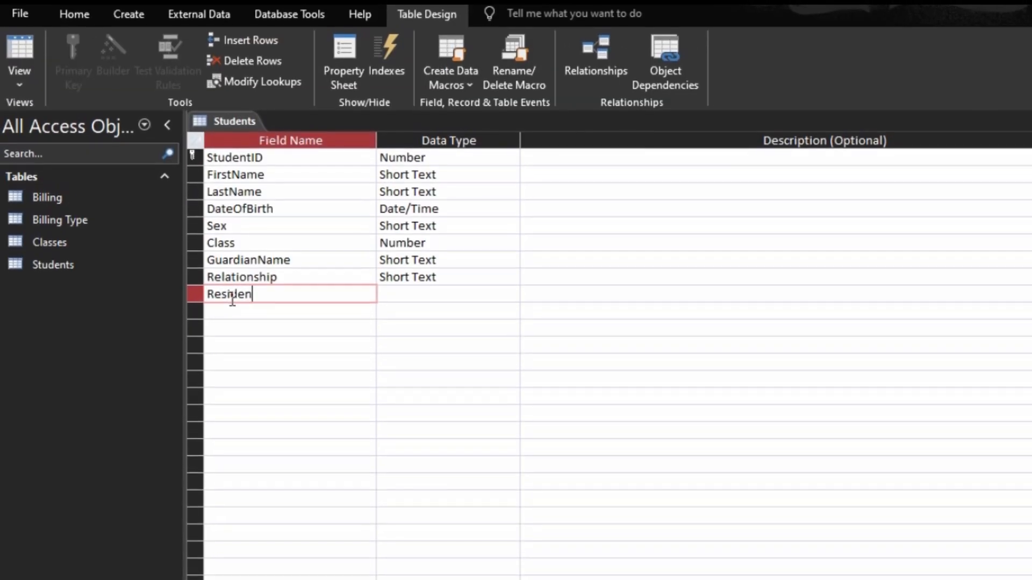
type("tial")
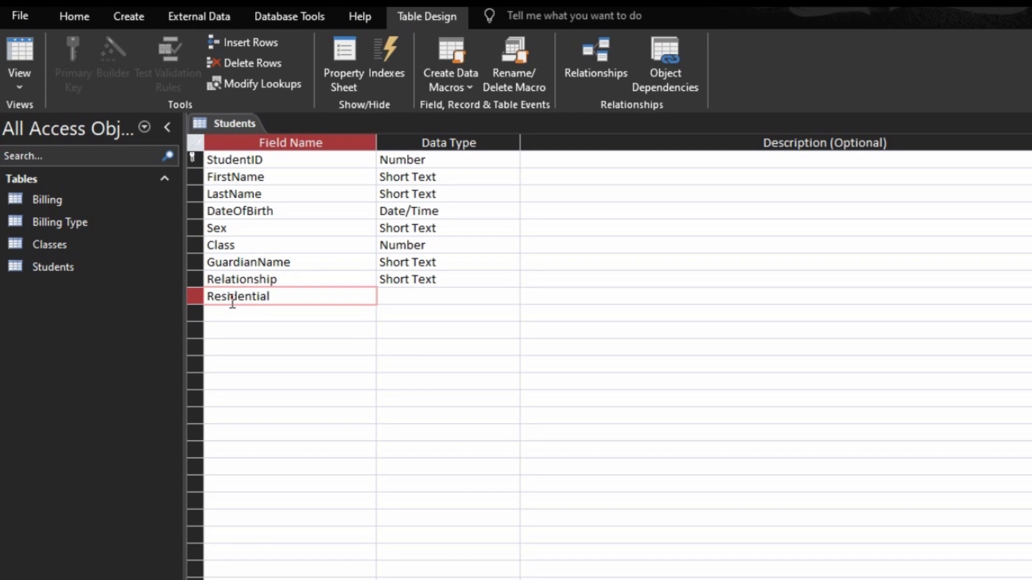
key("Down")
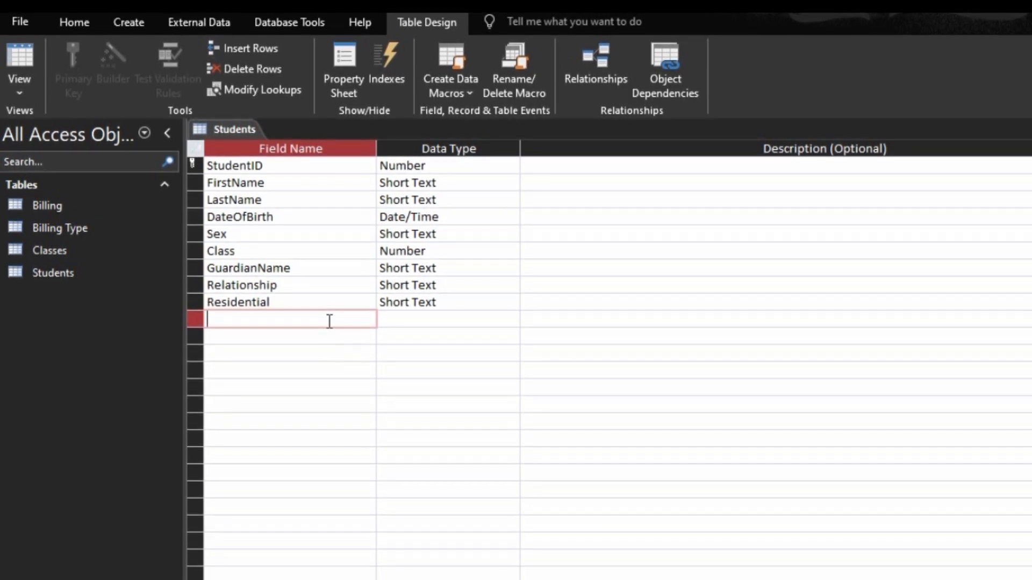
Step: Add a Region field below Residential with the Short Text data type
type("Regin")
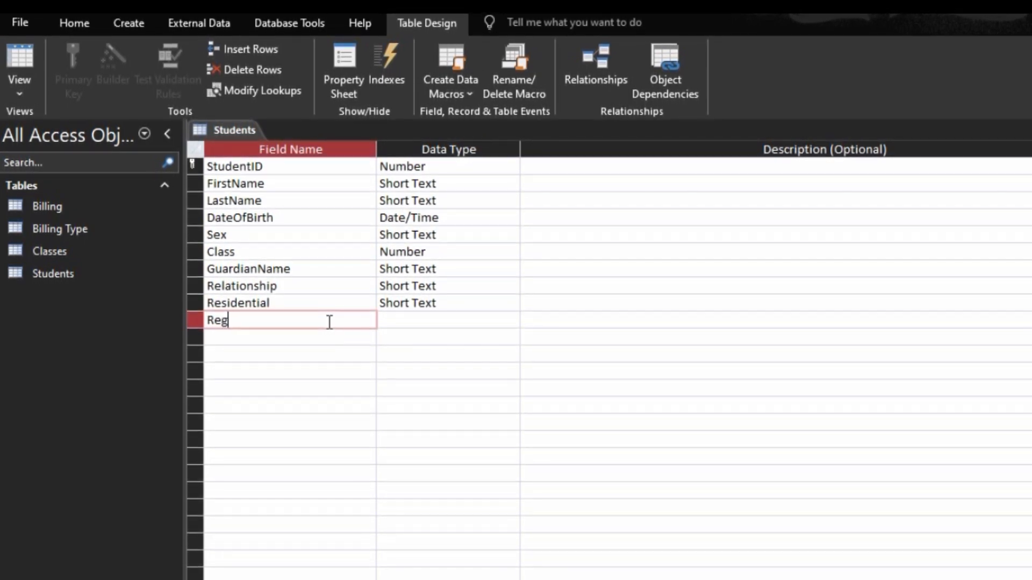
key("BackSpace")
type("on")
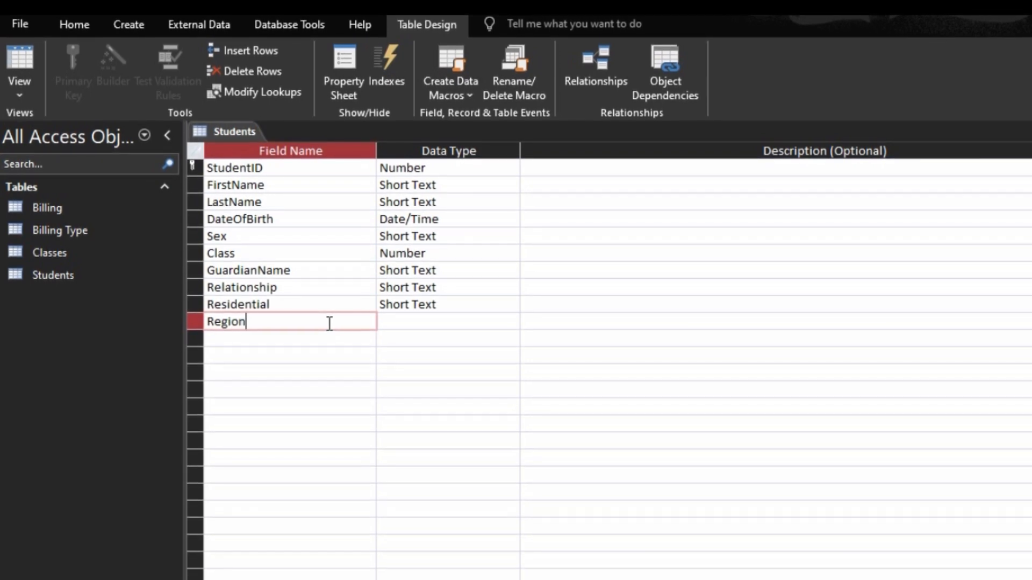
key("Tab")
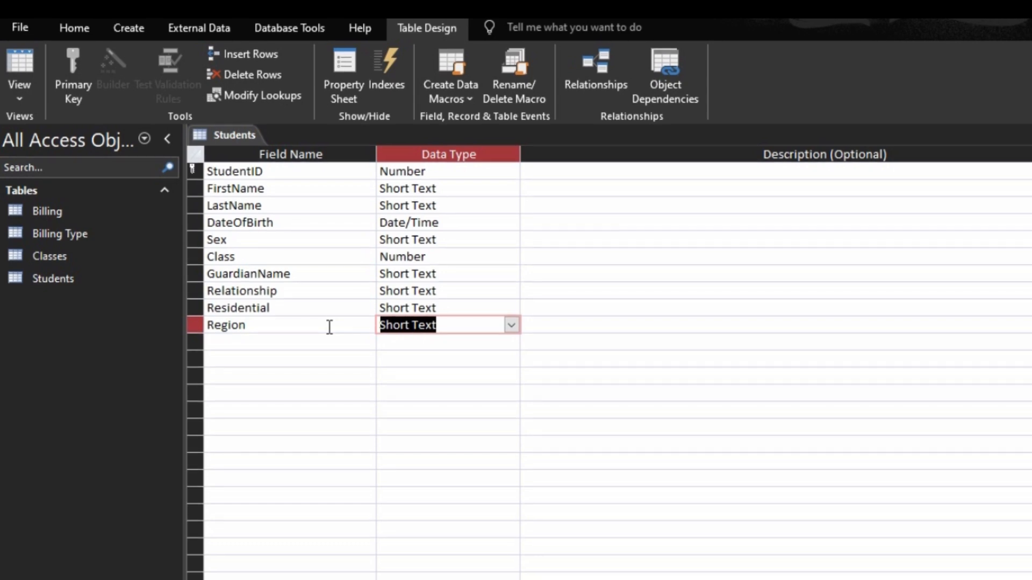
key("Return")
key("Return")
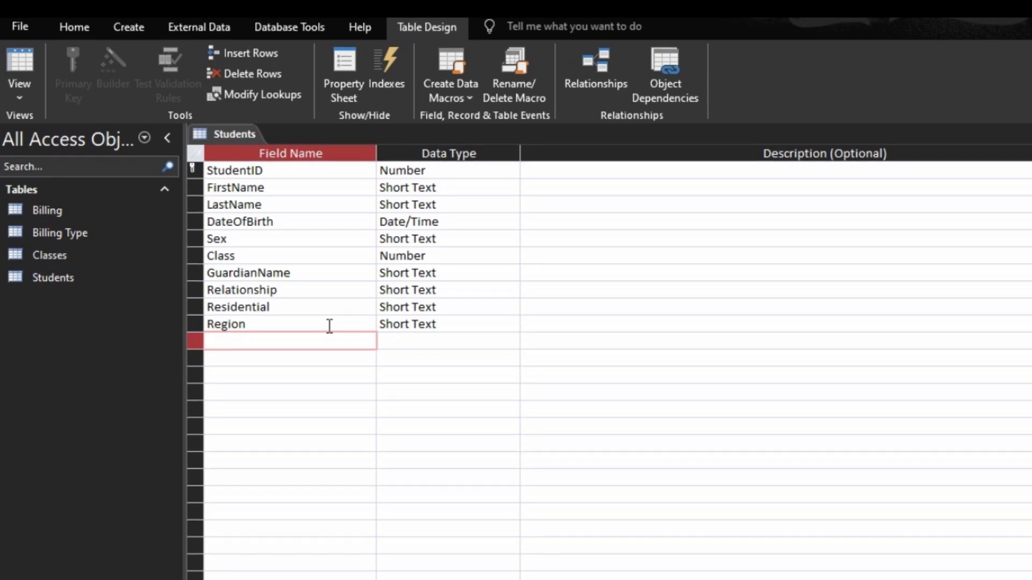
Step: Add a Telephone field below Region with the Short Text data type
type("Telephone")
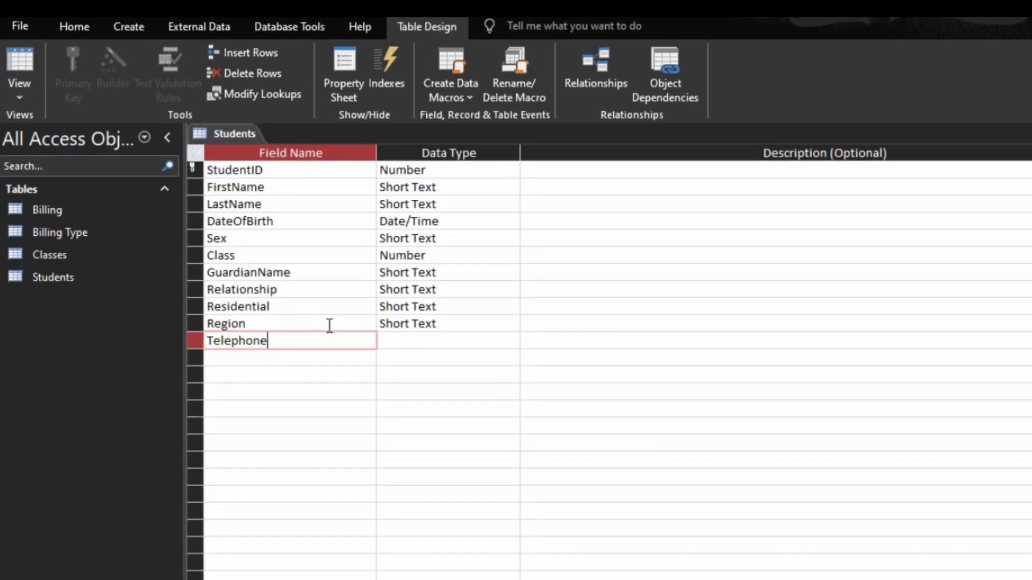
key("Return")
key("Return")
key("Return")
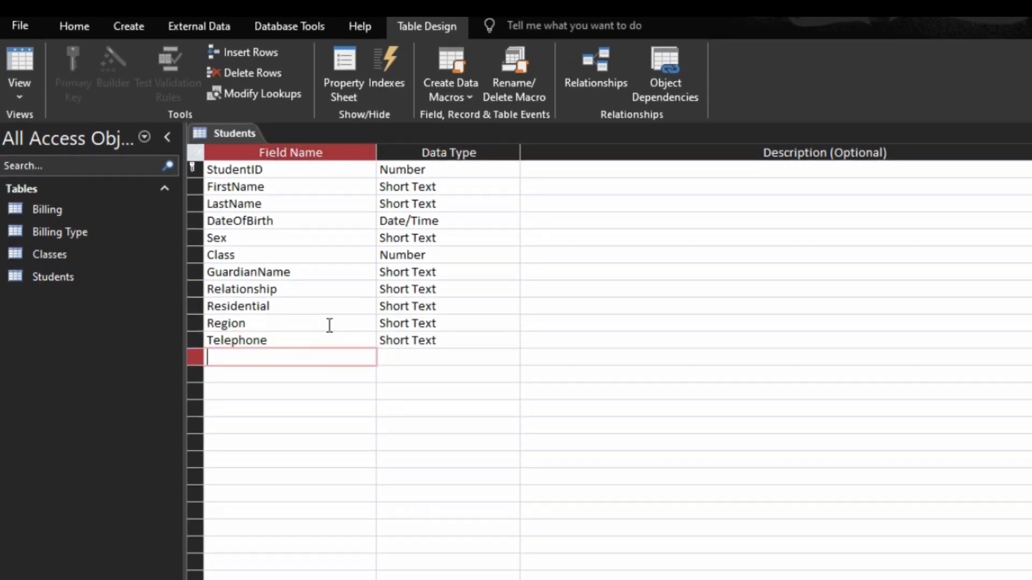
Step: Add a Religion field below Telephone and start a Lookup Wizard for it that uses typed-in values
type("Religion")
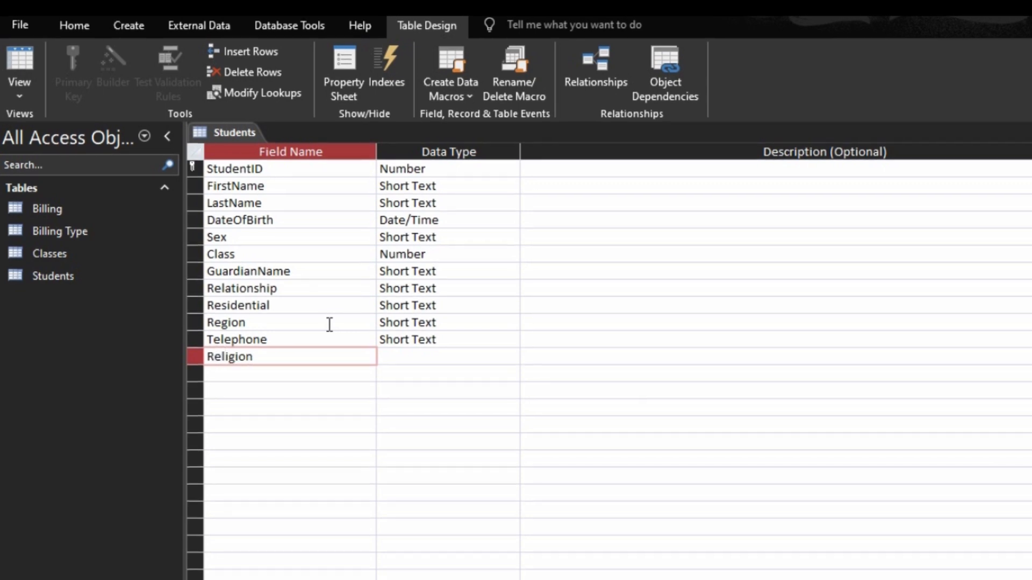
key("Return")
type("lookup Wizard...")
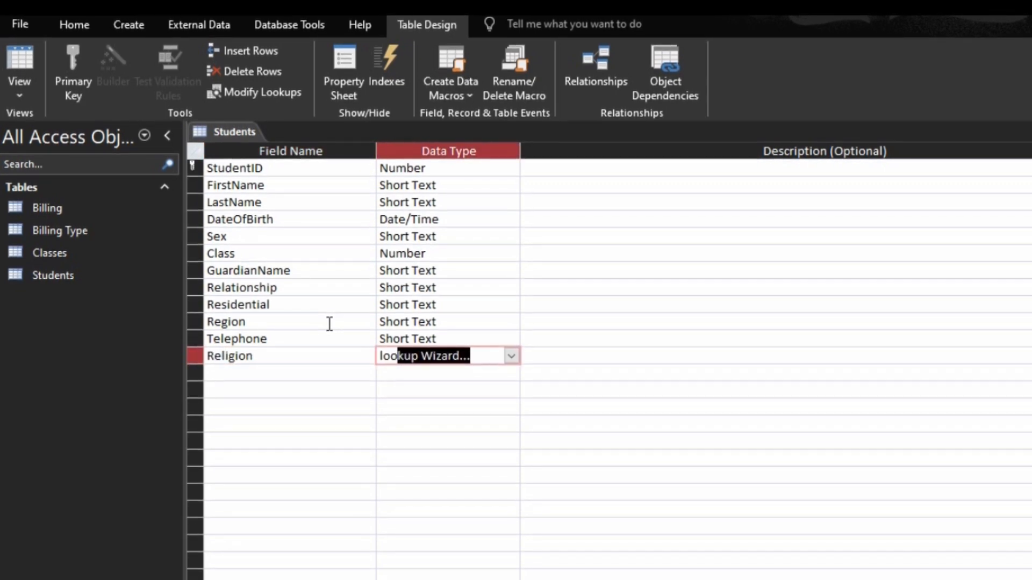
key("Return")
key("alt+v")
key("Return")
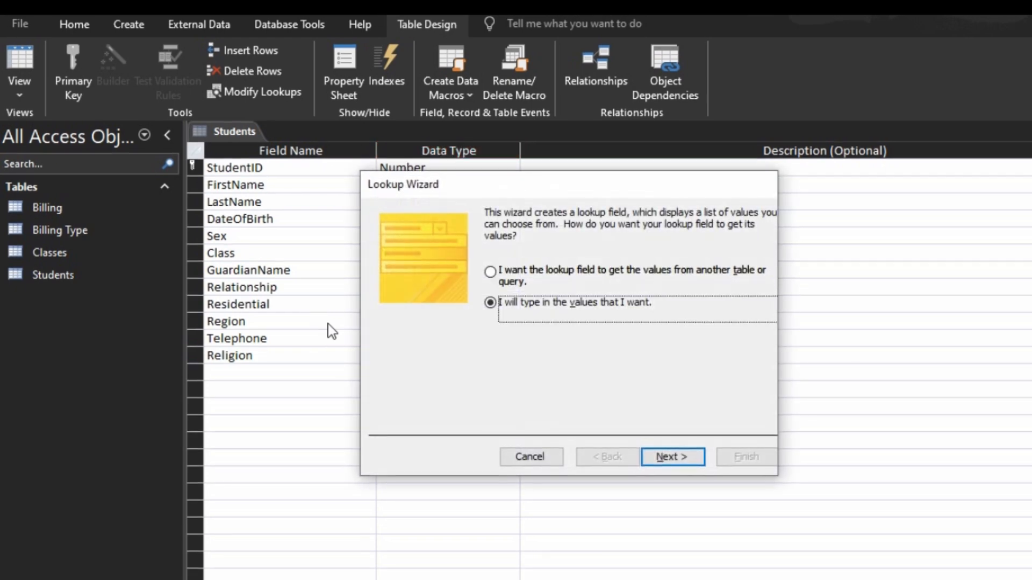
Step: Enter Christian, Muslim and None as the lookup values for the Religion field and finish the wizard
key("Tab")
type("Chr")
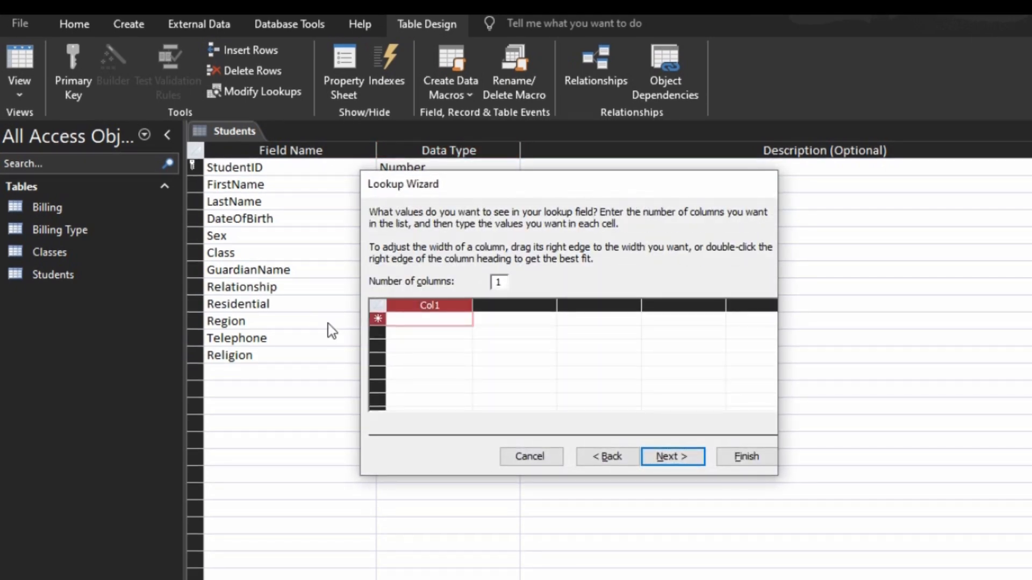
type("istian")
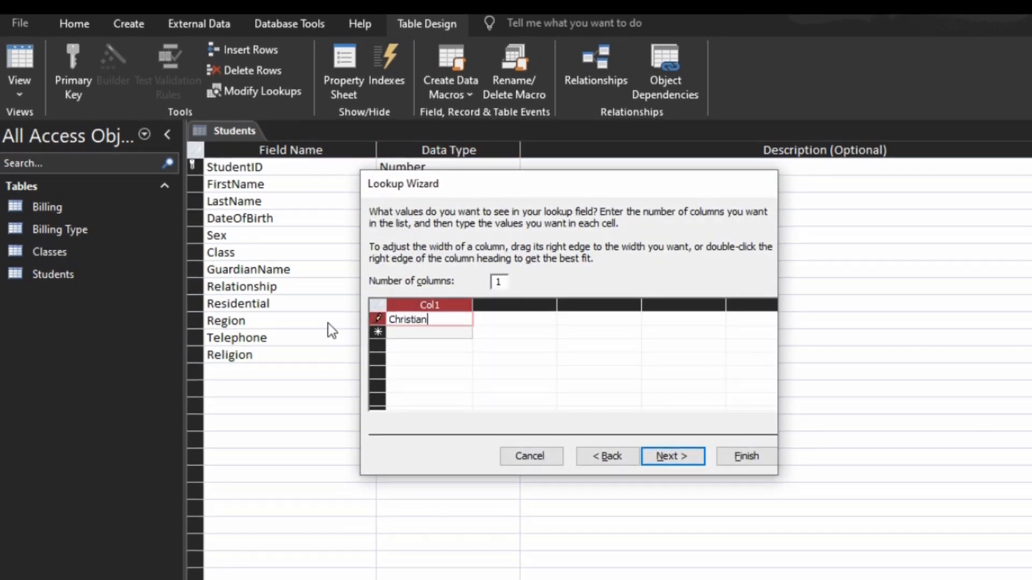
key("Tab")
type("Isla")
key("BackSpace")
key("BackSpace")
key("BackSpace")
key("BackSpace")
type("Muslim")
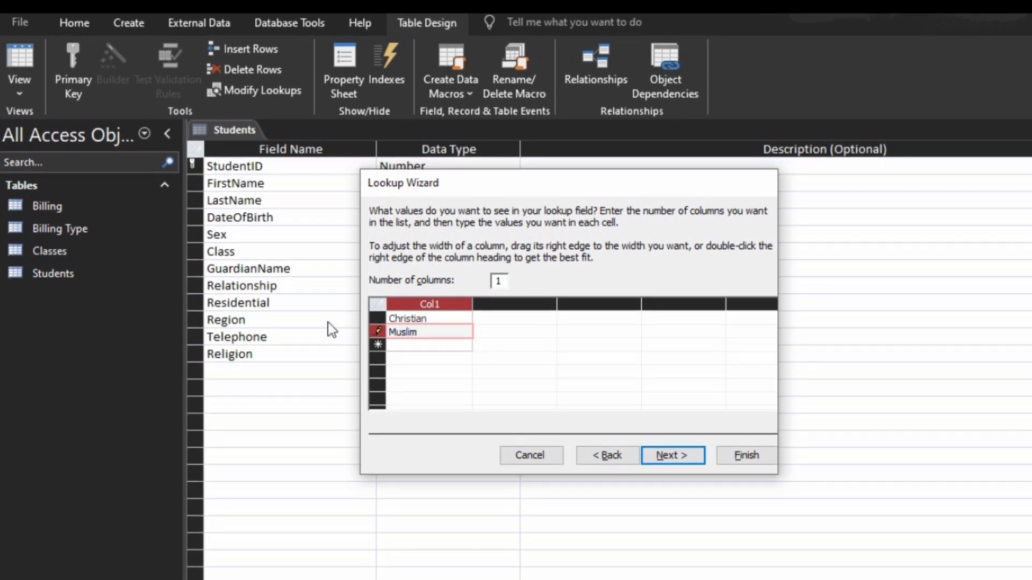
key("Tab")
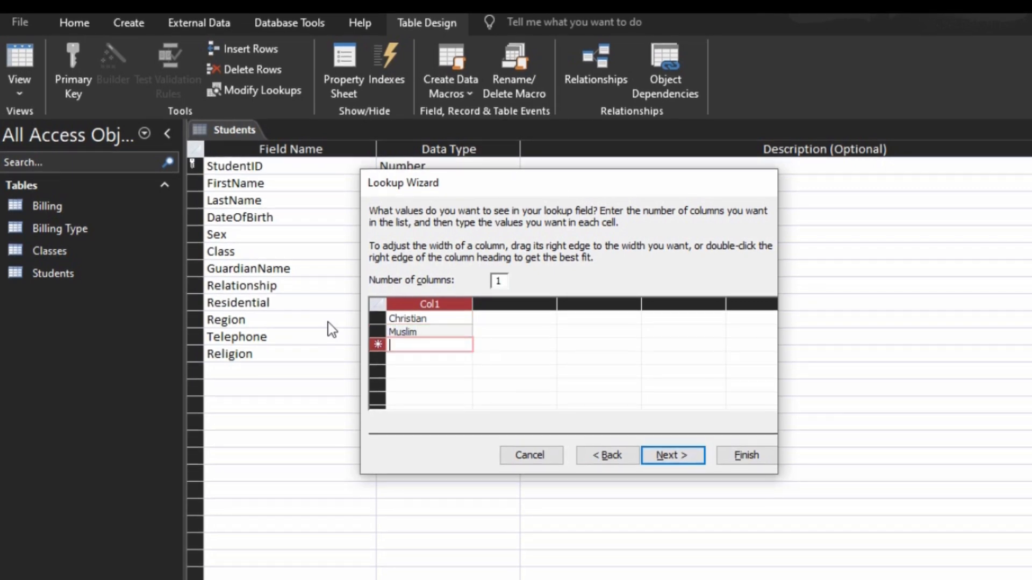
type("None")
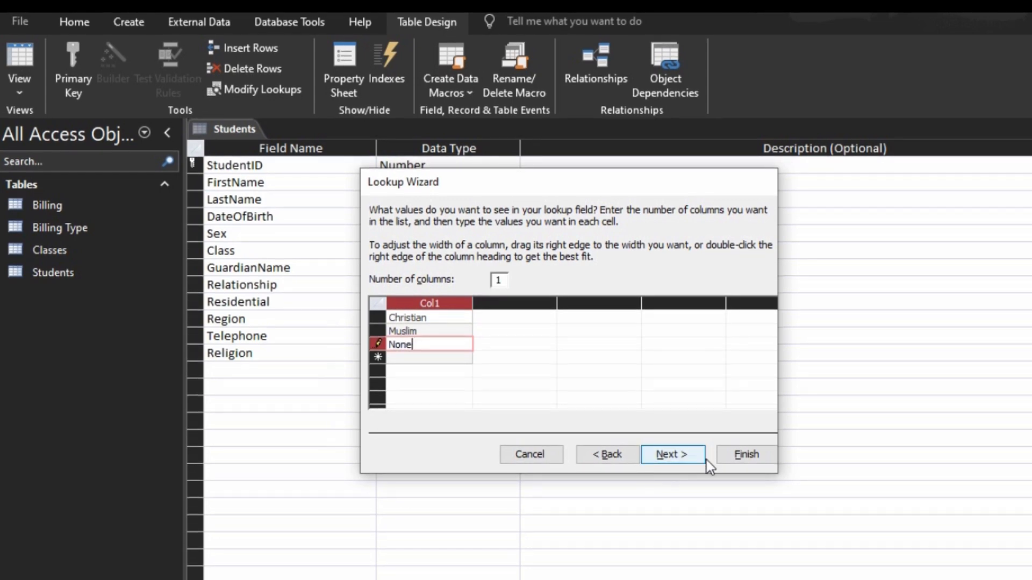
left_click(747, 457)
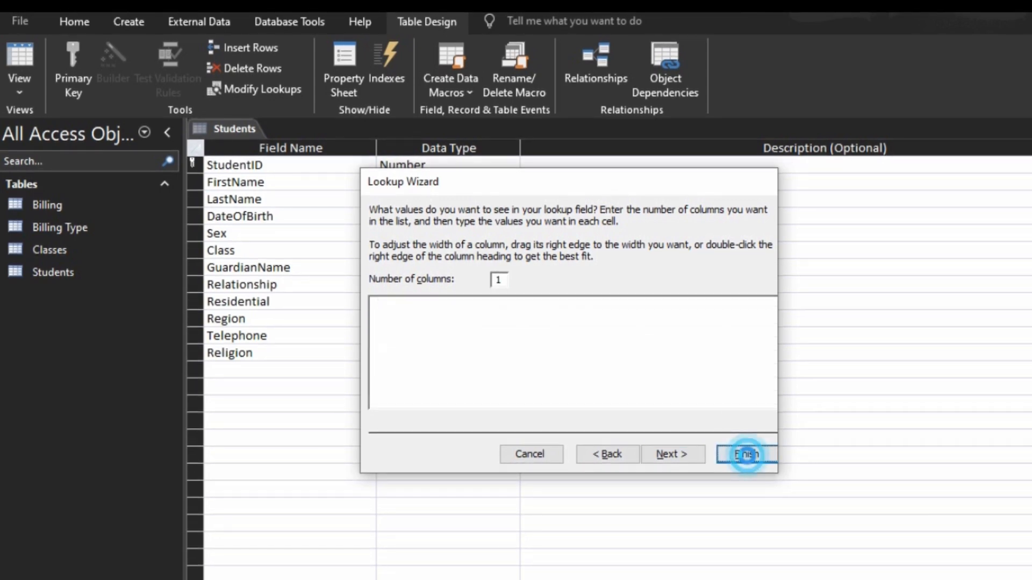
Step: Add a StudentPicture field below Religion with the Short Text data type
left_click(281, 369)
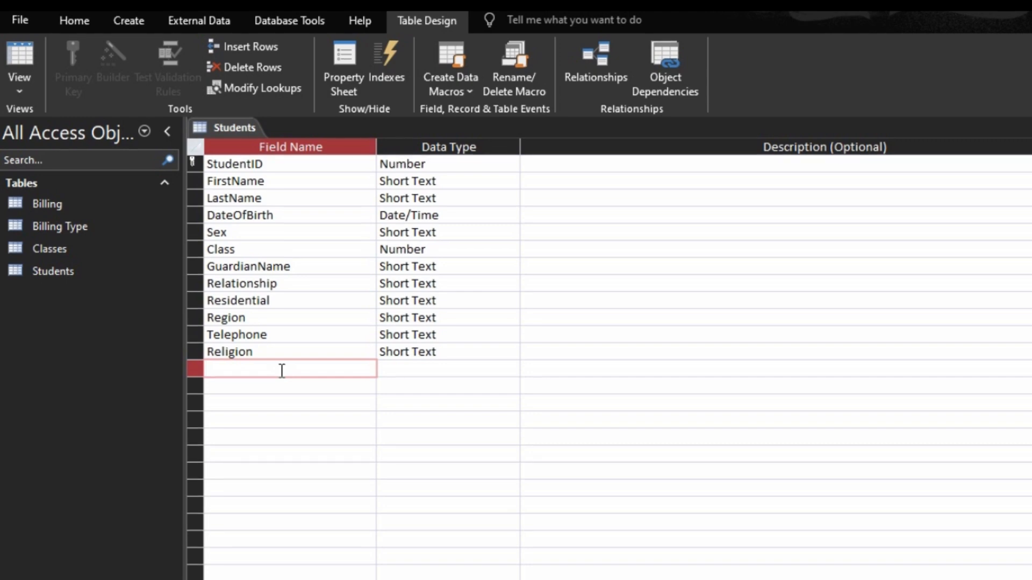
type("S")
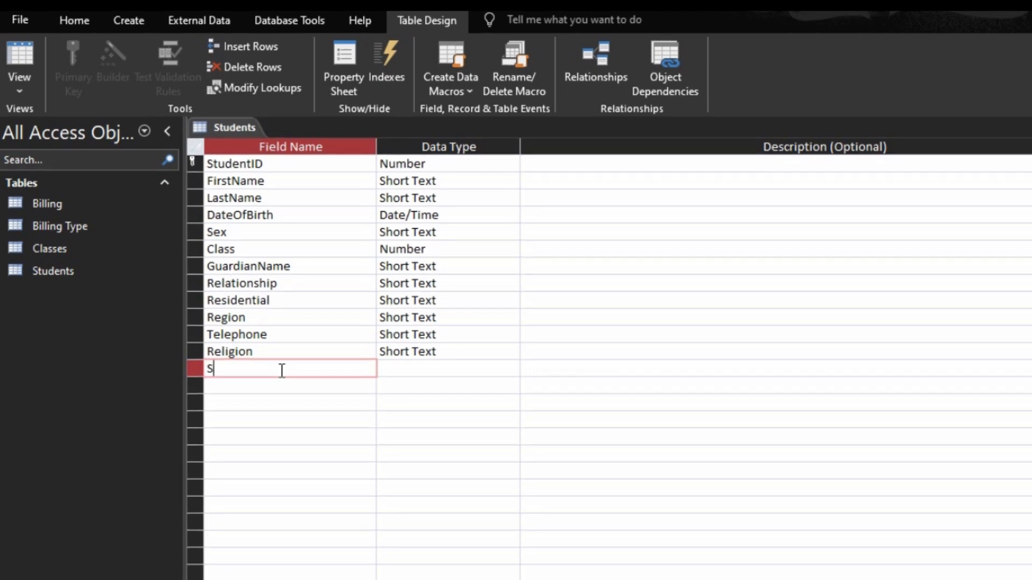
type("rudent")
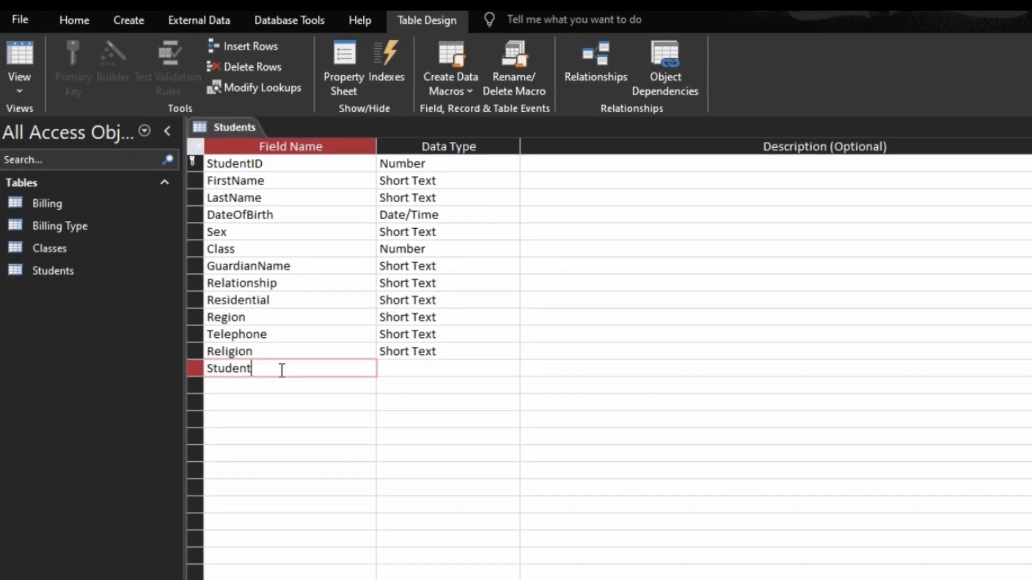
type("Picture")
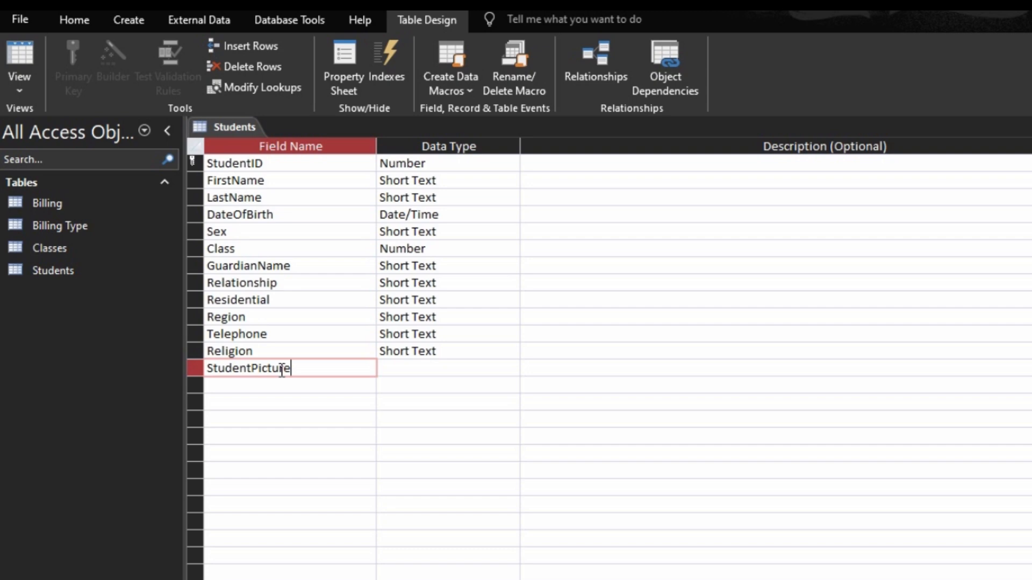
key("Tab")
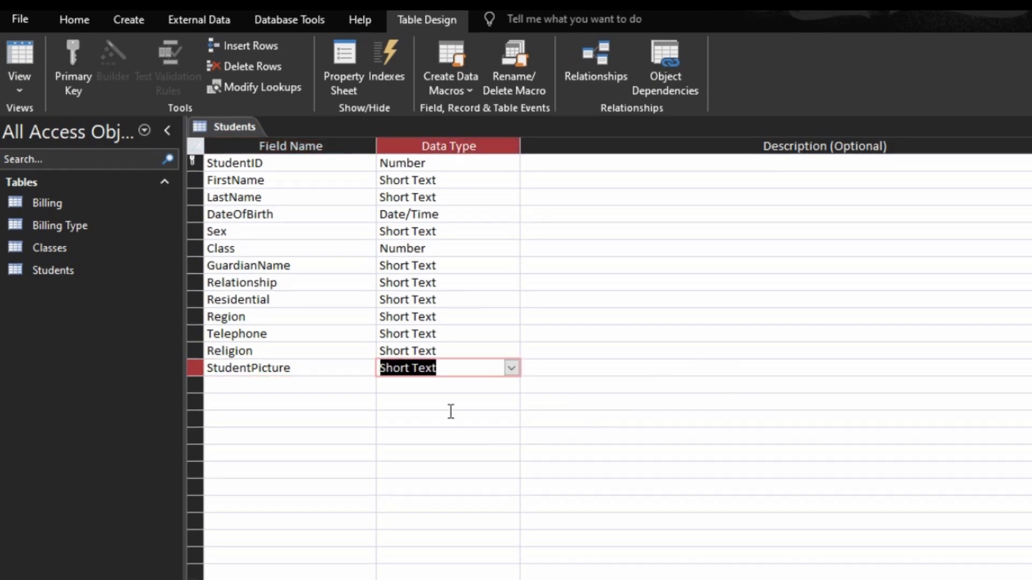
Step: Close the Students table and save its design changes
left_click(347, 386)
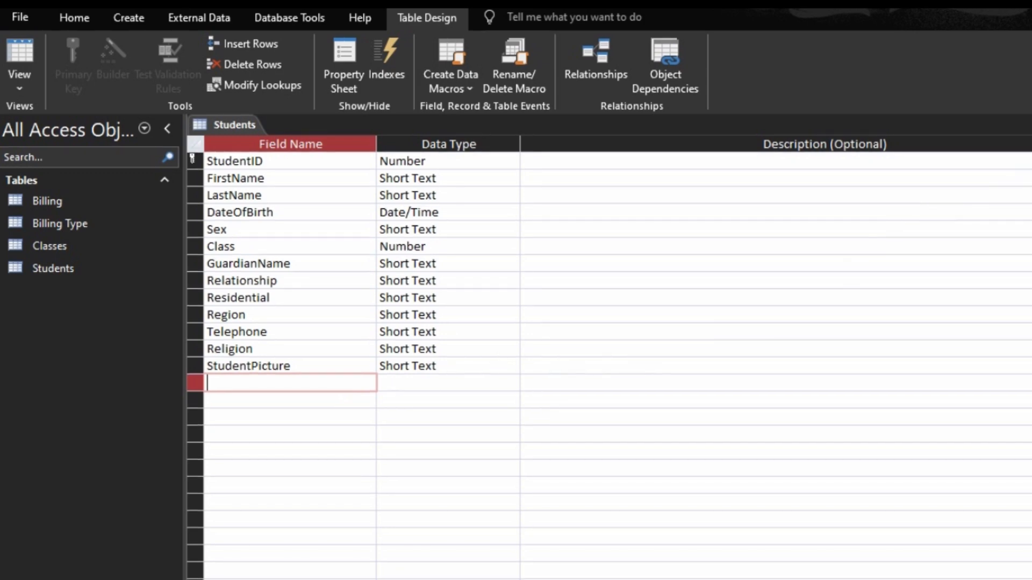
key("ctrl+w")
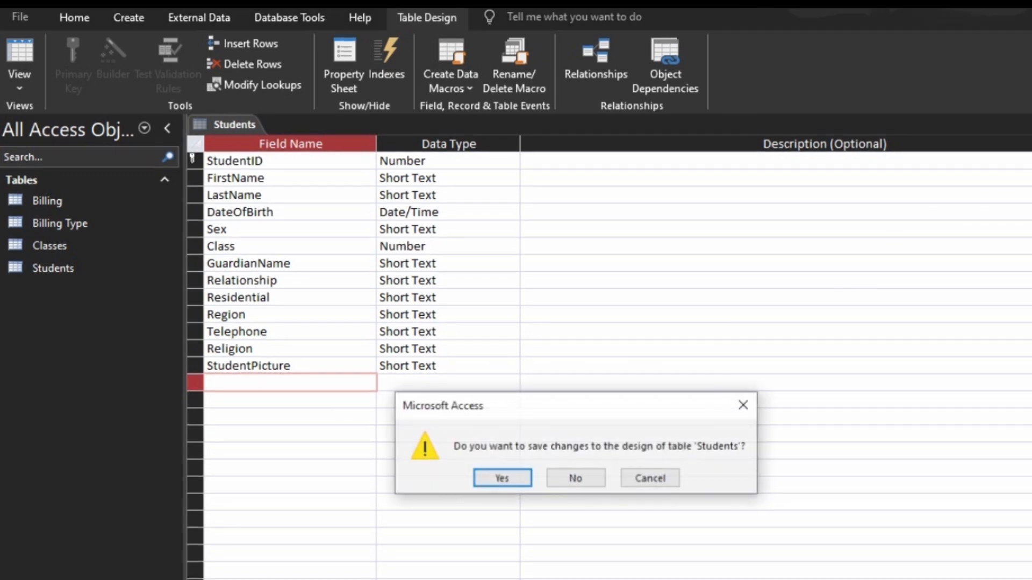
left_click(510, 478)
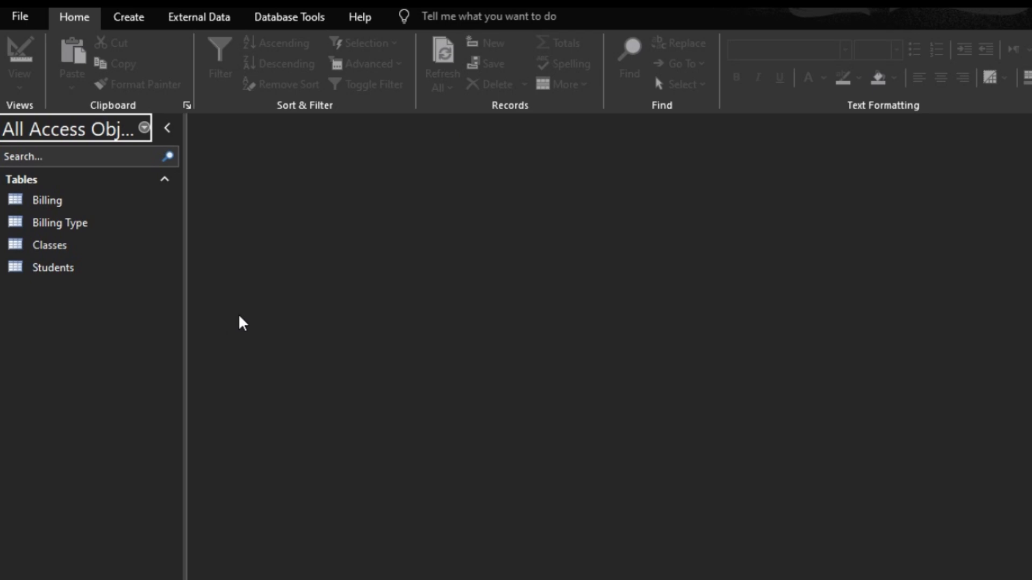
Step: Create a new table, save it as Payment and open it in Design View
left_click(129, 16)
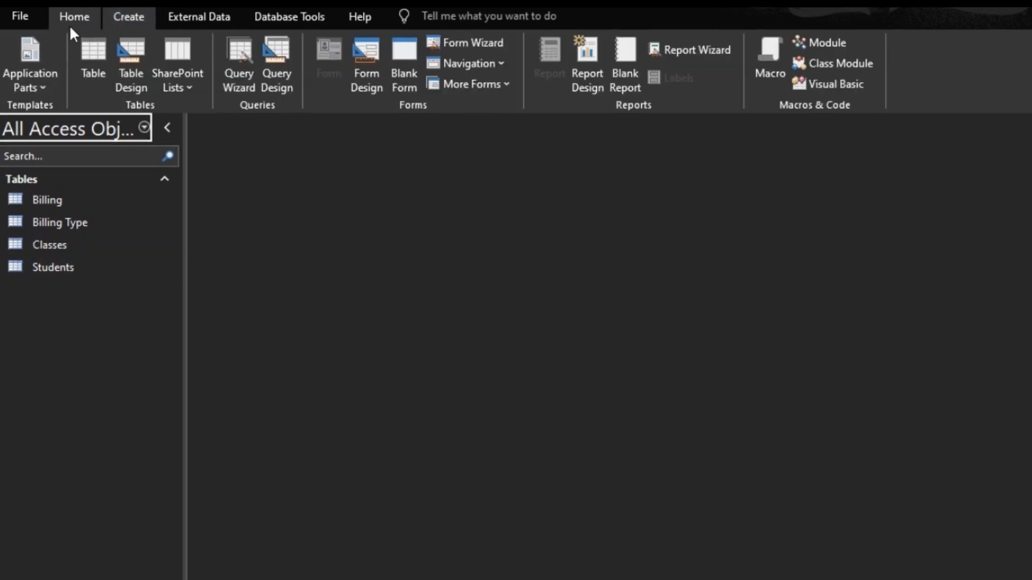
left_click(86, 45)
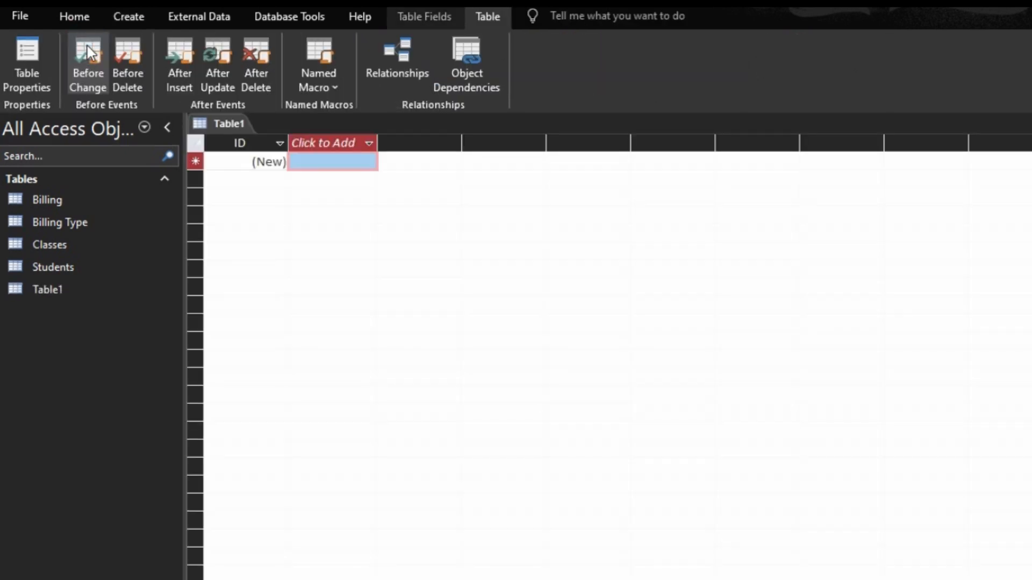
left_click(74, 16)
left_click(19, 54)
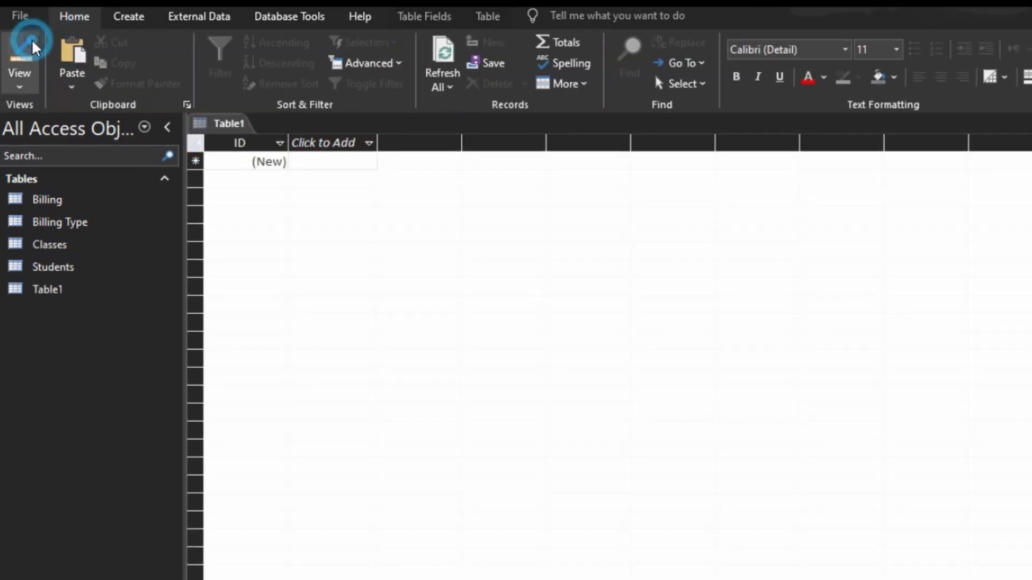
type("Payment")
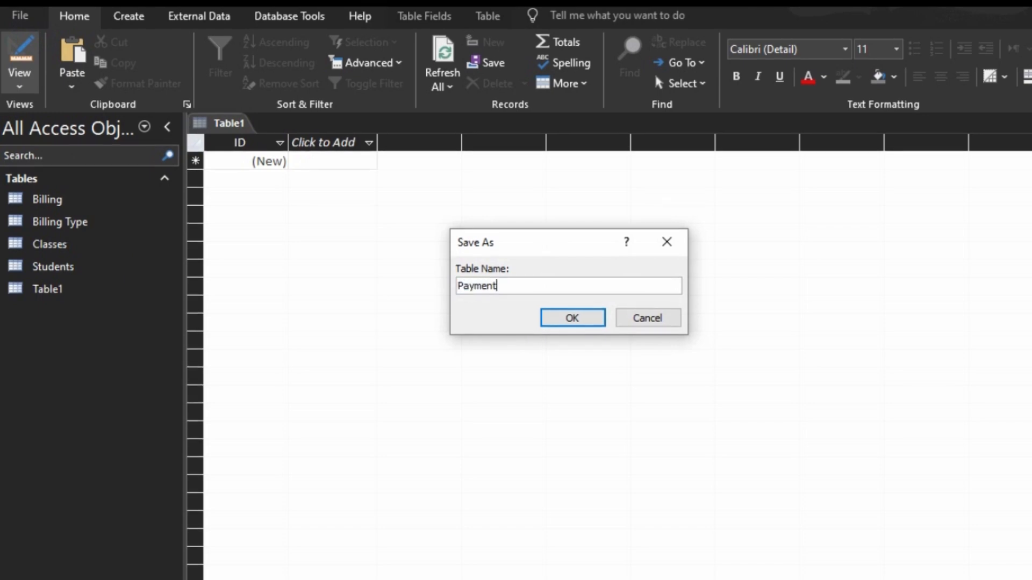
key("Return")
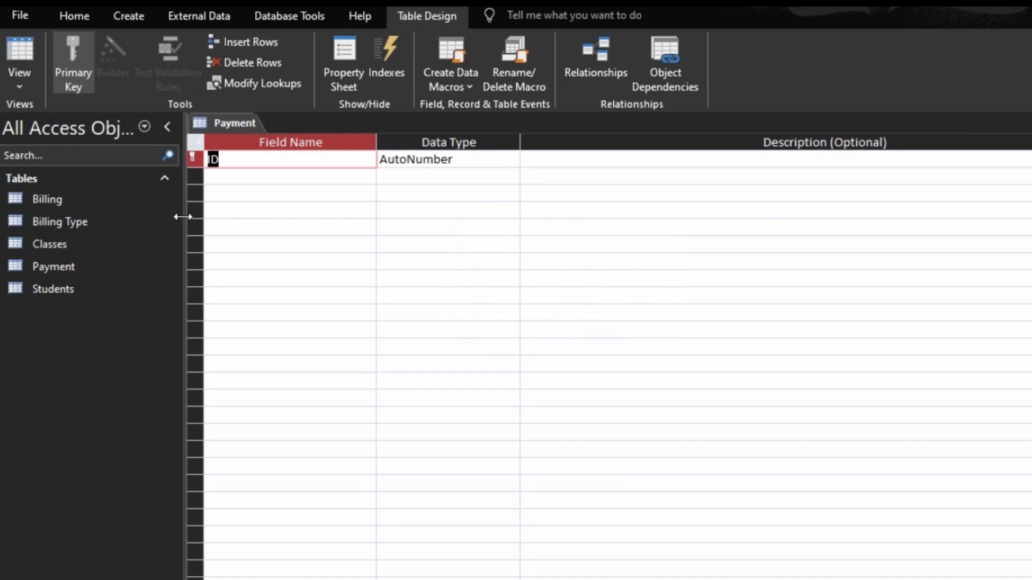
Step: Rename the Payment table's ID field to PaymentID
type("Payemnt")
key("BackSpace")
key("BackSpace")
key("BackSpace")
key("BackSpace")
type("mentID")
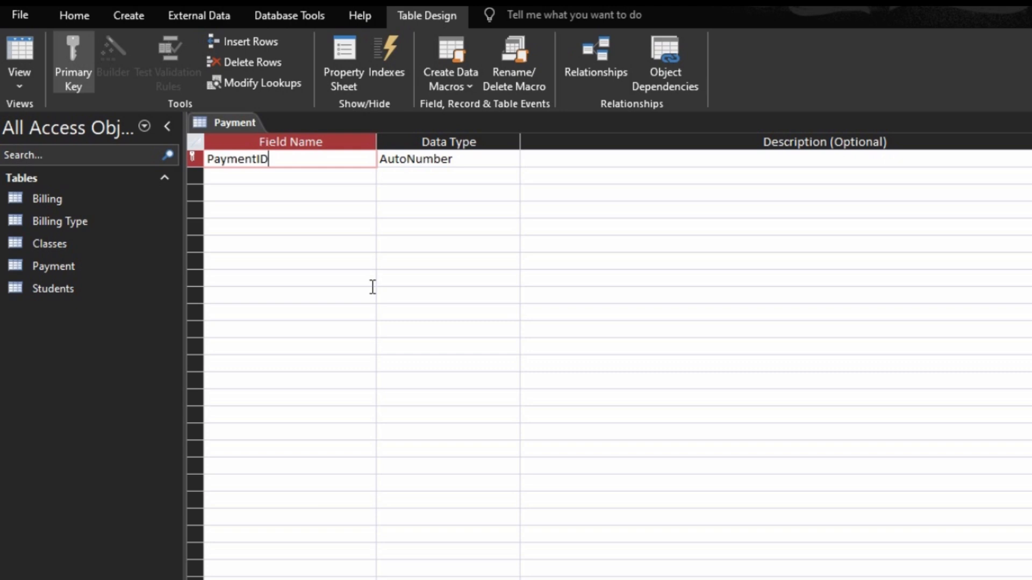
key("Down")
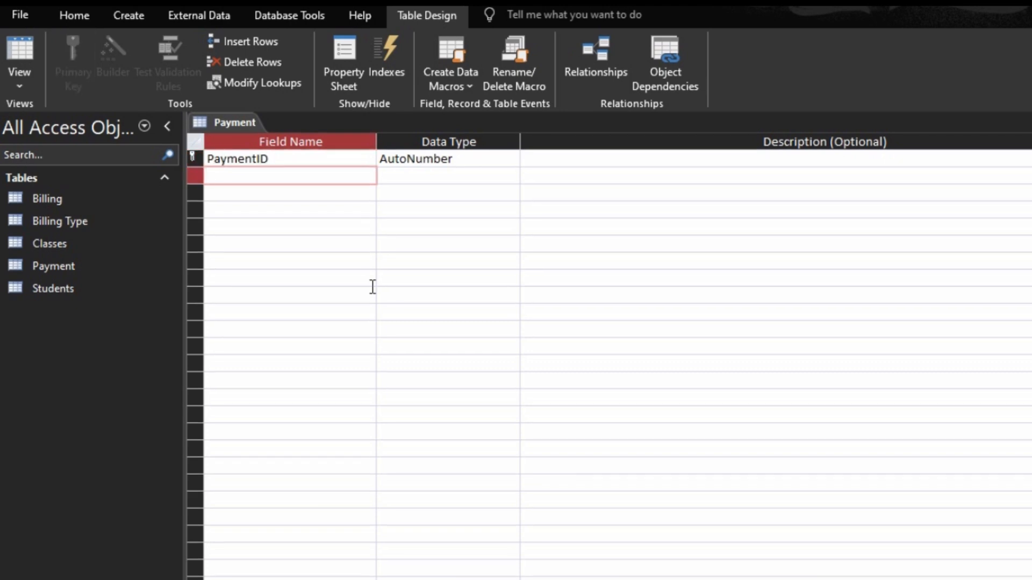
Step: Add a StudentID field below PaymentID and start the Lookup Wizard as its data type
type("Studen")
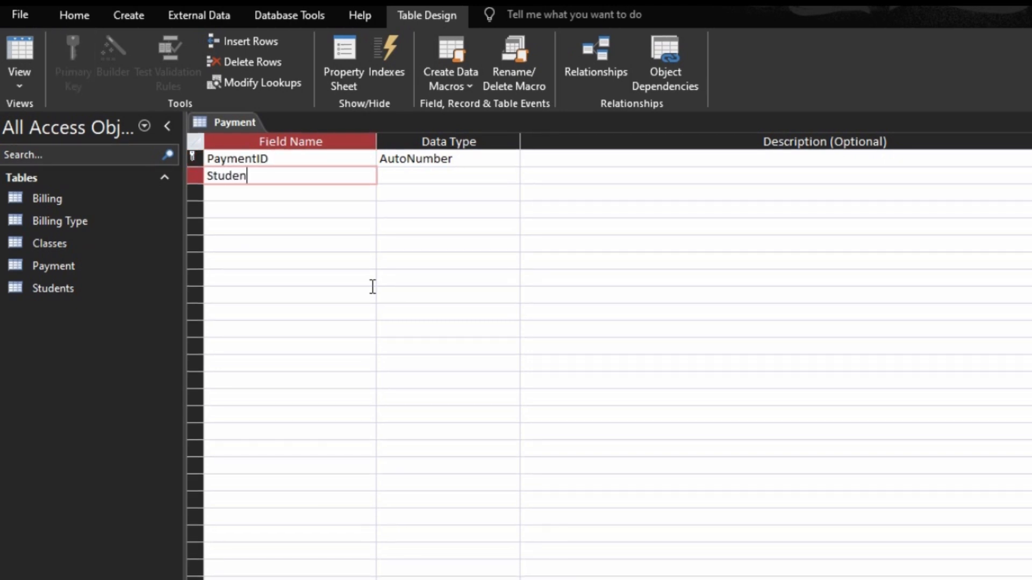
type("tID")
key("Tab")
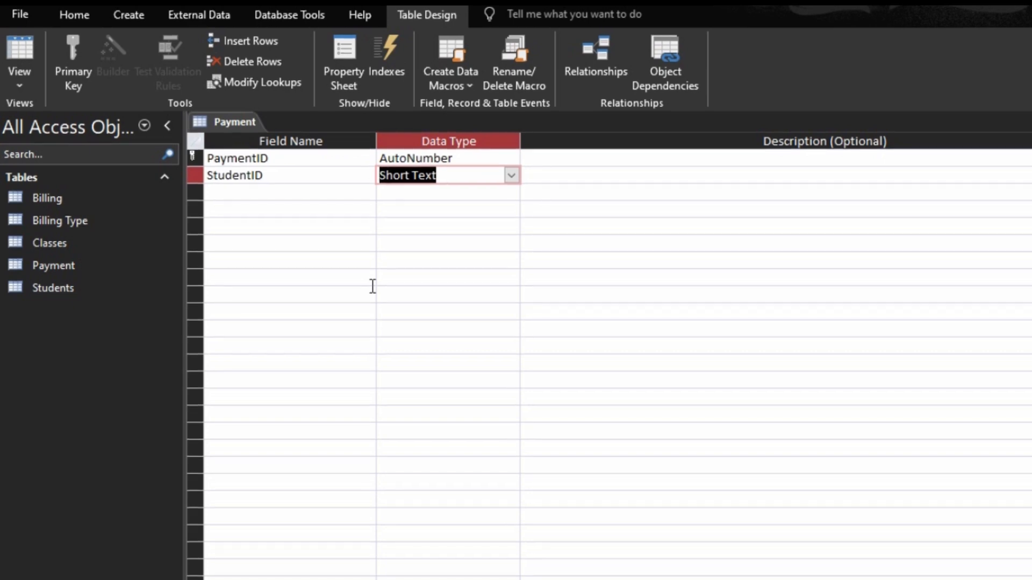
type("lookup Wizard...")
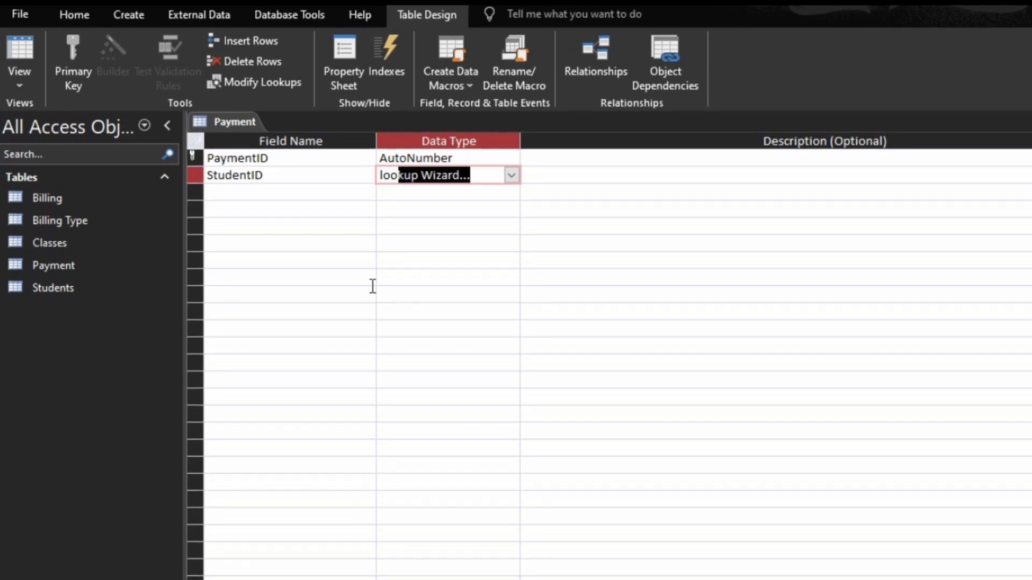
key("Return")
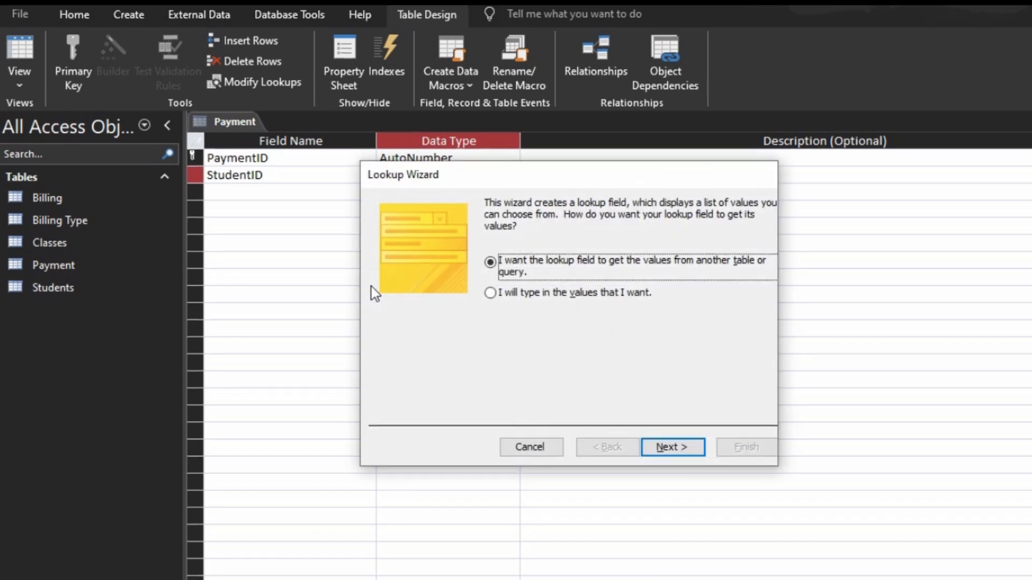
Step: Have the lookup take its values from the StudentID field of the Students table, then finish the wizard and save the table
key("Return")
left_click(559, 288)
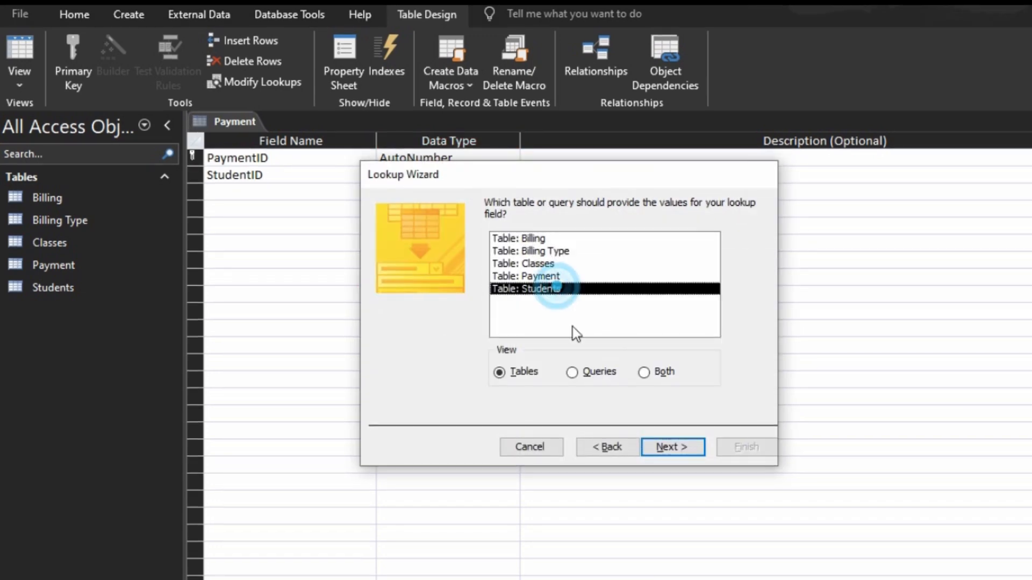
left_click(649, 446)
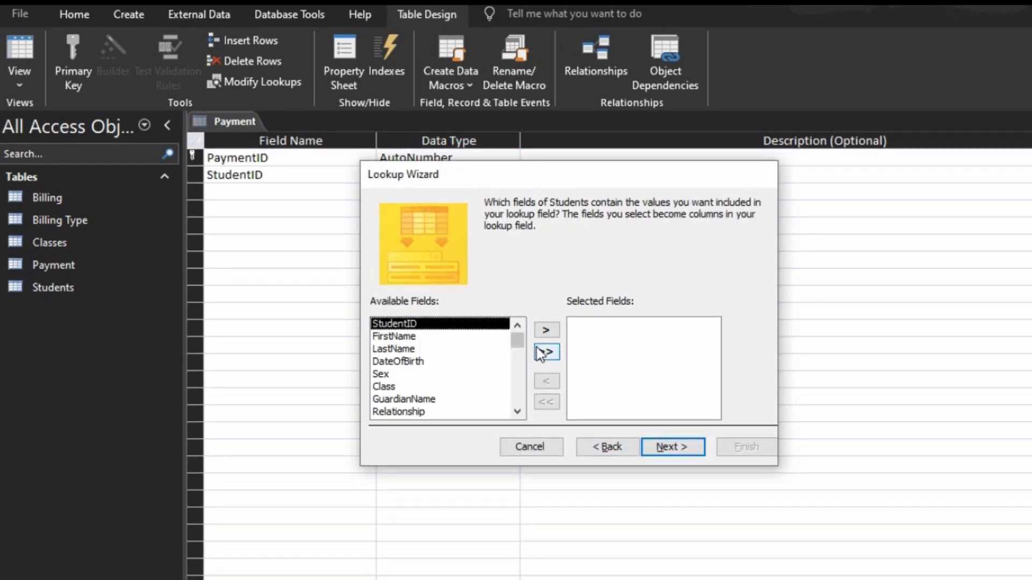
left_click(542, 333)
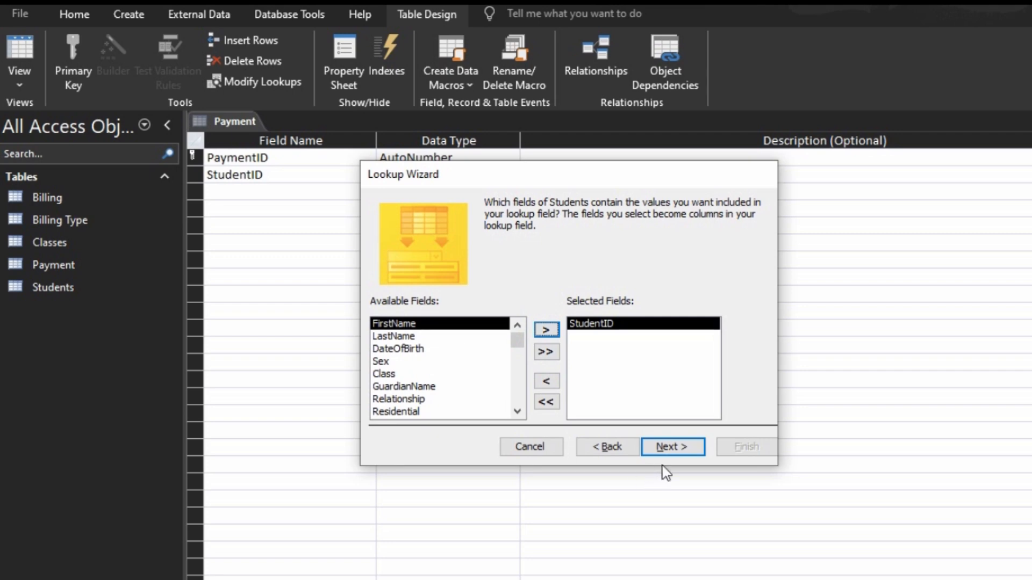
left_click(676, 454)
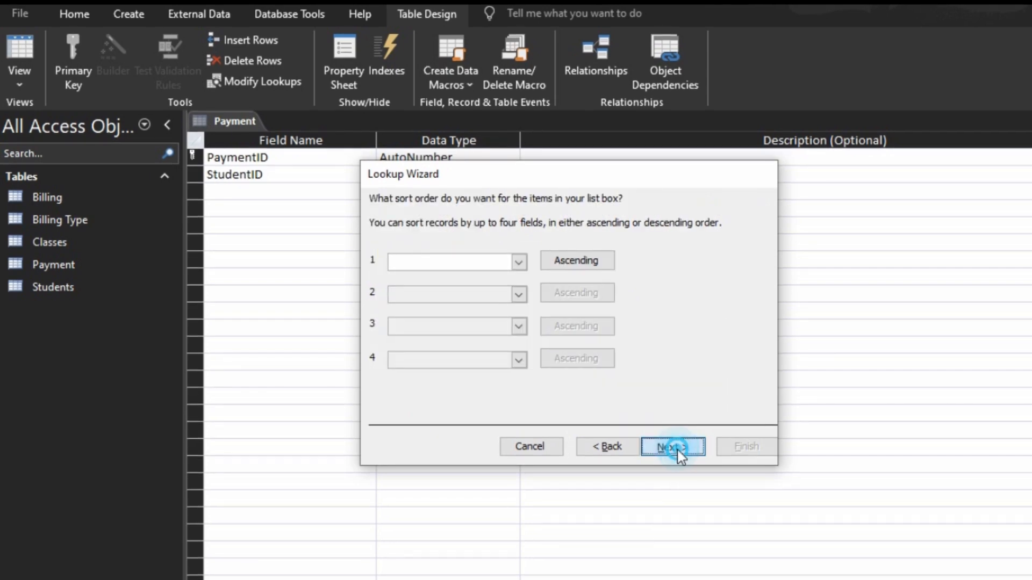
left_click(672, 447)
left_click(736, 455)
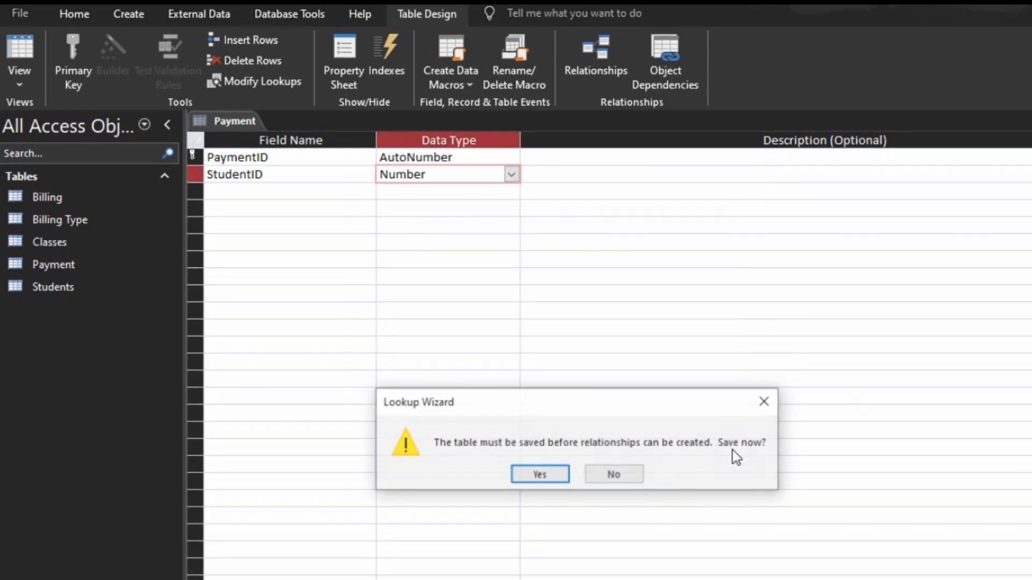
left_click(550, 471)
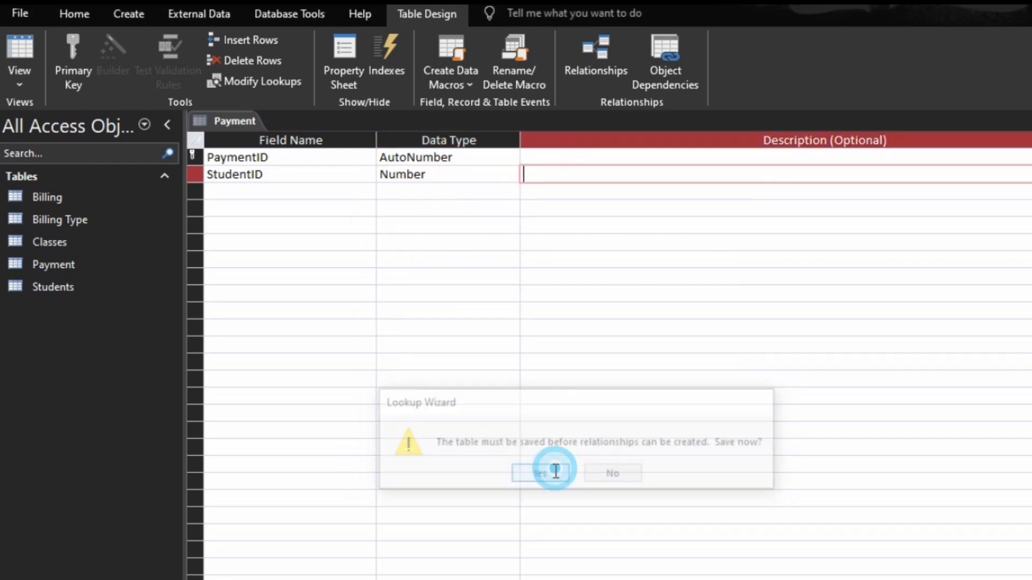
Step: Add a PaymentDate field below StudentID with the Date/Time data type
left_click(287, 193)
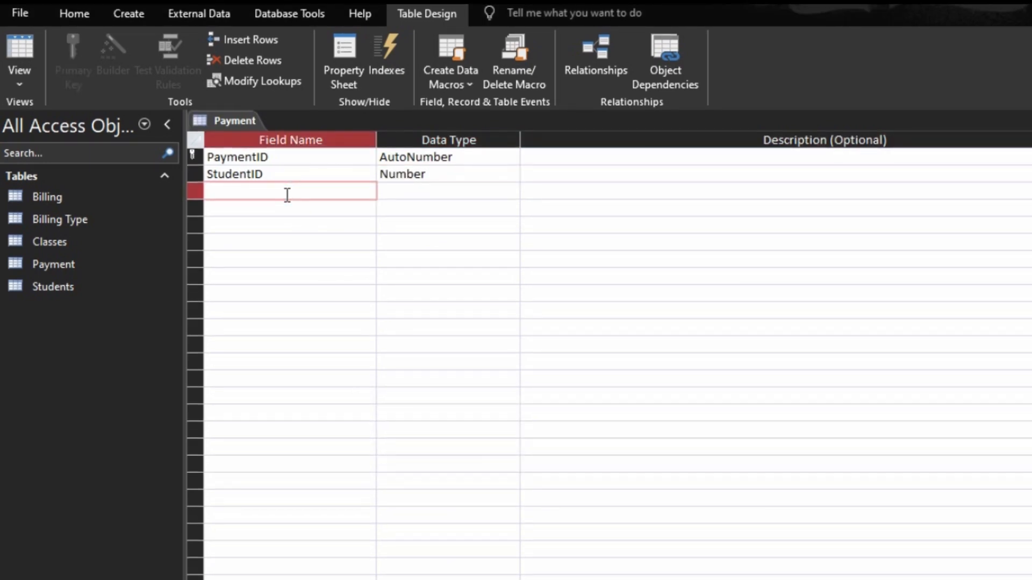
type("Payment")
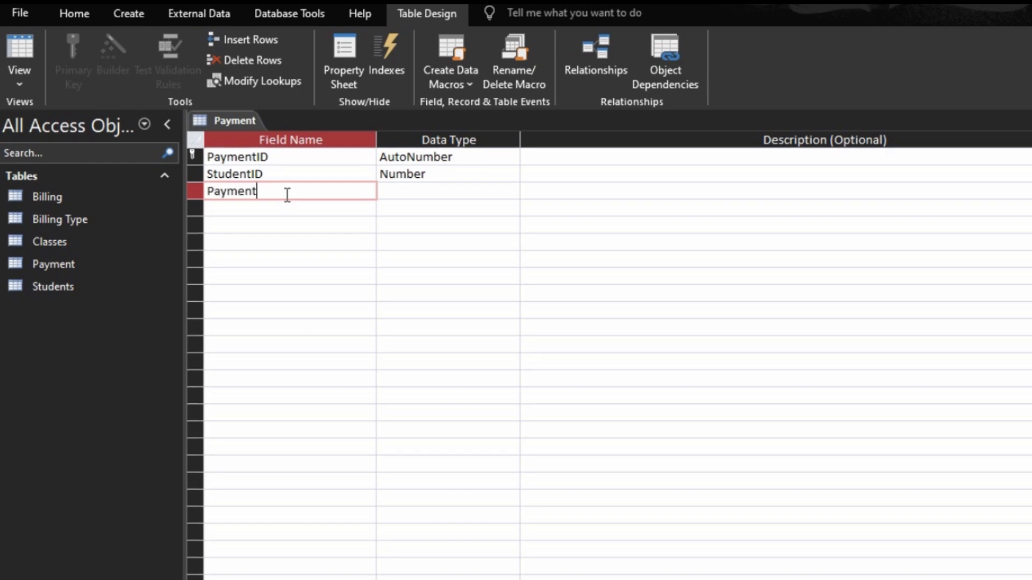
type("Date")
key("Tab")
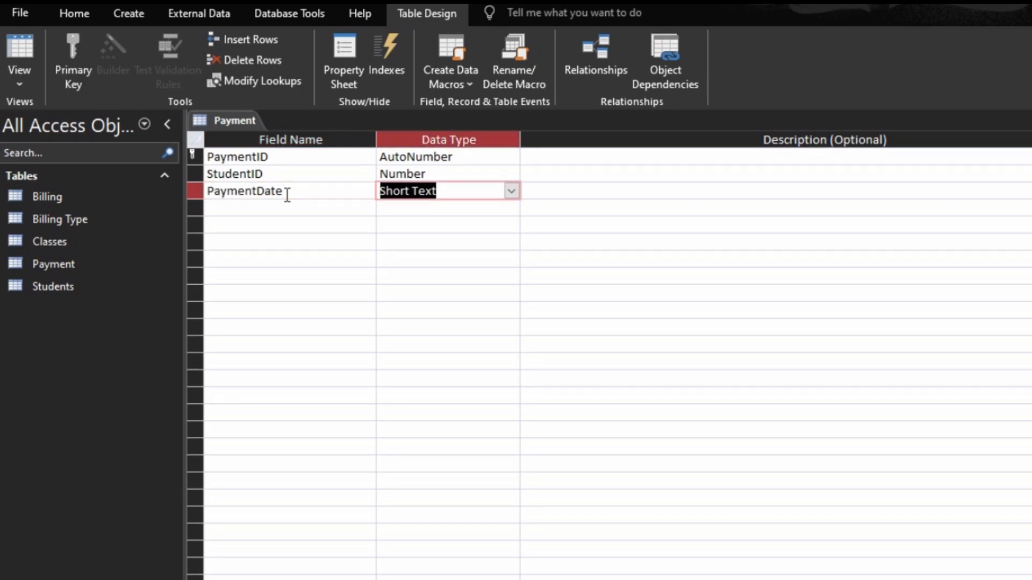
type("d")
key("Down")
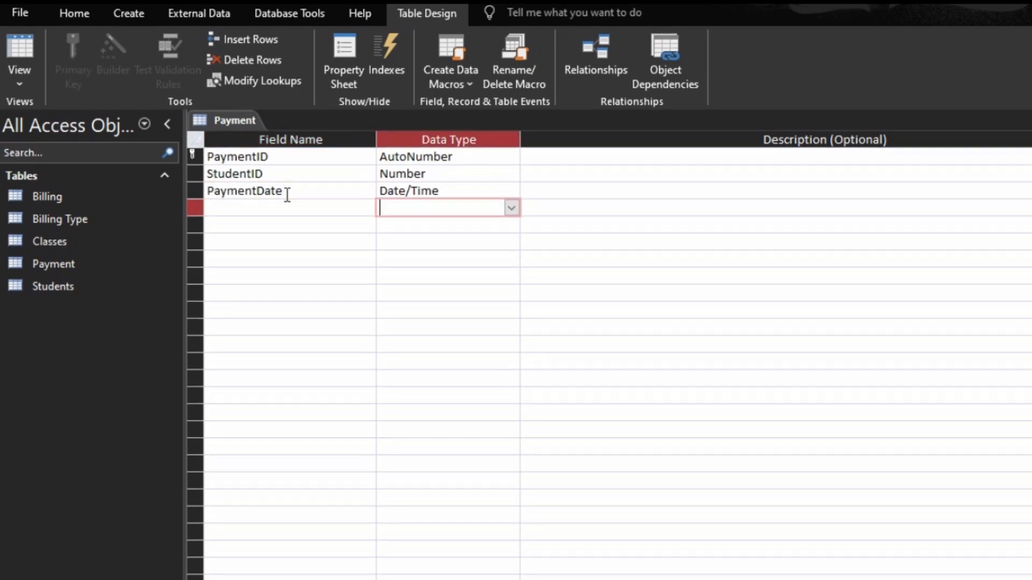
Step: Add a PaymentTime field below PaymentDate with the Date/Time data type
key("Left")
type("Pay")
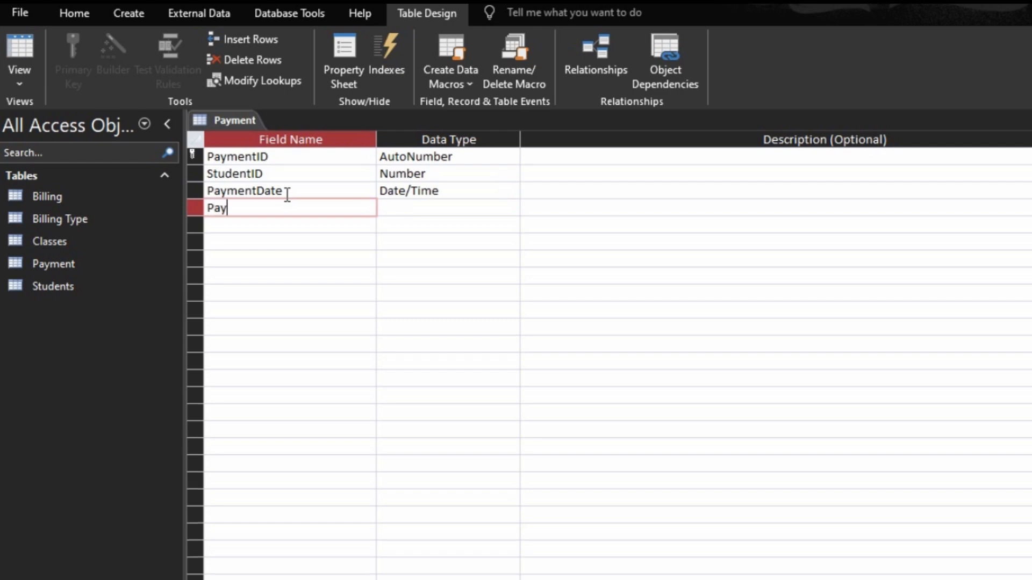
type("mentTime")
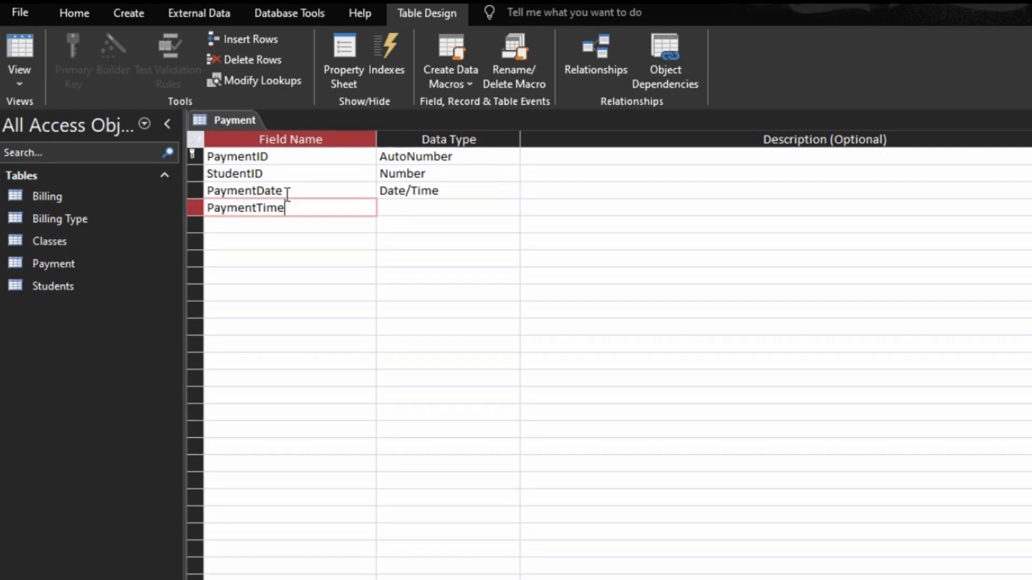
key("Tab")
key("Return")
key("Return")
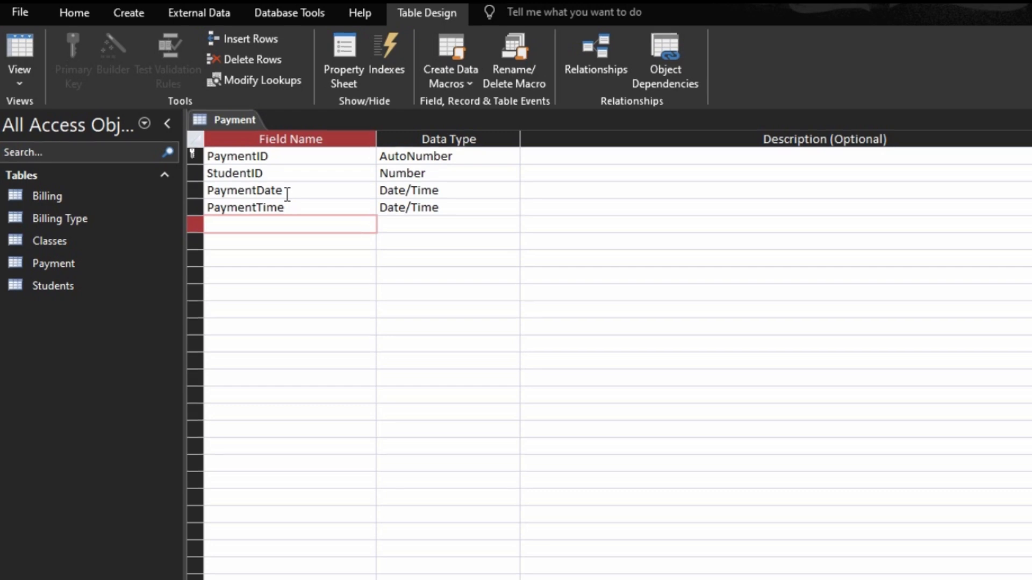
Step: Add a PaymentType field below PaymentTime and start the Lookup Wizard as its data type
type("Payme")
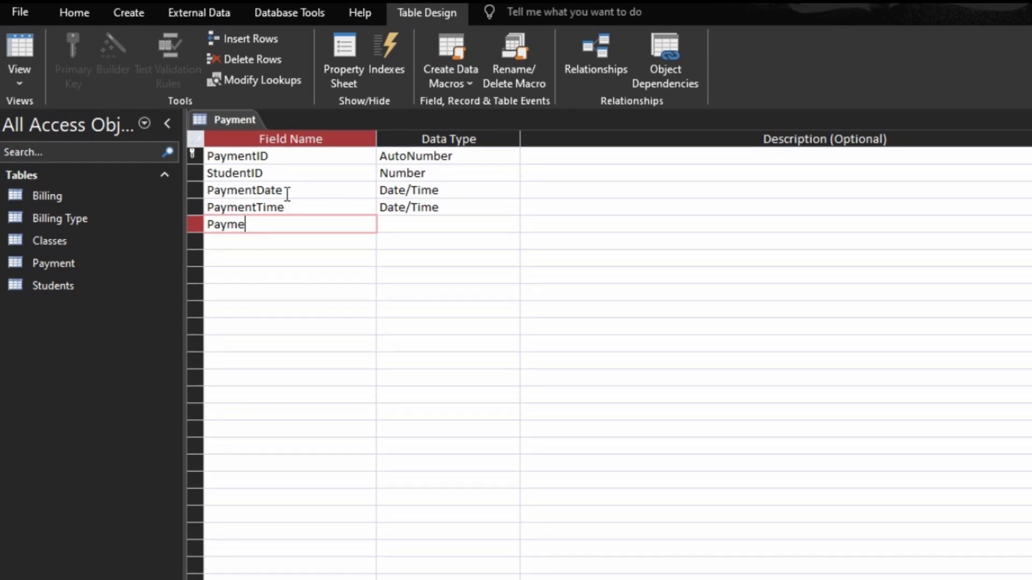
type("ntType")
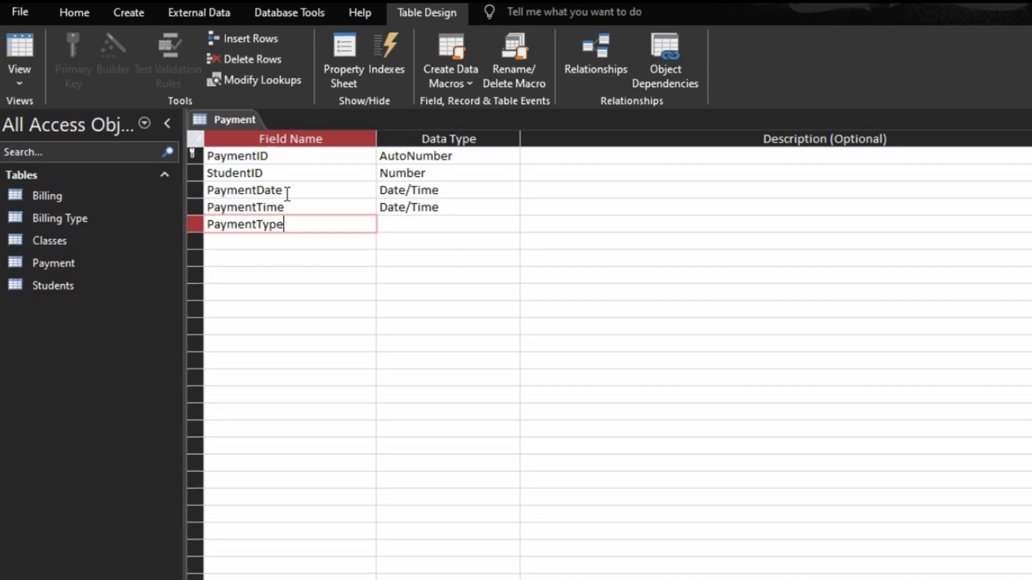
key("Tab")
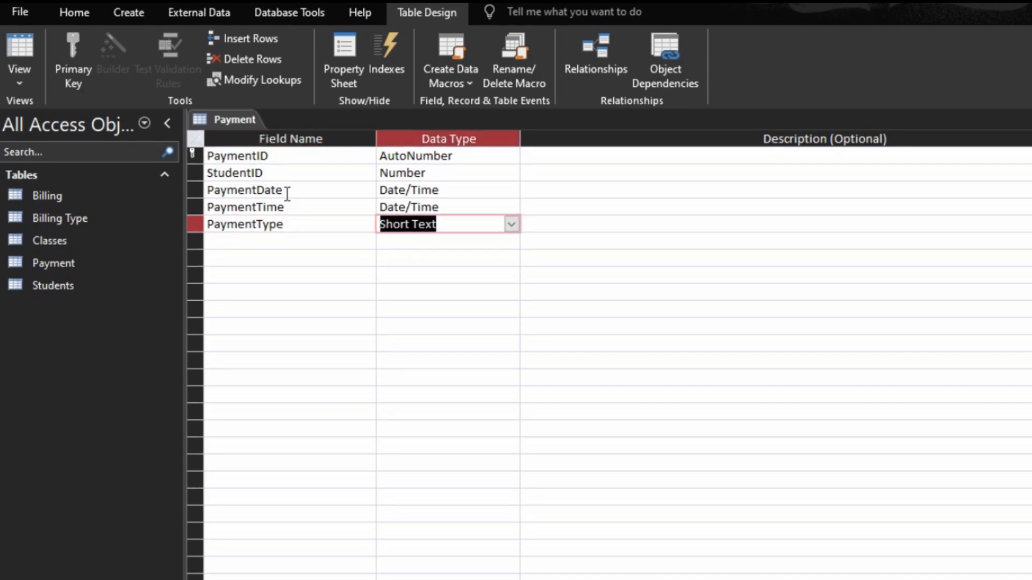
type("lookup Wizard...")
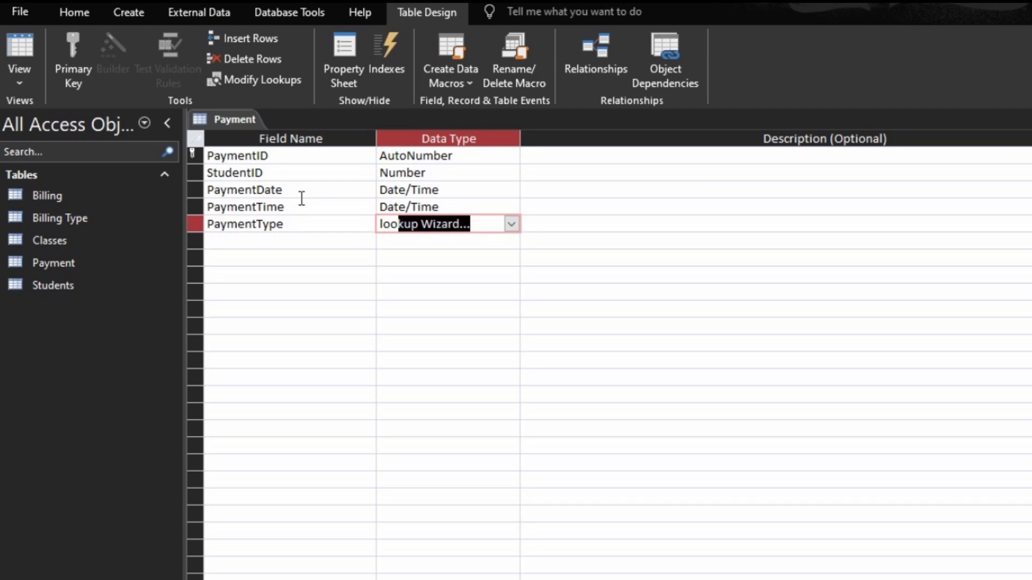
key("Return")
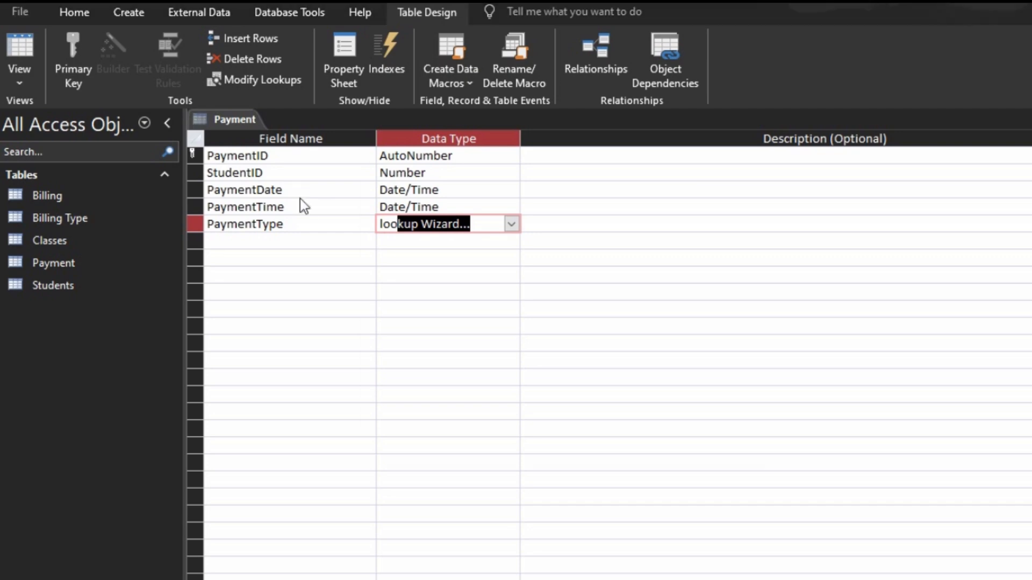
Step: Have the PaymentType lookup take its values from the Billing Type table, including both the BillingTypeID and BillType fields
left_click(666, 443)
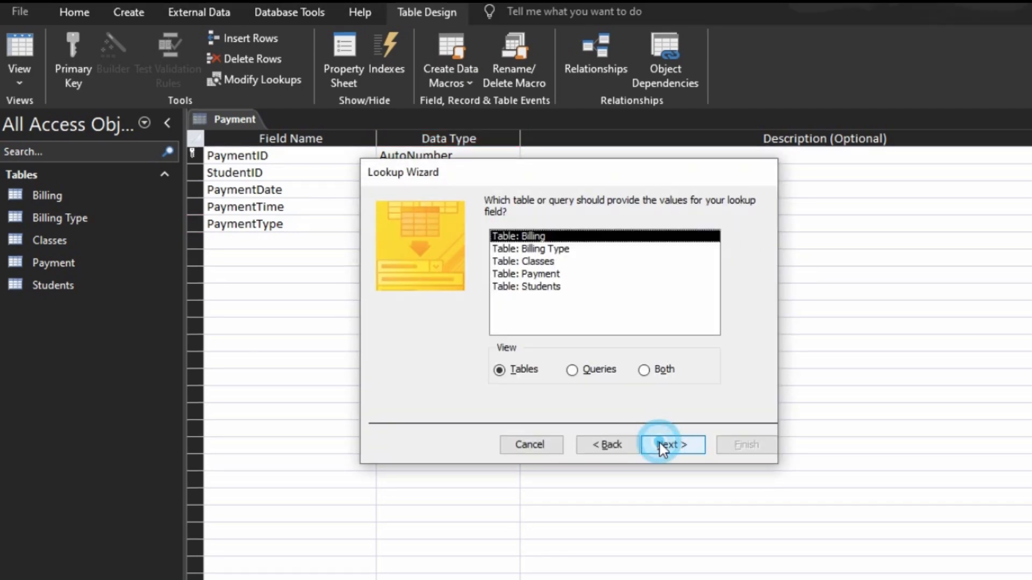
left_click(538, 249)
left_click(664, 446)
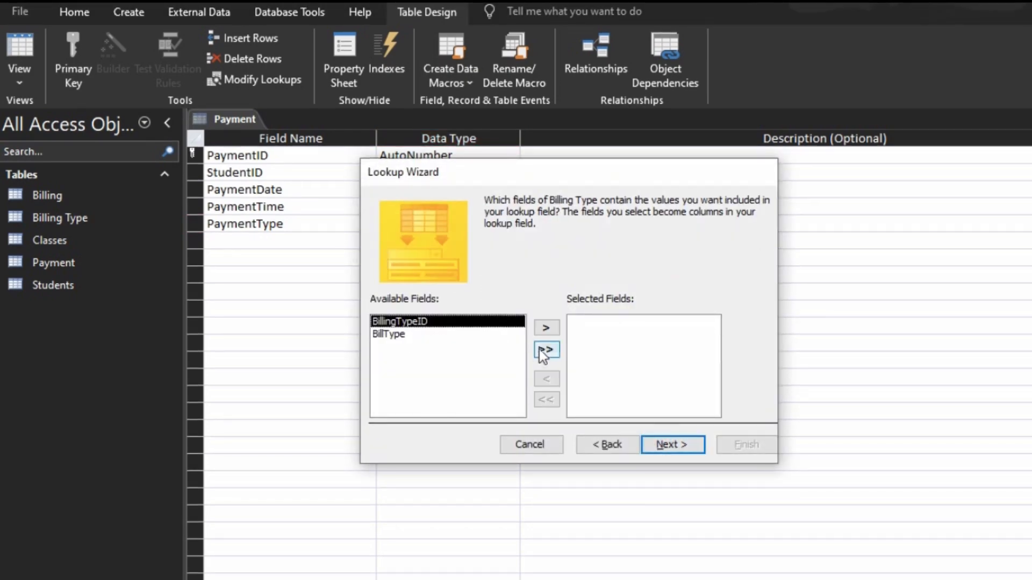
left_click(545, 350)
left_click(674, 442)
Step: Sort the PaymentType lookup by BillType in ascending order, then finish the wizard and save the table
left_click(674, 444)
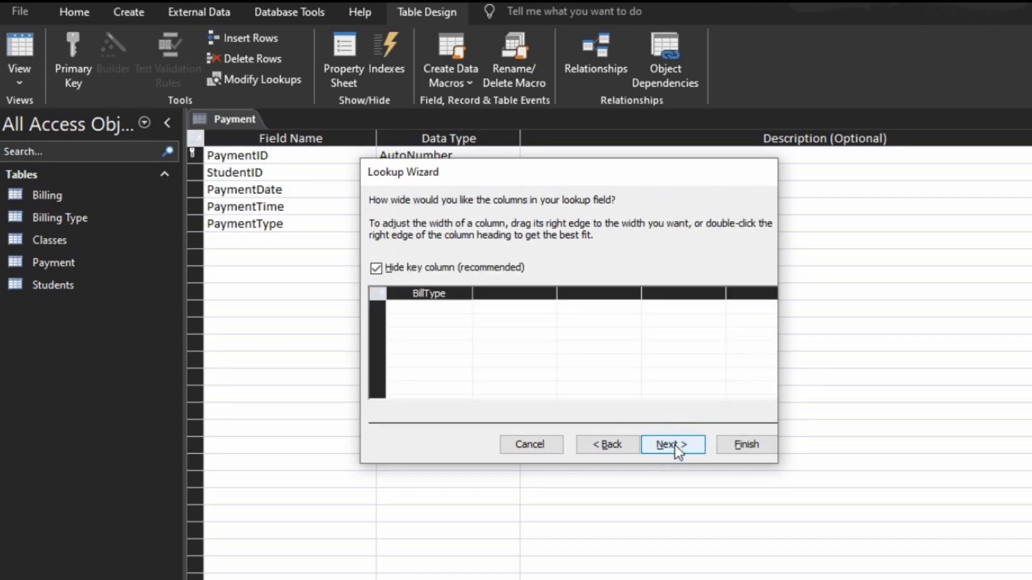
left_click(625, 445)
left_click(517, 260)
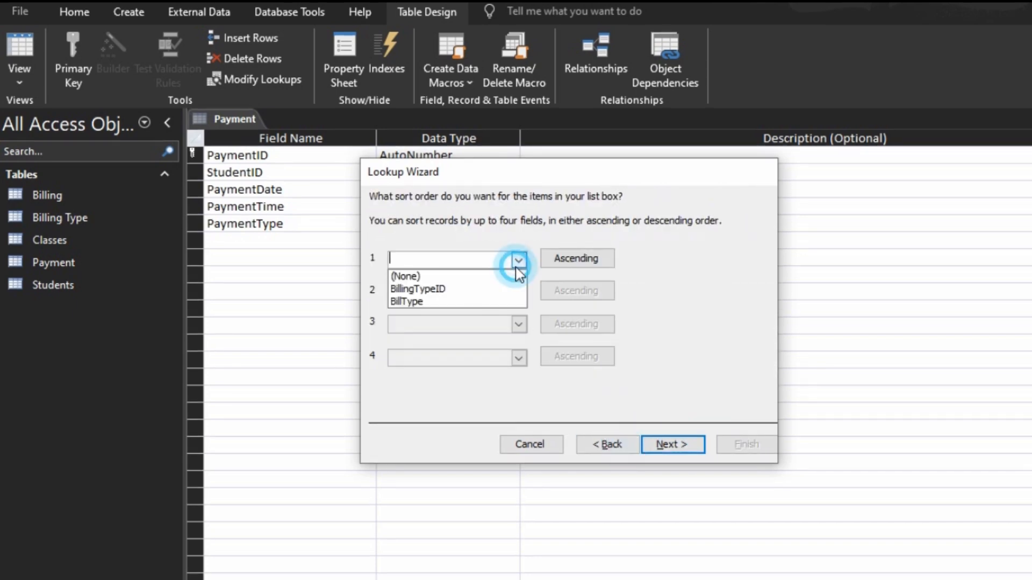
left_click(476, 302)
left_click(678, 440)
left_click(739, 445)
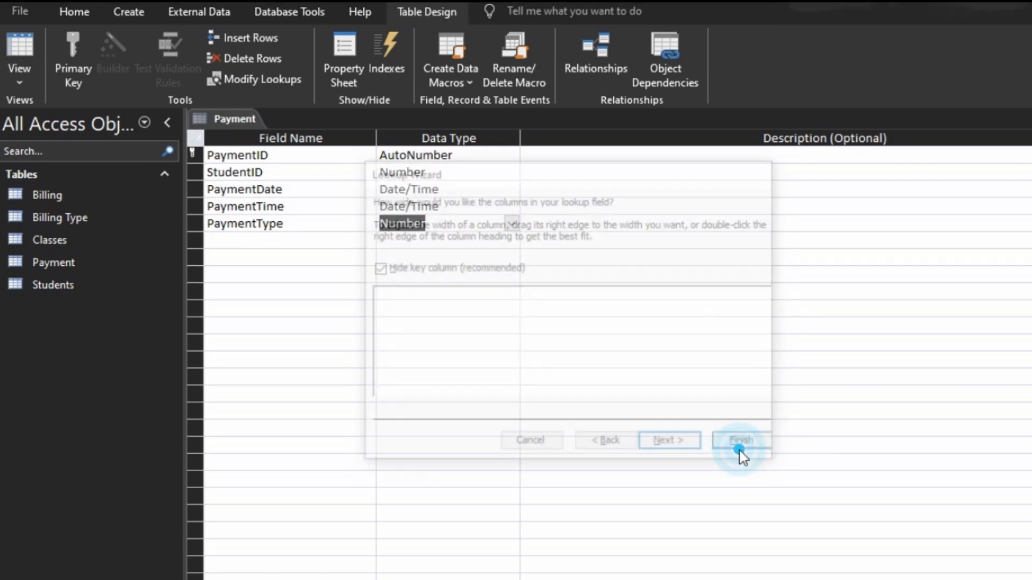
left_click(549, 475)
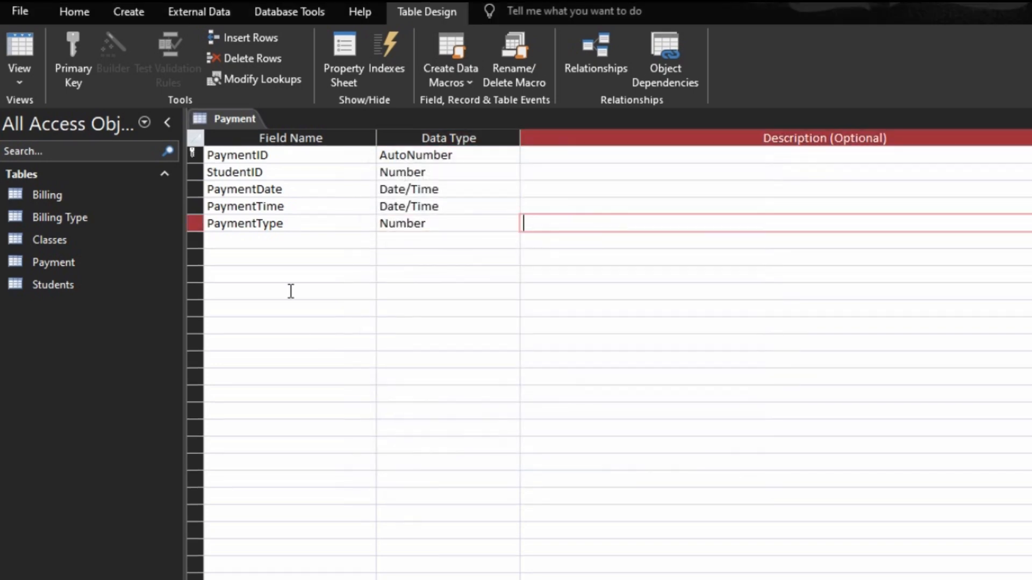
Step: Add an AmountPaid field below PaymentType with the Currency data type
left_click(280, 244)
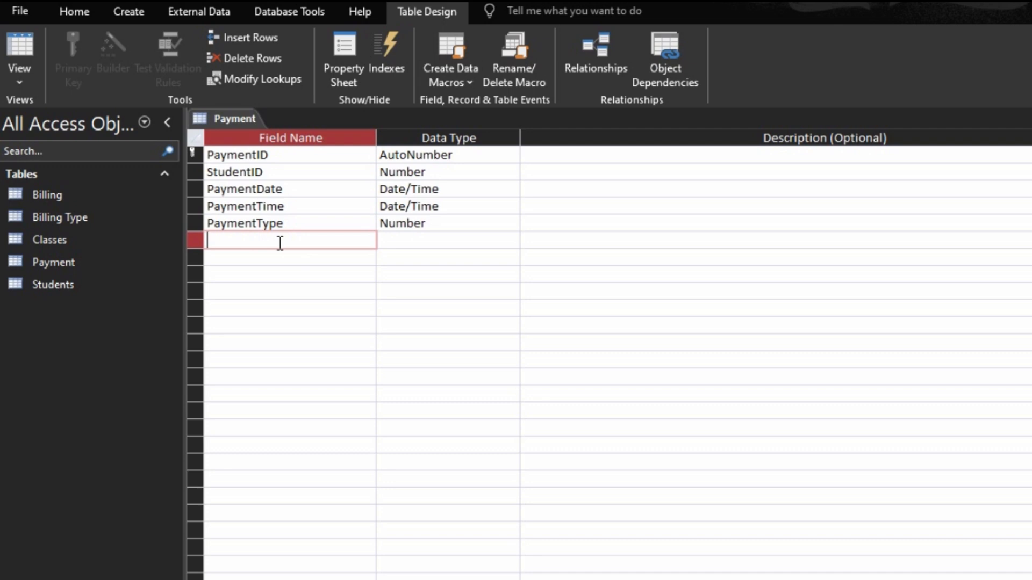
type("AmountPaid")
key("Tab")
type("c")
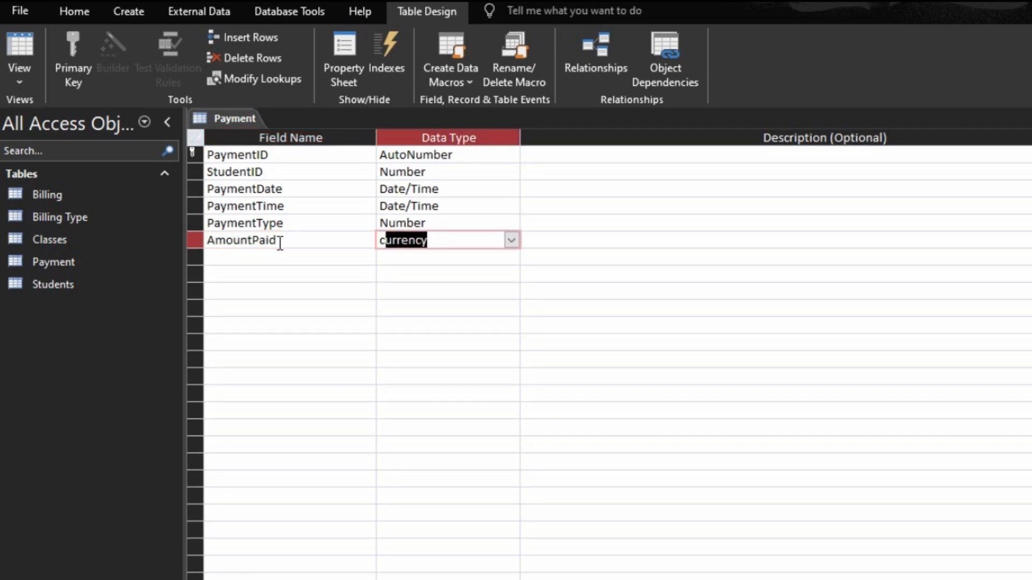
key("Down")
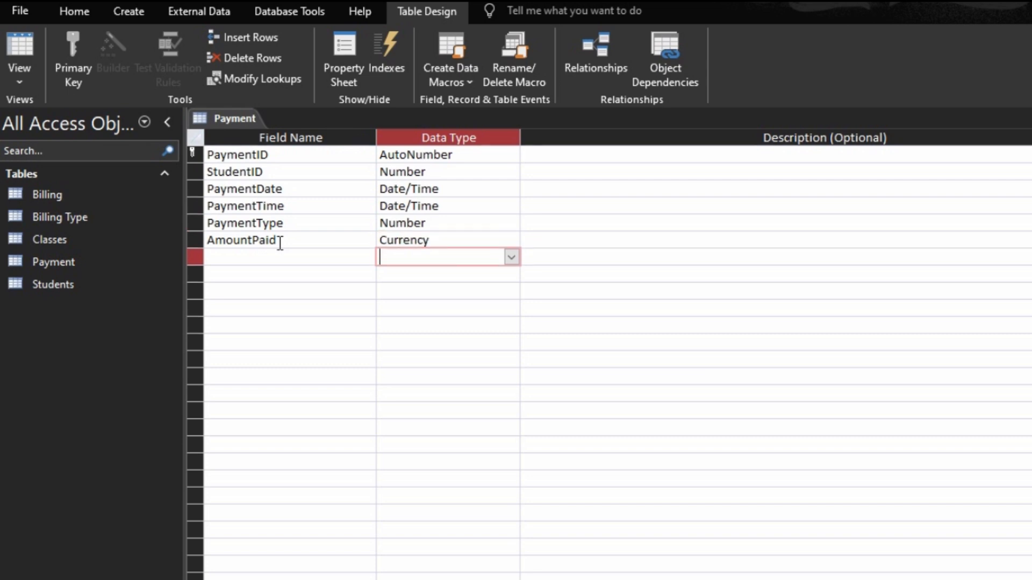
Step: Add a PaymentTerm field below AmountPaid and start a Lookup Wizard that uses a manually entered list of values
key("shift+Tab")
type("PaymentTerm")
key("Tab")
type("loo")
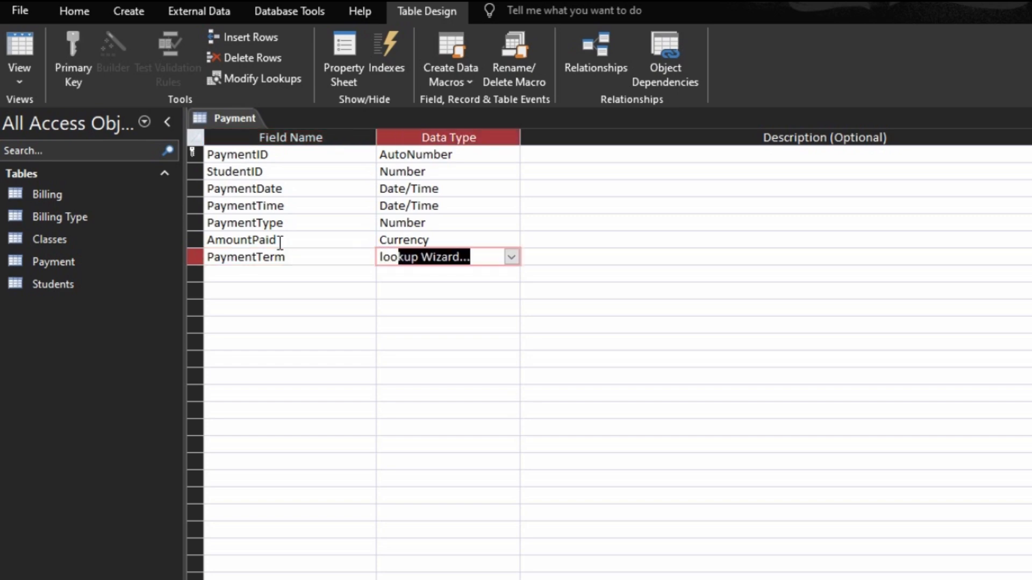
key("Return")
key("Down")
key("Return")
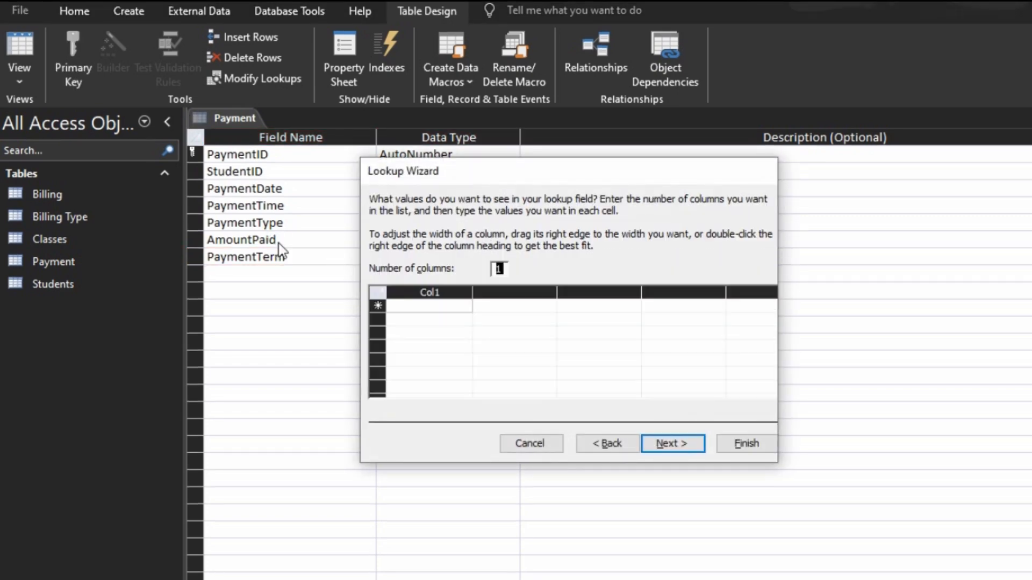
Step: Enter Term 1, Term 2 and a third term entry in the single-column value list and finish the wizard
left_click(412, 304)
type("Term 1")
key("Down")
type("Term 2")
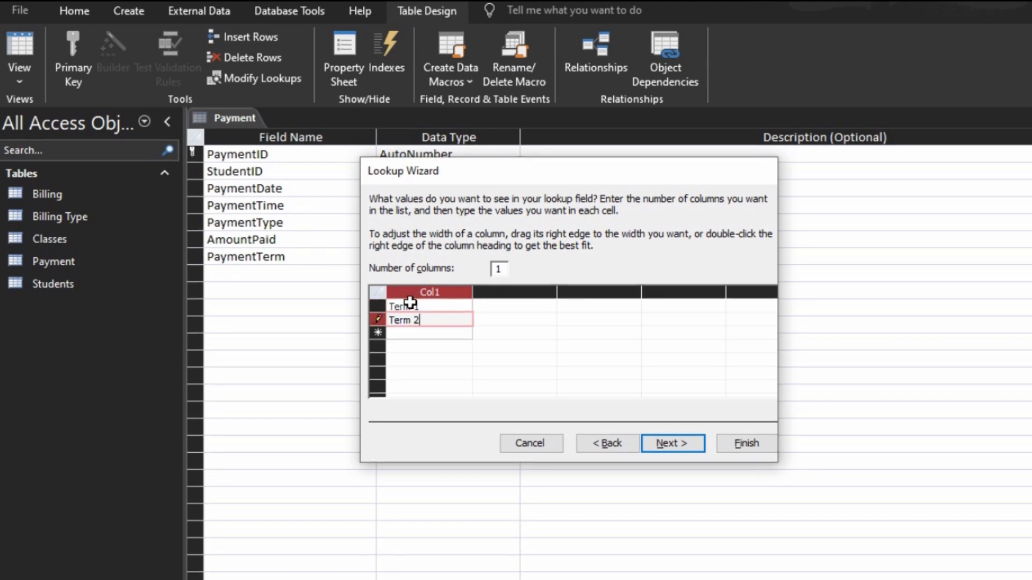
key("Down")
type("Term 2")
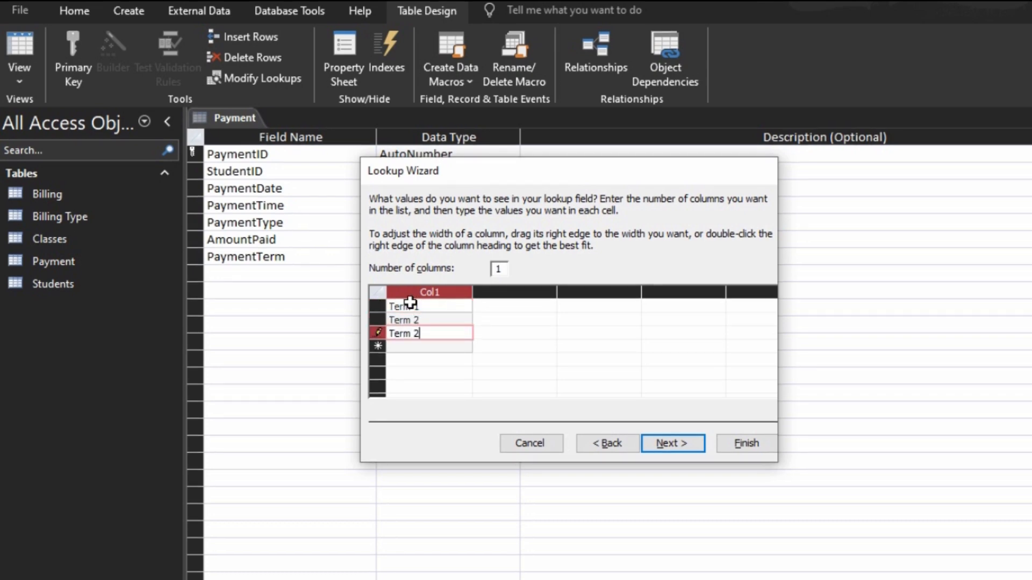
left_click(729, 447)
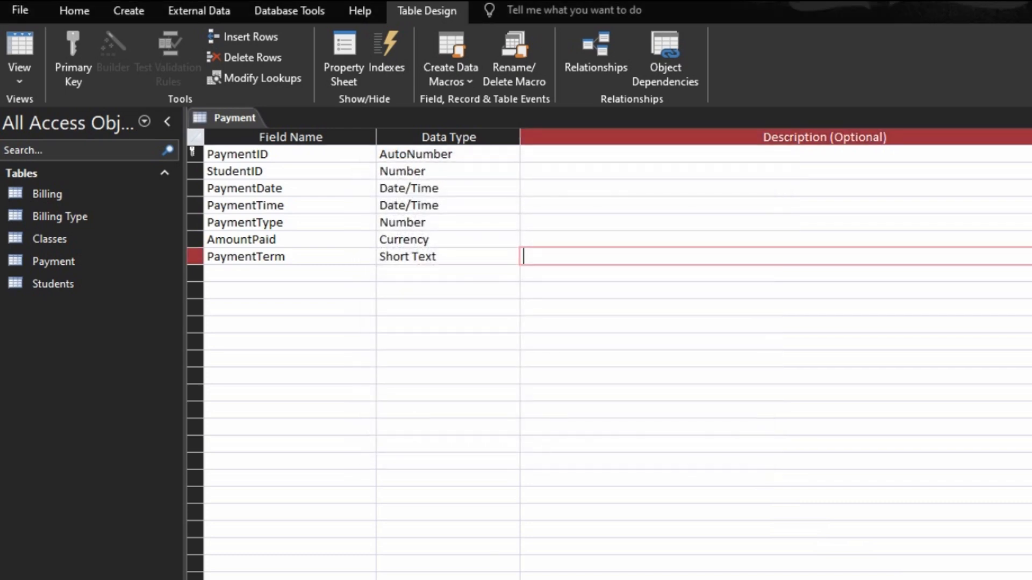
Step: Add a PaymentYear field below PaymentTerm with the Calculated data type
key("F6")
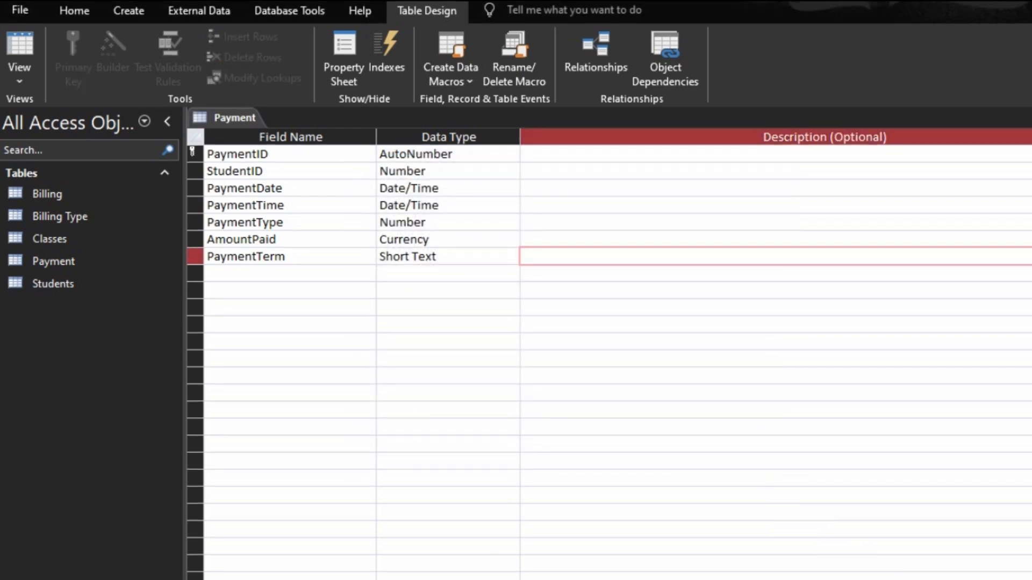
left_click(249, 272)
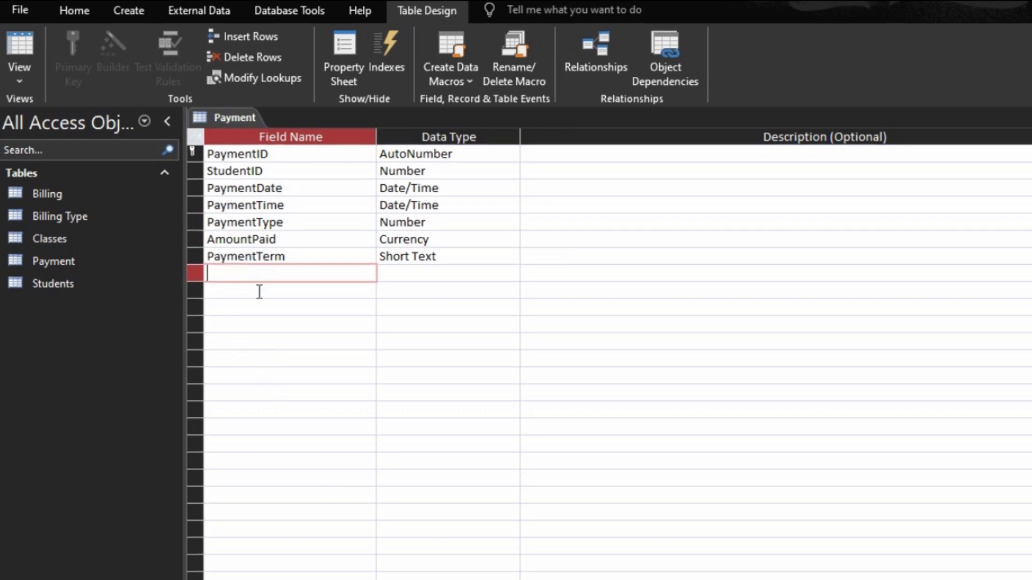
type("PaymentYear")
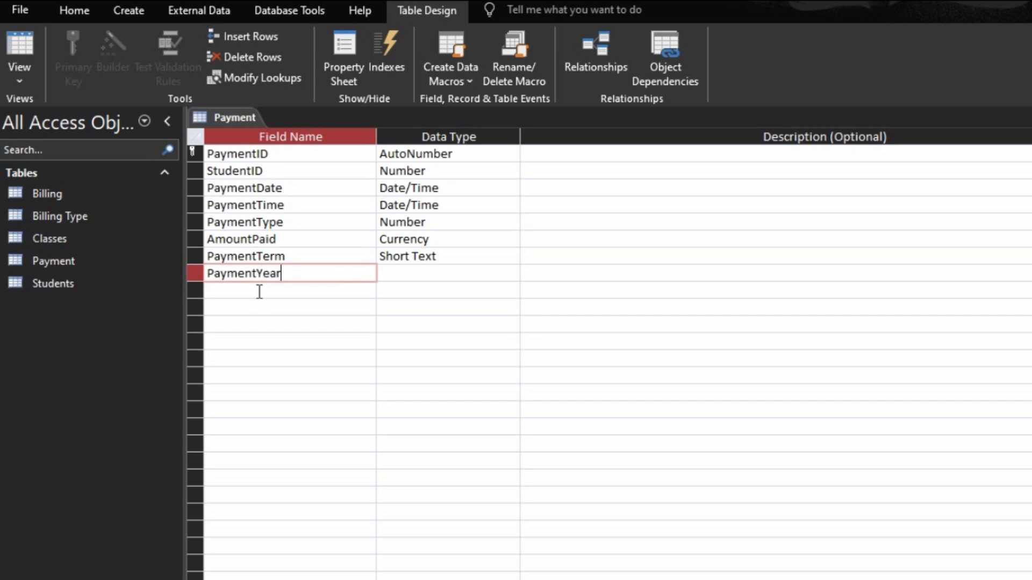
key("Tab")
type("ca")
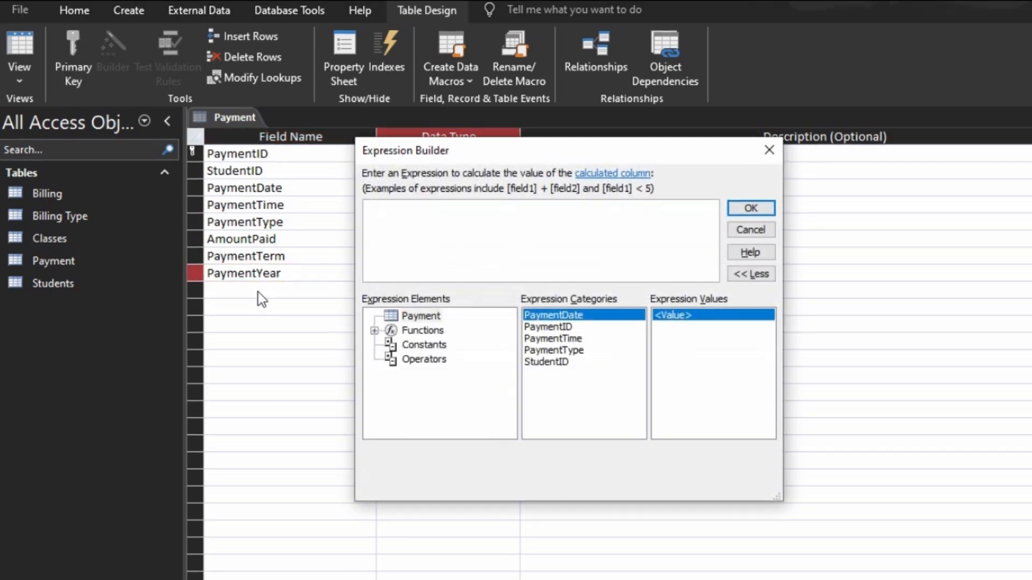
Step: Set the PaymentYear calculation to the expression Year([PaymentDate])
type("year(")
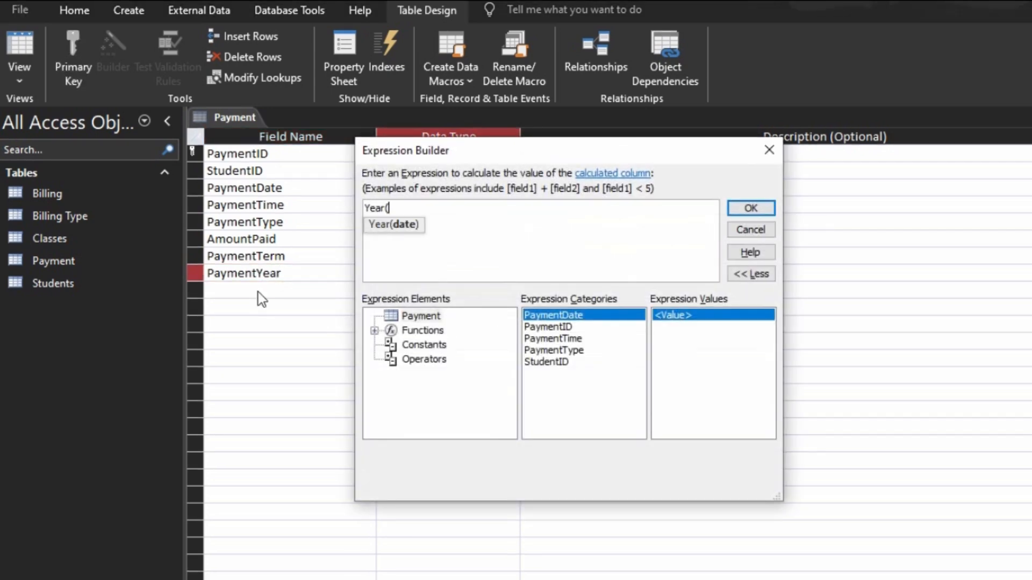
type("[pay")
key("Tab")
type(")")
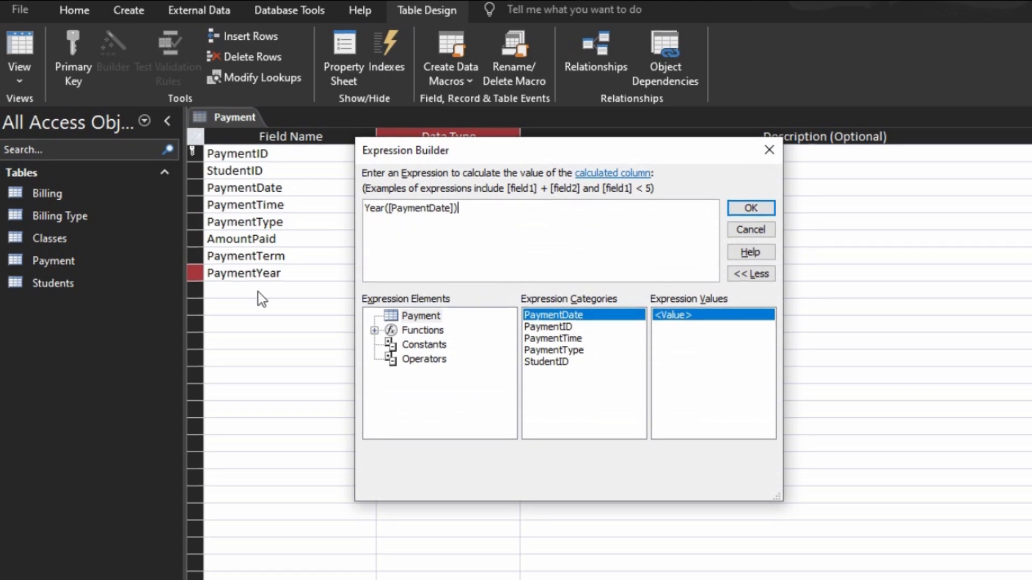
left_click(755, 207)
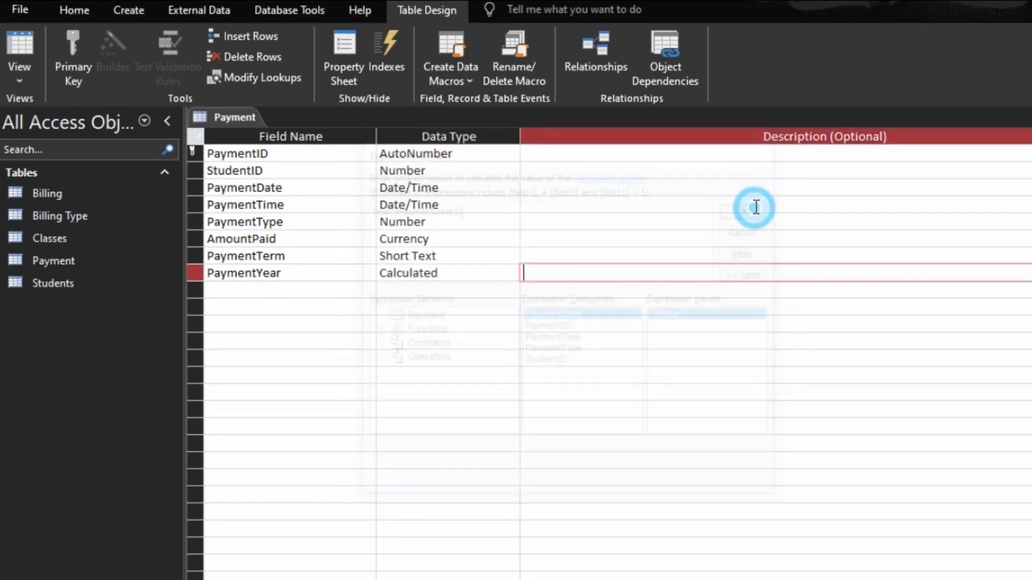
Step: Close the Payment table and save its design changes
left_click(435, 291)
left_click(357, 289)
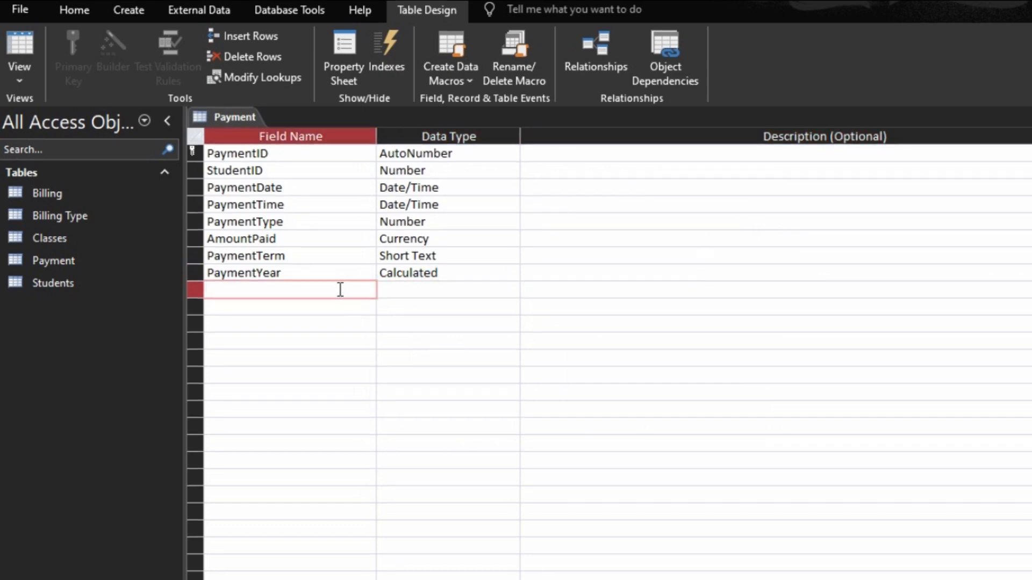
key("ctrl+w")
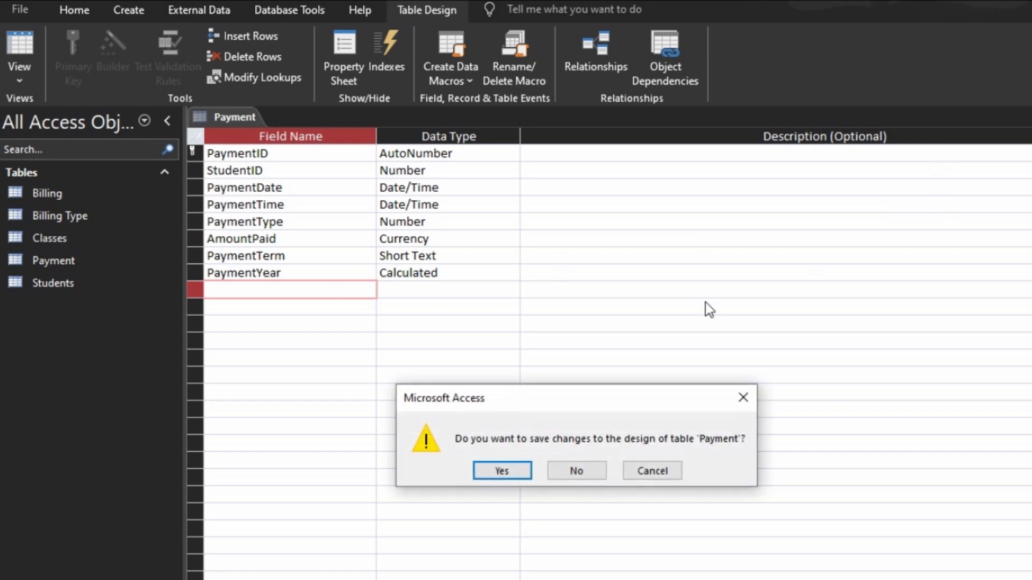
left_click(521, 470)
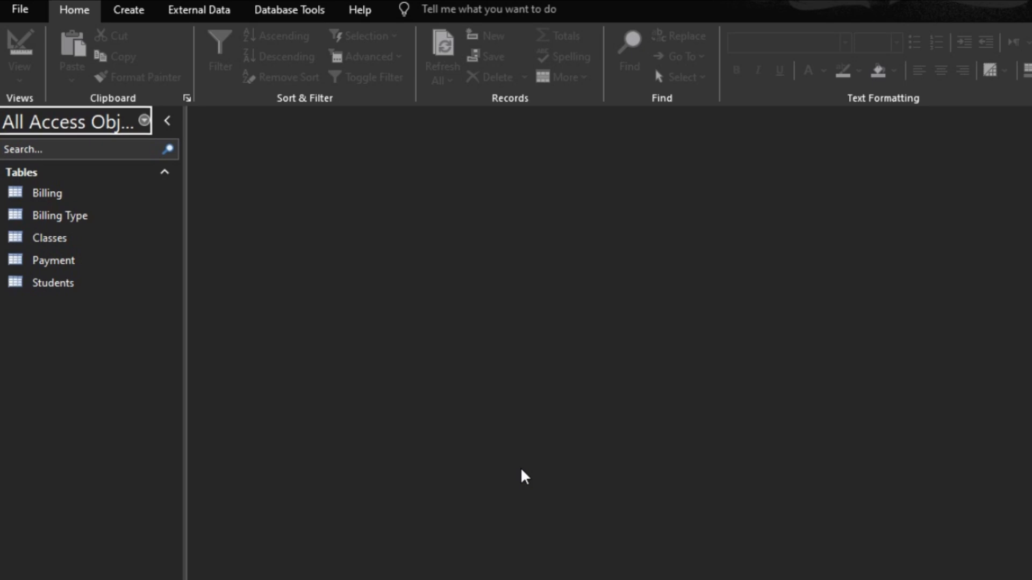
Step: Create a new table, switch it to design view and save it as Expenses
left_click(128, 11)
left_click(93, 49)
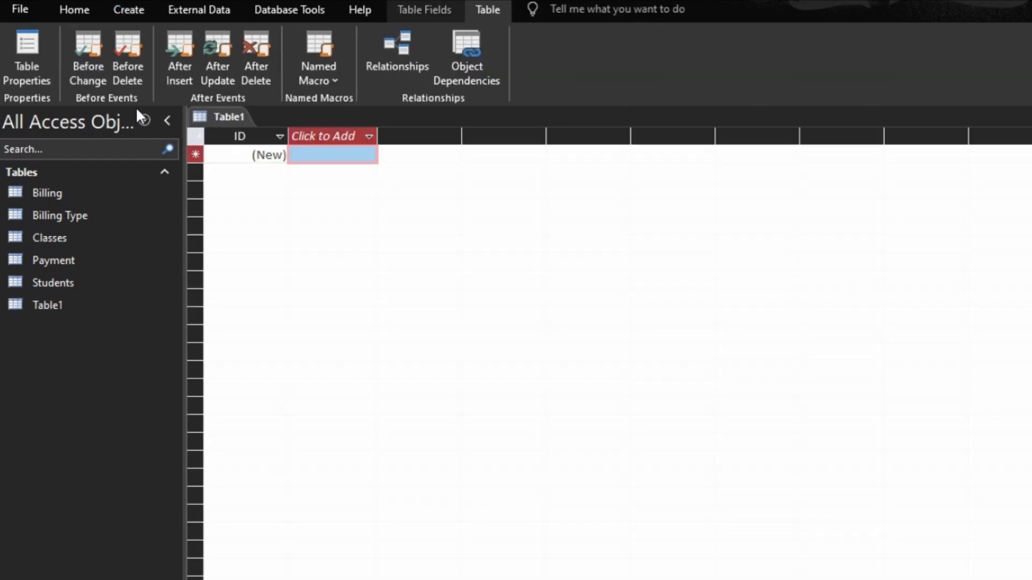
left_click(58, 15)
left_click(20, 46)
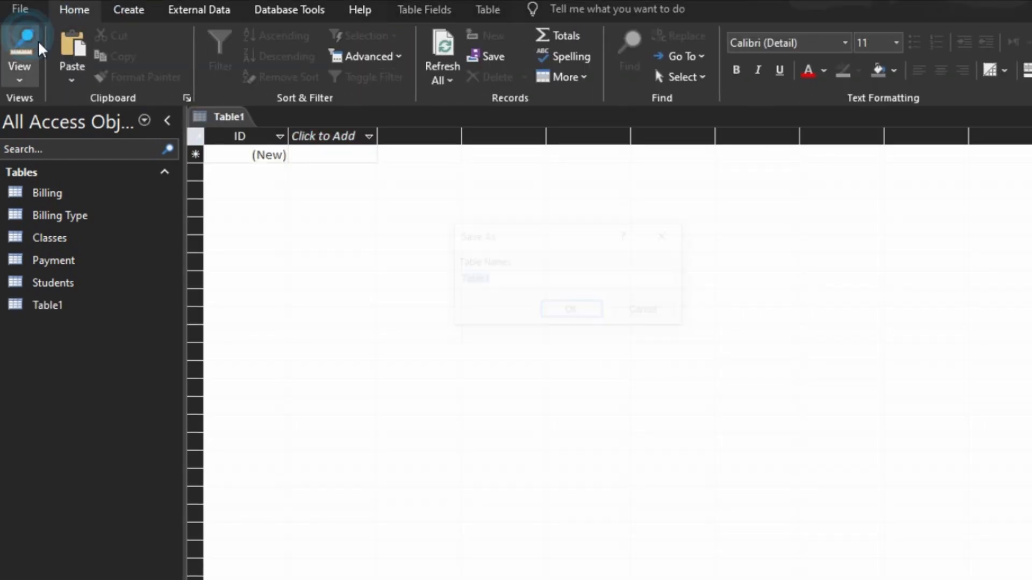
type("E")
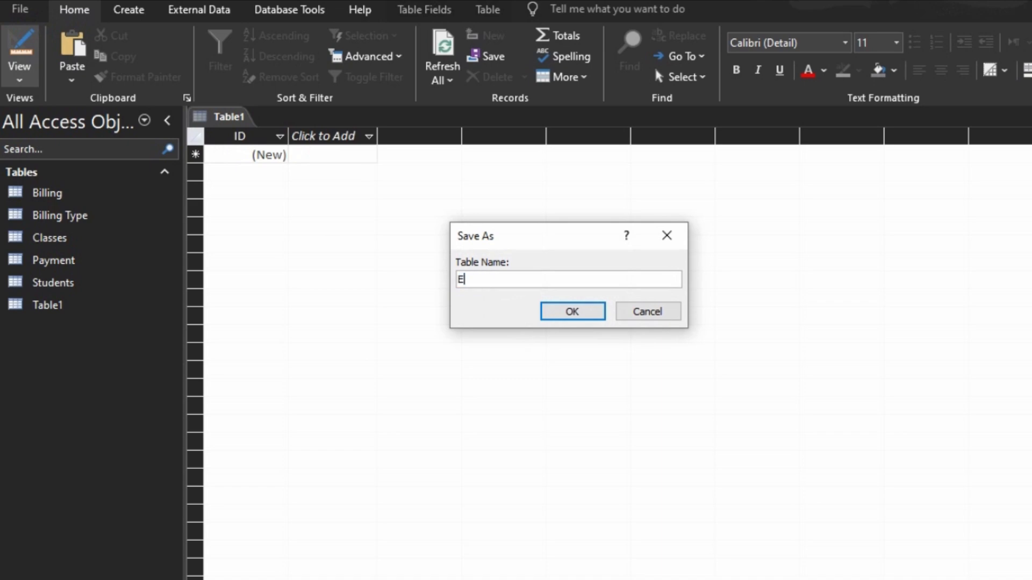
type("xpenses")
key("Return")
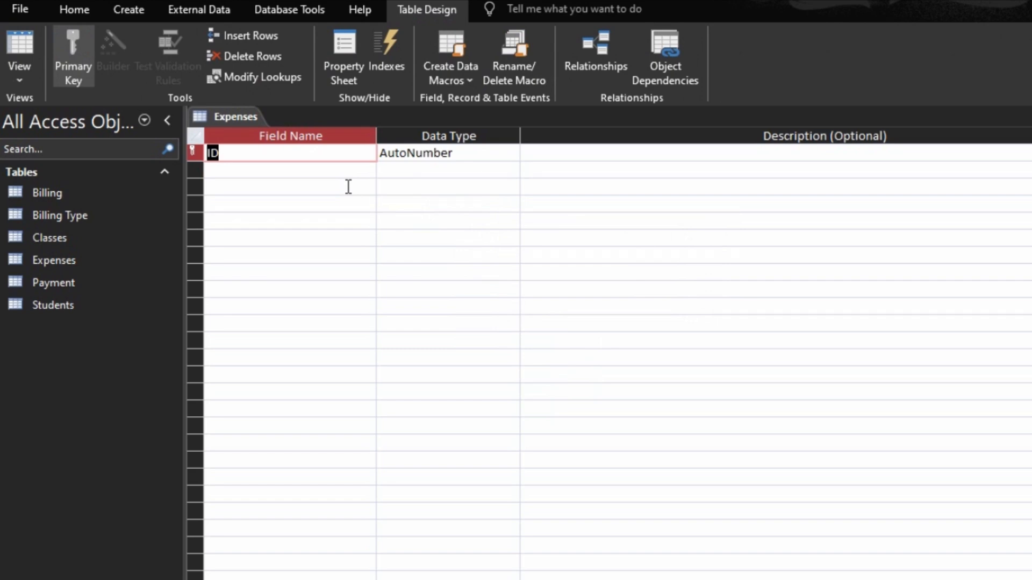
Step: Rename the primary key field of the Expenses table to ExpensesID
type("Expese")
key("BackSpace")
key("BackSpace")
type("nsesID")
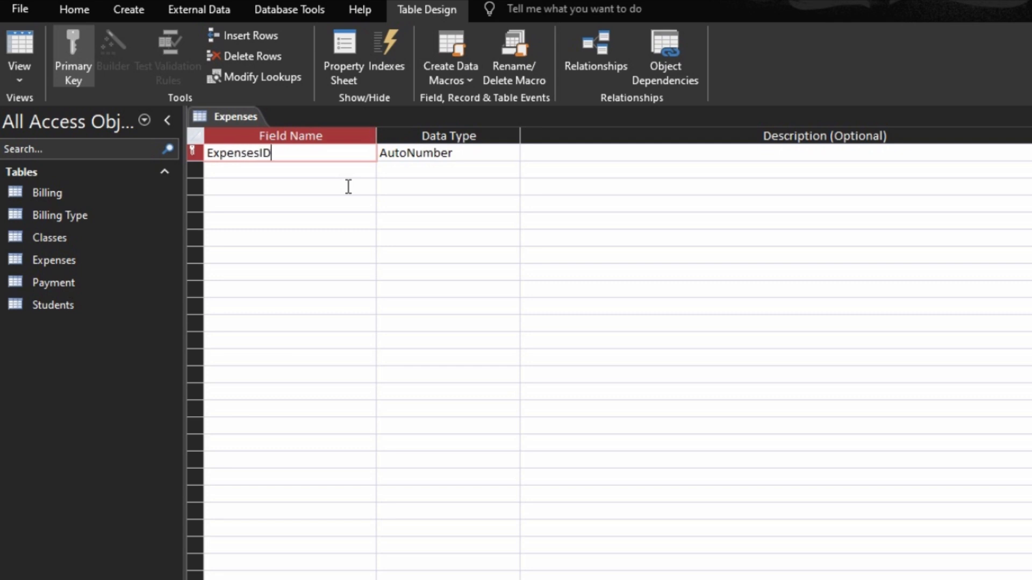
key("Down")
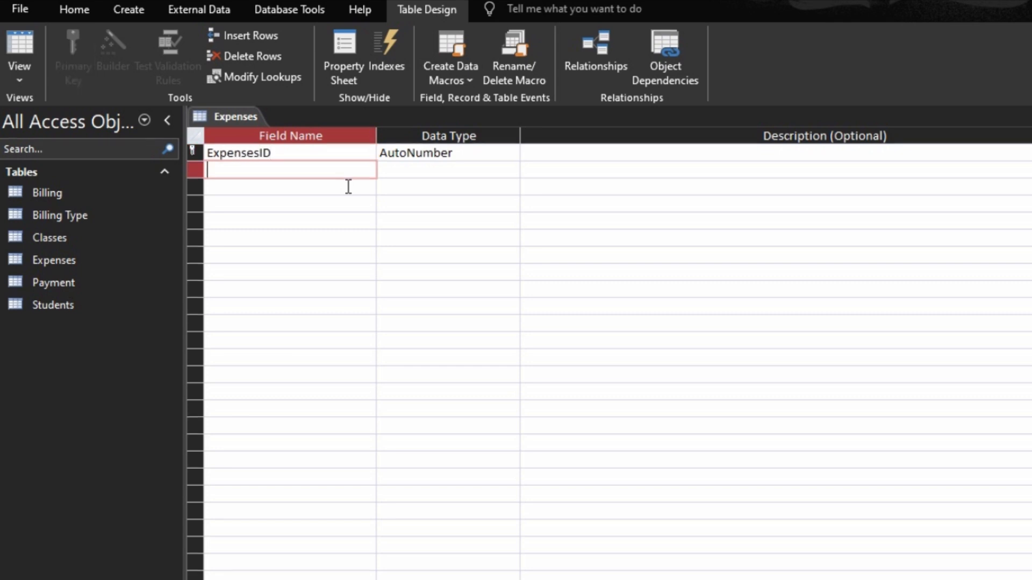
Step: Add an ExpensesDate field with the Date/Time data type below ExpensesID
type("Expeses")
key("BackSpace")
key("BackSpace")
type("nsesDate")
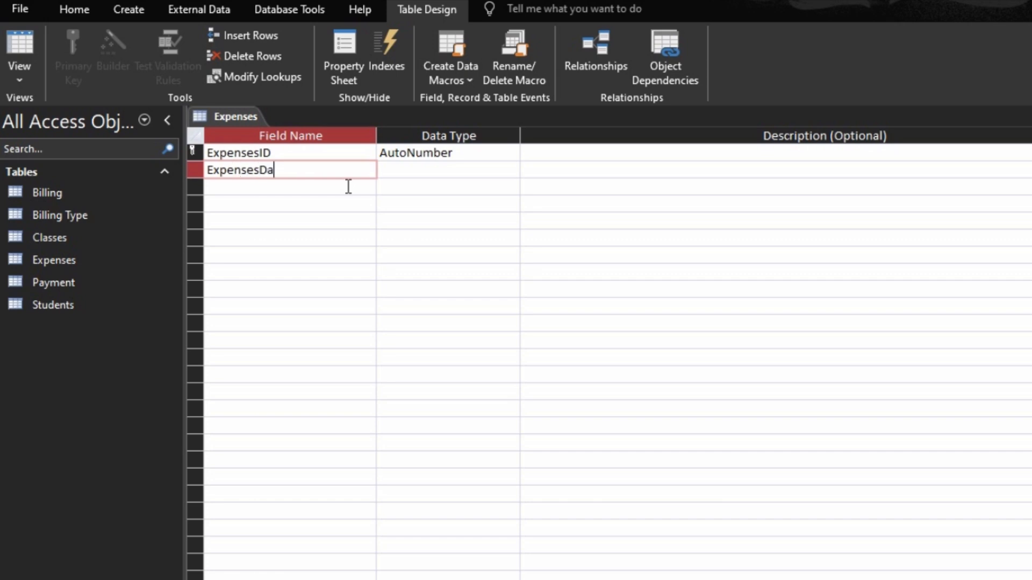
key("Tab")
type("d")
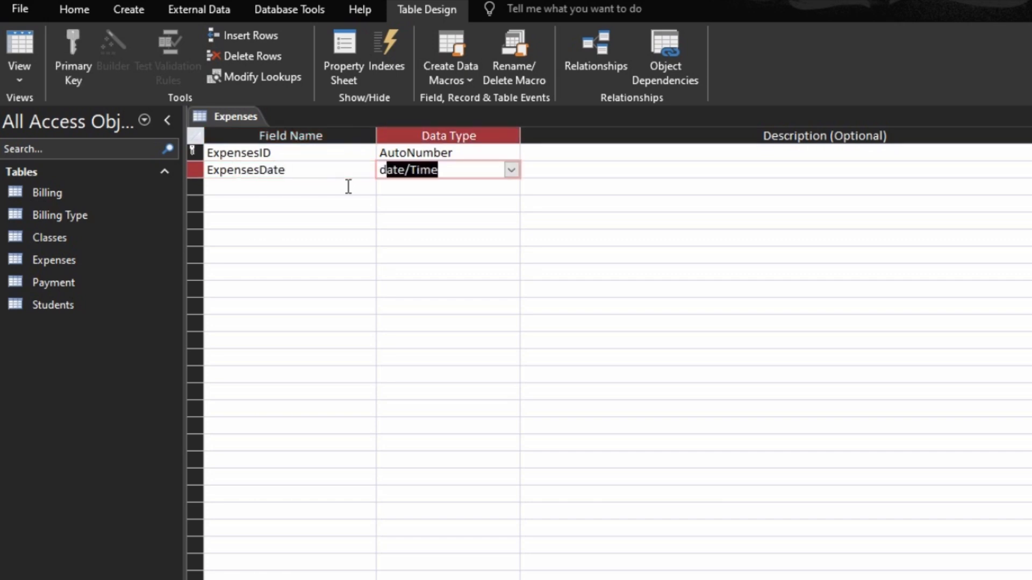
left_click(349, 186)
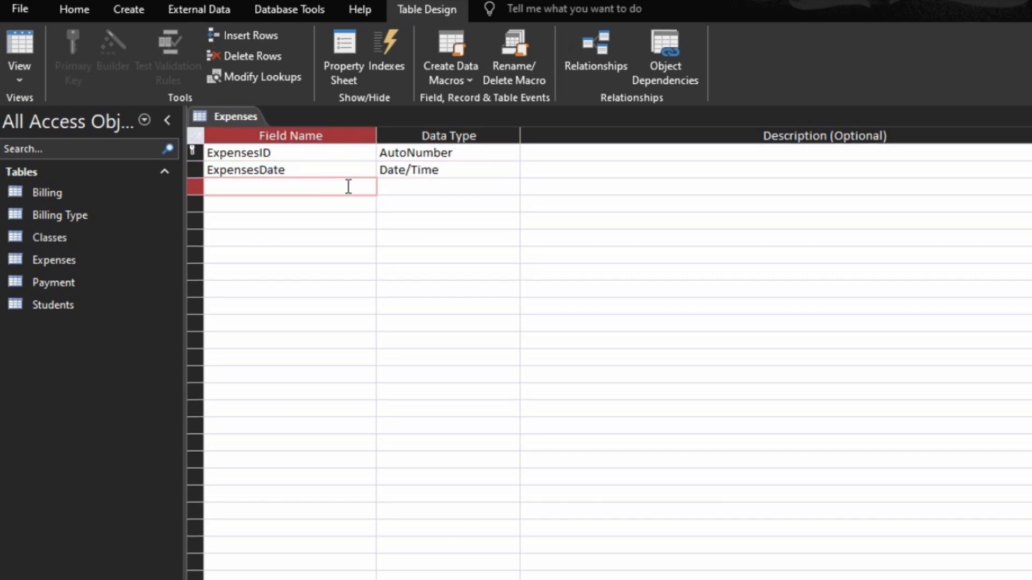
Step: Add an ItemDescription field with the Short Text data type below ExpensesDate
type("ItemDescription")
key("Tab")
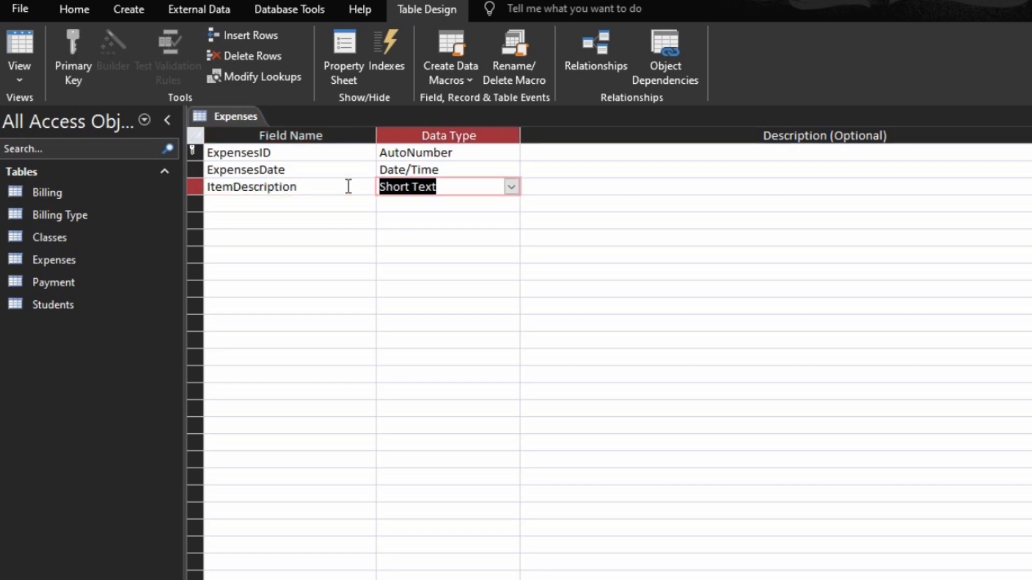
key("Down")
key("Left")
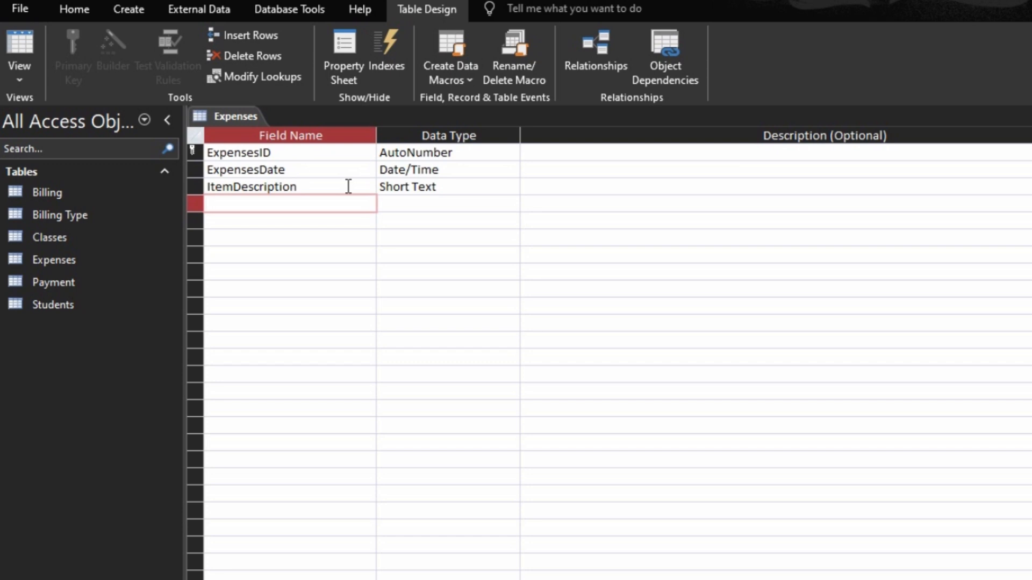
Step: Add an AmountSpent field with the Currency data type below ItemDescription
type("AmountSpent")
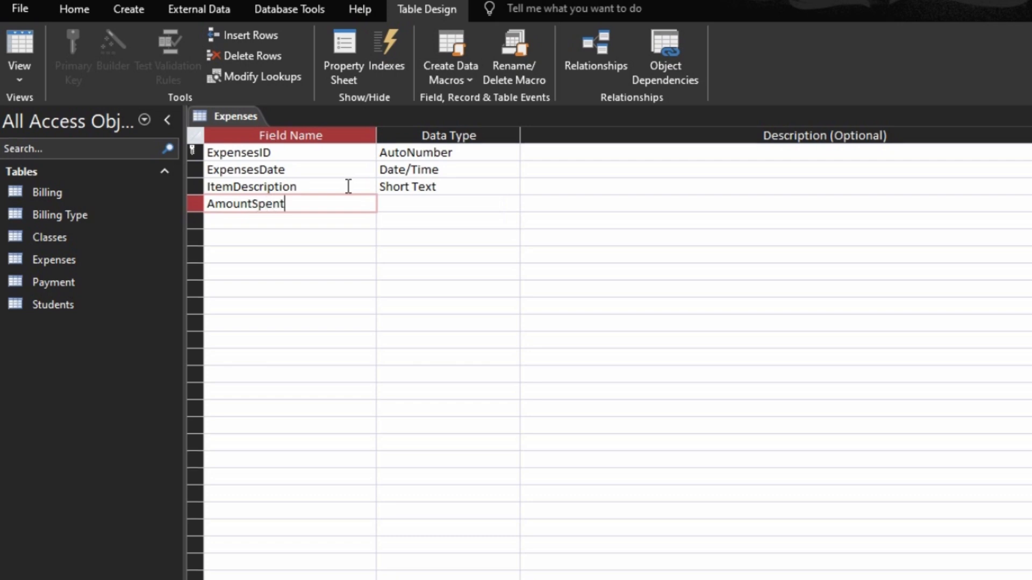
key("Tab")
type("d")
key("Tab")
key("Tab")
key("Up")
key("Tab")
type("c")
key("Tab")
key("Tab")
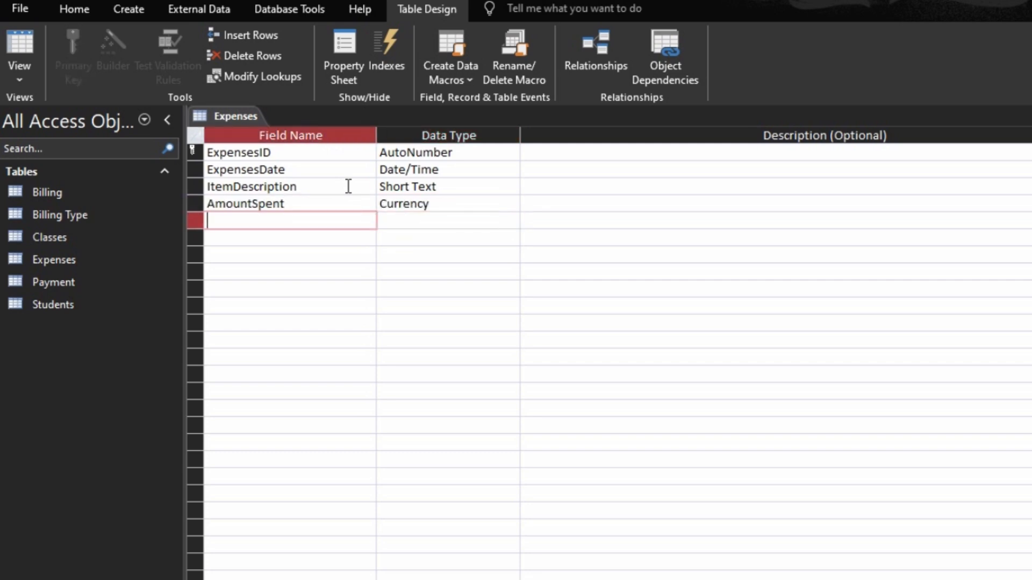
Step: Add an ExpensesTerm field using the Lookup Wizard, with self-entered values as the source
type("ExpensesTerm")
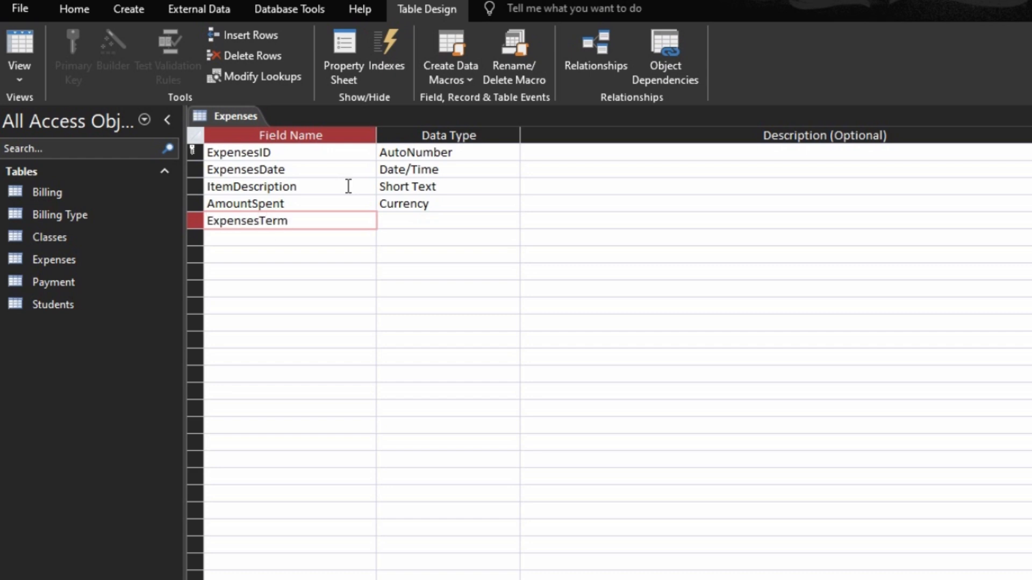
key("Tab")
type("Loo")
key("Tab")
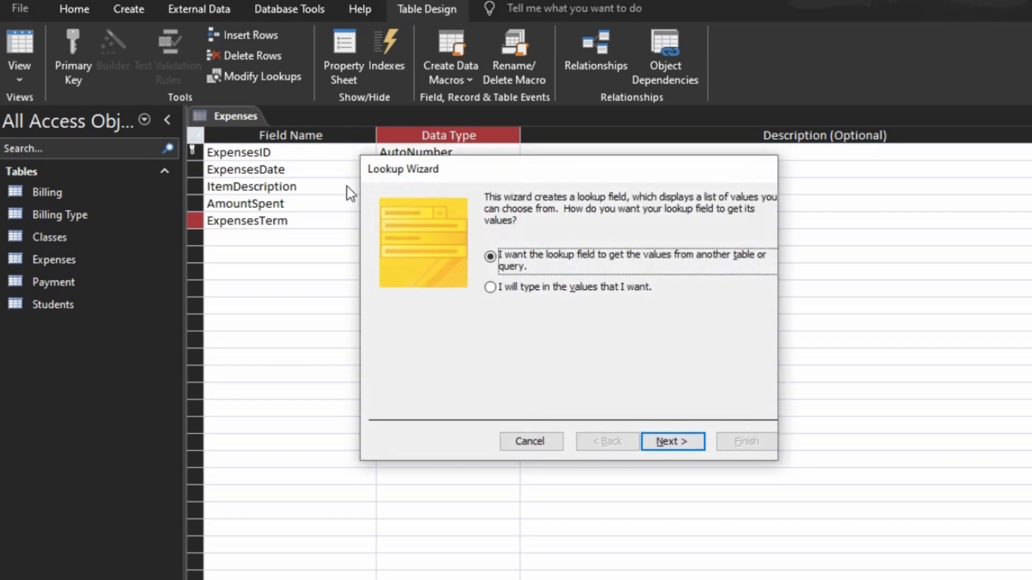
key("Down")
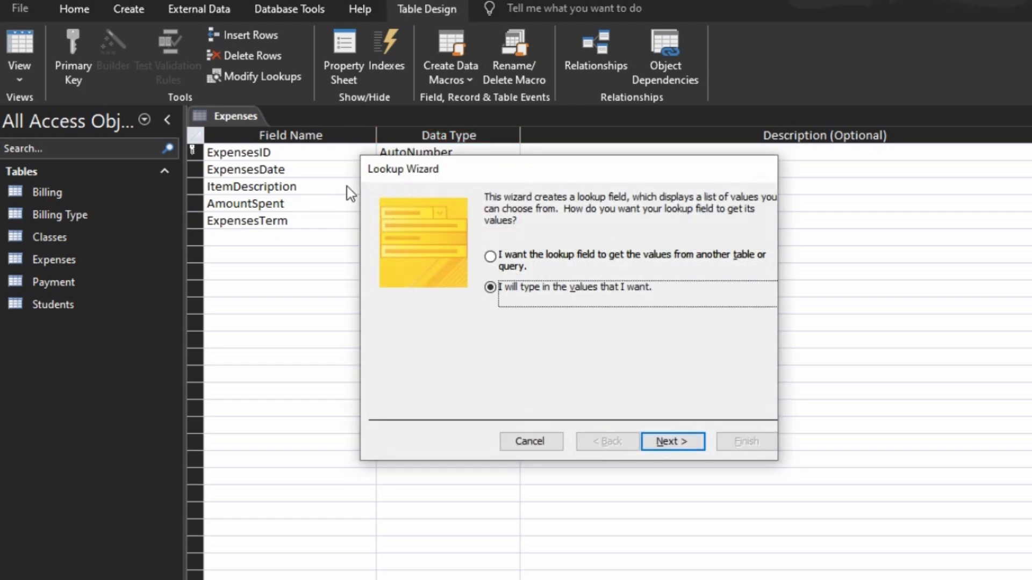
key("Return")
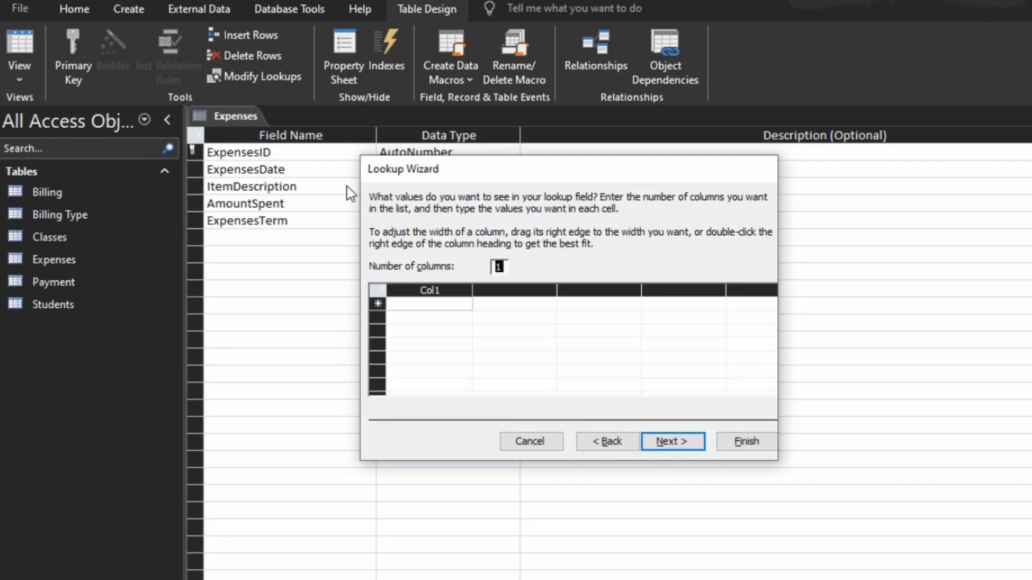
Step: Enter Term 1, Term 2 and Term 3 as the ExpensesTerm lookup values and finish the wizard
key("Tab")
type("Term 1")
key("Tab")
type("Term 2")
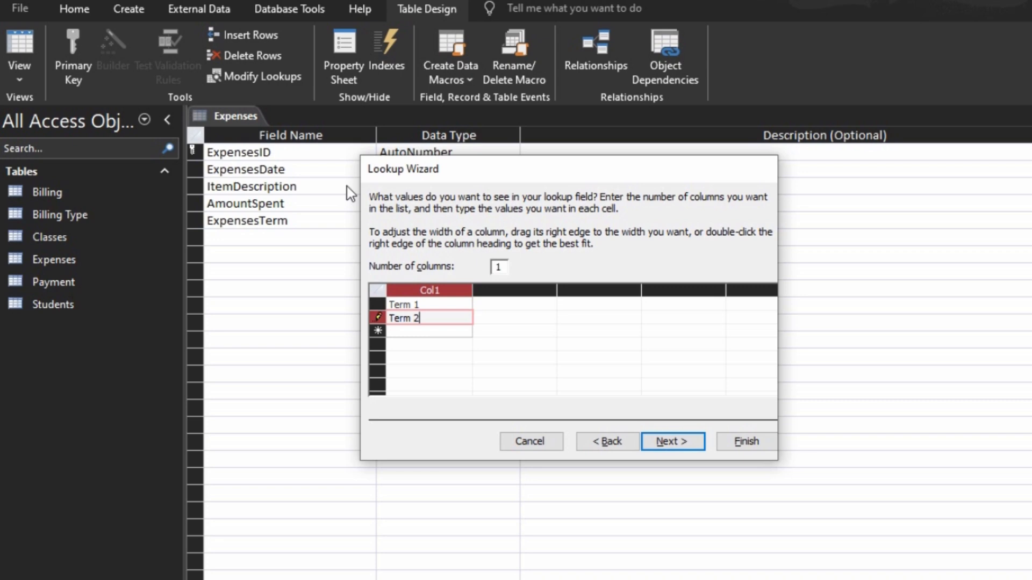
key("Tab")
type("Term 3")
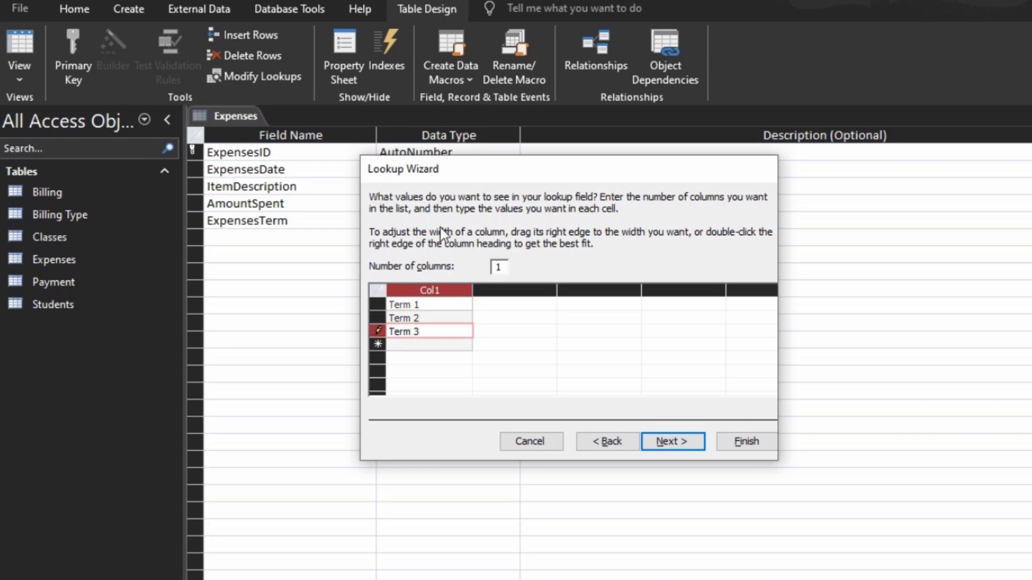
left_click(725, 444)
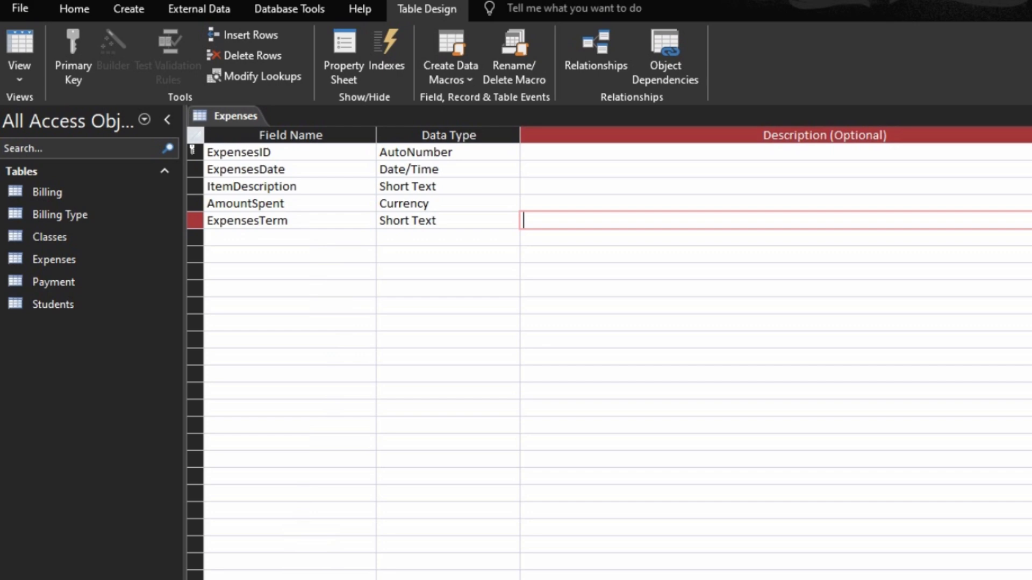
key("F6")
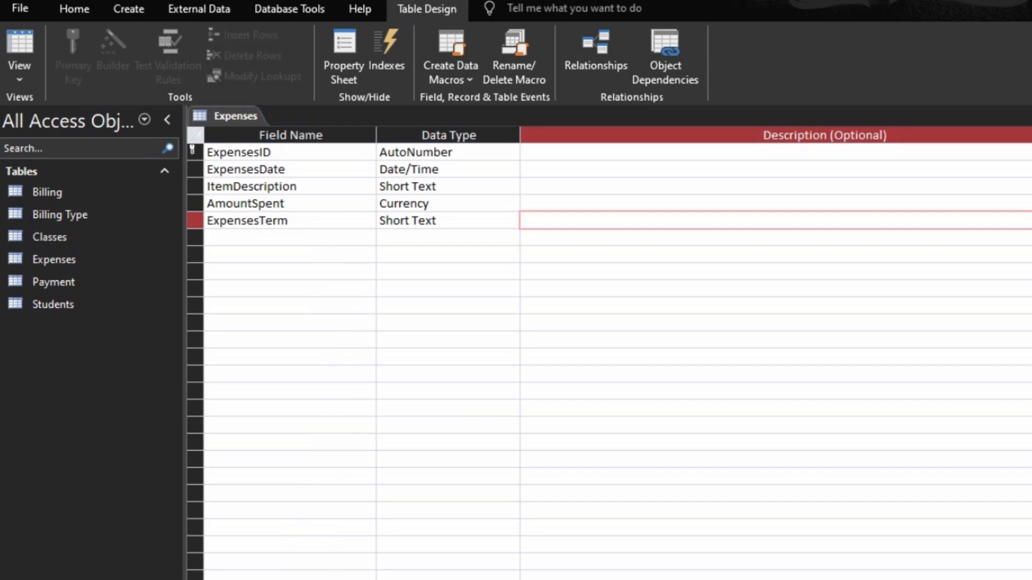
Step: Add an ExpensesYear field with the Calculated data type below ExpensesTerm
left_click(281, 241)
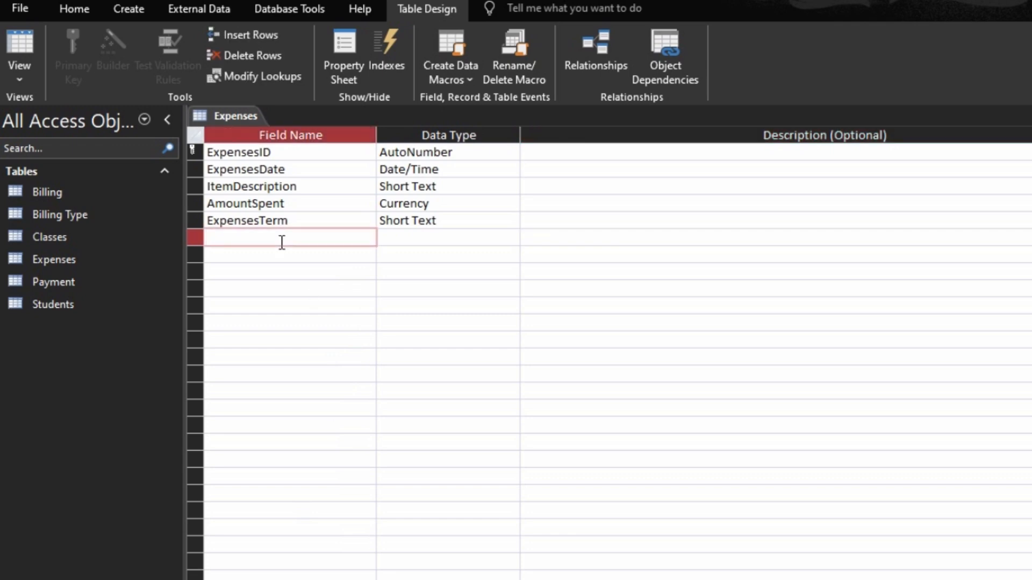
type("ExpensesYear")
key("Tab")
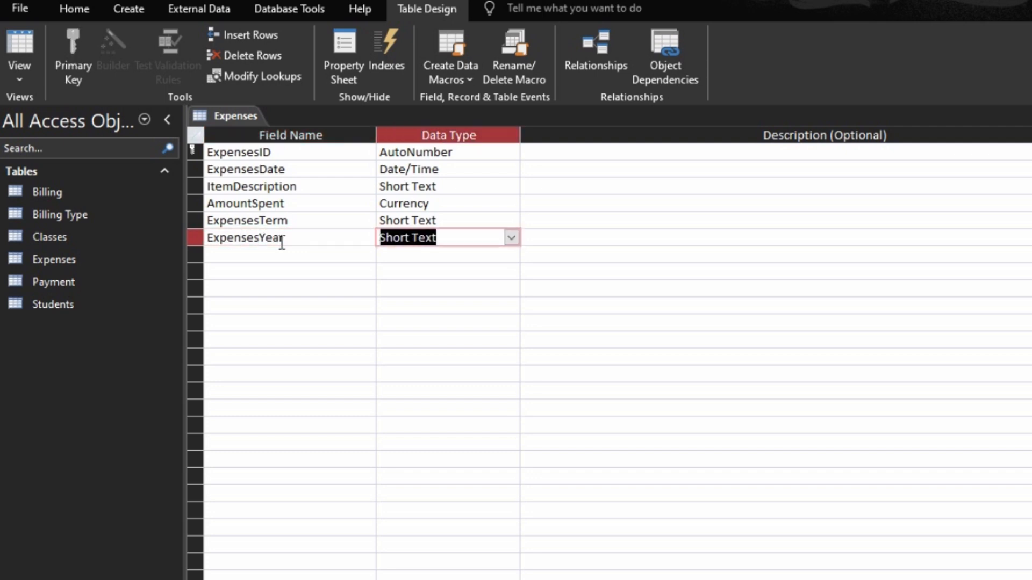
type("calculated")
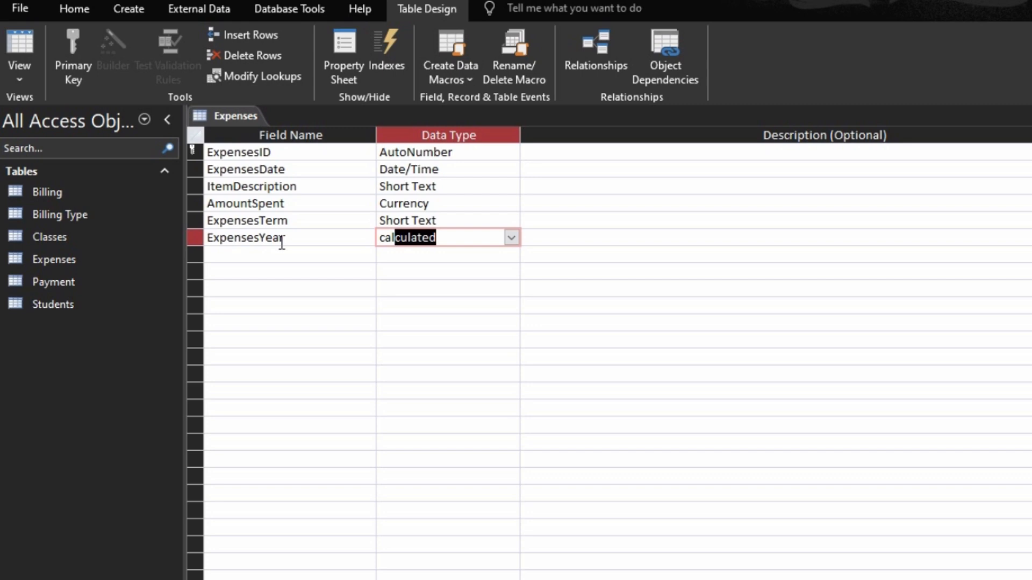
key("Return")
Step: Set the ExpensesYear calculation to the expression Year(ExpensesDate)
type("Year(exp")
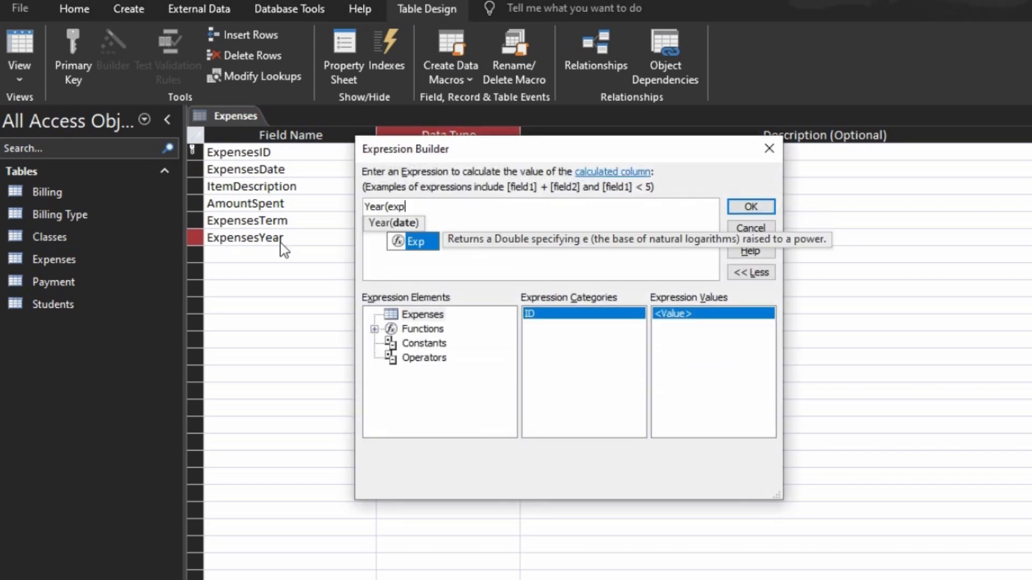
key("BackSpace")
key("BackSpace")
key("BackSpace")
type("Expesn")
key("BackSpace")
key("BackSpace")
type("ns")
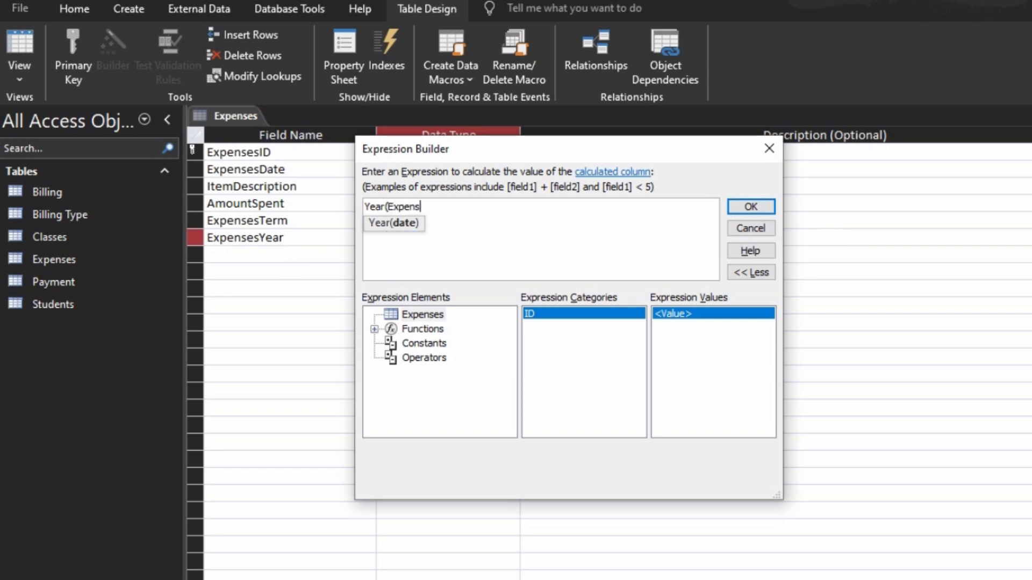
type("esDate)")
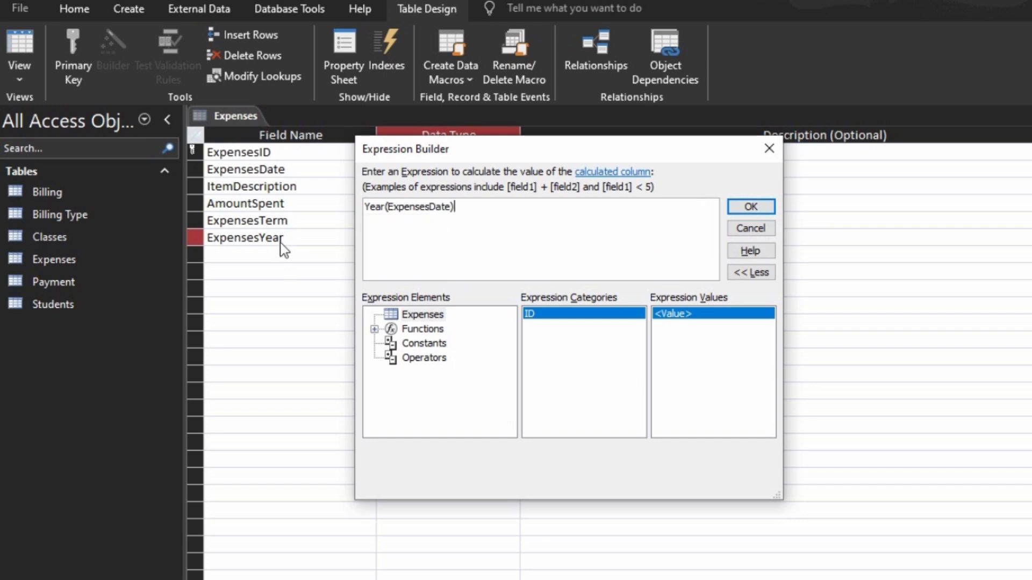
left_click(750, 207)
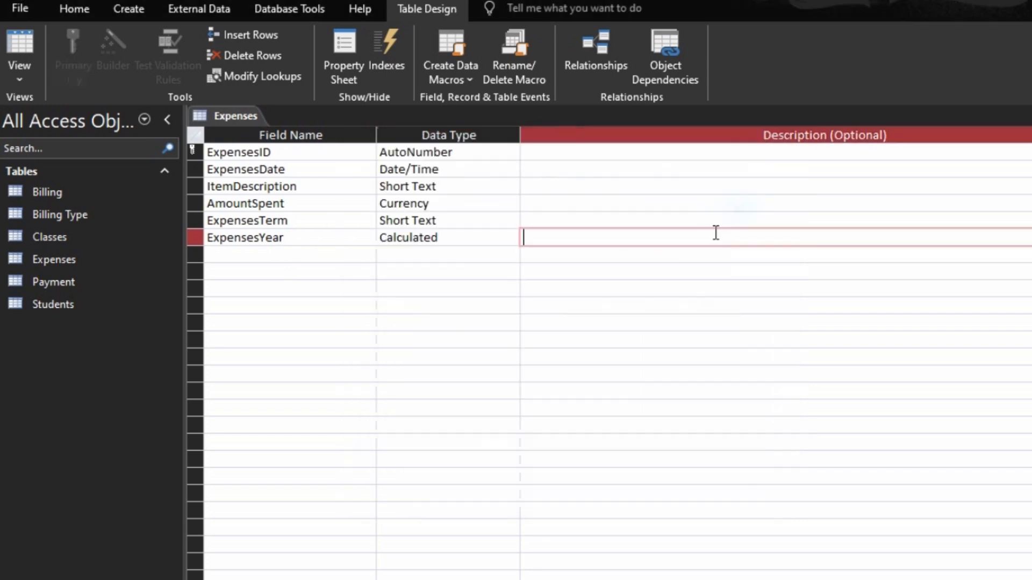
Step: Close the Expenses table and save its design changes
left_click(256, 257)
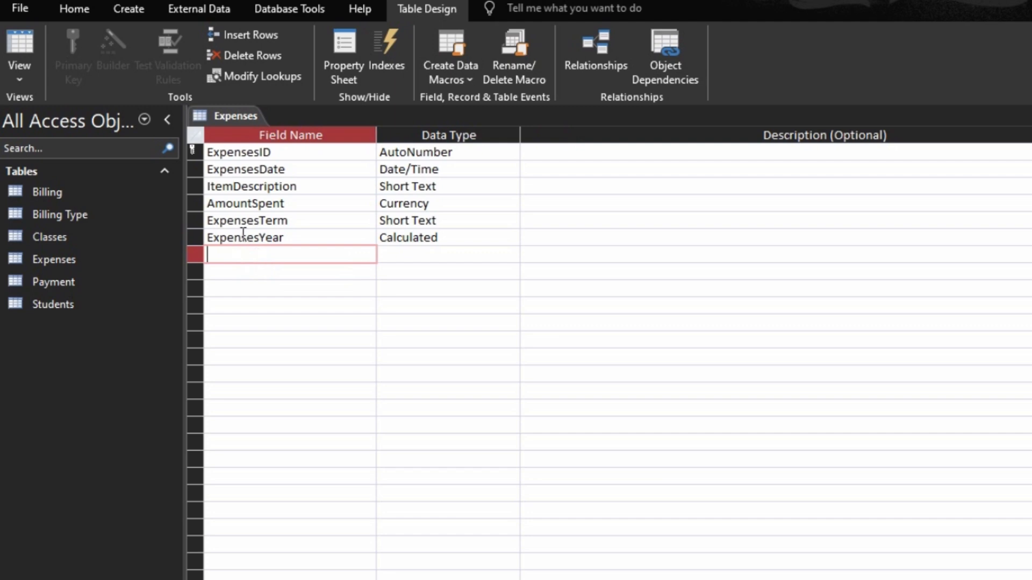
key("ctrl+w")
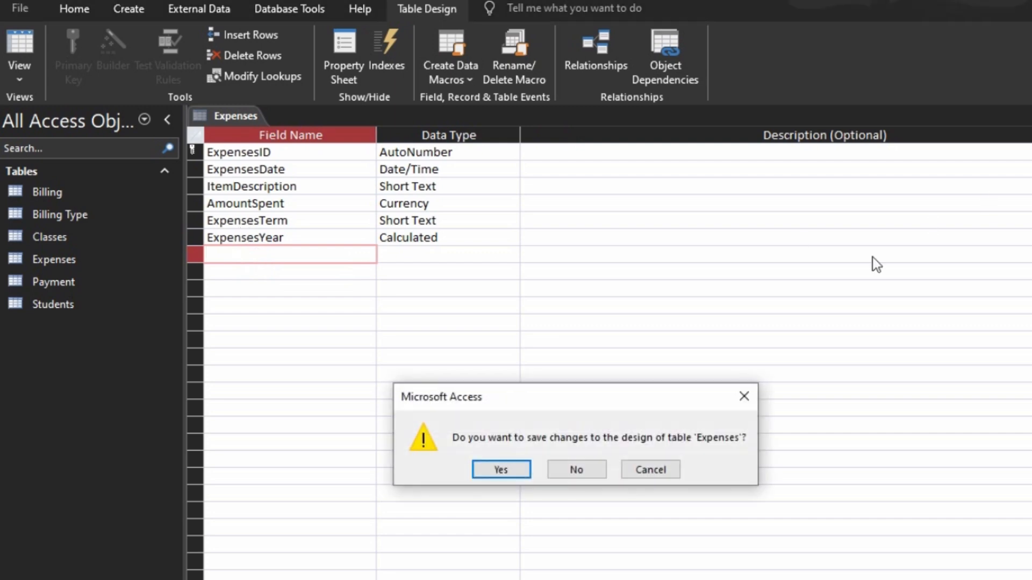
left_click(515, 472)
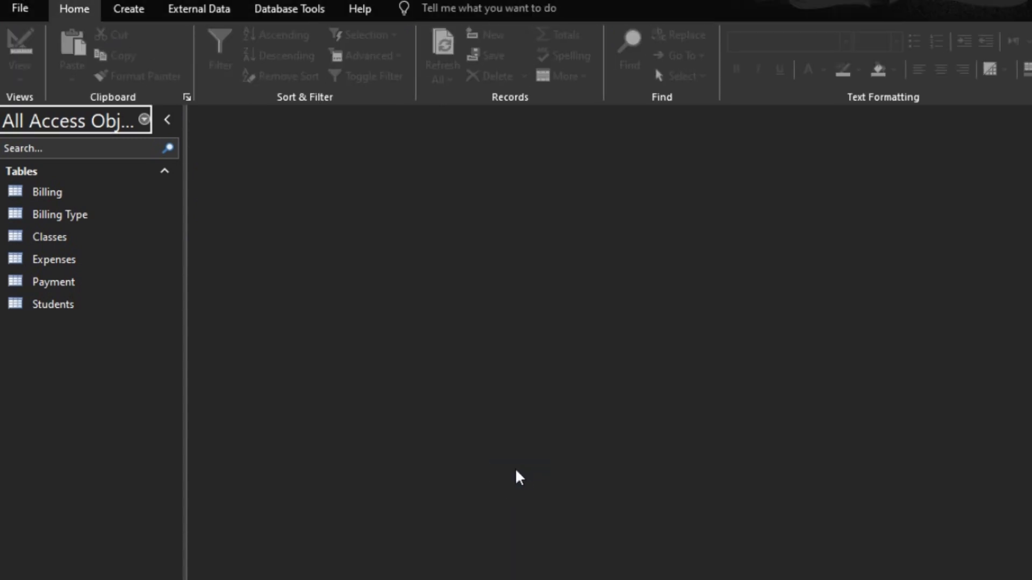
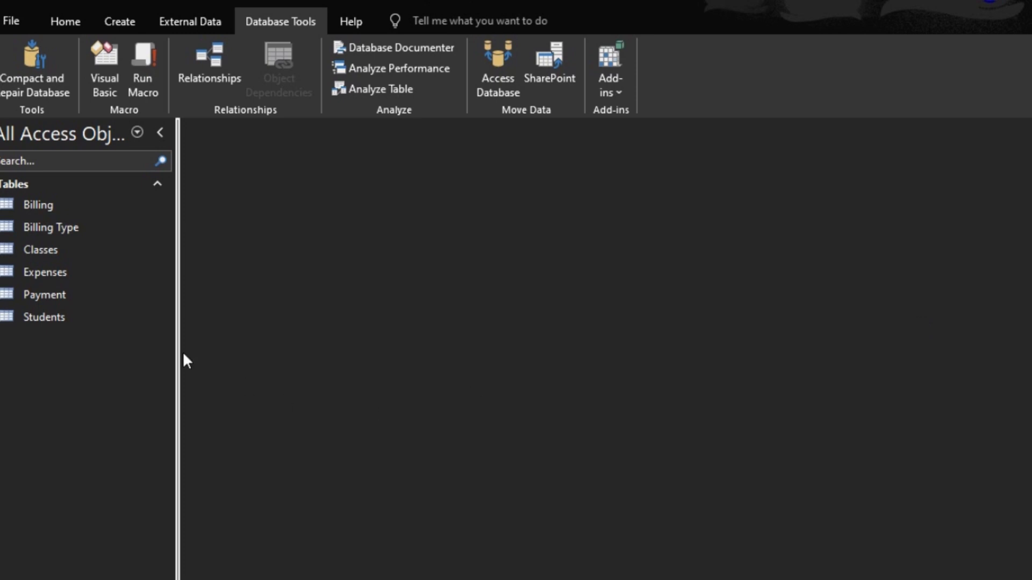
Step: Review the records in the Students, Classes and Billing Type tables, closing each one after viewing
double_click(57, 317)
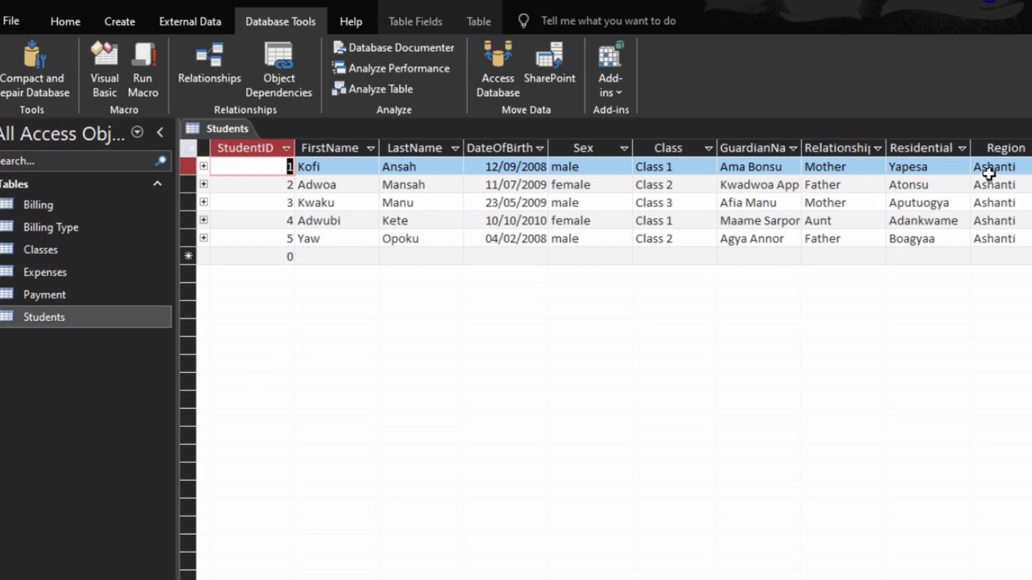
key("ctrl+w")
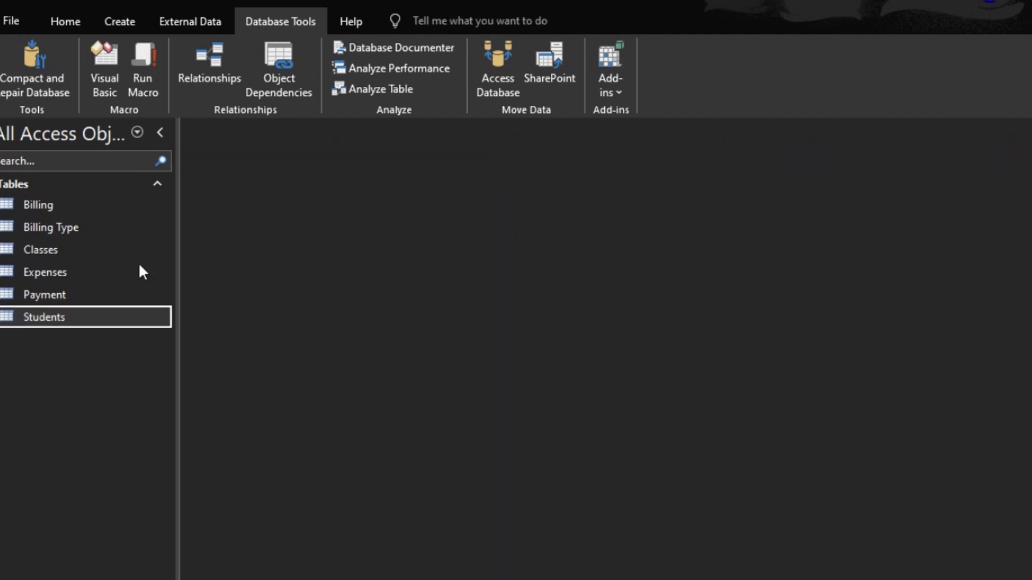
double_click(54, 250)
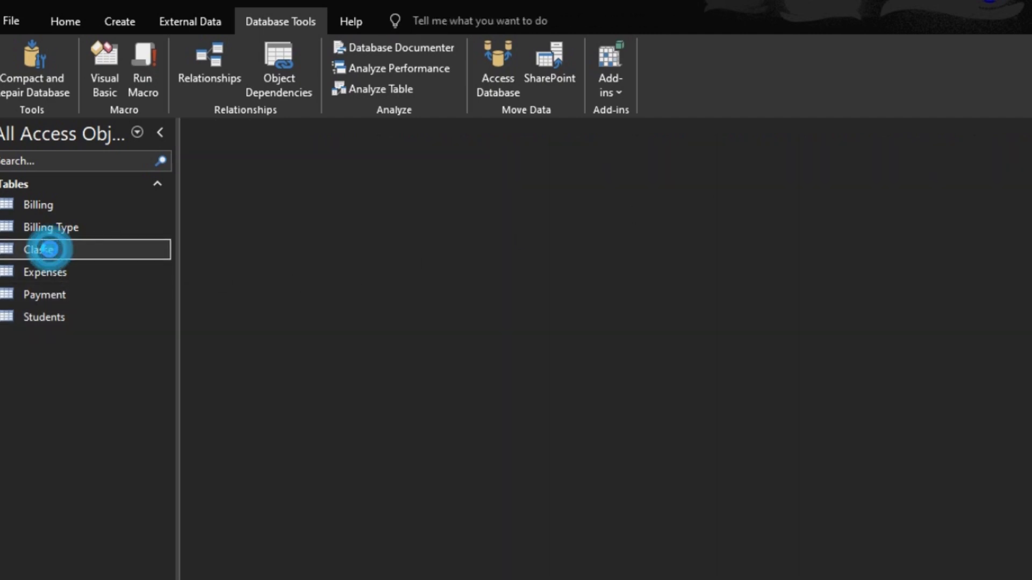
key("ctrl+w")
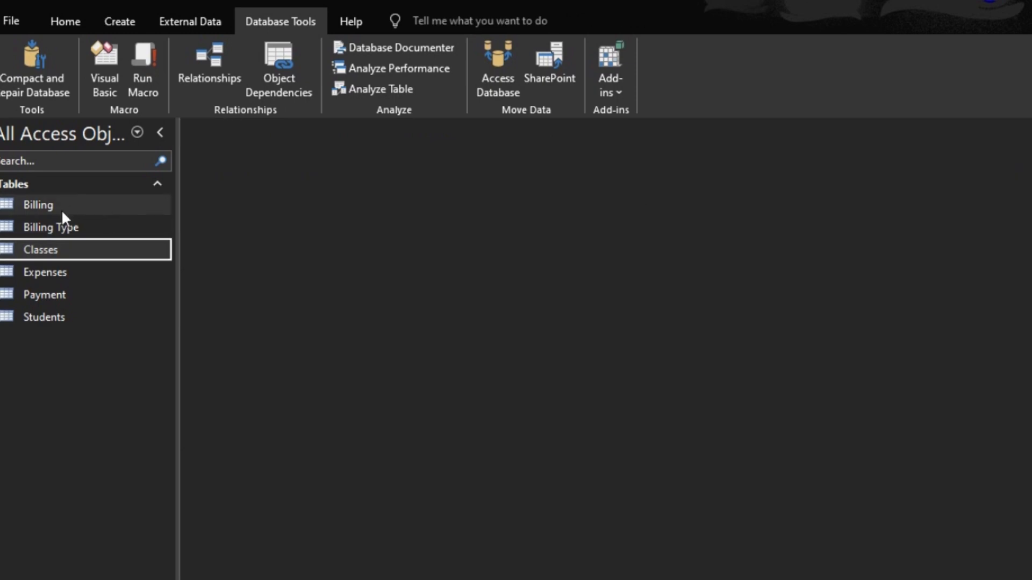
double_click(53, 227)
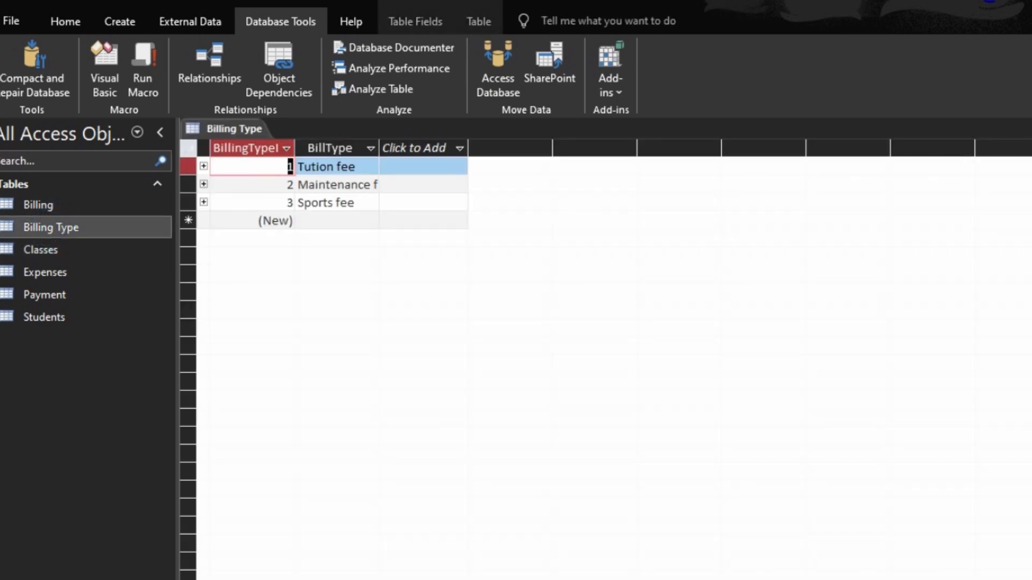
key("ctrl+w")
Step: Open the Billing table and switch it to Design view
double_click(31, 202)
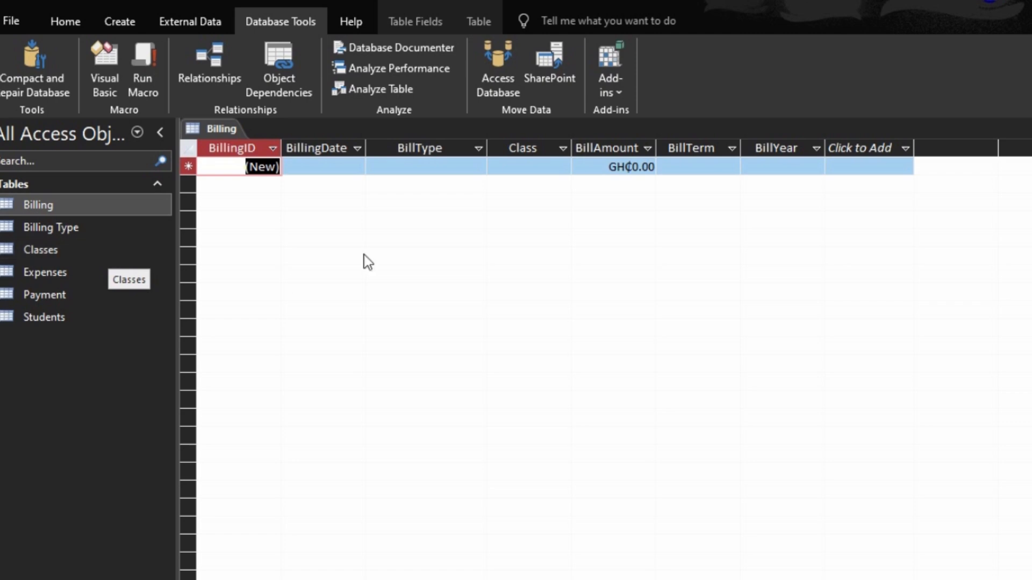
left_click(347, 169)
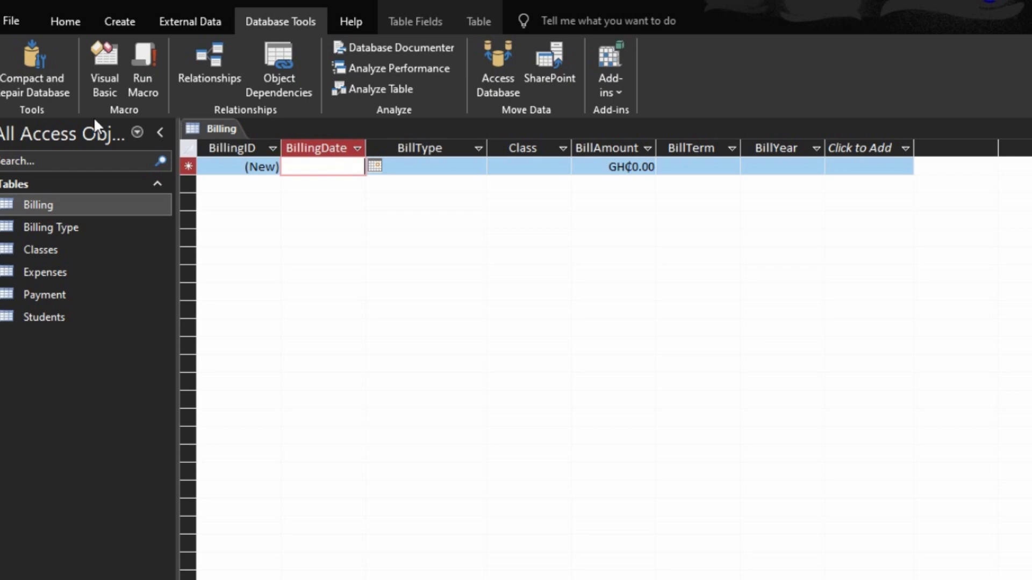
left_click(45, 20)
left_click(22, 49)
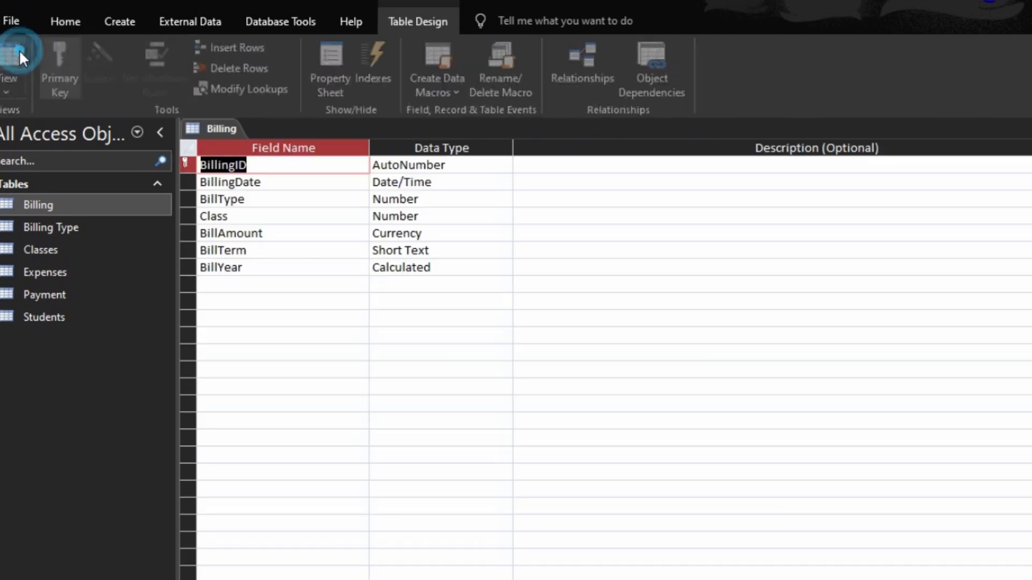
Step: Set the BillingDate field's default value to date(), then save the Billing table and return to Datasheet view
left_click(268, 182)
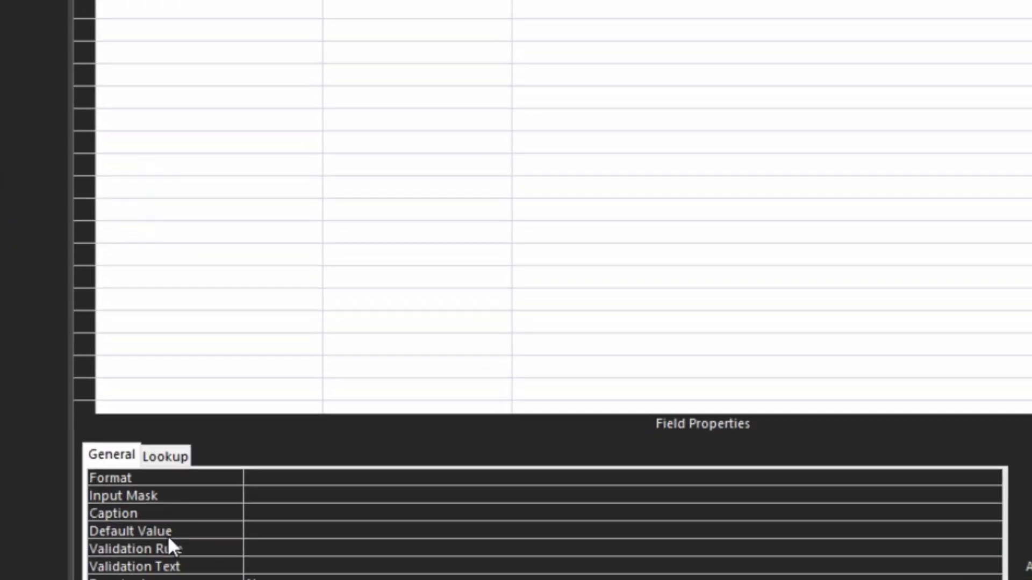
left_click(168, 531)
type("daty")
key("BackSpace")
type("e")
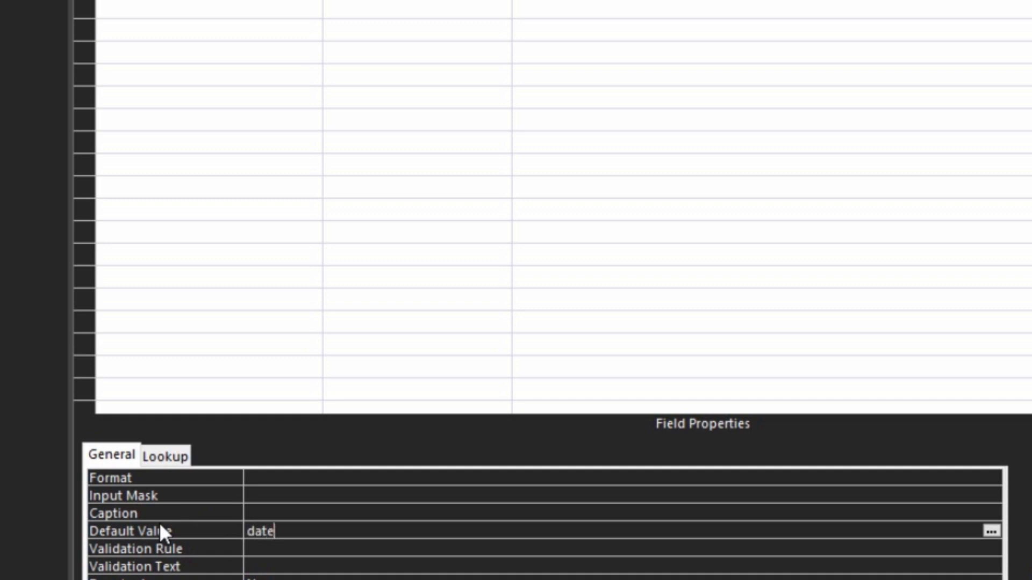
type("(")
key("BackSpace")
type("()")
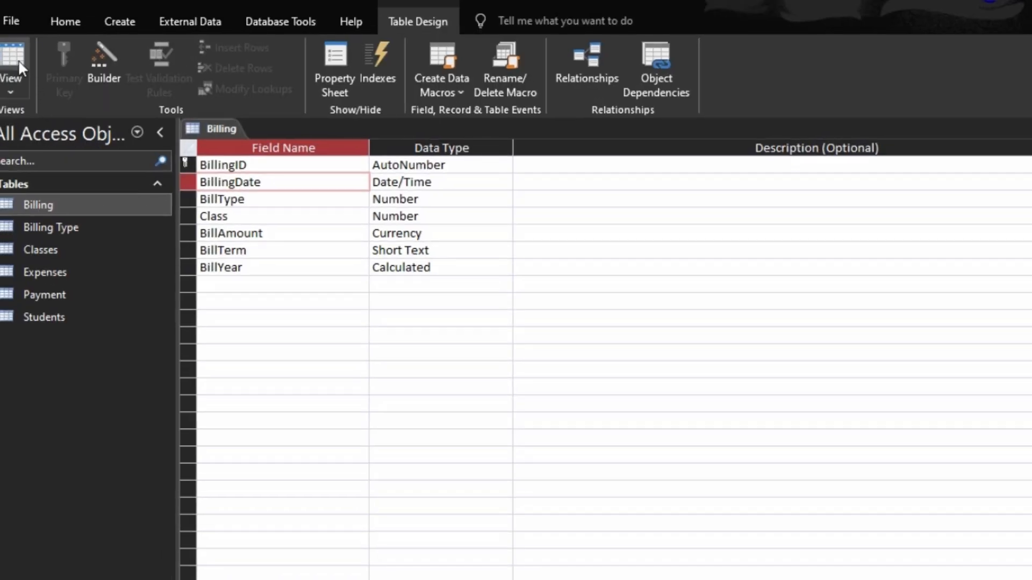
left_click(18, 60)
left_click(506, 485)
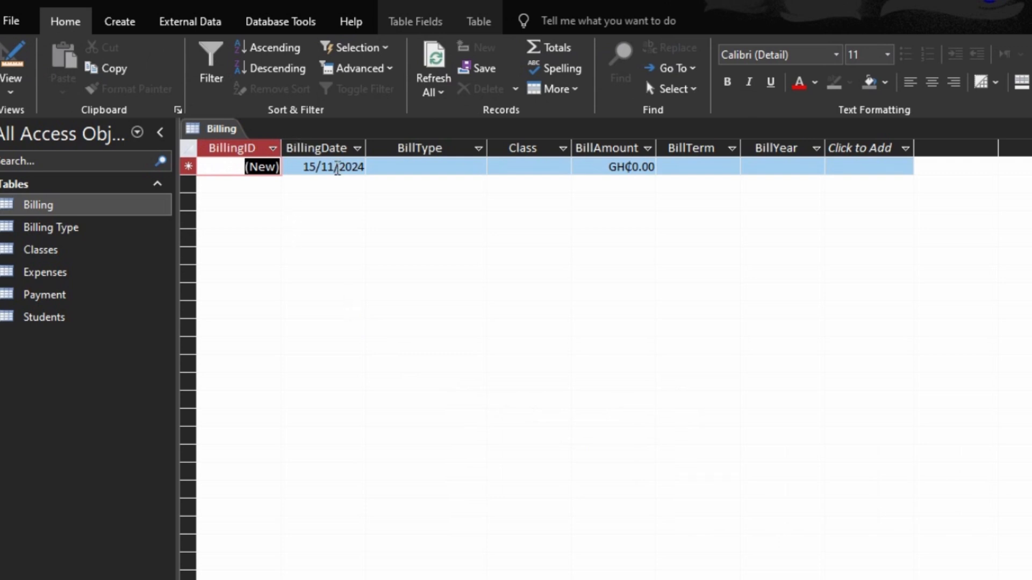
Step: Enter the first Billing record with bill type Maintenance fee, Class 1, amount 100 and Term 1
left_click(450, 170)
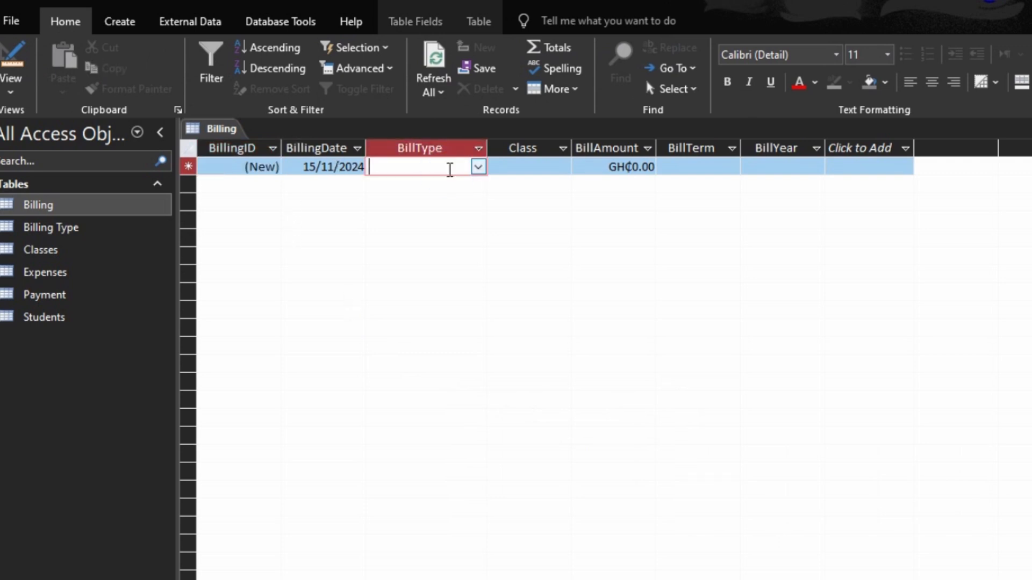
left_click(477, 168)
left_click(459, 184)
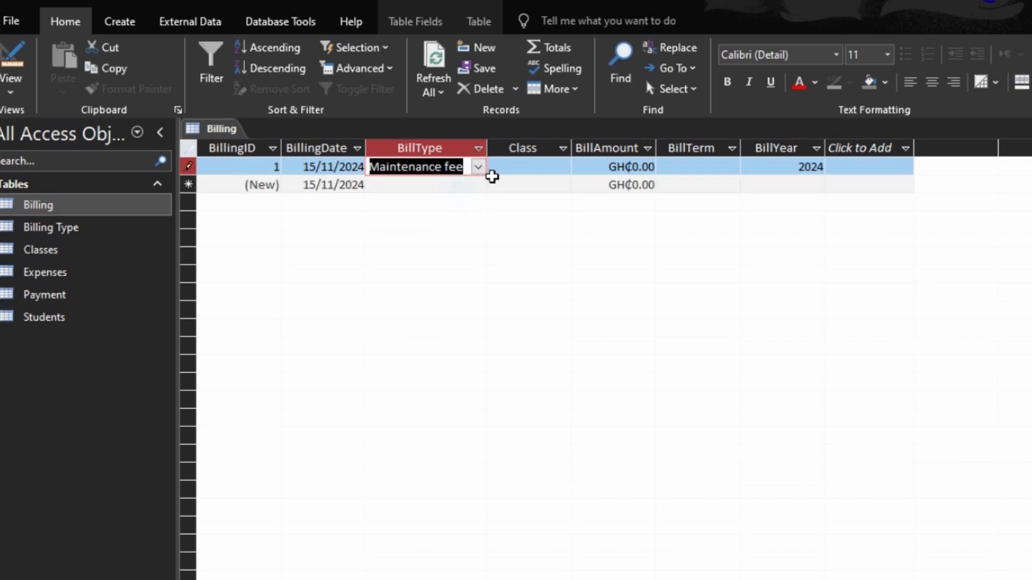
left_click(515, 168)
type("class 1")
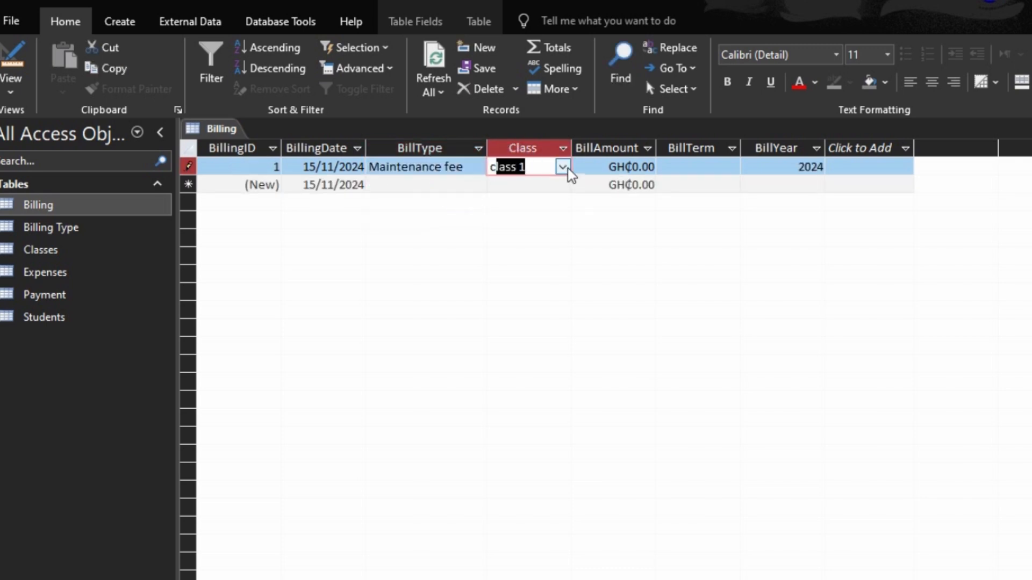
key("Tab")
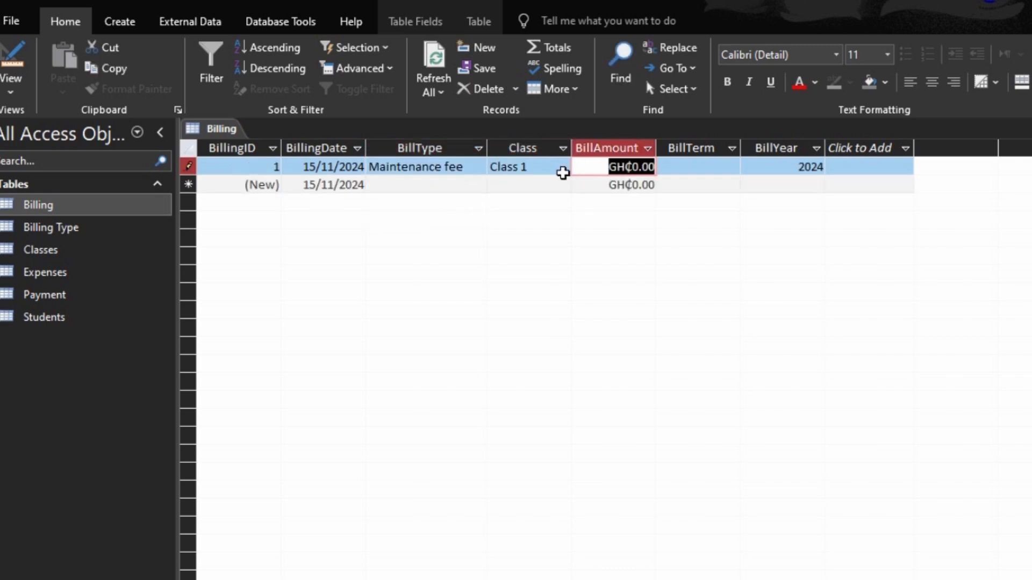
type("100")
key("Tab")
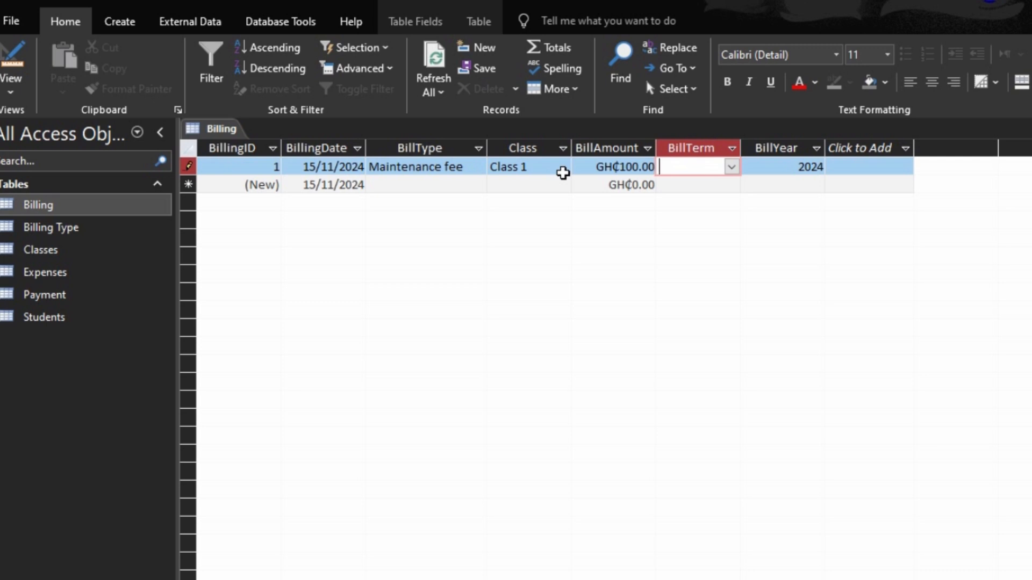
type("term 1")
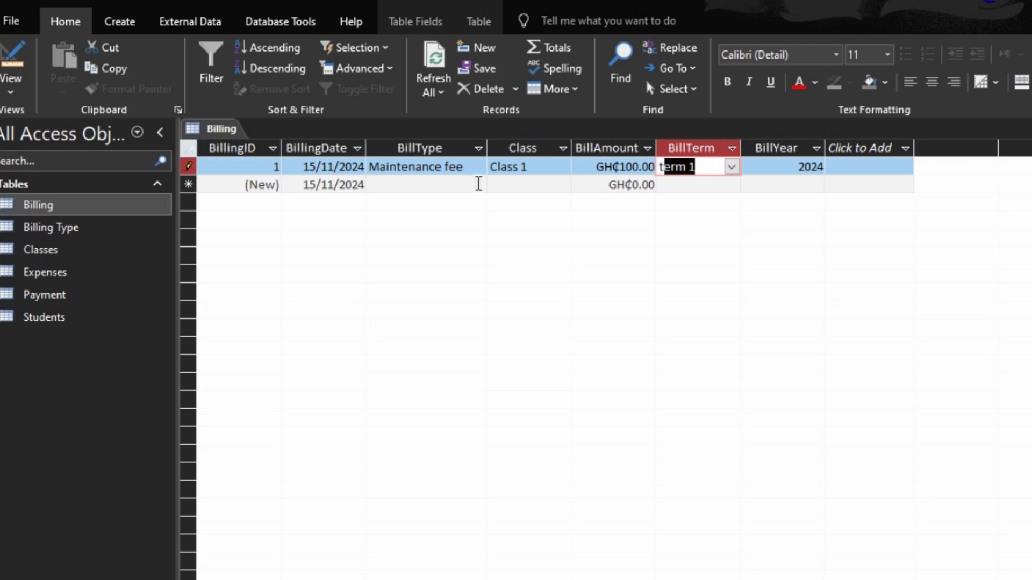
Step: Add a second Billing record with bill type Sports fee, Class 1, amount 150 and Term 1
left_click(477, 184)
left_click(466, 218)
left_click(530, 185)
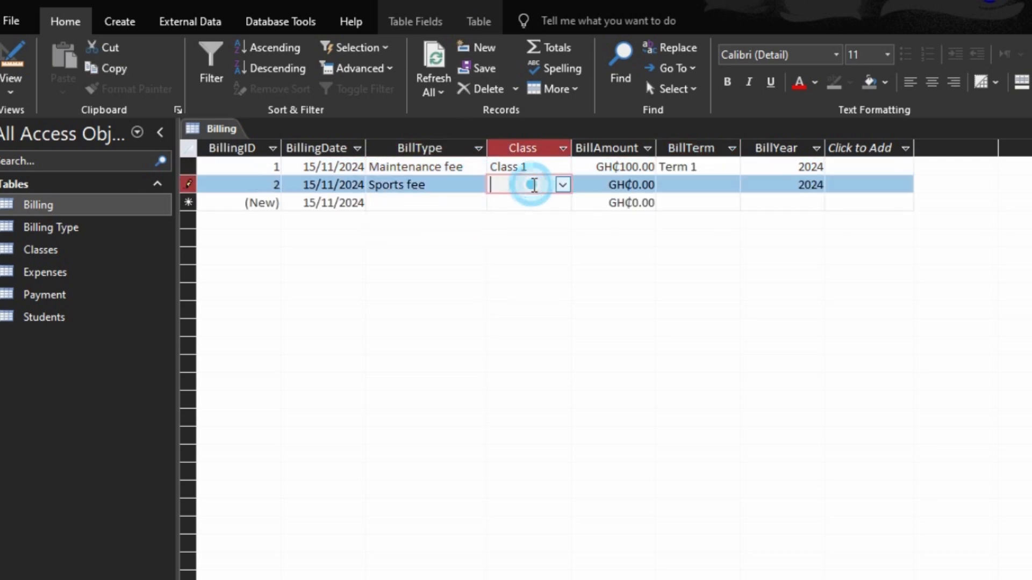
type("class 1")
key("Tab")
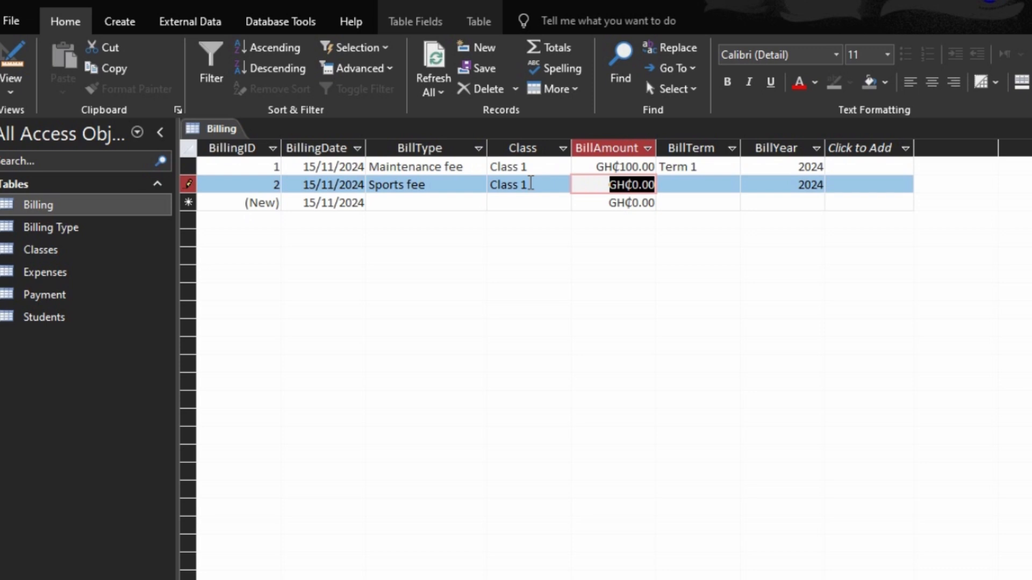
type("150")
key("Tab")
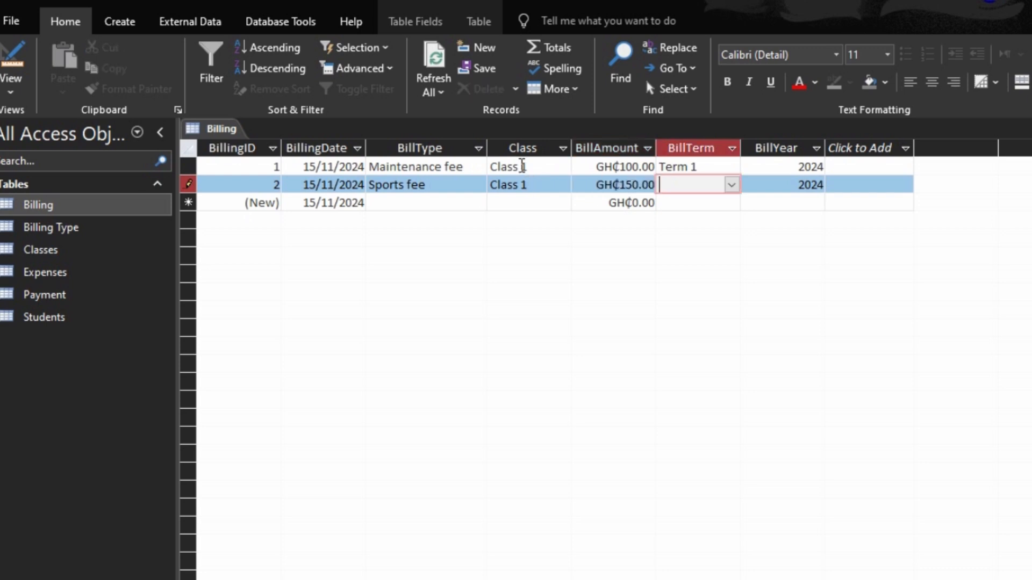
type("term 1")
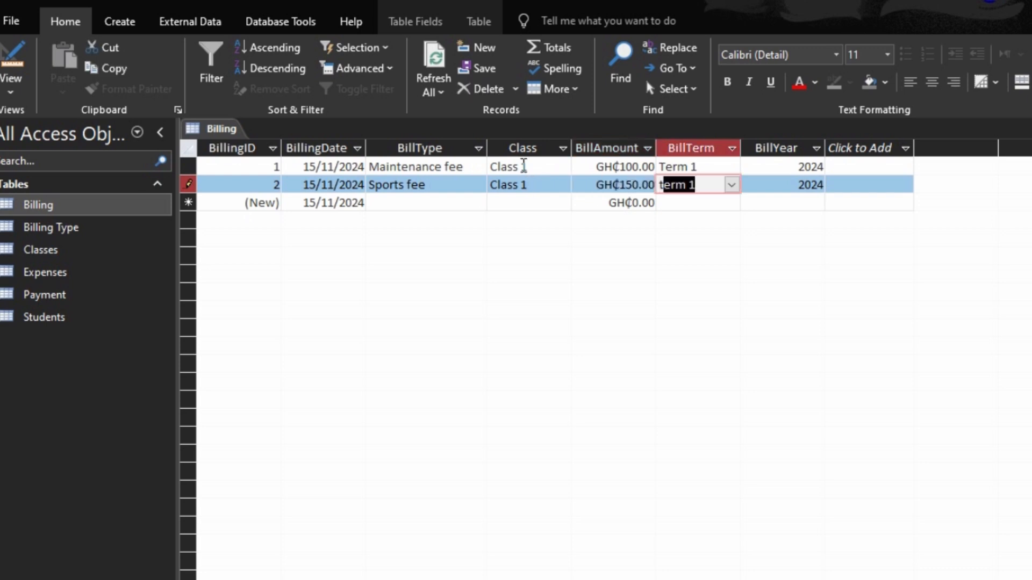
Step: Add a third Billing record with bill type Tution fee, Class 1, amount 200 and Term 1
left_click(461, 202)
left_click(478, 202)
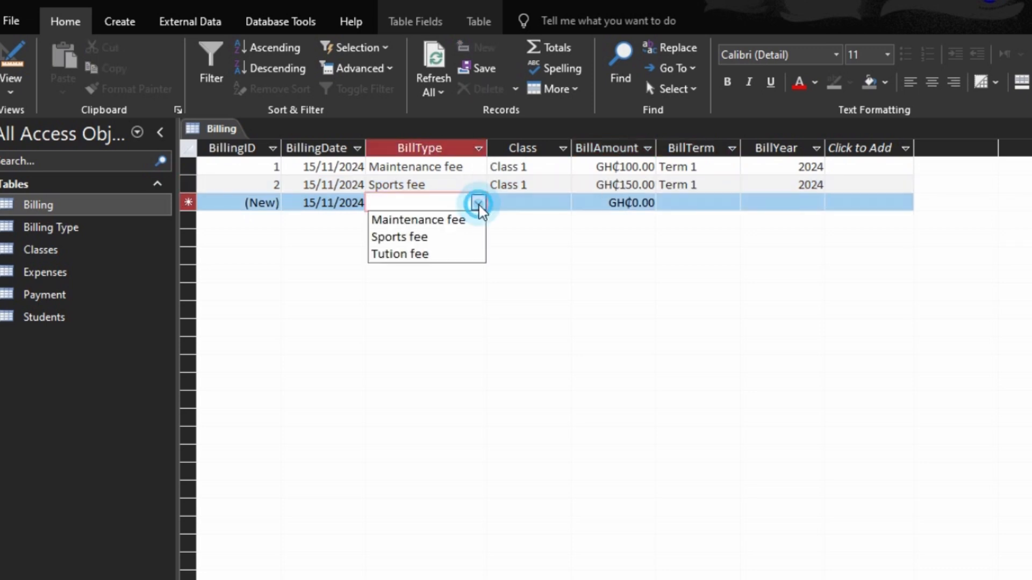
left_click(454, 251)
key("Tab")
type("c")
key("Tab")
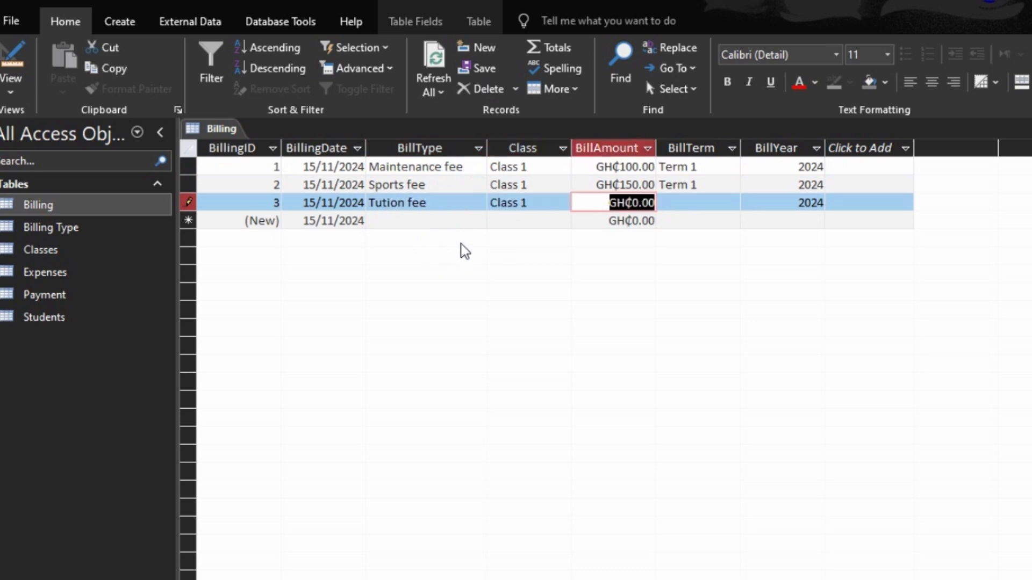
type("200")
key("Tab")
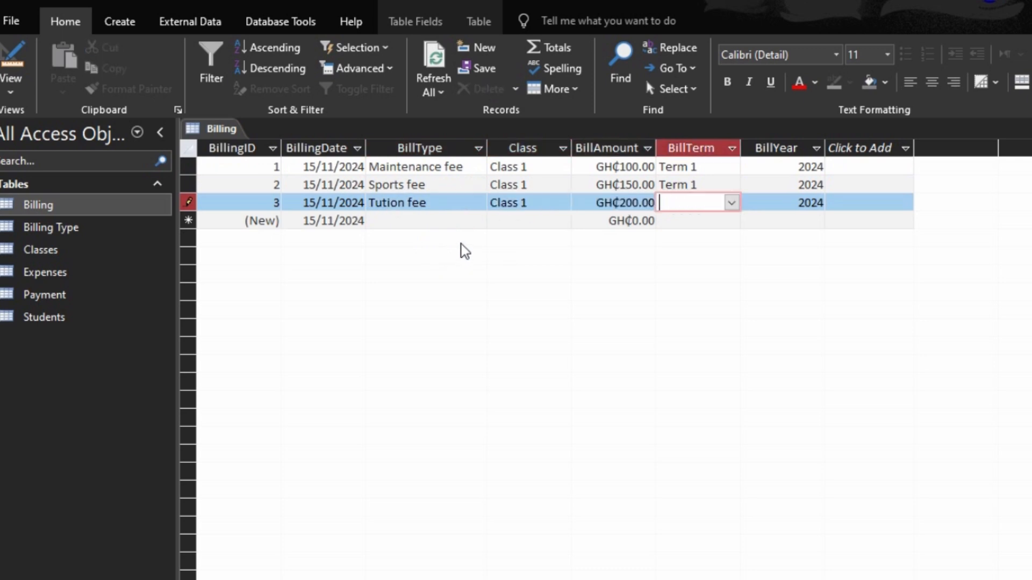
type("term 1")
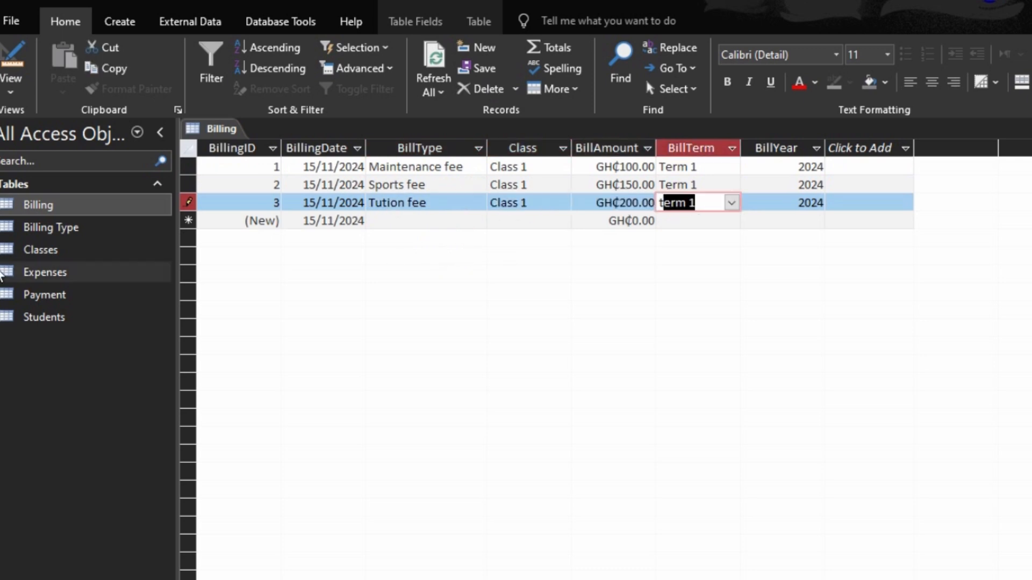
Step: Add a fourth Billing record with bill type Maintenance fee, Class 2, amount 150 and Term 1
left_click(423, 219)
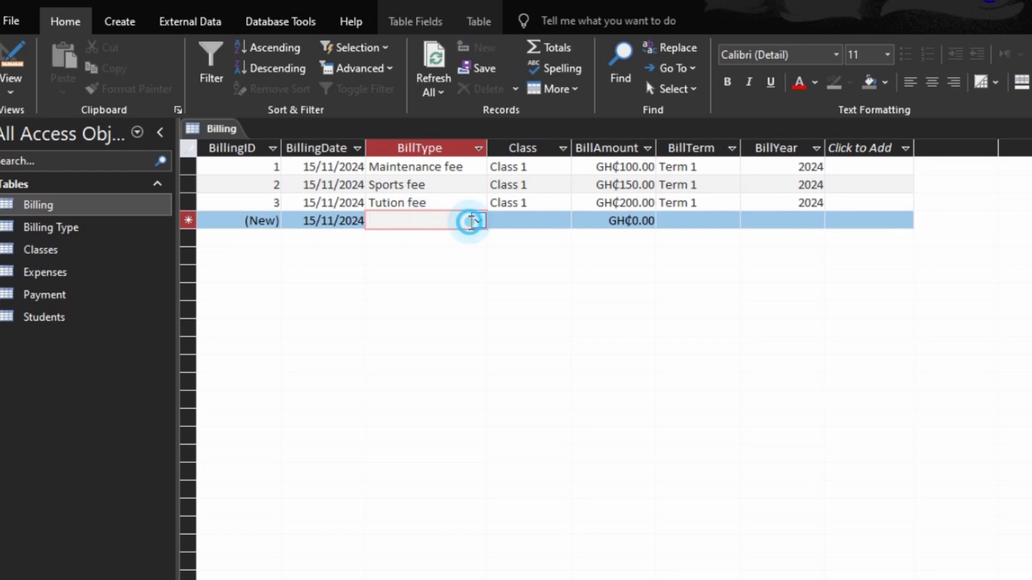
left_click(477, 220)
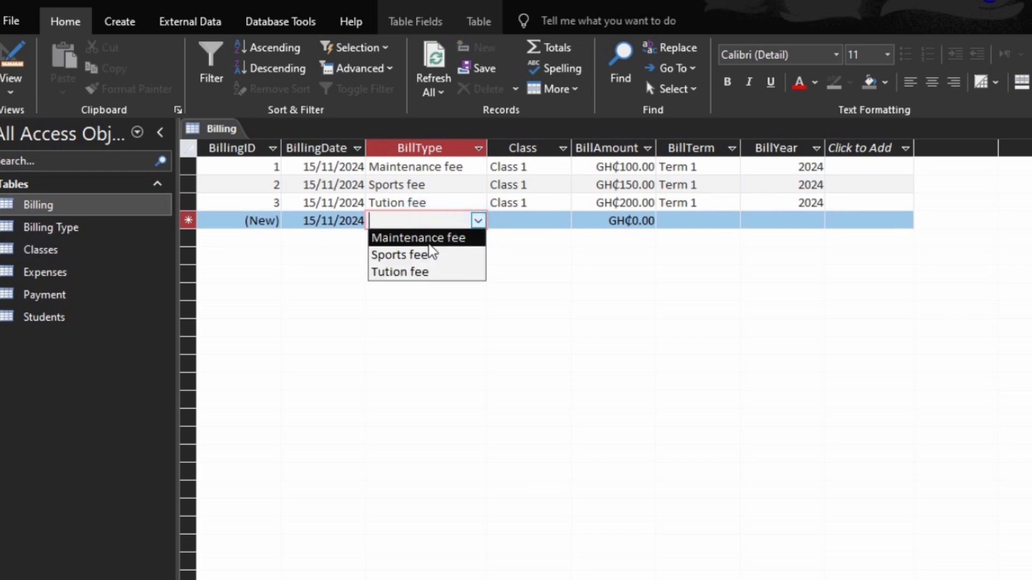
left_click(427, 237)
key("Tab")
left_click(562, 221)
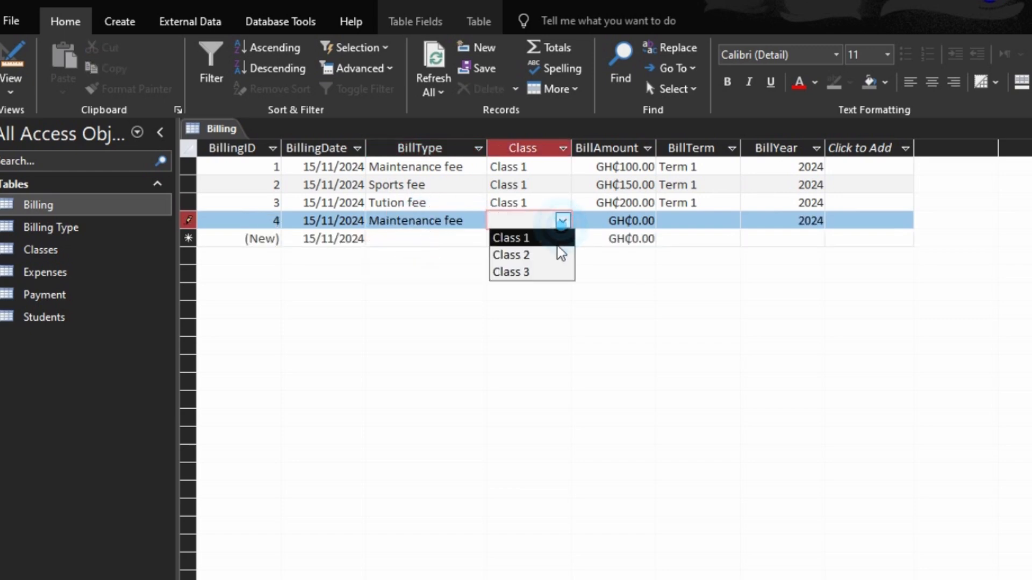
left_click(555, 253)
key("Tab")
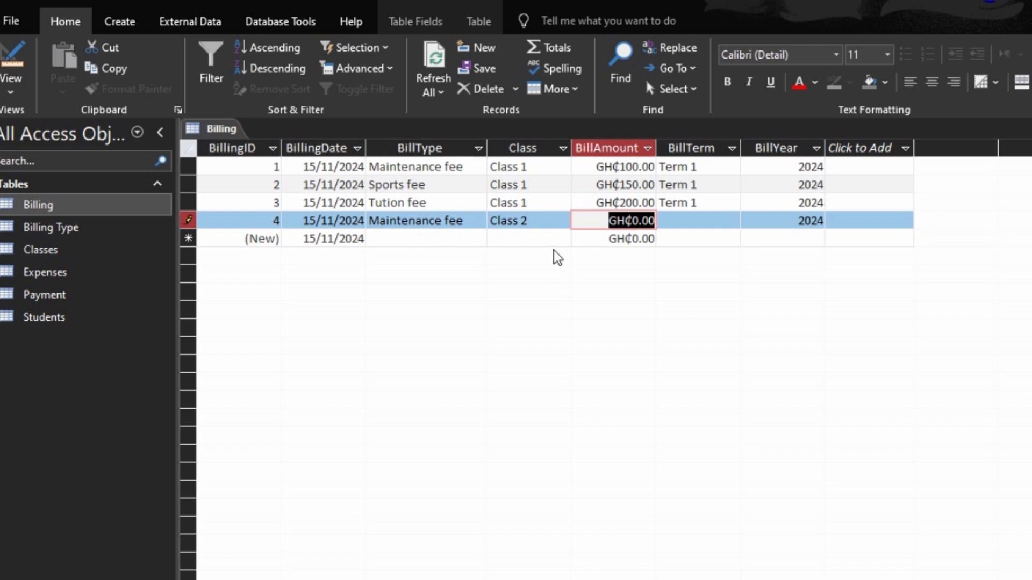
type("150")
key("Tab")
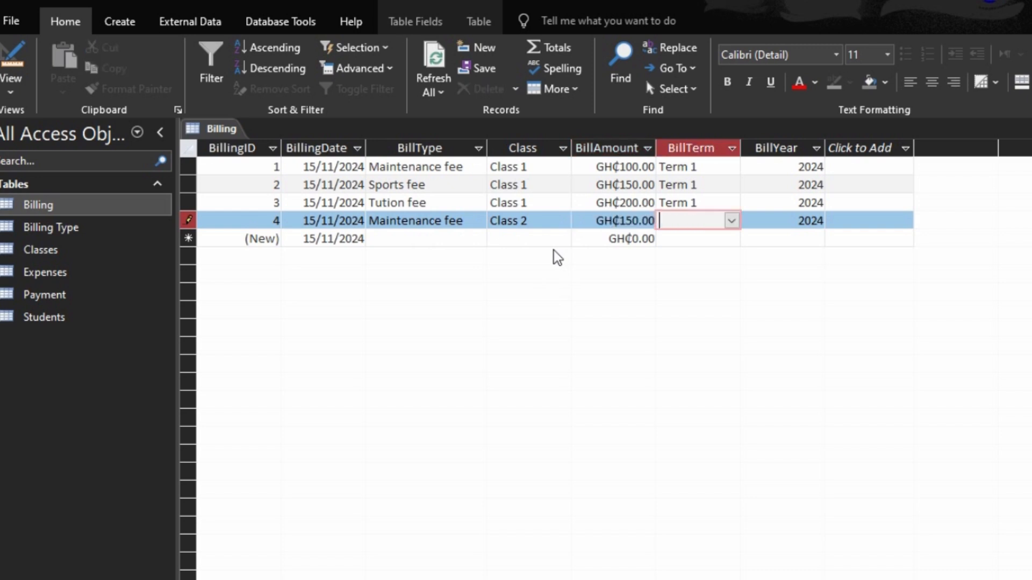
type("term 1")
Step: Add a fifth Billing record with bill type Sports fee, Class 2, amount 180 and Term 1
left_click(468, 234)
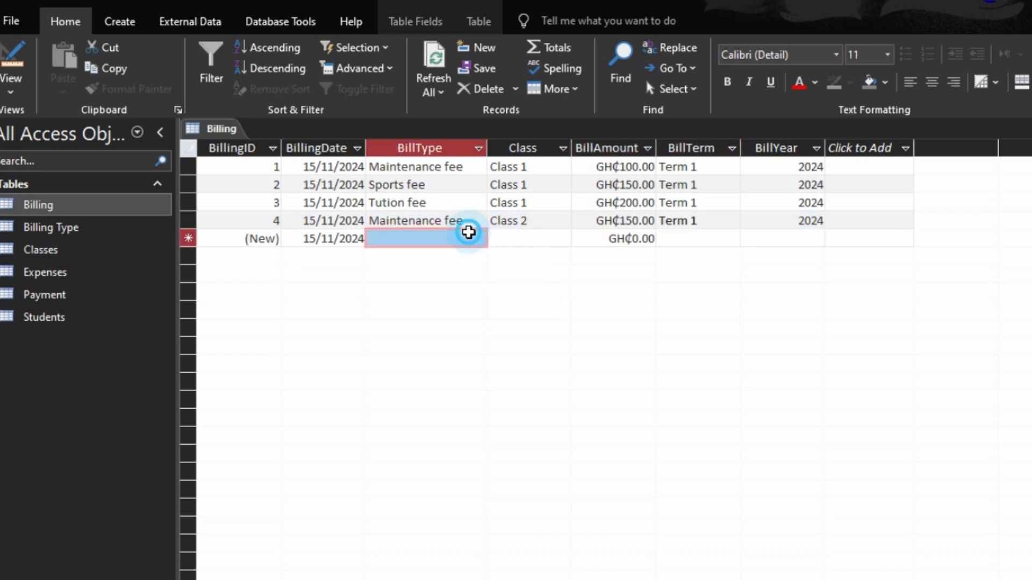
left_click(476, 238)
left_click(468, 272)
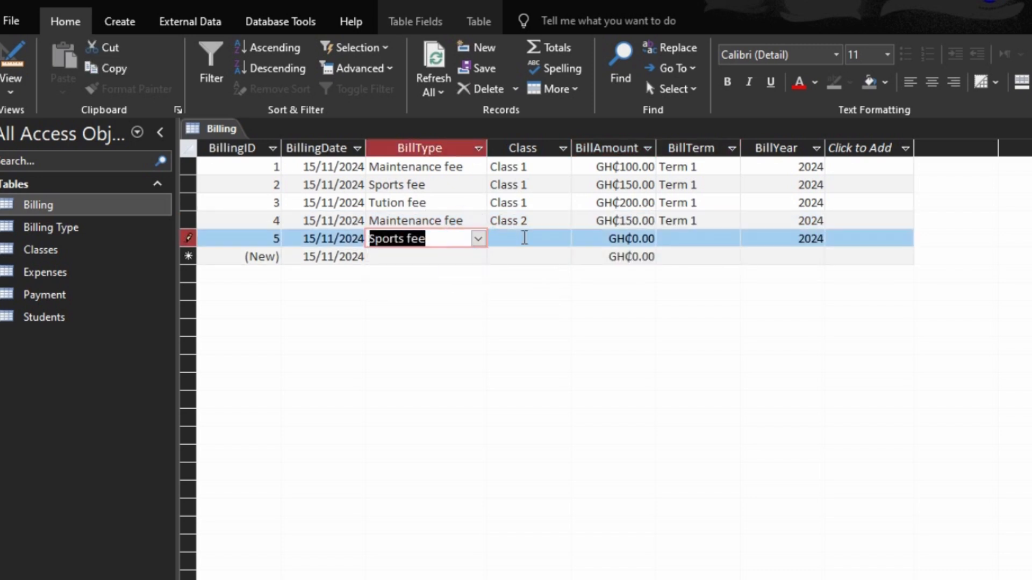
left_click(524, 237)
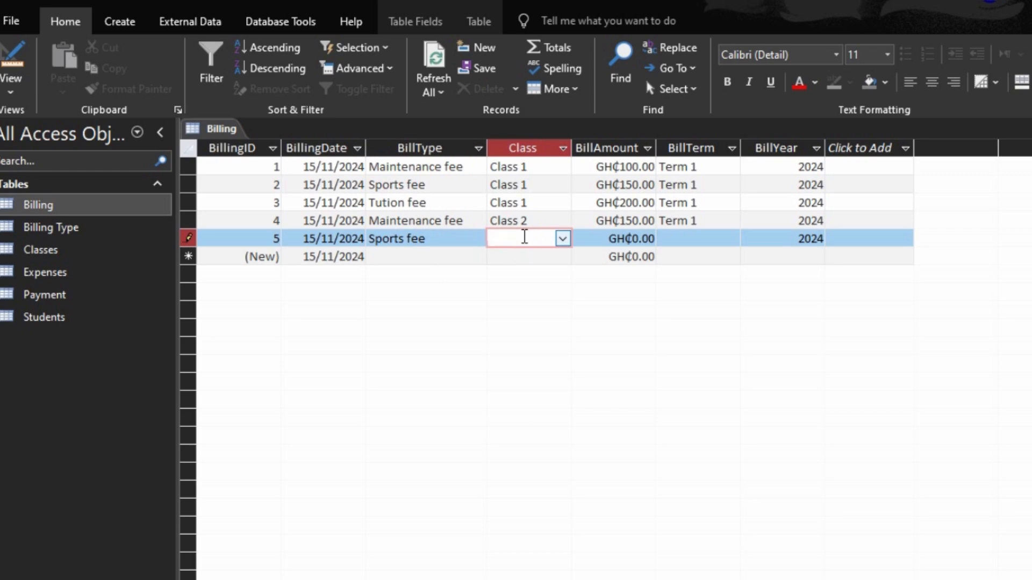
type("2")
key("BackSpace")
left_click(562, 239)
left_click(553, 272)
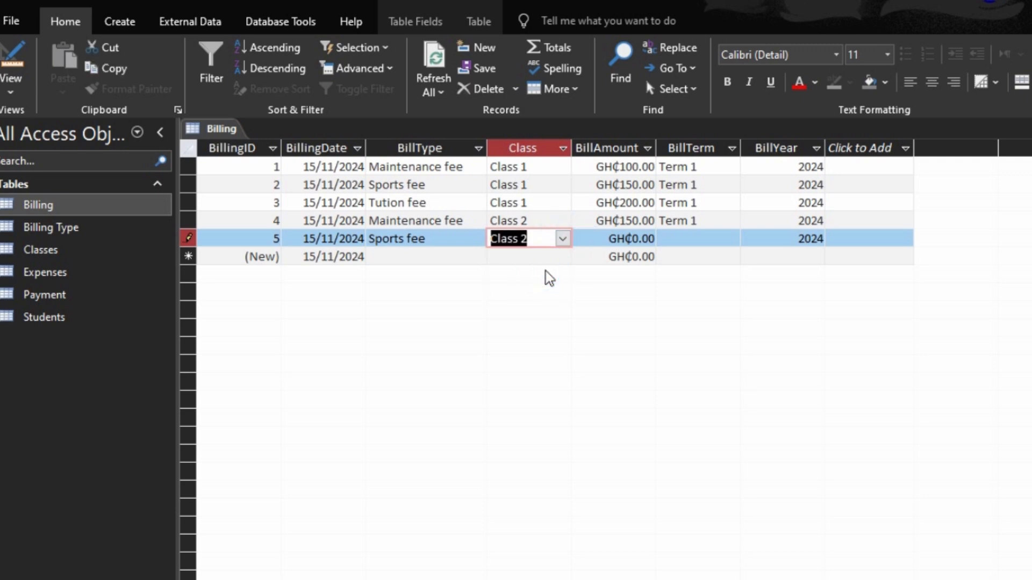
key("Tab")
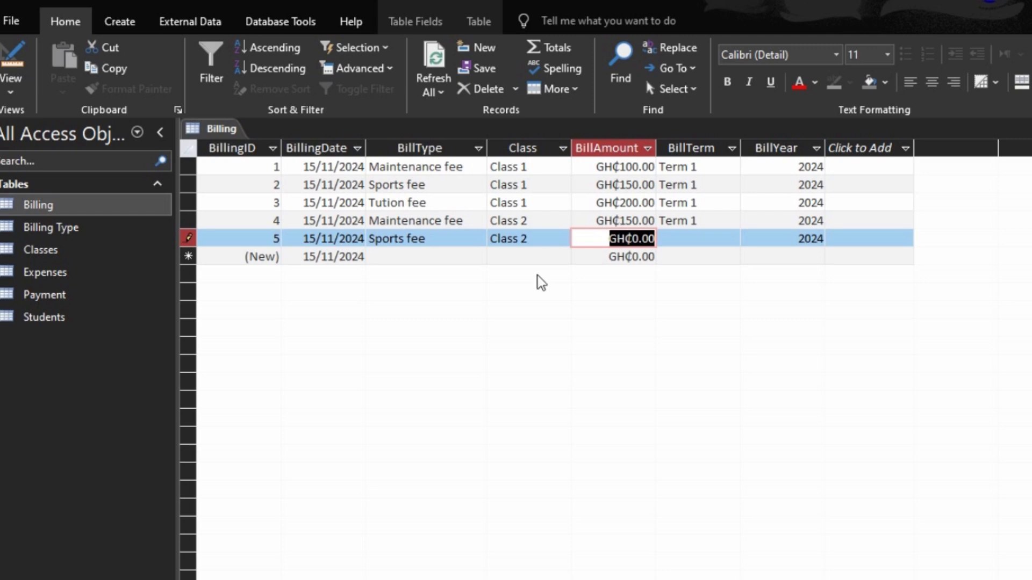
type("180")
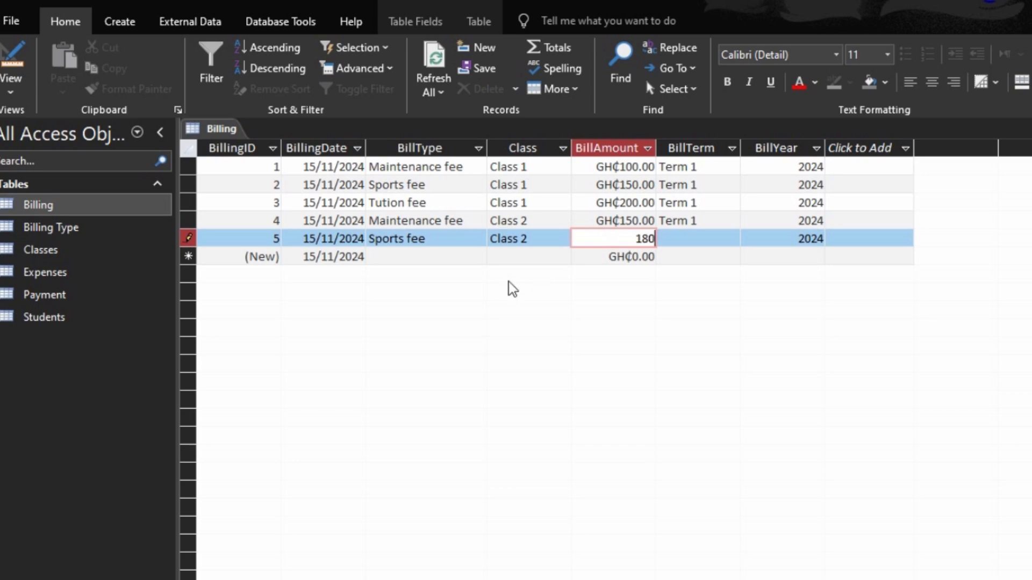
key("Tab")
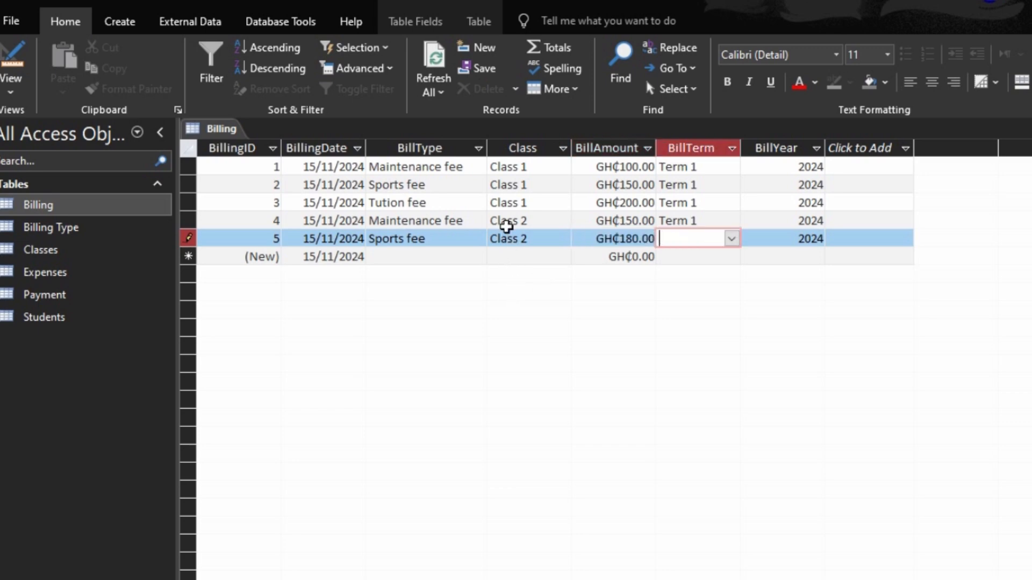
type("term 1")
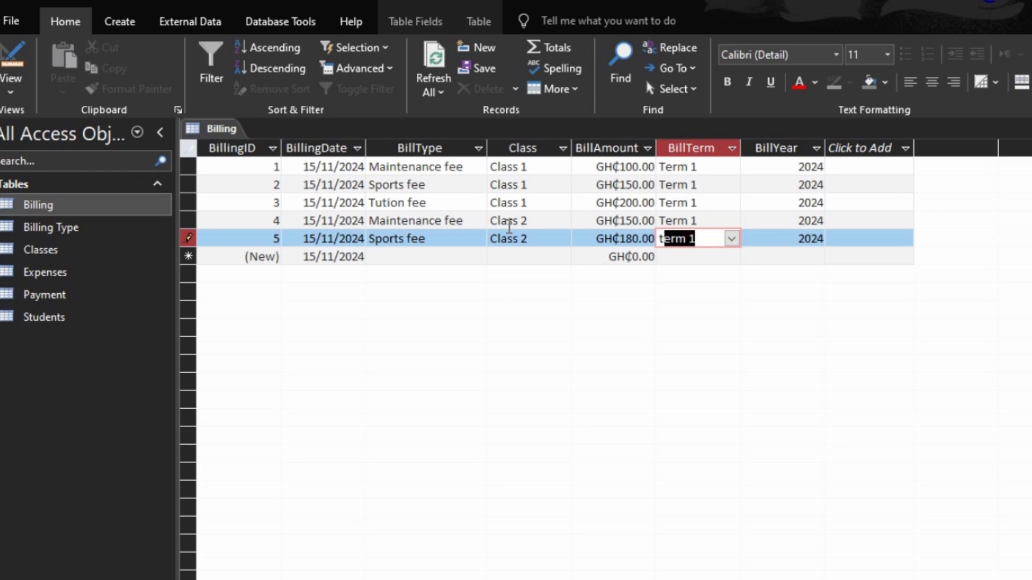
Step: Add a sixth Billing record with bill type Tution fee, Class 2, amount 250 and Term 1
left_click(450, 256)
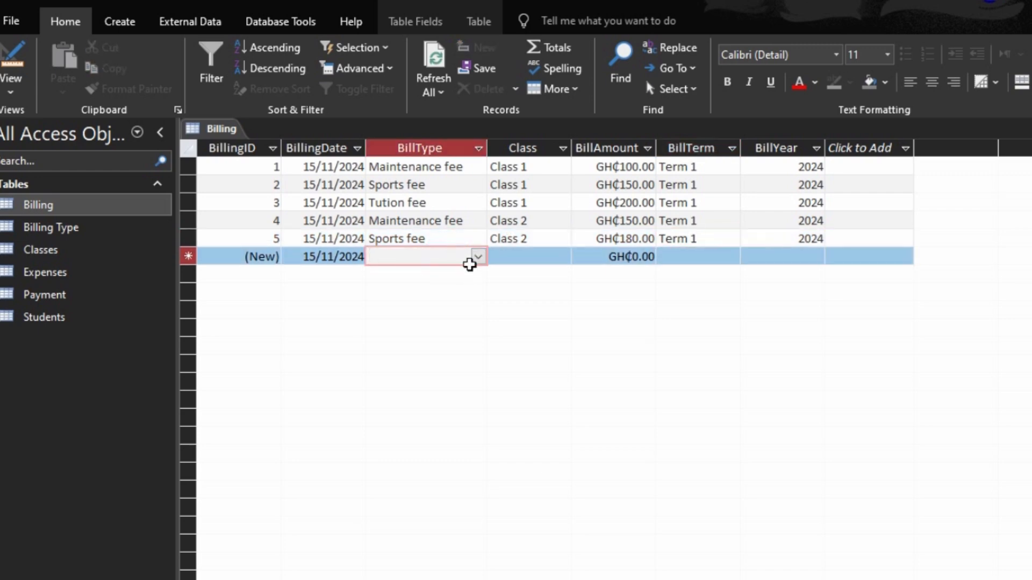
left_click(477, 257)
left_click(445, 306)
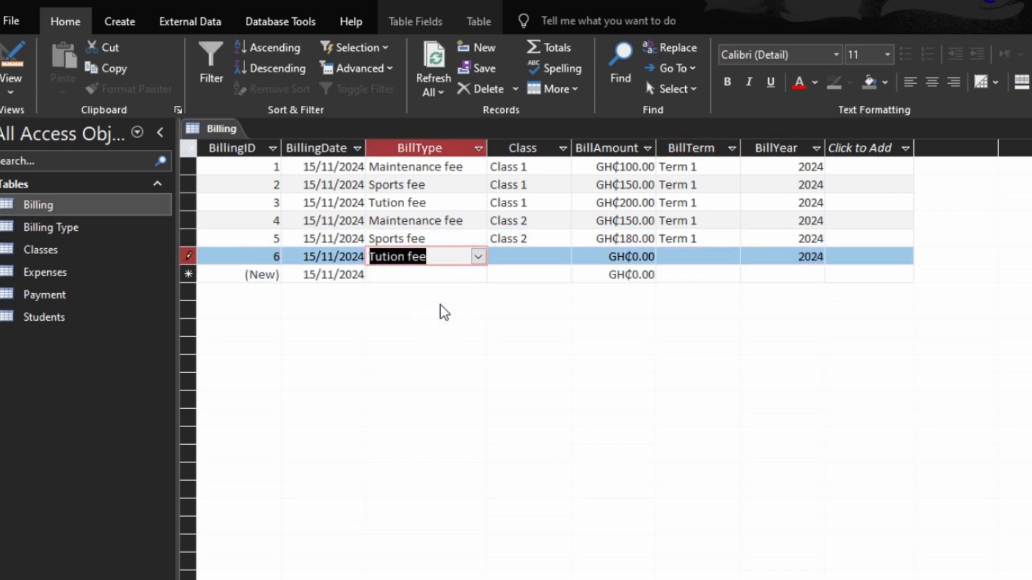
key("Tab")
left_click(562, 272)
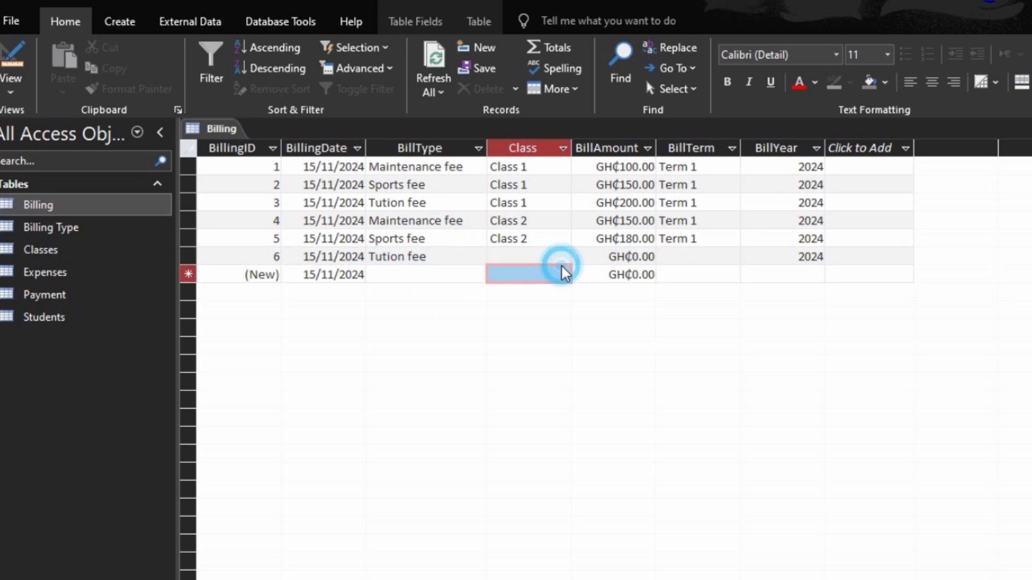
left_click(562, 256)
left_click(535, 307)
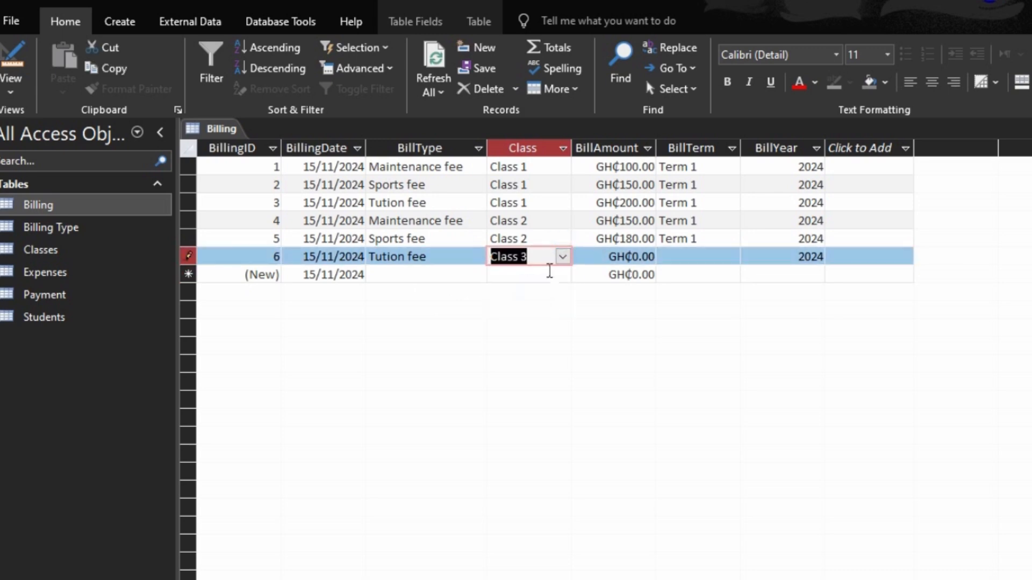
left_click_drag(564, 263, 535, 287)
left_click_drag(573, 254, 566, 256)
left_click(562, 256)
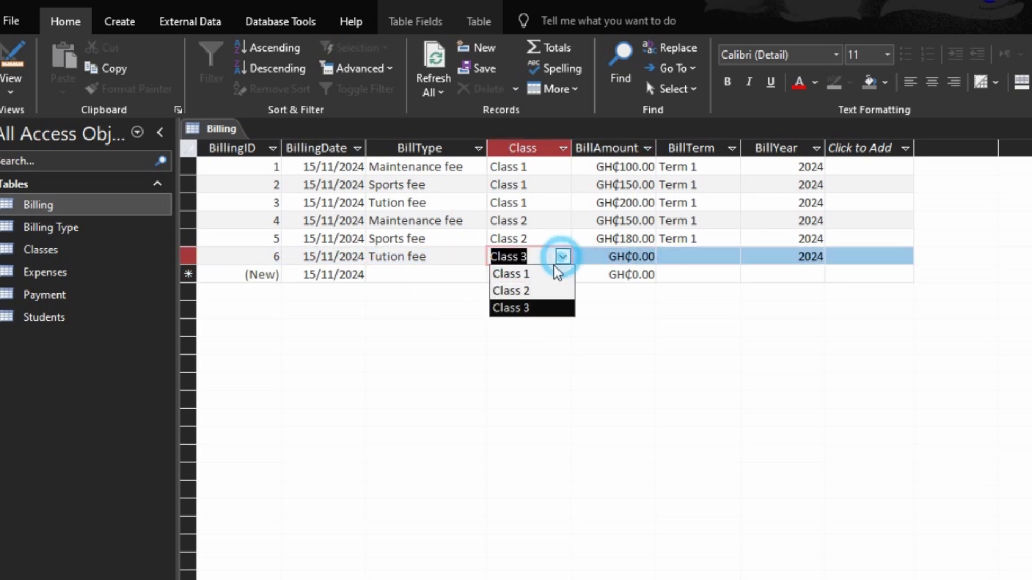
left_click(537, 274)
left_click(561, 256)
left_click(532, 291)
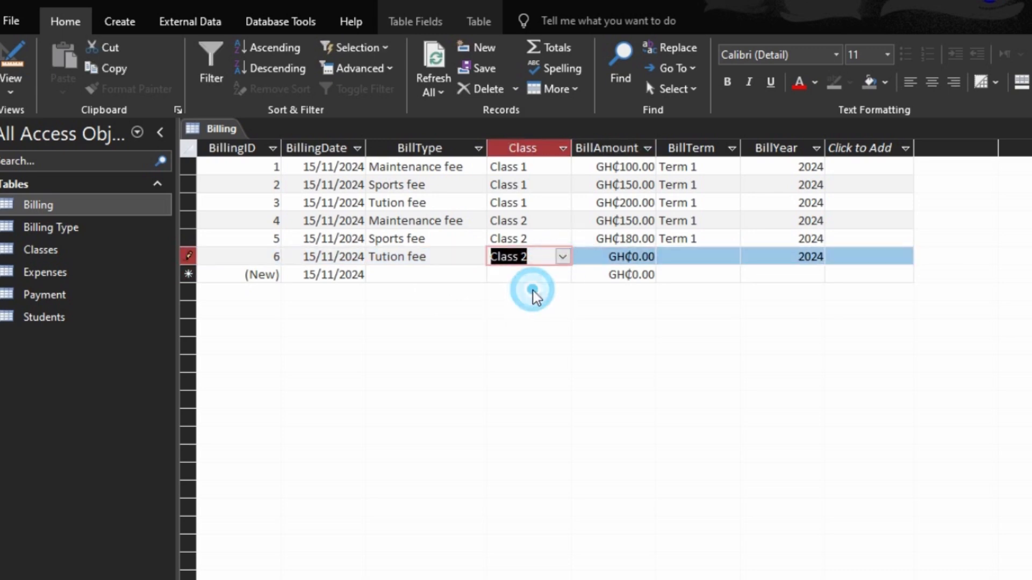
key("Tab")
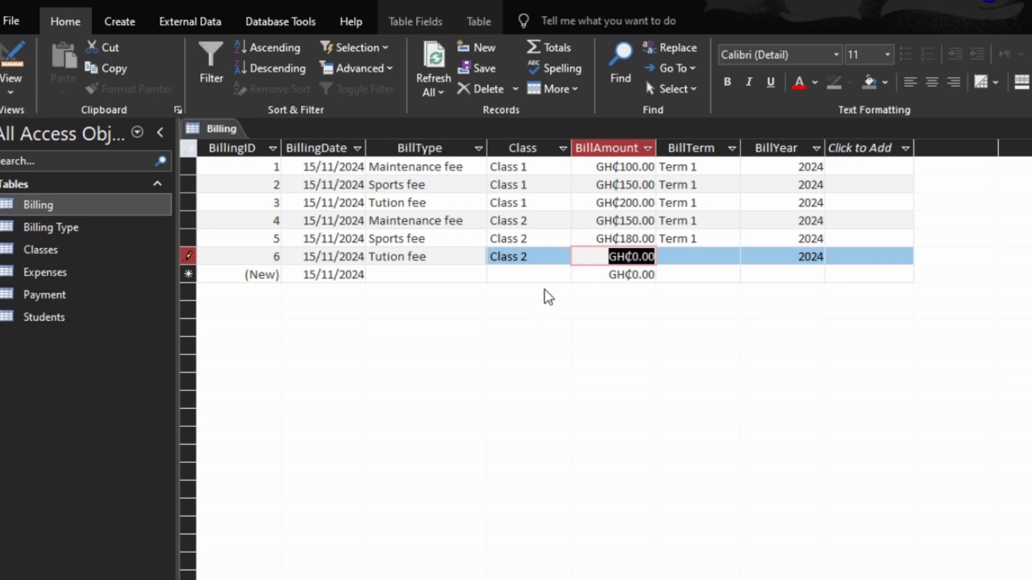
type("250")
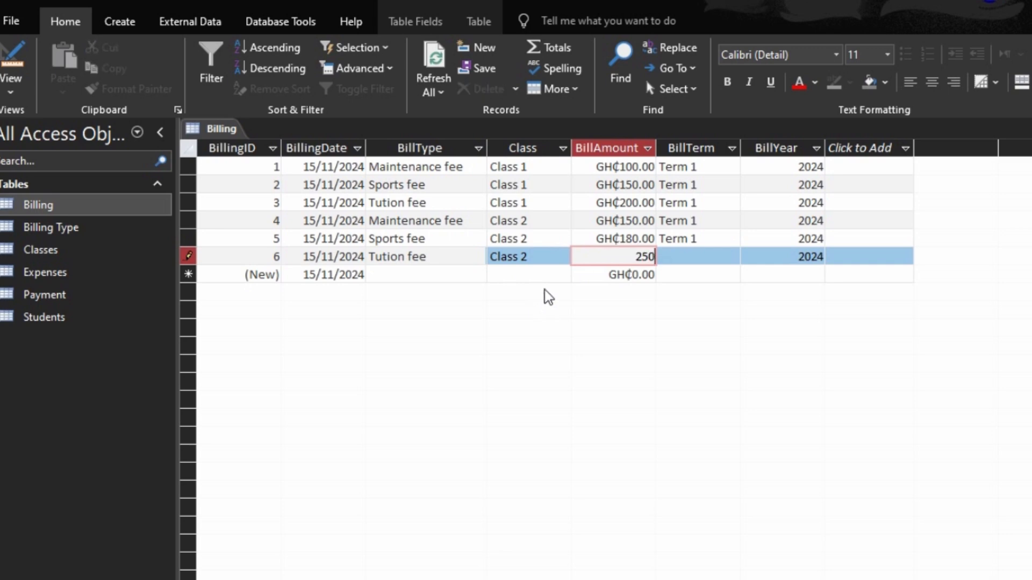
key("Tab")
type("Term 1")
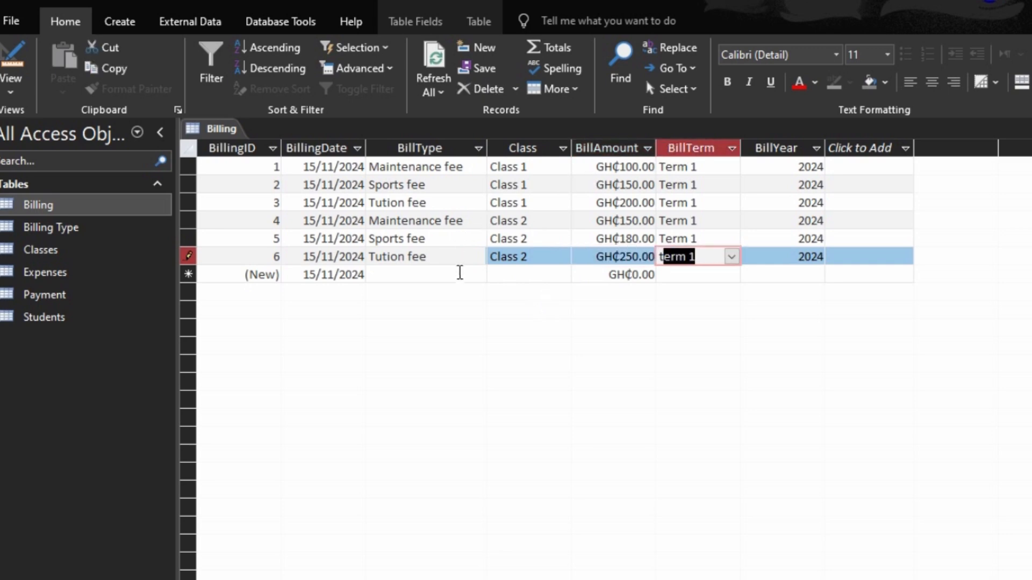
Step: Add a seventh Billing record with bill type Maintenance fee, Class 3, amount 200 and Term 1
left_click(458, 274)
left_click(478, 274)
left_click(464, 293)
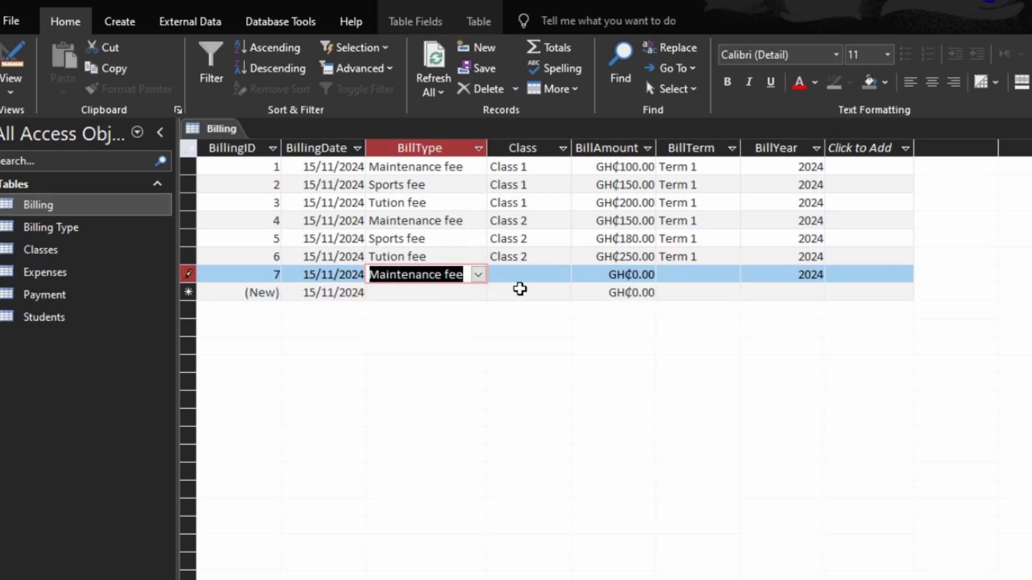
left_click(521, 275)
left_click(563, 275)
left_click(534, 326)
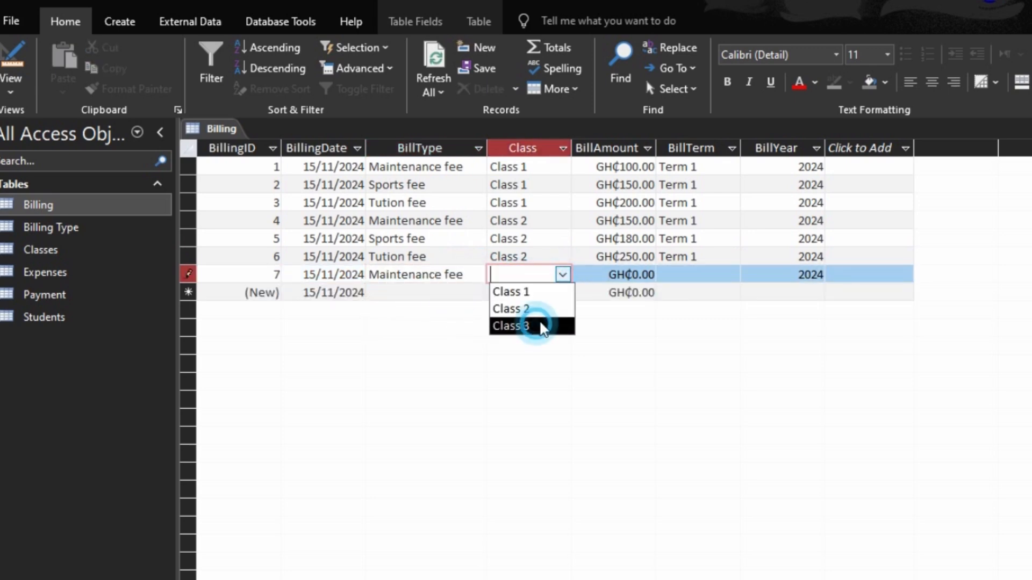
key("Tab")
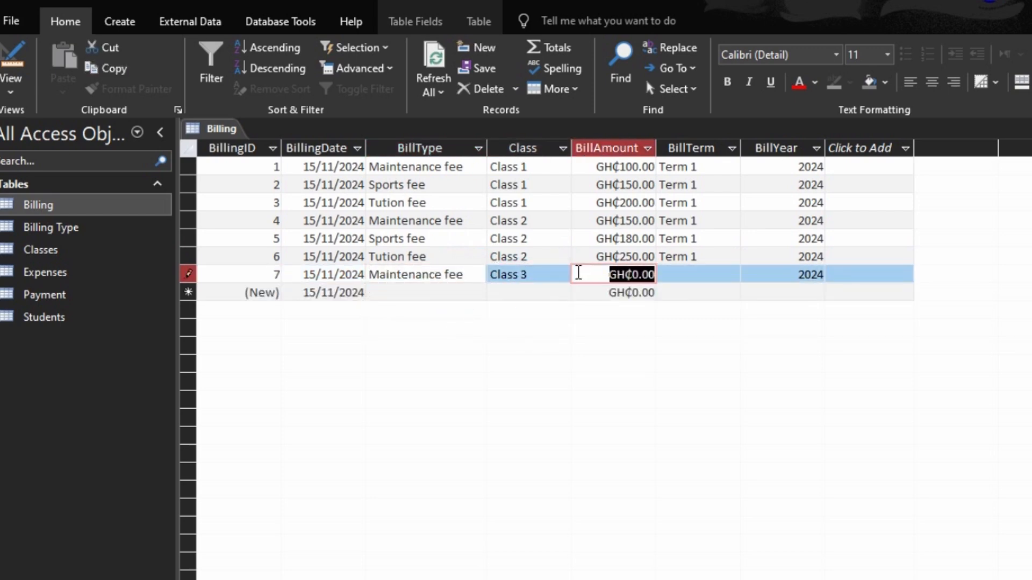
type("200")
key("Tab")
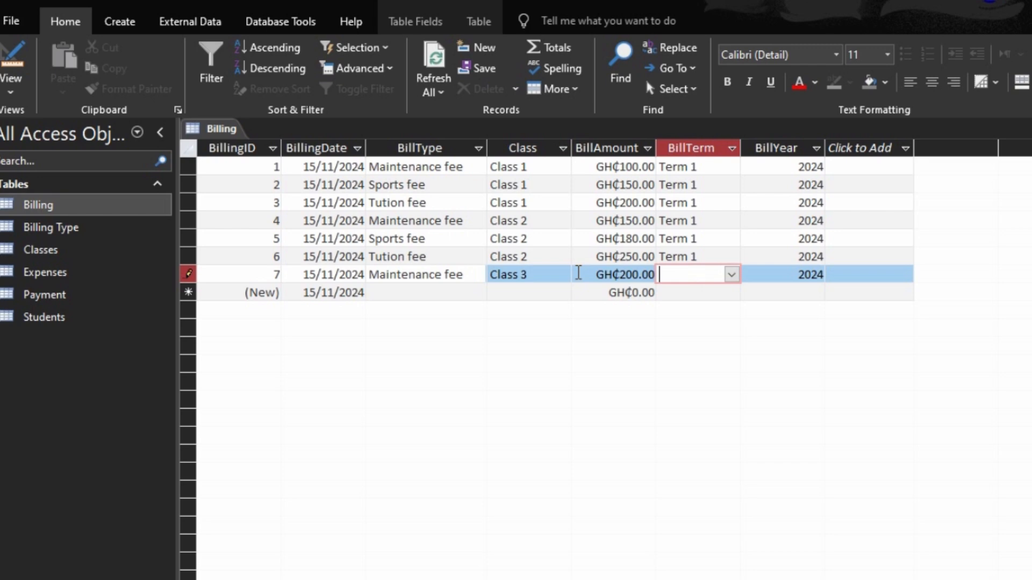
type("T")
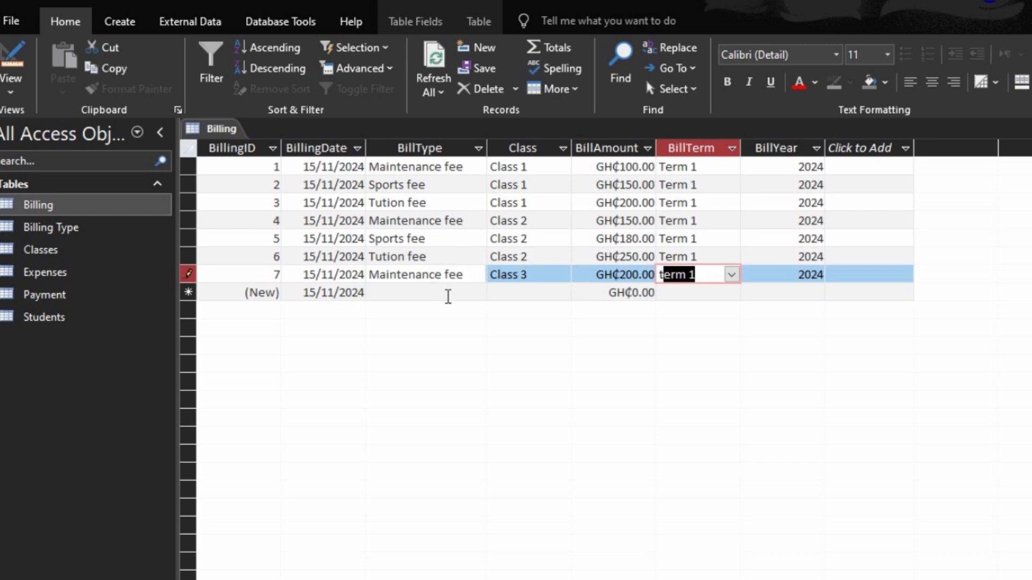
Step: Add an eighth Billing record with bill type Sports fee, Class 3, amount 250 and Term 1
left_click(446, 295)
left_click(477, 294)
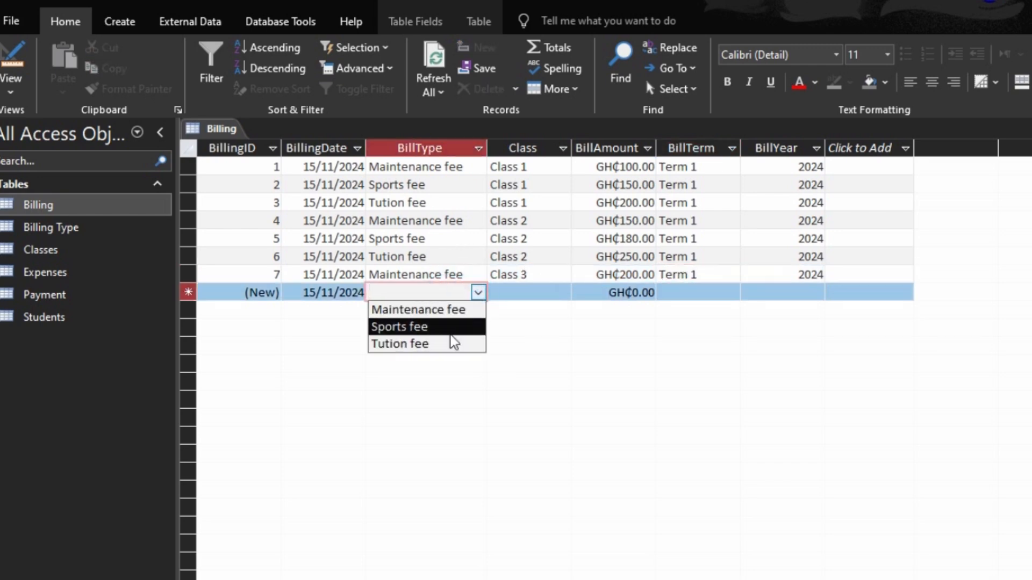
left_click(450, 328)
left_click(513, 293)
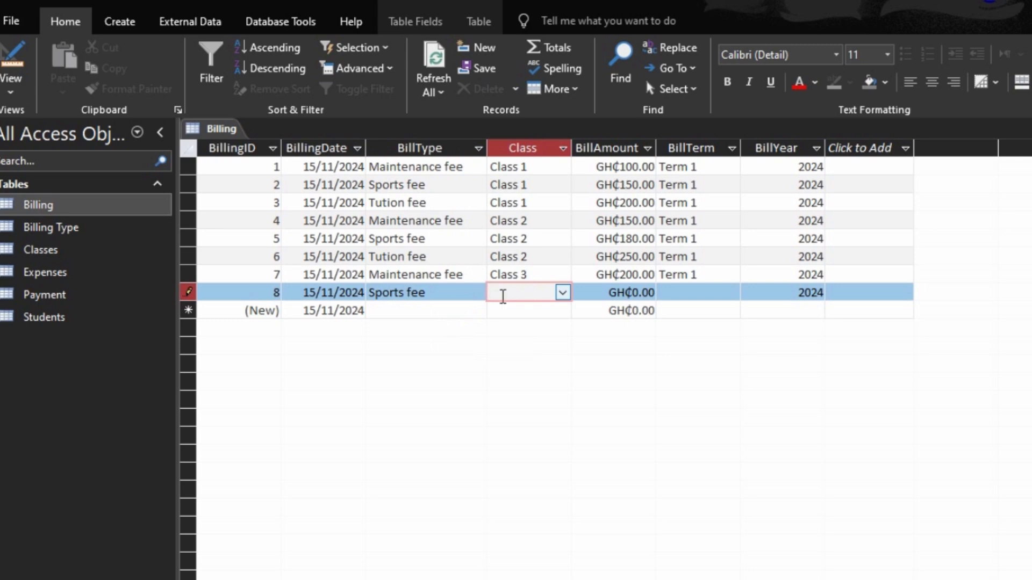
left_click(562, 293)
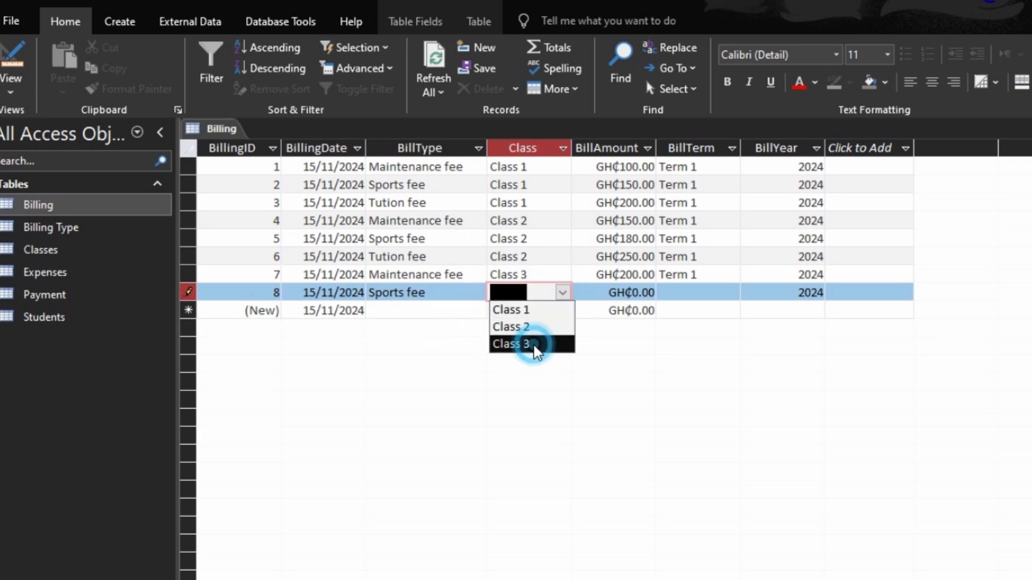
left_click(510, 344)
key("Tab")
type("250")
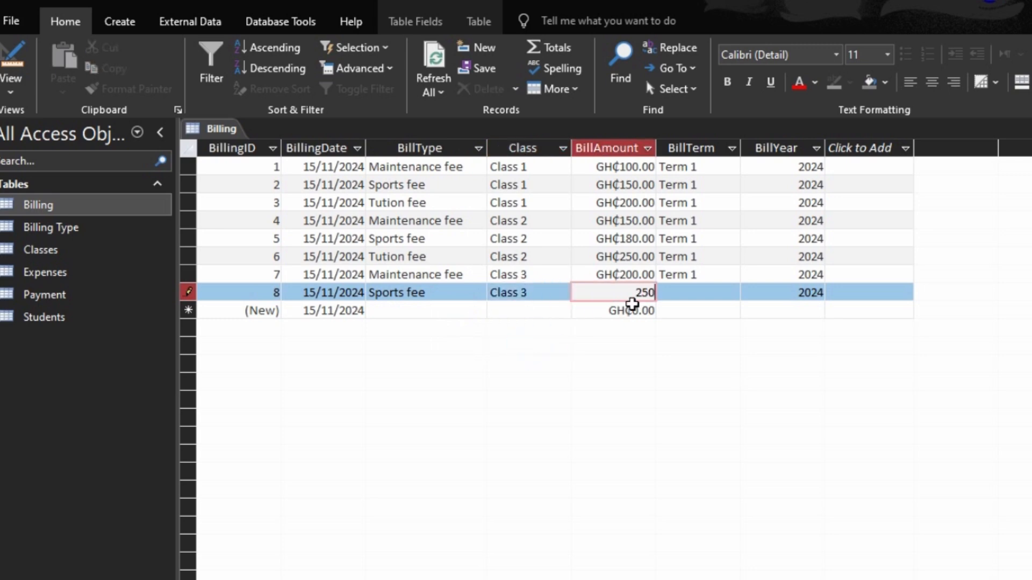
key("Tab")
type("t")
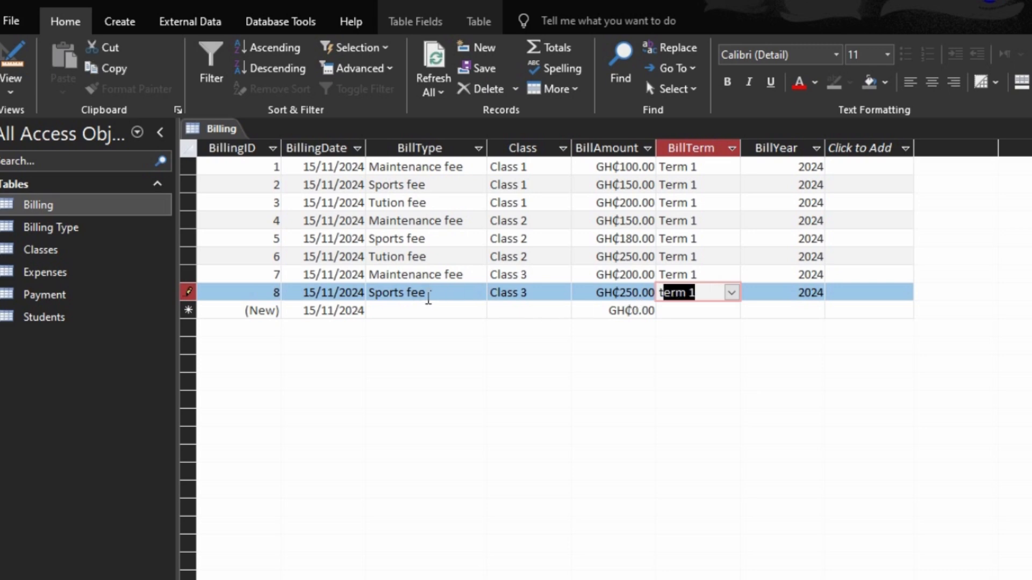
Step: Add a ninth Billing record with bill type Tution fee, Class 3, amount 300 and Term 1, and close the Billing table
left_click(436, 310)
left_click(477, 310)
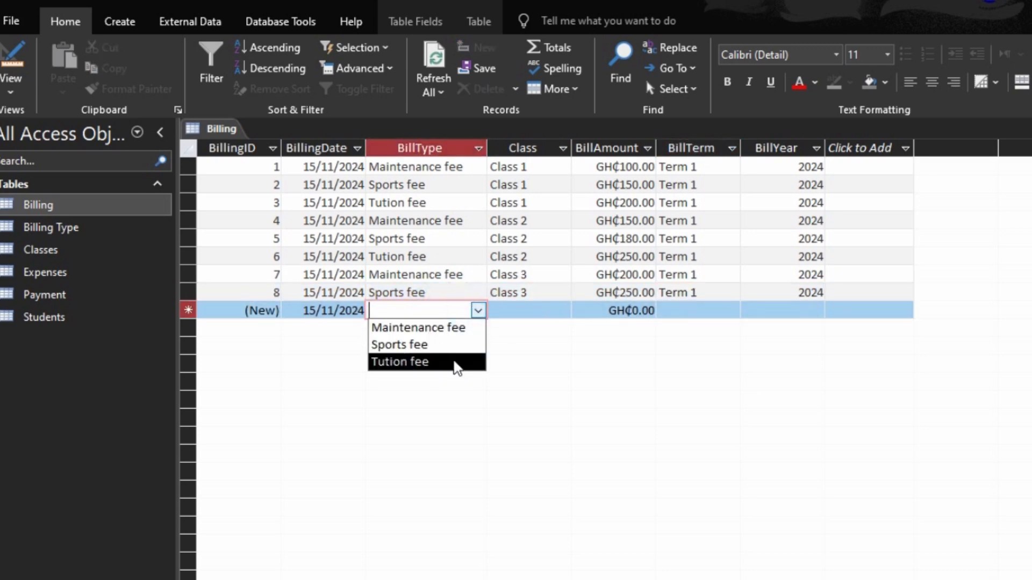
left_click(454, 361)
left_click(516, 310)
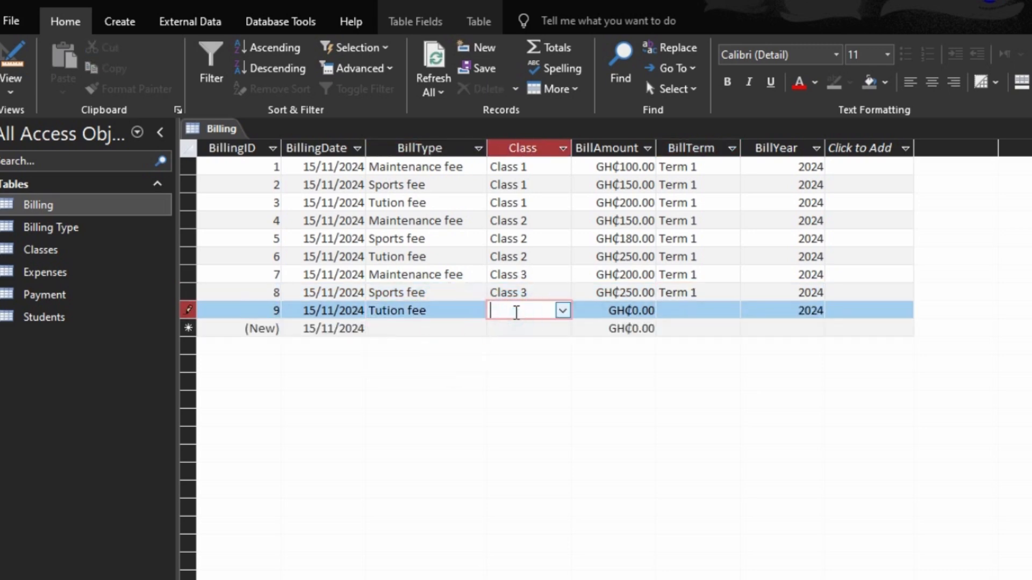
left_click(562, 310)
left_click(537, 346)
left_click(559, 310)
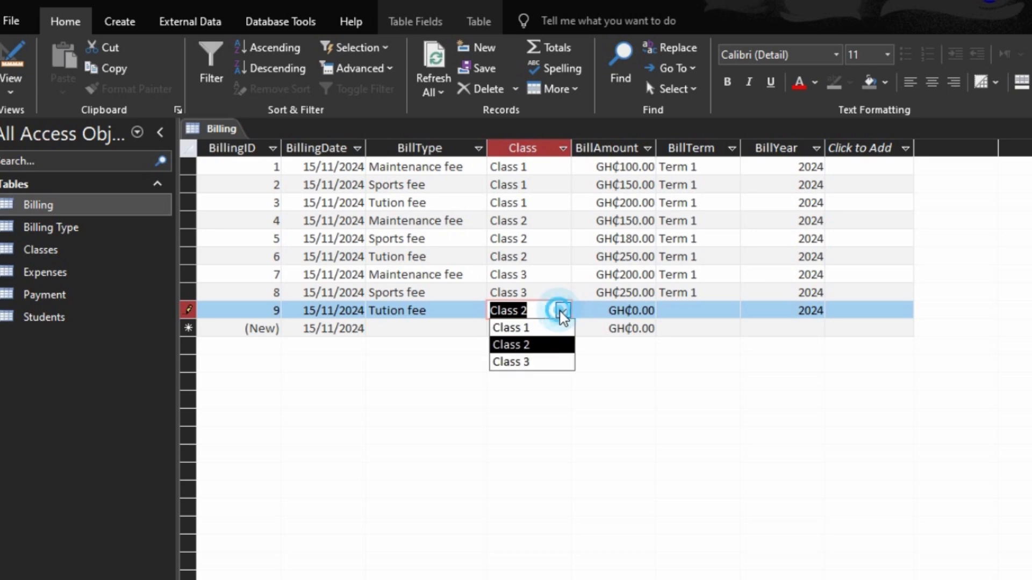
left_click(537, 363)
key("Tab")
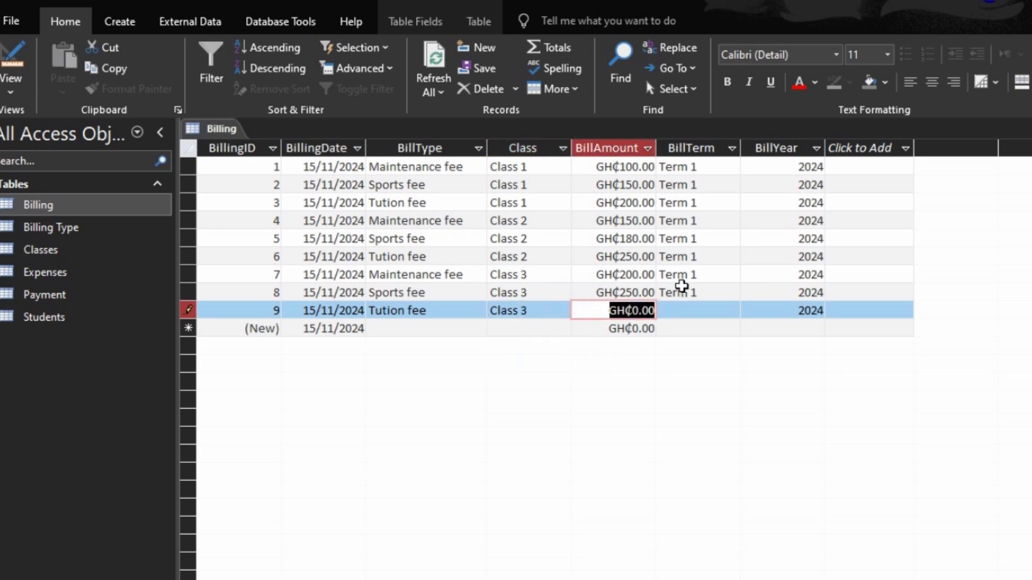
type("300")
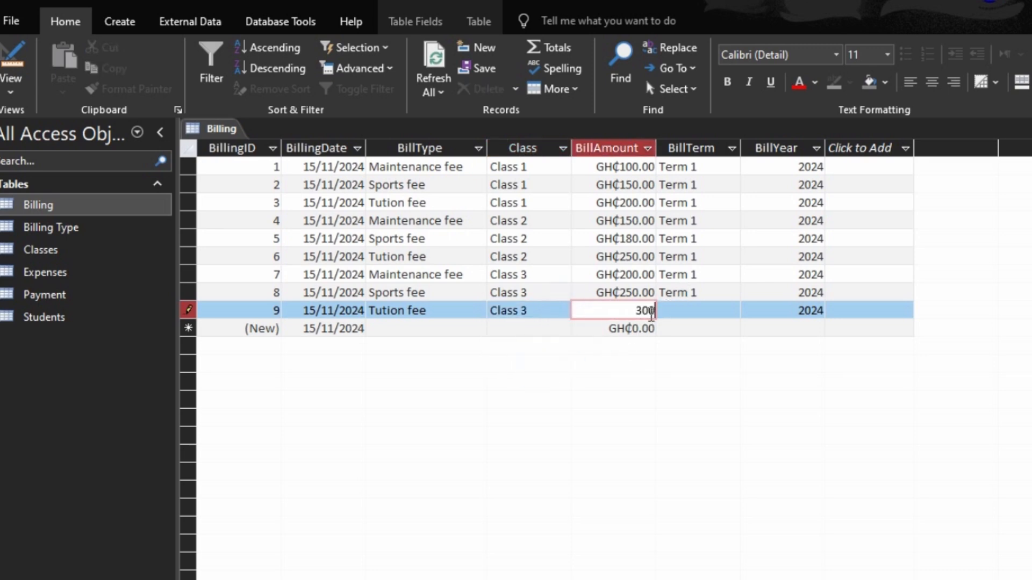
key("Tab")
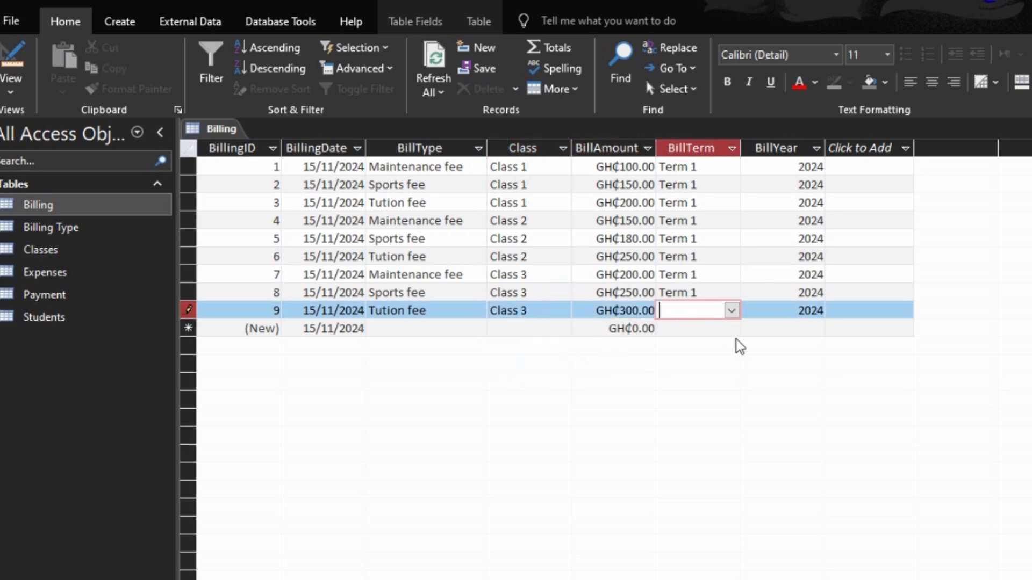
type("T")
left_click(624, 274)
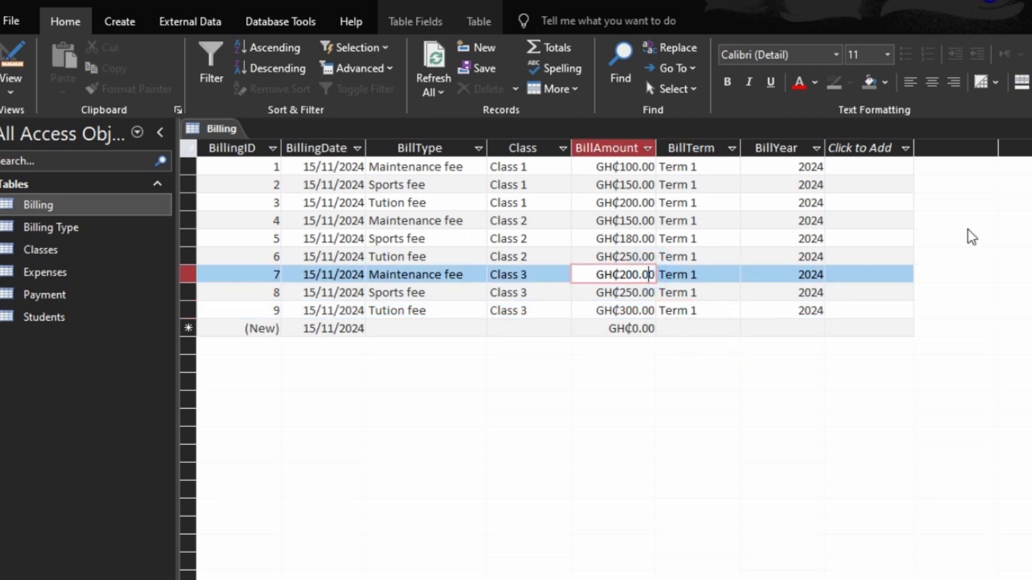
key("ctrl+w")
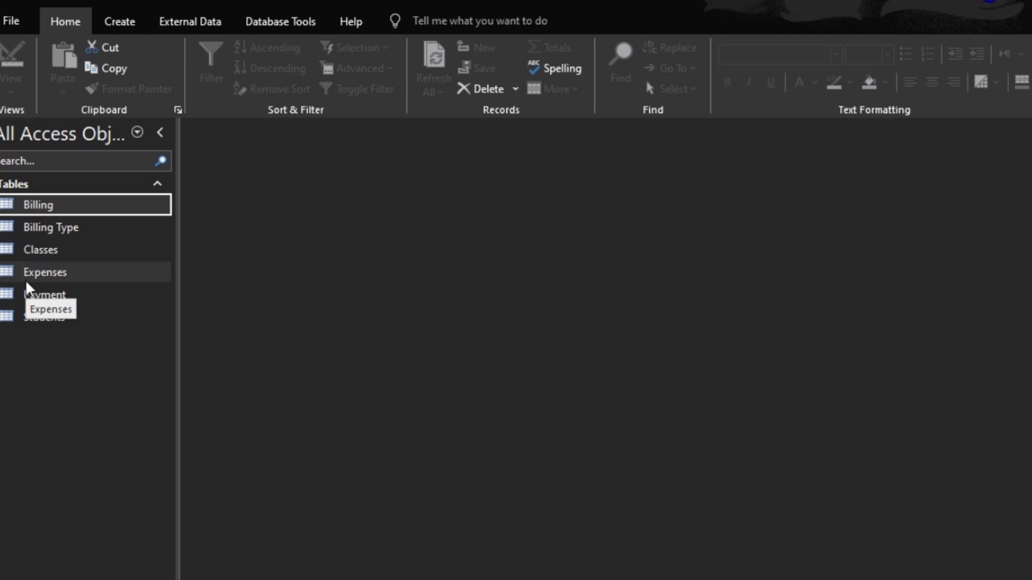
Step: Open the Payment table and fit all of its columns to their contents
double_click(53, 297)
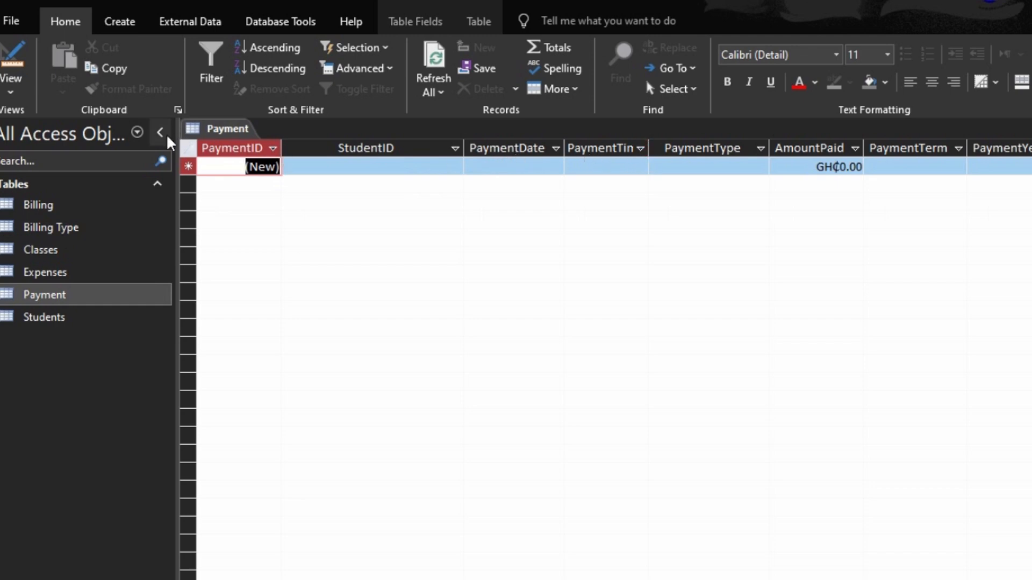
left_click(189, 149)
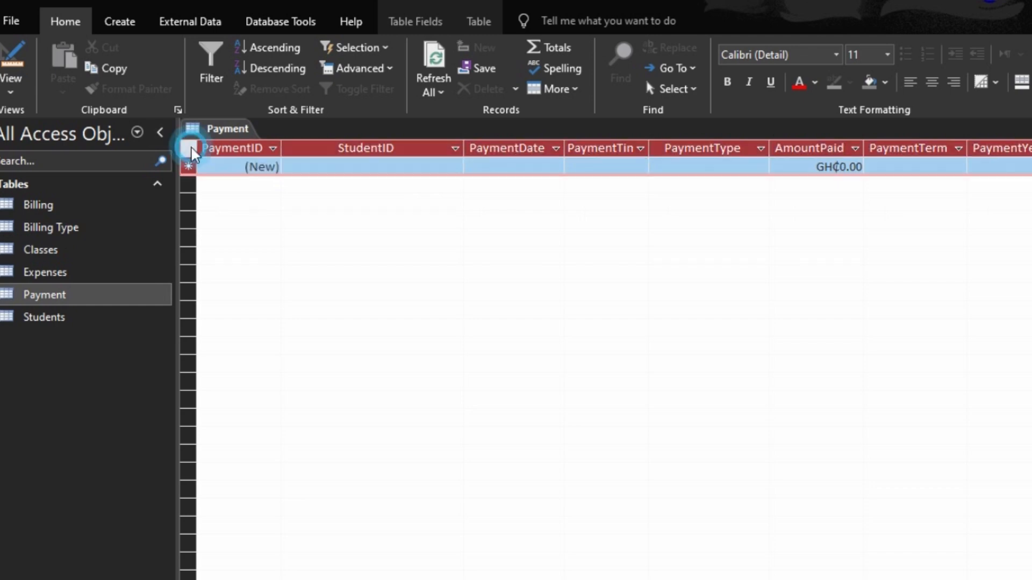
double_click(649, 143)
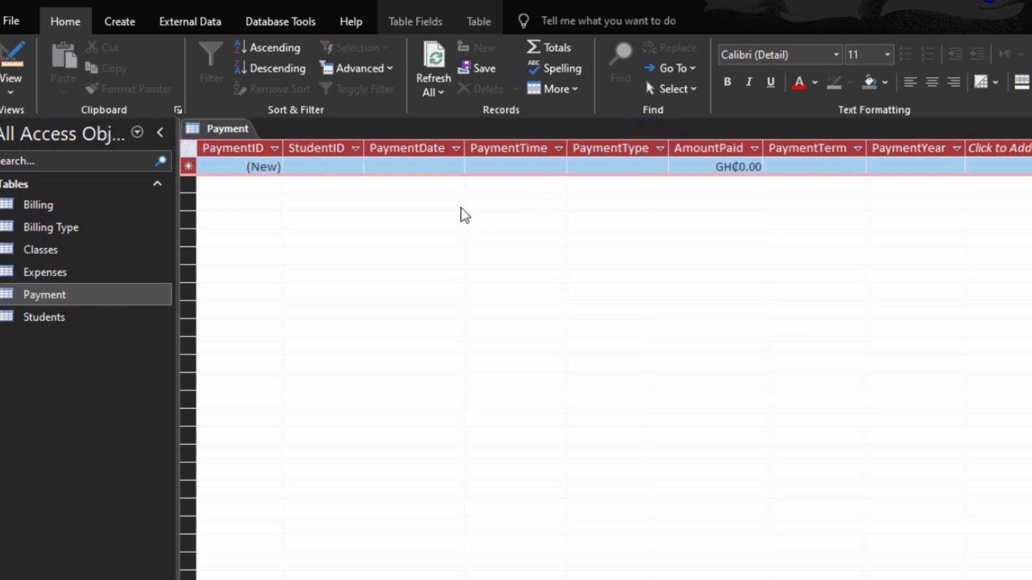
Step: Set the default value of the Payment table's PaymentDate field to Date() in the table design
left_click(12, 59)
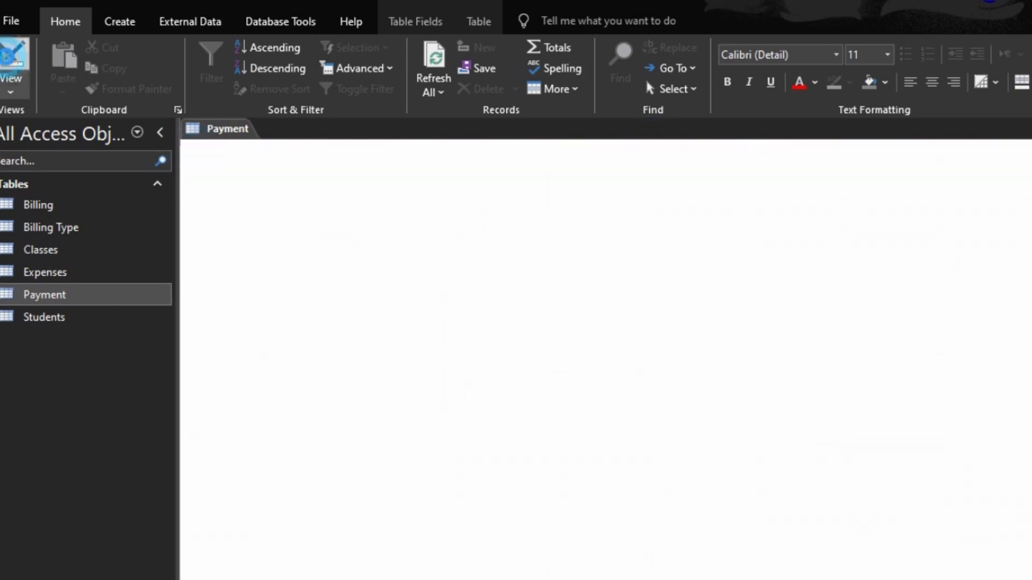
left_click(293, 206)
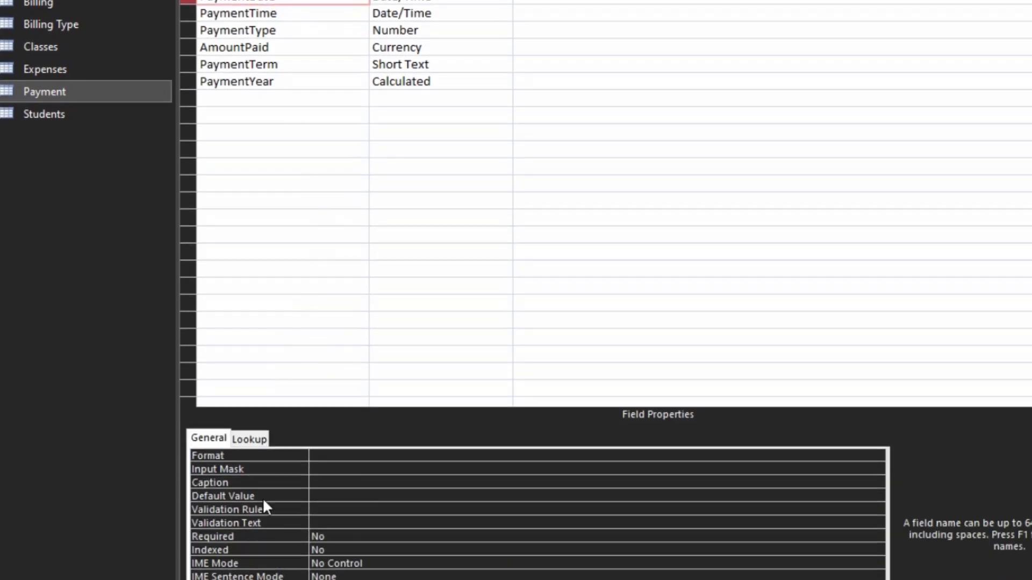
left_click(263, 501)
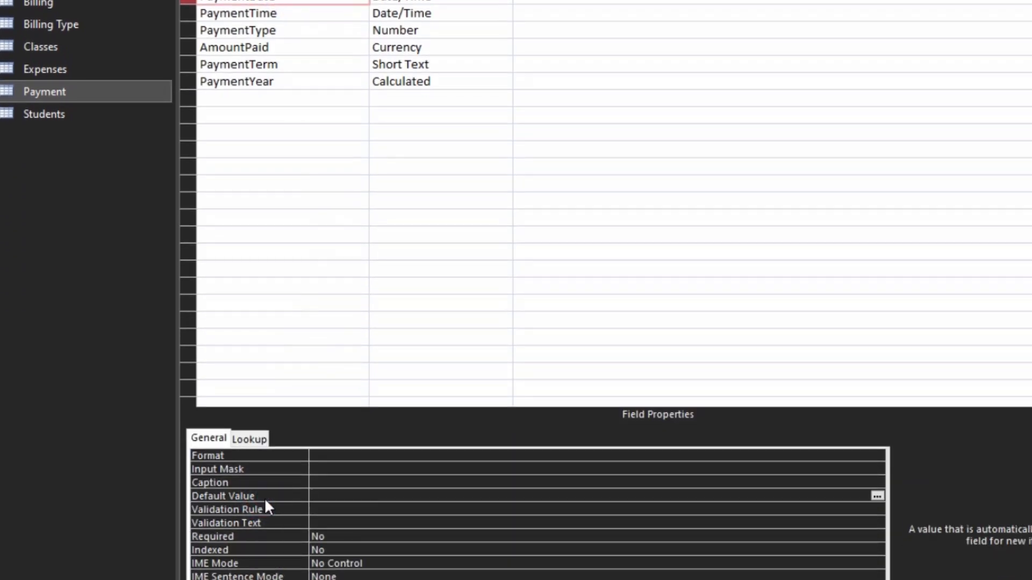
type("date(")
key("BackSpace")
key("BackSpace")
type("()")
left_click(260, 491)
Step: Set the PaymentTime field's default value to Time(), save the Payment table and return to its datasheet
left_click(290, 14)
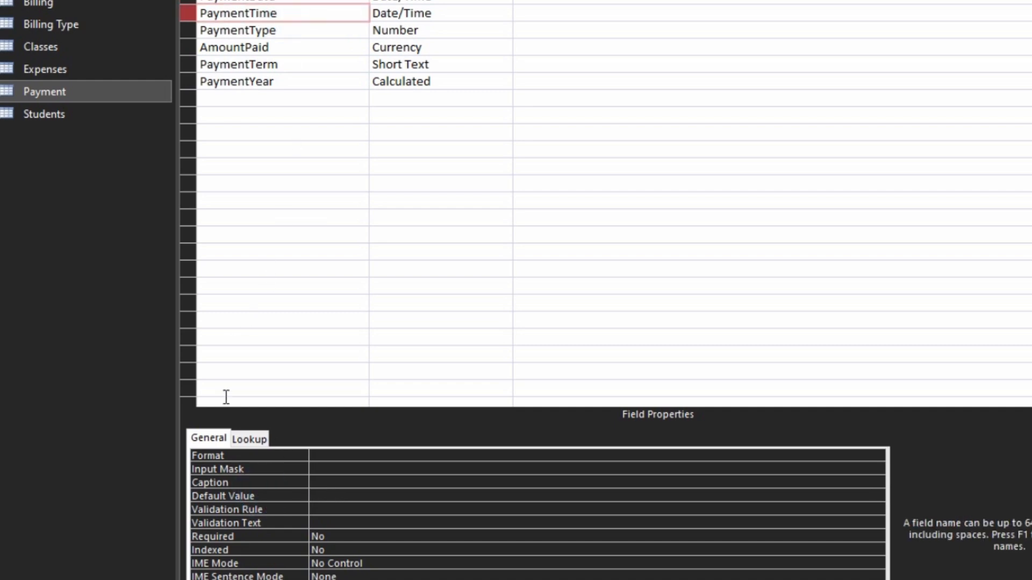
left_click(259, 494)
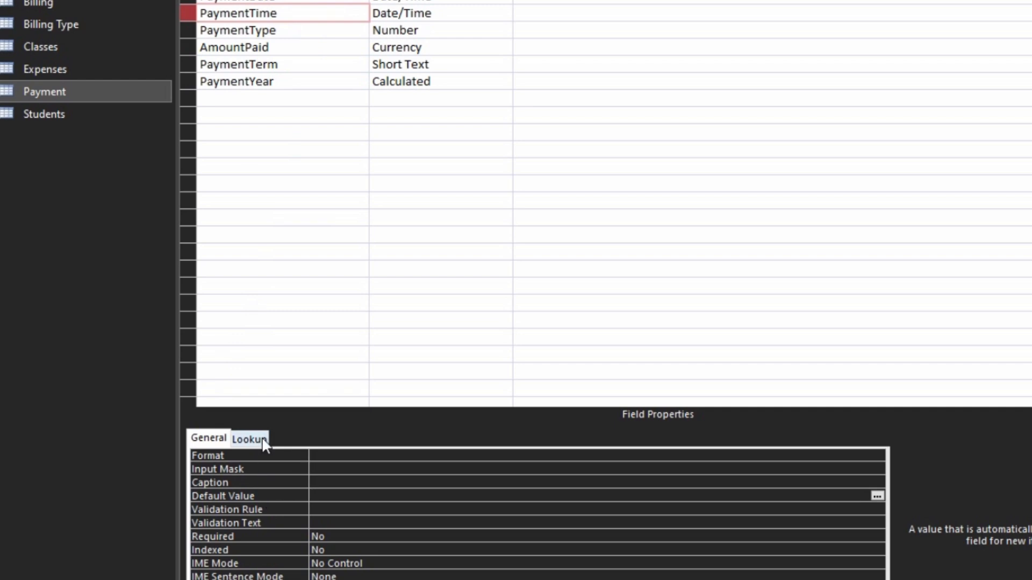
type("time90")
key("BackSpace")
key("BackSpace")
type("()")
key("Return")
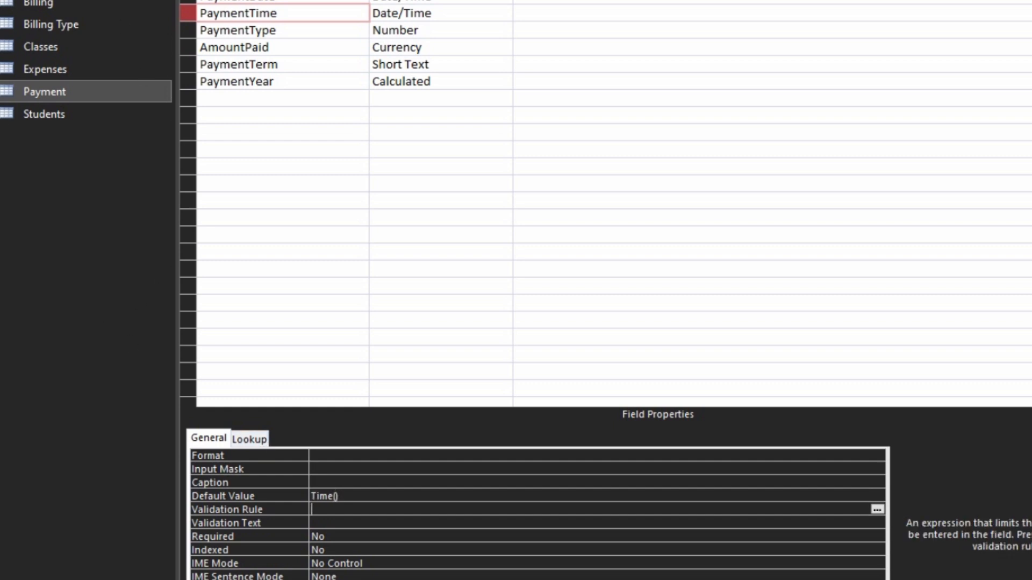
left_click(21, 0)
left_click(519, 287)
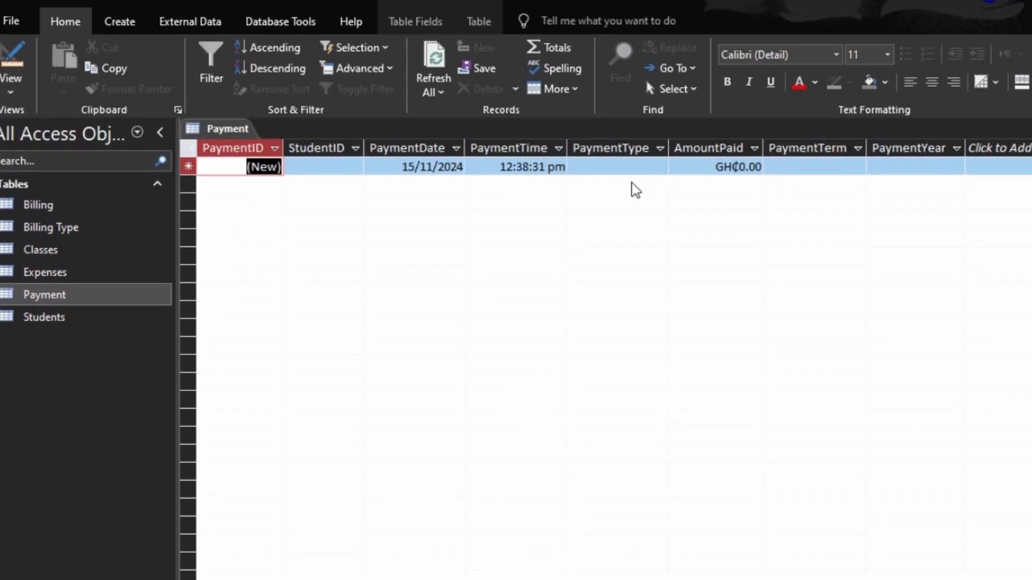
Step: Add FirstName and LastName from Students to the row source of the Payment table's StudentID lookup, saving the SQL change
left_click(354, 166)
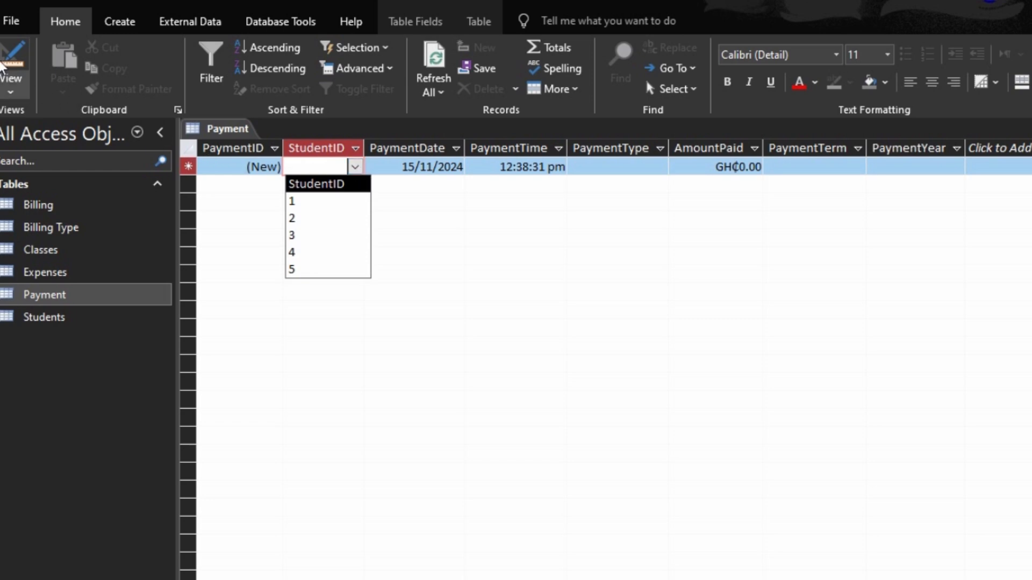
left_click(11, 67)
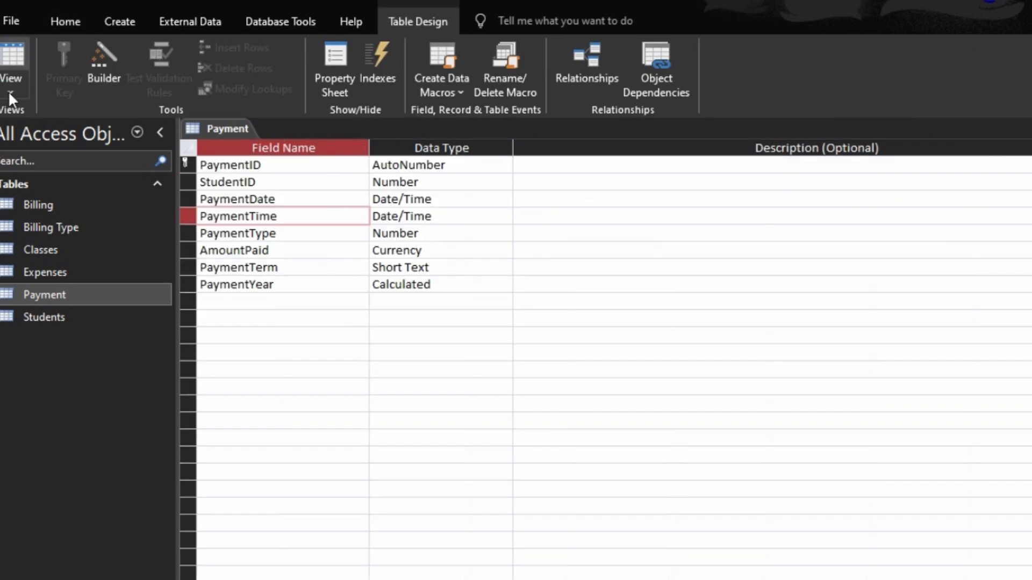
left_click(300, 193)
left_click(308, 181)
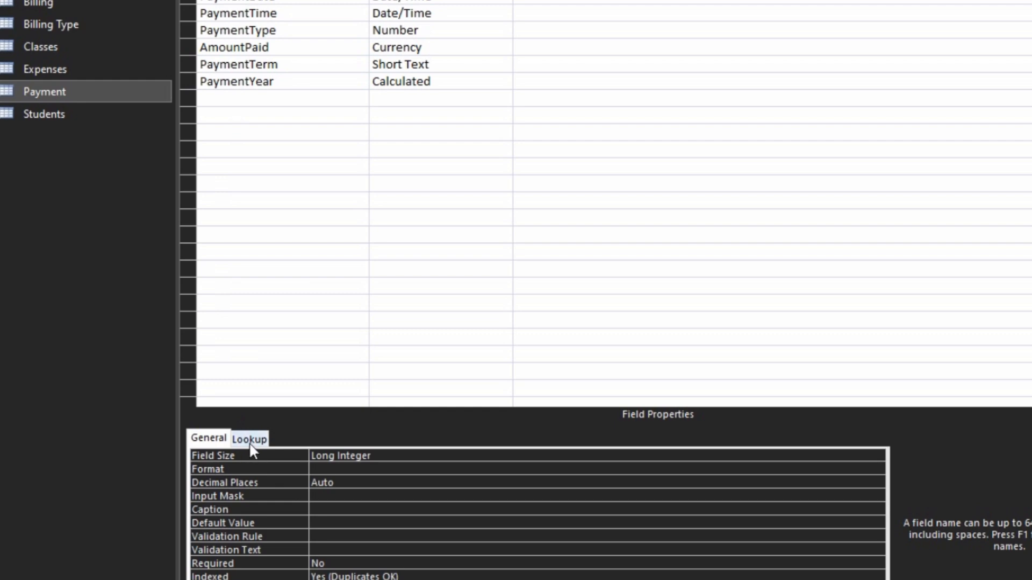
left_click(249, 441)
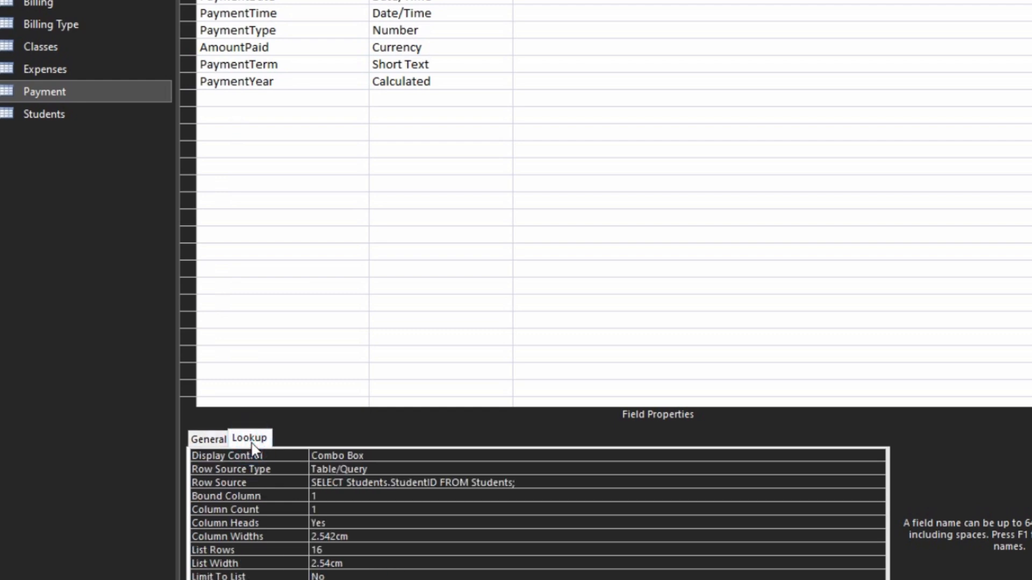
left_click(279, 479)
left_click(876, 483)
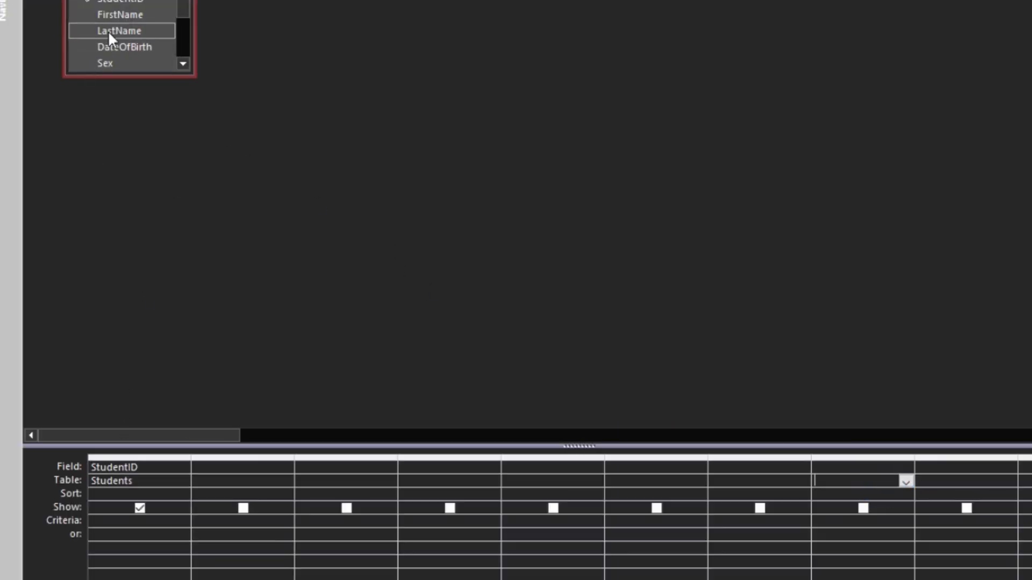
double_click(115, 15)
double_click(120, 31)
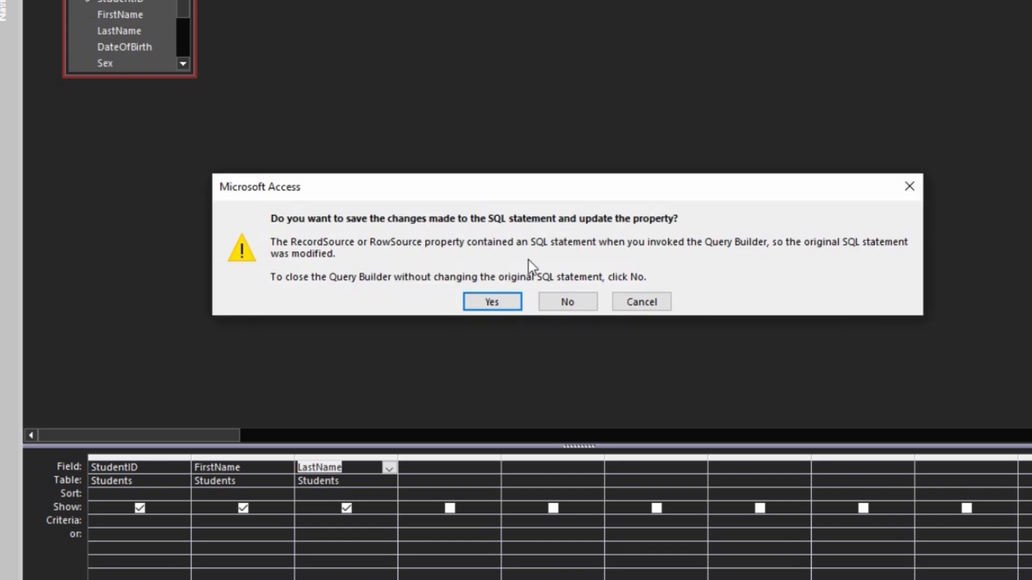
left_click(493, 302)
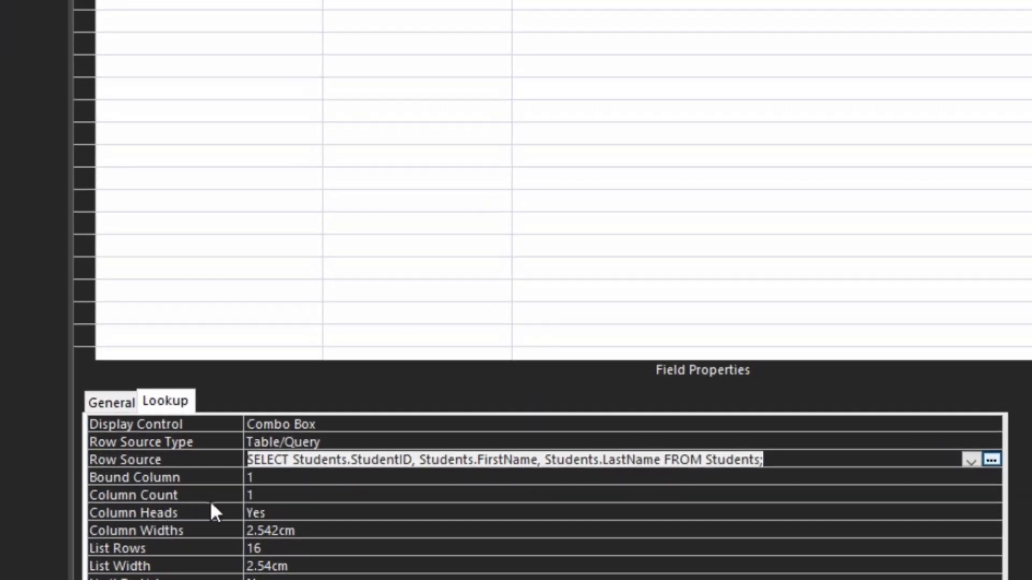
Step: Set the StudentID lookup's column count to 3 and column widths to 1cm;2cm;2cm, and save the table back to datasheet view
left_click(263, 495)
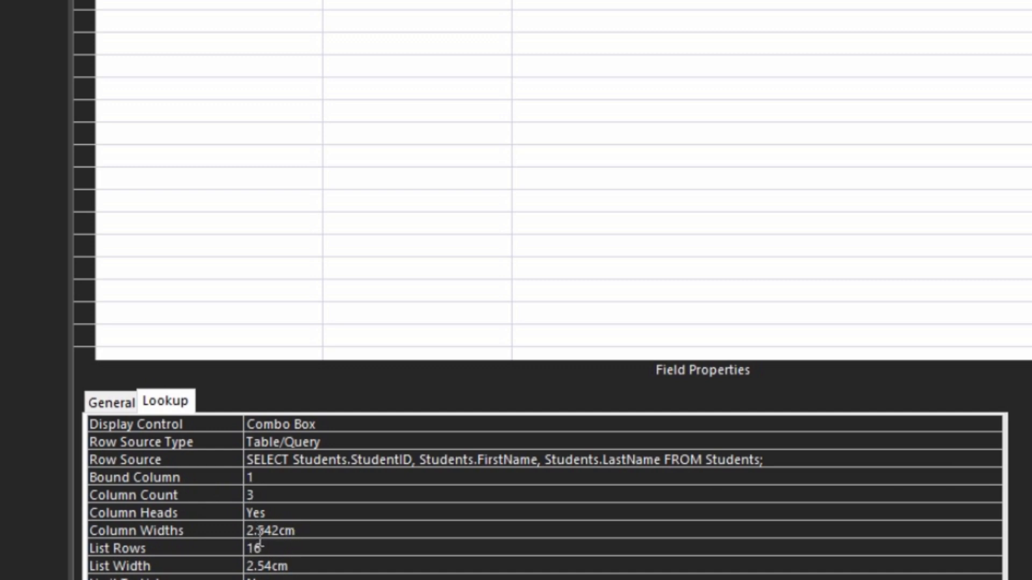
left_click(301, 528)
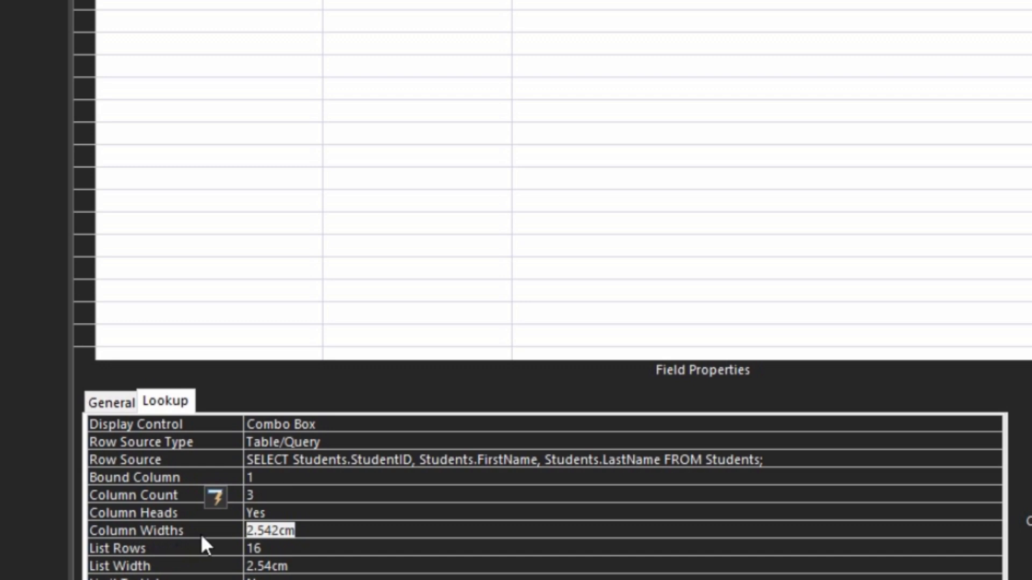
type("1")
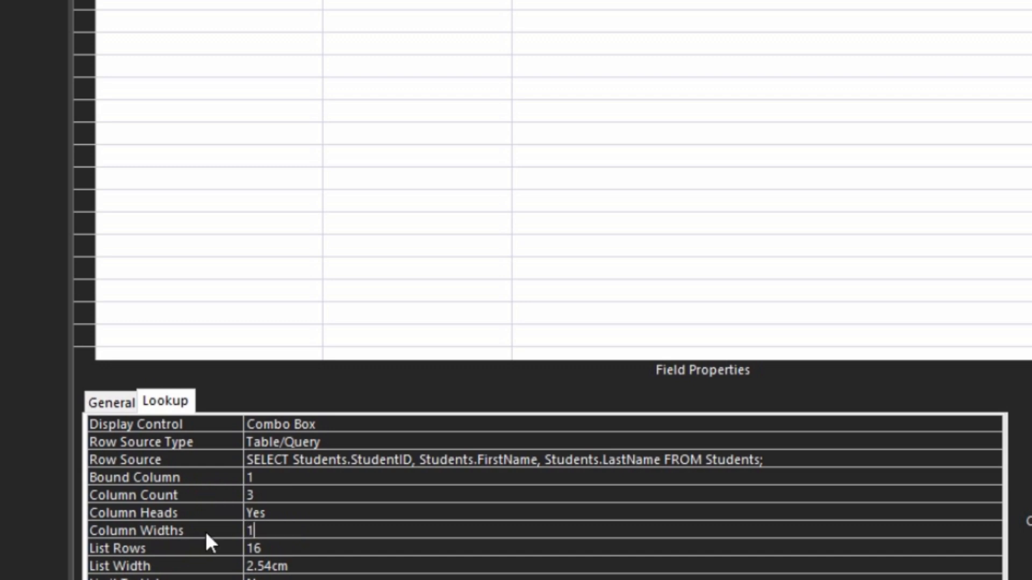
type(",2,2,")
key("BackSpace")
left_click(364, 559)
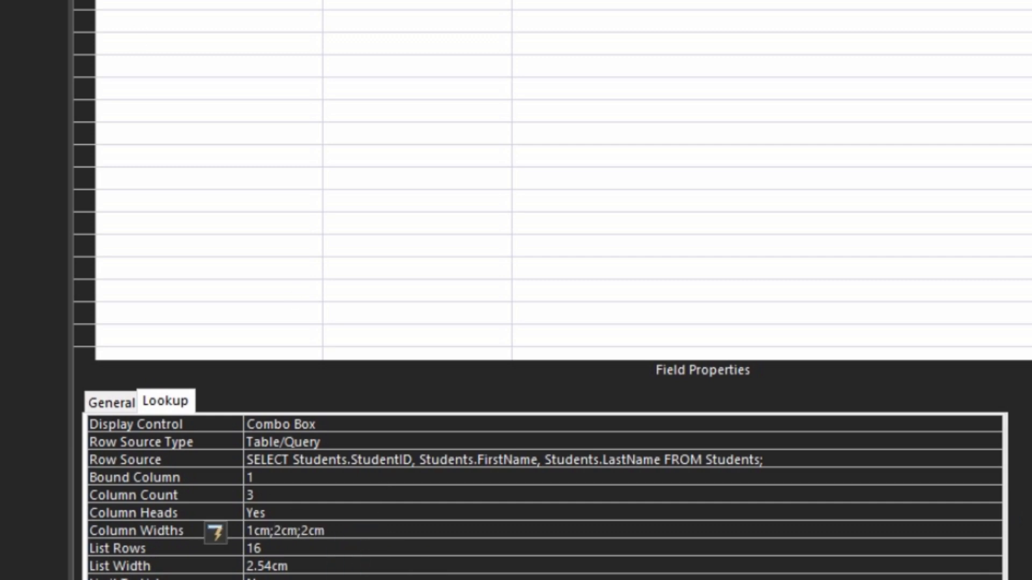
left_click(216, 533)
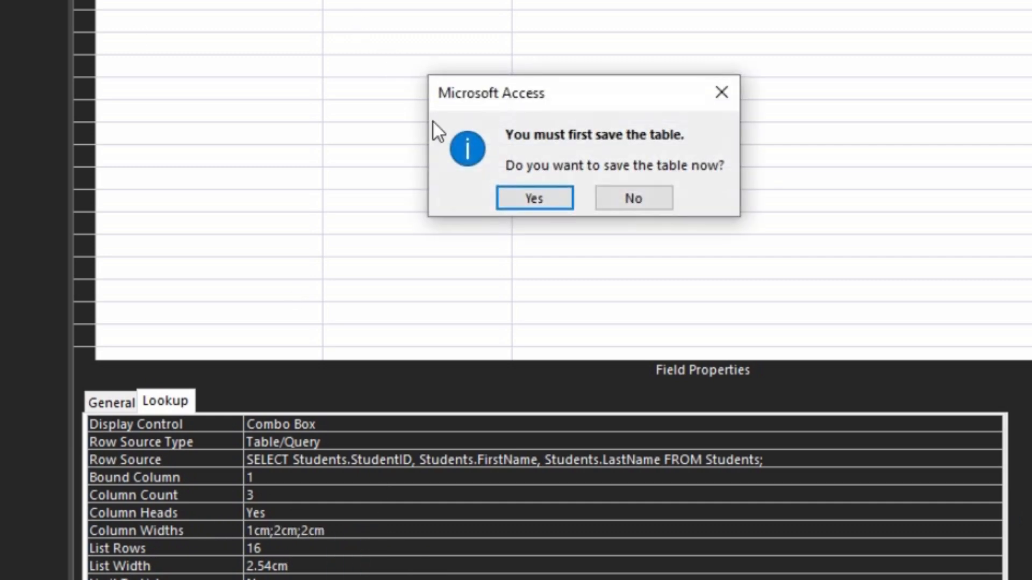
left_click(570, 199)
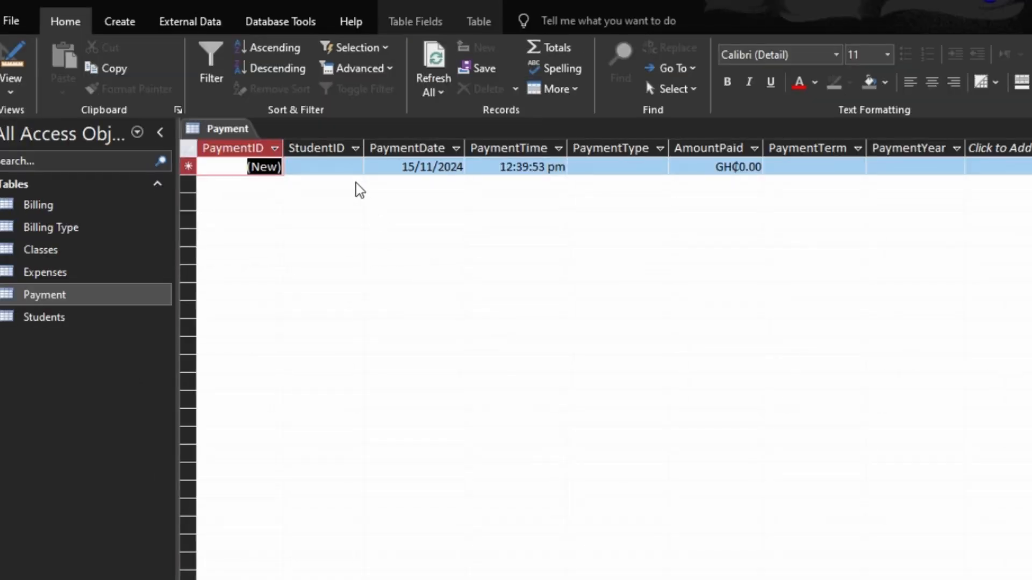
Step: Widen the StudentID column in the Payment datasheet so the three-column lookup list fits
left_click_drag(364, 146, 404, 145)
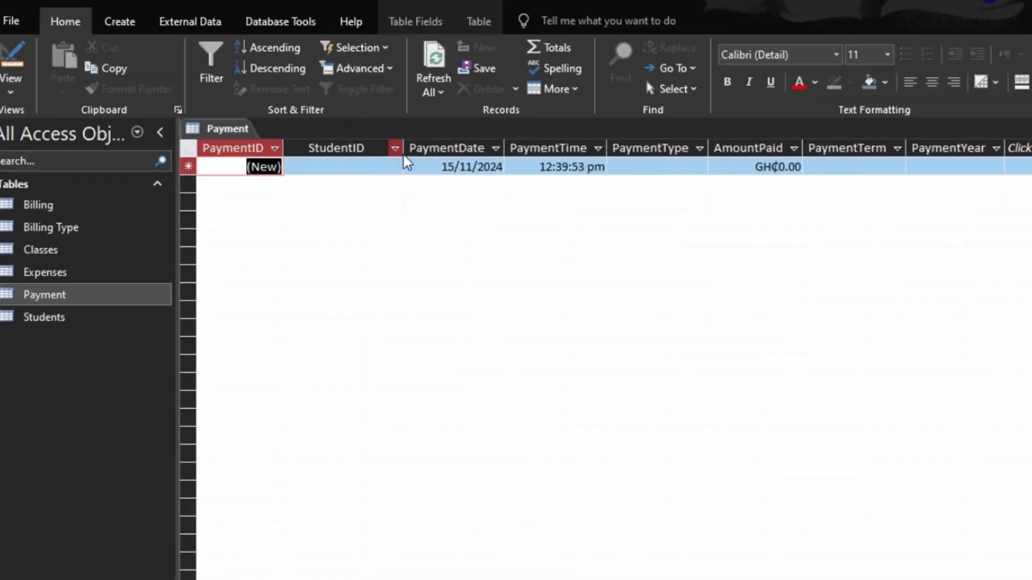
left_click(395, 166)
left_click(405, 149)
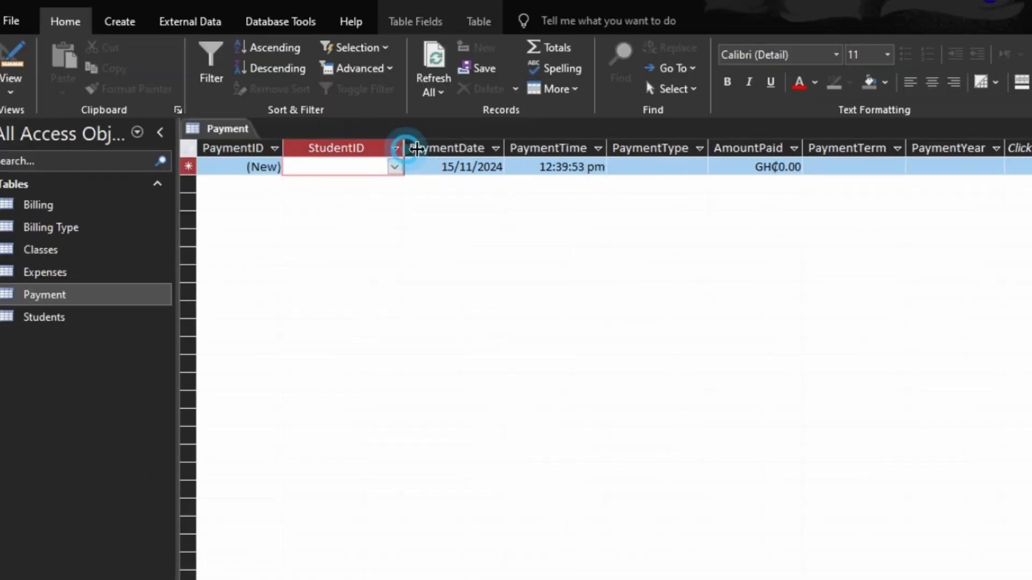
left_click_drag(417, 149, 461, 148)
Step: Add the first Payment record with StudentID 1, payment type Maintenance fee, amount 100 and Term 1
left_click(453, 167)
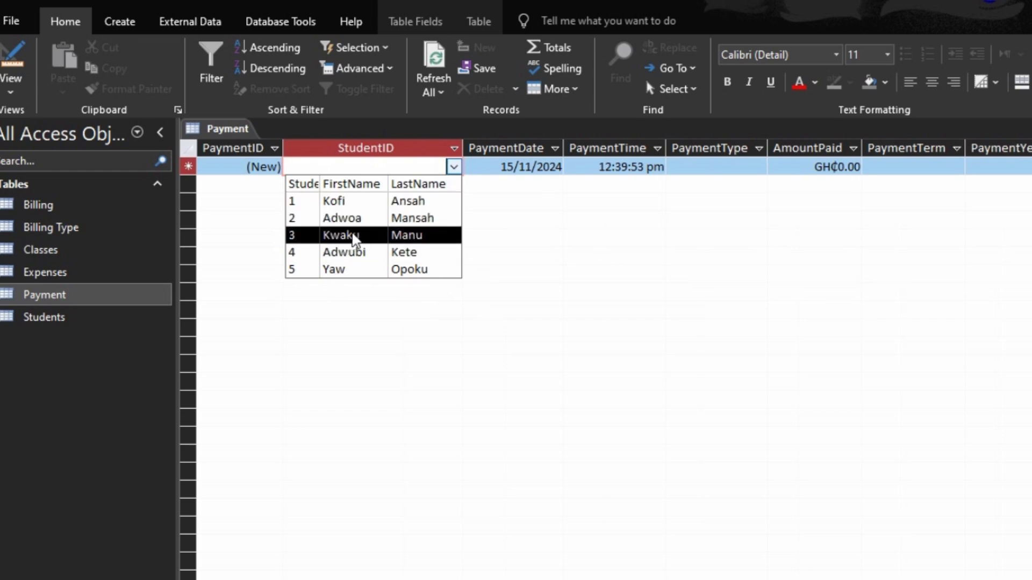
left_click(356, 202)
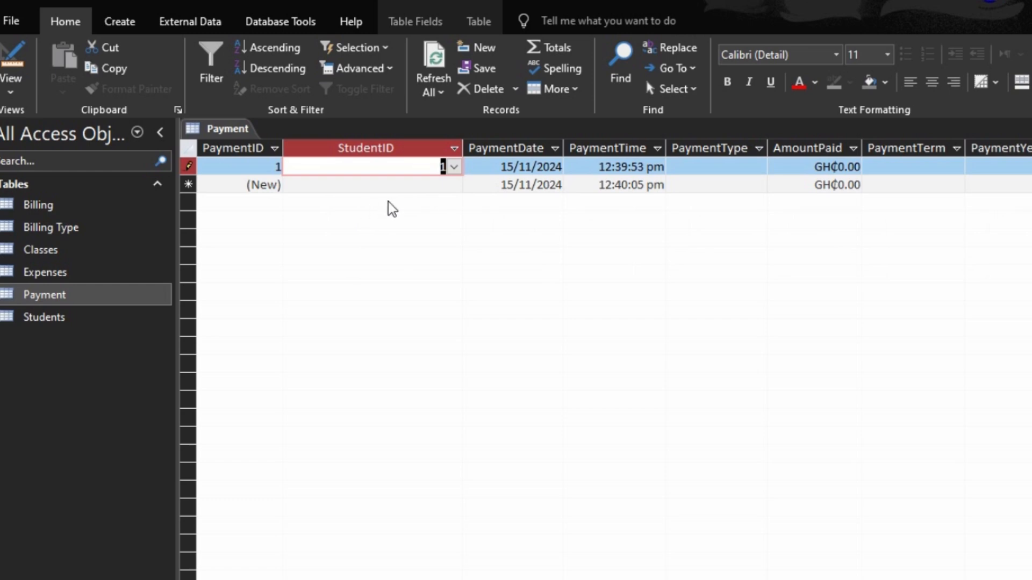
key("Tab")
key("Tab")
key("Tab")
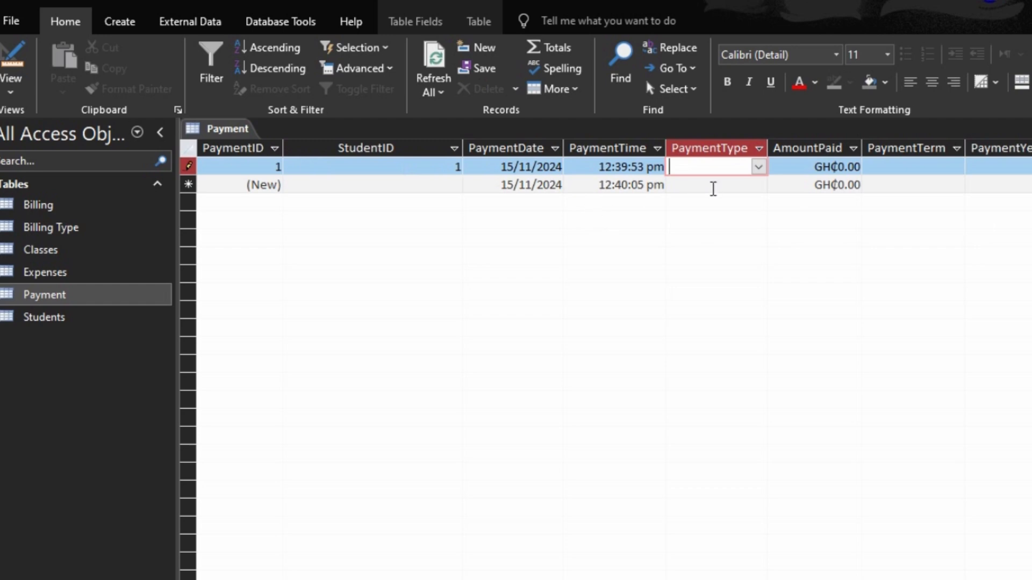
left_click(758, 167)
left_click(741, 184)
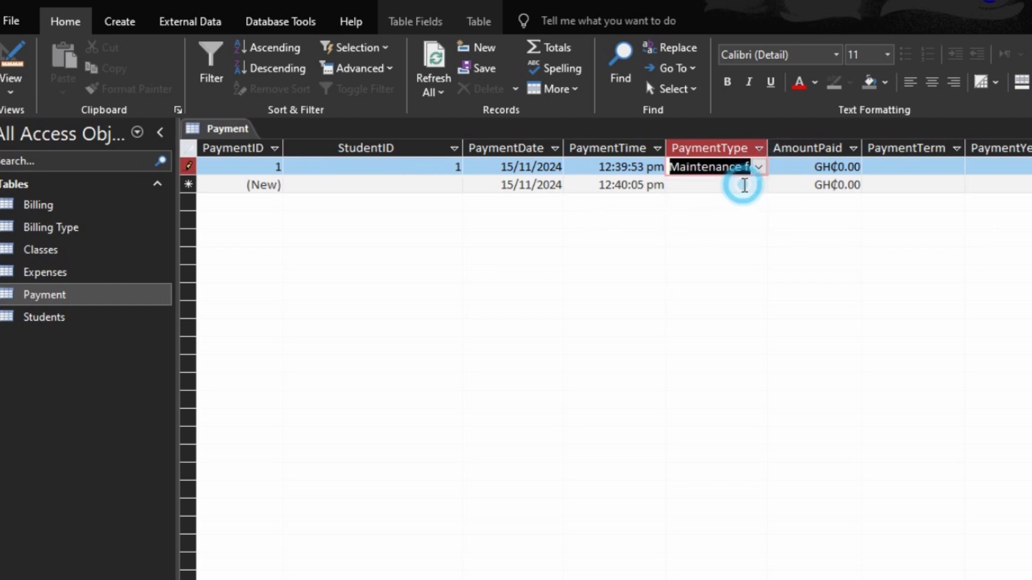
key("Tab")
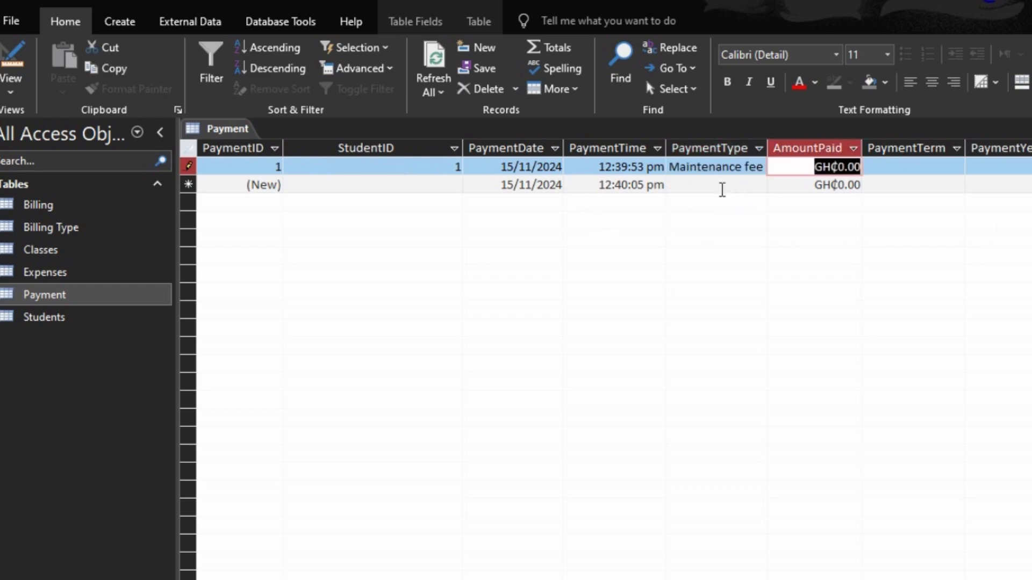
type("100")
key("Tab")
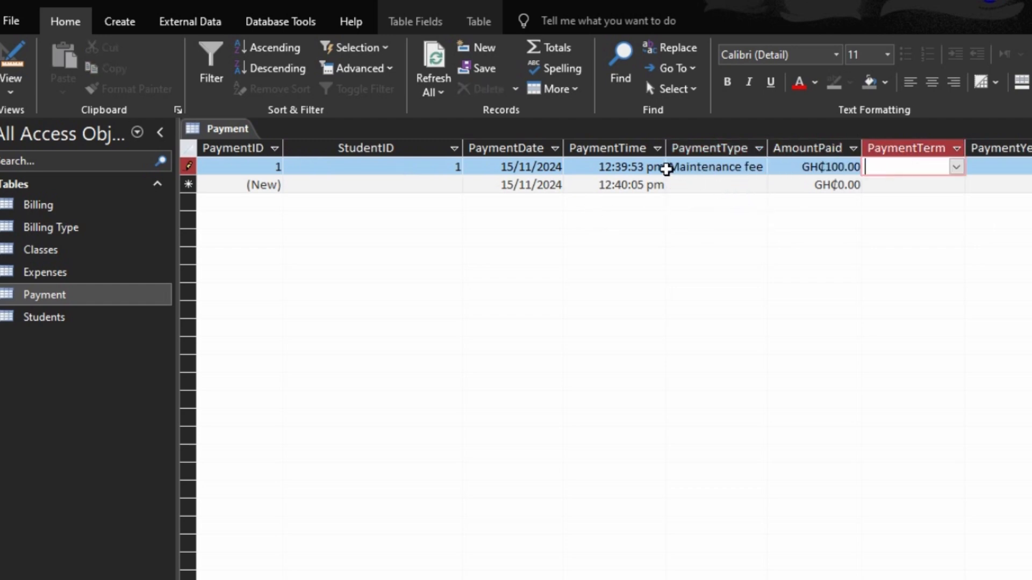
left_click(957, 167)
left_click(936, 185)
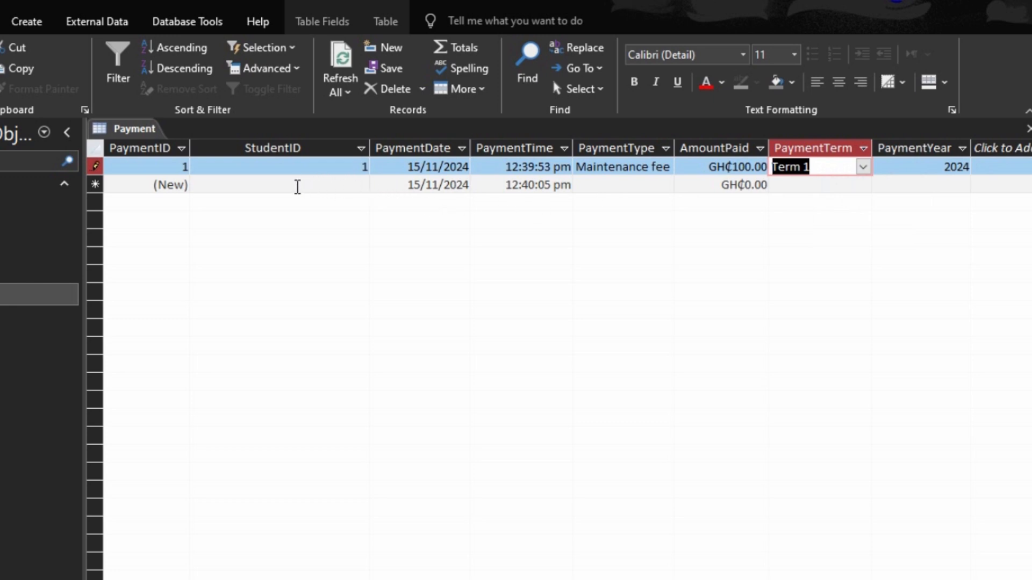
Step: Start the second Payment record by choosing StudentID 1 from the student lookup
left_click(297, 187)
left_click(358, 185)
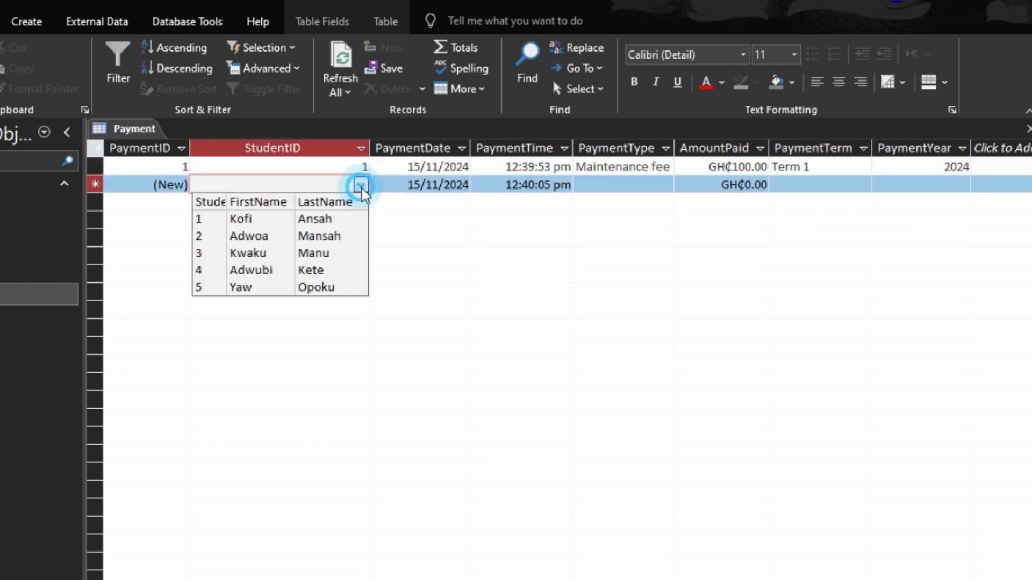
left_click(316, 223)
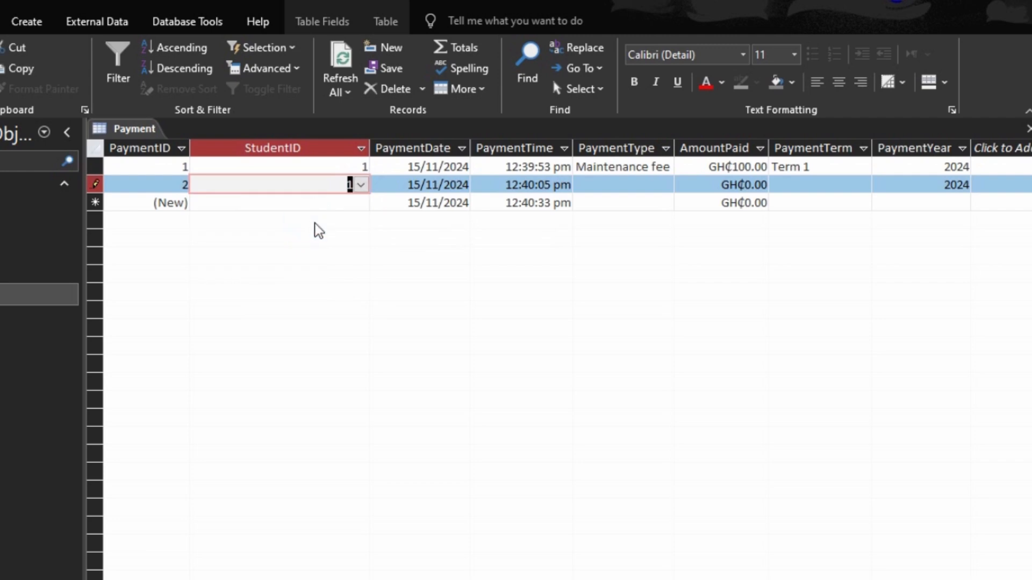
key("Tab")
key("Tab")
key("Tab")
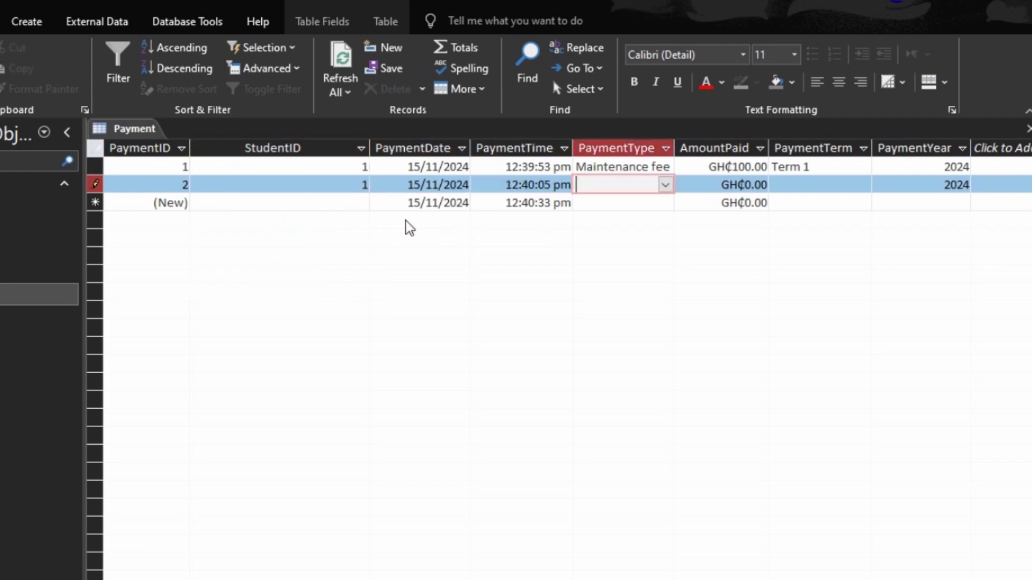
Step: Set the second Payment record's payment type to Tution fee and check the choice against the lookup's options
type("F")
type("T")
key("BackSpace")
key("BackSpace")
type("T")
key("Tab")
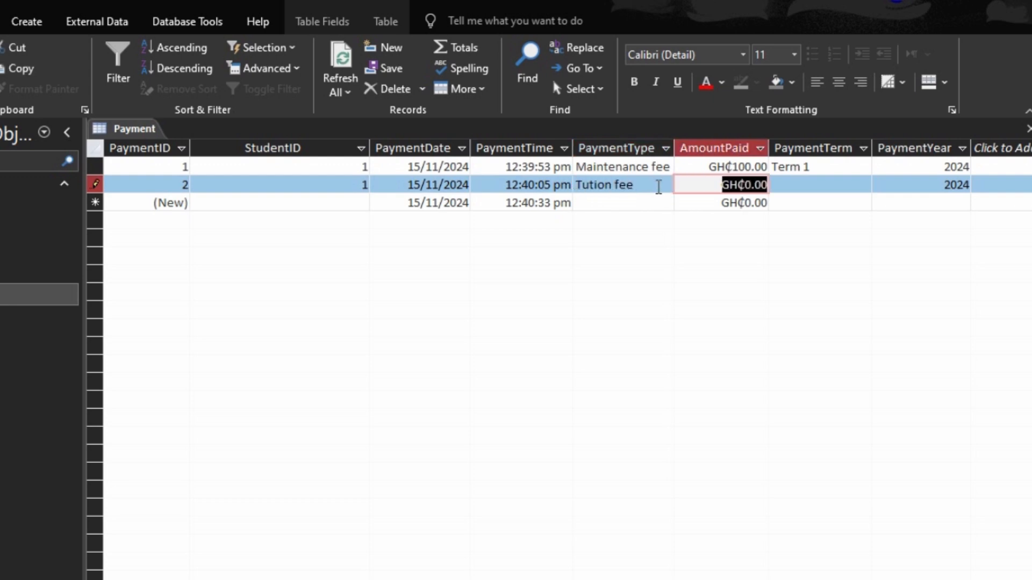
left_click(665, 186)
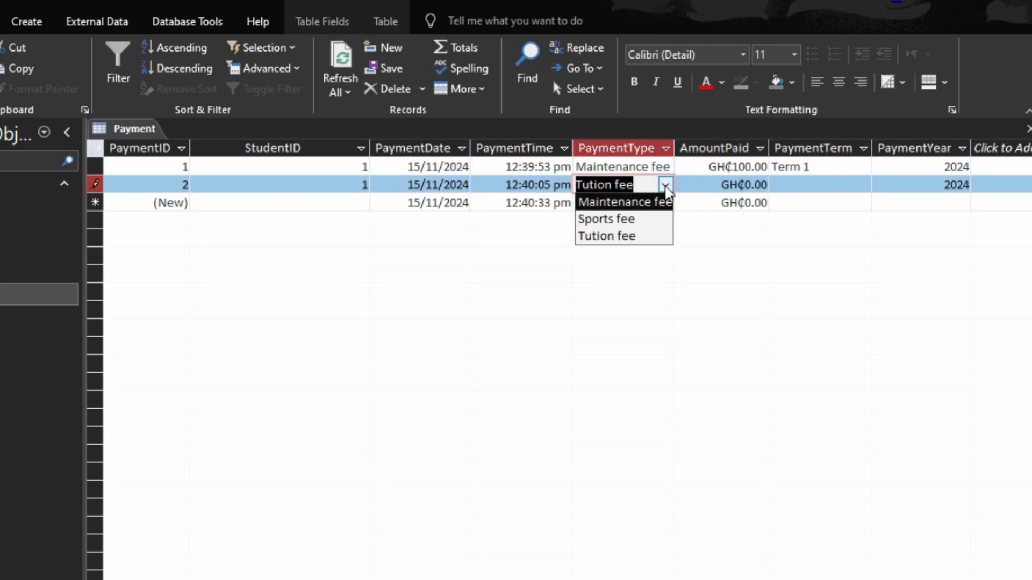
left_click(666, 186)
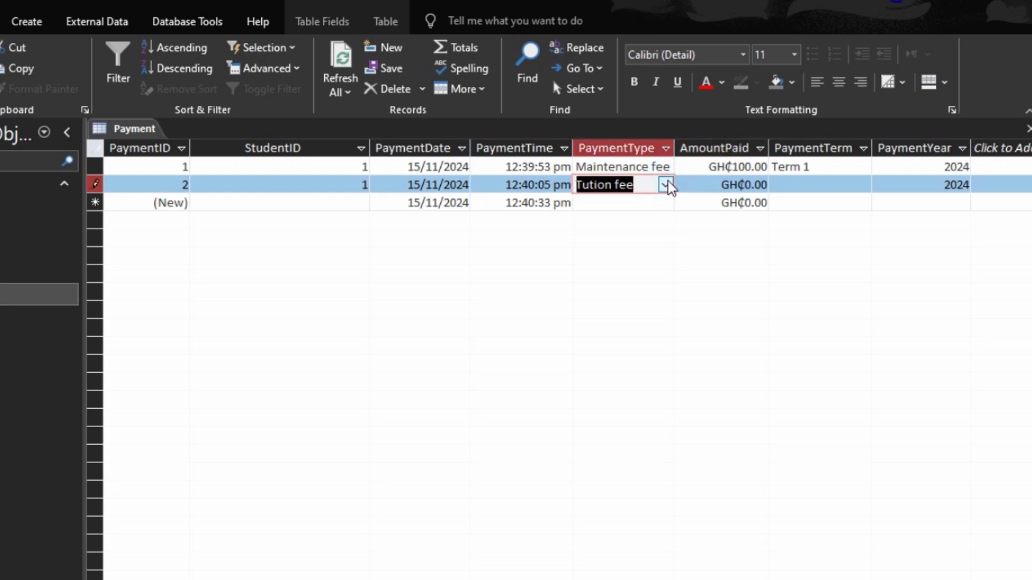
key("Tab")
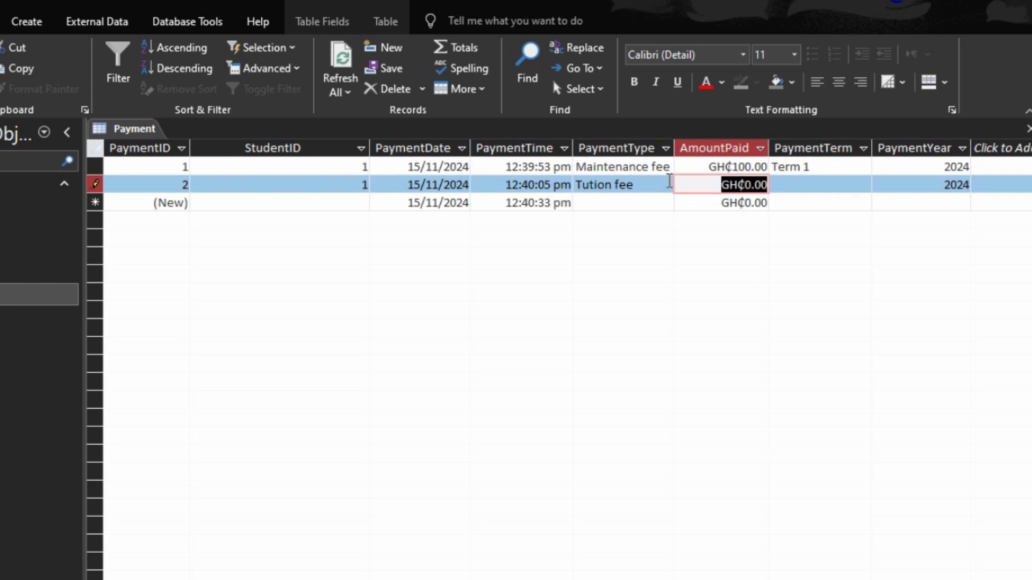
Step: Enter an amount paid of 120 and Term 1 for the second Payment record
type("120")
key("Tab")
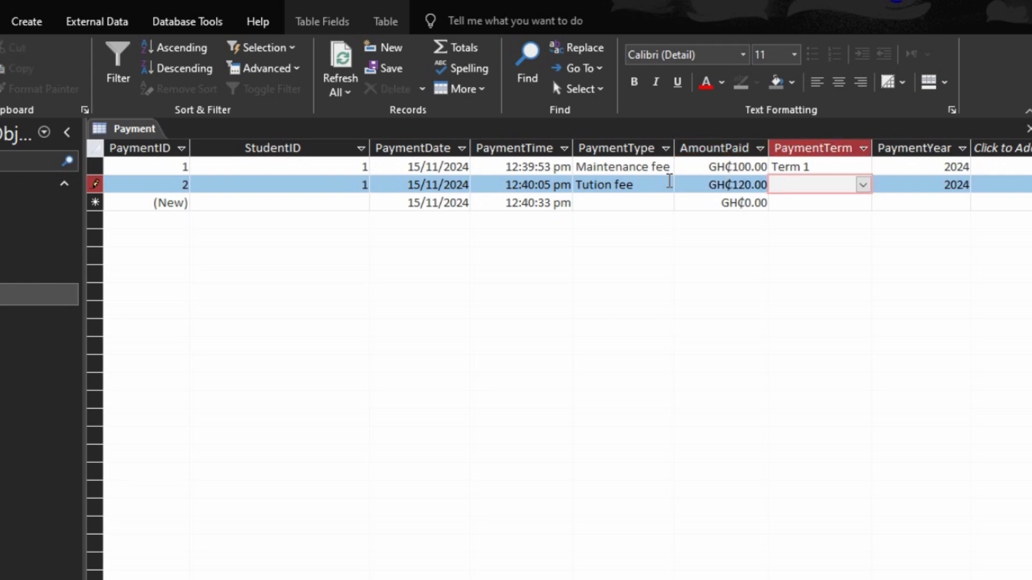
type("T")
Step: Start a third Payment record with StudentID 3 and the payment type Sports fee
left_click(359, 203)
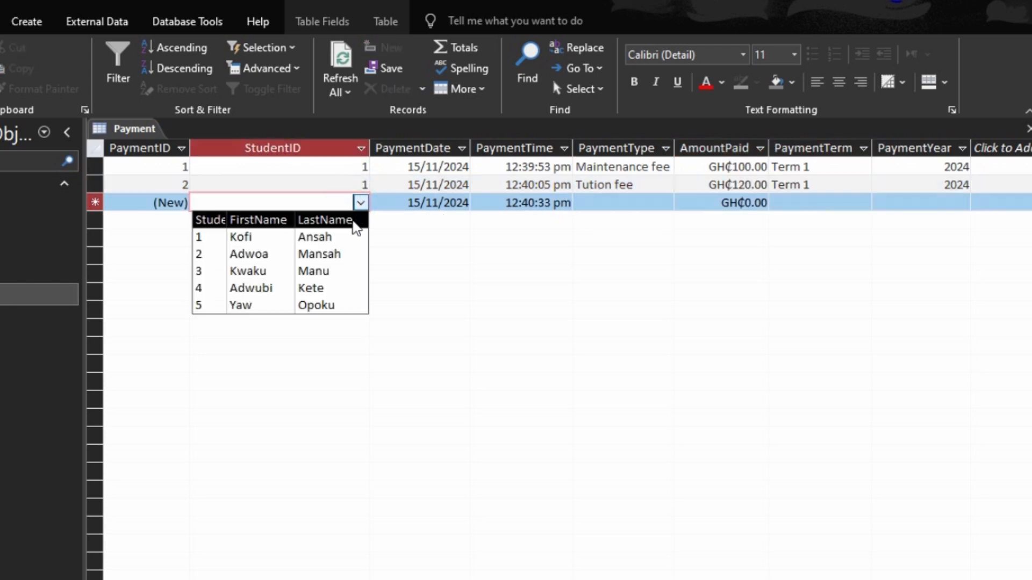
left_click(310, 271)
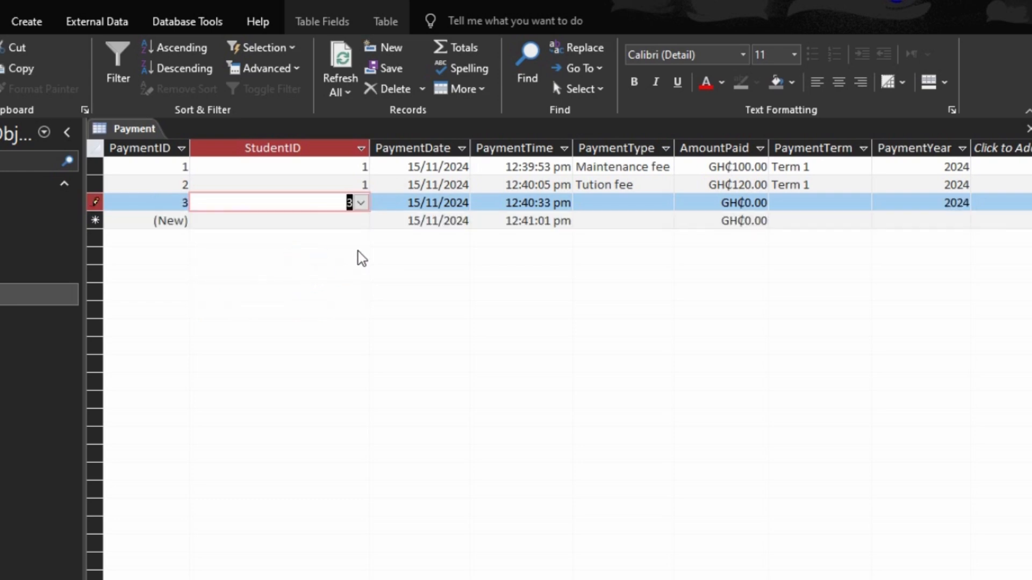
key("Tab")
key("Tab")
key("Tab")
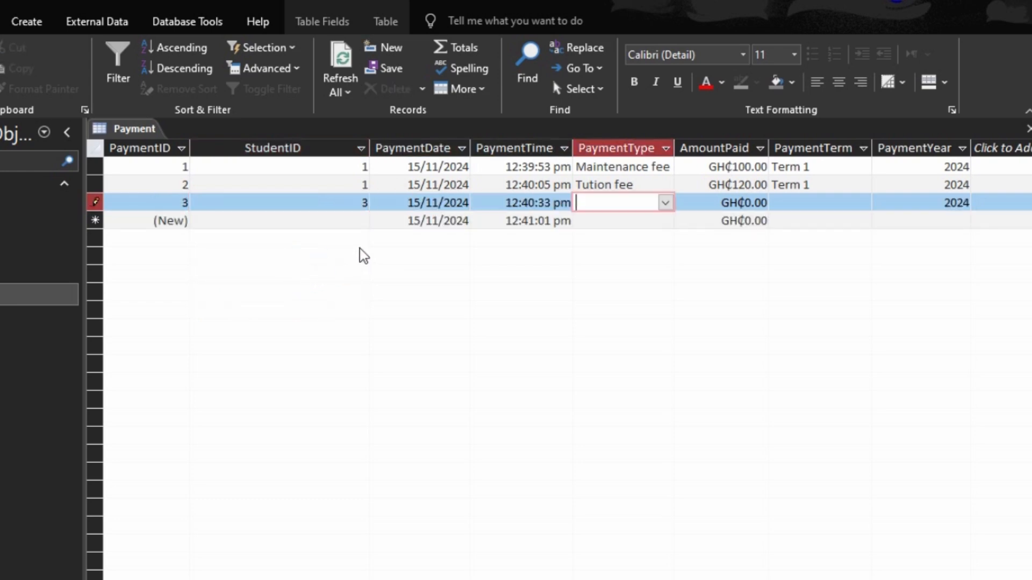
left_click(665, 203)
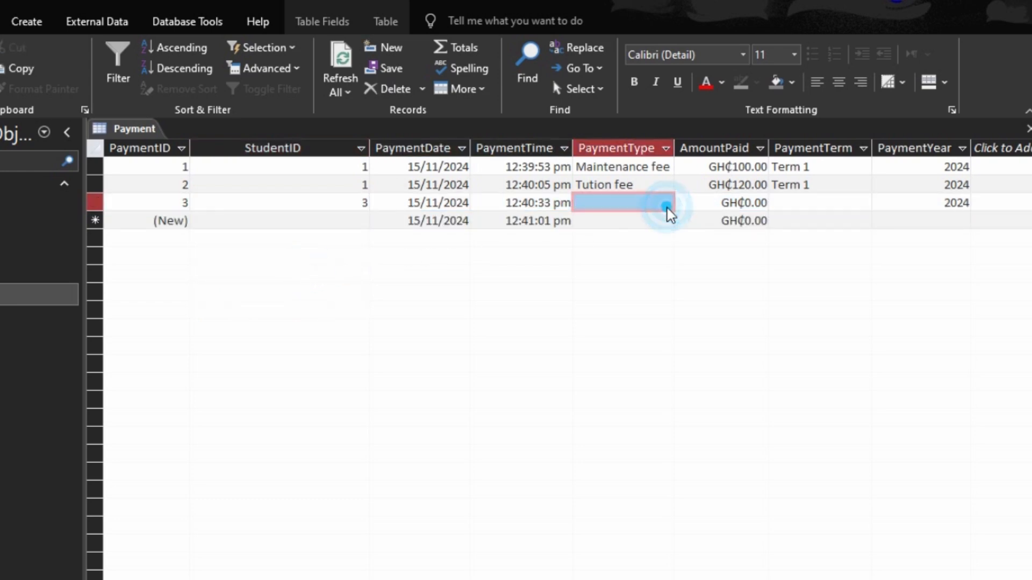
key("Tab")
key("Tab")
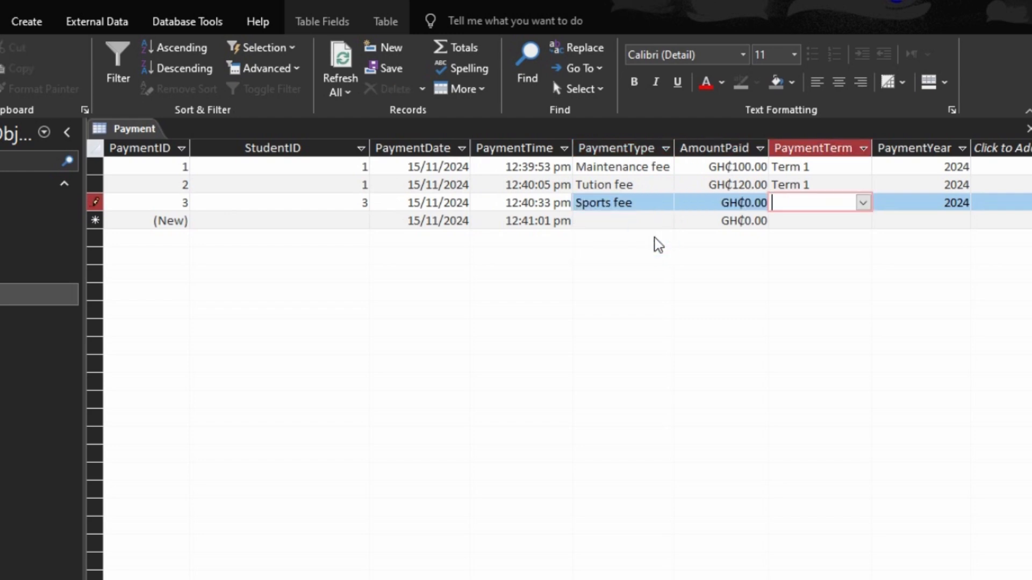
Step: Complete the third Payment record with amount 100 and Term 1, and close the table with its layout changes saved
key("shift+Tab")
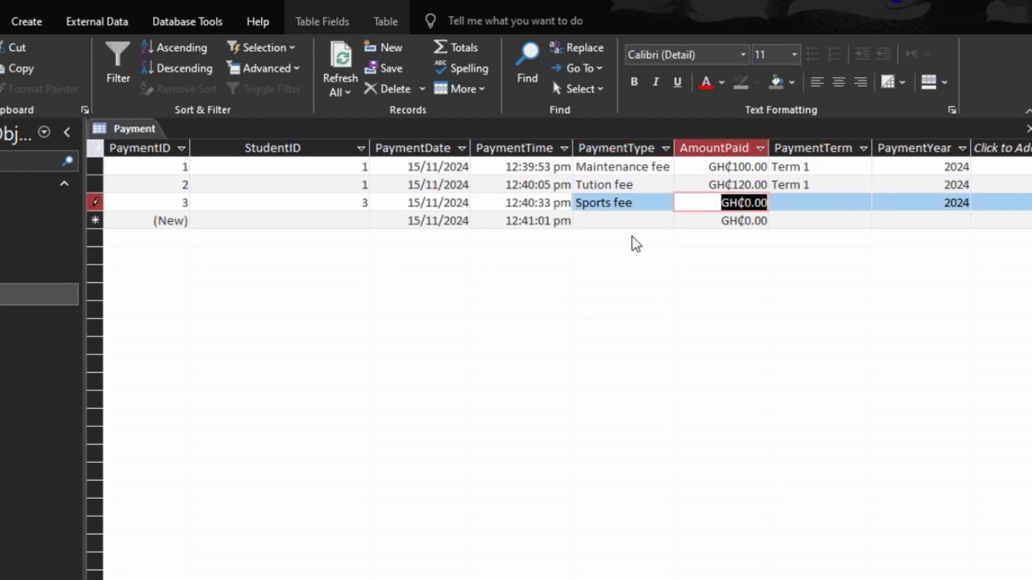
type("100")
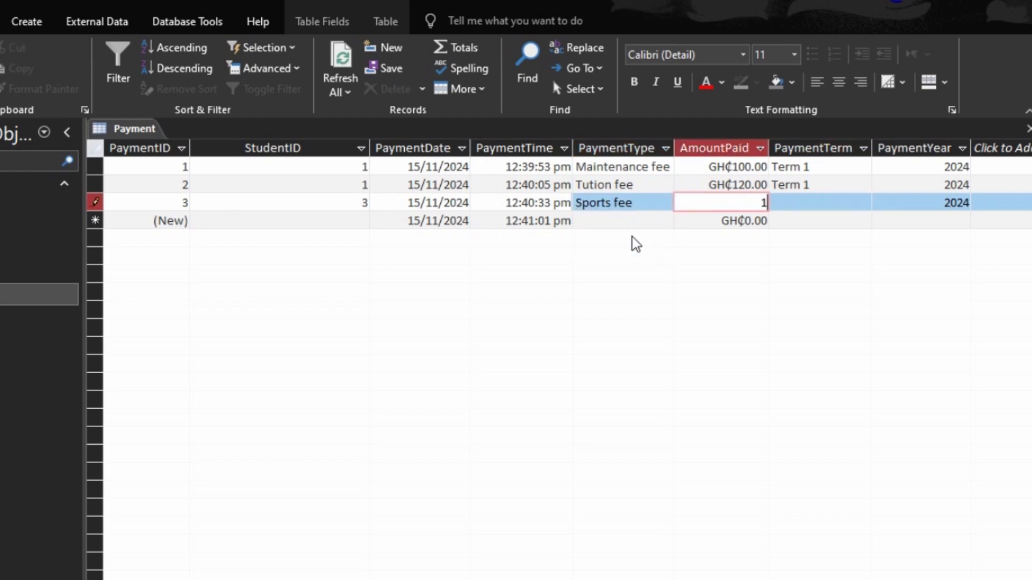
key("Tab")
type("t")
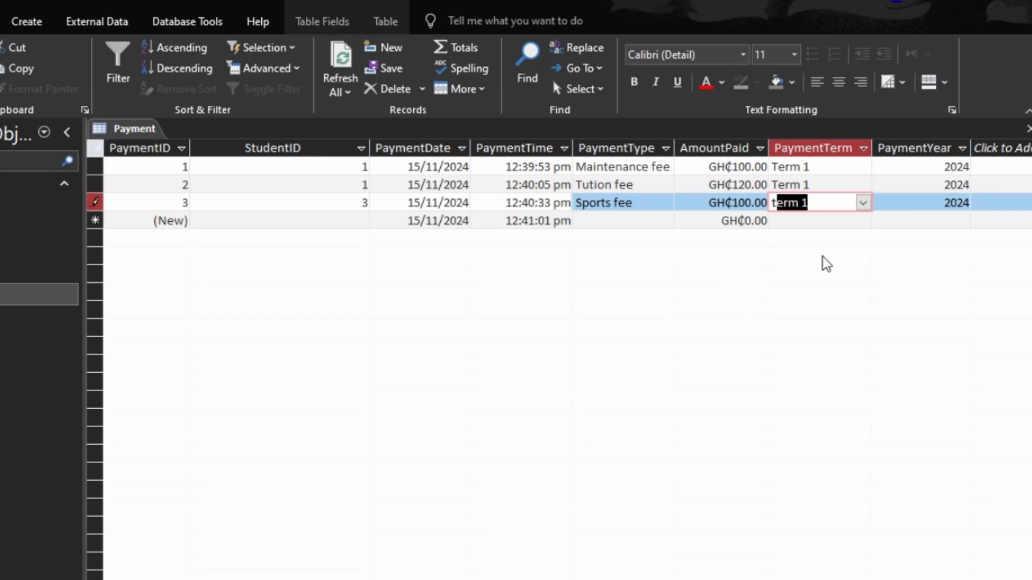
left_click(1025, 125)
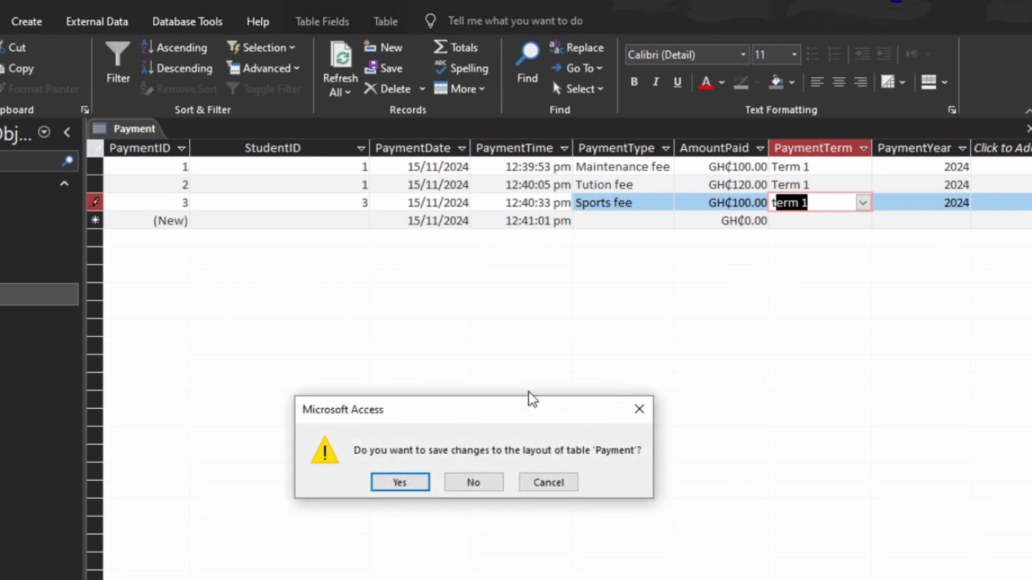
left_click(403, 481)
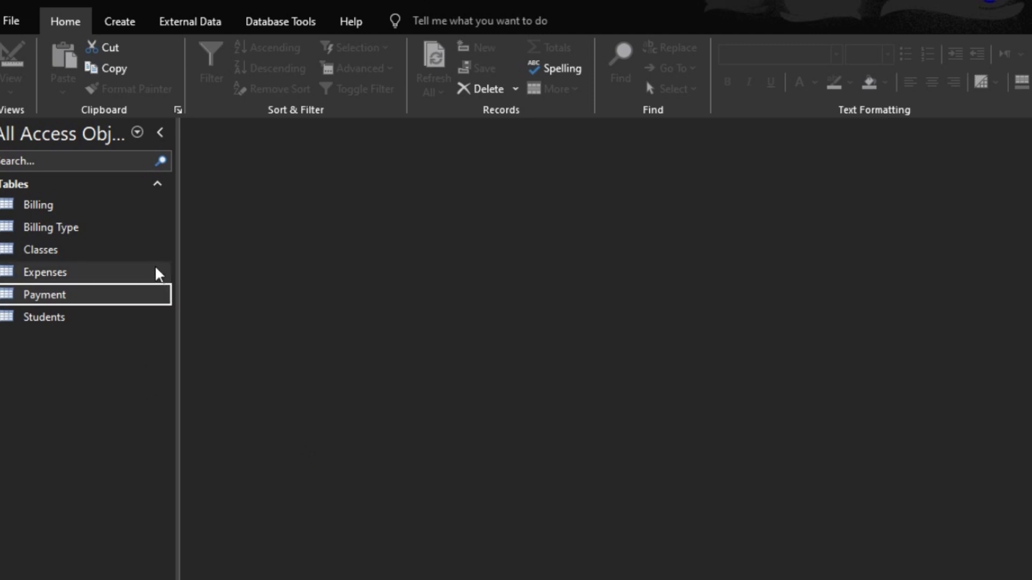
Step: Create a new query in design view and select the Billing table as a source to add
left_click(121, 27)
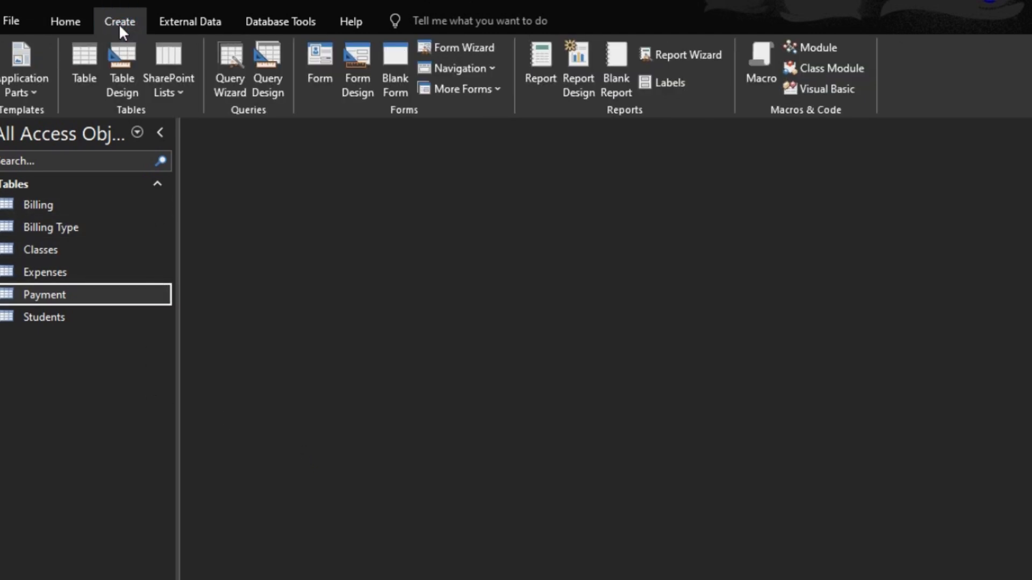
left_click(267, 67)
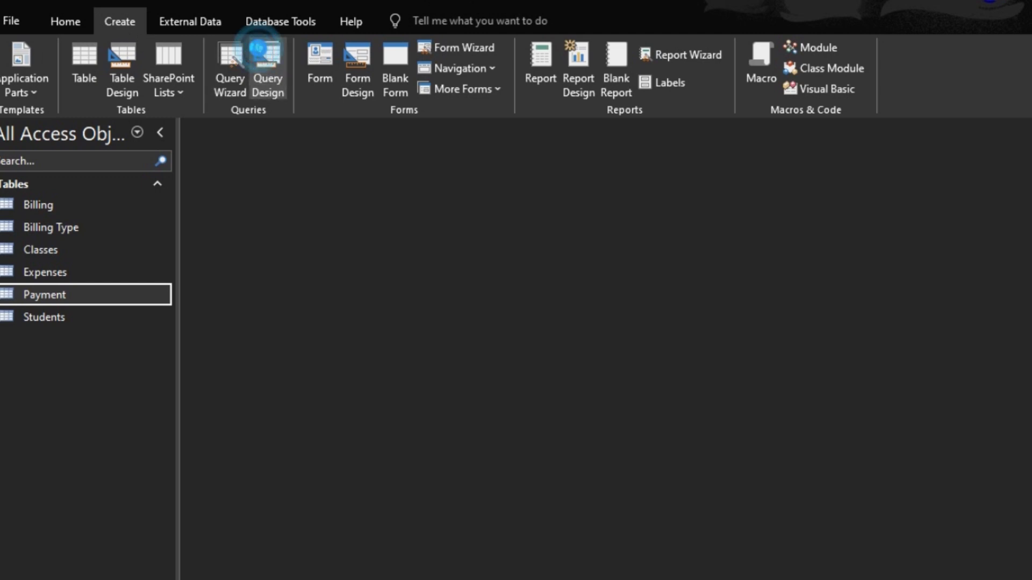
left_click(476, 451)
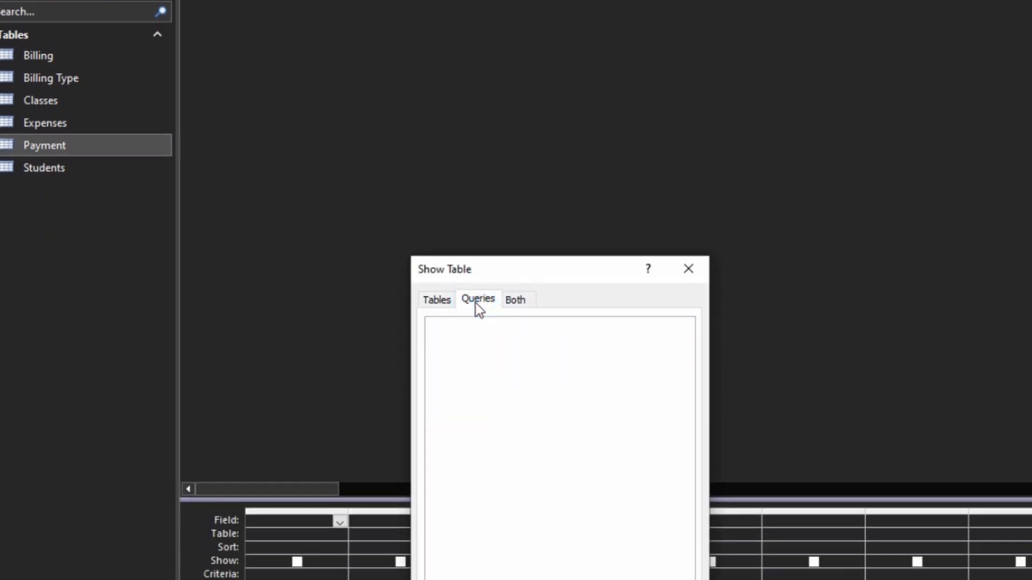
left_click(442, 300)
left_click(449, 324)
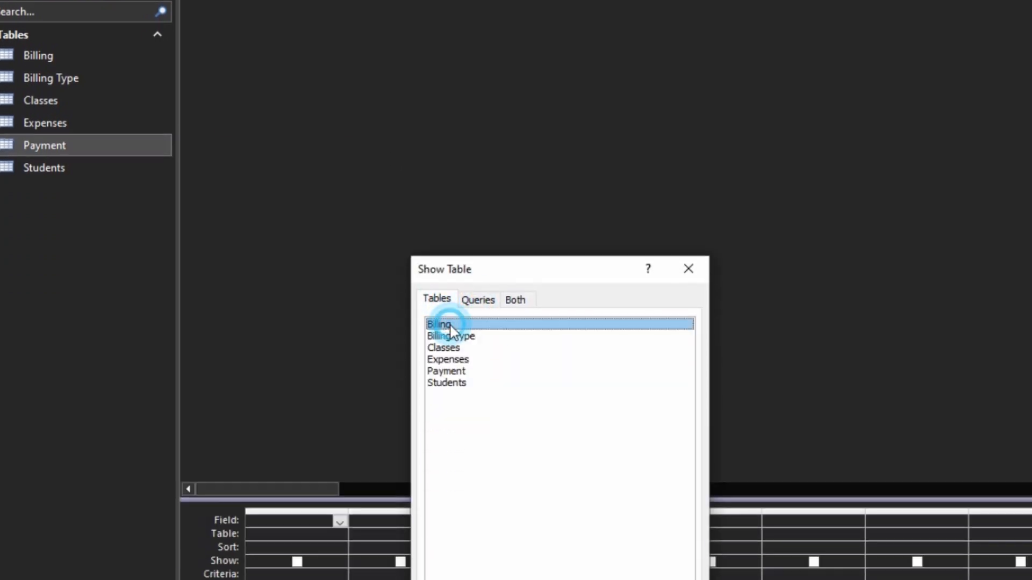
Step: Add the Billing table to the query, lengthen its field list, and enlarge the design grid area
double_click(451, 326)
key("Escape")
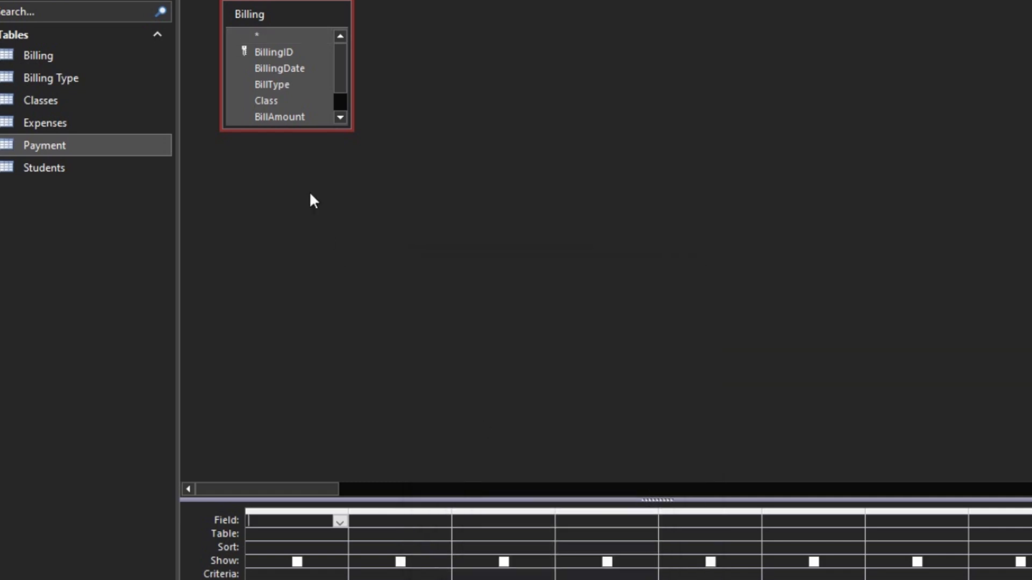
left_click_drag(309, 129, 309, 245)
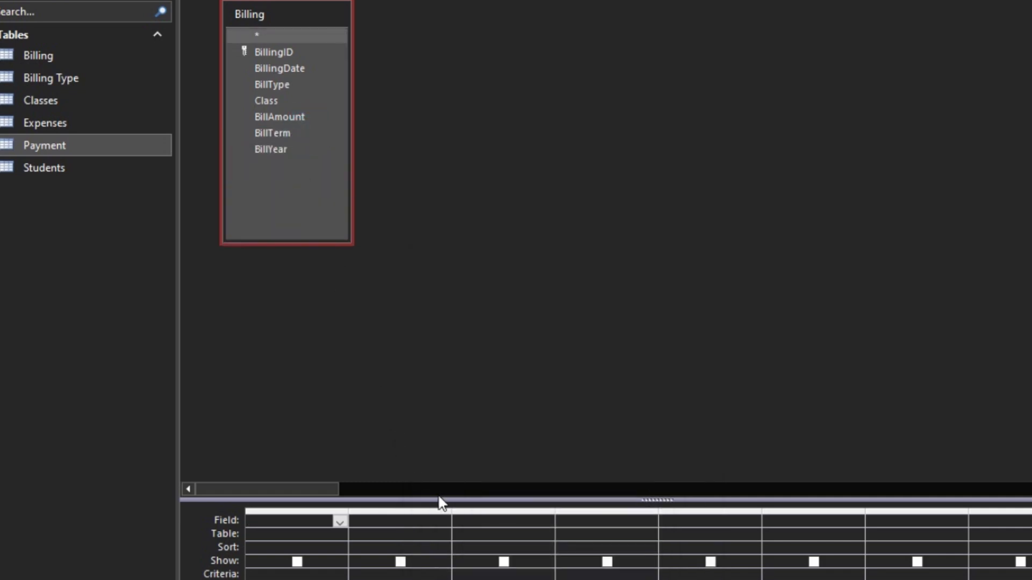
left_click_drag(447, 500, 424, 287)
Step: Add the Class, BillAmount, BillTerm and BillYear fields to the query grid and preview the records
left_click(266, 98)
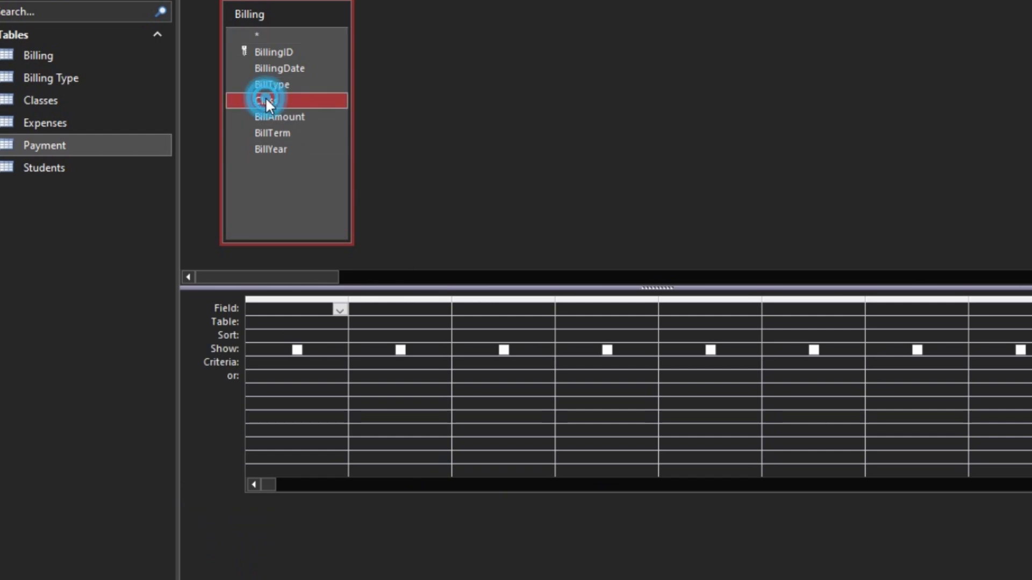
double_click(265, 98)
double_click(298, 119)
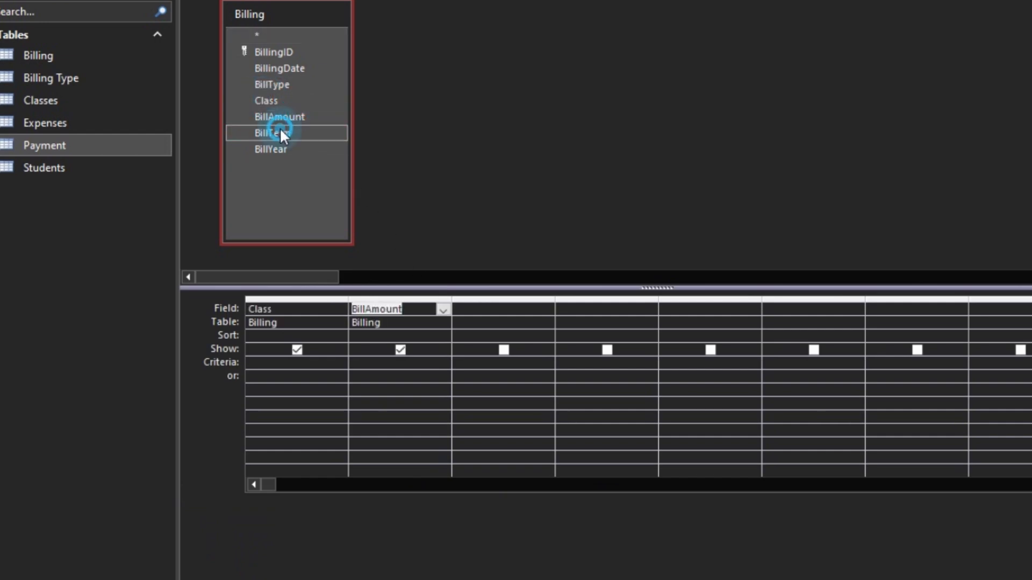
double_click(280, 132)
double_click(286, 150)
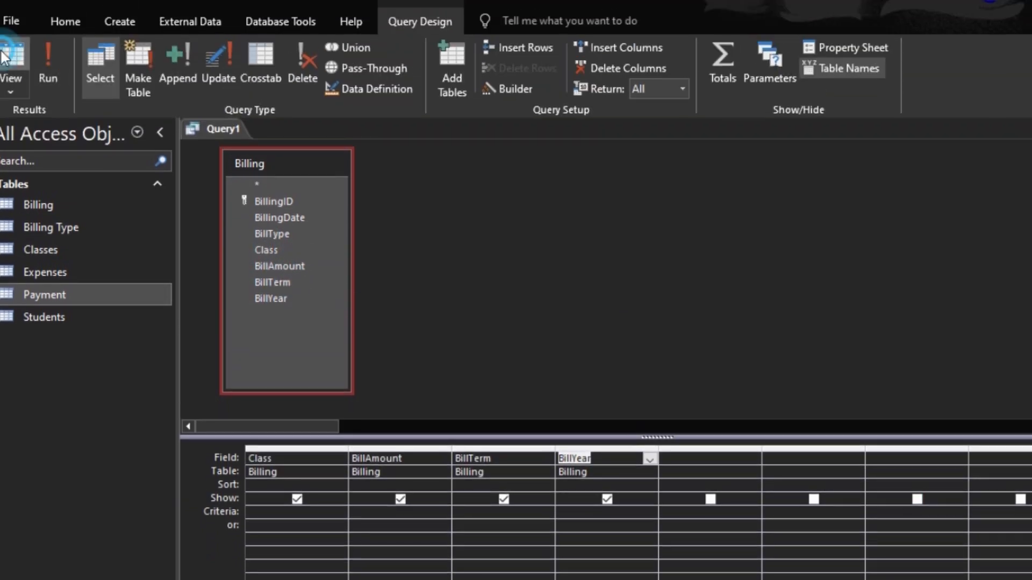
left_click(4, 52)
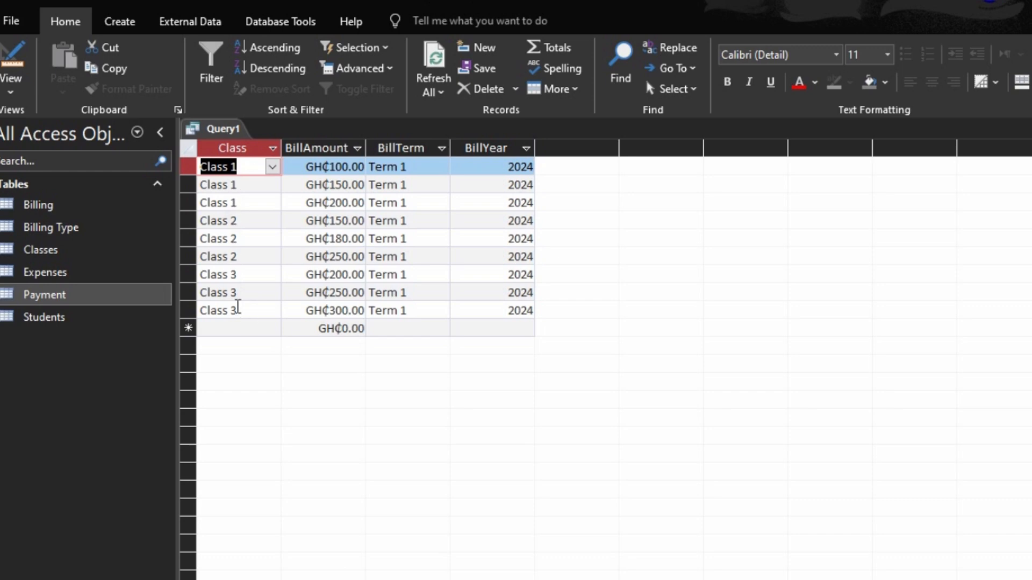
left_click(8, 70)
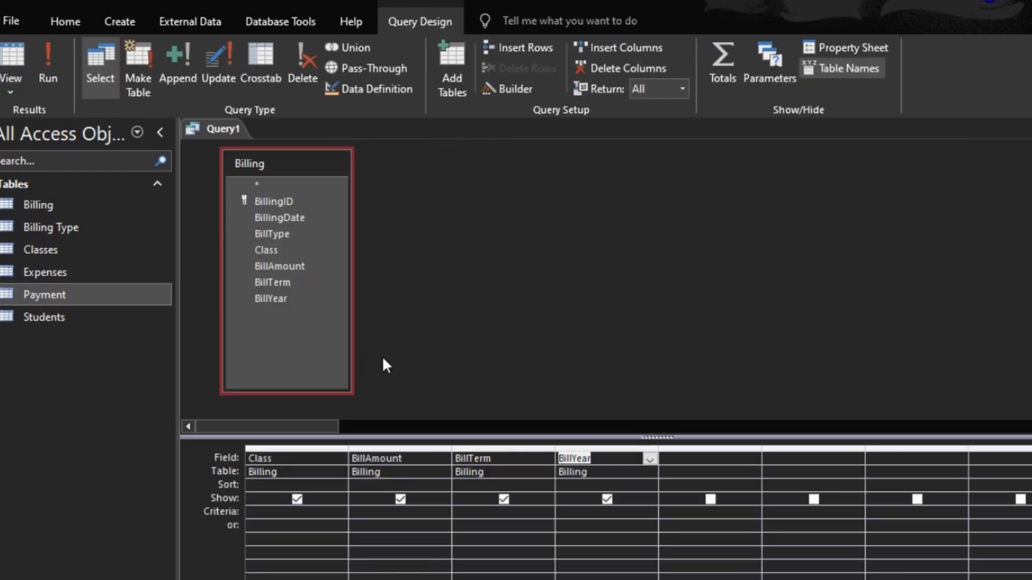
Step: Turn on totals with BillAmount set to Sum, and view the grouped query results
left_click(723, 59)
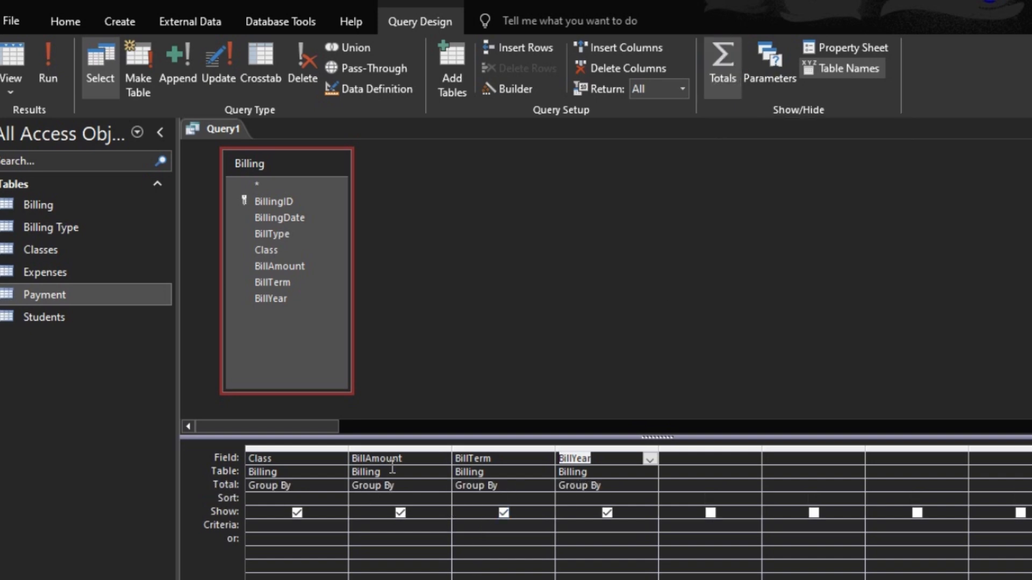
left_click(431, 485)
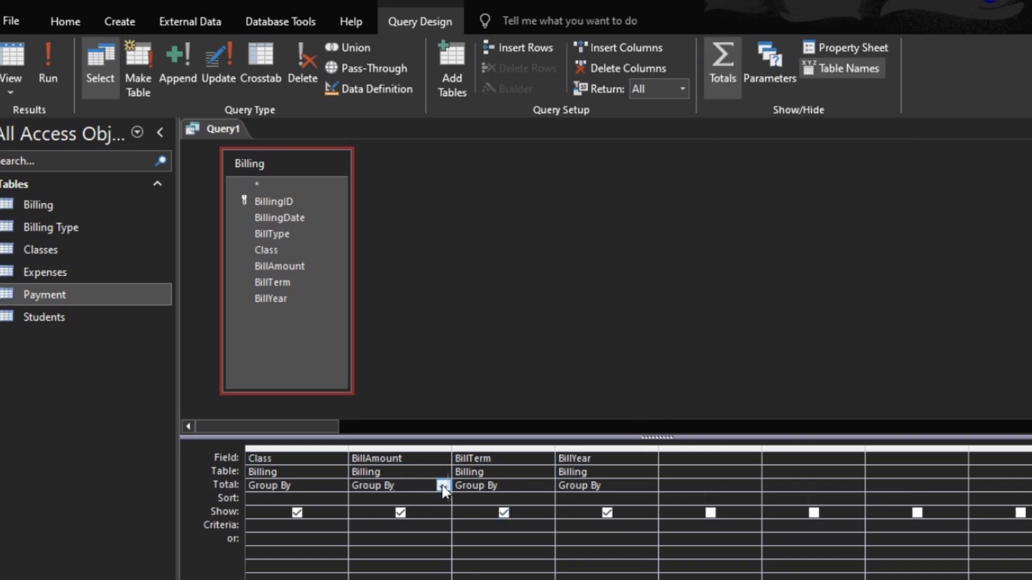
left_click(442, 486)
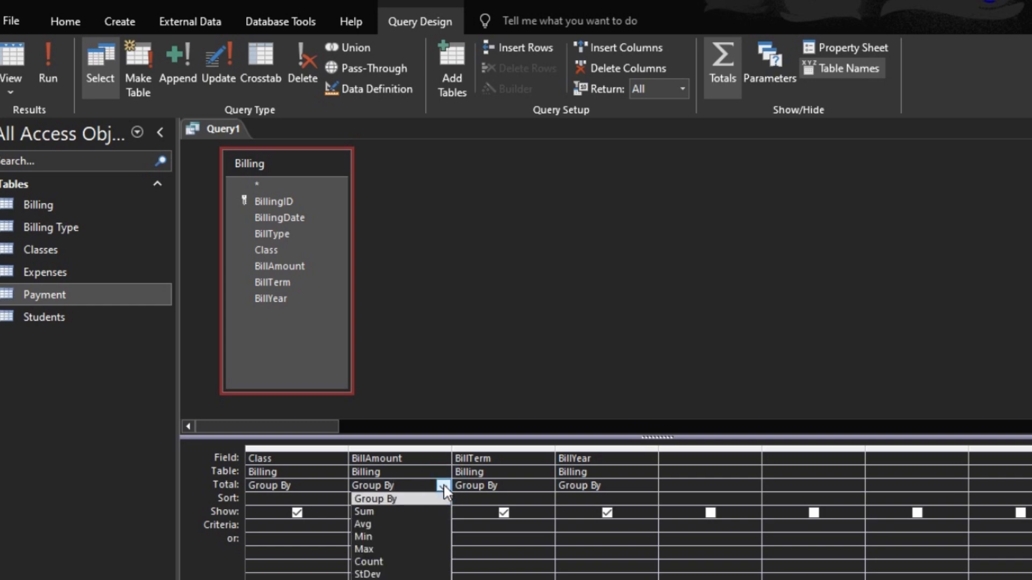
left_click(400, 511)
left_click(422, 567)
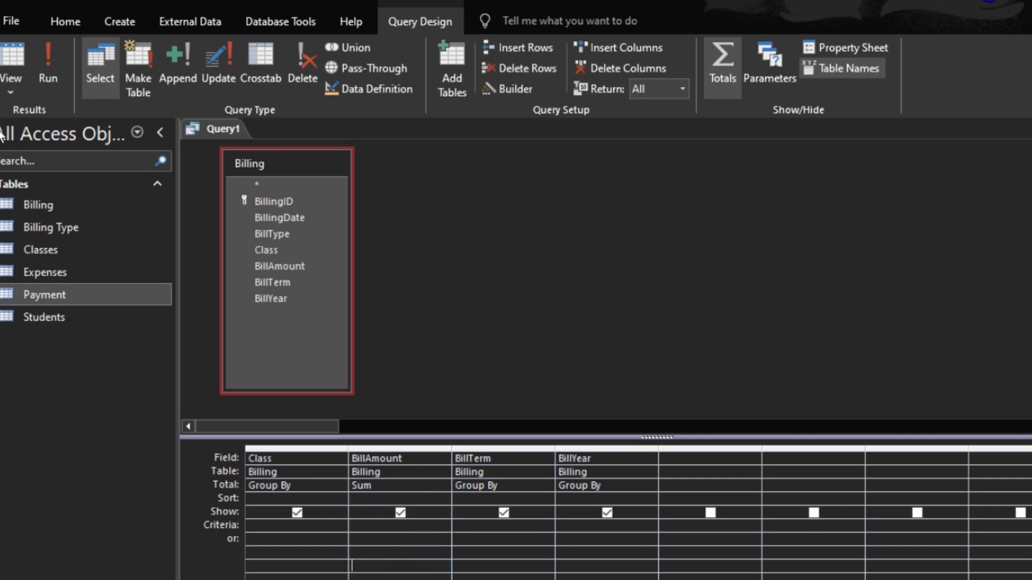
left_click(11, 59)
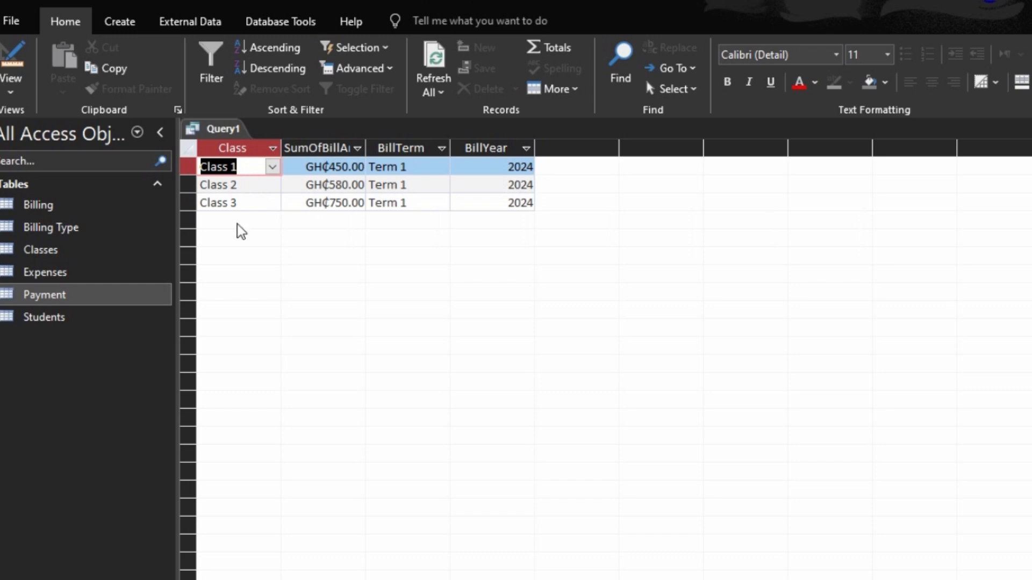
Step: Close the query and save it as Billing_Query
left_click(1029, 129)
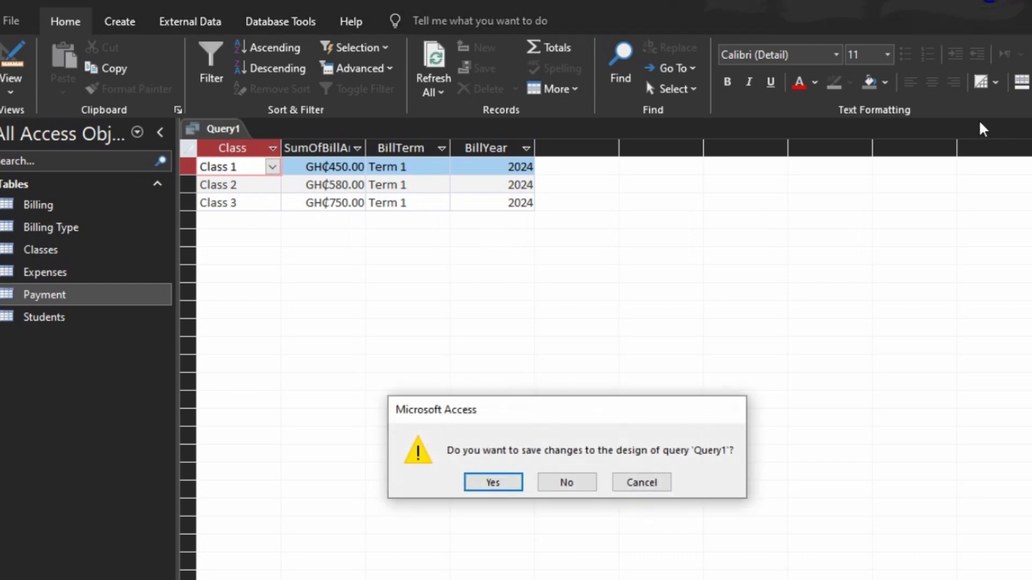
key("Return")
type("Bill")
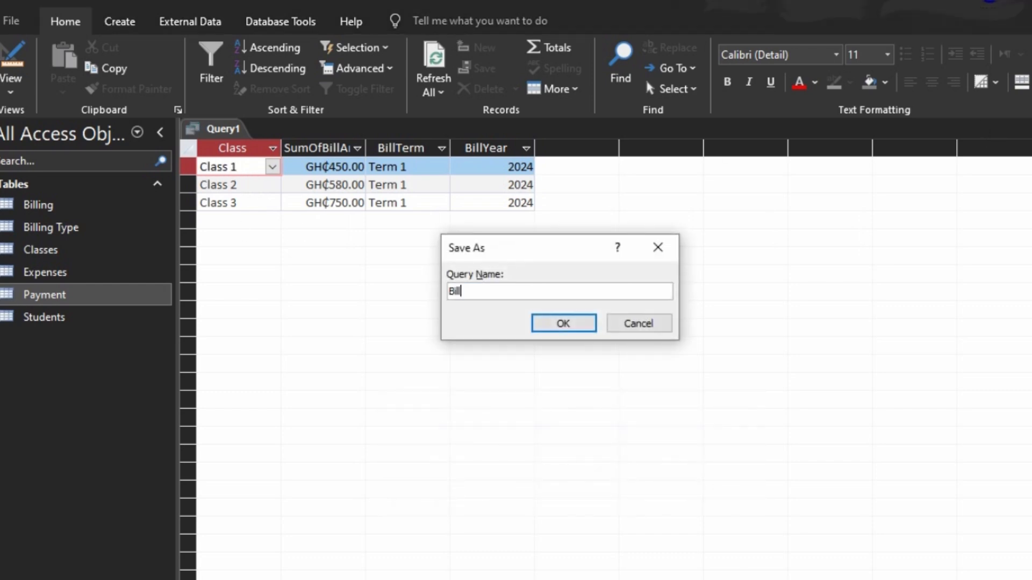
type("ing_Query")
key("Return")
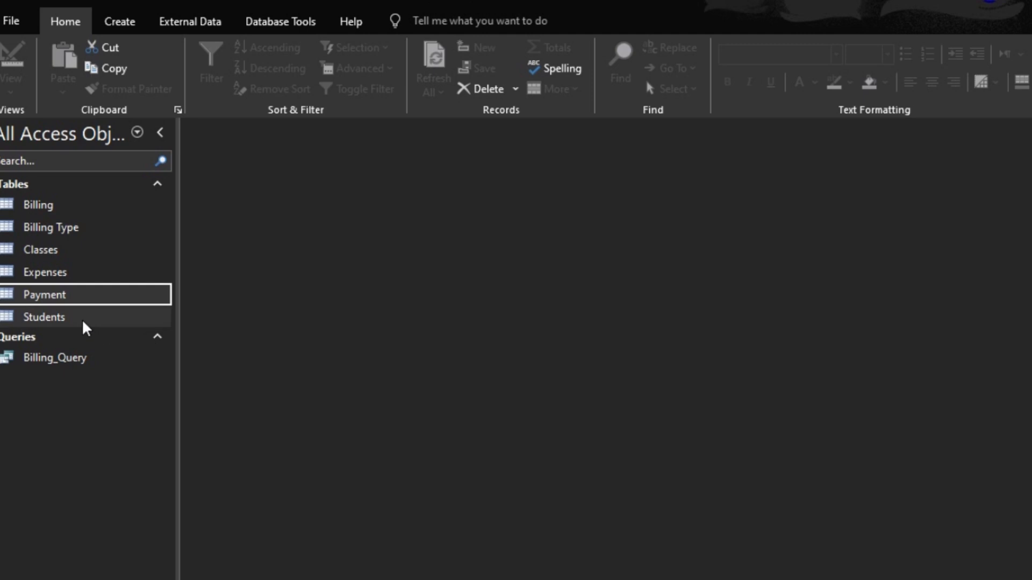
Step: Create a new query in design view containing Billing_Query and the Classes, Students and Payment tables
left_click(111, 24)
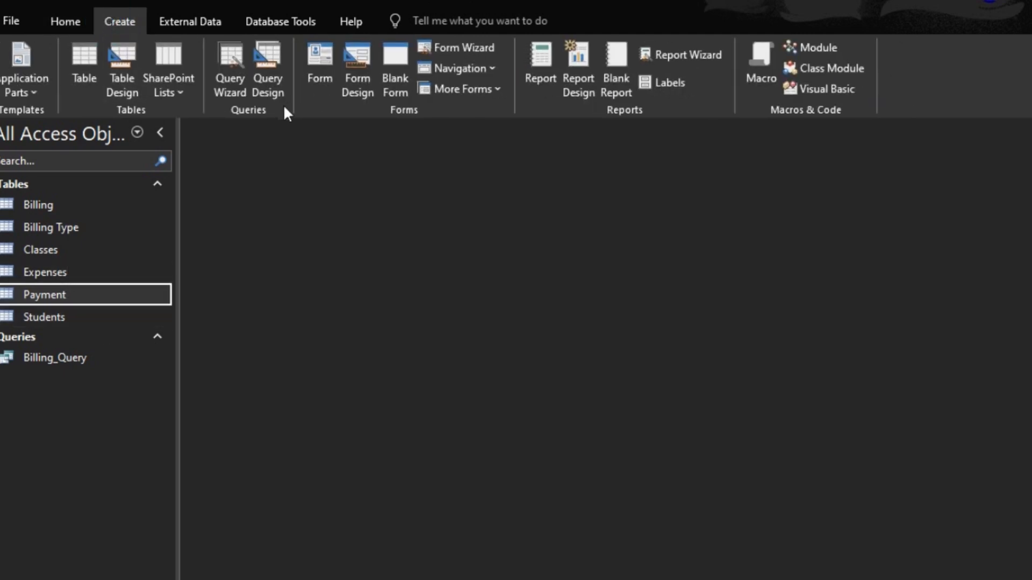
left_click(279, 76)
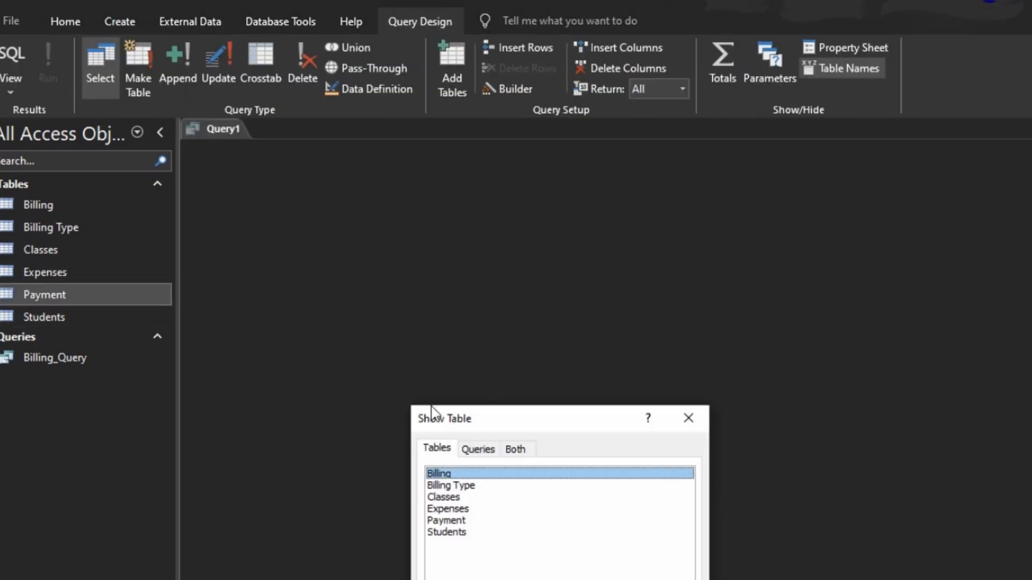
left_click(477, 455)
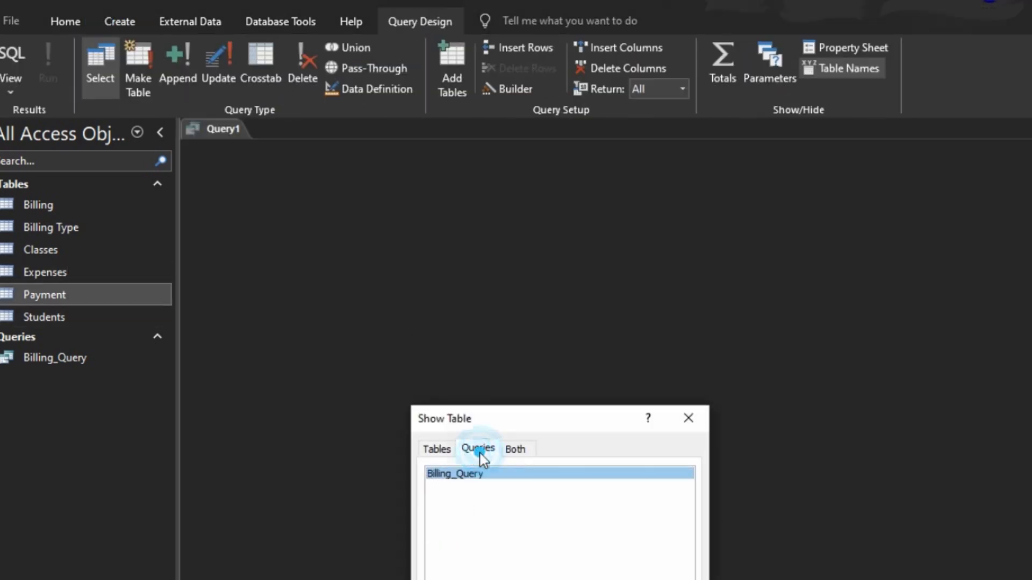
double_click(458, 476)
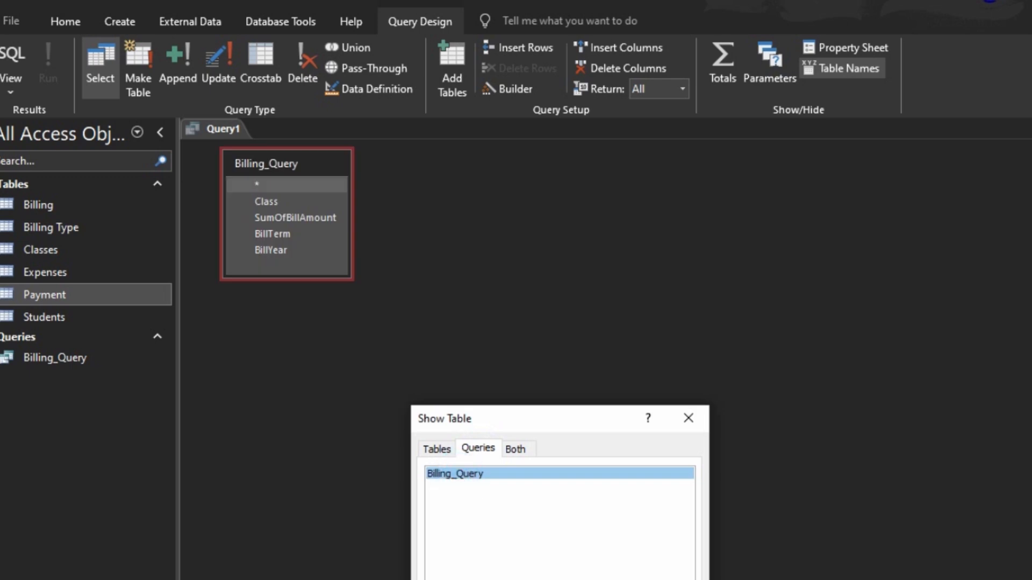
left_click(437, 449)
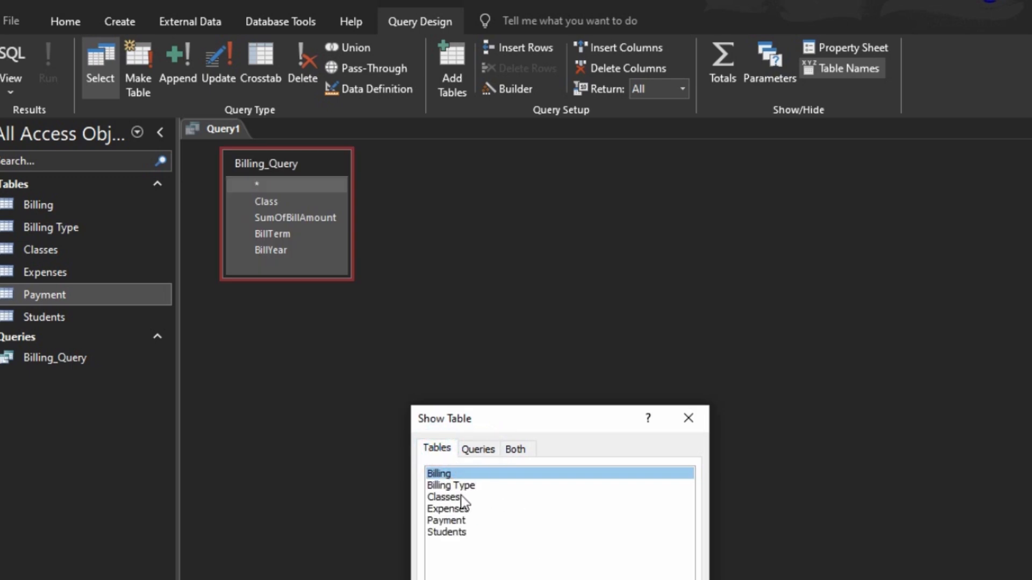
double_click(444, 499)
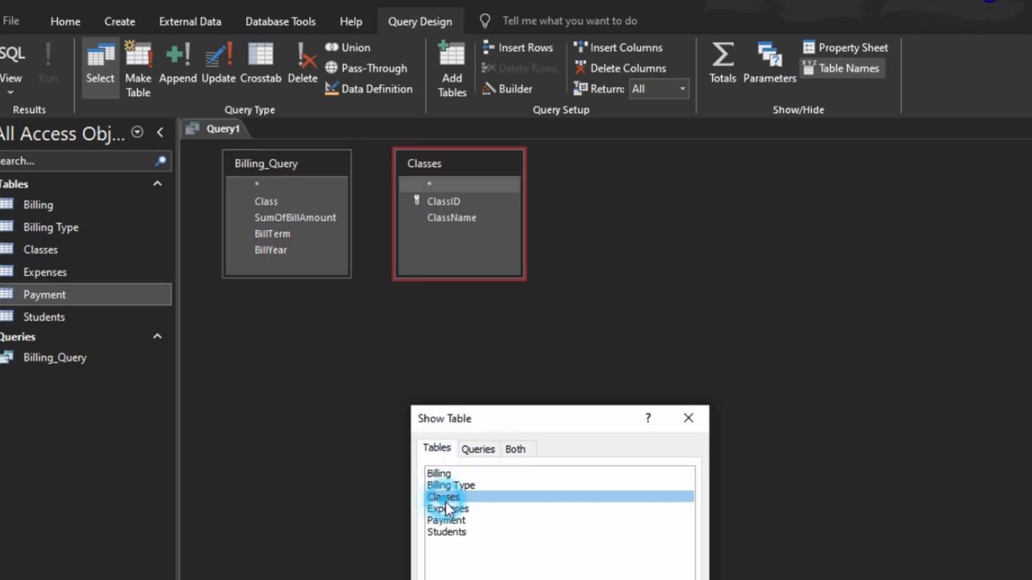
double_click(456, 532)
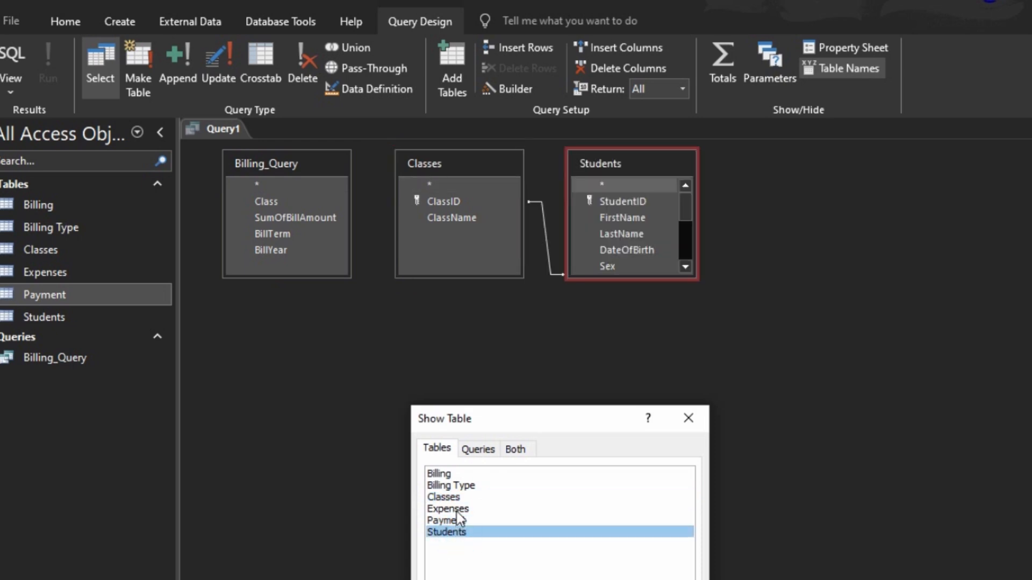
double_click(456, 520)
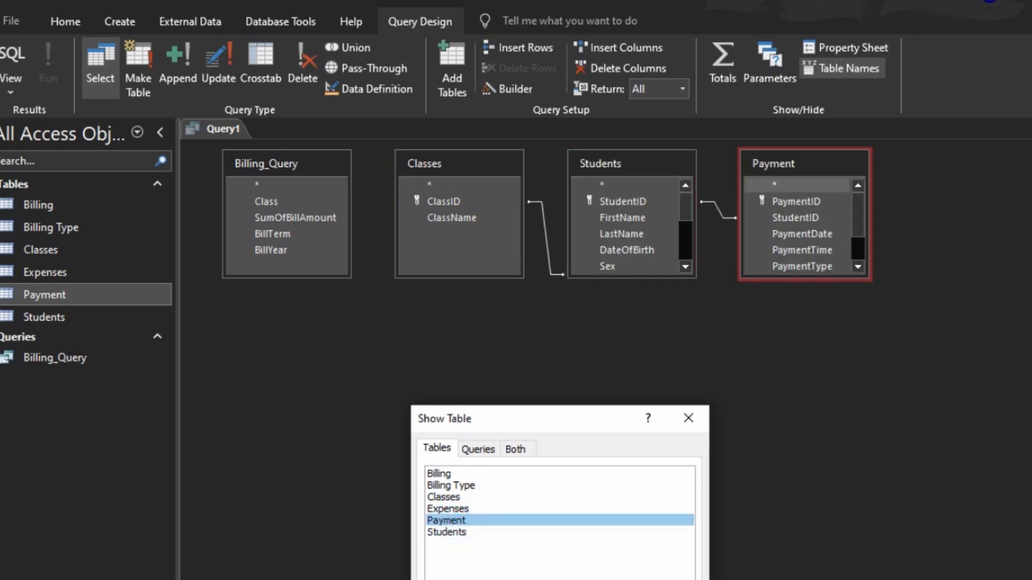
left_click(673, 579)
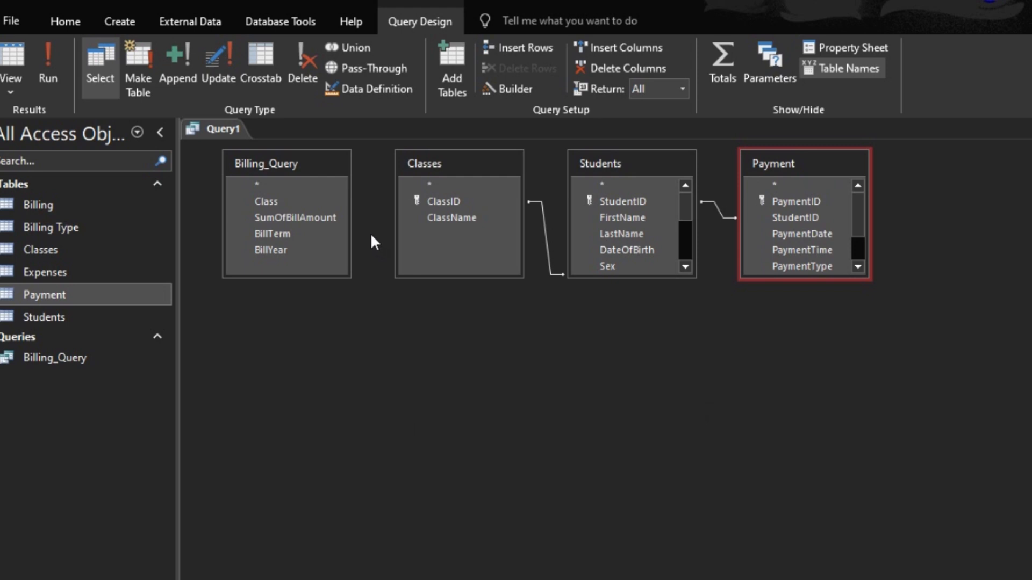
Step: Join Class in Billing_Query to ClassID in Classes, and lay out the boxes with longer Students and Payment field lists
left_click_drag(266, 201, 444, 204)
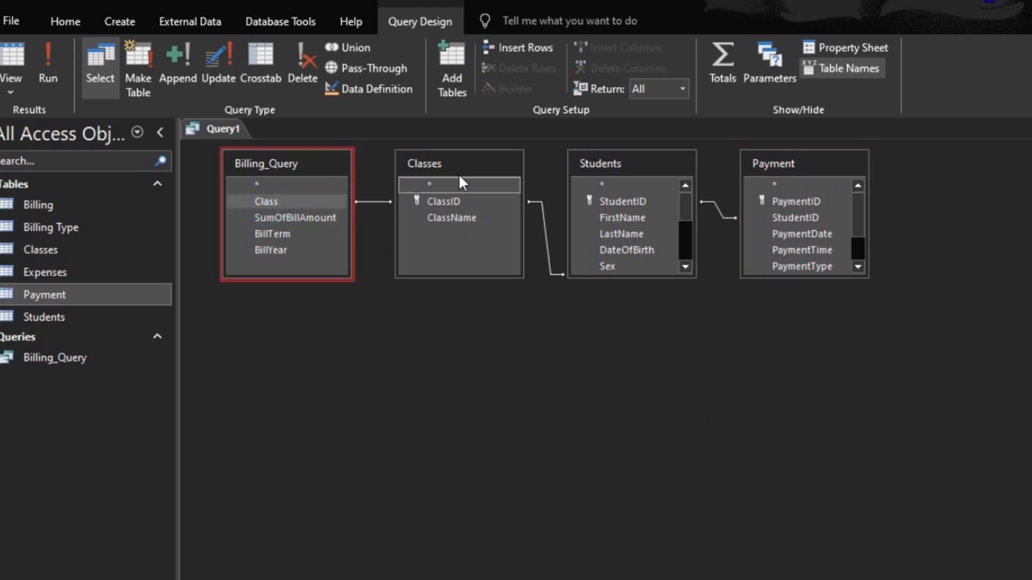
left_click_drag(460, 166, 458, 199)
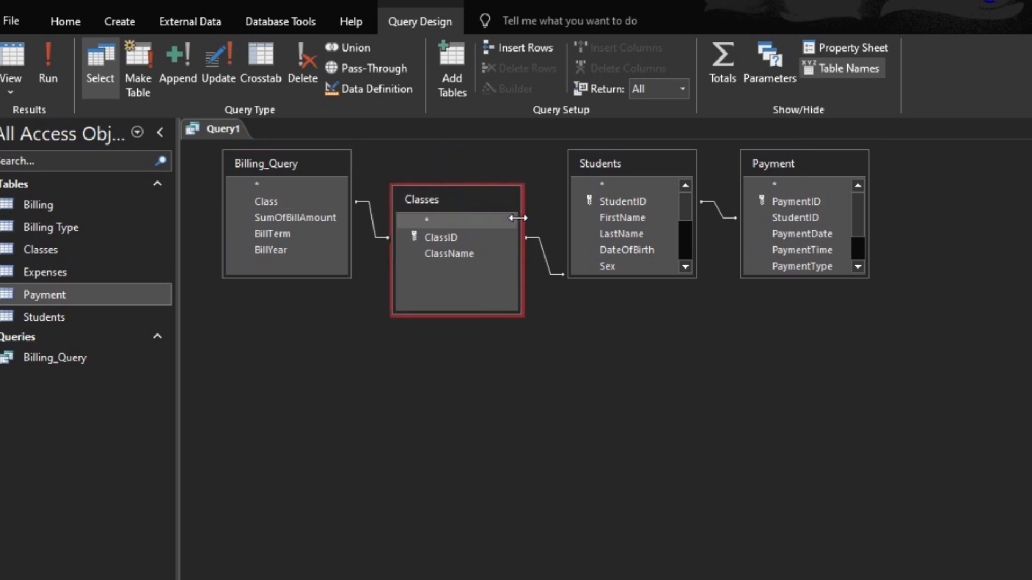
left_click_drag(646, 275, 645, 396)
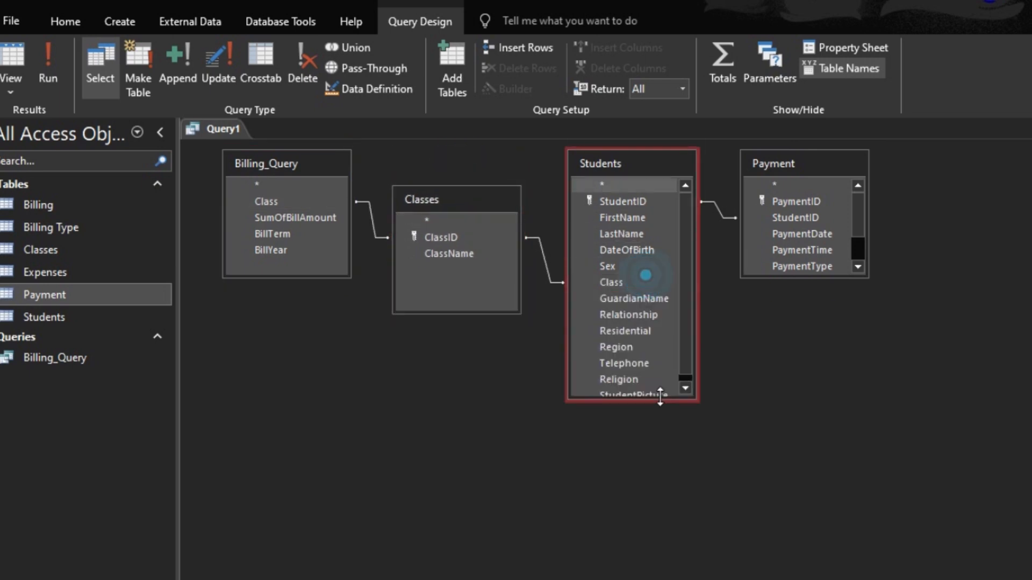
left_click(798, 270)
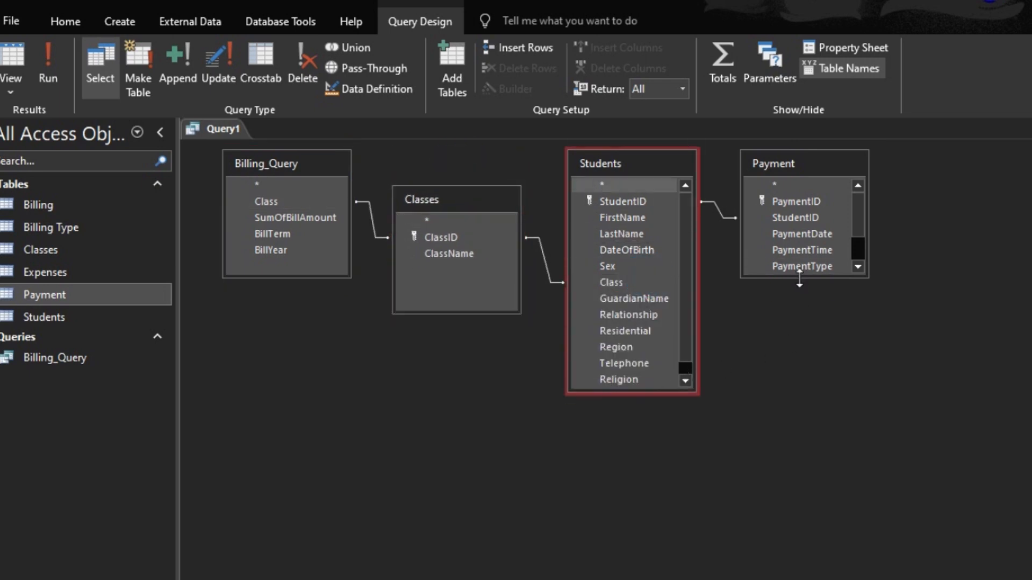
left_click_drag(799, 277, 801, 386)
Step: Add StudentID from Payment, then FirstName, LastName and a single Class column from Students to the query grid
left_click(791, 221)
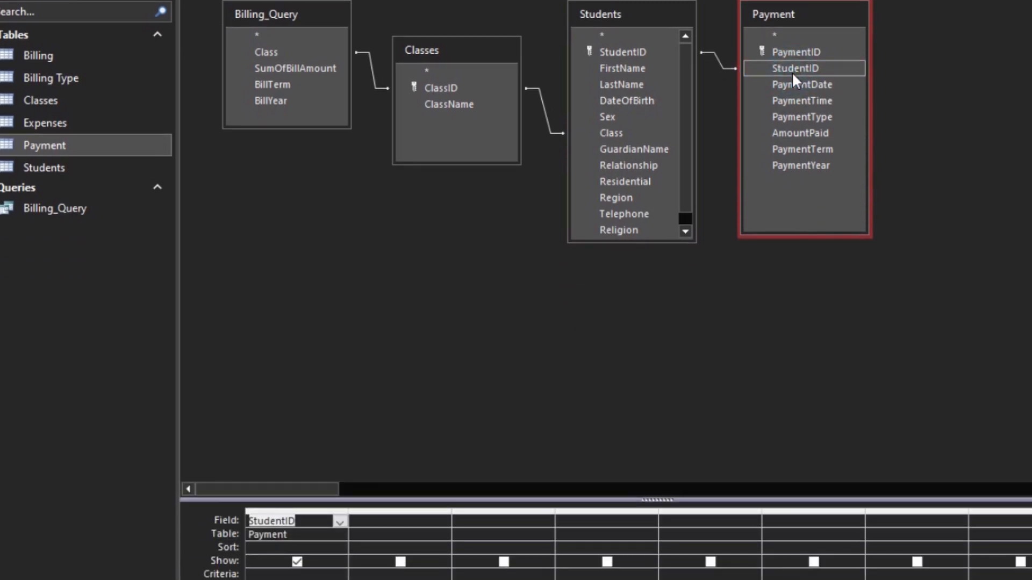
left_click(622, 216)
double_click(617, 65)
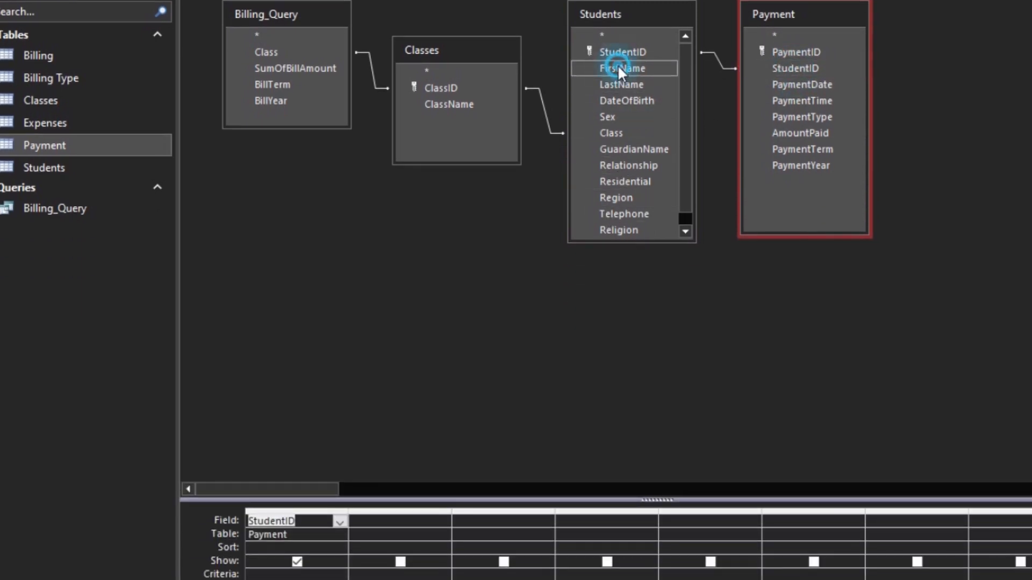
left_click(620, 84)
double_click(620, 85)
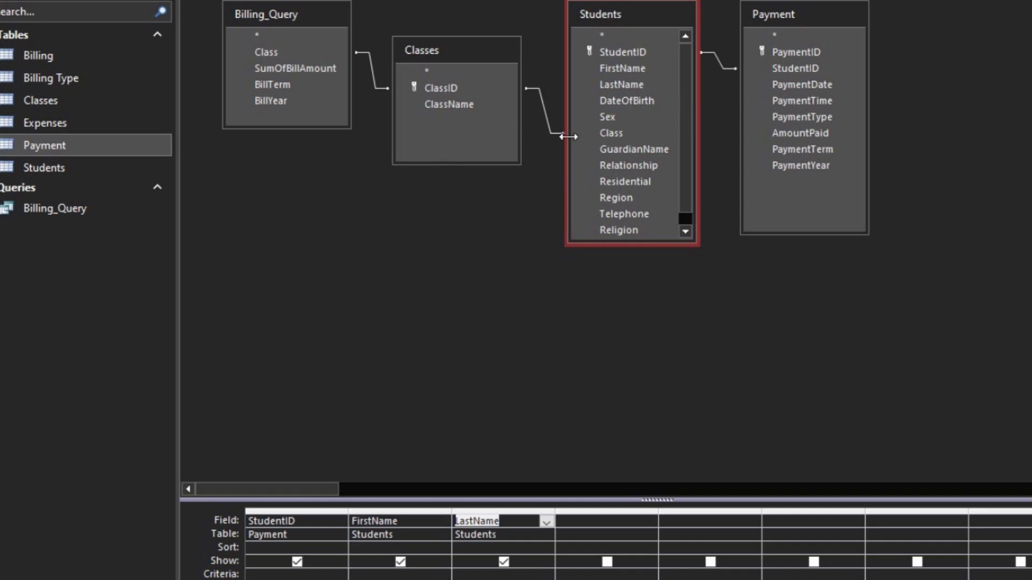
double_click(611, 134)
double_click(610, 134)
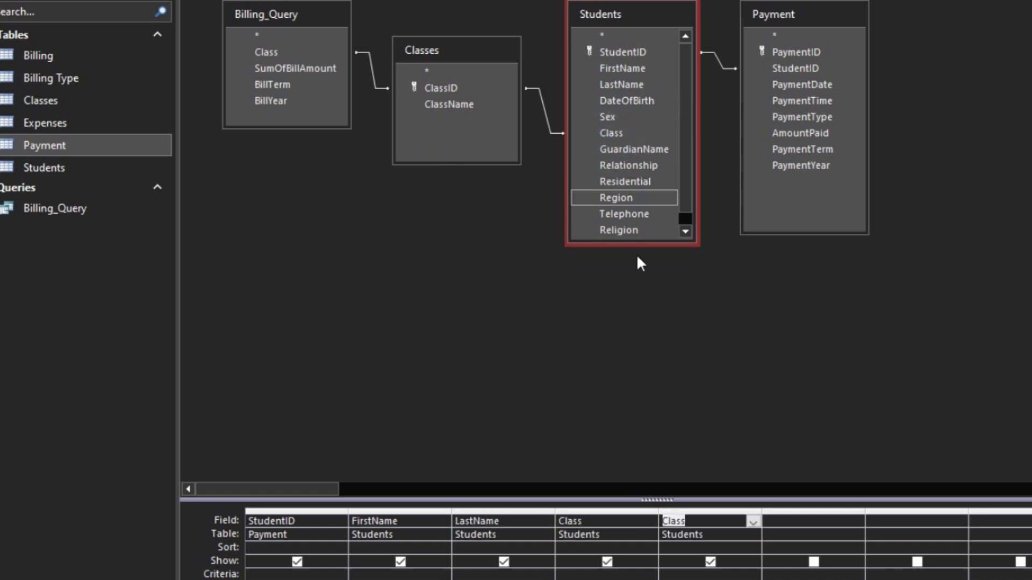
left_click(700, 511)
key("Delete")
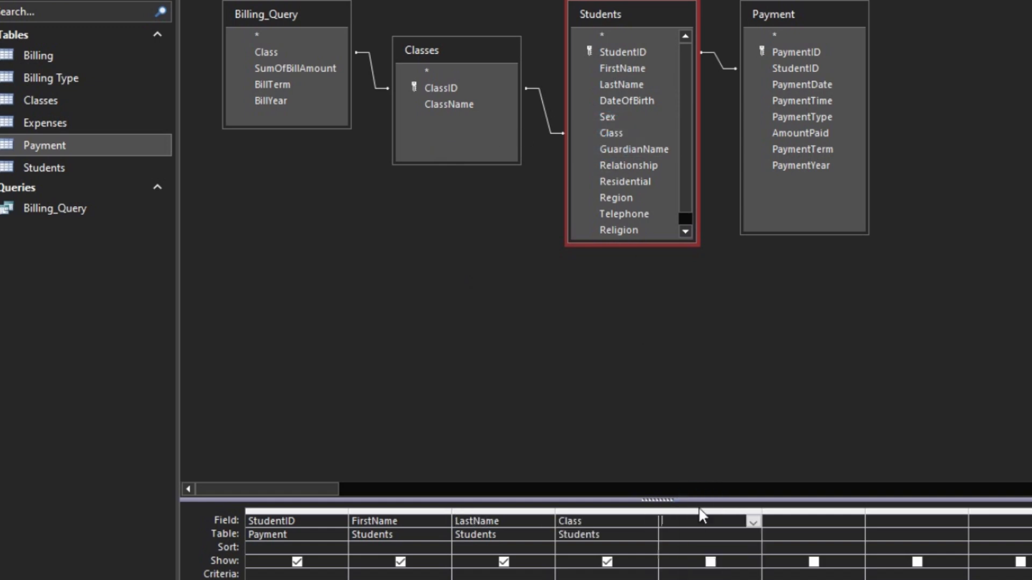
Step: Add SumOfBillAmount from Billing_Query to the query grid and view the query results
left_click(636, 150)
left_click(310, 89)
double_click(273, 67)
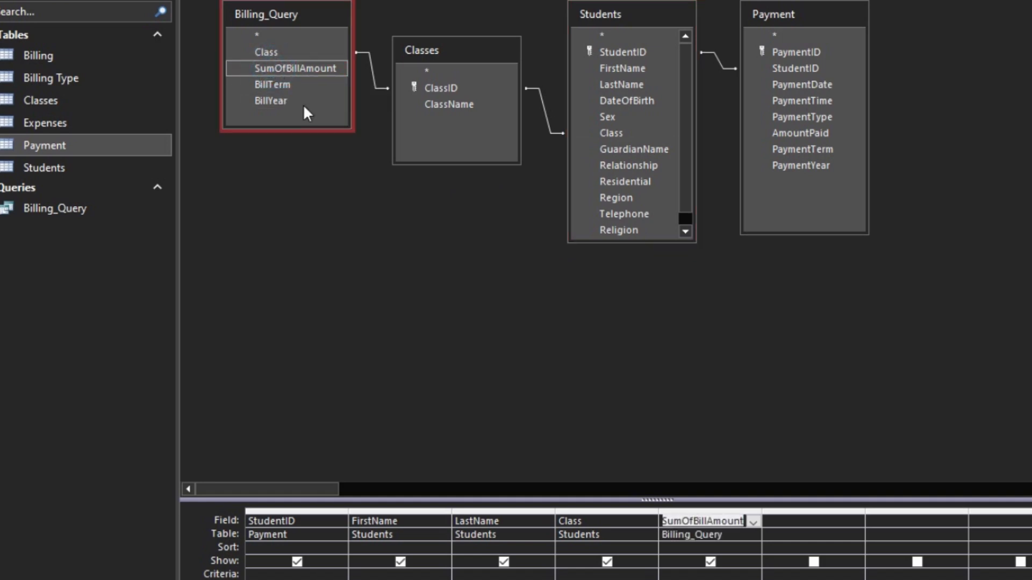
key("F5")
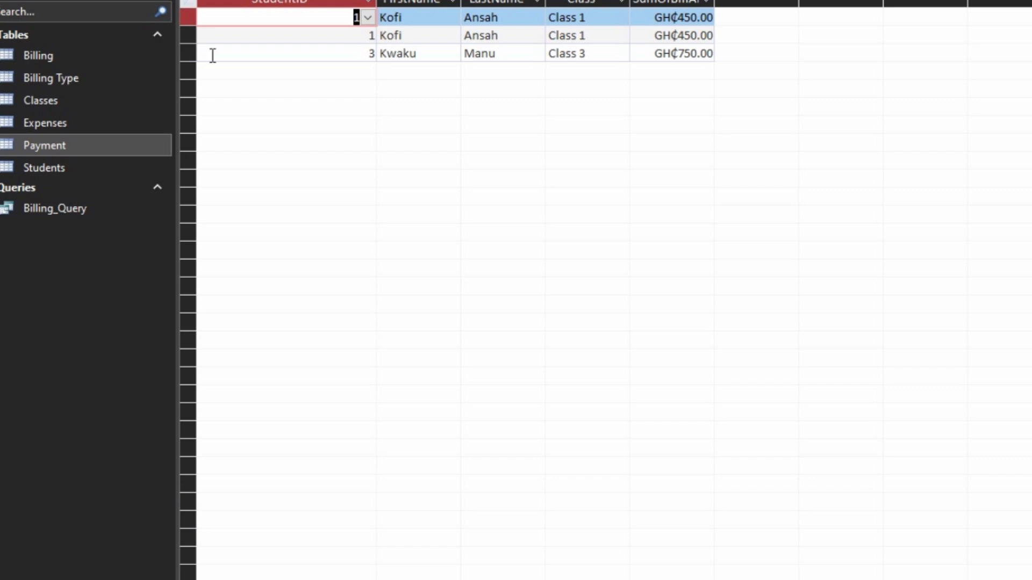
Step: Fit the StudentID column to its contents and return the query to design view
double_click(376, 4)
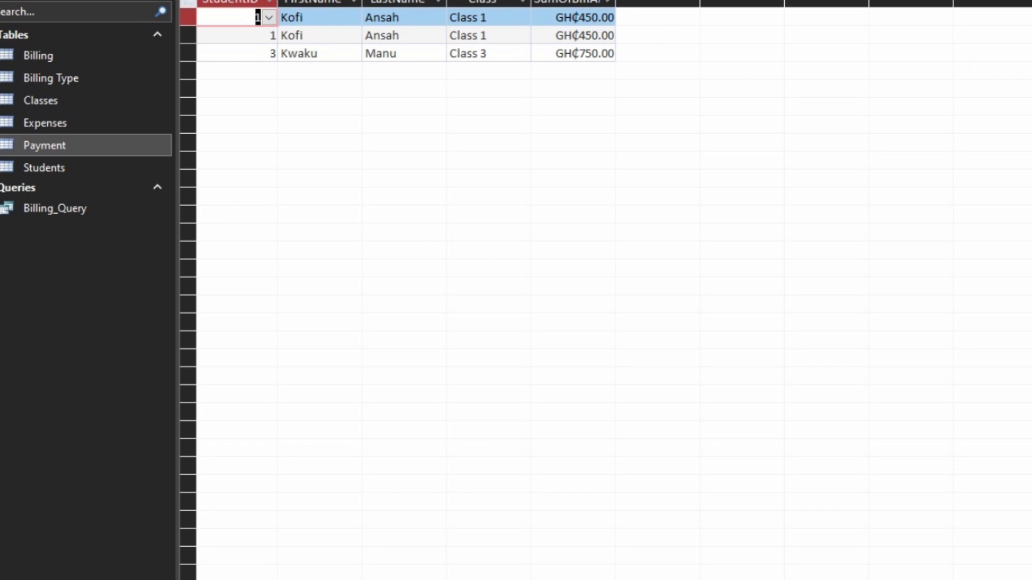
left_click(16, 1)
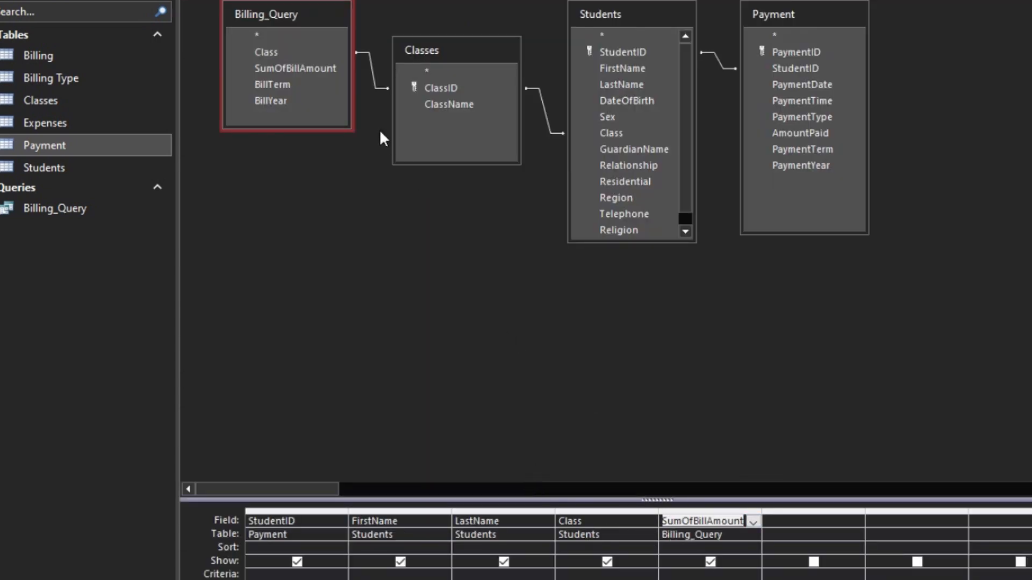
left_click(278, 86)
double_click(282, 85)
double_click(284, 102)
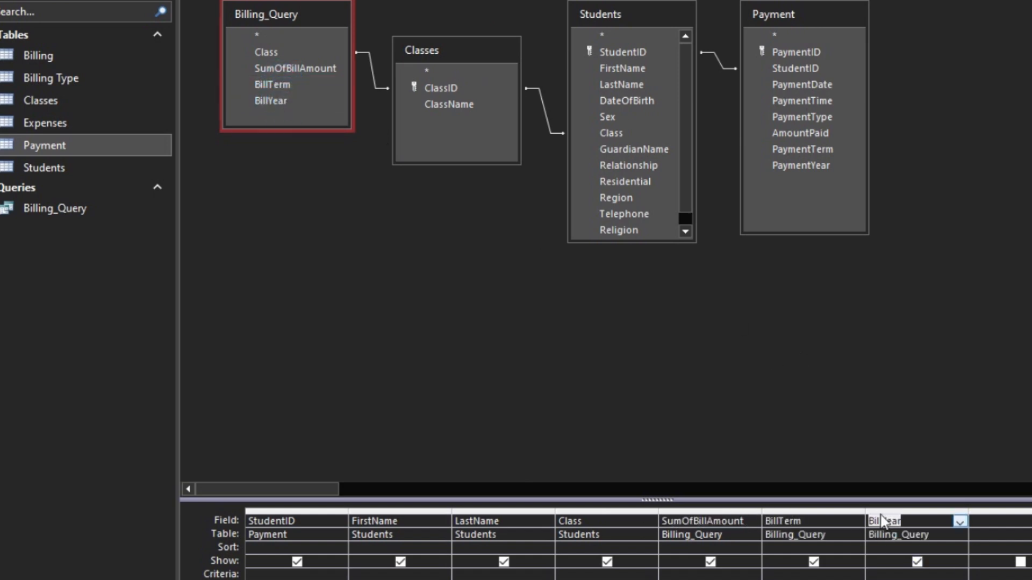
left_click_drag(887, 507, 834, 511)
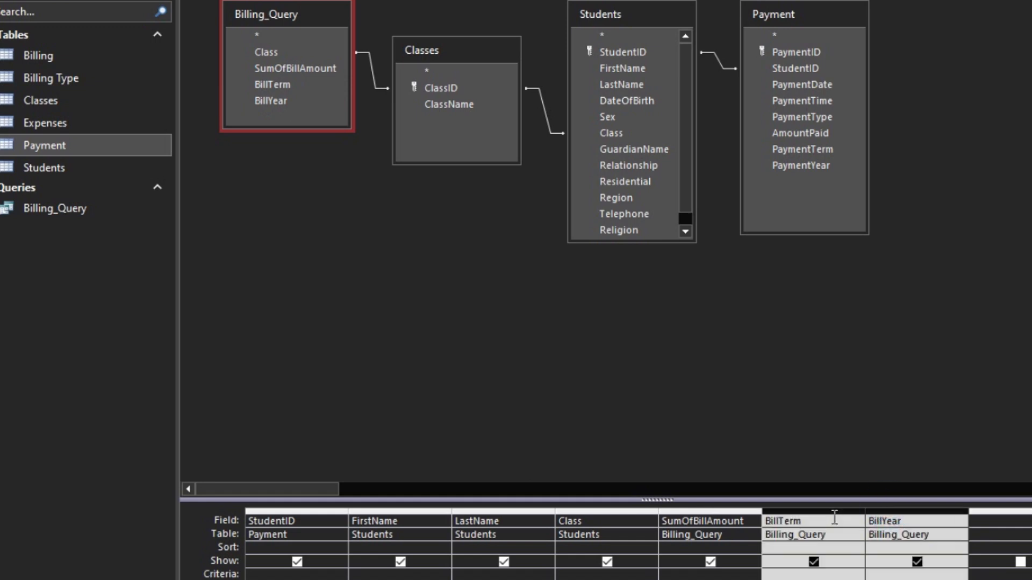
key("Delete")
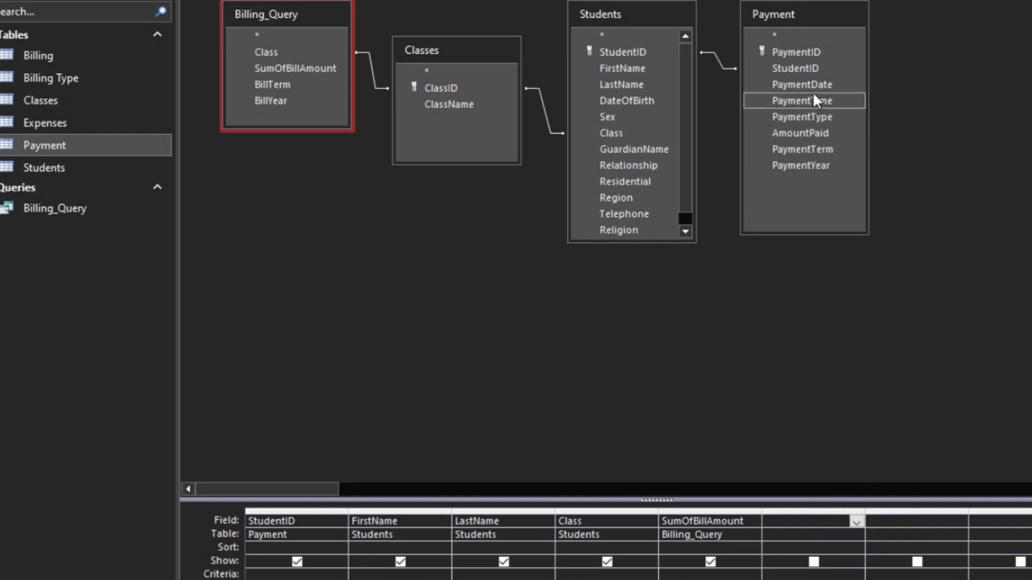
Step: Add AmountPaid from Payment, then BillTerm and BillYear from Billing_Query to the query grid, and view the results
double_click(807, 134)
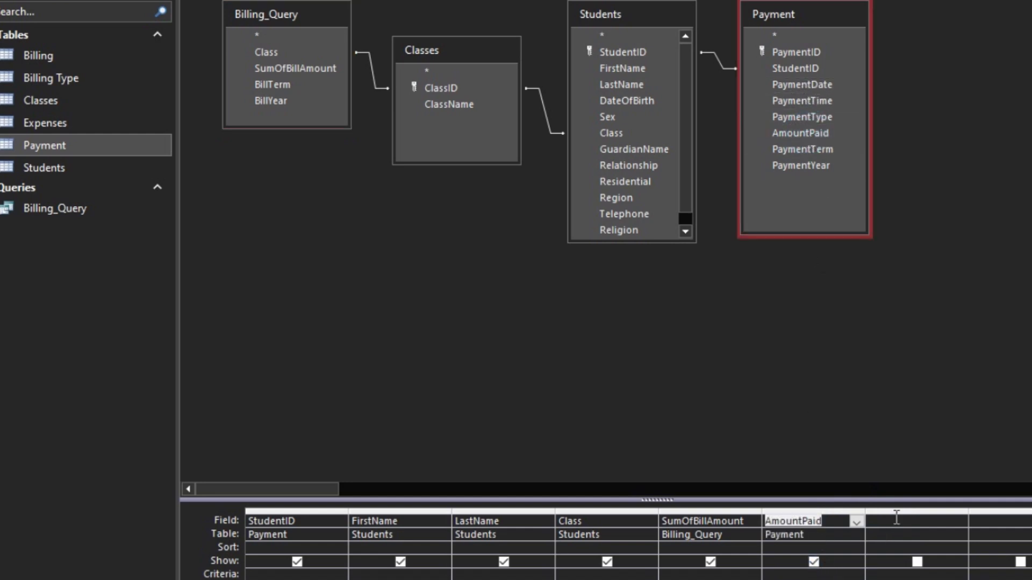
double_click(267, 84)
double_click(276, 101)
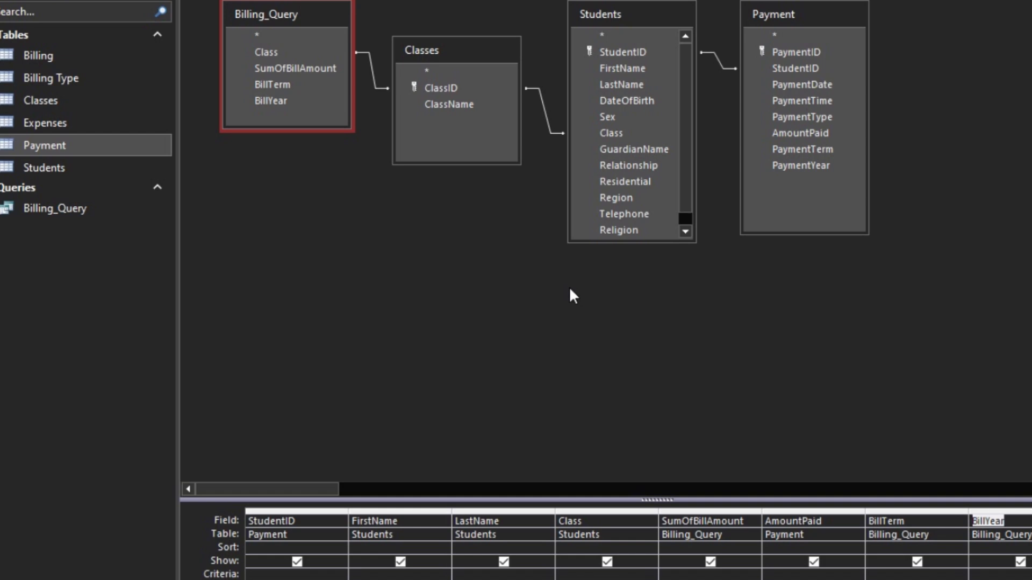
key("F5")
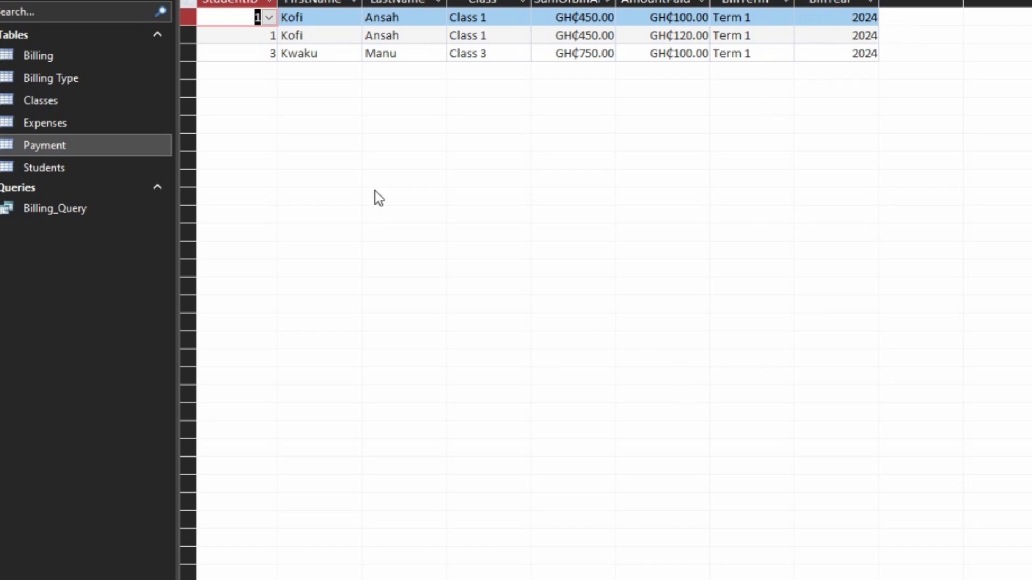
Step: Return to design view, start a calculated field named Balance in the first empty column, and open it in the Expression Builder
left_click(11, 0)
left_click(16, 0)
left_click(14, 0)
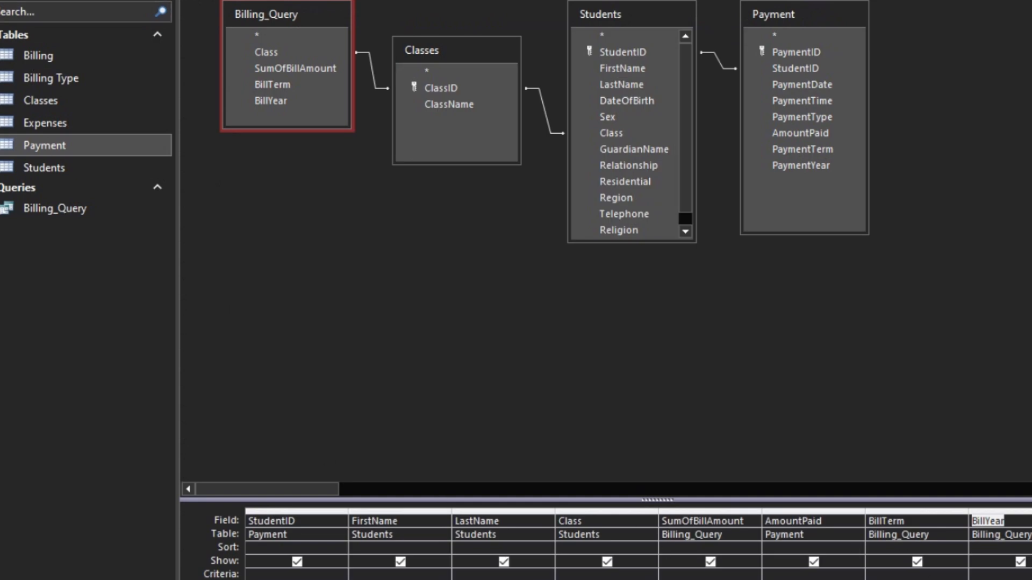
scroll(795, 516, "right", 2)
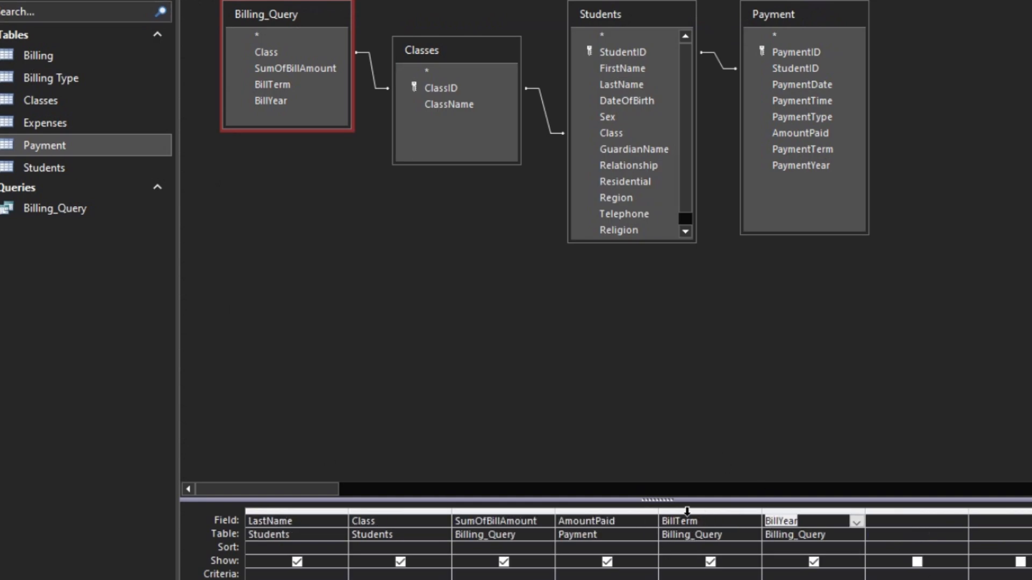
left_click(909, 520)
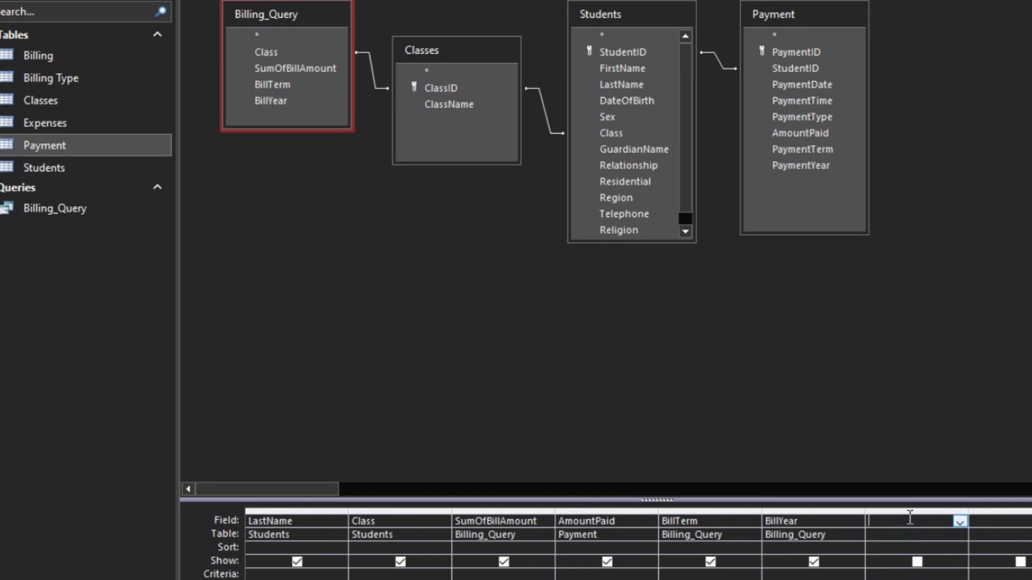
type("Balance:")
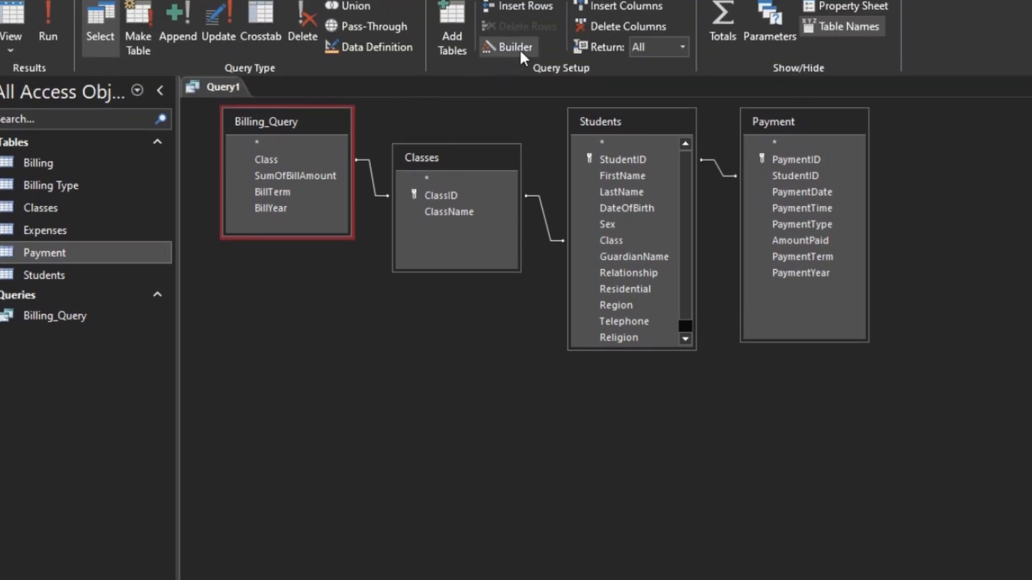
left_click(519, 44)
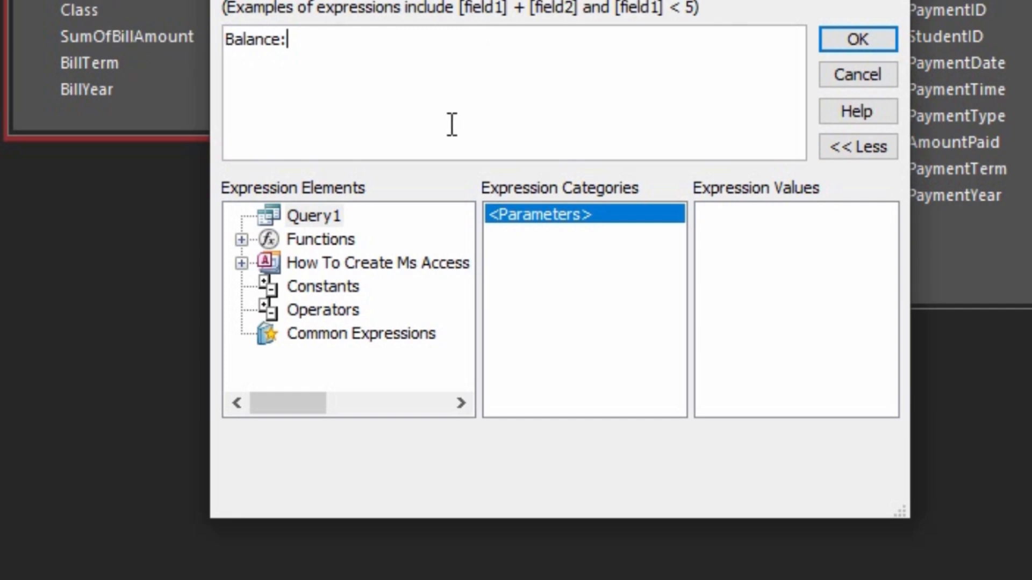
Step: Enter Billing_Query.[SumOfBillAmount] as the first term of the Balance expression
type("Billing_Qe")
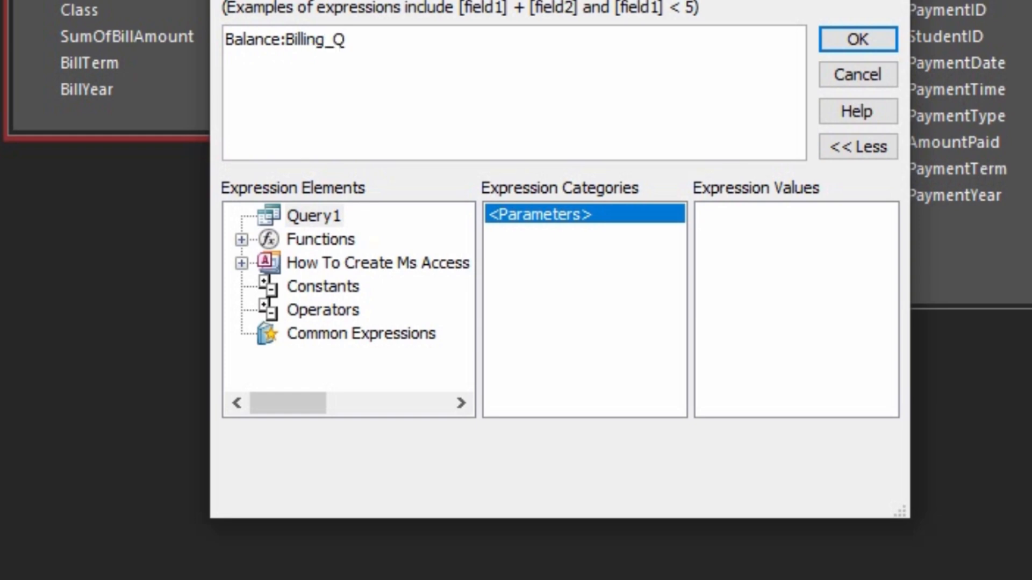
key("BackSpace")
type("ure")
key("BackSpace")
key("BackSpace")
type("ery.")
key("Left")
key("Left")
key("Left")
key("Left")
key("Left")
key("Left")
key("Left")
key("Left")
key("Left")
key("Left")
key("Left")
key("Left")
key("Left")
key("Left")
key("Right")
key("Right")
key("Right")
key("Right")
key("Right")
key("Right")
key("Right")
key("Right")
key("Right")
key("Right")
key("Right")
key("Right")
key("Right")
key("Right")
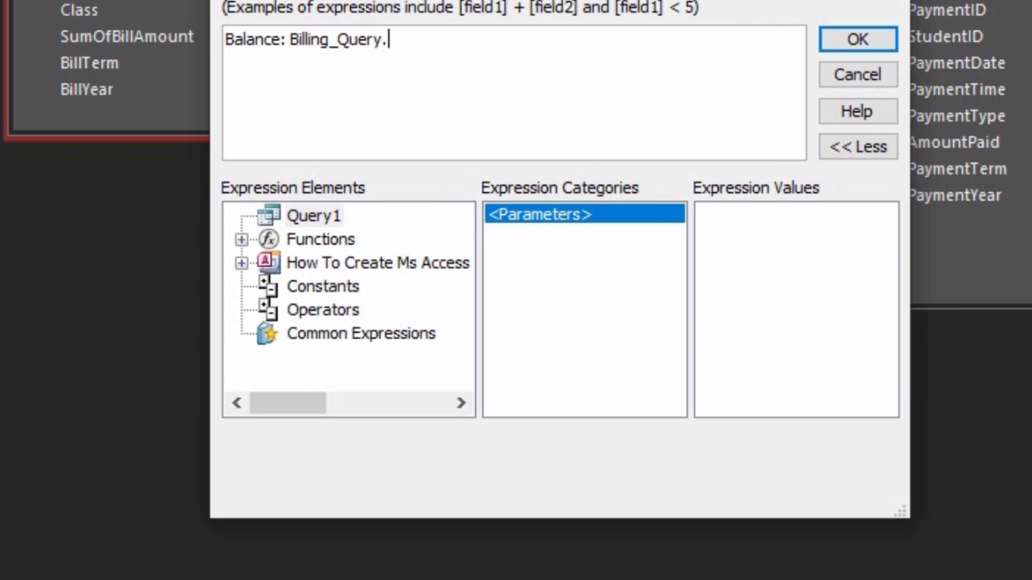
key("Return")
key("BackSpace")
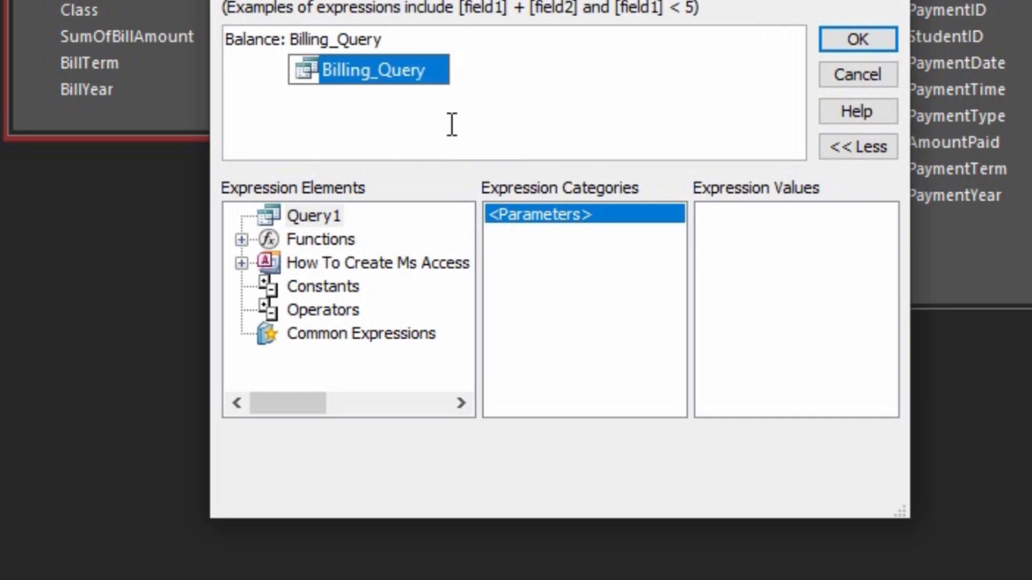
type(".")
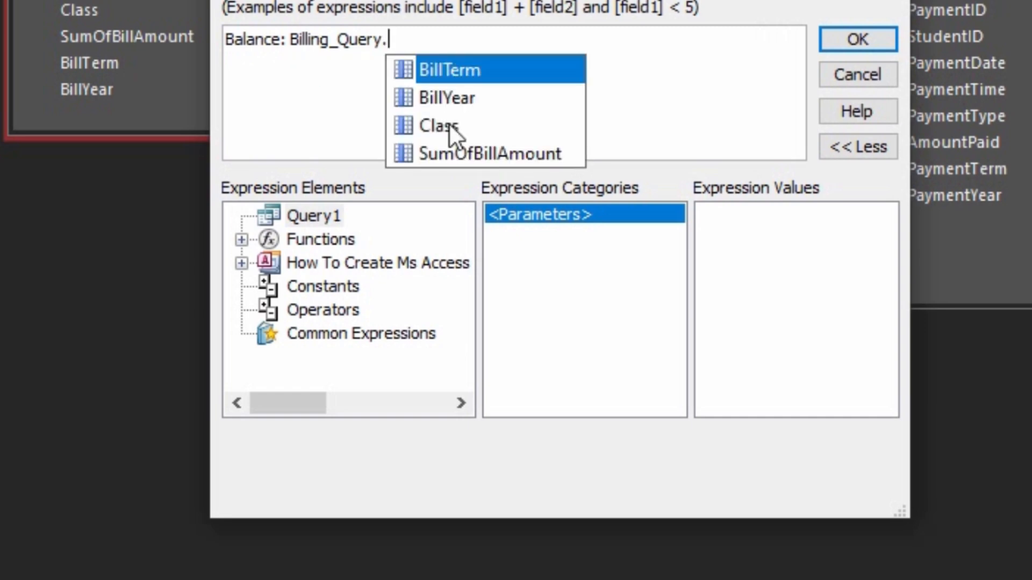
key("Down")
key("Down")
key("Down")
key("Return")
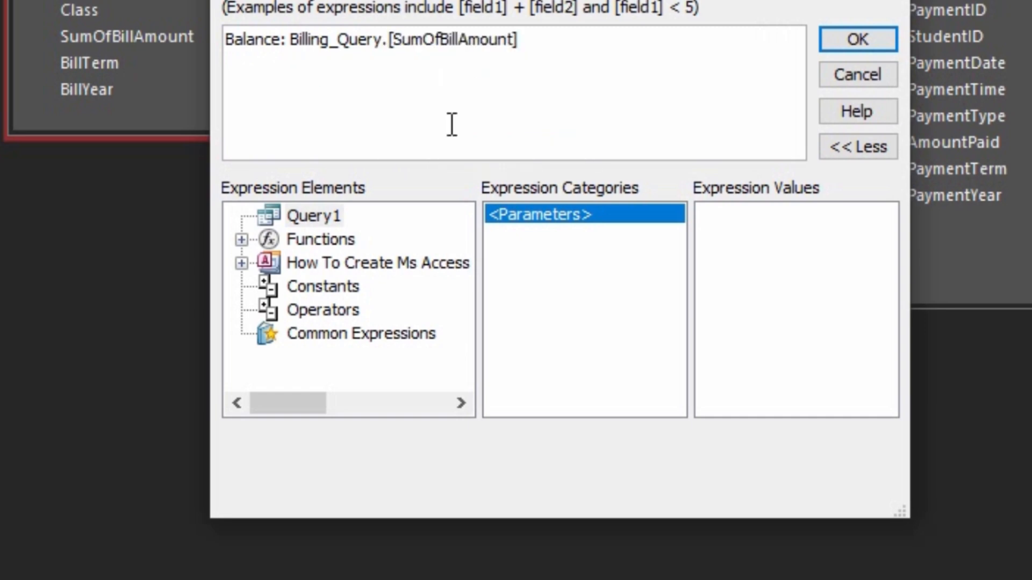
Step: Subtract Sum([Payment].[AmountPaid]) in the Balance expression, accept it, and try to view the query results
type("-s")
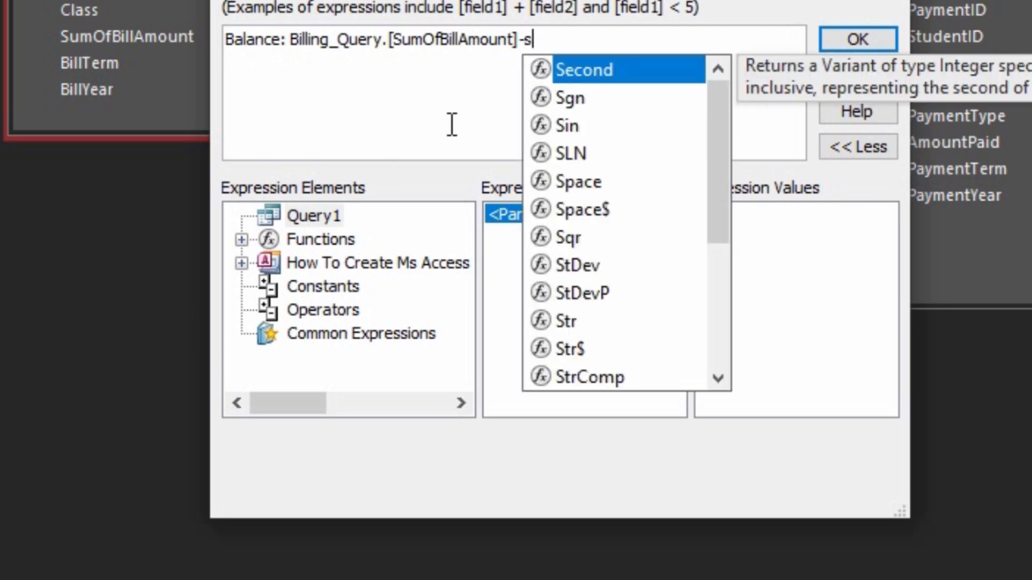
type("um([pay")
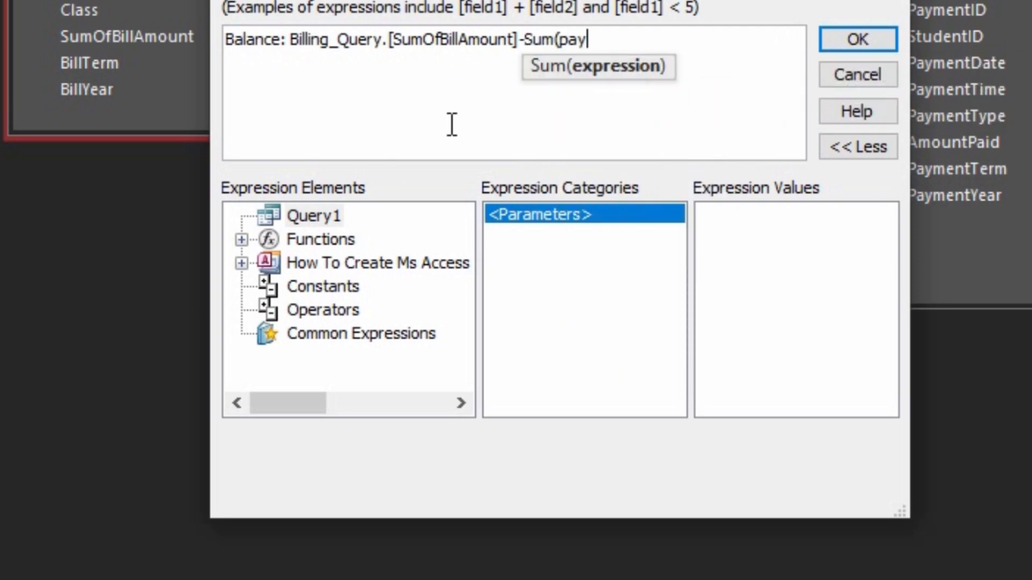
key("Return")
type(".a")
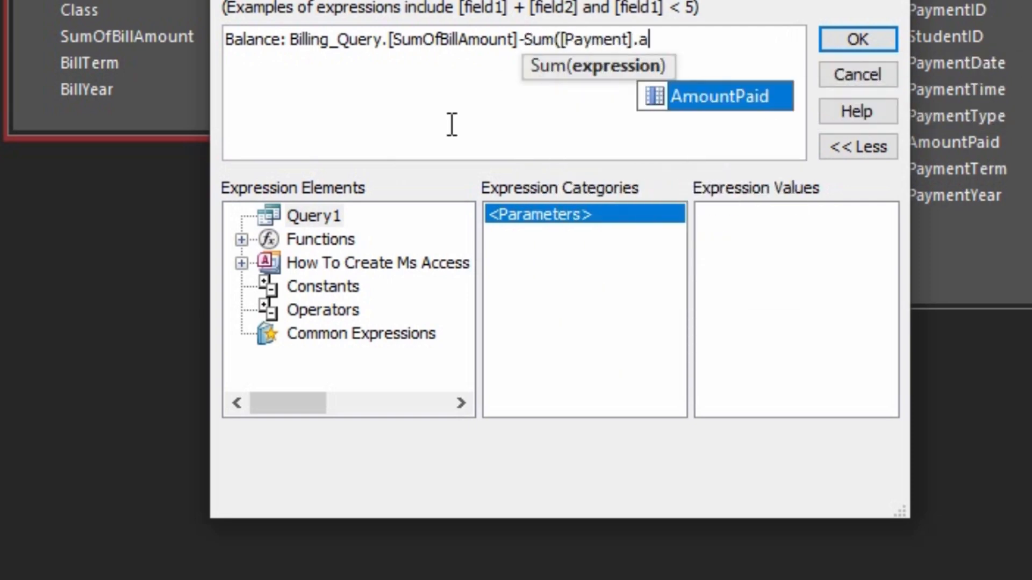
key("Return")
type(")")
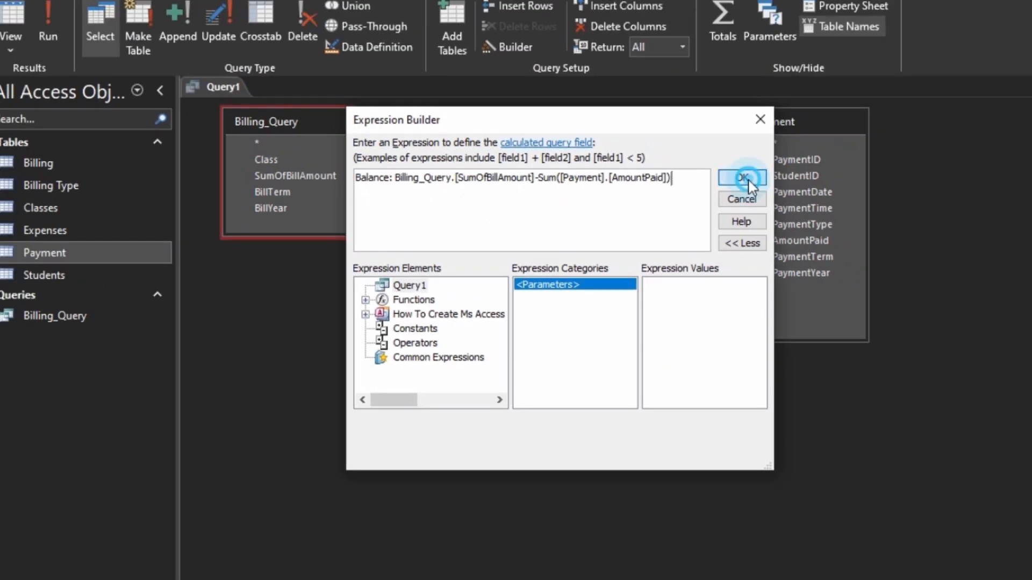
left_click(742, 177)
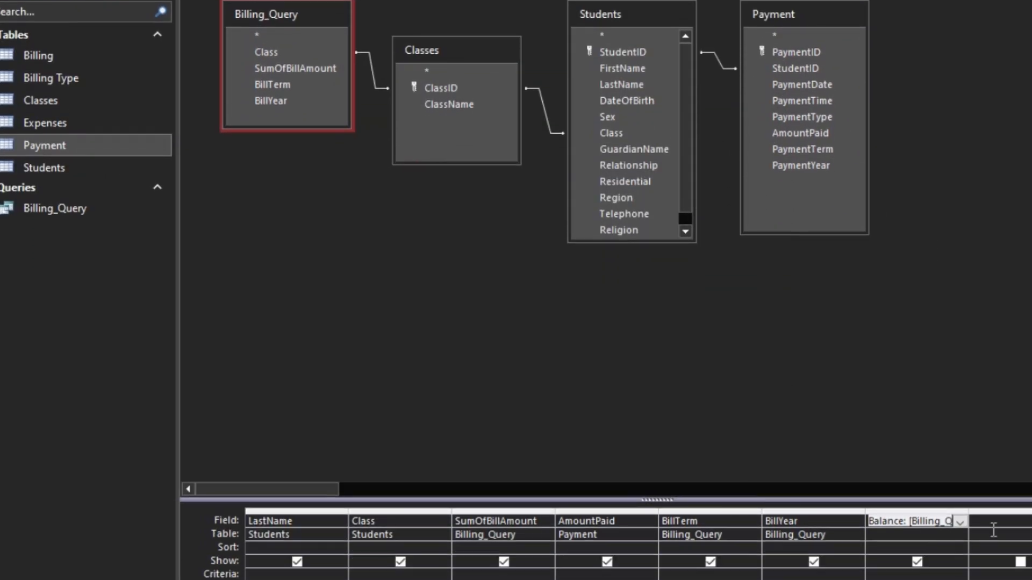
left_click(993, 523)
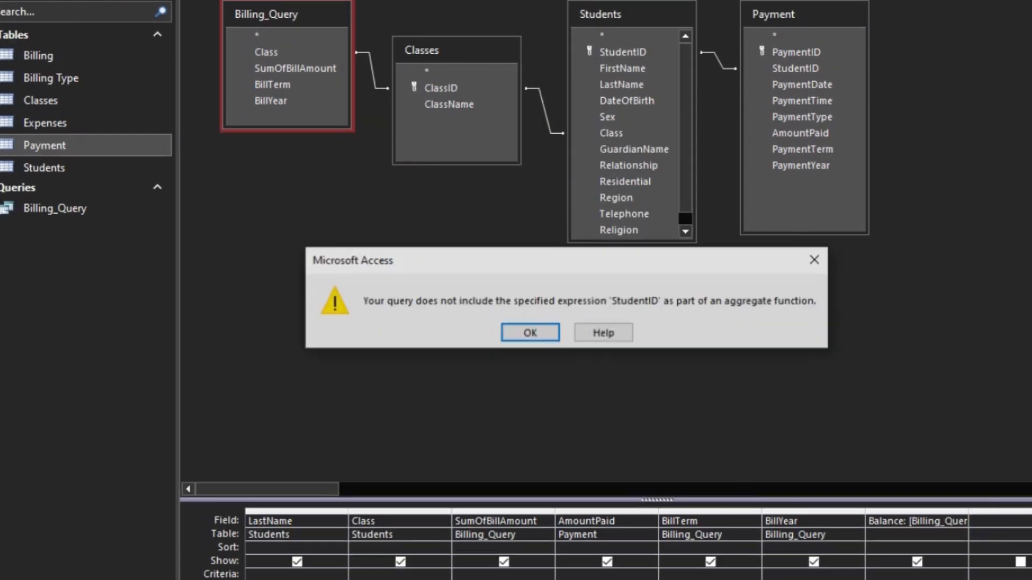
left_click(540, 334)
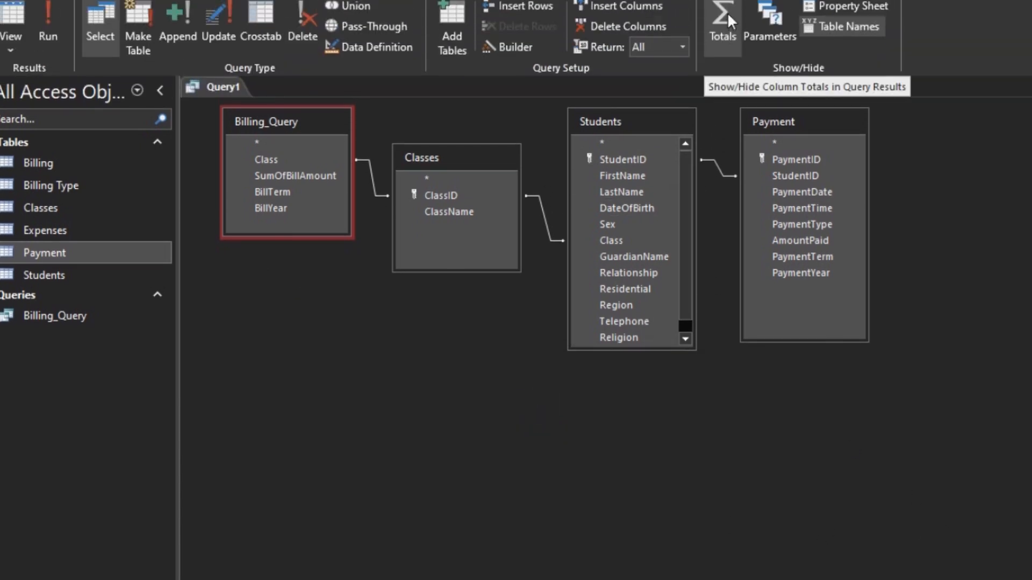
Step: Show the Total row in the query grid and set the Balance column's total to Expression
left_click(727, 12)
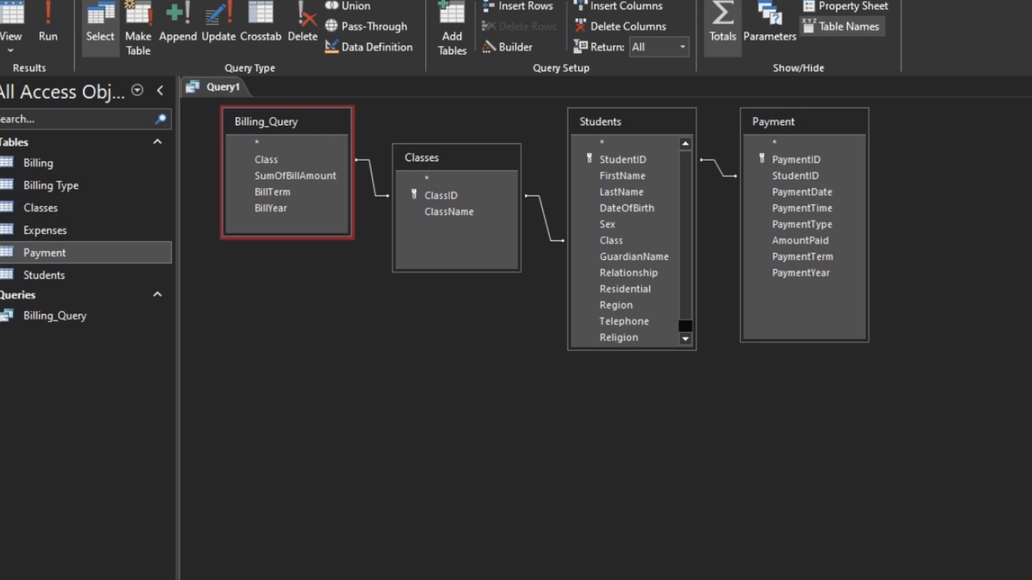
left_click(960, 440)
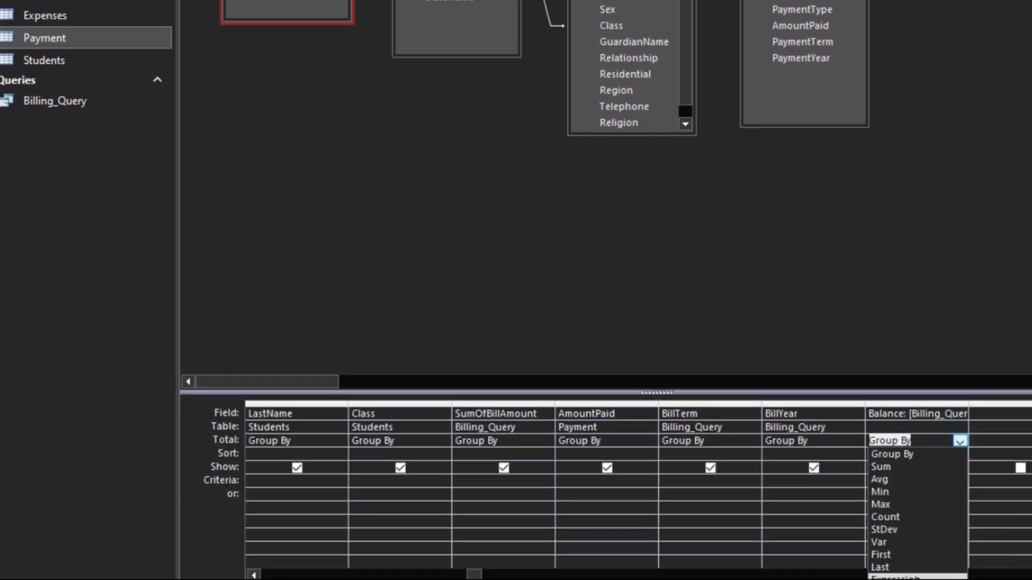
left_click(916, 579)
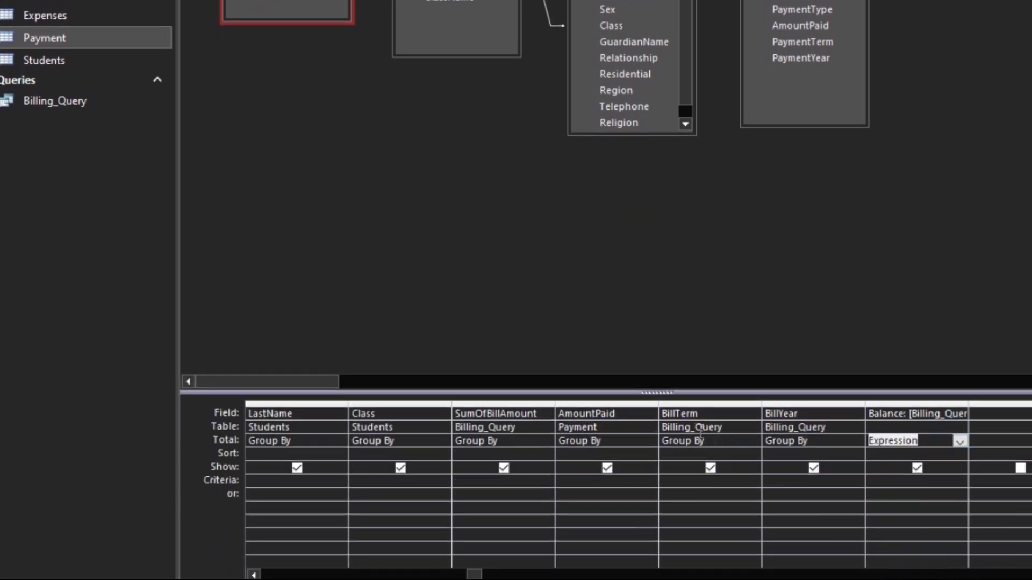
Step: Set the AmountPaid column's total to Sum and view the query results
left_click(635, 441)
left_click(649, 441)
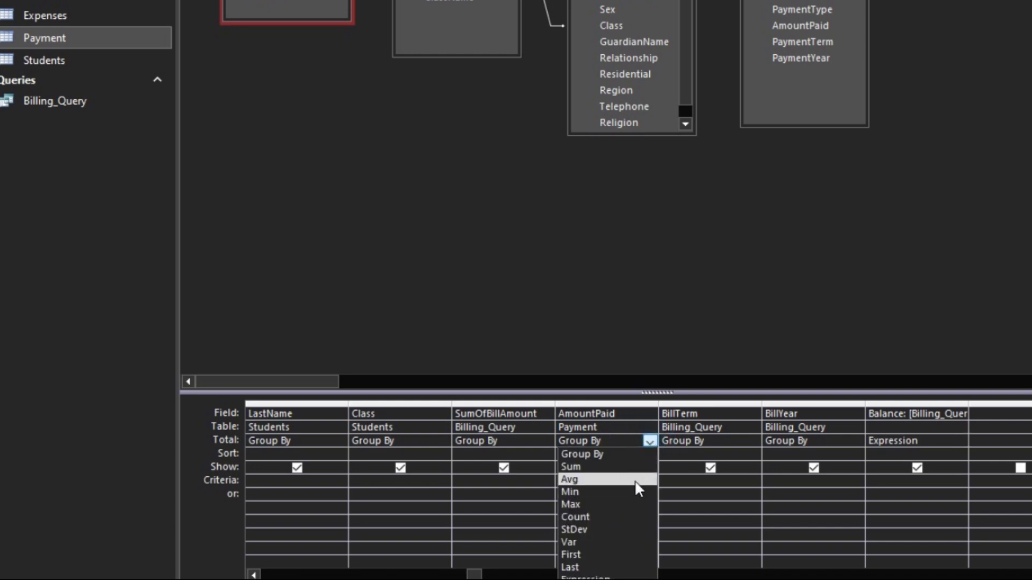
left_click(624, 467)
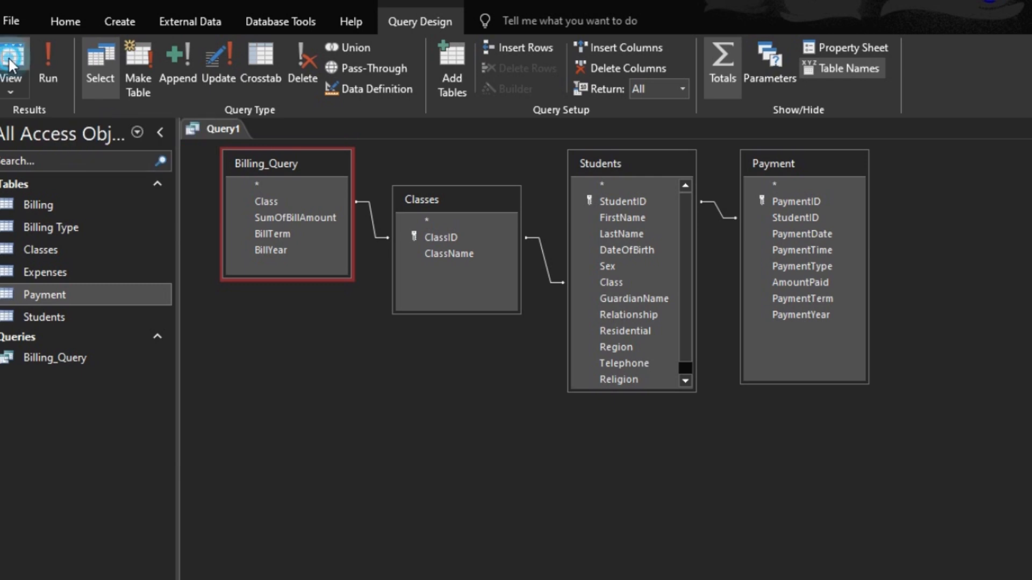
left_click(12, 64)
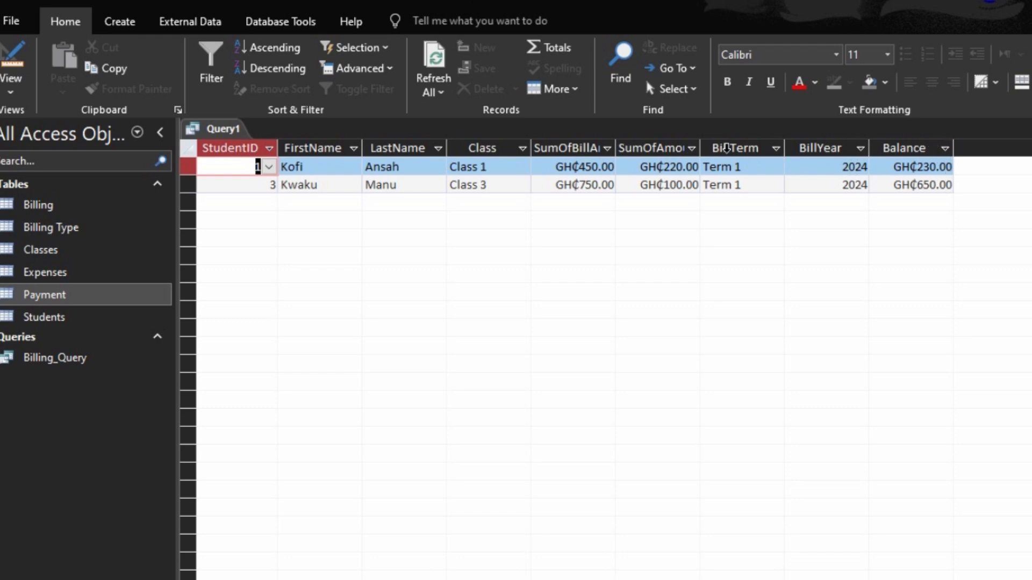
Step: In the query design, move the Balance column between AmountPaid and BillTerm, and run the query
left_click(12, 86)
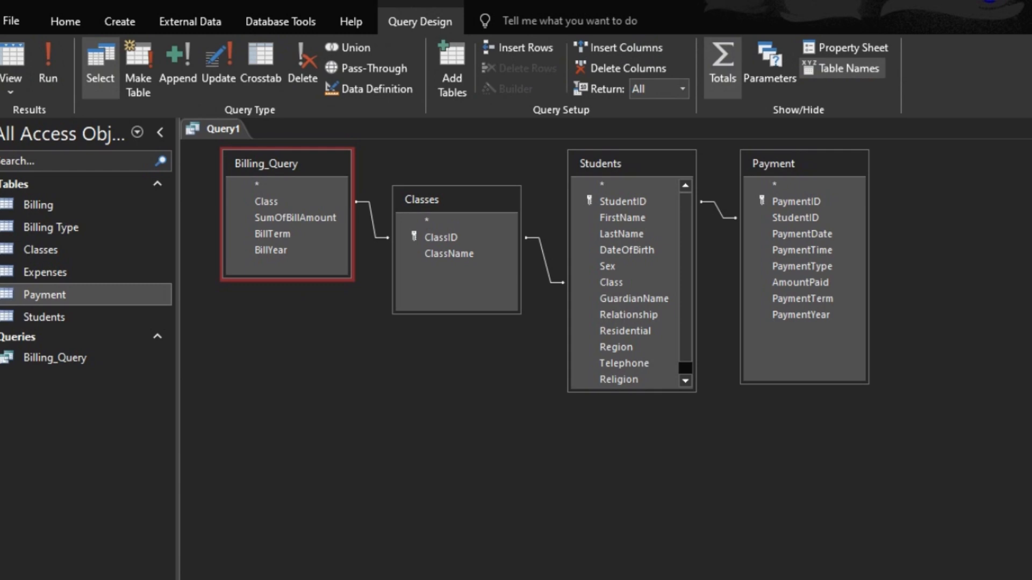
left_click(47, 75)
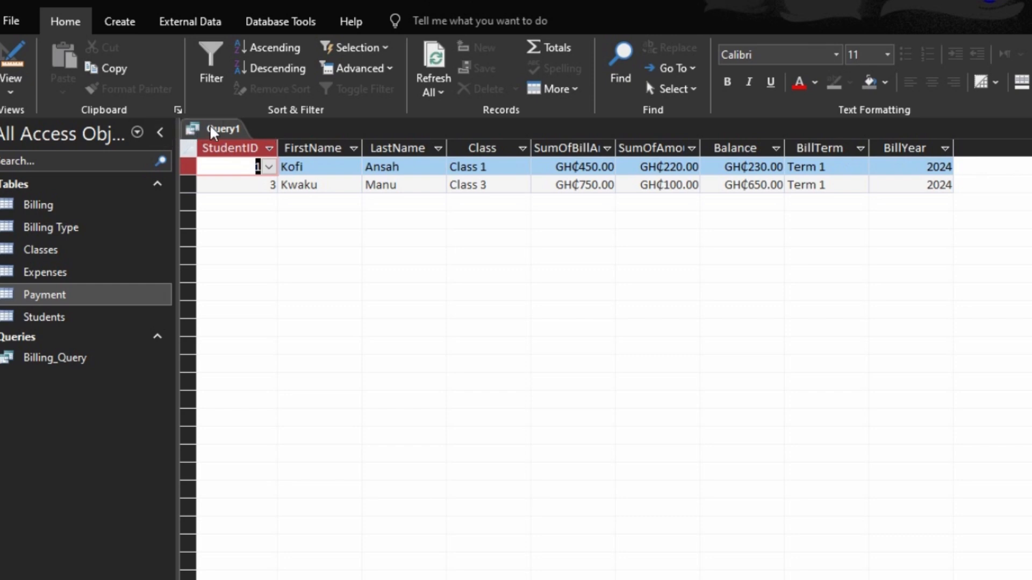
Step: Fit all result columns to their contents, then close the query and save it as Payment_Query
left_click(189, 148)
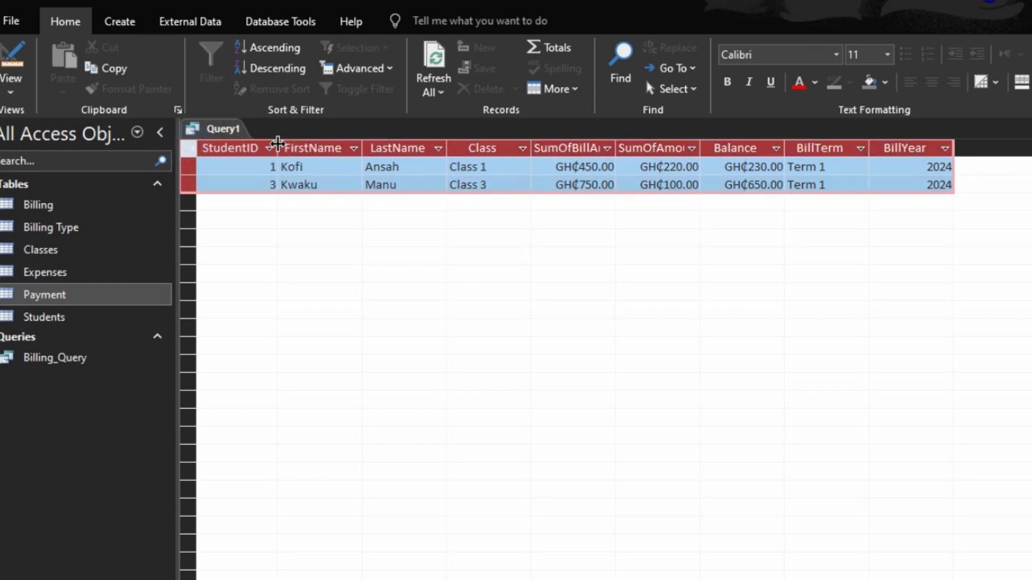
double_click(277, 146)
left_click(1030, 129)
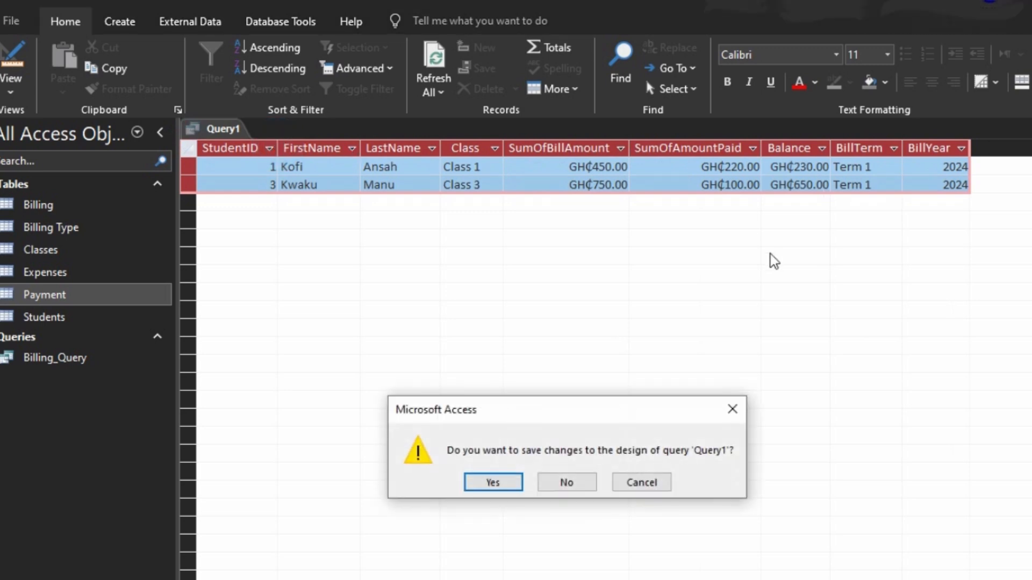
key("Return")
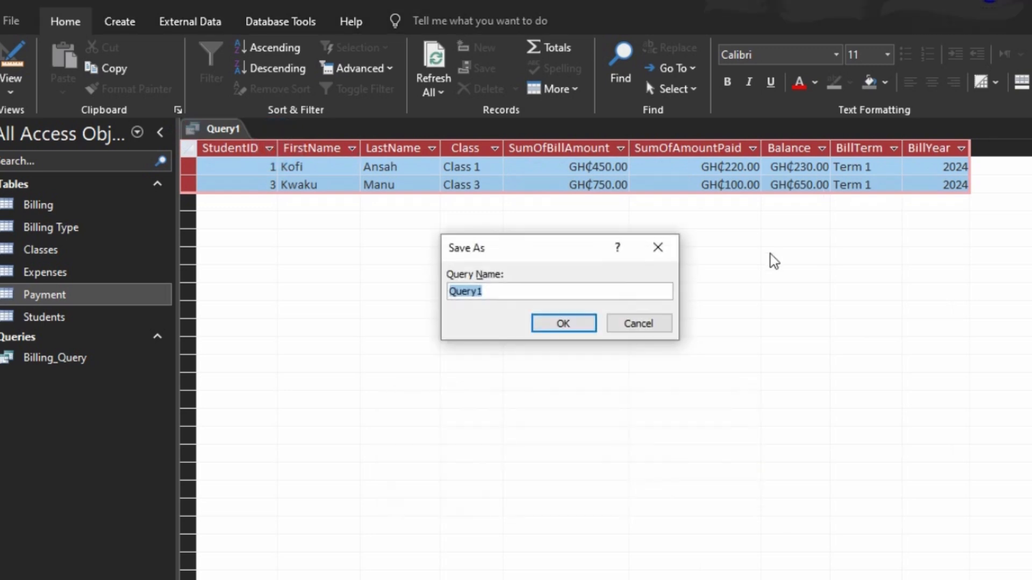
type("Payment_")
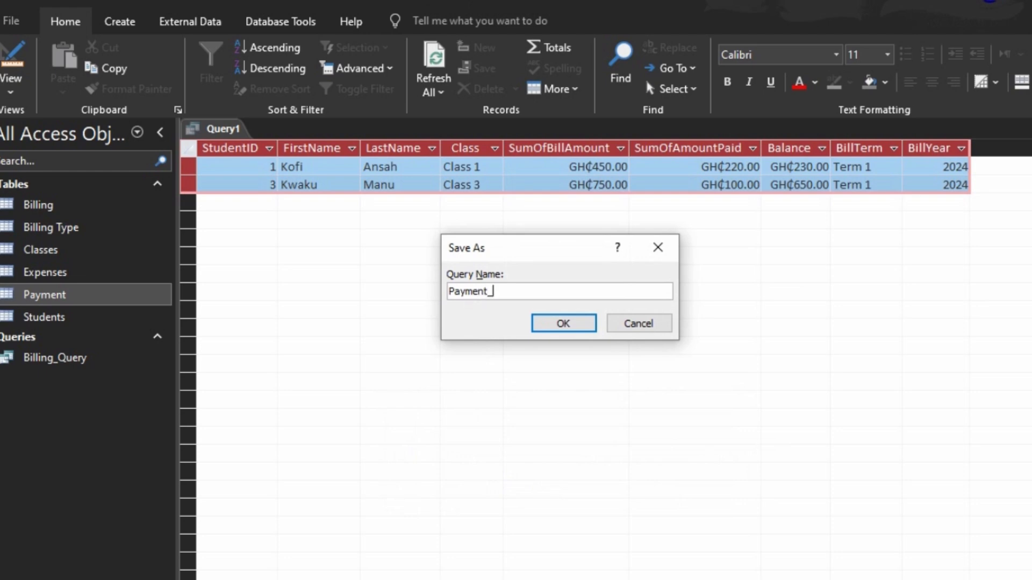
type("Query")
left_click(553, 323)
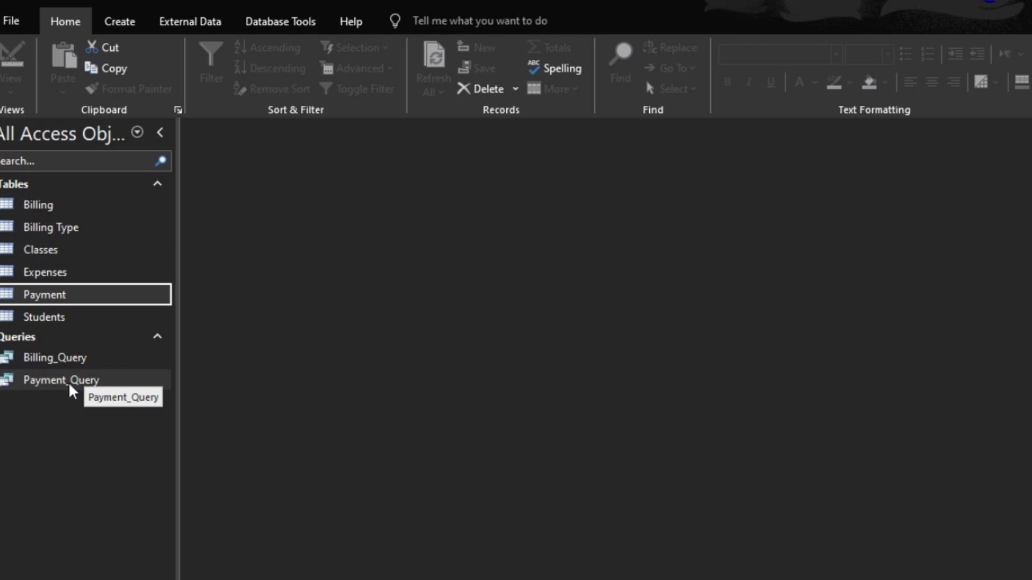
Step: Duplicate Payment_Query as Payment_Debt_Query and open the copy in design view
left_click(63, 383)
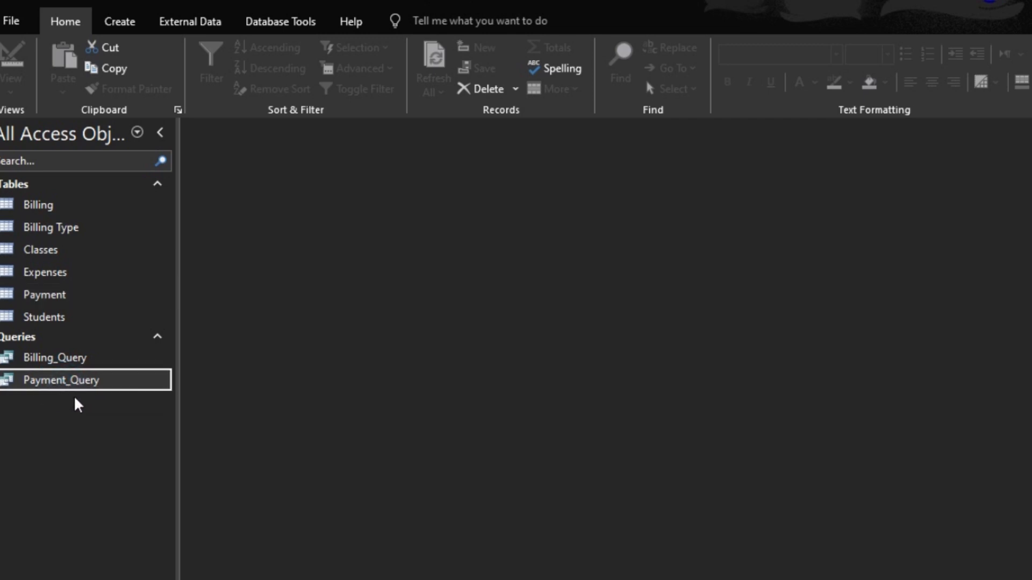
key("ctrl+c")
key("ctrl+v")
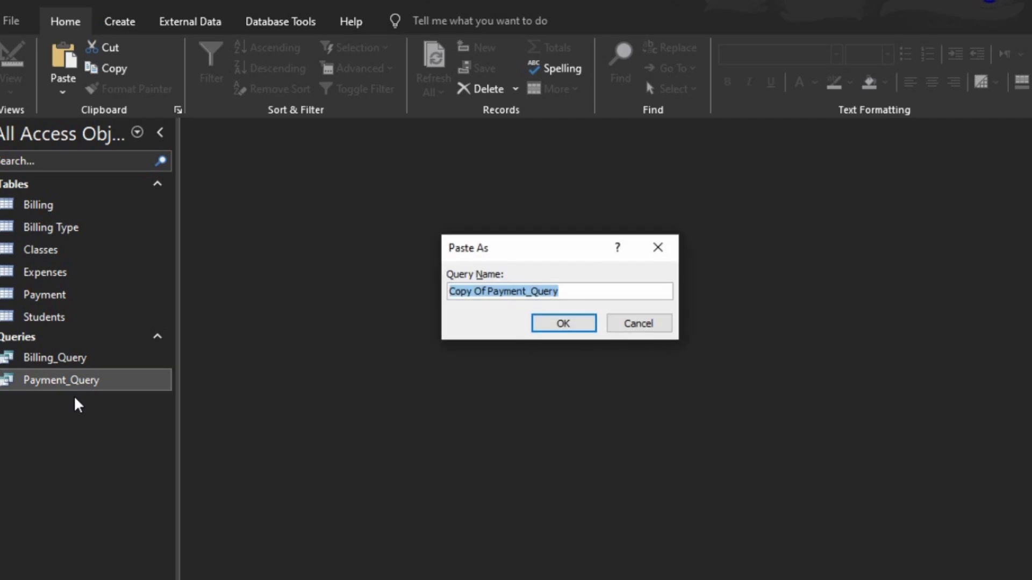
type("Payem")
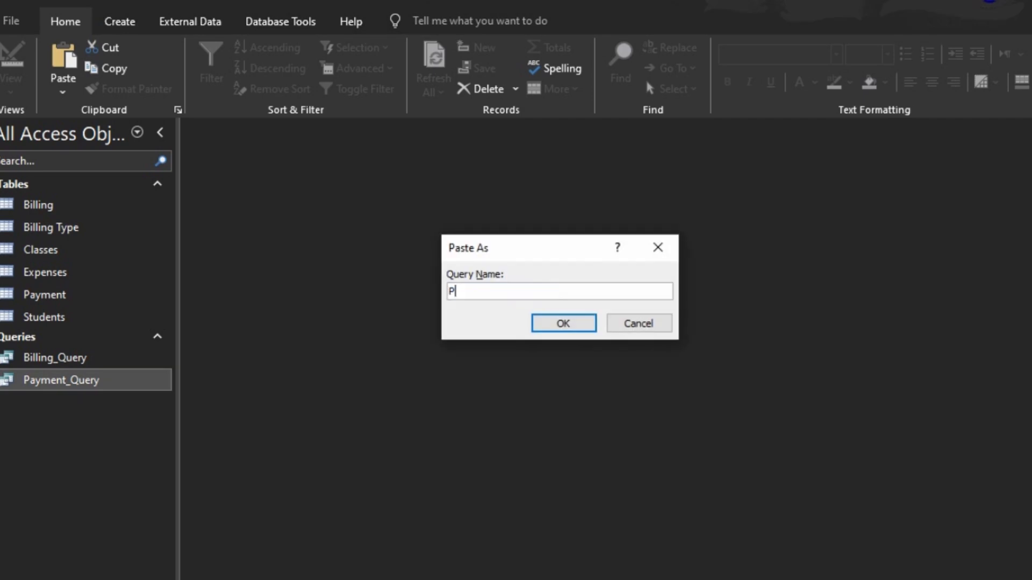
key("BackSpace")
key("BackSpace")
type("emn")
key("BackSpace")
key("BackSpace")
key("BackSpace")
type("ment_Debt_Query")
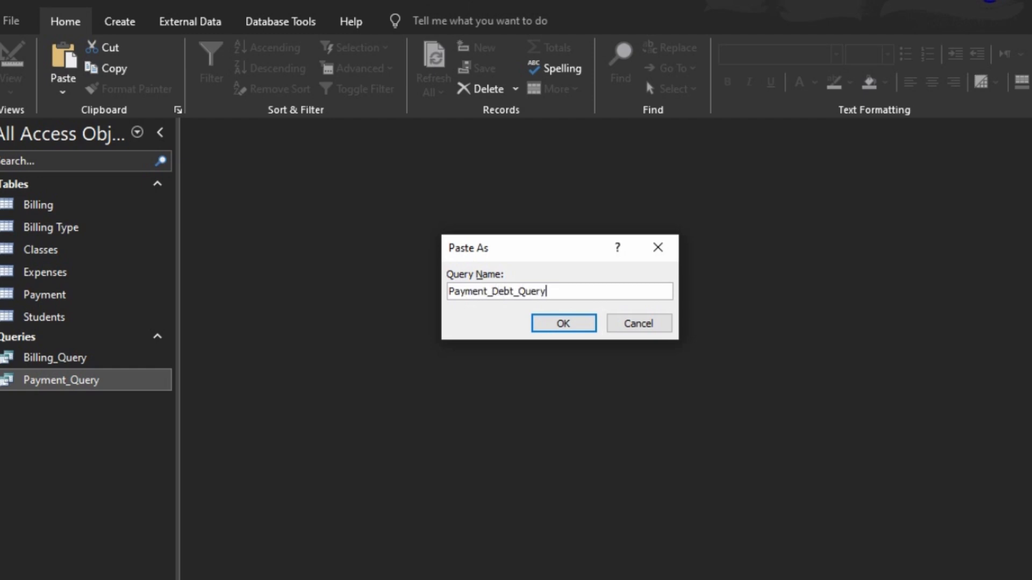
left_click(562, 323)
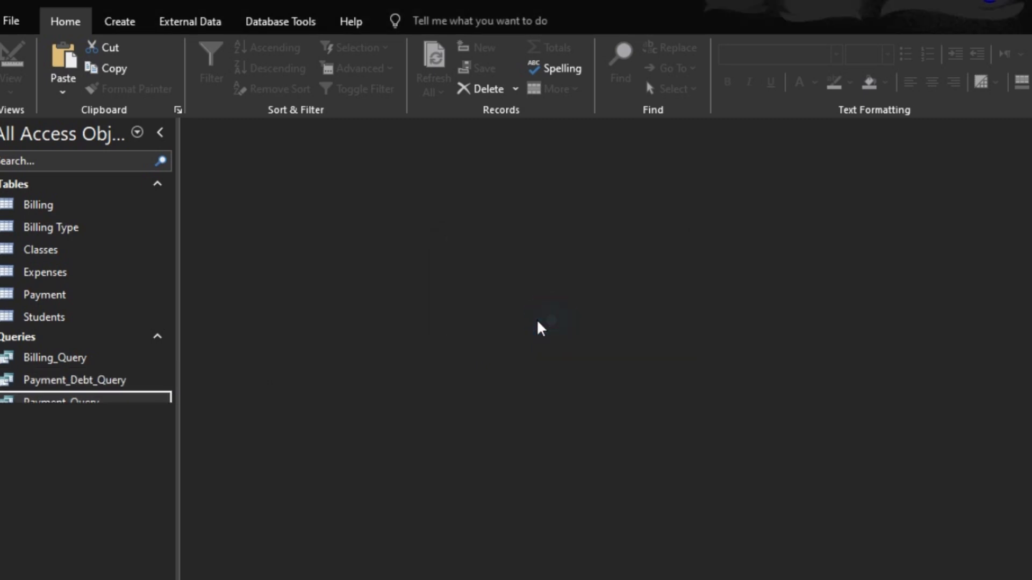
double_click(102, 383)
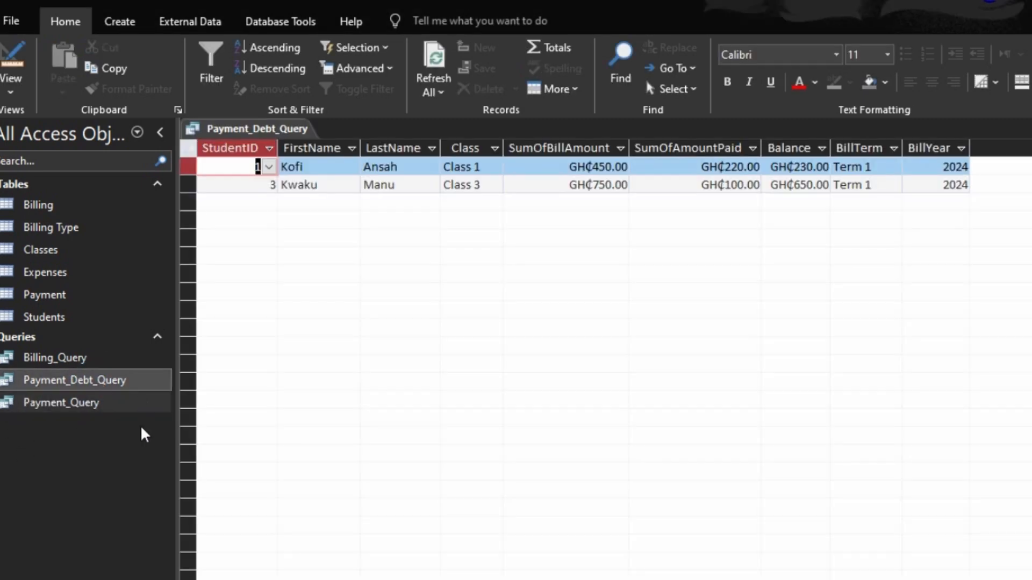
left_click(8, 51)
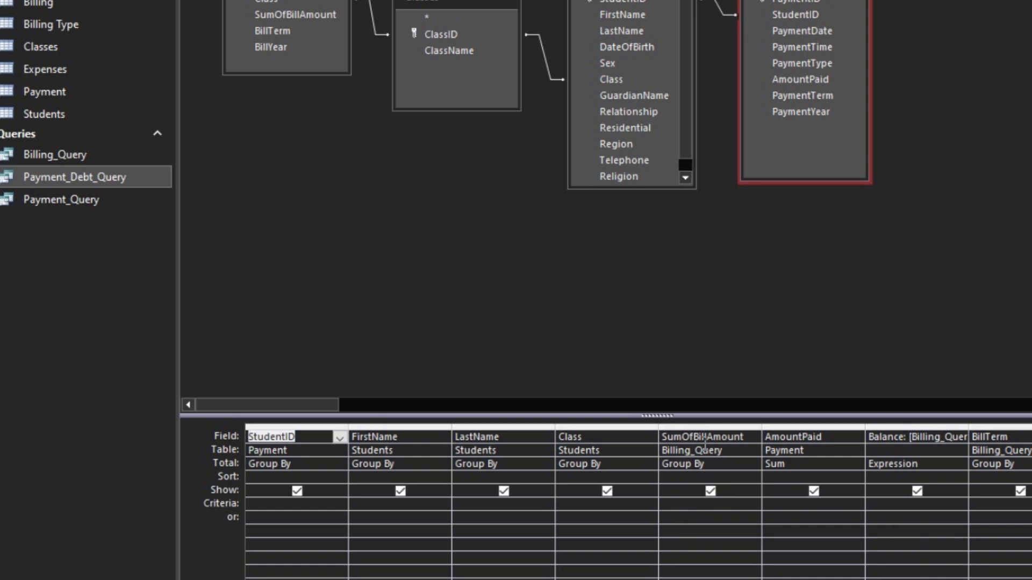
left_click(698, 503)
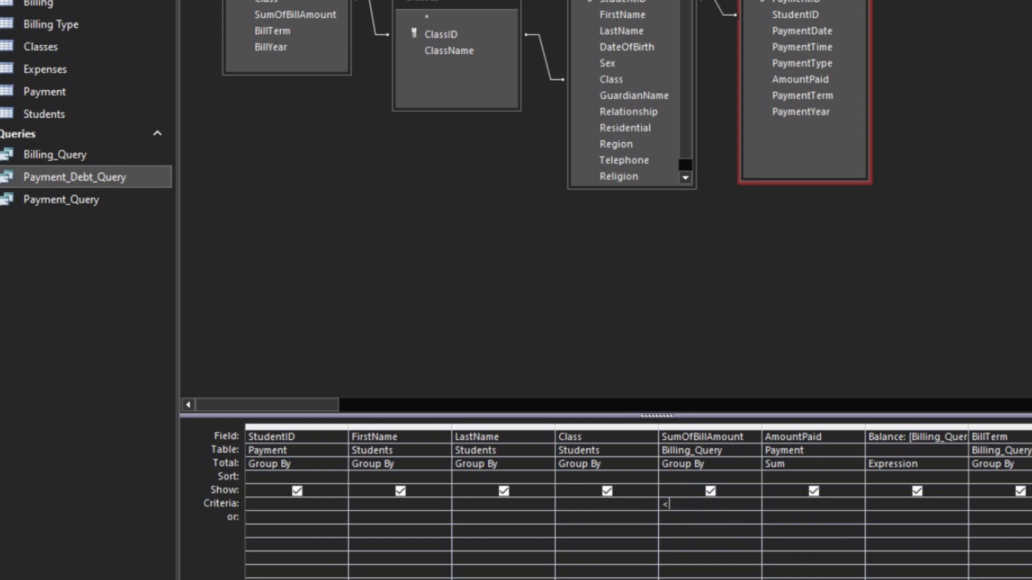
type("< b")
key("BackSpace")
key("BackSpace")
type("<sumo")
key("BackSpace")
key("BackSpace")
key("BackSpace")
key("BackSpace")
key("BackSpace")
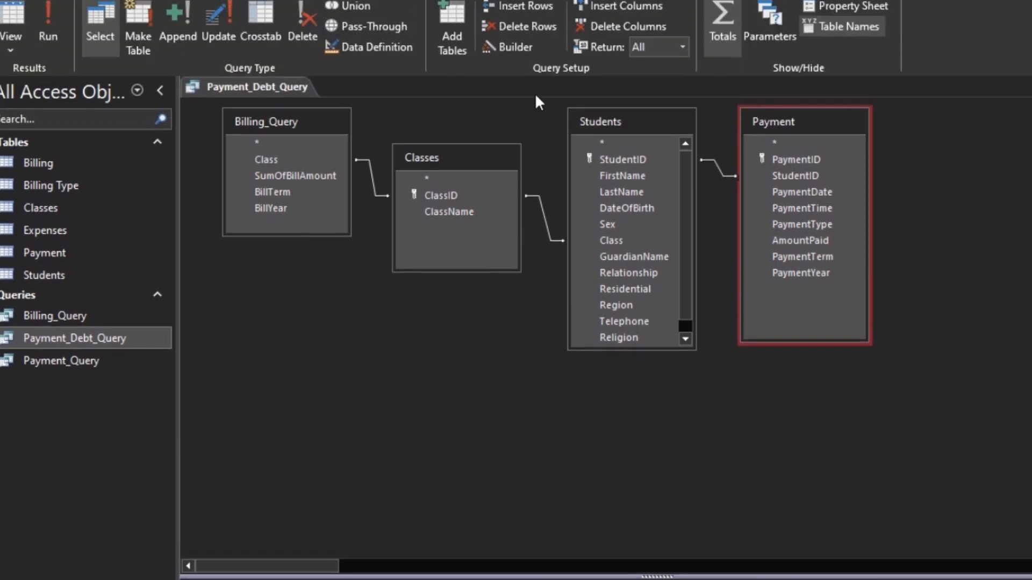
Step: Build the criterion < [SumOfBillAmount] for the AmountPaid column in the Expression Builder and view the query results
left_click(525, 44)
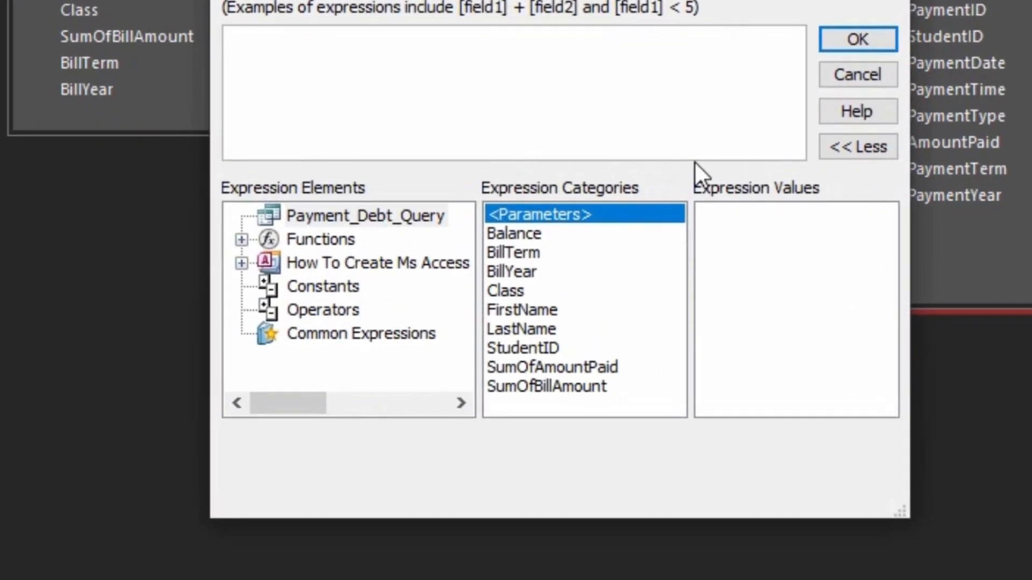
type("< sum")
key("Down")
key("Down")
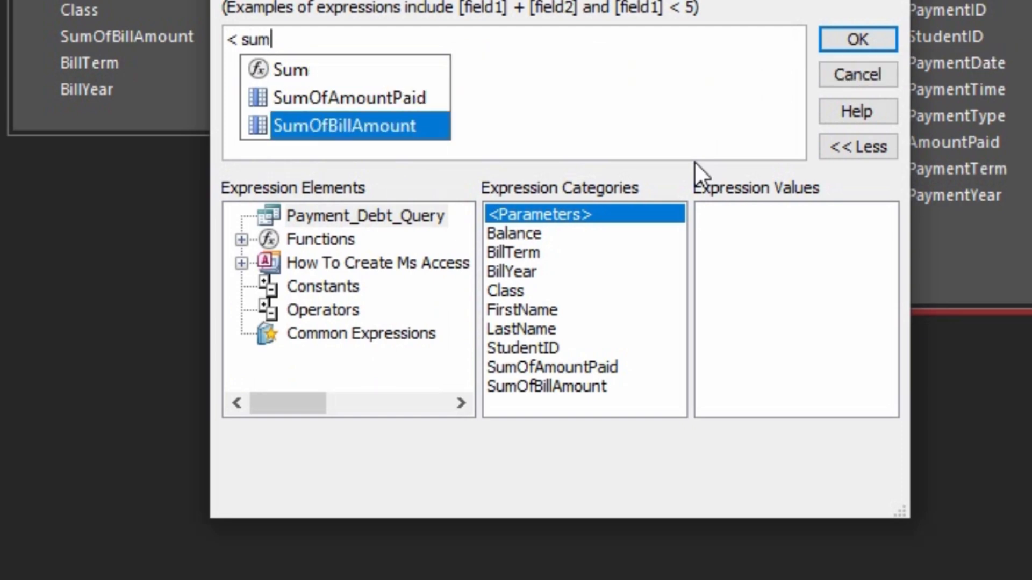
key("Tab")
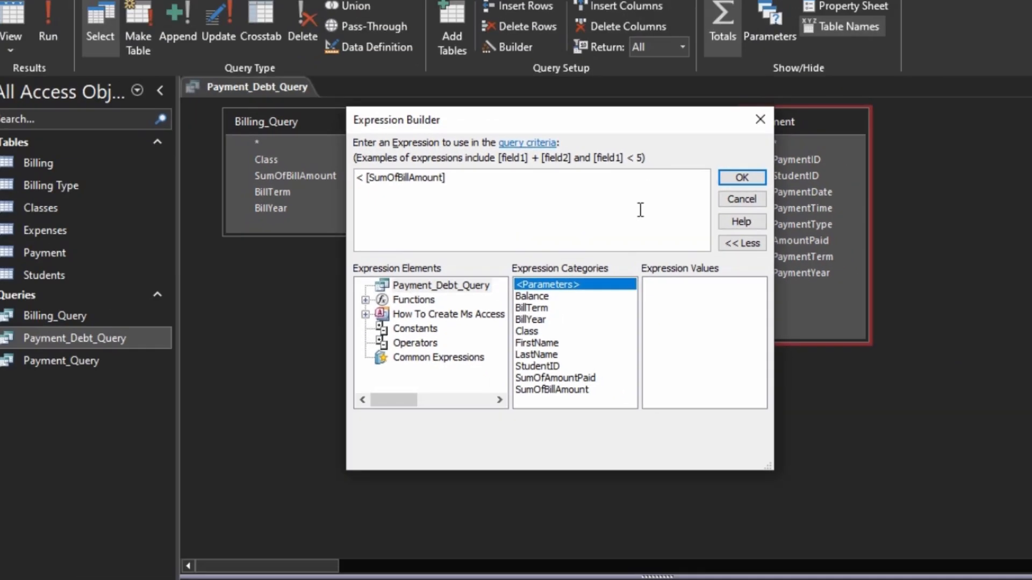
left_click(736, 178)
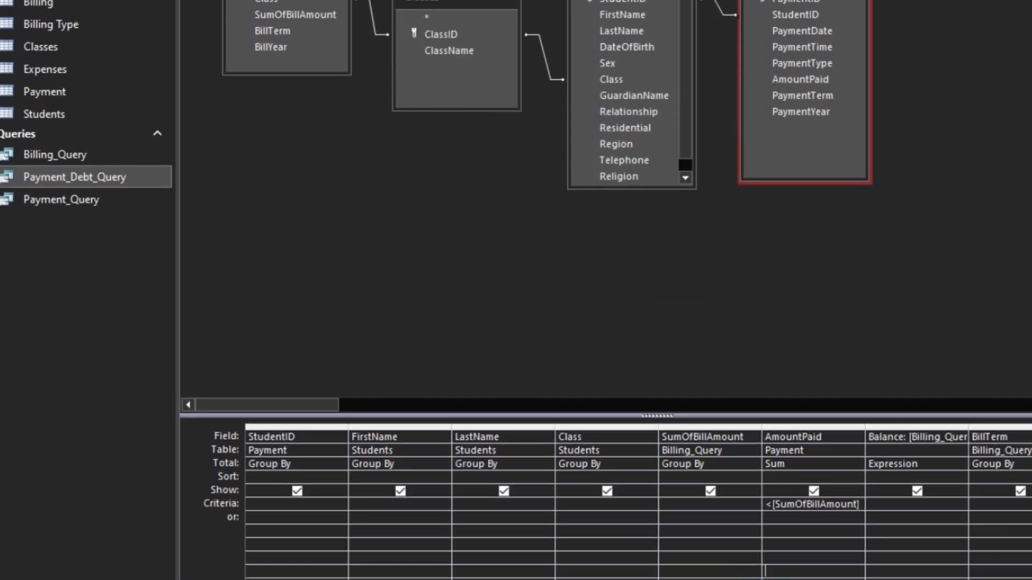
left_click(11, 67)
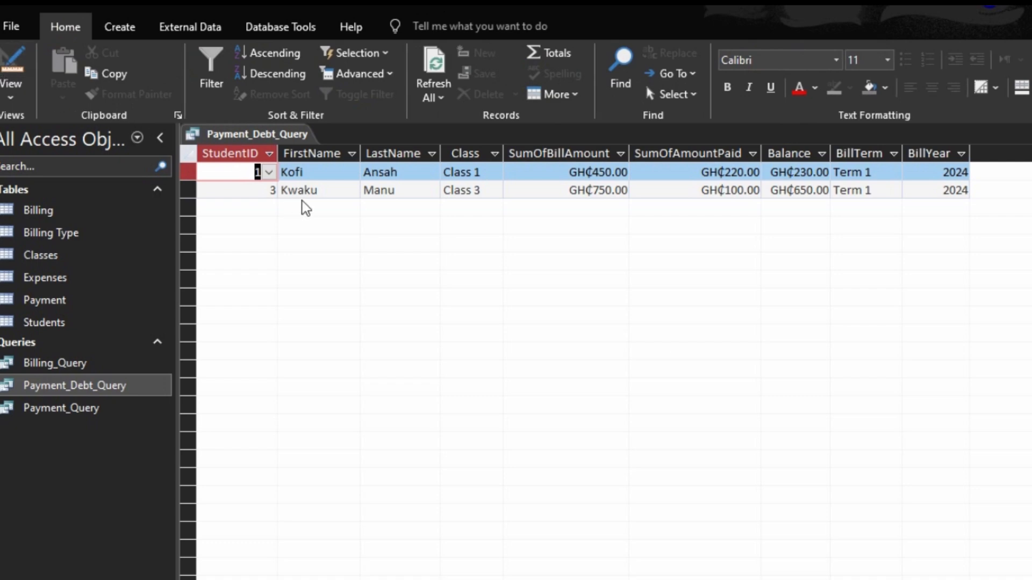
Step: Change the Students–Payment join to include all records from Students and only matching Payment records, and view the results
left_click(20, 61)
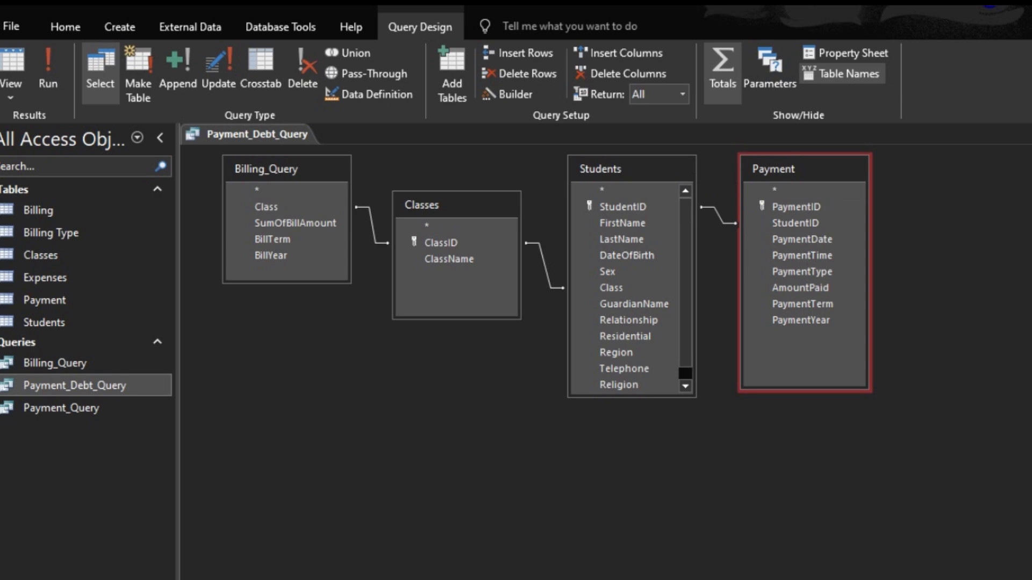
double_click(719, 218)
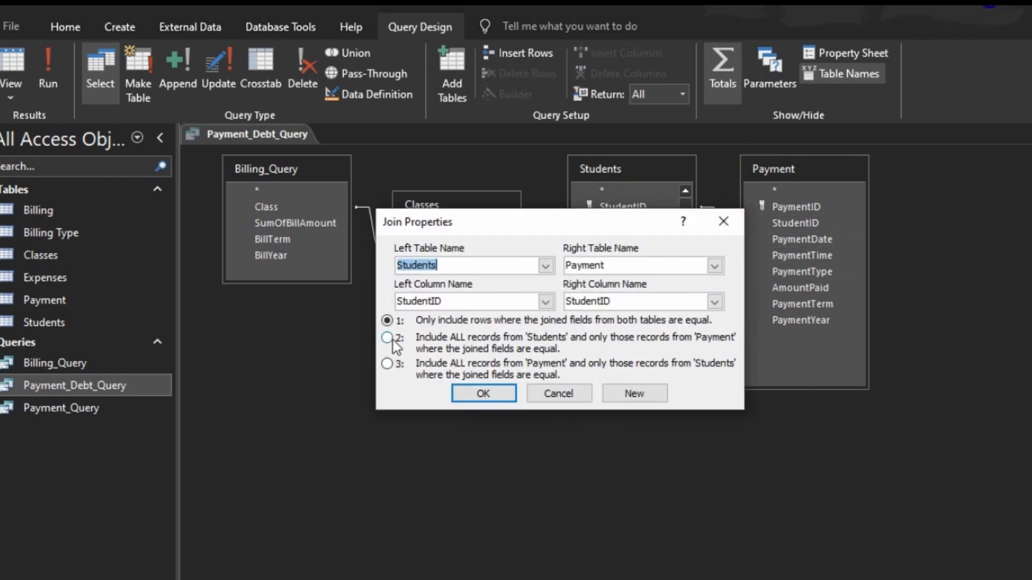
left_click(389, 339)
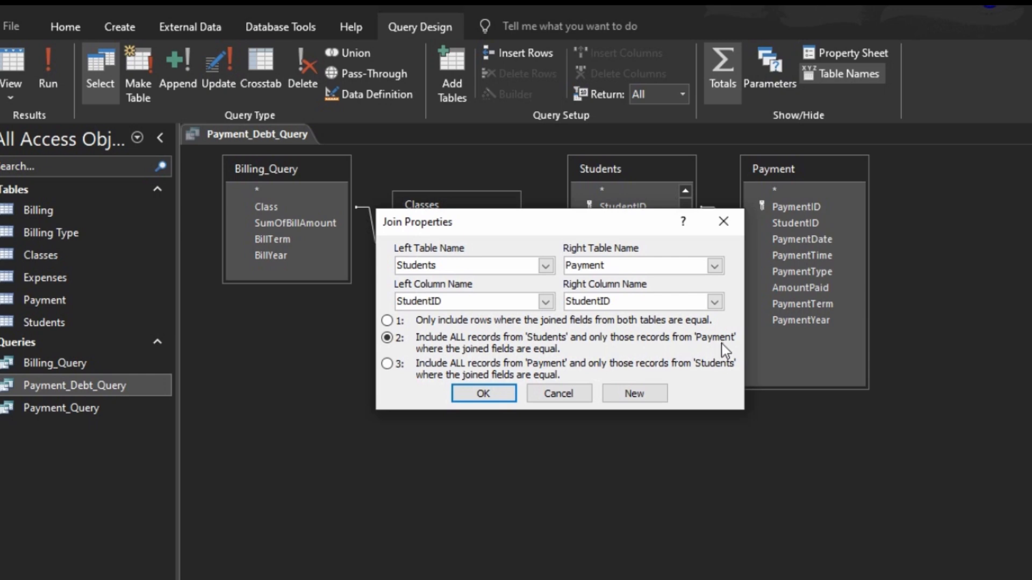
left_click(490, 392)
left_click(10, 70)
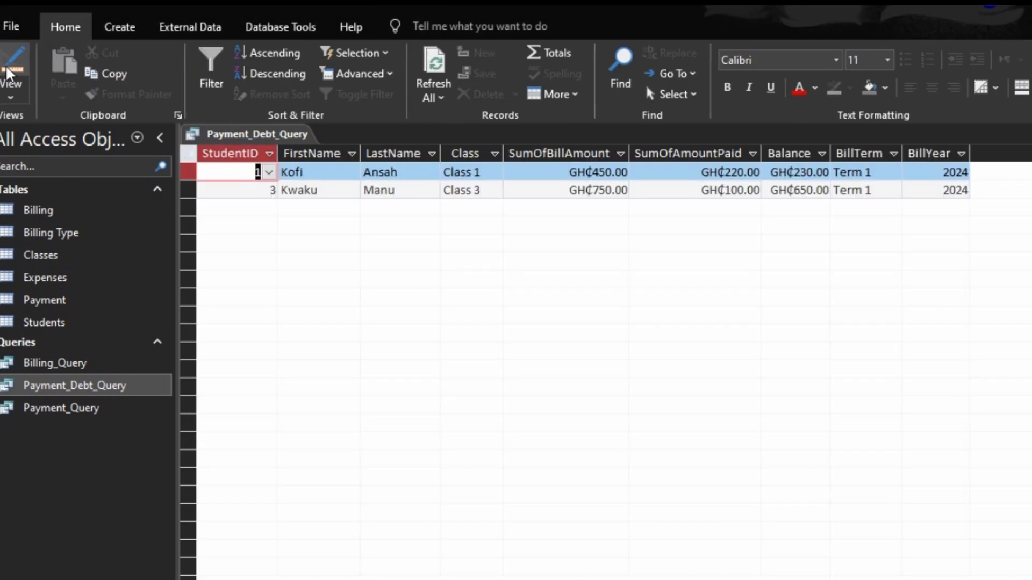
Step: Add Is Null as an alternative criterion for the AmountPaid column and view the query results
left_click(30, 86)
left_click(785, 517)
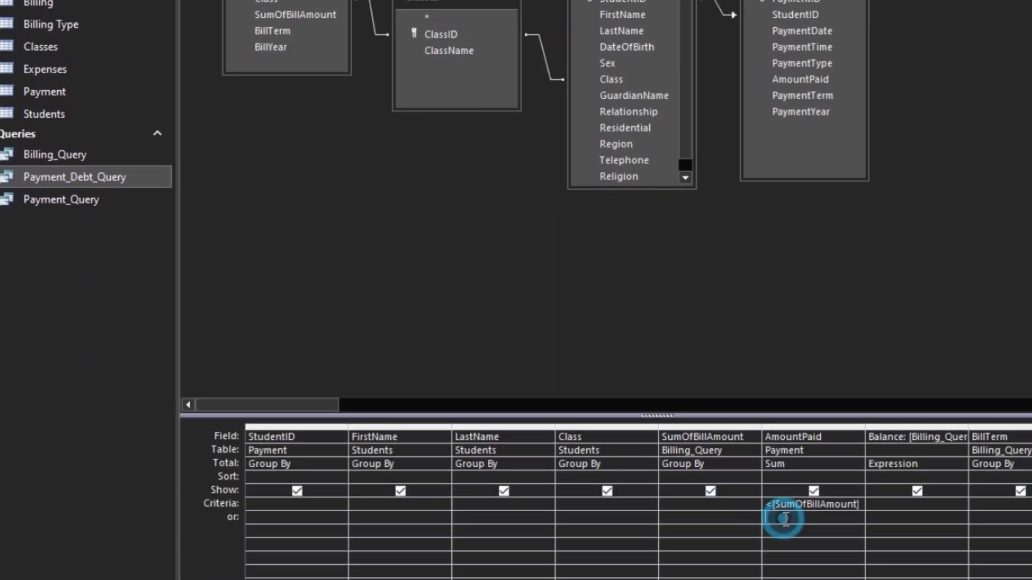
type("is nul")
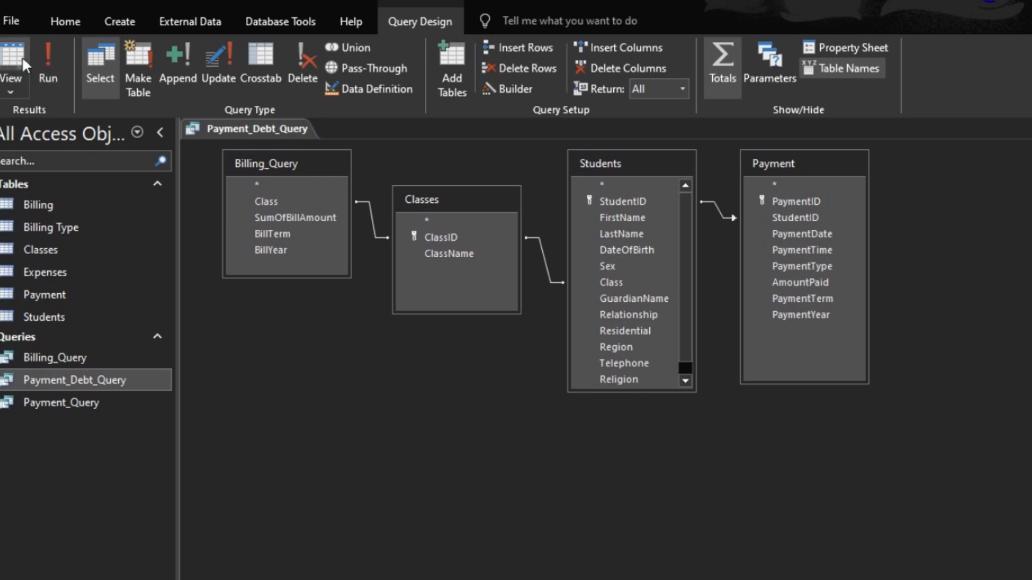
left_click(21, 58)
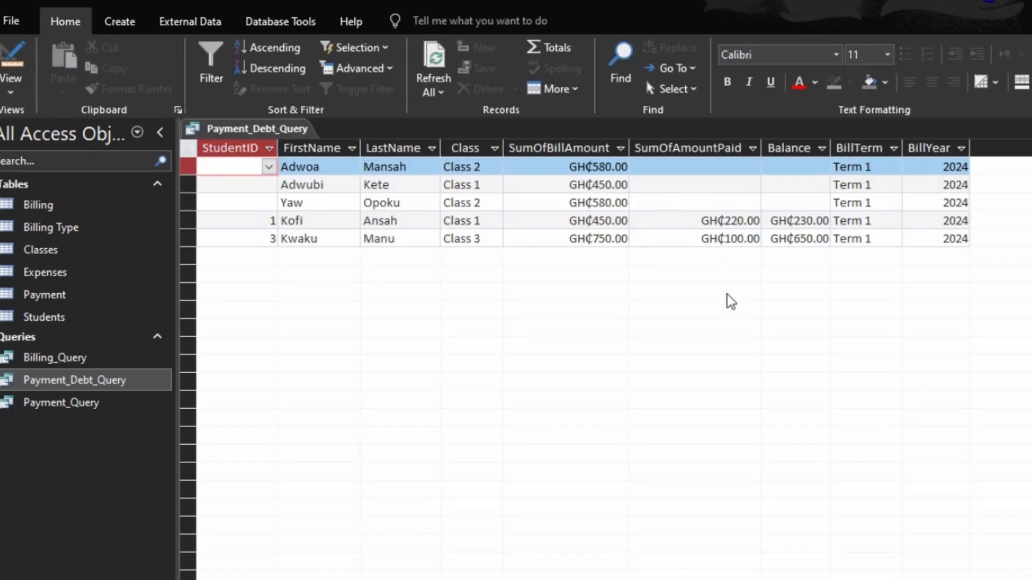
Step: Sort the AmountPaid column in descending order, check the results, and close Payment_Debt_Query with its design changes saved
left_click(5, 58)
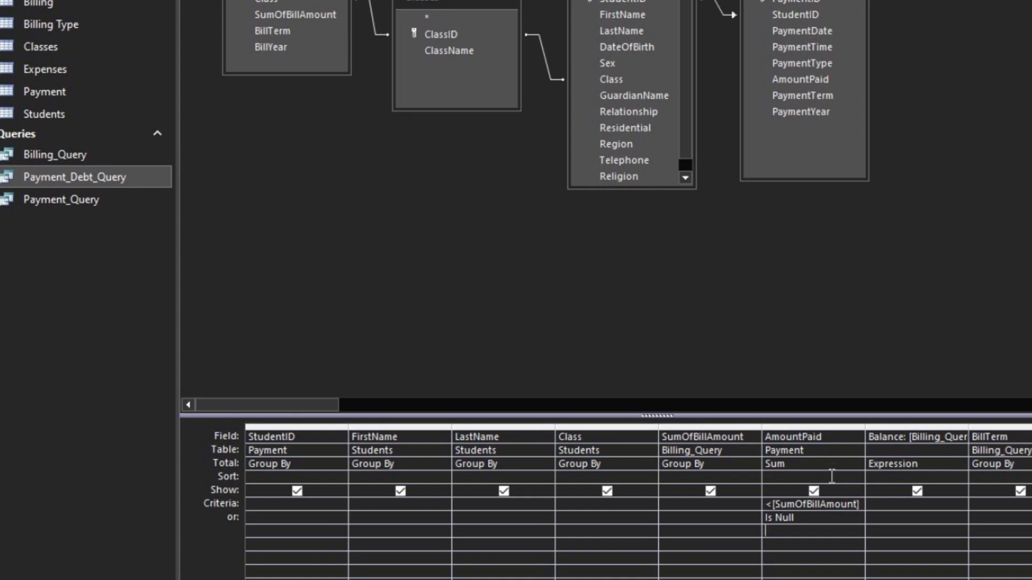
left_click(853, 475)
left_click(854, 477)
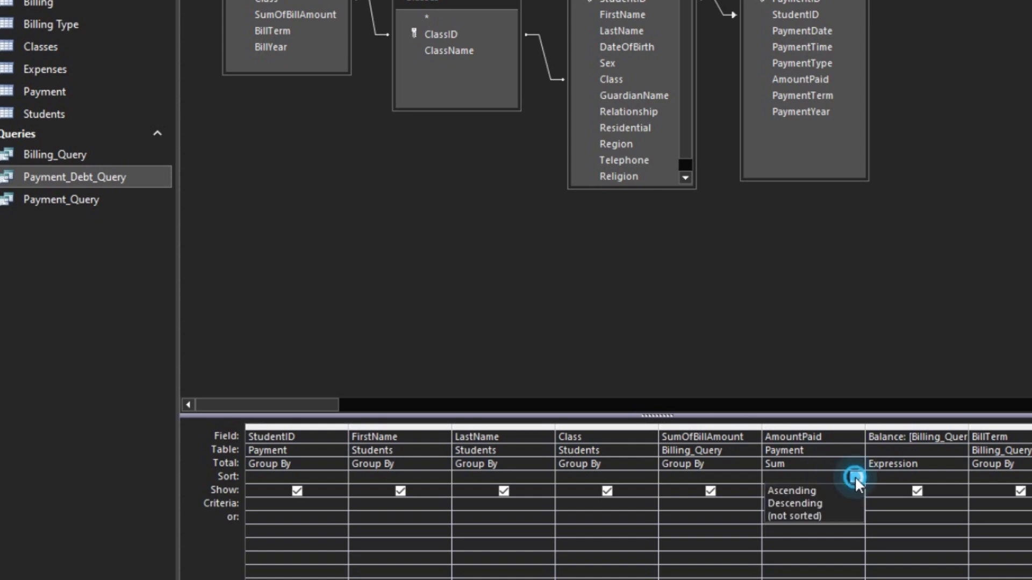
left_click(815, 502)
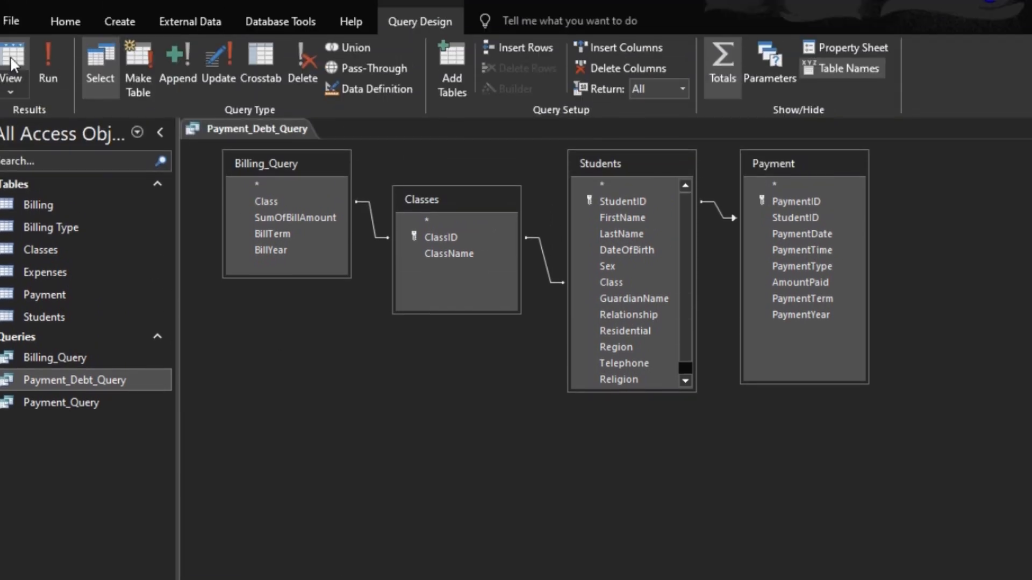
left_click(12, 60)
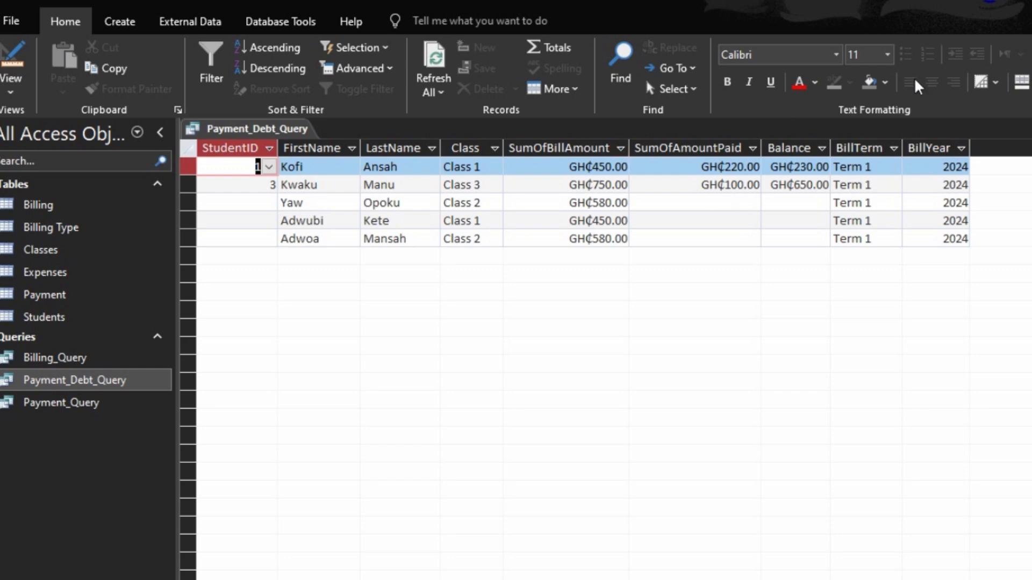
key("ctrl+w")
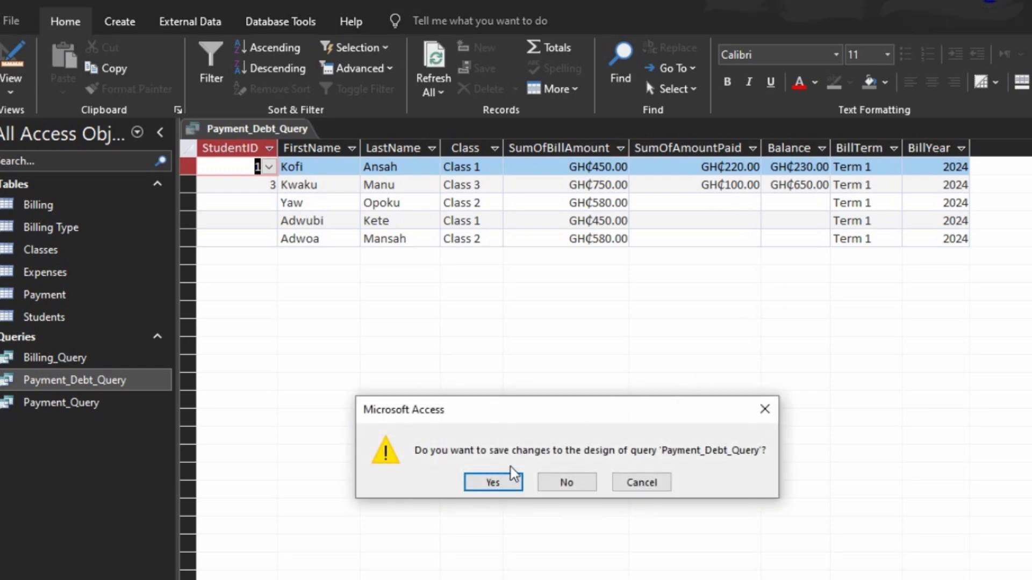
left_click(493, 482)
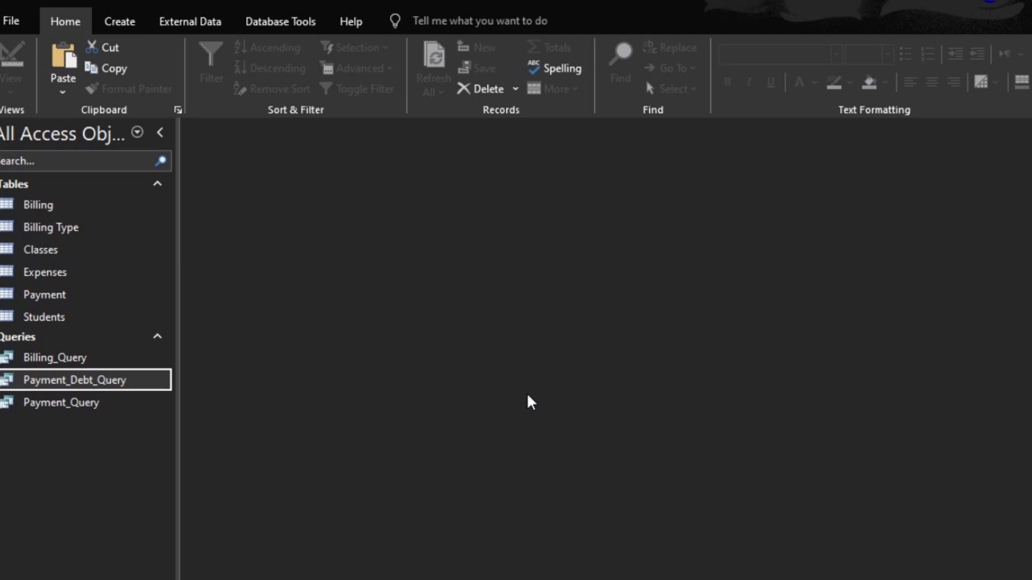
Step: Create a new query in design view and add the Payment and Students tables to it
left_click(128, 25)
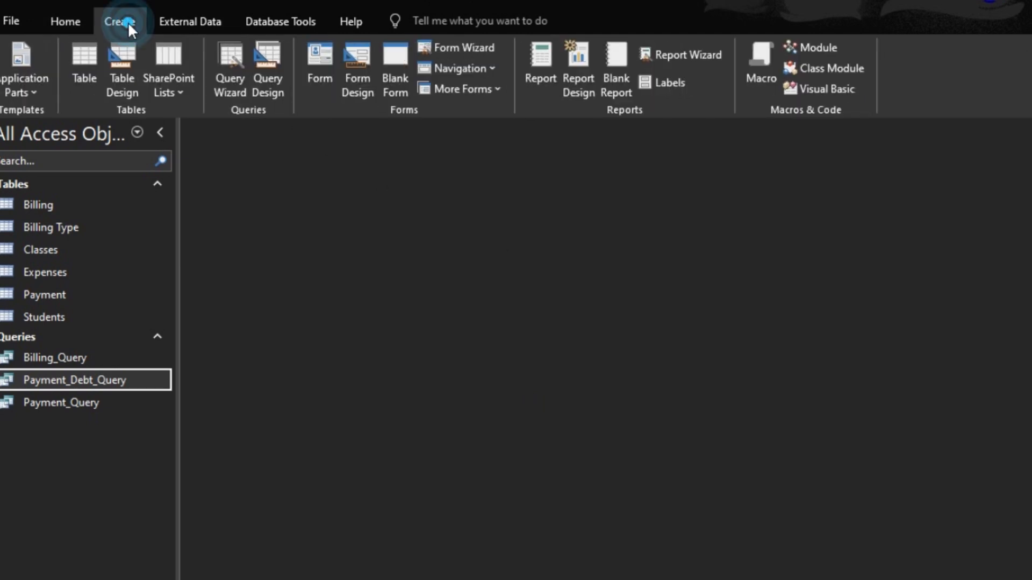
left_click(268, 76)
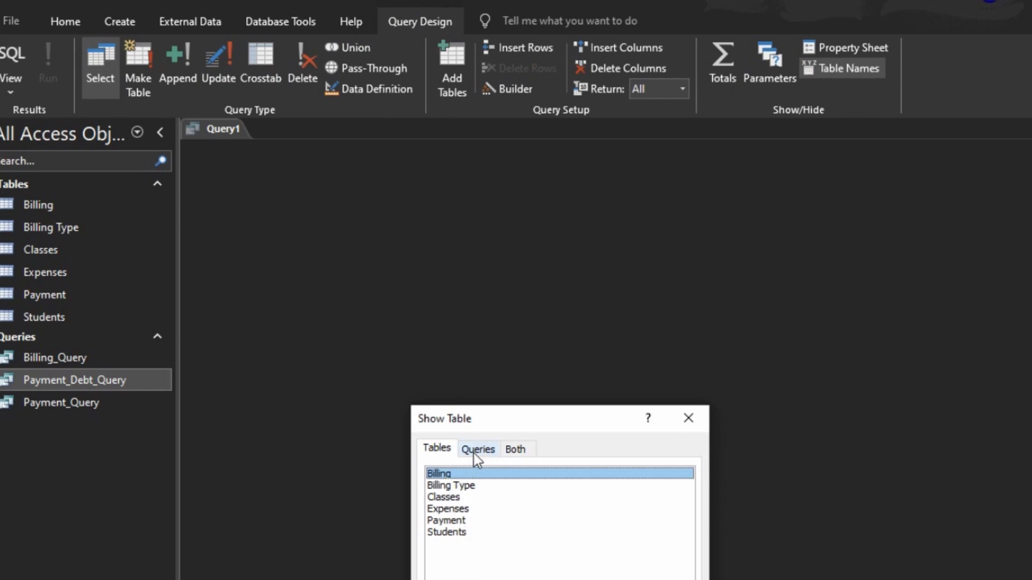
double_click(452, 527)
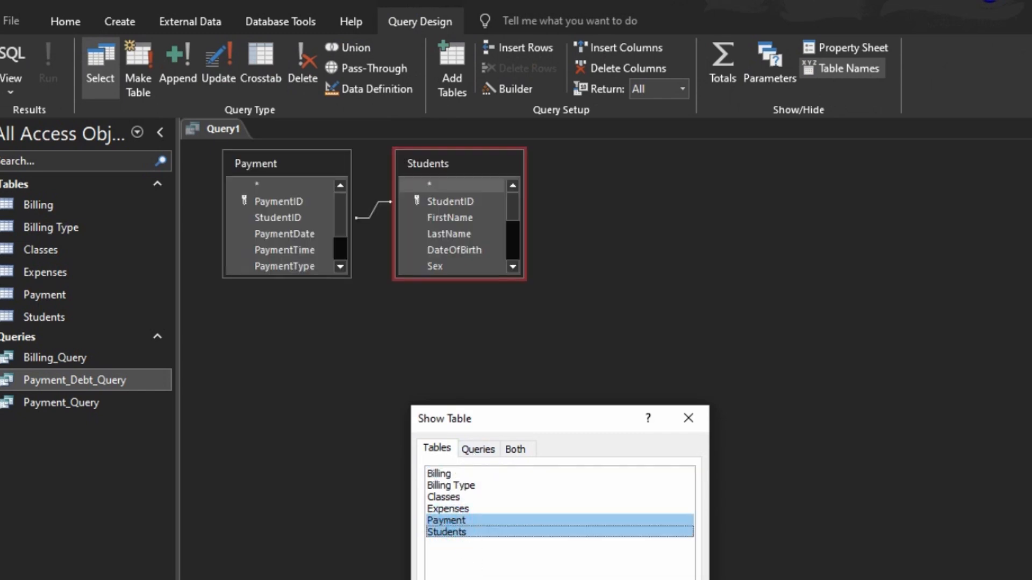
Step: Remove the Payment table from the new query and add all Students fields to the design grid
key("Escape")
left_click(251, 161)
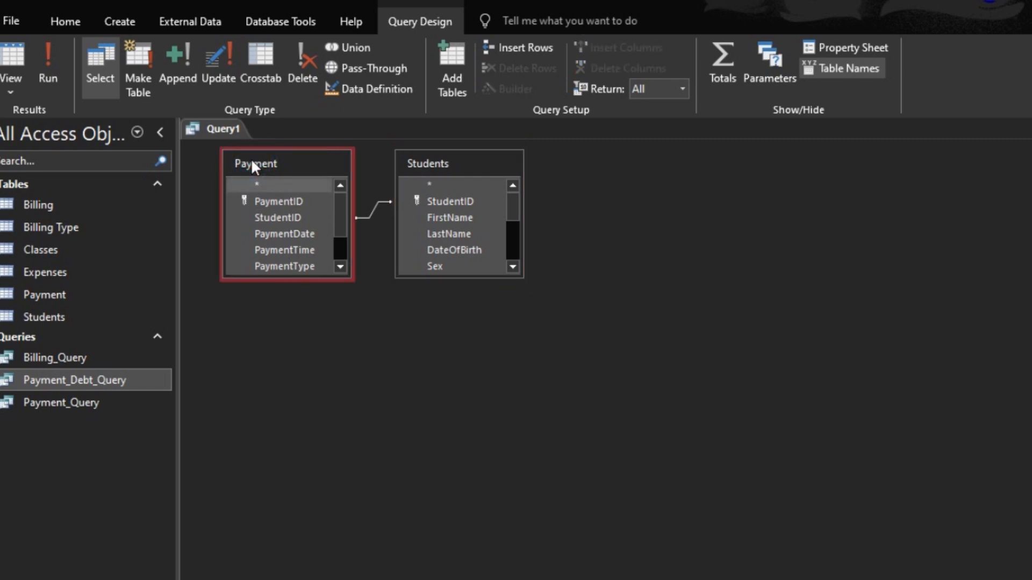
key("Delete")
left_click_drag(487, 277, 487, 446)
double_click(461, 169)
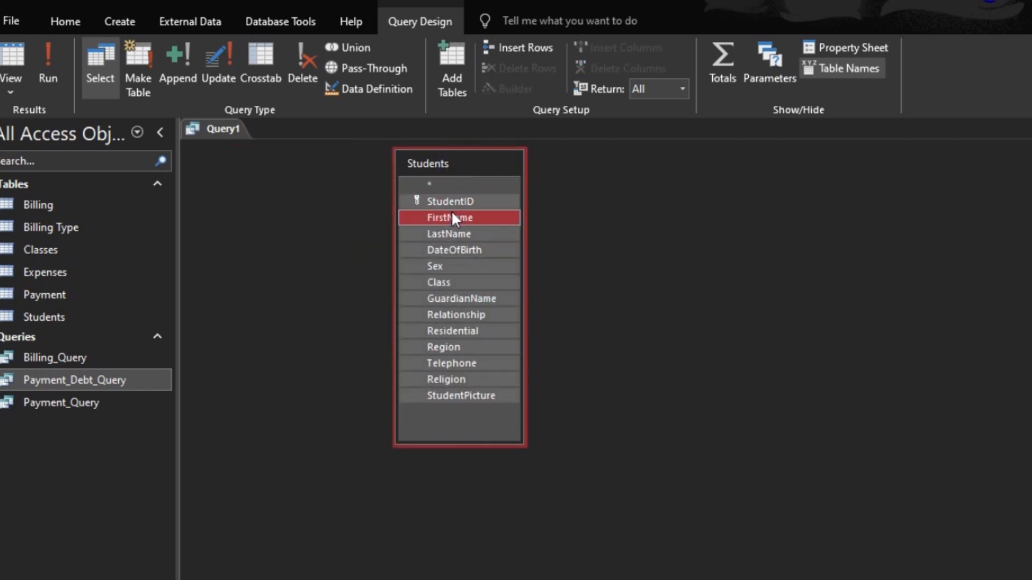
left_click_drag(450, 210, 298, 472)
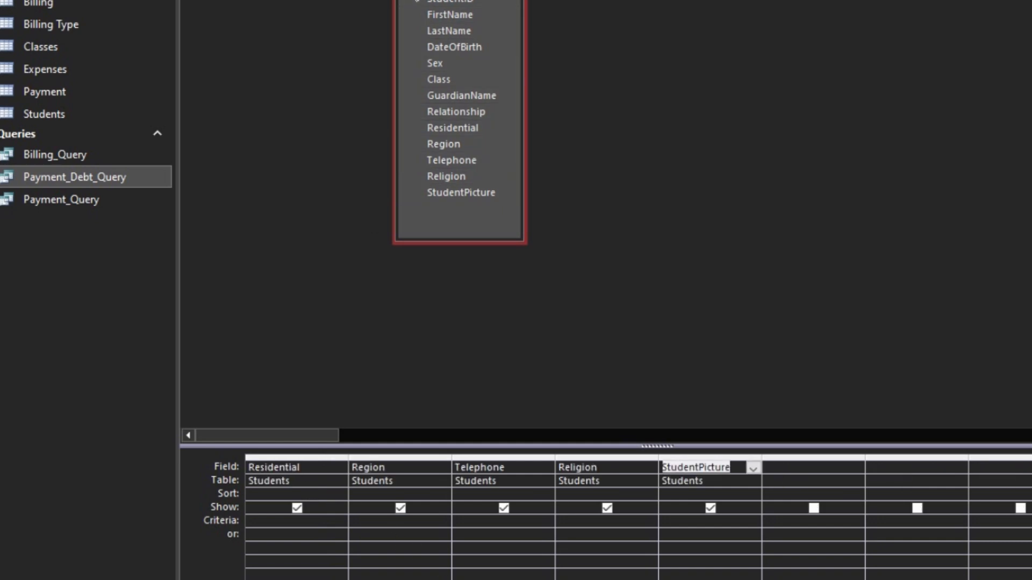
Step: Start a calculated column named Age after StudentPicture and open its expression in an enlarged Zoom window
left_click(788, 469)
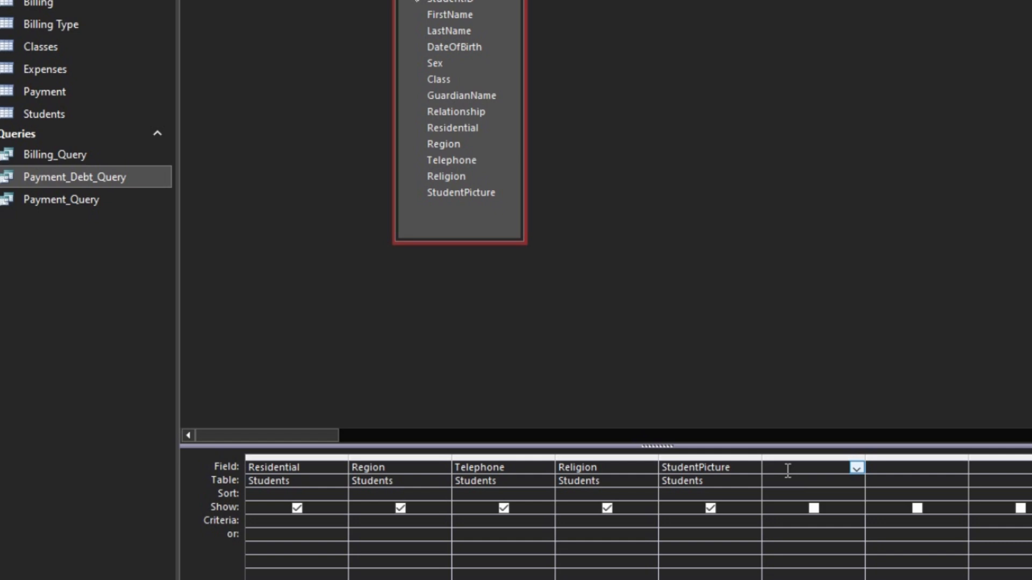
type("Age:")
right_click(806, 469)
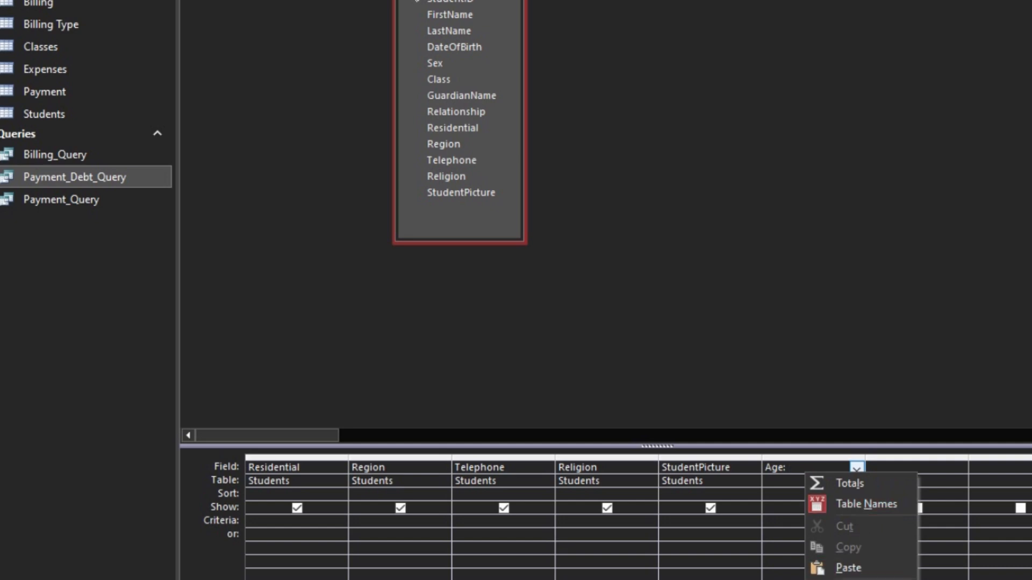
left_click(849, 579)
key("shift+F2")
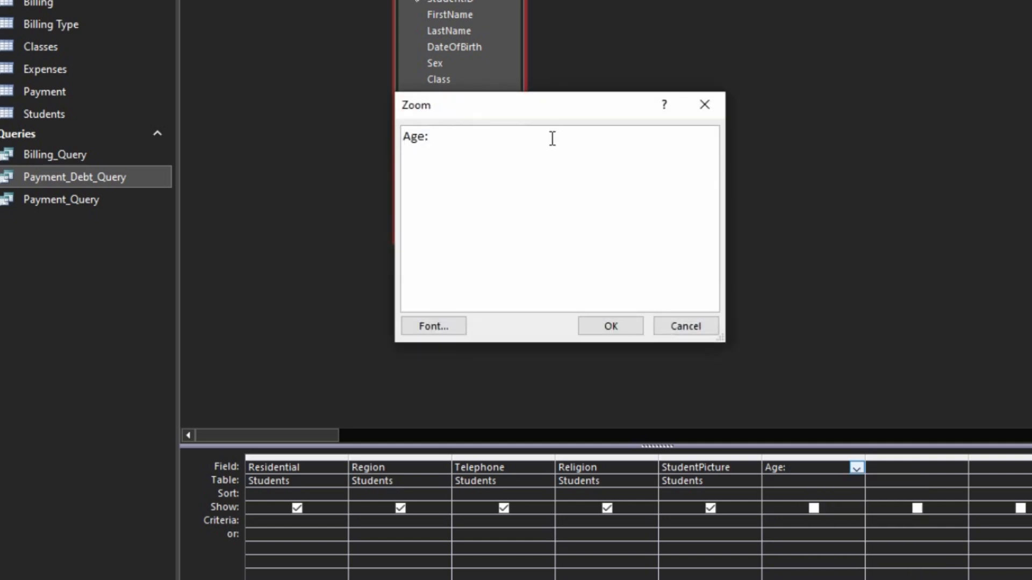
left_click_drag(557, 112, 560, 0)
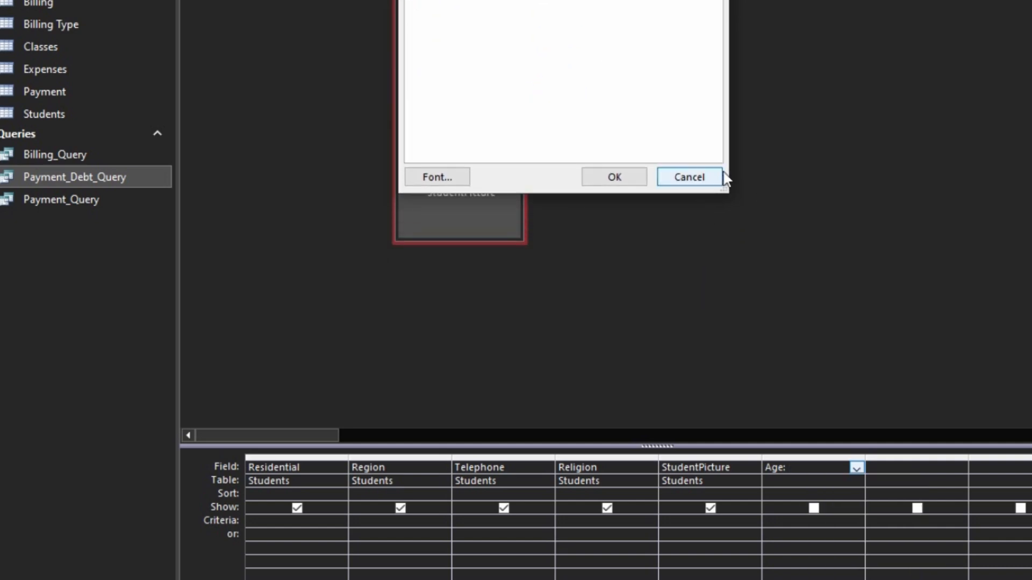
left_click_drag(725, 187, 1031, 334)
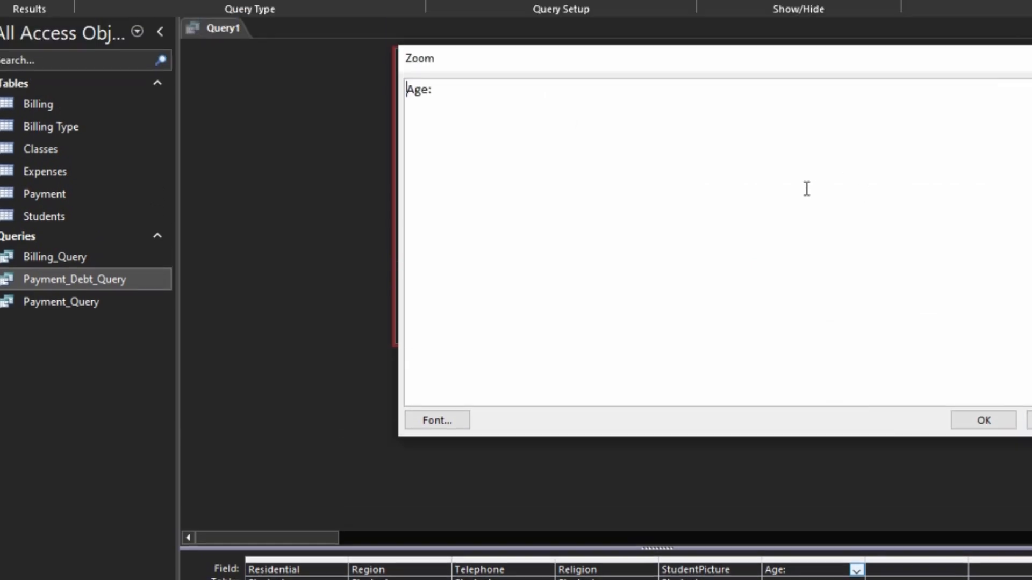
left_click_drag(750, 115, 534, 43)
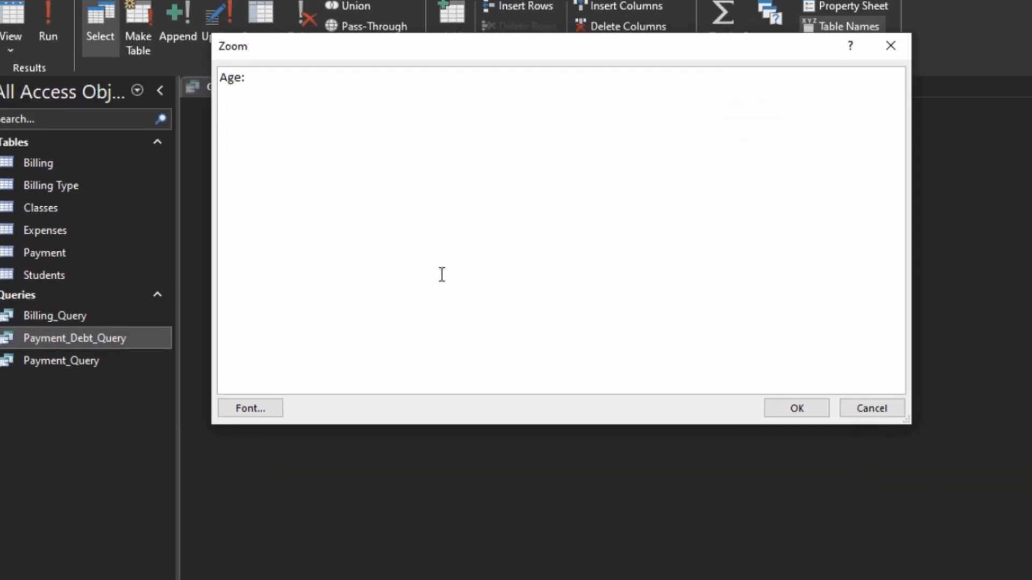
Step: Set the Zoom window's font size to 24
left_click(267, 410)
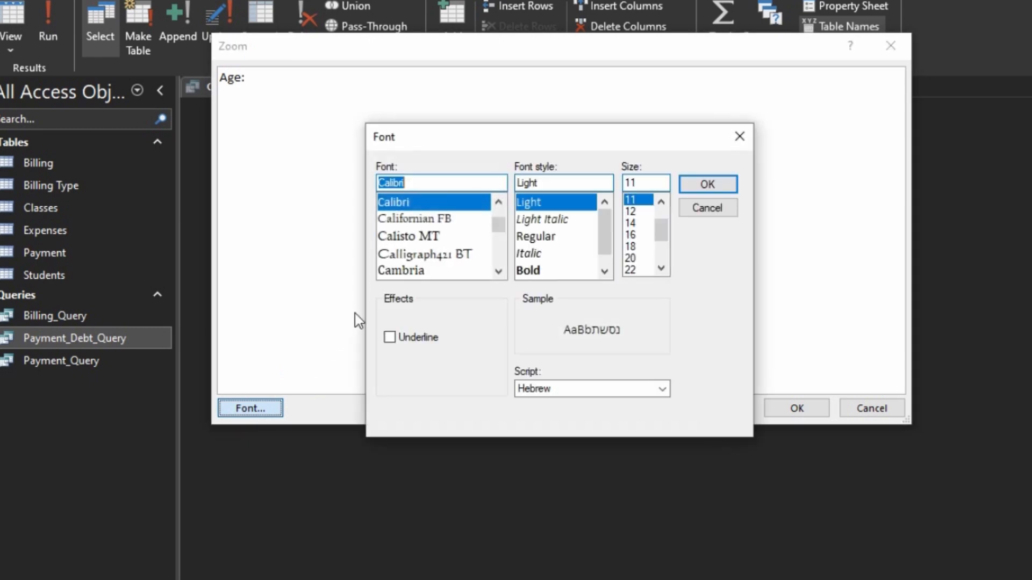
left_click(631, 268)
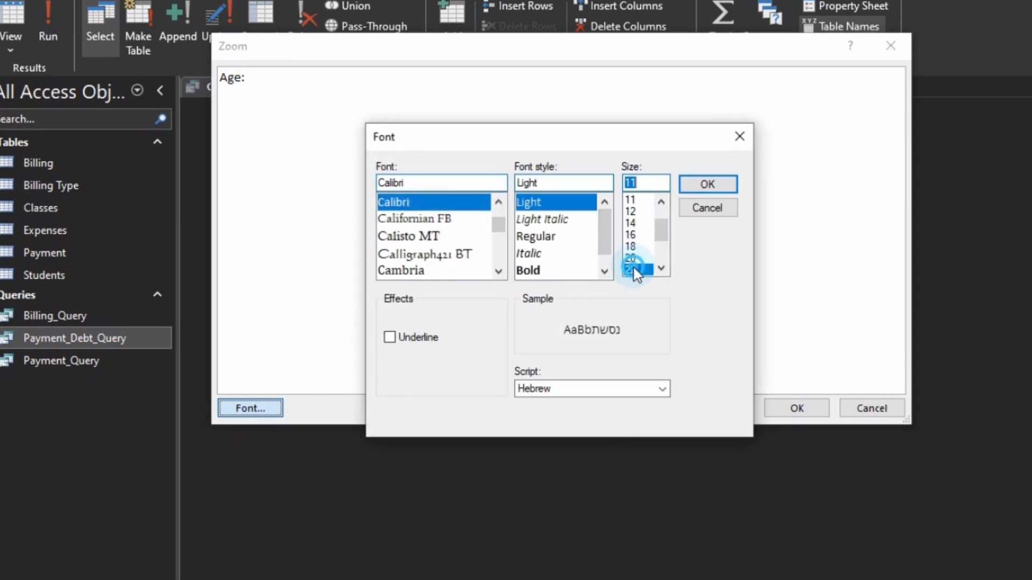
scroll(637, 257, "down", 1)
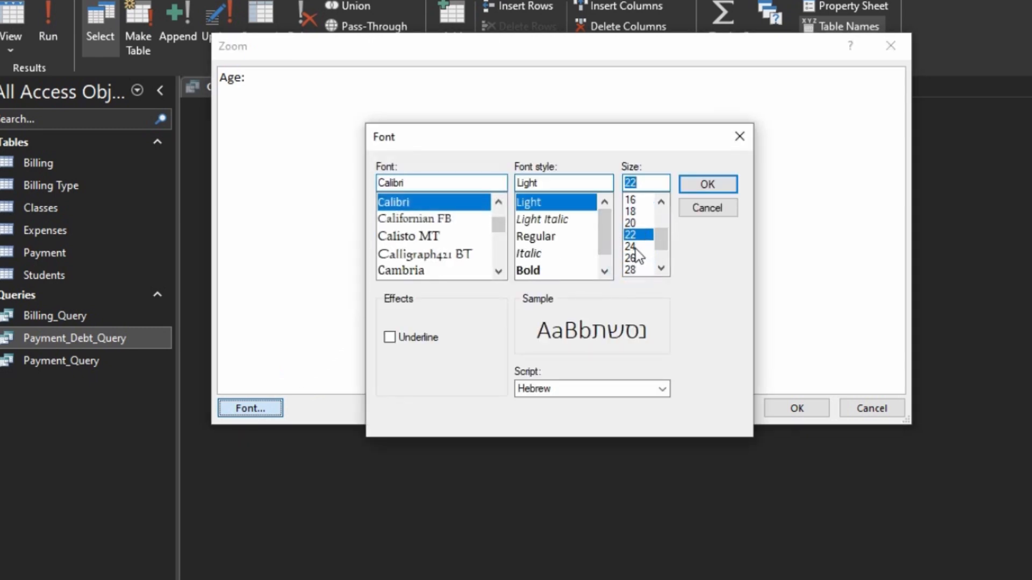
left_click(634, 246)
left_click(707, 184)
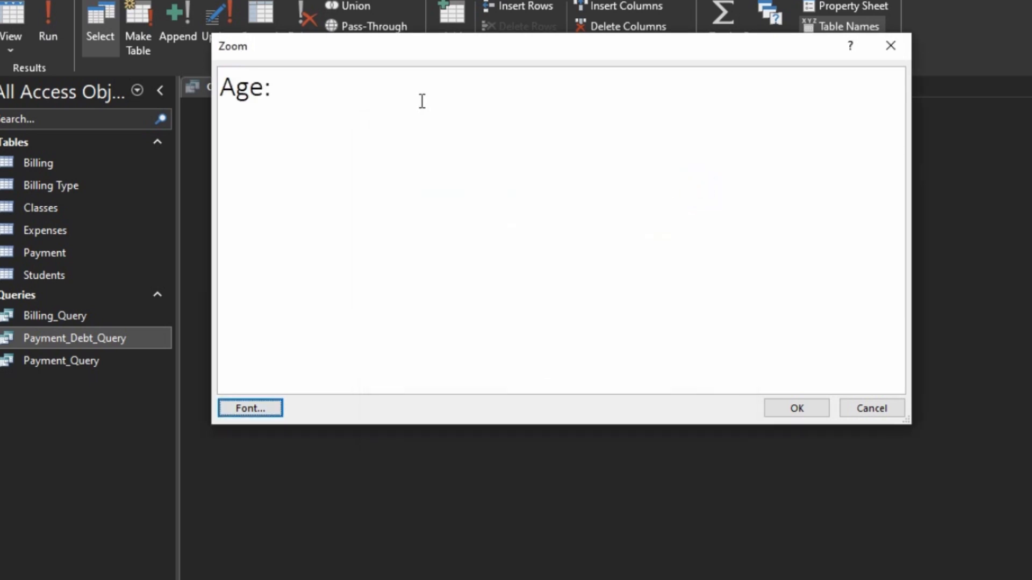
Step: Complete the Age column's expression as DateDiff("yyyy", Date_Of_Birth,now()) and accept it
left_click(423, 98)
type("Date")
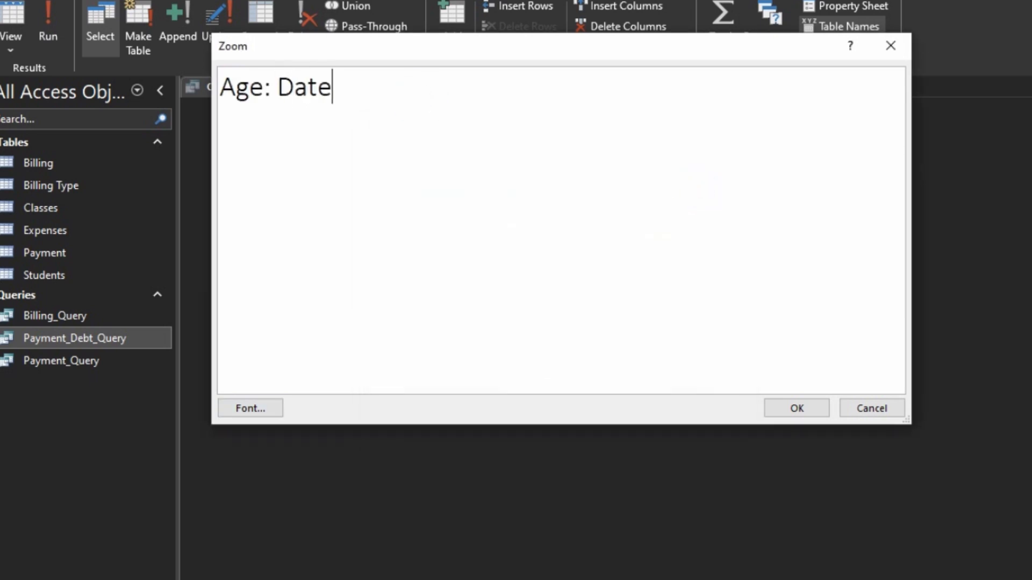
type("Diff(")
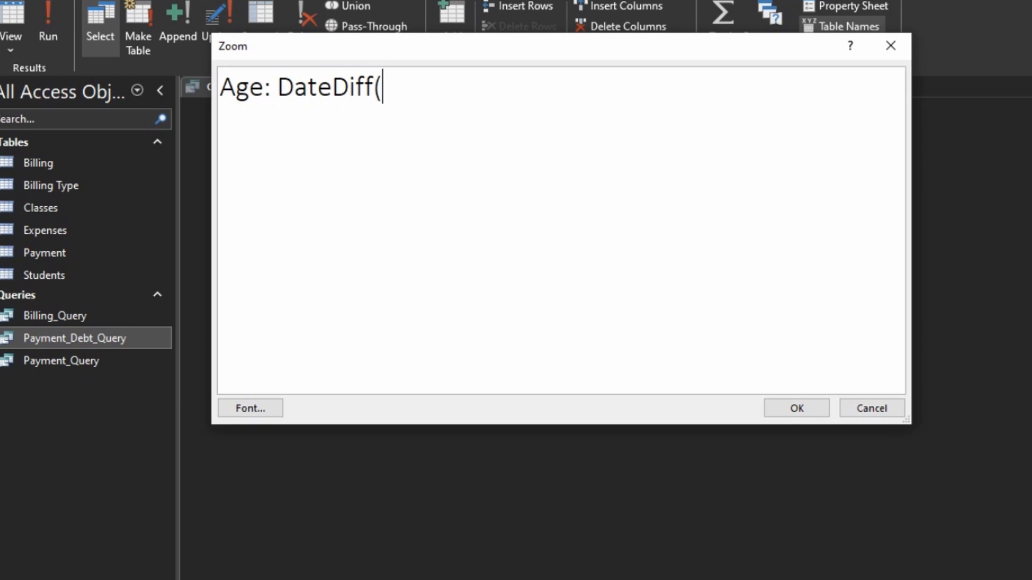
type("\"yyyy\",")
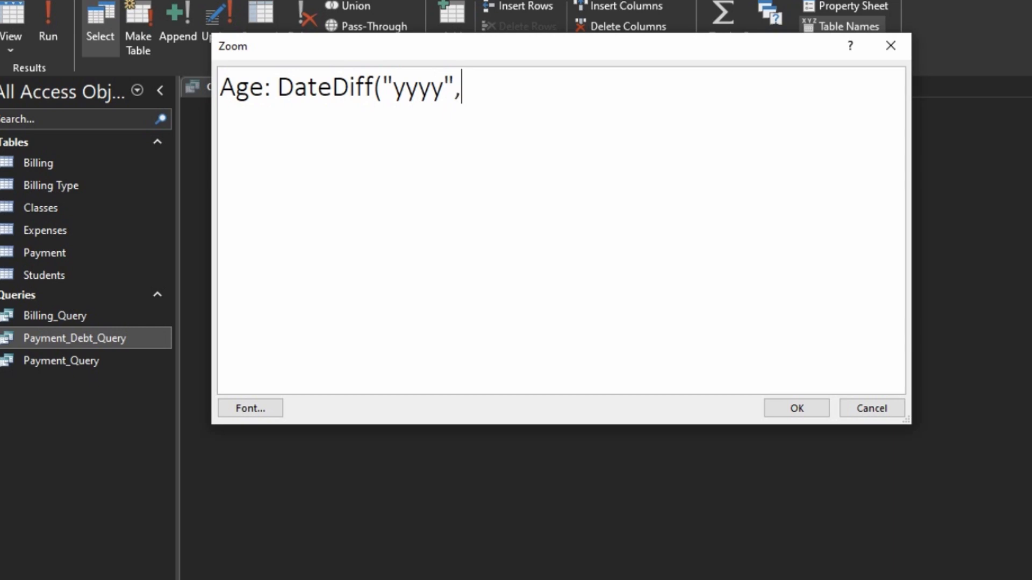
type(" B")
key("BackSpace")
type("Date")
type("_")
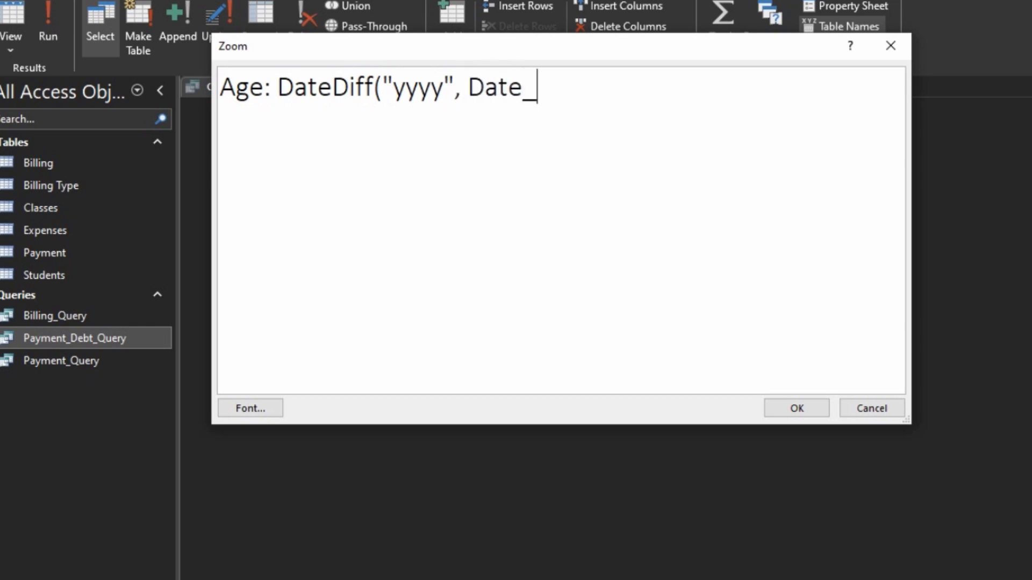
type("Of_")
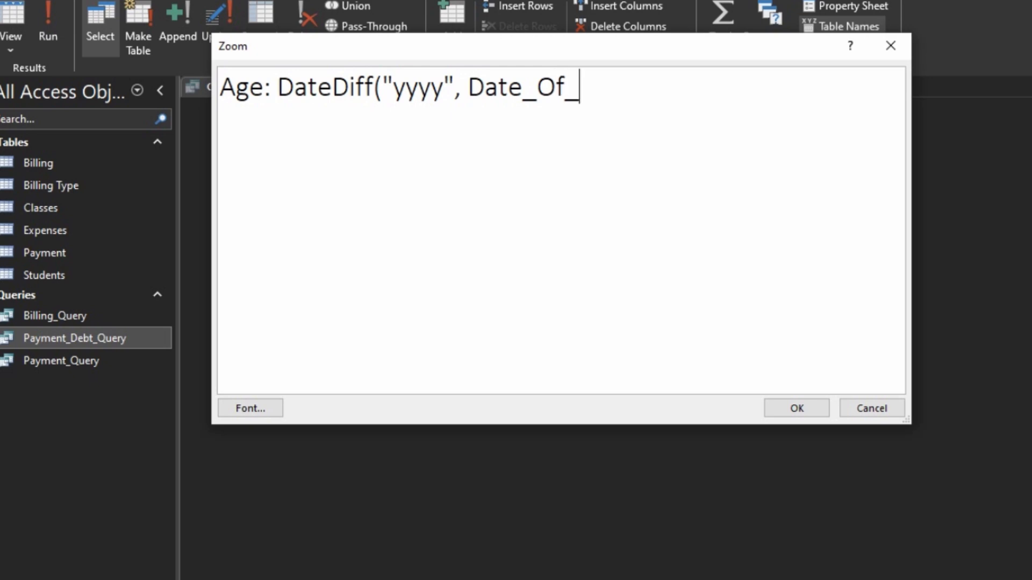
type("Birth,now")
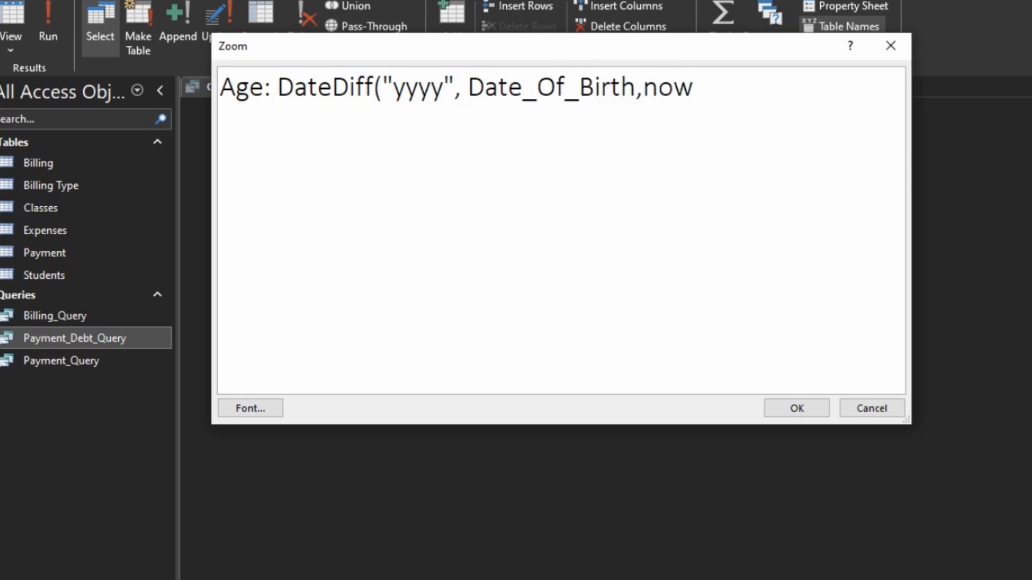
type("())")
left_click(794, 408)
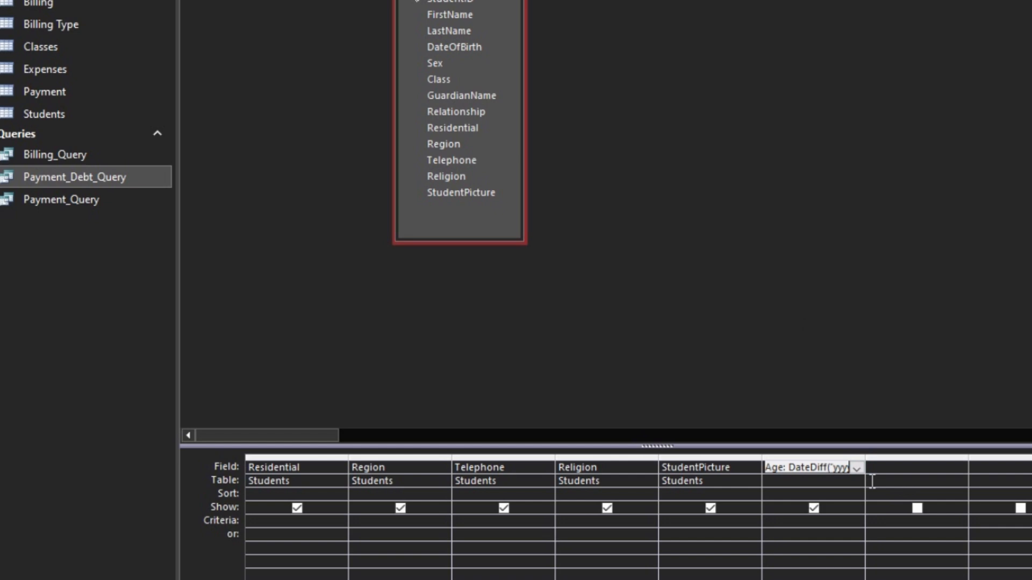
Step: Try to run the query and cancel the request for a Date_Of_Birth parameter value
left_click(843, 469)
left_click(914, 492)
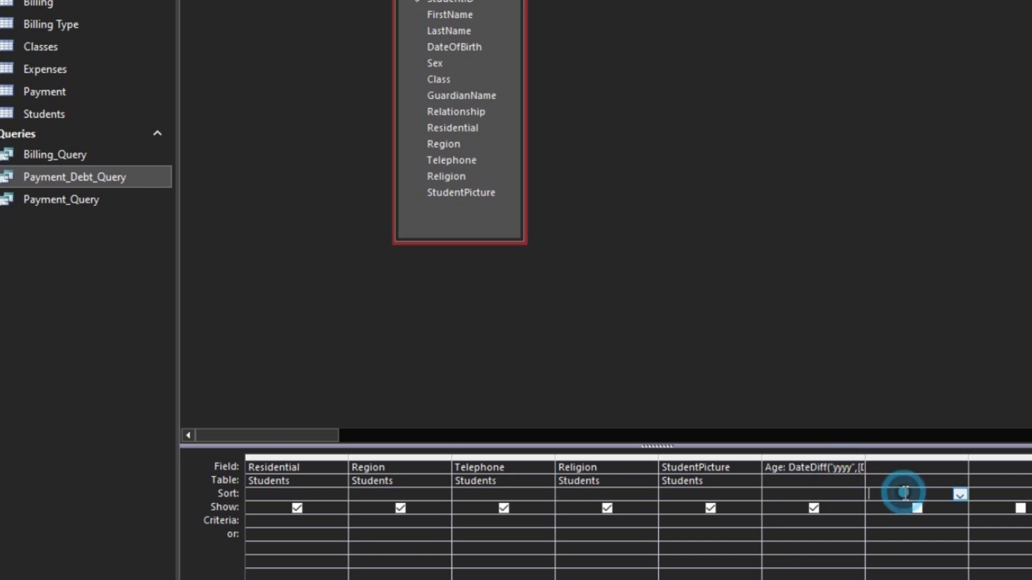
left_click(46, 1)
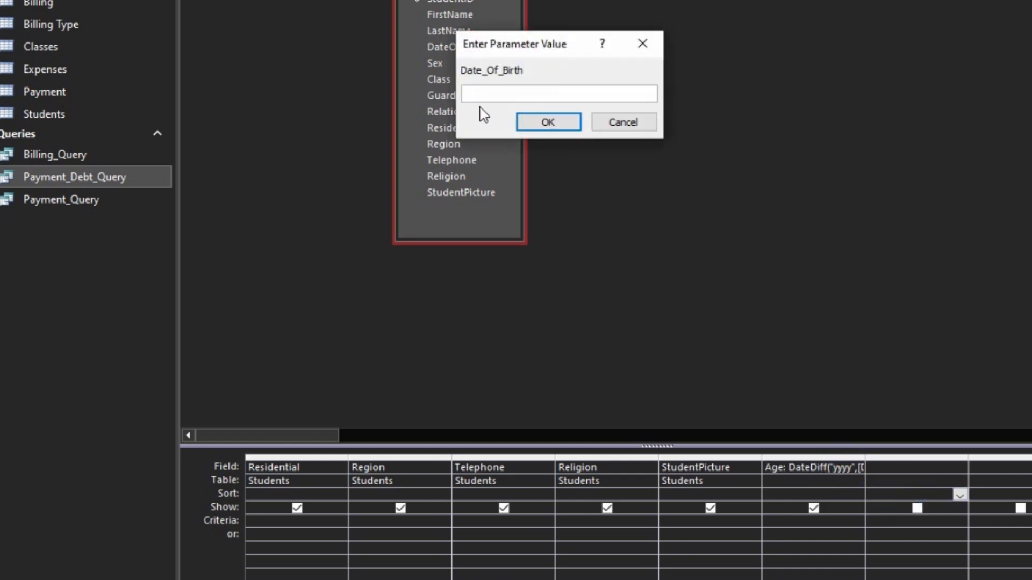
left_click(609, 121)
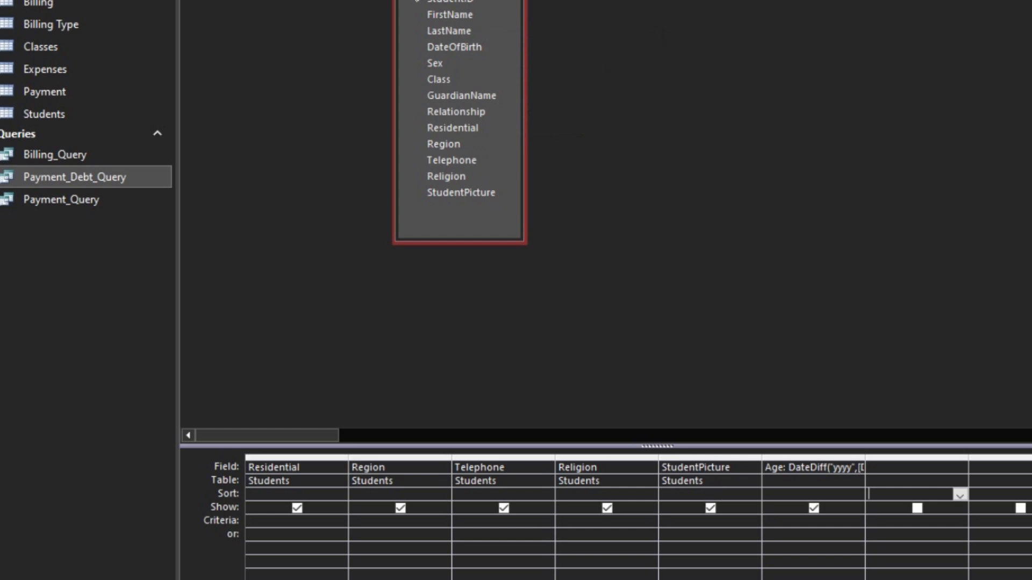
Step: Correct the field reference in the Age expression to DateOfBirth and accept the change
scroll(638, 515, "left", 1)
scroll(638, 516, "left", 2)
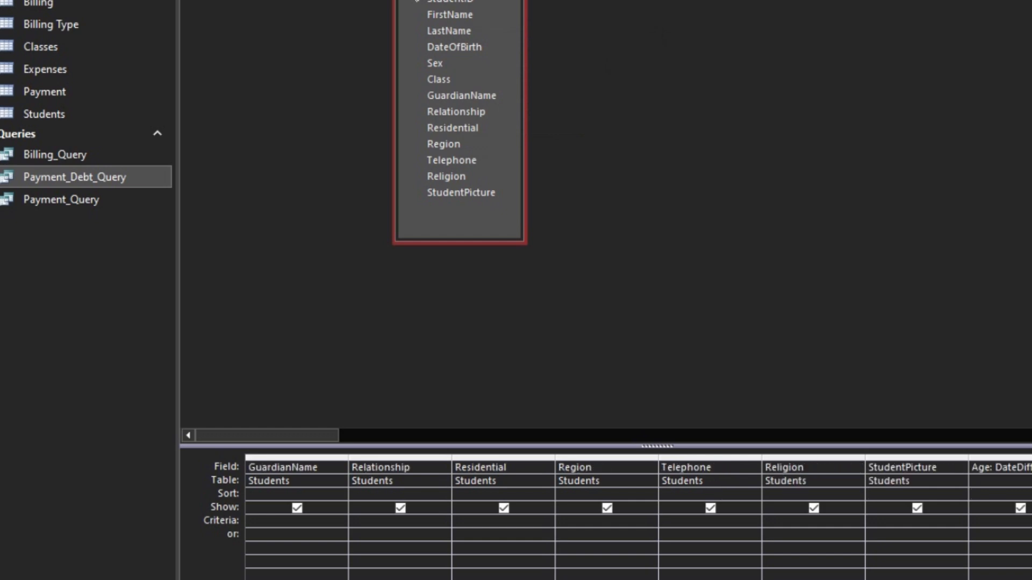
scroll(638, 516, "right", 4)
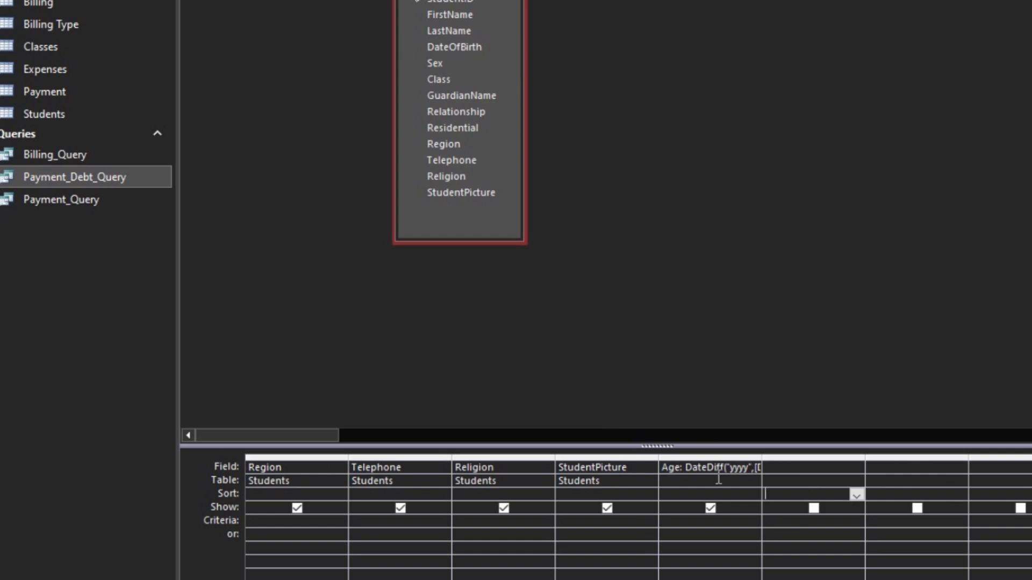
left_click(728, 466)
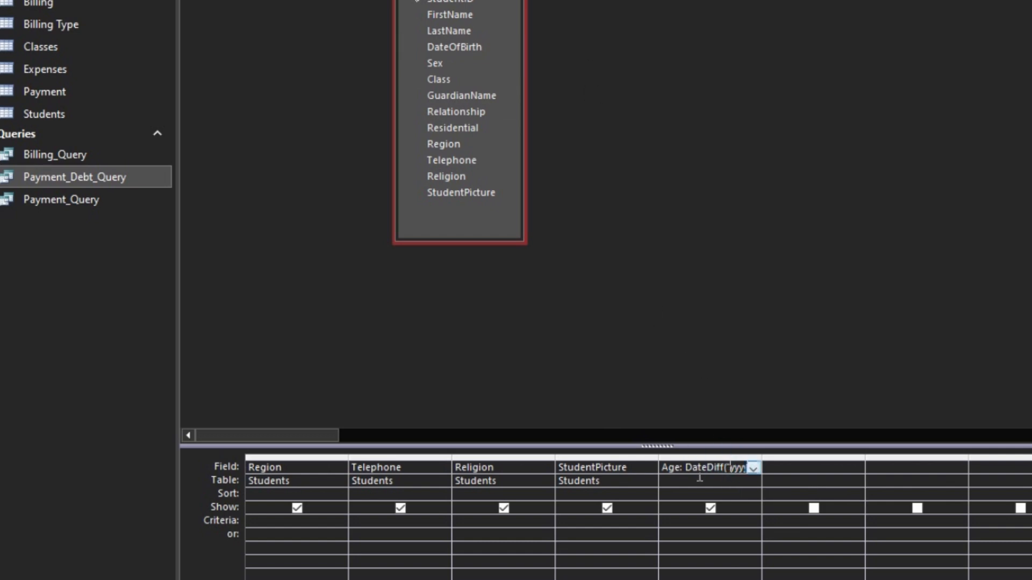
right_click(729, 468)
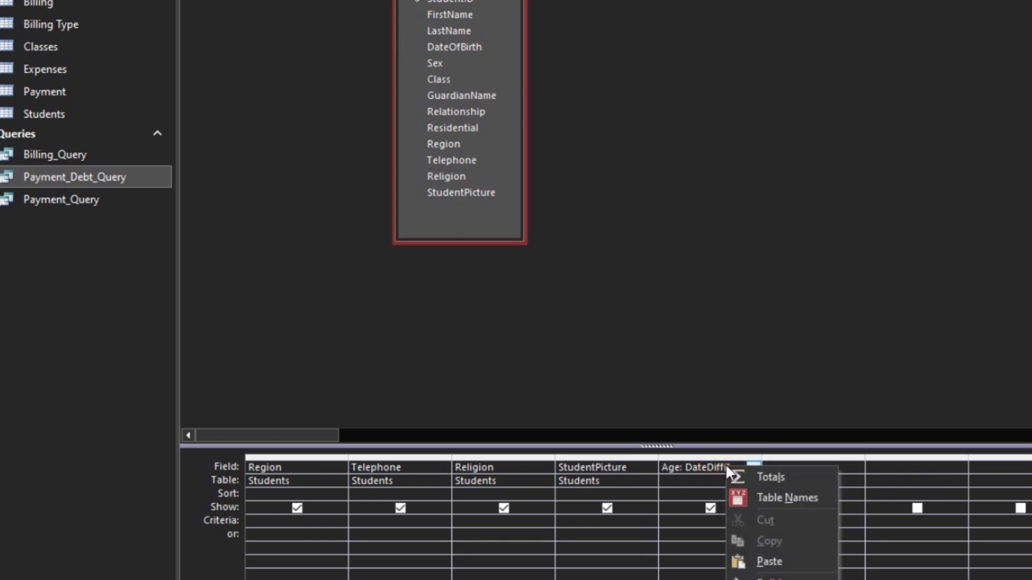
left_click(782, 578)
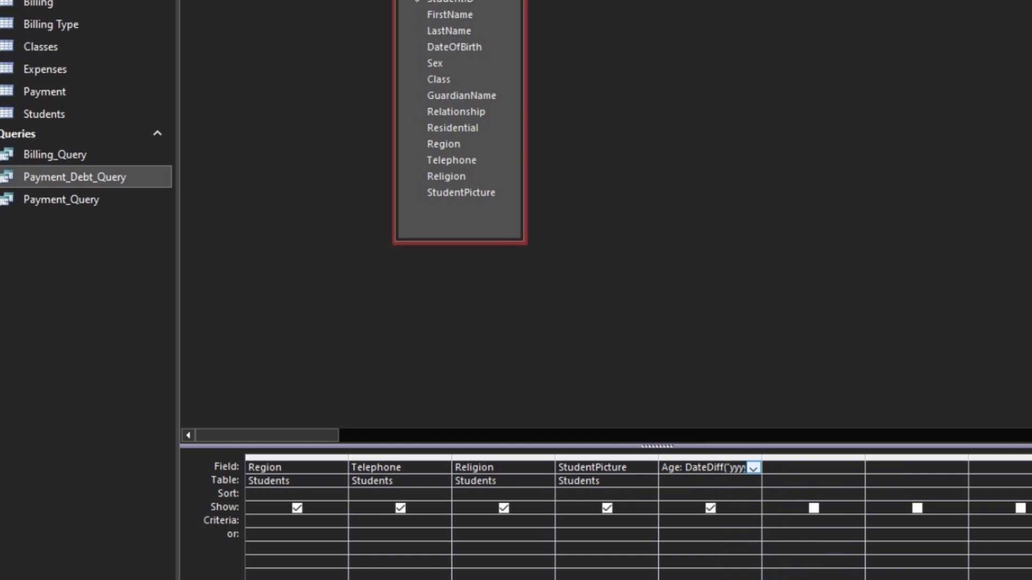
left_click(567, 75)
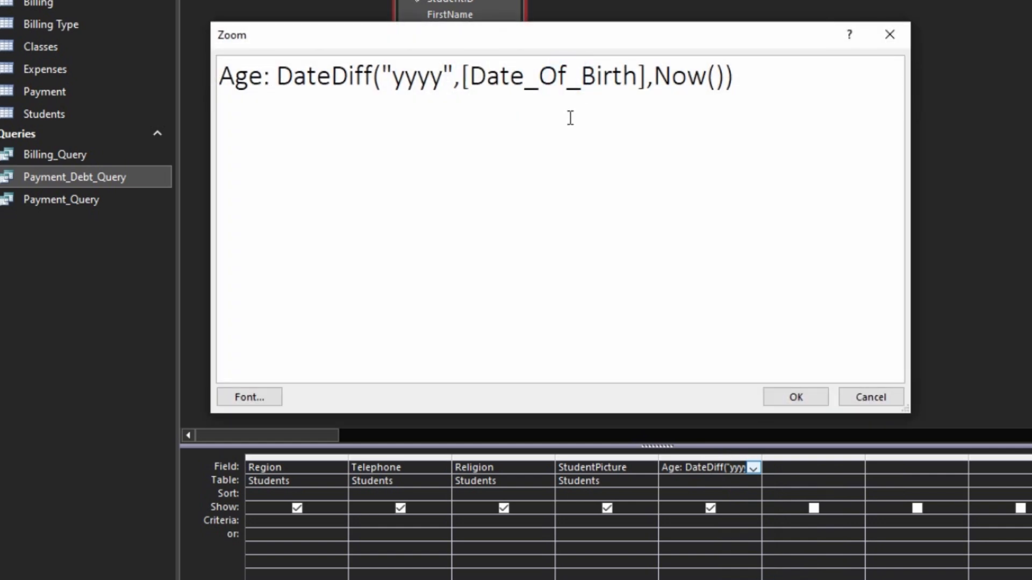
key("Delete")
left_click(527, 80)
key("Delete")
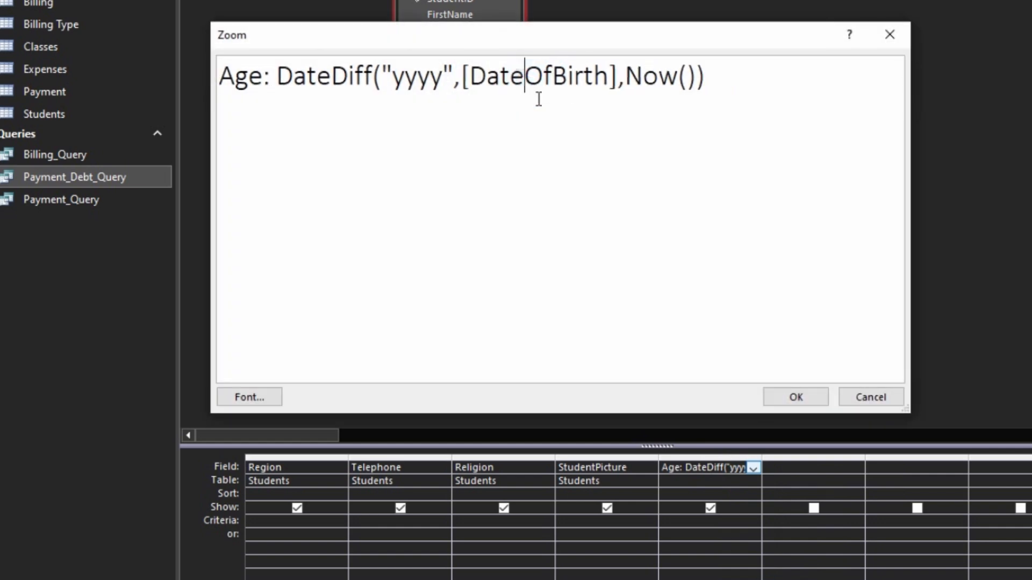
left_click(794, 396)
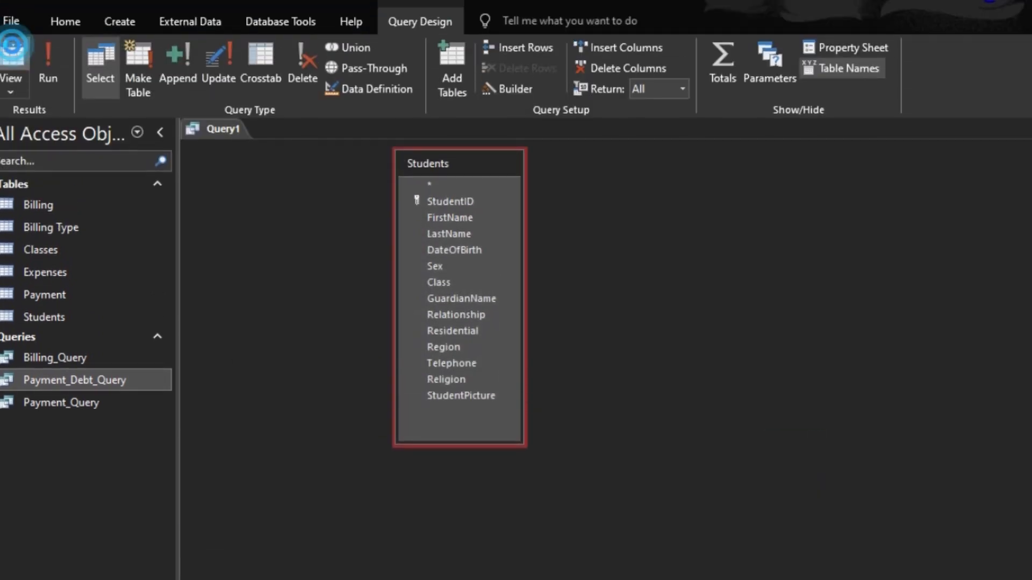
Step: Run the student query, review the calculated Age column, and return to the query design
left_click(46, 70)
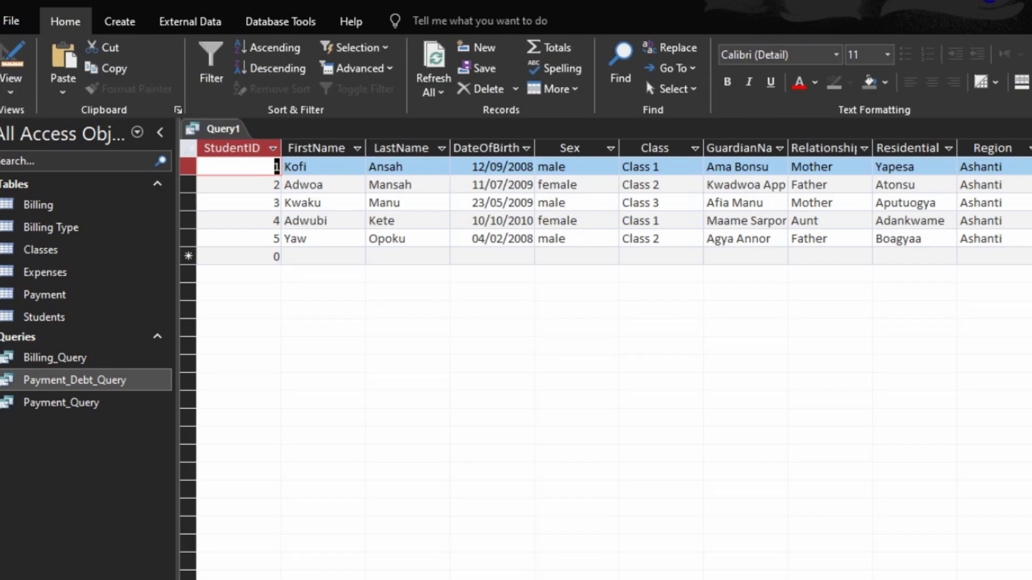
scroll(470, 256, "right", 10)
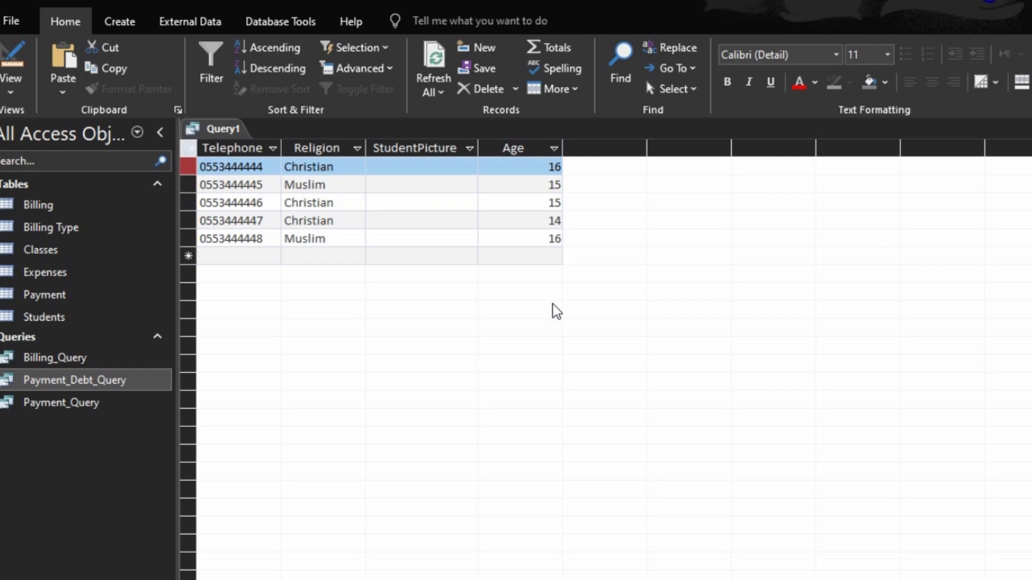
left_click(19, 57)
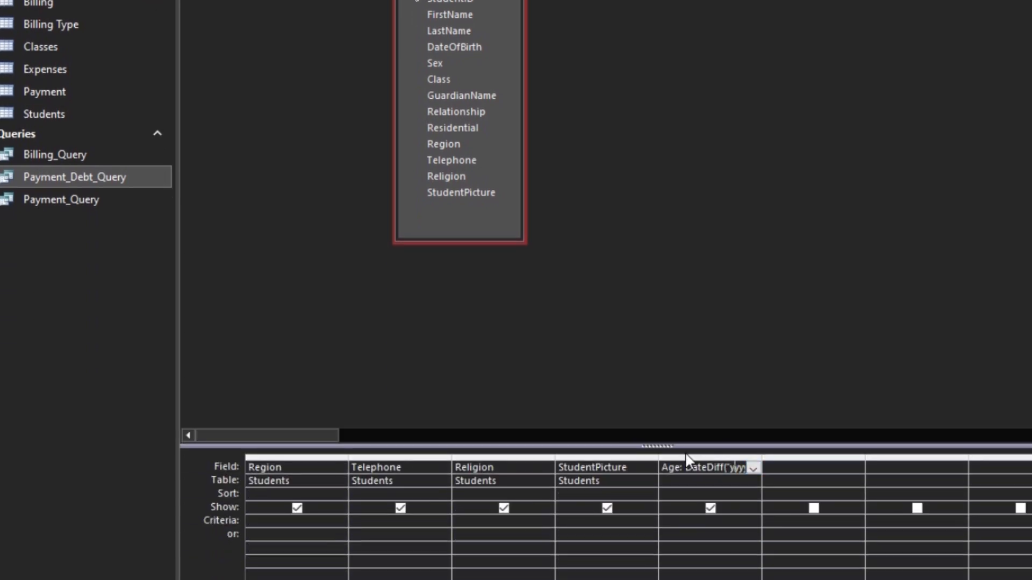
Step: Append & " years old" to the Age expression, accept it, and run the query to check the Age column
right_click(697, 467)
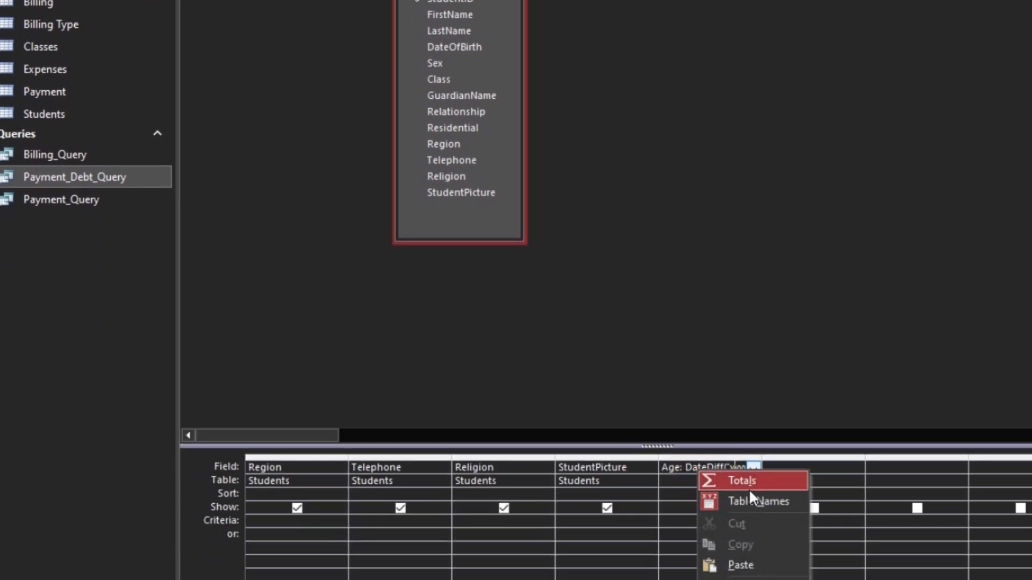
left_click(747, 579)
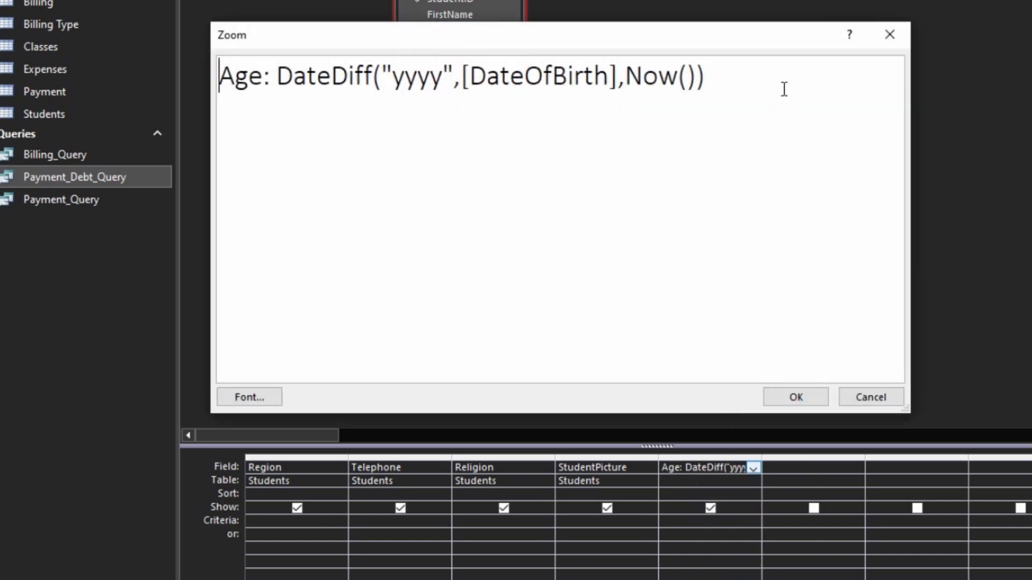
left_click(784, 89)
type("& \" year")
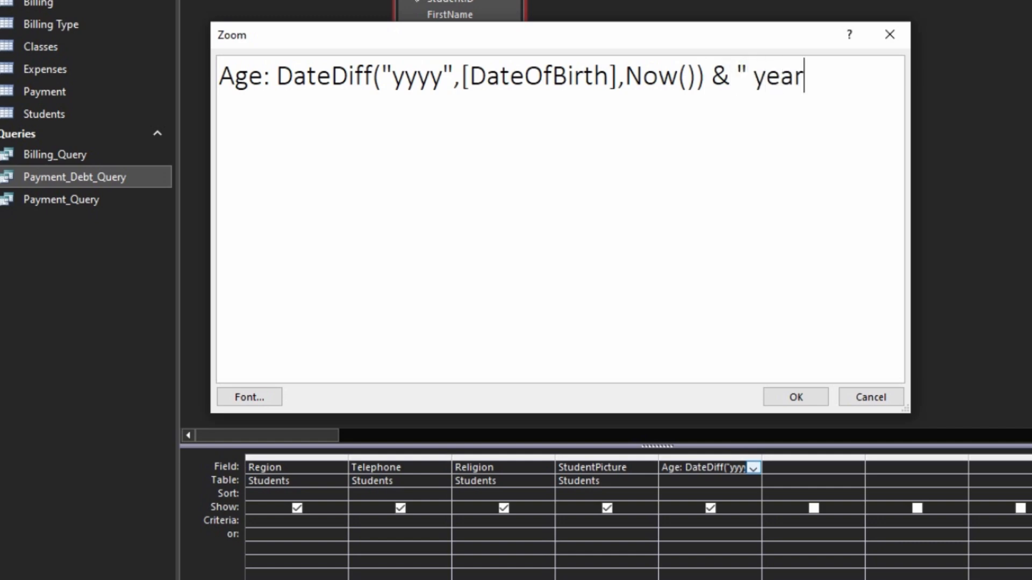
type("s old")
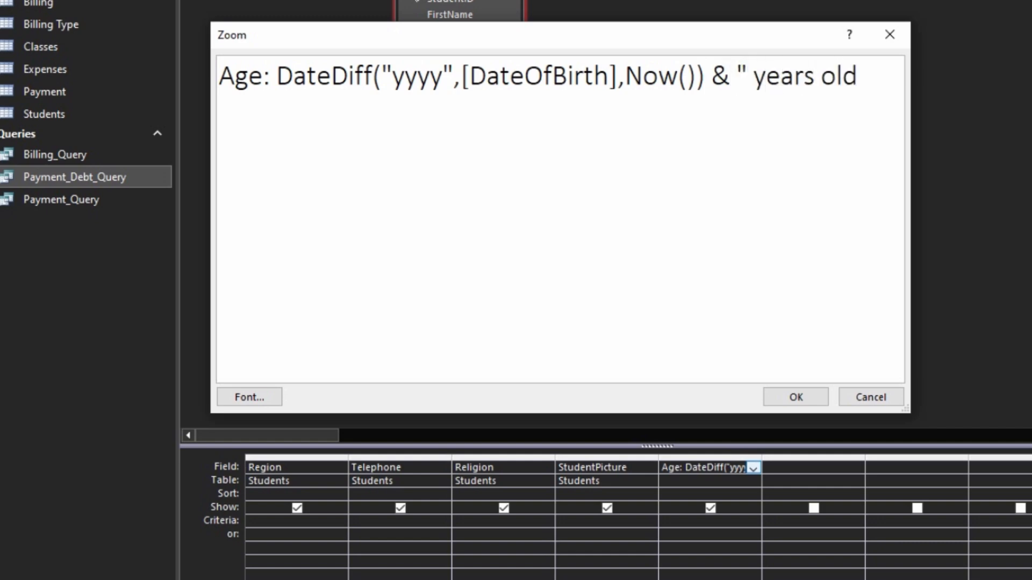
type("\"")
left_click(818, 400)
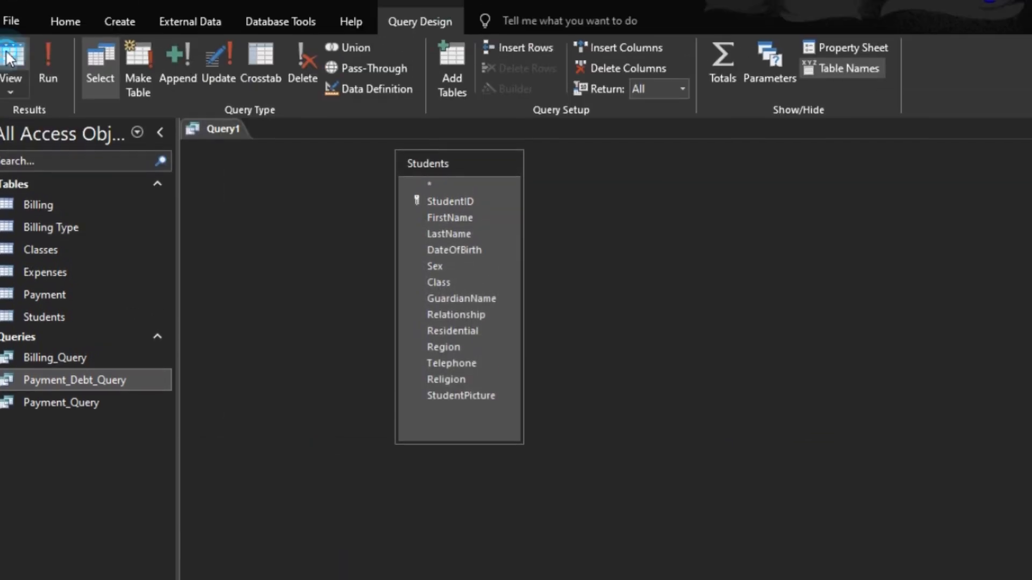
left_click(9, 56)
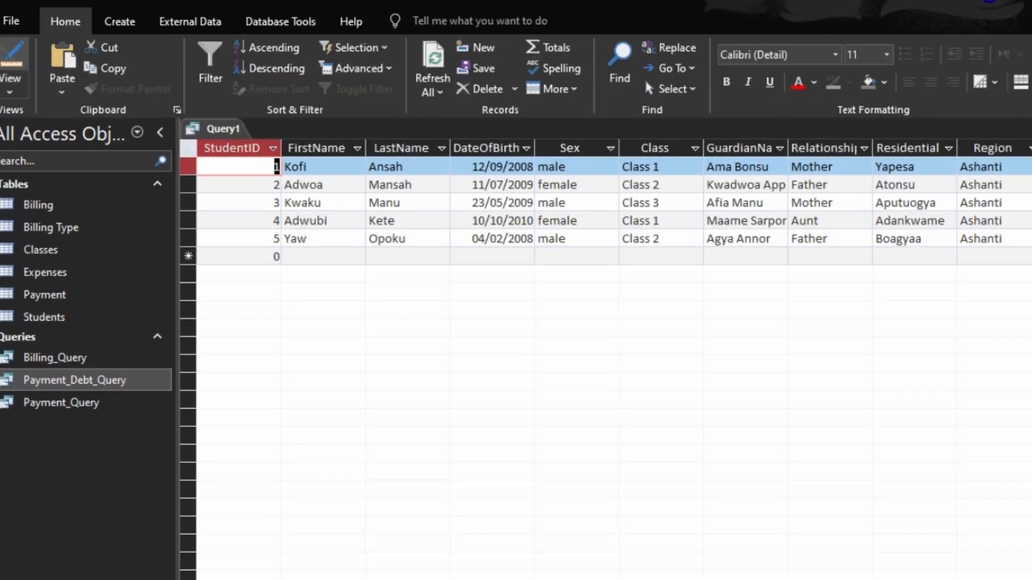
scroll(606, 355, "right", 6)
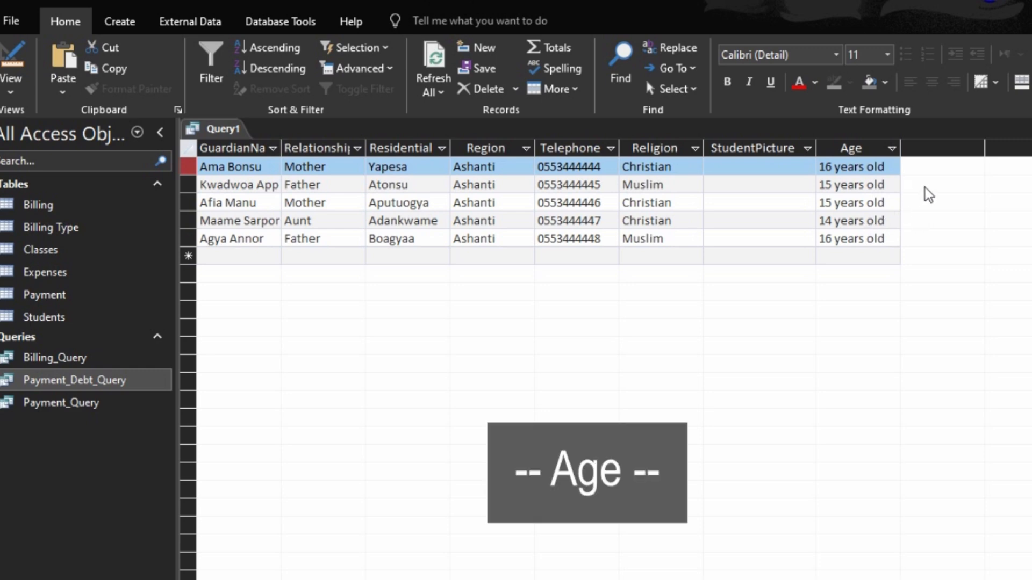
Step: Close the query and save it as Student_Extended_Query
key("ctrl+w")
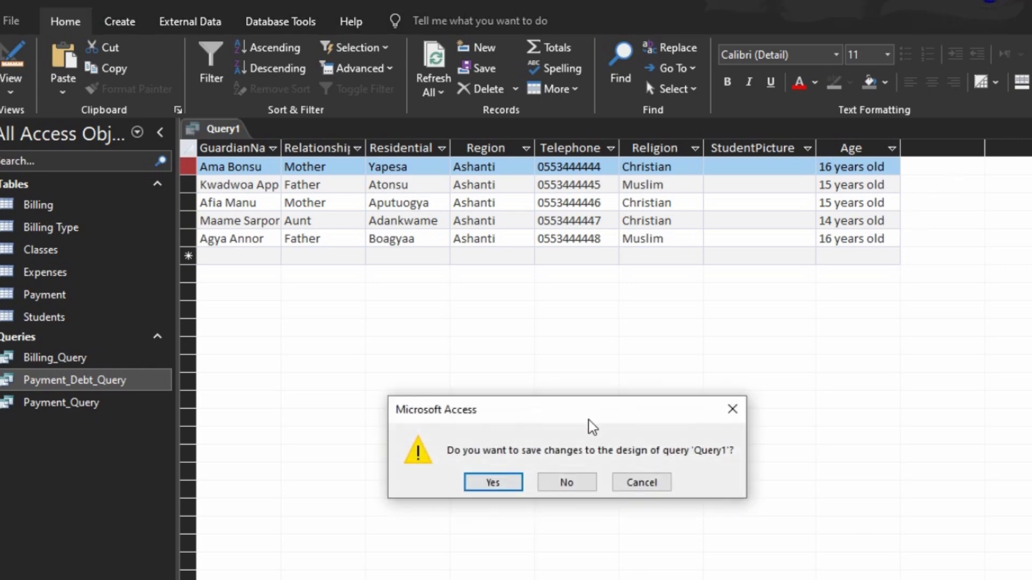
left_click(507, 491)
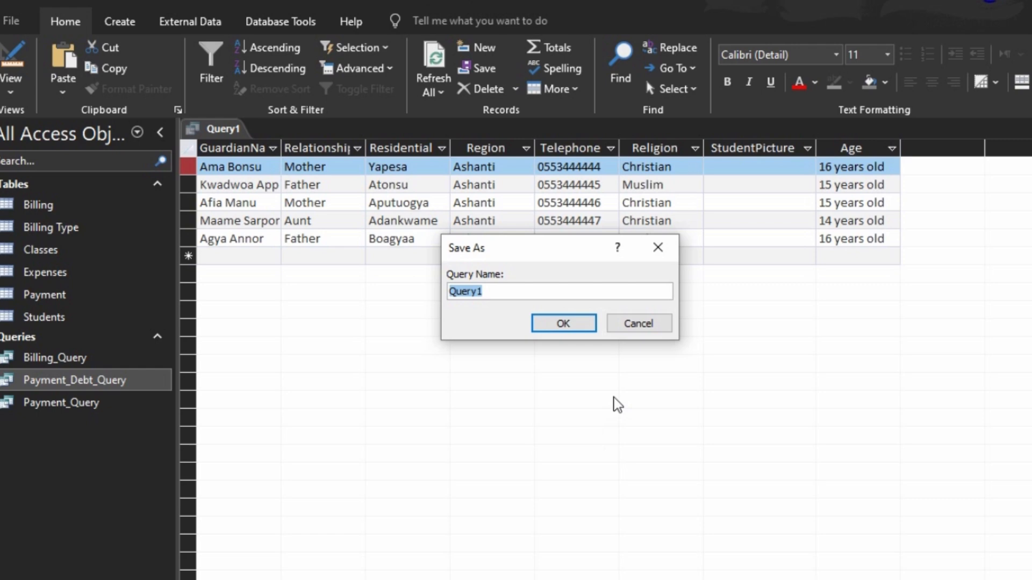
type("Stude")
key("BackSpace")
key("BackSpace")
key("BackSpace")
type("udentIE")
key("BackSpace")
key("BackSpace")
key("BackSpace")
type("Ex")
key("BackSpace")
key("BackSpace")
type("t_Extend")
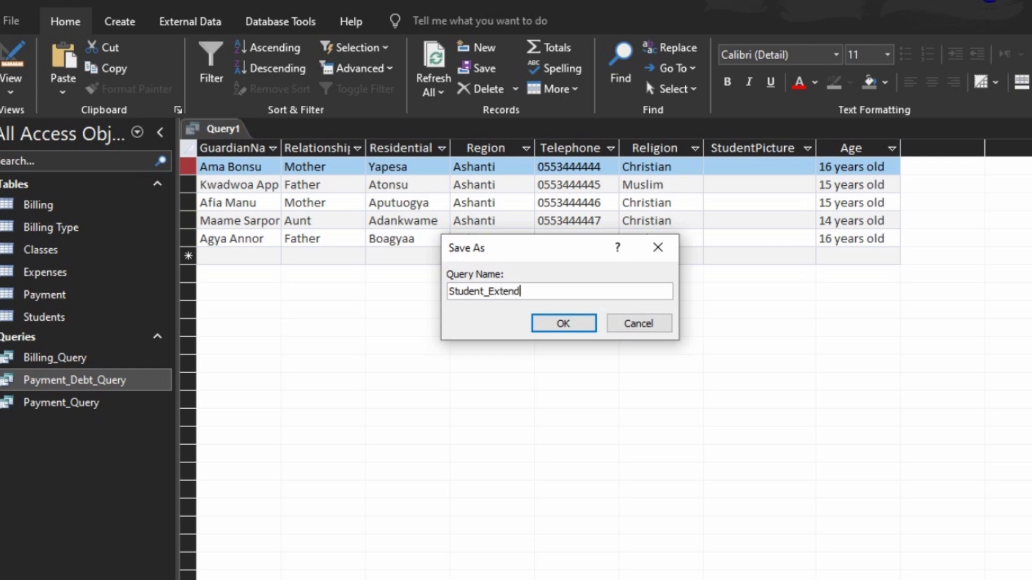
type("ed_Qeu")
key("BackSpace")
key("BackSpace")
type("uer")
left_click(566, 324)
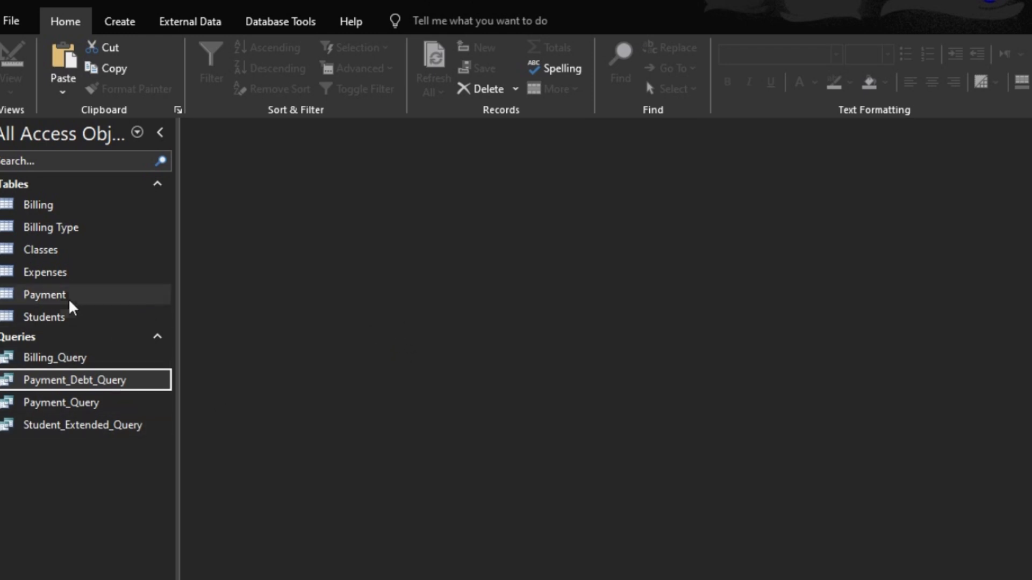
Step: Start a new query design with the Expenses table and enlarge its field list to show every field
left_click(126, 12)
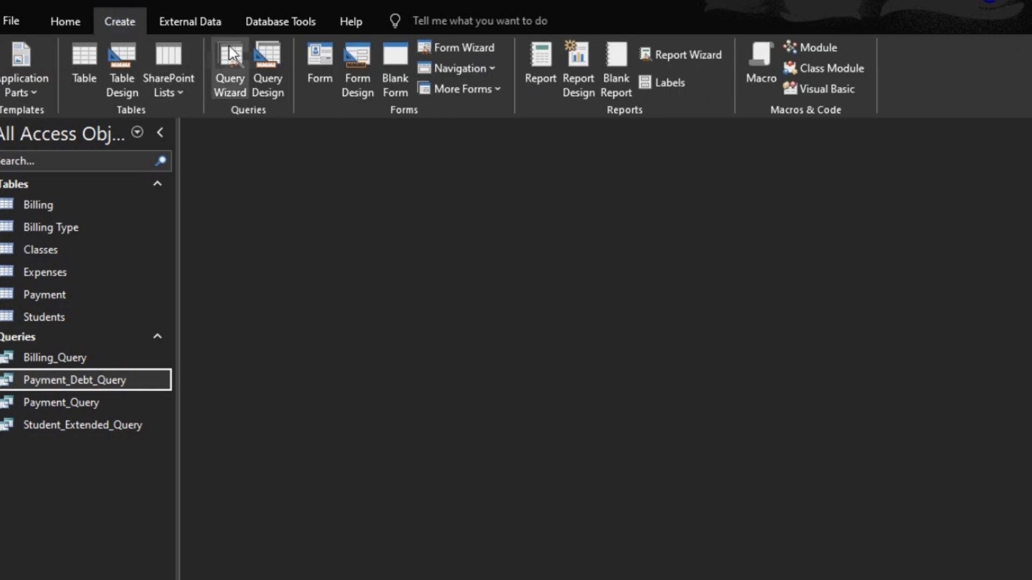
left_click(272, 59)
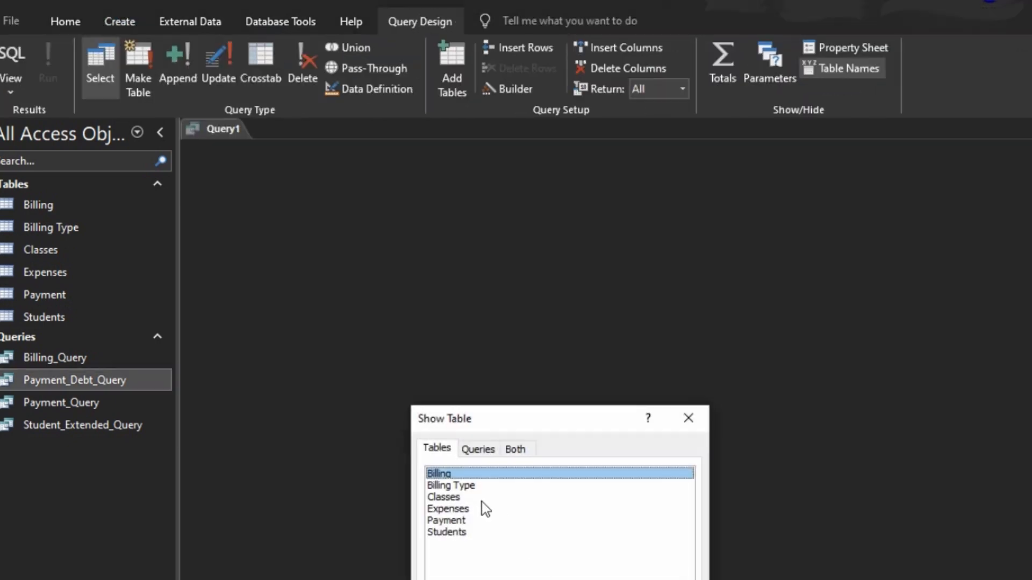
double_click(468, 508)
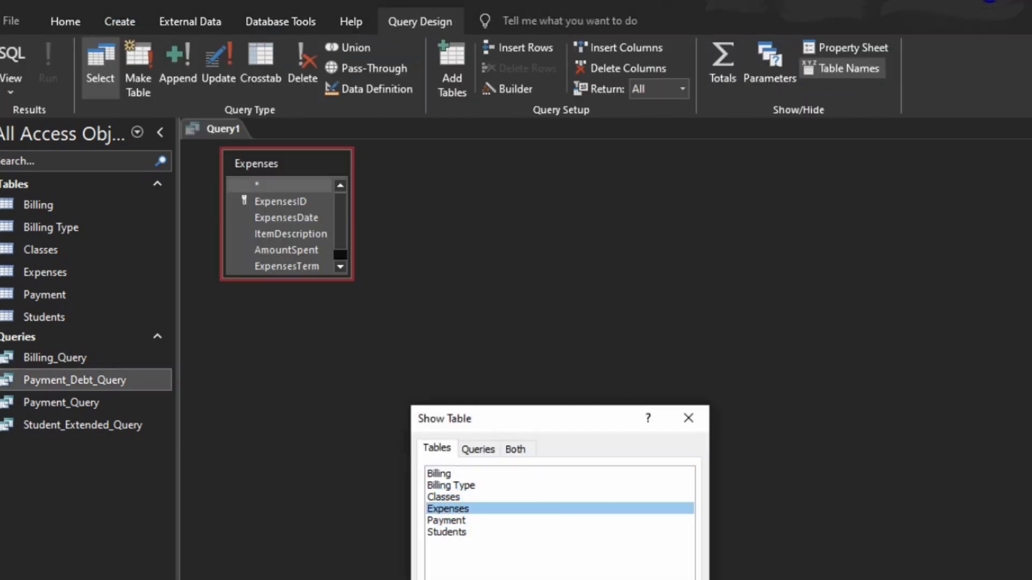
left_click(669, 579)
left_click_drag(326, 280, 359, 455)
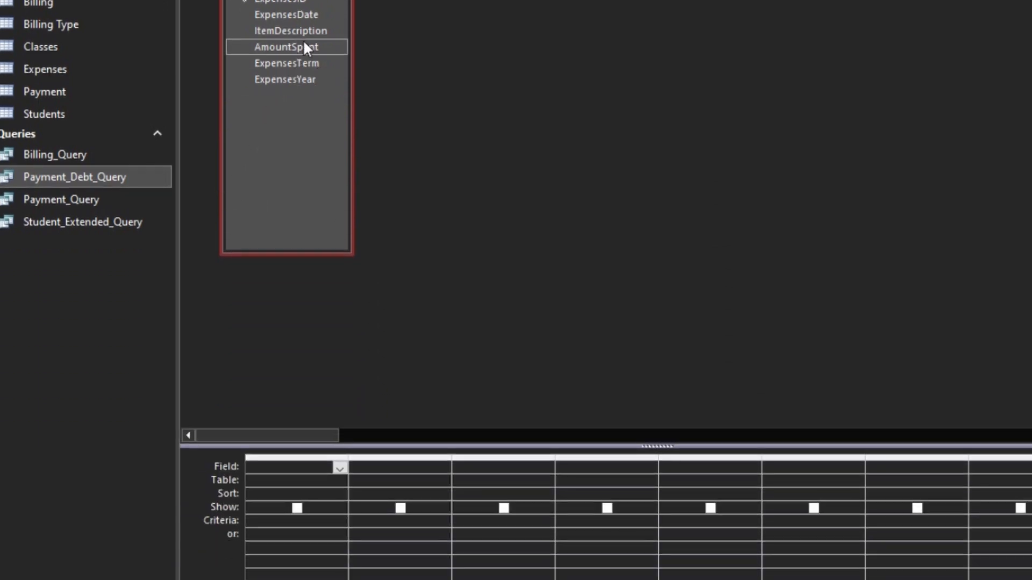
Step: Add ExpensesTerm, ExpensesYear and AmountSpent to the query, preview its datasheet, and return to the design
double_click(285, 64)
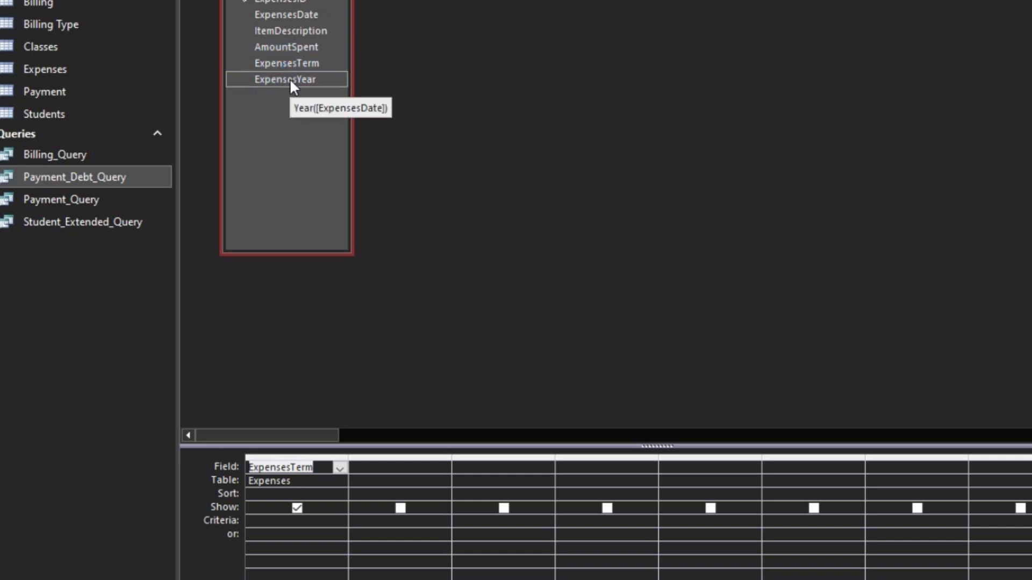
double_click(290, 79)
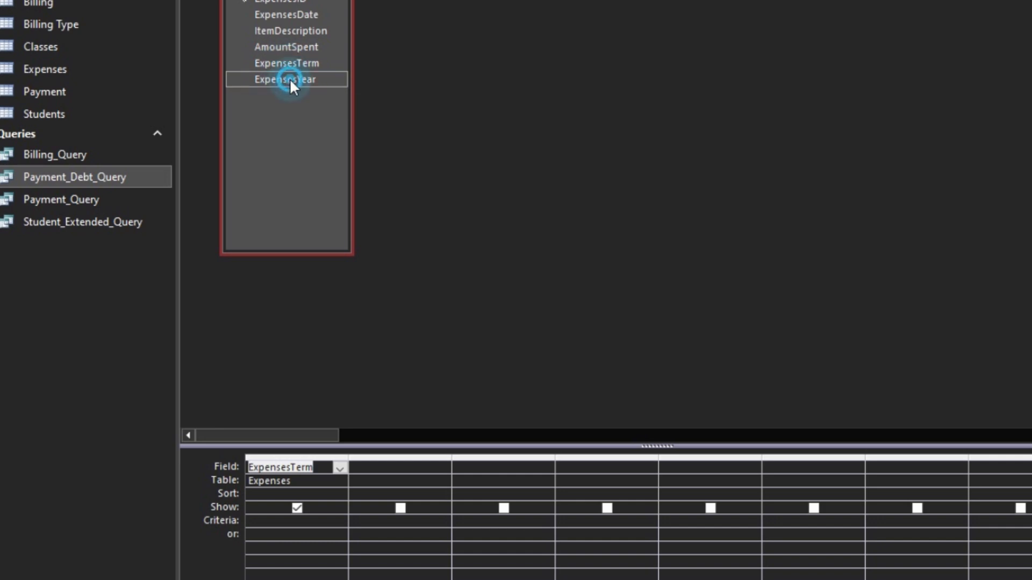
double_click(285, 47)
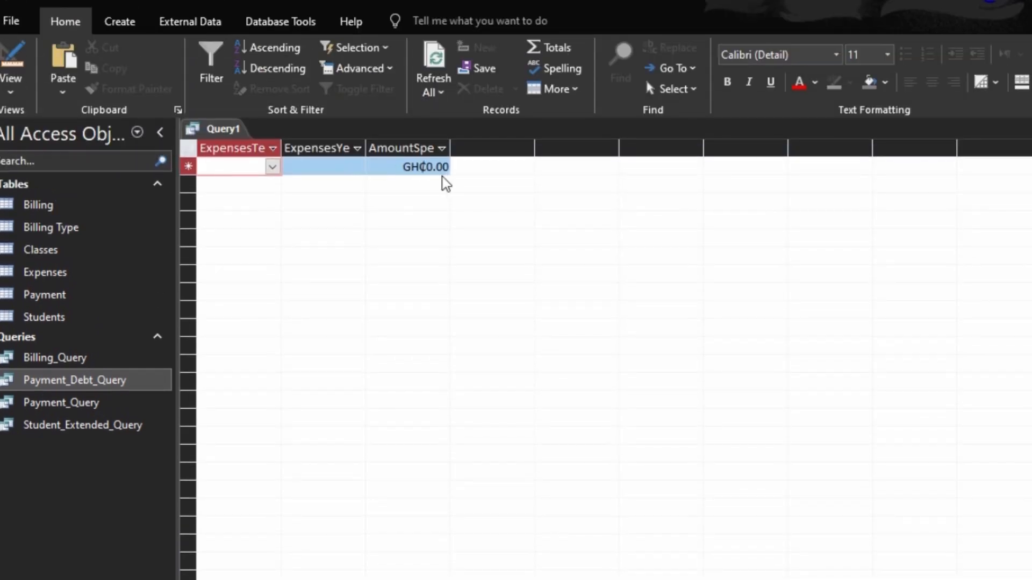
left_click(10, 59)
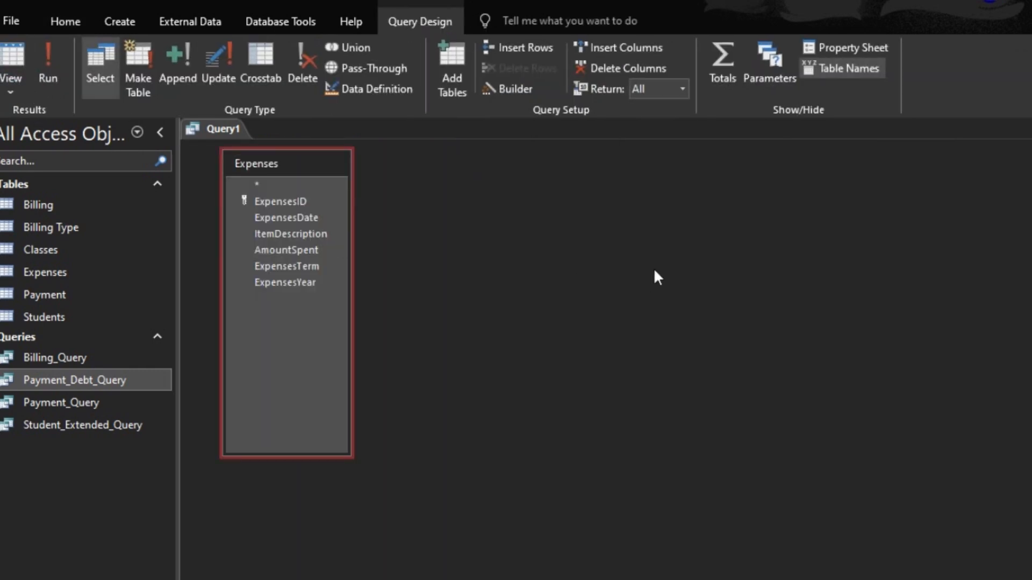
Step: Open the Expenses table and switch it to its design
double_click(20, 269)
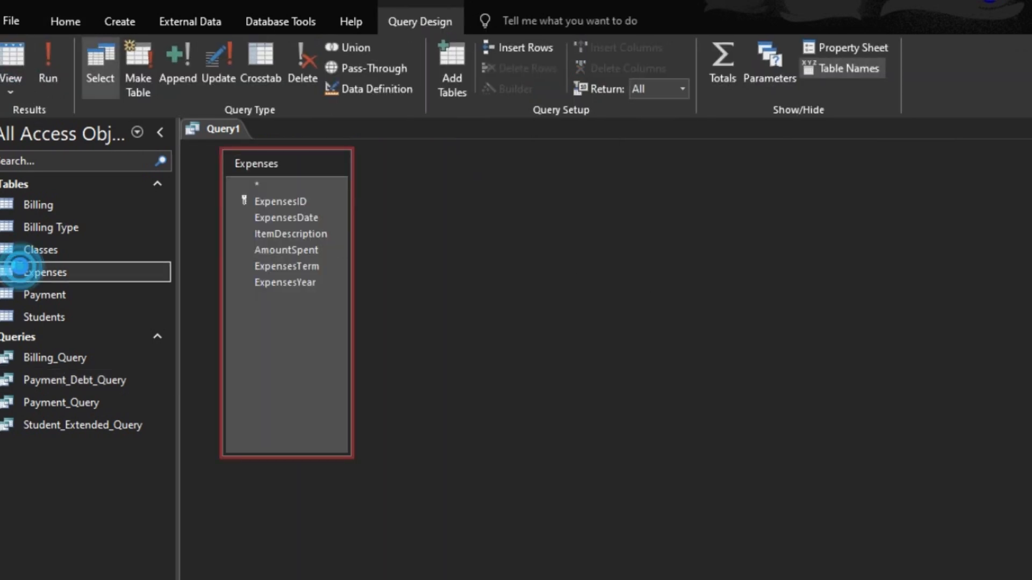
left_click(322, 171)
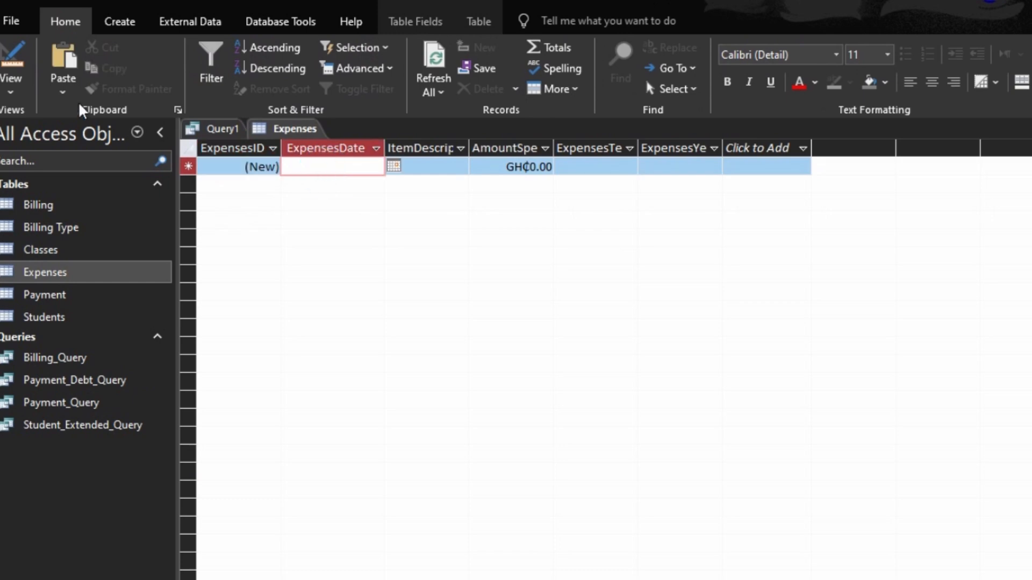
left_click(13, 60)
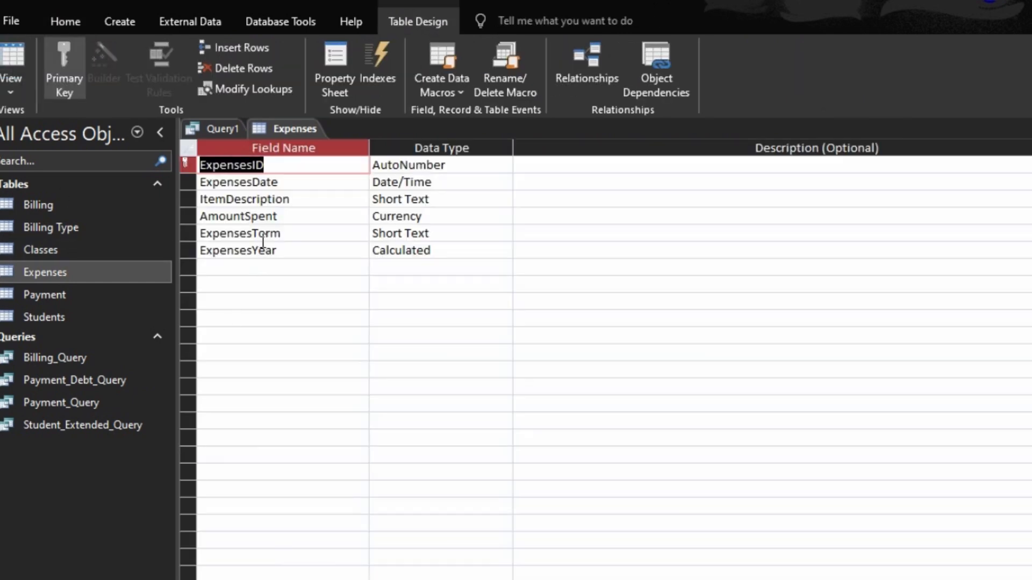
Step: Set the ExpensesDate field's default value to date(), save the table, and switch back to its datasheet
left_click(323, 183)
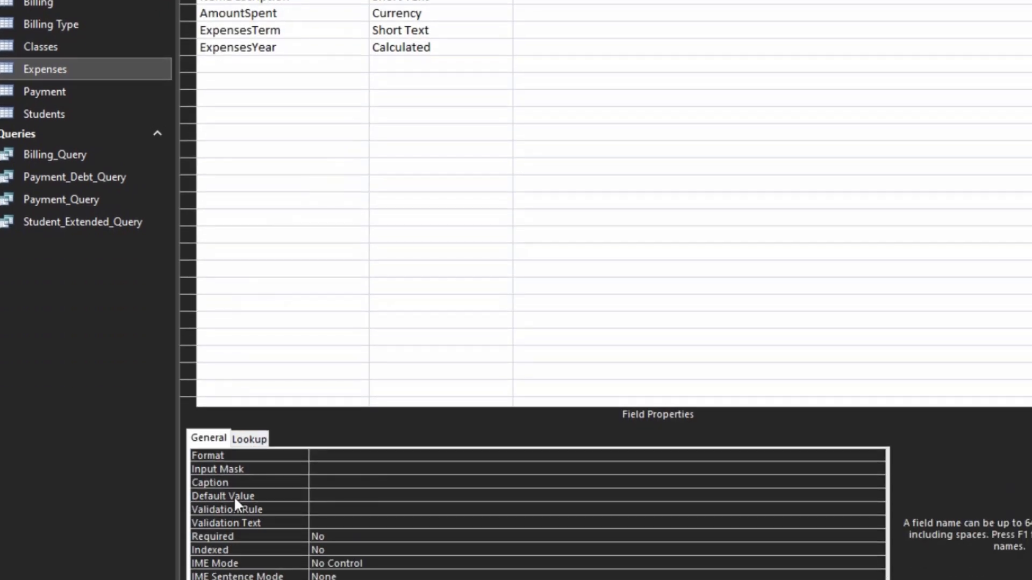
left_click(234, 495)
type("daete")
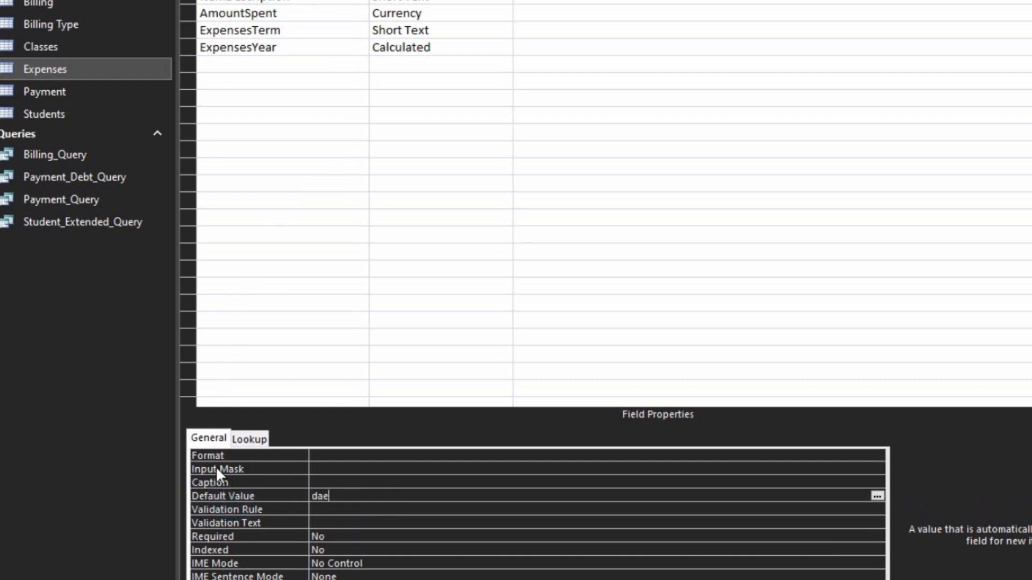
key("BackSpace")
key("BackSpace")
key("BackSpace")
type("te()")
left_click(11, 59)
left_click(510, 486)
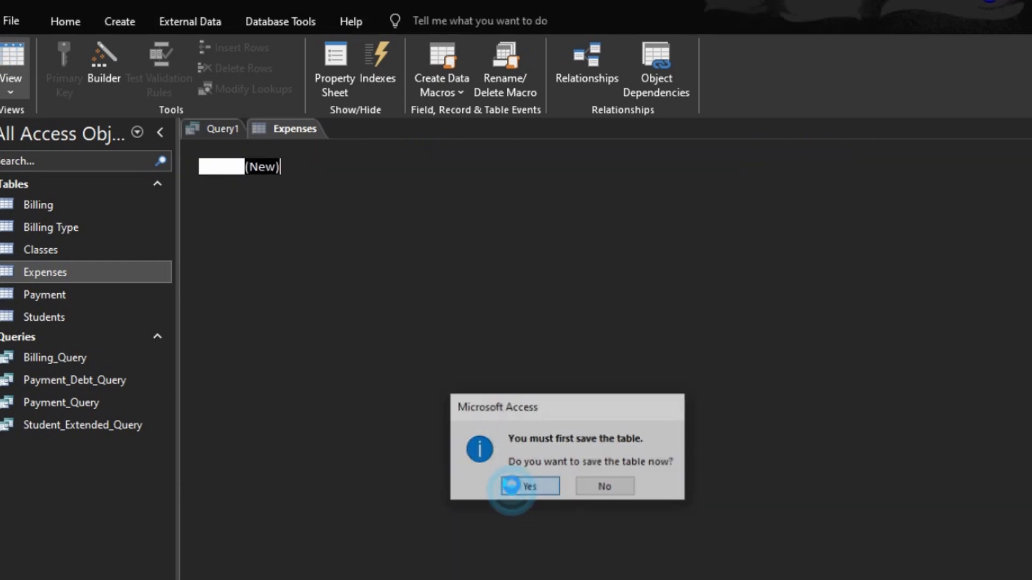
Step: Fit all columns of the Expenses datasheet to the width of their contents
left_click(420, 167)
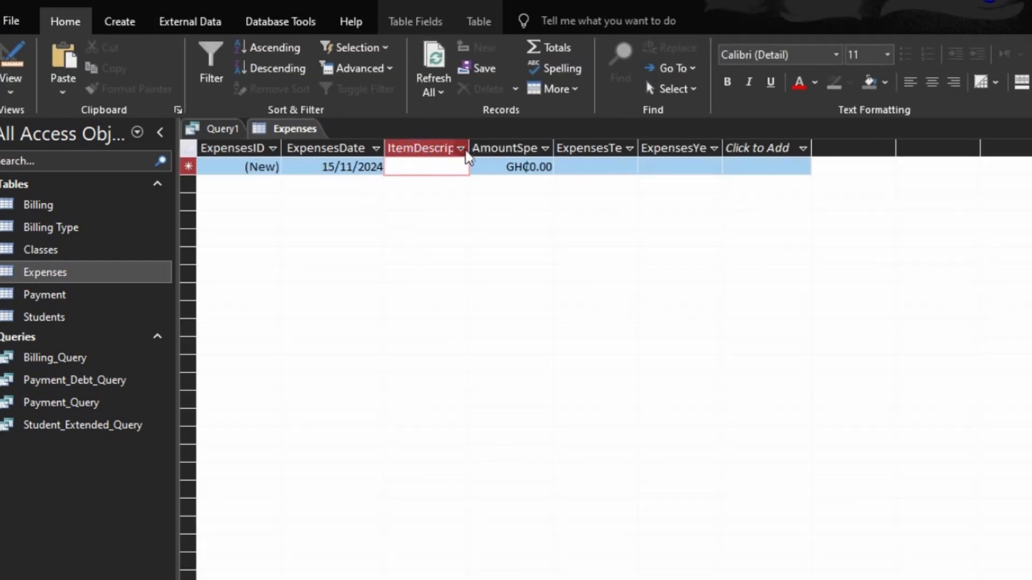
left_click(186, 148)
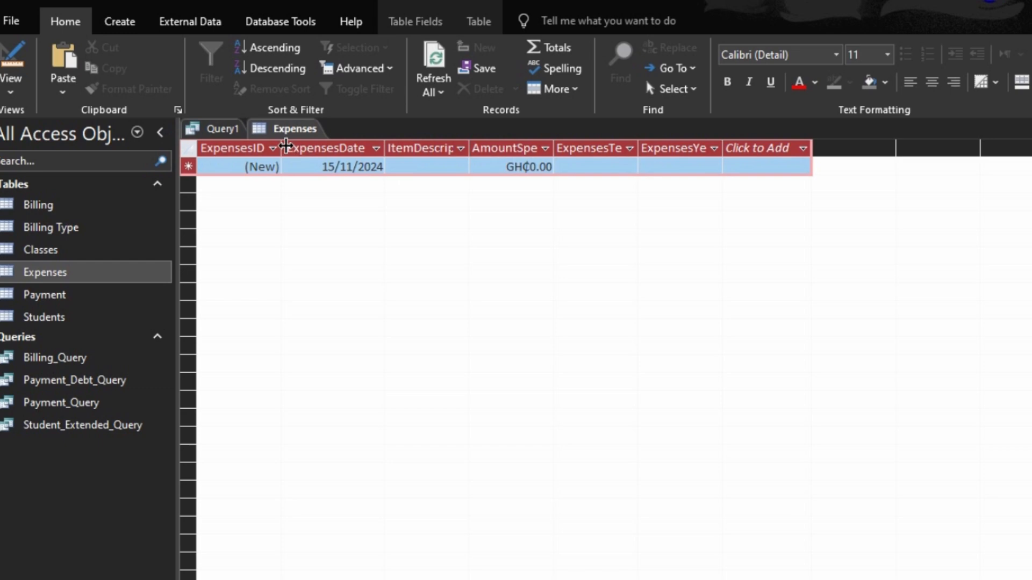
double_click(285, 146)
left_click(417, 162)
Step: Enter "Football for the school" as the ItemDescription of the first expense record
left_click(434, 166)
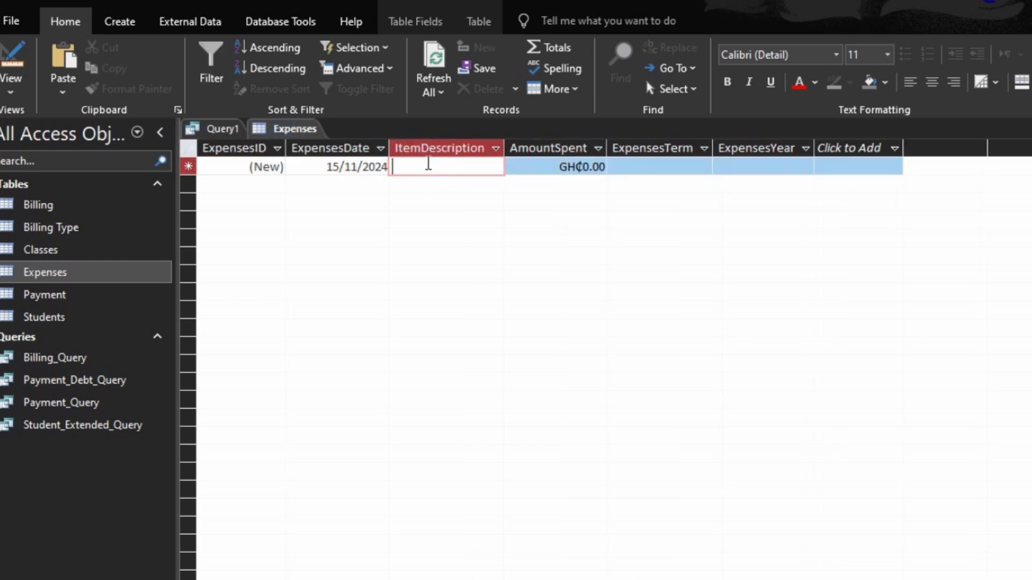
type("Ball")
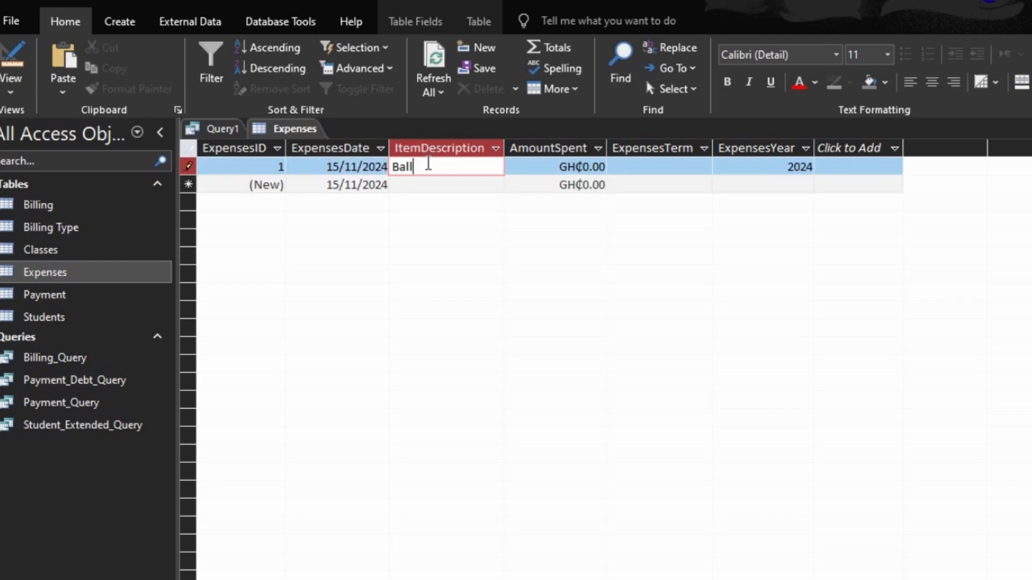
key("BackSpace")
key("BackSpace")
key("BackSpace")
key("BackSpace")
type("Football for the choo")
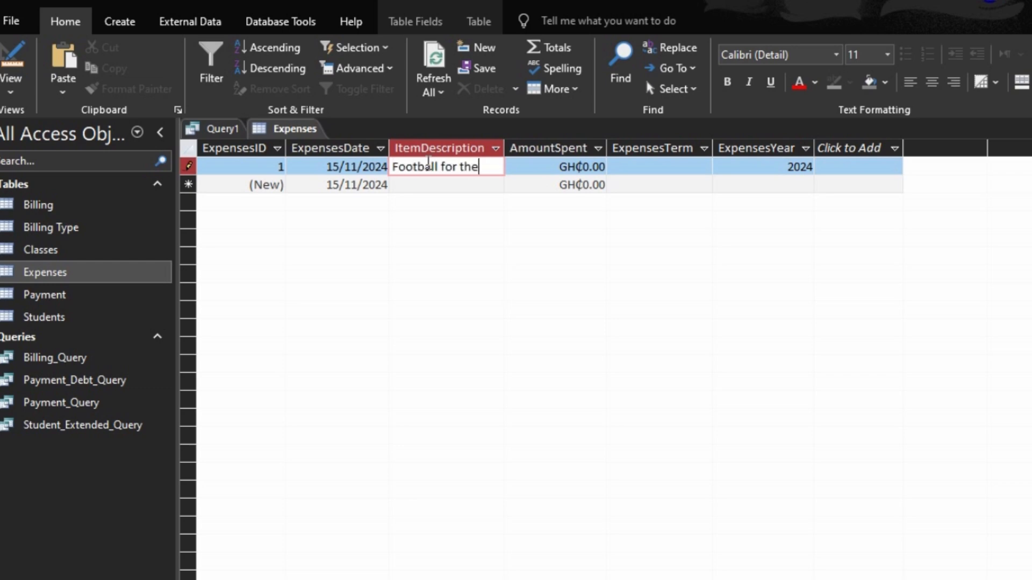
key("BackSpace")
key("BackSpace")
key("BackSpace")
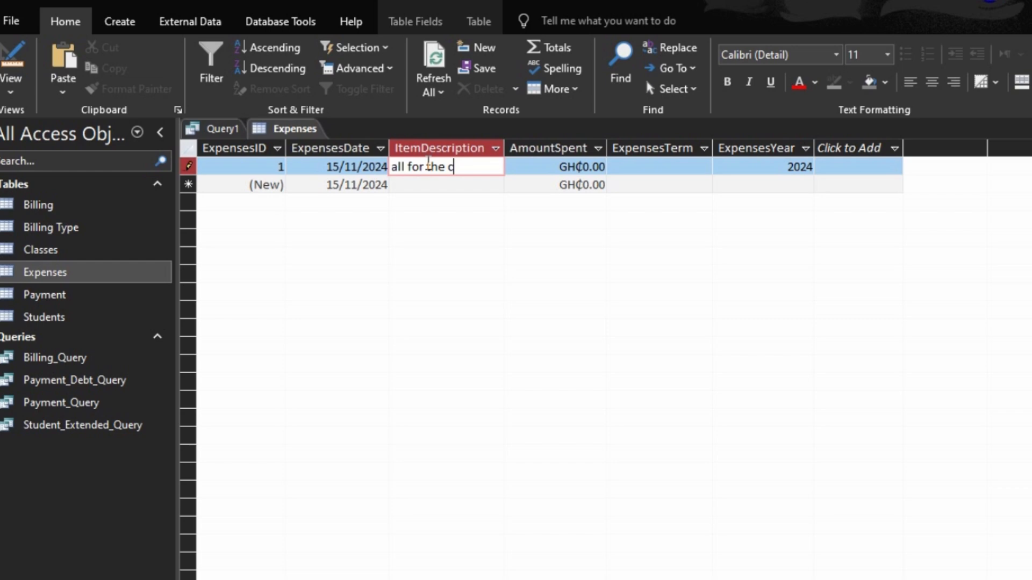
type("ho")
key("BackSpace")
key("BackSpace")
key("BackSpace")
type("school")
key("Tab")
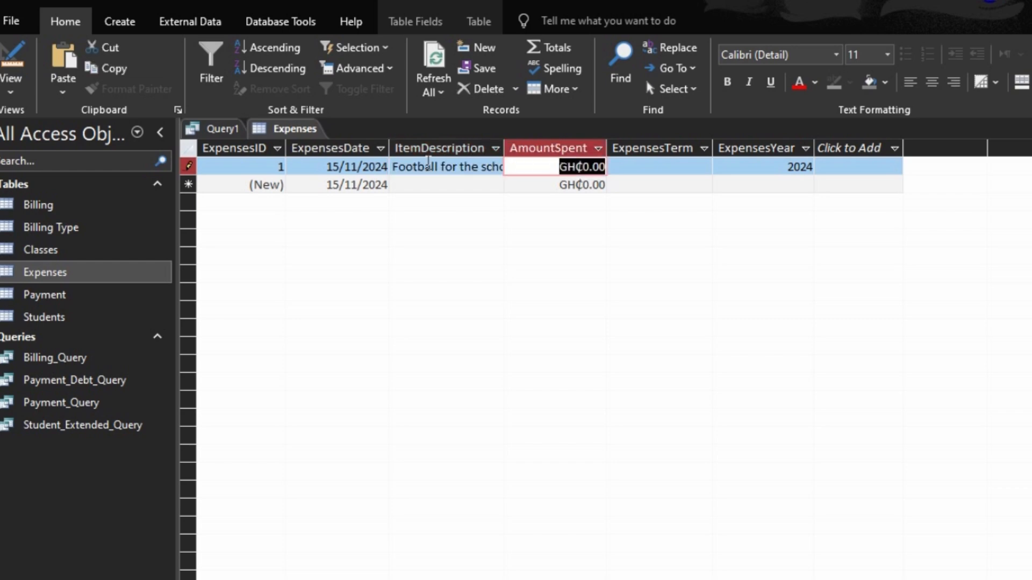
Step: Set the first expense record's AmountSpent to 300 and its ExpensesTerm to Term 1
type("300")
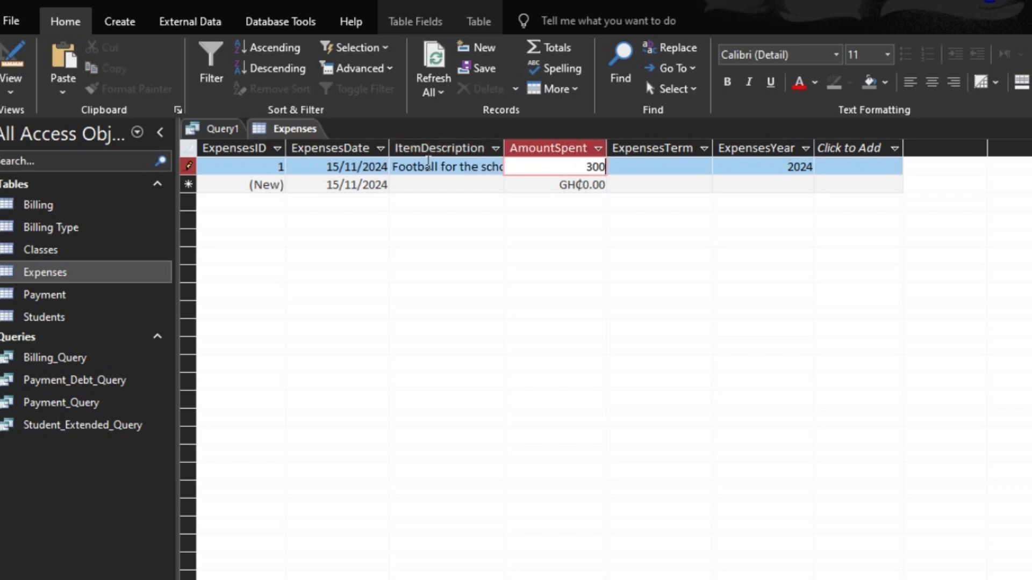
key("Tab")
type("Term 1")
key("Tab")
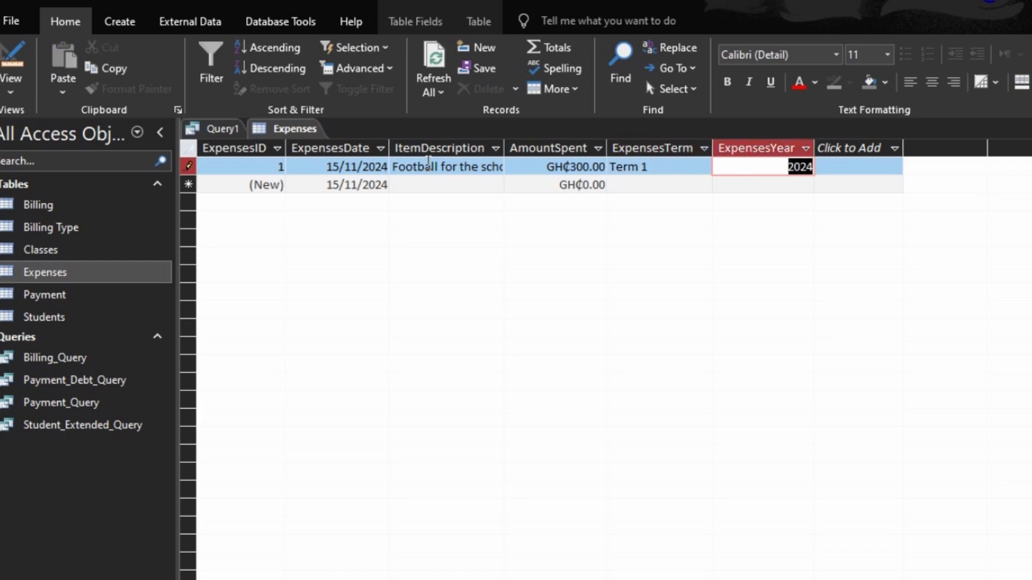
key("Tab")
key("Tab")
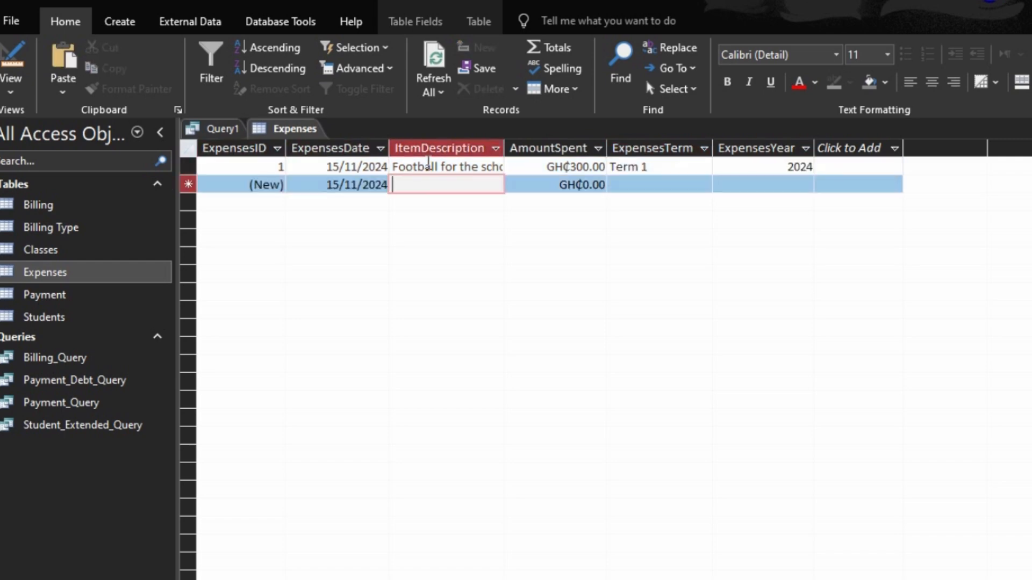
Step: Enter "Keyboard for the Lab" as the ItemDescription of the second expense record
type("Keyboard")
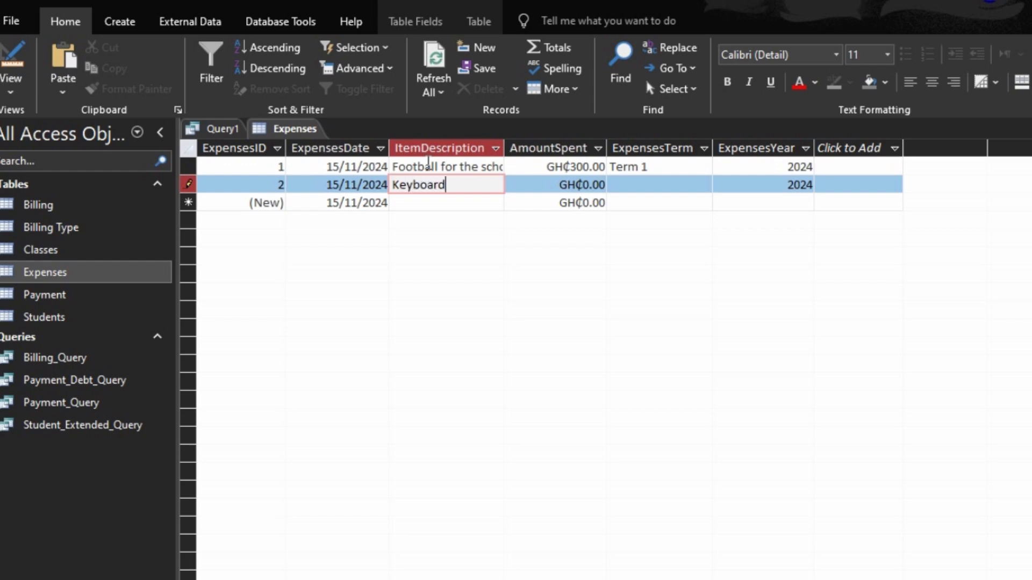
type(" for the lab")
key("BackSpace")
key("BackSpace")
key("BackSpace")
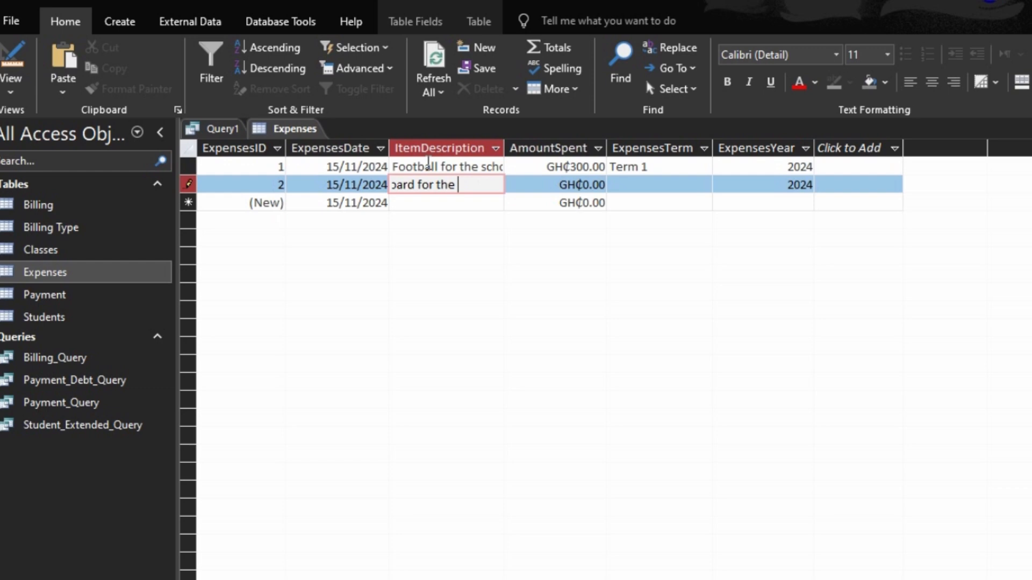
type("m")
key("BackSpace")
type("Lab")
key("Tab")
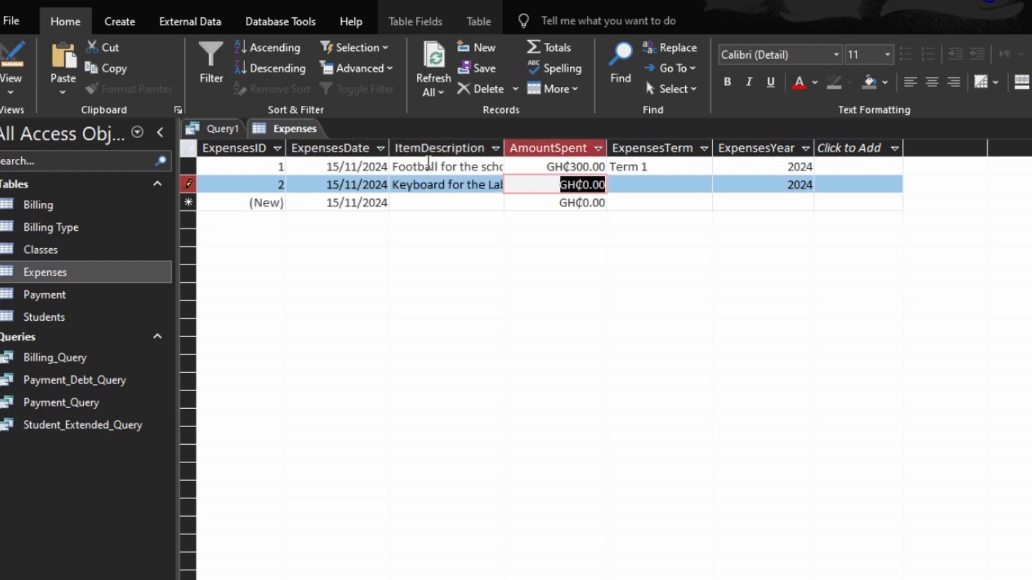
Step: Set the second expense's AmountSpent to 100 and its ExpensesTerm to Term 1, and close the Expenses table, saving its layout
type("100")
key("Tab")
type("t")
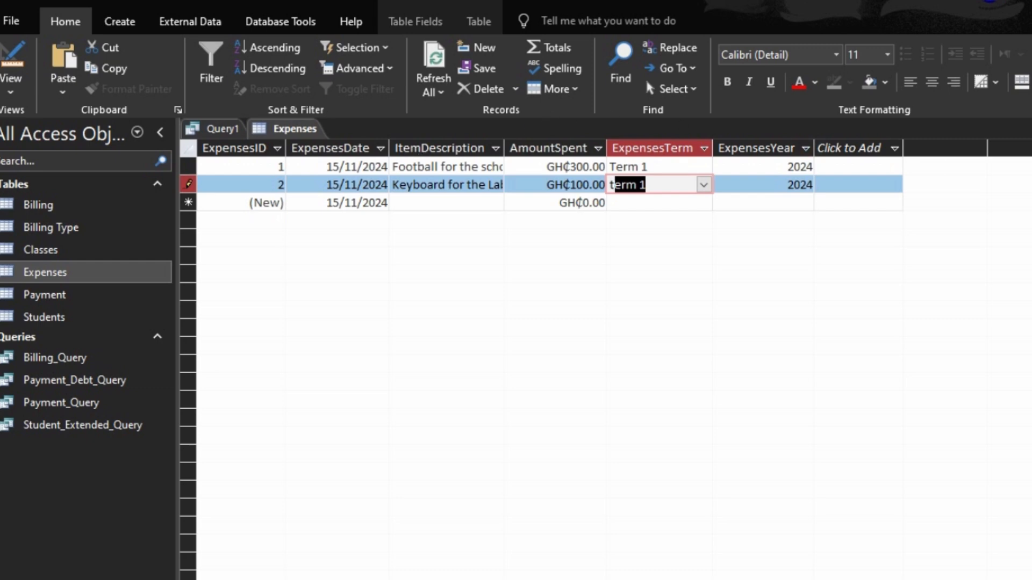
key("ctrl+w")
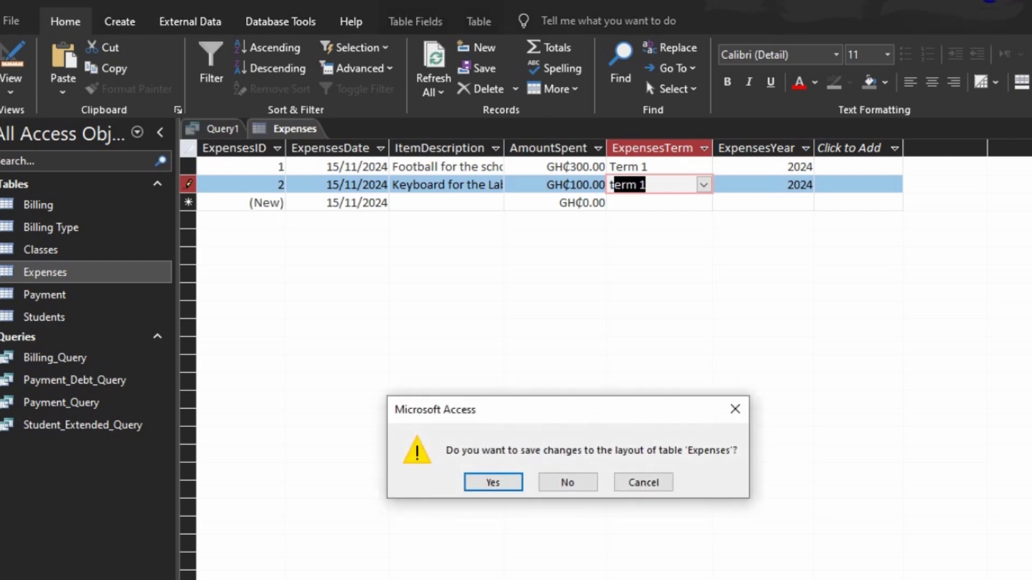
left_click(493, 483)
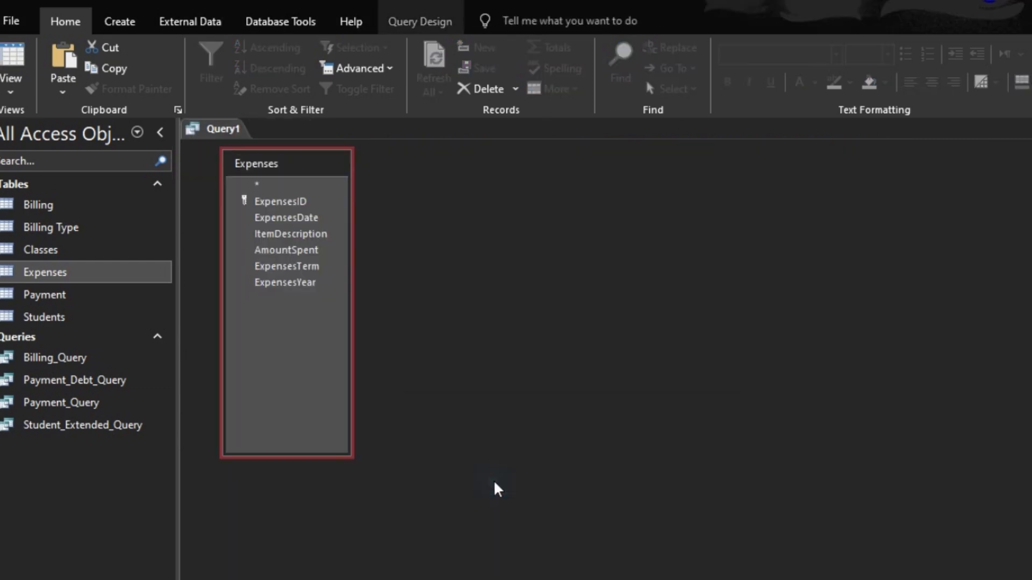
Step: Total the expenses query by ExpensesTerm and ExpensesYear using Sum for AmountSpent, and run it
left_click(18, 59)
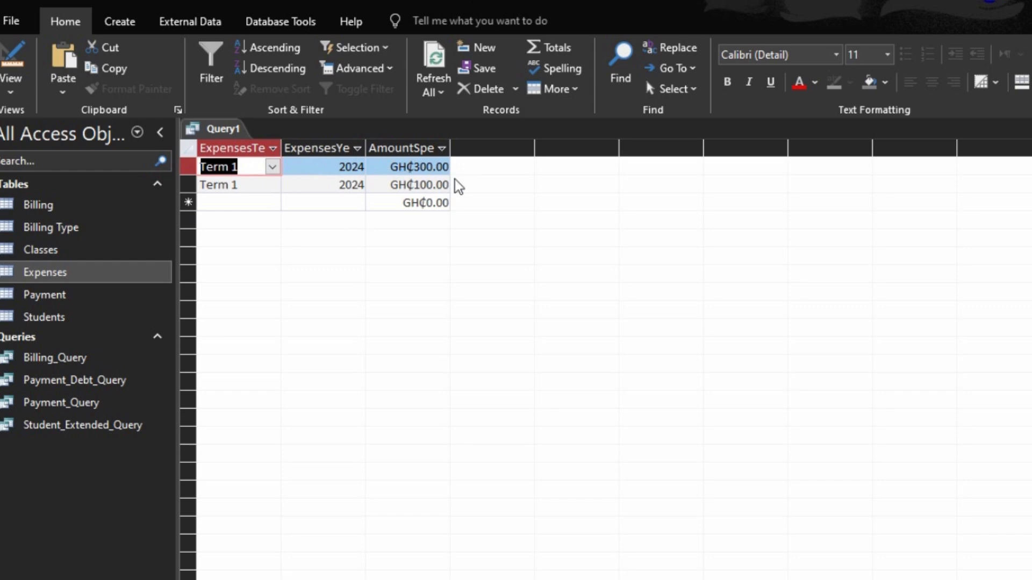
left_click(11, 65)
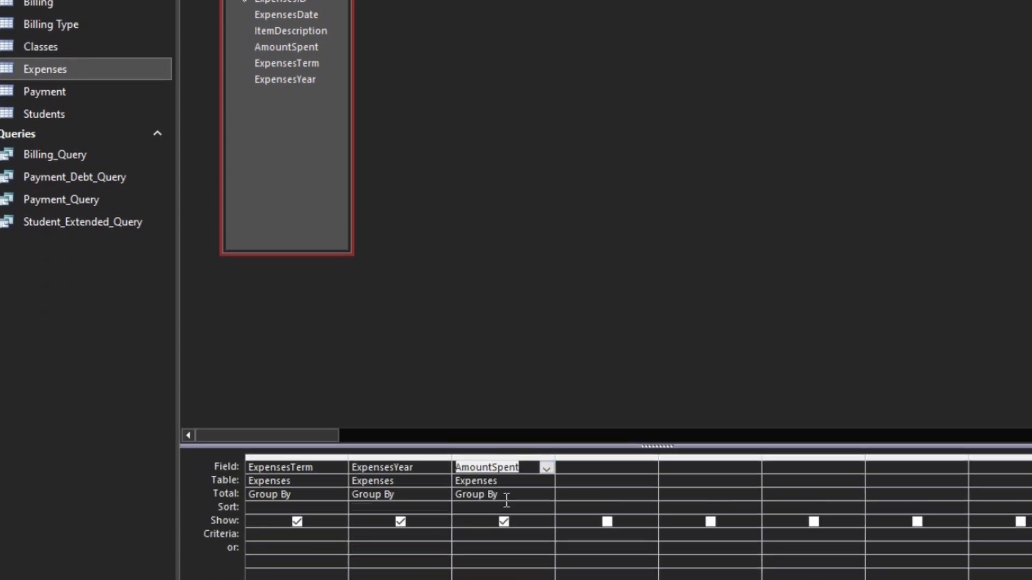
left_click(524, 495)
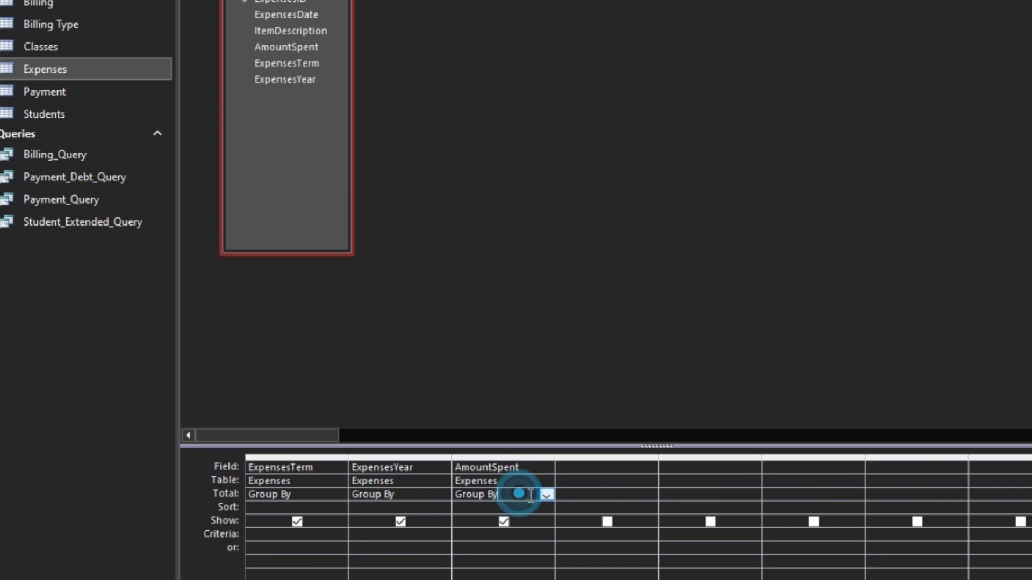
left_click(544, 495)
left_click(504, 520)
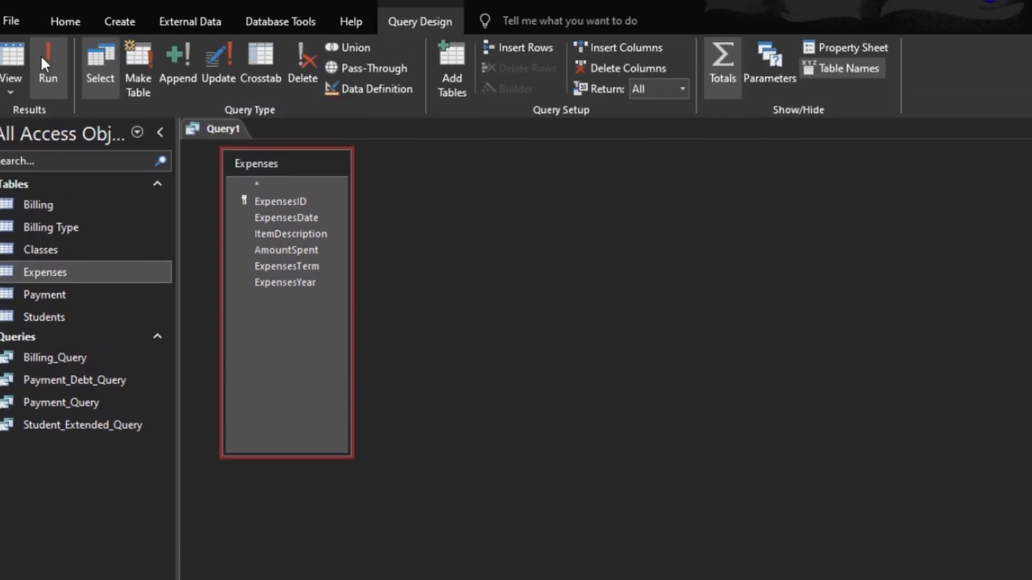
left_click(47, 67)
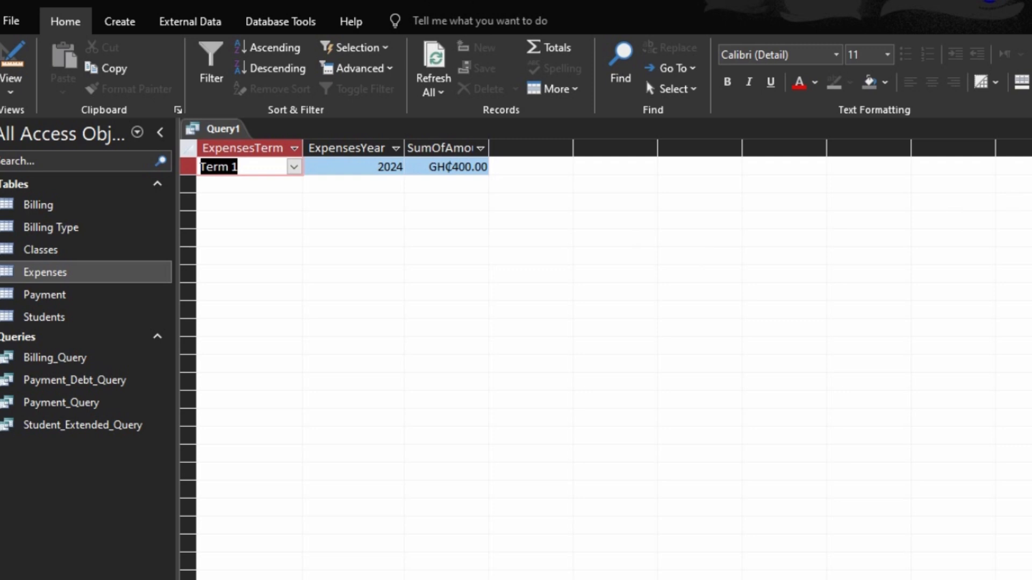
Step: Close the expenses query and save it as Termly_ExpensesQuery
key("ctrl+w")
left_click(507, 481)
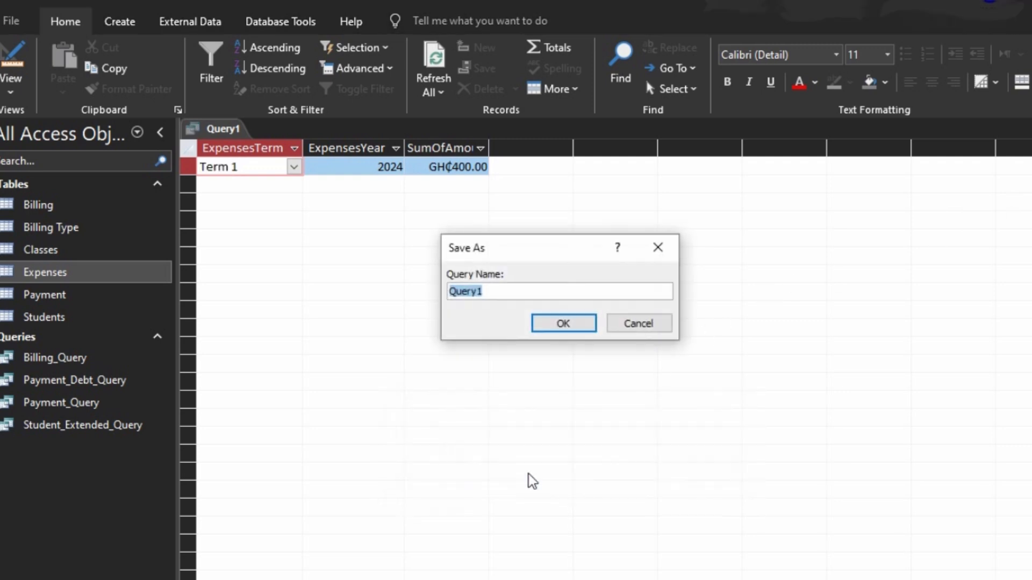
type("Term")
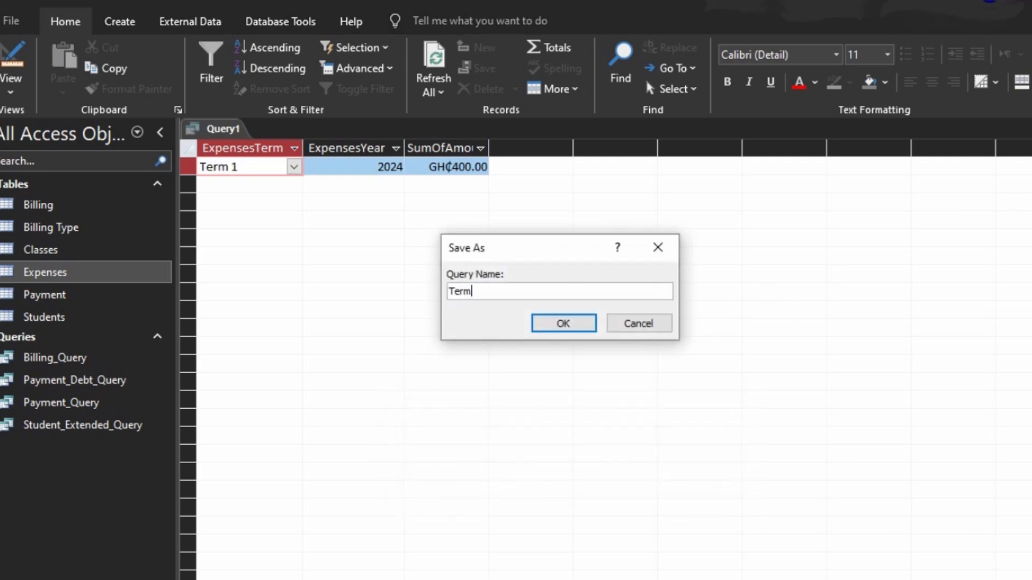
type("ly_Expenses PQuery")
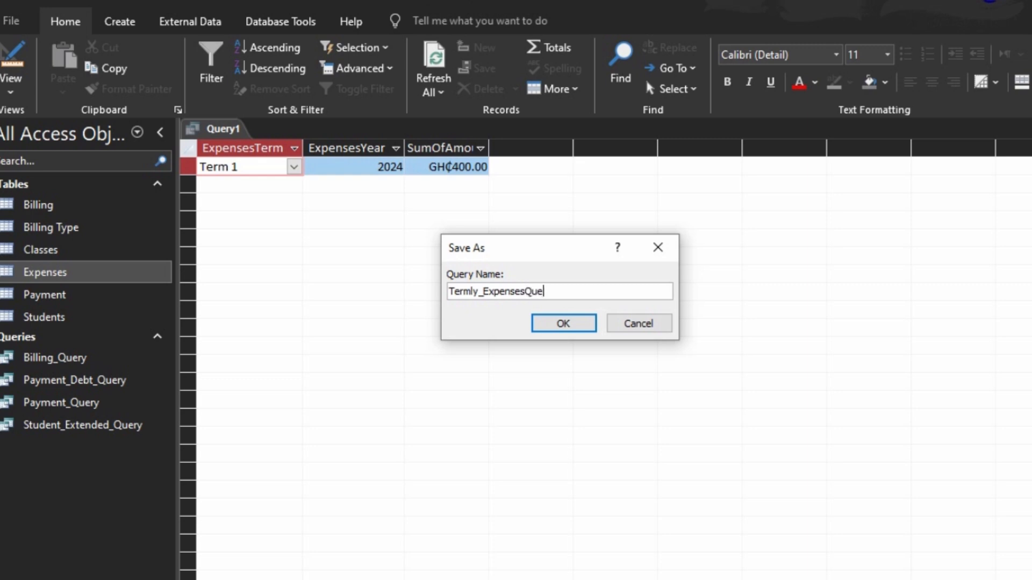
key("Return")
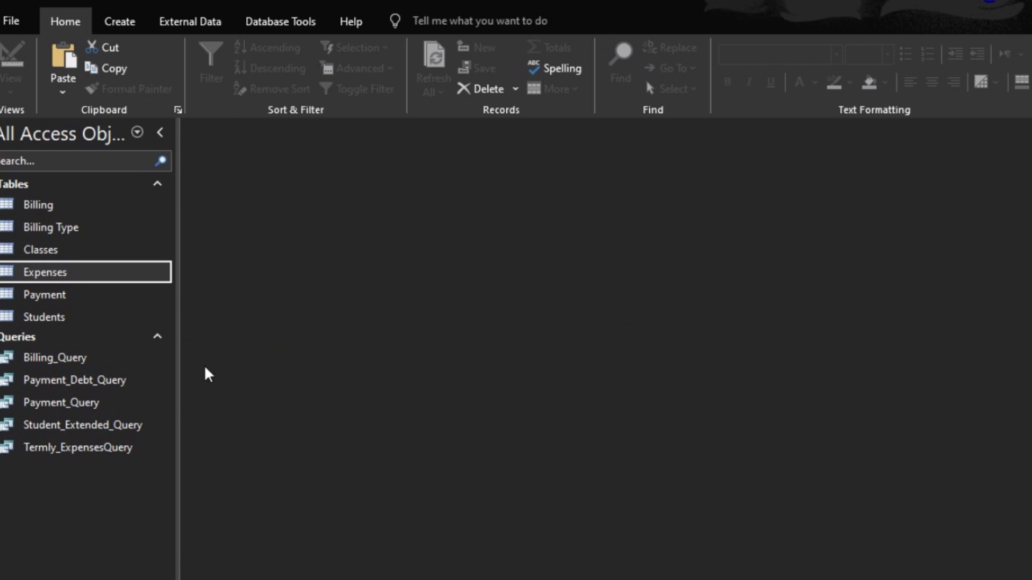
Step: Create a new query design based on the Payment table and enlarge its field list to show all fields
left_click(33, 298)
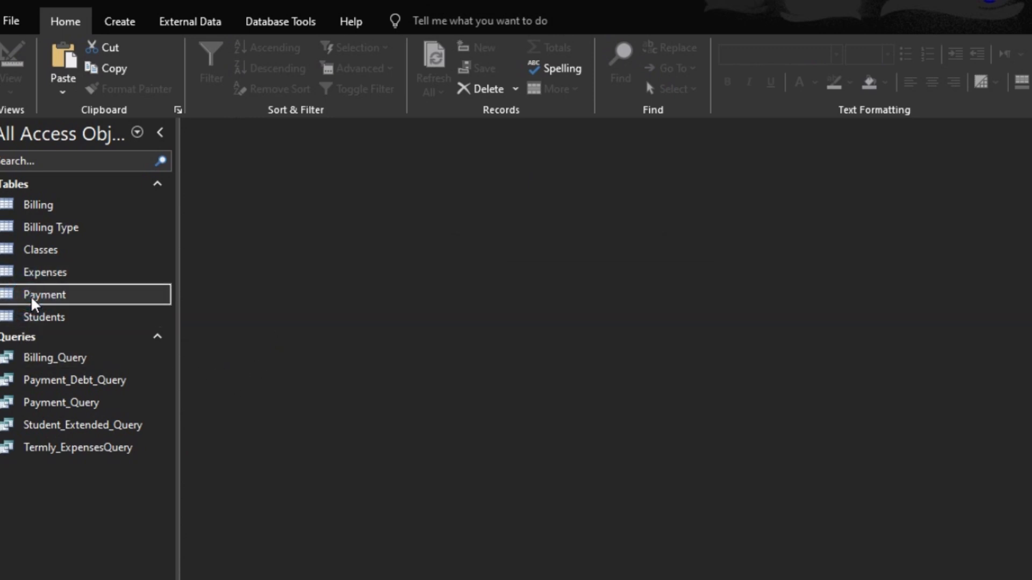
left_click(121, 22)
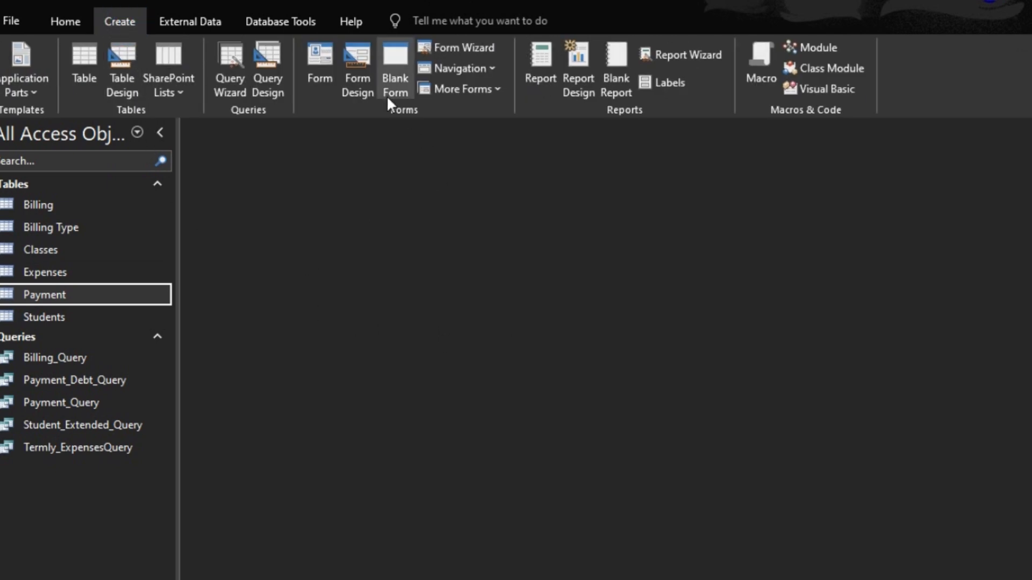
left_click(268, 65)
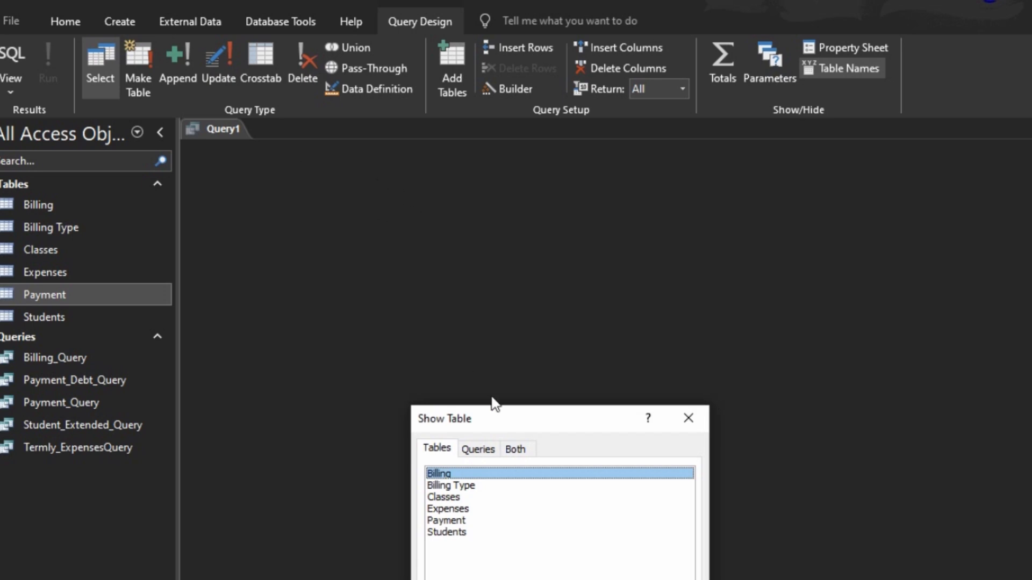
double_click(446, 521)
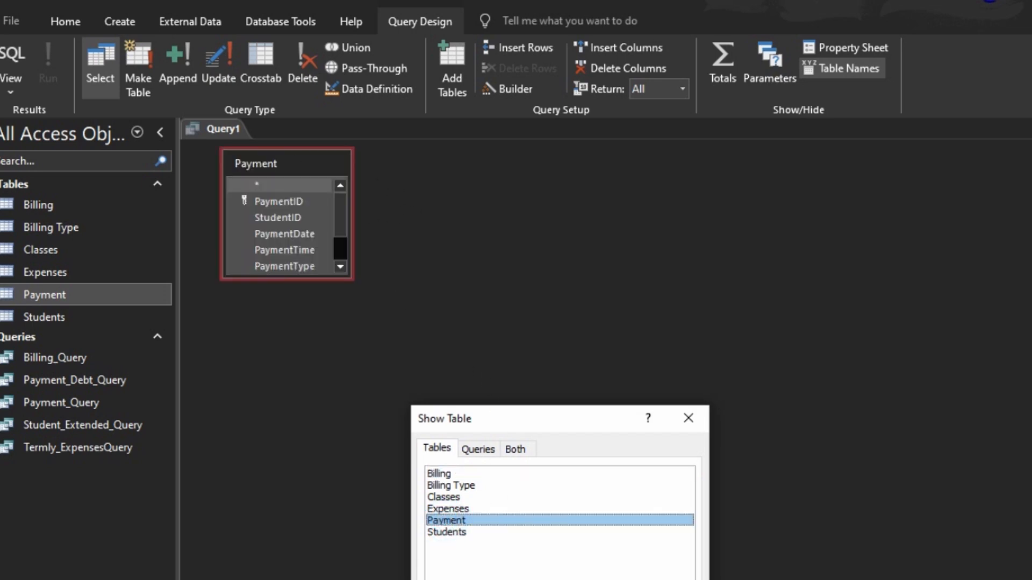
left_click(678, 579)
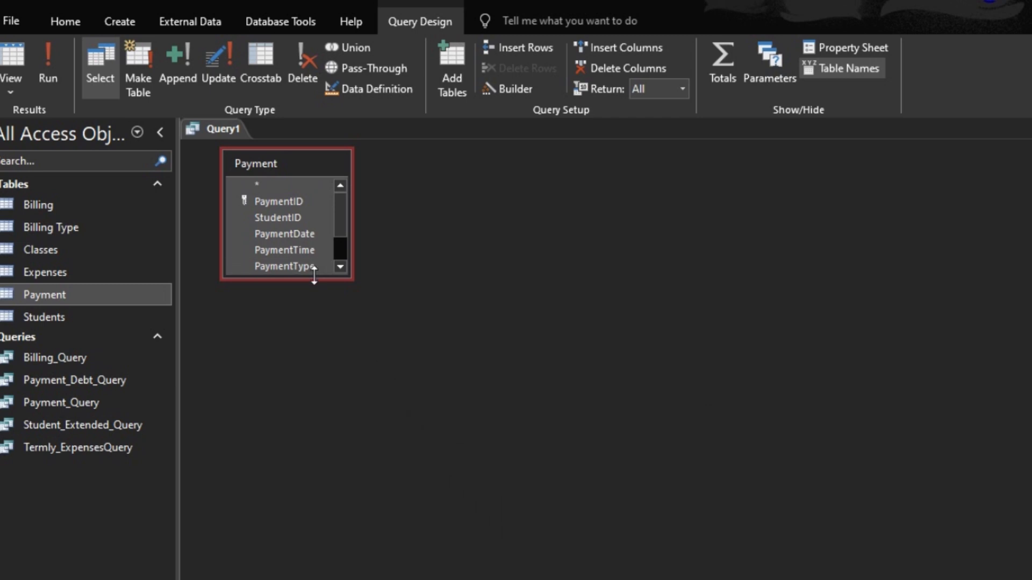
left_click_drag(314, 276, 322, 345)
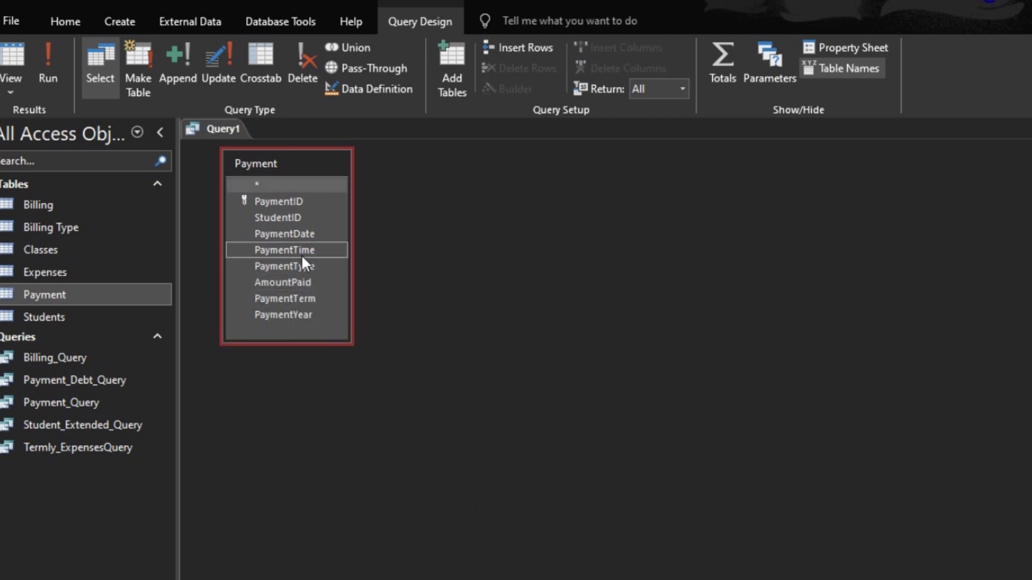
Step: Add the PaymentTerm, PaymentYear and AmountPaid fields to the query and view its datasheet
double_click(303, 298)
left_click(303, 315)
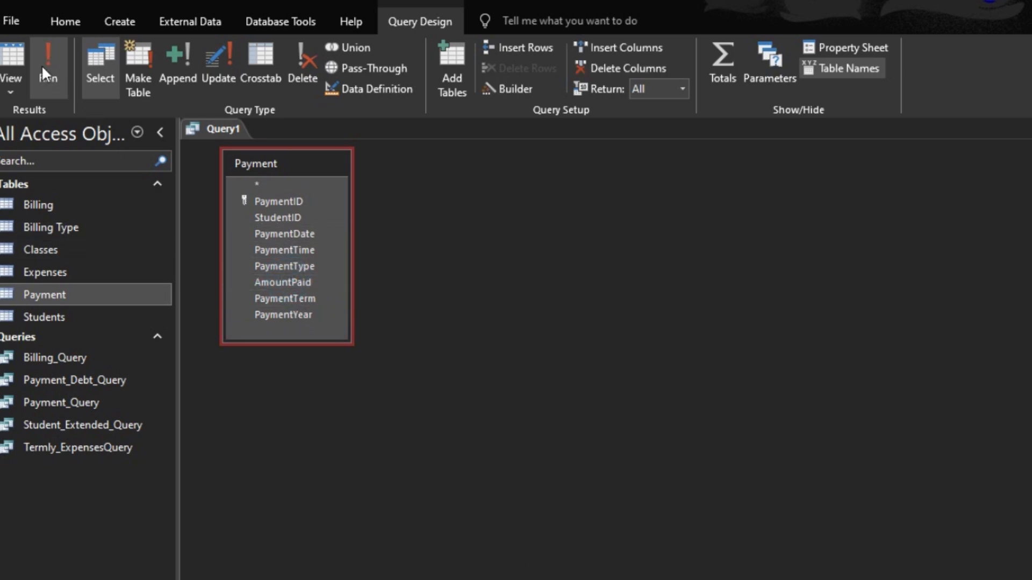
left_click(4, 63)
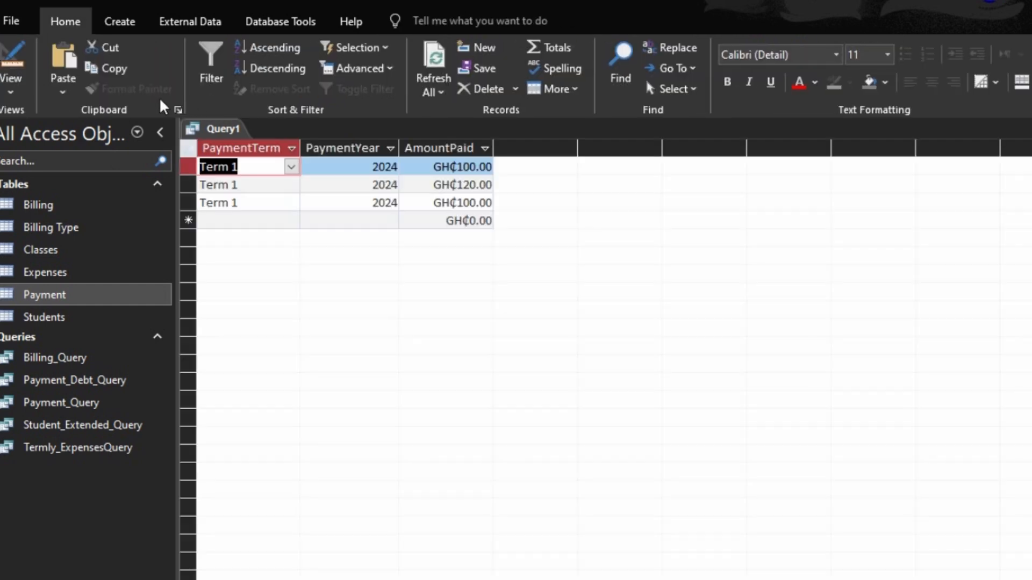
Step: Turn on totals in the payment query's design, set AmountPaid to Sum, and view the grouped result
left_click(18, 66)
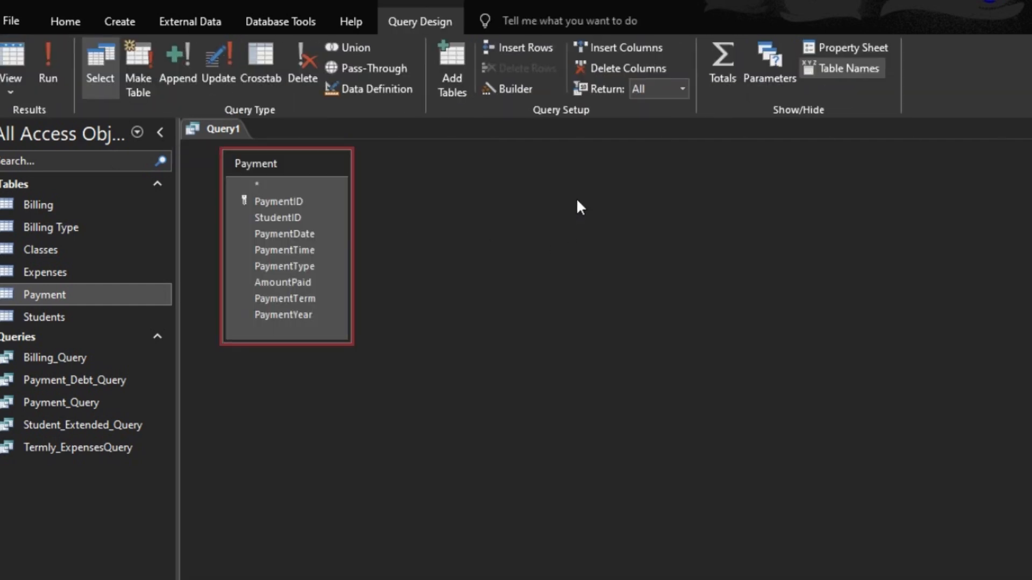
left_click(711, 57)
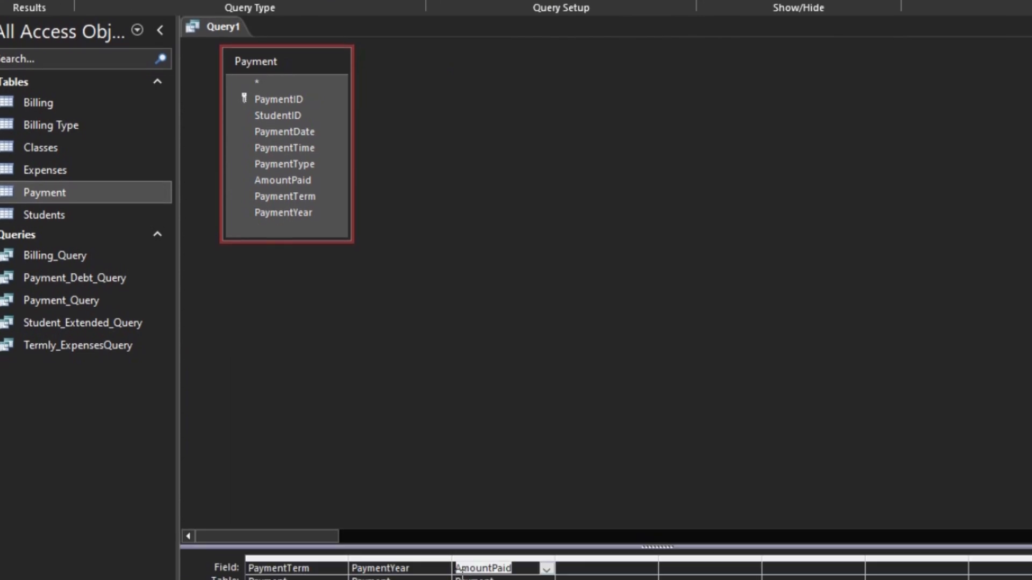
double_click(525, 493)
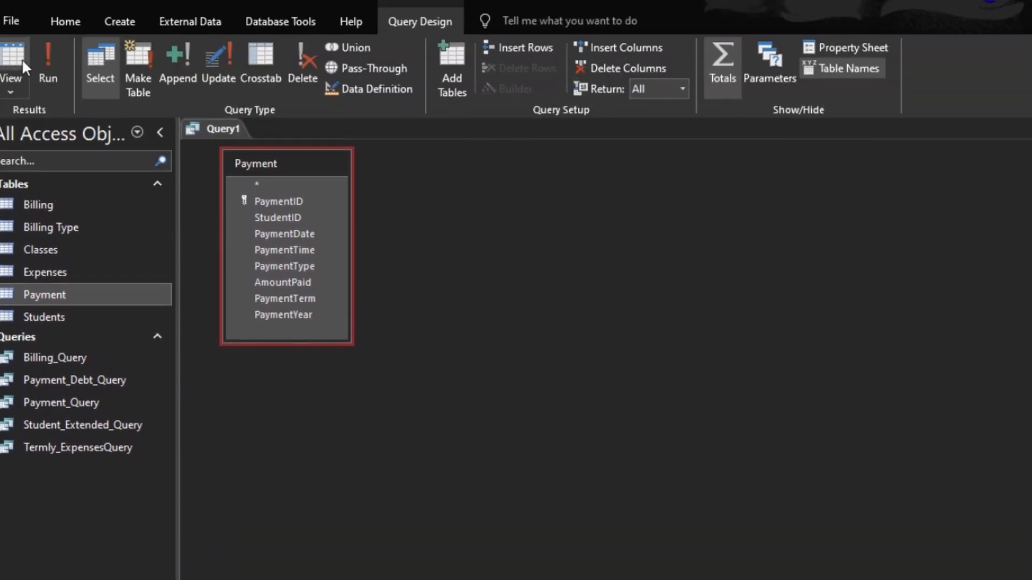
left_click(21, 59)
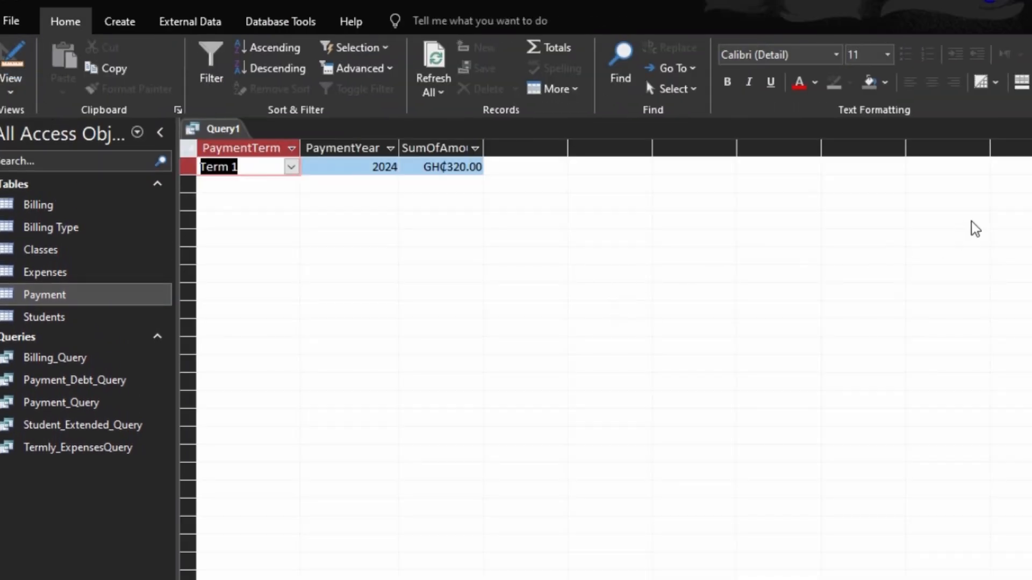
Step: Close the payment totals query and save it as Termly_Payment_Query
key("ctrl+w")
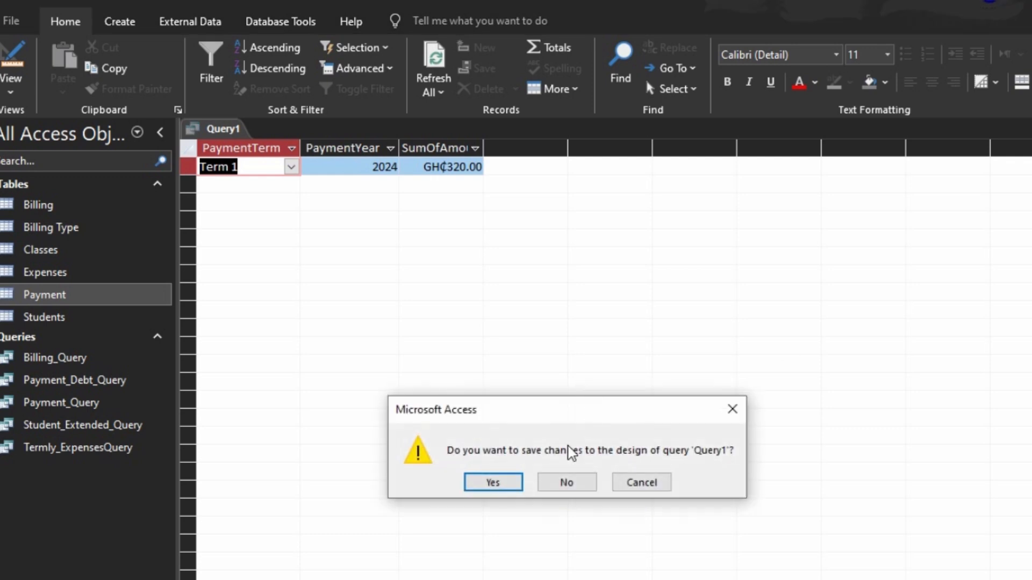
left_click(507, 482)
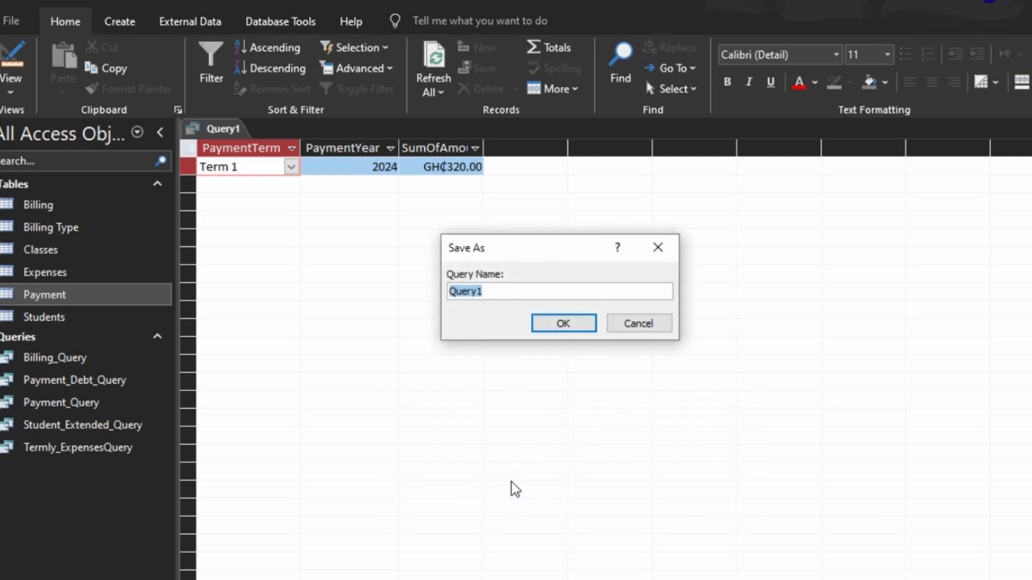
type("Term")
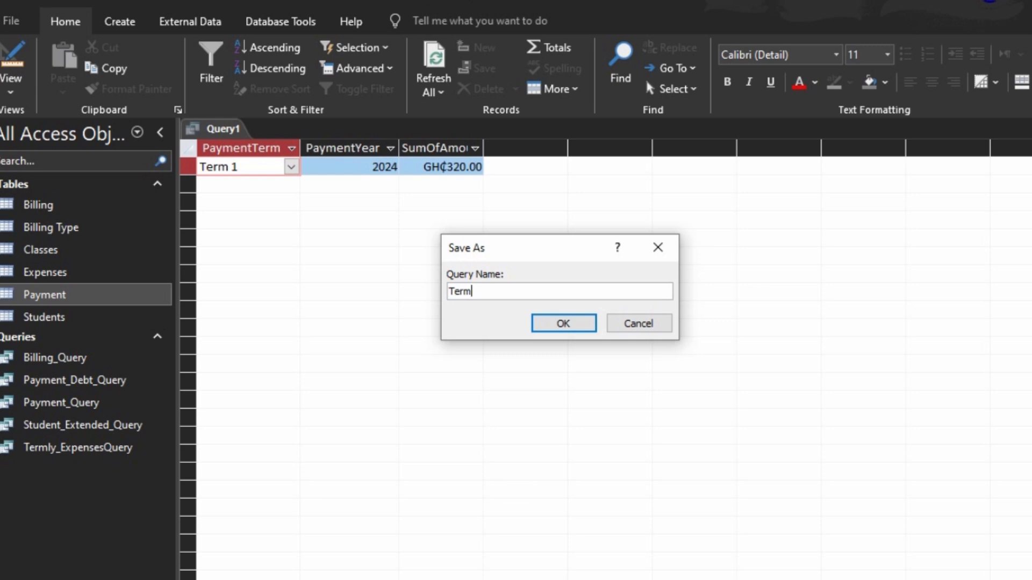
type("ly")
type("_Payment")
type("_q")
type("Query")
key("Return")
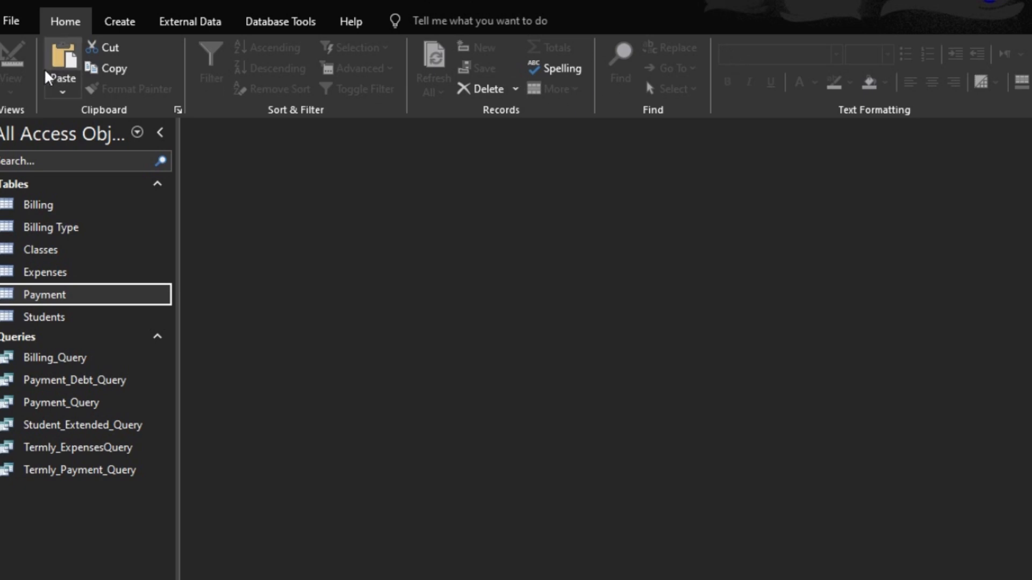
Step: Create a new query design based on the saved queries Termly_Payment_Query and Termly_ExpensesQuery
left_click(123, 25)
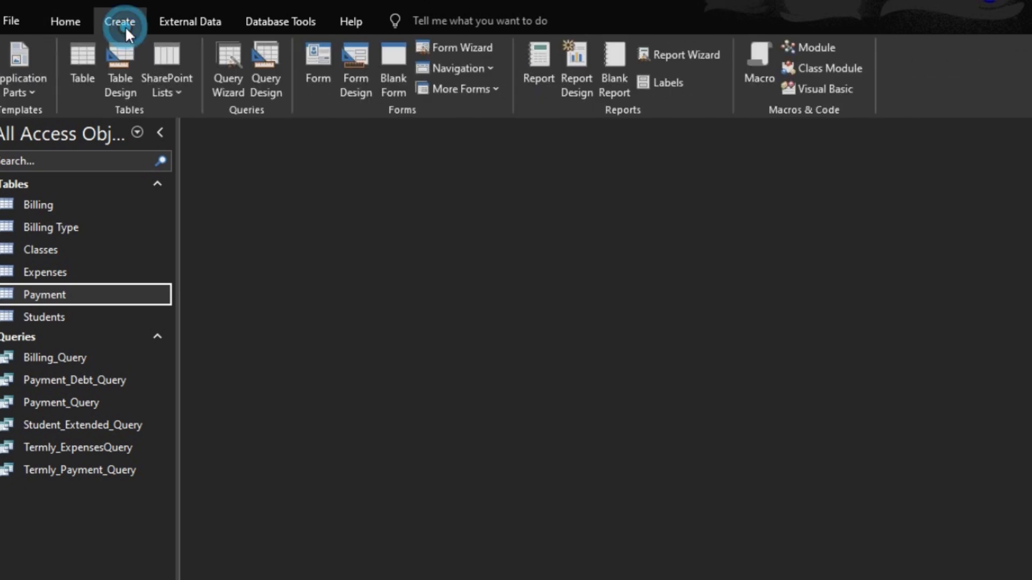
left_click(268, 61)
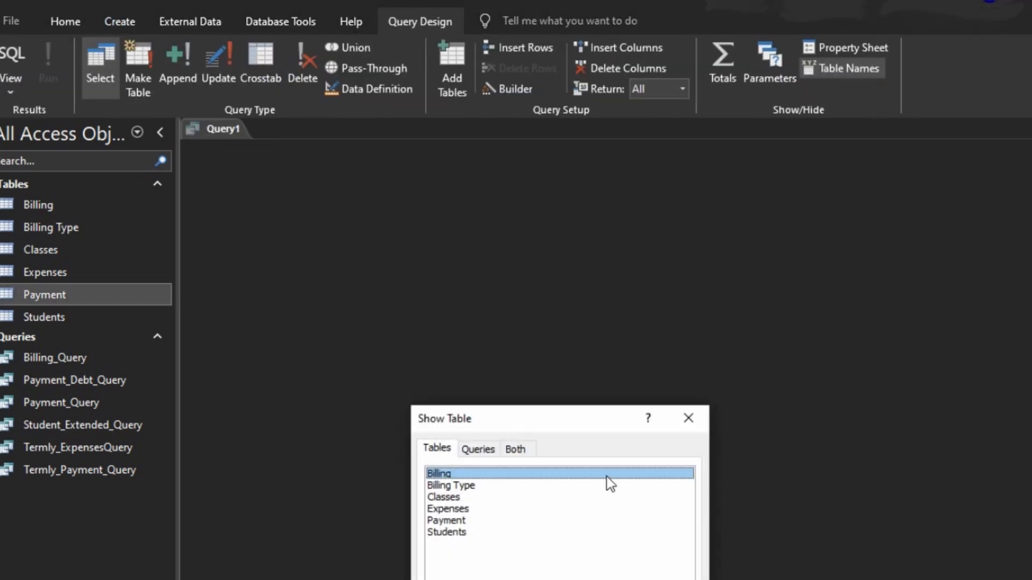
left_click(477, 450)
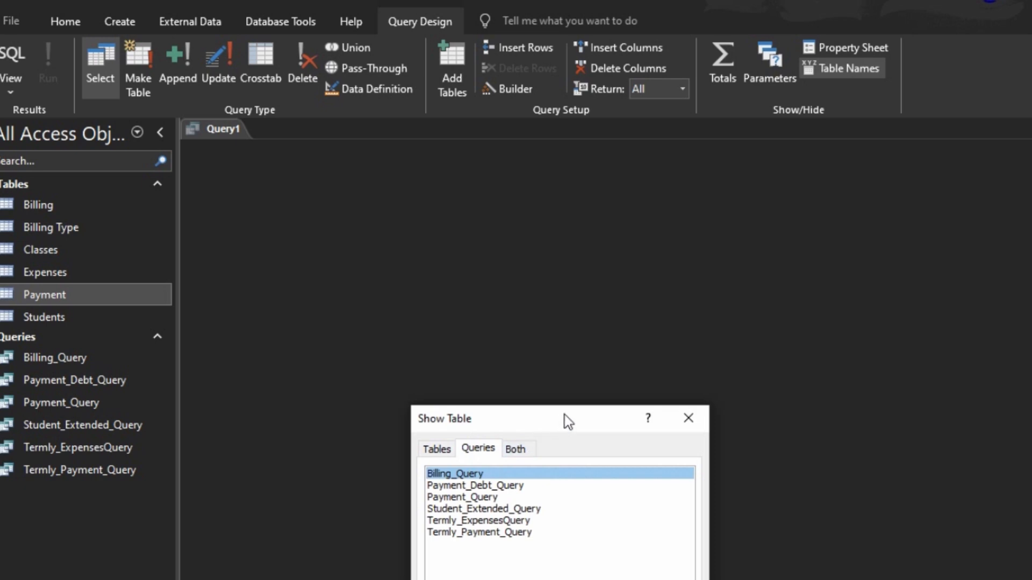
left_click_drag(564, 418, 803, 188)
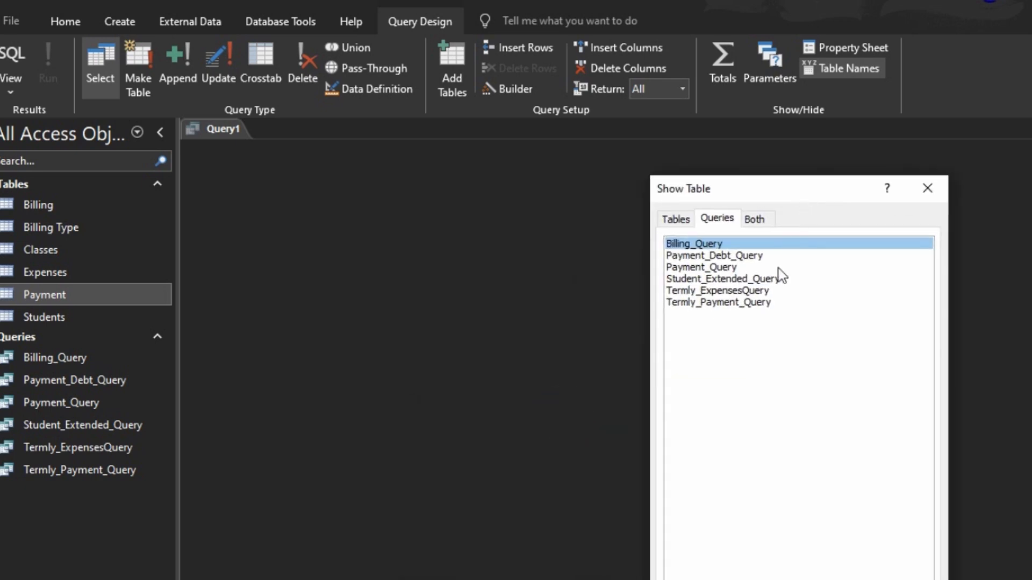
double_click(720, 302)
double_click(721, 291)
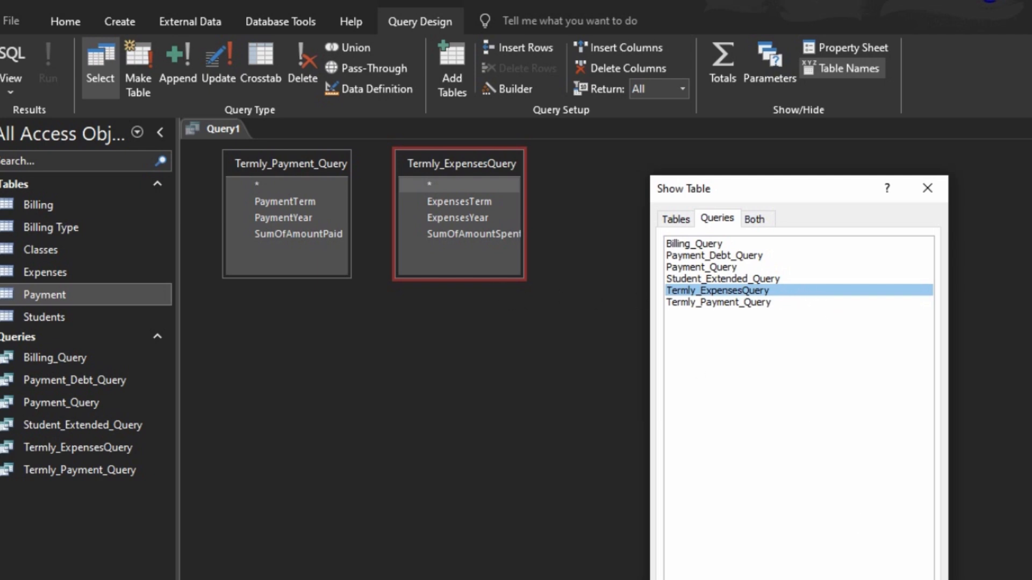
left_click(907, 579)
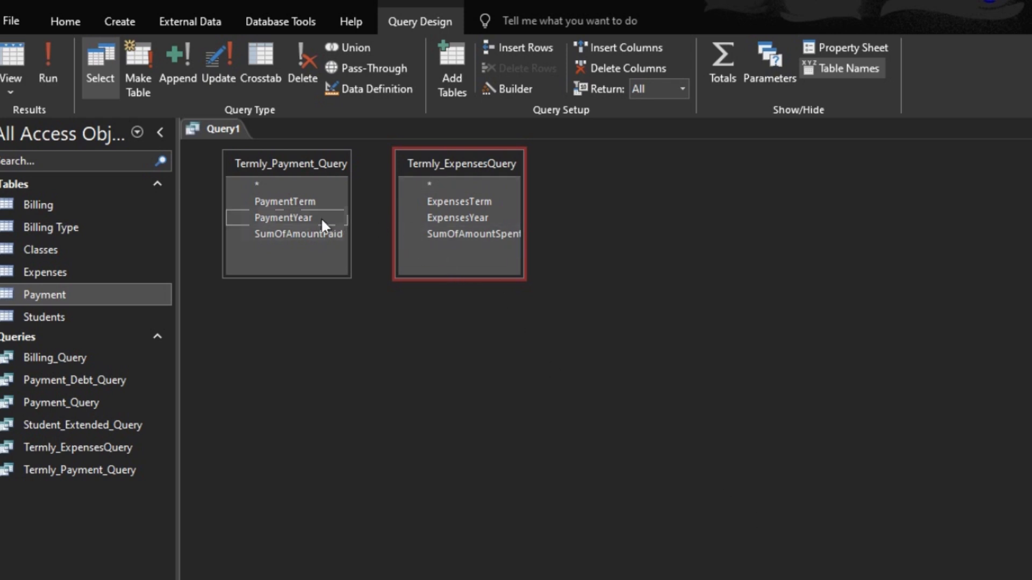
Step: Add PaymentTerm, ExpensesYear, SumOfAmountPaid and SumOfAmountSpent to the query grid from the two termly queries
left_click(289, 201)
double_click(289, 201)
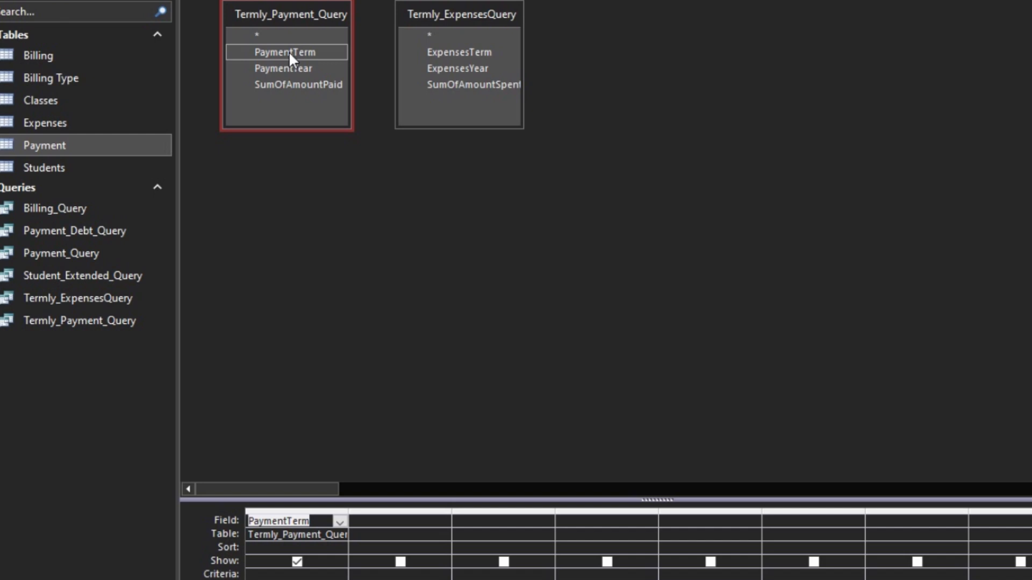
double_click(456, 68)
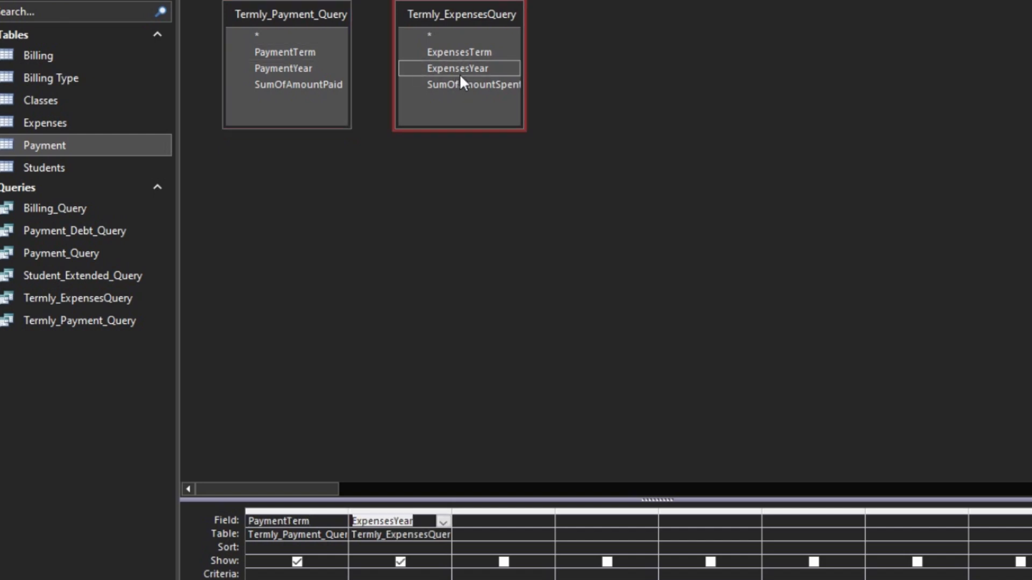
left_click(460, 83)
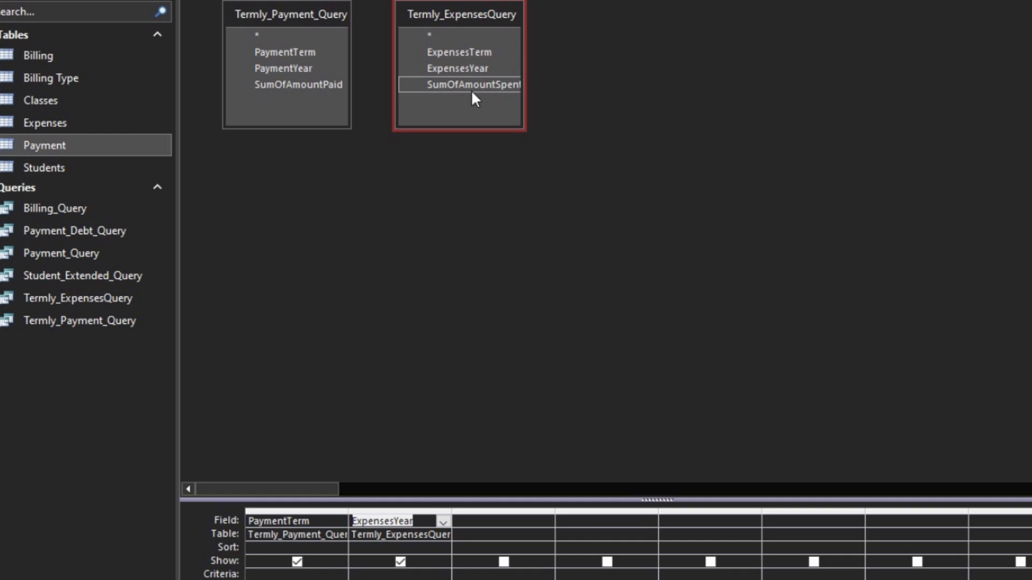
double_click(273, 85)
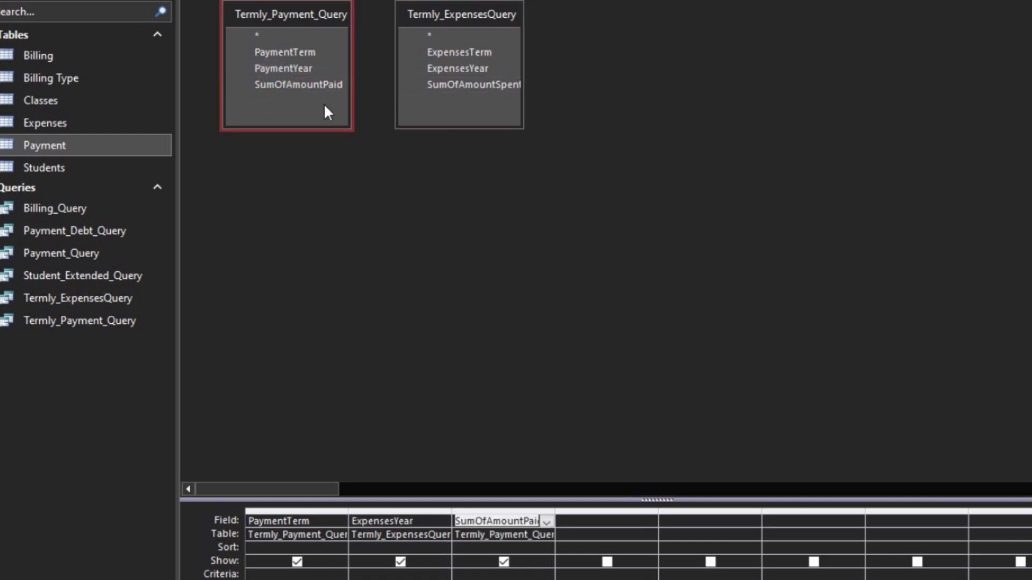
double_click(469, 86)
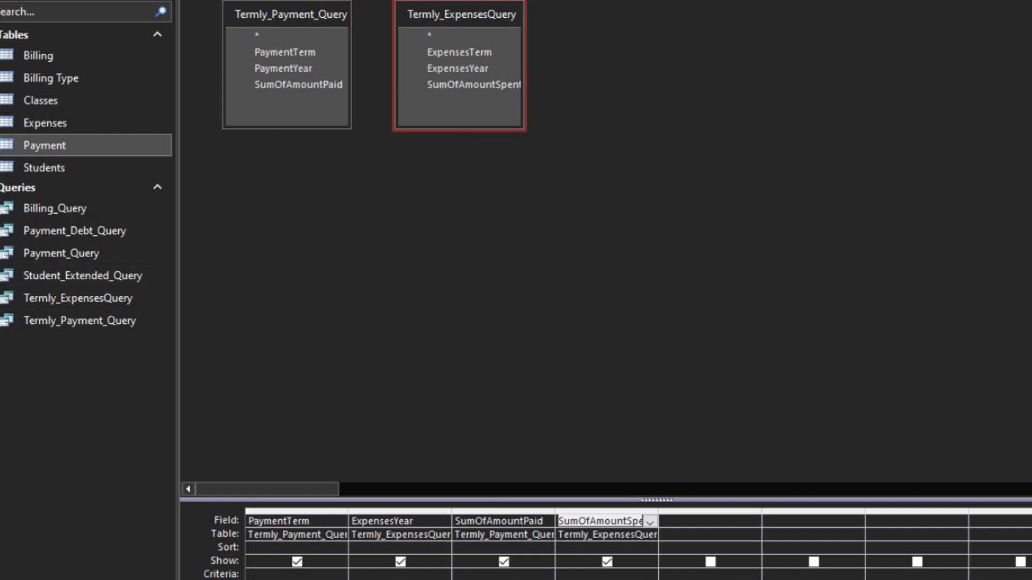
Step: View the combined query's datasheet and auto-fit all its columns to their contents
key("F5")
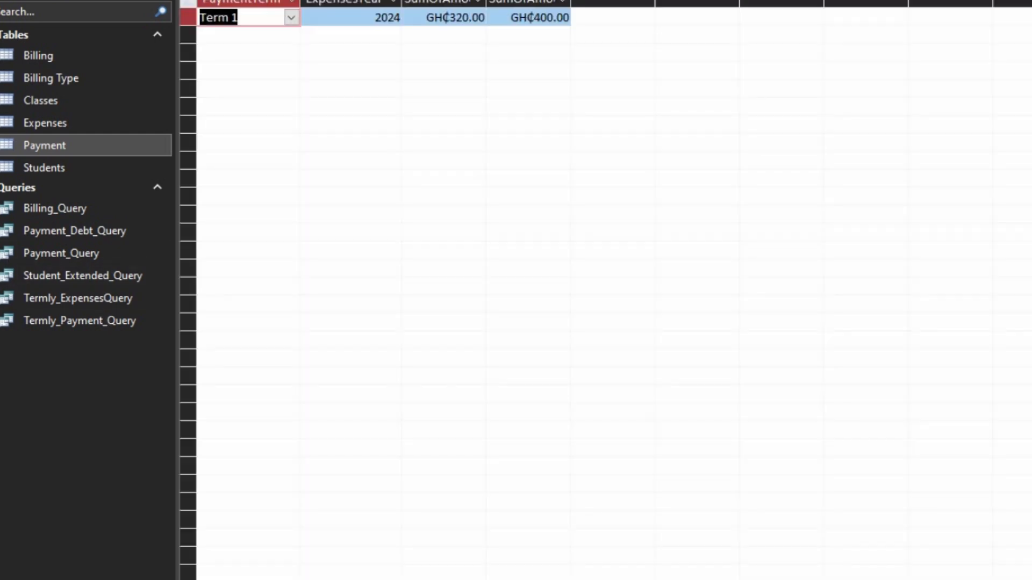
left_click(189, 3)
double_click(197, 2)
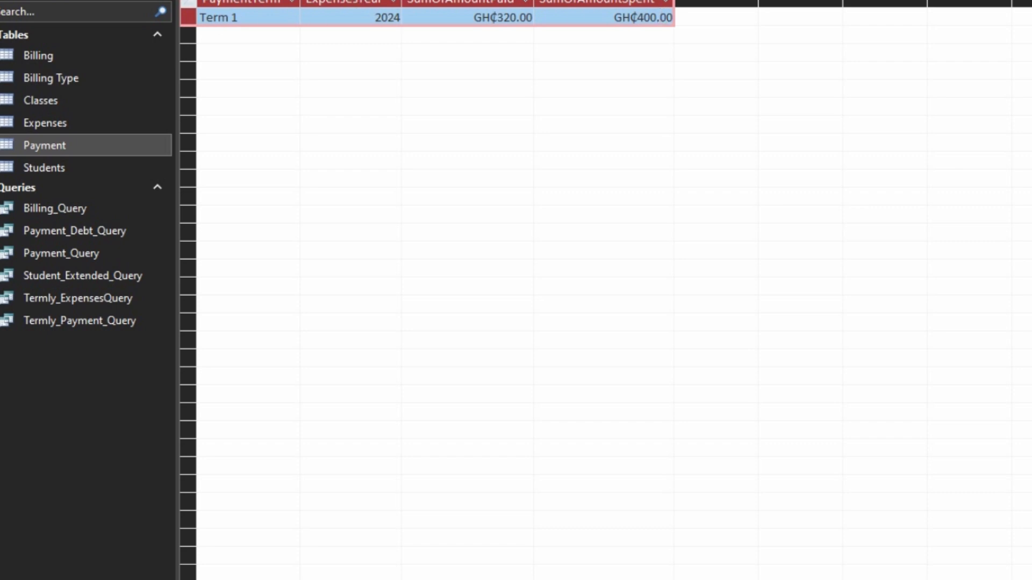
Step: Back in the query design, start a calculated field in the next empty column with the expression Balance: [Termly_Payment_Query].[SumOfAmountPaid]
left_click(16, 0)
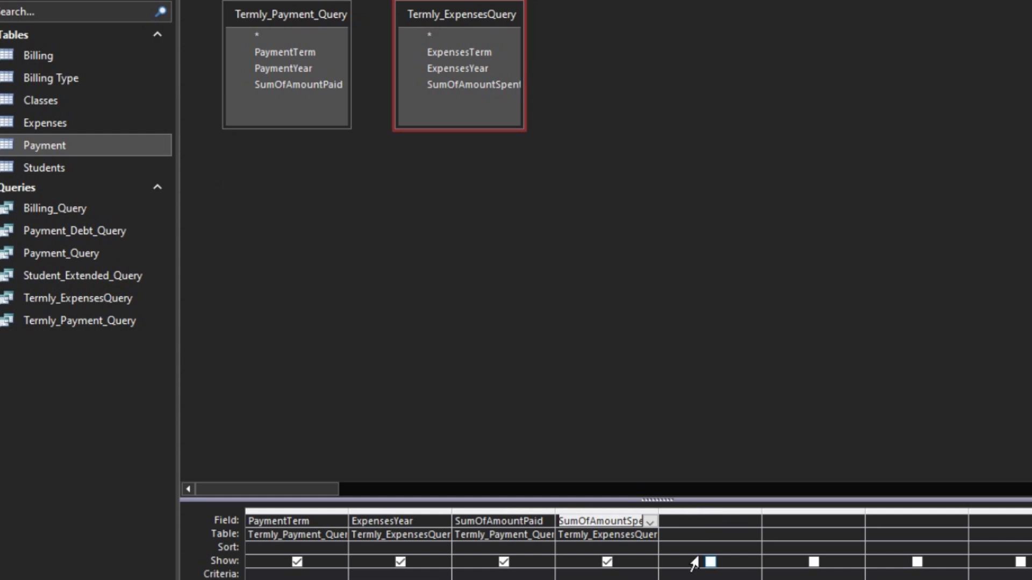
left_click(723, 521)
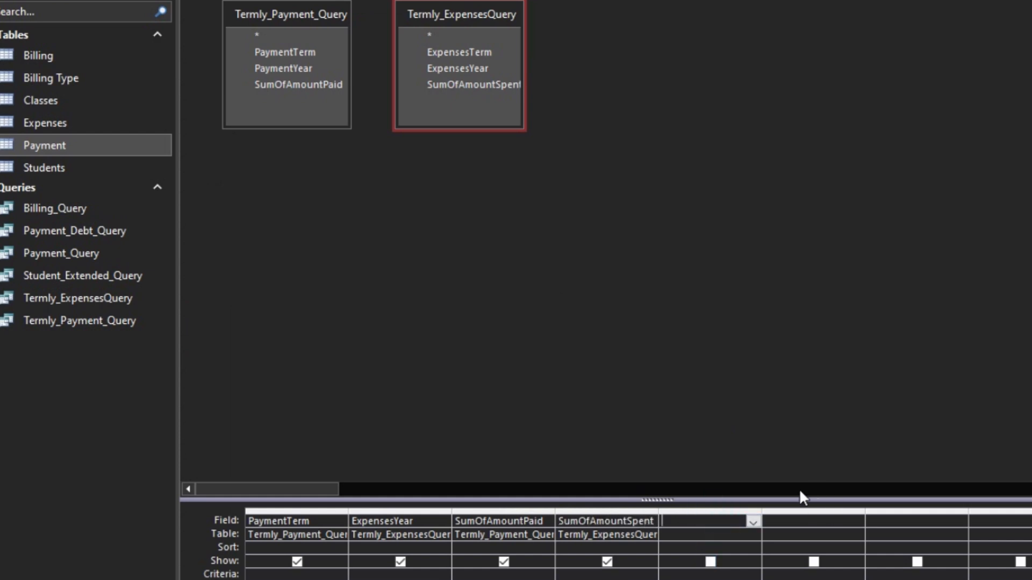
type("Balance:")
key("ctrl+F2")
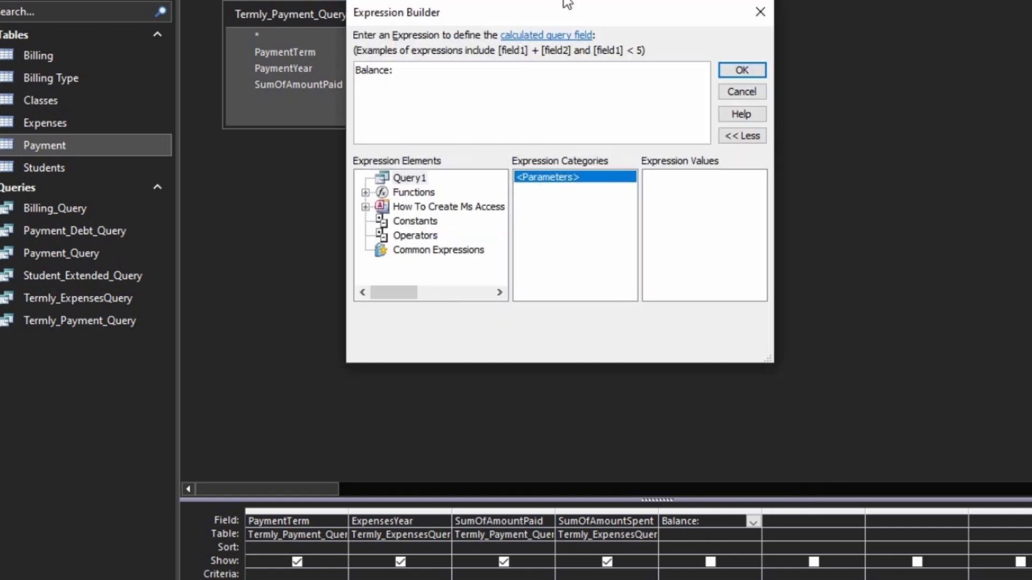
left_click_drag(580, 12, 919, 0)
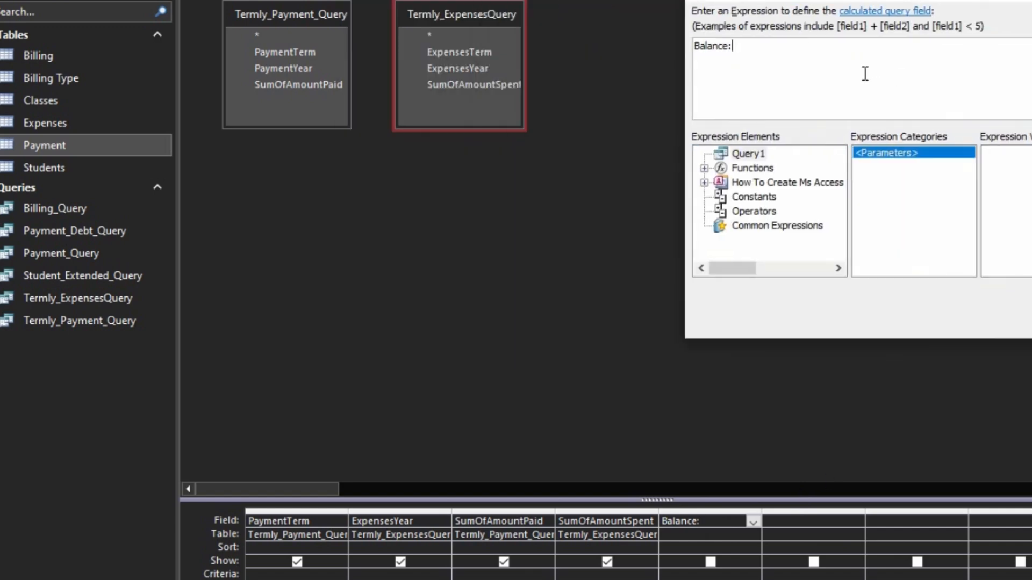
type("TERM")
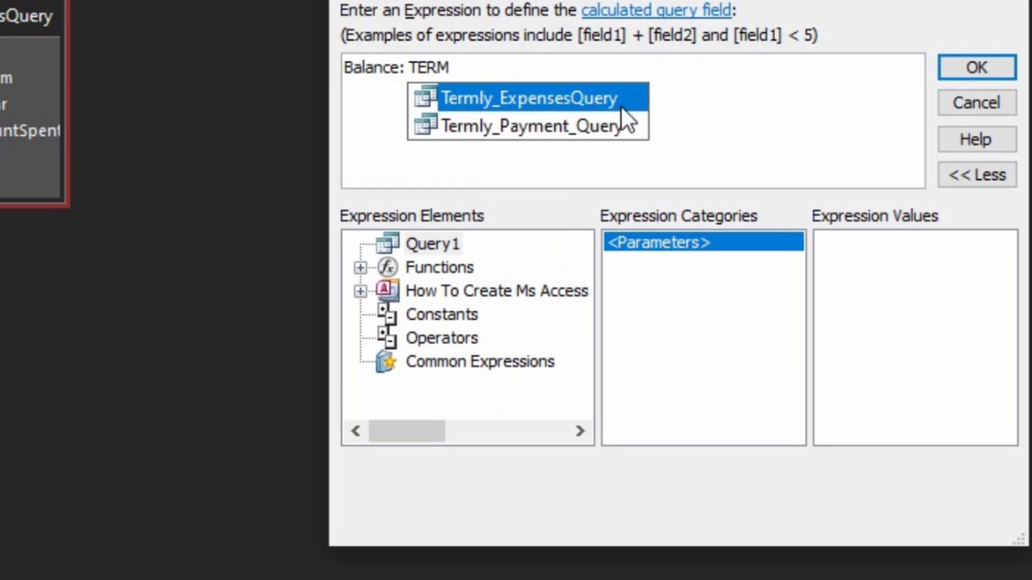
key("Down")
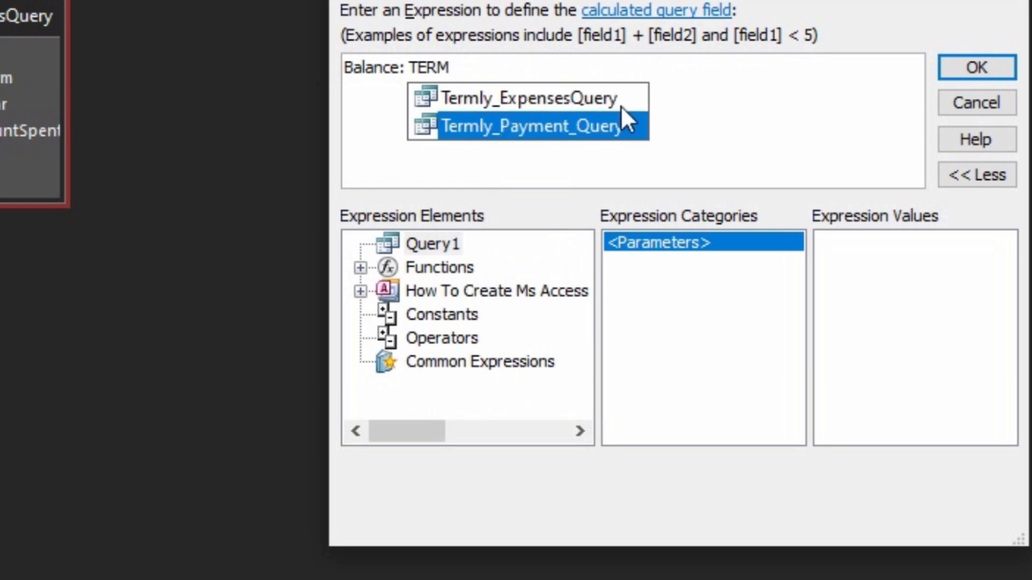
key("Tab")
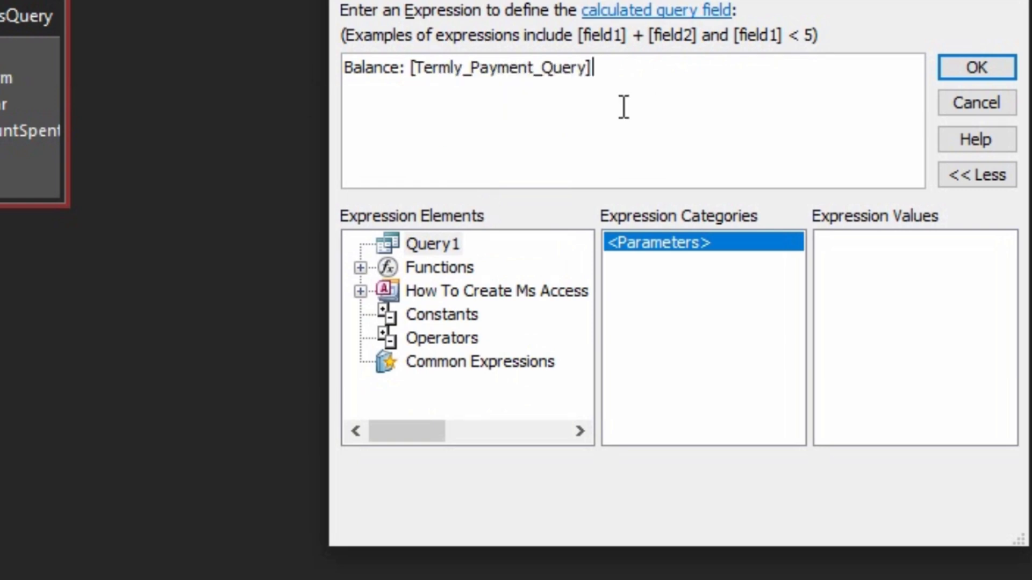
type(".")
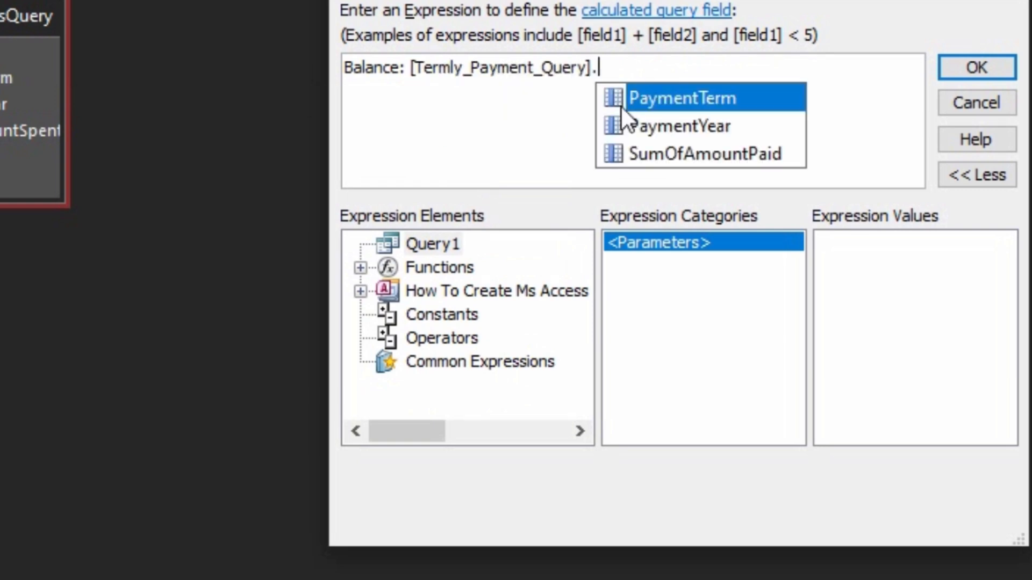
key("Down")
key("Down")
key("Tab")
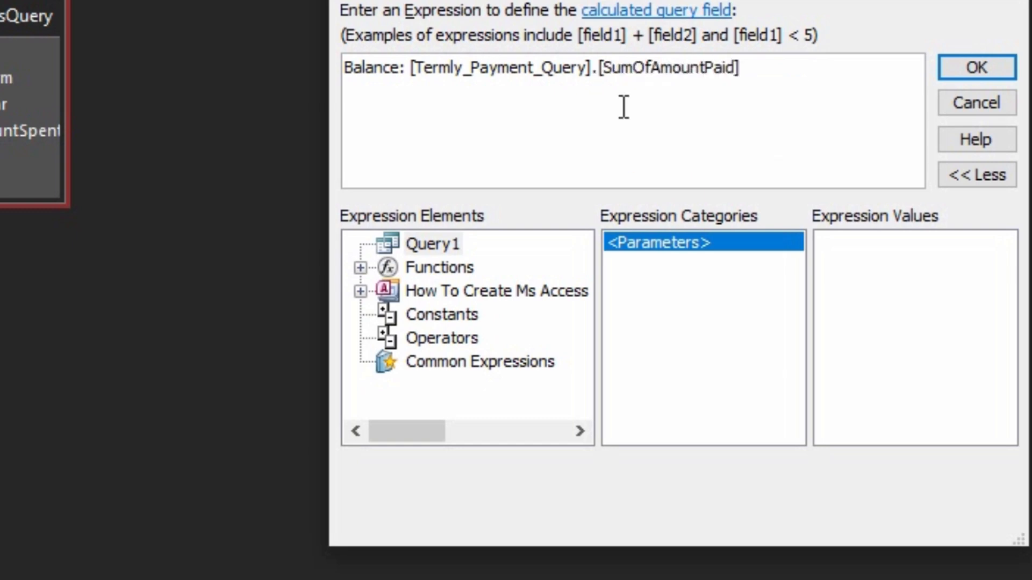
Step: Subtract [Termly_ExpensesQuery].[SumOfAmountSpent] in the Balance expression, end it with a closing parenthesis, and accept the expression
type("-TEM")
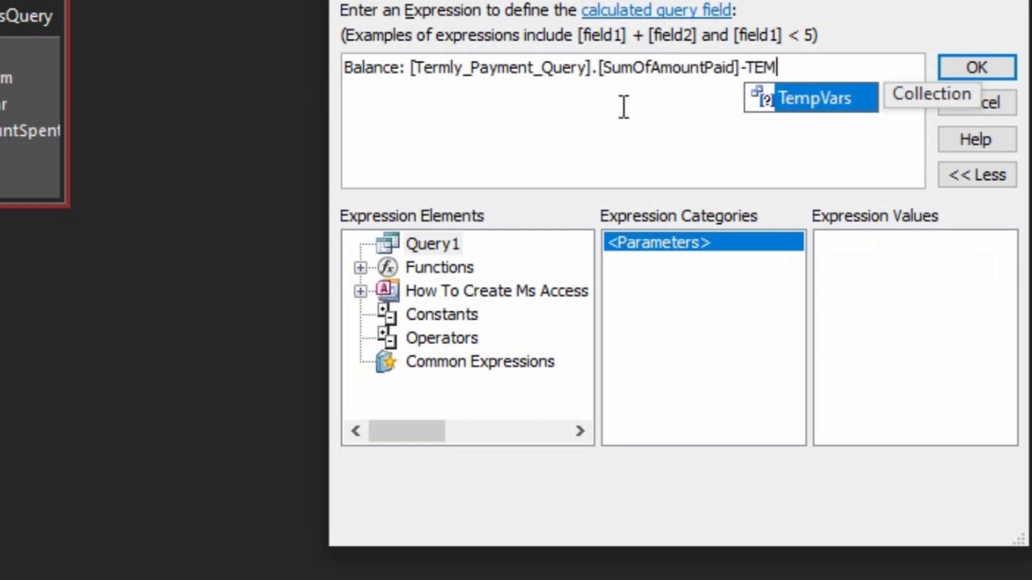
key("BackSpace")
key("Down")
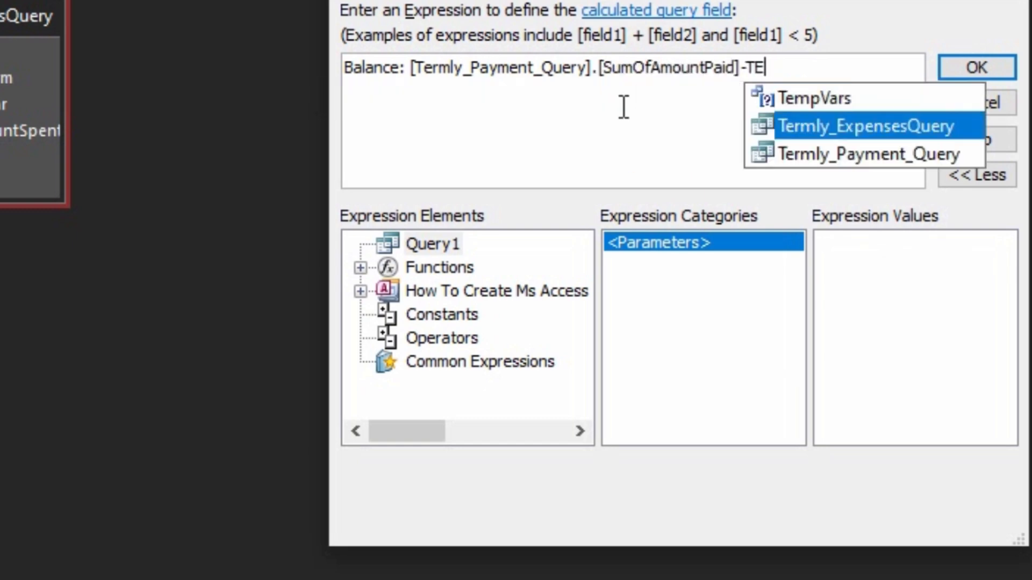
key("Tab")
type(".")
key("Down")
key("Down")
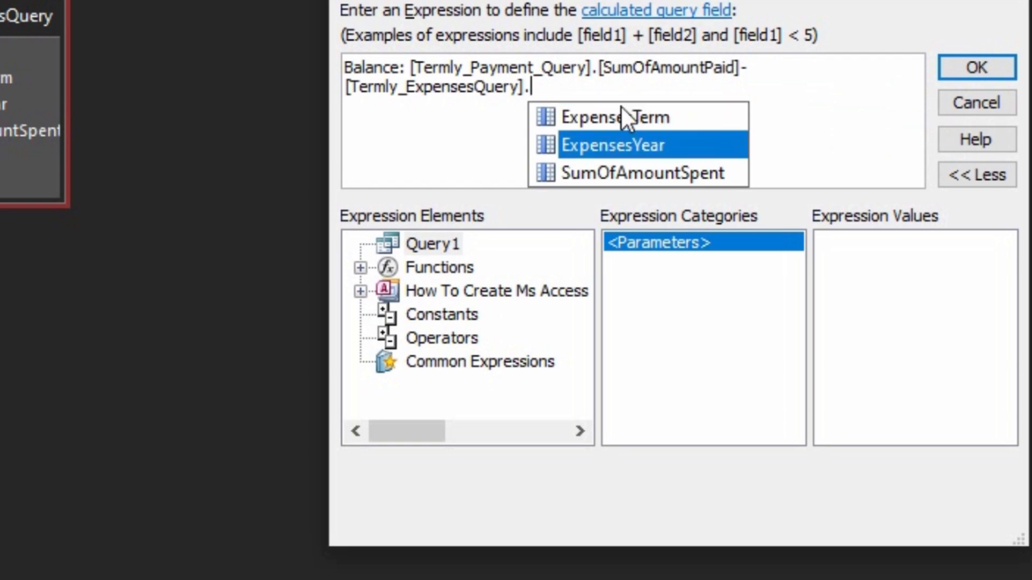
key("Tab")
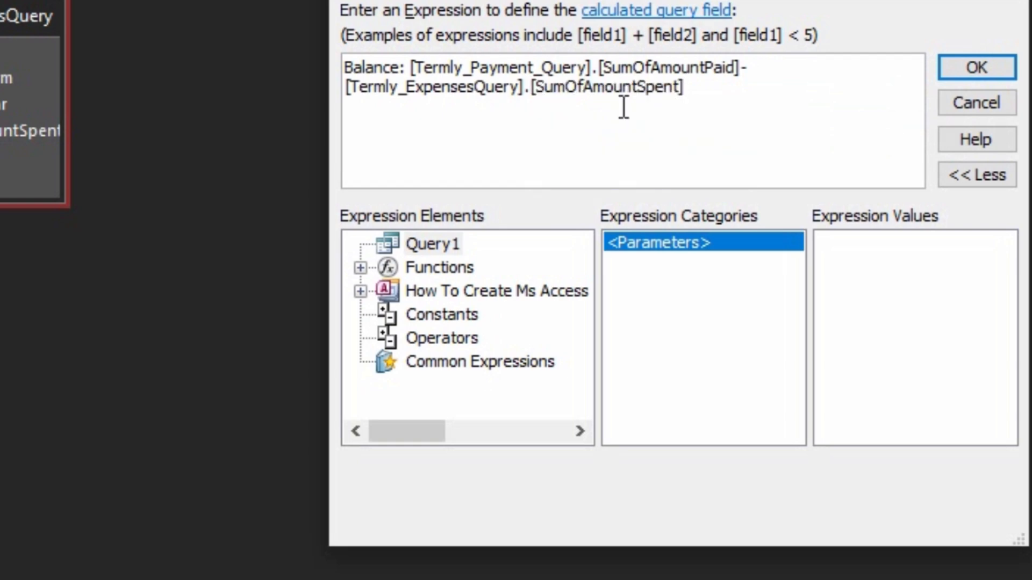
type(")")
left_click(977, 67)
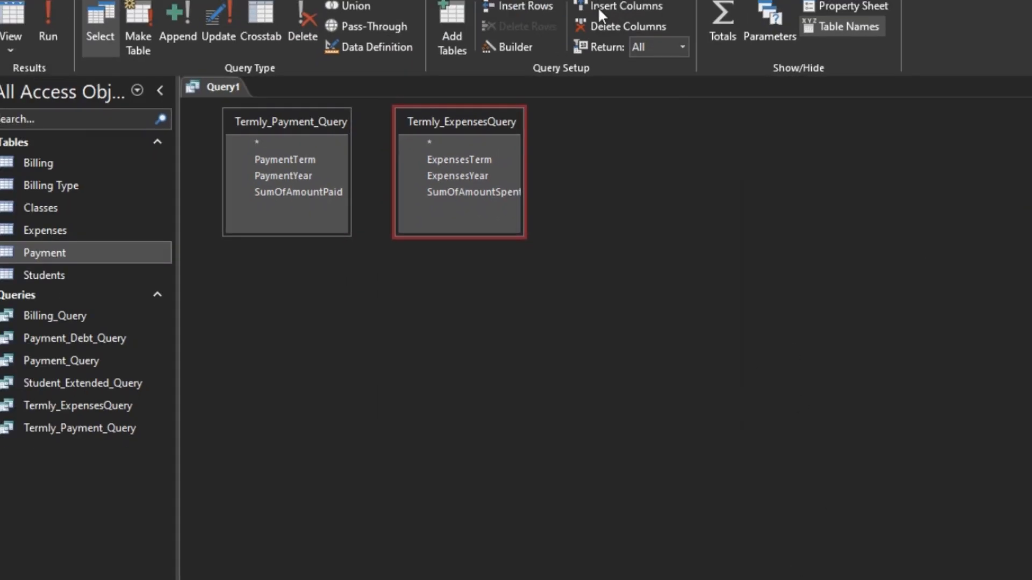
Step: Try to view the query's datasheet and to turn on totals, dismissing the alerts
left_click(22, 15)
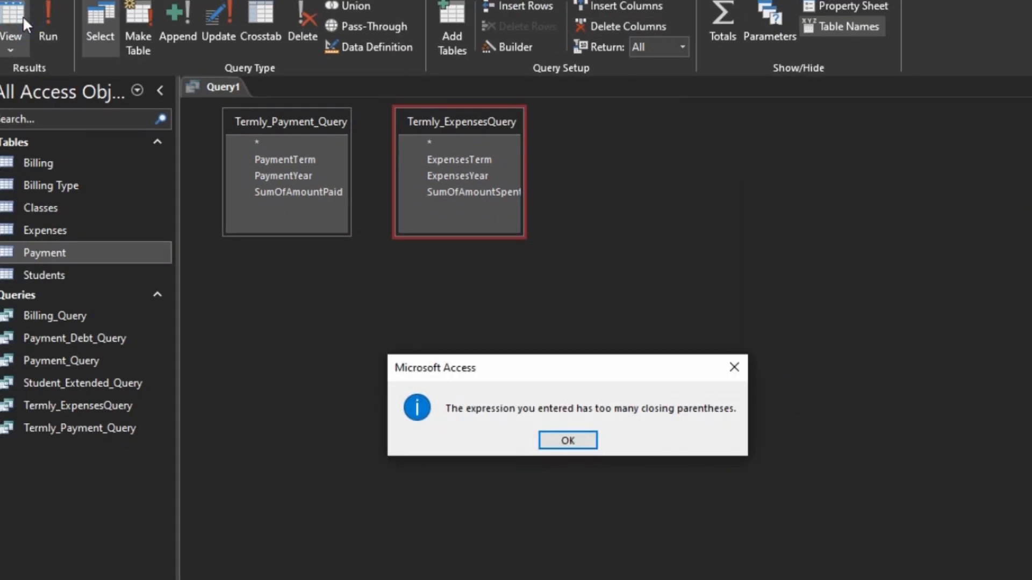
left_click(585, 442)
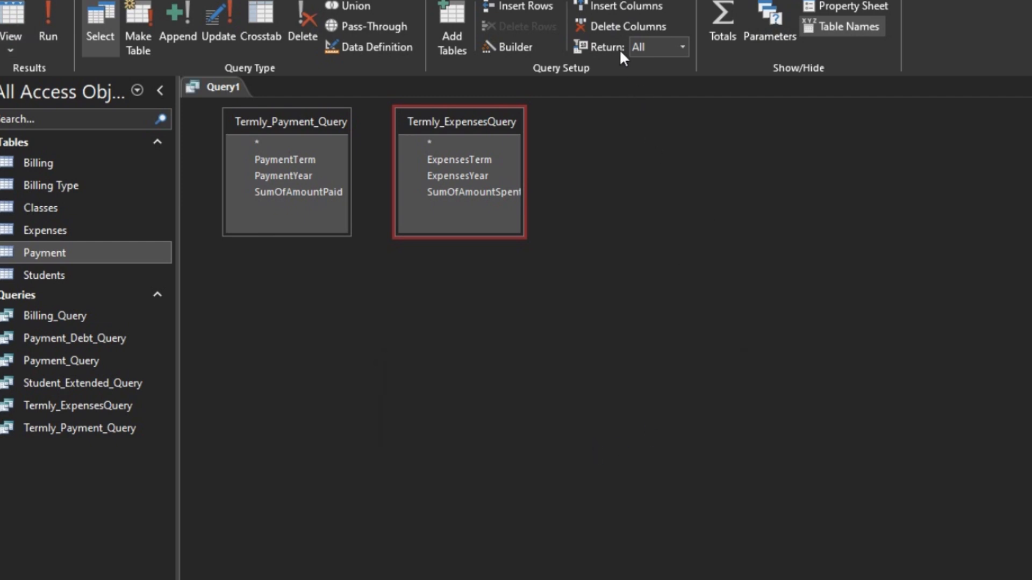
left_click(726, 20)
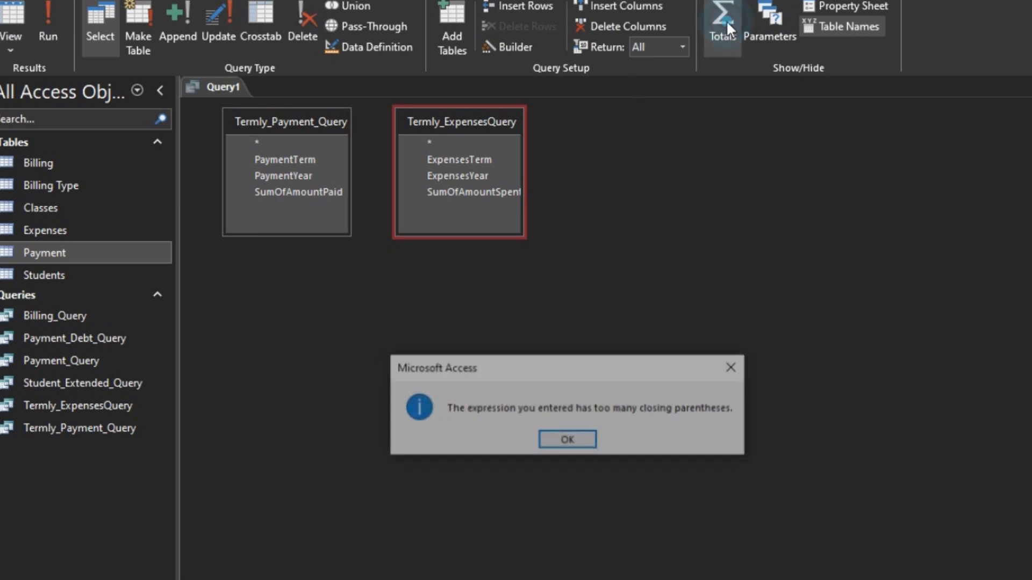
left_click(555, 441)
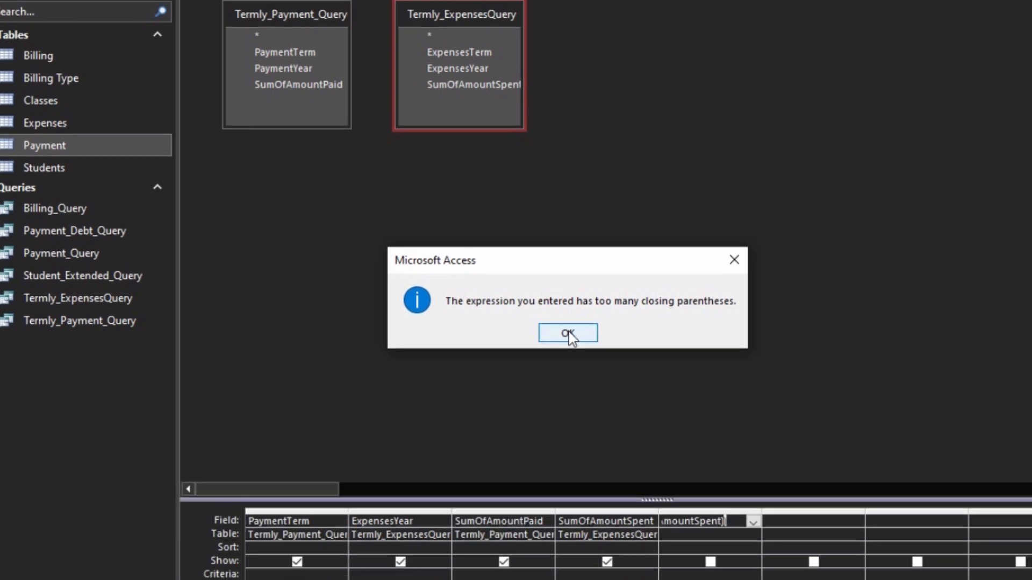
left_click(569, 443)
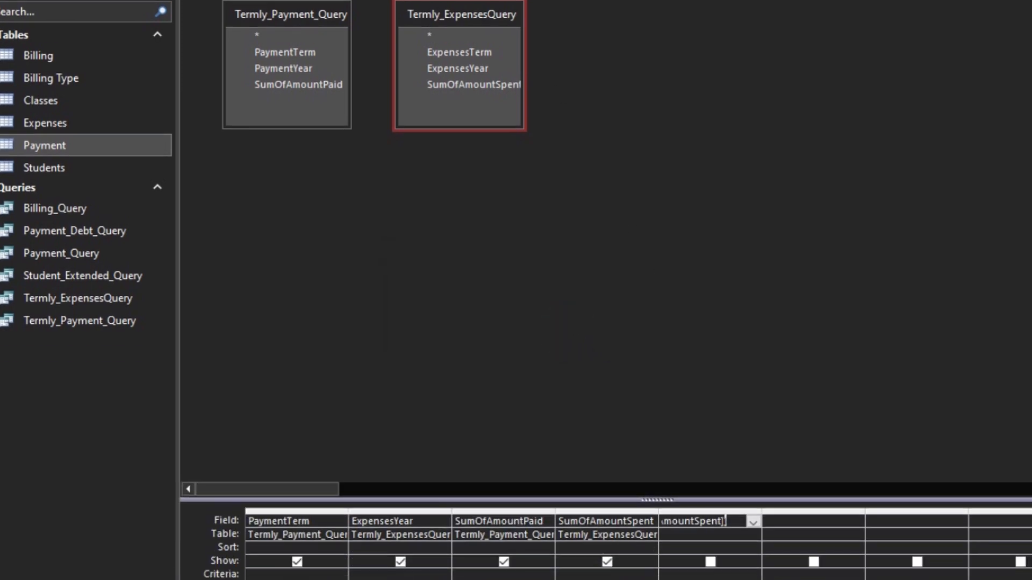
Step: Remove the extra closing parenthesis from the end of the Balance expression and commit the calculated field
key("ctrl+F2")
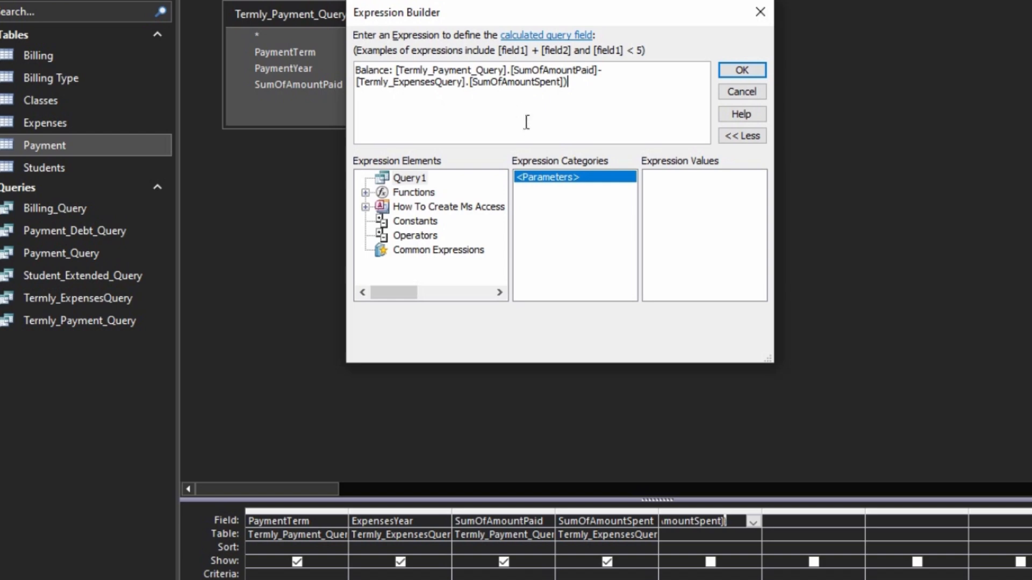
key("BackSpace")
left_click(741, 70)
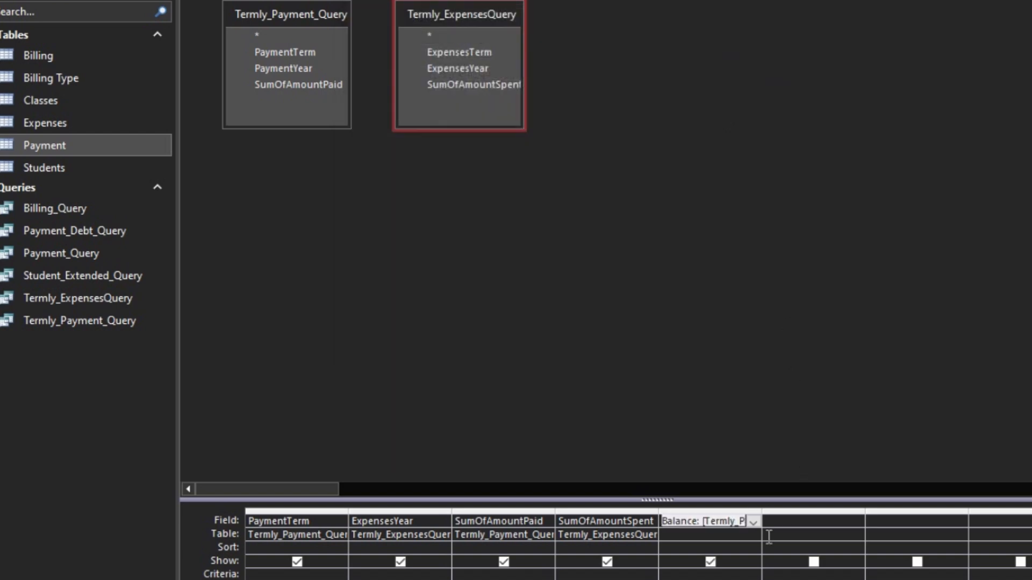
left_click(748, 573)
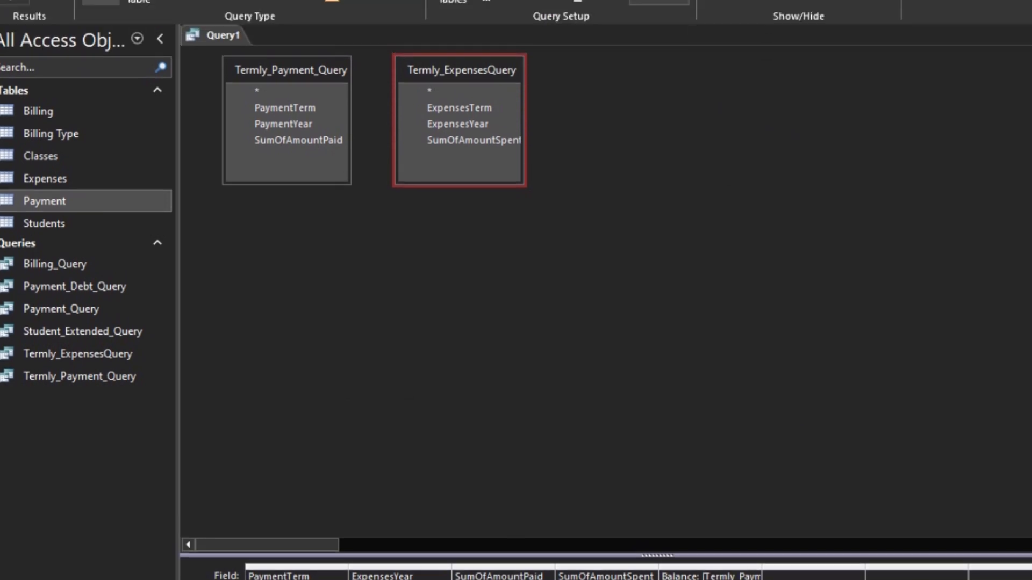
Step: View the query's datasheet, close it, and save the query under the name Accounting
left_click(21, 56)
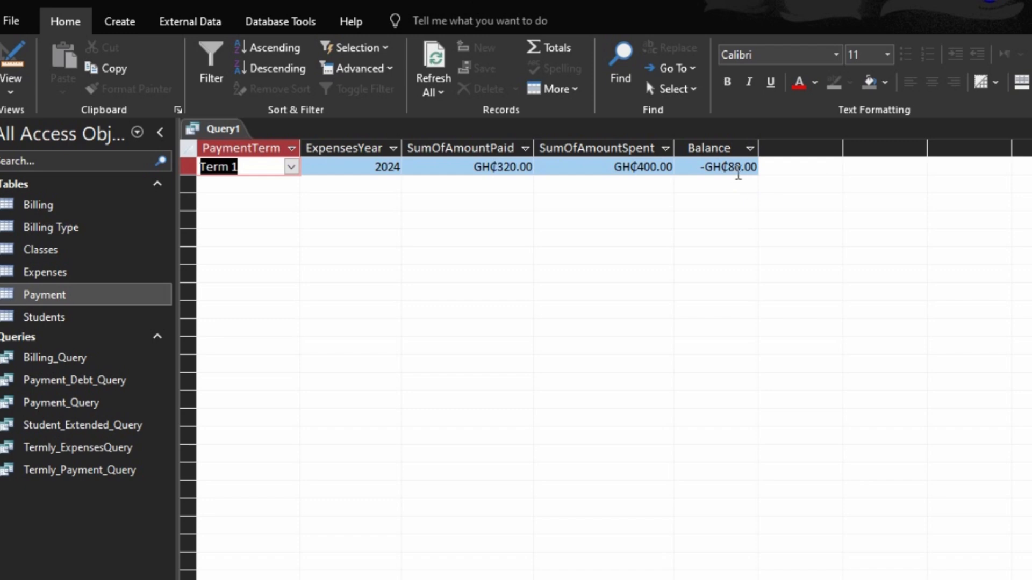
left_click(1031, 129)
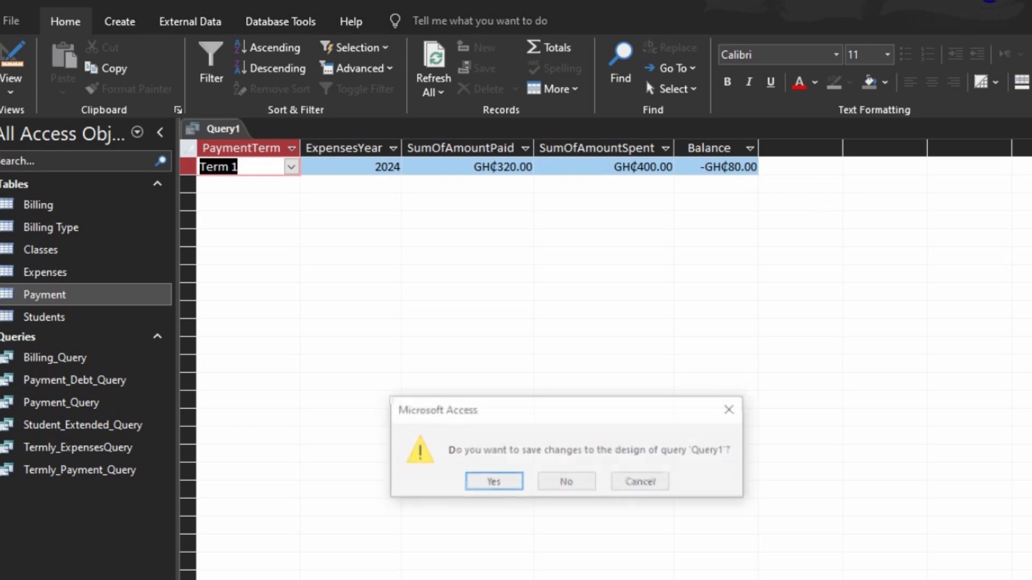
left_click(497, 482)
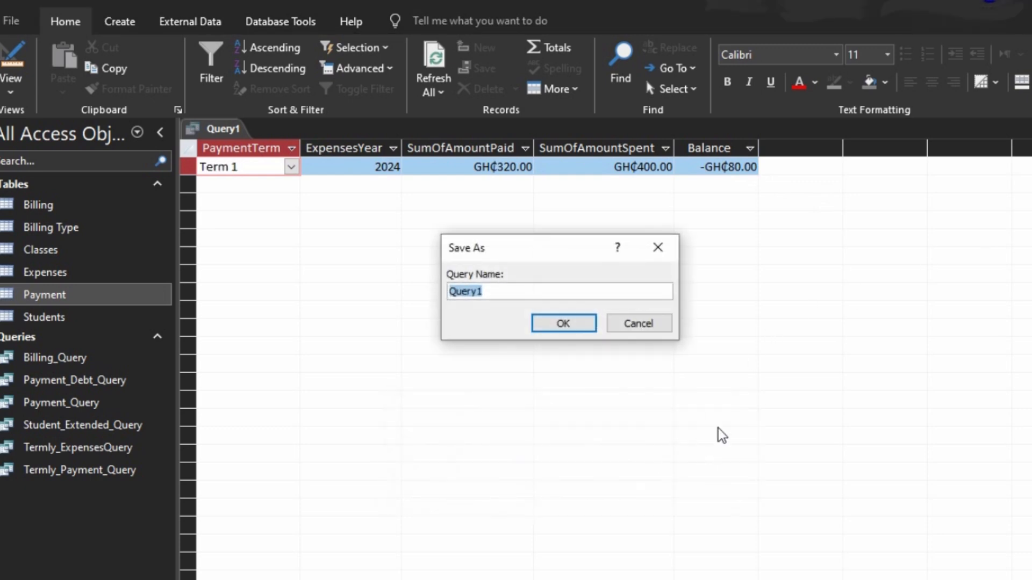
type("aCC")
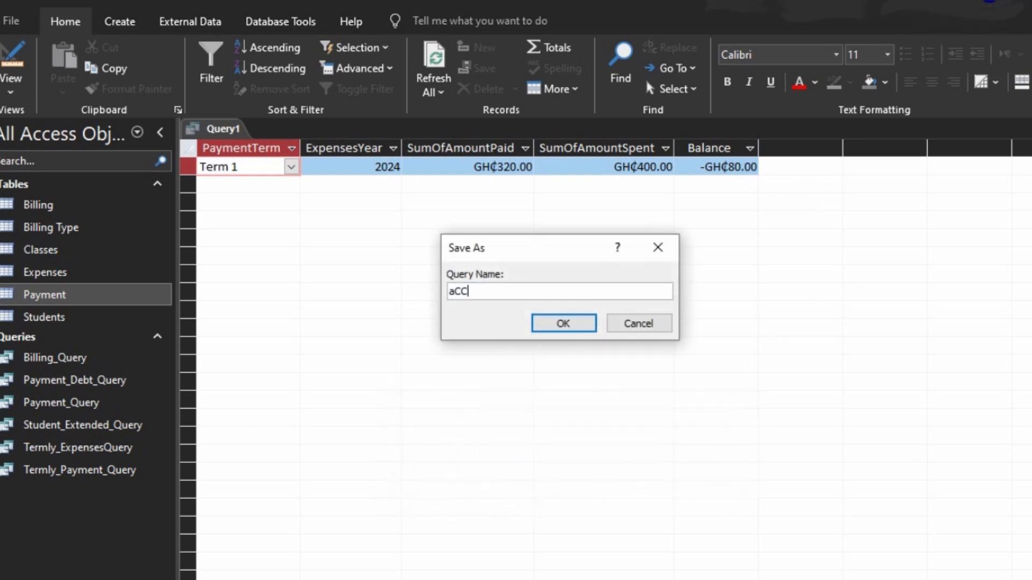
key("BackSpace")
key("BackSpace")
key("BackSpace")
type("Accounting")
key("Return")
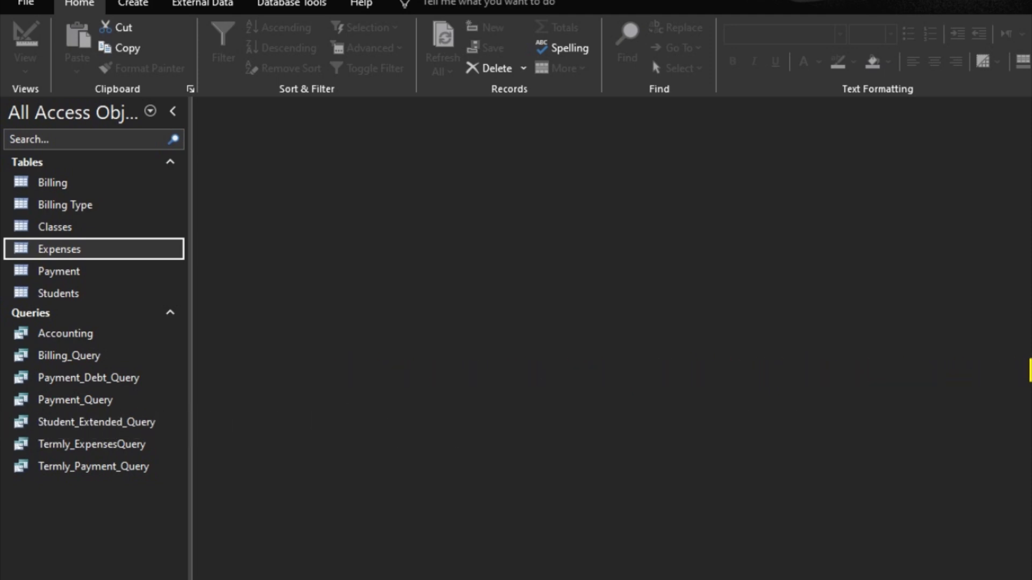
Step: Select the Billing table and create a new blank form in design view
left_click(60, 185)
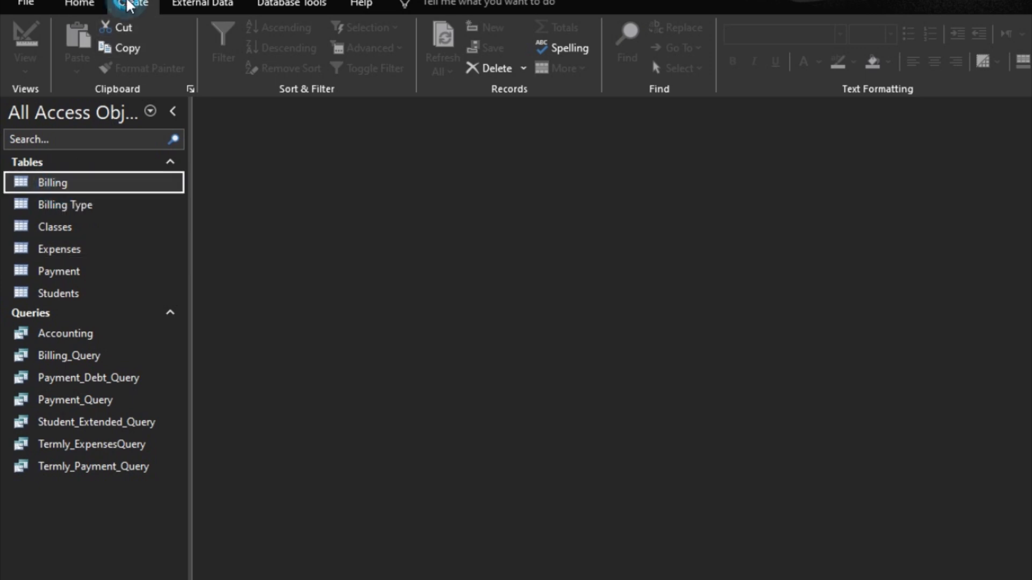
left_click(129, 4)
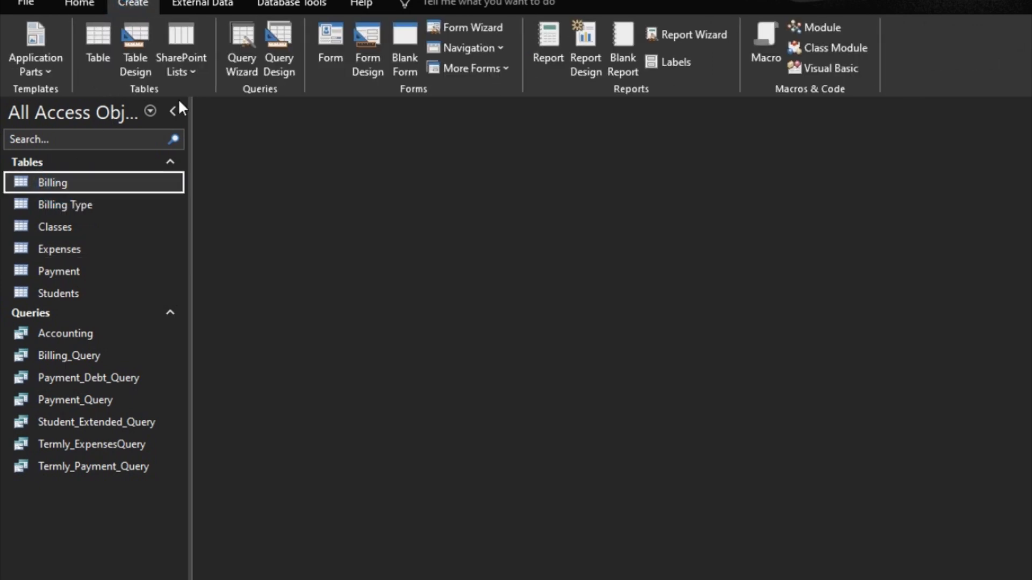
left_click(370, 52)
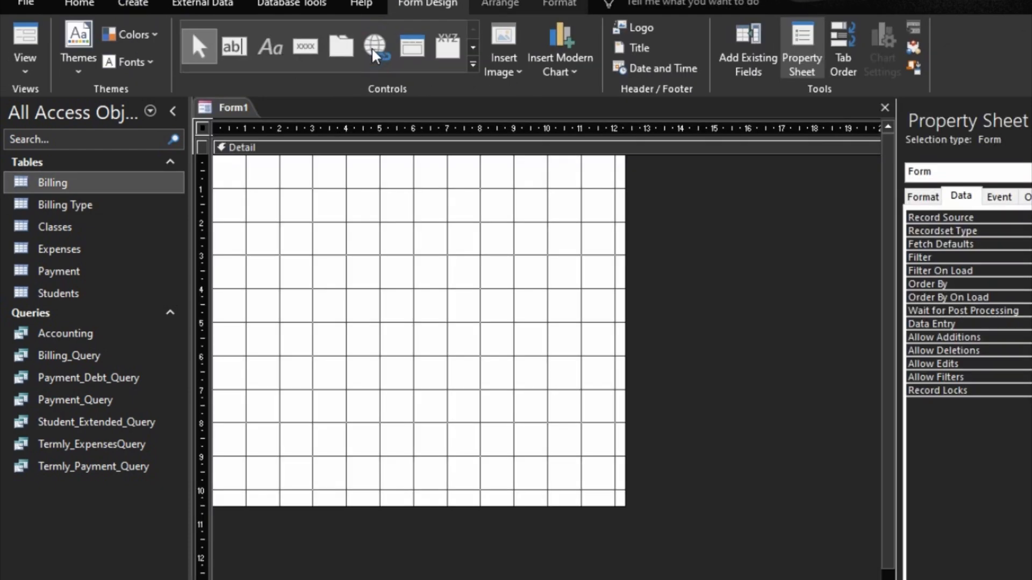
left_click(88, 4)
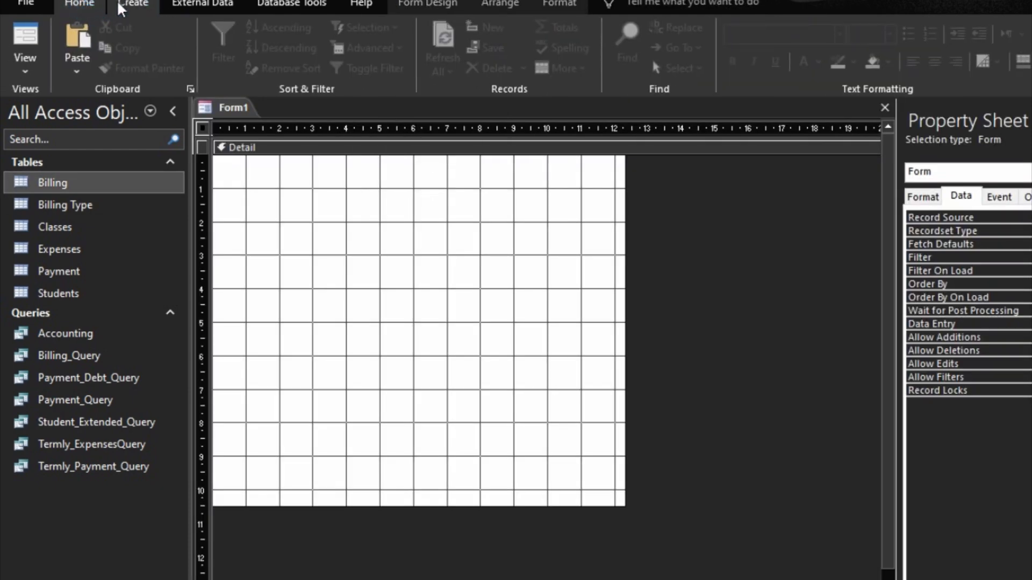
left_click(122, 6)
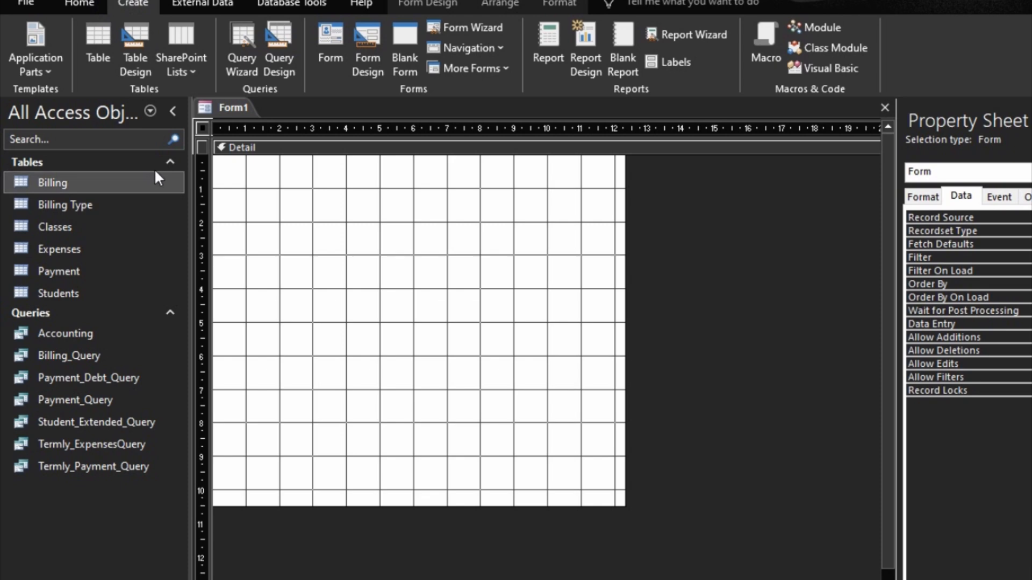
left_click(483, 27)
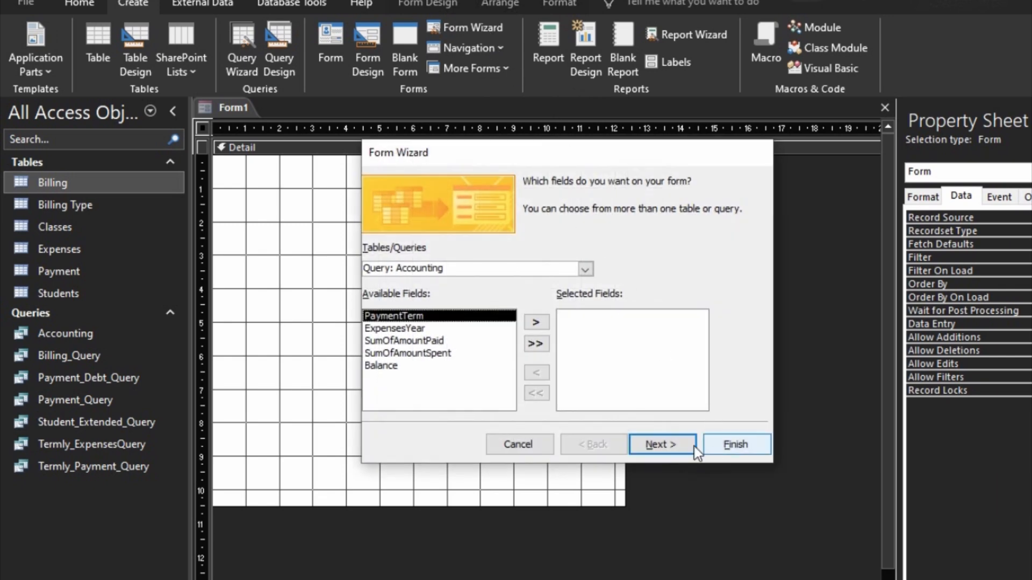
left_click(524, 449)
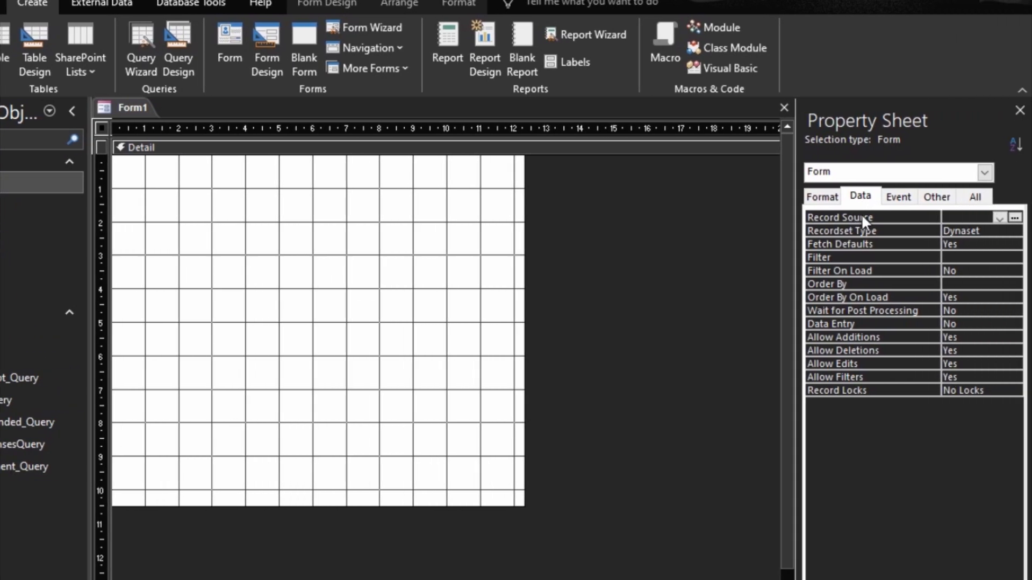
Step: Set the form's record source to Billing and display the list of existing fields
left_click(997, 218)
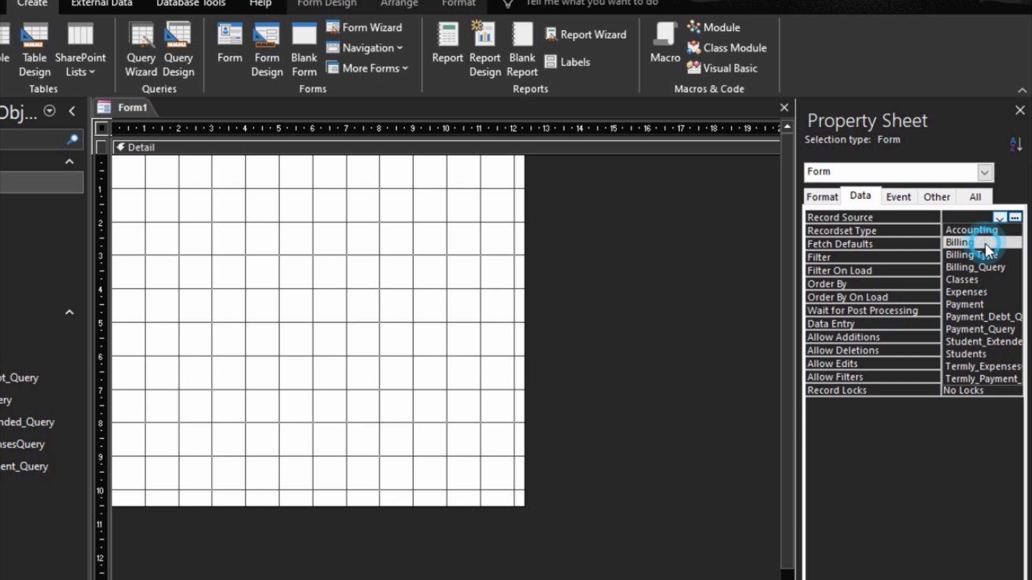
left_click(986, 244)
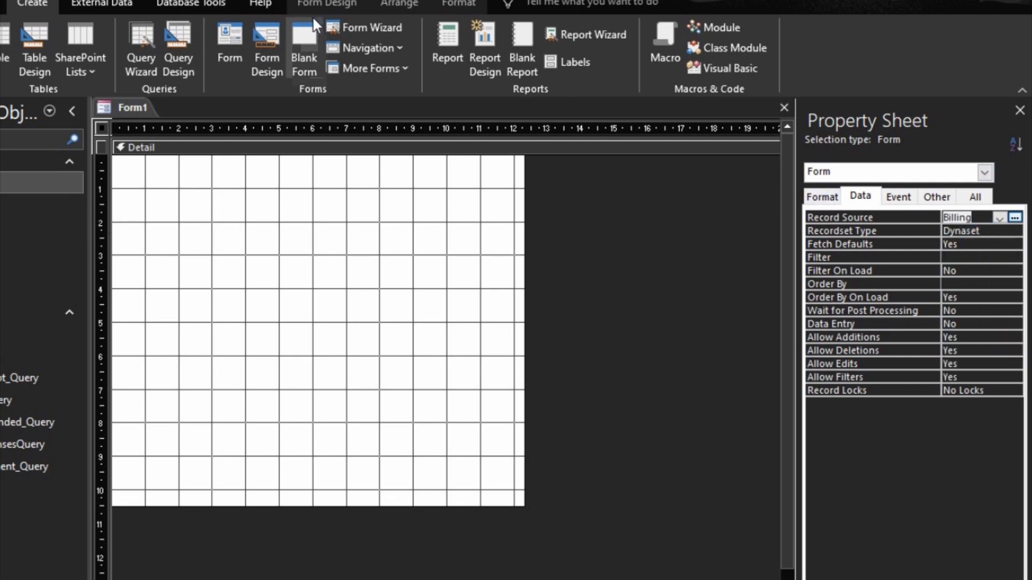
left_click(336, 5)
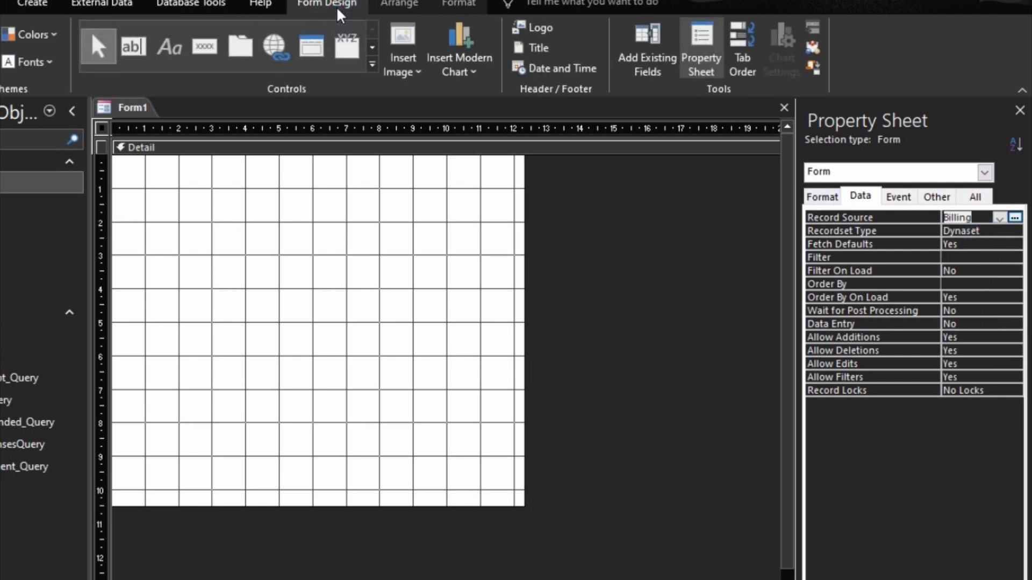
left_click(641, 60)
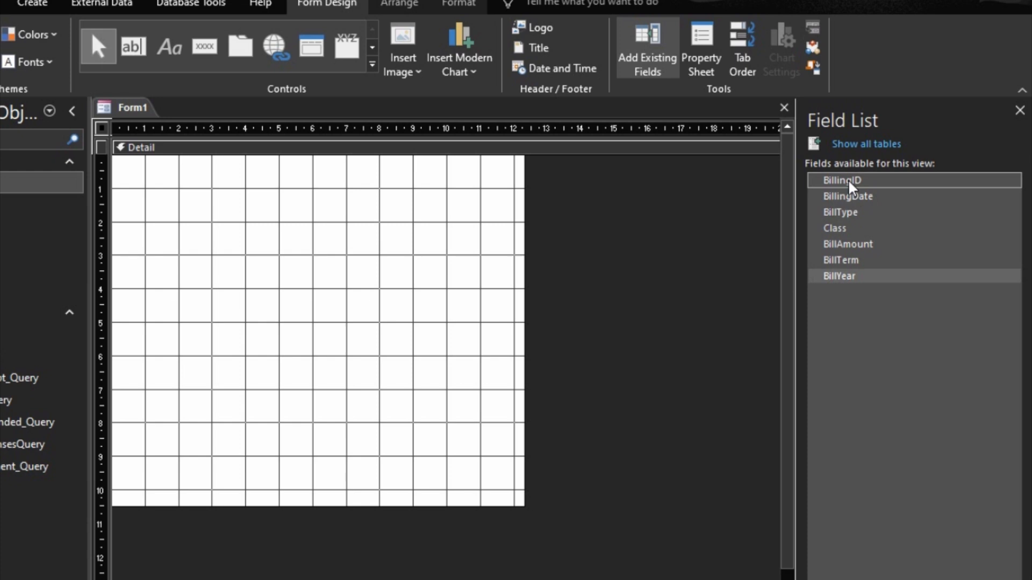
left_click(855, 200)
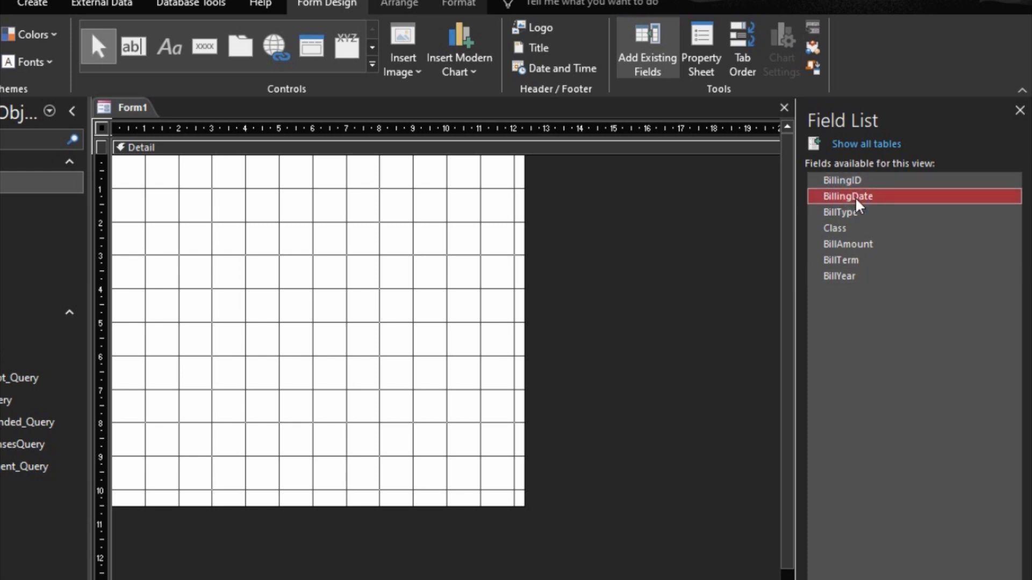
left_click(845, 279)
left_click(847, 261)
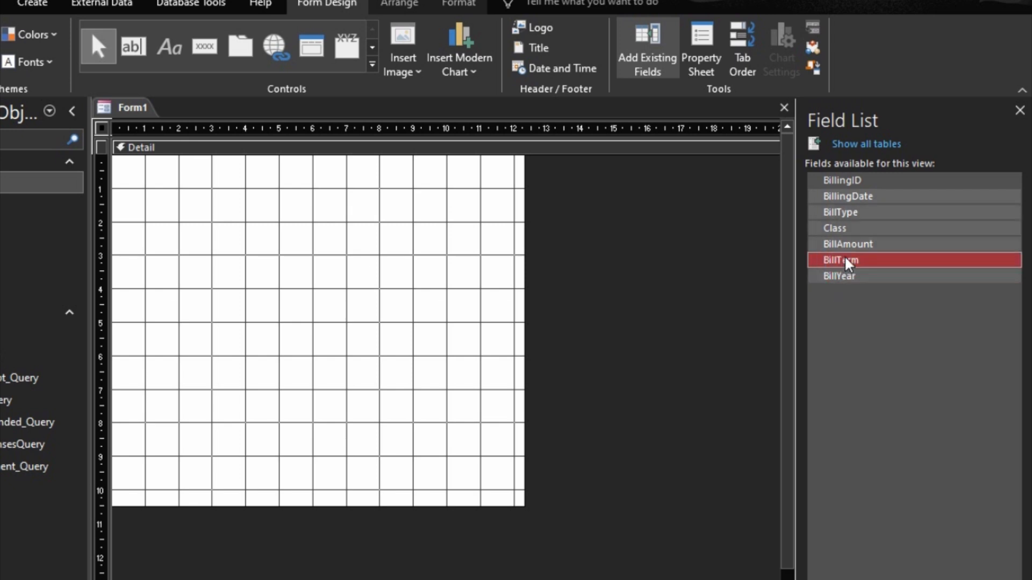
left_click(836, 198)
left_click_drag(839, 181, 261, 208)
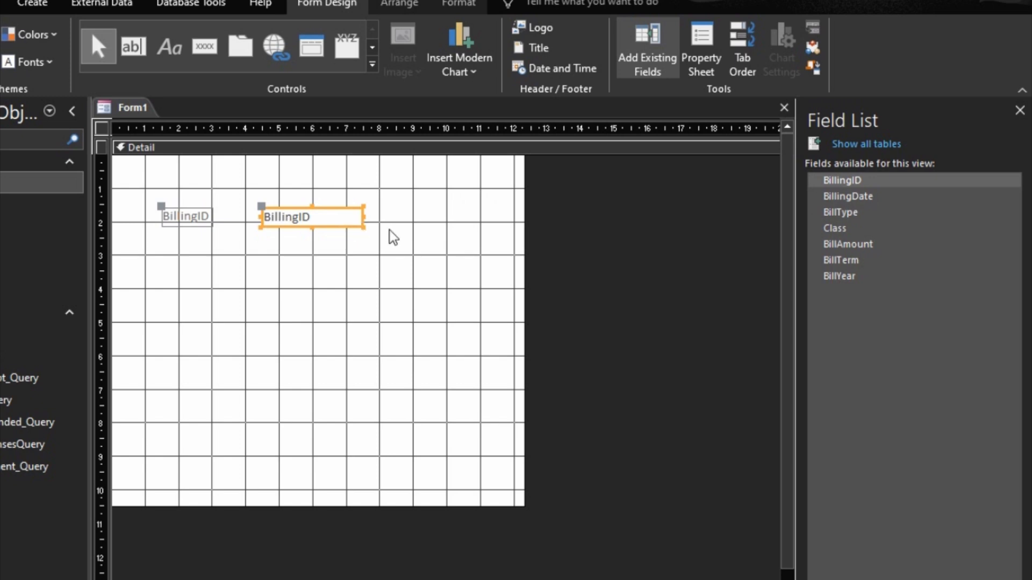
key("Delete")
Step: Place the six fields from BillingDate through BillYear together in the form's Detail section, leaving out BillingID
left_click(848, 196)
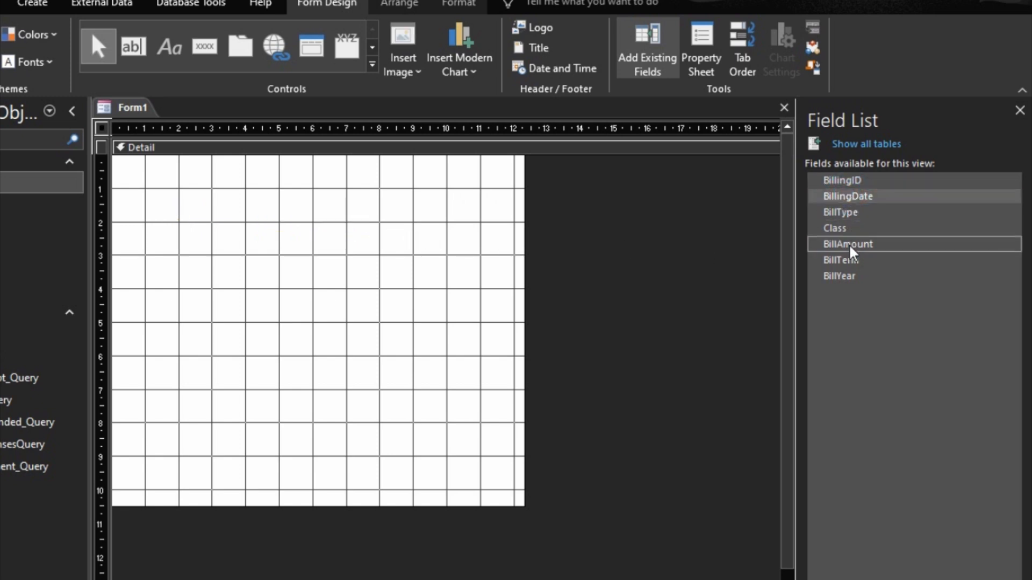
left_click(845, 277)
left_click(843, 225, "shift")
left_click(845, 200, "shift")
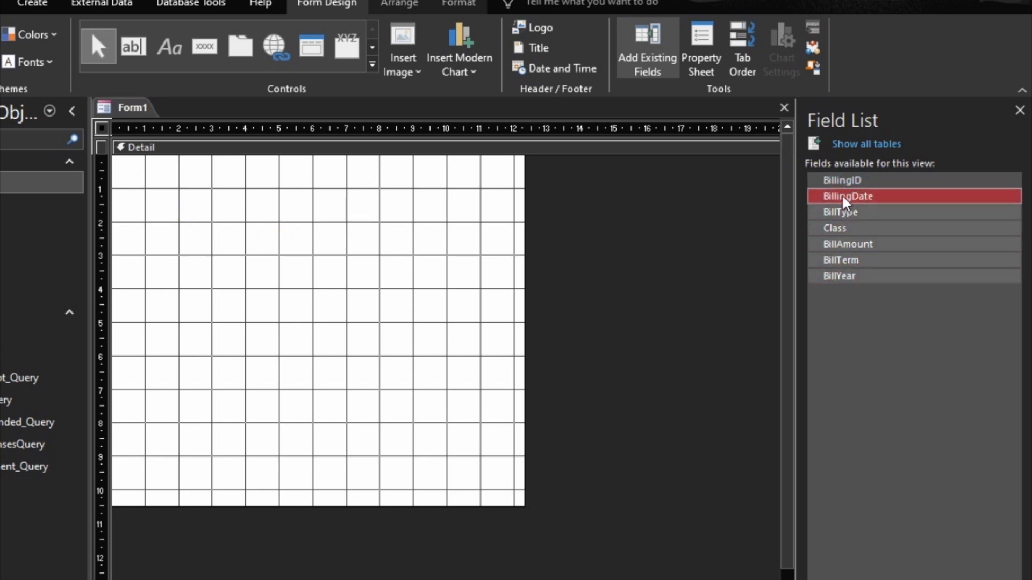
left_click_drag(845, 200, 329, 243)
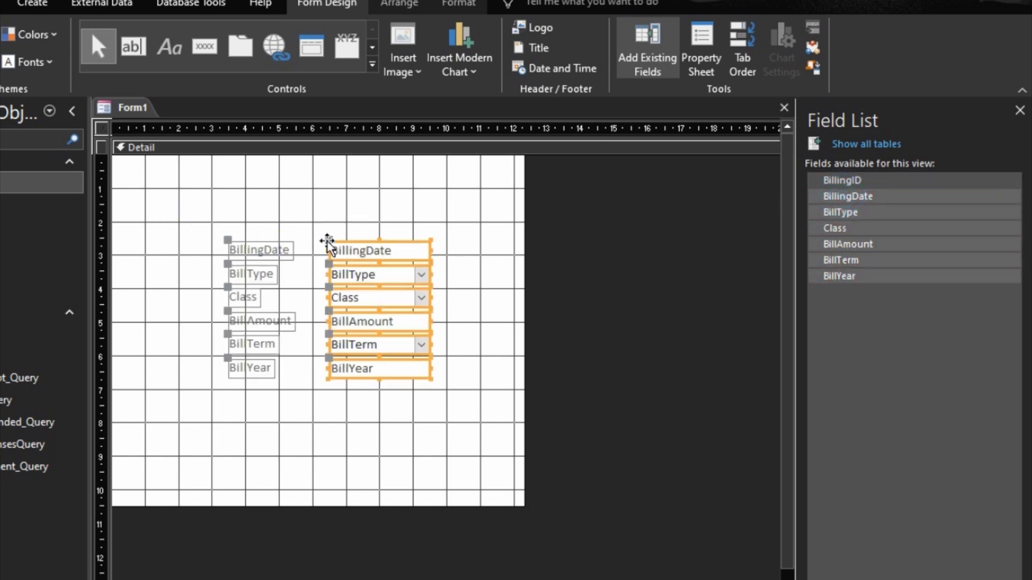
Step: Arrange the placed fields in a stacked layout and increase the inner margins of their controls
right_click(372, 261)
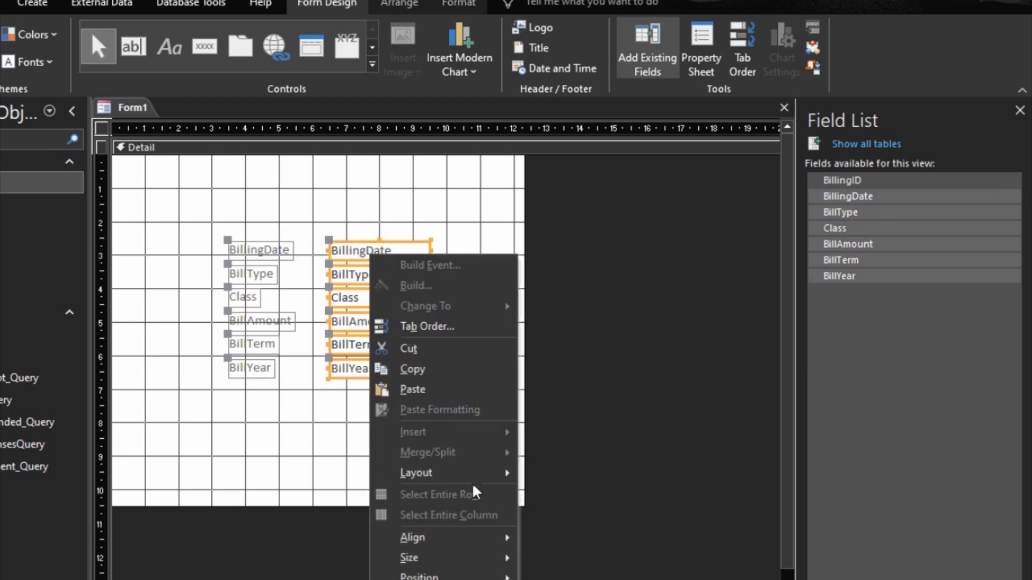
mouse_move(475, 475)
left_click(583, 497)
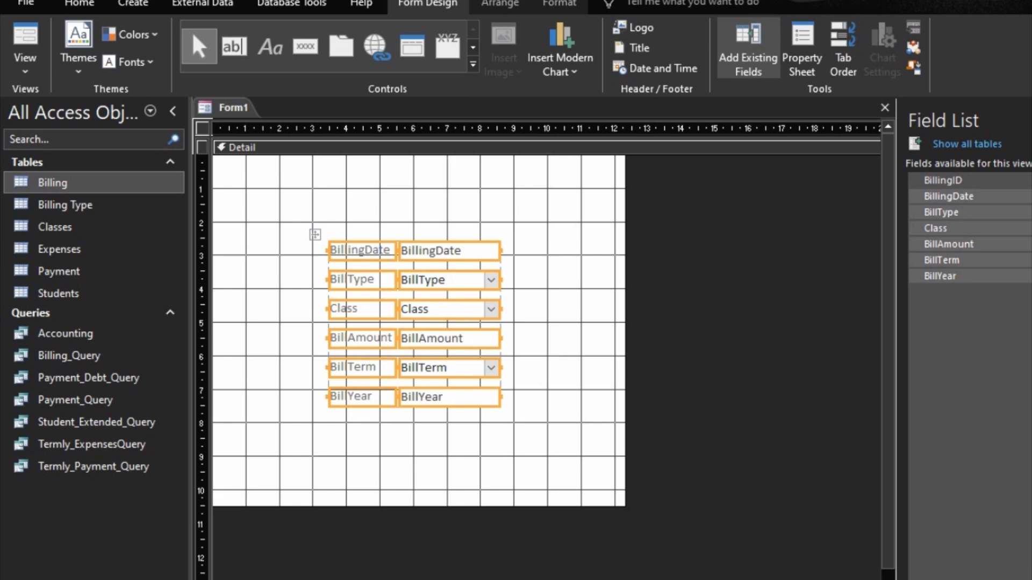
left_click(499, 4)
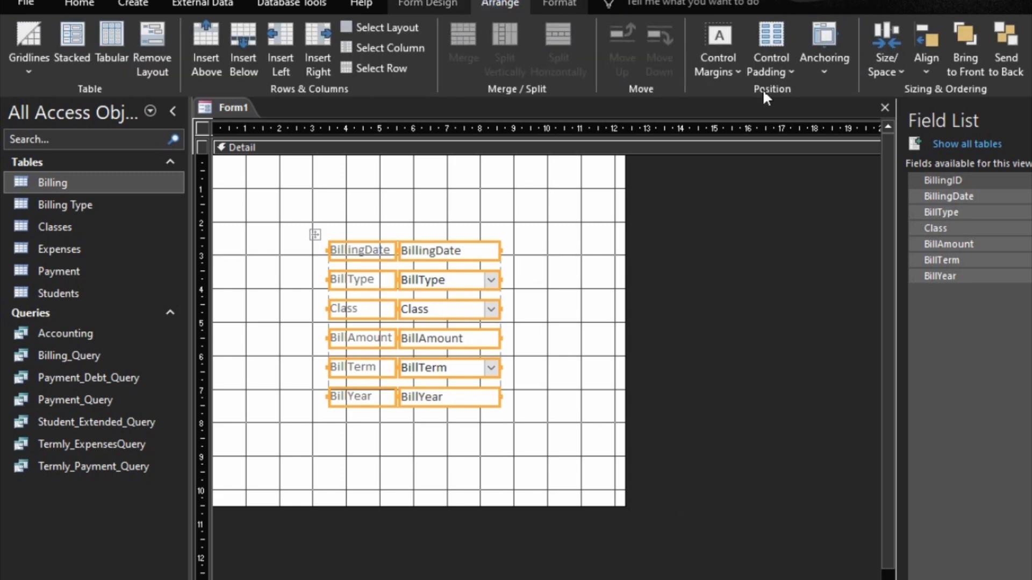
left_click(737, 68)
left_click(749, 163)
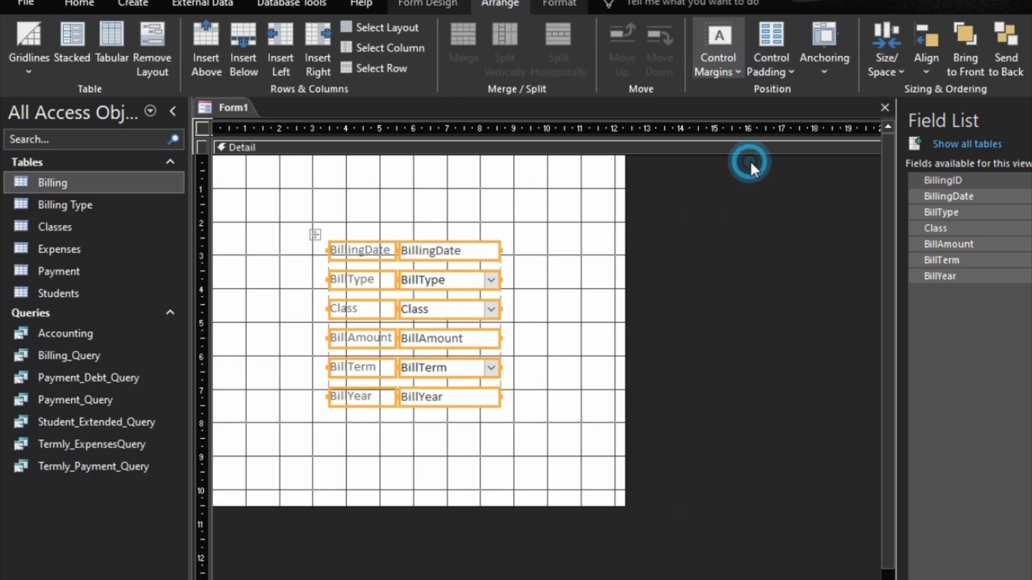
Step: Set the font of all controls in the layout to size 12 with the Automatic font colour
left_click(558, 5)
left_click(293, 34)
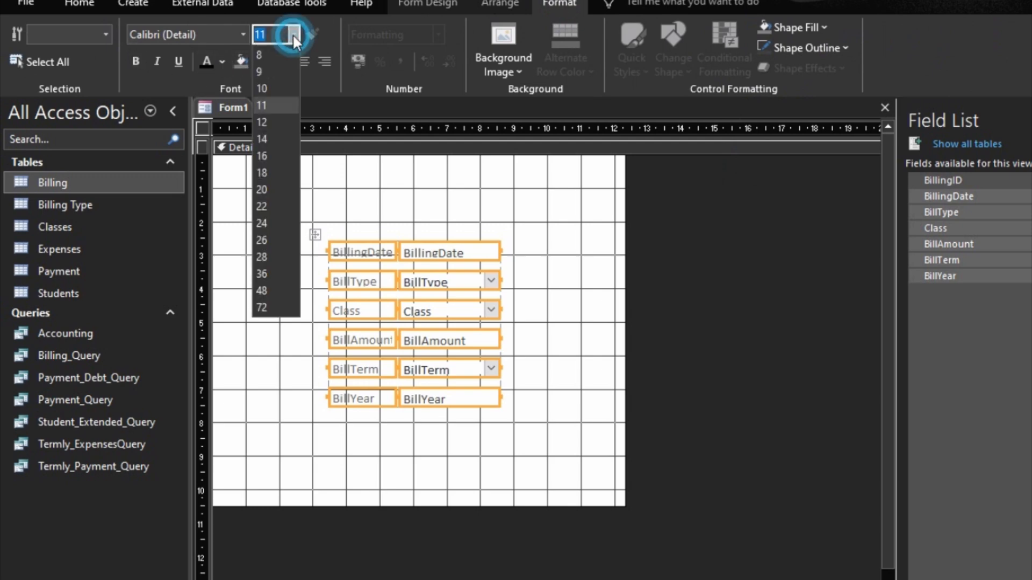
left_click(261, 122)
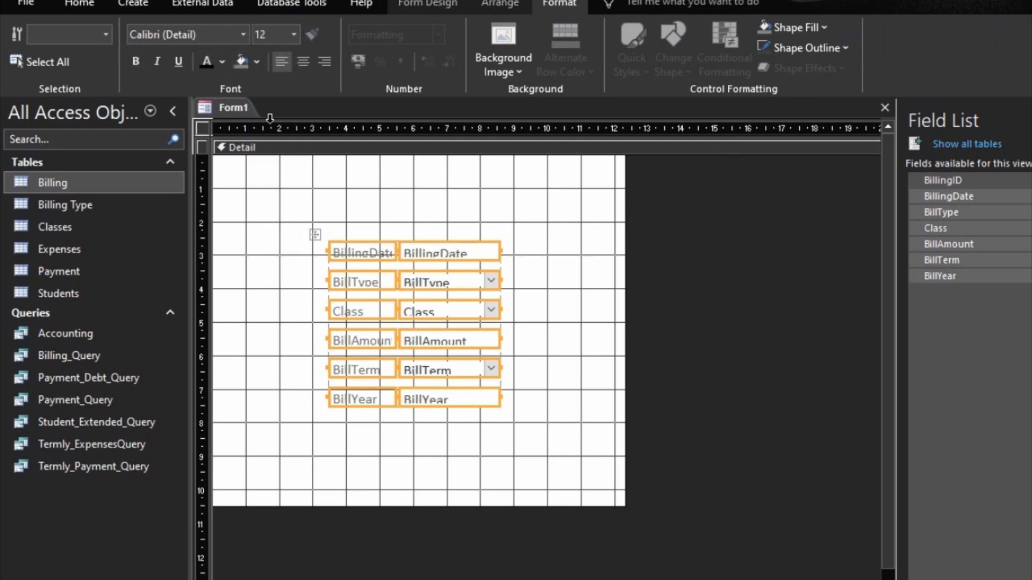
left_click(222, 63)
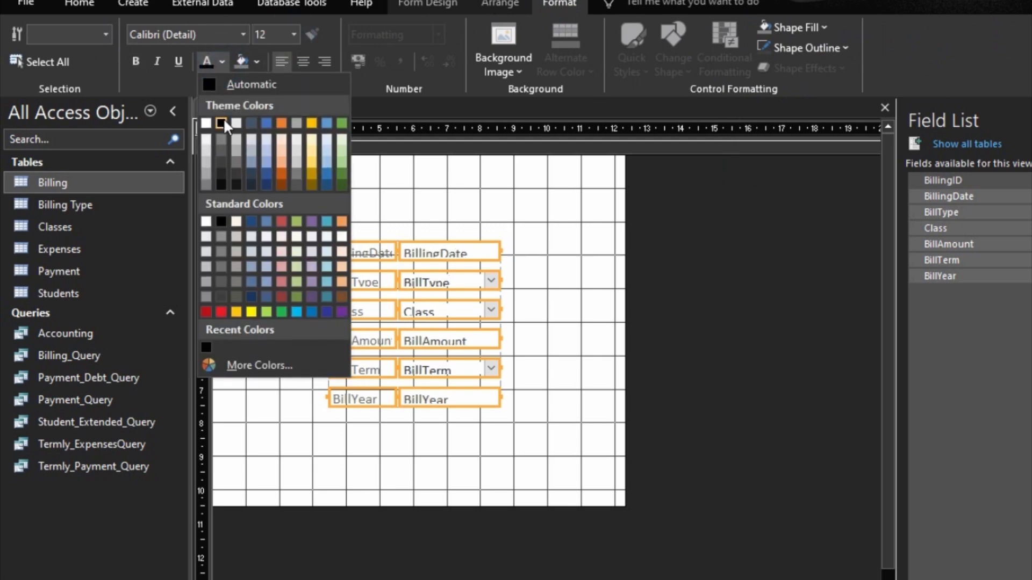
left_click(231, 85)
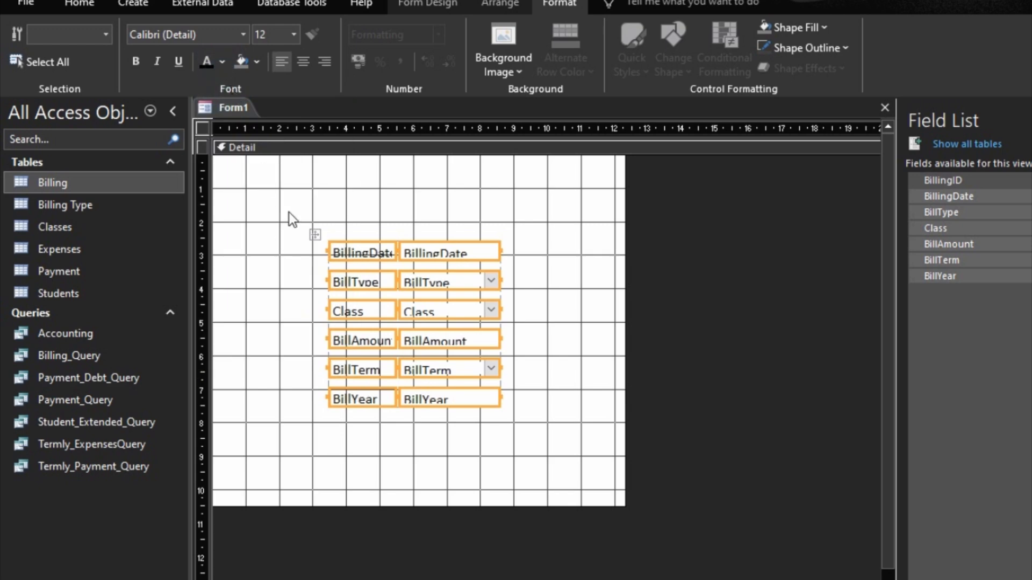
Step: Size all the controls in the stacked layout to fit their text
right_click(443, 253)
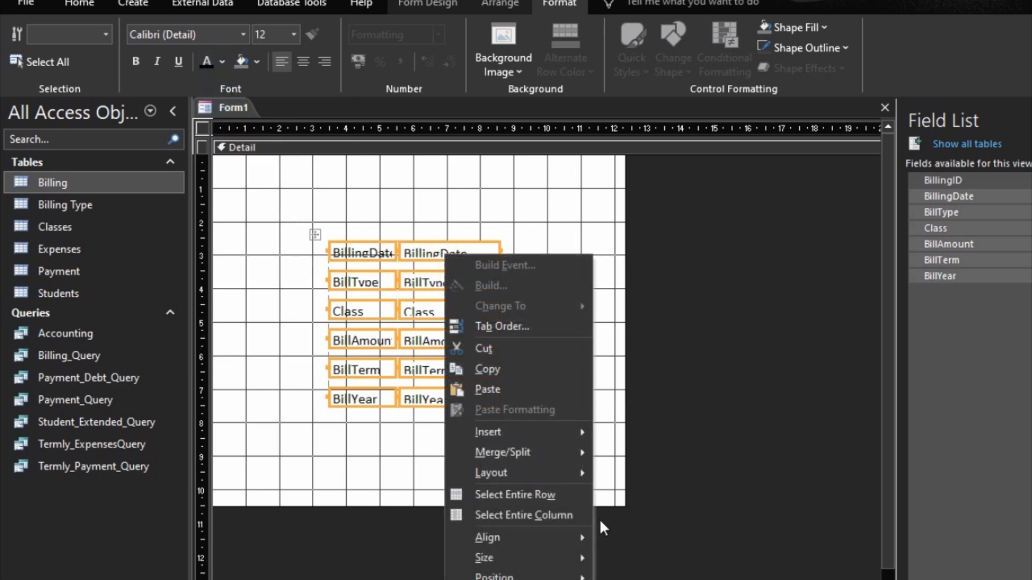
mouse_move(536, 557)
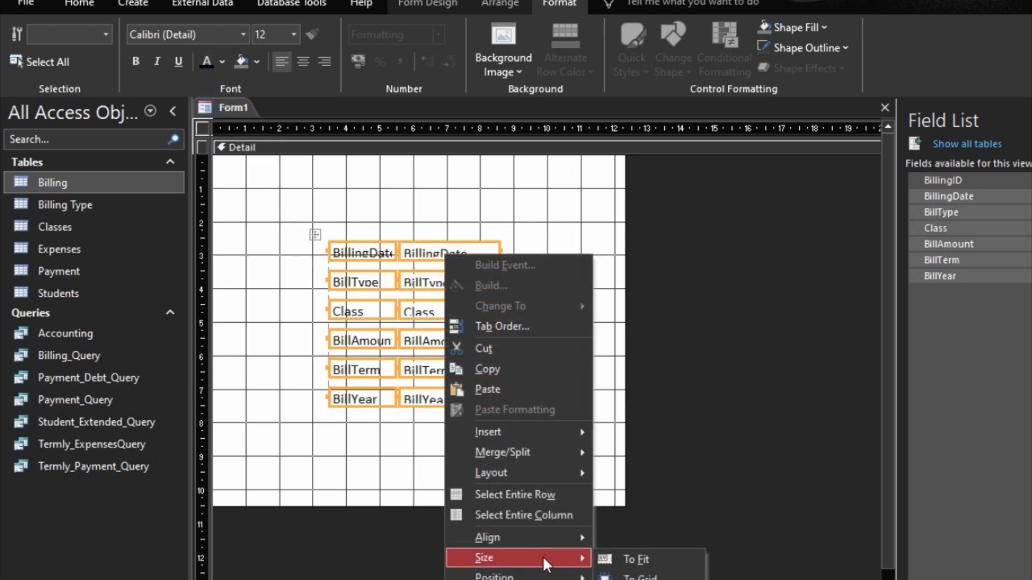
left_click(629, 559)
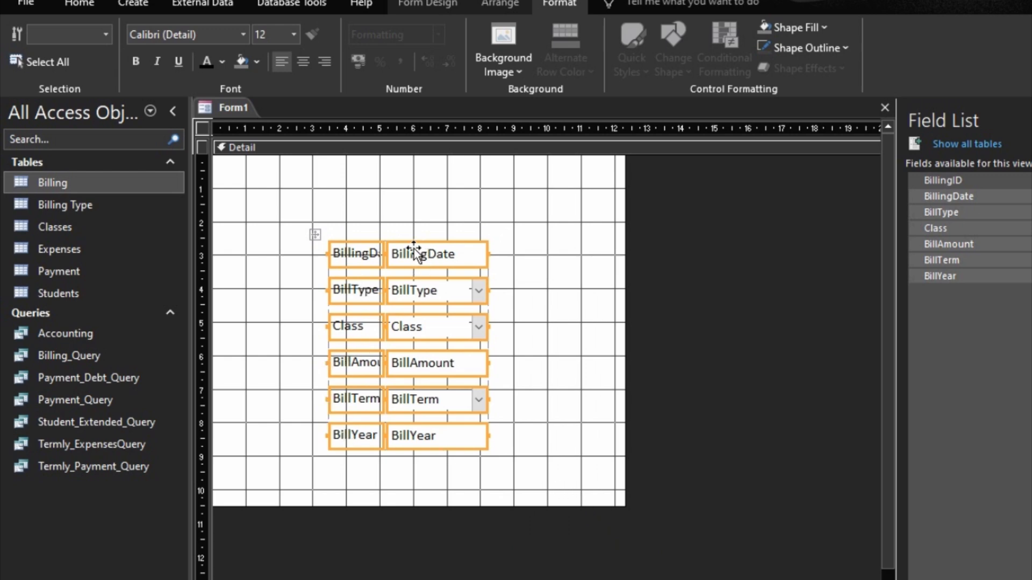
Step: Move the field layout's upper corner to about 3 across and 2 down on the rulers, and widen the label column to about 3 ruler units
mouse_move(414, 249)
left_mouse_down()
mouse_move(386, 238)
mouse_move(405, 251)
mouse_move(394, 260)
mouse_move(362, 229)
mouse_move(411, 234)
left_mouse_up()
left_click(493, 269)
left_click(350, 235)
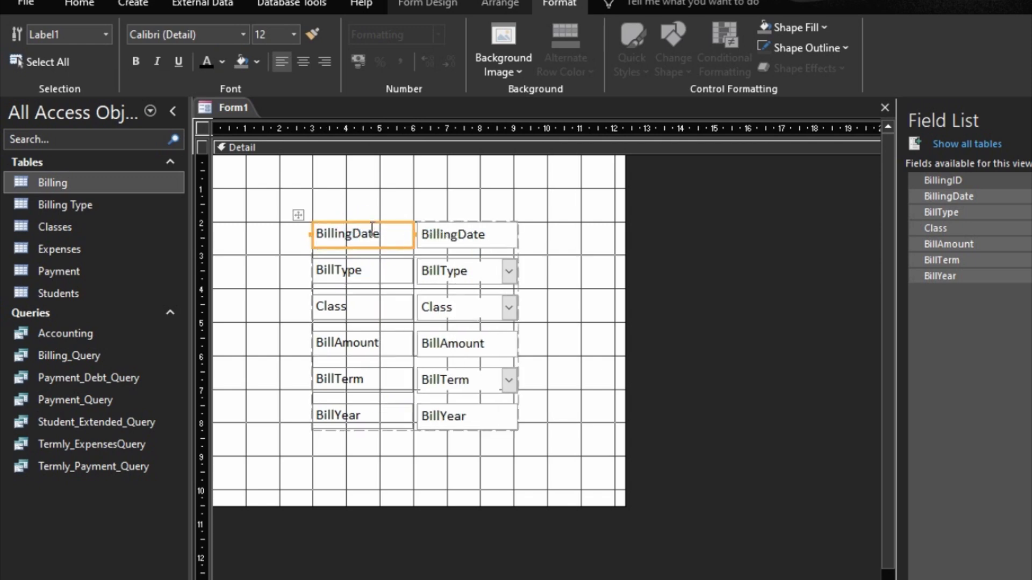
Step: Shorten the caption of the BillingDate field's label to Date
left_click(351, 232)
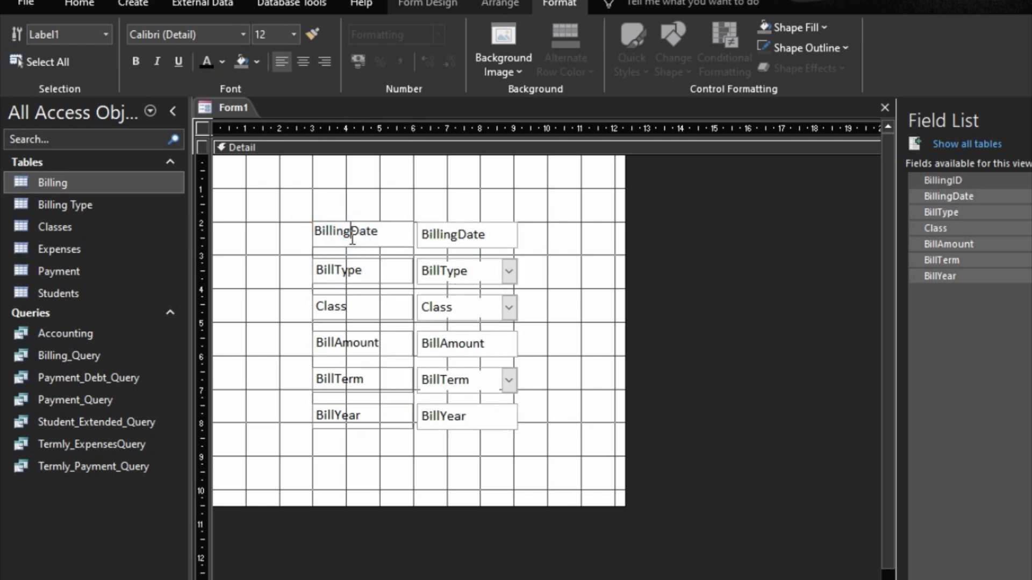
key("BackSpace")
key("BackSpace")
key("BackSpace")
key("BackSpace")
key("BackSpace")
key("BackSpace")
key("BackSpace")
Step: Add a space to the BillType and BillAmount label captions so they read Bill Type and Bill Amount
left_click(348, 271)
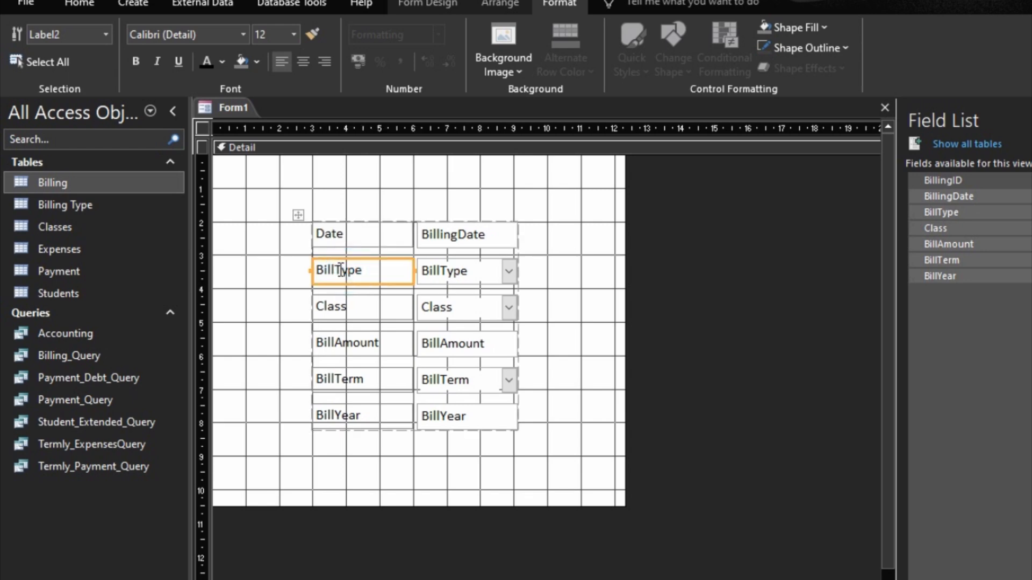
left_click(337, 269)
left_click(353, 307)
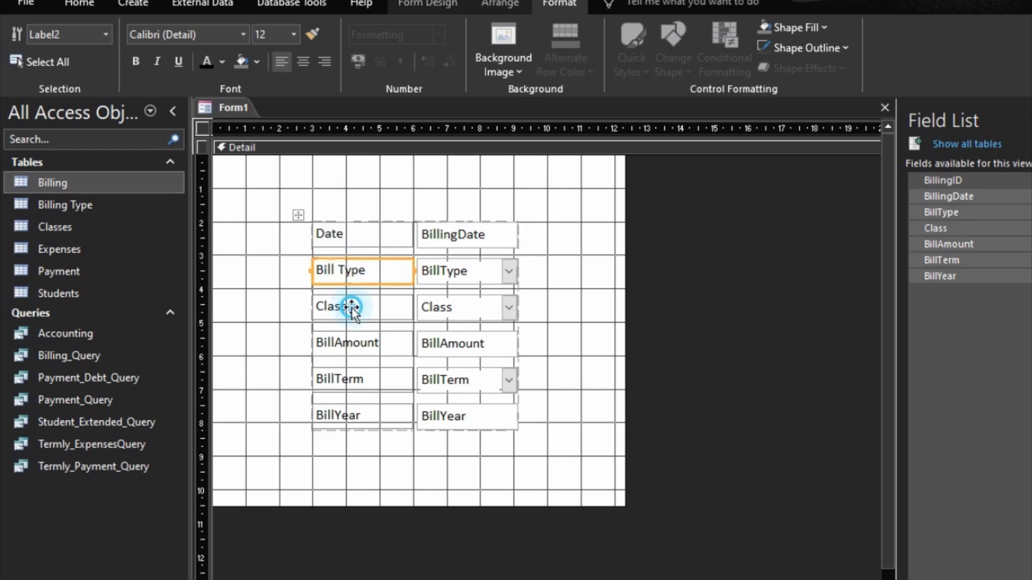
left_click(354, 348)
left_click(338, 345)
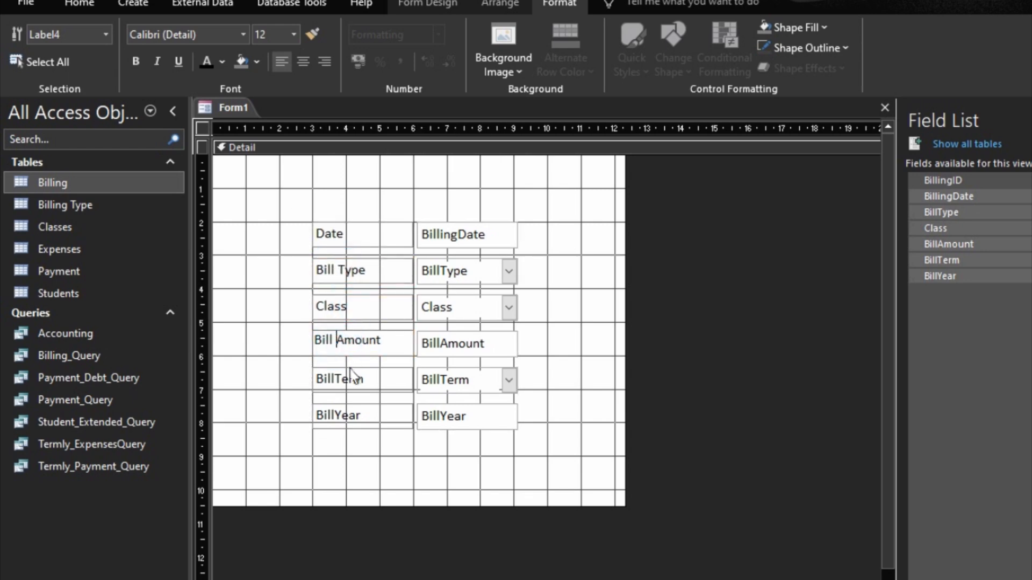
Step: Shorten the BillTerm and BillYear label captions to Term and Year
left_click(337, 380)
left_click(338, 380)
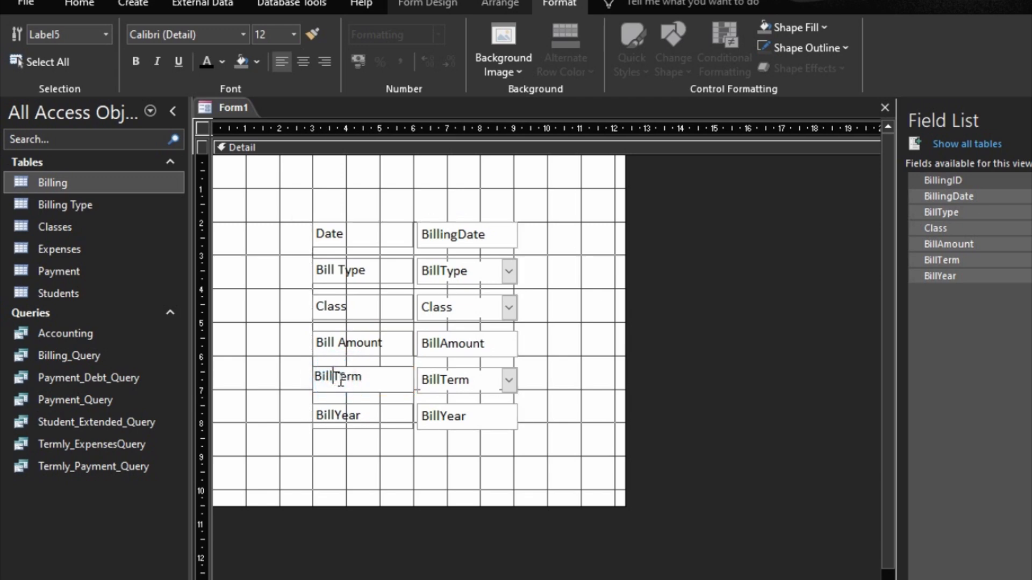
key("BackSpace")
key("BackSpace")
key("BackSpace")
key("BackSpace")
left_click(334, 412)
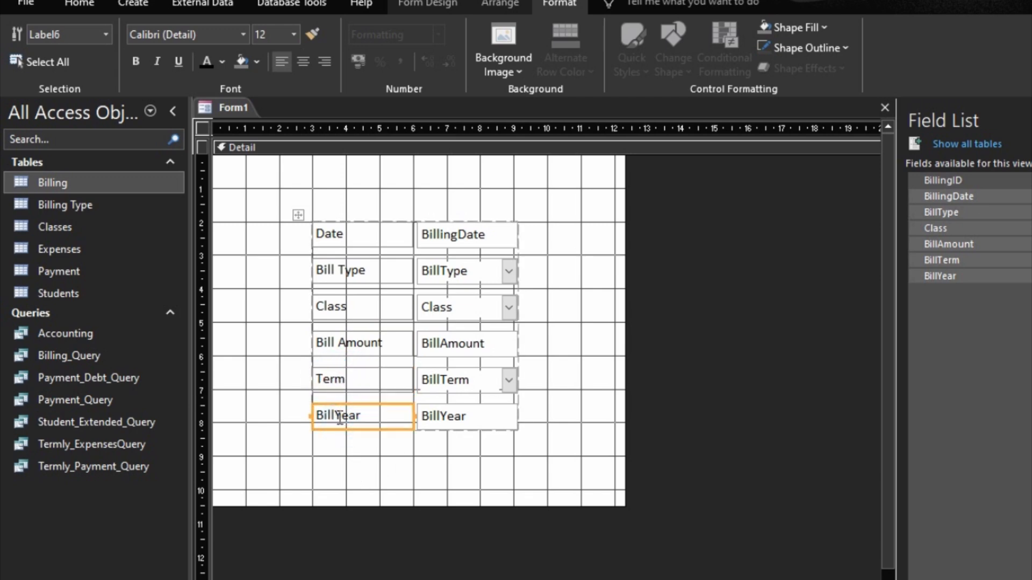
left_click(335, 412)
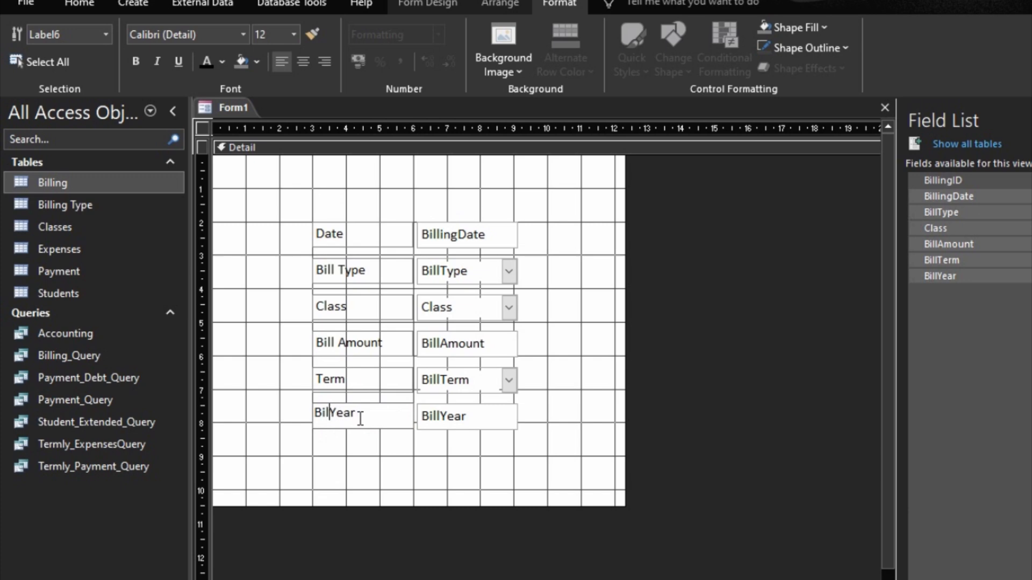
key("BackSpace")
key("BackSpace")
key("BackSpace")
key("BackSpace")
left_click(314, 190)
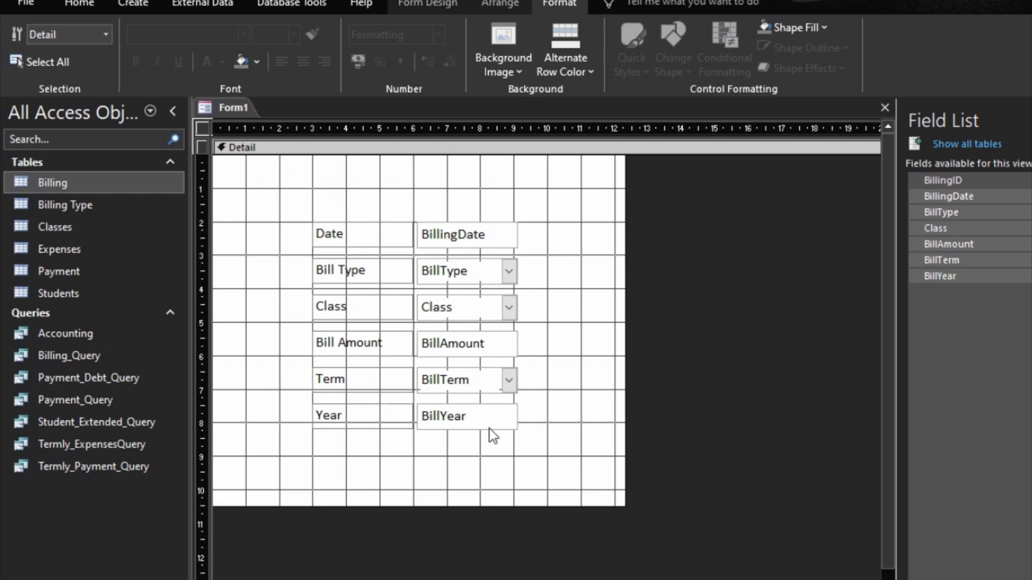
Step: Widen the field column to about 12 on the ruler and enlarge the Detail section to about 16 wide and 11 high
left_click(515, 418)
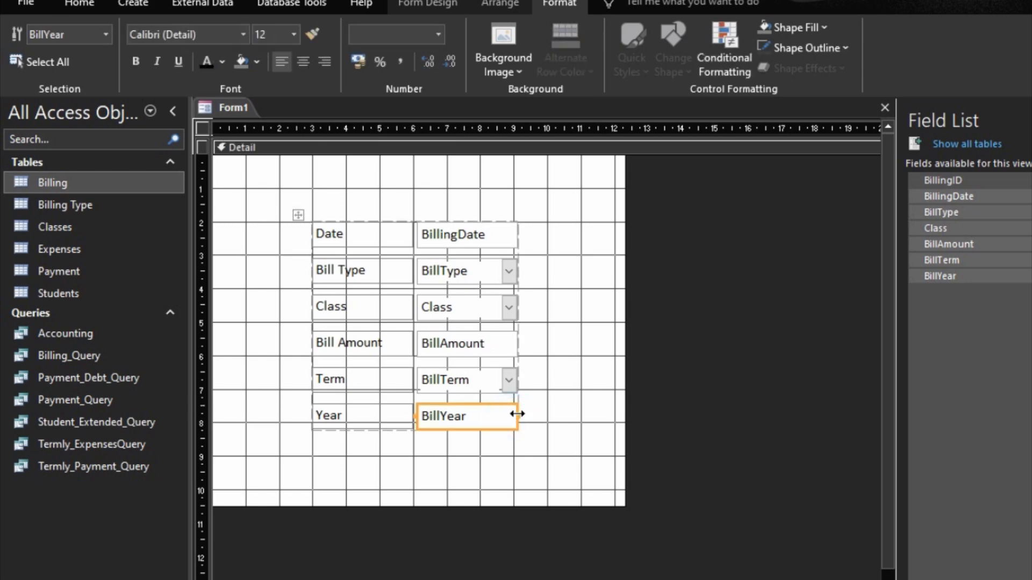
left_click_drag(517, 414, 615, 418)
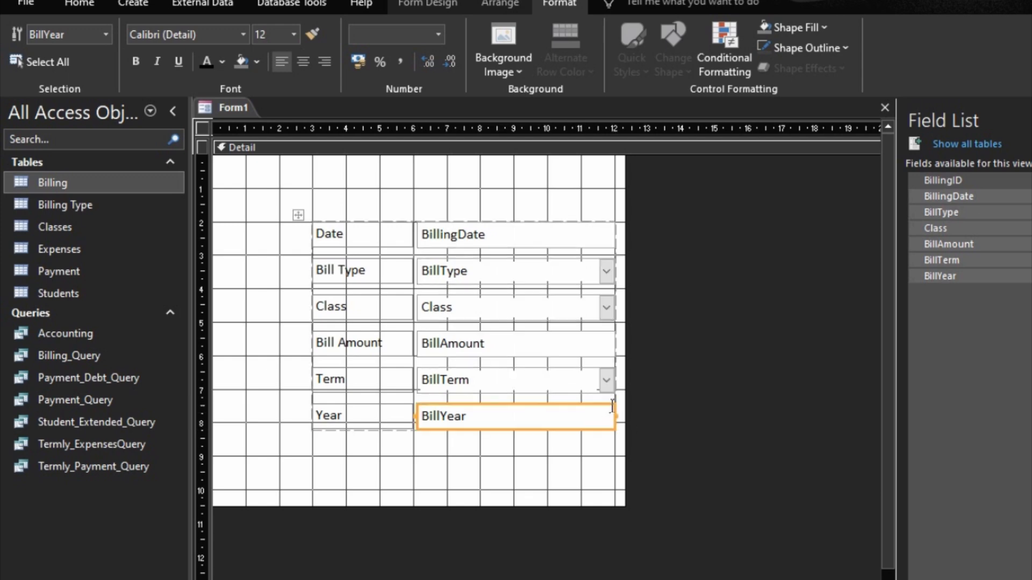
left_click_drag(625, 339, 749, 338)
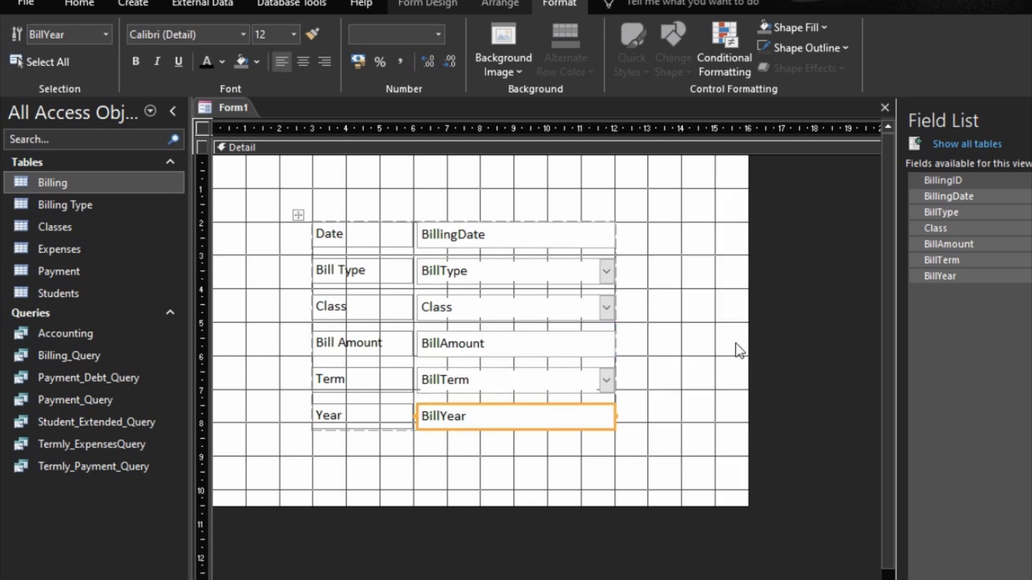
left_click_drag(422, 504, 438, 523)
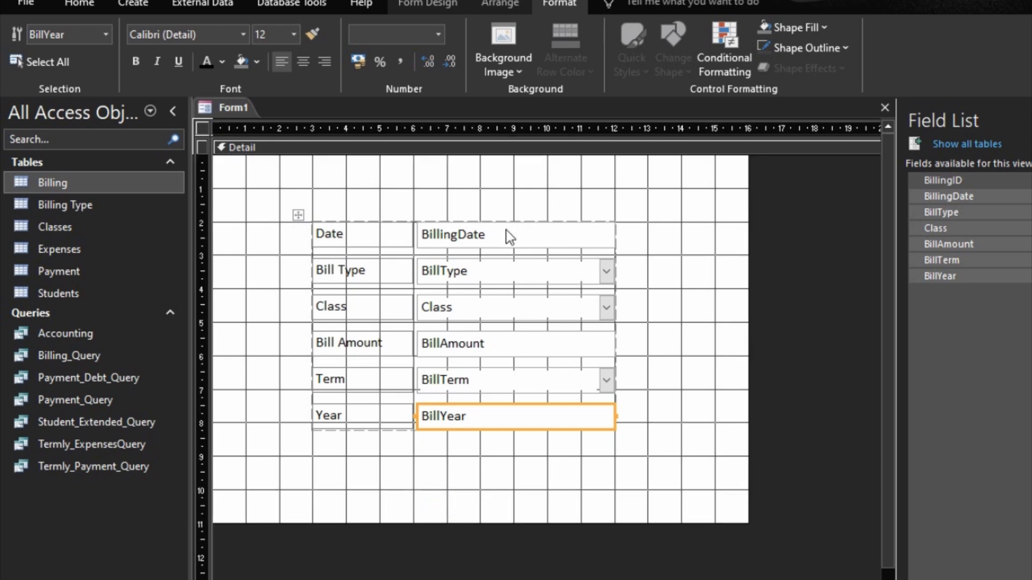
Step: Add a form header and footer to the form
right_click(672, 175)
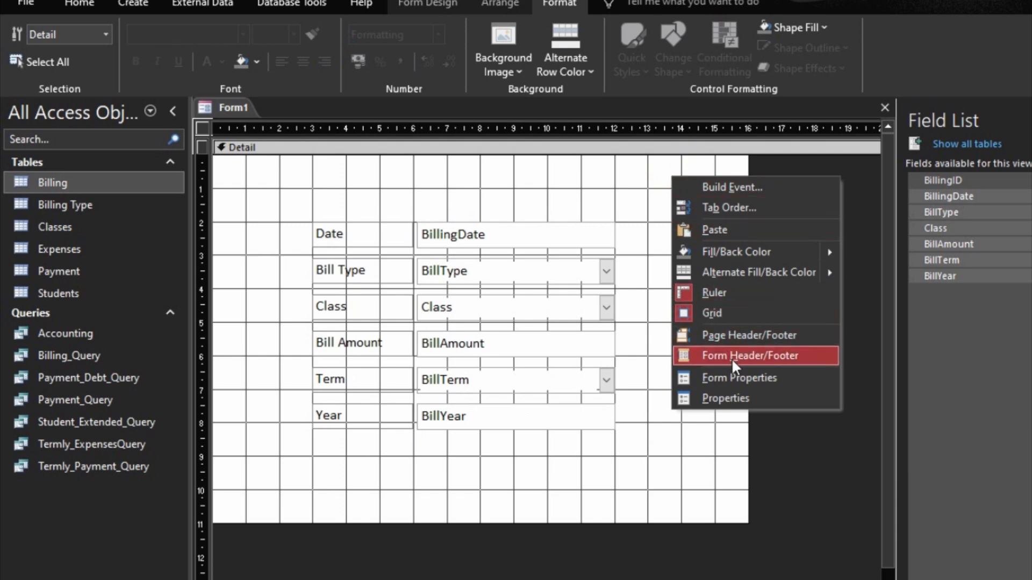
left_click(732, 360)
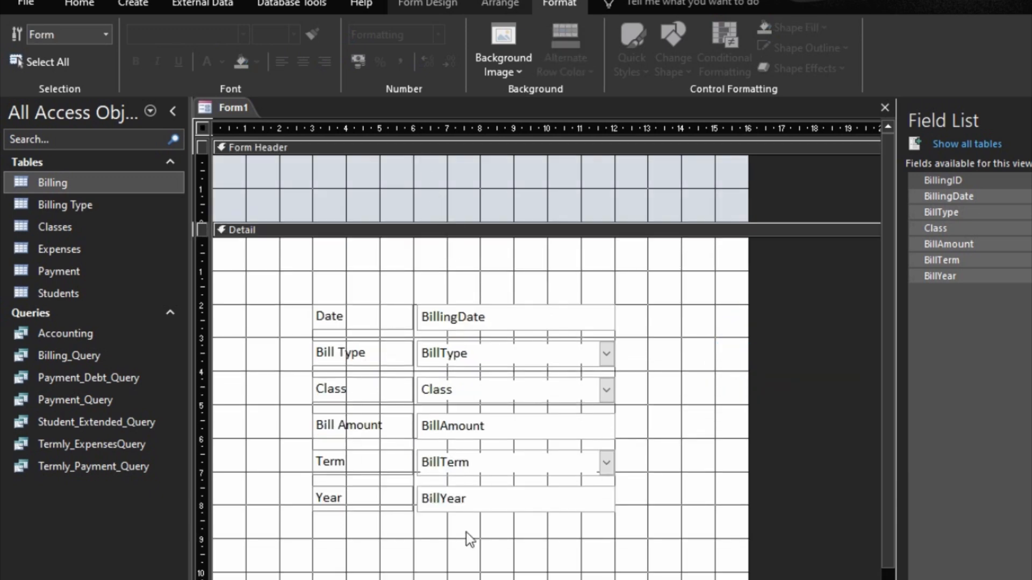
left_click_drag(748, 344, 748, 344)
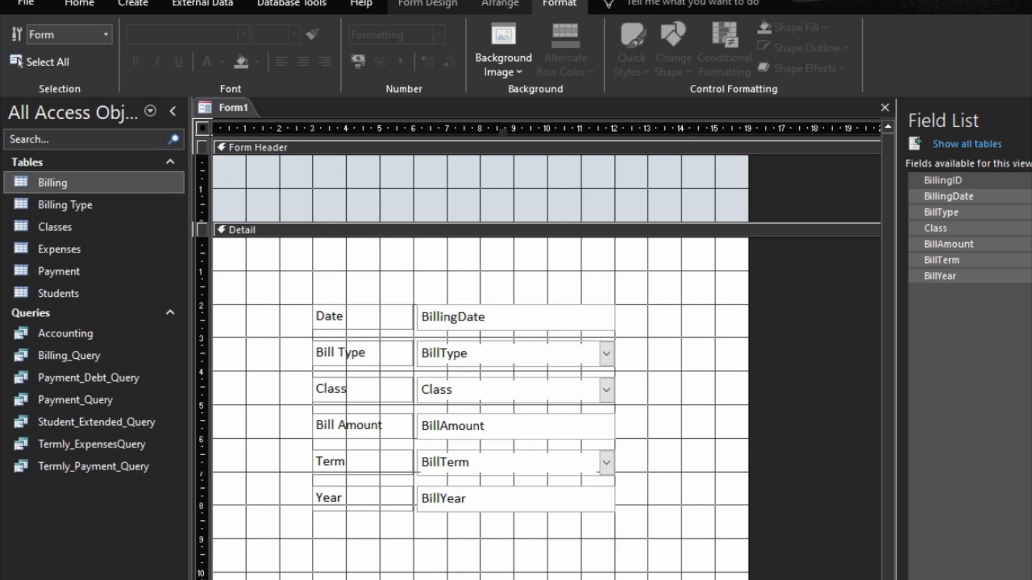
Step: Set the form header's back colour to the gold Accent 4 theme colour
left_click(486, 151)
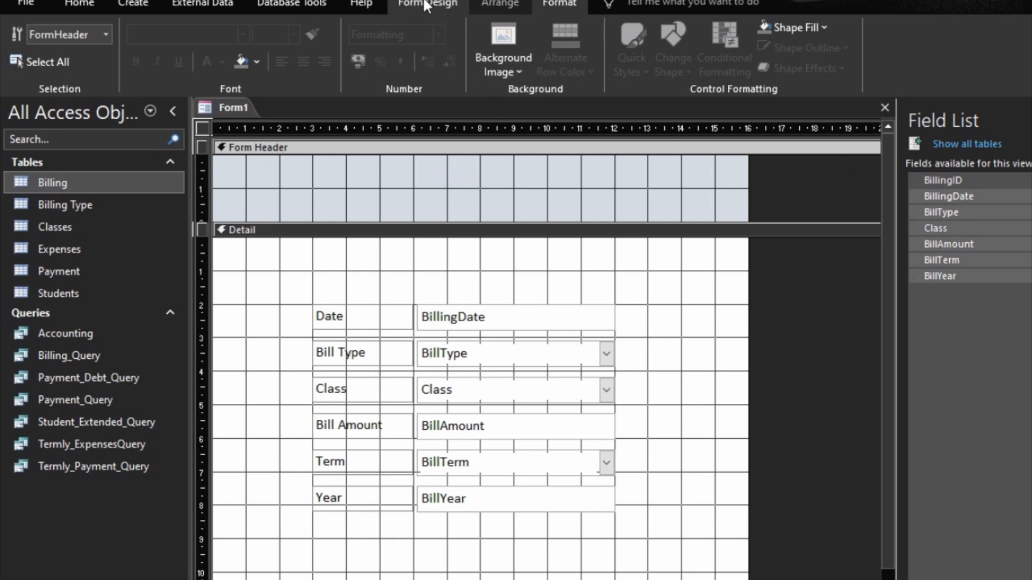
double_click(489, 147)
right_click(490, 148)
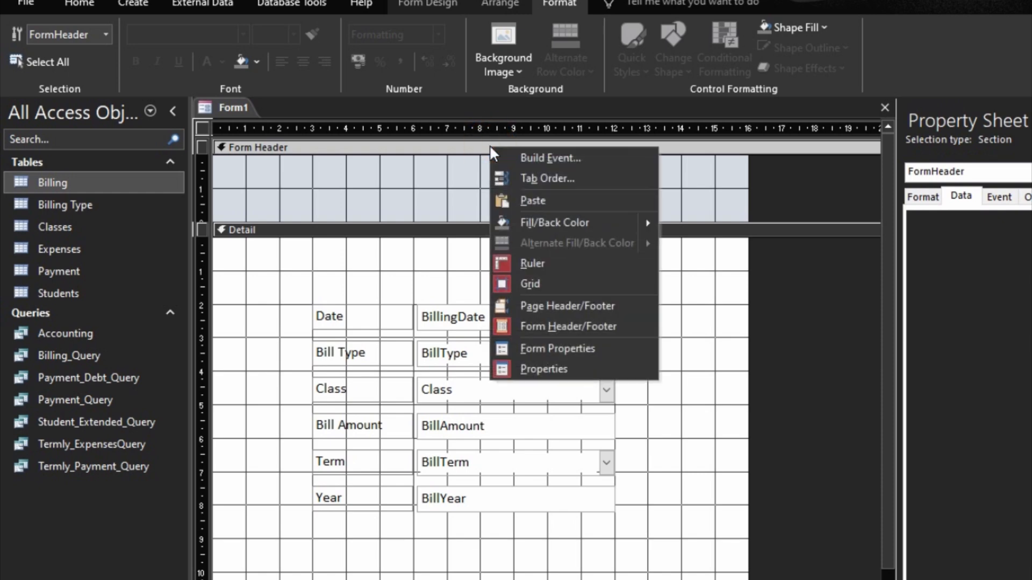
left_click(430, 153)
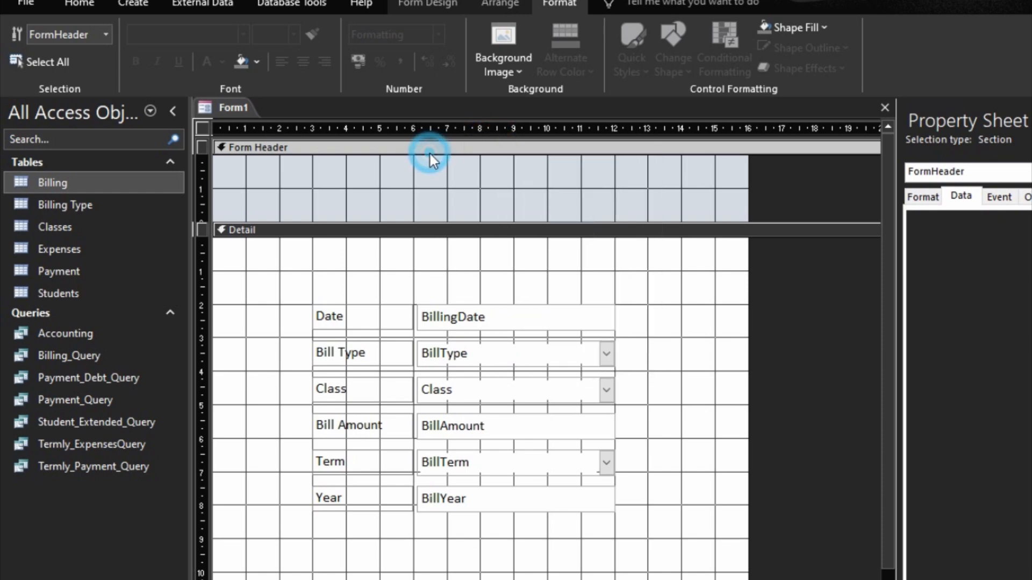
left_click(433, 7)
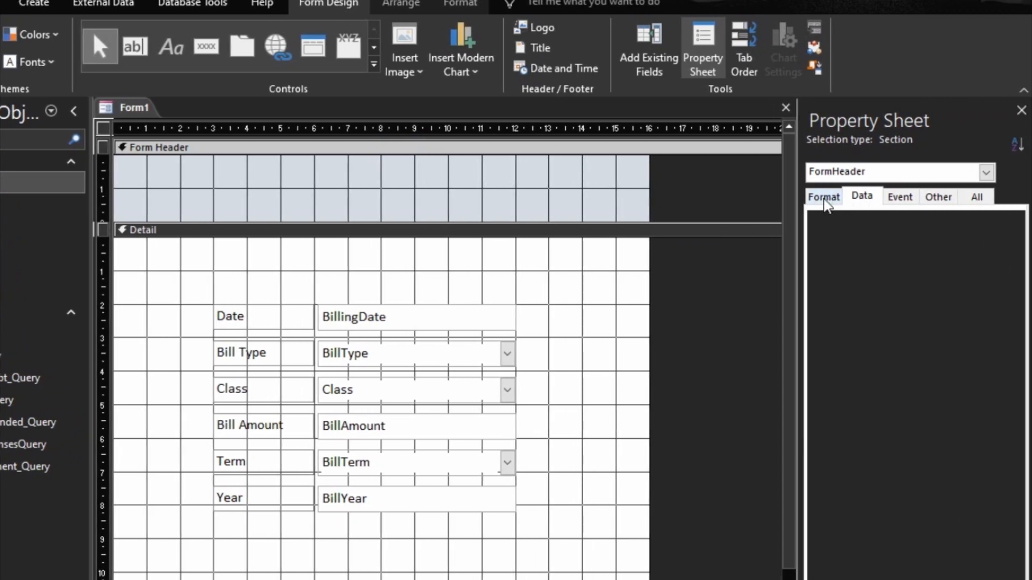
left_click(903, 198)
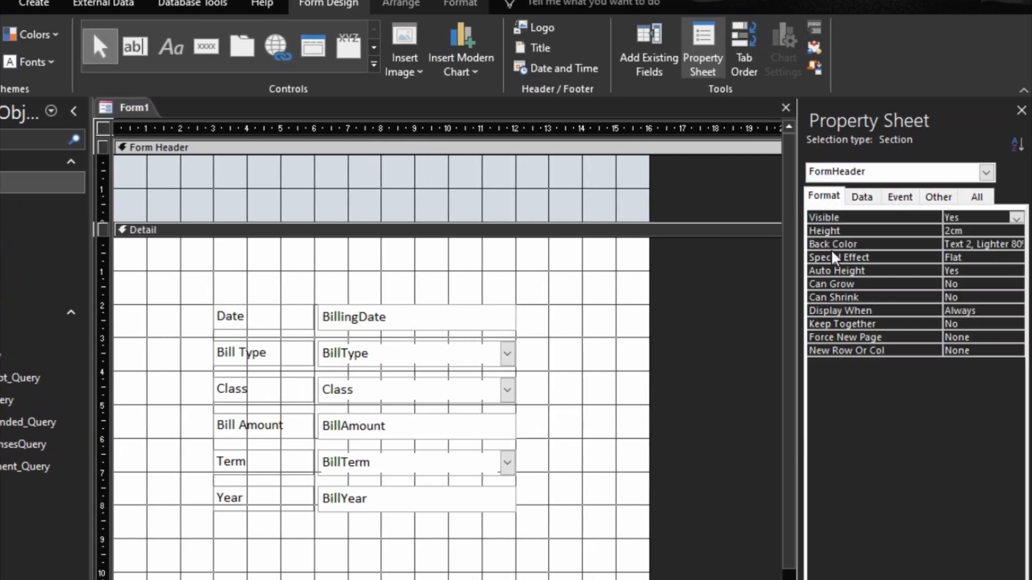
left_click(1016, 244)
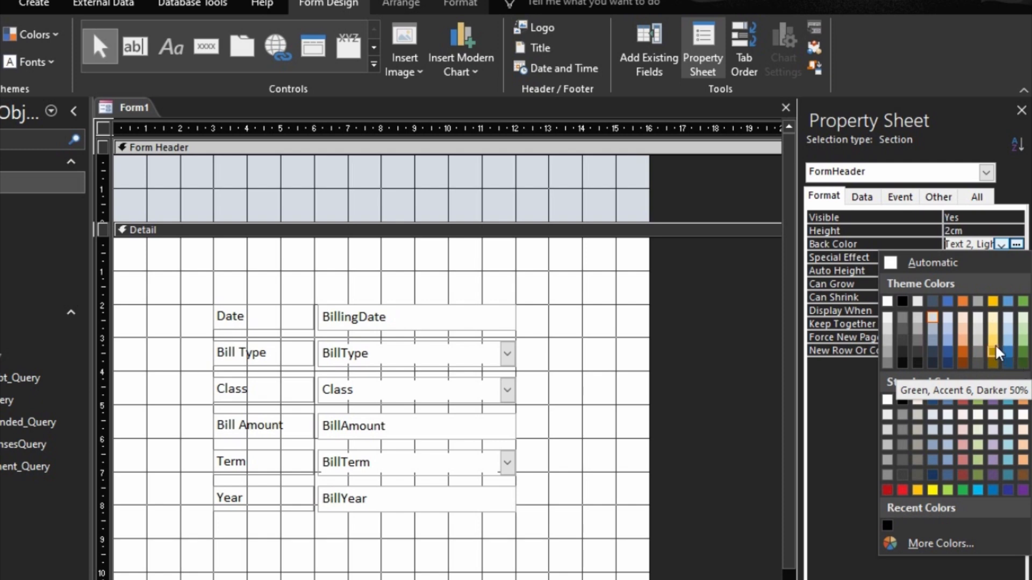
left_click(993, 301)
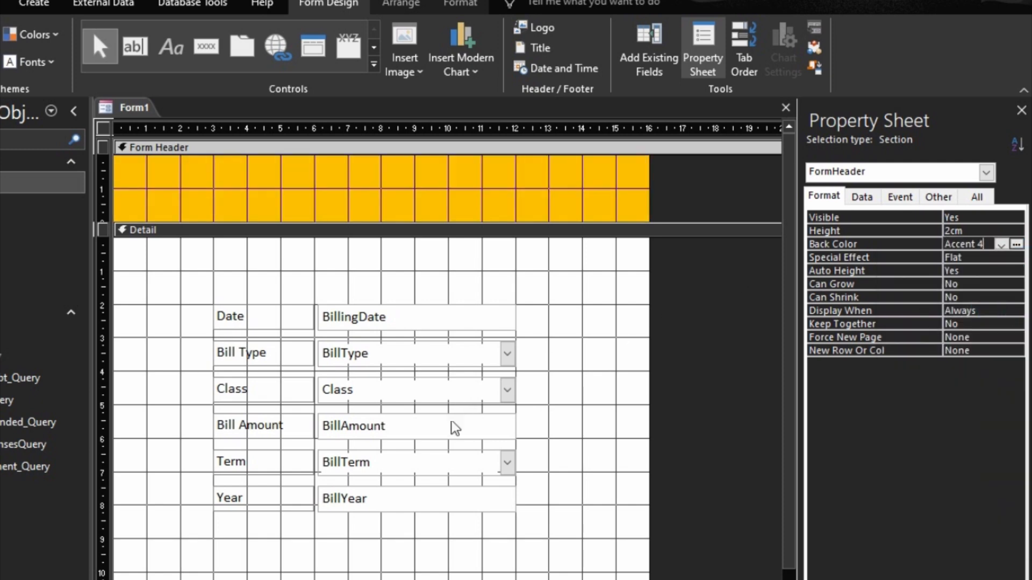
Step: Set the form footer's back colour to the recently used gold
left_click(425, 579)
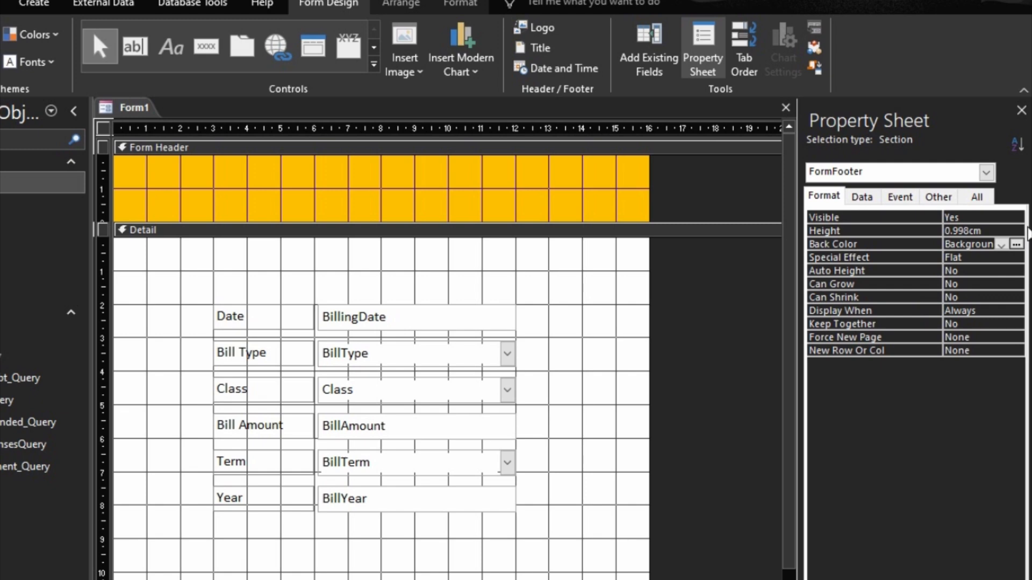
left_click(1000, 244)
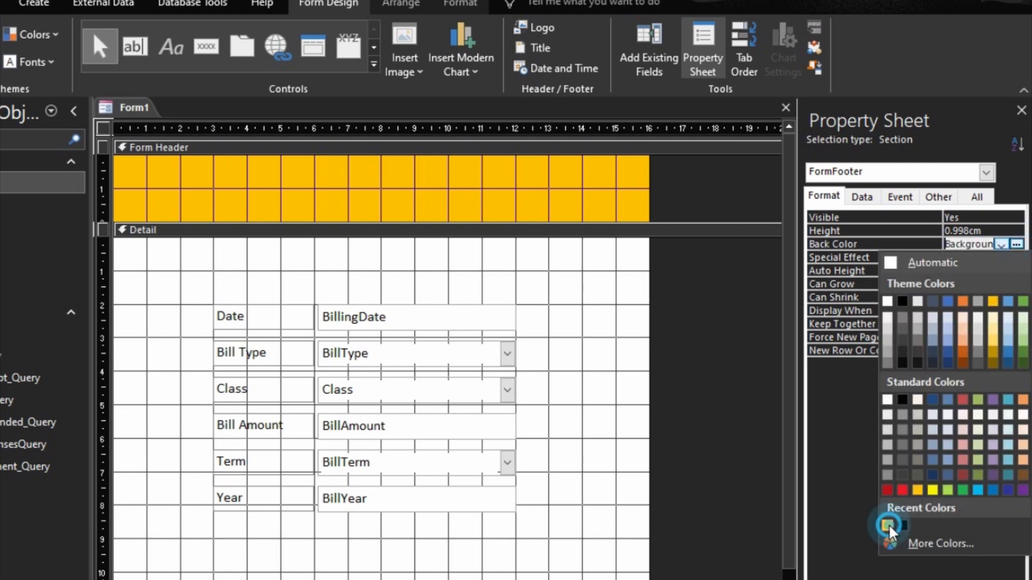
left_click(887, 525)
Step: Reduce the form's width to about 15 cm
left_click(330, 271)
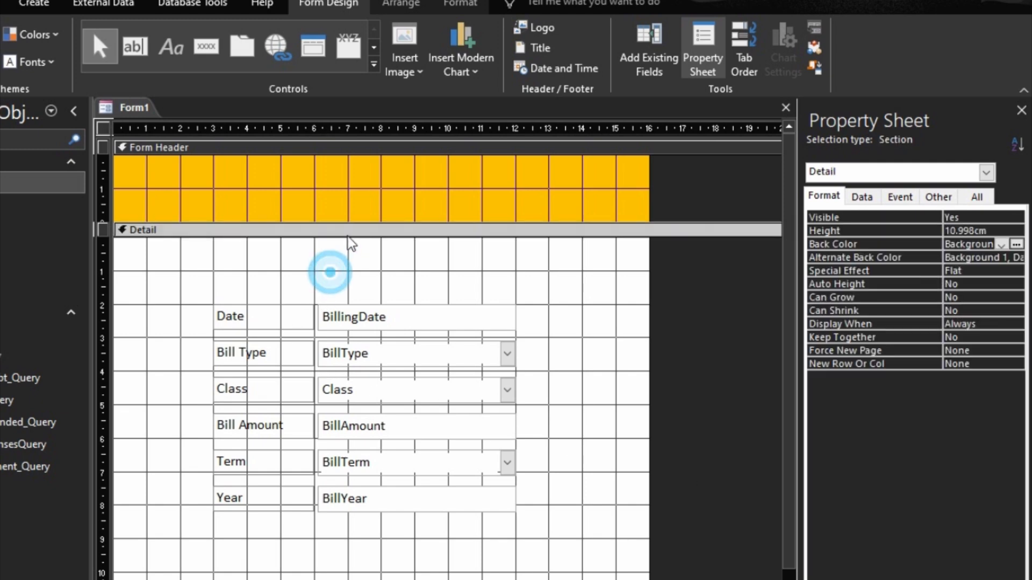
left_click(355, 263)
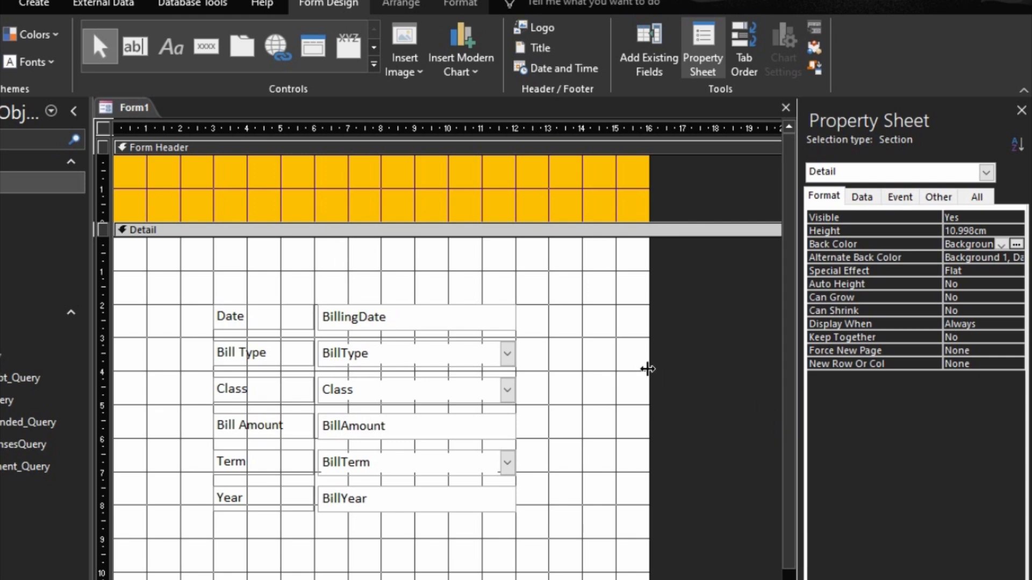
left_click_drag(647, 368, 615, 365)
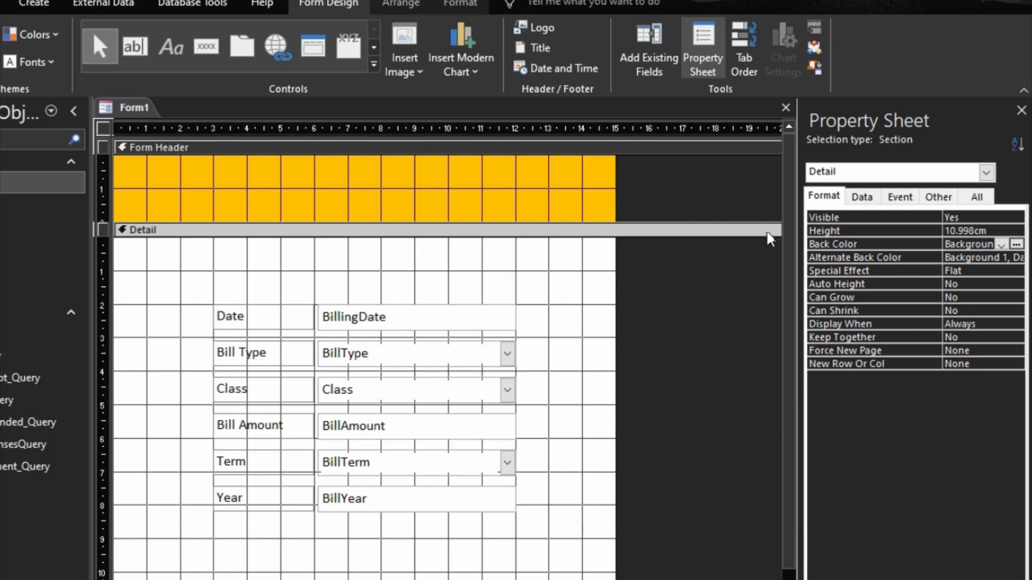
Step: Set the form's Record Selectors and Navigation Buttons to No and its Scroll Bars to Neither
left_click(824, 197)
left_click(107, 126)
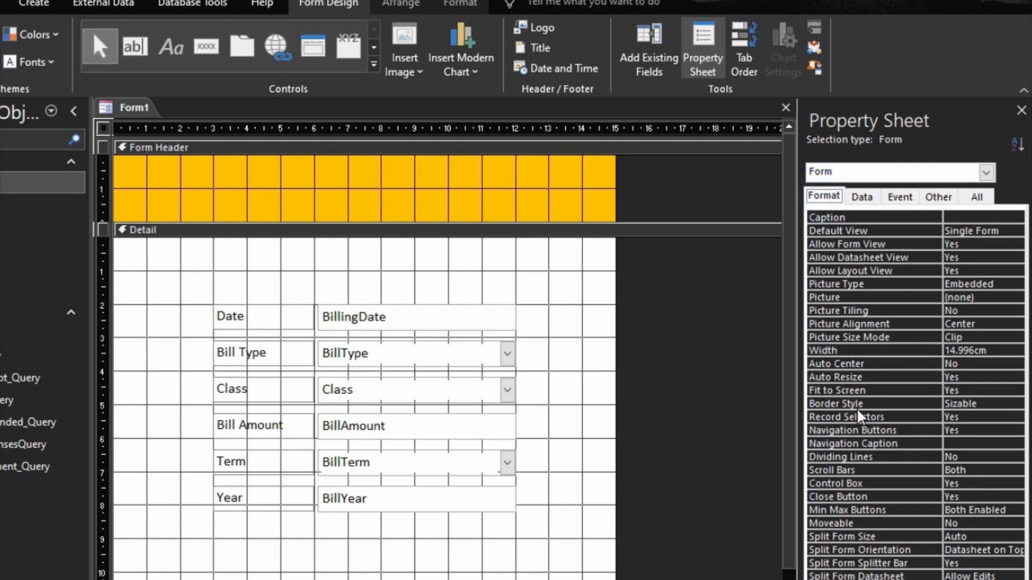
double_click(902, 417)
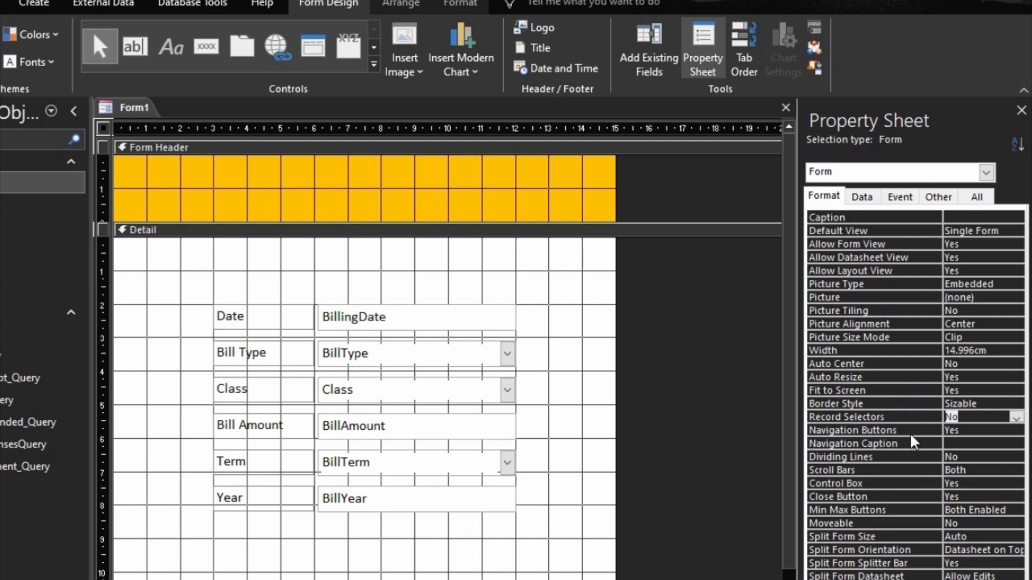
double_click(910, 431)
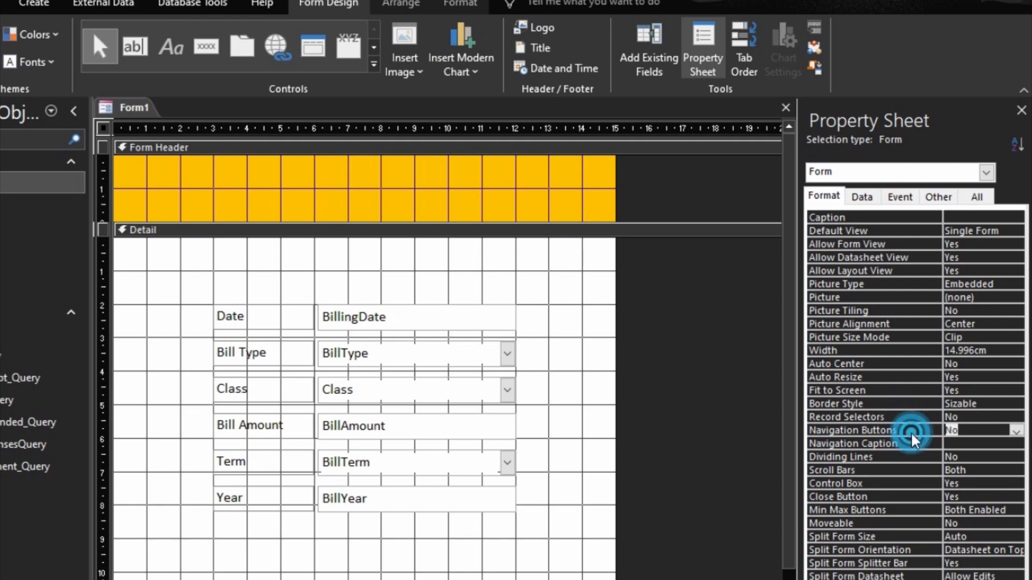
double_click(890, 469)
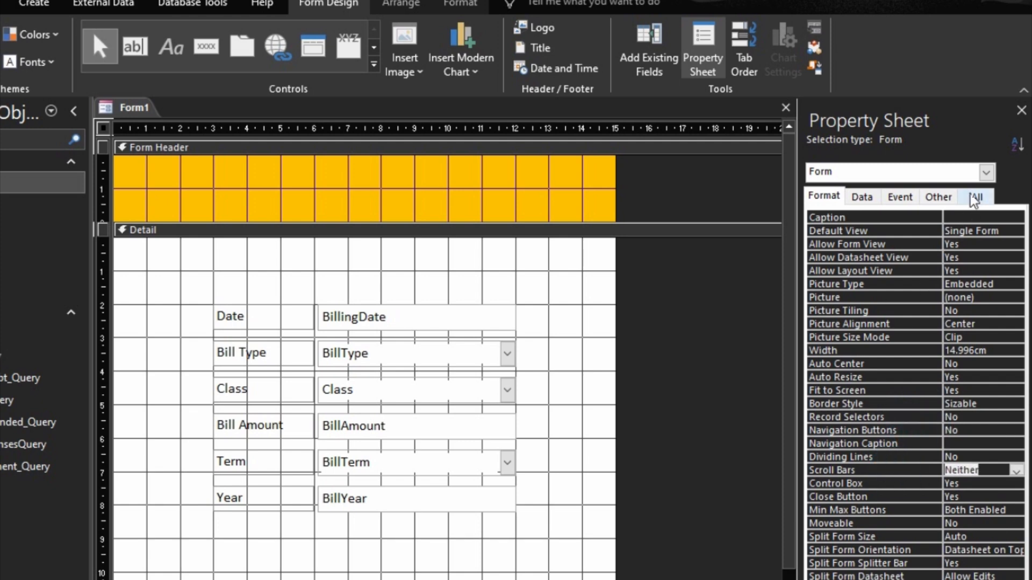
Step: Preview the form in Form View and check the date picker on the Date field
key("F5")
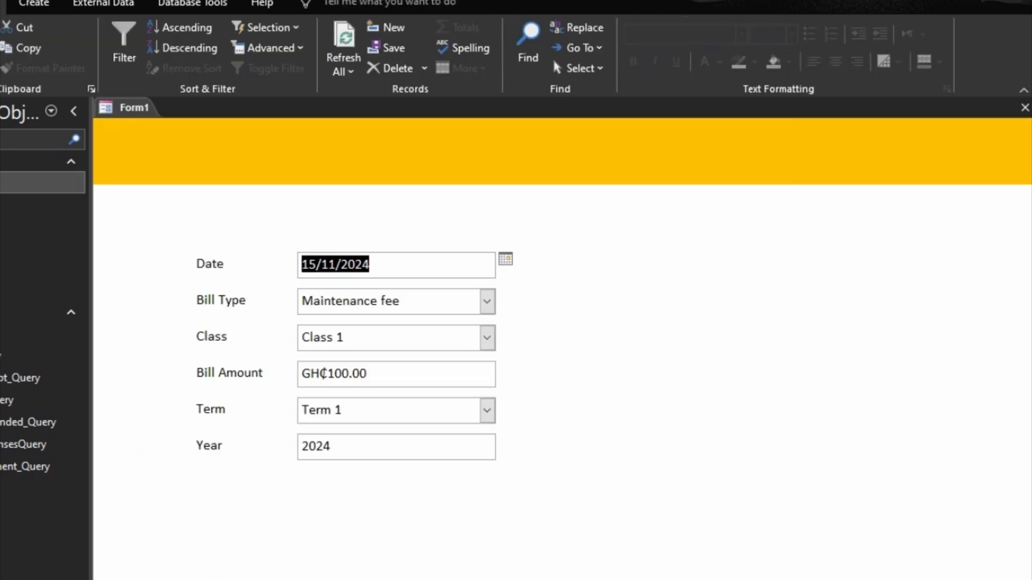
left_click(506, 260)
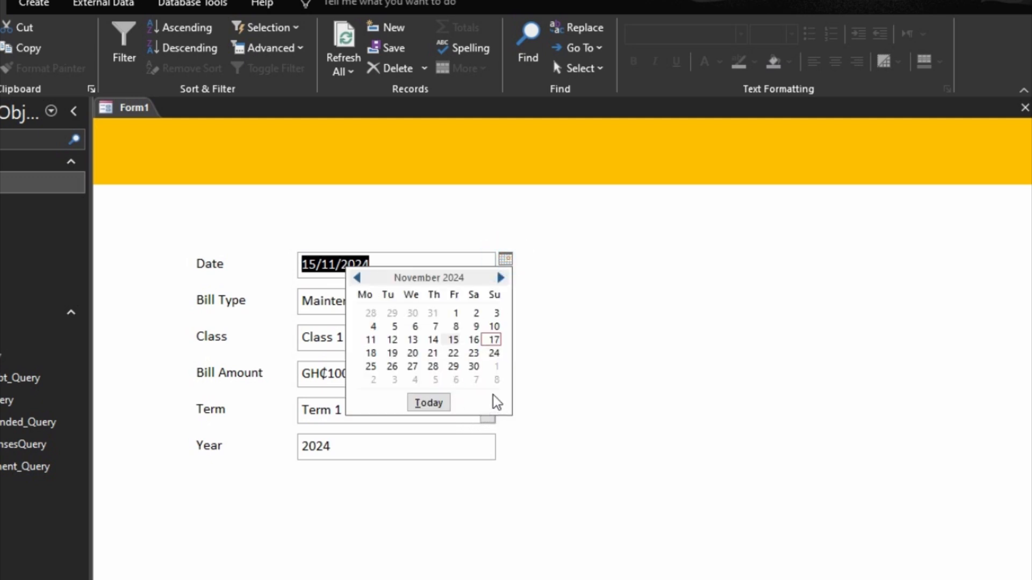
left_click(594, 341)
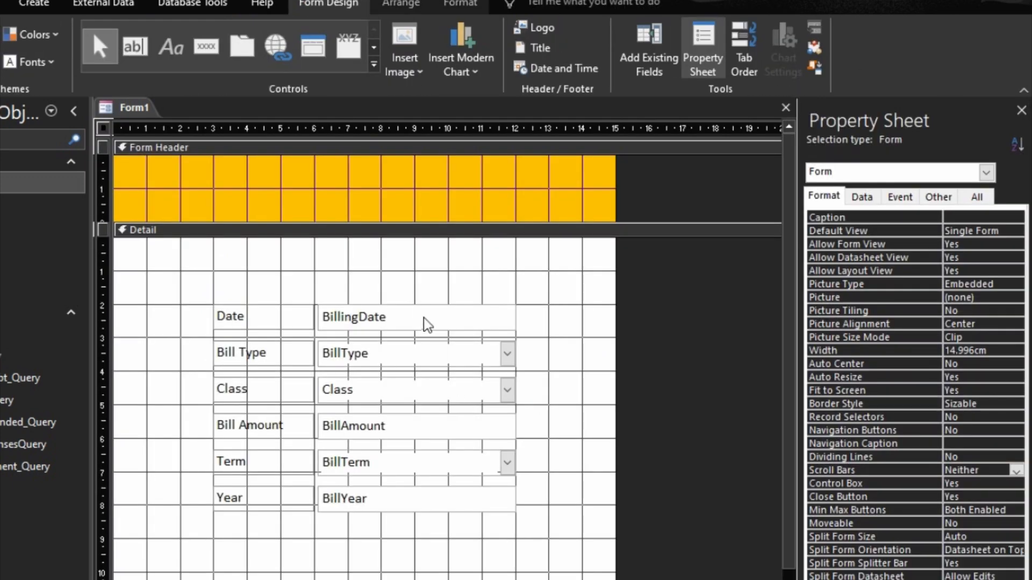
Step: Set the Show Date Picker property of the BillingDate text box to Never
left_click(423, 318)
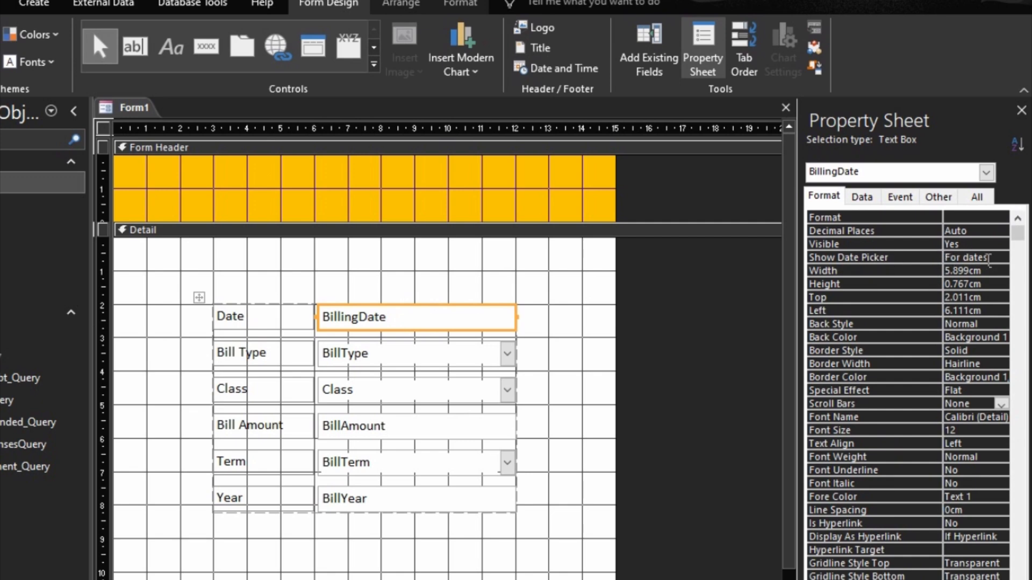
left_click(988, 258)
left_click(1000, 257)
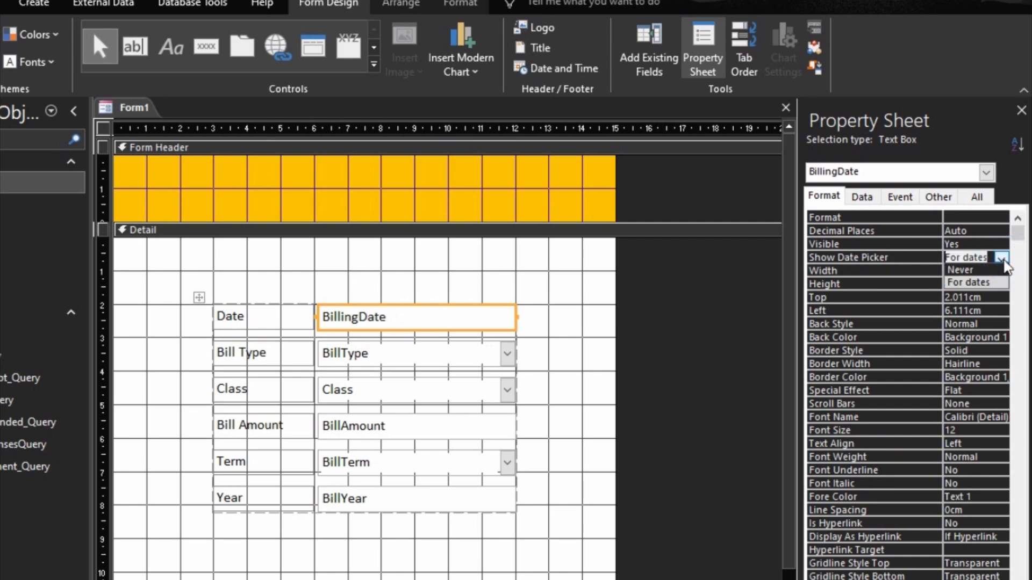
left_click(962, 270)
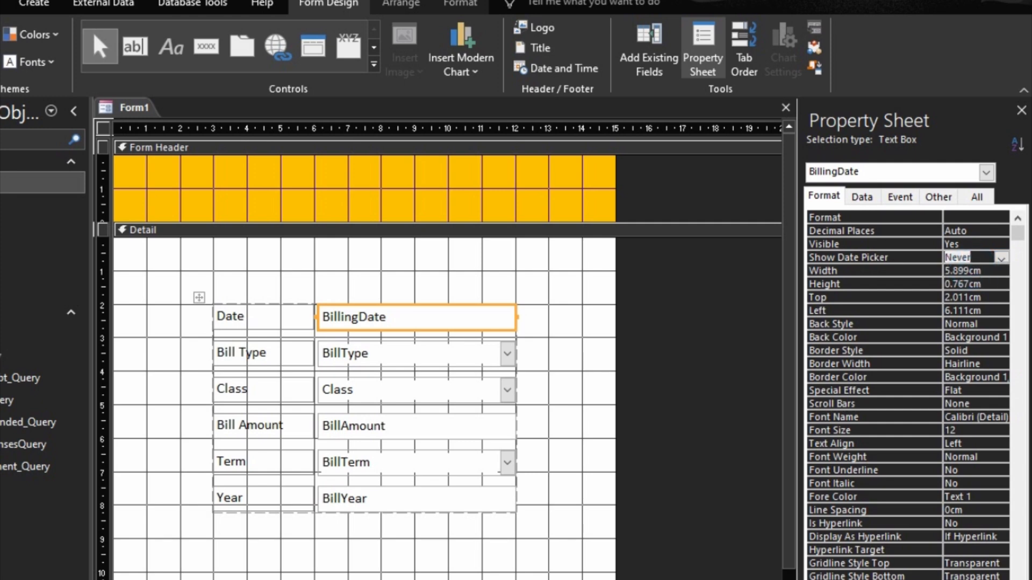
key("F5")
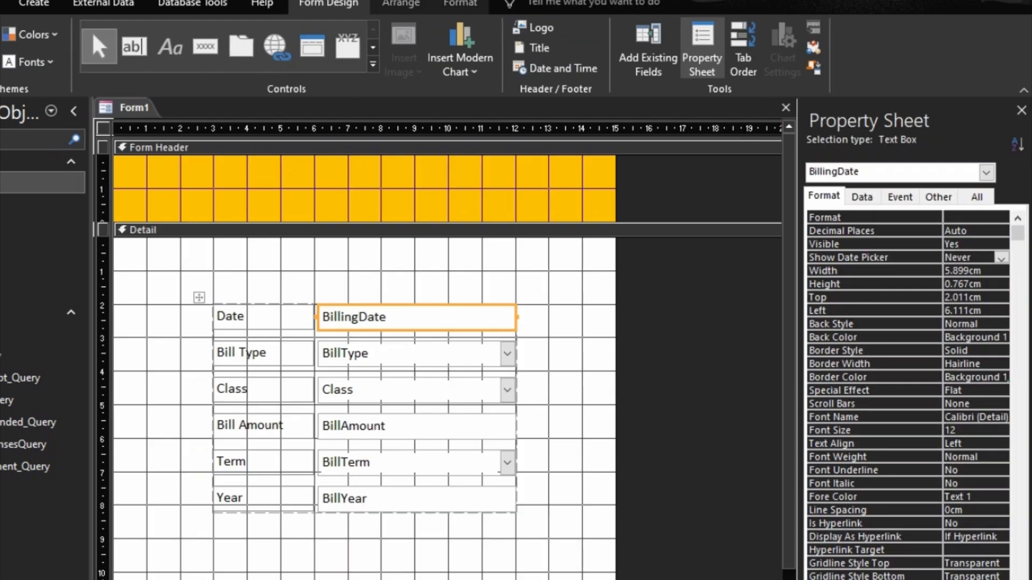
key("ctrl+period")
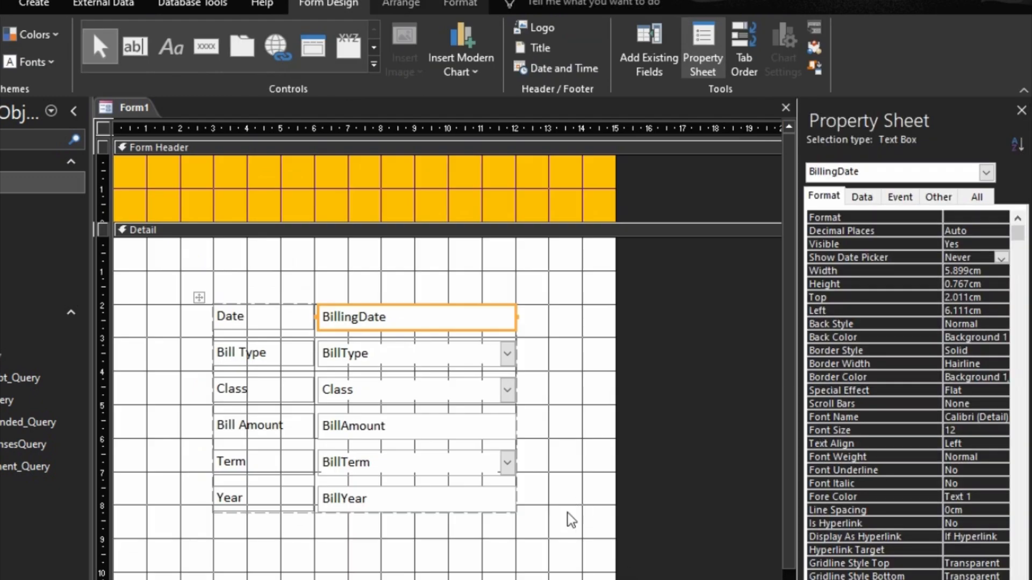
Step: Set the form's Pop Up property to Yes and its Cycle property to Current Record
left_click(936, 196)
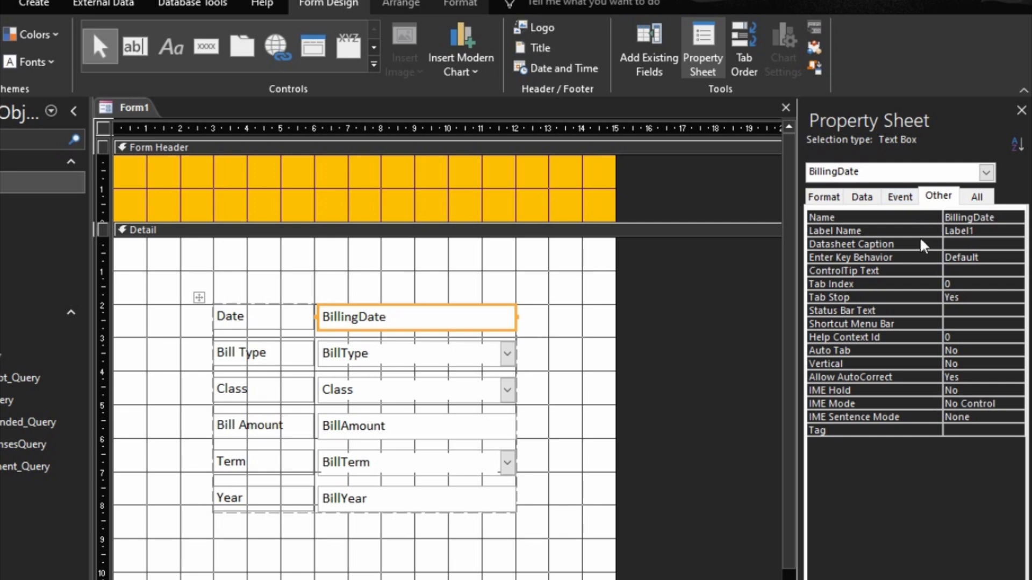
left_click(938, 195)
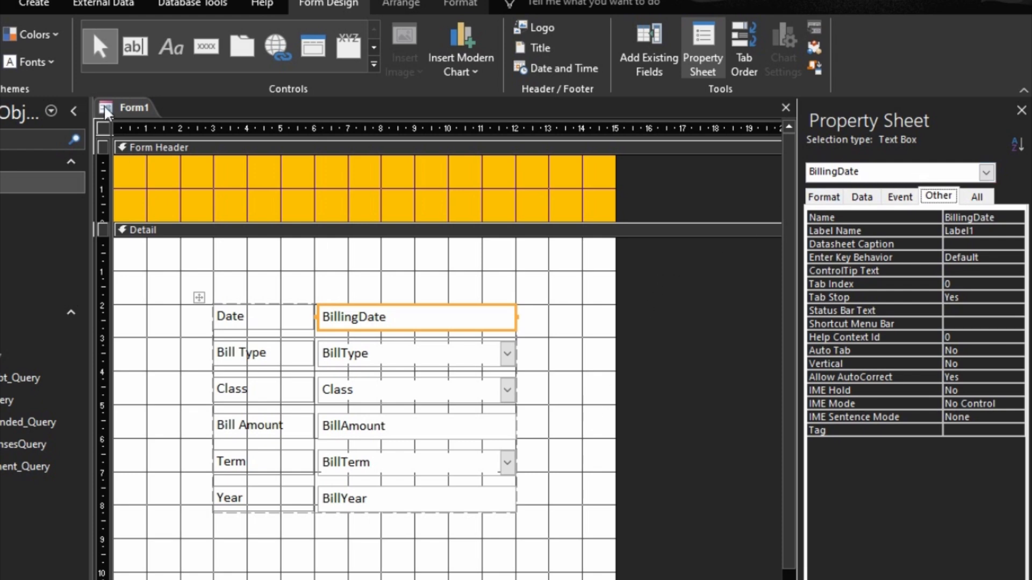
left_click(103, 128)
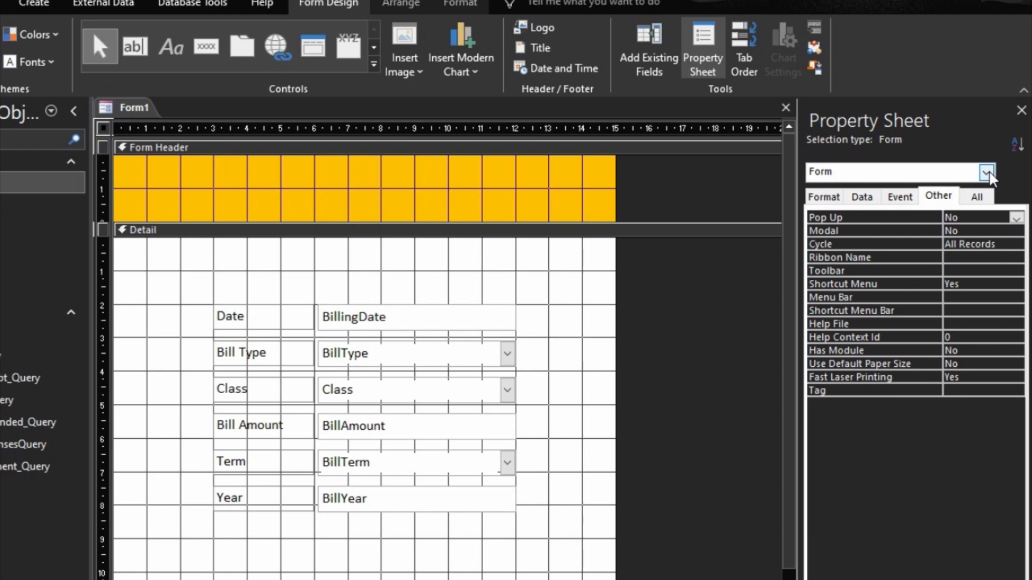
left_click(344, 323)
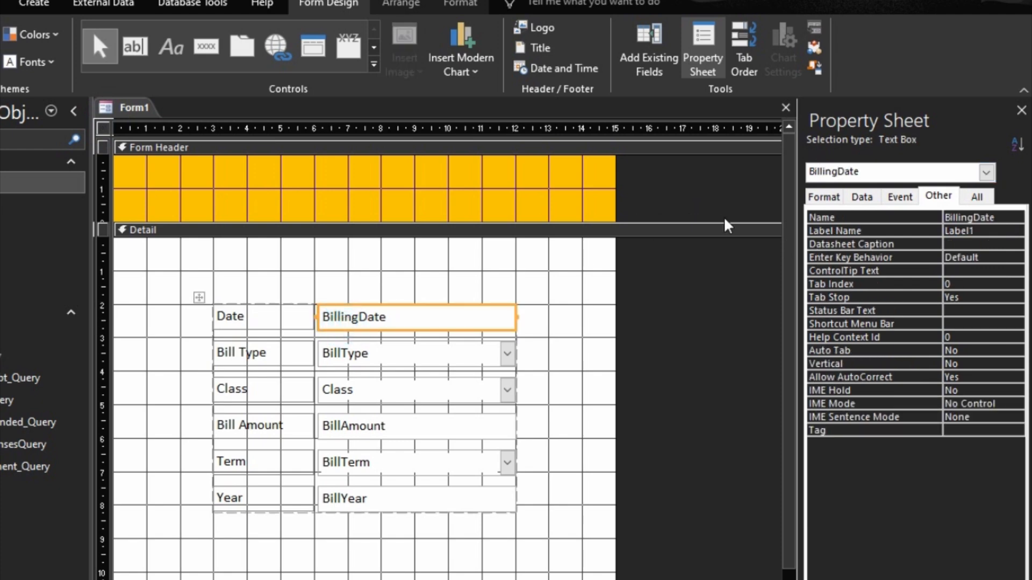
left_click(986, 172)
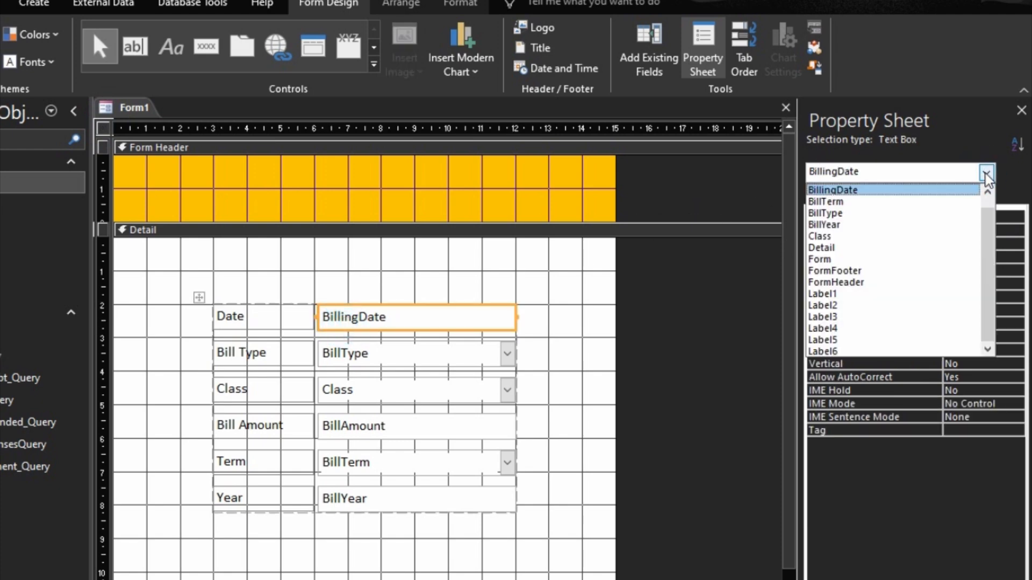
left_click(848, 259)
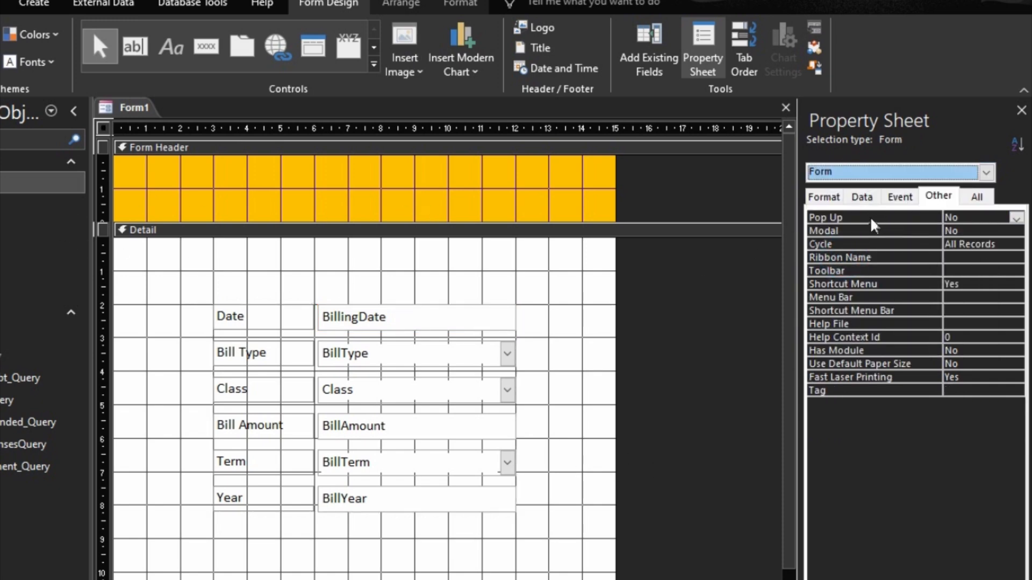
left_click(1015, 218)
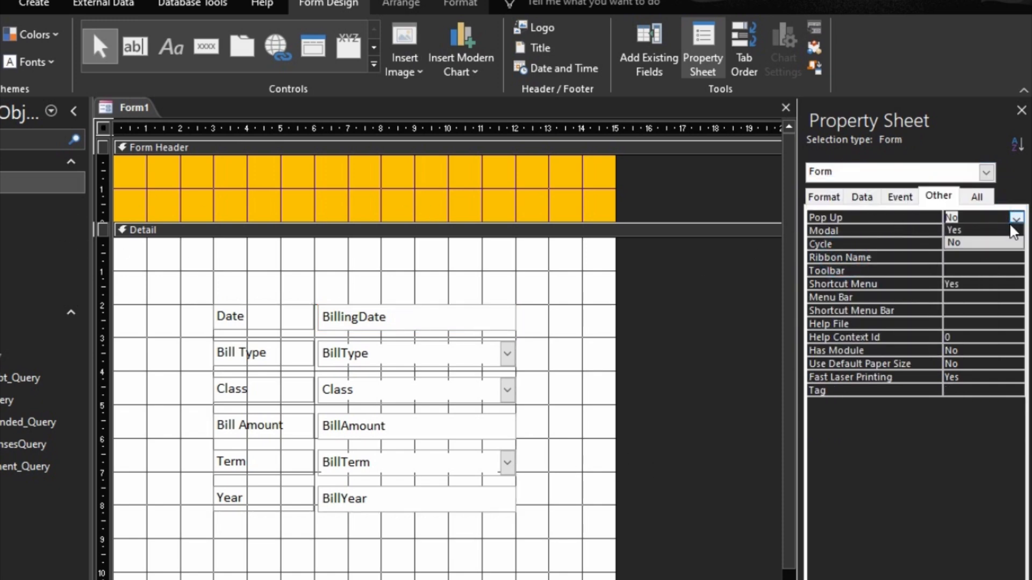
left_click(995, 230)
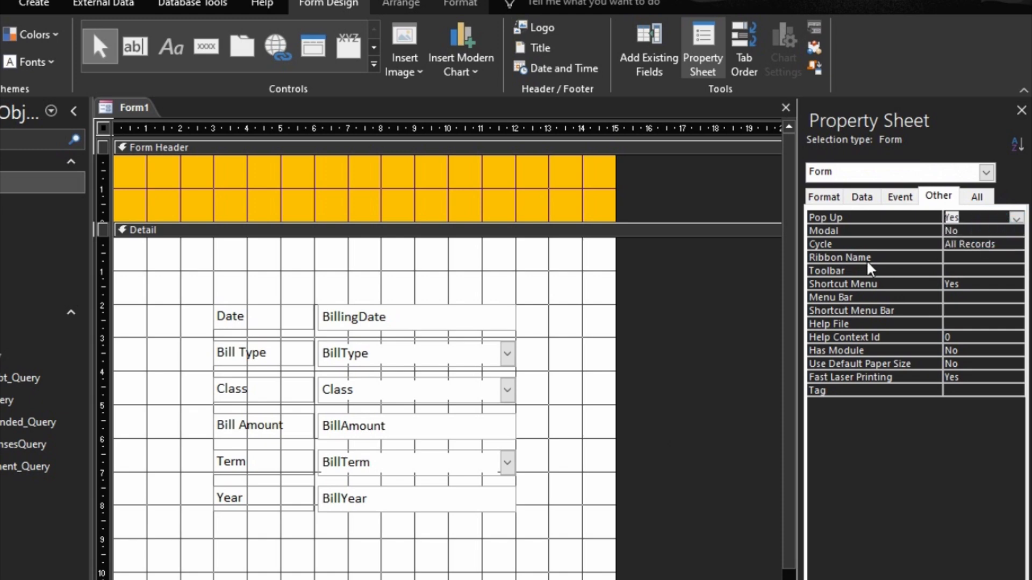
left_click(914, 244)
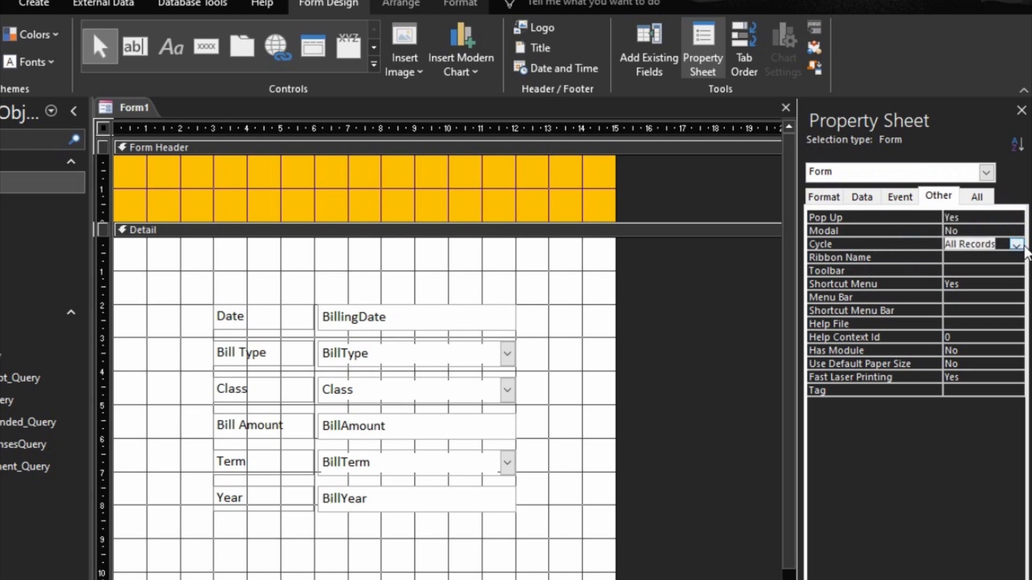
left_click(1016, 245)
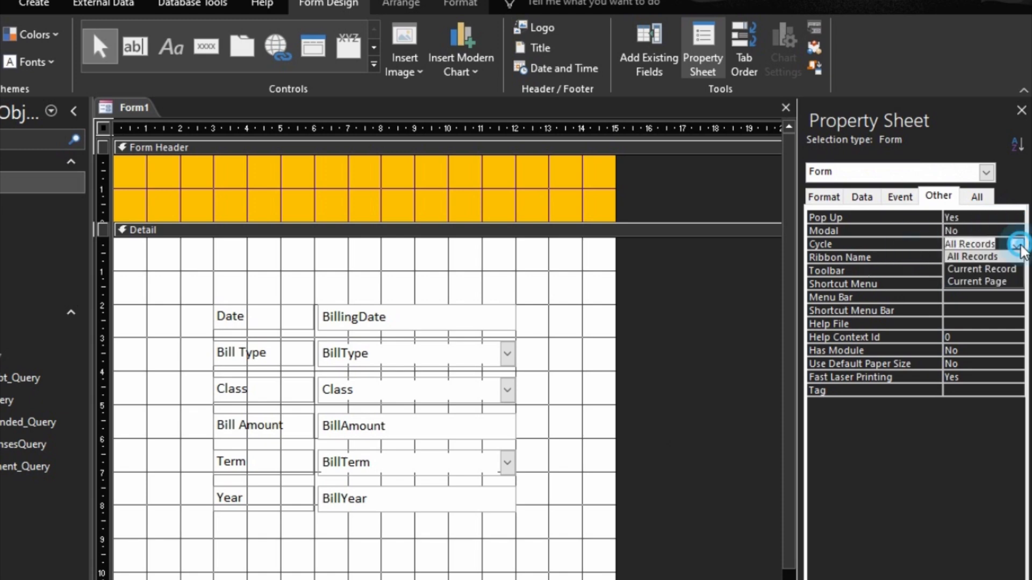
left_click(999, 269)
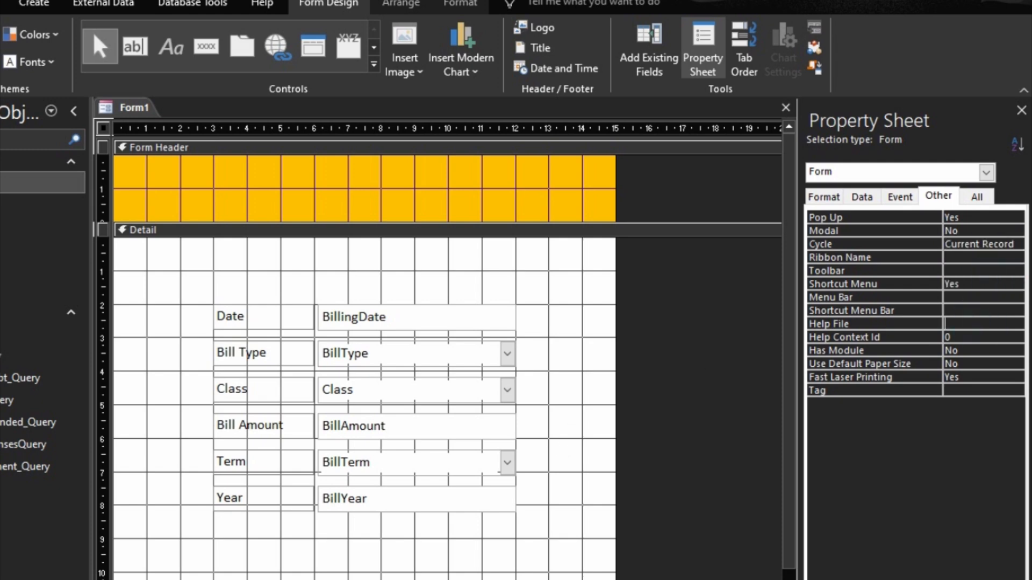
Step: Preview the form as a pop-up window, reposition the window, and return to Design View
key("F5")
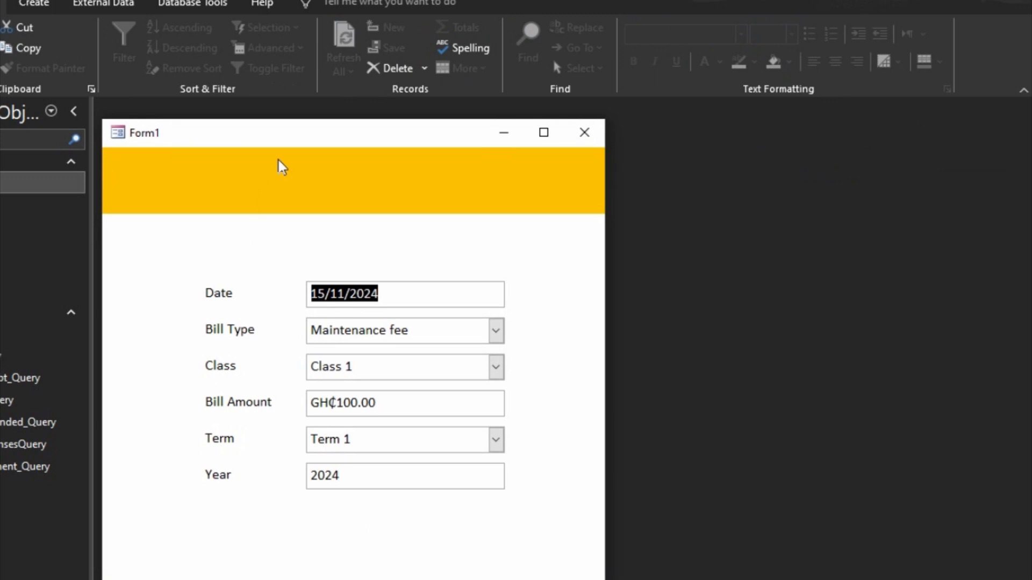
left_click_drag(295, 131, 519, 118)
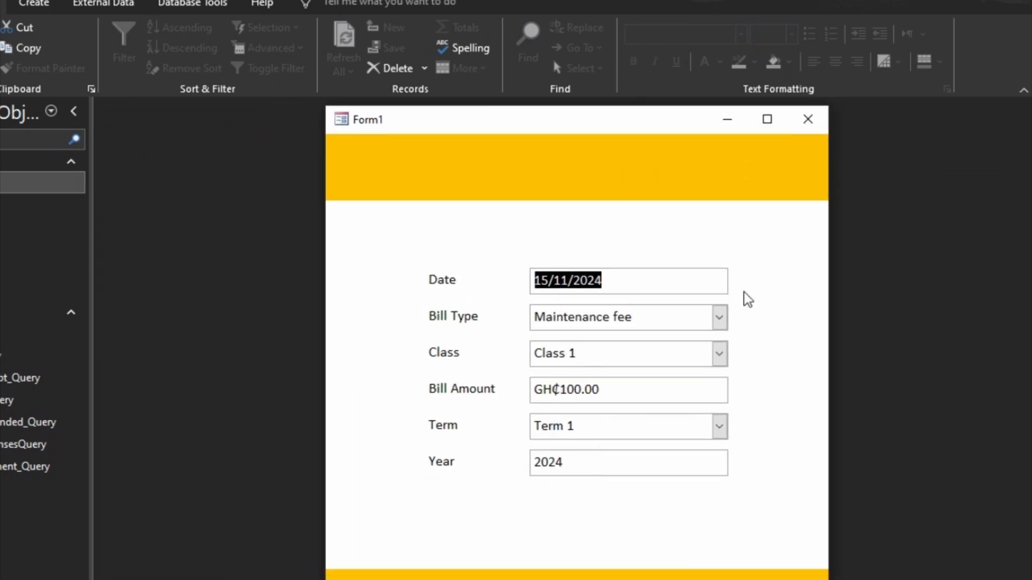
right_click(670, 159)
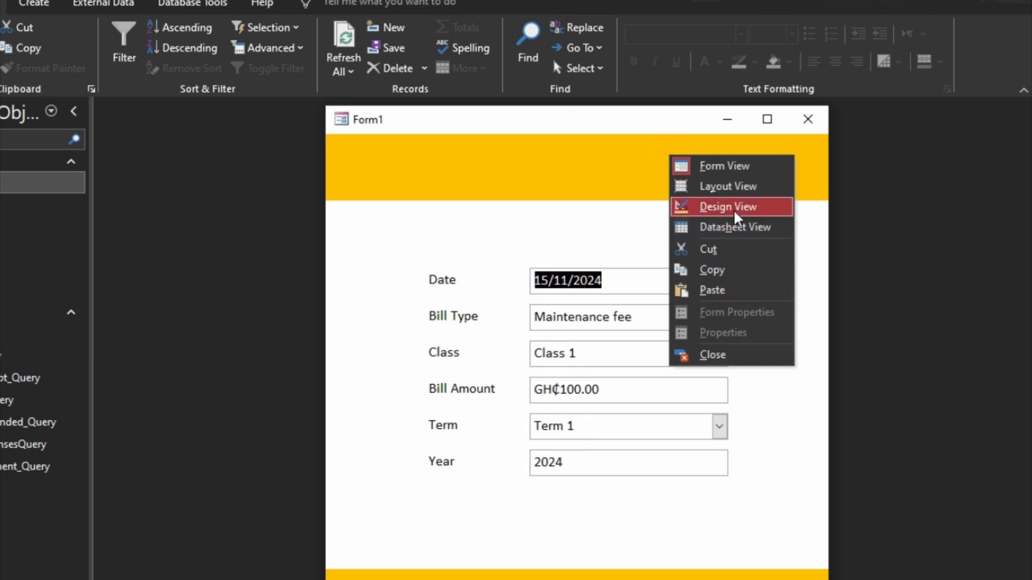
left_click(734, 207)
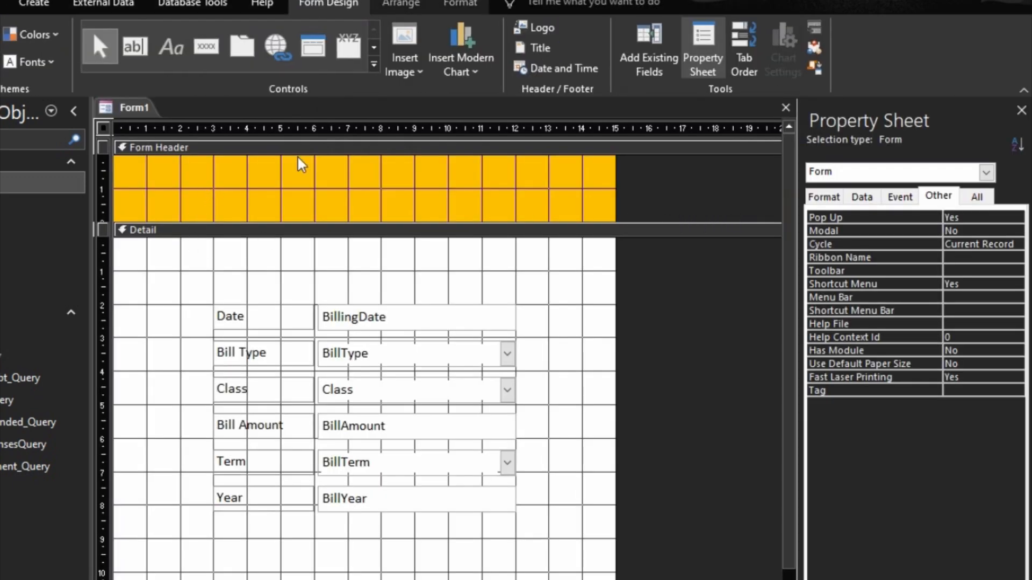
Step: Add a label reading BILL STUDENTS to the form header and shift it towards the header's middle
left_click(171, 47)
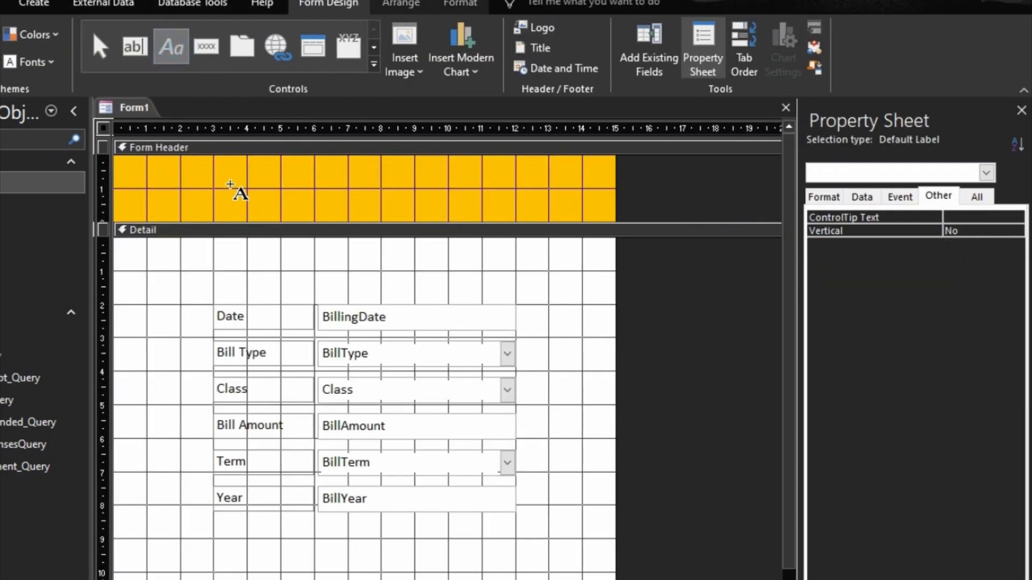
left_click(230, 184)
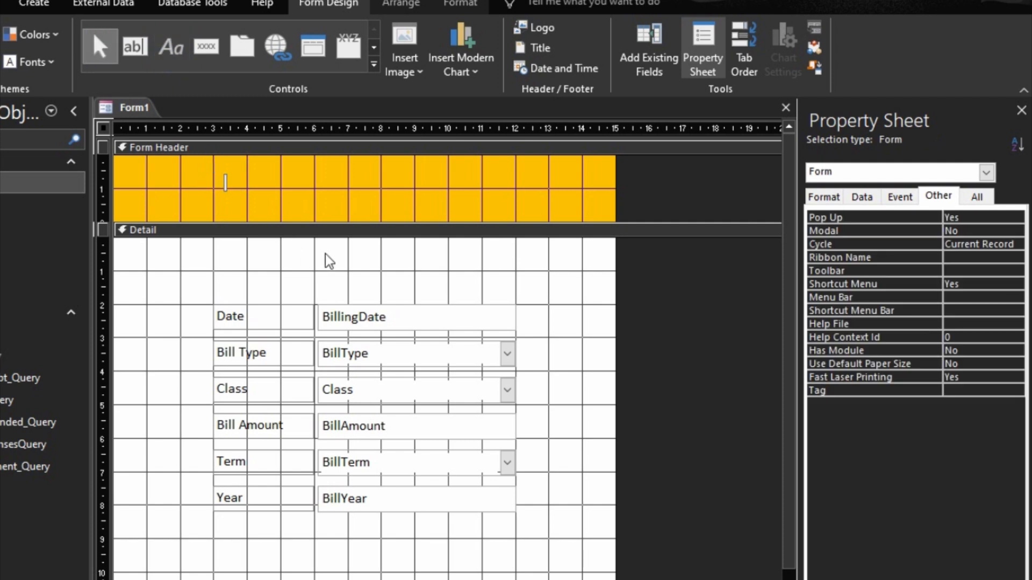
type("Bi")
key("BackSpace")
key("BackSpace")
key("BackSpace")
type("BILL STUDENTS")
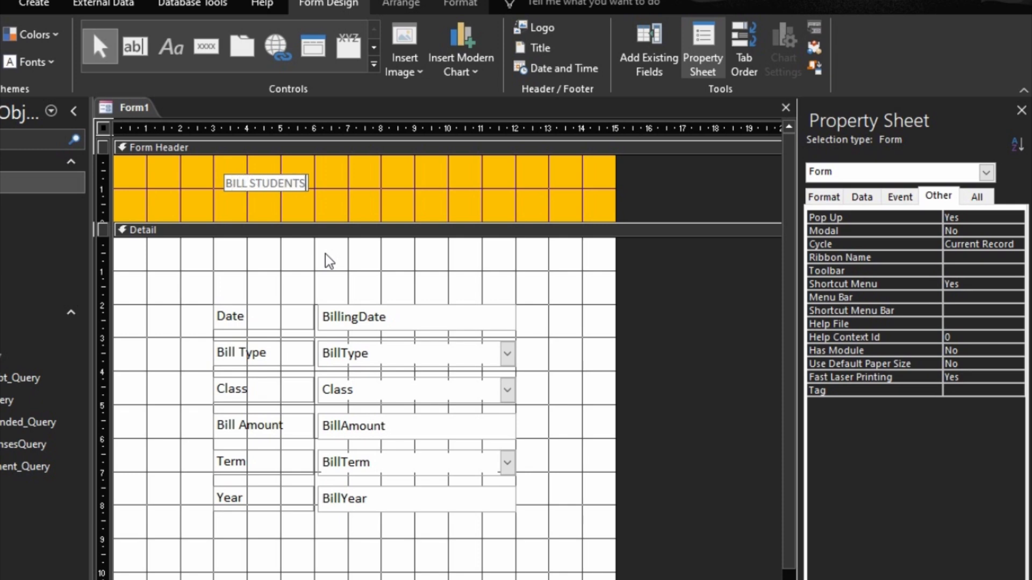
left_click(356, 189)
left_click(300, 184)
left_click_drag(346, 185, 348, 186)
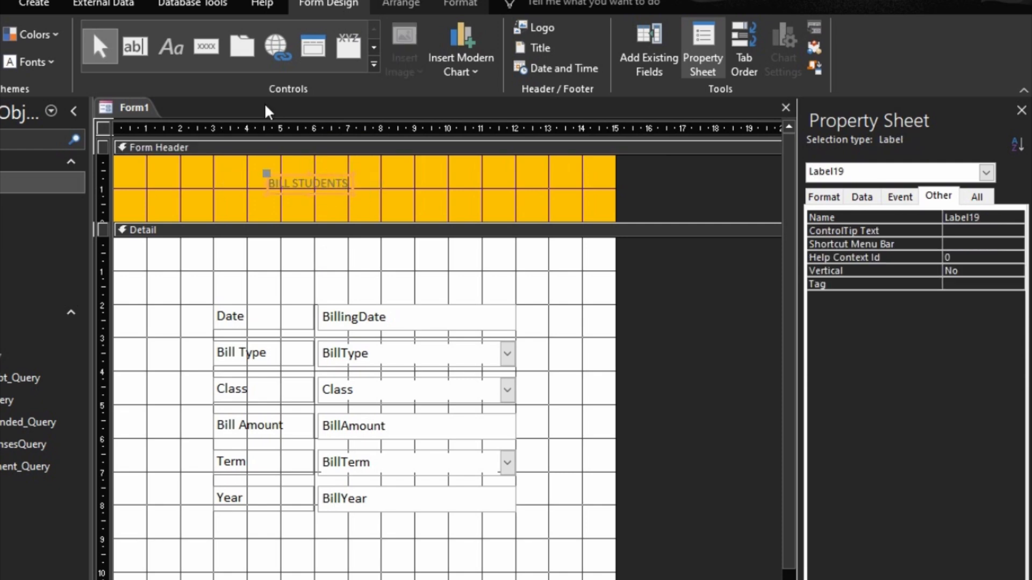
Step: Format the BILL STUDENTS label as 14 pt bold, black, centred text and widen it to fit the whole title
left_click(444, 4)
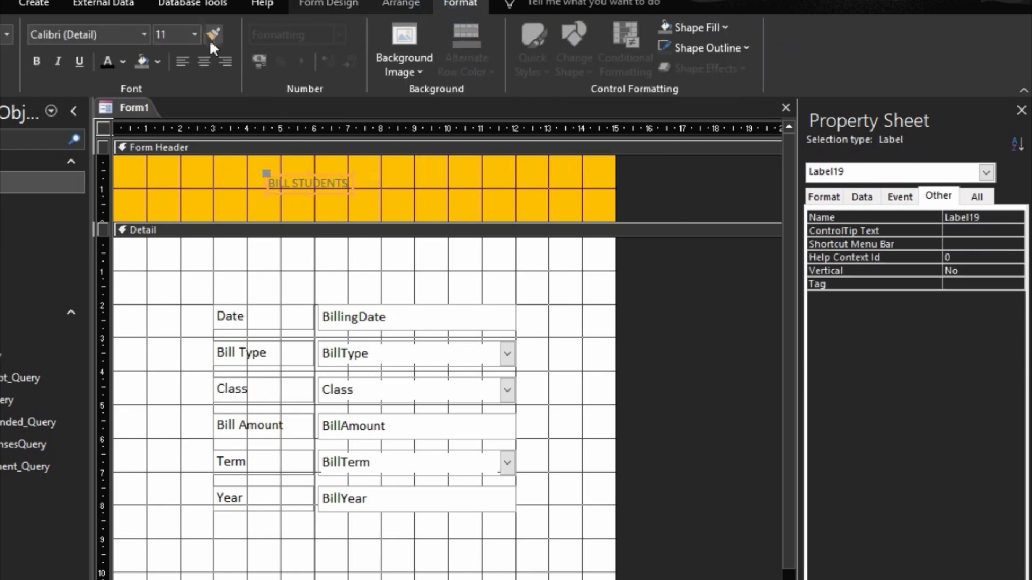
left_click(194, 35)
left_click(176, 133)
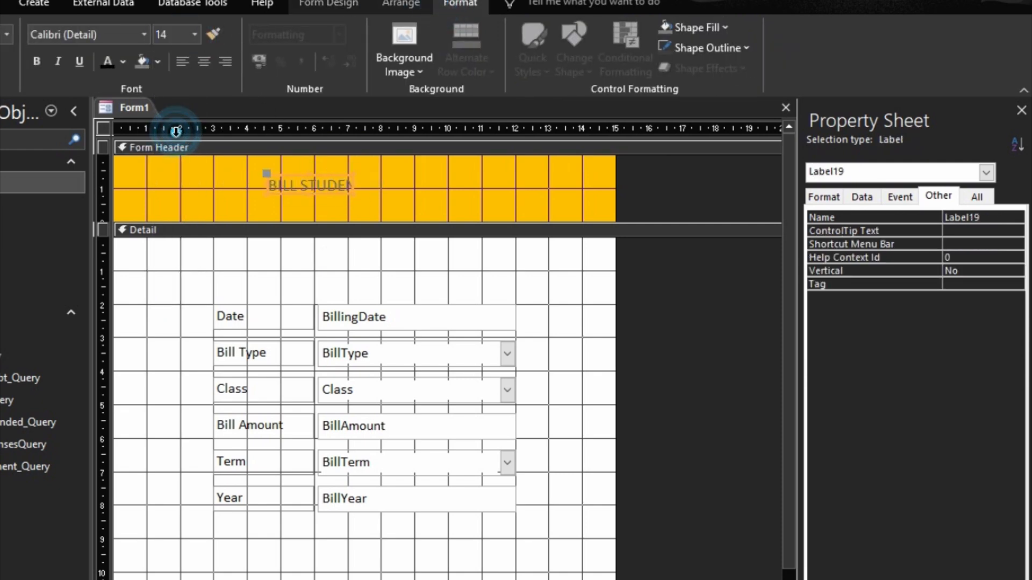
left_click(106, 61)
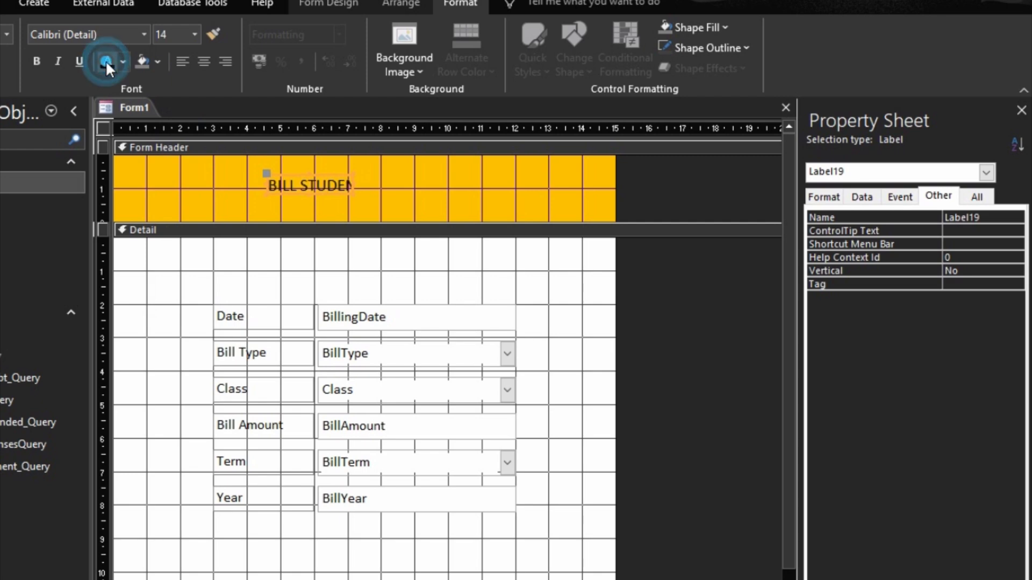
left_click(38, 61)
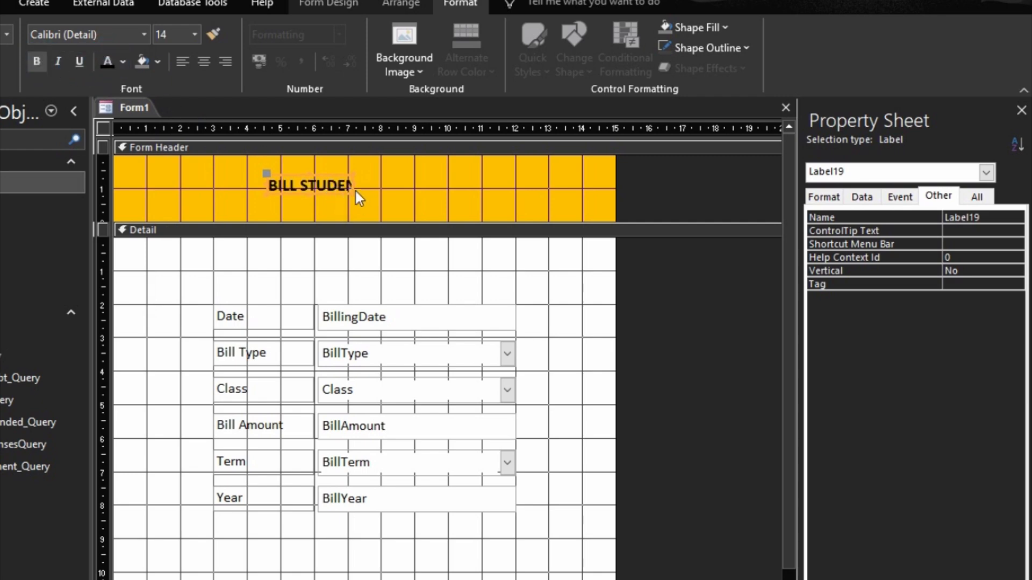
left_click_drag(354, 184, 389, 165)
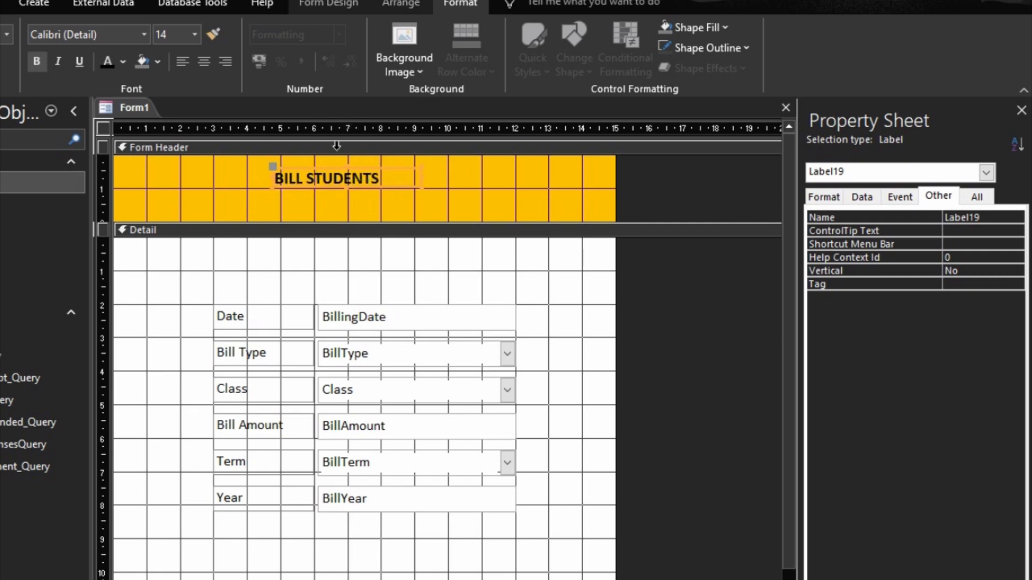
left_click(201, 58)
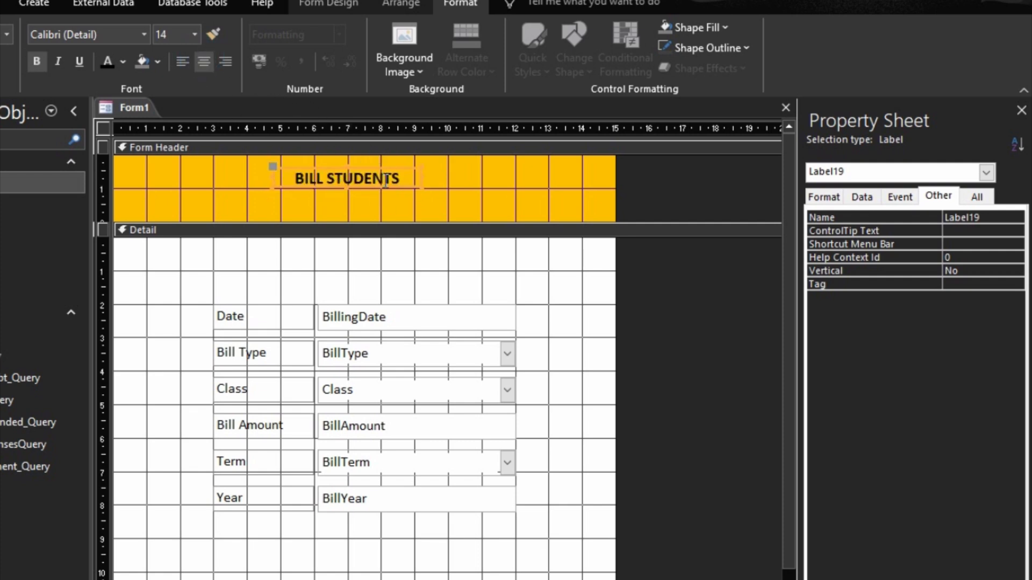
Step: Reduce the form header's height to about 1.3 cm and check the form in Form View before returning to Design View
left_click_drag(369, 222, 372, 198)
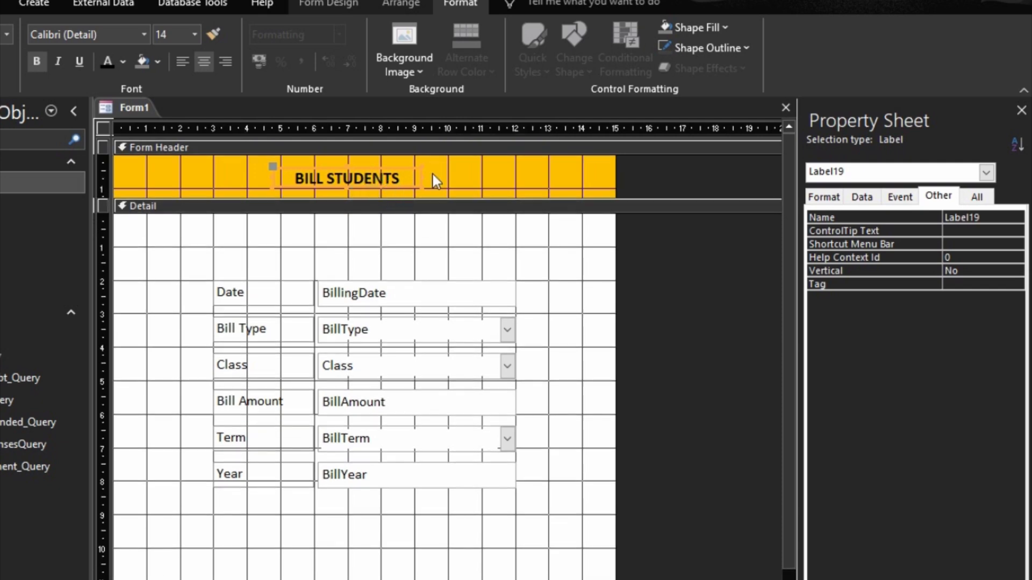
left_click(433, 174)
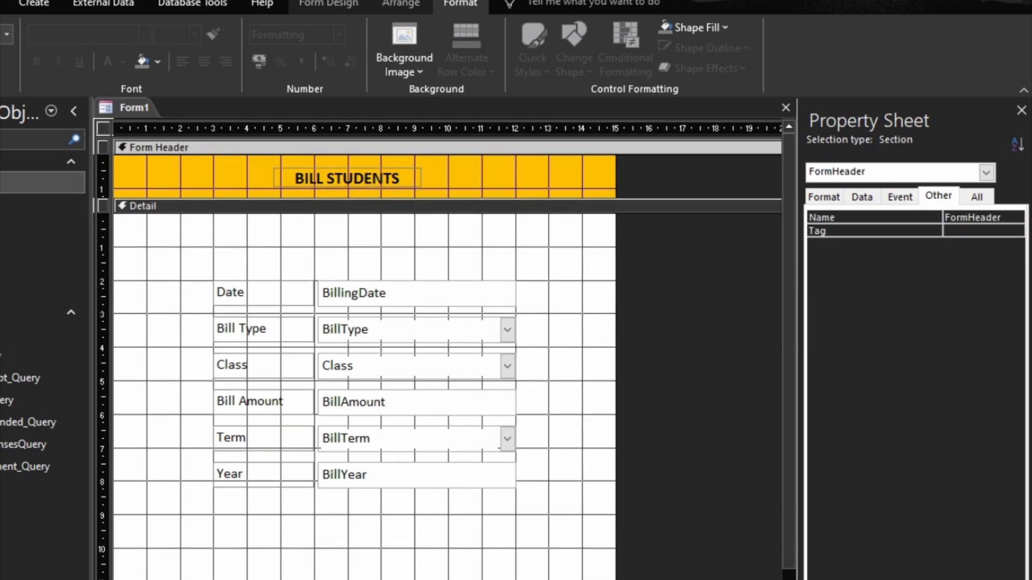
left_click(962, 579)
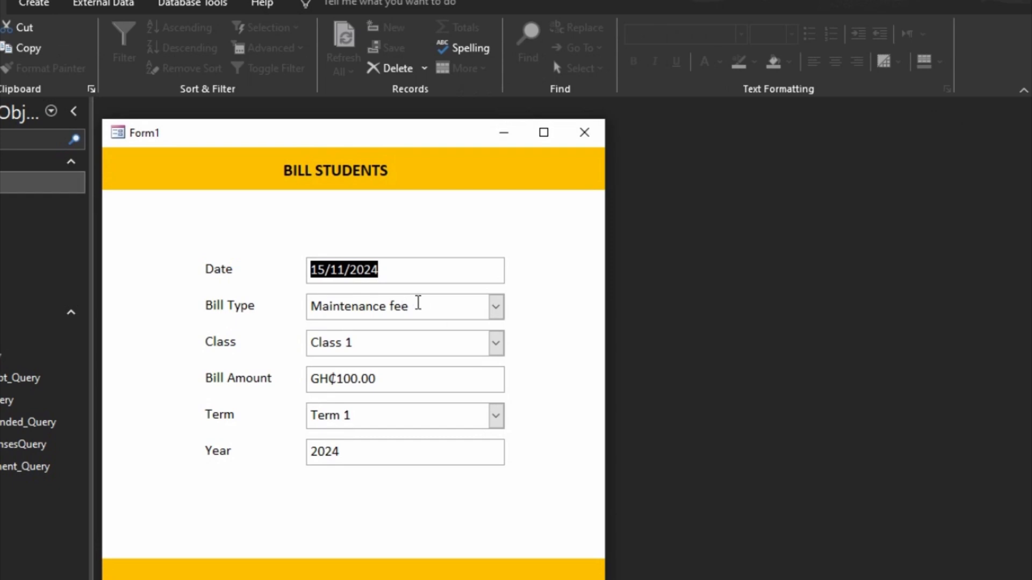
right_click(490, 192)
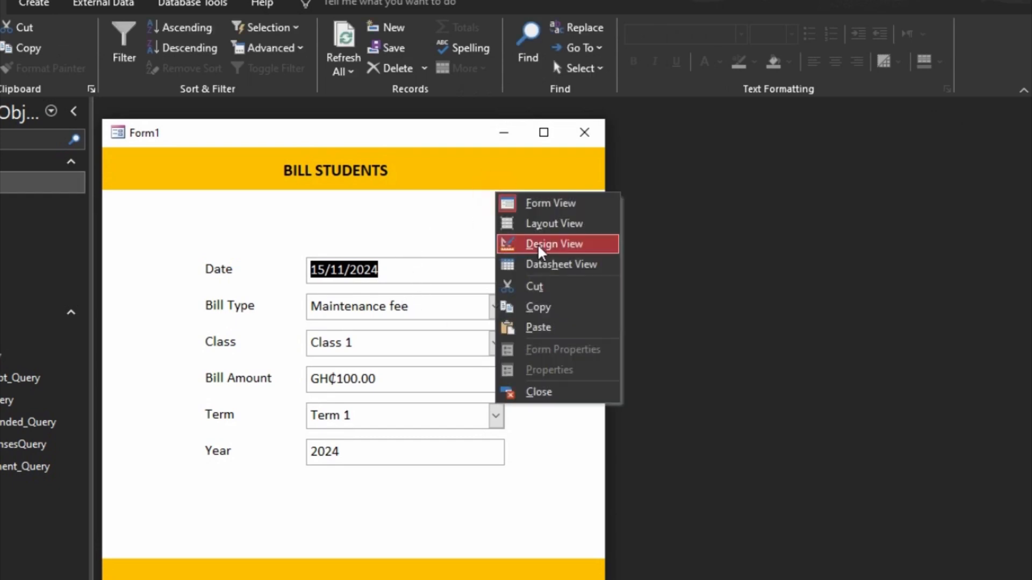
left_click(537, 243)
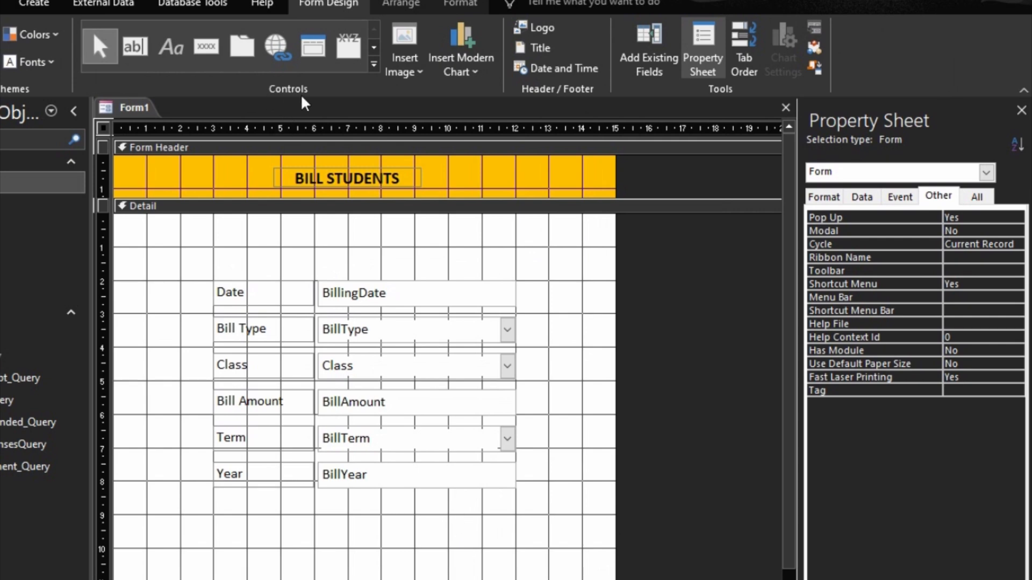
Step: Add a command button below the BillYear field, using the Record Operations category and its action for adding a new record
left_click(194, 51)
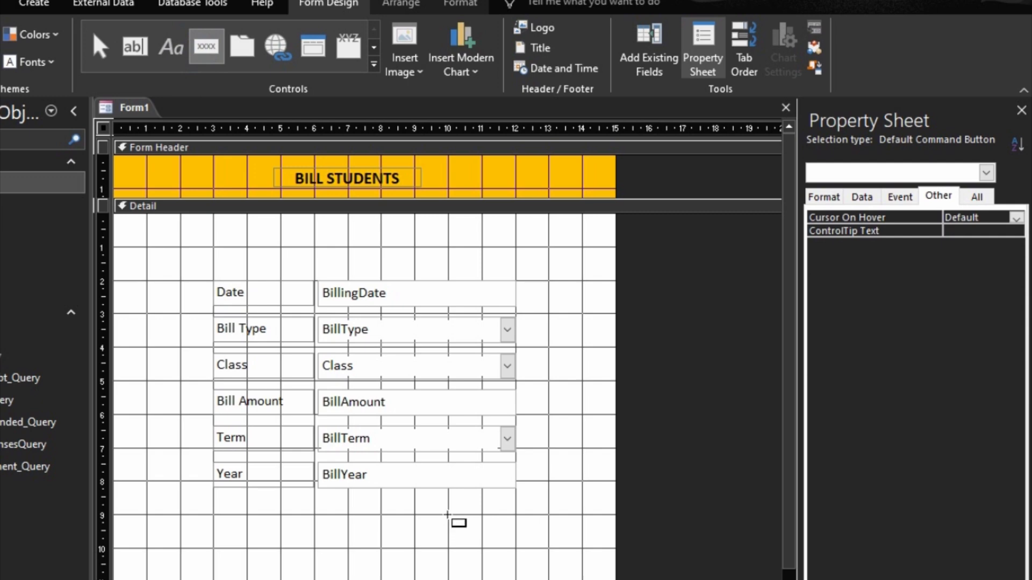
left_click_drag(447, 515, 516, 547)
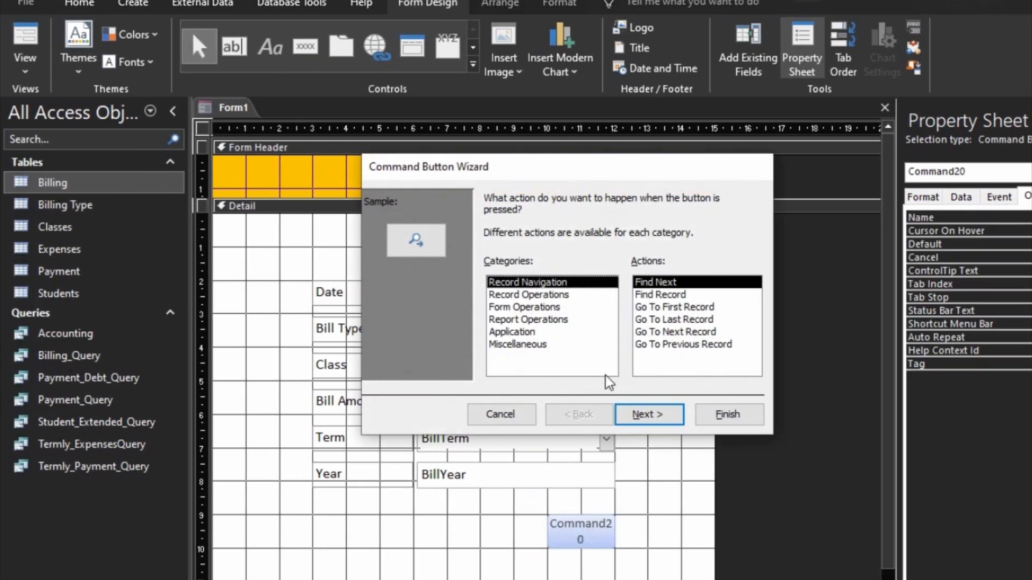
left_click(527, 295)
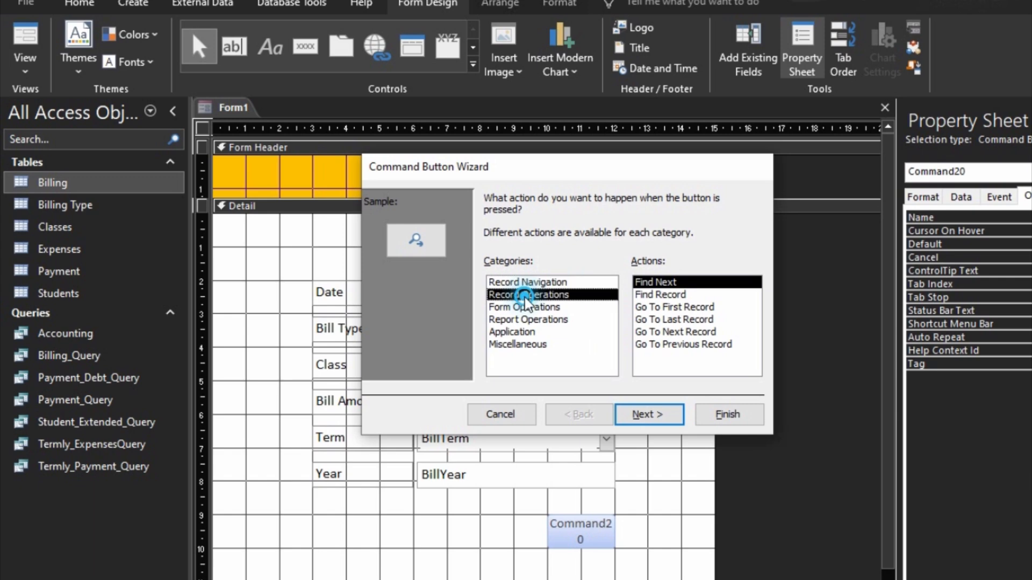
left_click(647, 414)
Step: Give the button the text Save Record instead of a picture and finish the wizard with the default button name
left_click(594, 268)
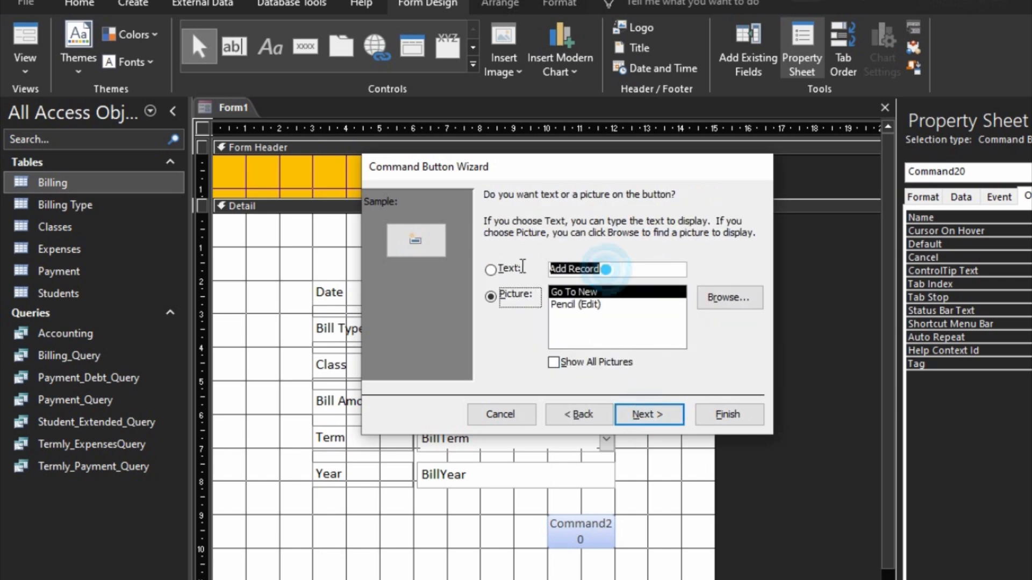
type("sav")
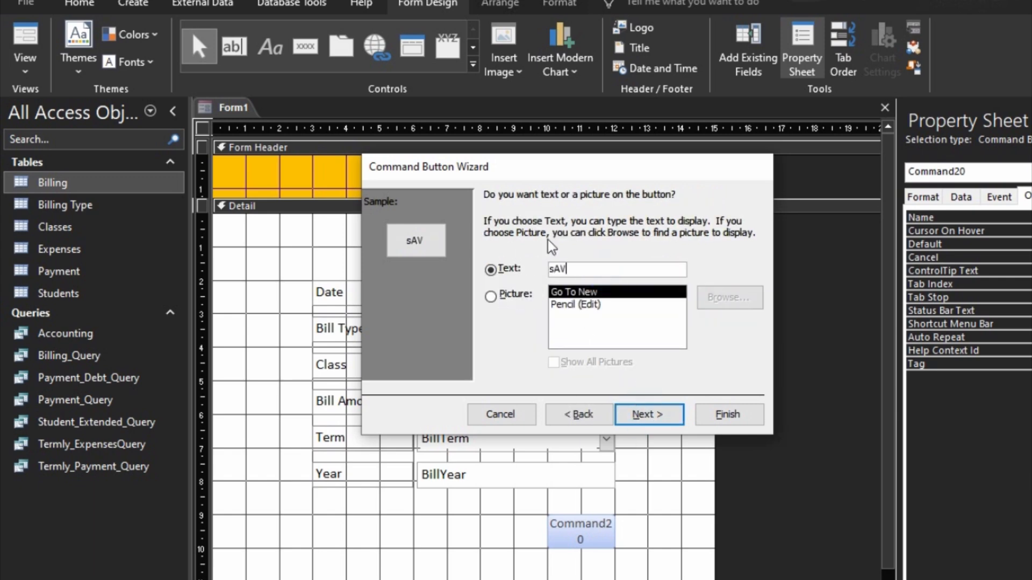
key("BackSpace")
key("BackSpace")
type("Save Record")
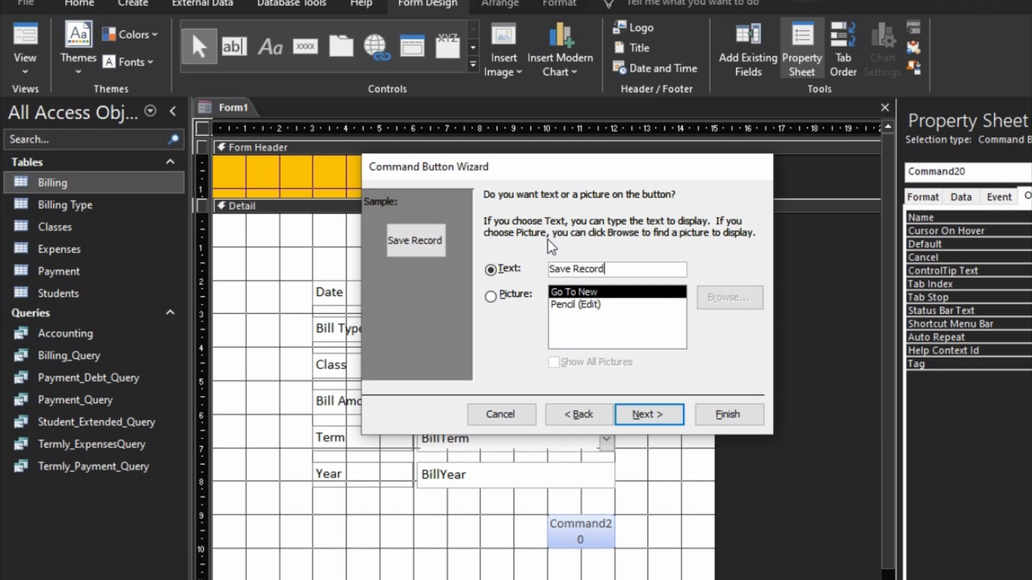
left_click(647, 415)
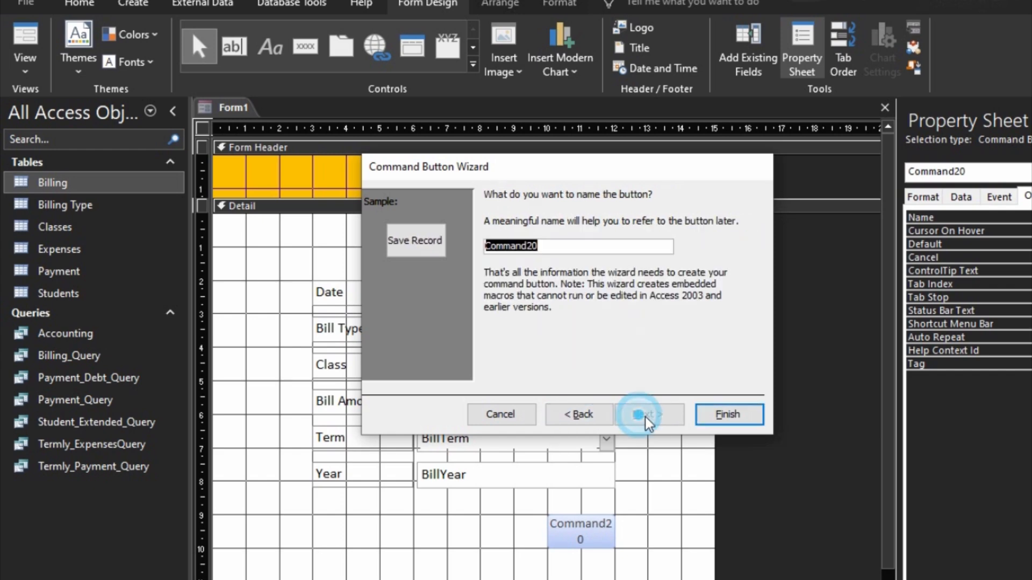
left_click(706, 418)
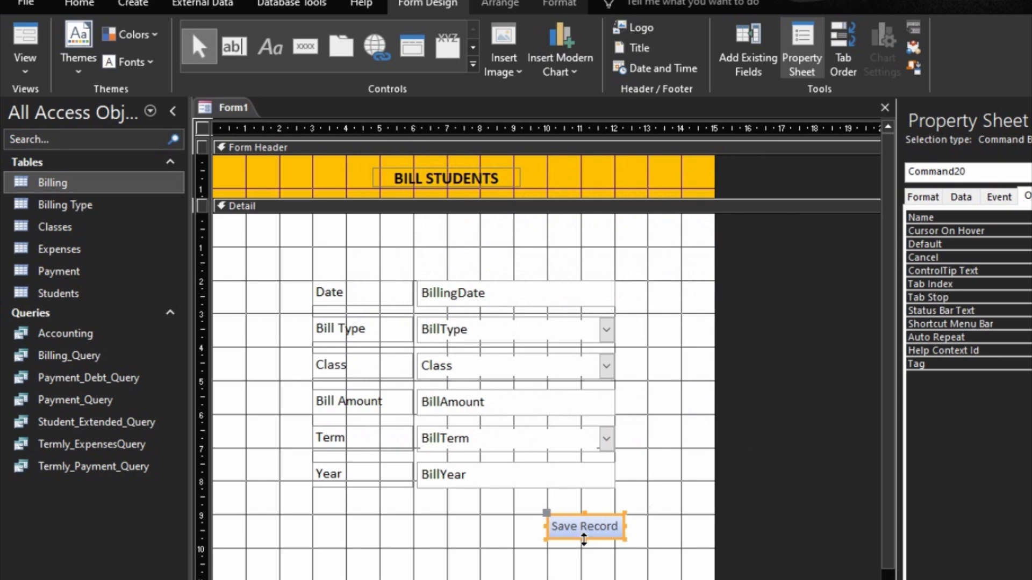
Step: Enlarge the Save Record button to about 2.7 by 1 cm and align its right edge with the fields above
left_click_drag(584, 539, 533, 529)
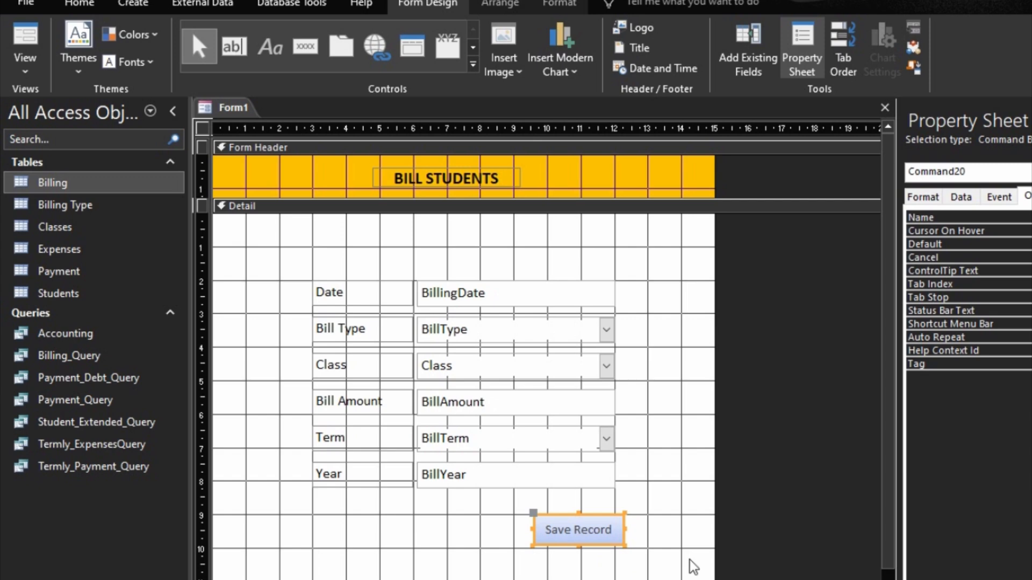
key("Left")
key("Left")
key("Left")
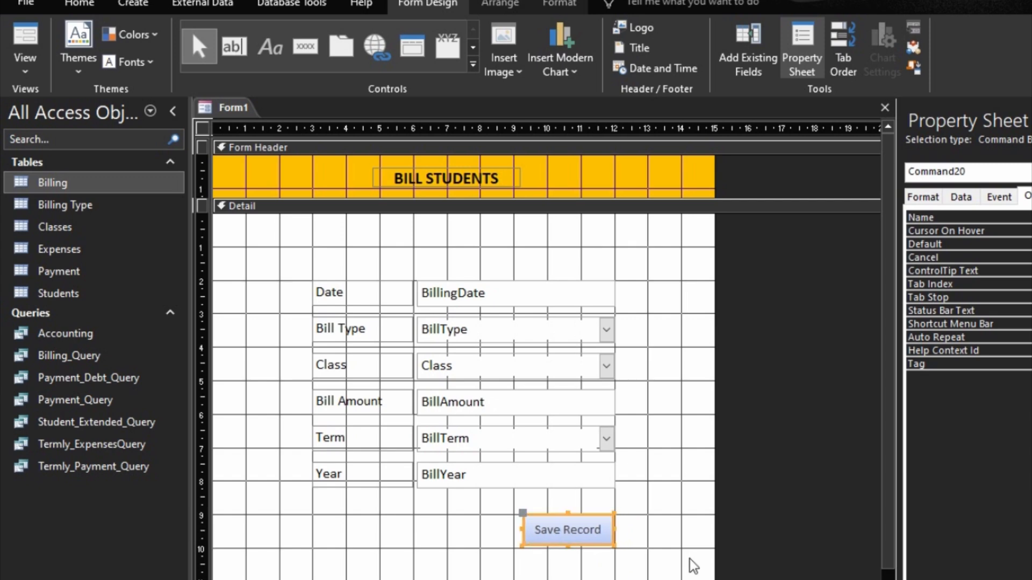
Step: Set the Save Record button's font size to 12
left_click(559, 5)
left_click(295, 36)
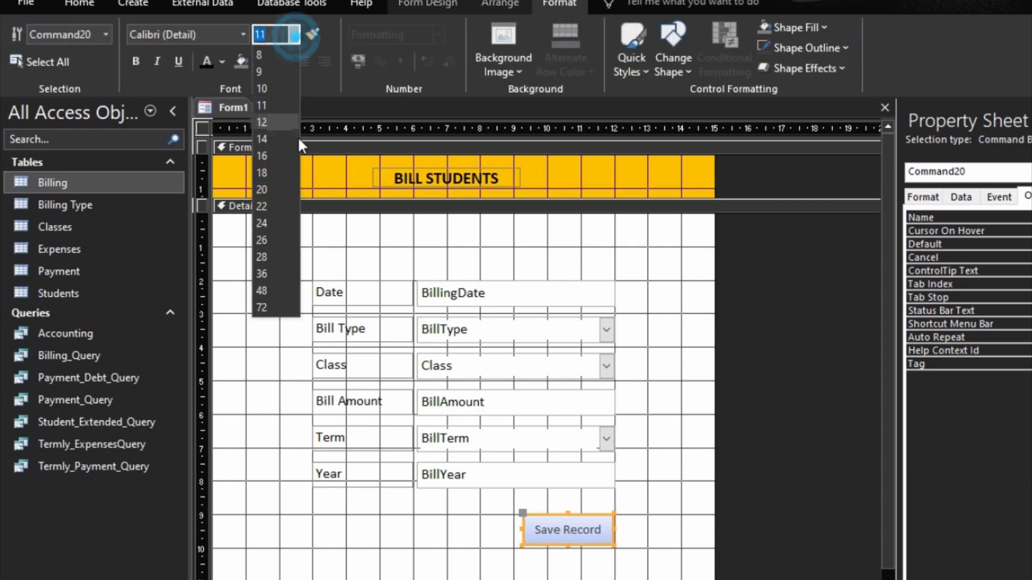
left_click(269, 123)
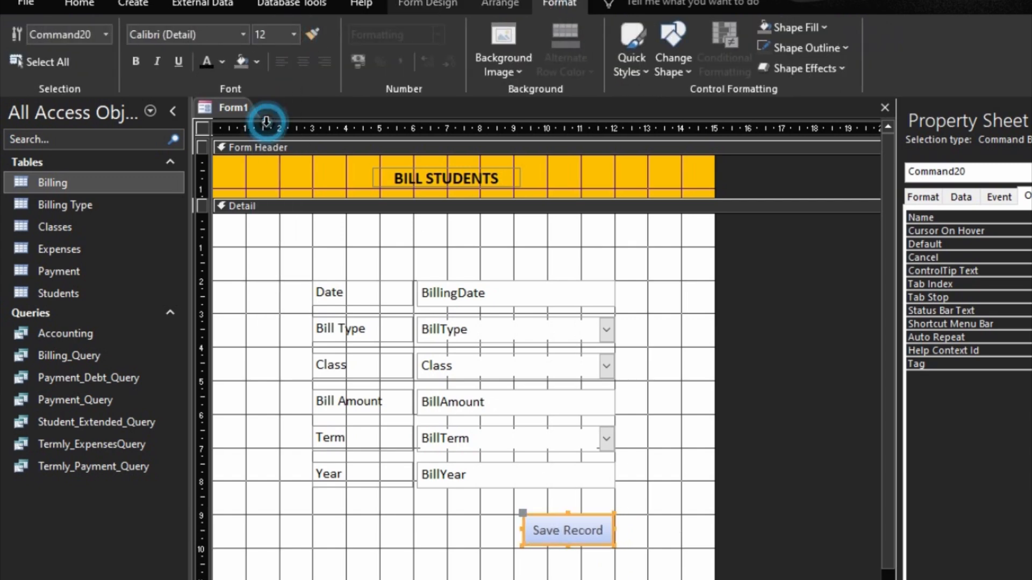
Step: Set the Save Record button's background fill to white
left_click(257, 62)
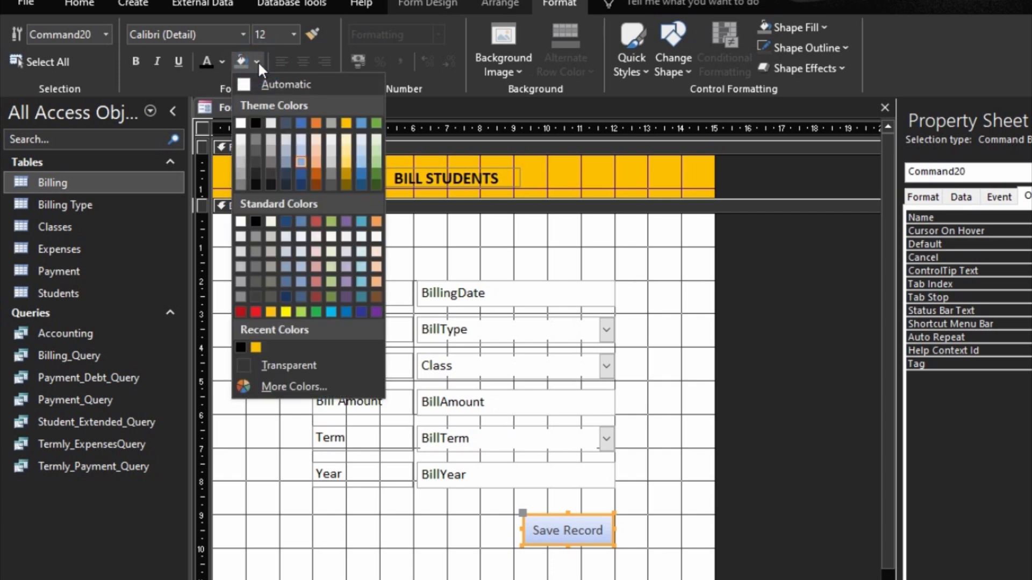
left_click(240, 124)
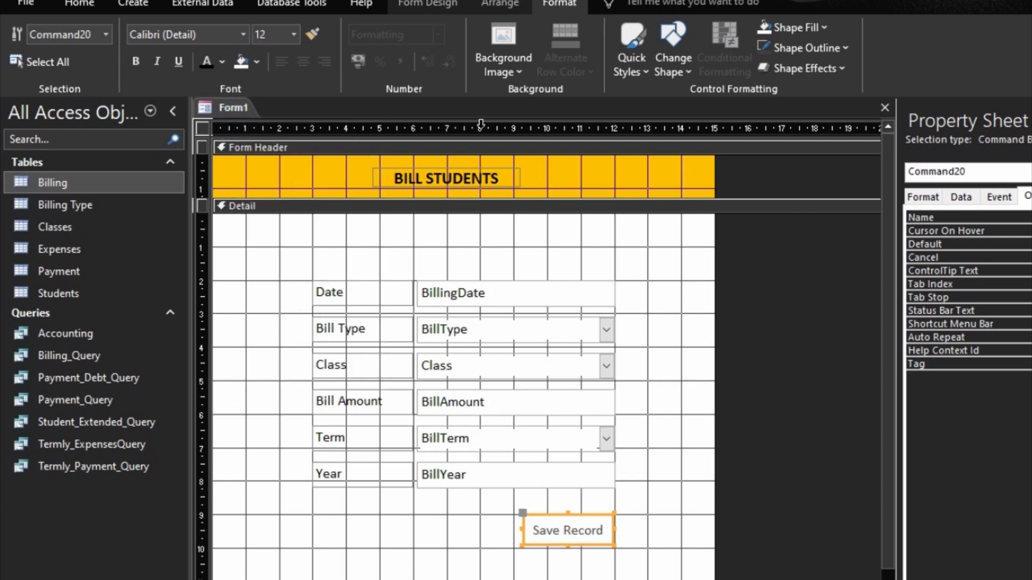
left_click(255, 60)
left_click(244, 122)
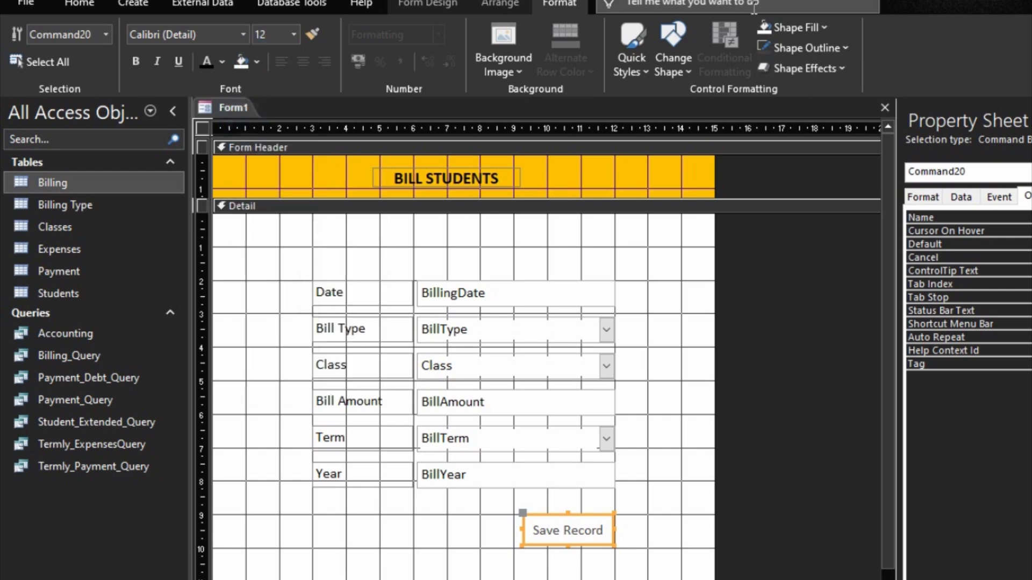
Step: Give the Save Record button the recently used gold outline colour and black text
left_click(827, 47)
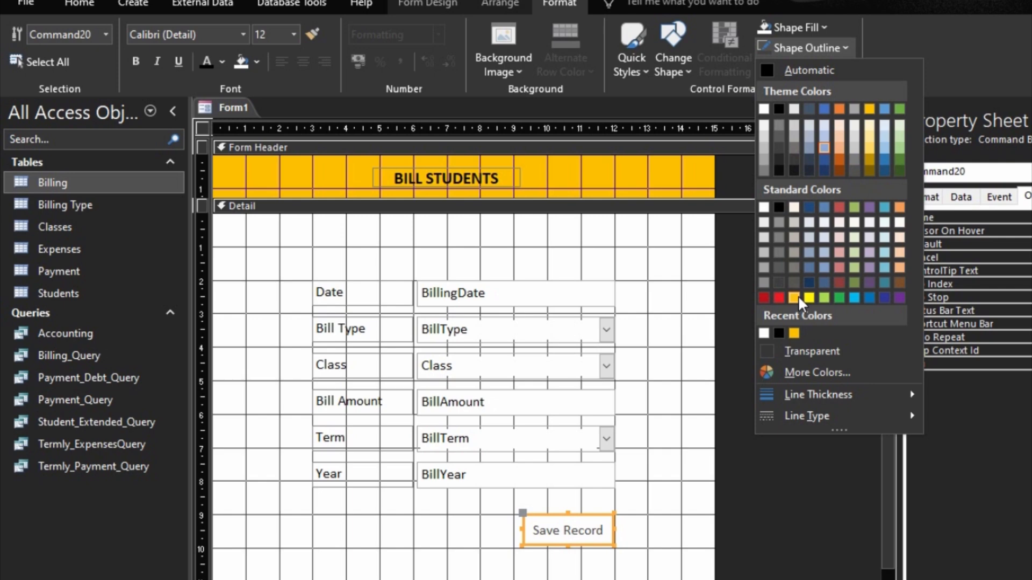
left_click(793, 333)
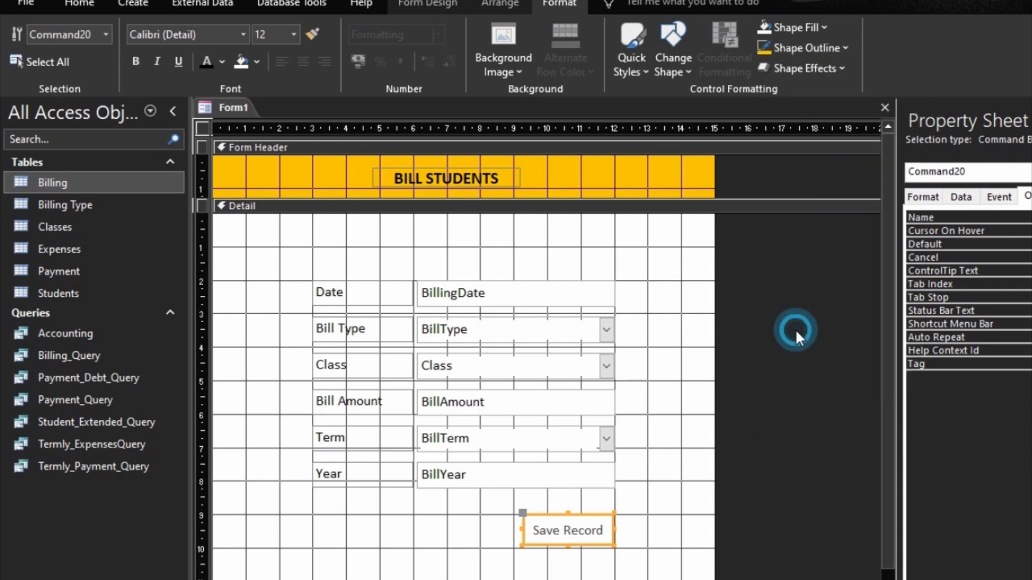
left_click(208, 59)
left_click(680, 473)
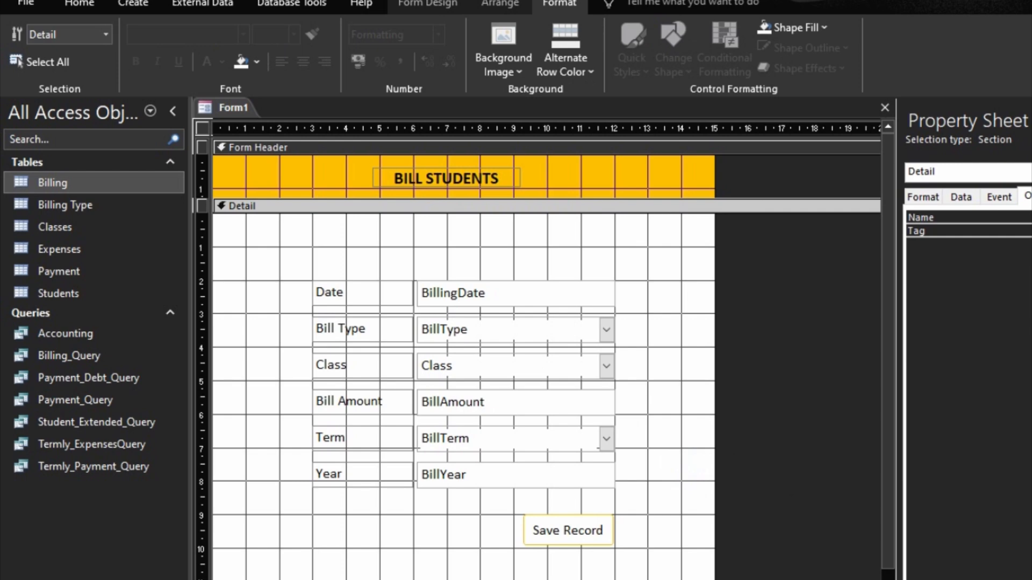
Step: Preview the restyled Save Record button in Form View and return to Design View
key("F5")
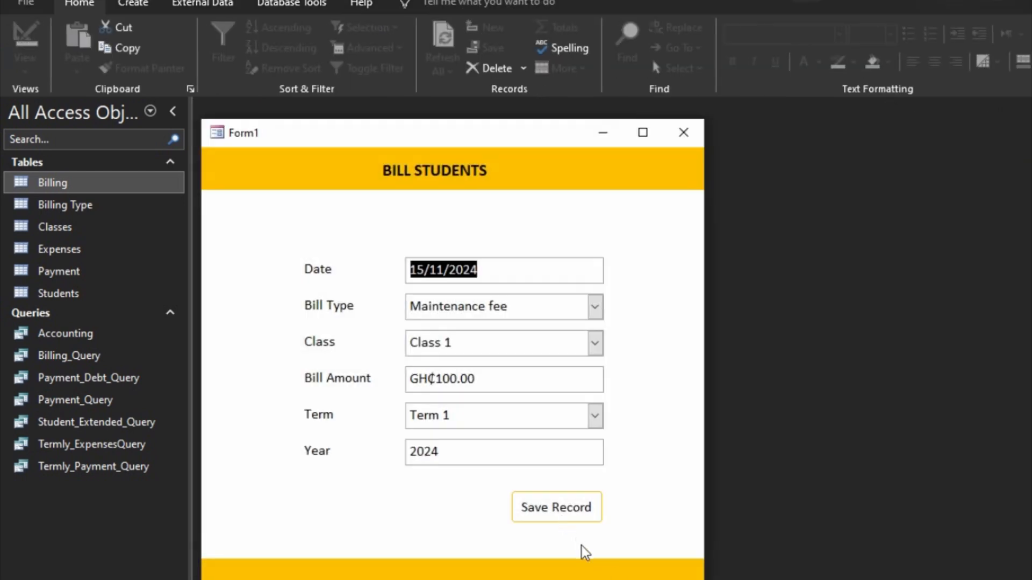
right_click(651, 480)
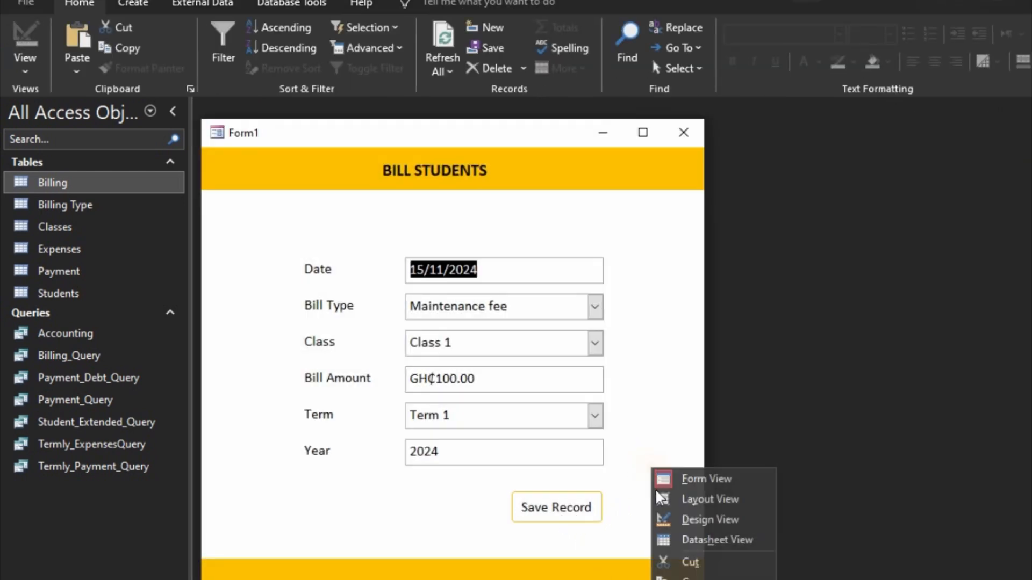
left_click(713, 517)
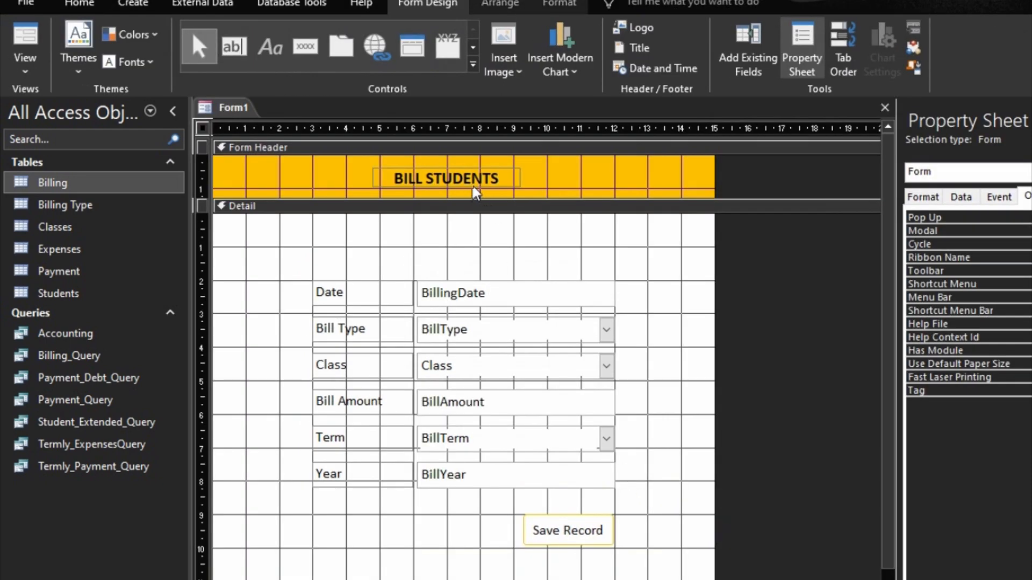
Step: Try a white font colour on the BILL STUDENTS header title and check it in Form View
left_click(472, 186)
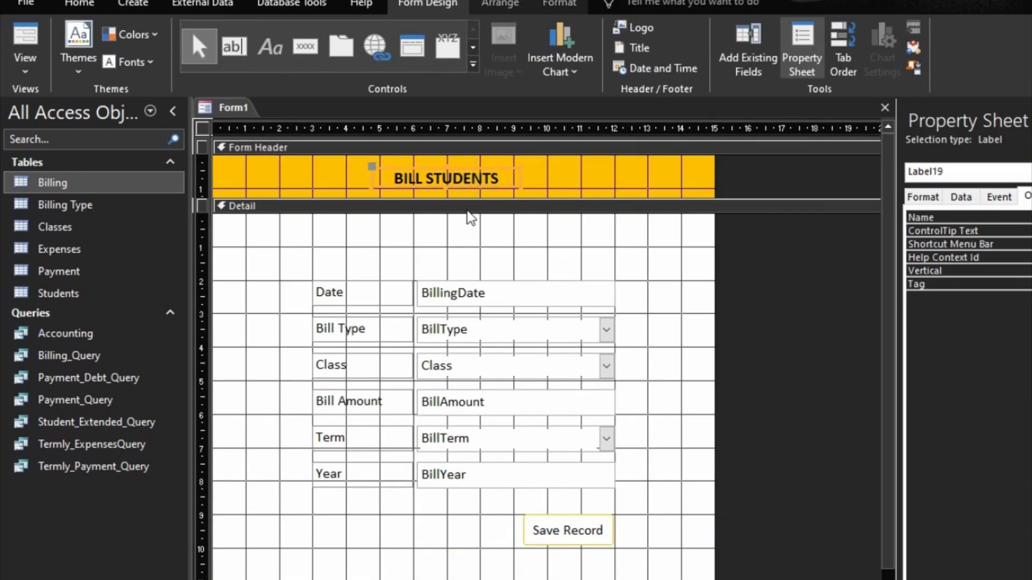
left_click(556, 4)
left_click(221, 61)
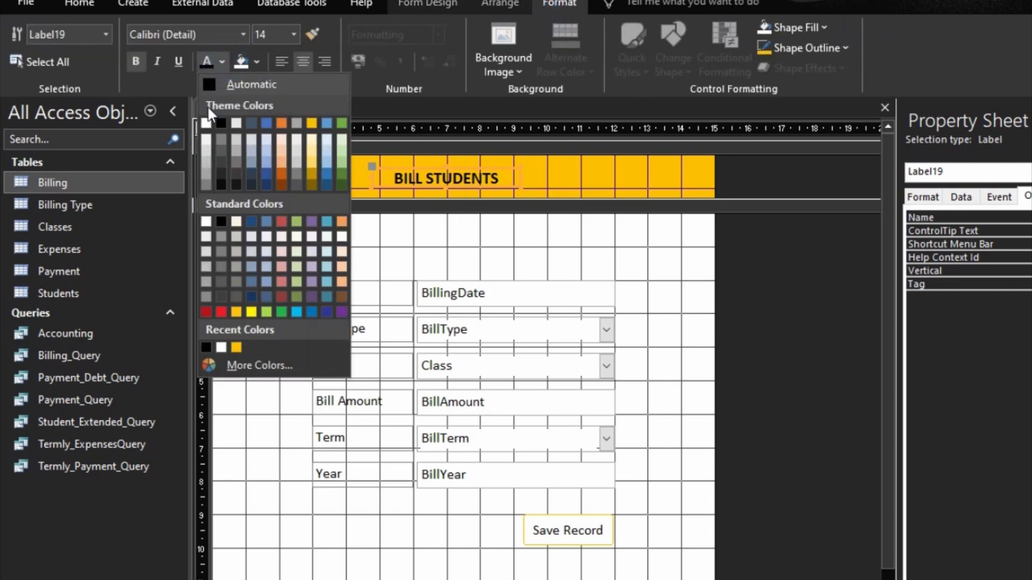
left_click(208, 117)
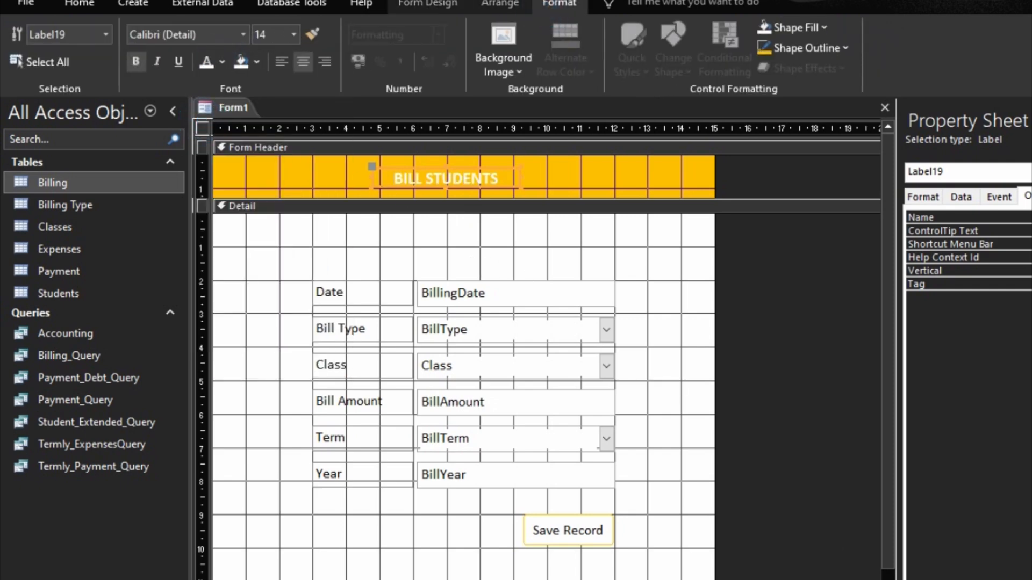
key("F5")
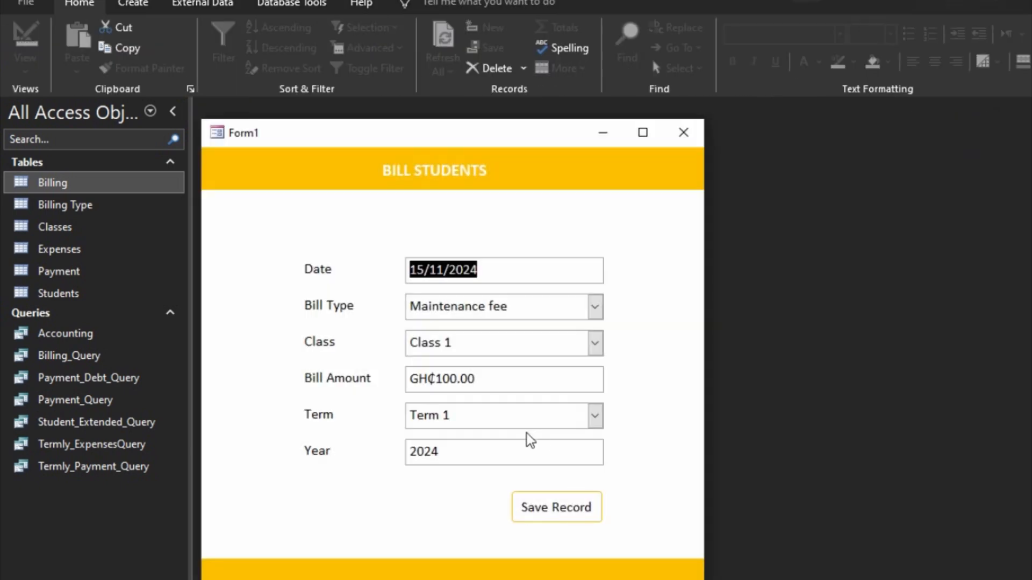
left_click_drag(502, 134, 703, 220)
right_click(730, 245)
left_click(762, 295)
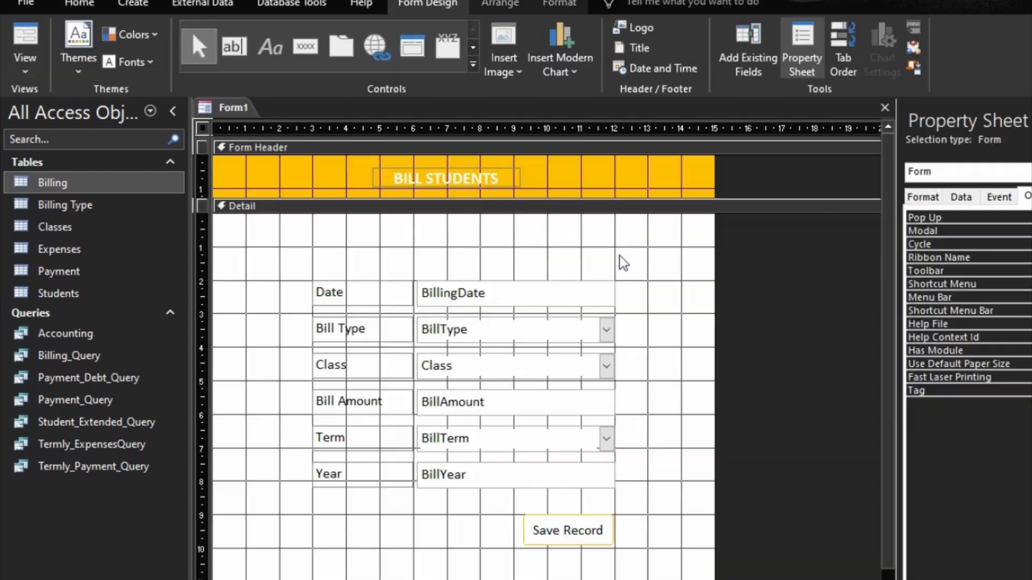
Step: Nudge the BILL STUDENTS title slightly to the right and check its placement in Form View
left_click(459, 183)
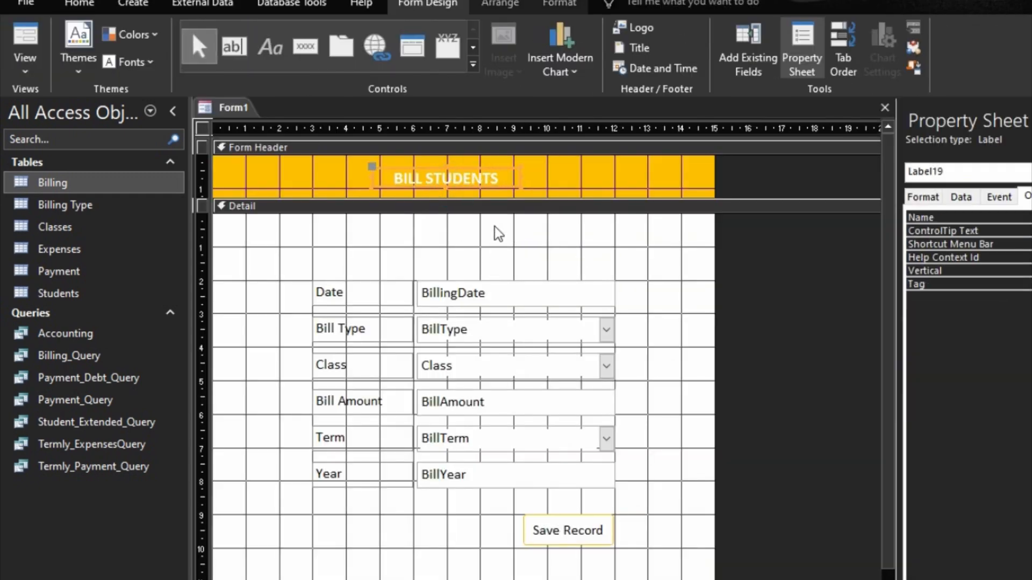
key("Right")
key("Right")
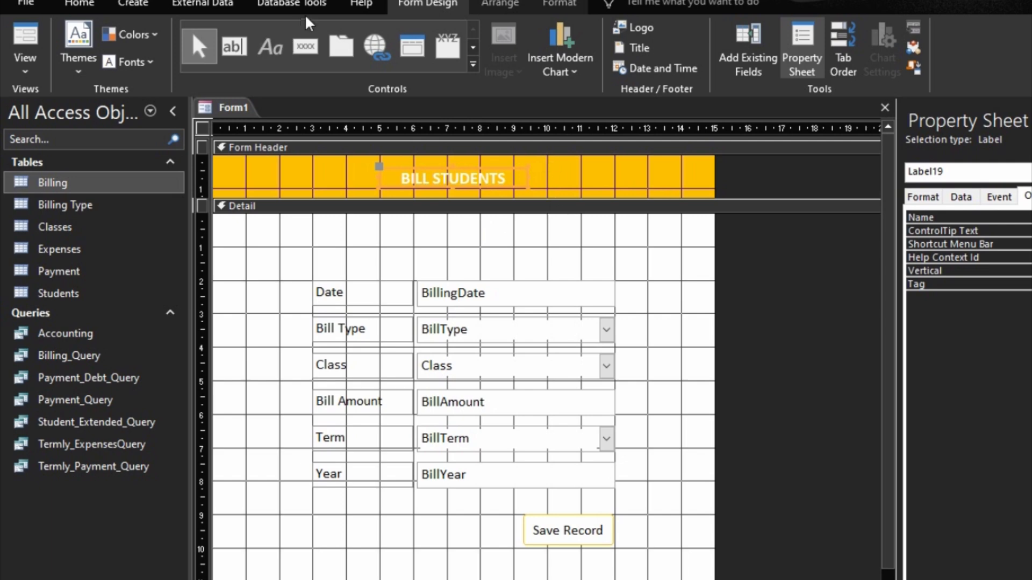
key("F5")
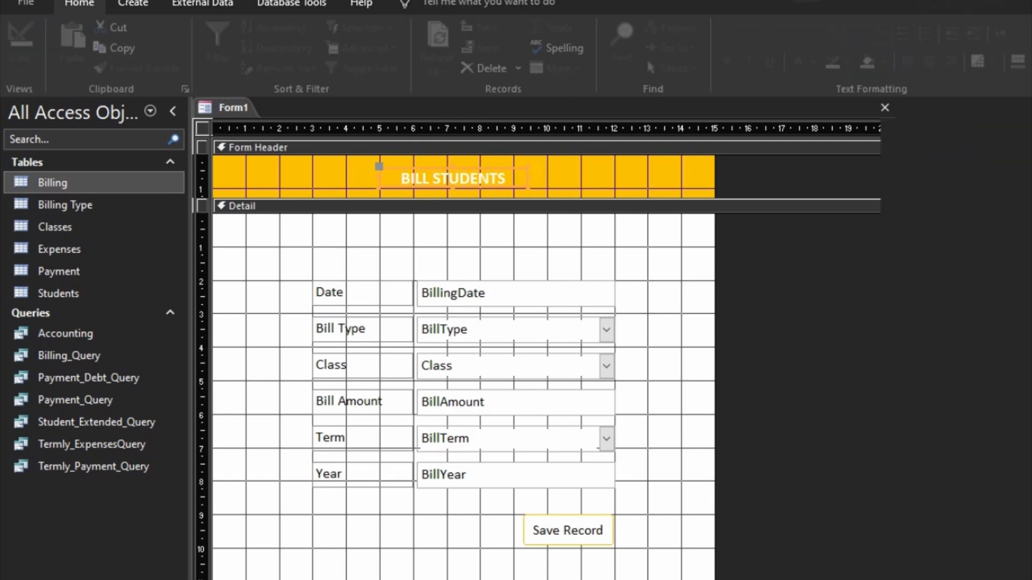
left_click_drag(462, 136, 621, 231)
left_click_drag(510, 166, 490, 96)
right_click(649, 202)
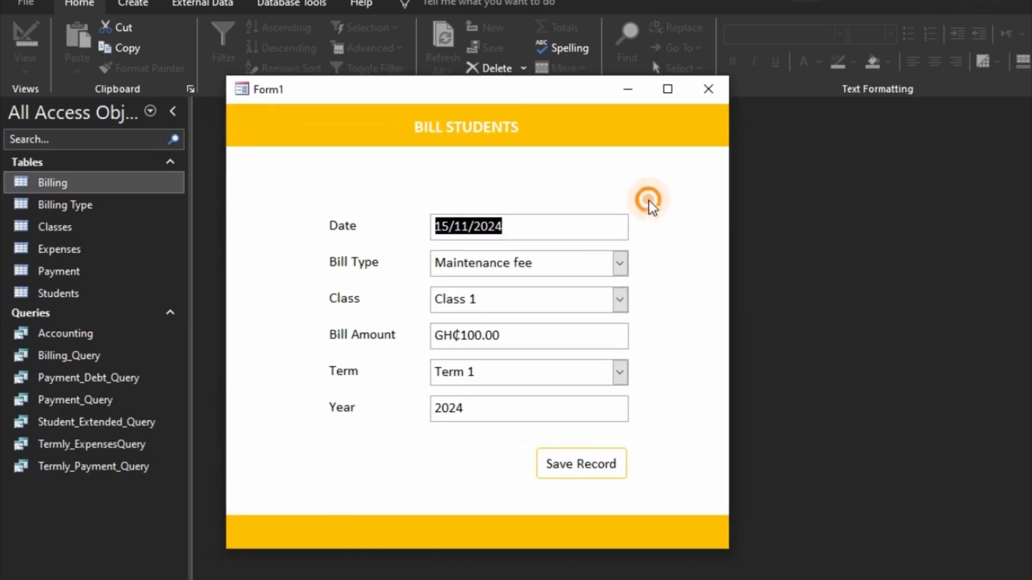
left_click(702, 251)
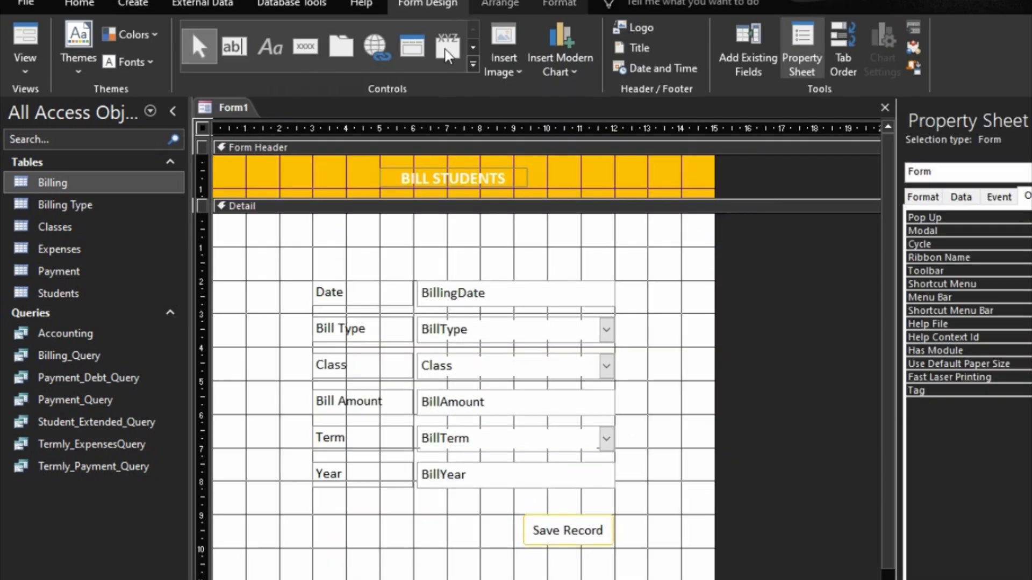
Step: Set the BILL STUDENTS title's font colour to Automatic
left_click(468, 182)
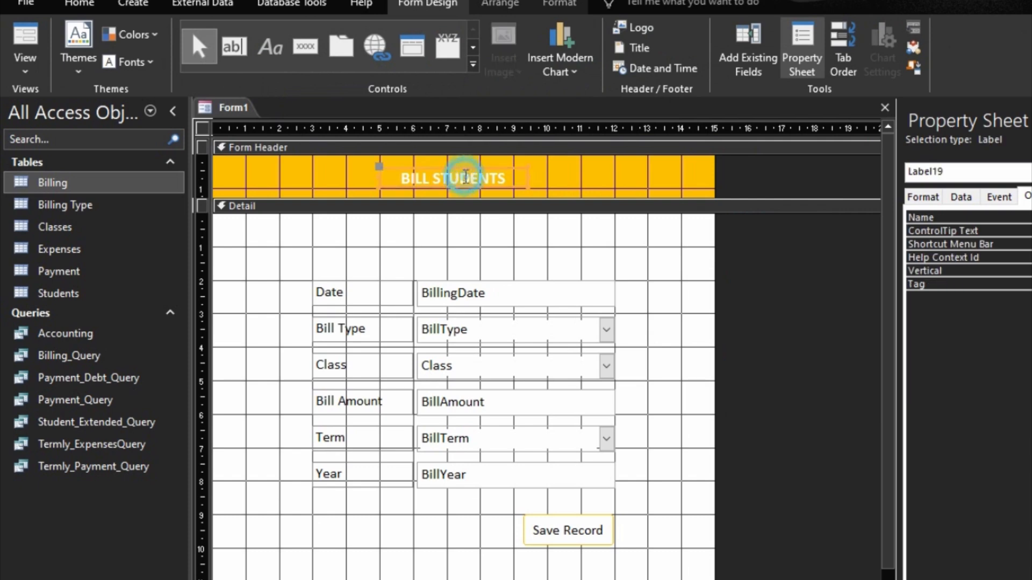
left_click(556, 5)
left_click(224, 61)
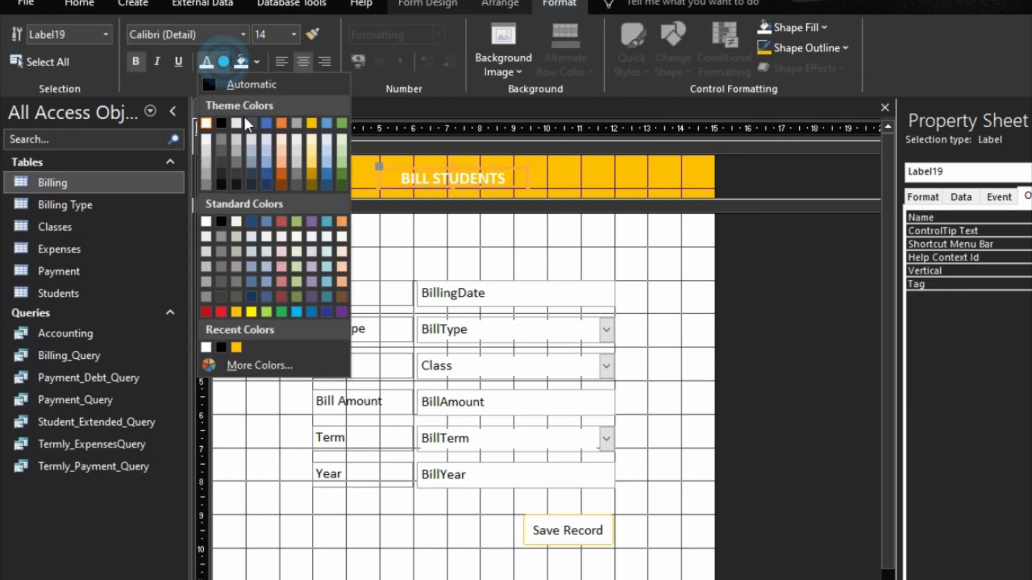
left_click(230, 84)
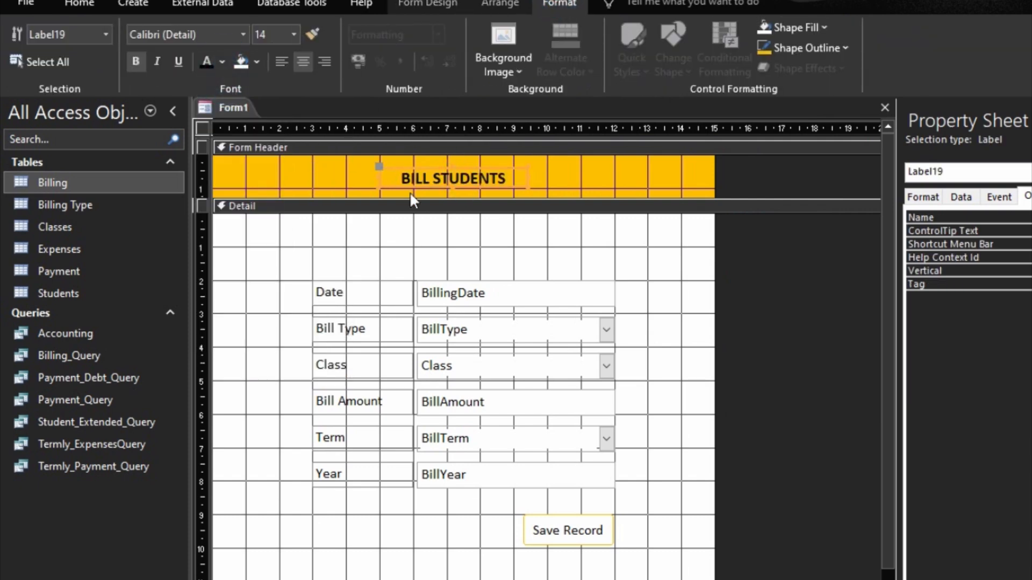
Step: Move the BILL STUDENTS title right within the form header until its left edge is at about 6 cm on the ruler
key("Right")
key("Right")
key("Right")
key("Right")
key("Right")
key("Right")
key("Right")
key("Right")
key("Right")
key("Right")
key("Right")
key("Right")
key("Right")
key("Right")
key("Right")
key("Down")
key("Left")
key("Left")
key("Left")
key("Left")
key("Left")
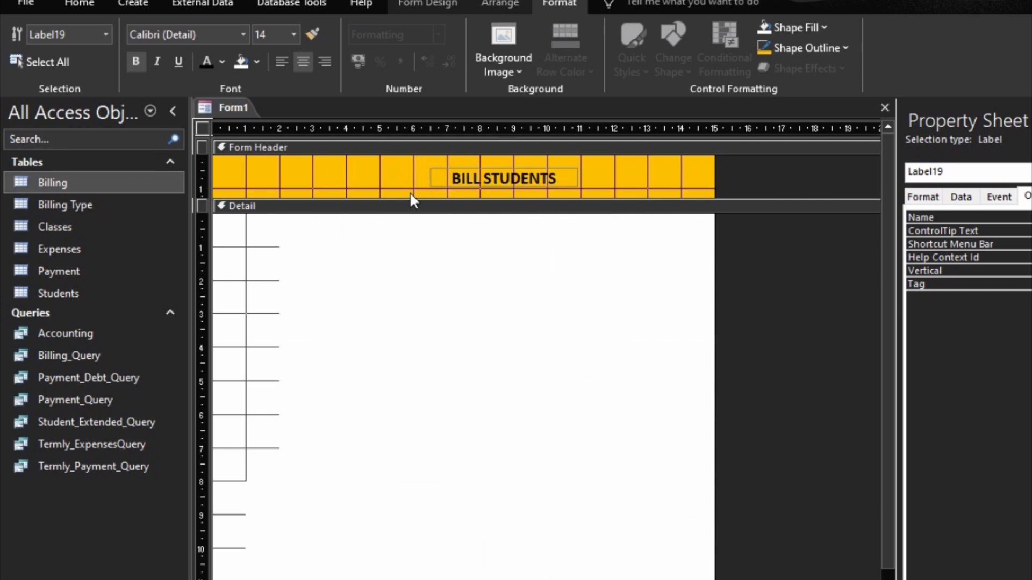
key("Up")
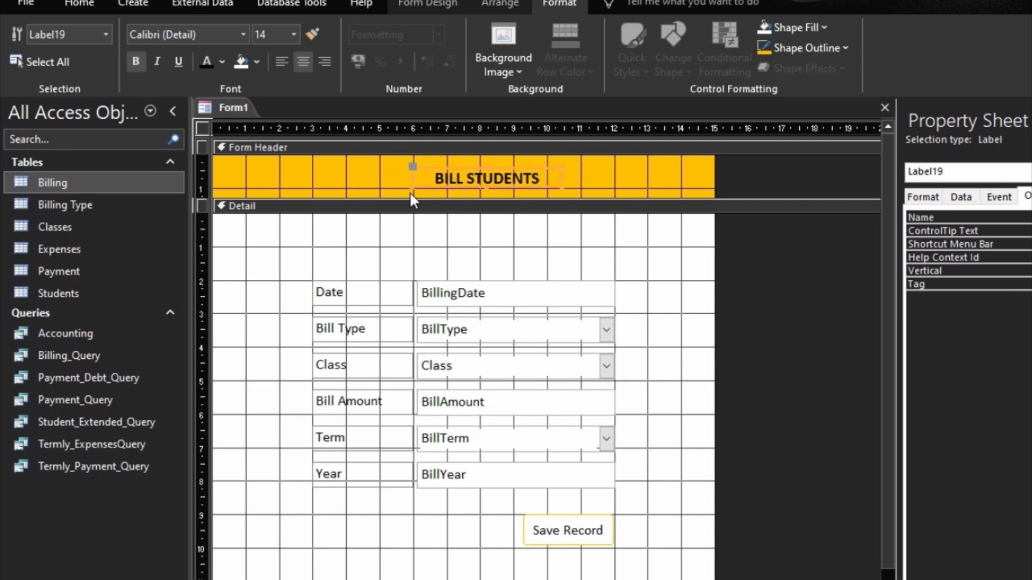
left_click(638, 325)
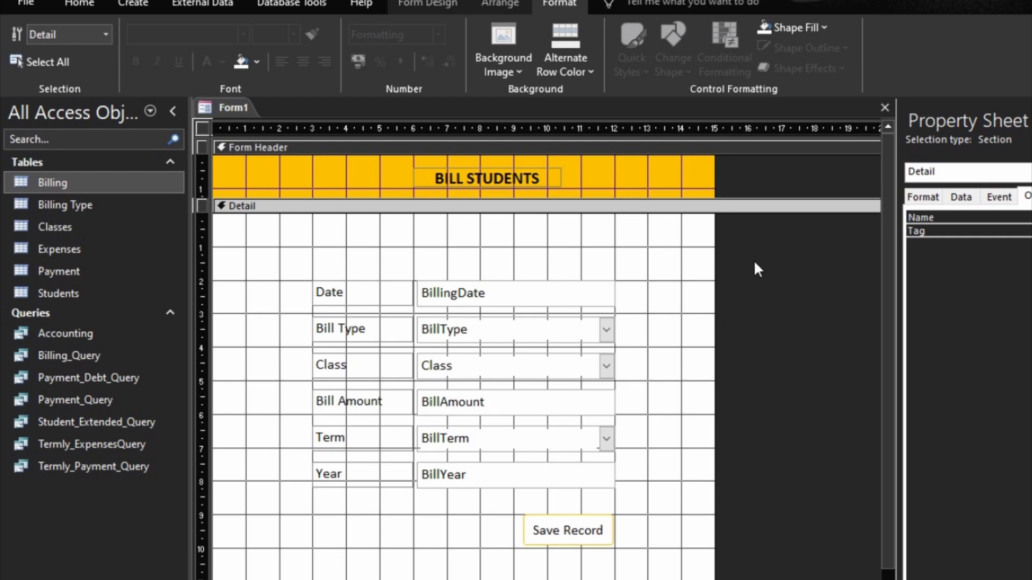
Step: Set the form's Data Entry property to Yes
left_click(961, 197)
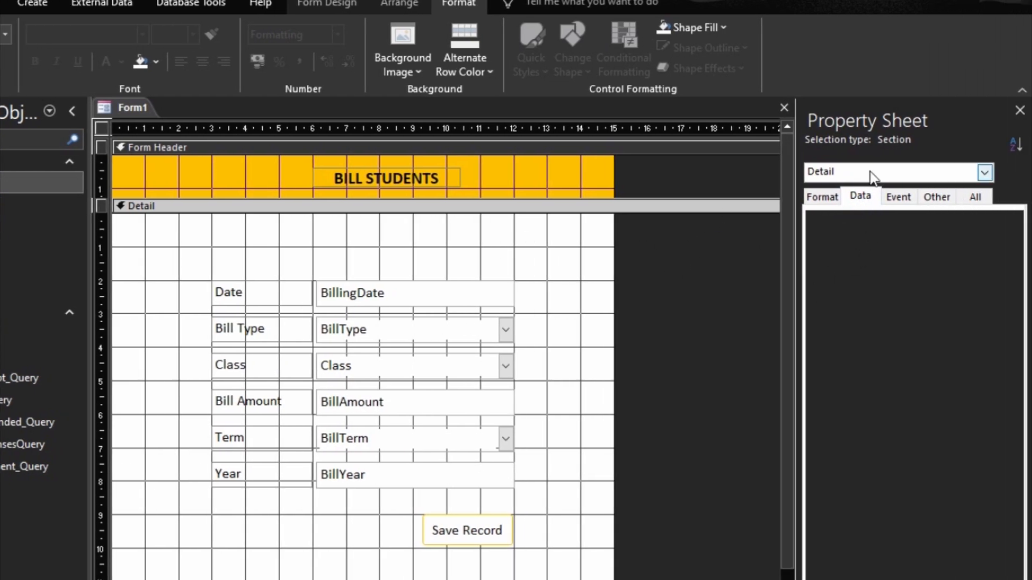
left_click(984, 173)
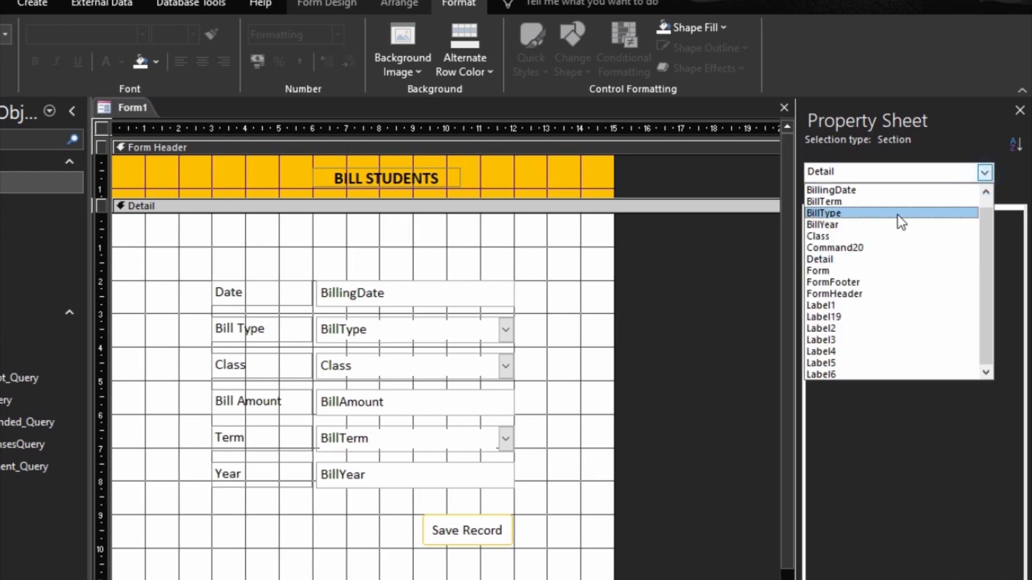
left_click(827, 269)
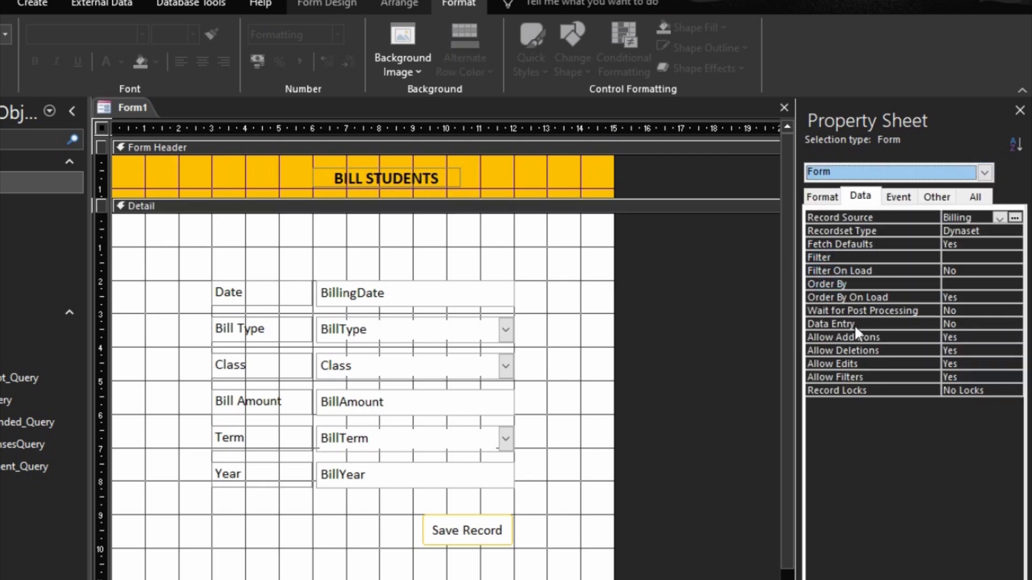
left_click(931, 325)
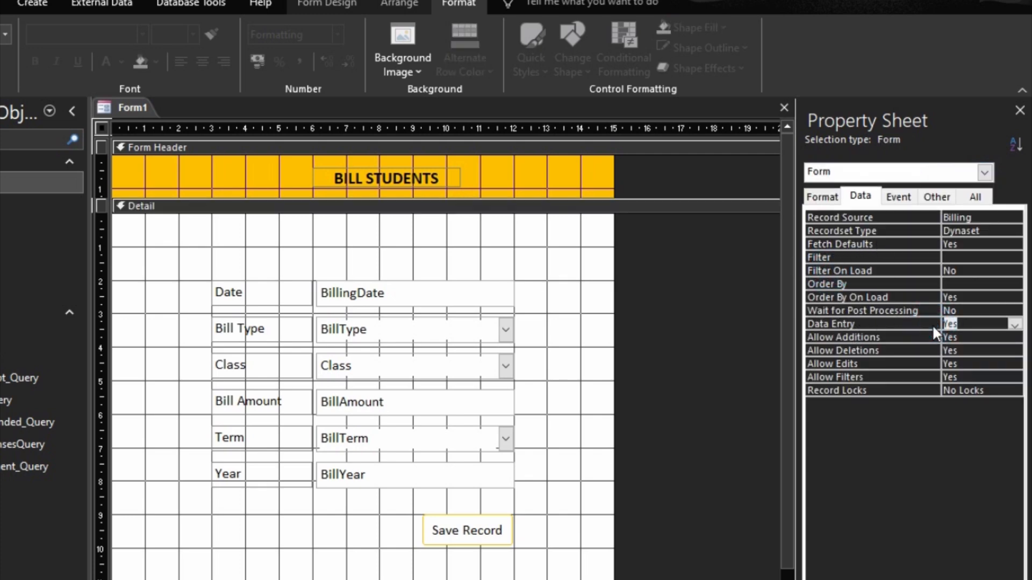
left_click(921, 336)
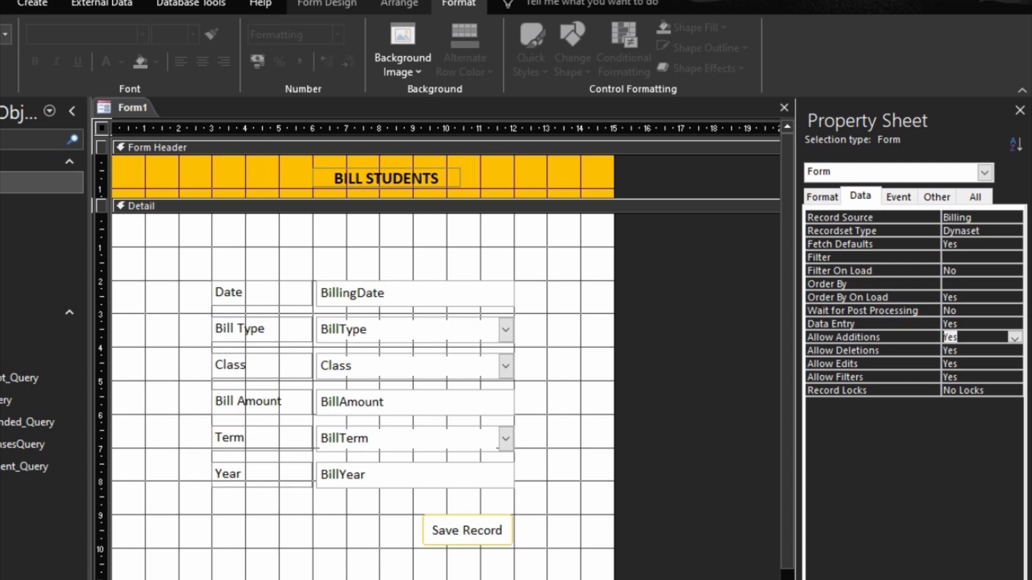
Step: Check the form's data entry behaviour in Form View and return to Design View
key("F5")
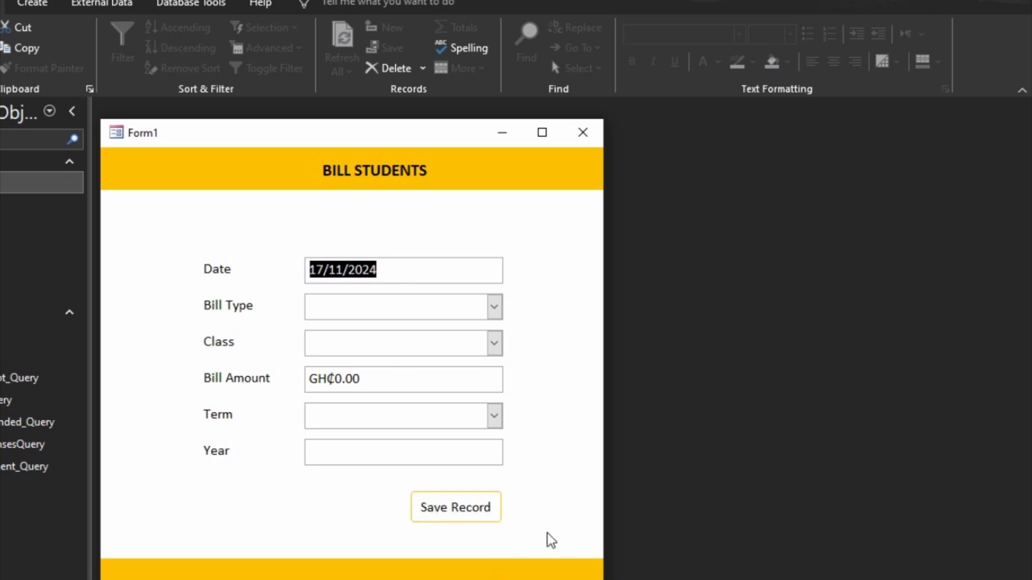
right_click(543, 513)
left_click(603, 564)
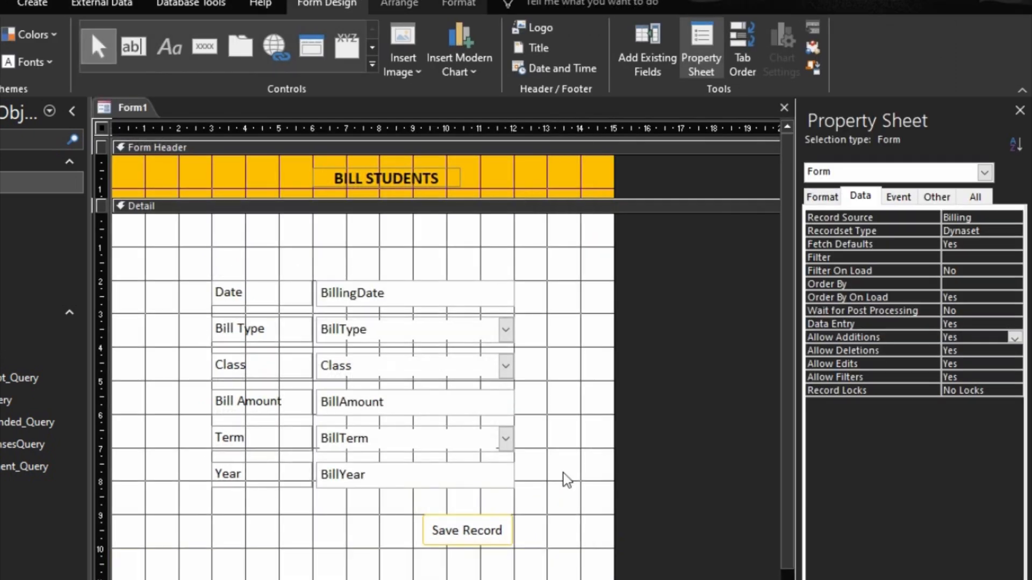
Step: Set the BillingDate text box's Enabled property to No and its Locked property to Yes
left_click(437, 295)
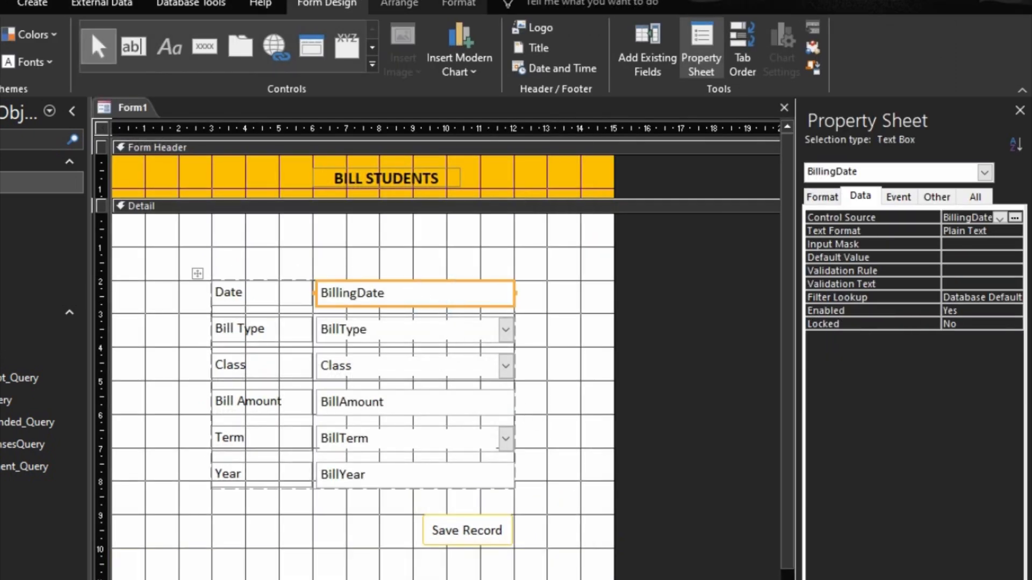
left_click(854, 311)
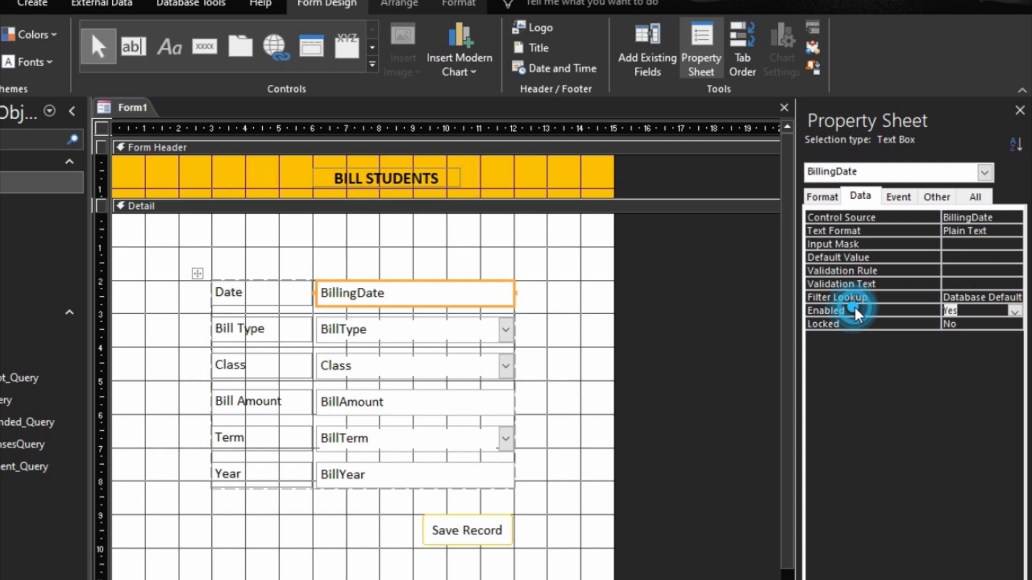
double_click(911, 311)
double_click(913, 325)
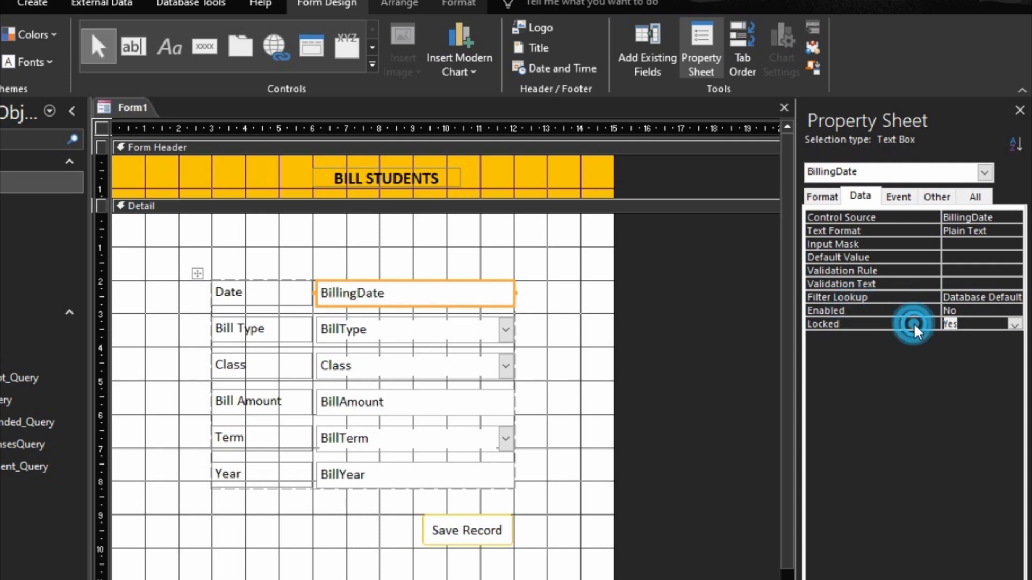
Step: Check the form in Form View, including the Bill Type field's list of options
left_click(912, 310)
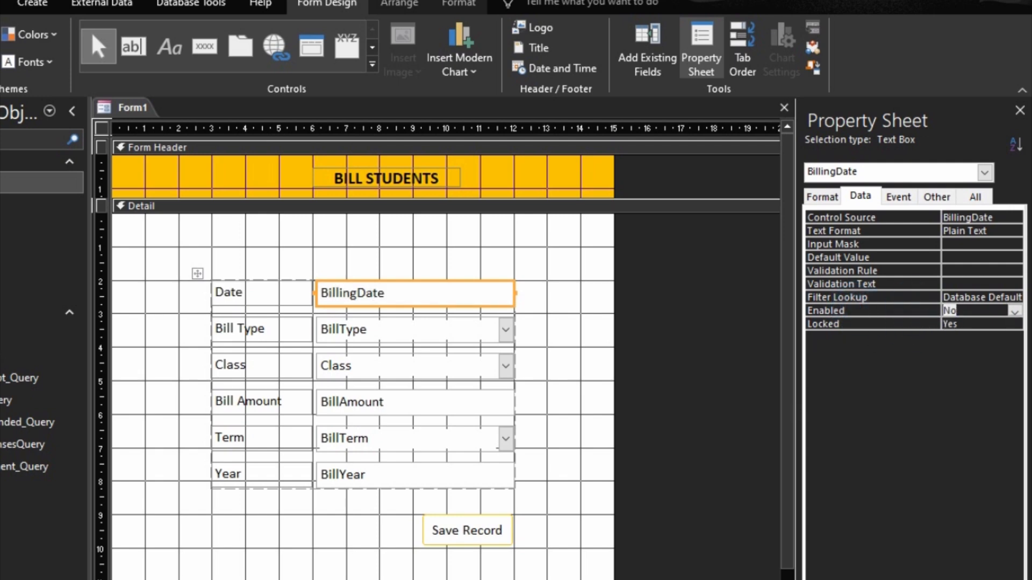
key("F5")
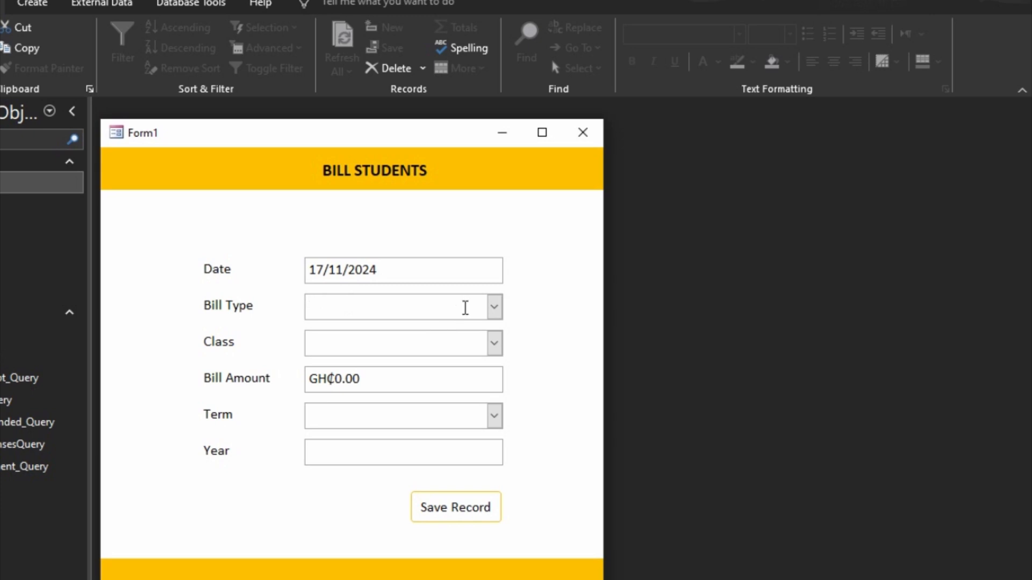
left_click(493, 310)
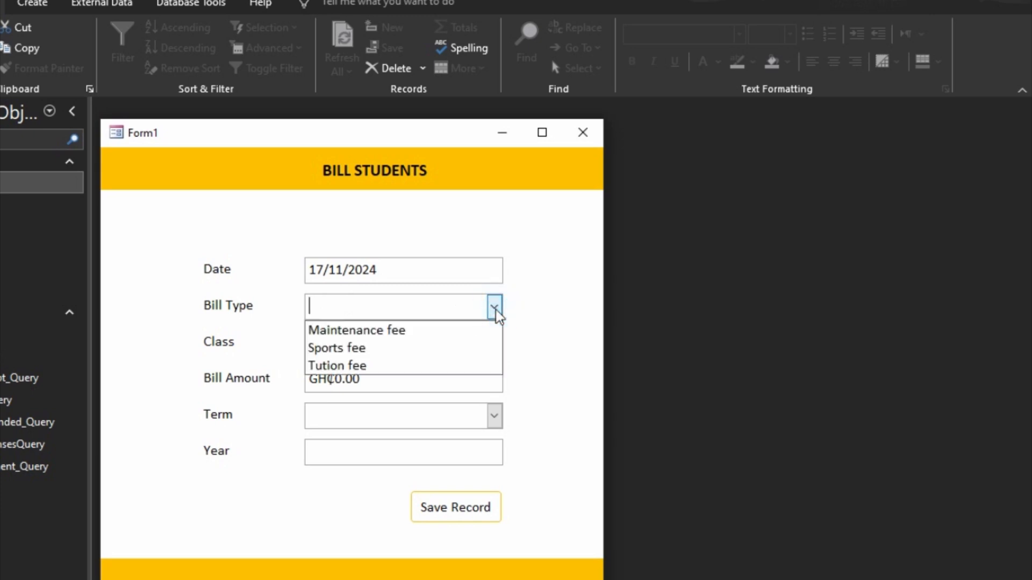
left_click(494, 308)
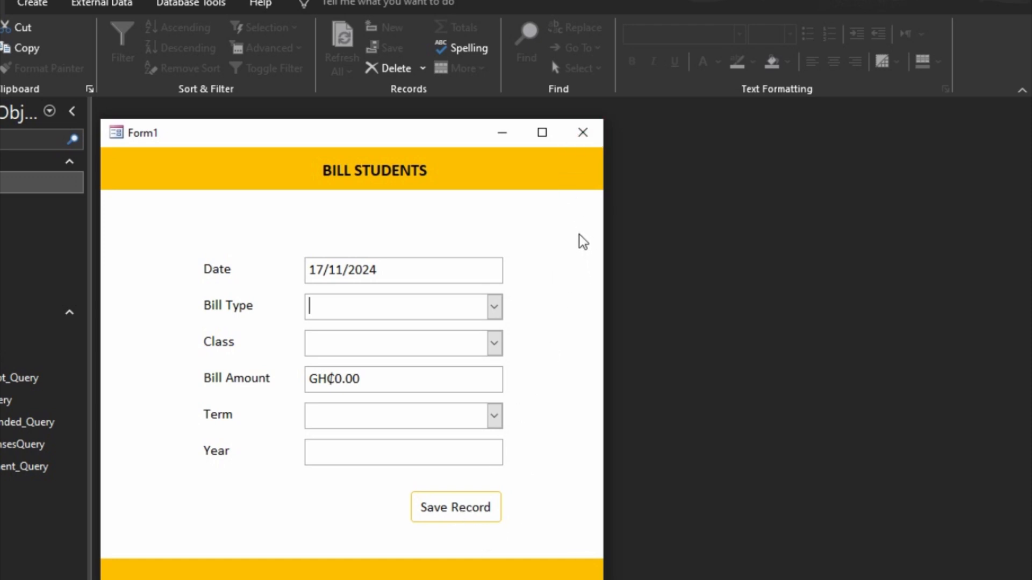
Step: Save the form as Add Bill and close it
right_click(455, 131)
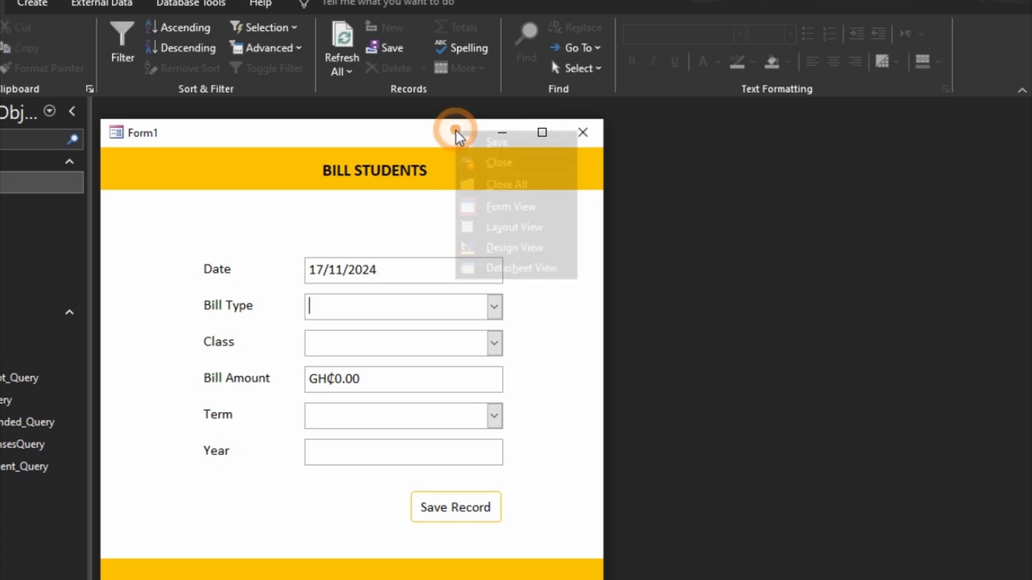
left_click(492, 142)
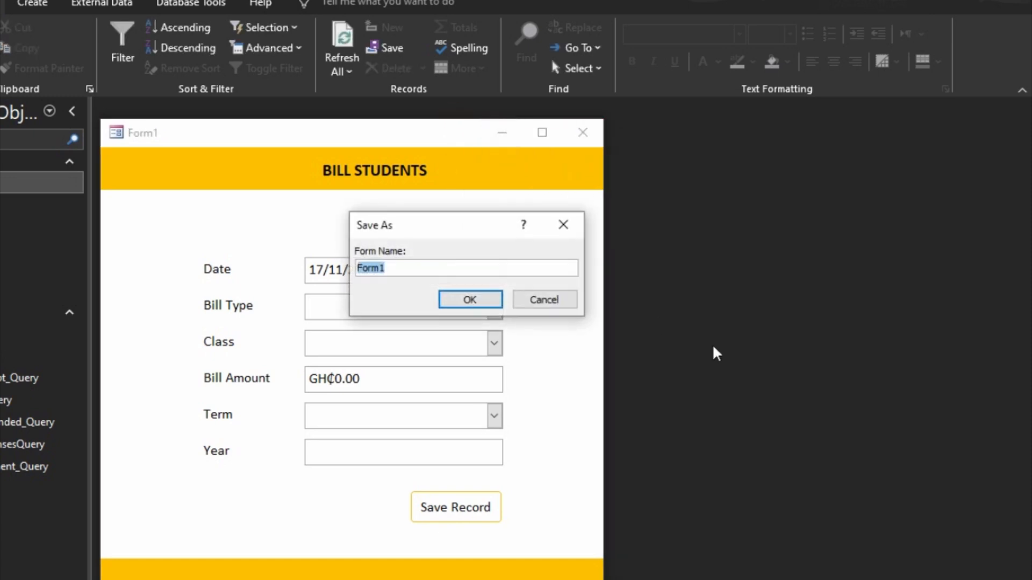
type("Add Bill")
left_click(454, 298)
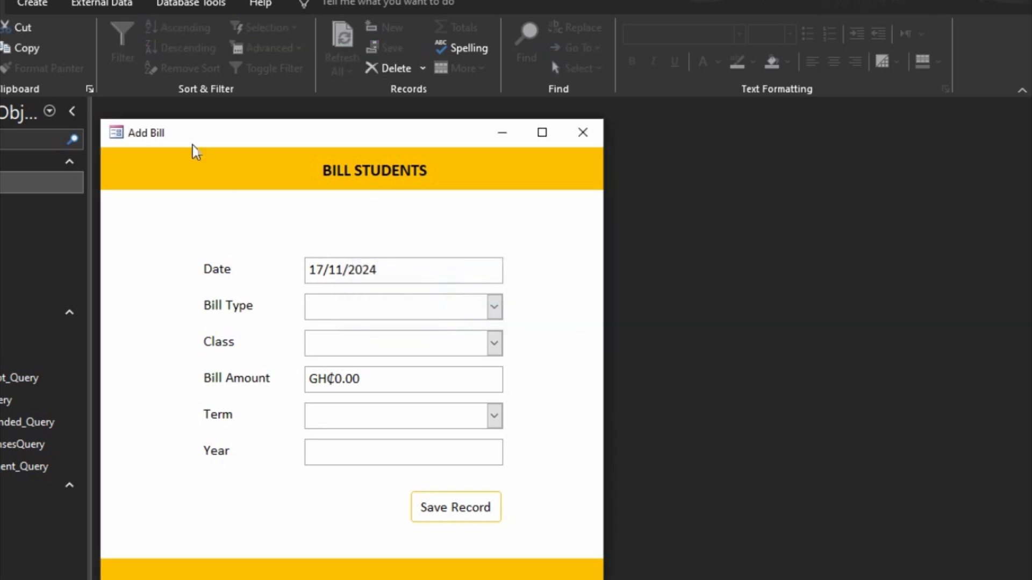
left_click(599, 136)
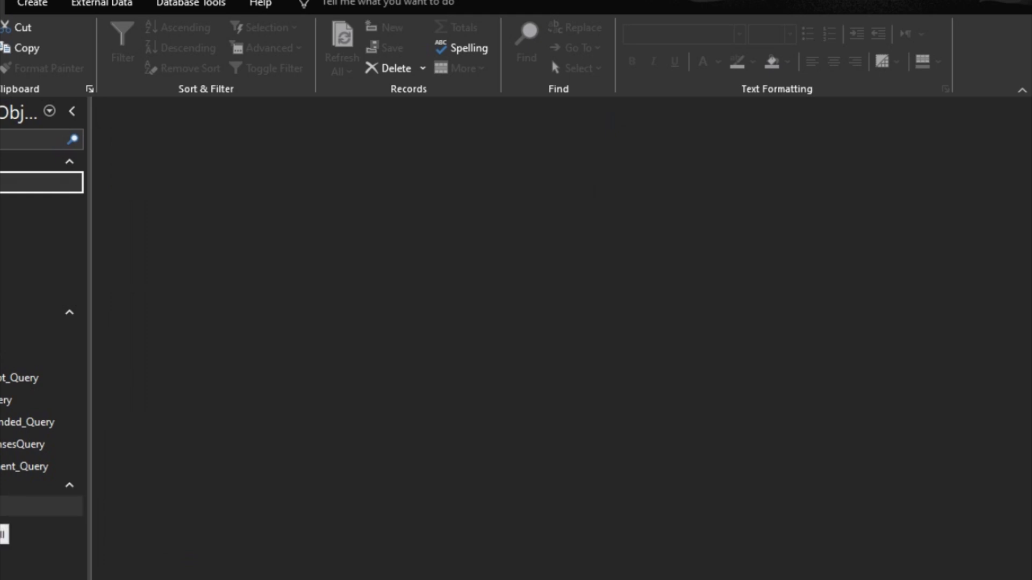
Step: Create a new blank form in Design View with the Billing table as its record source
left_click(33, 4)
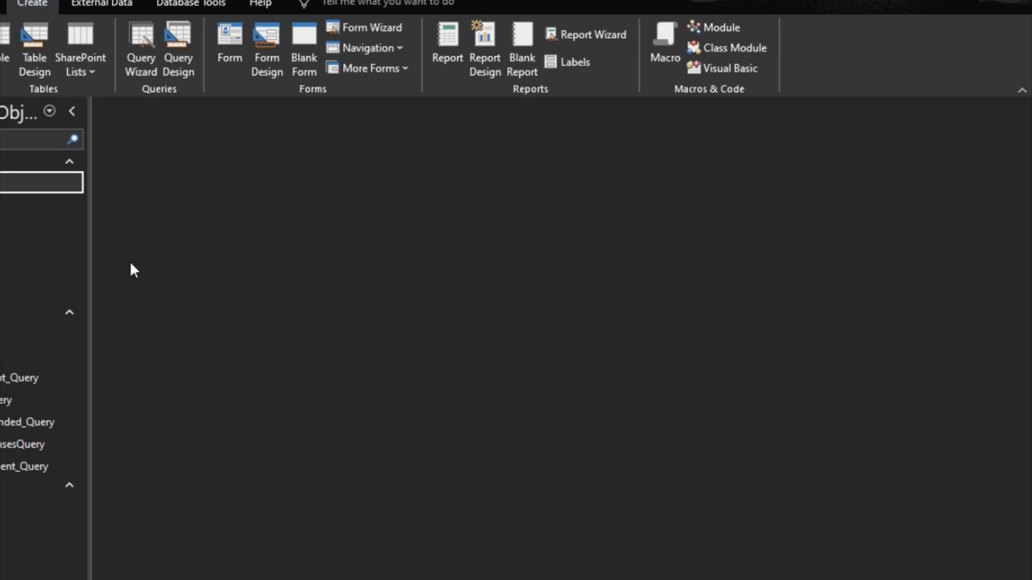
left_click(273, 64)
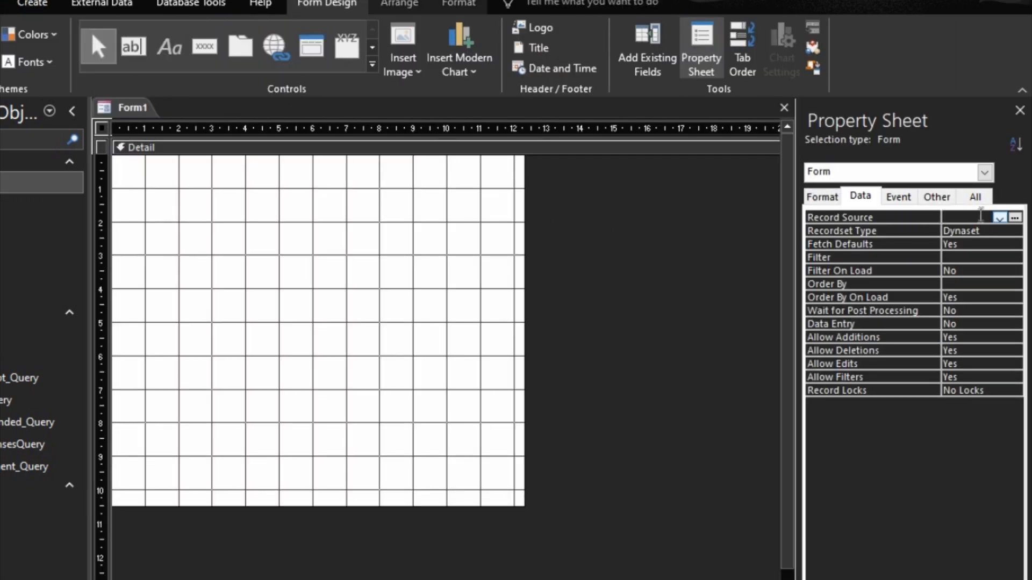
left_click(998, 218)
left_click(983, 242)
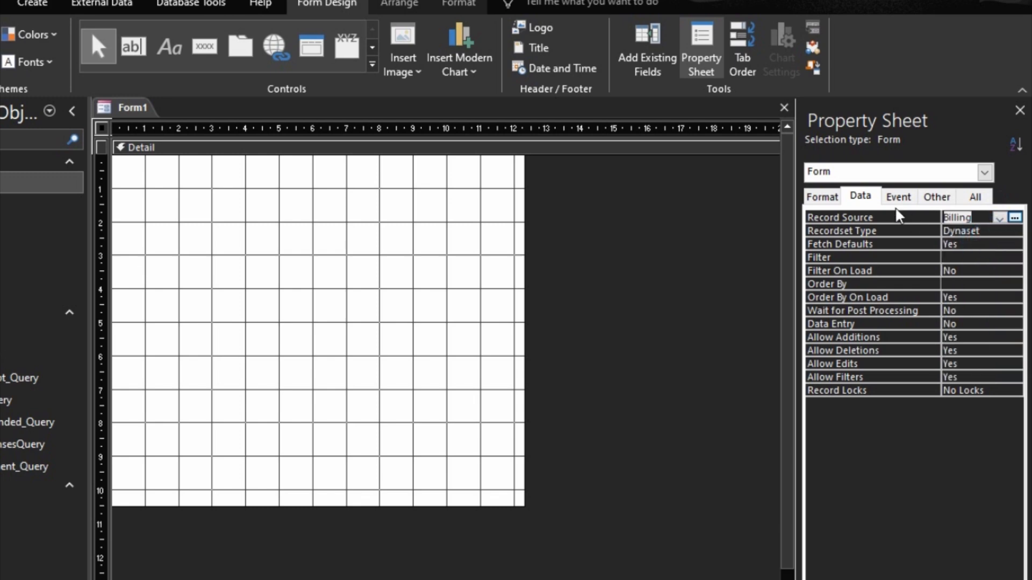
Step: Add all the fields from BillingDate to BillYear to the Detail section, with the text boxes starting at about 3 cm on both rulers
left_click(650, 65)
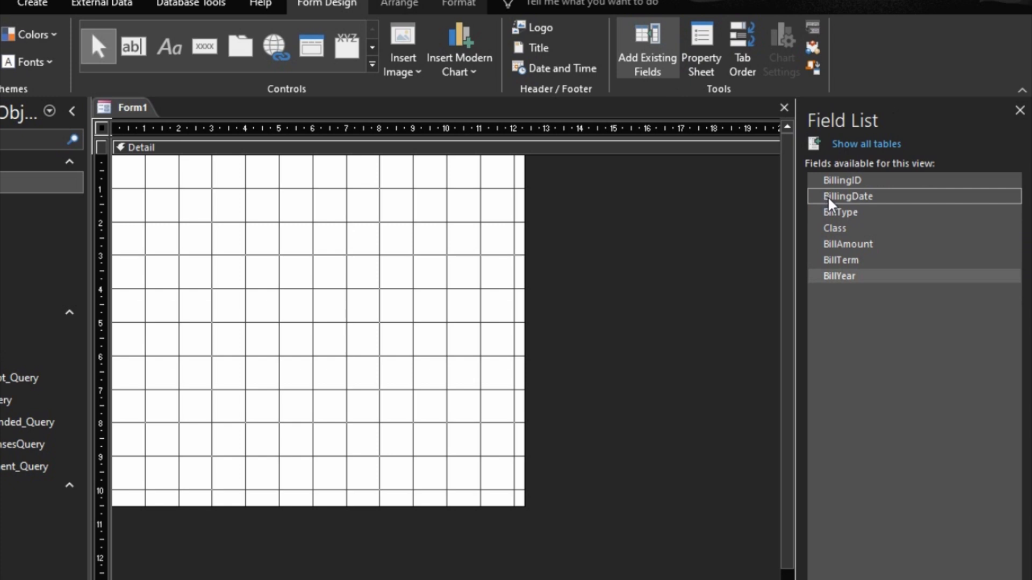
left_click(845, 202)
left_click(858, 198)
left_click(842, 280)
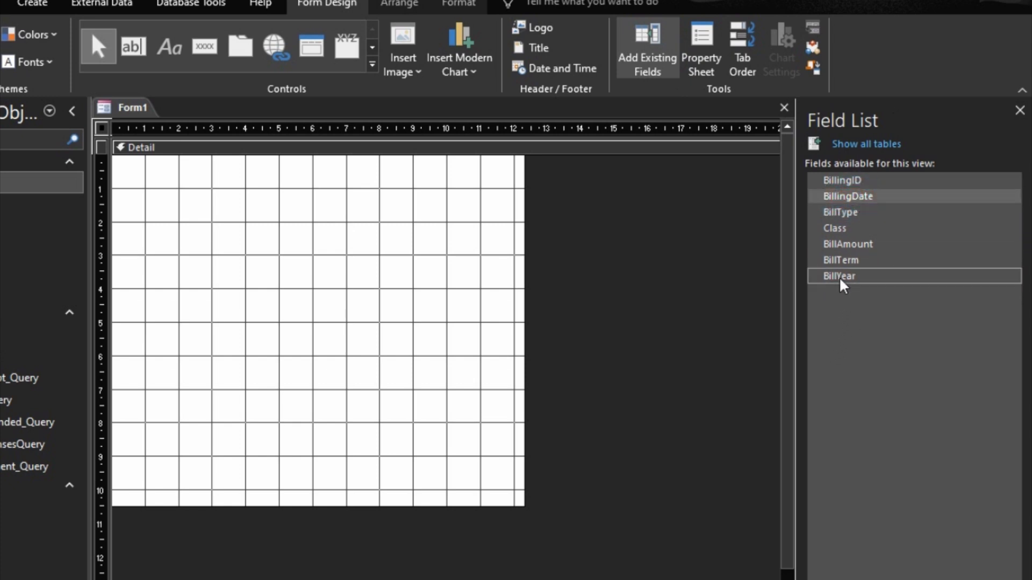
left_click(841, 284, "shift")
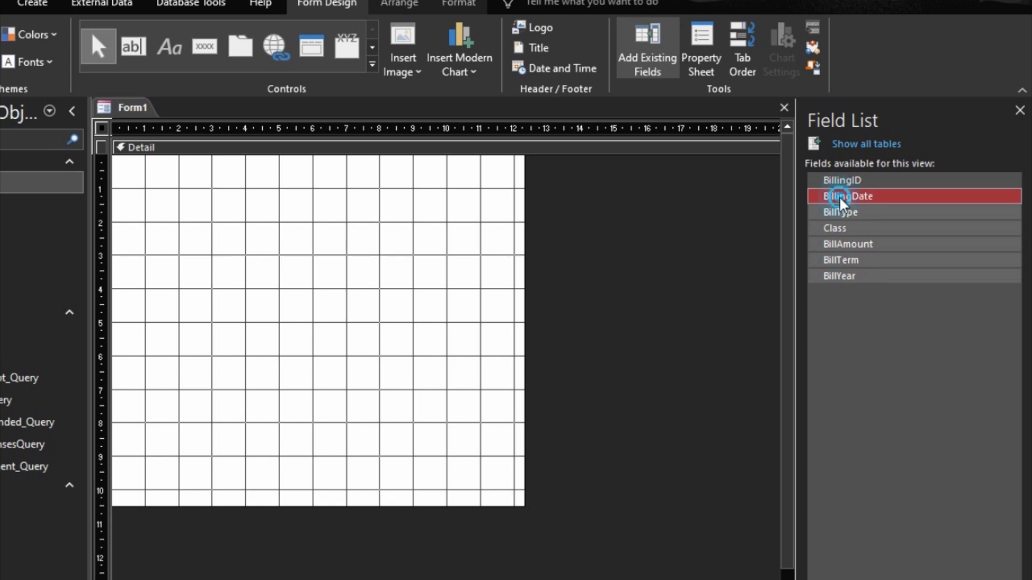
left_click_drag(817, 198, 218, 253)
Step: Arrange the added billing fields in a tabular layout
right_click(264, 271)
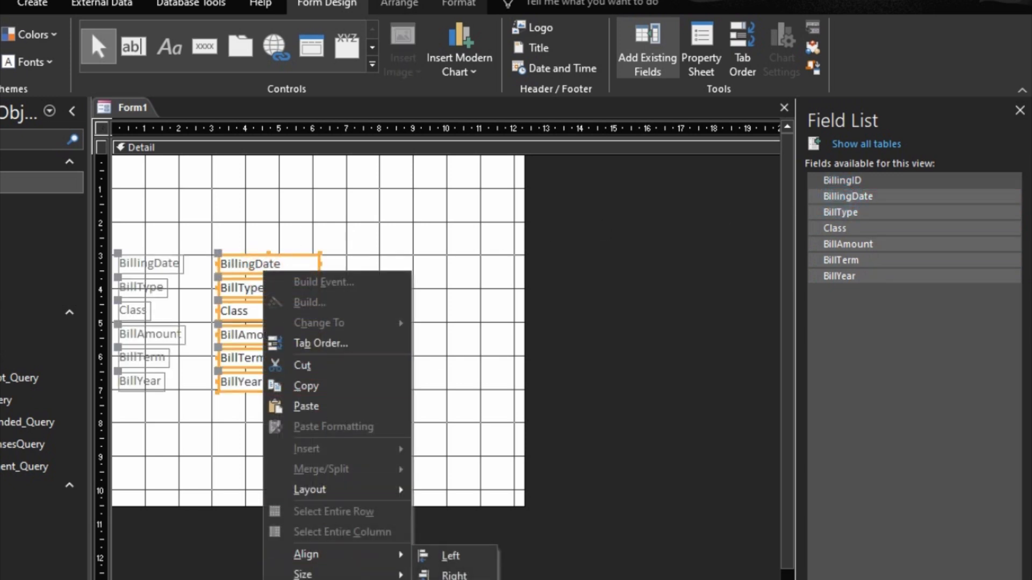
mouse_move(373, 491)
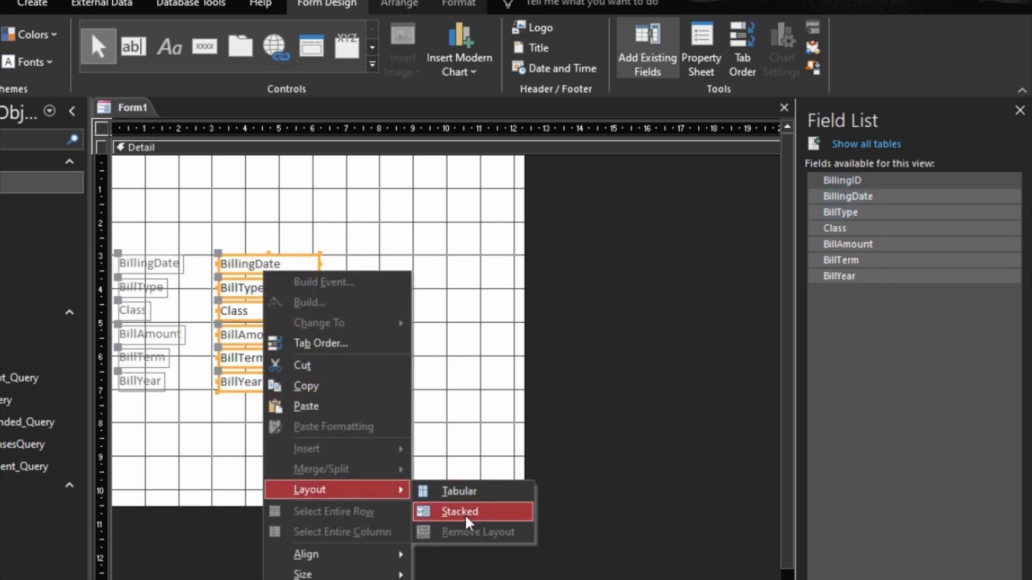
left_click(460, 492)
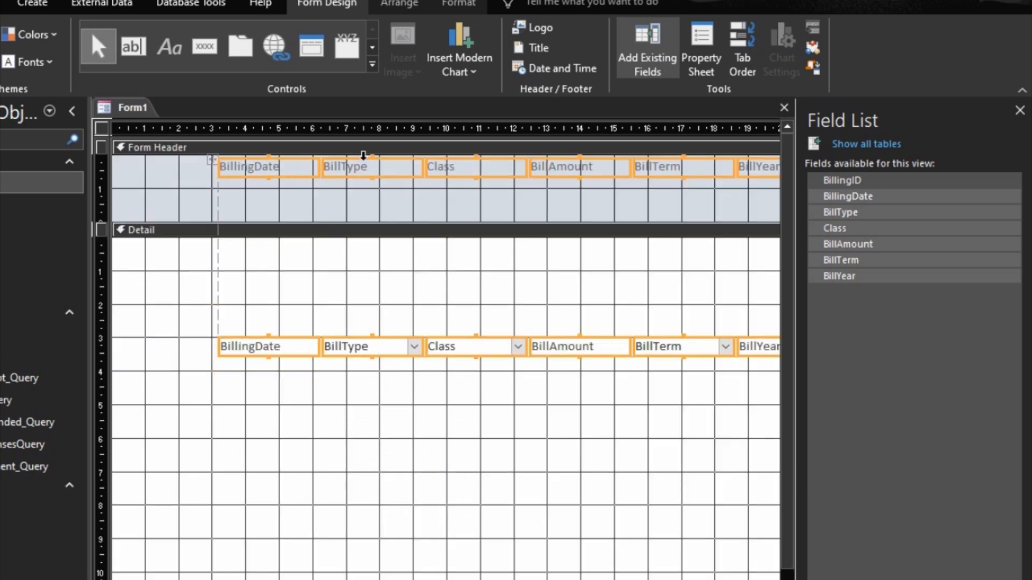
Step: Set the labels and fields of the tabular layout to font size 12 with black text
left_click(458, 4)
left_click(193, 34)
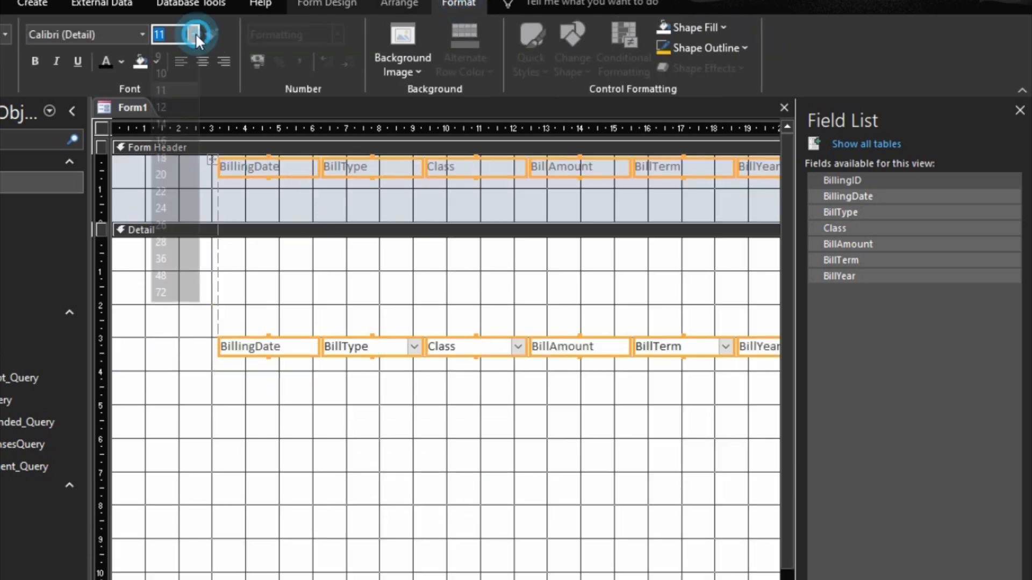
left_click(174, 122)
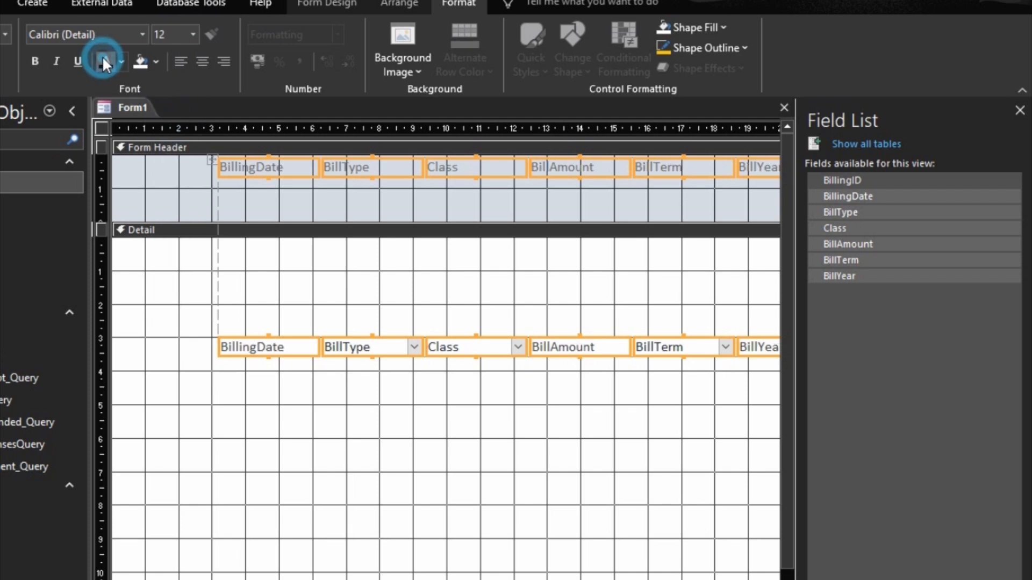
left_click(148, 300)
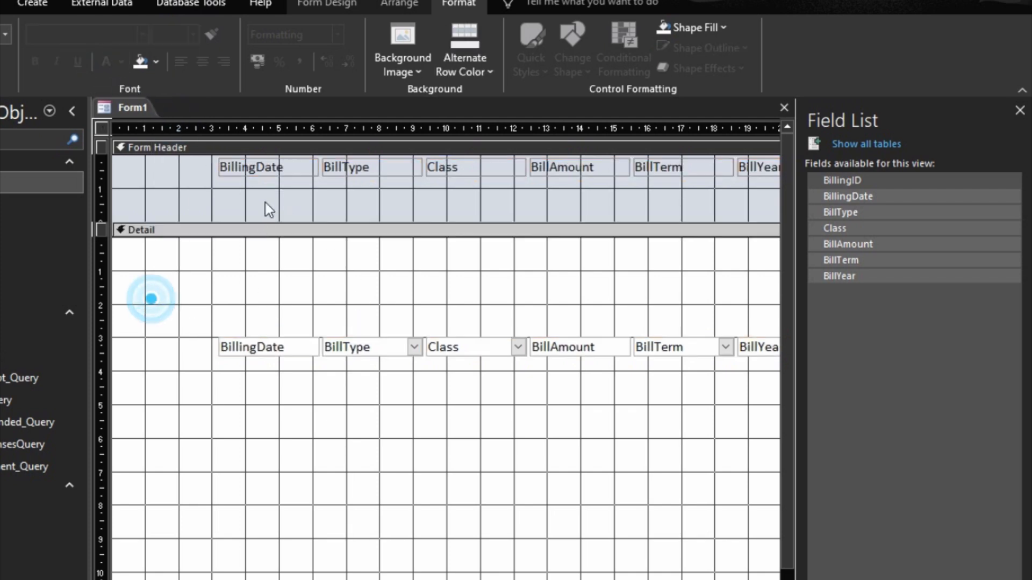
Step: Move the column labels down to the lower edge of the form header and shift the whole layout left to about 1 cm on the ruler
left_click_drag(267, 181, 160, 200)
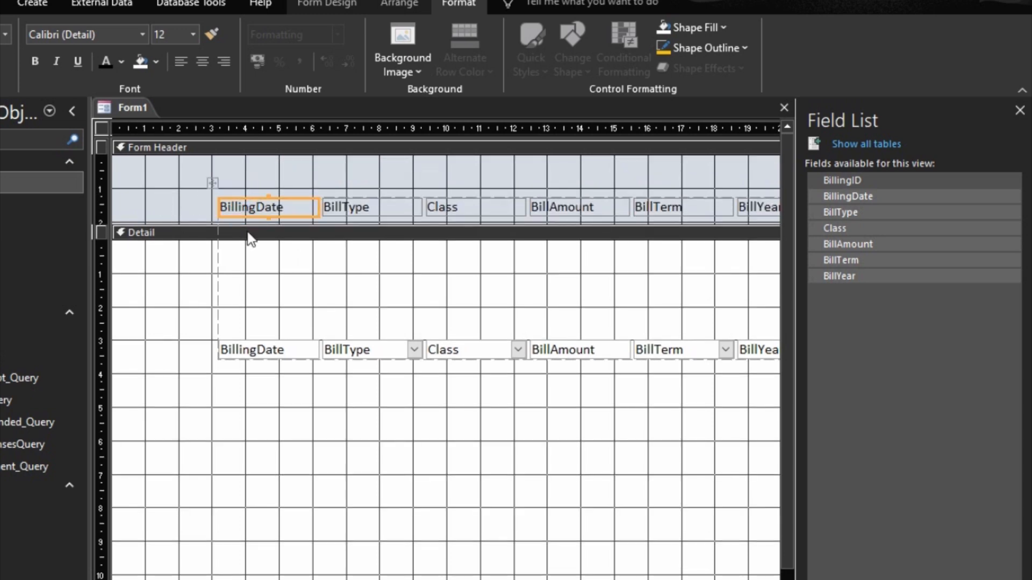
left_click_drag(247, 226, 141, 187)
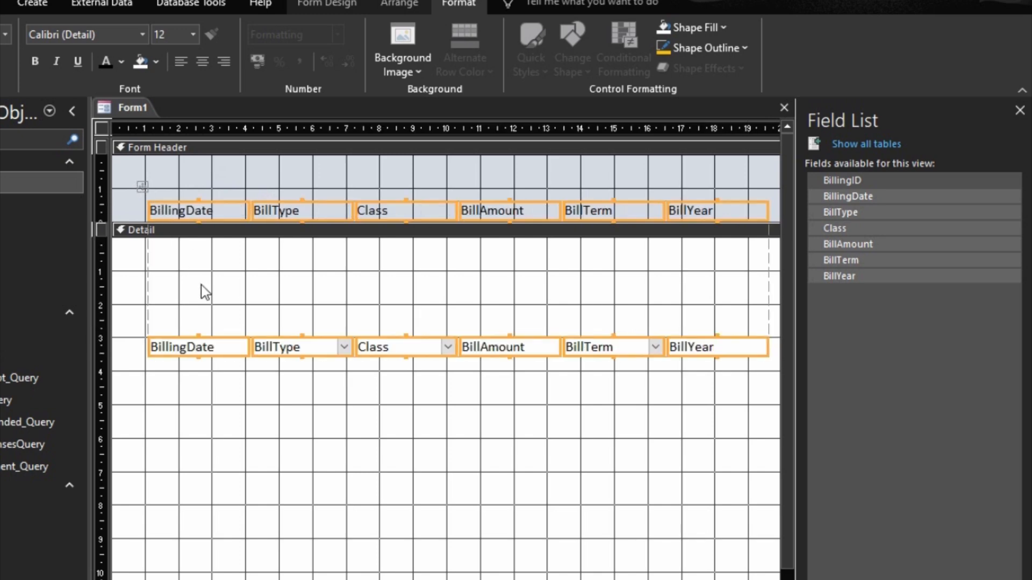
key("Left")
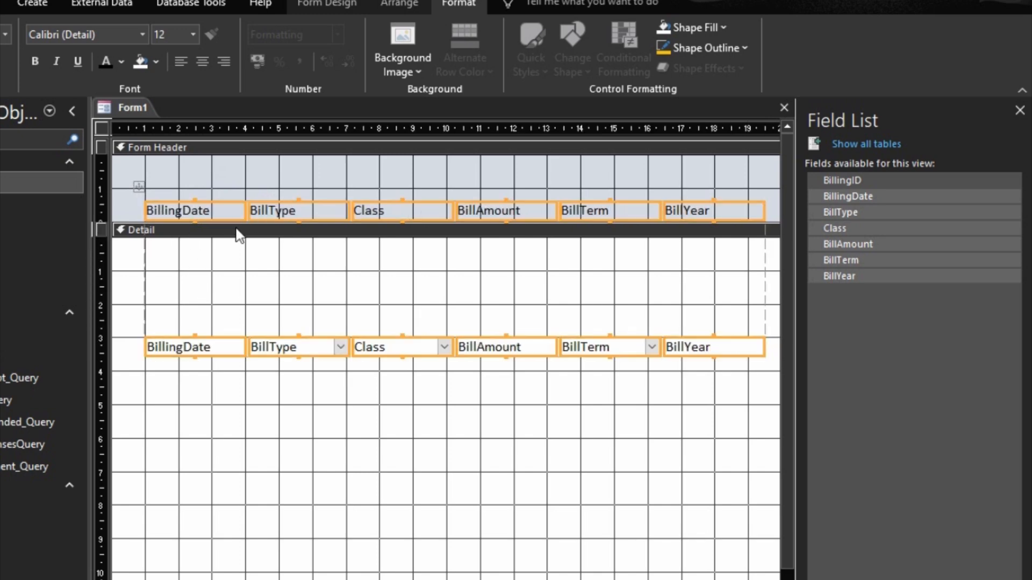
Step: Move the row of field controls up to the upper edge of the Detail section
left_click(242, 300)
left_click(202, 339)
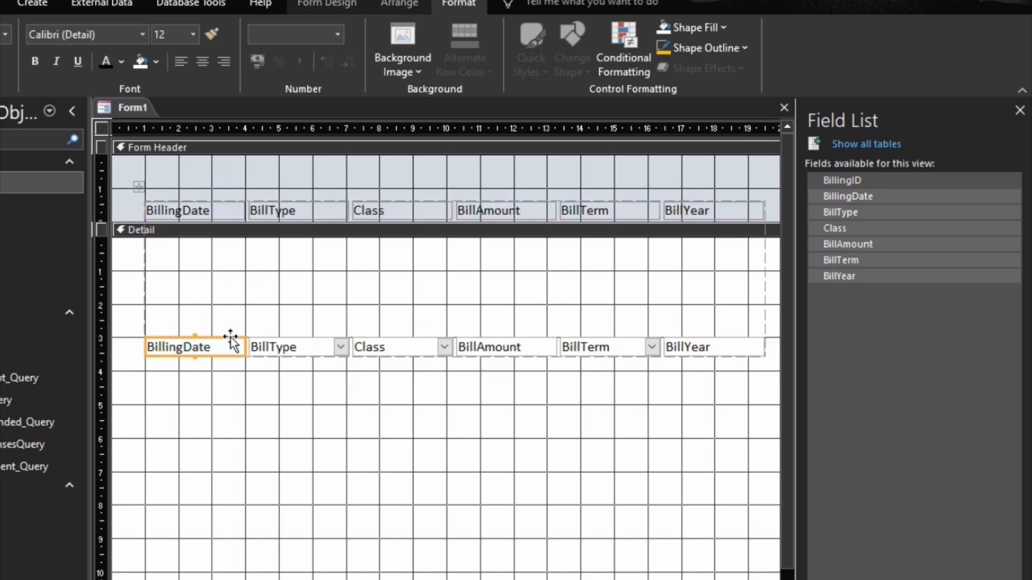
left_click_drag(231, 339, 210, 240)
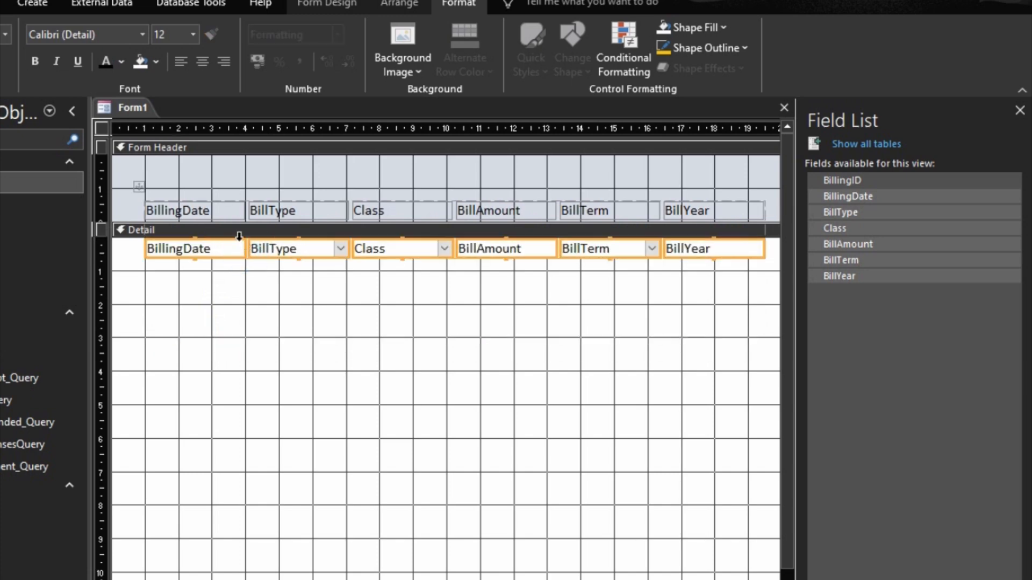
Step: Increase the control margins of the fields in the Detail section and size the fields to fit their text
left_click(398, 4)
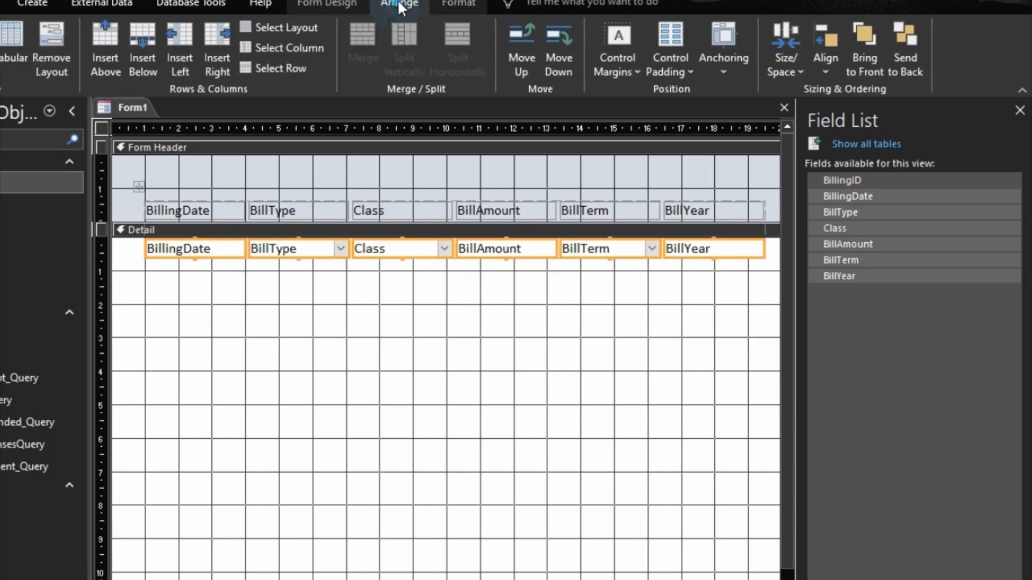
left_click(618, 68)
left_click(642, 166)
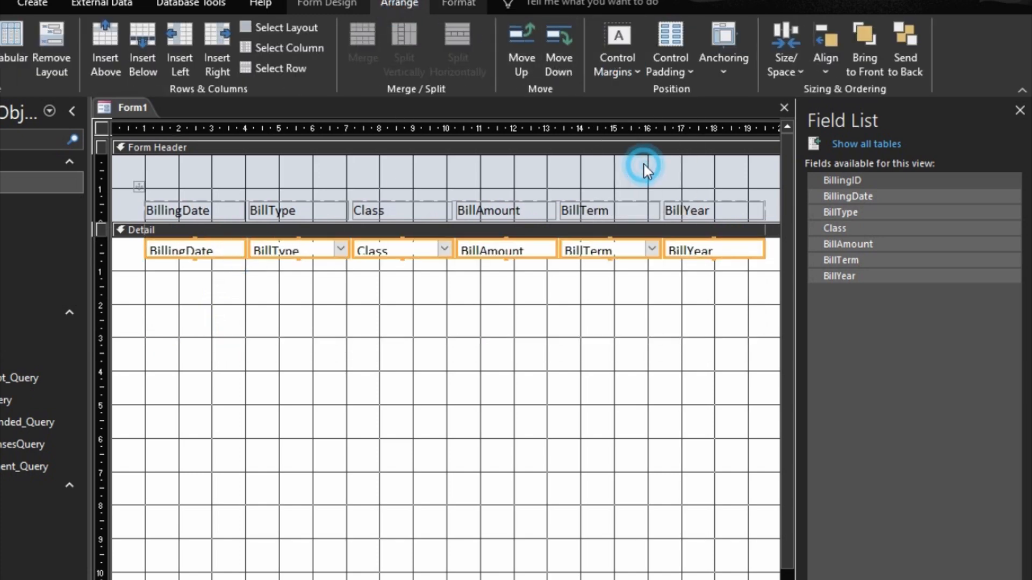
right_click(511, 246)
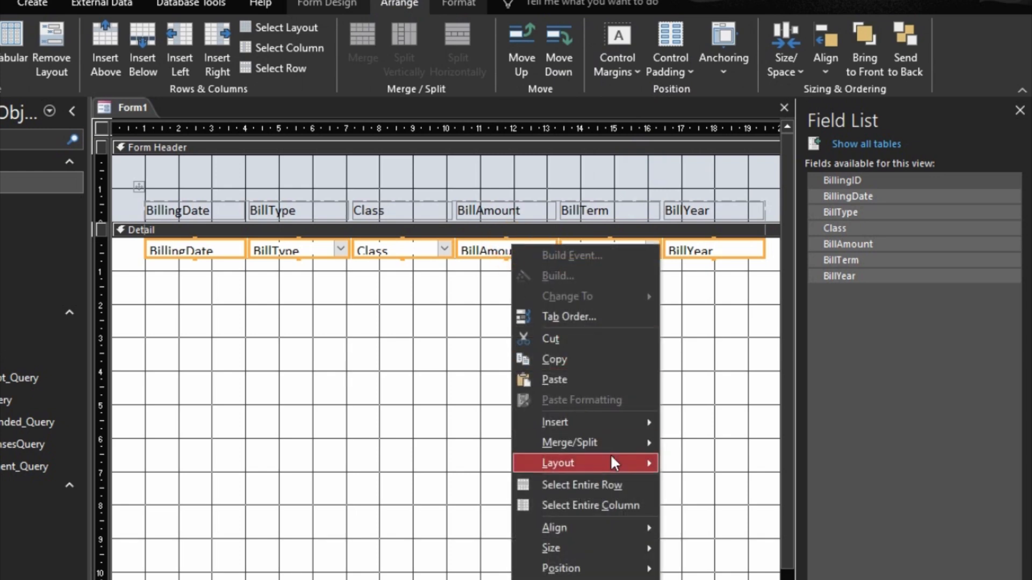
mouse_move(615, 552)
left_click(695, 549)
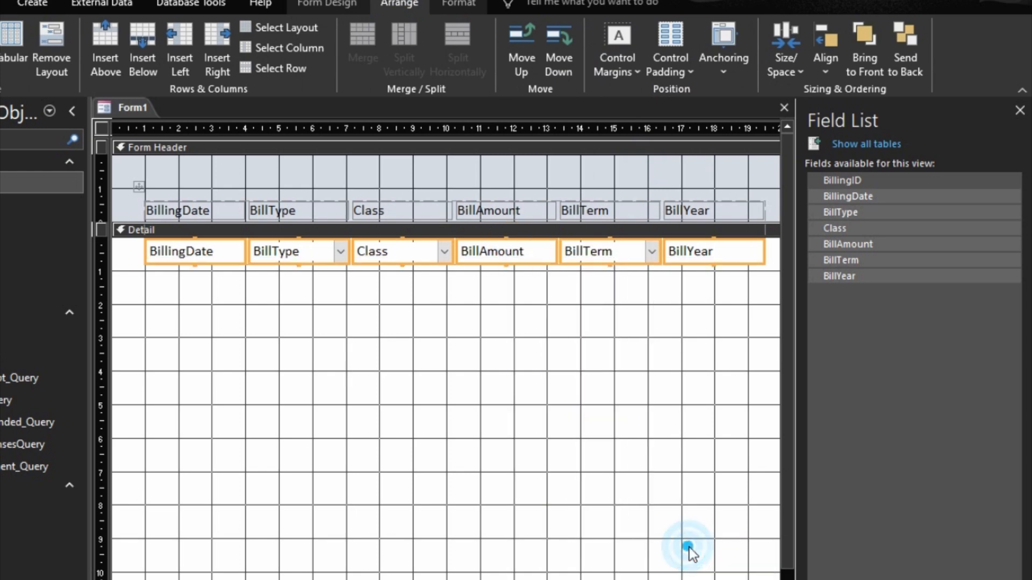
left_click(518, 328)
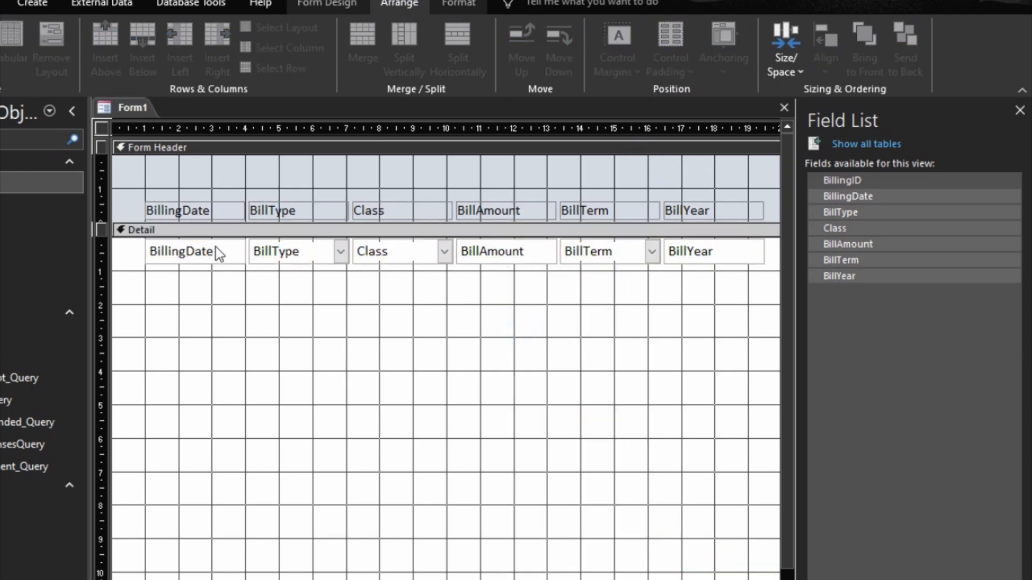
Step: Widen the BillType column until its right edge is at about 9 cm on the ruler
left_click(349, 251)
left_click(345, 285)
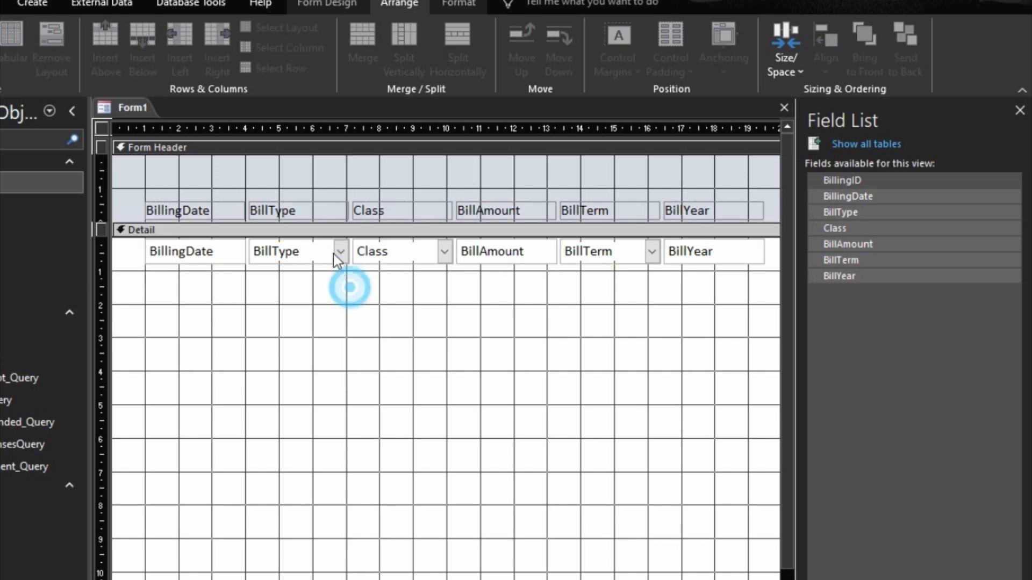
left_click(333, 253)
key("shift+Right")
key("shift+Right")
key("shift+Right")
key("shift+Right")
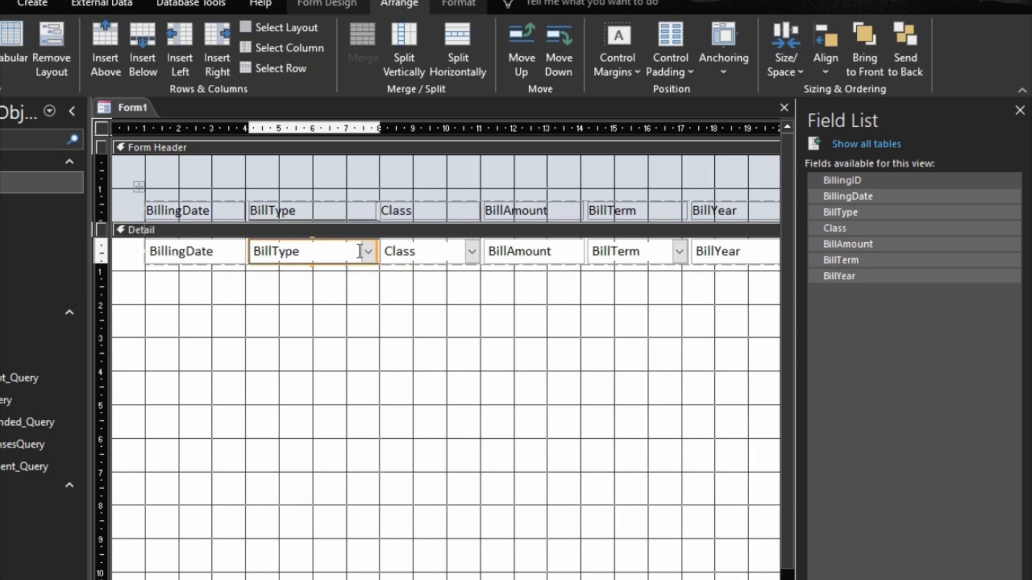
key("shift+Right")
key("shift+Right")
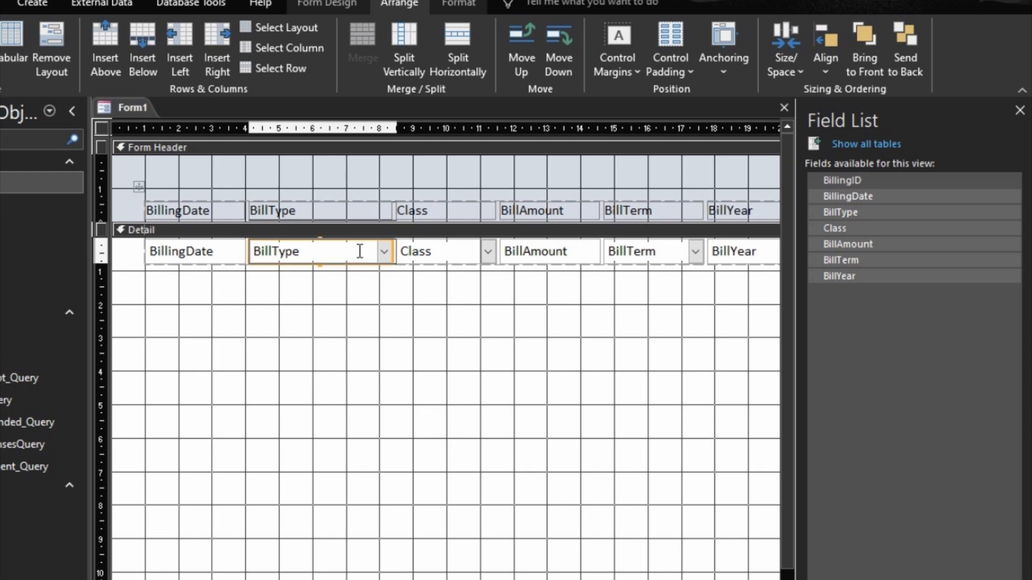
key("shift+Right")
key("shift+Right")
key("shift+Right")
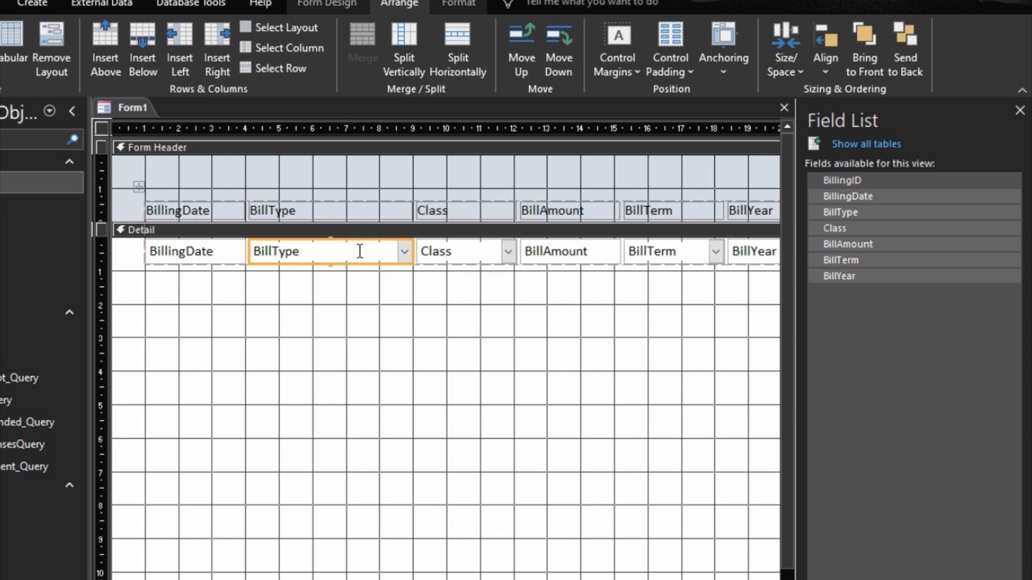
Step: Shorten the BillingDate column label in the form header to Date
left_click(189, 209)
left_click(184, 210)
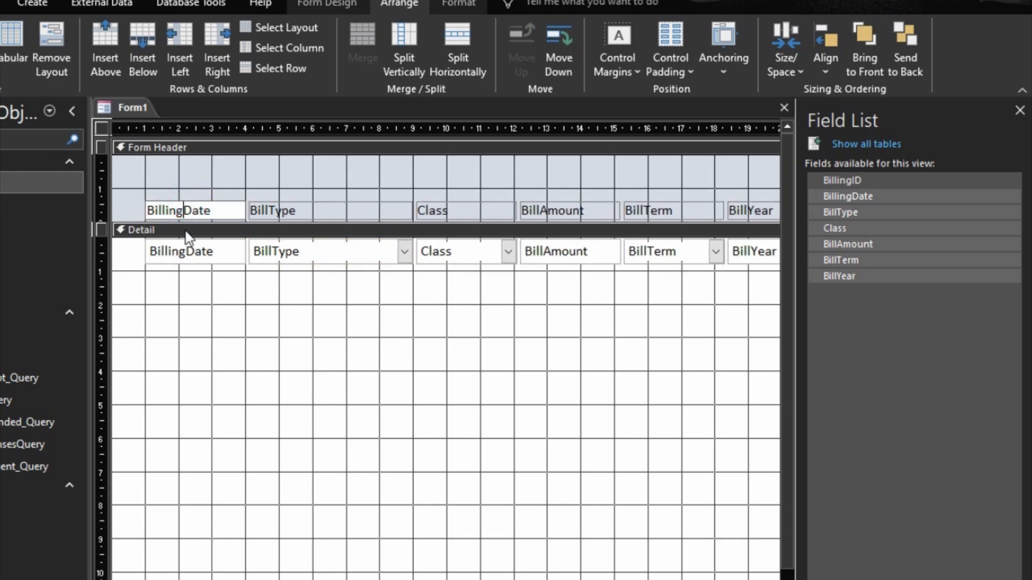
key("BackSpace")
key("BackSpace")
key("BackSpace")
key("BackSpace")
key("BackSpace")
key("BackSpace")
key("BackSpace")
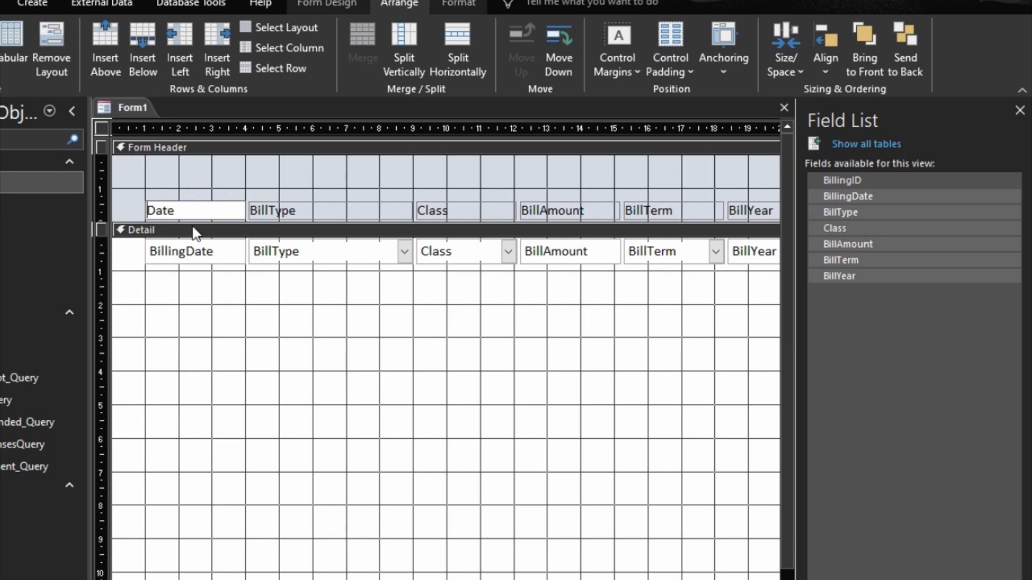
Step: Rename the remaining multi-word header labels to Bill Type, Bill Amount, Term and Year
left_click(270, 209)
left_click(271, 210)
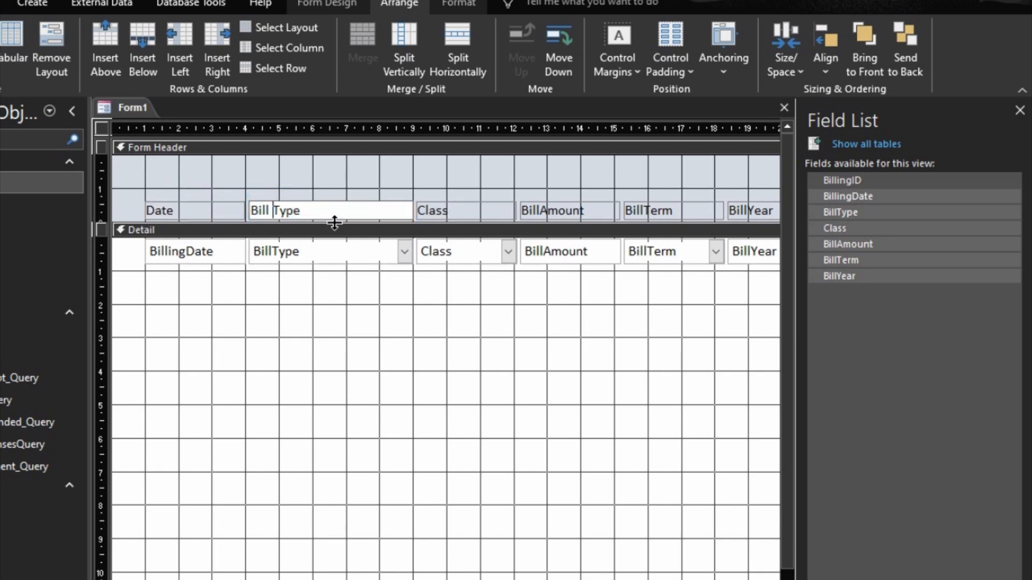
left_click(531, 209)
left_click(539, 210)
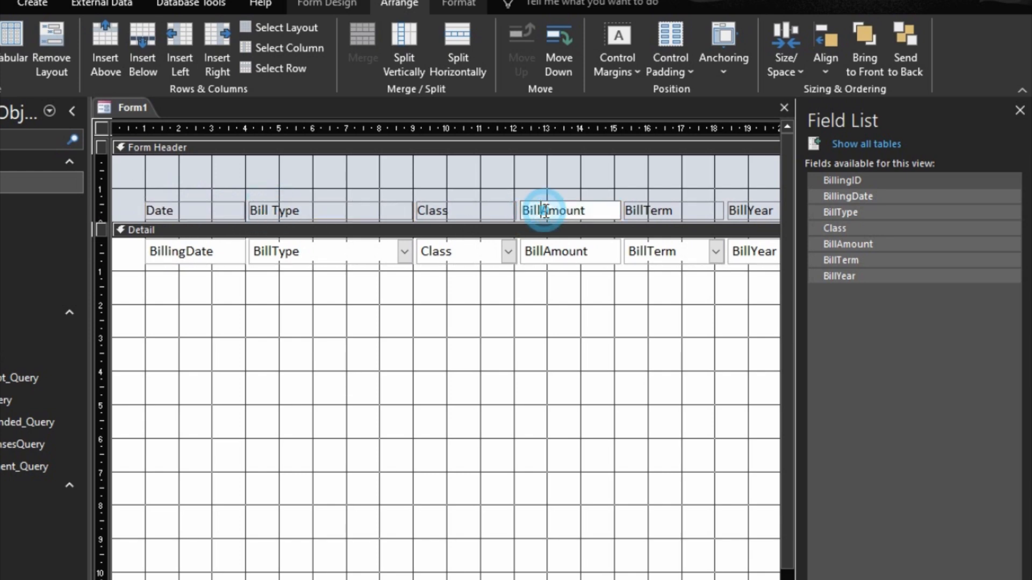
left_click(654, 218)
left_click(652, 210)
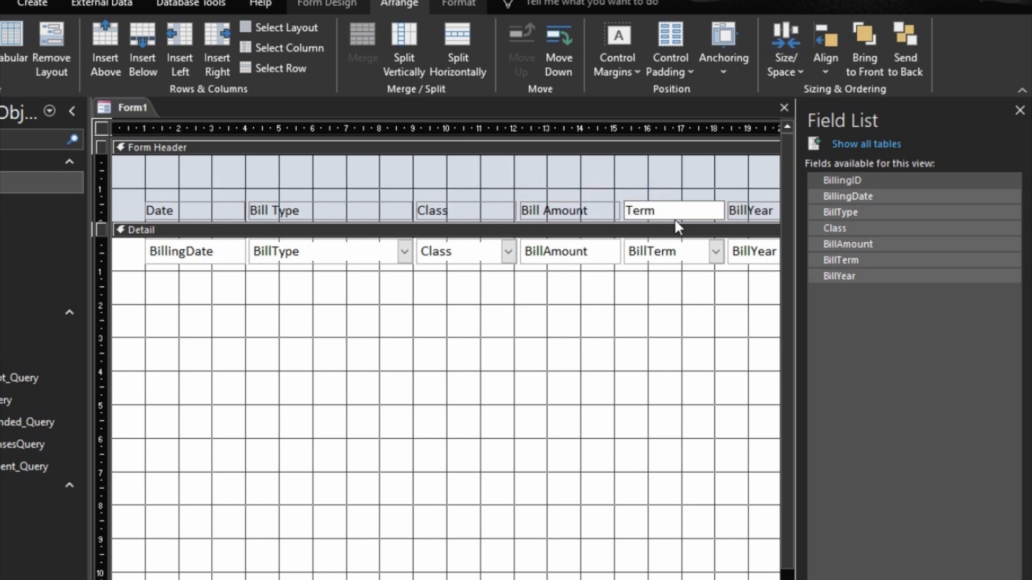
left_click(750, 210)
left_click(751, 212)
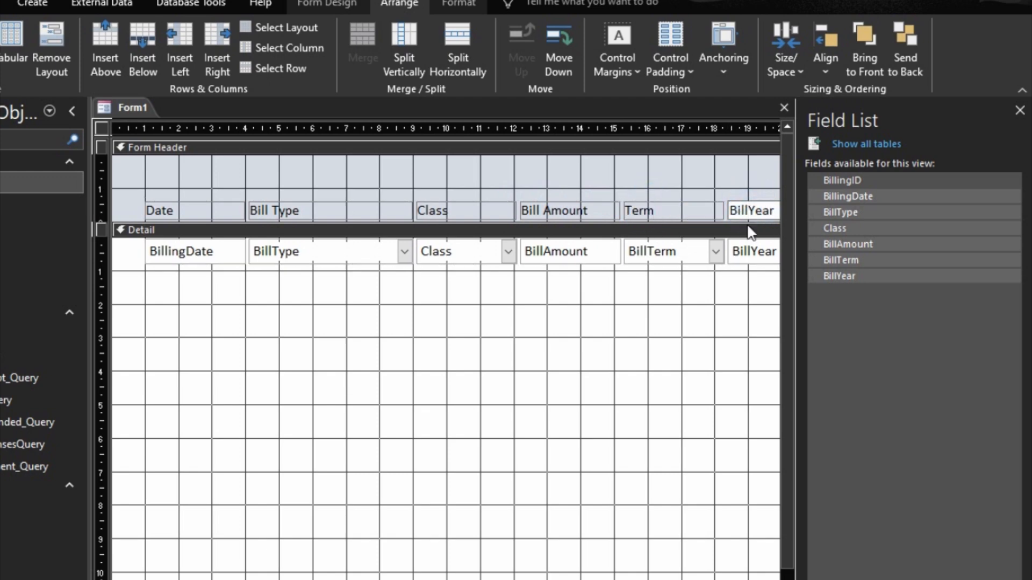
Step: Shrink the Detail section to the height of its field row and reduce the Form Footer to about 1 cm
left_click(584, 446)
left_click_drag(491, 578, 484, 231)
left_click(529, 340)
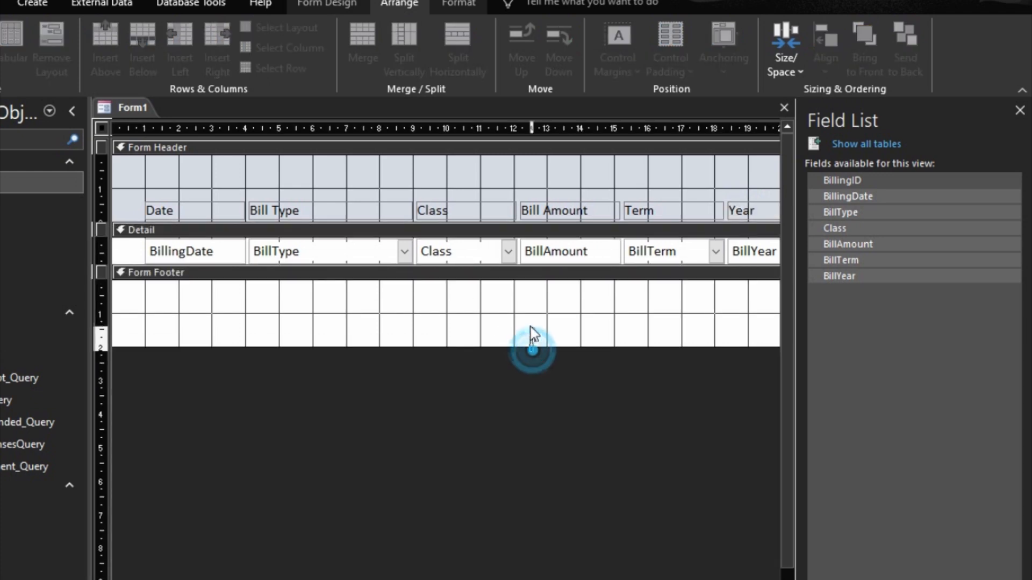
left_click_drag(523, 347, 516, 313)
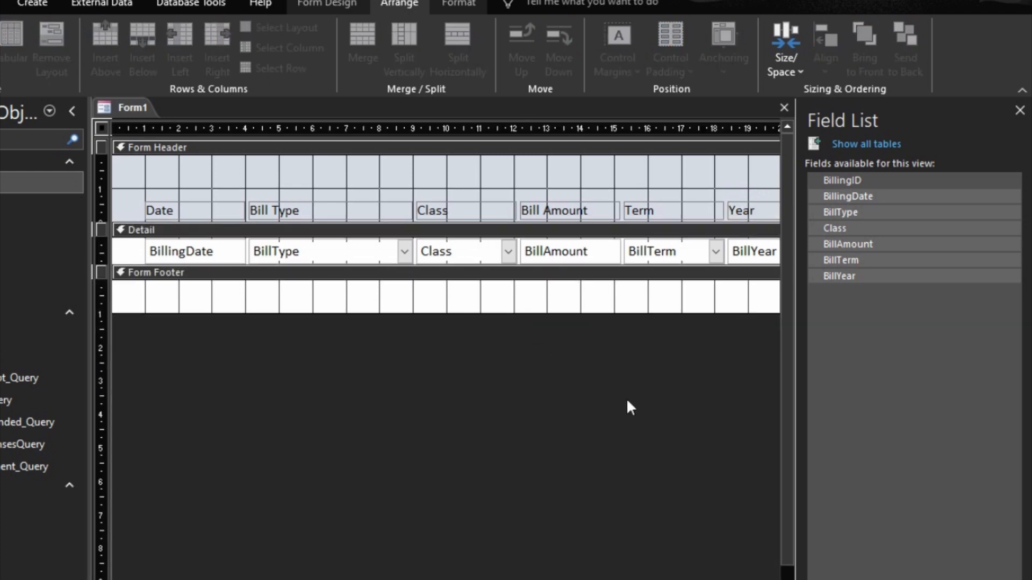
Step: Set the Form Header's back color to the recently used gold, Accent 4
left_click(481, 153)
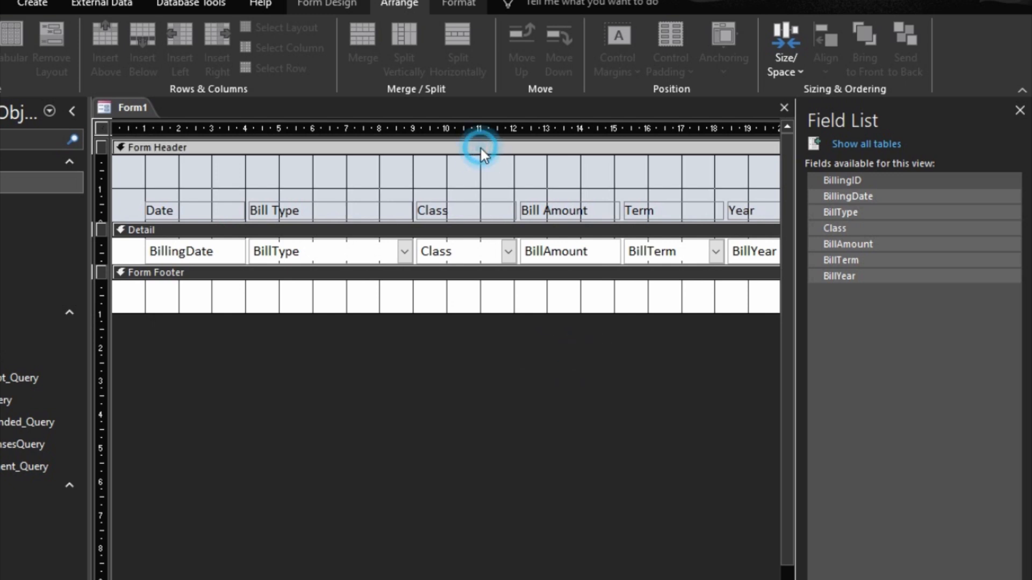
double_click(481, 150)
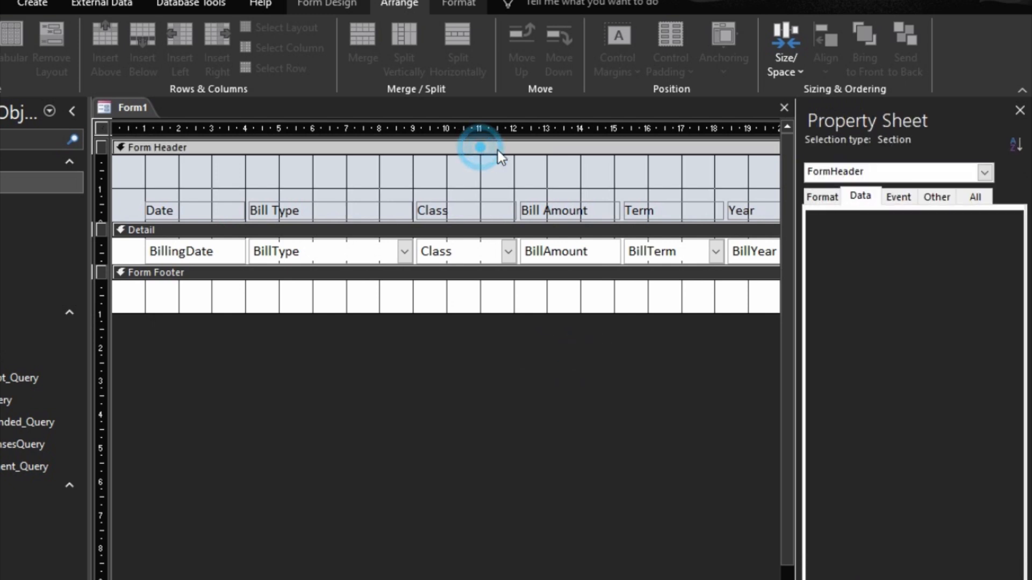
left_click(860, 203)
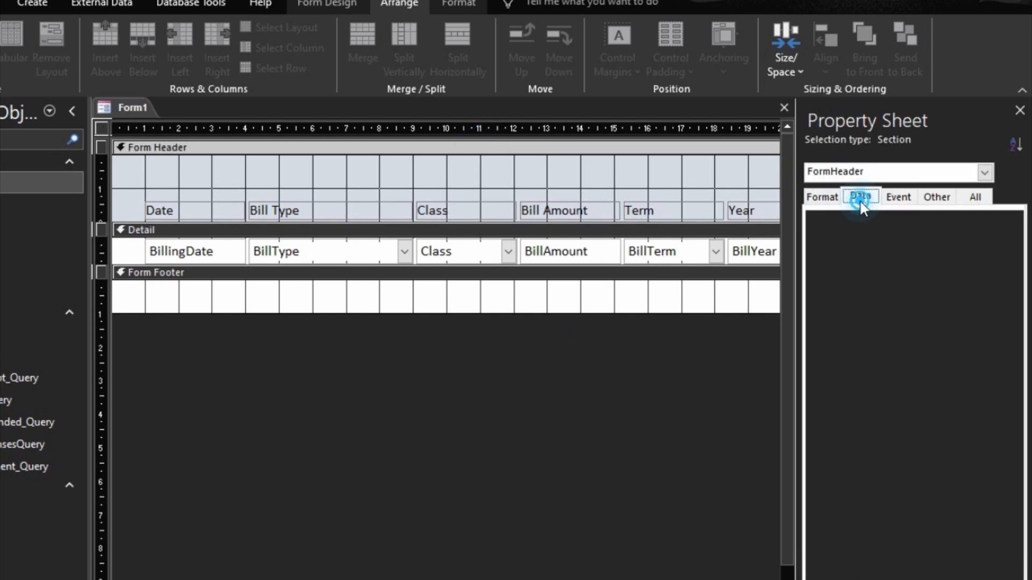
left_click(822, 198)
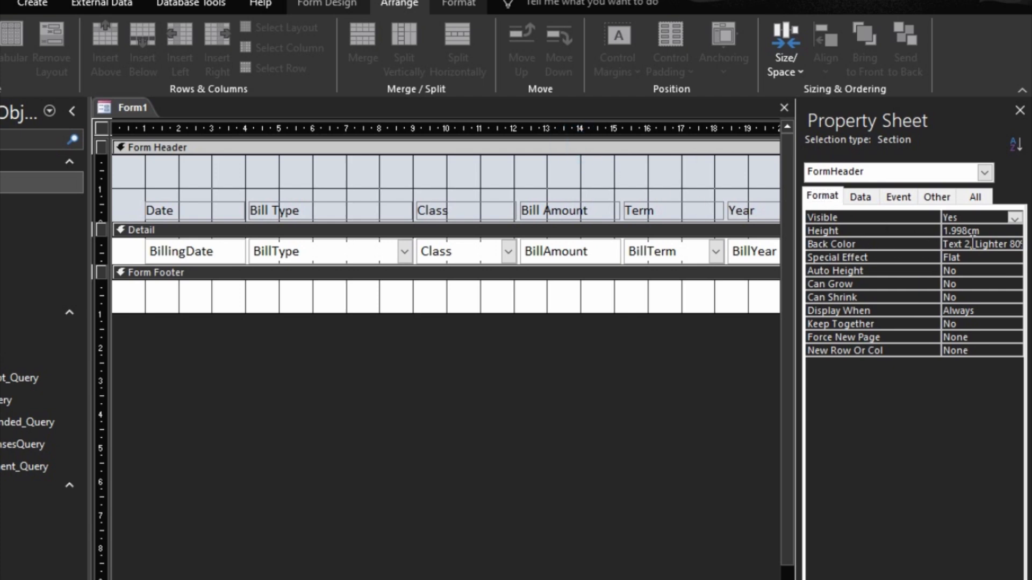
left_click(990, 244)
left_click(1000, 245)
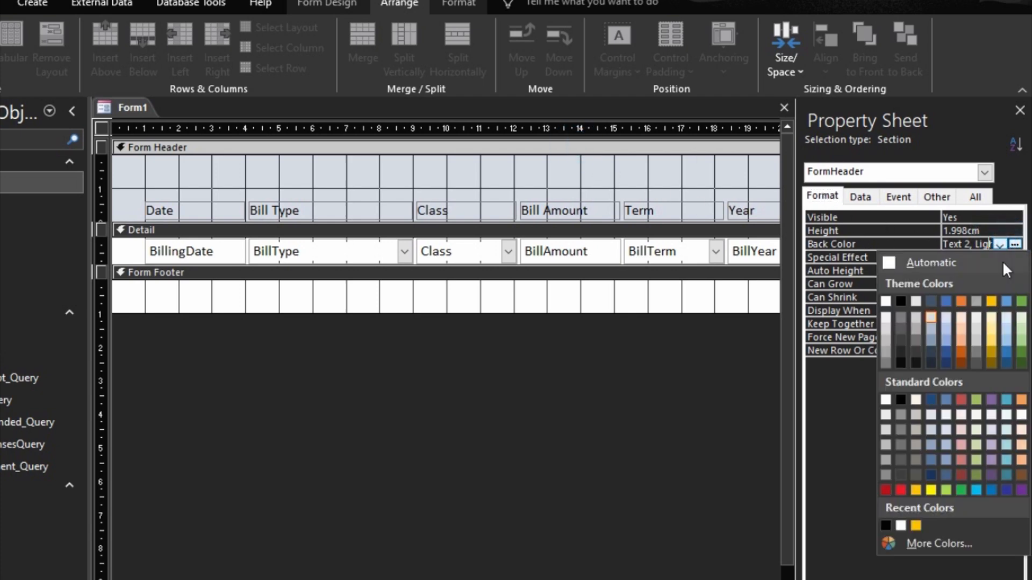
left_click(915, 526)
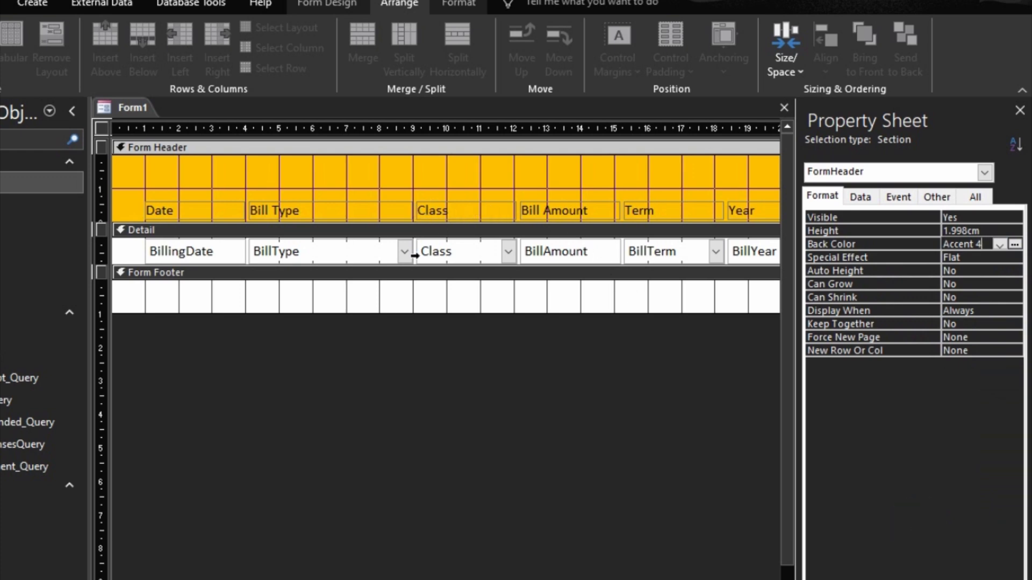
Step: Set the Form Footer's back color to the gold Accent 4 and run the form to check it
left_click(405, 277)
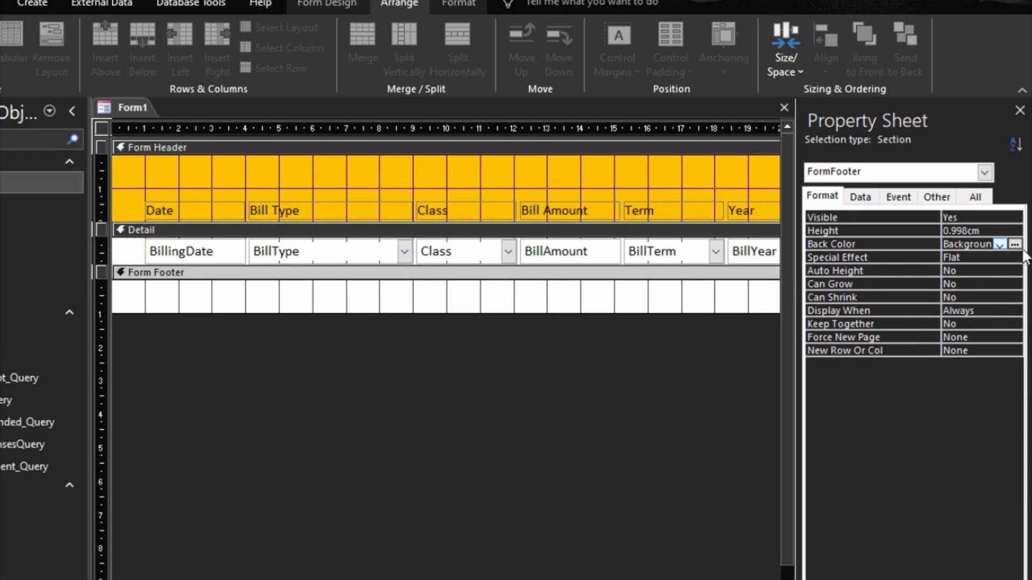
left_click(999, 245)
left_click(886, 524)
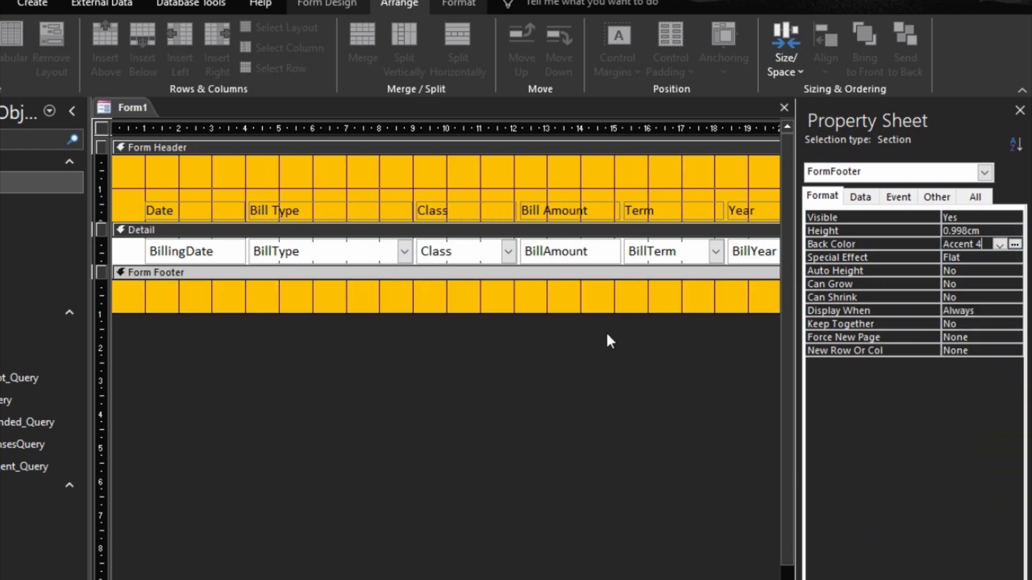
left_click(580, 387)
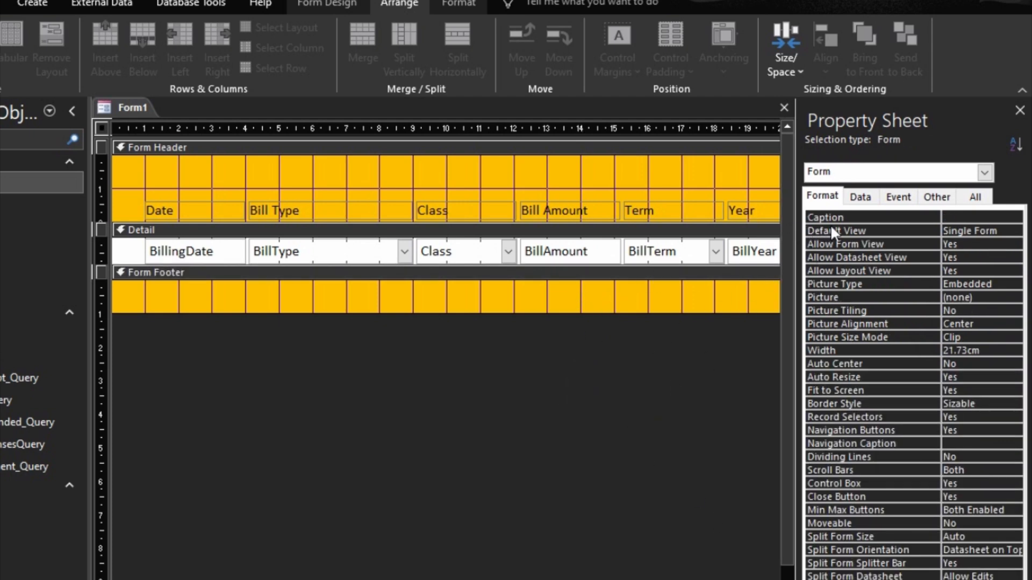
key("F5")
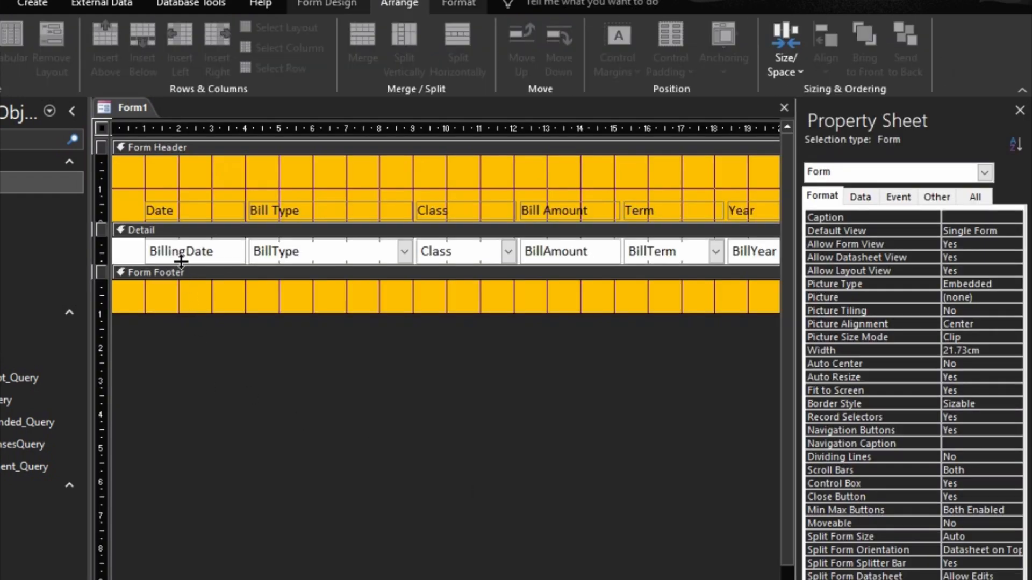
Step: Set Show Date Picker to Never for the BillingDate text box
left_click(182, 252)
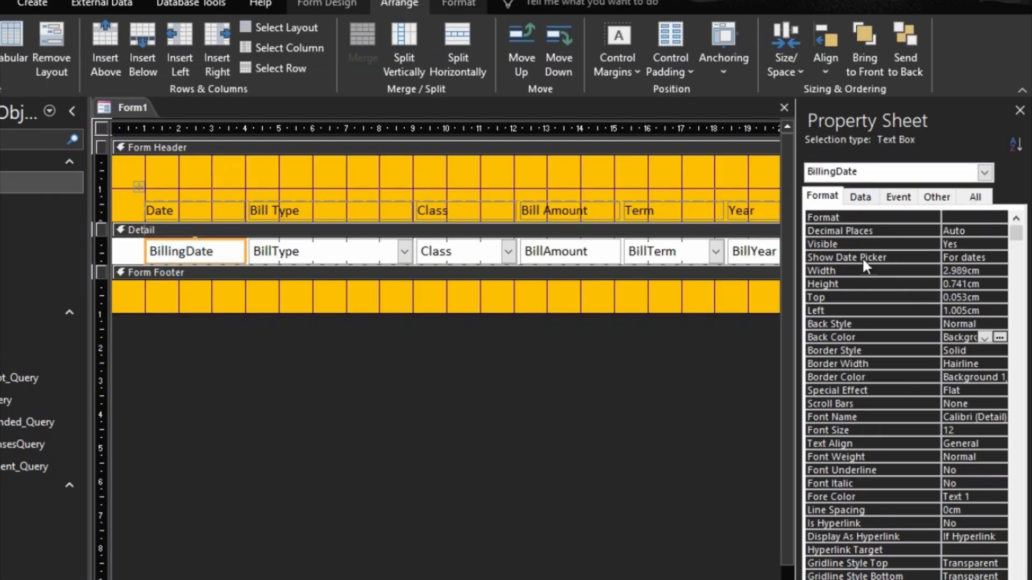
left_click(933, 257)
double_click(932, 255)
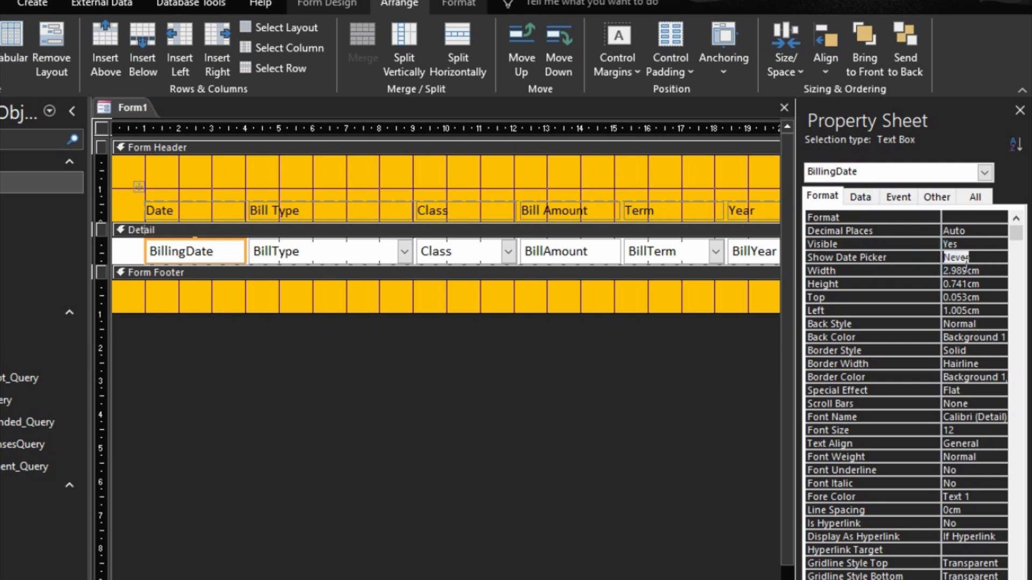
left_click(924, 244)
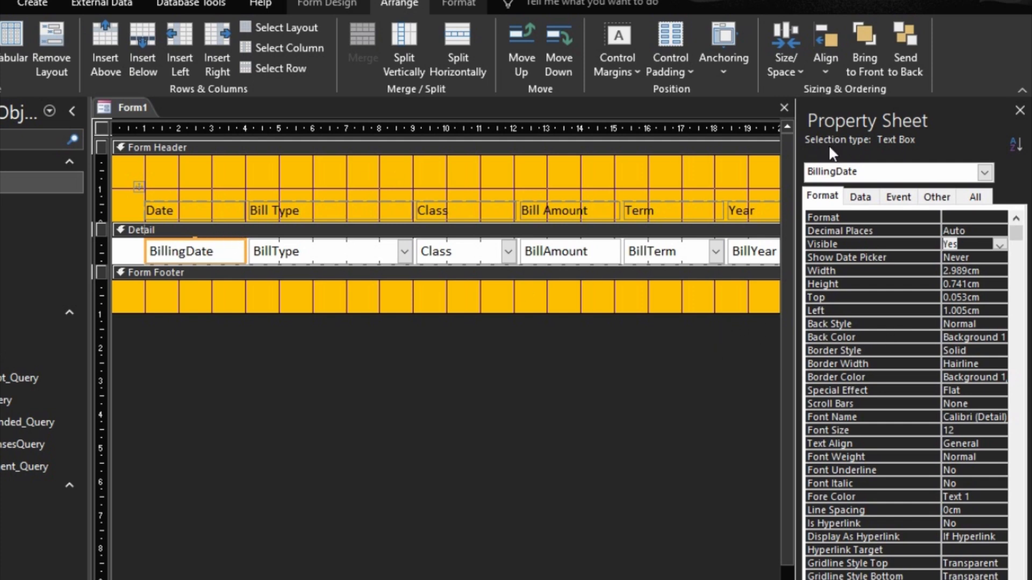
Step: Change the form's Default View property to Continuous Forms
left_click(984, 173)
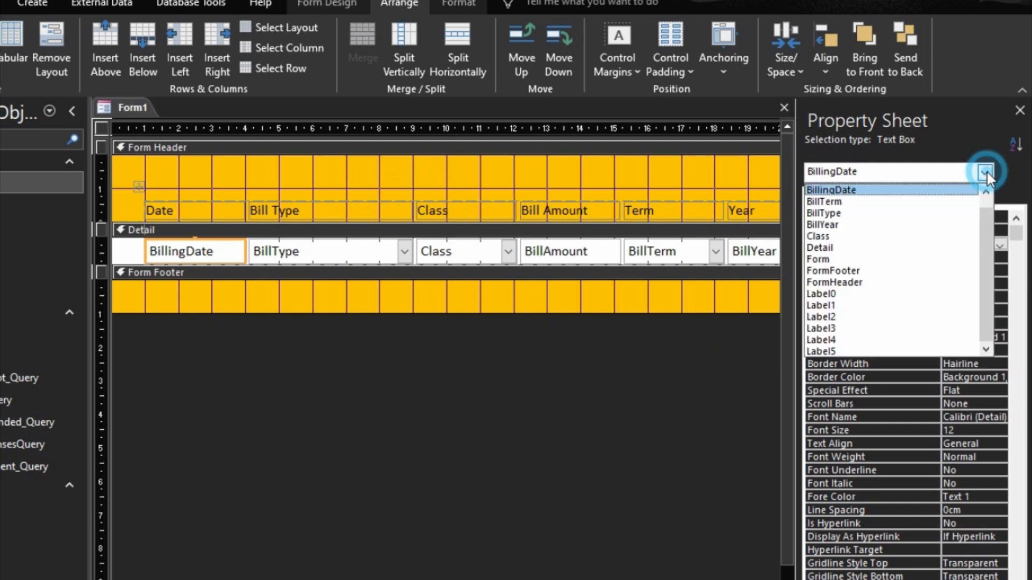
left_click(828, 259)
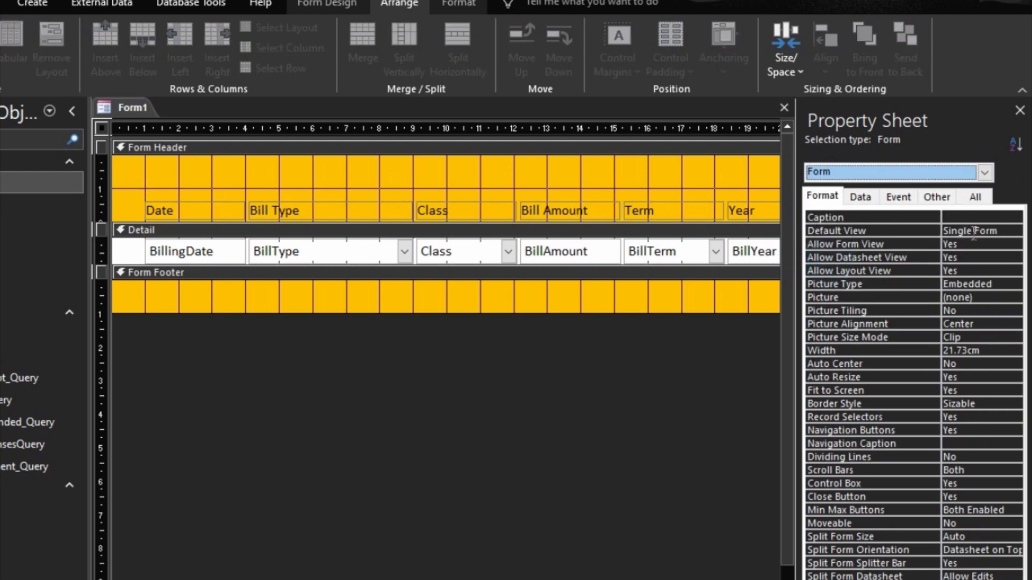
left_click(1009, 234)
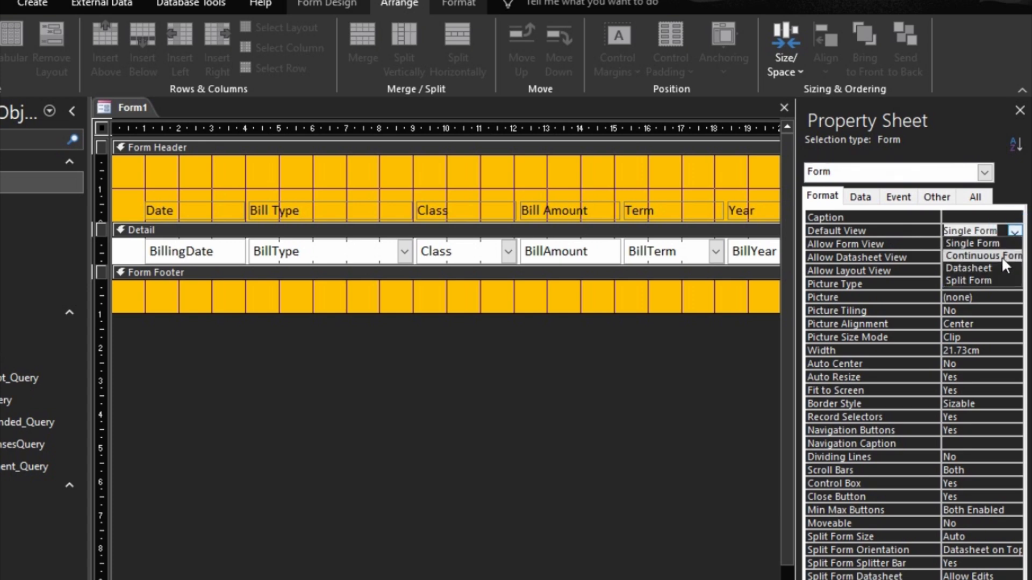
left_click(1001, 256)
left_click(928, 266)
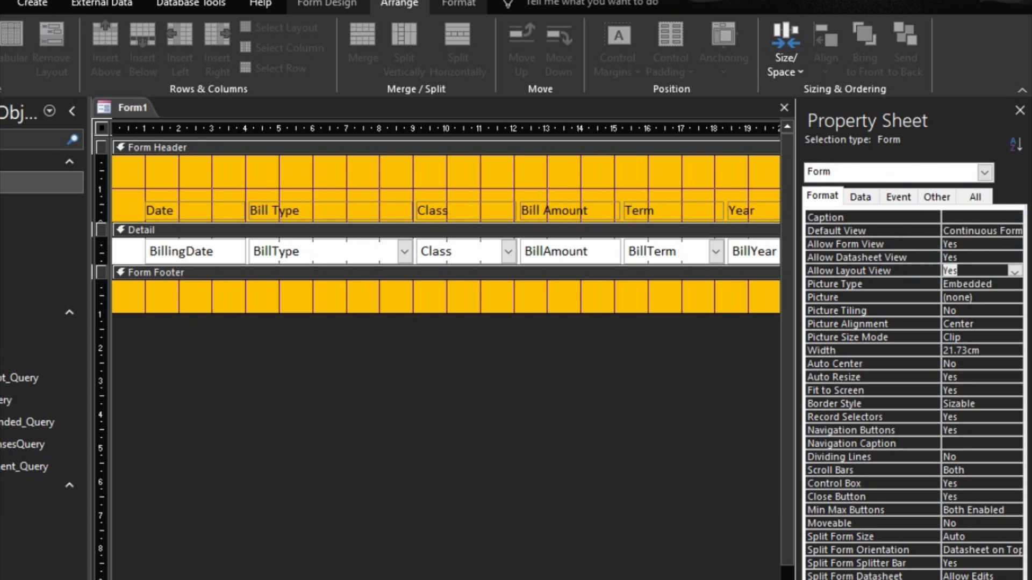
Step: Preview the billing list, check the blank new-record row, and return to Design view
key("F5")
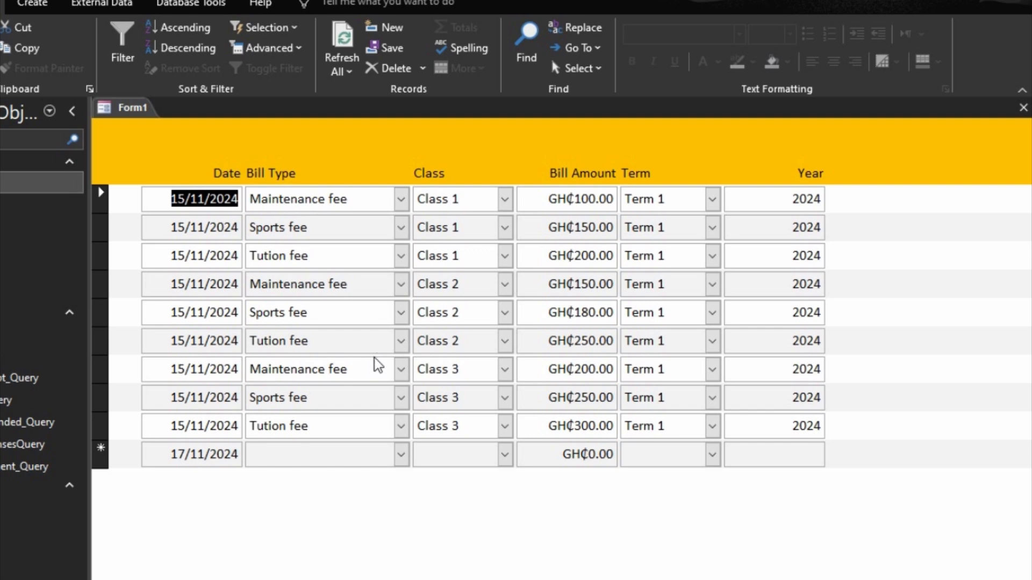
left_click(309, 462)
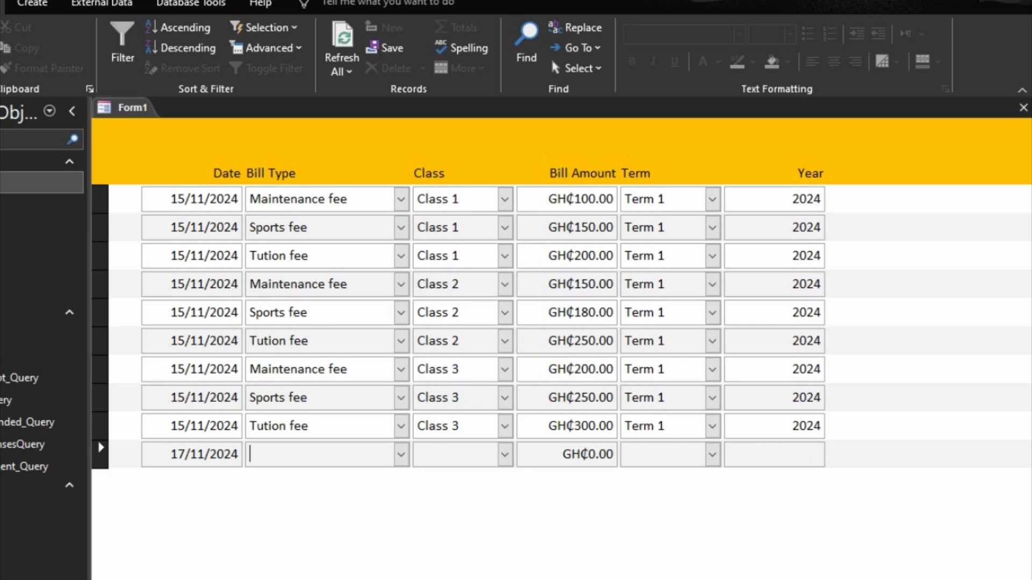
left_click(1018, 579)
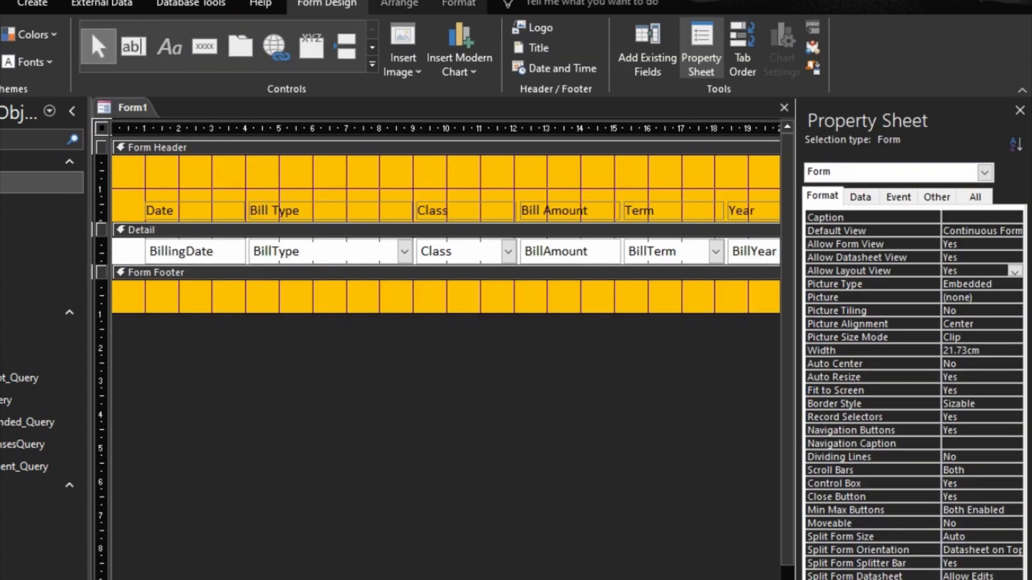
Step: Set the form's Allow Additions property to No
left_click(862, 200)
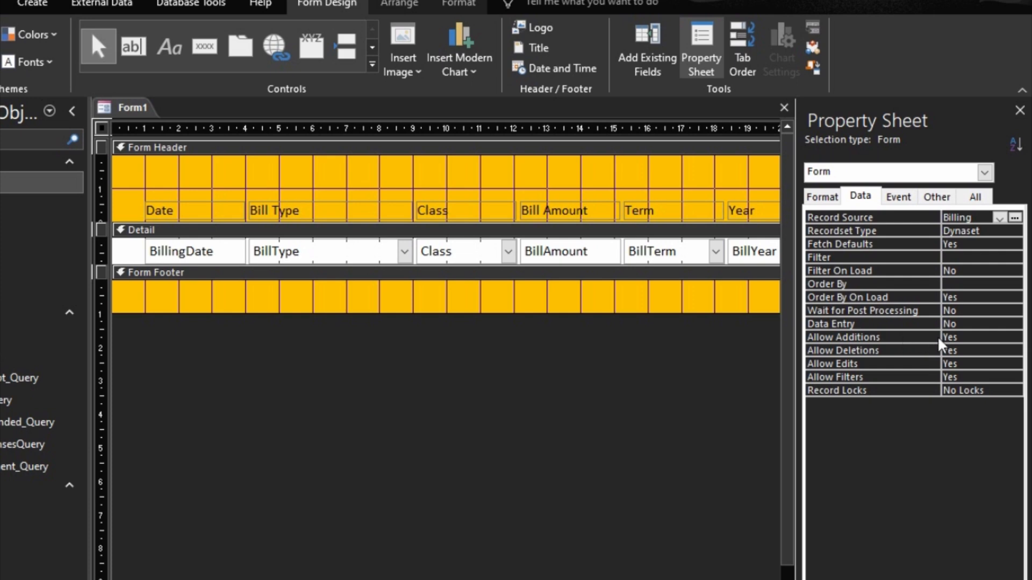
left_click(994, 337)
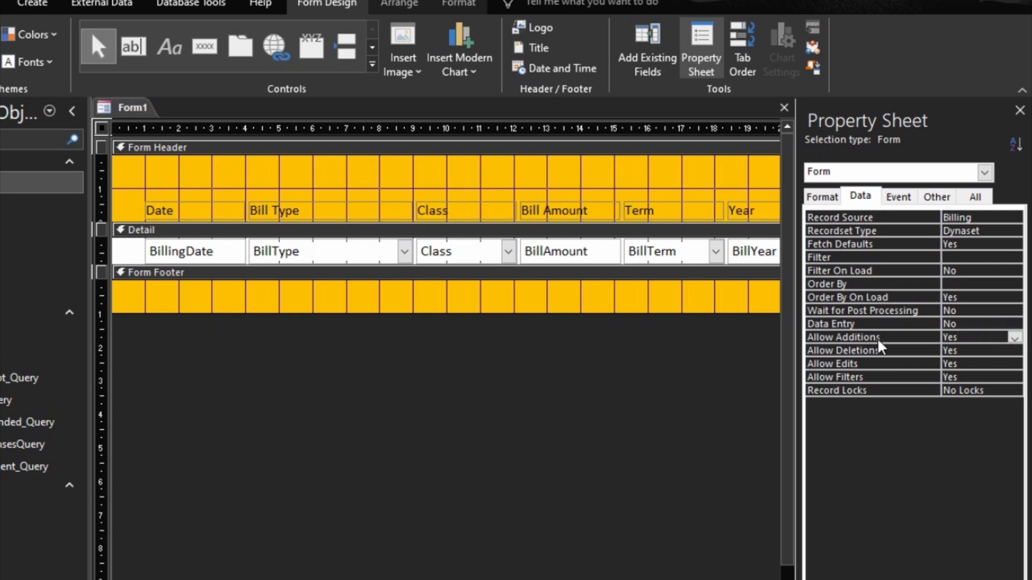
left_click(1014, 337)
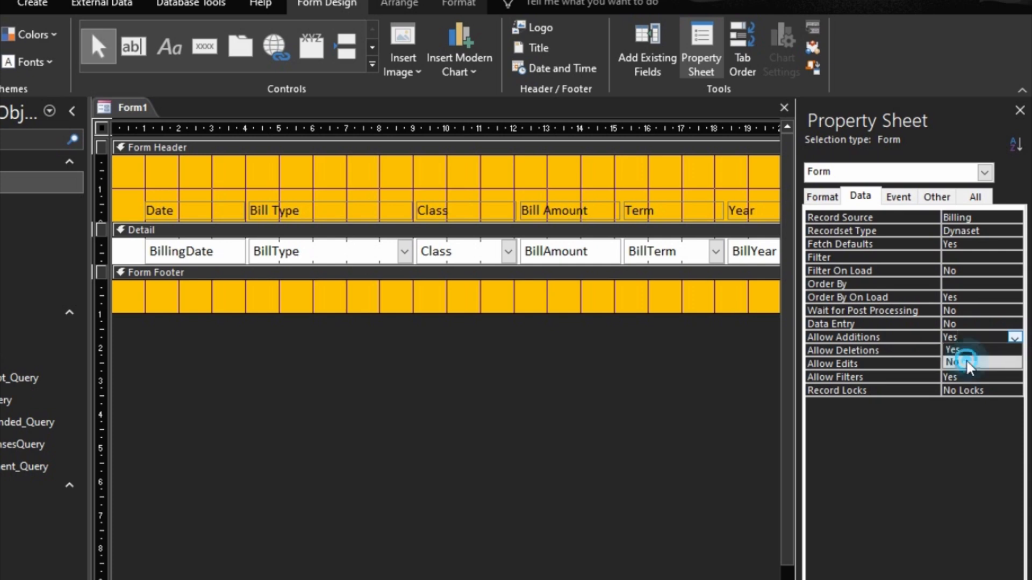
left_click(967, 361)
left_click(911, 326)
left_click(371, 337)
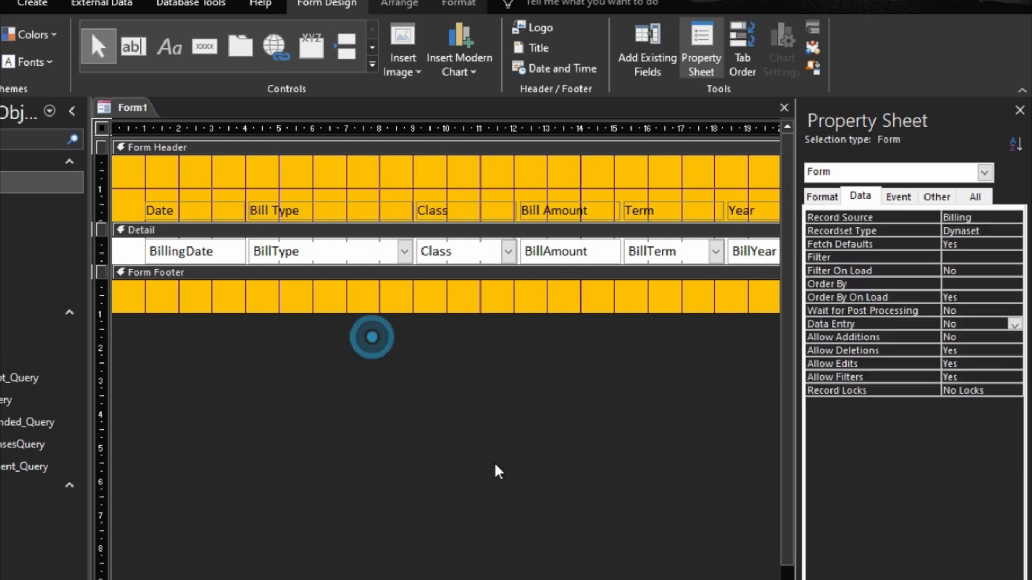
Step: Preview the billing list in Form view and try the record selectors on several rows
key("F5")
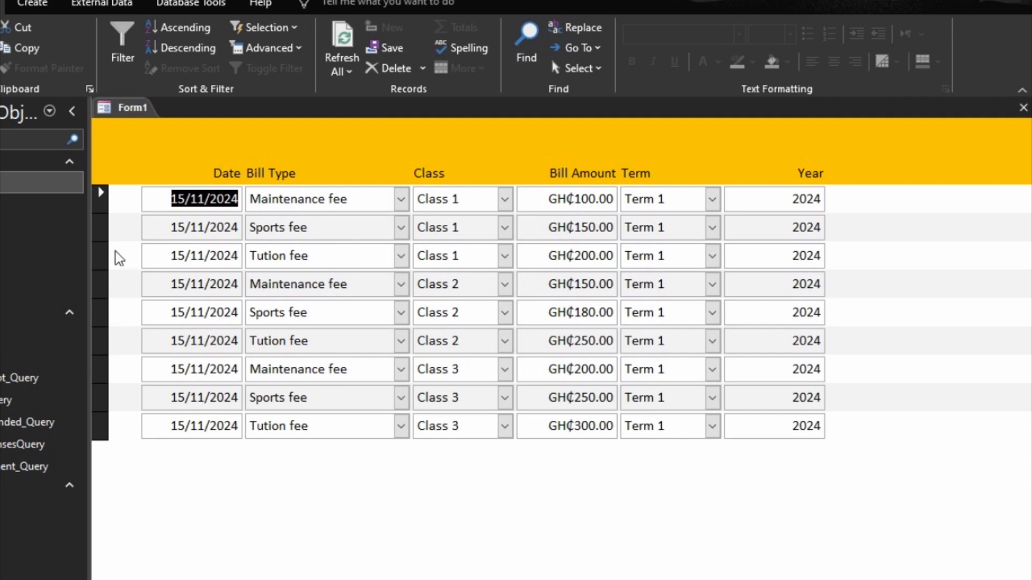
left_click(101, 197)
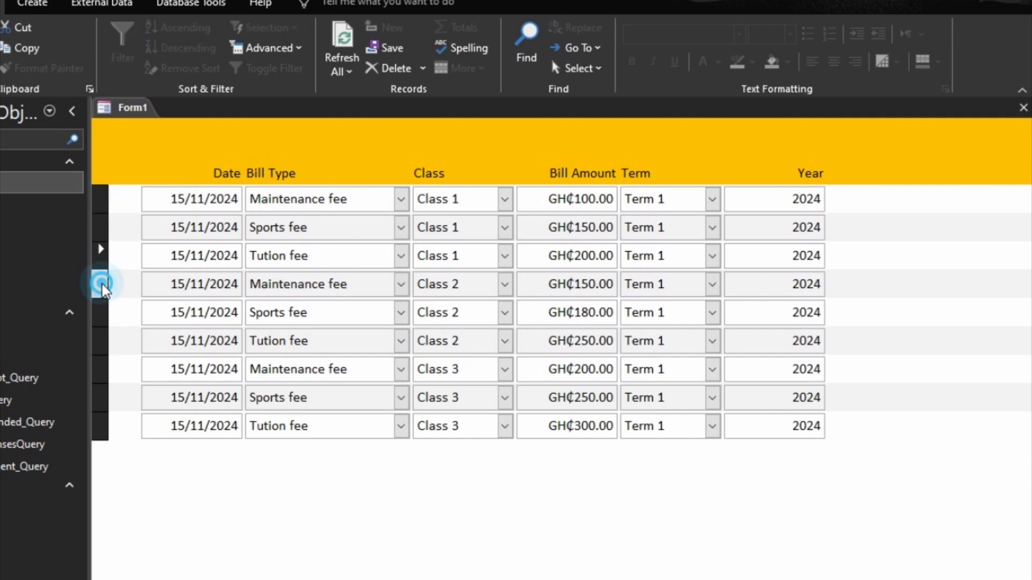
left_click(99, 339)
left_click(100, 408)
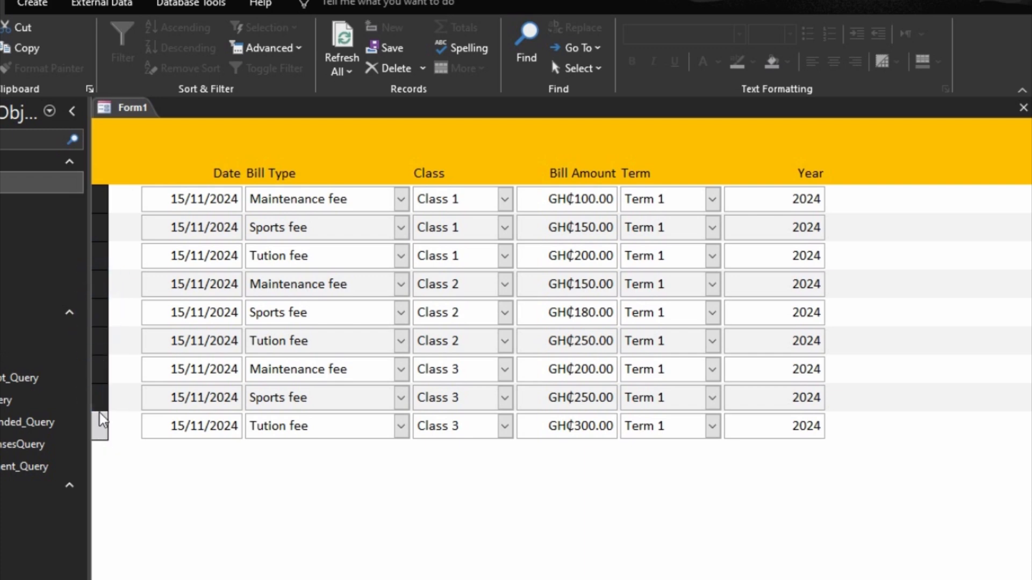
Step: Return the billing form to Design view and make all the column labels in the Form Header bold and centred
left_click(101, 396)
left_click(1018, 579)
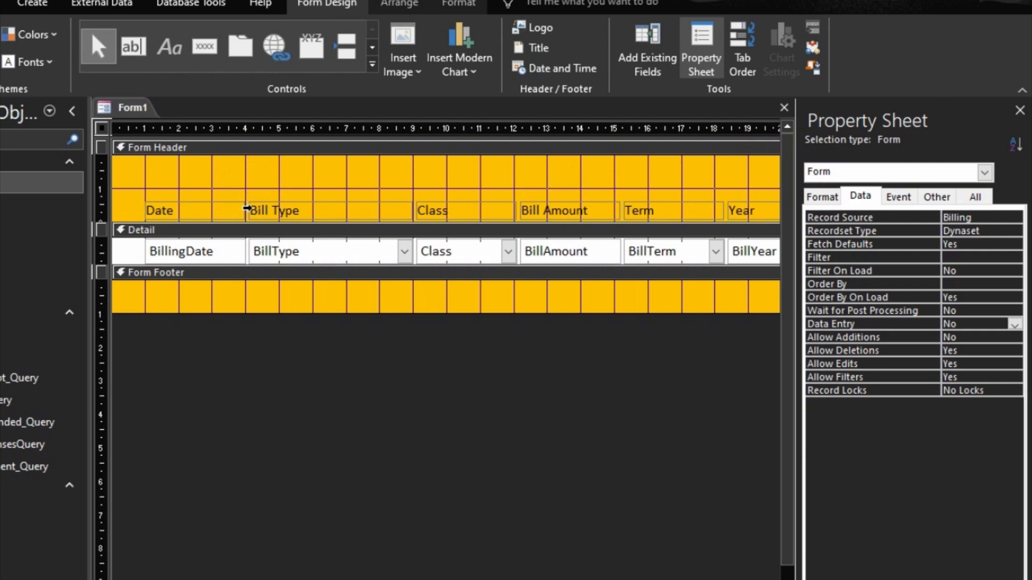
left_click(247, 208)
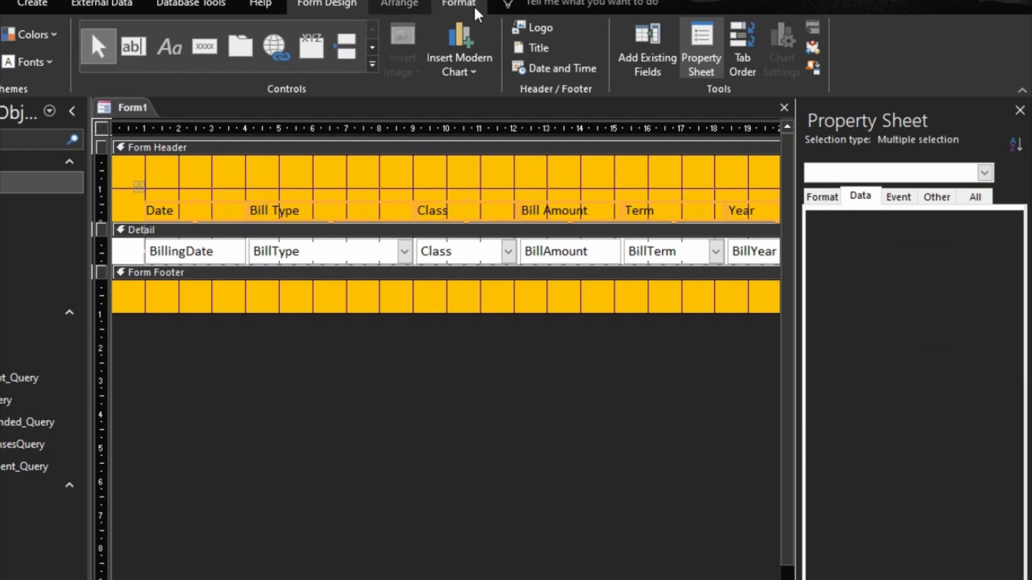
left_click(459, 4)
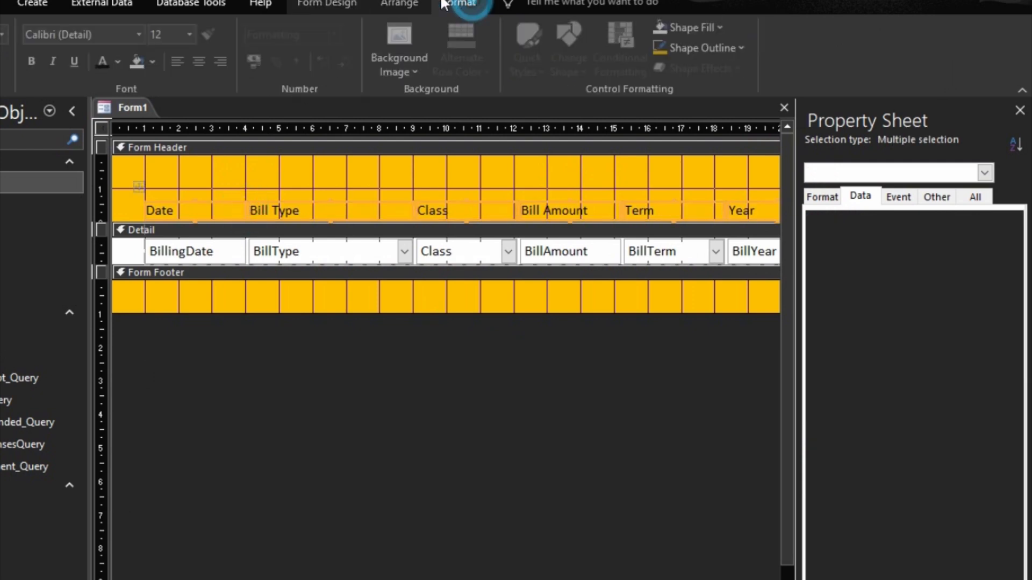
left_click(35, 62)
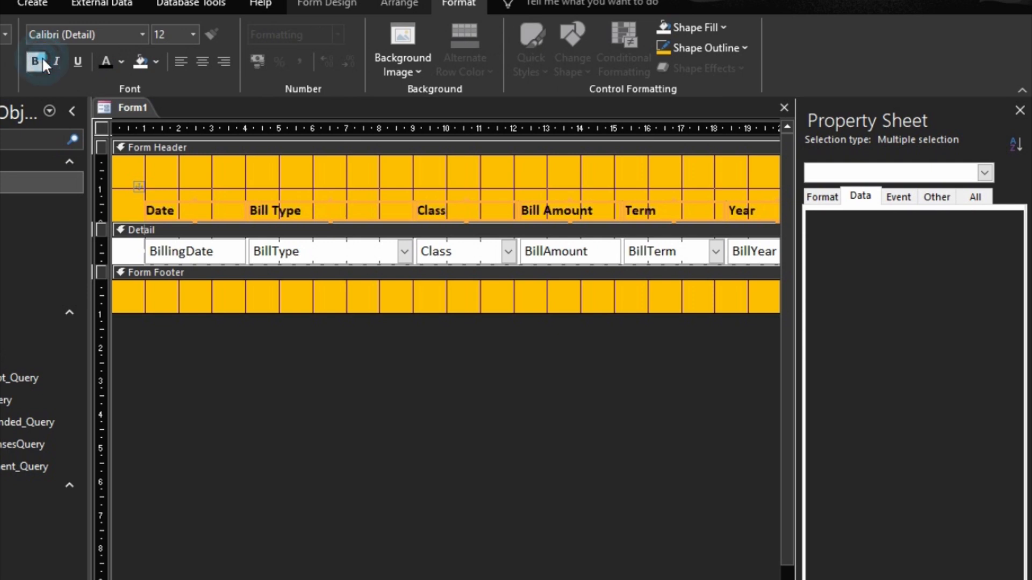
left_click(199, 59)
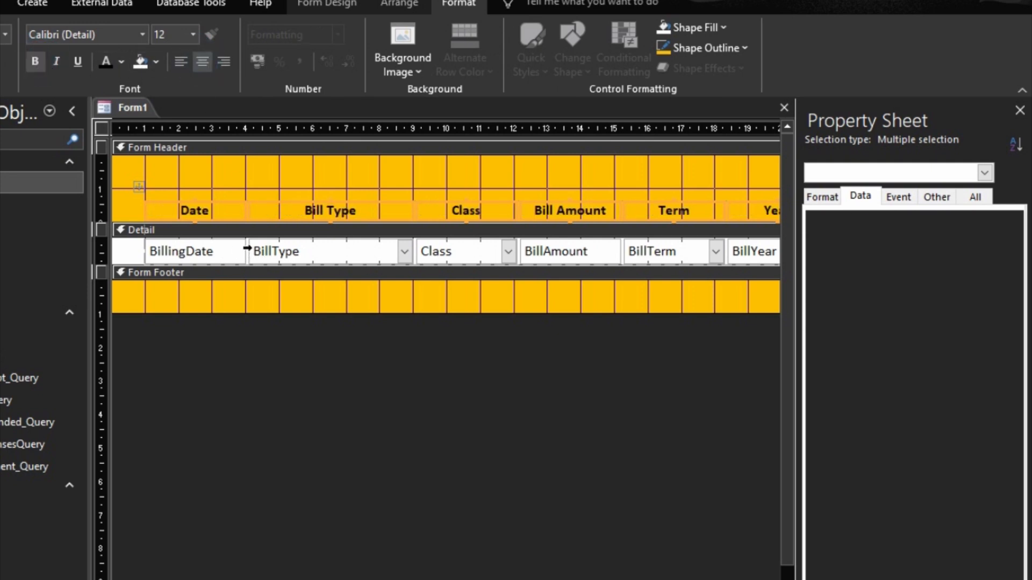
Step: Left-align all the field controls in the Detail section and preview the billing list in Form view
left_click(248, 249)
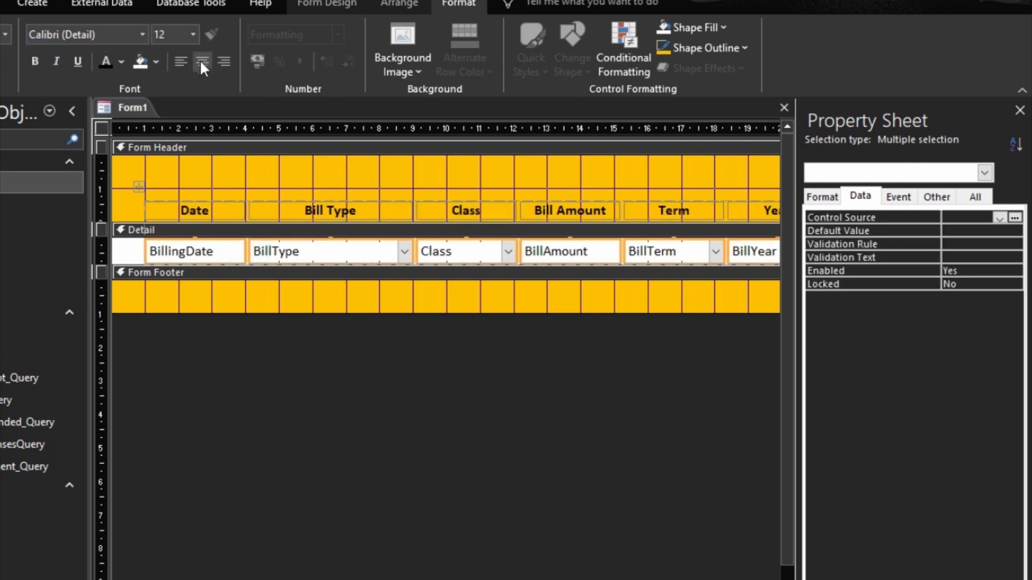
left_click(181, 61)
left_click(442, 447)
key("F5")
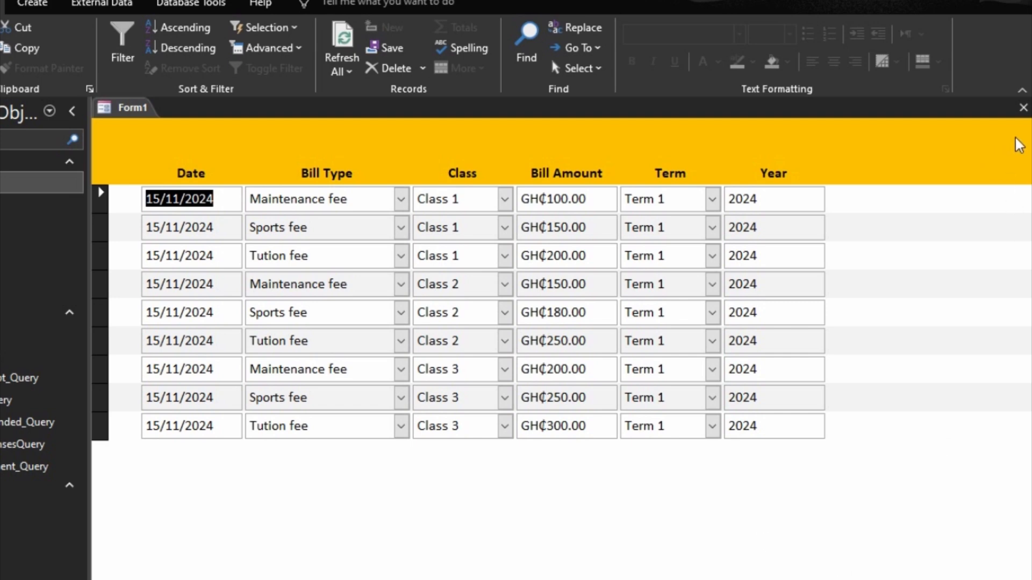
Step: Save the form under the name All Bills and close it
left_click(842, 110)
left_click(591, 115)
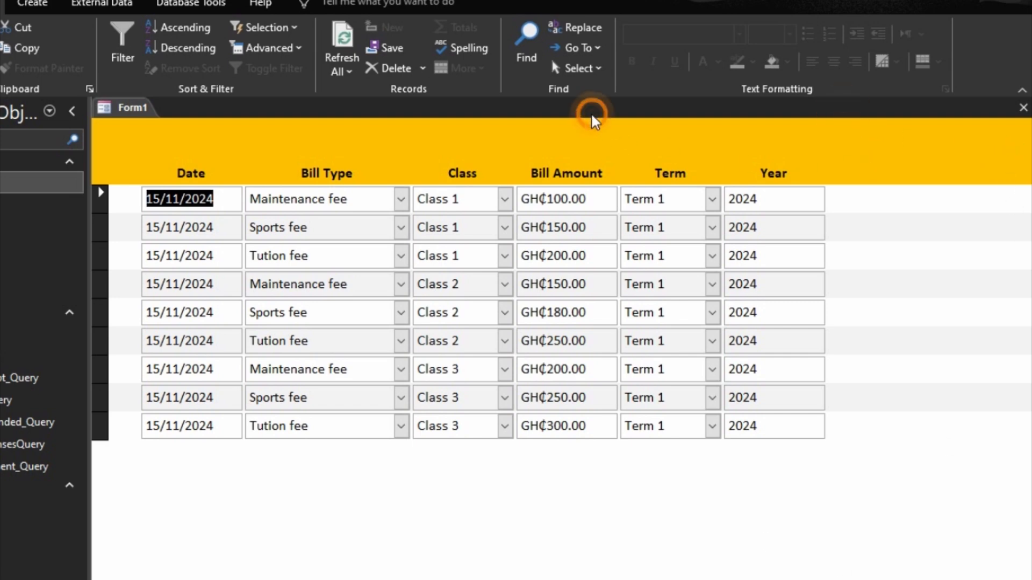
right_click(564, 142)
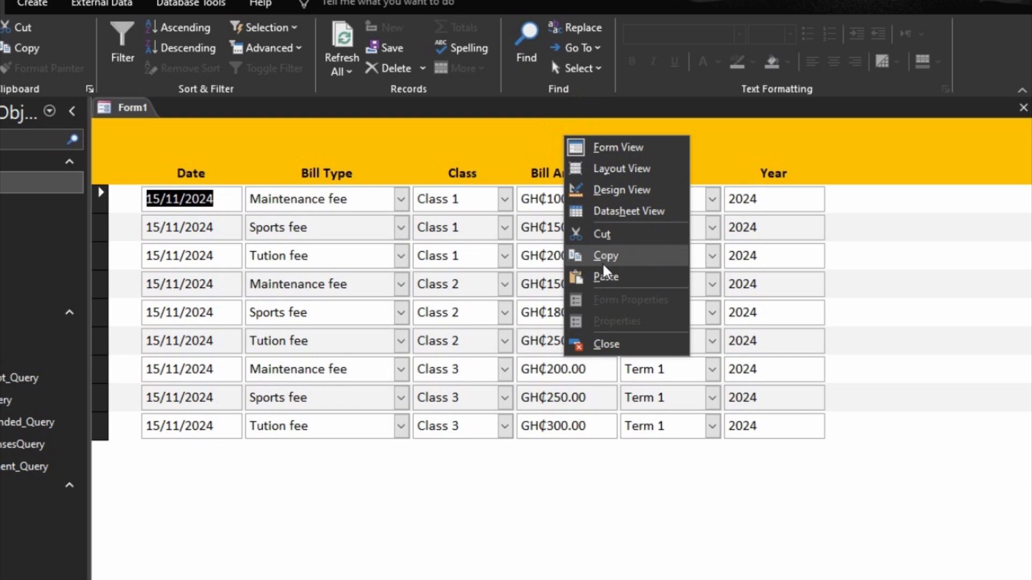
right_click(124, 110)
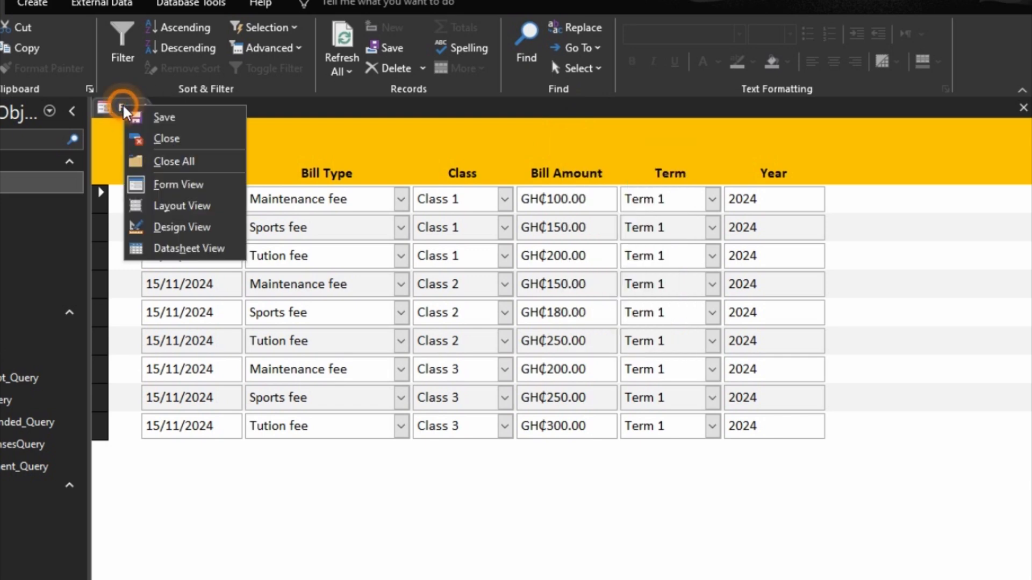
left_click(161, 117)
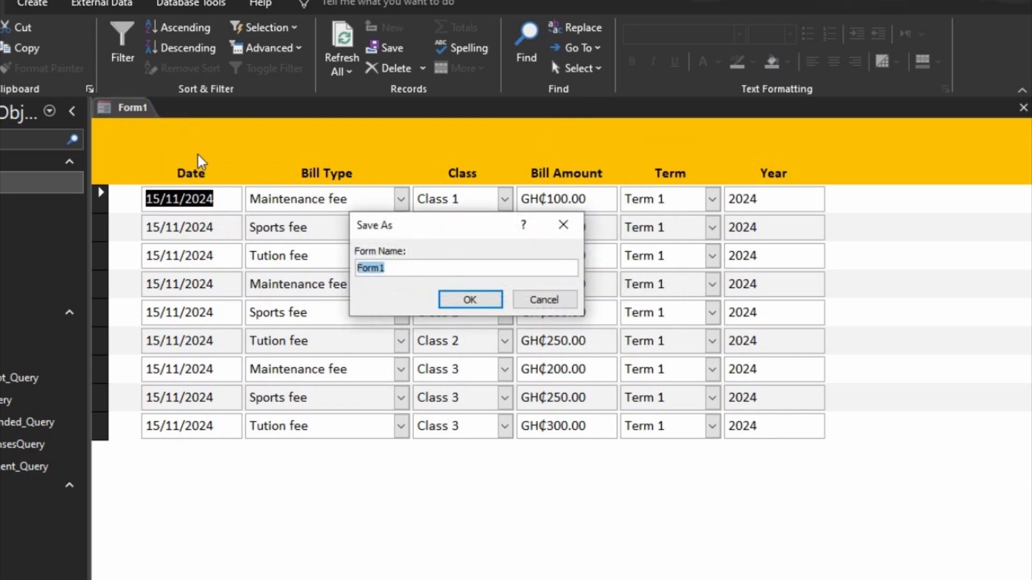
type("All Bills")
left_click(473, 300)
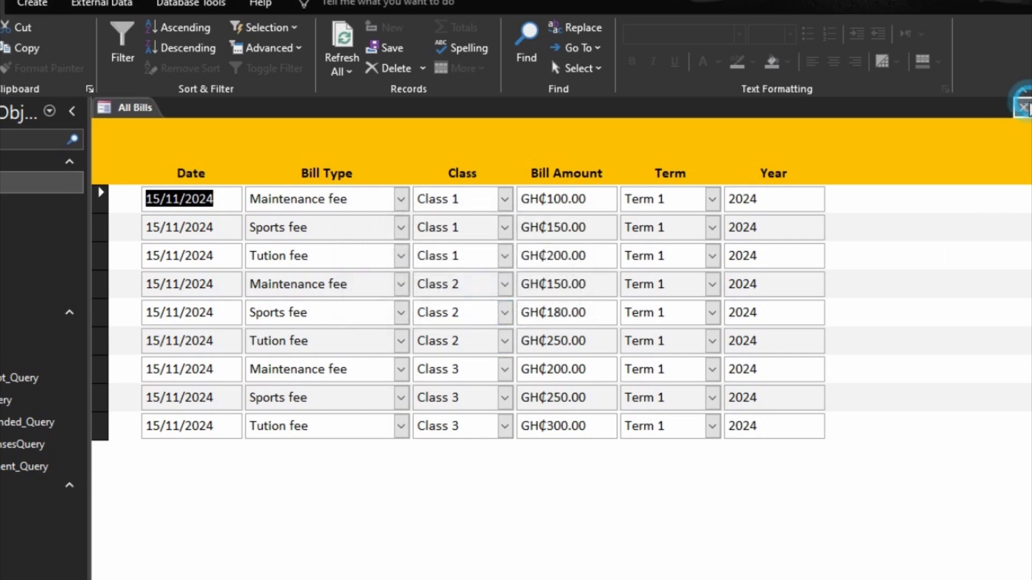
left_click(1023, 108)
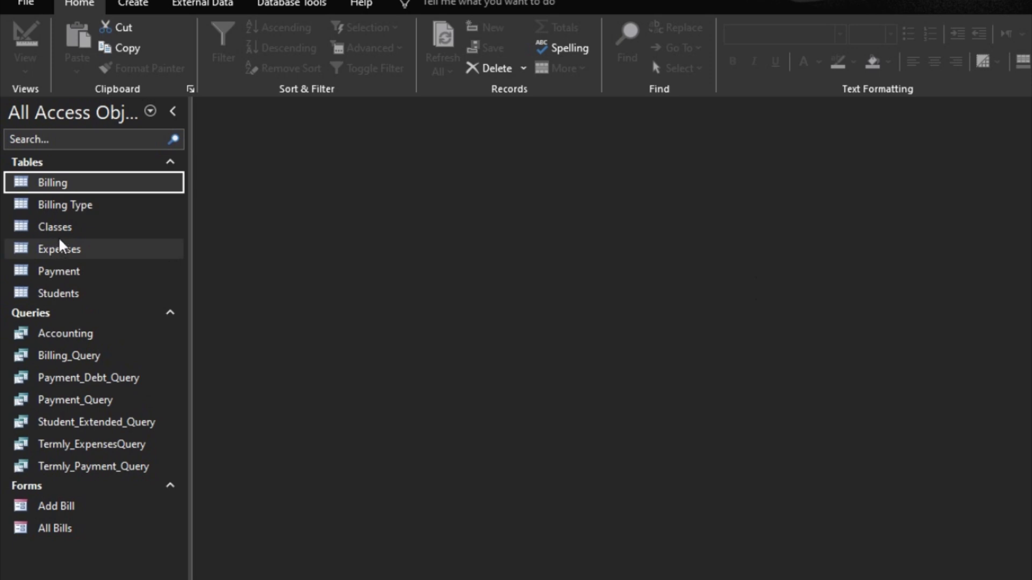
Step: Start a Form Wizard form on the Billing Type table with only the BillType field and the Columnar layout
left_click(63, 207)
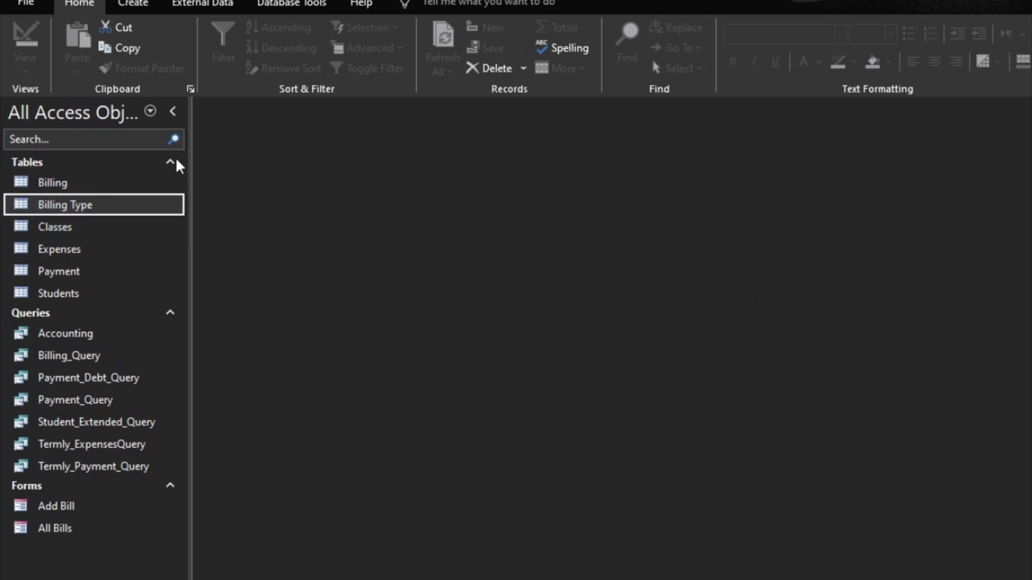
left_click(139, 6)
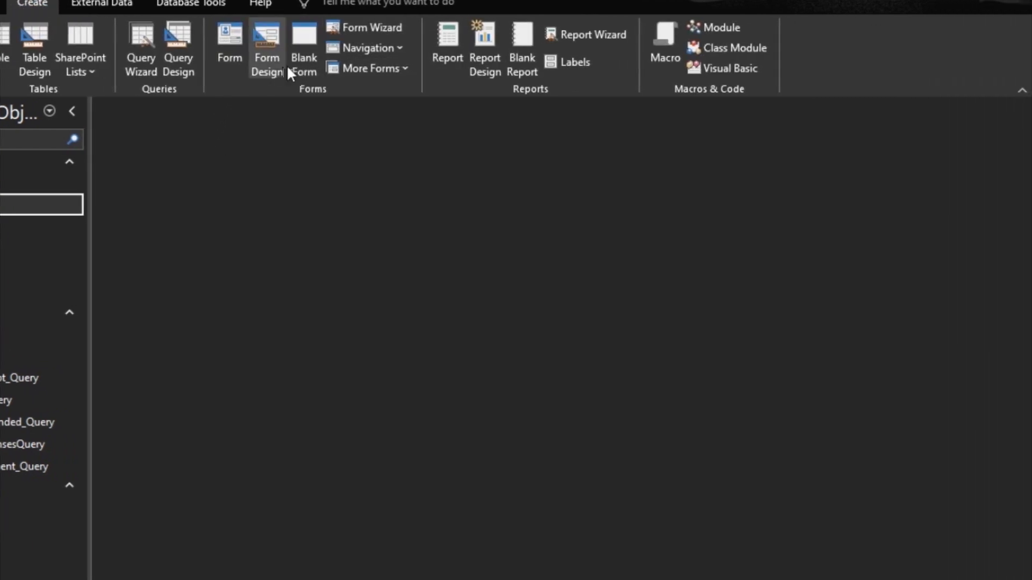
left_click(370, 28)
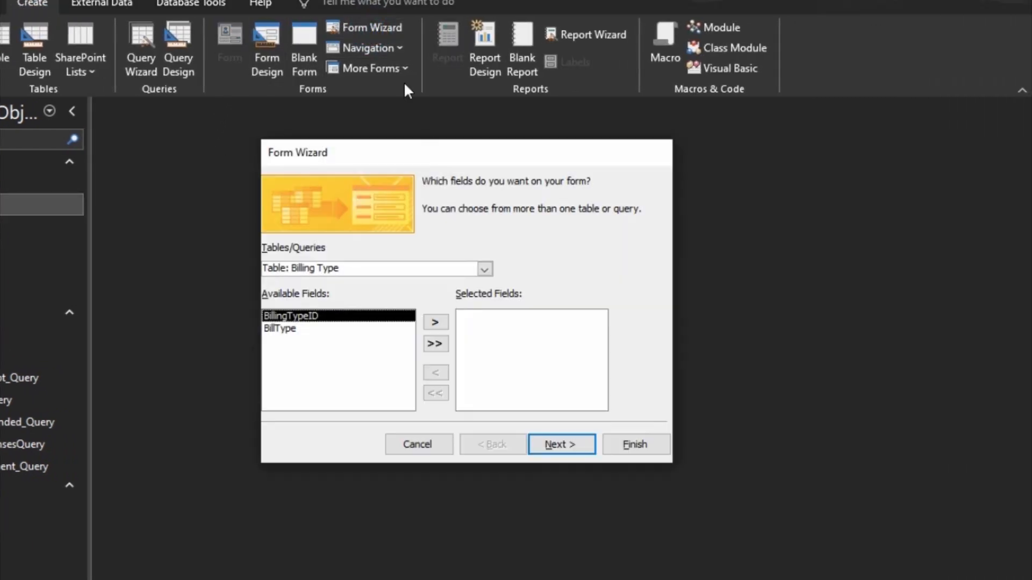
left_click(315, 328)
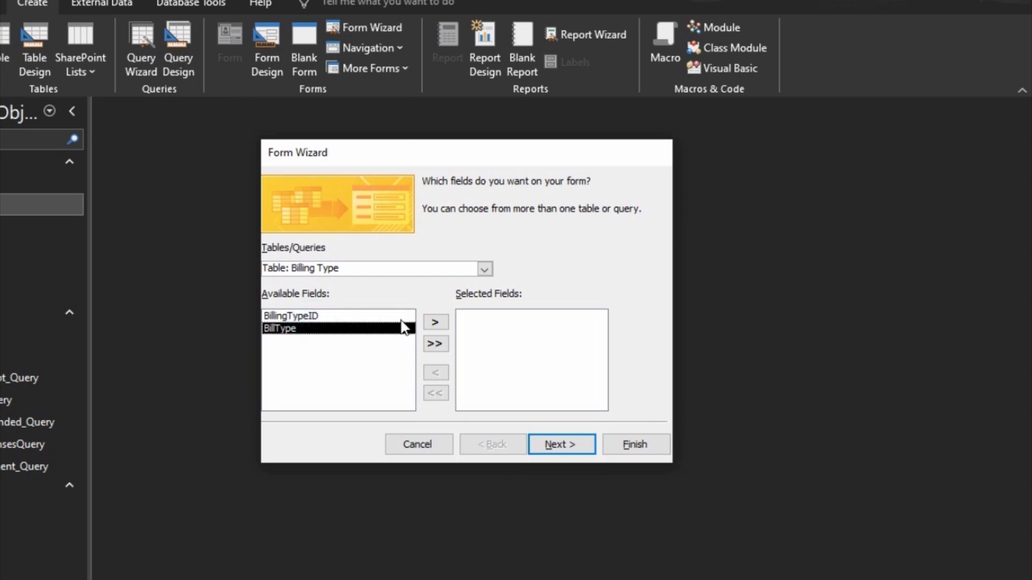
left_click(435, 322)
left_click(564, 442)
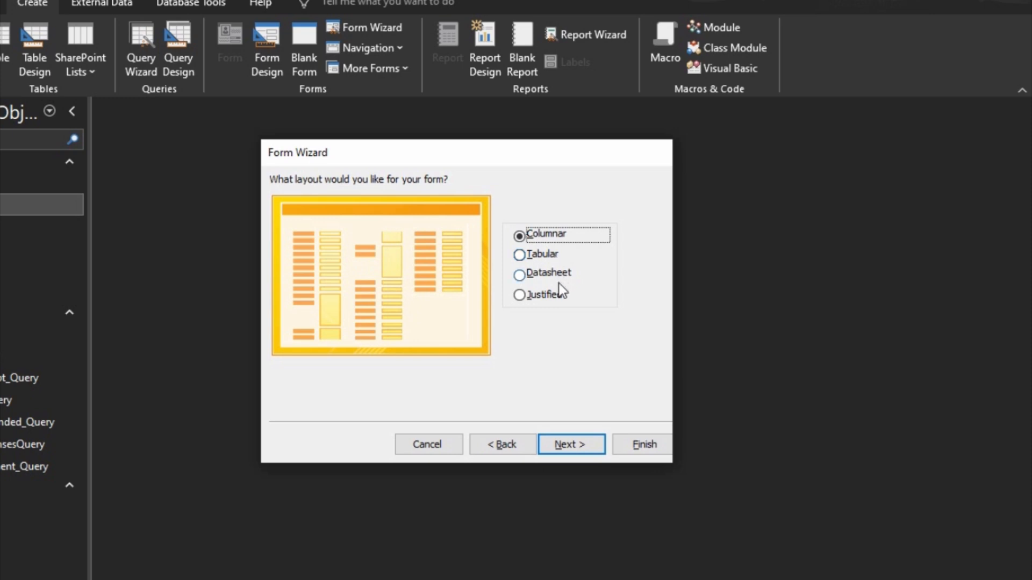
left_click(571, 443)
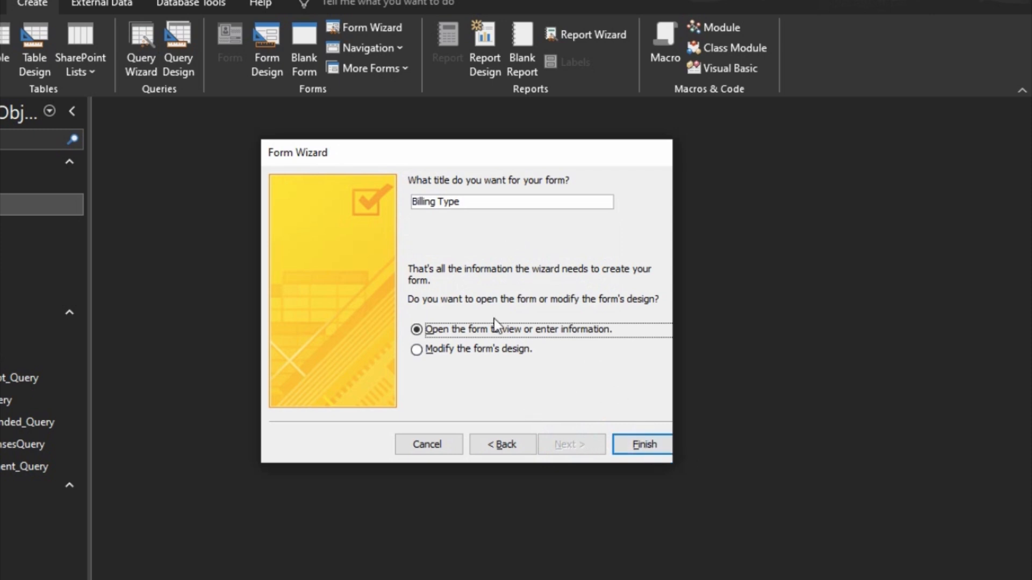
Step: Title the new form Add Bill Type and finish the wizard, opening the form to view information
left_click_drag(461, 203, 398, 205)
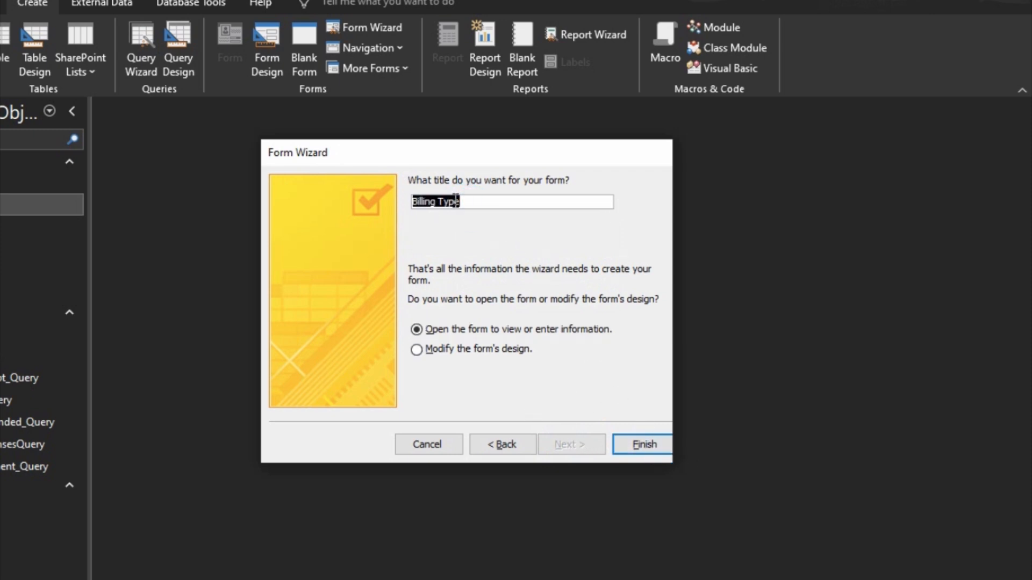
left_click(410, 202)
type("Add")
key("Delete")
key("Delete")
key("Delete")
key("Delete")
left_click(634, 451)
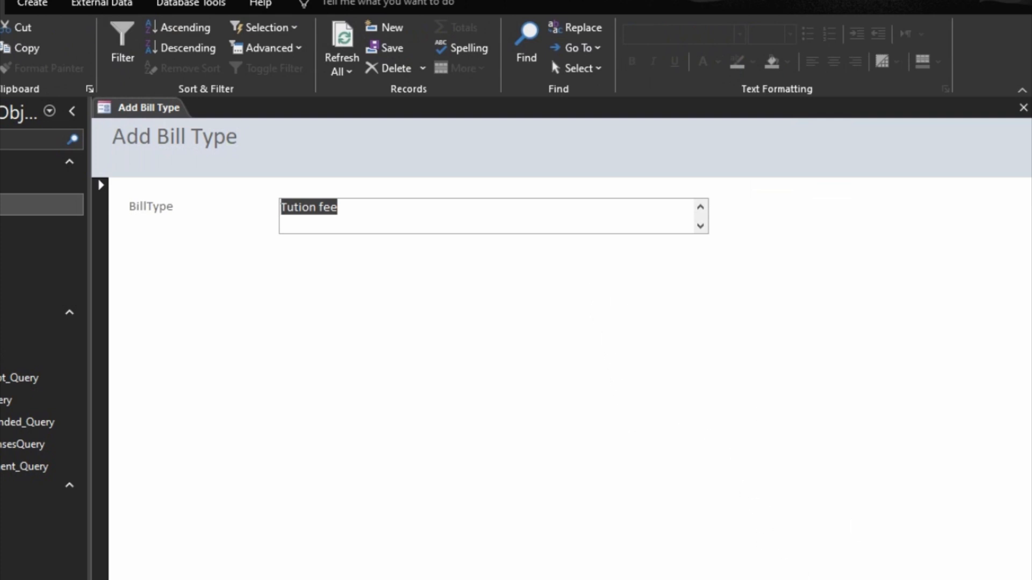
Step: Switch the Add Bill Type form to Design view and shorten the BillType text box to a single-line height
key("ctrl+period")
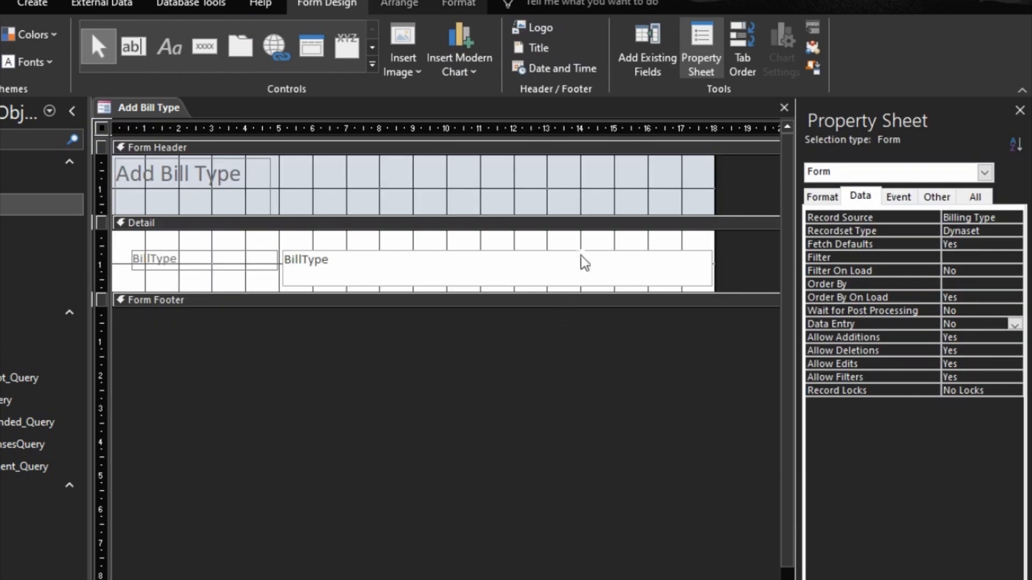
left_click(503, 262)
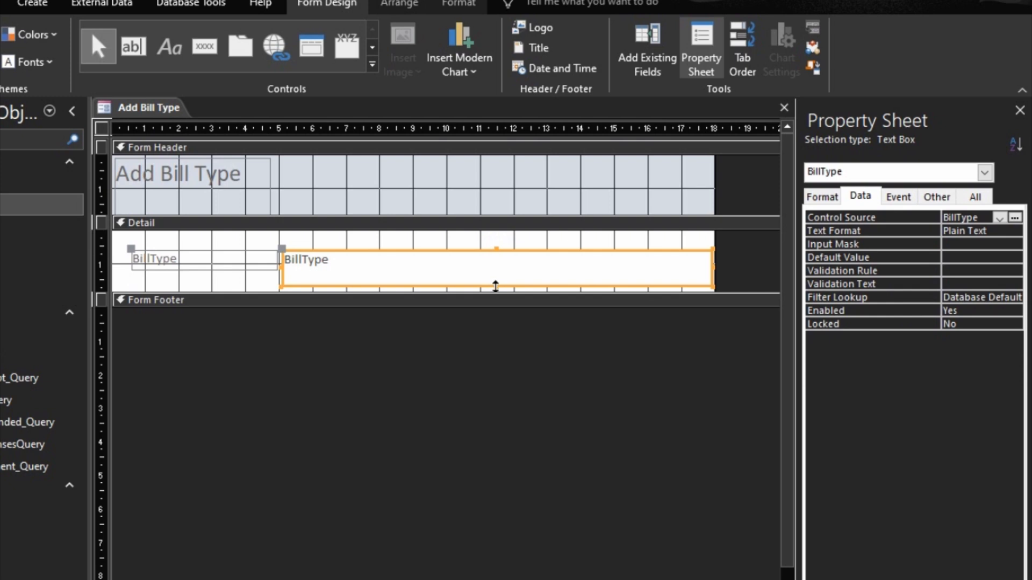
left_click_drag(495, 287, 491, 270)
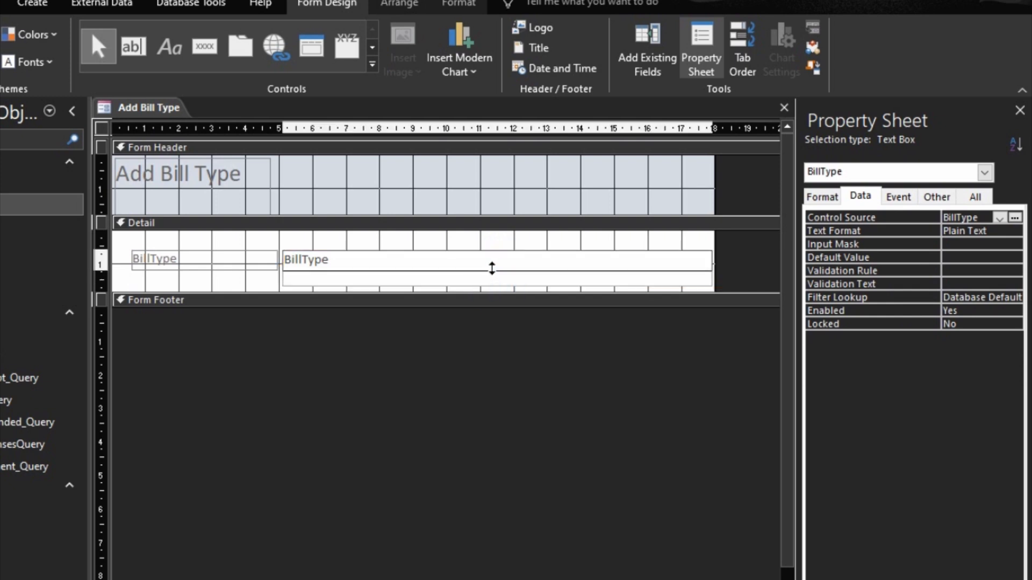
Step: Reduce the title label's height to fit its text and move the label to the middle of the Form Header
left_click(198, 178)
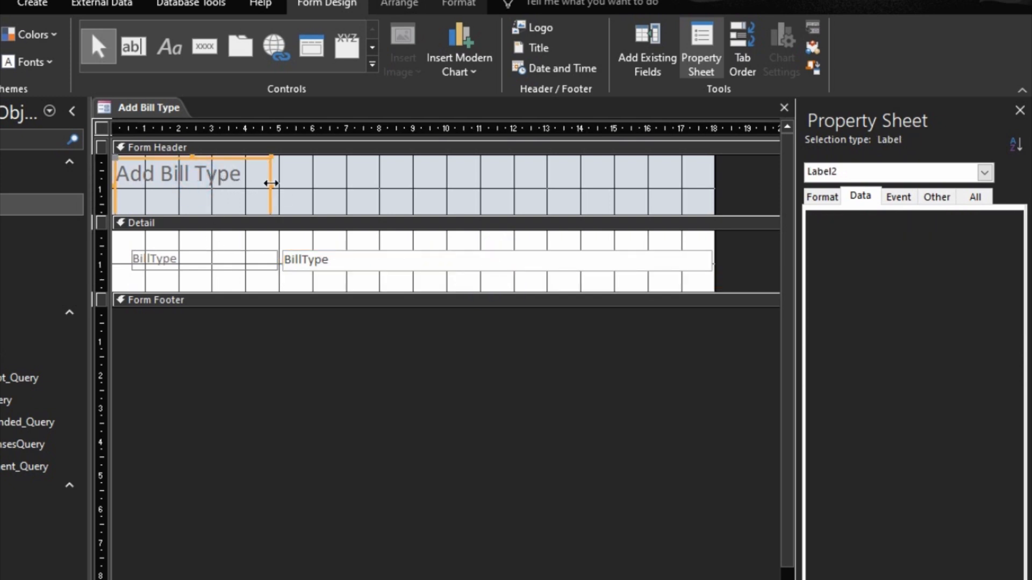
left_click(254, 178)
left_click(295, 175)
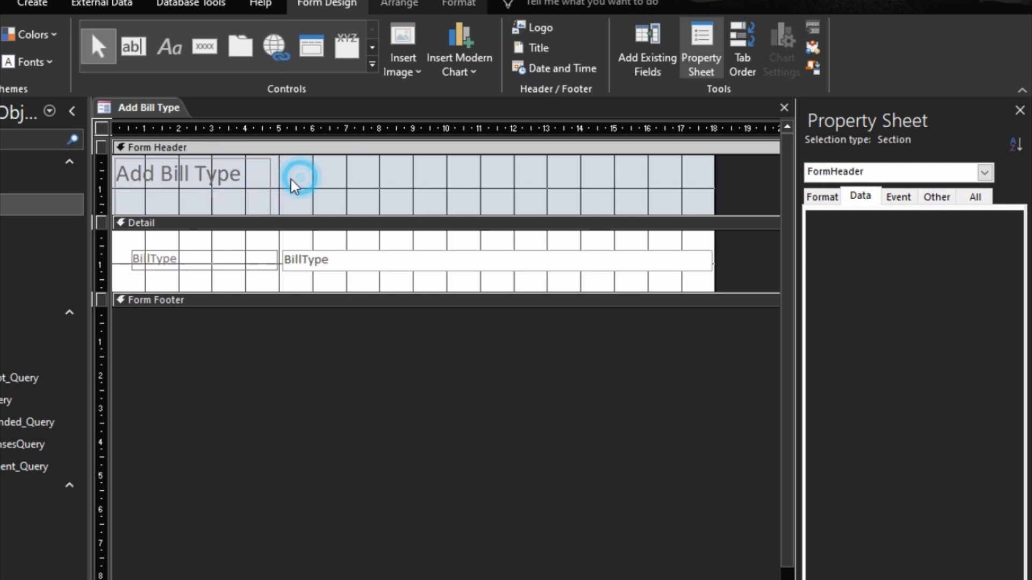
left_click(263, 179)
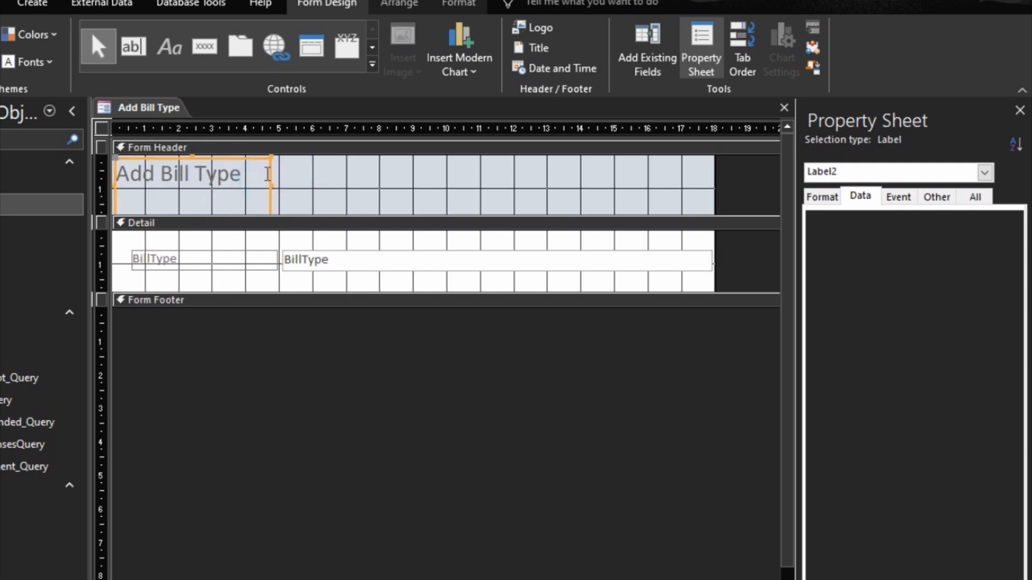
key("shift+Up")
key("shift+Up")
key("shift+Up")
key("shift+Up")
key("shift+Up")
key("shift+Up")
key("shift+Up")
key("shift+Up")
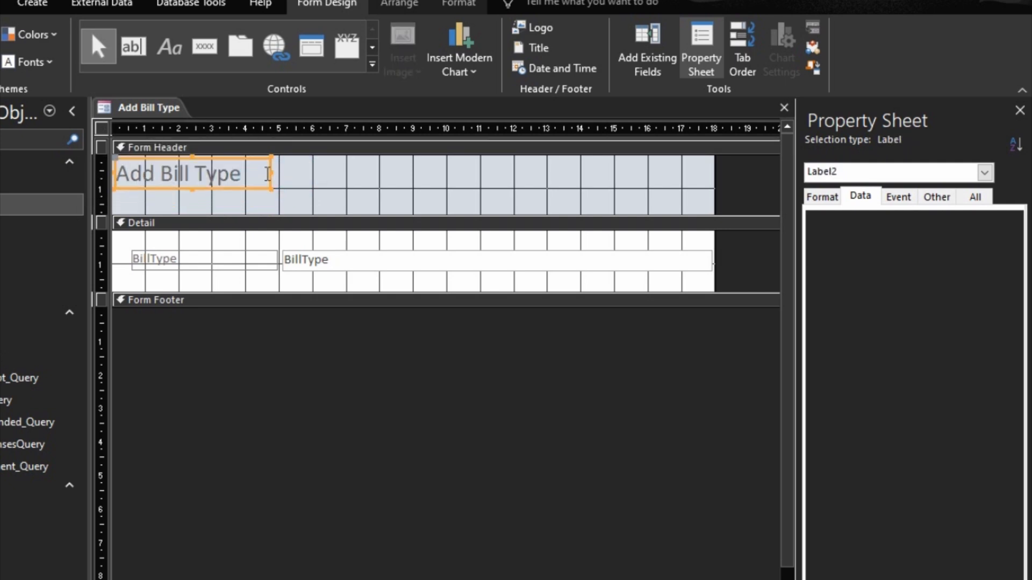
left_click_drag(269, 176, 302, 165)
Step: Change the header title text to ADD BILL TYPE and move the label slightly upward within the Form Header
left_click(423, 192)
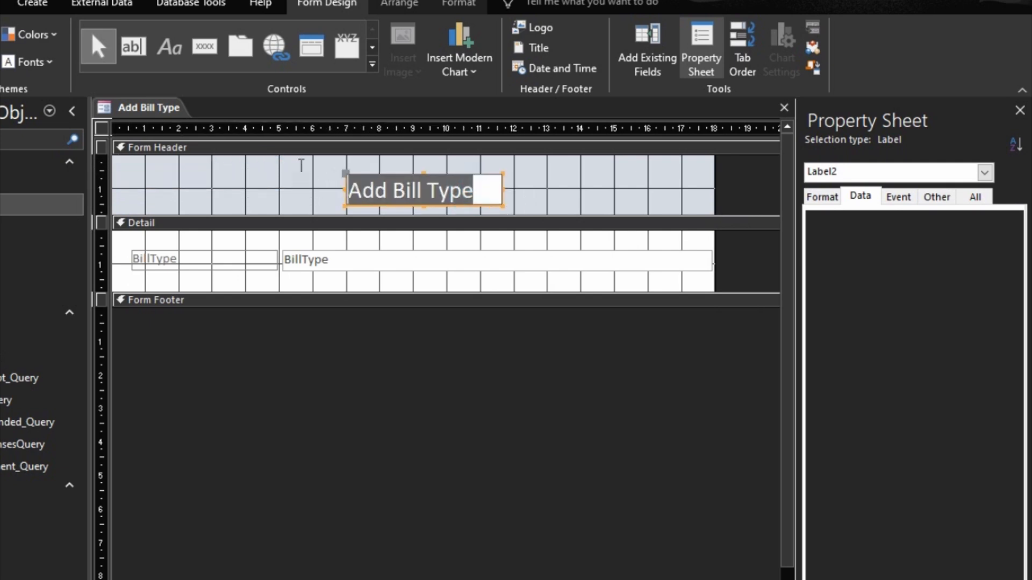
type("AD")
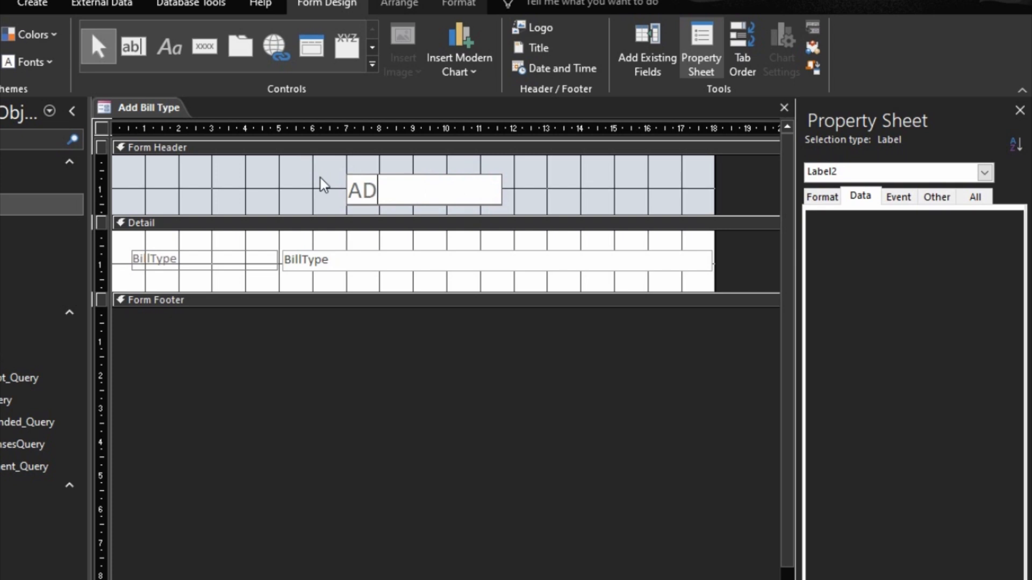
type("D BILL")
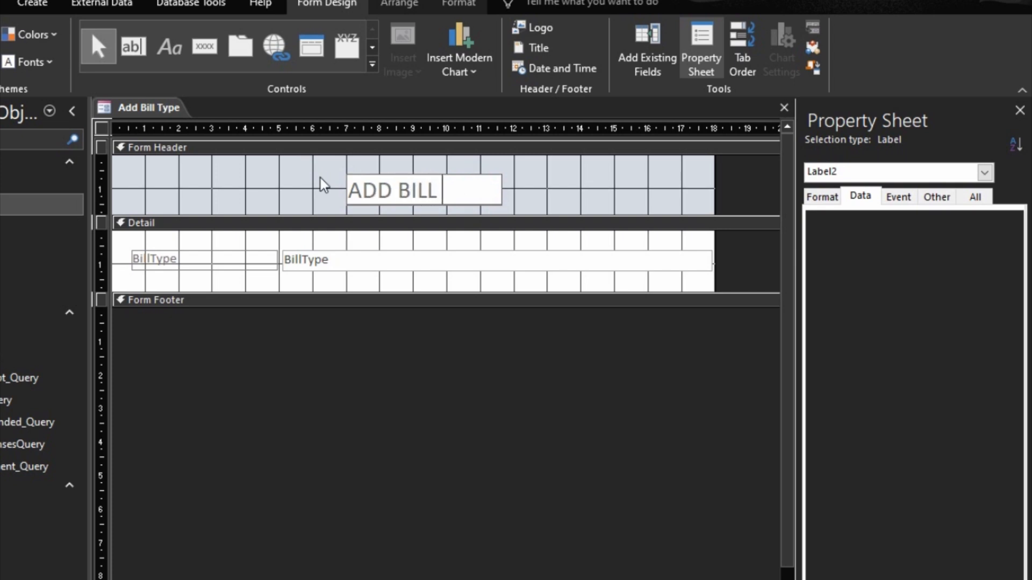
type(" TYPE")
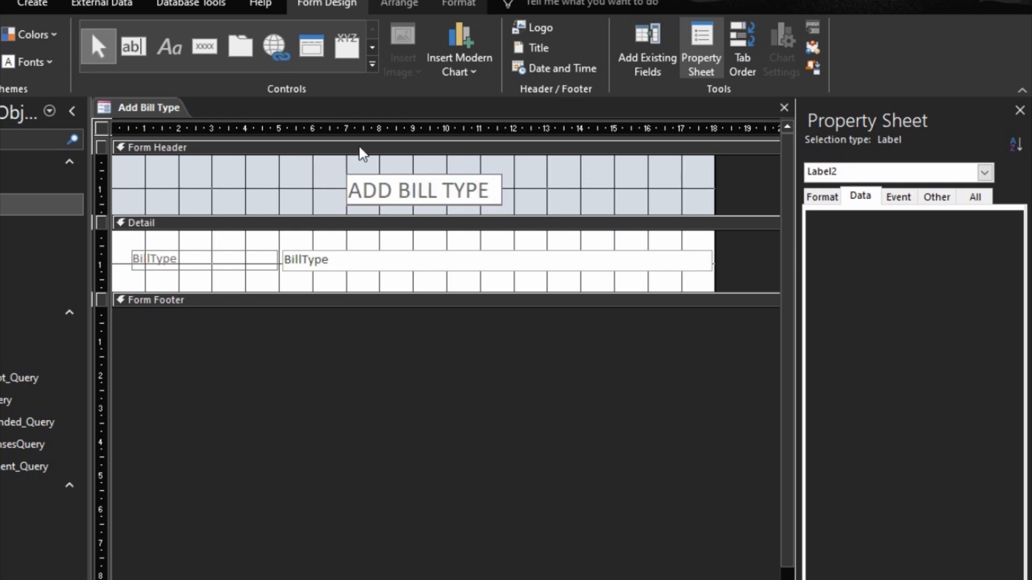
left_click(541, 201)
left_click_drag(492, 201, 484, 173)
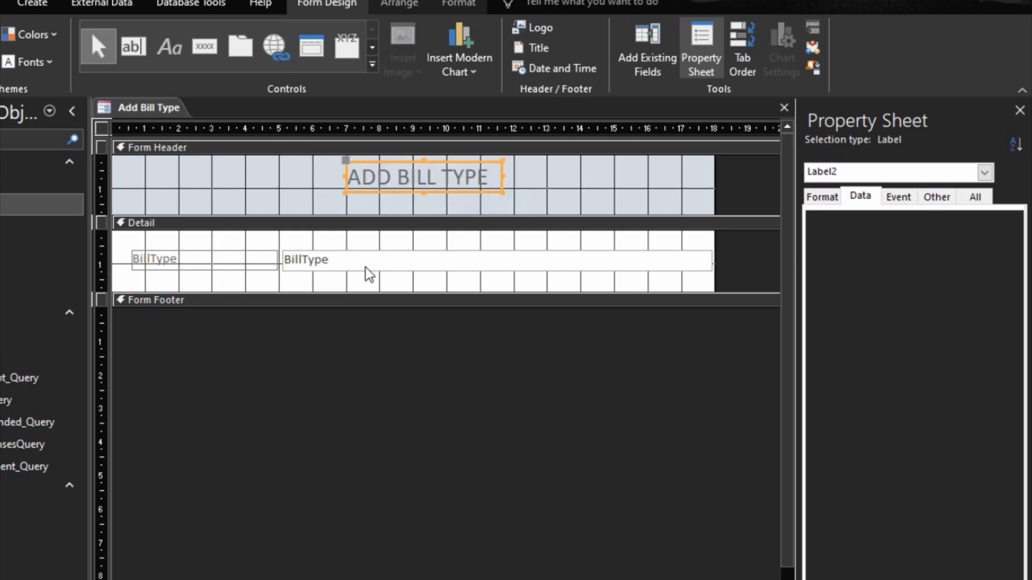
Step: Select the BillType label and text box in the Detail section together and put them in a stacked layout
left_click(278, 263)
left_click_drag(281, 237, 288, 253)
right_click(292, 256)
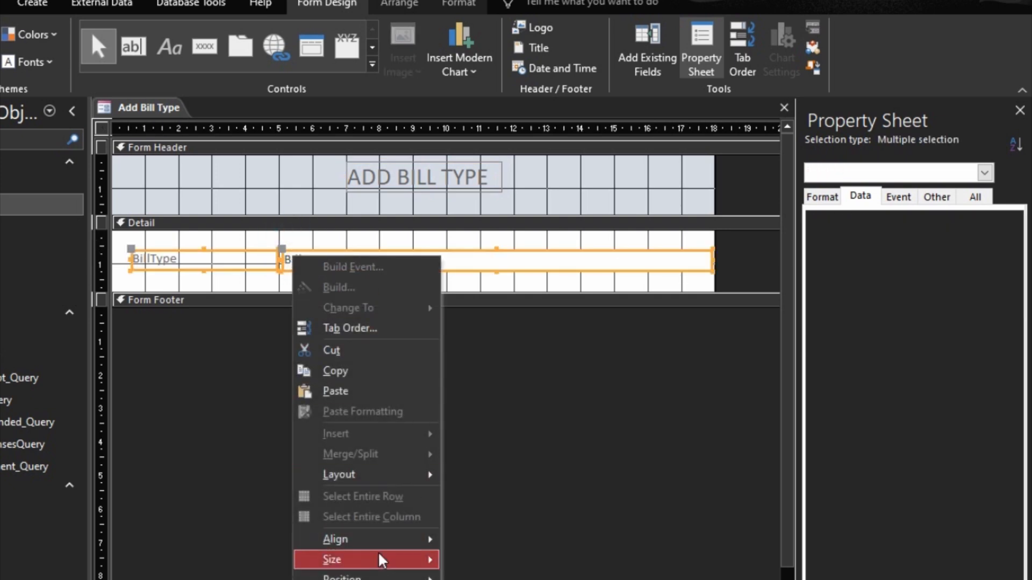
mouse_move(414, 483)
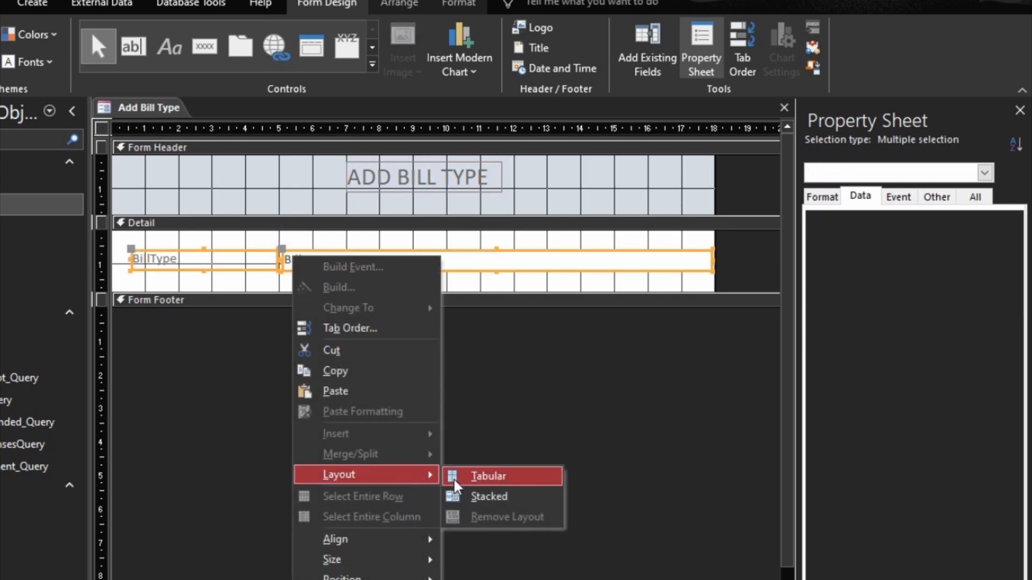
left_click(477, 495)
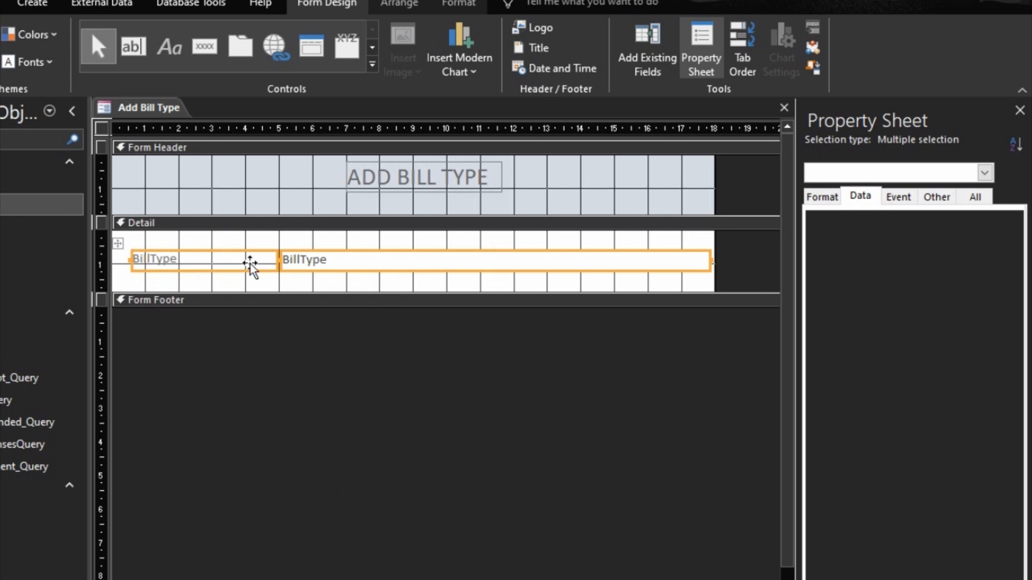
Step: Set the font of the BillType label and text box to size 12 in black
left_click(456, 4)
left_click(193, 35)
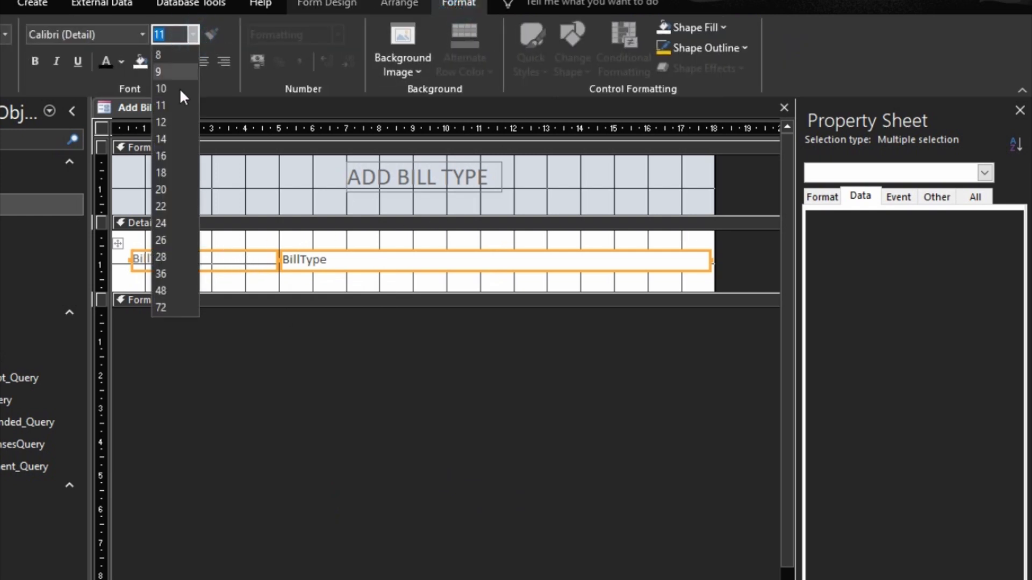
left_click(175, 119)
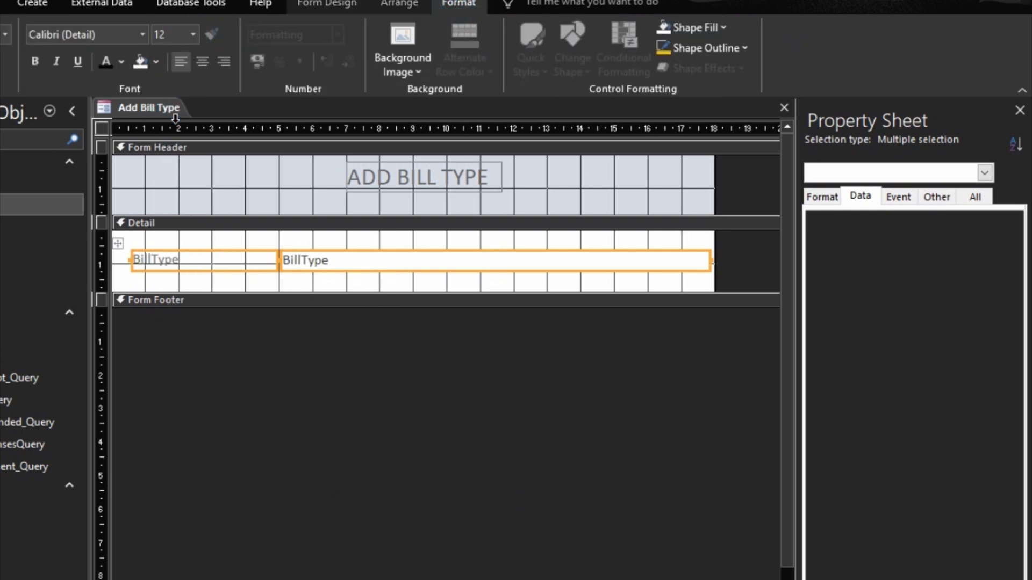
left_click(104, 57)
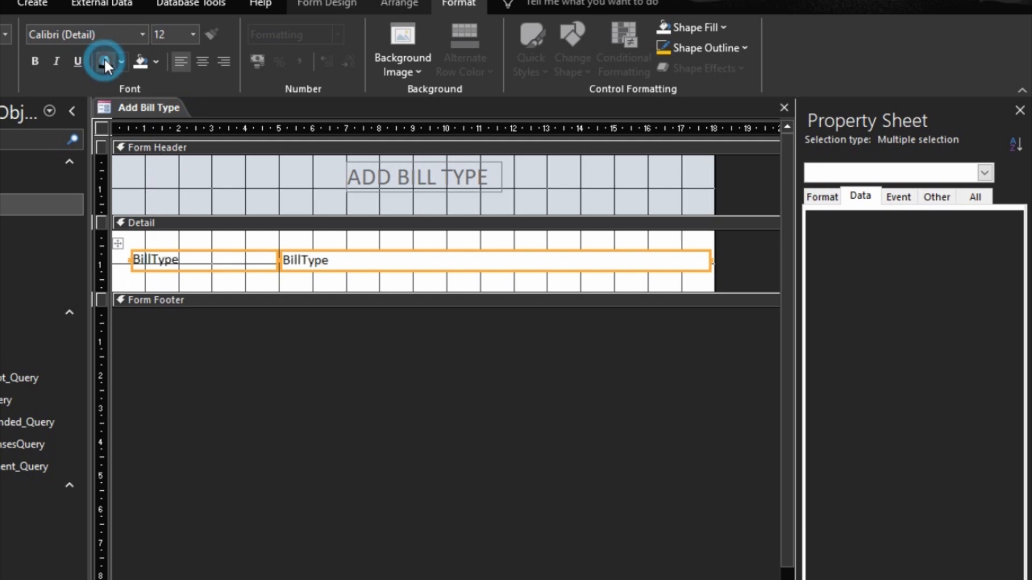
Step: Apply Medium control margins to the BillType label and text box, and move the pair slightly up and right
left_click(404, 5)
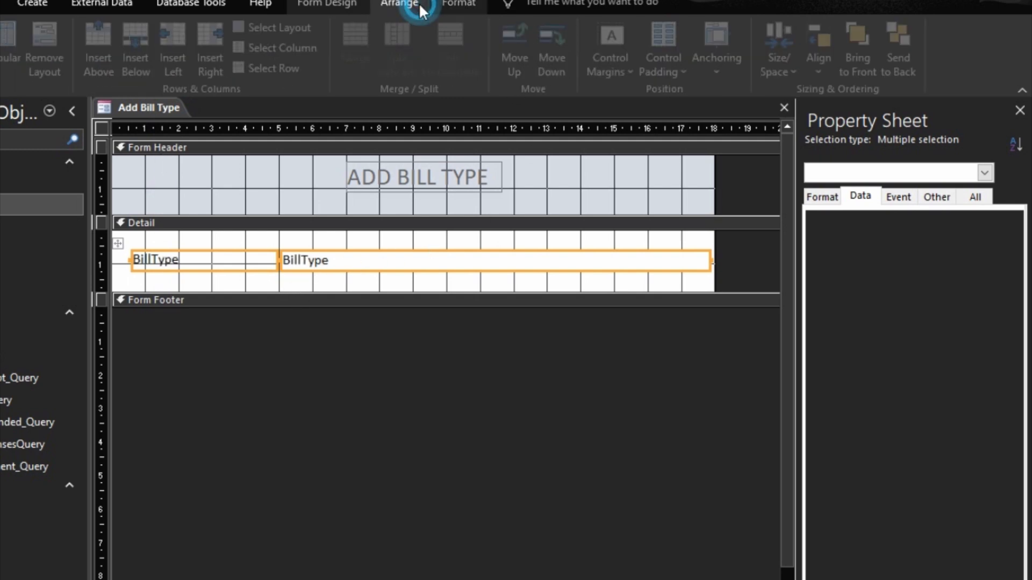
left_click(617, 66)
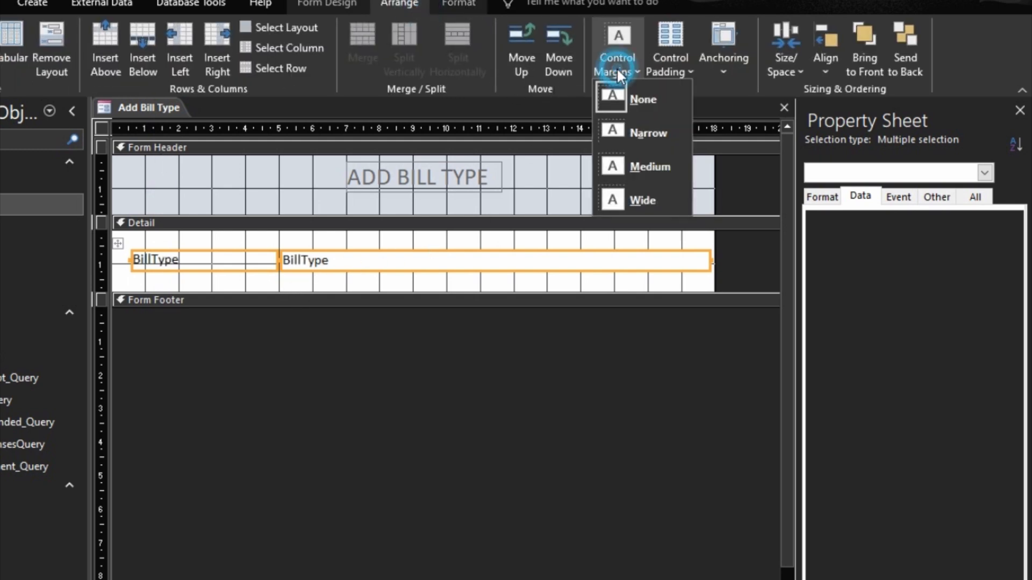
left_click(650, 165)
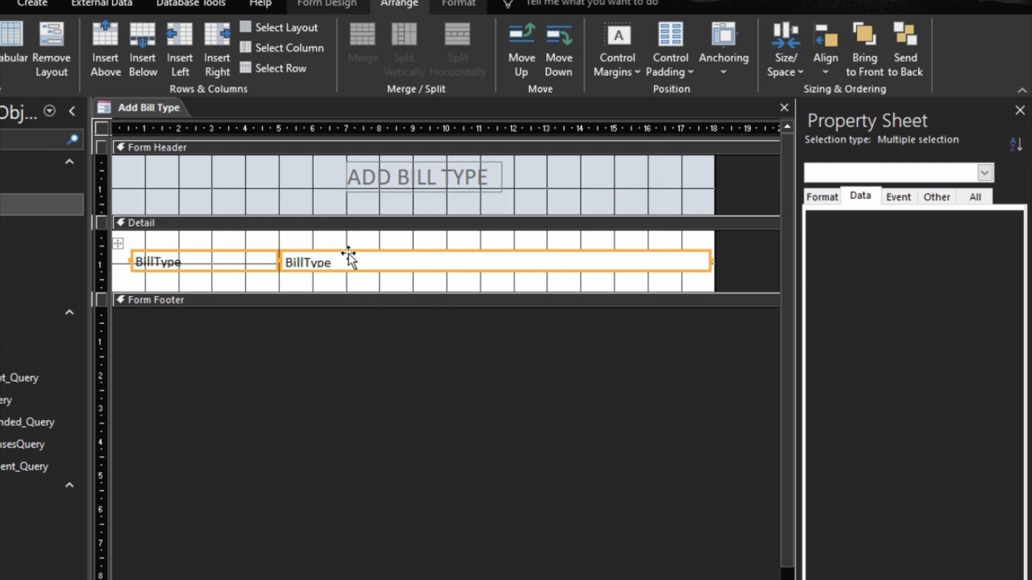
left_click_drag(349, 257, 363, 244)
left_click(321, 271)
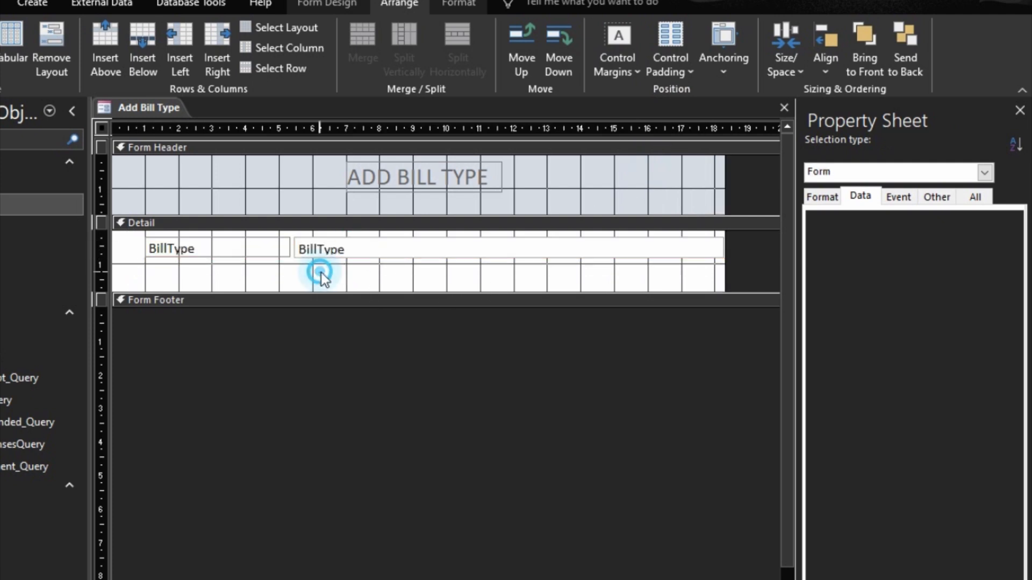
Step: Narrow the BillType label so its right edge sits at the 3 mark on the horizontal ruler
left_click(281, 249)
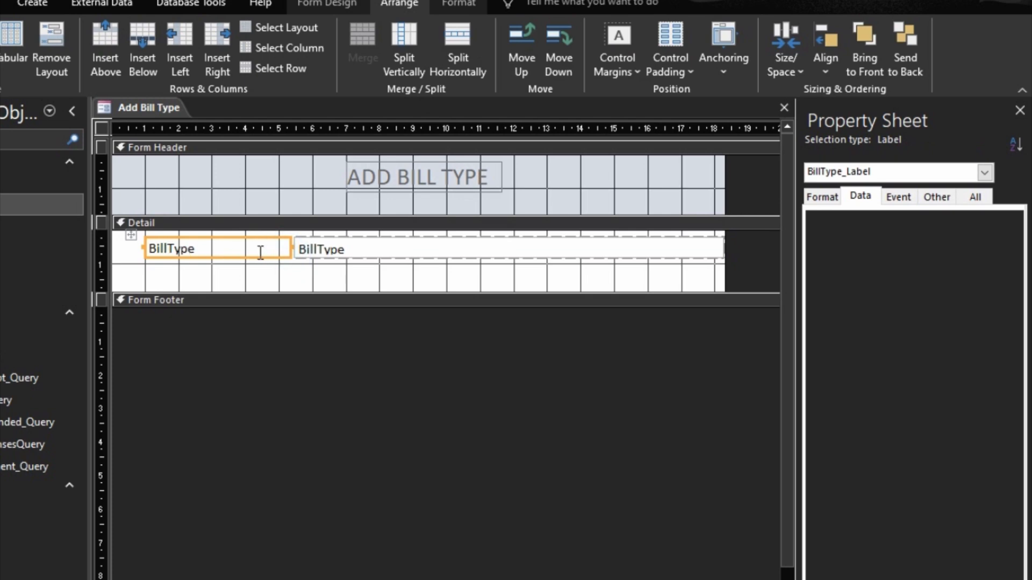
left_click(288, 246)
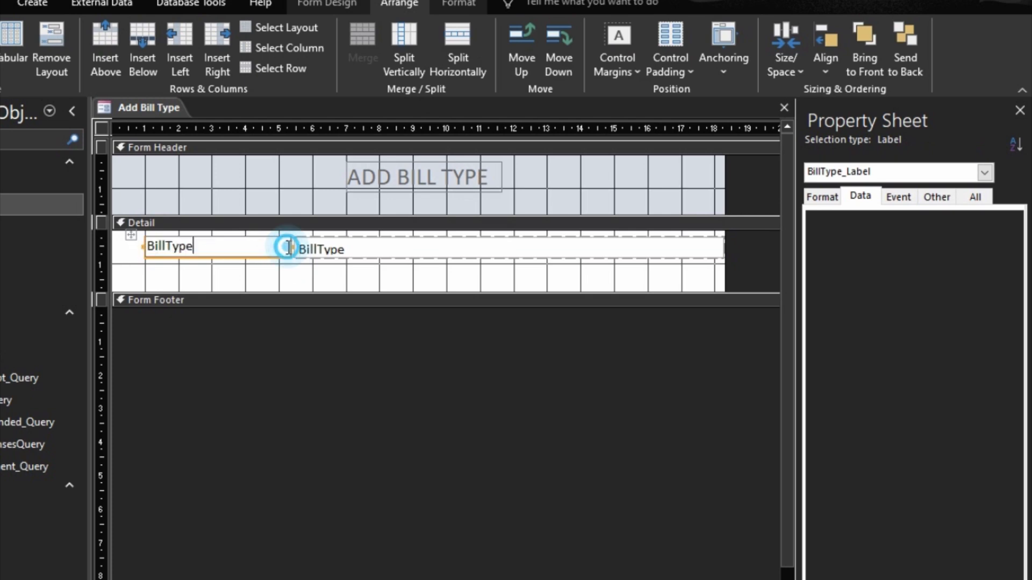
left_click(285, 281)
left_click(283, 256)
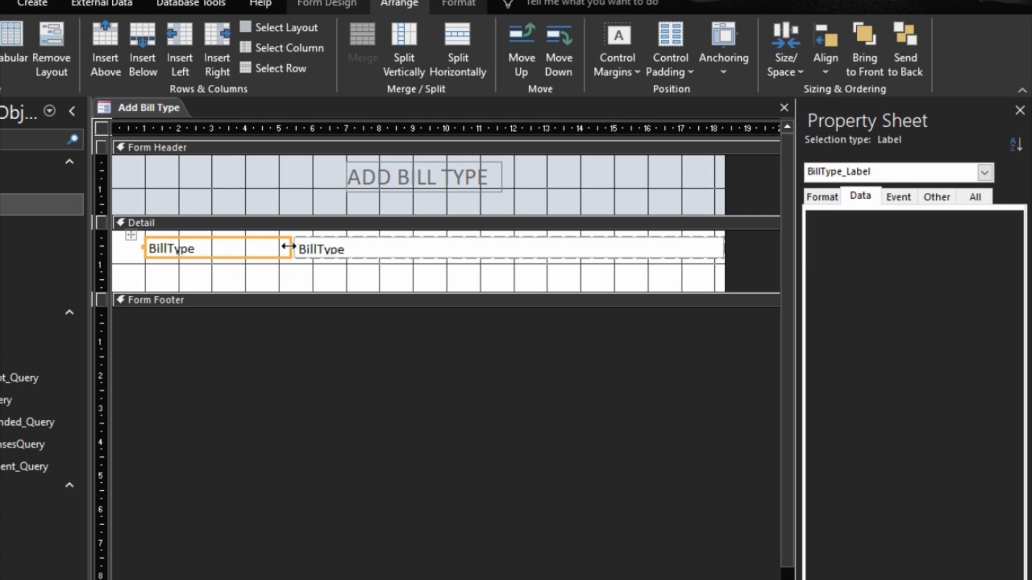
left_click_drag(289, 247, 212, 248)
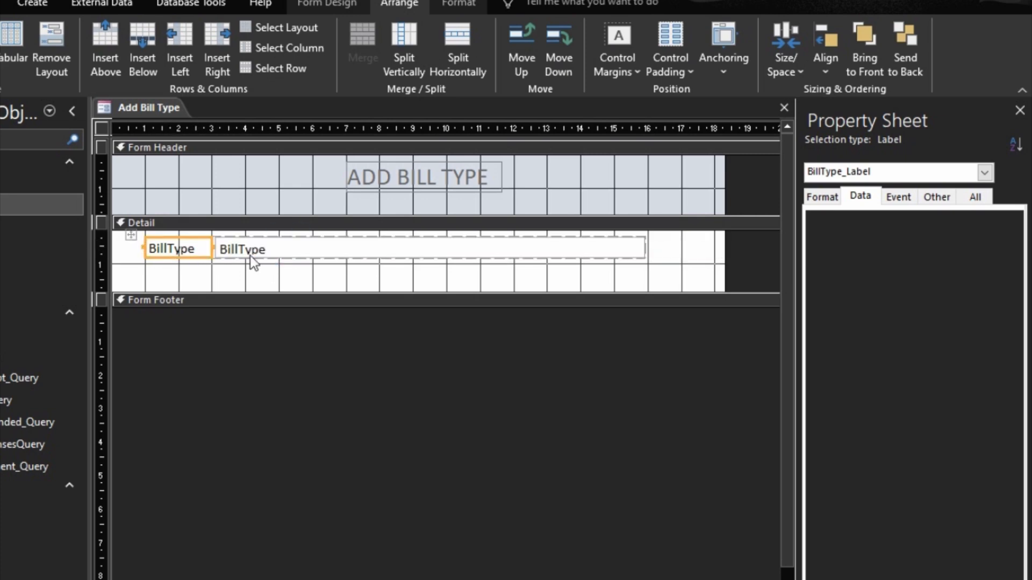
Step: Select both the BillType label and text box and size them to fit their text
left_click(273, 263)
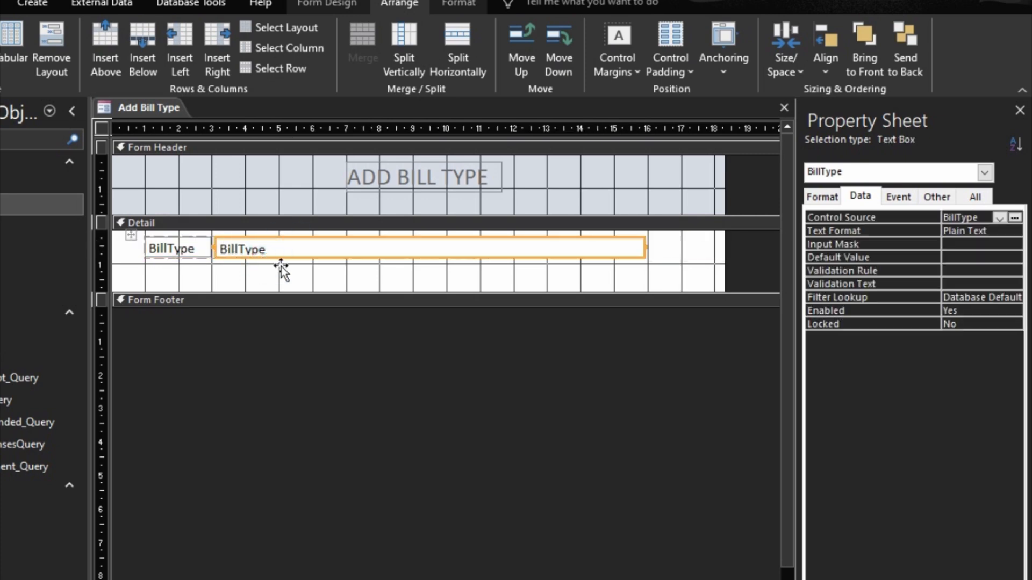
right_click(298, 248)
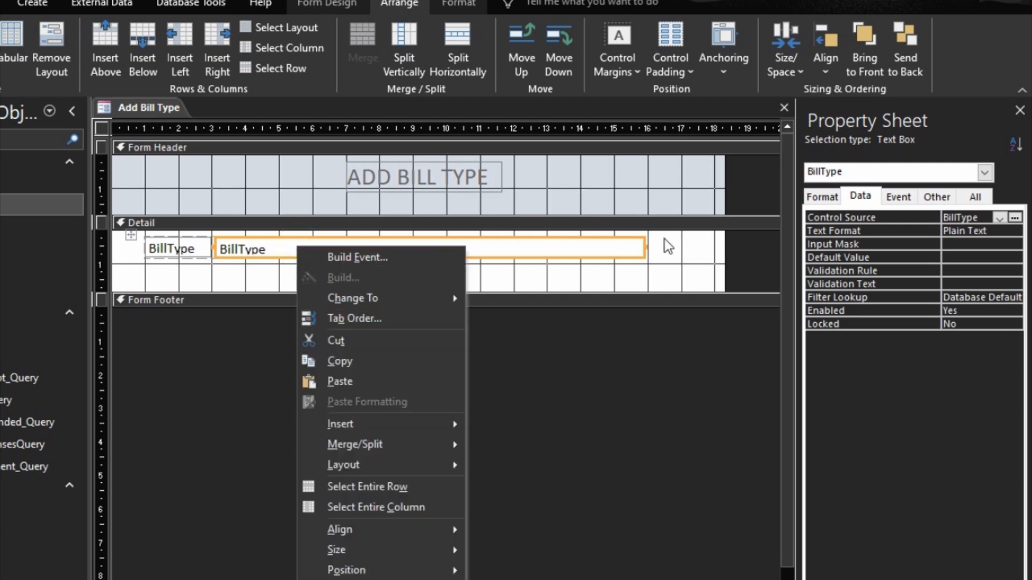
left_click(664, 240)
left_click(212, 246)
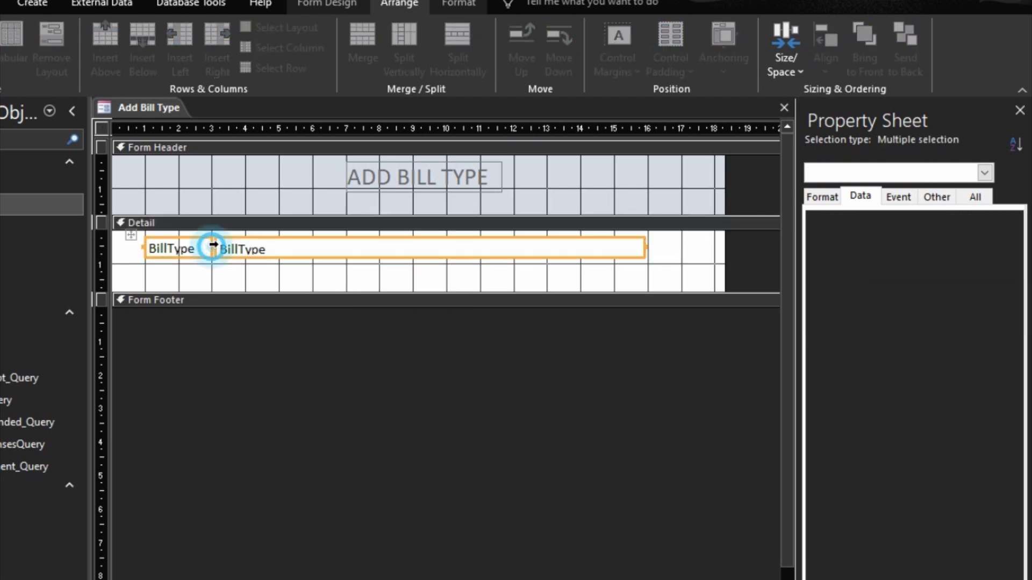
left_click(629, 41)
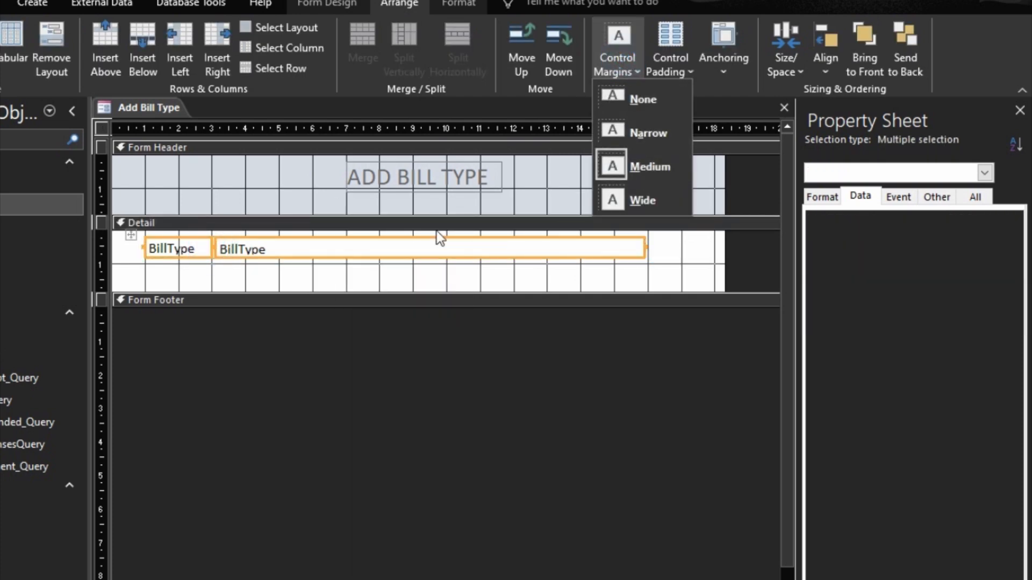
left_click(366, 246)
right_click(367, 243)
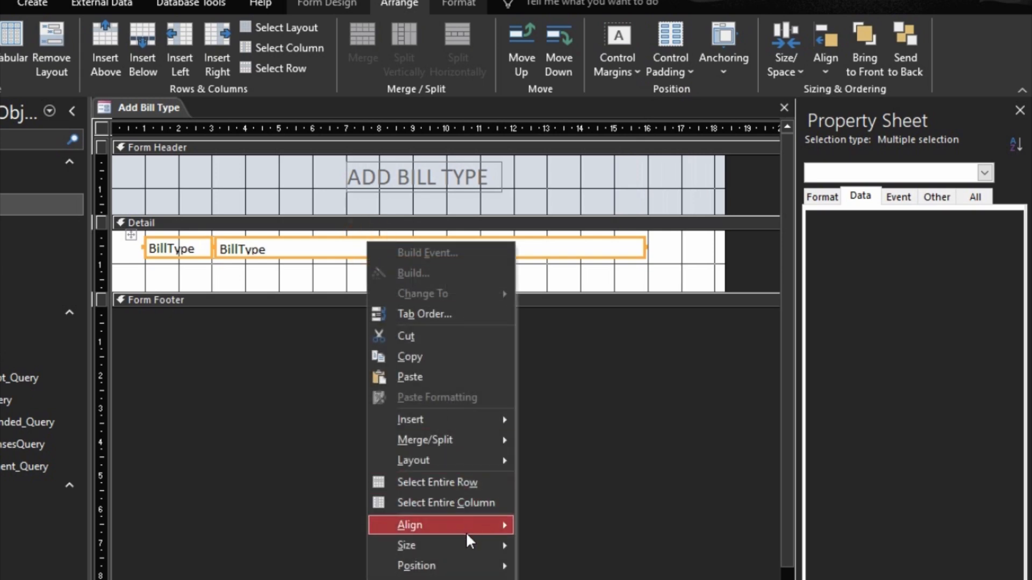
mouse_move(495, 547)
left_click(553, 547)
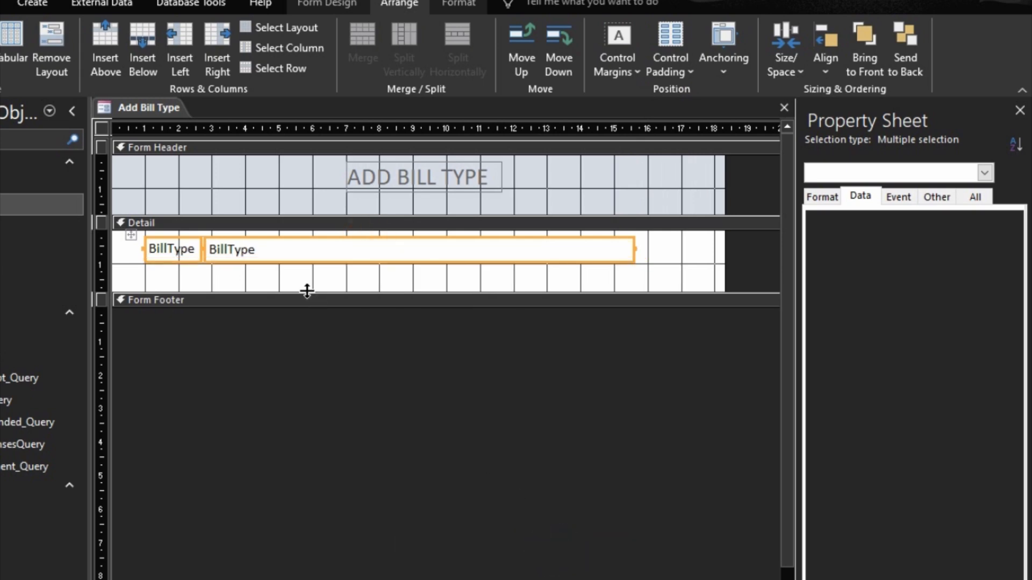
Step: Move the BillType layout in the Detail section to start at about 4 on the horizontal ruler and 1 on the vertical ruler
left_click(209, 274)
left_click(193, 253)
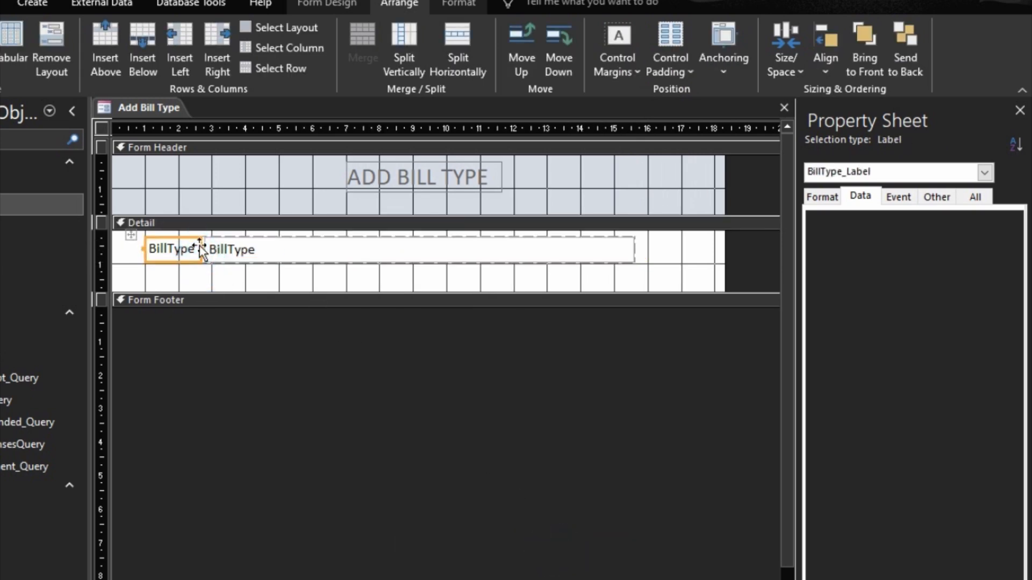
left_click_drag(196, 249, 207, 250)
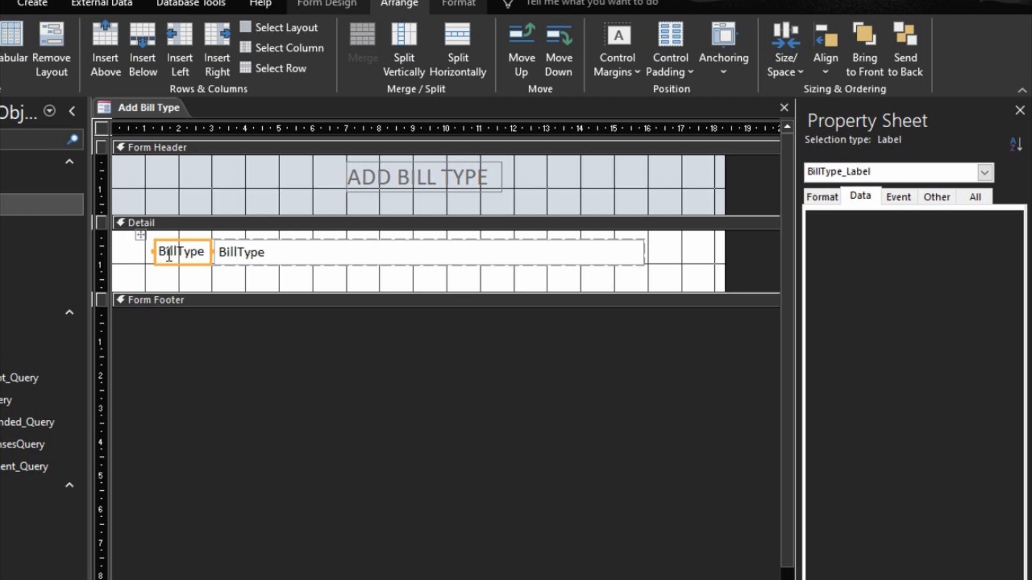
left_click_drag(140, 234, 230, 265)
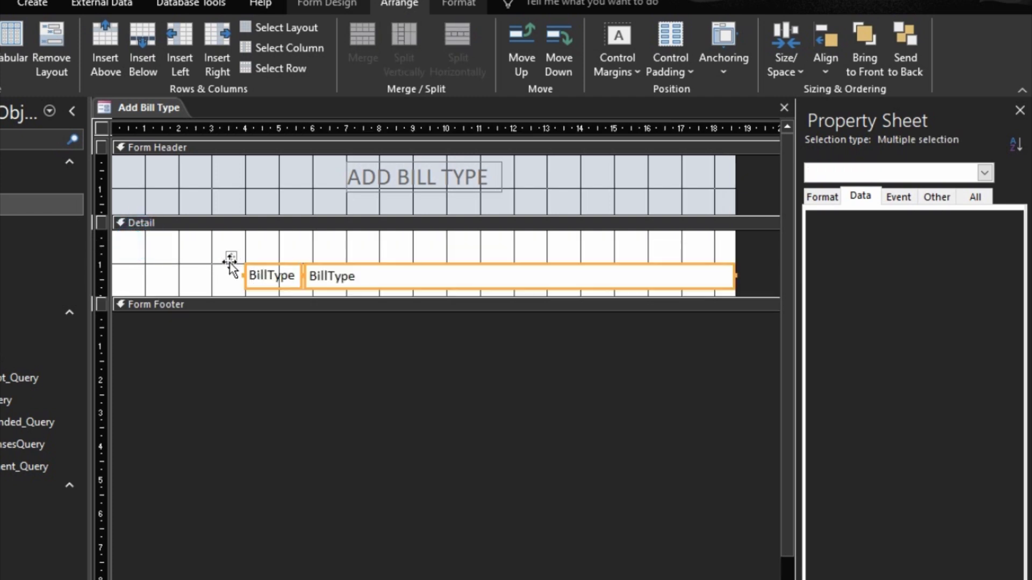
Step: Resize the BillType label to end at ruler mark 6 and the text box at mark 15, and make the Detail section taller
left_click(301, 277)
left_click(295, 249)
left_click(296, 277)
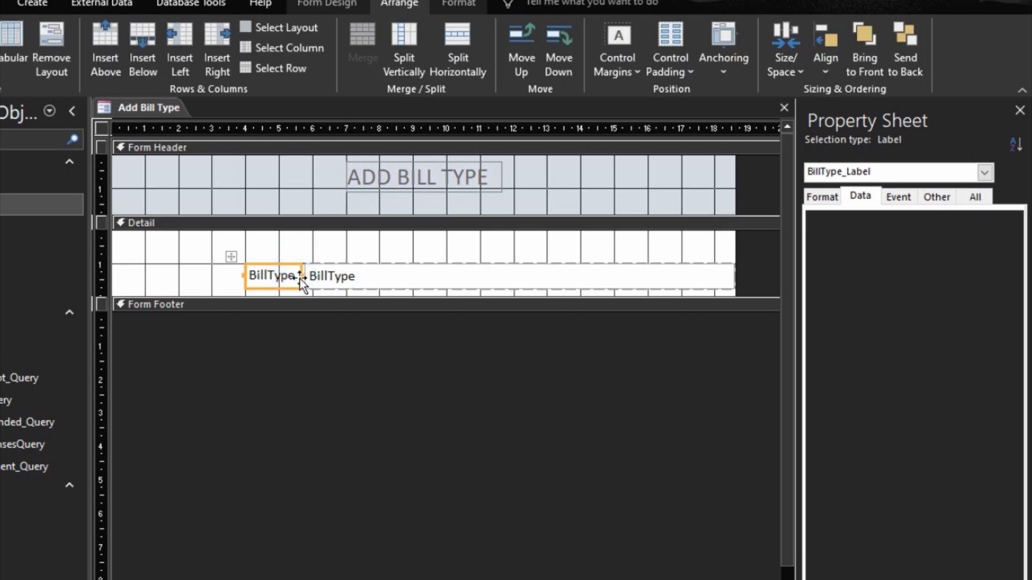
left_click(306, 275)
left_click(305, 244)
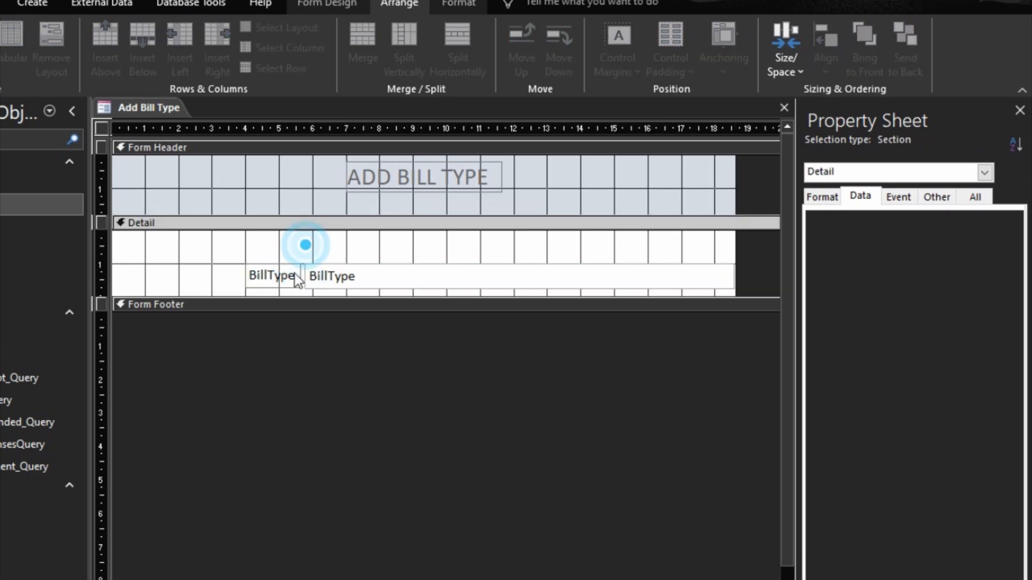
left_click(295, 277)
left_click(299, 277)
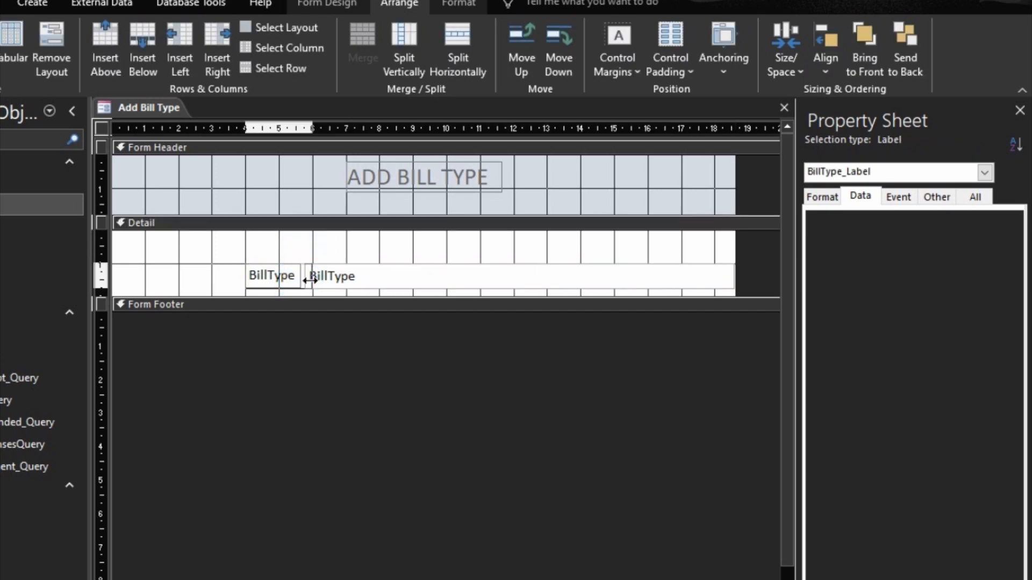
left_click(484, 279)
left_click_drag(735, 277, 578, 419)
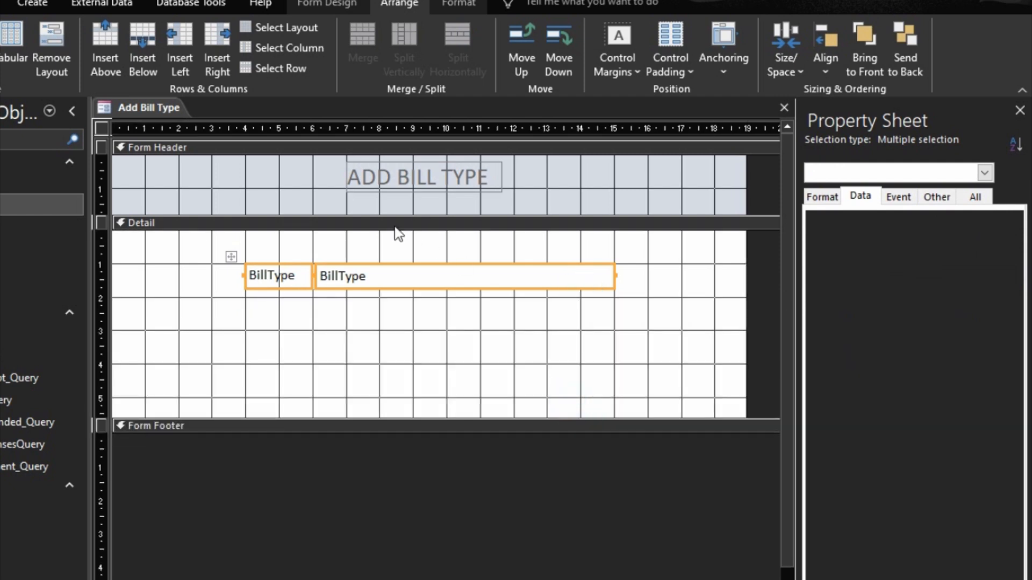
Step: Move the BillType layout down to the 3 mark, then slightly heighten the Detail section and shorten the Form Header
left_click_drag(234, 257, 235, 325)
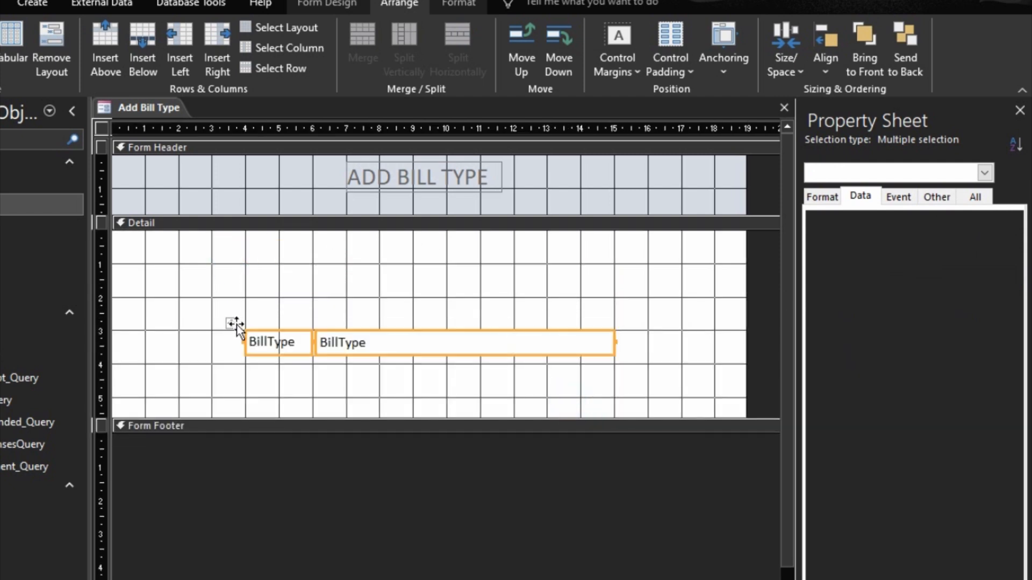
mouse_move(401, 425)
left_mouse_down()
mouse_move(391, 474)
mouse_move(395, 428)
left_mouse_up()
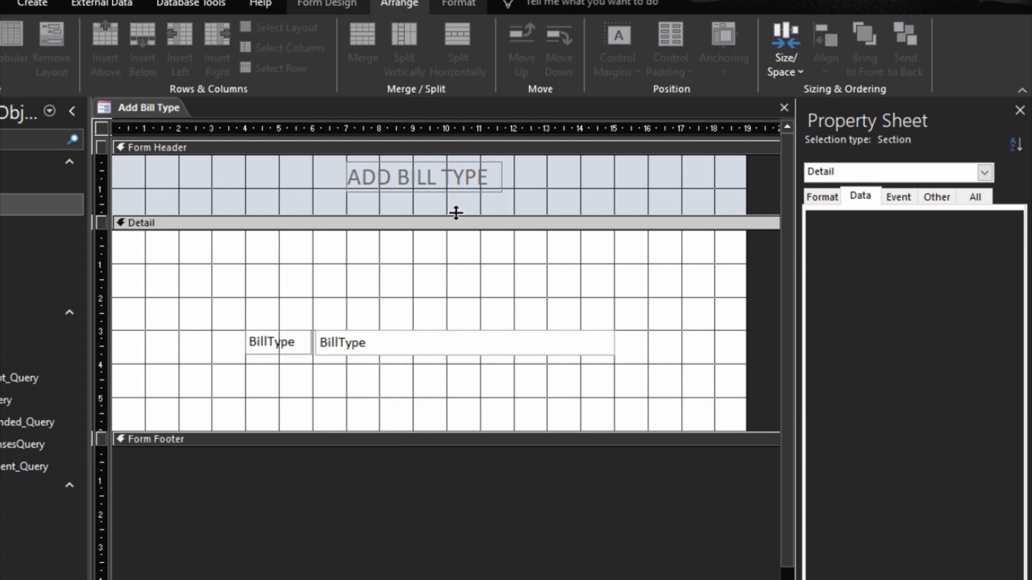
left_click_drag(456, 215, 446, 202)
Step: Format the ADD BILL TYPE header label as size 14, bold, centred and black
left_click(443, 185)
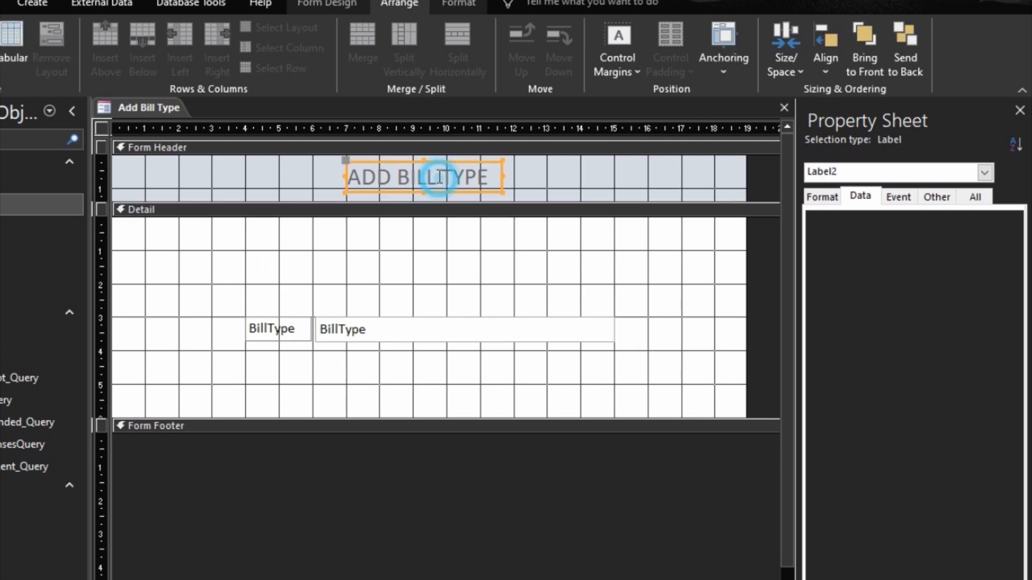
left_click(458, 4)
left_click(194, 34)
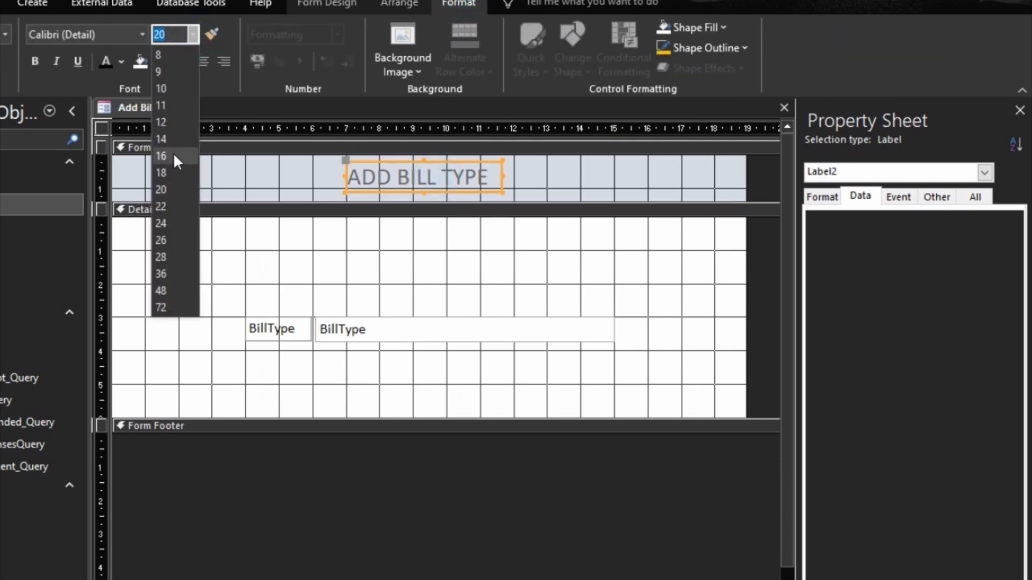
left_click(169, 141)
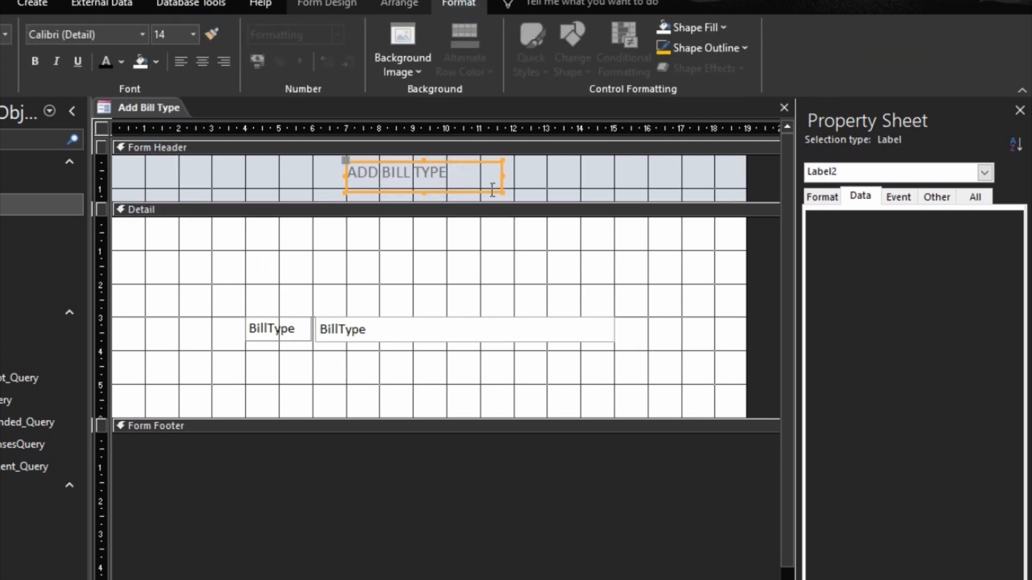
left_click(43, 60)
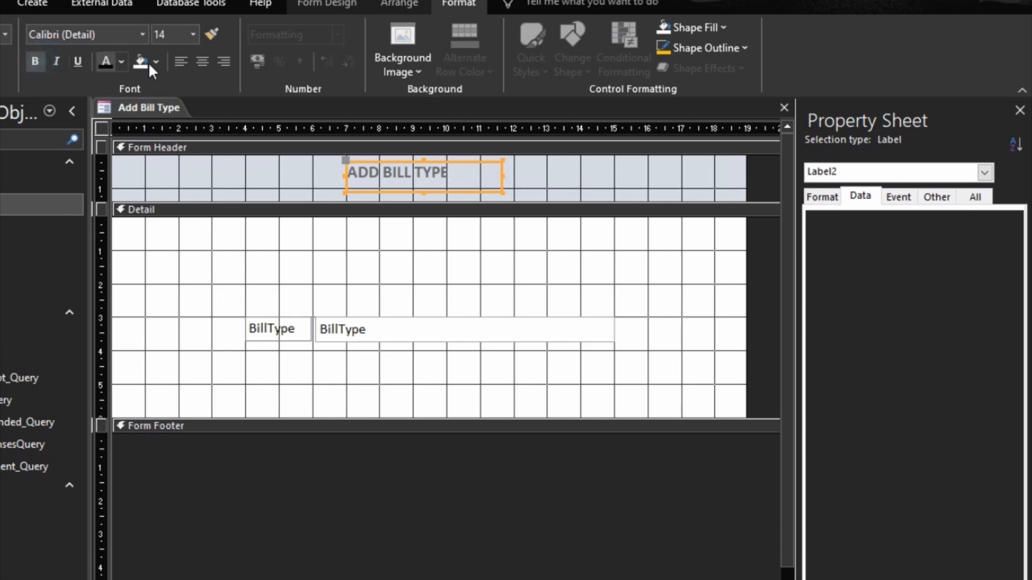
left_click(204, 61)
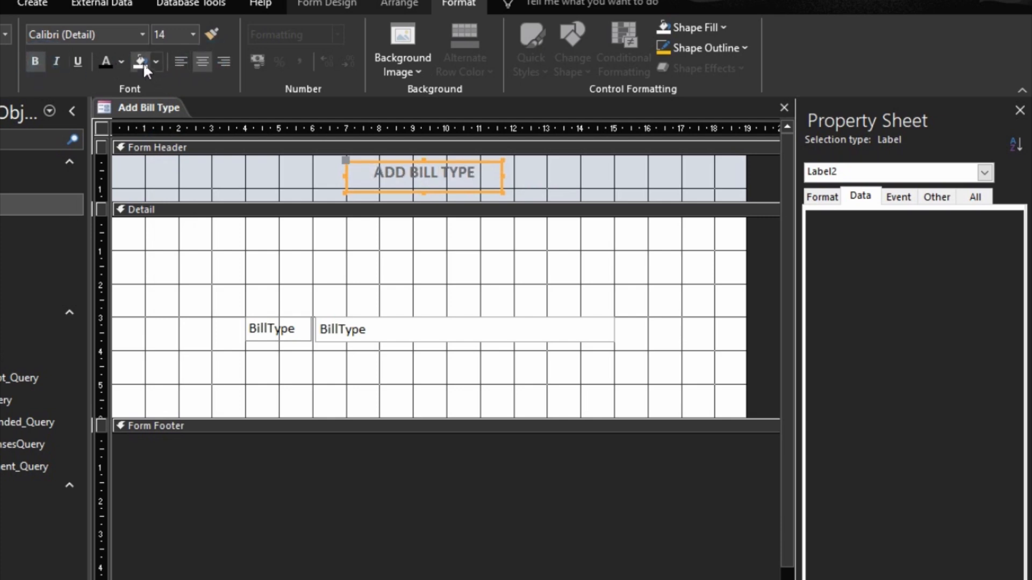
left_click(107, 62)
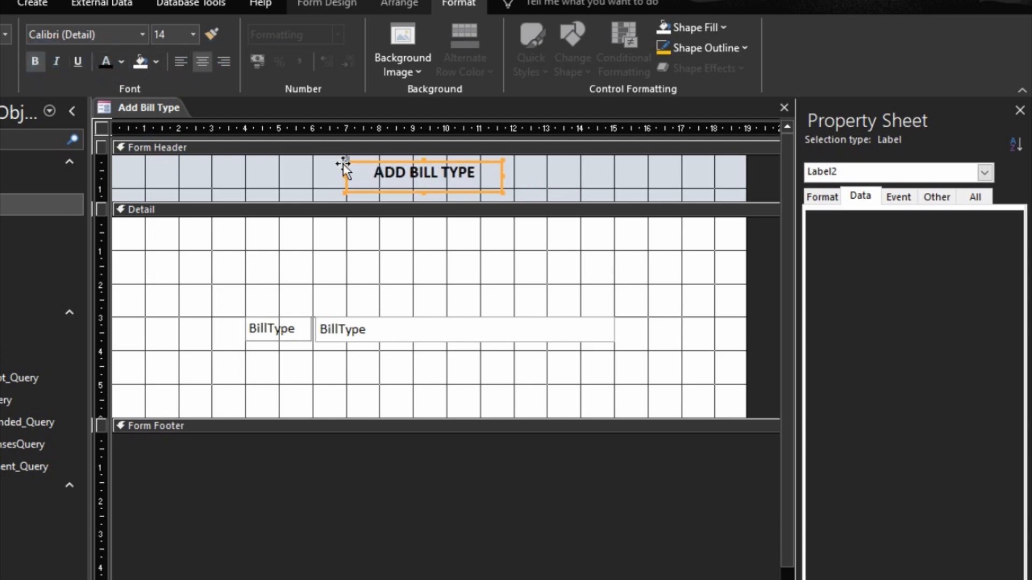
Step: Size the ADD BILL TYPE header label to fit its text, and nudge it slightly right and down
right_click(483, 184)
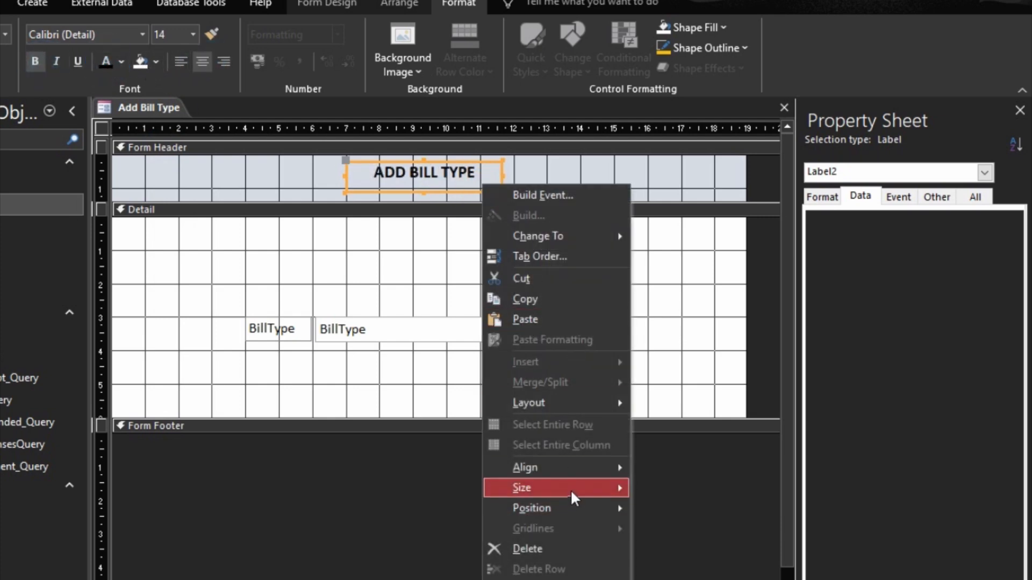
mouse_move(569, 489)
left_click(664, 488)
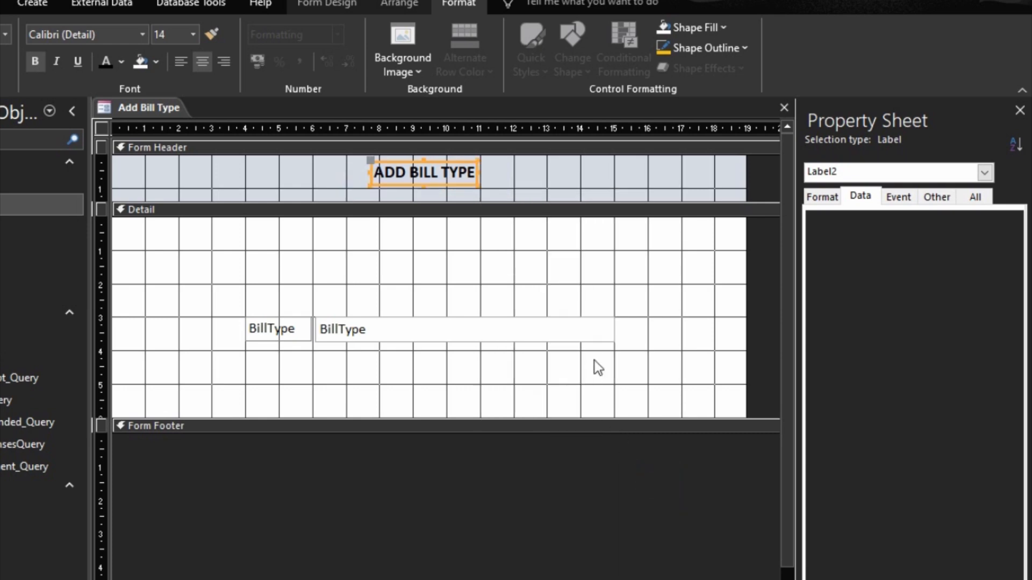
key("Right")
key("Down")
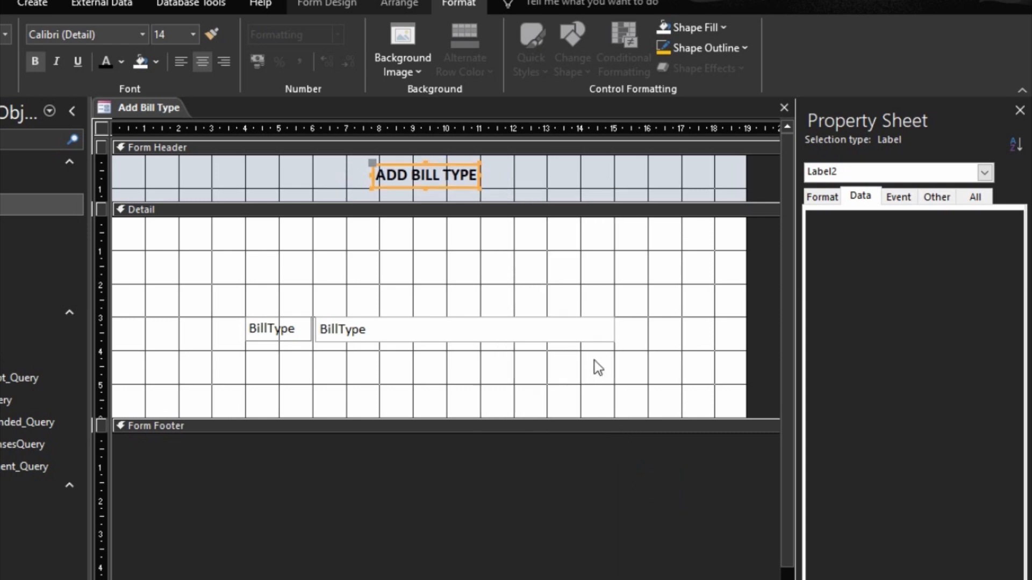
Step: Shorten the Form Header to about 1.2 cm and set its back color to gold (Accent 4)
left_click(348, 196)
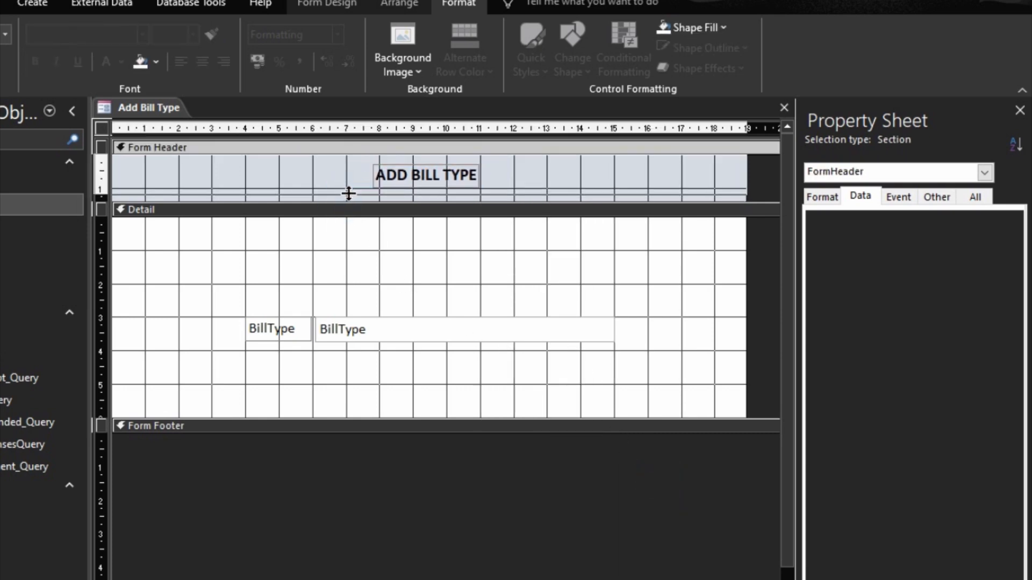
left_click_drag(348, 194, 348, 192)
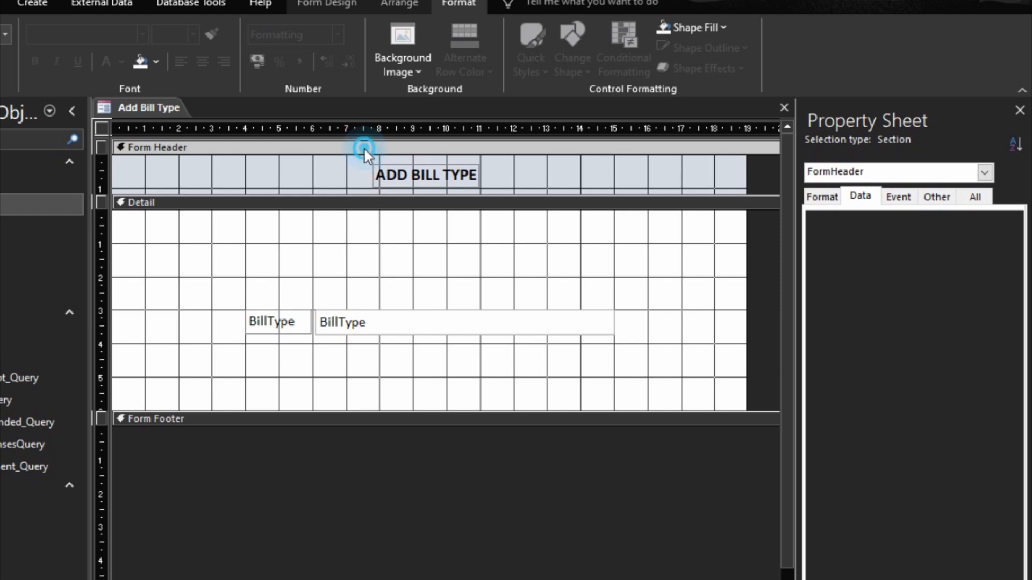
left_click(822, 197)
left_click(999, 245)
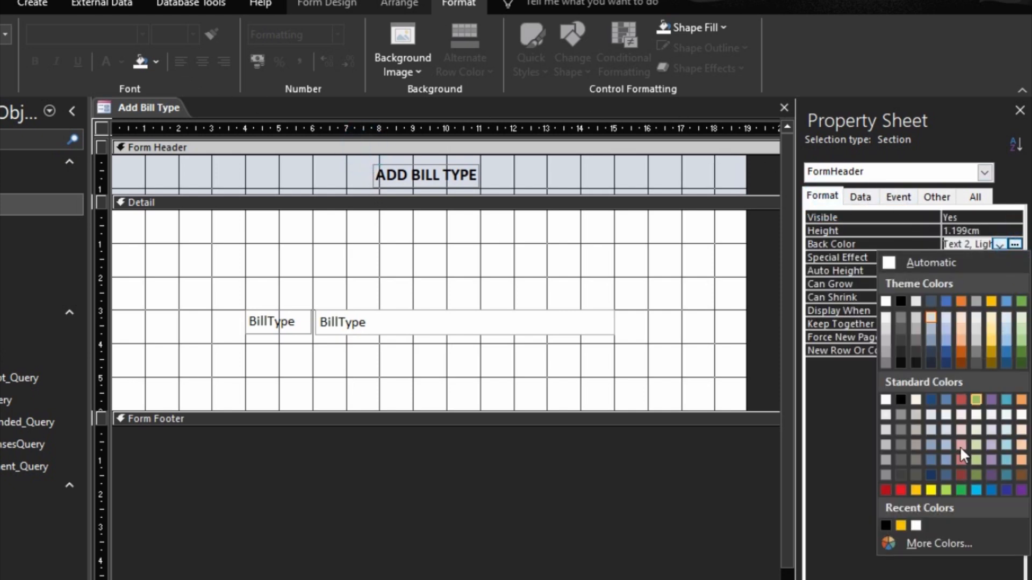
left_click(907, 525)
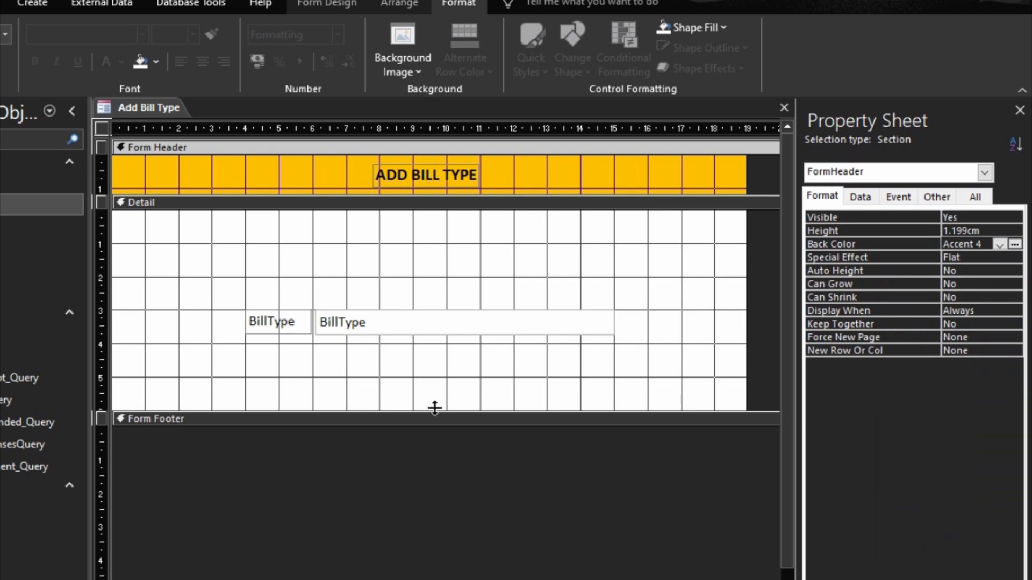
Step: Open up the Form Footer section to about 1 cm high and set its back color to the header's gold
left_click_drag(429, 425, 446, 460)
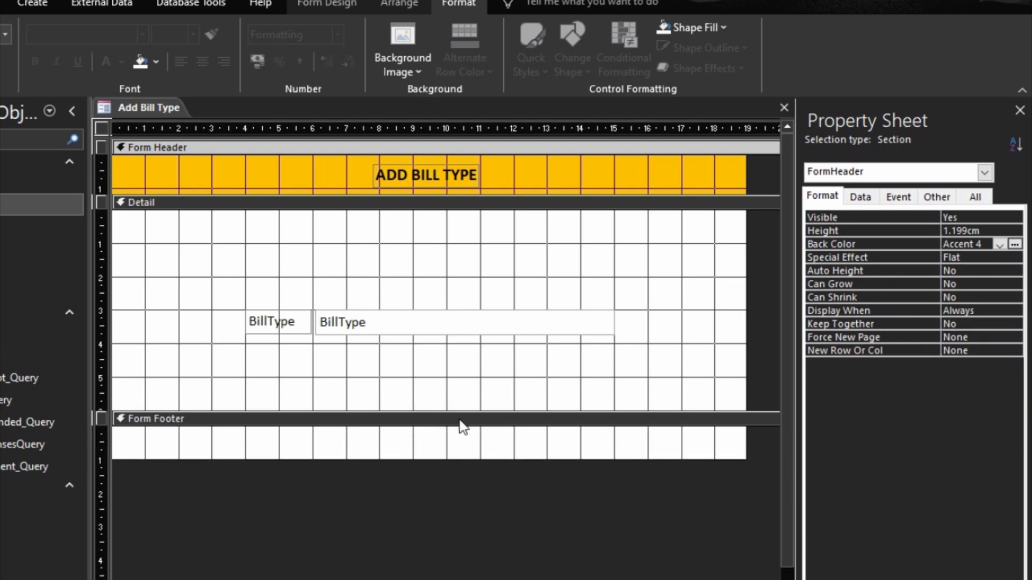
left_click(459, 421)
left_click(1000, 244)
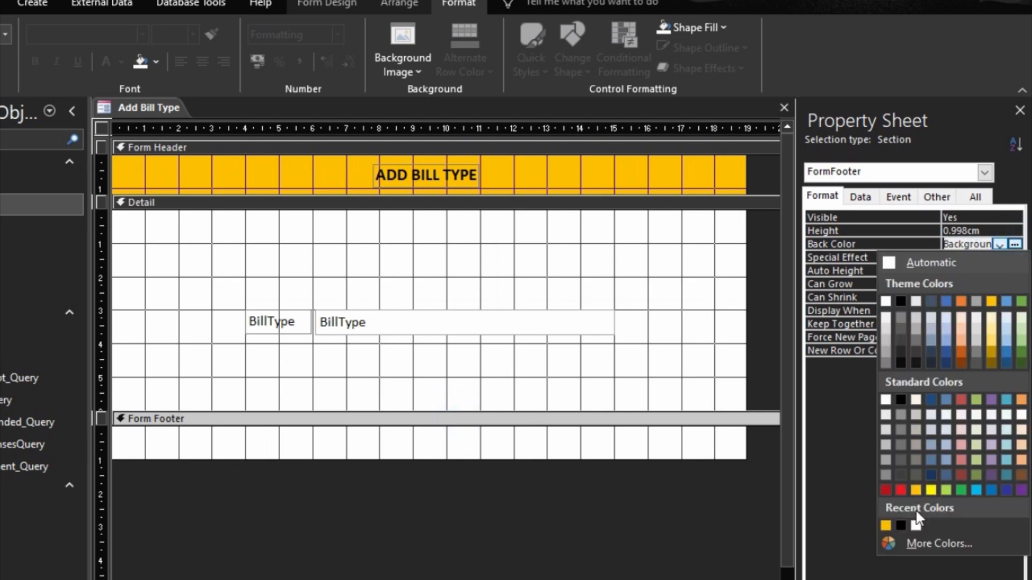
left_click(885, 525)
Step: Increase the height of the Detail section to about 8 cm
left_click(631, 291)
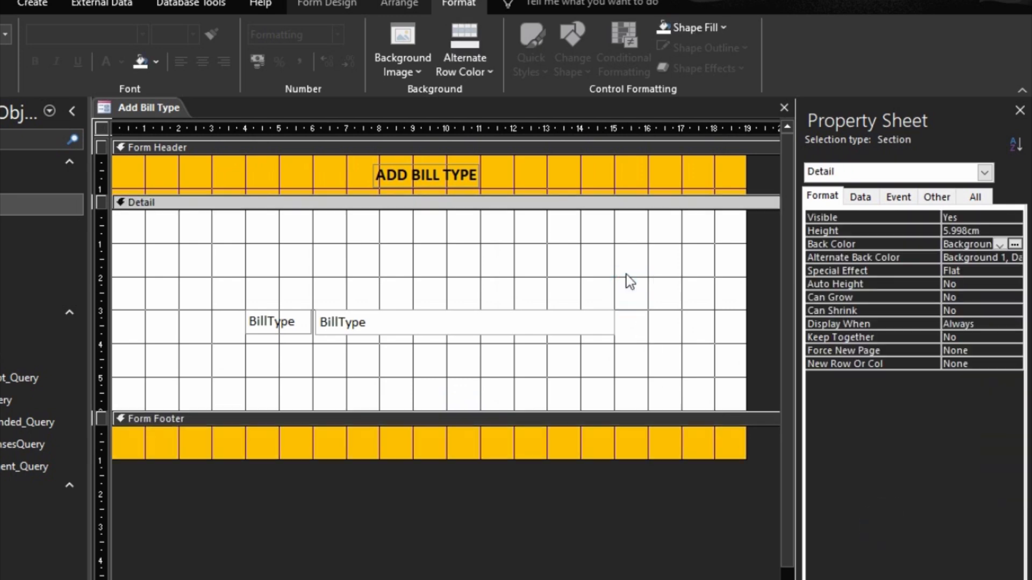
left_click_drag(586, 407, 577, 478)
left_click(588, 473)
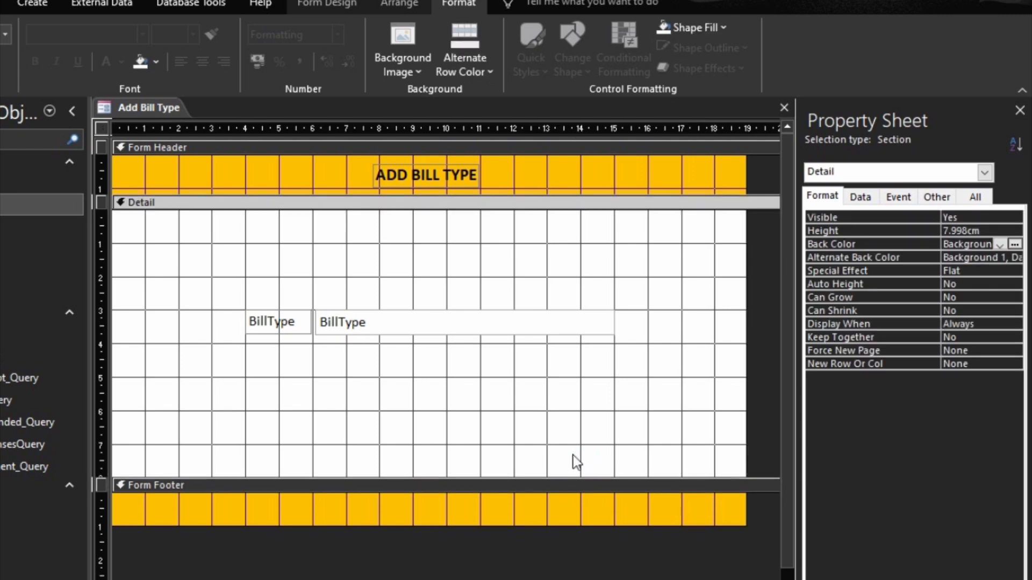
Step: Place a command button below the BillType text box at about 12.2 cm across and 5.1 cm down, with the Record Operations action Add New Record
left_click(344, 3)
left_click(195, 47)
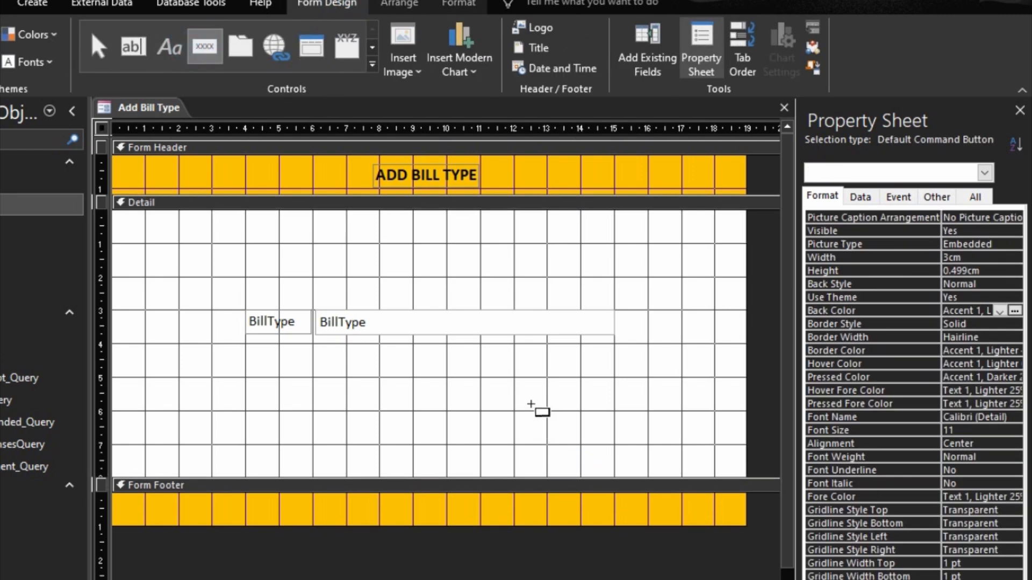
left_click(524, 380)
left_click_drag(524, 379, 627, 412)
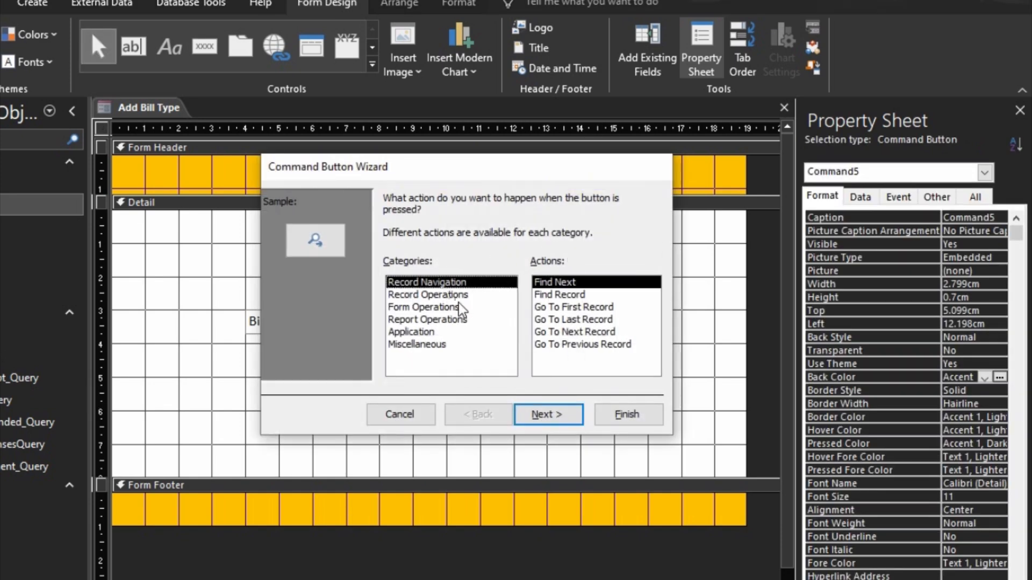
left_click(457, 294)
left_click(559, 294)
left_click(554, 282)
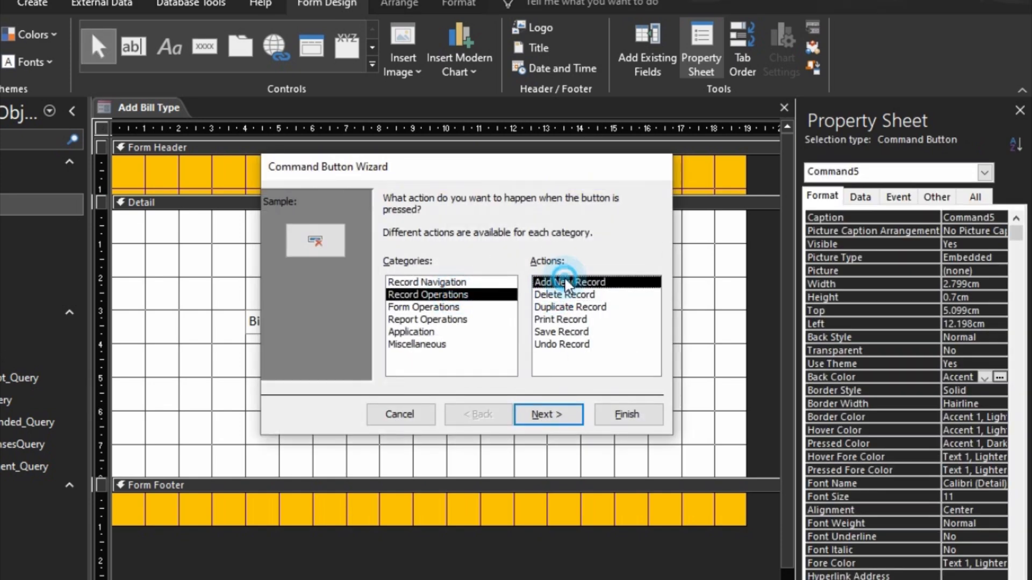
left_click(570, 420)
Step: Give the new command button the text Save Record, keep its default name, and complete the wizard
left_click_drag(517, 272, 375, 263)
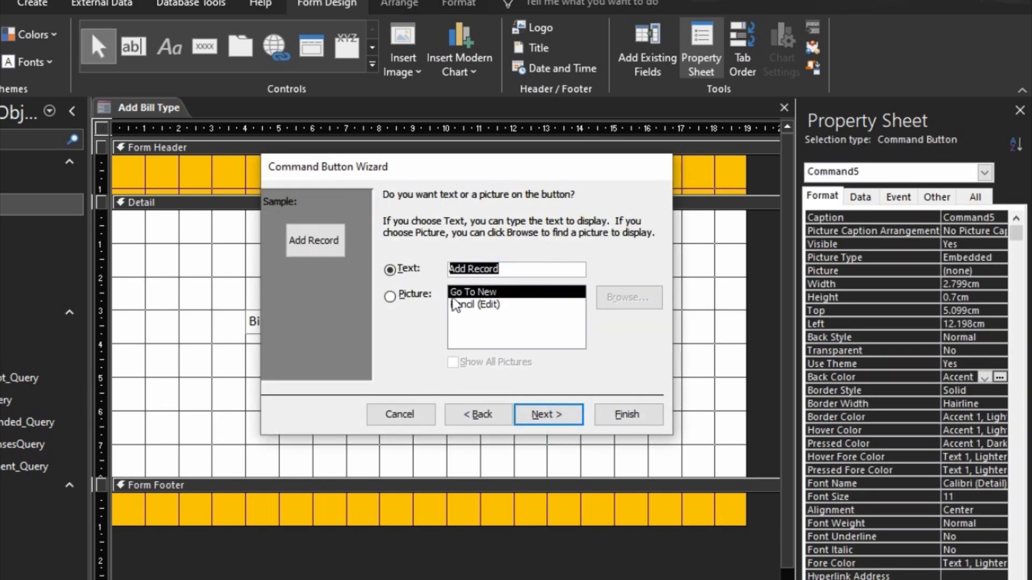
type("Sare")
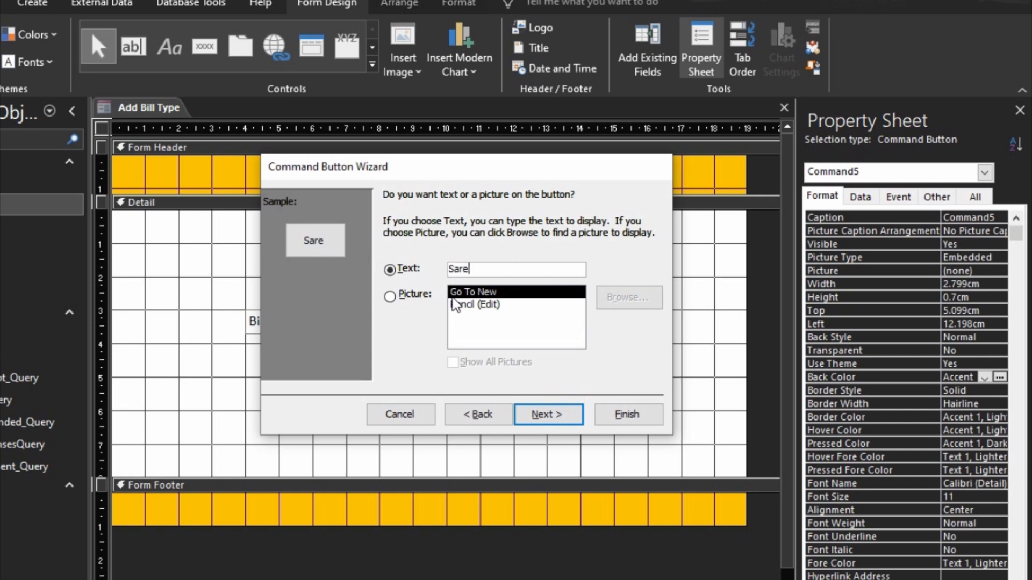
key("BackSpace")
key("BackSpace")
type("ve Record")
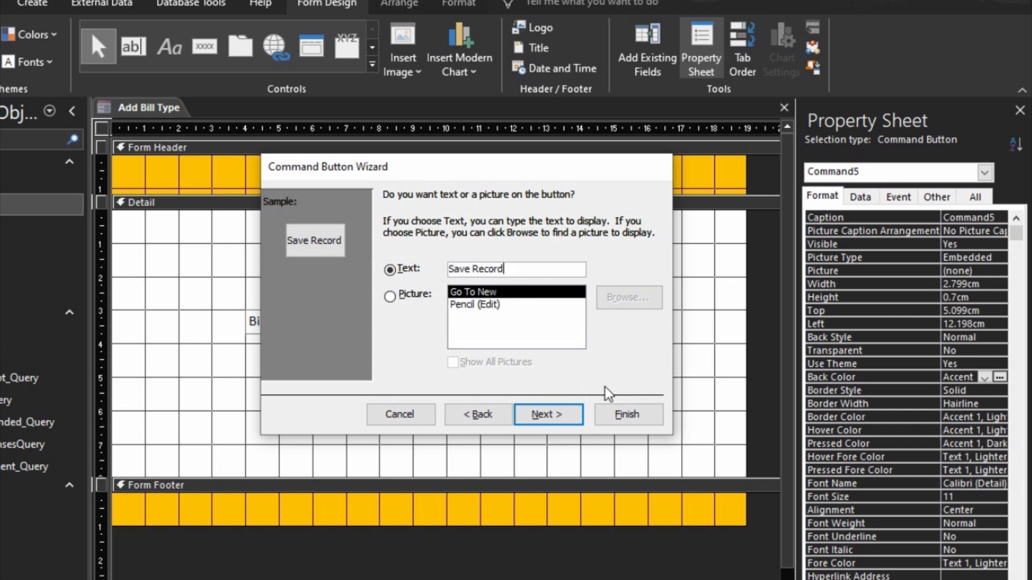
left_click(548, 414)
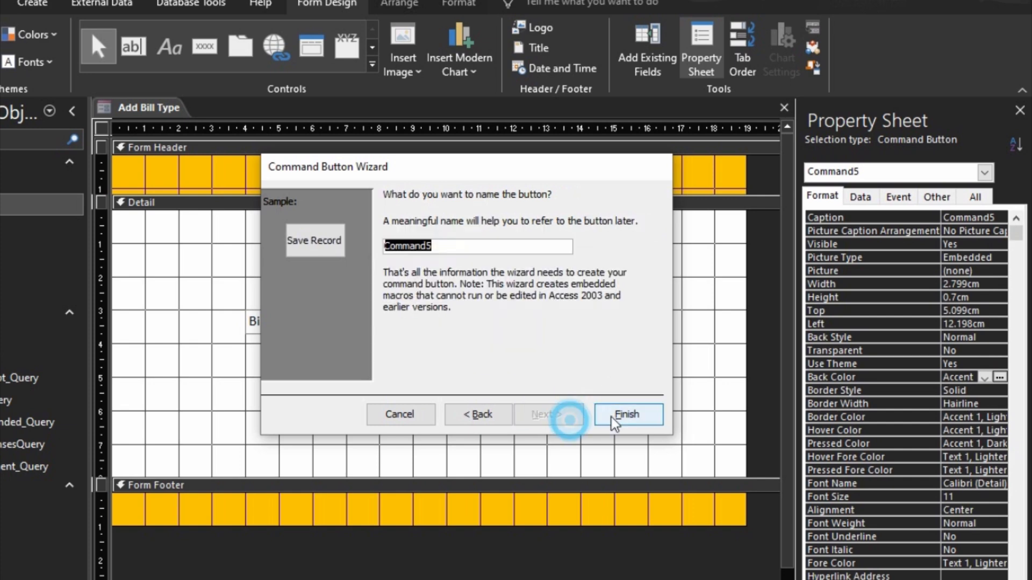
left_click(627, 415)
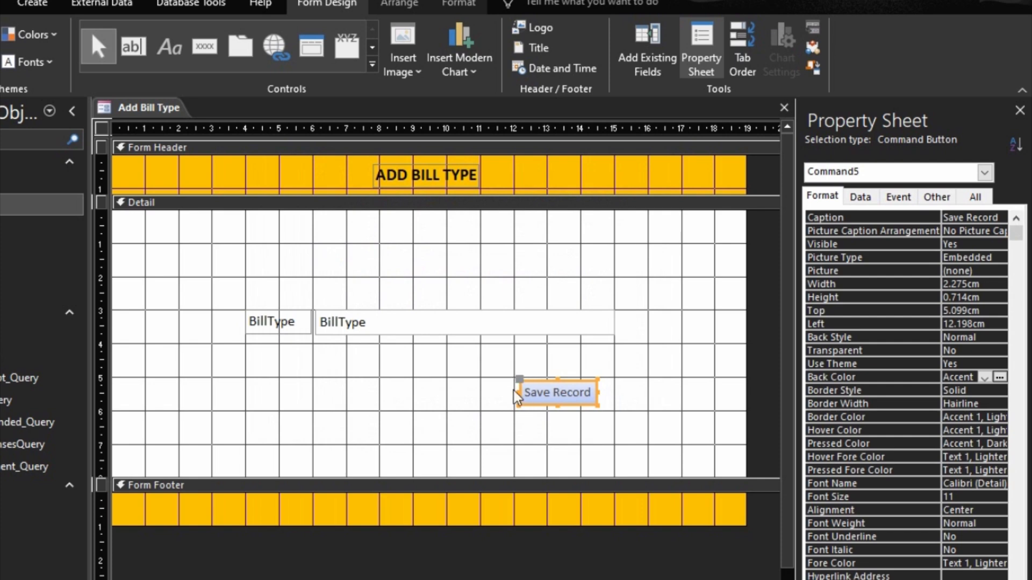
Step: Widen the Save Record button to about 2.5 cm and align it with the text box's right edge, 5 cm from the Detail top
left_click_drag(517, 392, 512, 392)
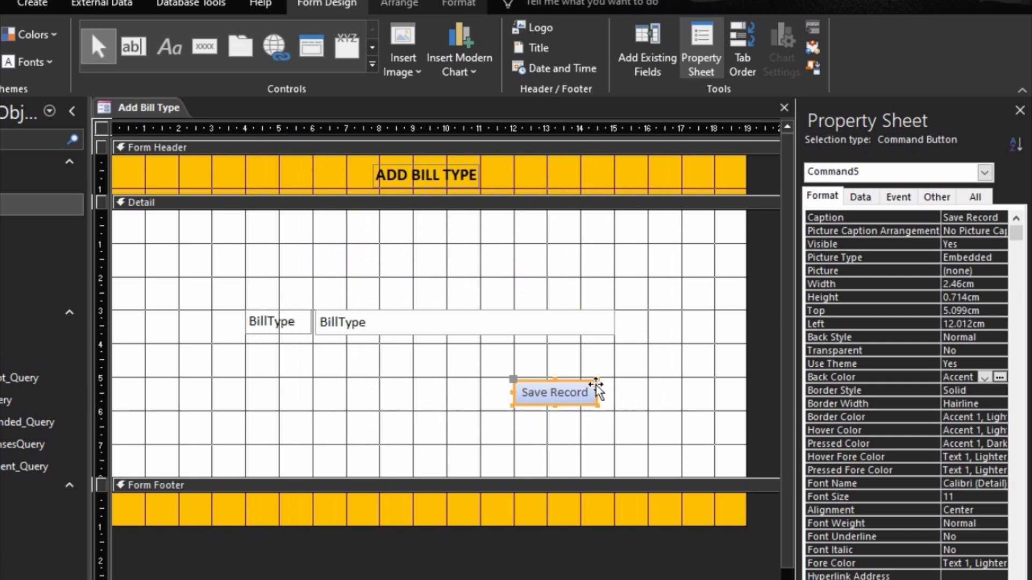
key("Right")
key("Right")
key("Right")
key("Right")
key("Right")
key("Right")
key("Right")
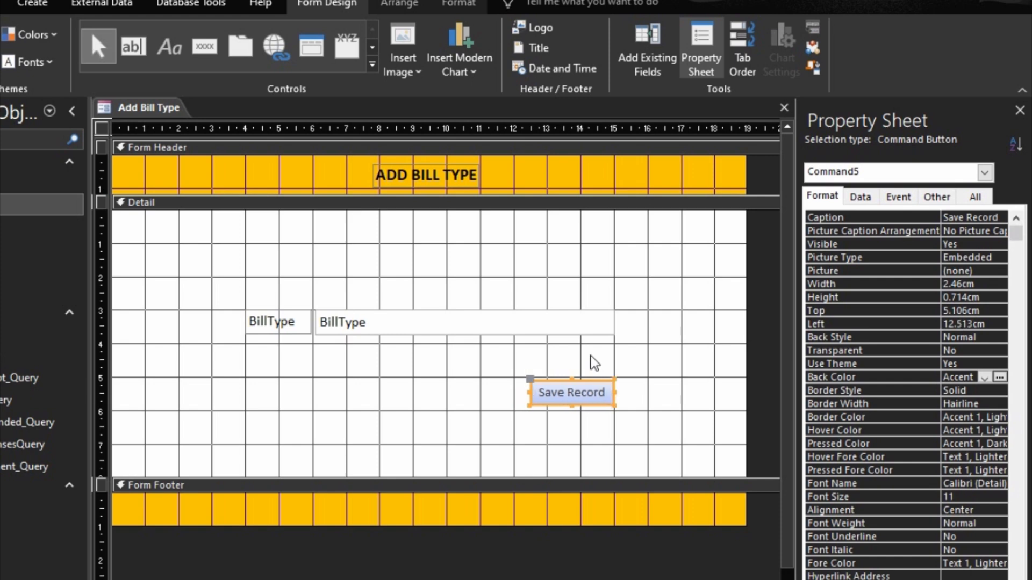
key("Up")
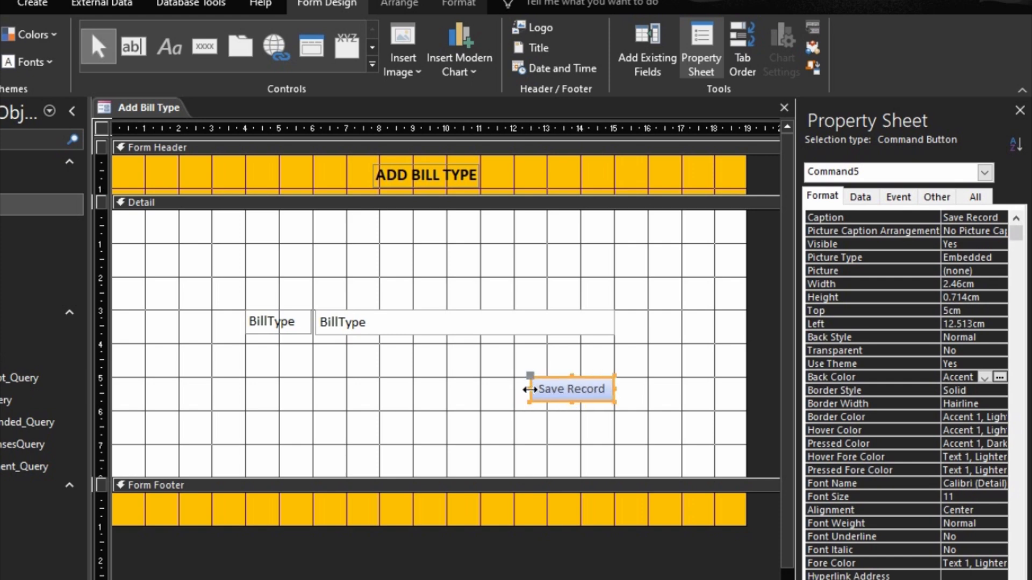
Step: Enlarge the Save Record button to about 2.7 cm wide and 1 cm high, keeping its right edge in place
left_click_drag(529, 389, 524, 388)
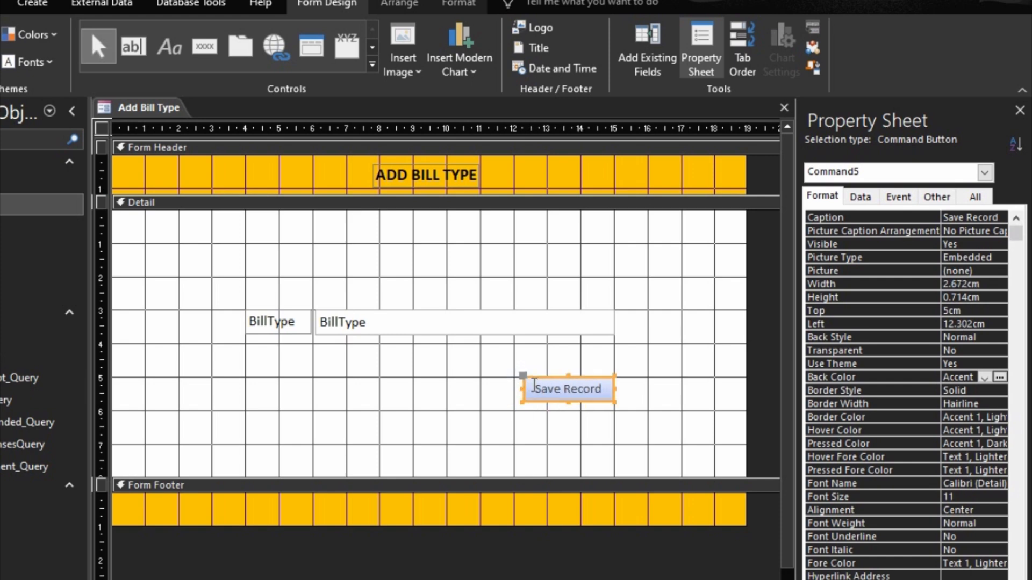
key("shift+Down")
key("shift+Down")
key("shift+Down")
key("shift+Down")
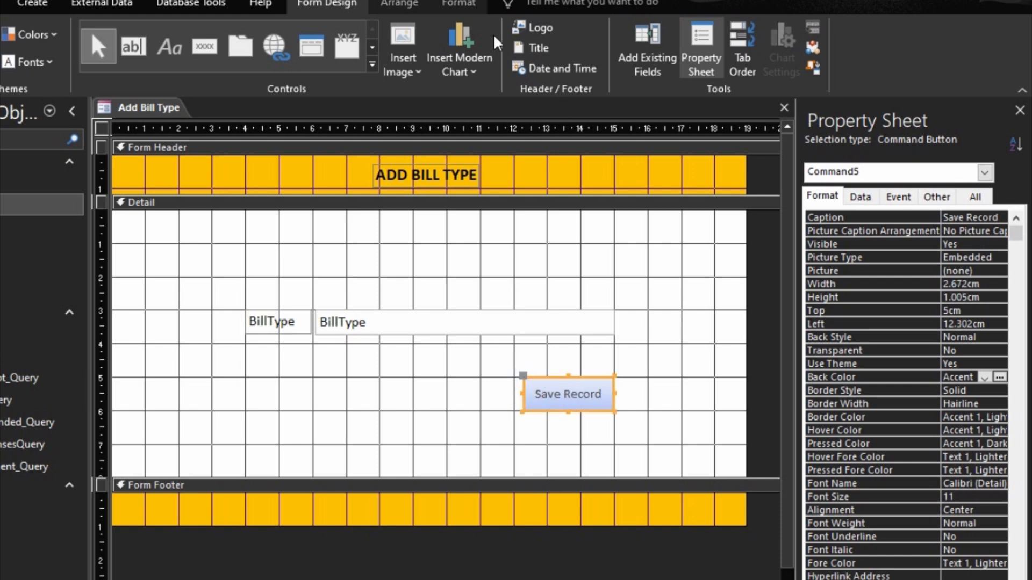
Step: Format the Save Record button with font size 12, black text, a white fill and a gold outline
left_click(458, 3)
left_click(193, 35)
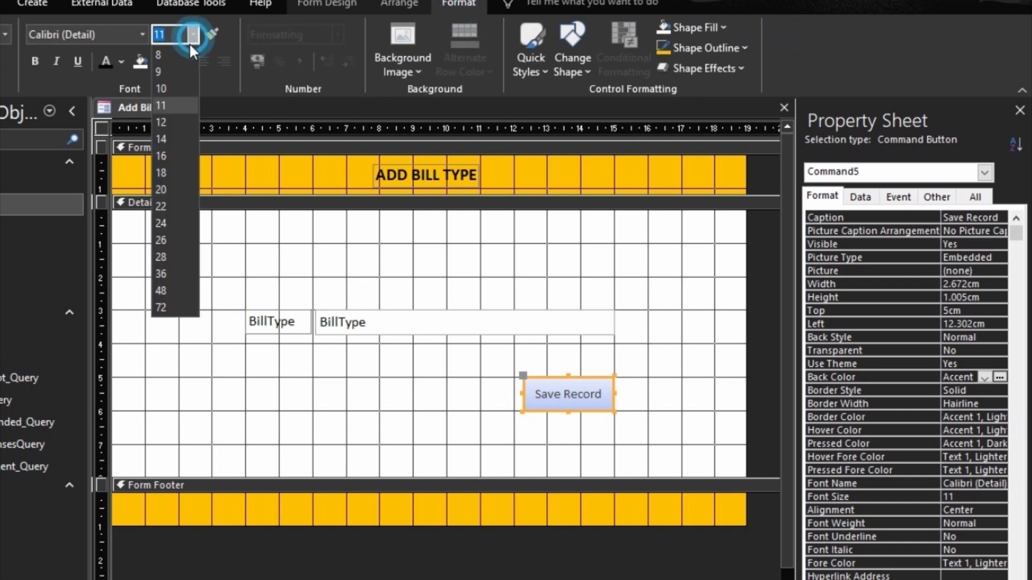
left_click(167, 121)
left_click(104, 63)
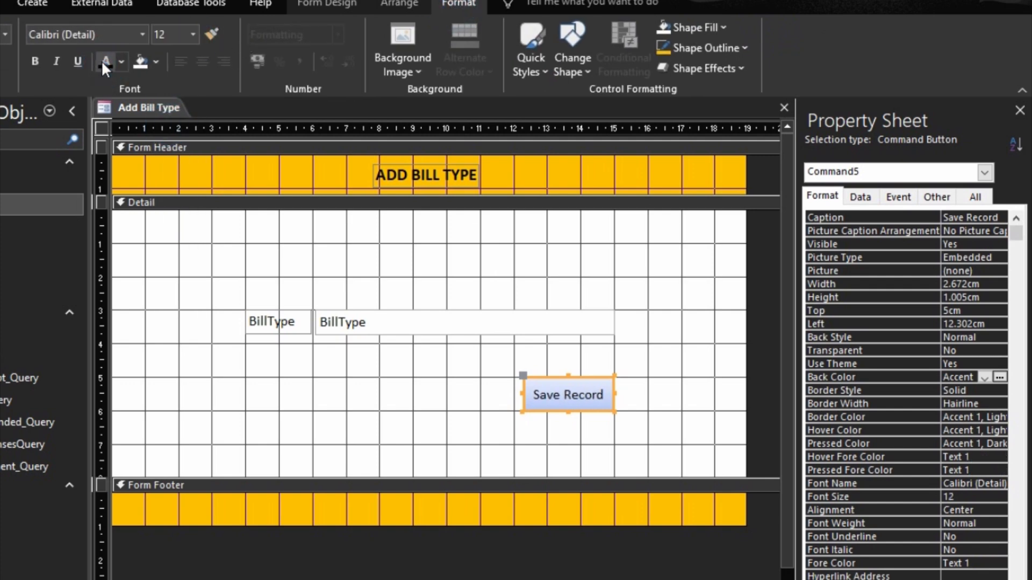
left_click(142, 57)
left_click(698, 49)
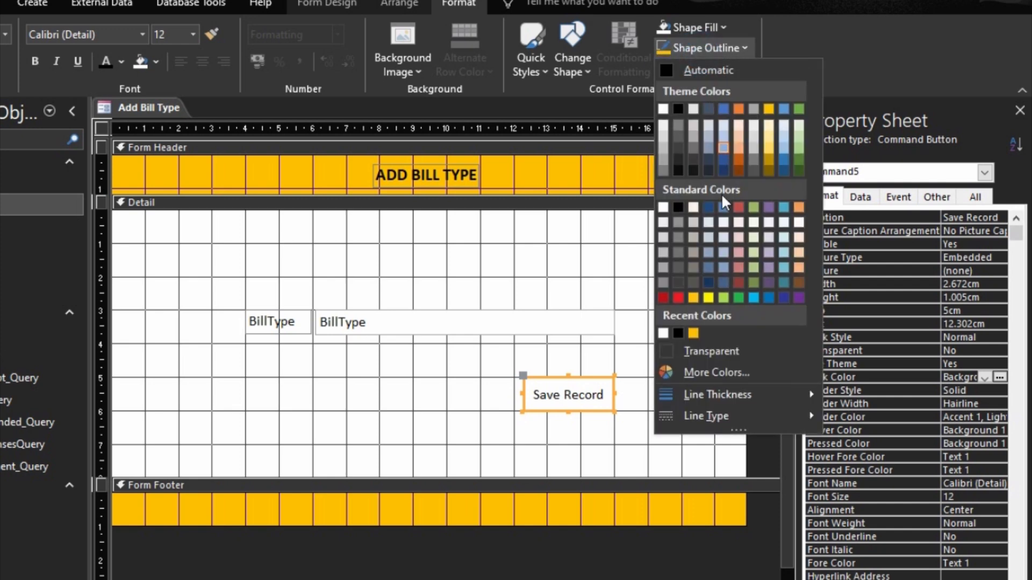
left_click(694, 335)
left_click(681, 363)
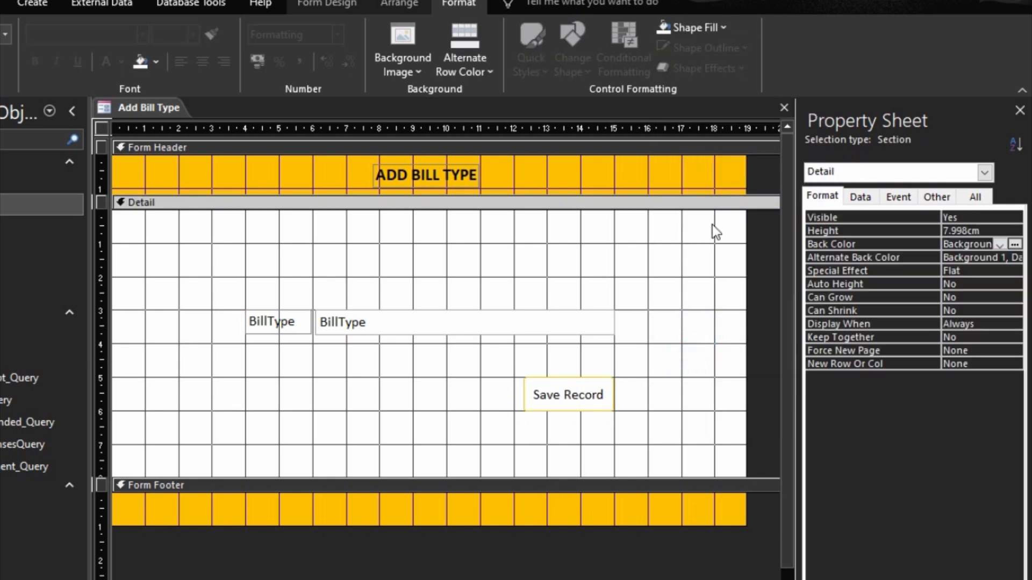
Step: Make the form a pop-up, set Record Selectors and Navigation Buttons to No, and set Scroll Bars to Neither
left_click(933, 198)
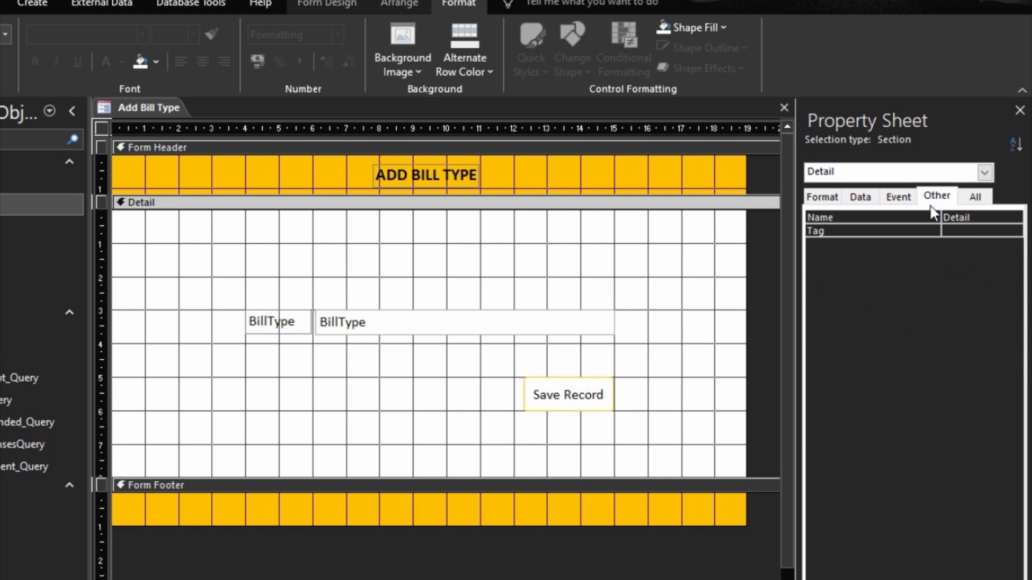
left_click(985, 172)
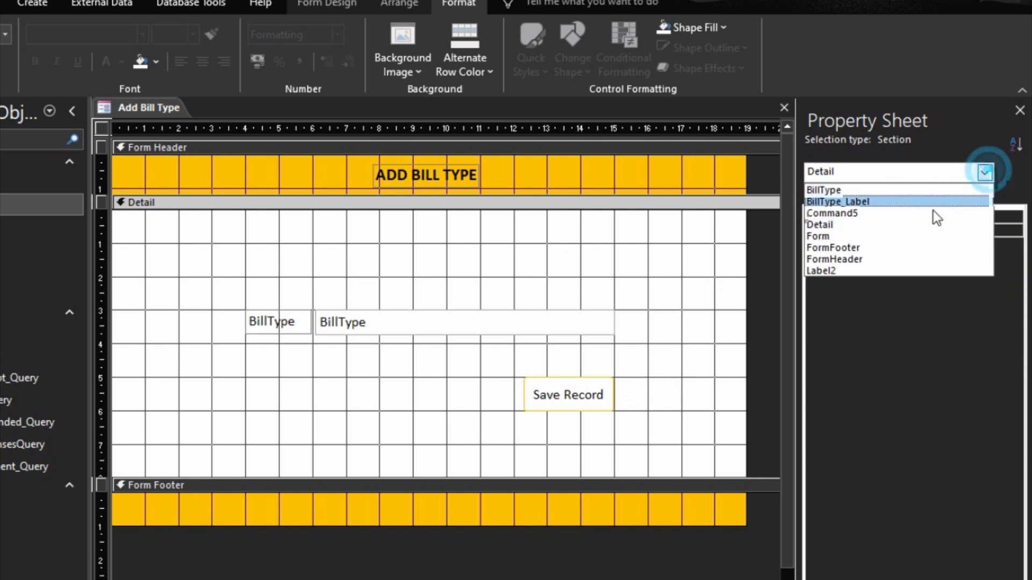
left_click(840, 236)
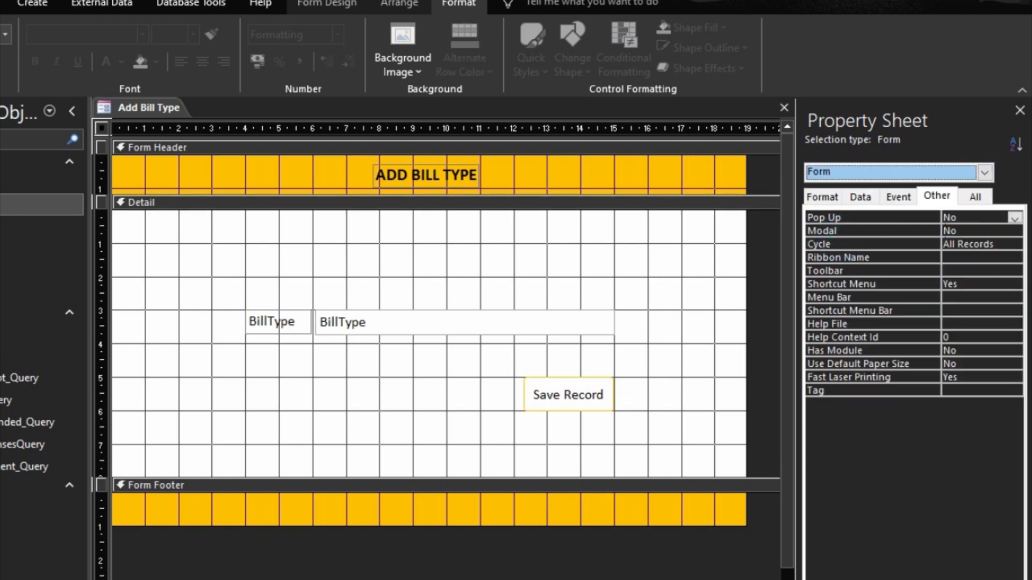
left_click(824, 197)
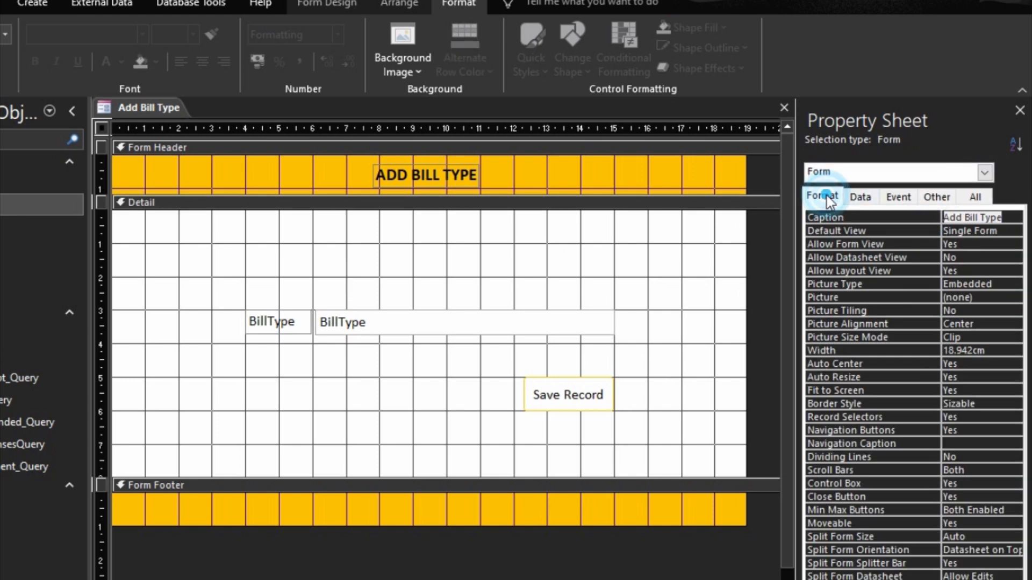
double_click(914, 420)
double_click(915, 428)
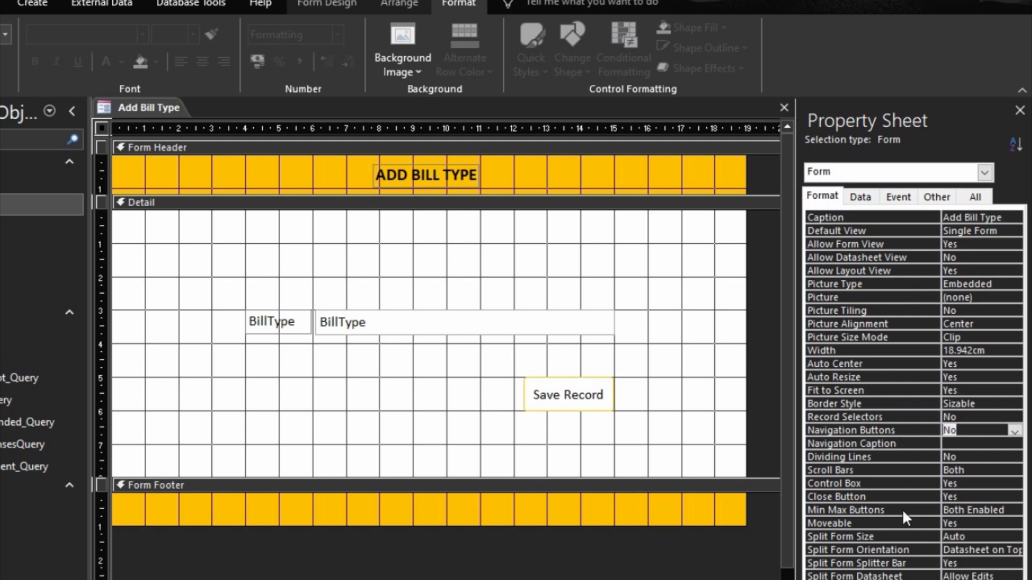
double_click(910, 470)
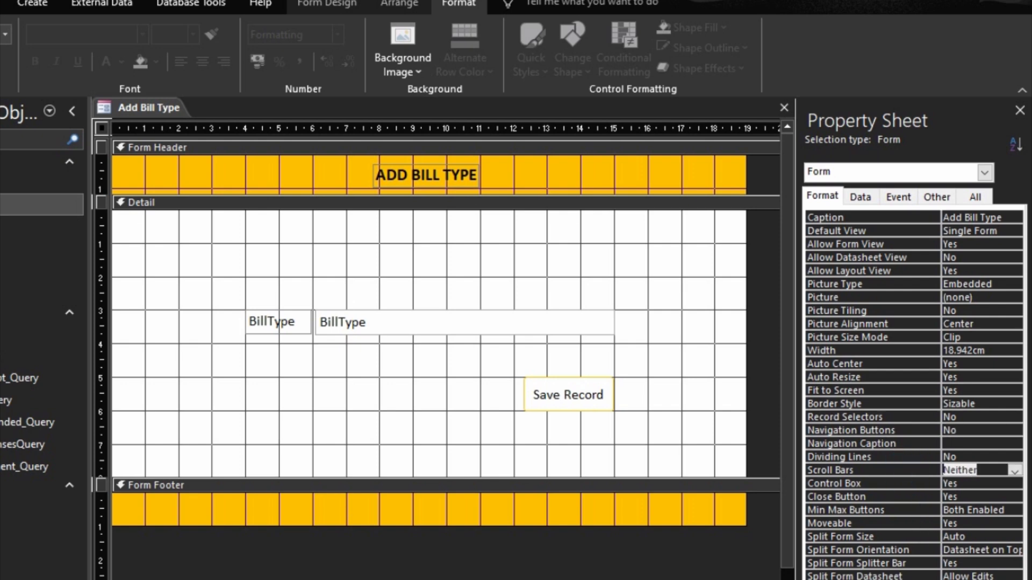
Step: Save the Add Bill Type form and open it in Form view
key("ctrl+s")
key("F5")
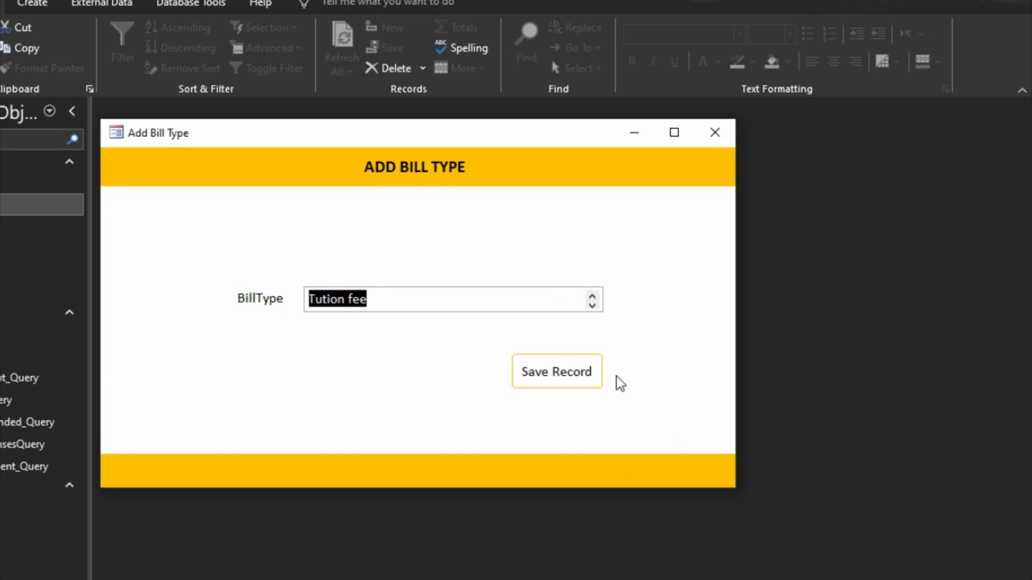
Step: Set the form's Data Entry property to Yes in Design view and check the blank BillType field in Form view
right_click(618, 324)
left_click(653, 368)
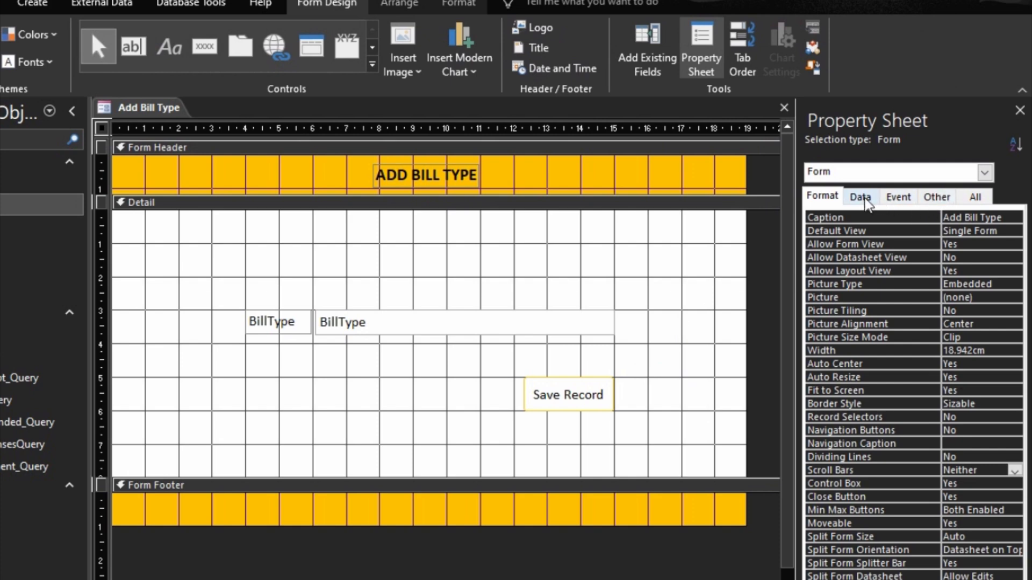
left_click(862, 199)
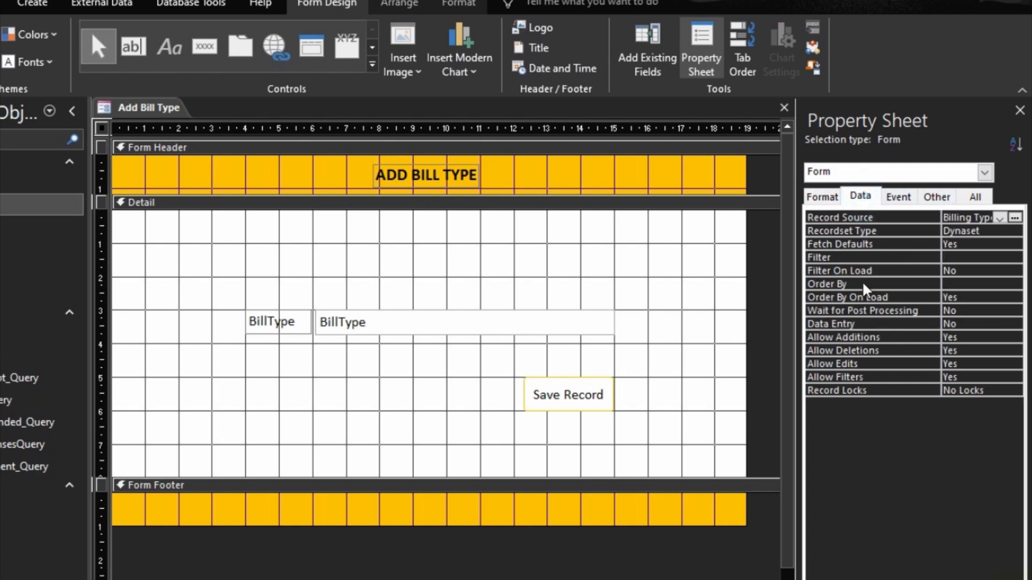
double_click(852, 324)
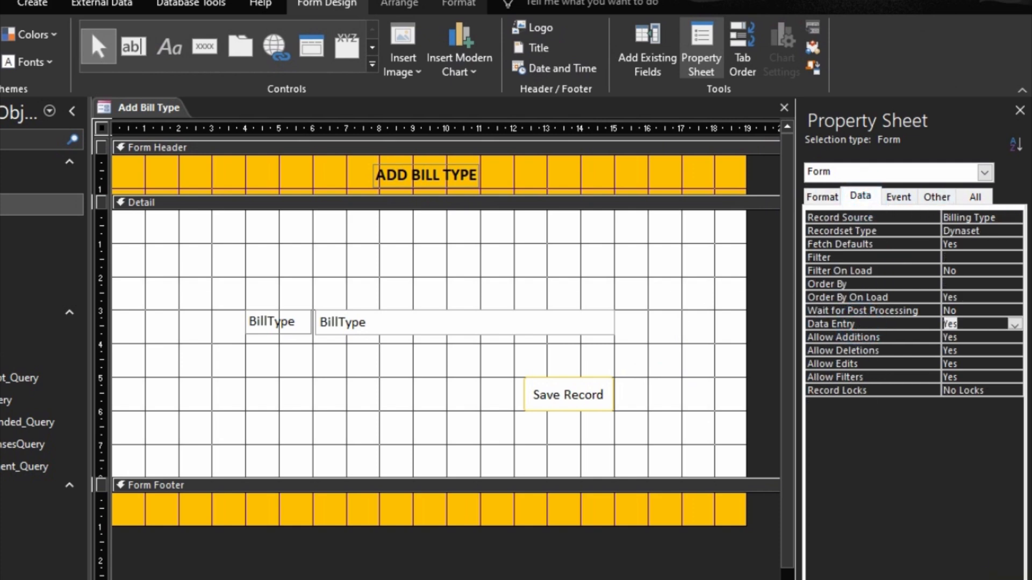
left_click(968, 579)
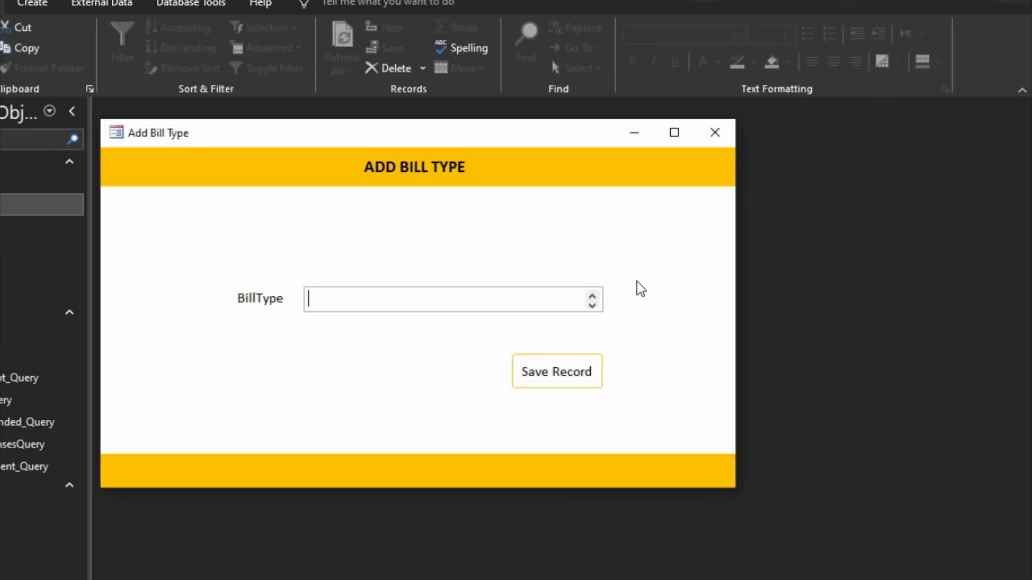
left_click(597, 298)
left_click(597, 302)
Step: Convert the BillType text box to a combo box and back to a text box in Design view
right_click(609, 256)
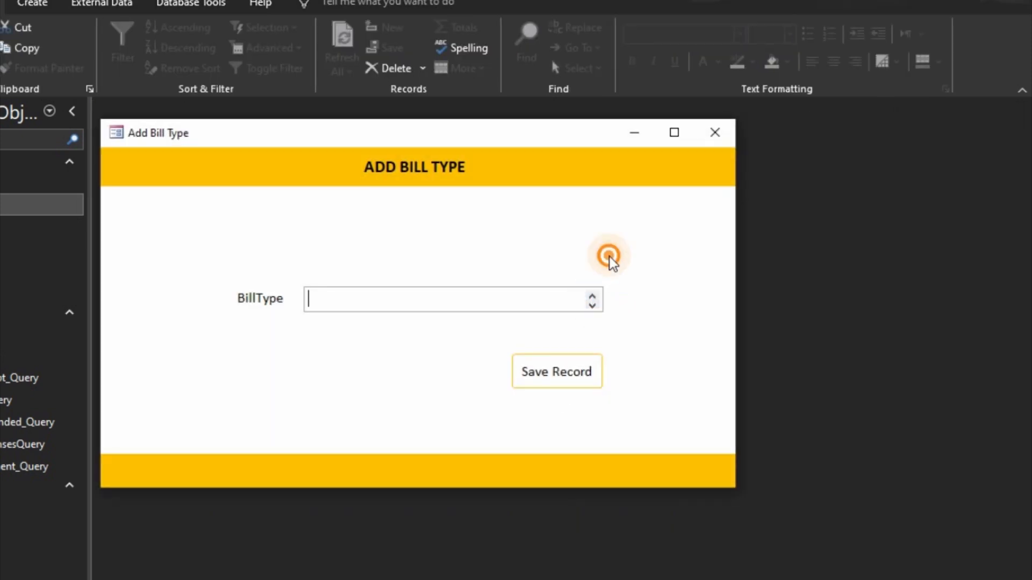
left_click(647, 305)
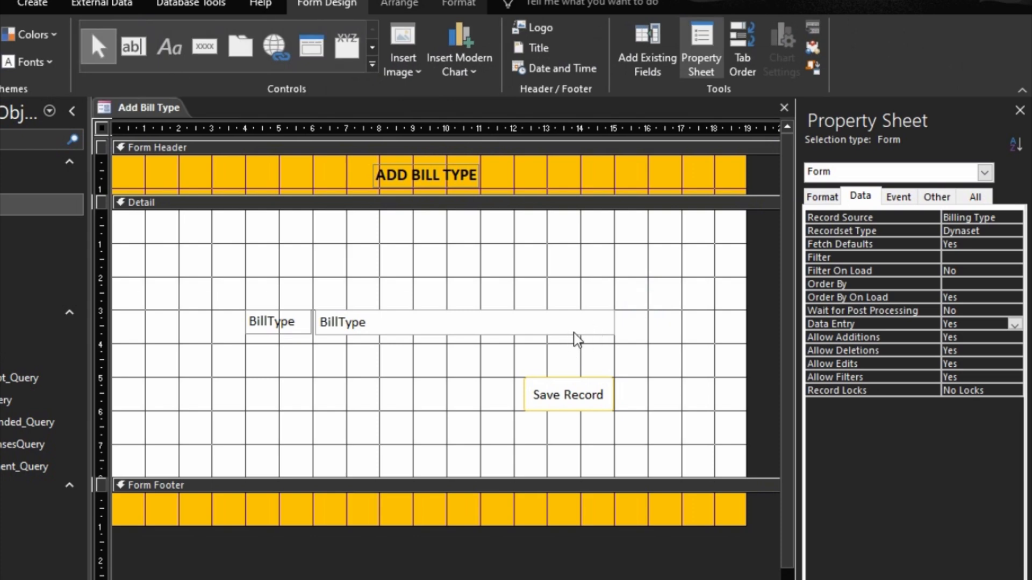
right_click(573, 325)
mouse_move(650, 330)
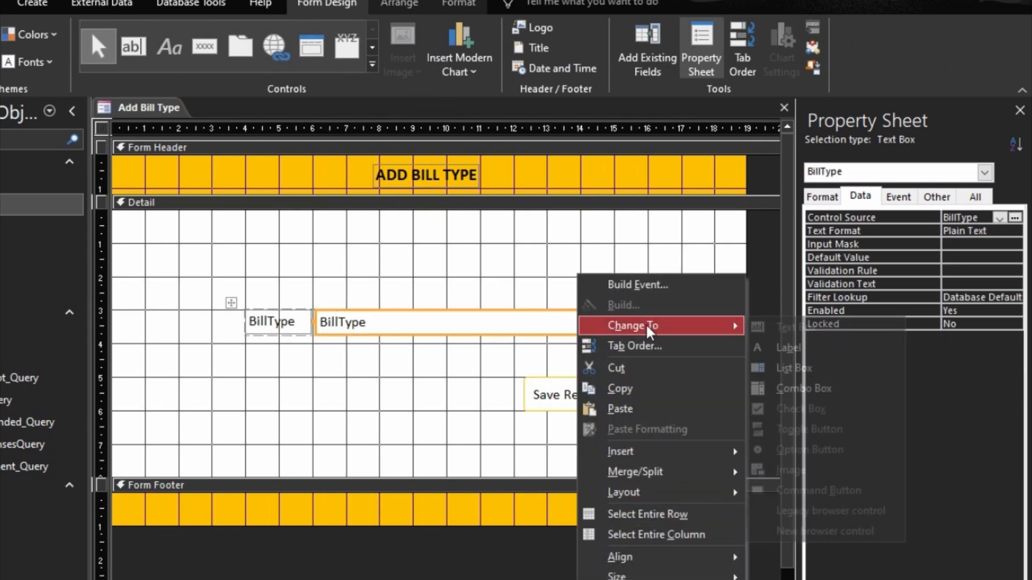
left_click(806, 388)
right_click(585, 325)
mouse_move(650, 330)
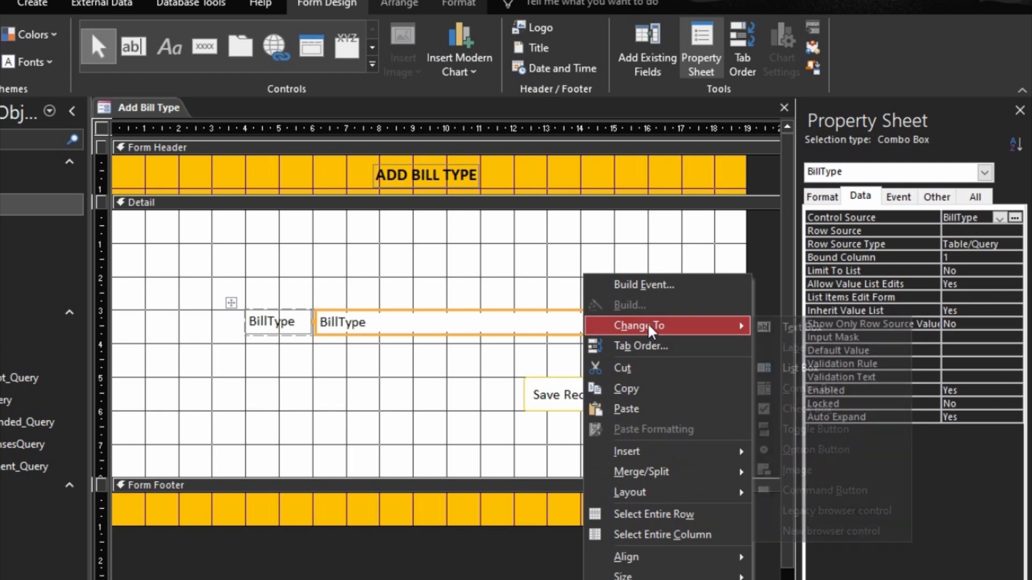
left_click(787, 327)
left_click(693, 367)
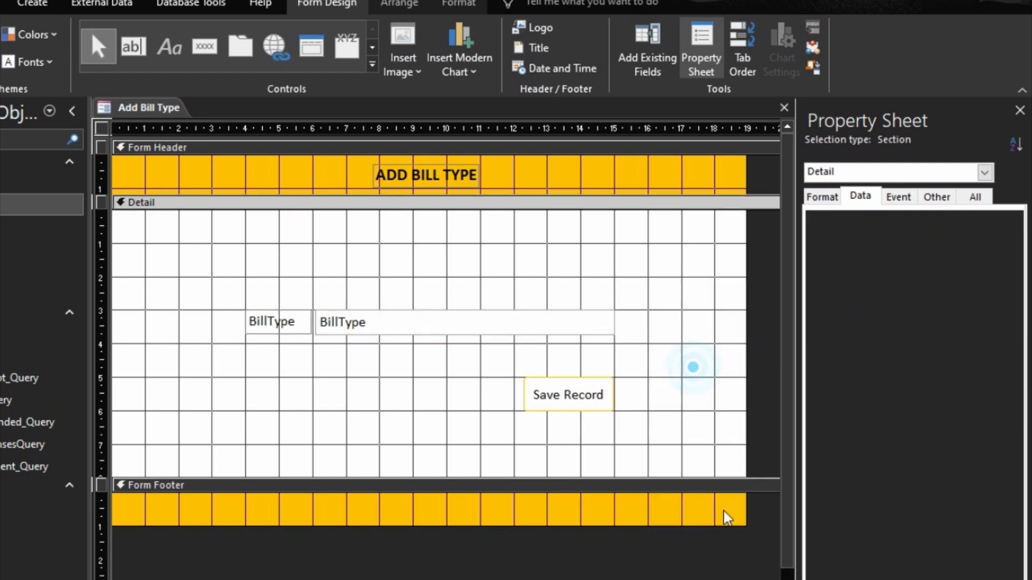
Step: Check the Add Bill Type form in Form view and close it, saving the changes
key("F5")
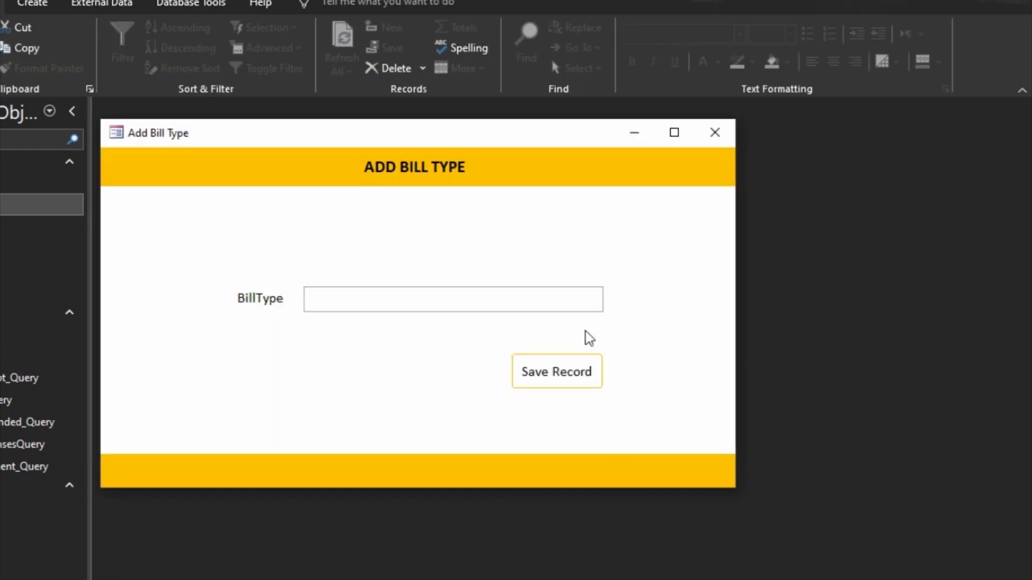
left_click(714, 132)
left_click(400, 455)
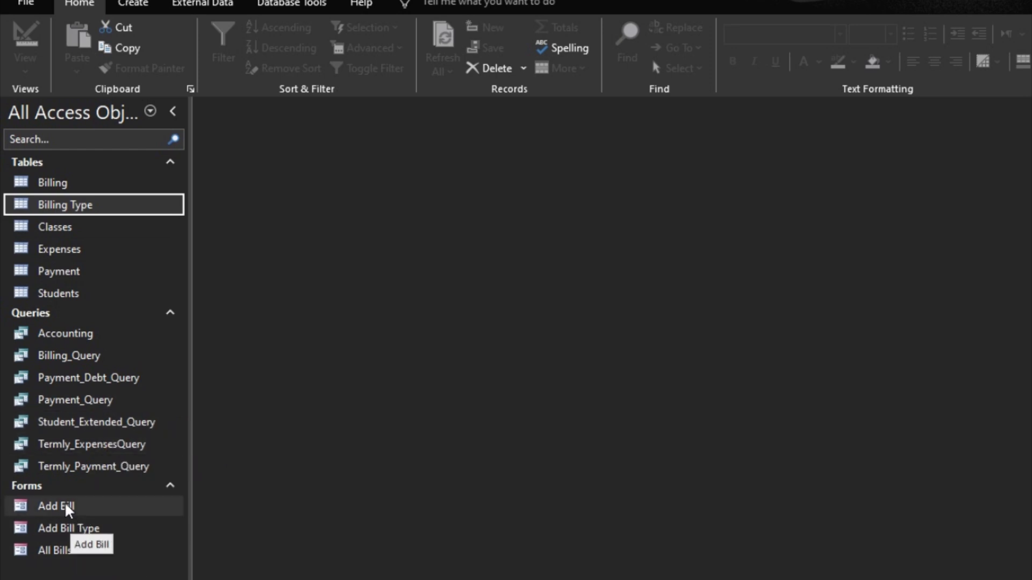
left_click(130, 4)
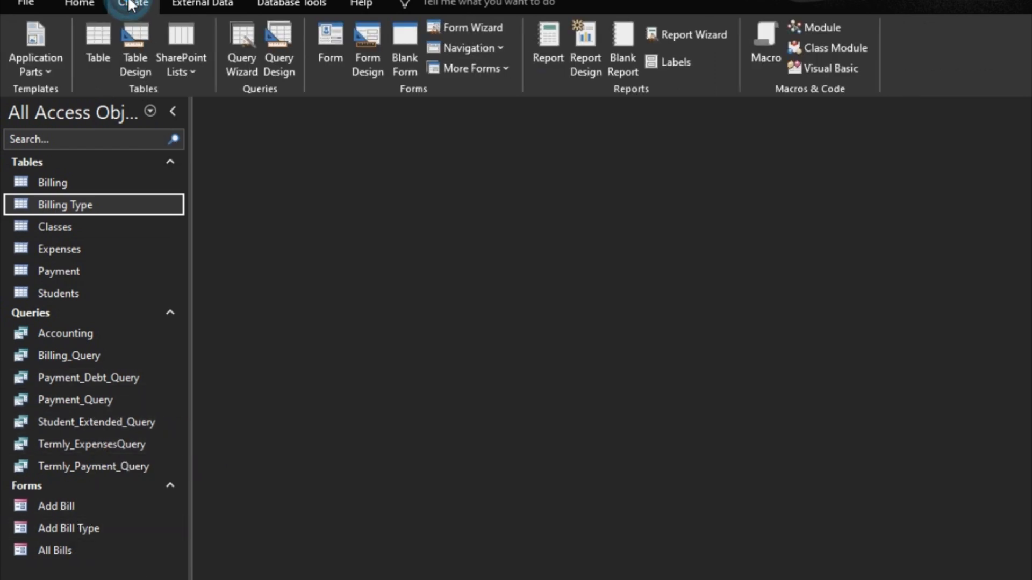
left_click(373, 46)
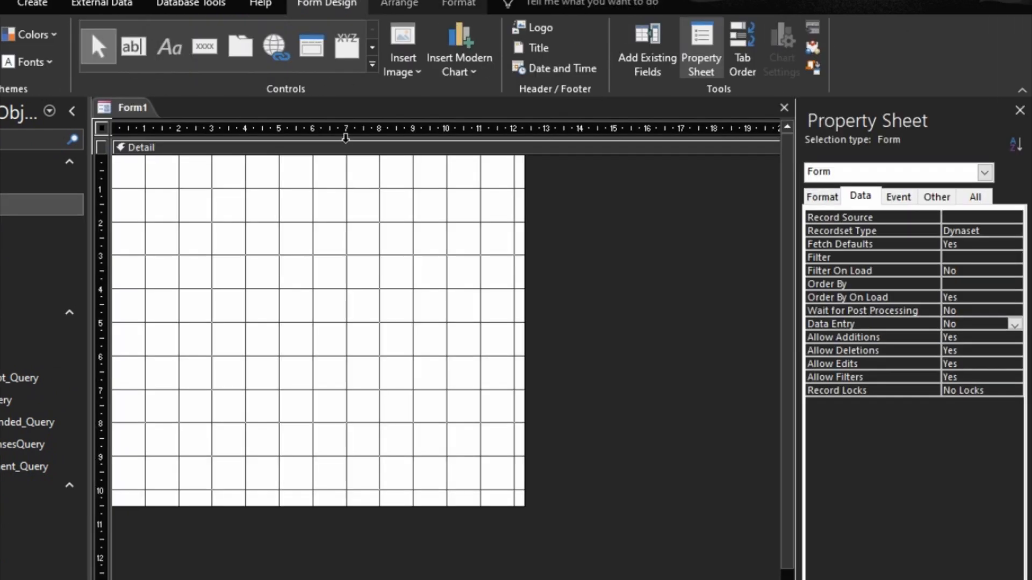
left_click(938, 216)
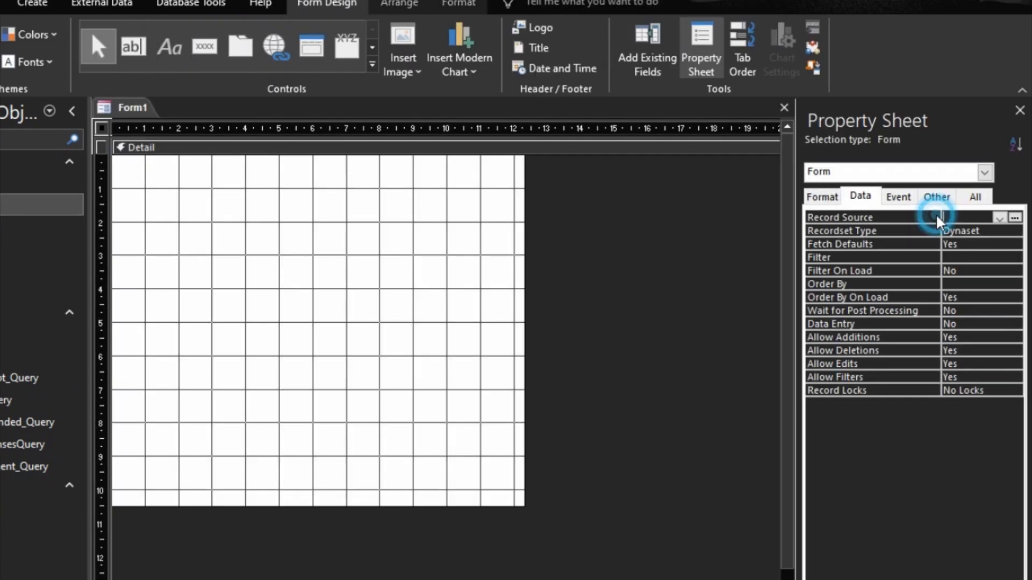
left_click(784, 107)
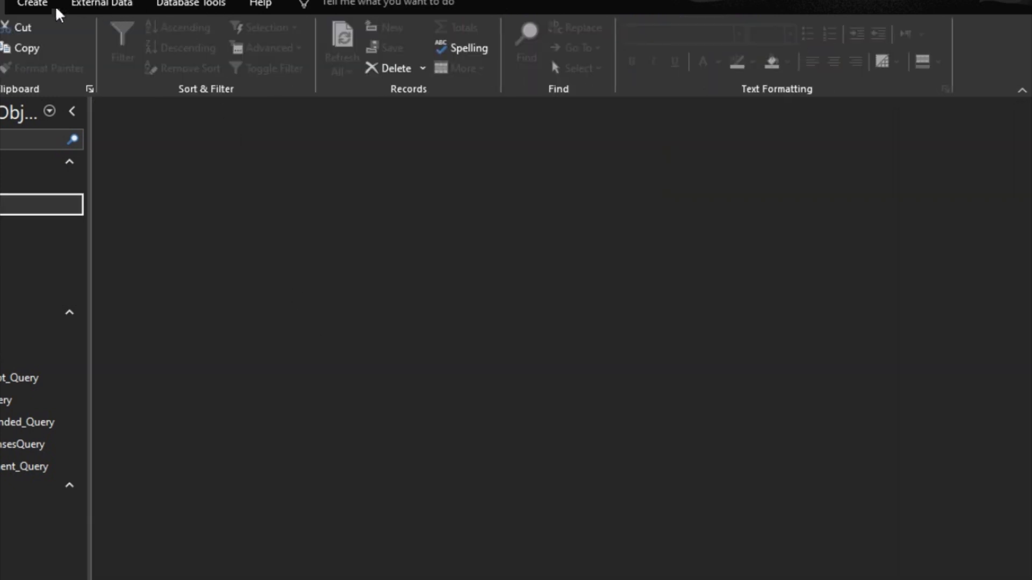
Step: Start a Form Wizard form with all fields of the Billing Type table and choose the Tabular layout
left_click(29, 3)
left_click(383, 28)
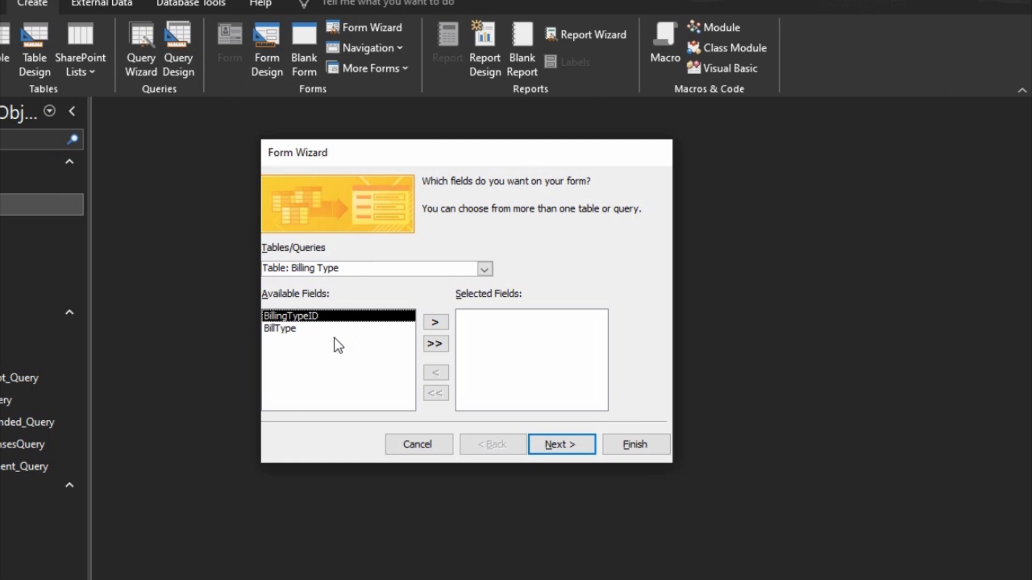
left_click(434, 344)
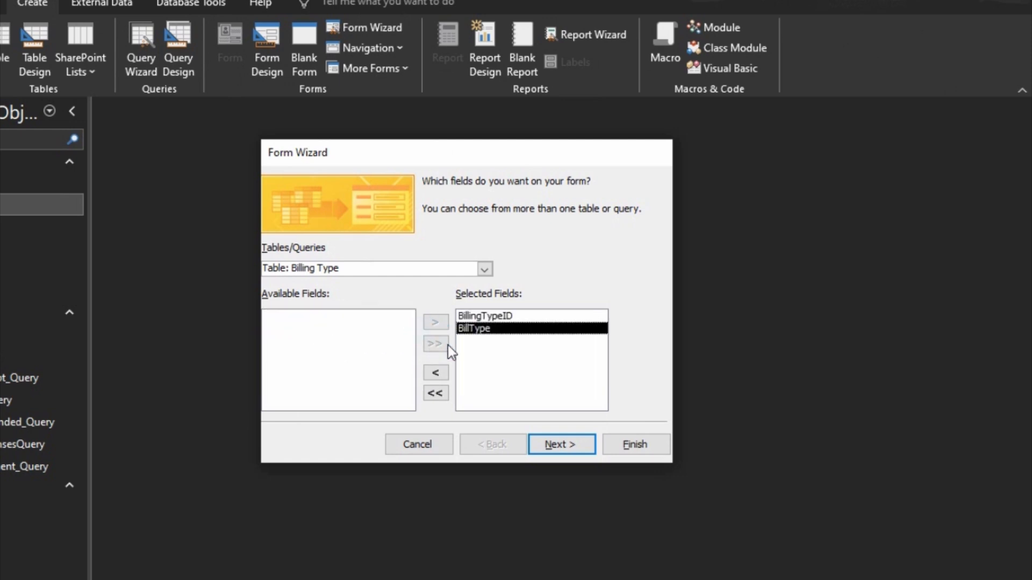
left_click(576, 442)
left_click(524, 254)
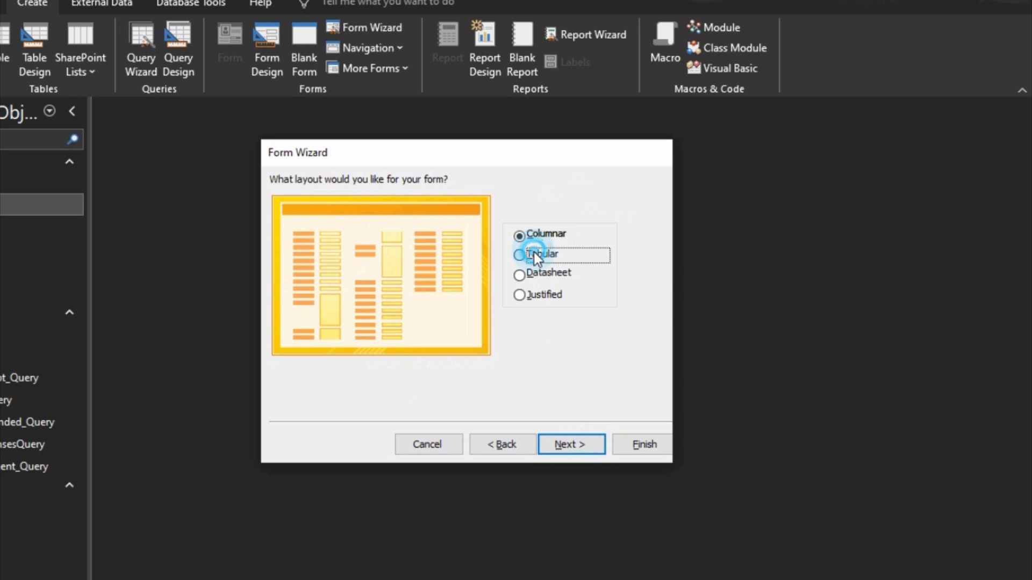
left_click(569, 445)
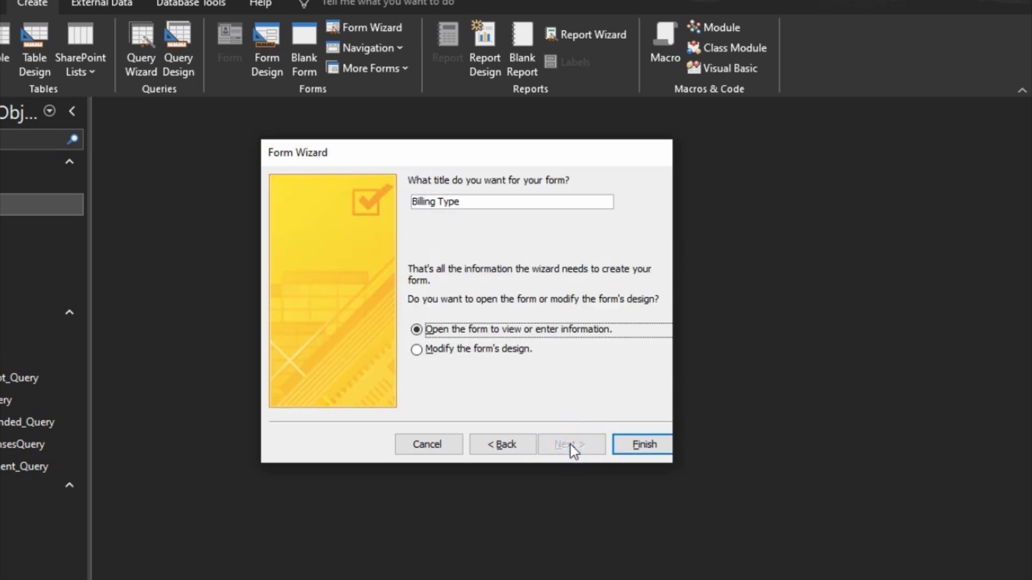
Step: Title the form All Billing Type and finish the wizard, opening the form to view information
left_click(415, 203)
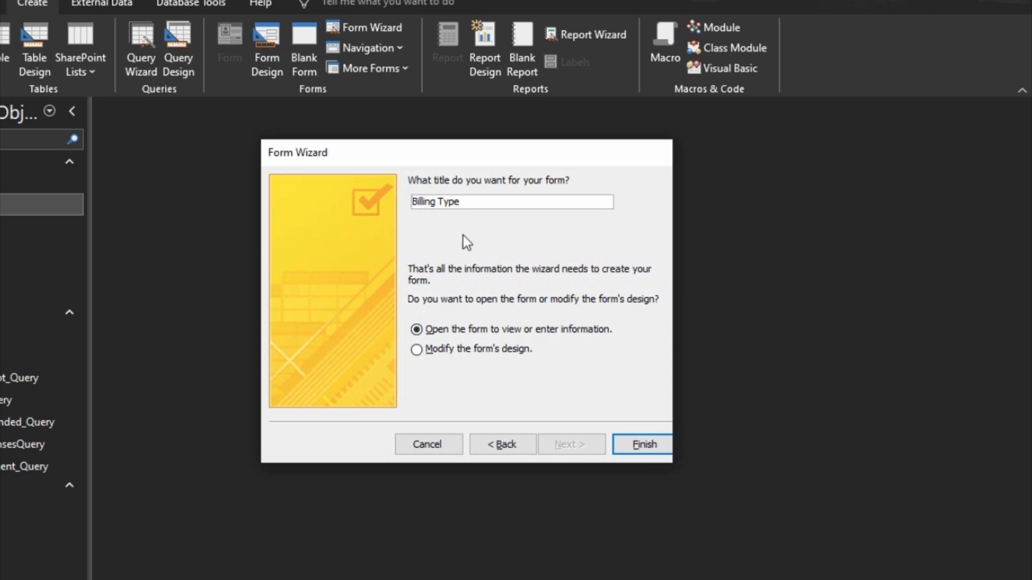
type("All")
key("Right")
key("Right")
key("Right")
key("Right")
left_click(650, 448)
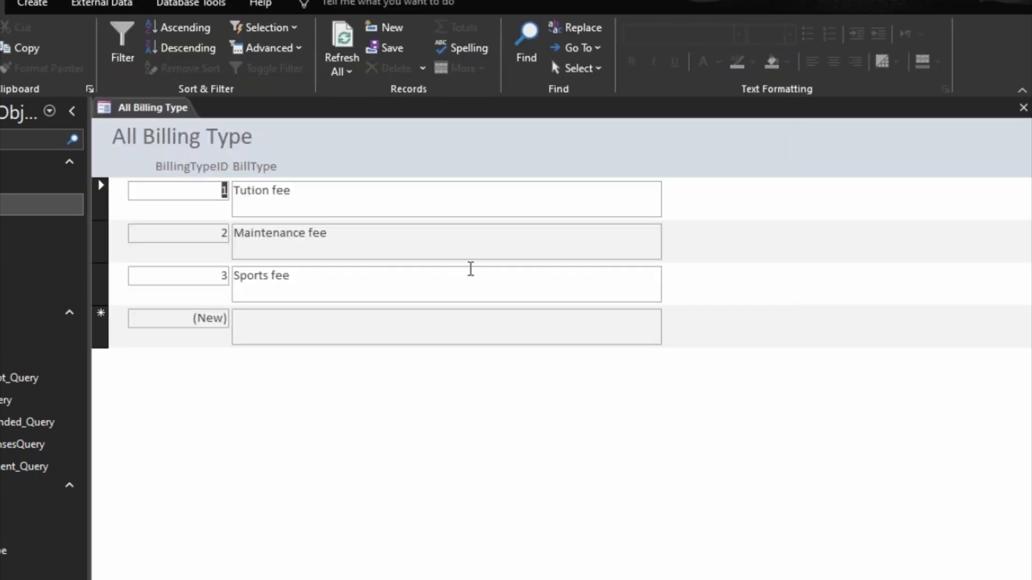
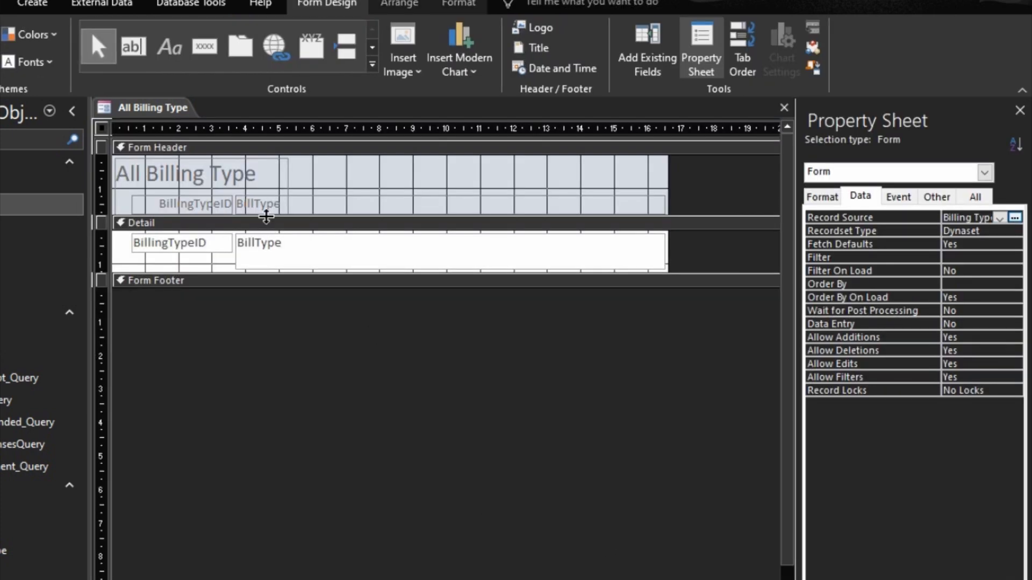
Step: Set the BillingTypeID and BillType labels and text boxes to font size 12 with black text in Design view
left_click_drag(224, 258, 290, 207)
left_click(455, 4)
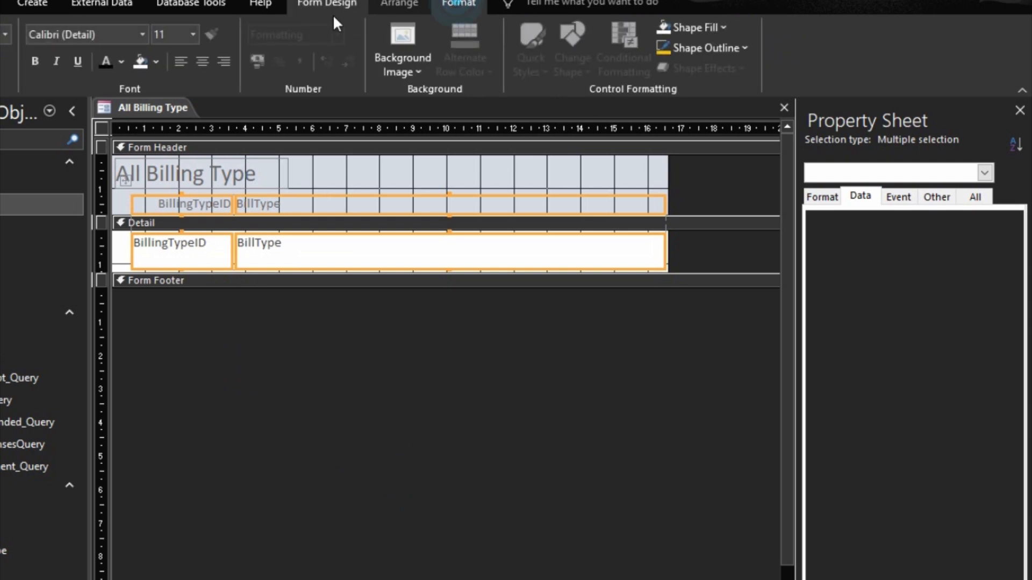
left_click(193, 35)
left_click(169, 121)
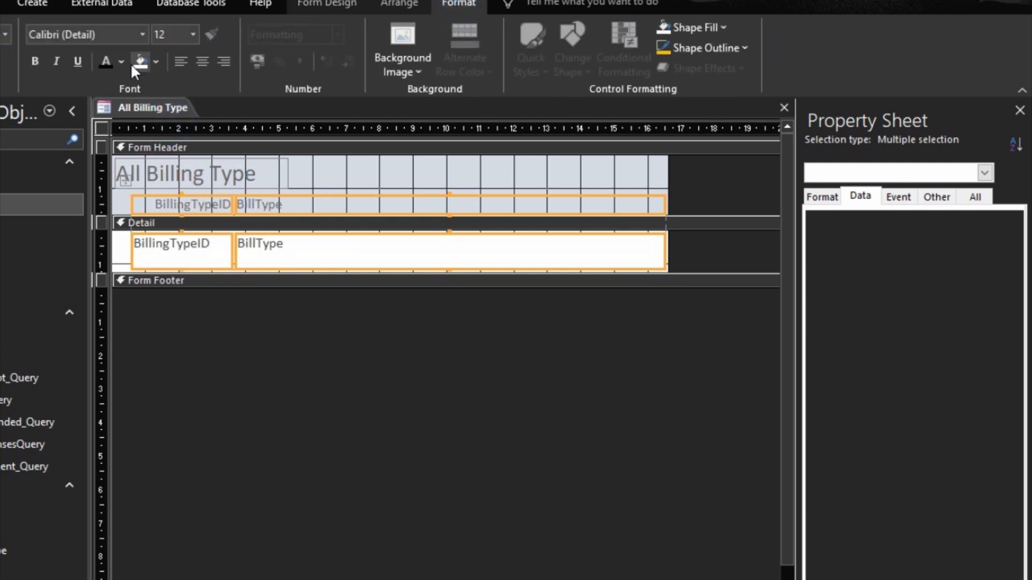
left_click(102, 60)
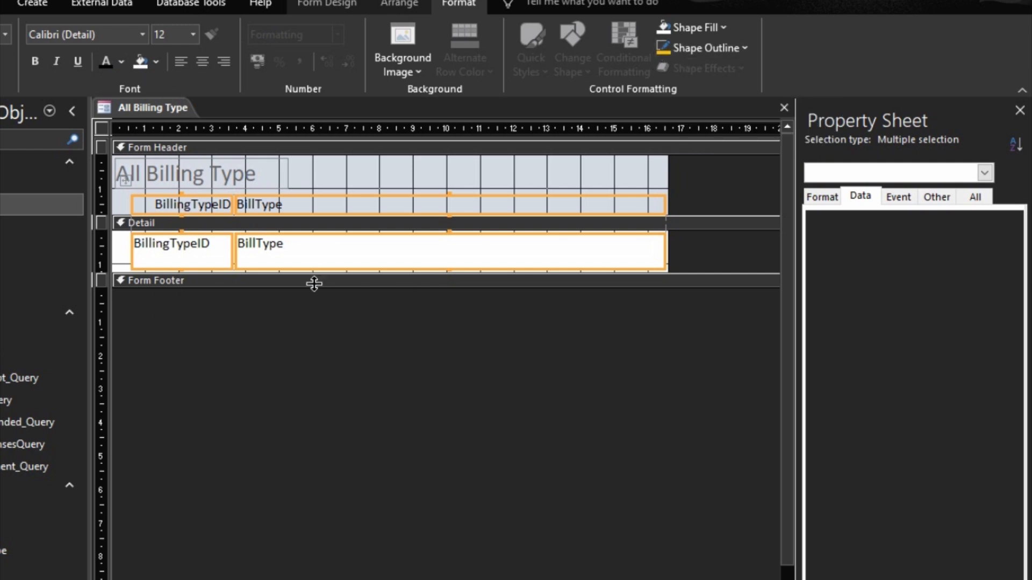
left_click(335, 325)
Step: Apply Medium control margins to the BillingTypeID and BillType text boxes in the Detail section
right_click(232, 254)
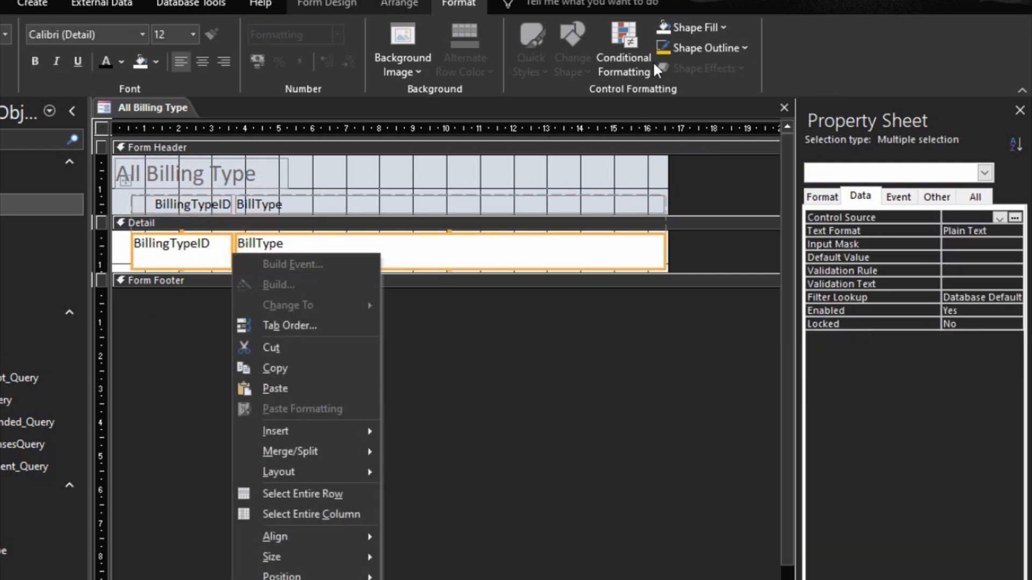
left_click(341, 3)
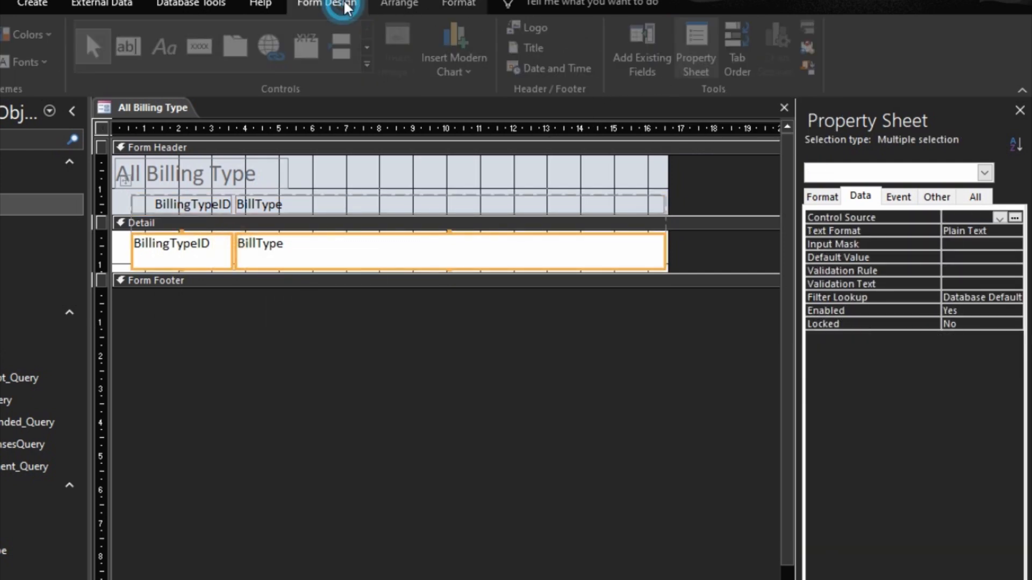
left_click(398, 5)
left_click(616, 69)
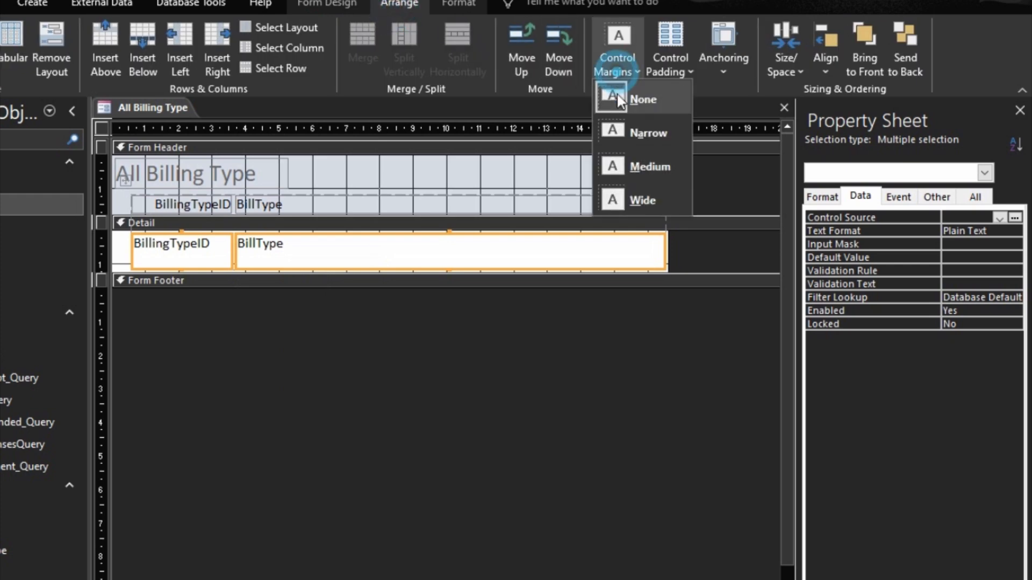
left_click(636, 166)
Step: Size the two Detail text boxes to fit their contents and shrink the Detail section to their height
right_click(433, 260)
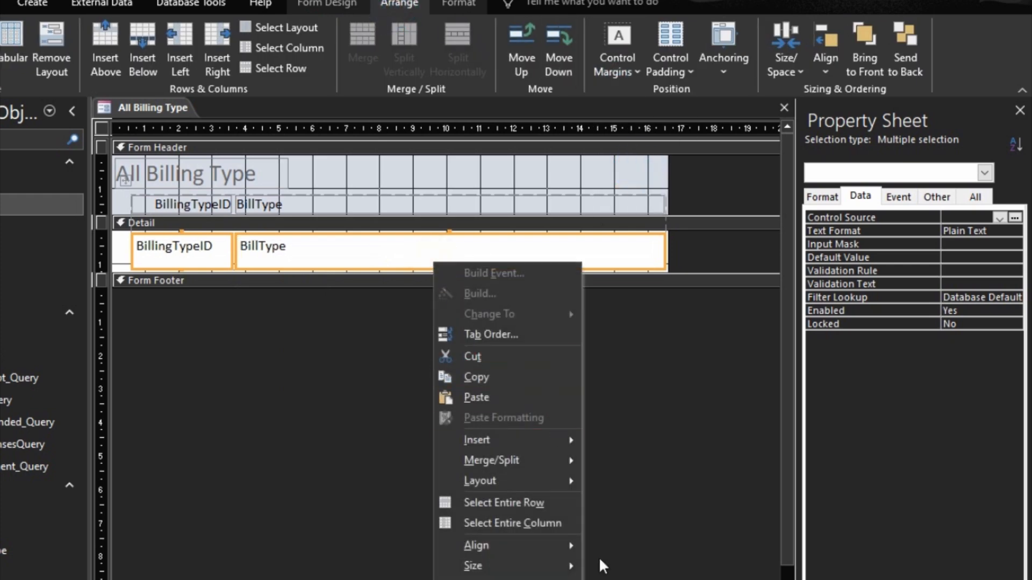
mouse_move(561, 569)
left_click(618, 565)
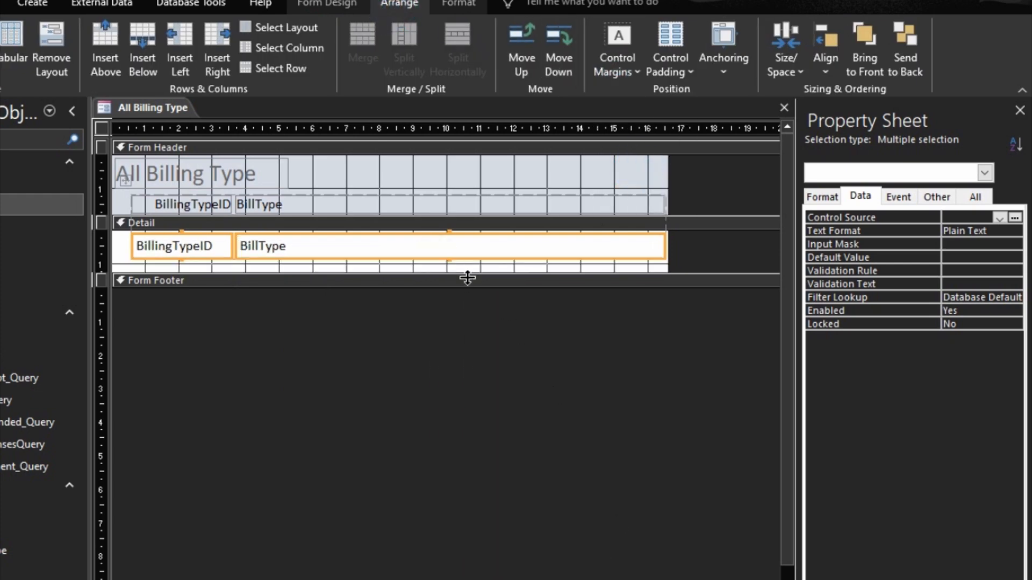
left_click_drag(467, 278, 458, 265)
left_click(199, 318)
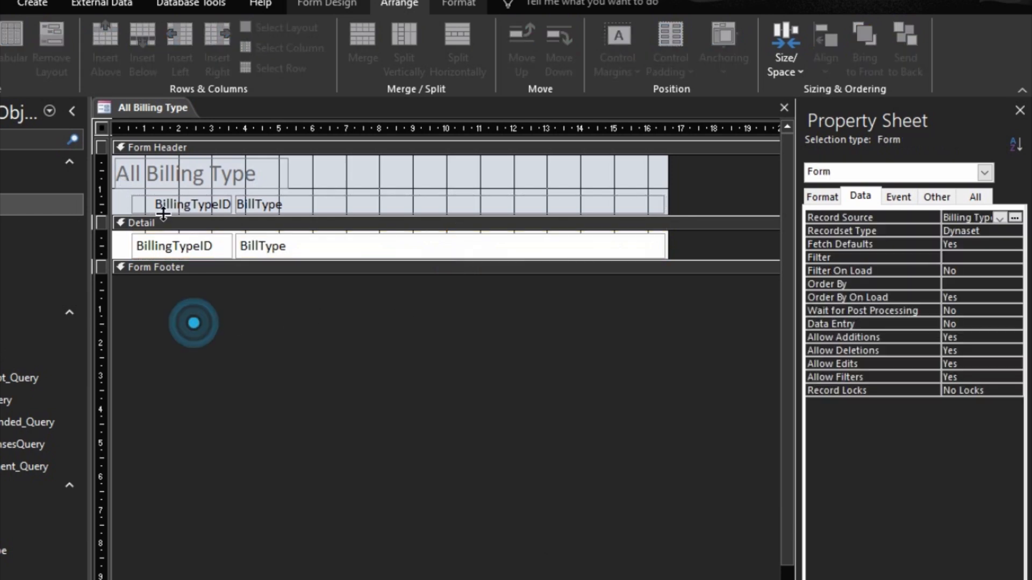
Step: Move the BillingTypeID and BillType layout about 2.4 cm to the right, starting at the 3 cm ruler mark
left_click(135, 203)
left_click(125, 180)
left_click_drag(140, 180, 225, 215)
left_click(387, 383)
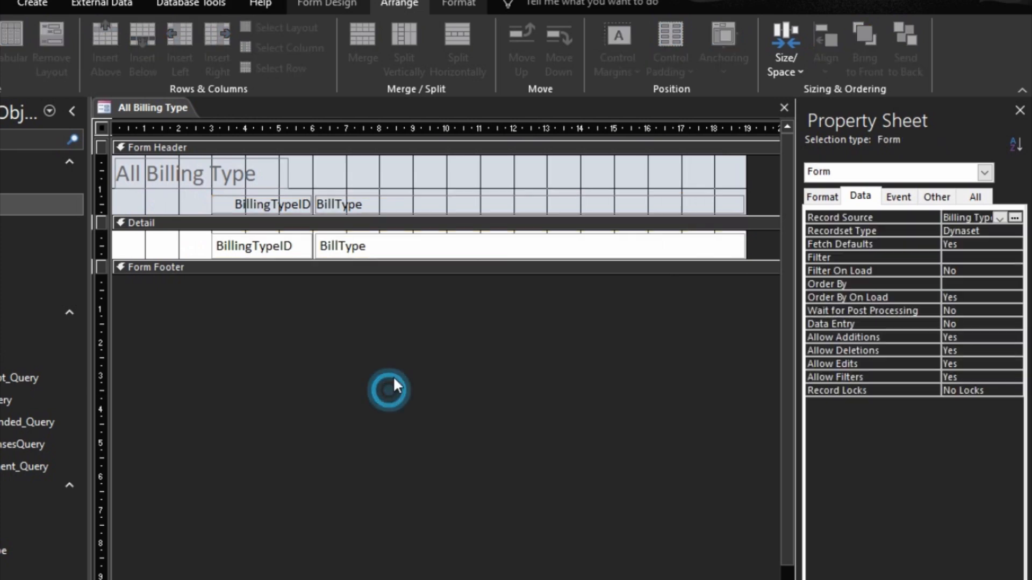
Step: Narrow the BillType column to about 8 cm and reduce the form width to about 18 cm
left_click(530, 265)
left_click(705, 251)
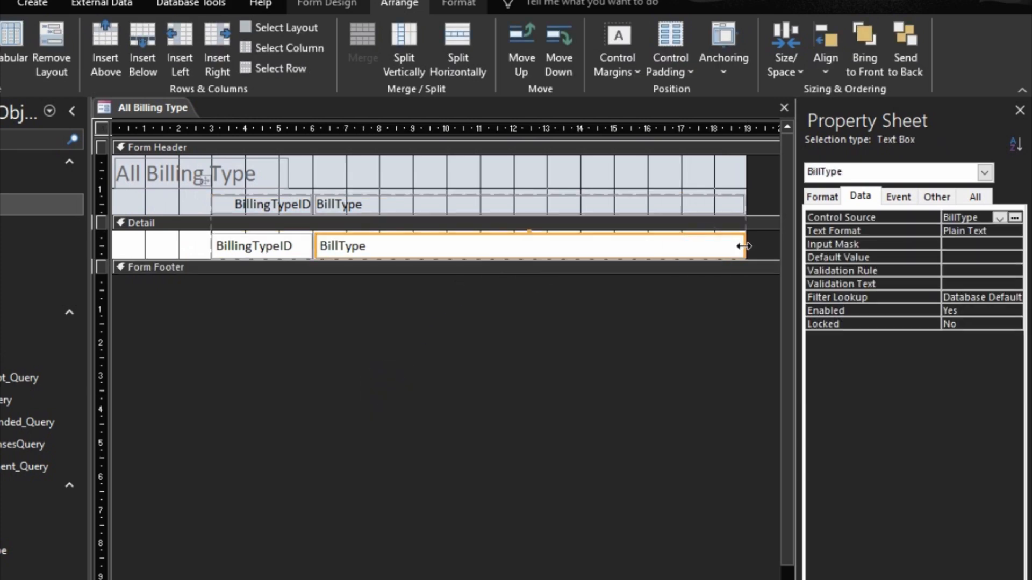
left_click_drag(744, 246, 578, 255)
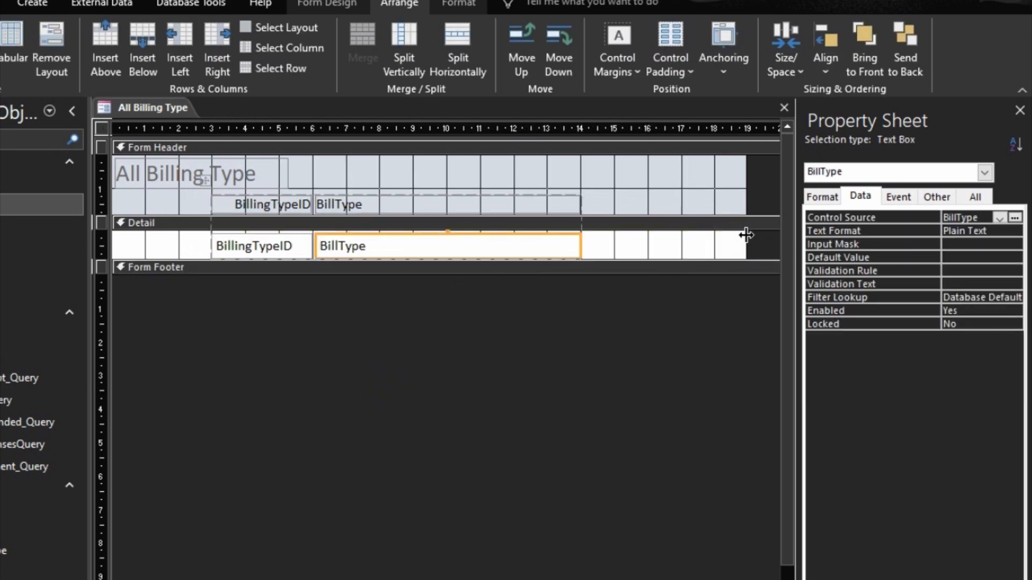
left_click_drag(742, 246, 715, 240)
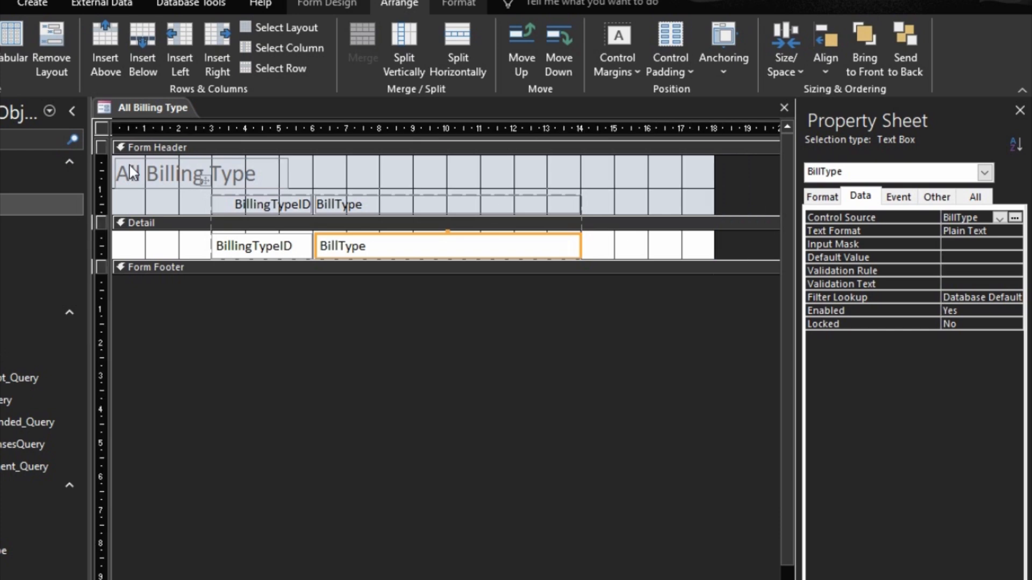
Step: Move the title label in the Form Header to the right so that it starts at about the 6 cm ruler mark
left_click(101, 128)
left_click(154, 160)
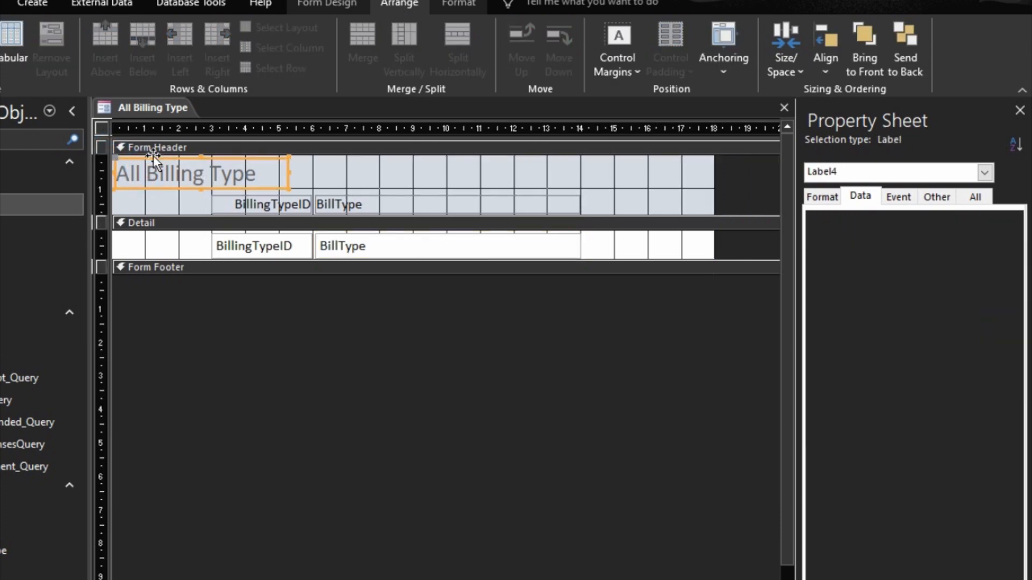
left_click_drag(154, 160, 352, 158)
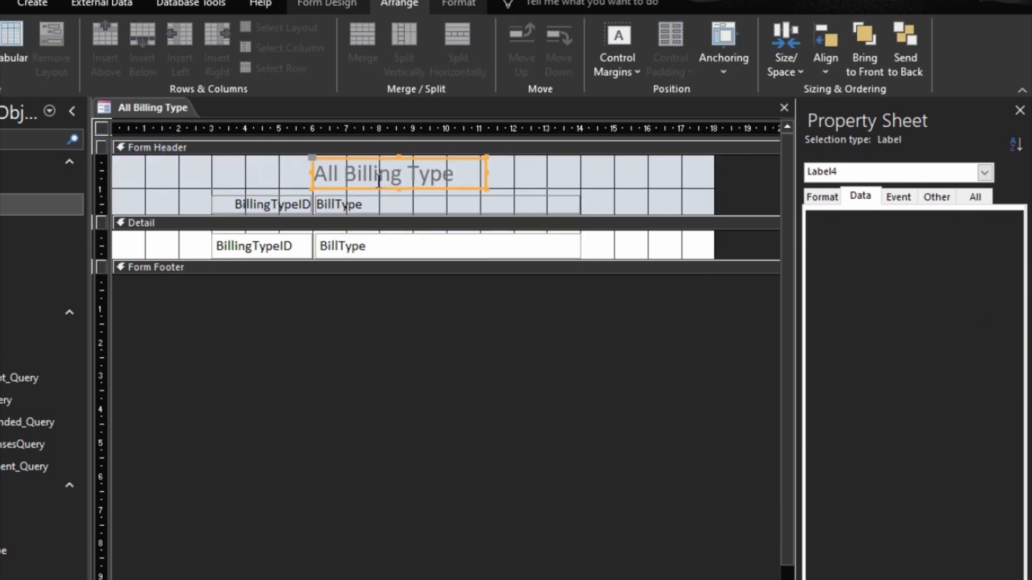
Step: Change the title label's text in the Form Header to ALL BILLING TYPE
left_click_drag(455, 177, 288, 166)
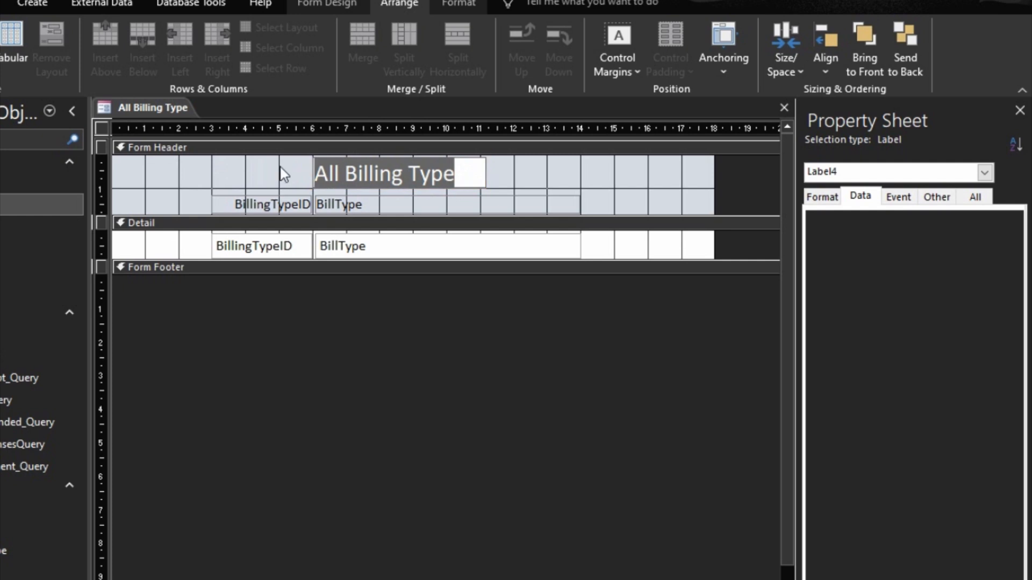
type("S")
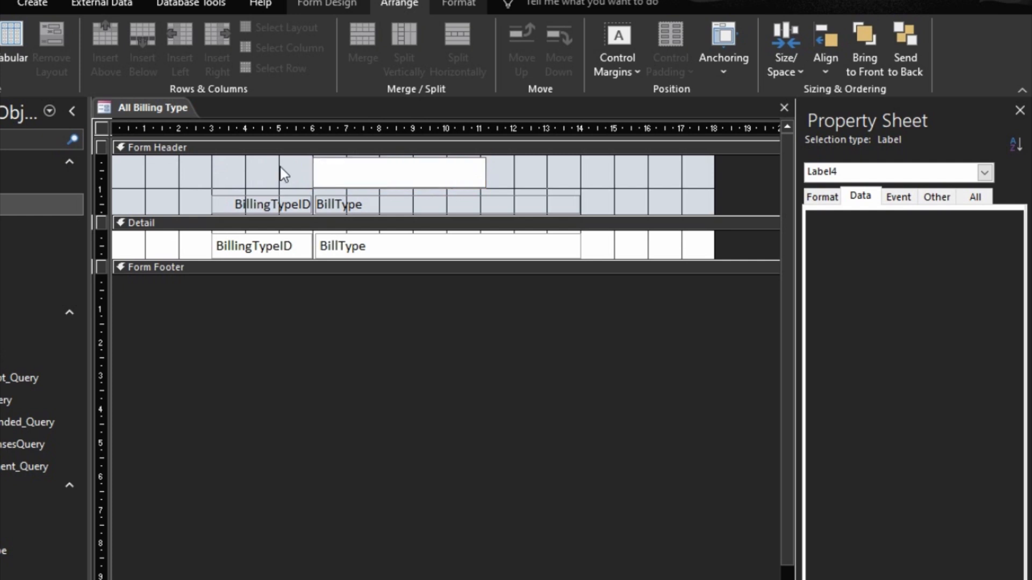
type("ALL BI")
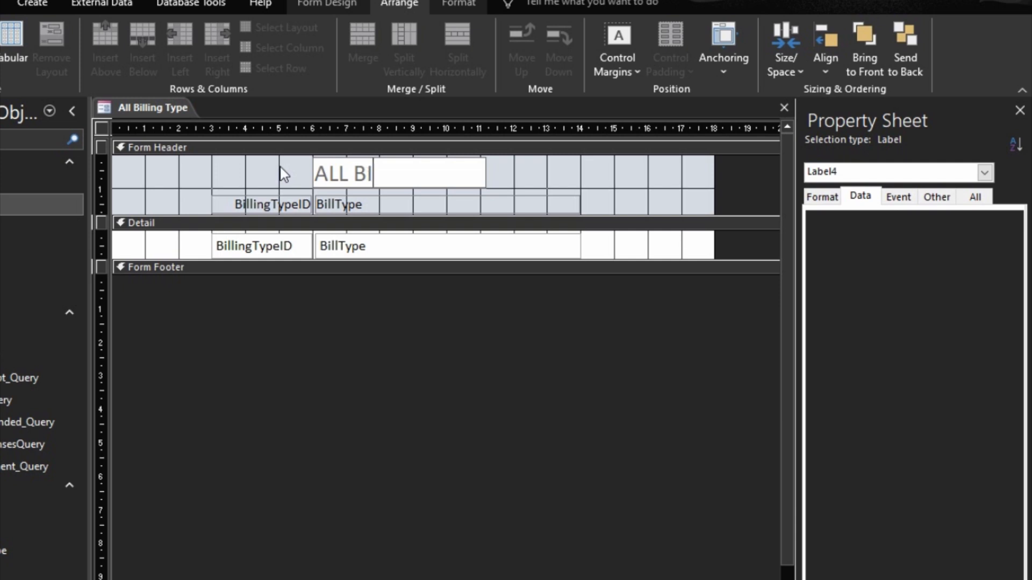
type("LLING TYPO")
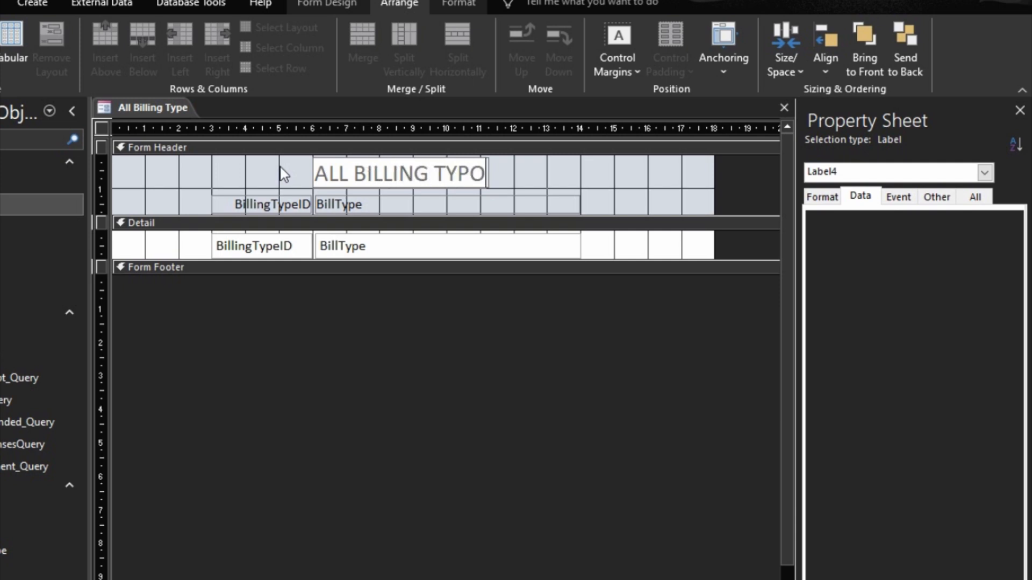
key("BackSpace")
type("E")
left_click(322, 173)
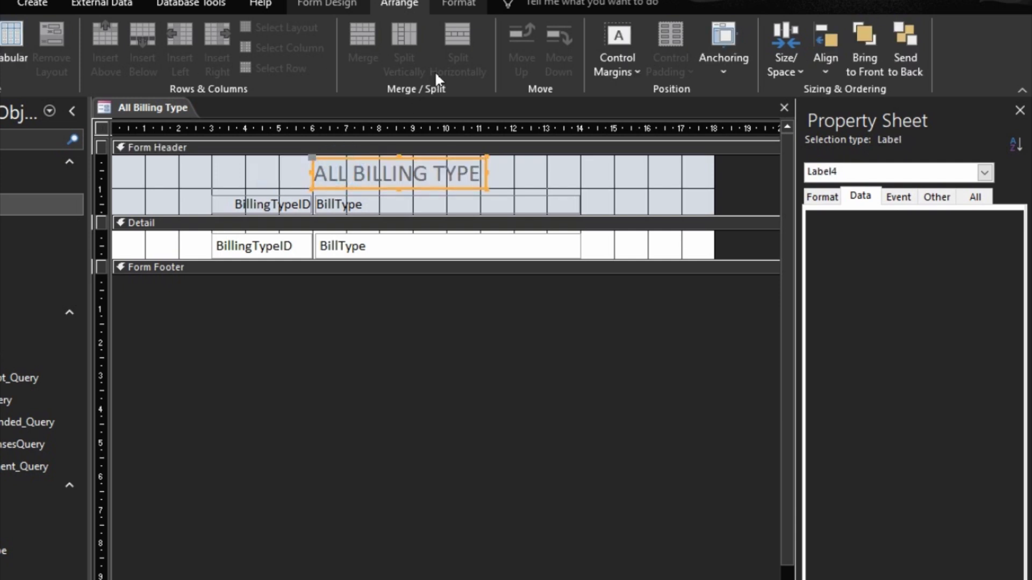
Step: Set the title label's text to size 14 in black and size the label to fit its text
left_click(459, 8)
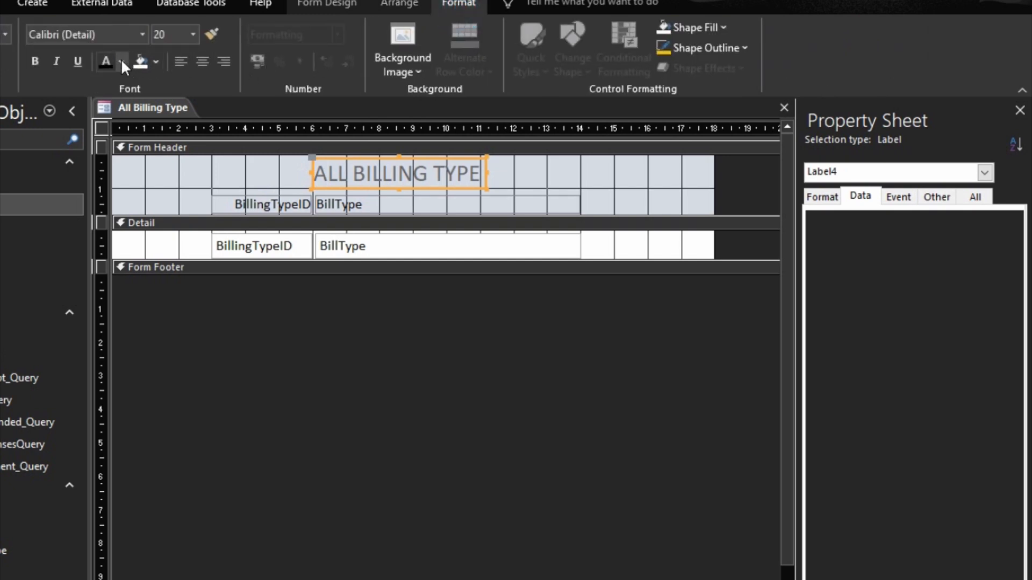
left_click(193, 34)
left_click(171, 134)
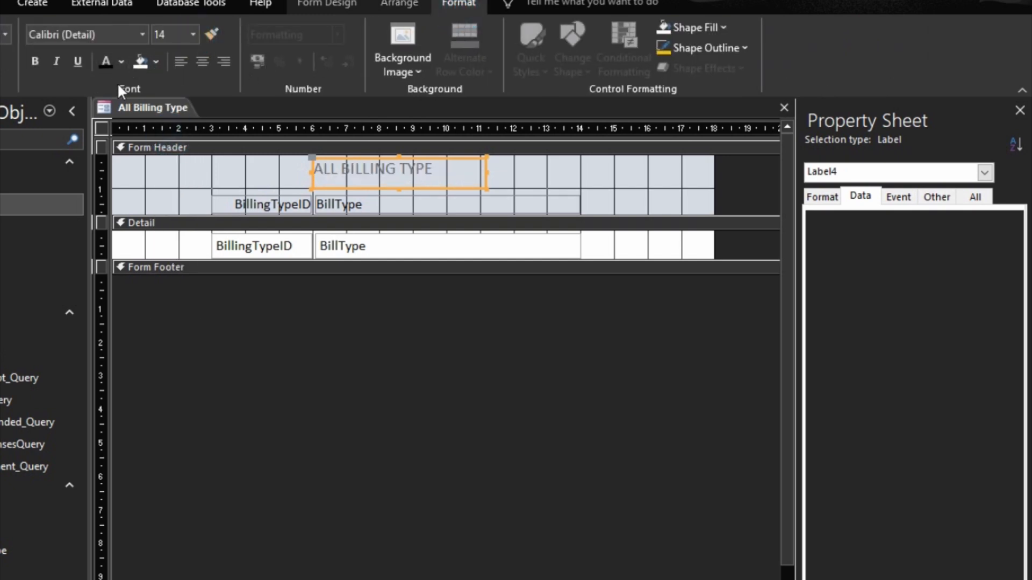
left_click(108, 60)
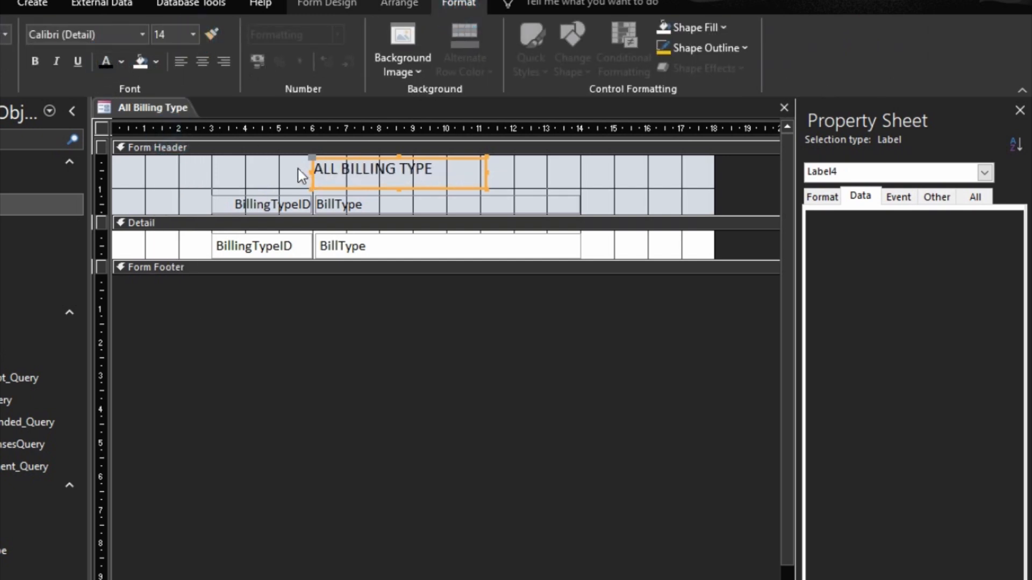
right_click(423, 176)
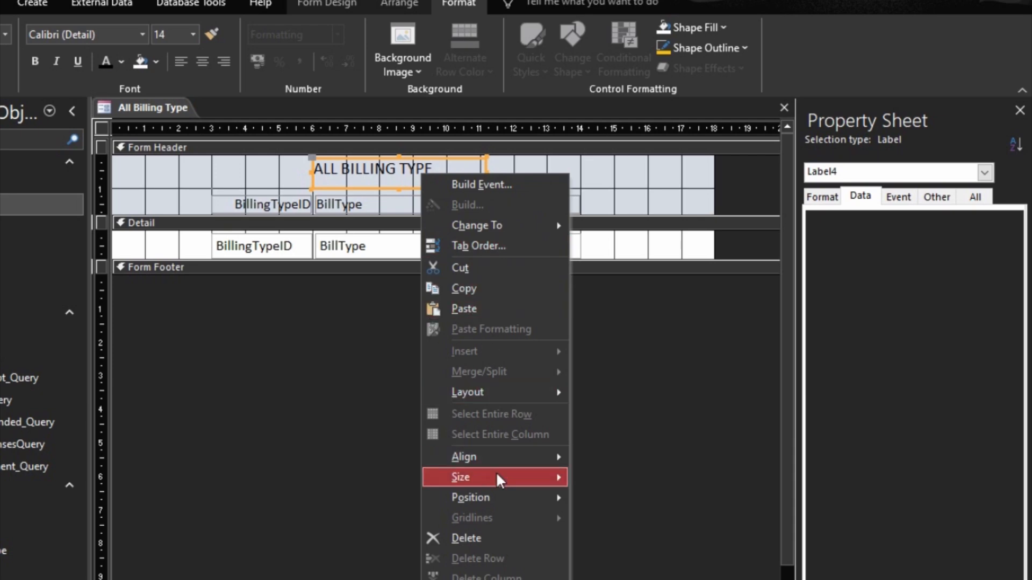
mouse_move(497, 477)
left_click(611, 479)
Step: Set the Top position of the BillType column heading in the Form Header to 1.5 cm
left_click(438, 204)
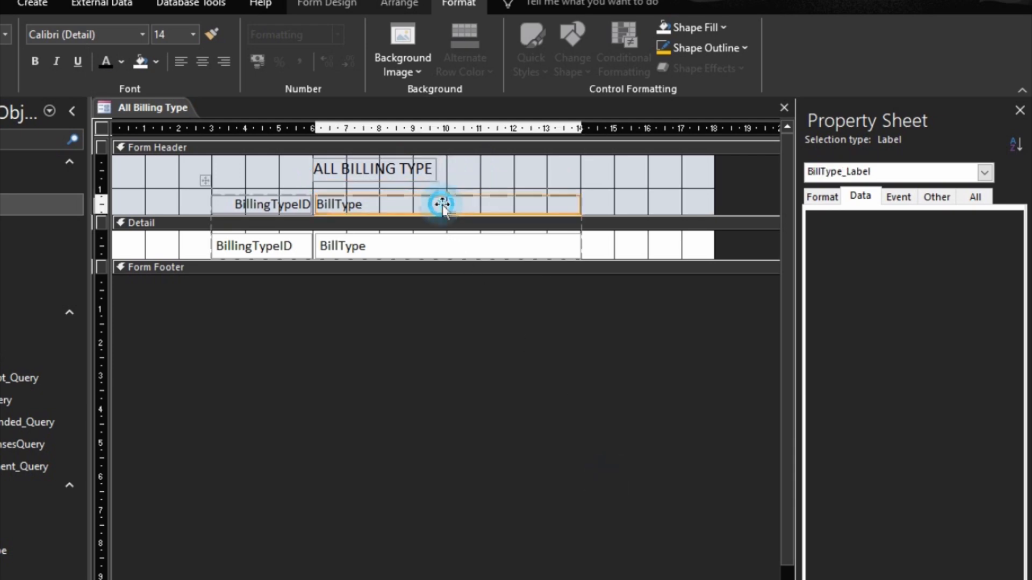
left_click(822, 196)
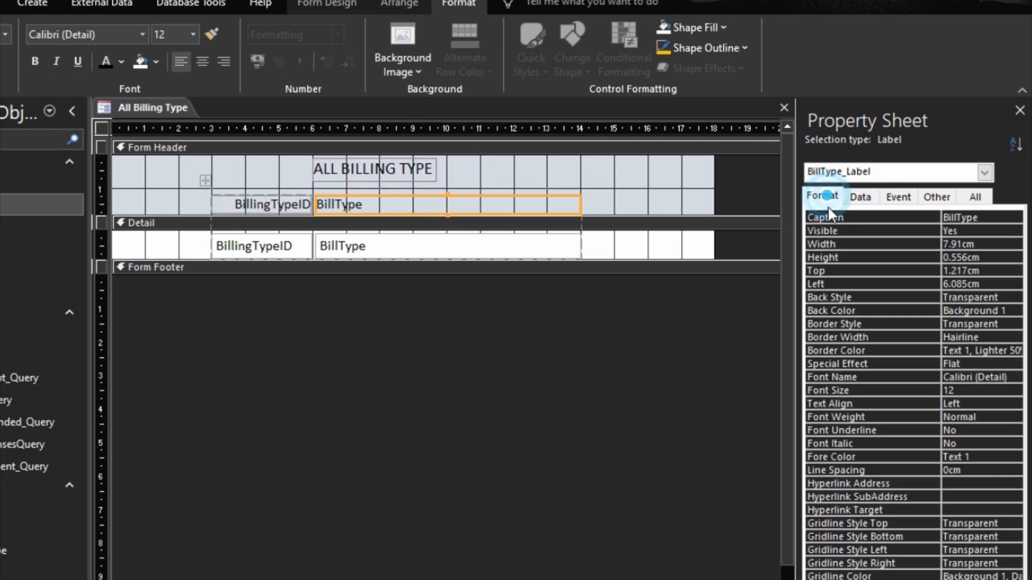
left_click(827, 270)
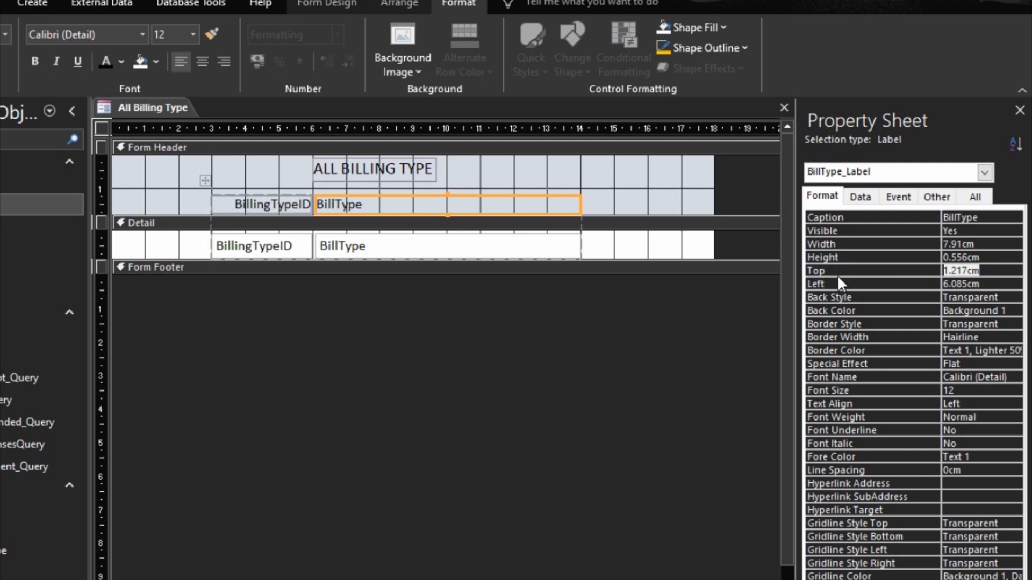
type("1.5")
key("Return")
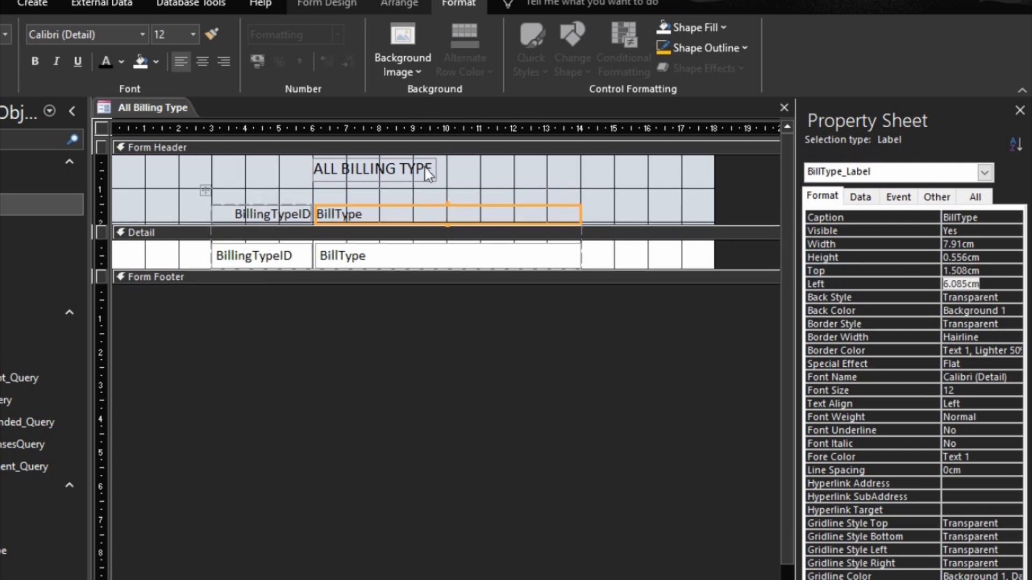
Step: Move the title label to about 0.3 cm from the top and 7 cm from the left, and make its text bold
left_click(434, 179)
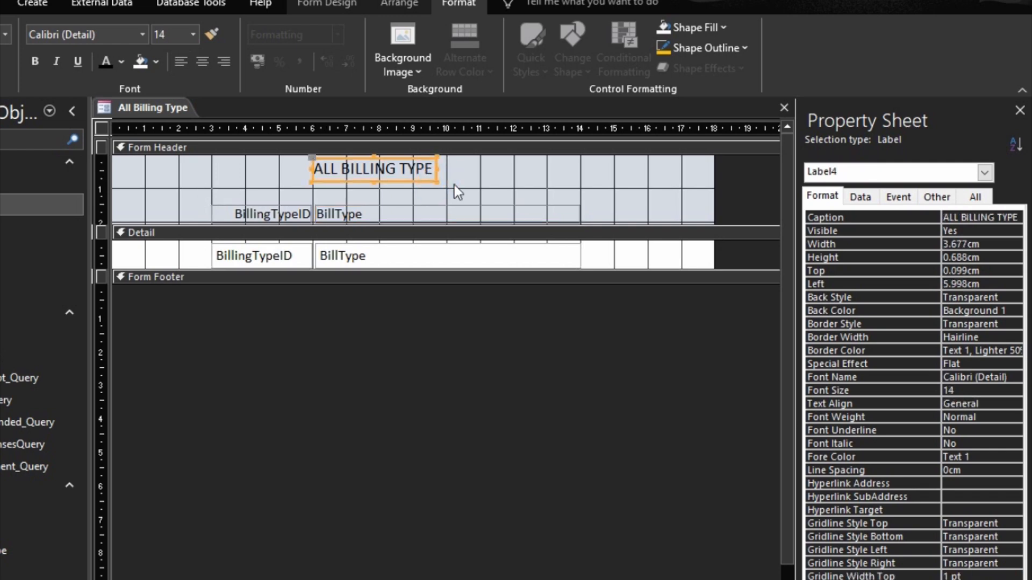
key("Down")
key("Down")
key("Right")
key("Right")
key("Right")
key("Right")
key("Right")
key("Right")
key("Right")
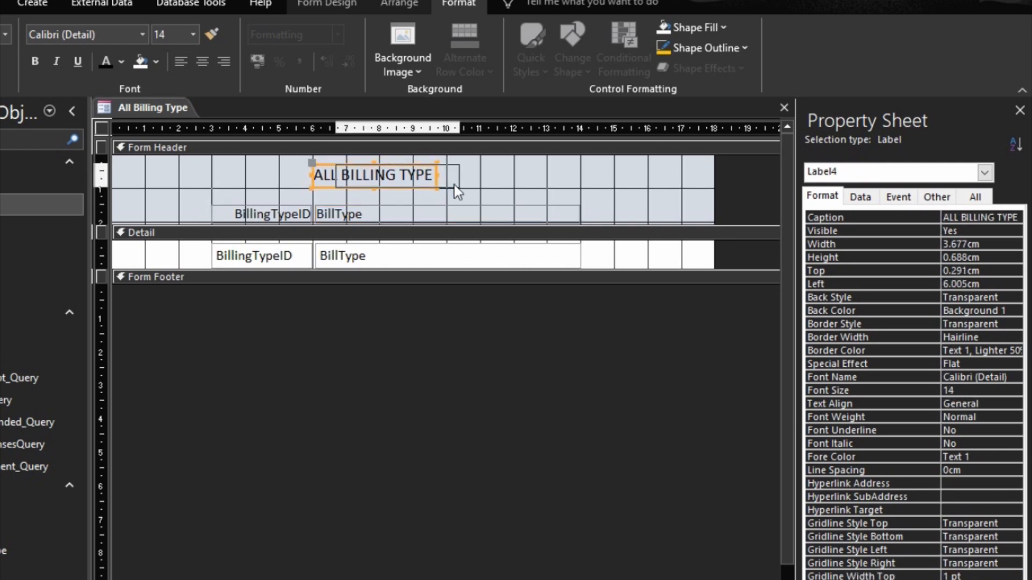
key("Right")
key("Right")
key("Right")
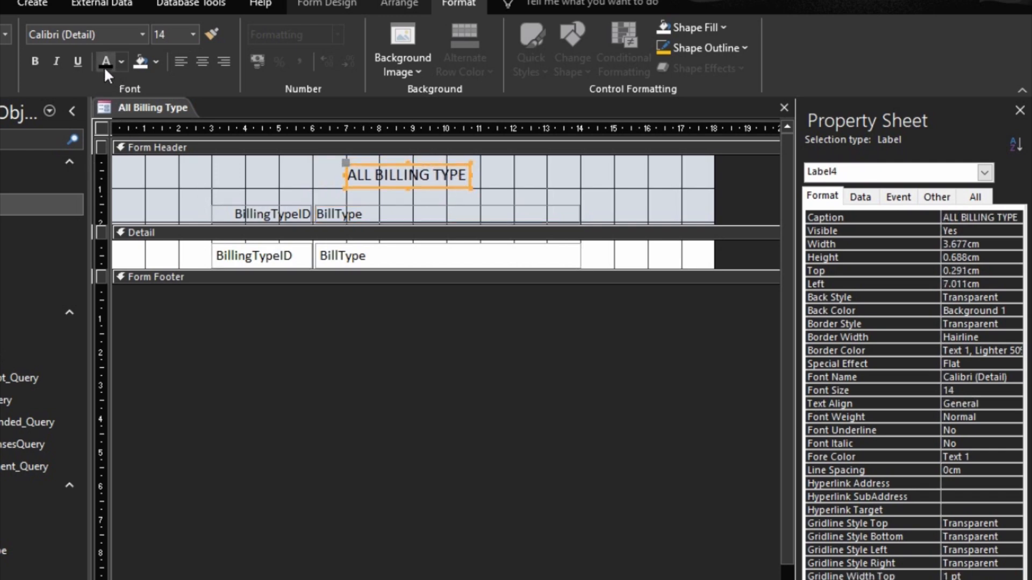
left_click(32, 60)
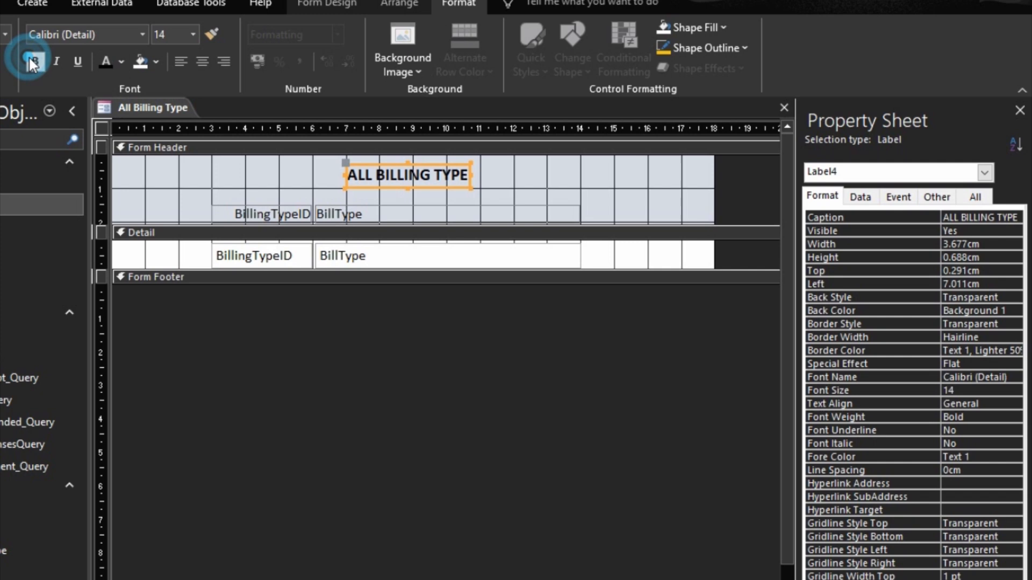
Step: Set the Form Header section's back colour to the gold Accent 4 colour
left_click(321, 154)
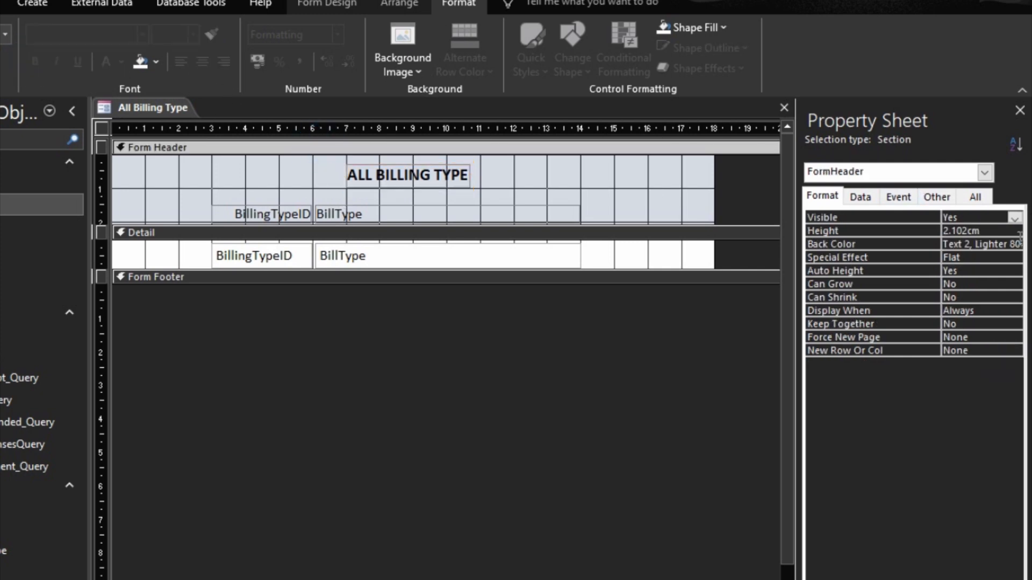
left_click(999, 244)
left_click(917, 524)
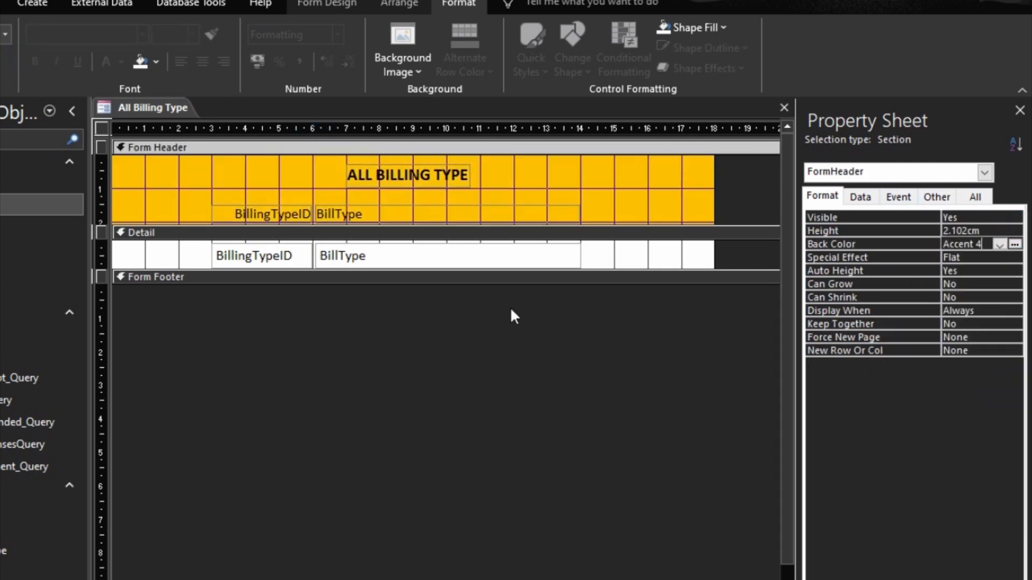
Step: Extend the Form Footer section to about 1 cm high and give it the same gold back colour as the header
left_click_drag(497, 283, 499, 317)
left_click(674, 279)
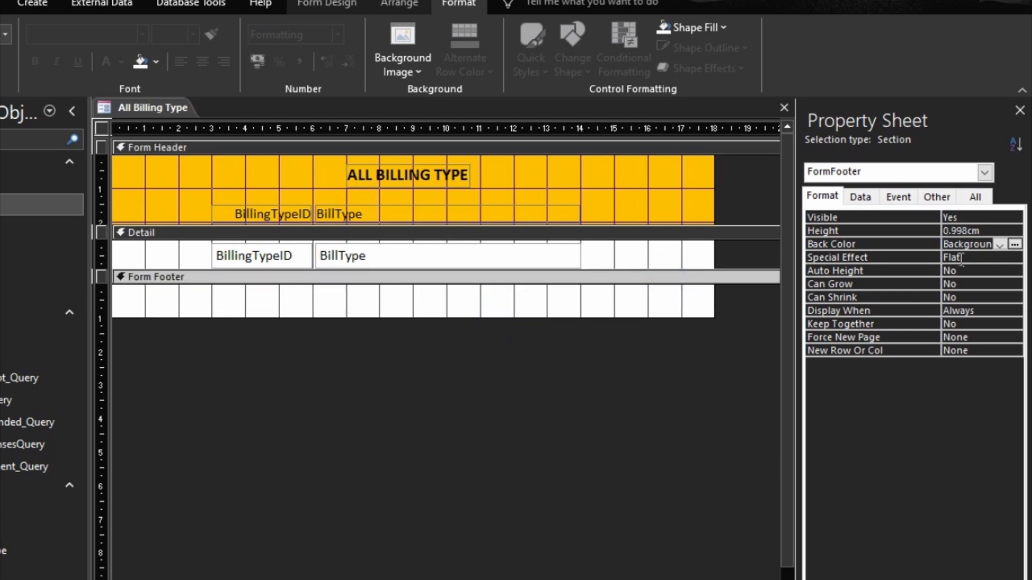
left_click(1000, 245)
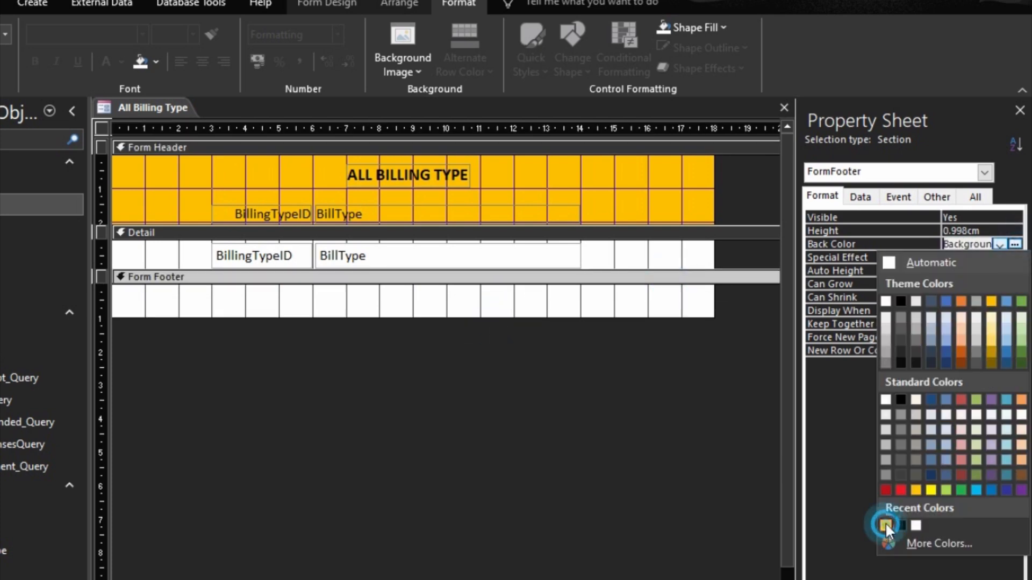
left_click(885, 523)
Step: Set the form's Record Selectors and Navigation Buttons to No and its Scroll Bars to Vertical Only
left_click(718, 367)
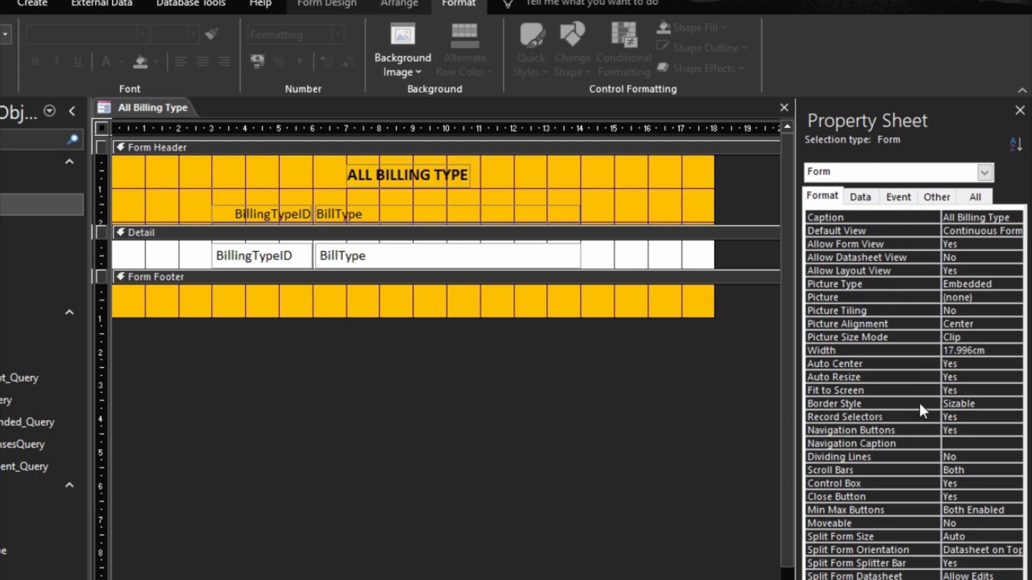
double_click(912, 417)
double_click(911, 429)
left_click(917, 475)
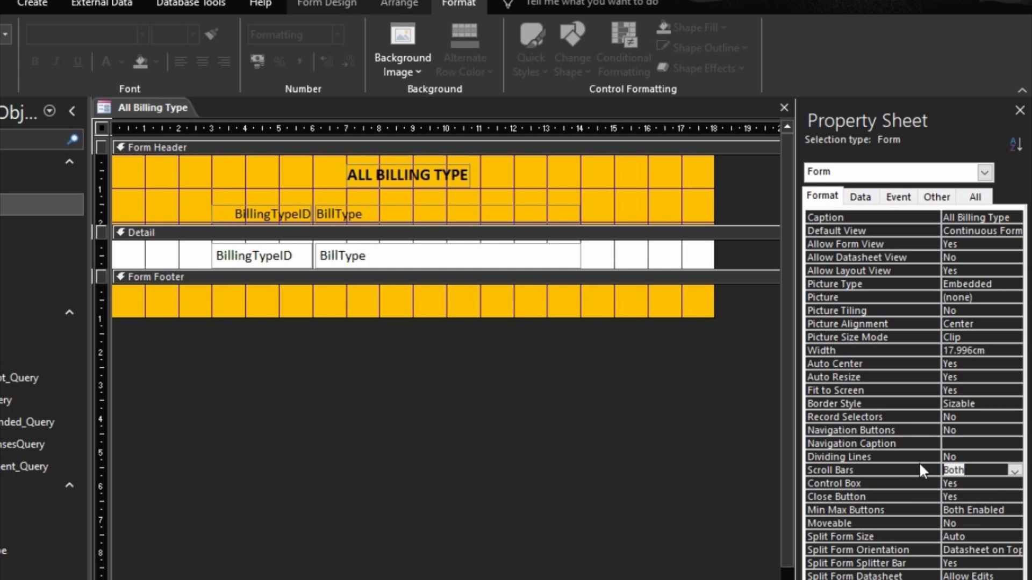
left_click(1014, 471)
left_click(981, 507)
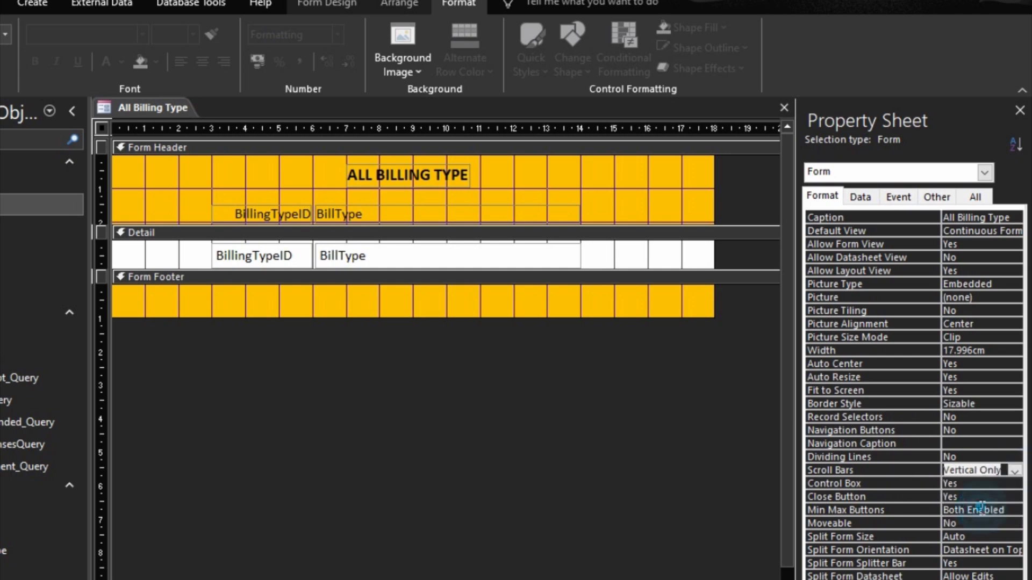
left_click(817, 538)
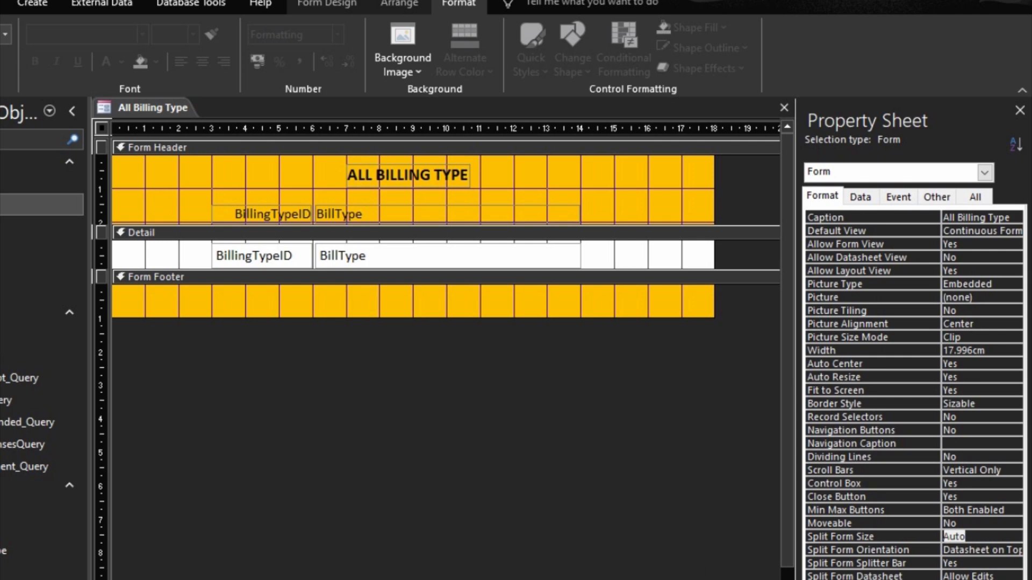
Step: Preview the form in Form View, return to Design View and set the form's Allow Additions property to No
key("F5")
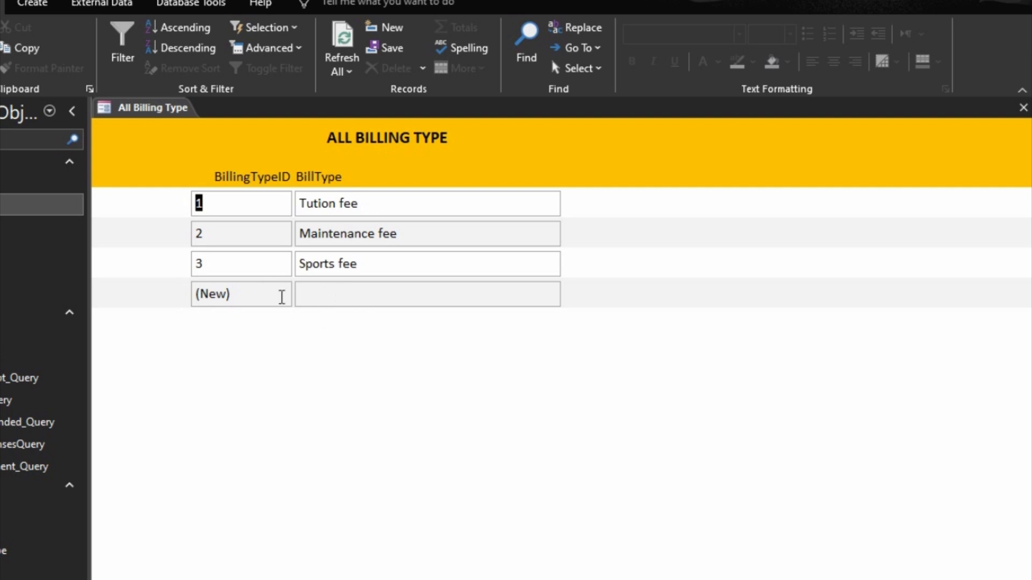
left_click(1020, 579)
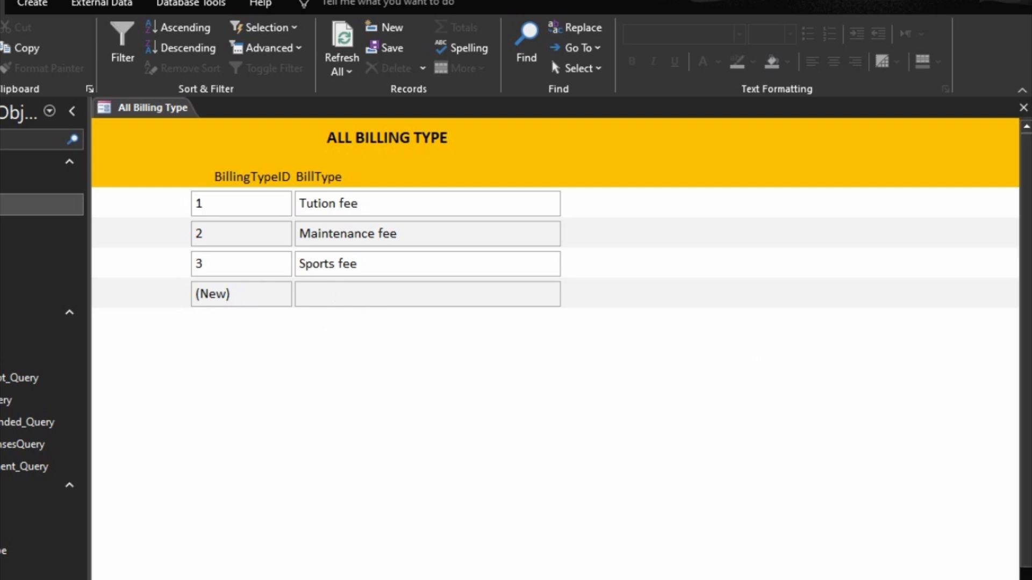
left_click(863, 196)
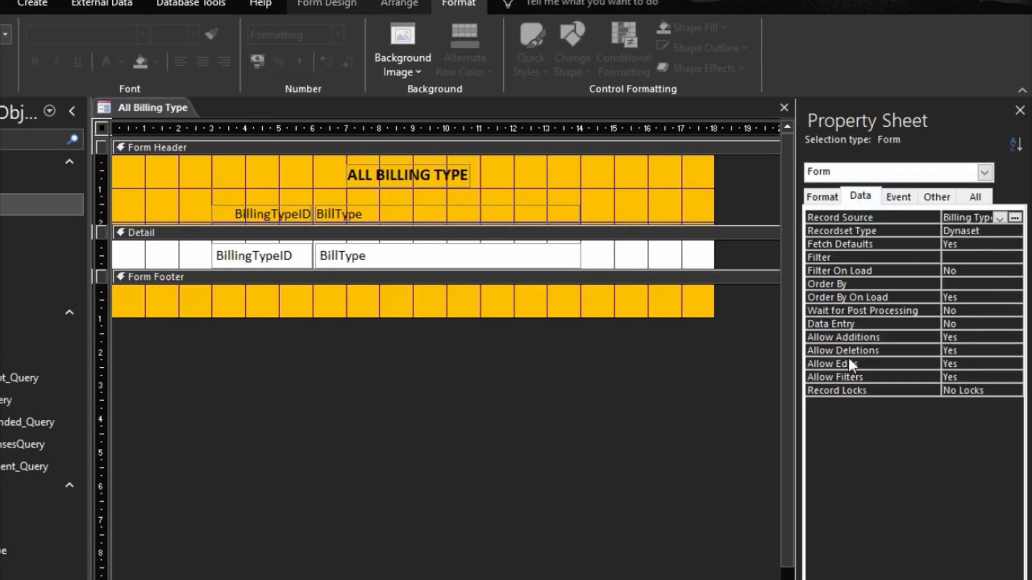
double_click(913, 334)
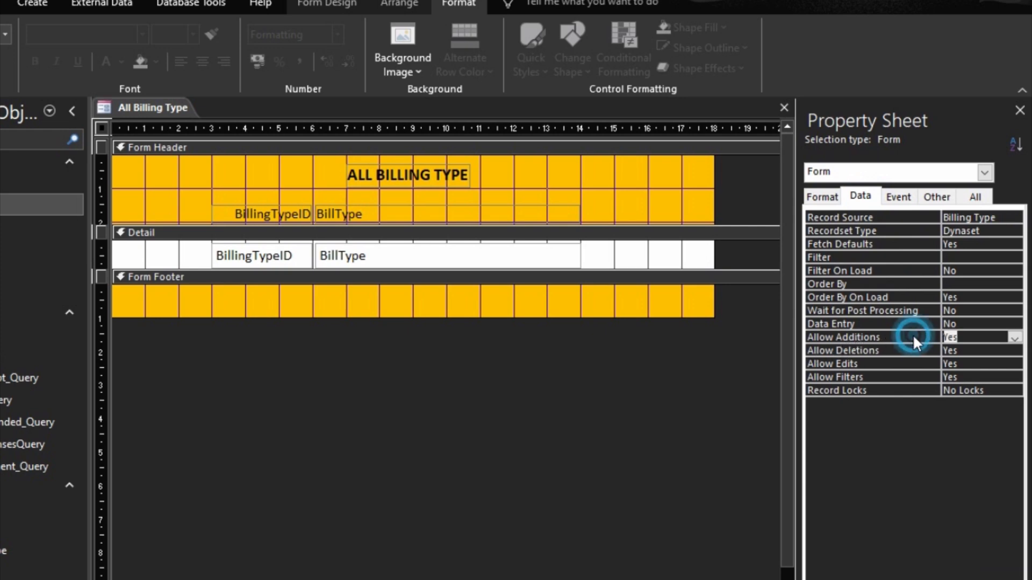
left_click(910, 350)
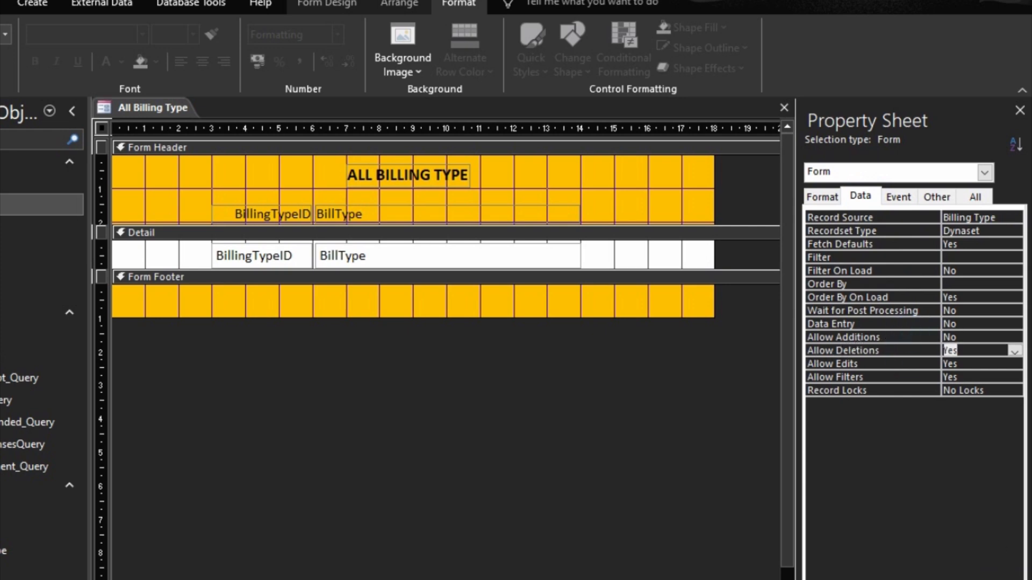
Step: Preview the All Billing Type form in Form View, then close it and save its design changes
left_click(981, 579)
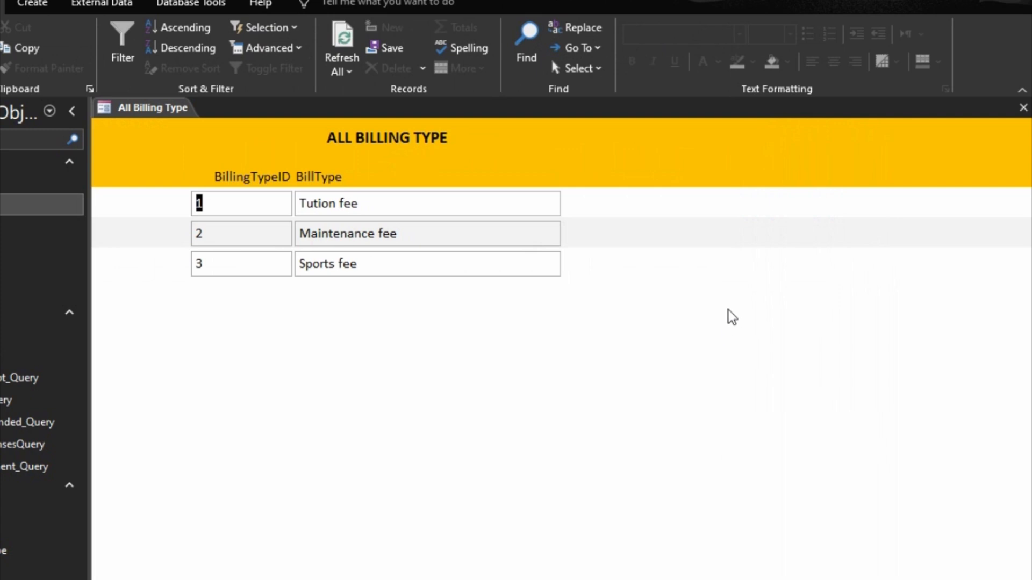
left_click(1023, 108)
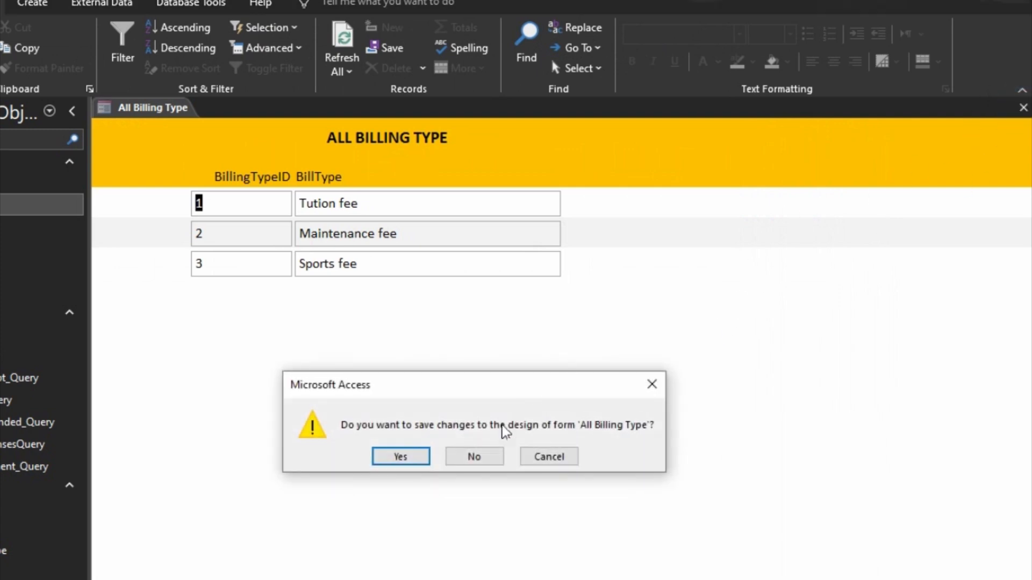
left_click(424, 464)
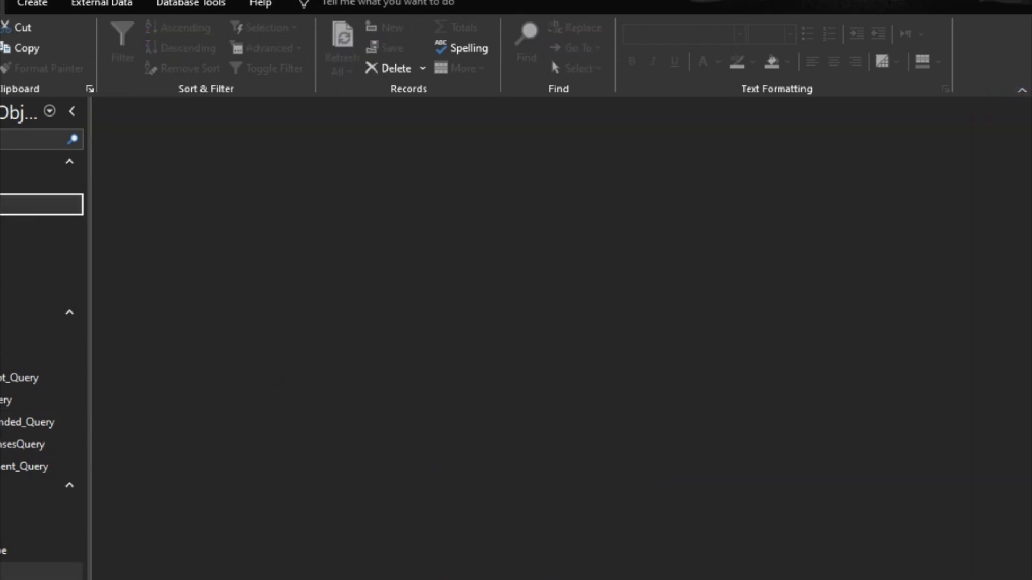
Step: Open the All Bills form in Design View, set its Scroll Bars to Vertical Only, and close it with the changes saved
left_click(38, 579)
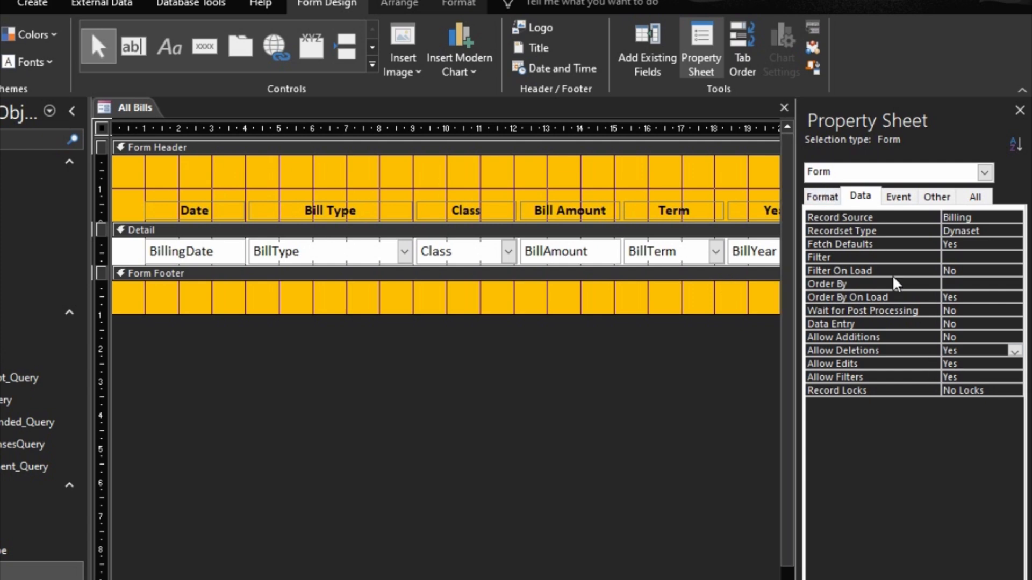
left_click(822, 197)
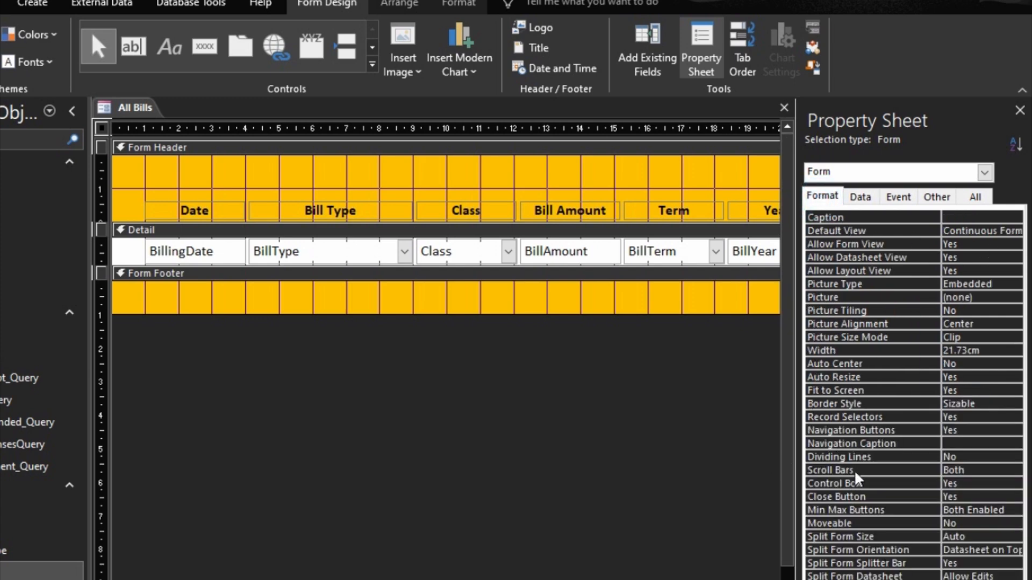
left_click(946, 473)
left_click(1014, 471)
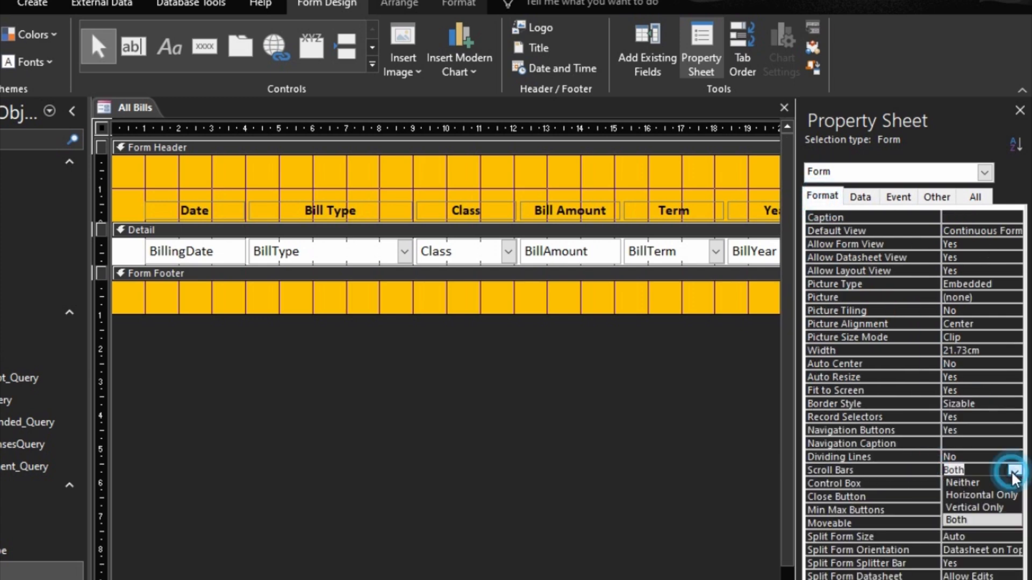
left_click(974, 507)
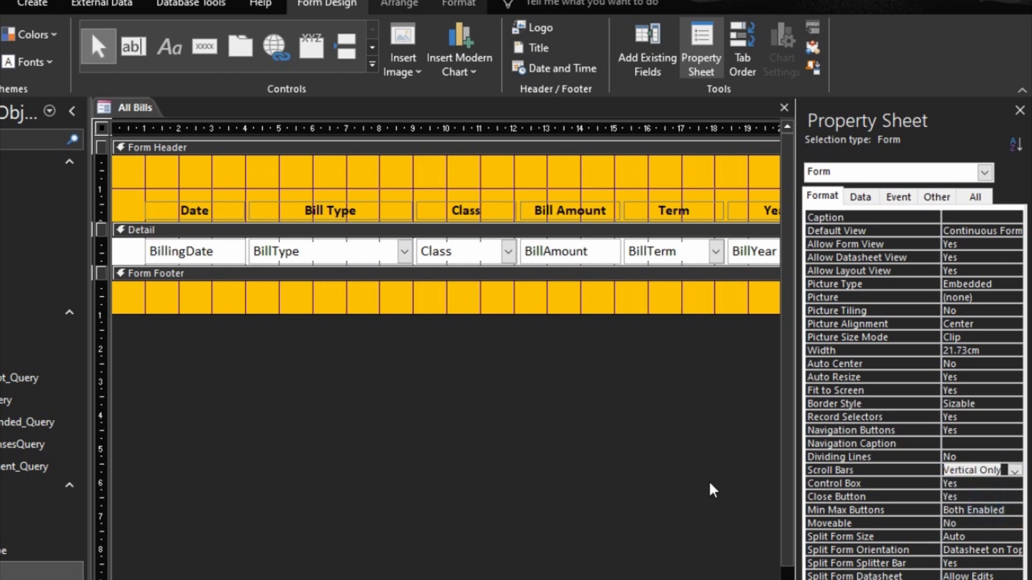
left_click(709, 481)
left_click(784, 108)
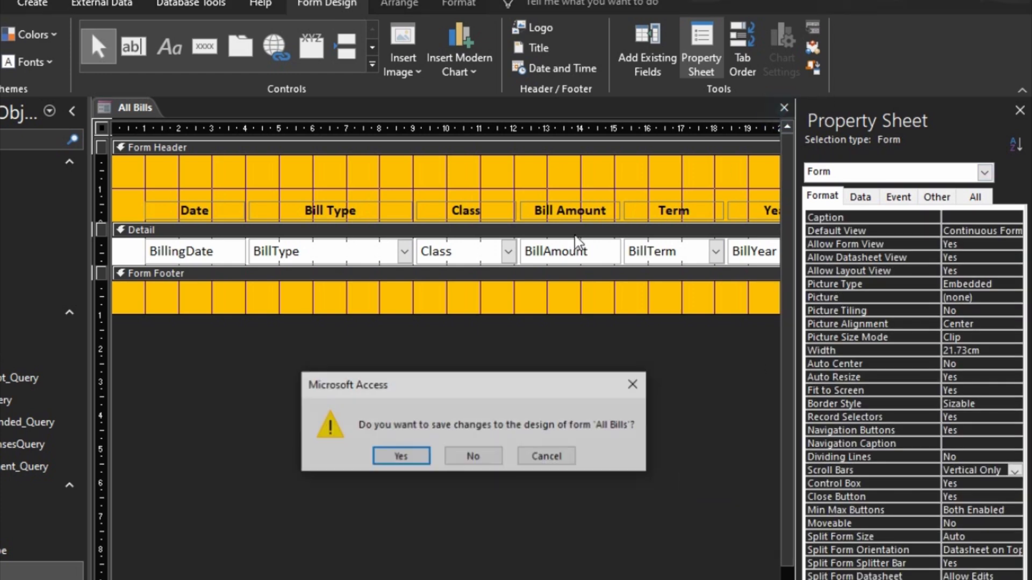
left_click(400, 456)
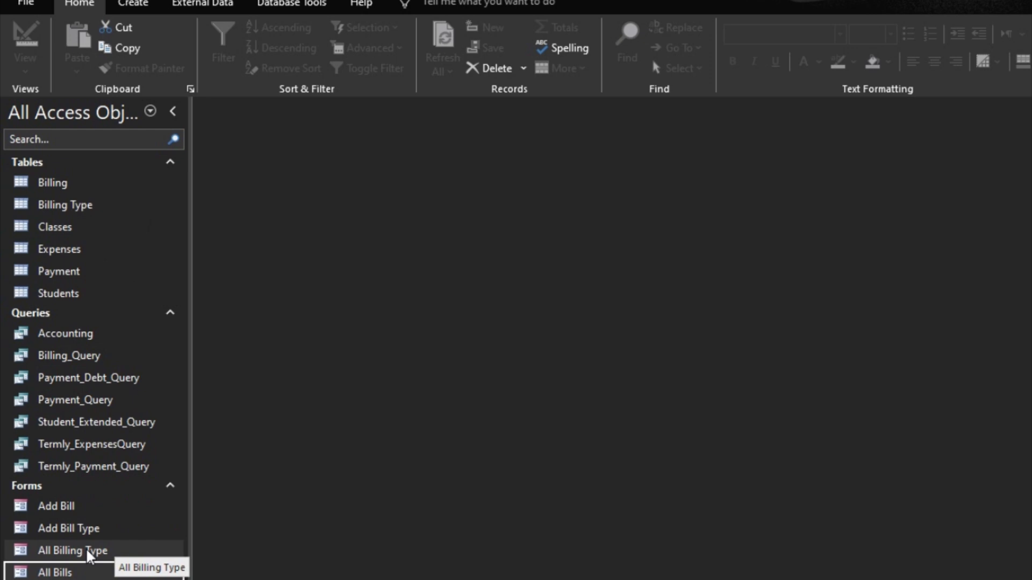
Step: Check the Add Bill Type form, then duplicate it as a new form named Add Class
double_click(81, 531)
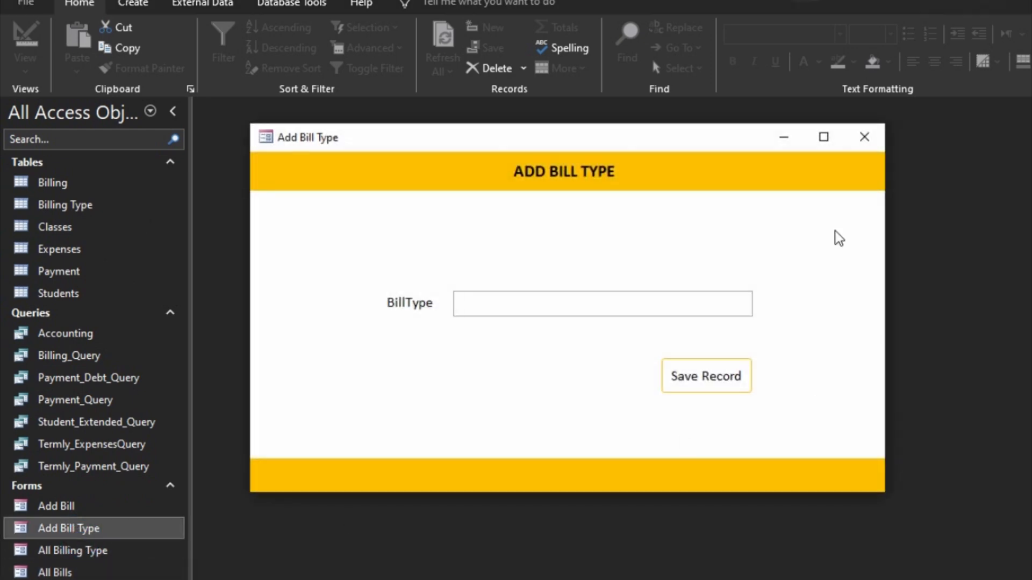
left_click(840, 148)
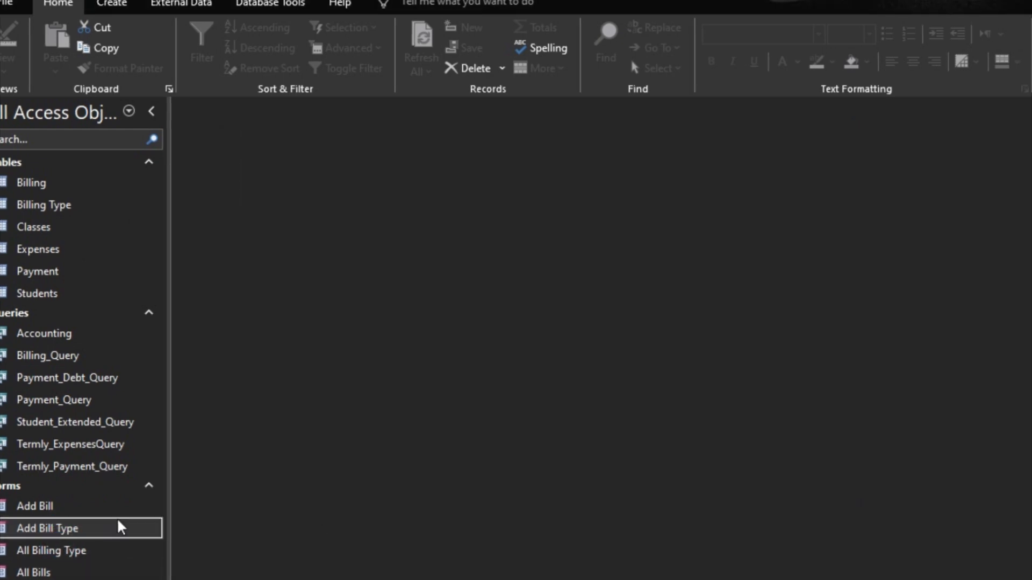
left_click(39, 227)
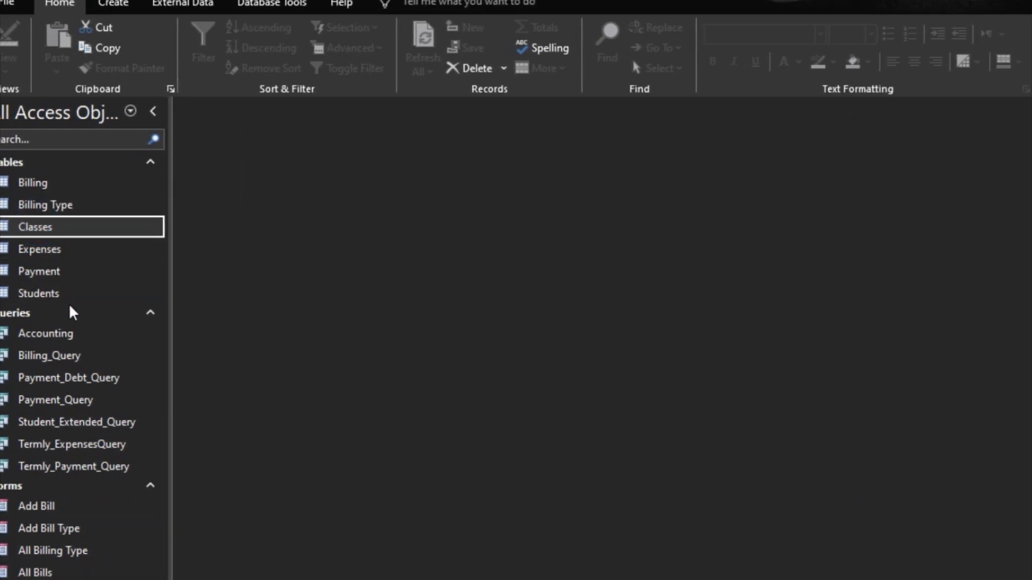
left_click(51, 531)
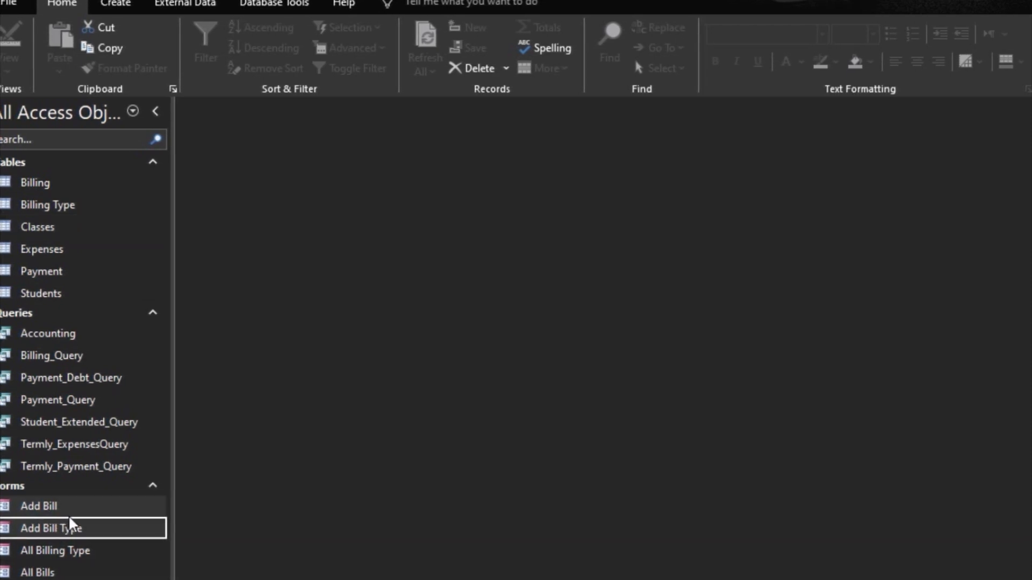
key("ctrl+c")
key("ctrl+v")
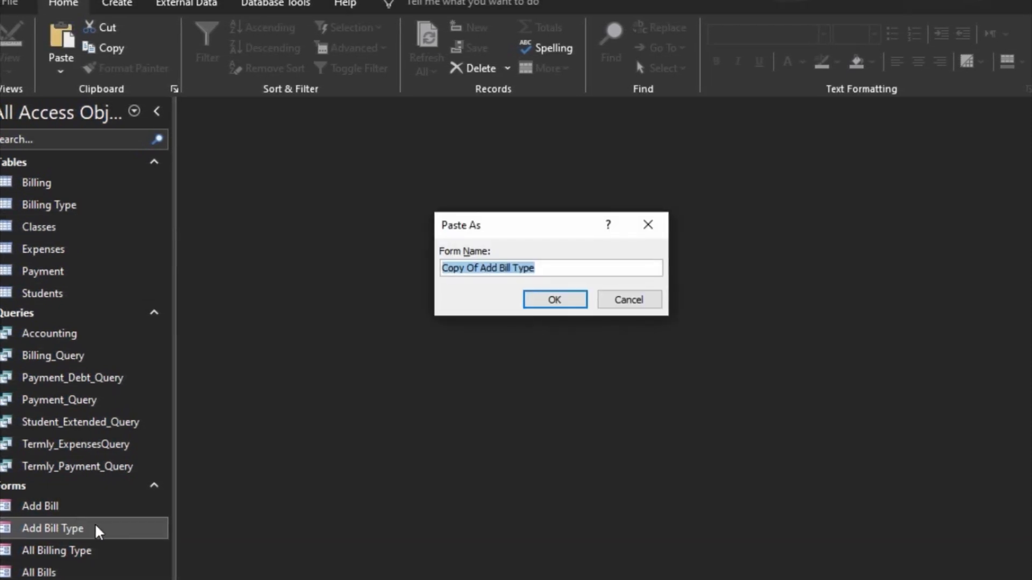
type("Add")
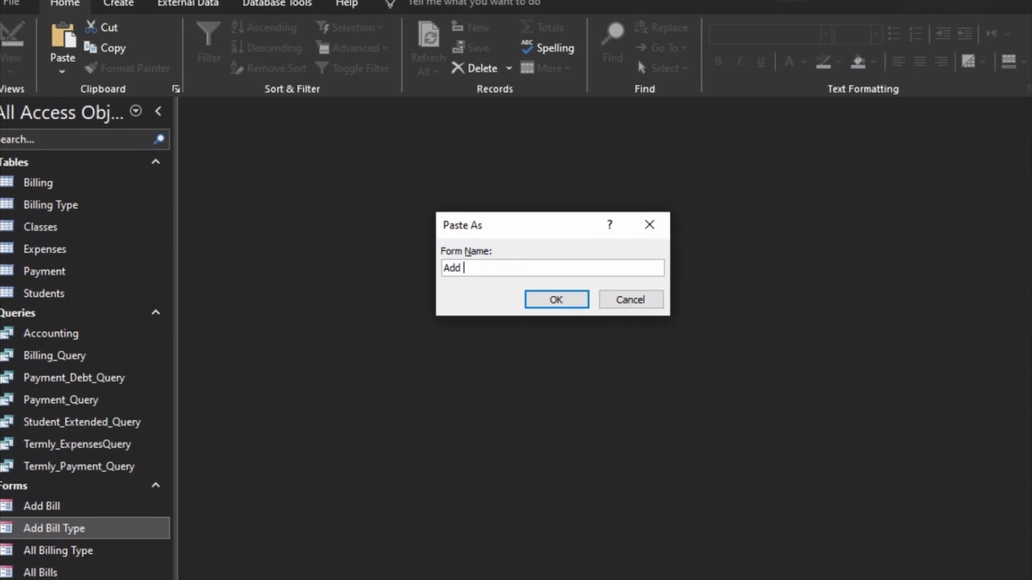
type(" Class")
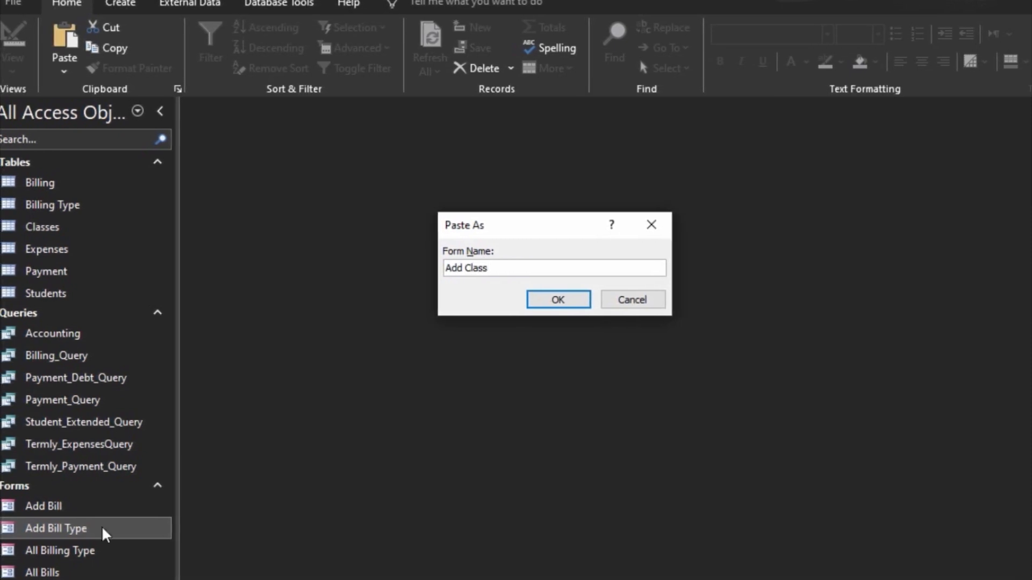
left_click(558, 300)
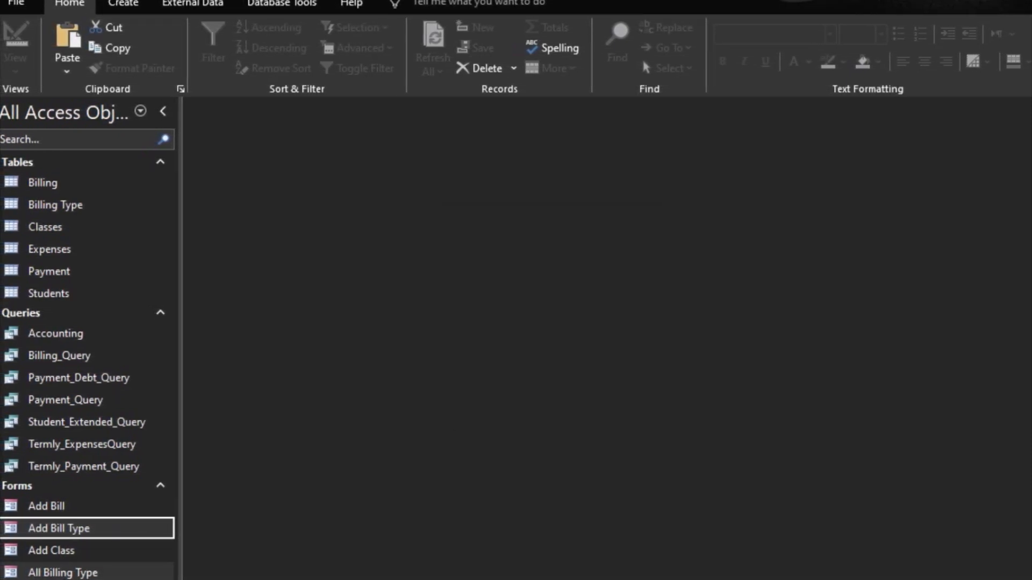
Step: Open the Add Class form in Design View and set its Record Source to the Classes table
left_click(61, 551)
right_click(65, 552)
left_click(110, 579)
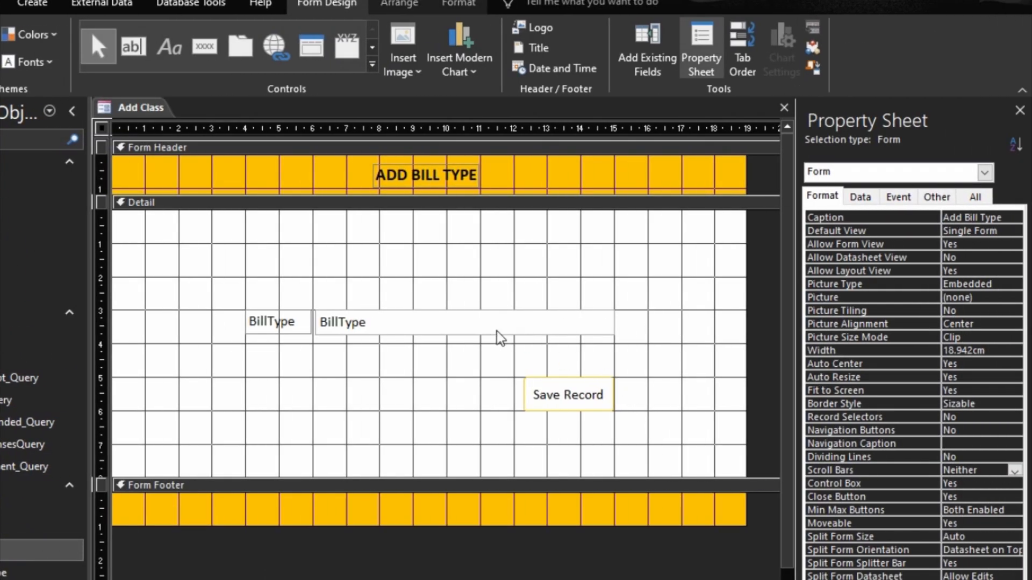
left_click(859, 197)
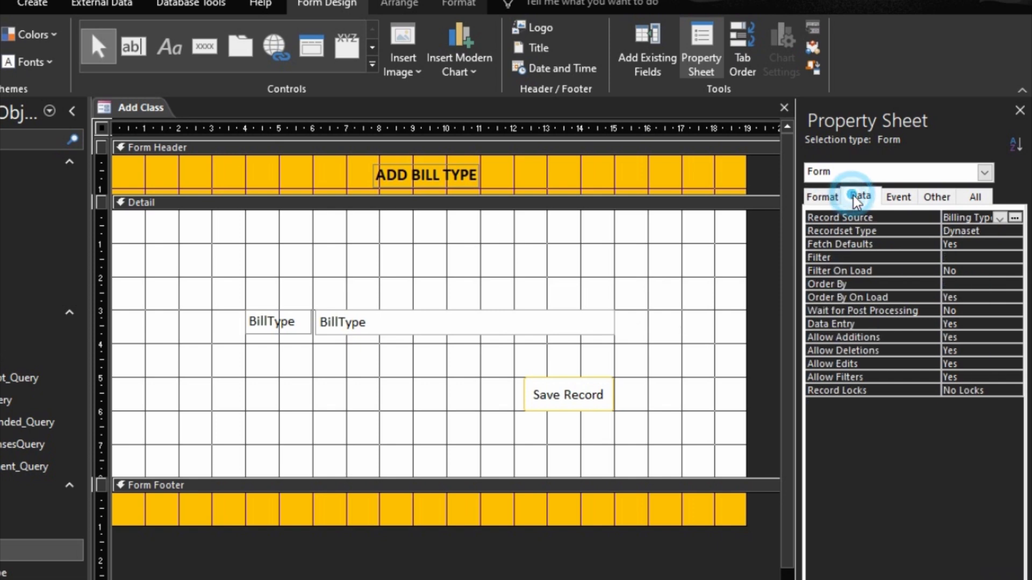
left_click(1000, 217)
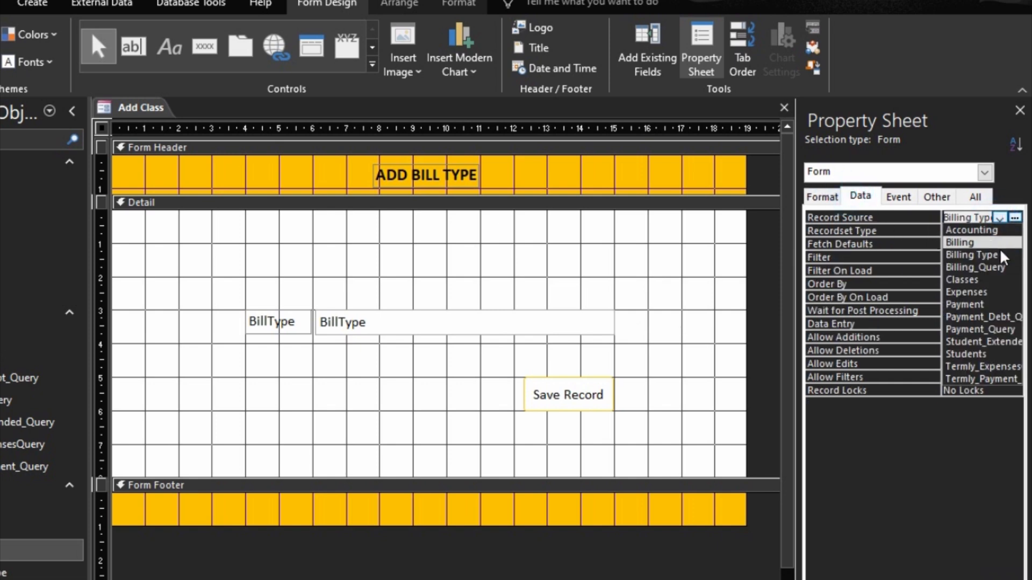
left_click(983, 278)
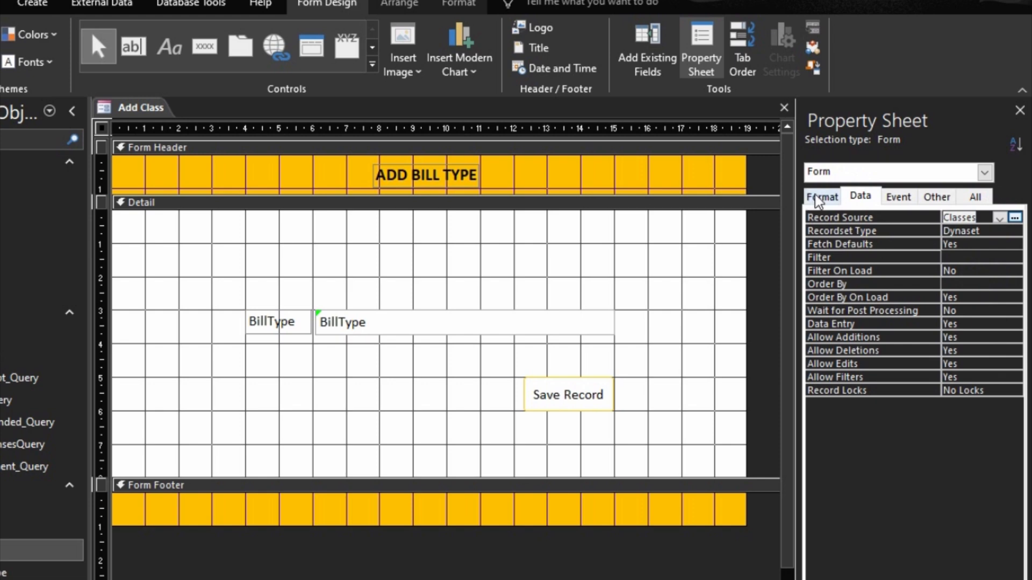
Step: Show the fields available to the form and change the BillType label in the Detail section to Class Name
left_click(664, 63)
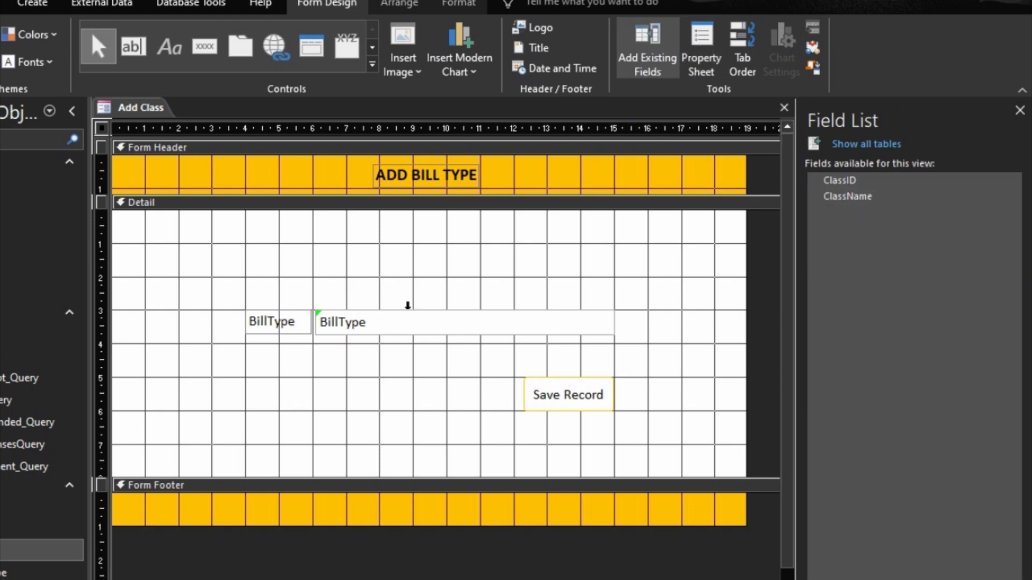
left_click(273, 321)
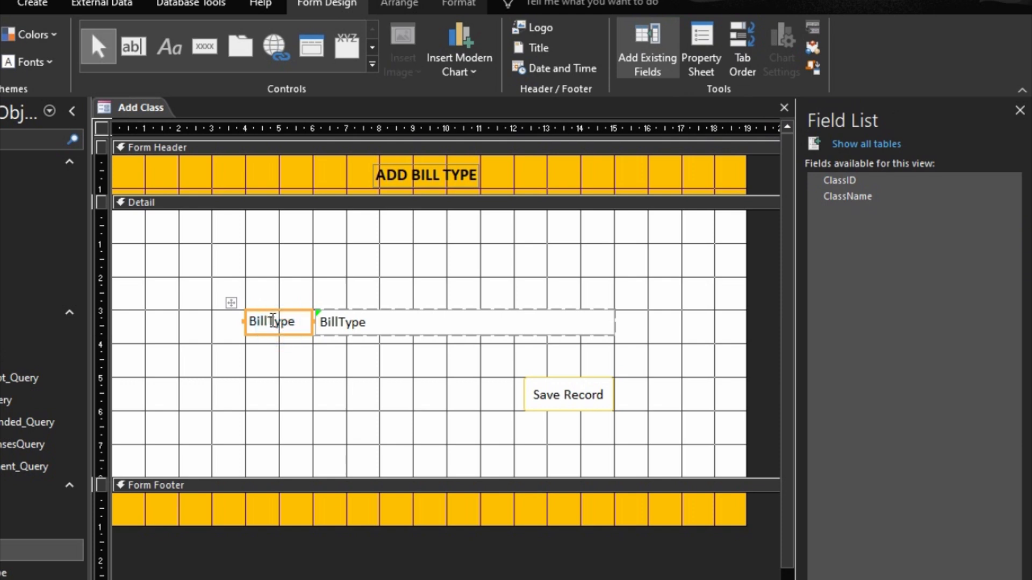
left_click_drag(297, 323, 213, 321)
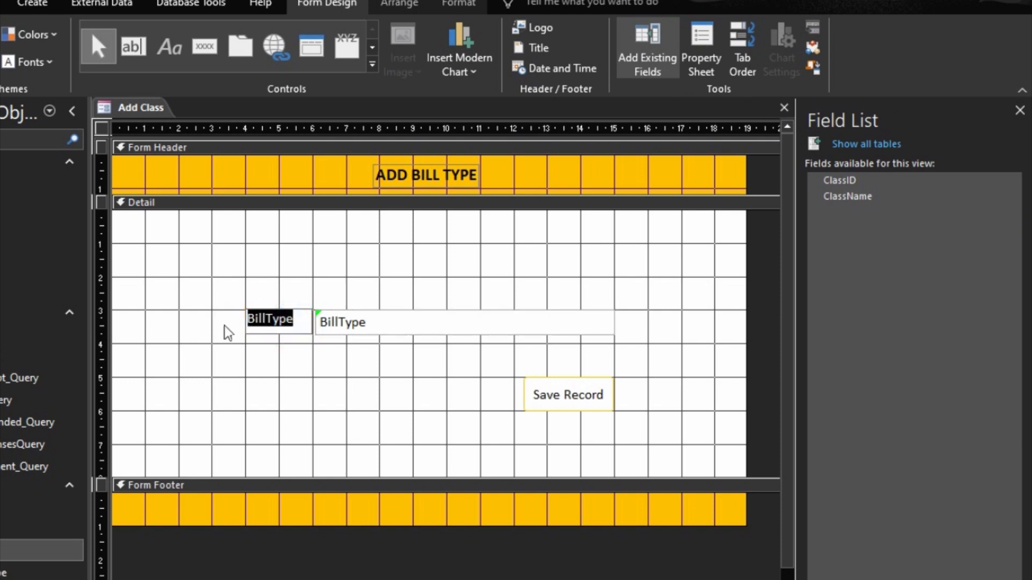
type("Class")
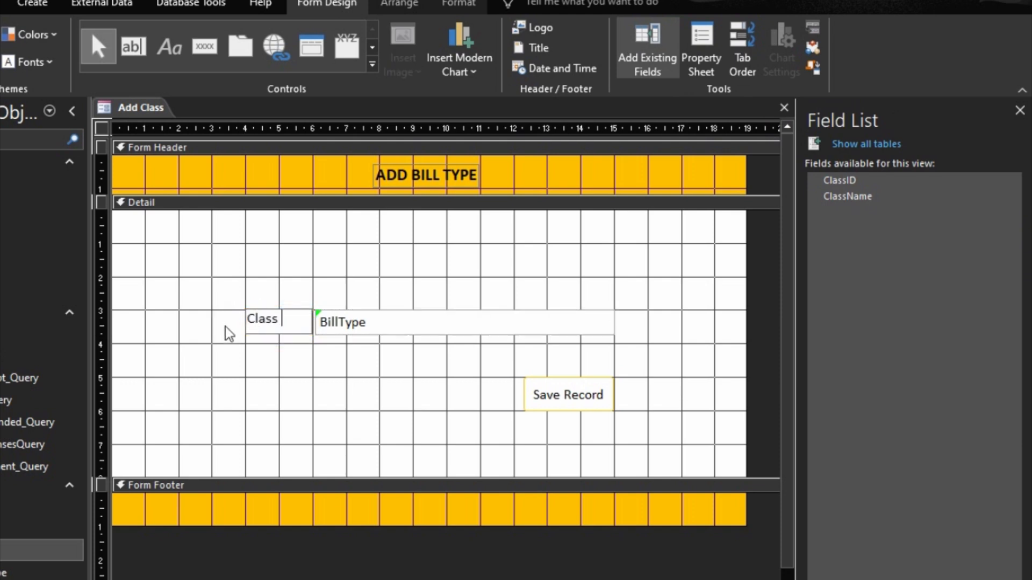
type(" Name")
left_click_drag(357, 329, 366, 320)
left_click(356, 369)
Step: Bind the BillType text box in the Detail section to the ClassName field
left_click(368, 322)
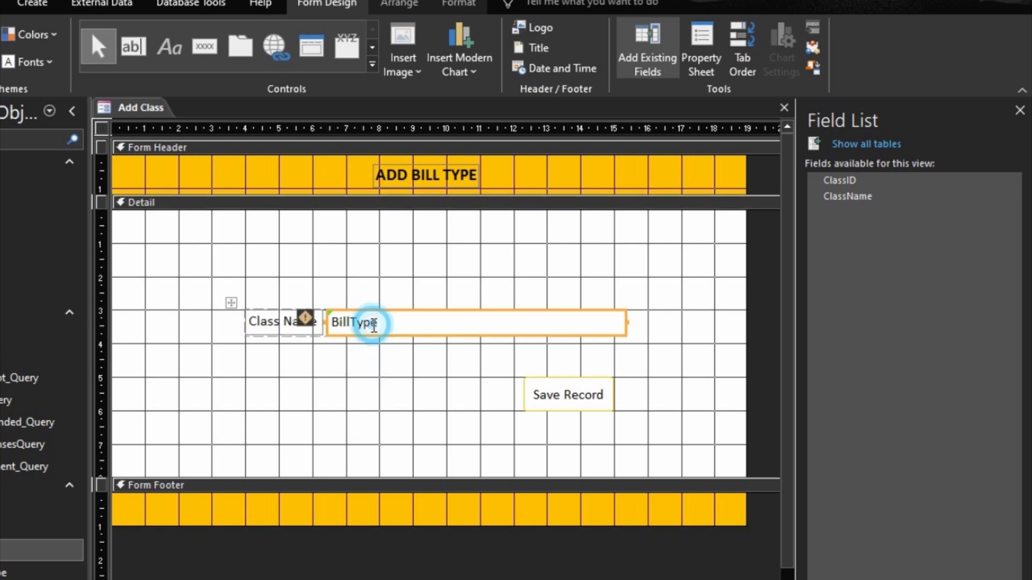
double_click(491, 317)
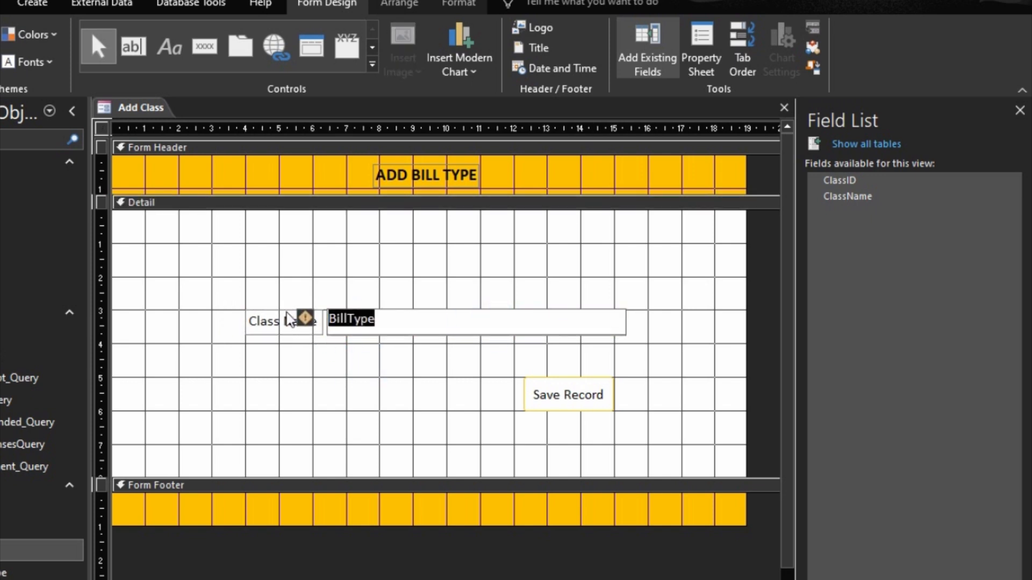
type("Cal")
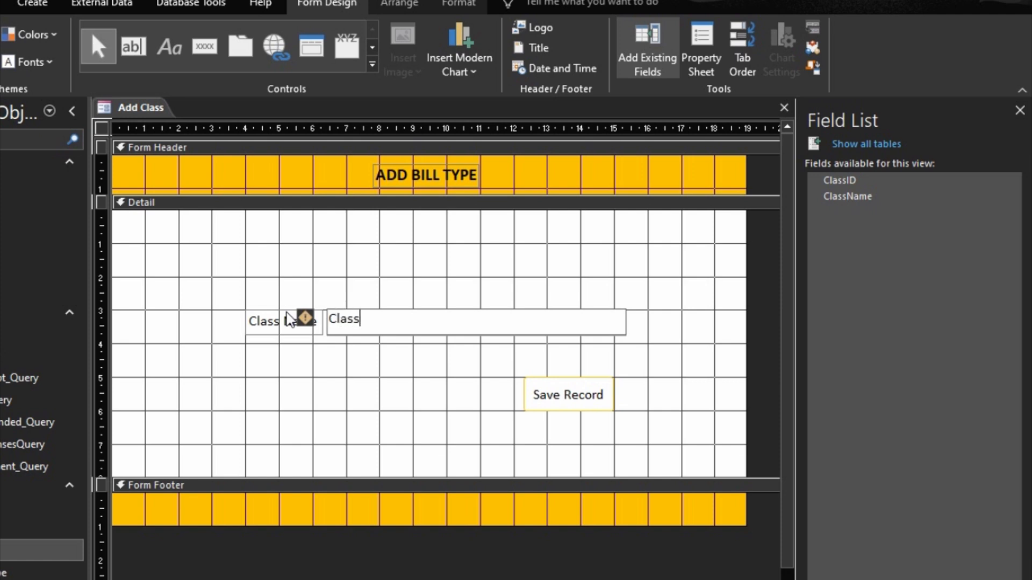
type("ssName")
left_click(333, 292)
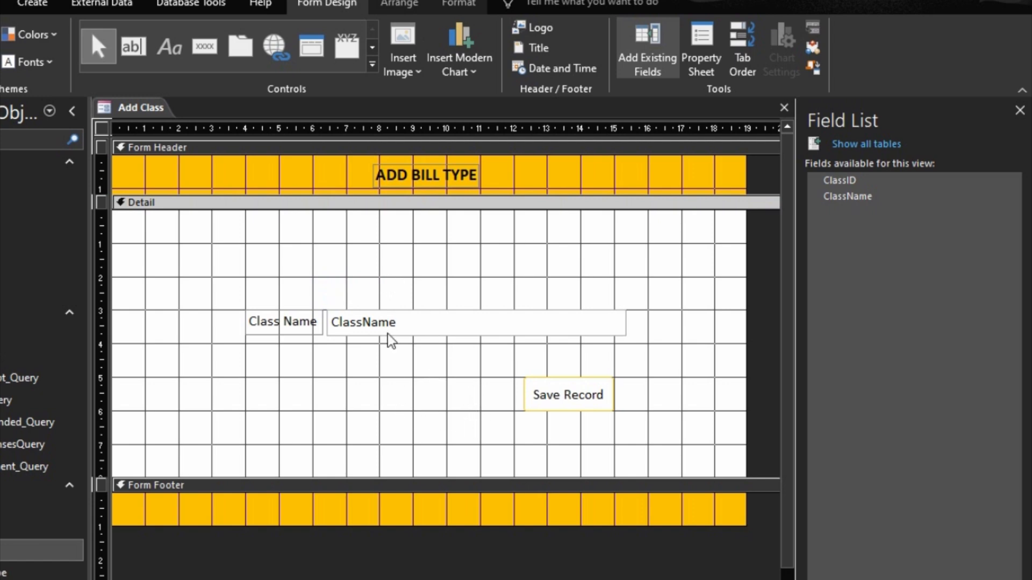
Step: Change the title in the Form Header to ADD CLASS
left_click(422, 177)
left_click(423, 175)
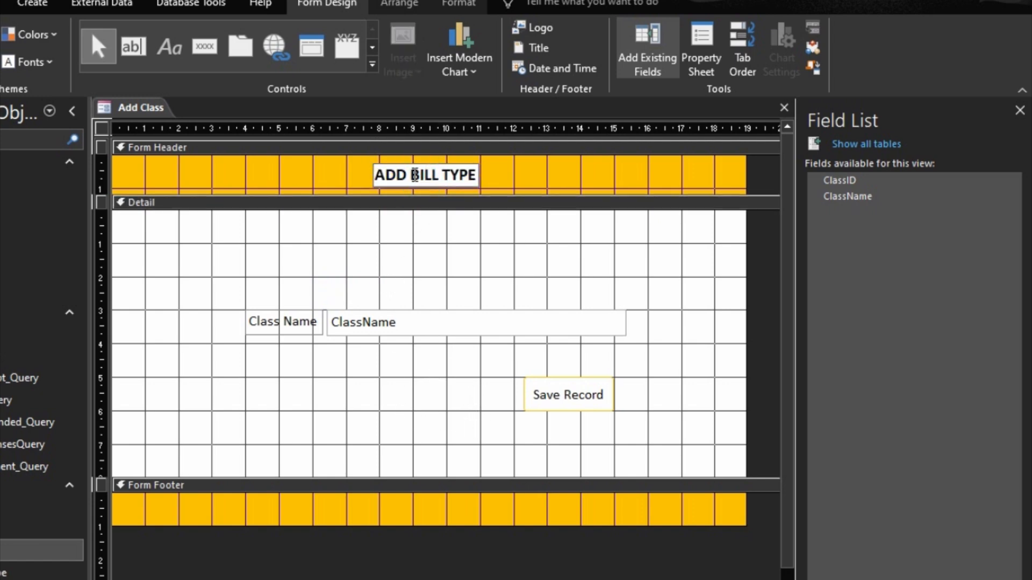
left_click_drag(411, 175, 515, 173)
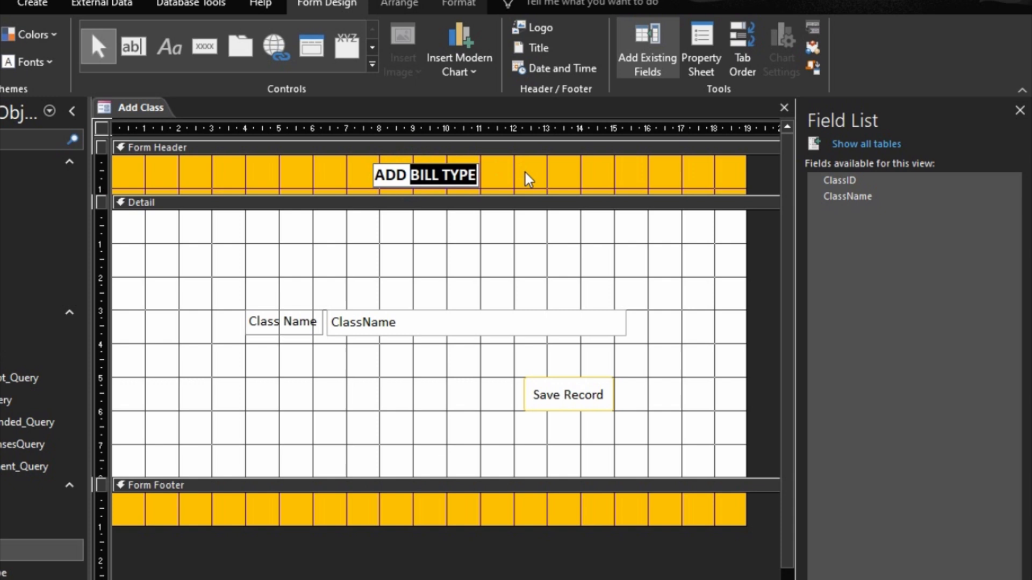
type("CLASS")
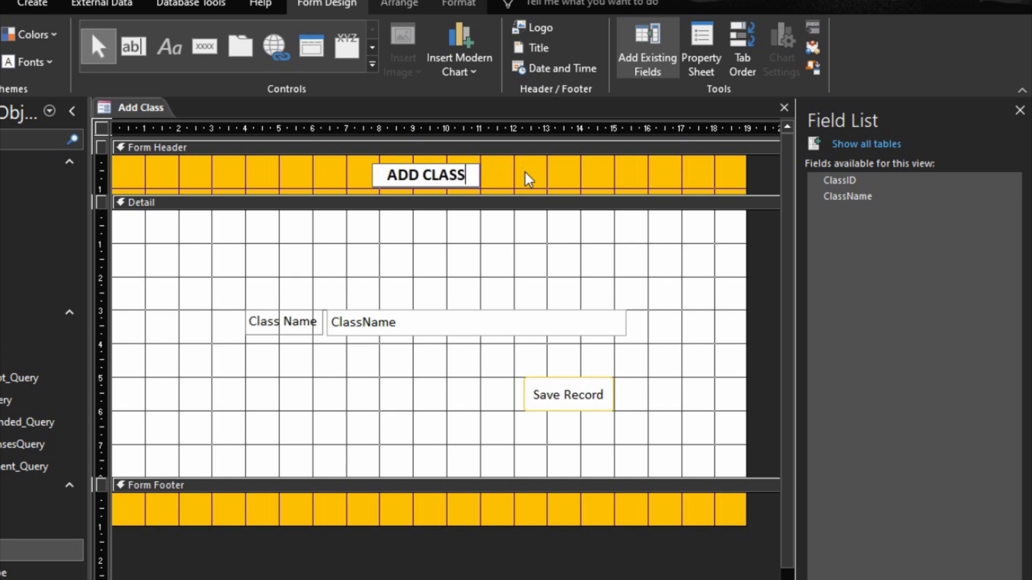
left_click(616, 190)
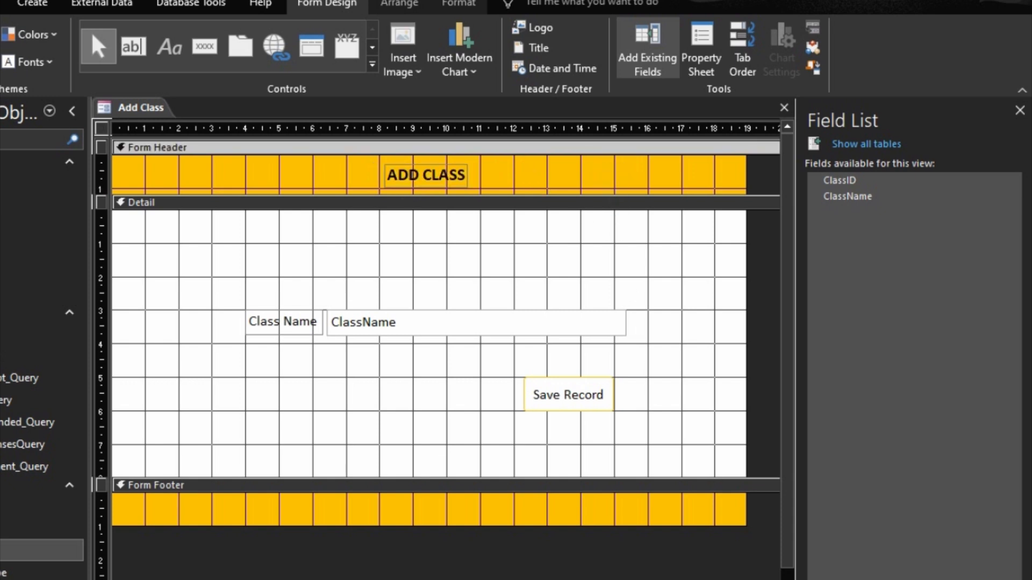
Step: Preview the Add Class form in Form View and save its design changes on closing, then reopen it for a check and close it
key("F5")
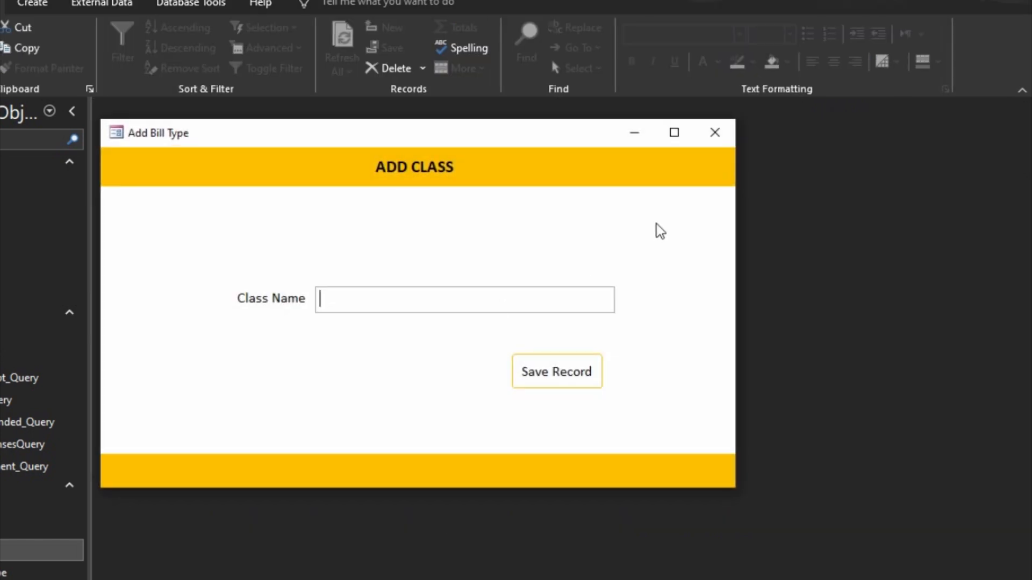
left_click(714, 132)
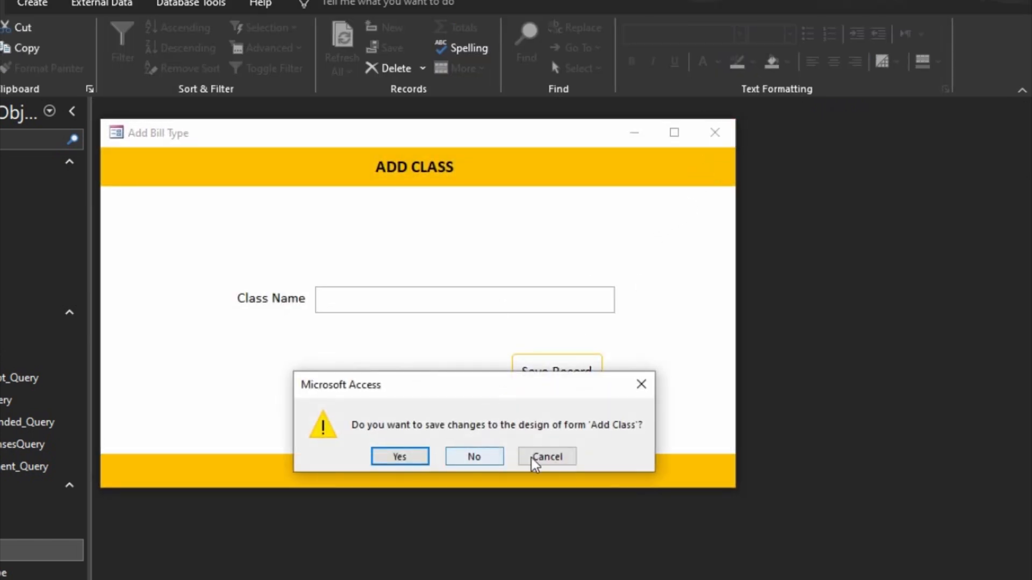
left_click(409, 459)
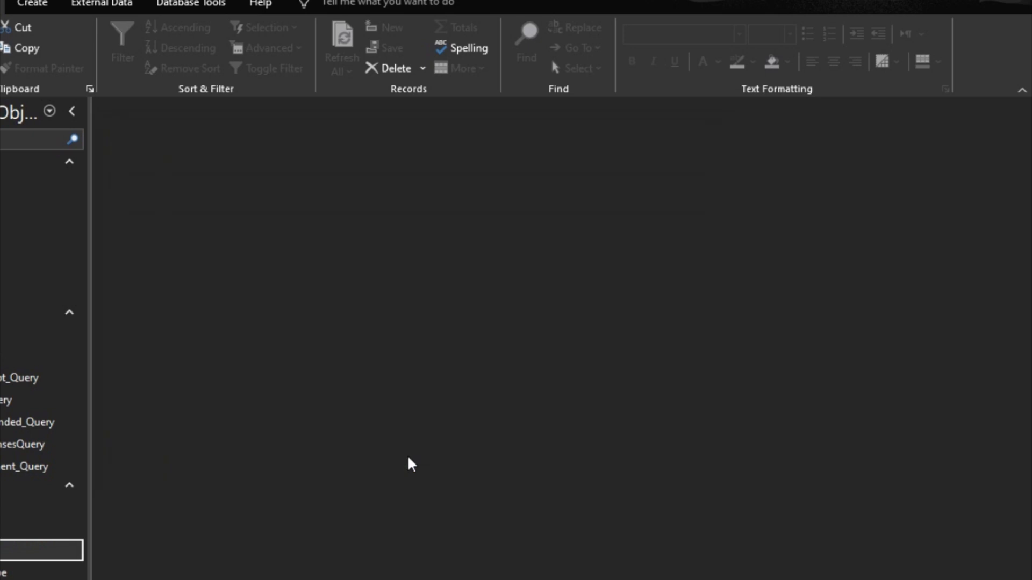
key("Return")
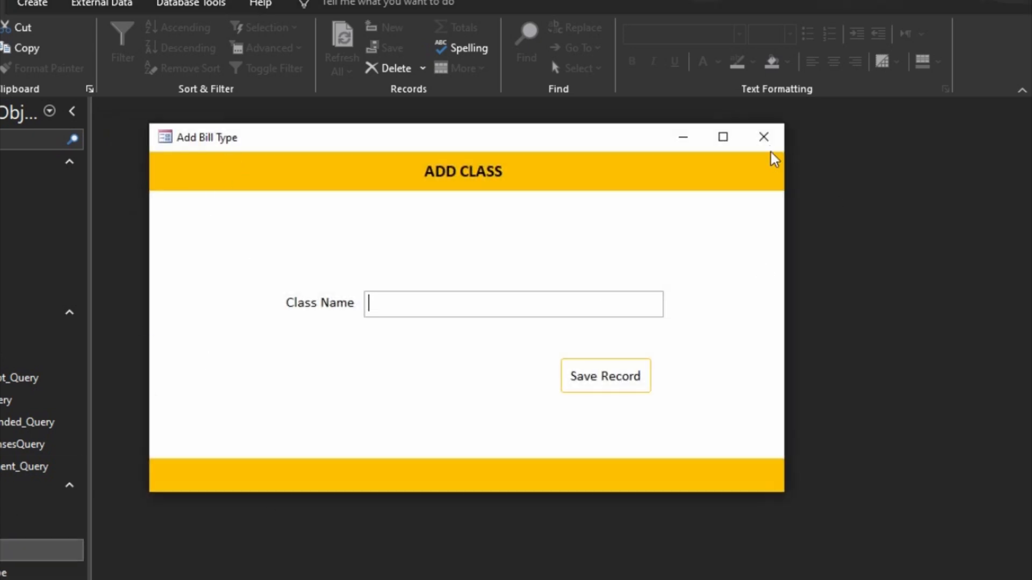
left_click(763, 136)
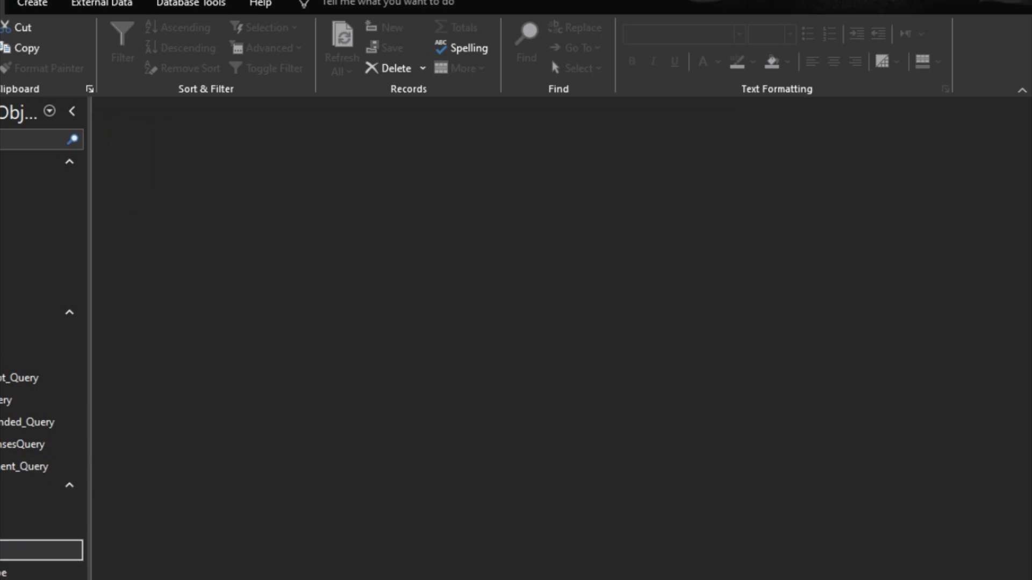
Step: Reopen the Add Class form in Design View and set the form's caption to Add Class
key("Return")
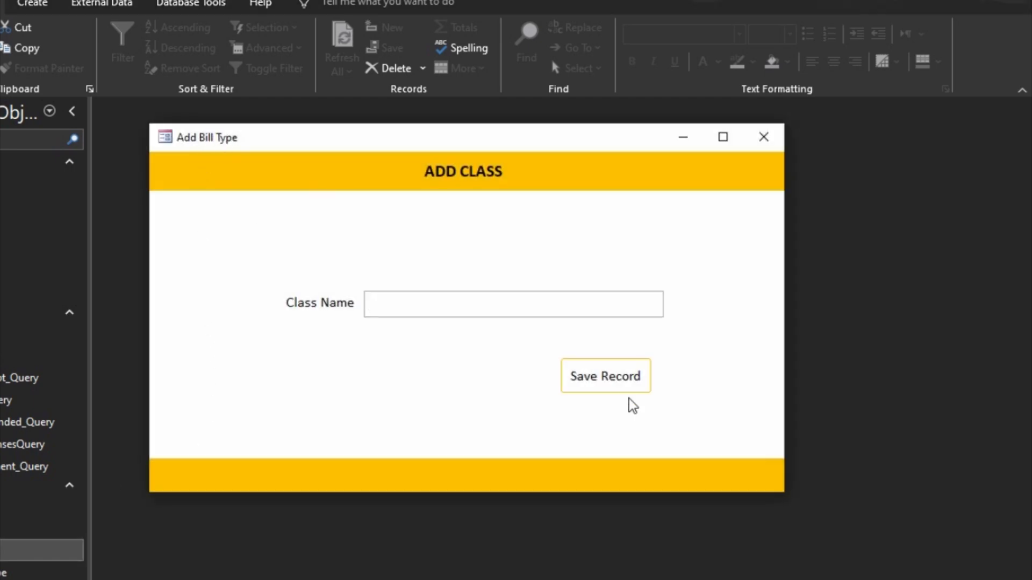
right_click(689, 364)
left_click(718, 410)
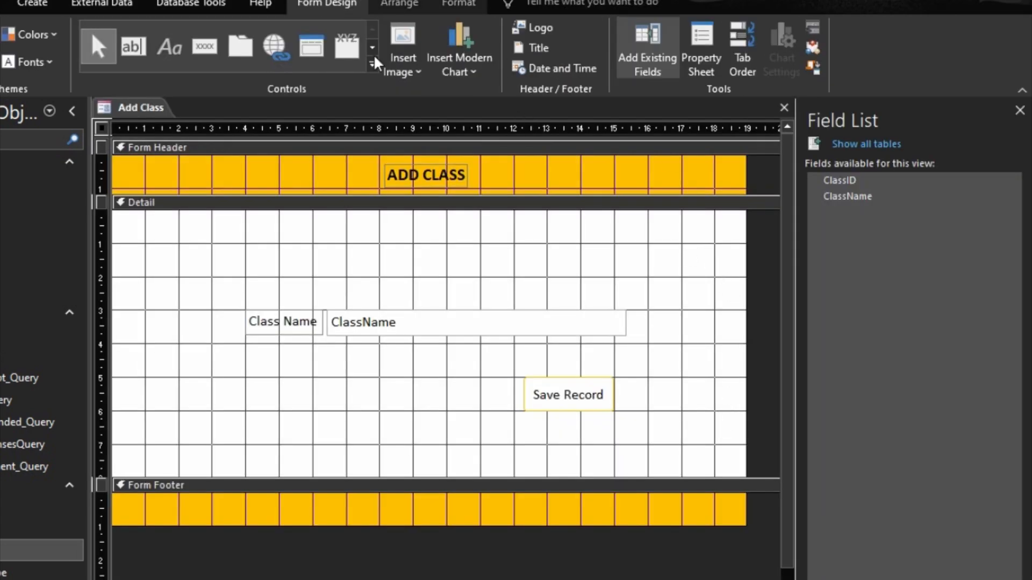
double_click(102, 127)
left_click(827, 196)
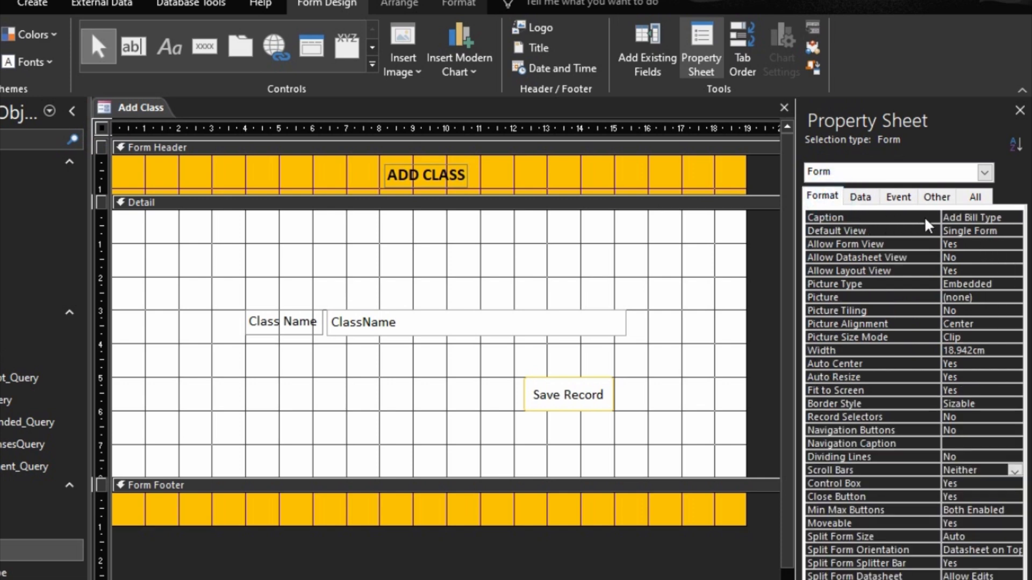
left_click(962, 217)
left_click_drag(962, 217, 1002, 217)
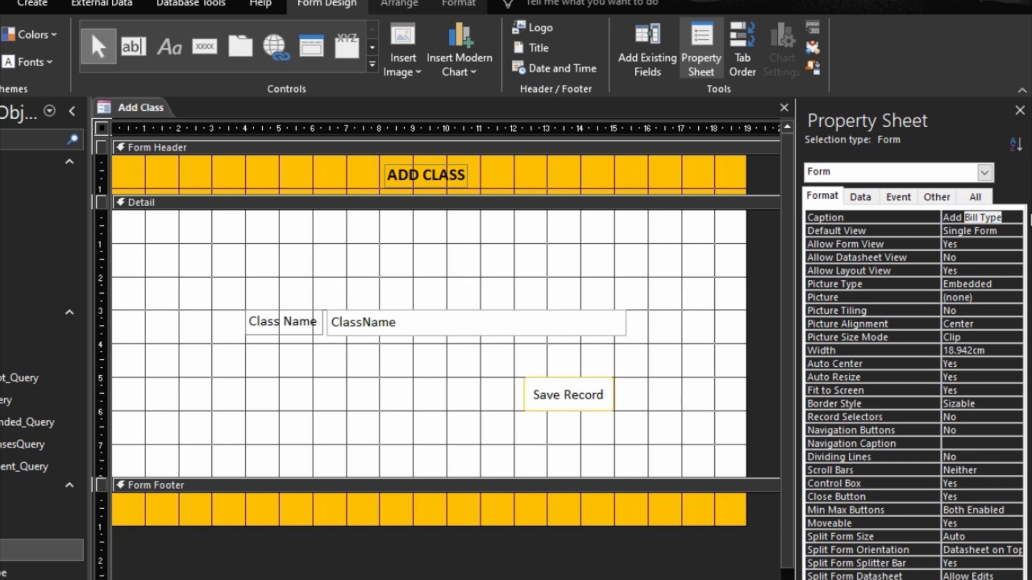
type("Class")
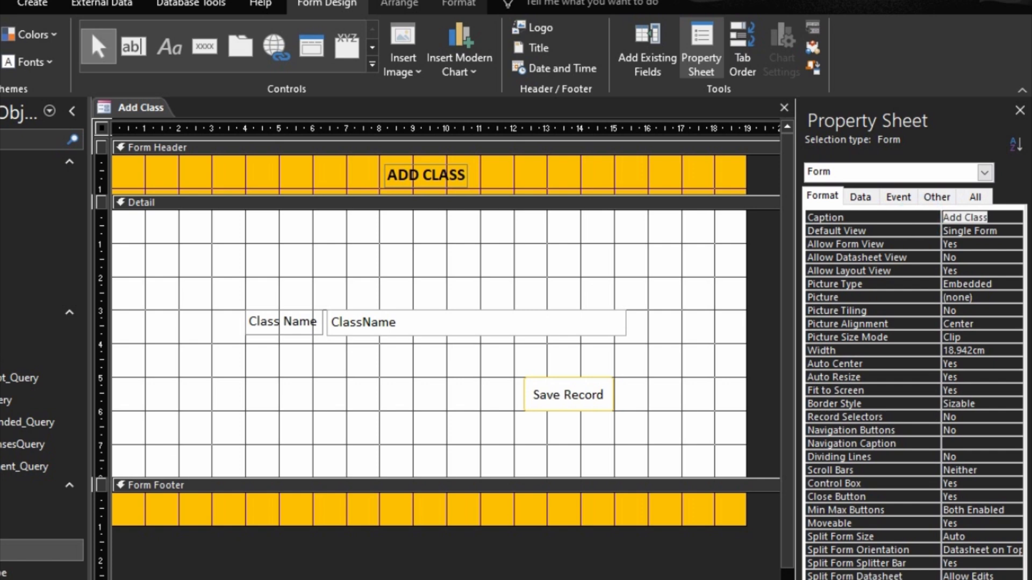
Step: Close the Add Class form saving its design changes, then reopen it to check the window caption and close it
left_click(784, 108)
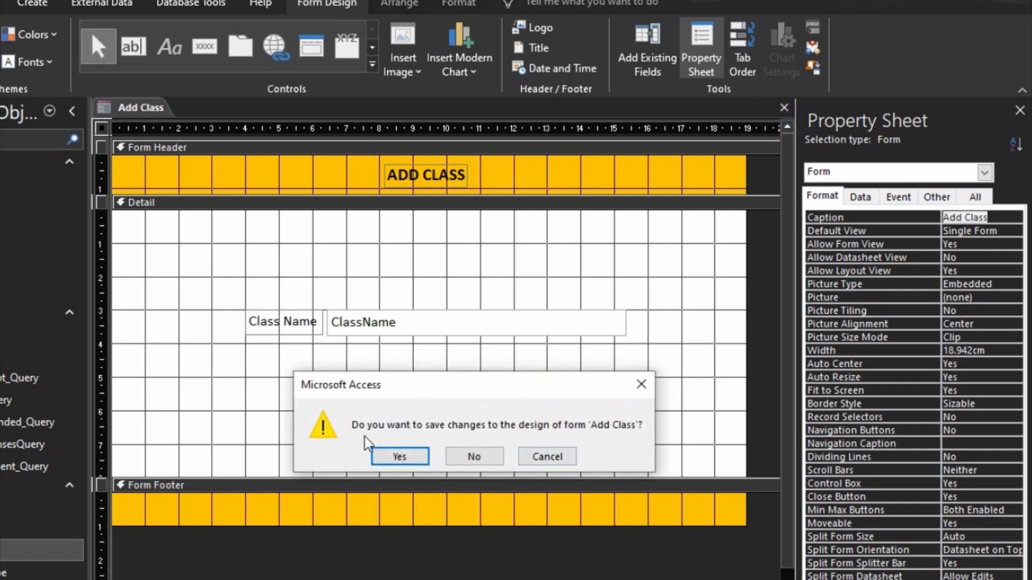
left_click(385, 457)
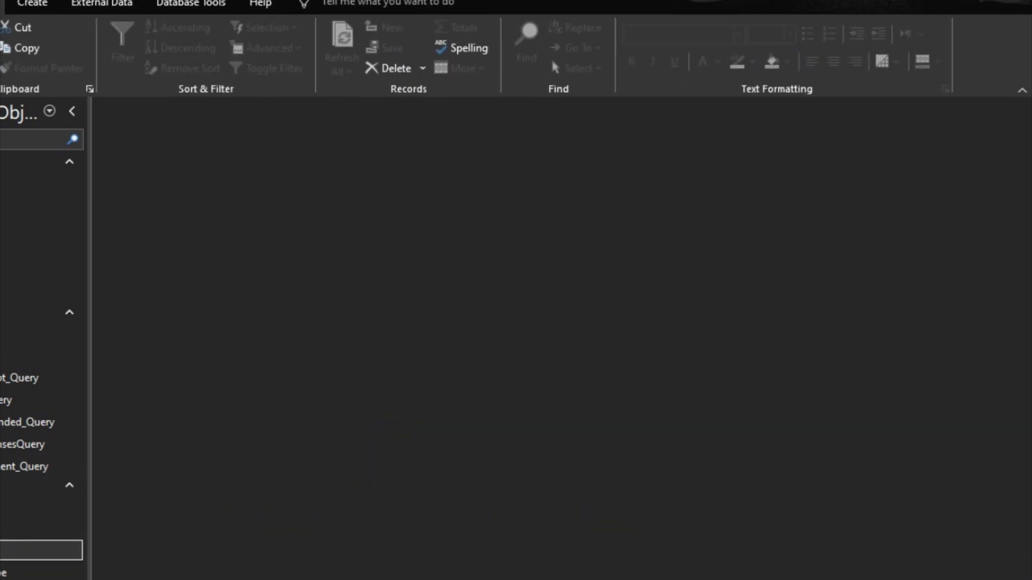
double_click(11, 550)
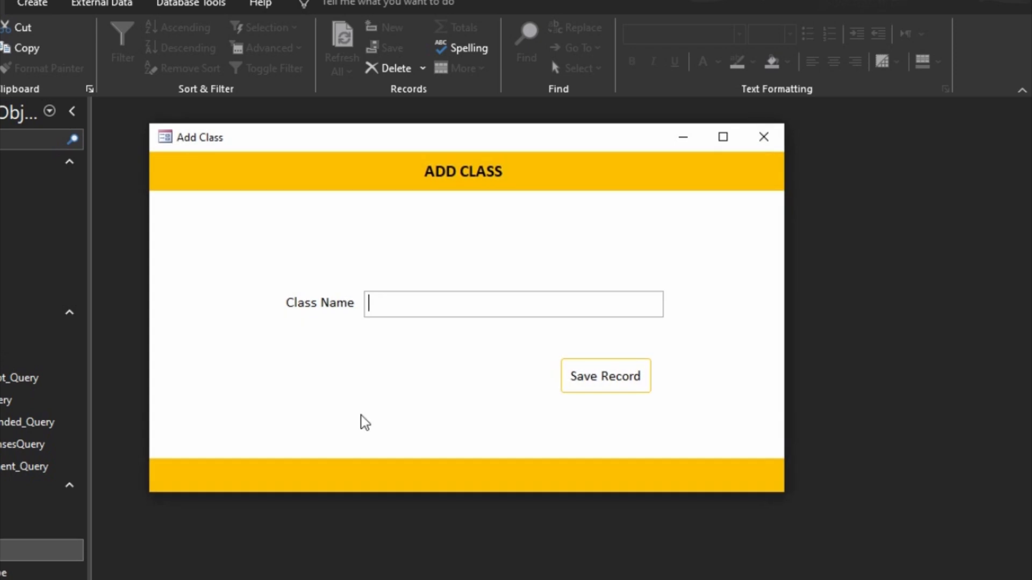
left_click(764, 138)
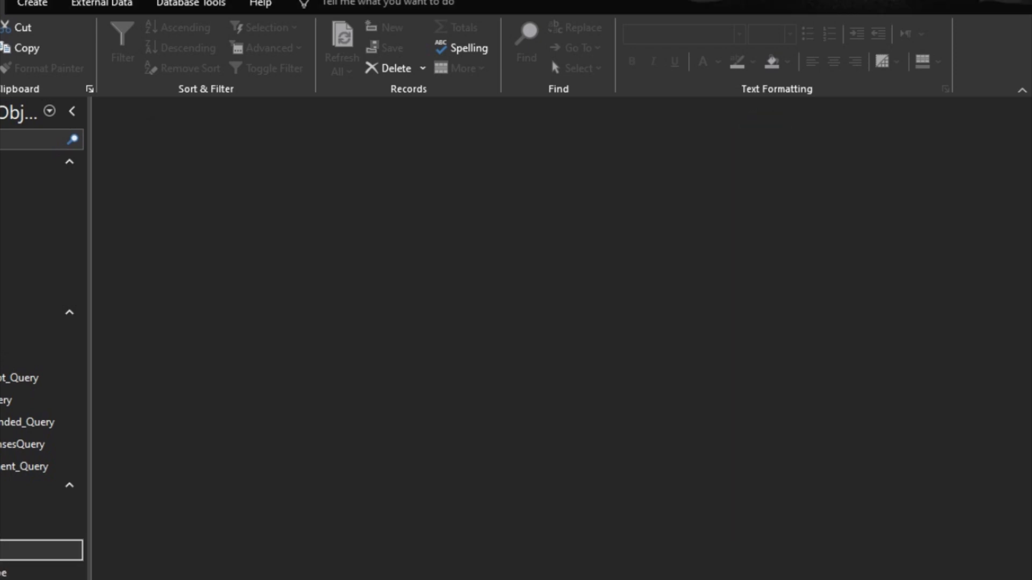
Step: Duplicate the All Billing Type form as a new form named All Classes
left_click(11, 528)
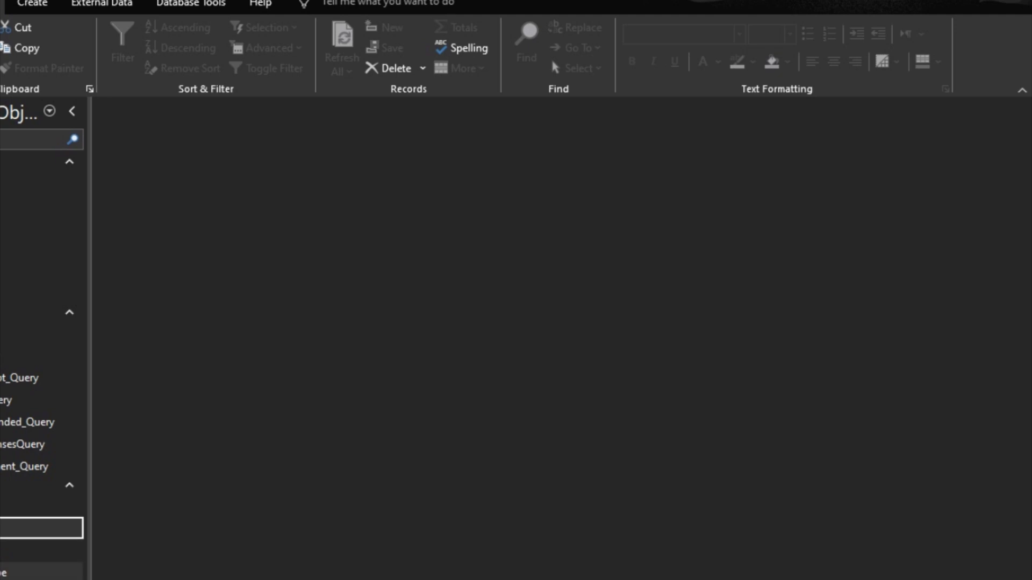
left_click(11, 573)
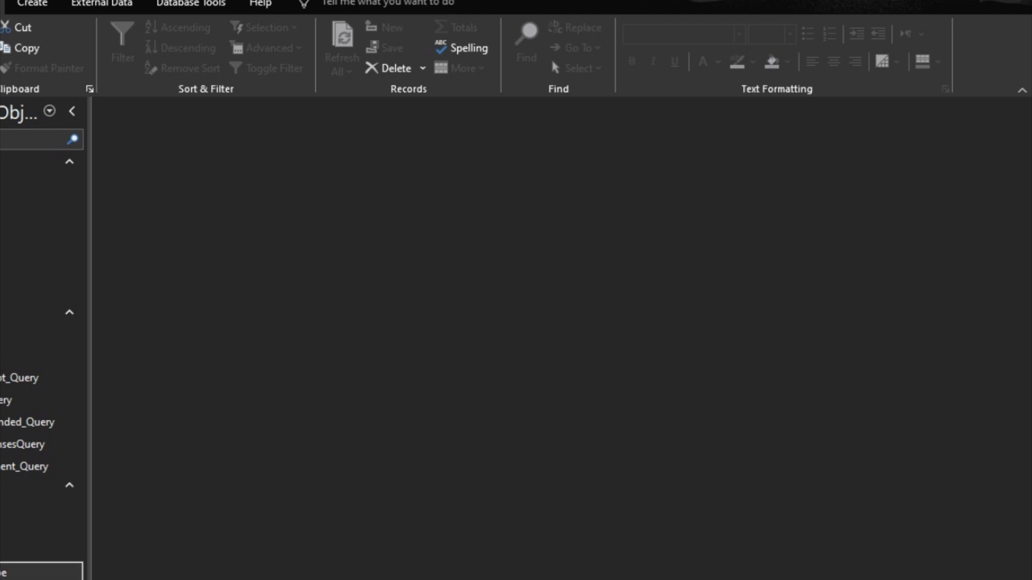
key("ctrl+v")
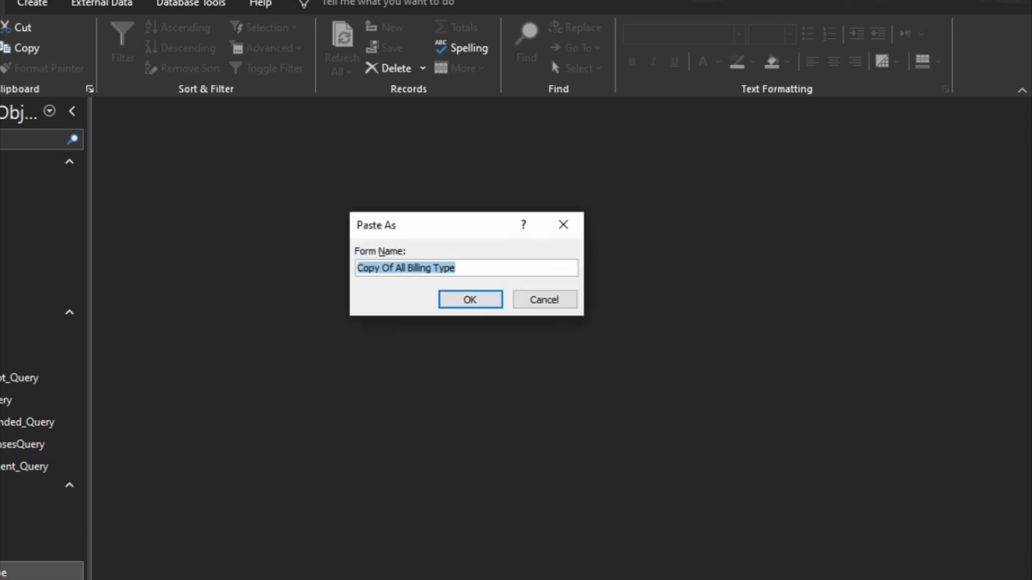
type("Al")
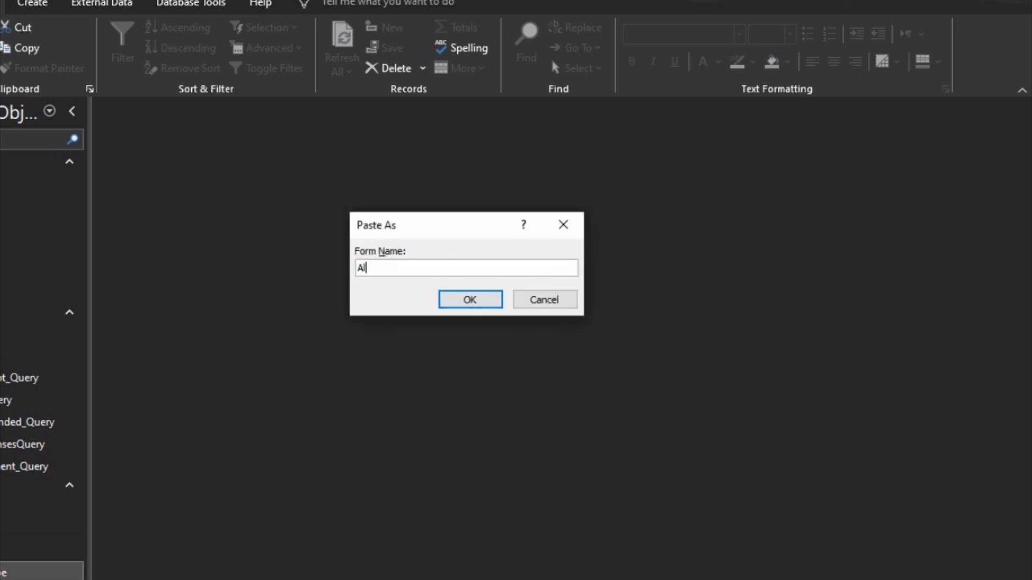
type("l Classes")
left_click(469, 299)
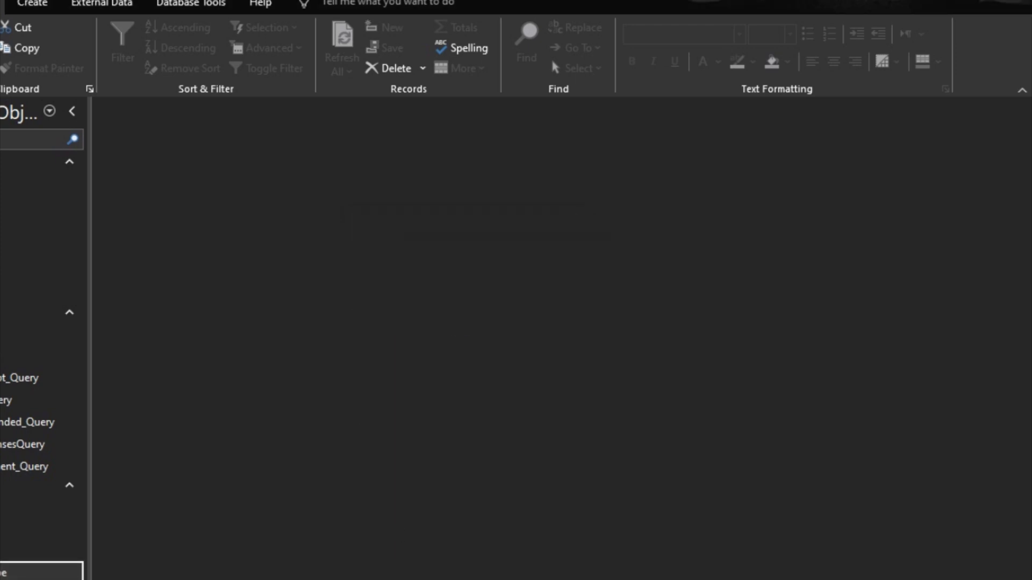
Step: Open the All Classes form in Design View, set its record source to Classes and show its available fields
right_click(22, 572)
left_click(26, 426)
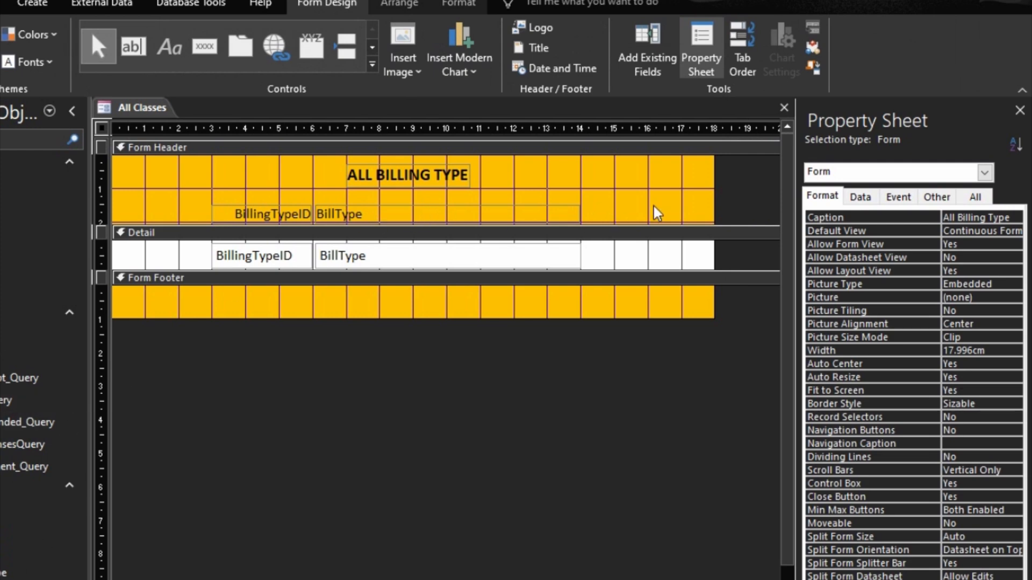
left_click(855, 198)
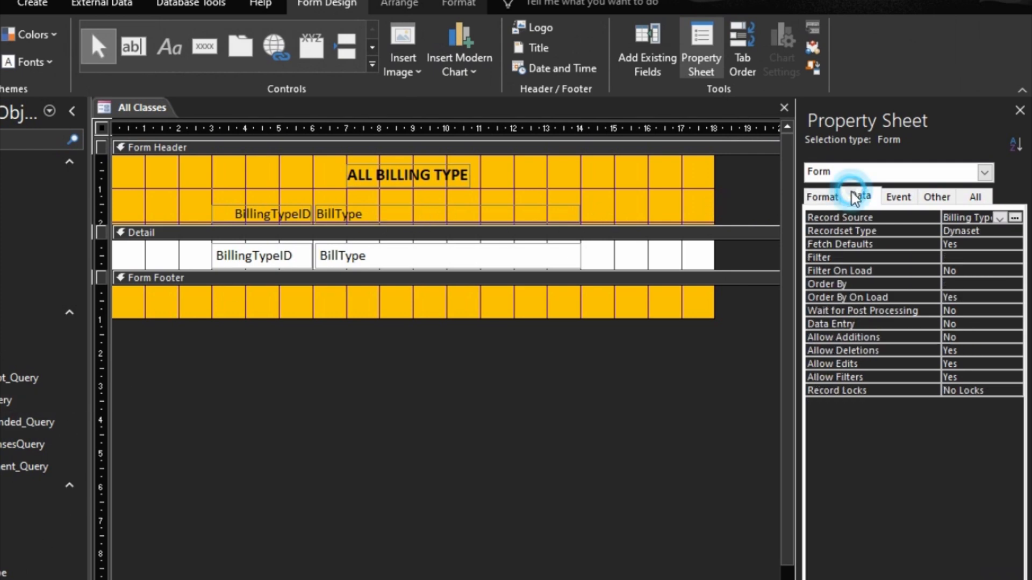
left_click(999, 217)
left_click(980, 280)
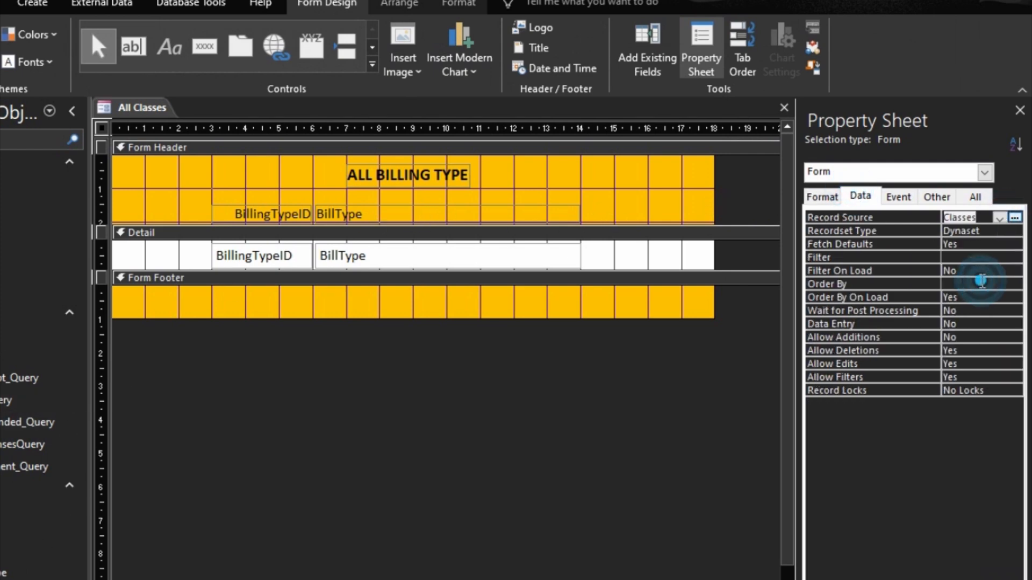
left_click(643, 49)
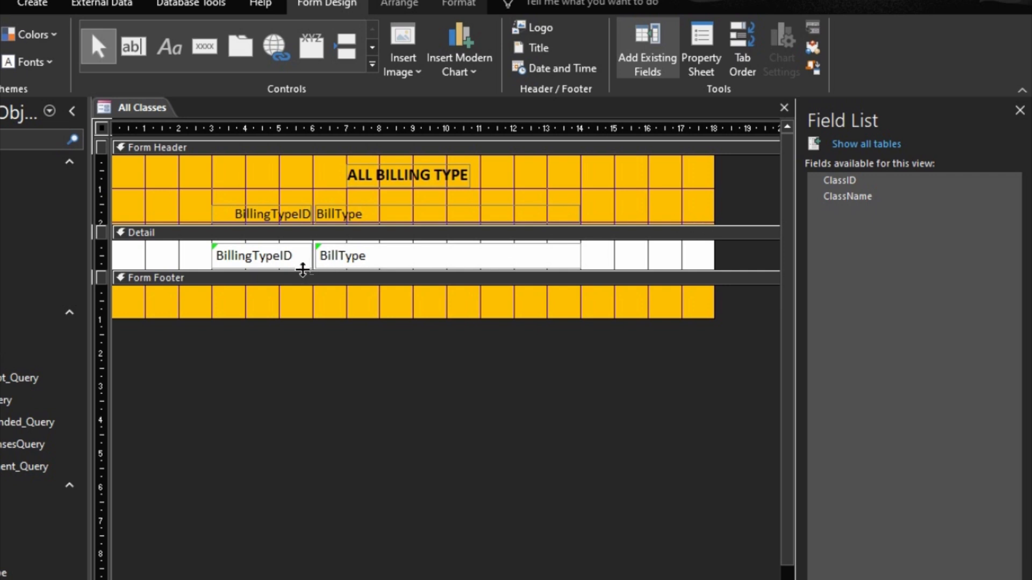
left_click(281, 261)
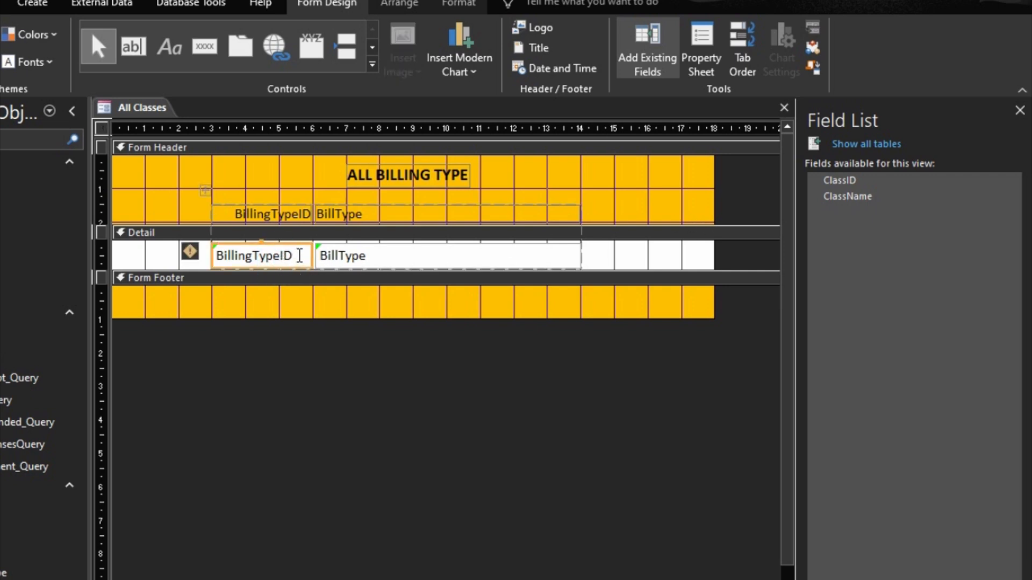
left_click_drag(299, 253, 214, 252)
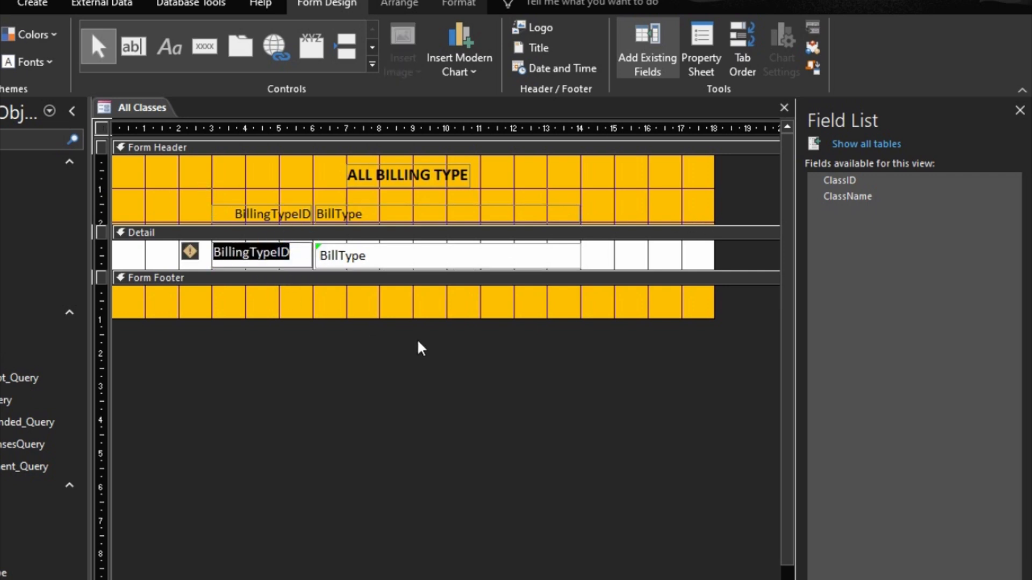
type("Class")
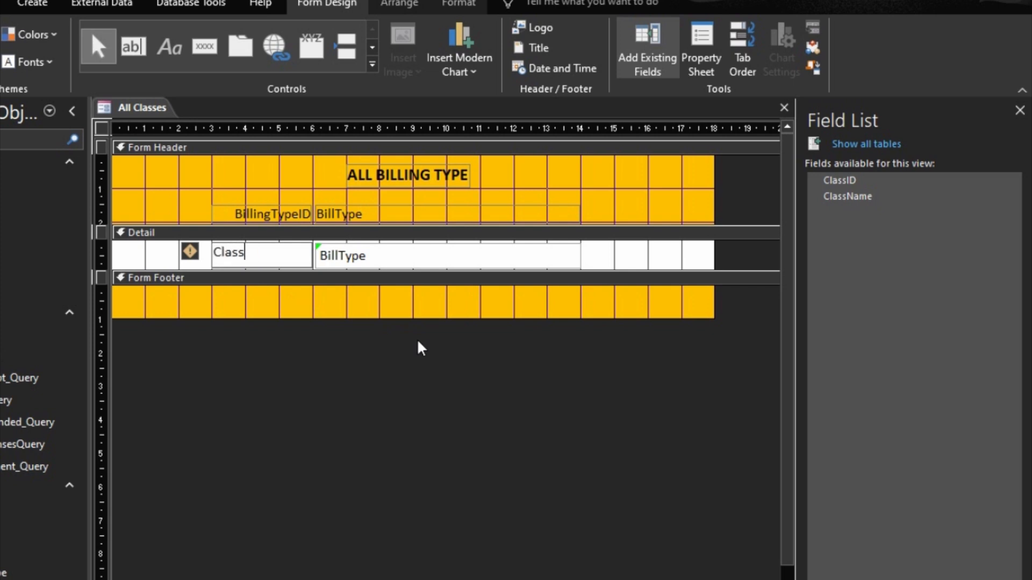
type(" Name")
left_click(415, 257)
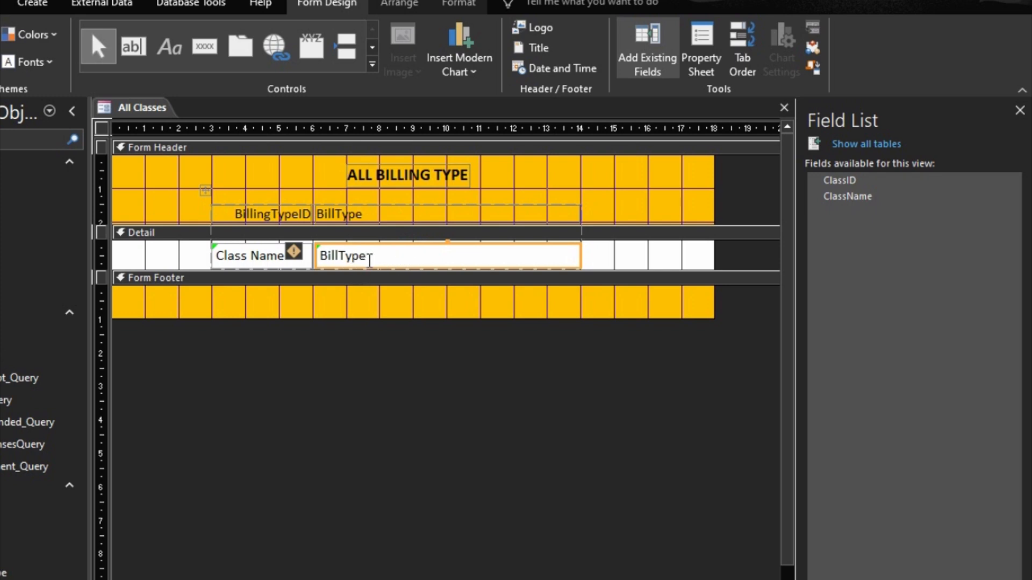
Step: Bind the first text box in the Detail section to the ClassID field
left_click(277, 257)
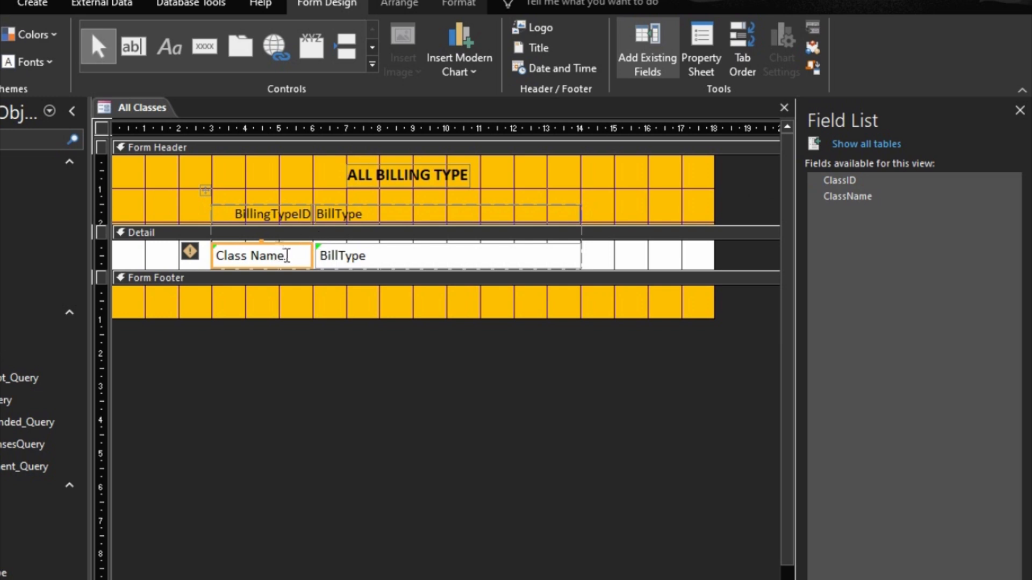
left_click_drag(287, 256, 176, 244)
type("Cla")
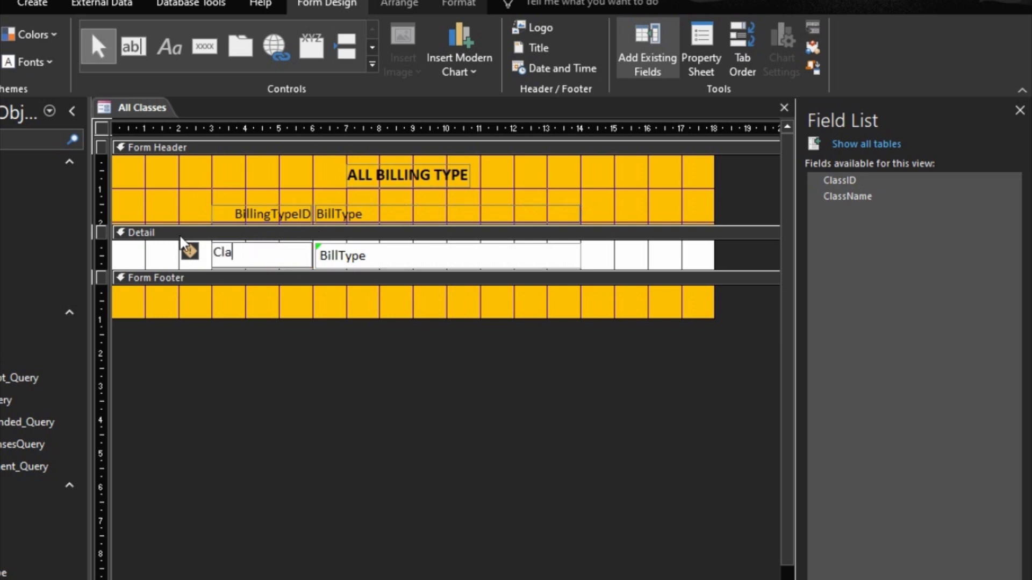
type("ssID")
Step: Change the BillingTypeID column label in the Form Header to ClassID
left_click(263, 219)
left_click(283, 216)
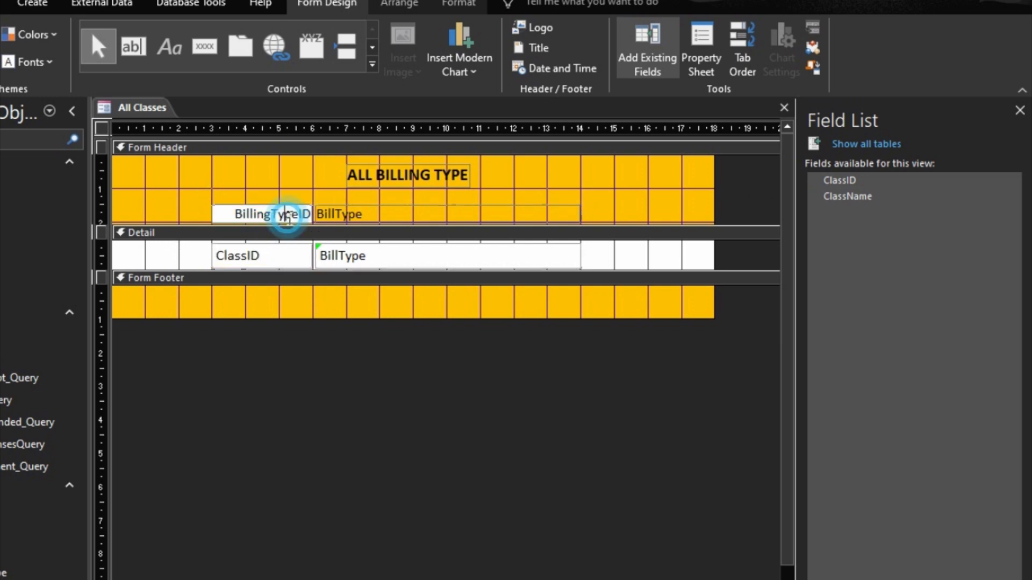
left_click_drag(299, 214, 173, 173)
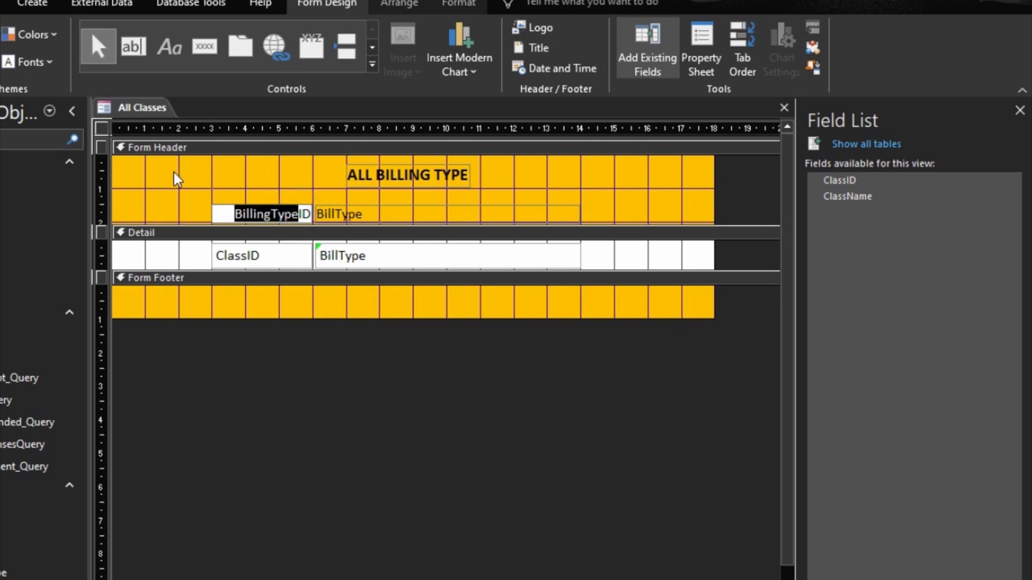
type("Cal")
key("BackSpace")
key("BackSpace")
type("lass")
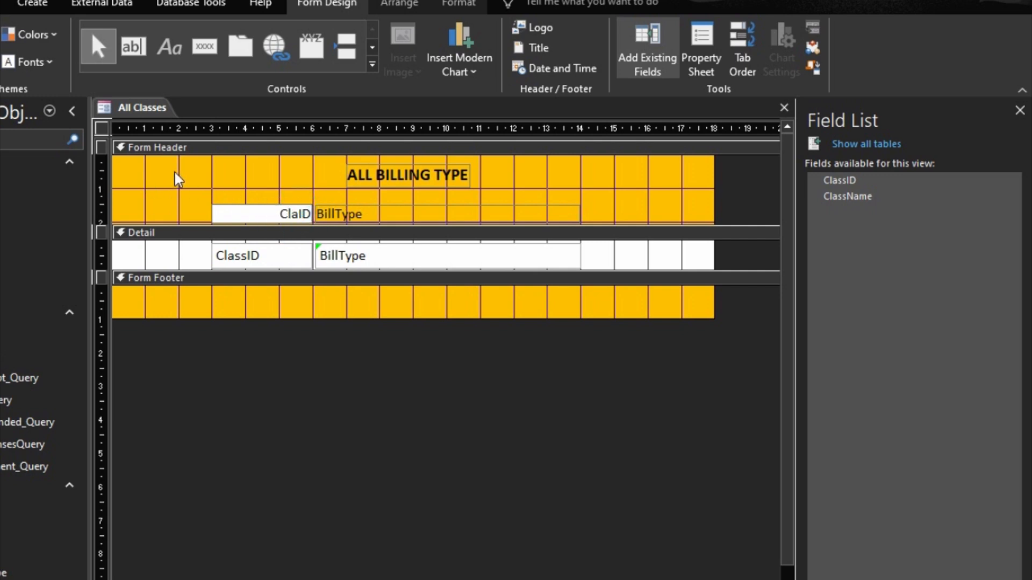
Step: Bind the BillType text box in the Detail section to the ClassName field
left_click(348, 257)
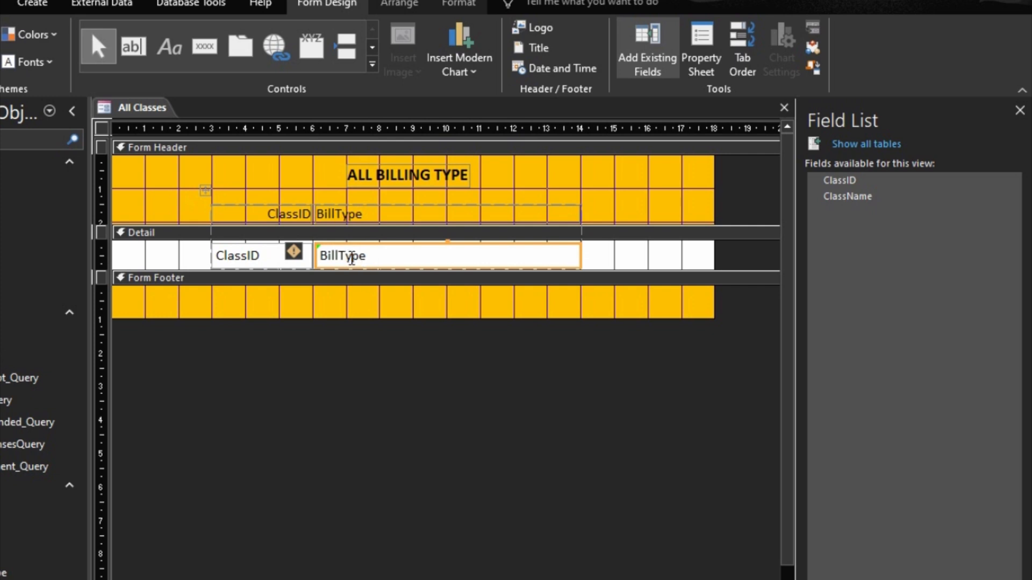
left_click_drag(410, 253, 285, 237)
type("Cla")
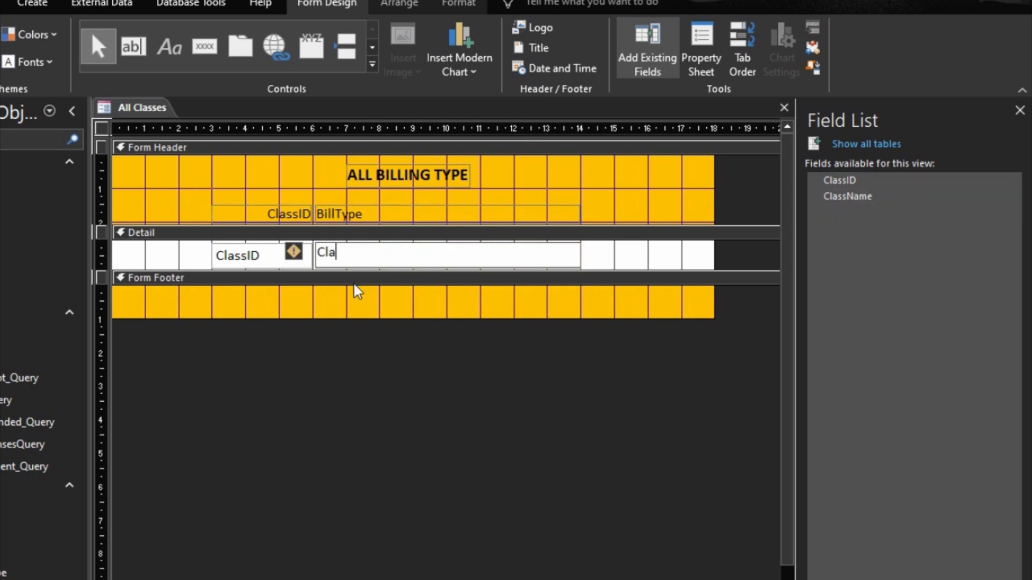
type("ssName")
Step: Change the BillType column label in the Form Header to Class Name
left_click(381, 214)
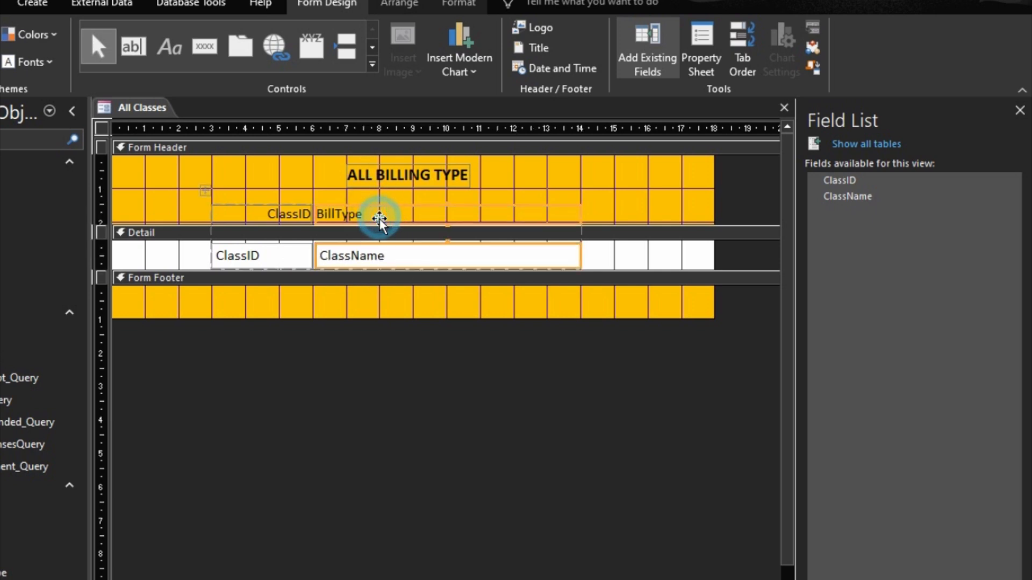
left_click(359, 192)
left_click(361, 214)
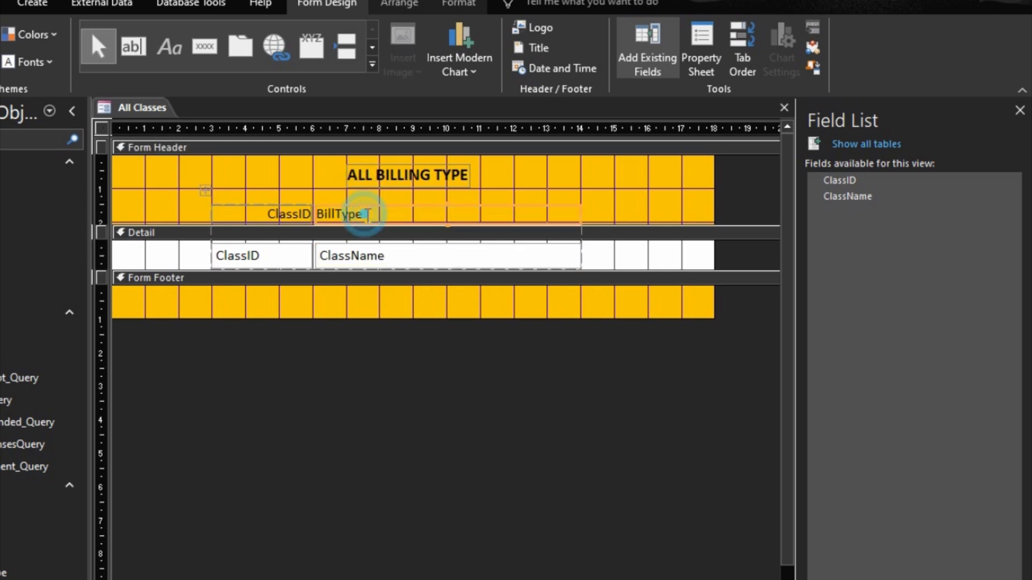
left_click_drag(362, 214, 311, 196)
type("Cl")
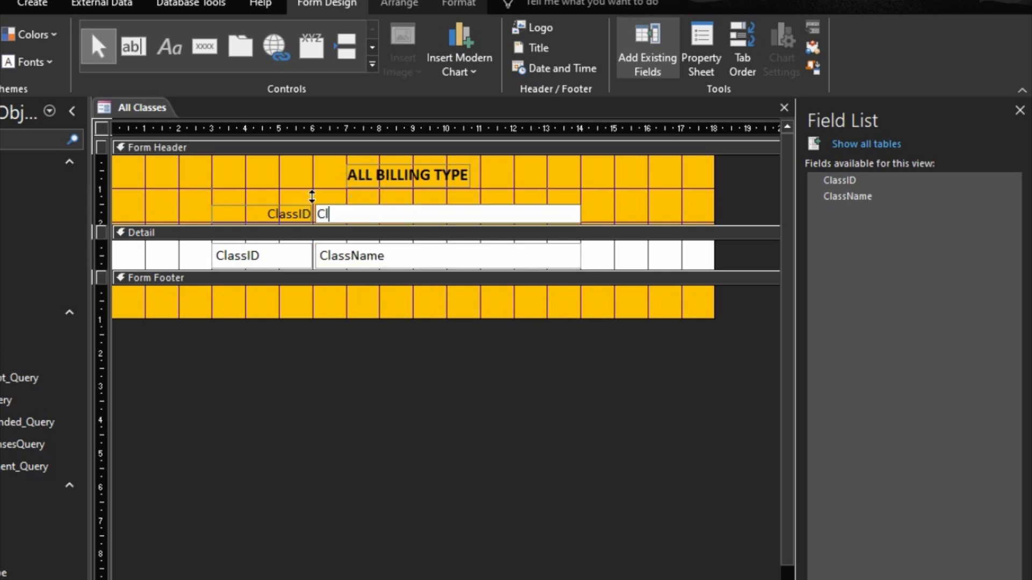
type("ass Name")
left_click(261, 191)
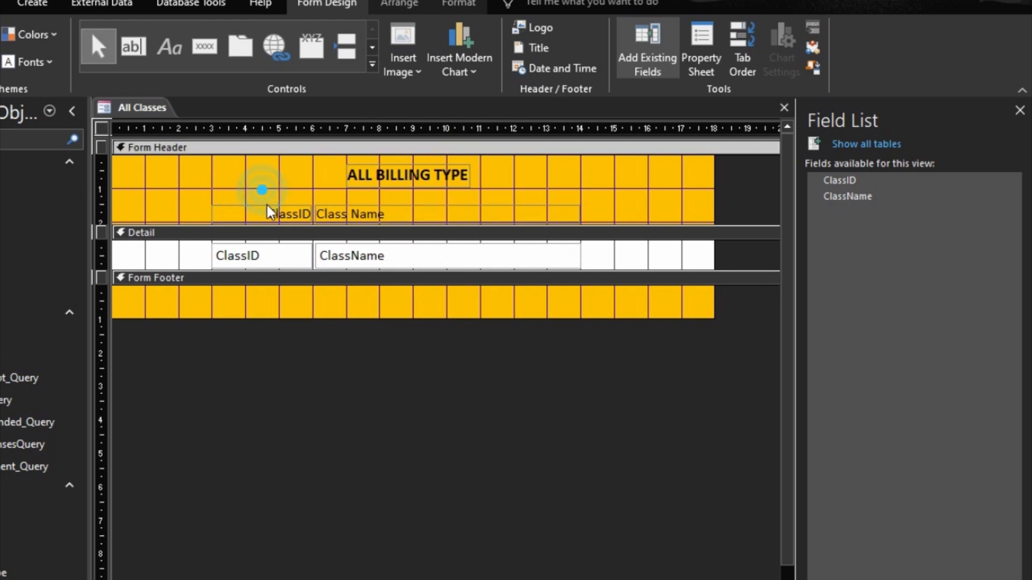
Step: Left-align the ClassID and Class Name column labels in the Form Header
left_click(209, 210)
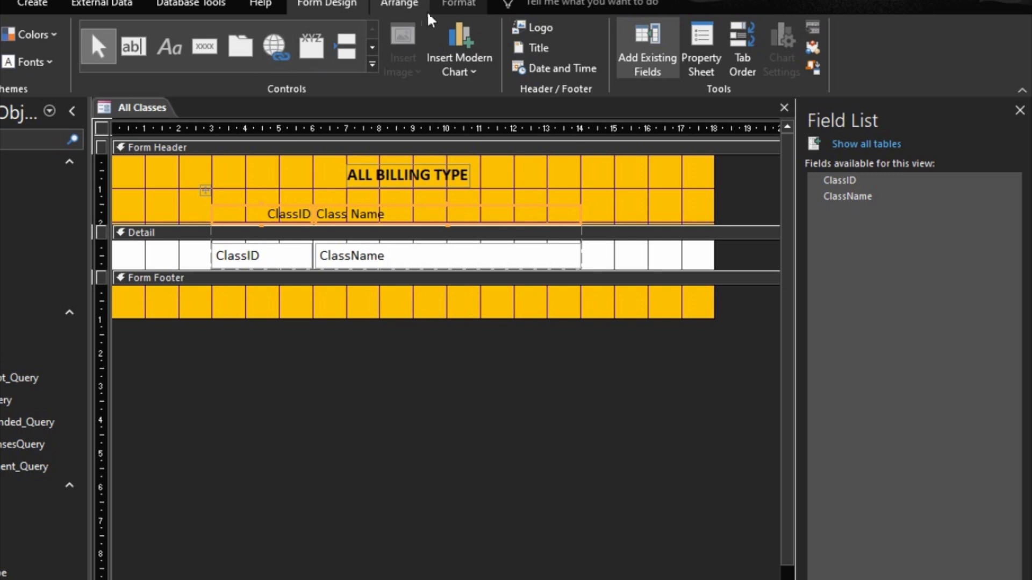
left_click(459, 4)
left_click(180, 61)
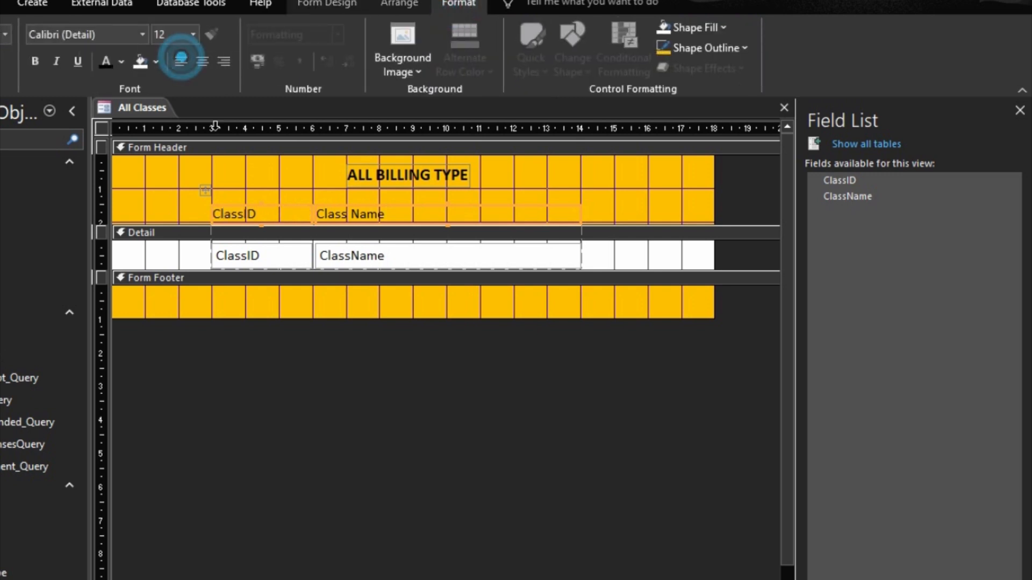
Step: Make the ClassID and Class Name column labels in the Form Header bold
left_click(374, 365)
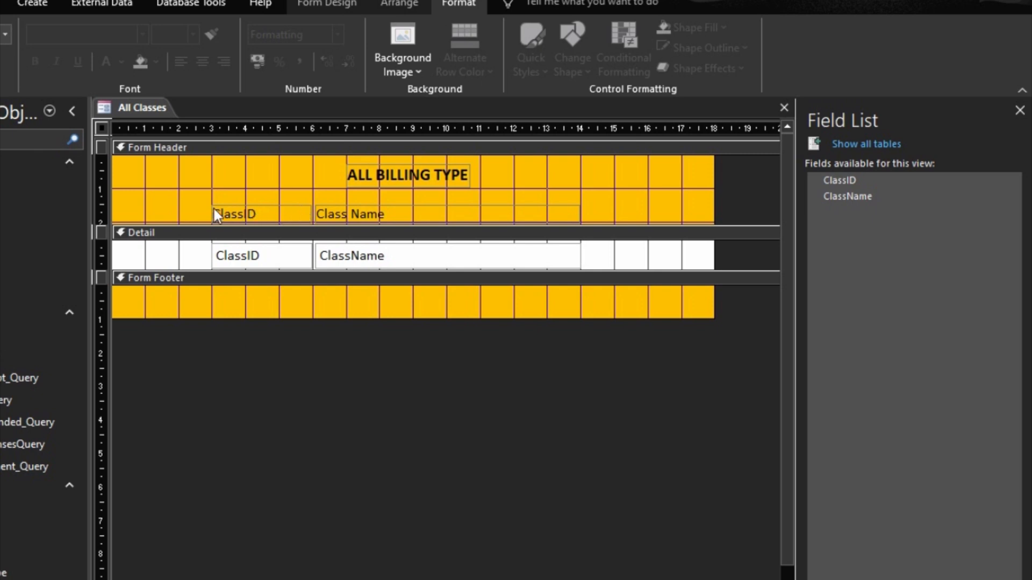
left_click(312, 218)
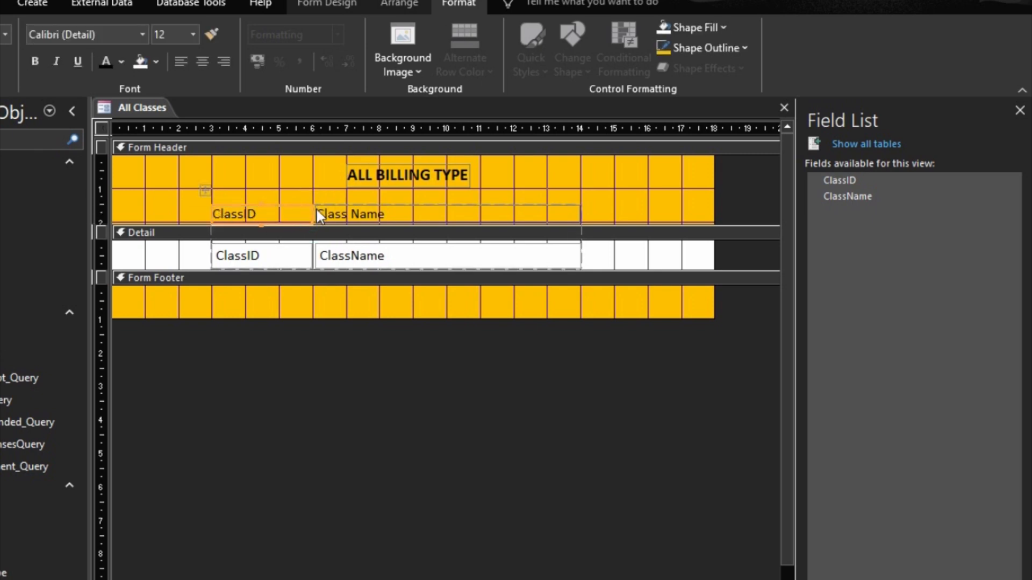
left_click(321, 212, "shift")
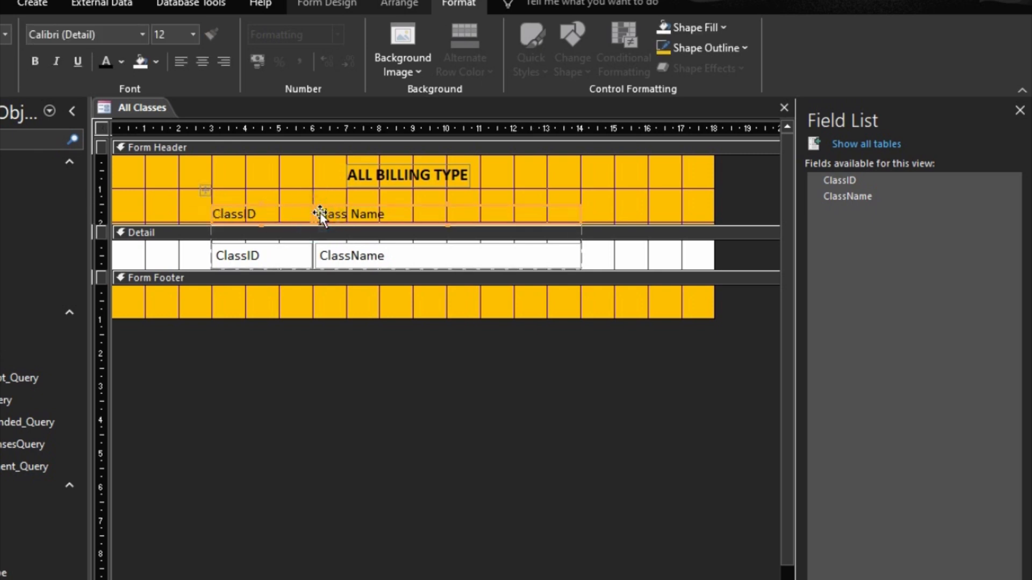
left_click(35, 56)
left_click(428, 406)
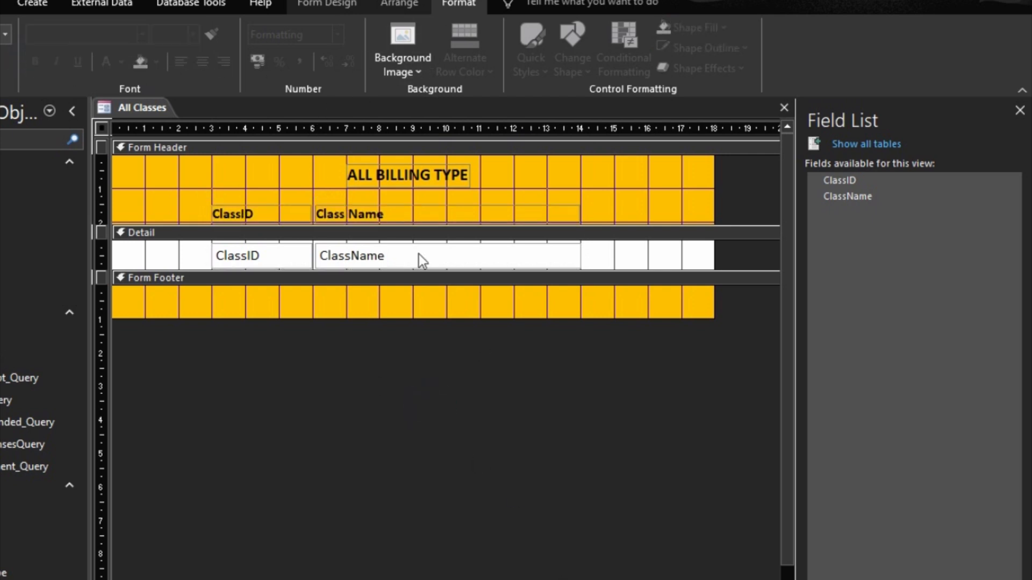
Step: Change the title label in the Form Header to ALL CLASSES and display the form in Form View
left_click(391, 182)
left_click_drag(377, 174, 487, 197)
type("CL")
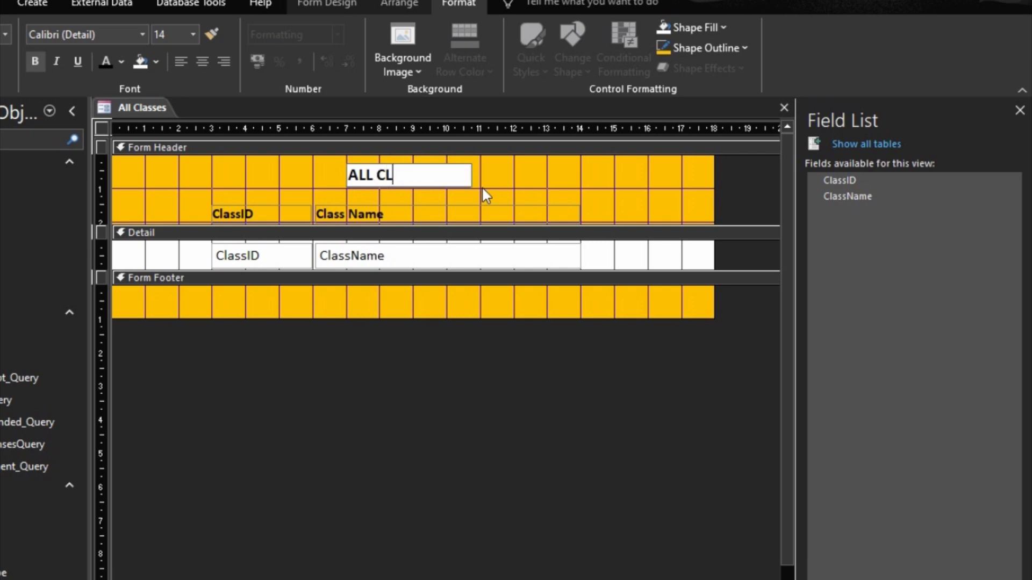
type("ASSES")
left_click(526, 184)
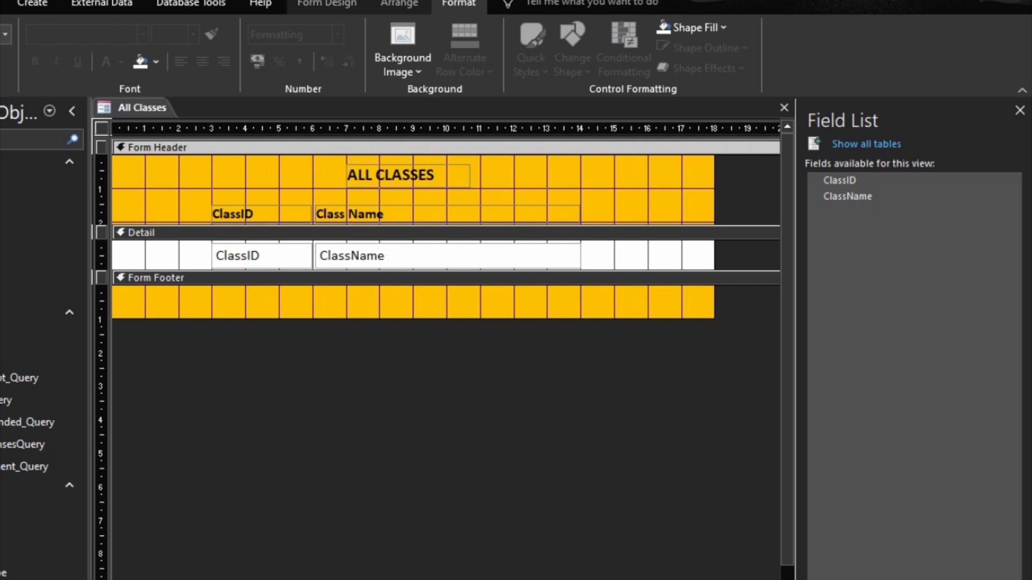
key("F5")
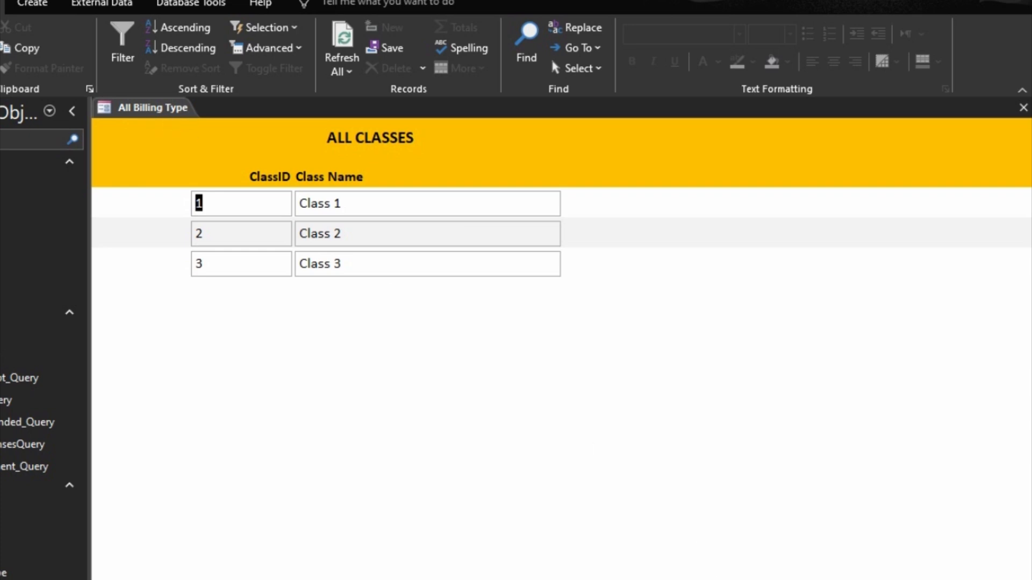
Step: Switch the classes form to Design view and set its Caption property to "All Classes"
left_click(833, 579)
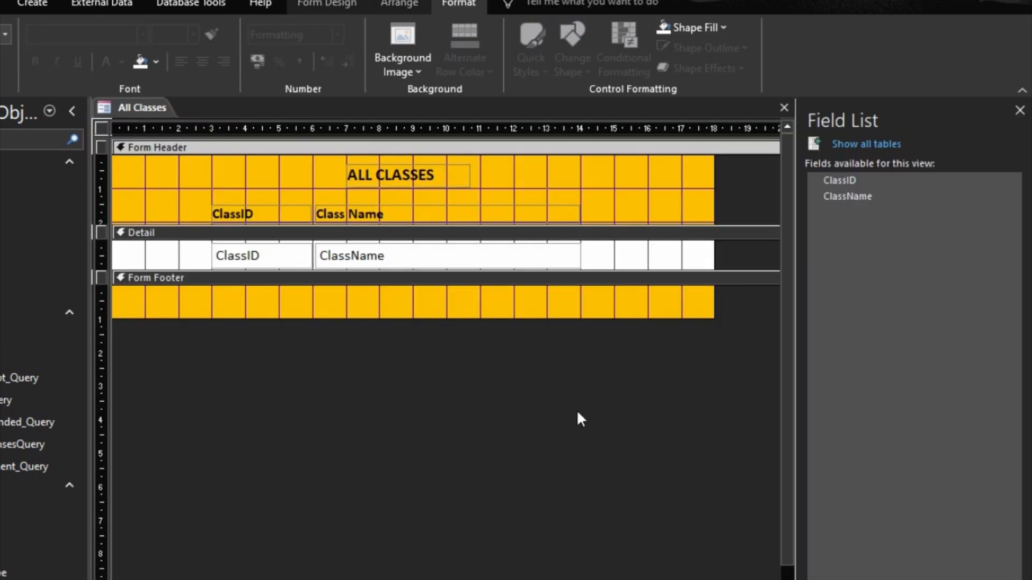
left_click(101, 128)
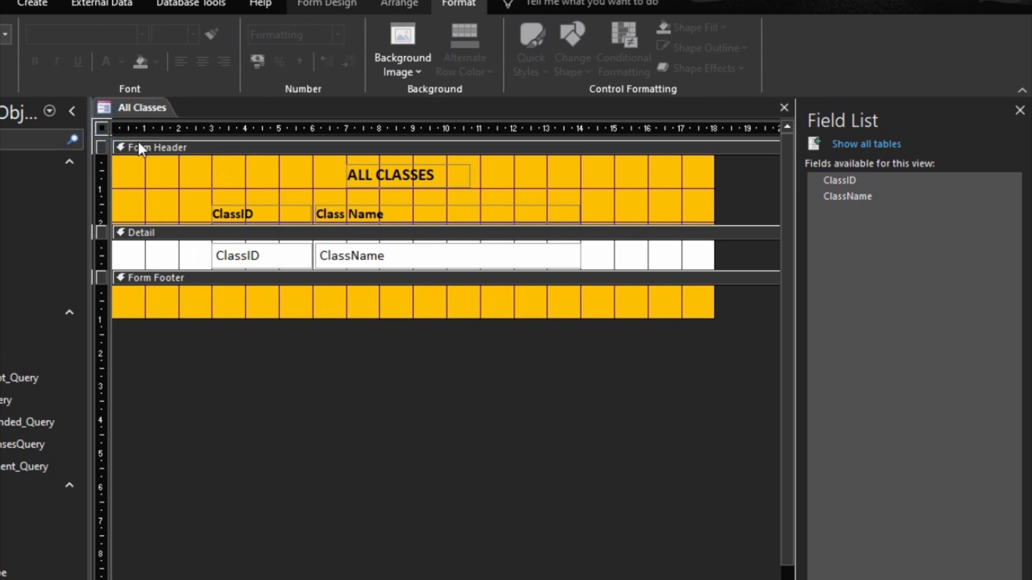
double_click(106, 128)
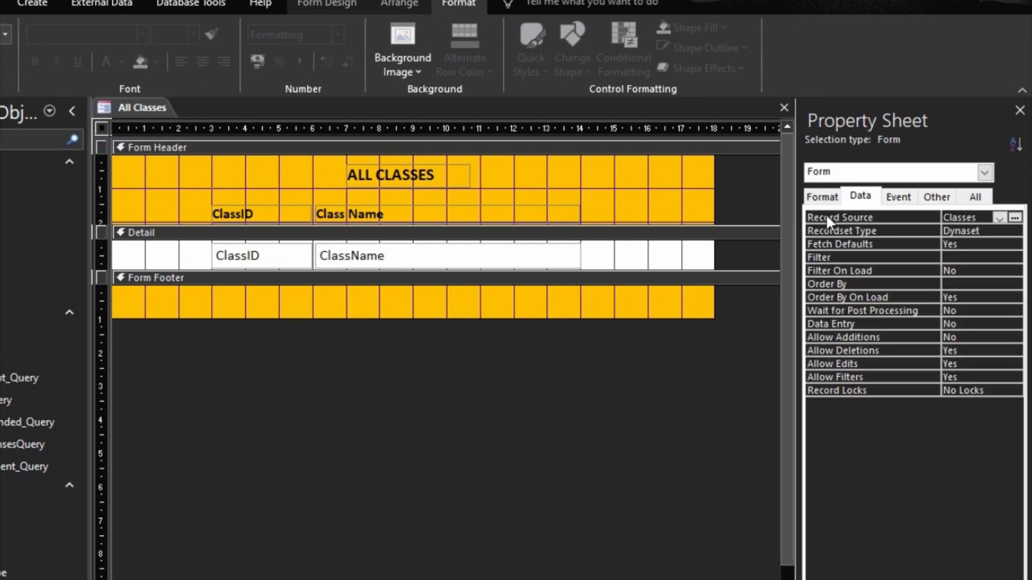
left_click(833, 202)
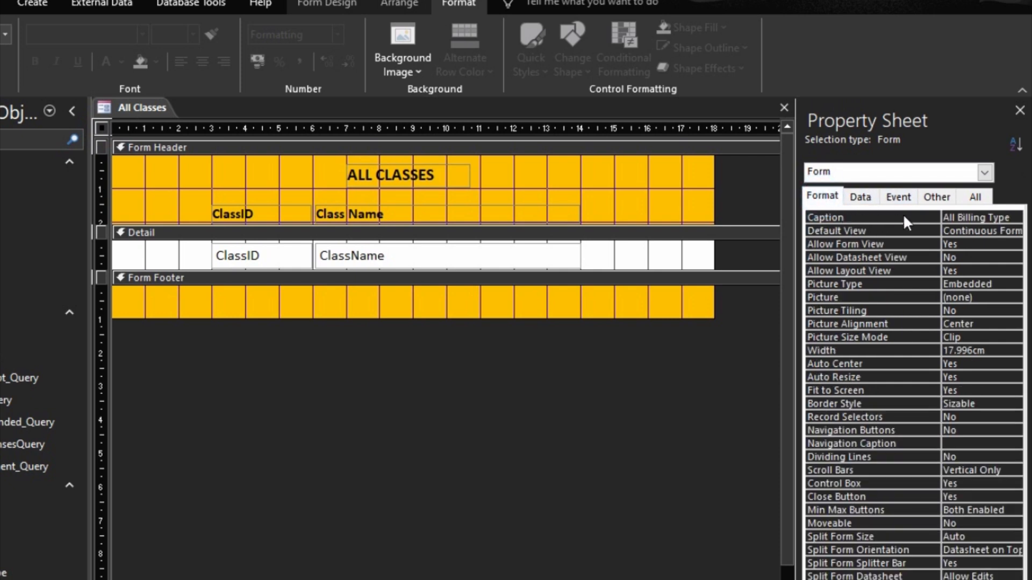
left_click(961, 218)
key("shift+End")
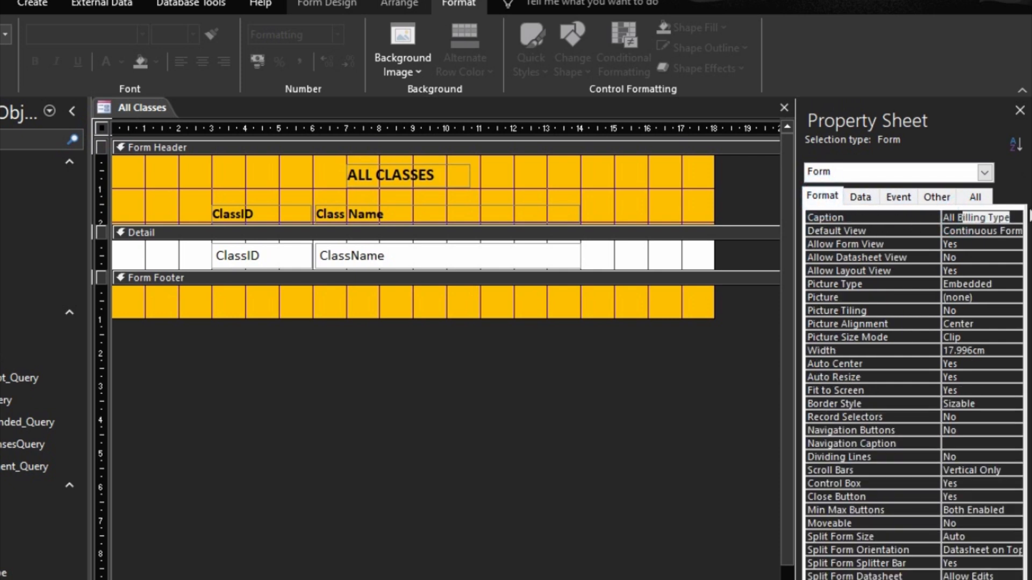
key("BackSpace")
key("BackSpace")
type("Ca")
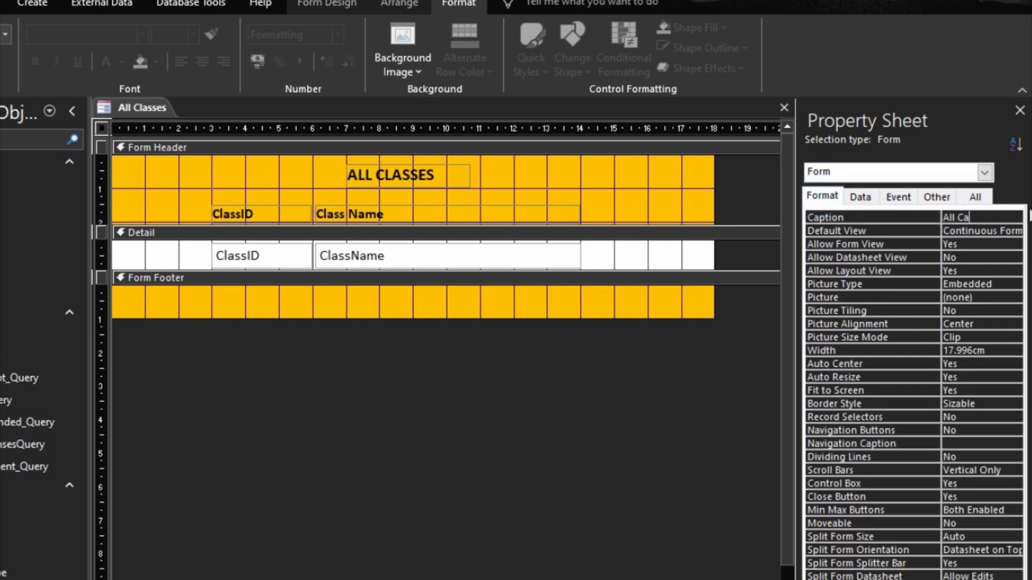
key("BackSpace")
type("lasses")
left_click(905, 213)
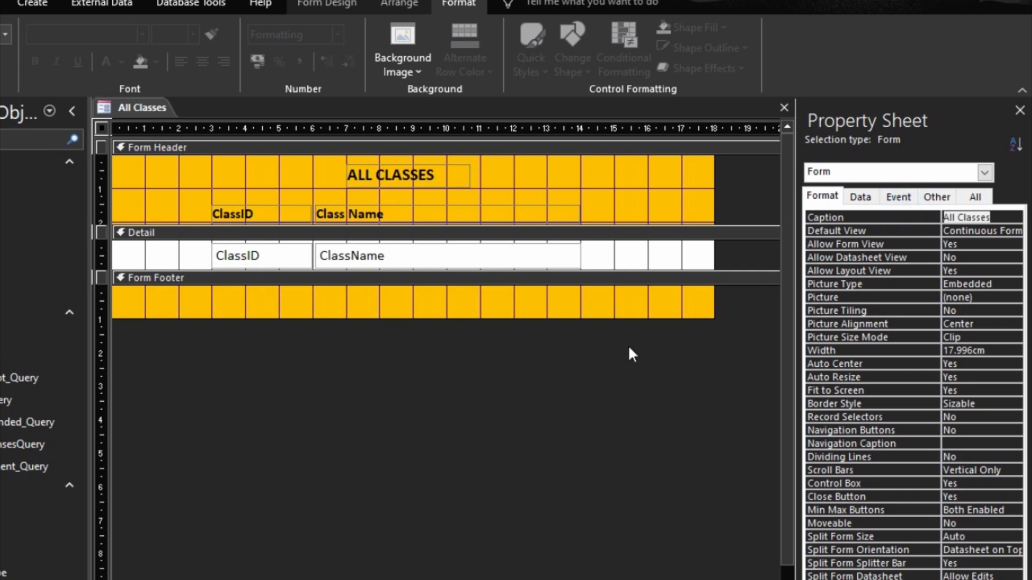
left_click(613, 392)
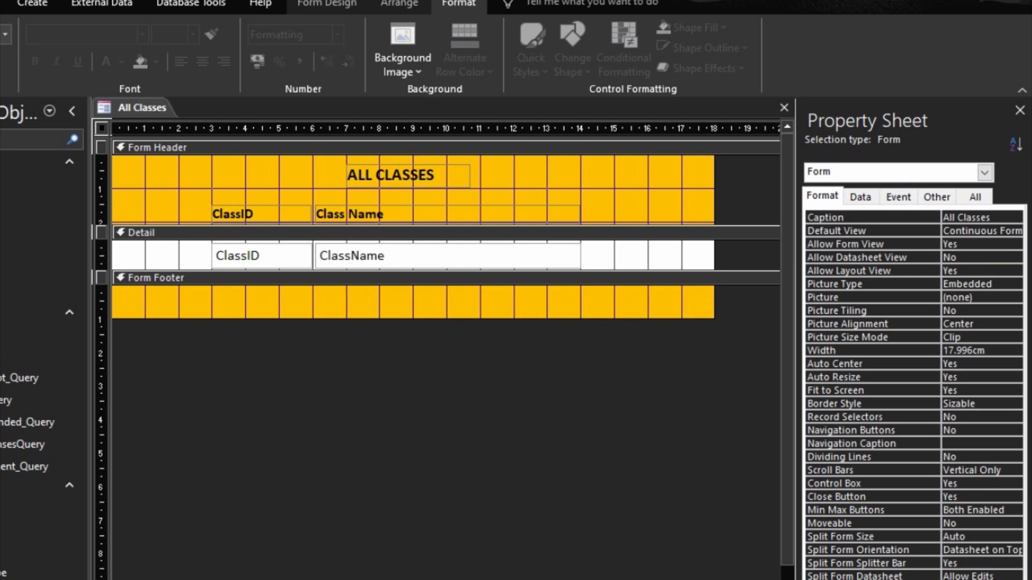
Step: Preview the All Classes form in Form view, close it and save the design changes
left_click(962, 579)
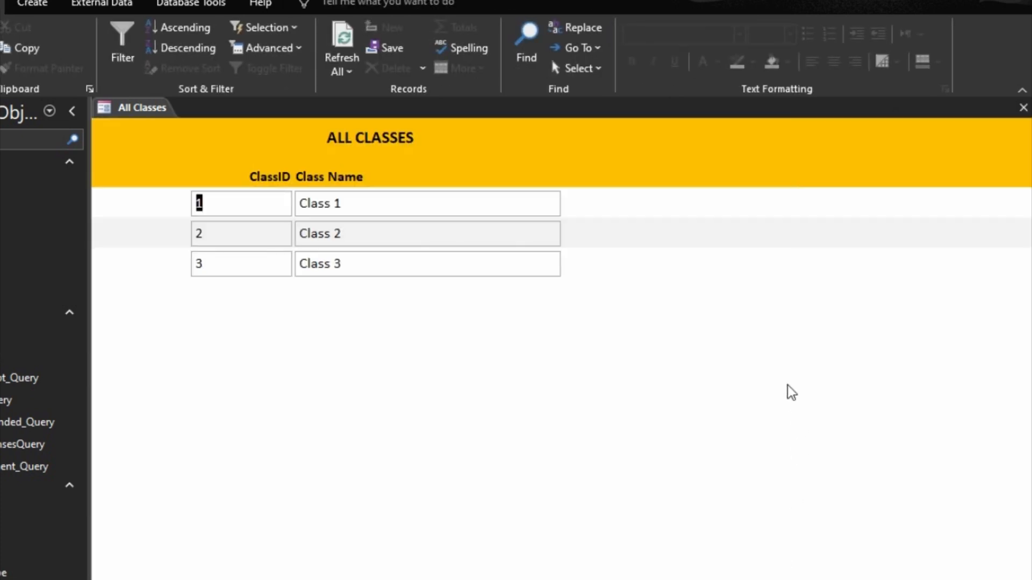
left_click(1023, 108)
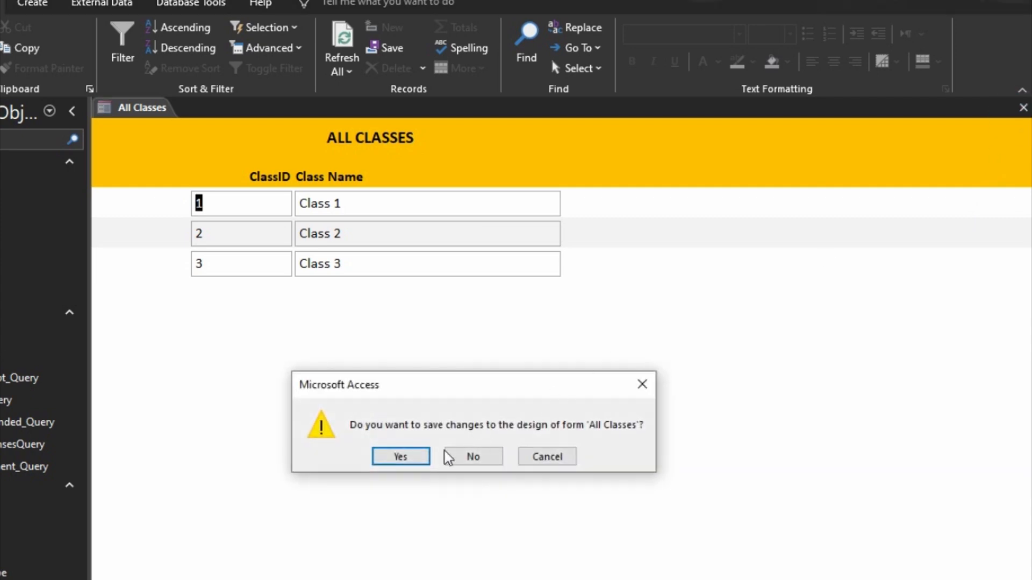
left_click(401, 458)
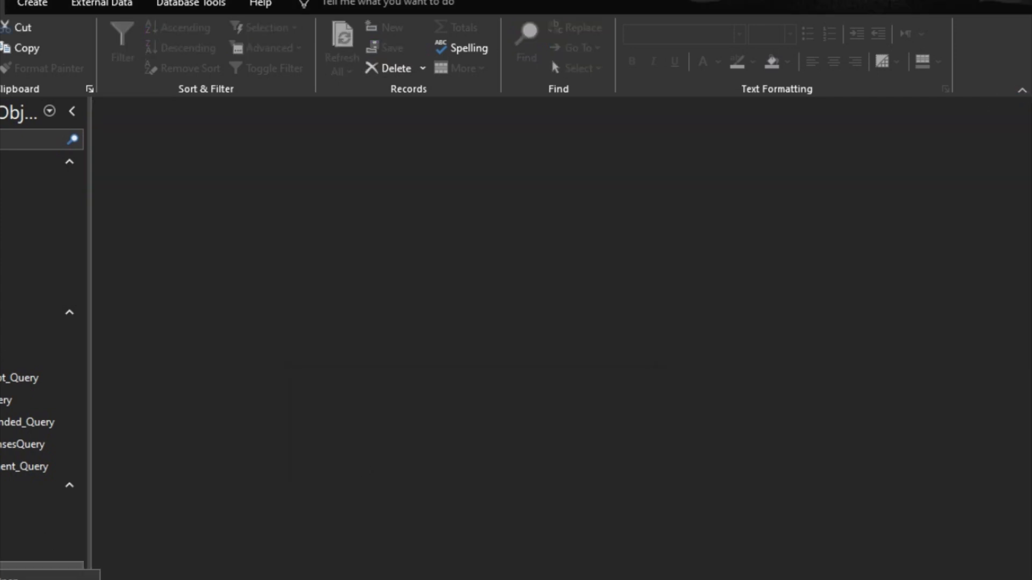
Step: Open the All Billing Type form and switch it to Design view
left_click(10, 578)
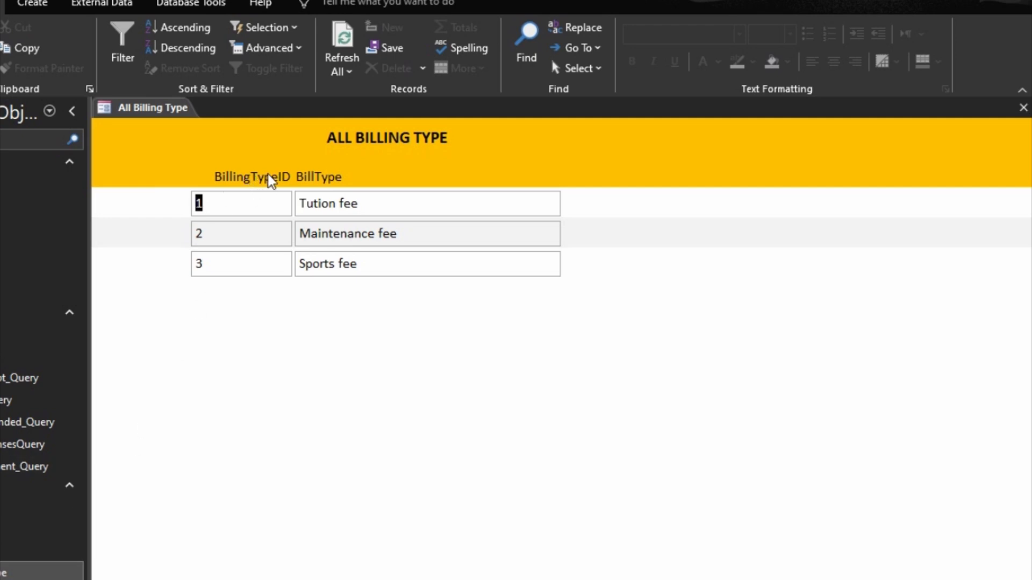
right_click(698, 176)
left_click(754, 232)
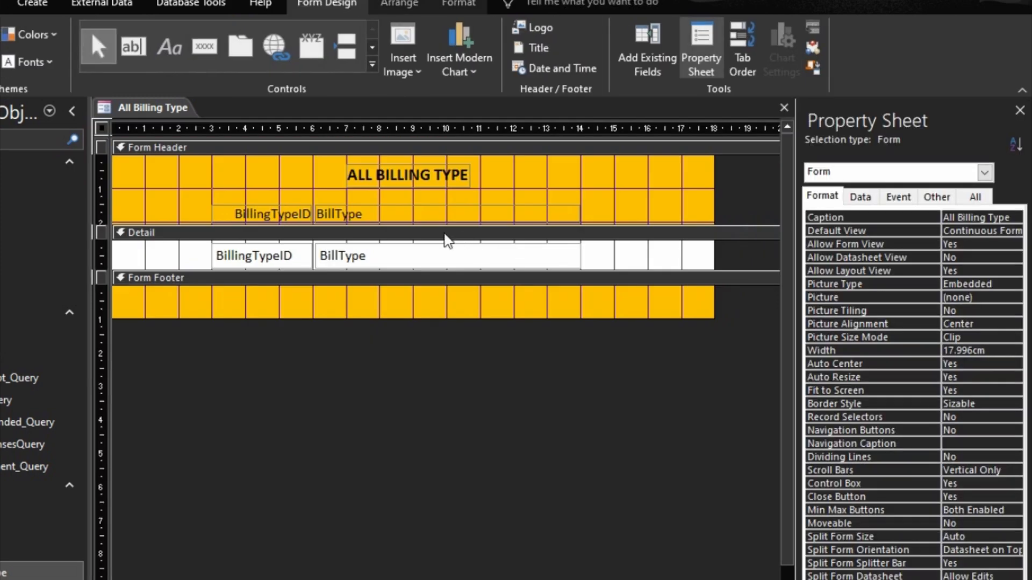
Step: Shorten the BillingTypeID label in the form header to "ID"
left_click(290, 215)
left_click(295, 214)
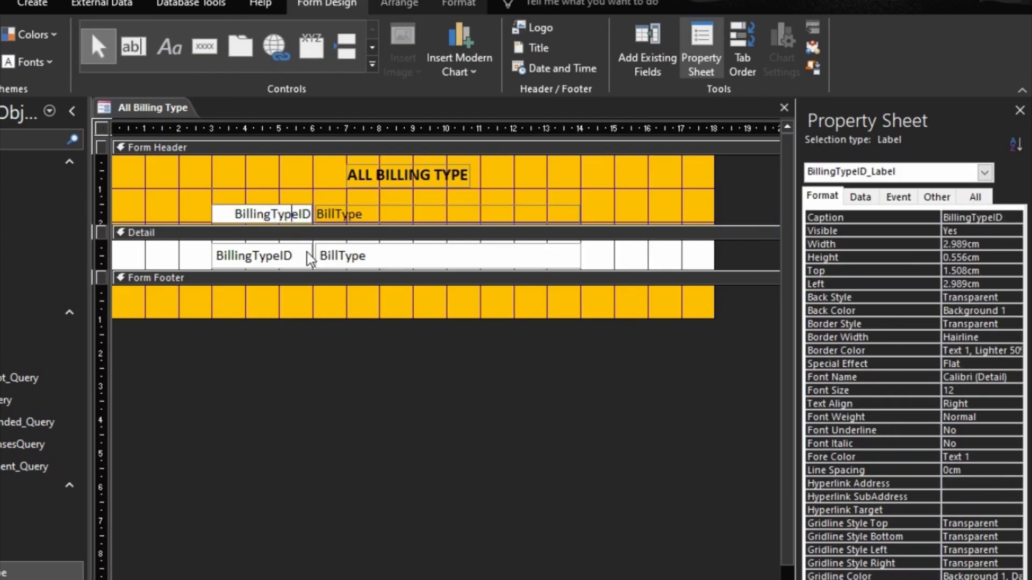
key("BackSpace")
key("BackSpace")
key("BackSpace")
key("BackSpace")
key("BackSpace")
key("BackSpace")
key("BackSpace")
key("BackSpace")
key("BackSpace")
key("BackSpace")
key("BackSpace")
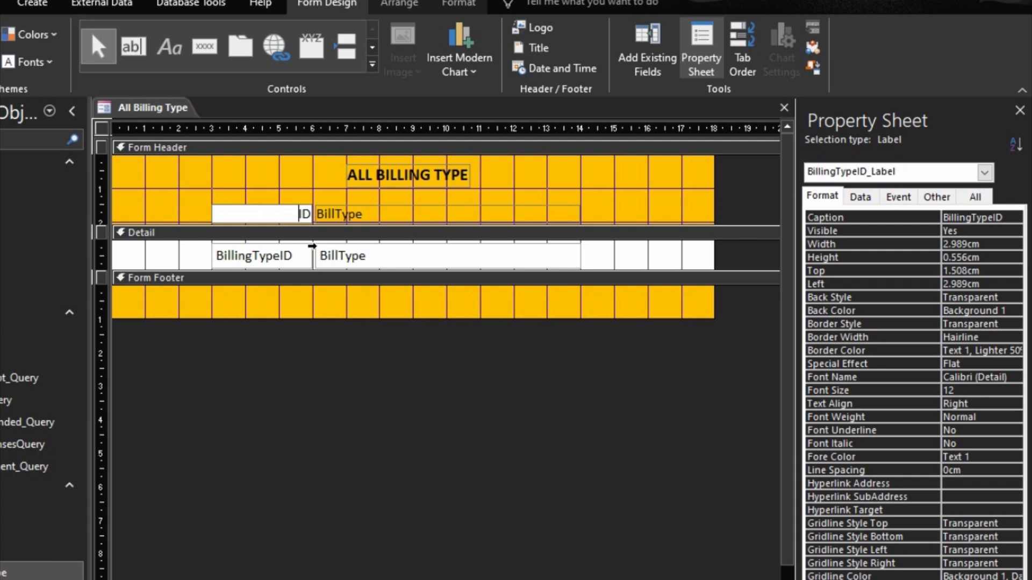
Step: Insert a space into the BillType label in the form header to make it "BillT ype"
left_click(346, 213)
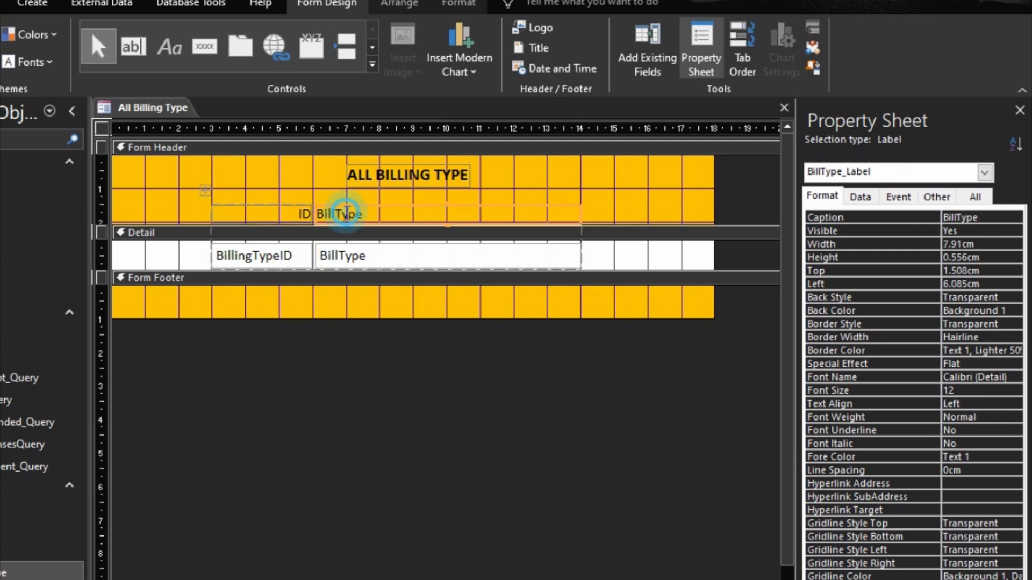
left_click(348, 215)
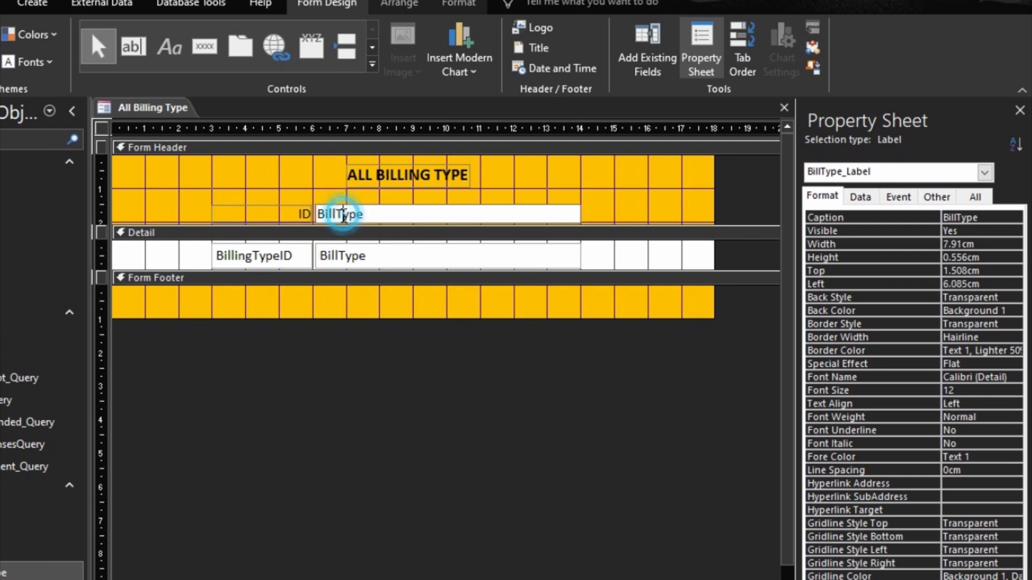
left_click(288, 214)
Step: Left-align the text of both column labels in the form header
left_click_drag(183, 217, 359, 208)
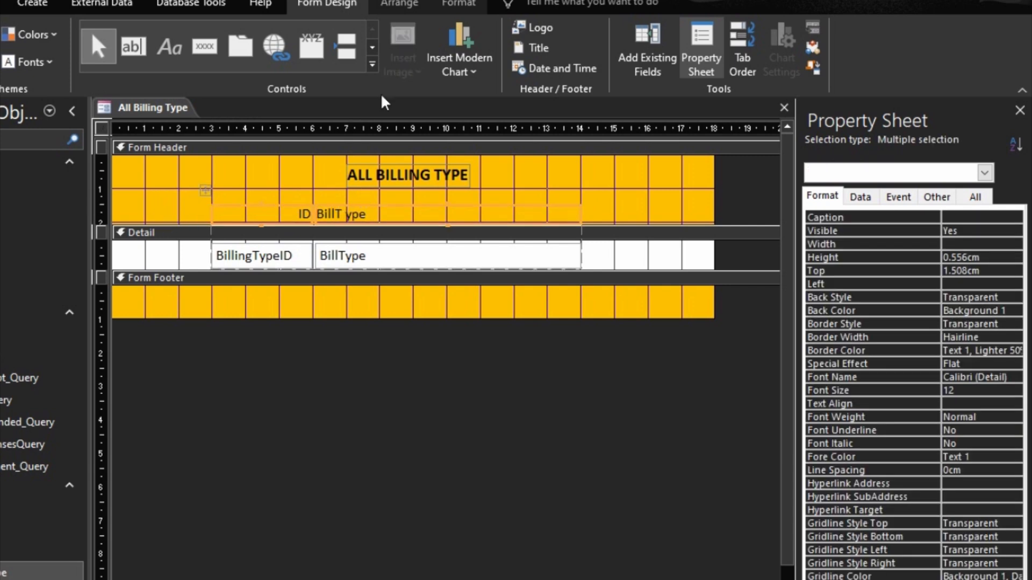
left_click(457, 4)
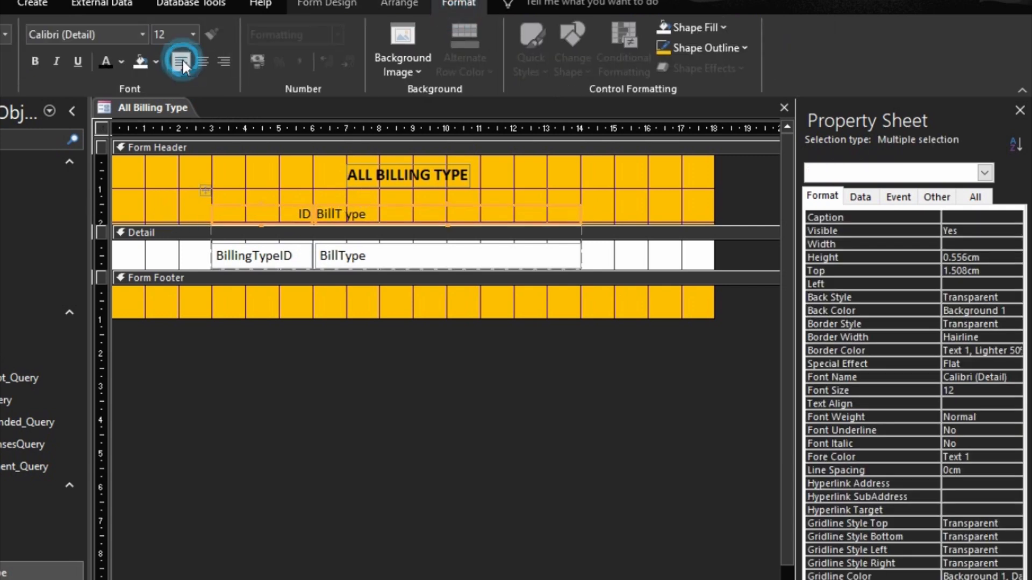
left_click(181, 60)
left_click(351, 383)
key("F5")
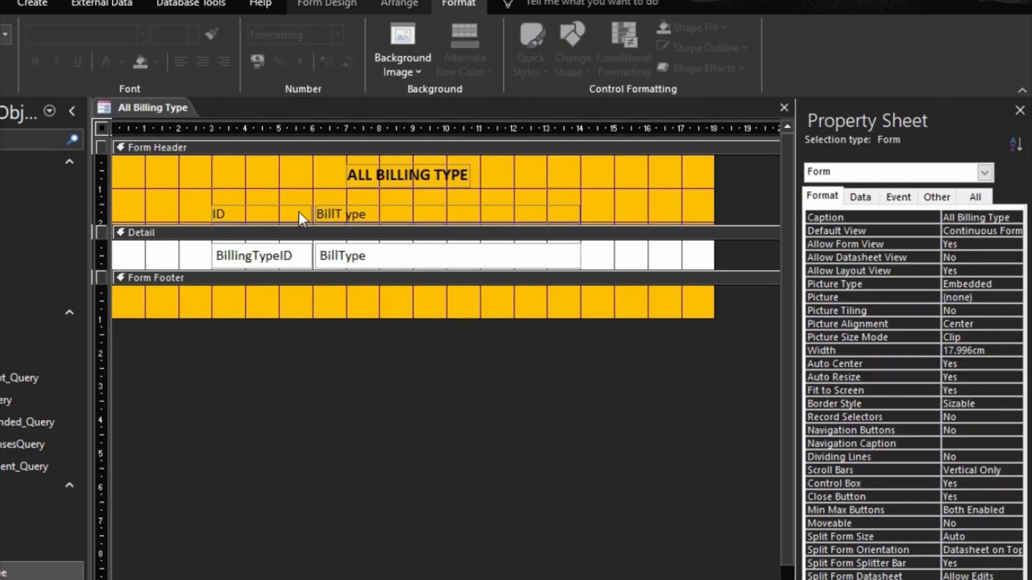
left_click(220, 209)
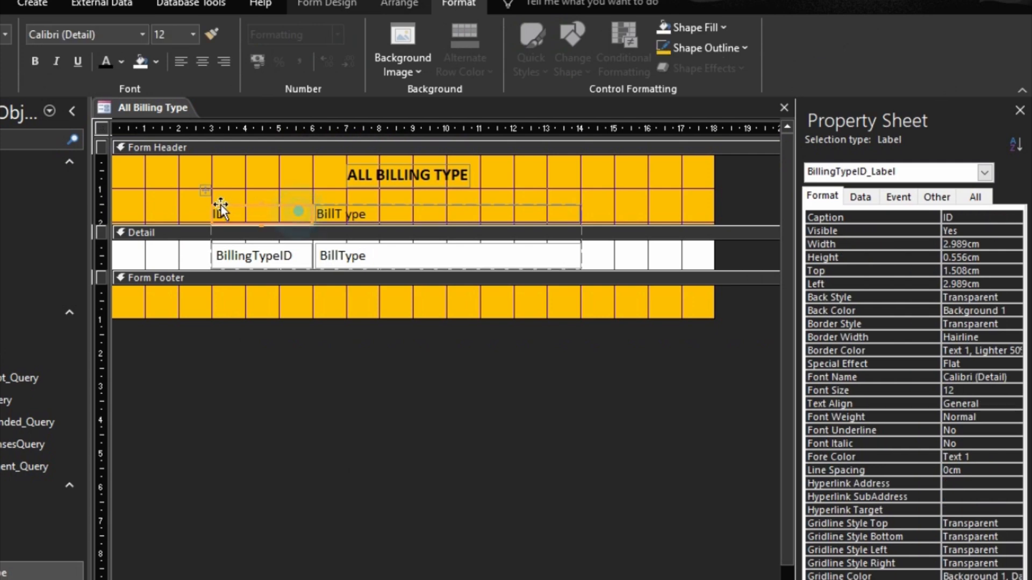
left_click_drag(198, 209, 348, 201)
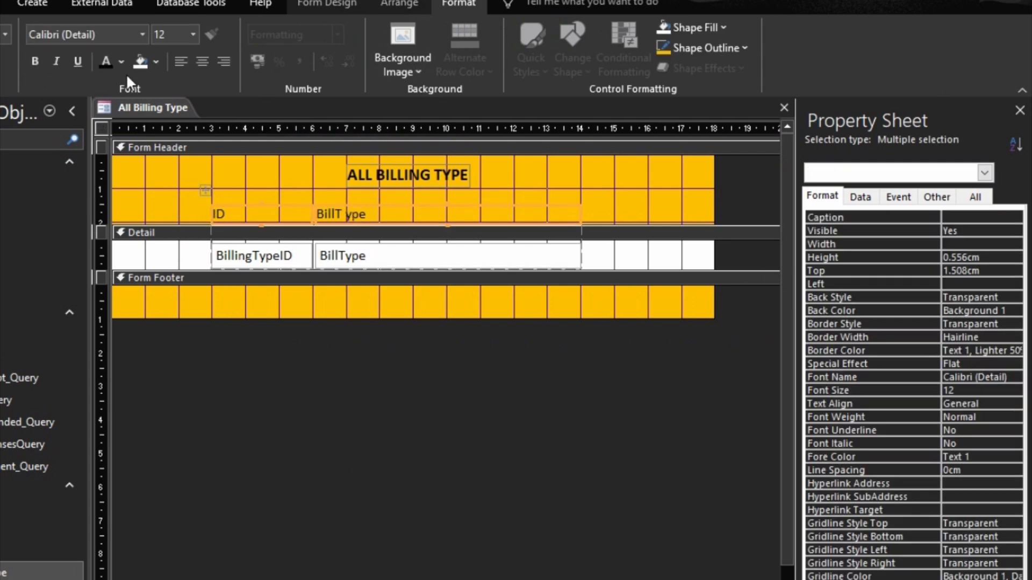
left_click(229, 61)
left_click(181, 61)
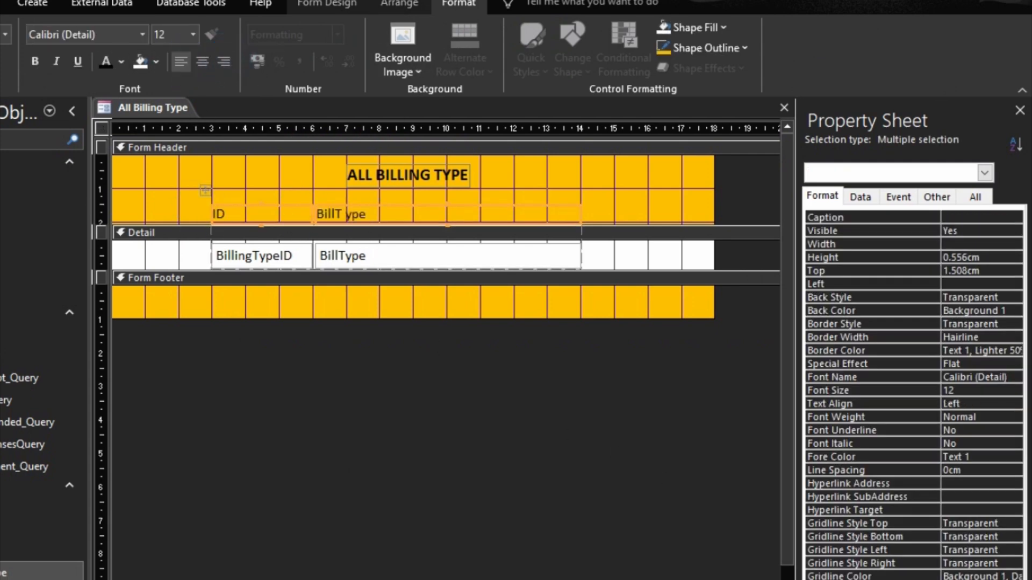
left_click(669, 535)
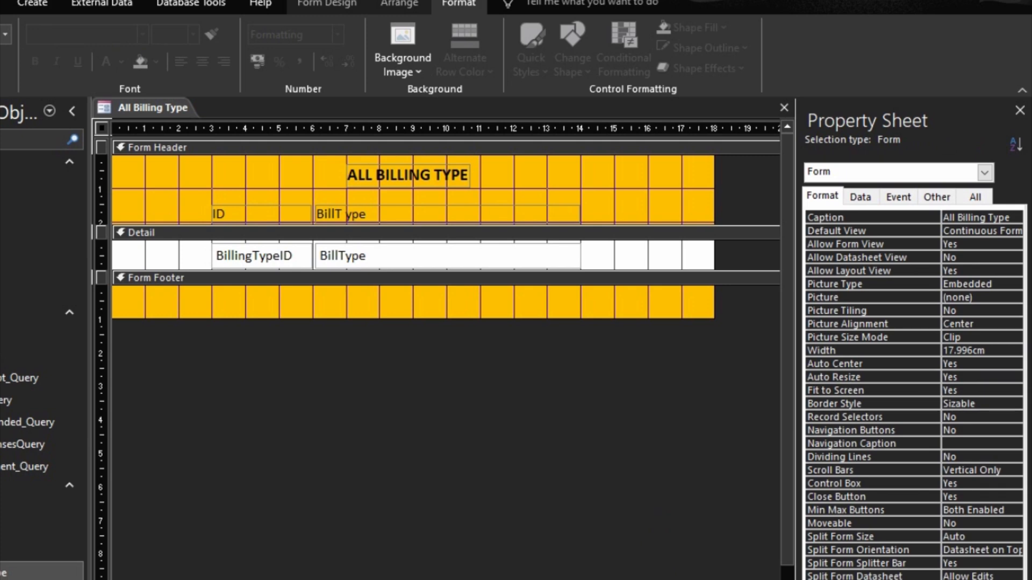
Step: Preview the All Billing Type form in Form view, close it and save the design changes
key("F5")
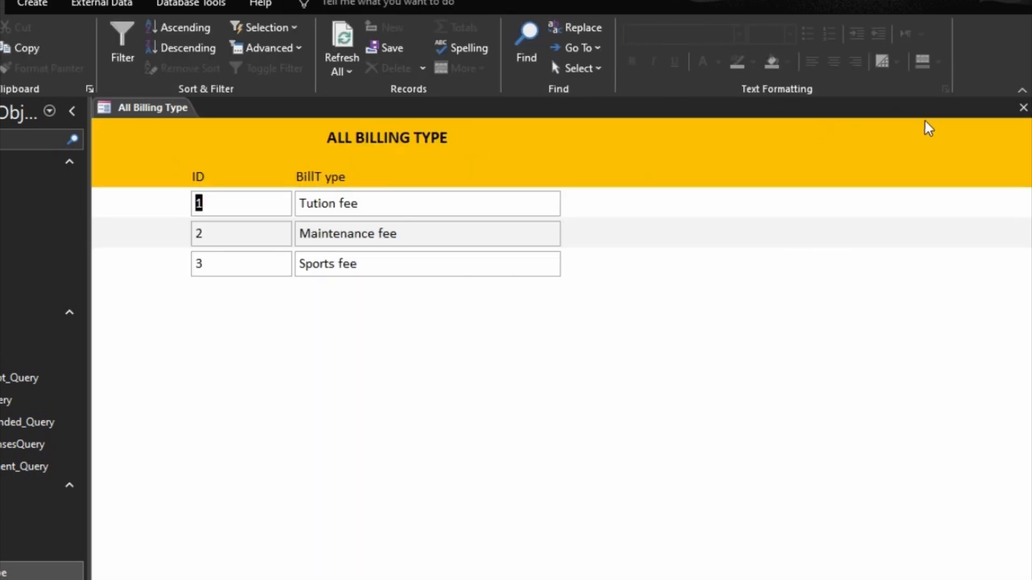
left_click(1022, 107)
left_click(397, 457)
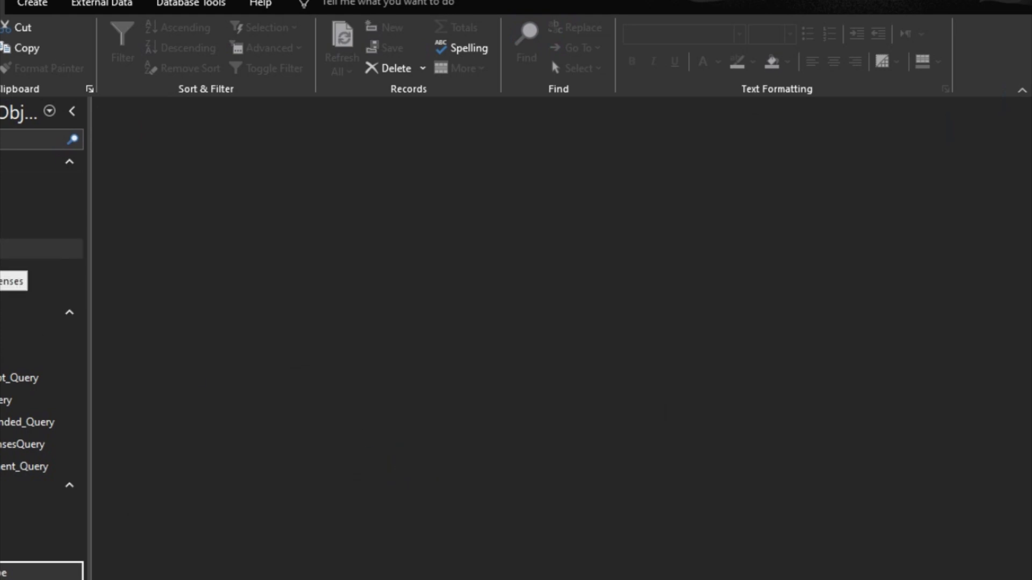
Step: Create a blank form in Design view and set its Record Source to Expenses
left_click(32, 2)
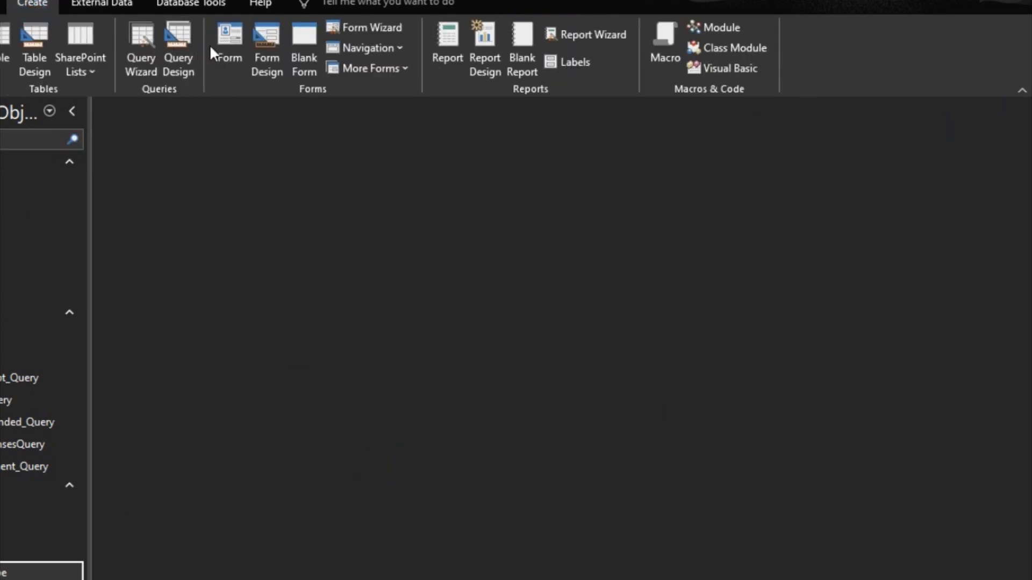
left_click(266, 47)
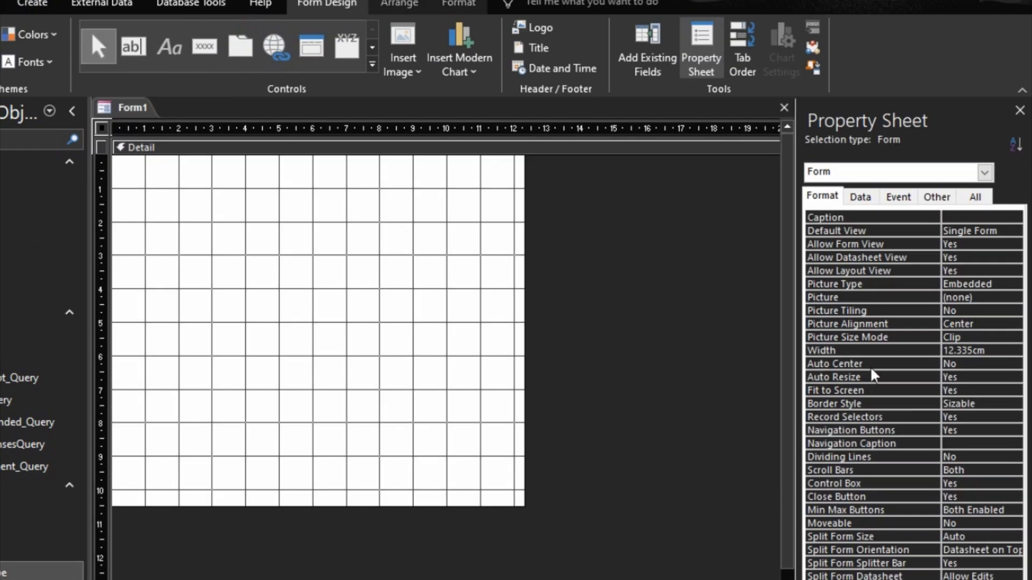
left_click(860, 197)
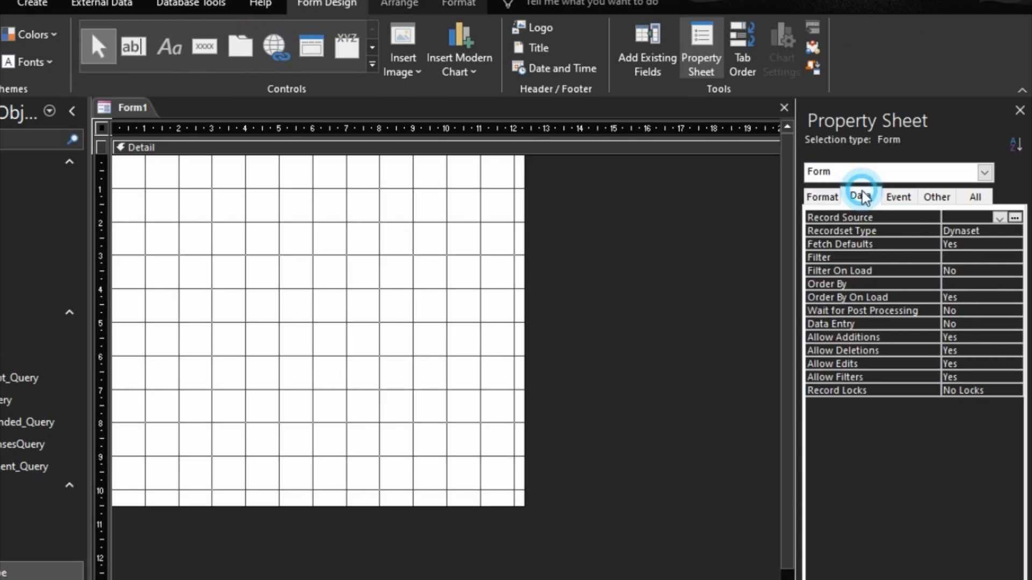
left_click(999, 218)
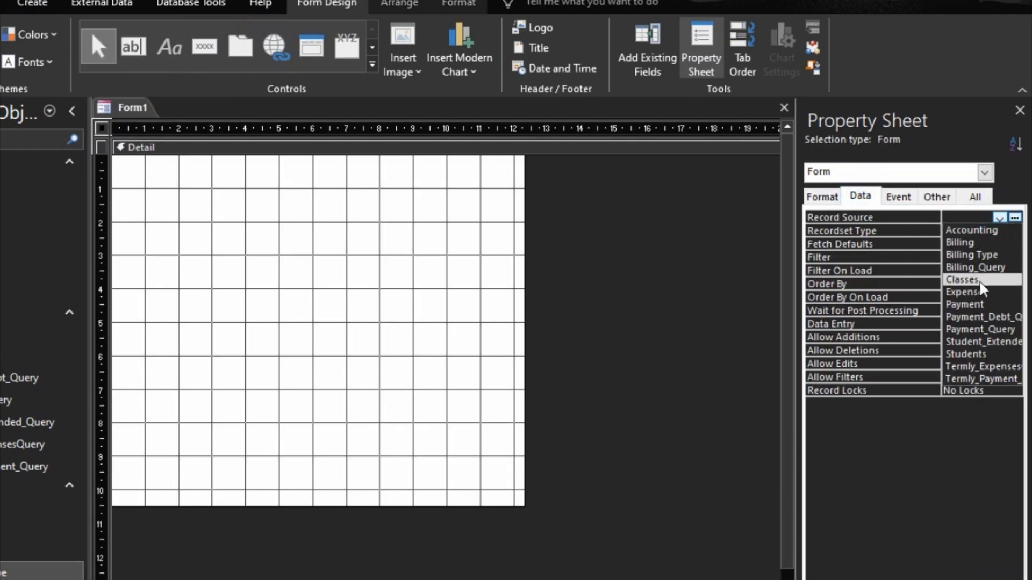
left_click(964, 292)
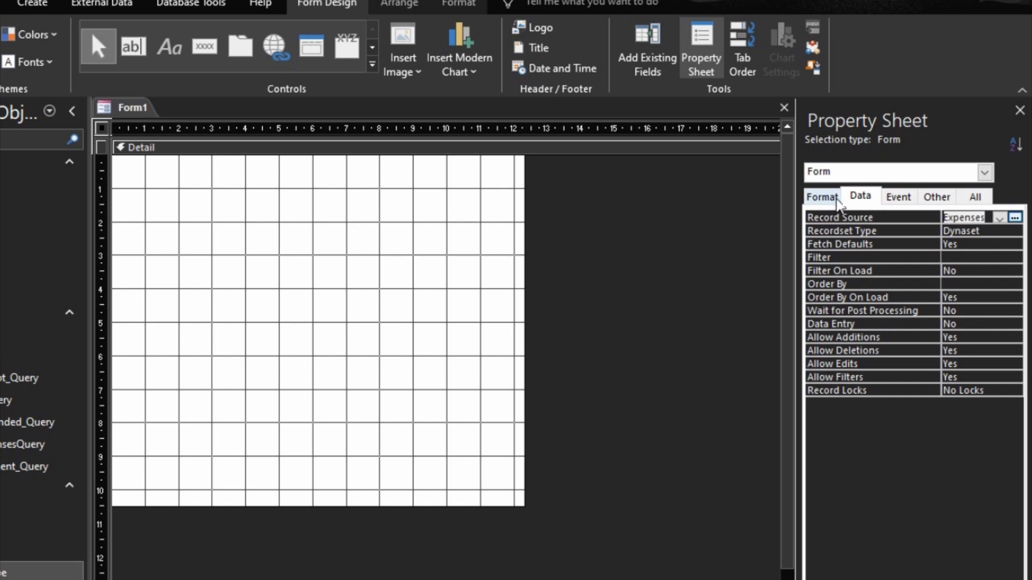
Step: Add the fields ExpensesDate, ItemDescription, AmountSpent, ExpensesTerm and ExpensesYear together to the new form's Detail section
left_click(660, 63)
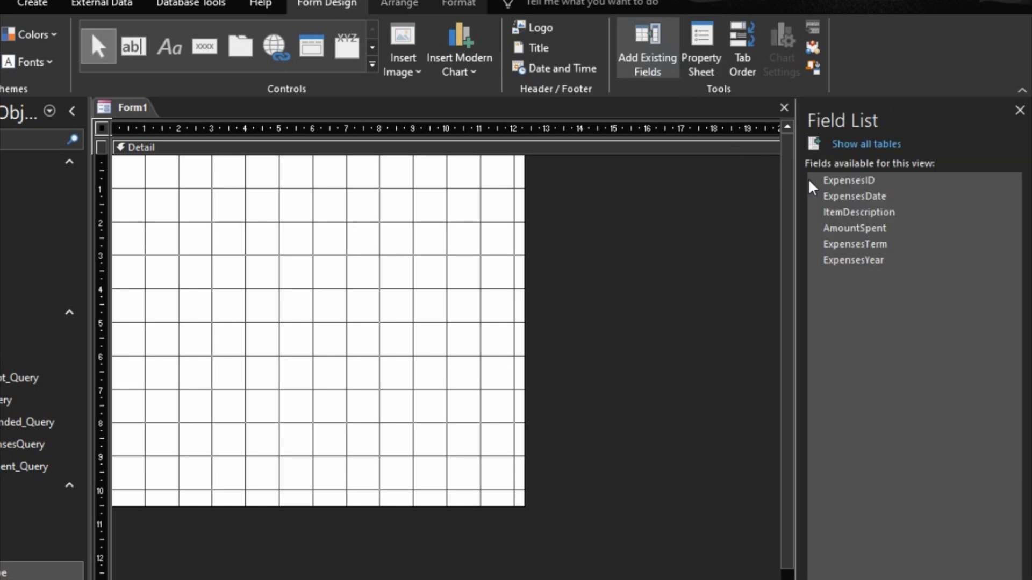
left_click(851, 197)
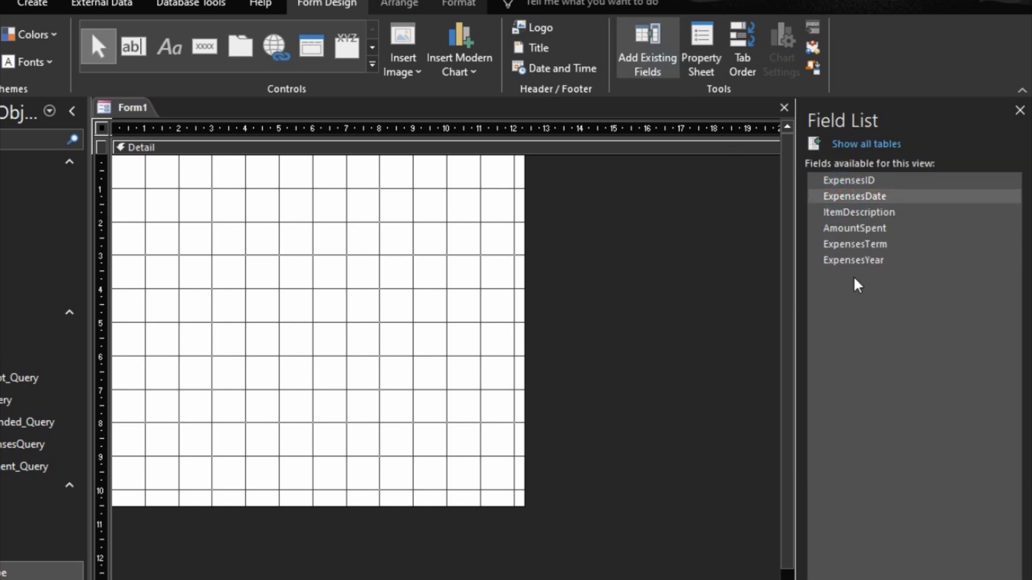
left_click(854, 260, "shift")
left_click_drag(848, 200, 279, 235)
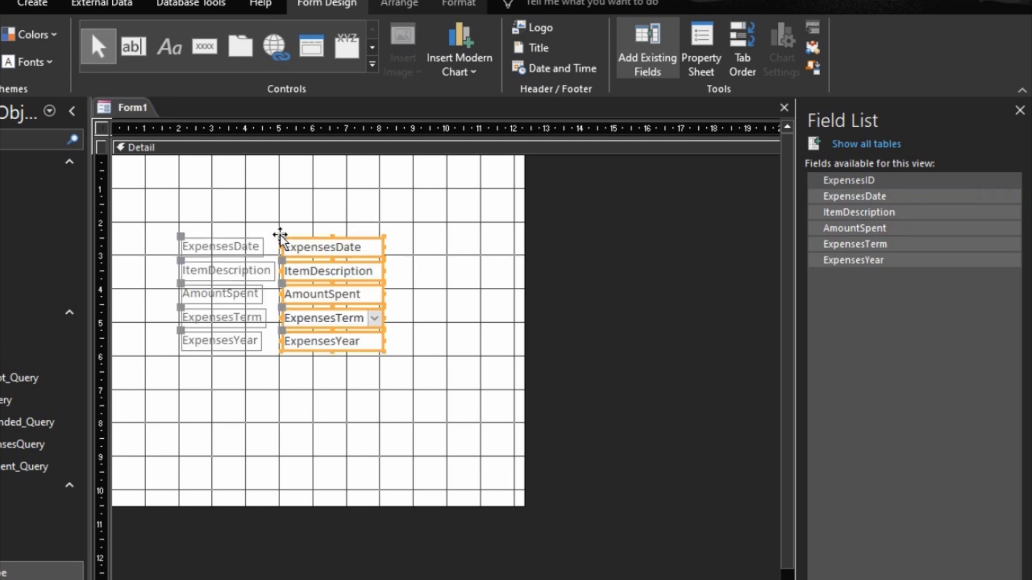
Step: Arrange the expenses fields and their labels in a stacked layout and increase their control margins
right_click(332, 247)
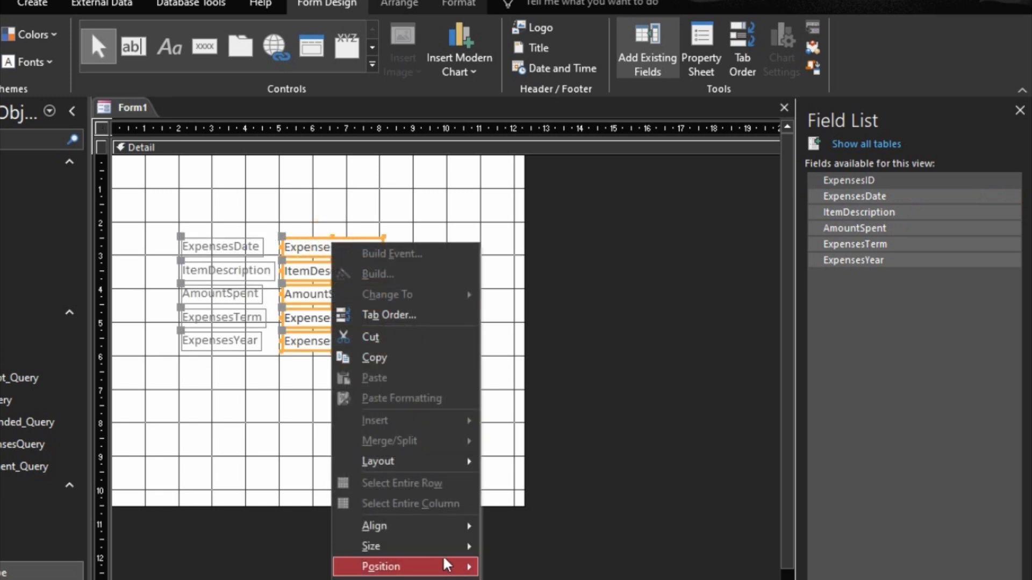
mouse_move(434, 466)
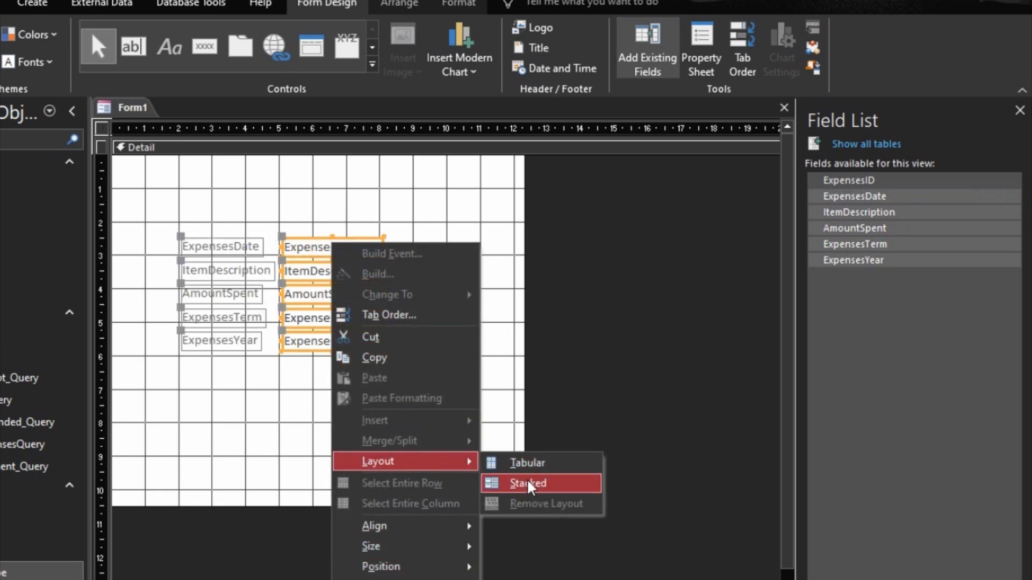
left_click(525, 483)
left_click(403, 6)
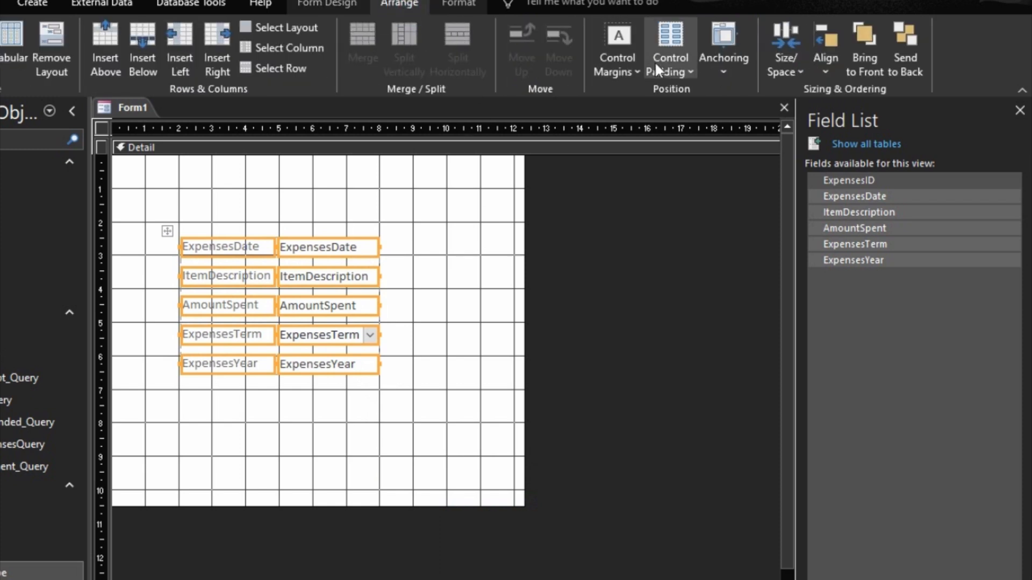
left_click(618, 64)
left_click(646, 163)
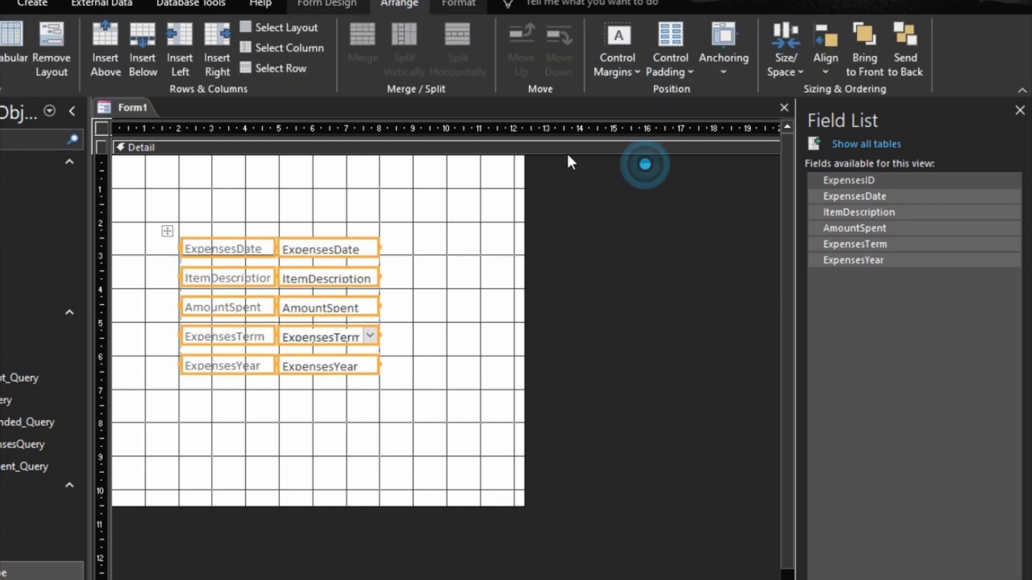
Step: Set the text of all stacked labels and fields to size 12 and black
left_click(458, 4)
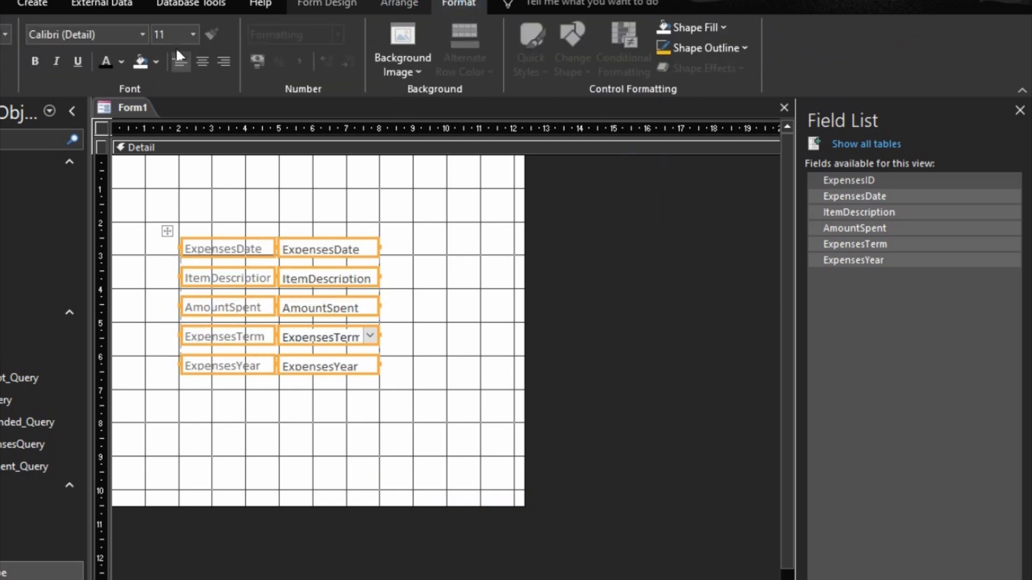
left_click(193, 35)
left_click(171, 123)
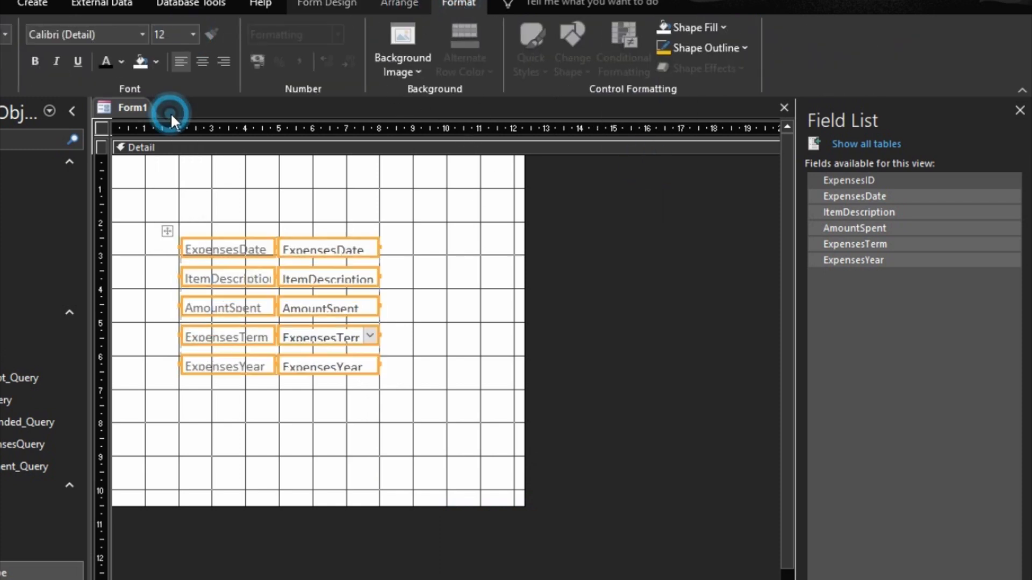
left_click(110, 61)
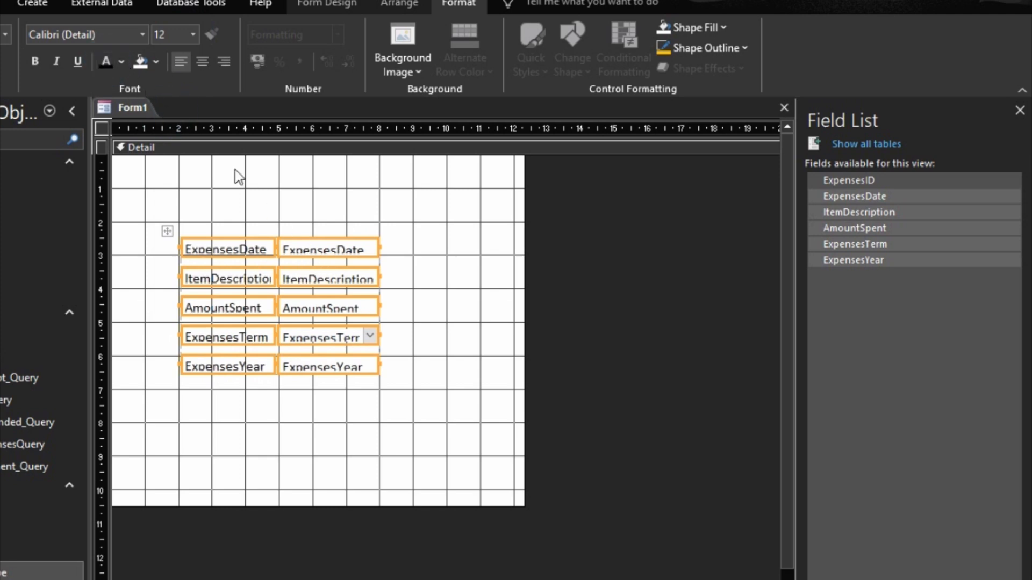
Step: Size the stacked controls to fit their text and move the whole layout to about 3 cm across and 2 cm down
right_click(315, 251)
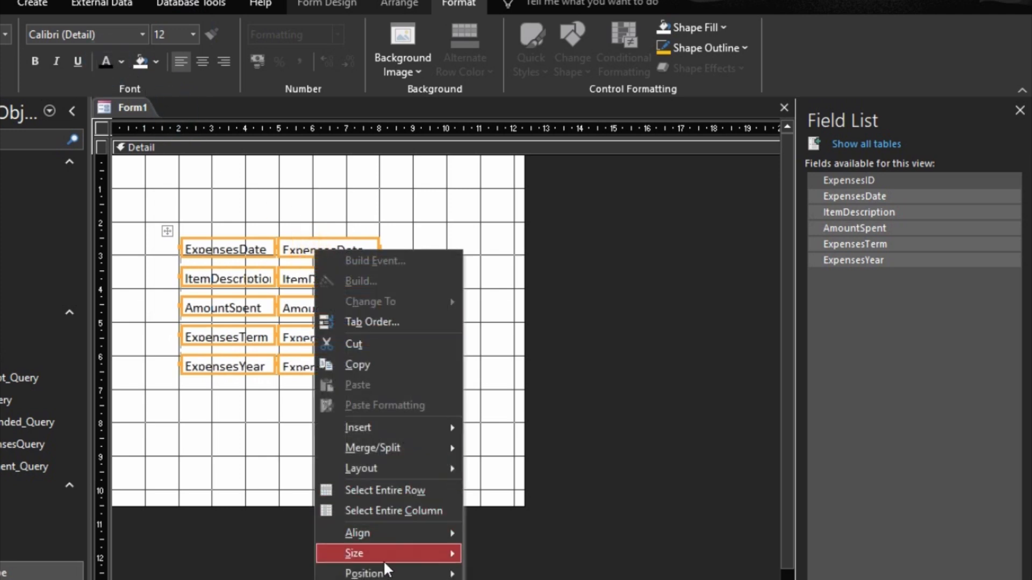
mouse_move(385, 554)
left_click(508, 556)
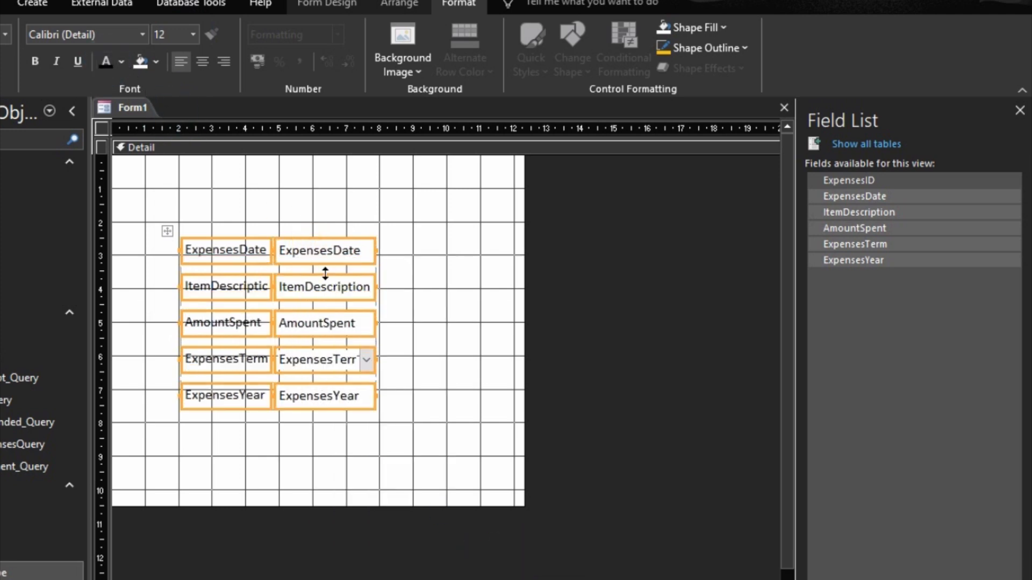
left_click_drag(320, 259, 350, 241)
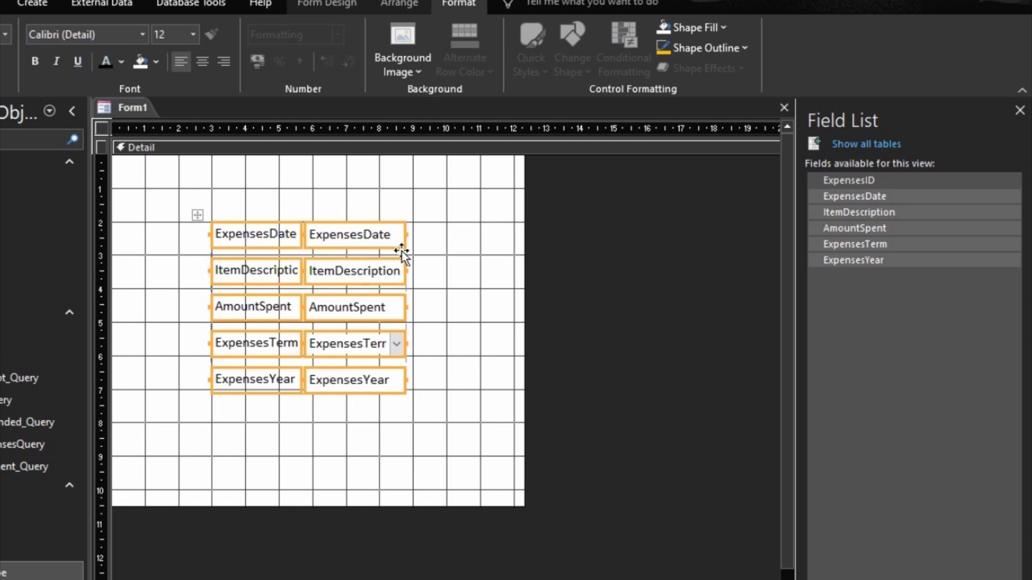
Step: Shorten the label of the ExpensesDate field to Date
left_click(272, 235)
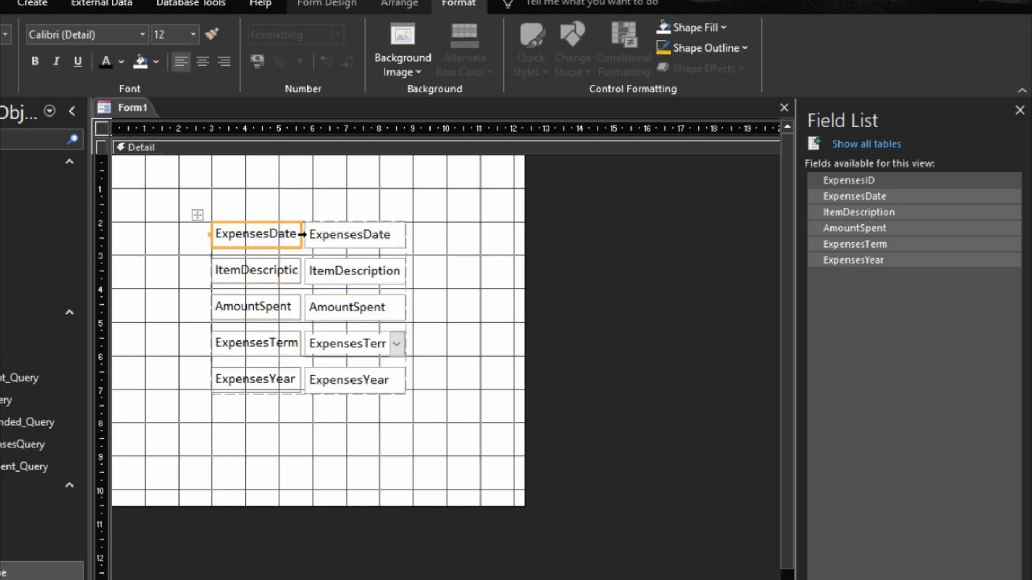
left_click(321, 234, "shift")
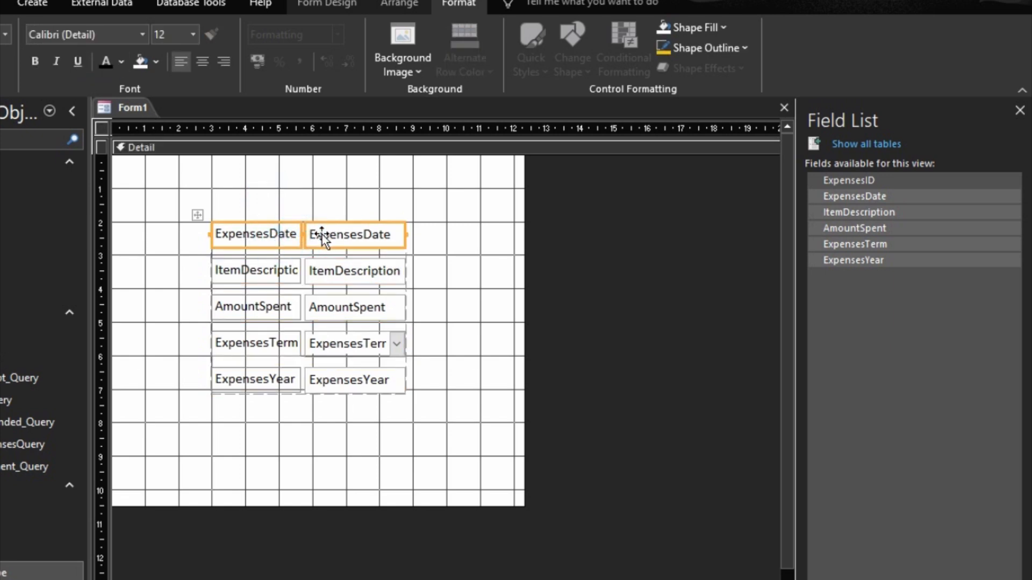
left_click(267, 242)
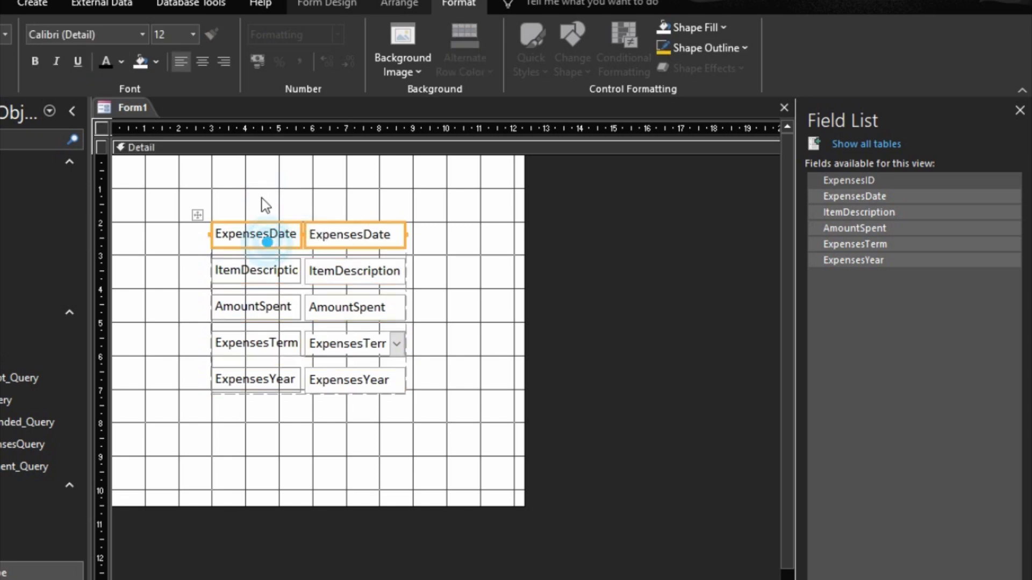
left_click(267, 232)
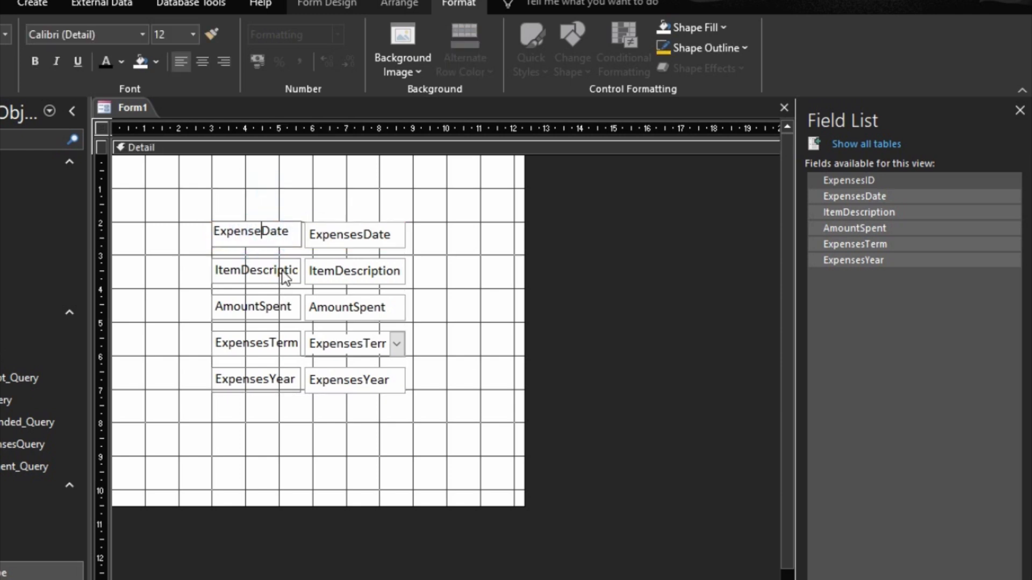
key("BackSpace")
key("BackSpace")
key("BackSpace")
key("BackSpace")
key("BackSpace")
key("BackSpace")
key("BackSpace")
key("BackSpace")
Step: Insert a space in the next two field labels so they read Item Description and Amount Spent
left_click(265, 270)
left_click(243, 272)
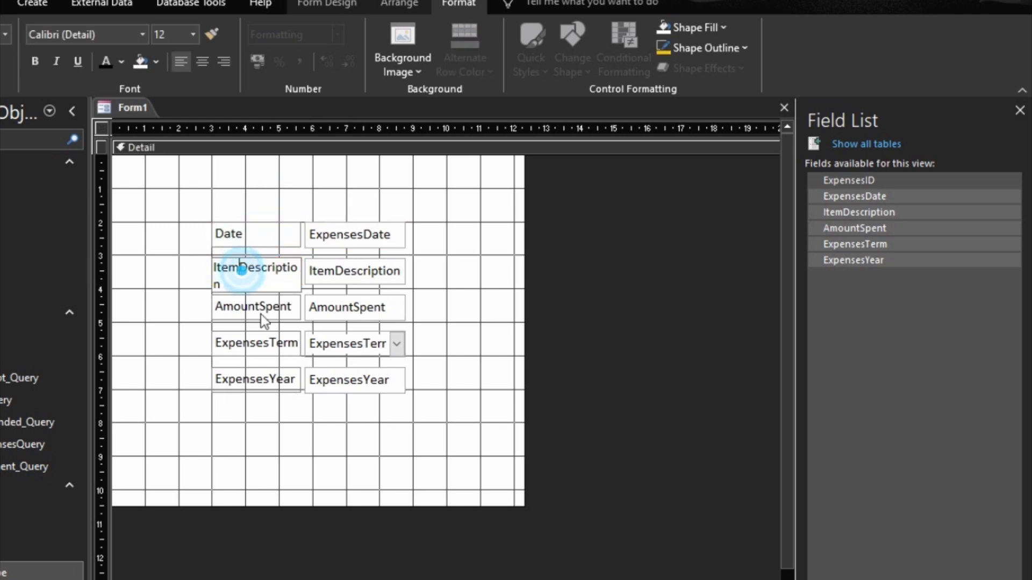
left_click(280, 310)
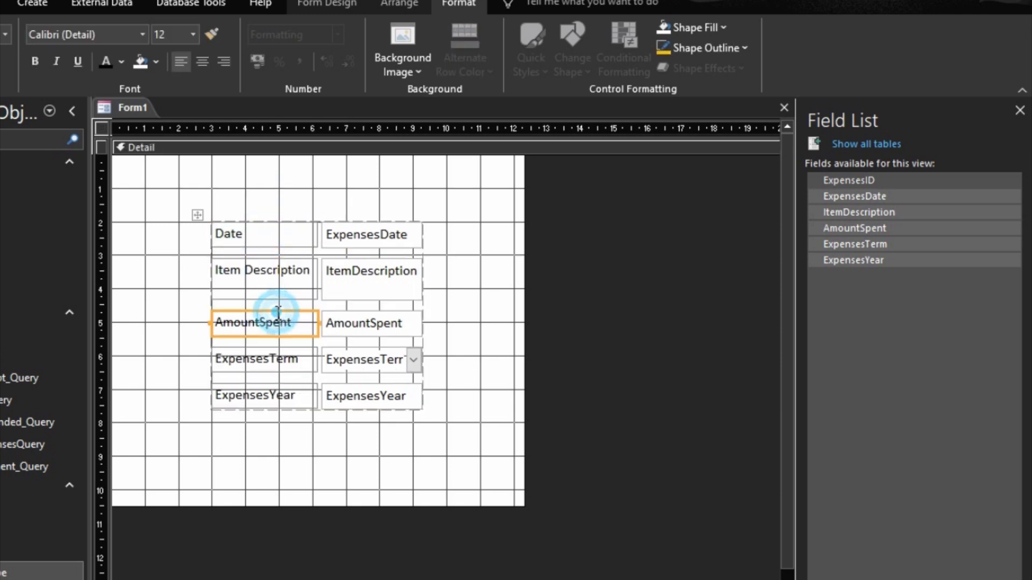
left_click(255, 326)
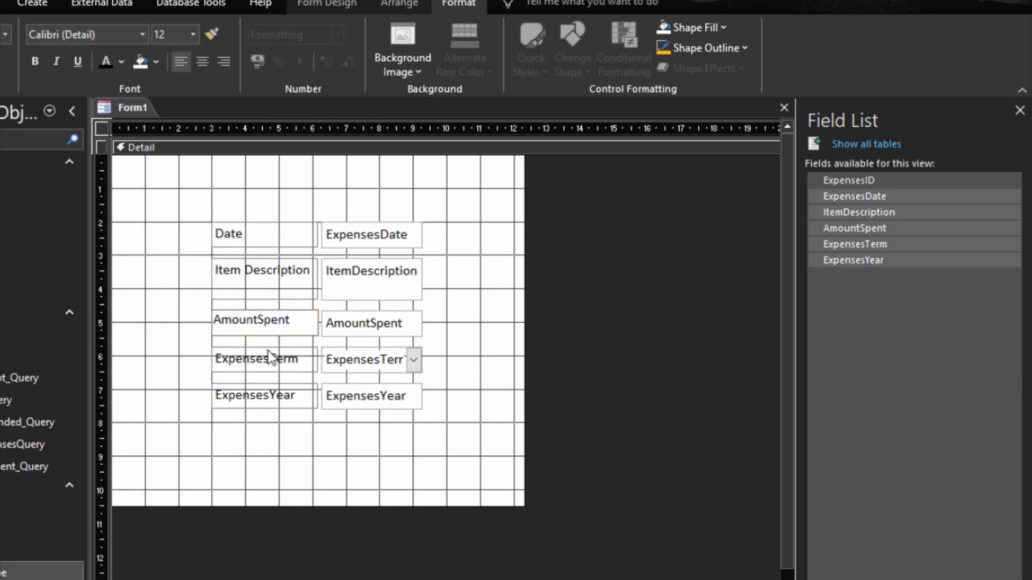
Step: Shorten the label of the ExpensesTerm field to Term
left_click(262, 361)
left_click(269, 359)
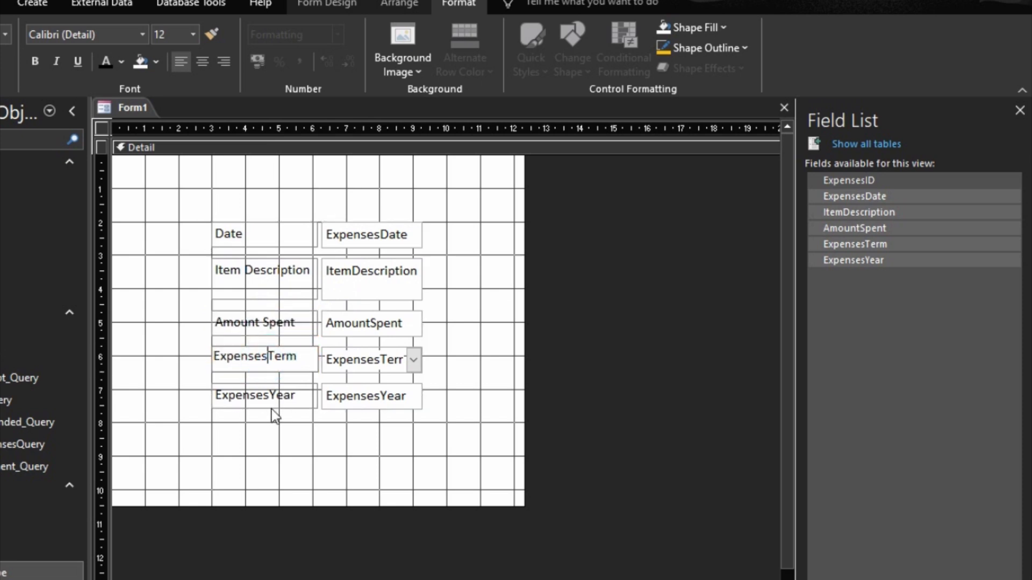
key("BackSpace")
key("BackSpace")
key("BackSpace")
key("BackSpace")
key("BackSpace")
key("BackSpace")
key("BackSpace")
key("BackSpace")
Step: Shorten the label of the ExpensesYear field to Year
left_click(269, 398)
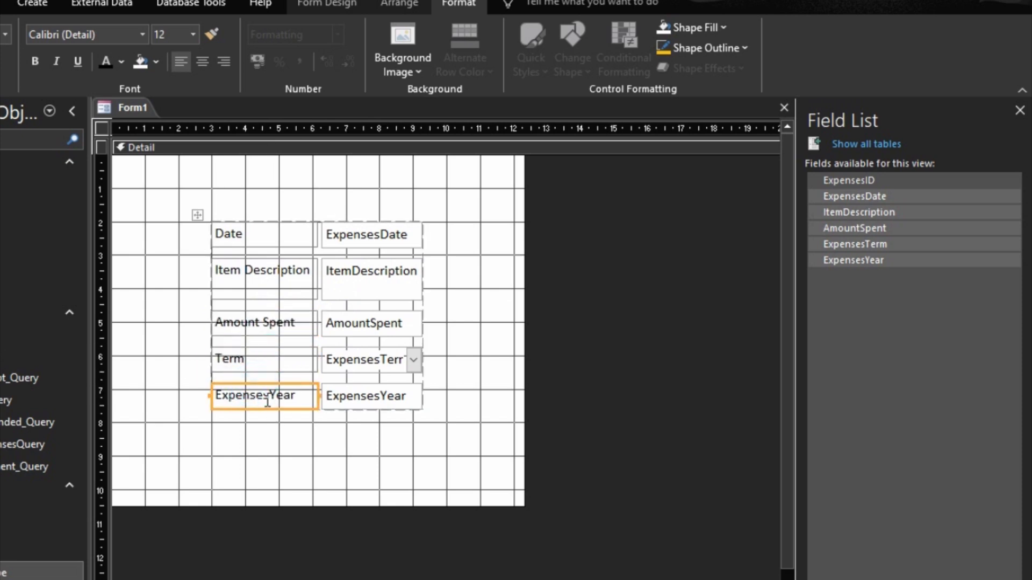
left_click(273, 394)
key("BackSpace")
key("BackSpace")
key("BackSpace")
key("BackSpace")
key("BackSpace")
key("BackSpace")
key("BackSpace")
key("BackSpace")
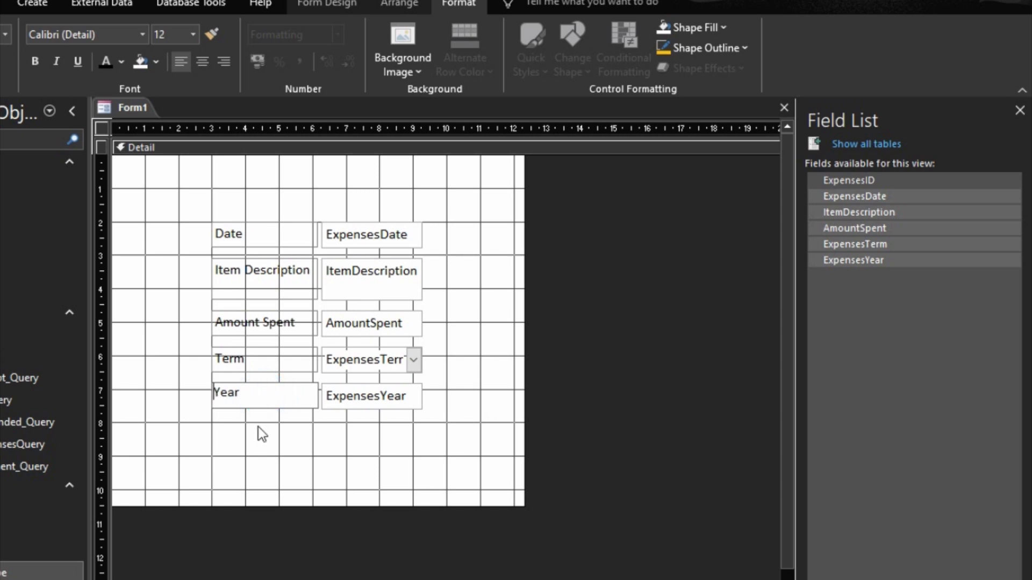
left_click(322, 437)
Step: Select the whole stacked layout and size all its controls to fit the renamed labels
left_click(281, 265)
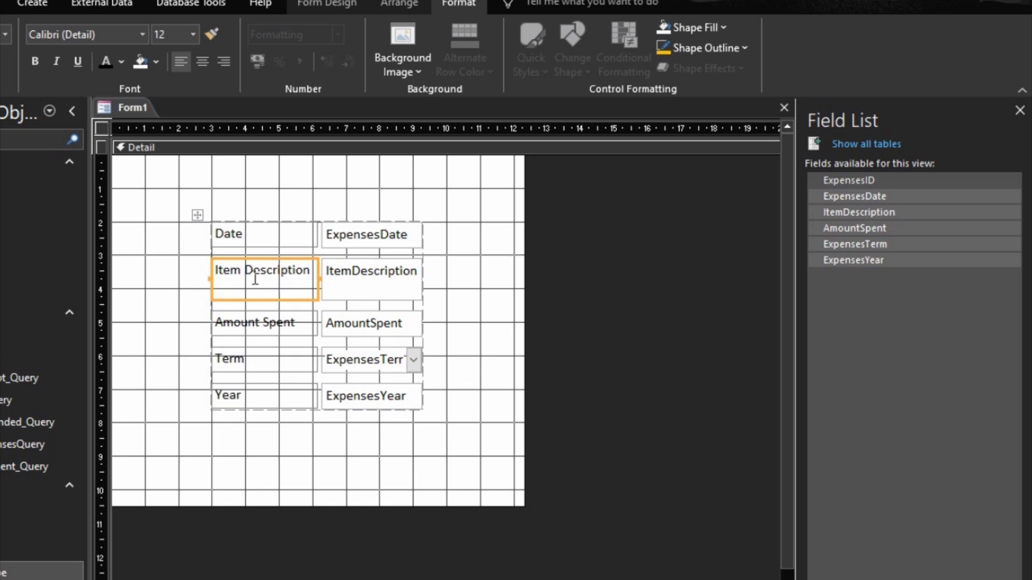
left_click(195, 215)
right_click(276, 276)
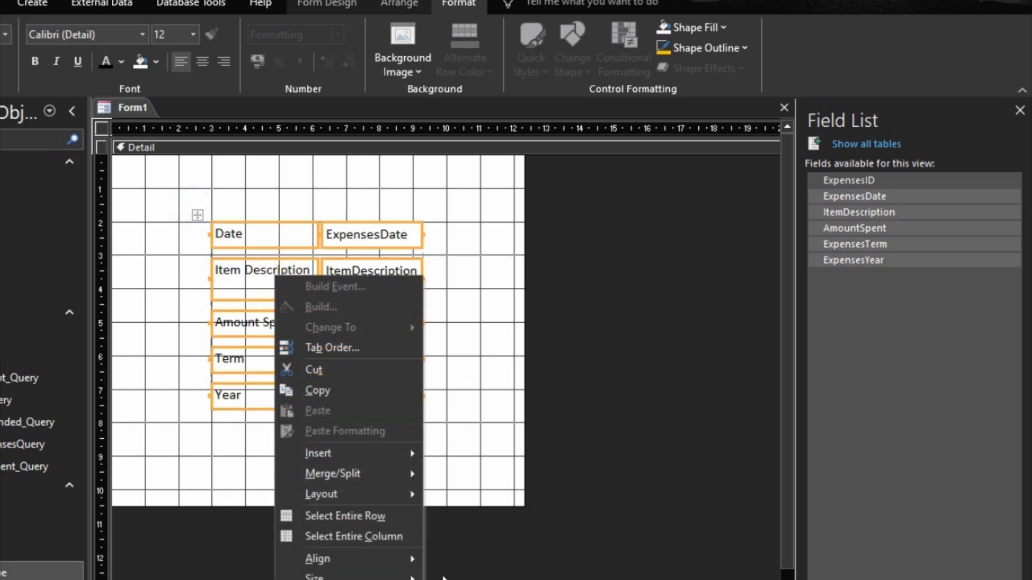
mouse_move(322, 577)
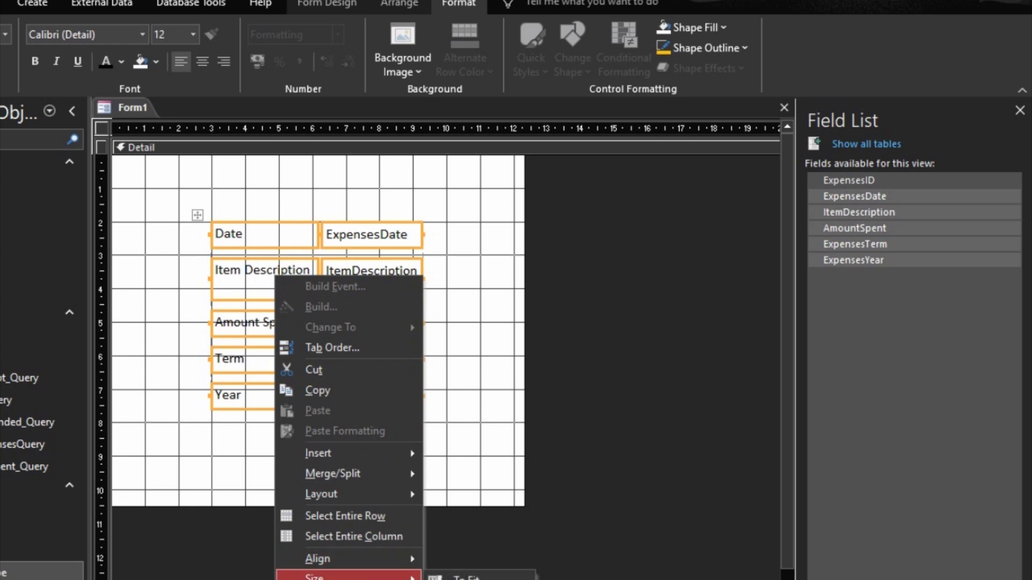
left_click(462, 578)
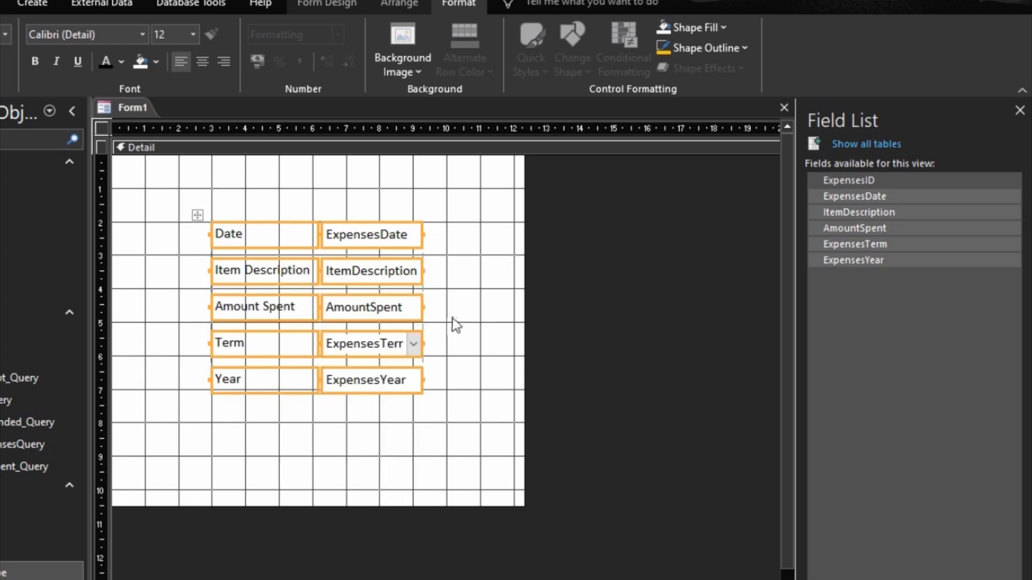
left_click(457, 322)
Step: Widen the field column to about the 15 cm mark and the form to about 18 cm
left_click(415, 271)
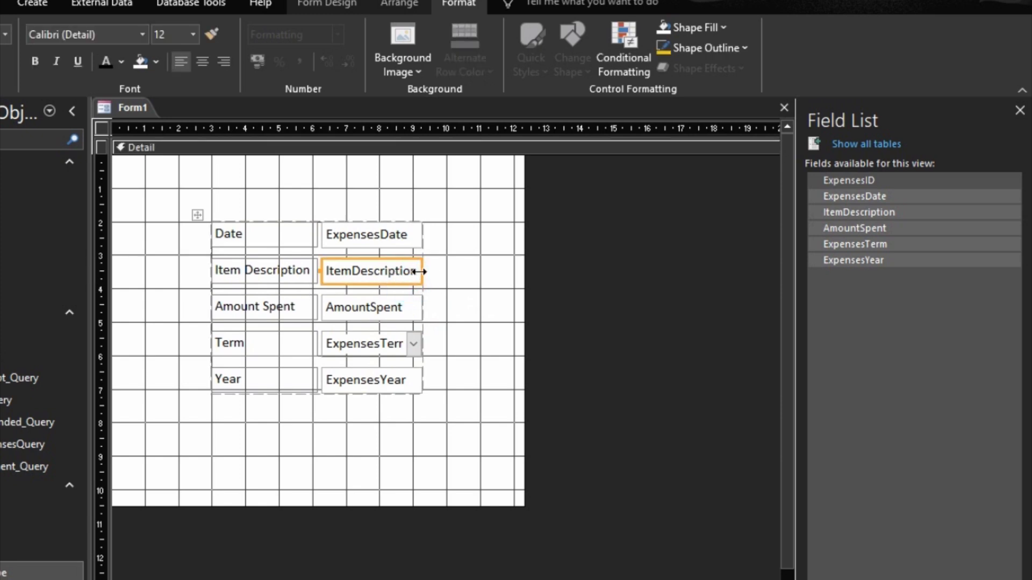
left_click_drag(421, 271, 580, 302)
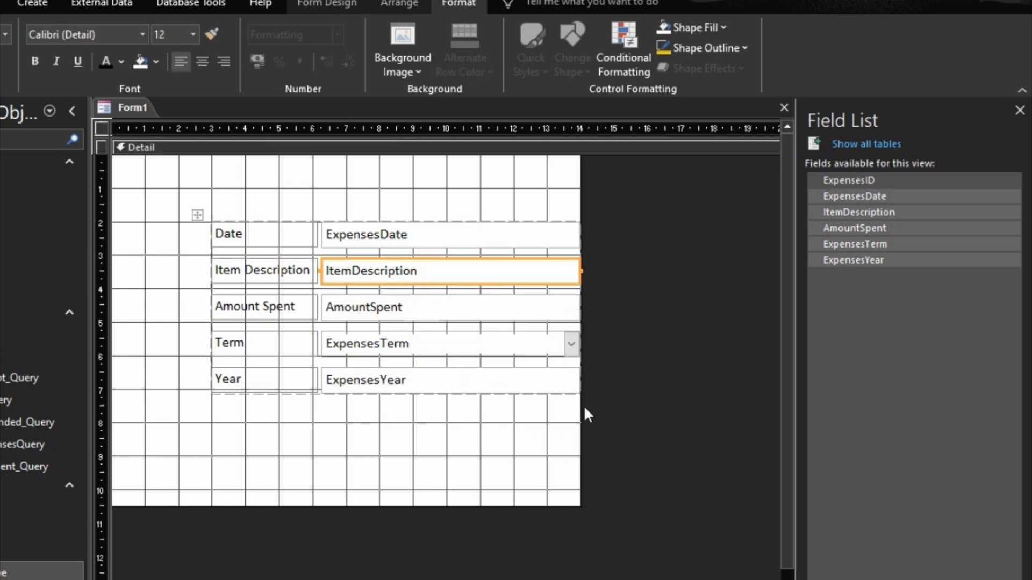
left_click_drag(581, 410, 713, 412)
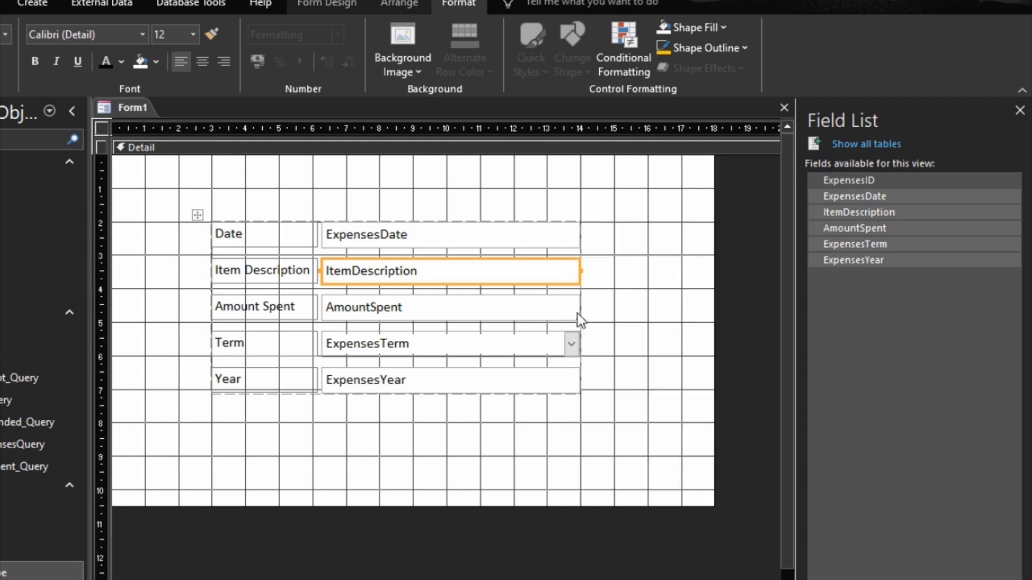
left_click_drag(579, 272, 611, 282)
left_click(359, 430)
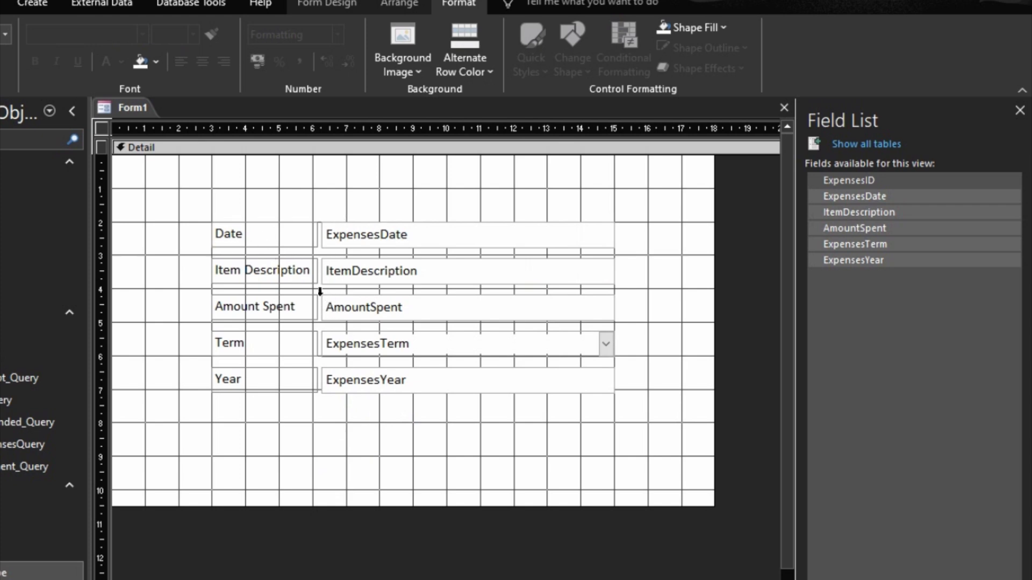
Step: Set the ExpensesDate text box's Enabled property to No and its Locked property to Yes
left_click(534, 233)
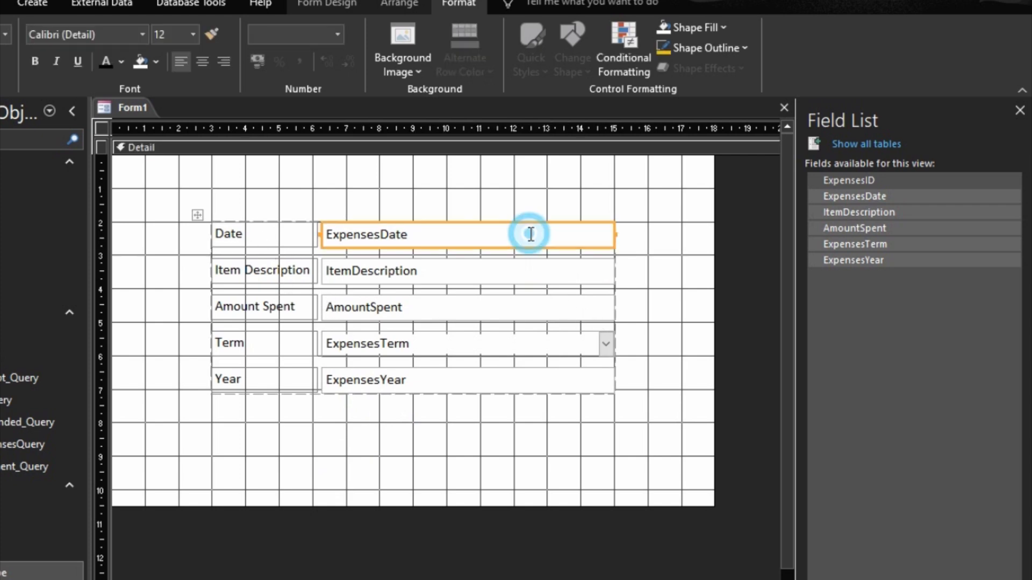
double_click(586, 223)
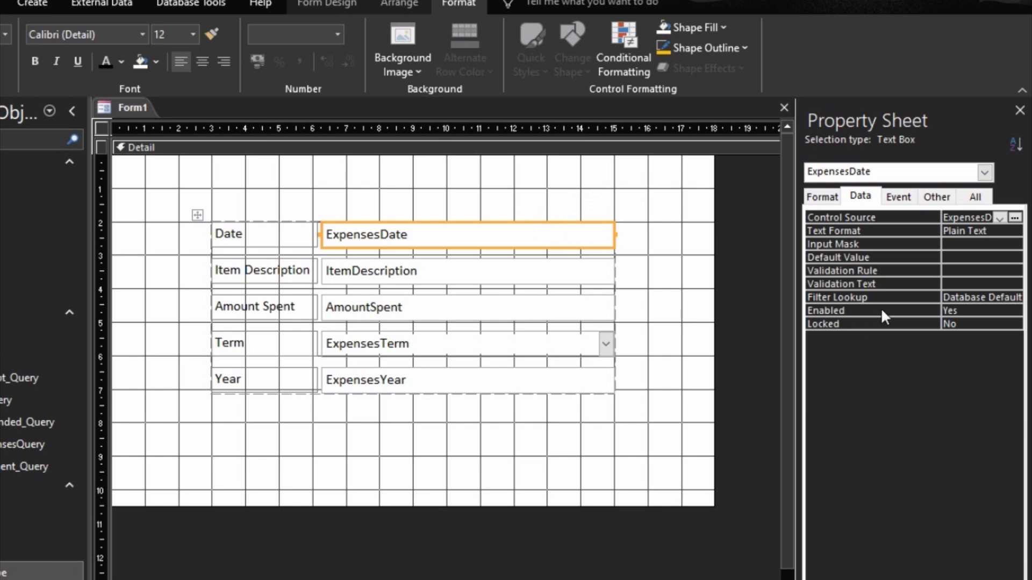
double_click(881, 310)
double_click(879, 322)
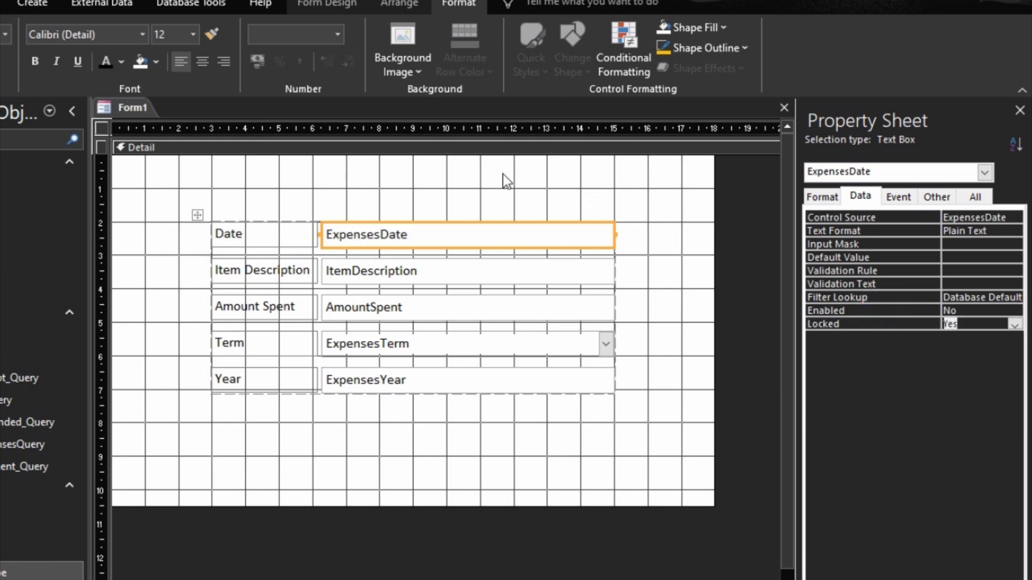
left_click(683, 303)
Step: Draw a command button about 3 cm wide below the ExpensesYear field and assign it the Record Operations action Add New Record
left_click(320, 5)
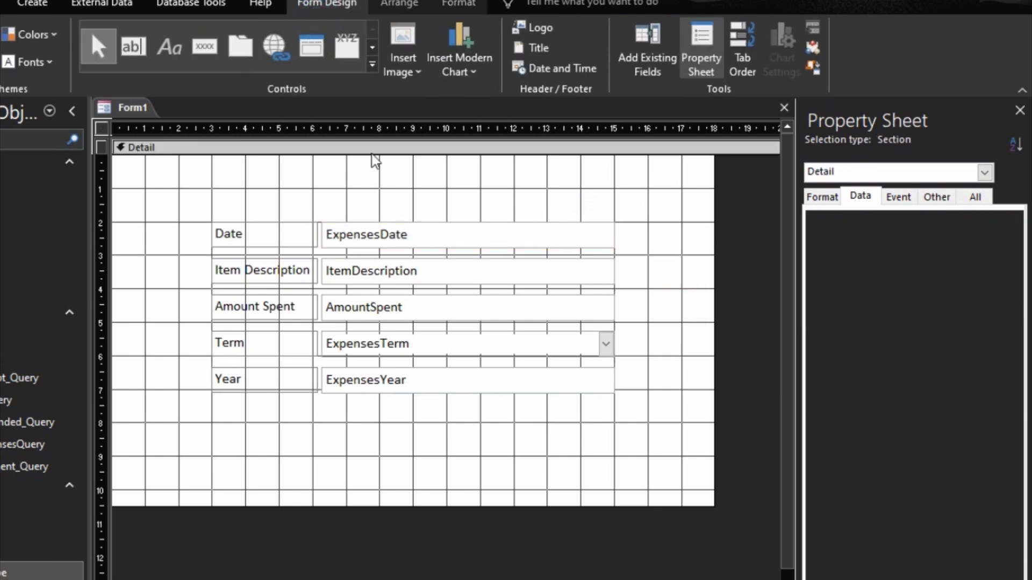
left_click(204, 46)
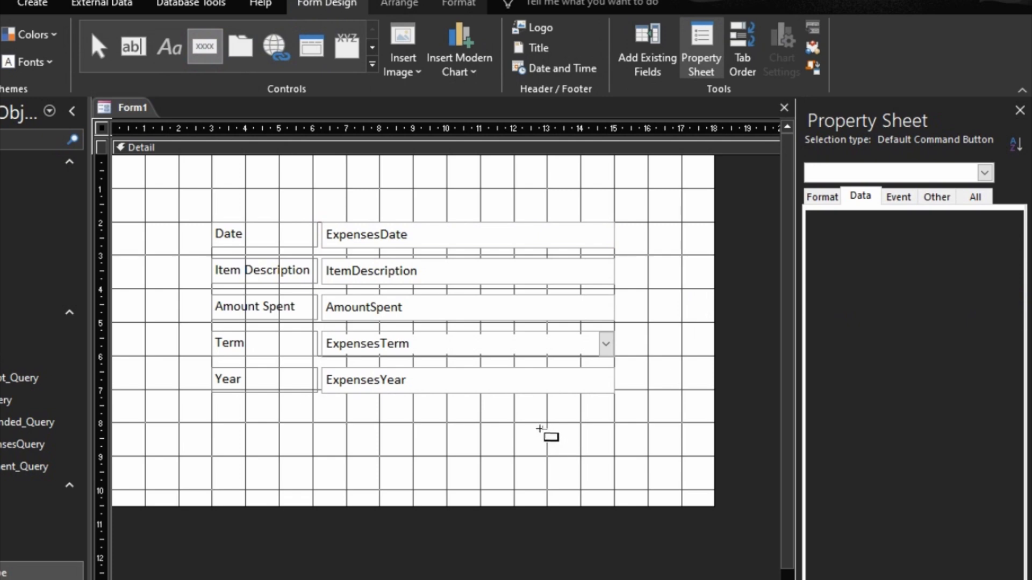
left_click_drag(514, 423, 615, 456)
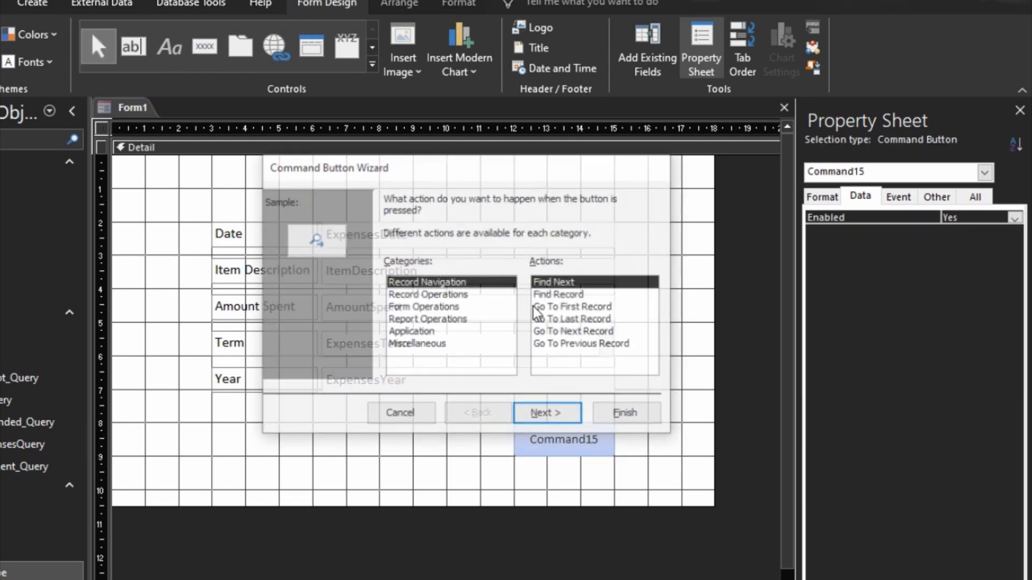
left_click(427, 294)
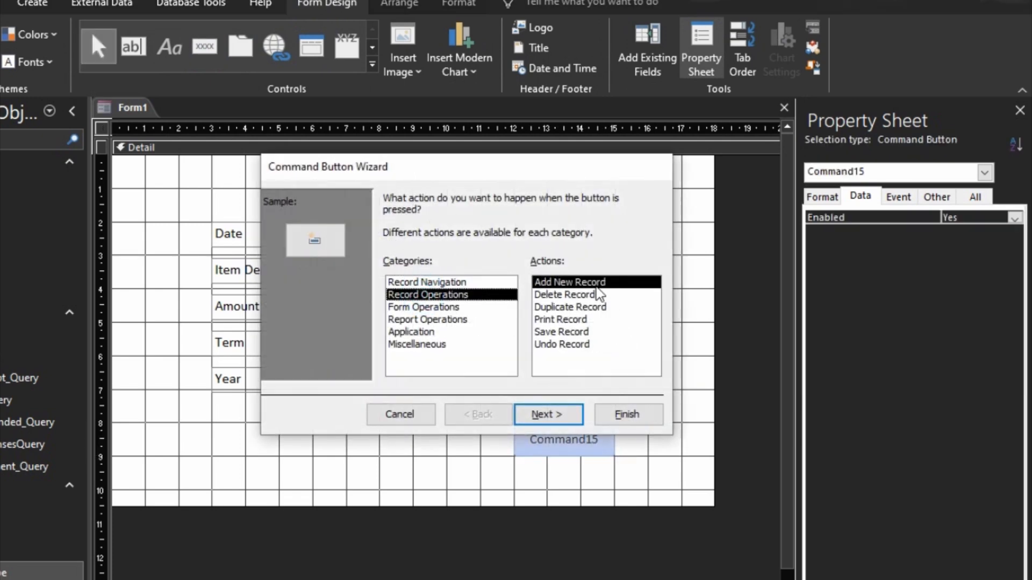
left_click(546, 420)
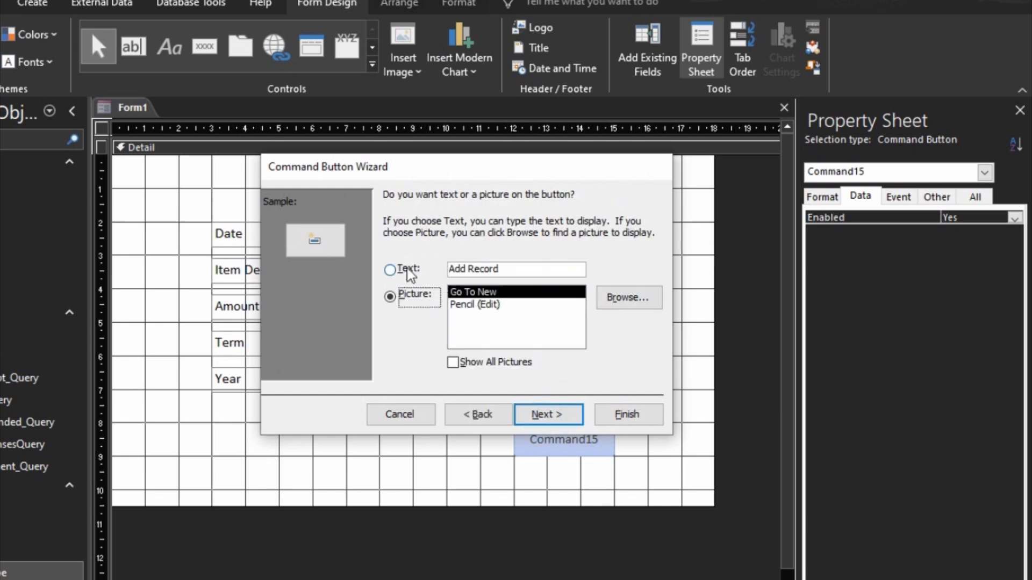
Step: Give the command button the text Save Record instead of a picture and finish the wizard with the default button name
left_click_drag(508, 270, 450, 268)
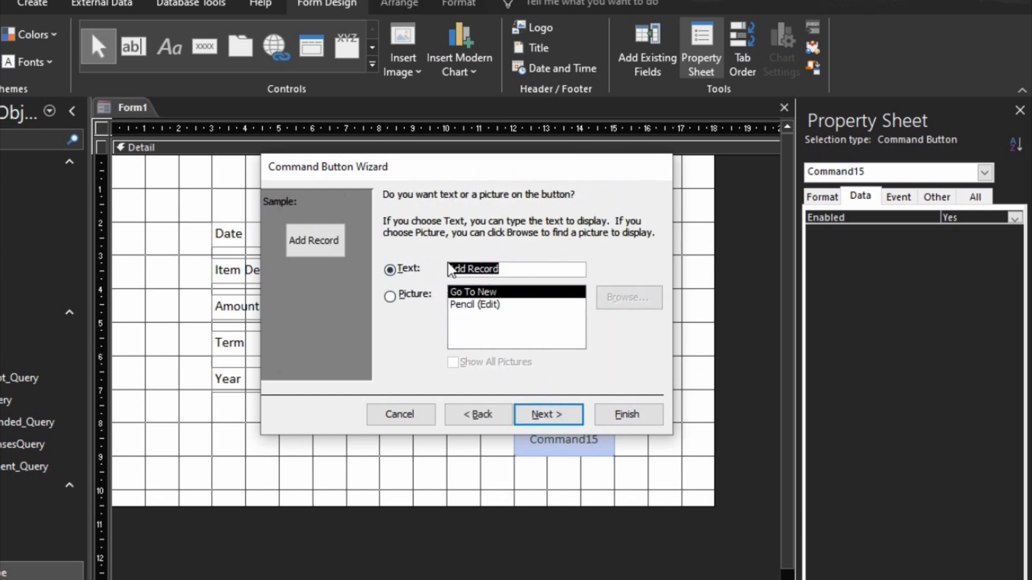
type("S")
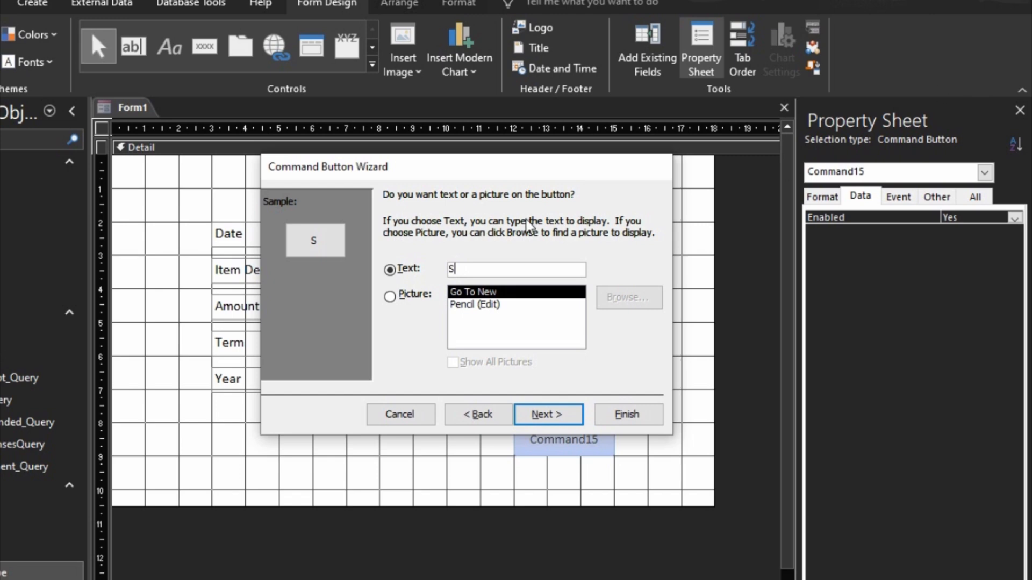
type("ave Recordd")
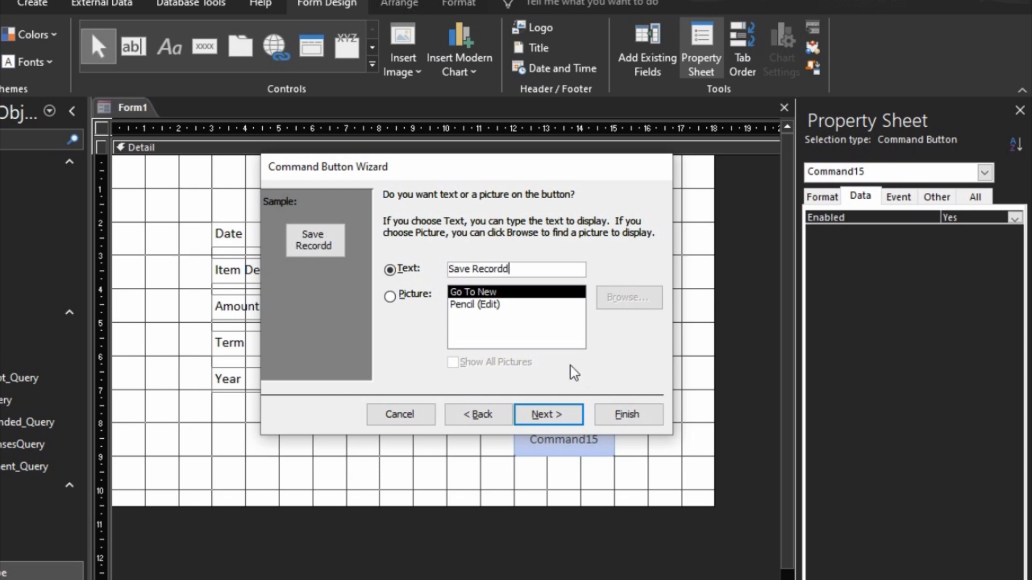
key("BackSpace")
left_click(547, 415)
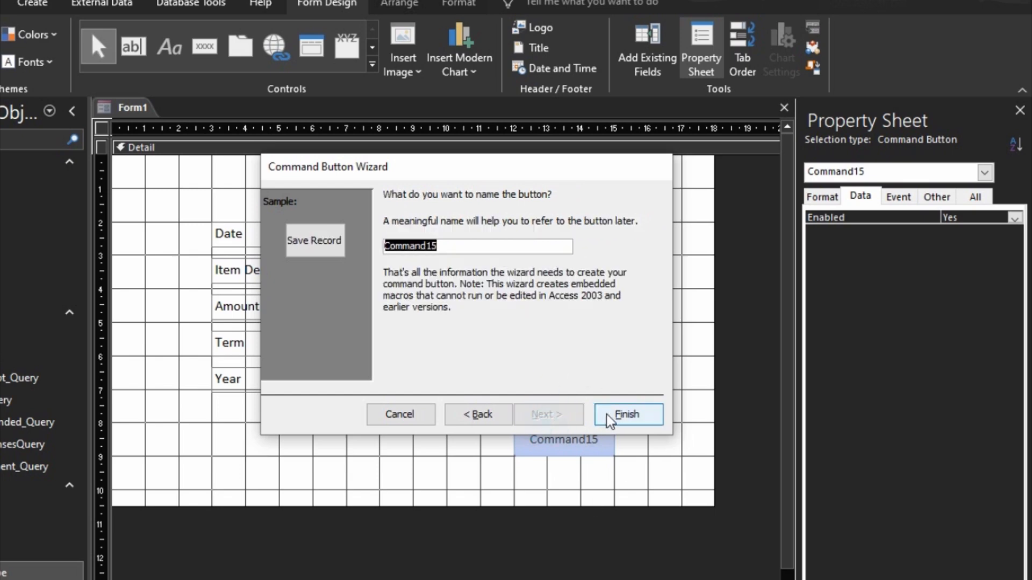
left_click(623, 415)
Step: Increase the Save Record button's height to about 1 cm, reaching the 9 cm mark
left_click_drag(590, 432, 614, 444)
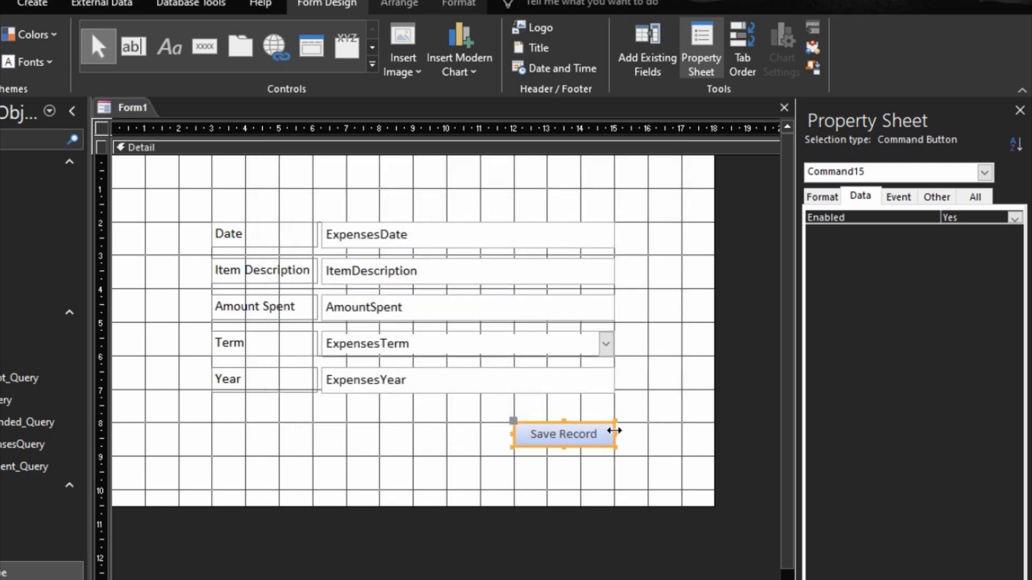
key("shift+Down")
key("shift+Down")
key("shift+Down")
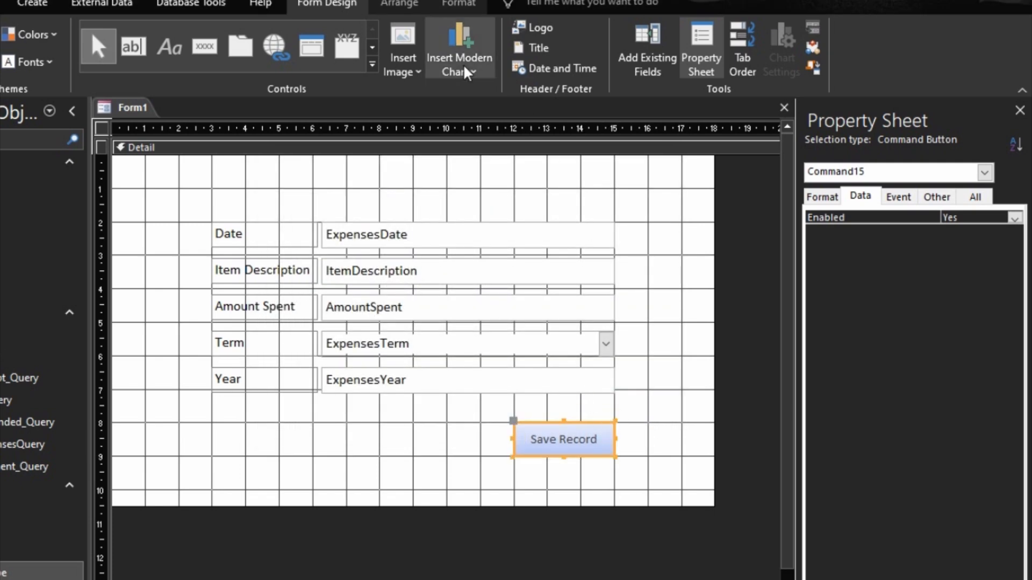
Step: Format the Save Record button with 12-point black text, a white fill and a gold outline
left_click(458, 4)
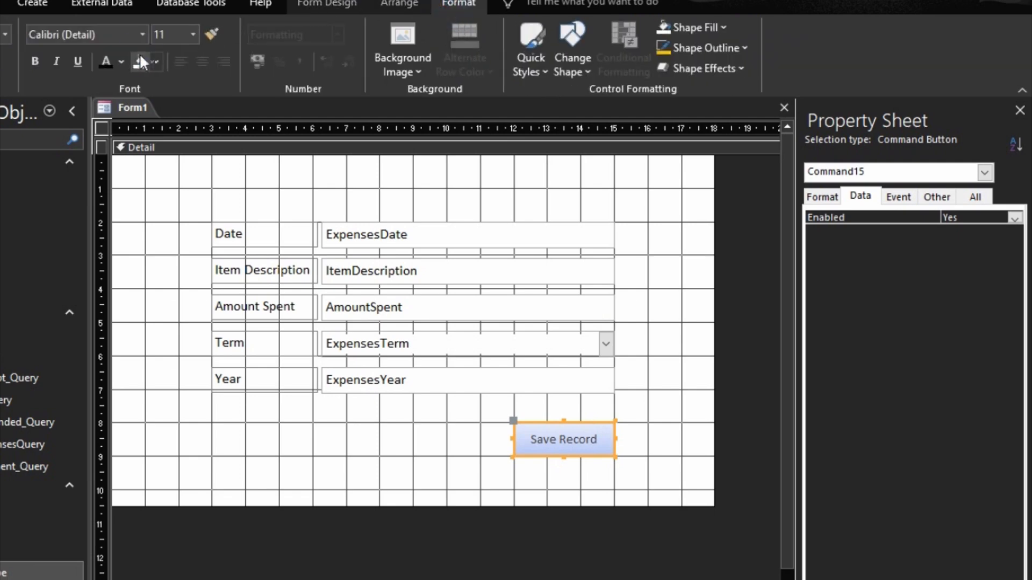
left_click(194, 34)
left_click(174, 124)
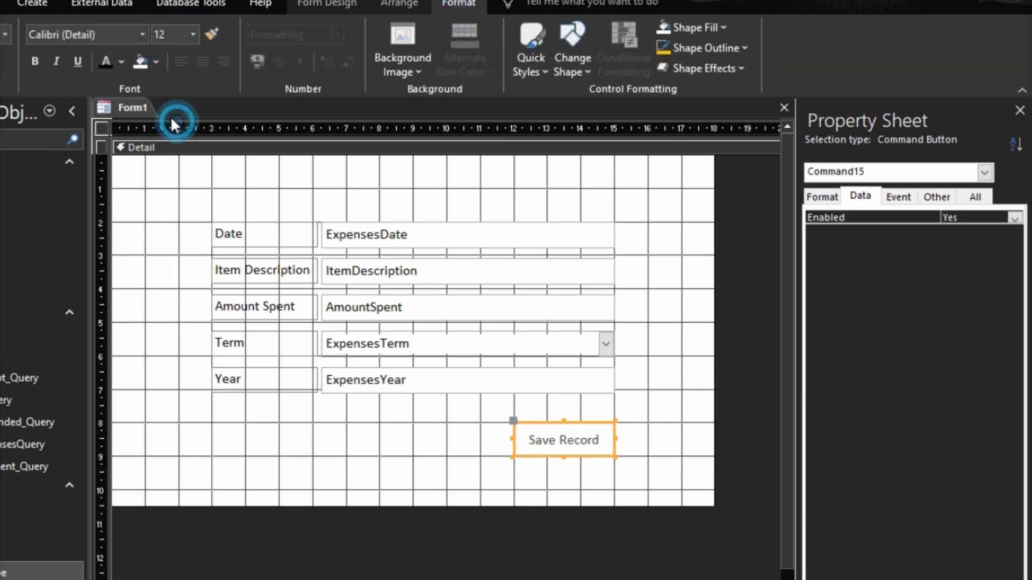
left_click(105, 57)
left_click(698, 48)
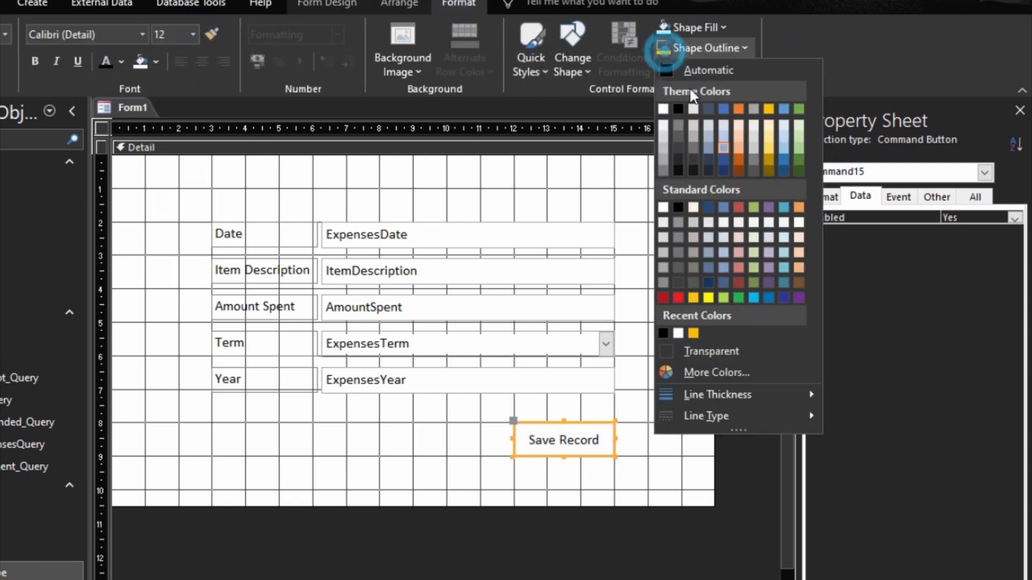
left_click(695, 333)
left_click(645, 450)
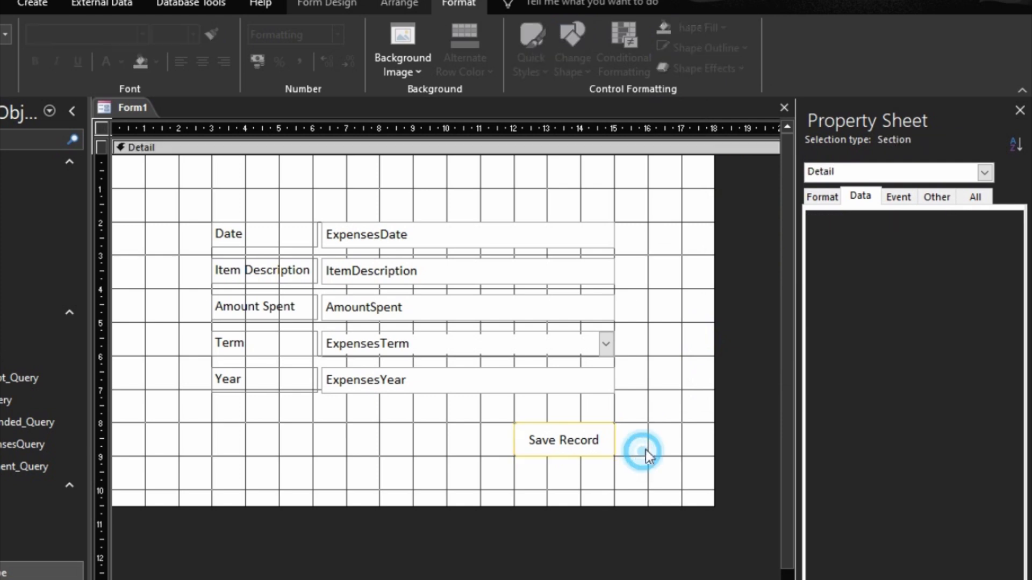
Step: Set the form's Data Entry property to Yes
left_click(101, 127)
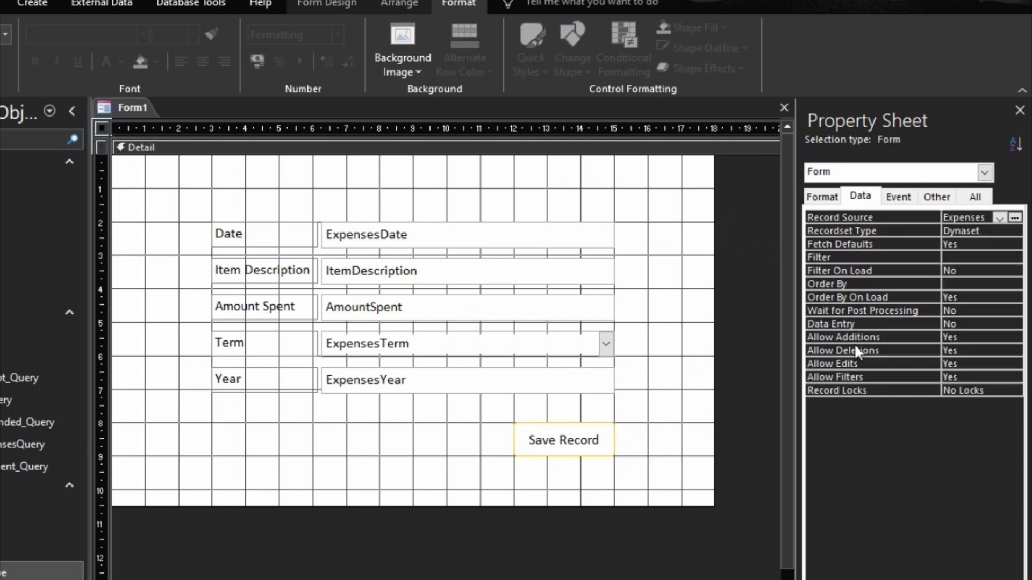
left_click(849, 323)
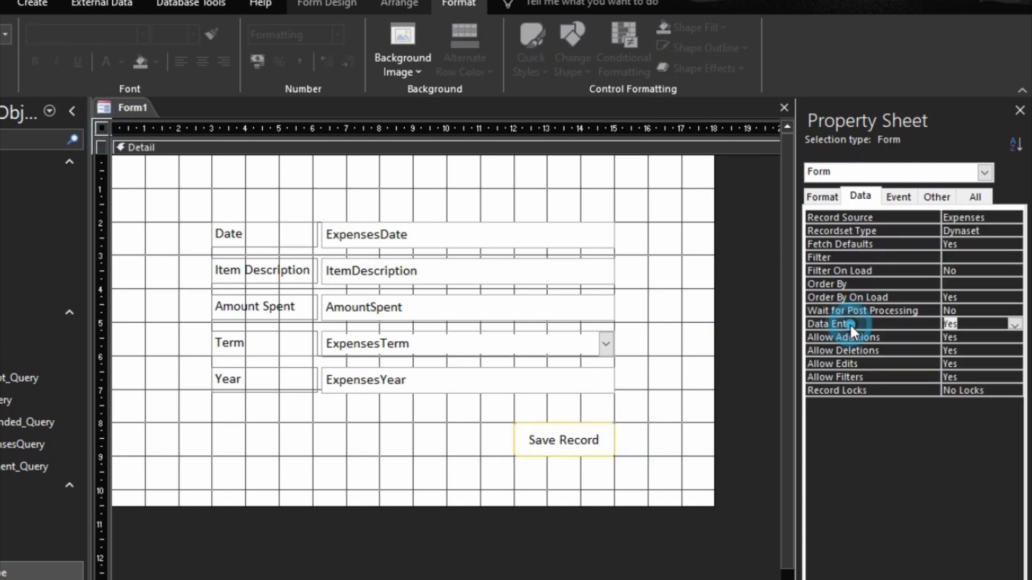
left_click(685, 276)
Step: Add a form header and footer and reduce the header's height to about 1.4 cm
right_click(453, 172)
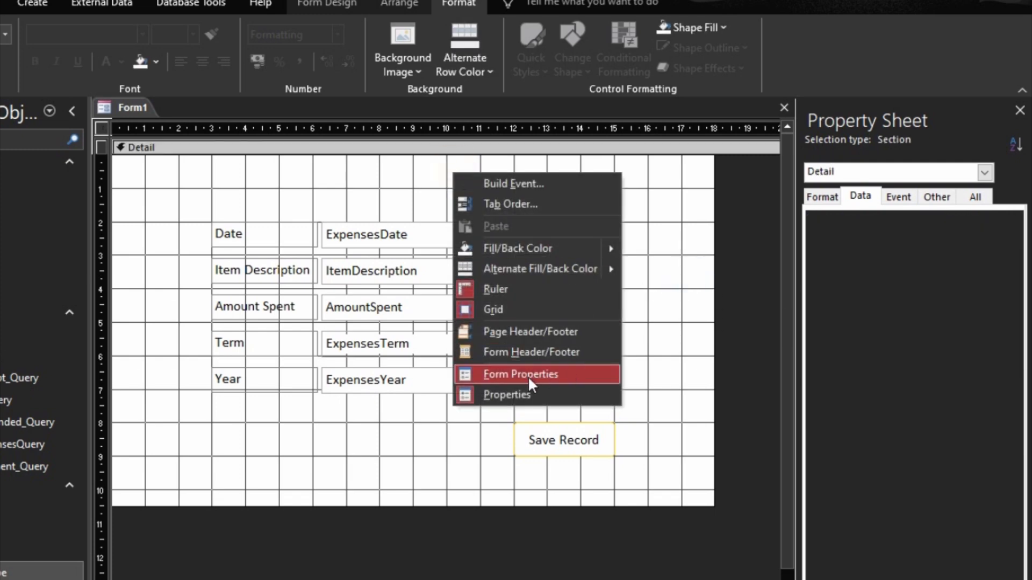
left_click(529, 354)
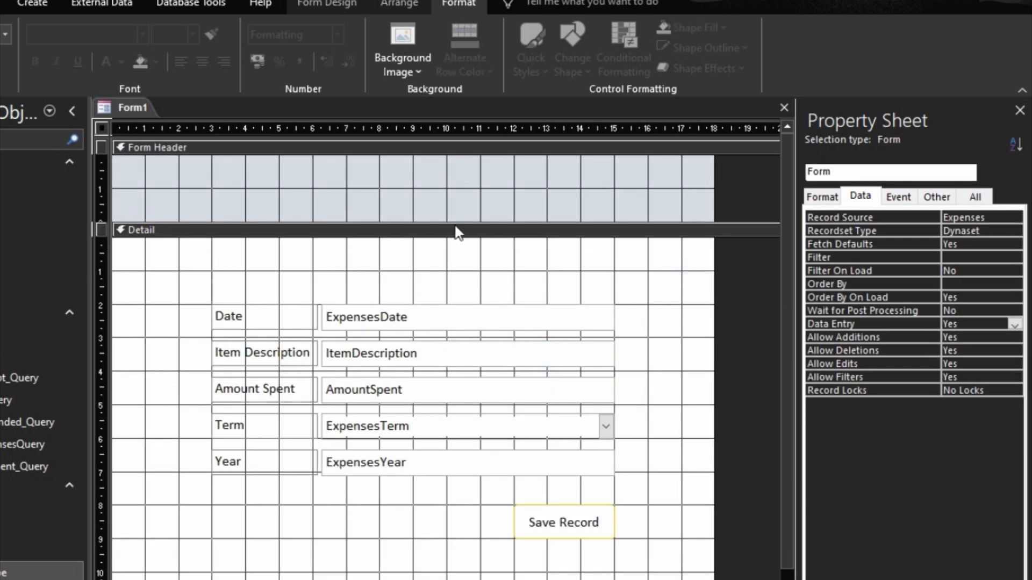
left_click_drag(456, 232, 450, 203)
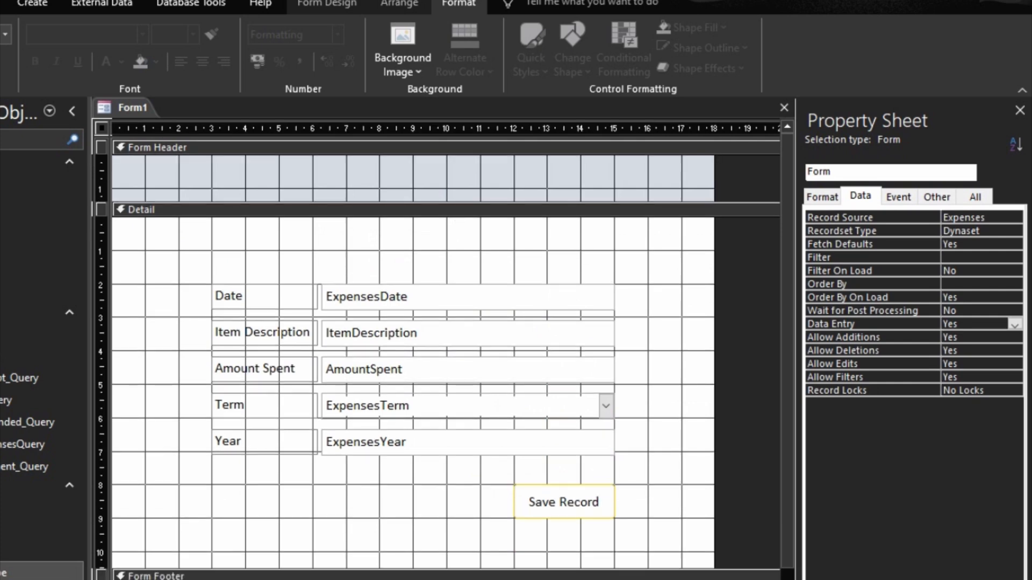
Step: Set the form footer's back color to the recently used gold
left_click(427, 575)
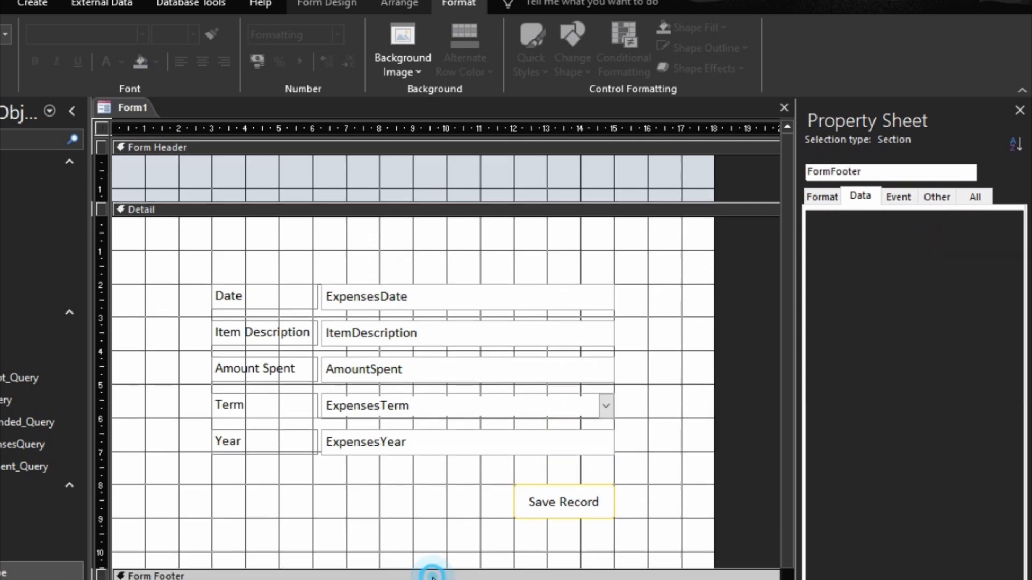
left_click(830, 200)
left_click(1004, 244)
left_click(1012, 244)
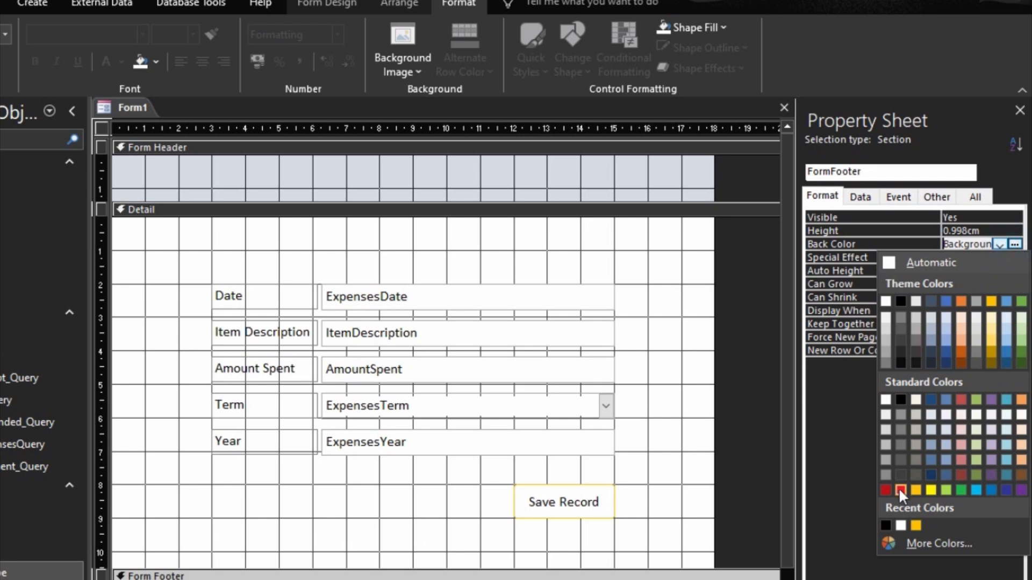
left_click(915, 525)
Step: Set the form header's back color to the same gold as the footer
left_click(594, 154)
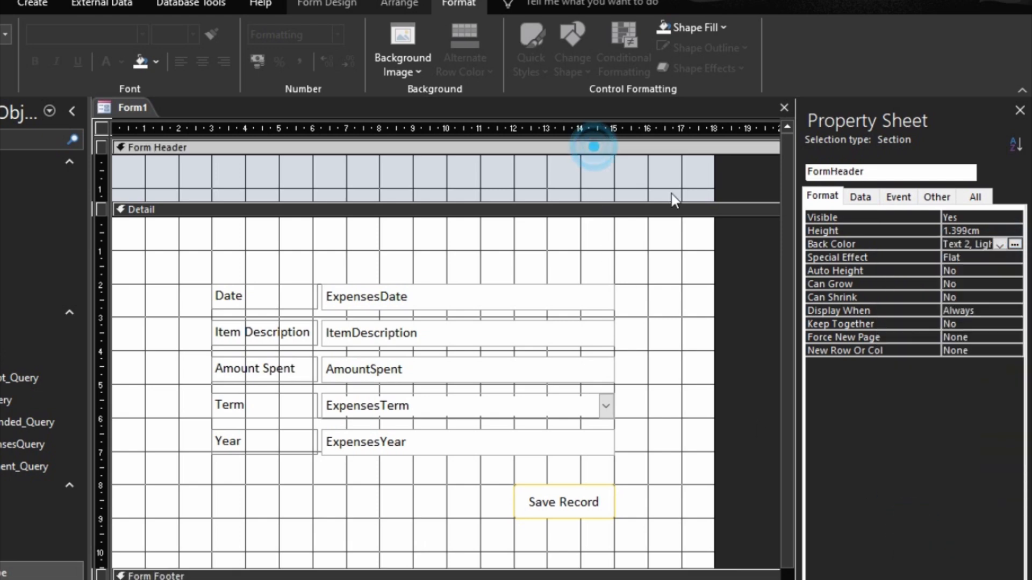
left_click(1014, 245)
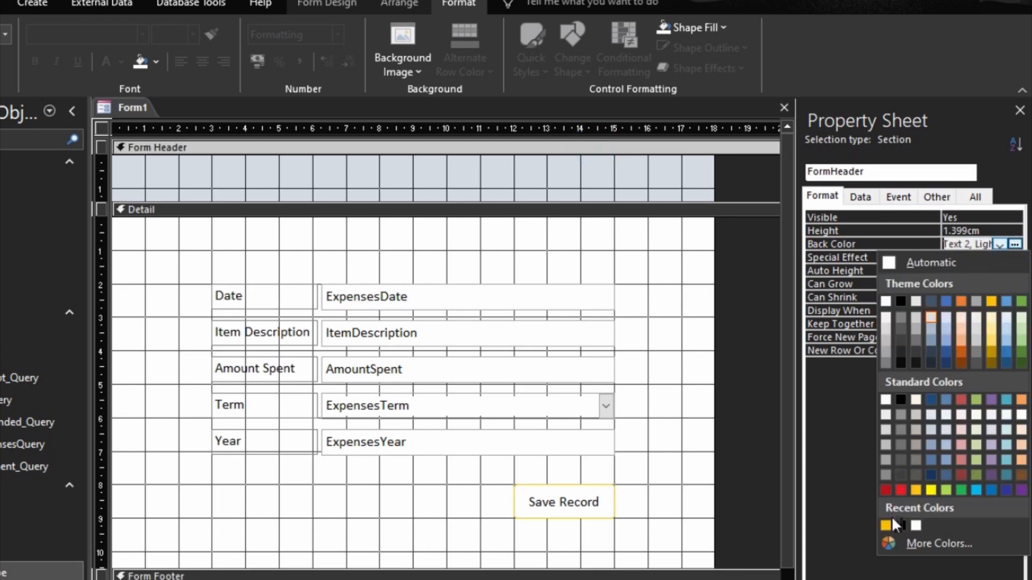
left_click(885, 525)
left_click(507, 246)
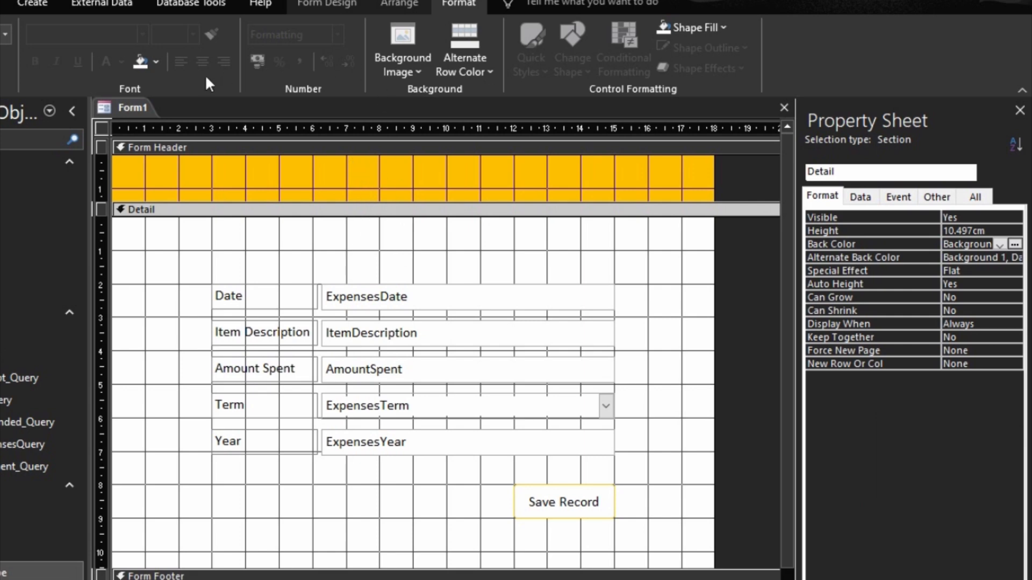
Step: Add a label reading ADD EXPENSES to the form header
left_click(326, 4)
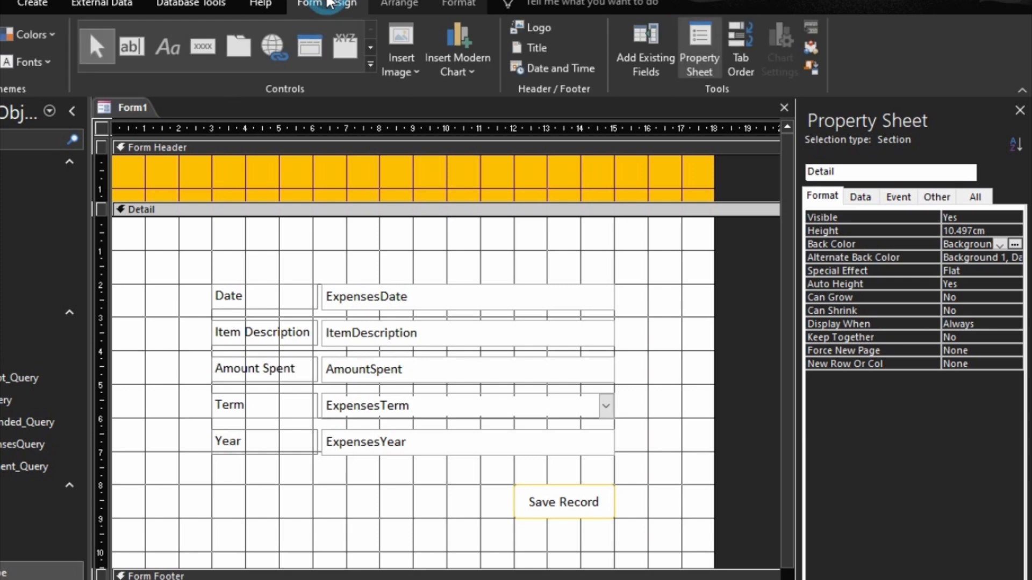
left_click(169, 48)
left_click(287, 163)
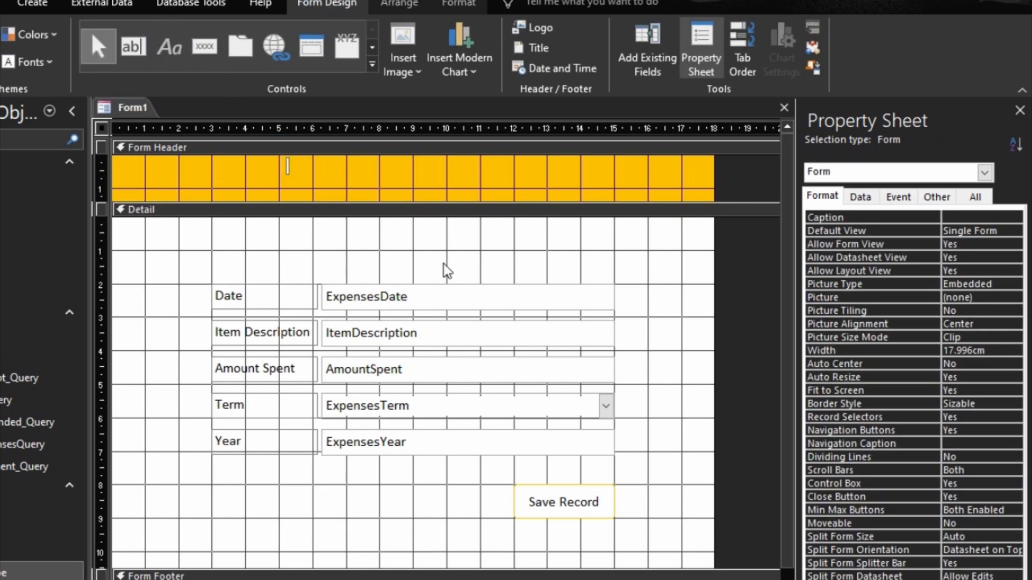
type("ADD")
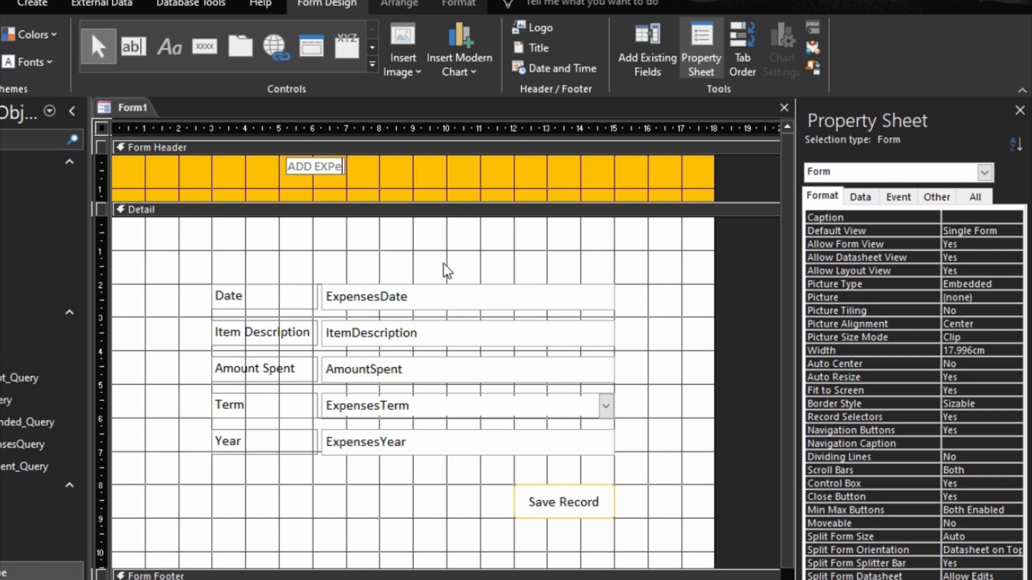
type(" EXPENSES")
left_click(438, 172)
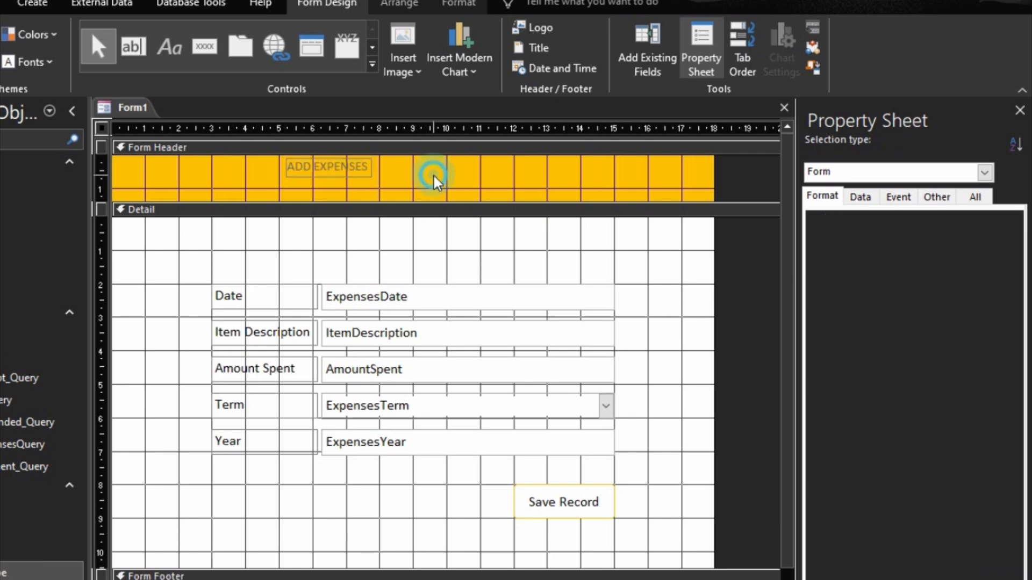
Step: Format the ADD EXPENSES label as 14-point, bold, black text
left_click(320, 166)
left_click(459, 4)
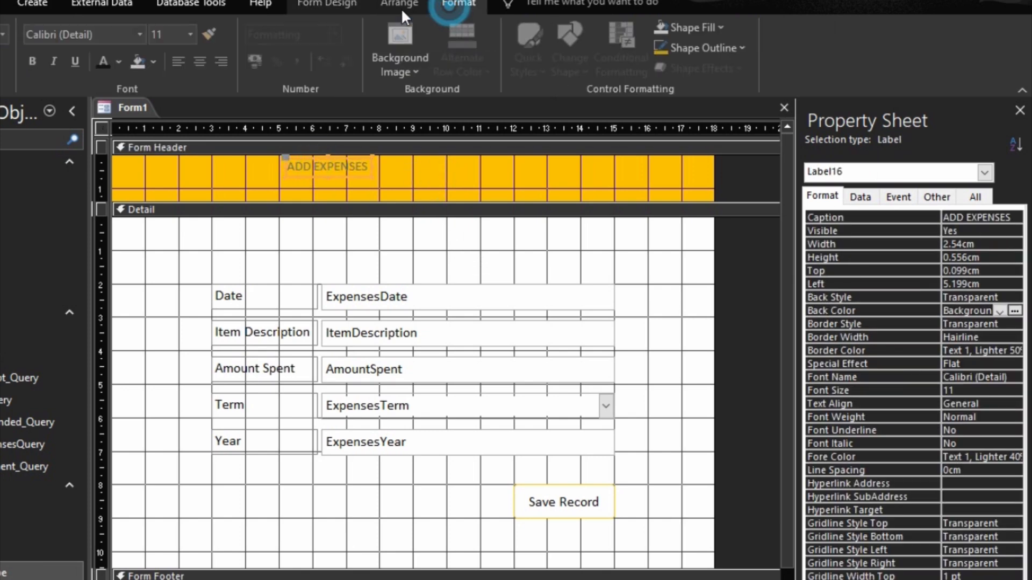
left_click(193, 35)
left_click(173, 139)
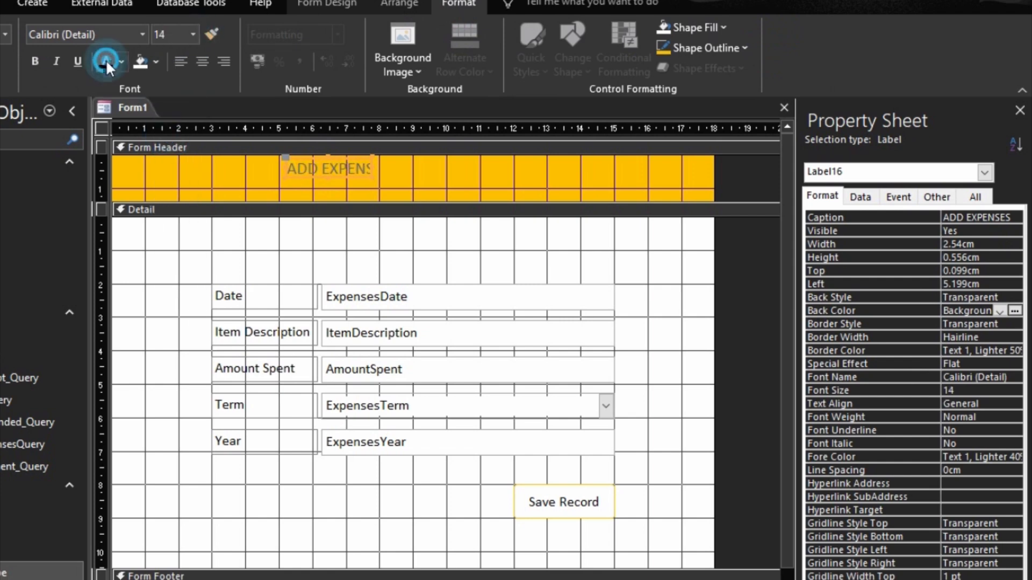
left_click(28, 60)
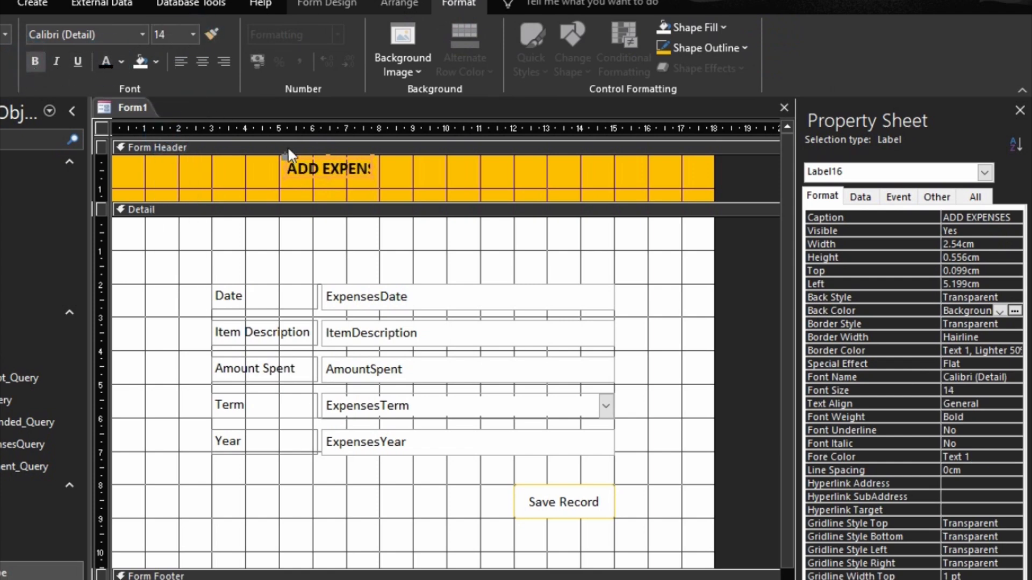
Step: Size the ADD EXPENSES label to fit its text and center it in the header, about 7 cm from the left and 0.4 cm down
right_click(300, 160)
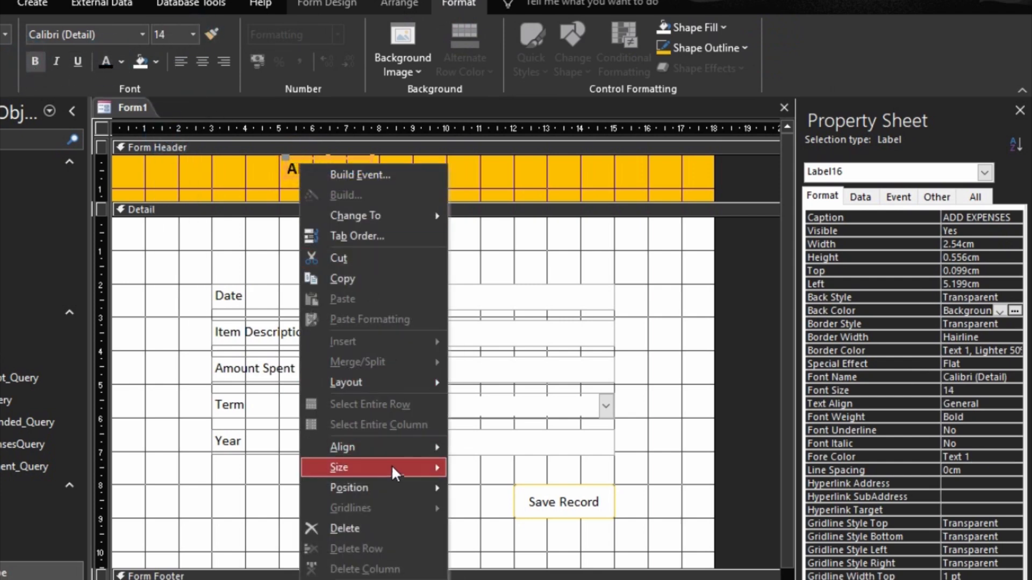
mouse_move(391, 467)
left_click(470, 468)
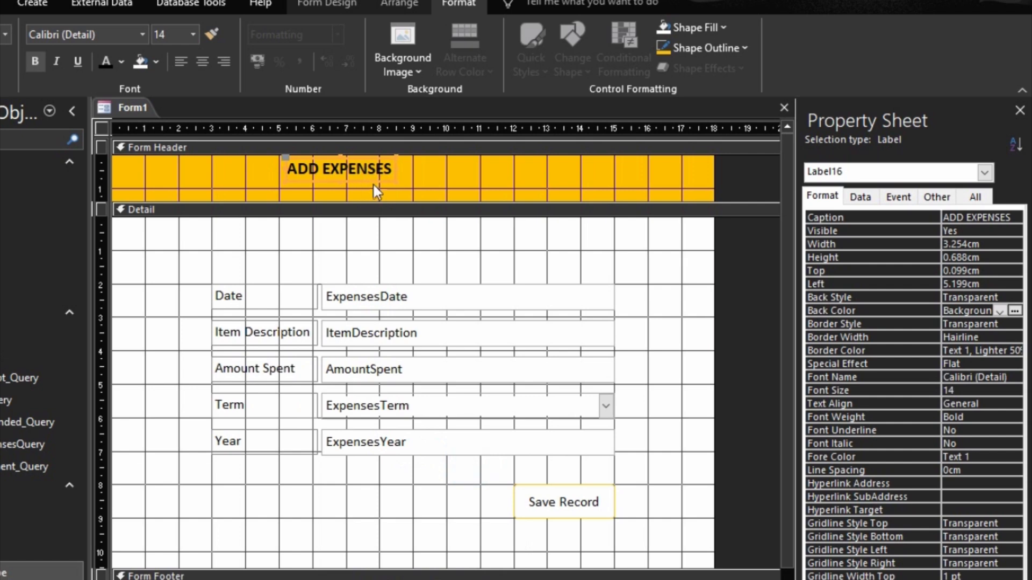
left_click_drag(373, 183, 459, 173)
left_click(514, 187)
left_click(456, 171)
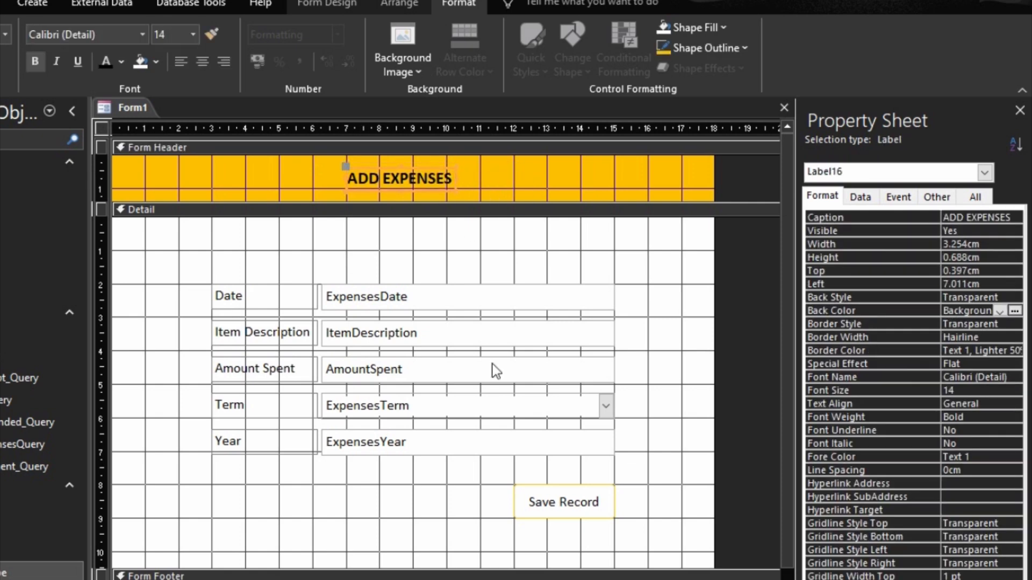
Step: Make the form a pop-up and set its record cycle to Current Record
left_click(750, 312)
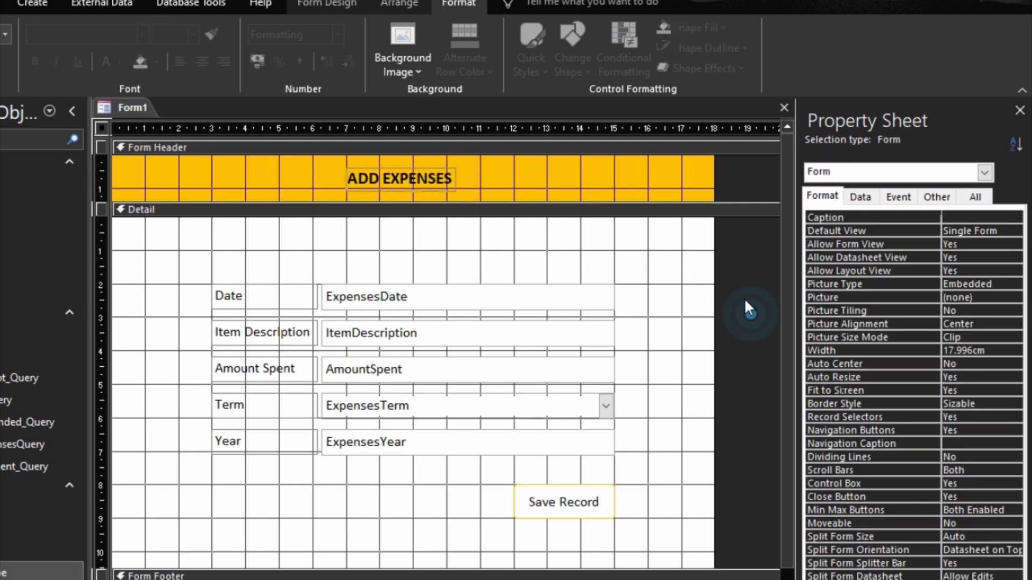
left_click(926, 202)
double_click(921, 217)
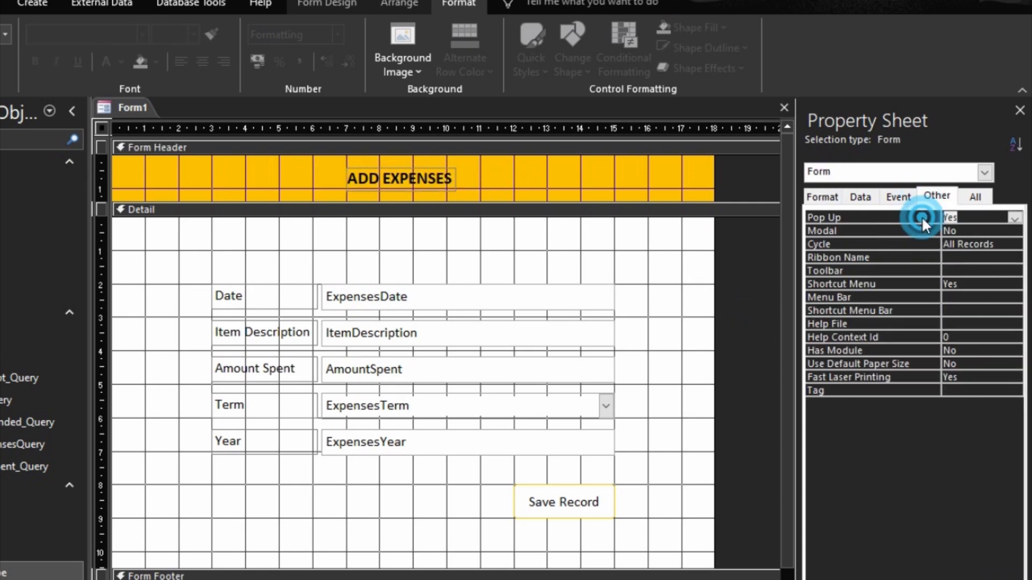
double_click(926, 244)
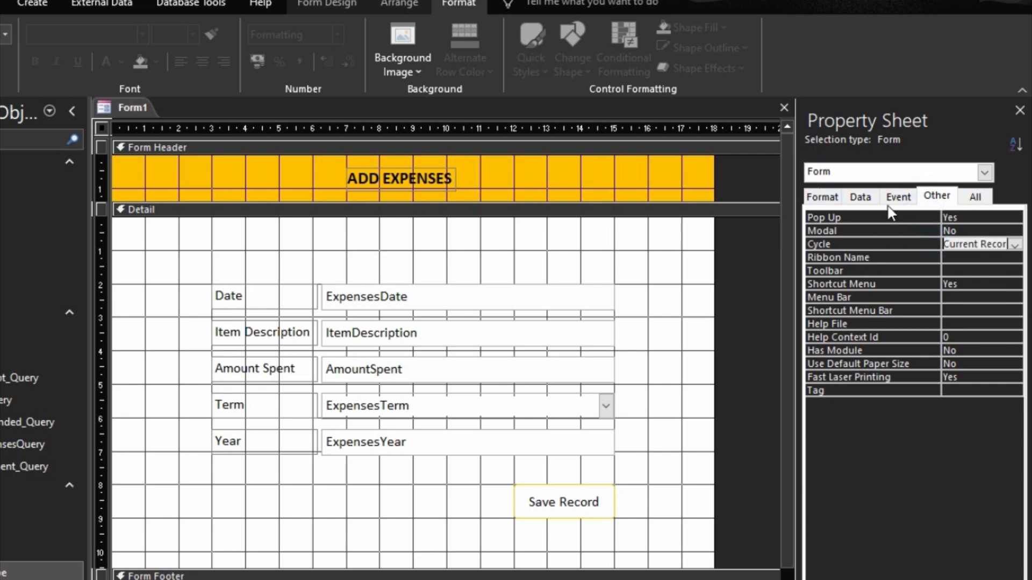
Step: Set the form's record selectors and navigation buttons to No and its scroll bars to Neither
left_click(835, 198)
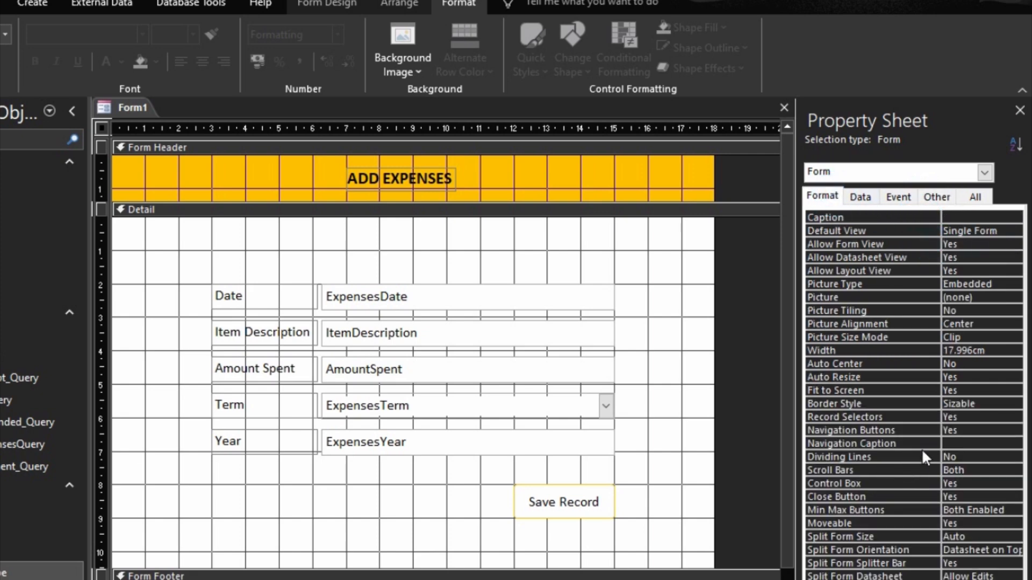
double_click(921, 416)
left_click(925, 434)
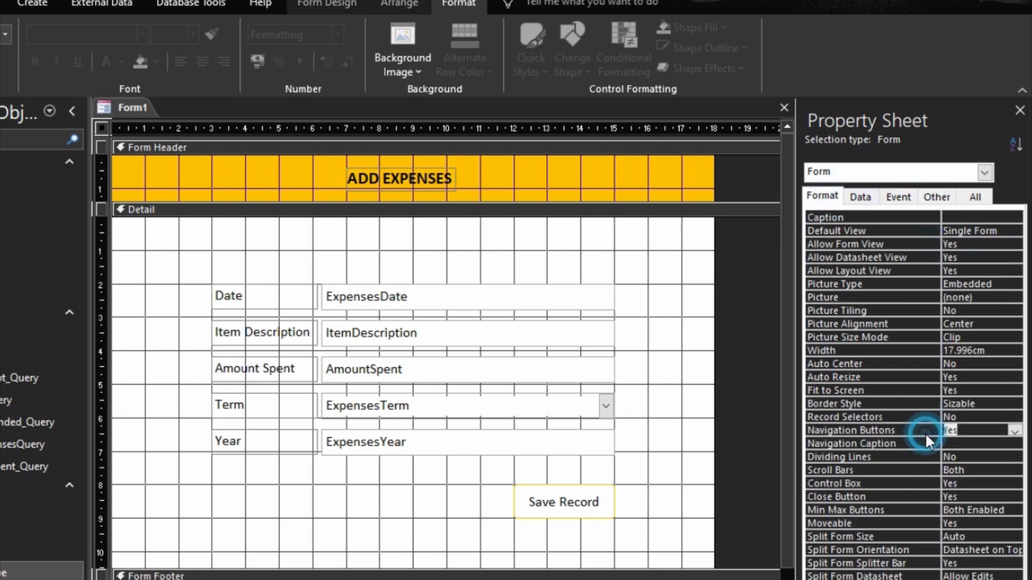
double_click(928, 468)
left_click(910, 522)
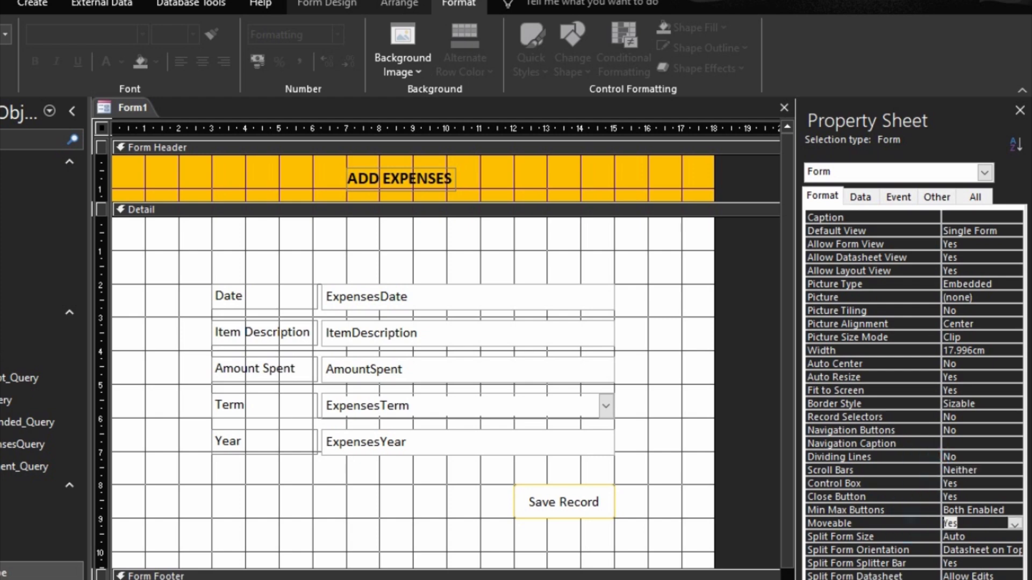
Step: Preview the expenses form in Form View and move its pop-up window into the middle of the workspace
key("F5")
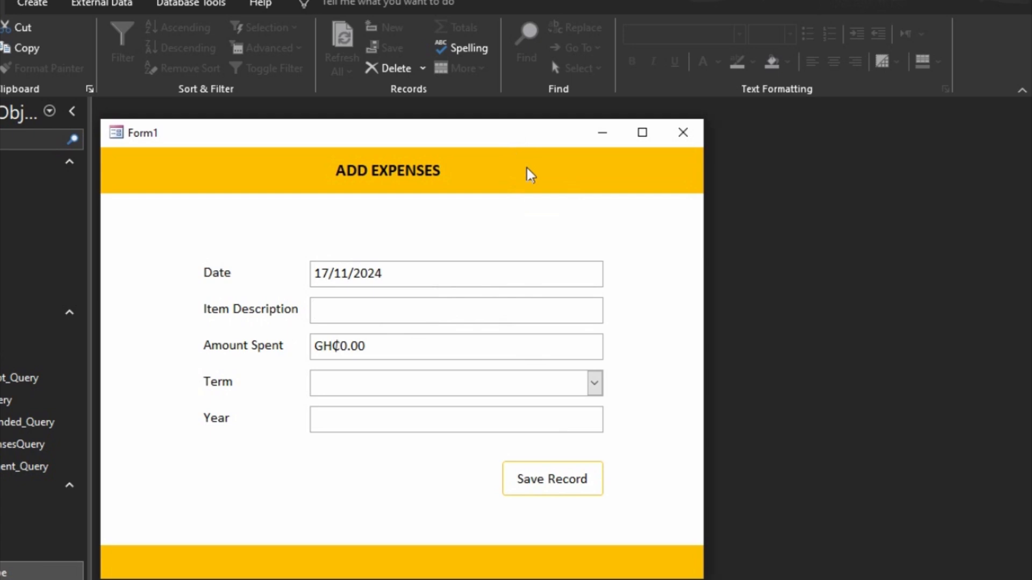
left_click_drag(525, 138, 644, 146)
right_click(654, 199)
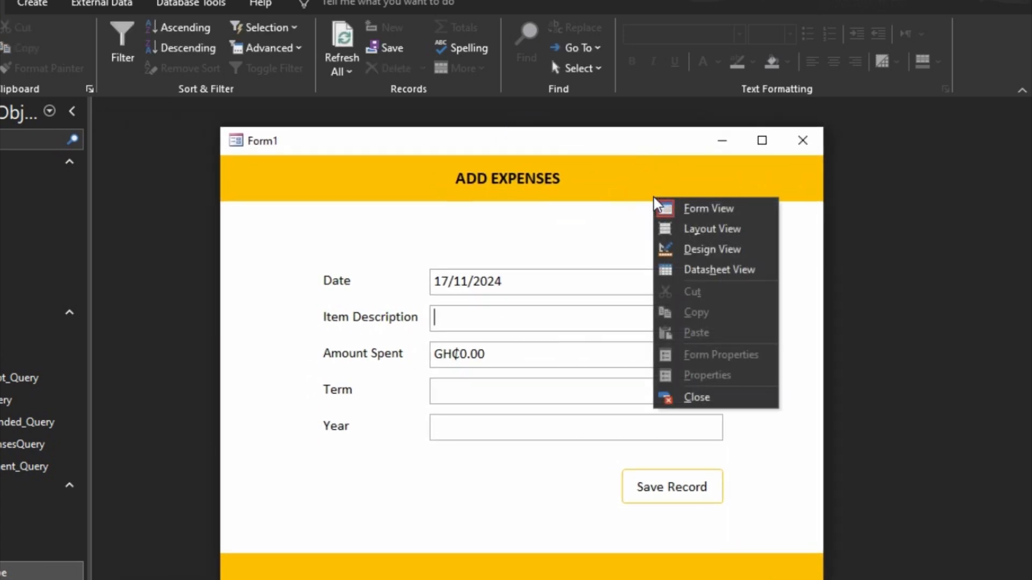
Step: Save the form as Add Expenses and close it
right_click(331, 142)
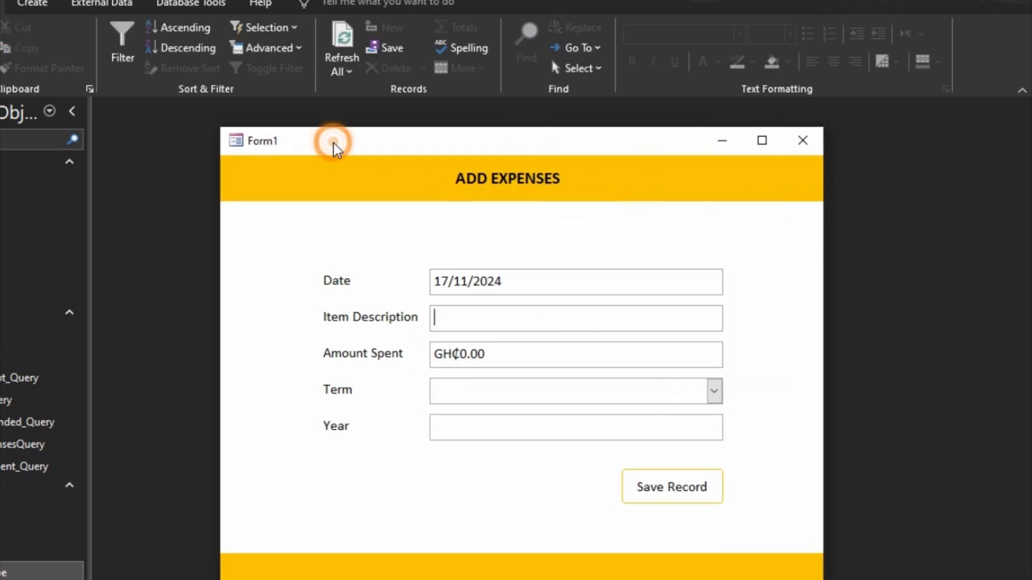
left_click(374, 155)
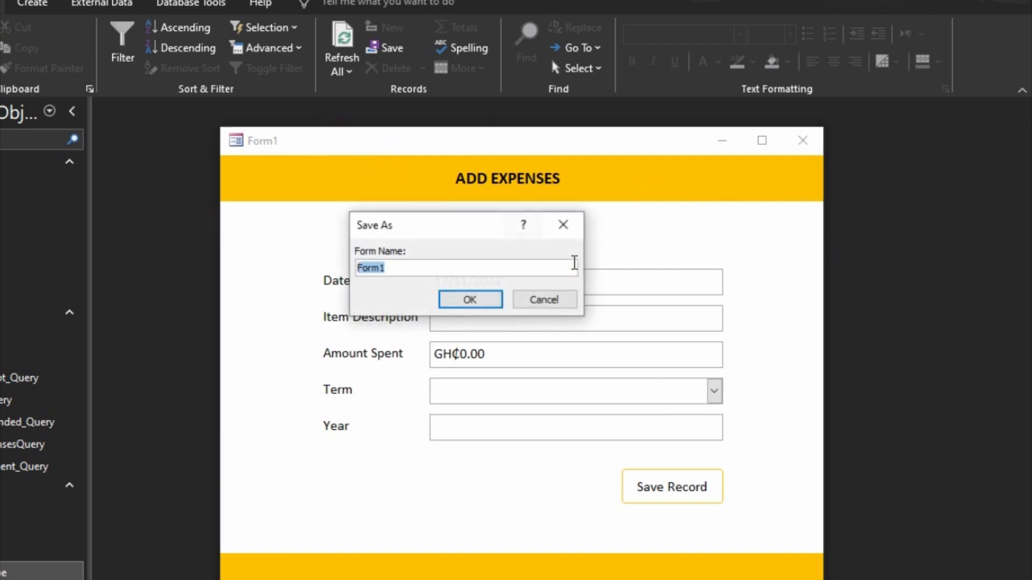
type("ses")
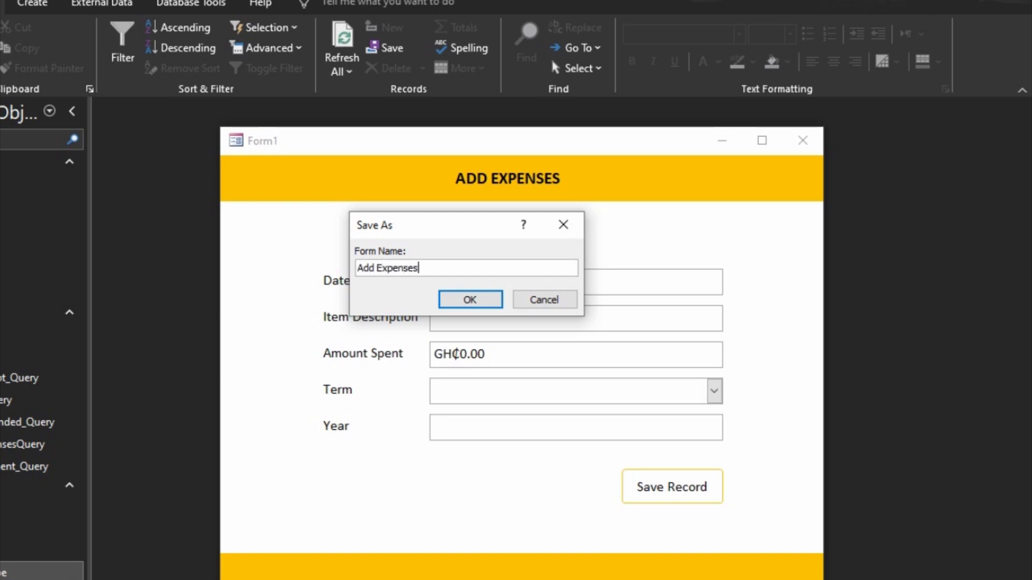
left_click(473, 303)
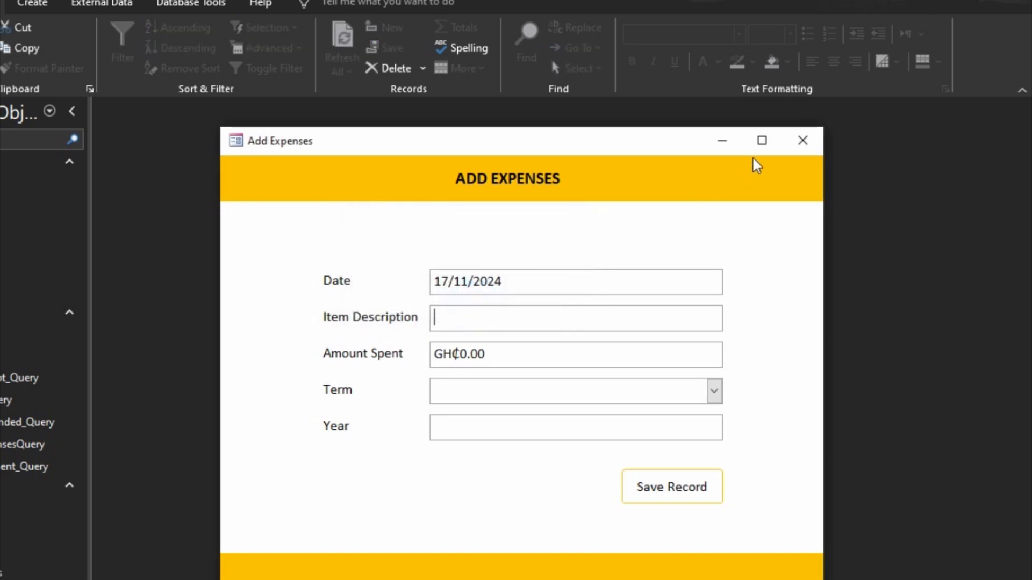
left_click(805, 141)
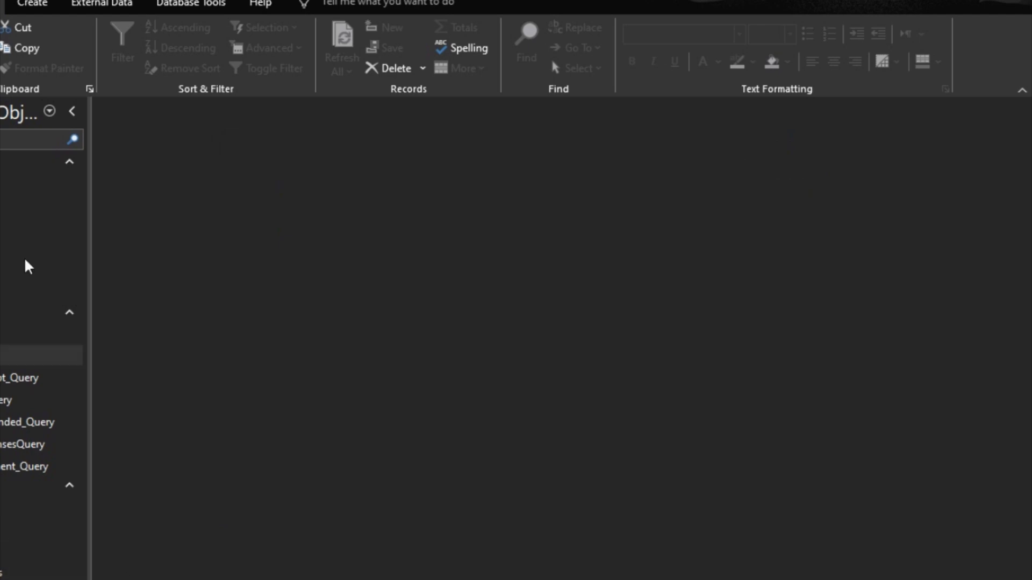
Step: Create a new form in Design View and set its record source to Expenses
left_click(31, 5)
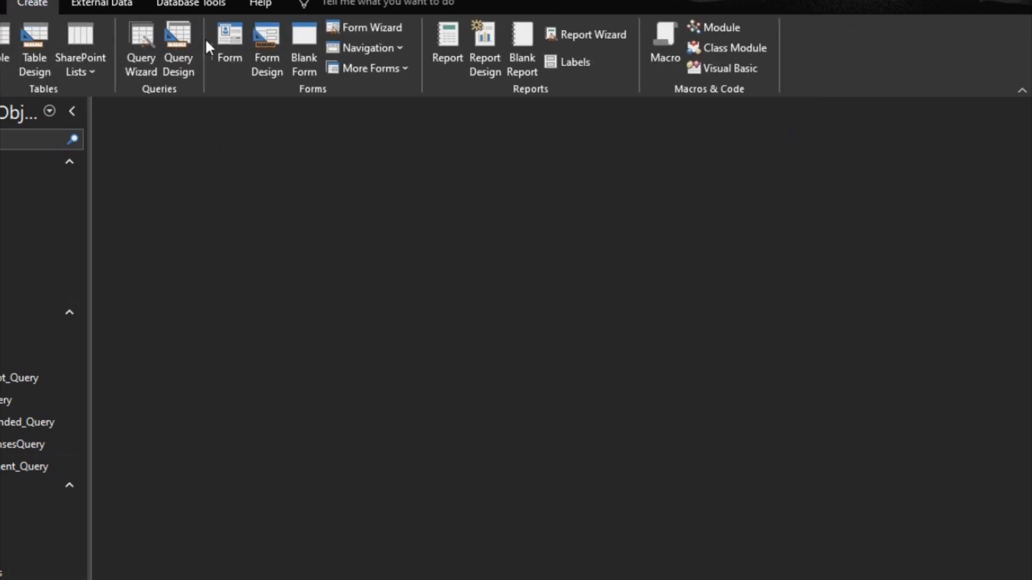
left_click(266, 38)
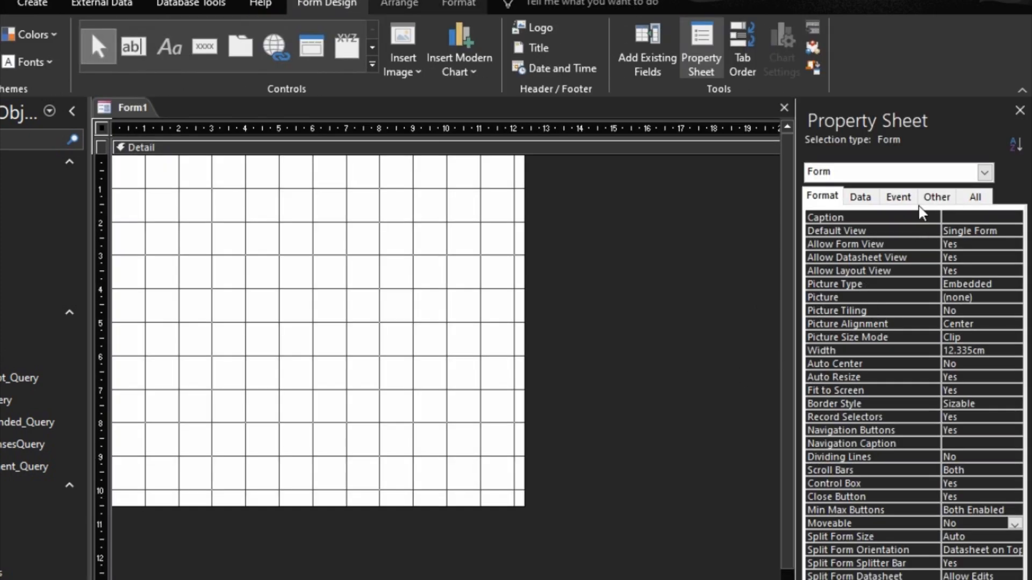
left_click(859, 199)
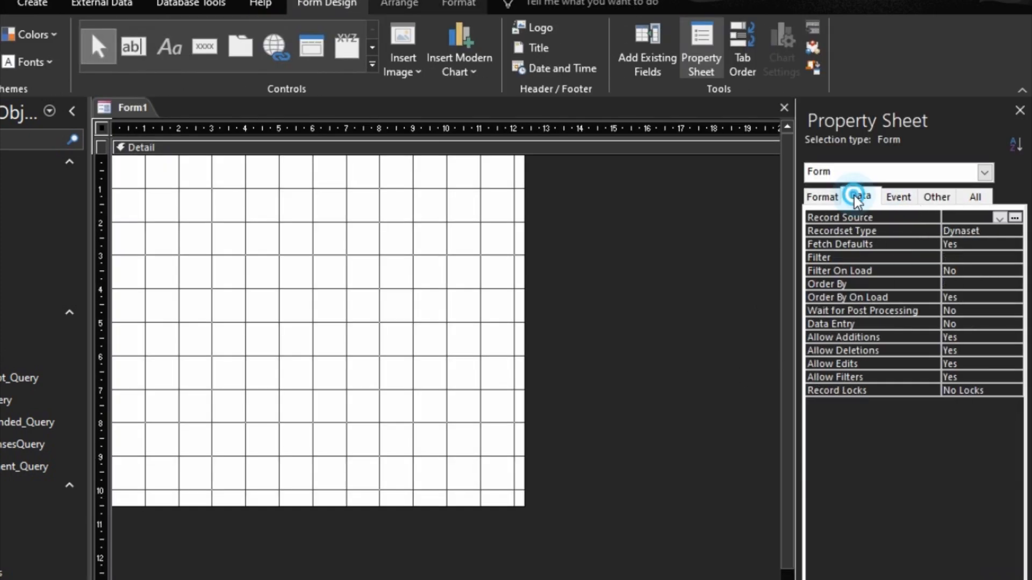
left_click(998, 220)
left_click(976, 292)
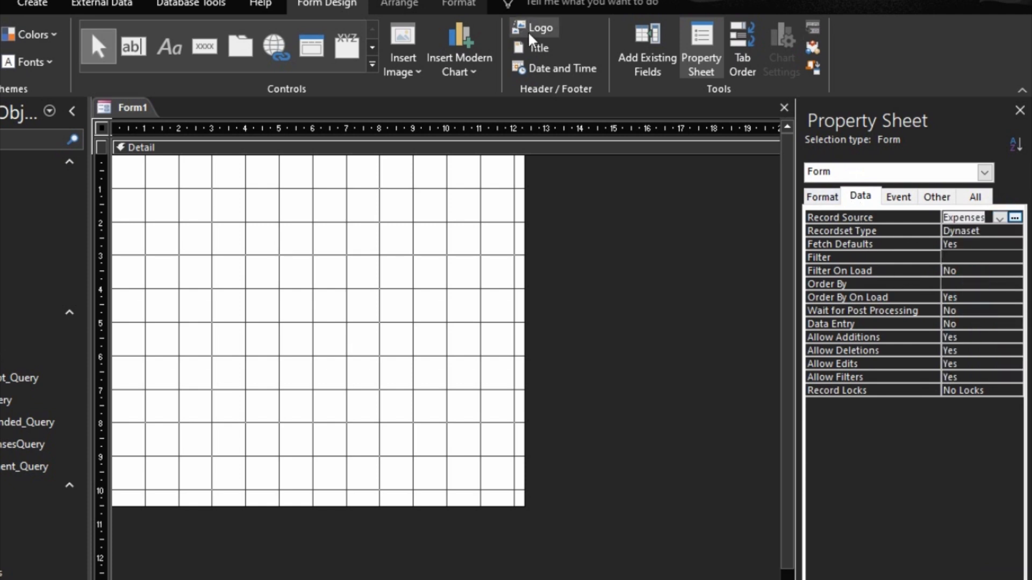
Step: Add the existing fields ExpensesDate, ItemDescription, AmountSpent, ExpensesTerm and ExpensesYear together to the form's Detail section
left_click(648, 51)
left_click(857, 196)
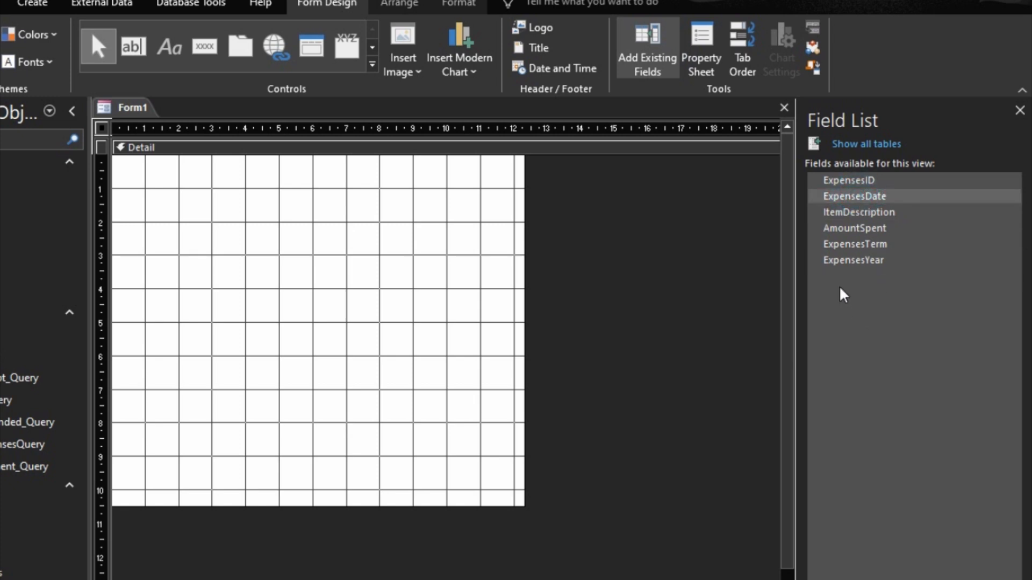
left_click(847, 262)
left_click(850, 259)
left_click(850, 245)
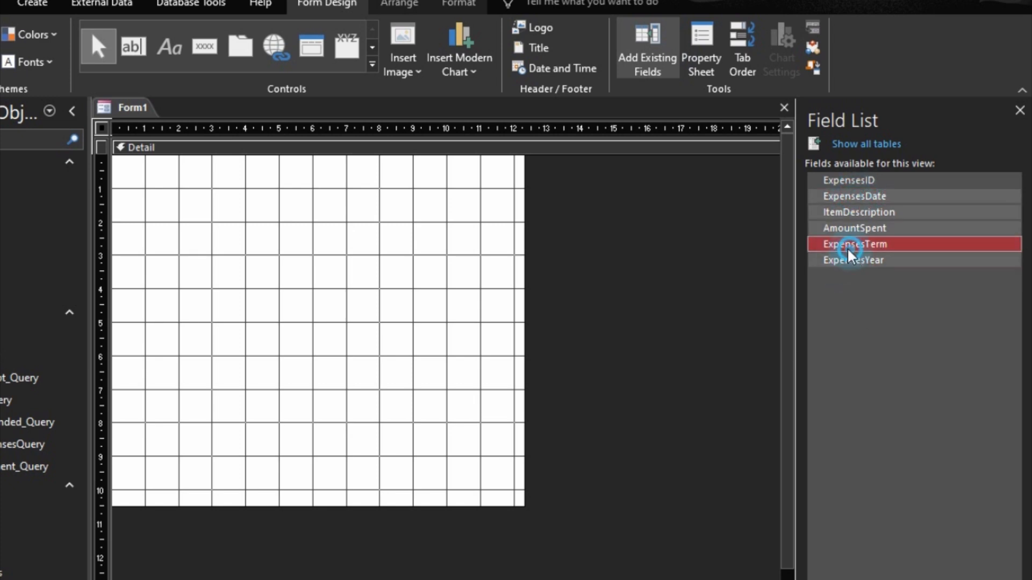
left_click_drag(881, 198, 347, 271)
Step: Arrange all the expense fields and labels in a tabular layout and move it to about 0.8 cm from the form's left edge
right_click(389, 284)
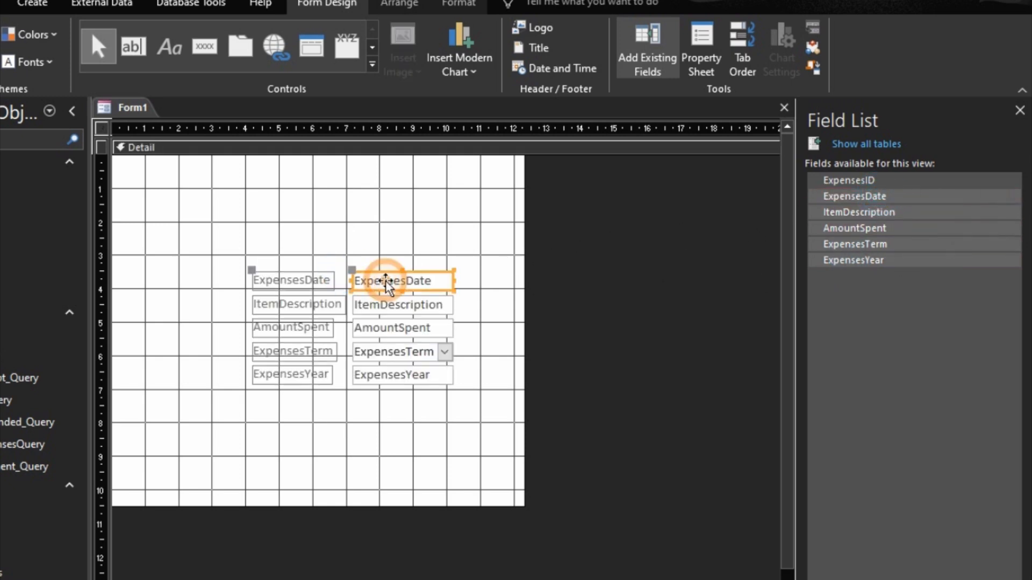
left_click_drag(378, 234, 318, 394)
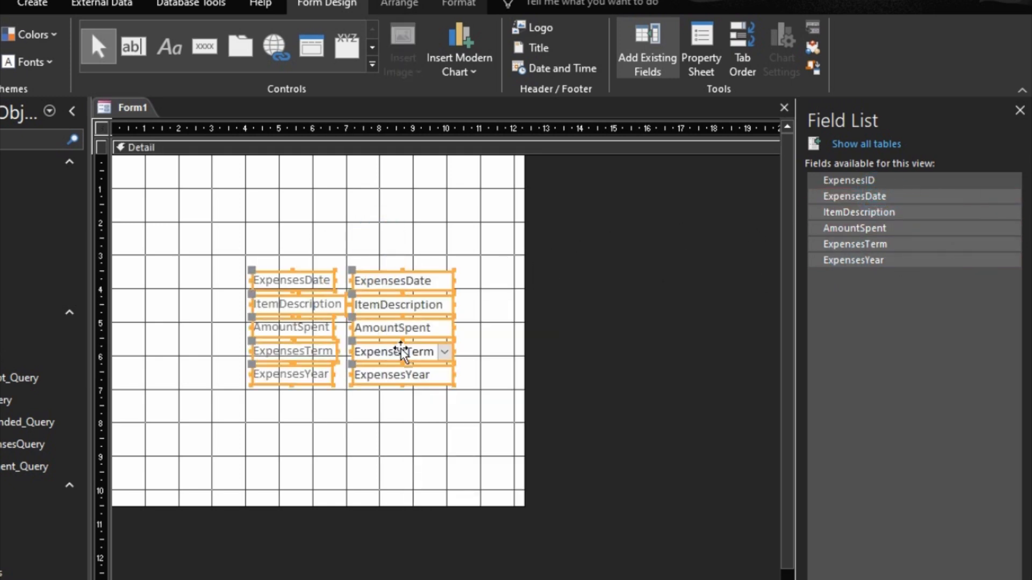
right_click(402, 295)
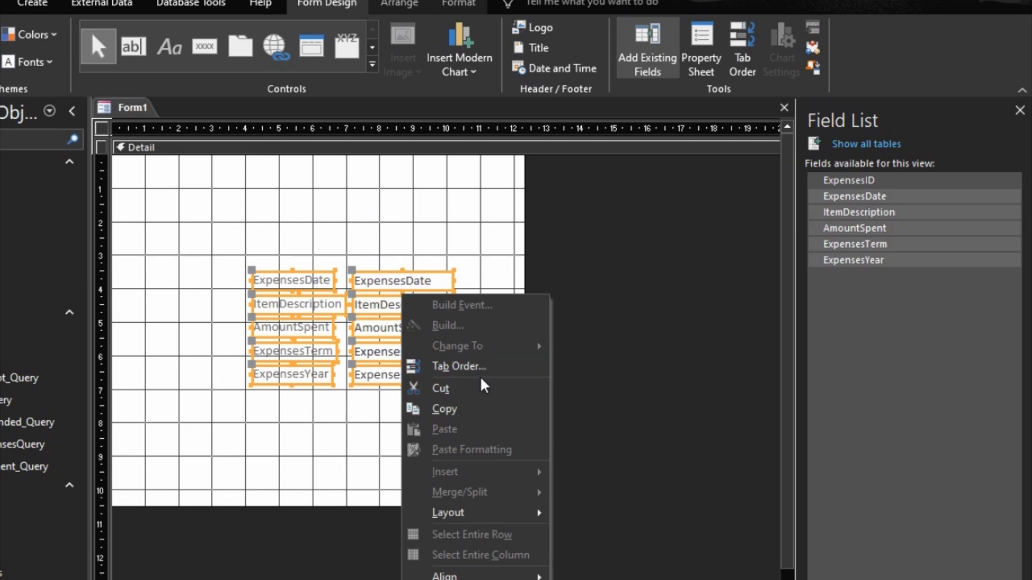
mouse_move(473, 512)
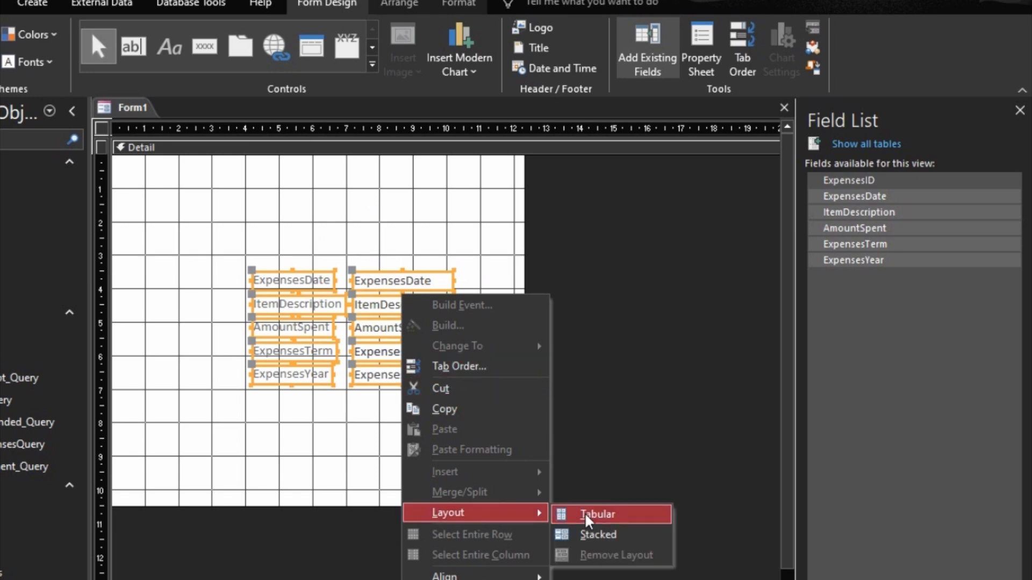
left_click(591, 512)
left_click_drag(408, 168, 210, 175)
left_click(203, 184)
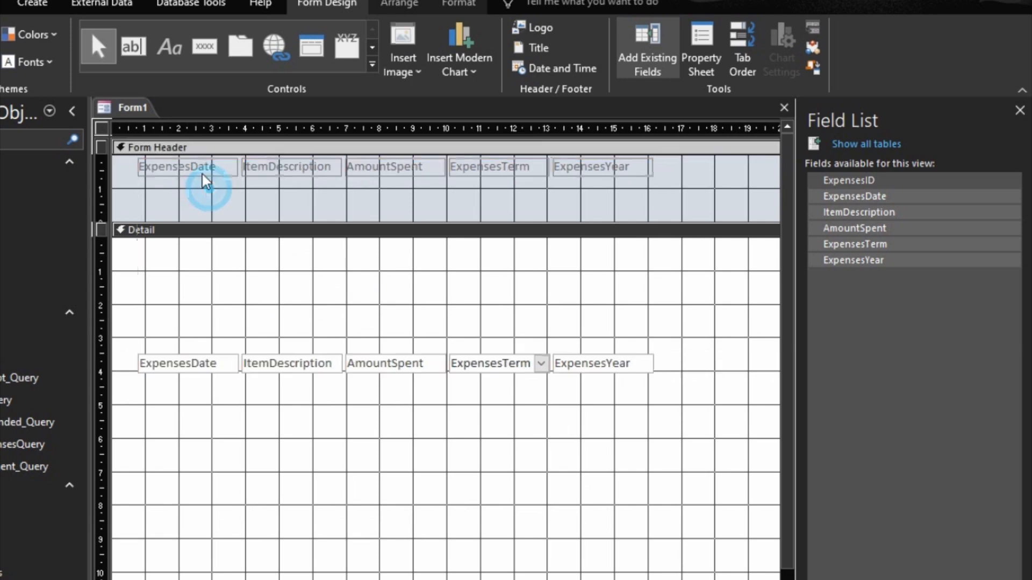
Step: Set the top position of the ExpensesDate label in the form header to 1.5 cm, shifting the header label row down
left_click(196, 167)
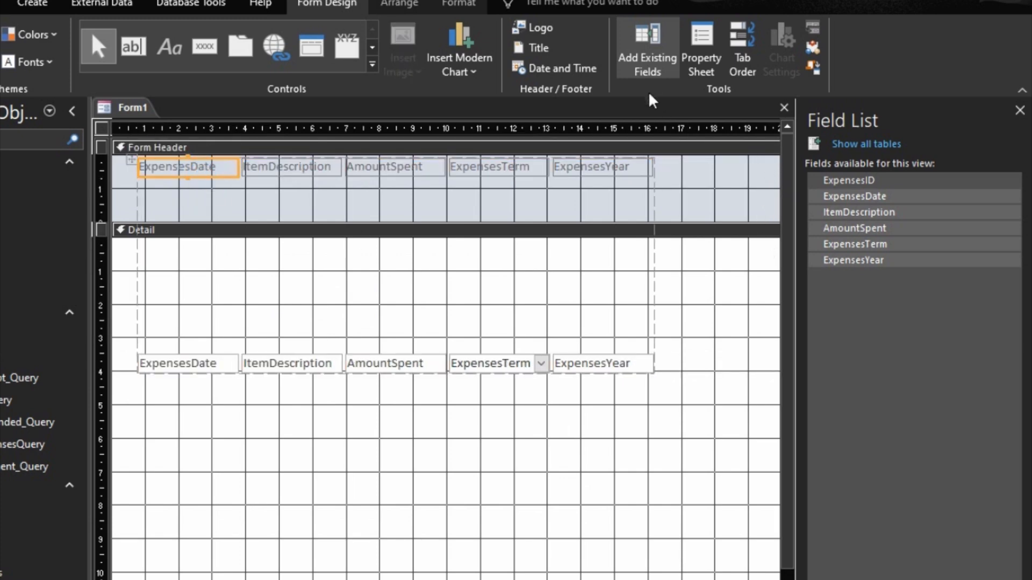
left_click(701, 54)
left_click(828, 200)
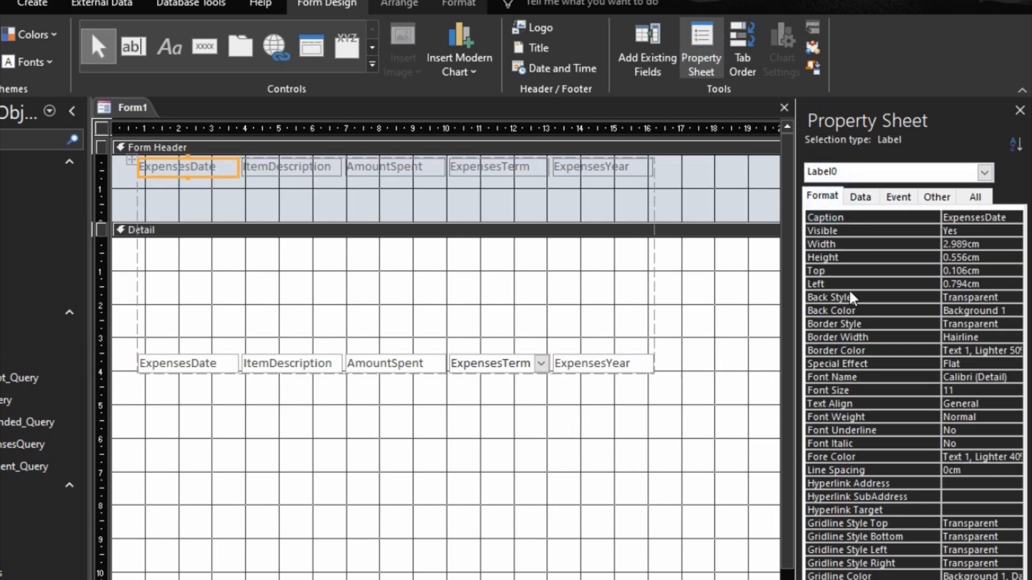
left_click(868, 270)
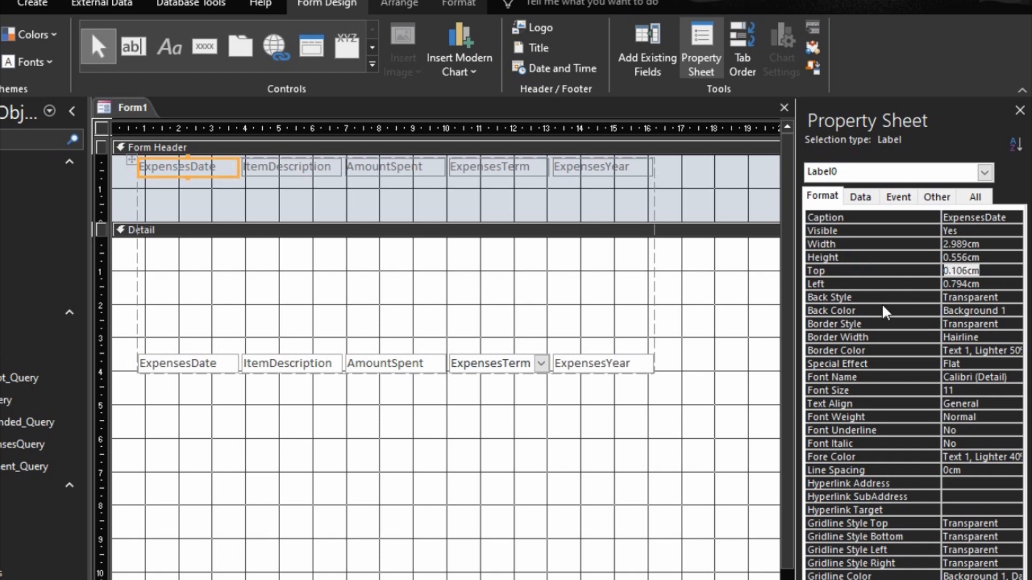
type("1.5")
key("Tab")
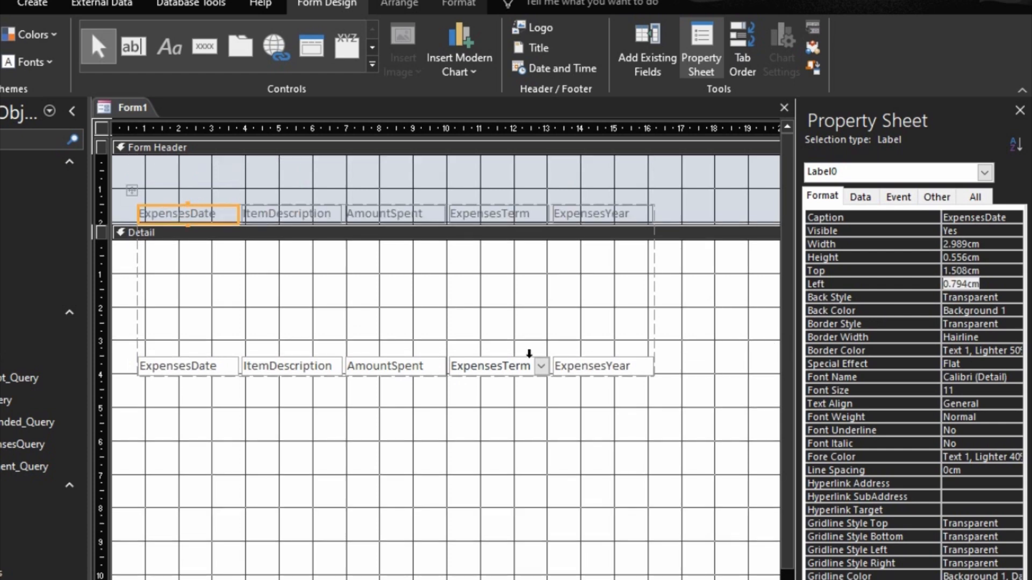
Step: Format all header labels and detail fields in the tabular layout as 12-point black text
left_click(131, 190)
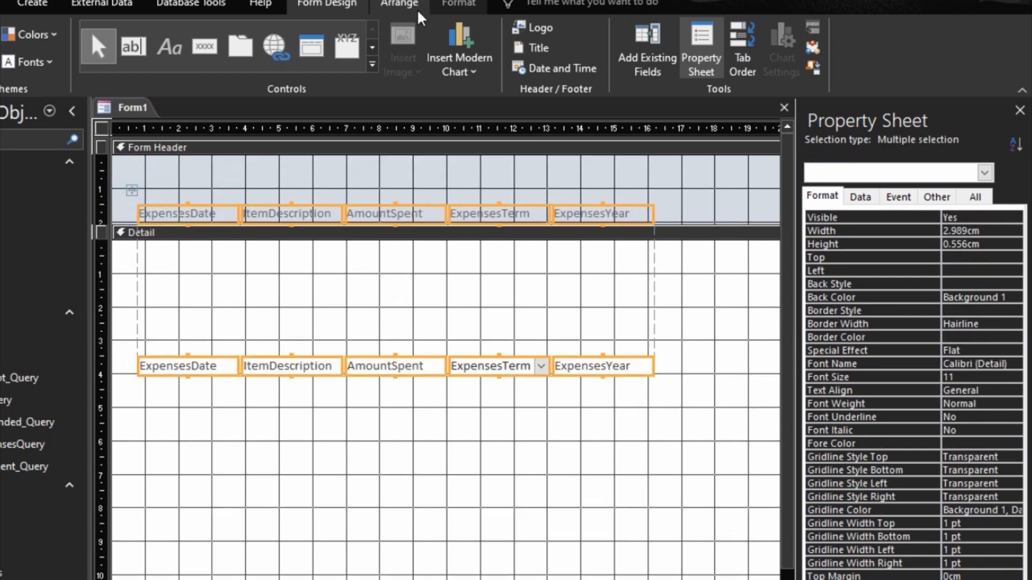
left_click(458, 5)
left_click(192, 35)
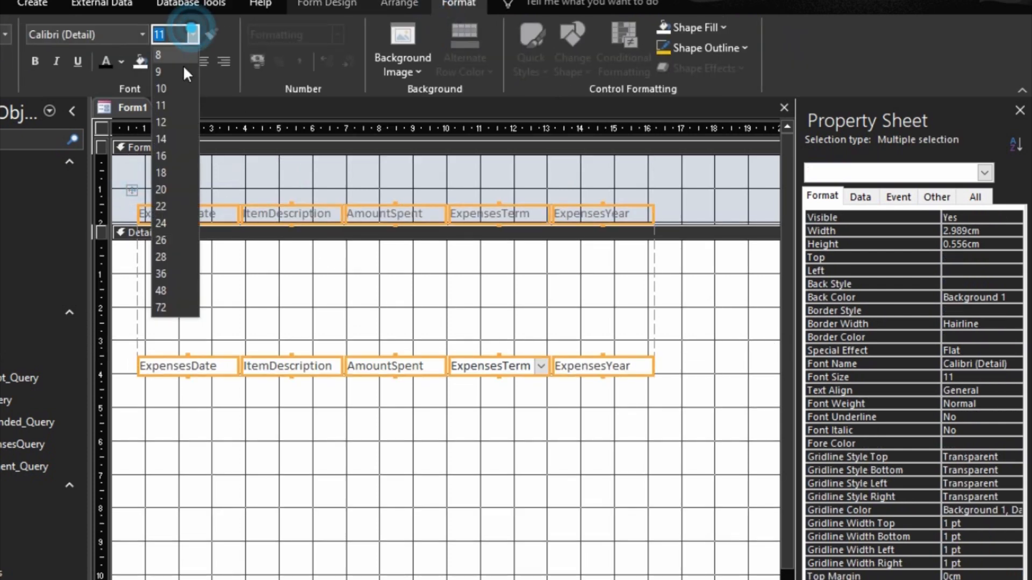
left_click(167, 121)
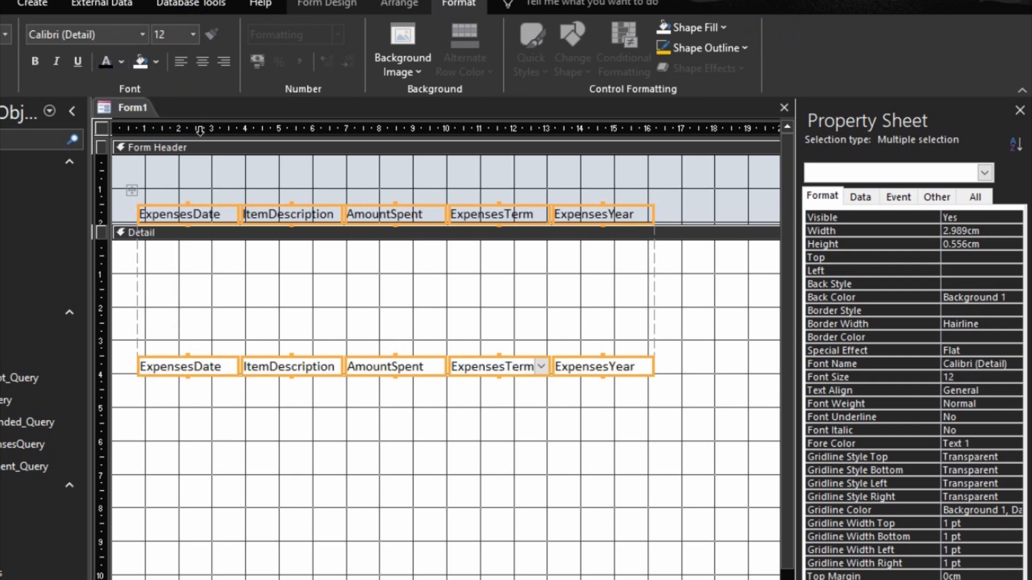
left_click(313, 327)
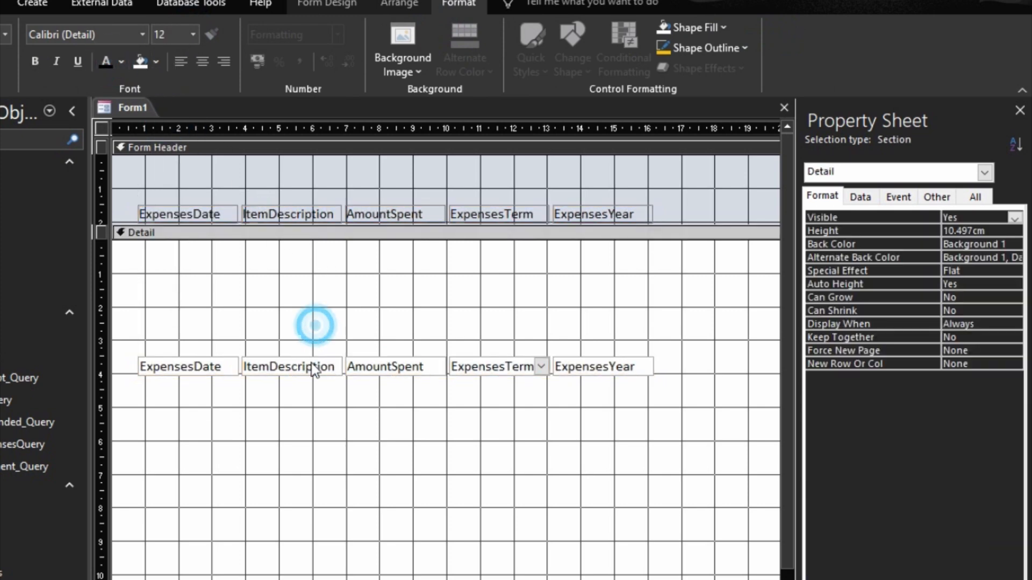
Step: Set the control margins of all five expense fields in the Detail section to Medium
left_click(301, 364)
left_click(239, 369)
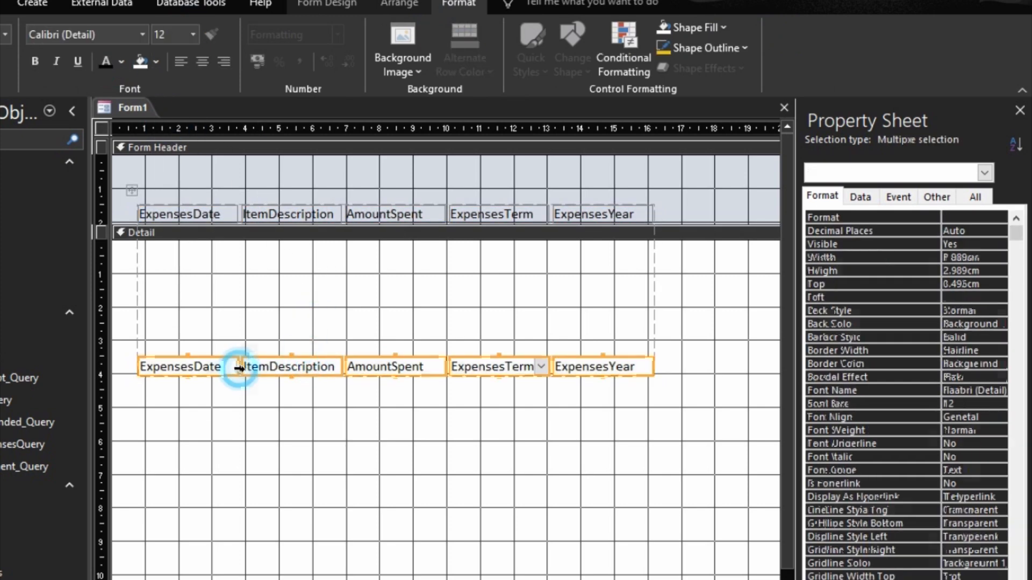
left_click(399, 6)
left_click(617, 59)
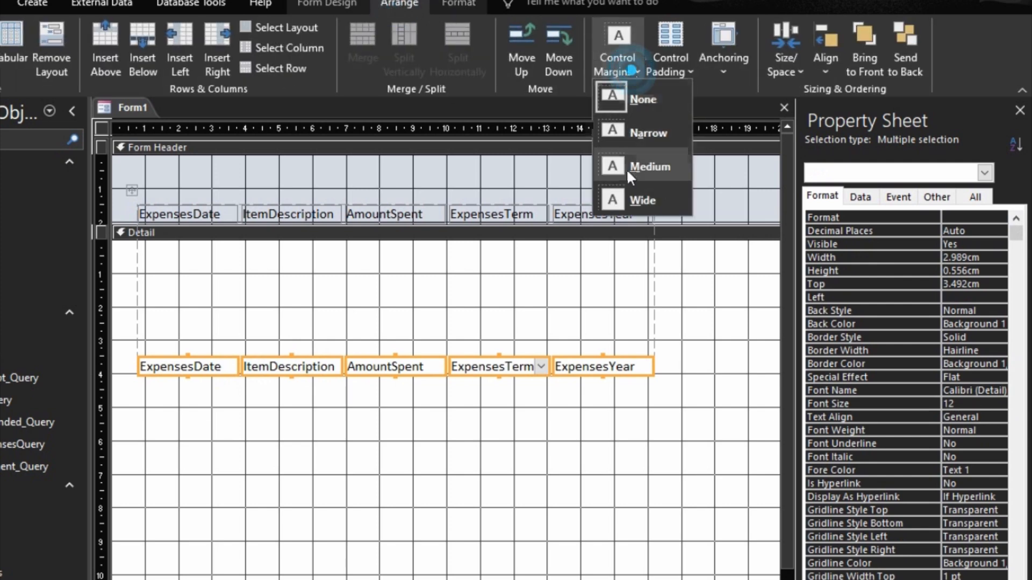
left_click(634, 168)
Step: Size the detail fields to fit their text, 0.741 cm high, and move the row up to the top of the Detail section
right_click(511, 369)
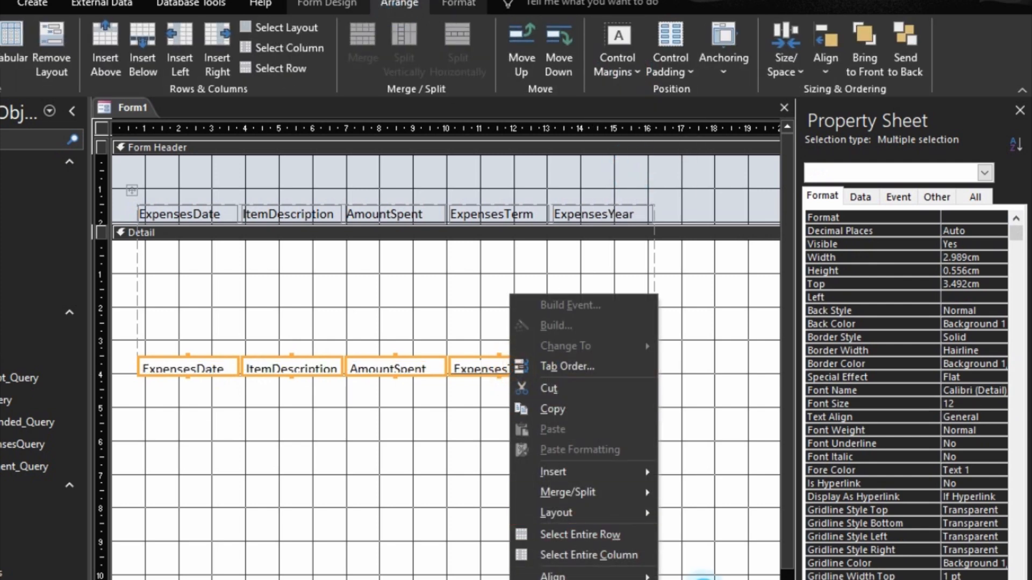
left_click(704, 579)
left_click_drag(383, 360, 379, 245)
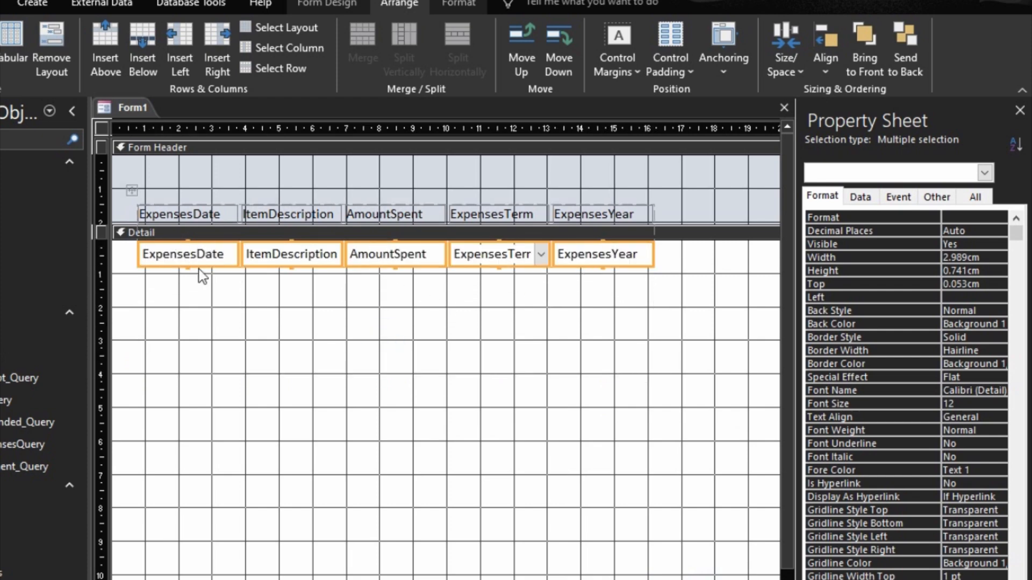
left_click(205, 299)
Step: Shorten the ExpensesDate label in the form header to read Date
left_click(159, 212)
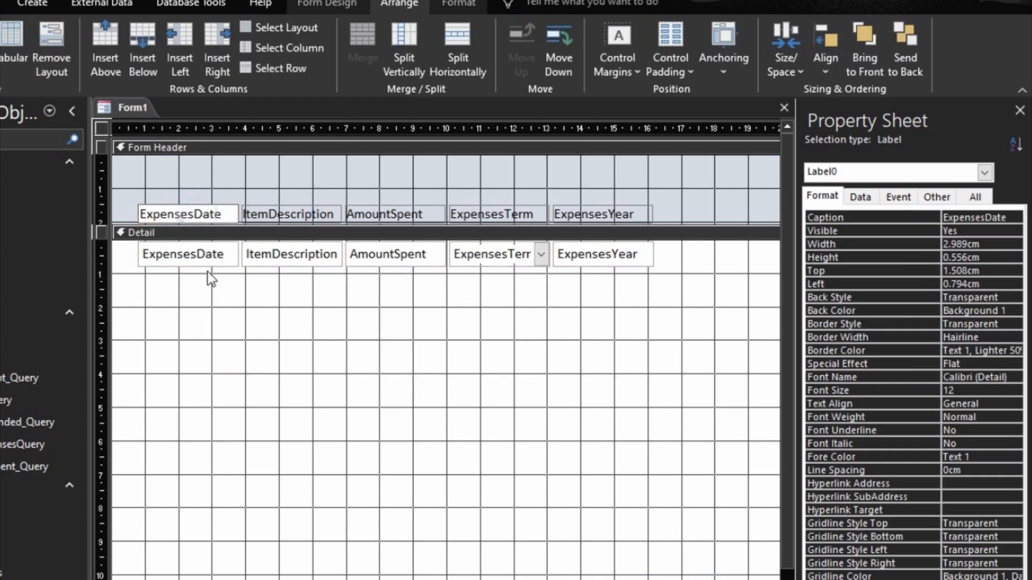
key("BackSpace")
key("BackSpace")
key("BackSpace")
key("BackSpace")
key("BackSpace")
key("BackSpace")
key("BackSpace")
key("BackSpace")
Step: Insert a space between the words of two header labels so they read Item Description and Amount Spent
left_click(276, 217)
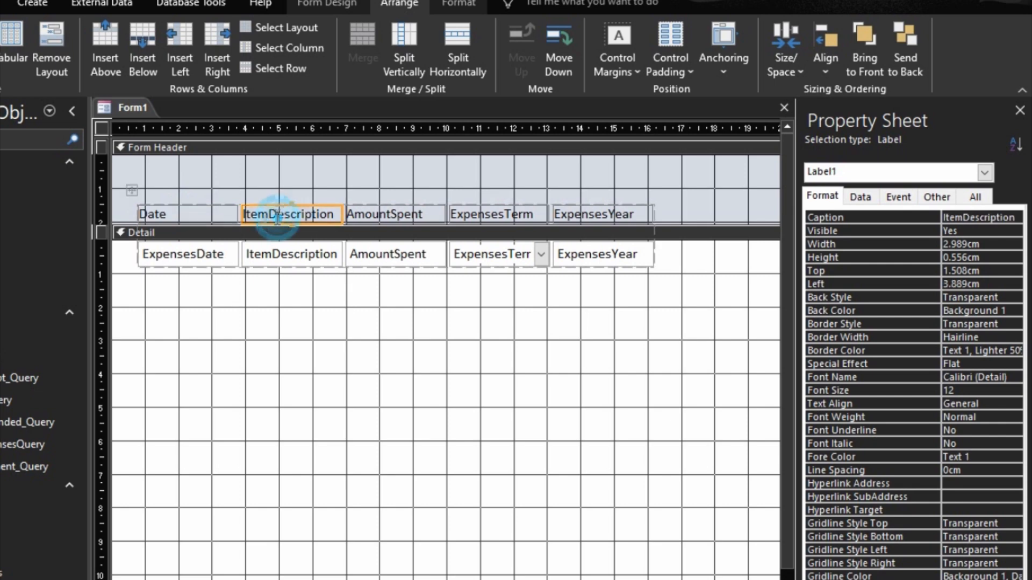
left_click(272, 215)
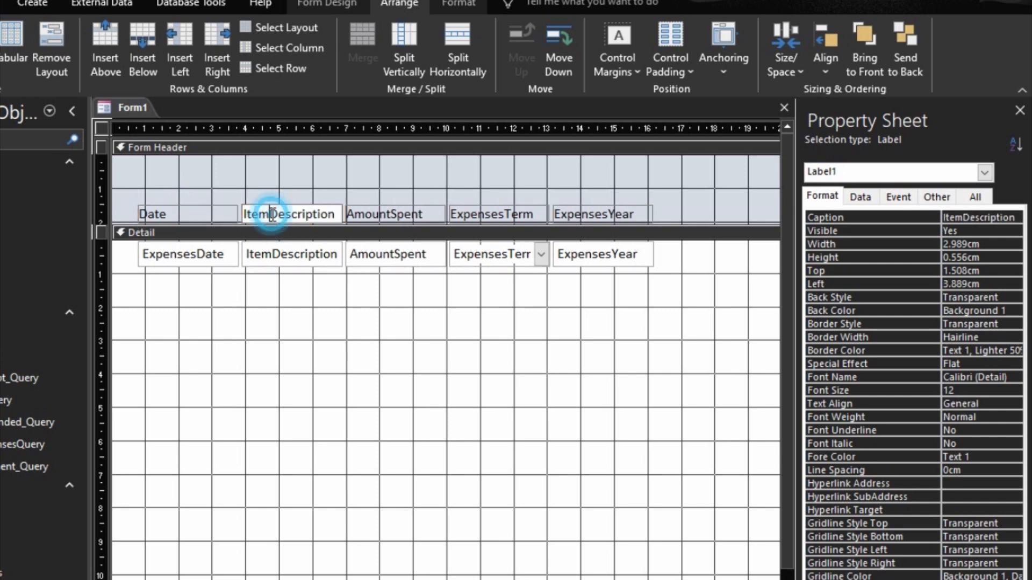
left_click(383, 215)
left_click(384, 215)
Step: Shorten the ExpensesTerm label in the form header to read Term
left_click(487, 220)
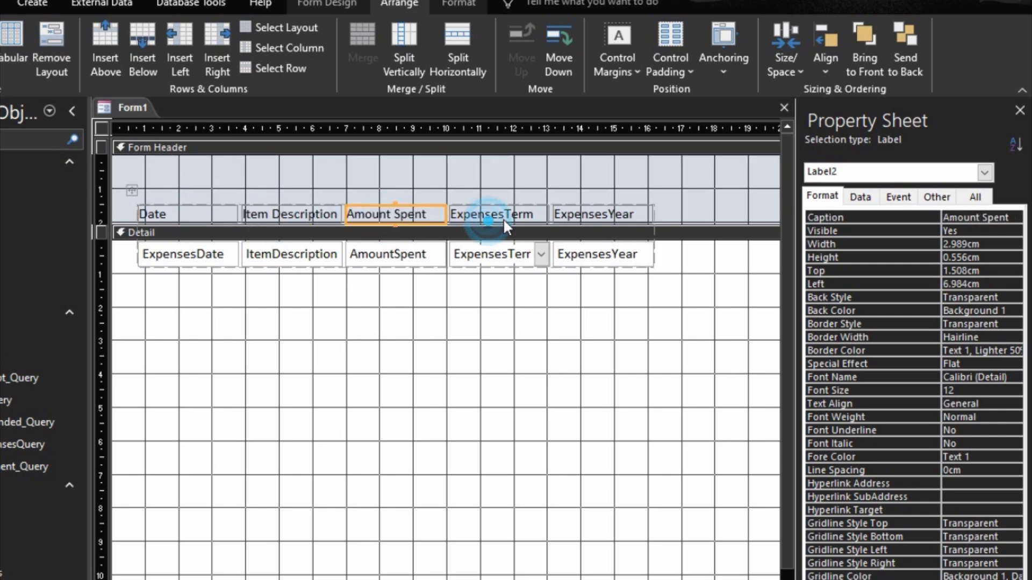
left_click(507, 218)
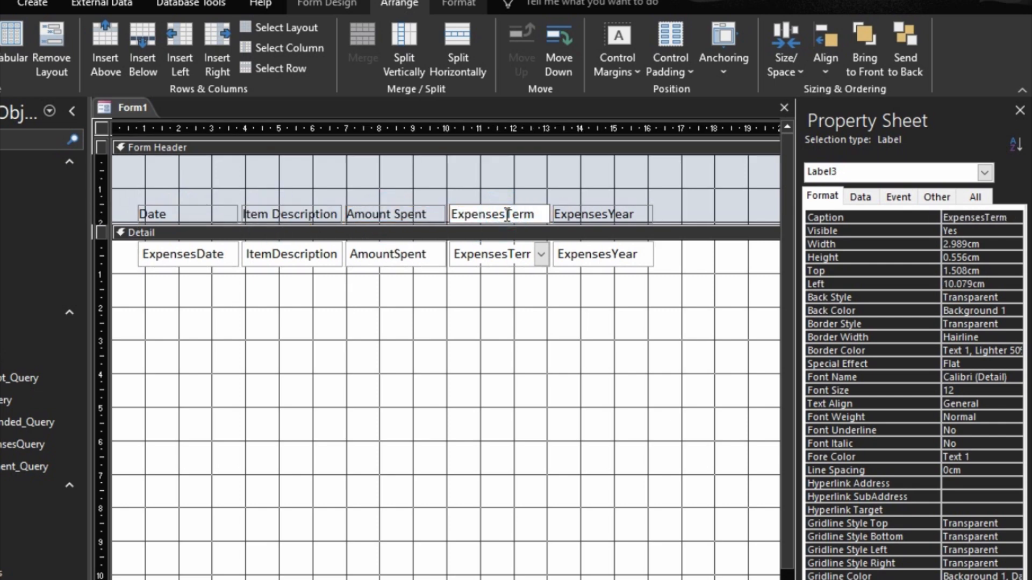
key("BackSpace")
key("BackSpace")
key("BackSpace")
key("BackSpace")
key("BackSpace")
key("BackSpace")
key("BackSpace")
key("BackSpace")
Step: Shorten the ExpensesYear label in the form header to read Year
left_click(596, 214)
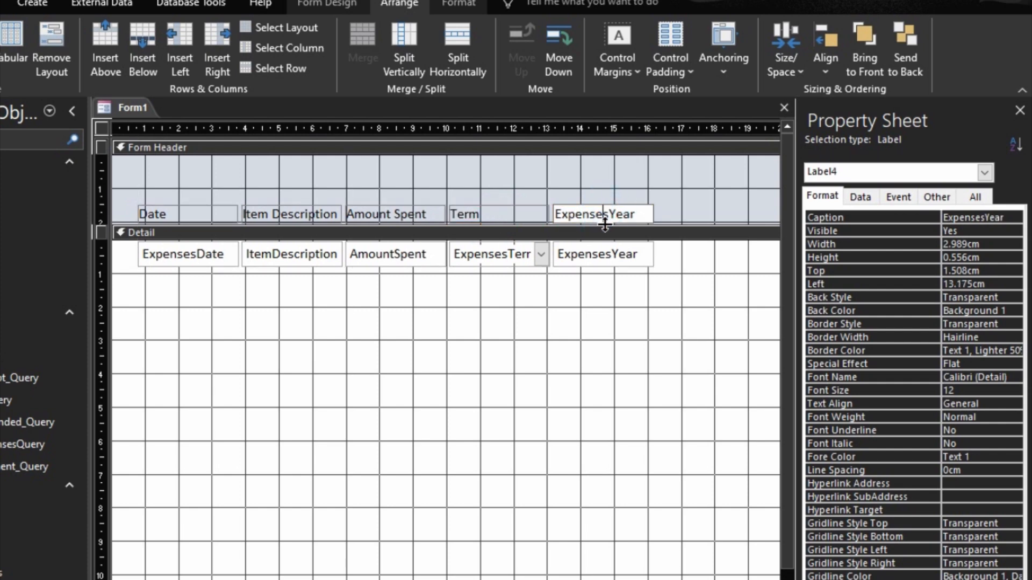
left_click(602, 220)
key("BackSpace")
key("BackSpace")
key("BackSpace")
key("BackSpace")
key("BackSpace")
key("BackSpace")
key("BackSpace")
key("BackSpace")
left_click(530, 357)
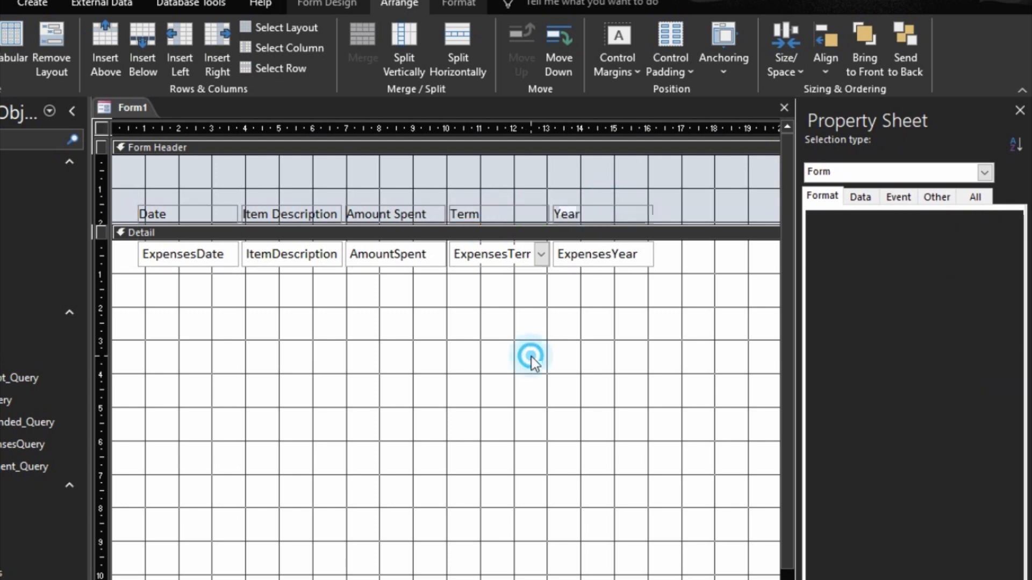
Step: Widen the ItemDescription column of the tabular layout to about 7.1 cm
left_click(322, 253)
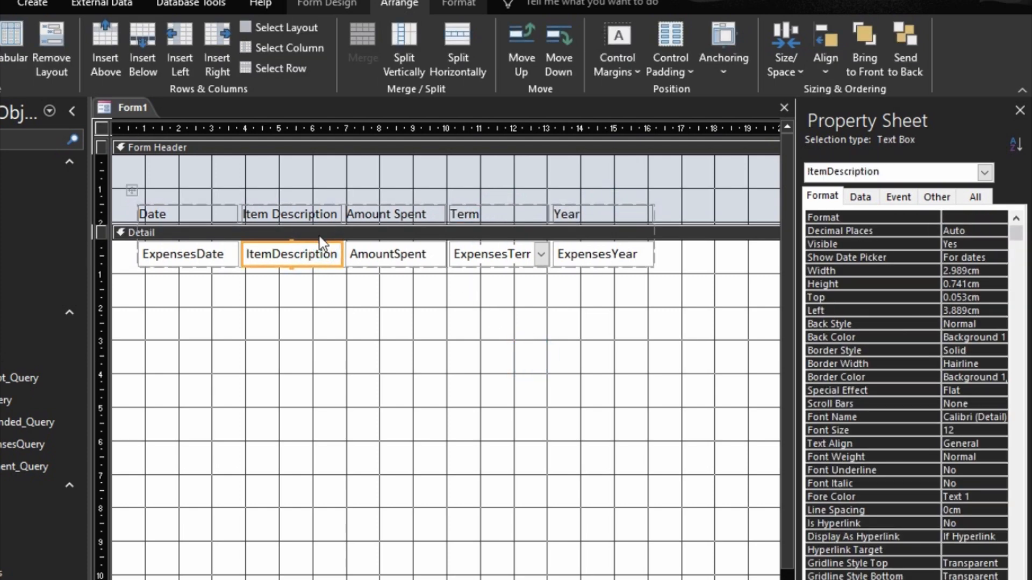
key("shift+Right")
key("shift+Right")
key("shift+Right")
key("shift+Right")
key("shift+Right")
key("shift+Right")
key("shift+Right")
key("shift+Right")
key("shift+Right")
key("shift+Right")
key("shift+Right")
key("shift+Right")
key("shift+Right")
key("shift+Right")
key("shift+Right")
key("shift+Right")
key("shift+Right")
key("shift+Right")
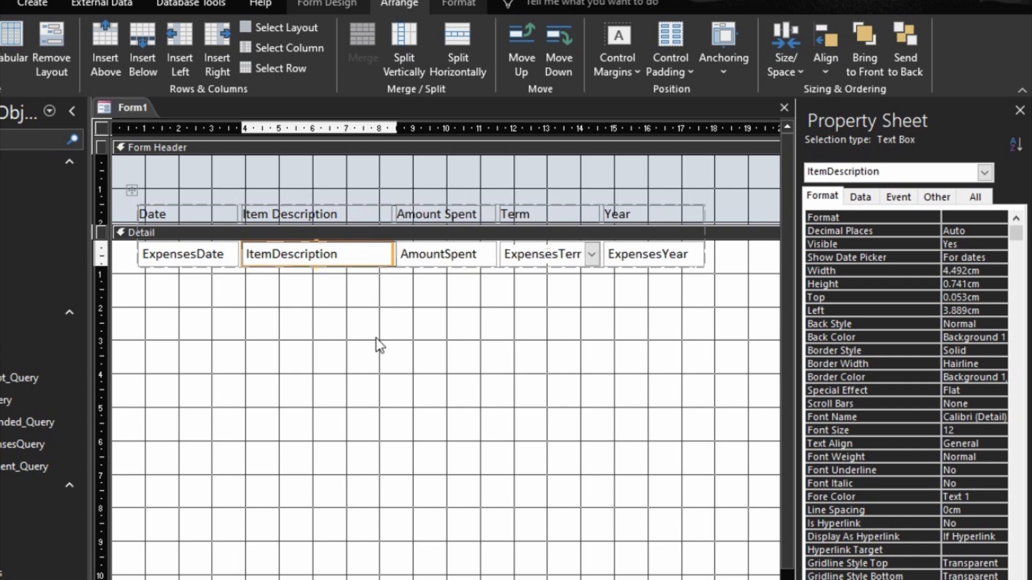
key("shift+Right")
key("shift+Right")
key("shift+Right")
key("shift+Right")
key("shift+Right")
key("shift+Right")
key("shift+Right")
key("shift+Right")
key("shift+Right")
key("shift+Right")
key("shift+Right")
key("shift+Right")
key("shift+Right")
key("shift+Right")
key("shift+Right")
key("shift+Right")
key("shift+Right")
key("shift+Right")
key("shift+Right")
key("shift+Right")
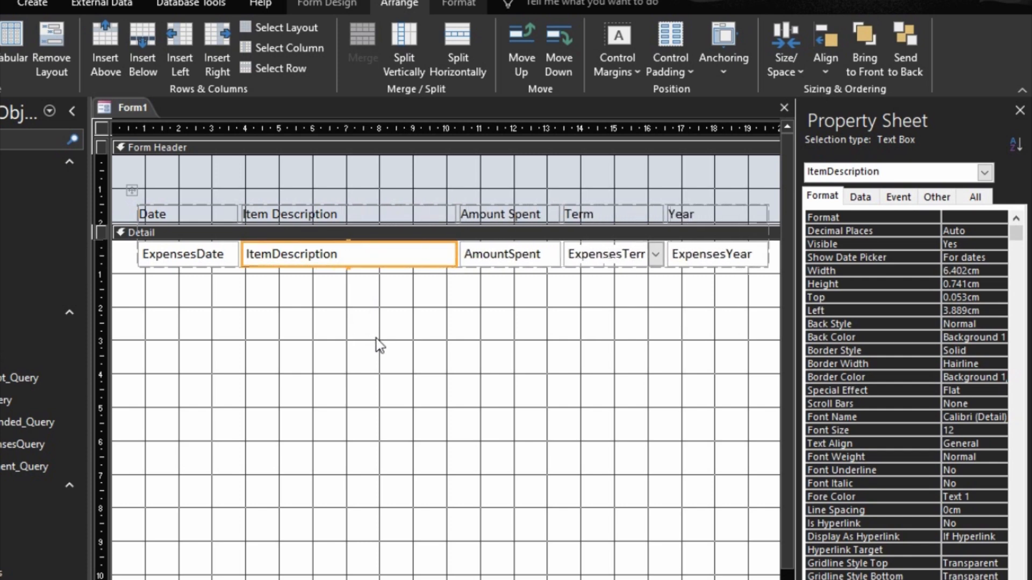
key("shift+Right")
key("shift+Right")
key("shift+Right")
key("shift+Right")
key("shift+Right")
key("shift+Right")
key("shift+Right")
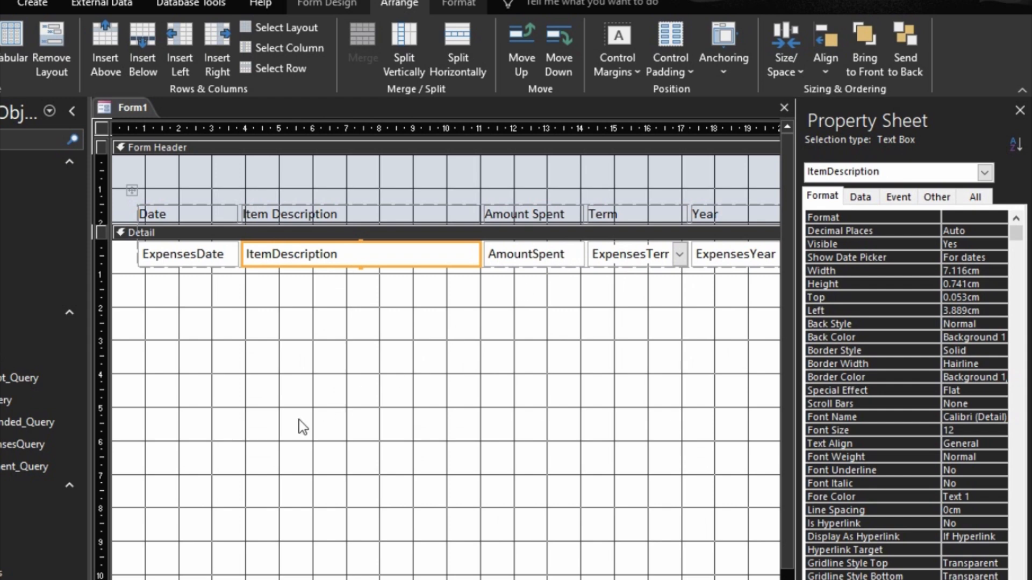
Step: Move the whole tabular layout slightly right, to about 1 cm from the form's left edge
left_click(132, 187)
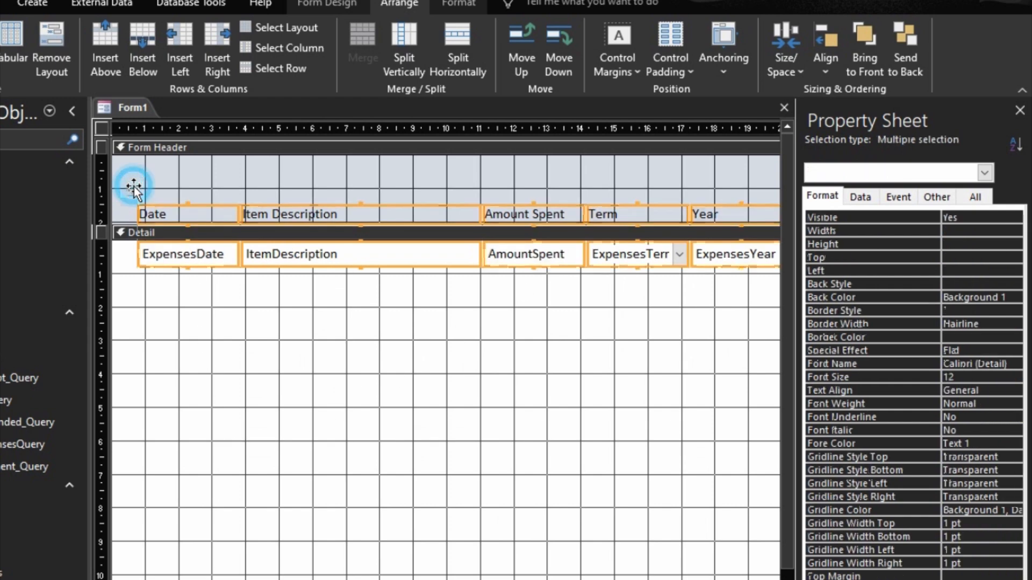
left_click_drag(136, 189, 153, 229)
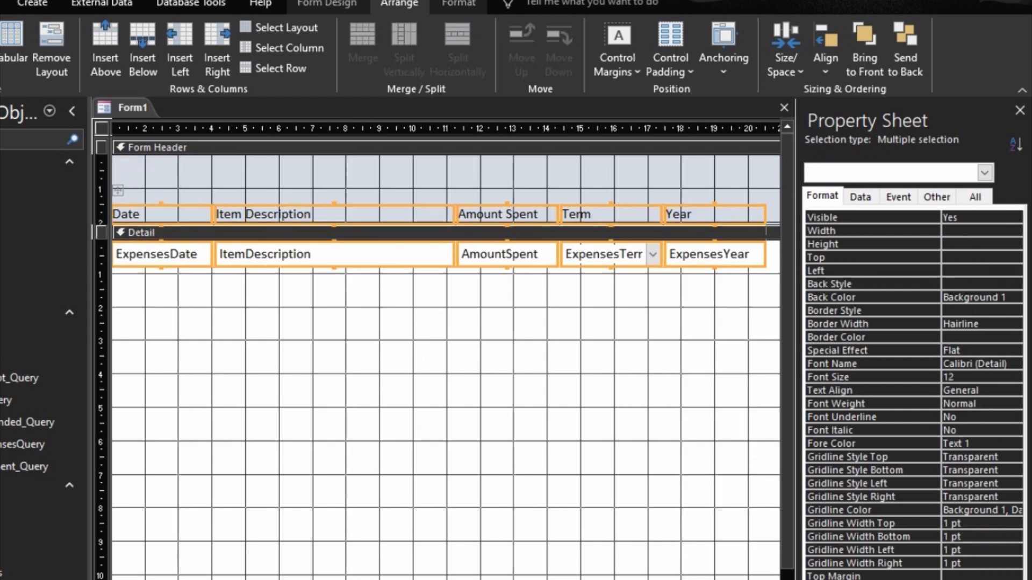
key("Left")
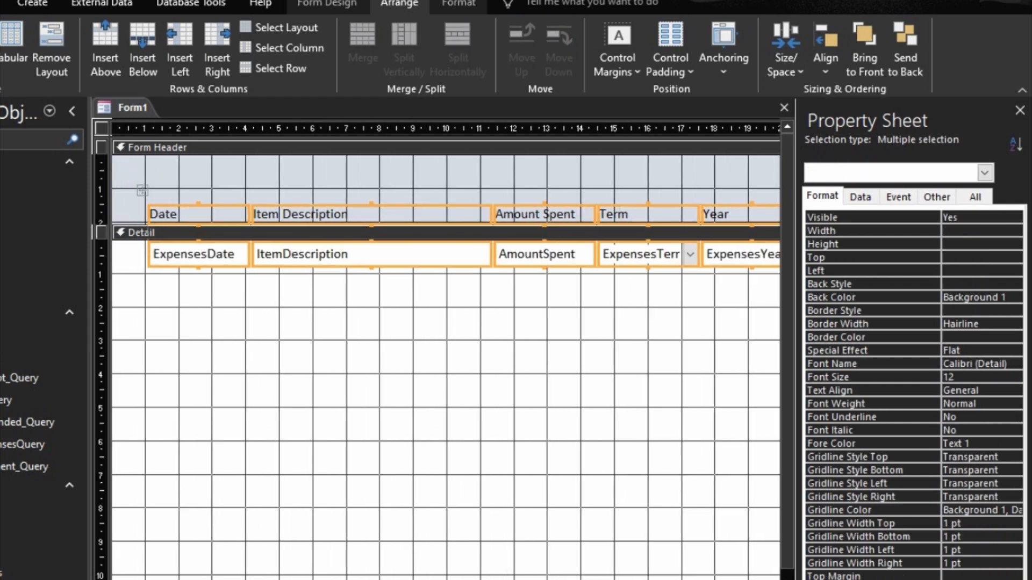
Step: Narrow the ExpensesYear column of the tabular layout to about 2.5 cm
scroll(446, 352, "right", 5)
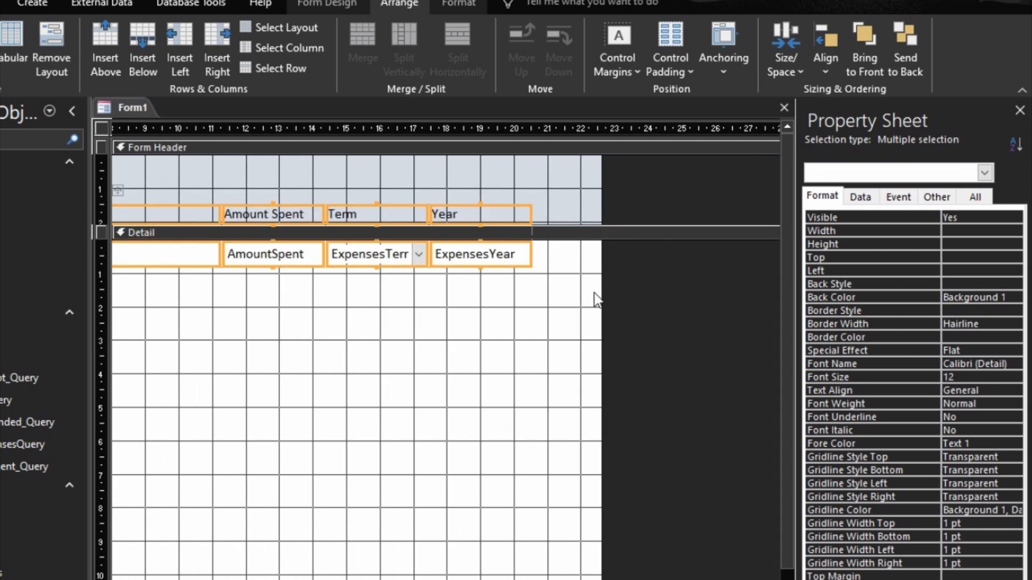
left_click(505, 277)
left_click(495, 263)
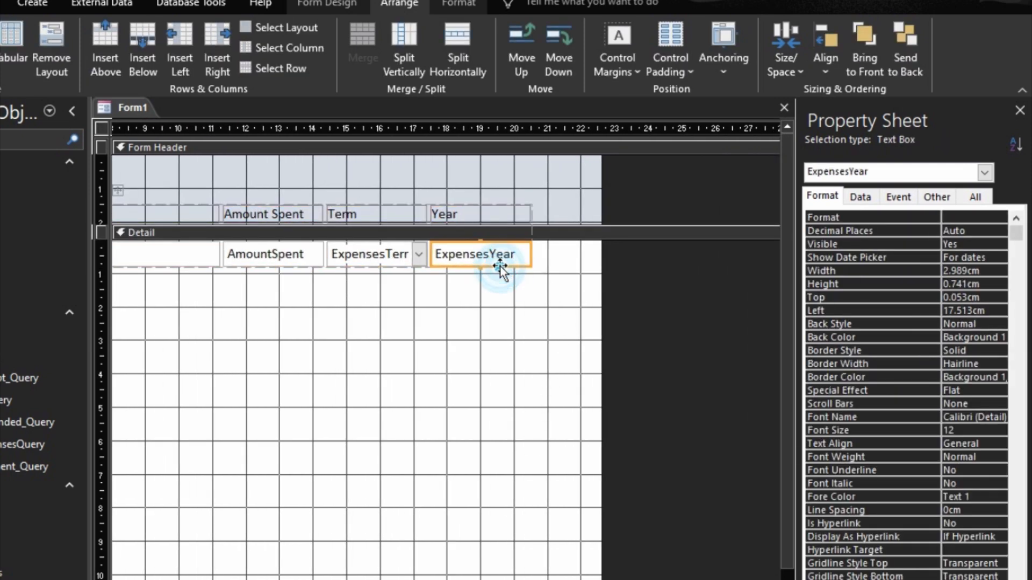
key("shift+Left")
key("shift+Left")
key("shift+Left")
key("shift+Left")
key("shift+Left")
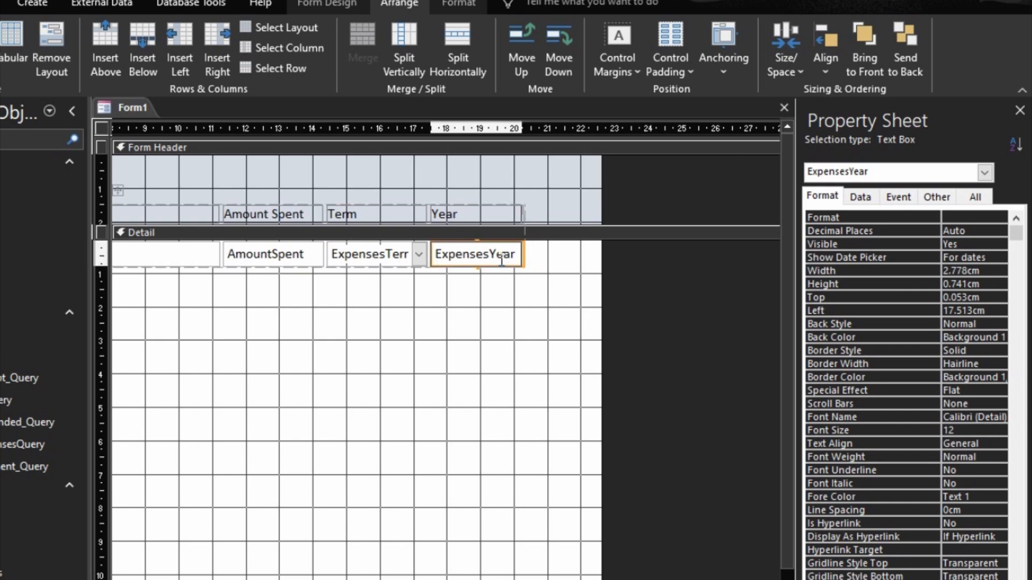
Step: Resize the form to about 21 cm wide, with the Detail section just fitting the field row and a footer about 1 cm high
left_click_drag(602, 288, 581, 290)
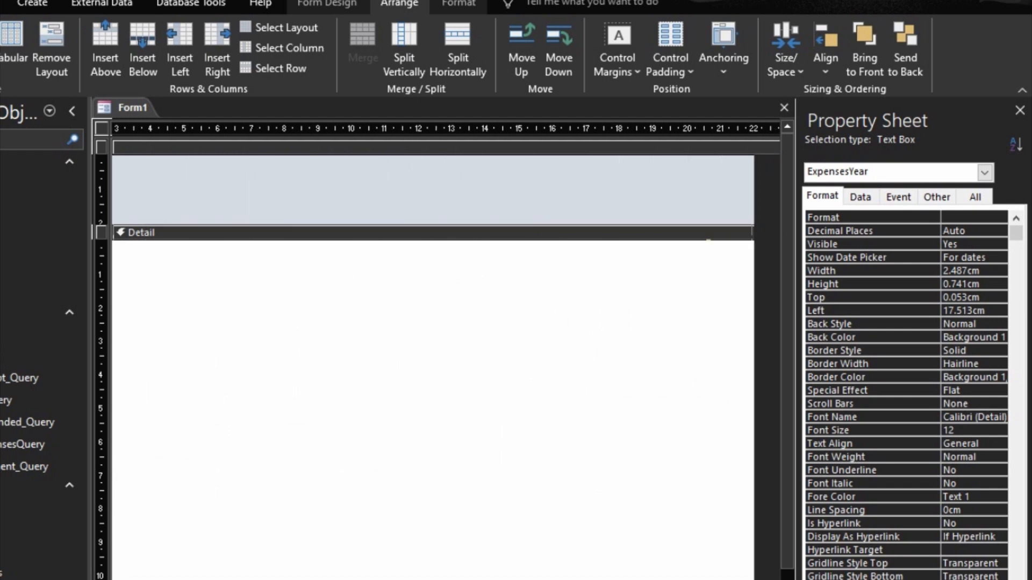
left_click(544, 463)
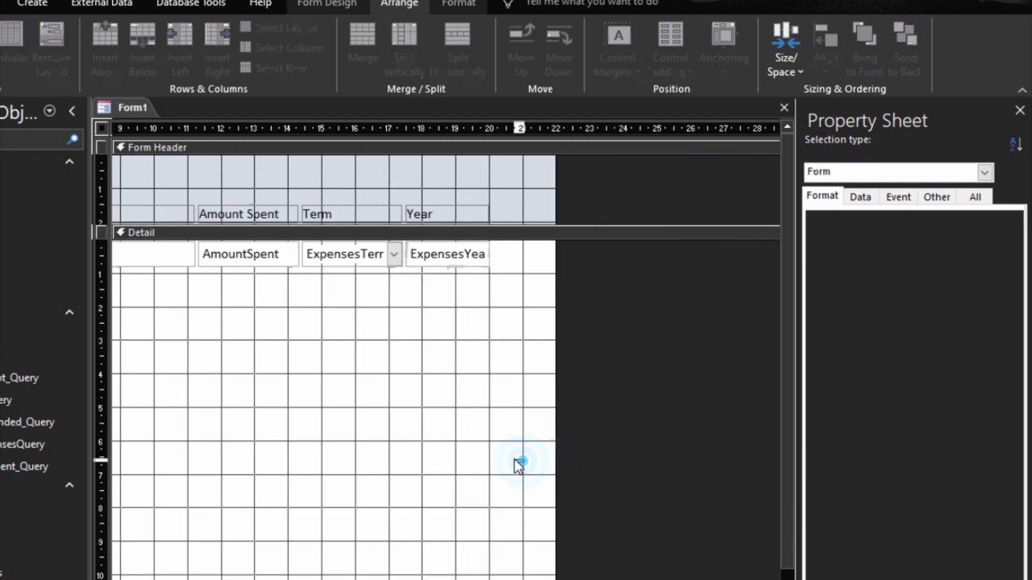
left_click_drag(554, 439, 521, 434)
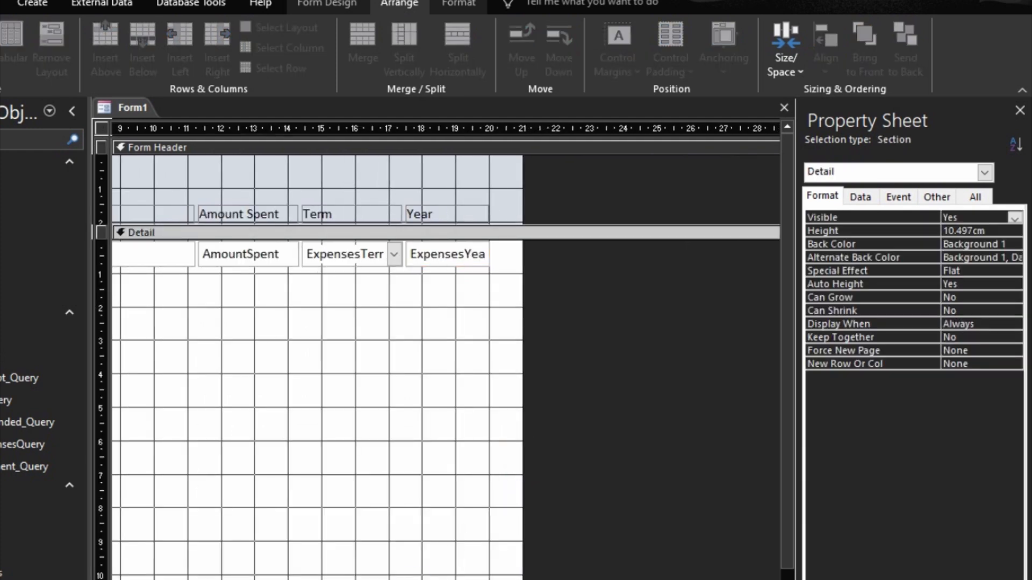
left_click_drag(371, 579, 370, 102)
left_click_drag(376, 349, 376, 315)
Step: Set the form's Default View property to Continuous Forms
left_click(698, 320)
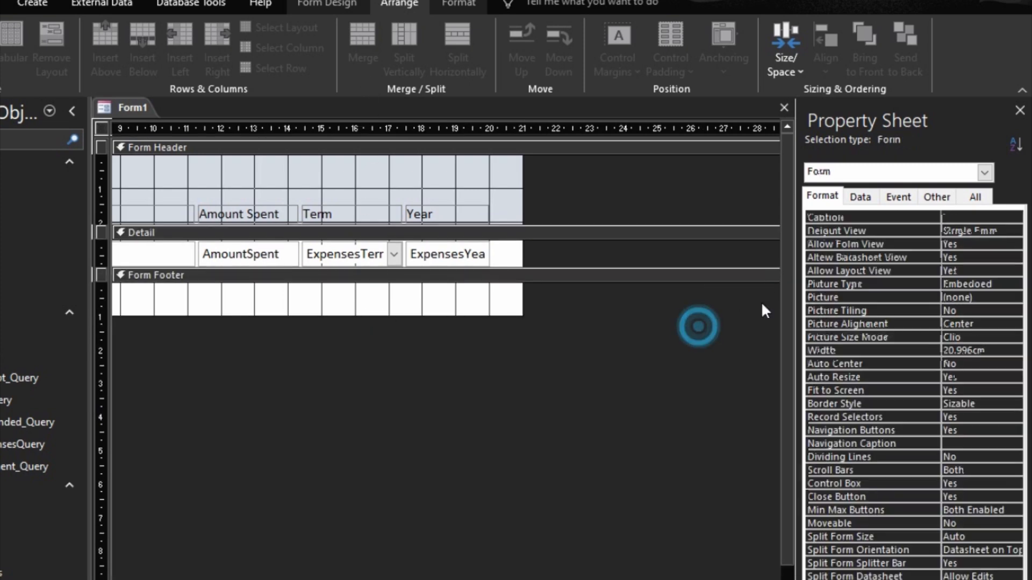
double_click(911, 230)
left_click(915, 257)
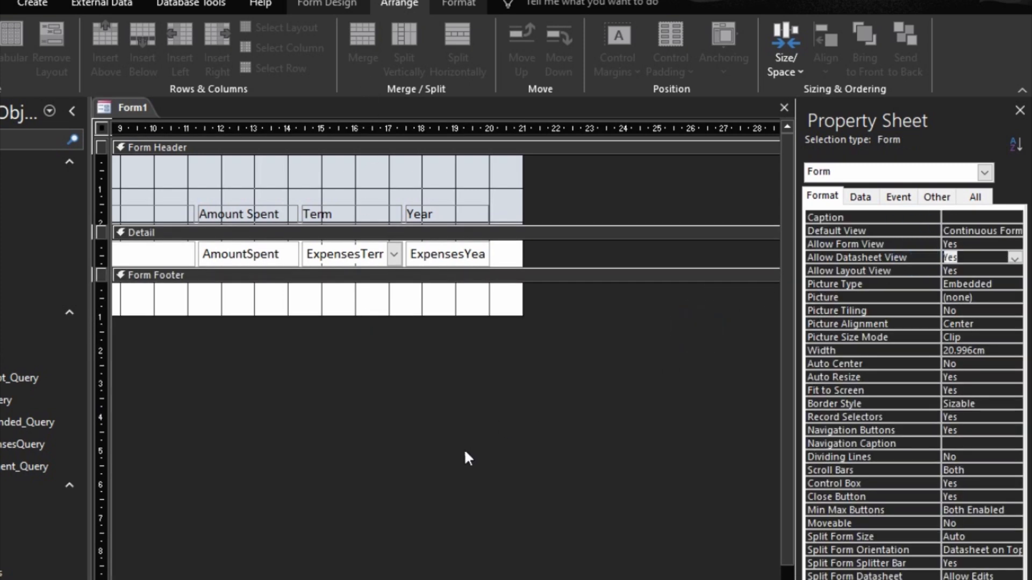
Step: Set the form header's back color to the gold Accent 4
left_click(323, 156)
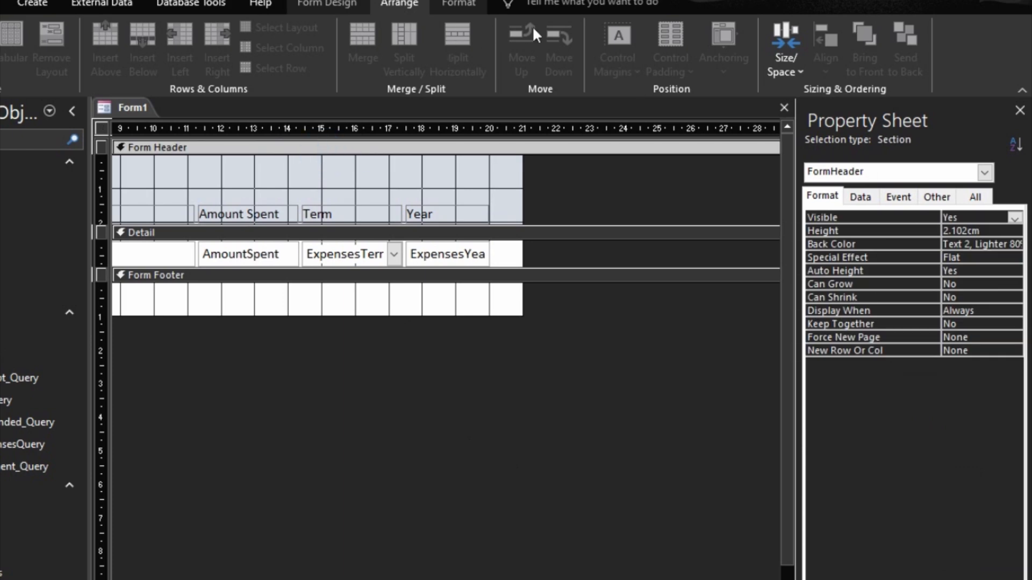
left_click(1010, 245)
left_click(999, 244)
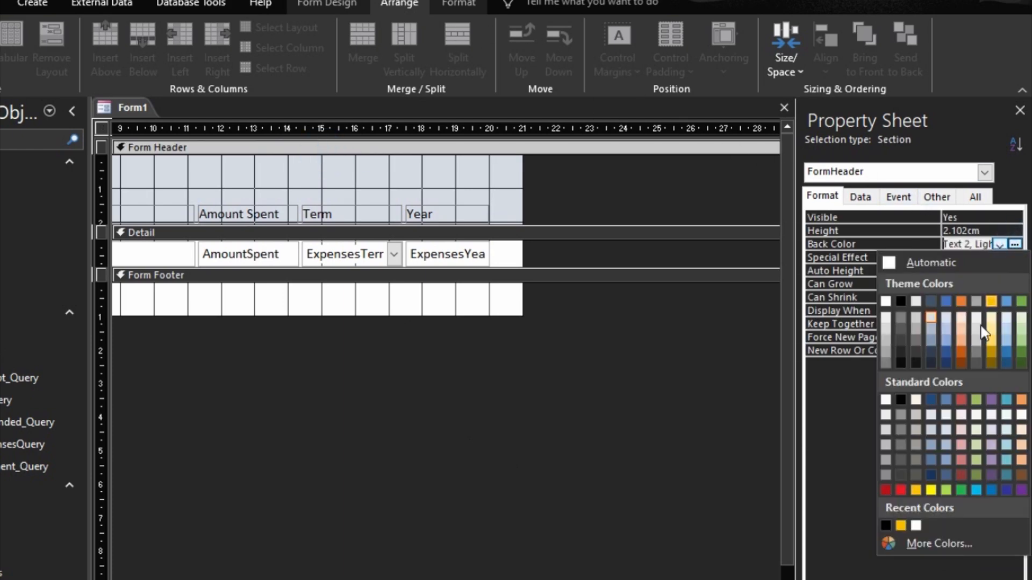
left_click(900, 525)
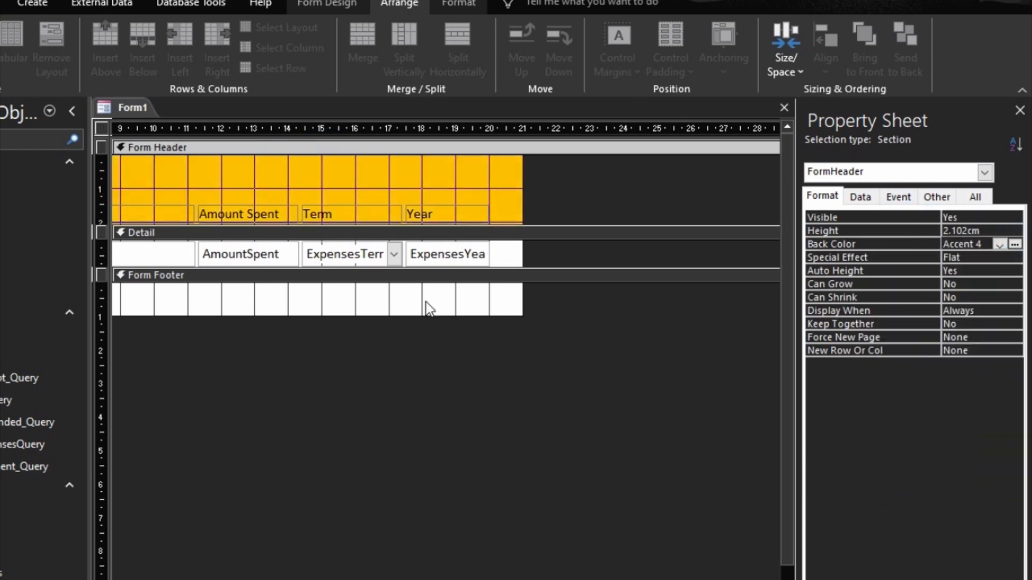
Step: Set the form footer's back color to the same gold Accent 4
left_click(417, 279)
left_click(1000, 245)
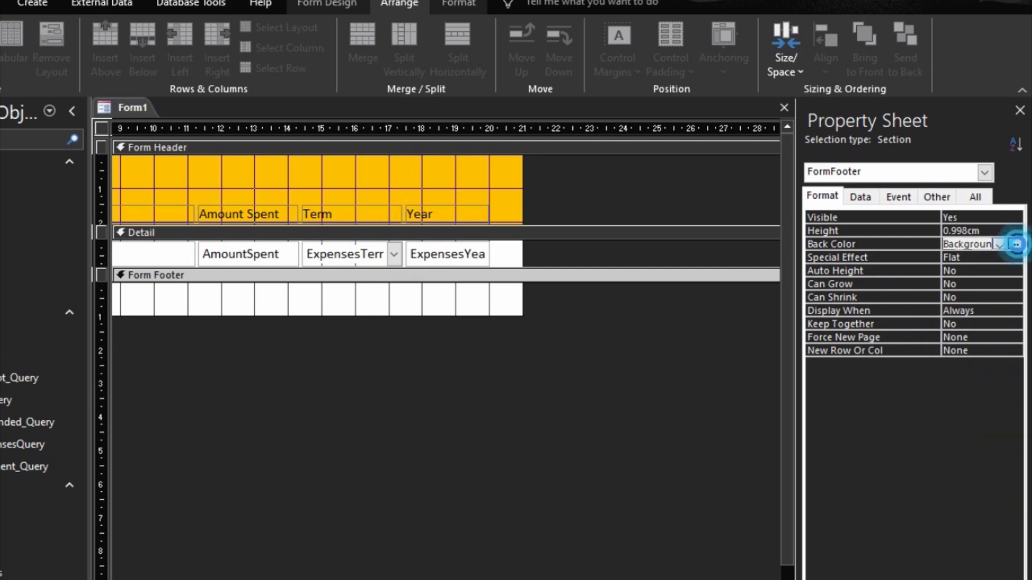
left_click(885, 525)
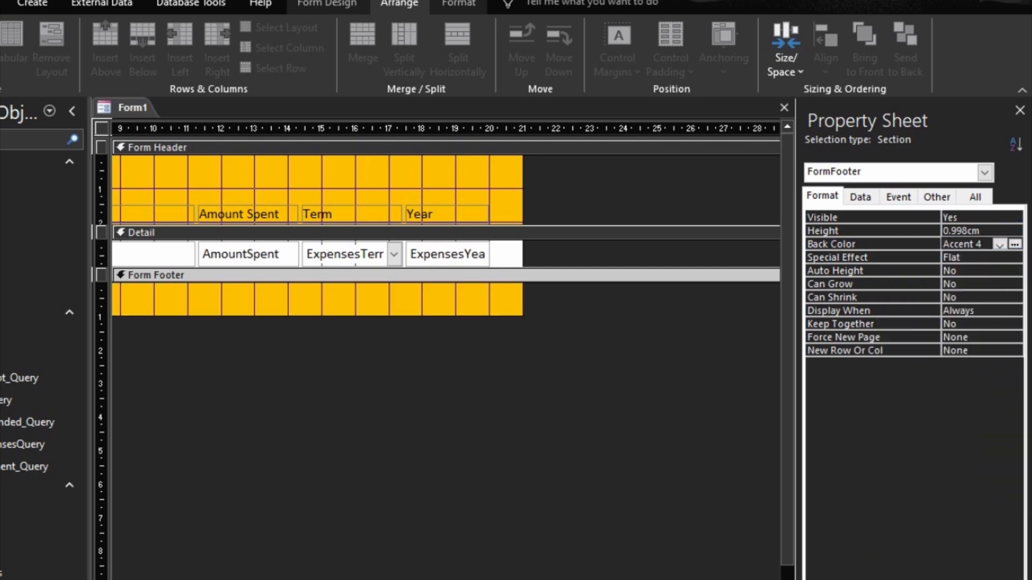
scroll(446, 231, "left", 10)
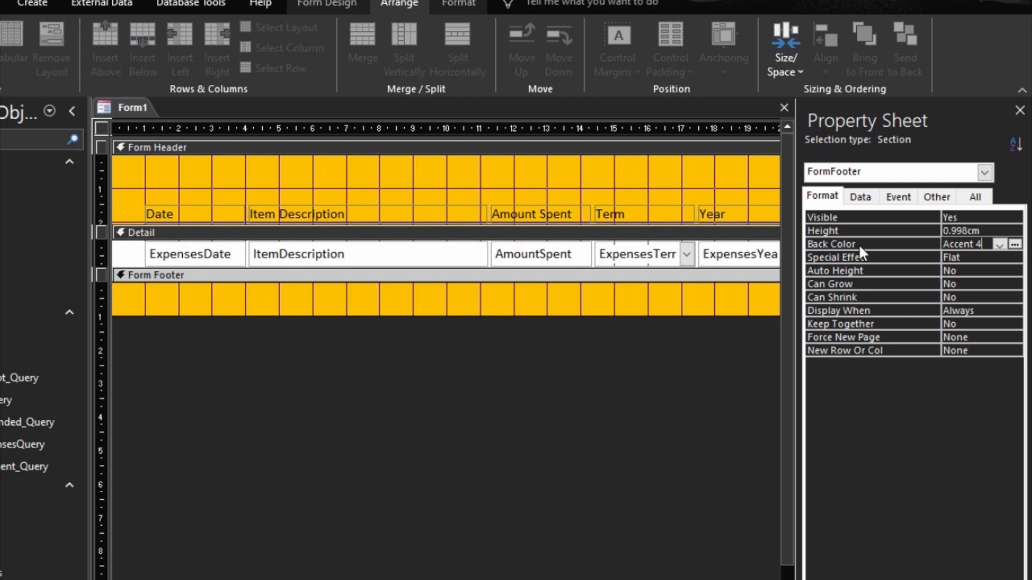
Step: Make the form a moveable pop-up window and bring up the form's format properties
left_click(859, 197)
left_click(936, 197)
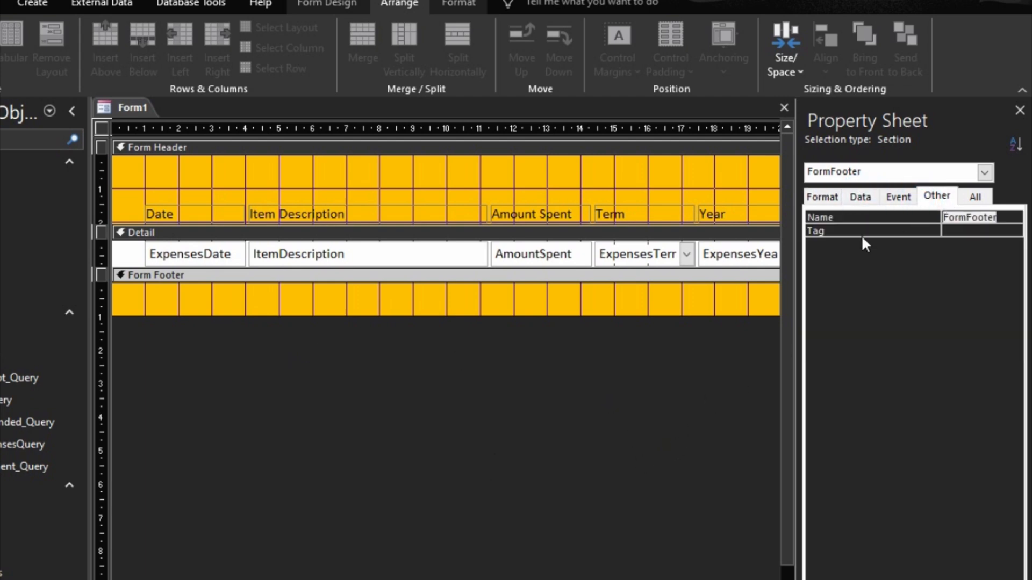
left_click(708, 392)
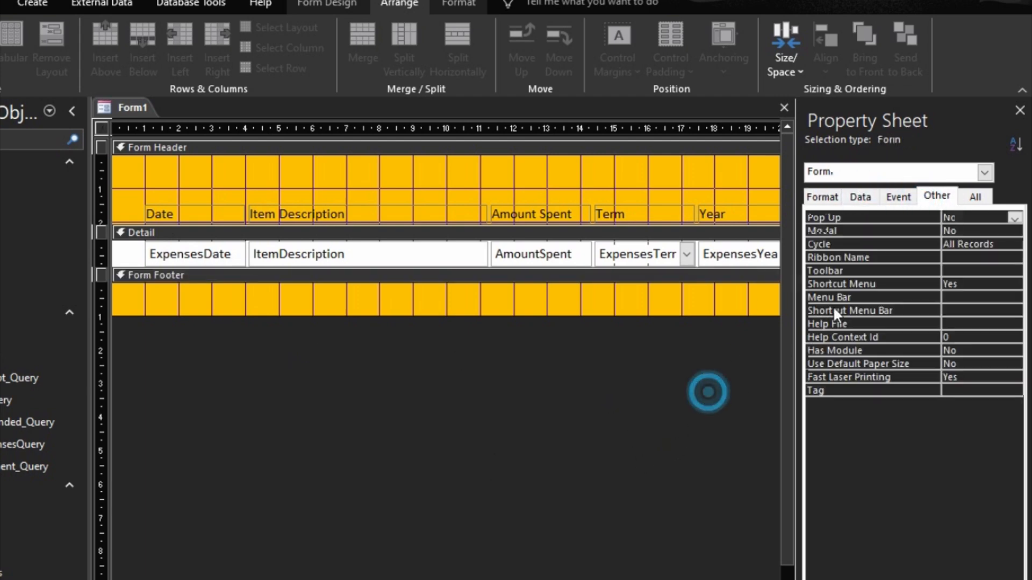
double_click(928, 242)
left_click(822, 197)
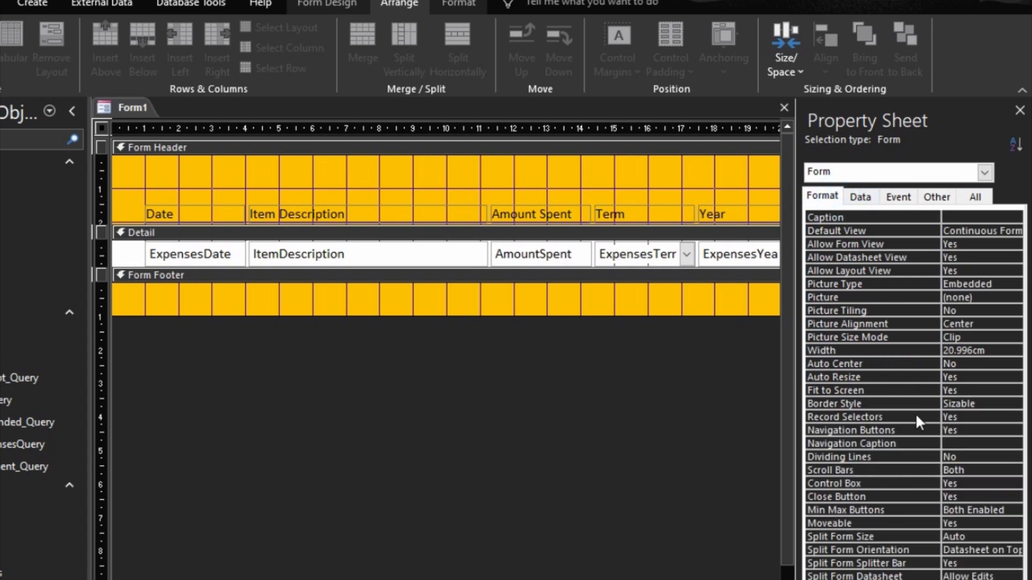
Step: Turn off the form's navigation buttons, set its scroll bars to Vertical Only, and preview it before returning to Design View
double_click(905, 431)
left_click(898, 467)
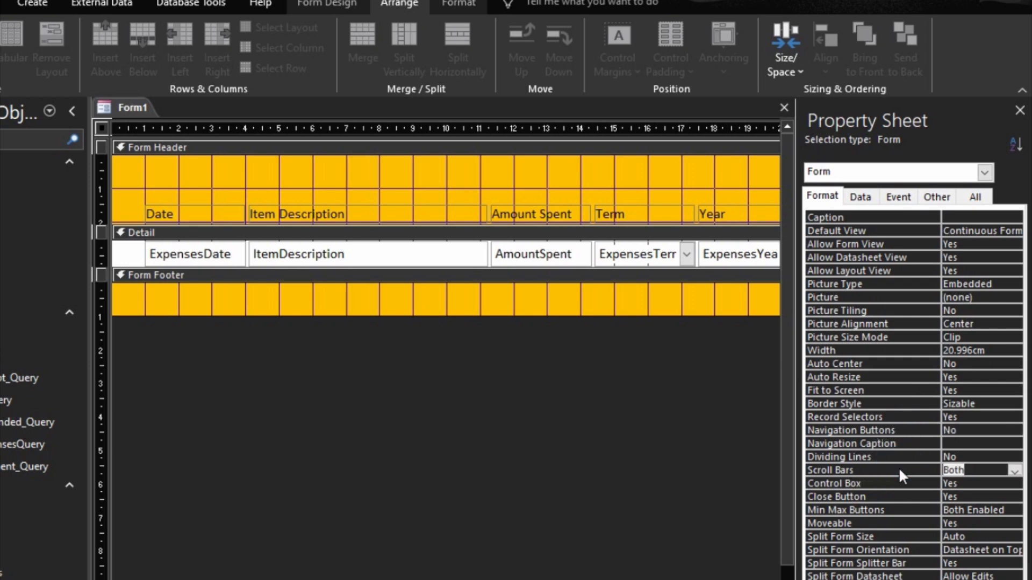
type("Vertical Only")
key("Return")
key("F5")
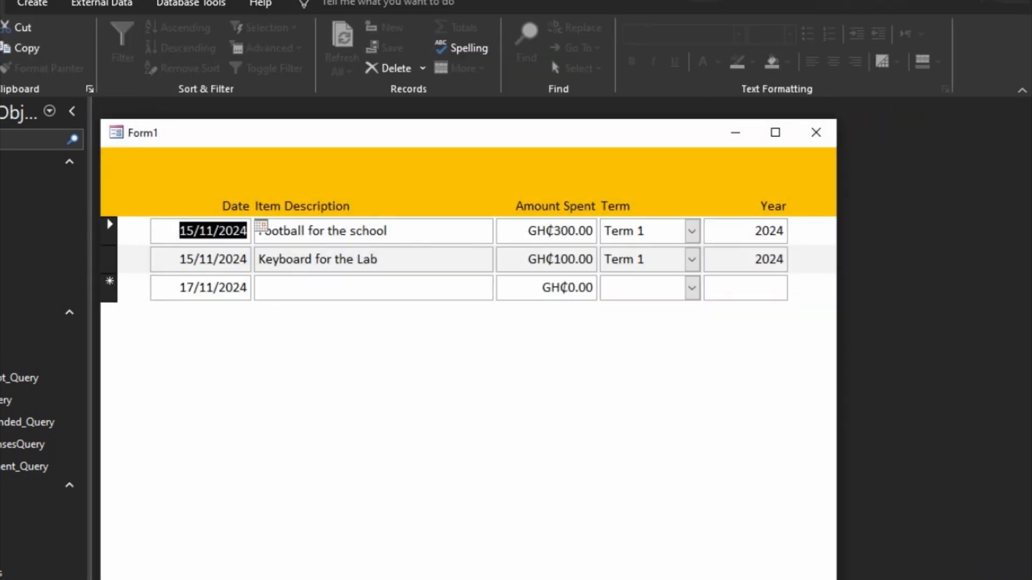
right_click(585, 562)
left_click(616, 579)
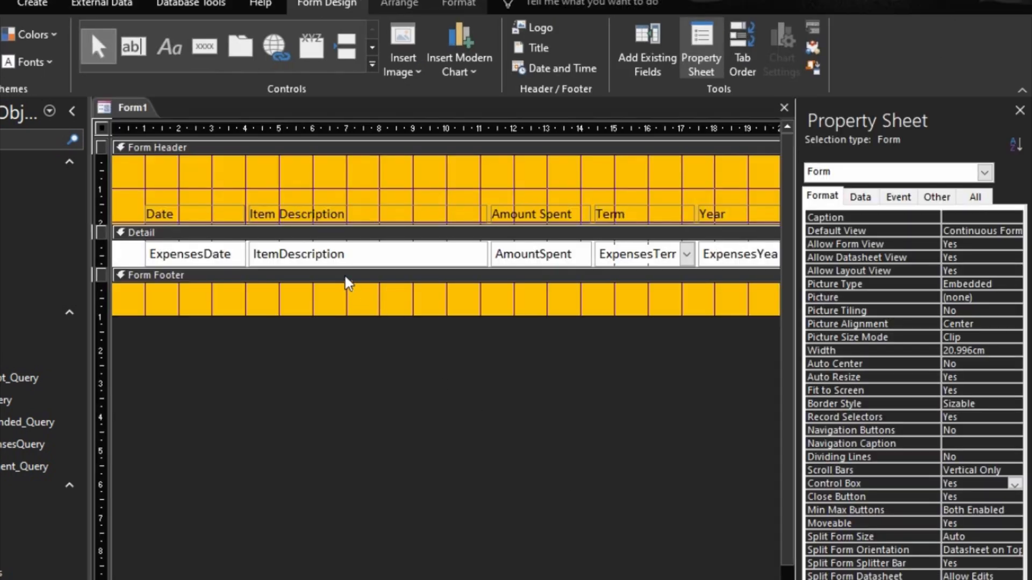
Step: Set the form's Allow Additions property to No and check the form in Form View before returning to Design View
left_click(861, 198)
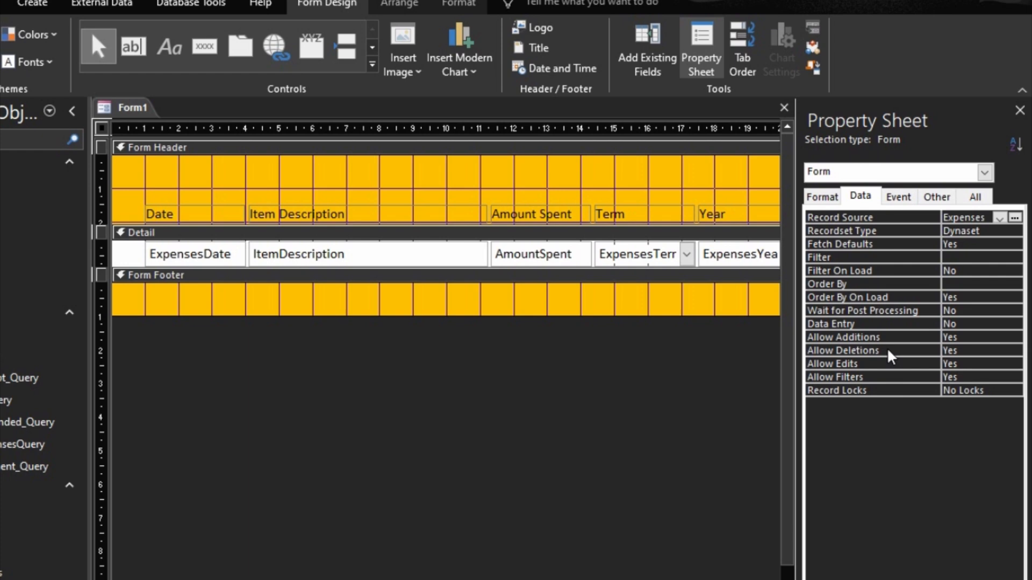
double_click(873, 338)
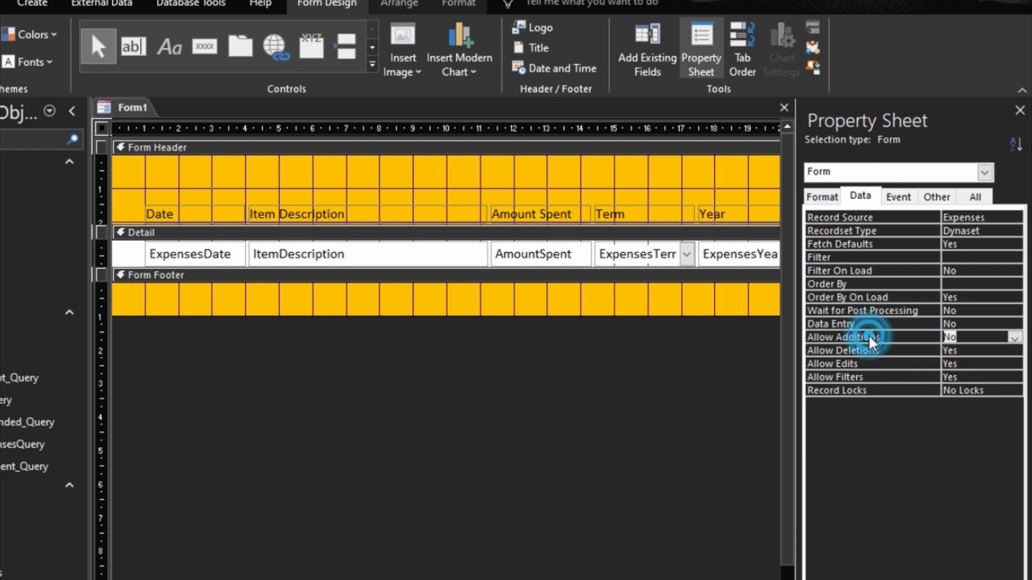
left_click(858, 379)
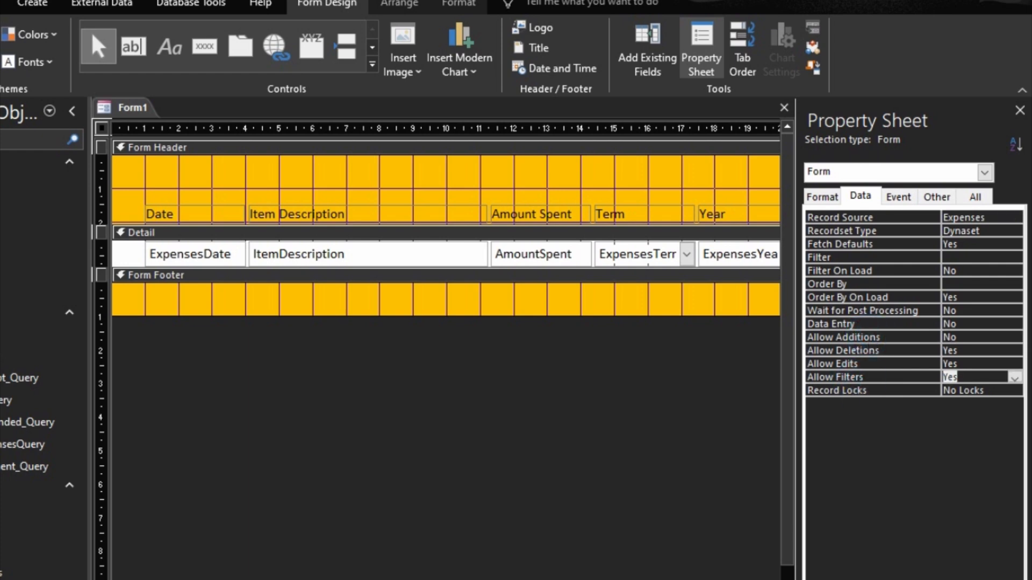
key("F5")
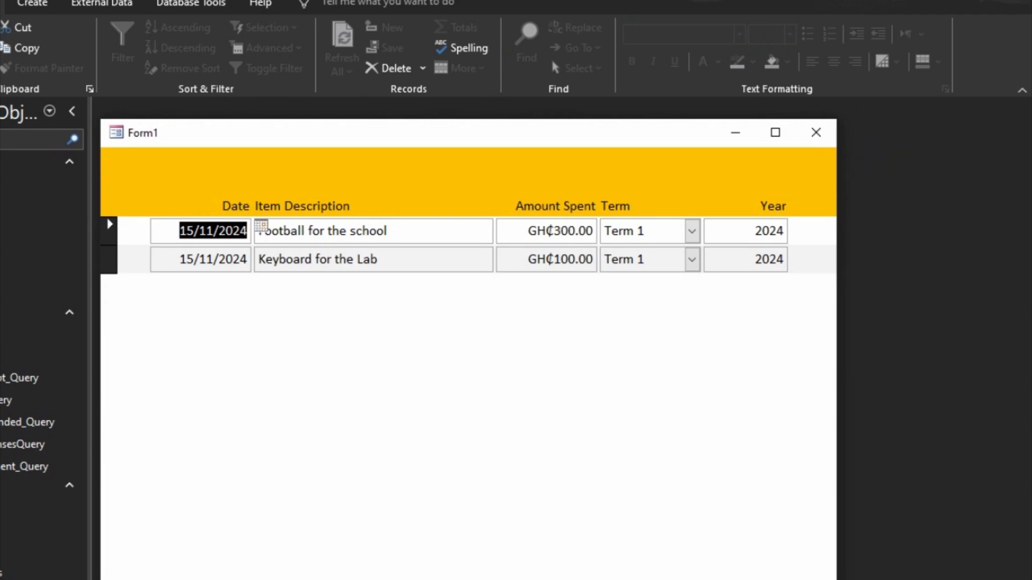
right_click(696, 471)
left_click(723, 520)
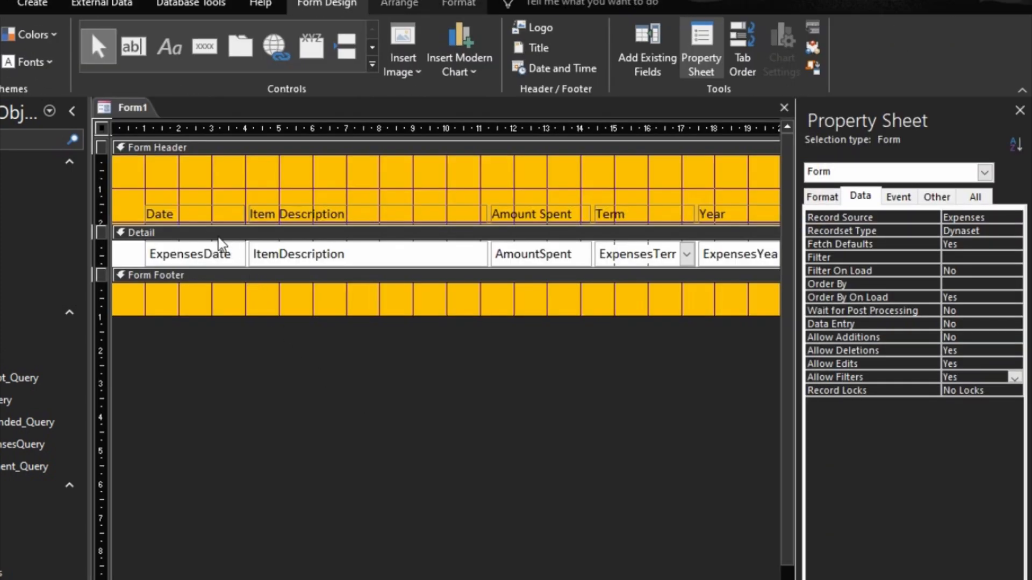
Step: Set the ExpensesDate text box's Show Date Picker property to Never and display the form in Form View
left_click(219, 253)
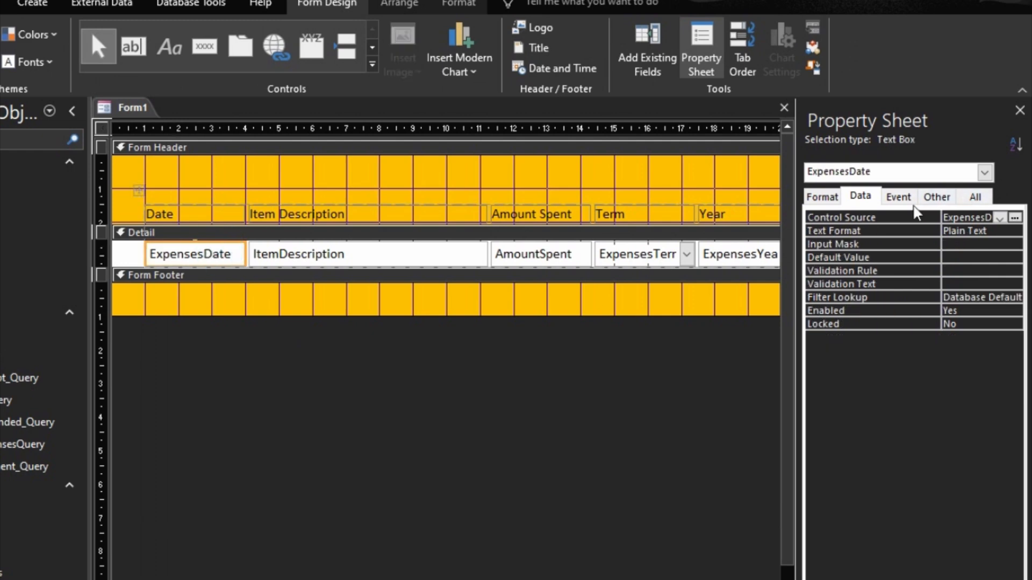
left_click(926, 199)
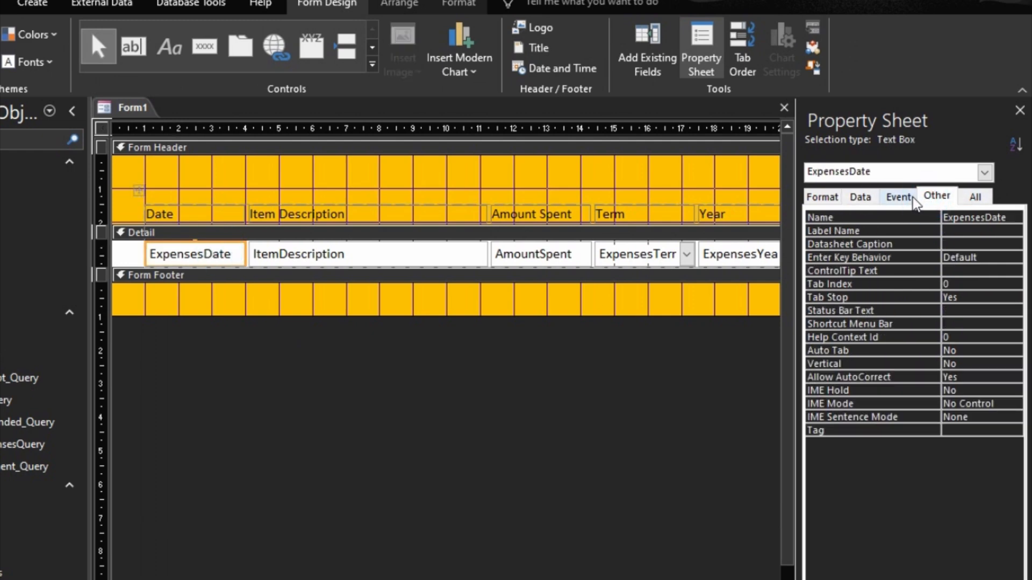
left_click(824, 199)
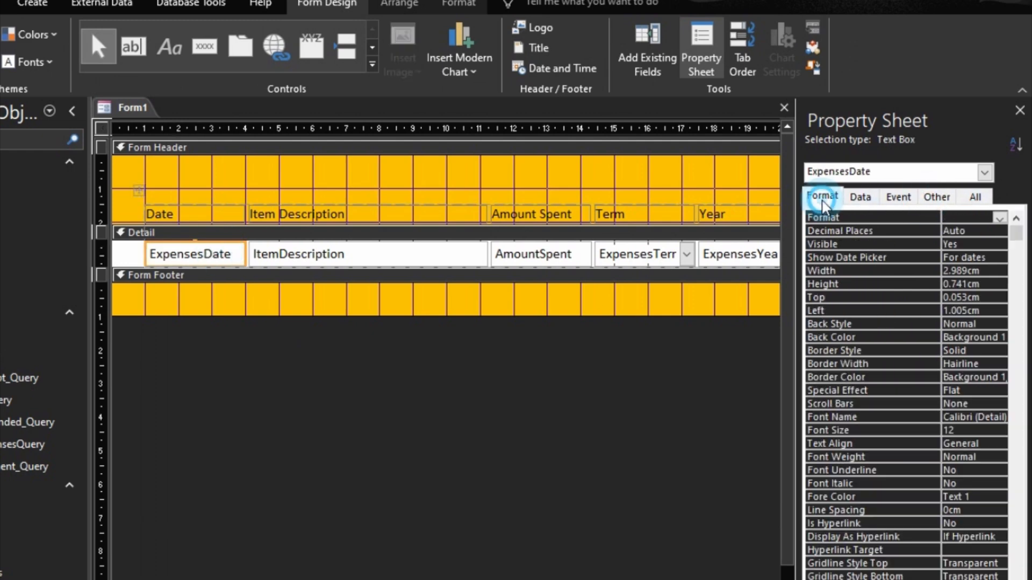
double_click(916, 257)
left_click(916, 283)
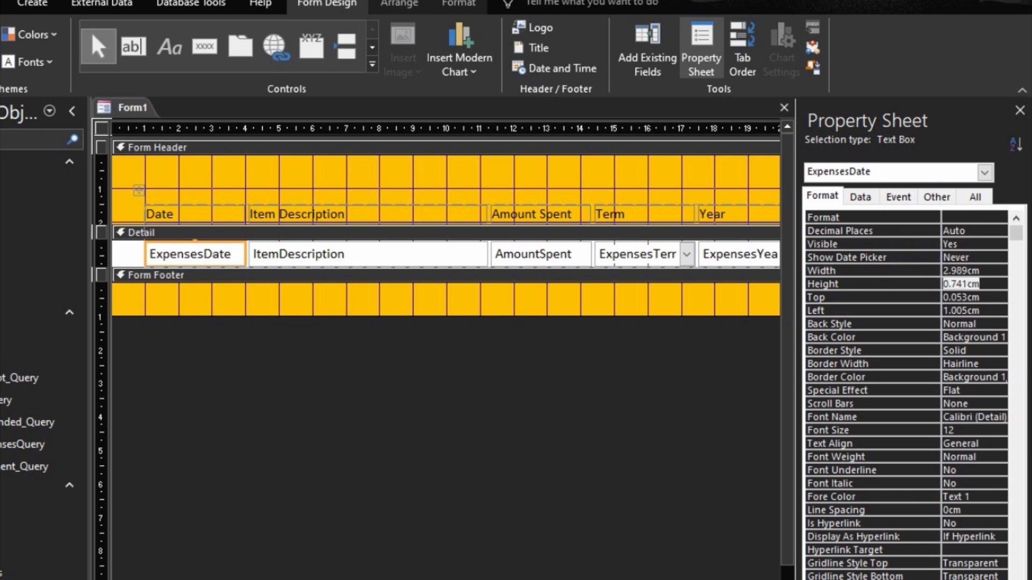
key("F5")
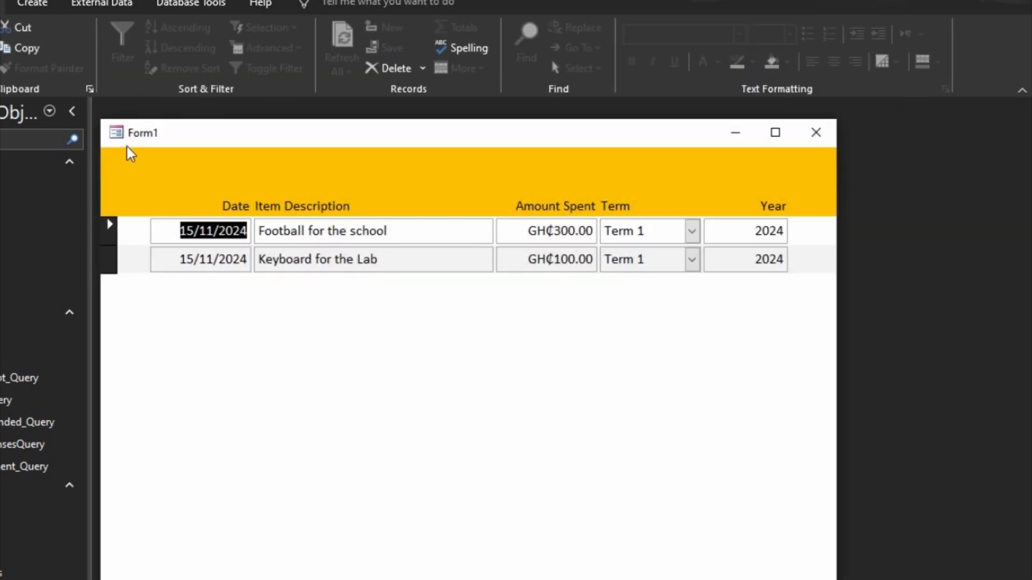
Step: Save the form as "All Expenses" and close it
right_click(437, 135)
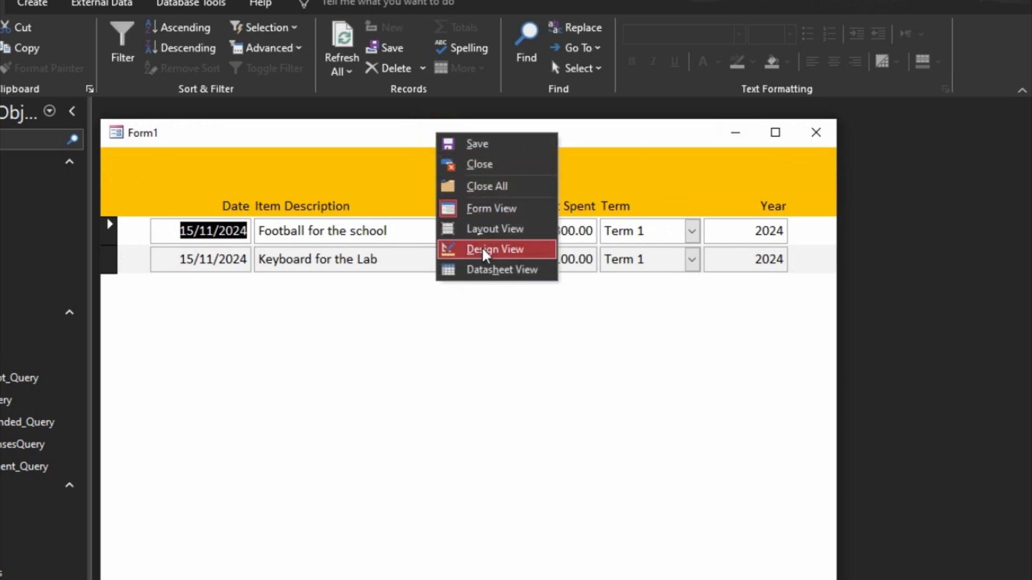
left_click(472, 144)
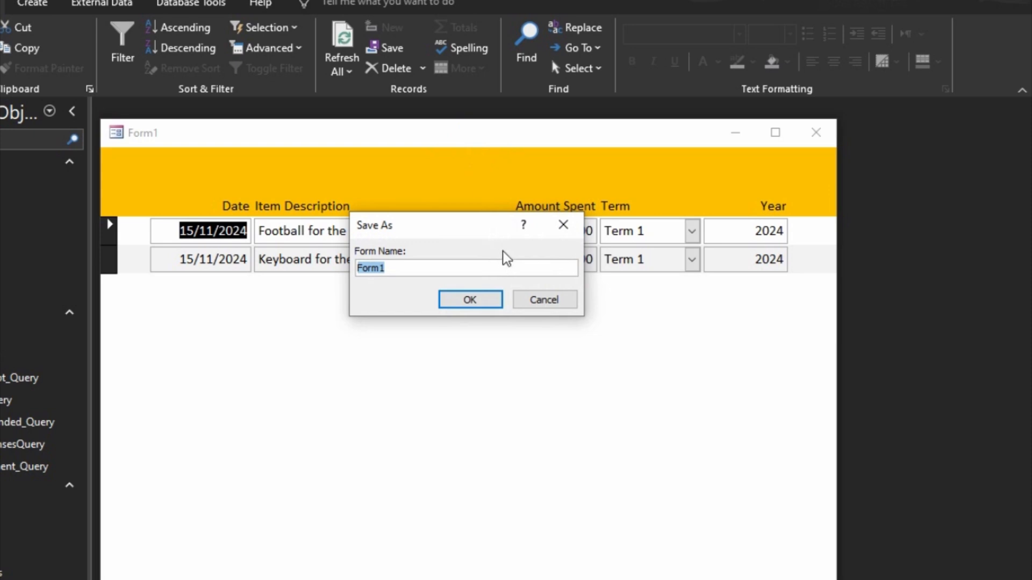
type("All Expenses")
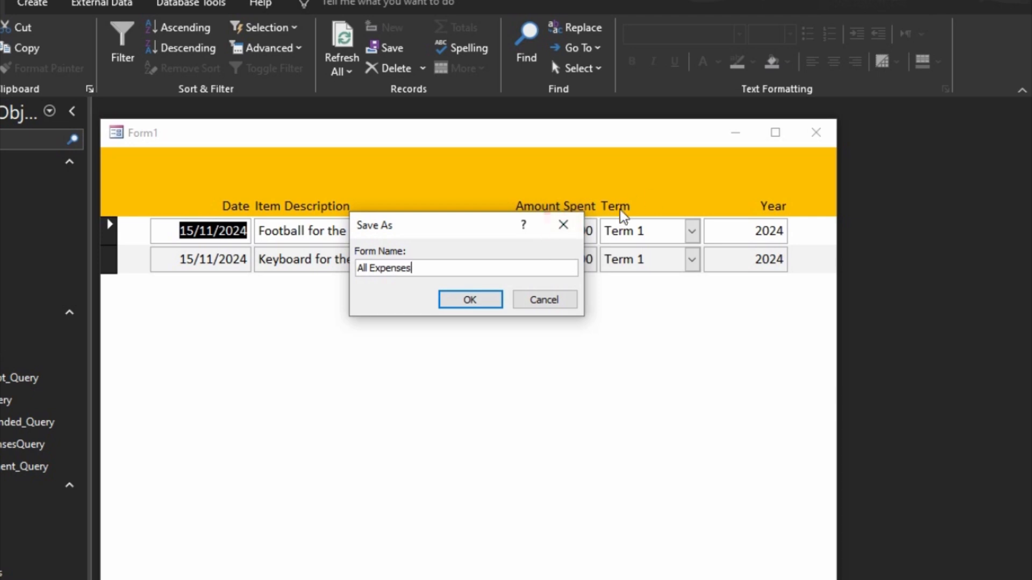
left_click(497, 302)
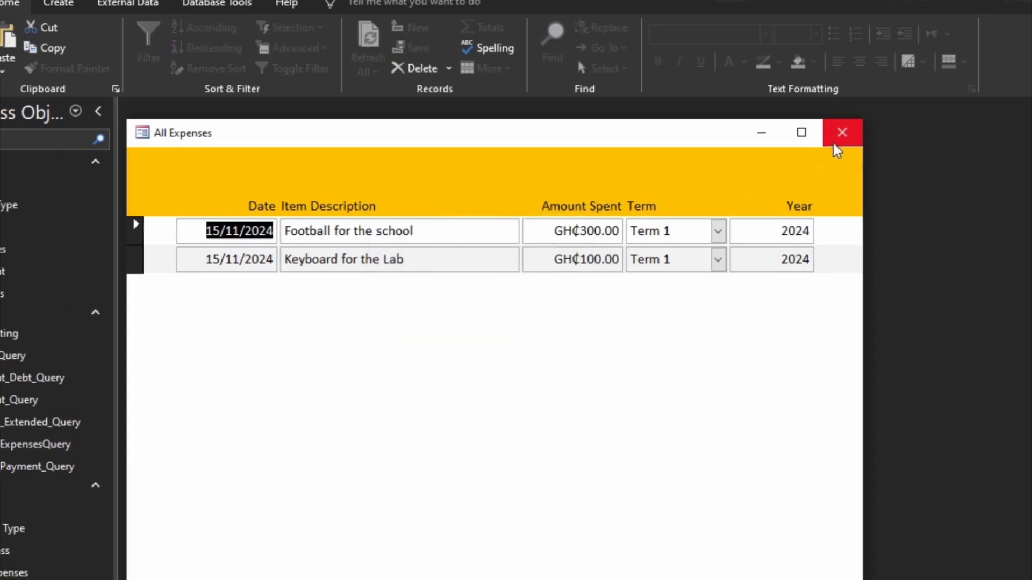
left_click(814, 133)
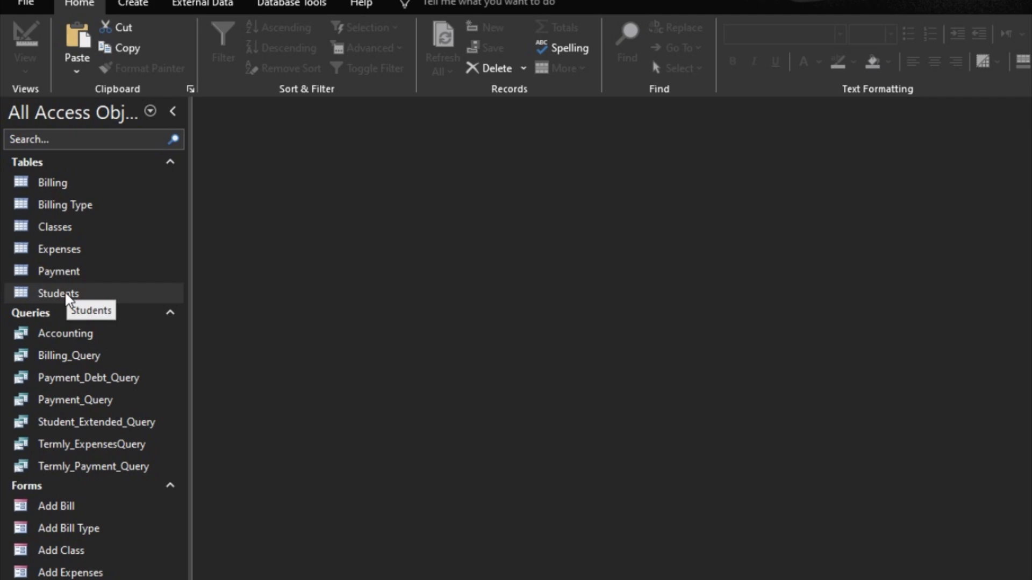
Step: Create a new blank form in Design View with the Students table as its record source
left_click(133, 4)
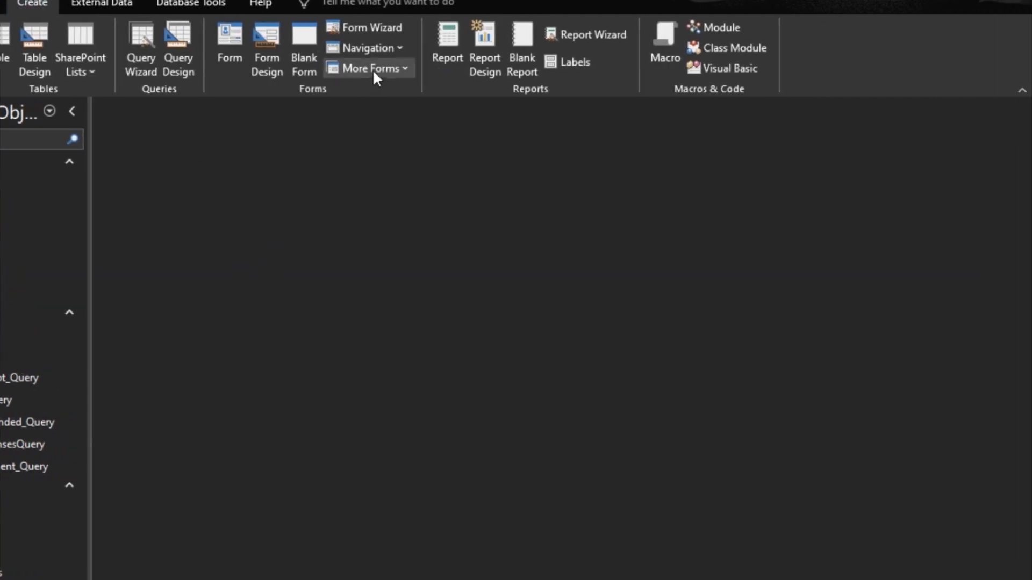
left_click(266, 50)
left_click(860, 196)
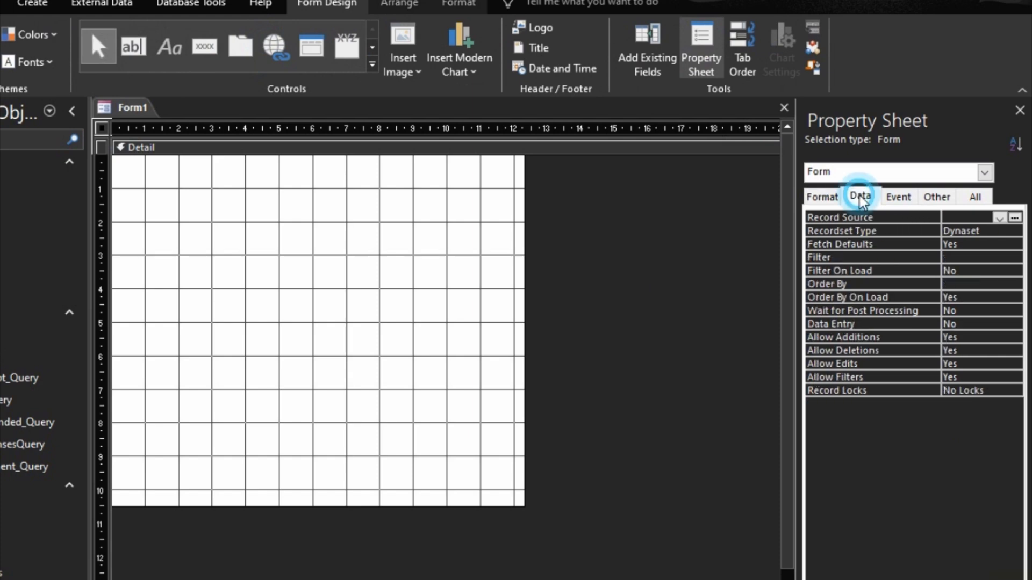
left_click(998, 218)
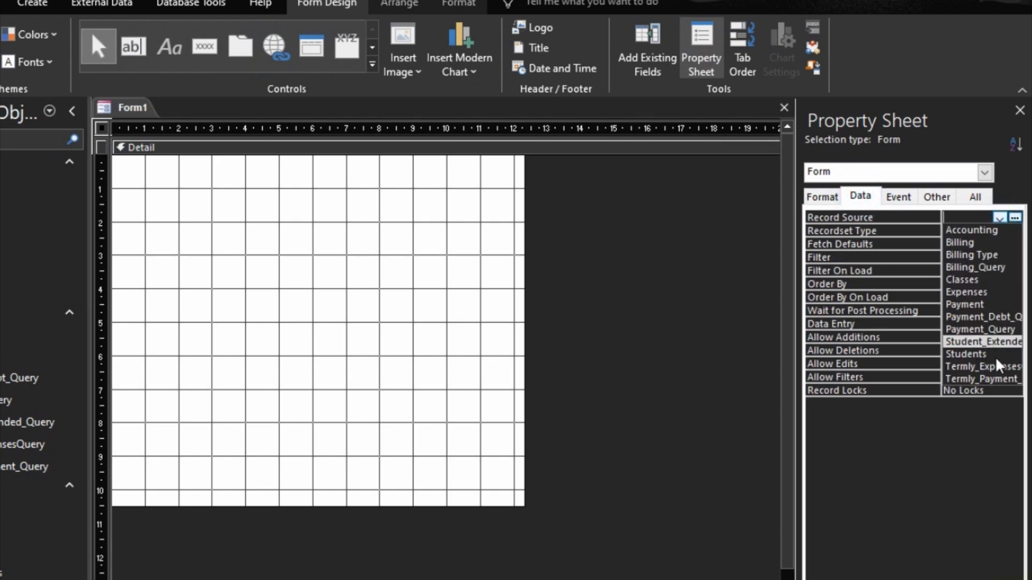
left_click(976, 354)
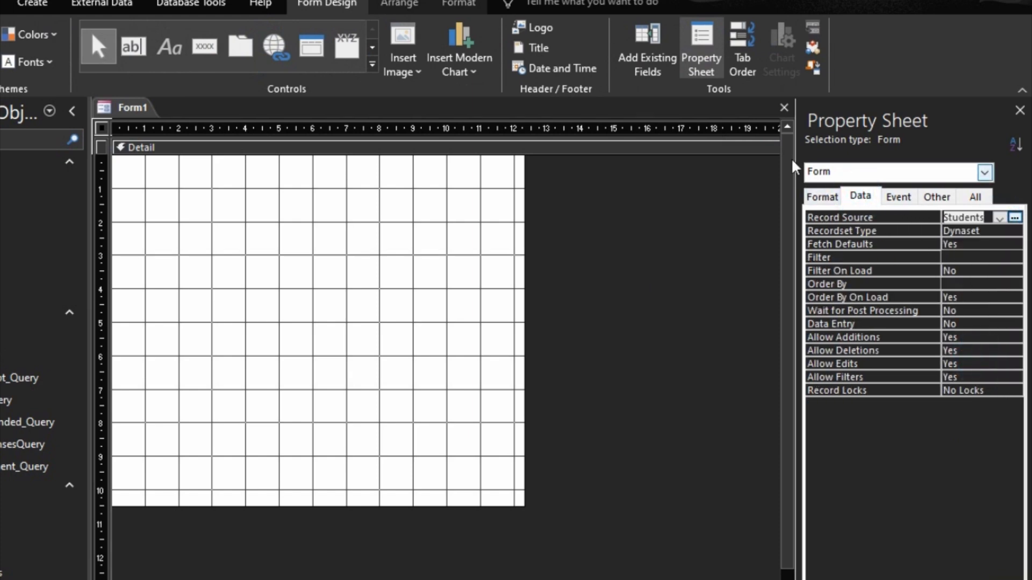
Step: Add all the Students fields, from StudentID through StudentPicture, to the form's Detail section
left_click(647, 51)
left_click(850, 183)
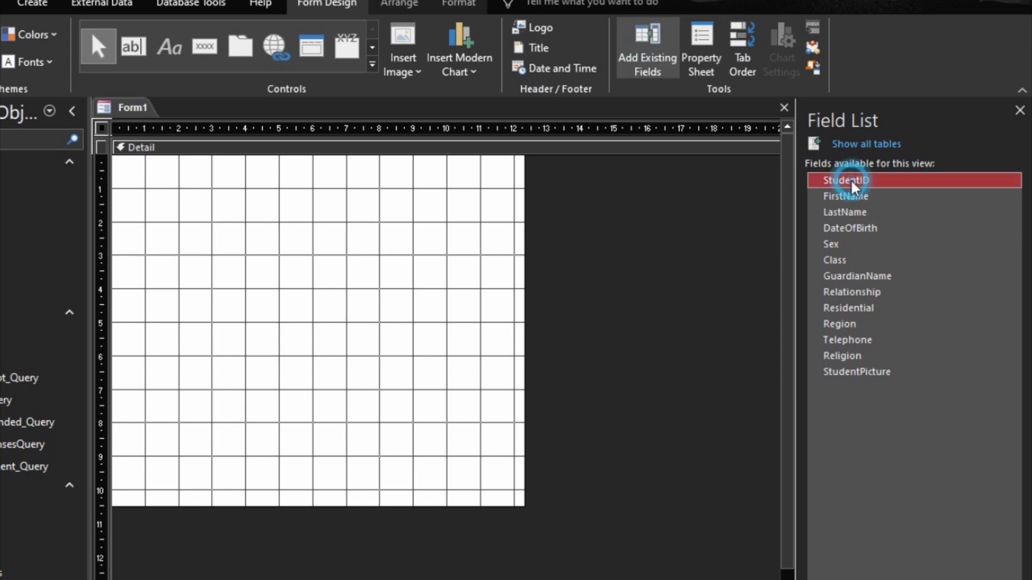
left_click(858, 375, "shift")
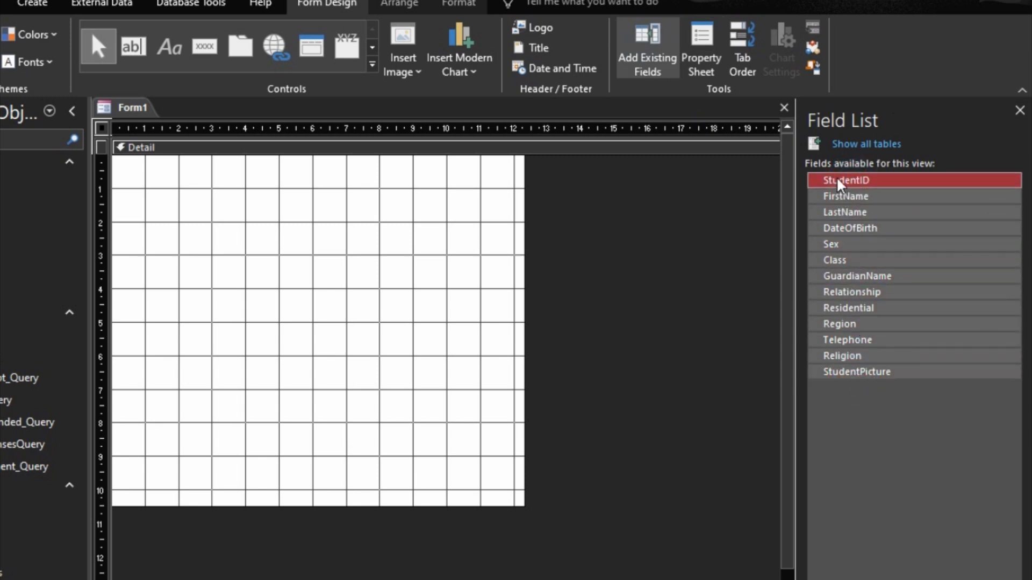
left_click_drag(820, 180, 215, 219)
Step: Arrange the student fields in a stacked layout and set their control margins to Medium
right_click(246, 233)
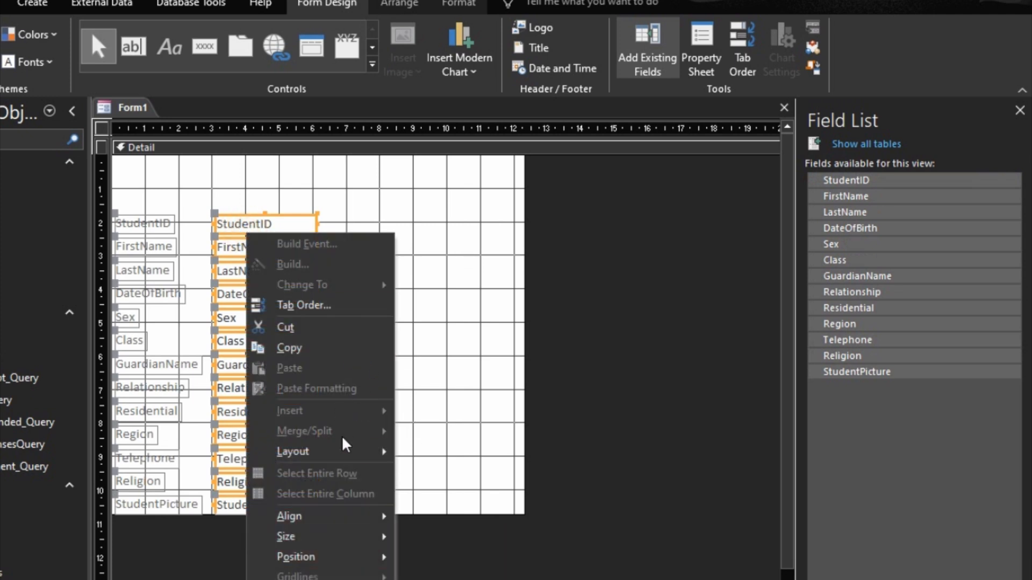
mouse_move(375, 451)
left_click(451, 473)
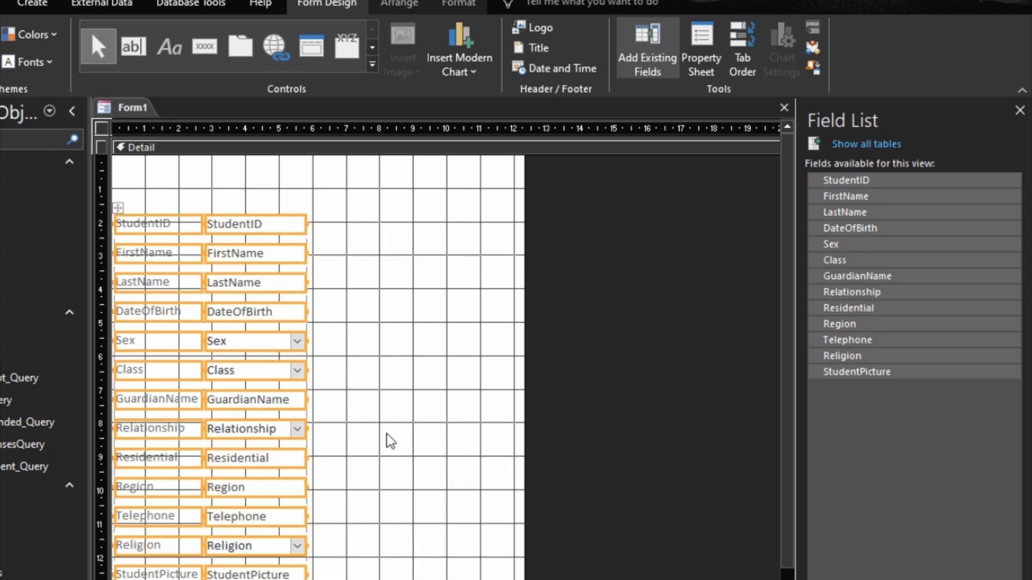
left_click(404, 8)
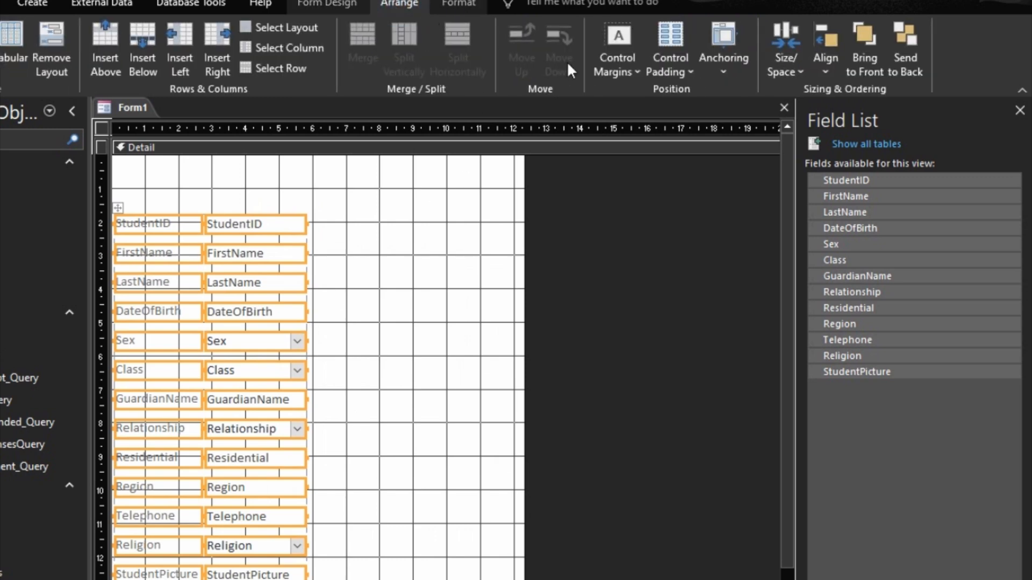
left_click(617, 66)
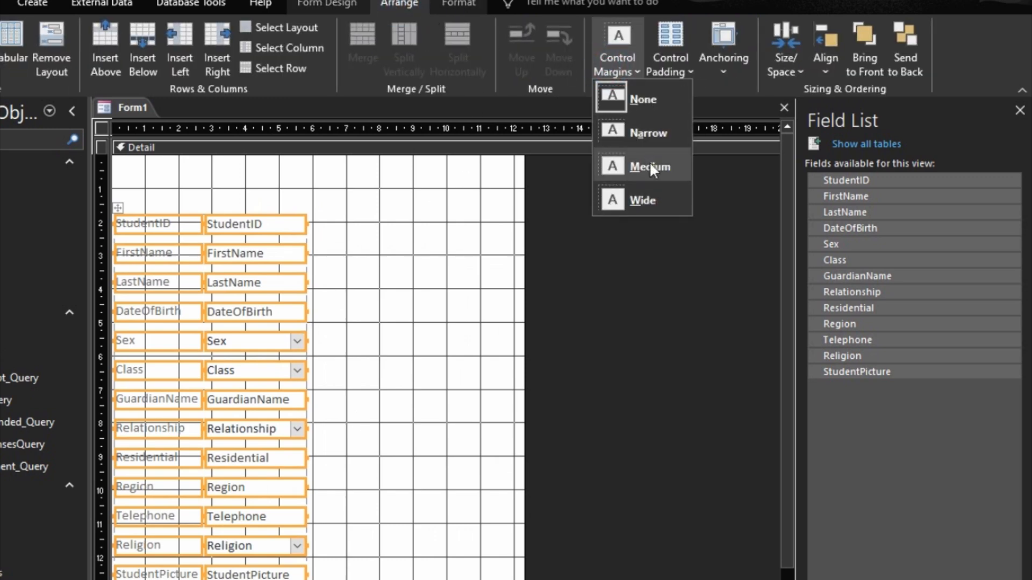
left_click(649, 161)
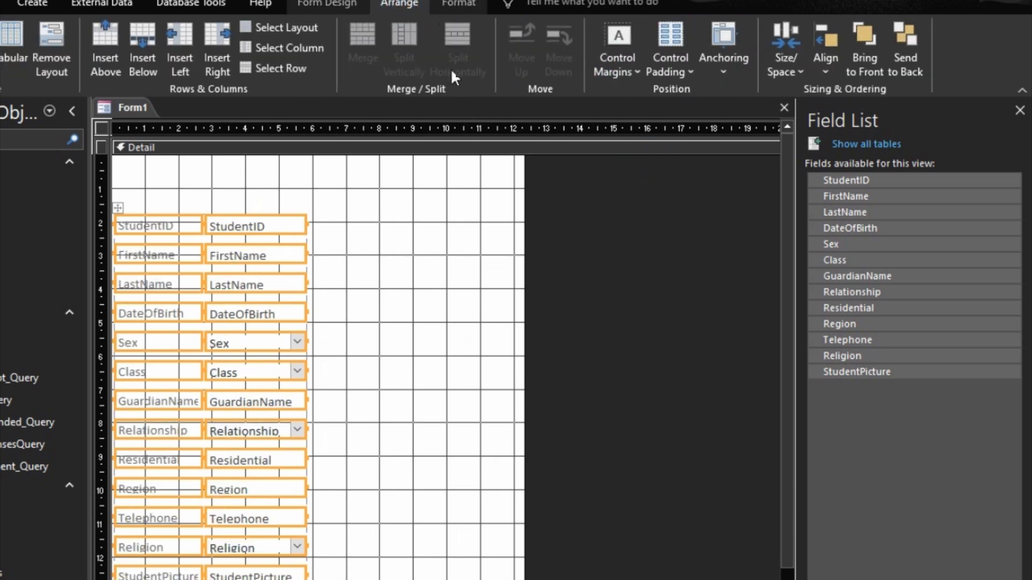
Step: Set the text of the student field labels and controls to size 12 with a black font color
left_click(453, 6)
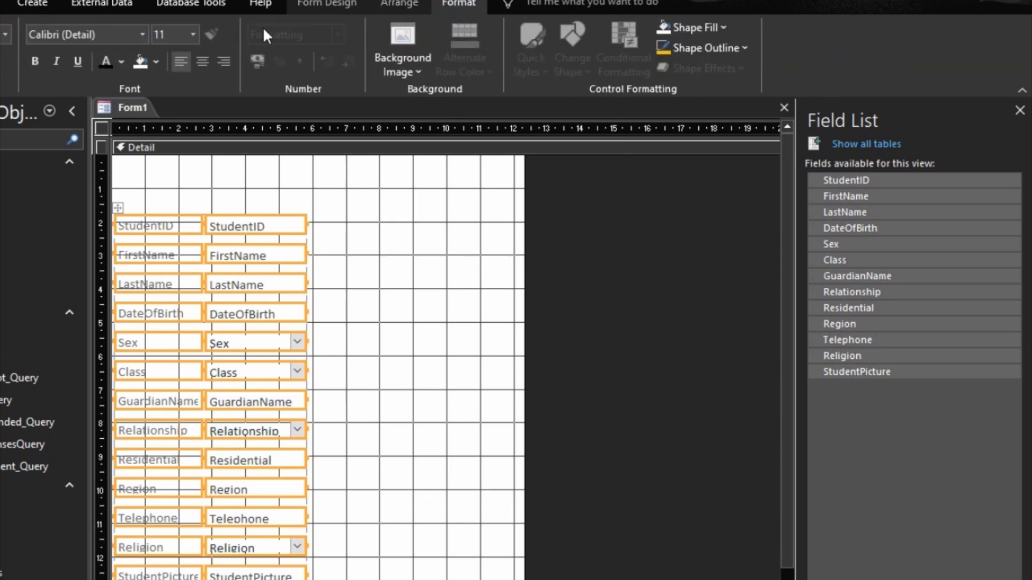
left_click(193, 35)
left_click(162, 122)
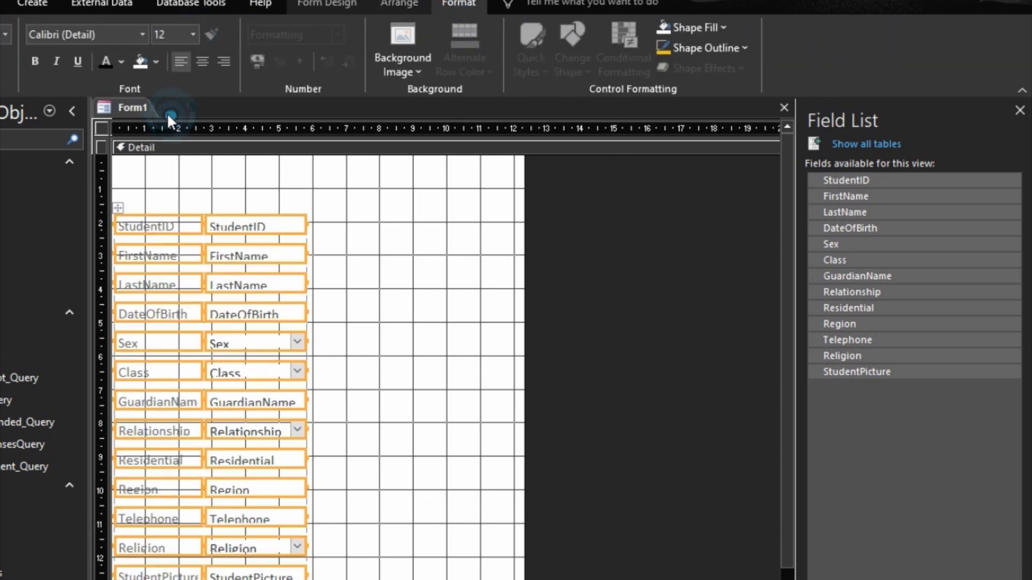
left_click(109, 60)
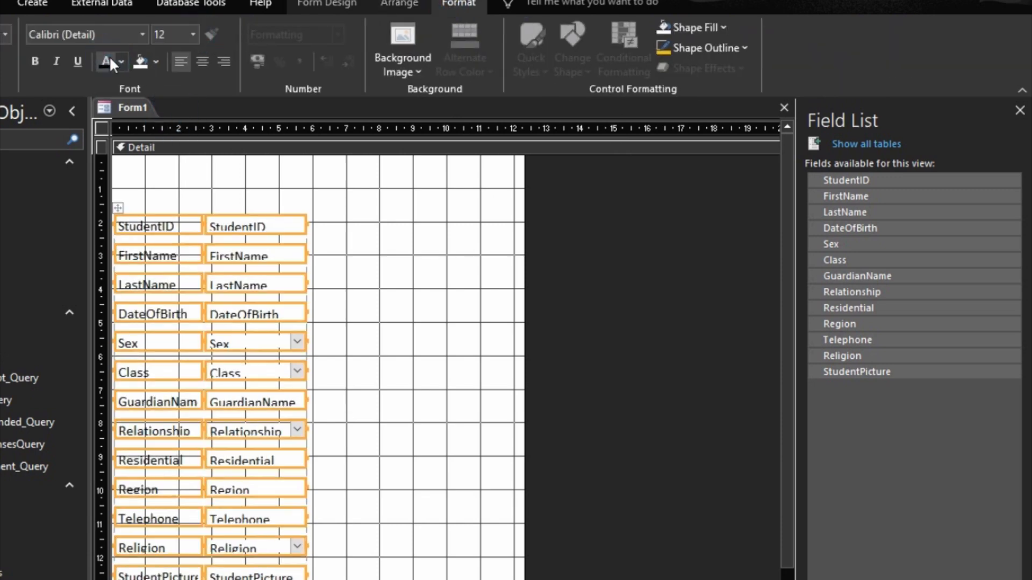
Step: Size the student controls to fit their text and move the whole layout about 2 cm to the right
right_click(288, 227)
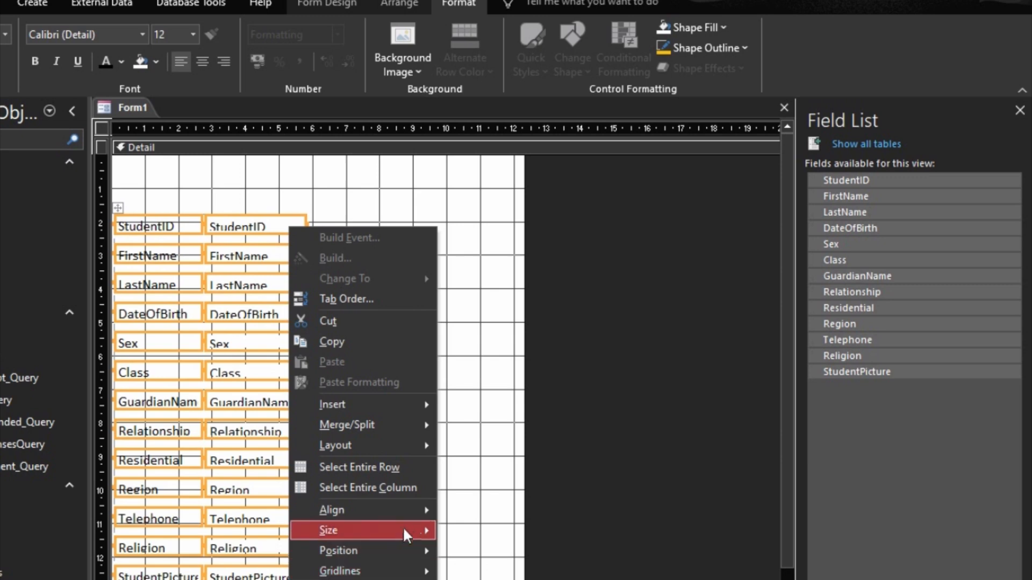
mouse_move(403, 529)
left_click(489, 532)
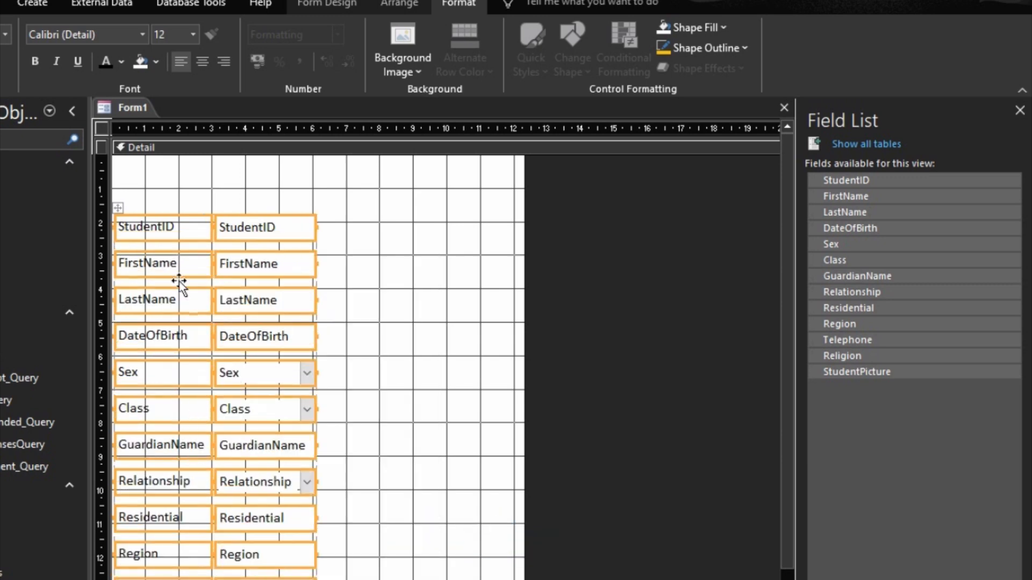
left_click_drag(118, 208, 181, 211)
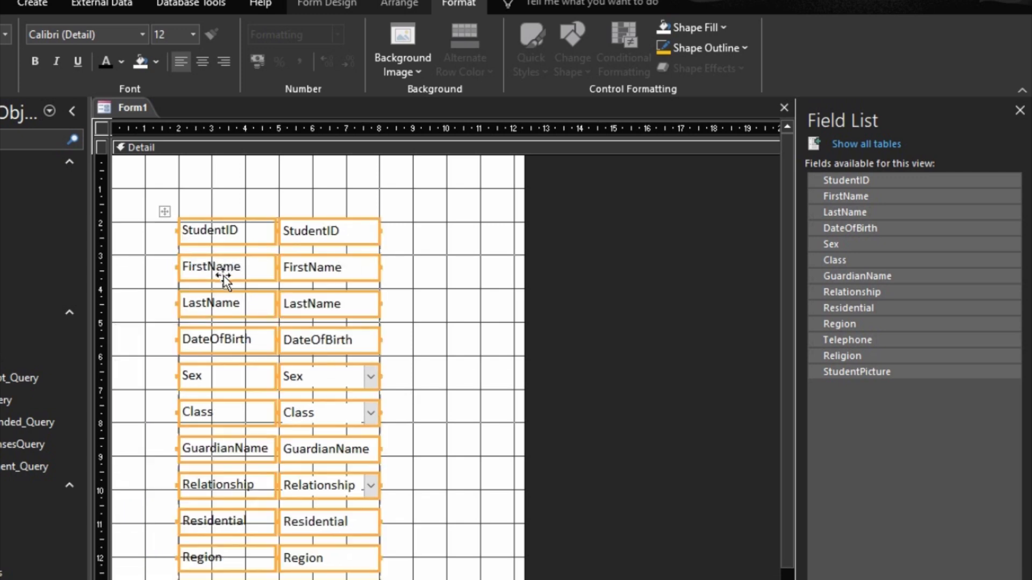
Step: Place LastName beside FirstName, Sex beside DateOfBirth and Relationship beside GuardianName, moving Class and GuardianName up to close the gaps
left_click_drag(224, 275, 227, 282)
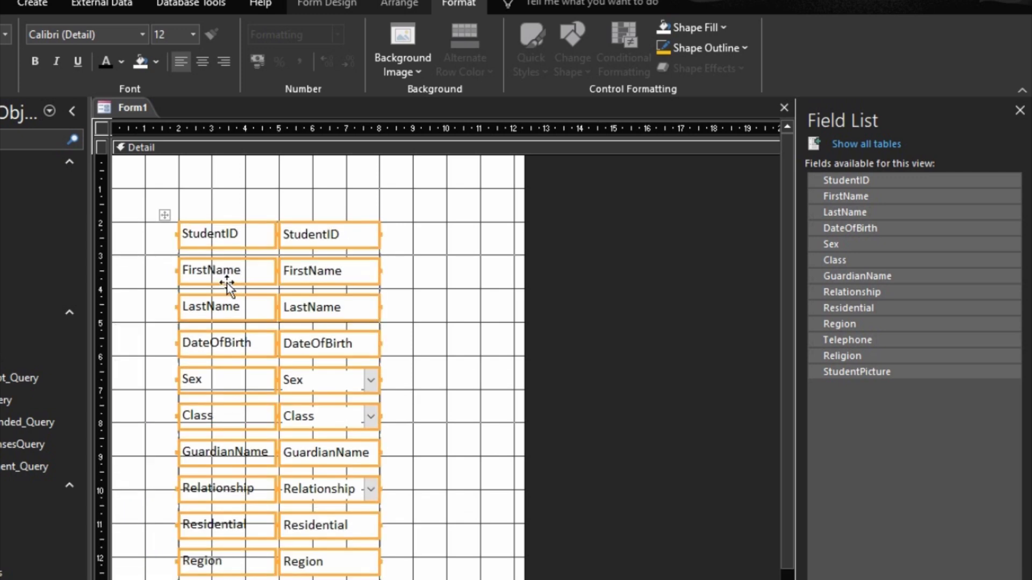
left_click(438, 301)
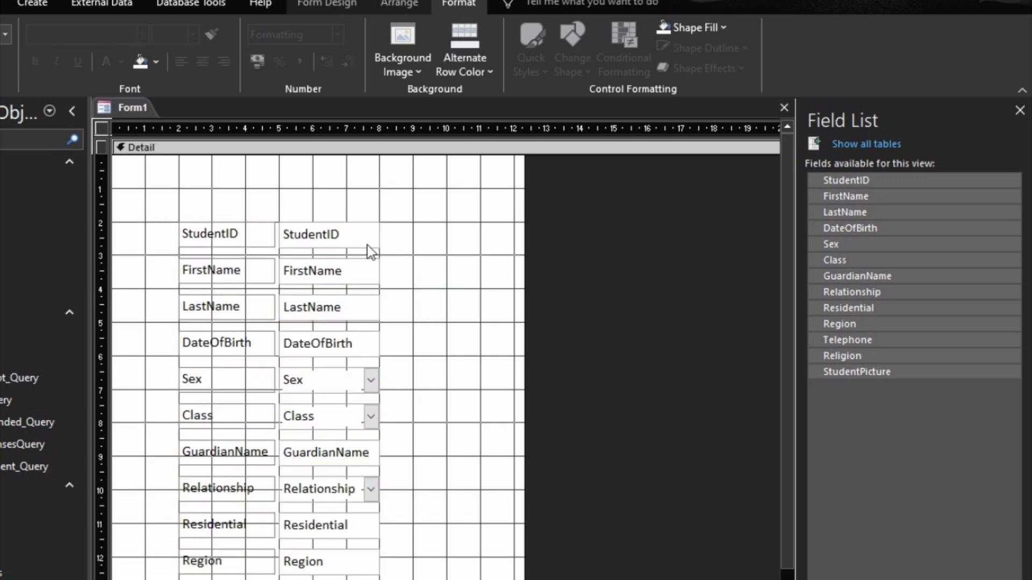
left_click(192, 311)
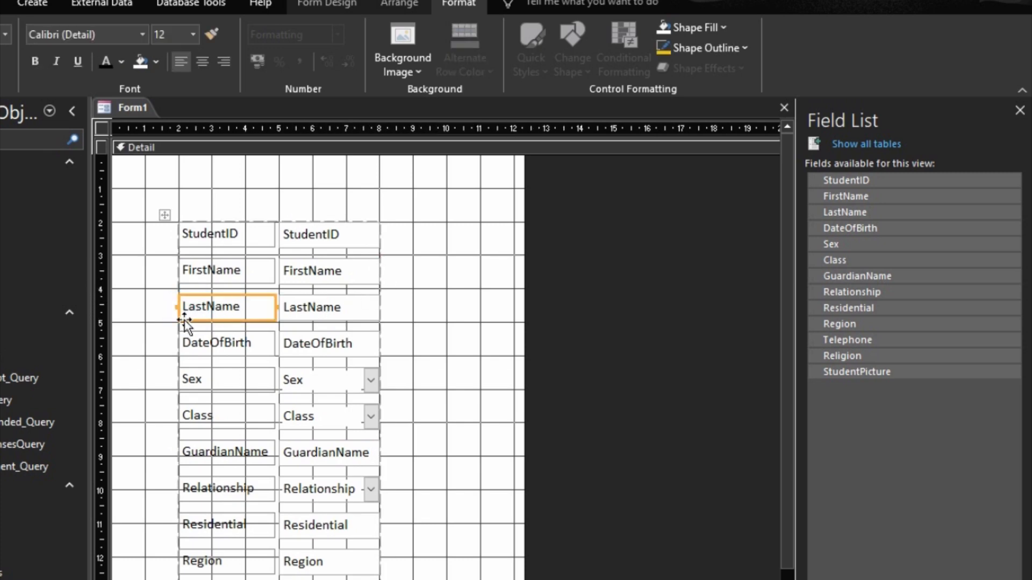
left_click_drag(185, 321, 383, 272)
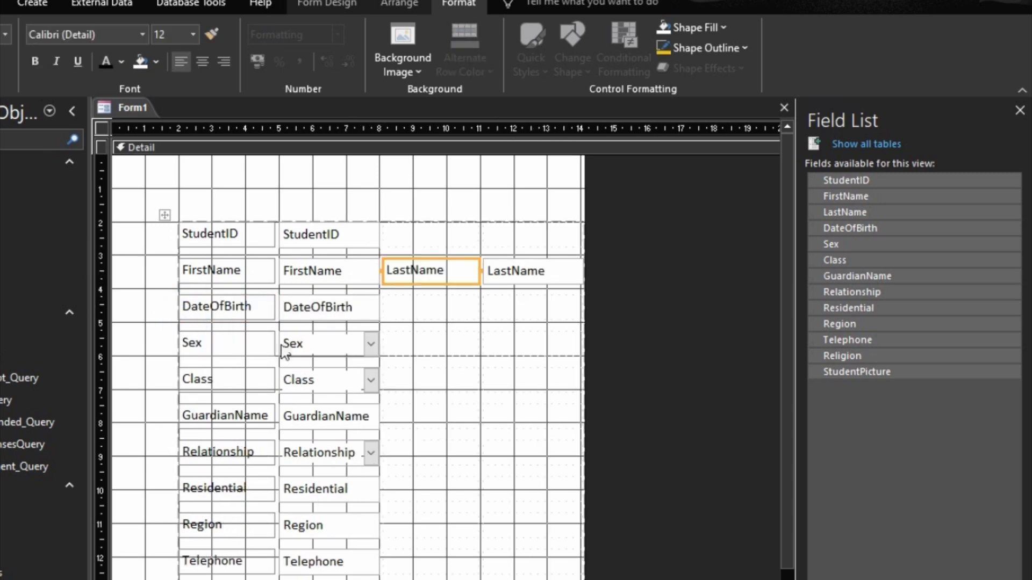
left_click(193, 352)
left_click_drag(189, 357, 384, 314)
left_click_drag(206, 382, 207, 344)
left_click_drag(210, 414, 213, 377)
left_click_drag(211, 447, 396, 374)
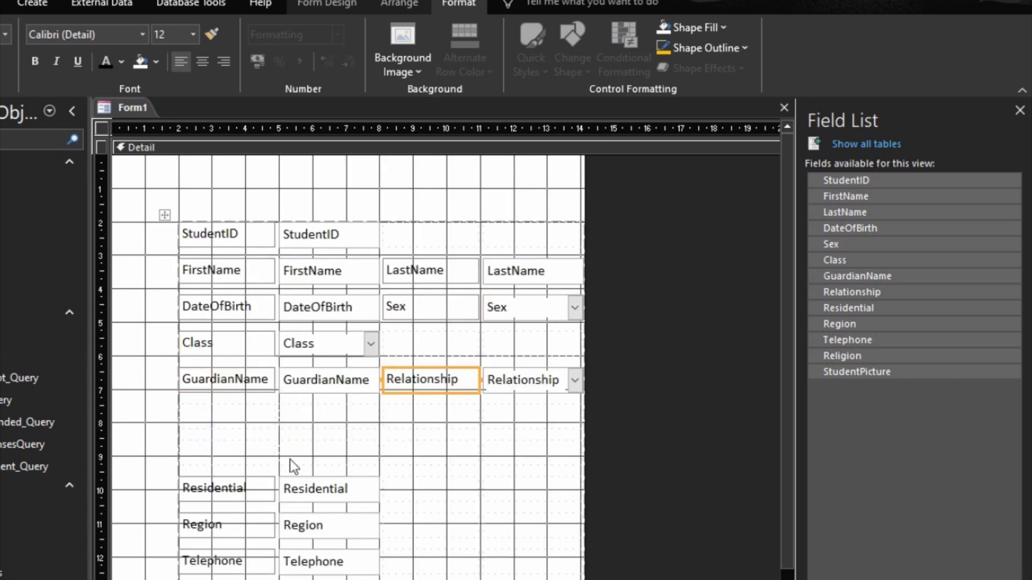
Step: Move Residential, Telephone and StudentPicture up, place Region and Religion beside the first two, and delete the leftover empty rows
left_click_drag(235, 495, 228, 422)
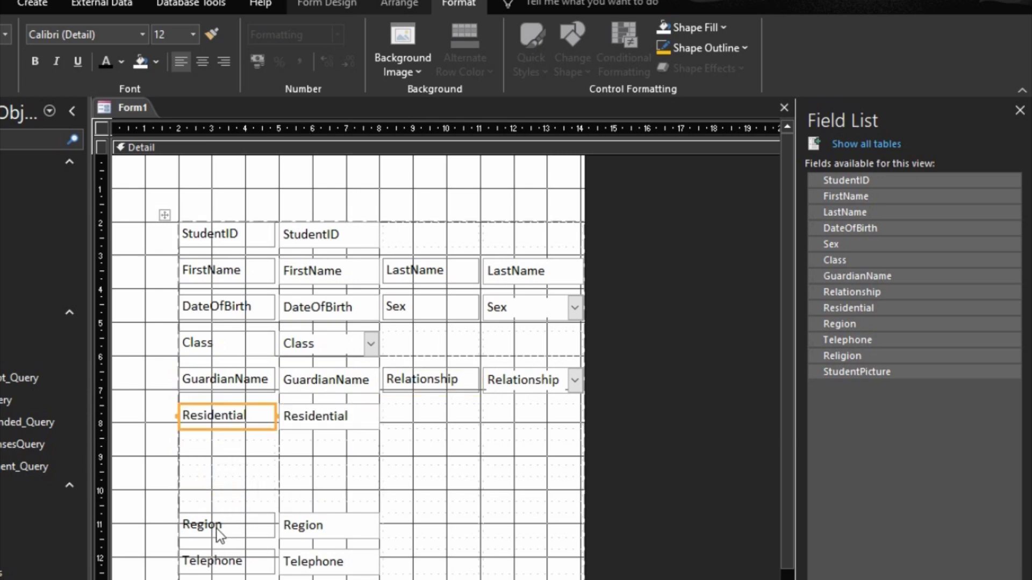
left_click_drag(219, 535, 400, 421)
left_click_drag(212, 560, 219, 460)
left_click_drag(225, 570, 401, 455)
left_click_drag(222, 577, 217, 494)
left_click_drag(153, 575, 355, 526)
key("Delete")
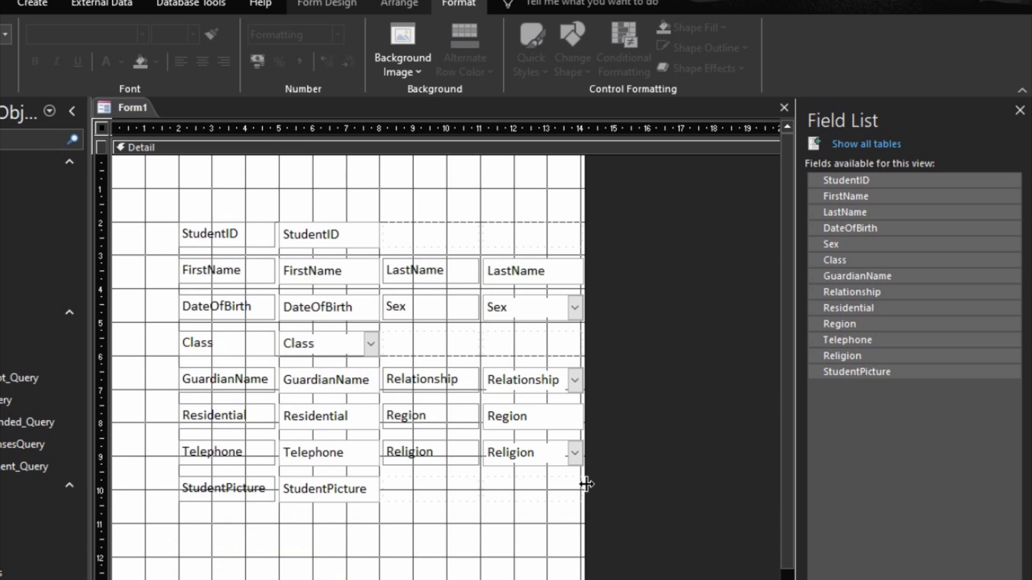
Step: Widen the form to about 20 cm and change the StudentID label to "Adm No"
left_click_drag(586, 484, 783, 469)
left_click(212, 241)
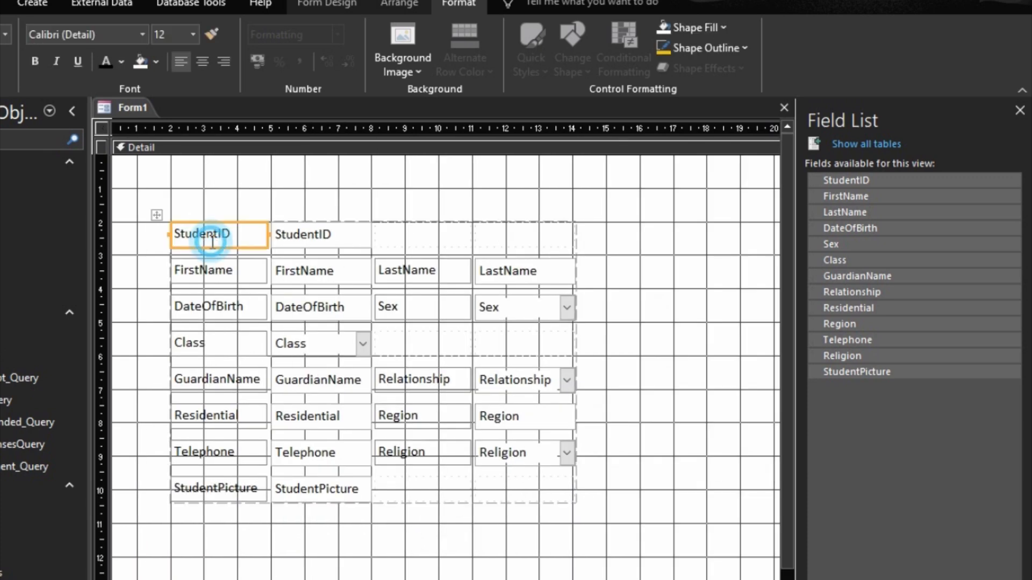
left_click(217, 236)
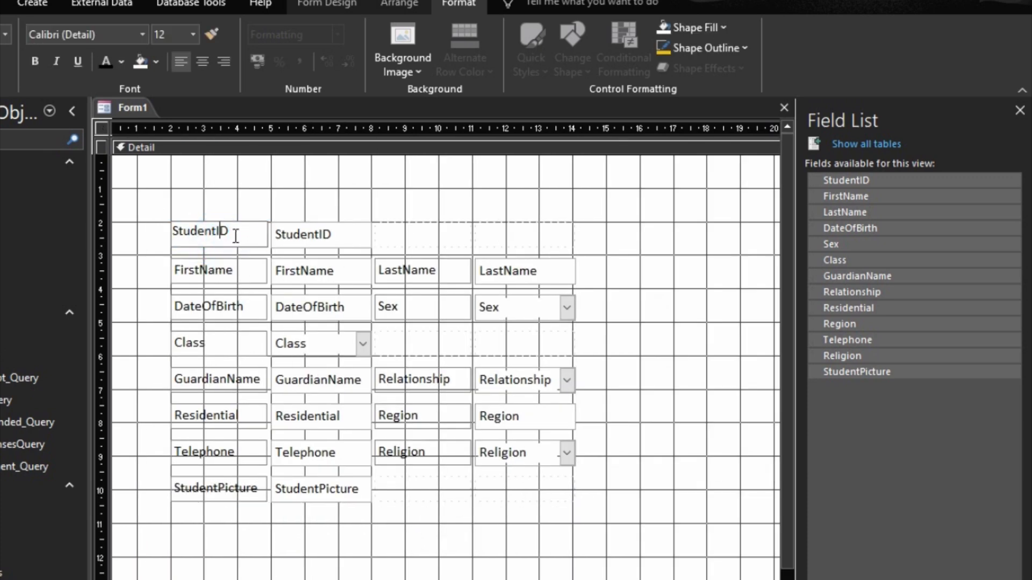
left_click_drag(235, 232, 156, 225)
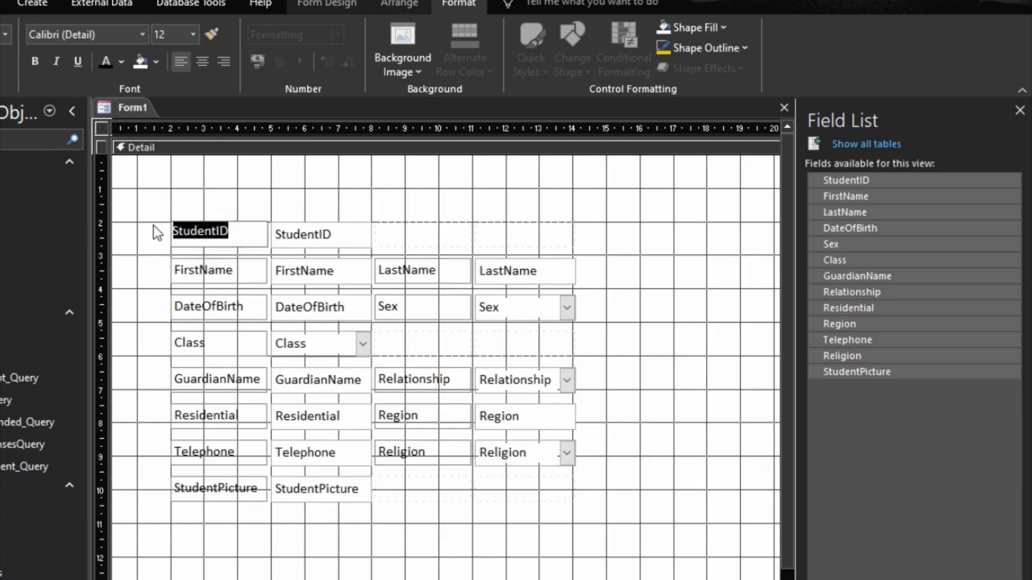
type("a")
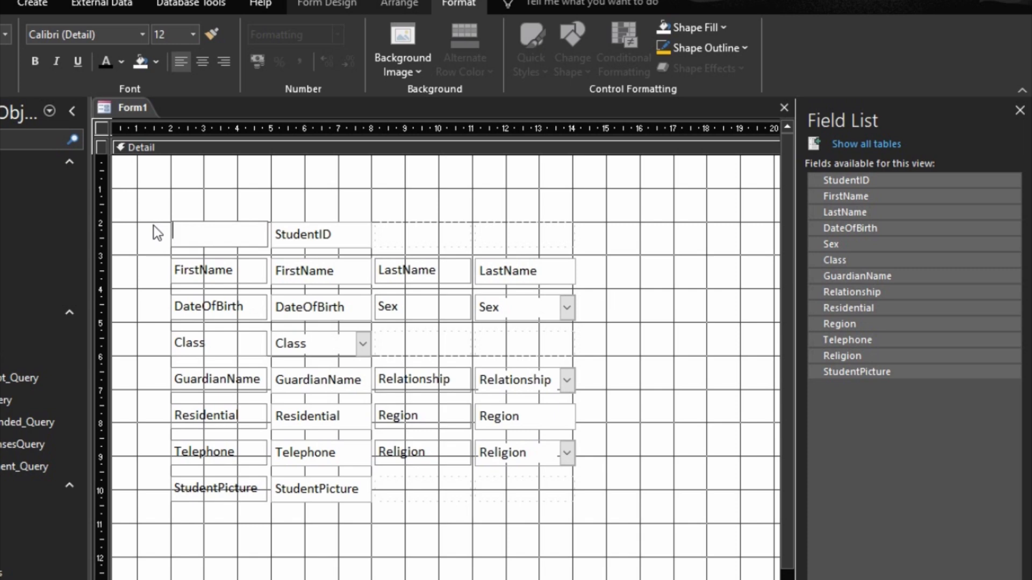
type("Adm No")
Step: Change the FirstName and DateOfBirth labels to "First Name" and "Date of Birth"
left_click(227, 269)
left_click(200, 269)
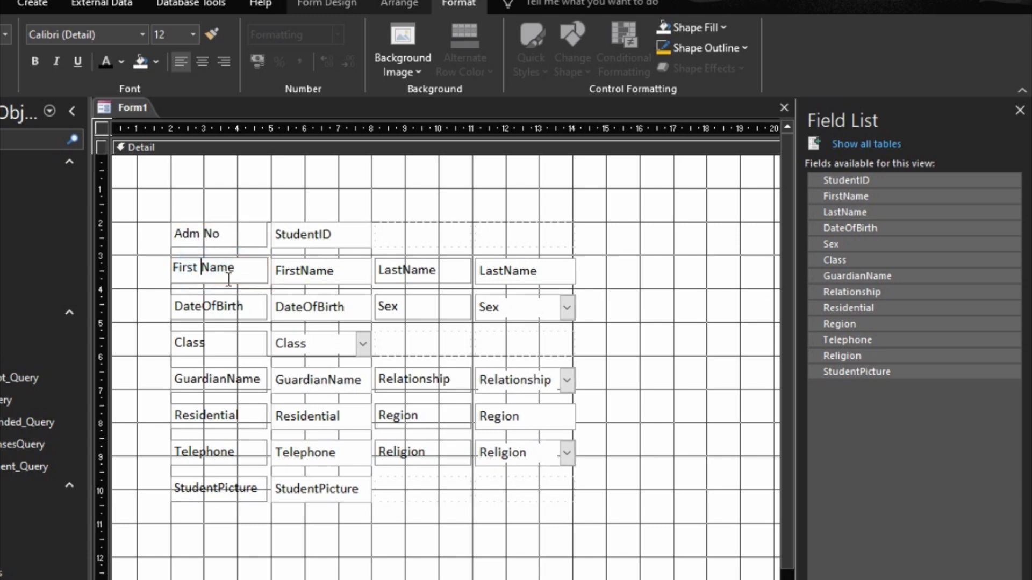
left_click(220, 299)
left_click(196, 306)
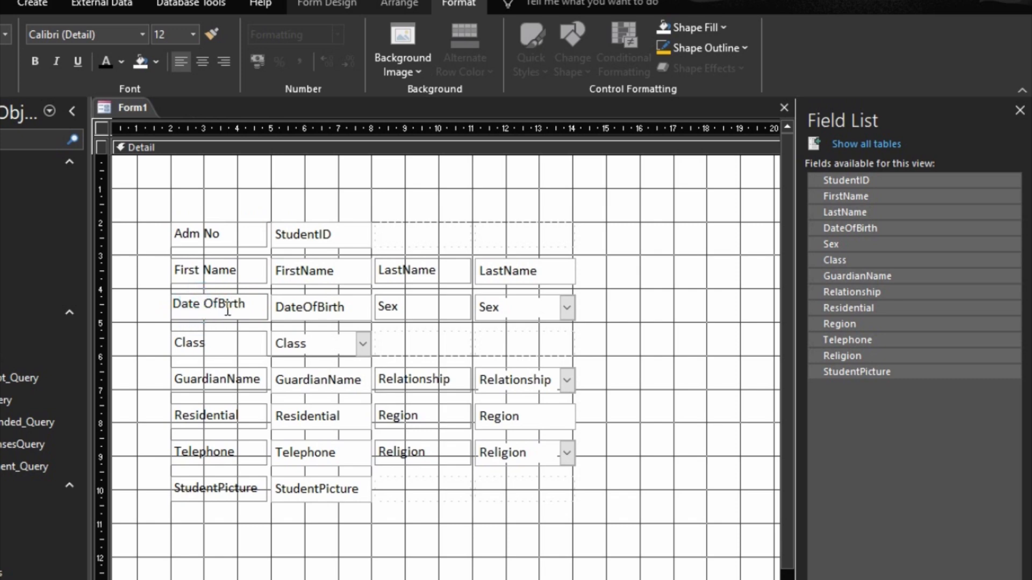
key("Delete")
type("o")
key("Right")
left_click(220, 316)
Step: Split the GuardianName and LastName labels into "Guardian Name" and "Last Name"
left_click(219, 346)
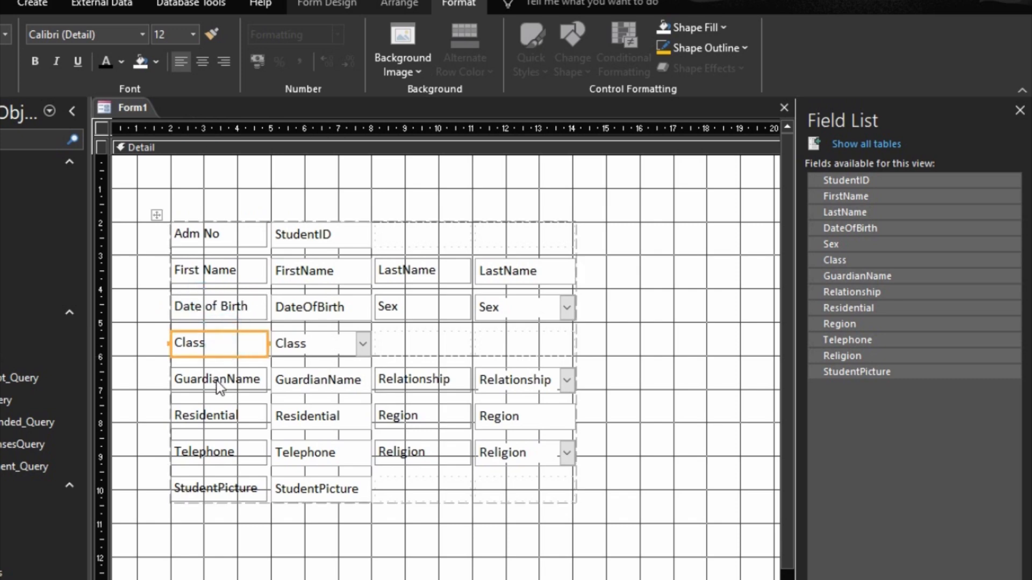
left_click(225, 378)
left_click(225, 380)
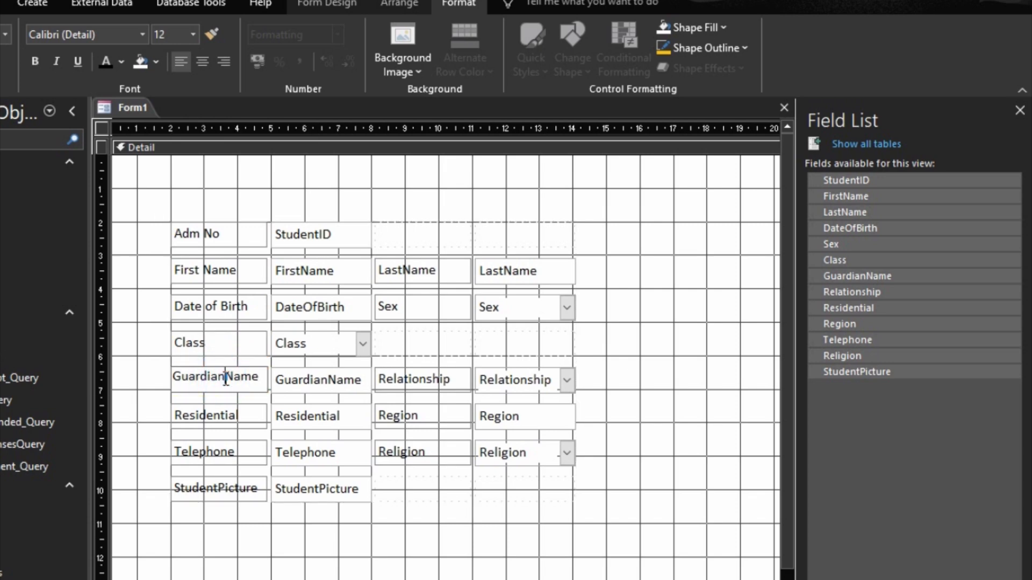
left_click(213, 415)
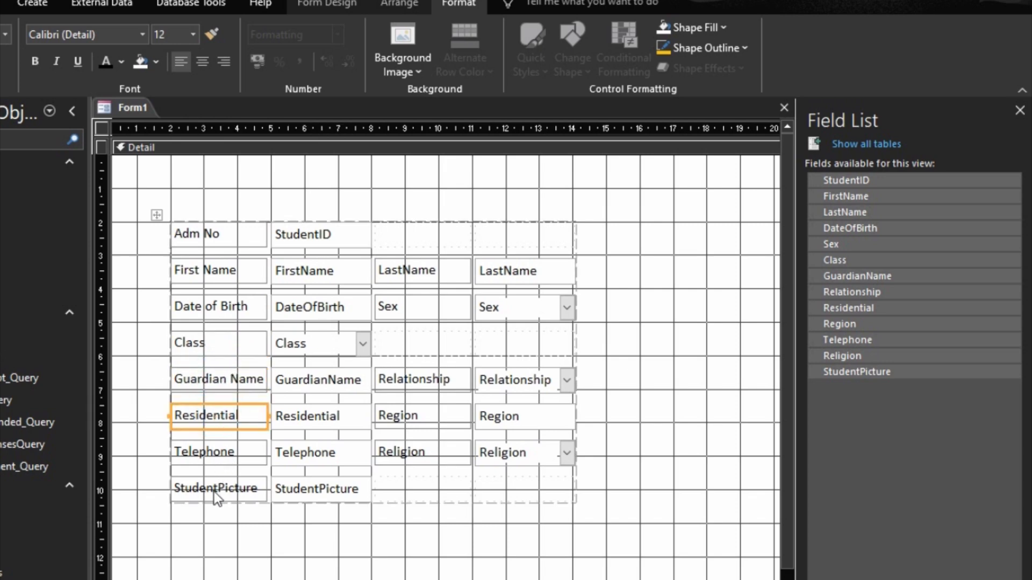
left_click(395, 271)
left_click(401, 270)
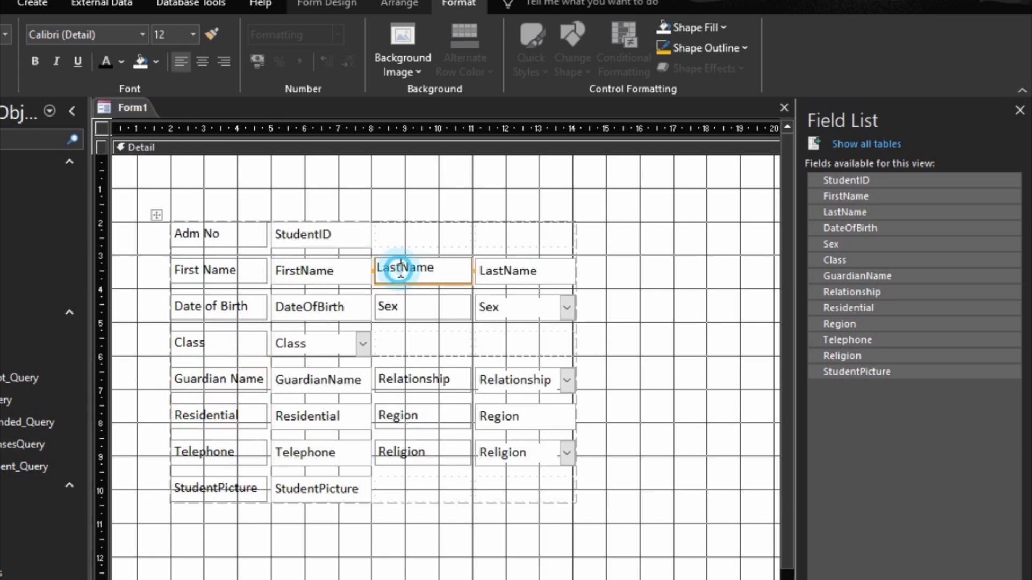
left_click(402, 376)
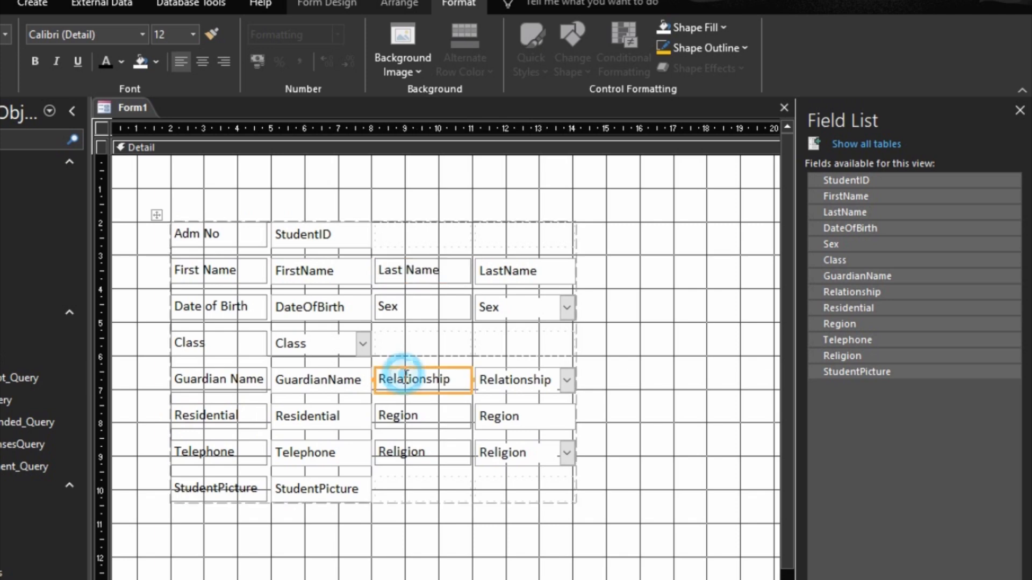
Step: Widen the FirstName text box and its column to about 5 cm
left_click(334, 234)
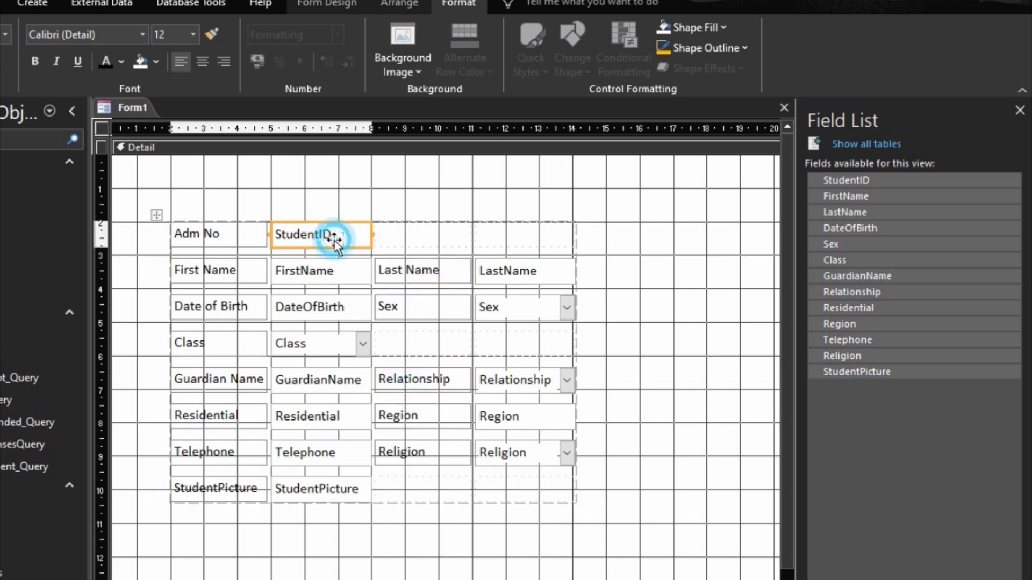
left_click(365, 271)
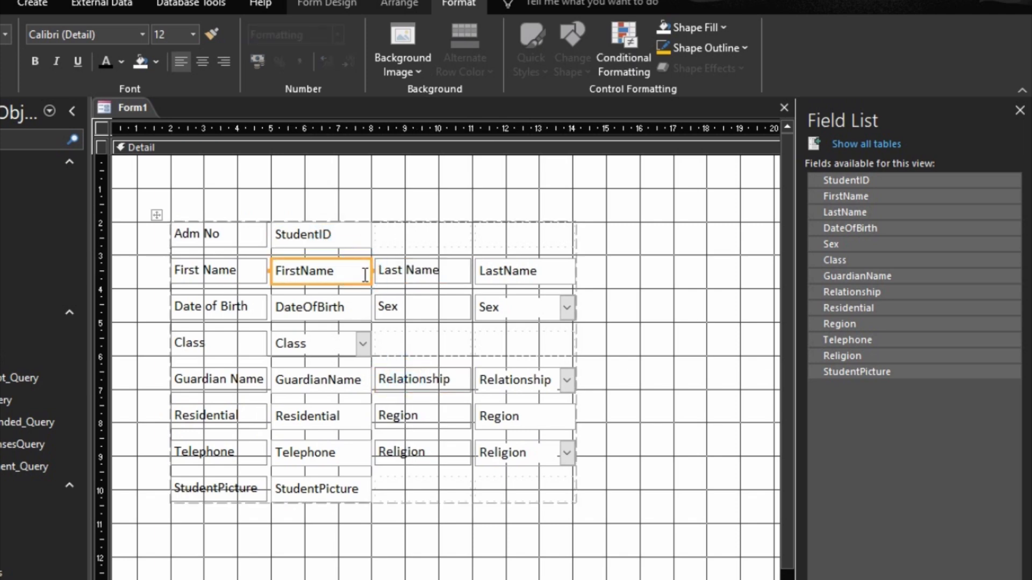
left_click(354, 270)
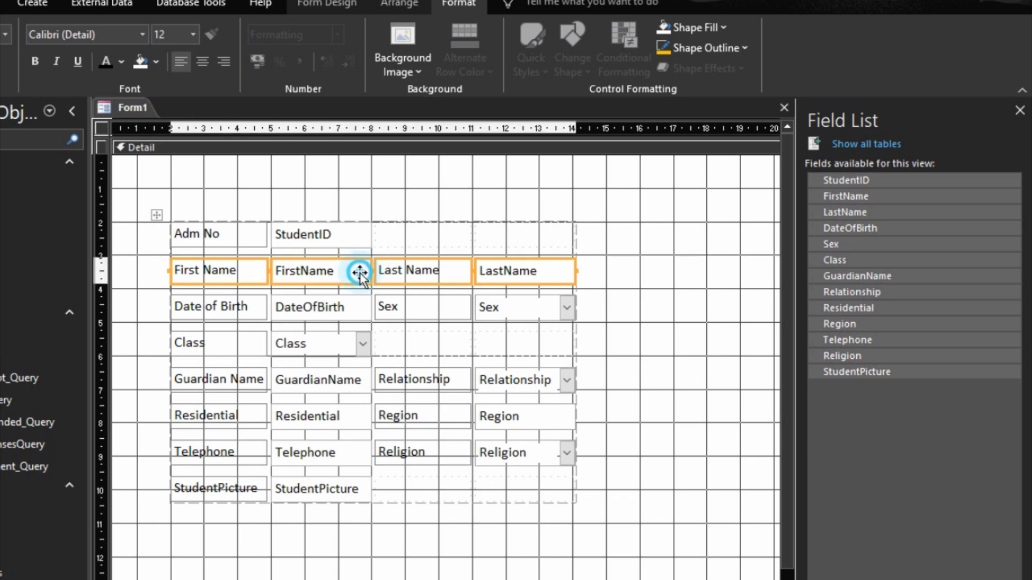
left_click(381, 181)
left_click(350, 277)
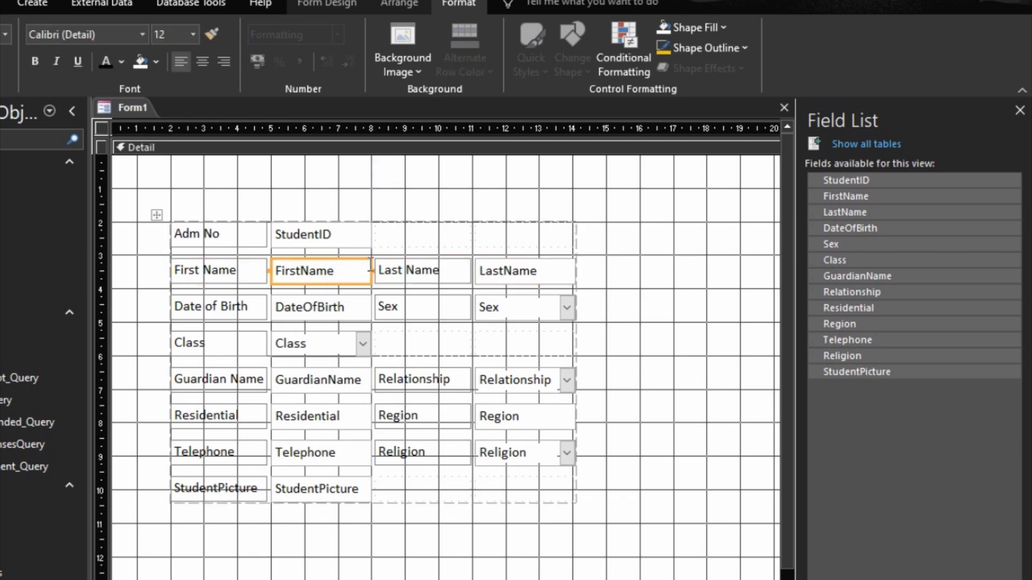
key("shift+Right")
key("shift+Right")
key("shift+Right")
key("shift+Right")
key("shift+Right")
key("shift+Right")
key("shift+Right")
key("shift+Right")
key("shift+Right")
key("shift+Right")
key("shift+Right")
key("shift+Right")
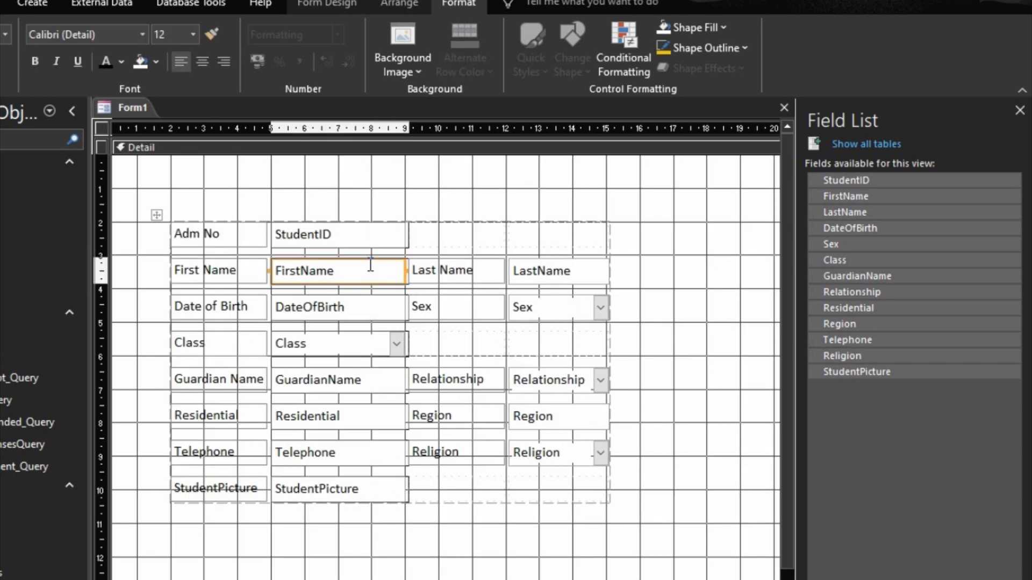
key("shift+Right")
key("shift+Right")
key("shift+Right")
key("shift+Right")
key("shift+Right")
key("shift+Right")
key("shift+Right")
key("shift+Right")
key("shift+Right")
key("shift+Right")
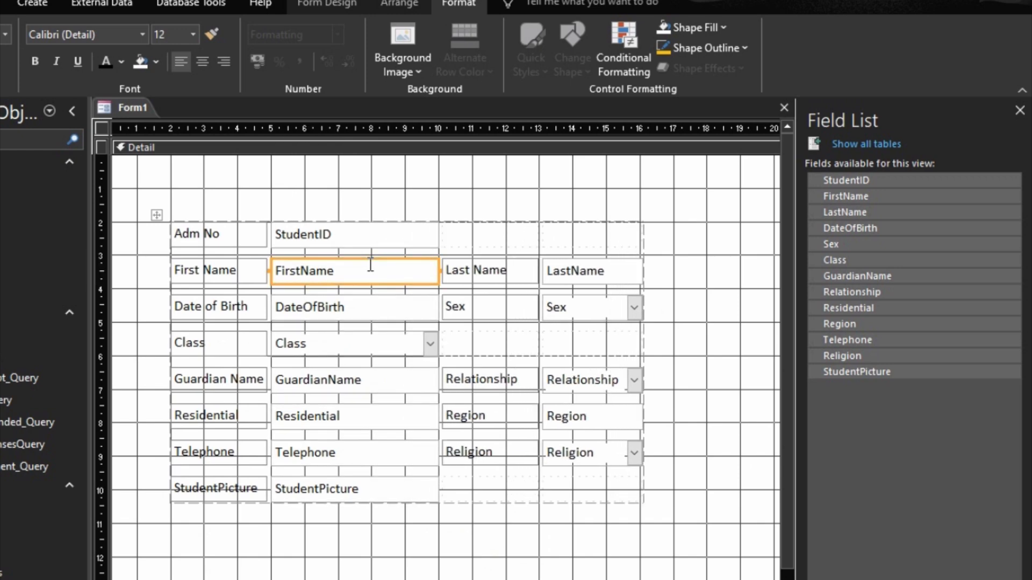
Step: Try to match the Last Name label's width to the FirstName text box, and undo the resize
left_click(494, 270, "shift")
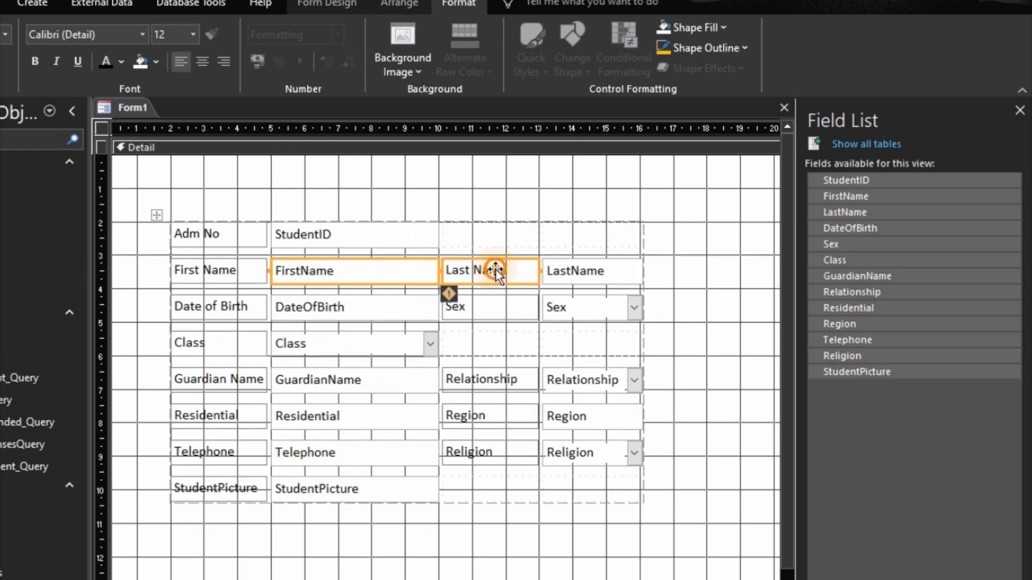
right_click(494, 268)
mouse_move(575, 575)
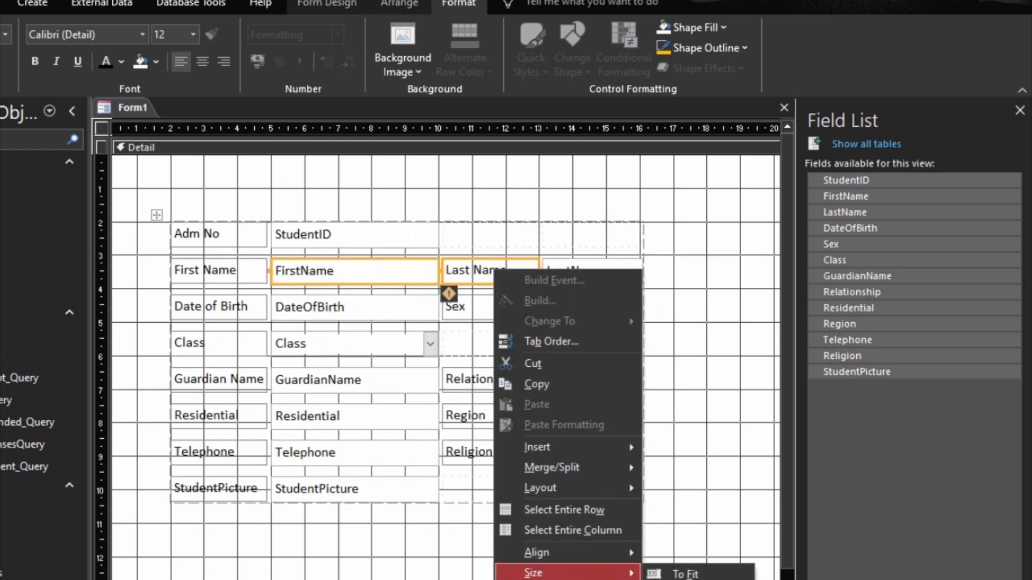
left_click(685, 574)
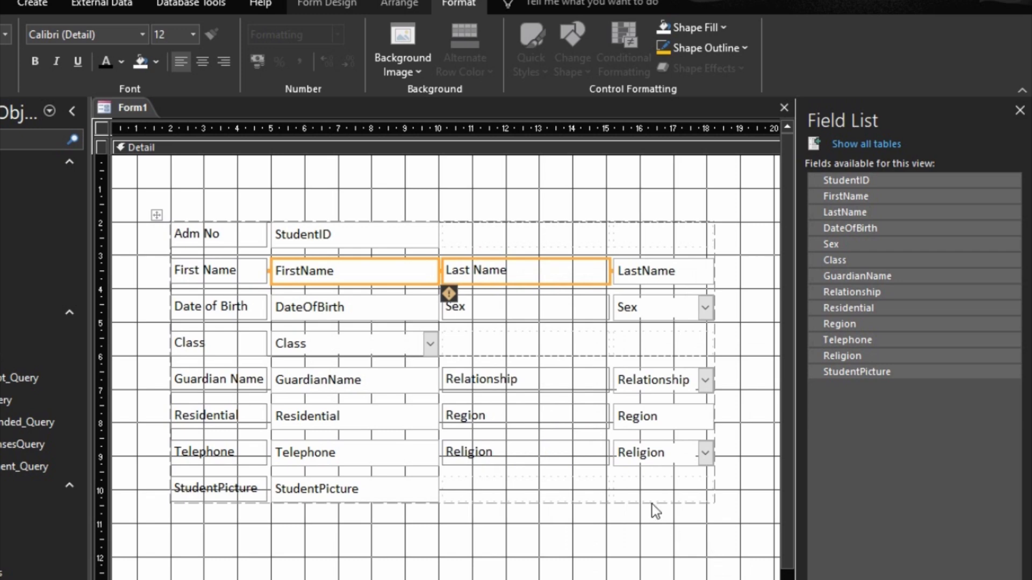
key("ctrl+z")
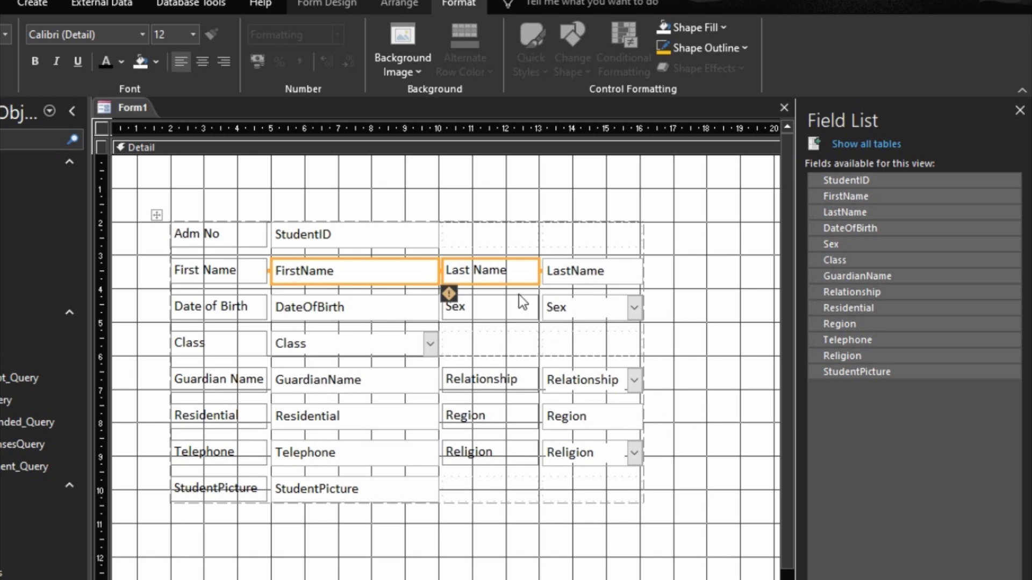
Step: Match the width of the LastName text box and its column to the wider FirstName text box
left_click(585, 271, "shift")
left_click(515, 271, "shift")
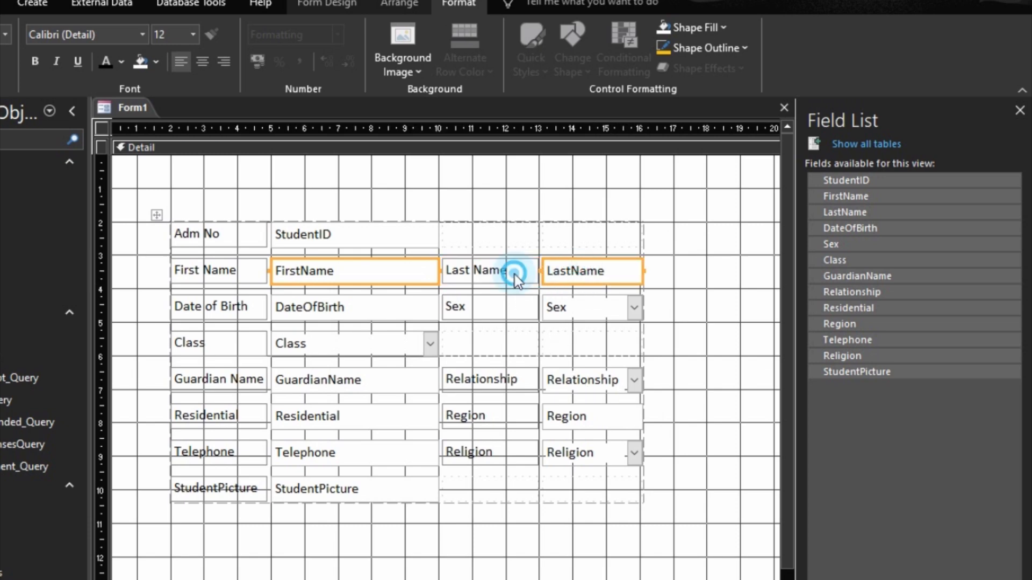
right_click(597, 272)
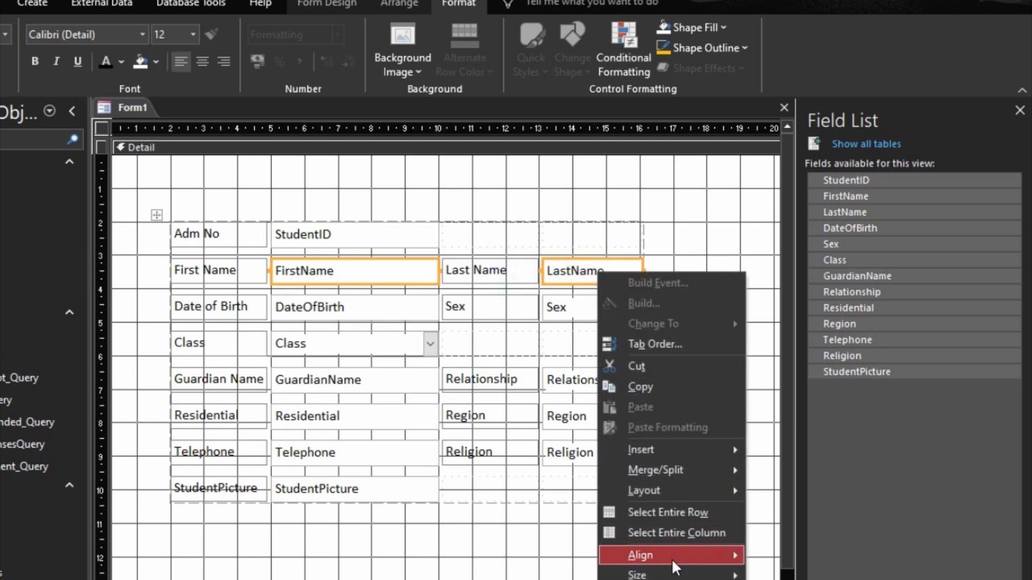
mouse_move(673, 577)
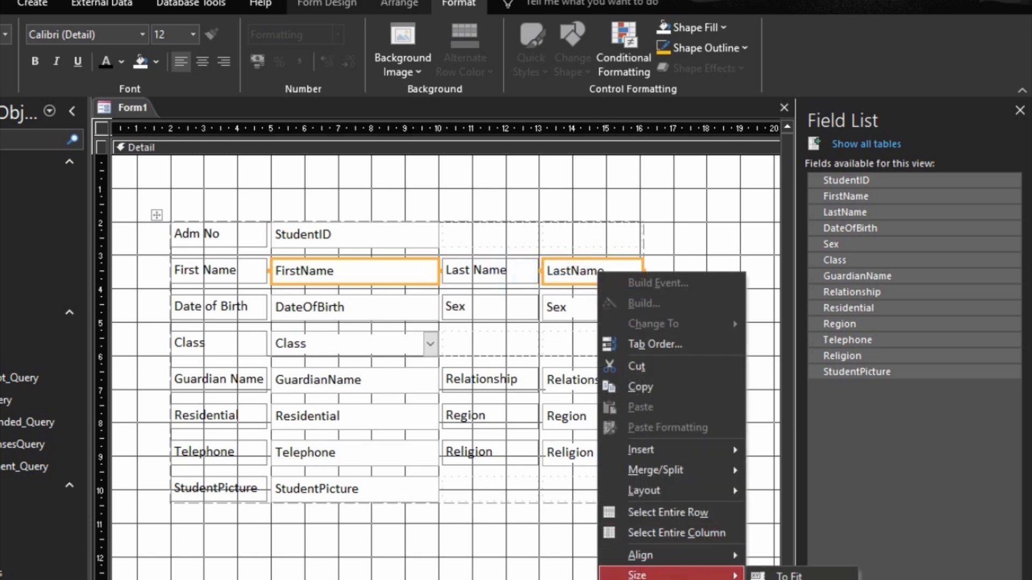
left_click(794, 579)
left_click(479, 566)
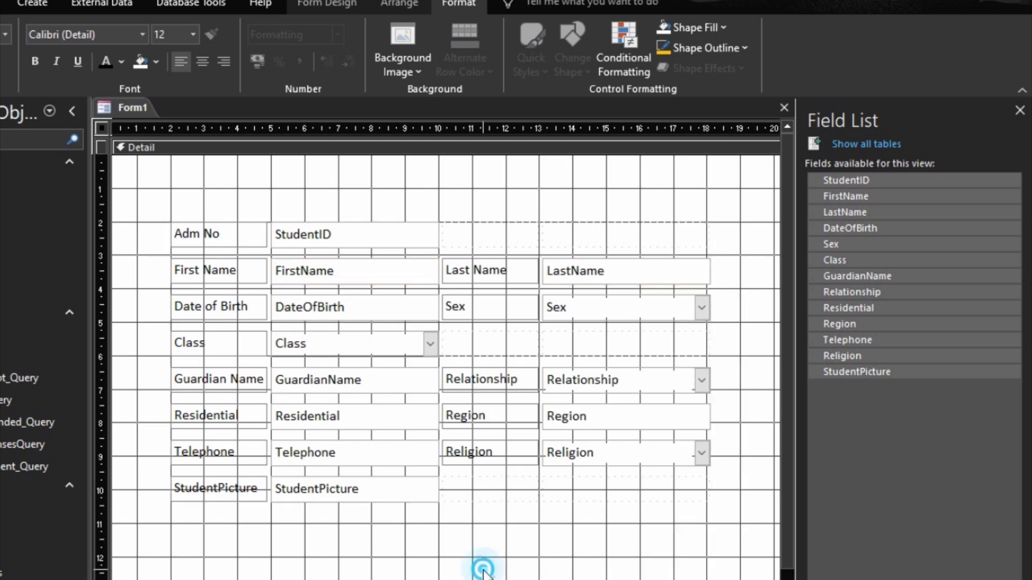
Step: Preview the student form with its data in Form View and return to Design View
left_click(403, 237)
left_click_drag(387, 187, 549, 216)
key("F5")
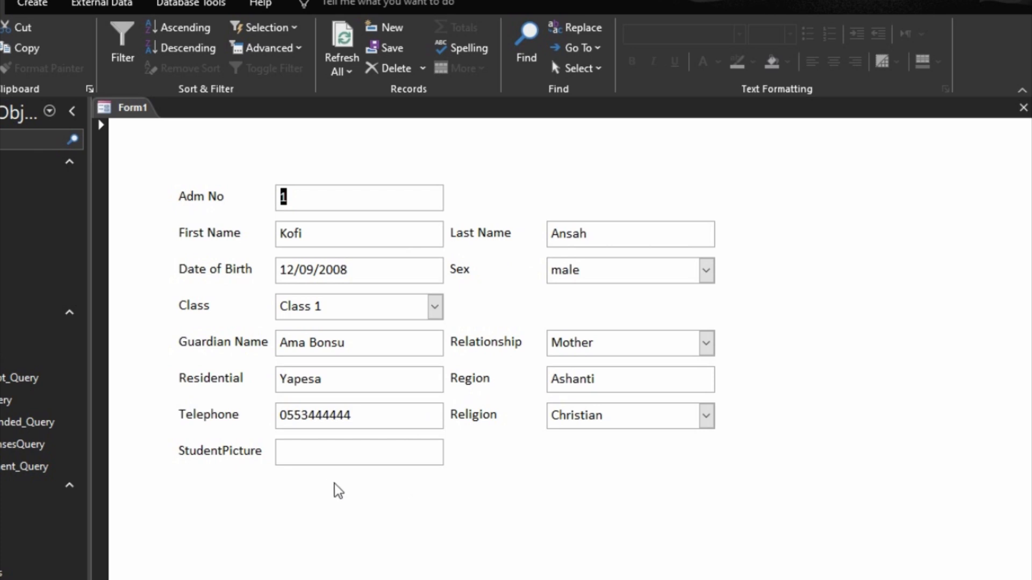
right_click(720, 540)
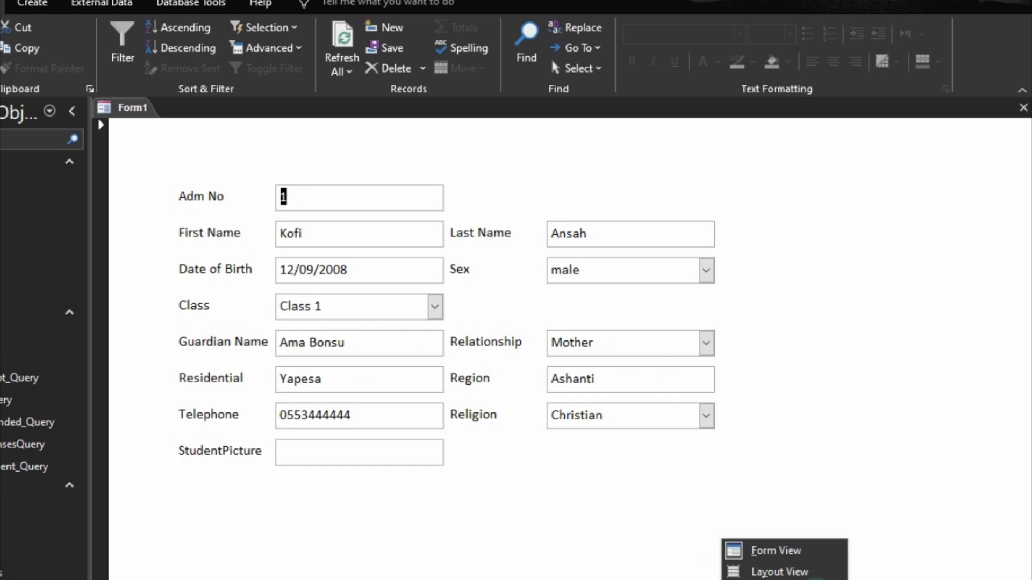
left_click(779, 579)
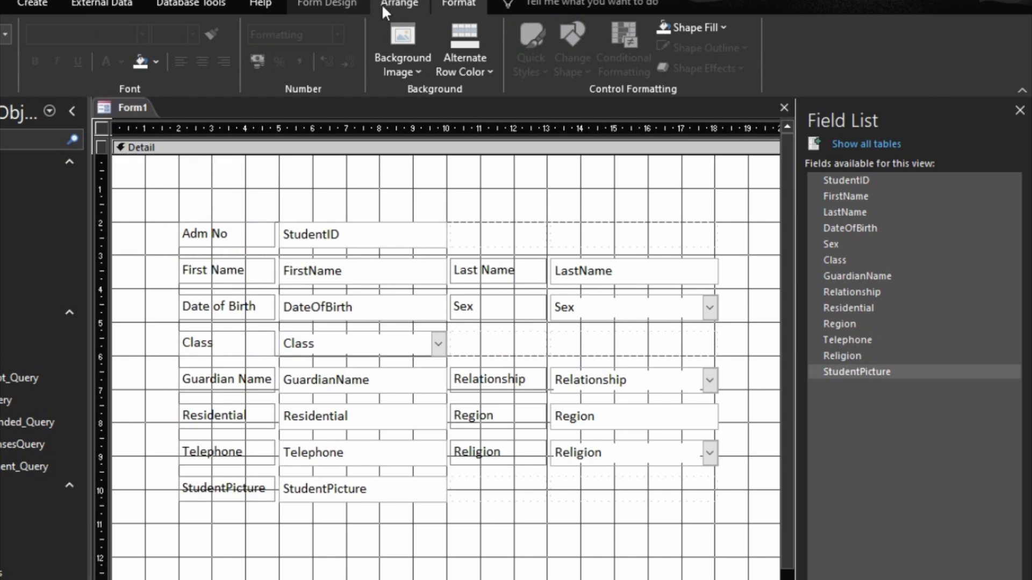
Step: Add a command button below the Religion field that runs the Add New Record operation and displays the text Save Record
left_click(327, 4)
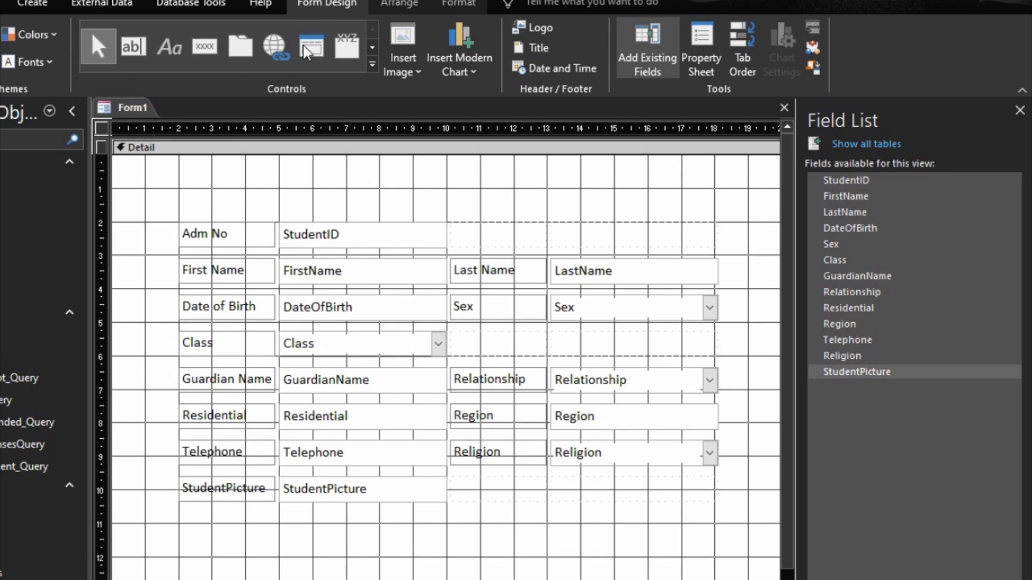
left_click(205, 47)
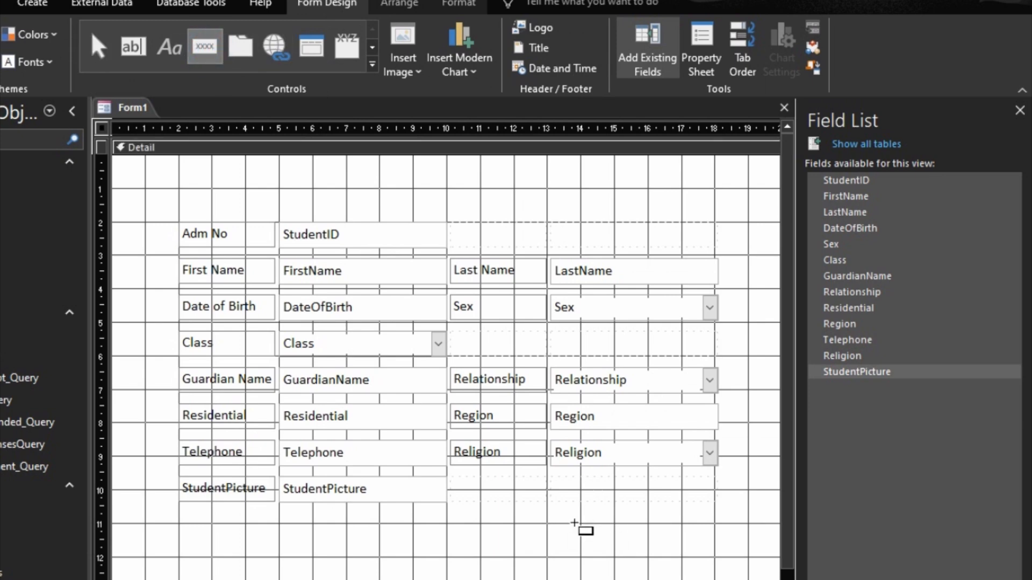
left_click_drag(584, 524, 714, 560)
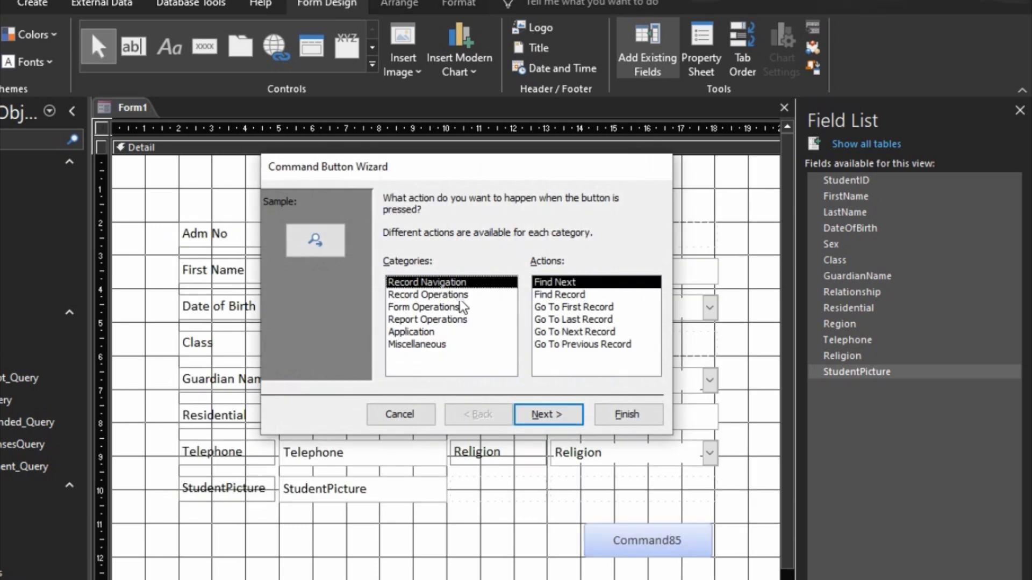
left_click(438, 294)
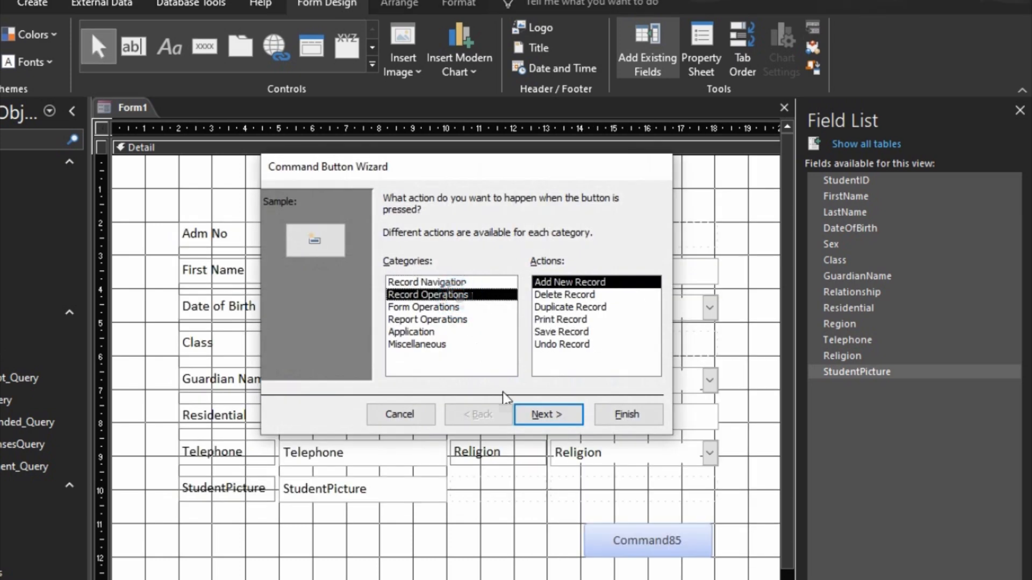
left_click(545, 414)
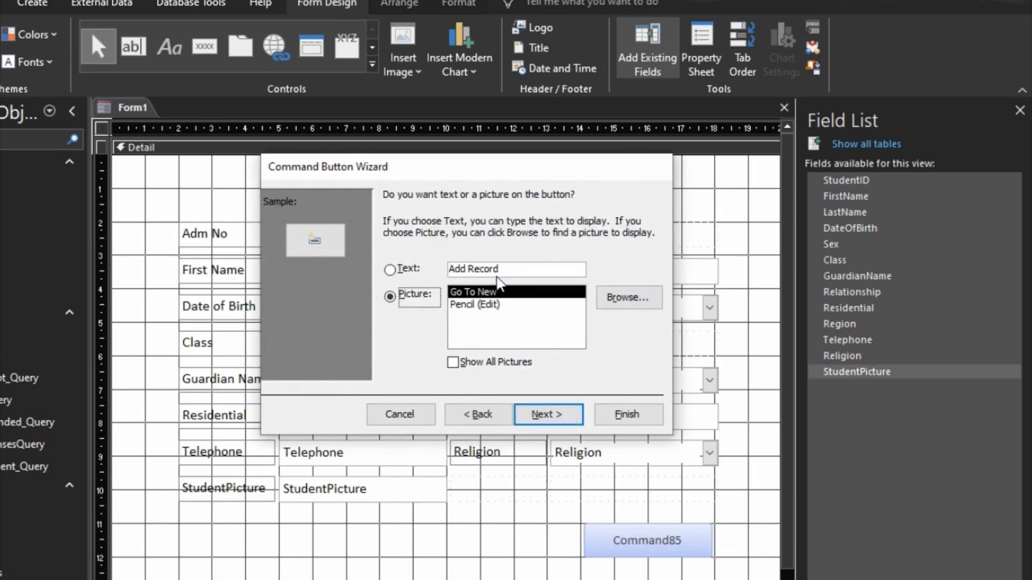
double_click(451, 268)
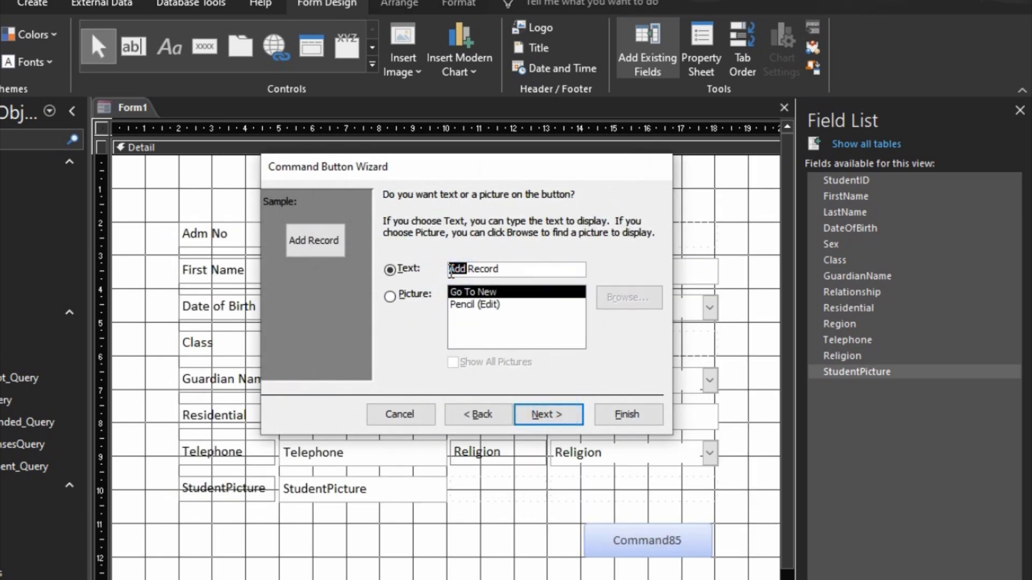
type("Save")
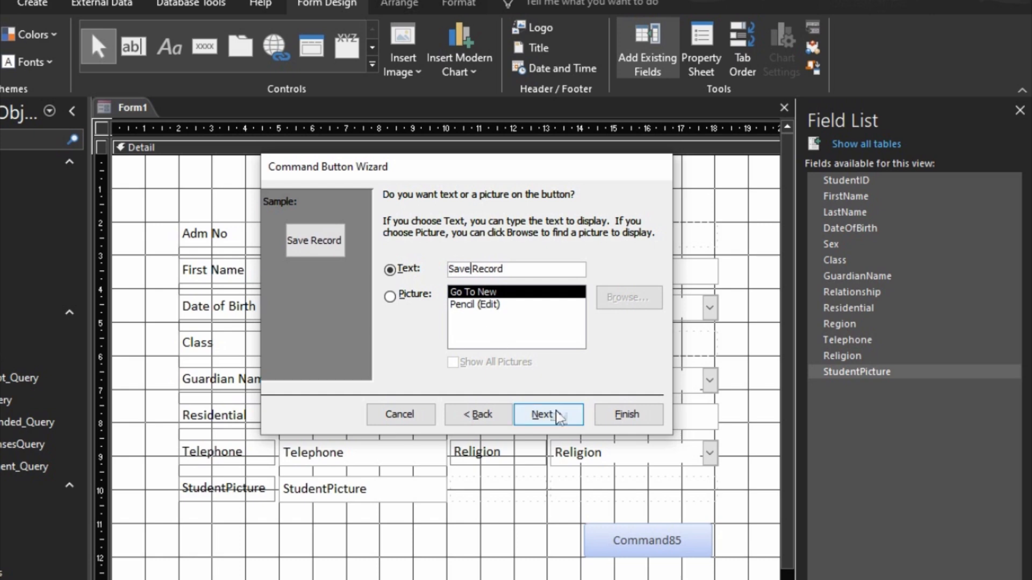
left_click(548, 414)
left_click(629, 414)
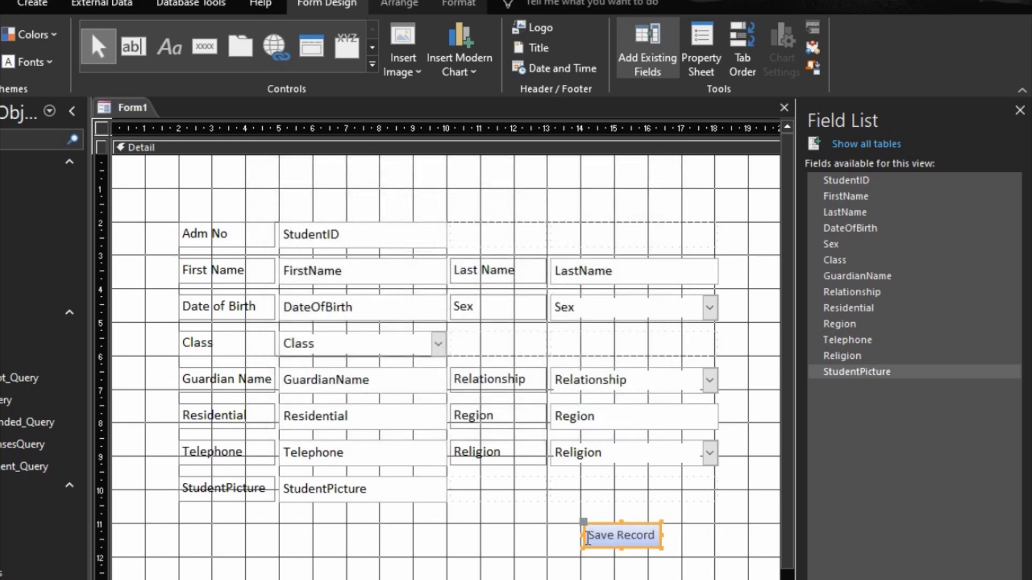
Step: Resize the Save Record button to about 4 cm wide and 1 cm tall, ending level with the Religion field's right edge
left_click_drag(582, 535, 578, 535)
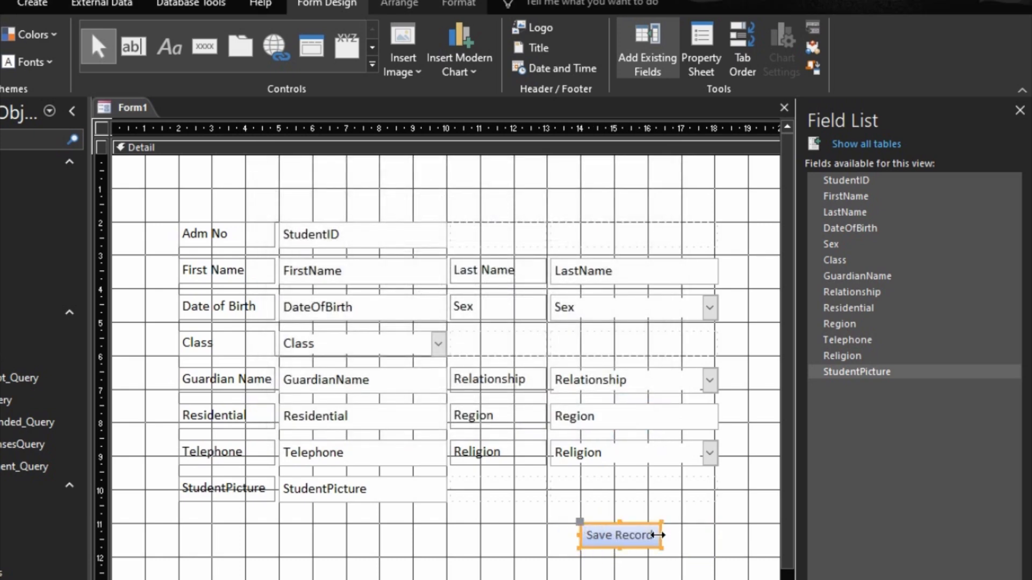
left_click_drag(656, 536, 718, 535)
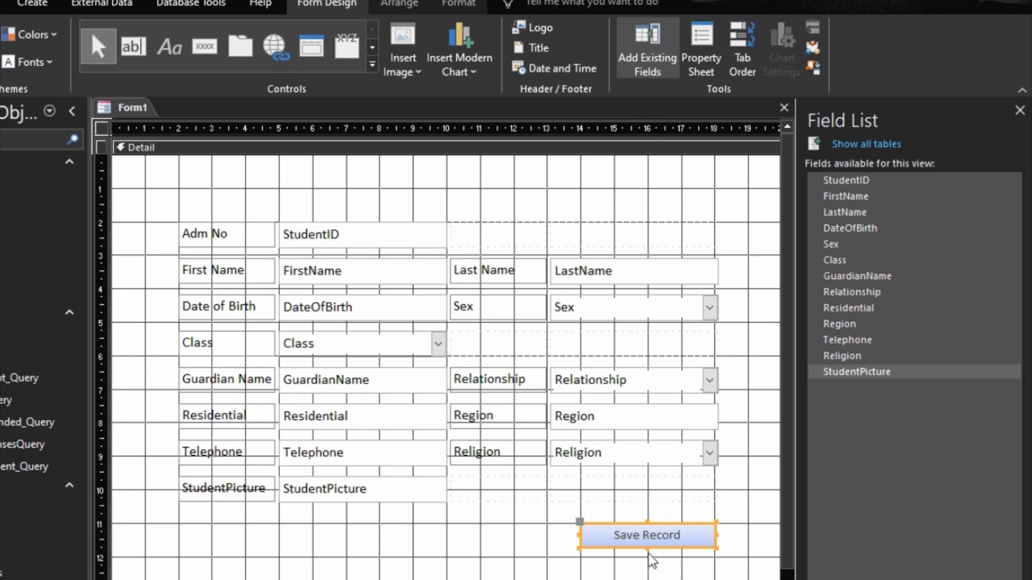
left_click_drag(646, 548, 648, 559)
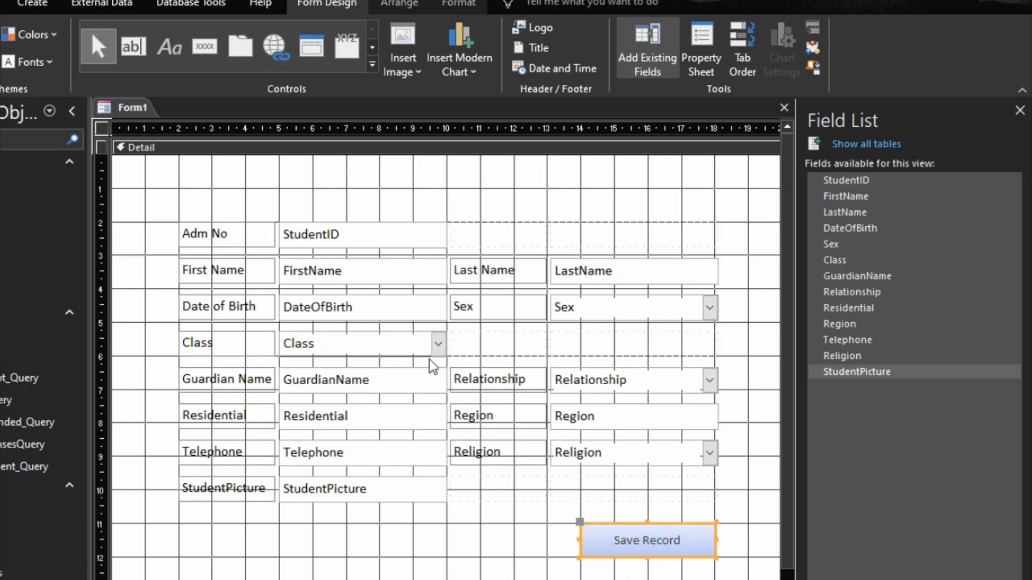
Step: Format the Save Record button with a white fill and a gold outline
left_click(459, 3)
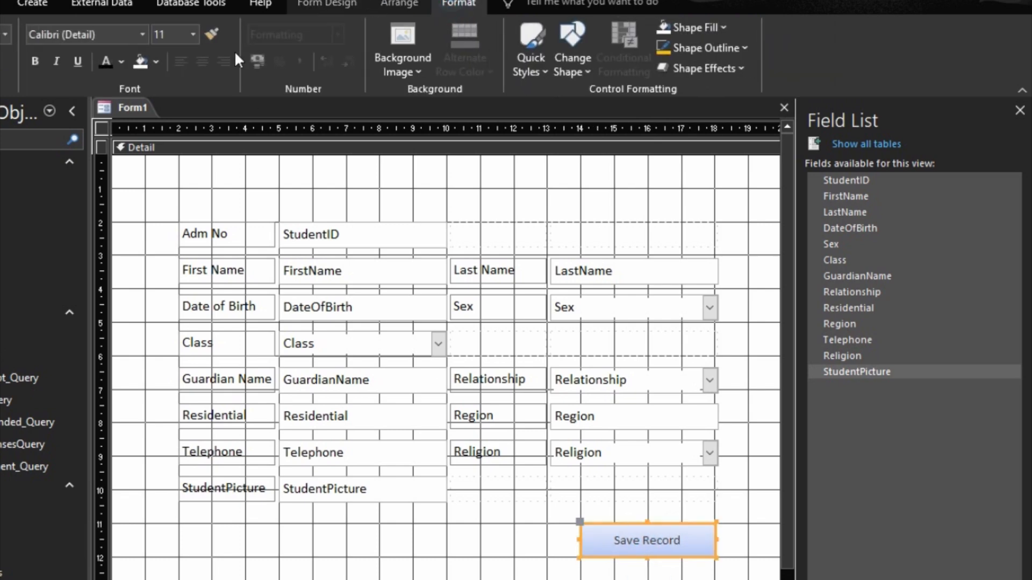
left_click(140, 63)
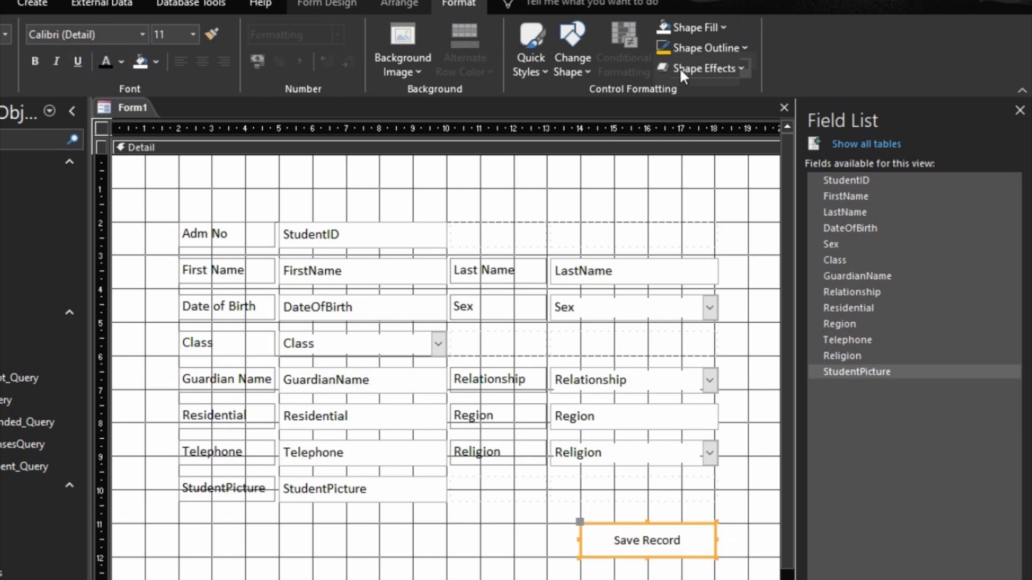
left_click(706, 48)
left_click(692, 333)
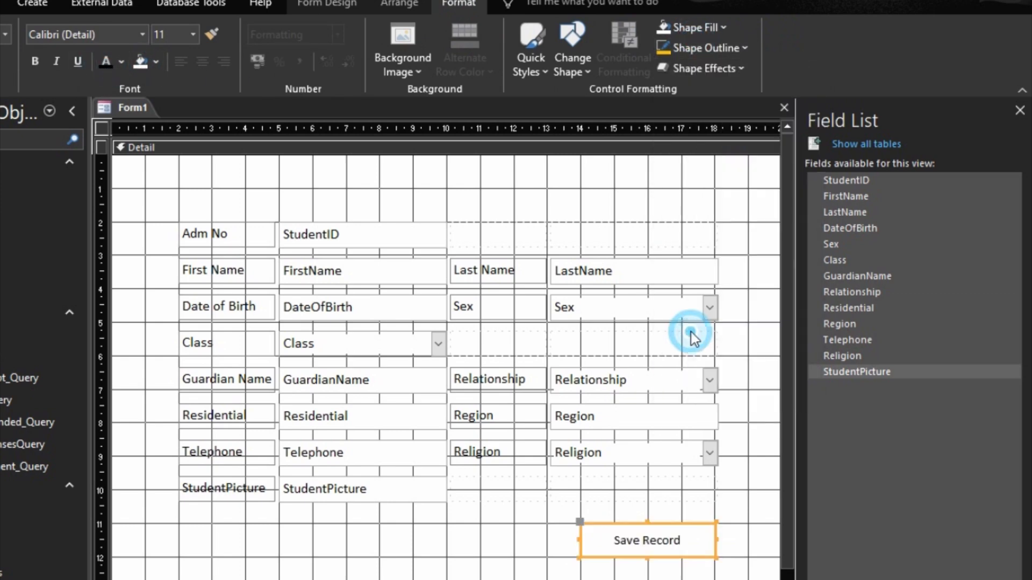
left_click(534, 559)
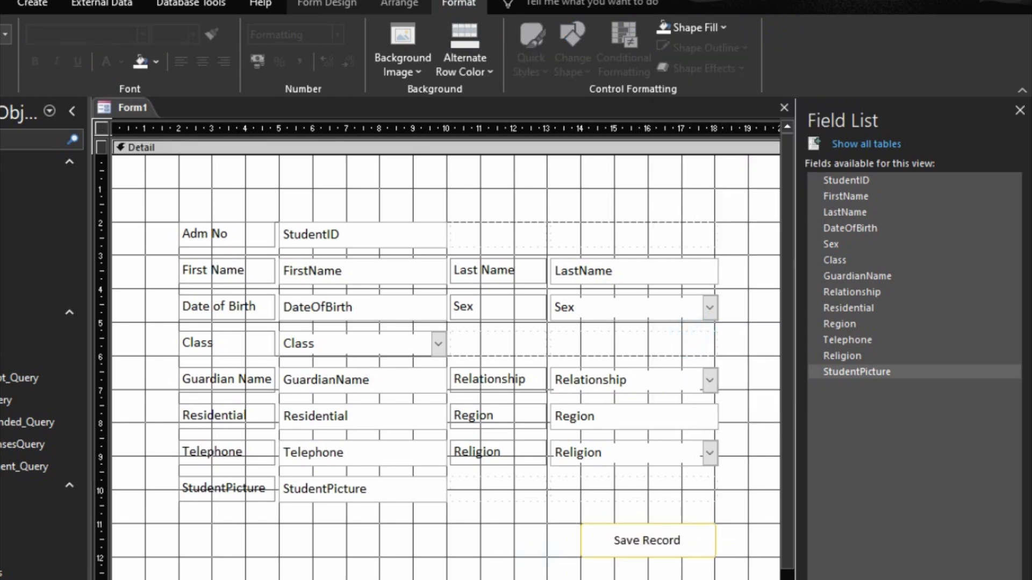
Step: Set the form's Pop Up property to Yes and its Cycle property to Current Record
double_click(645, 578)
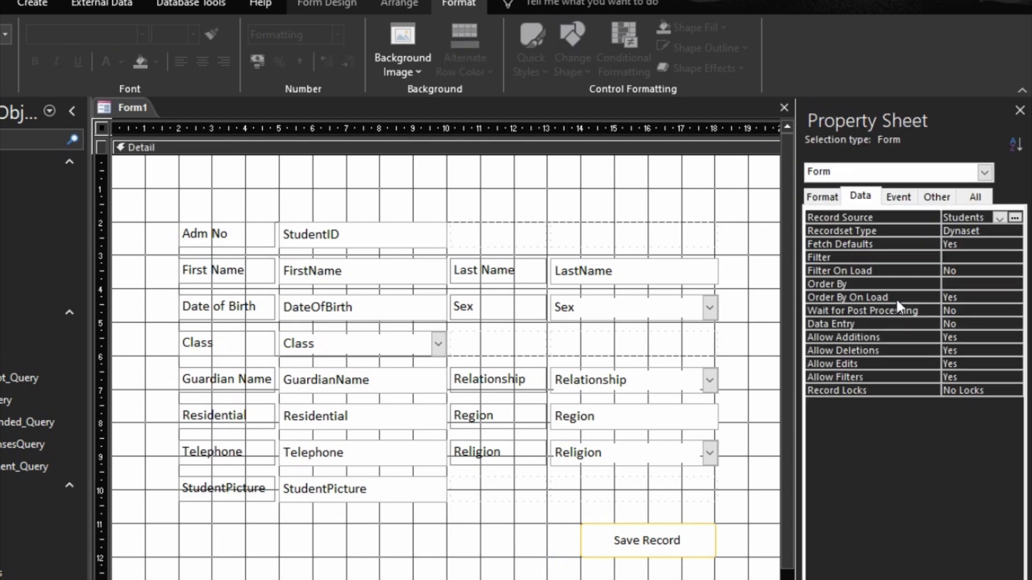
left_click(818, 198)
left_click(934, 197)
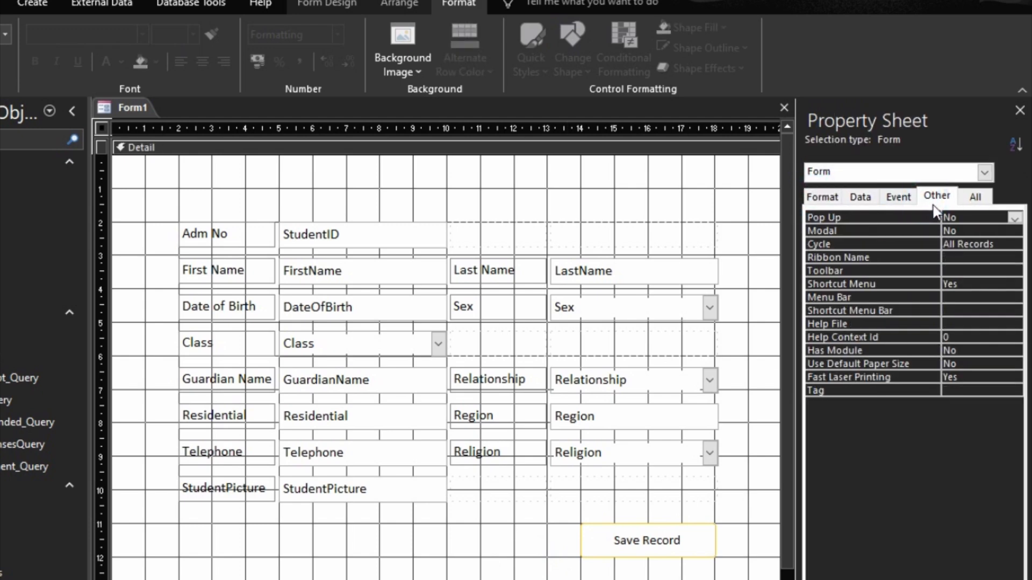
double_click(933, 217)
double_click(941, 245)
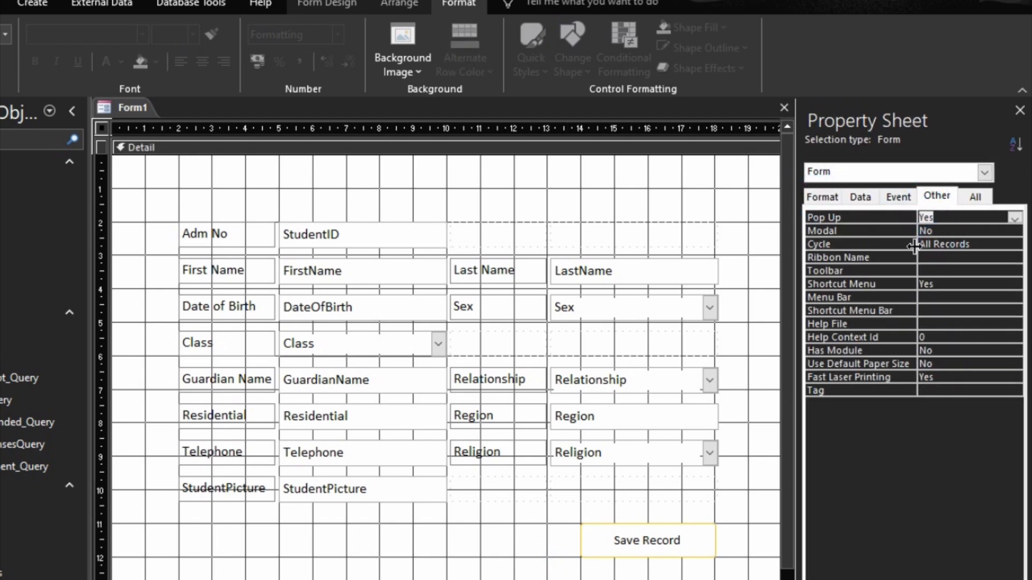
double_click(907, 243)
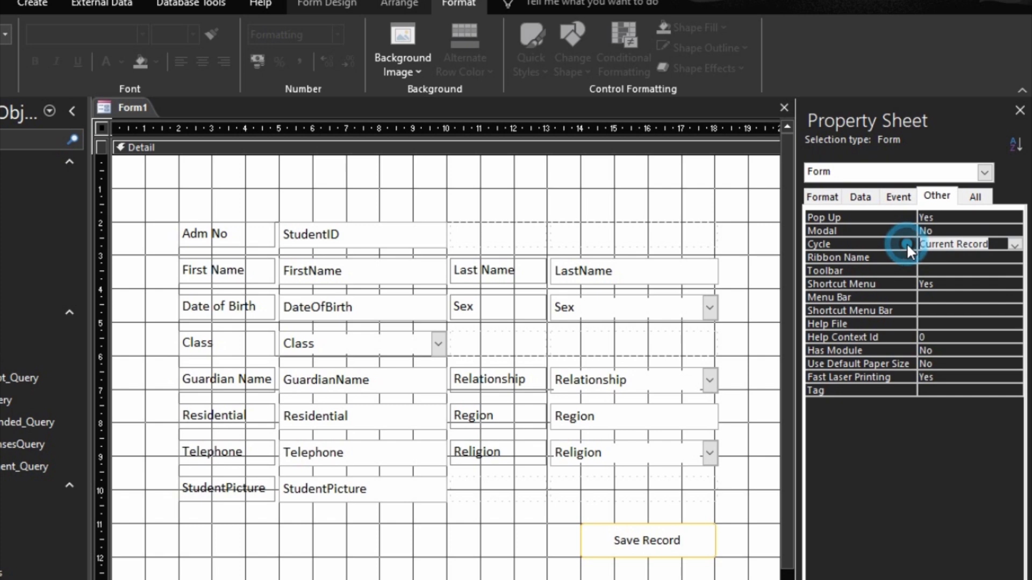
Step: Set the form's Record Selectors and Navigation Buttons to No and Scroll Bars to Neither, and preview it before returning to Design View
left_click(824, 197)
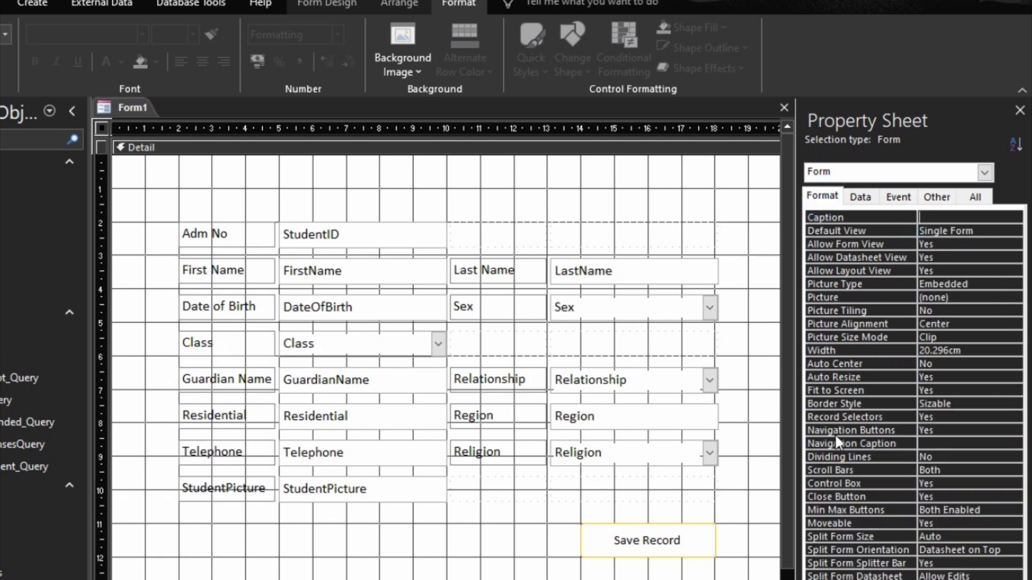
double_click(887, 420)
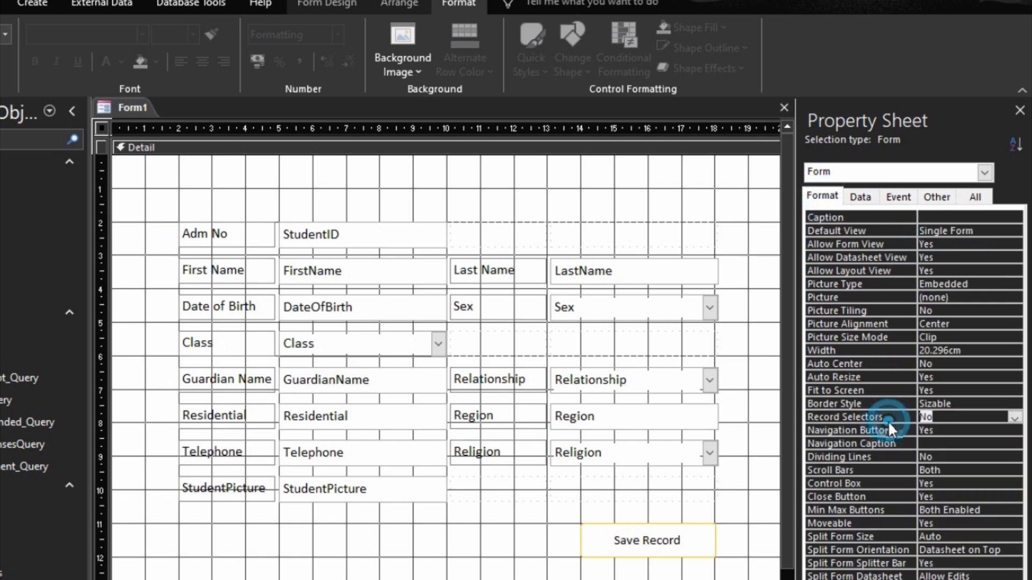
double_click(896, 431)
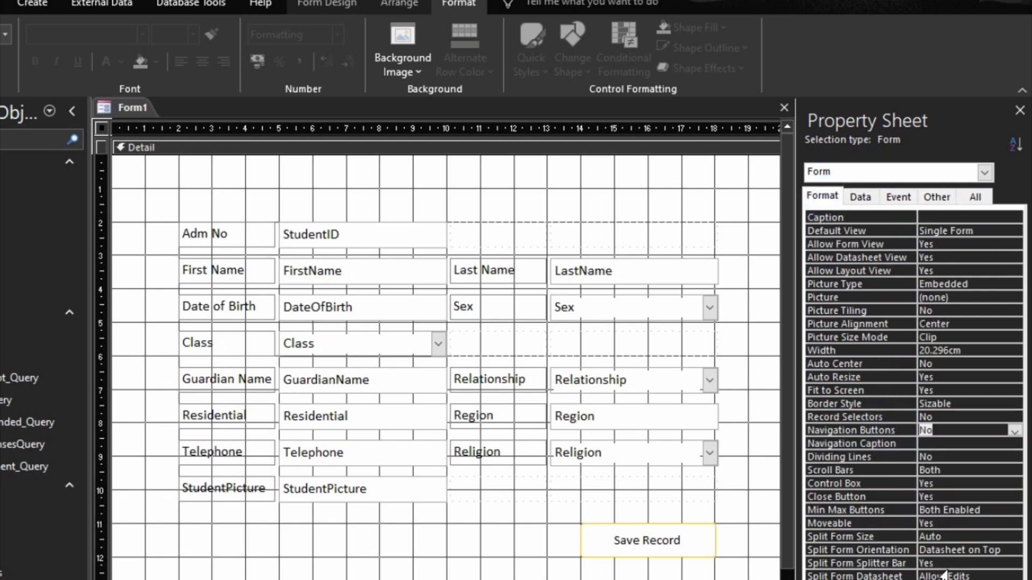
double_click(884, 471)
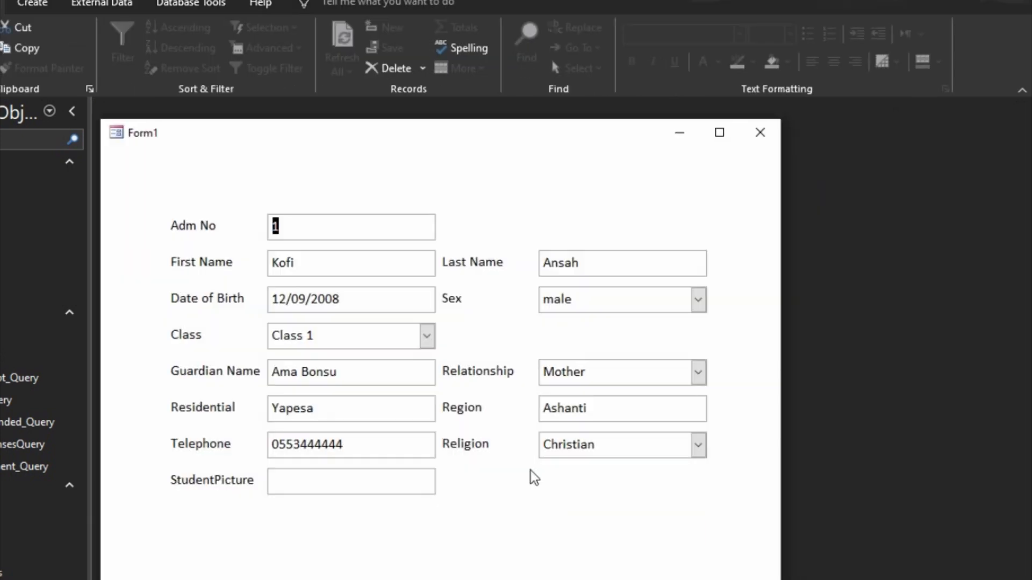
right_click(524, 143)
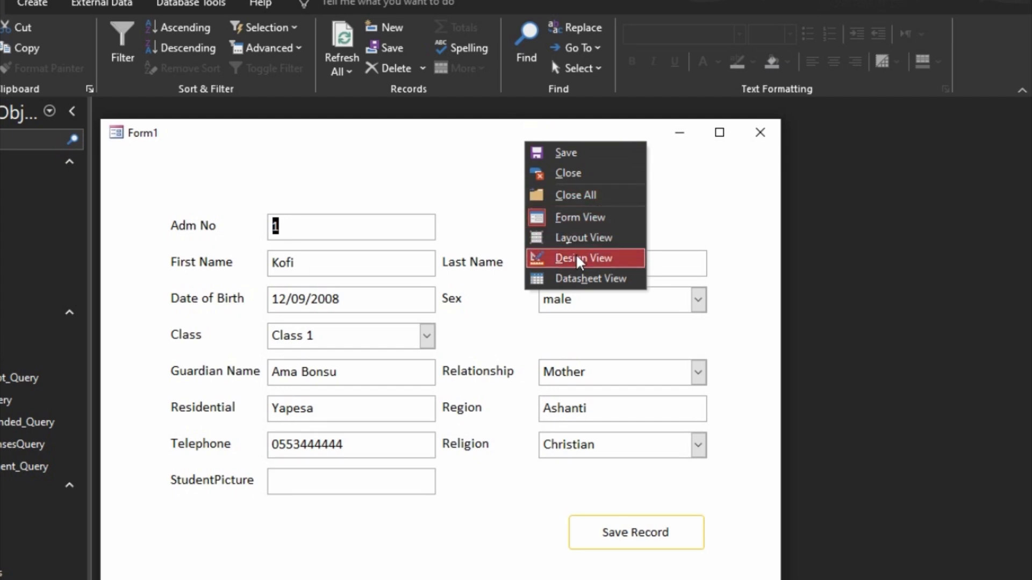
left_click(596, 258)
Step: Add a form header and footer, and reduce the header's height to about 1.4 cm
right_click(433, 176)
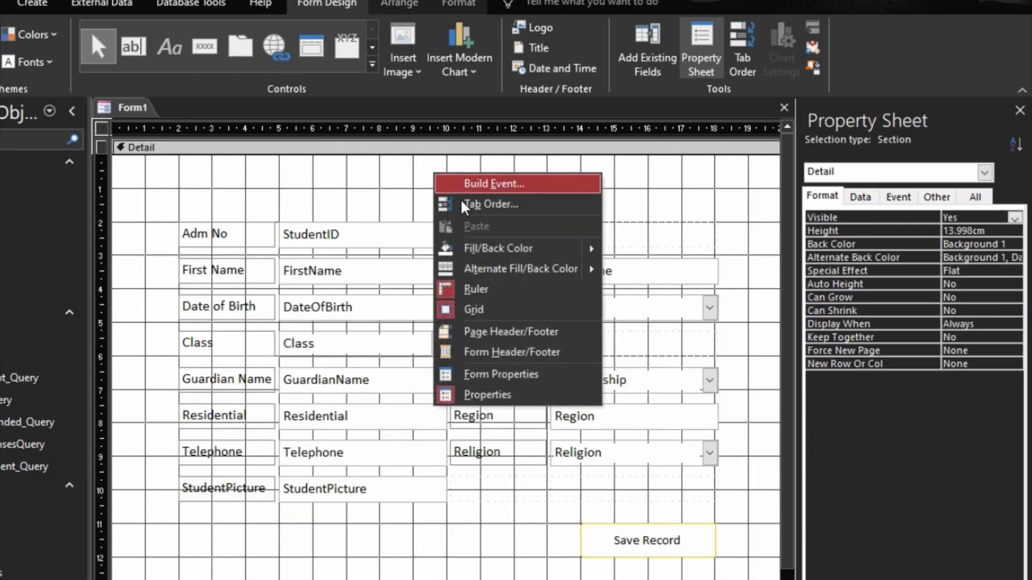
left_click(525, 352)
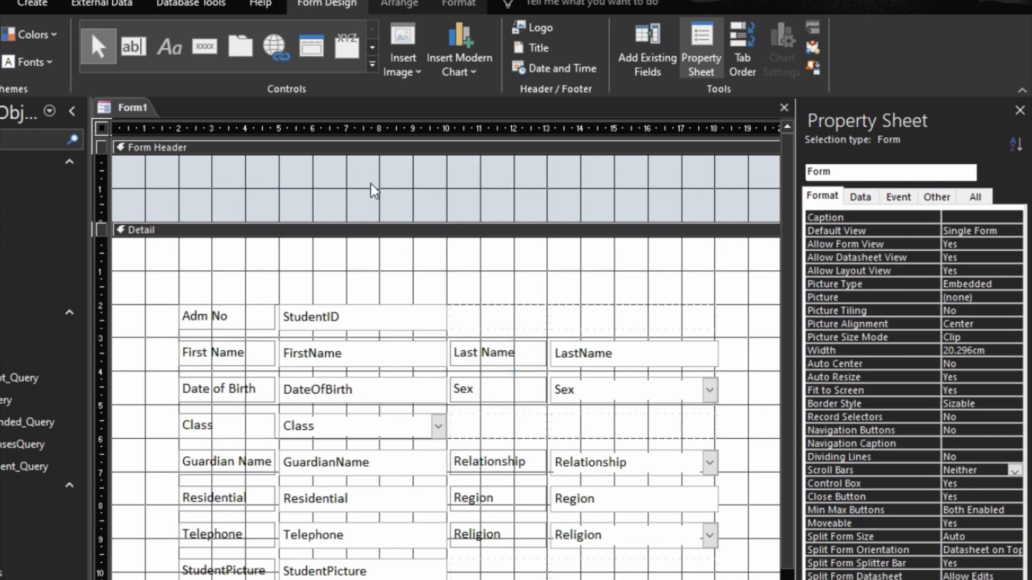
left_click(381, 216)
left_click_drag(388, 226, 386, 206)
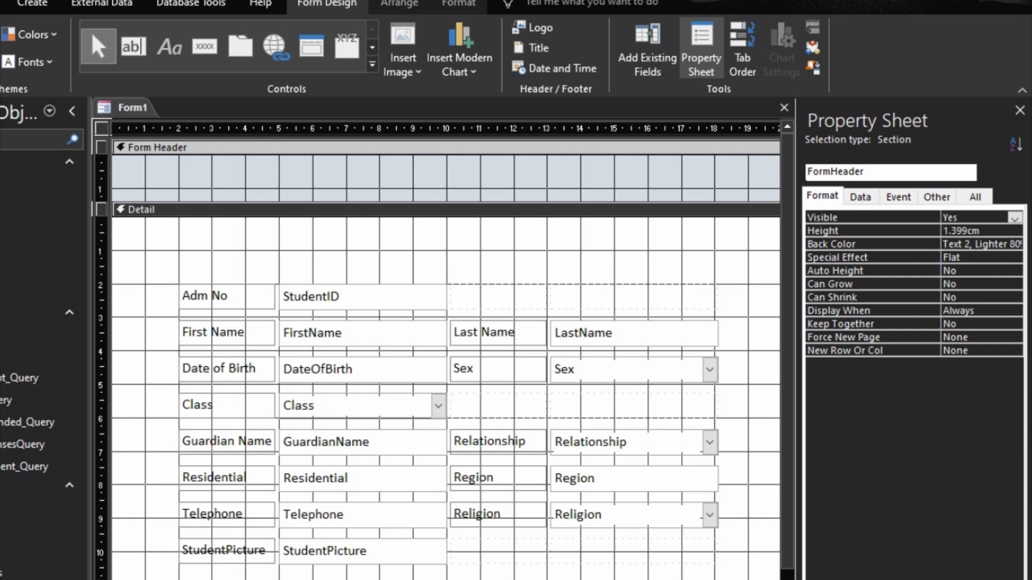
Step: Set the back color of both the form footer and the form header to the gold Accent 4
left_click(699, 578)
left_click(1011, 245)
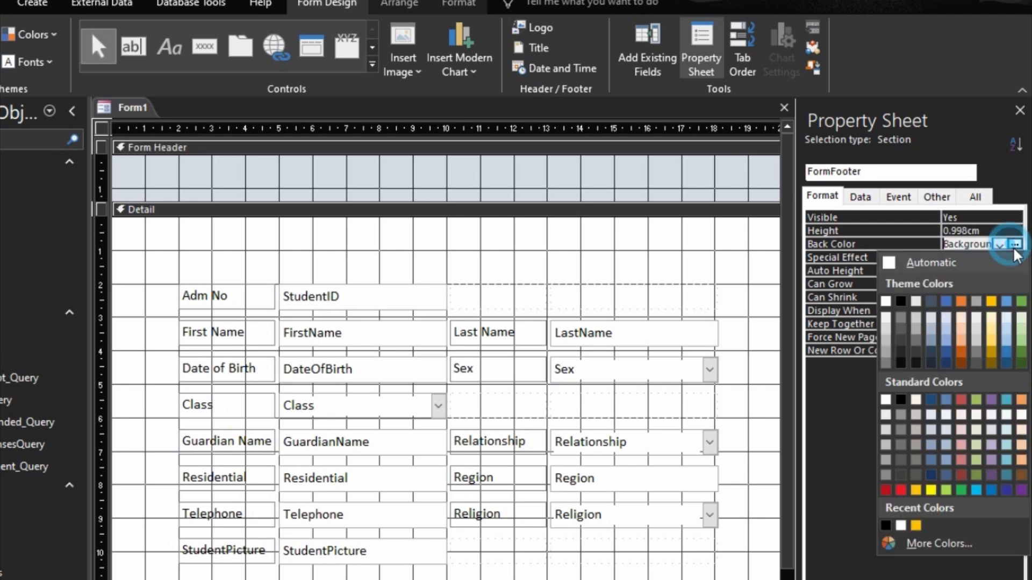
left_click(909, 523)
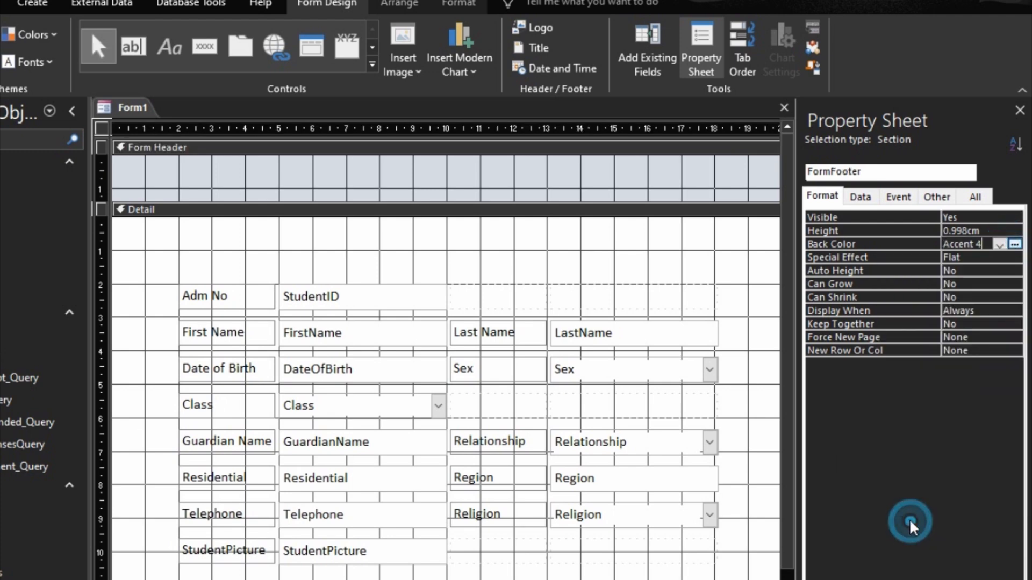
left_click(582, 144)
left_click(1014, 244)
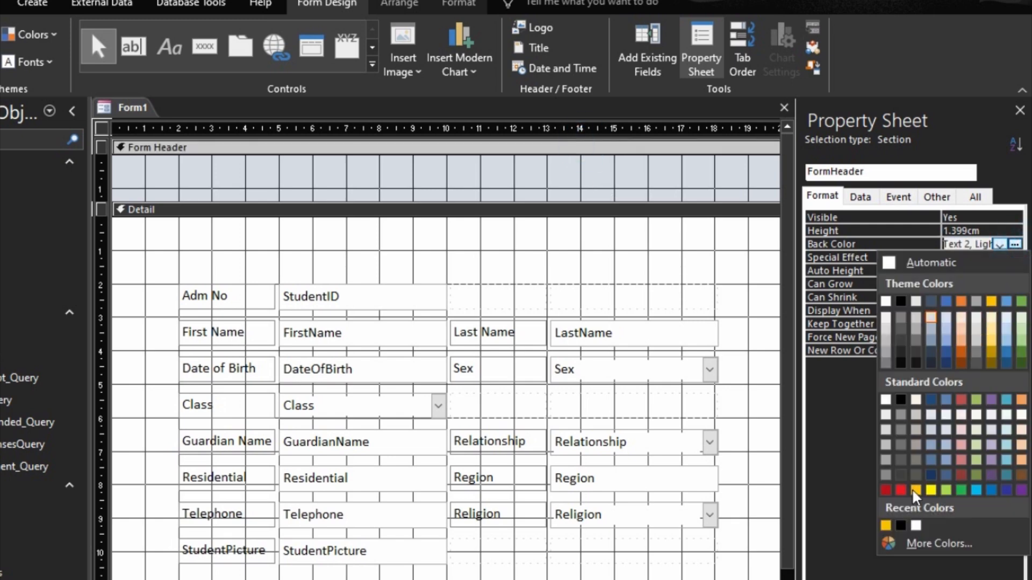
left_click(876, 529)
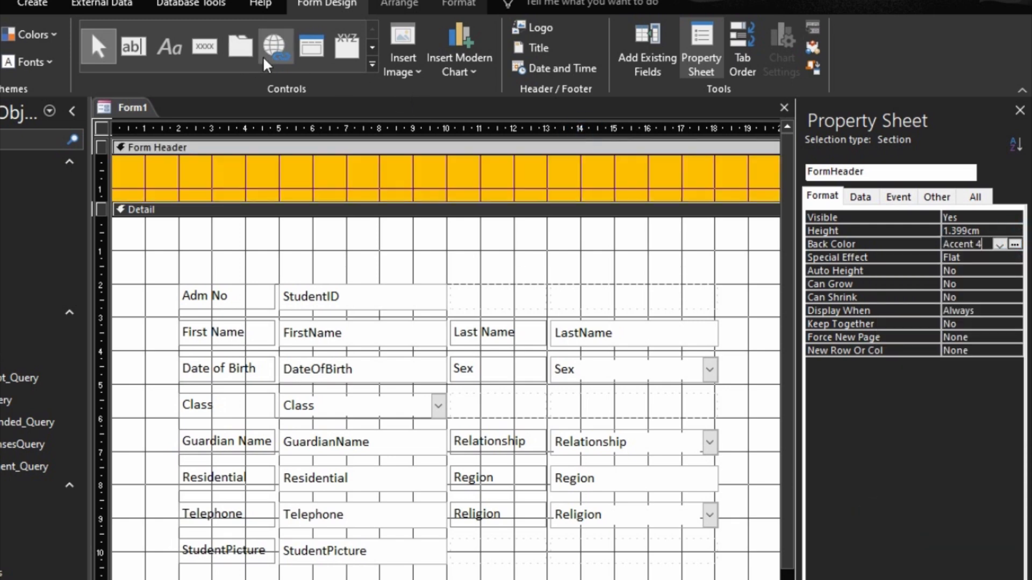
Step: Place a label reading ADMIT STUDENTS in the form header, about 7.4 cm from the form's left edge, and select it
left_click(170, 47)
left_click(362, 171)
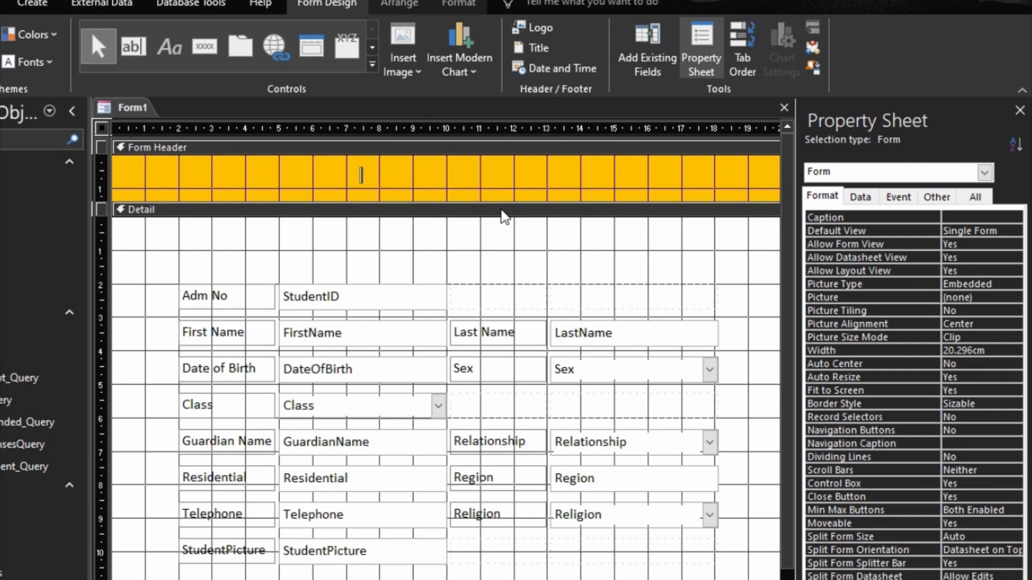
type("ADMI")
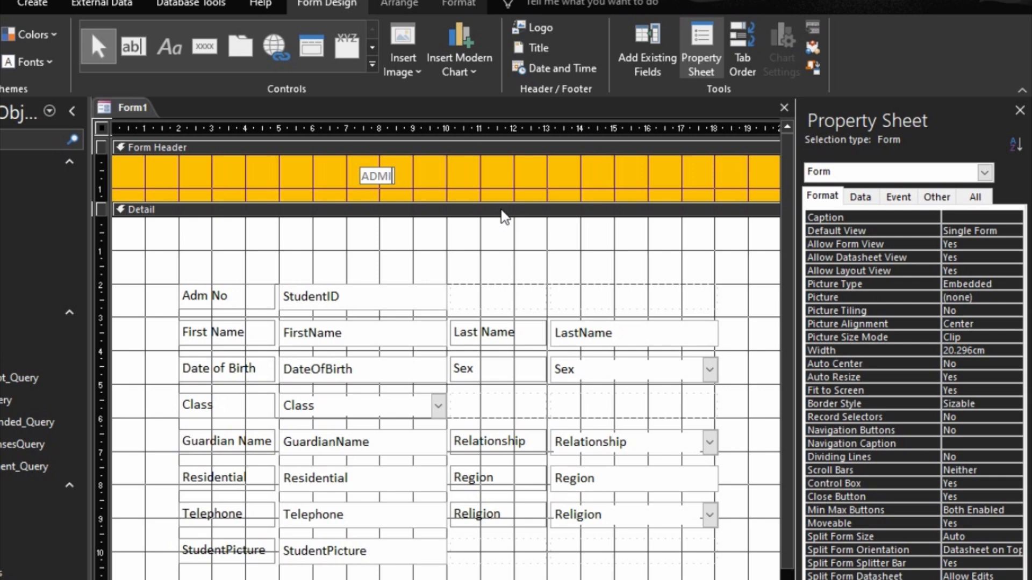
type("T STUDENTS")
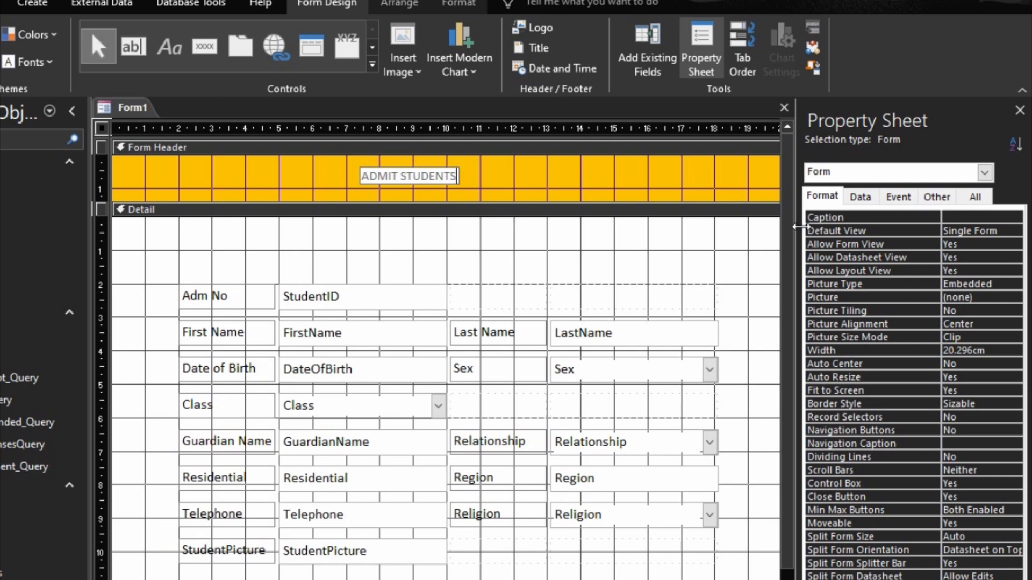
left_click(707, 174)
left_click(430, 180)
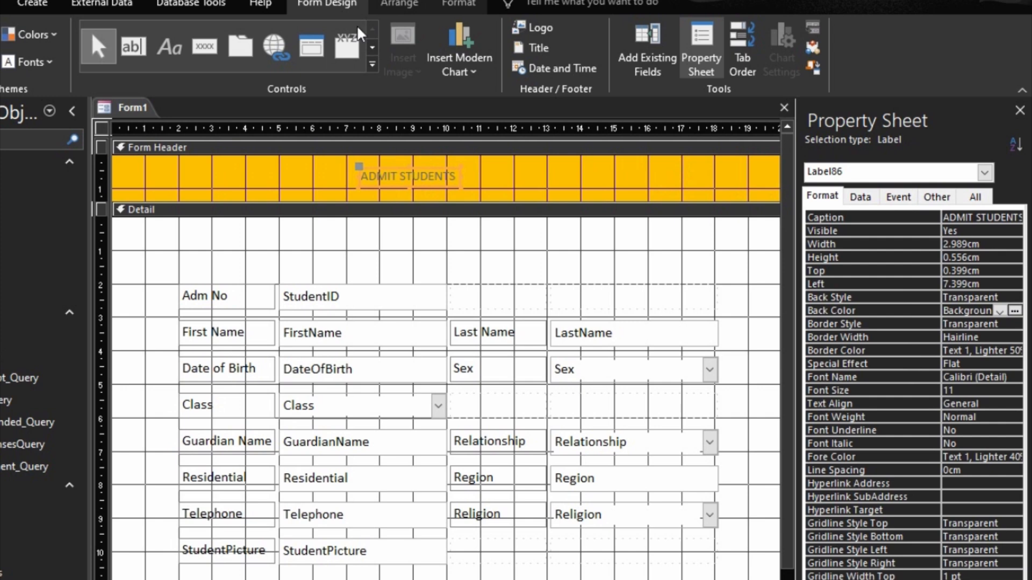
Step: Format the ADMIT STUDENTS label with font size 14, black Text 1 font color and bold weight
left_click(443, 5)
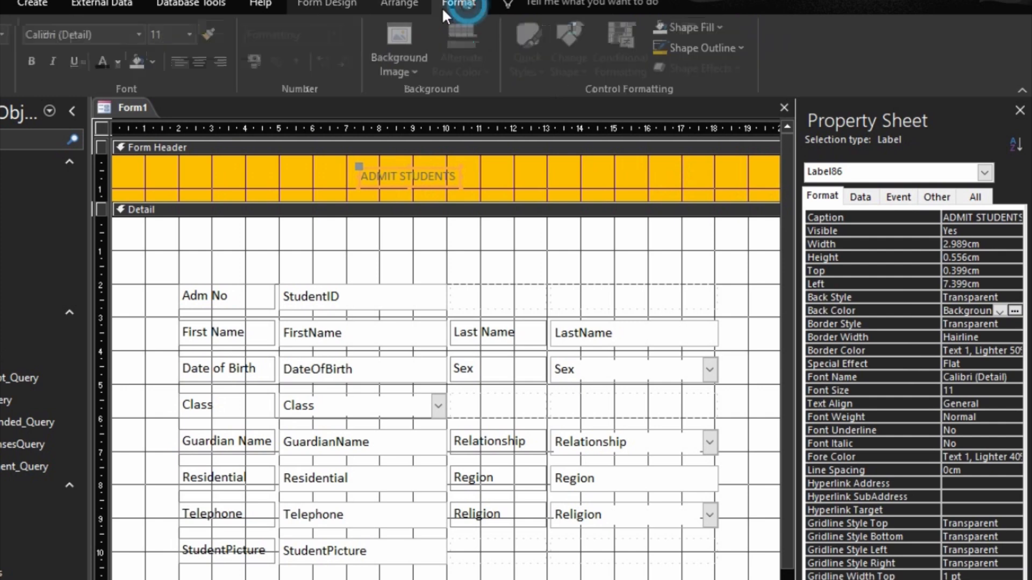
left_click(192, 36)
left_click(169, 142)
left_click(104, 63)
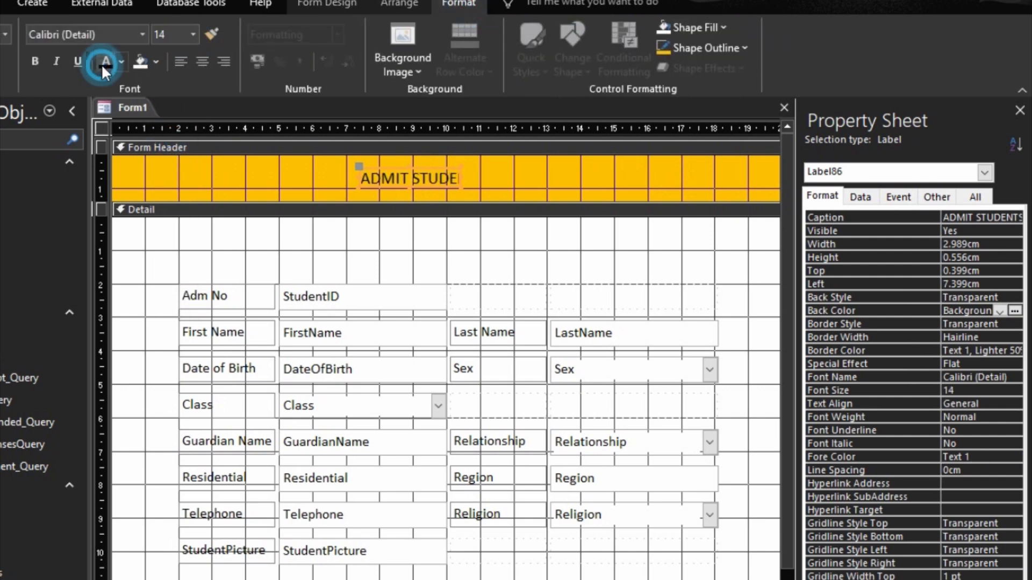
left_click(35, 61)
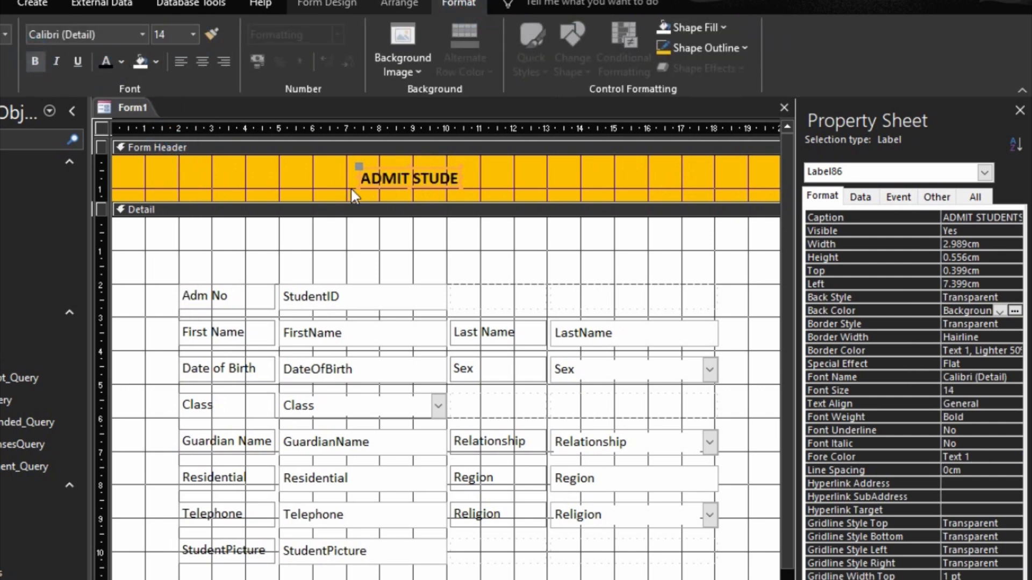
Step: Size the ADMIT STUDENTS label to fit its text and move it to about 8.8 cm from the form's left edge
right_click(390, 179)
mouse_move(463, 482)
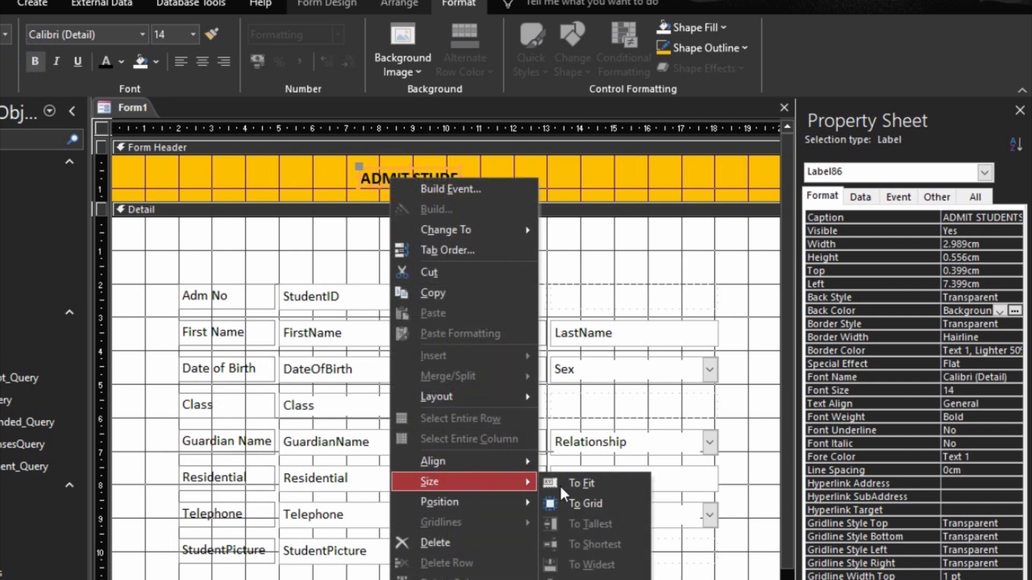
left_click(567, 480)
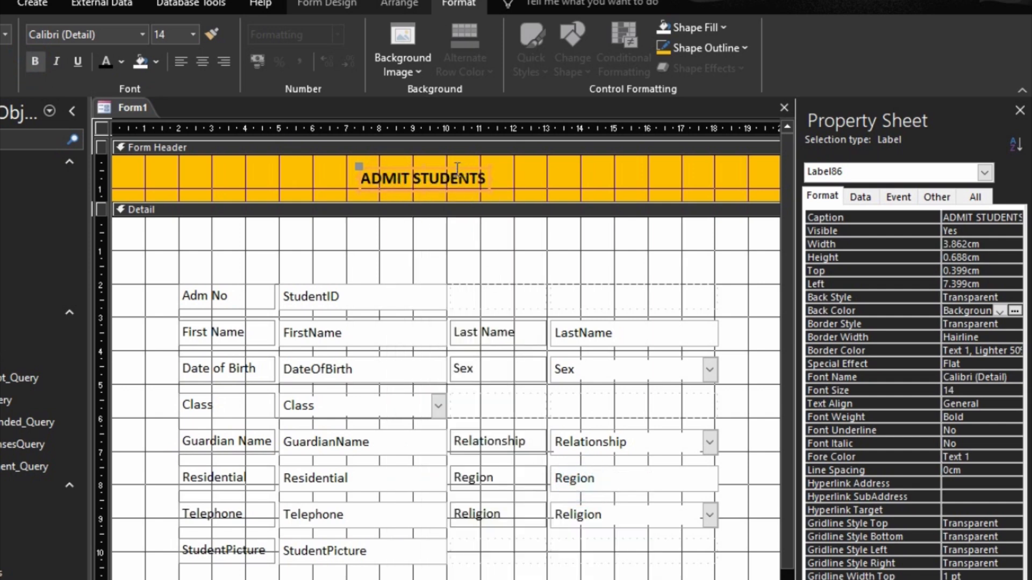
left_click_drag(456, 167, 501, 163)
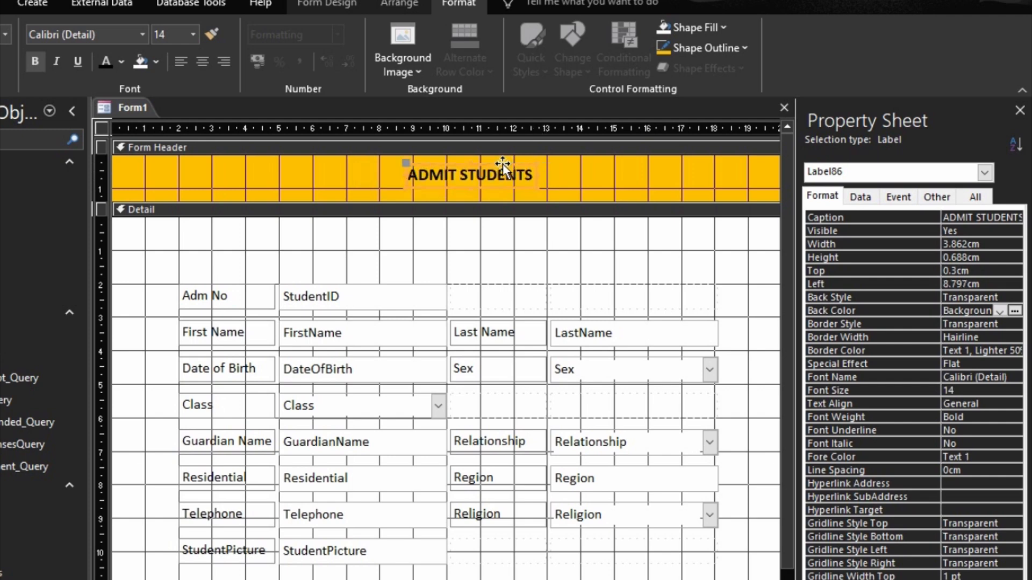
left_click(639, 161)
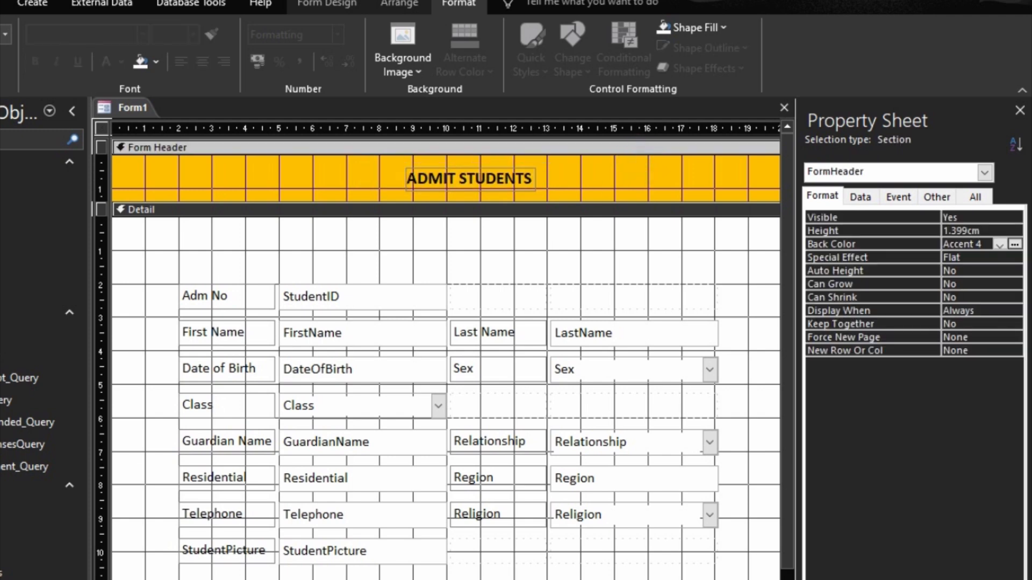
Step: Preview the form, return to Design View, and shift the ADMIT STUDENTS label slightly lower in the header
key("F5")
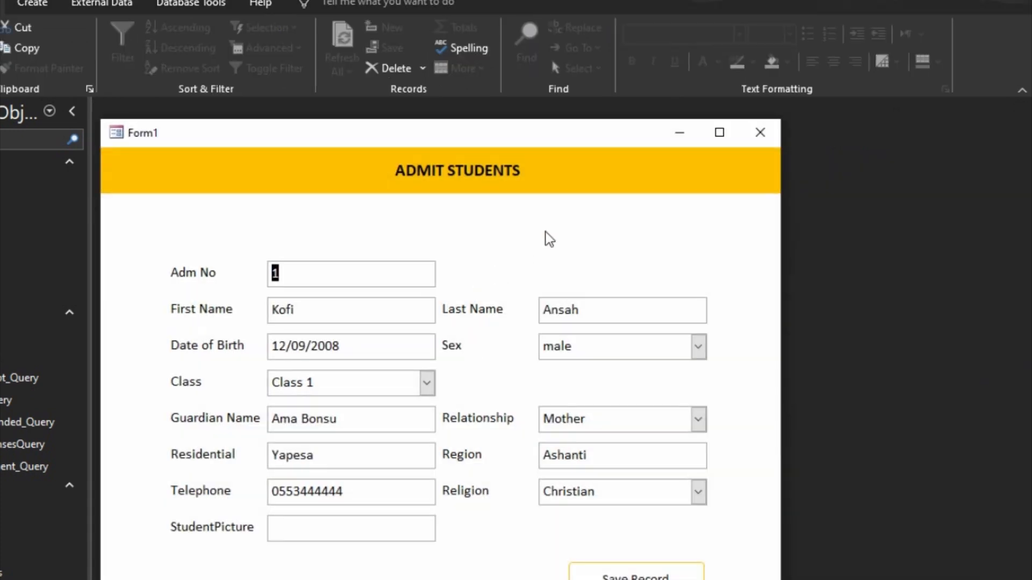
right_click(590, 186)
left_click(631, 238)
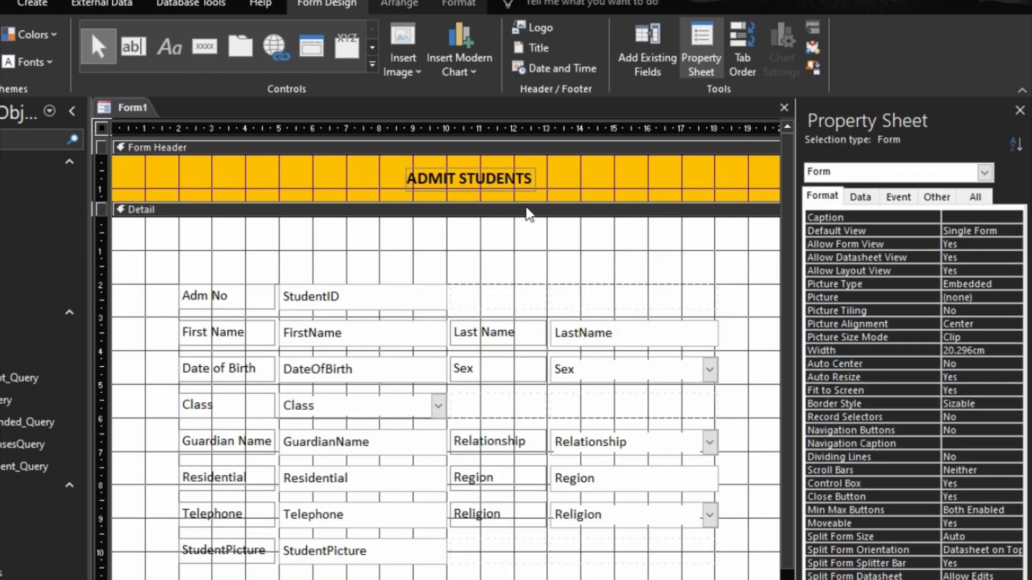
left_click(511, 192)
left_click_drag(511, 192, 514, 195)
left_click(583, 184)
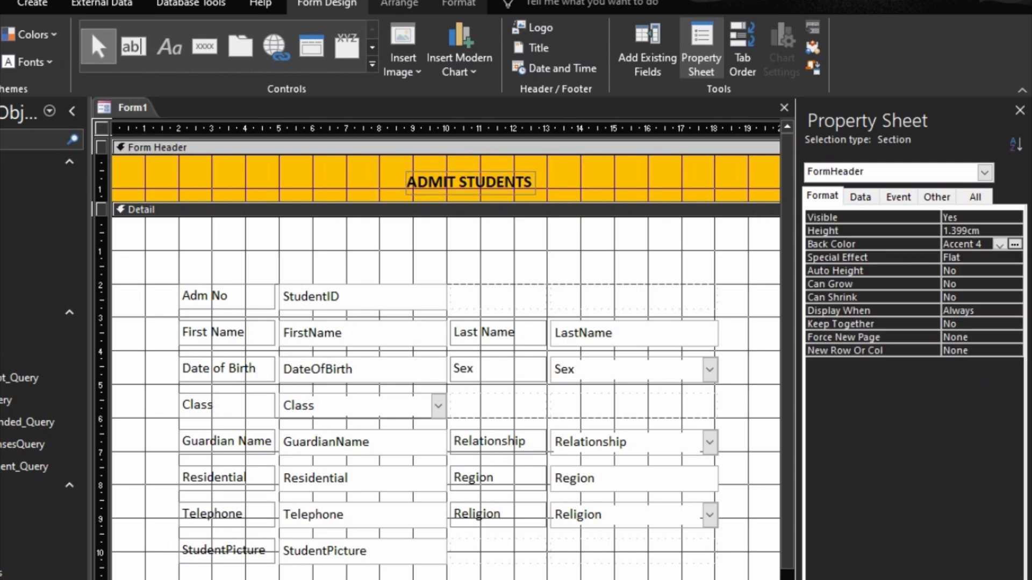
Step: Widen the form to about 25 cm to make room beside the student fields
scroll(446, 349, "right", 5)
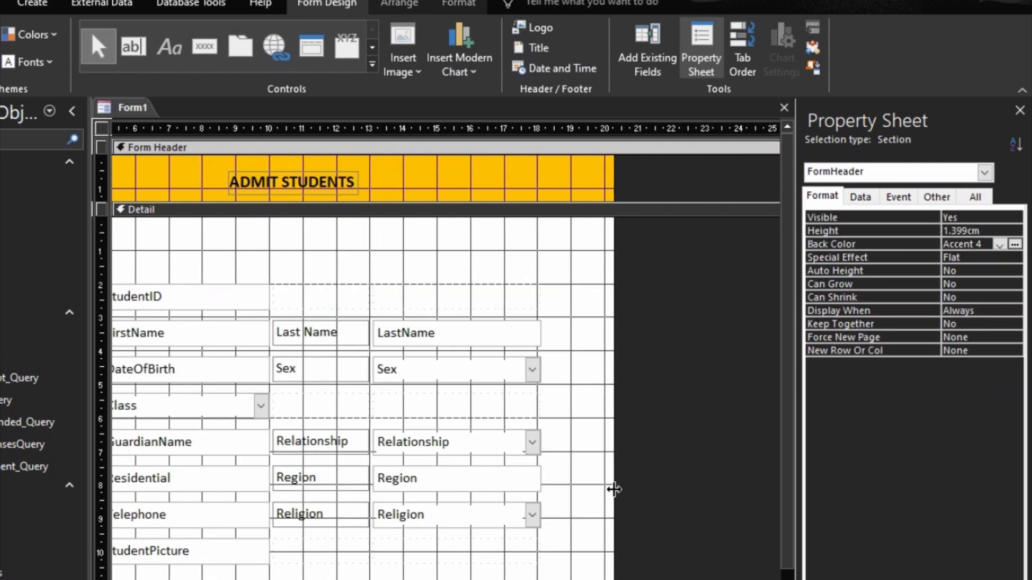
left_click_drag(614, 489, 770, 506)
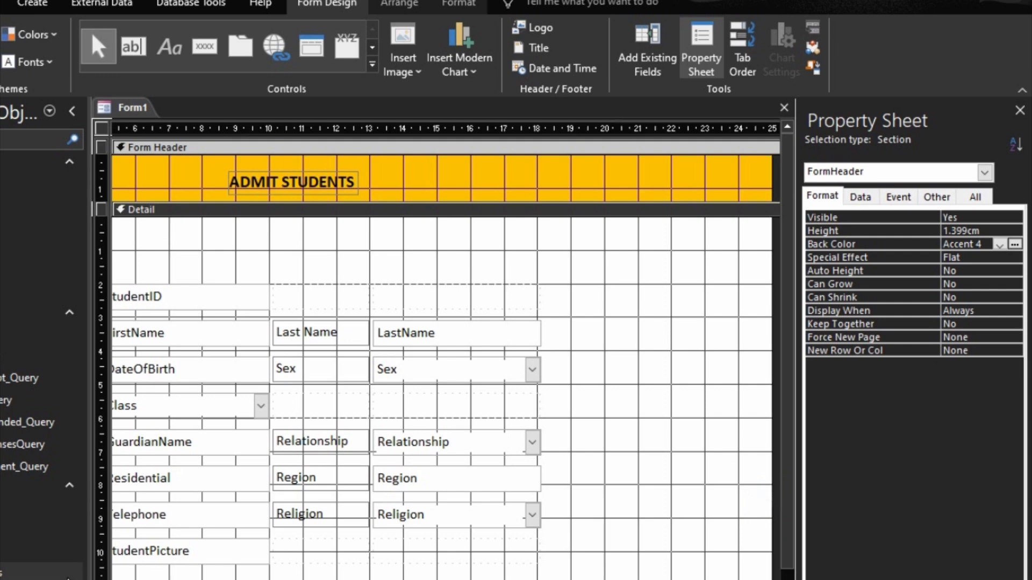
left_click(196, 556)
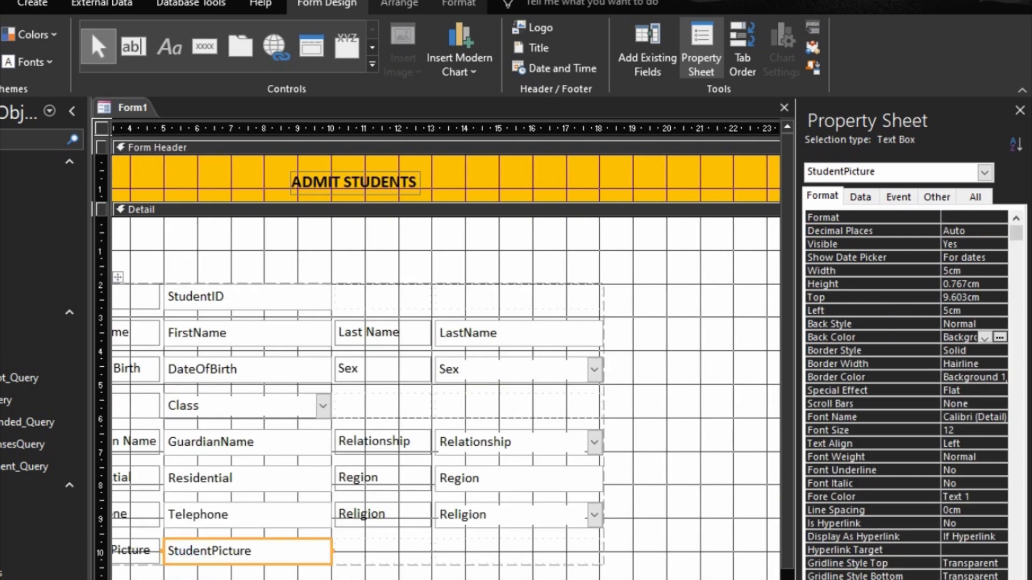
scroll(446, 352, "right", 5)
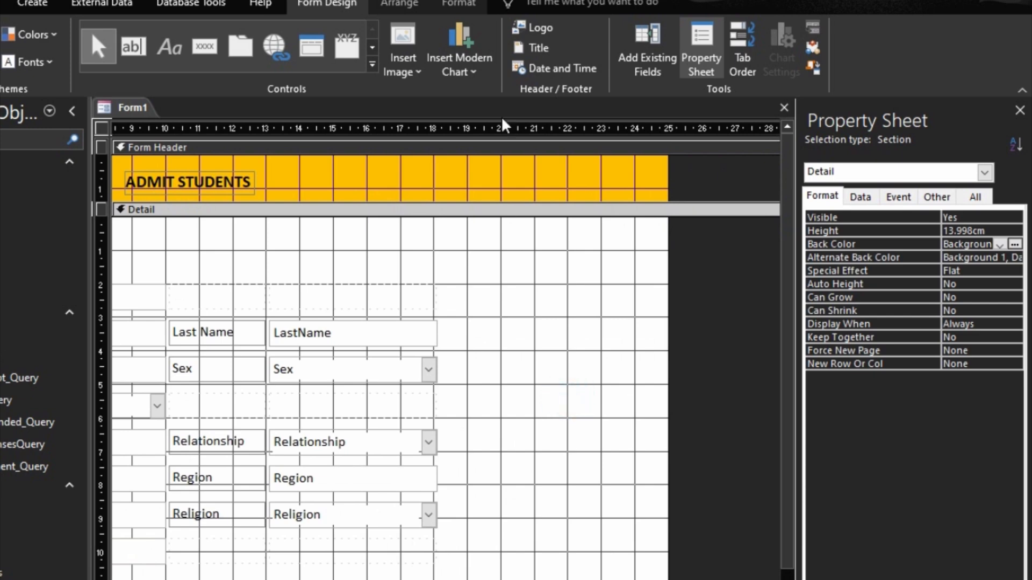
Step: Add an empty image control about 5 cm wide and 6 cm high beside the right-hand fields, about 3 cm below the Detail section's upper edge
left_click(372, 65)
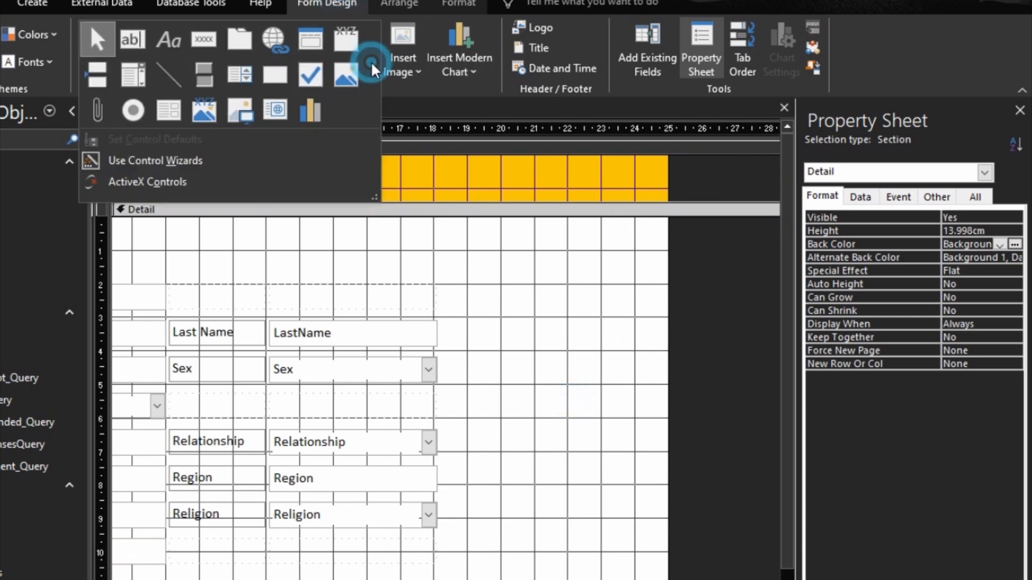
left_click(239, 114)
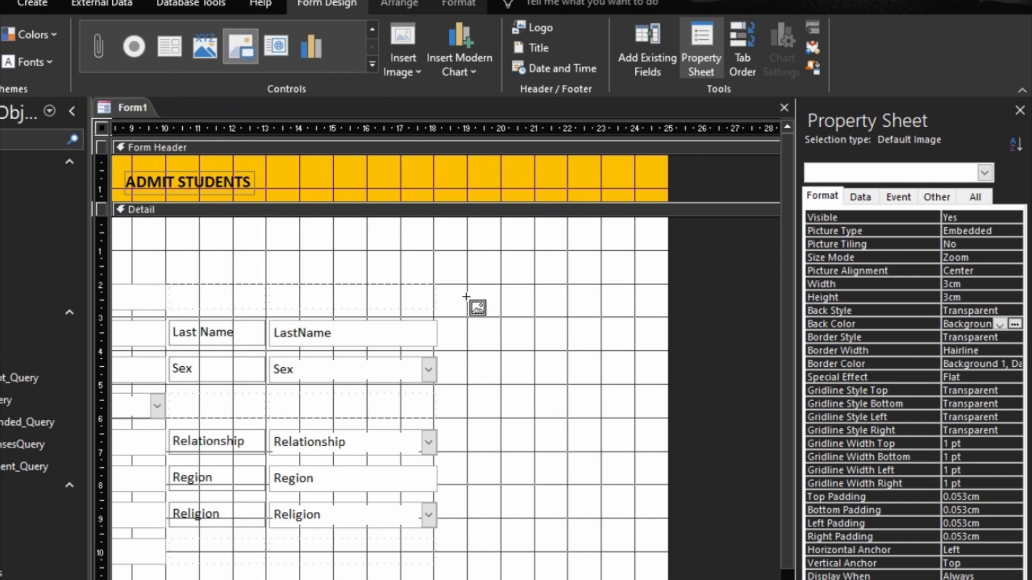
left_click_drag(466, 283, 634, 450)
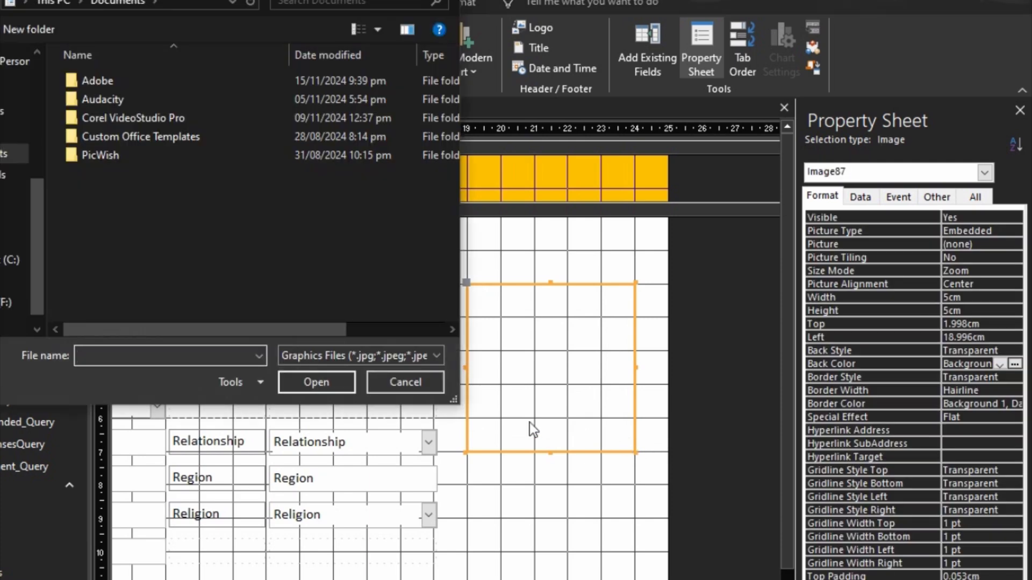
left_click(424, 386)
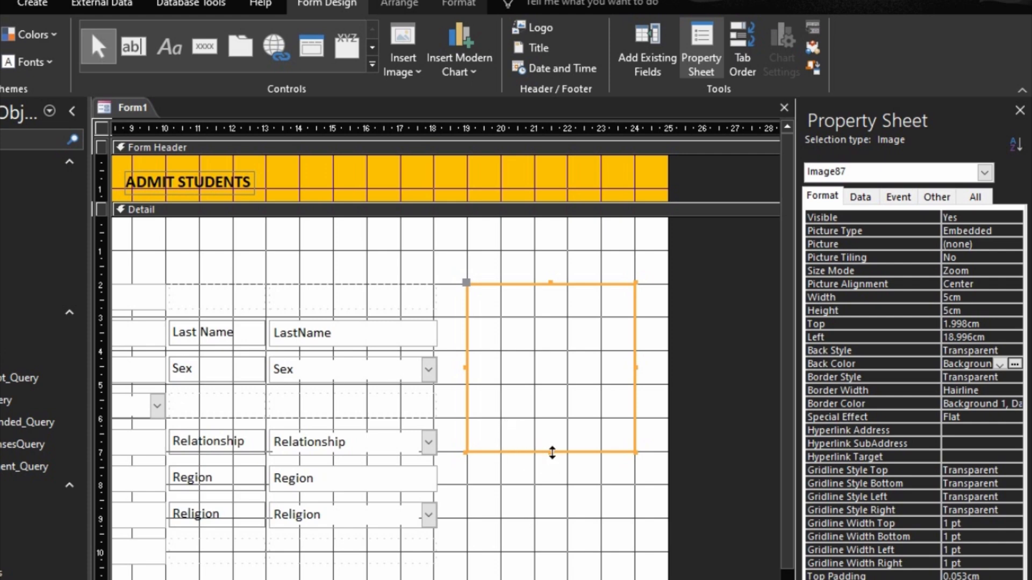
left_click_drag(548, 450, 555, 485)
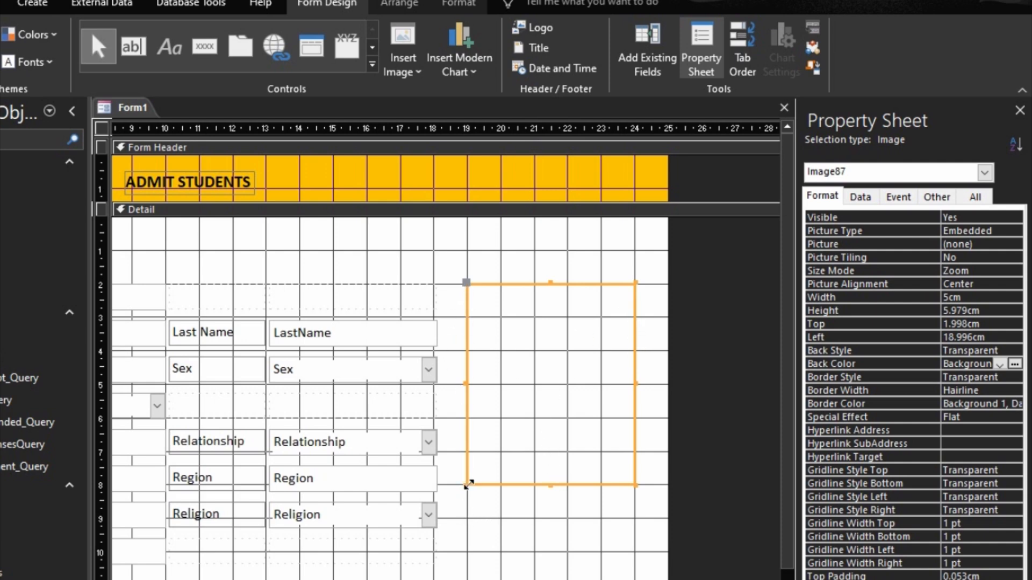
left_click_drag(553, 427, 553, 465)
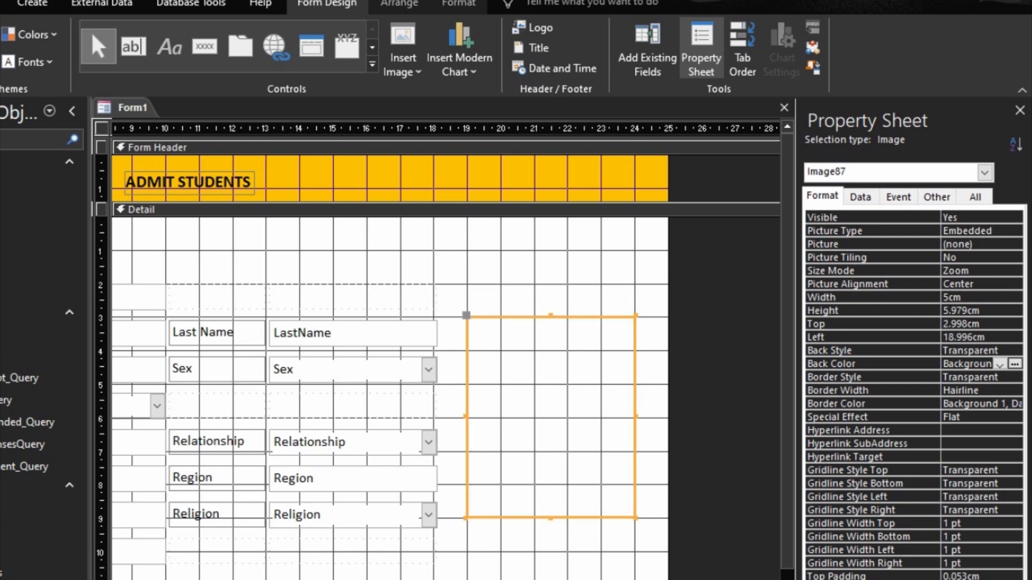
Step: Preview the form with the new image control and return to Design View
key("F5")
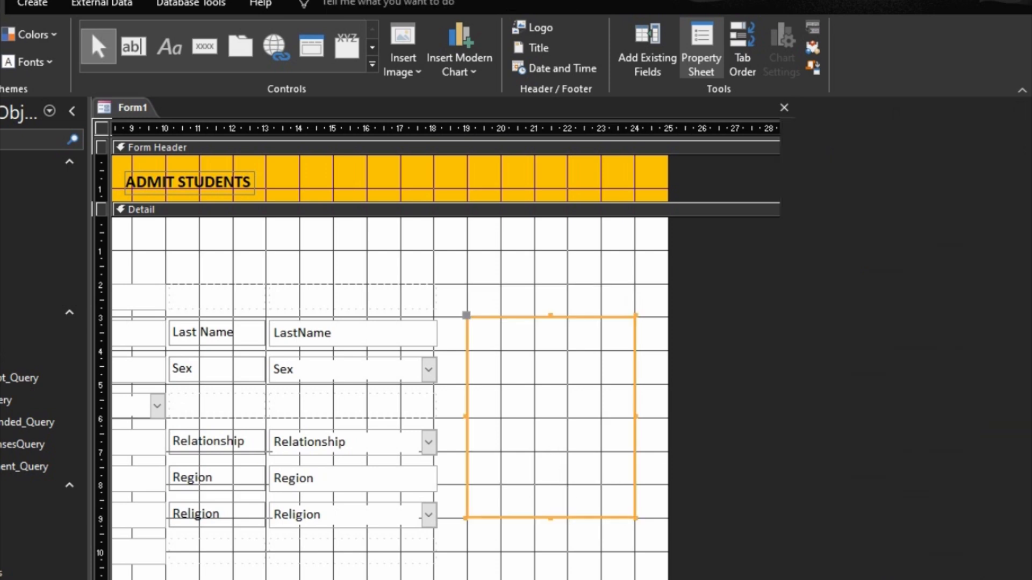
right_click(805, 423)
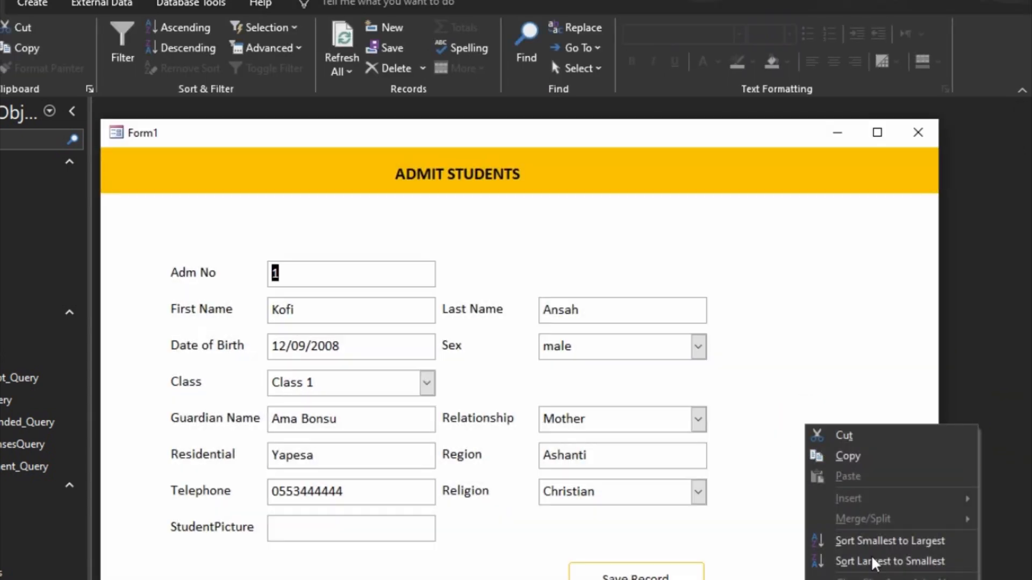
left_click(877, 579)
right_click(776, 422)
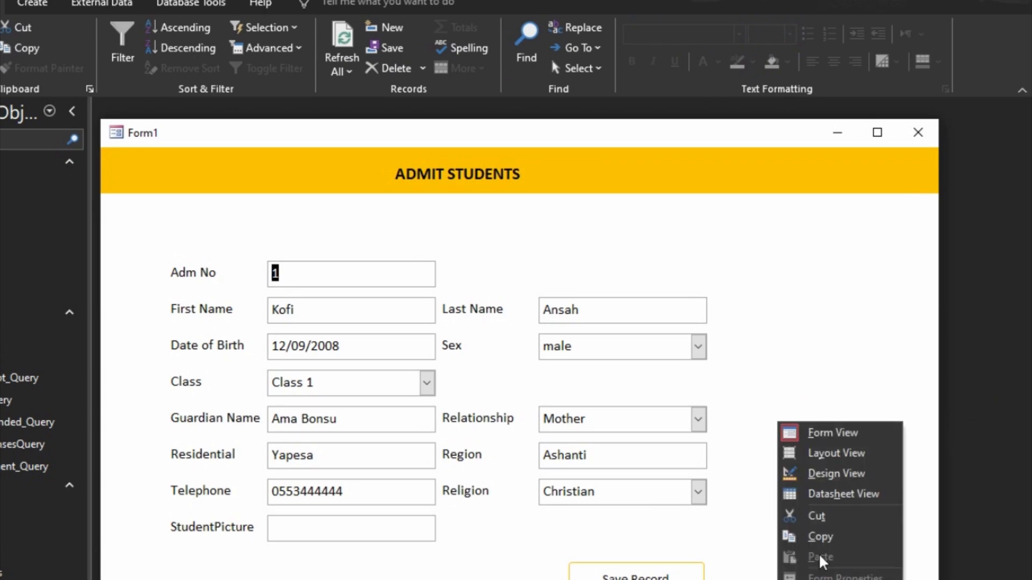
left_click(834, 473)
Step: Give the image control a gold #FFC000 outline, and preview the form before returning to Design View
left_click_drag(473, 579, 610, 579)
left_click(600, 481)
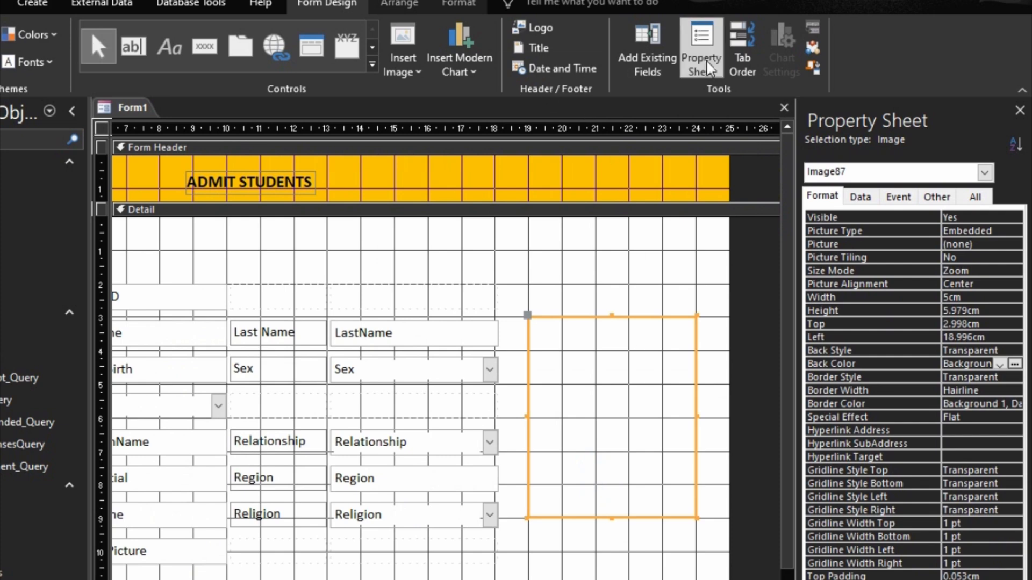
left_click(456, 4)
left_click(705, 50)
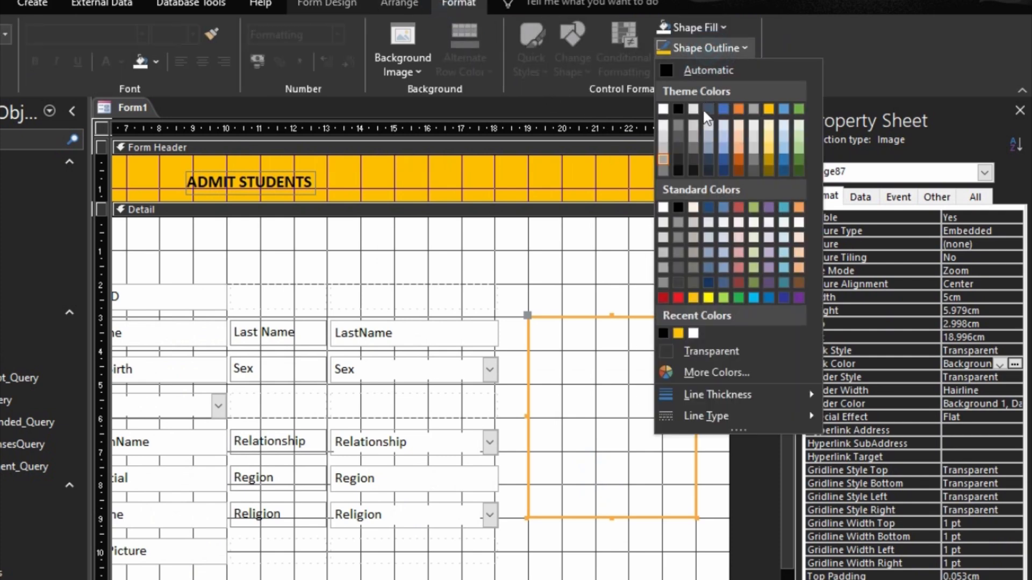
left_click(680, 333)
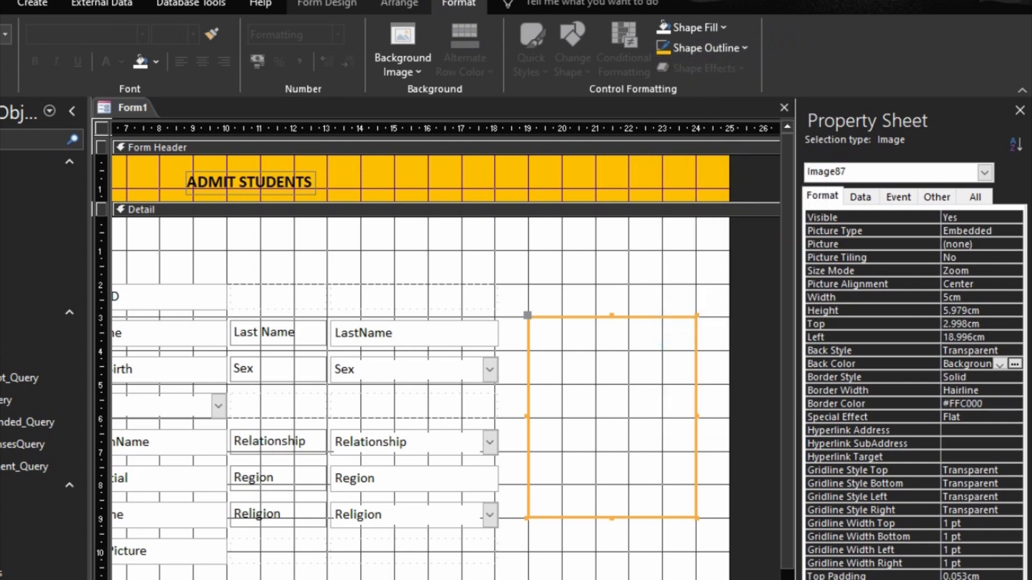
key("F5")
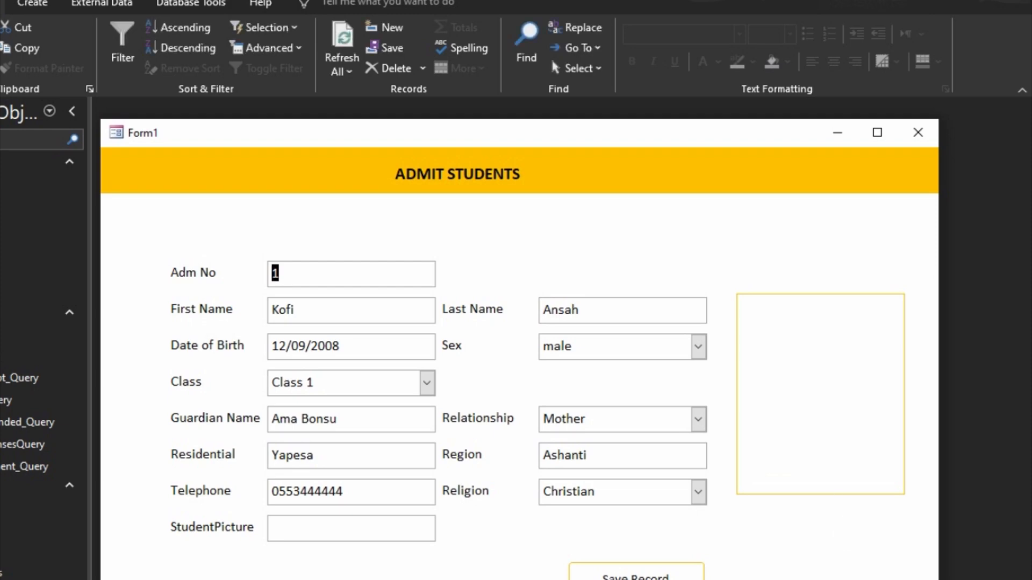
key("ctrl+comma")
Step: Widen the form to about 26 cm to leave a margin beside the image control
scroll(446, 398, "right", 5)
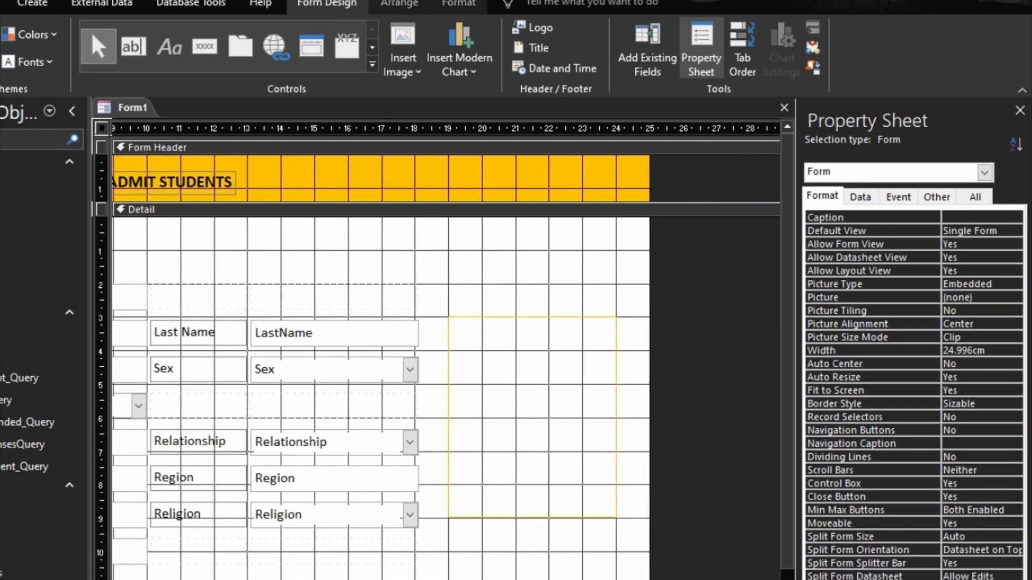
left_click_drag(649, 537, 716, 542)
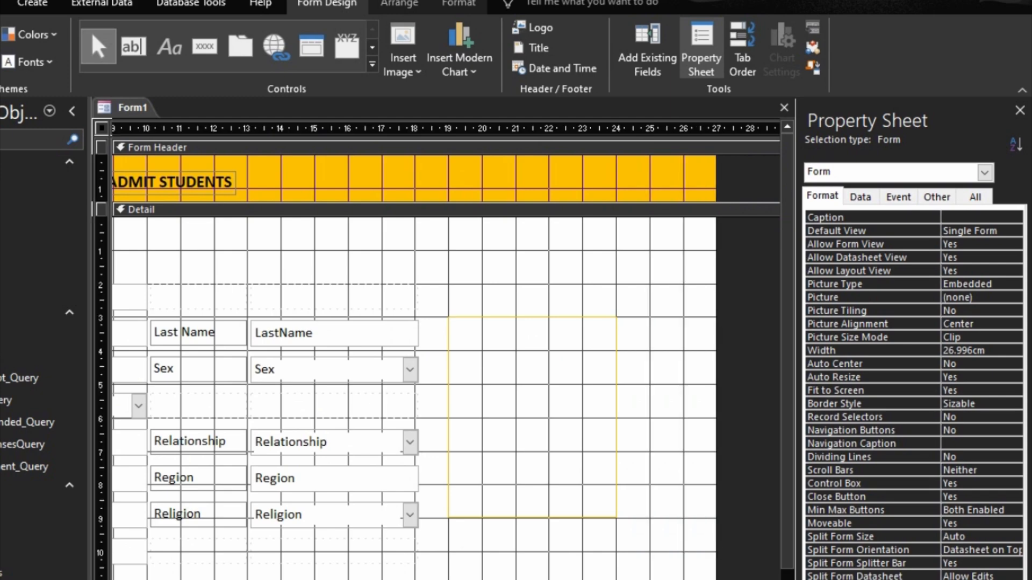
scroll(714, 559, "left", 5)
scroll(529, 468, "right", 7)
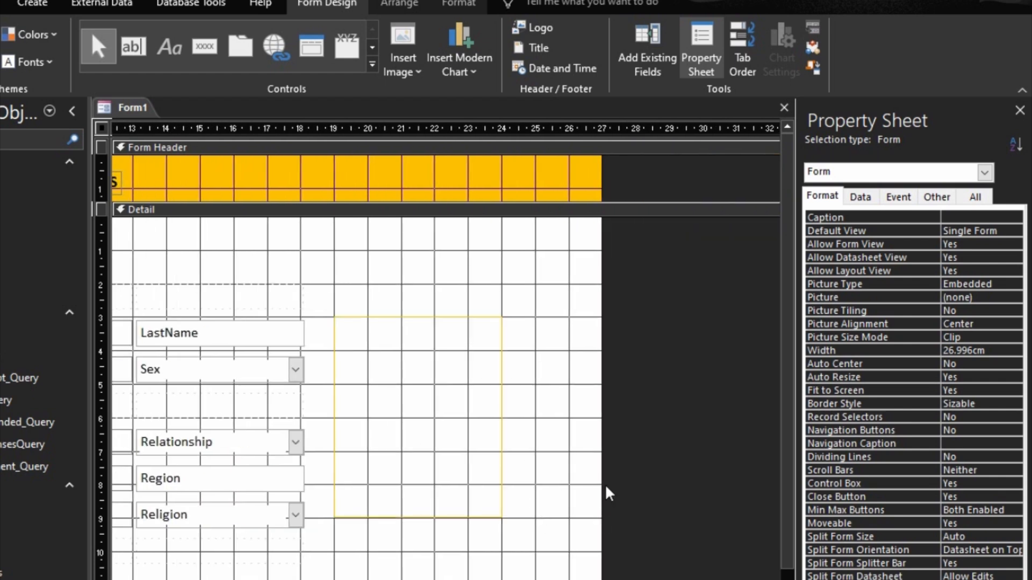
left_click_drag(601, 482, 569, 479)
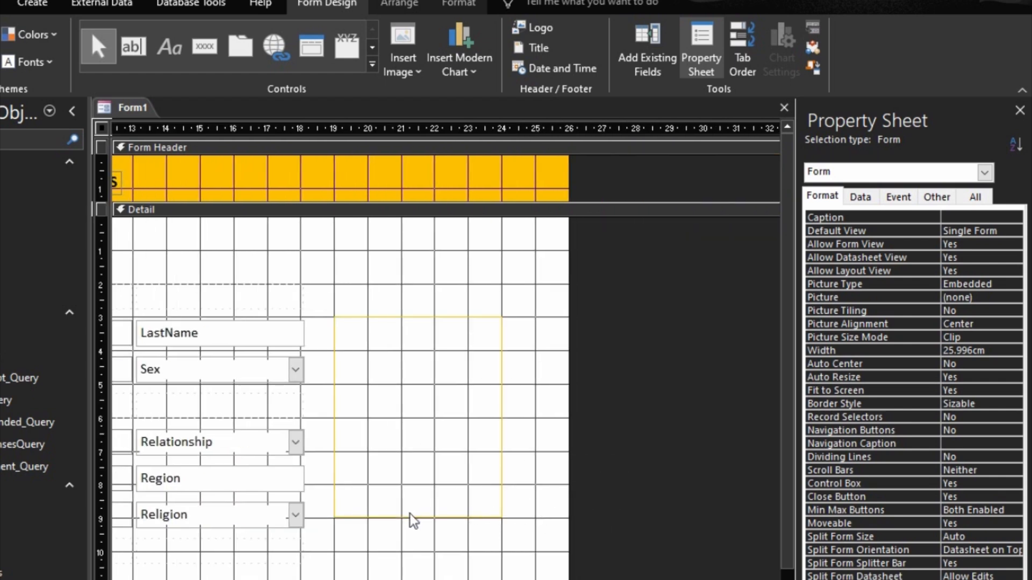
Step: Add a command button about 5 cm wide and 0.9 cm high directly below the image control, without assigning a wizard action
left_click(205, 46)
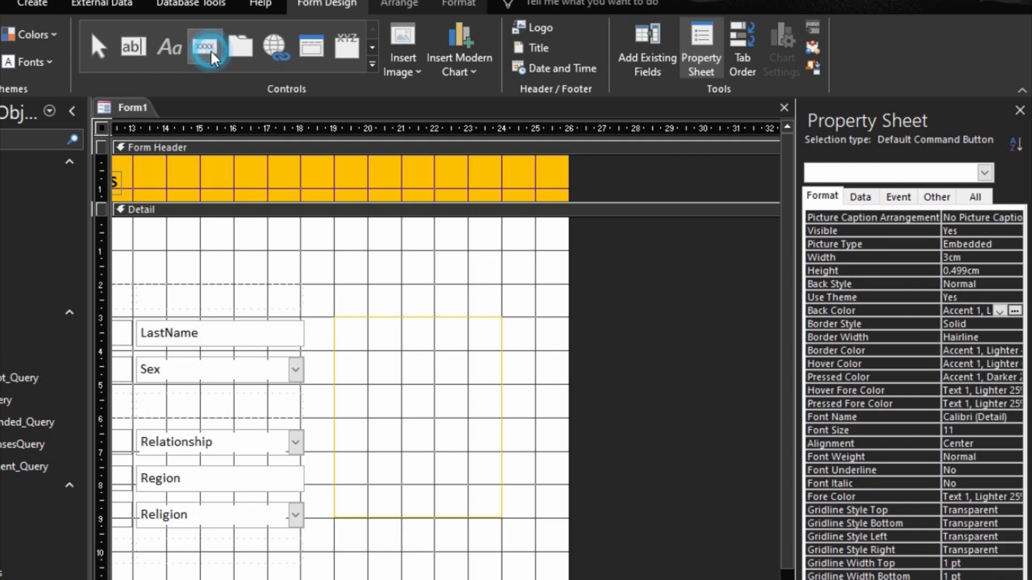
left_click_drag(334, 520, 501, 548)
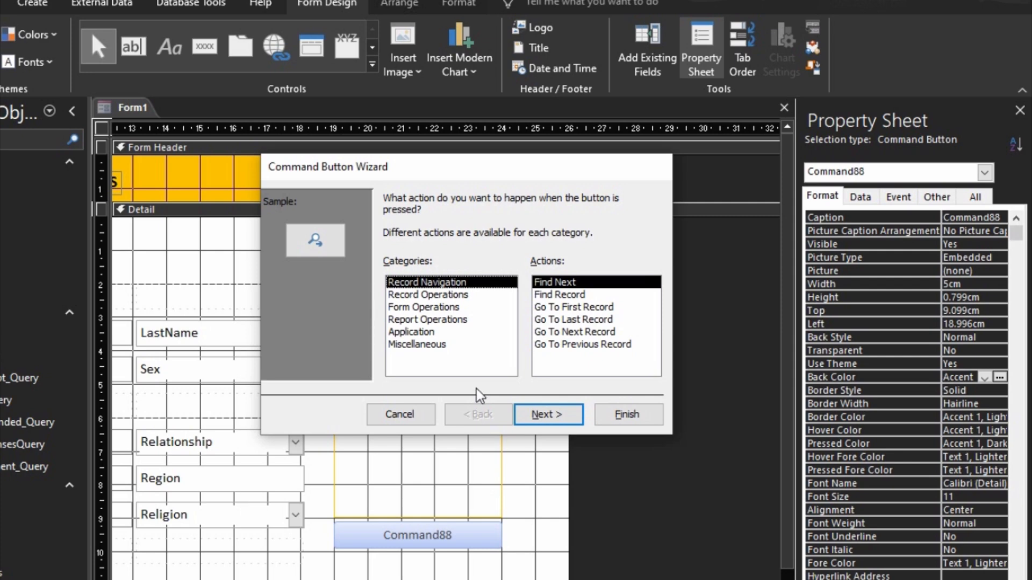
left_click(400, 414)
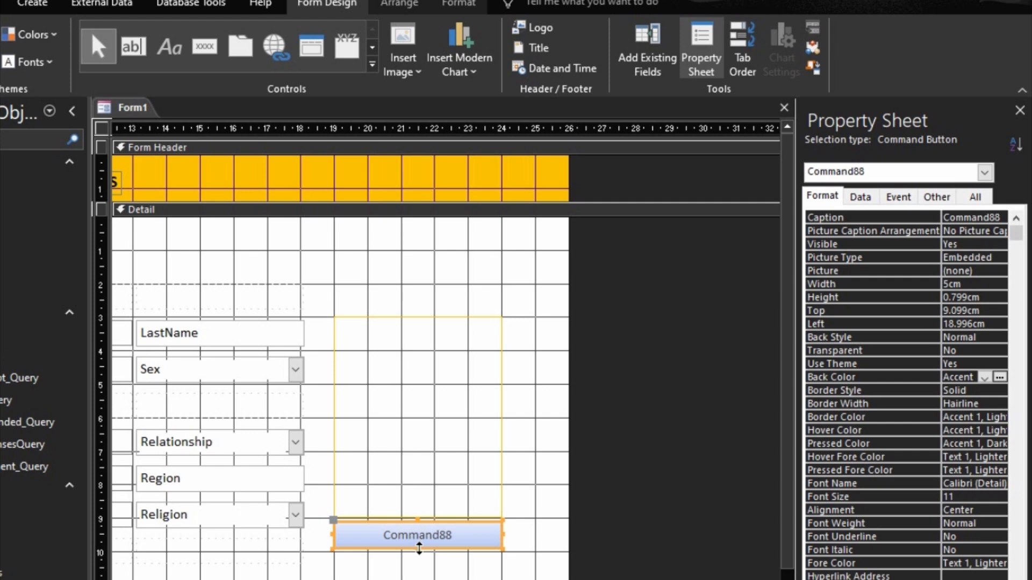
left_click_drag(419, 548, 419, 553)
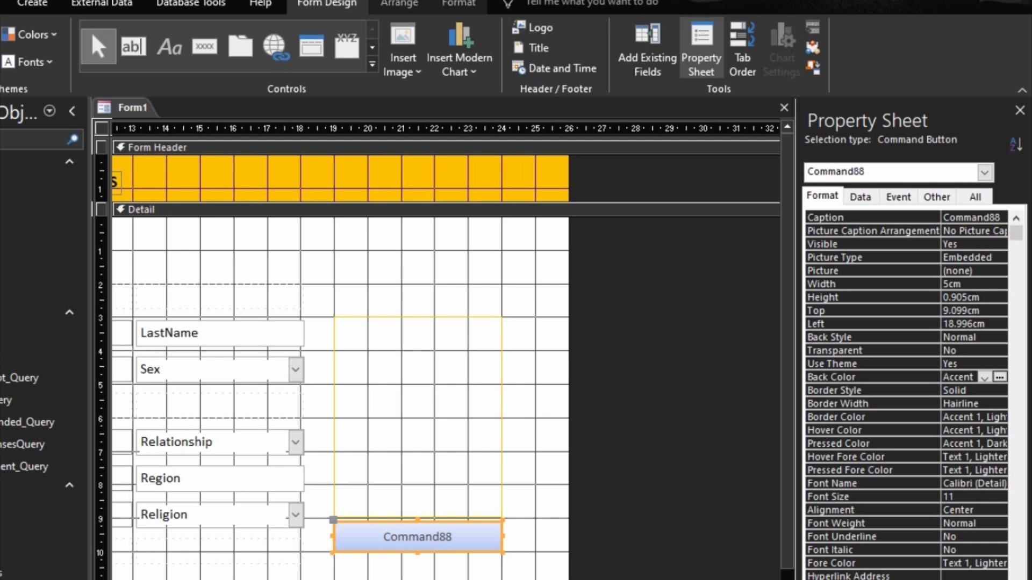
Step: Format the new command button with font size 12, black text, white fill and a gold #FFC000 outline
scroll(446, 398, "left", 7)
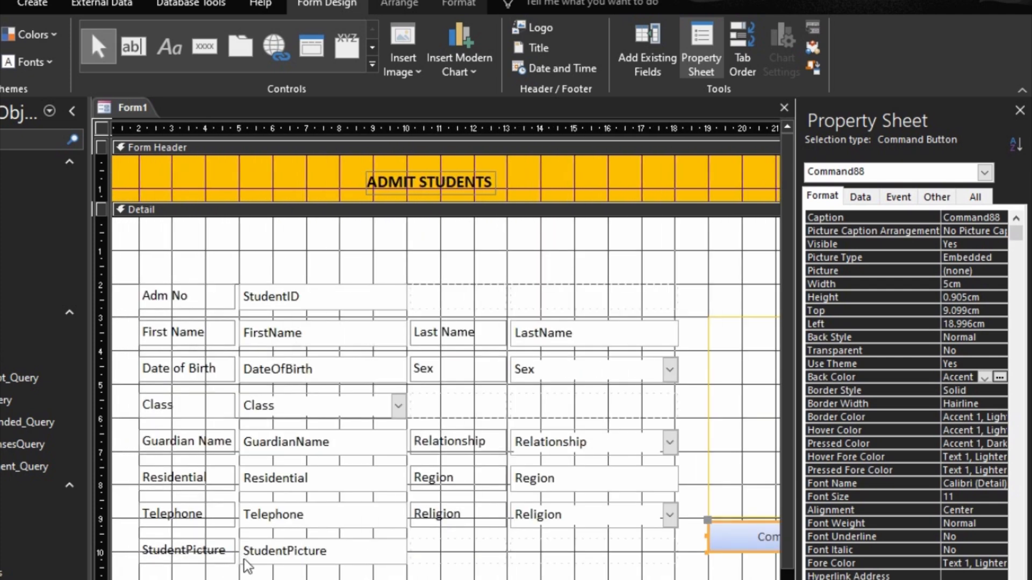
scroll(446, 398, "right", 7)
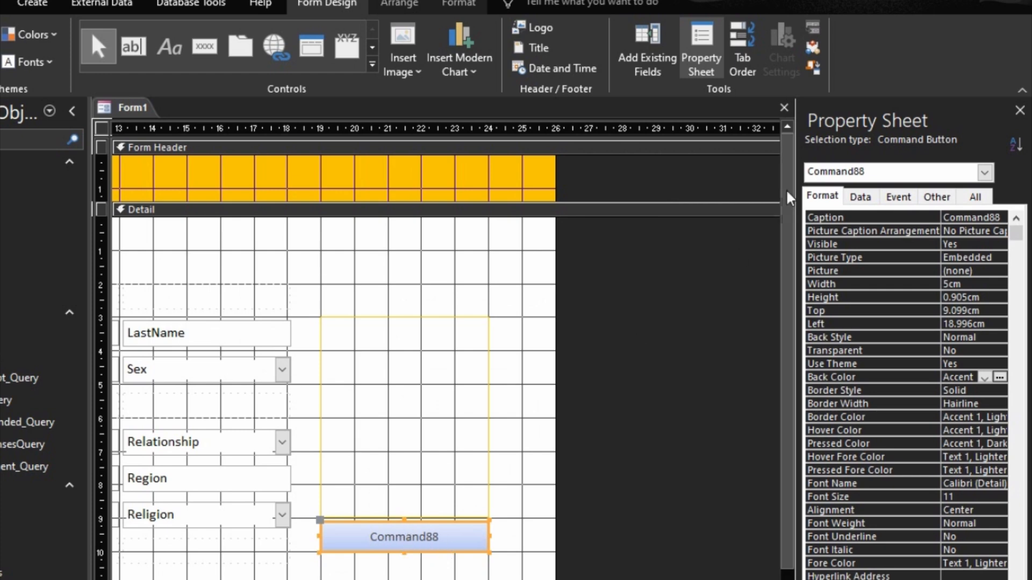
left_click(459, 5)
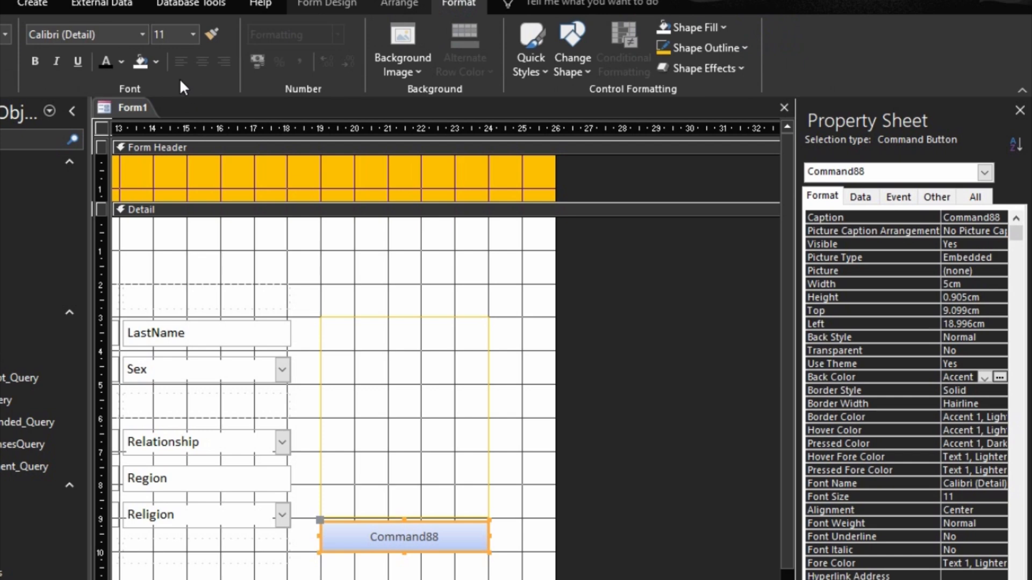
left_click(193, 34)
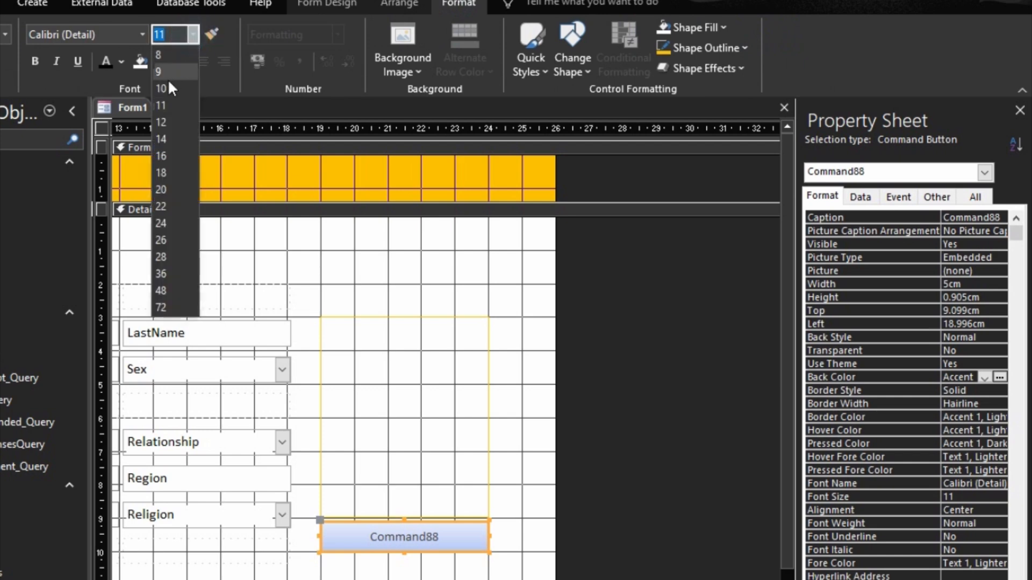
left_click(162, 122)
left_click(108, 57)
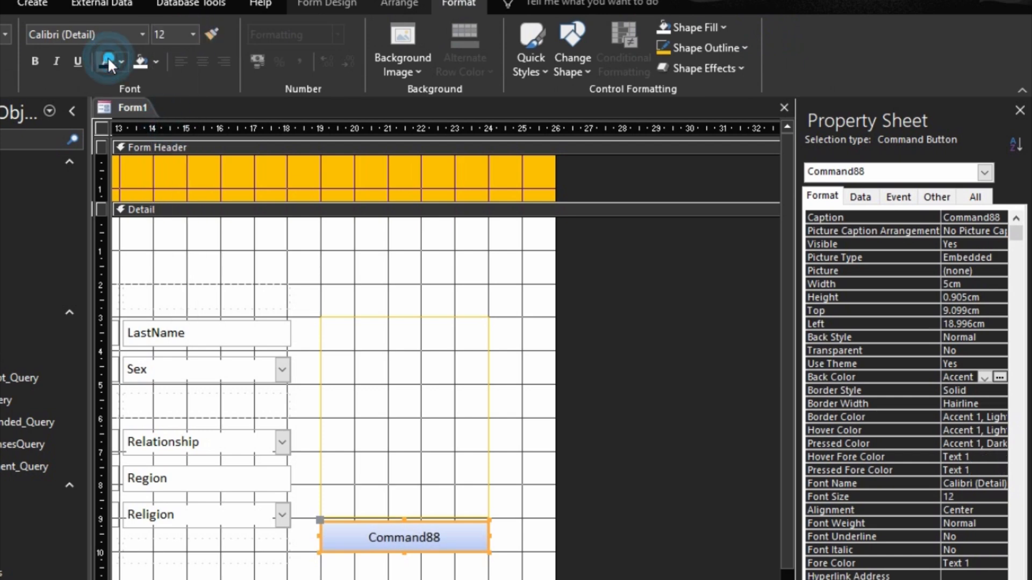
left_click(138, 61)
left_click(723, 49)
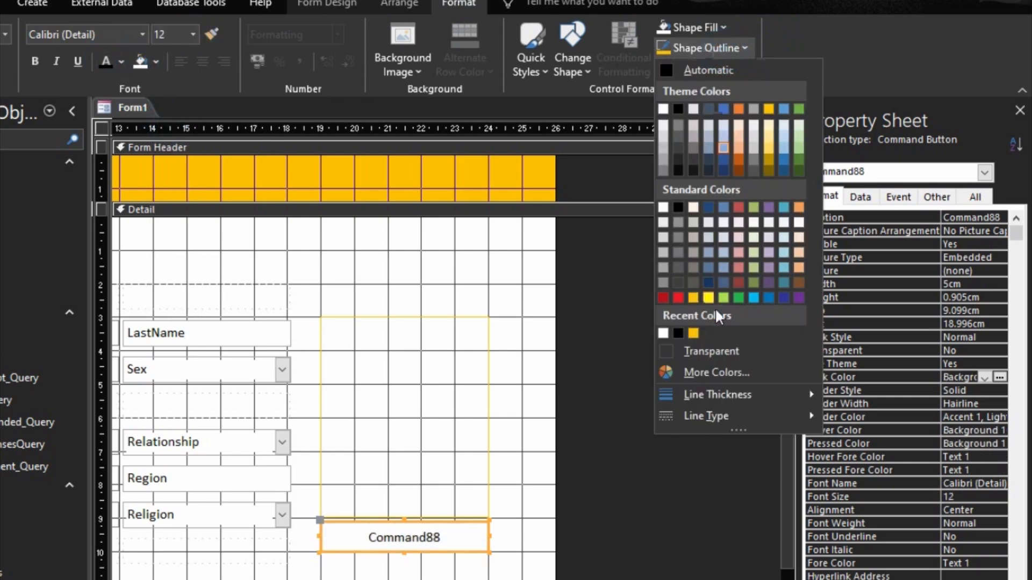
left_click(692, 333)
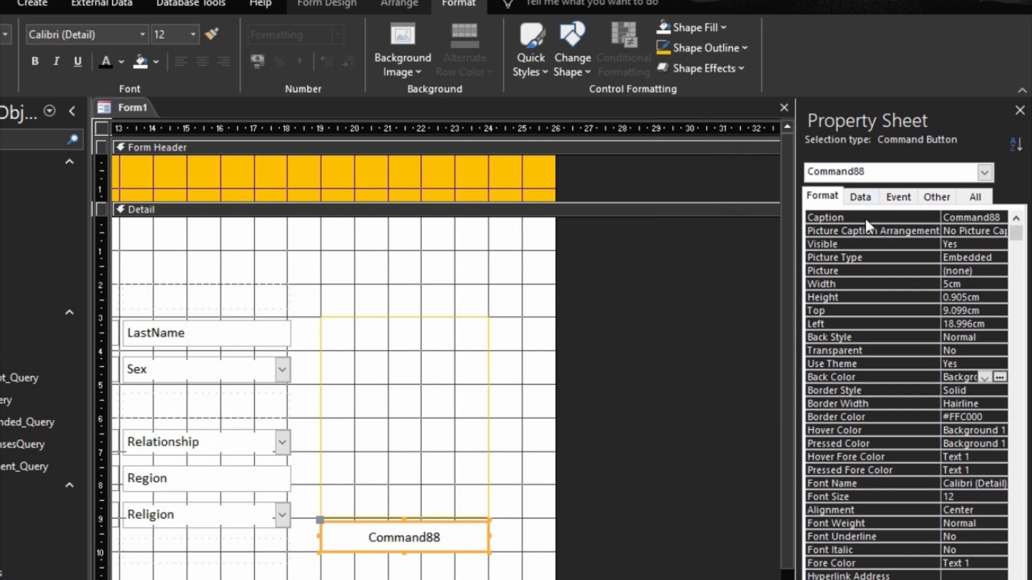
Step: Set the command button's caption to "Upload Picture"
left_click(888, 218)
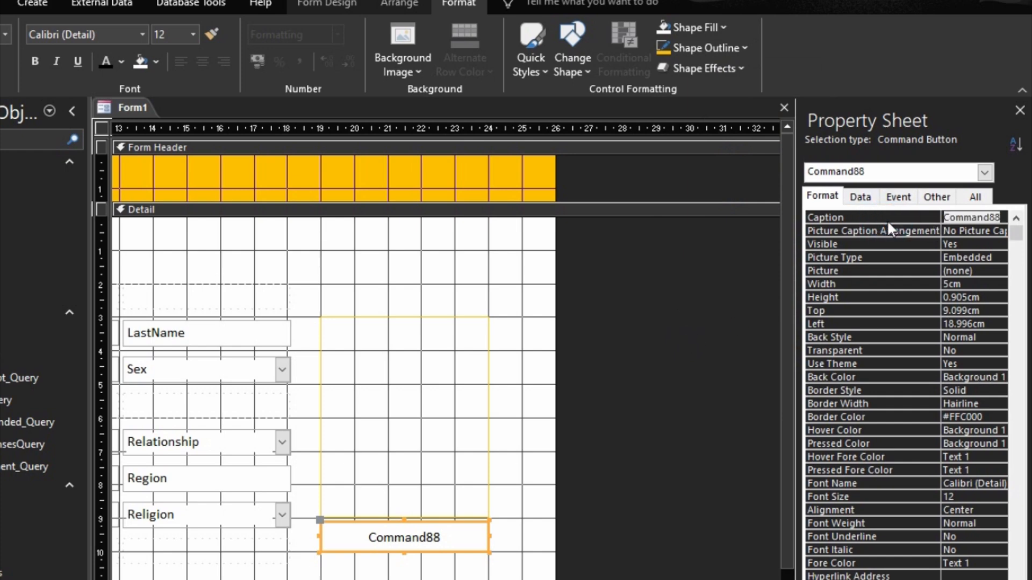
type("Upload")
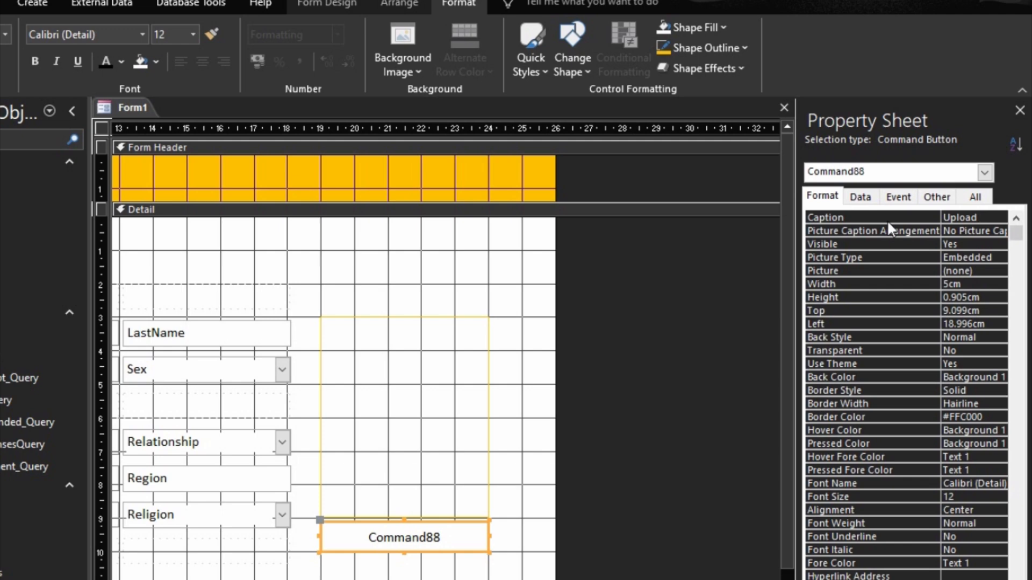
type(" Pictr")
key("BackSpace")
type("ure")
key("Return")
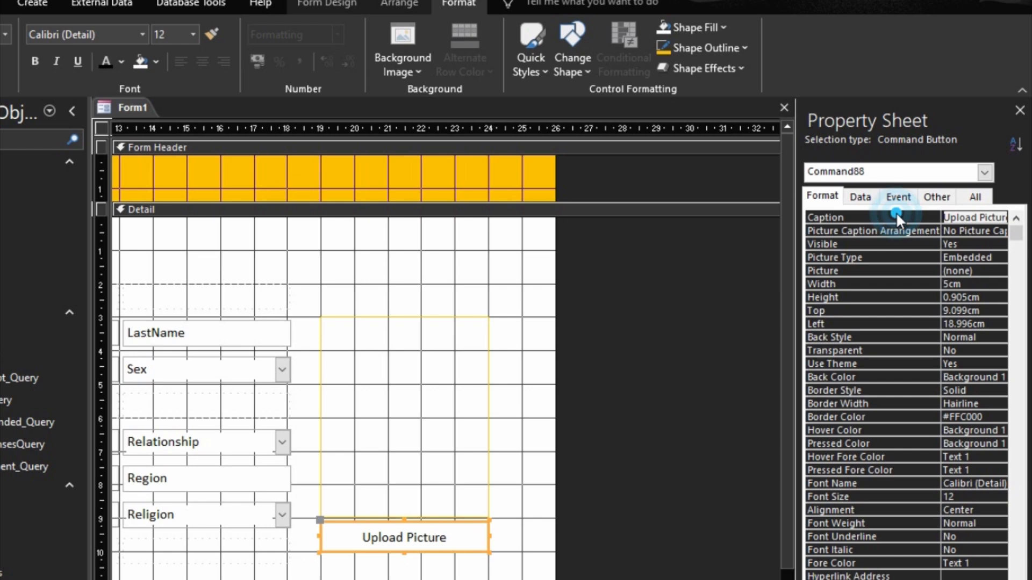
Step: Try renaming the image control to StImg, and undo the renaming
left_click(422, 437)
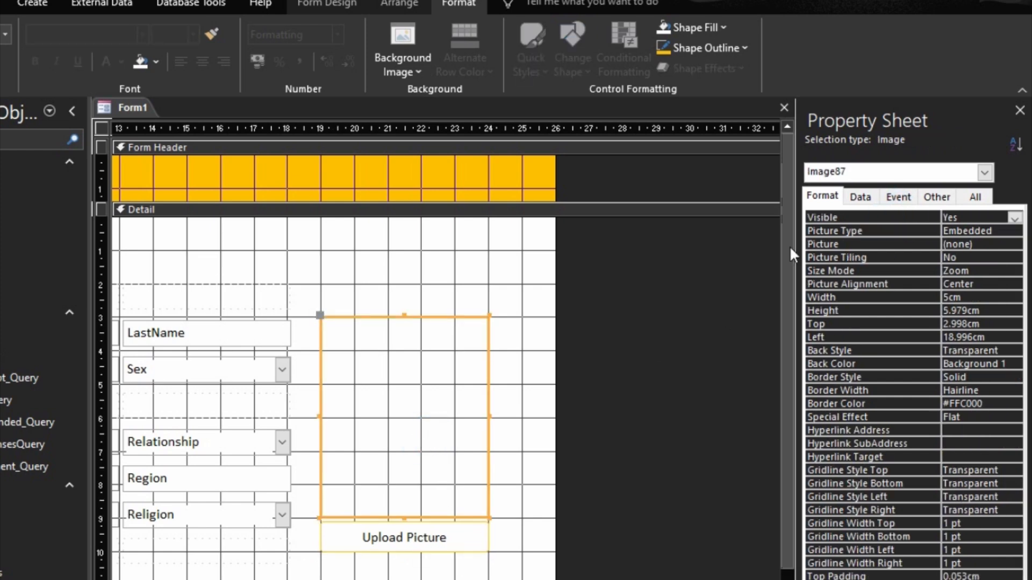
left_click(938, 198)
left_click(930, 218)
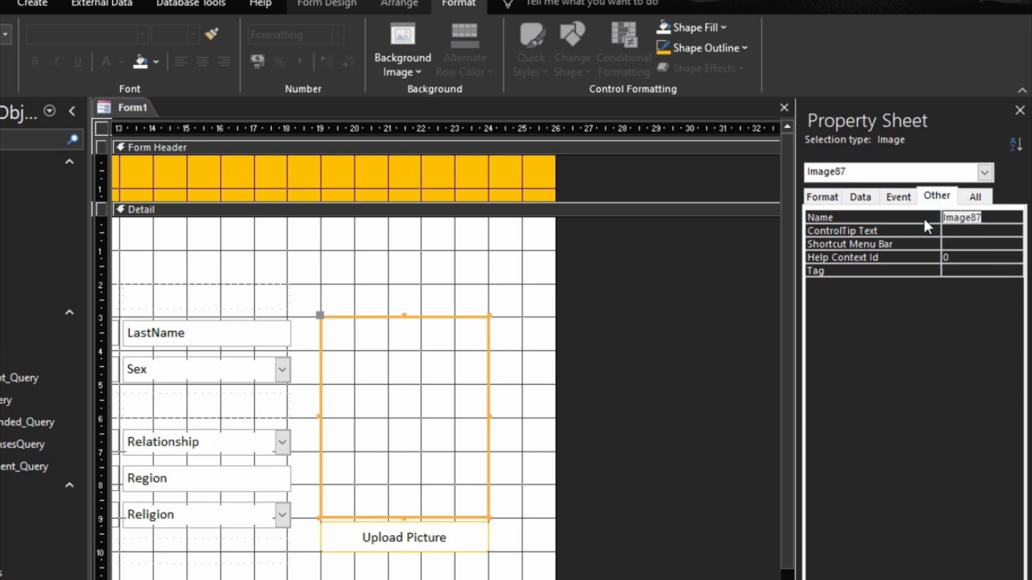
type("StImg")
left_click(919, 215)
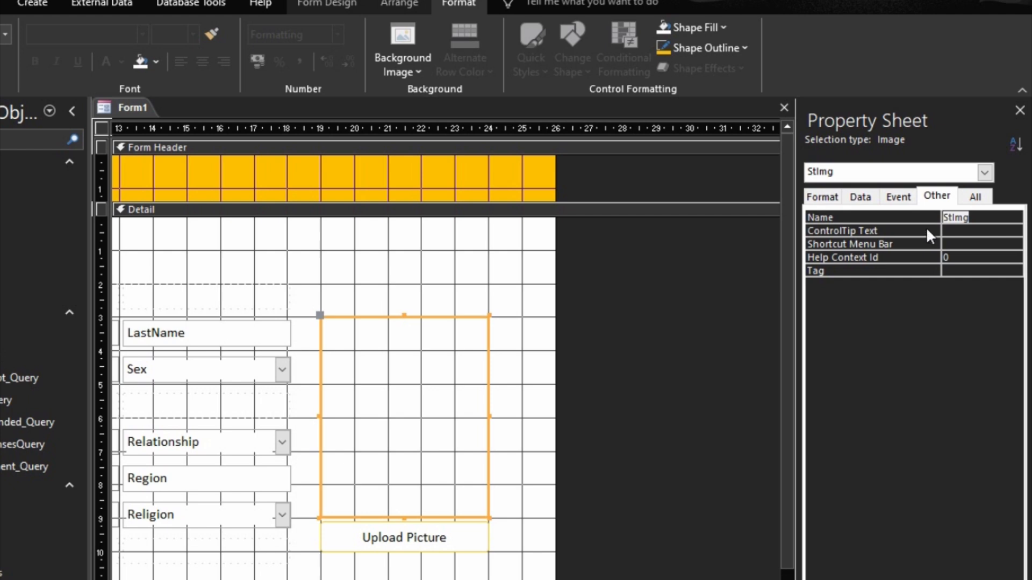
key("ctrl+z")
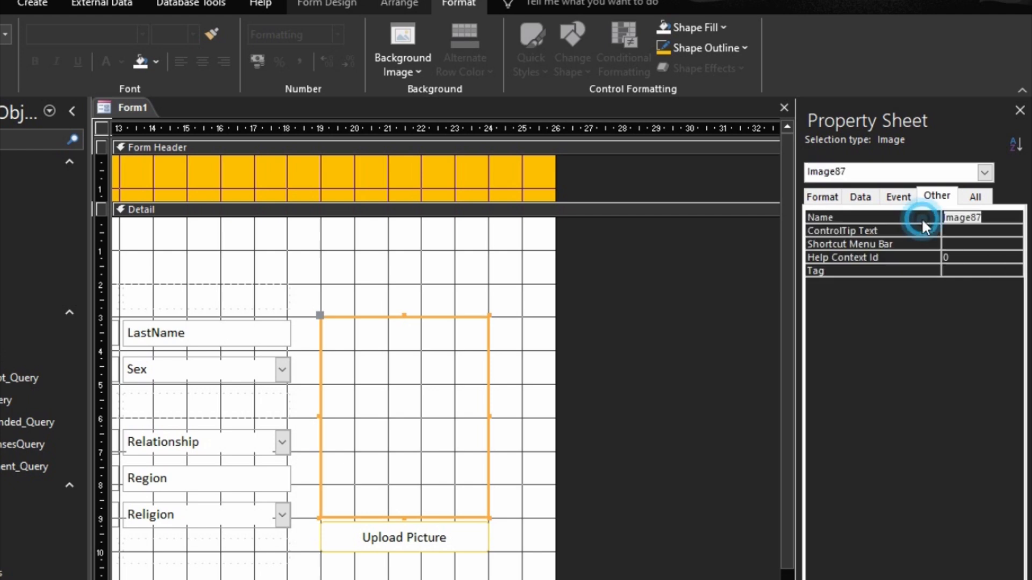
Step: Set the image control's Control Source to =[StudentPicture]
left_click(859, 197)
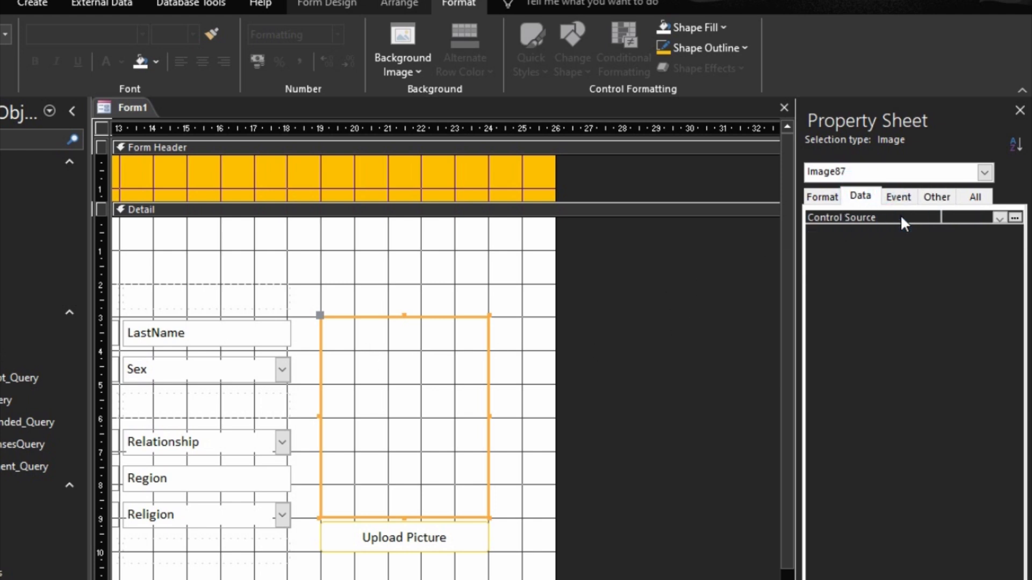
type("=stu")
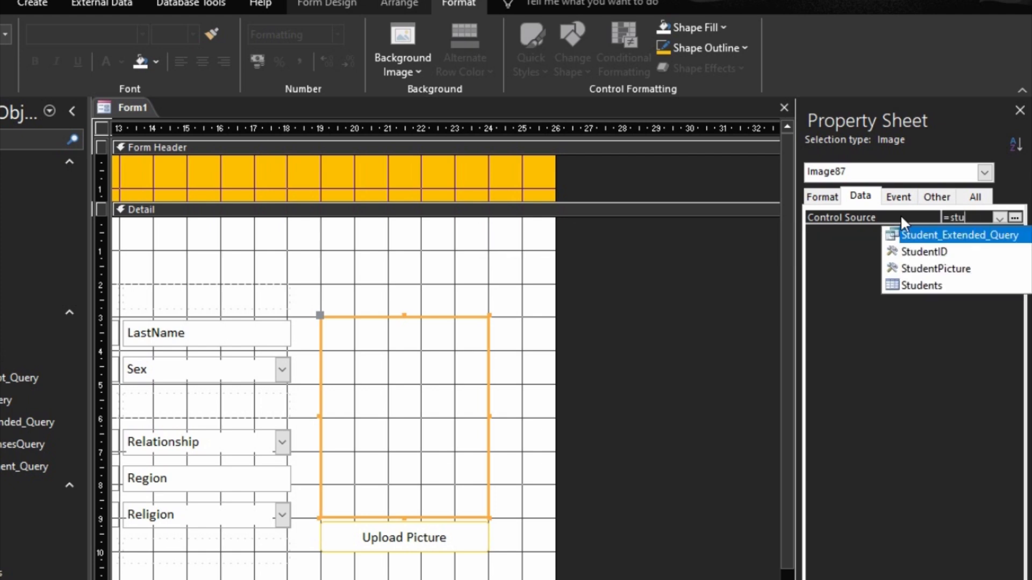
key("Down")
key("Down")
left_click(899, 217)
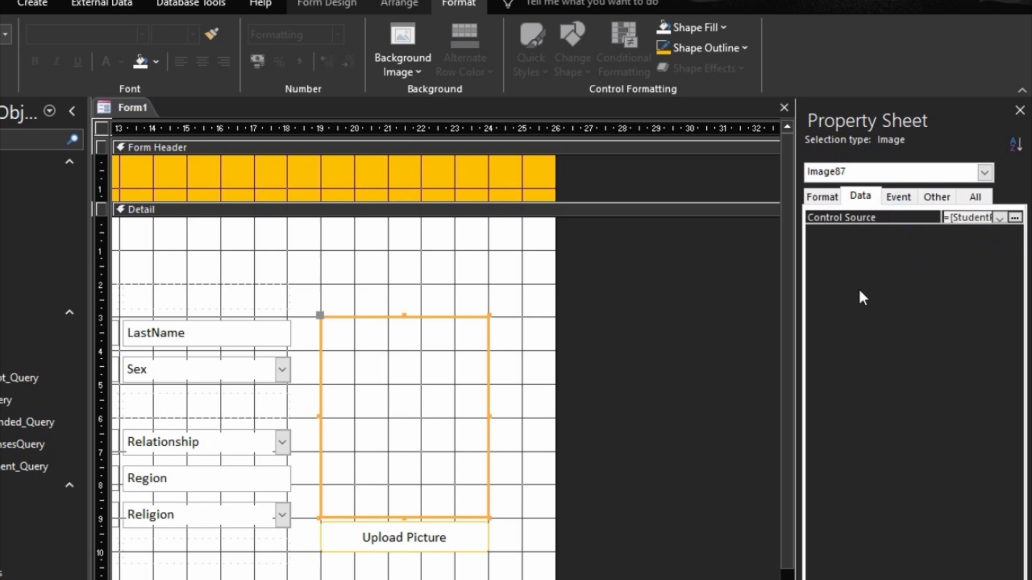
left_click(725, 282)
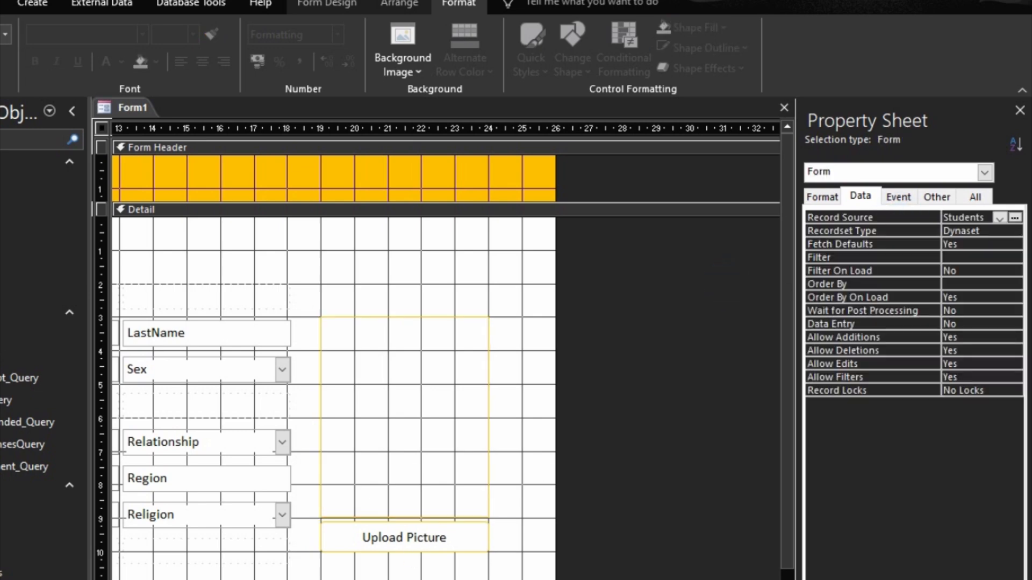
scroll(445, 351, "left", 5)
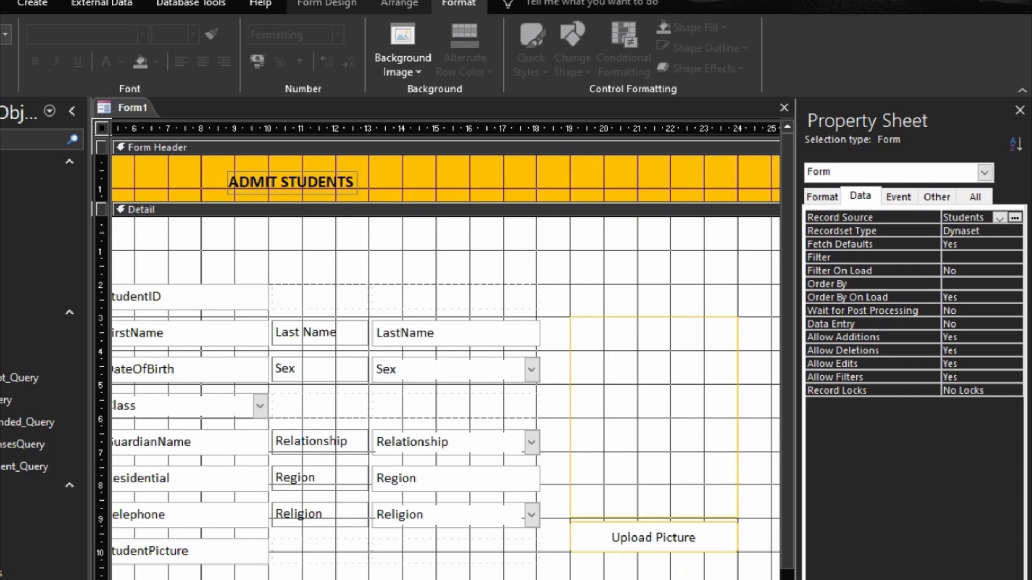
scroll(445, 351, "right", 3)
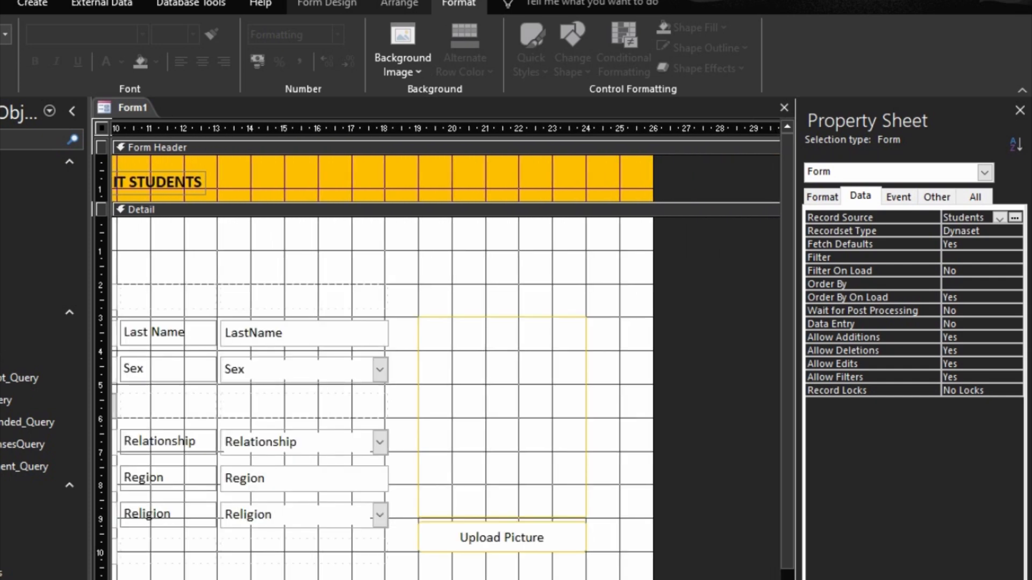
right_click(503, 540)
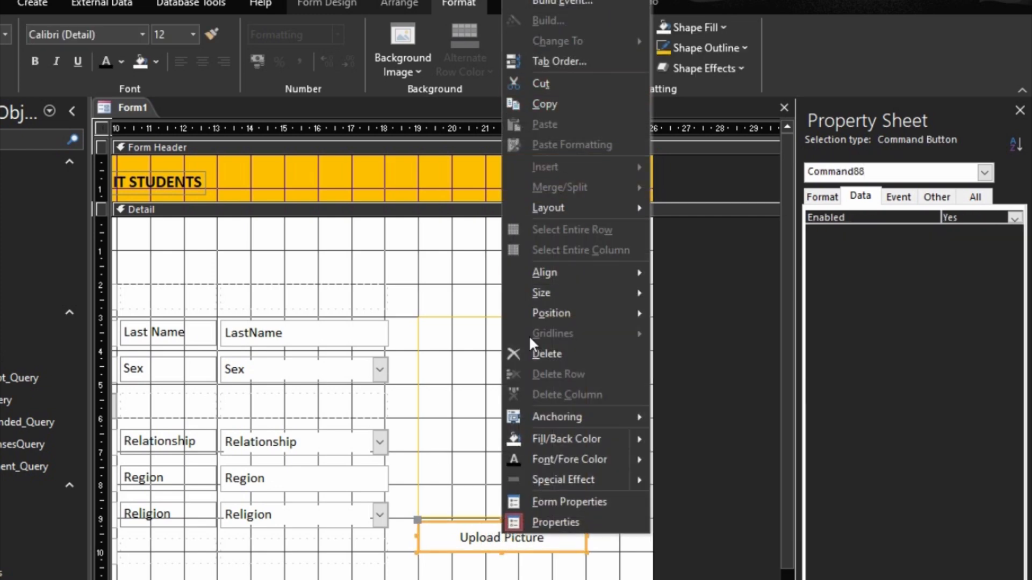
left_click(557, 1)
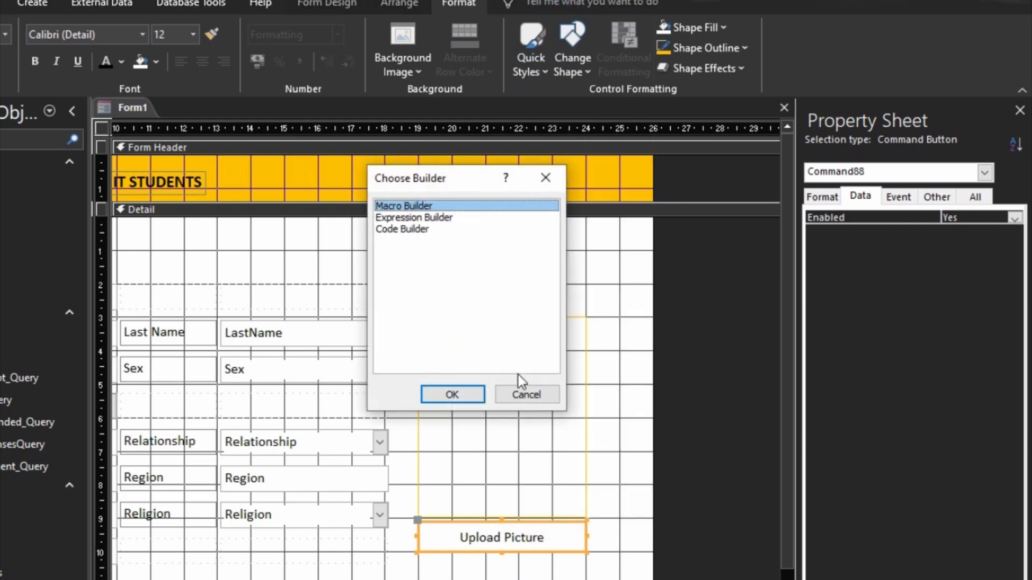
left_click(525, 392)
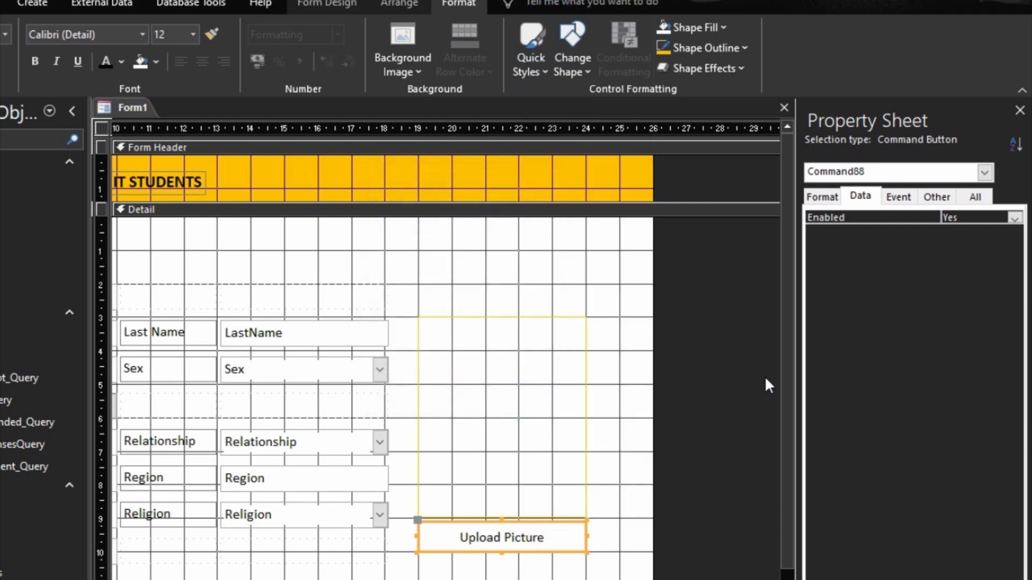
Step: Create an empty On Click event procedure for the Upload Picture button with the Code Builder, and close the code editor
left_click(908, 196)
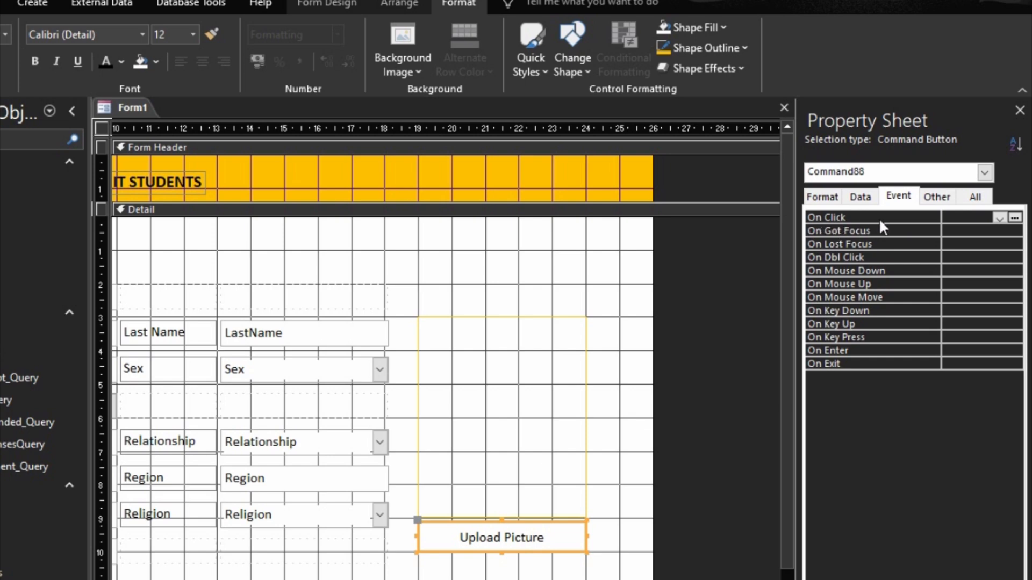
left_click(1018, 230)
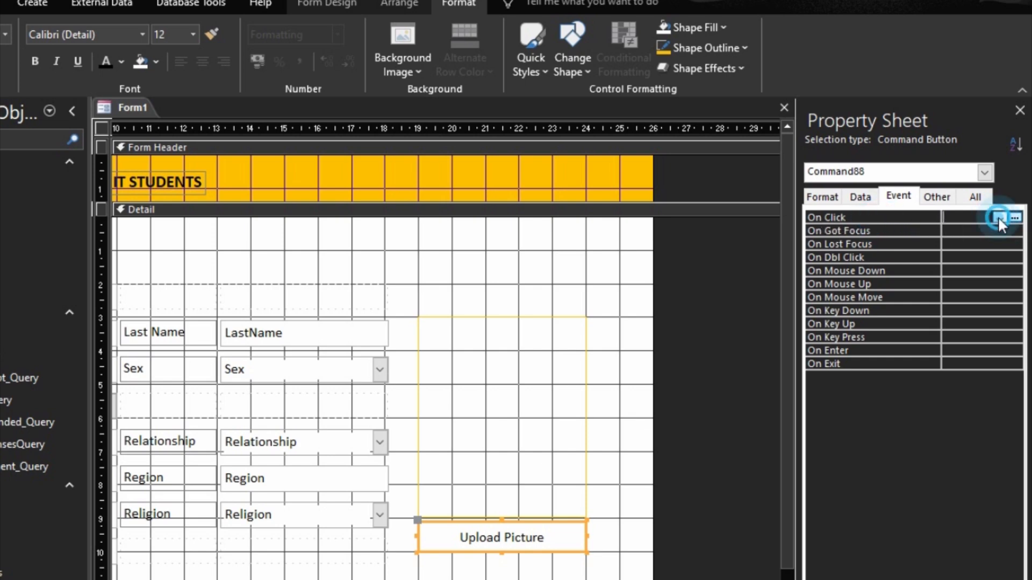
left_click(998, 217)
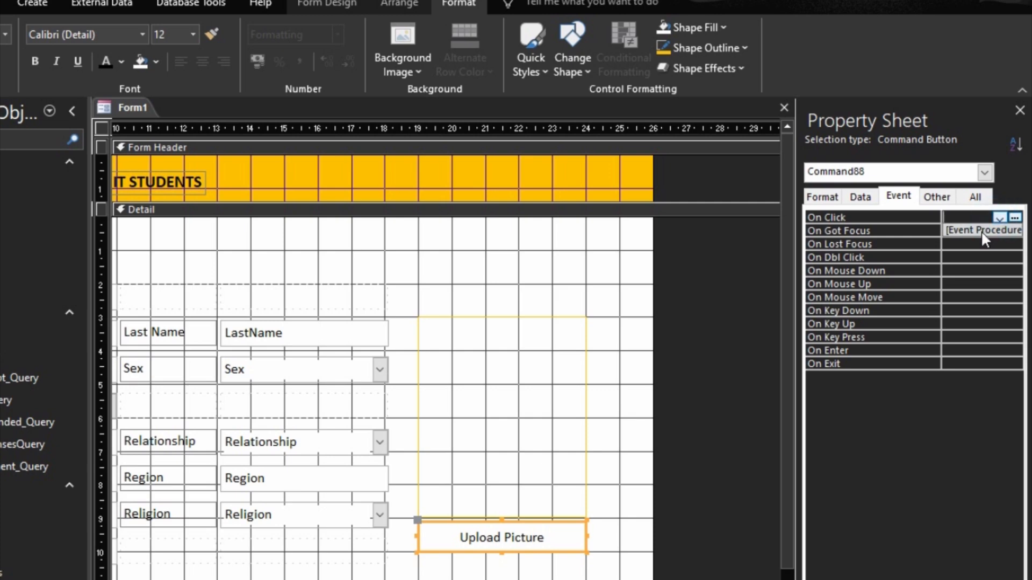
left_click(1015, 217)
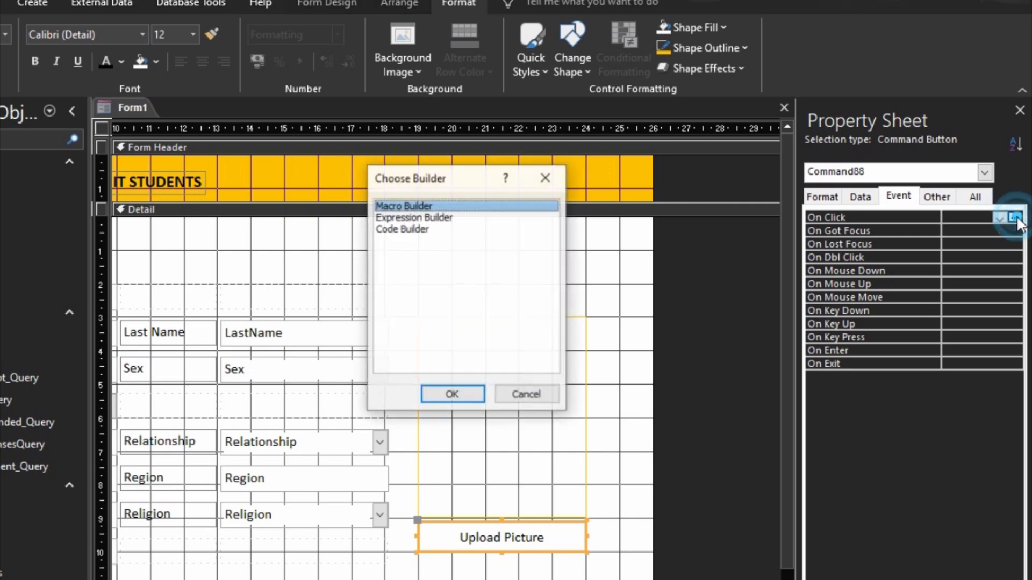
left_click(412, 229)
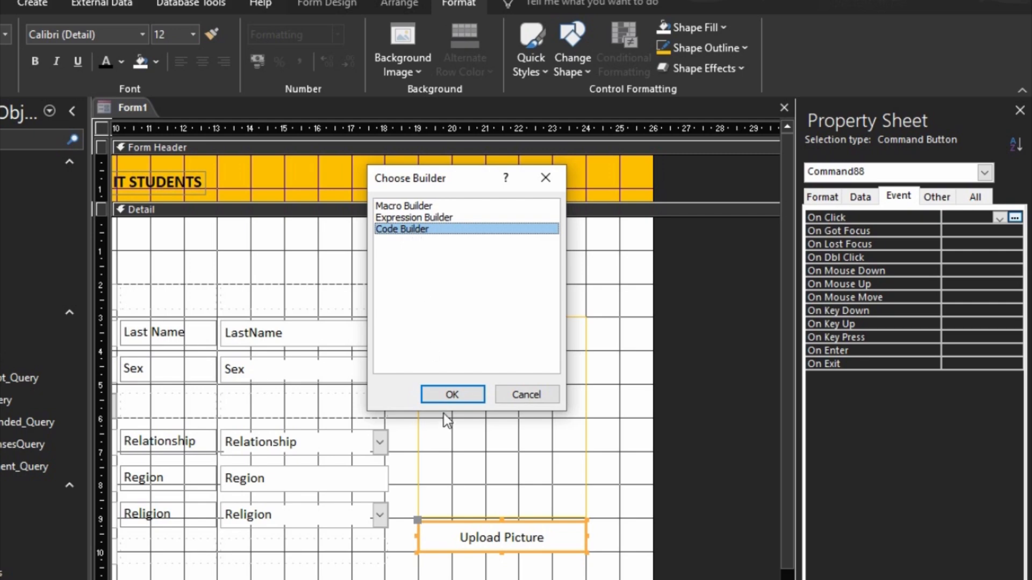
left_click(446, 394)
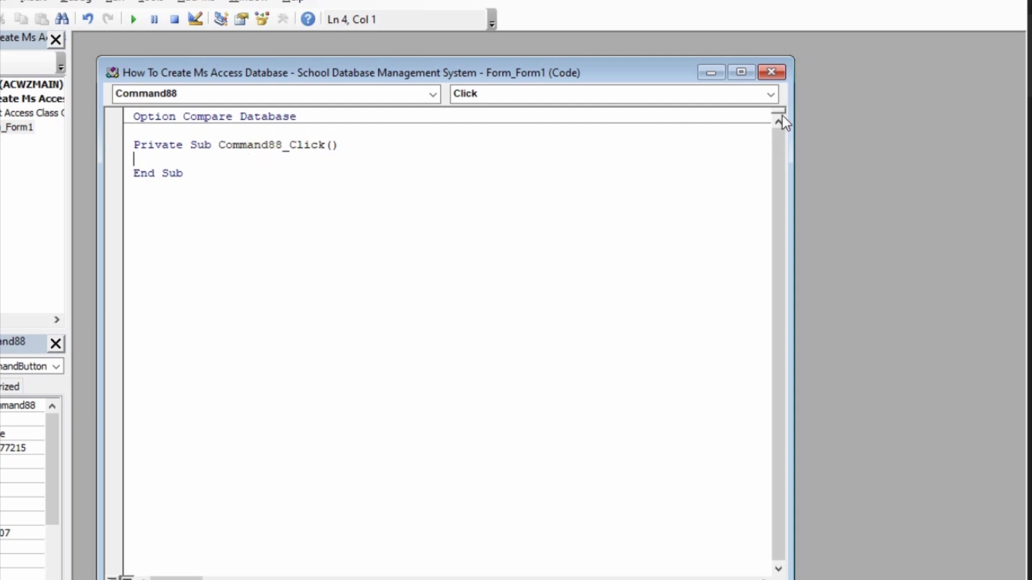
left_click_drag(232, 174, 125, 137)
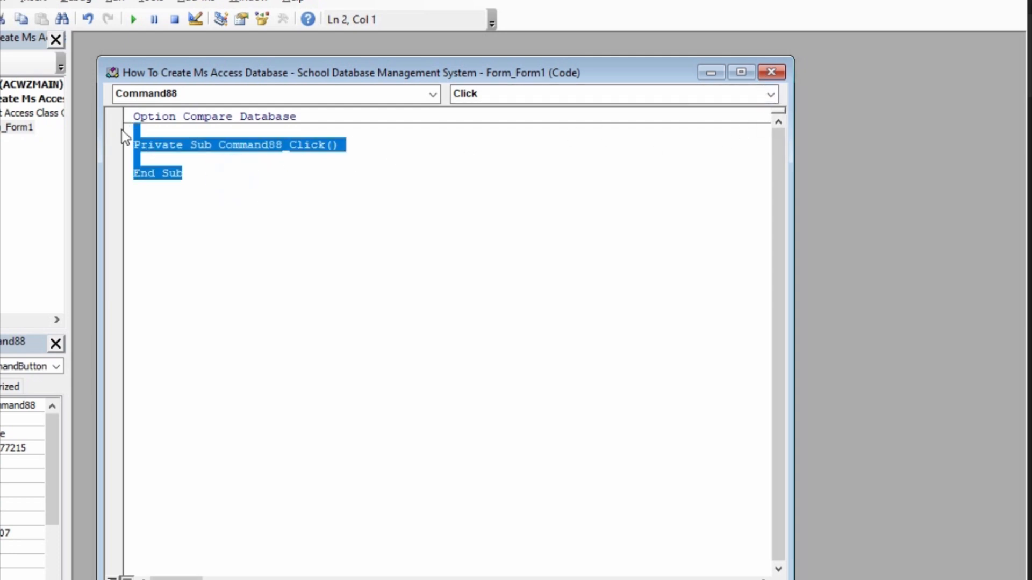
left_click(769, 73)
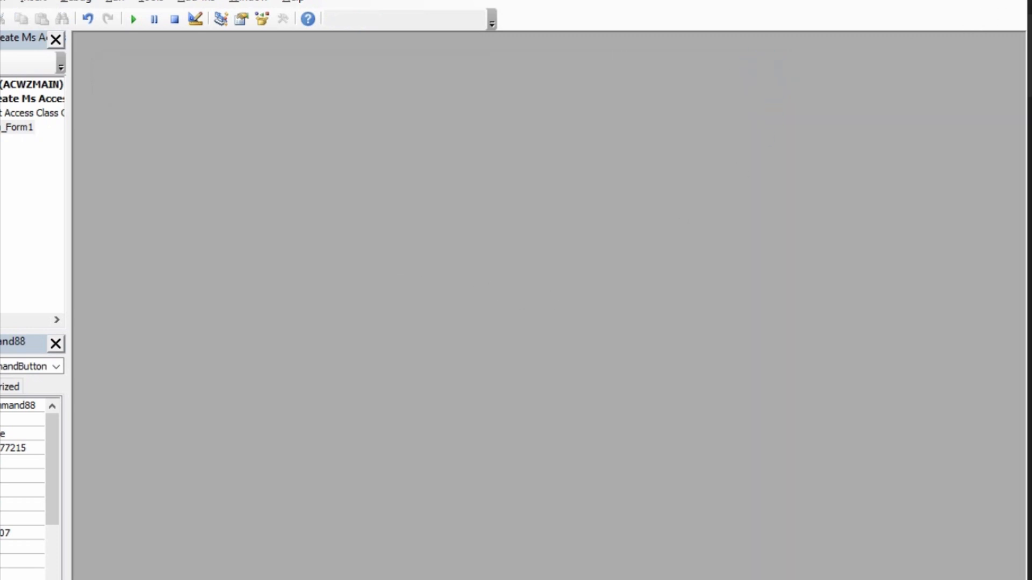
left_click(1011, 1)
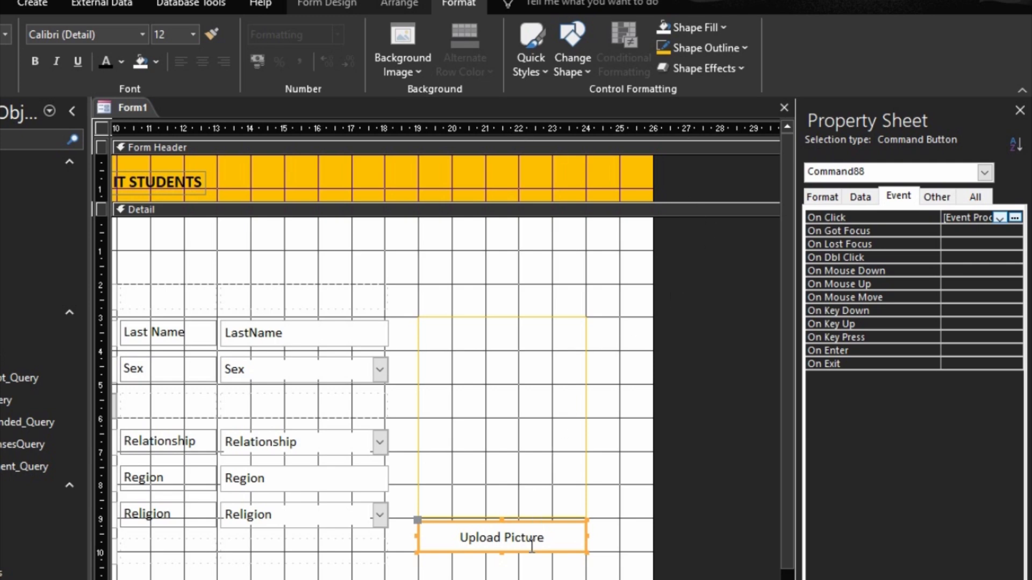
Step: Rename the Upload Picture command button to UploadPictureBtn
left_click(925, 196)
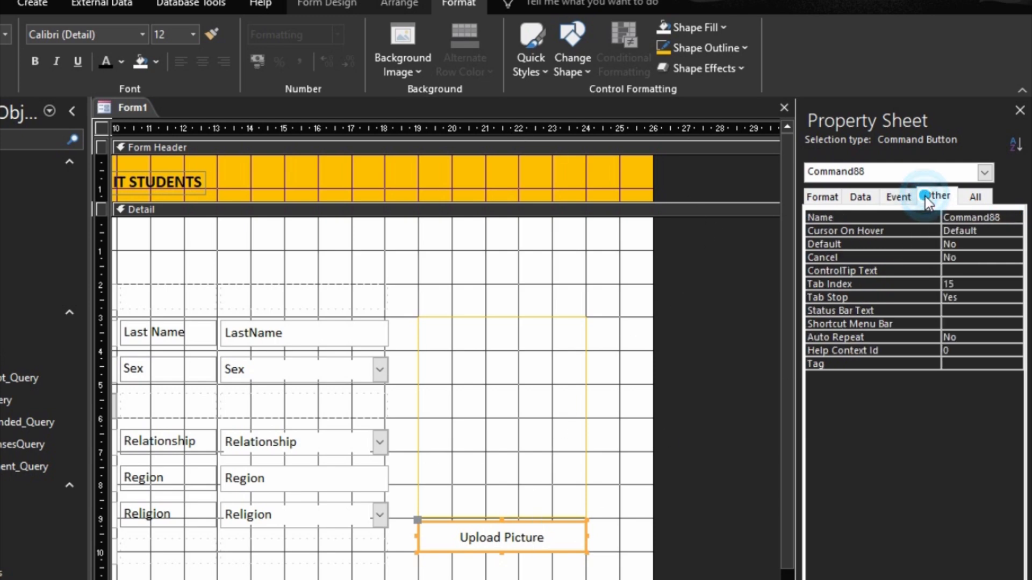
left_click(924, 215)
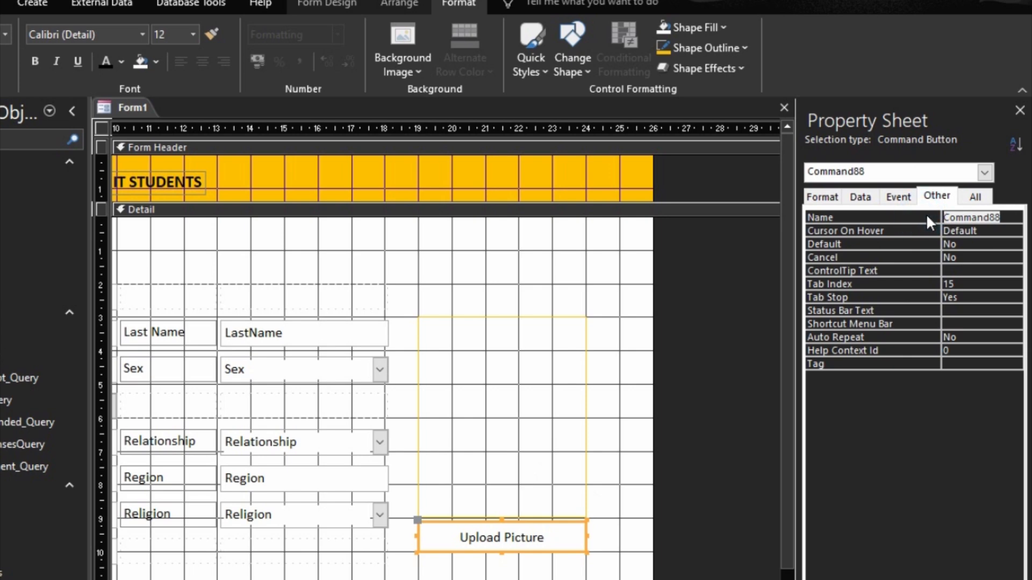
type("Upload")
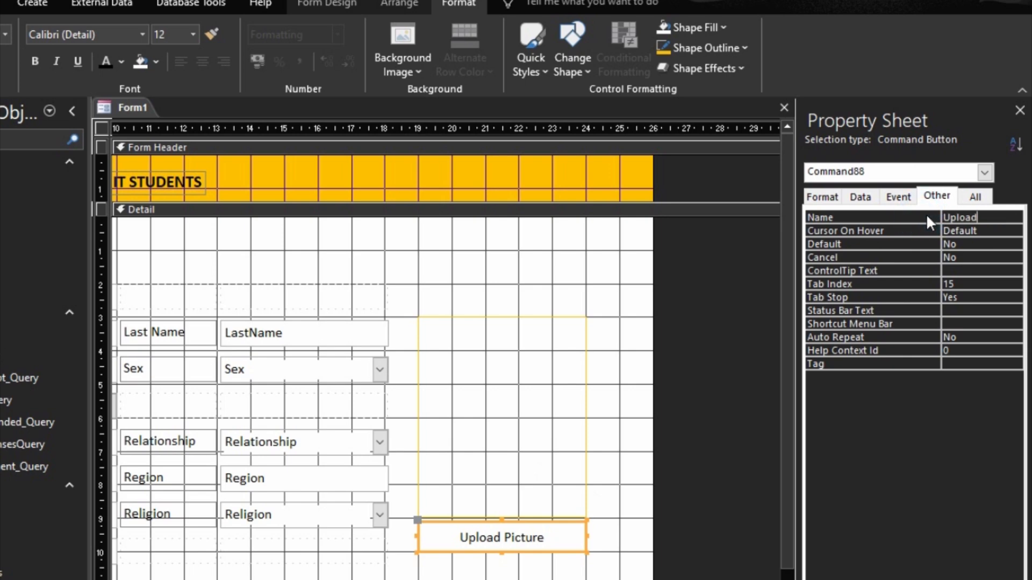
type("Btn")
key("Left")
key("Left")
key("Left")
type("Picture")
left_click(927, 215)
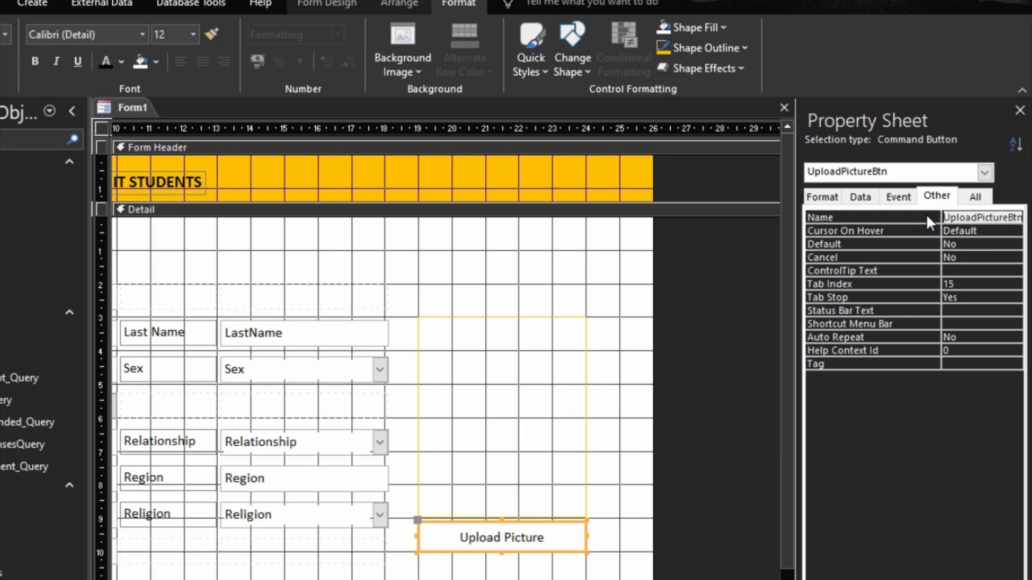
left_click(733, 325)
Step: Create the On Click event procedure for UploadPictureBtn and delete the obsolete Command88_Click procedure from the form's code
right_click(517, 541)
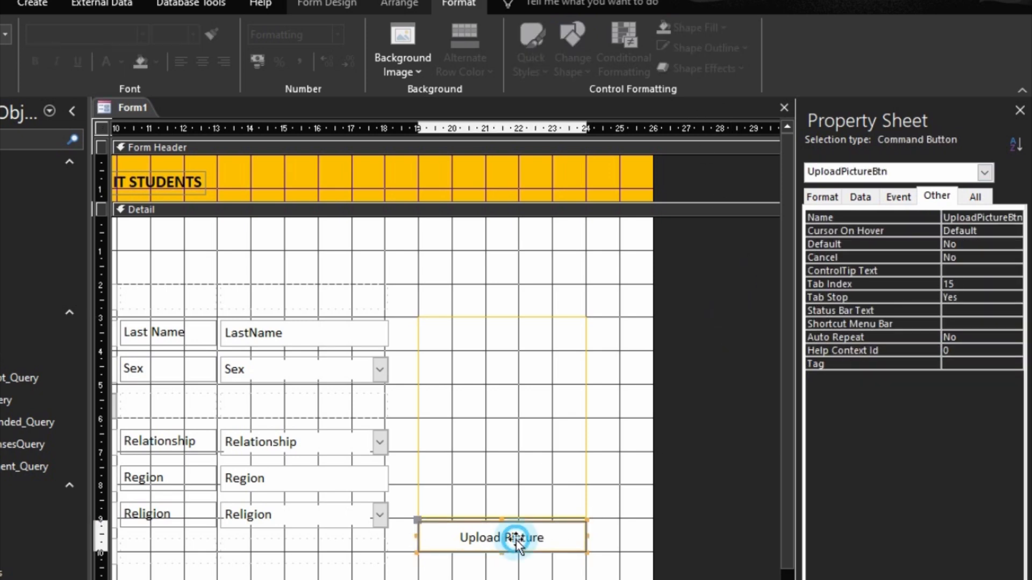
left_click(575, 5)
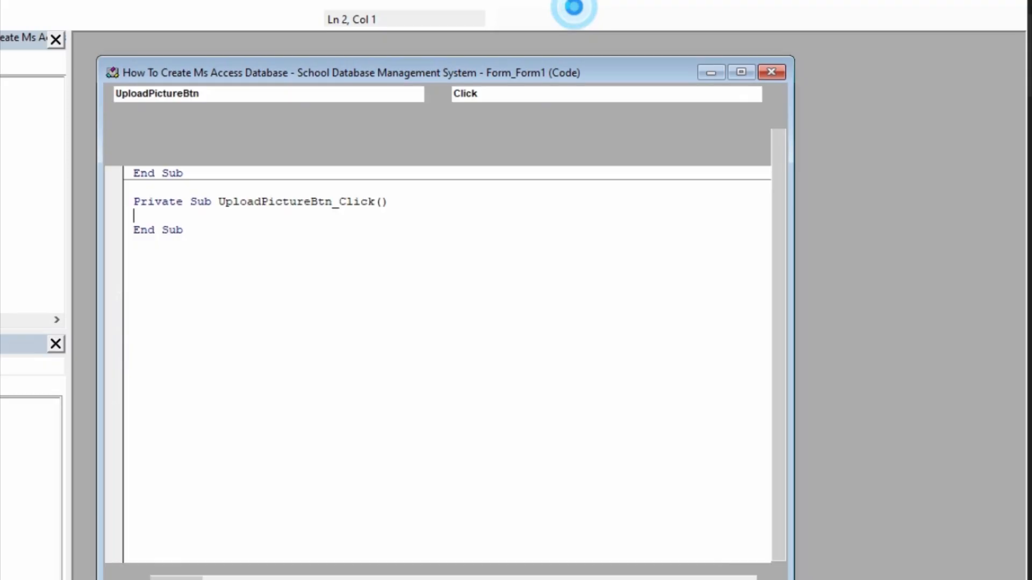
left_click_drag(198, 171, 137, 133)
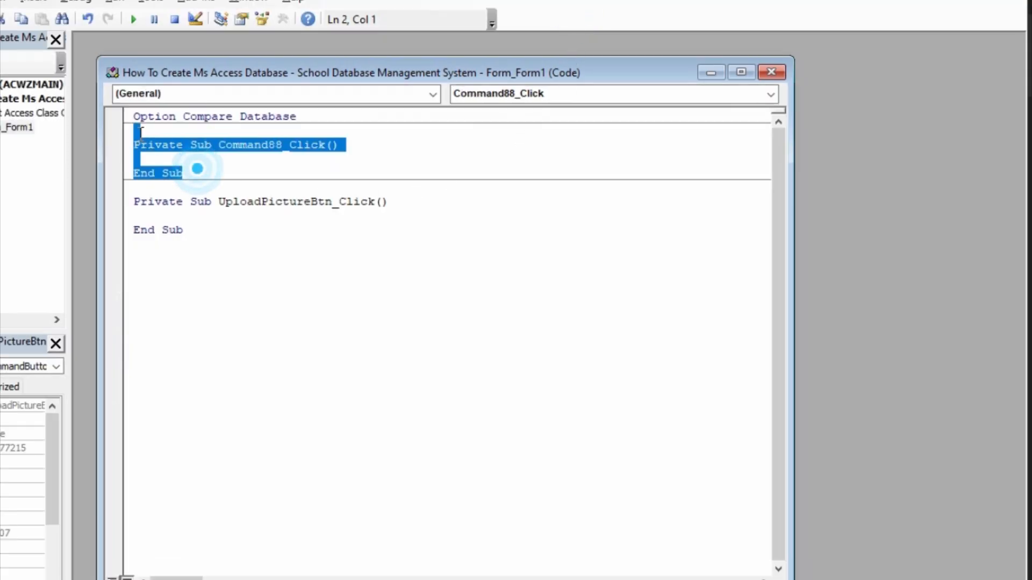
key("Delete")
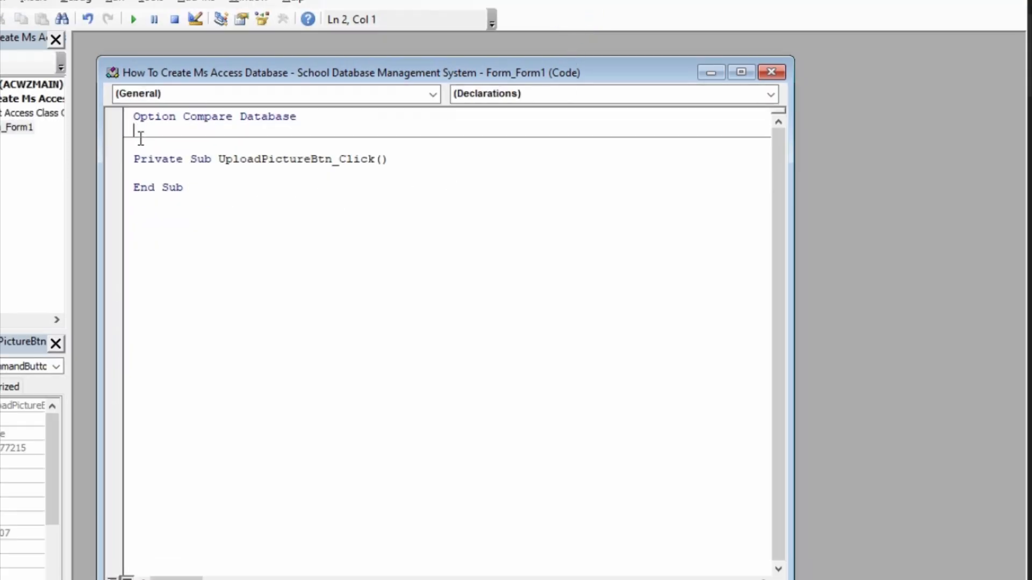
Step: Add blank lines inside the UploadPictureBtn_Click procedure and maximize the code window
left_click(145, 173)
key("Return")
key("Return")
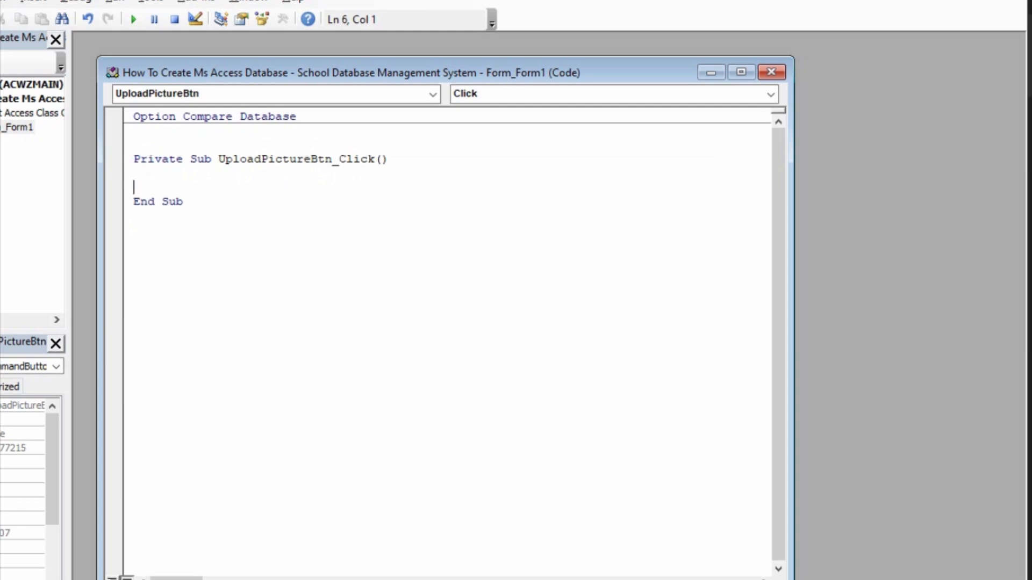
key("Up")
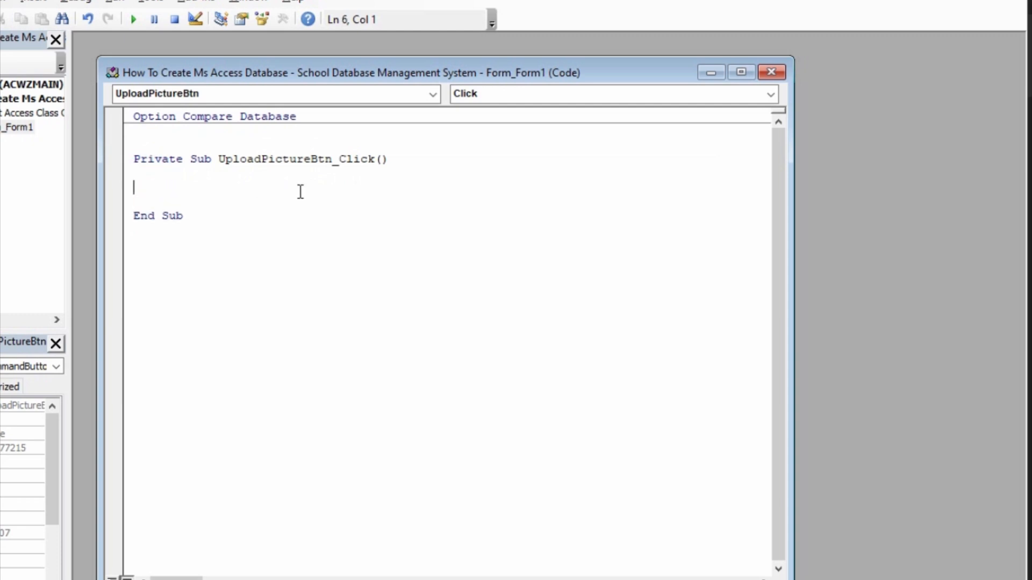
left_click(740, 71)
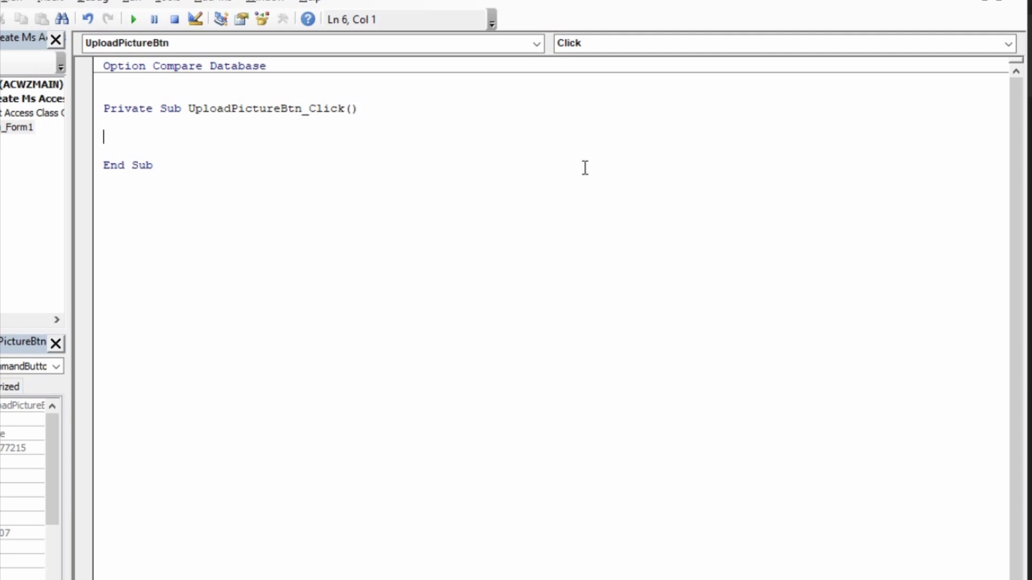
Step: Open the VBA project's References dialog and browse the available object libraries
left_click(171, 2)
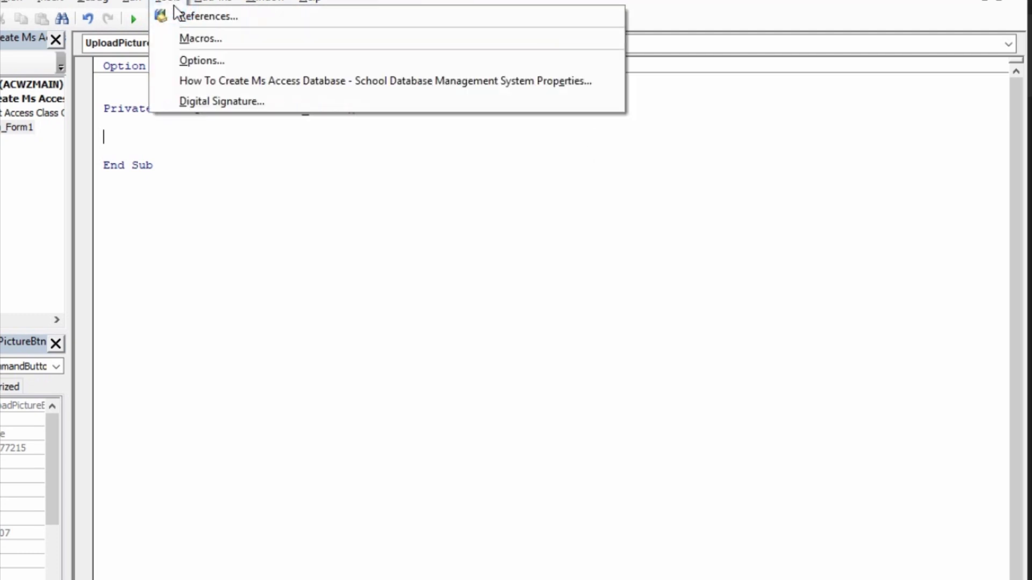
left_click(202, 21)
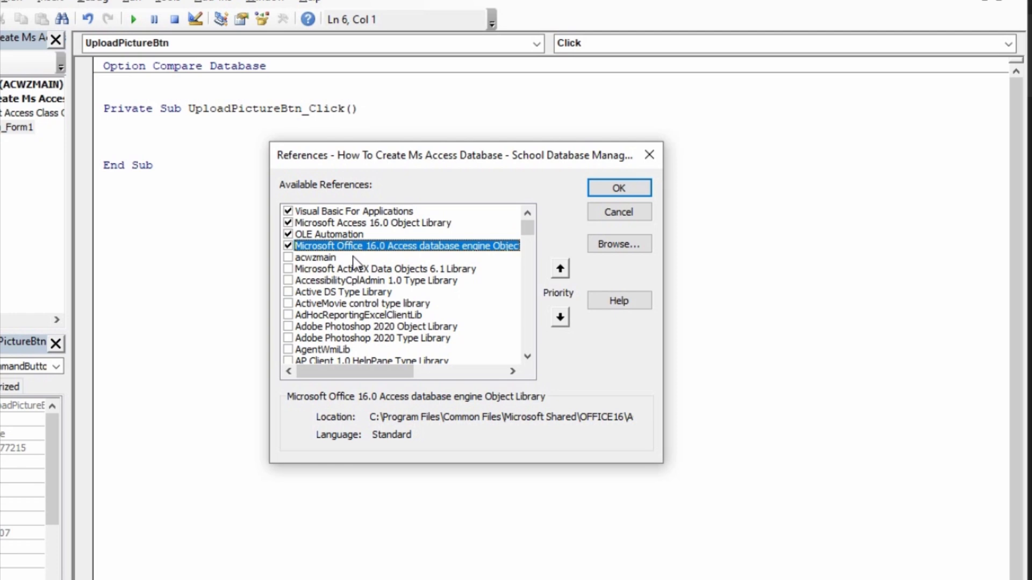
scroll(353, 259, "down", 15)
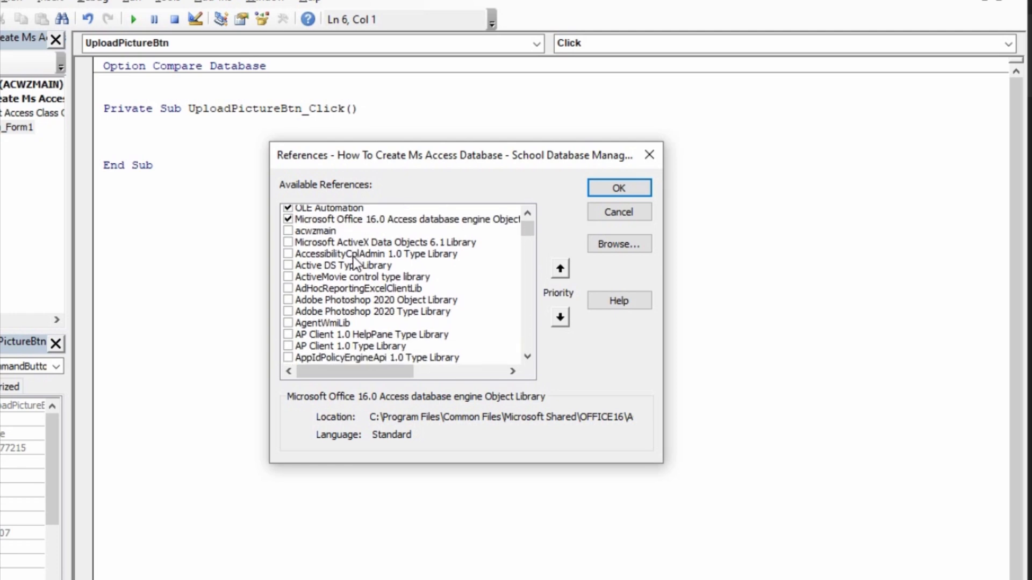
Step: Add the Microsoft Office 16.0 Object Library to the project's references and accept the change
scroll(352, 290, "down", 8)
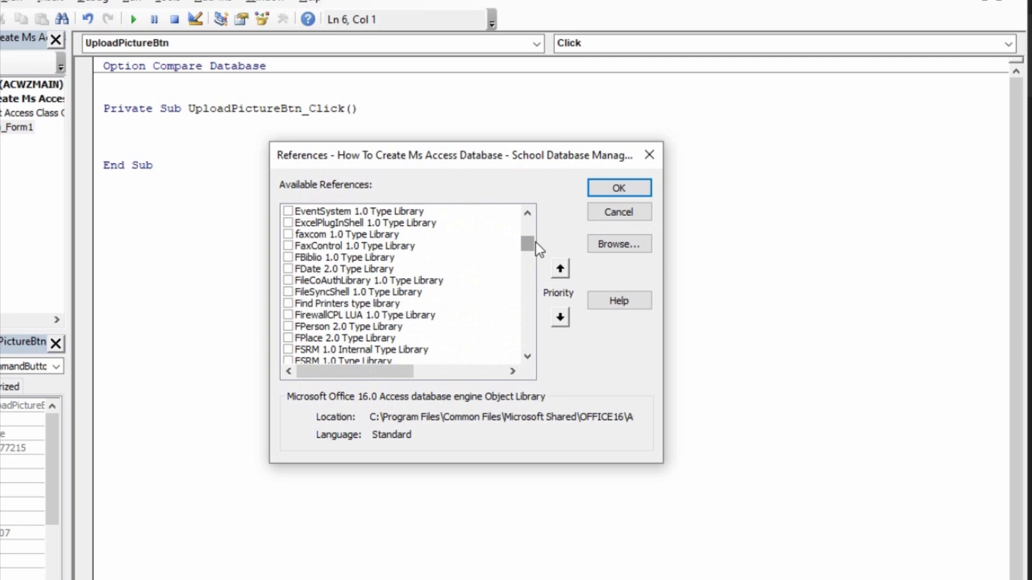
scroll(357, 293, "down", 20)
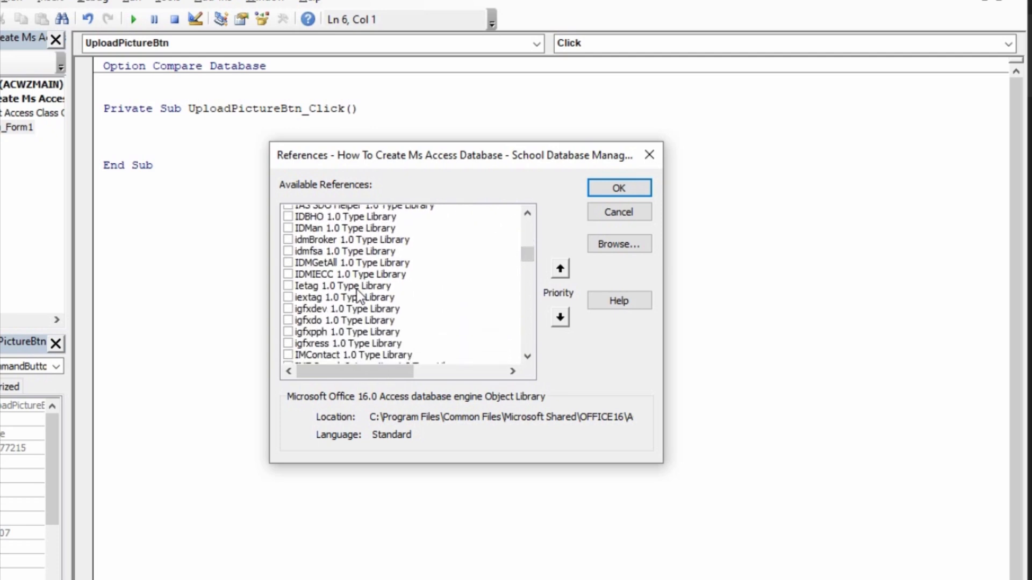
scroll(354, 295, "down", 5)
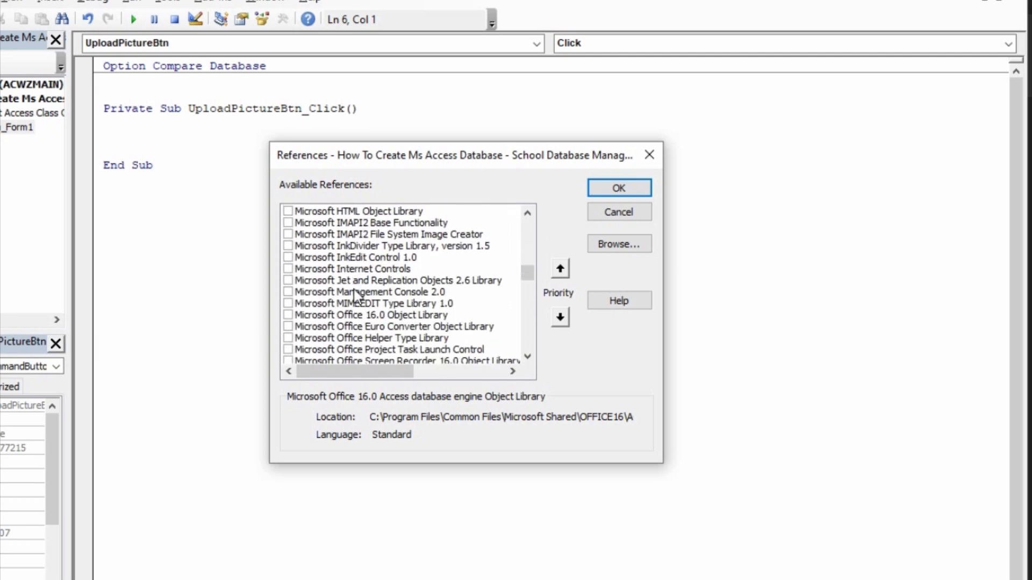
scroll(355, 294, "up", 2)
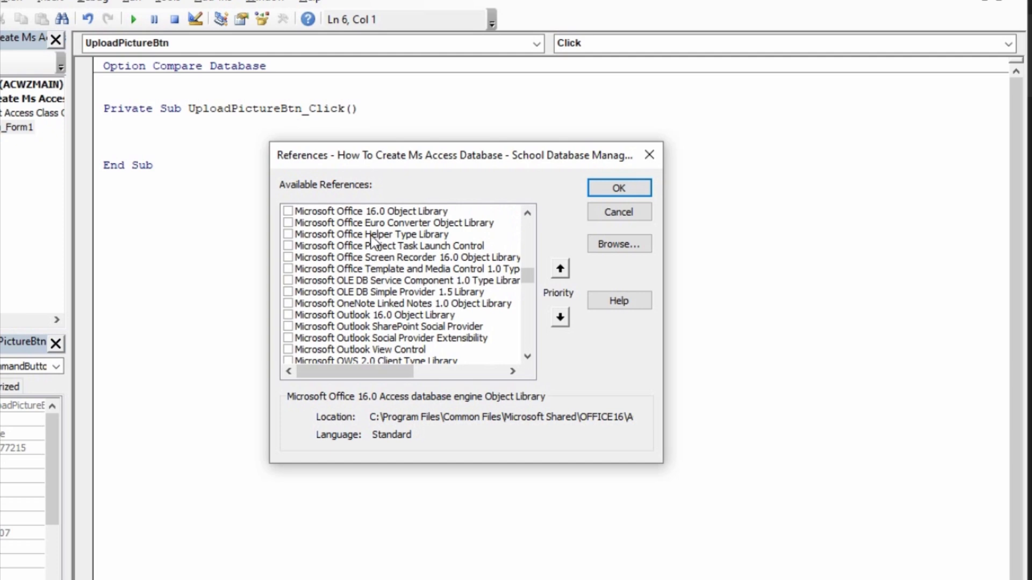
scroll(372, 240, "up", 1)
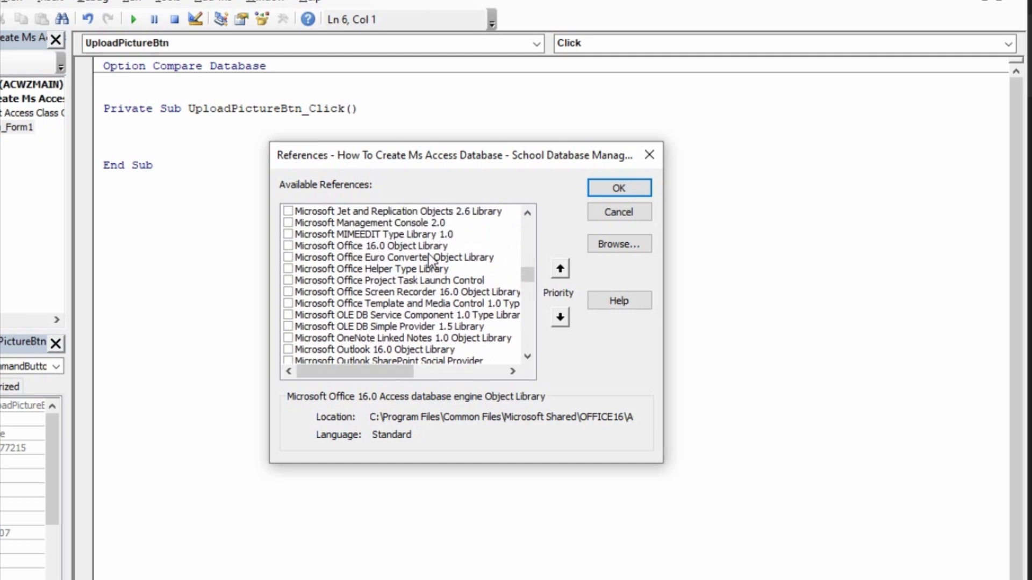
left_click(289, 247)
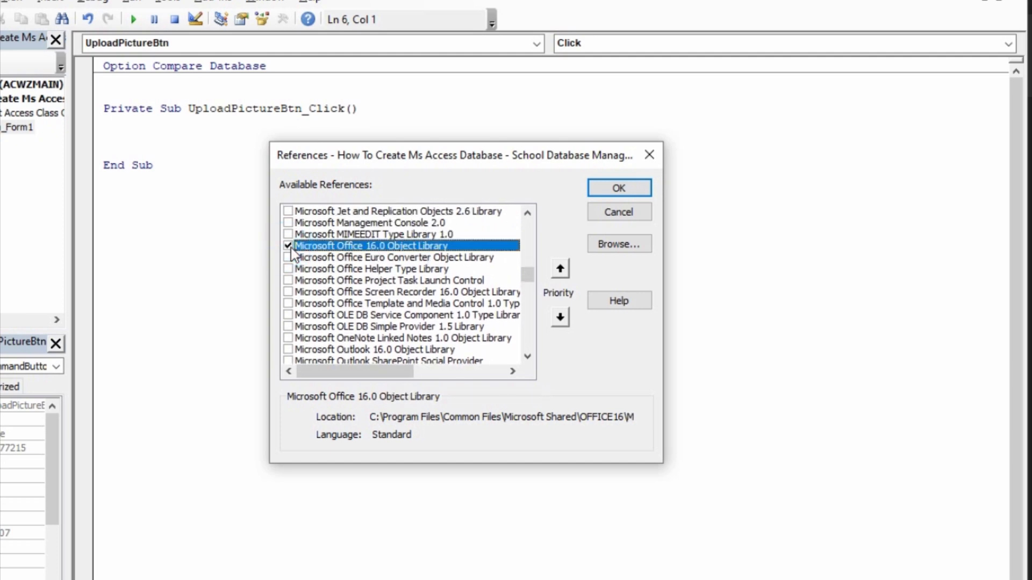
left_click(602, 189)
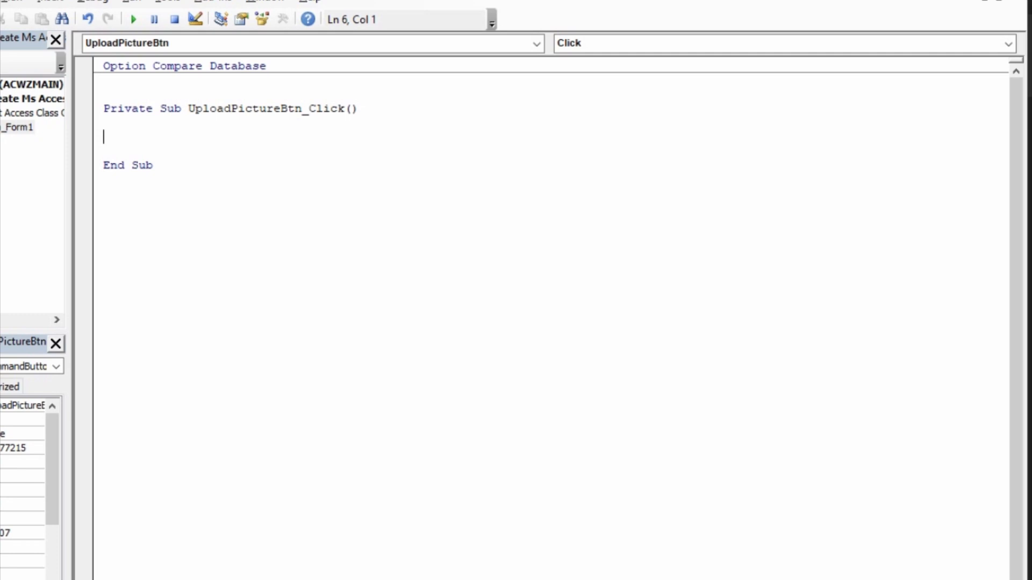
Step: Add the statement On Error Resume Next inside the UploadPictureBtn_Click procedure
type("on error resune")
key("BackSpace")
key("BackSpace")
key("BackSpace")
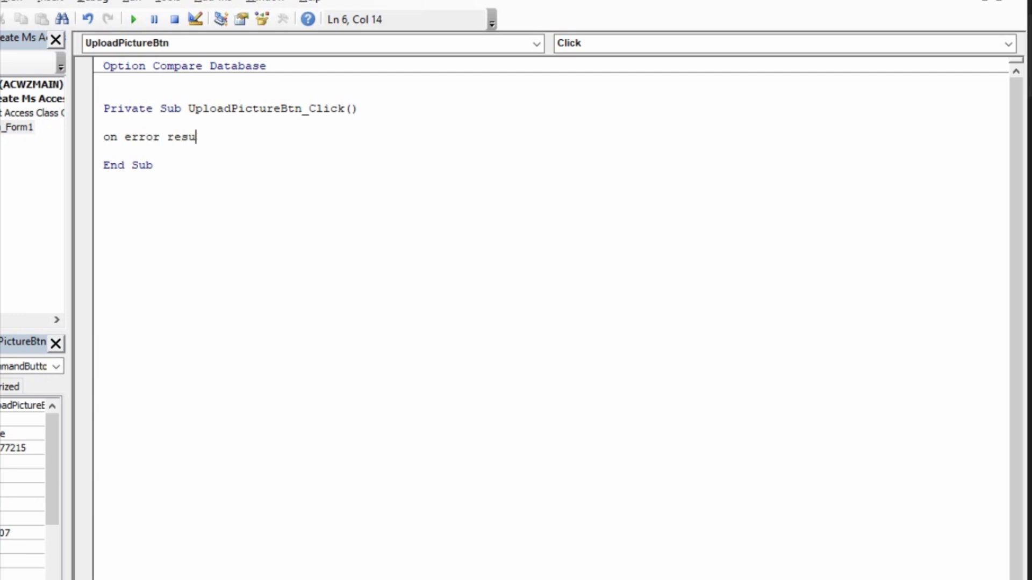
type("me next")
key("Return")
key("Return")
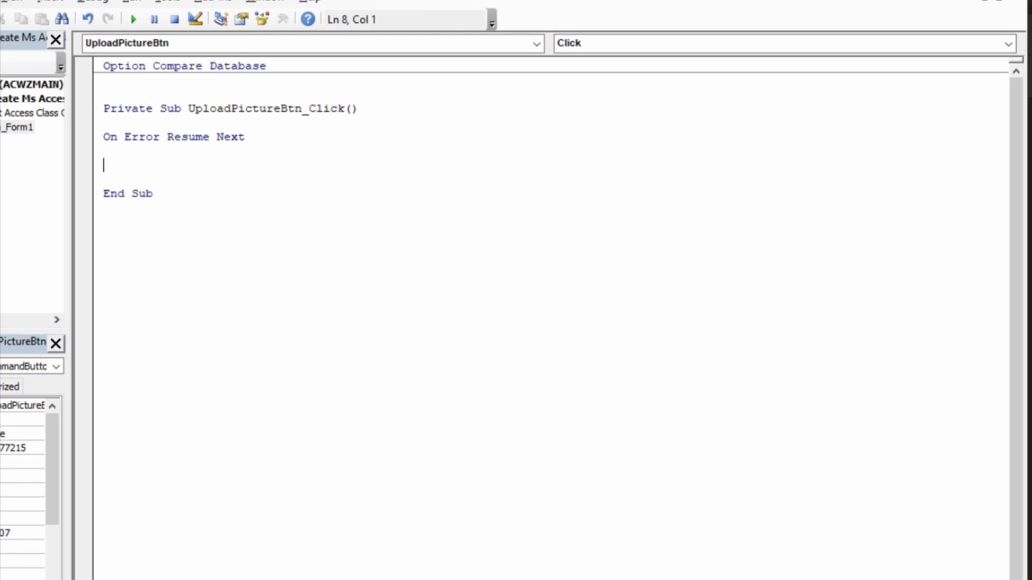
Step: Declare the variable with Dim PicUpload As Office.FileDialog below the error-handling statement
type("dim PicUpload as of")
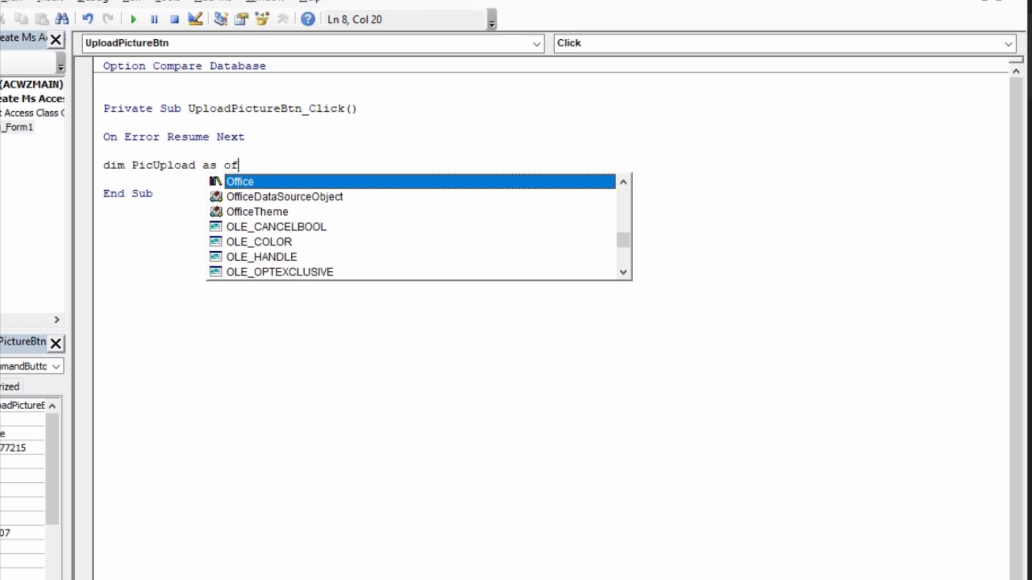
type(".")
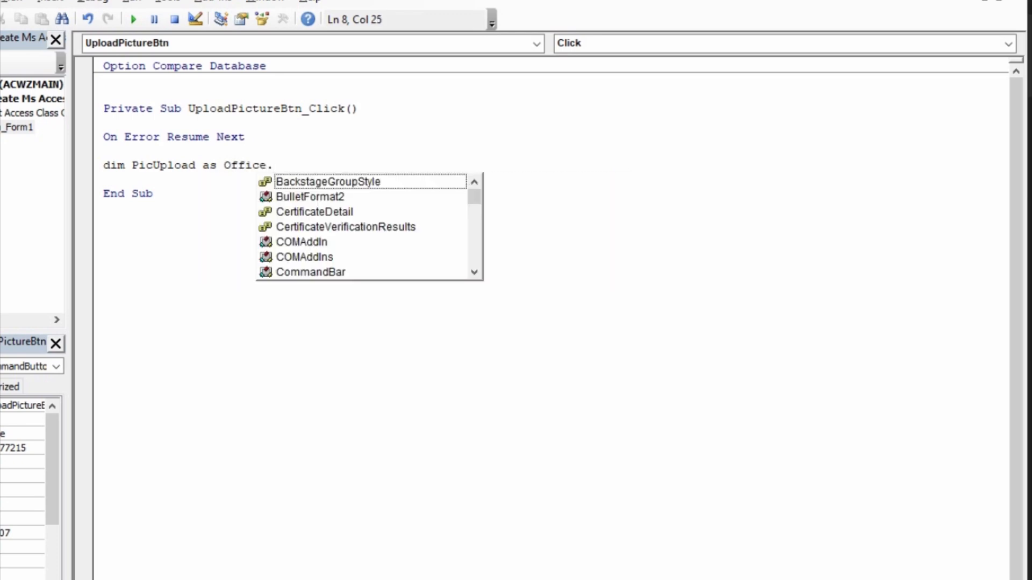
type("fi")
key("Tab")
key("Return")
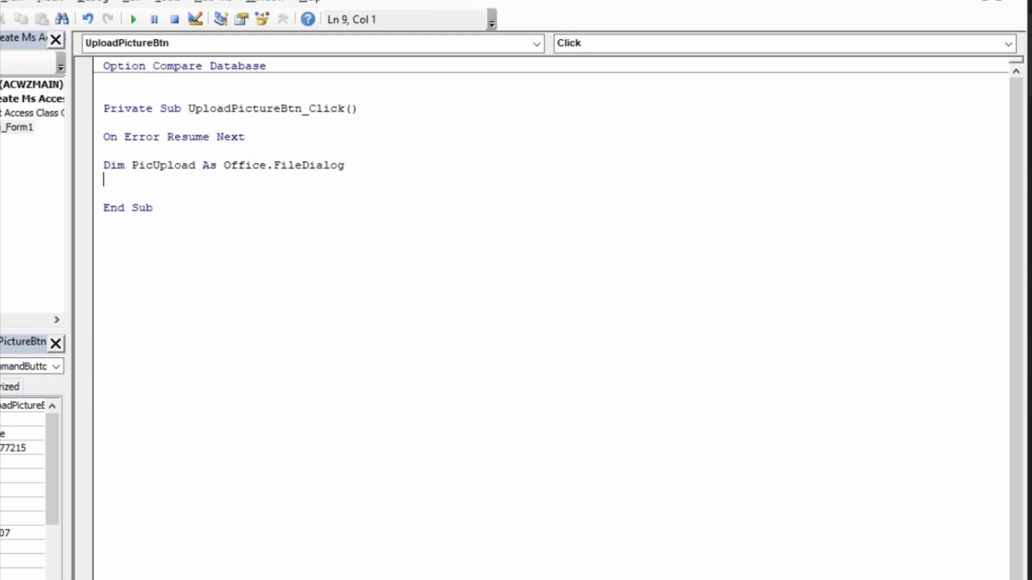
Step: Add the line Set PicUpload = Application.FileDialog(msoFileDialogFilePicker) below the PicUpload declaration
type("set picupload")
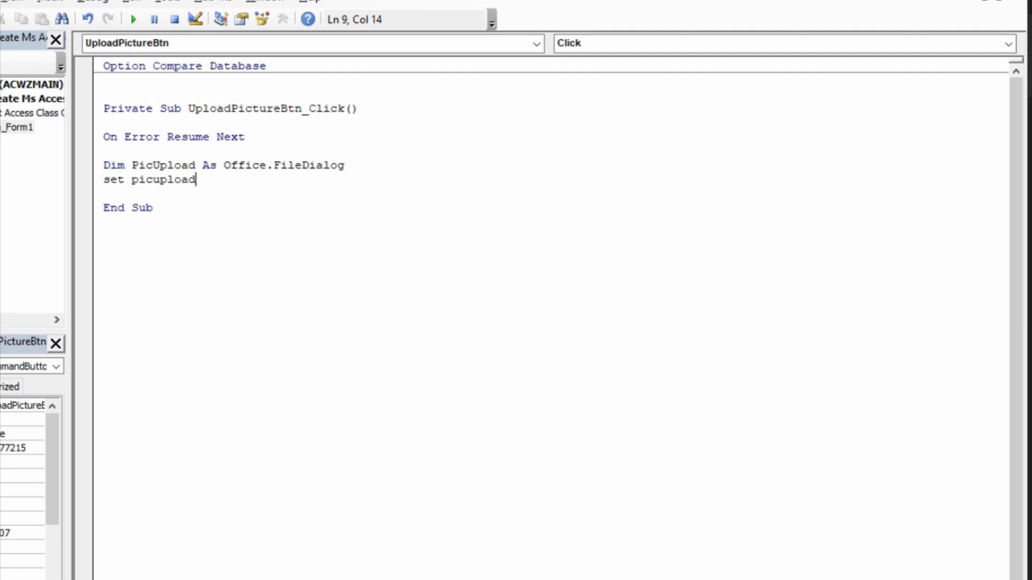
type(" = aplication")
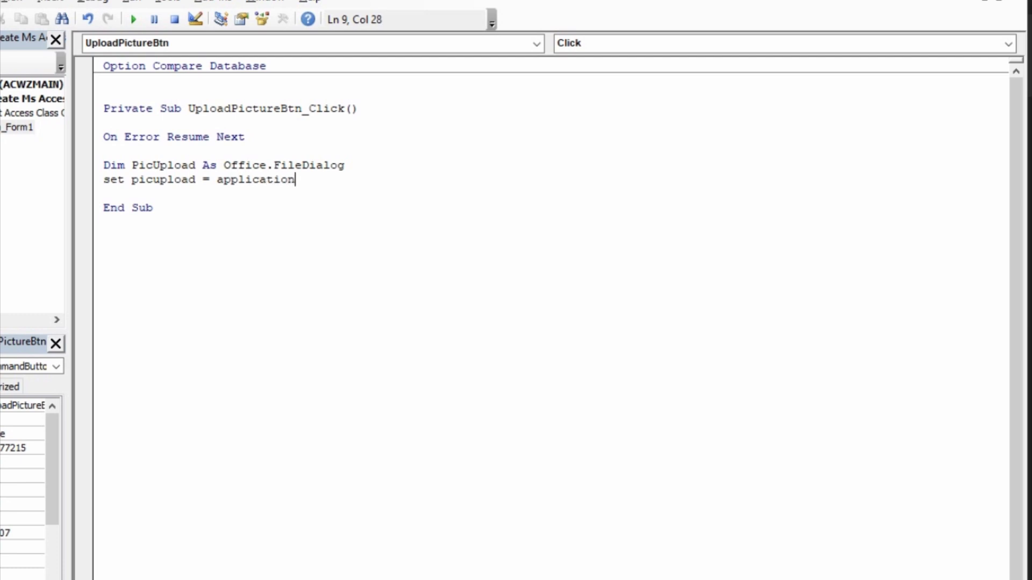
type(".Fil")
key("Tab")
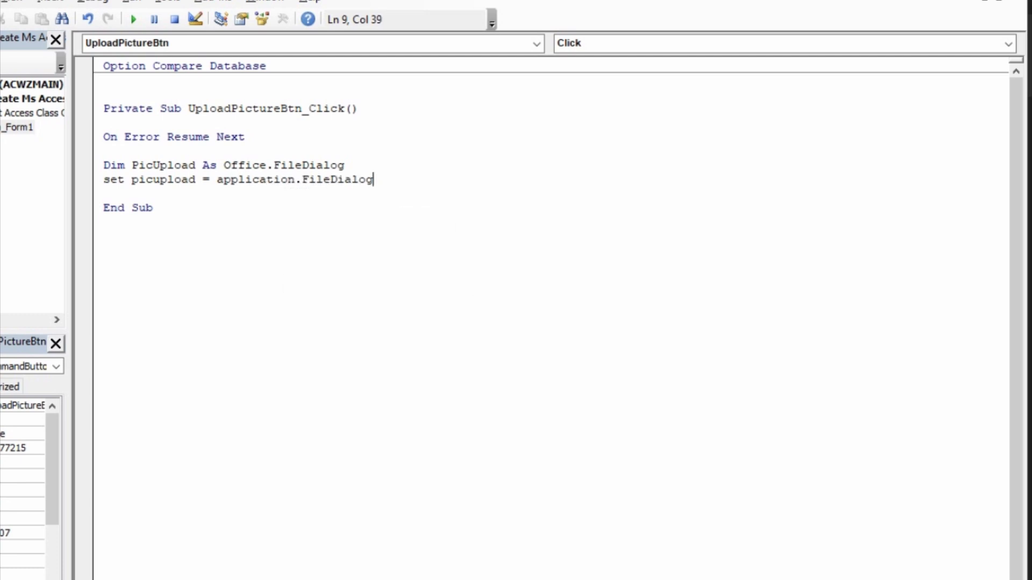
type("(")
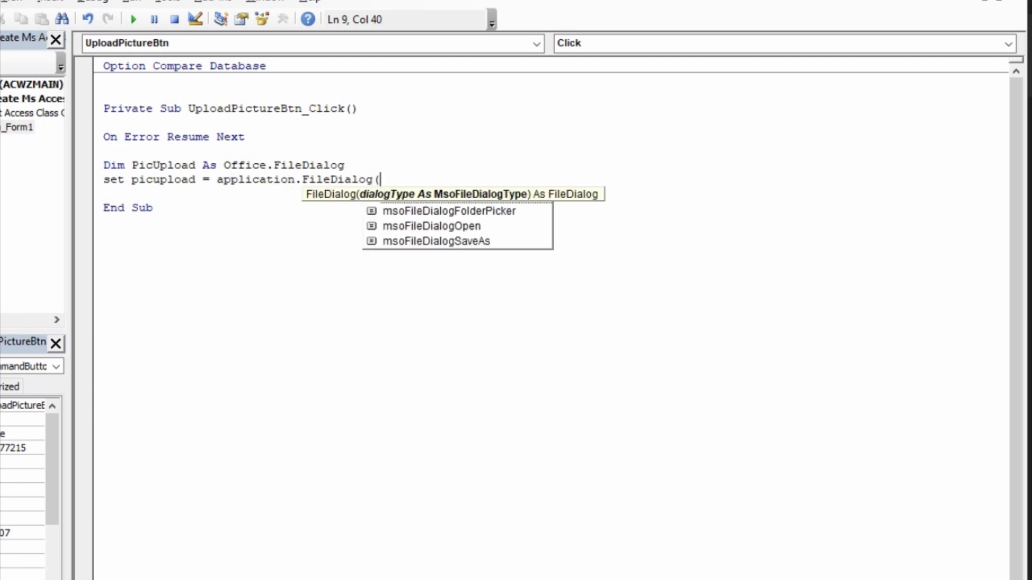
key("Down")
key("Down")
key("Down")
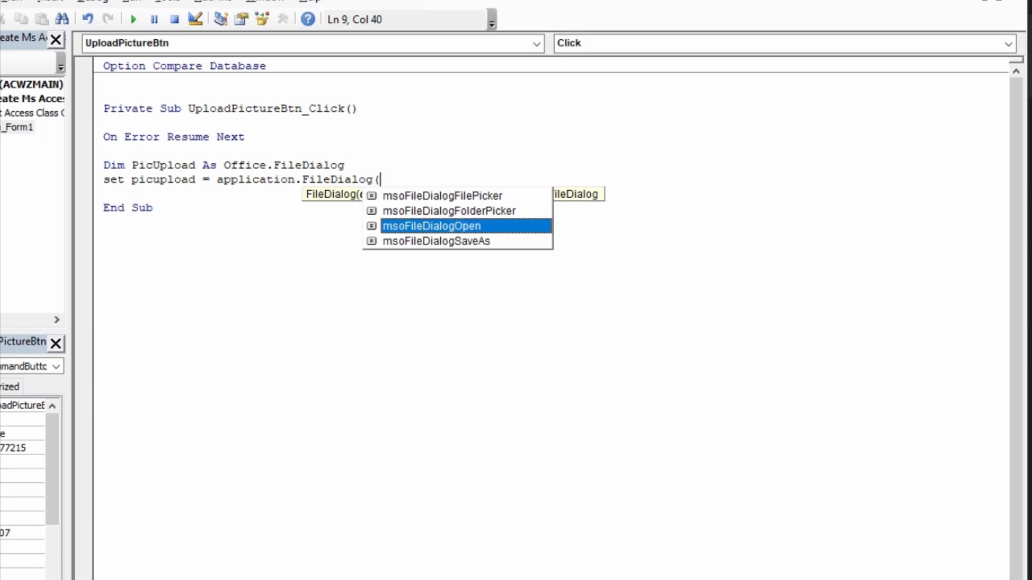
key("Up")
key("Up")
key("Down")
key("Up")
key("Up")
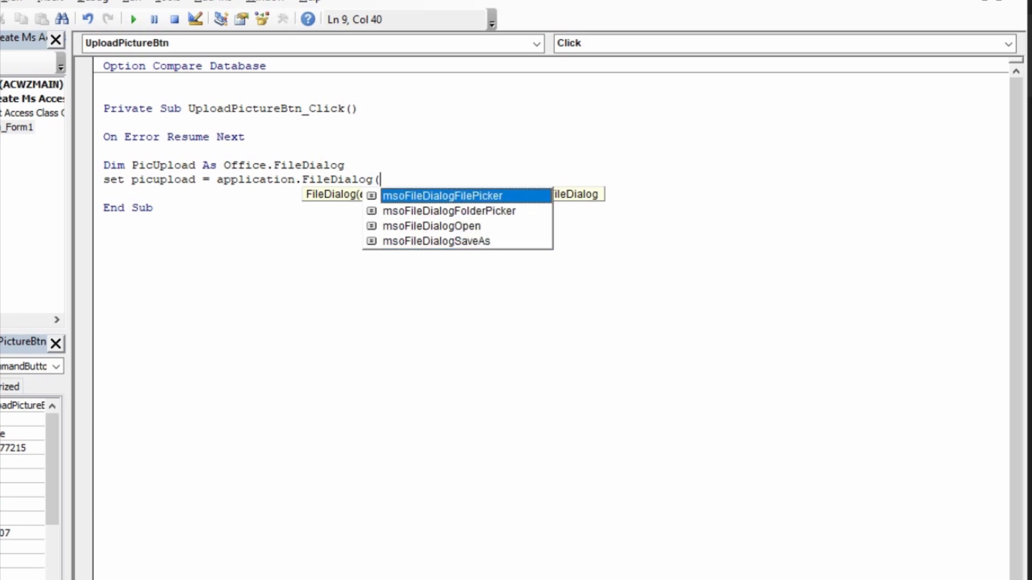
key("Tab")
type(")")
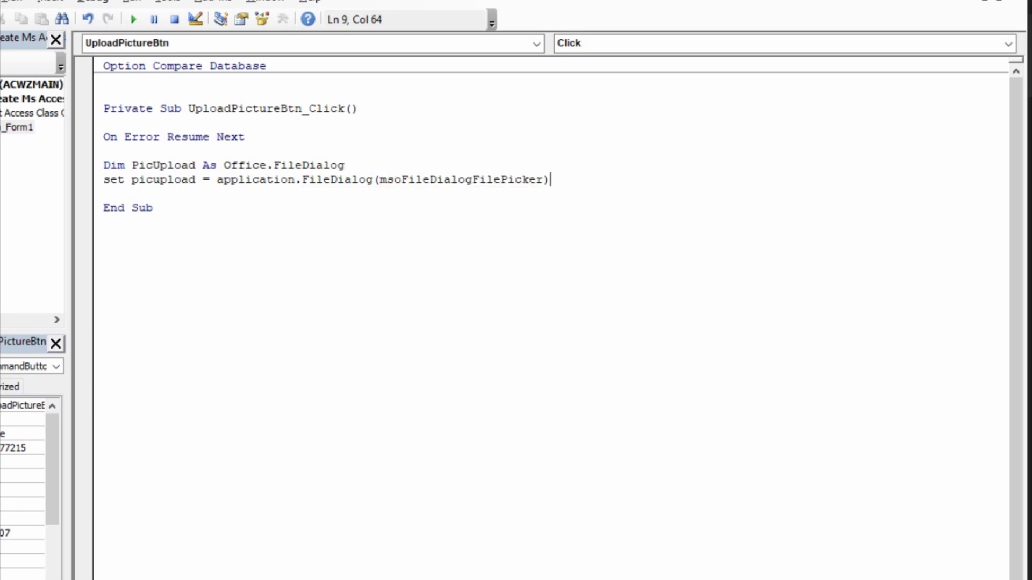
key("Return")
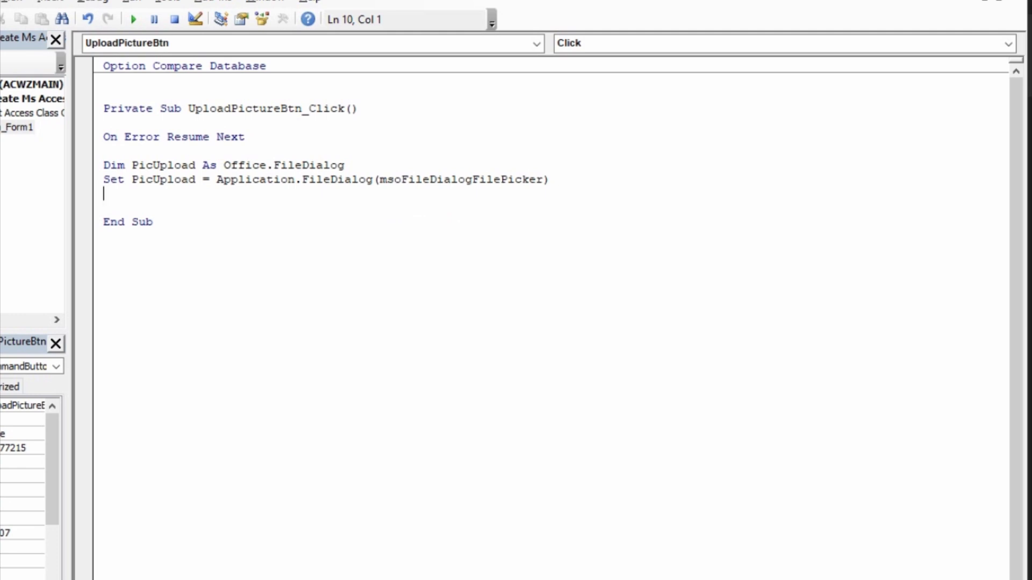
Step: Restrict the file dialog to a single file with the line PicUpload.AllowMultiSelect = False
key("Return")
type("picu")
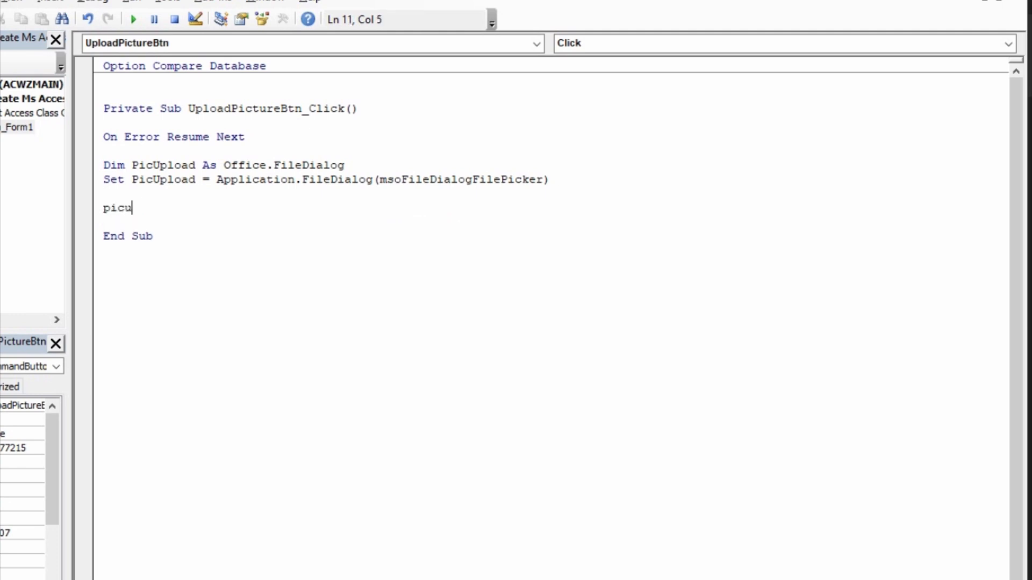
type("pload.a")
key("Tab")
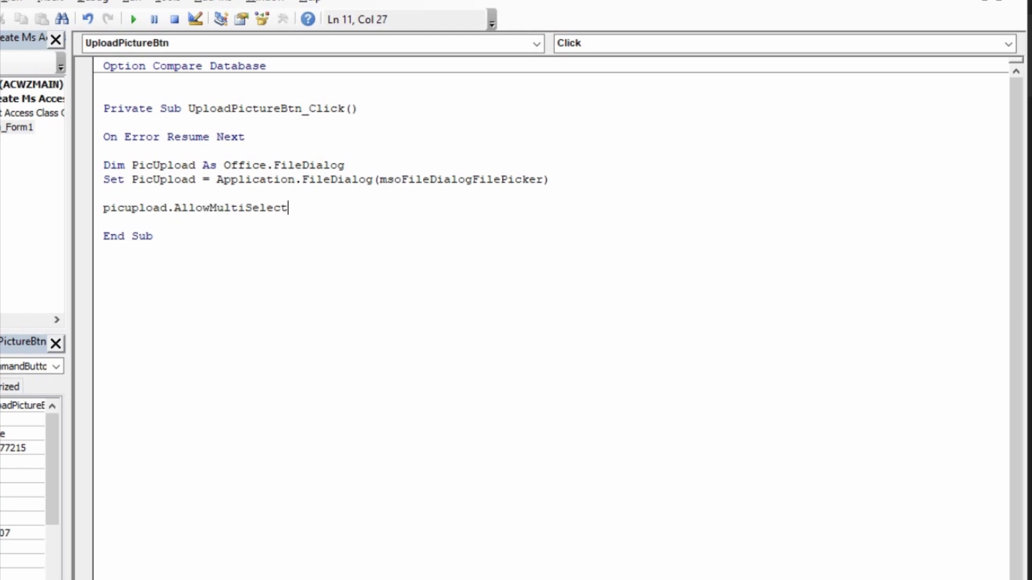
type("=")
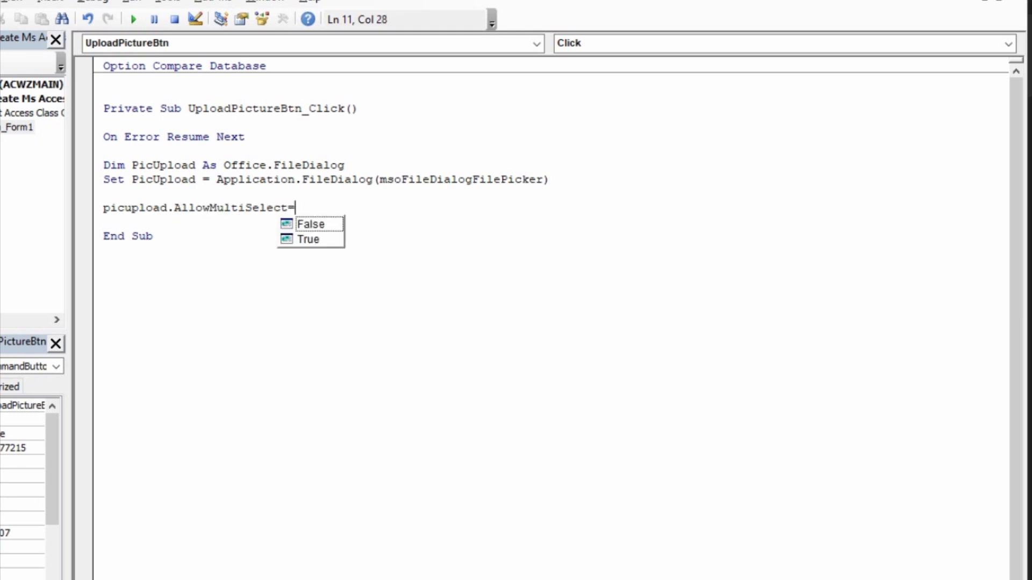
key("Tab")
key("Return")
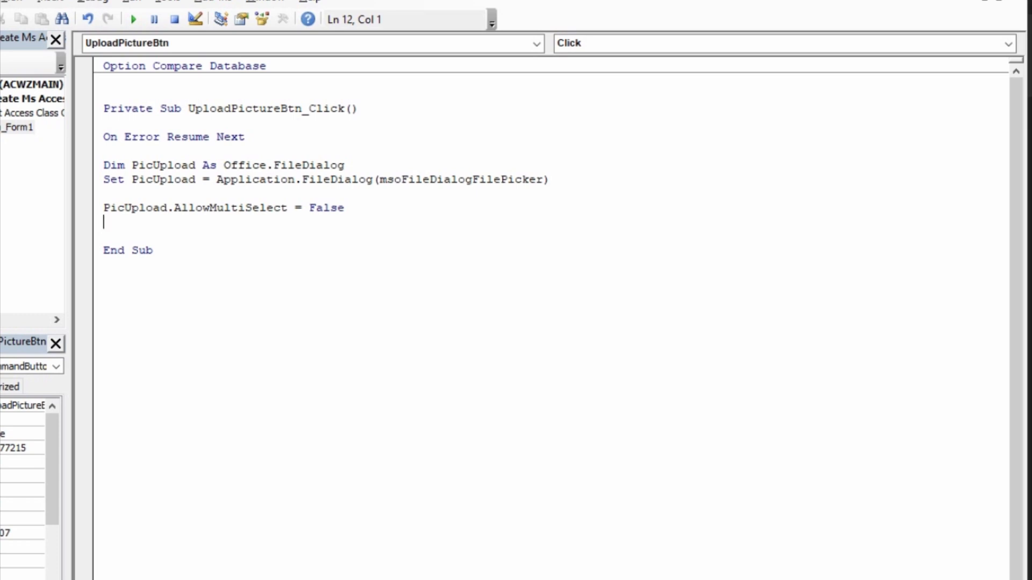
key("Return")
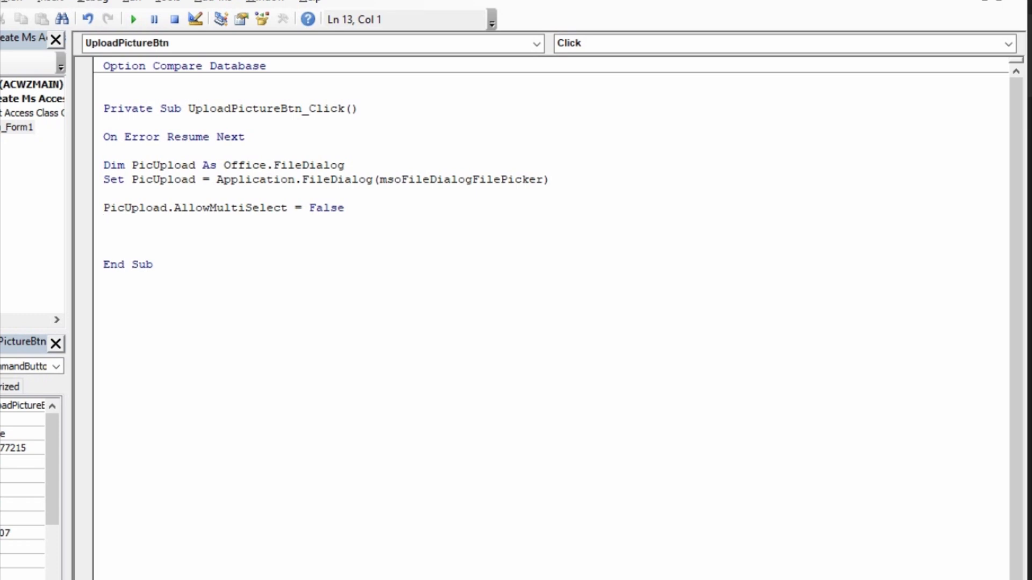
Step: Start a conditional block with If PicUpload.Show Then and an indented line beneath it
type("if picupload")
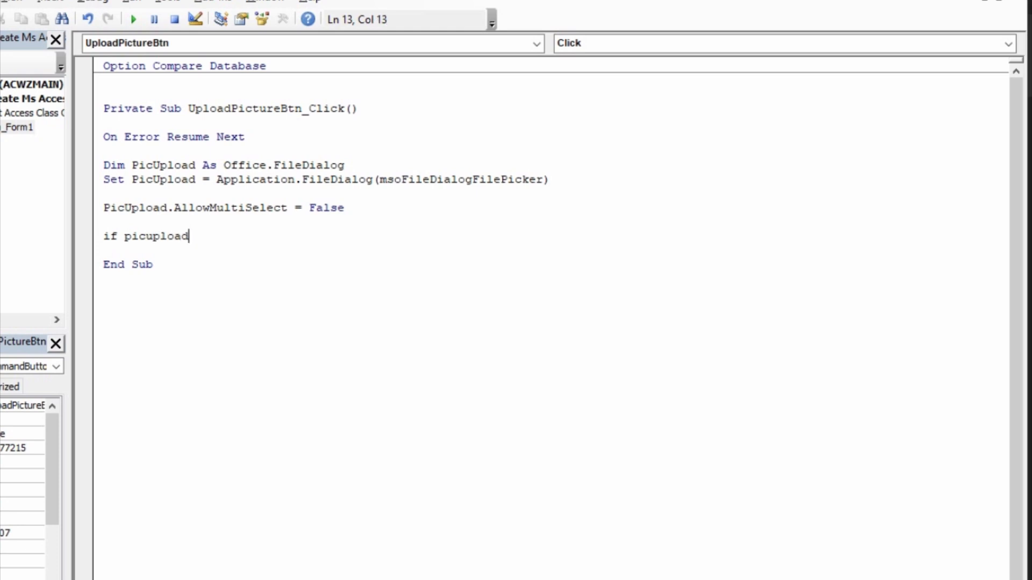
type(".sh")
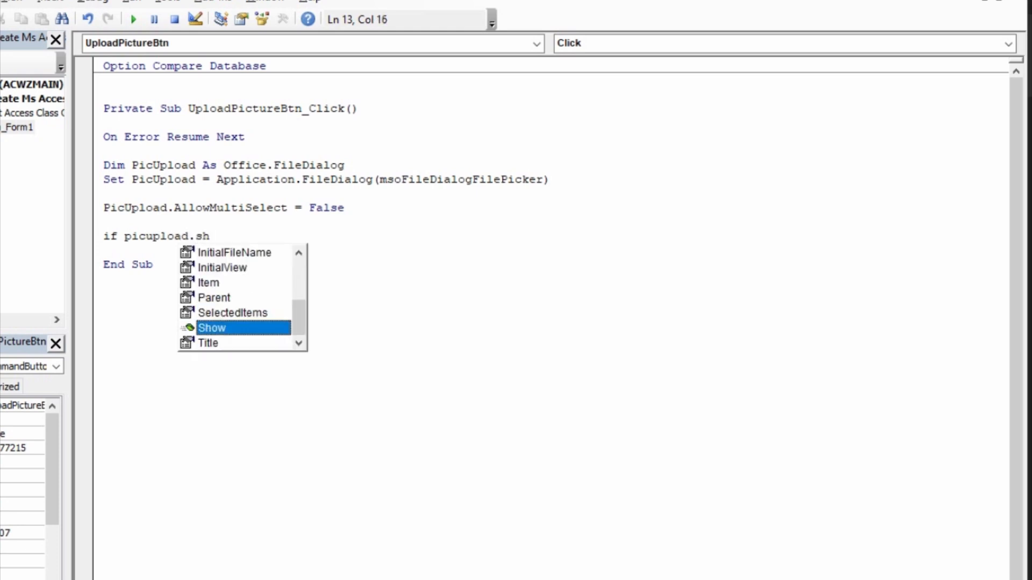
key("Tab")
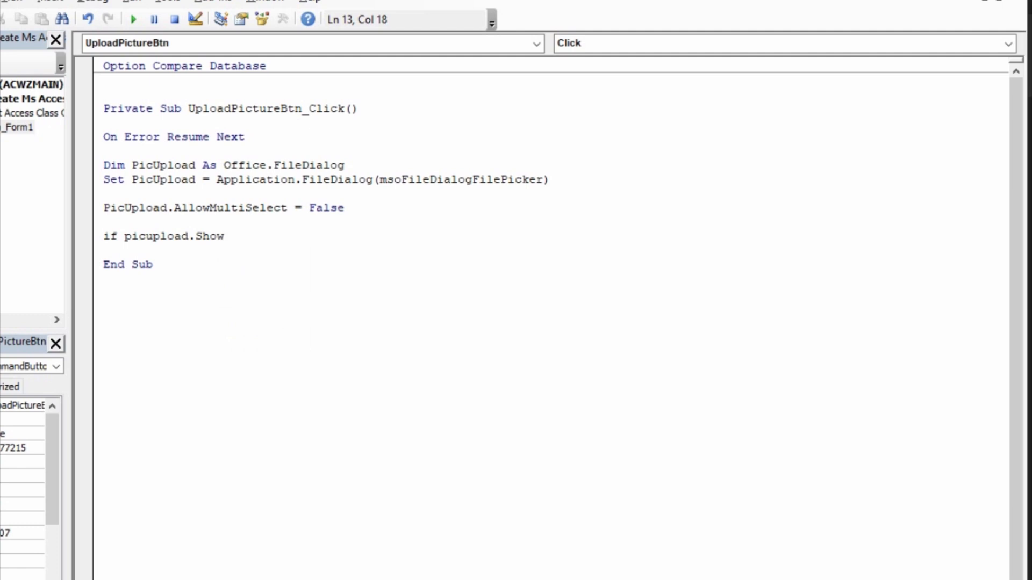
type("then")
key("Return")
key("Tab")
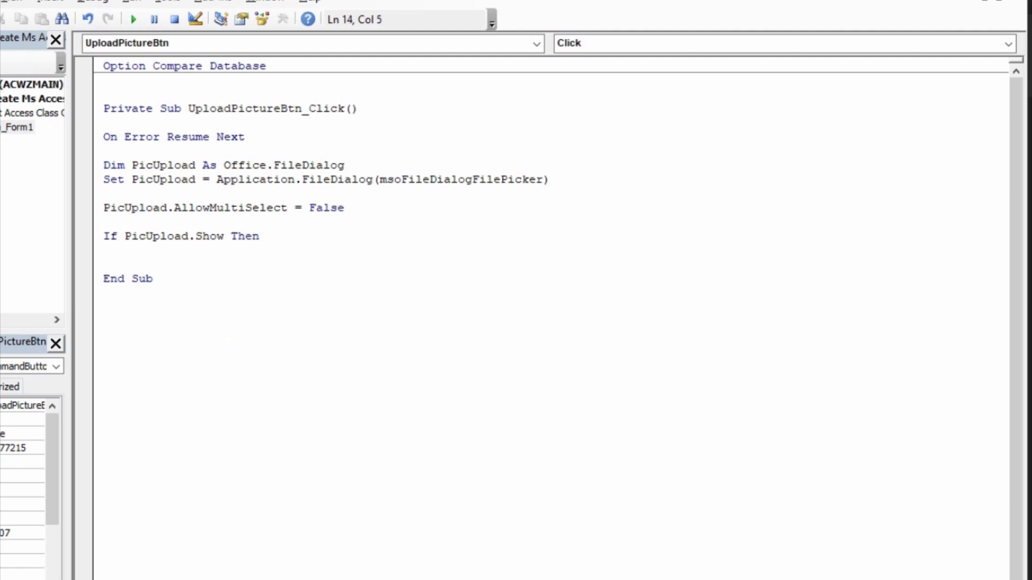
Step: Begin the indented statement inside the If block with Me.StudentPicture.Value as the assignment target
type("me.")
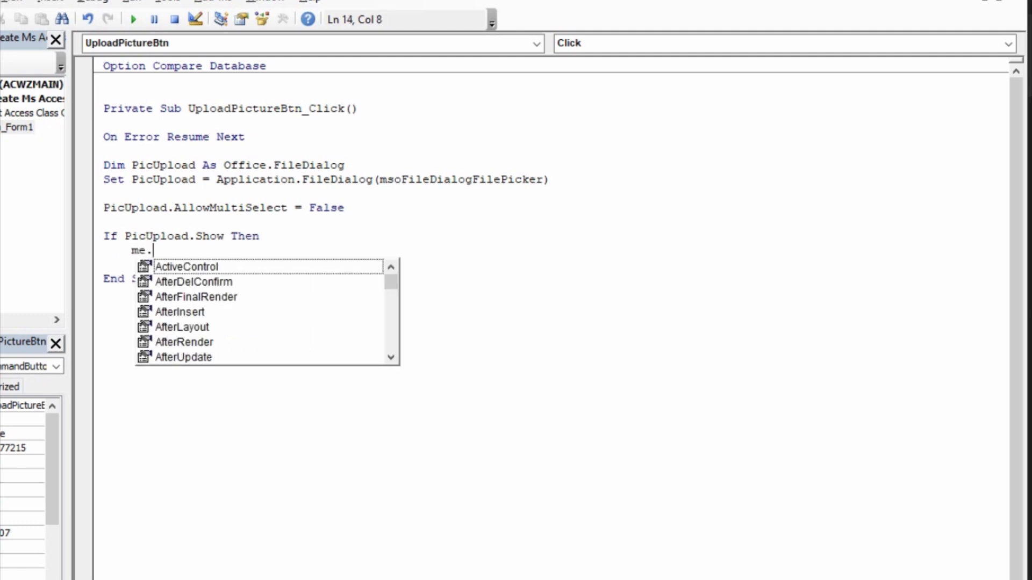
type("stu")
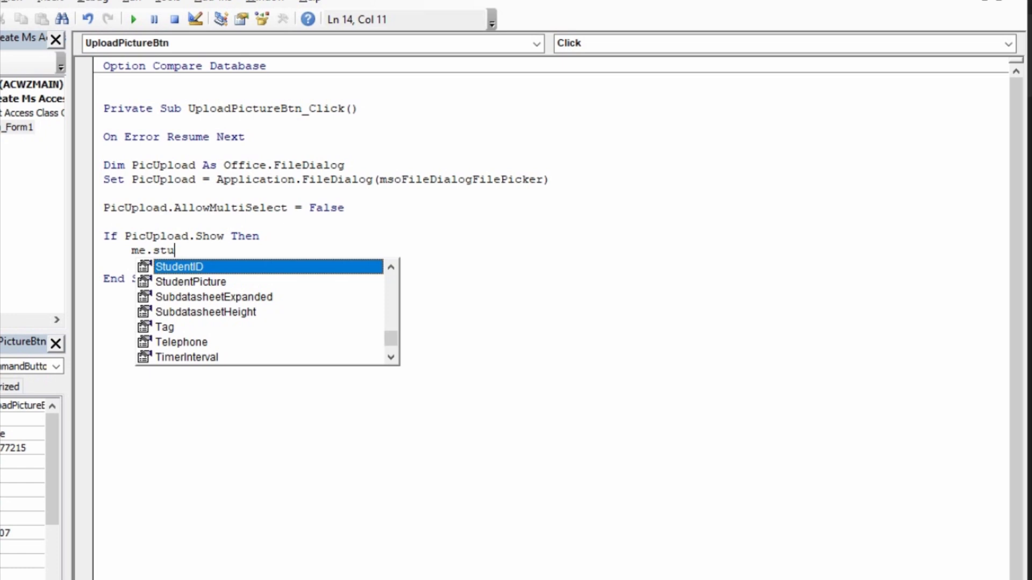
key("Down")
key("Tab")
type(".v")
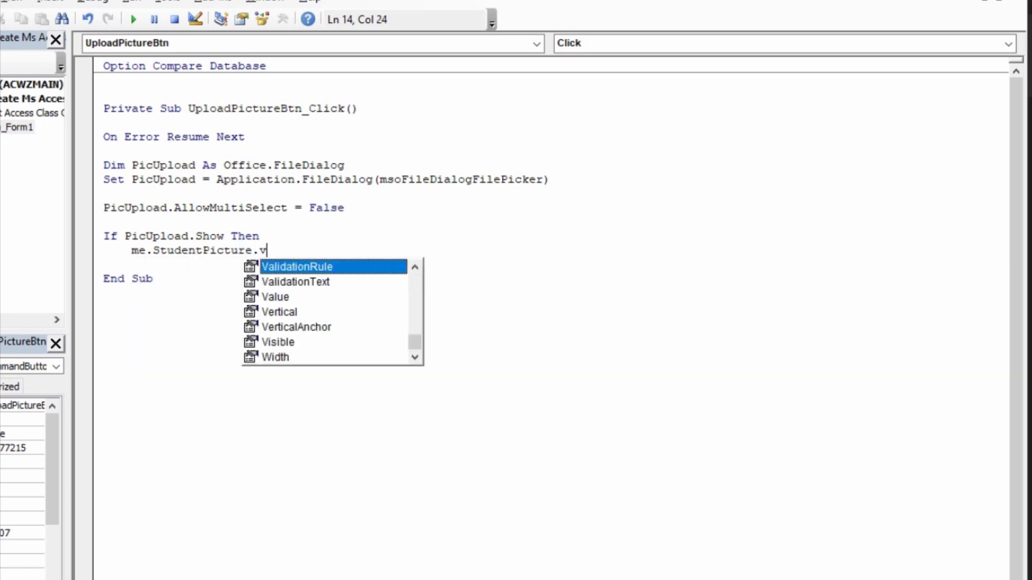
type("alu")
key("Tab")
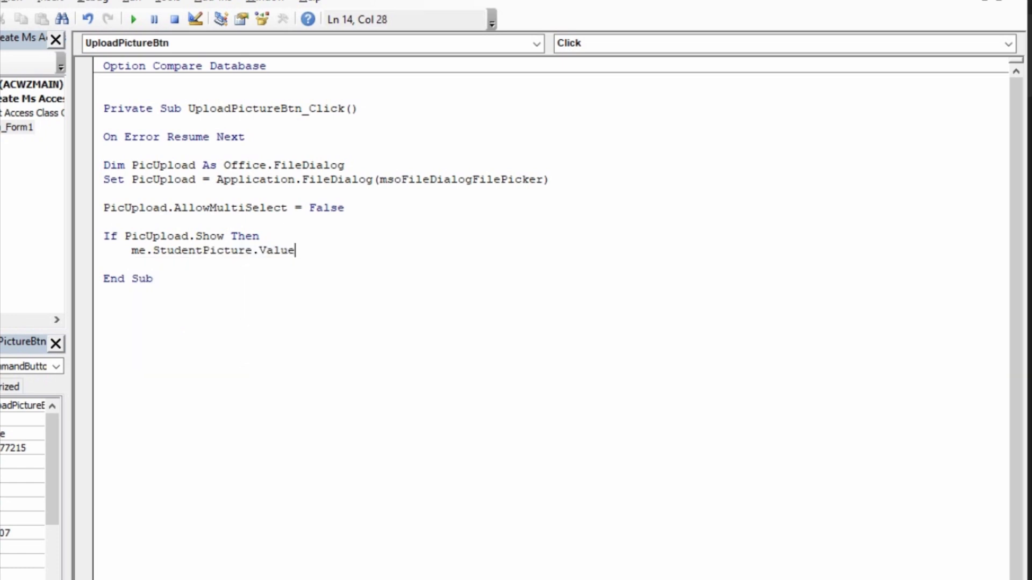
Step: Complete the StudentPicture assignment inside the If block with = PicUpload.SelectedItems(1)
type("=pictu")
key("BackSpace")
key("BackSpace")
type("upload.se")
key("Tab")
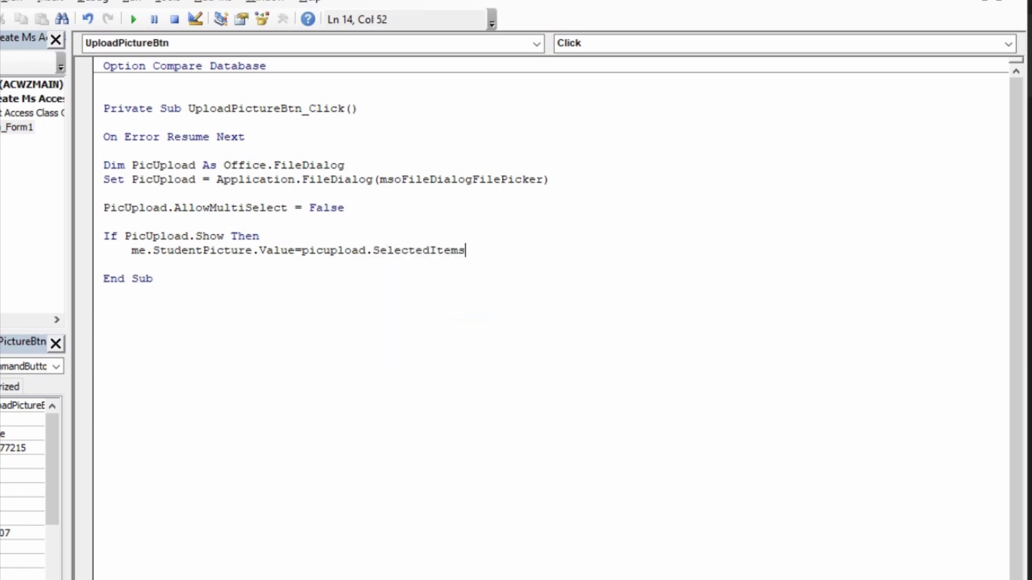
type("(")
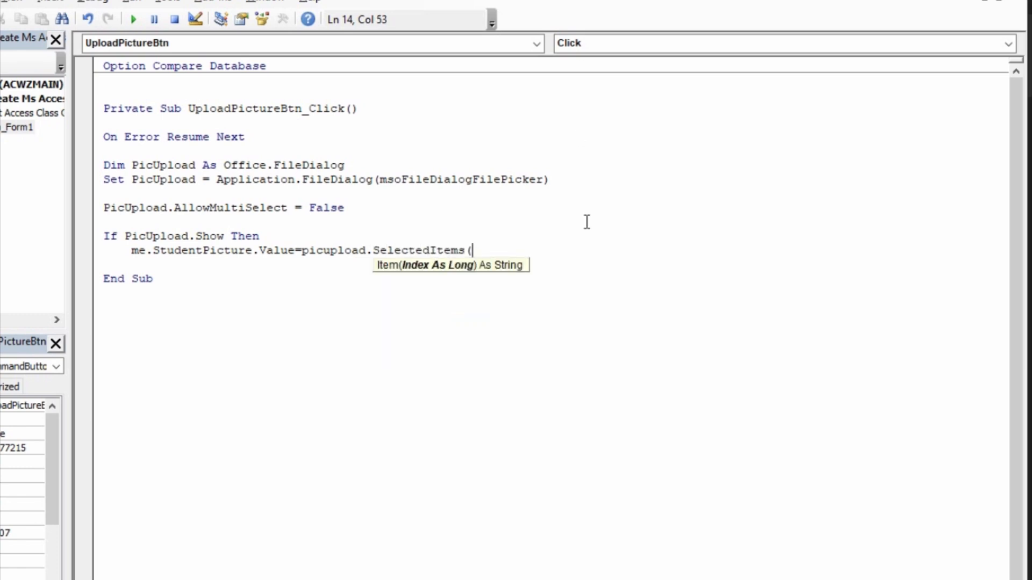
left_click(463, 181)
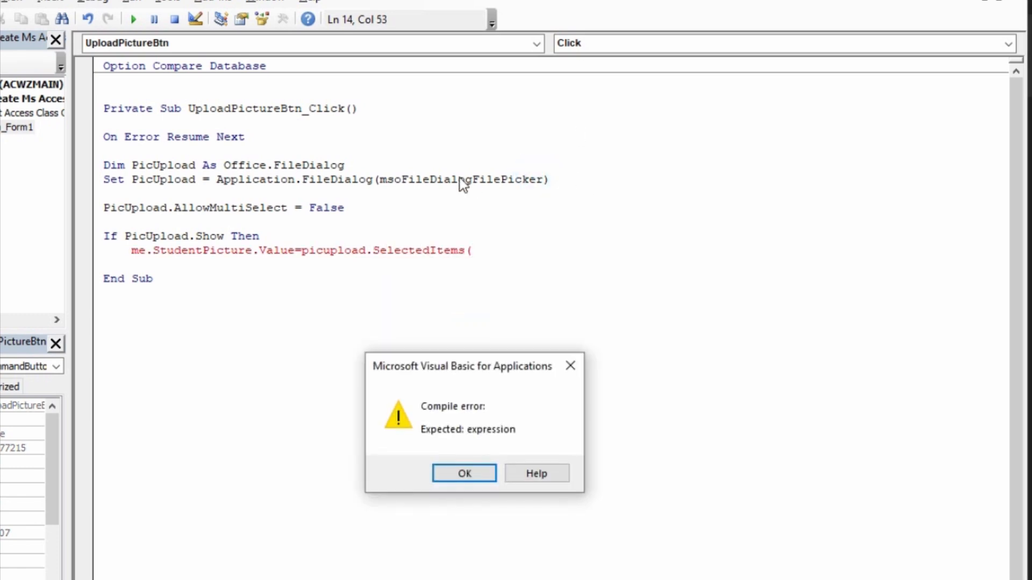
left_click(466, 474)
left_click_drag(559, 193, 404, 185)
left_click(480, 252)
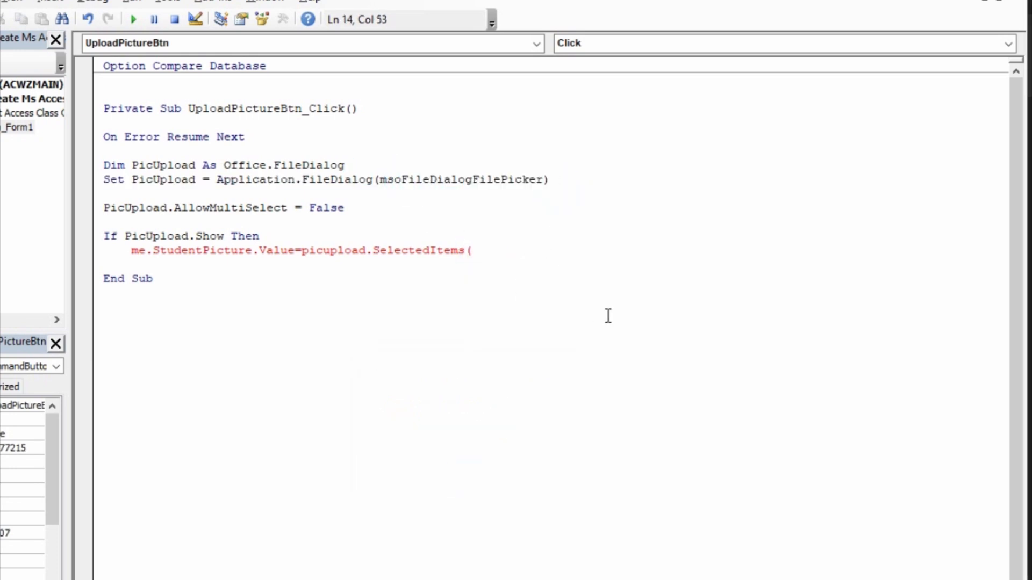
type("1)")
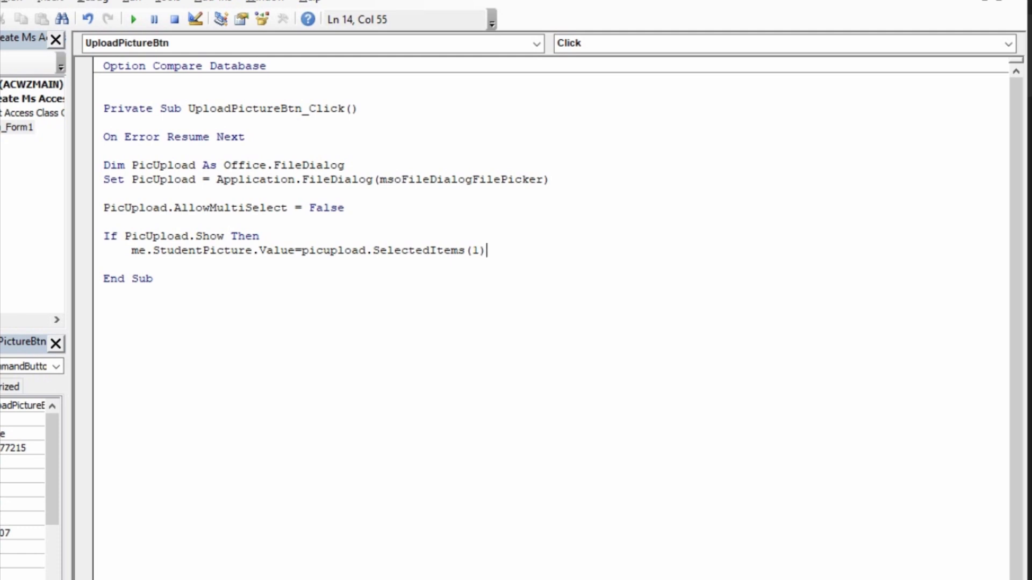
Step: Close the conditional block with End If at the outer indentation and compile the database's code
key("Return")
key("BackSpace")
type("en")
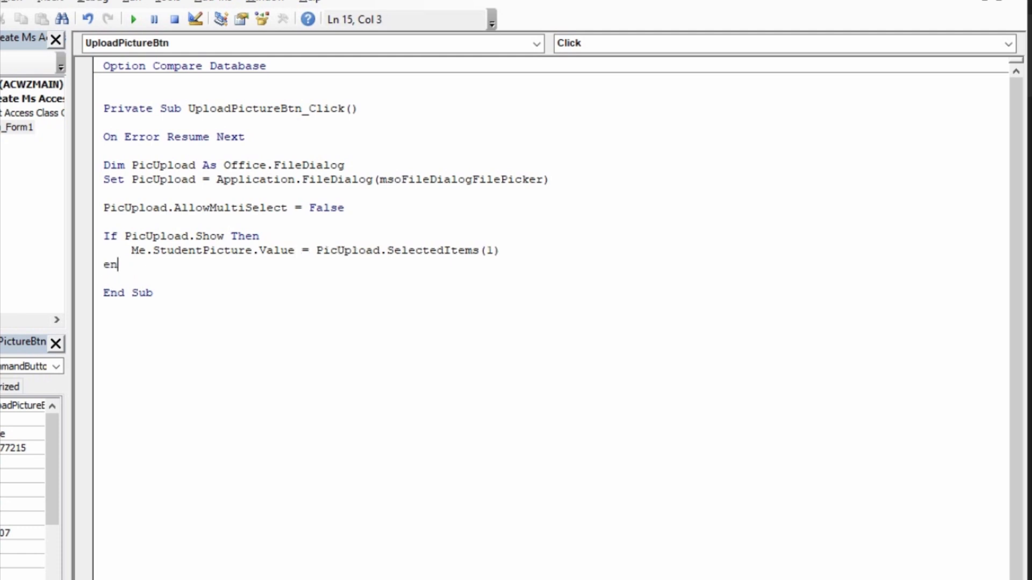
type("dif")
key("Return")
left_click(89, 2)
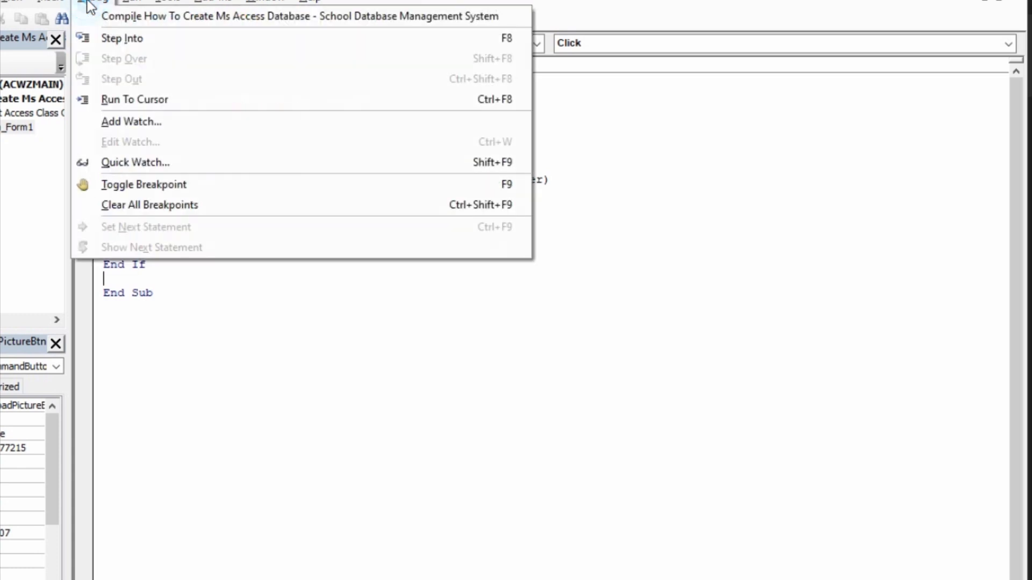
left_click(124, 17)
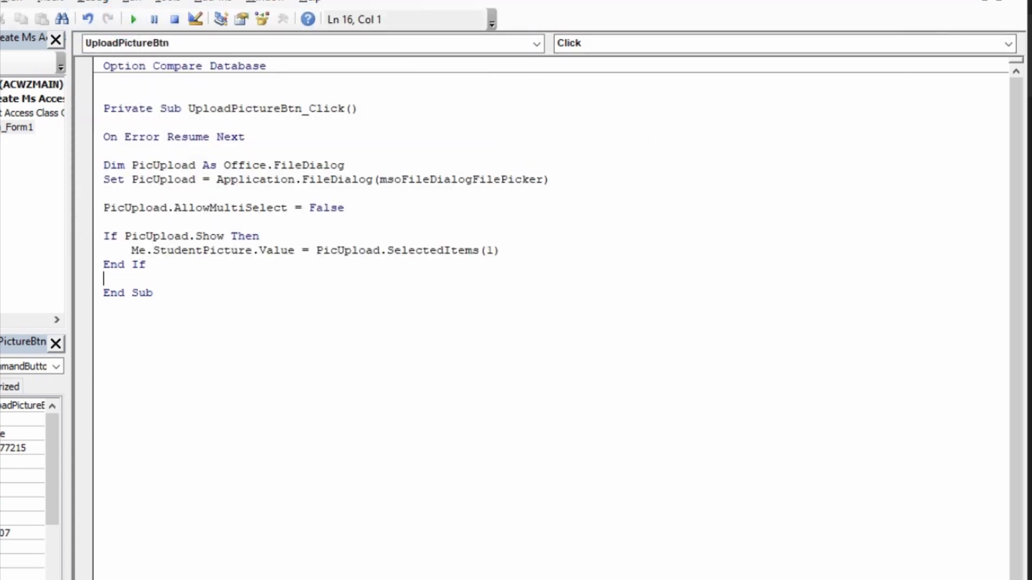
Step: Leave the code editor without saving under the name Form1 and return to the form's design
key("ctrl+s")
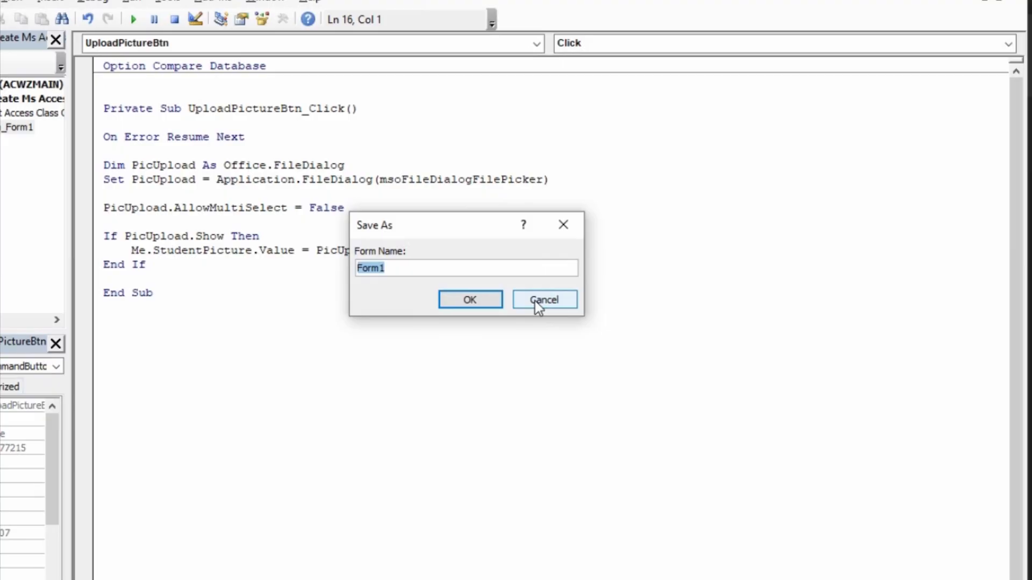
left_click(543, 299)
left_click(1000, 5)
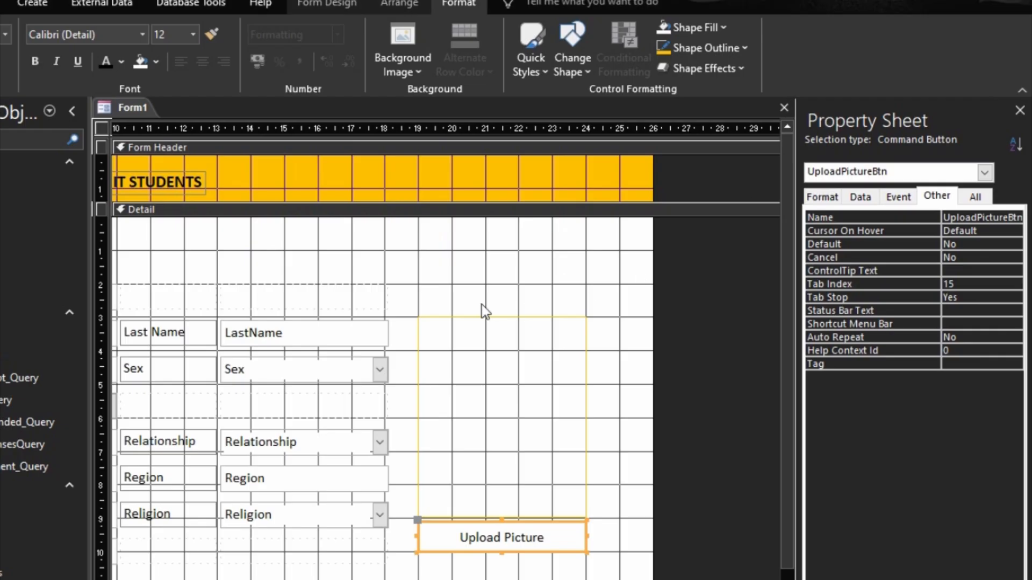
Step: Save the form under the name Admit Student
right_click(109, 109)
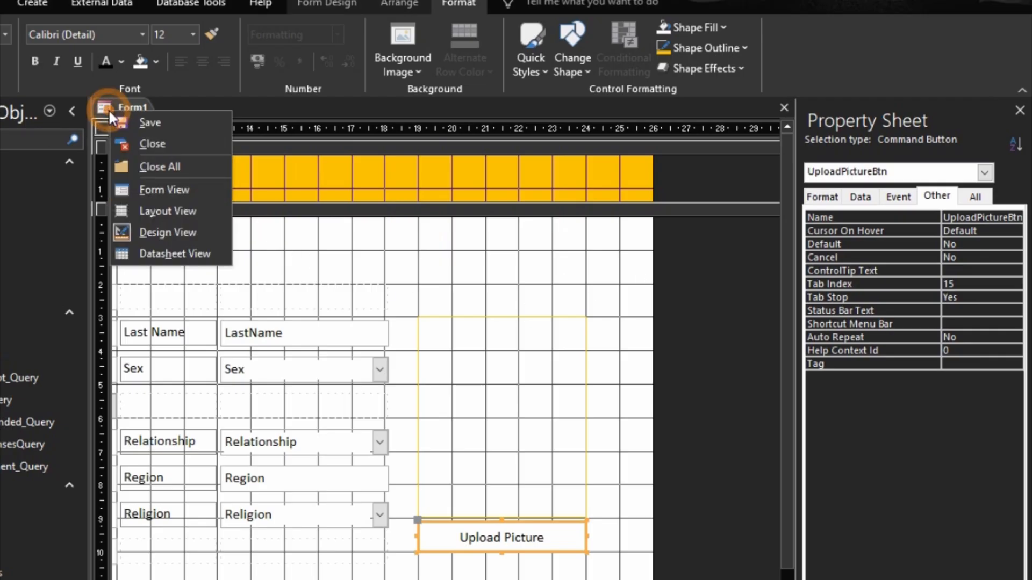
left_click(144, 122)
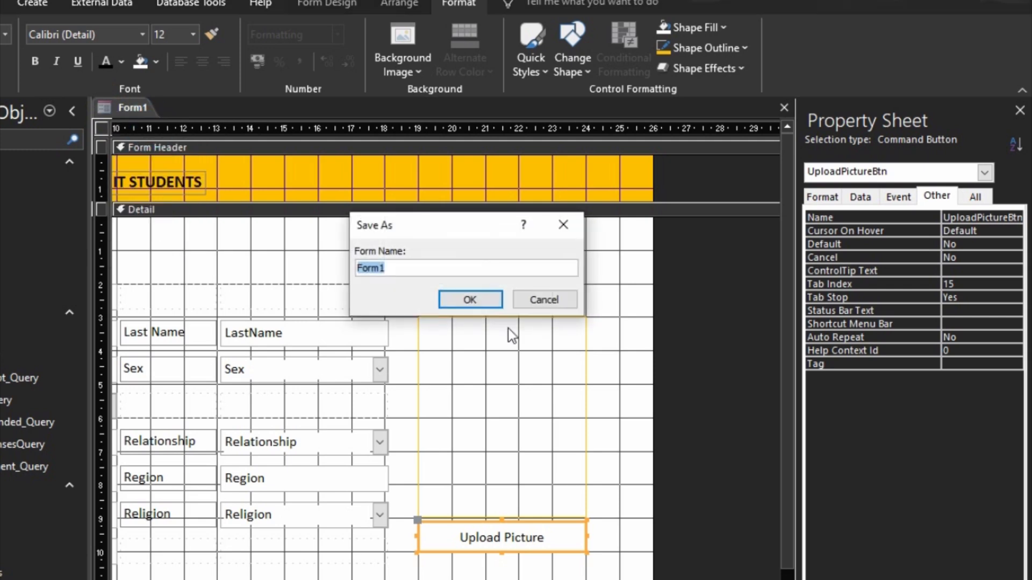
type("Ad")
type("mi")
type("t ")
type("Studnet")
key("BackSpace")
key("BackSpace")
key("BackSpace")
type("ent")
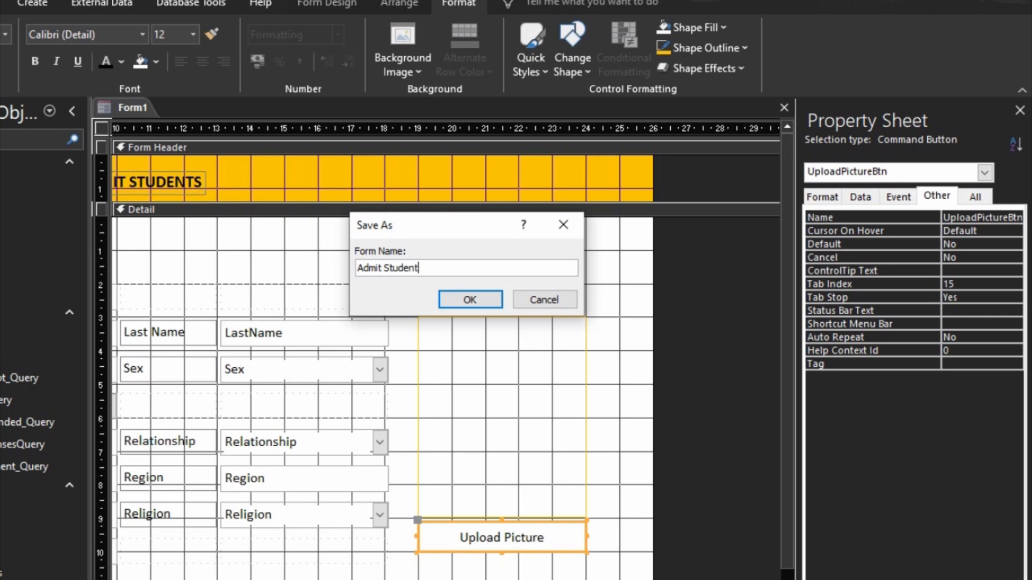
left_click(483, 301)
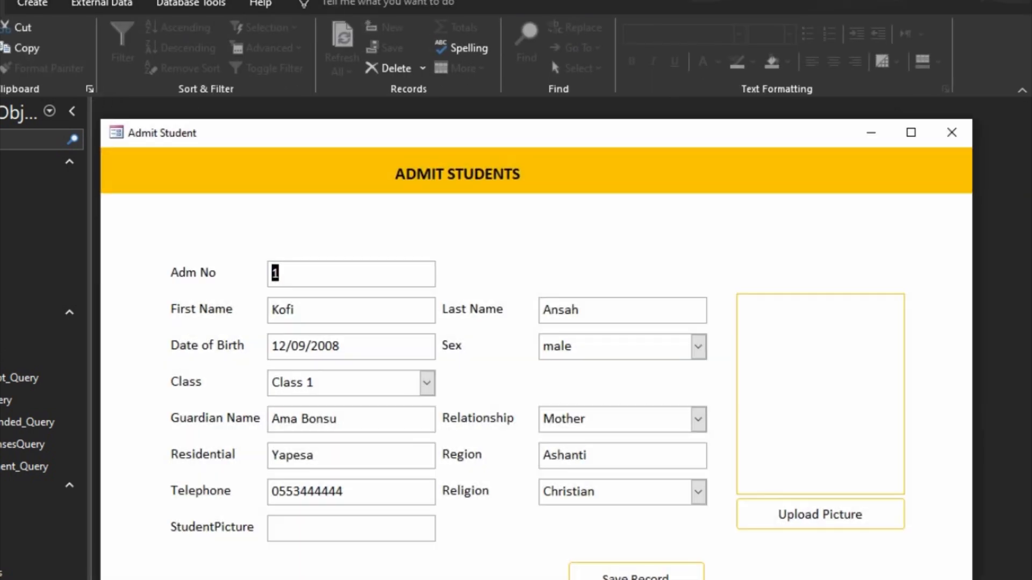
Step: Test the form's Upload Picture button by choosing My Profile Picture.jpg from the Pictures folder for the first student record
left_click(833, 522)
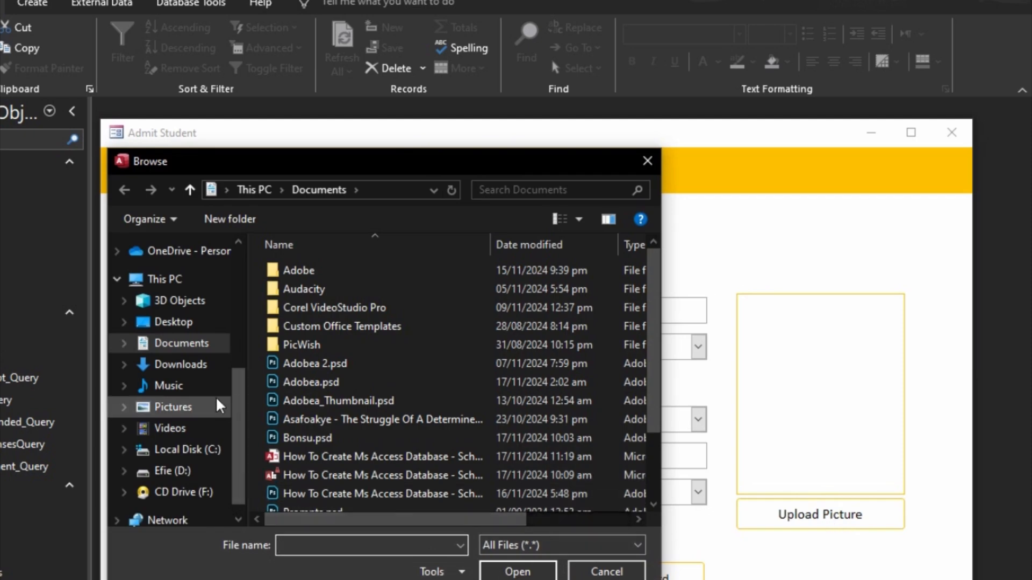
left_click(194, 407)
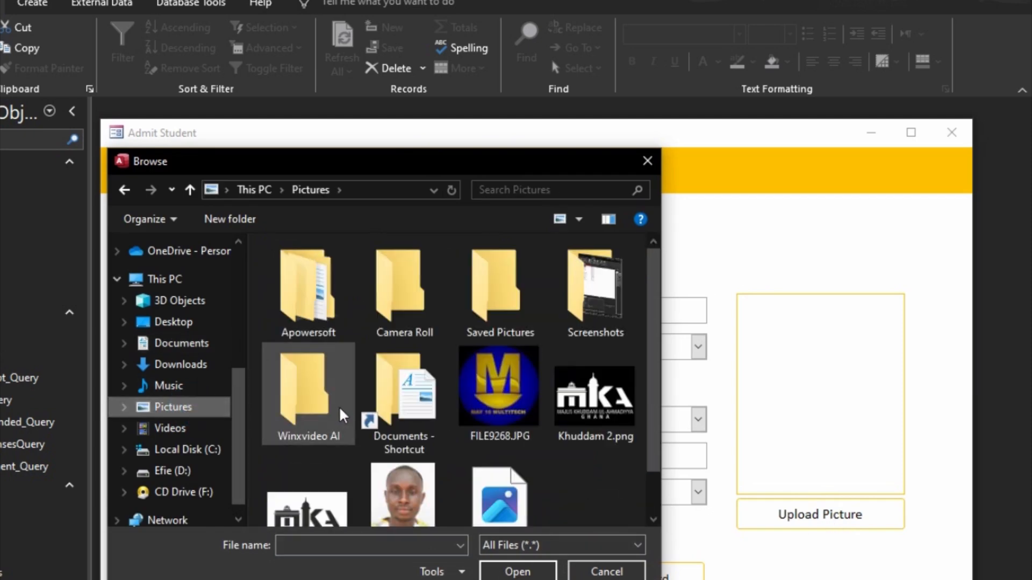
scroll(342, 415, "down", 1)
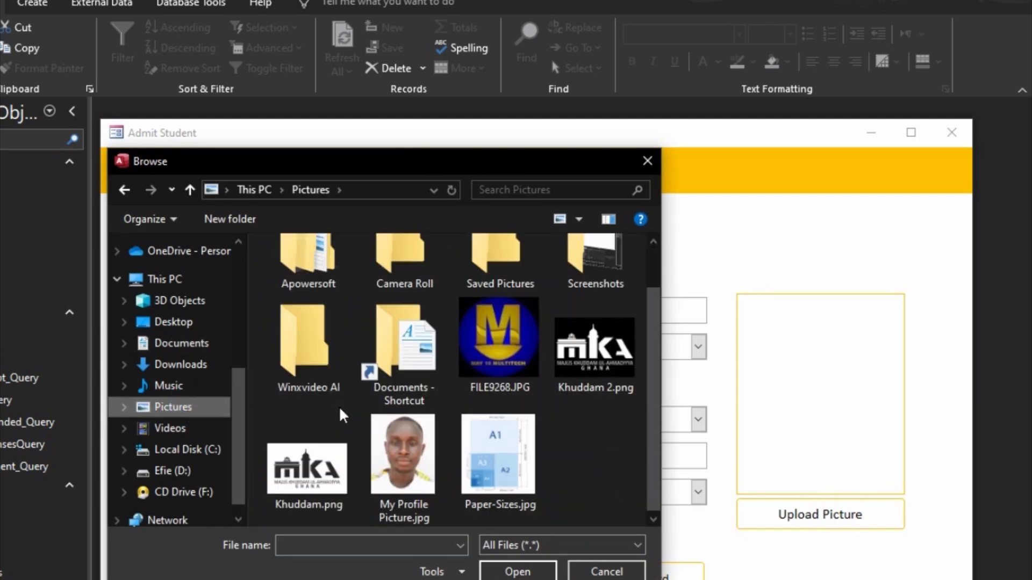
left_click(403, 462)
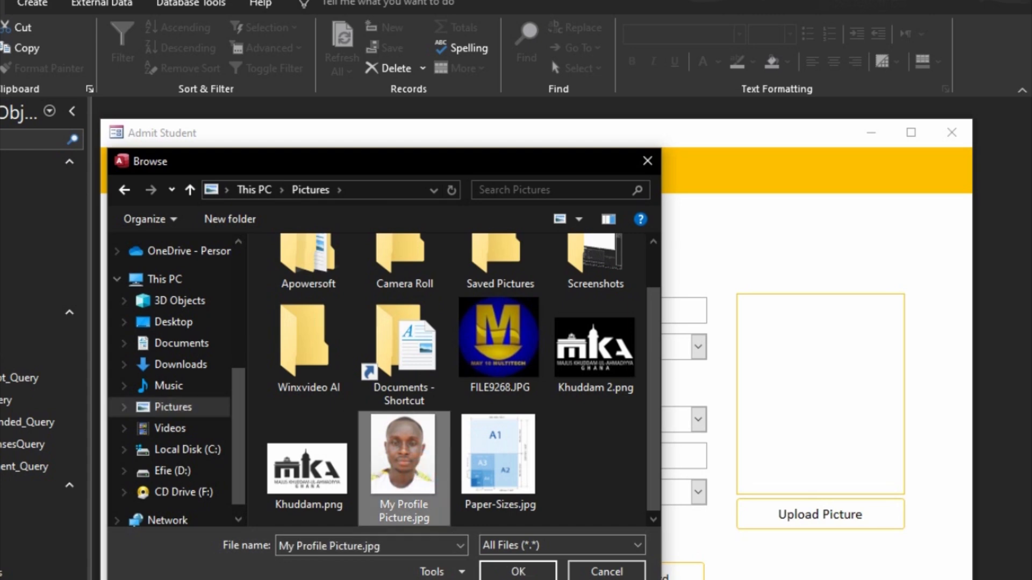
left_click(525, 574)
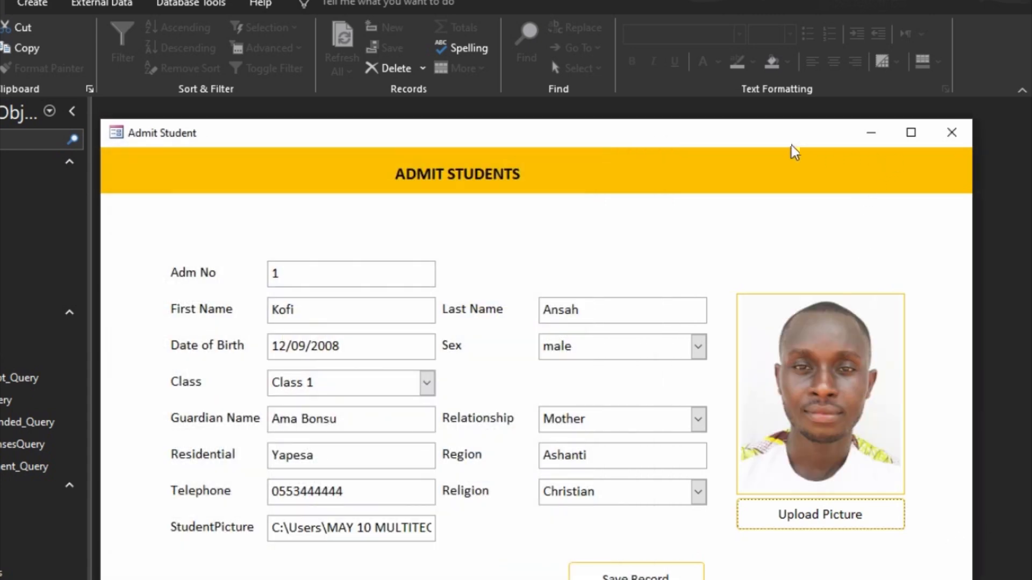
Step: Test the picture link by removing the letter r from "Users" in the record's StudentPicture path and committing the change
left_click_drag(776, 134, 731, 37)
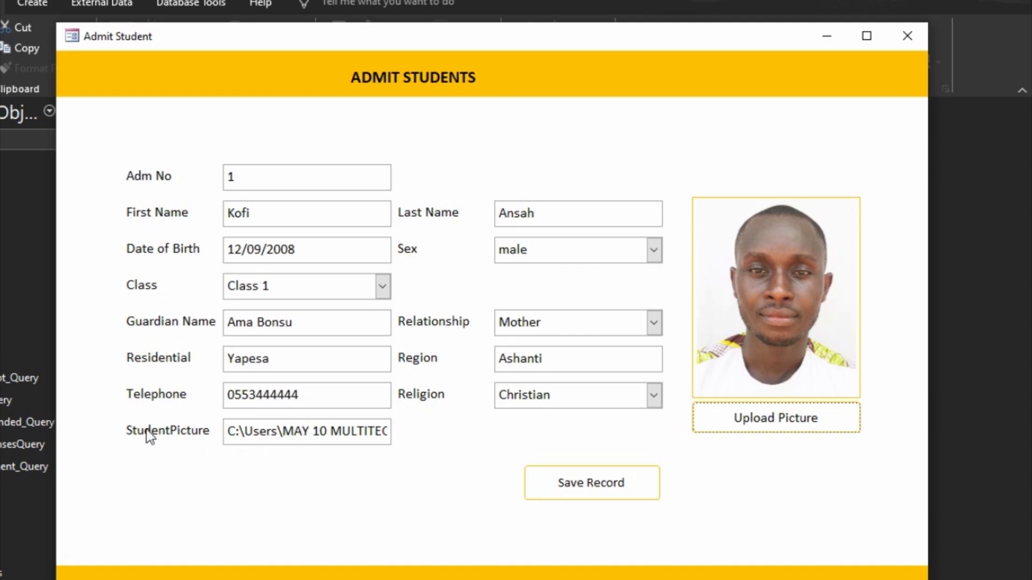
right_click(748, 457)
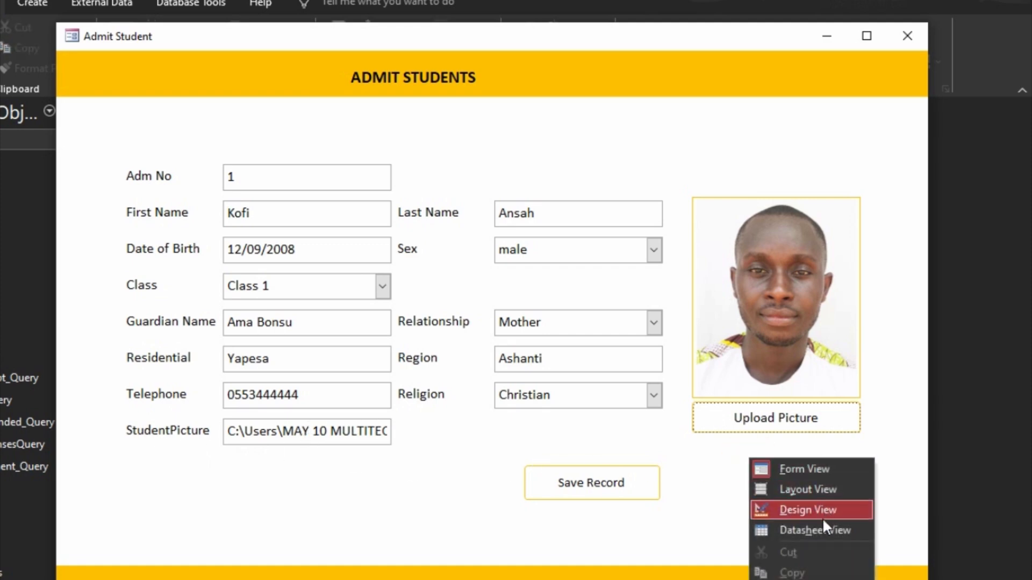
left_click(705, 466)
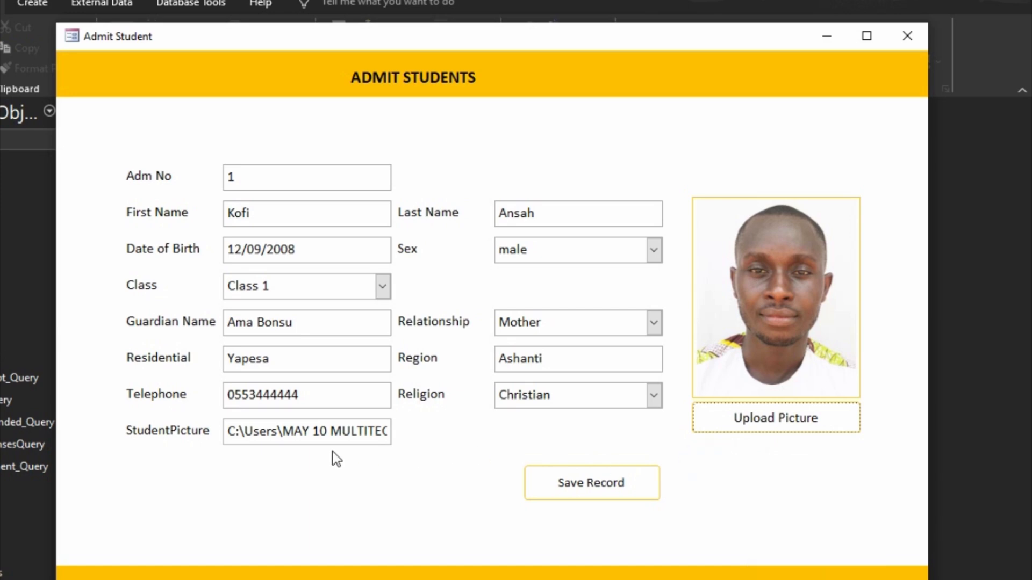
left_click(228, 430)
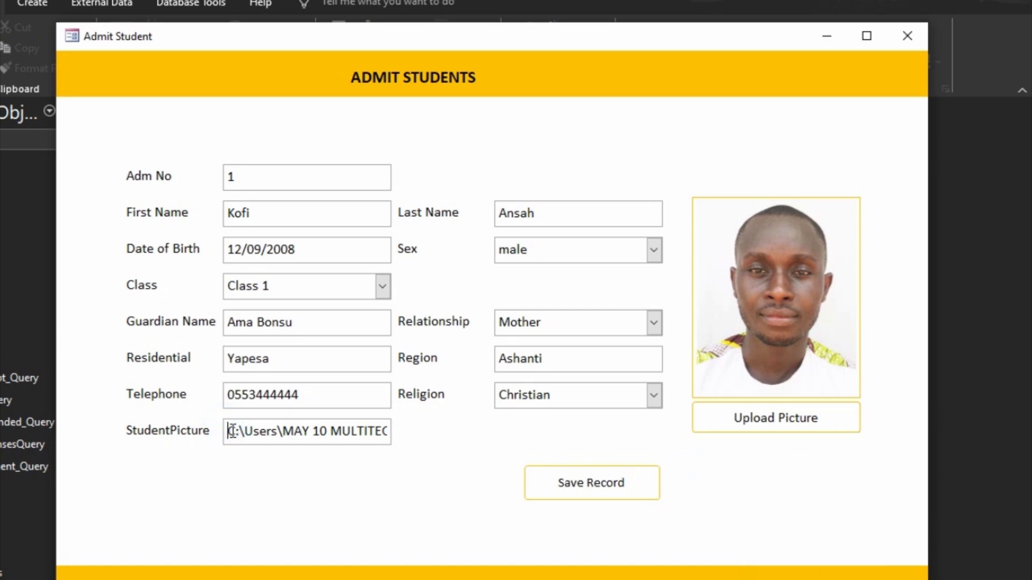
left_click(267, 432)
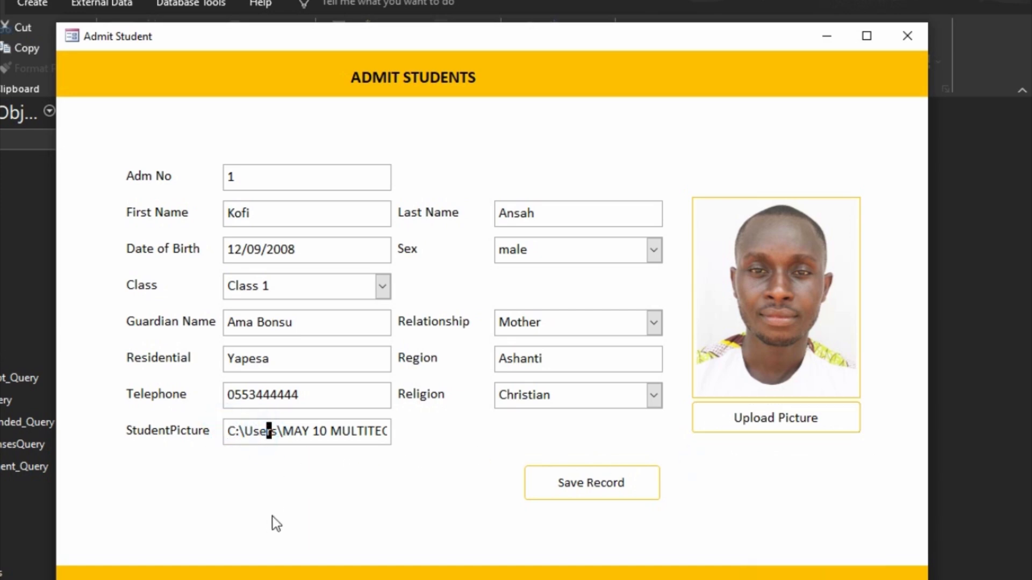
key("Delete")
left_click(336, 396)
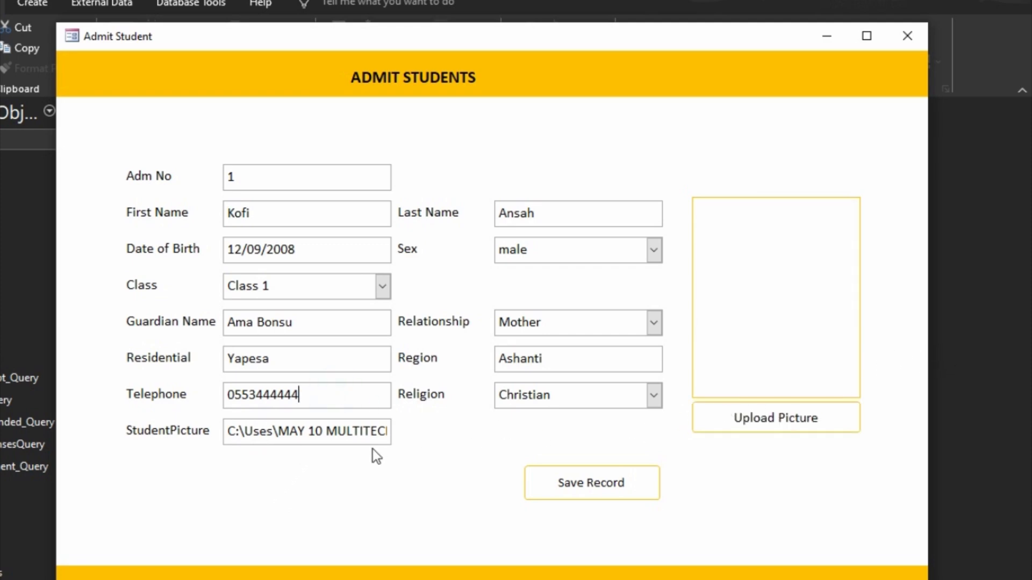
left_click(362, 431)
Step: Upload My Profile Picture.jpg again to restore the student's picture path
left_click(761, 421)
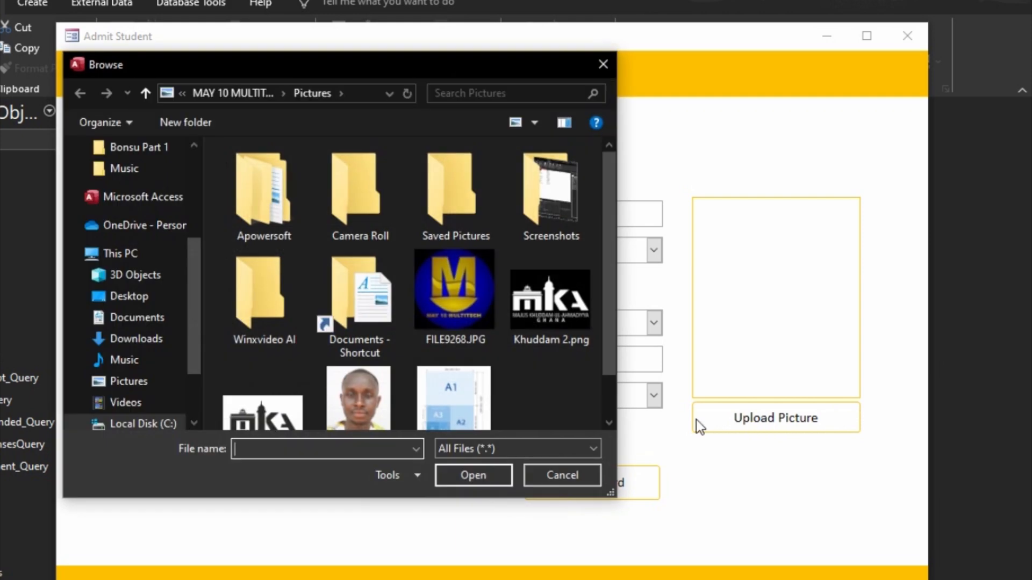
left_click(381, 403)
left_click(473, 475)
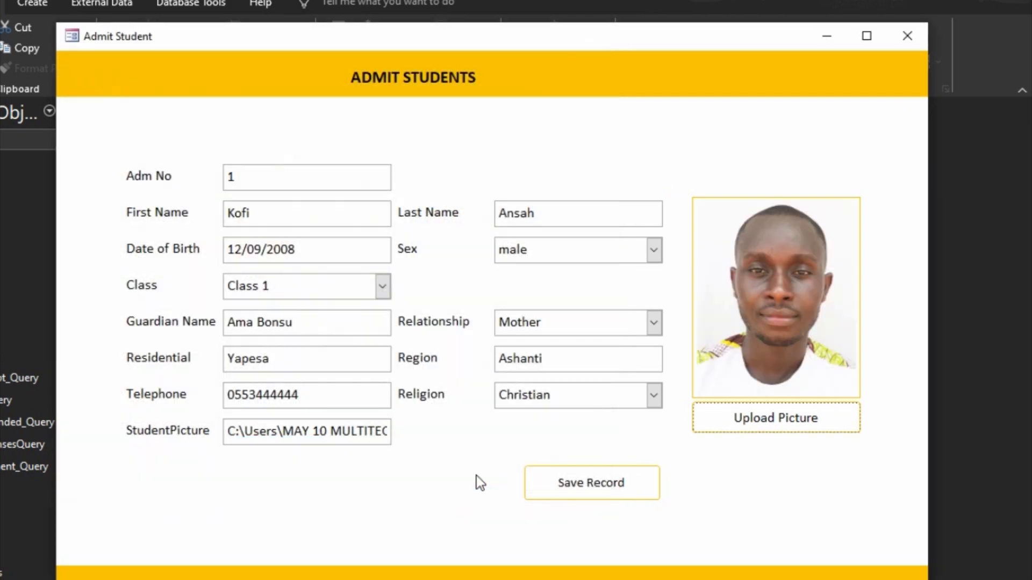
Step: Hide the StudentPicture label and text box in the form design by setting Visible to No, and preview the form
right_click(807, 478)
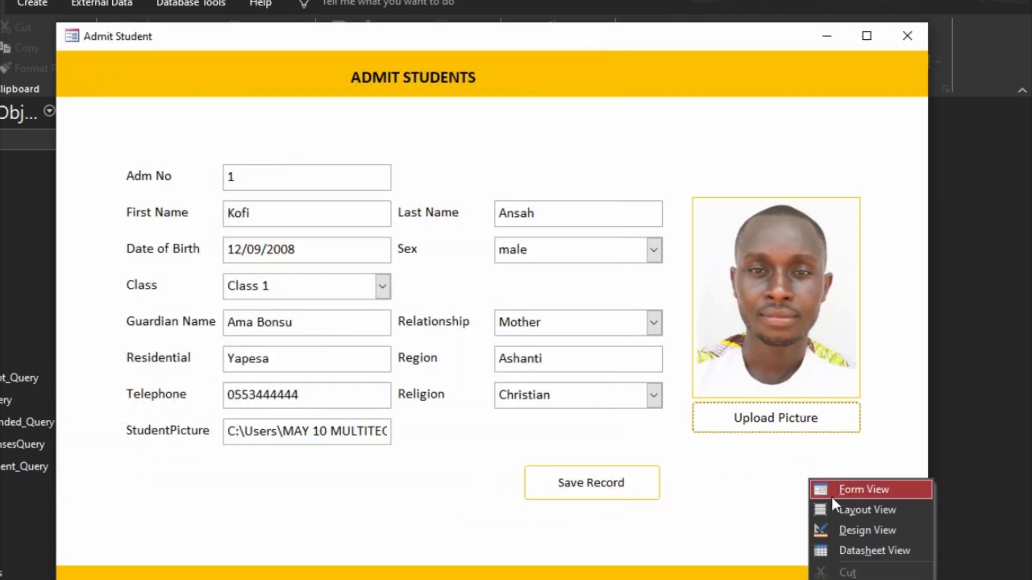
left_click(838, 519)
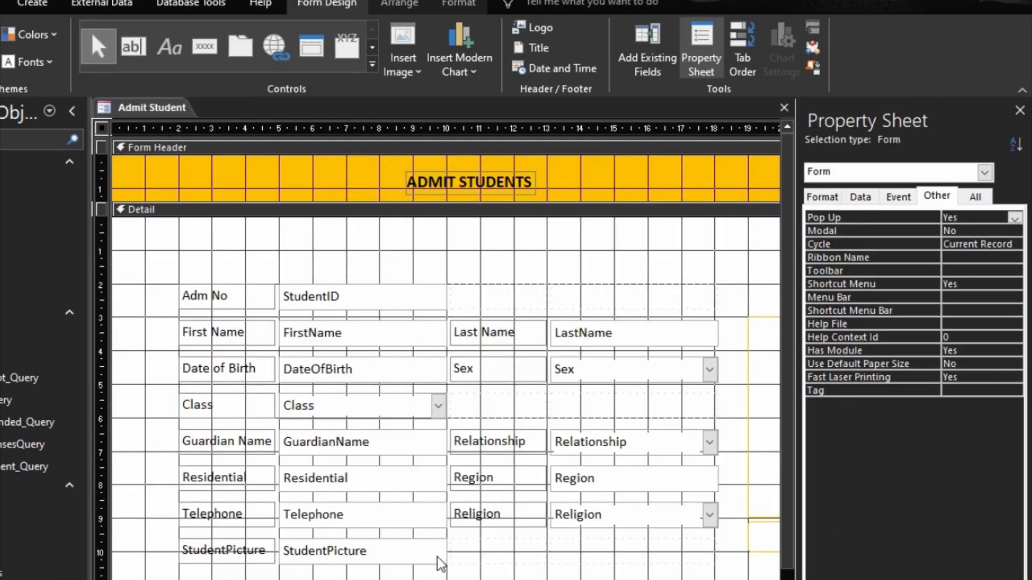
left_click(407, 558)
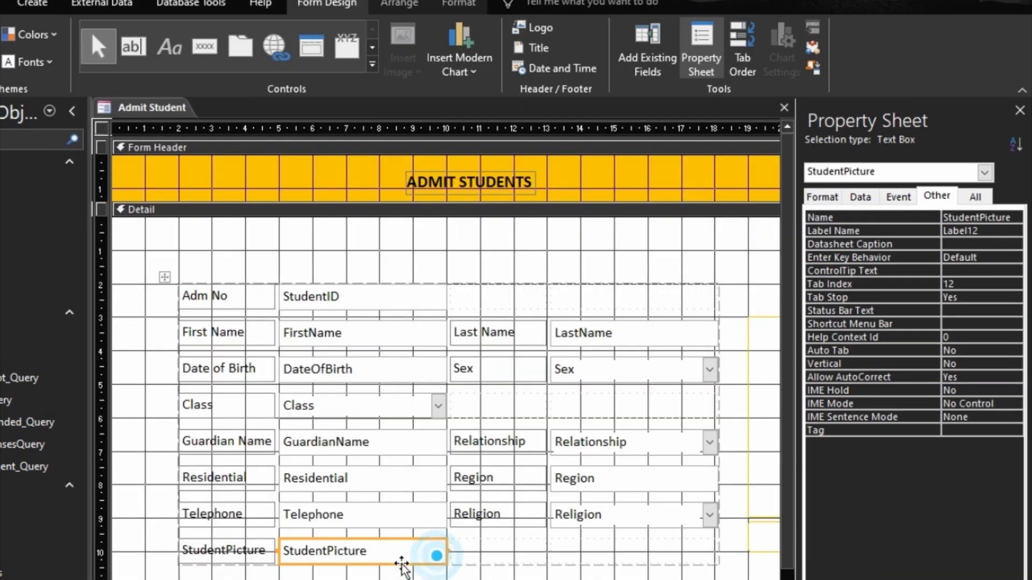
left_click(166, 556, "shift")
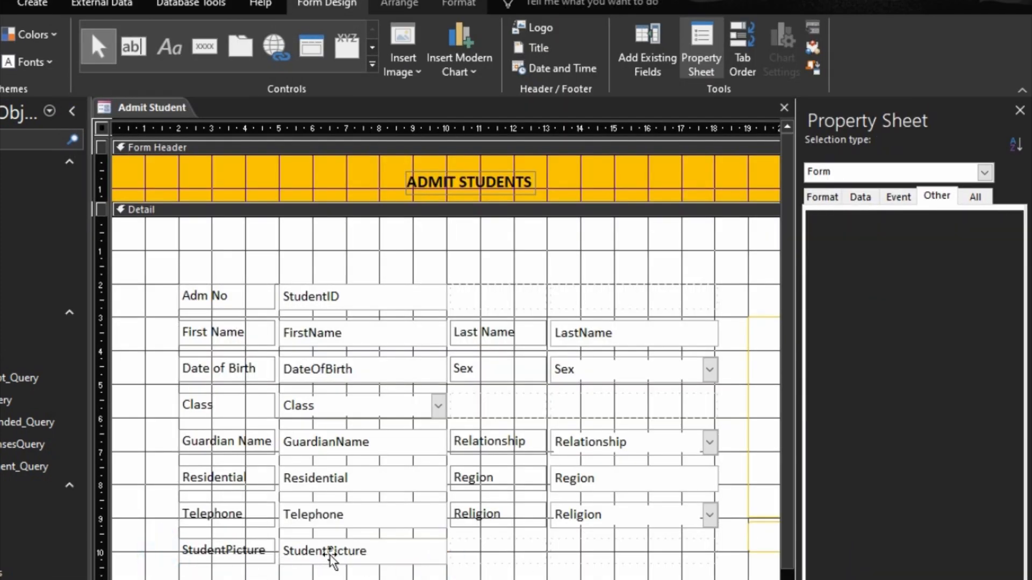
left_click(822, 197)
double_click(833, 217)
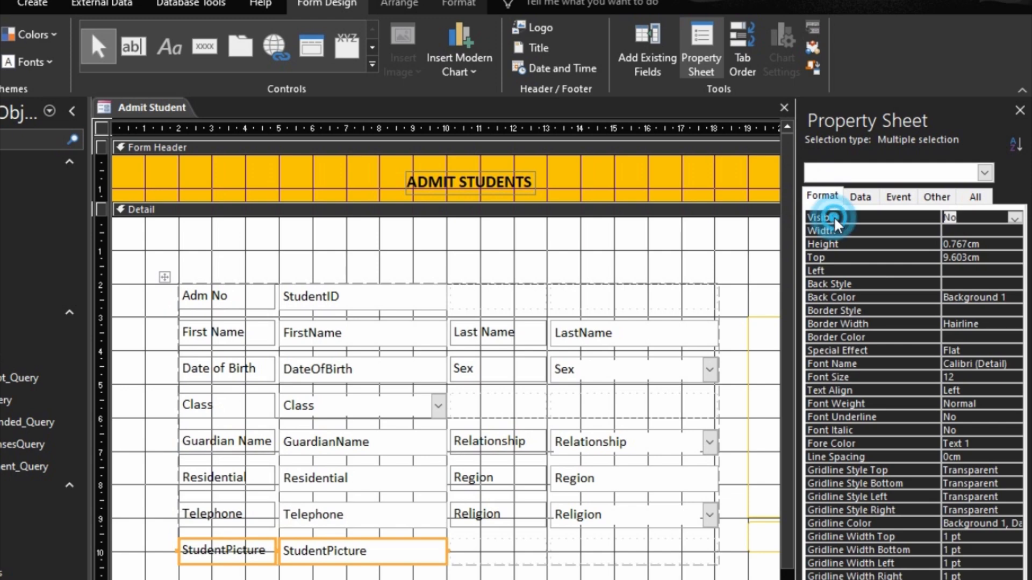
left_click(1014, 218)
left_click(1015, 218)
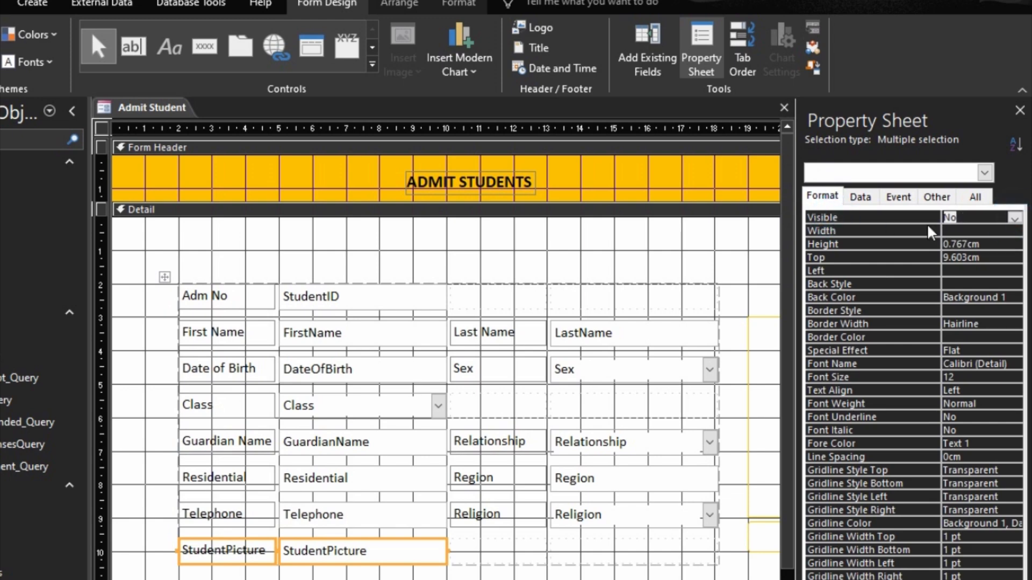
left_click(921, 229)
key("F5")
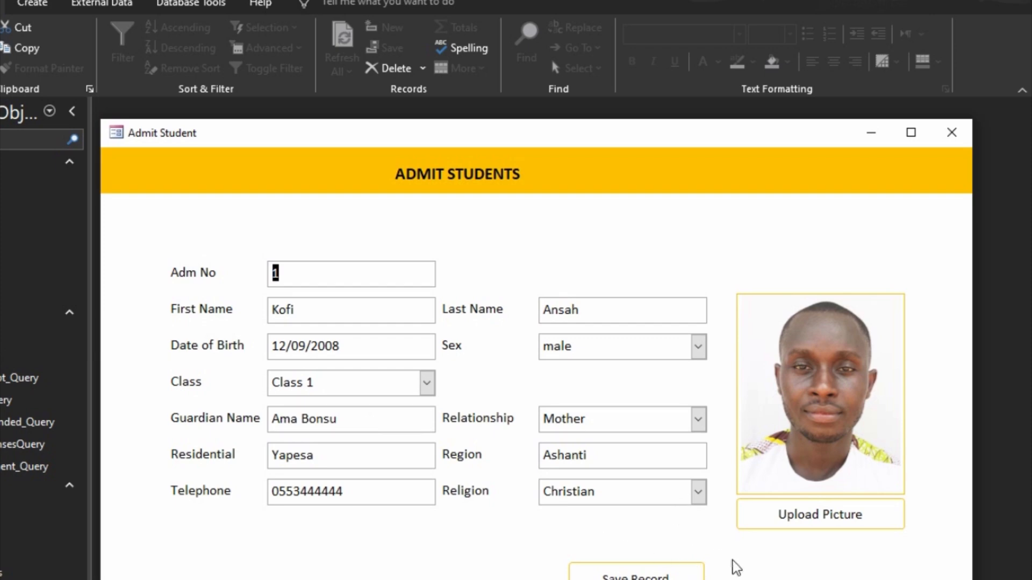
left_click(765, 575)
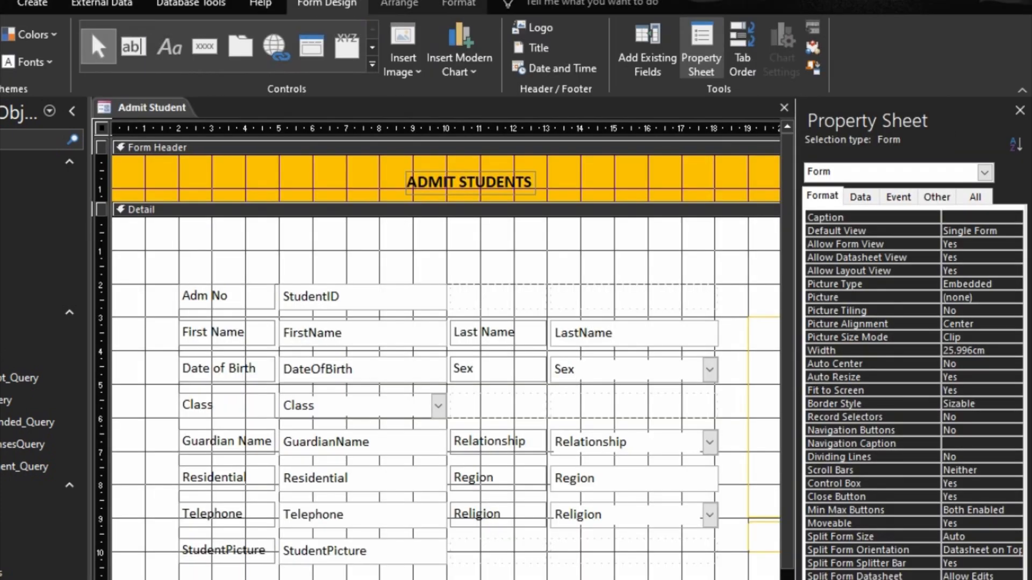
Step: Set the form's Data Entry property to Yes, preview the blank form, and close it with the changes saved
left_click(860, 197)
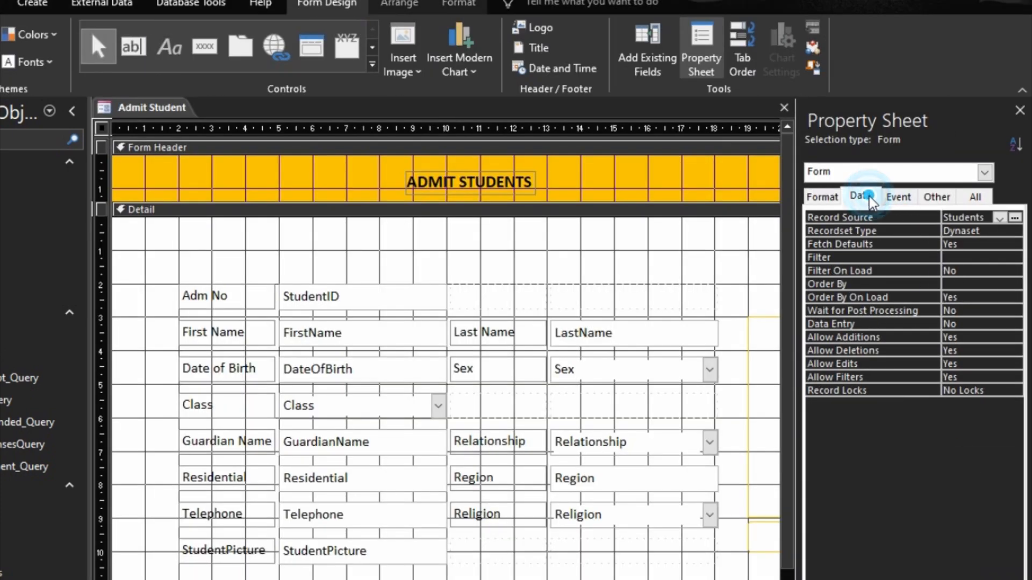
left_click(838, 324)
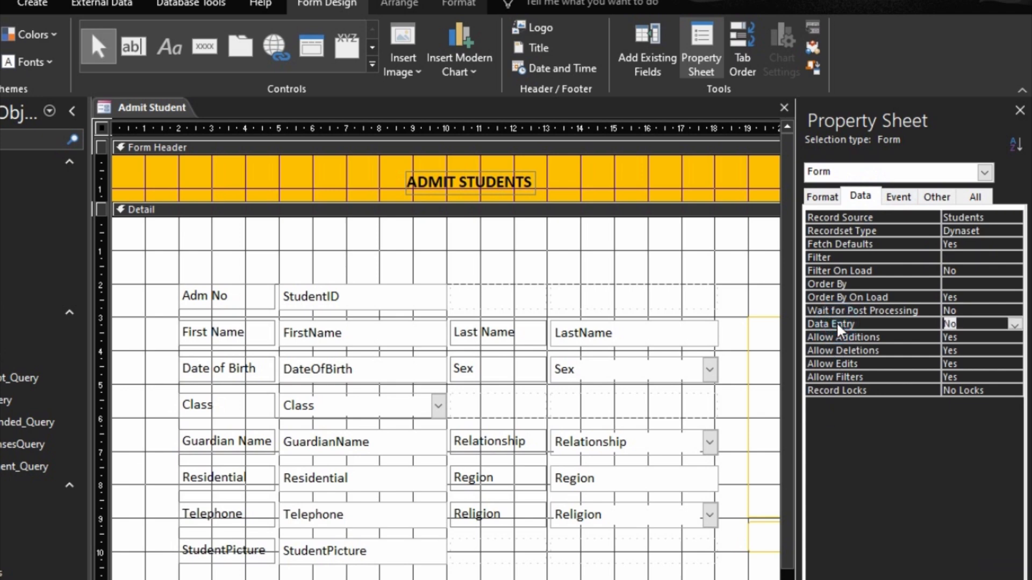
double_click(922, 326)
left_click(924, 337)
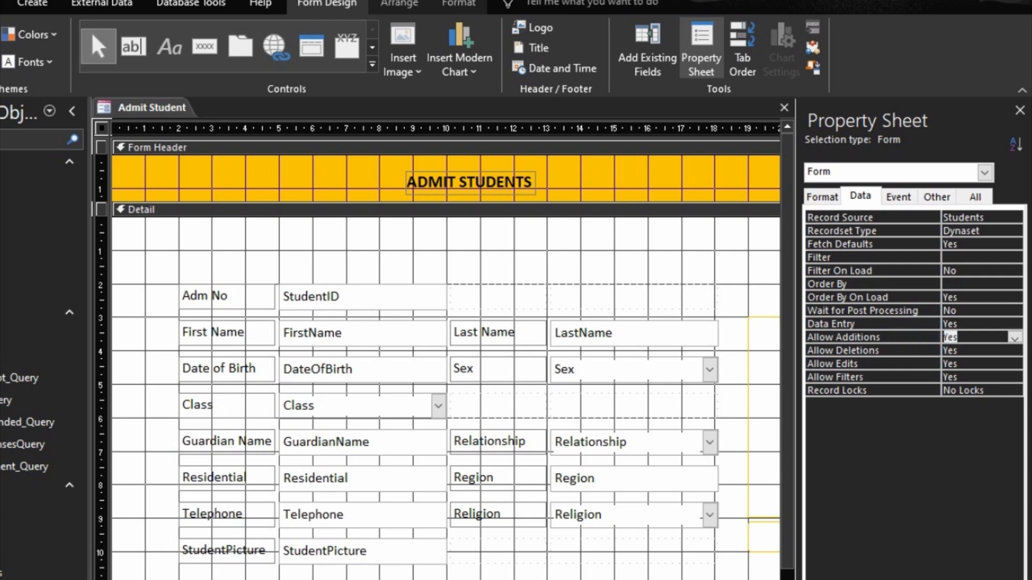
left_click(755, 577)
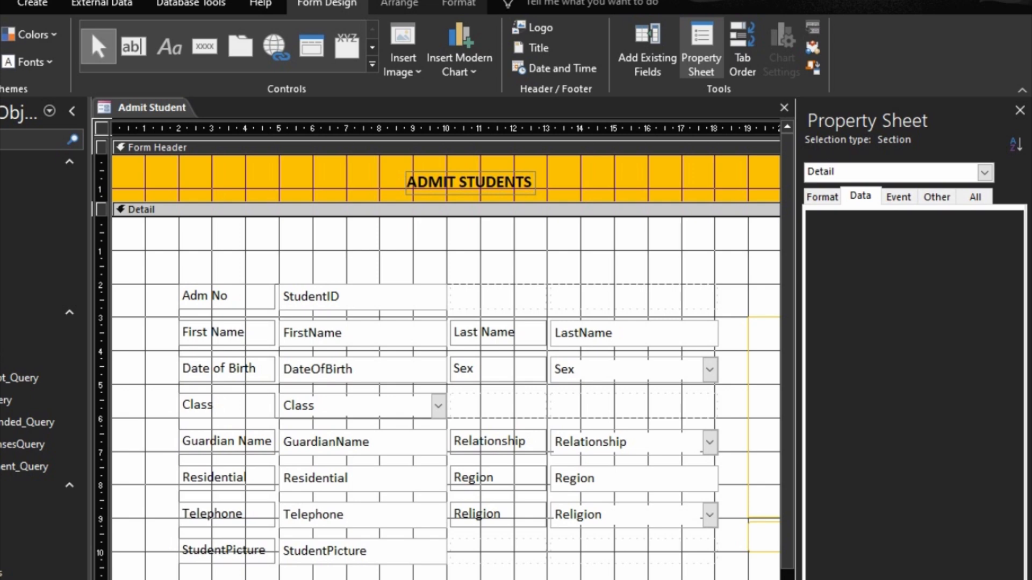
key("F5")
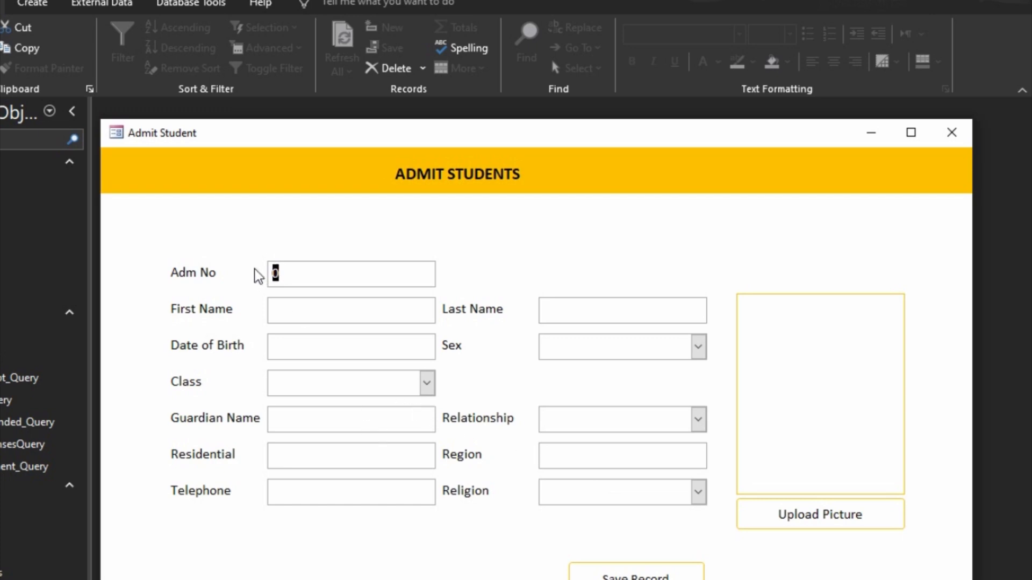
left_click(949, 137)
left_click(395, 455)
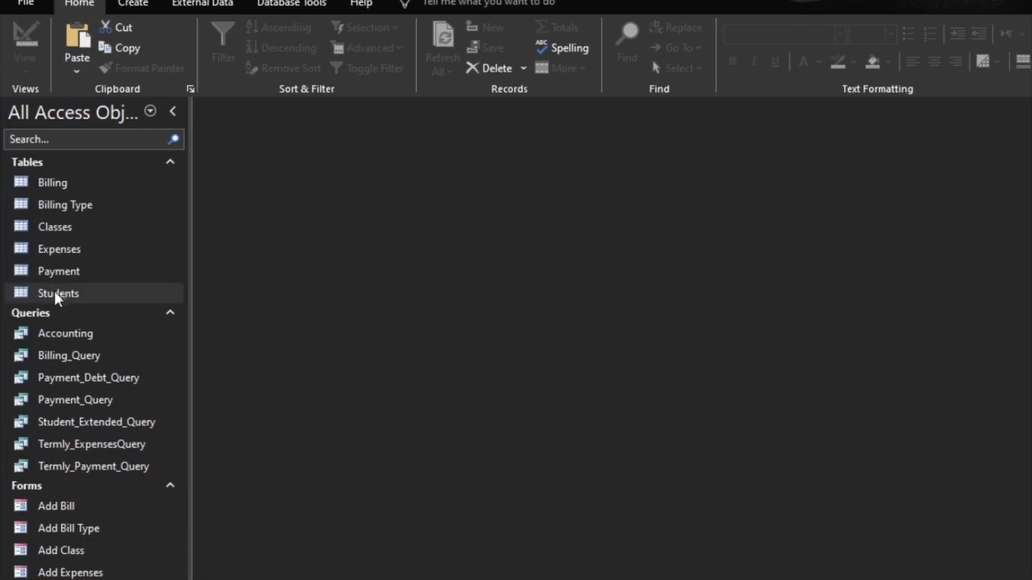
Step: Set the StudentID field's Format to 00000 in the Students table design, save it, check the datasheet and close the table
left_click(57, 295)
double_click(56, 294)
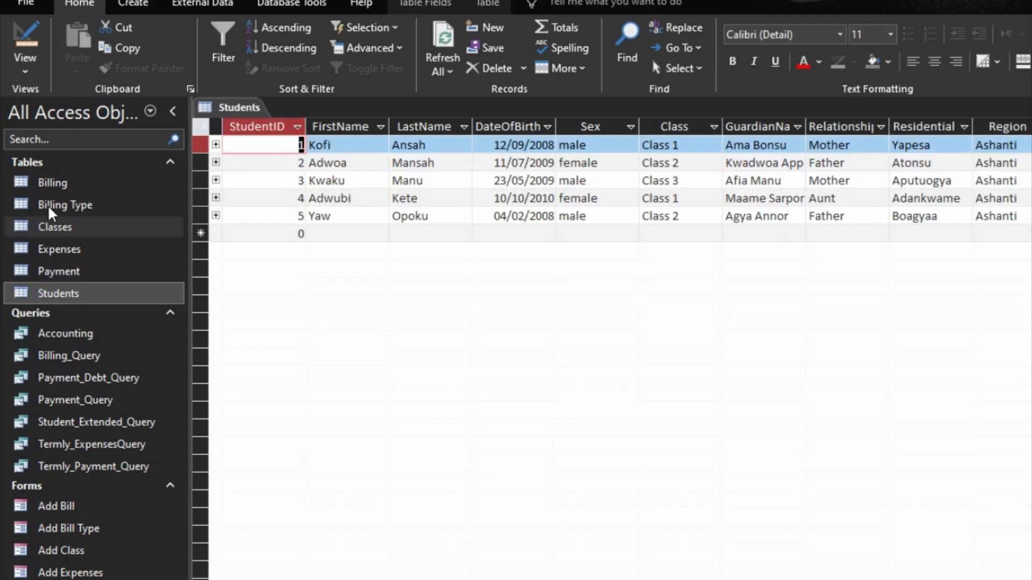
left_click(26, 38)
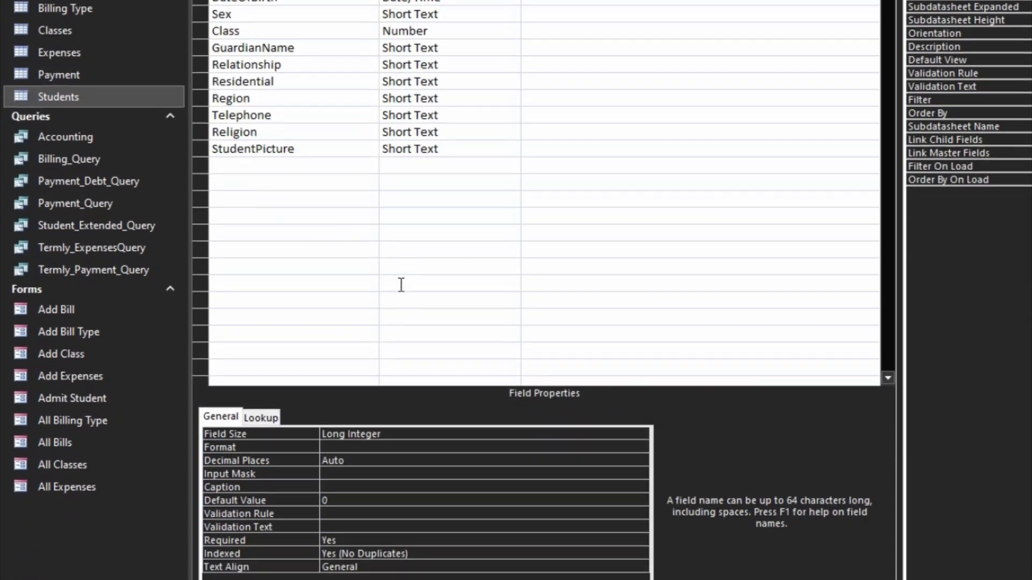
left_click(268, 447)
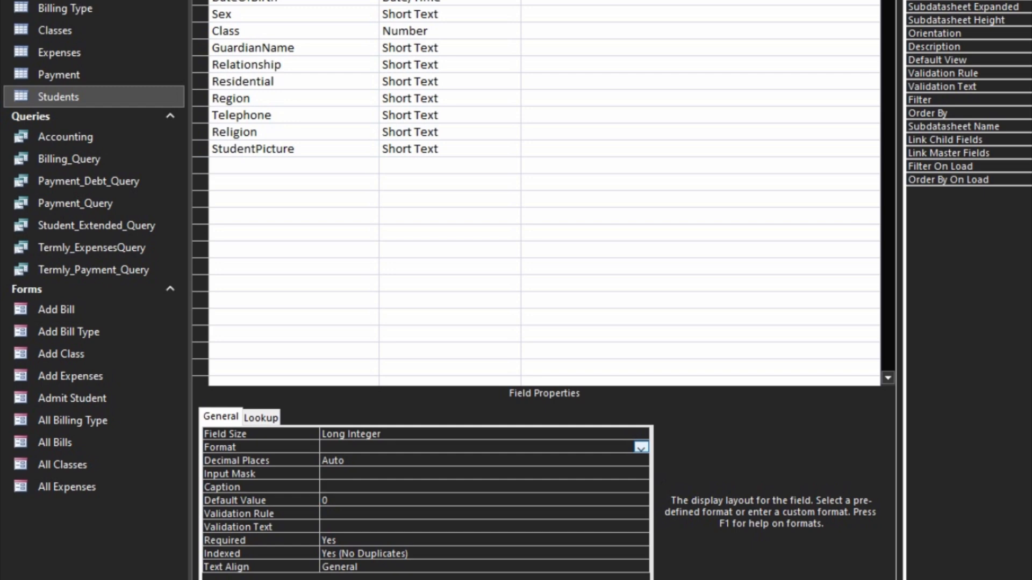
type("00000")
left_click(409, 497)
left_click(24, 37)
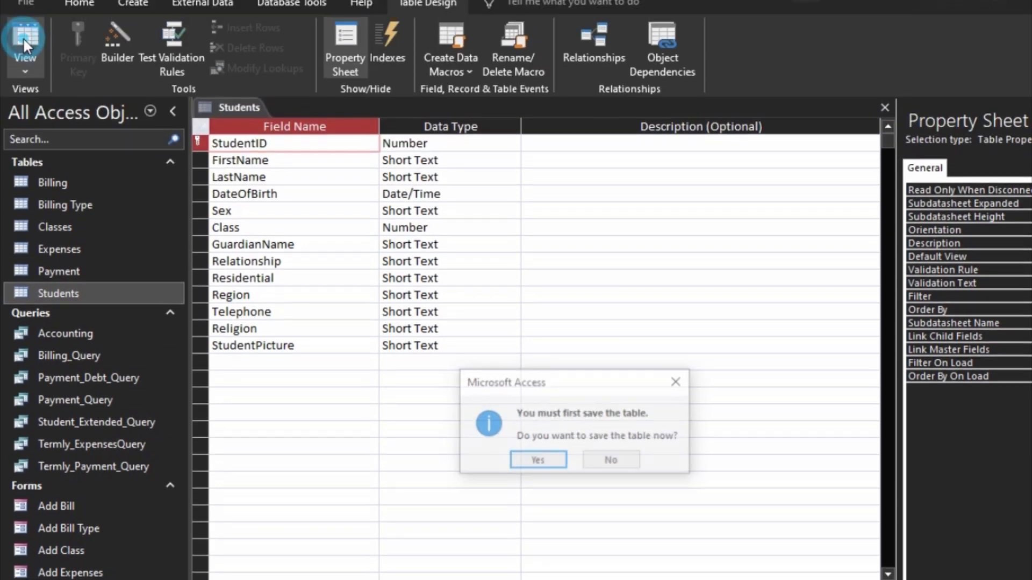
left_click(538, 460)
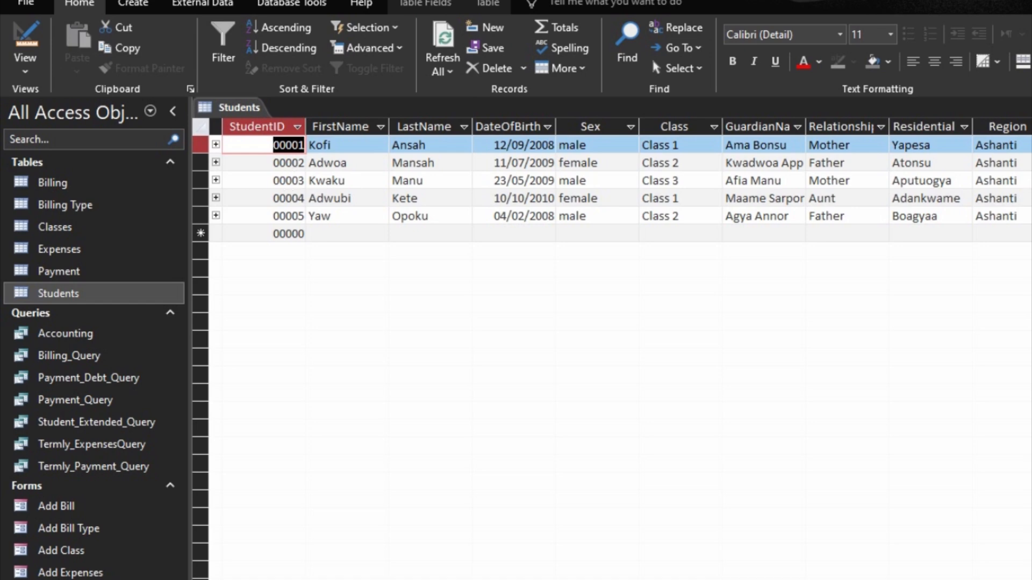
key("ctrl+w")
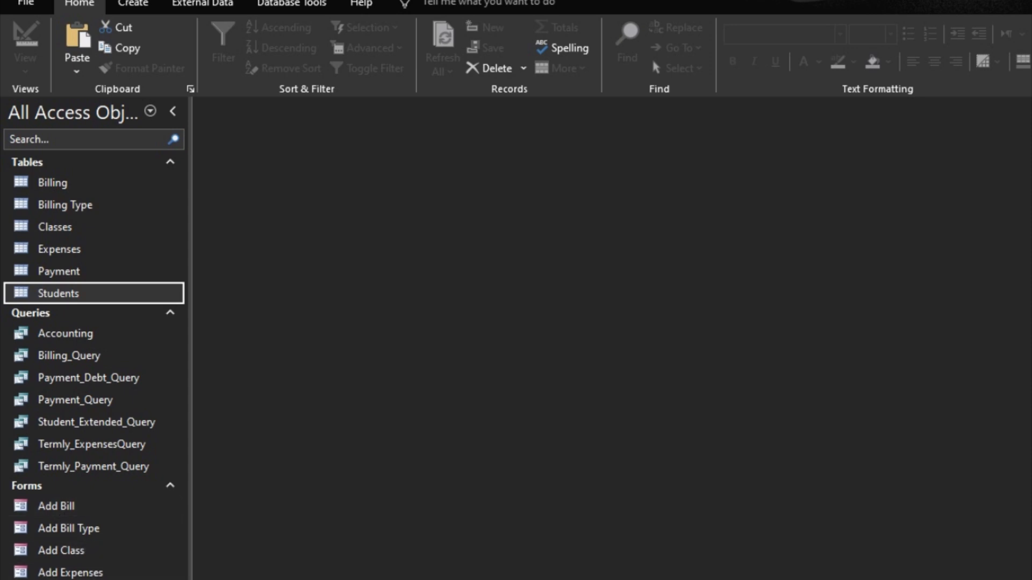
Step: Open the Admit Student form in Design View and set the StudentID text box's Enabled to No and Locked to Yes
double_click(73, 579)
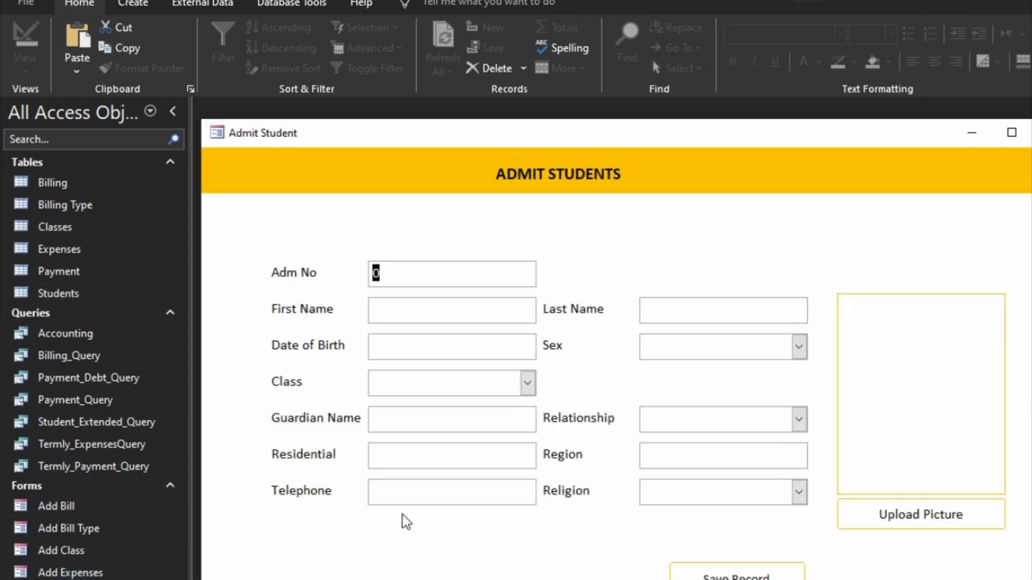
right_click(733, 247)
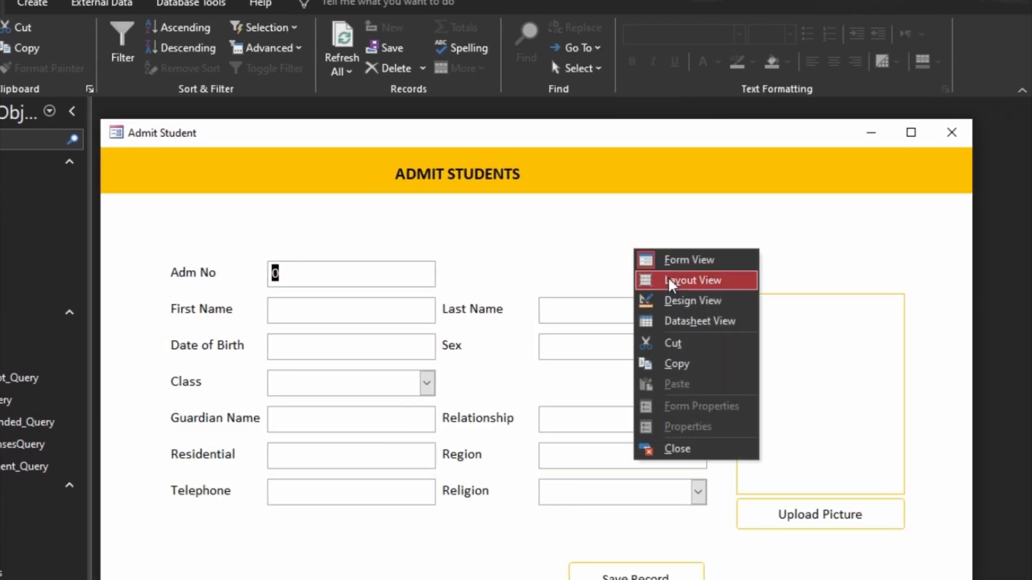
left_click(687, 301)
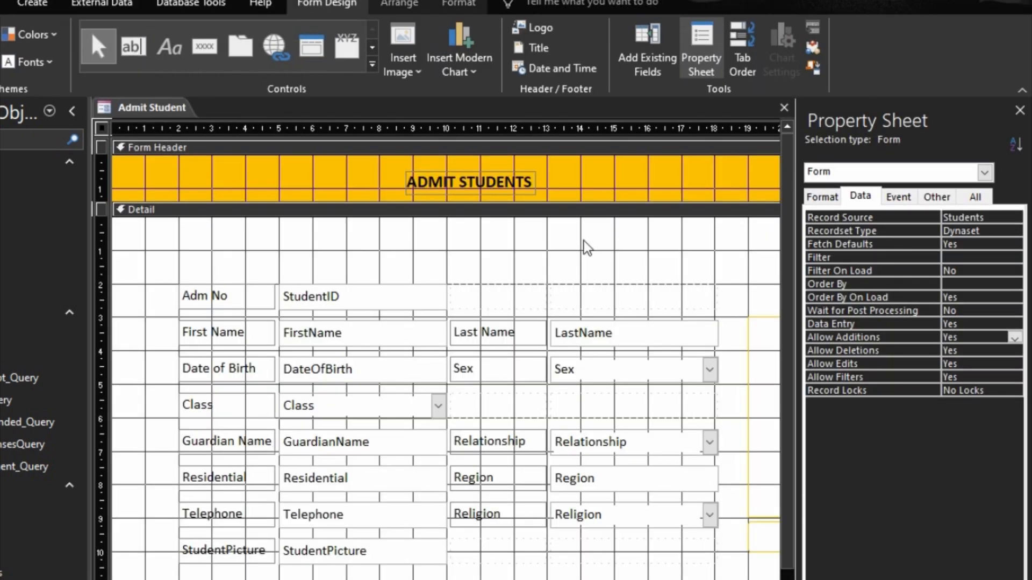
left_click(426, 304)
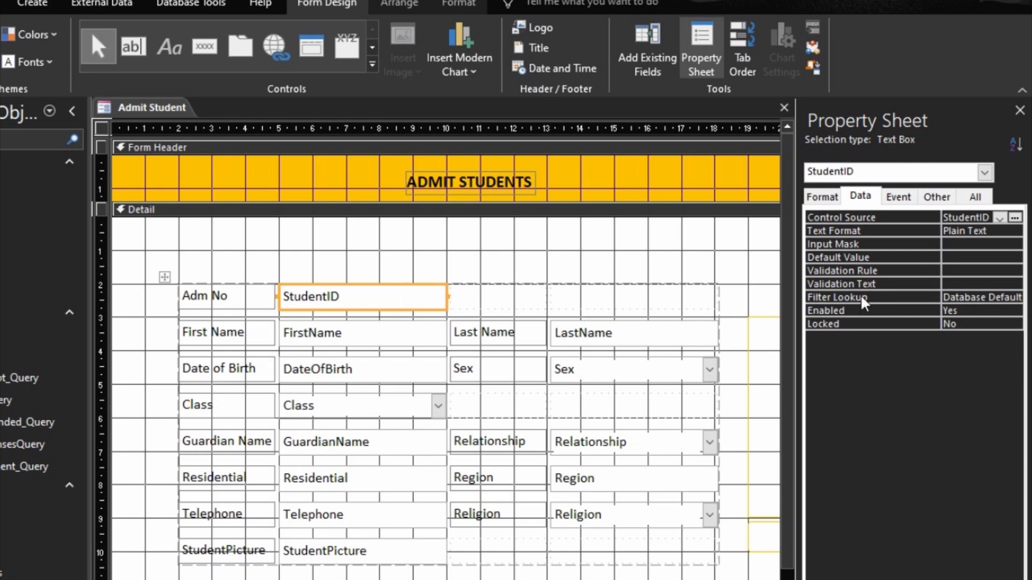
double_click(864, 310)
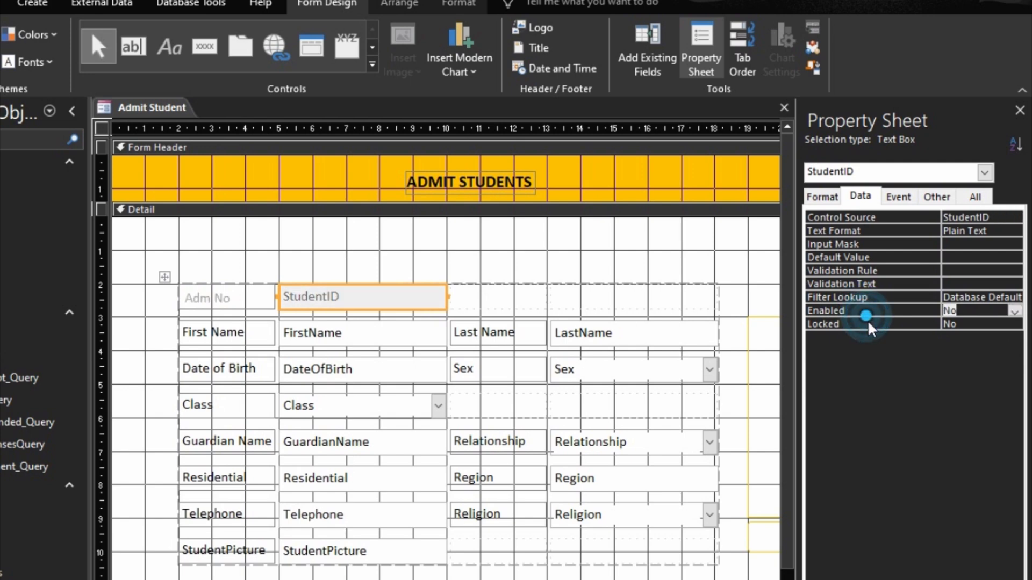
double_click(865, 324)
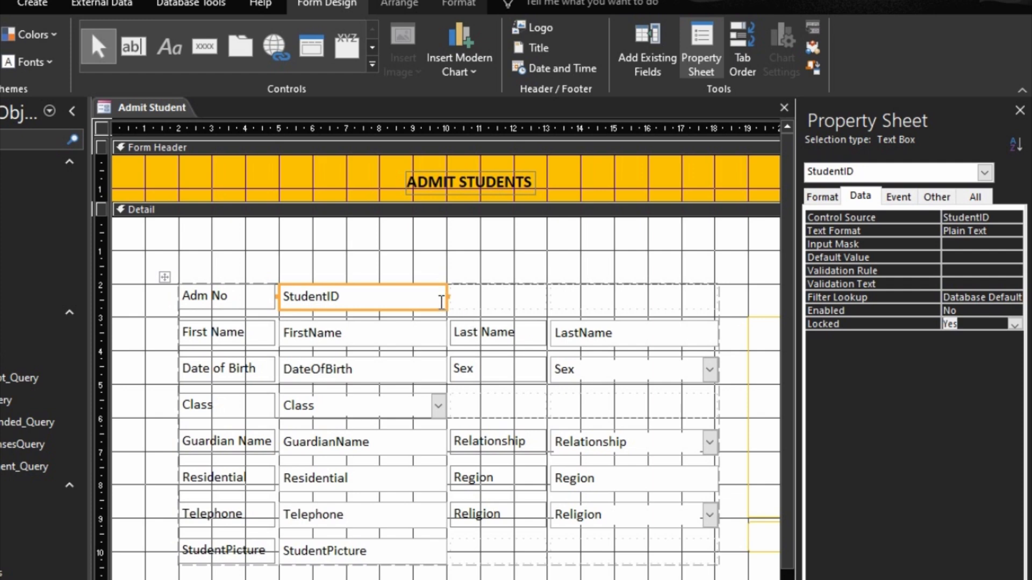
Step: Fill the form's Detail section with the lightest grey theme shade
left_click(443, 5)
left_click(320, 317)
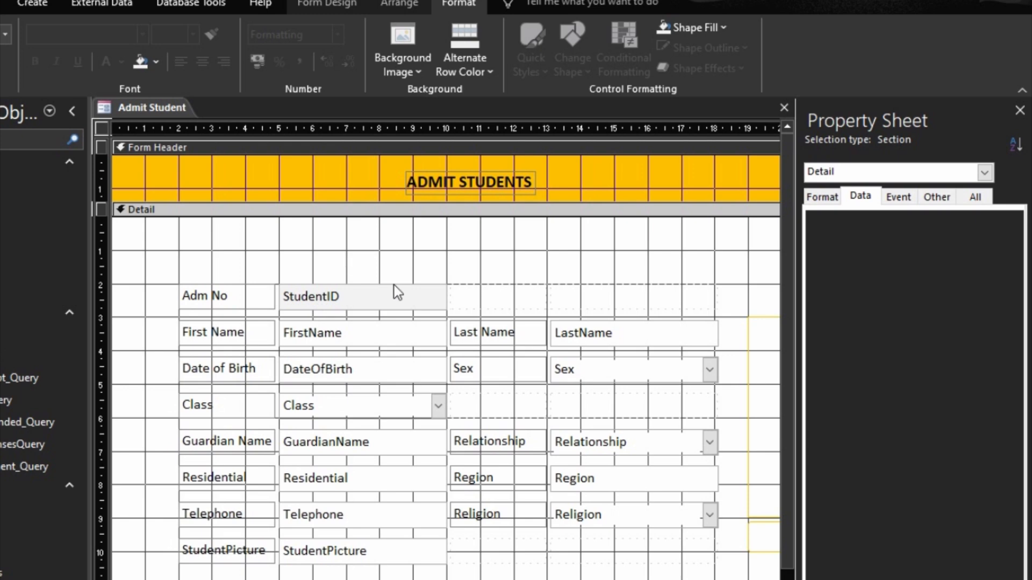
left_click(156, 64)
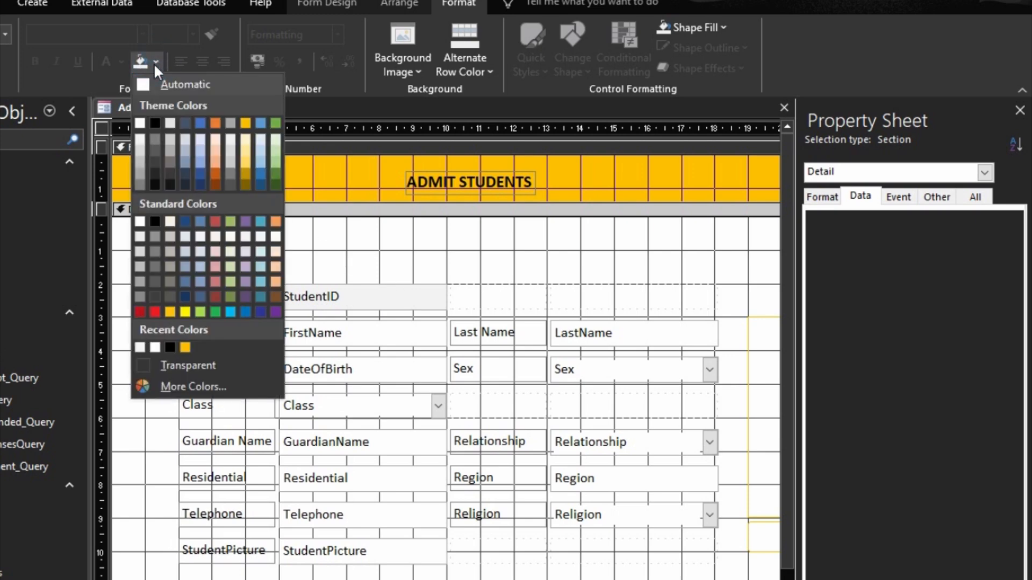
left_click(138, 139)
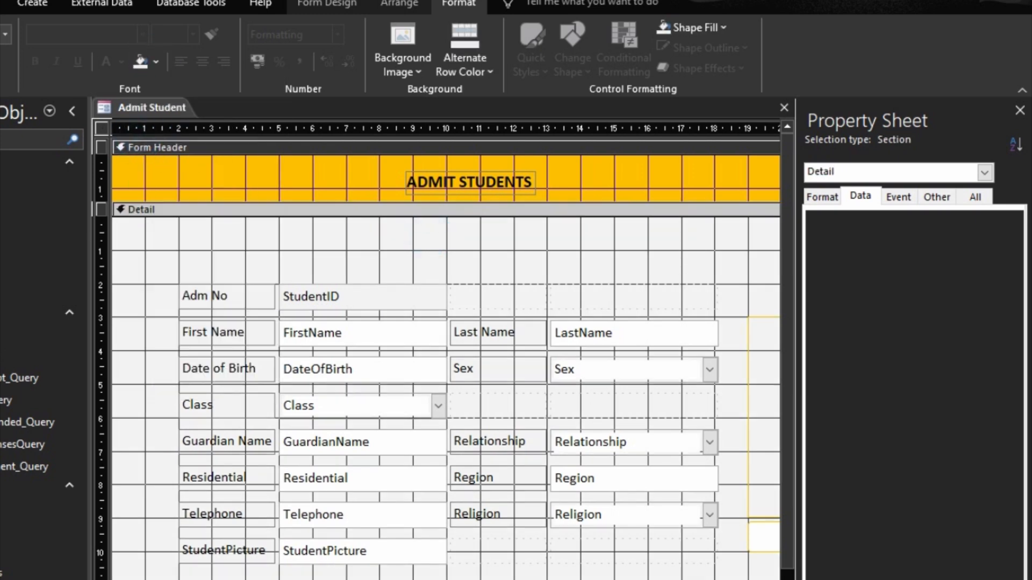
Step: Inspect the embedded On Click macro of the Save Record button and close the macro design
left_click(580, 579)
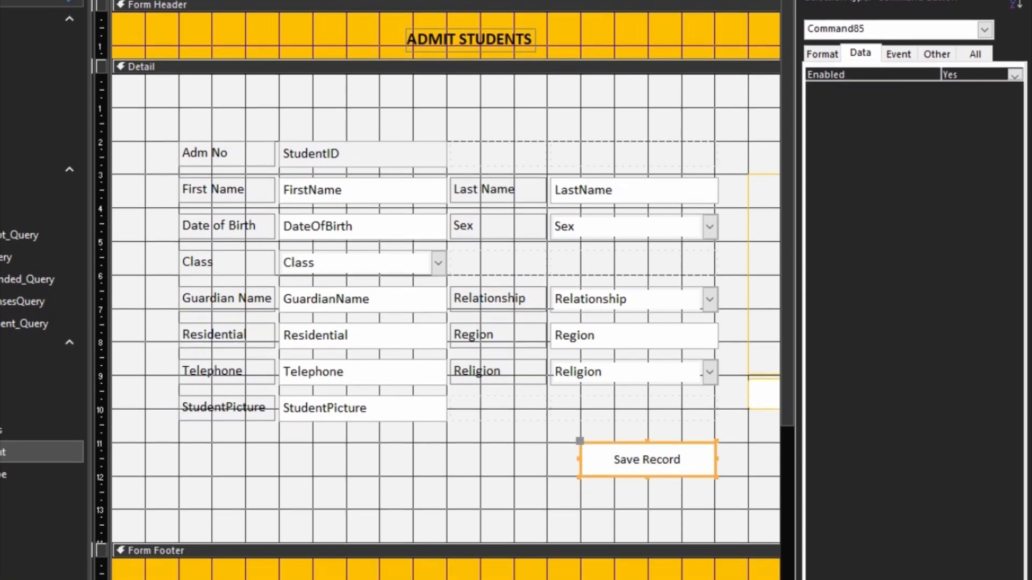
scroll(446, 309, "right", 3)
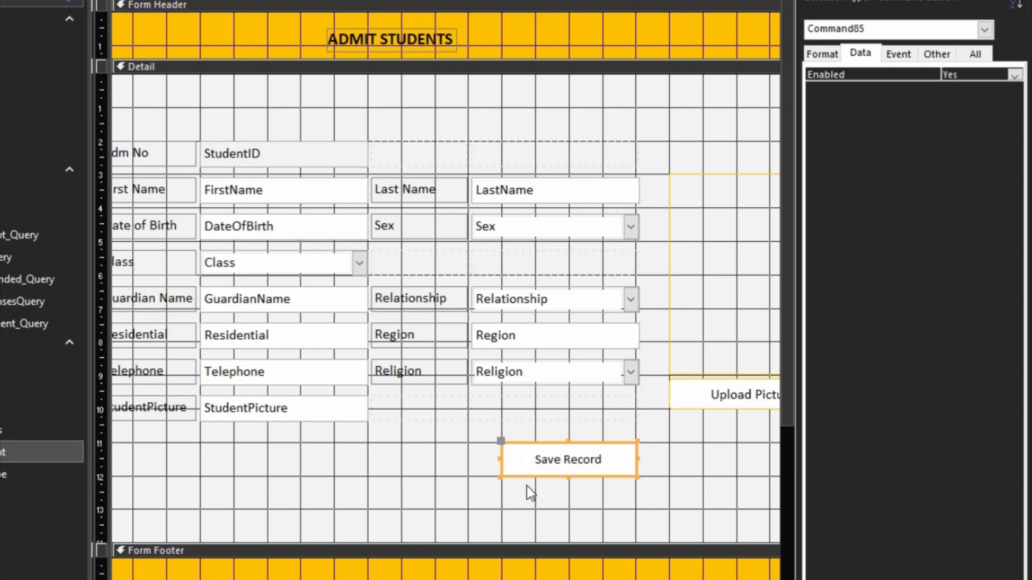
right_click(558, 460)
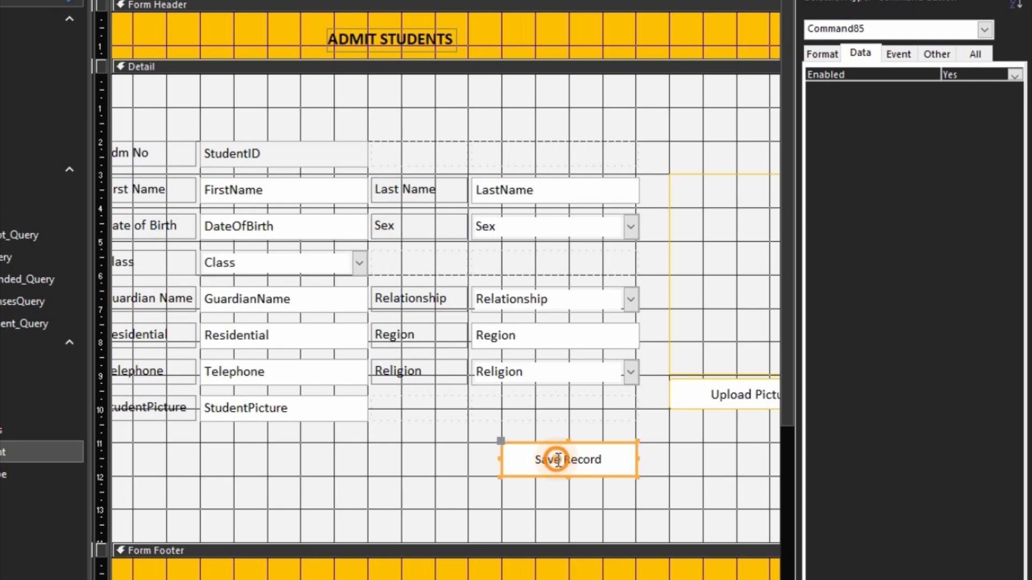
left_click(500, 437)
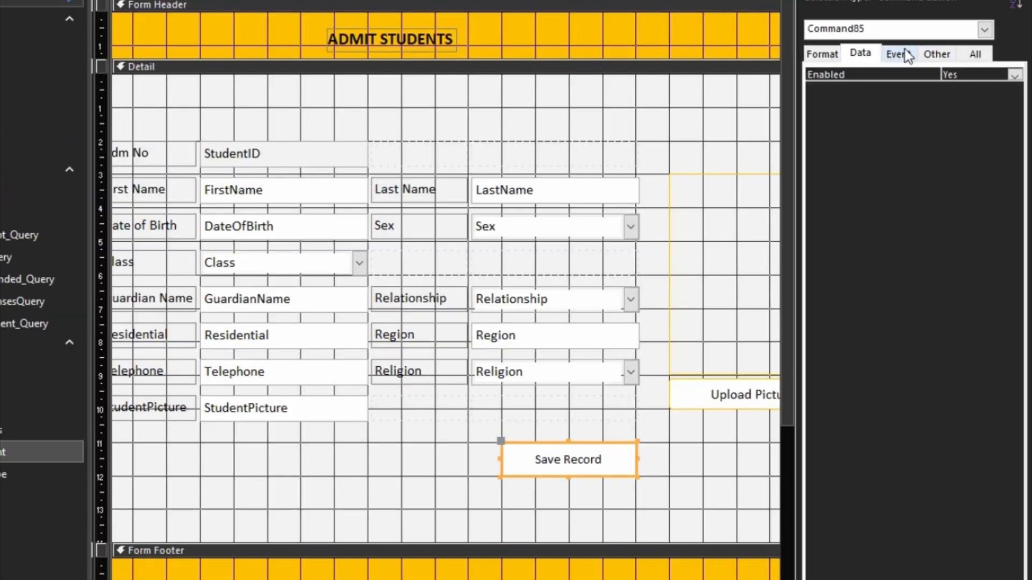
left_click(907, 55)
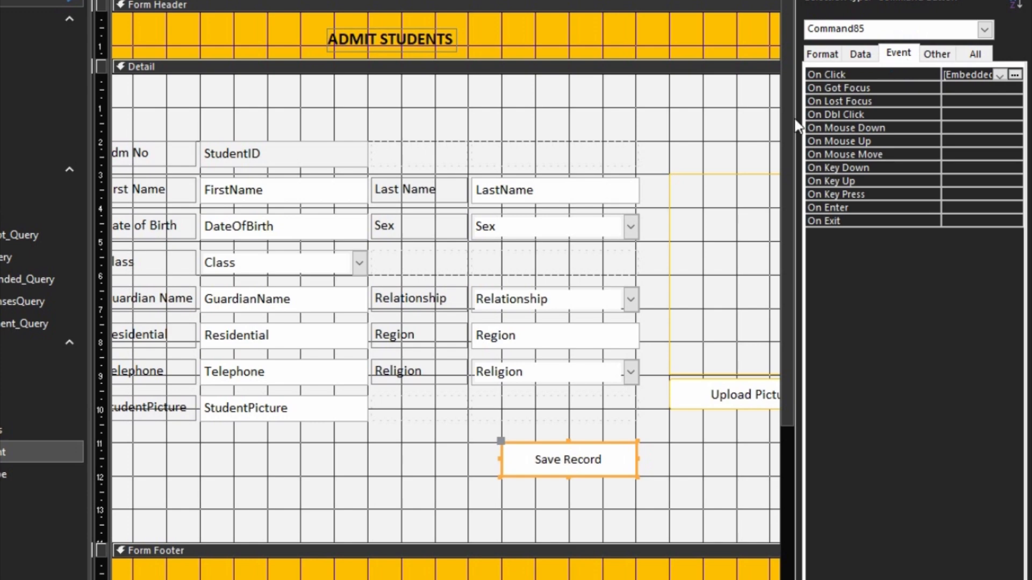
right_click(571, 457)
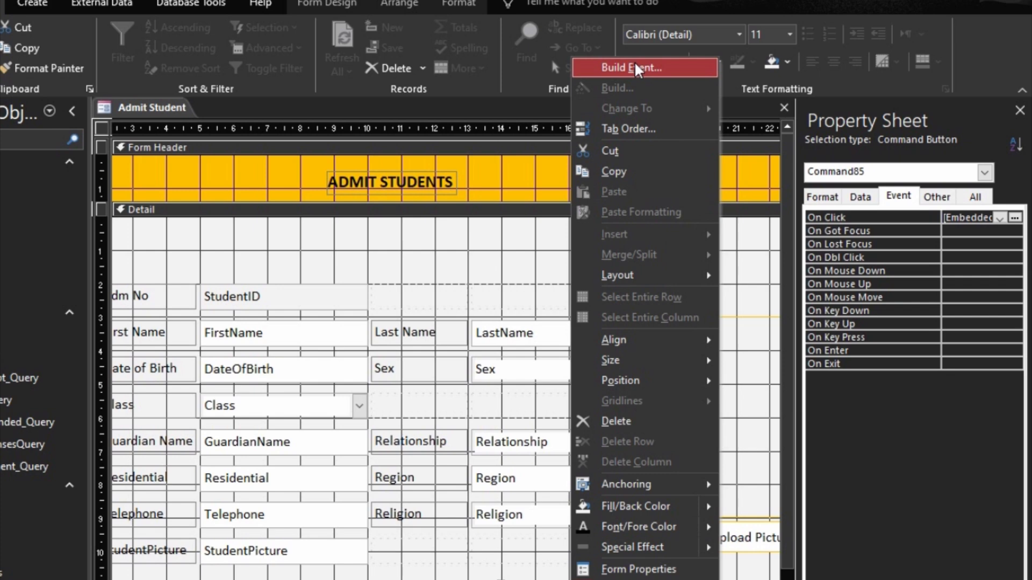
left_click(636, 65)
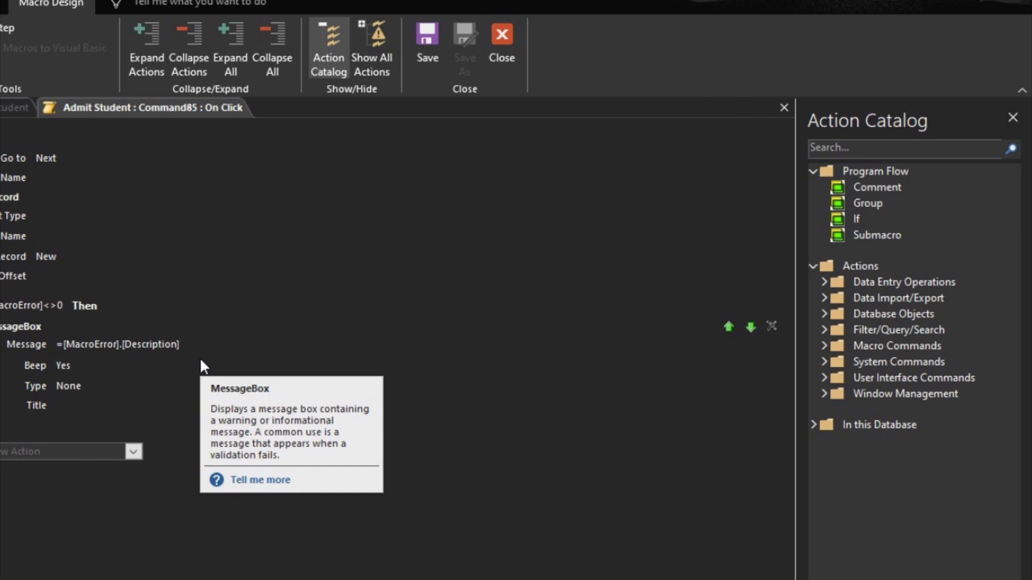
left_click(495, 36)
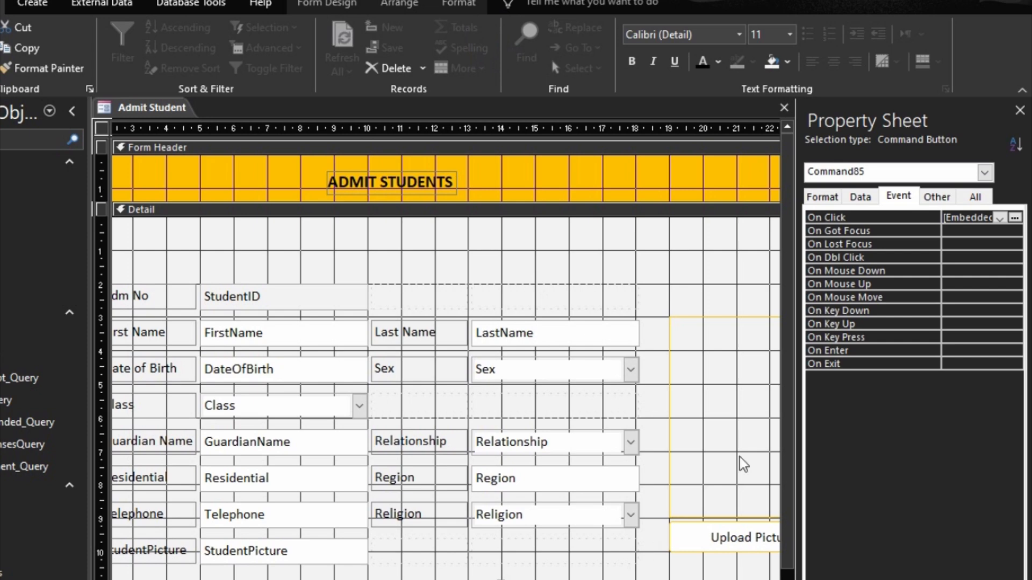
Step: Change the Save Record button's On Click event to an Event Procedure and open its VBA code
left_click(900, 199)
left_click(1000, 218)
left_click(998, 231)
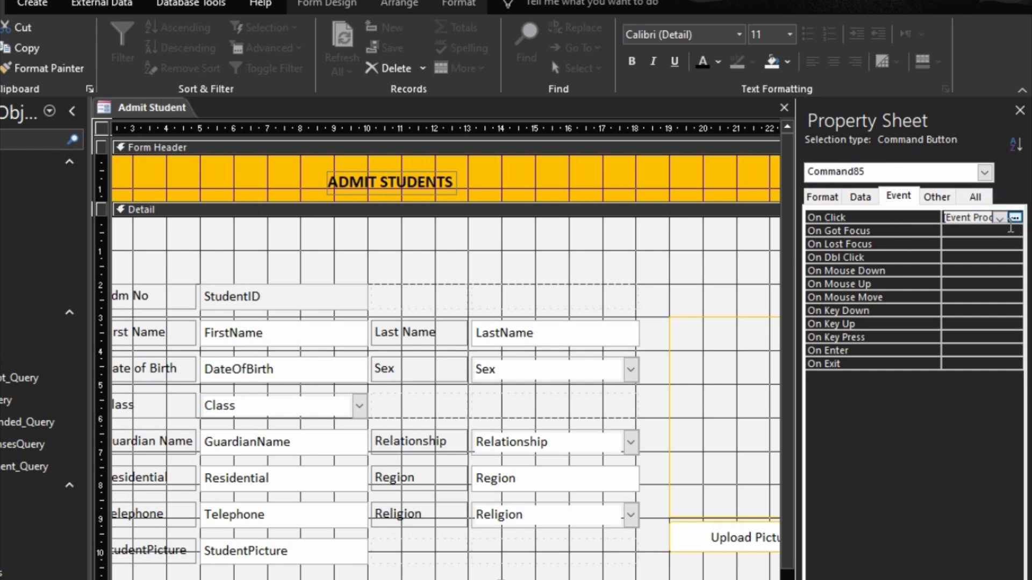
left_click(1015, 217)
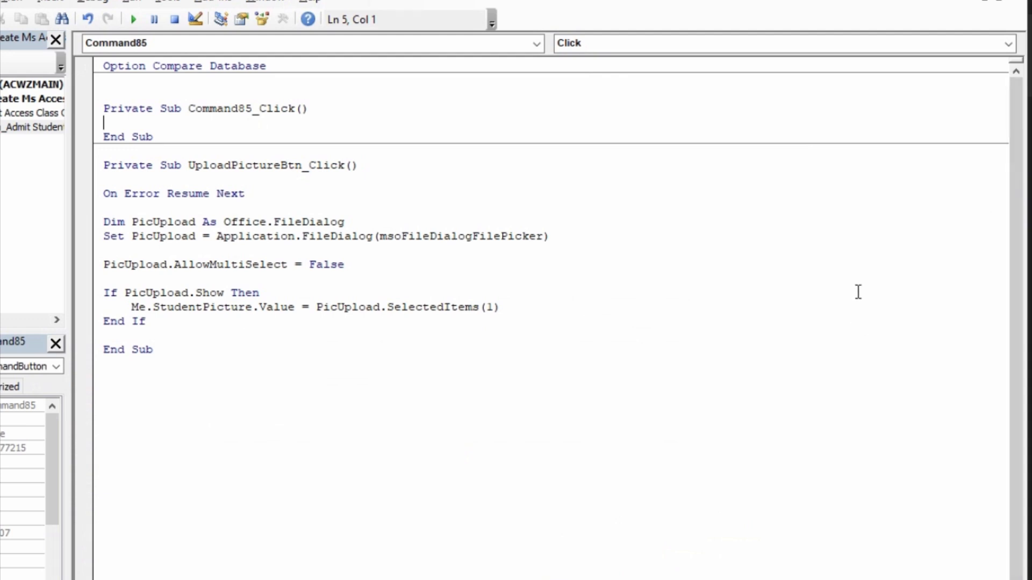
Step: In the Save Record button's click procedure, add the line Student = Nz(DMax("StudentID", "Students"), 0) + 1
key("Return")
key("Return")
key("Up")
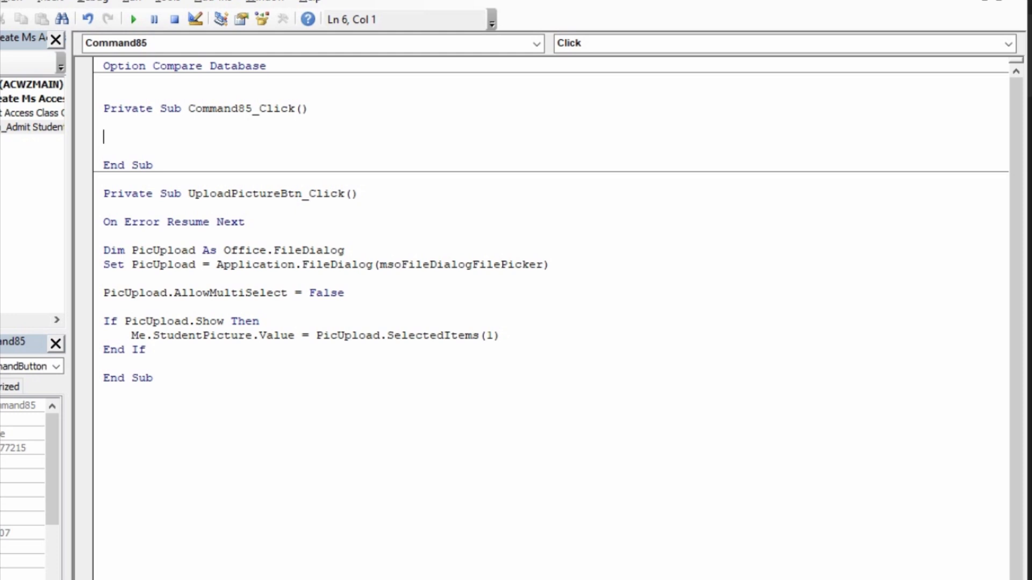
type("Student = Nz(")
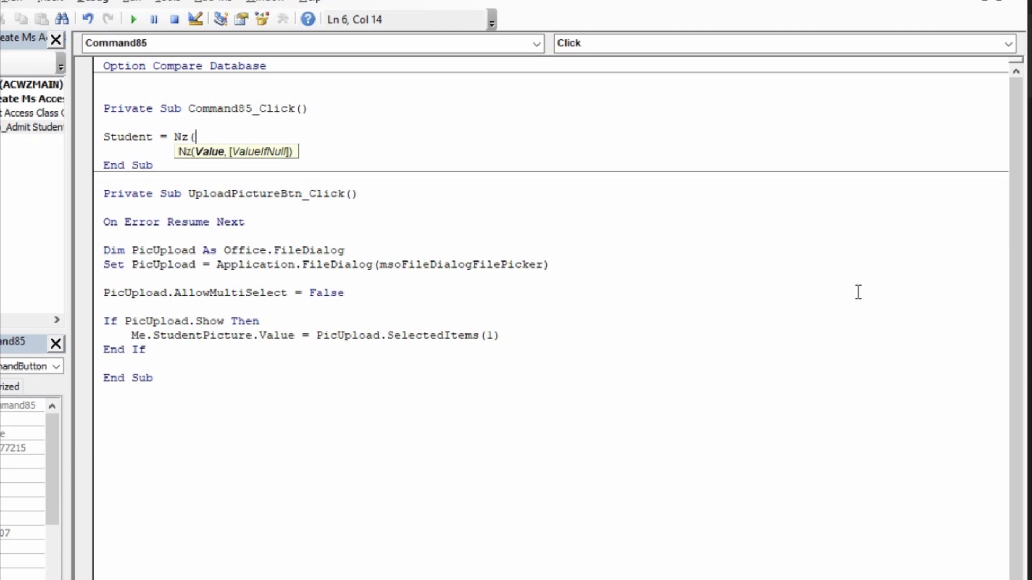
type("dmax(")
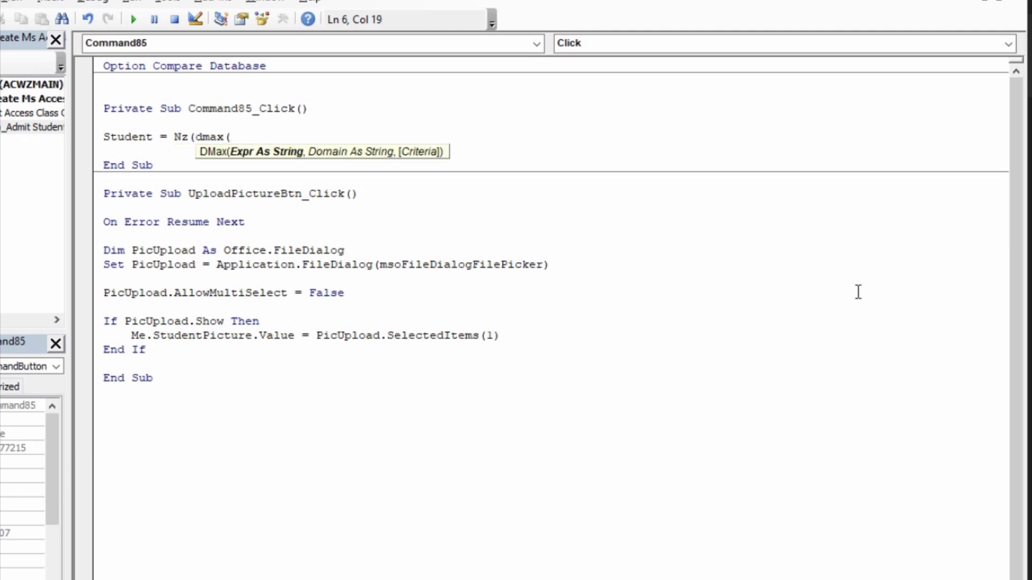
type("\"StudentId")
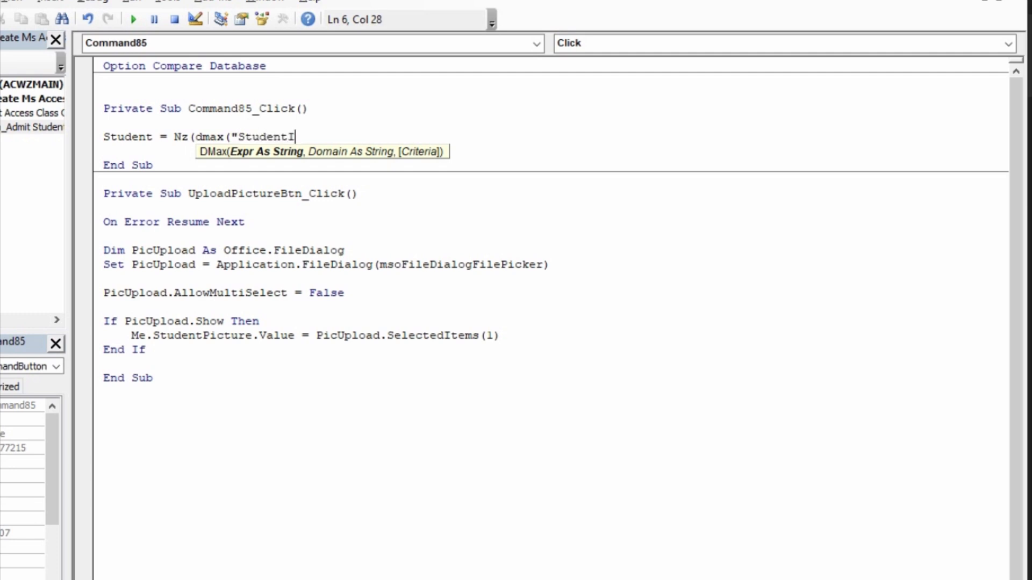
key("BackSpace")
type("D\", ")
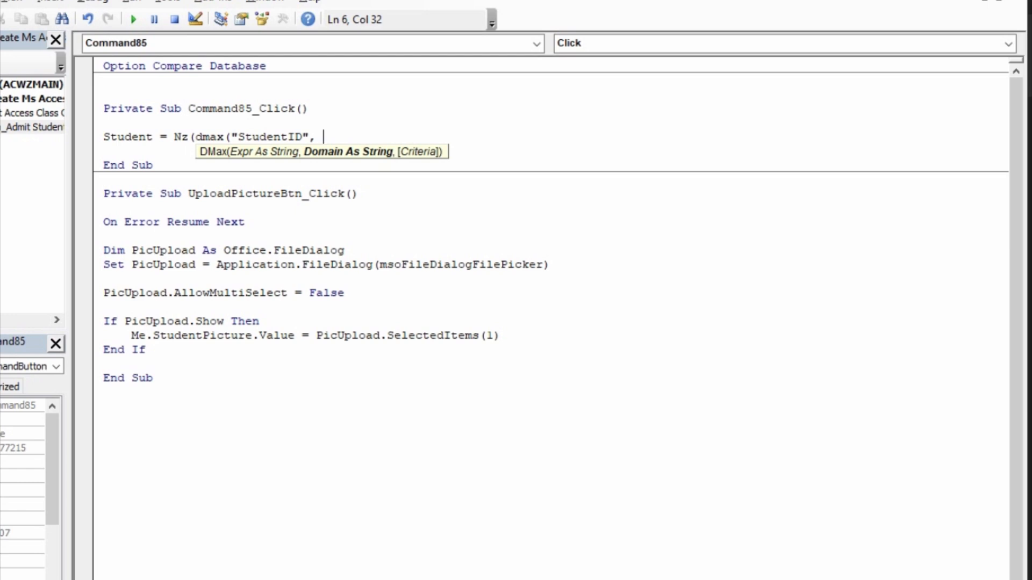
type("St")
key("BackSpace")
key("BackSpace")
key("Escape")
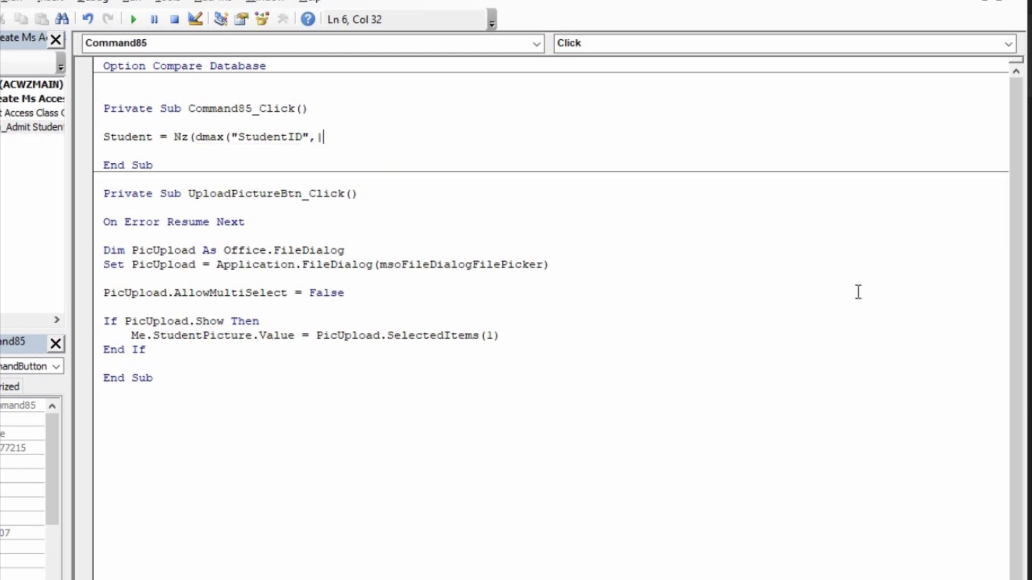
key("BackSpace")
type("\"Students")
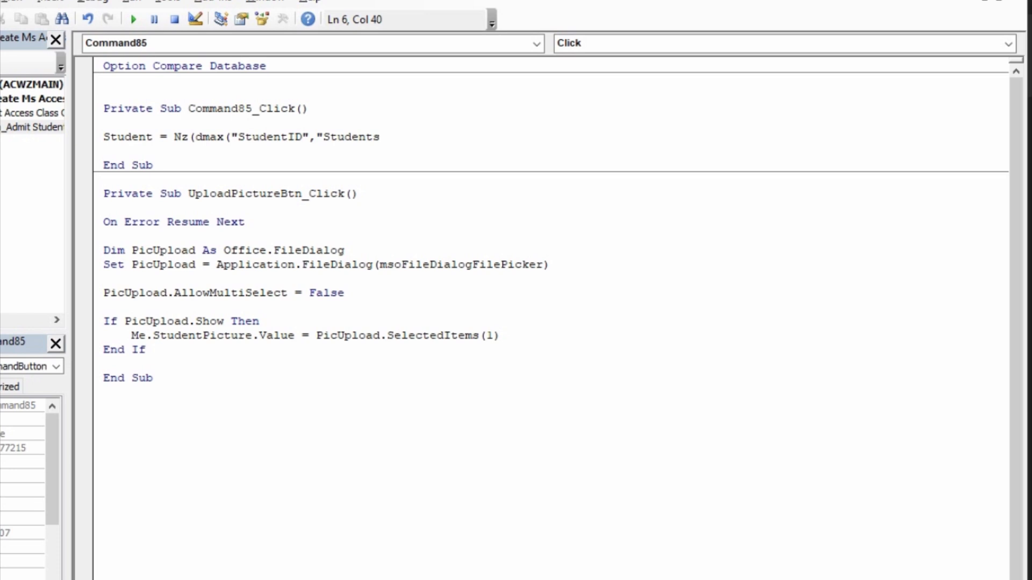
type("\"),")
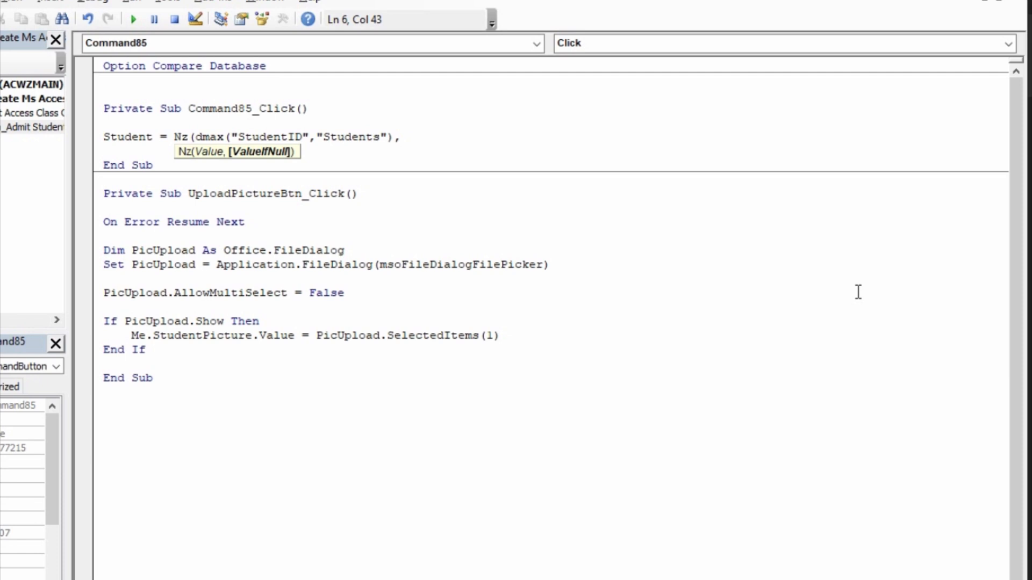
type("0)")
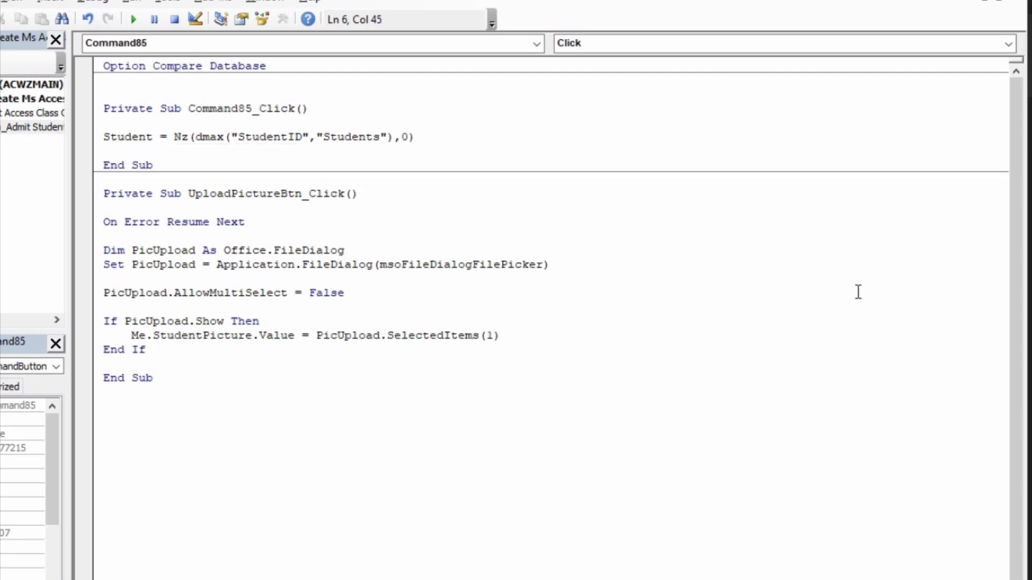
type("+1")
key("Return")
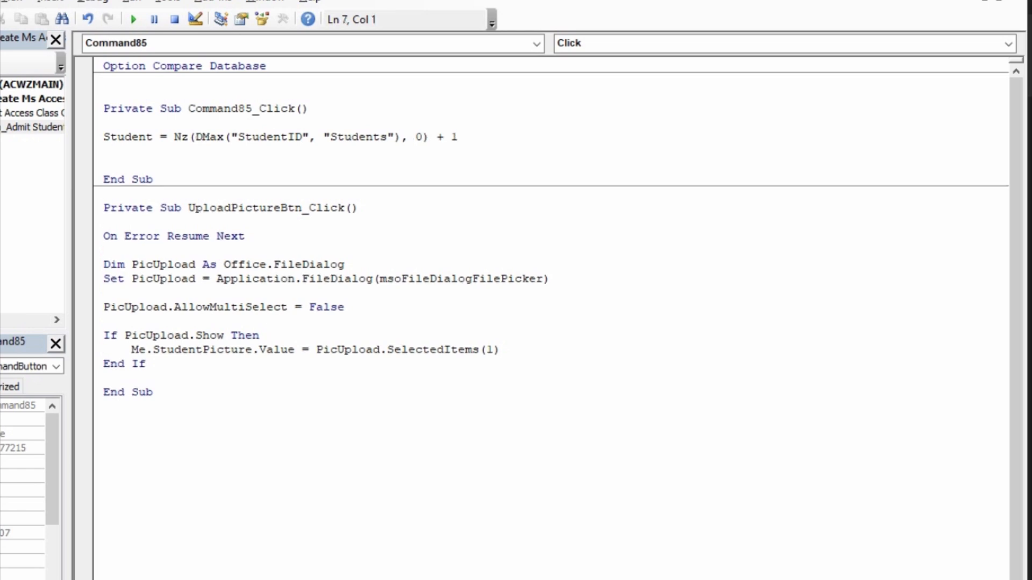
Step: Add a MsgBox line showing "Saved successfully" with vbOKOnly and the title "School Database Management System"
key("Return")
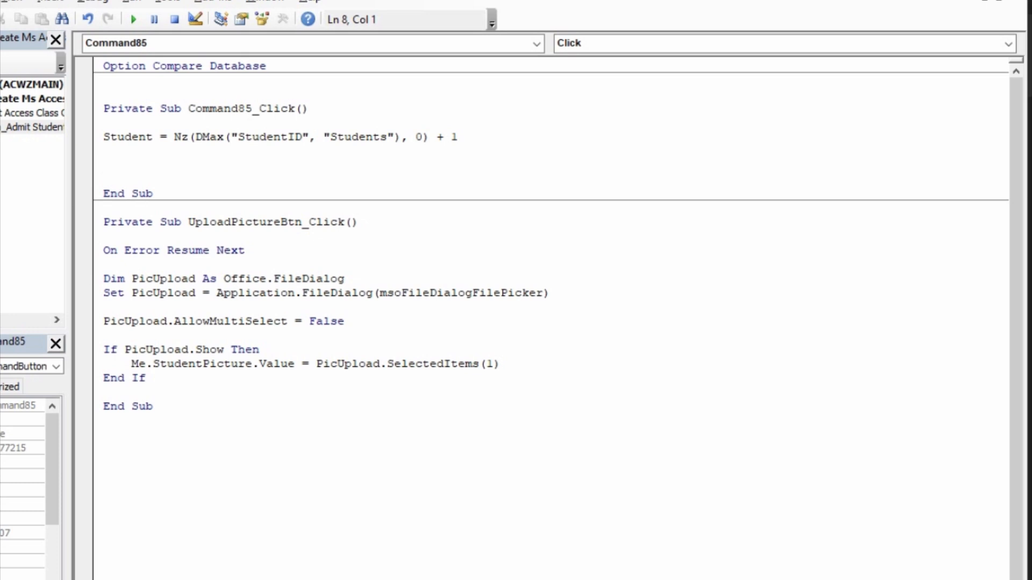
type("msge")
key("BackSpace")
type("box\"Saved")
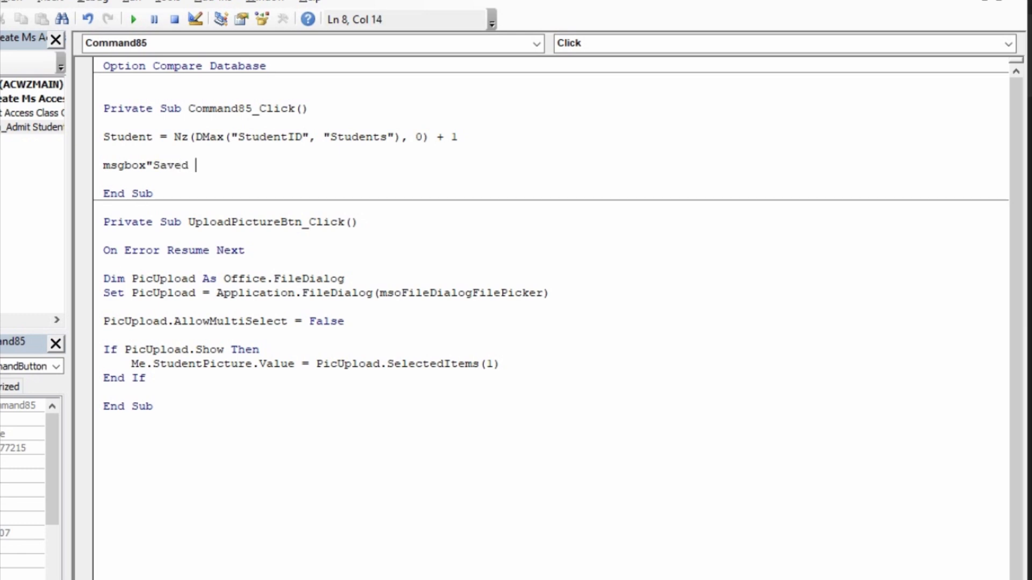
type(" successfully")
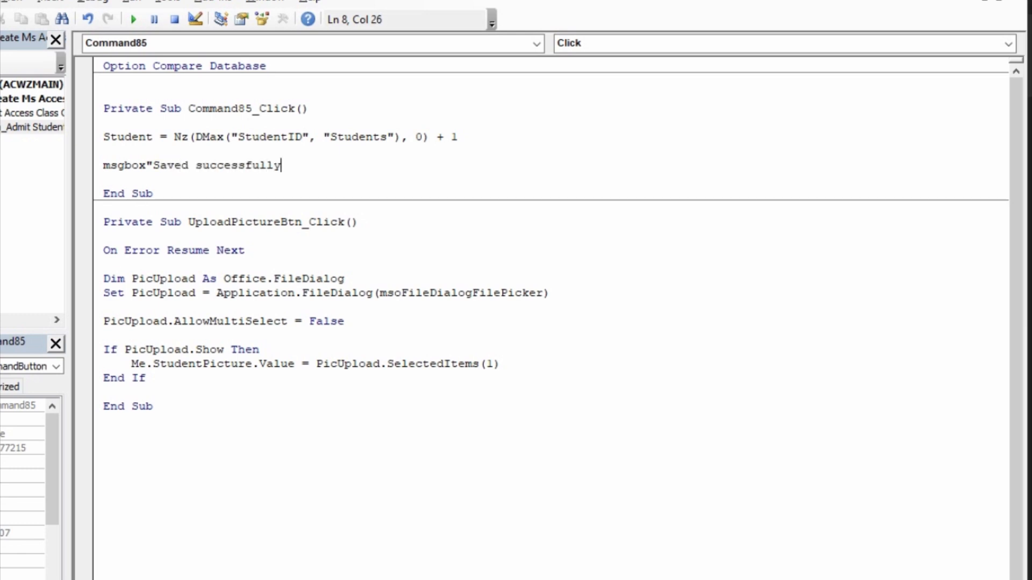
type("\",")
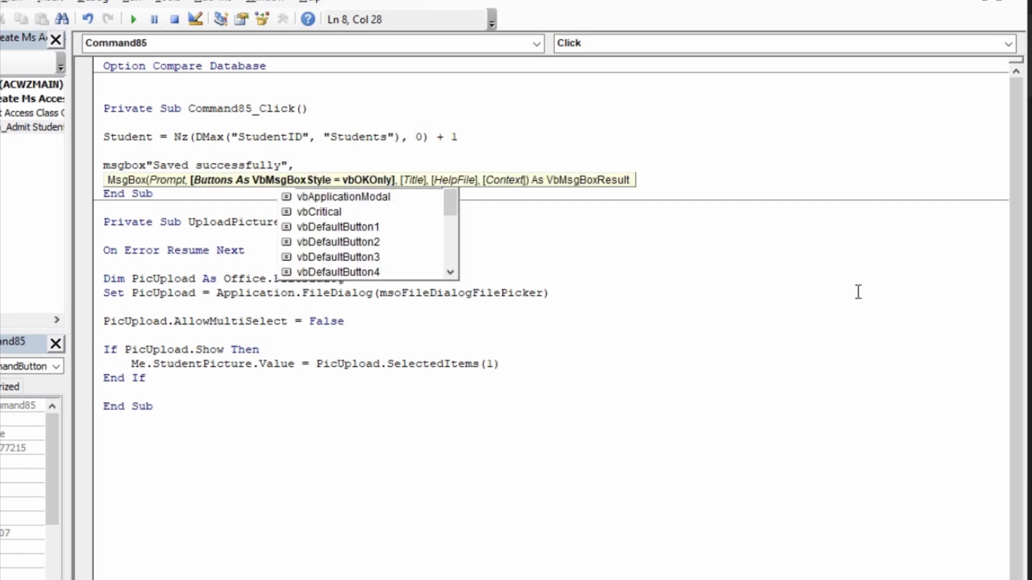
type("vbo")
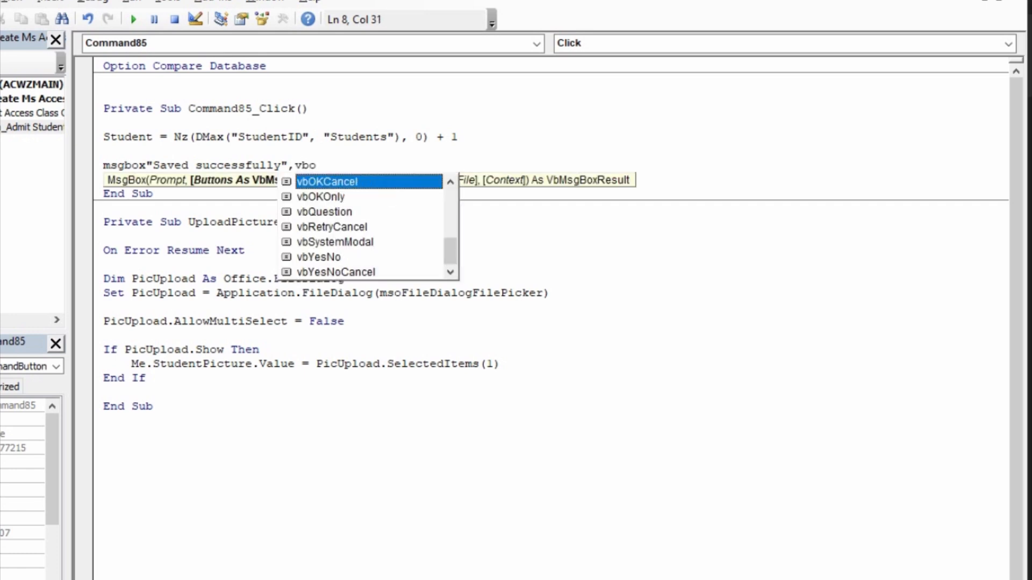
type("kon")
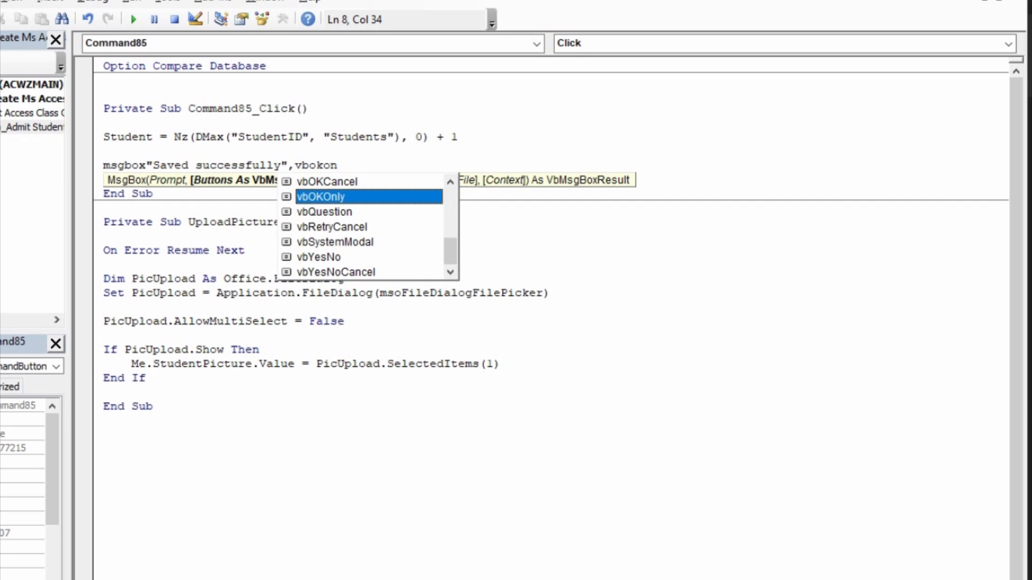
key("Tab")
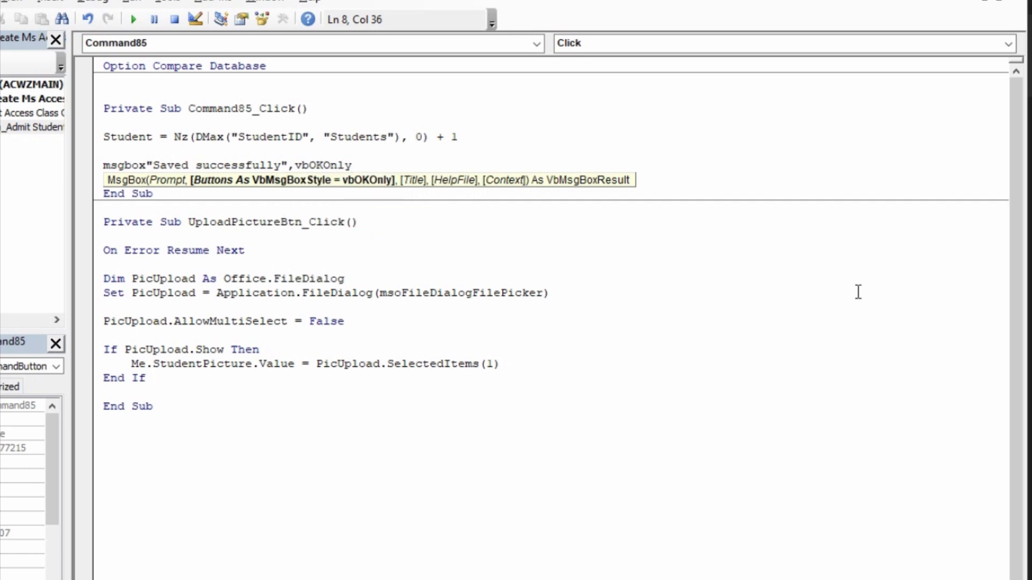
type(",")
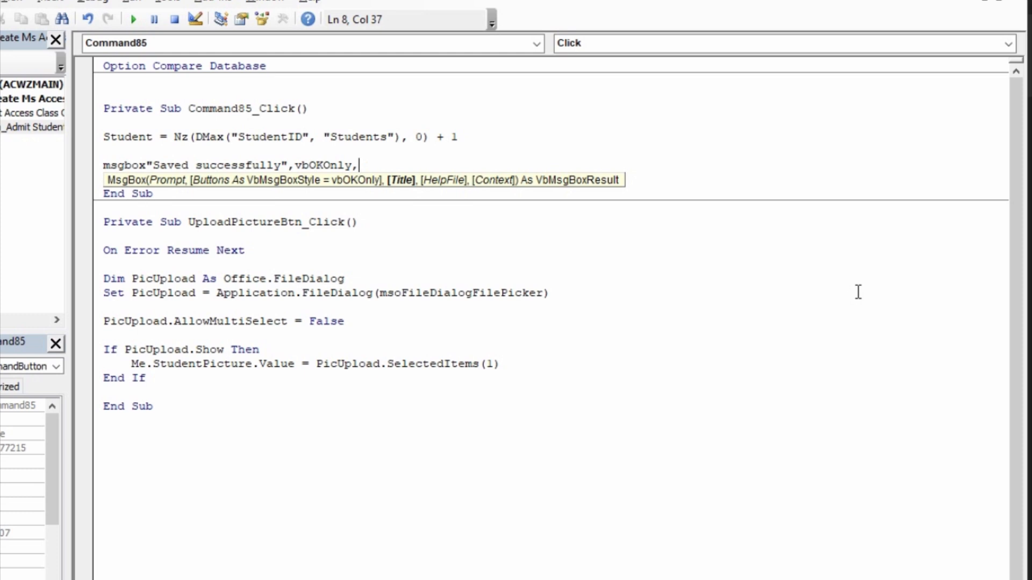
type("\"S")
key("BackSpace")
key("BackSpace")
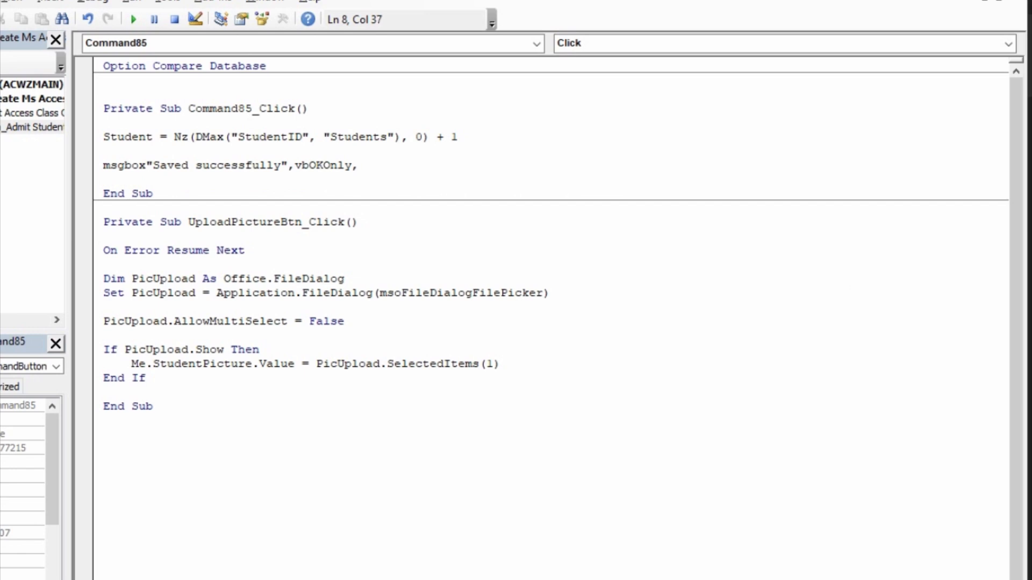
type("\"School Data")
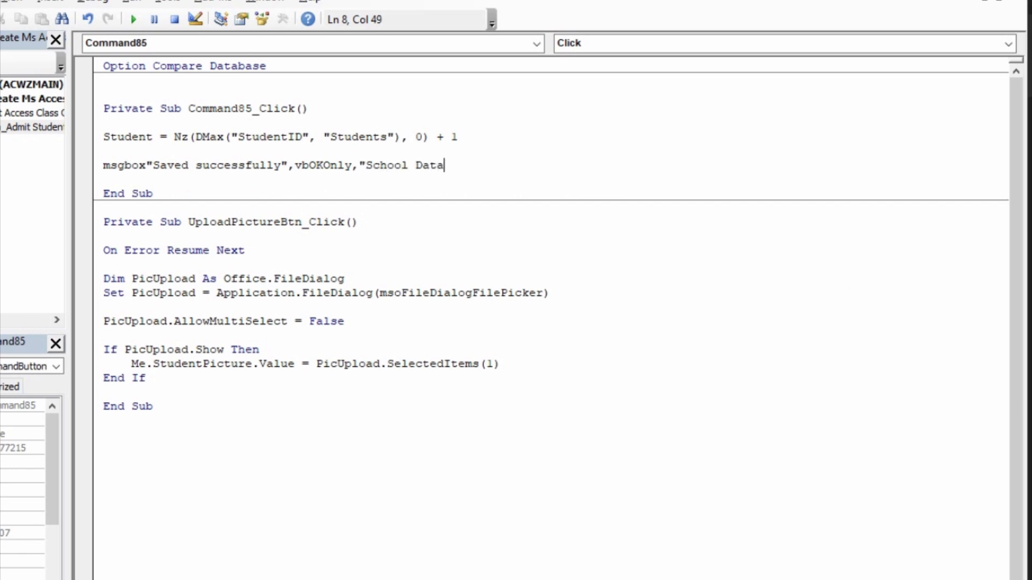
type("base Mang")
type("gement")
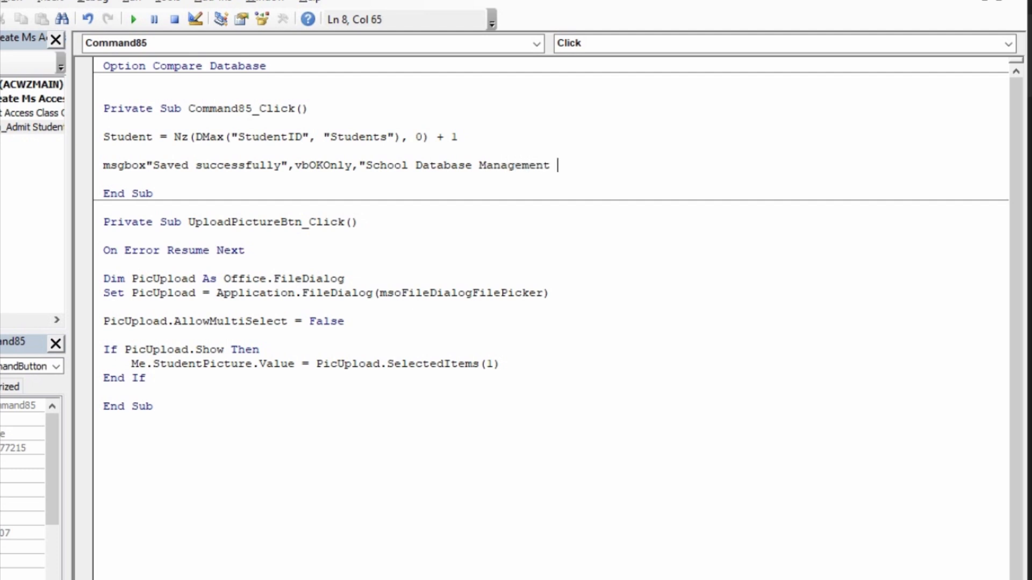
type(" System\"")
key("Return")
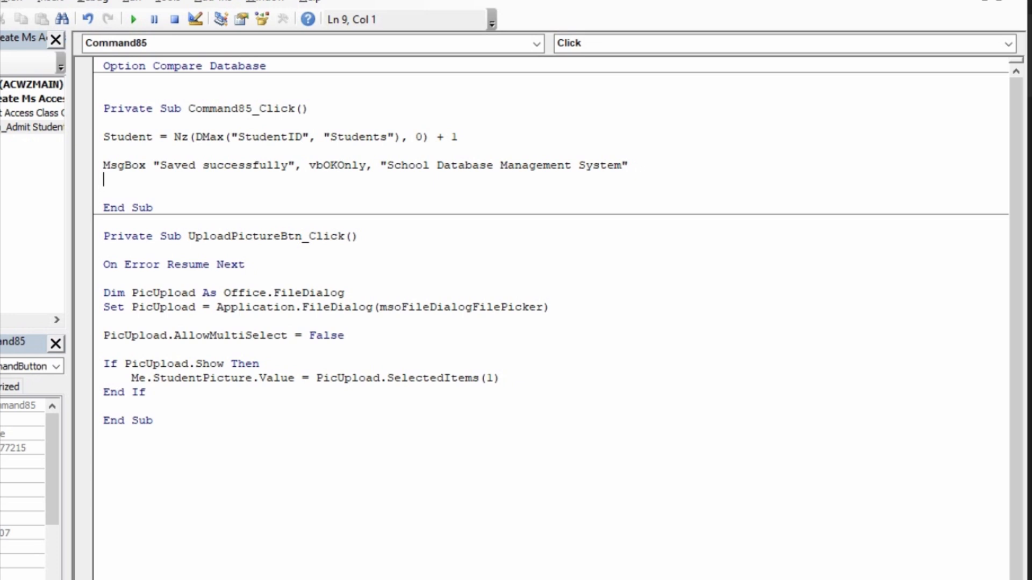
Step: Below the message box line, add DoCmd.GoToRecord , , acNewRec to open a new blank record
key("Return")
type("doc")
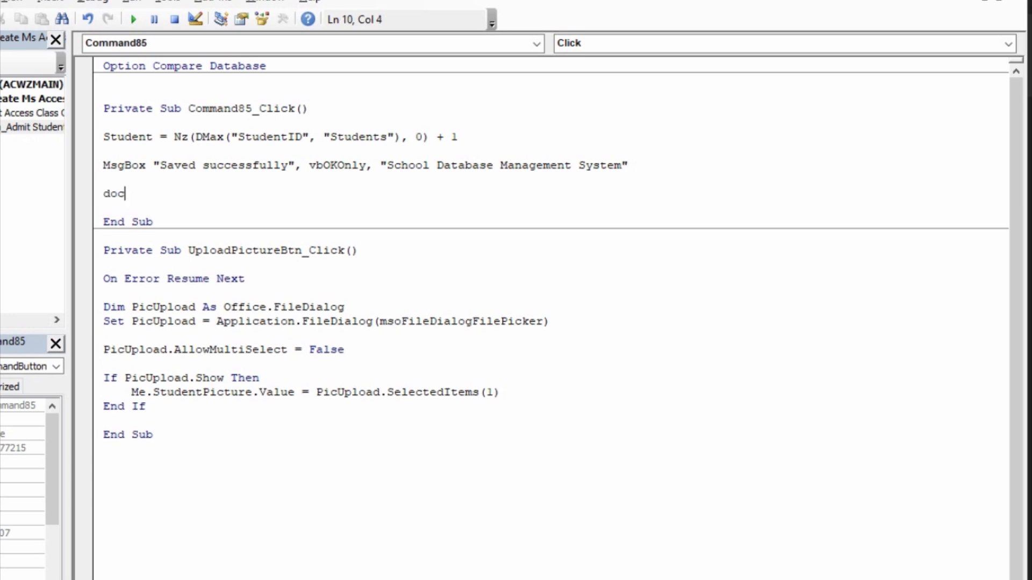
type("md.g")
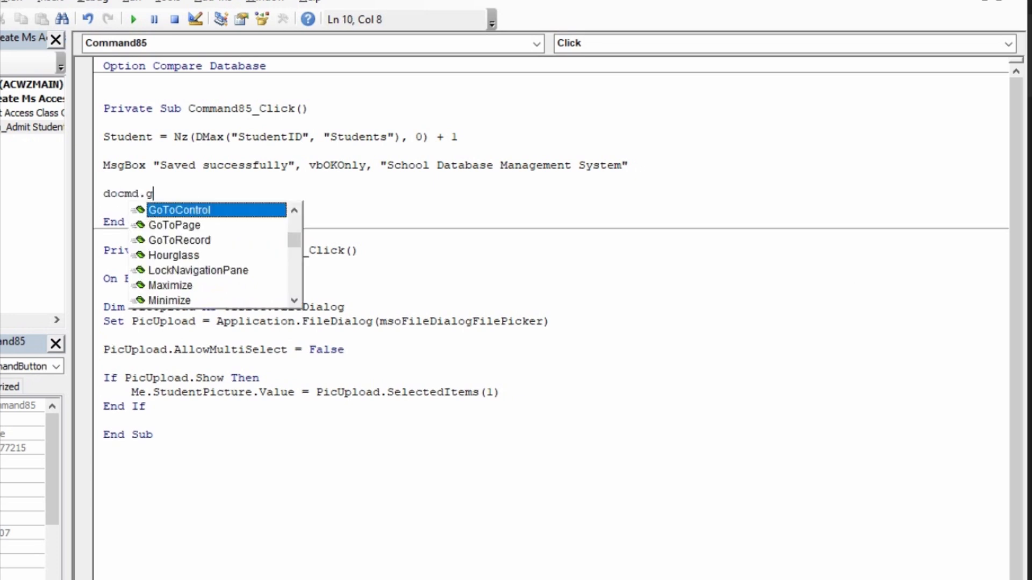
type("otor")
key("Tab")
type(",")
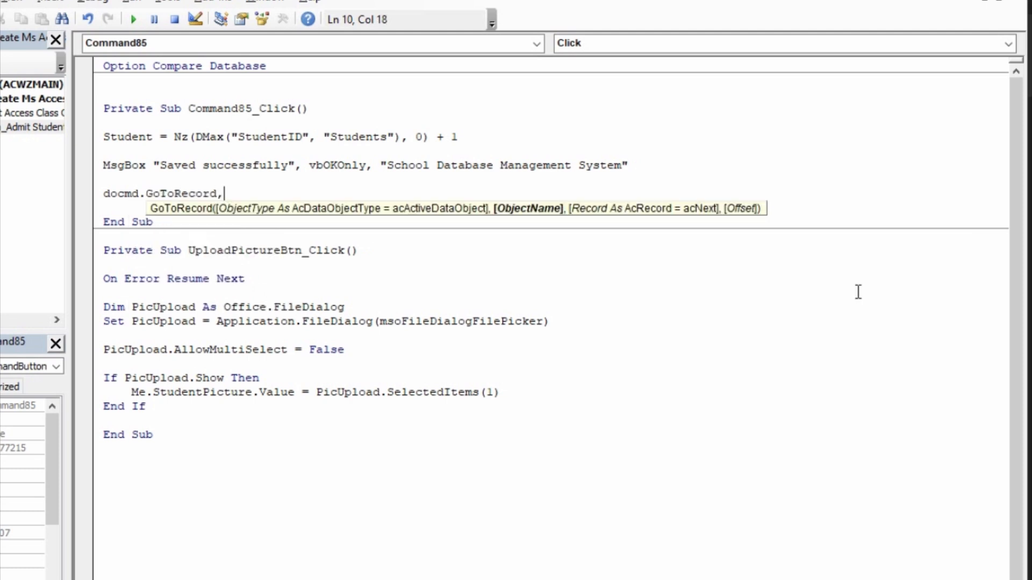
type(",")
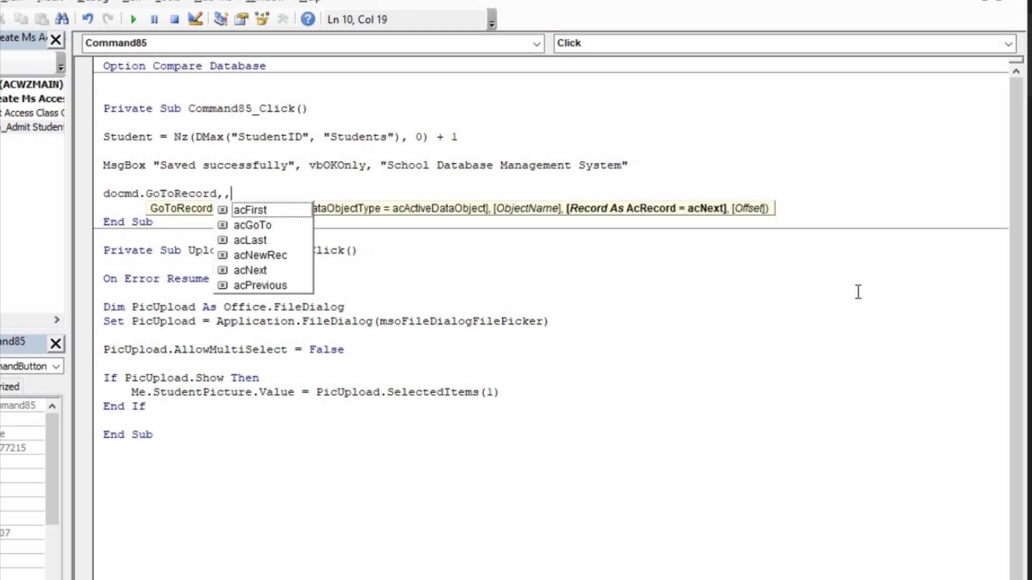
key("Down")
key("Down")
key("Down")
key("Tab")
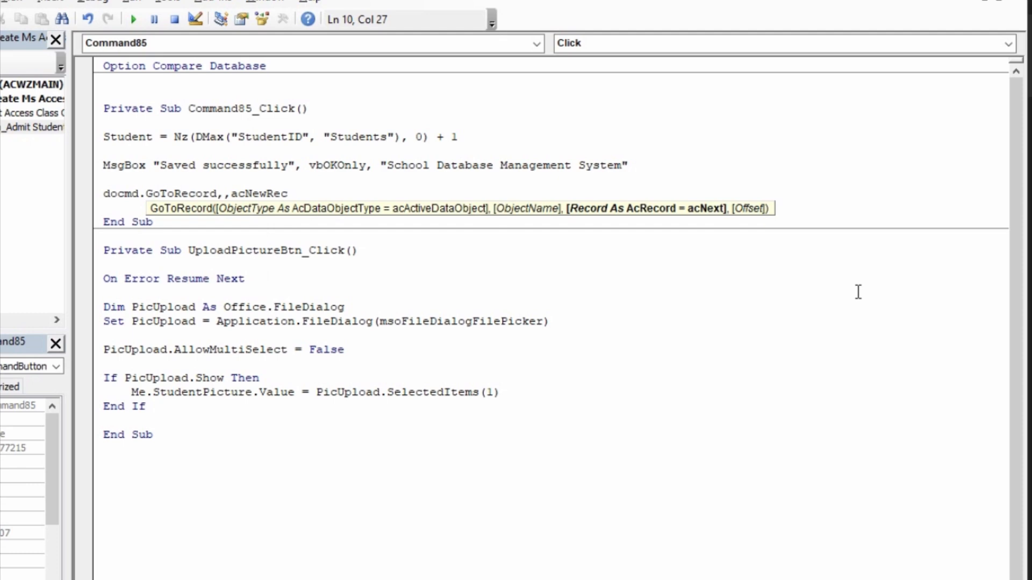
Step: Add Me.FirstName.SetFocus as the last line of the click procedure and compile the code
key("Return")
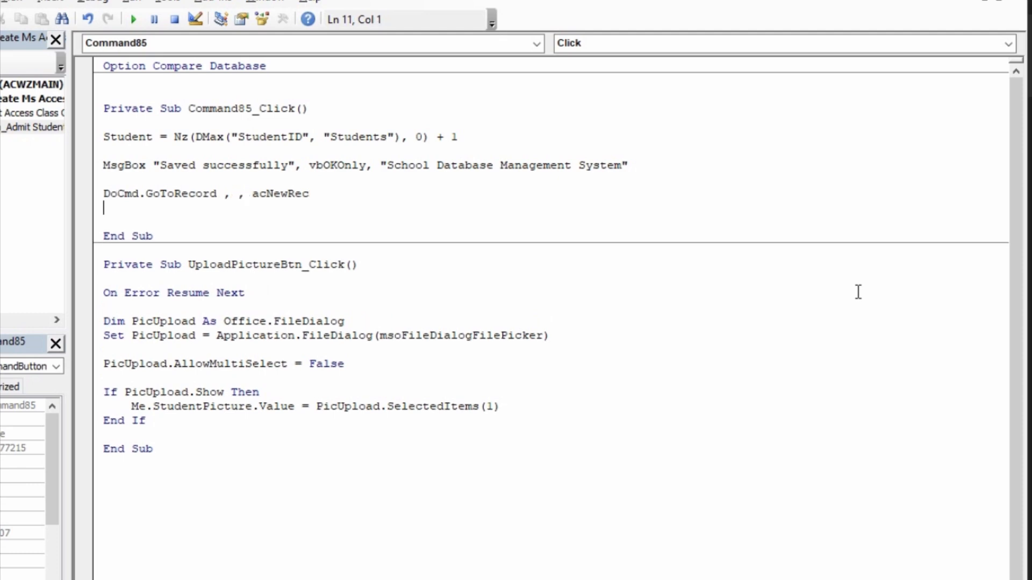
type("me.FirstName.s")
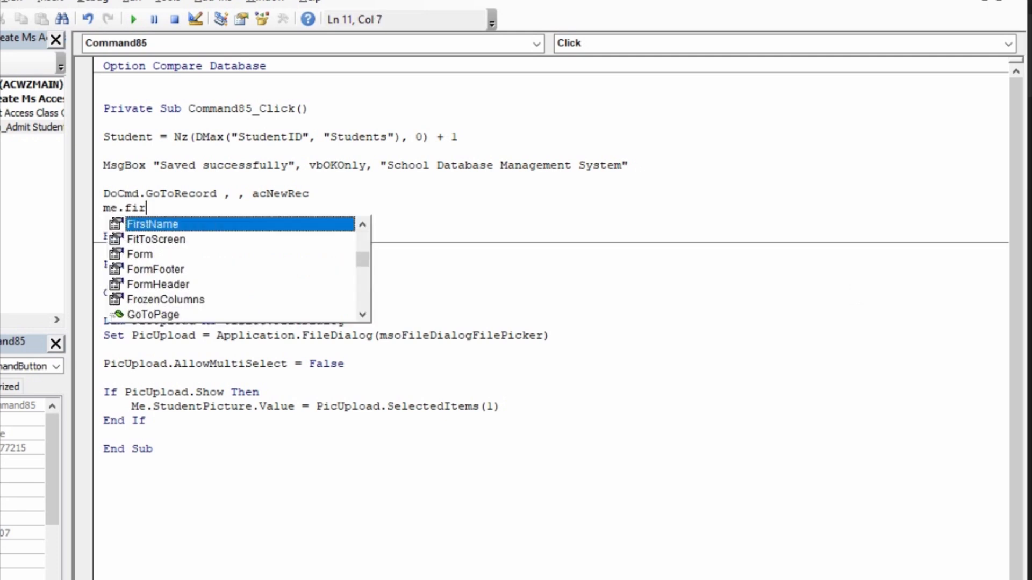
type("et")
key("Tab")
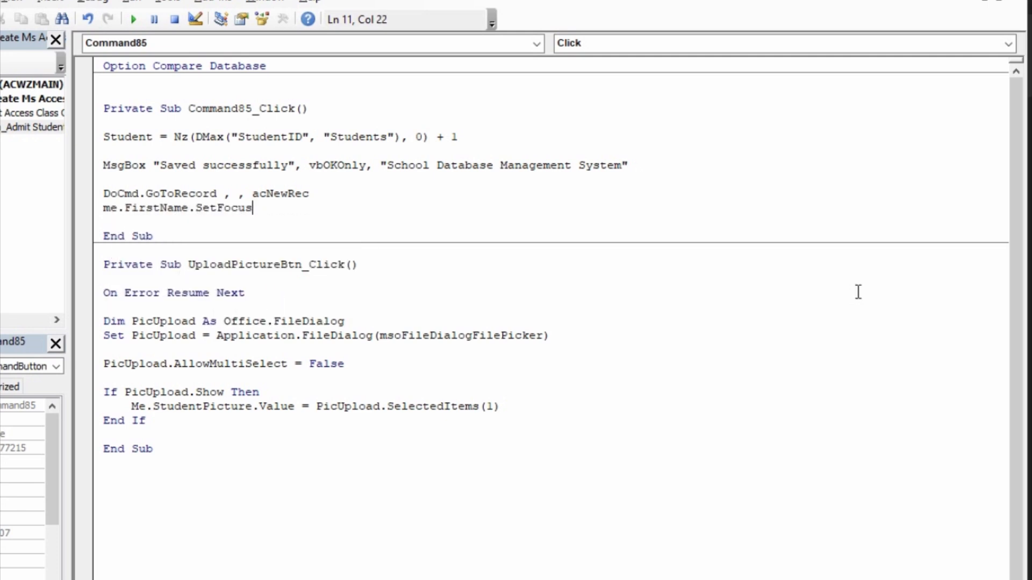
key("Down")
left_click(93, 1)
left_click(137, 18)
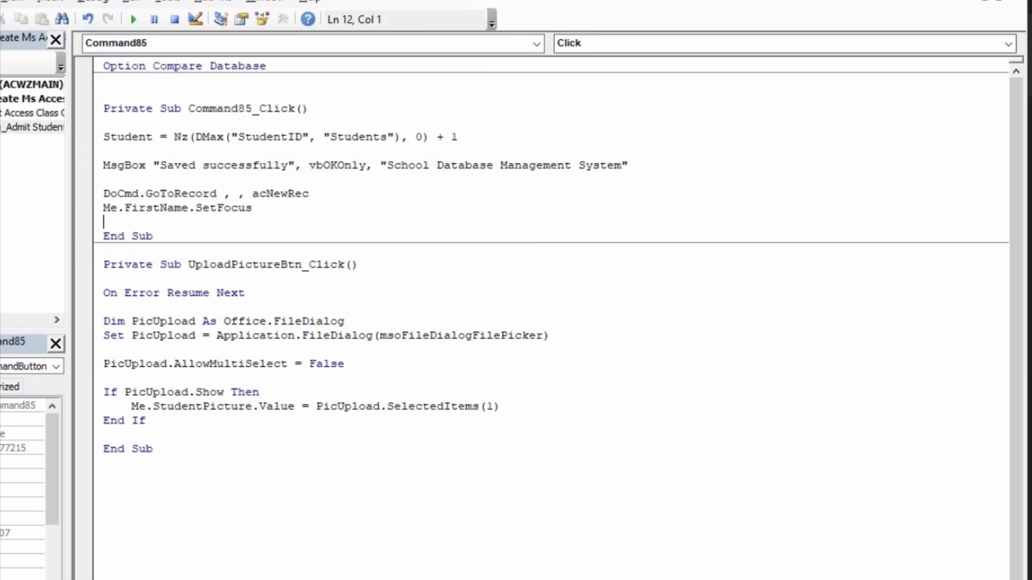
Step: Leave the code editor and display the Admit Student form in Form View to check the Adm No field
left_click(1013, 1)
left_click(638, 577)
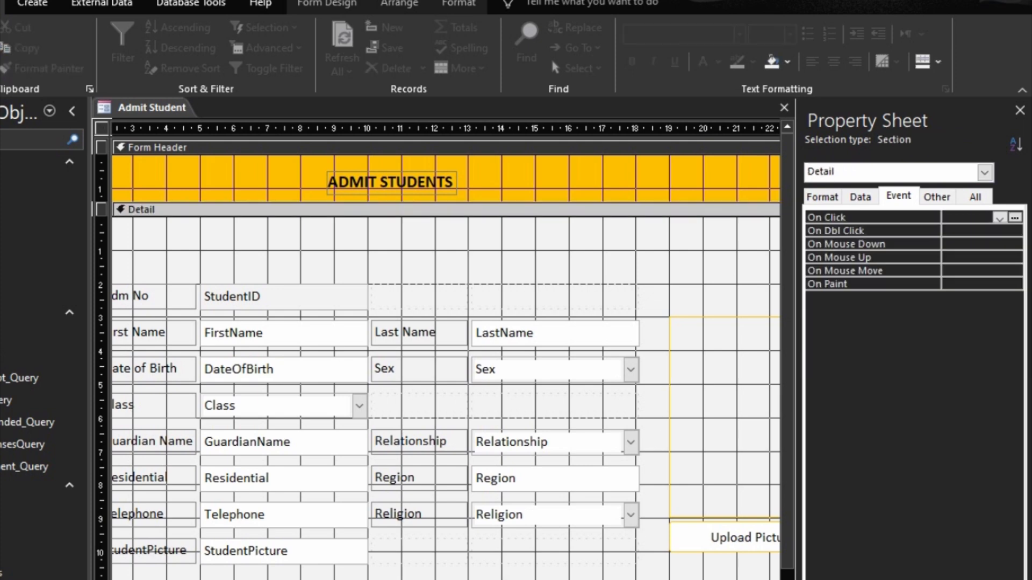
key("F5")
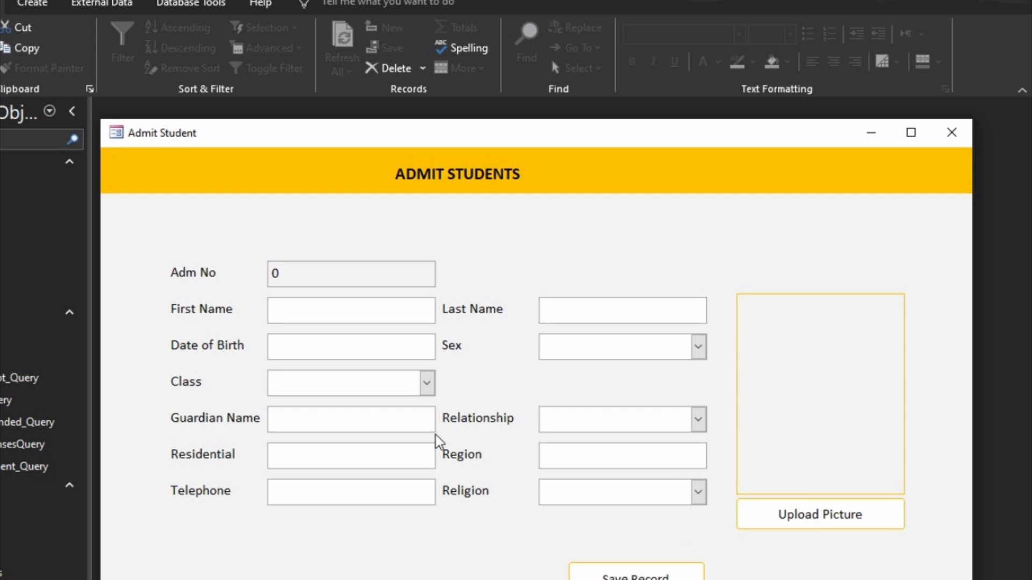
left_click(407, 280)
Step: In Design View, shade the StudentID text box with a light gray theme fill color
left_click(808, 574)
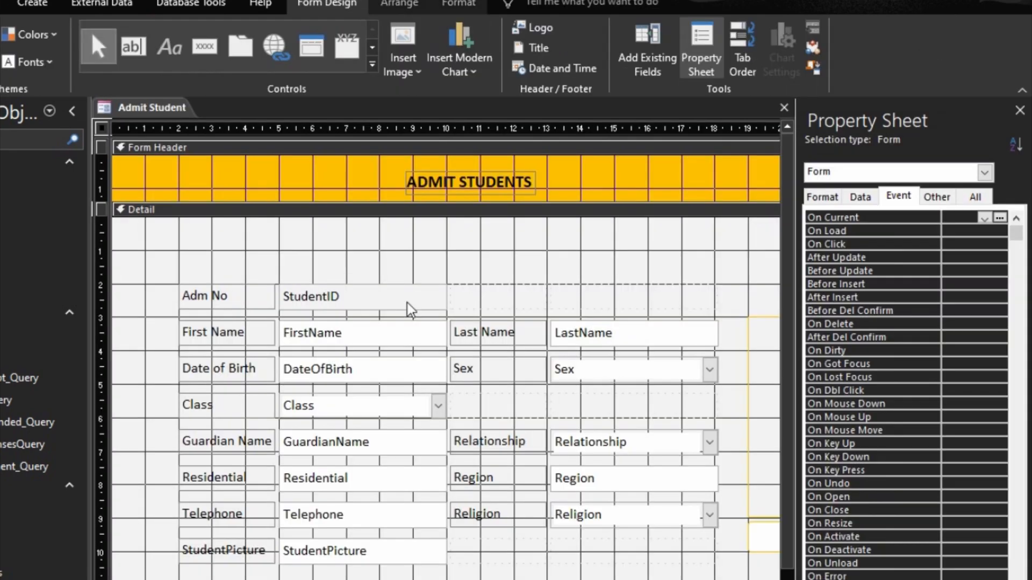
left_click(406, 295)
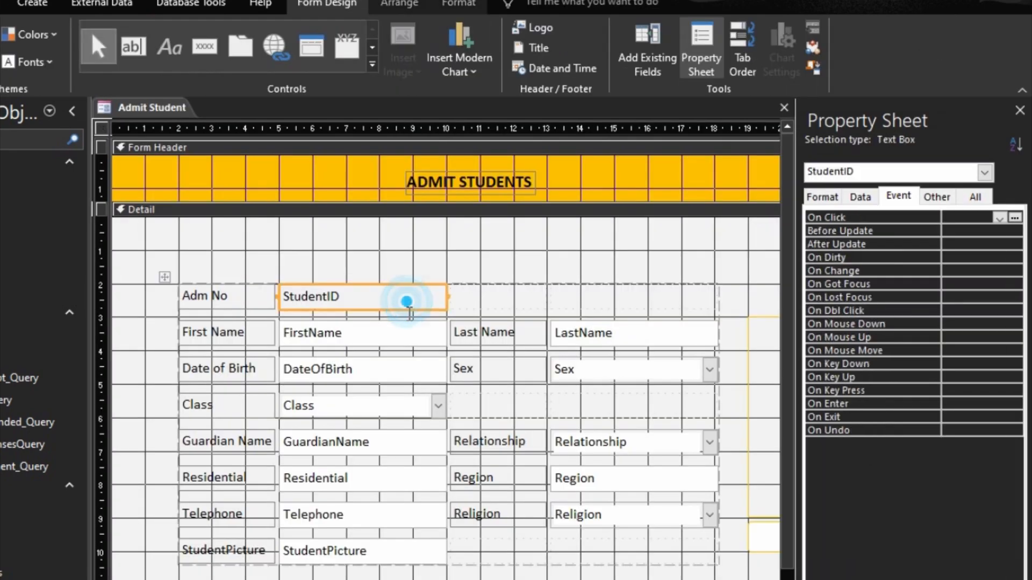
left_click(462, 5)
left_click(155, 61)
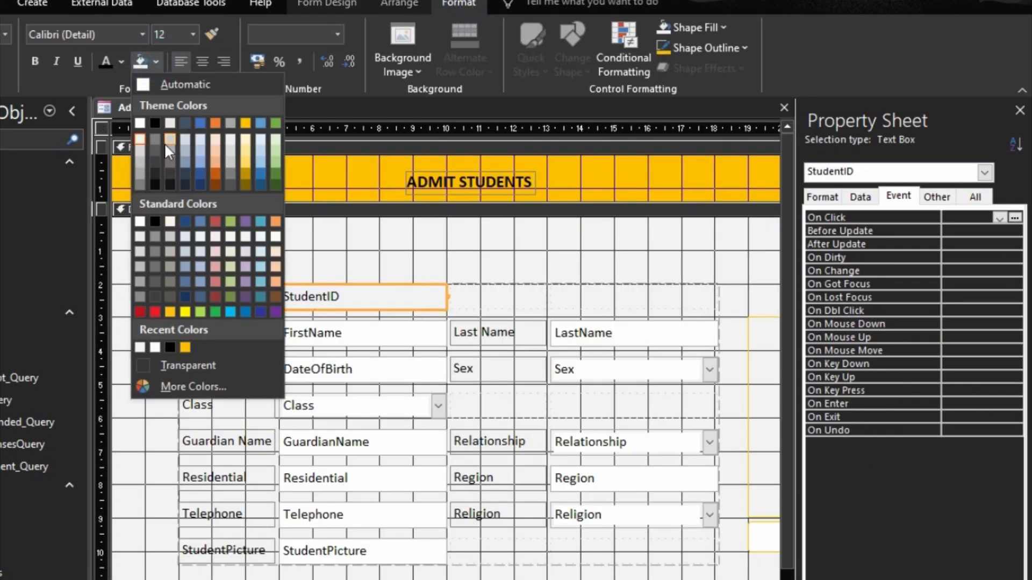
left_click(142, 160)
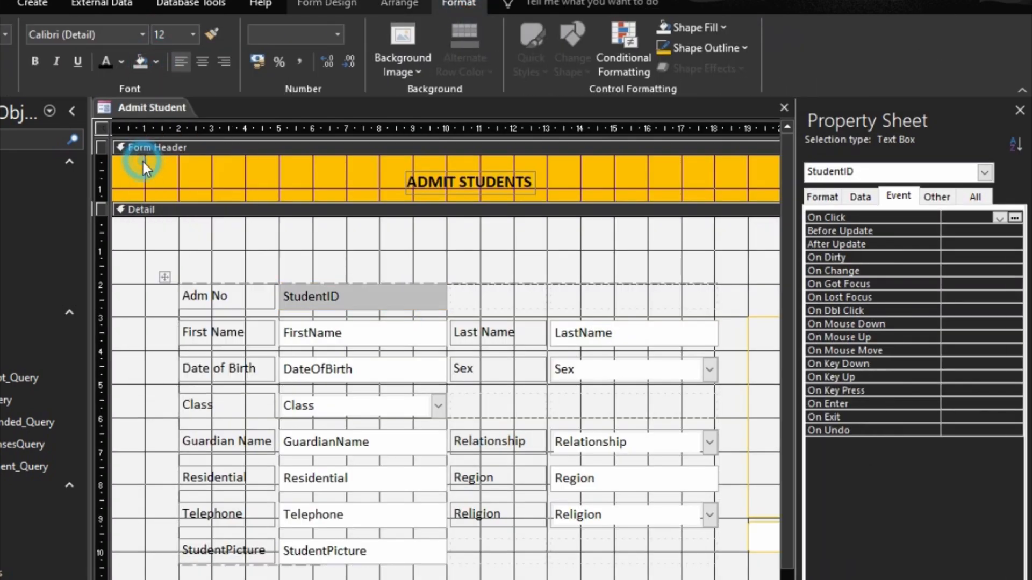
left_click(153, 62)
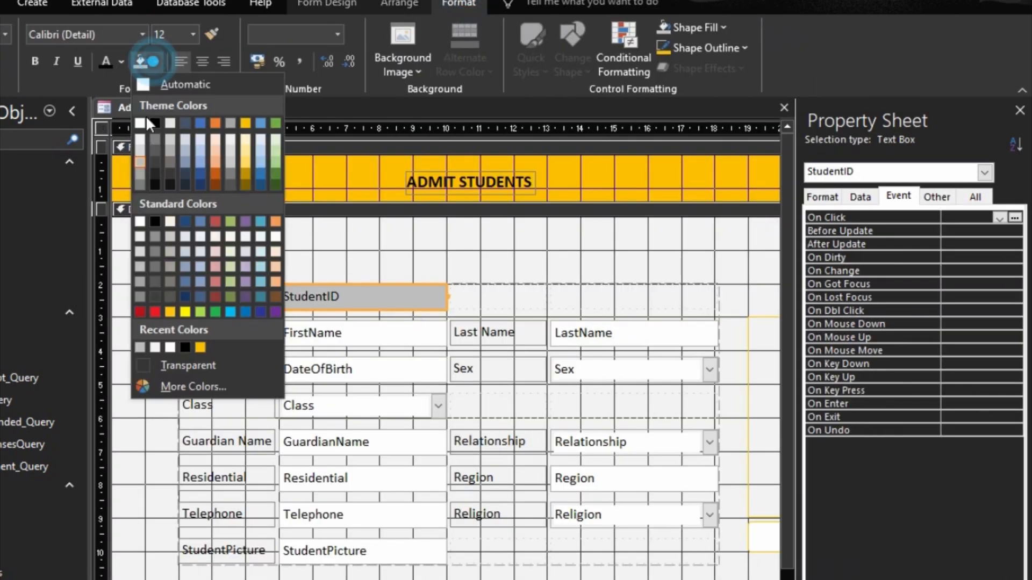
left_click(140, 146)
left_click(532, 257)
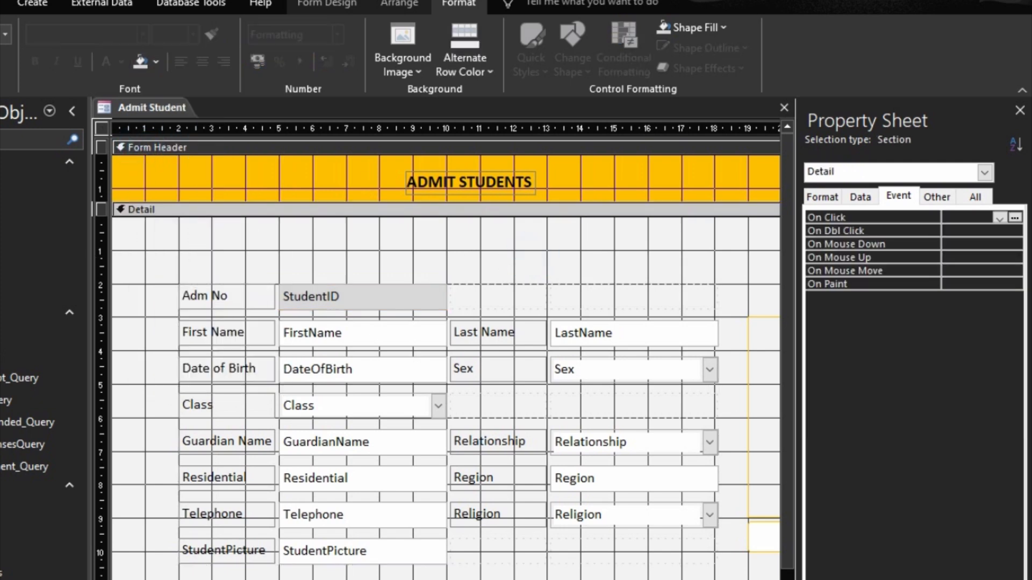
Step: In Form View, enter a test student (Female, Class 1, relationship Uncle, region Ashanti, religion Christian) and save the record without a picture
key("F5")
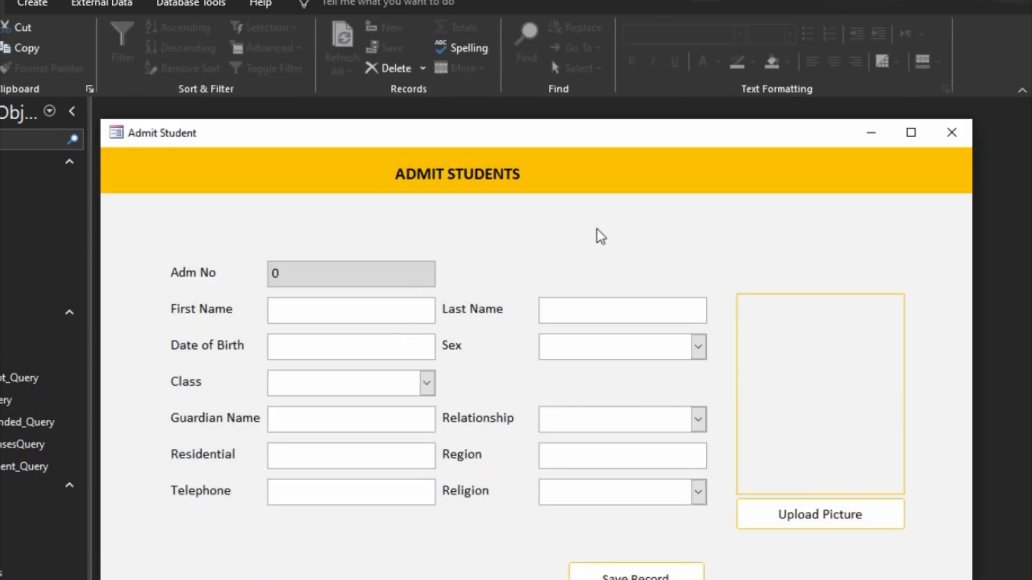
type("Ama")
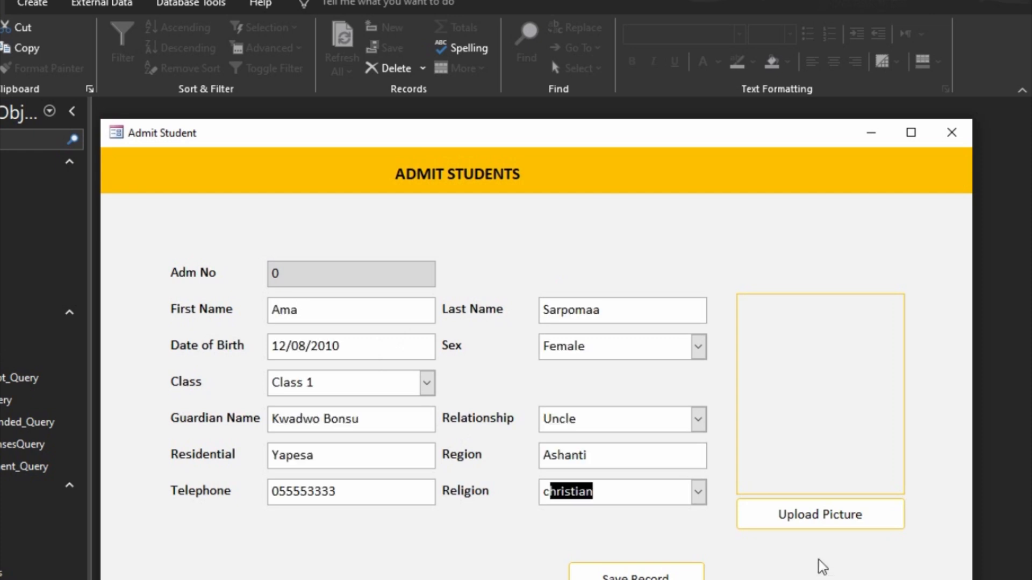
left_click(809, 522)
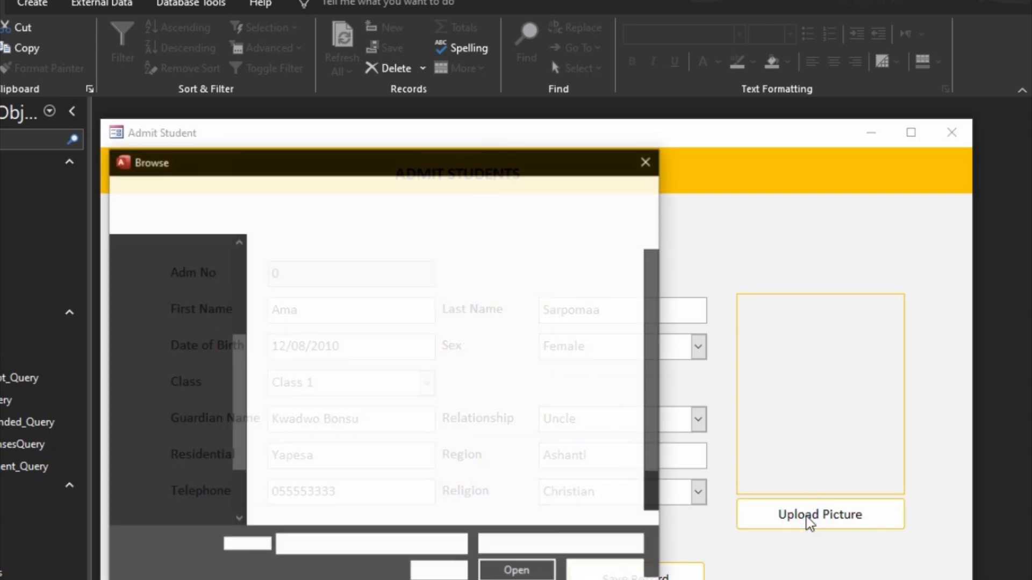
scroll(524, 443, "down", 1)
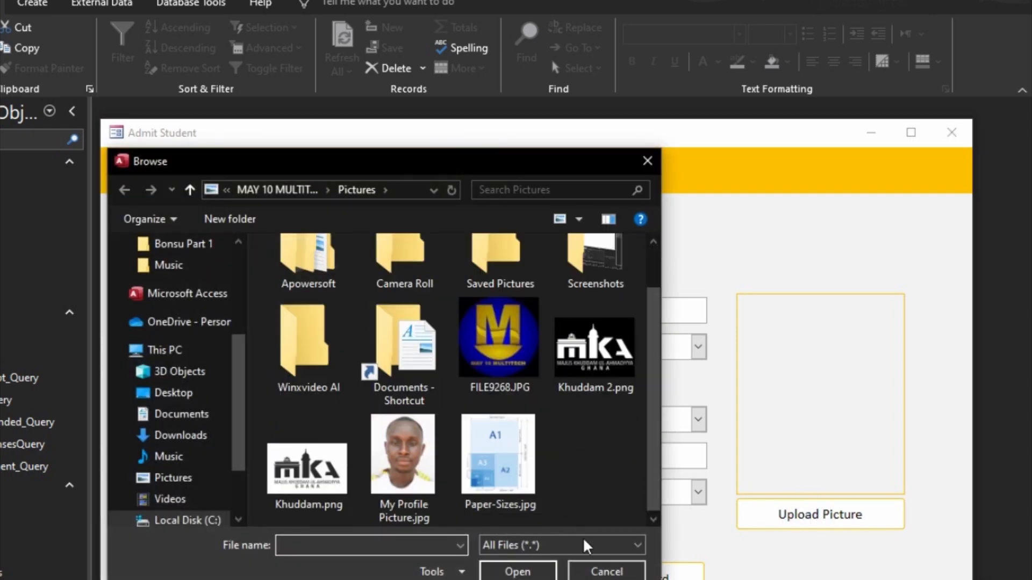
left_click(606, 571)
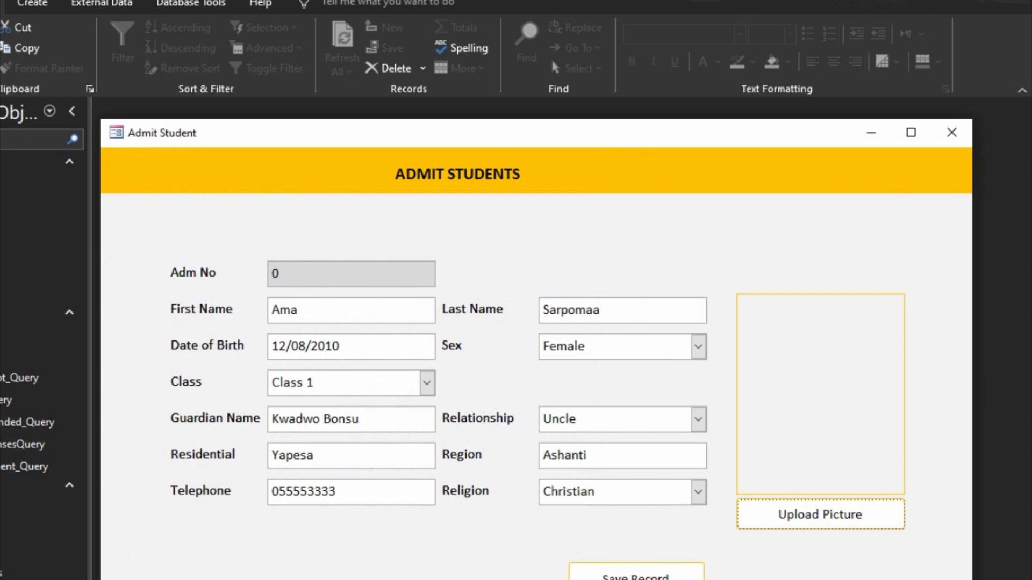
left_click(636, 577)
left_click(536, 462)
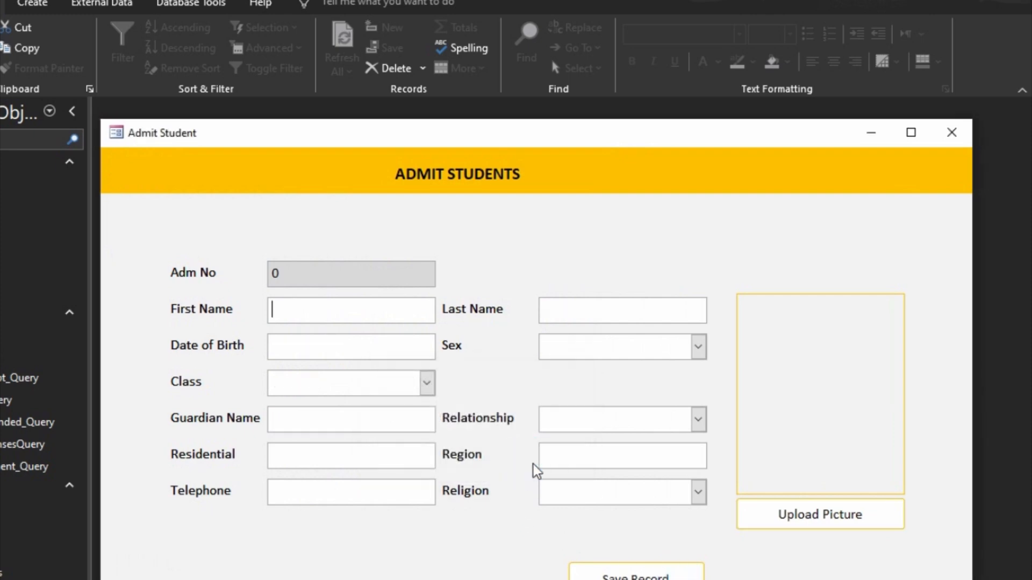
Step: Close the form and delete the test record with StudentID 00000 from the Students table
left_click(949, 137)
left_click(404, 469)
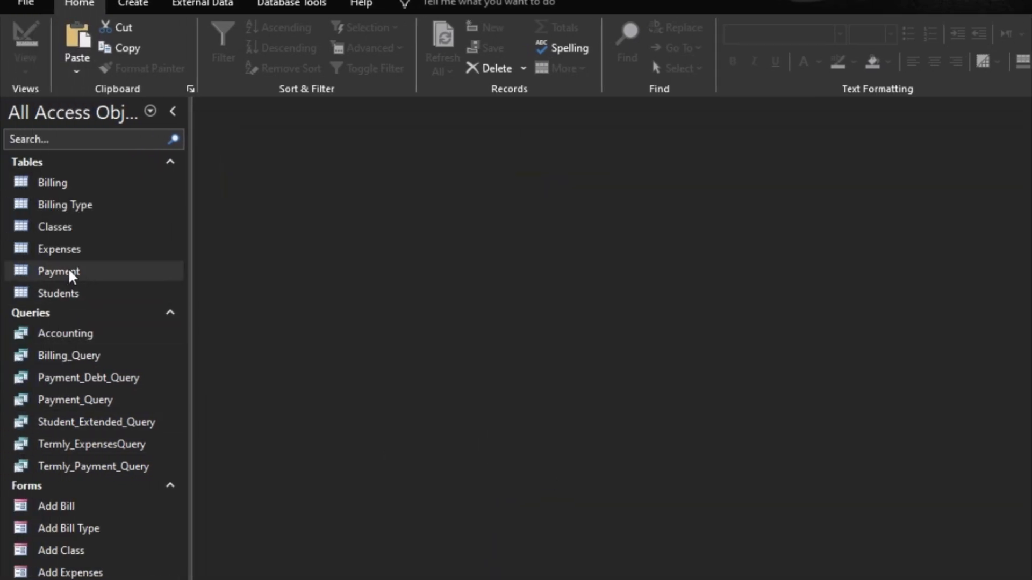
double_click(69, 292)
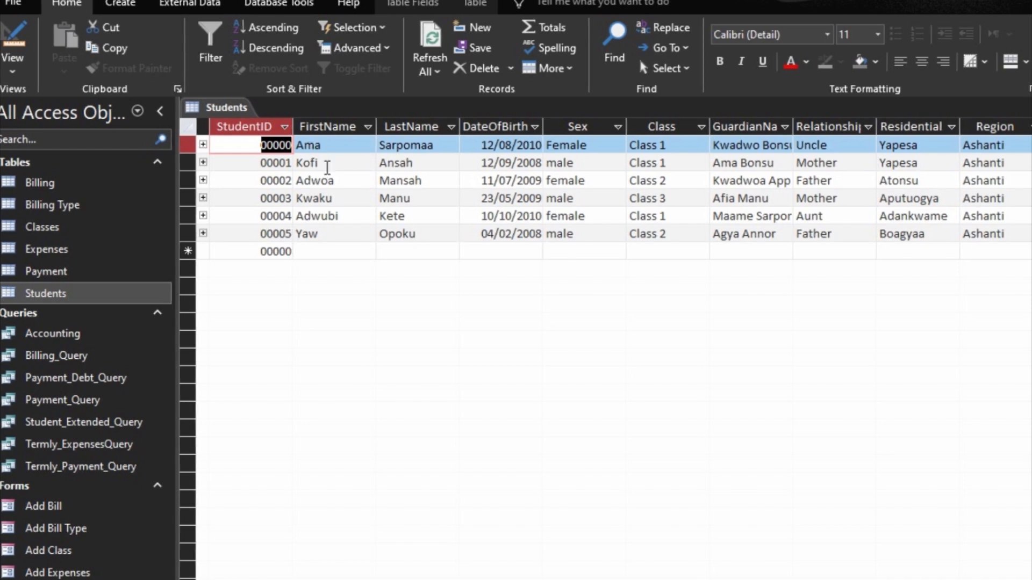
left_click(189, 145)
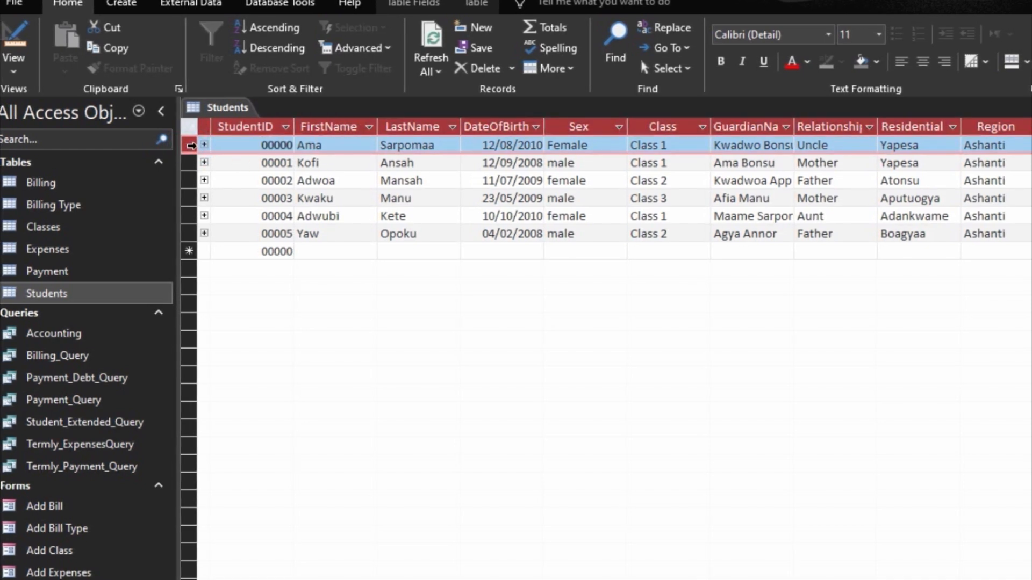
key("Delete")
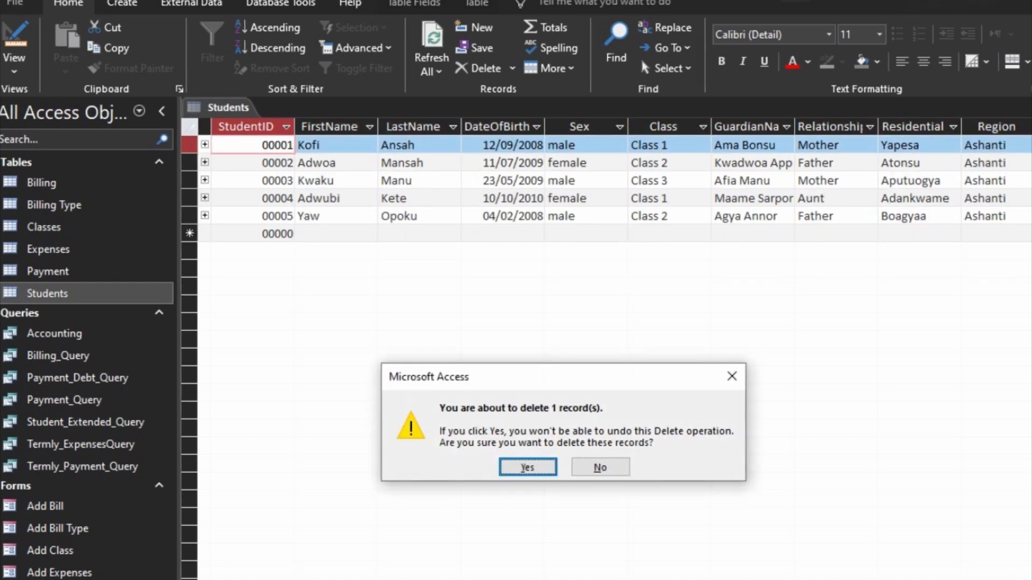
left_click(532, 467)
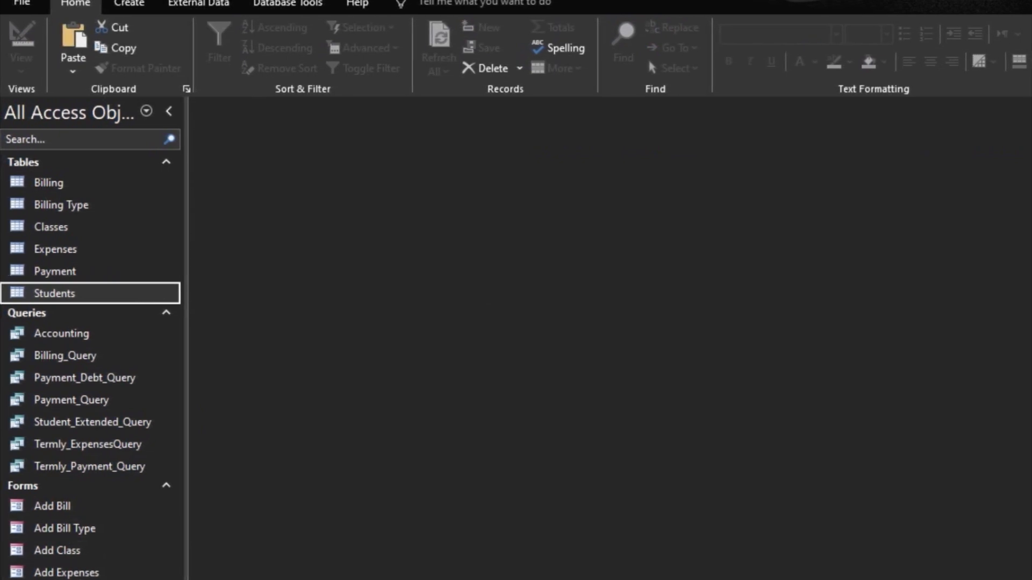
Step: Open the Admit Student form in Design View and delete the Adm No label with its StudentID text box
right_click(65, 356)
left_click(142, 408)
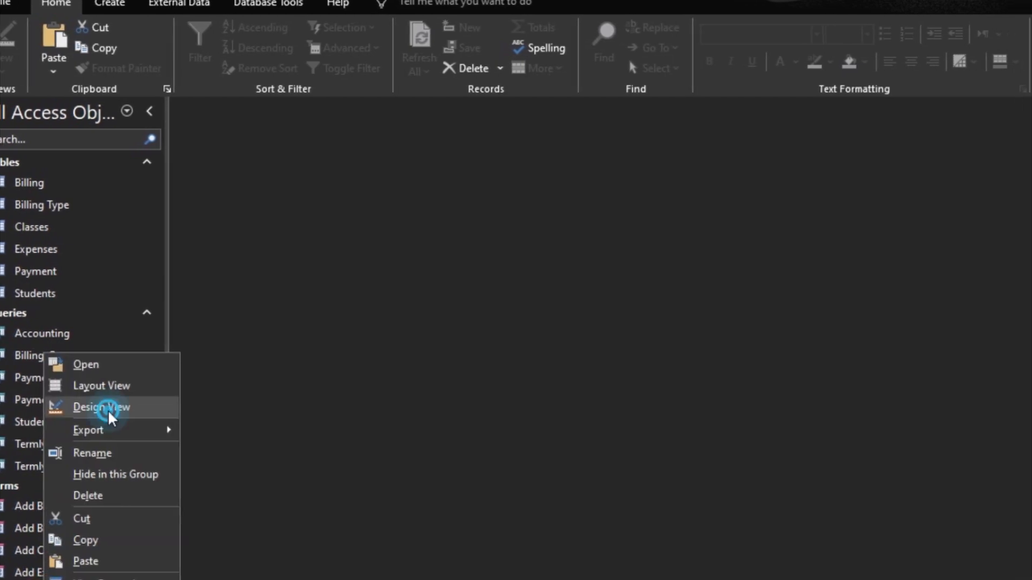
left_click(508, 288)
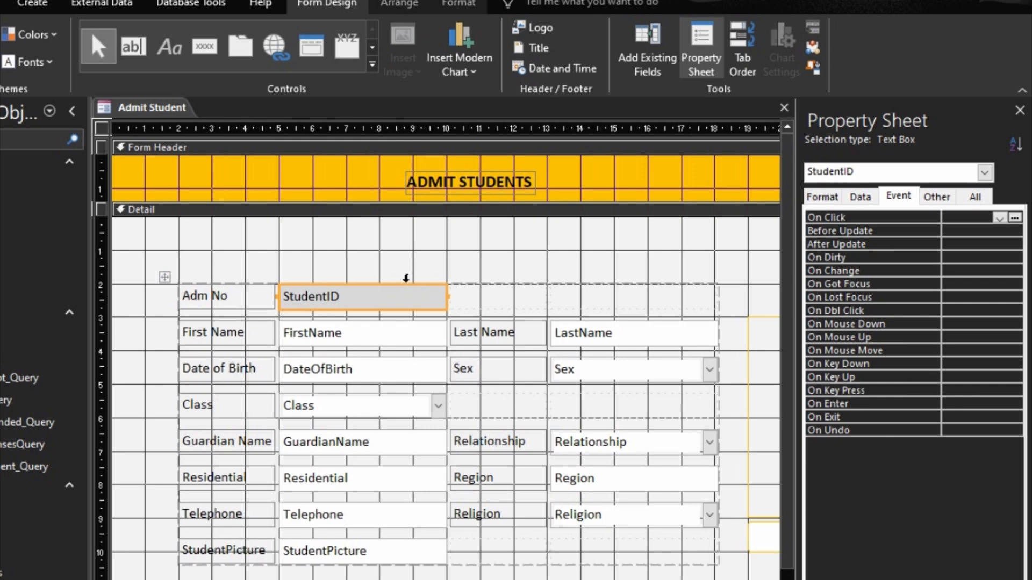
left_click_drag(396, 267, 253, 306)
key("Delete")
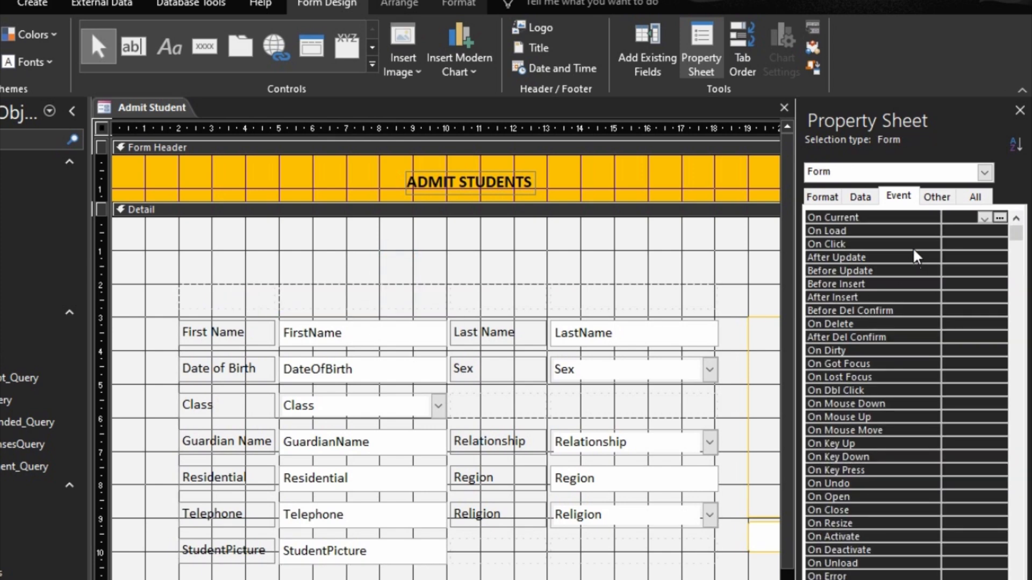
Step: Add the existing StudentID field to the empty layout row above First Name and check it in Form View
left_click(647, 56)
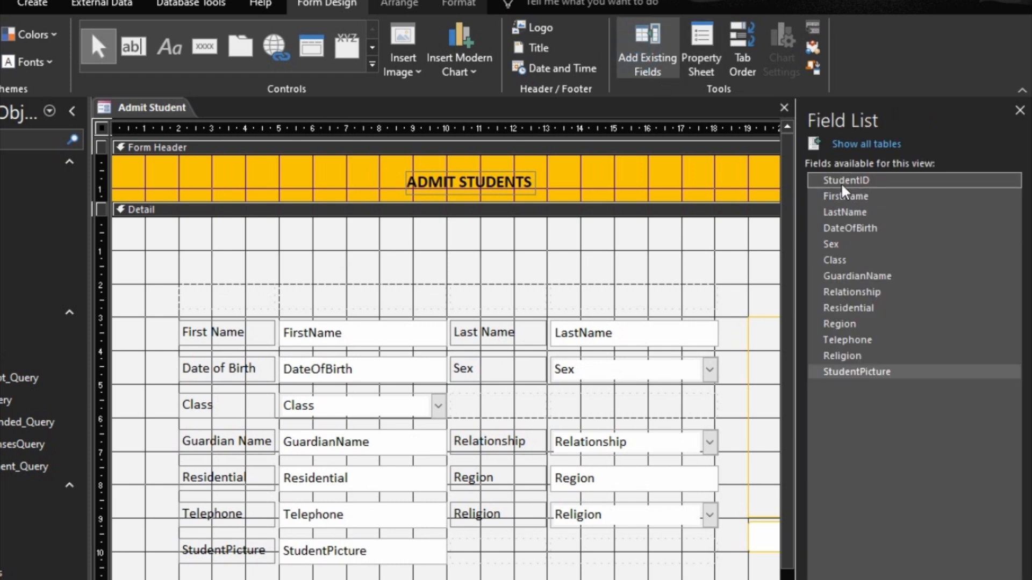
left_click_drag(842, 189, 231, 296)
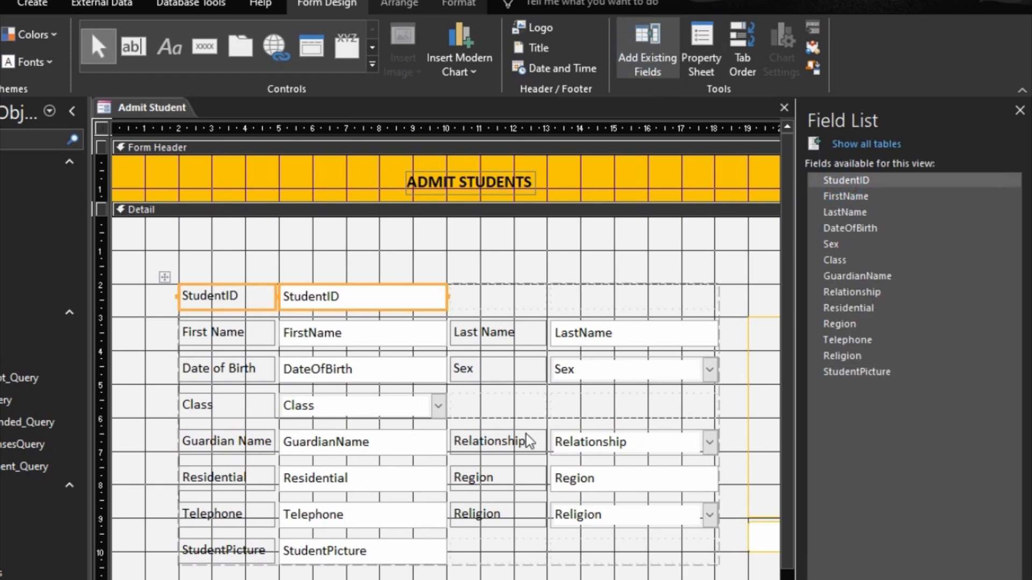
key("F5")
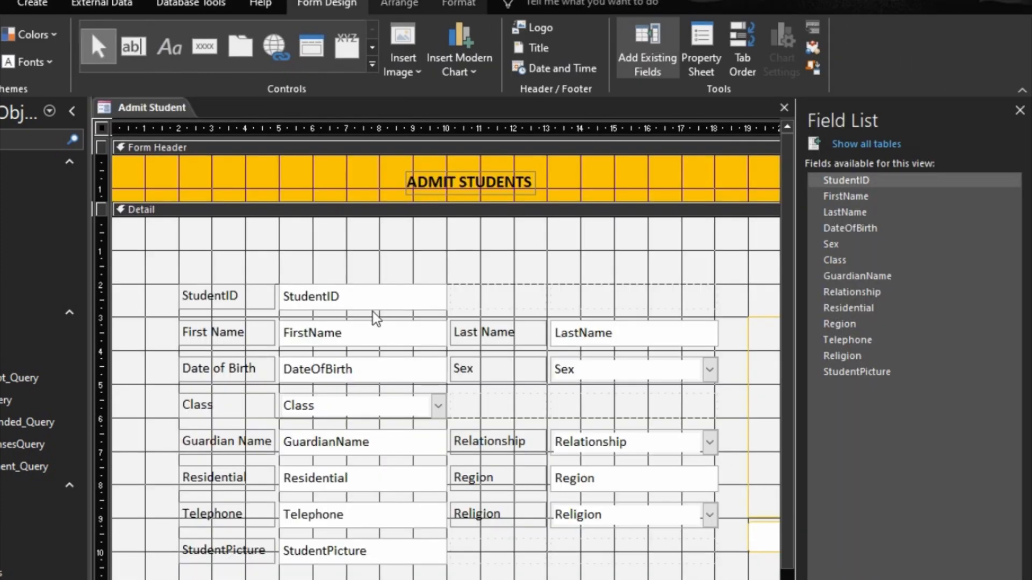
Step: Set the StudentID text box's Enabled property to No and its Locked property to Yes
left_click(373, 300)
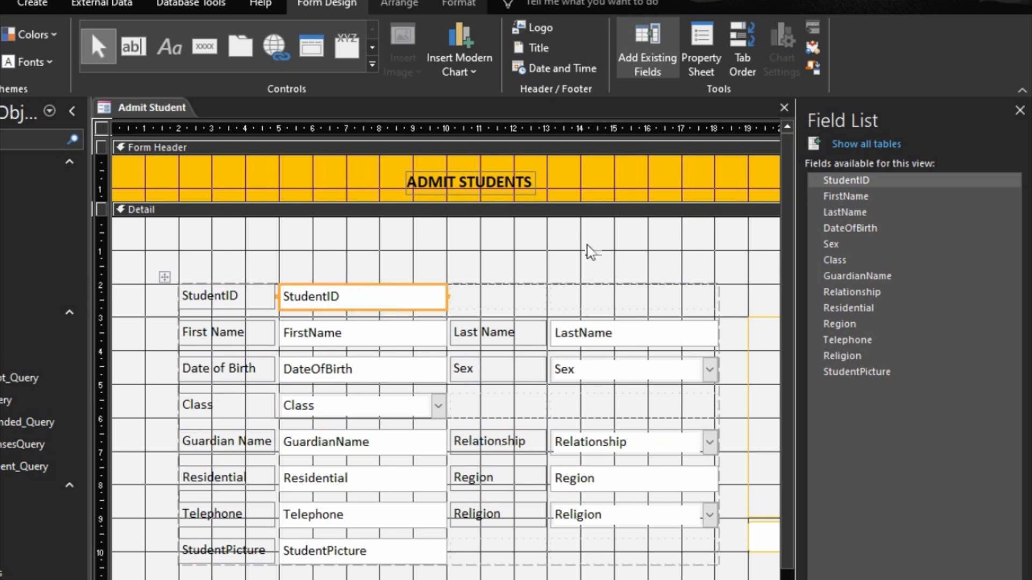
left_click(699, 49)
left_click(860, 196)
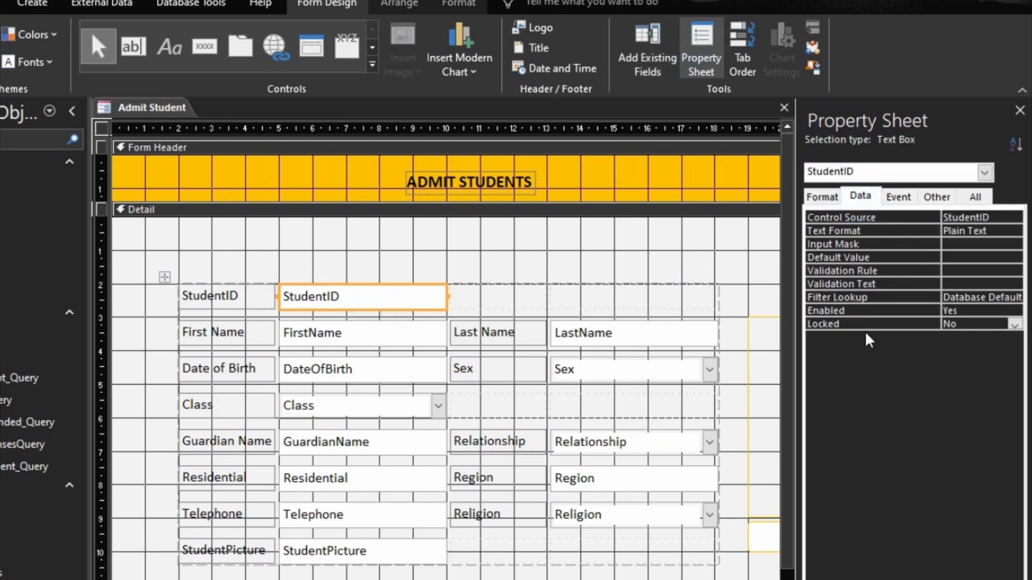
double_click(886, 310)
double_click(884, 323)
Step: Set Show Date Picker to Never for the DateOfBirth text box
left_click(343, 368)
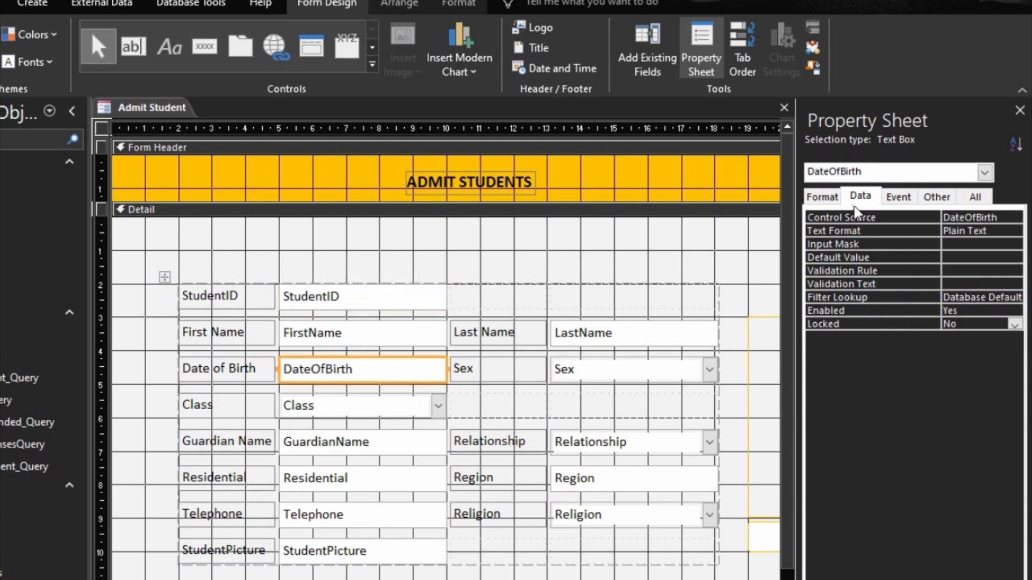
left_click(822, 196)
double_click(929, 260)
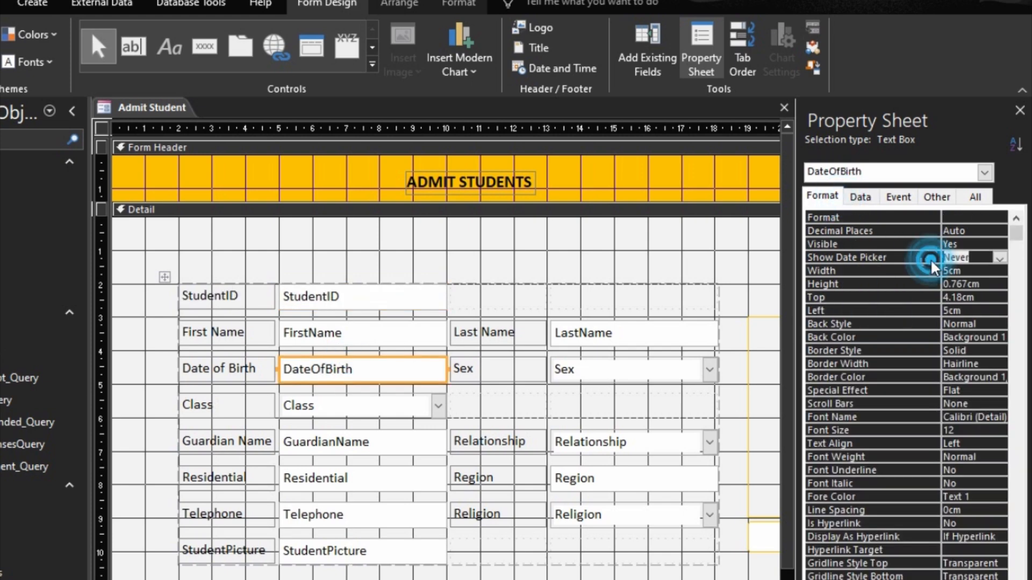
left_click(919, 283)
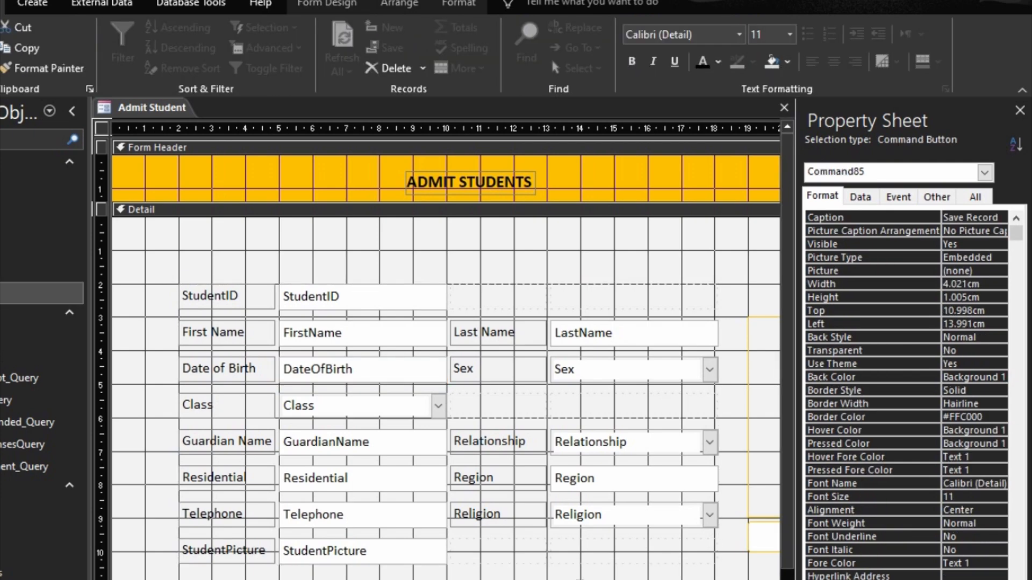
Step: In the Save Record button's click code, change the assigned variable Student to StudentID in the DMax line
right_click(669, 577)
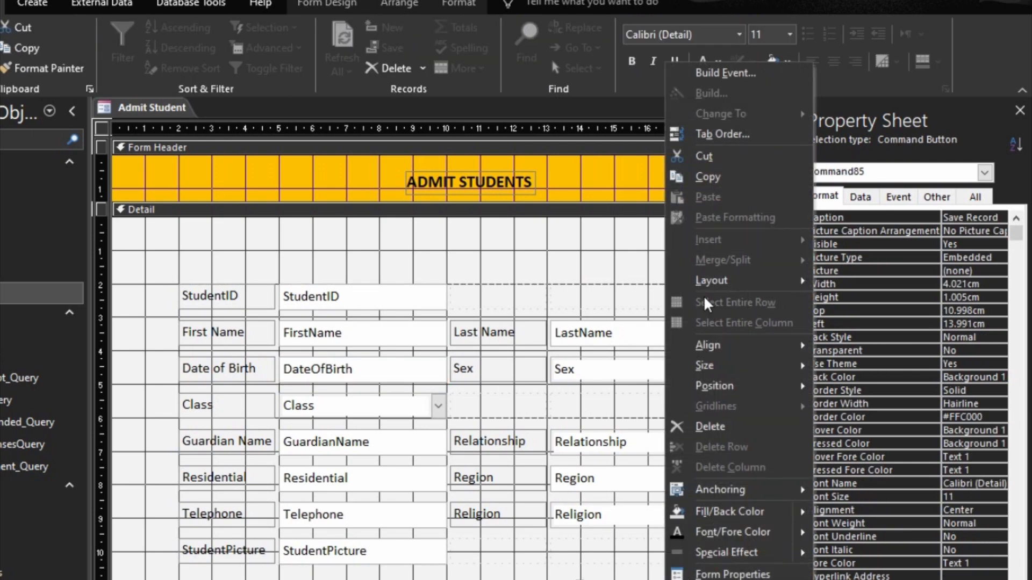
left_click(725, 73)
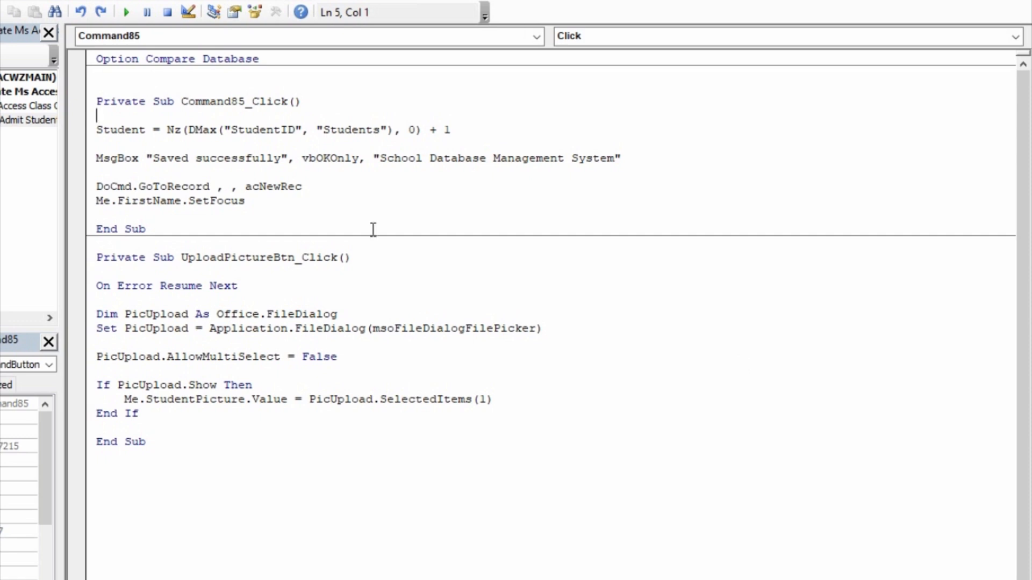
left_click(146, 129)
type("ID")
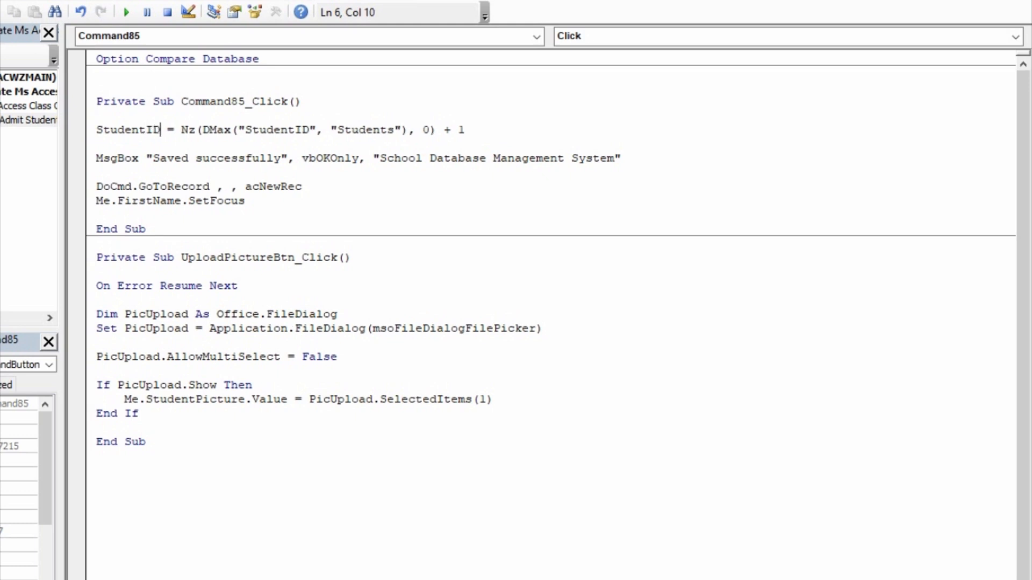
left_click(266, 271)
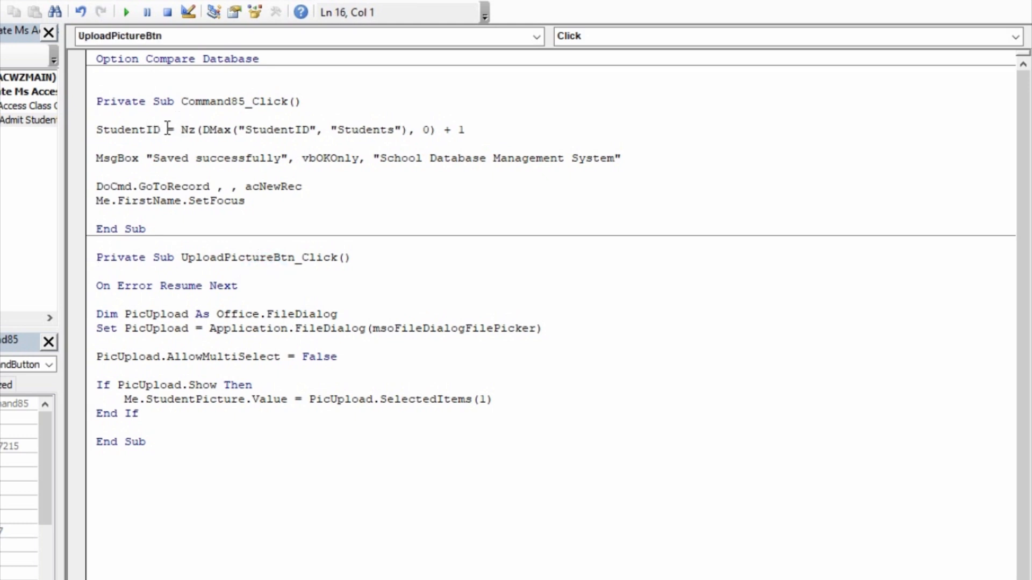
left_click_drag(160, 130, 145, 129)
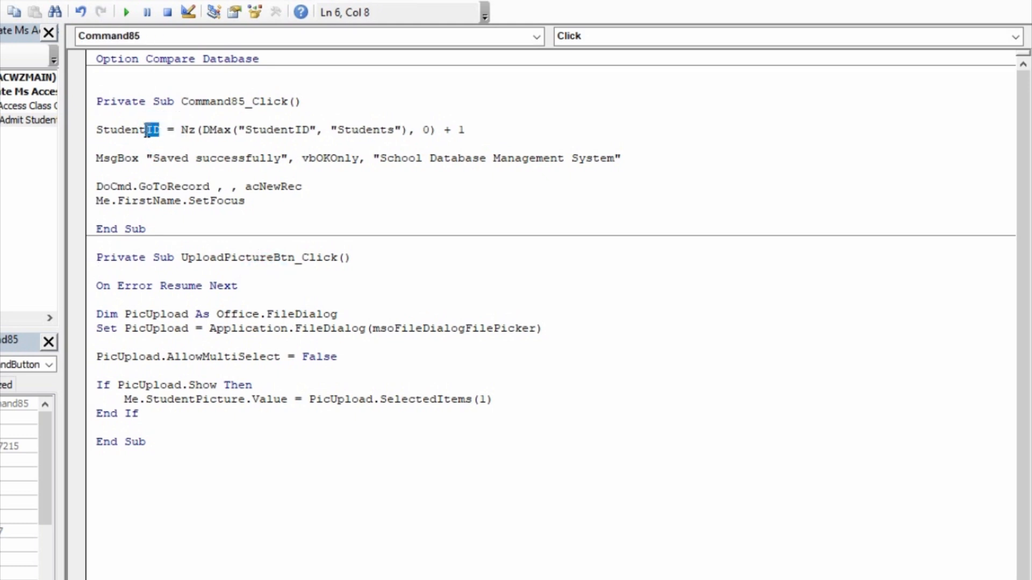
left_click(186, 168)
Step: Return to the Admit Student form from the code editor, close it with its design changes saved, and reopen it in Form View
left_click(930, 1)
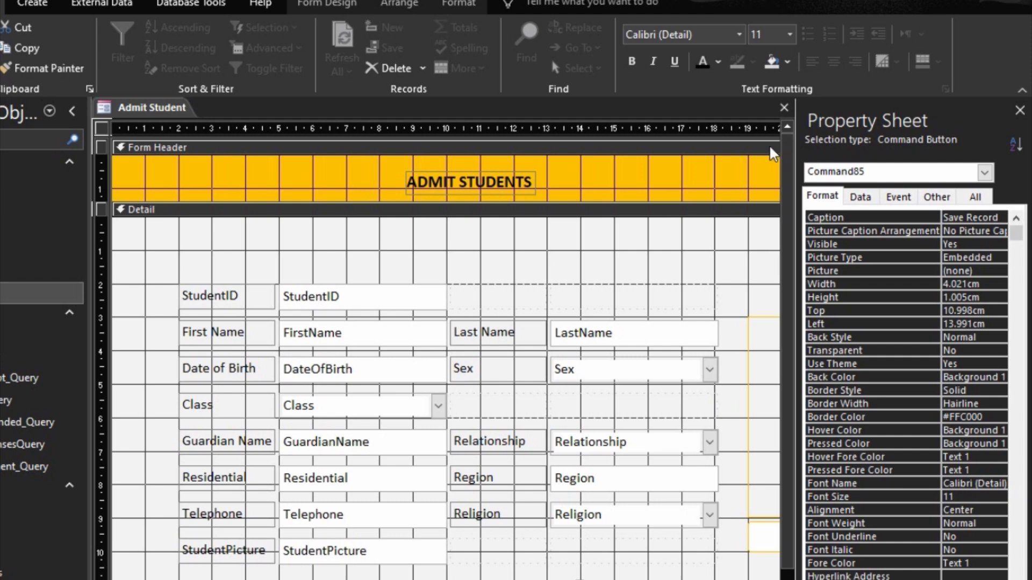
left_click(784, 108)
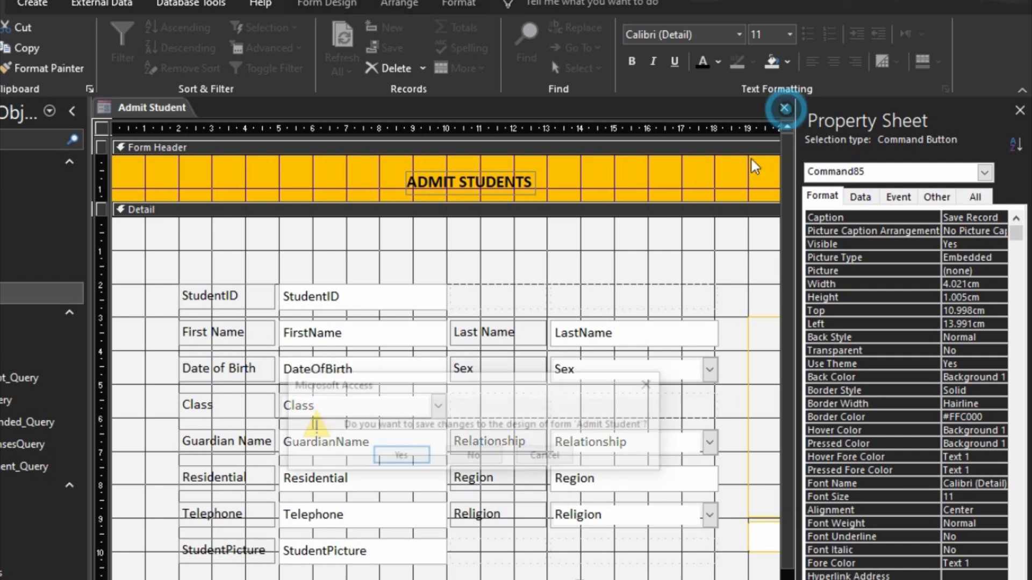
left_click(402, 458)
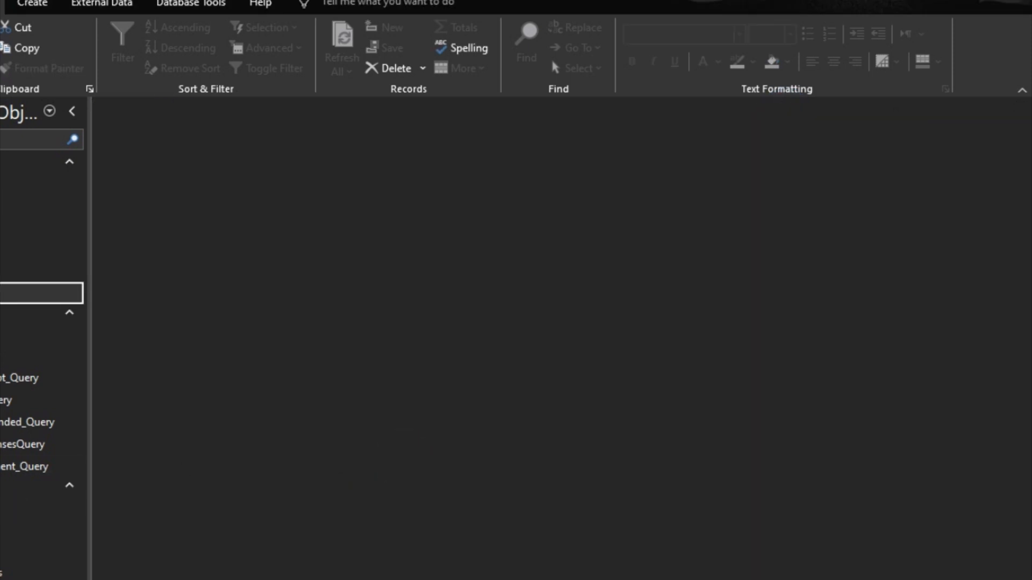
double_click(32, 579)
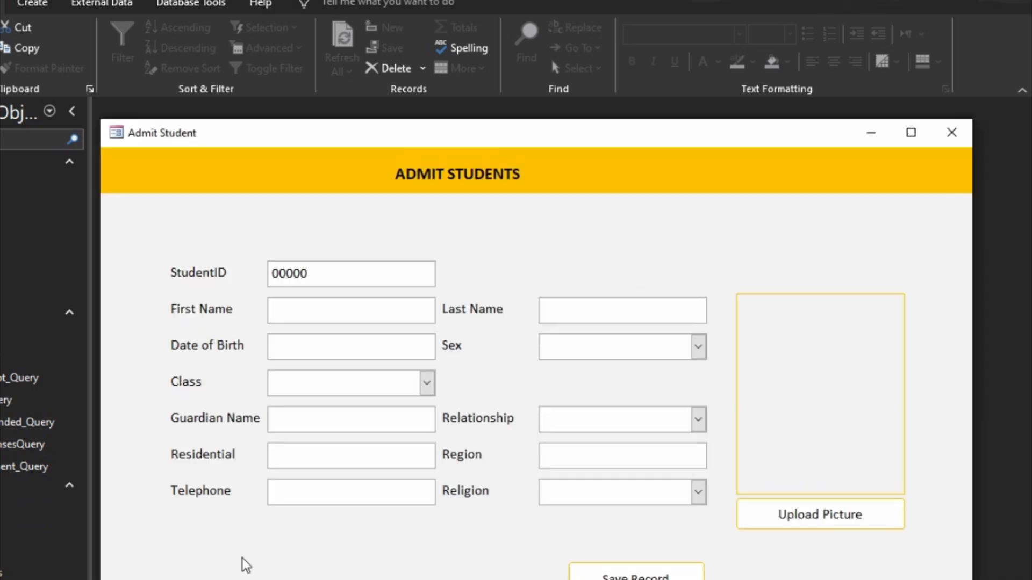
Step: Enter a test student's details with Female, Class 1, relationship Uncle, region Ashanti and religion Christian, and save the record
type("Asm")
type("mas")
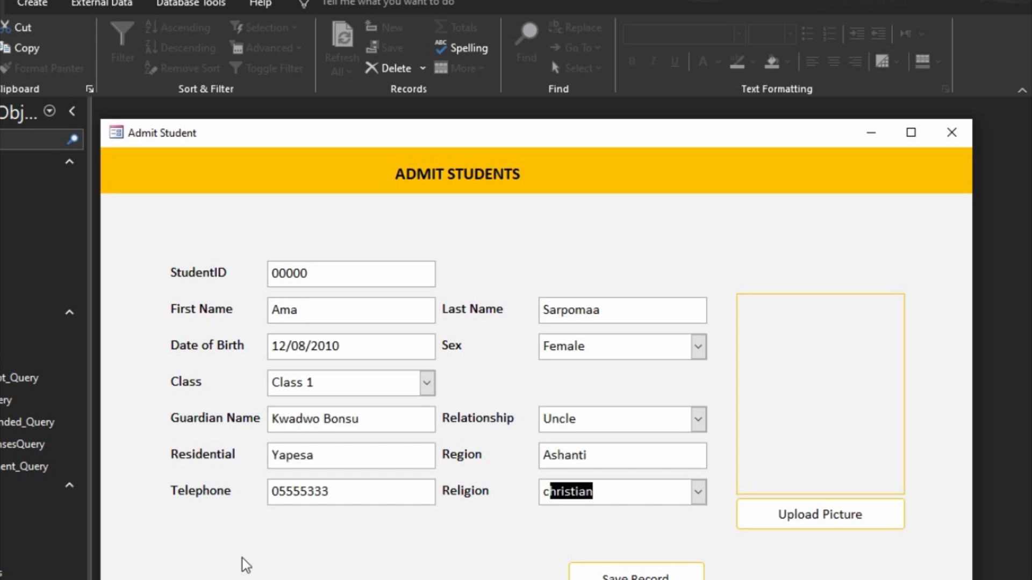
key("Tab")
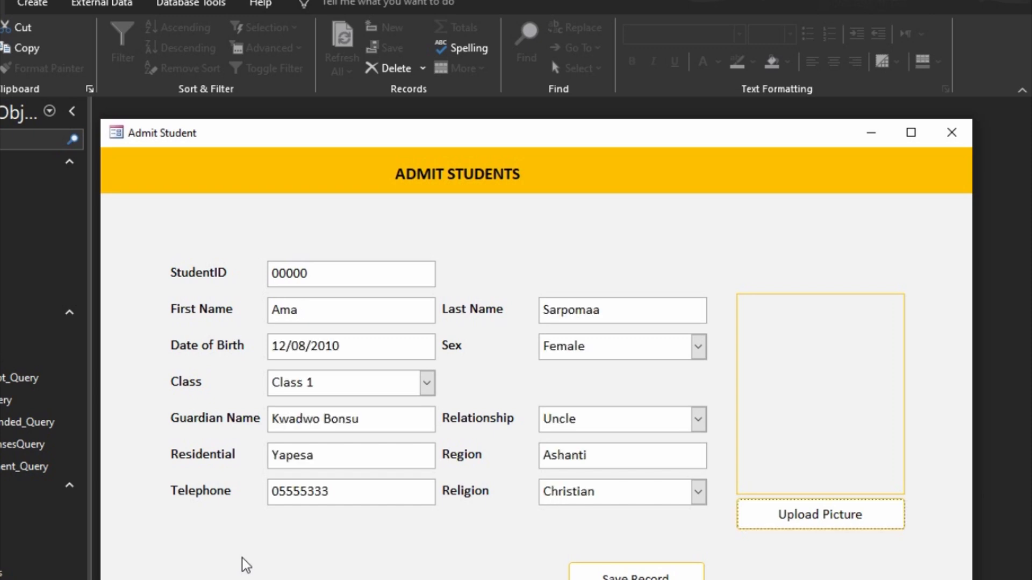
left_click(688, 574)
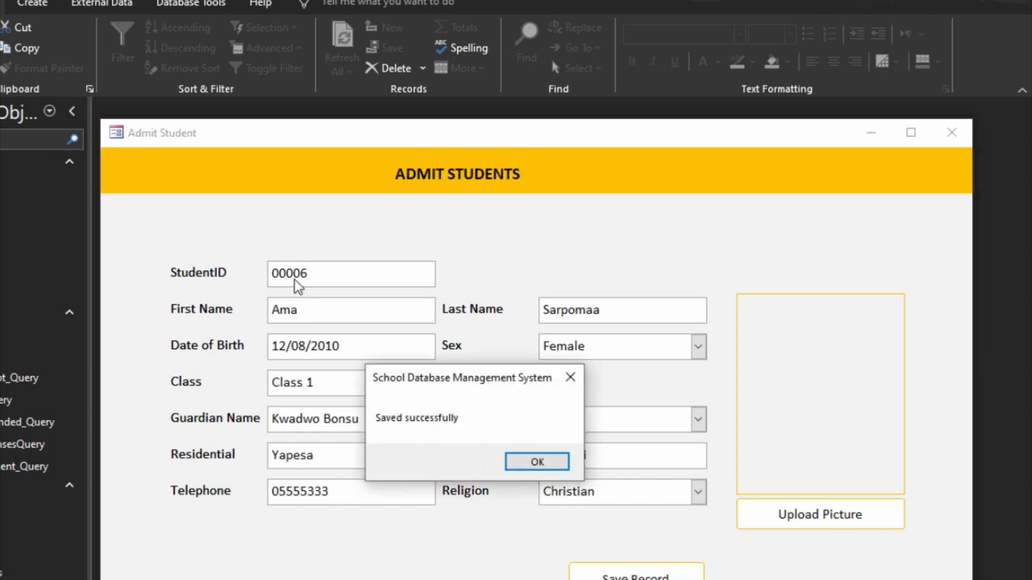
left_click(535, 462)
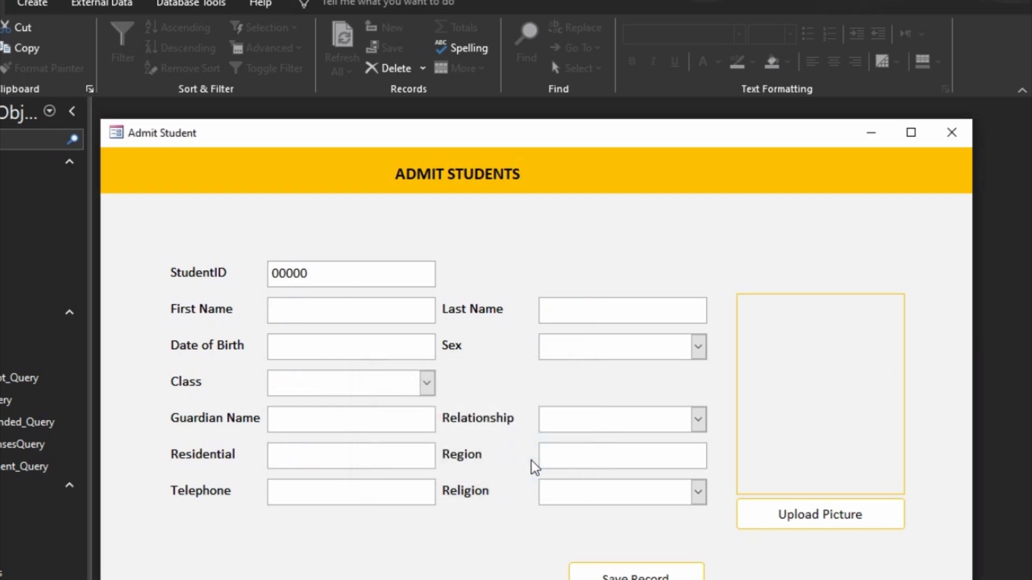
Step: Close the Admit Student form and check the newly saved student's record in the Students table
left_click(951, 132)
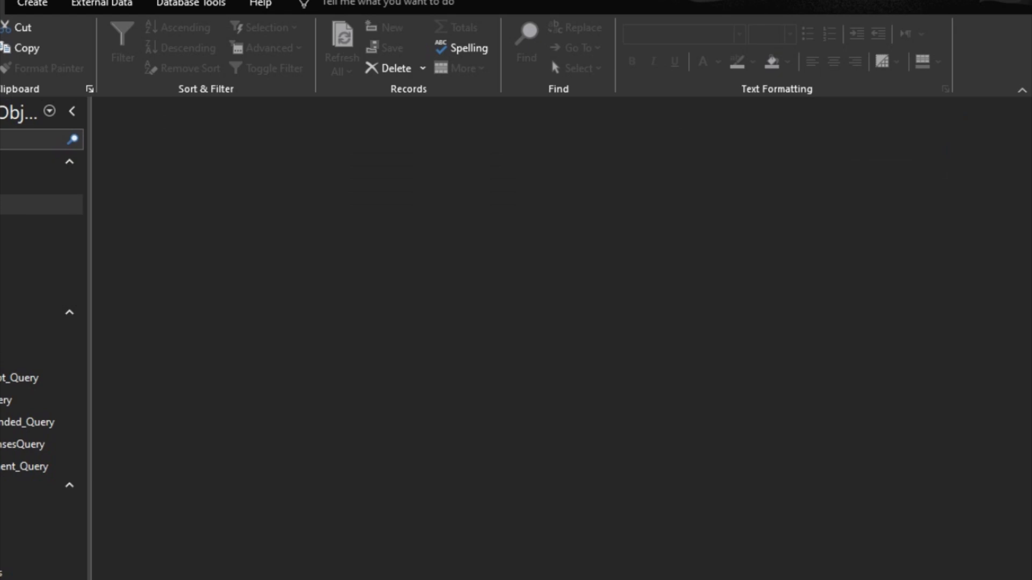
double_click(4, 293)
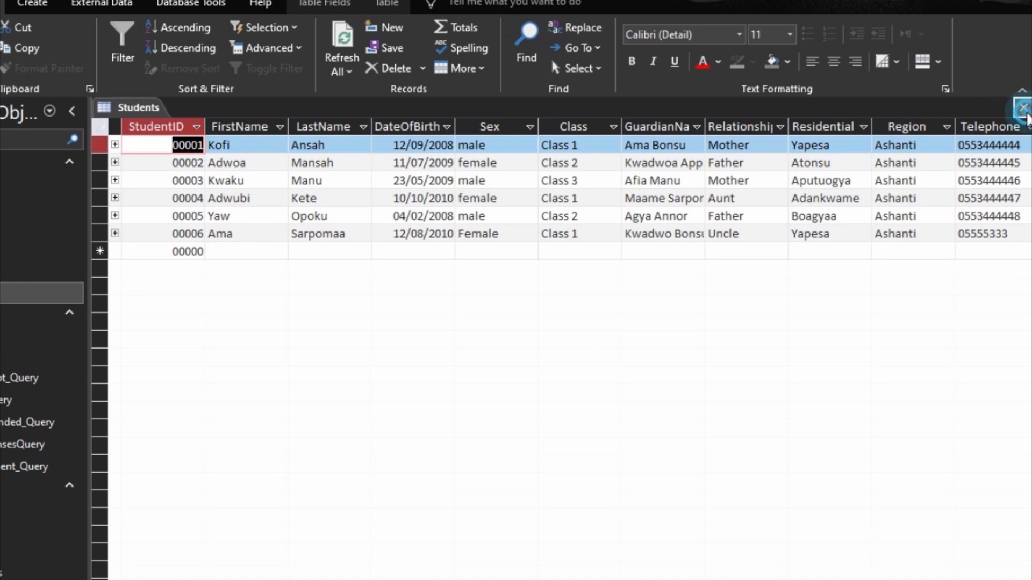
left_click(1023, 107)
Step: Reopen the Admit Student form and save a second test student with Male, Class 1, relationship Father, region Upper East and religion Christian
double_click(6, 573)
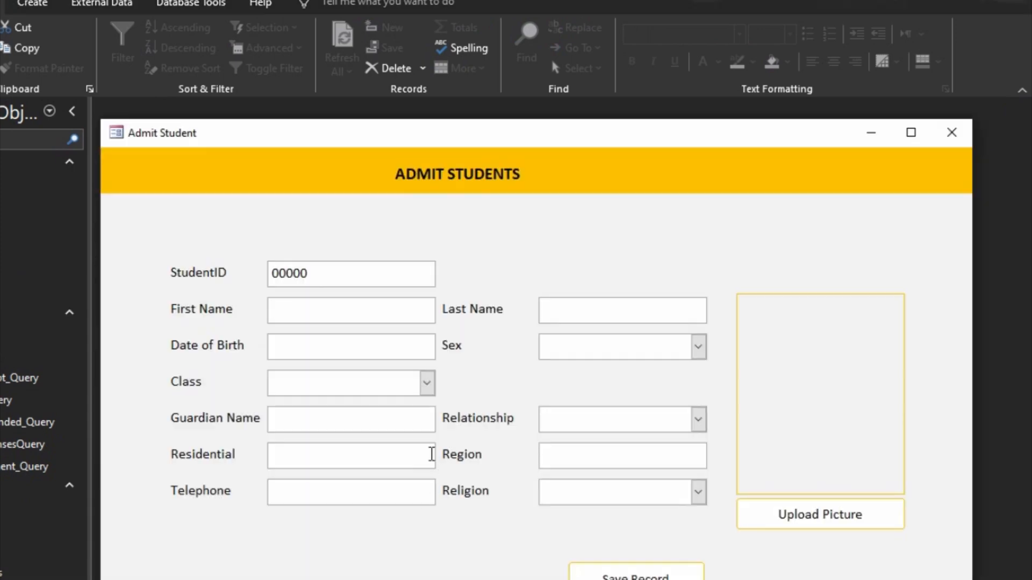
type("Kofi")
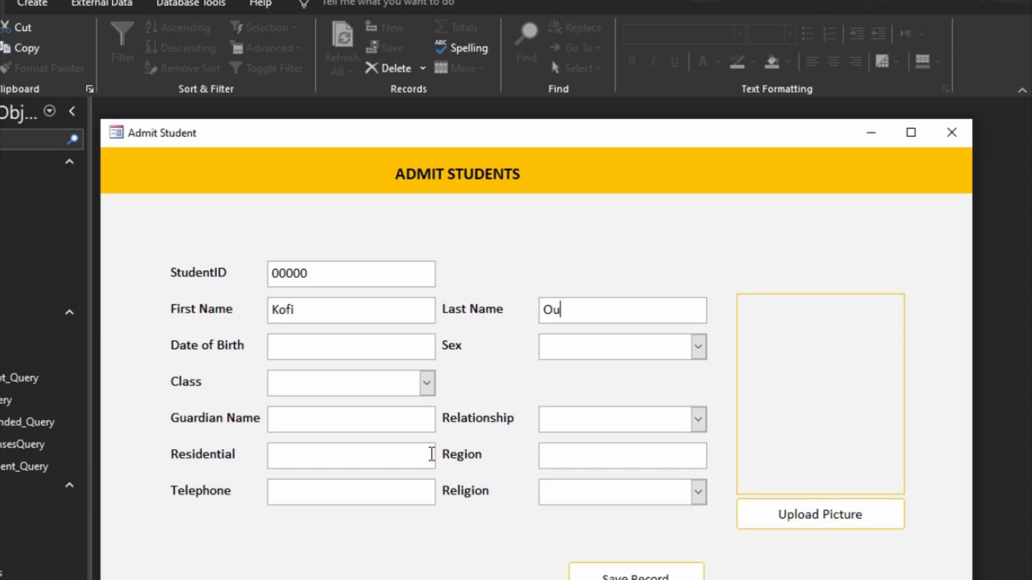
type("Owu")
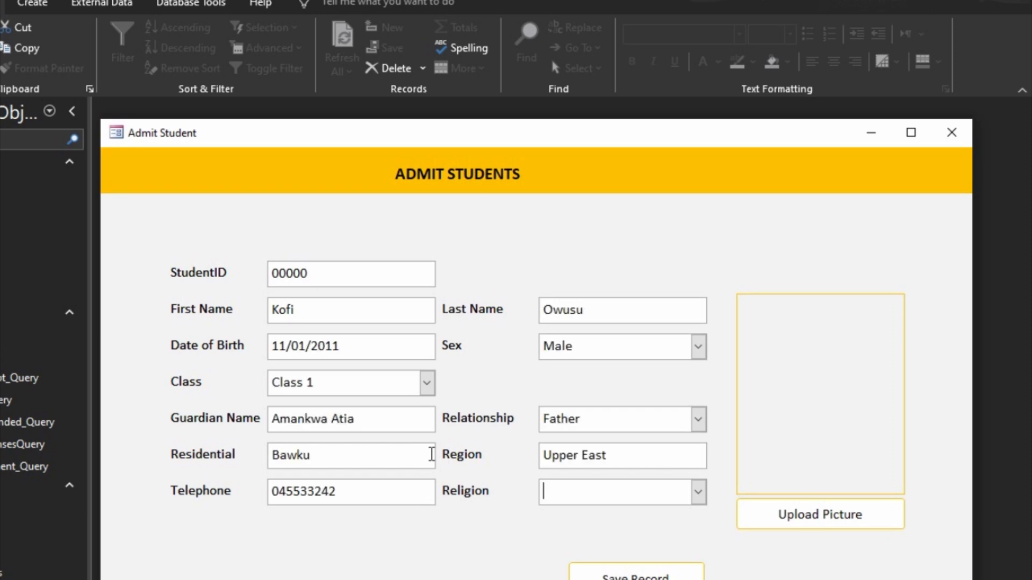
type("christian")
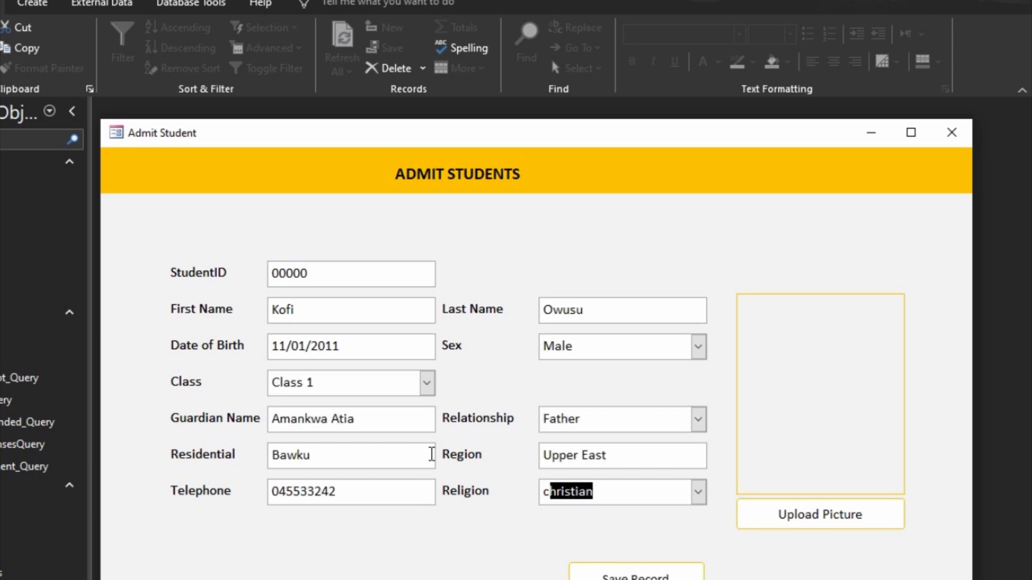
left_click(652, 454)
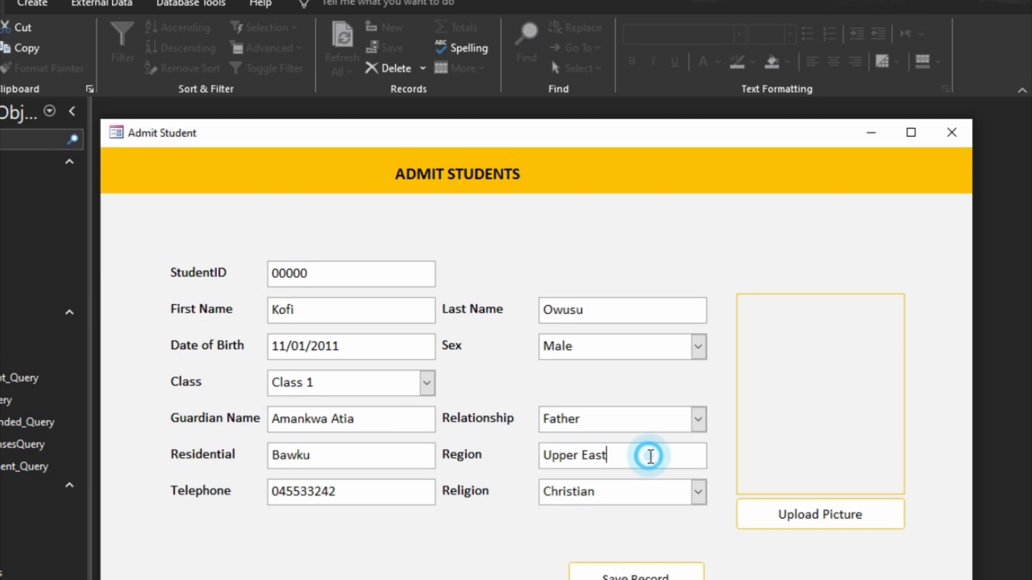
left_click(645, 576)
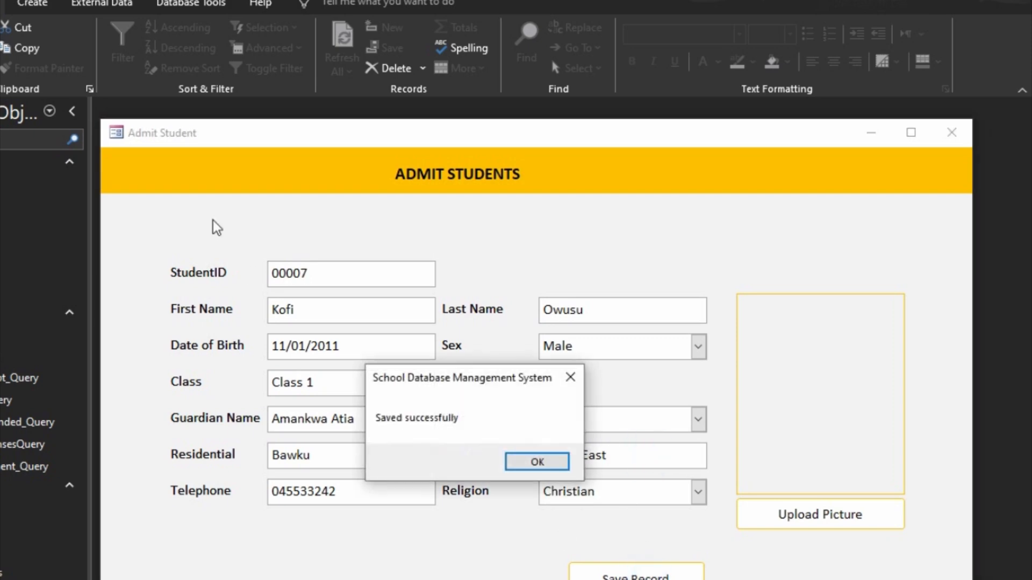
left_click(538, 464)
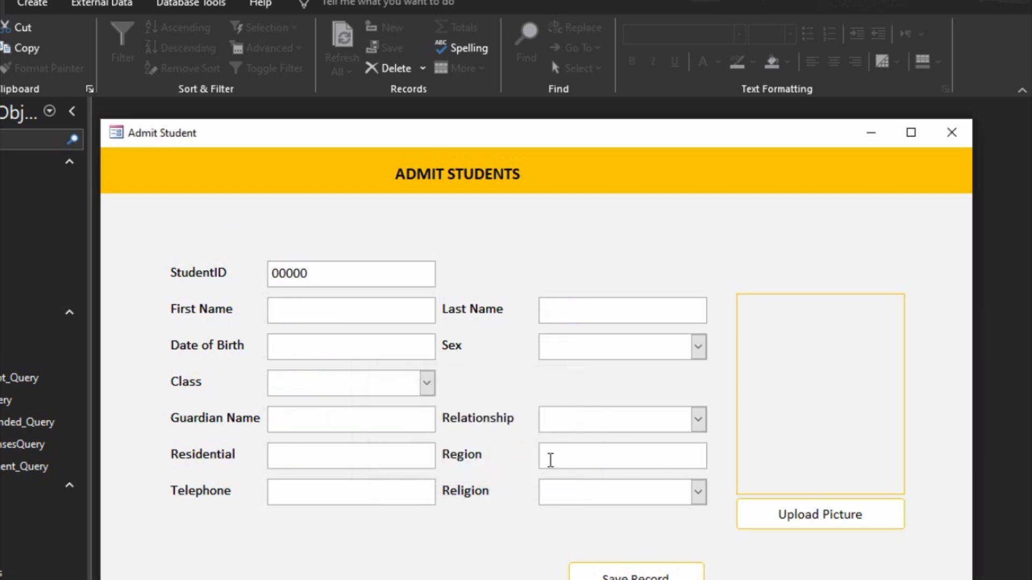
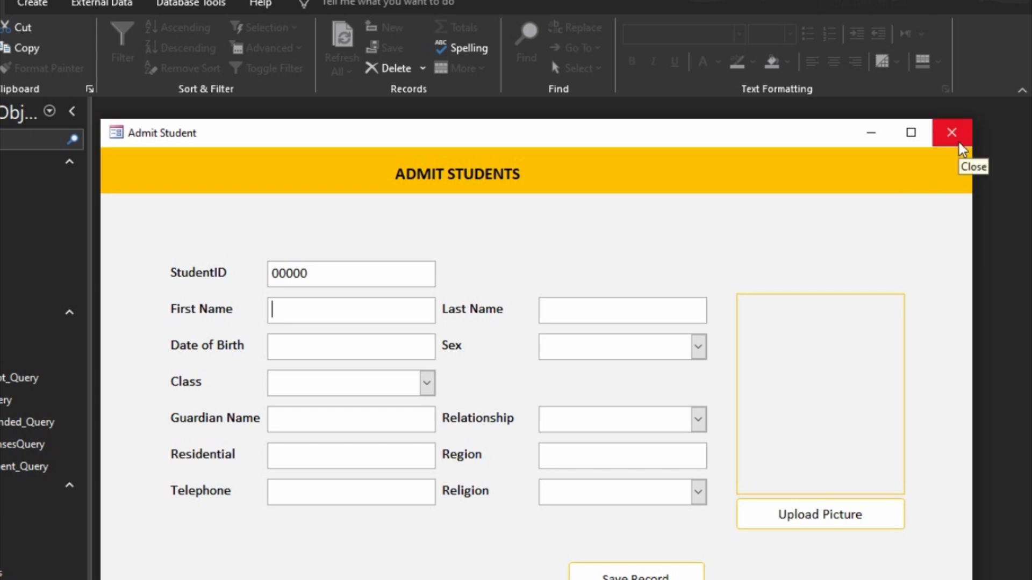
Step: Change the StudentID label's text to Adm No in Design View, and close the form with its changes saved
right_click(513, 265)
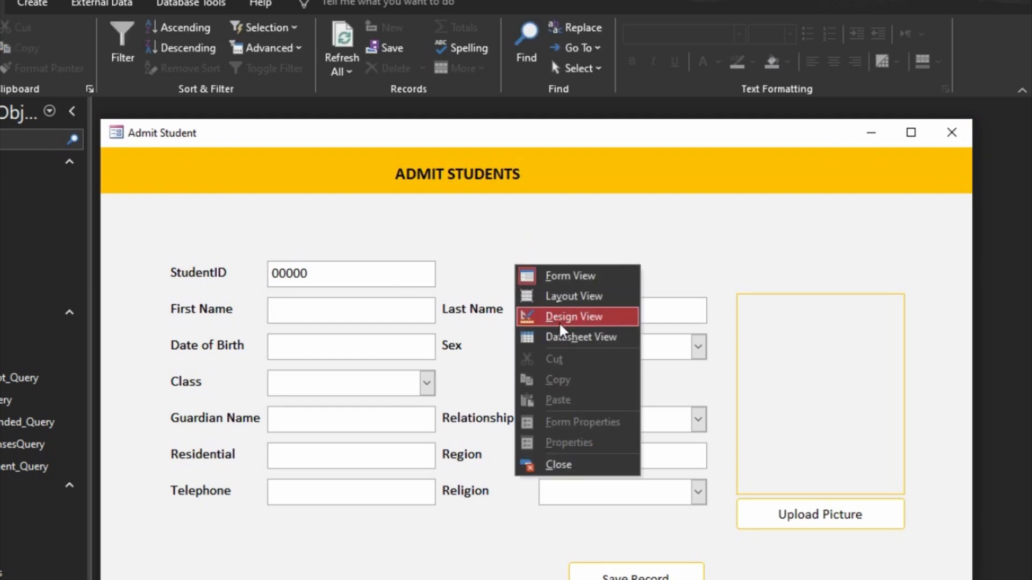
left_click(560, 324)
left_click(230, 298)
left_click(230, 298)
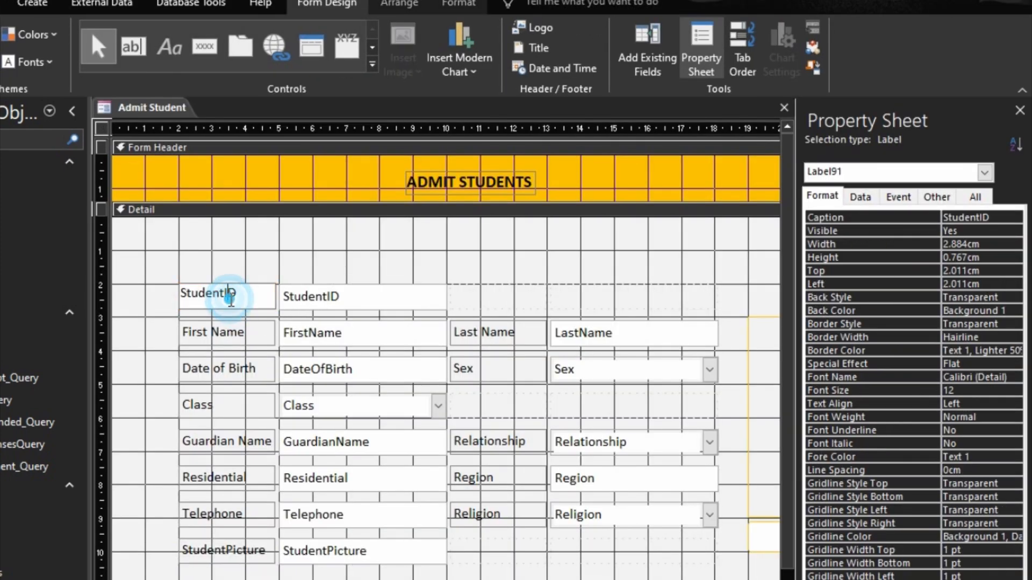
double_click(230, 298)
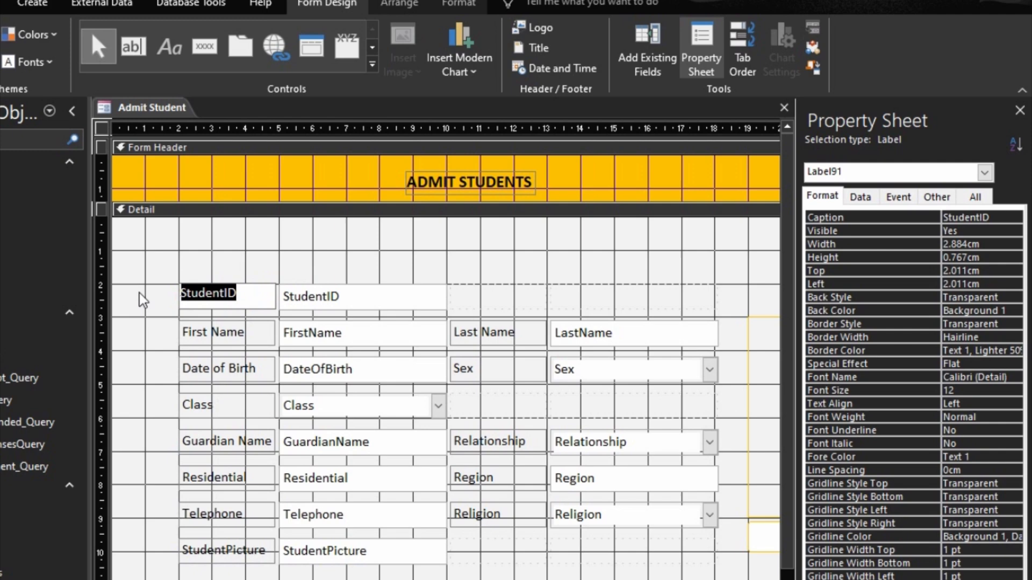
type("Adm")
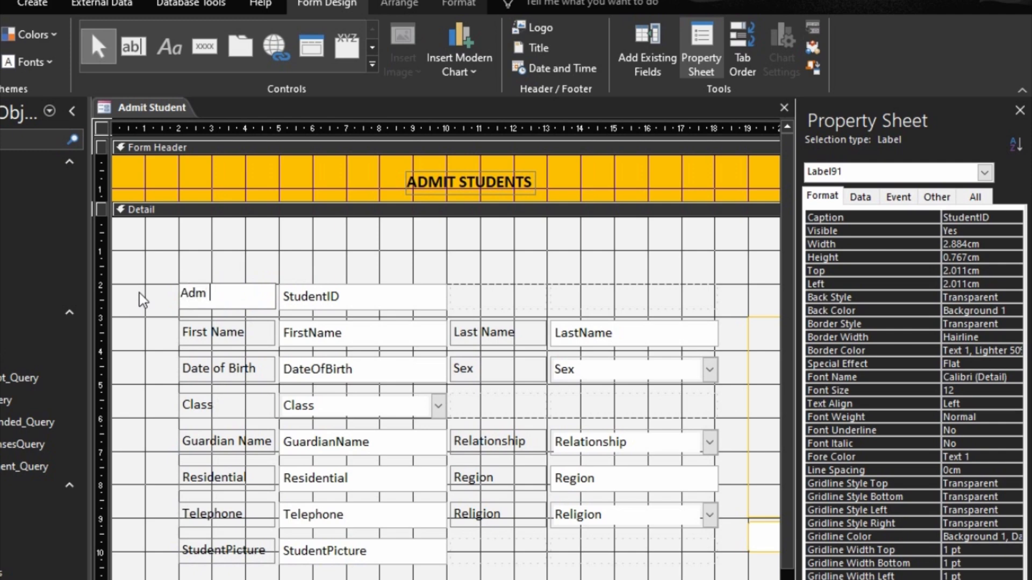
type(" Nu")
key("BackSpace")
key("BackSpace")
type("o")
left_click(784, 107)
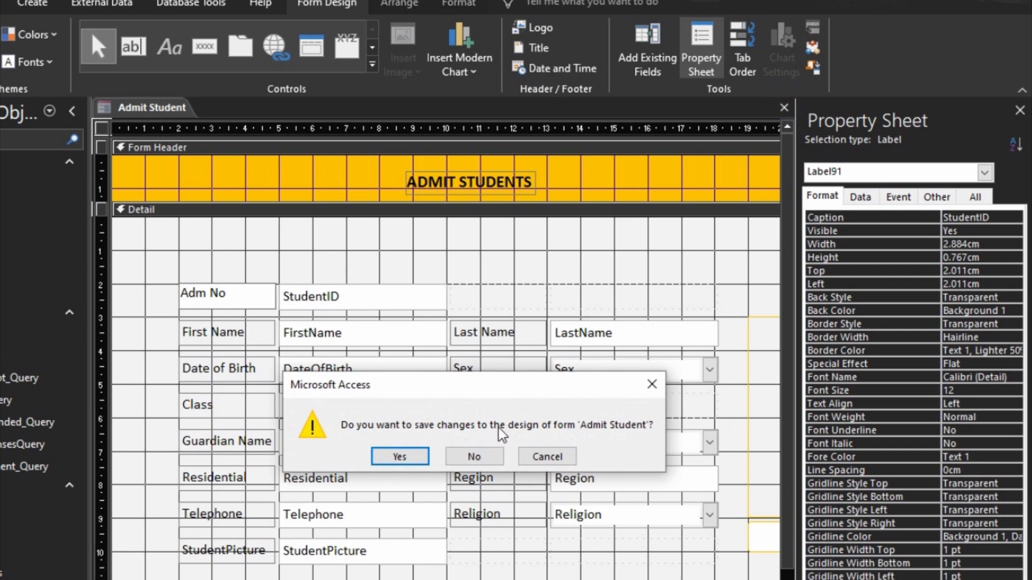
left_click(397, 457)
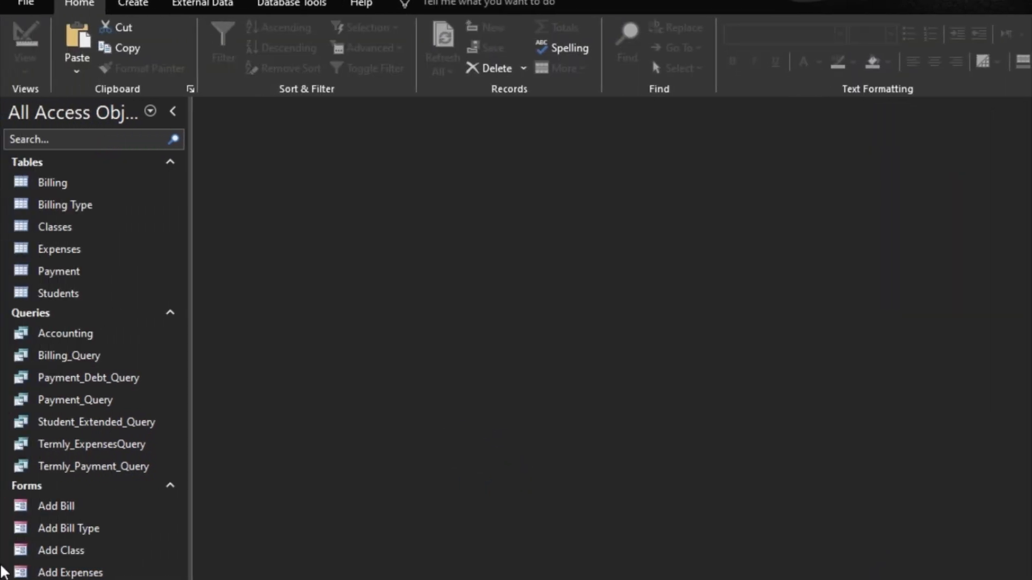
Step: Create a new form in Design View and set its Record Source to the Students table
left_click(137, 4)
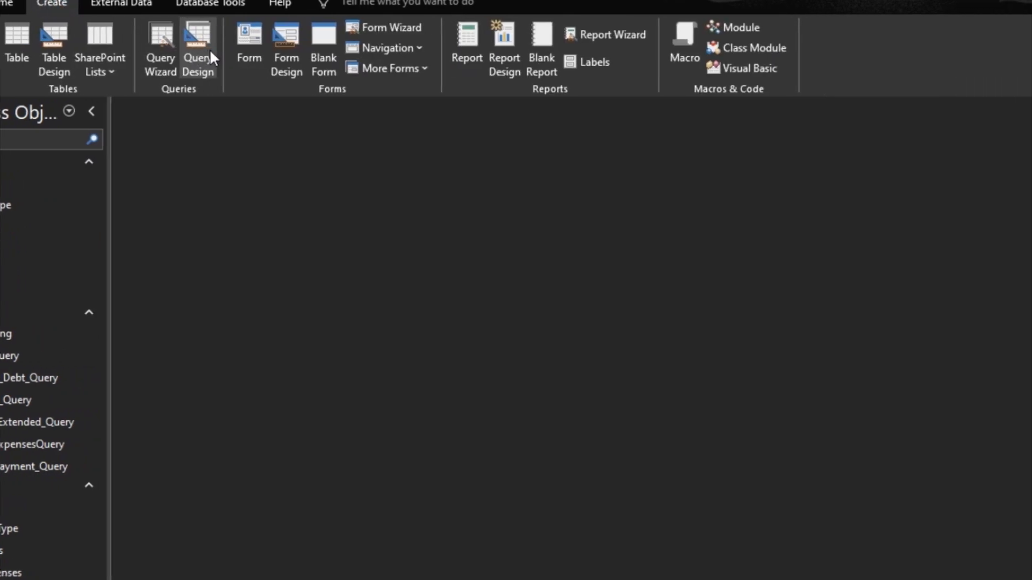
left_click(287, 51)
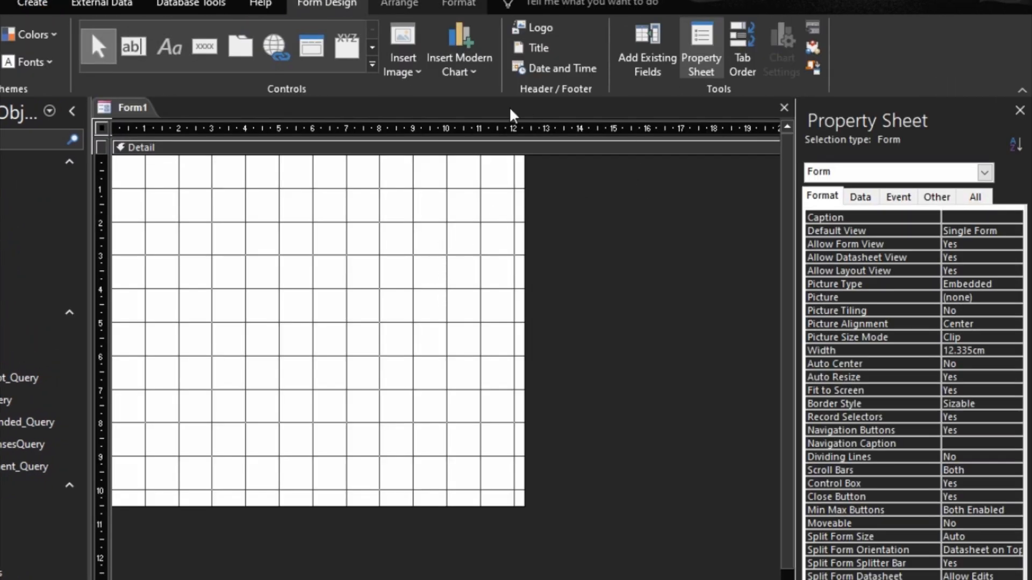
left_click(859, 197)
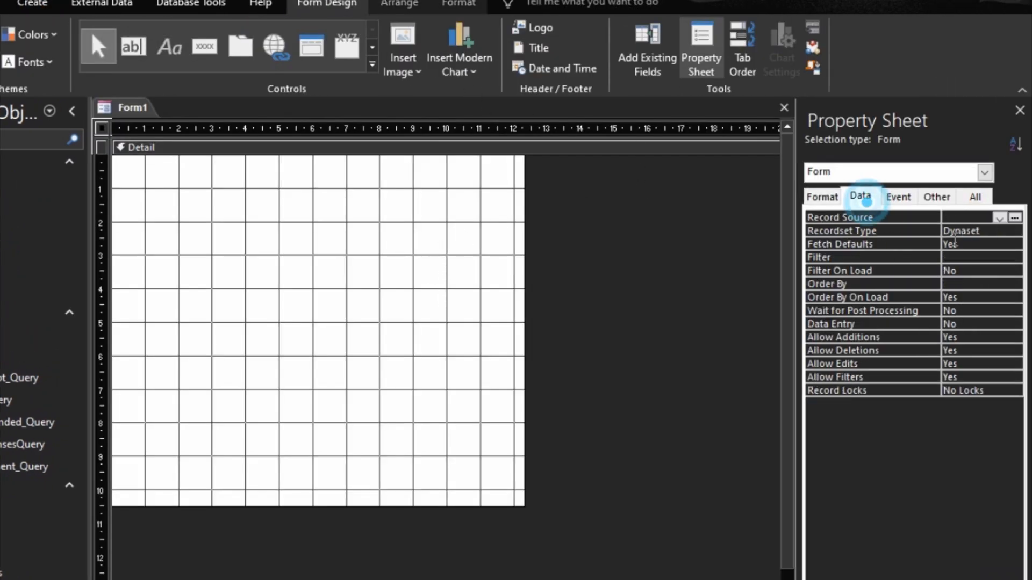
left_click(998, 220)
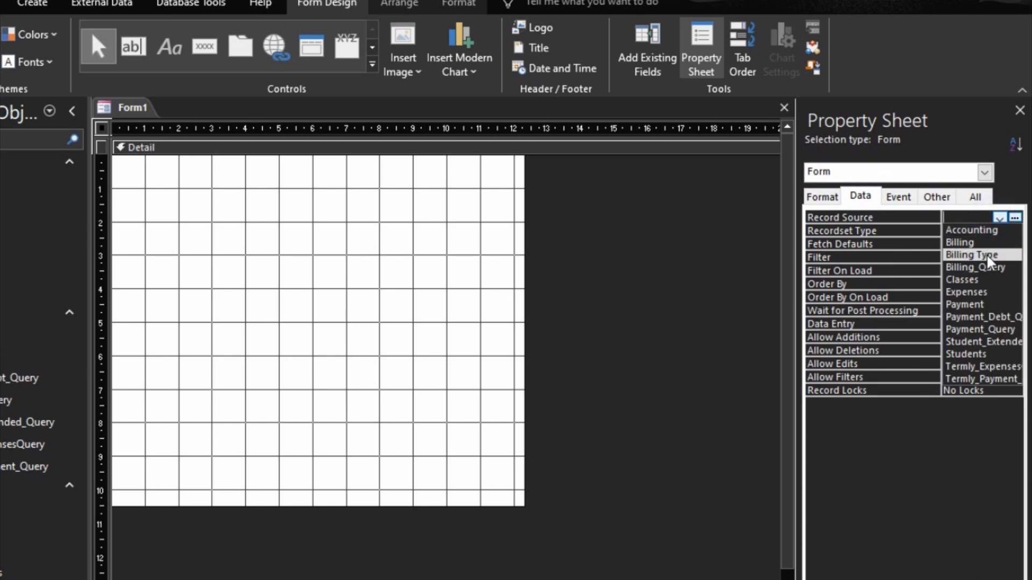
left_click(978, 357)
Step: Add the existing fields StudentID through Religion to the new form's Detail section, leaving out StudentPicture
left_click(627, 62)
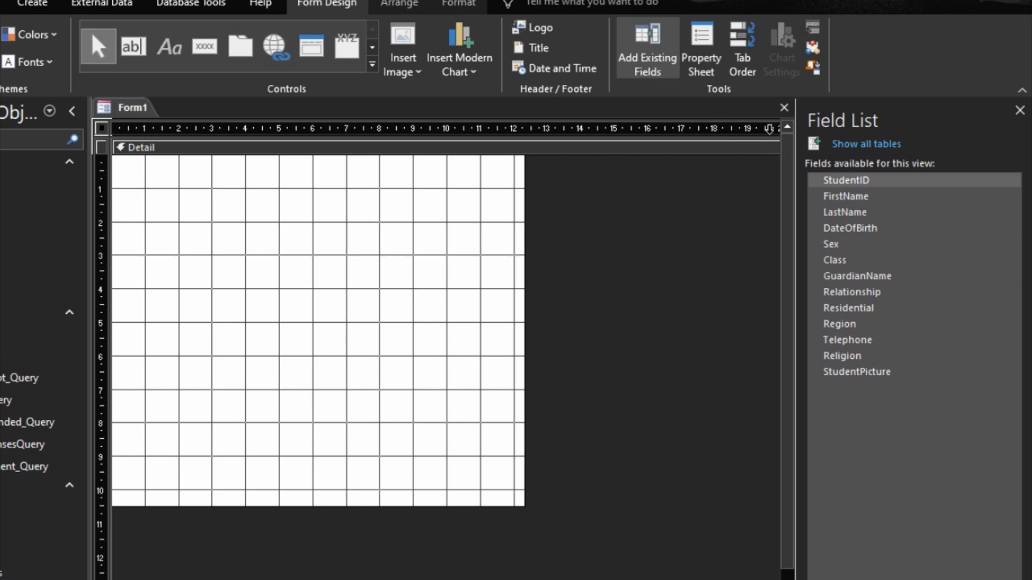
left_click(862, 181)
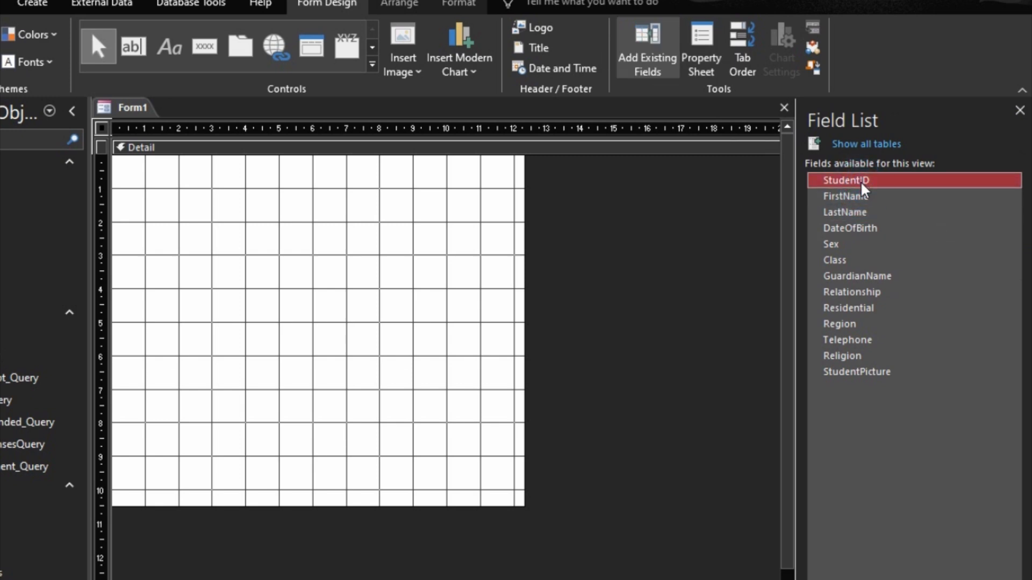
left_click(855, 357, "shift")
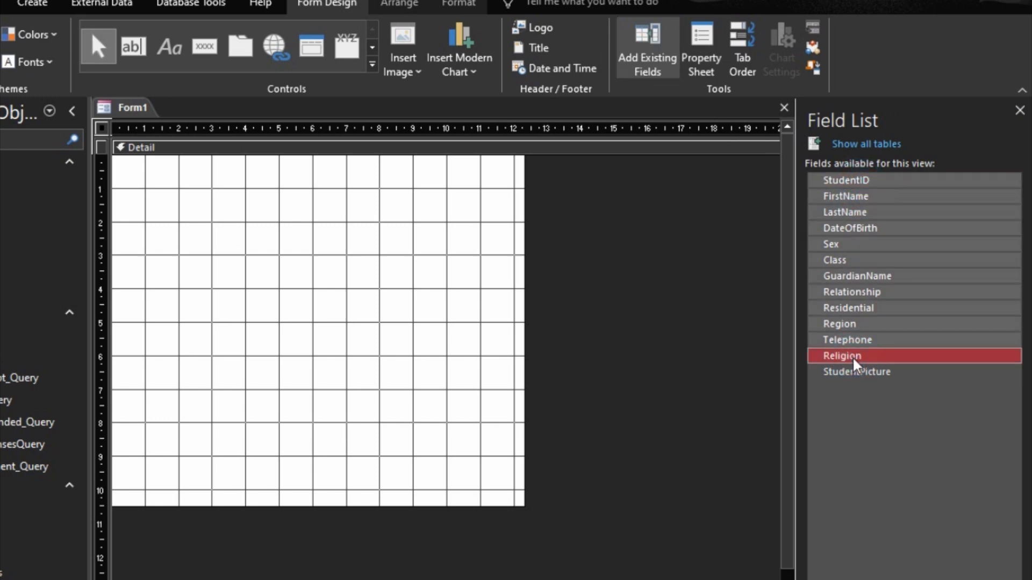
left_click_drag(858, 356, 757, 204)
scroll(755, 199, "down", 1)
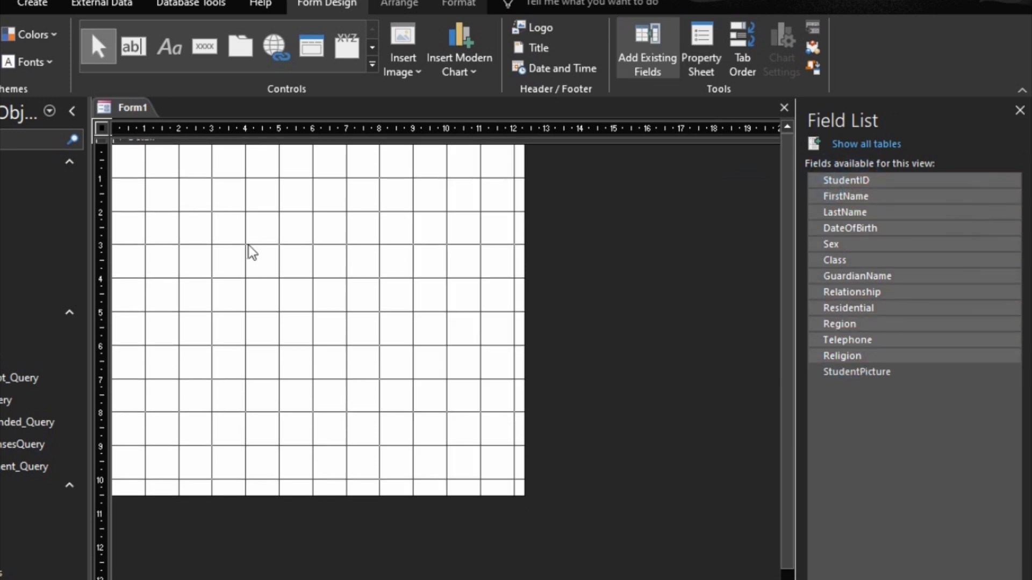
left_click_drag(848, 213, 253, 234)
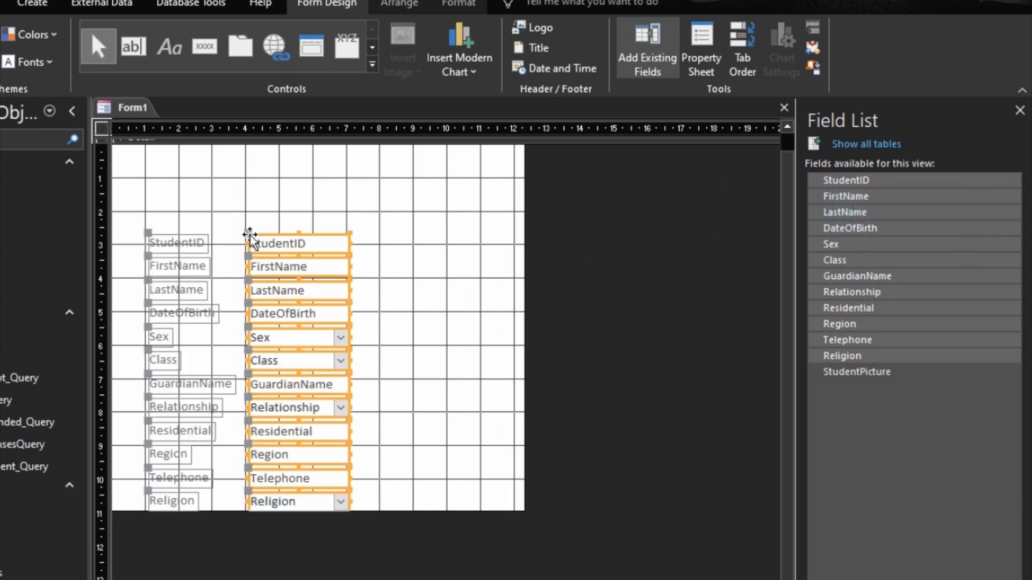
Step: Arrange the newly added fields and their labels in a Stacked layout
right_click(331, 285)
mouse_move(394, 565)
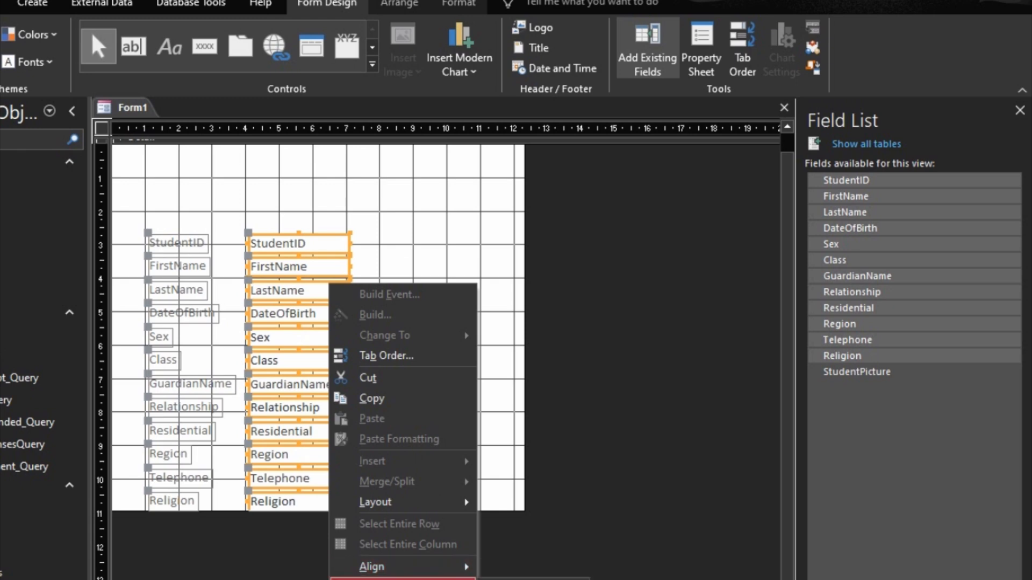
mouse_move(403, 502)
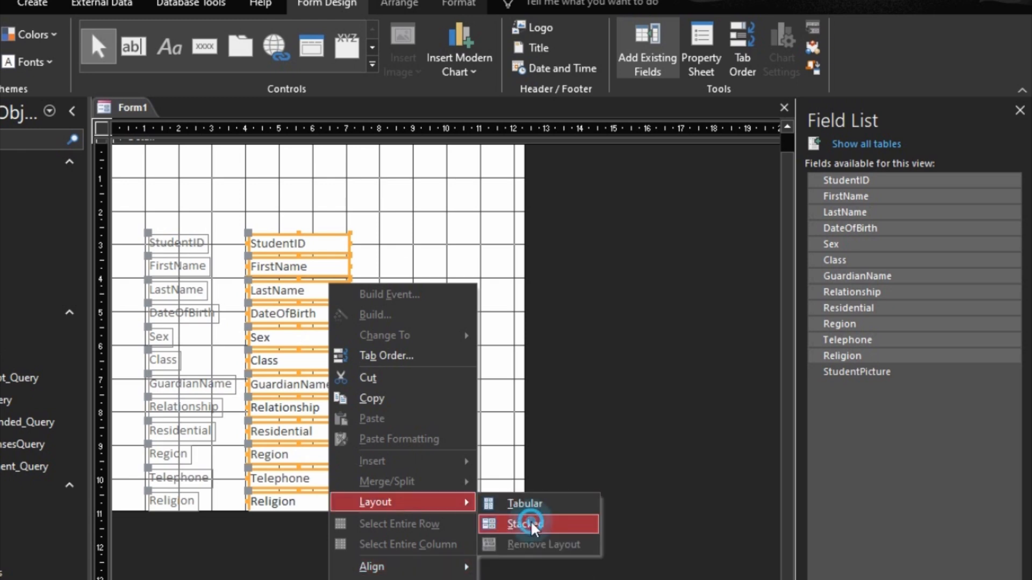
left_click(532, 524)
Step: Arrange the fields in a Tabular layout and move the whole layout to the form's left edge
right_click(283, 250)
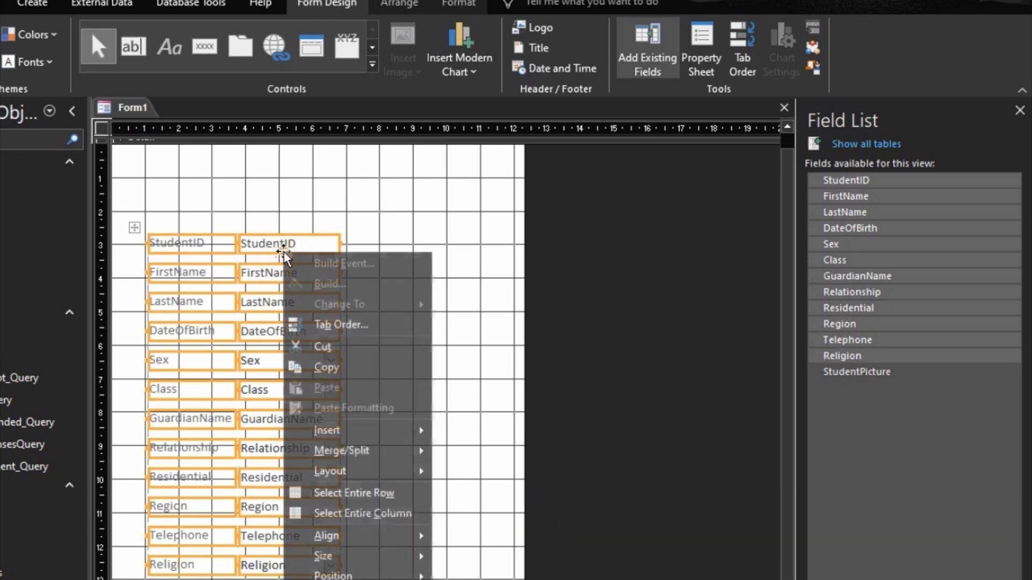
mouse_move(397, 470)
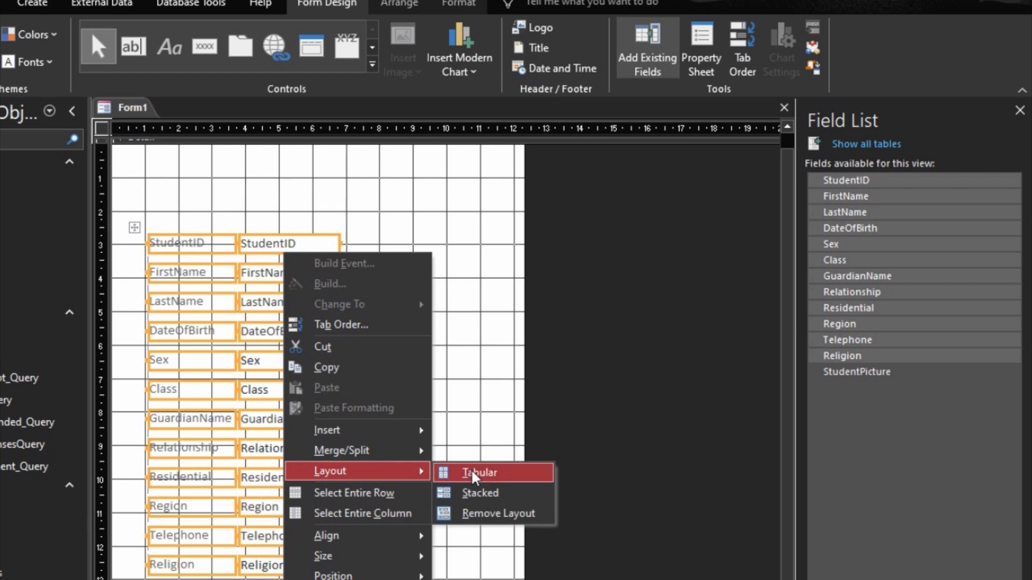
left_click(477, 469)
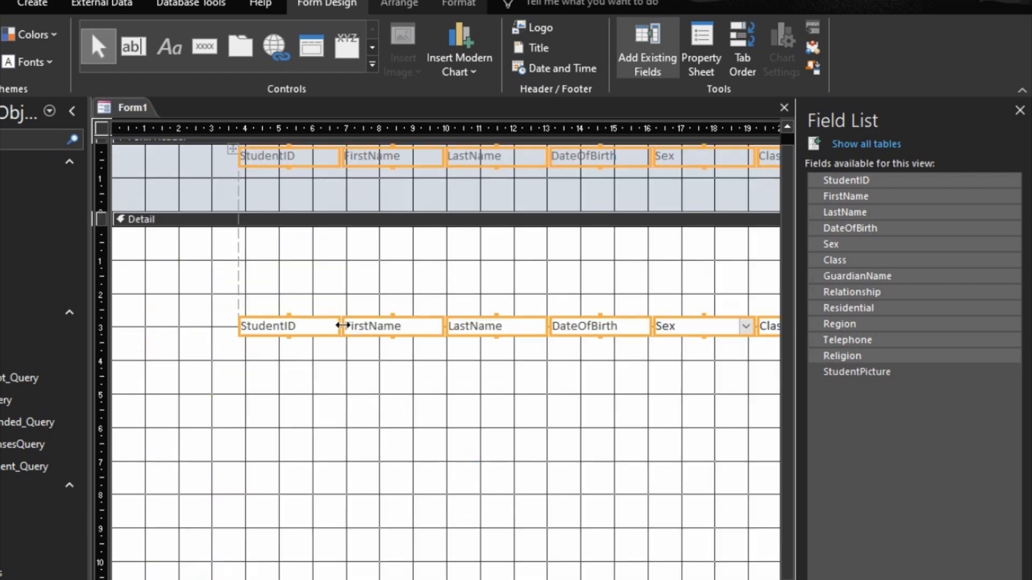
left_click_drag(309, 323, 139, 317)
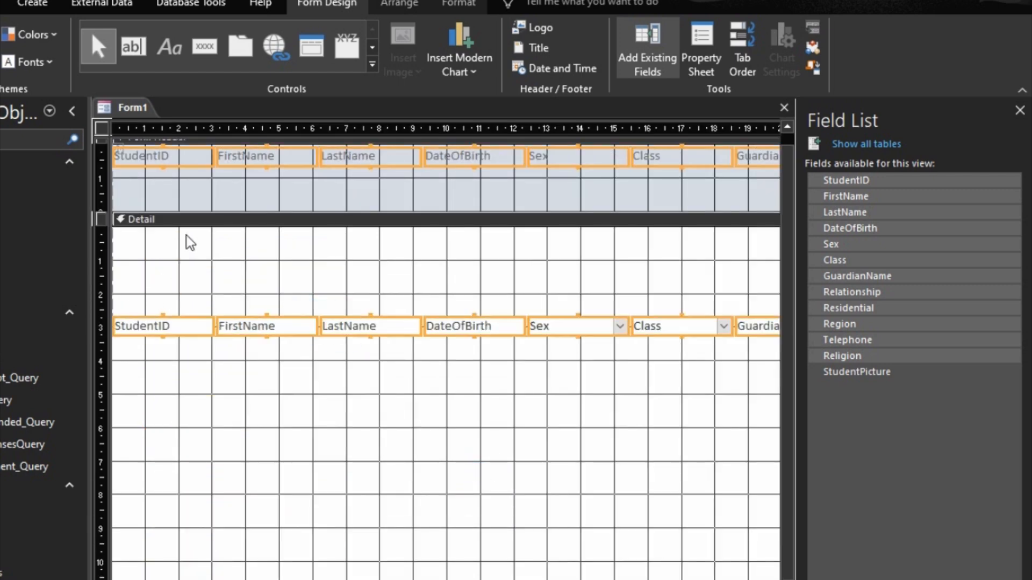
Step: Set the font size of all header labels and fields to 12 and make their text black
left_click(458, 5)
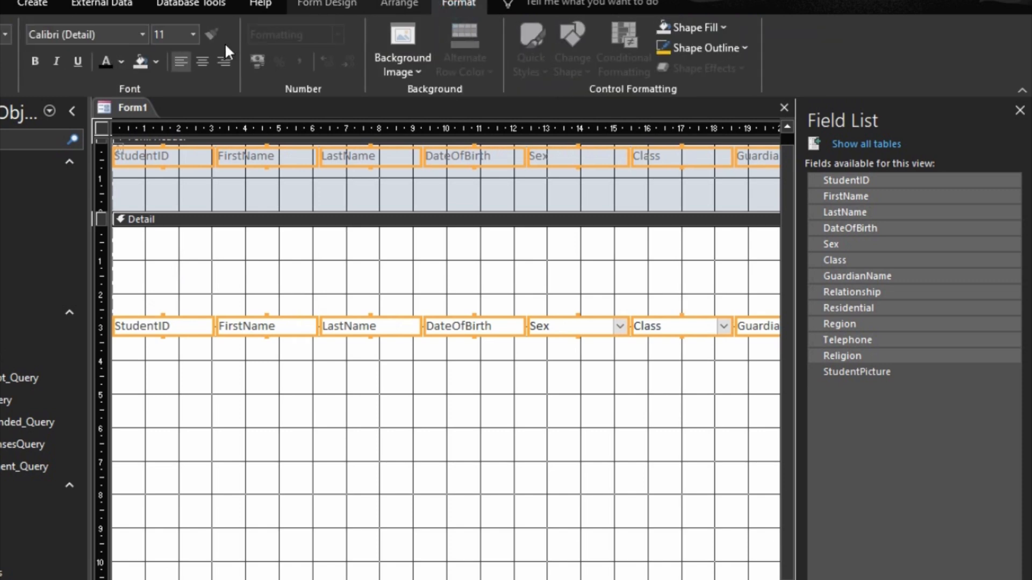
left_click(192, 37)
left_click(164, 116)
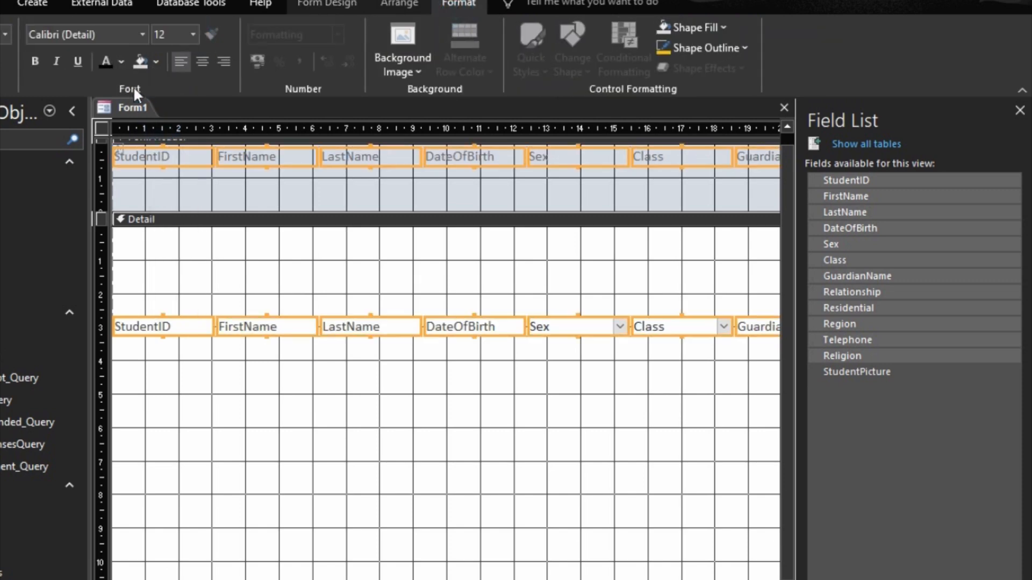
left_click(106, 58)
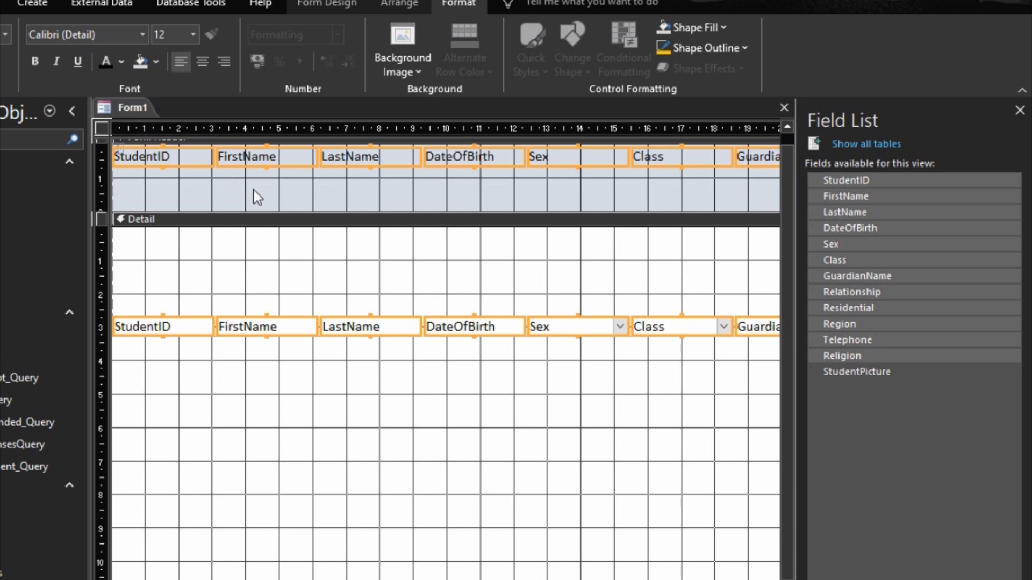
Step: Add inner control margins to the row of Detail fields and size the fields to fit their text
left_click(317, 326)
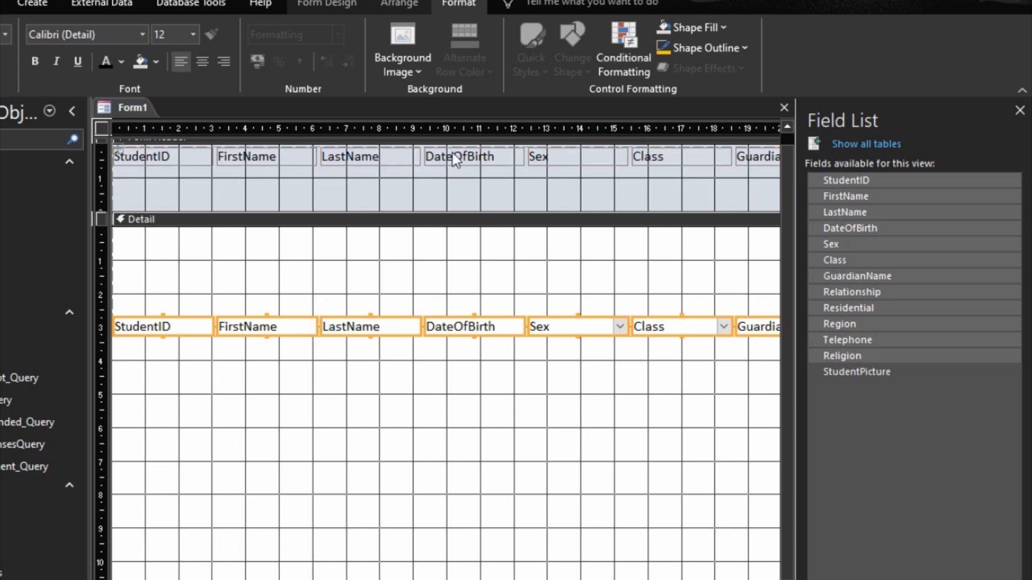
left_click(402, 5)
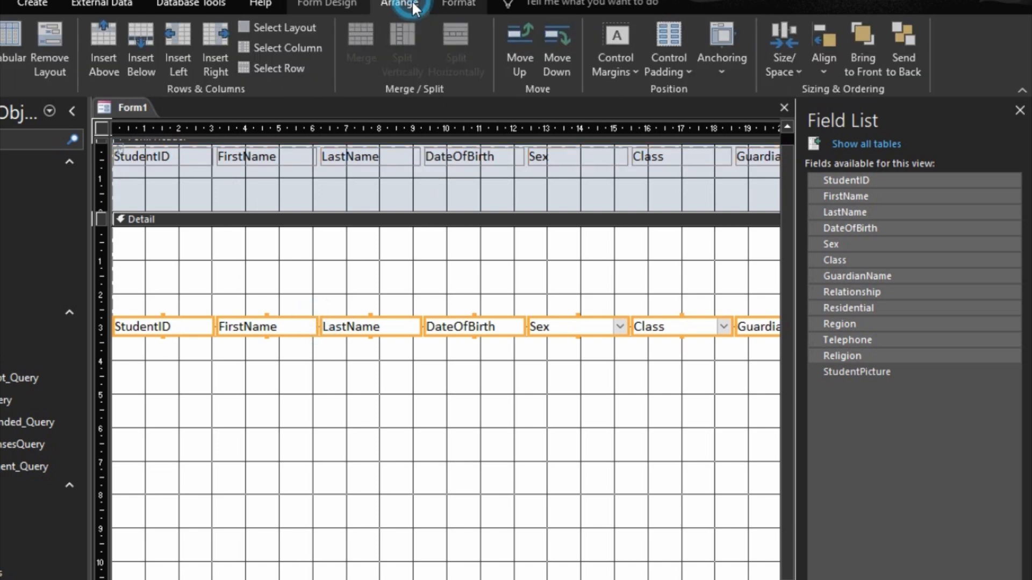
left_click(614, 86)
left_click(624, 171)
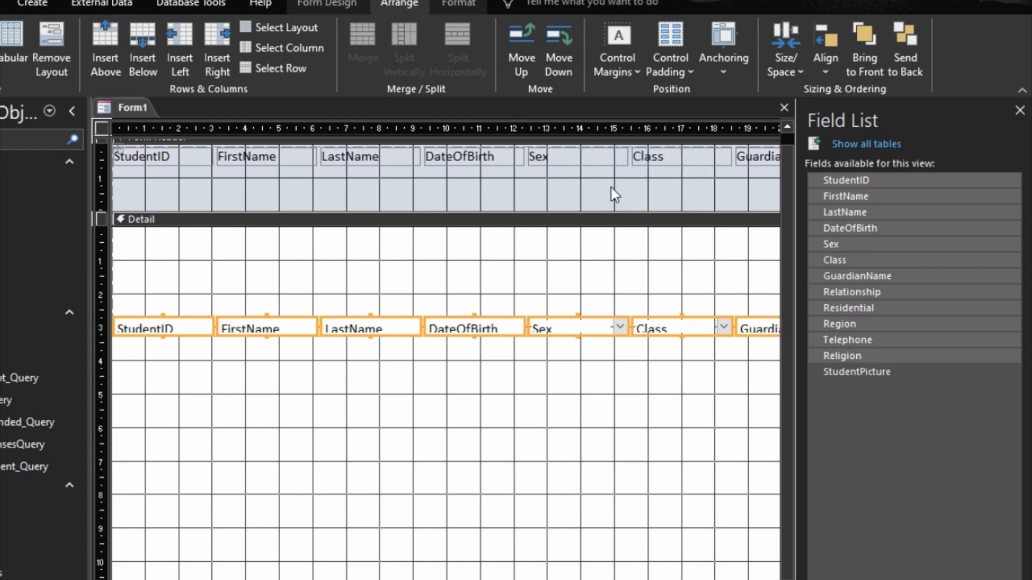
right_click(471, 329)
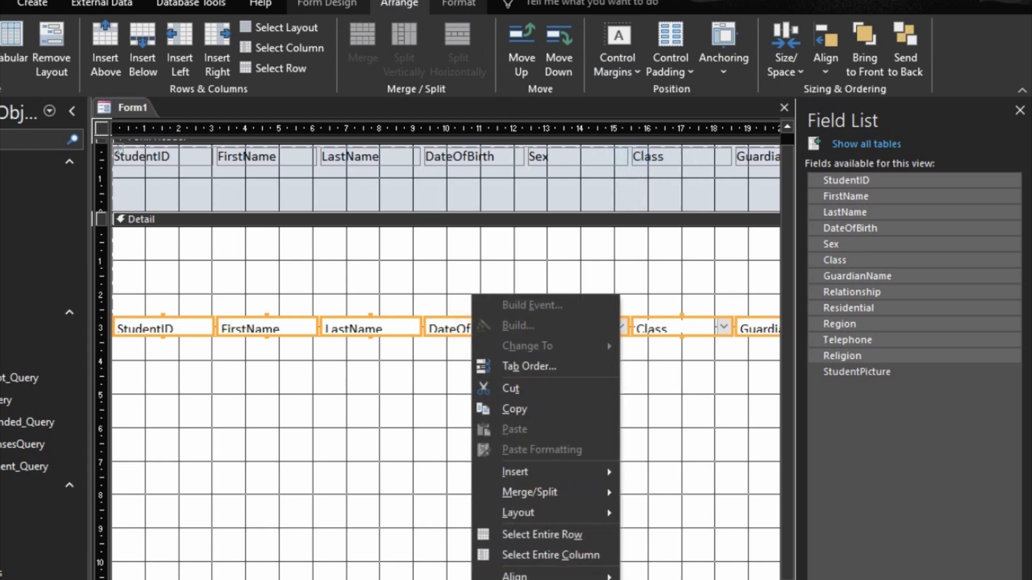
left_click(690, 577)
left_click(594, 492)
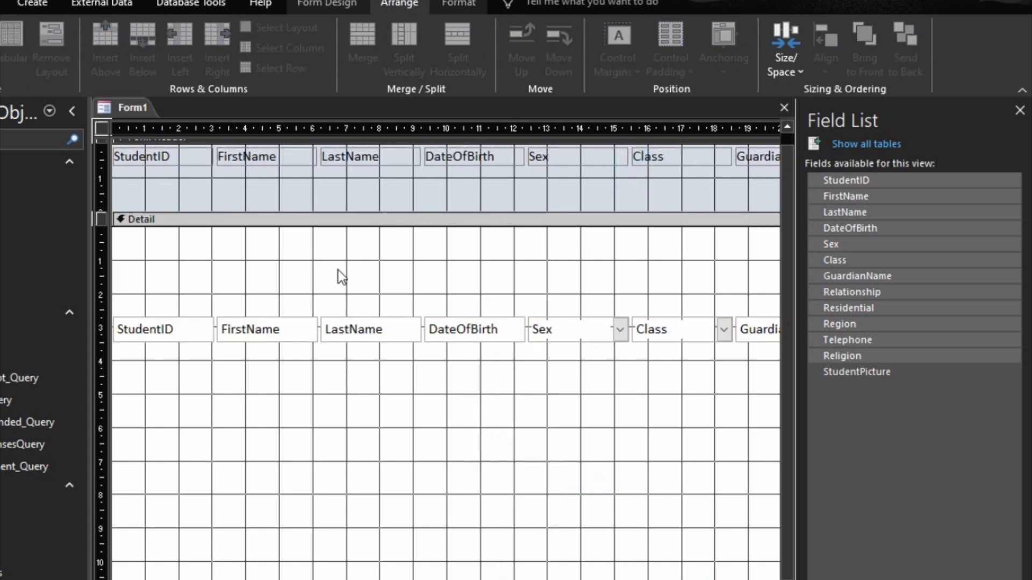
Step: Move the field row to the top of the Detail section and set the header labels' Top to 2.011 cm
left_click_drag(334, 322, 330, 224)
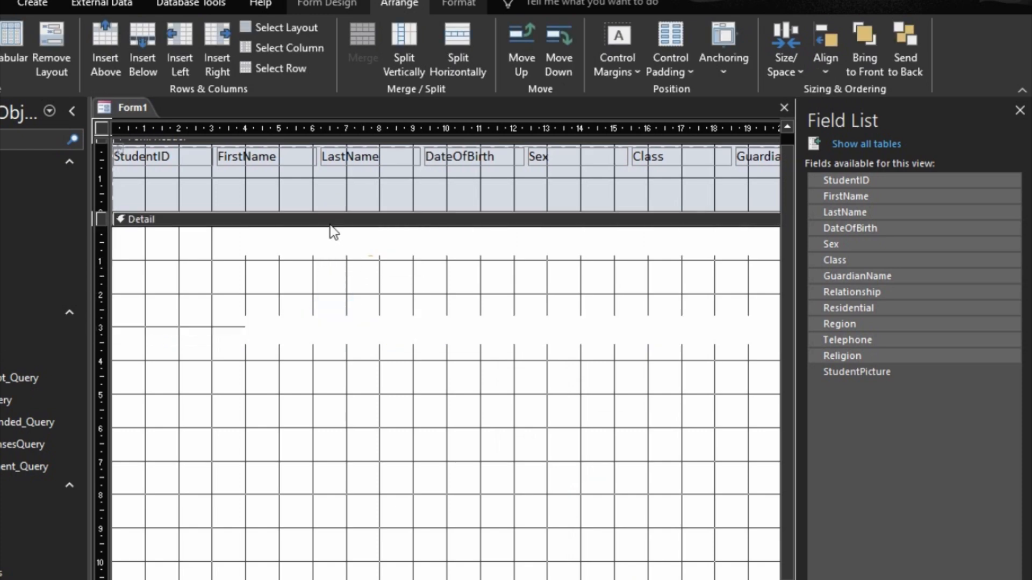
left_click(288, 165)
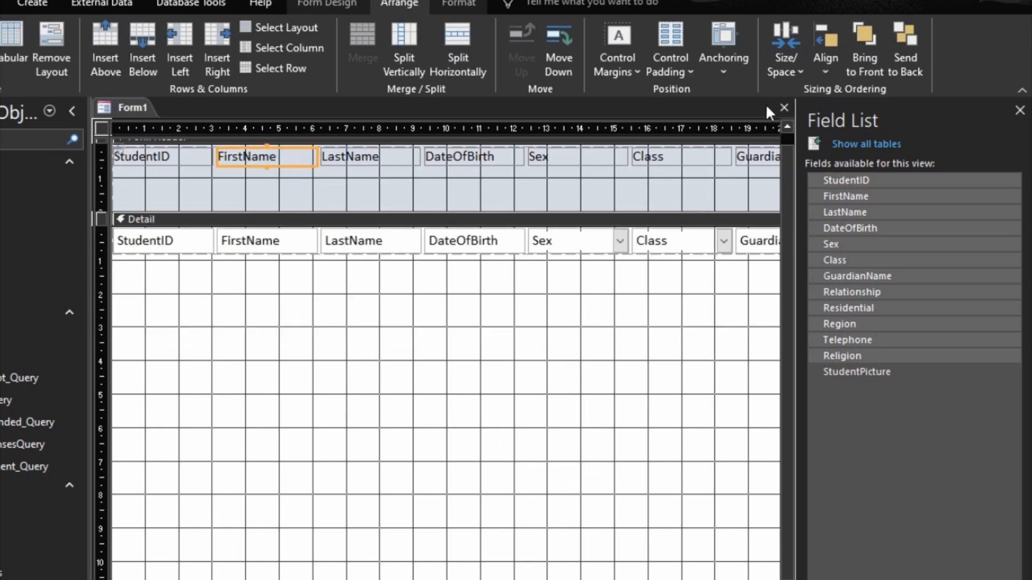
double_click(300, 160)
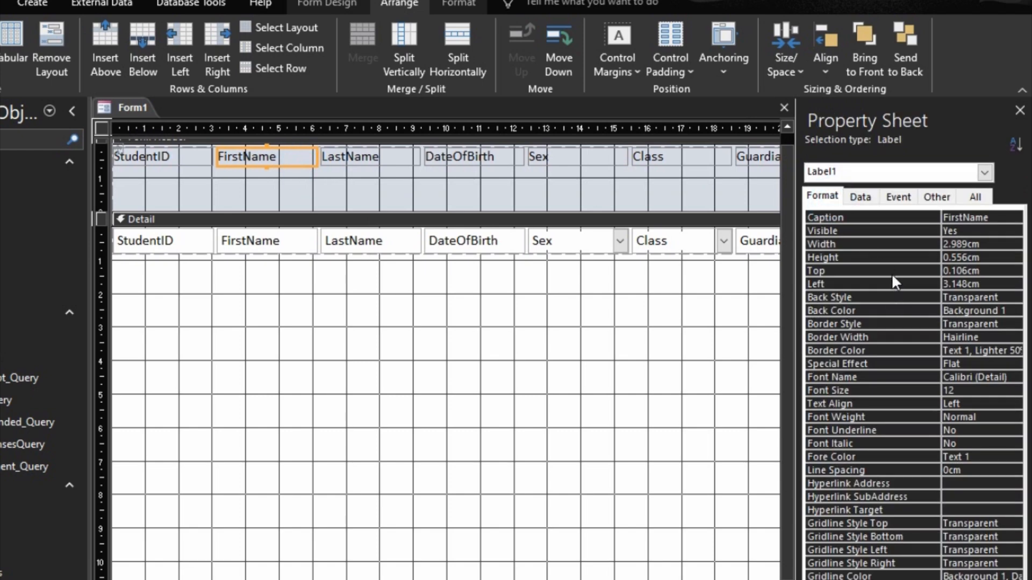
left_click(891, 269)
type("2.011")
key("Return")
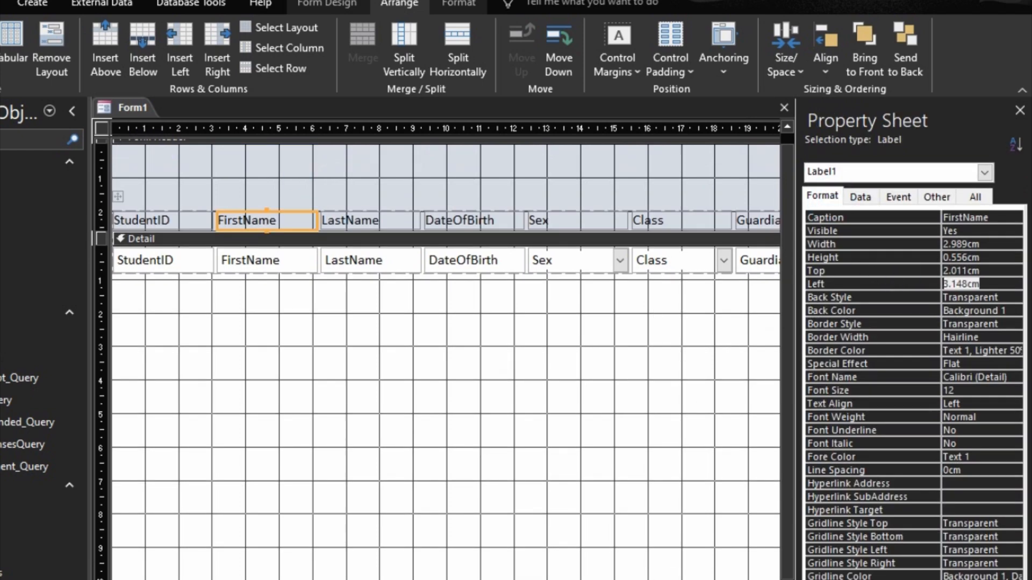
Step: Shrink the Detail section to the height of its single row of fields
left_click_drag(448, 579, 438, 264)
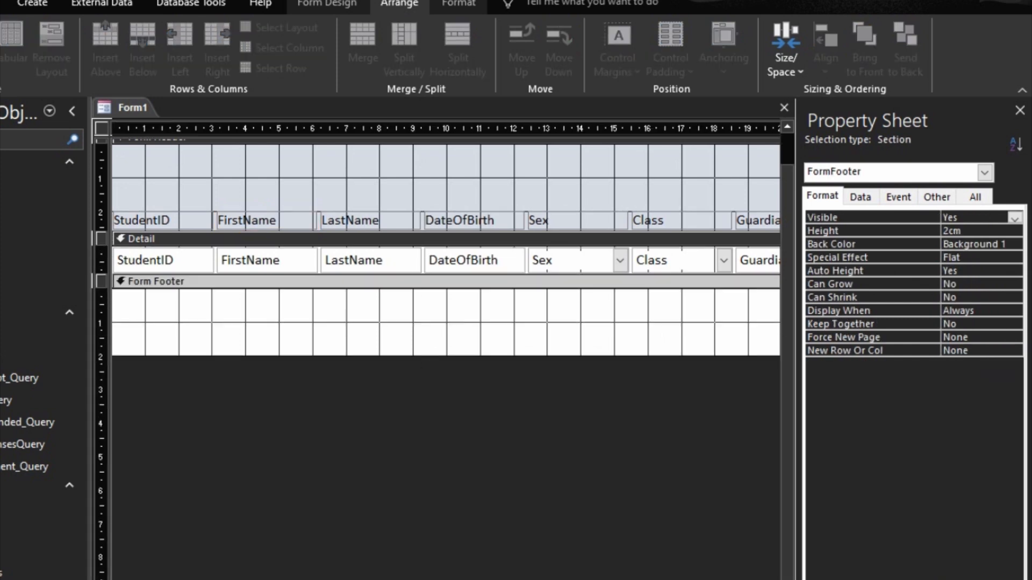
scroll(526, 352, "right", 10)
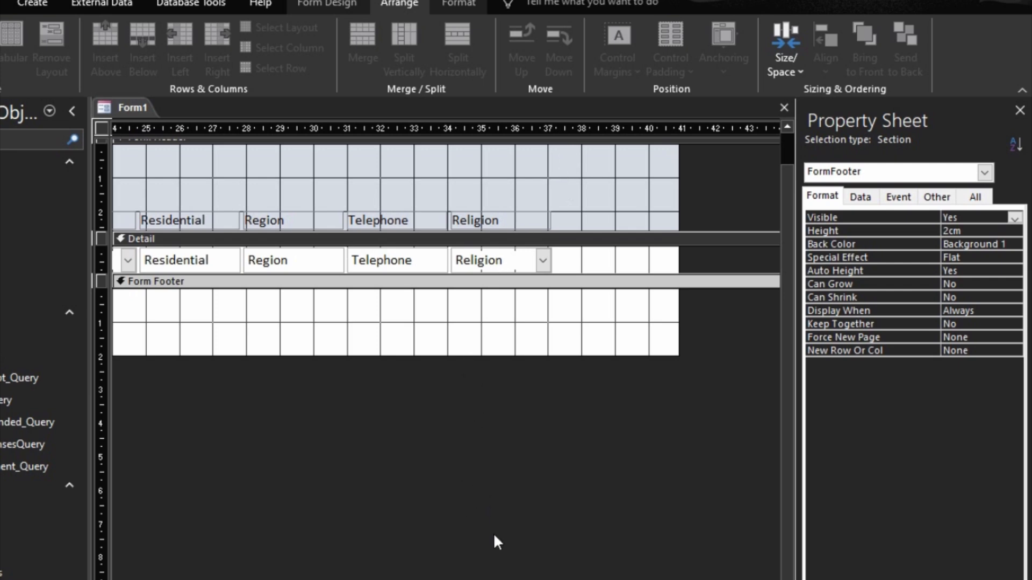
scroll(446, 250, "left", 10)
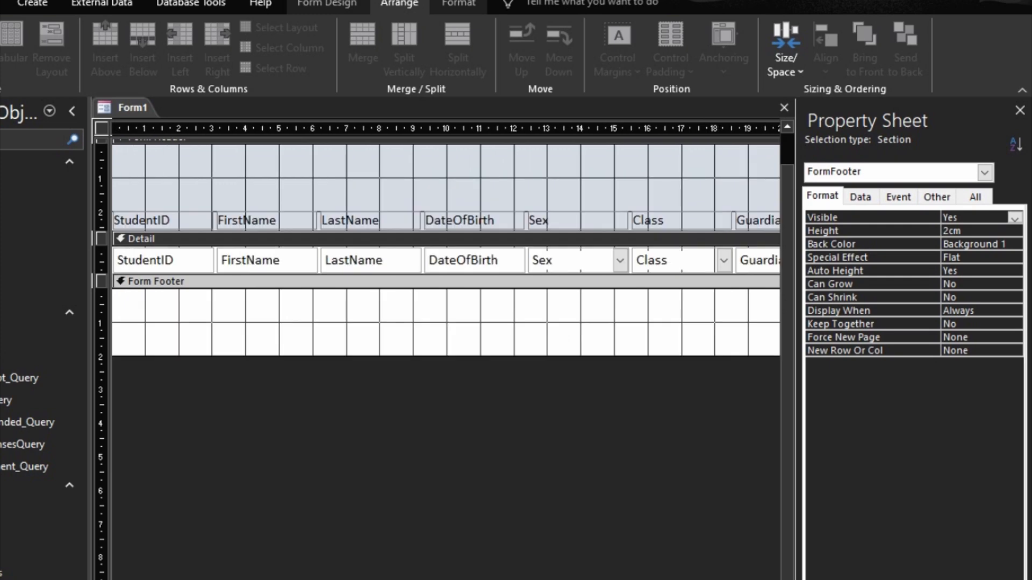
Step: Change the StudentID header label's text to Adm No
left_click(161, 219)
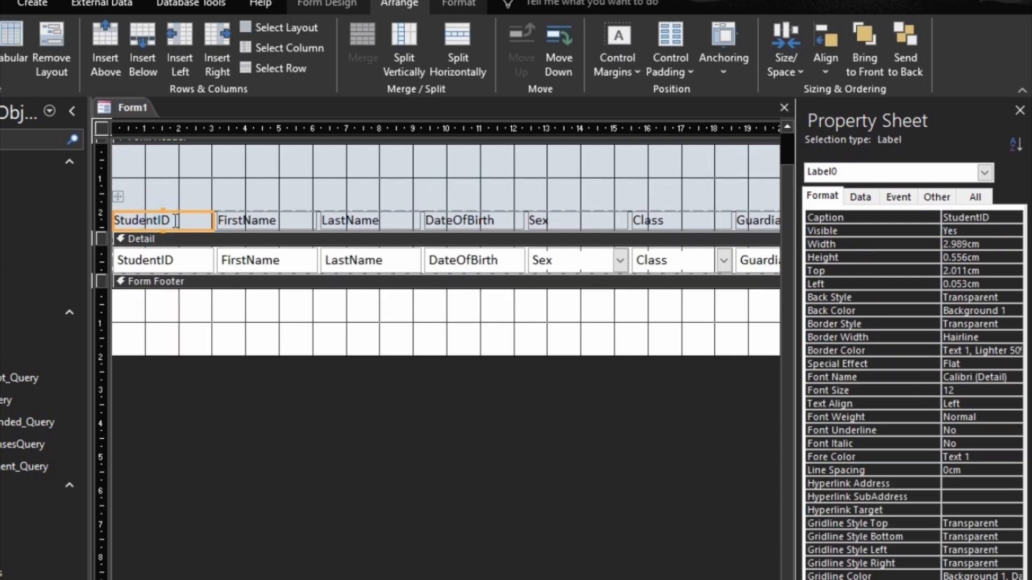
type("Admin")
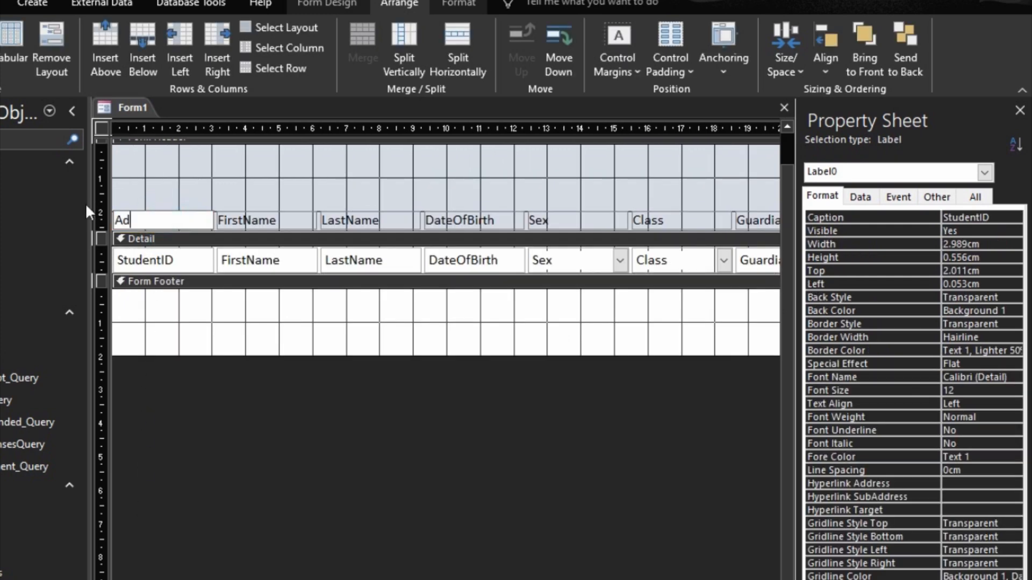
key("BackSpace")
key("BackSpace")
type("No")
left_click(258, 256)
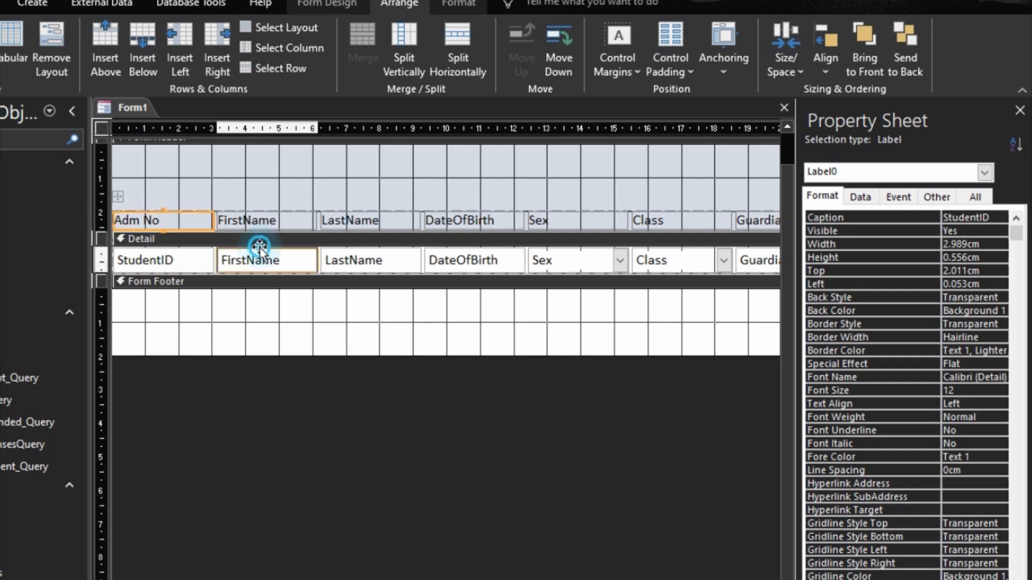
Step: Change the DateOfBirth header label's text to Date of Birth
left_click(346, 260)
left_click(460, 260)
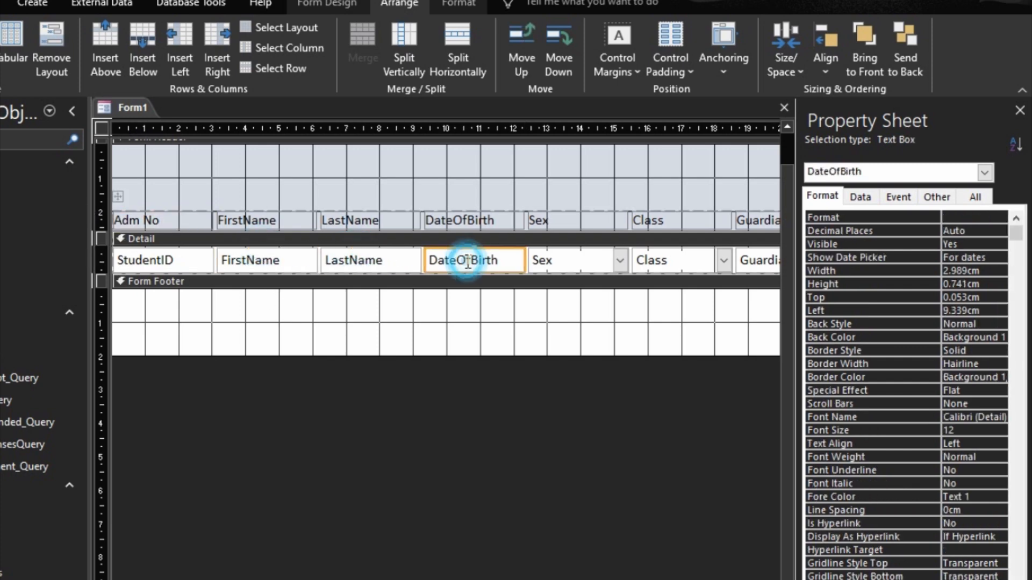
left_click(457, 220)
left_click(458, 221)
left_click(465, 220)
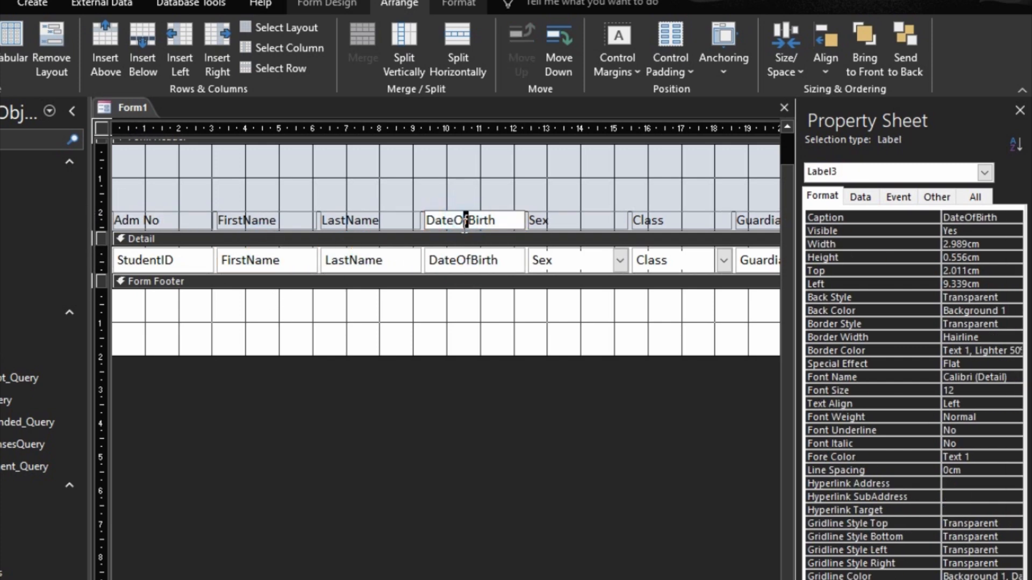
key("BackSpace")
key("BackSpace")
type("of")
Step: Narrow the Sex column to about 2.57 cm
left_click(567, 223)
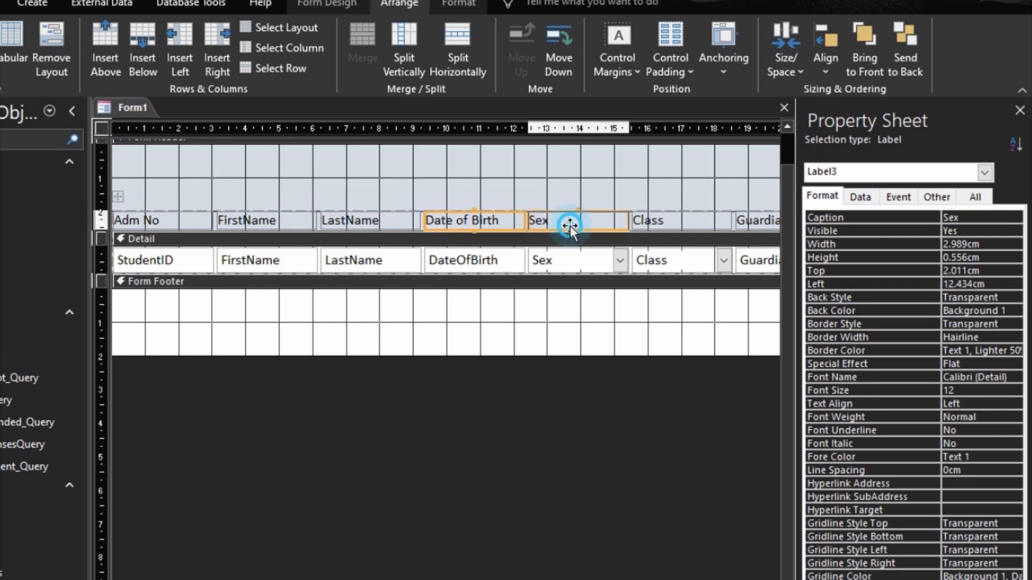
key("shift+Left")
key("shift+Left")
key("shift+Left")
key("shift+Left")
key("shift+Left")
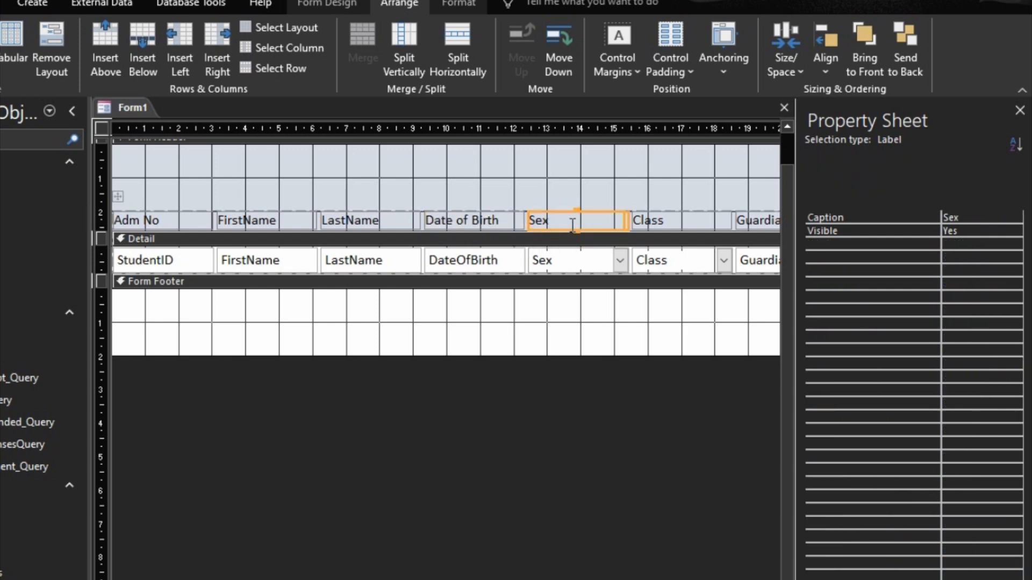
key("shift+Right")
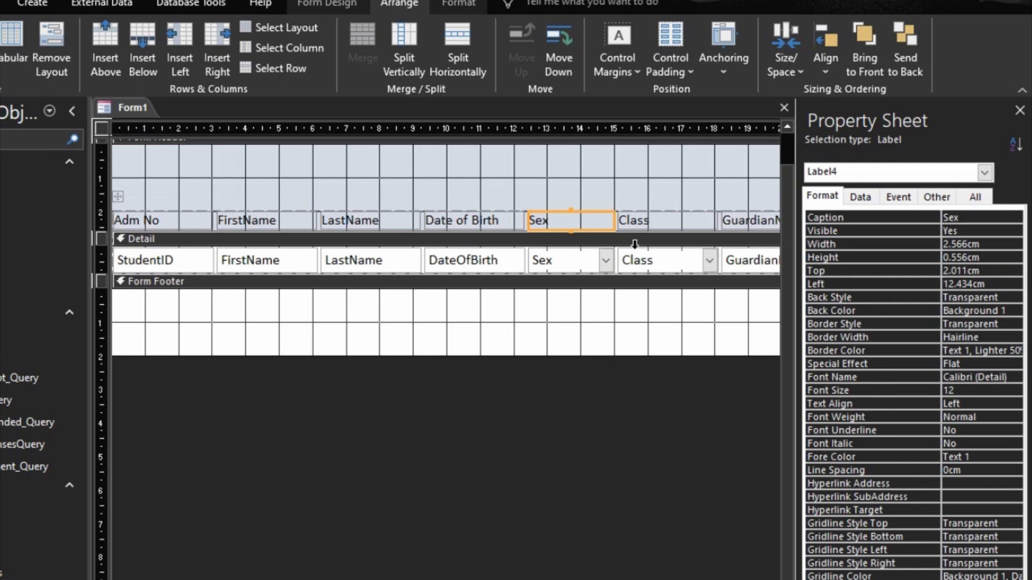
Step: Look over the widths and header labels of the columns from Class through Religion
left_click(634, 245)
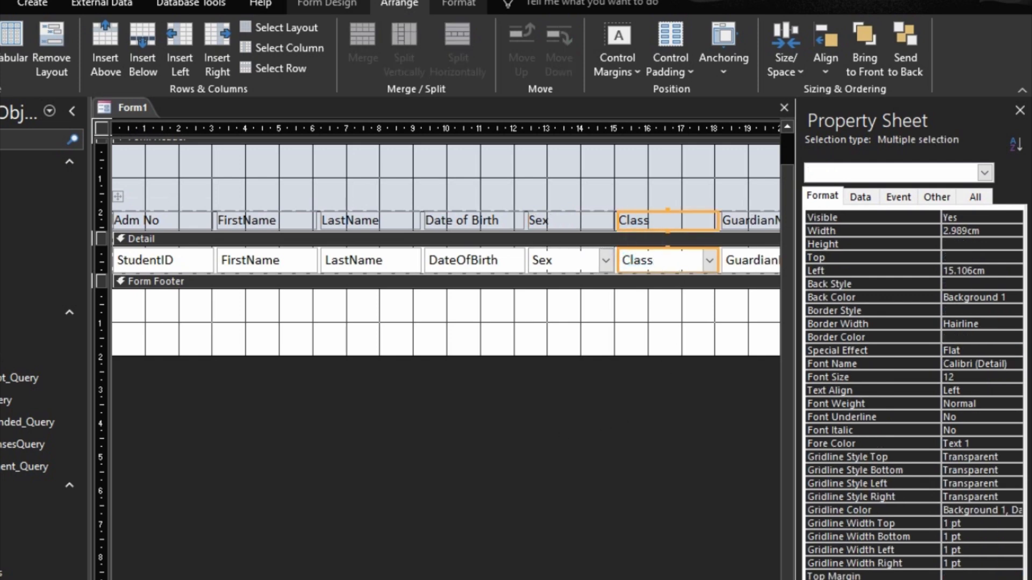
scroll(446, 249, "right", 6)
left_click(386, 509)
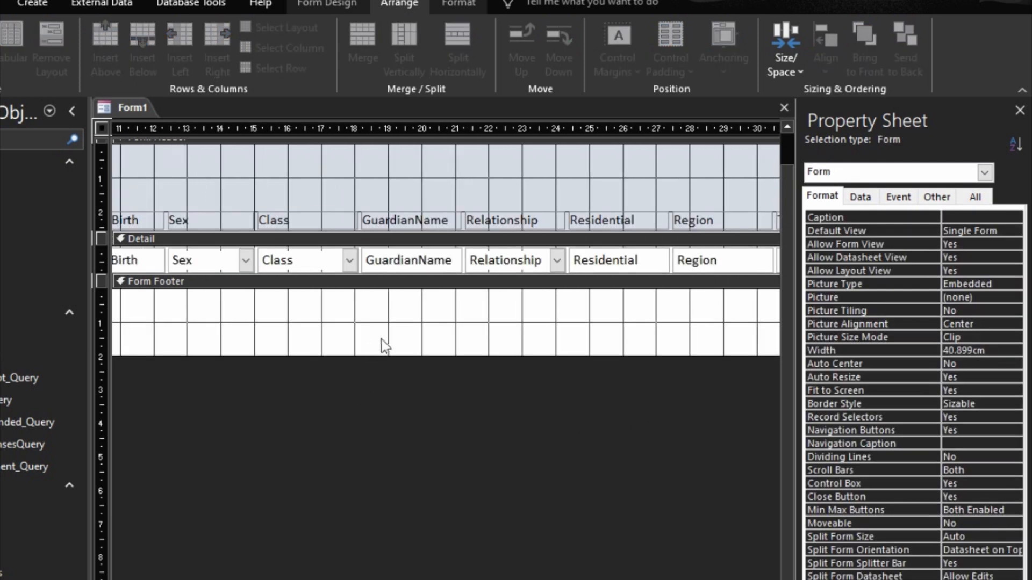
left_click_drag(386, 346, 740, 160)
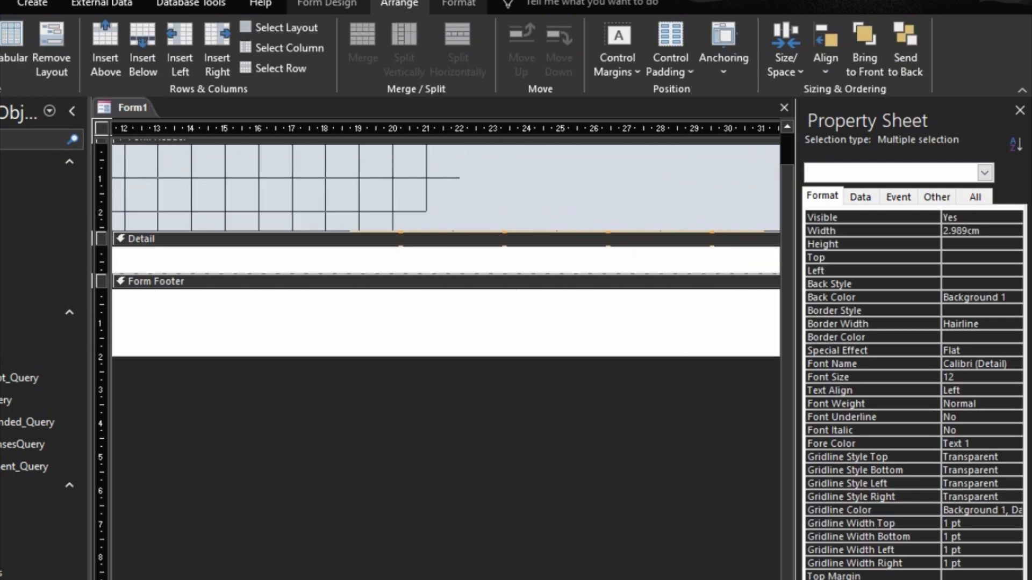
scroll(445, 250, "right", 6)
left_click_drag(660, 337, 527, 281)
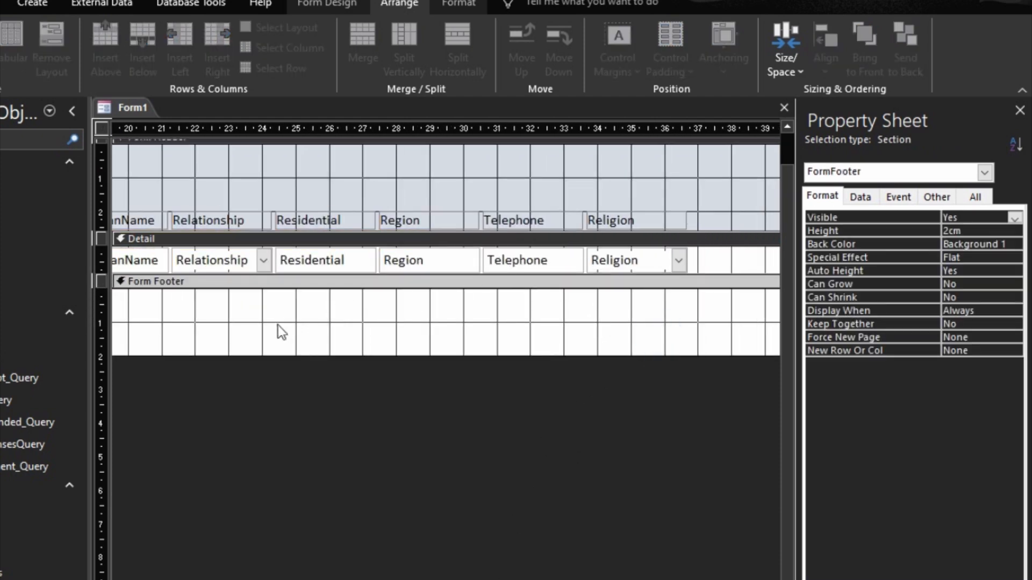
scroll(335, 430, "left", 6)
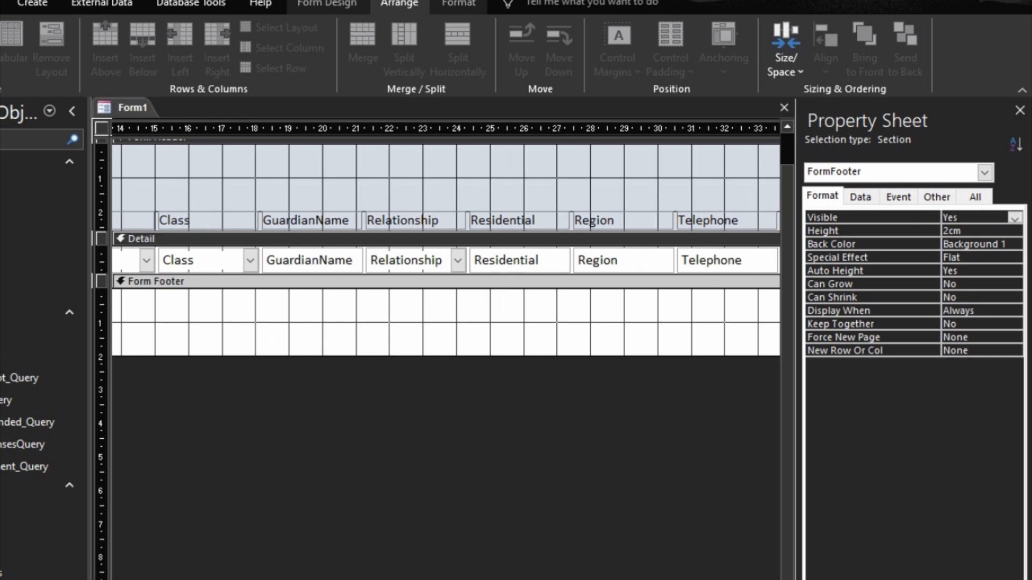
scroll(446, 242, "left", 2)
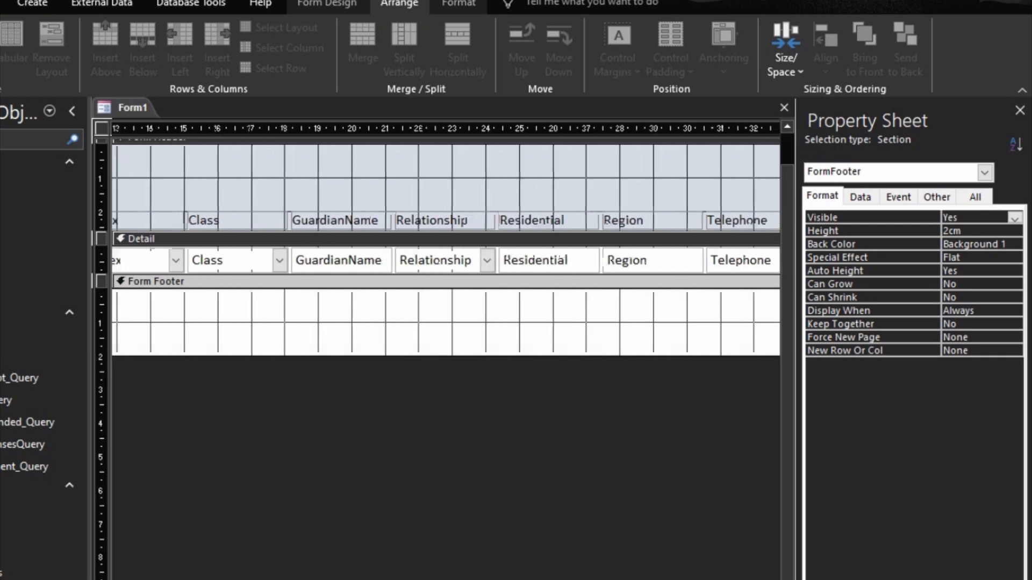
Step: Select the FirstName and LastName fields and widen the LastName column to about 3.7 cm
scroll(446, 242, "left", 12)
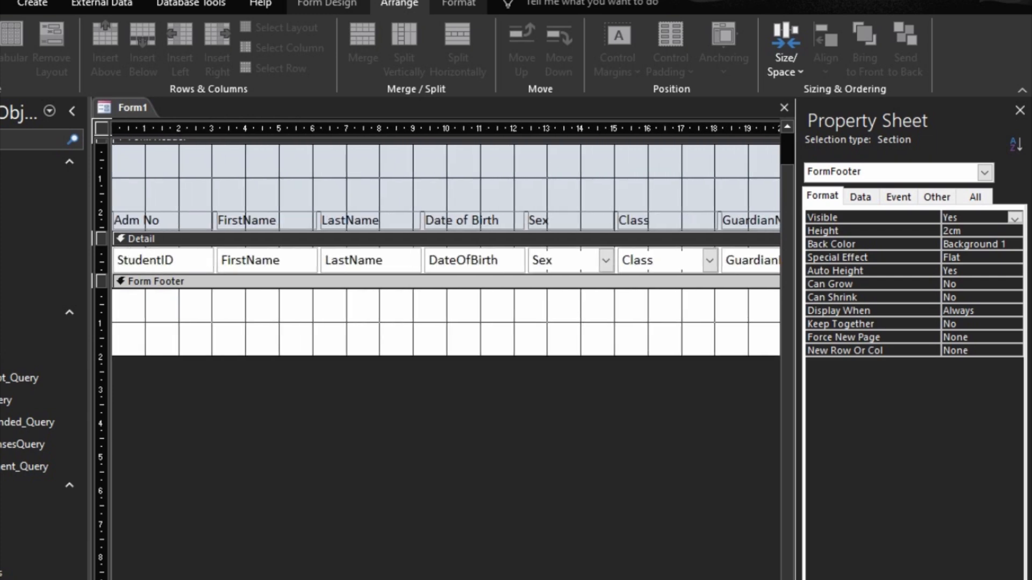
left_click(269, 260)
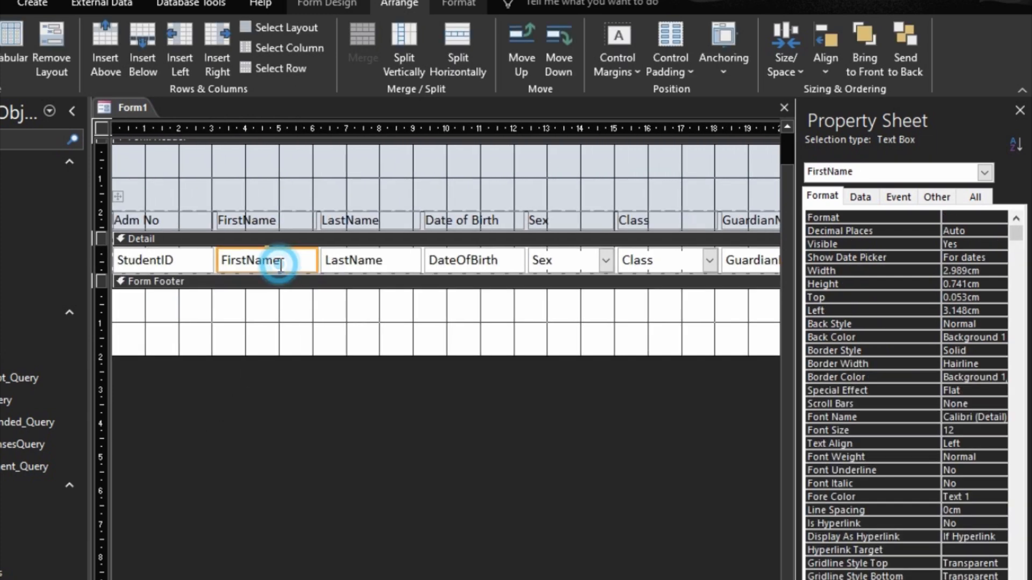
left_click(367, 262, "shift")
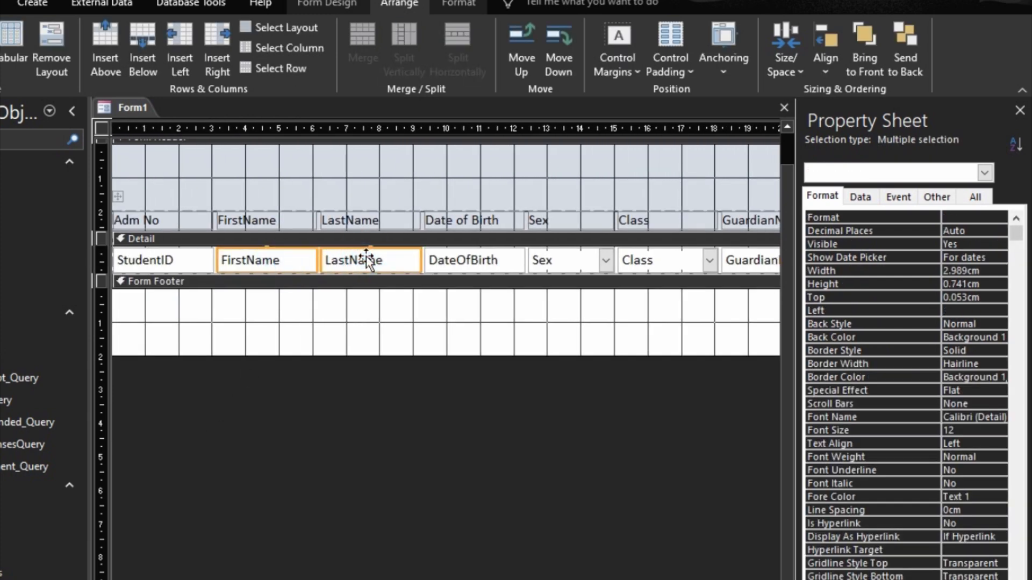
key("shift+Right")
key("shift+Right")
key("shift+Right")
key("shift+Right")
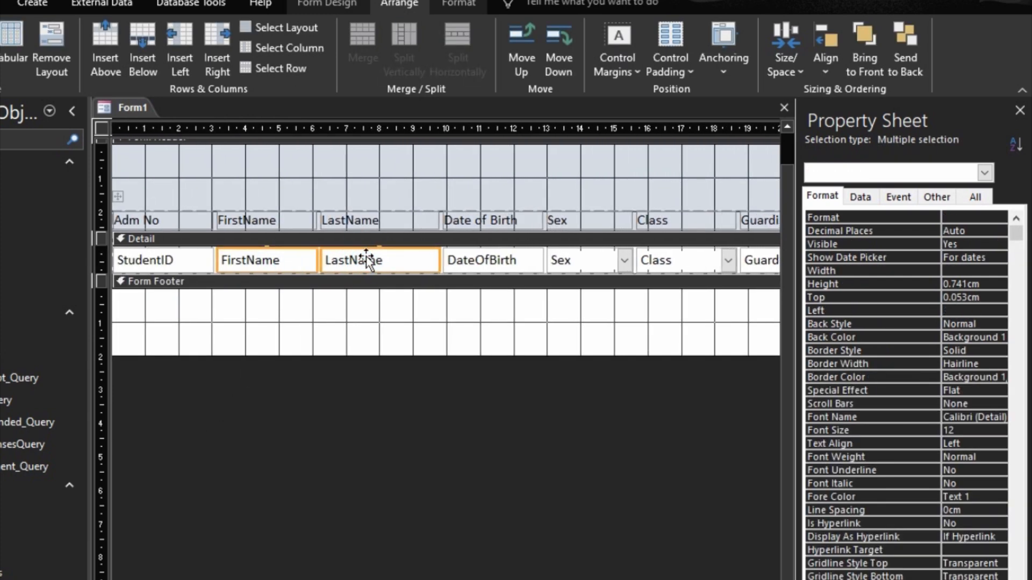
key("shift+Right")
key("shift+Right")
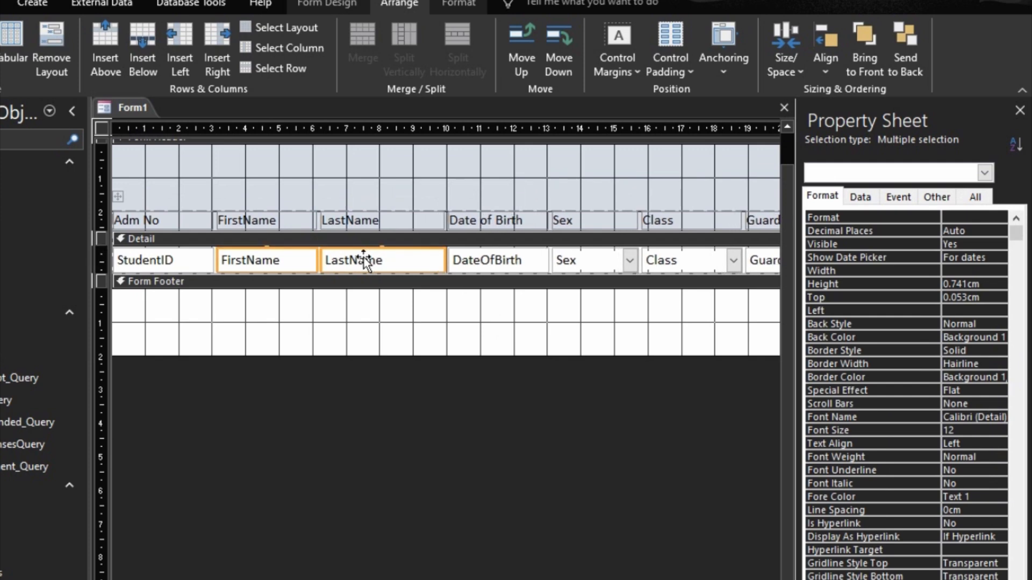
Step: Match the FirstName column's width to the wider LastName column, making both selected fields 3.704 cm wide
right_click(289, 260)
mouse_move(374, 567)
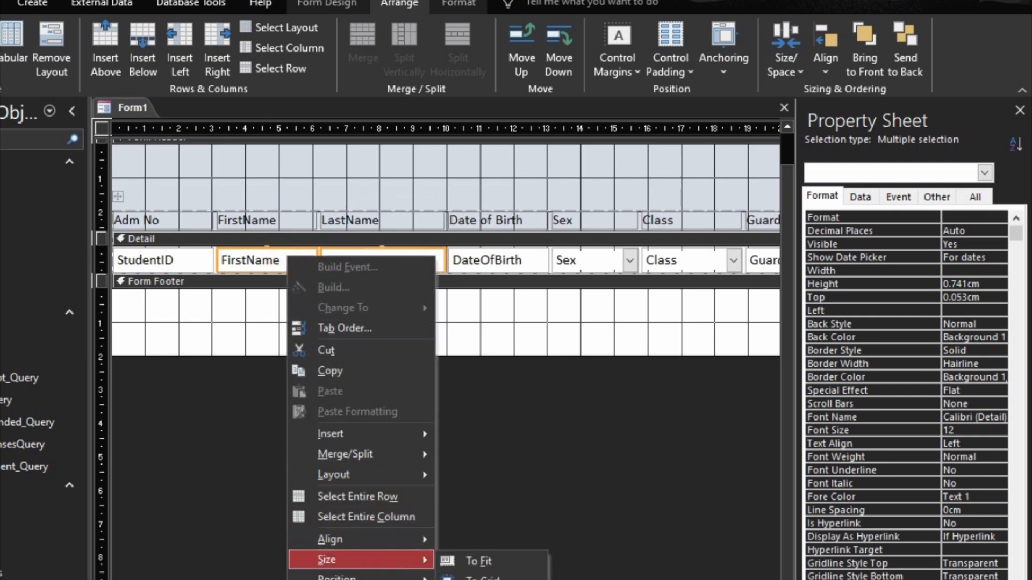
left_click(479, 561)
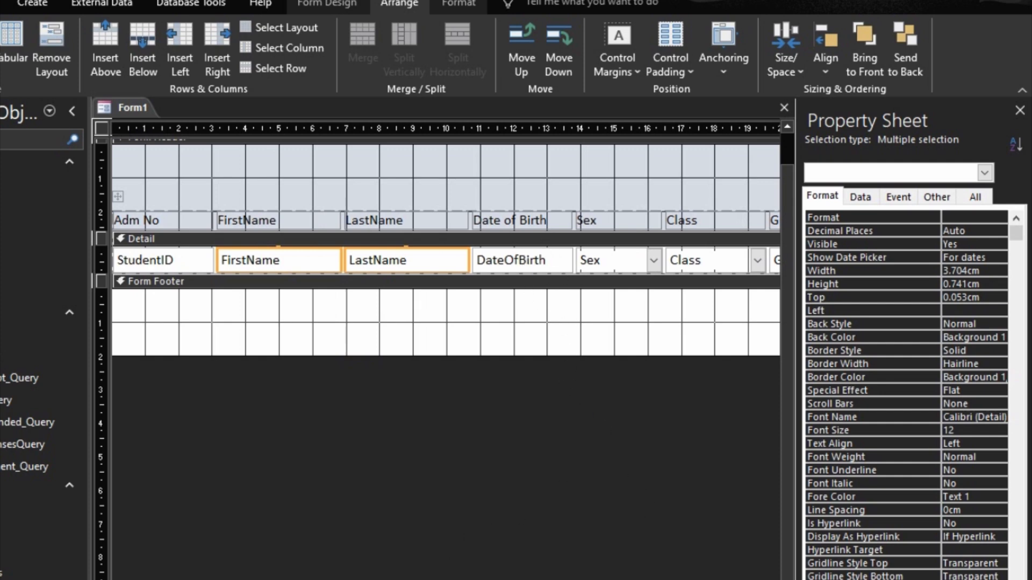
Step: Delete the GuardianName through Religion columns with their header labels, and narrow the form to about 21 cm
scroll(445, 240, "right", 10)
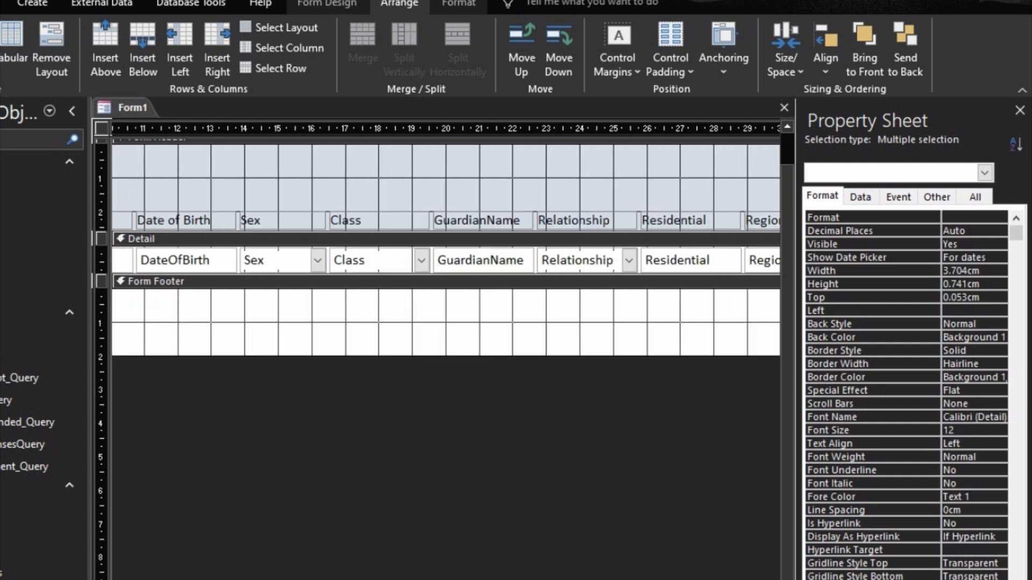
scroll(445, 240, "right", 2)
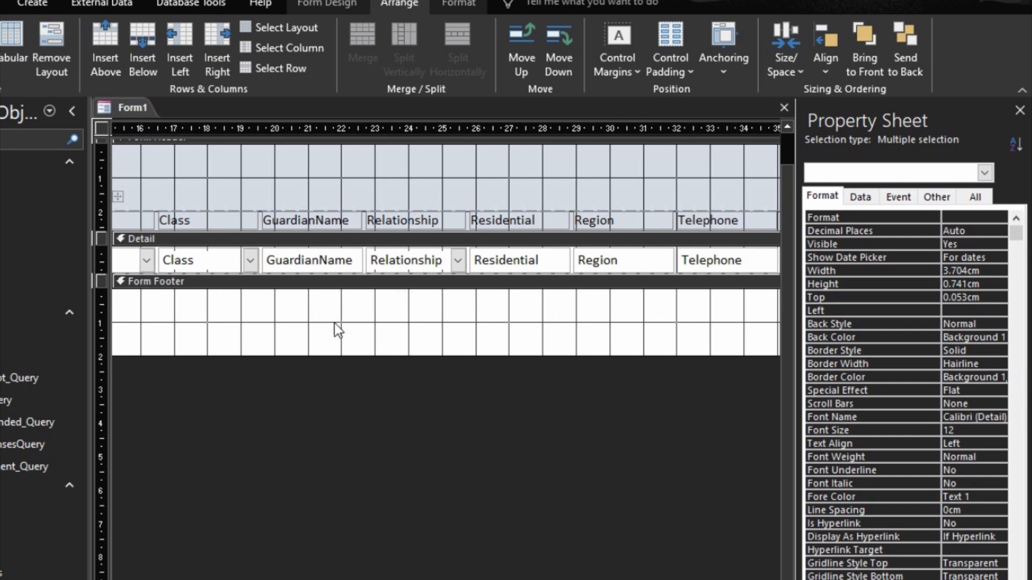
left_click_drag(326, 331, 721, 203)
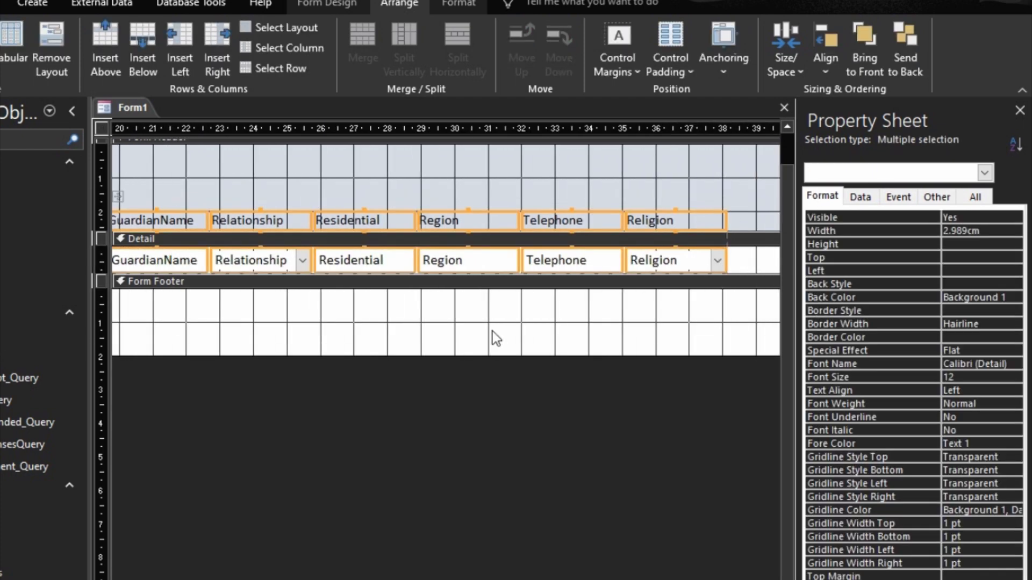
key("Delete")
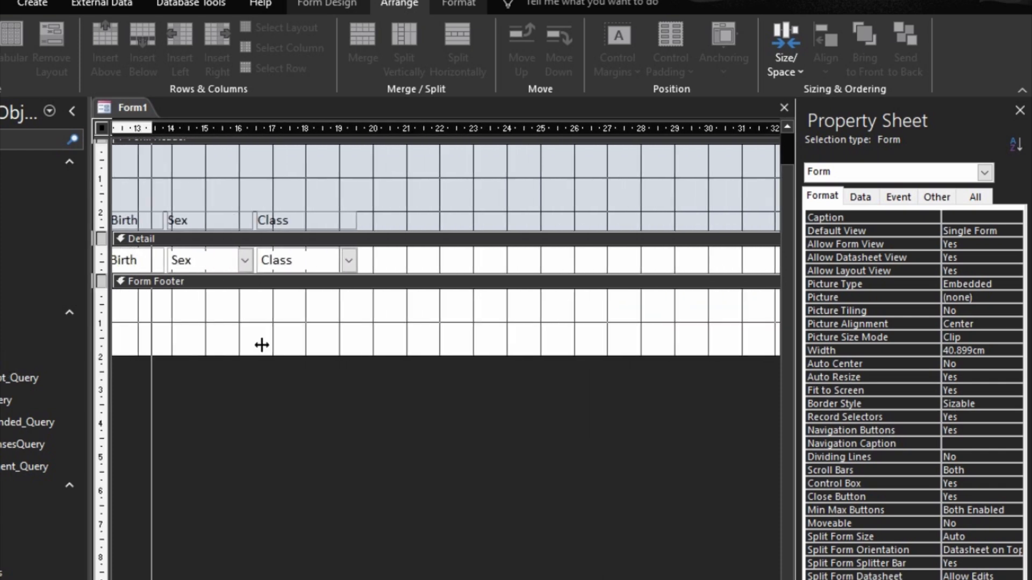
left_click_drag(375, 306, 407, 304)
scroll(438, 242, "left", 3)
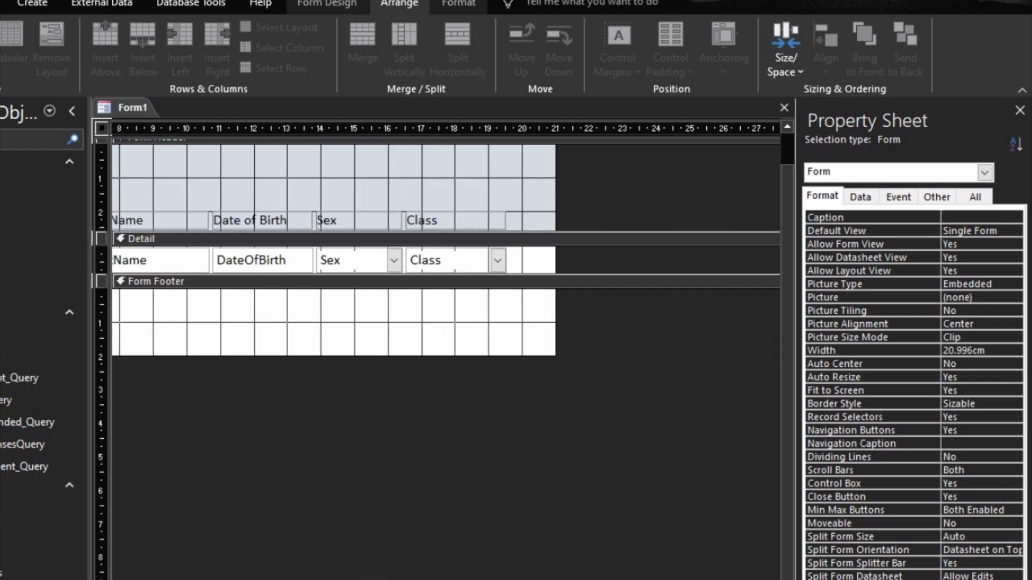
Step: Shift the whole tabular layout right so that it starts about 1 cm from the form's edge
left_click(453, 263)
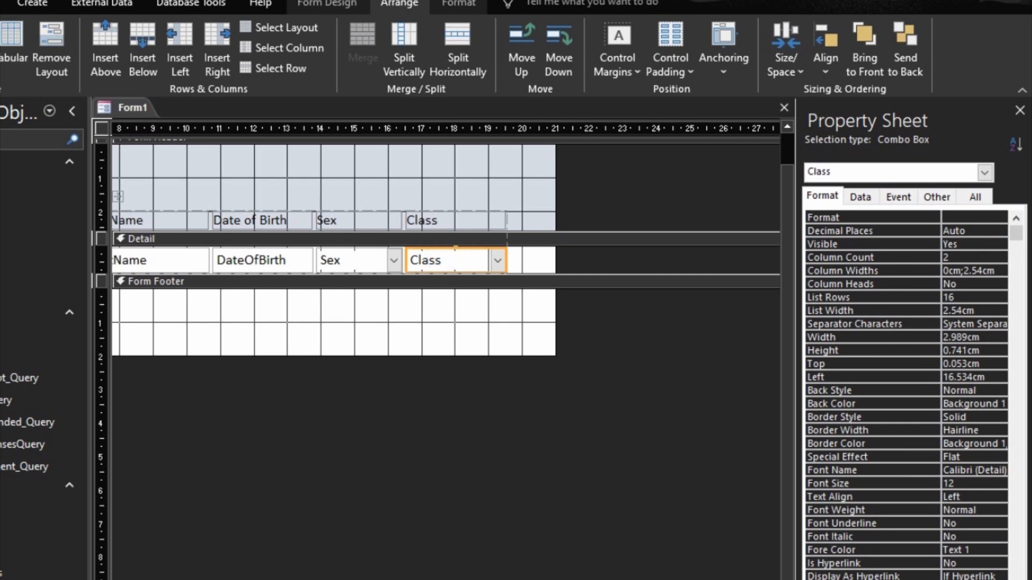
scroll(446, 242, "left", 4)
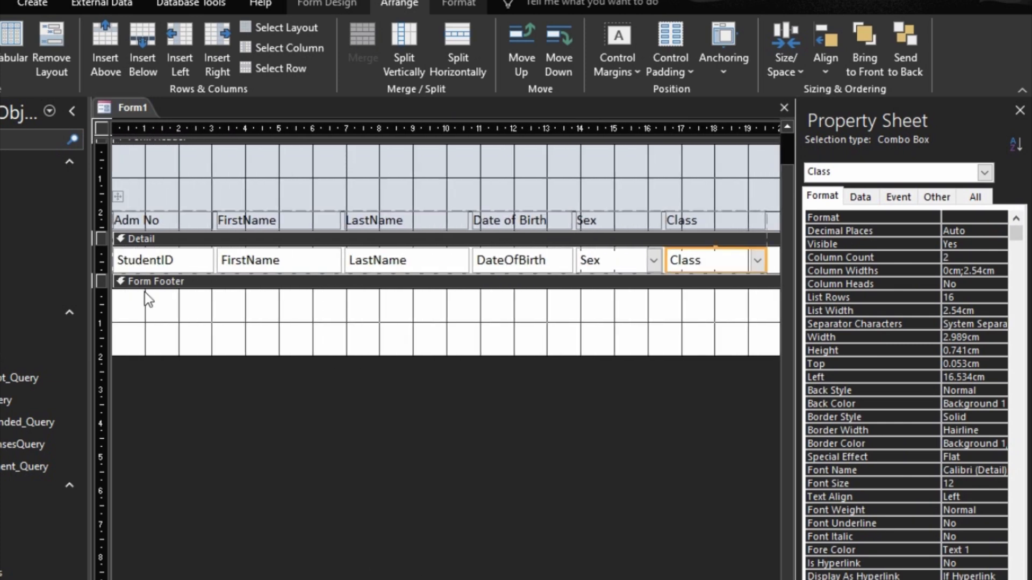
left_click(118, 196)
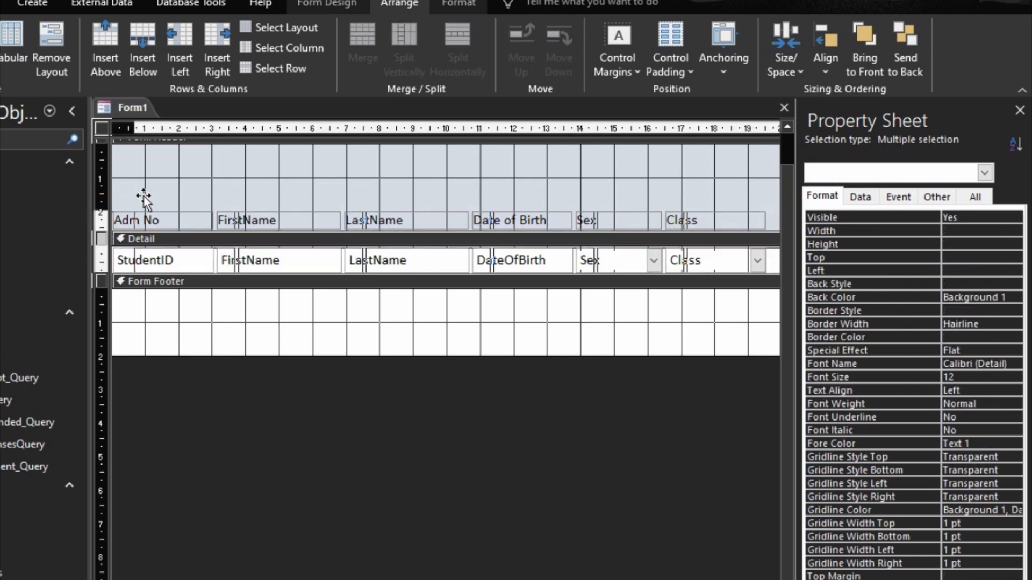
left_click_drag(143, 197, 155, 200)
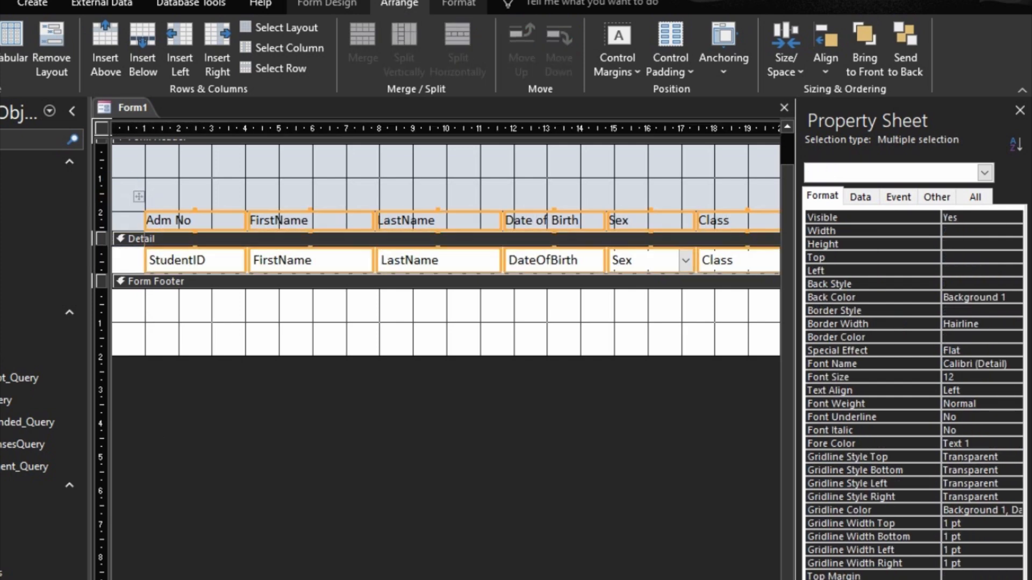
Step: Narrow the Class column to about 2.5 cm
scroll(446, 242, "right", 3)
left_click(595, 323)
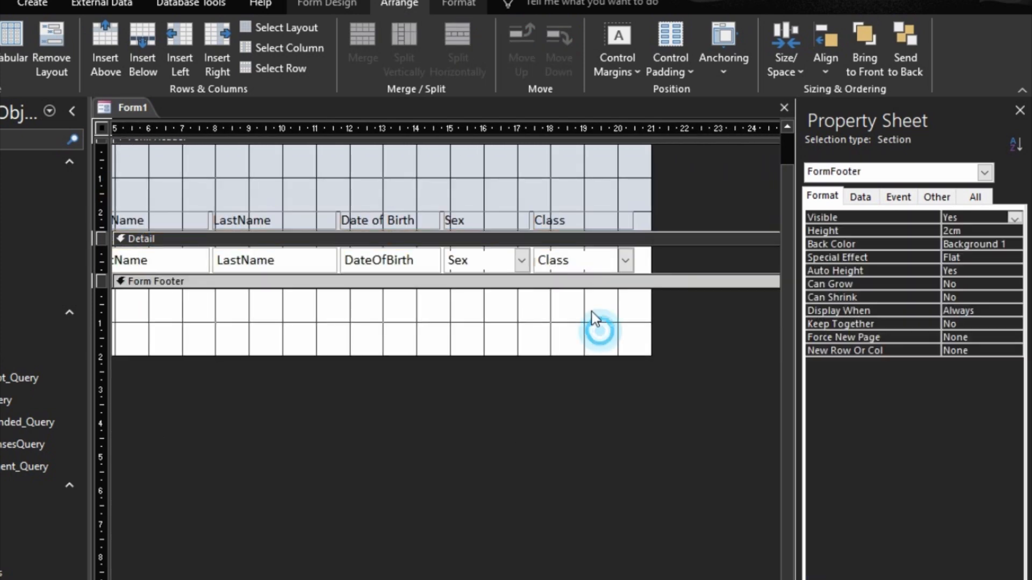
left_click(589, 261)
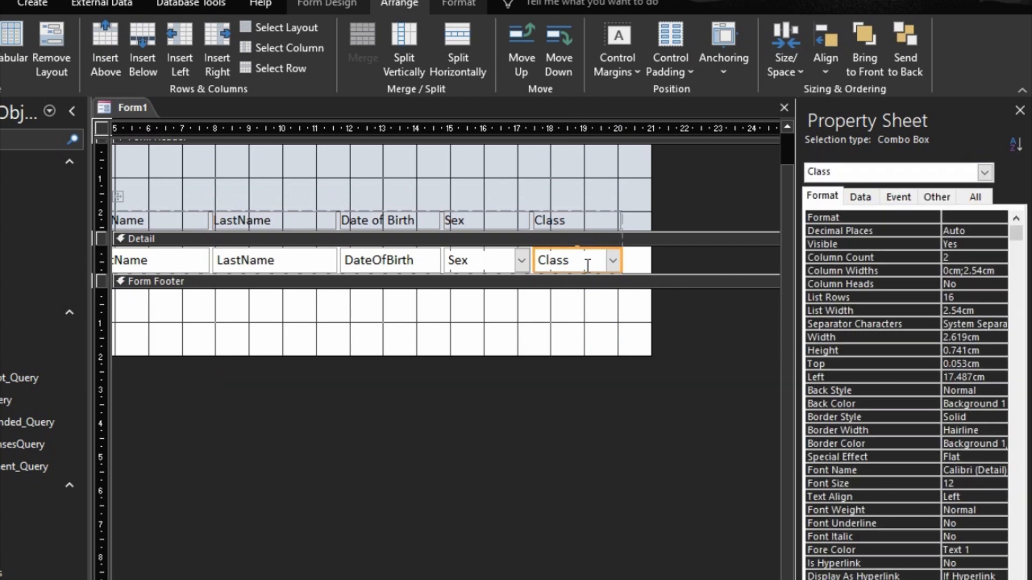
key("shift+Left")
key("shift+Left")
key("shift+Left")
key("shift+Left")
left_click(673, 314)
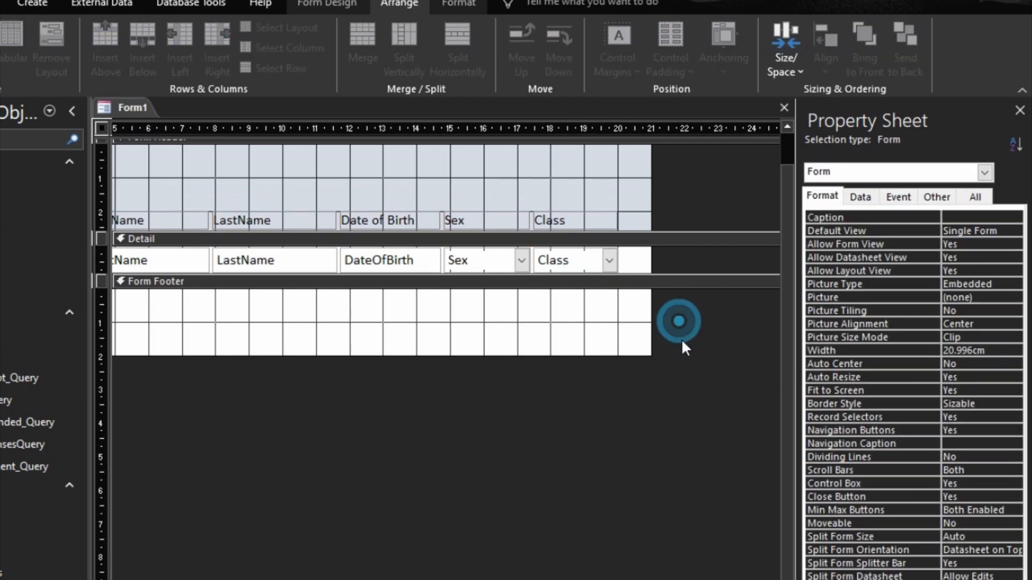
Step: Preview the column arrangement in Form view and return to Design view
key("F5")
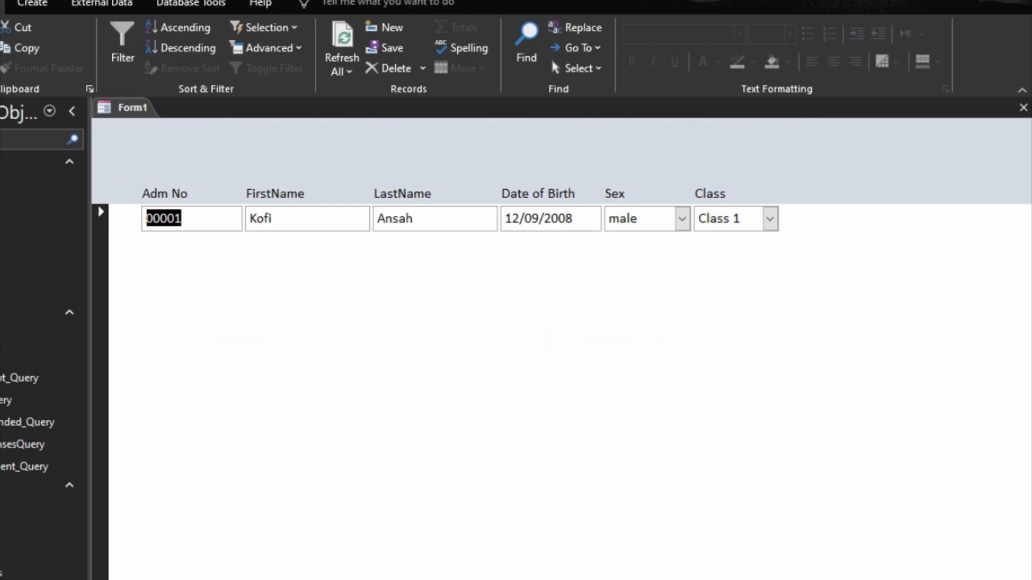
right_click(711, 371)
left_click(723, 426)
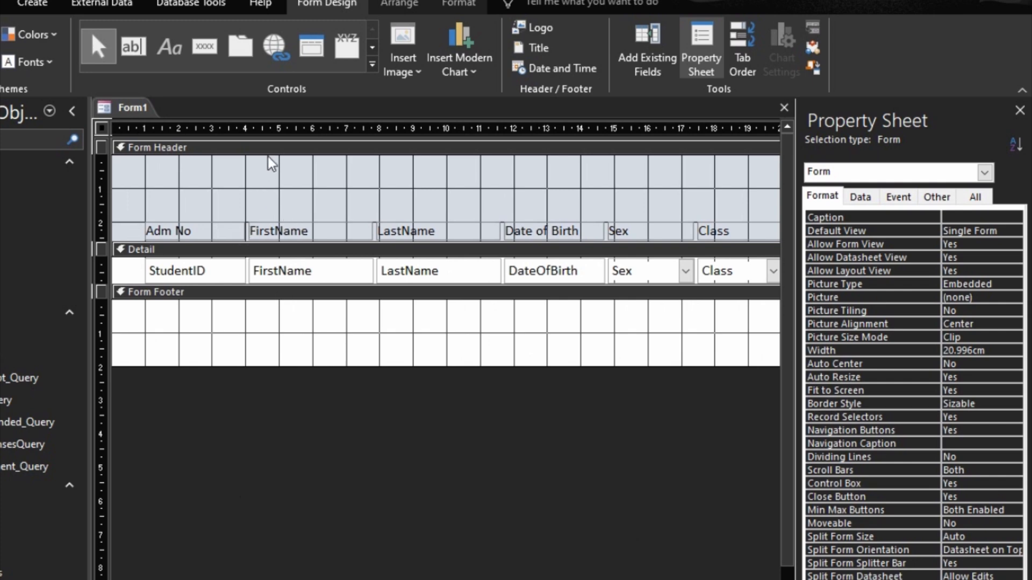
Step: Set the form header's background colour to the gold Accent 4
left_click(305, 161)
left_click(474, 2)
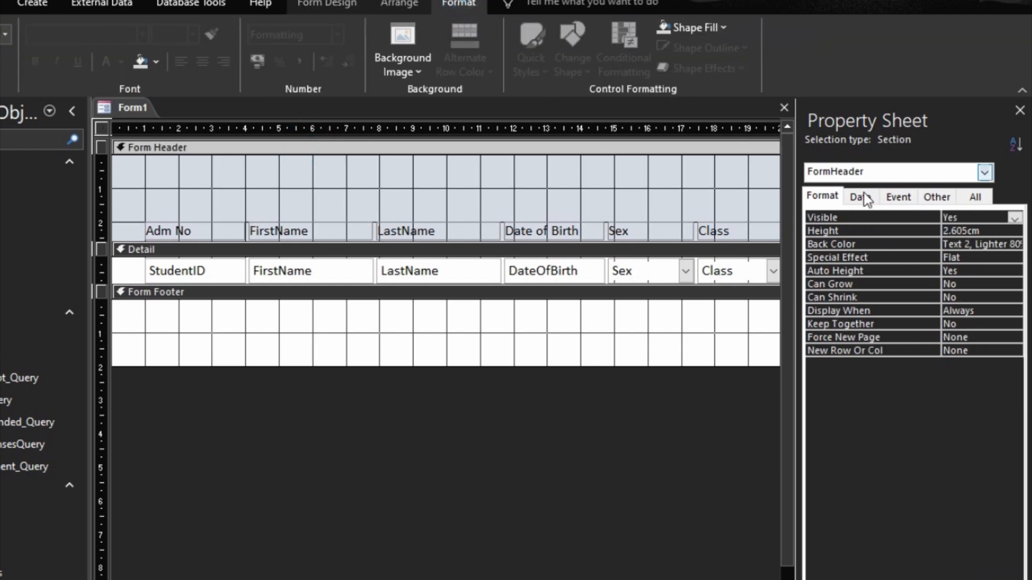
left_click(1017, 245)
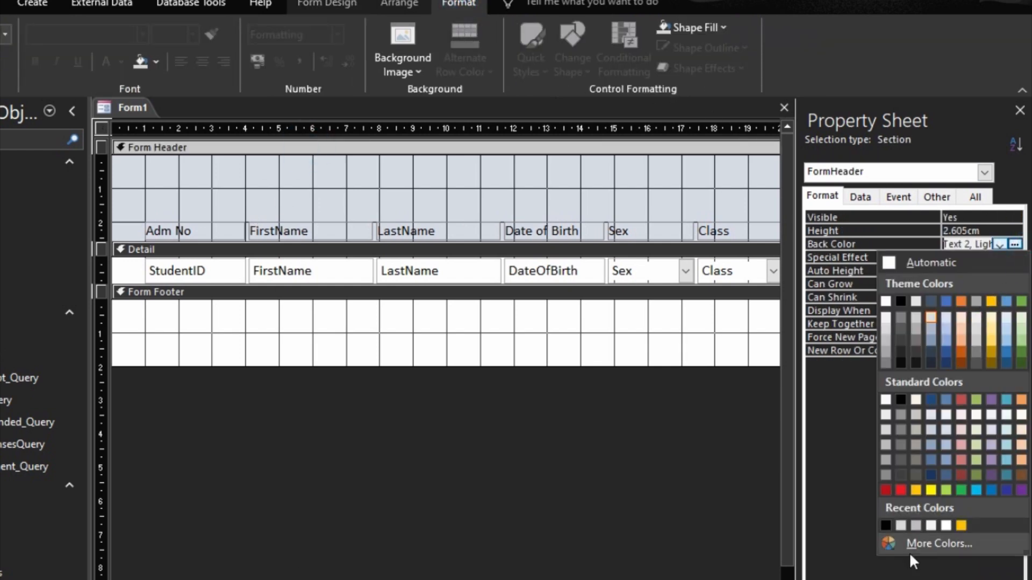
left_click(962, 524)
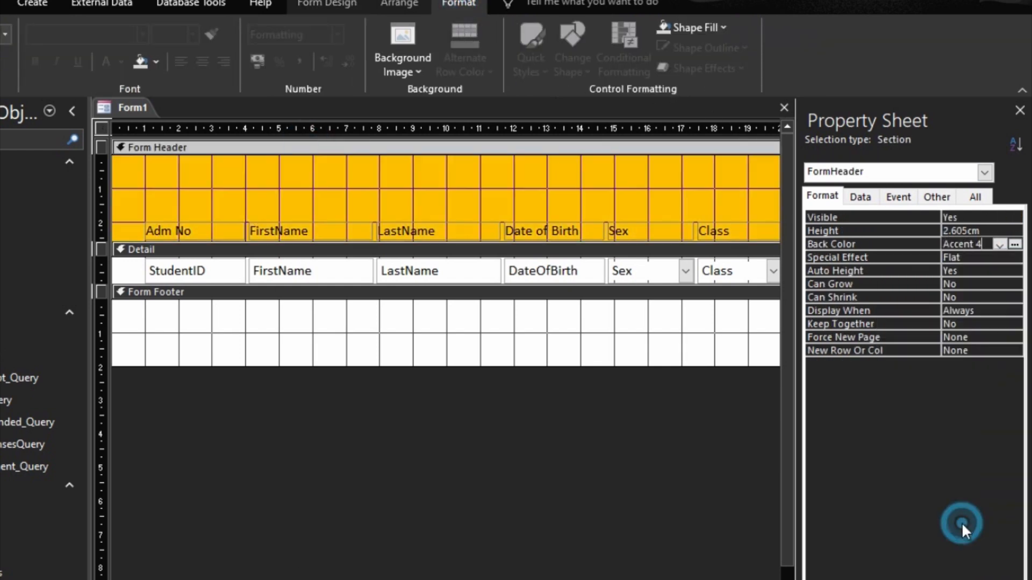
Step: Set the form footer's background colour to the gold Accent 4 and reduce its height to about 1 cm
left_click(463, 299)
left_click(1015, 245)
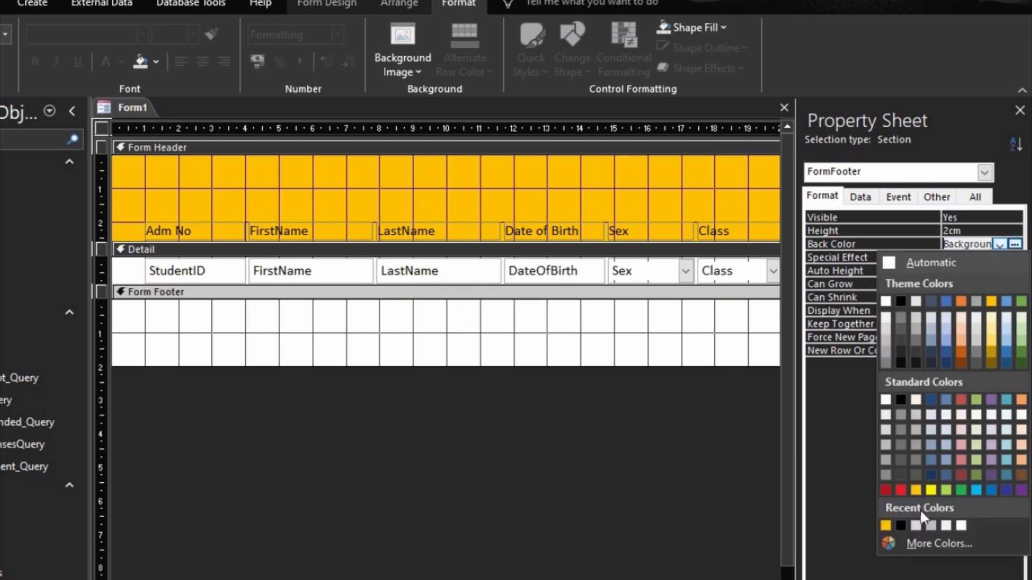
left_click(885, 524)
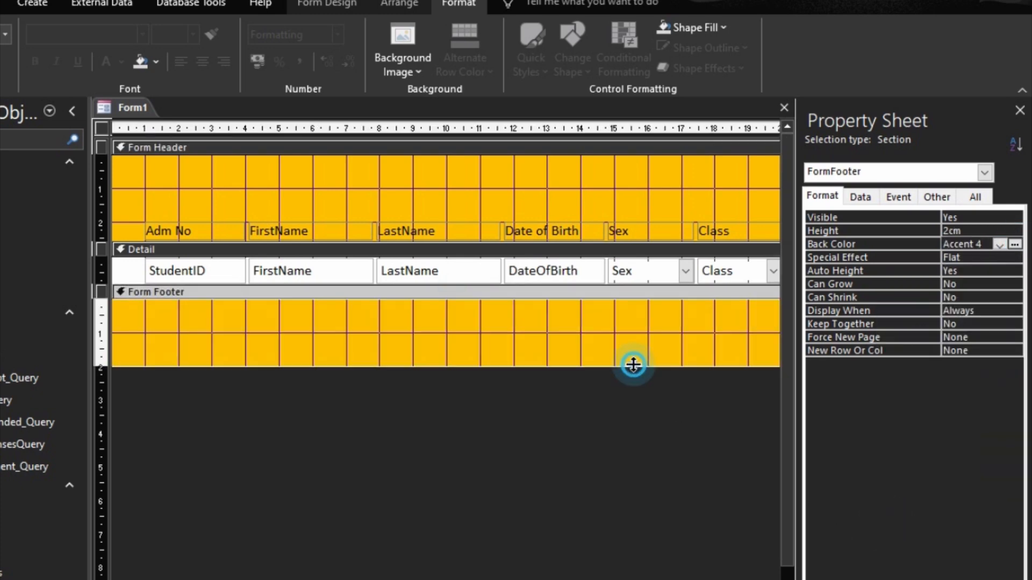
left_click_drag(632, 334, 633, 333)
Step: Set the form's default view to Continuous Forms and its Navigation Buttons property to No
left_click(645, 421)
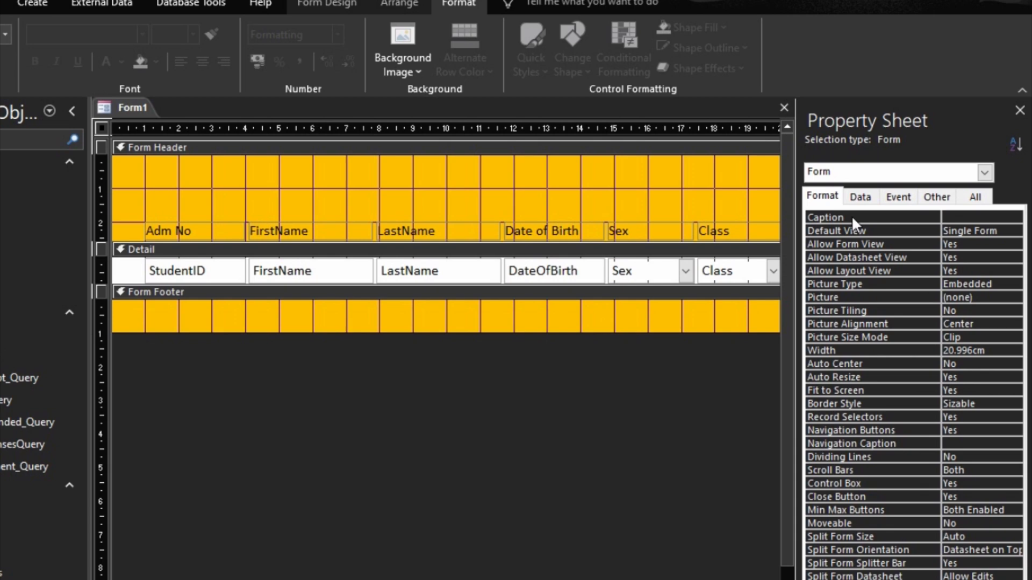
left_click(905, 234)
double_click(905, 234)
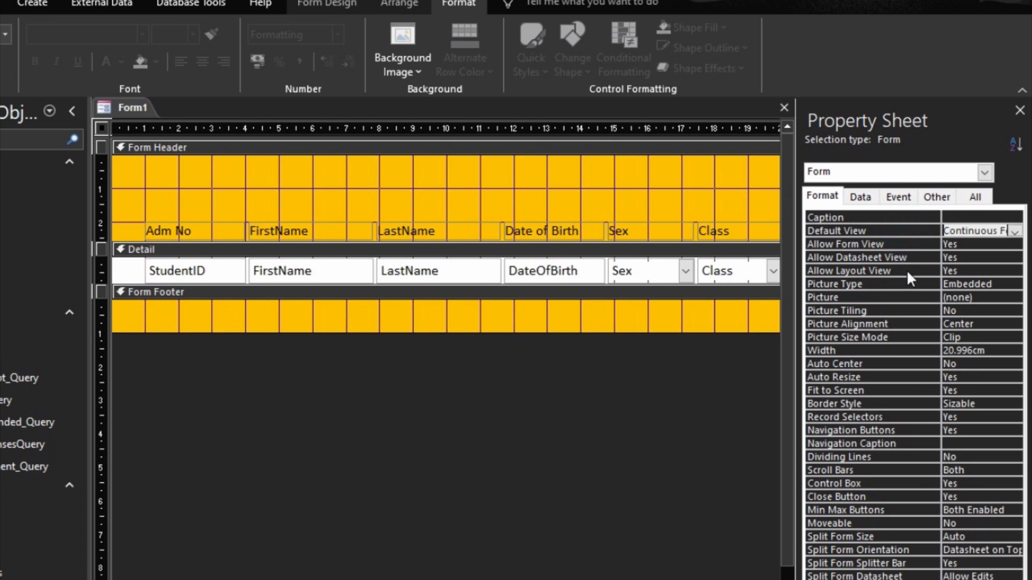
left_click(920, 421)
double_click(916, 430)
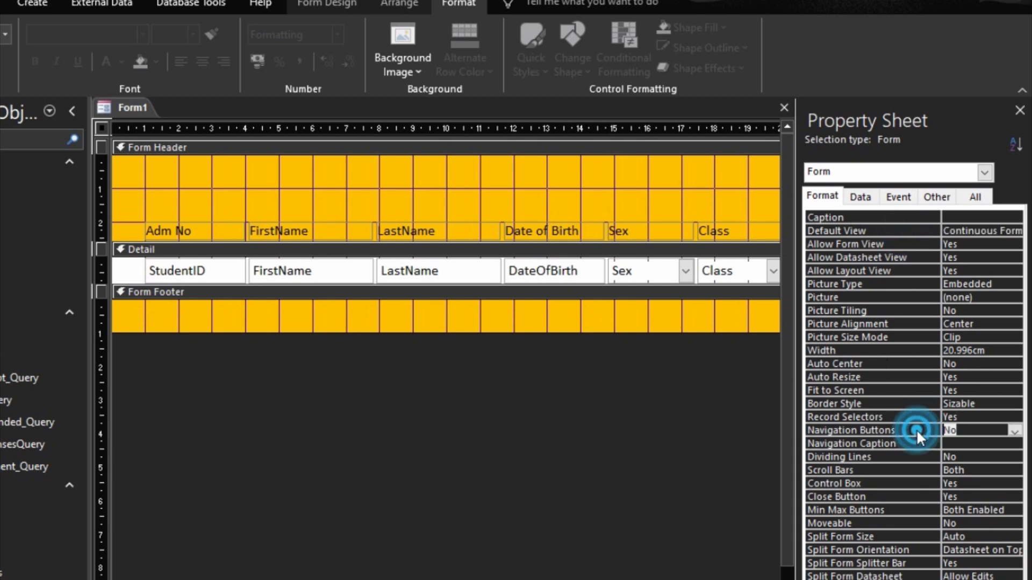
Step: Set the form's Scroll Bars property to Vertical Only
left_click(867, 472)
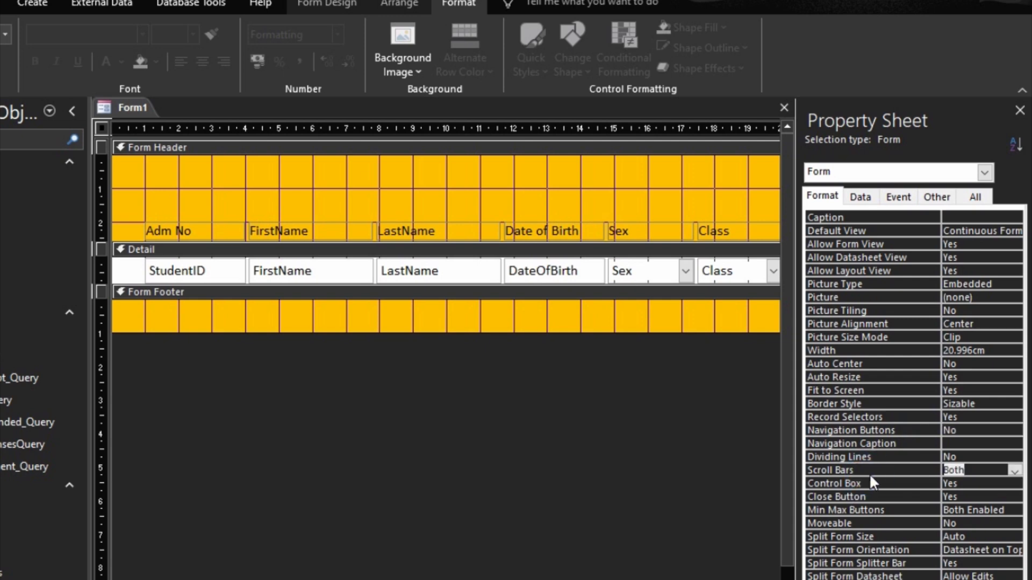
type("v")
left_click(890, 491)
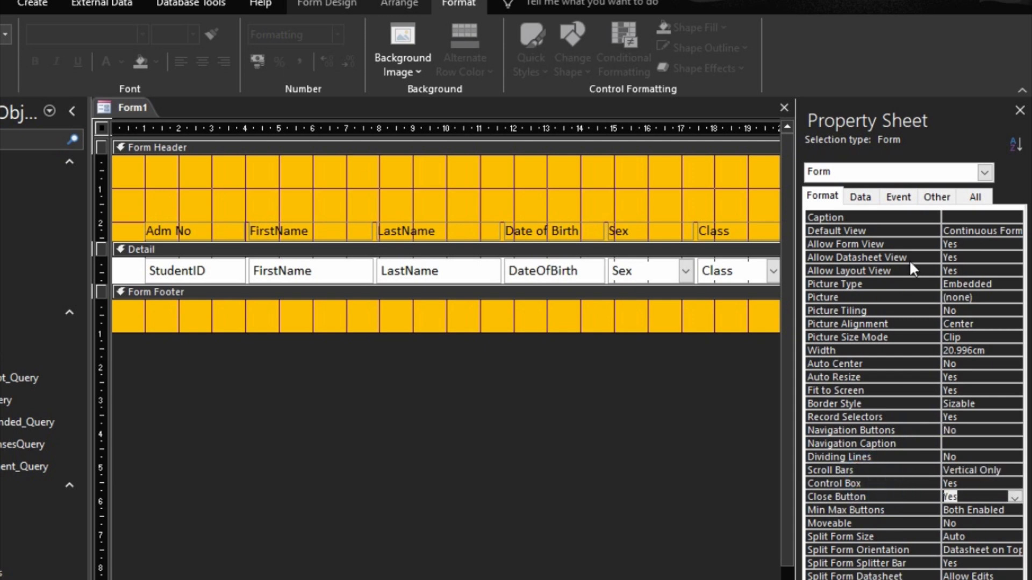
Step: Set the form's Pop Up property to Yes
left_click(936, 197)
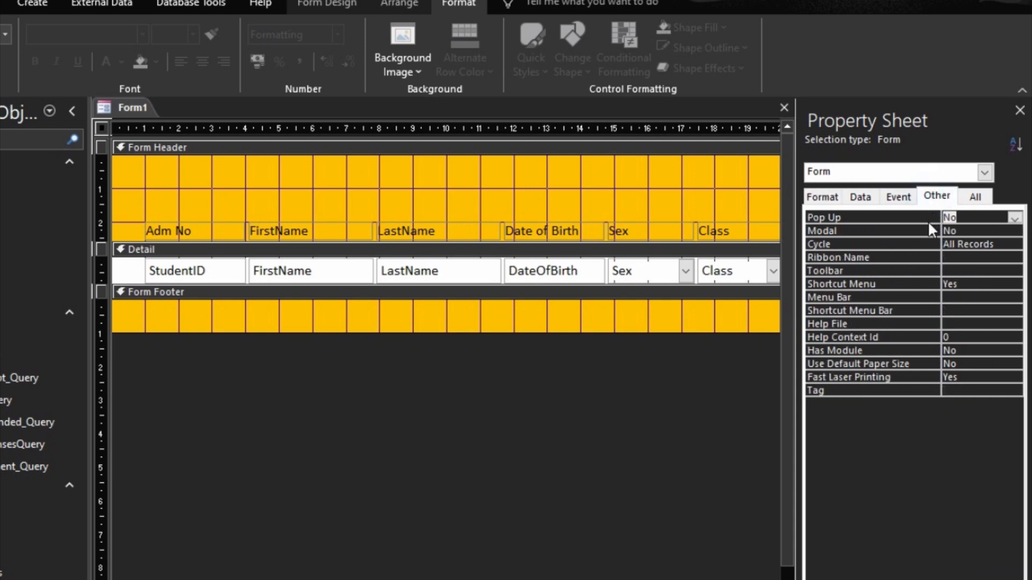
left_click(925, 245)
left_click(914, 267)
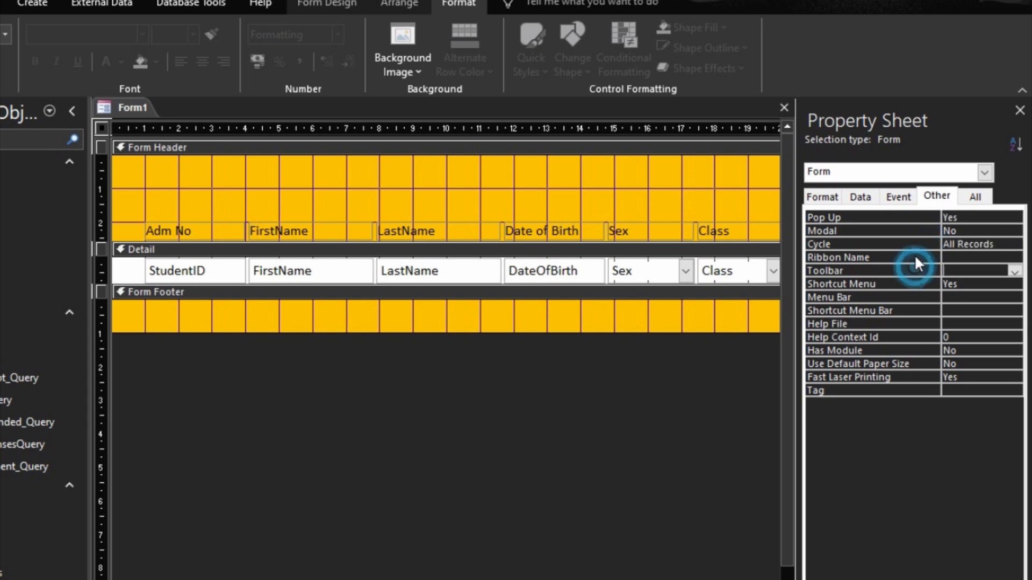
double_click(919, 247)
Step: Set the form's Allow Additions property to No, check the student list in Form view and return to Design view
left_click(860, 197)
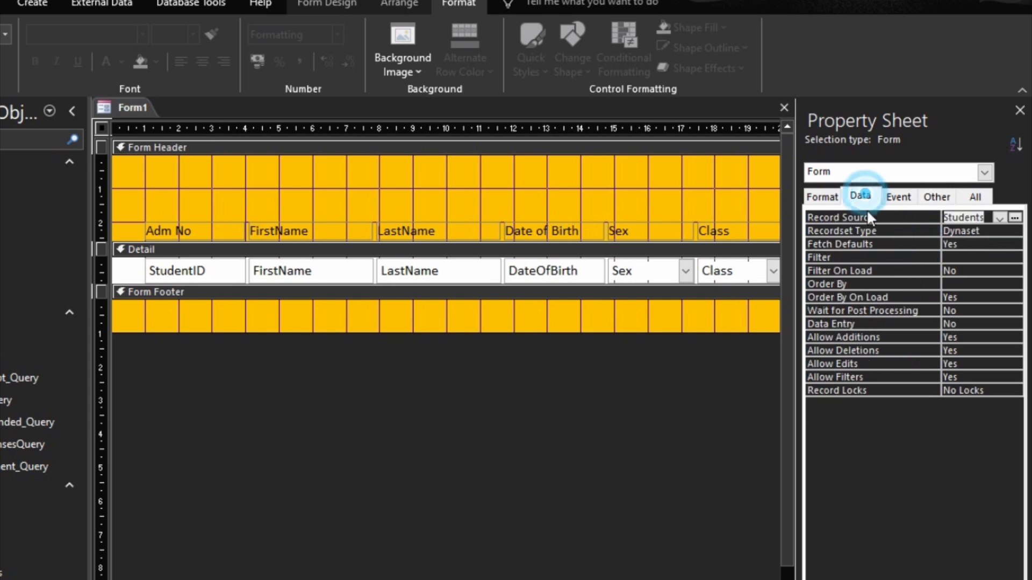
double_click(881, 336)
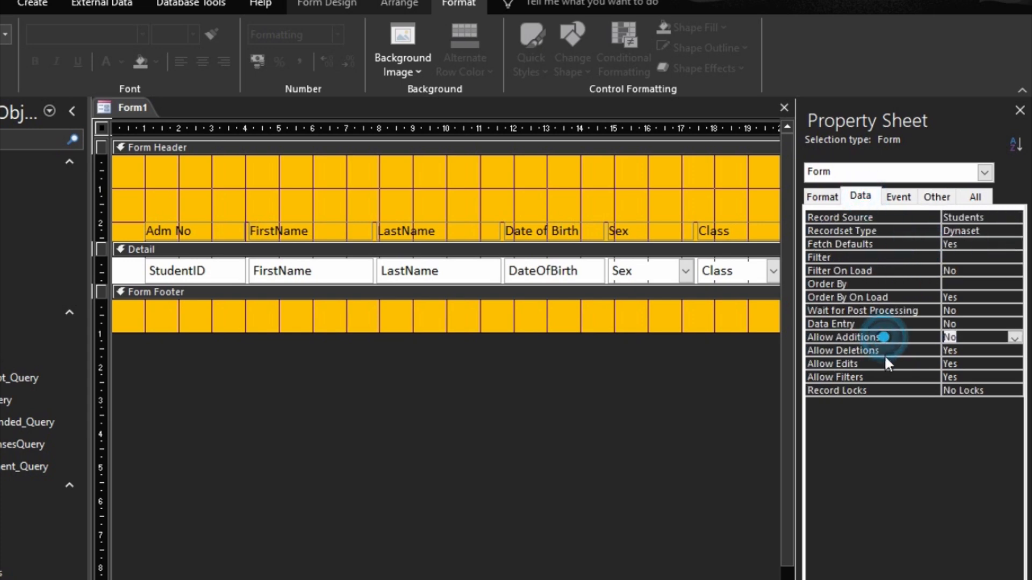
left_click(884, 354)
key("F5")
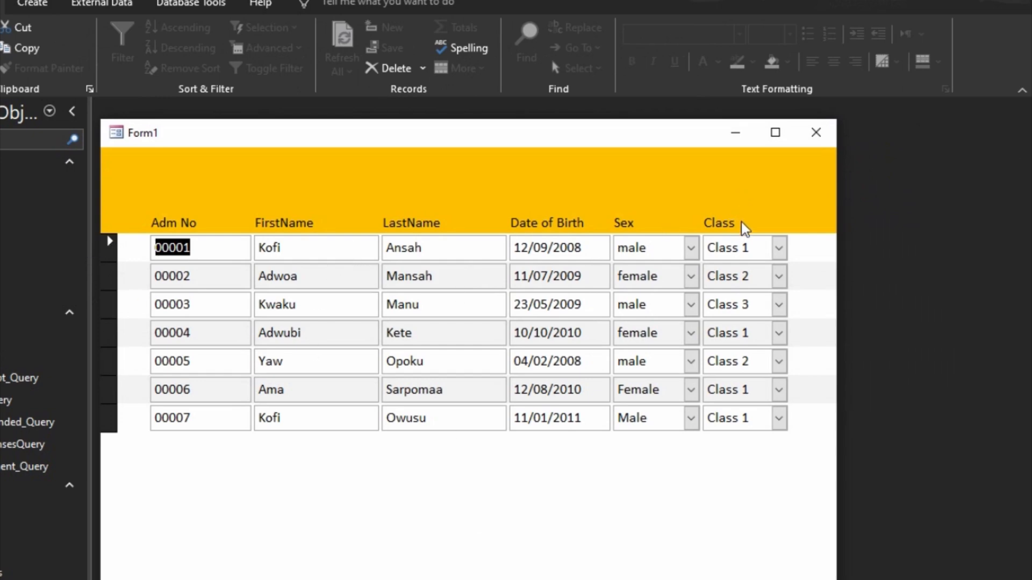
left_click(810, 175)
right_click(810, 177)
left_click(841, 223)
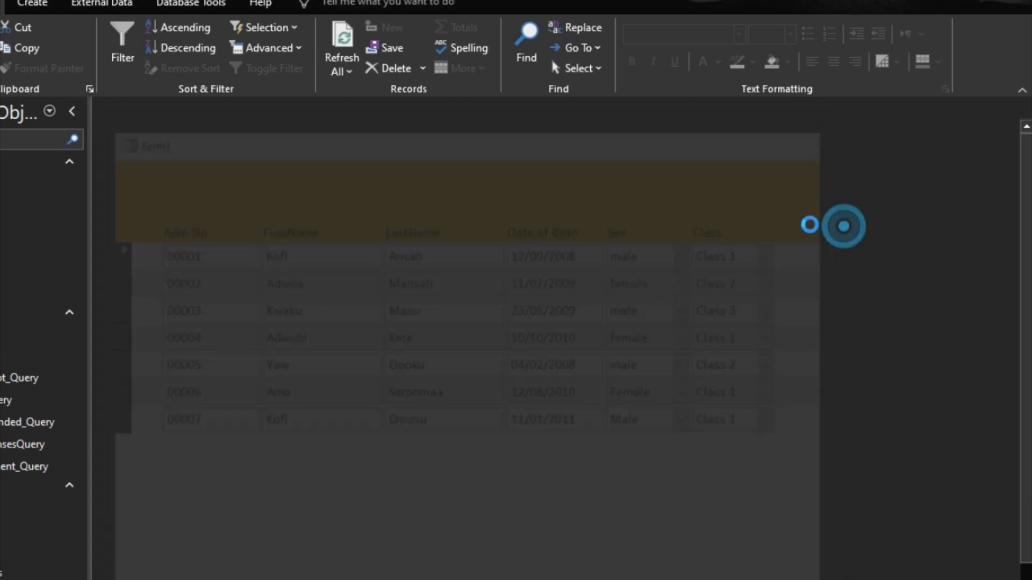
Step: Add a label reading "ALL STUDENTS" in the upper middle of the form header
left_click(169, 47)
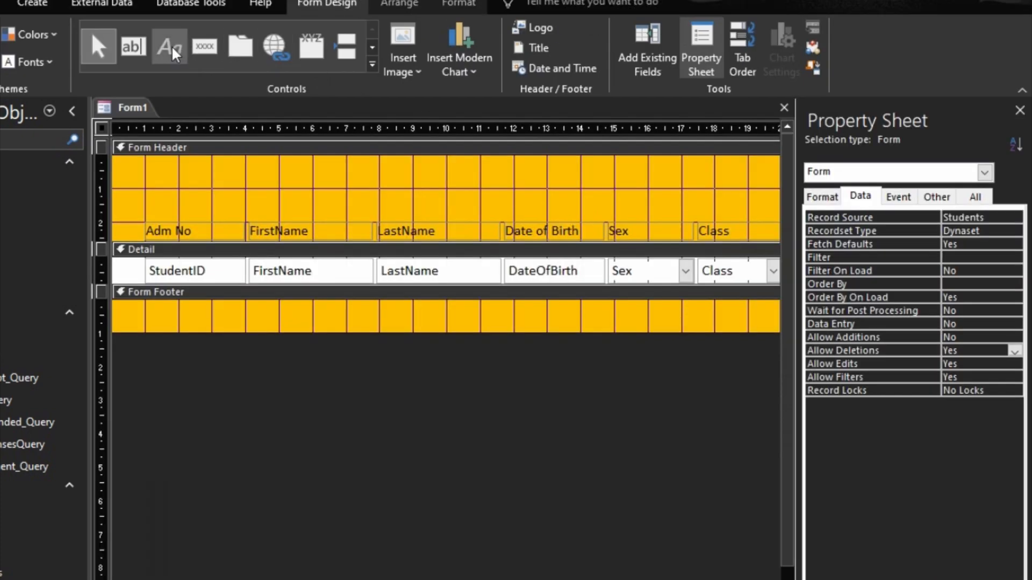
left_click(407, 167)
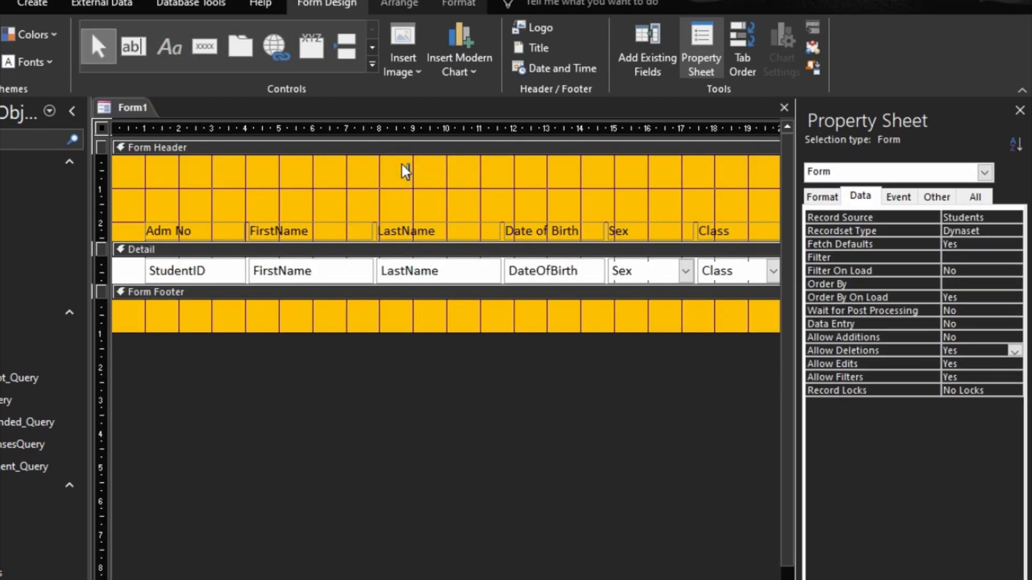
type("ALL STUdE")
key("BackSpace")
key("BackSpace")
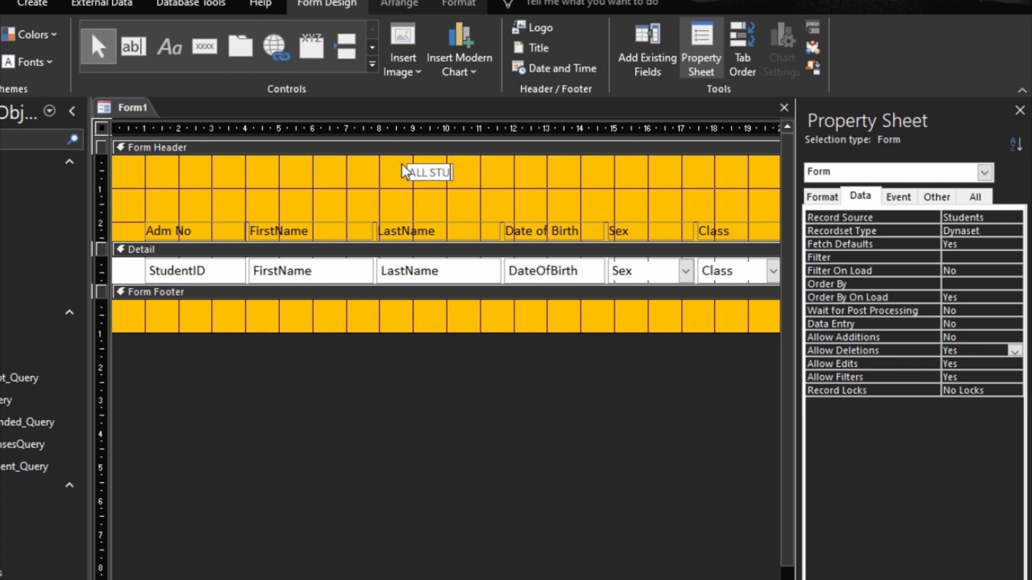
type("DENTS")
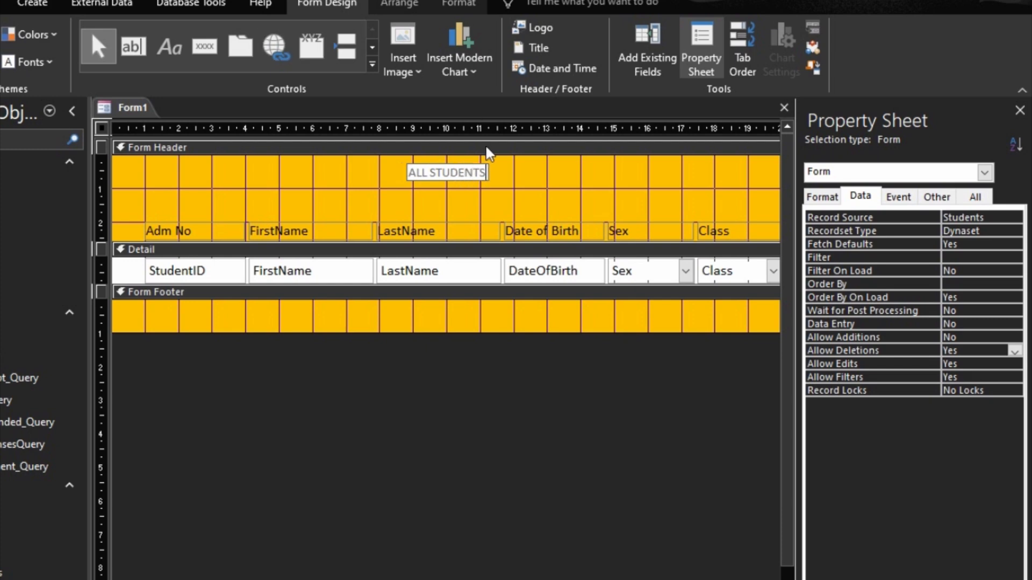
left_click(511, 183)
Step: Format the ALL STUDENTS header label as 14-point bold black text
left_click(480, 179)
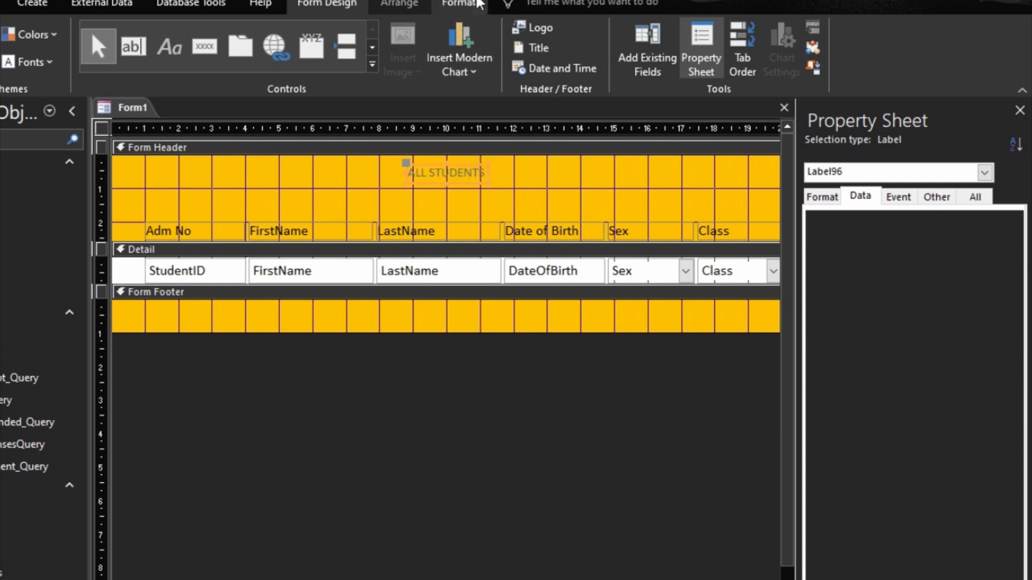
left_click(458, 3)
left_click(197, 35)
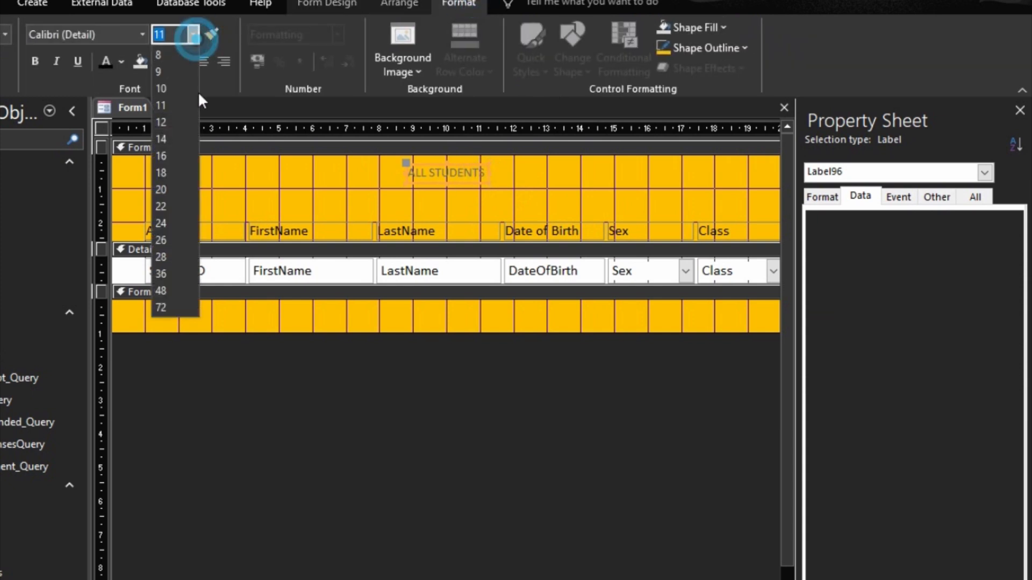
left_click(169, 142)
left_click(103, 65)
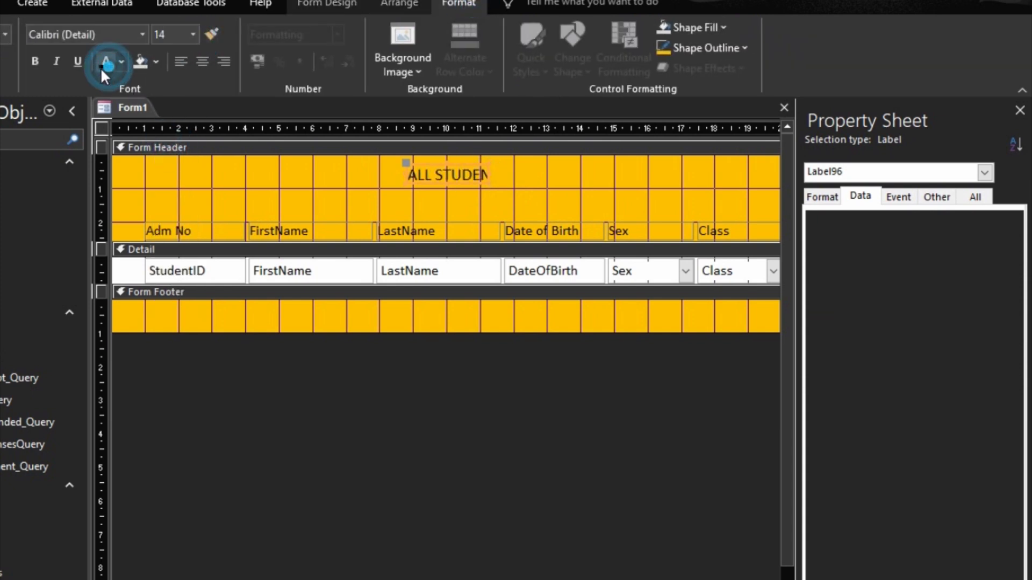
left_click(36, 62)
Step: Size the ALL STUDENTS label to fit its text and move it slightly lower in the form header
right_click(436, 178)
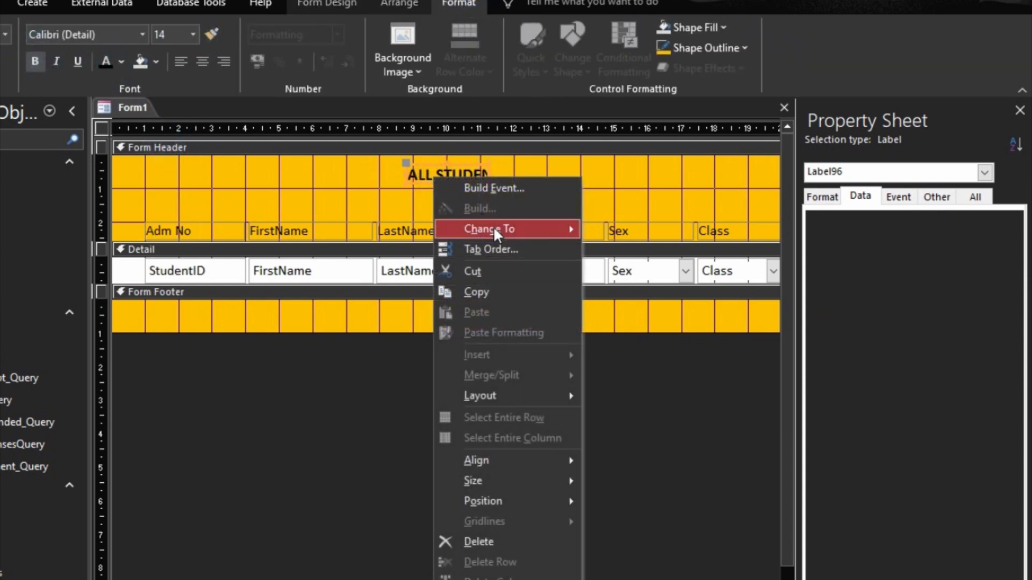
mouse_move(563, 480)
left_click(623, 481)
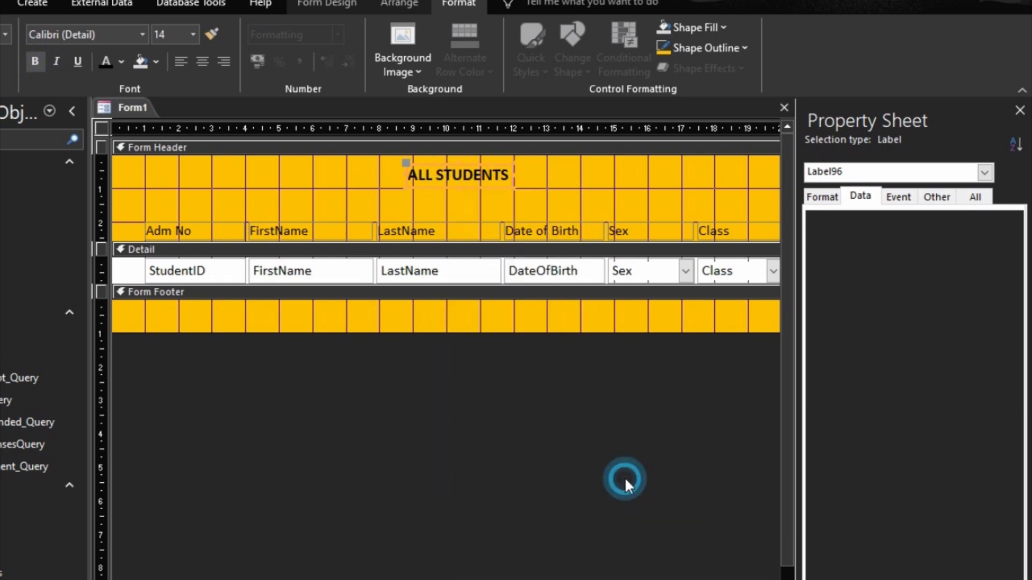
left_click(487, 192)
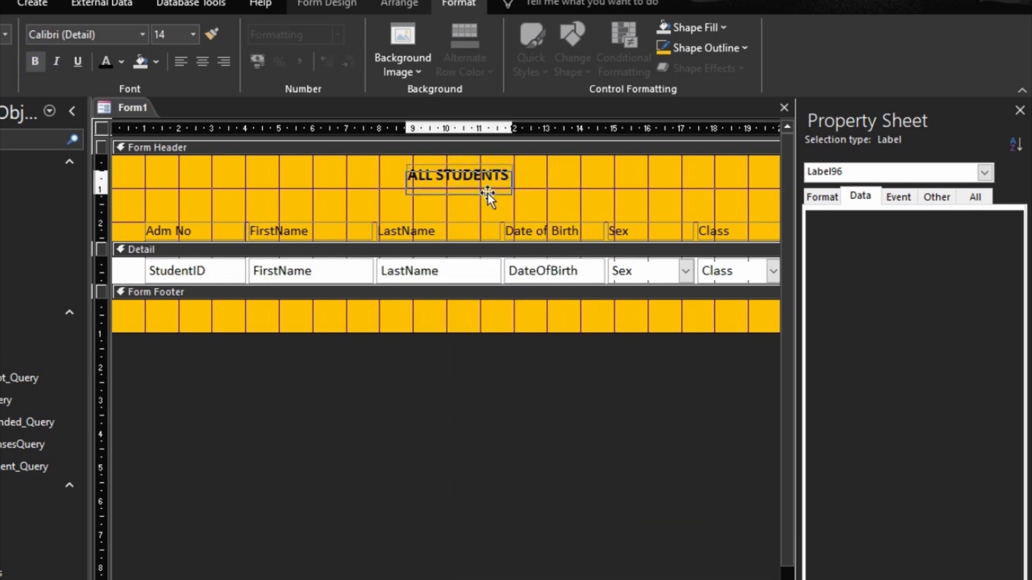
left_click_drag(487, 194, 488, 200)
left_click(559, 177)
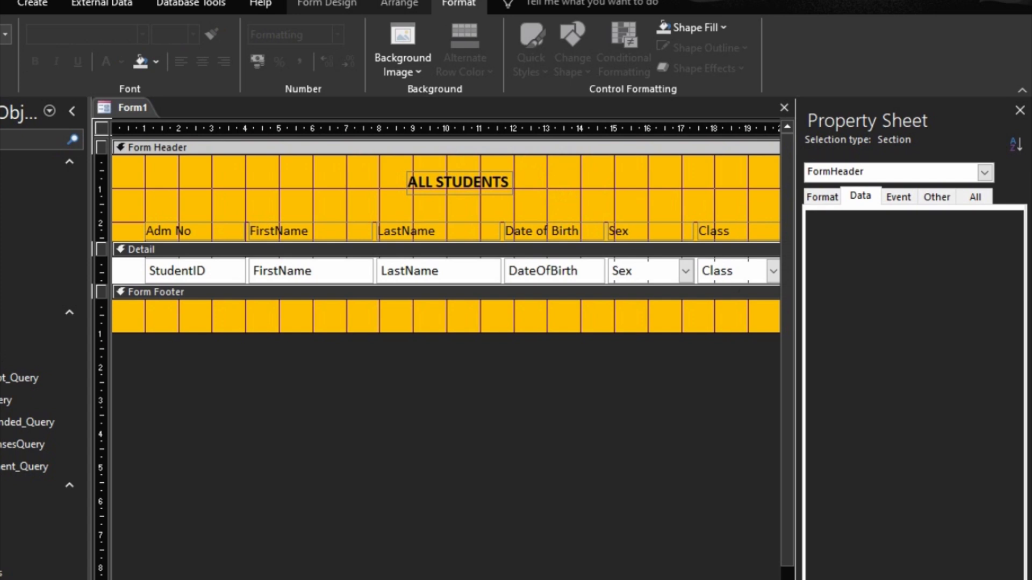
Step: Save the form as "All Students" and check it in Form view
scroll(446, 242, "right", 5)
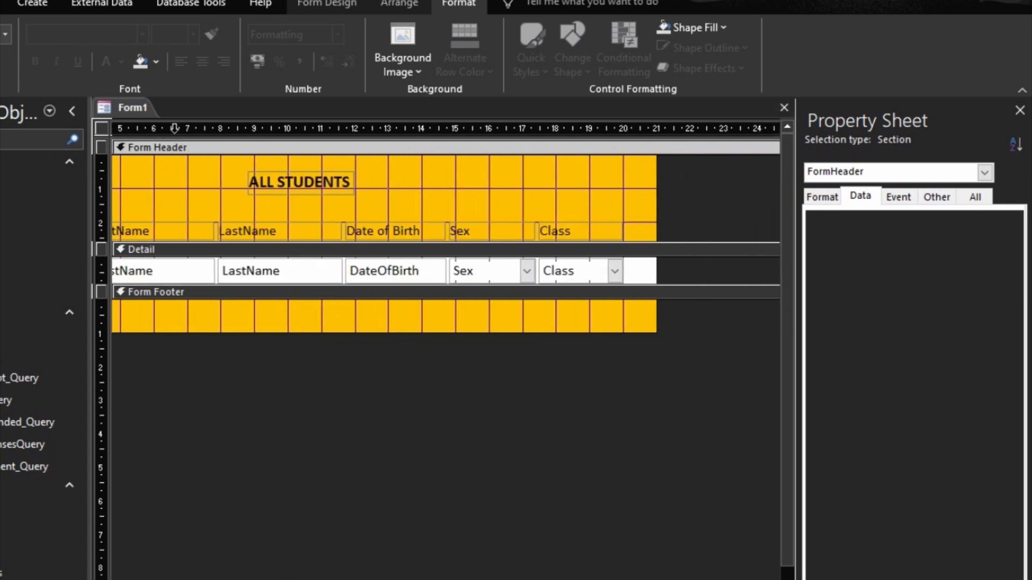
right_click(127, 105)
left_click(161, 114)
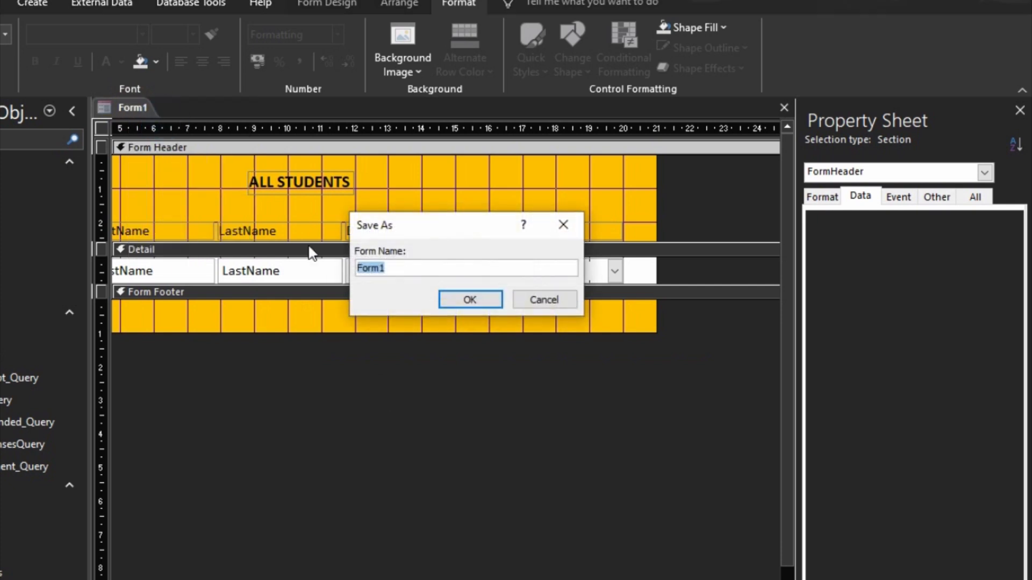
type("All Students")
left_click(471, 300)
key("F5")
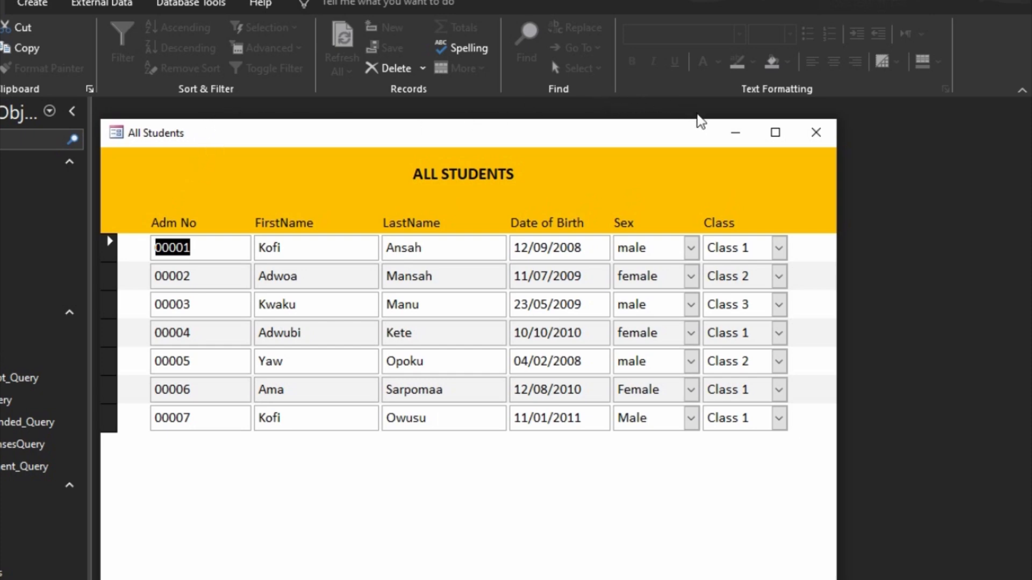
left_click(735, 141)
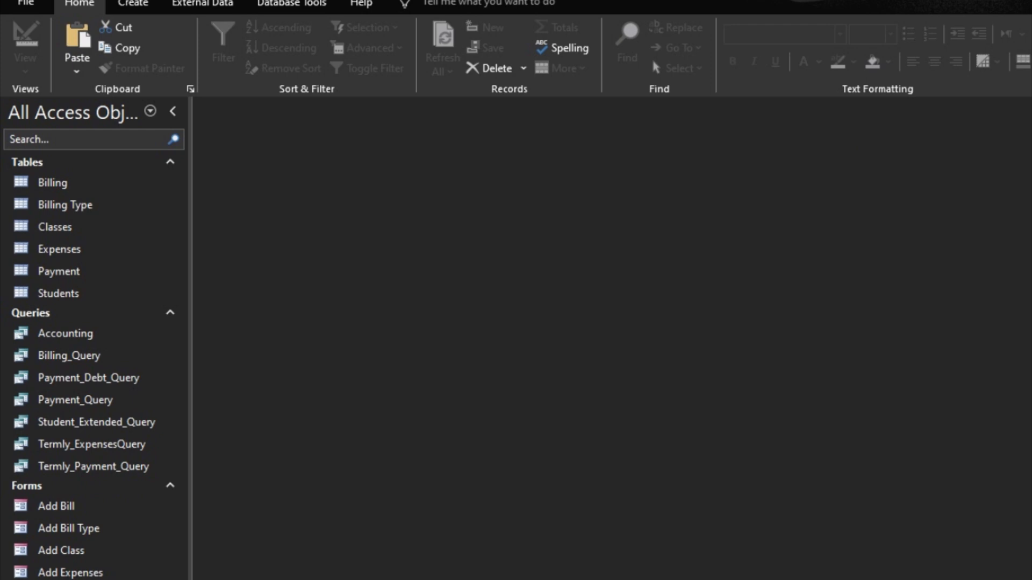
Step: Paste a copy of the Admit Student form as "Student Profile" and open the copy in Design view
key("ctrl+v")
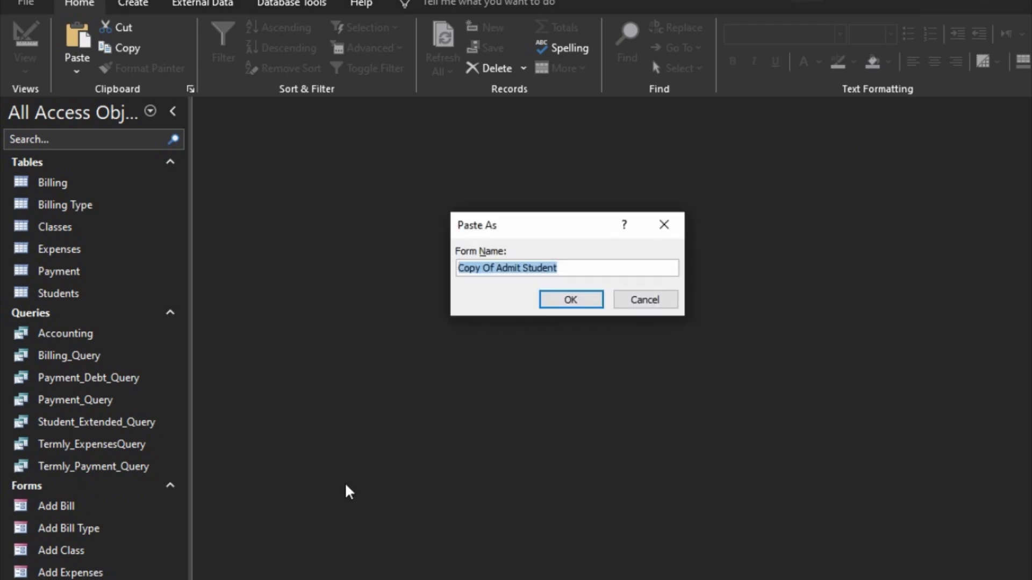
type("Student Profile")
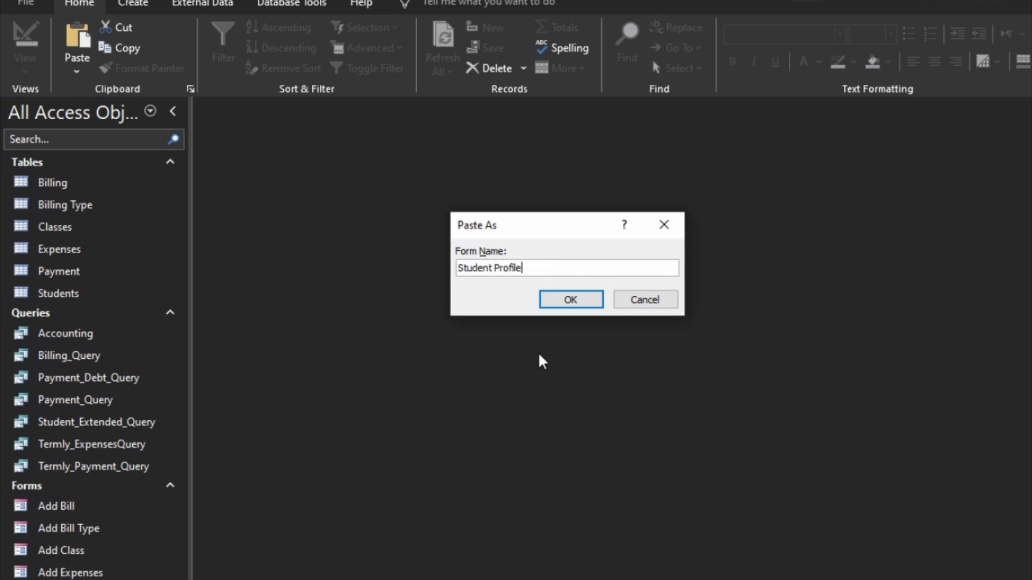
left_click(562, 299)
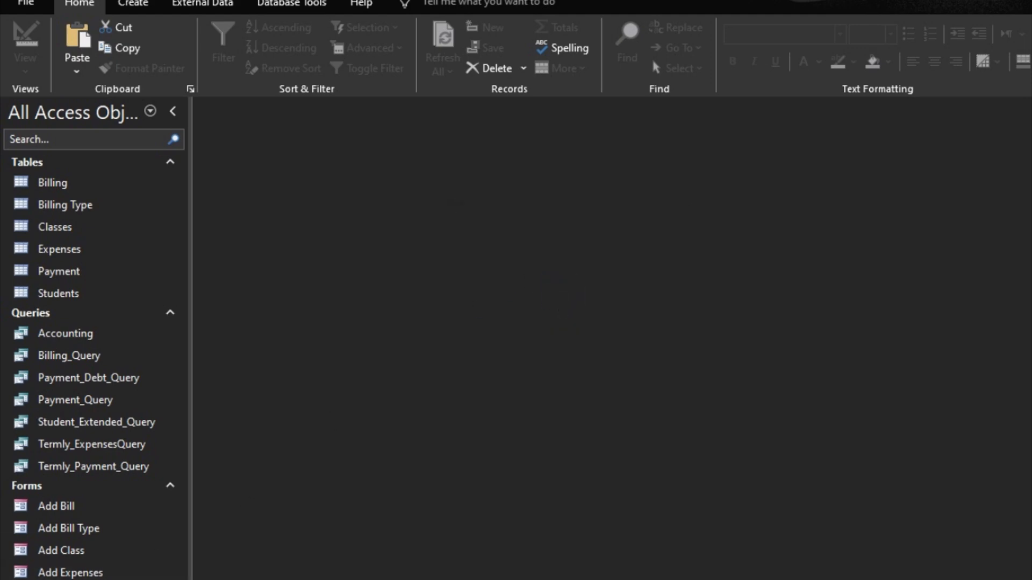
right_click(62, 578)
left_click(137, 538)
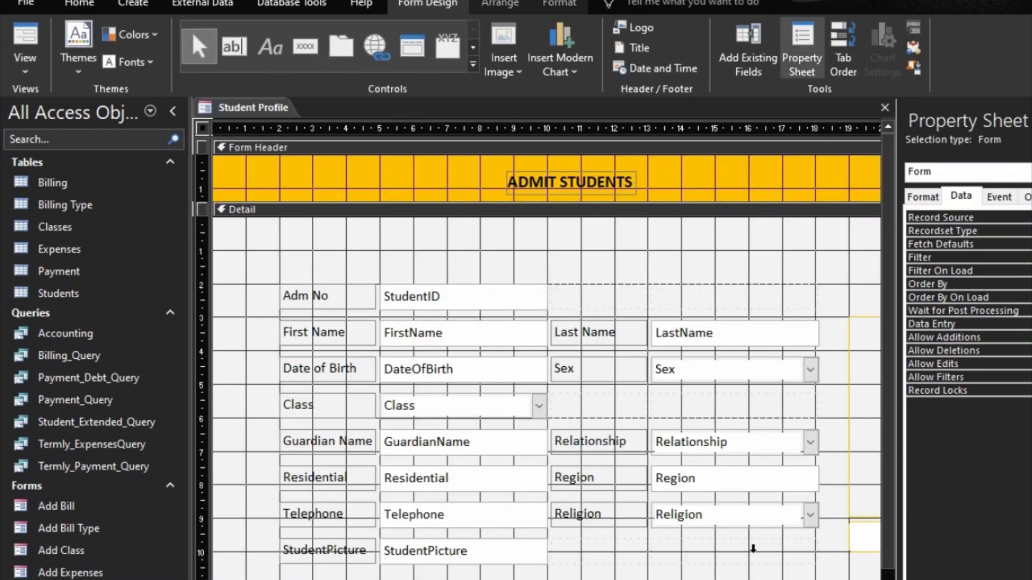
scroll(546, 397, "right", 5)
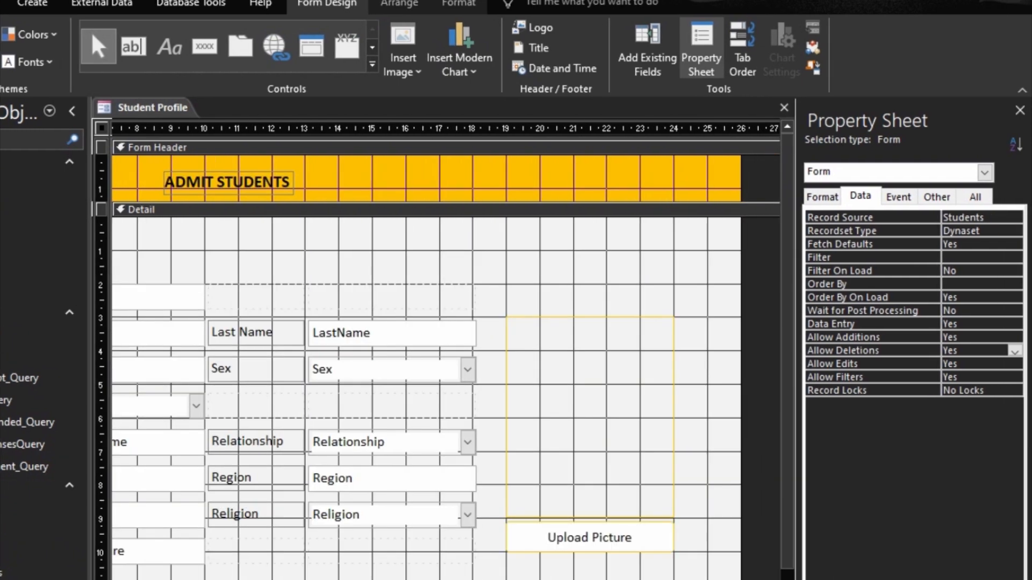
left_click(406, 579)
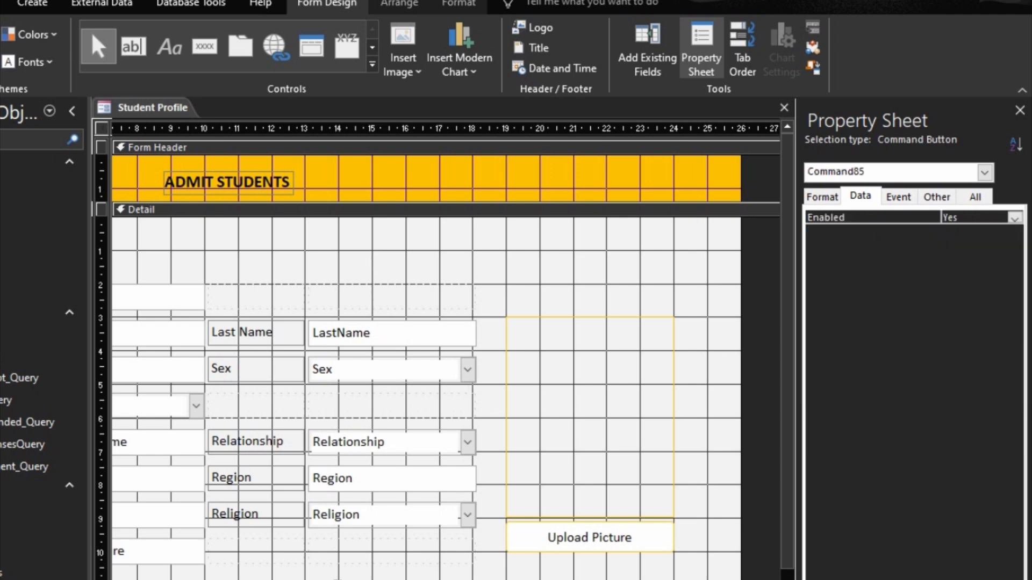
left_click_drag(272, 579, 500, 579)
left_click(101, 128)
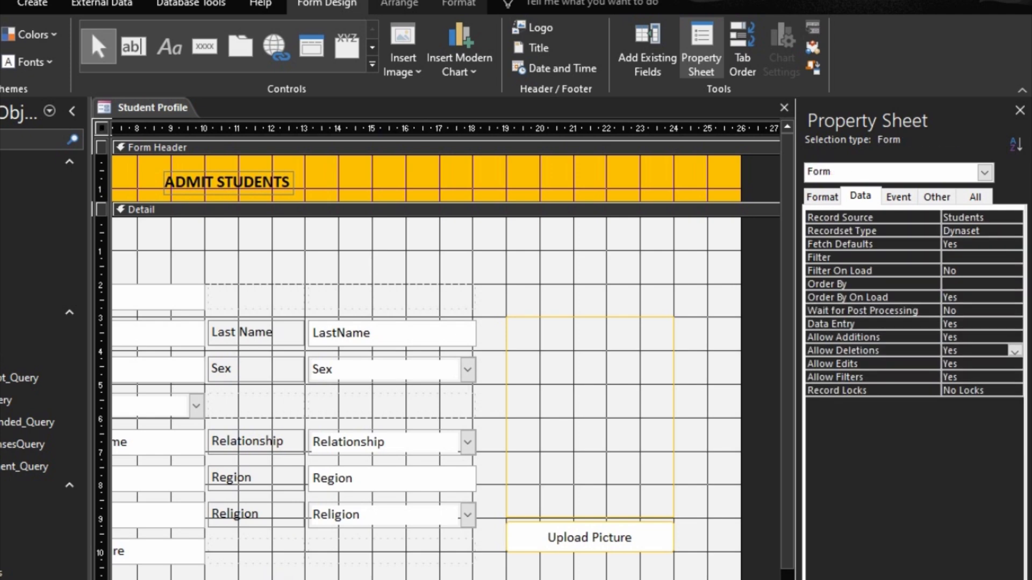
Step: Change the caption of the Upload Picture button to "Change Picture"
left_click(570, 540)
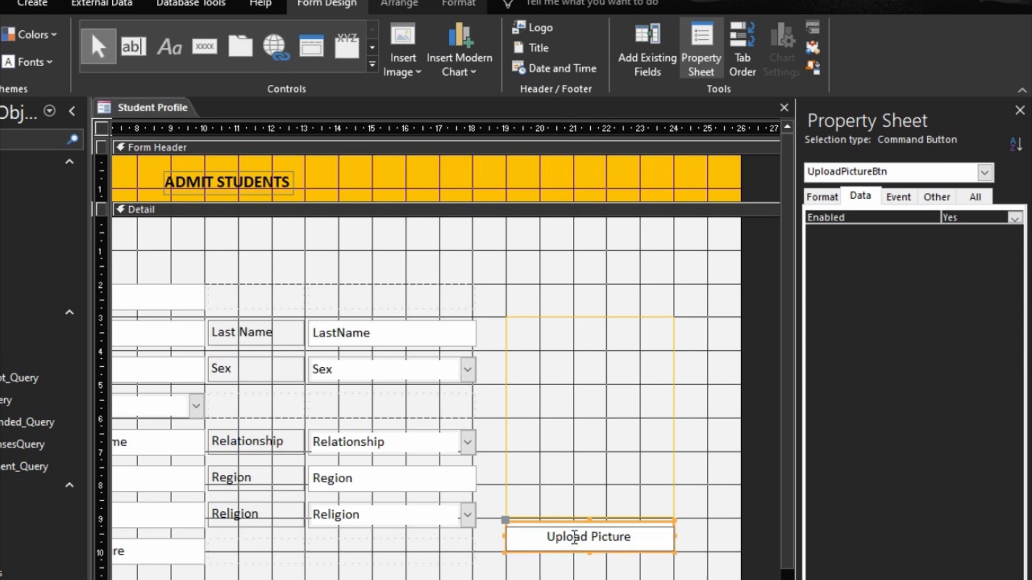
left_click(574, 537)
left_click_drag(589, 538, 564, 538)
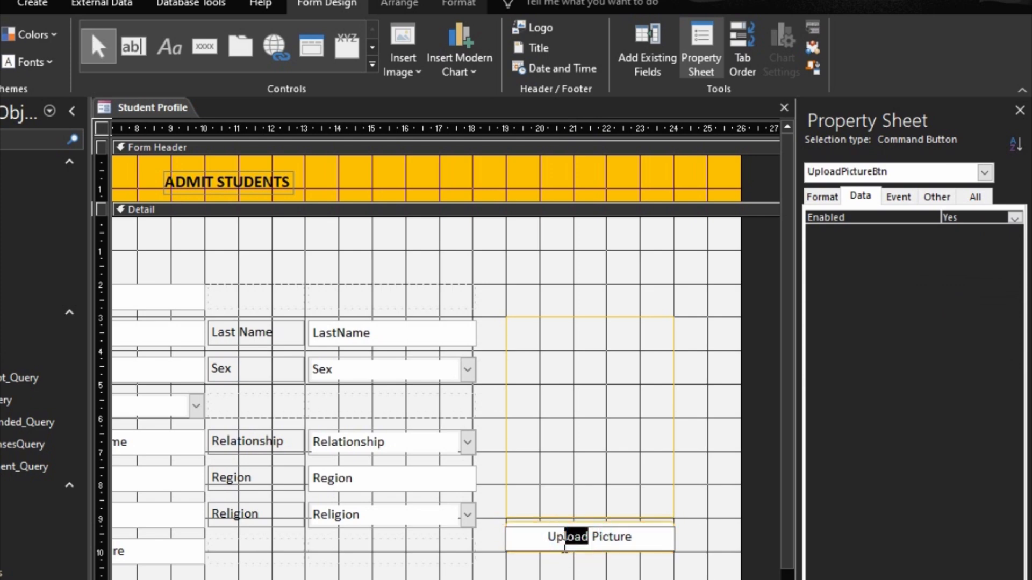
left_click(580, 559)
left_click(569, 542)
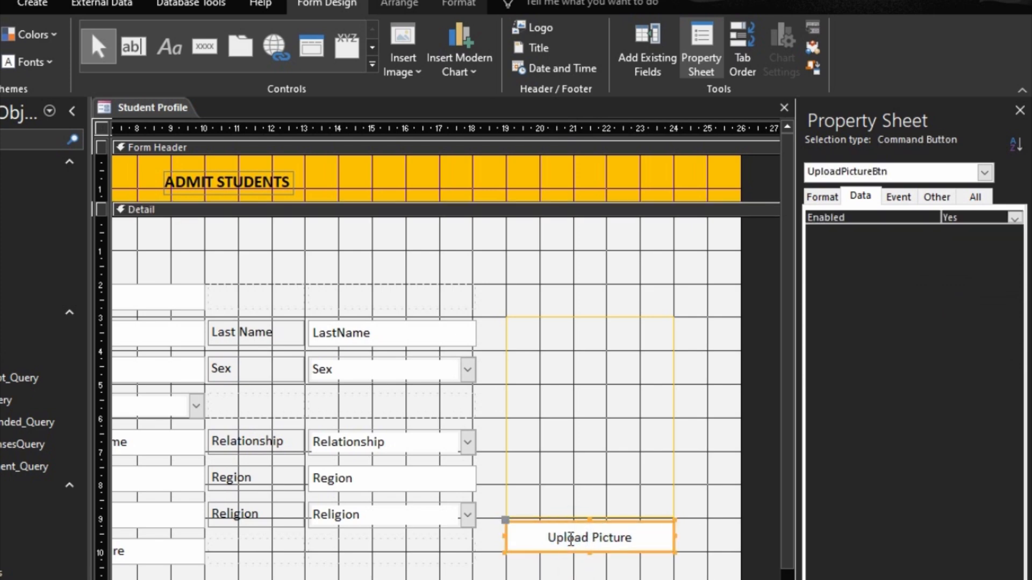
left_click(568, 537)
left_click_drag(584, 544, 586, 551)
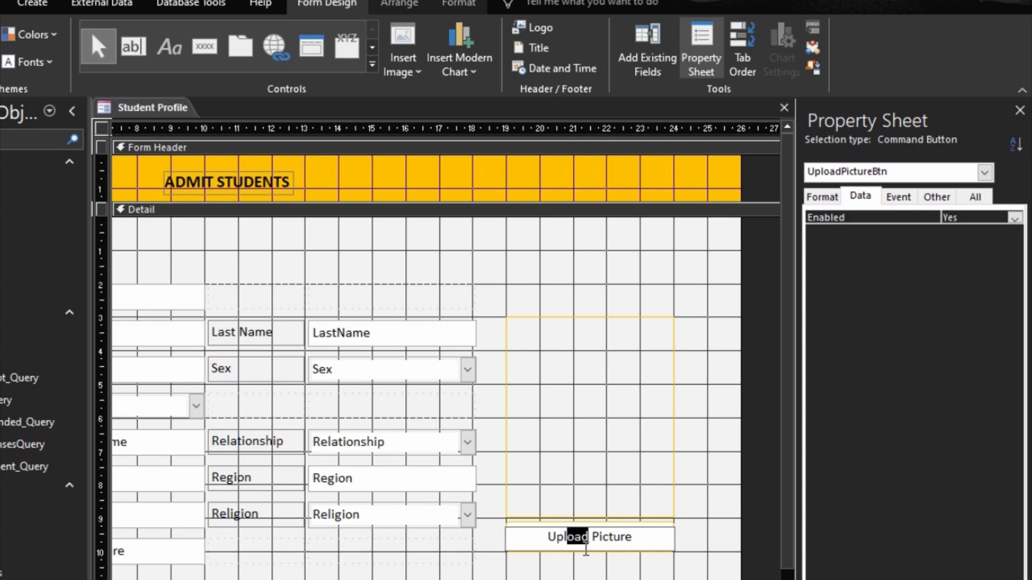
double_click(550, 540)
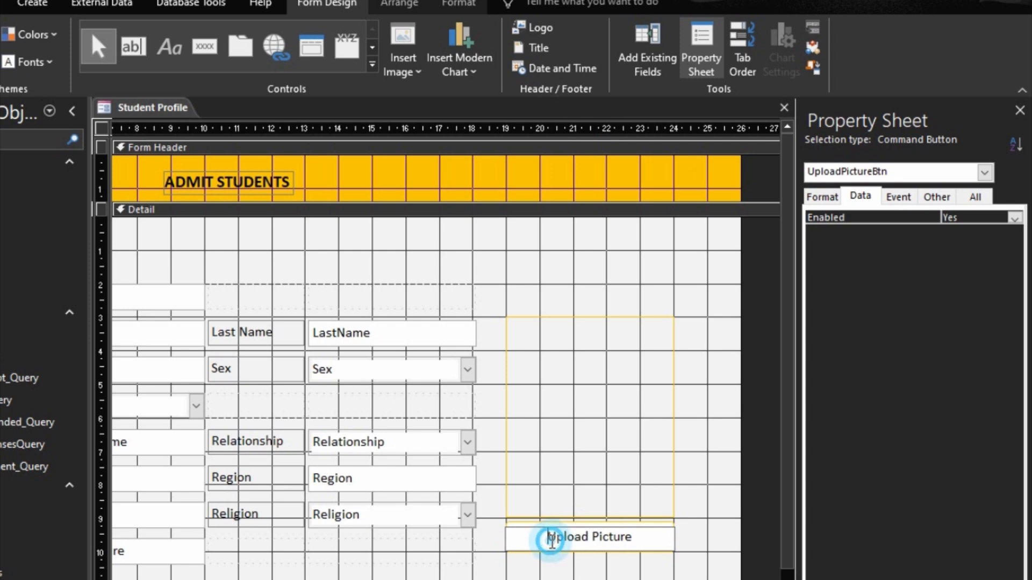
type("Change")
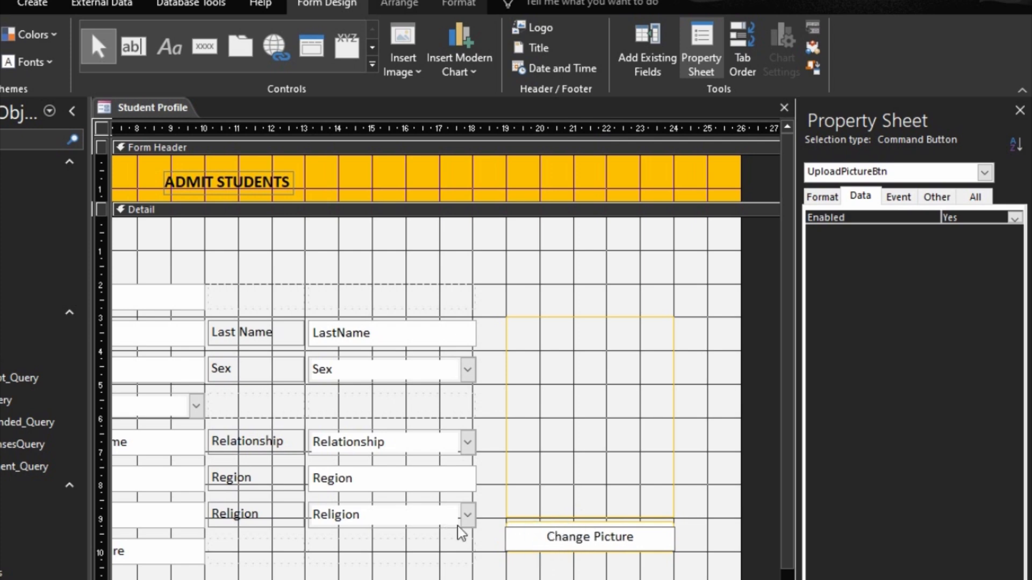
left_click(544, 560)
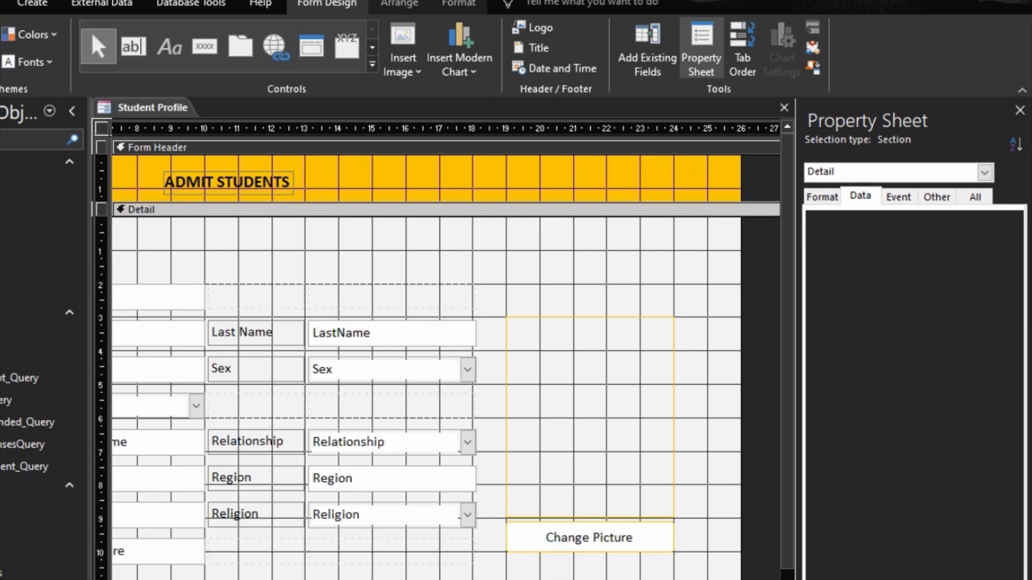
Step: Set the Student Profile form's Data Entry property to No
left_click(763, 408)
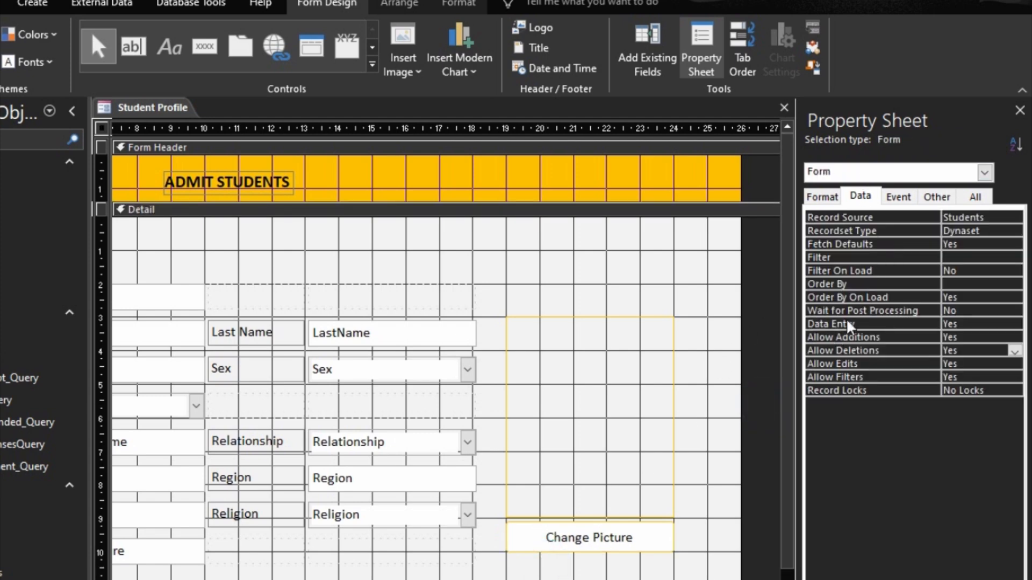
double_click(849, 324)
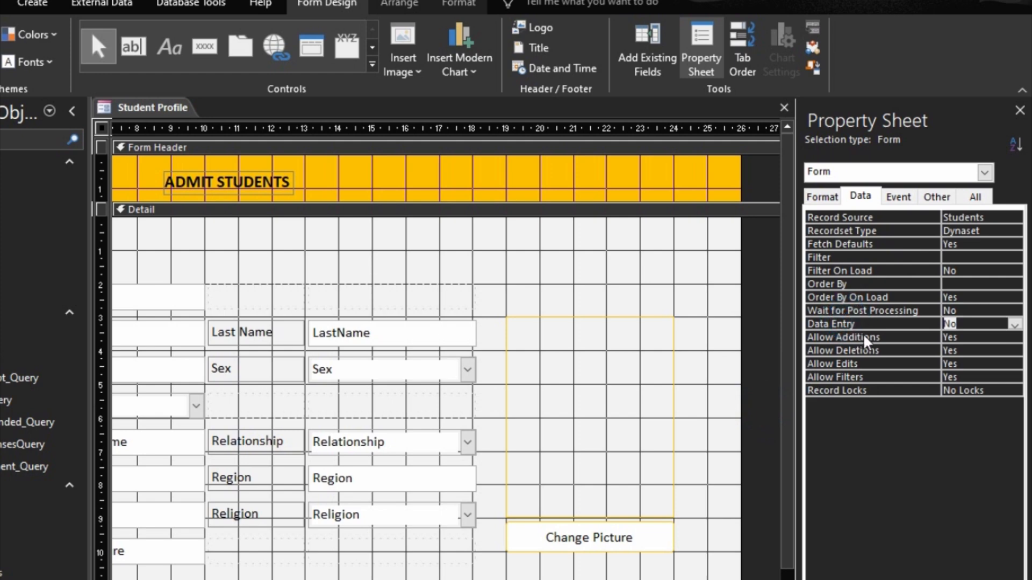
Step: Set the Student Profile form's Allow Additions property to No, check it in Form view, and close it with the changes saved
double_click(862, 337)
left_click(866, 352)
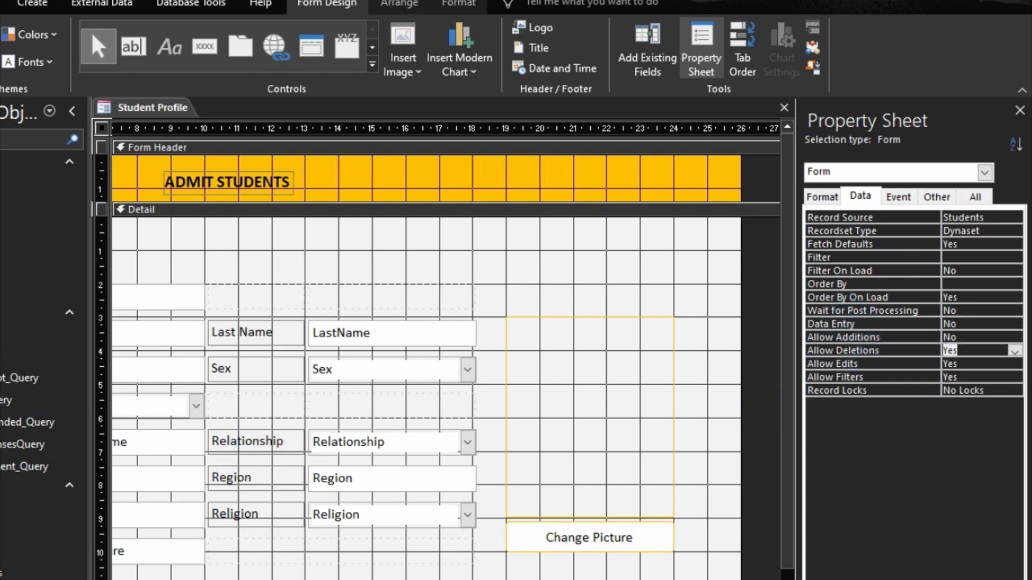
key("F5")
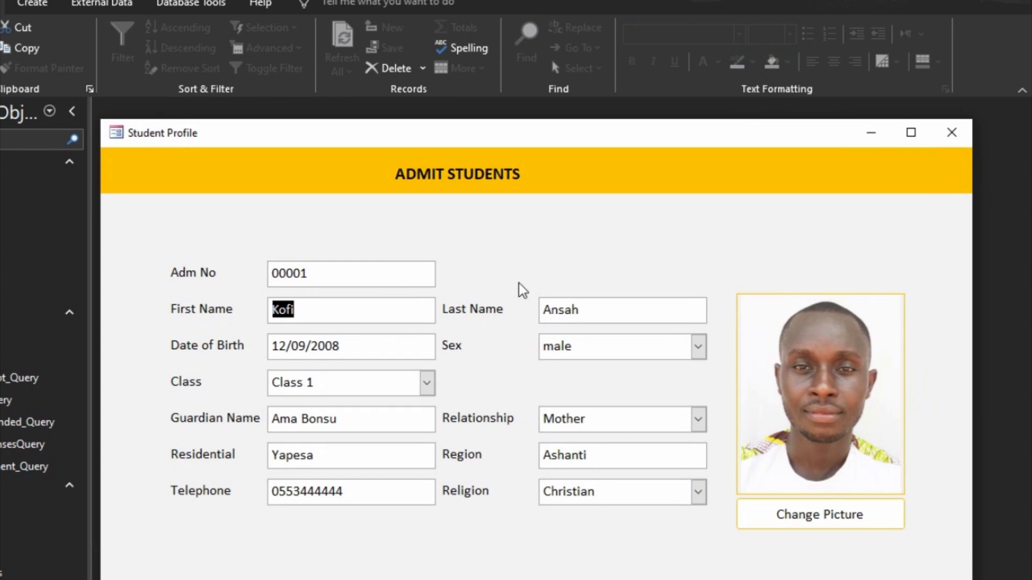
left_click(950, 135)
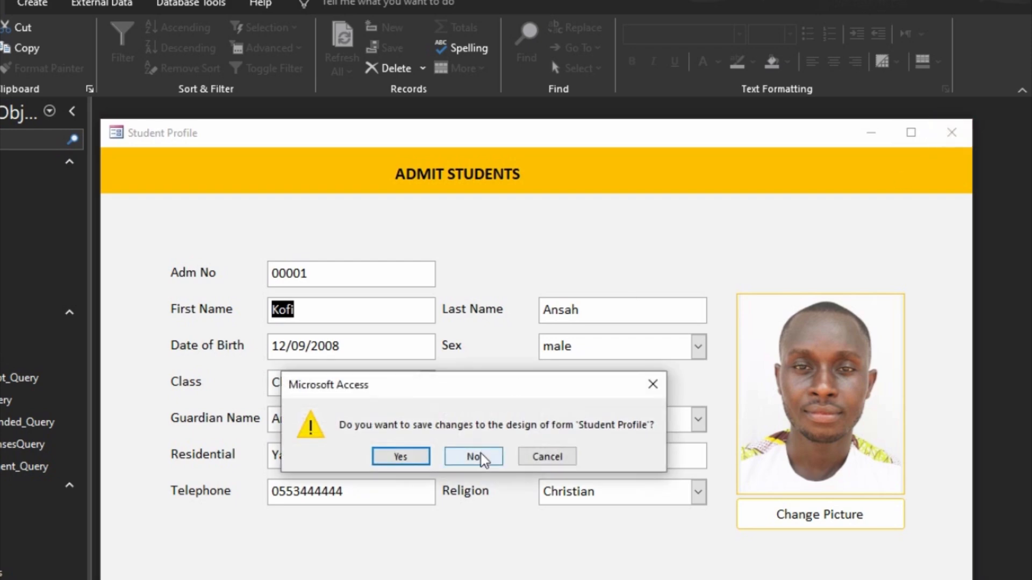
left_click(403, 456)
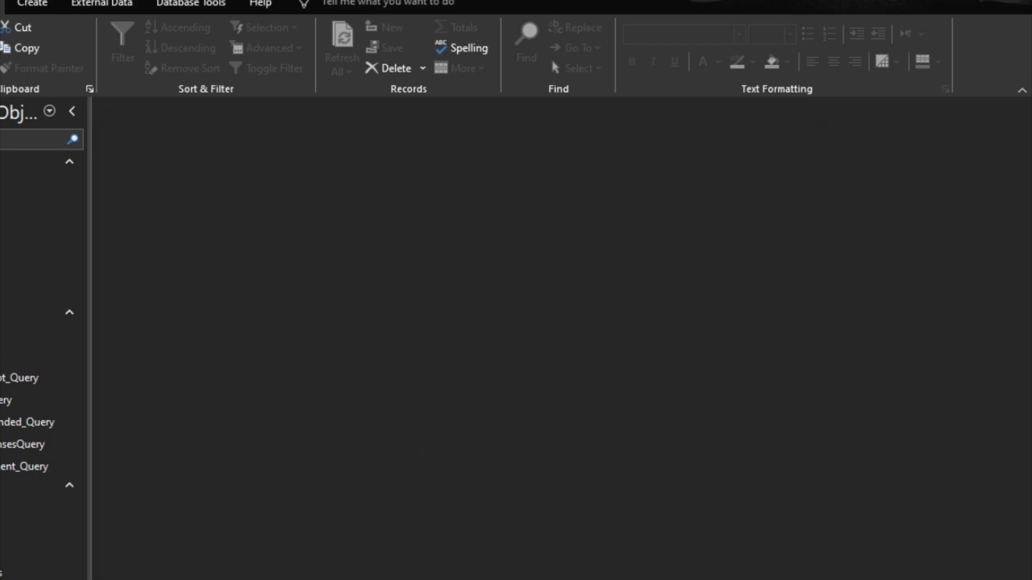
Step: Open the All Students form in Design view and widen it to about 22 on the horizontal ruler
right_click(32, 528)
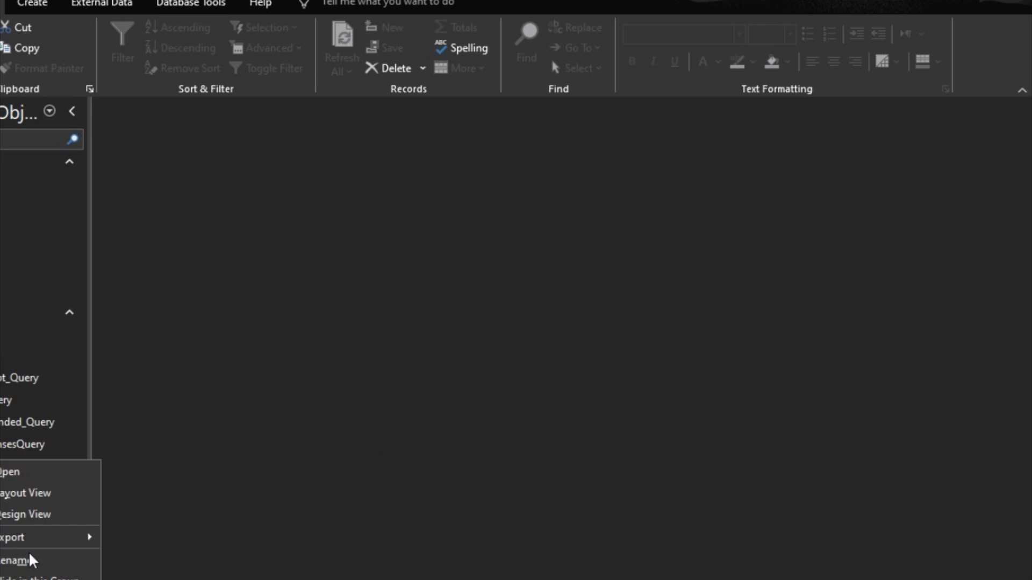
left_click(39, 514)
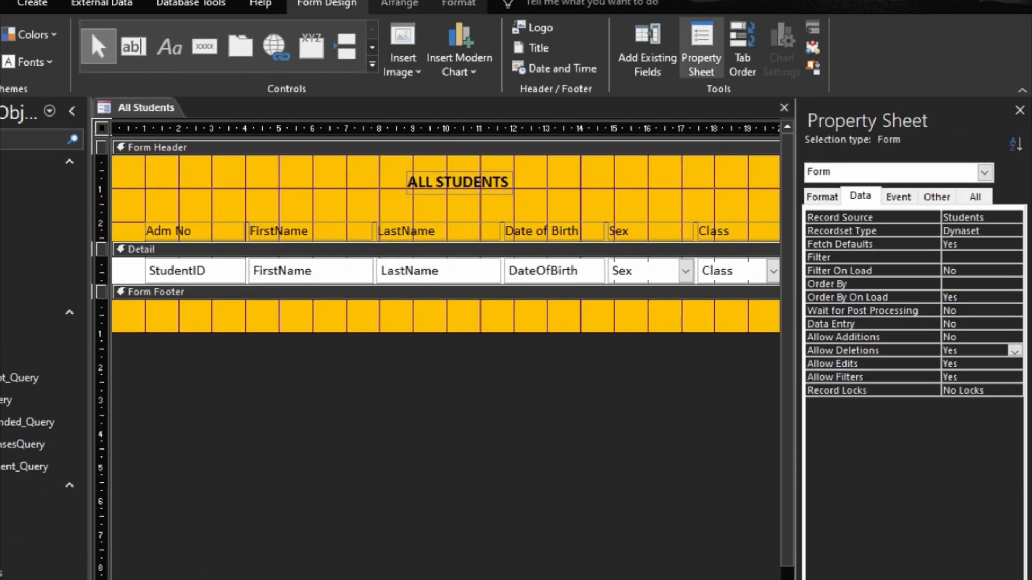
scroll(446, 344, "right", 5)
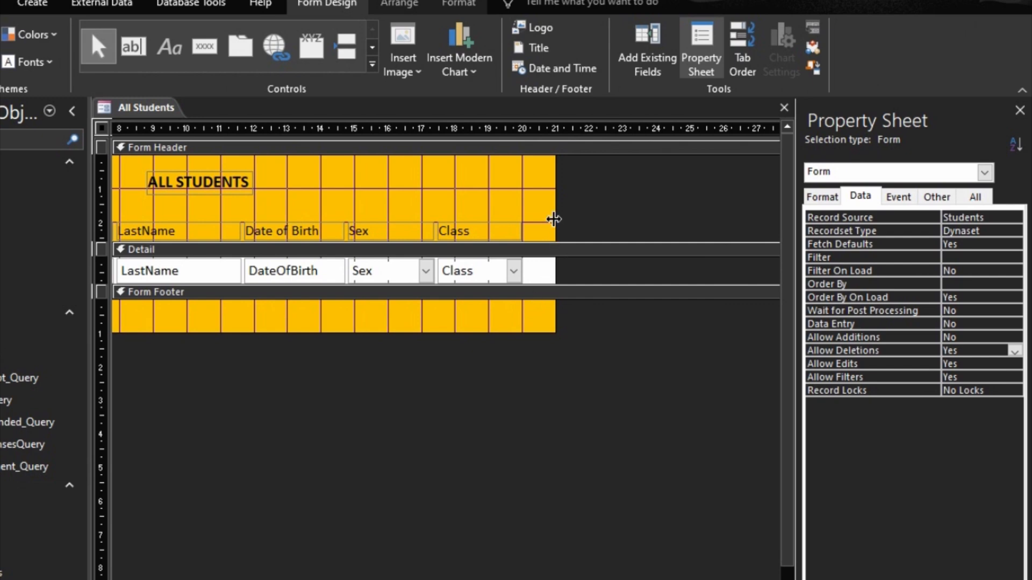
left_click_drag(554, 218, 589, 229)
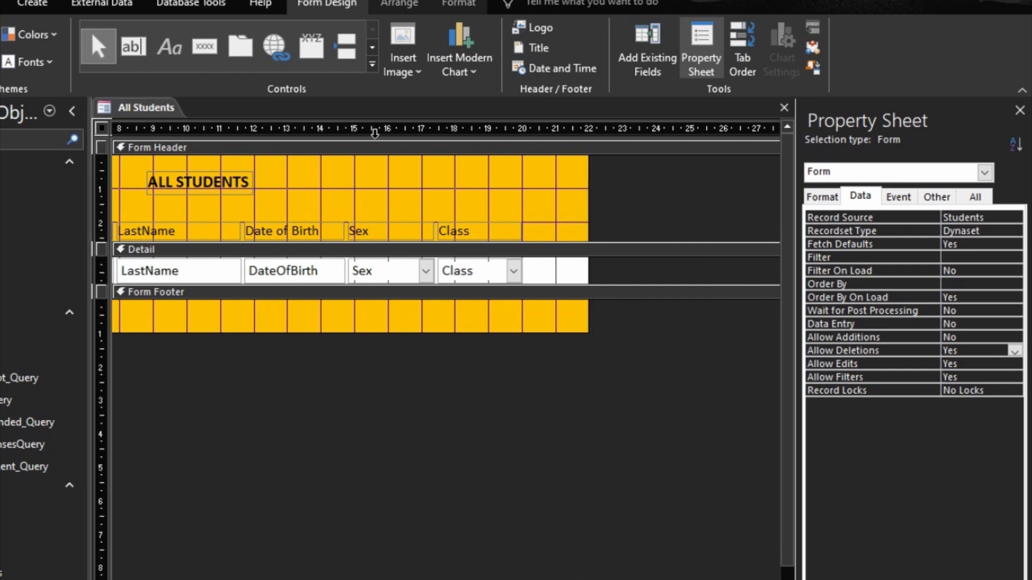
Step: Add a command button beside Class in the Detail section, with the Open Form action targeting Student Profile
left_click(206, 44)
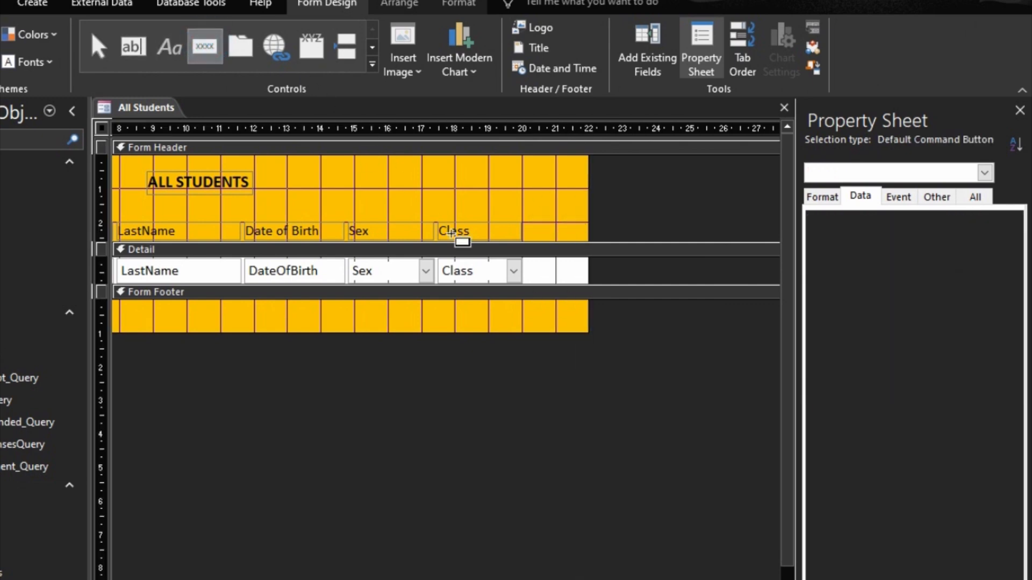
left_click_drag(529, 260, 565, 286)
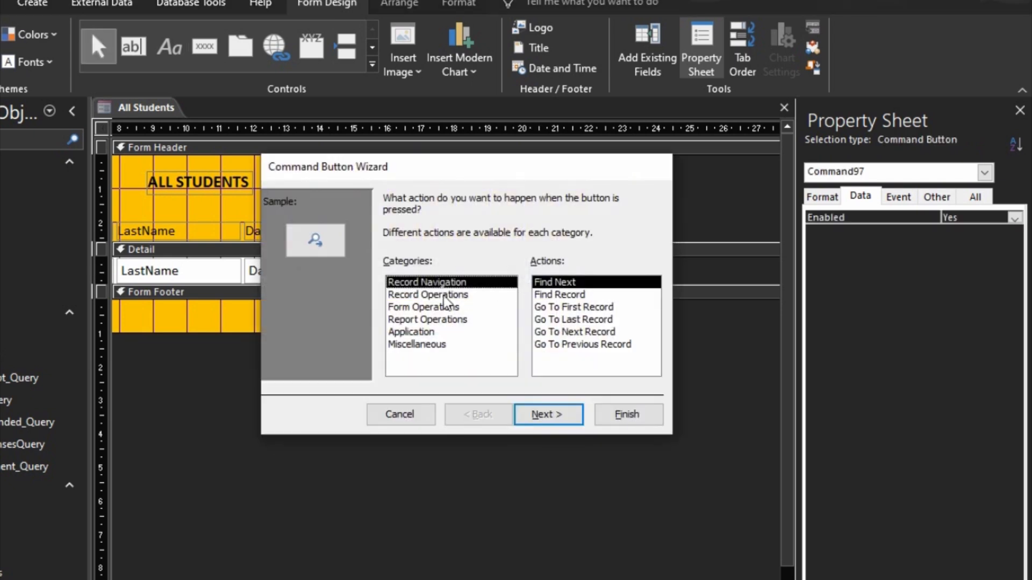
left_click(412, 309)
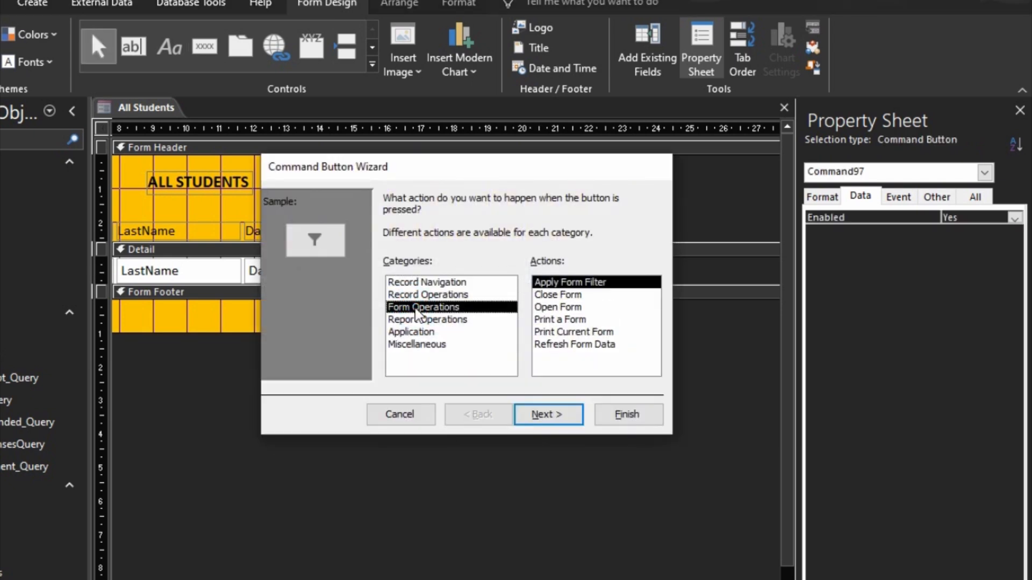
left_click(562, 307)
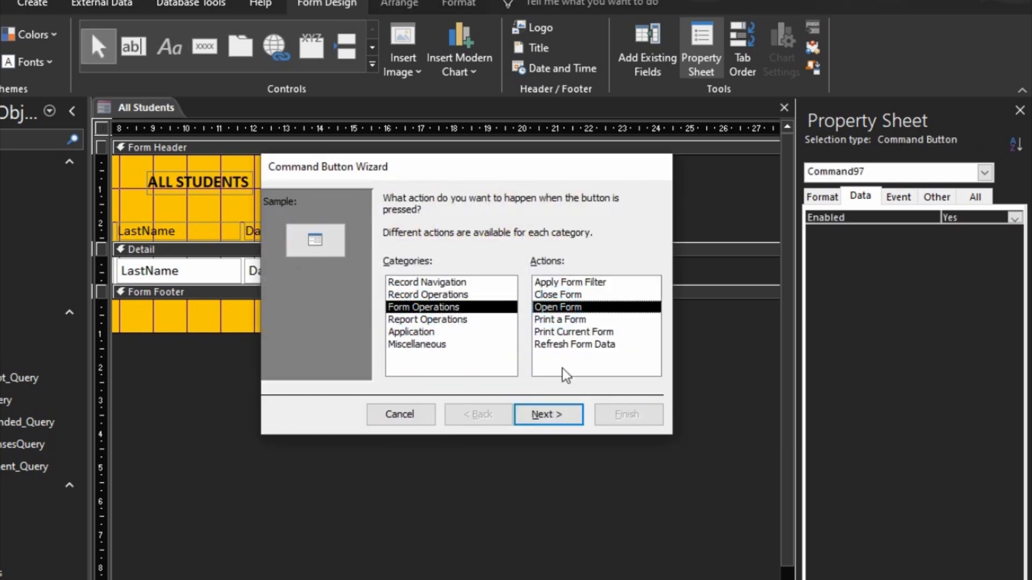
left_click(548, 414)
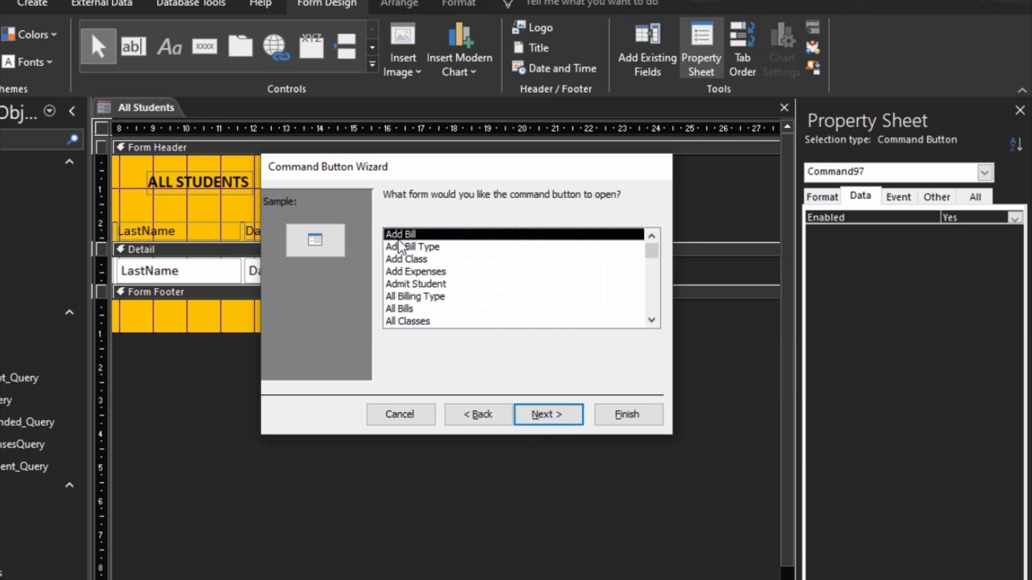
scroll(411, 306, "down", 2)
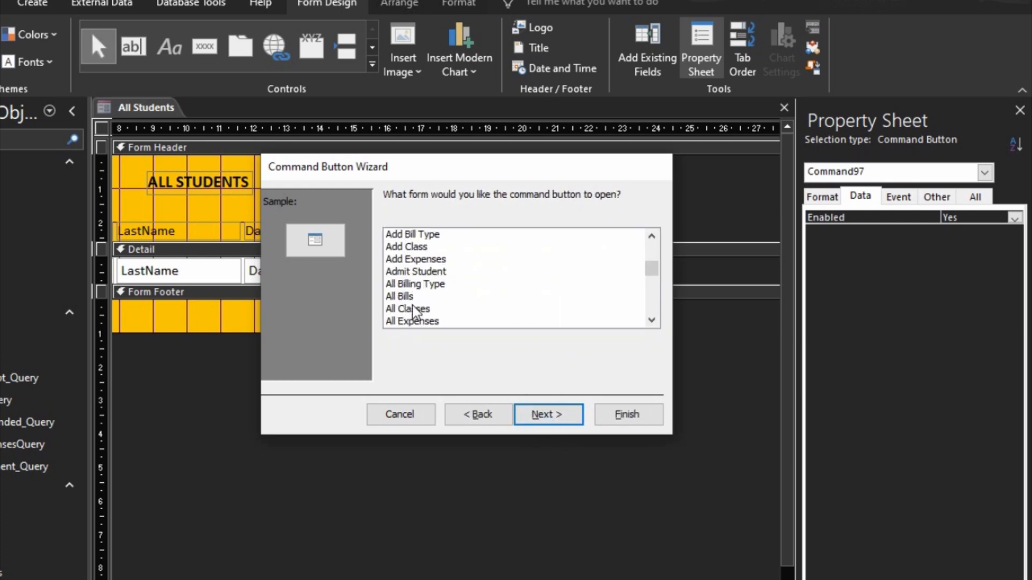
left_click(432, 321)
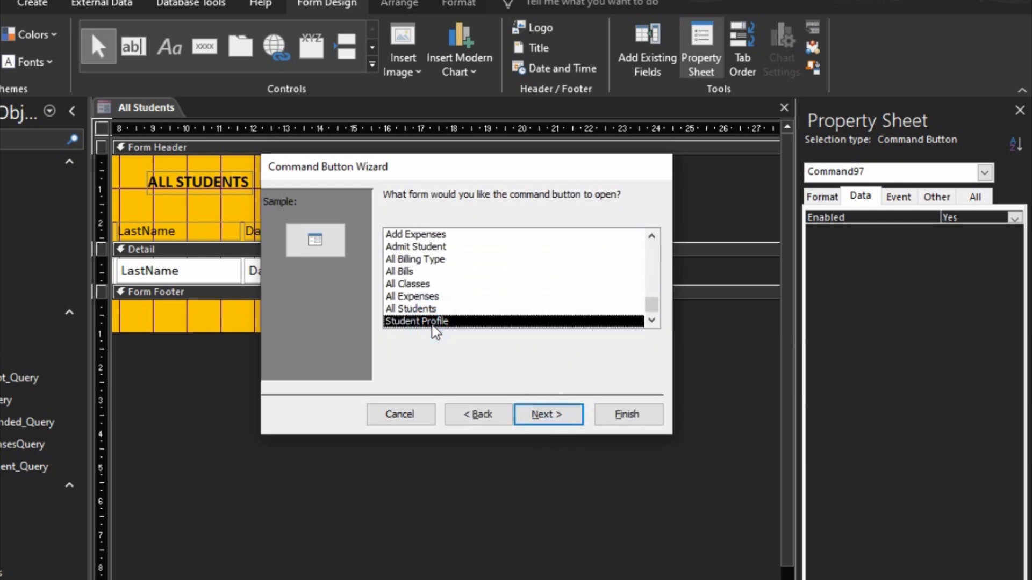
left_click(559, 415)
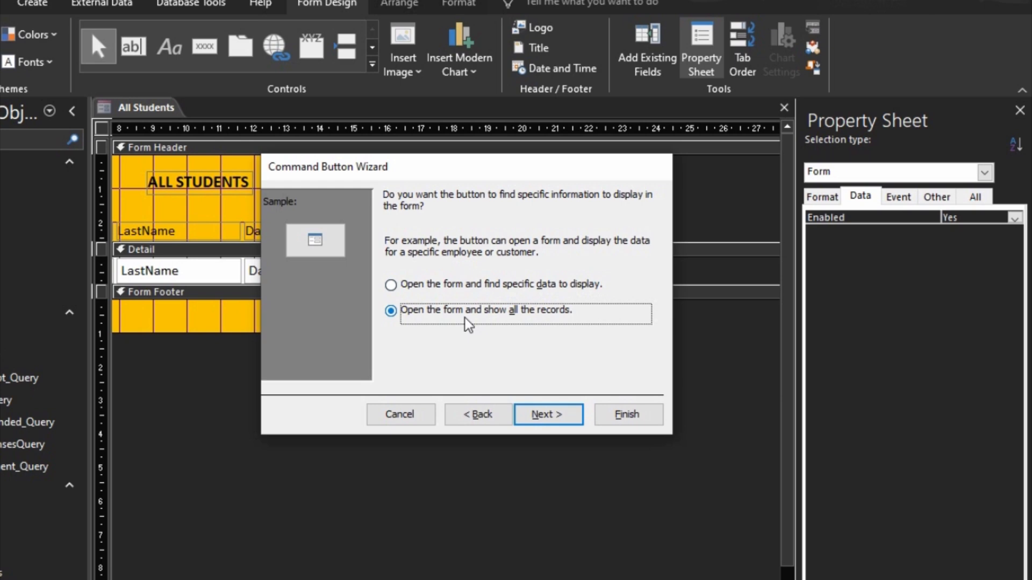
Step: Make the button find specific data to display by matching StudentID in All Students with StudentID in Student Profile
left_click(391, 287)
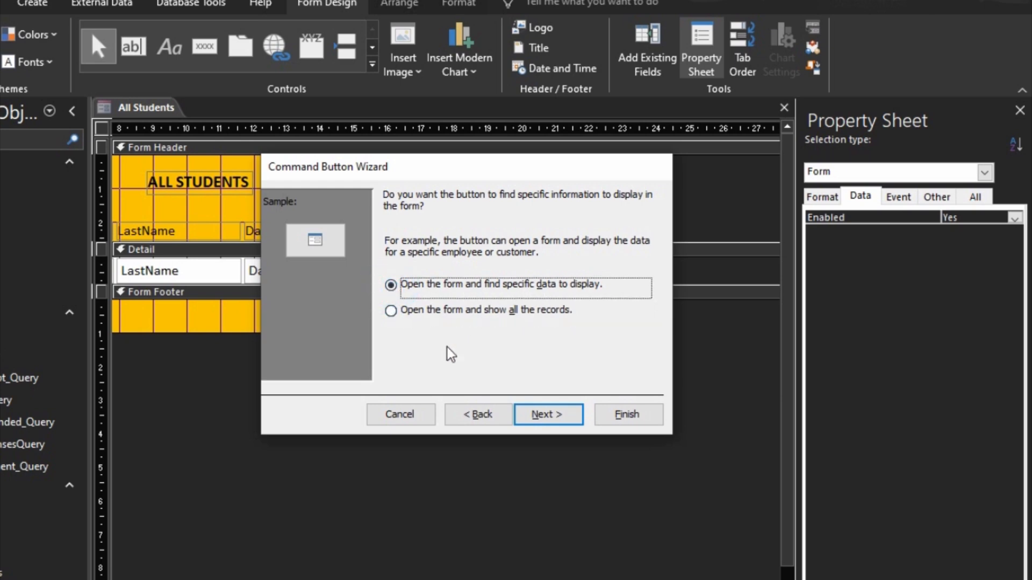
left_click(533, 411)
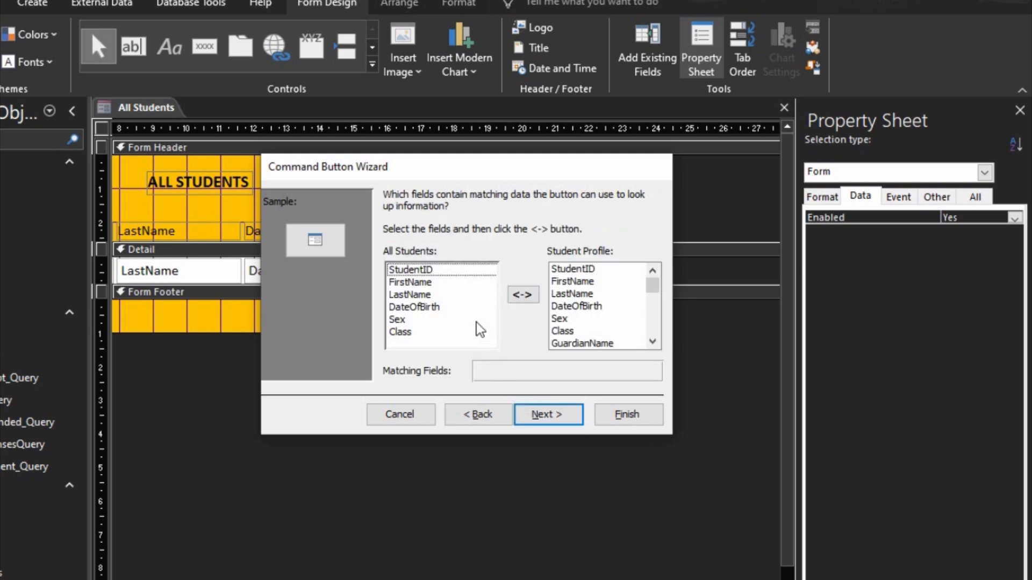
left_click(435, 270)
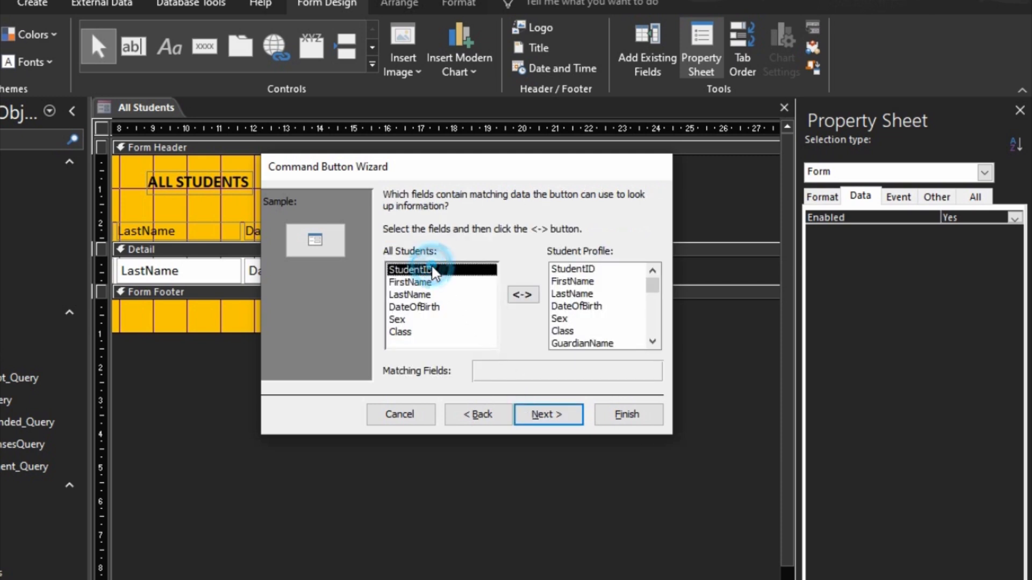
left_click(597, 268)
left_click(522, 295)
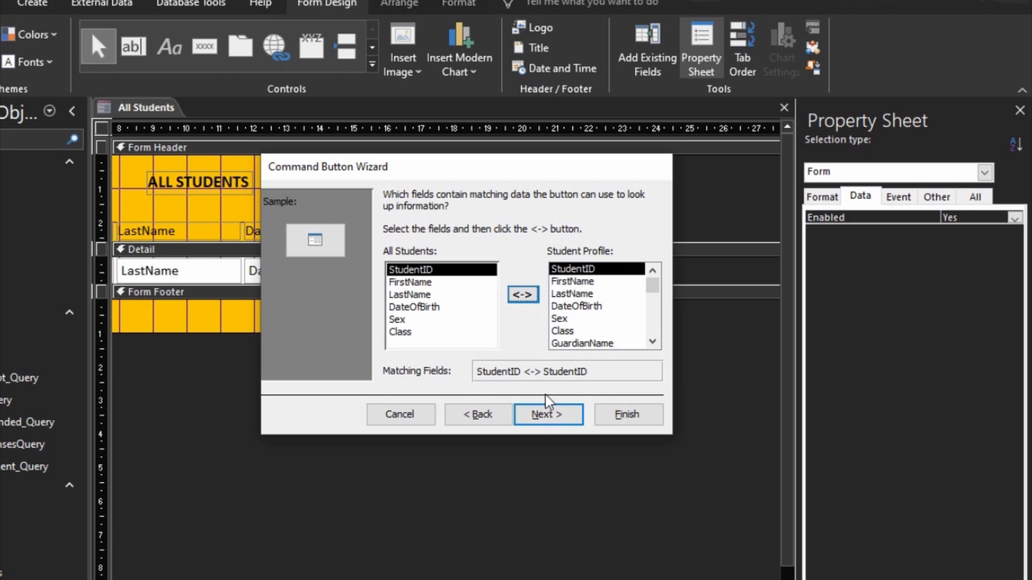
left_click(550, 413)
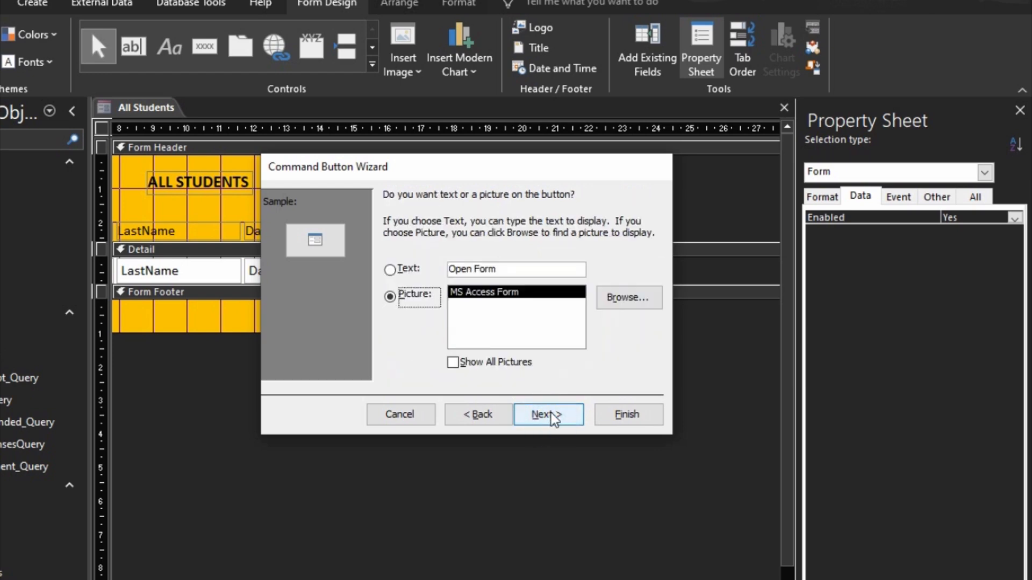
Step: Keep the MS Access Form picture on the button and finish the Command Button Wizard
left_click(411, 268)
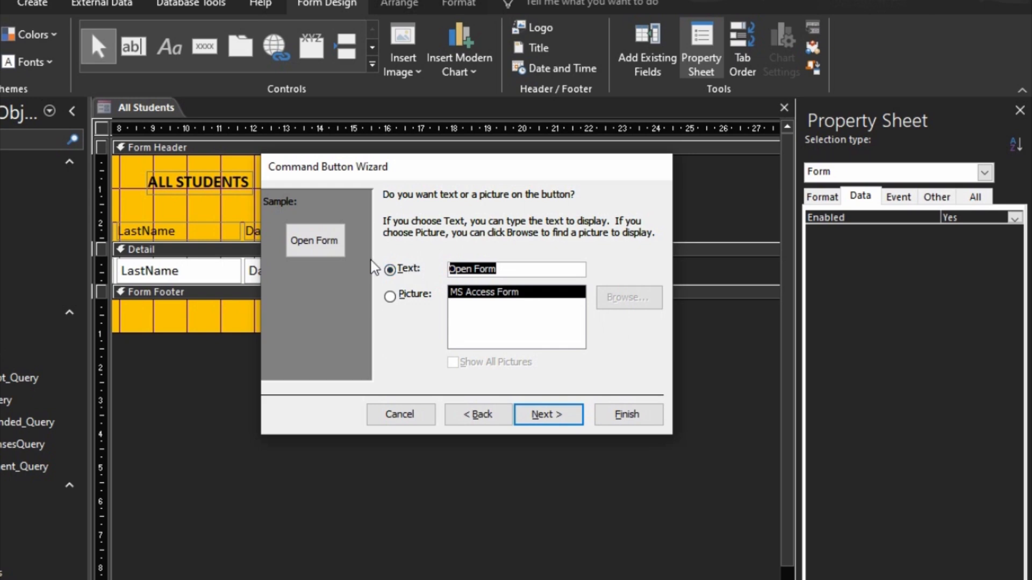
left_click(417, 297)
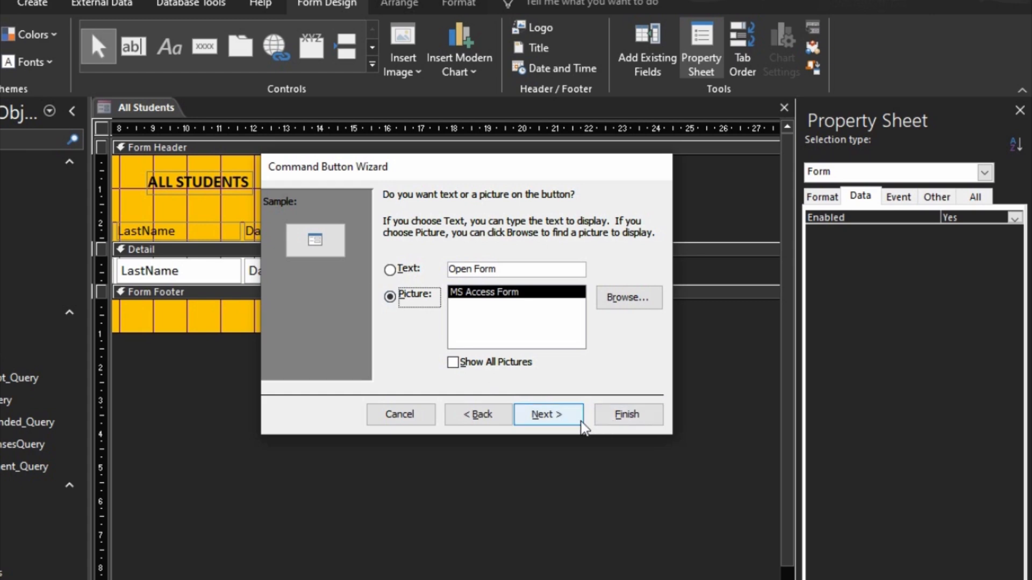
left_click(554, 413)
left_click(623, 412)
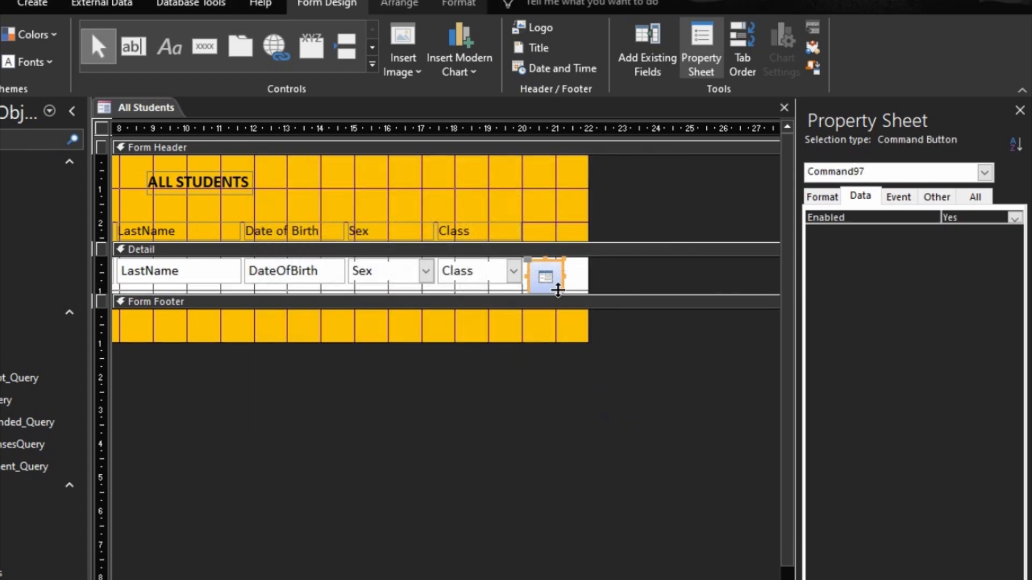
Step: Reduce the new button's height and place it in the Detail row layout directly after the Class field
key("shift+Up")
key("shift+Up")
left_click(600, 276)
left_click(533, 272)
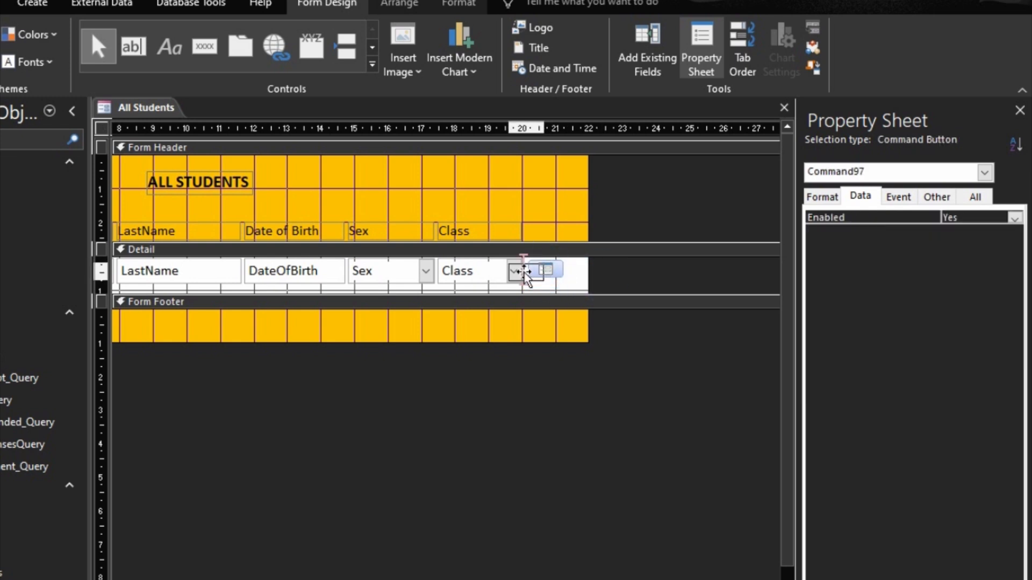
double_click(524, 273)
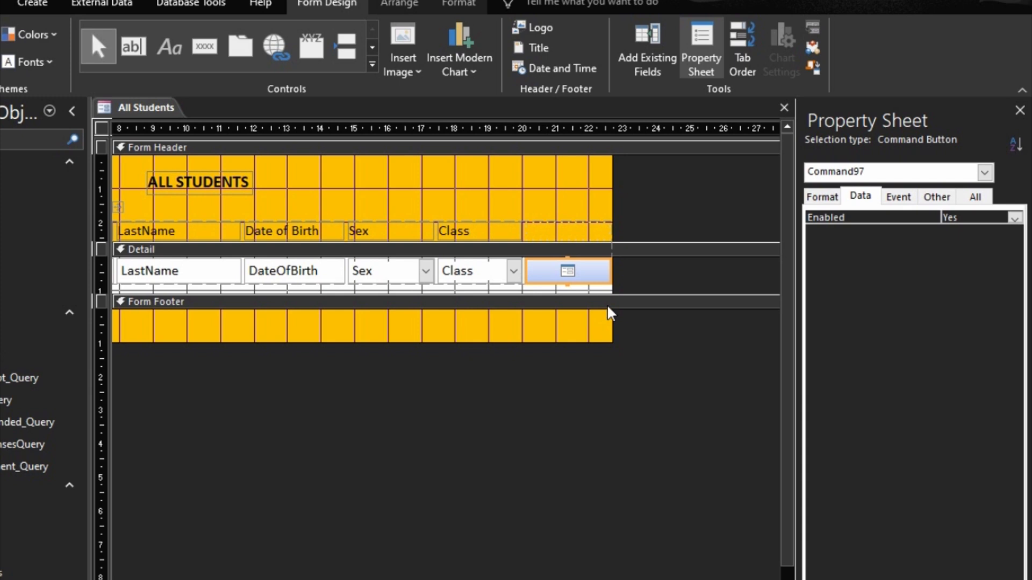
Step: Narrow the button to about one ruler unit and pull the form's edge back to about 22 on the ruler
key("shift+Left")
key("shift+Left")
key("shift+Left")
key("shift+Left")
key("shift+Left")
key("shift+Left")
key("shift+Left")
key("shift+Left")
key("shift+Left")
key("shift+Left")
key("shift+Left")
key("shift+Left")
key("shift+Left")
key("shift+Left")
key("shift+Left")
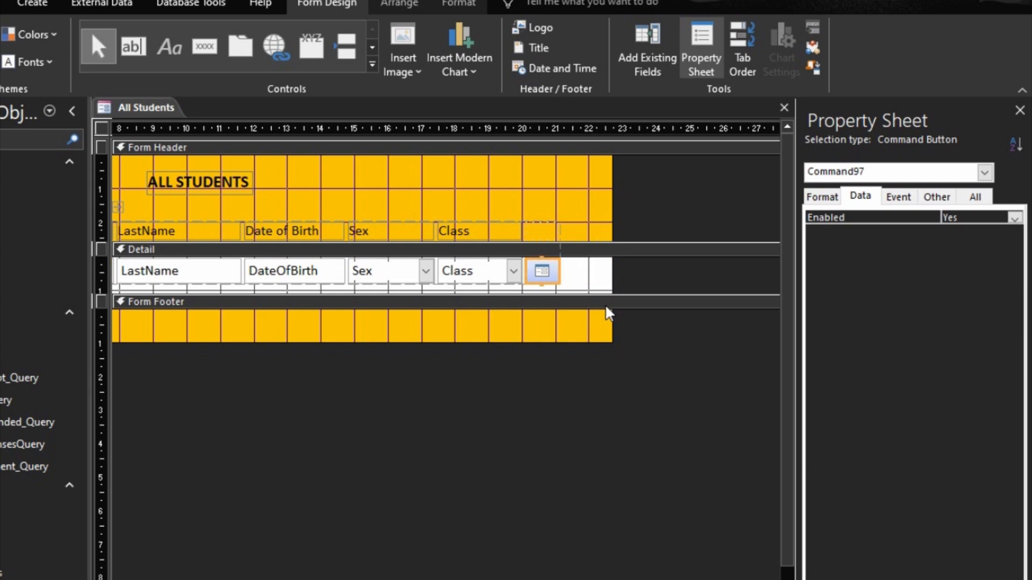
key("shift+Left")
left_click_drag(610, 284, 588, 279)
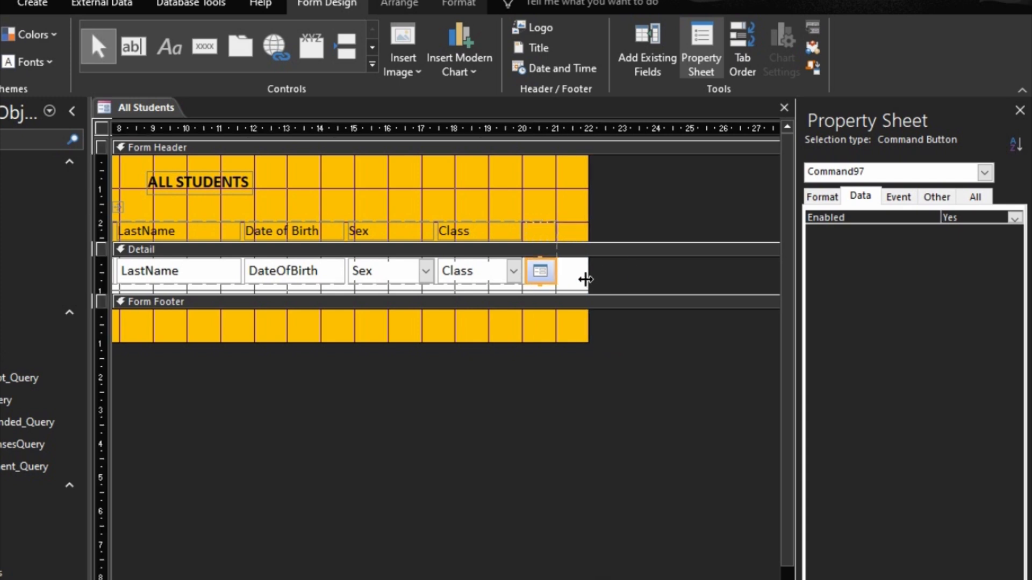
Step: Add a "Profile" label to the form header and place it in the empty cell above the new button
left_click(537, 236)
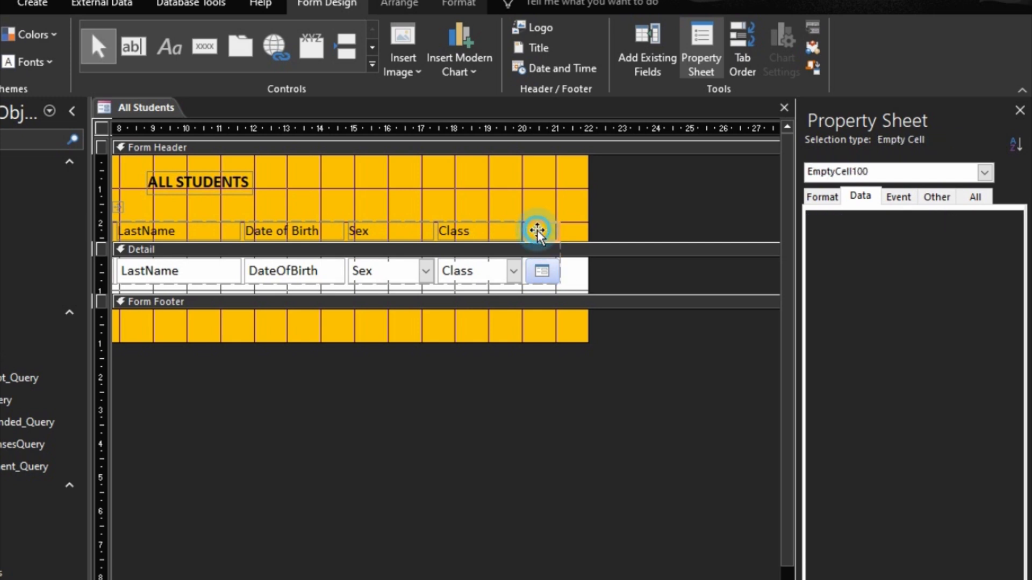
left_click(548, 187)
left_click(543, 234)
left_click(167, 43)
left_click(459, 192)
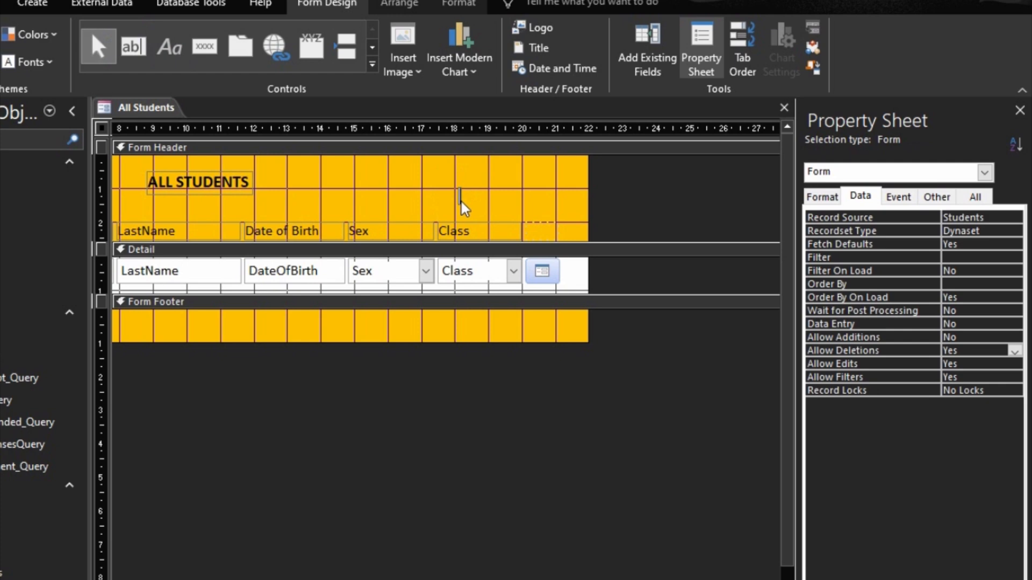
type("Profile")
left_click(447, 165)
left_click_drag(498, 204, 554, 231)
Step: Copy the Class header label's formatting onto the Profile label
left_click(484, 226)
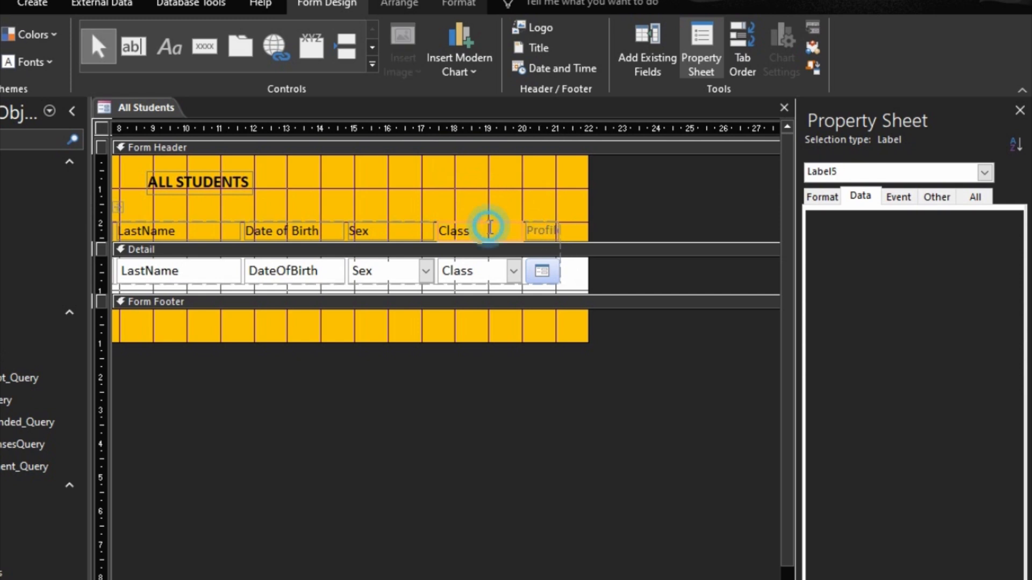
left_click(450, 11)
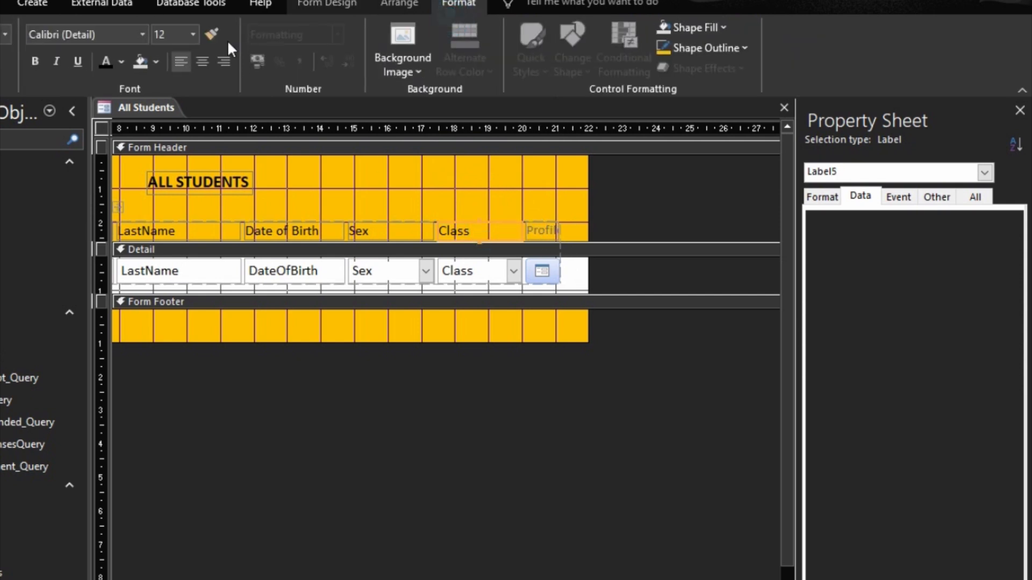
left_click(552, 234)
Step: Try sizing the Profile label to fit its text and undo the resize
right_click(550, 225)
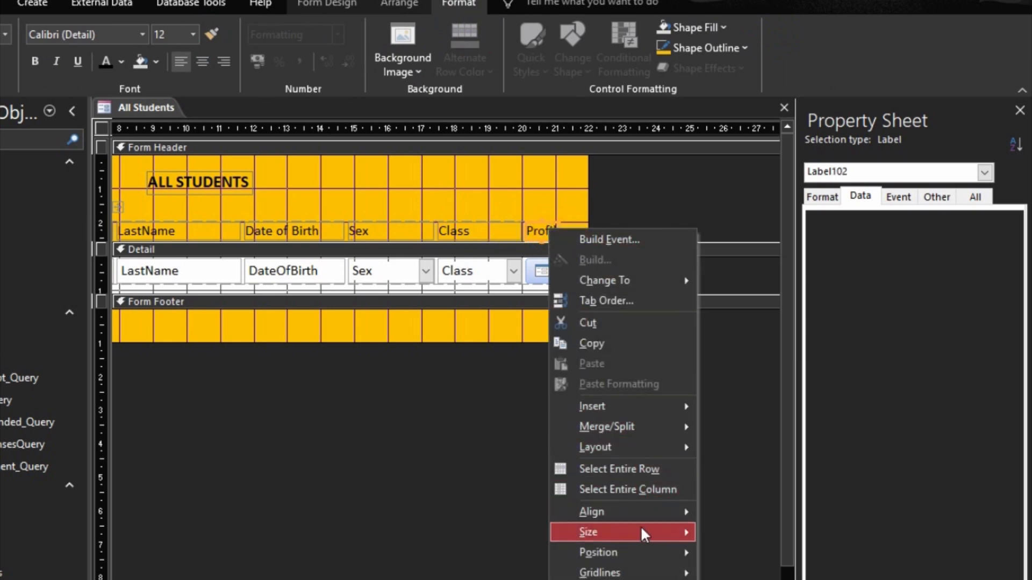
mouse_move(640, 530)
left_click(720, 531)
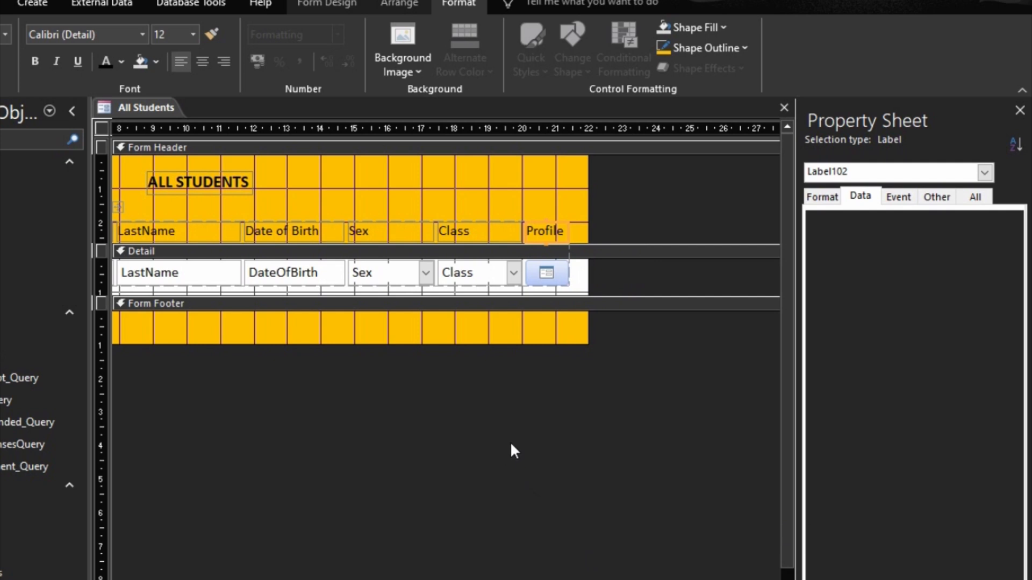
key("ctrl+z")
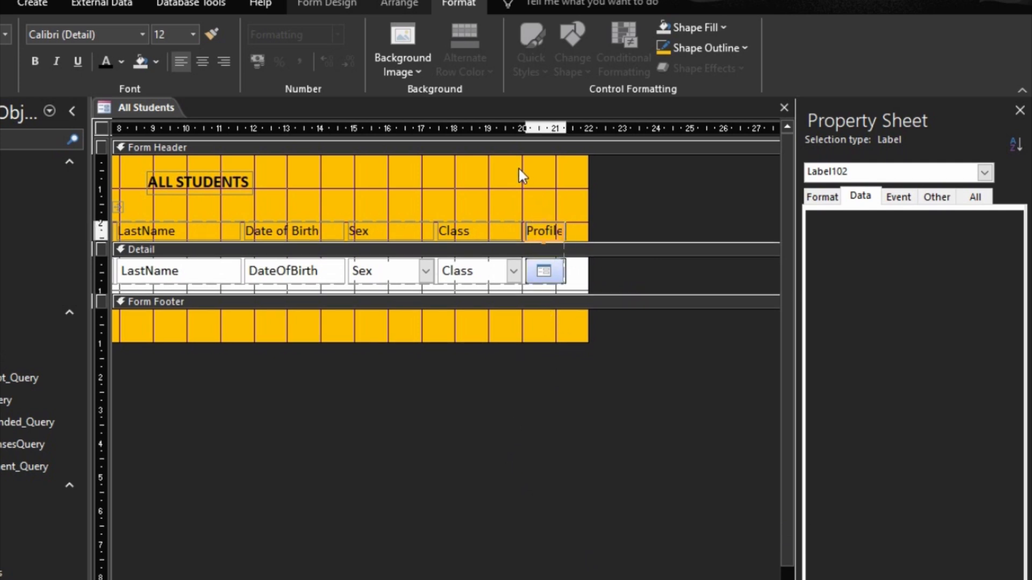
Step: Center the Profile label's text and resize its column just wide enough for the label, ending at about 21.4 on the ruler
key("ctrl+y")
key("shift+Right")
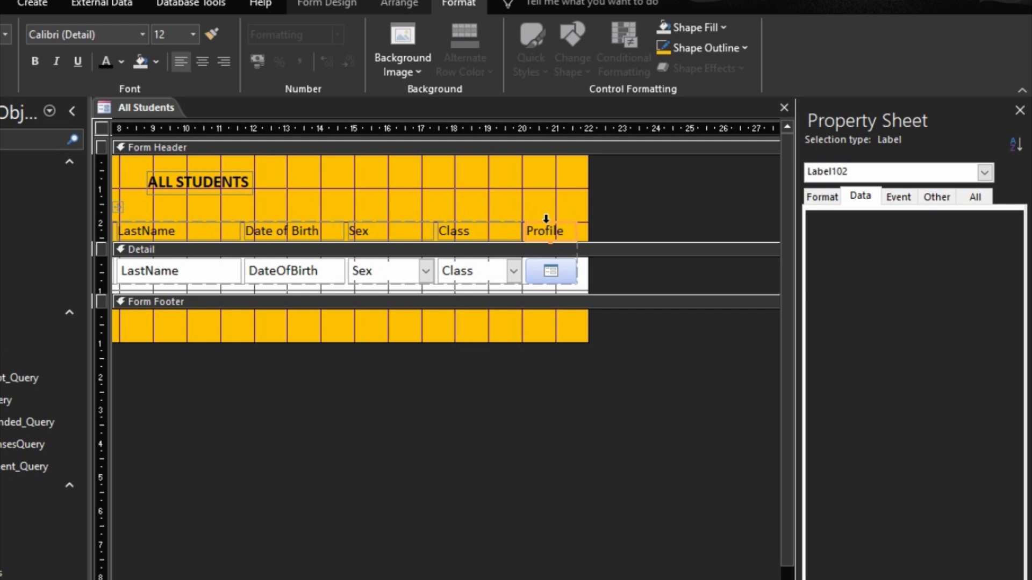
left_click(208, 67)
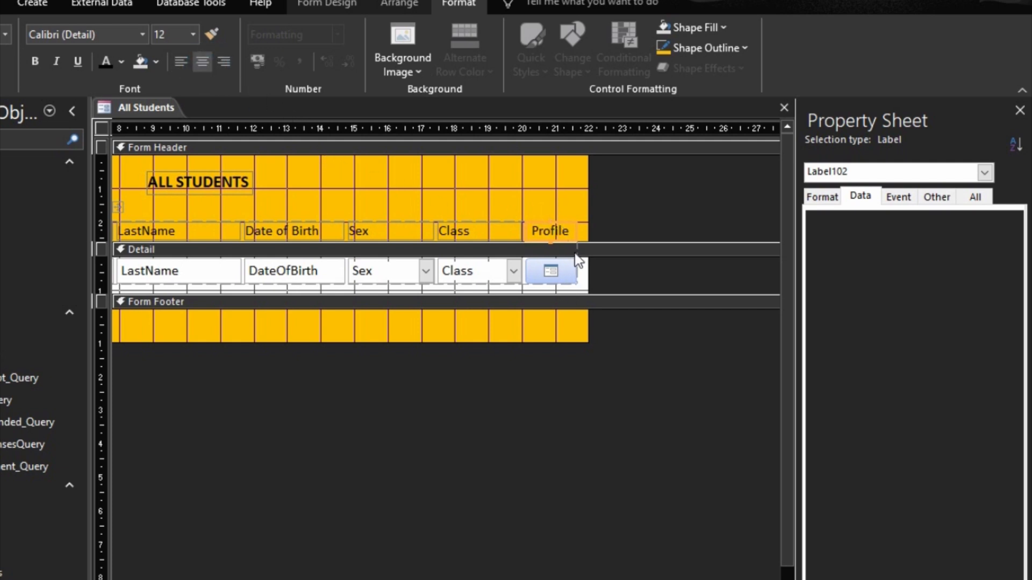
key("shift+Left")
key("shift+Left")
left_click(619, 264)
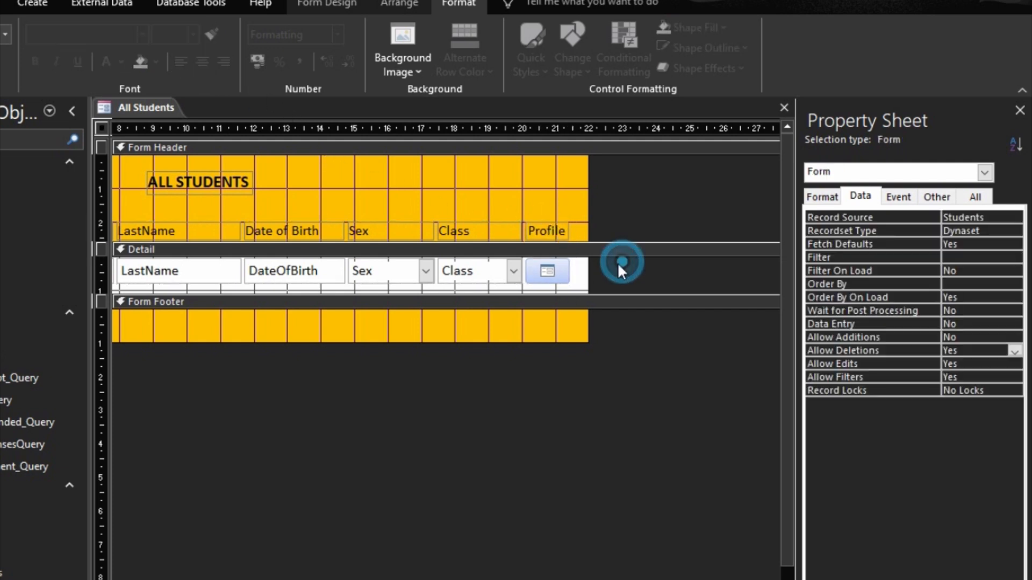
Step: Give the profile button in the Detail section a white fill and a gold outline
left_click(547, 275)
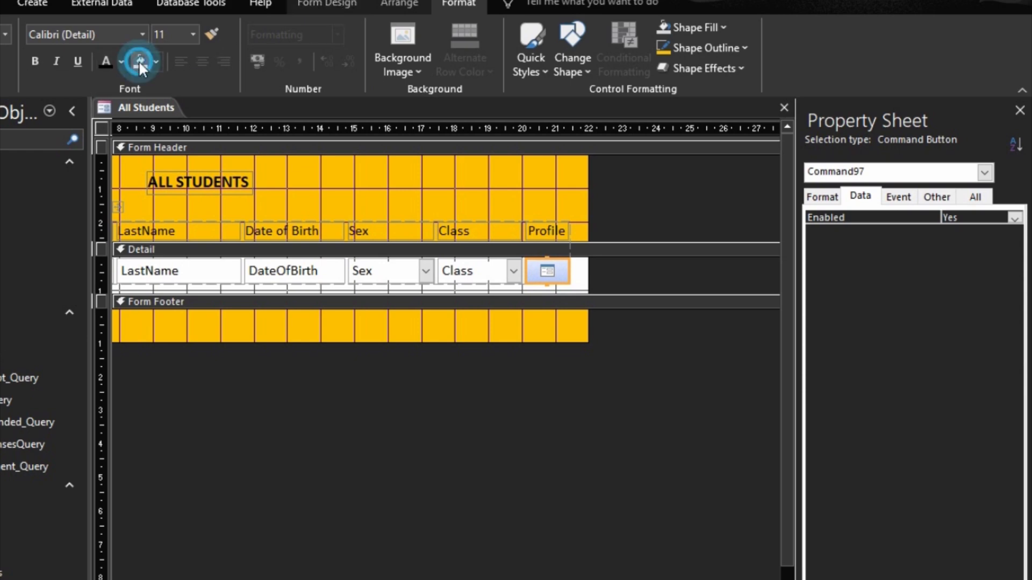
left_click(693, 48)
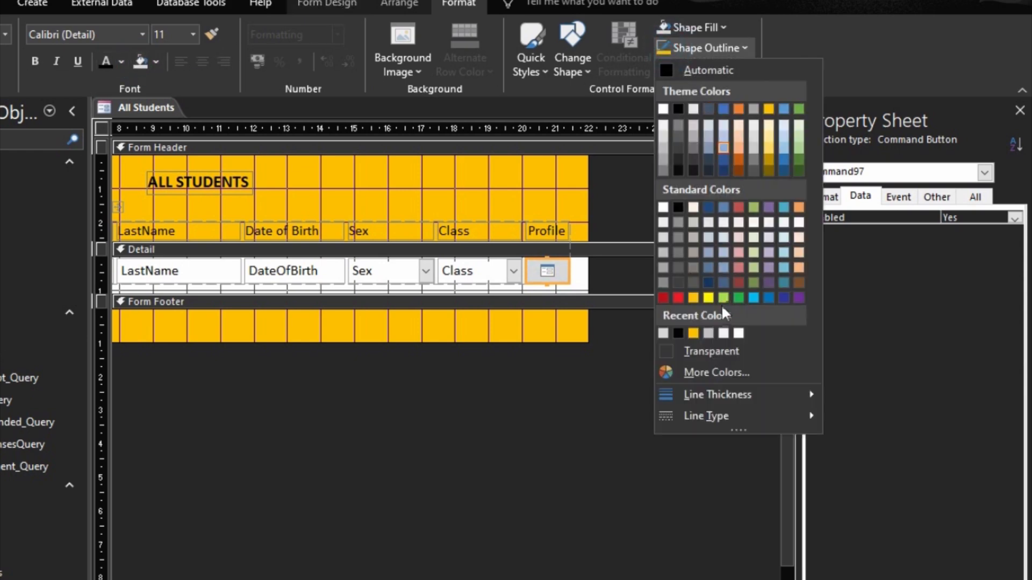
left_click(694, 334)
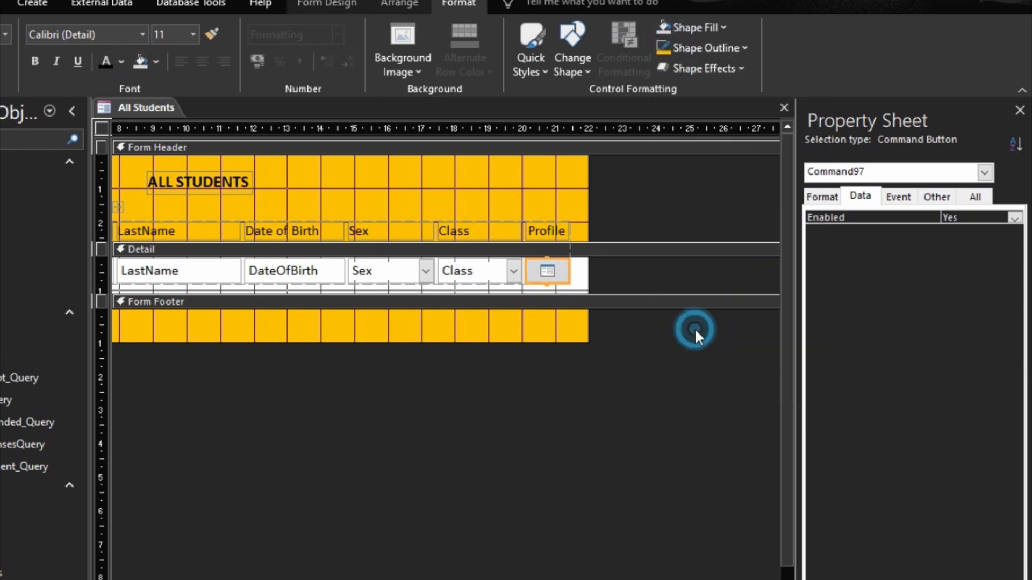
left_click(156, 61)
left_click(164, 86)
left_click(608, 514)
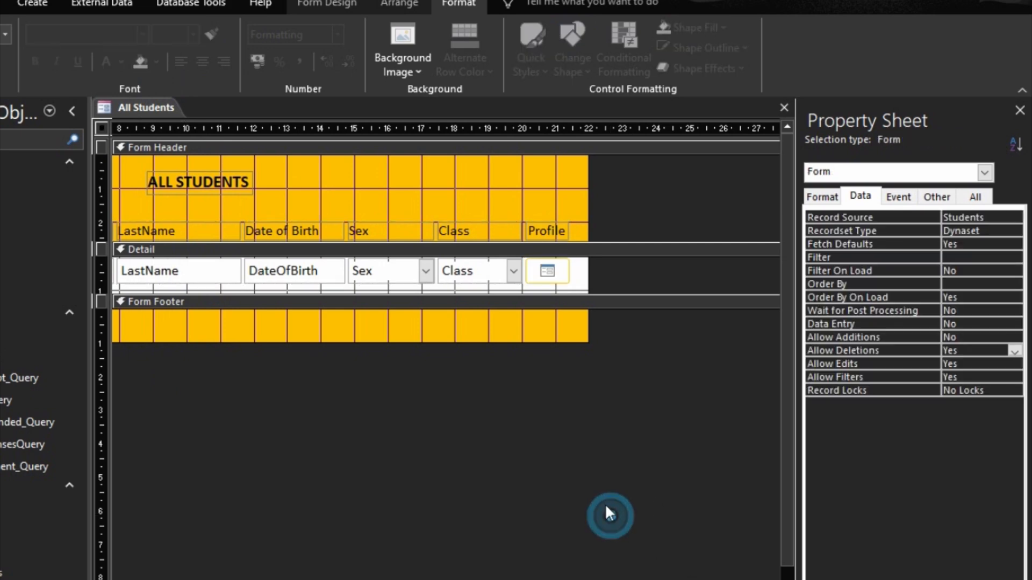
Step: Shorten the Detail section to the height of its field row and show All Students in Form View
left_click_drag(495, 293, 494, 283)
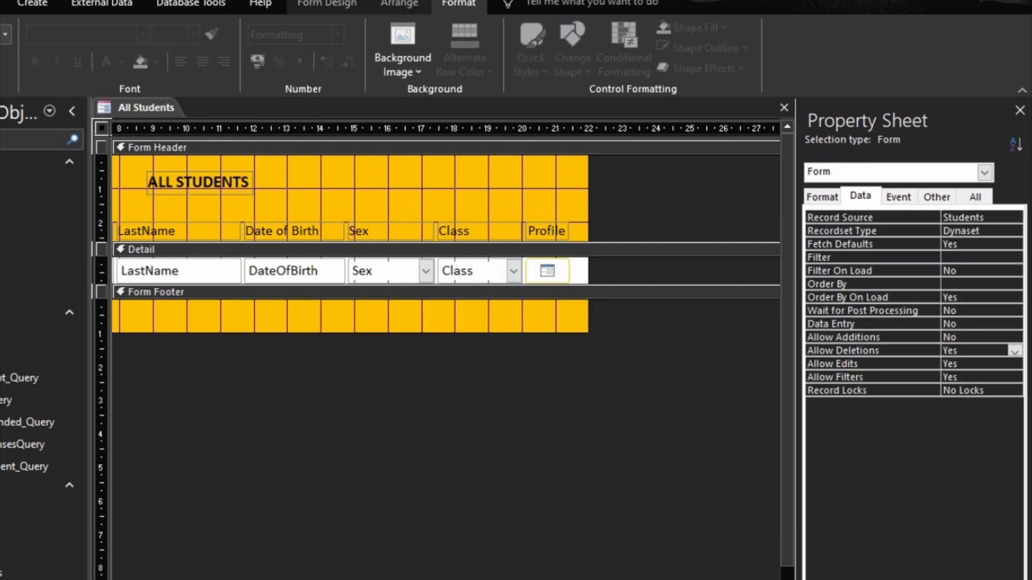
right_click(138, 110)
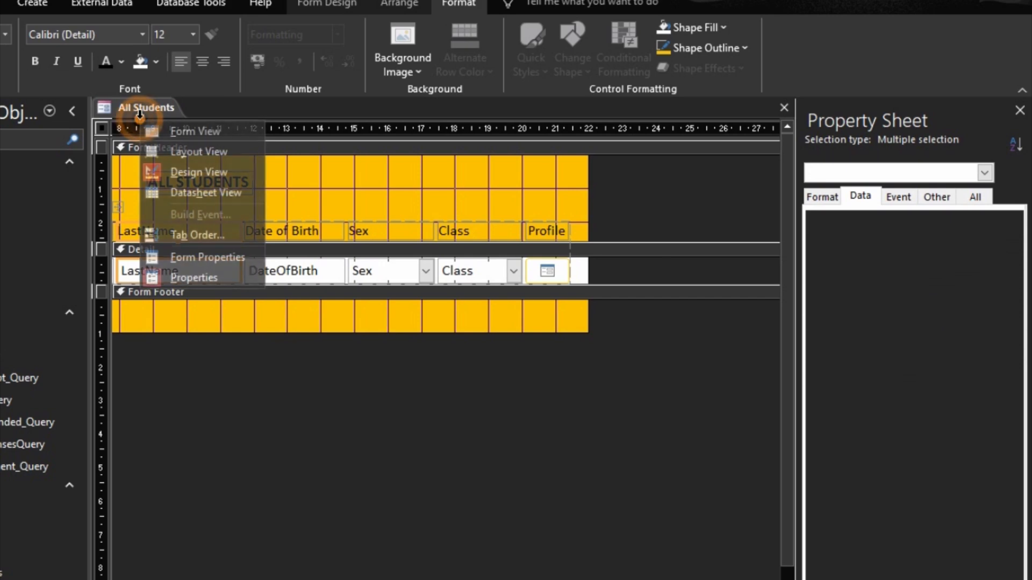
right_click(138, 111)
left_click(162, 126)
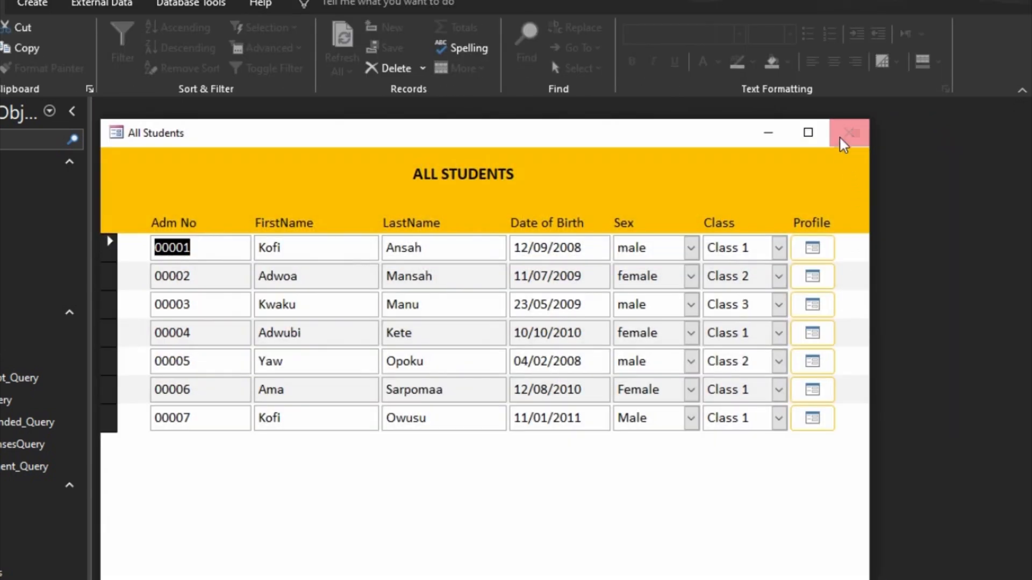
left_click(842, 138)
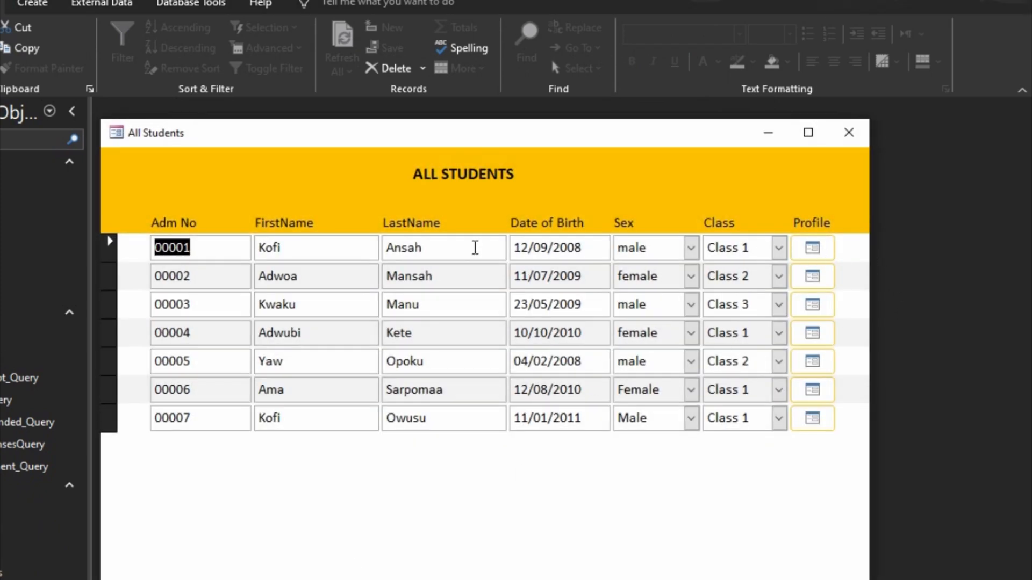
Step: Test the per-record profile buttons by opening the profiles of the first, second, fourth and sixth students in the list
left_click(822, 247)
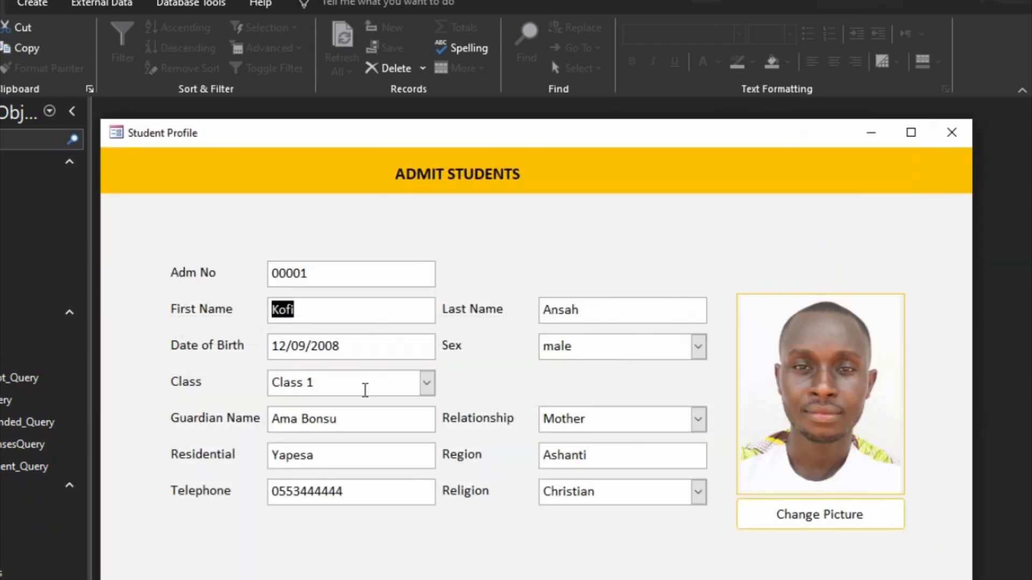
left_click(952, 132)
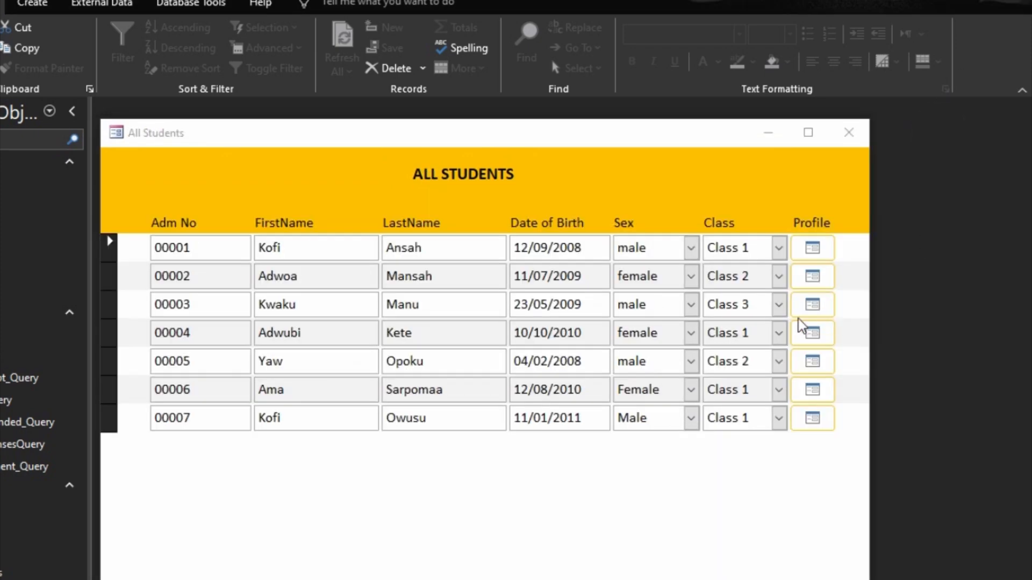
left_click(805, 280)
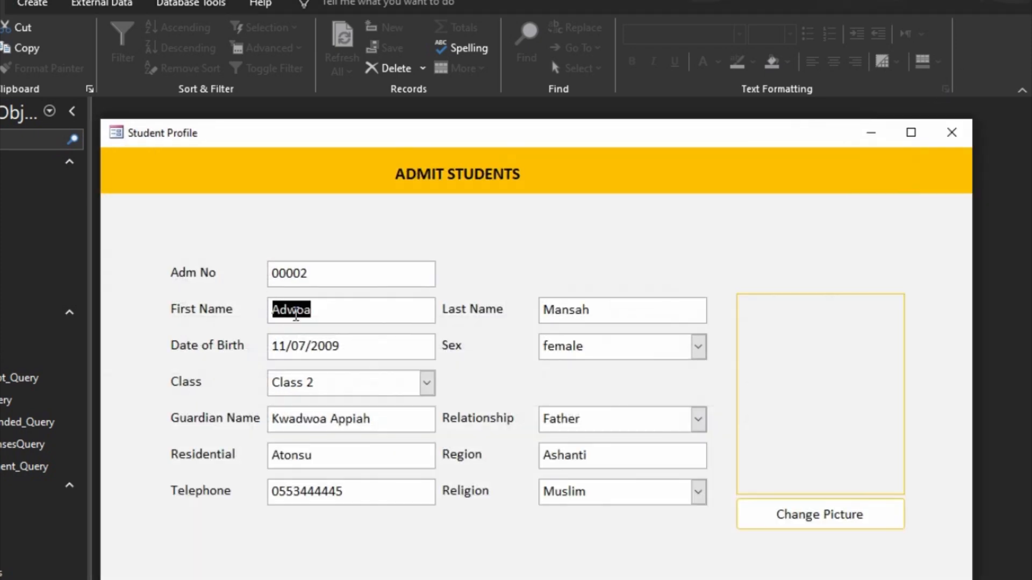
left_click(950, 132)
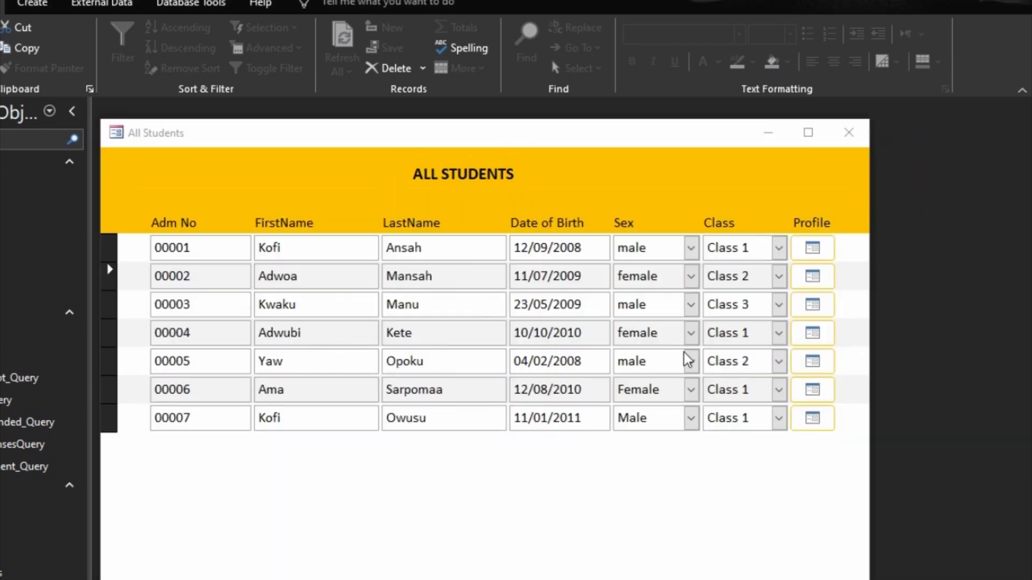
left_click(816, 335)
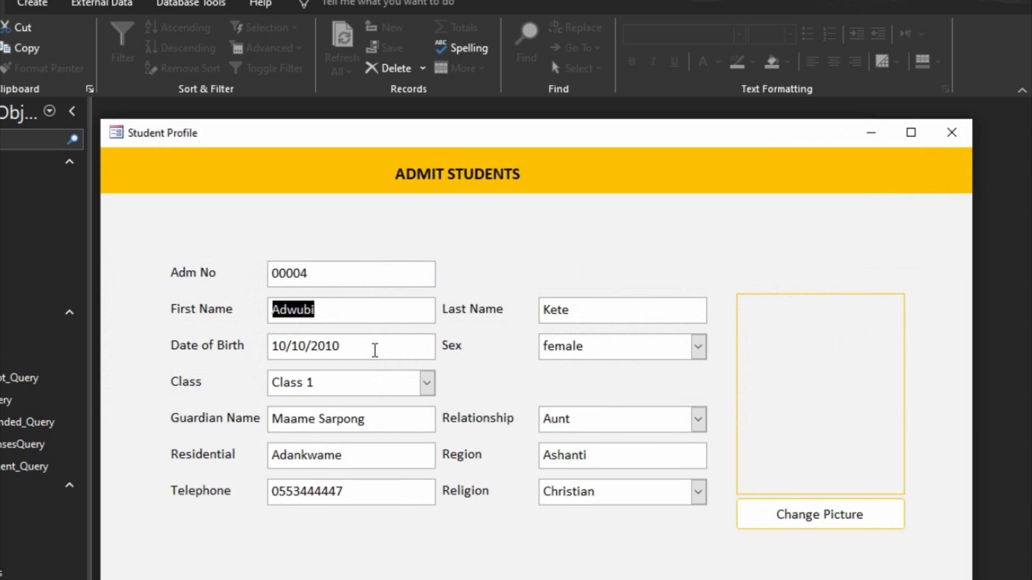
left_click(941, 136)
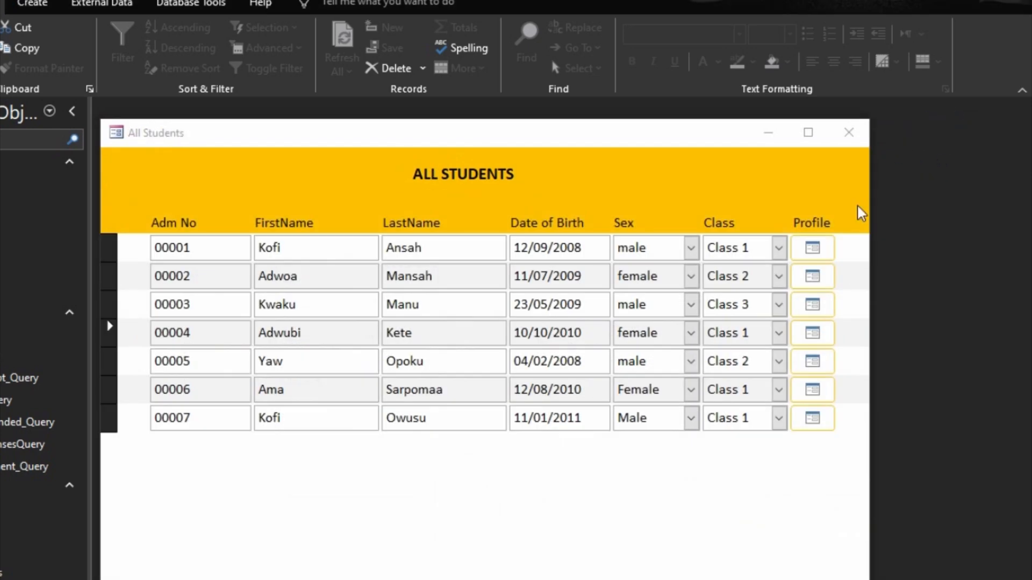
left_click(807, 391)
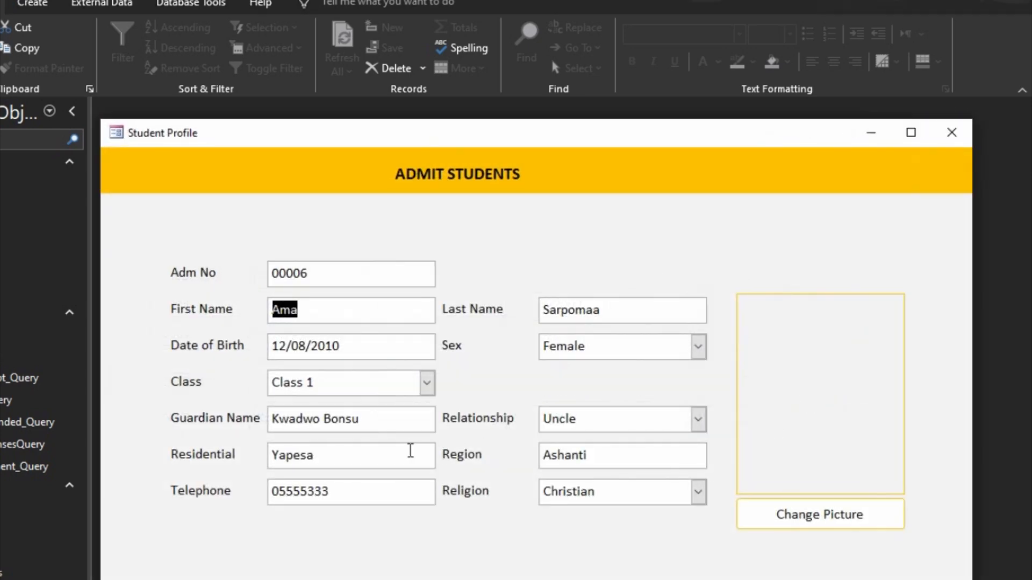
Step: Close the open student forms and create a blank form in Design view with the Payment table as record source
left_click(950, 132)
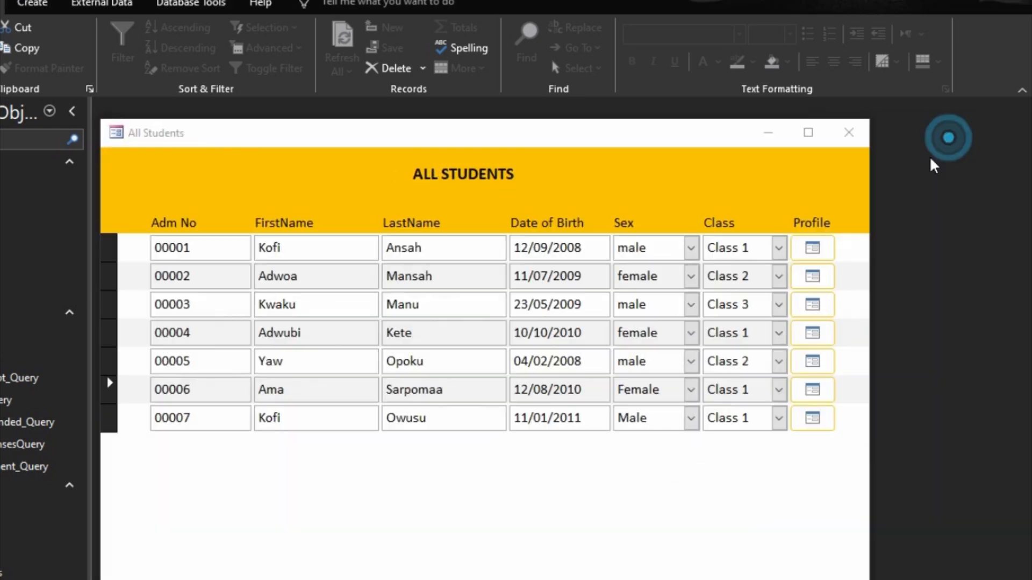
left_click(848, 137)
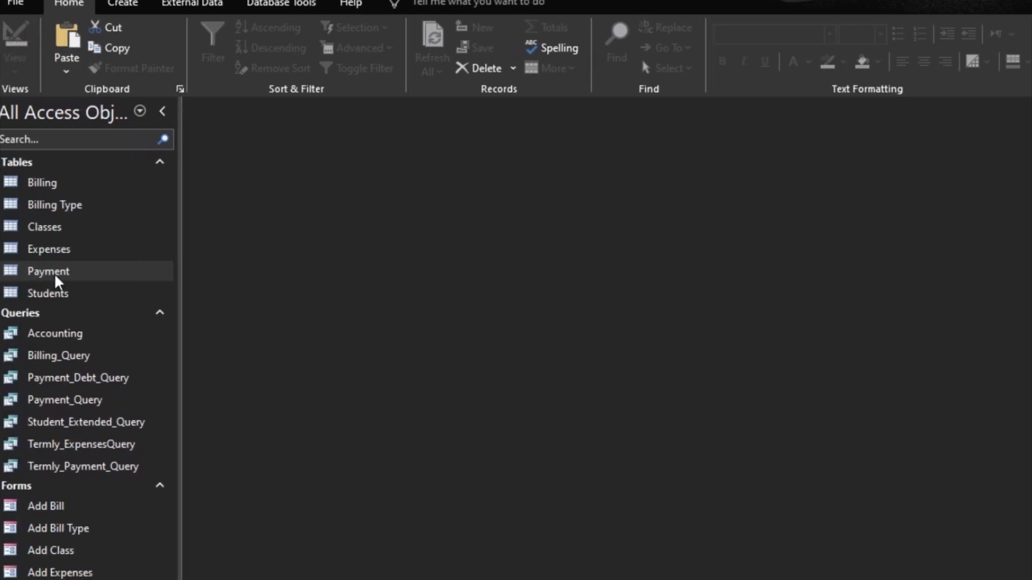
left_click(130, 6)
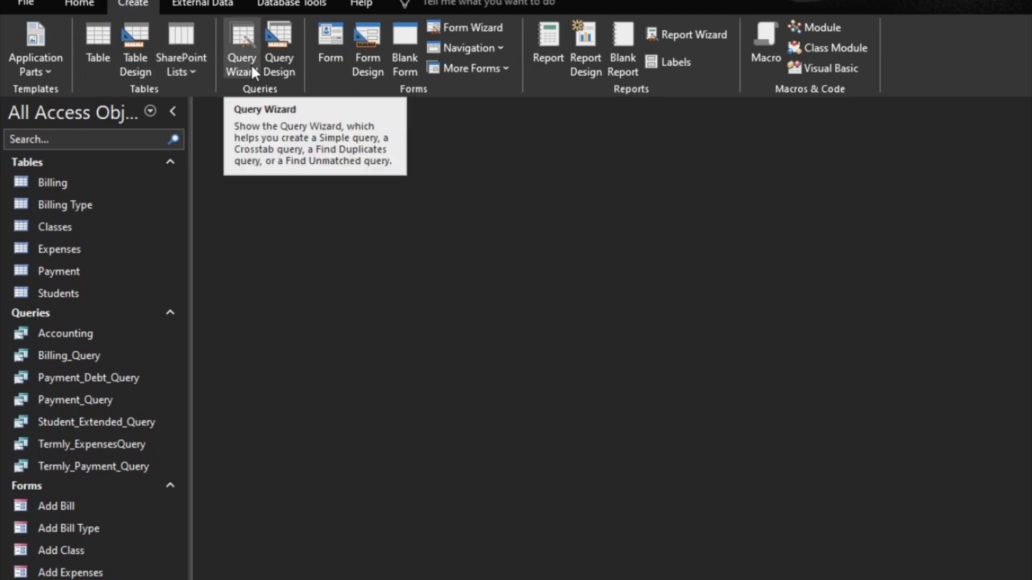
left_click(366, 67)
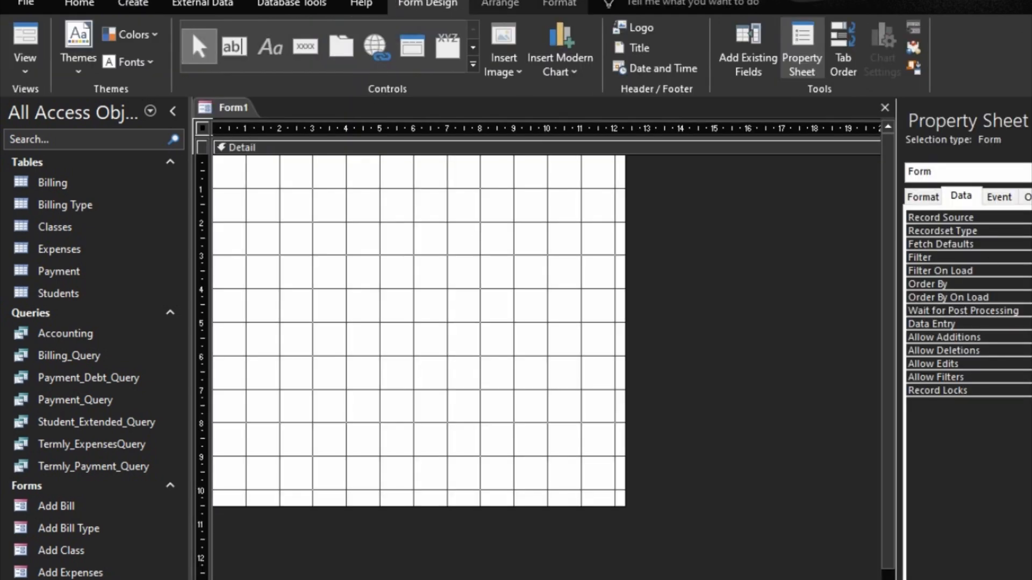
left_click(1002, 217)
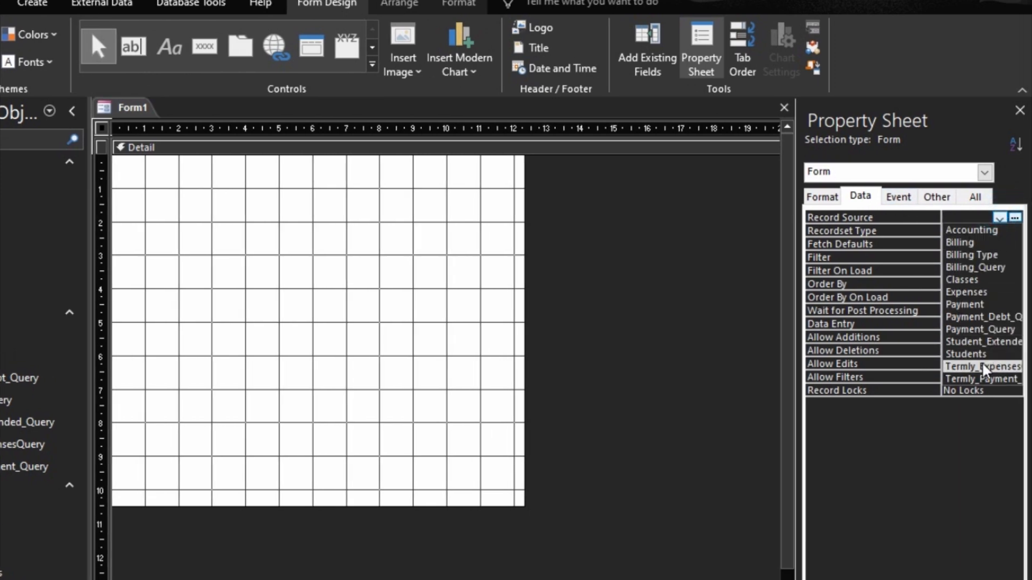
left_click(976, 305)
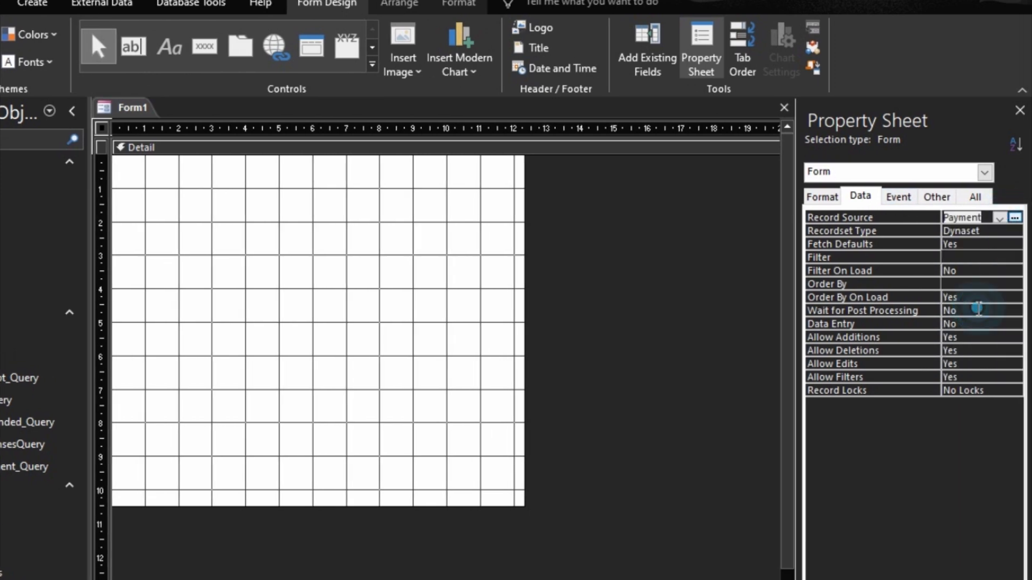
Step: Add all Payment fields, from PaymentID through PaymentYear, to the form's Detail section
left_click(664, 67)
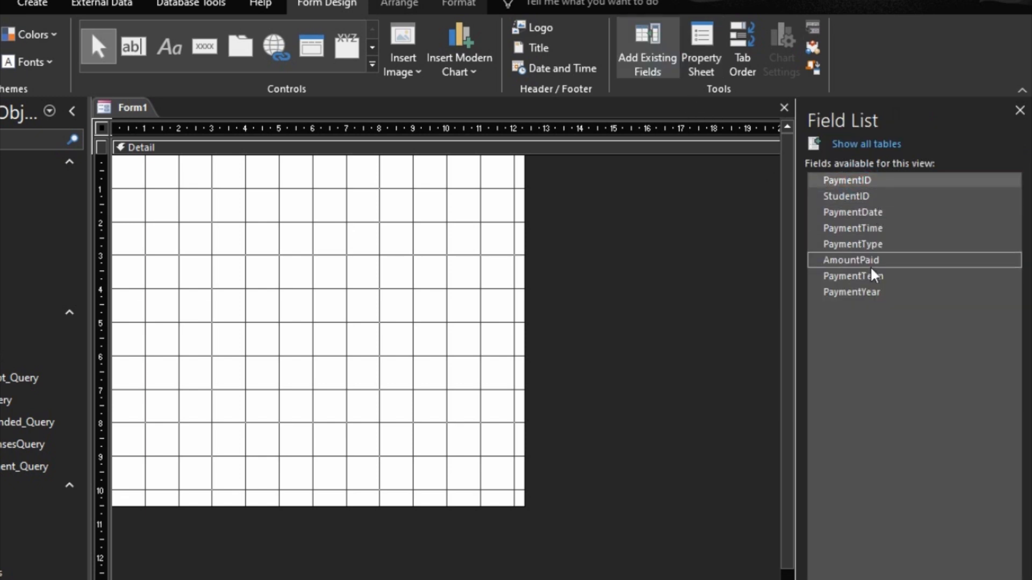
left_click(863, 290, "shift")
left_click_drag(828, 180, 219, 231)
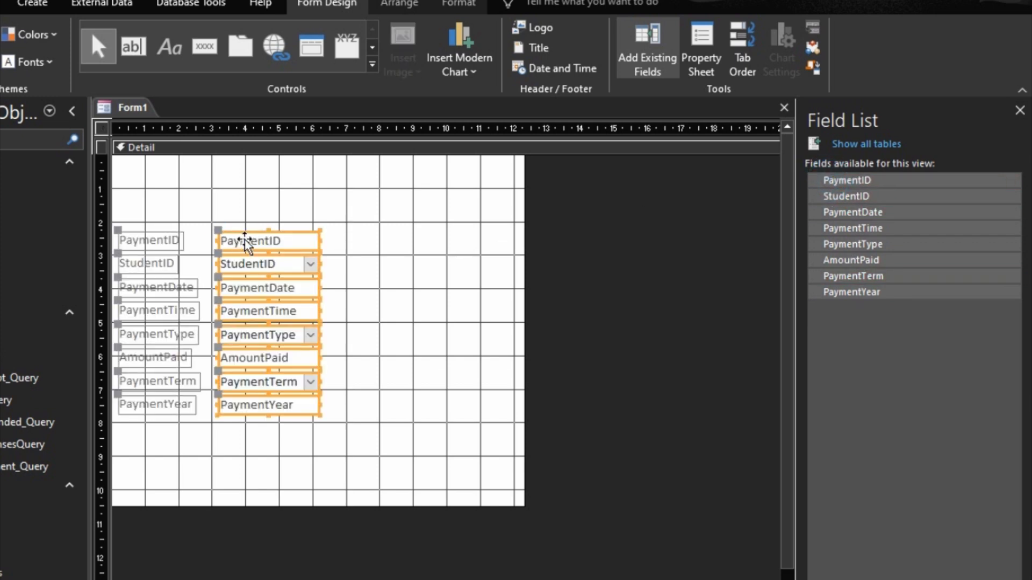
Step: Arrange the payment fields in a tabular layout and move it against the form's left edge
right_click(244, 239)
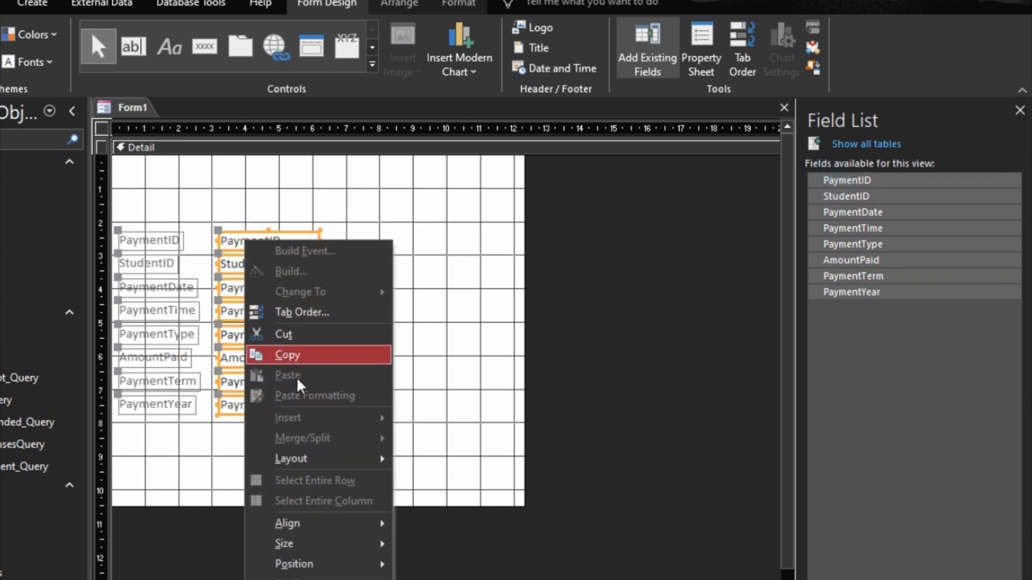
mouse_move(362, 543)
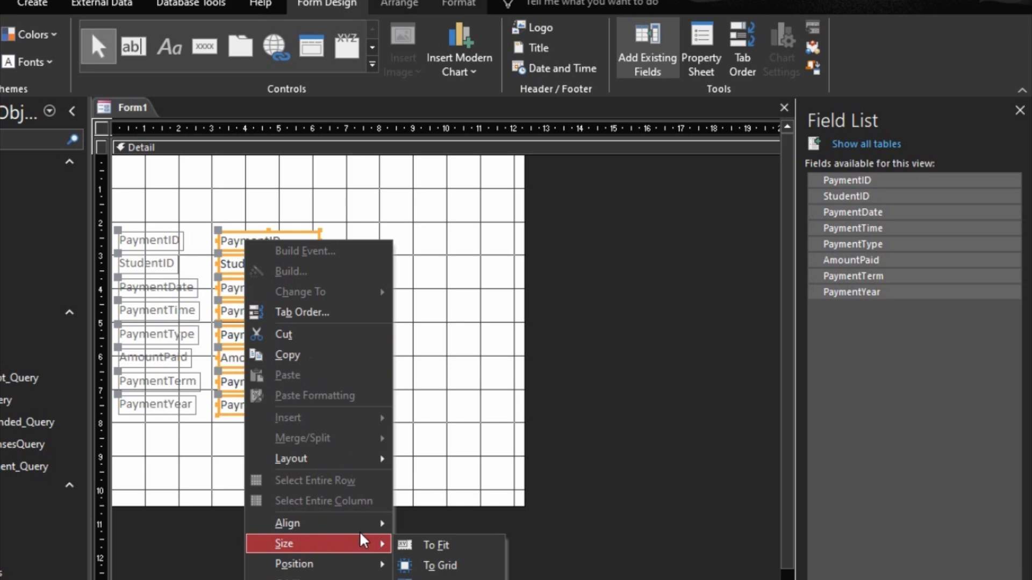
mouse_move(364, 461)
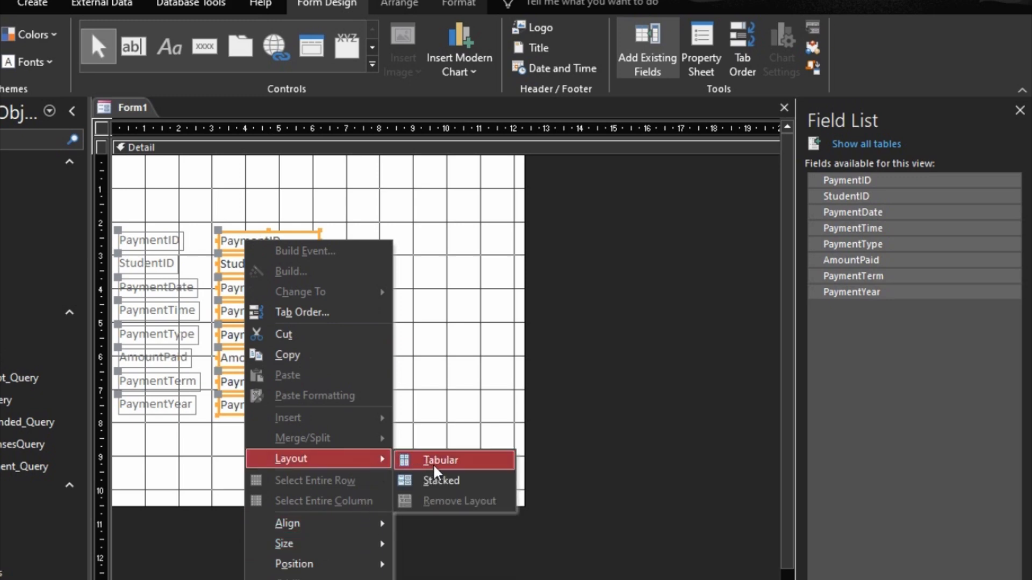
left_click(433, 463)
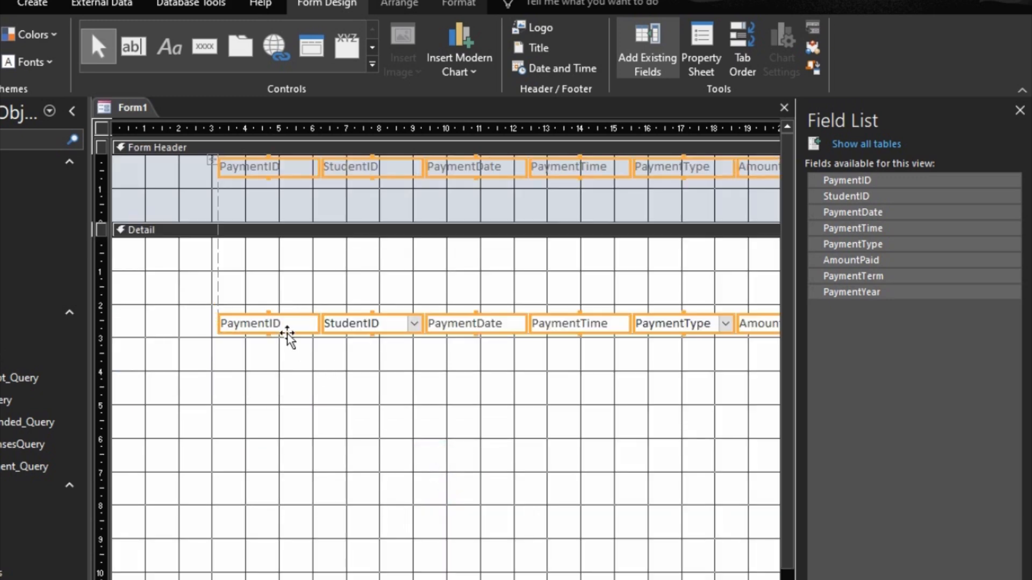
left_click_drag(287, 334, 129, 331)
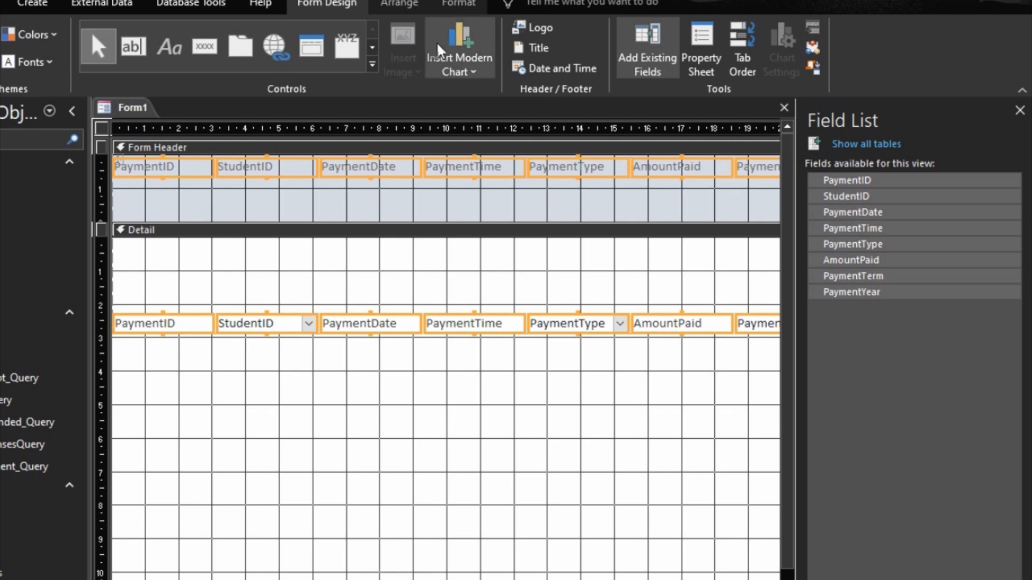
Step: Set the font size of all payment labels and fields to 12 and their font color to black
left_click(456, 10)
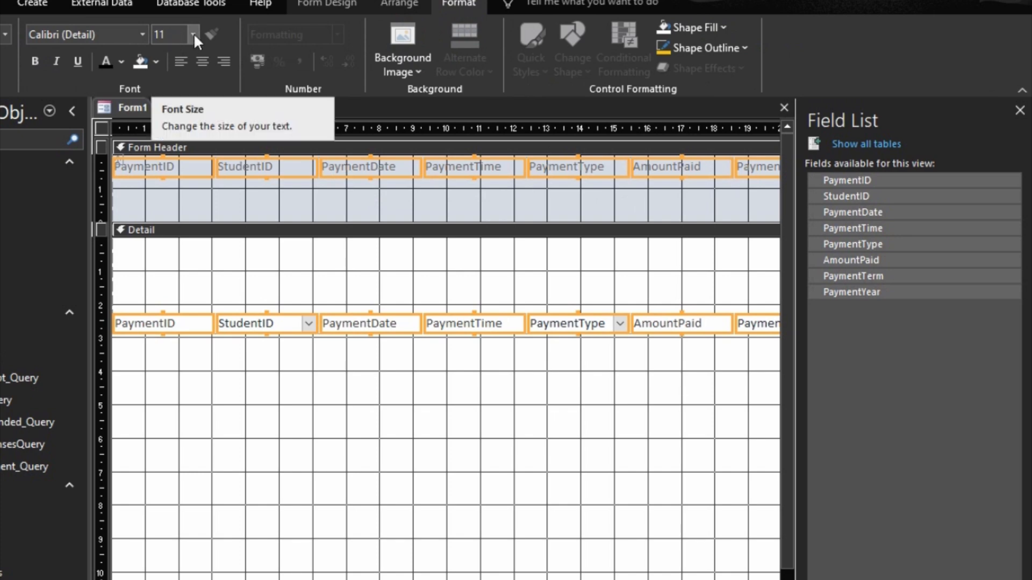
left_click(192, 35)
left_click(162, 121)
left_click(108, 60)
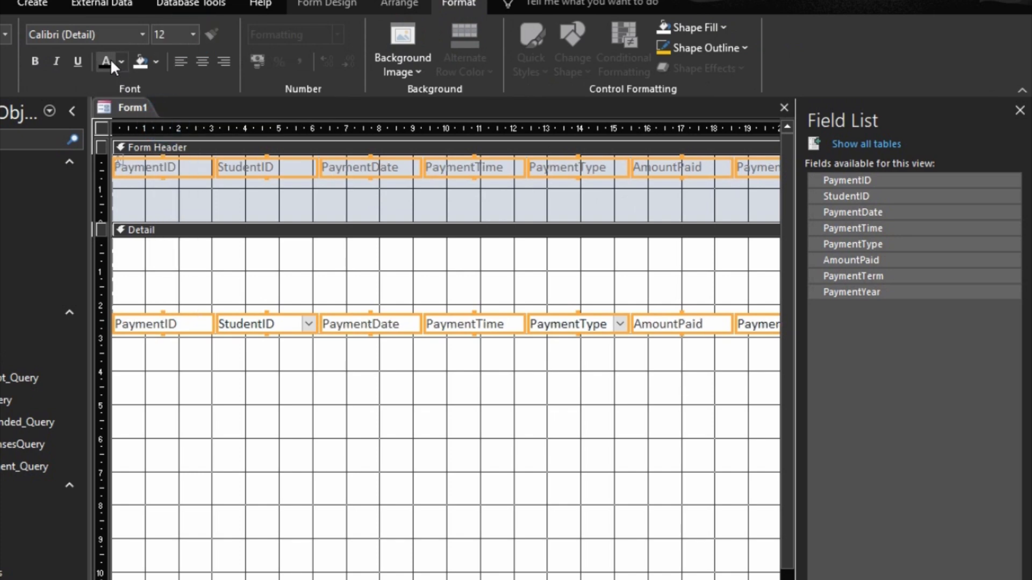
Step: Move the header labels slightly down and shrink the Form Header to end just below them
left_click(243, 200)
left_click_drag(242, 175, 242, 184)
left_click_drag(252, 223, 252, 188)
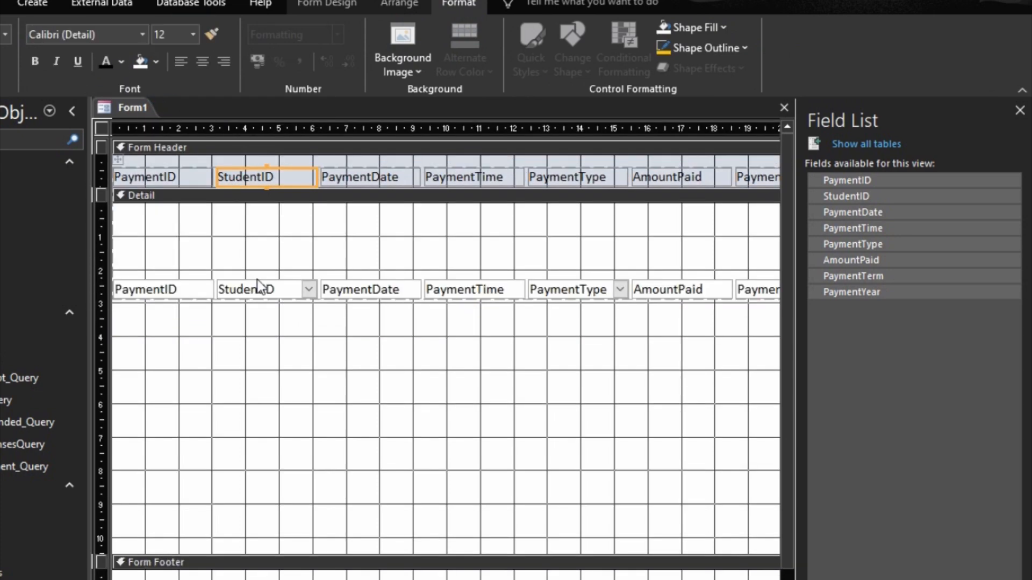
Step: Move the field row up to the start of the Detail section and increase the fields' inner control margins
left_click_drag(258, 285, 258, 211)
left_click(399, 4)
left_click(280, 69)
left_click(617, 65)
left_click(602, 166)
left_click(288, 226)
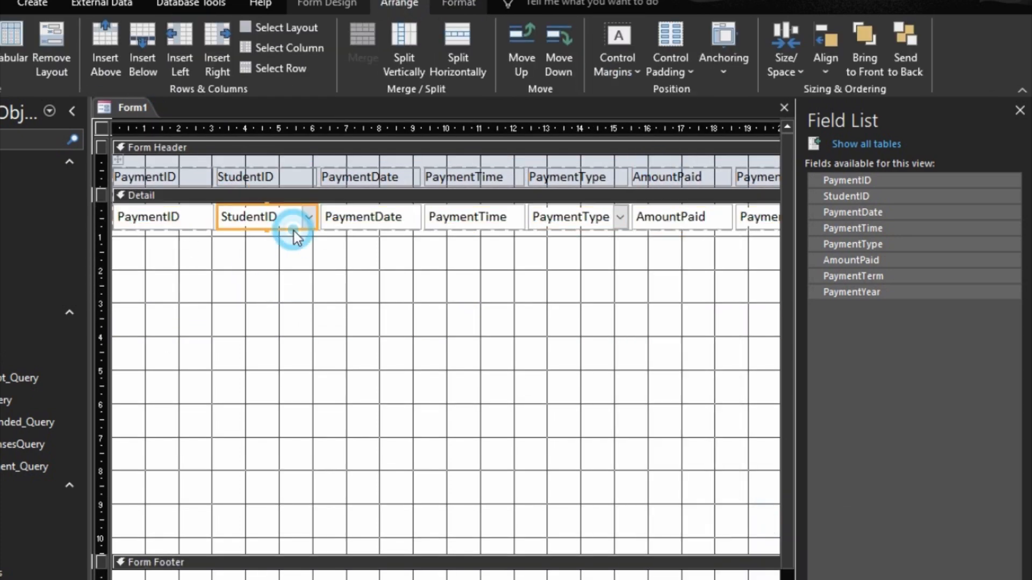
Step: Rename the PaymentDate and PaymentTime header labels to Date and Time
left_click(372, 177)
key("BackSpace")
key("BackSpace")
key("BackSpace")
key("BackSpace")
key("BackSpace")
key("BackSpace")
key("BackSpace")
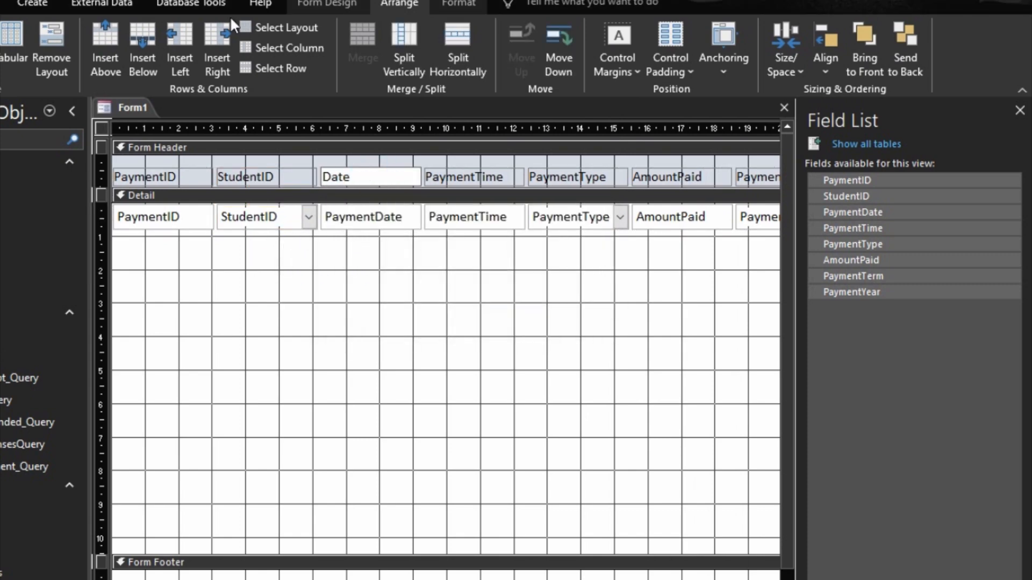
left_click(475, 178)
key("BackSpace")
key("BackSpace")
key("BackSpace")
key("BackSpace")
key("BackSpace")
key("BackSpace")
key("BackSpace")
Step: Rename the remaining header labels after StudentID and Time to Payment Type, Amount Paid, Term and Year
left_click(579, 178)
left_click(679, 179)
scroll(678, 179, "right", 5)
left_click(509, 178)
key("BackSpace")
key("BackSpace")
key("BackSpace")
key("BackSpace")
key("BackSpace")
key("BackSpace")
key("BackSpace")
left_click(615, 178)
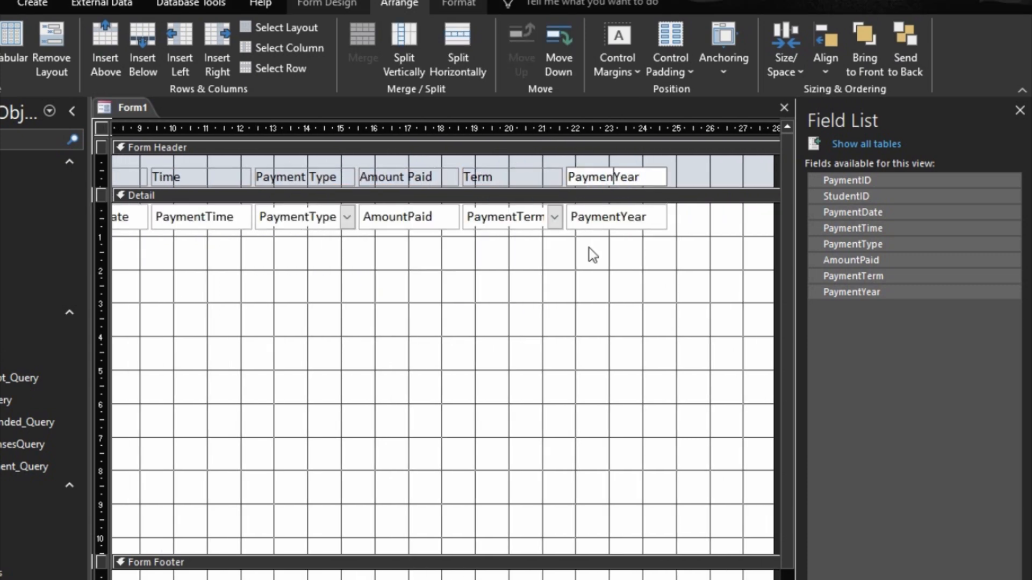
key("BackSpace")
key("BackSpace")
key("BackSpace")
key("BackSpace")
key("BackSpace")
key("BackSpace")
key("BackSpace")
Step: Narrow the Term and Year columns and reduce the form's width to about 25 cm
left_click_drag(563, 220, 539, 221)
left_click_drag(644, 218, 609, 218)
scroll(445, 354, "right", 5)
left_click_drag(555, 426, 458, 426)
Step: Shift the whole tabular layout about 1 cm to the right and shrink the Detail section to the field row's height
left_click(117, 160)
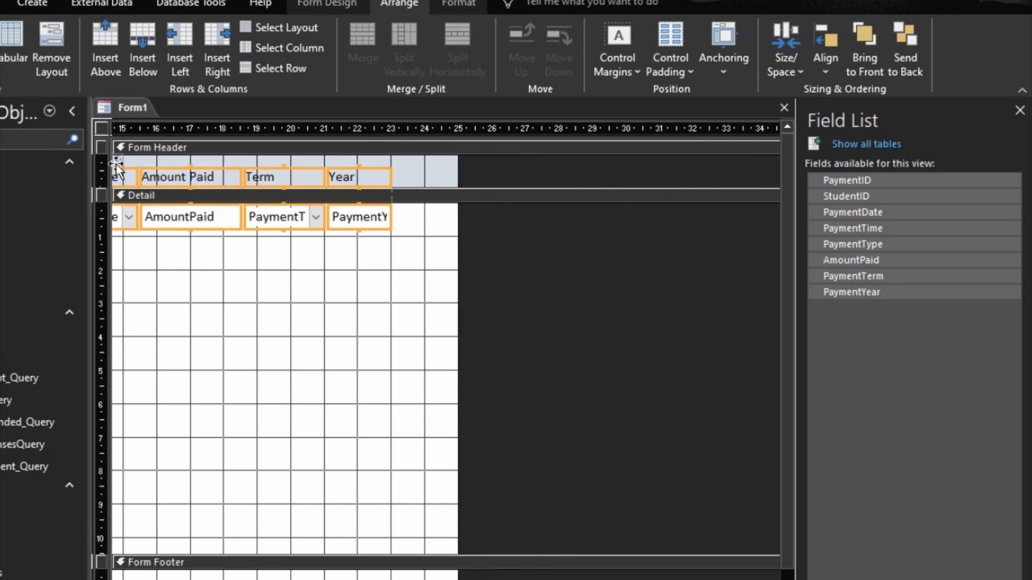
left_click_drag(117, 160, 150, 160)
scroll(445, 354, "left", 10)
left_click_drag(315, 556, 316, 231)
Step: Set the back color of the Form Header and Form Footer to Accent 4 and collapse the footer's height
double_click(316, 151)
left_click(822, 197)
left_click(1015, 244)
left_click(990, 294)
left_click(536, 255)
left_click(1016, 244)
left_click(990, 295)
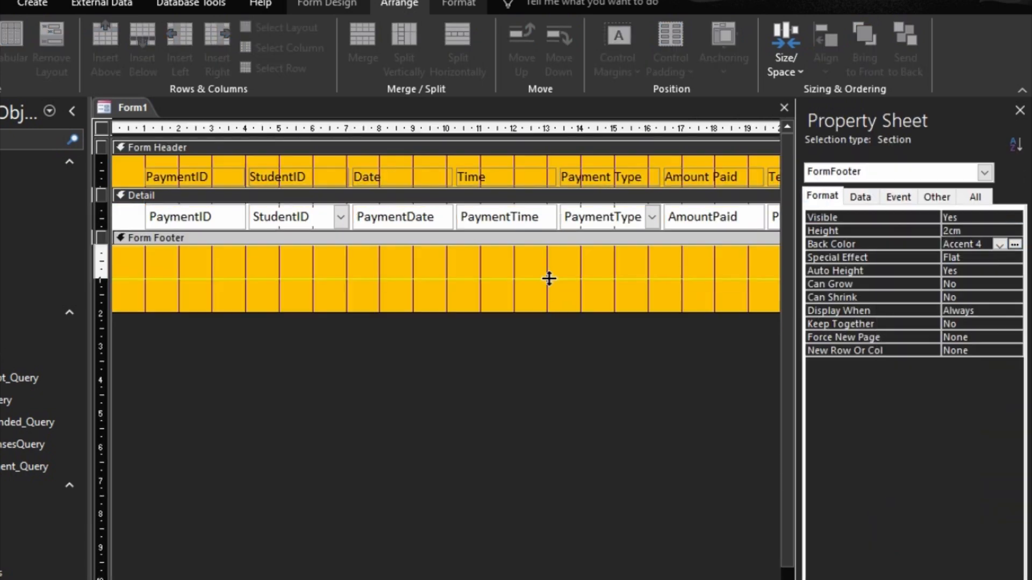
left_click_drag(548, 312, 548, 245)
Step: Set the form's Data Entry property to Yes
left_click(450, 319)
left_click(861, 199)
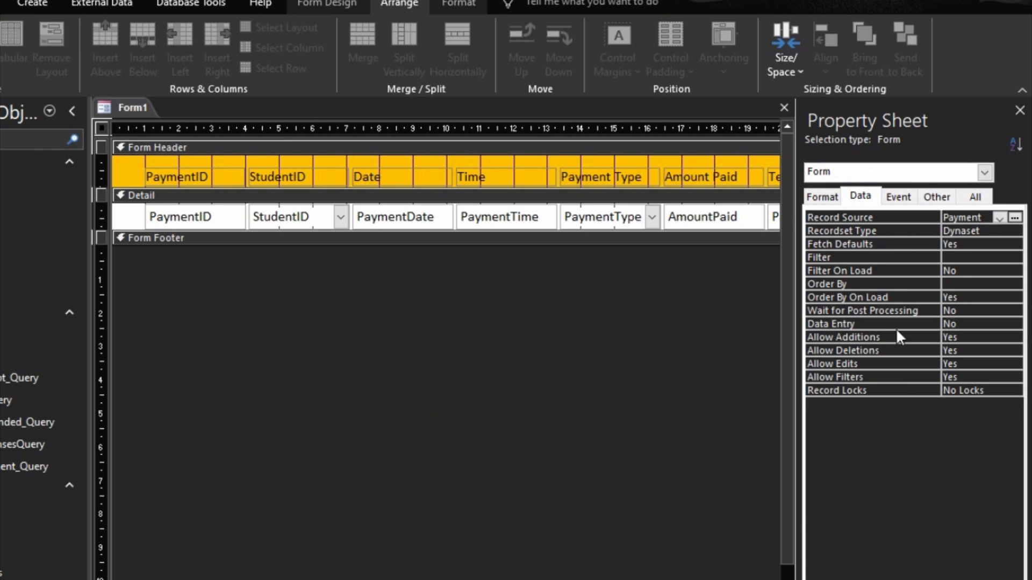
double_click(932, 323)
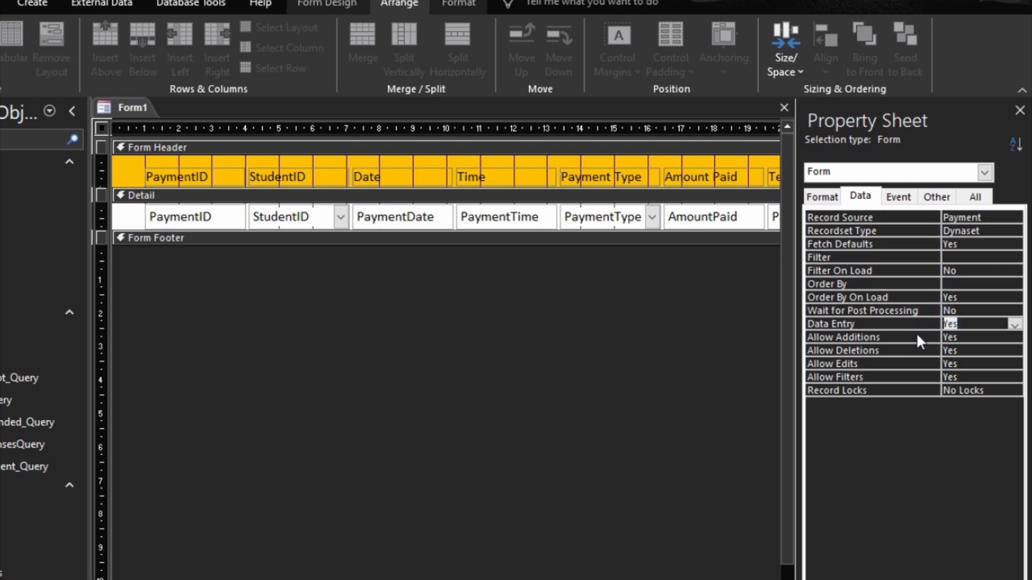
Step: Set the form's Record Selectors and Navigation Buttons to No and its Scroll Bars to Vertical Only
left_click(830, 198)
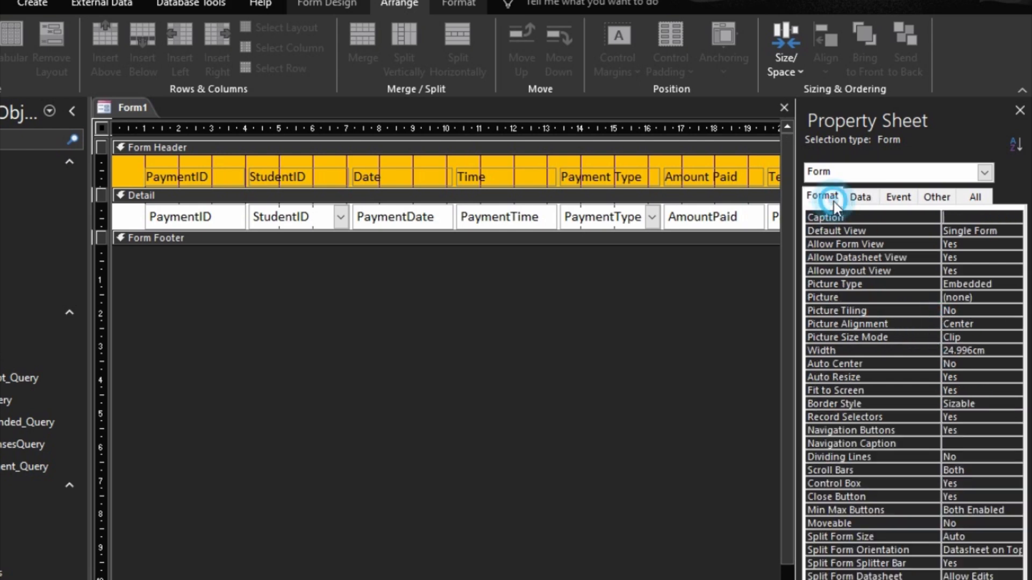
double_click(926, 417)
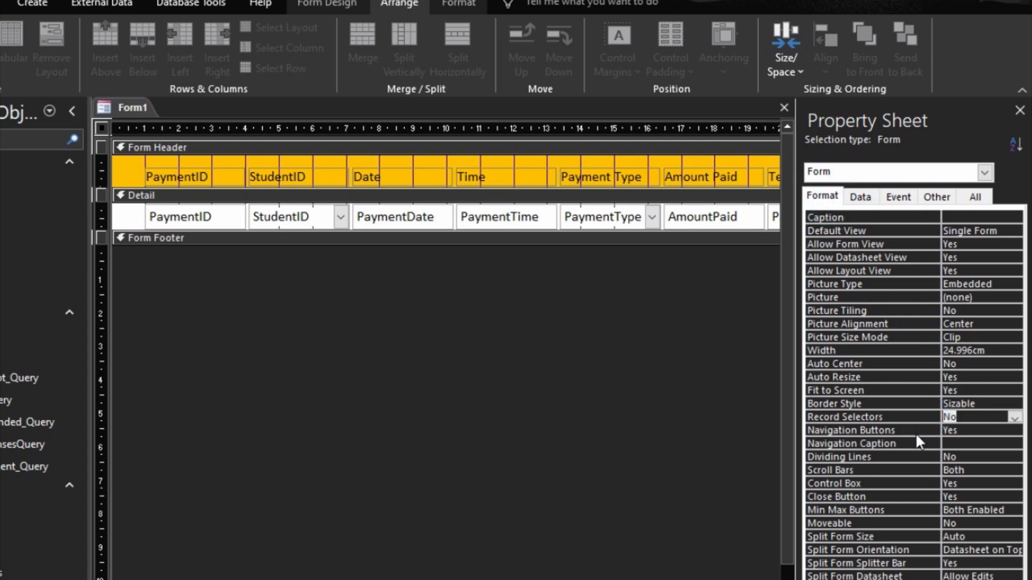
double_click(915, 433)
left_click(921, 468)
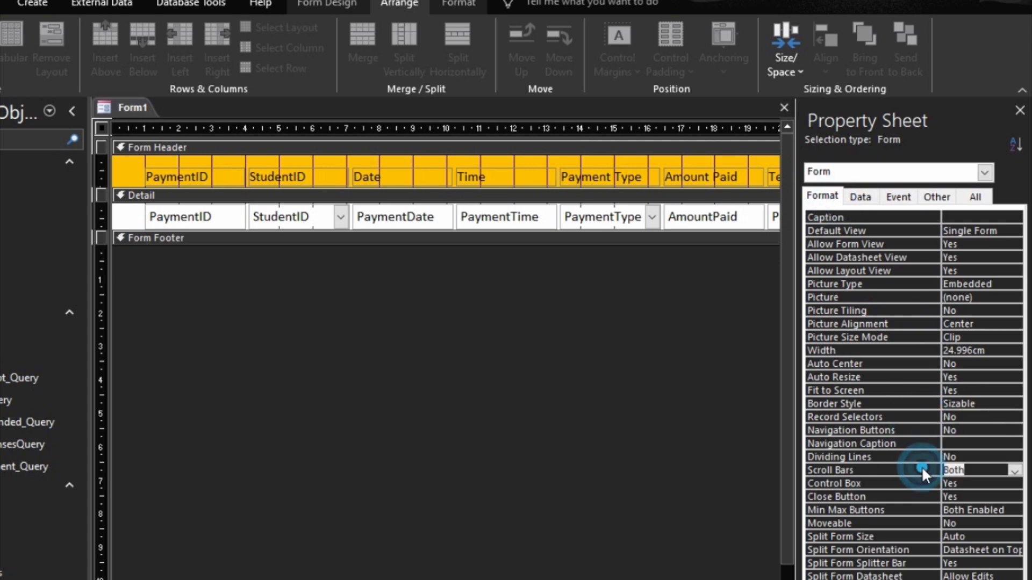
double_click(921, 465)
left_click(919, 491)
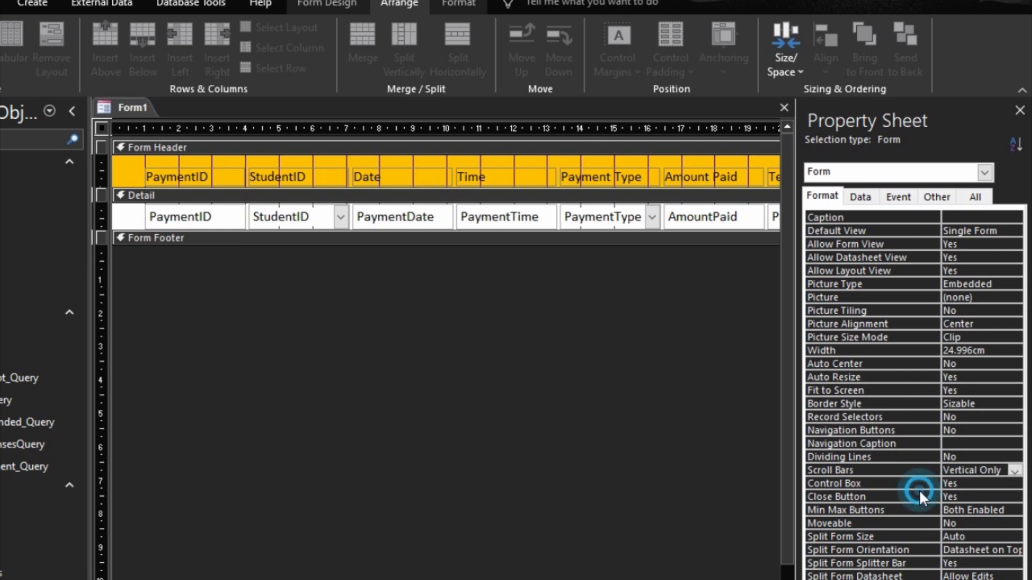
Step: Set the form's Cycle property to Current Record and preview the form in Form view
left_click(929, 200)
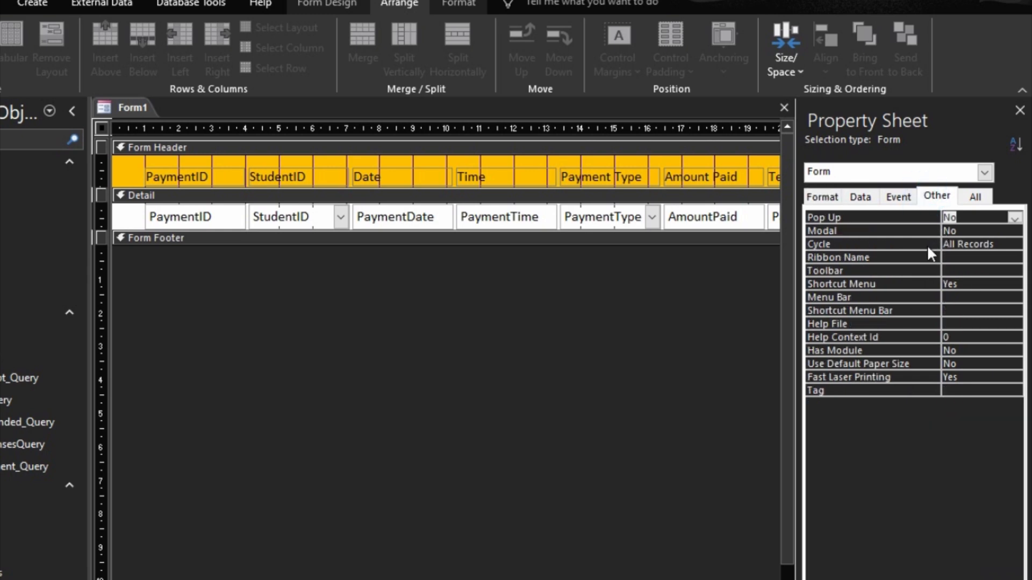
double_click(927, 244)
left_click(904, 279)
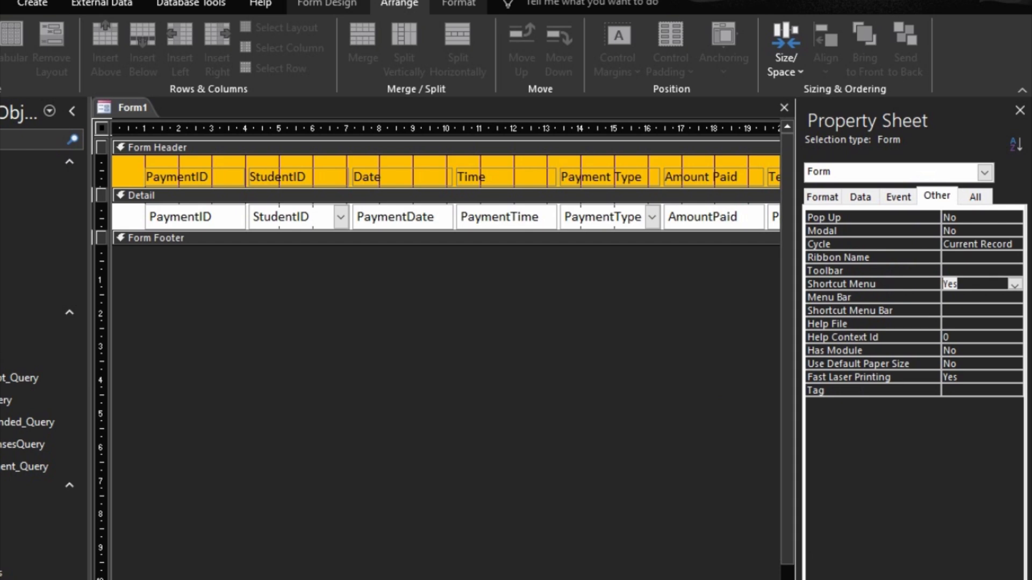
key("F5")
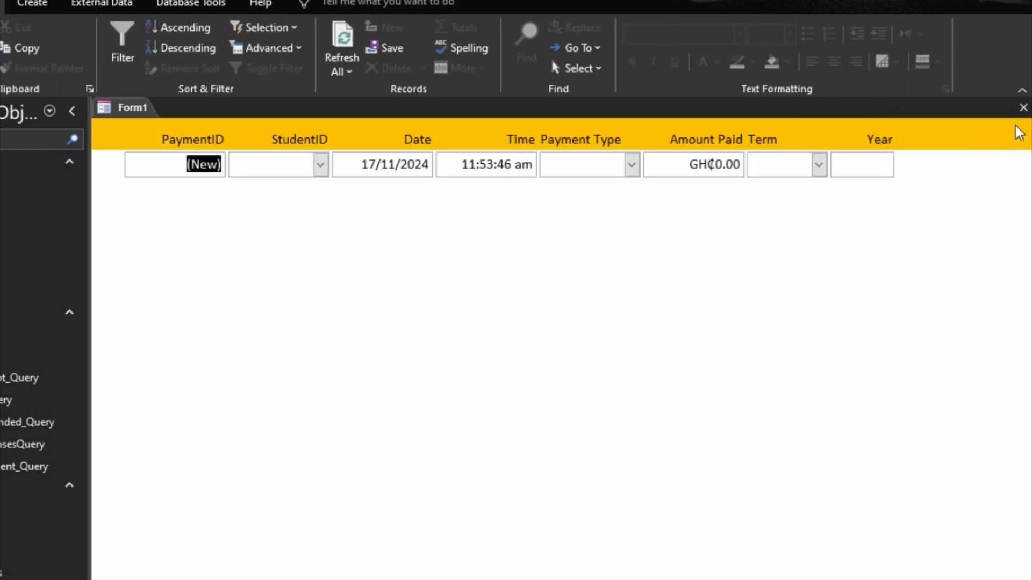
Step: Close the form and save its design under the name PaymentSubform
left_click(1023, 108)
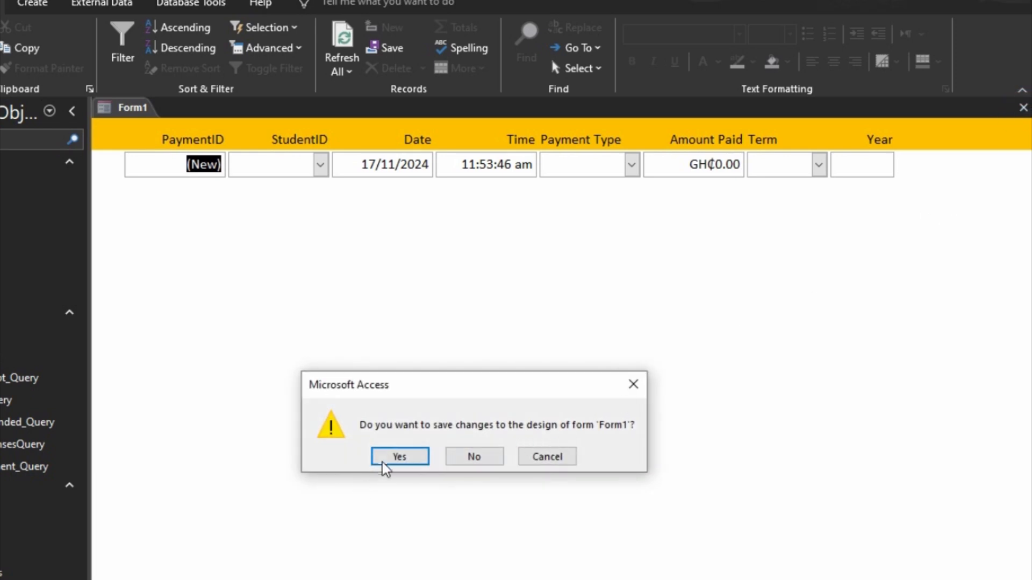
left_click(392, 454)
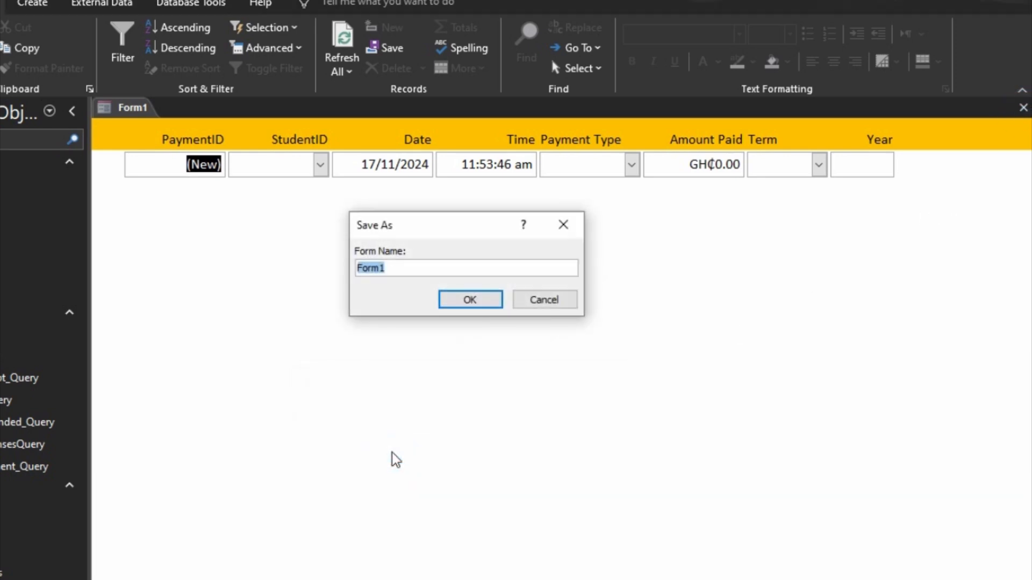
type("p")
key("BackSpace")
type("PaymentSub")
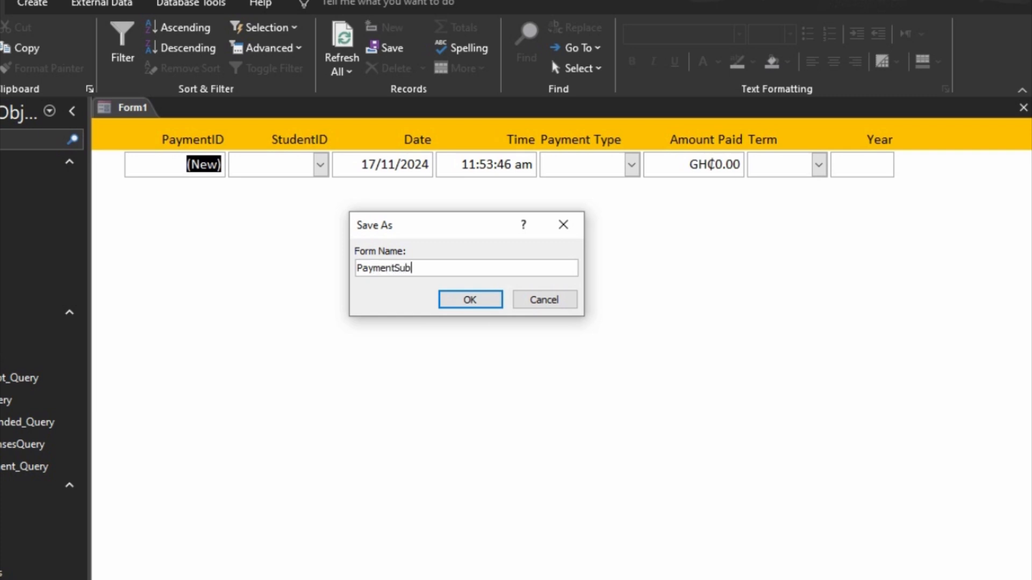
type("form")
key("Return")
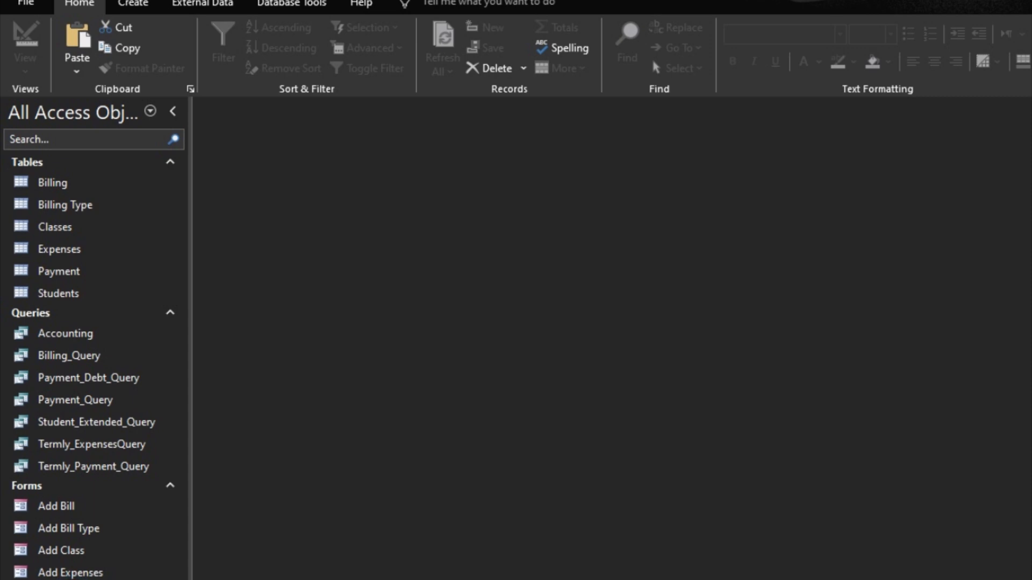
Step: Paste the copied Admit Student form as StudentPayment and open it in Design view
key("ctrl+v")
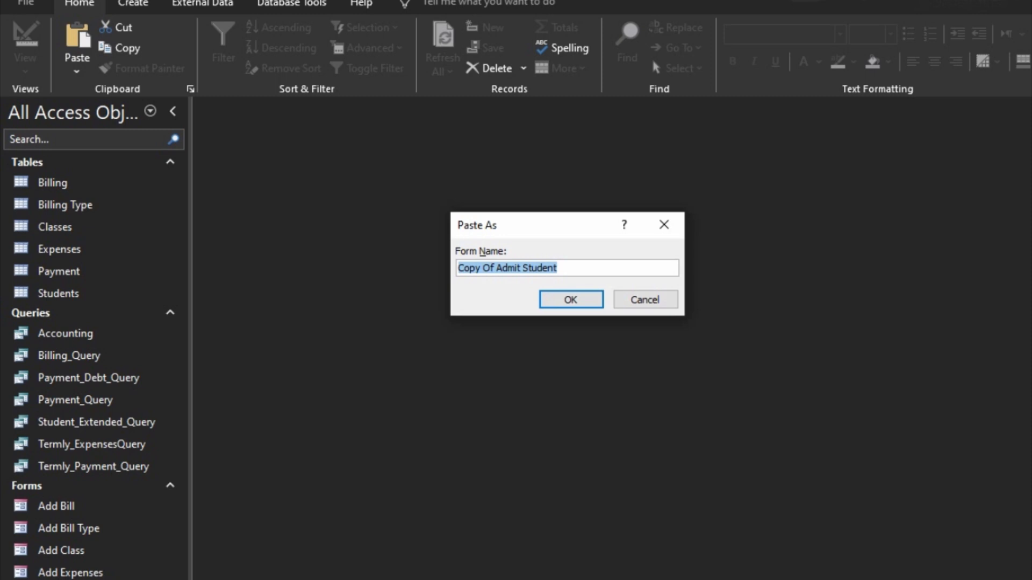
type("St")
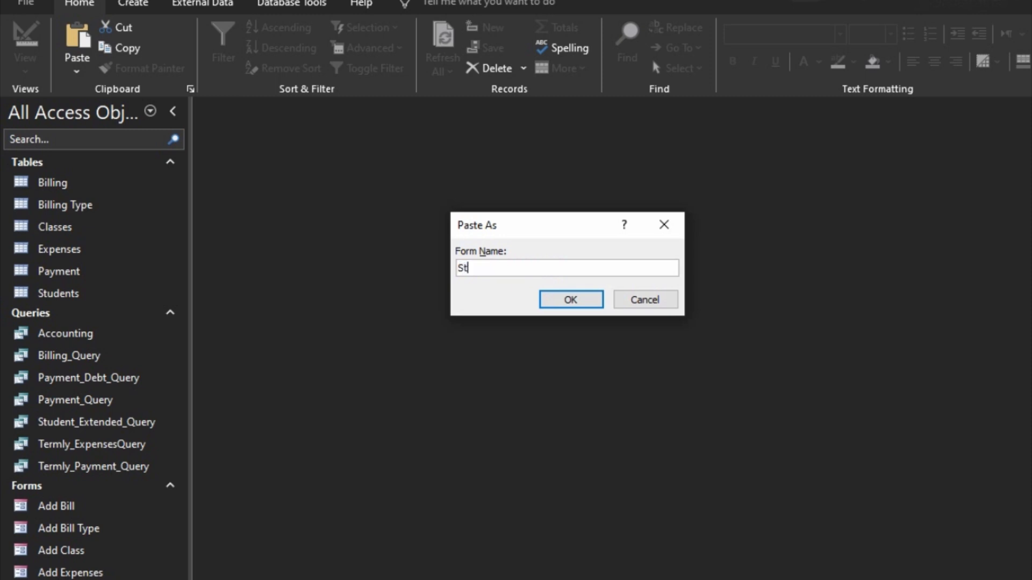
type("udentPayment")
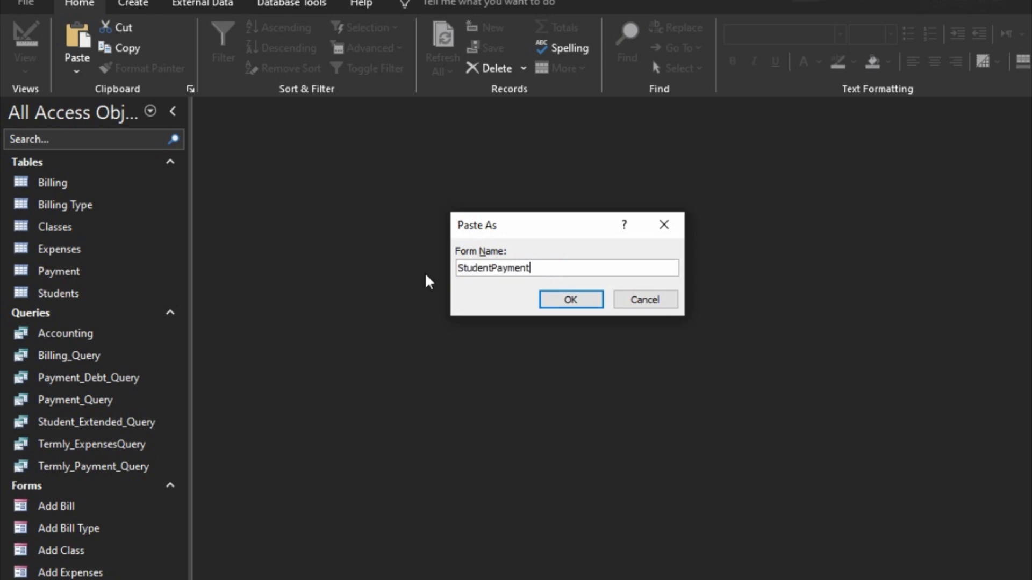
left_click(569, 300)
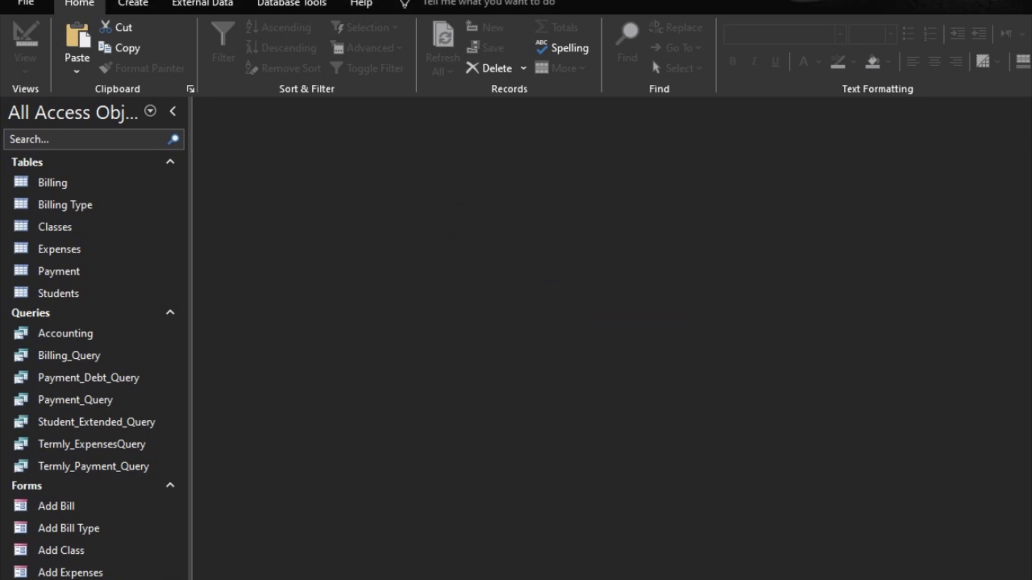
right_click(72, 579)
left_click(138, 579)
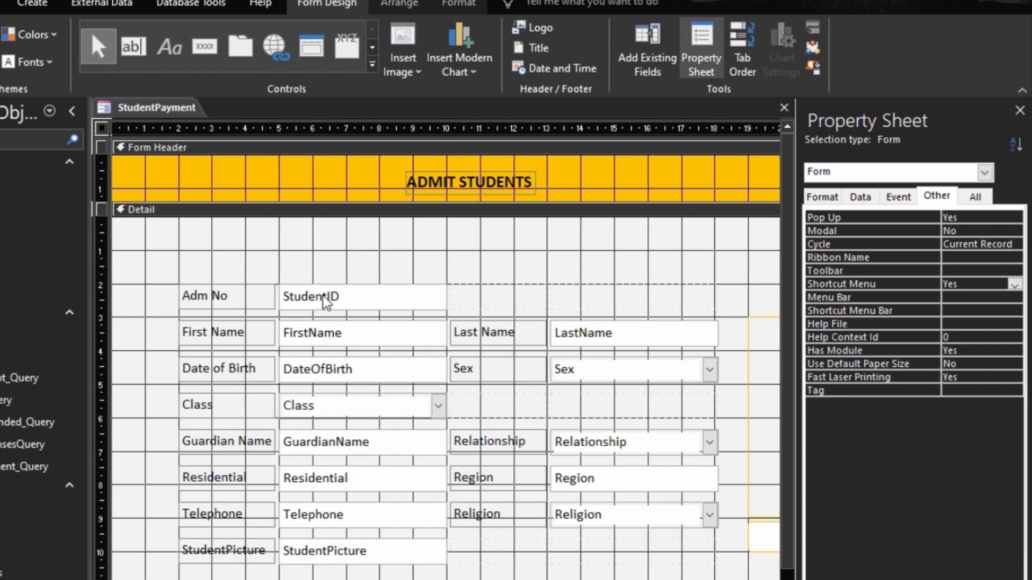
Step: Delete the Date of Birth label and field, and move the Class label and combo box into their place beside Sex
left_click(323, 298)
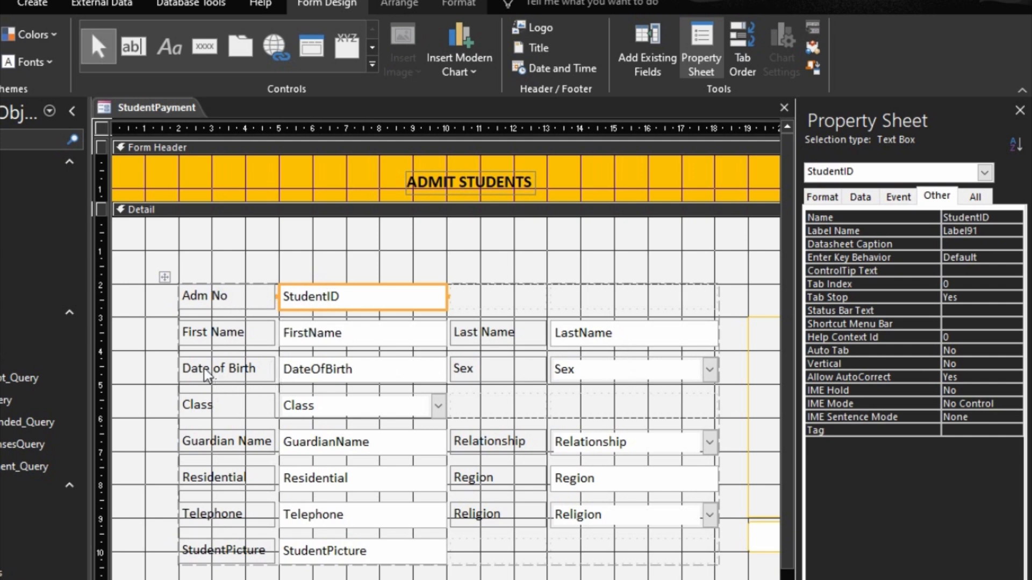
left_click_drag(143, 365, 410, 370)
key("Delete")
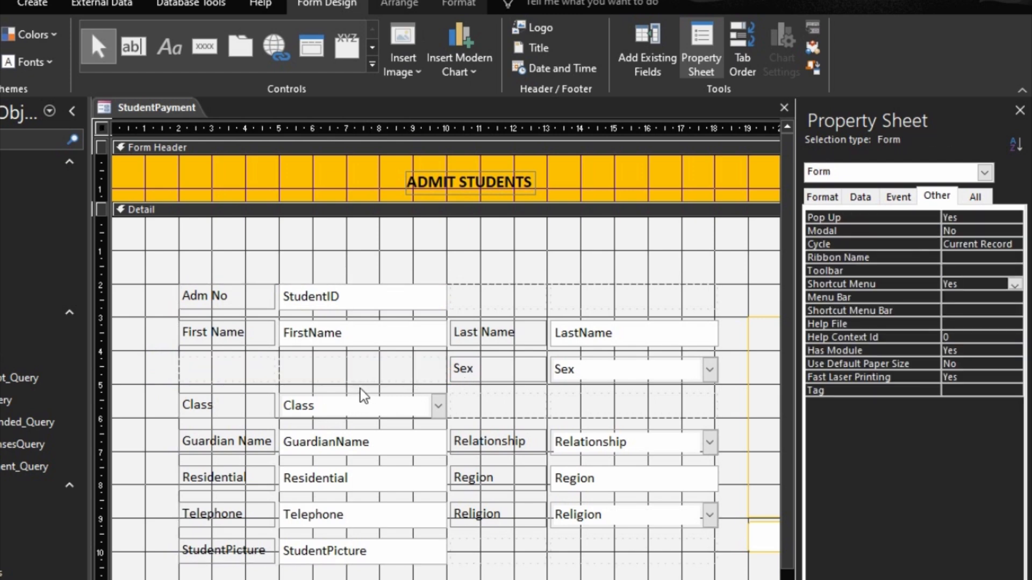
left_click_drag(266, 404, 255, 372)
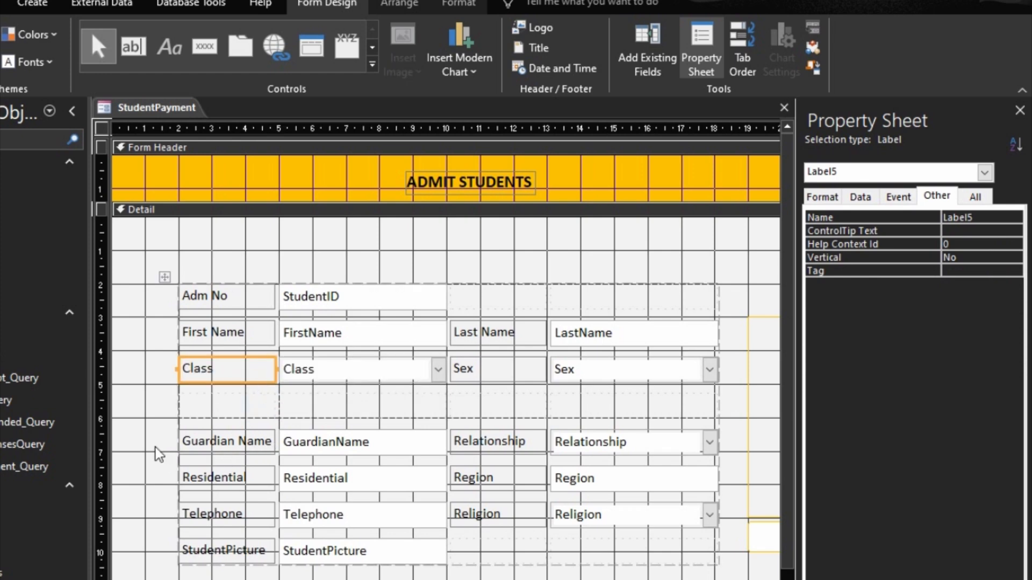
Step: Delete the Guardian Name, Relationship, Residential, Region, Telephone and Religion controls from the Detail section
left_click_drag(155, 448, 721, 531)
key("Delete")
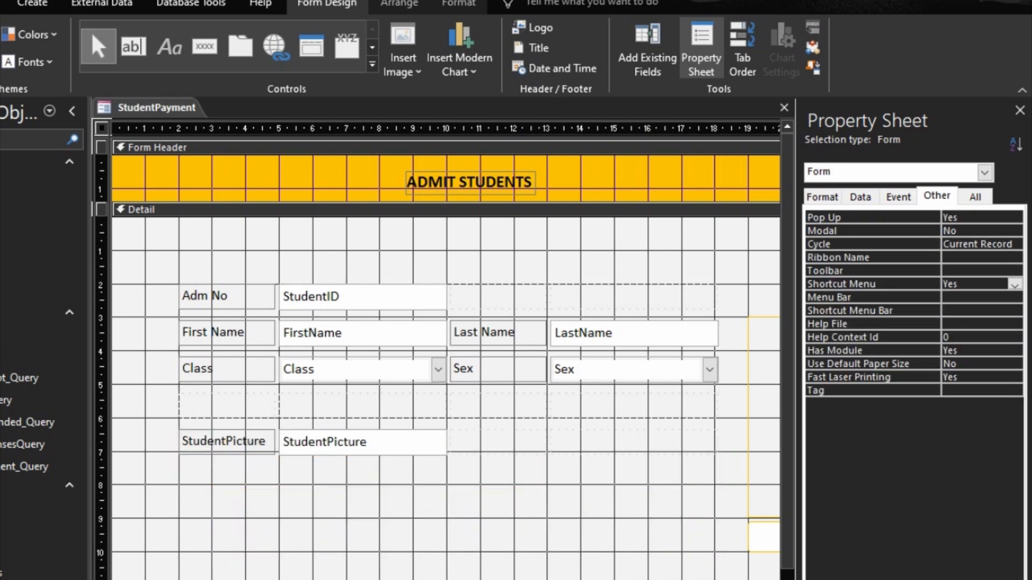
scroll(446, 352, "right", 3)
scroll(446, 352, "left", 3)
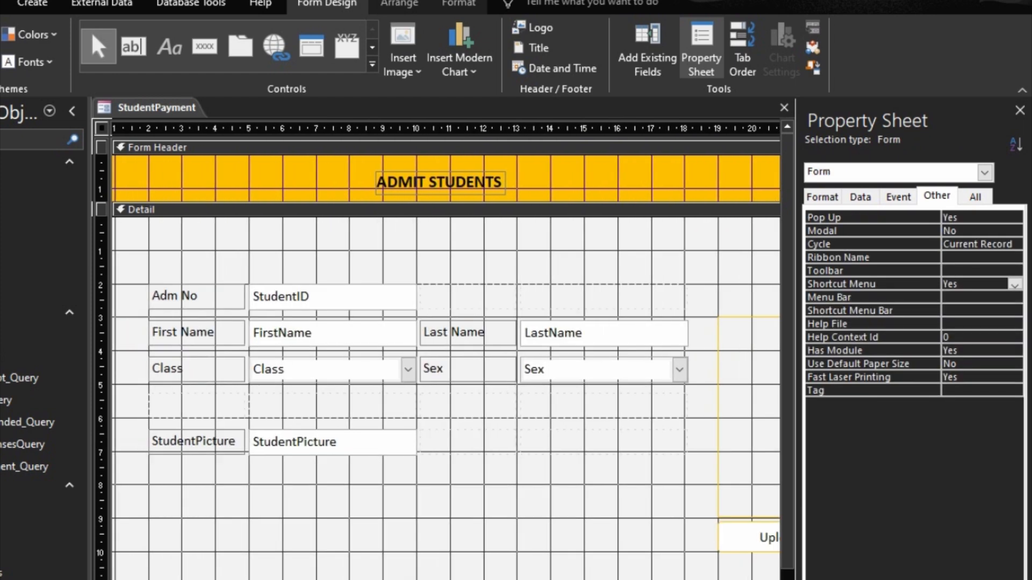
Step: Move the student field layout up to about 1 cm in the Detail section and delete the empty row above StudentPicture
left_click(206, 285)
left_click_drag(161, 274, 161, 237)
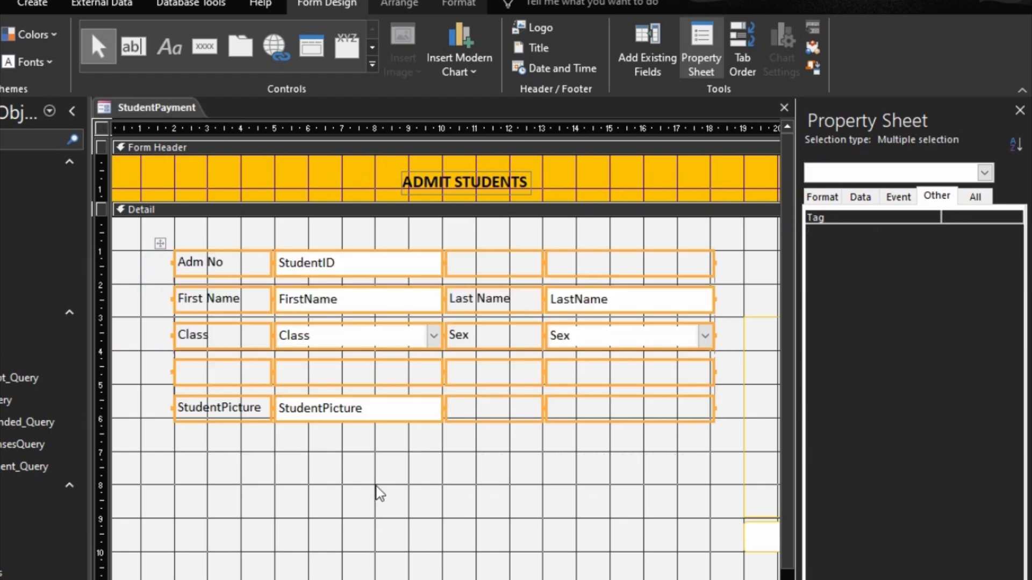
left_click(365, 458)
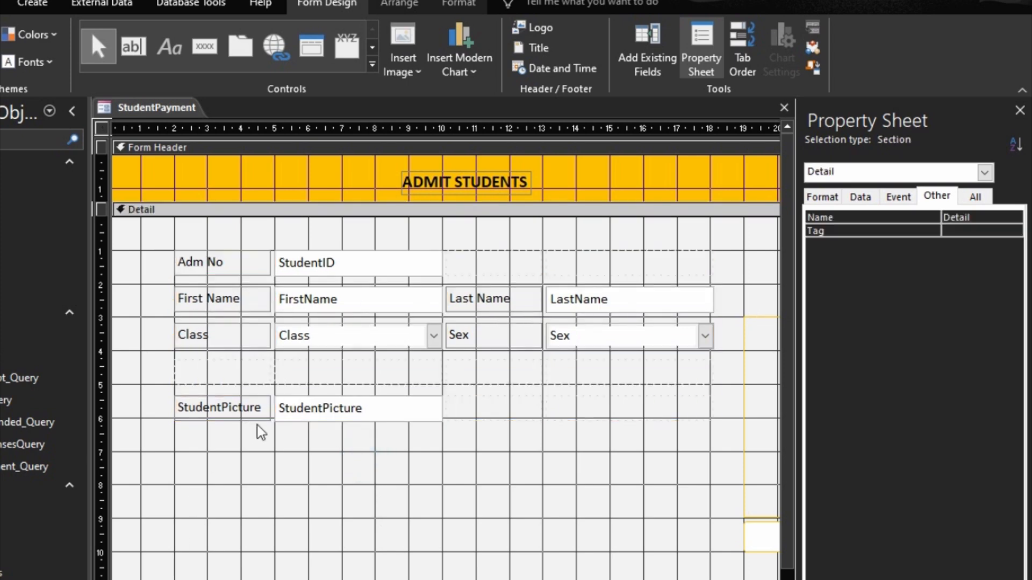
left_click(231, 376)
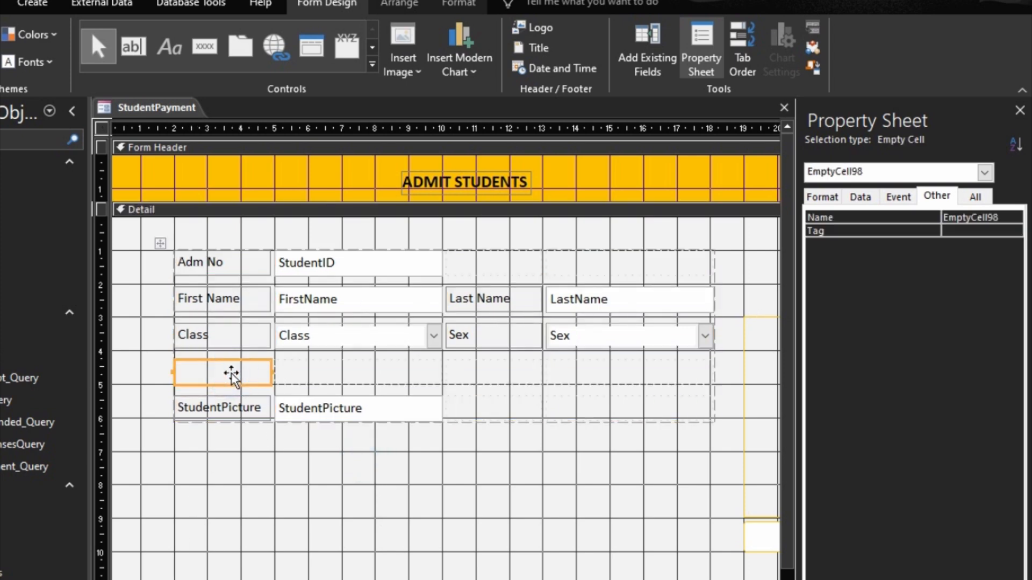
key("Delete")
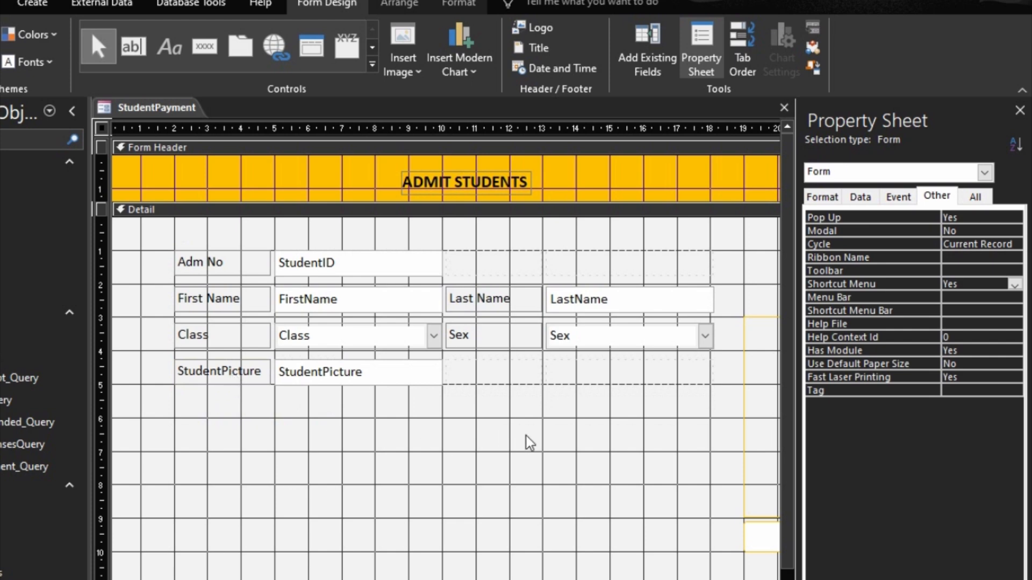
Step: Move the picture frame up to about 1 cm vertically and 20 cm horizontally, and delete the Upload Picture button
scroll(446, 397, "right", 3)
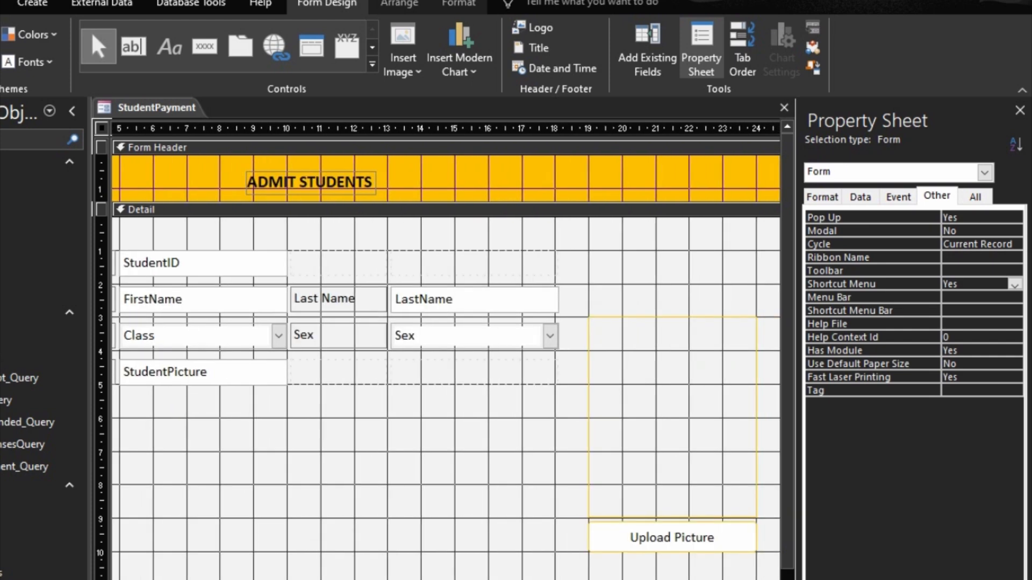
left_click(421, 579)
left_click(674, 461)
left_click_drag(684, 446, 721, 380)
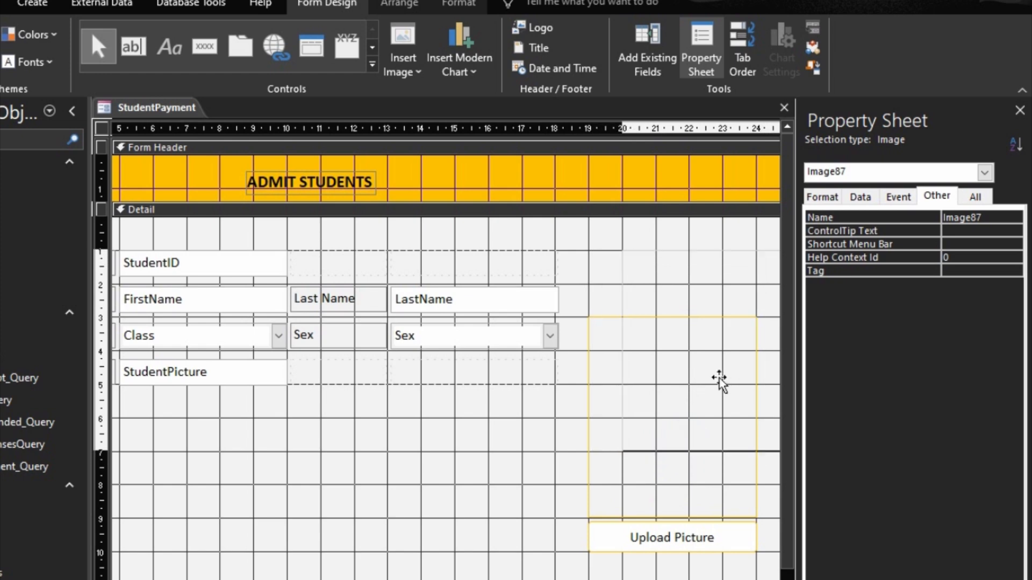
scroll(446, 397, "right", 5)
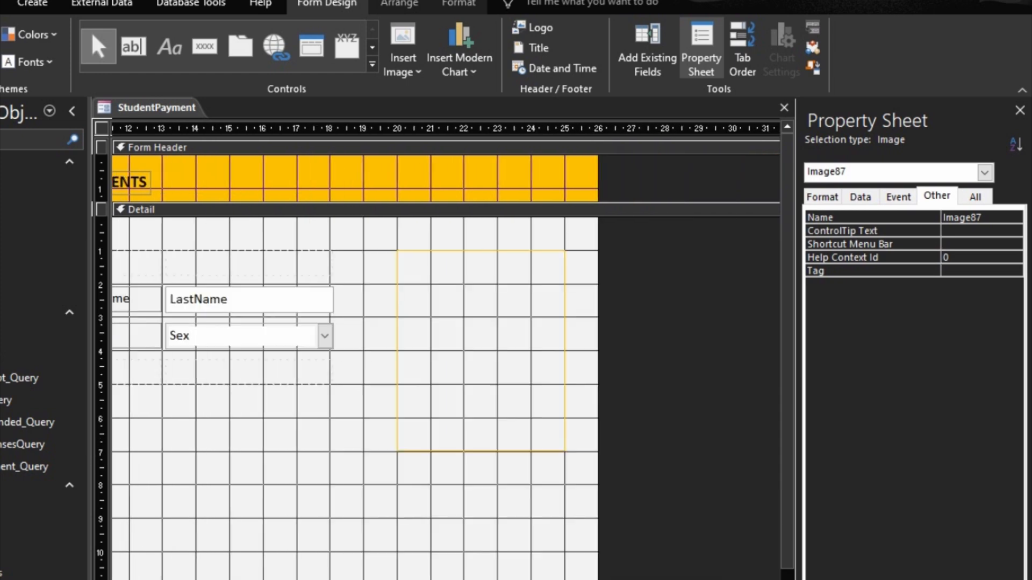
left_click(398, 540)
key("Delete")
Step: Shrink the picture frame to about 4 cm wide by 4 cm high
left_click(461, 433)
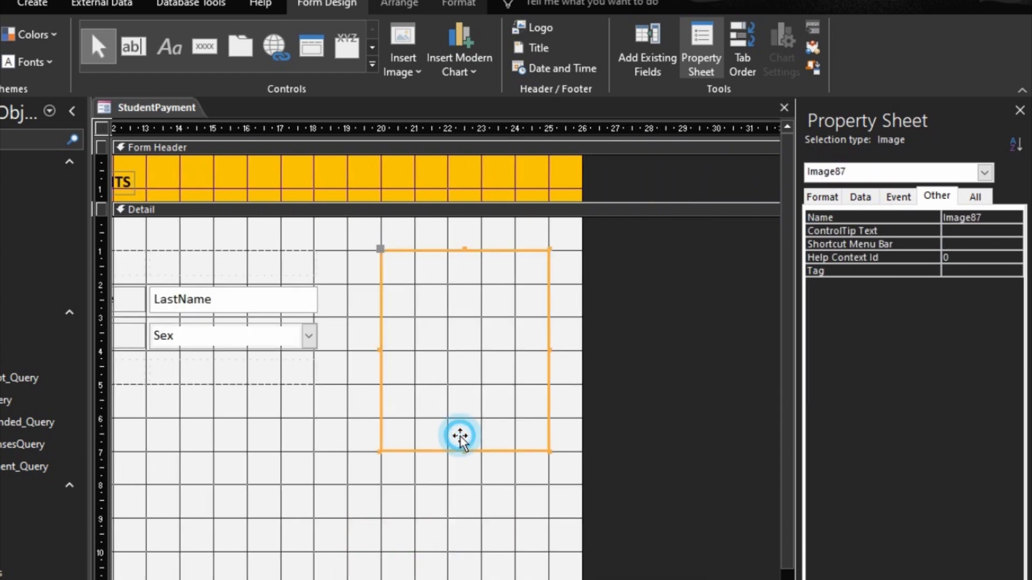
left_click(547, 452)
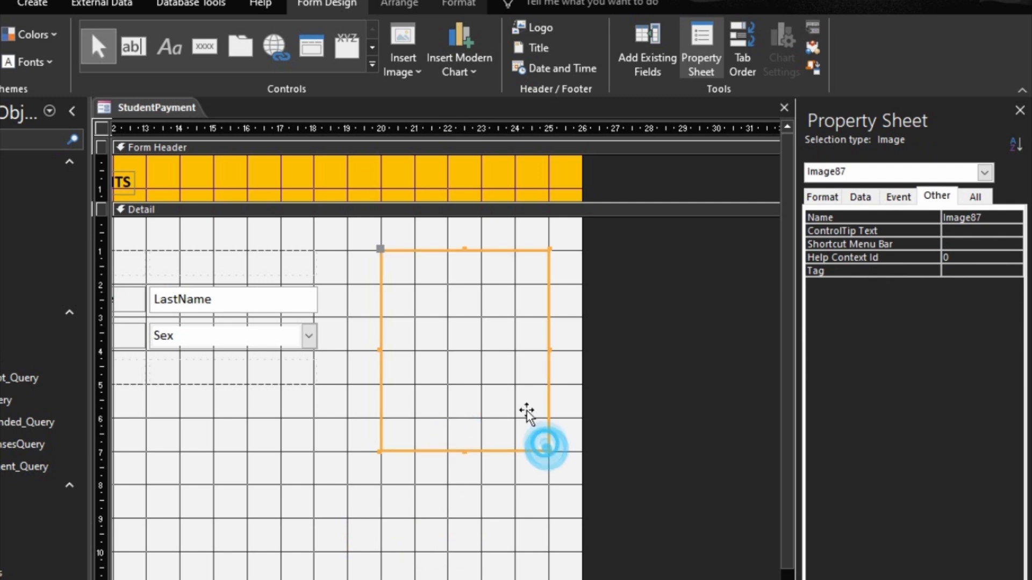
left_click_drag(463, 450, 460, 384)
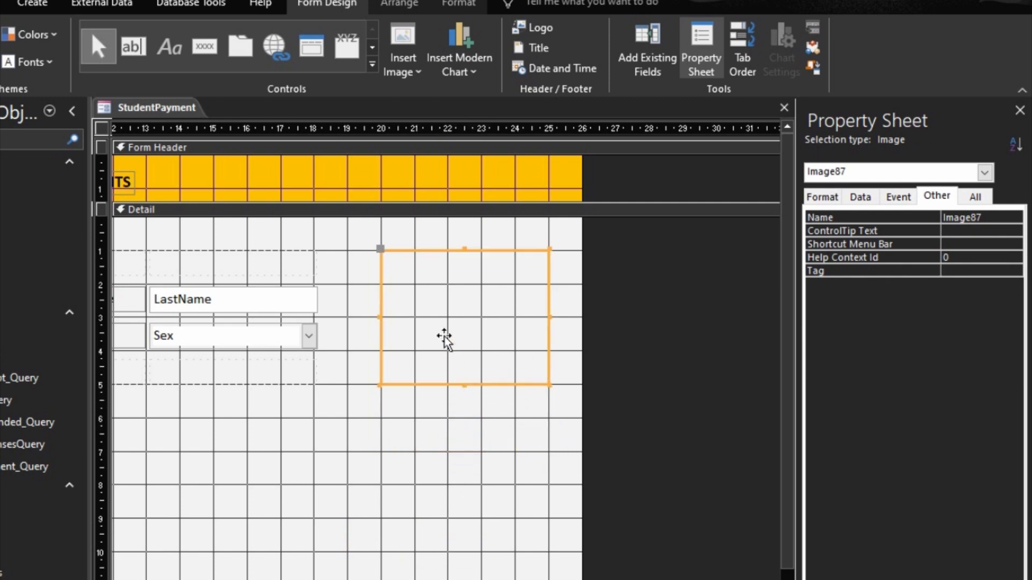
left_click_drag(380, 319, 413, 319)
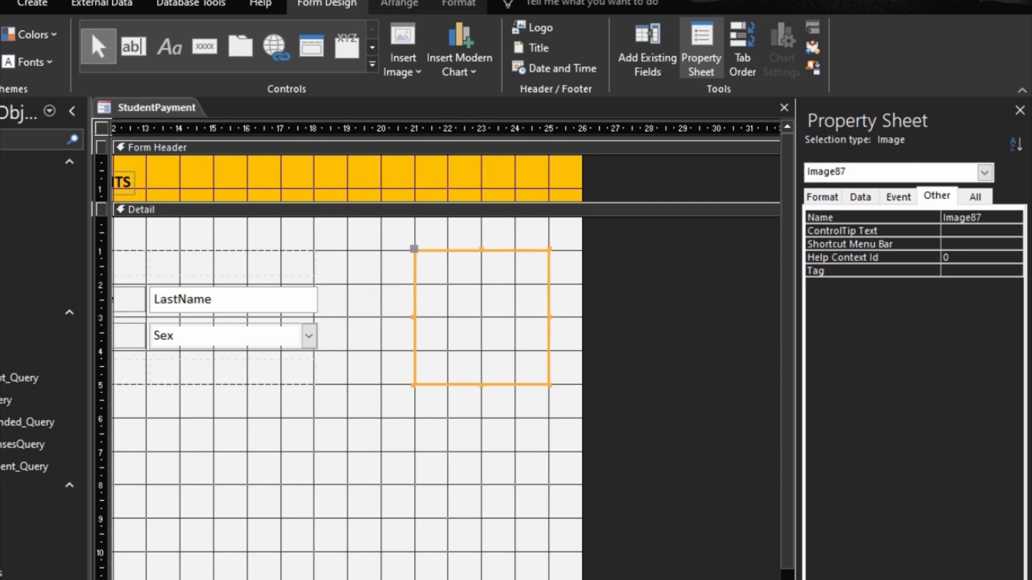
Step: Insert PaymentSubform below the student fields, delete its label, and position it about 1 cm across and 6 cm down
scroll(445, 398, "left", 7)
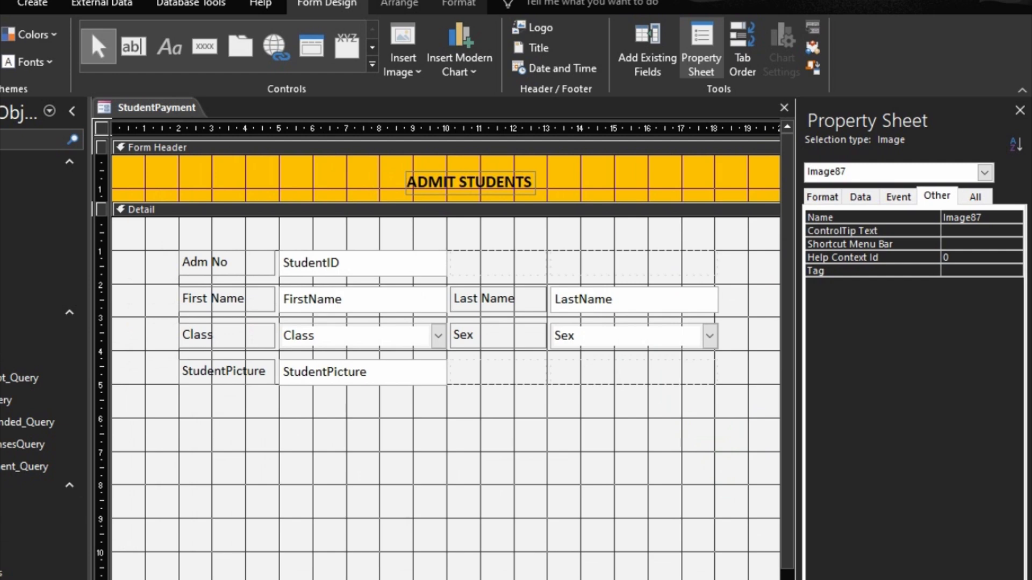
left_click_drag(211, 531, 216, 446)
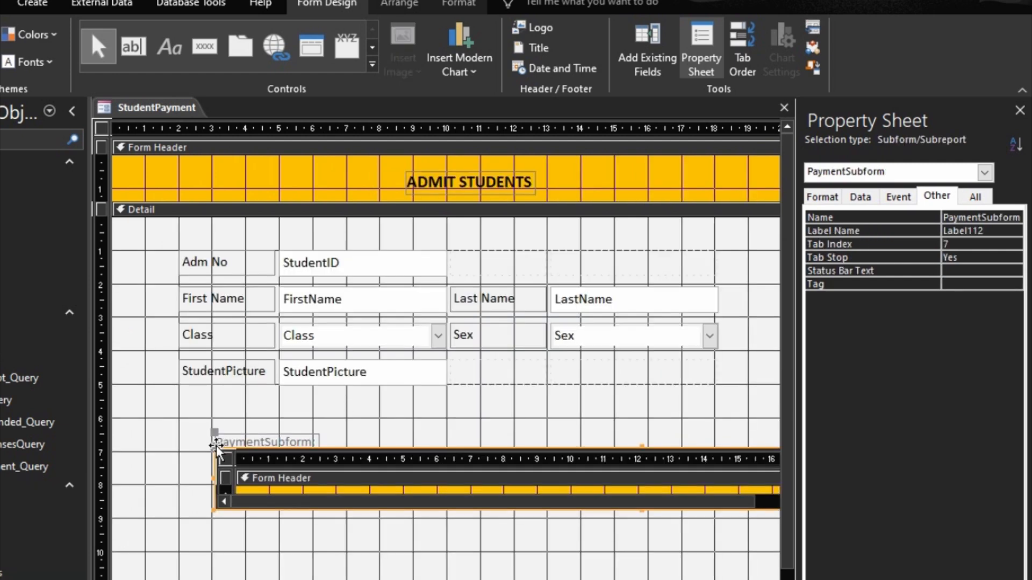
left_click(275, 440)
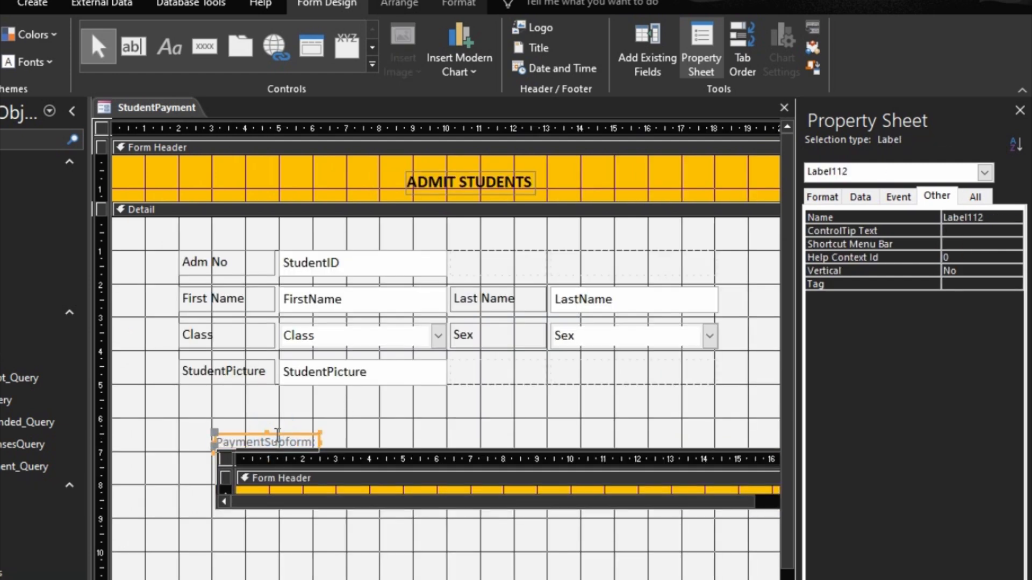
key("Delete")
left_click_drag(290, 448, 221, 418)
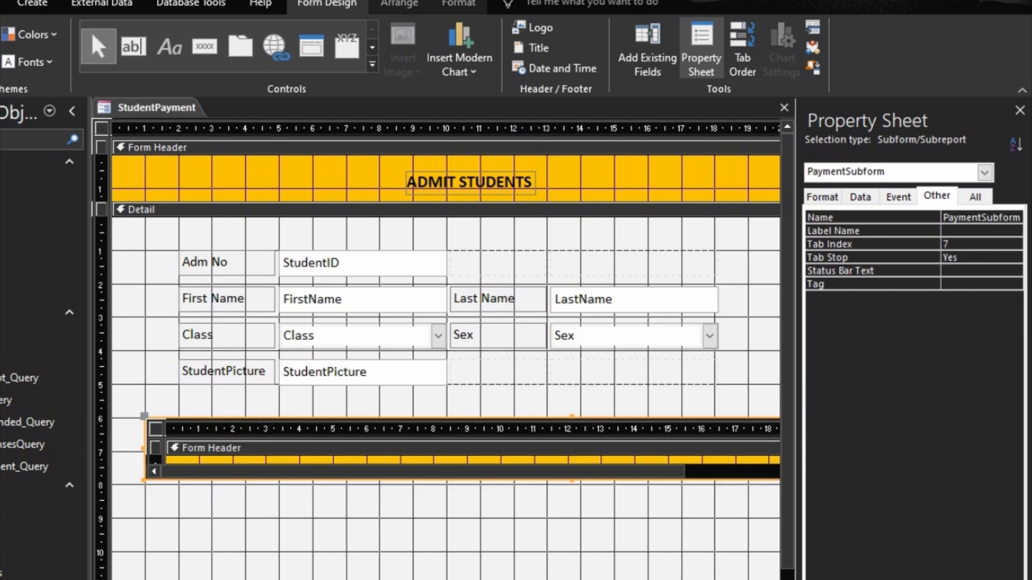
Step: Extend the payment subform control downward to make room for its header, detail and footer sections
mouse_move(398, 579)
left_mouse_down()
mouse_move(618, 579)
mouse_move(414, 579)
left_mouse_up()
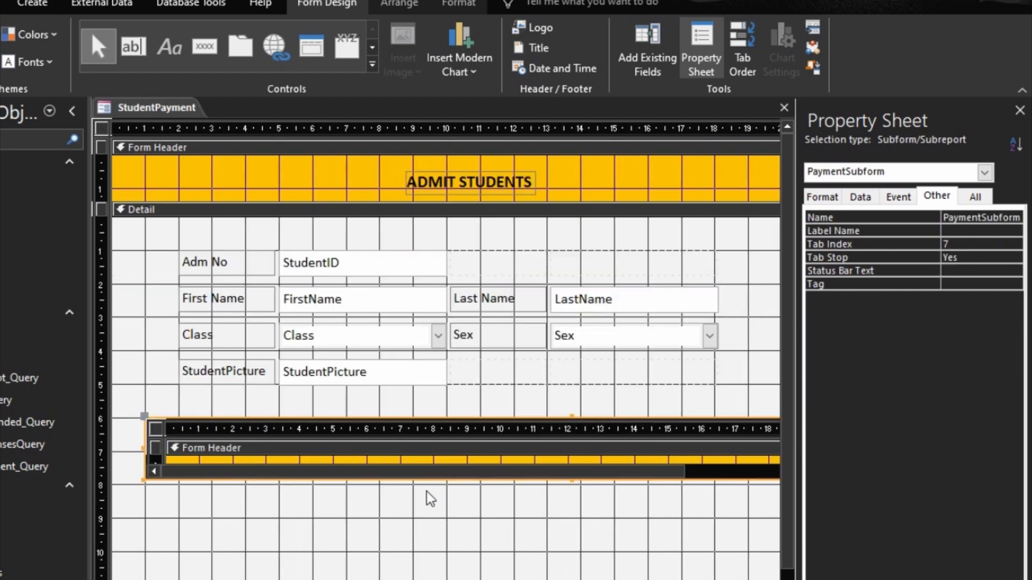
left_click(569, 476)
left_click(582, 474)
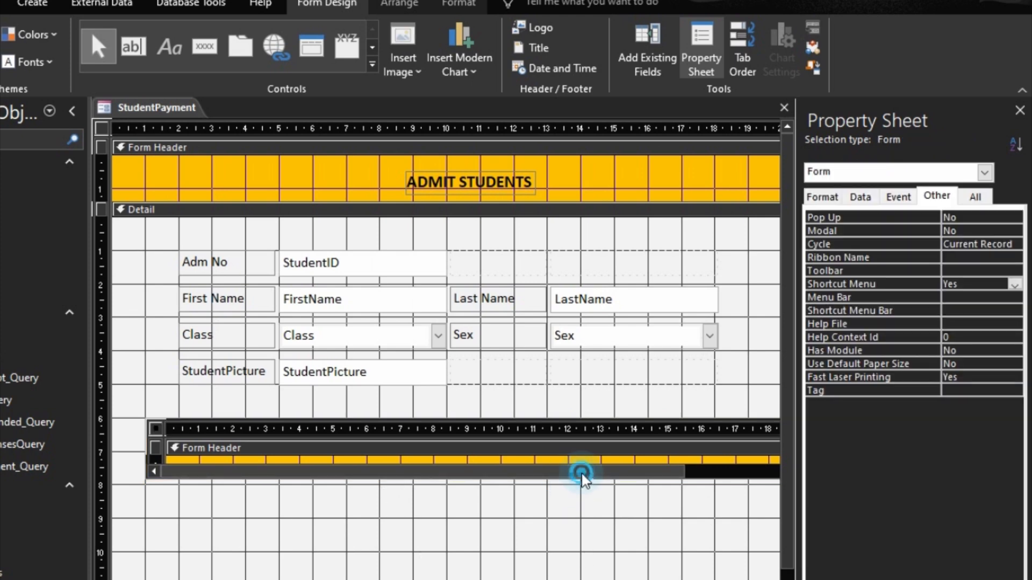
left_click(583, 480)
left_click_drag(569, 478, 571, 579)
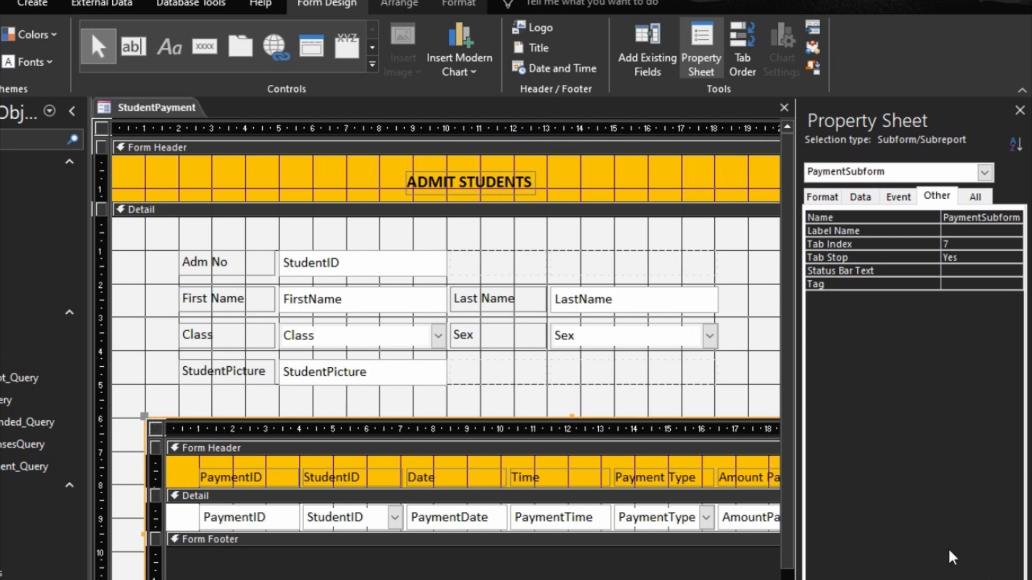
Step: Preview the StudentPayment form in Form view and return to Design view
key("F5")
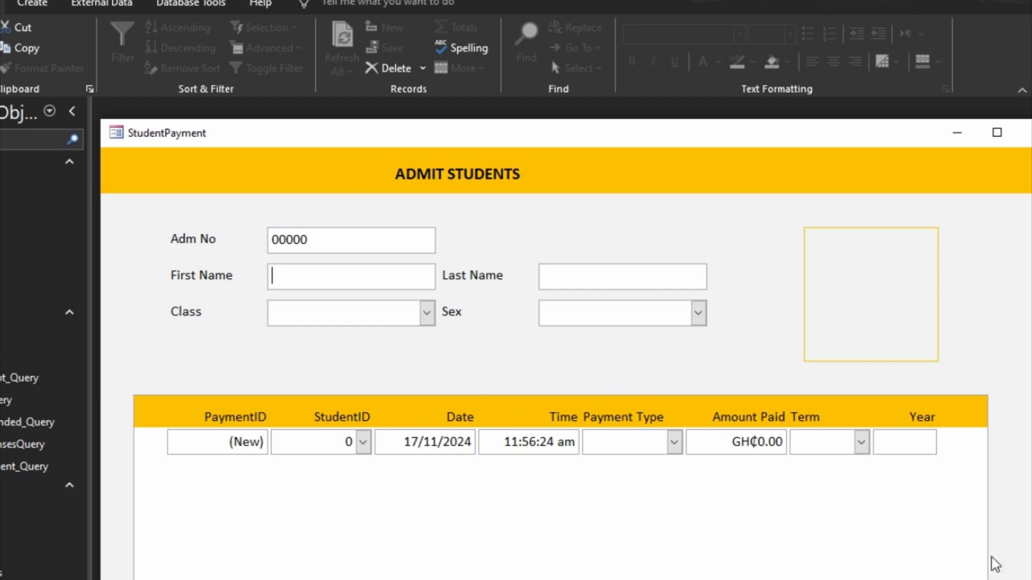
right_click(994, 438)
left_click(994, 490)
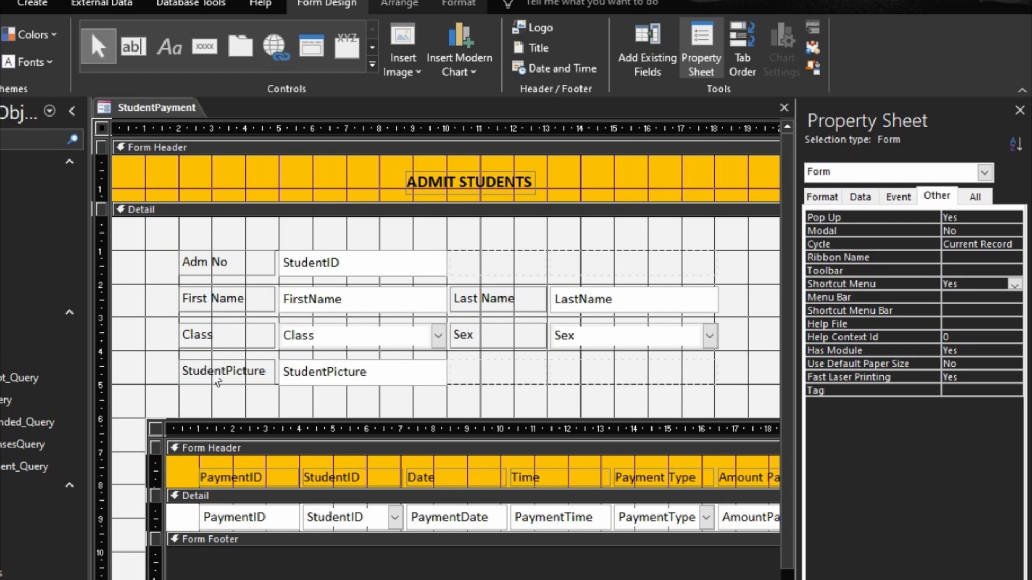
Step: Check the payment subform control's data properties, including its Link Master Fields and Link Child Fields
left_click(141, 427)
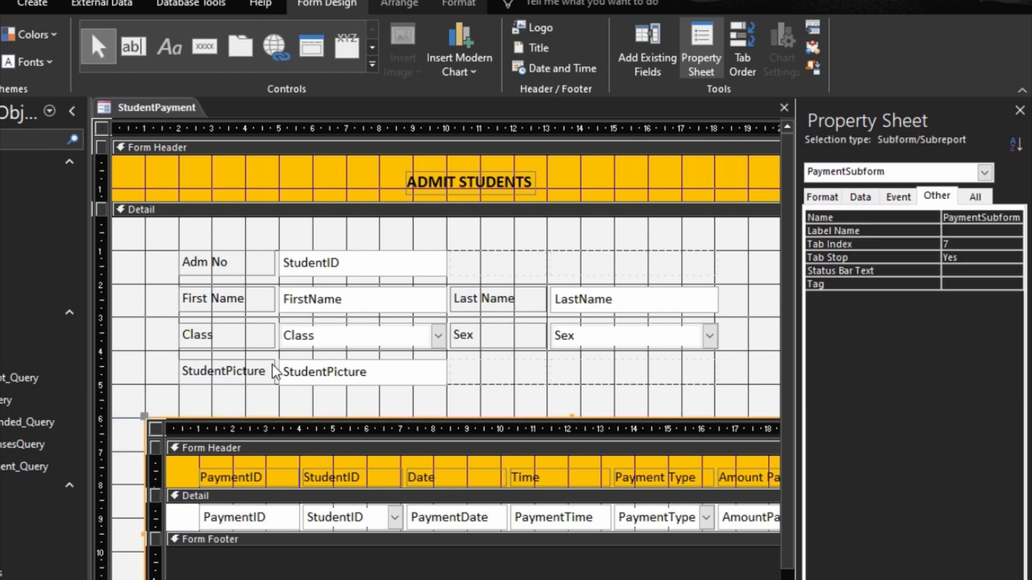
left_click(860, 196)
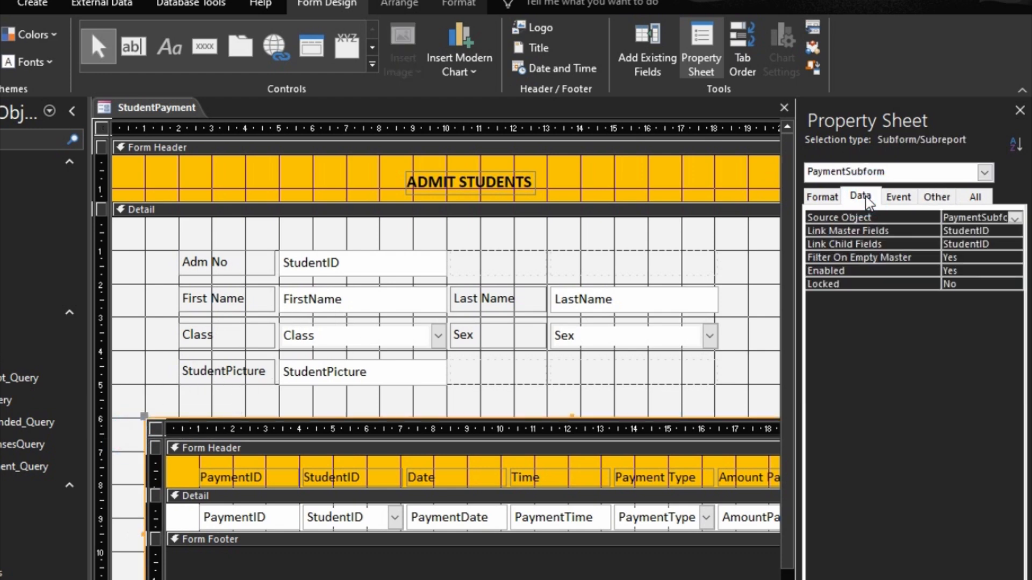
left_click(860, 197)
Step: Reopen the form in Form view and examine the choices offered for Sex and Class
left_click(362, 234)
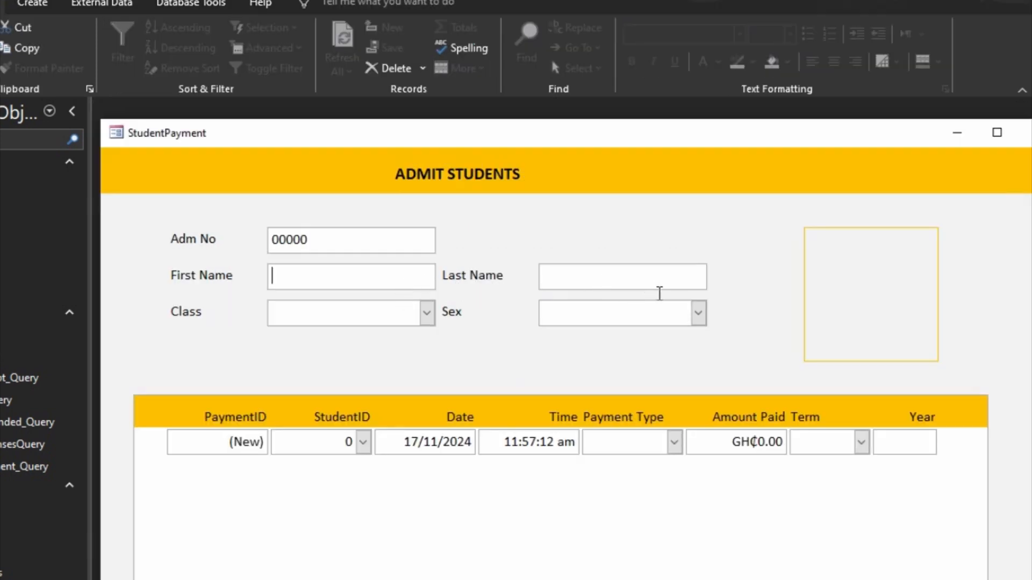
left_click(698, 313)
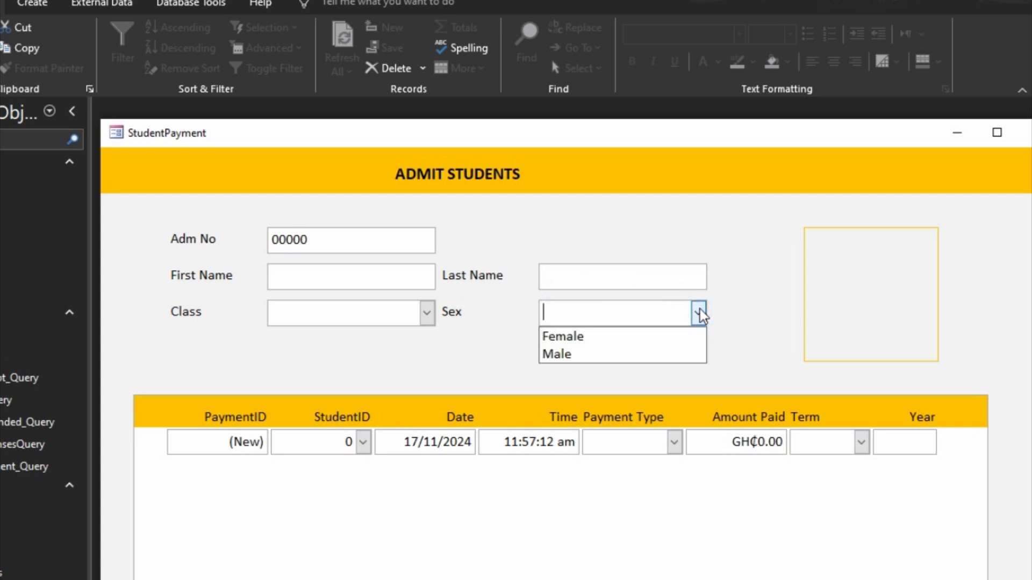
left_click(427, 312)
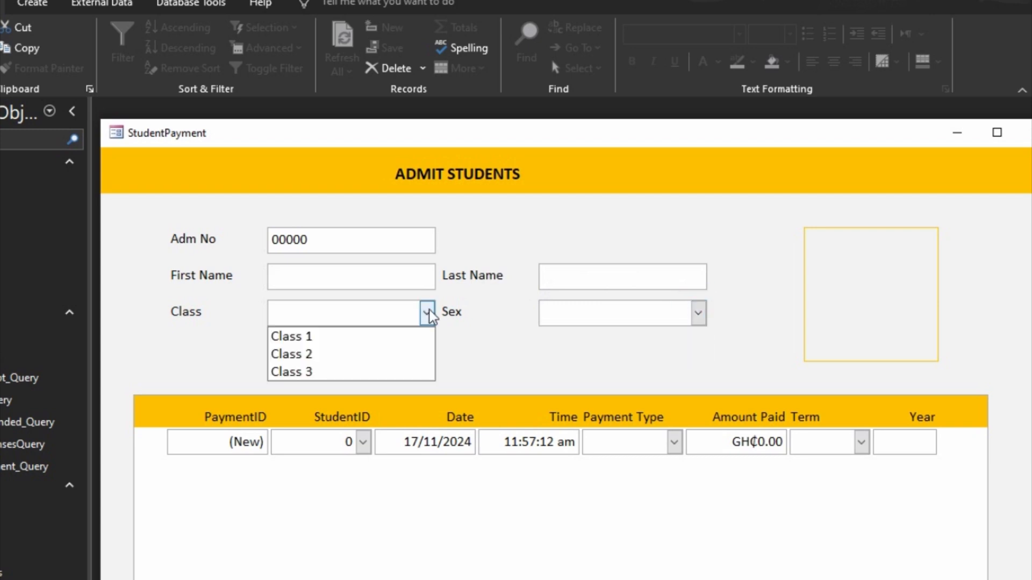
Step: Return to Design view and add an unbound text box without its label below the Sex field
left_click(565, 344)
right_click(564, 330)
left_click(568, 370)
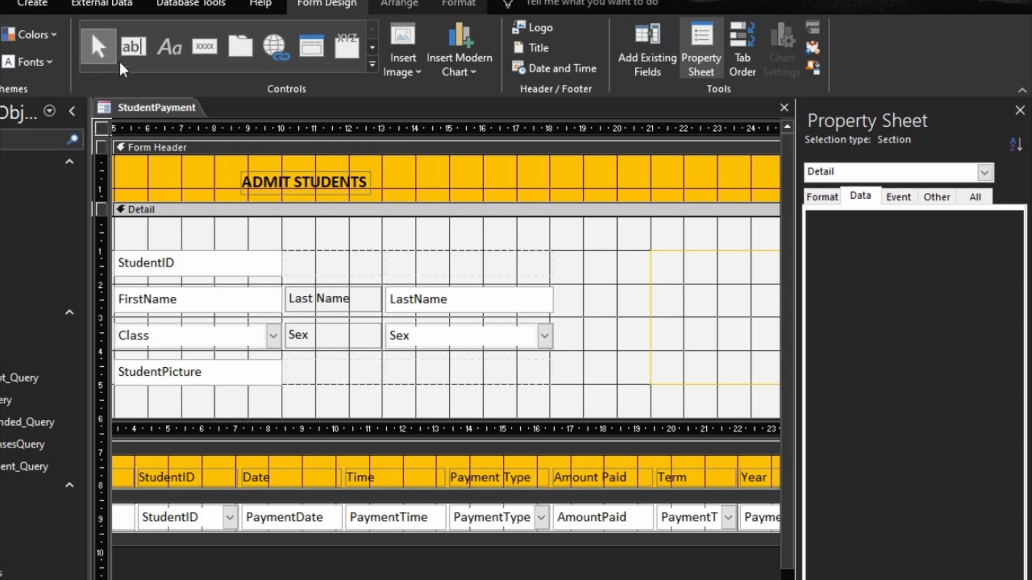
left_click(135, 46)
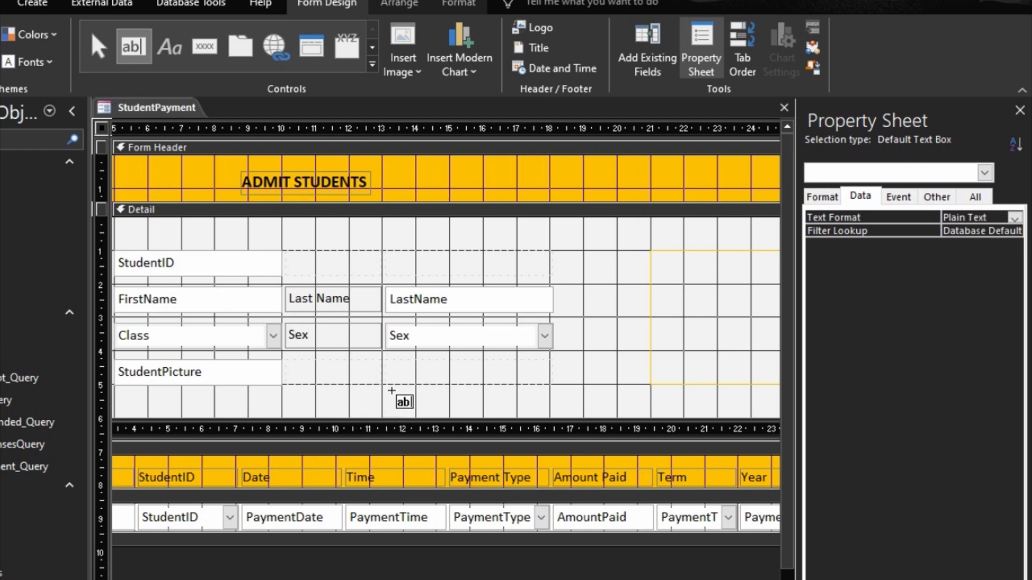
left_click(390, 392)
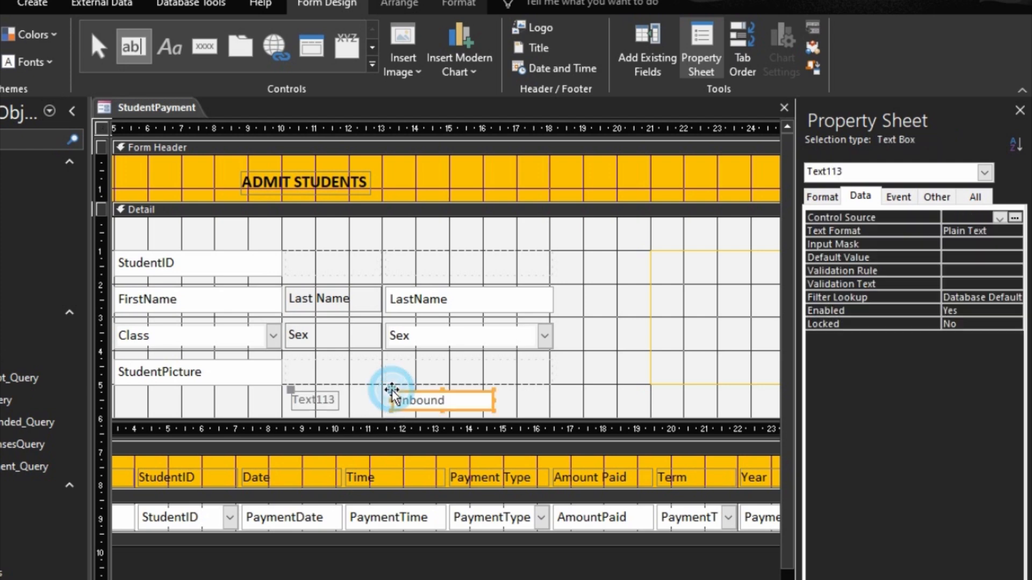
left_click(332, 399)
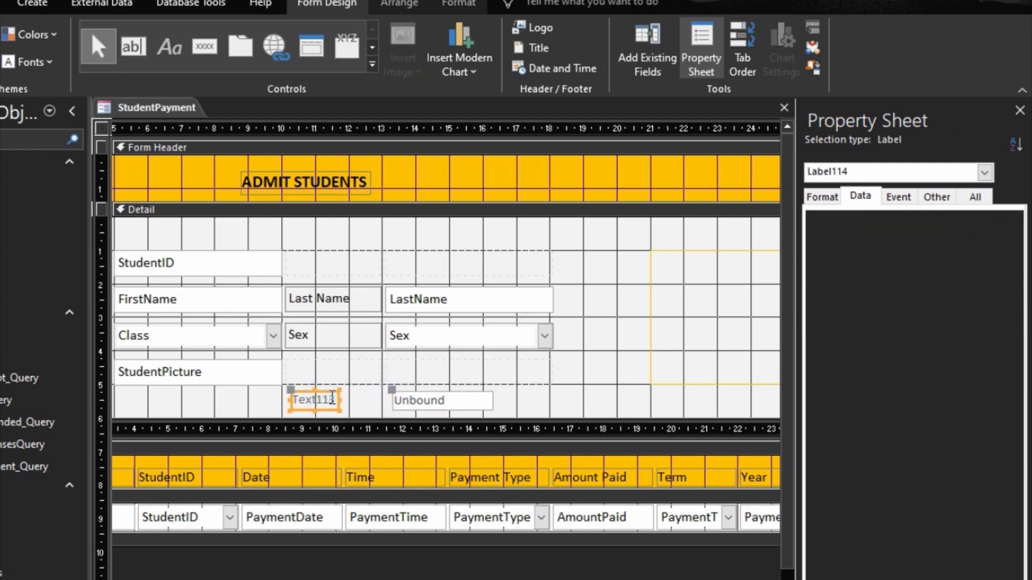
key("Delete")
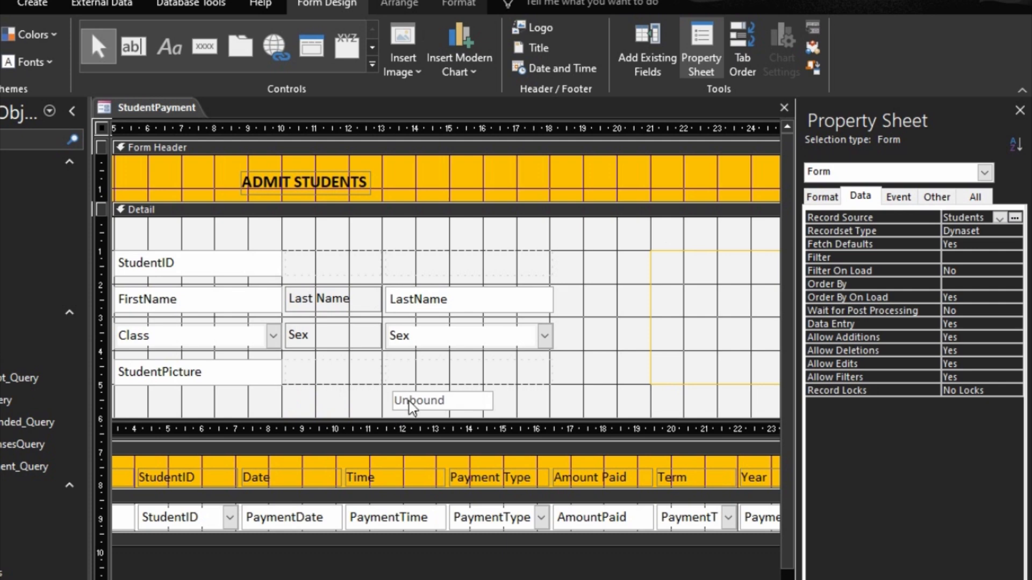
Step: Shift the payment subform down to free space above it, and reposition and enlarge the unbound text box there
left_click(443, 398)
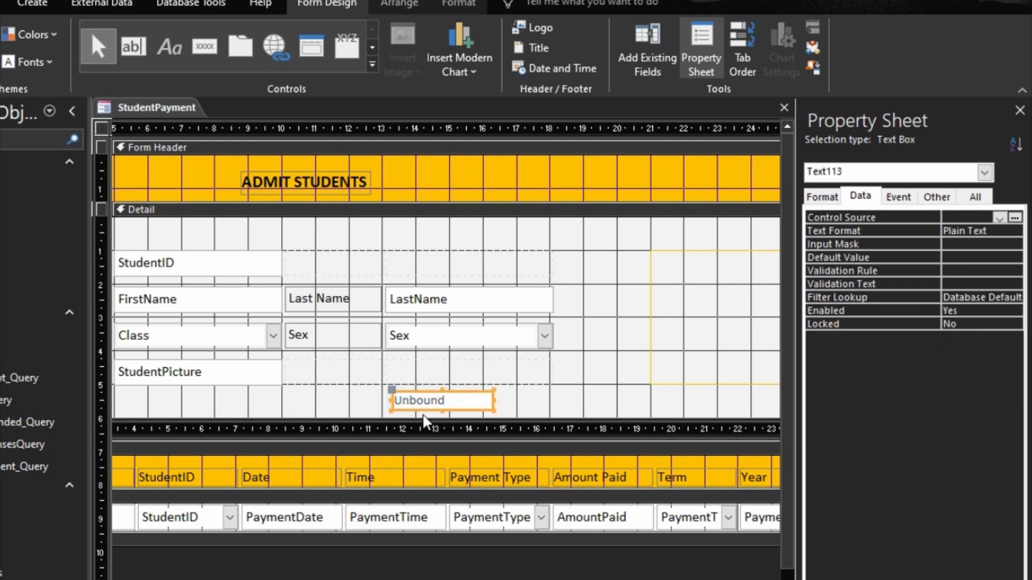
left_click(413, 420)
left_click_drag(390, 419, 380, 489)
left_click_drag(418, 405, 409, 412)
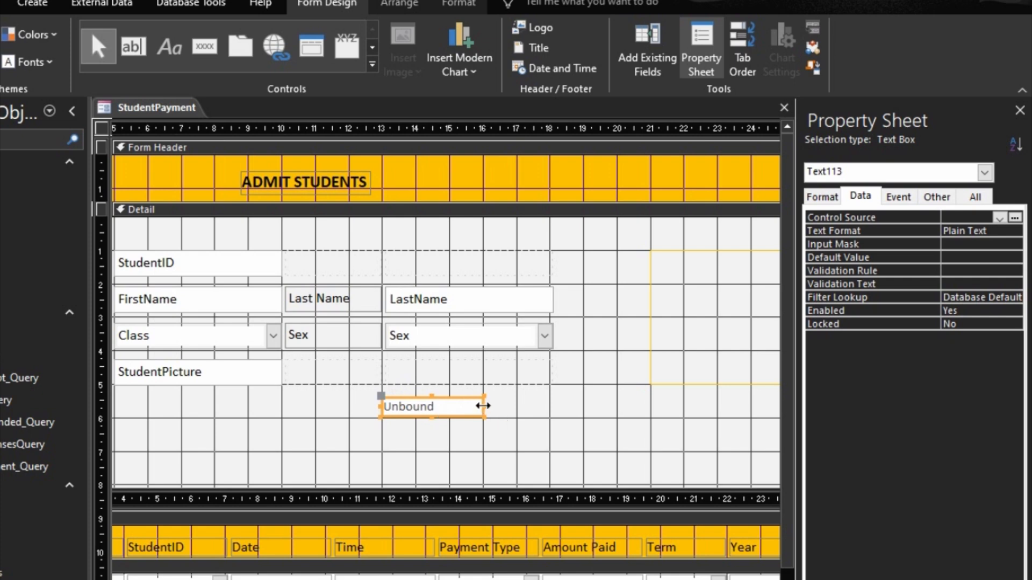
left_click_drag(481, 406, 585, 406)
left_click_drag(482, 417, 485, 423)
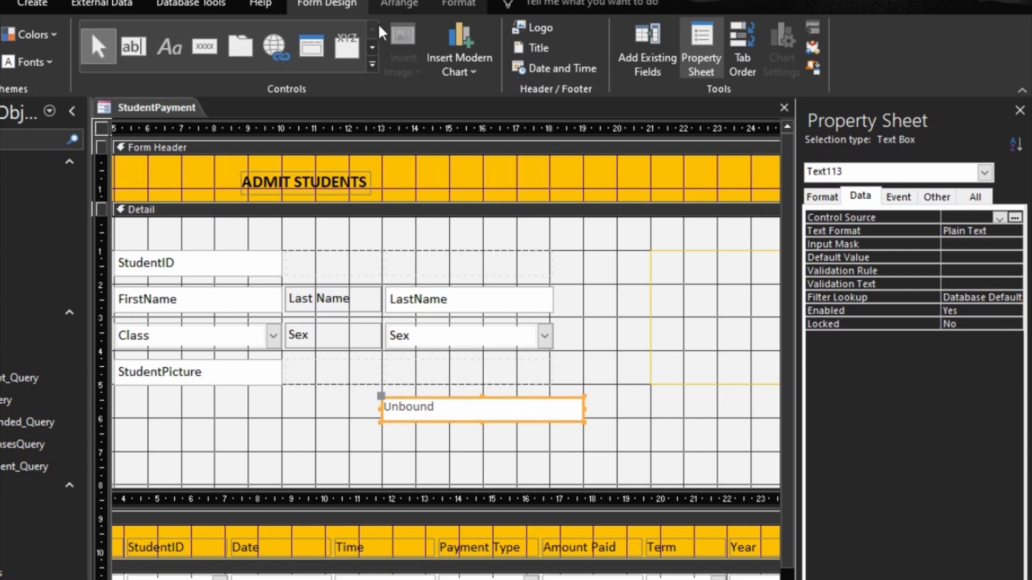
Step: Give the unbound text box medium control margins and black text at font size 12
left_click(400, 4)
left_click(618, 73)
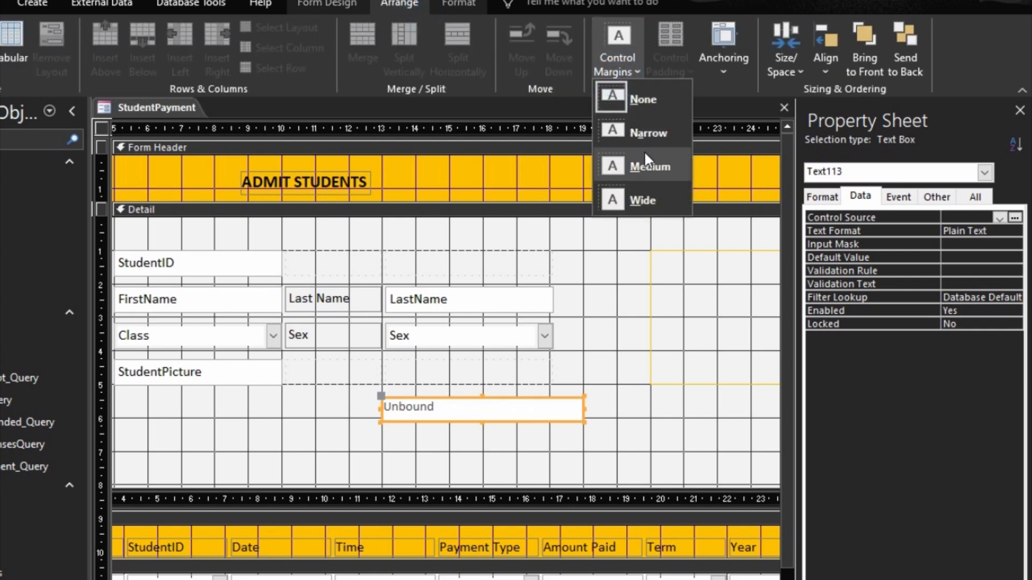
left_click(643, 159)
left_click(458, 4)
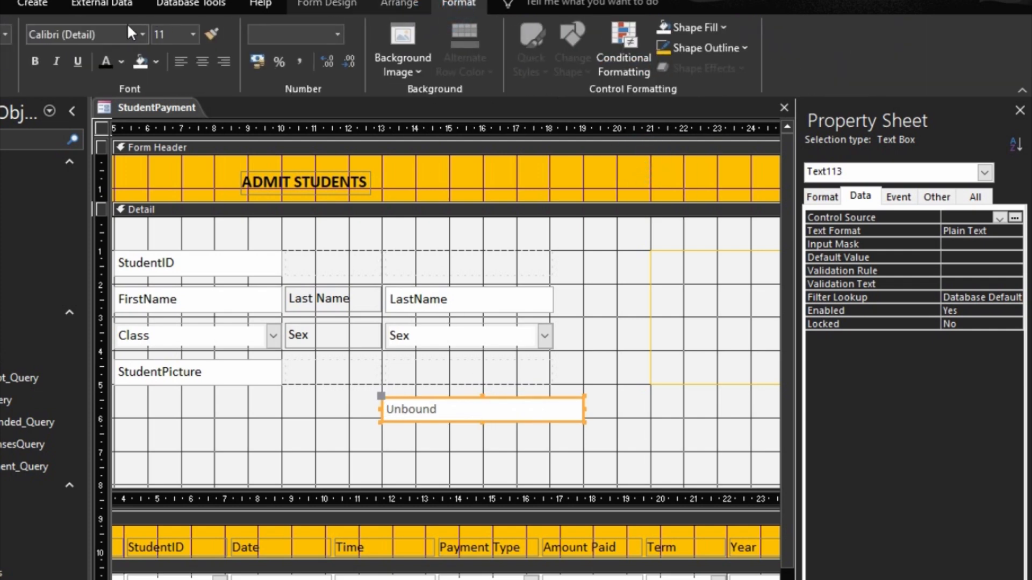
left_click(192, 35)
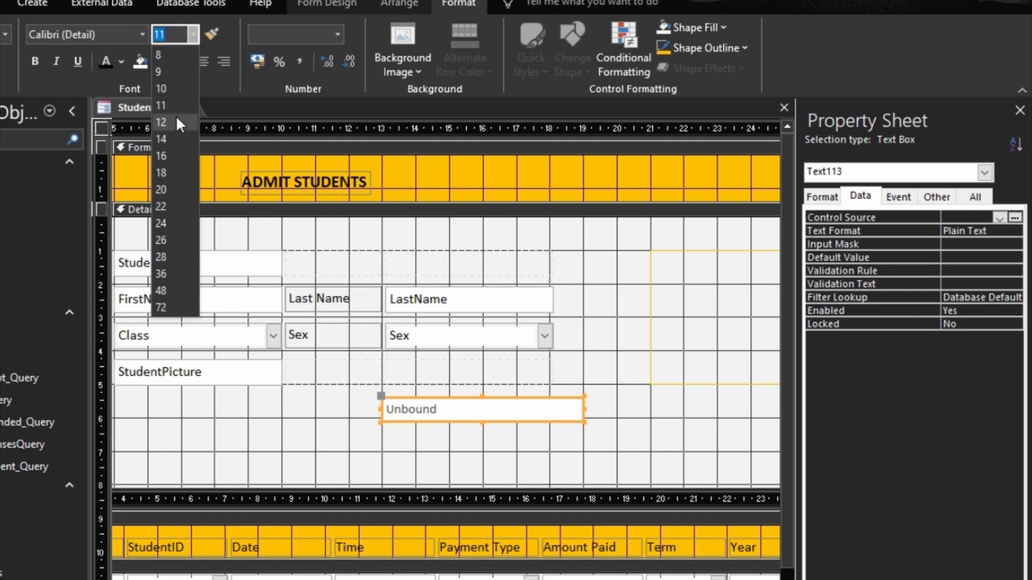
left_click(176, 116)
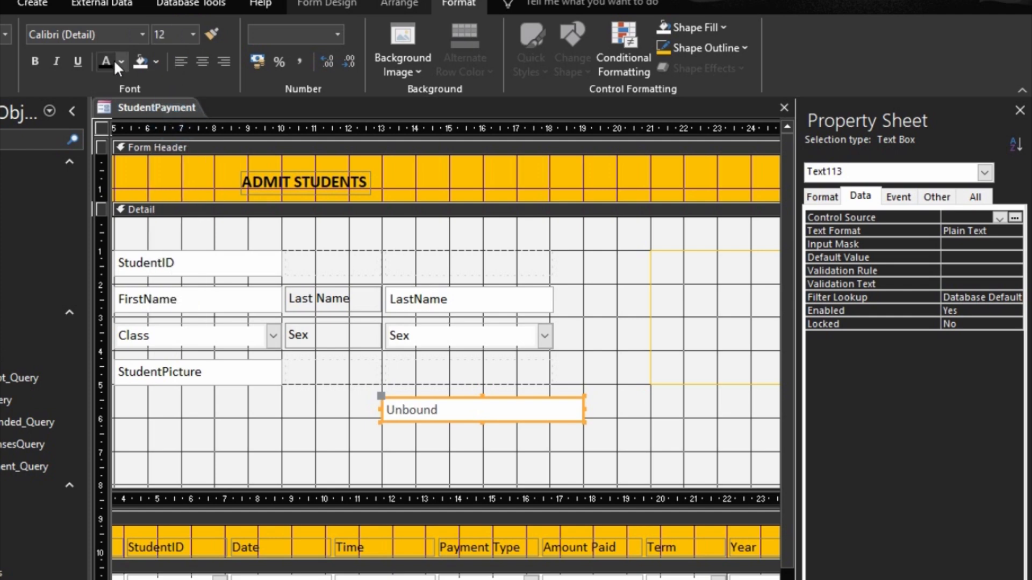
Step: Size the unbound text box to fit its text and widen it further
right_click(406, 402)
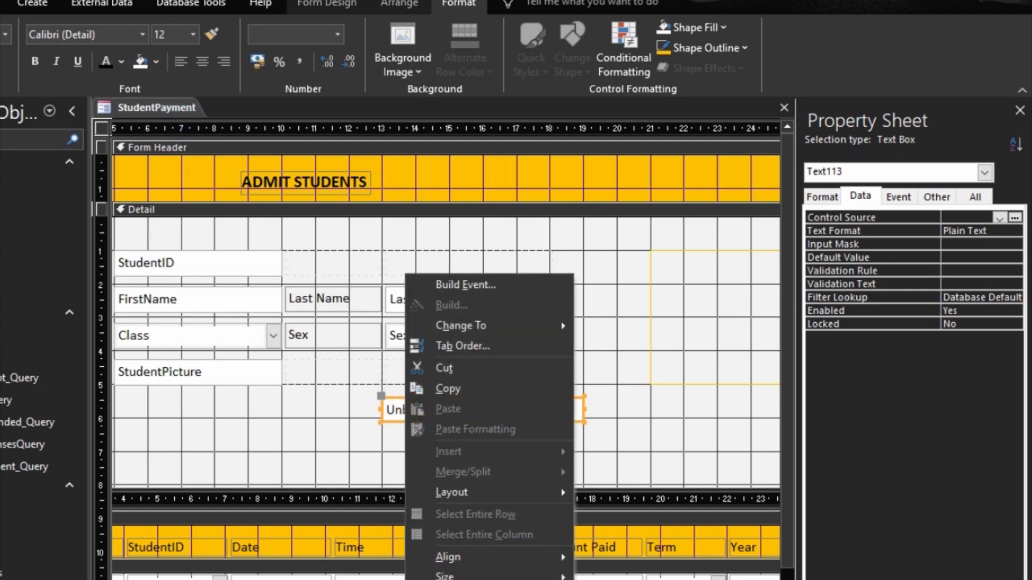
mouse_move(446, 577)
left_click(621, 573)
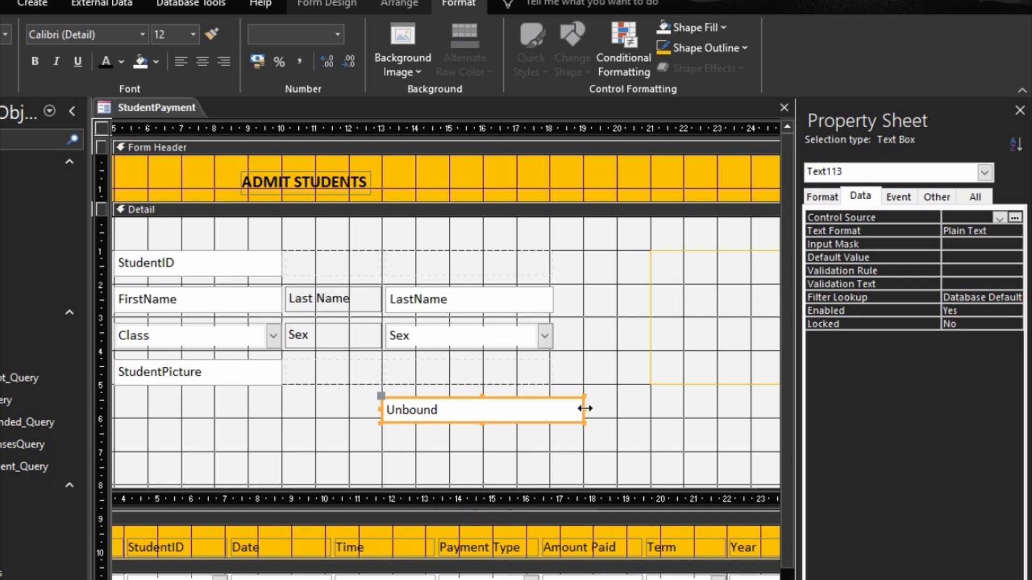
left_click_drag(581, 410, 619, 409)
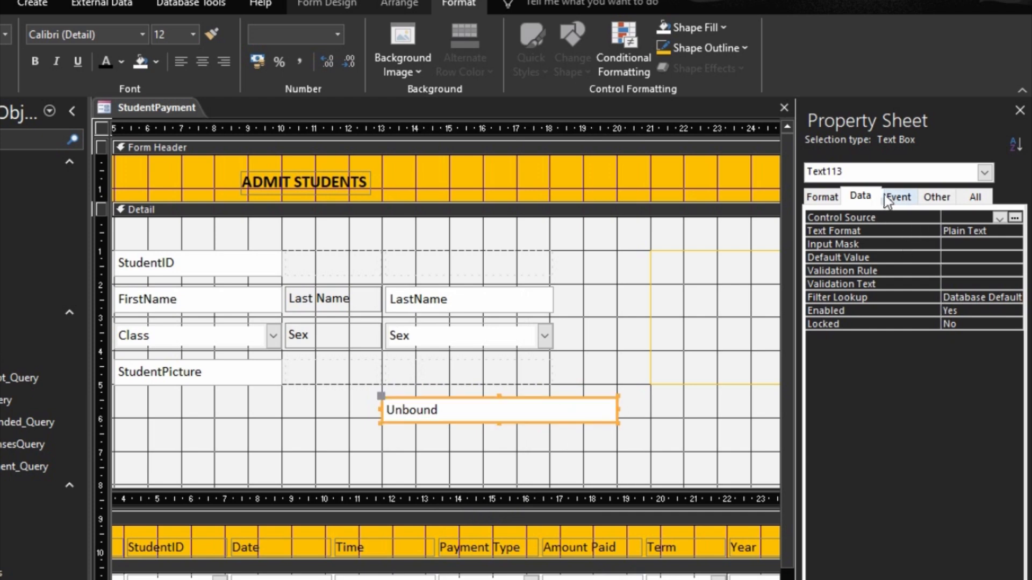
Step: Name the unbound text box txtSearch
left_click(936, 196)
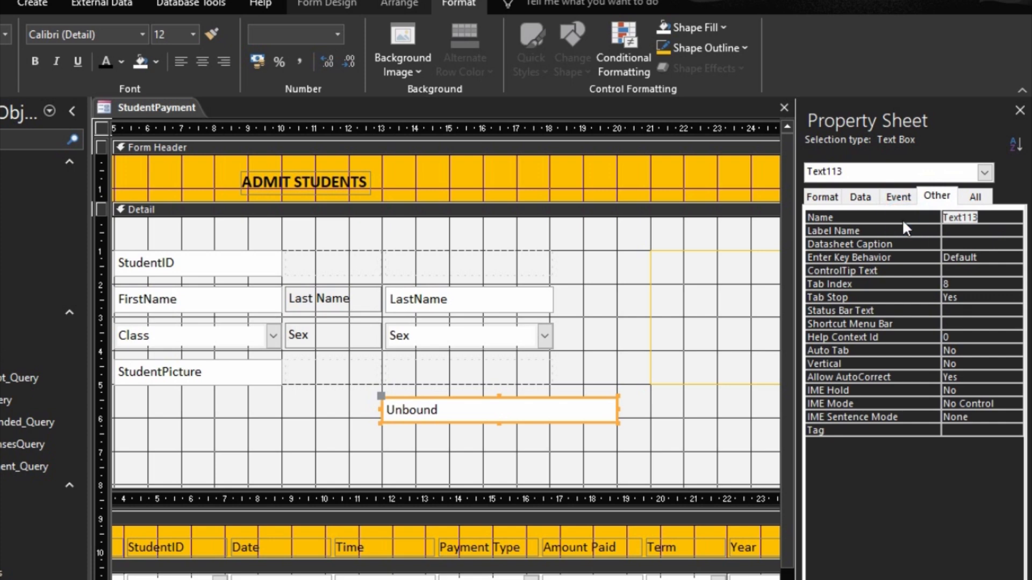
type("txtSearch")
left_click(901, 219)
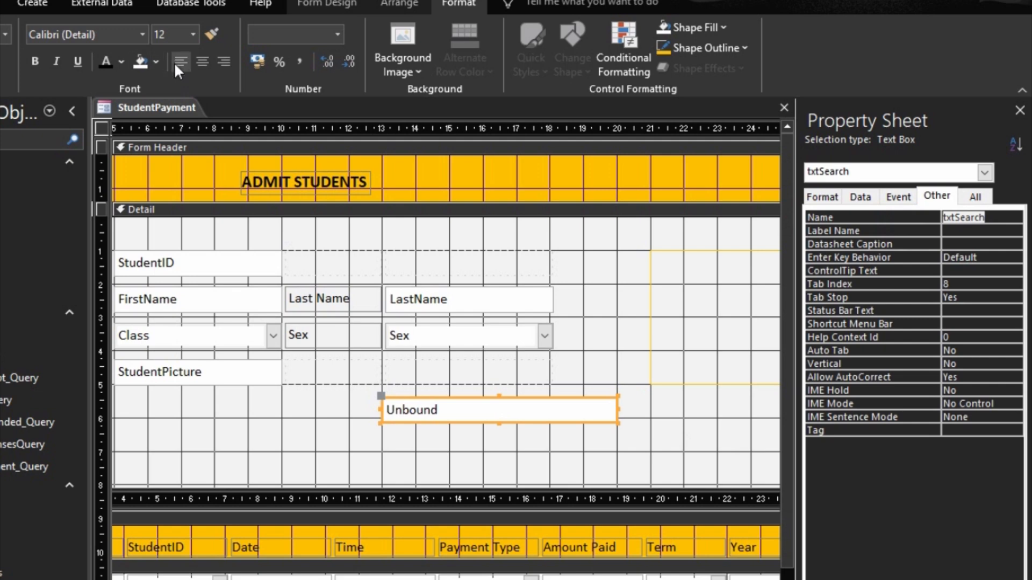
Step: Add a small command button directly after the txtSearch box, matching its height and skipping the wizard
left_click(334, 4)
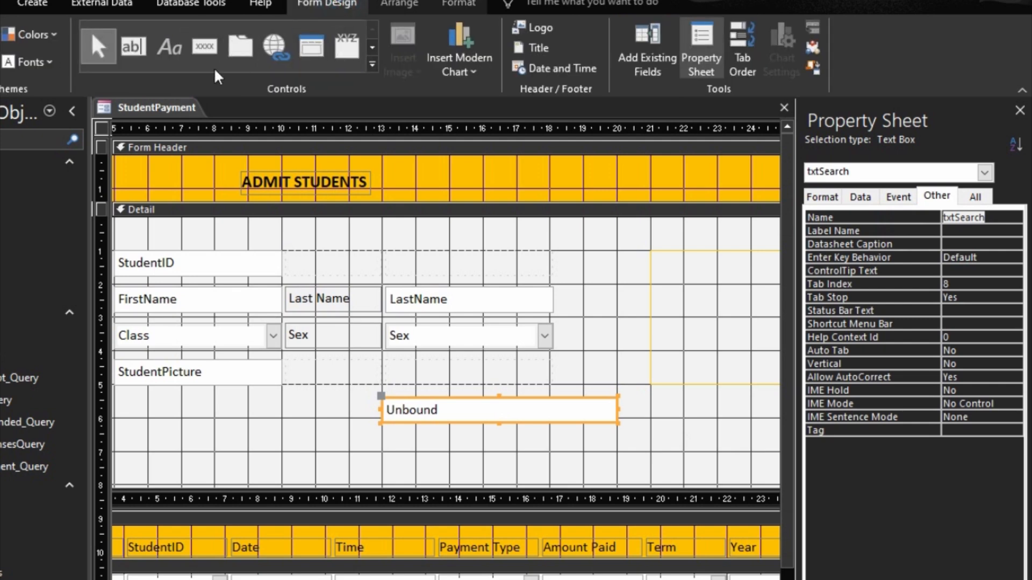
left_click(133, 47)
left_click(205, 46)
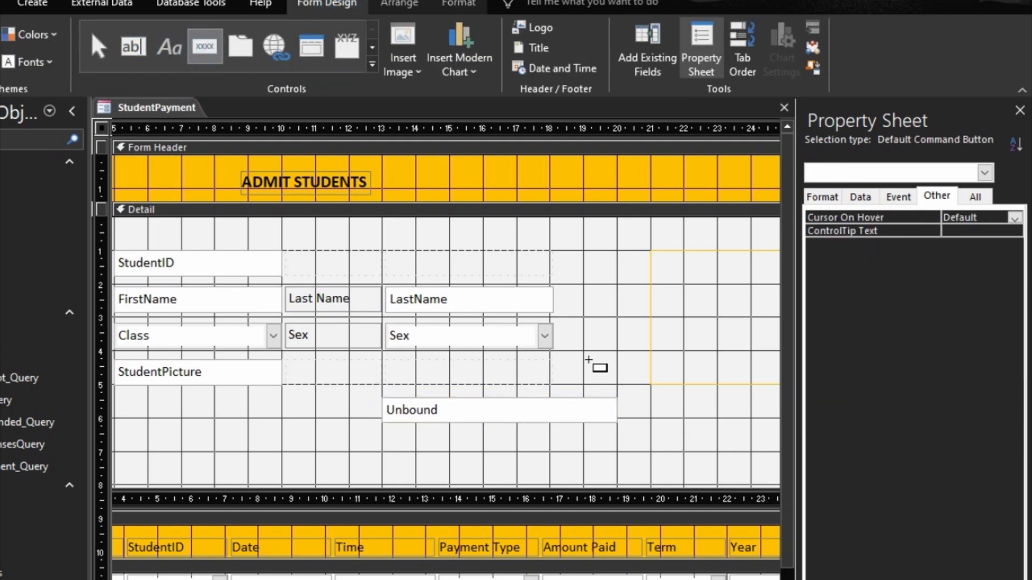
mouse_move(618, 396)
left_mouse_down()
mouse_move(656, 429)
mouse_move(649, 420)
left_mouse_up()
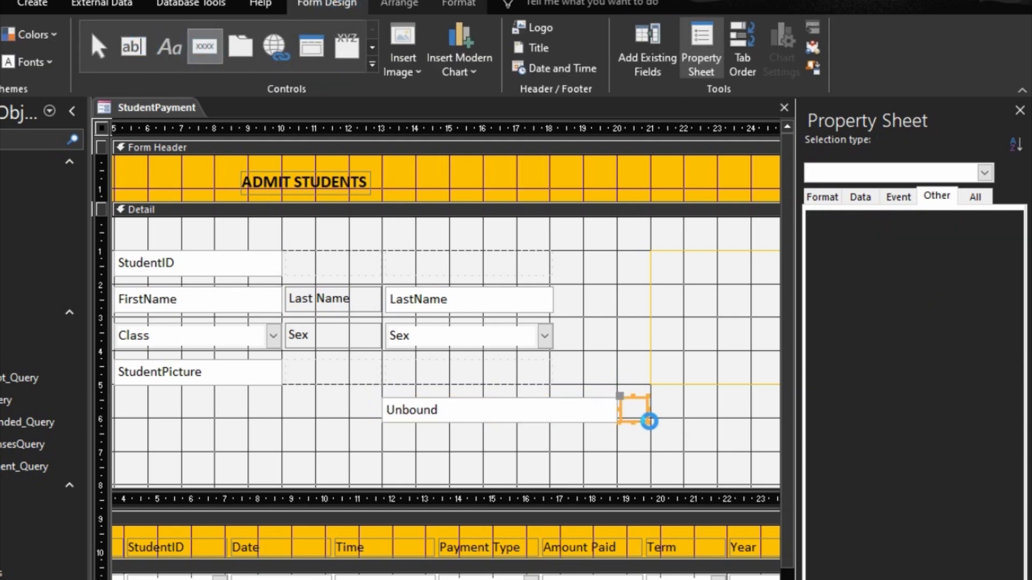
left_click(401, 414)
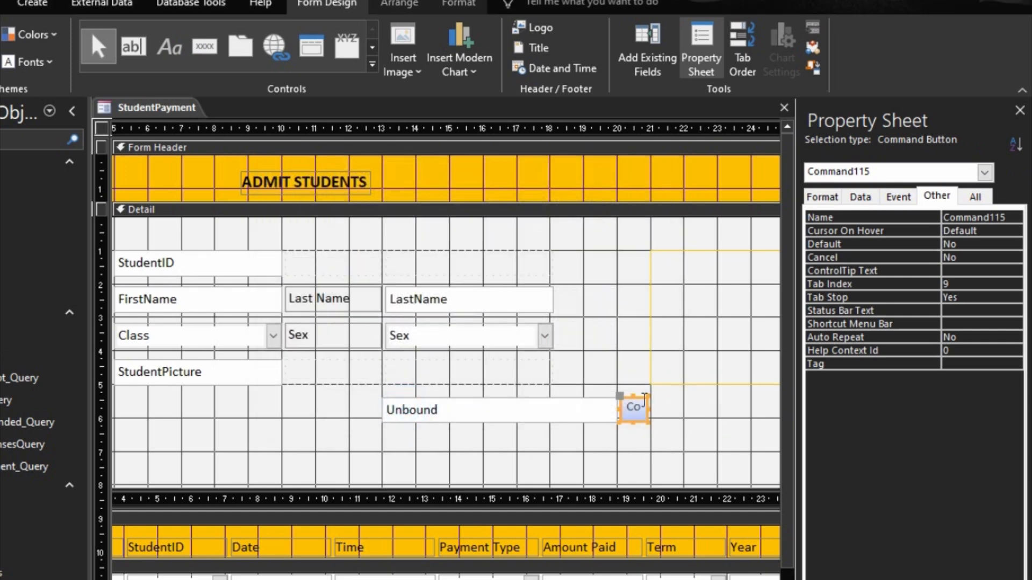
Step: Name the new command button SearchBtn and widen it to about 1.9 cm
left_click(912, 220)
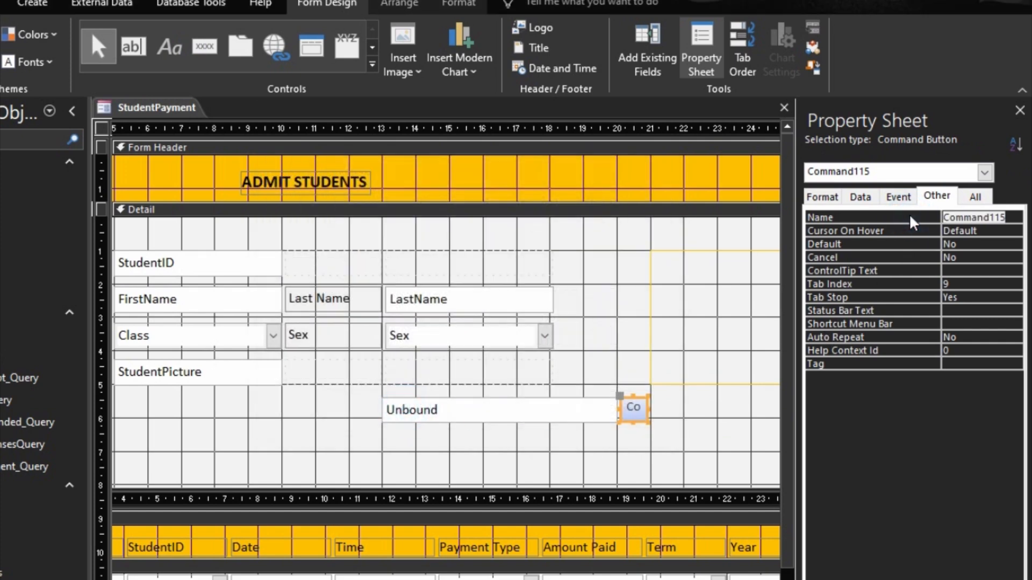
type("SearchBtn")
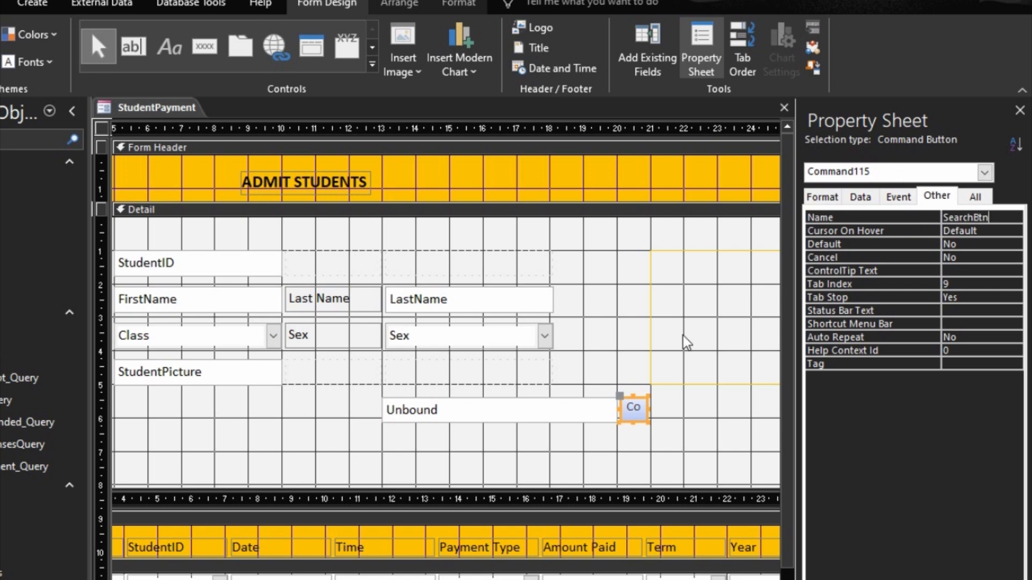
left_click(702, 417)
left_click(642, 409)
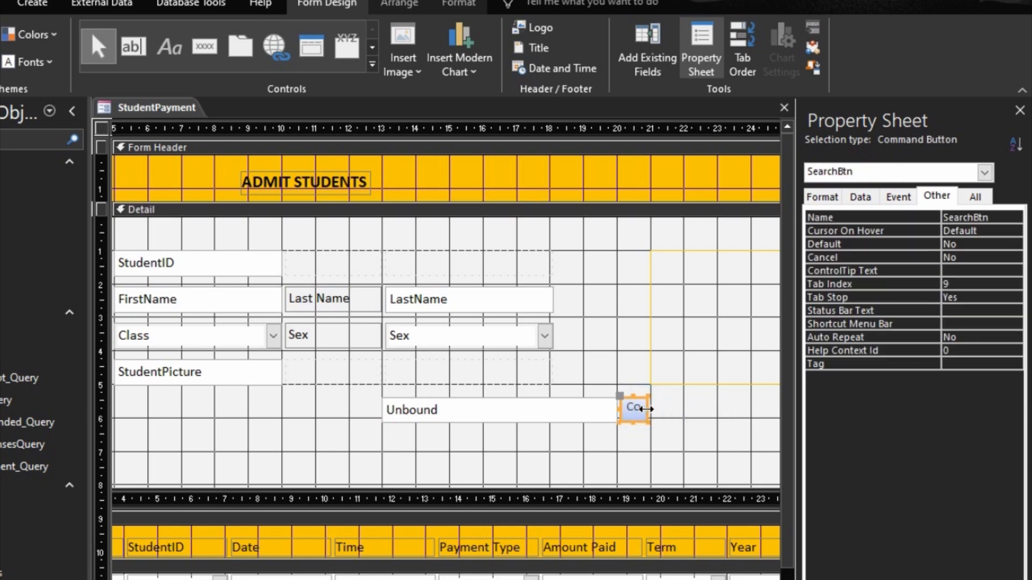
left_click_drag(648, 408, 684, 409)
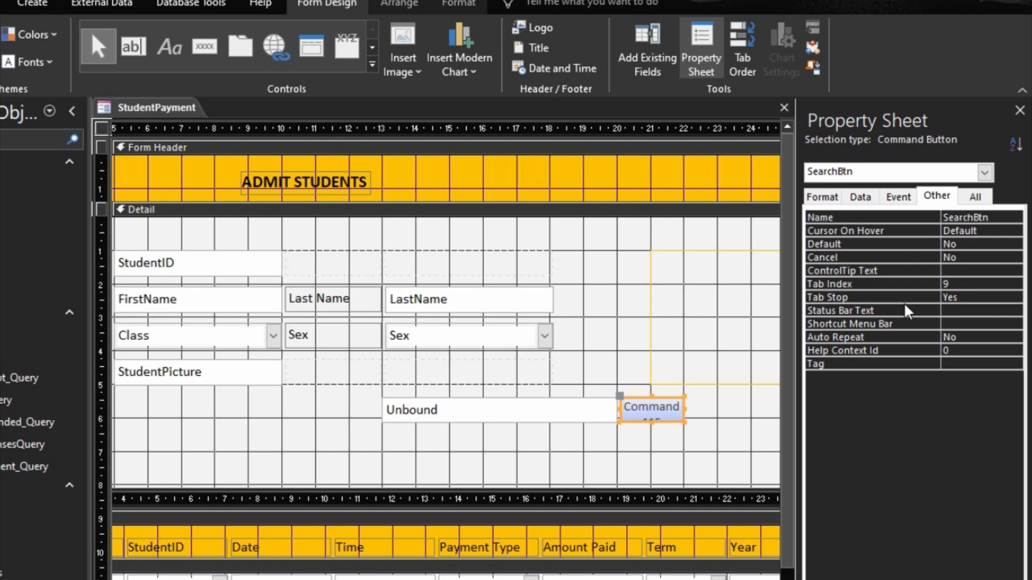
Step: Set the SearchBtn button's caption to Search
left_click(839, 198)
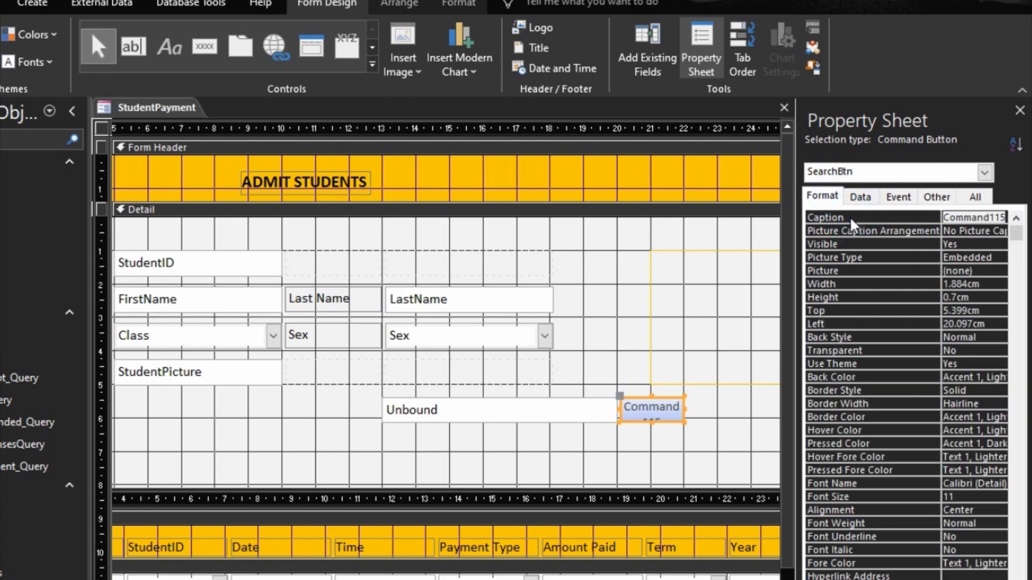
type("Searc")
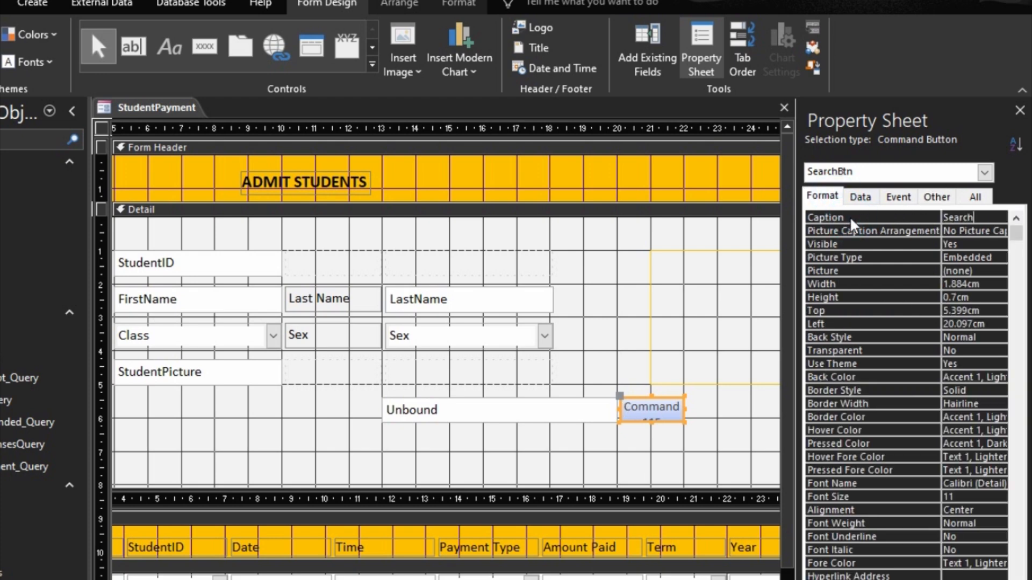
type("h")
left_click(825, 365)
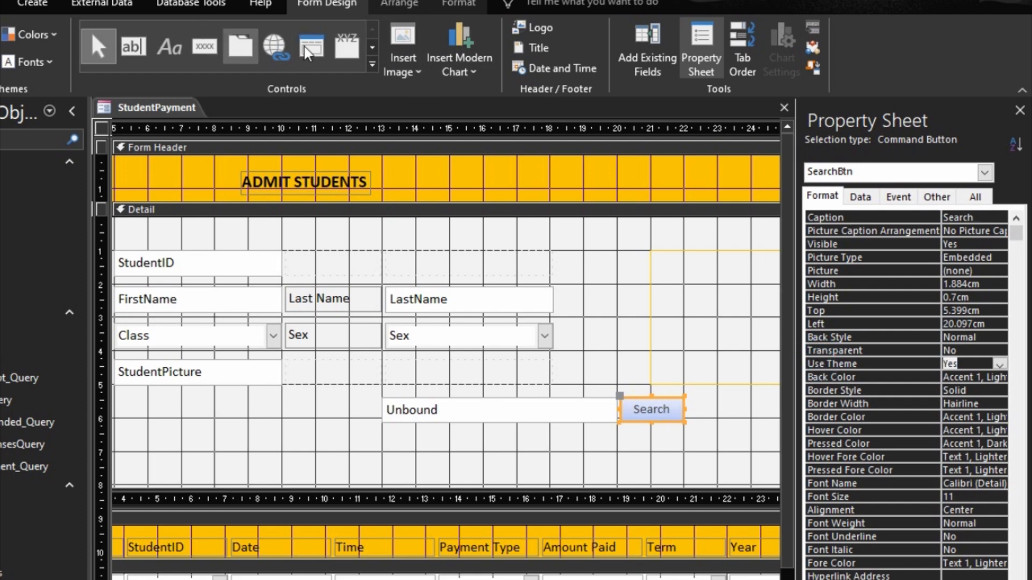
Step: Format the Search button with a white fill, black text at size 12 and a gold #FFC000 outline
left_click(458, 4)
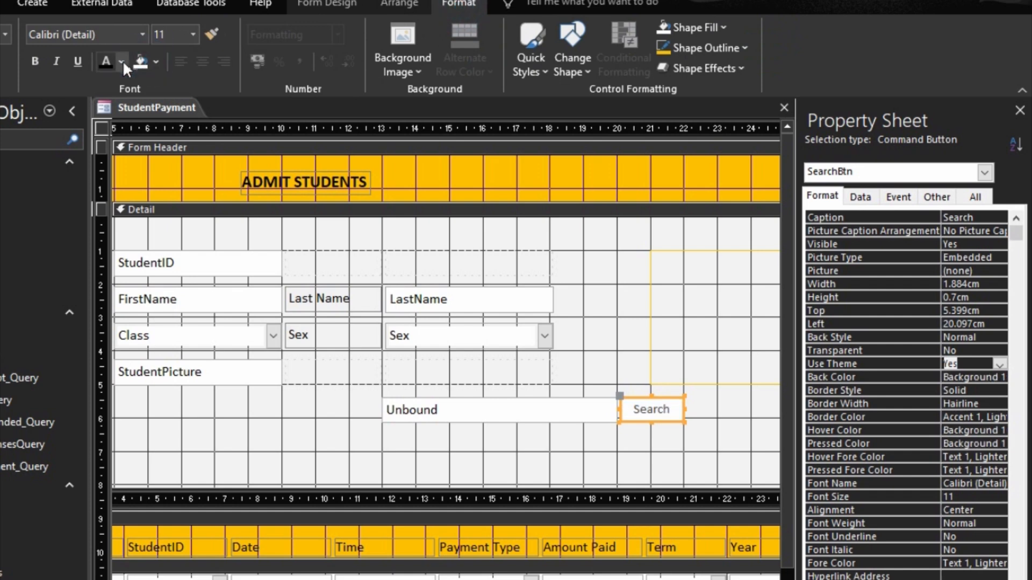
left_click(108, 57)
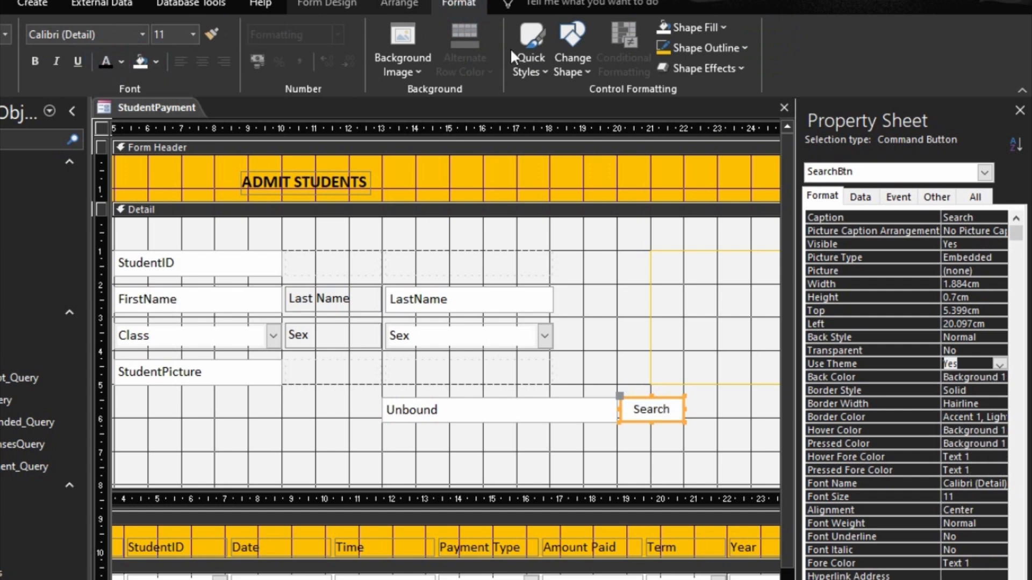
left_click(191, 34)
left_click(162, 120)
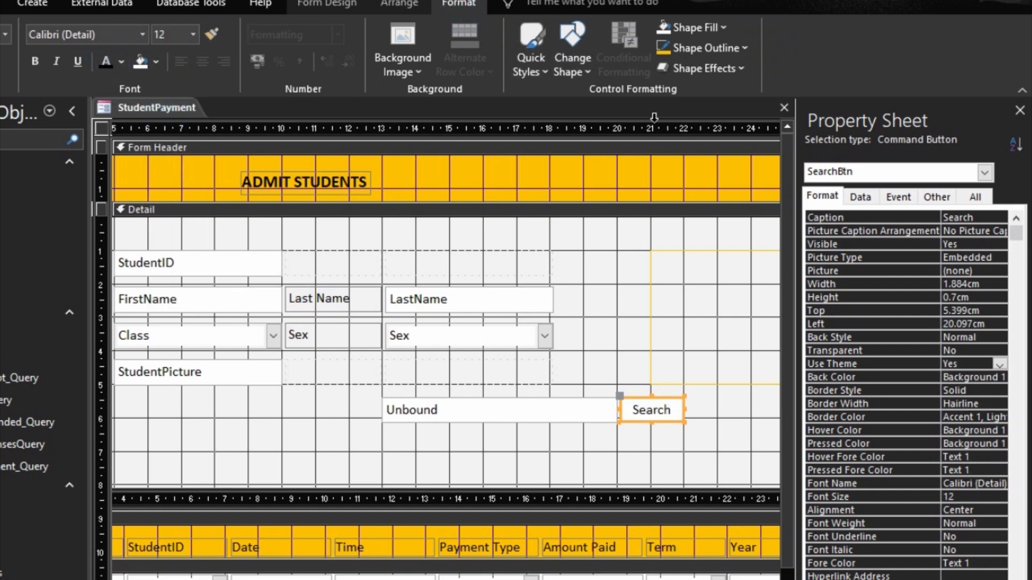
left_click(698, 48)
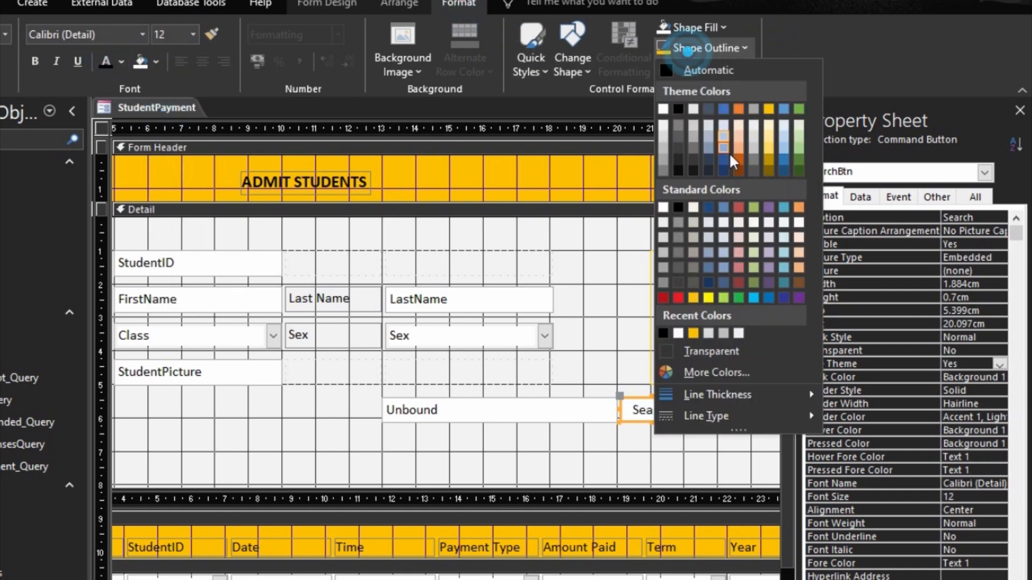
left_click(697, 331)
left_click(703, 408)
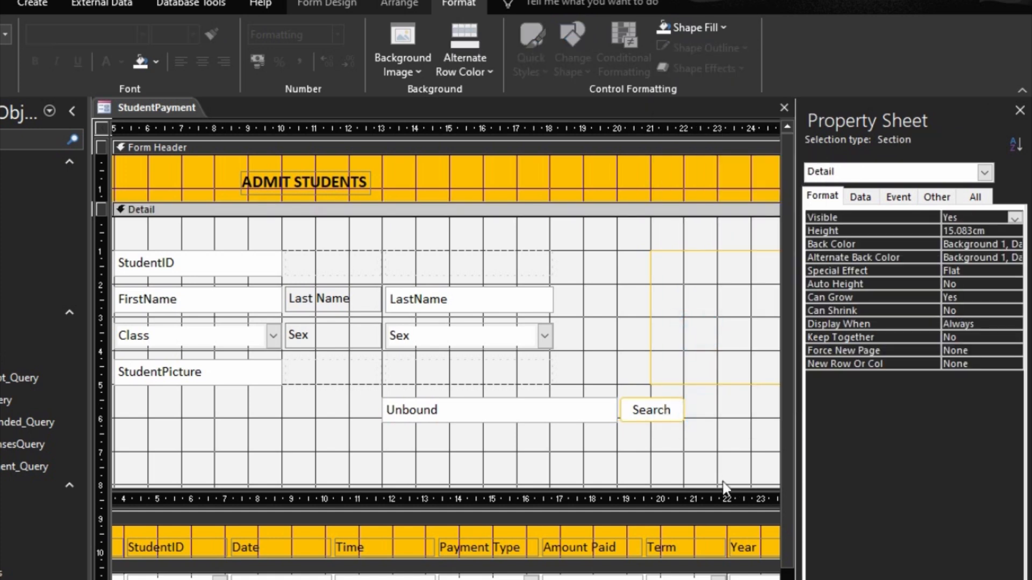
Step: Assign an event procedure to the Search button's On Click event
left_click(629, 412)
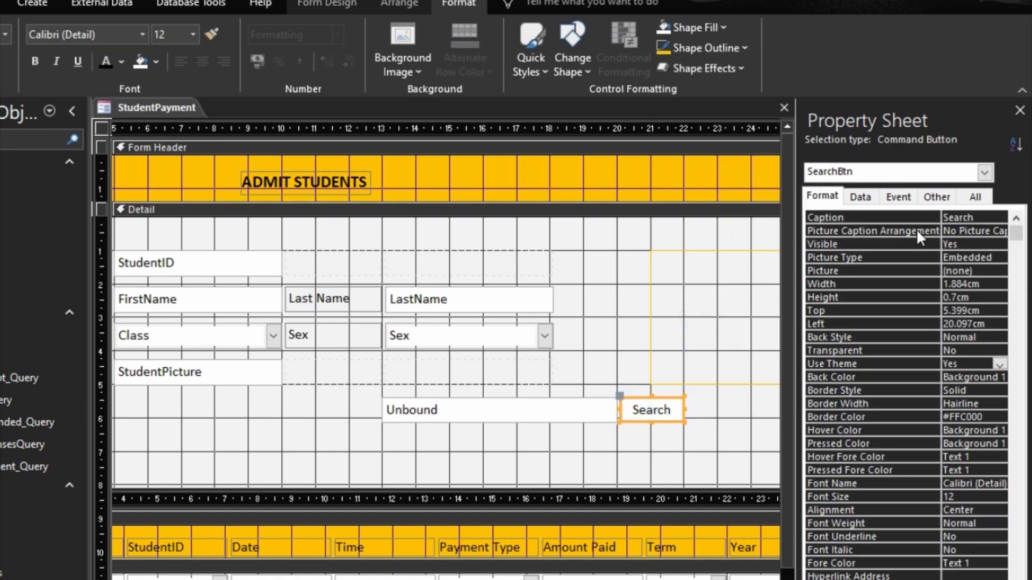
left_click(897, 197)
double_click(900, 217)
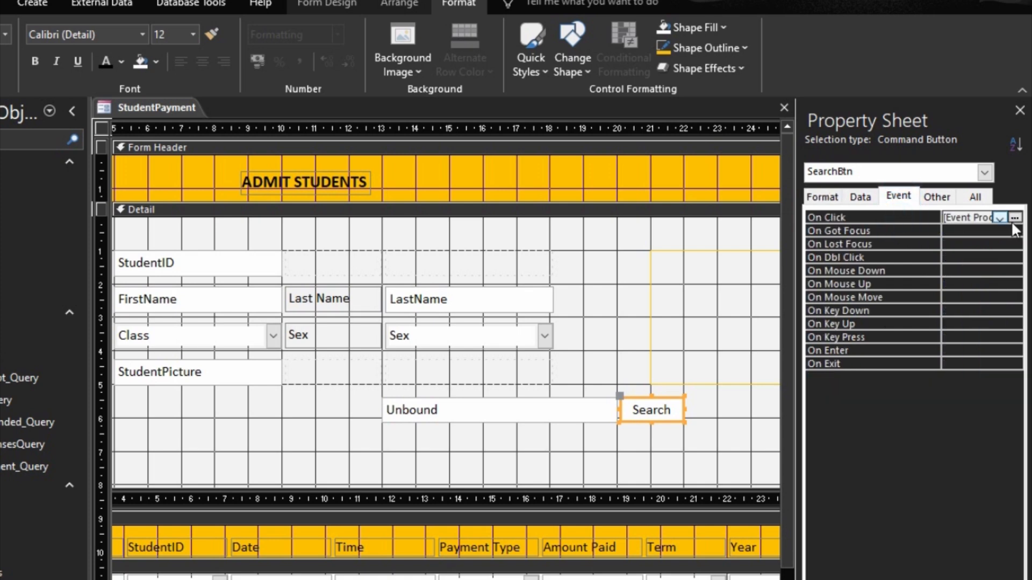
Step: In the Search button's click procedure, begin a Me.Filter string matching FirstName like '*" & Me.txtSearch
left_click(1011, 219)
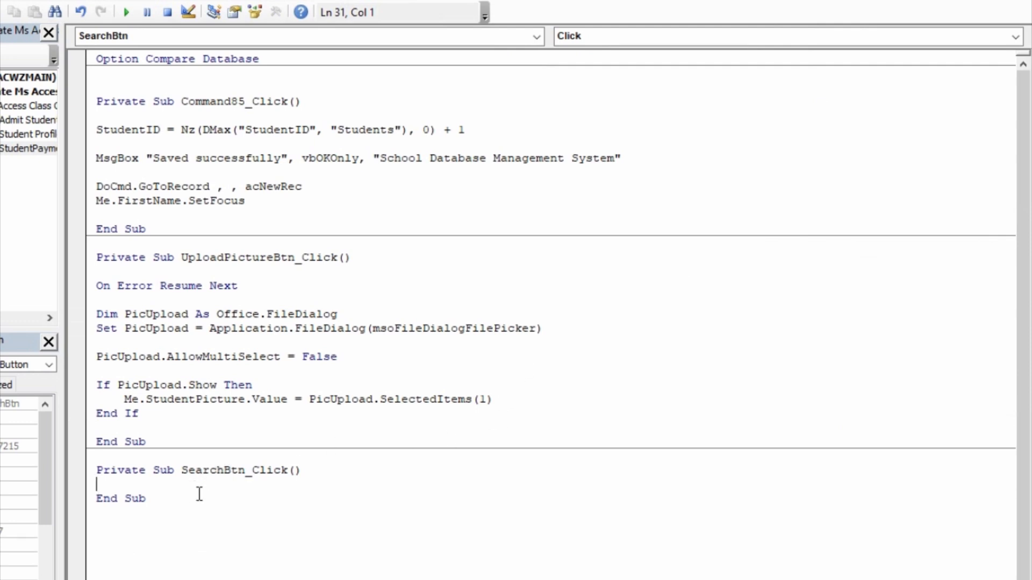
key("Return")
key("Return")
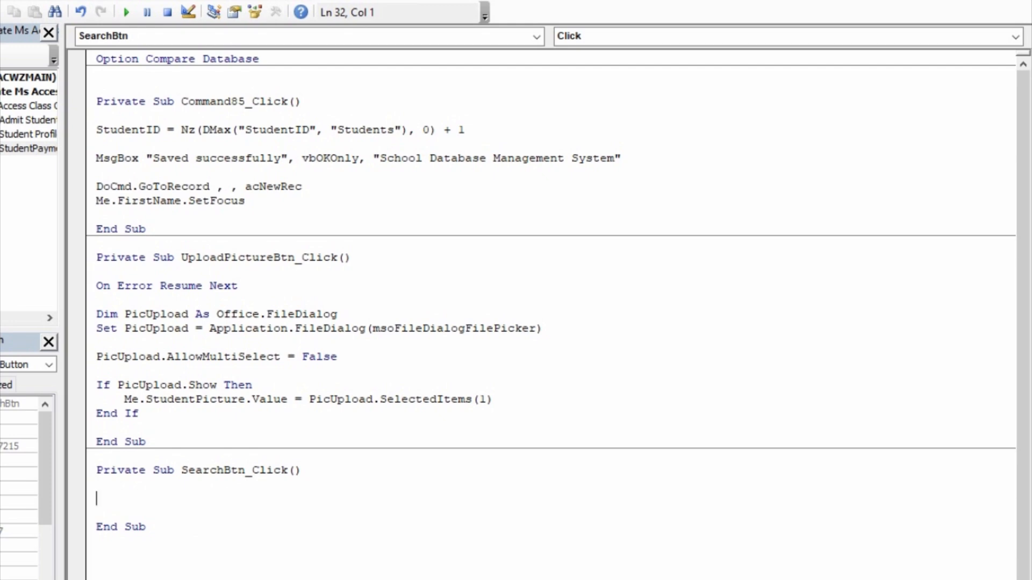
type("me.Filter=\"f")
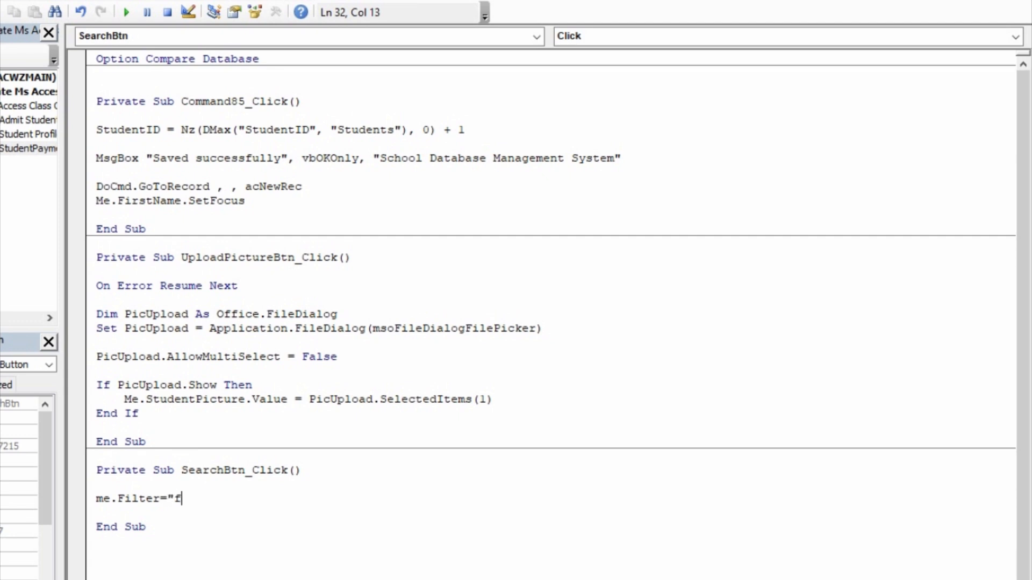
key("BackSpace")
type("Frist")
key("BackSpace")
key("BackSpace")
key("BackSpace")
key("BackSpace")
type("irstName")
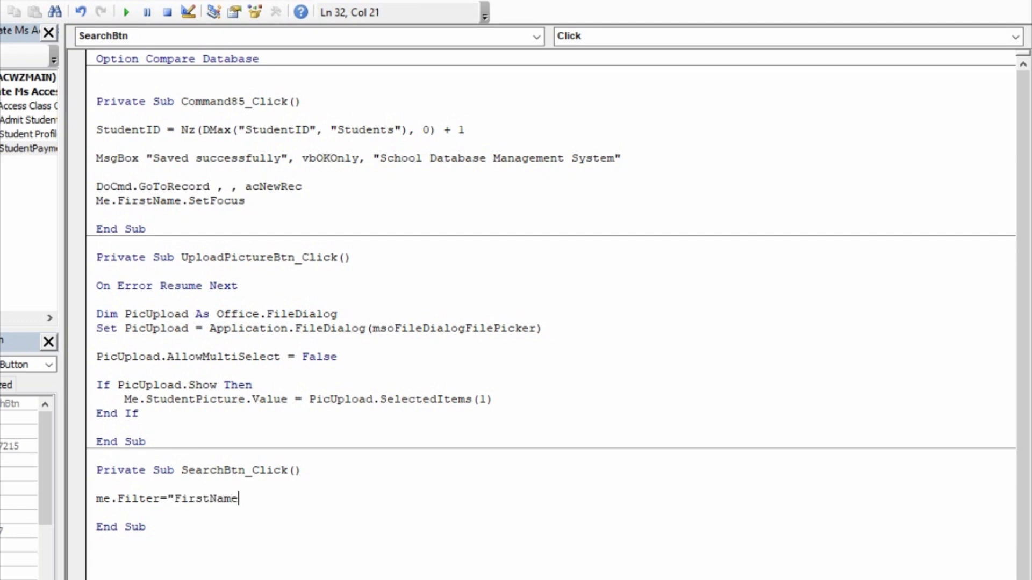
type(" like '*\" & me.")
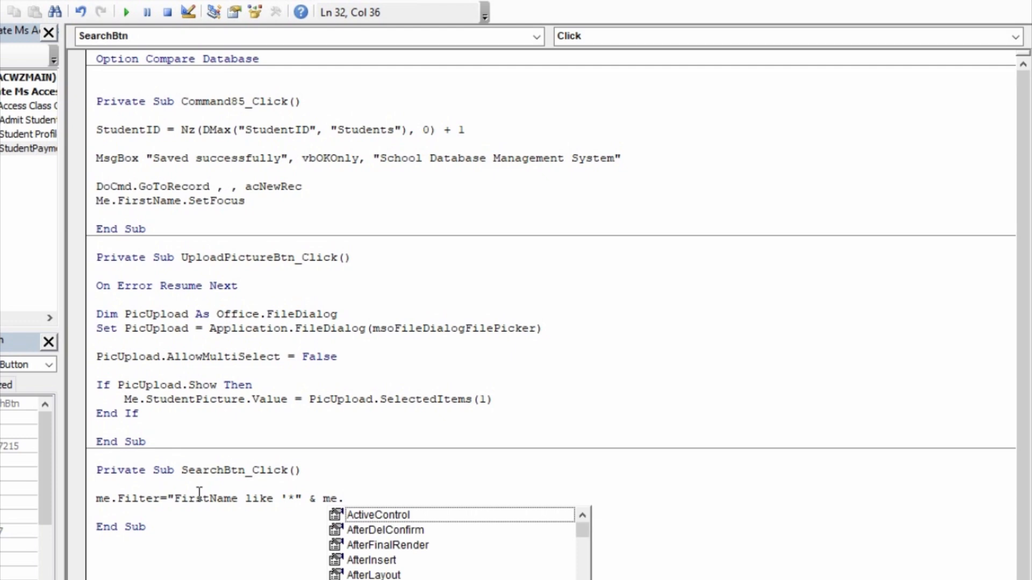
type("tx")
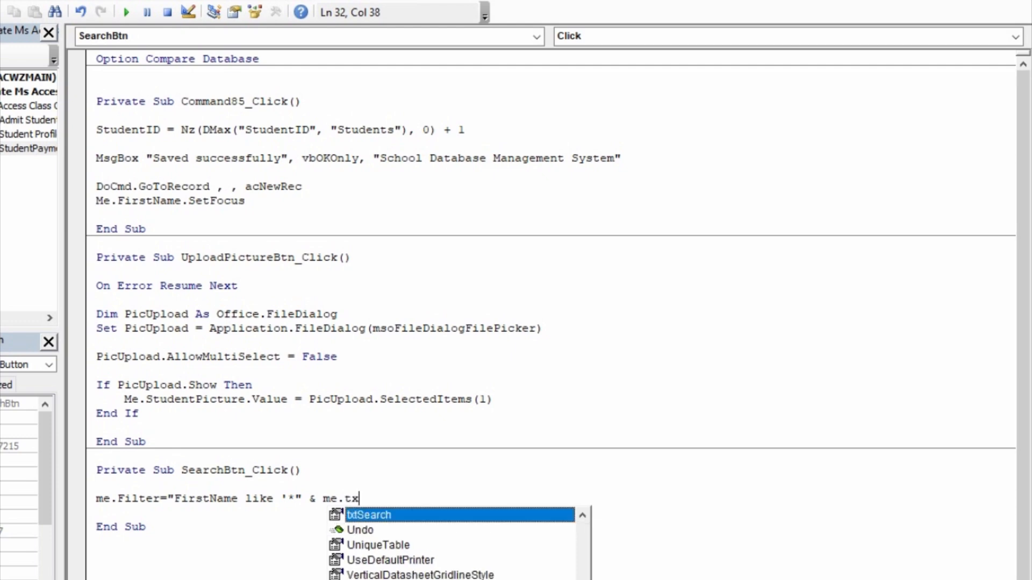
key("Tab")
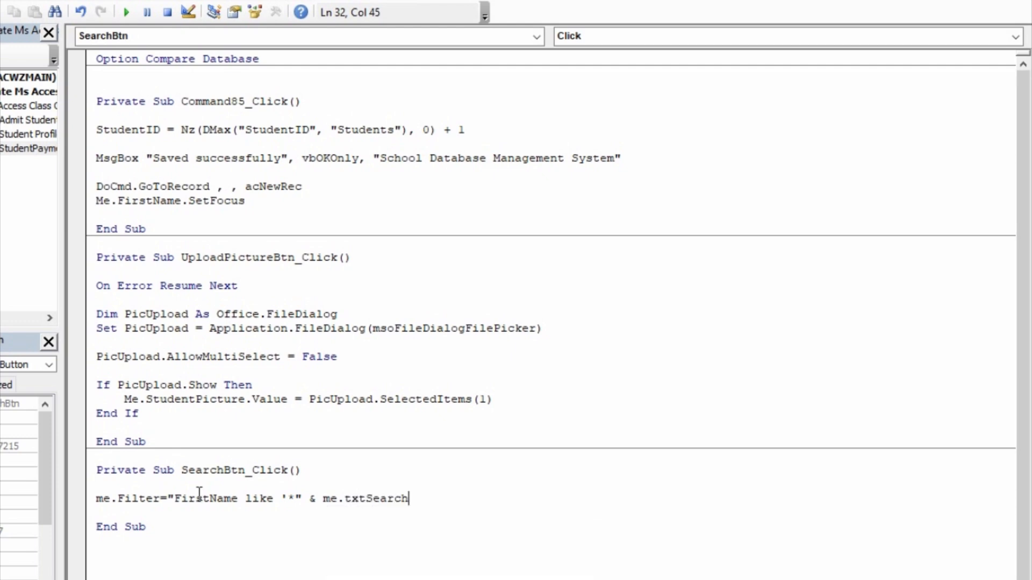
Step: Complete the filter line with & "*' or LastName like '*" & Me.txtSearch & "*'"
type("& \"*' or Las")
type("tName")
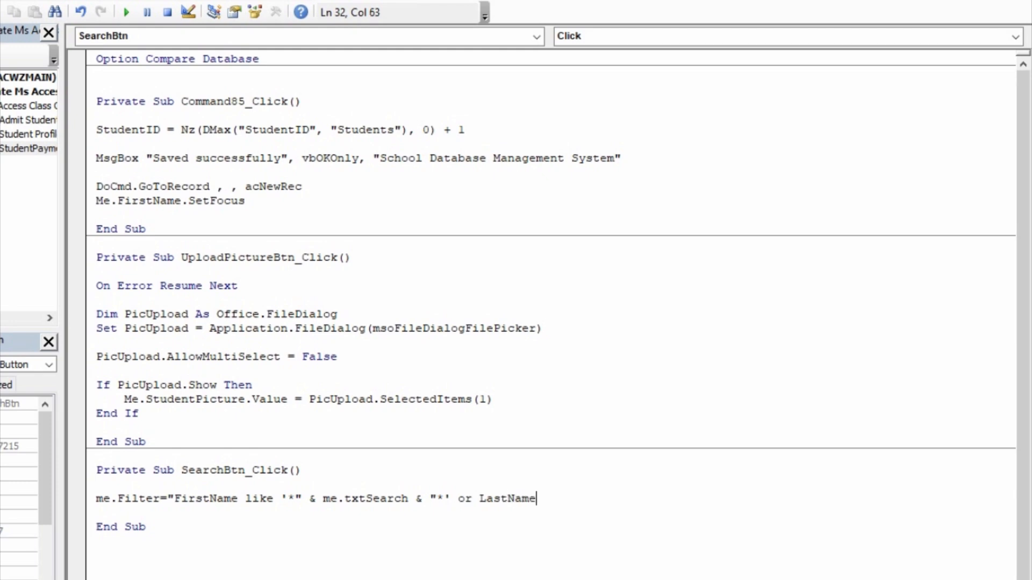
type(" like '*\"& me.txtSearch")
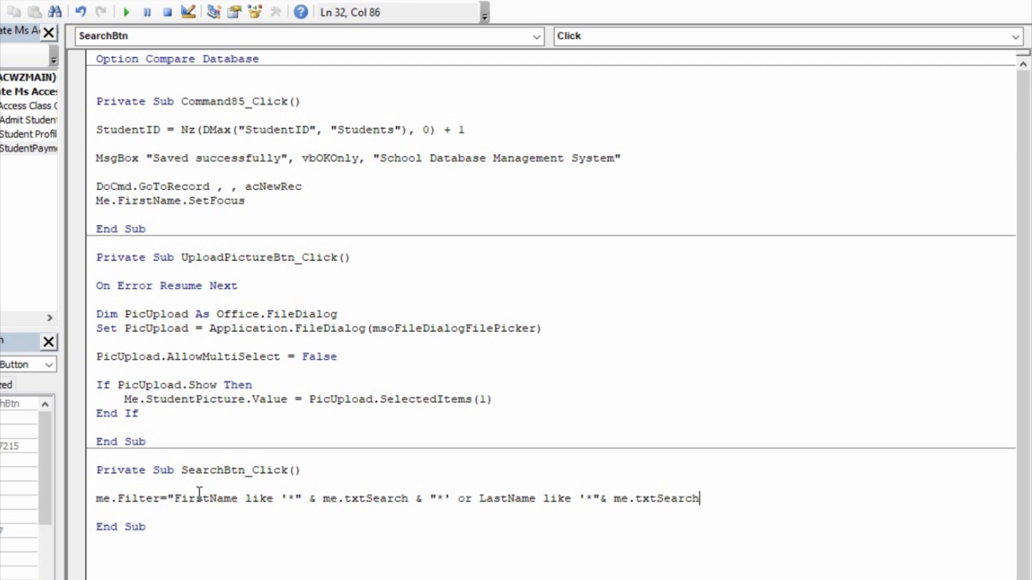
type("&")
key("BackSpace")
type("& \"*'")
key("BackSpace")
type(";'")
key("BackSpace")
key("BackSpace")
type("'")
type(";")
key("BackSpace")
type(":")
key("BackSpace")
key("BackSpace")
type("'\"")
key("Return")
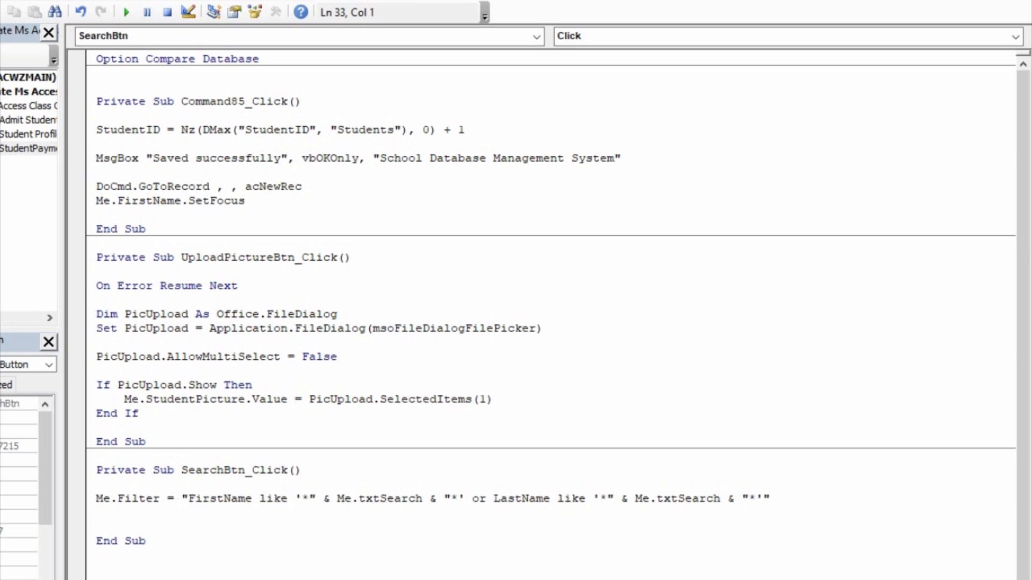
Step: Add the line Me.FilterOn = True below the filter statement
type("me.fil")
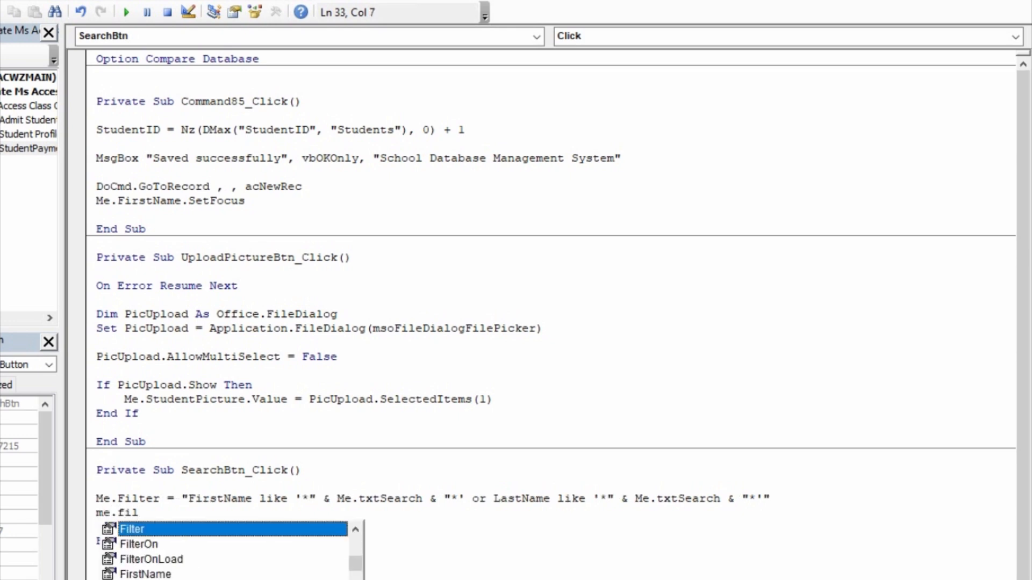
type("tero")
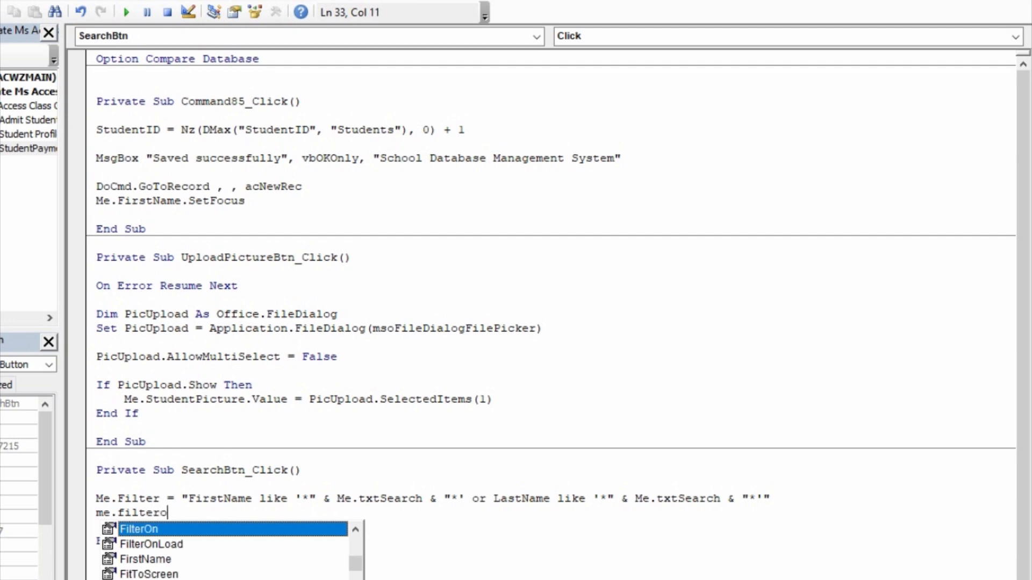
key("Tab")
type("=")
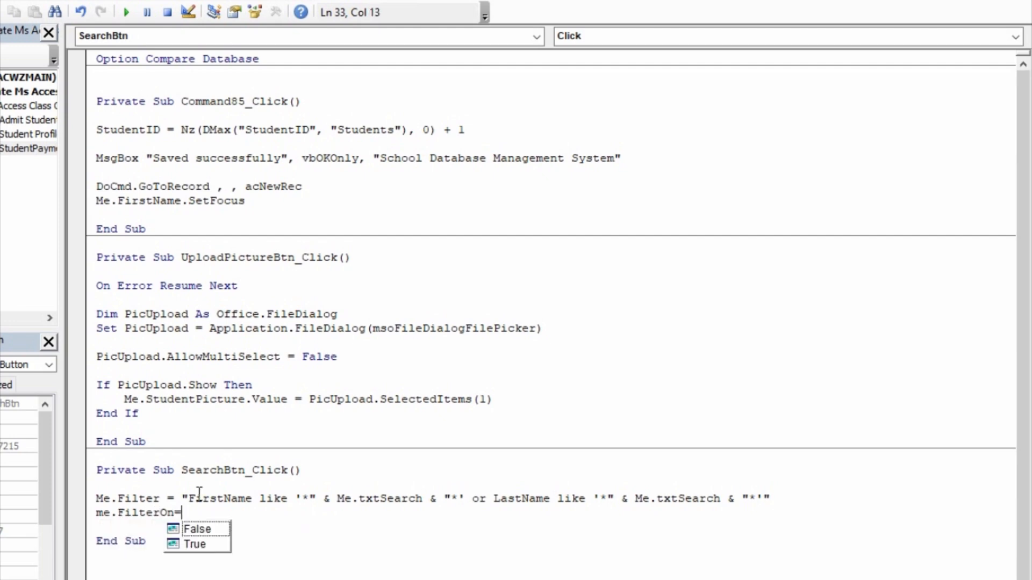
type("tr")
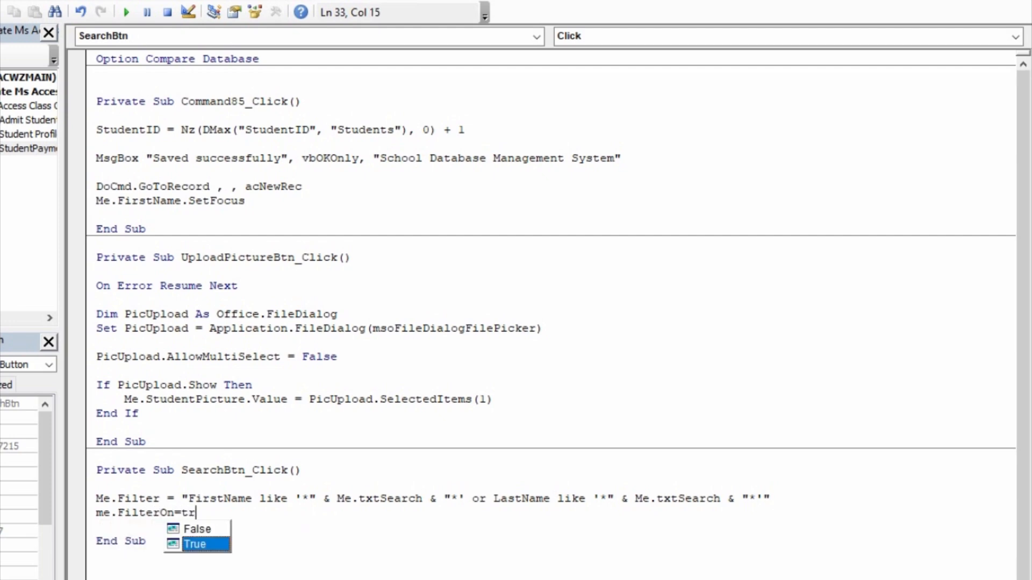
key("Tab")
key("Return")
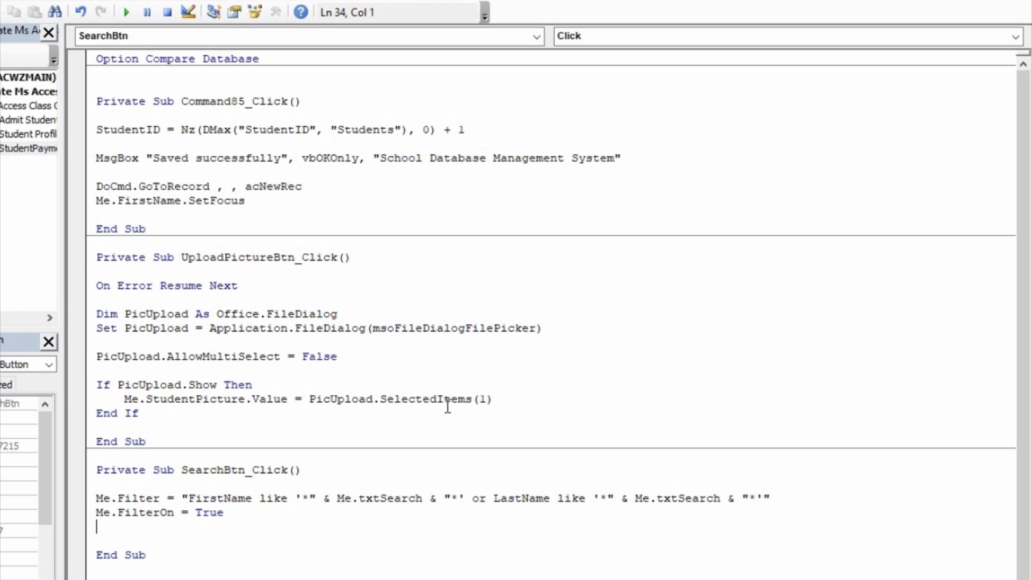
Step: Compile the database's VBA code and return to the StudentPayment form design
key("alt+d")
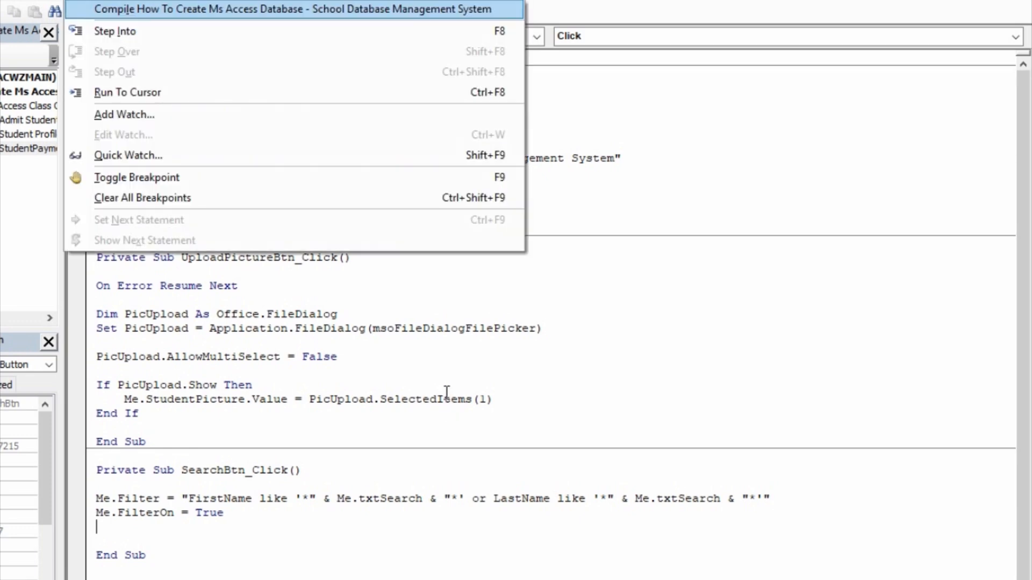
key("Return")
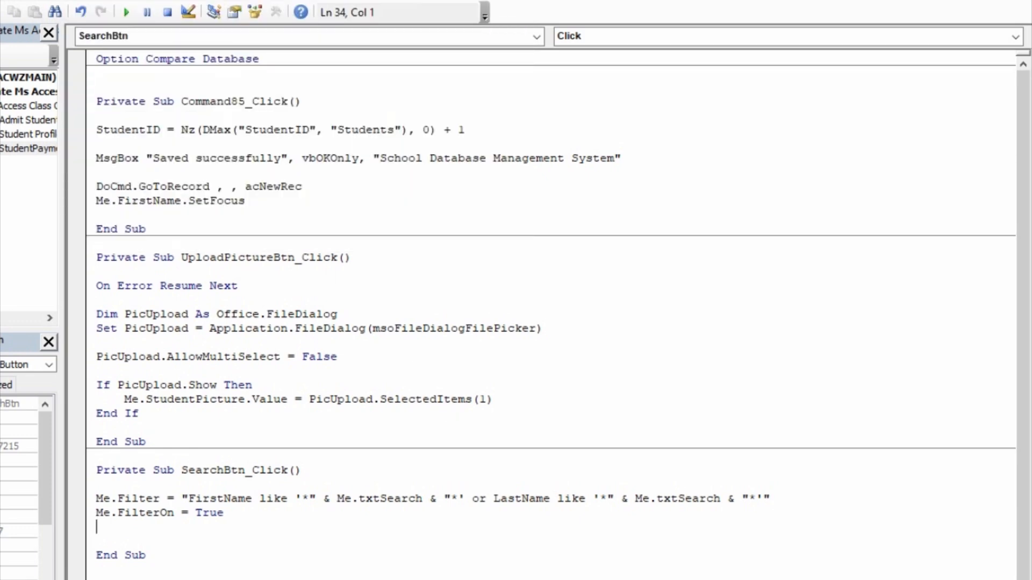
left_click(1003, 1)
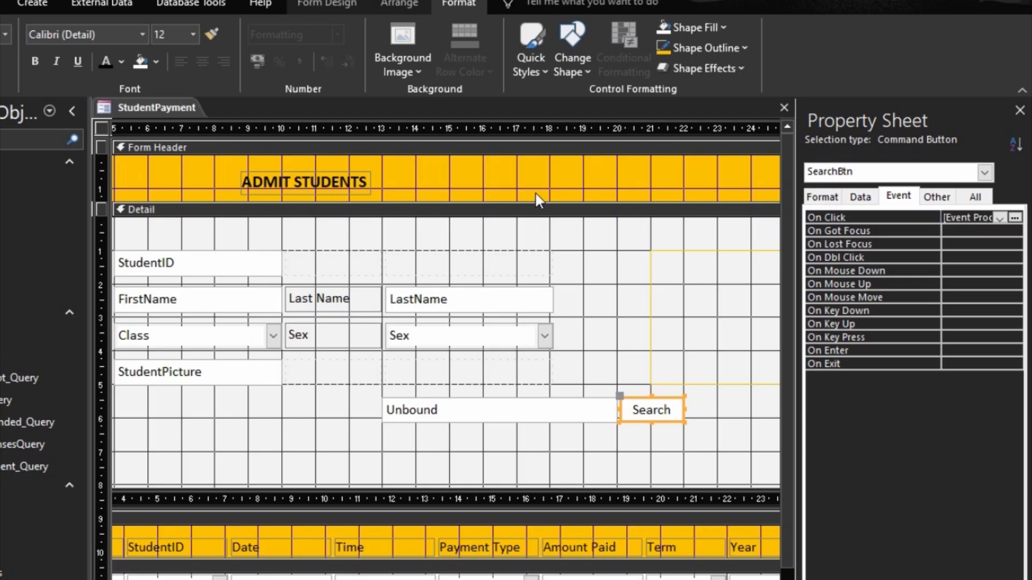
Step: Open StudentPayment in Form view and test the search box with a student's first name
key("F5")
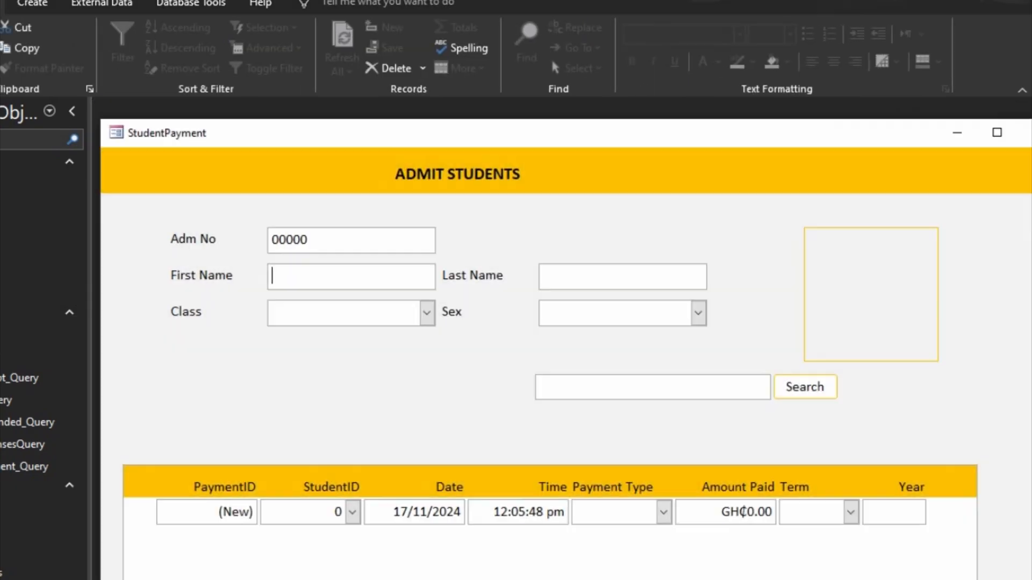
left_click(591, 392)
type("ama")
left_click(808, 397)
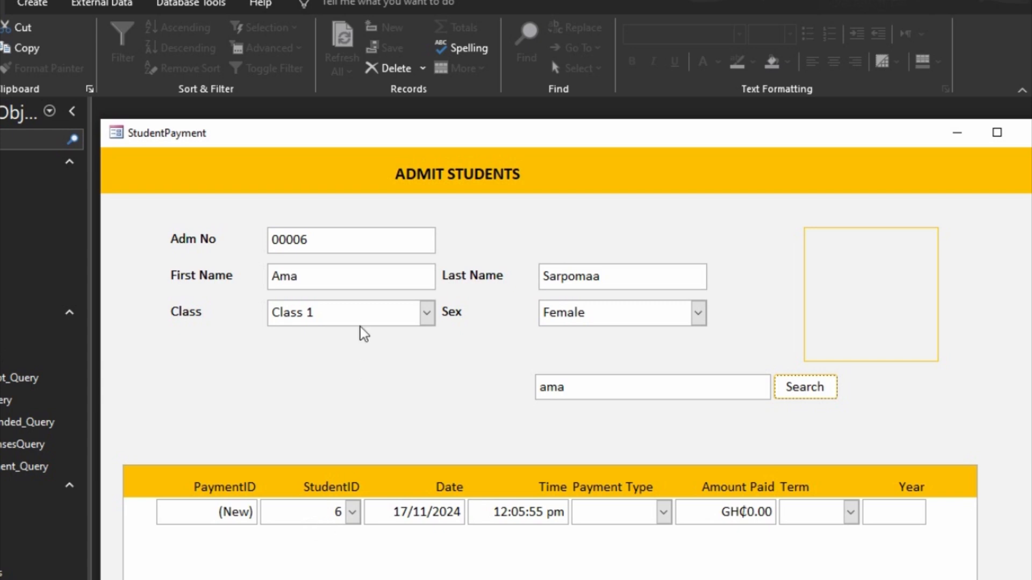
Step: Search for a different student by first name, then close the StudentPayment form
left_click_drag(727, 392, 514, 386)
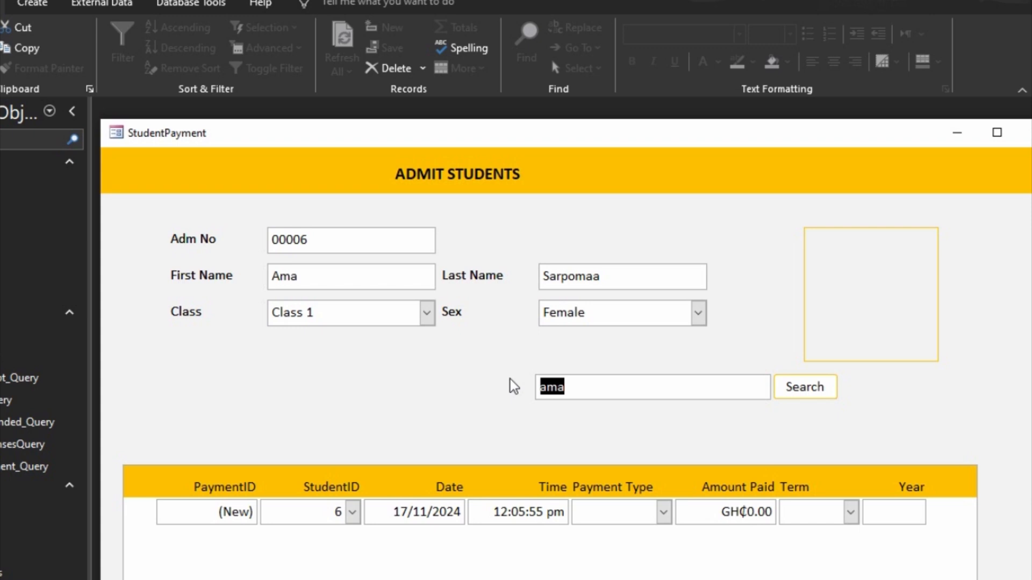
type("kofi")
left_click(815, 389)
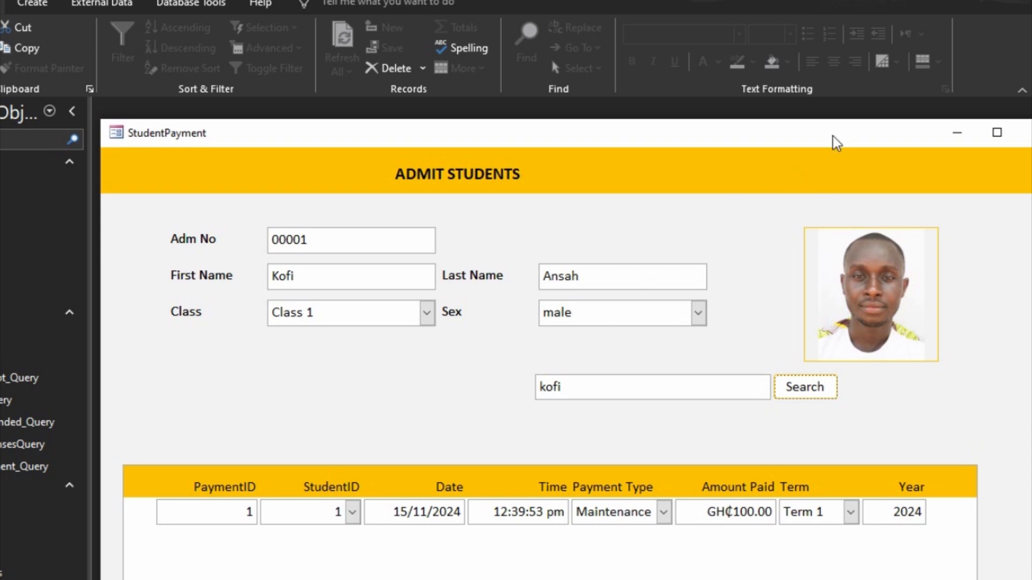
left_click_drag(831, 137, 728, 123)
left_click(934, 110)
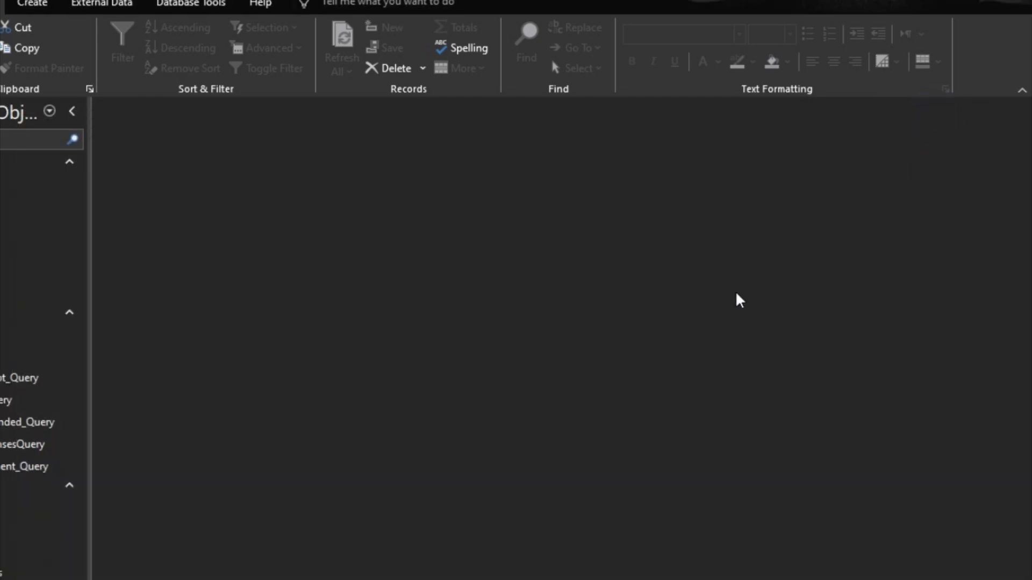
Step: Start the Form Wizard and choose Payment_Query as the source for a new form
left_click(33, 3)
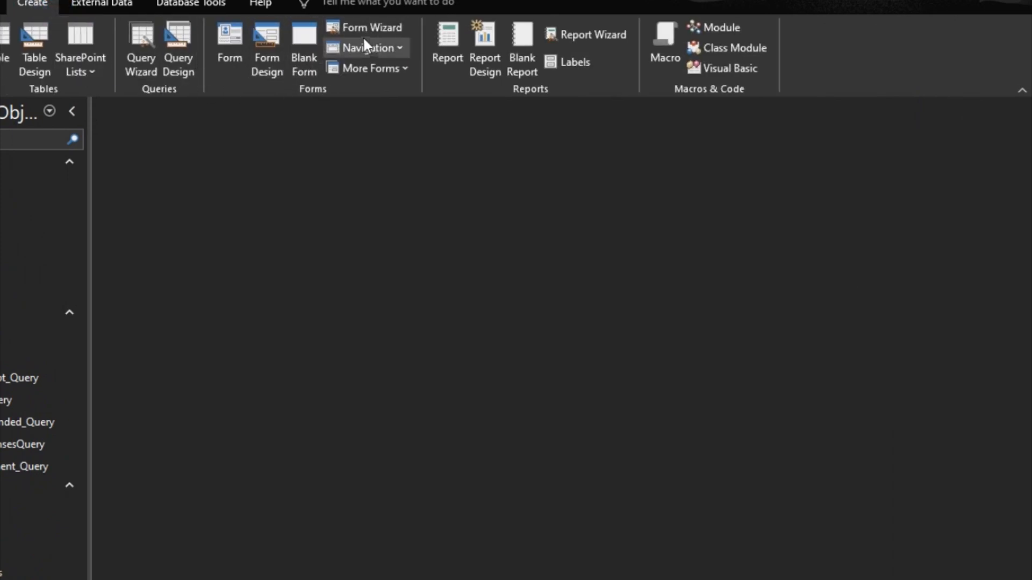
left_click(376, 29)
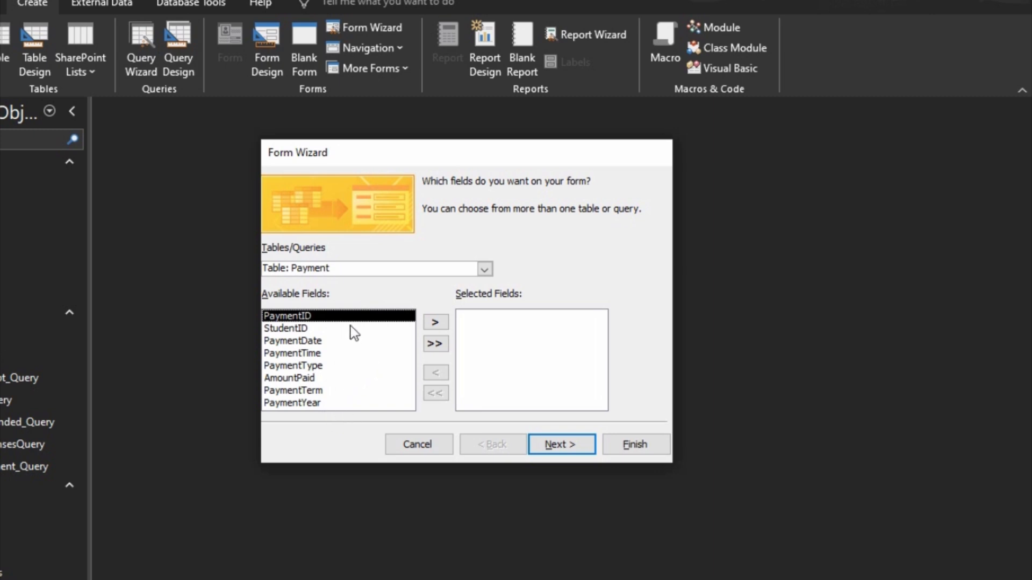
left_click(478, 268)
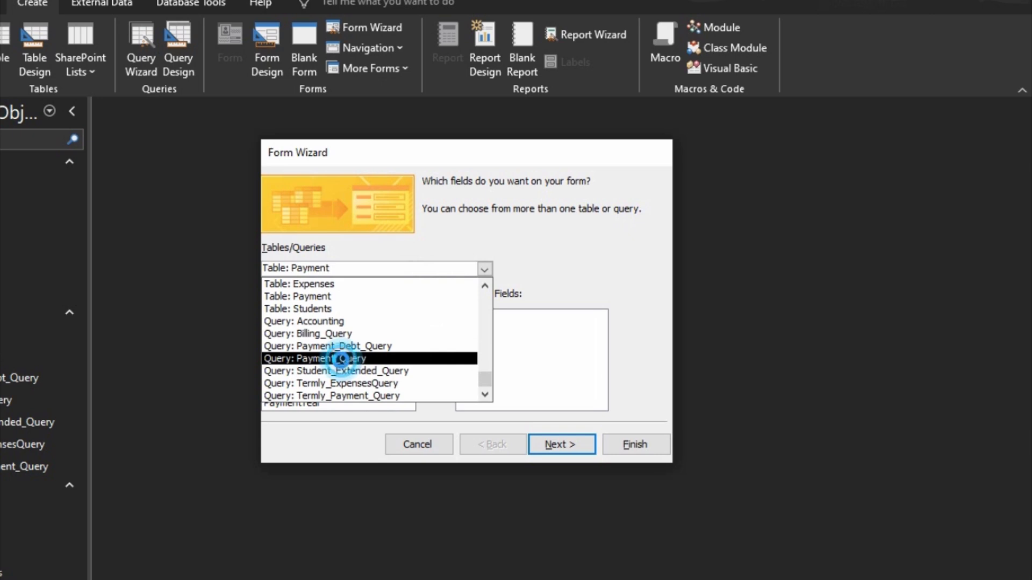
left_click(341, 359)
Step: Add the fields SumOfBillAmount, SumOfAmountPaid and Balance to the new form
scroll(320, 368, "down", 1)
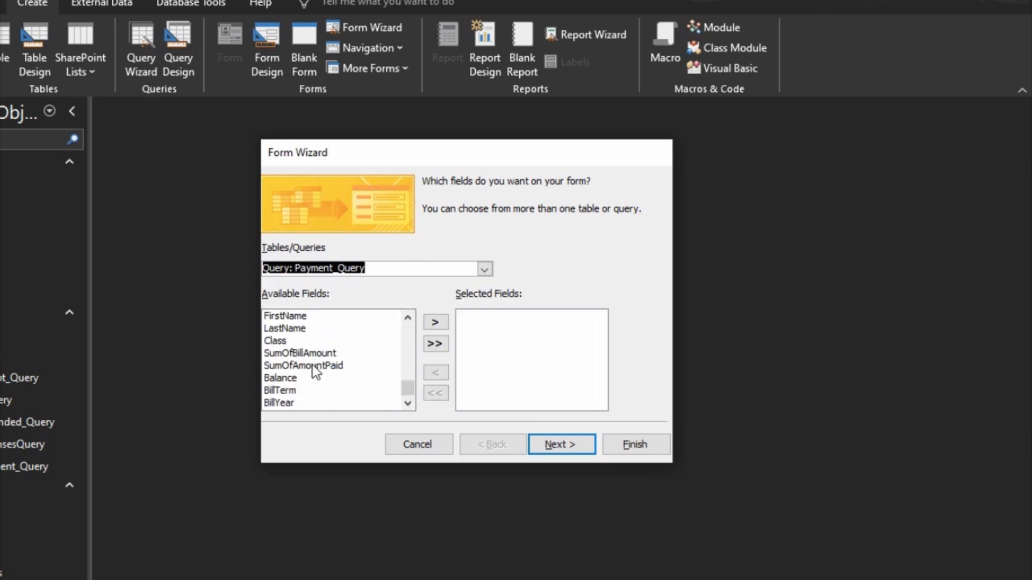
left_click(291, 353)
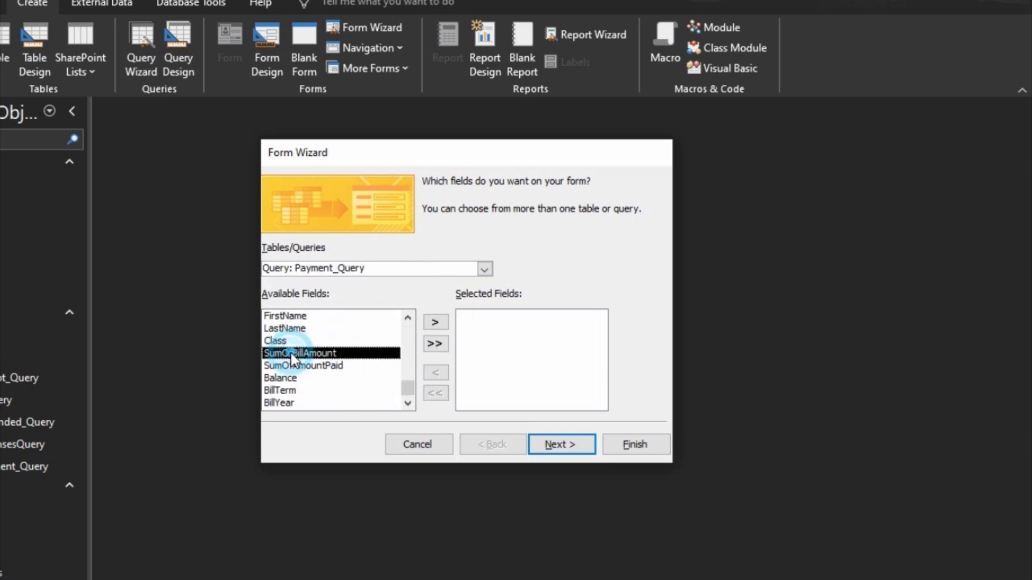
left_click(436, 323)
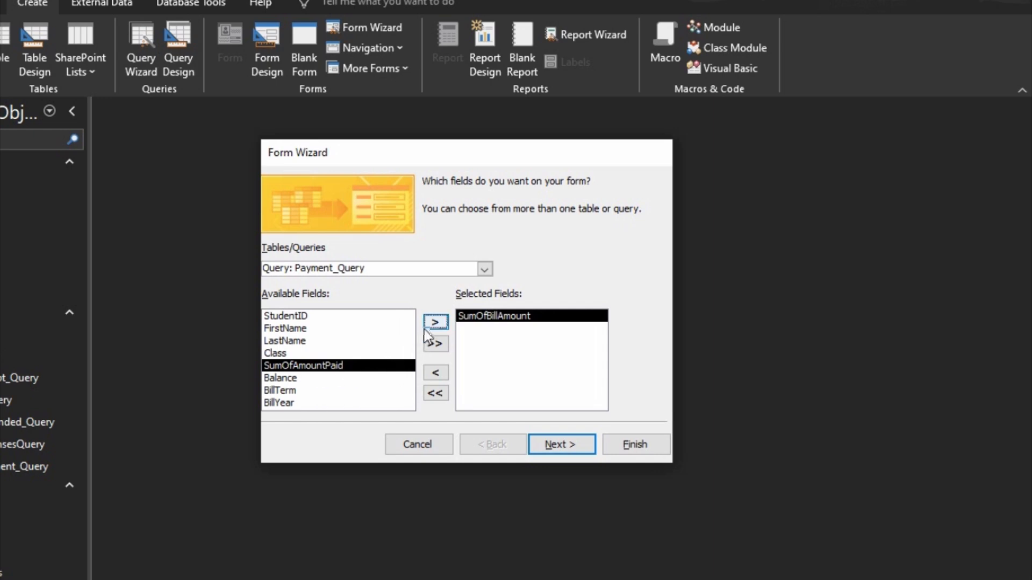
left_click(434, 322)
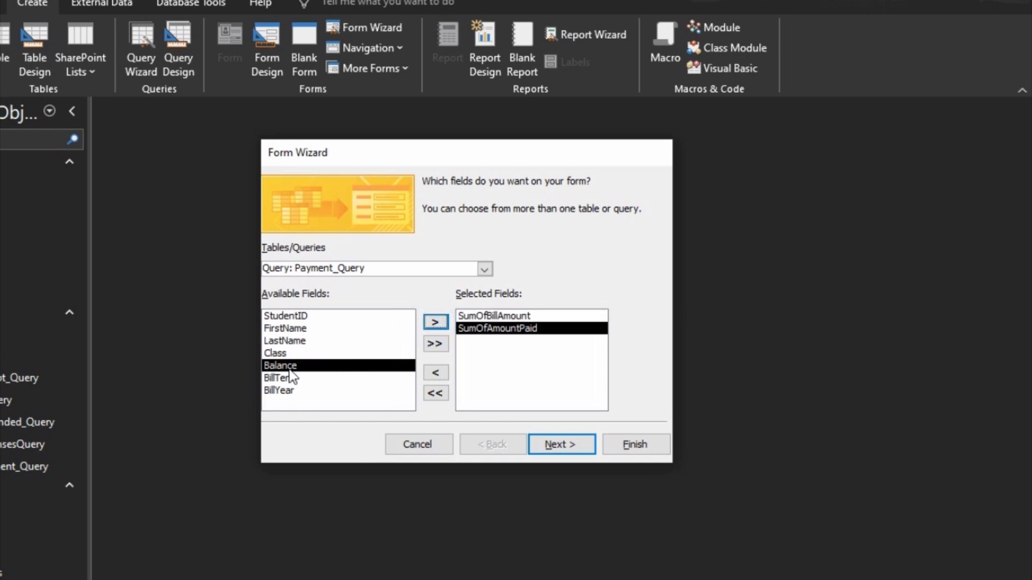
left_click(435, 322)
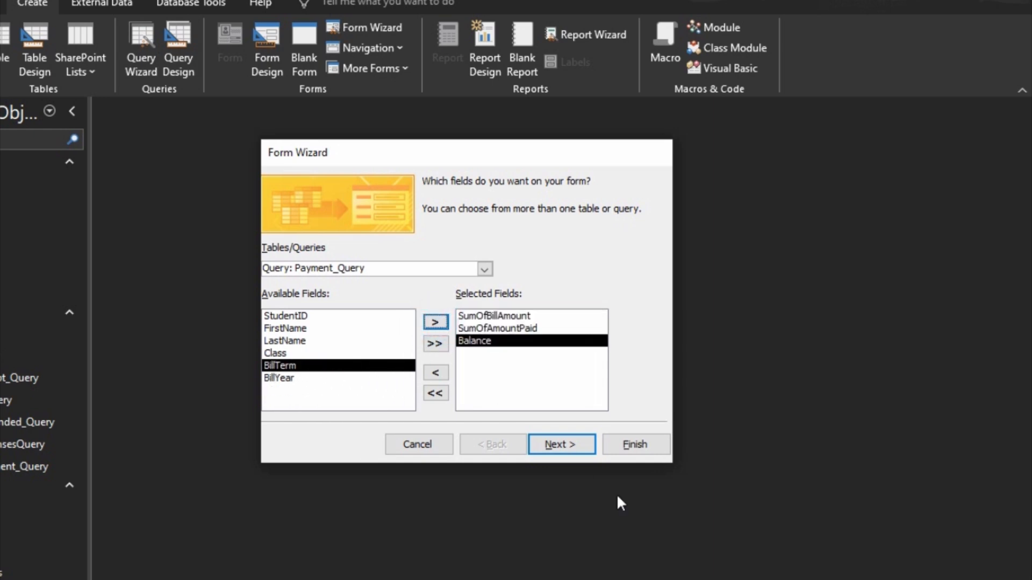
Step: Create the form with the Columnar layout and the title Payment_Query, and switch it to Design view
left_click(585, 449)
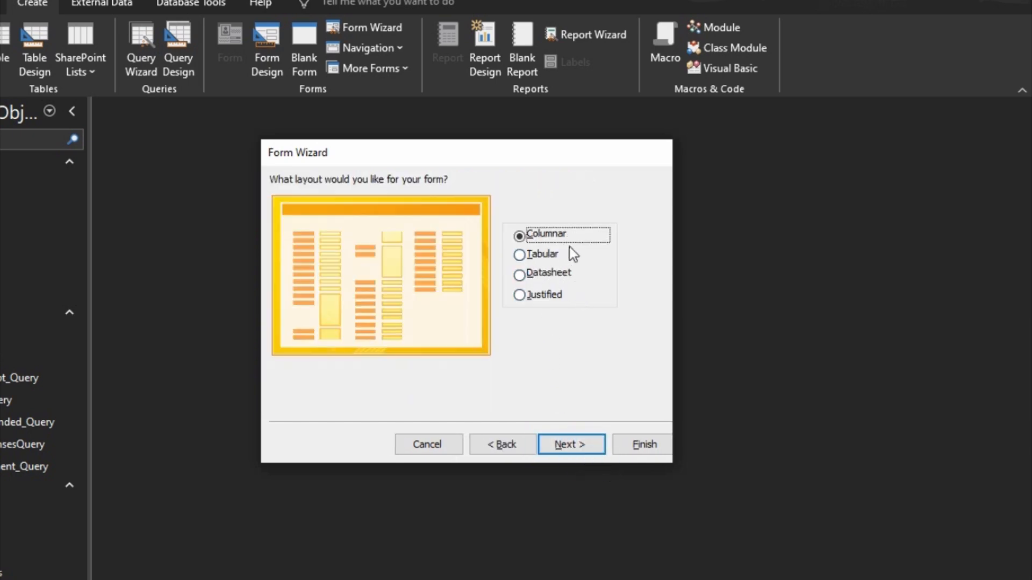
left_click(580, 447)
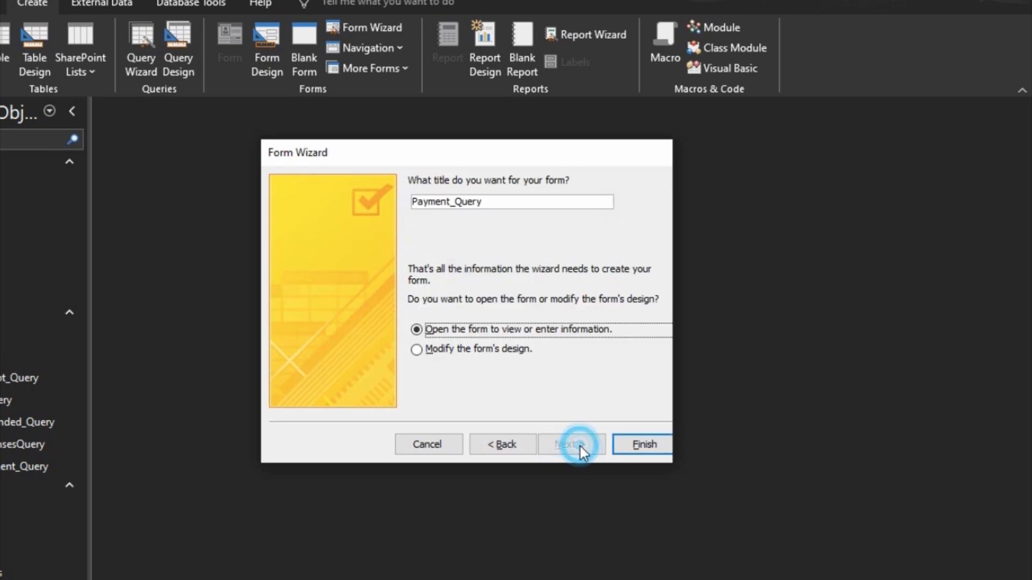
left_click(634, 445)
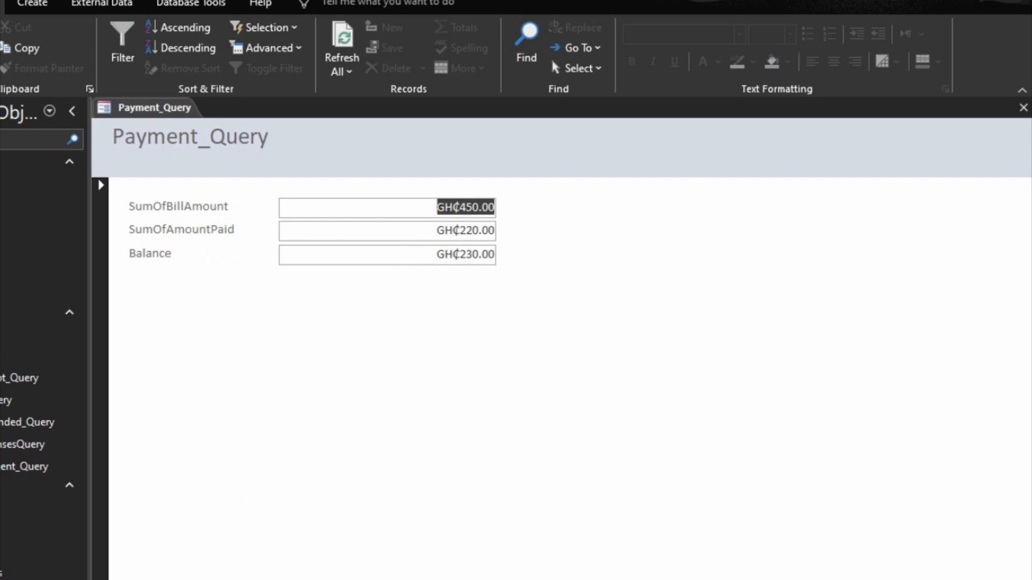
key("Page_Down")
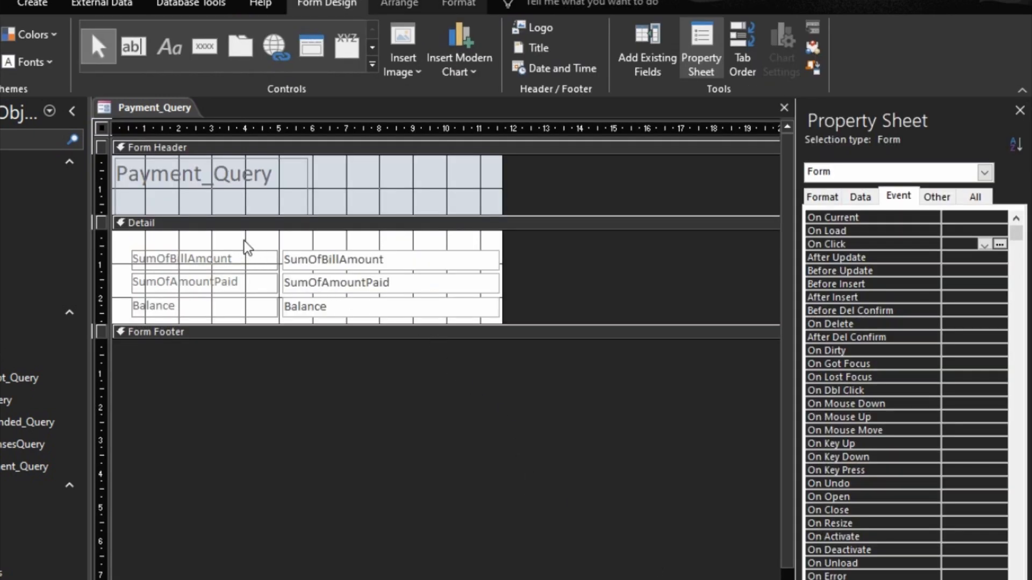
Step: Arrange all the labels and text boxes in the Detail section in a stacked layout and move it up to the section's upper edge
left_click_drag(249, 238, 291, 255)
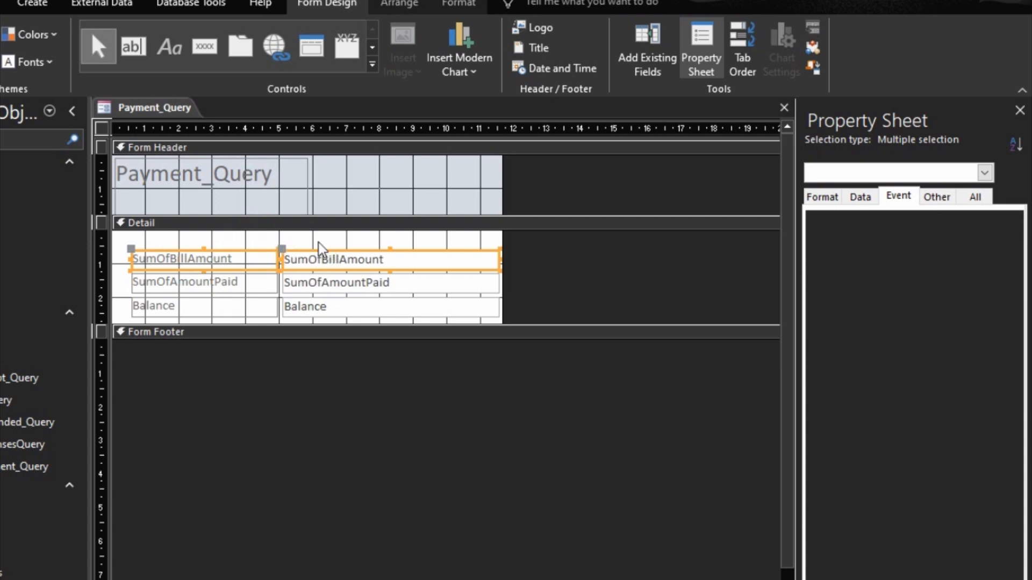
left_click_drag(271, 233, 326, 323)
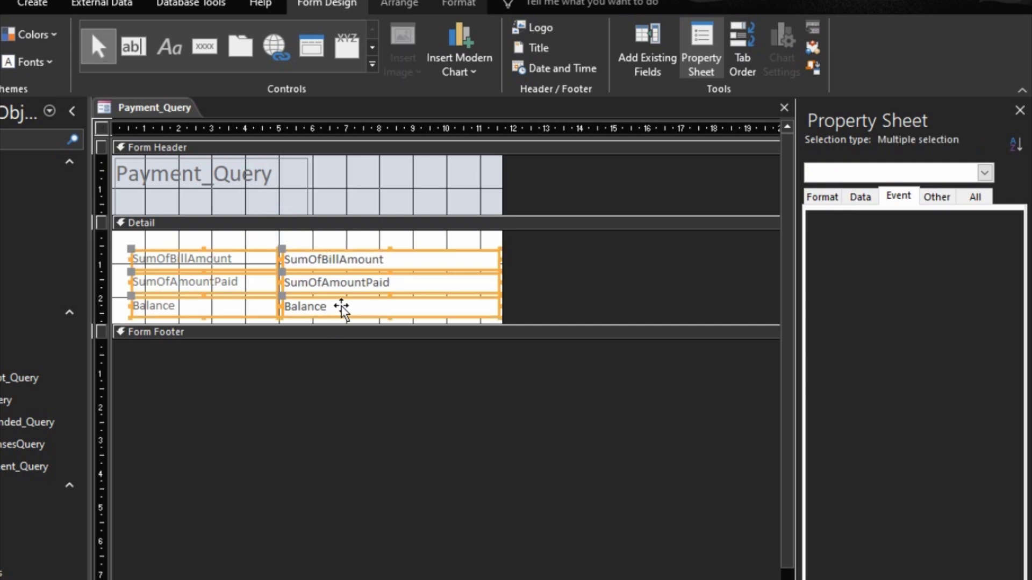
right_click(380, 265)
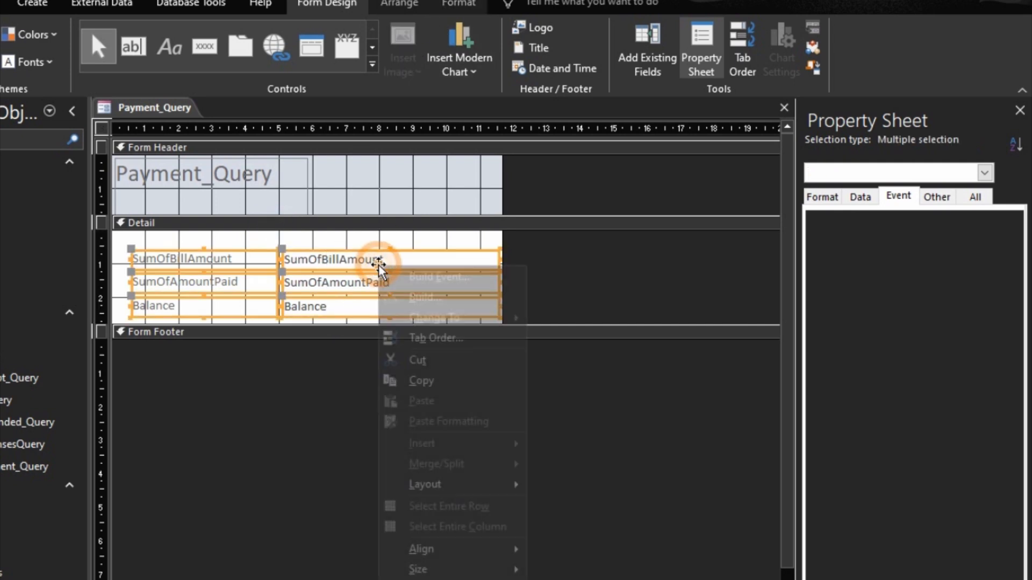
mouse_move(473, 488)
left_click(583, 502)
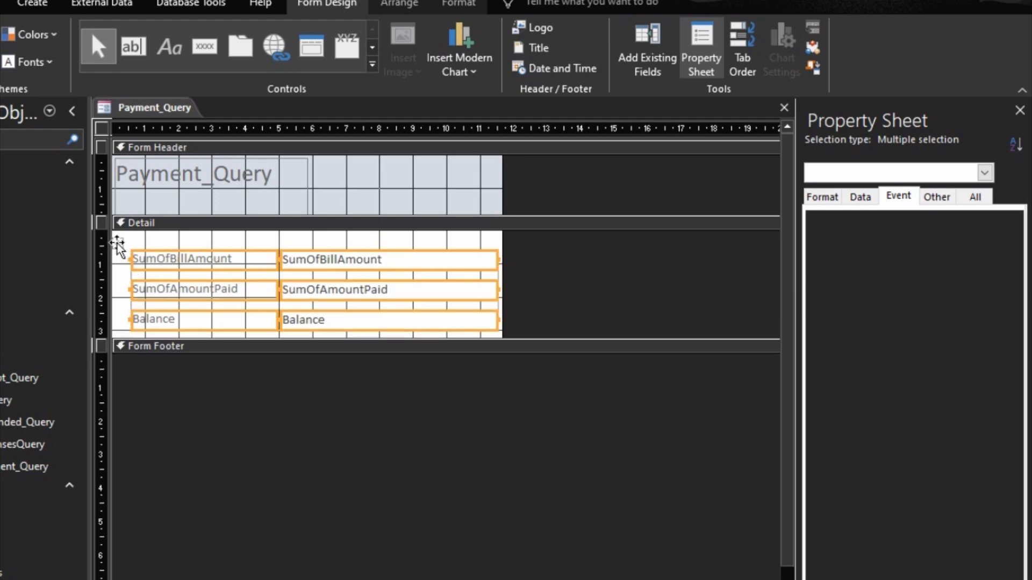
left_click_drag(117, 243, 131, 225)
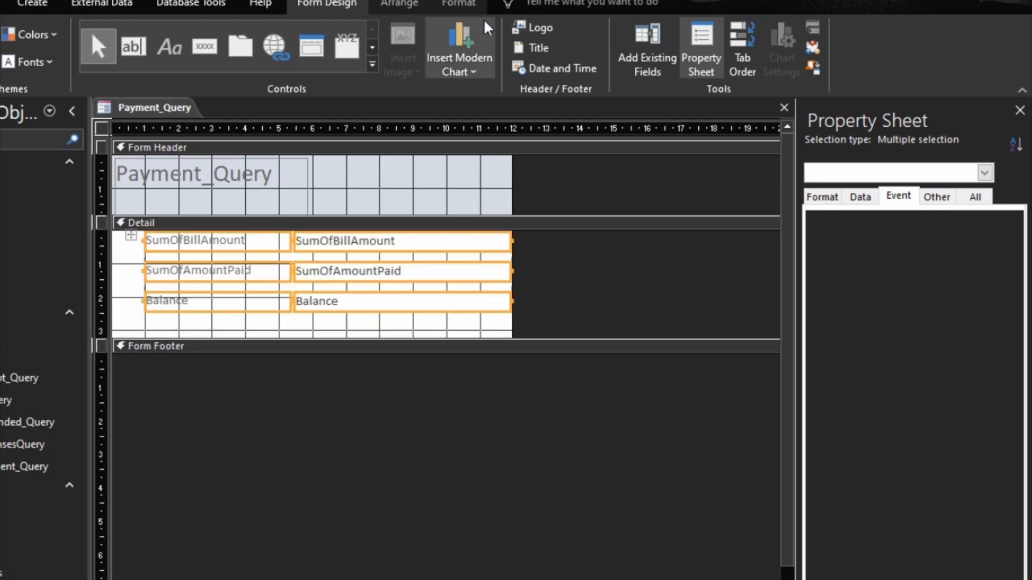
Step: Give the stacked controls Medium control margins and set their control padding to None
left_click(403, 5)
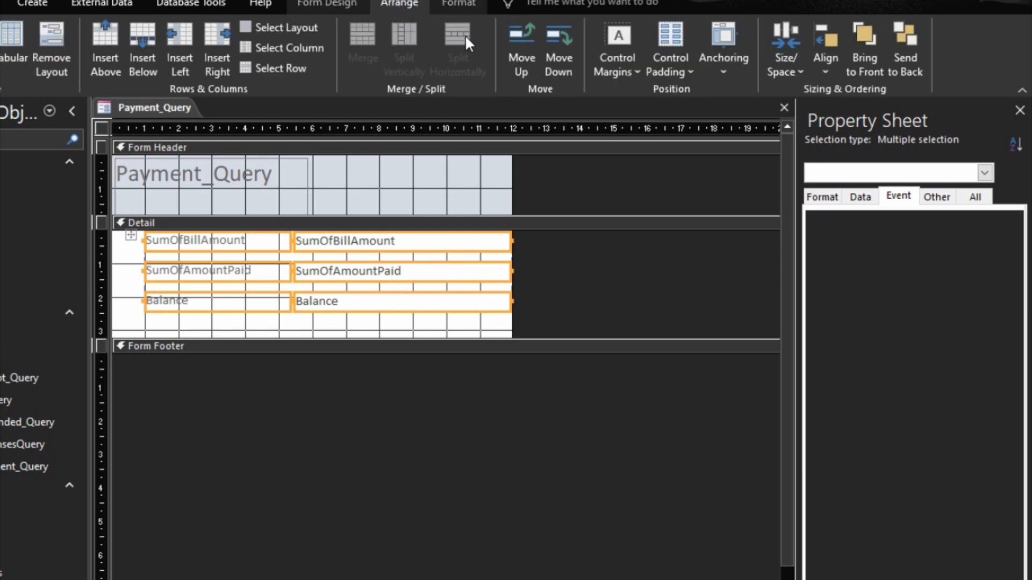
left_click(624, 69)
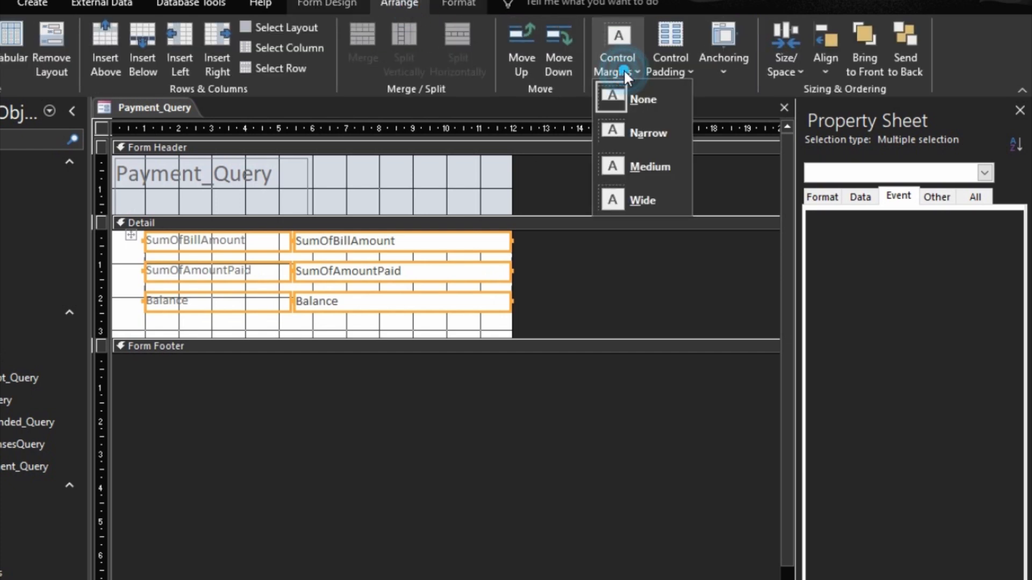
left_click(650, 167)
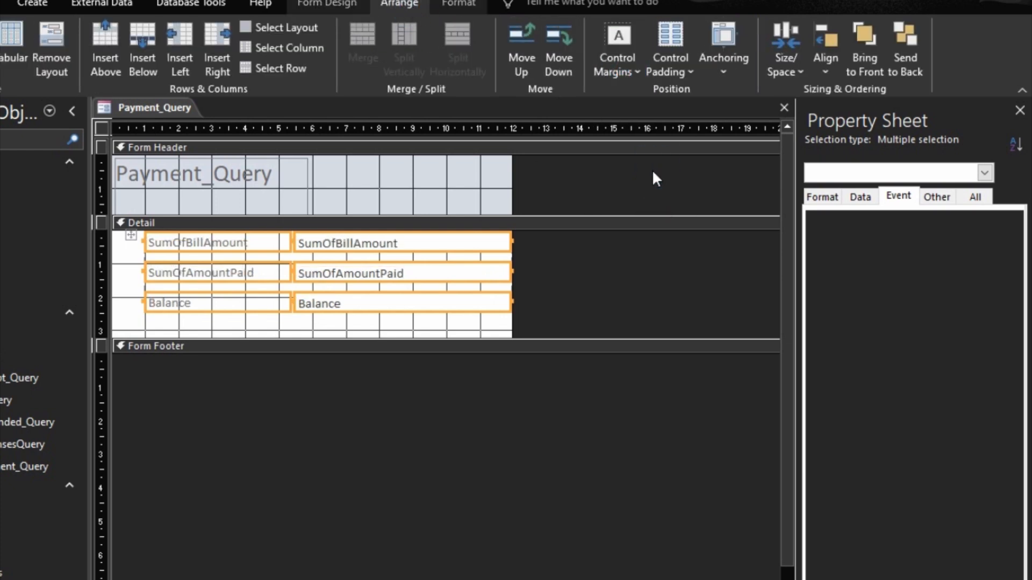
left_click(668, 73)
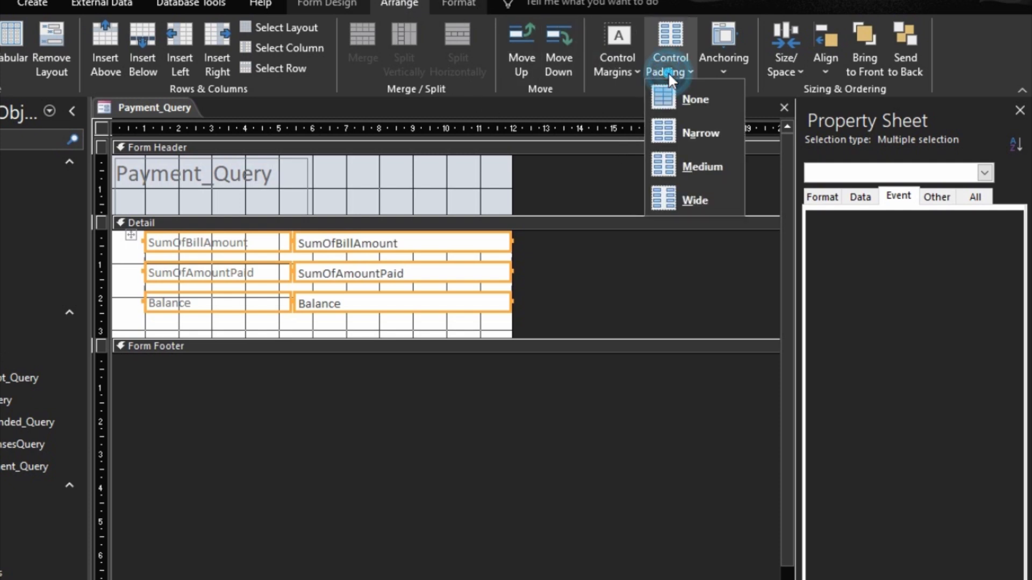
left_click(691, 95)
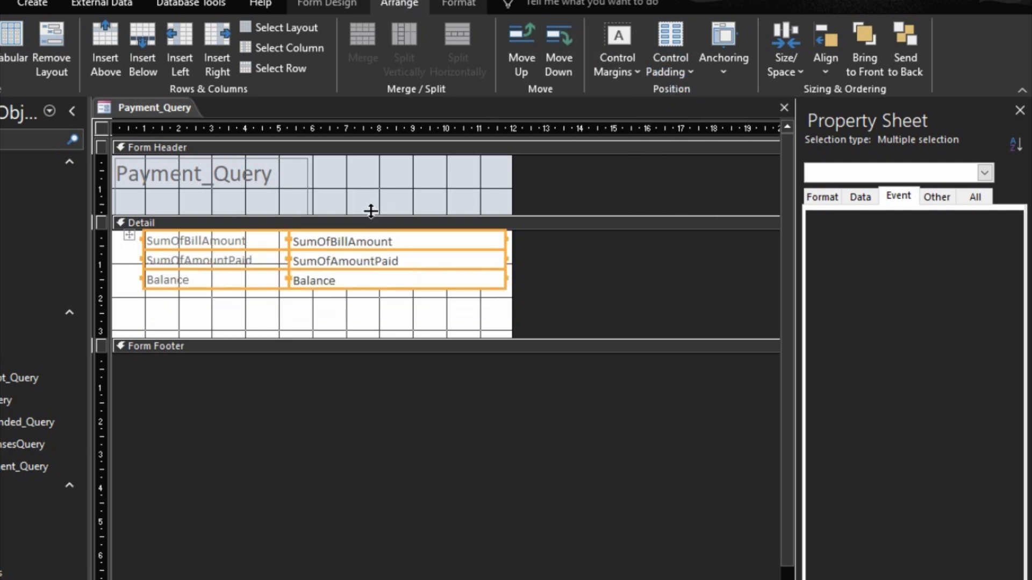
Step: Set the font size of the stacked controls to 12 and make their text black
left_click(455, 4)
left_click(193, 36)
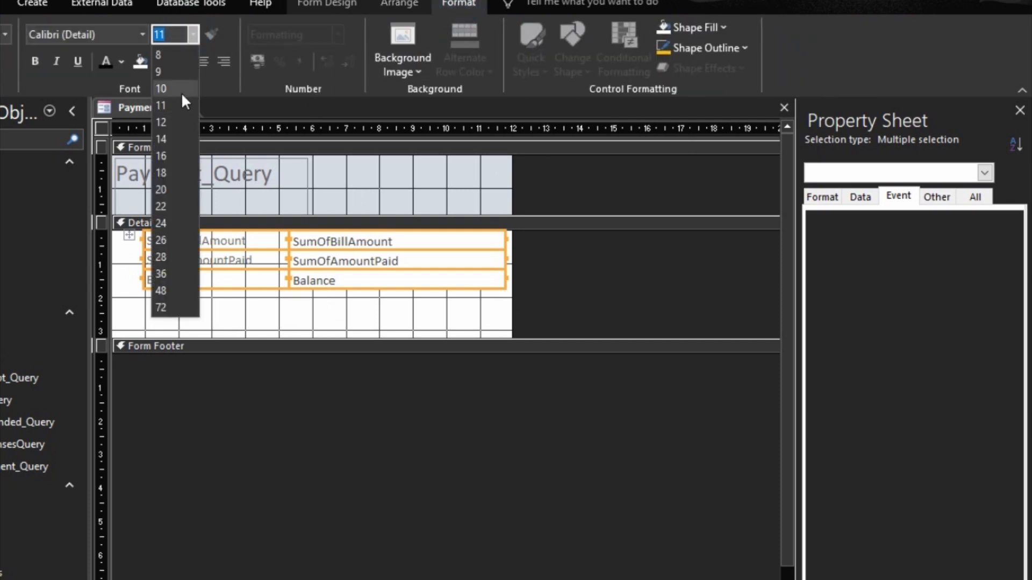
left_click(164, 123)
left_click(103, 57)
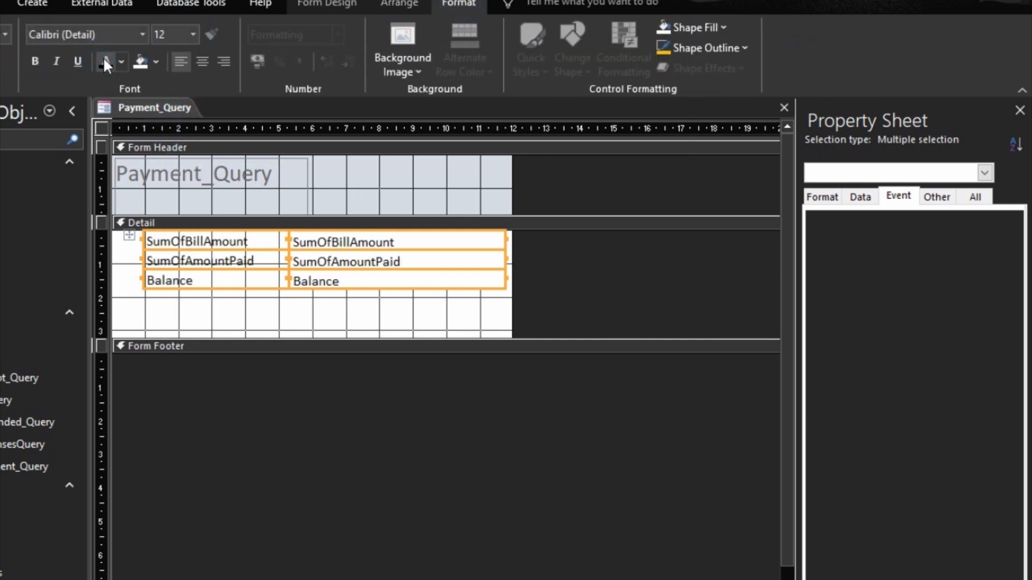
Step: Size the stacked controls to fit their contents and move the layout into the Detail section's upper-left corner
right_click(408, 247)
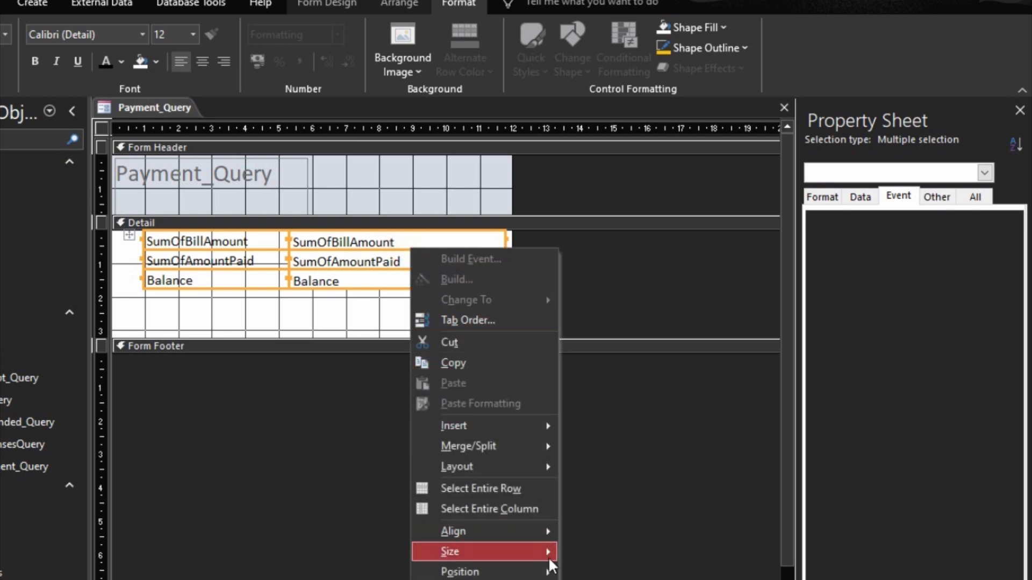
mouse_move(549, 562)
left_click(596, 552)
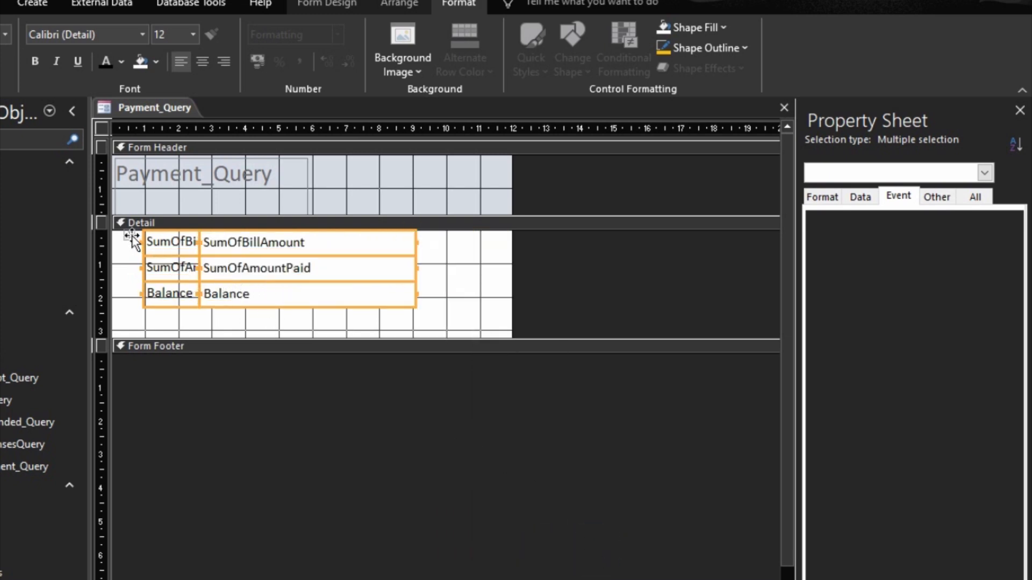
left_click_drag(132, 236, 67, 222)
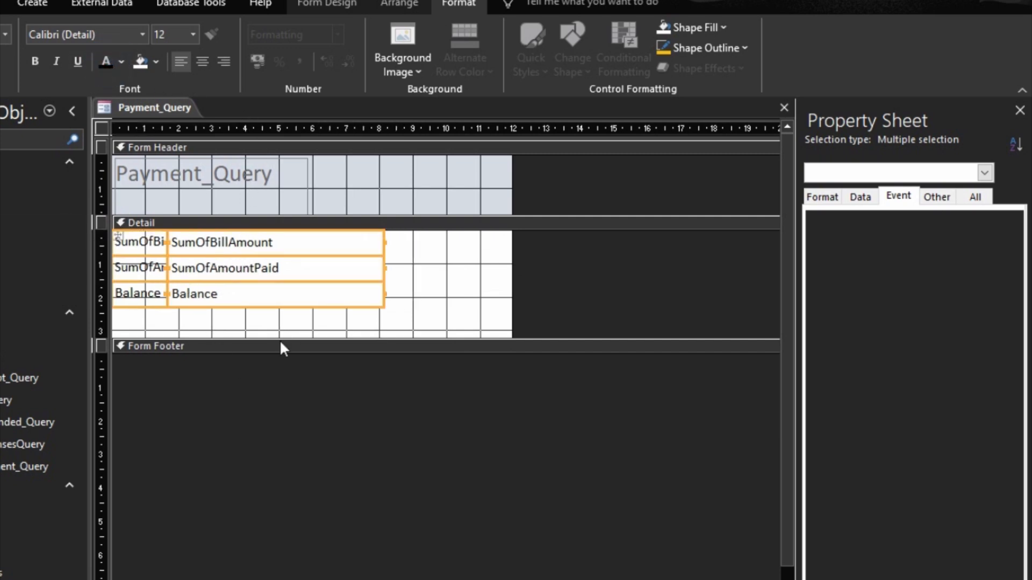
Step: Widen the label column so that the full SumOfBillAmount and SumOfAmountPaid captions fit
left_click(272, 382)
left_click(138, 248)
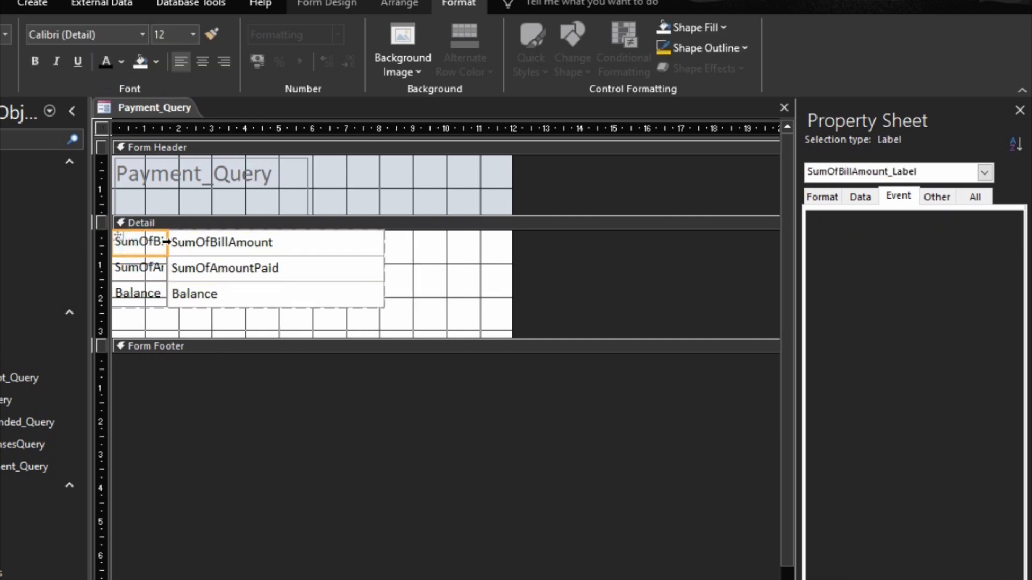
left_click_drag(167, 243, 238, 244)
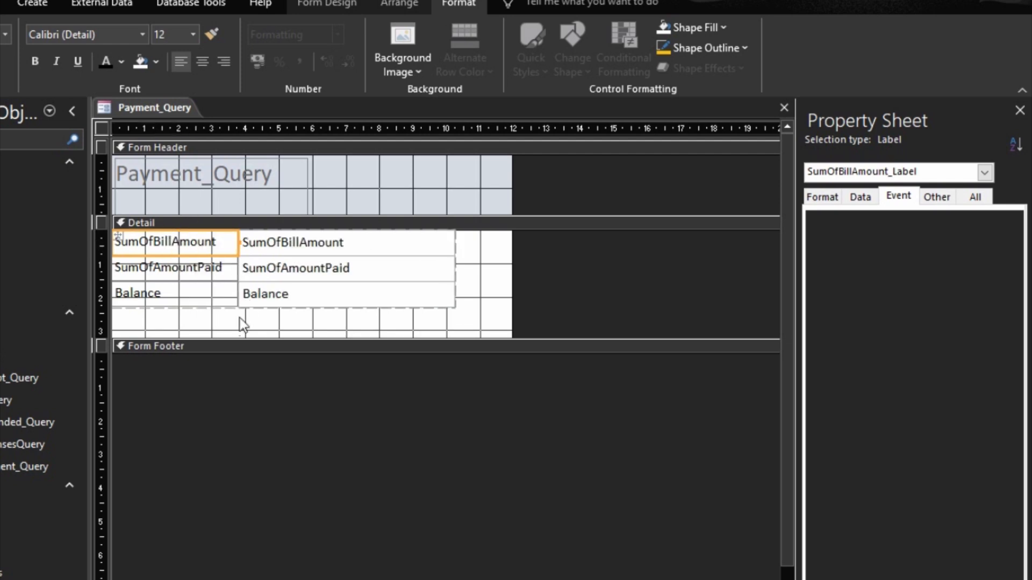
Step: Change the caption of the SumOfBillAmount label to Bill Amount
left_click(185, 250)
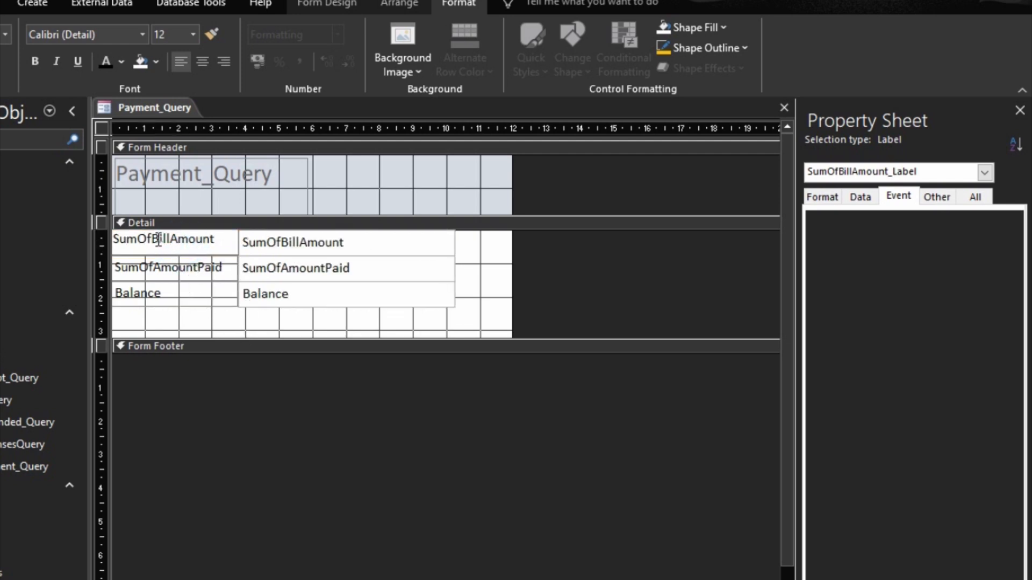
left_click_drag(159, 240, 46, 200)
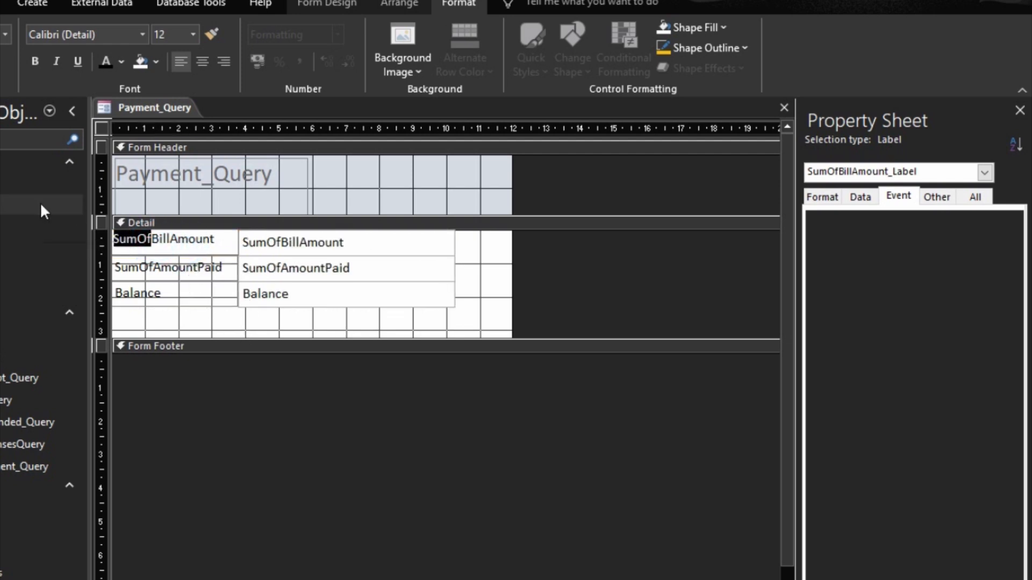
key("Delete")
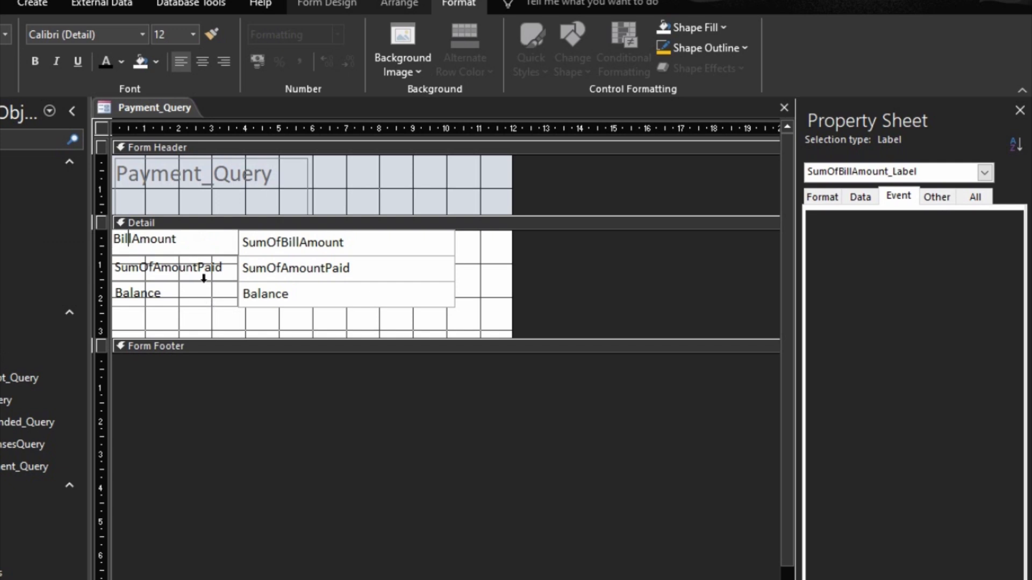
Step: Change the caption of the SumOfAmountPaid label to Amount Paid
left_click(144, 268)
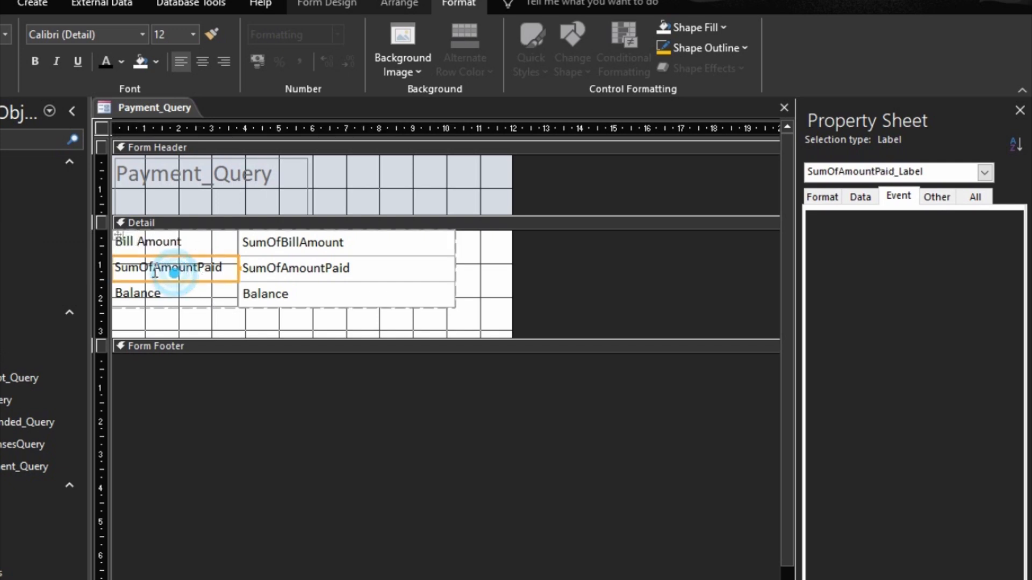
left_click(151, 266)
key("BackSpace")
key("BackSpace")
key("BackSpace")
key("BackSpace")
key("BackSpace")
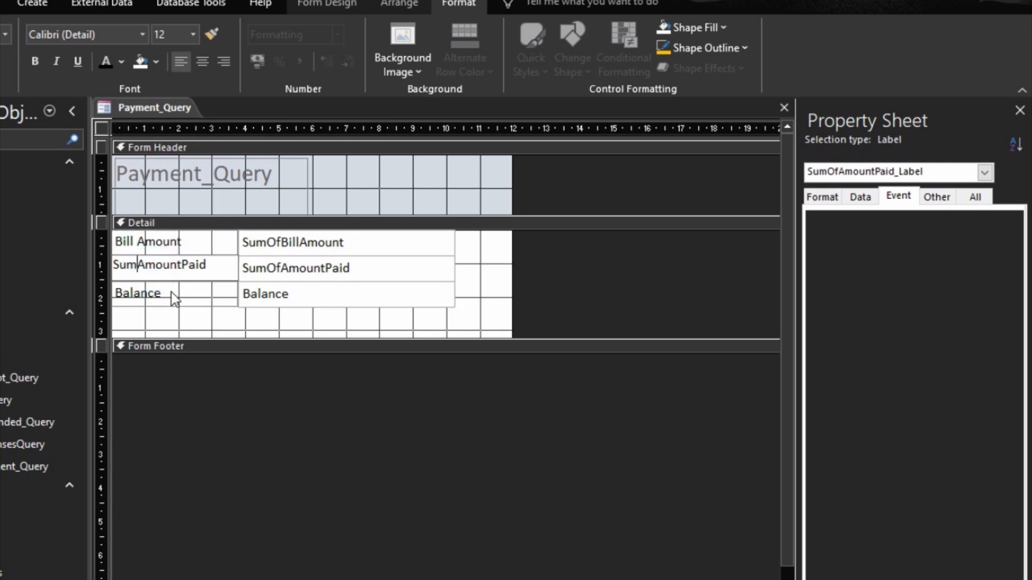
left_click(157, 266)
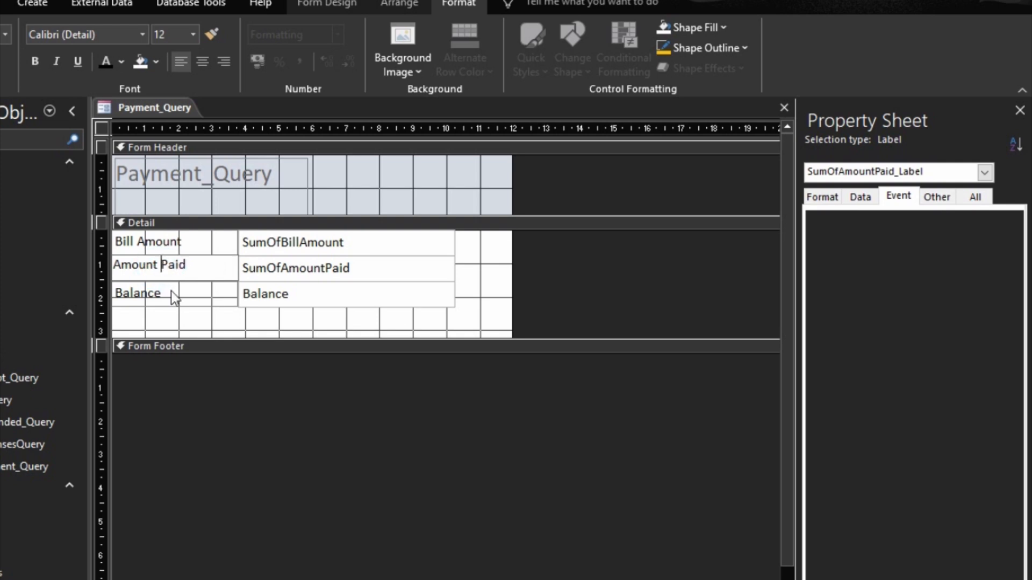
Step: Narrow the label column until it just fits the Amount Paid caption
left_click(172, 291)
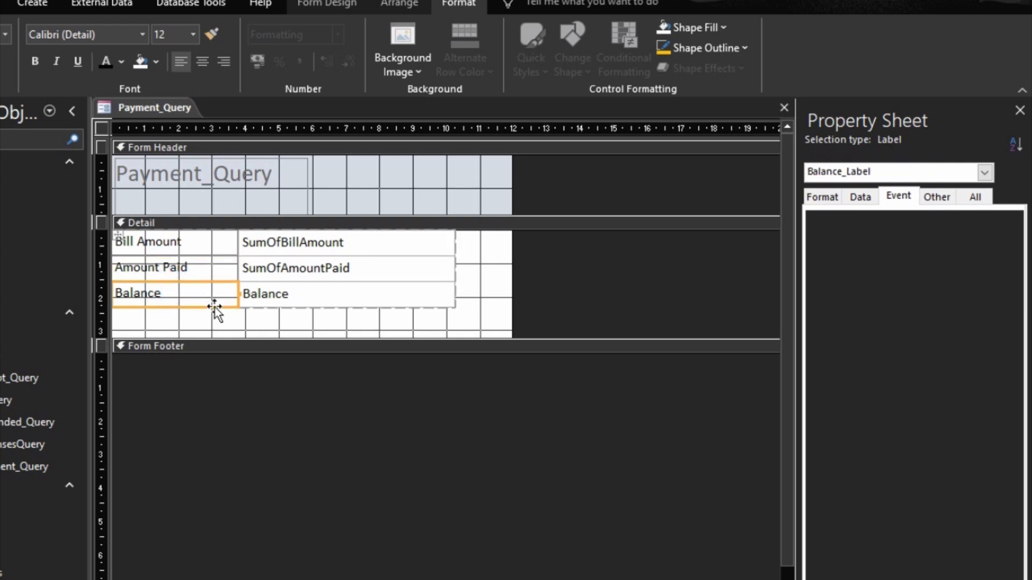
key("shift+Left")
key("shift+Left")
key("shift+Left")
key("shift+Left")
key("shift+Left")
key("shift+Left")
key("shift+Left")
key("shift+Left")
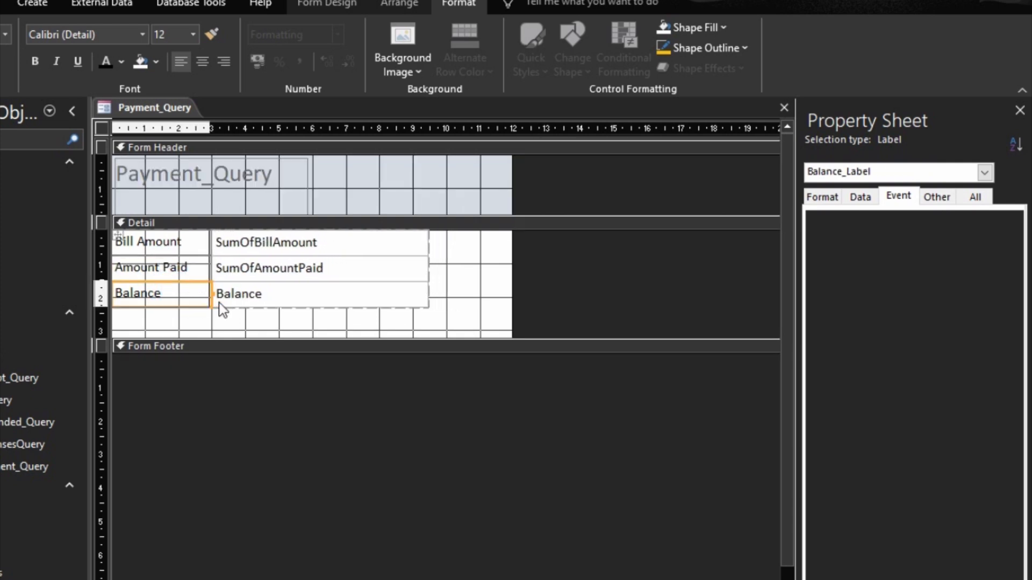
key("shift+Left")
key("shift+Left")
key("shift+Left")
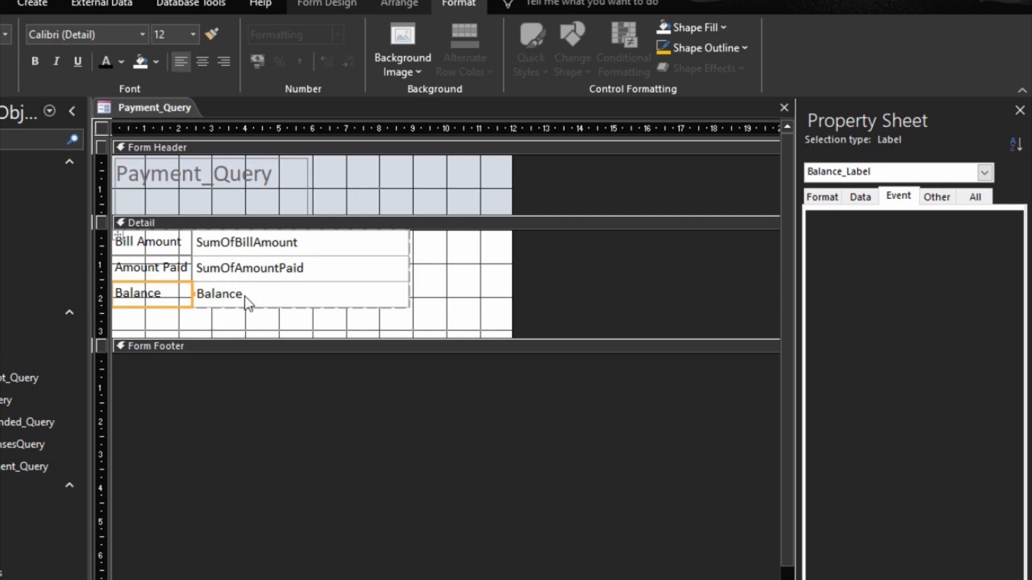
Step: Narrow the text box column until its outer edge is at about 8 on the horizontal ruler
left_click(267, 290)
left_click(402, 273)
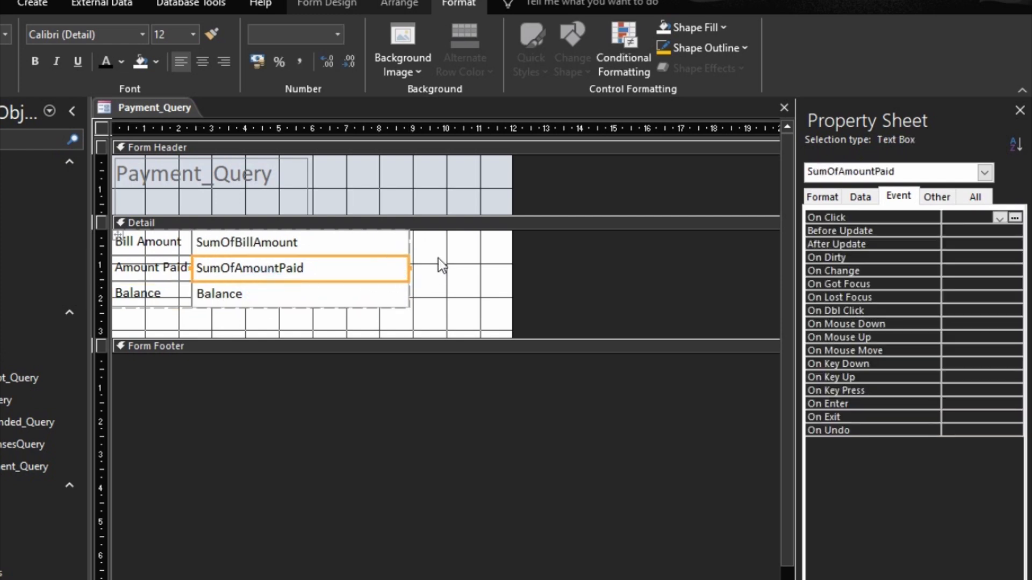
left_click(437, 259)
left_click_drag(427, 259, 401, 298)
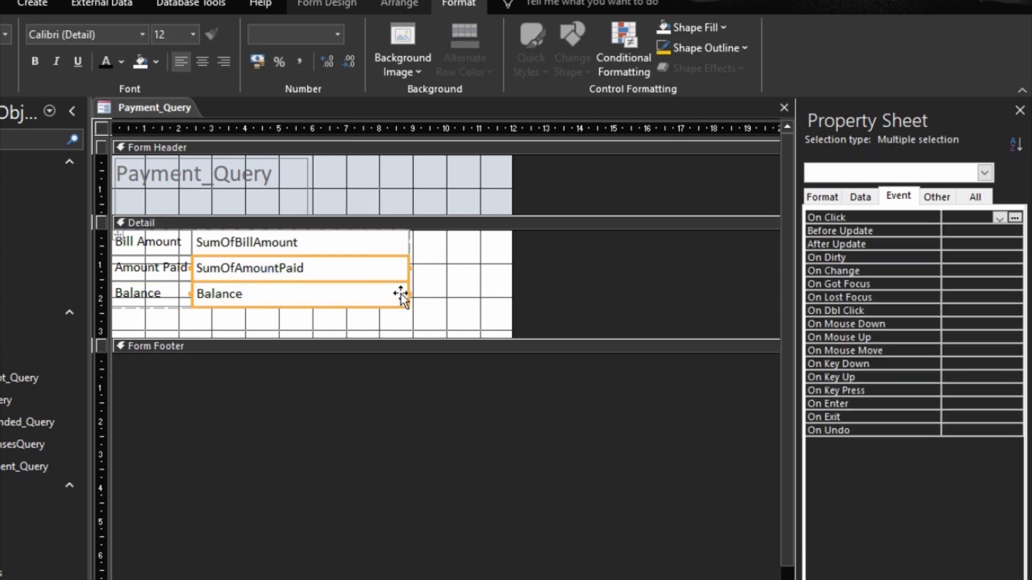
key("shift+Left")
key("shift+Left")
key("shift+Left")
key("shift+Left")
key("shift+Left")
key("shift+Left")
key("shift+Left")
key("shift+Left")
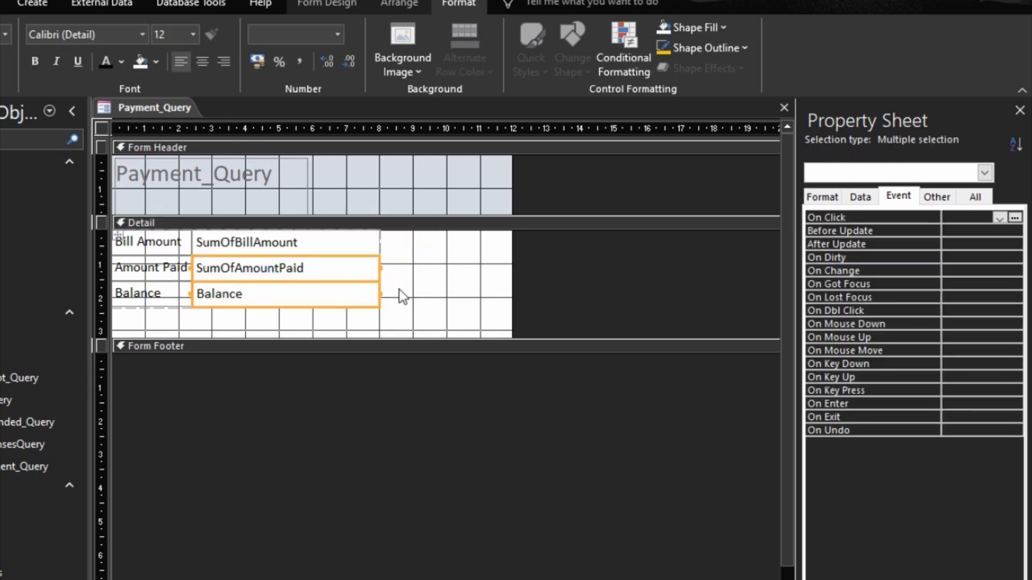
key("shift+Left")
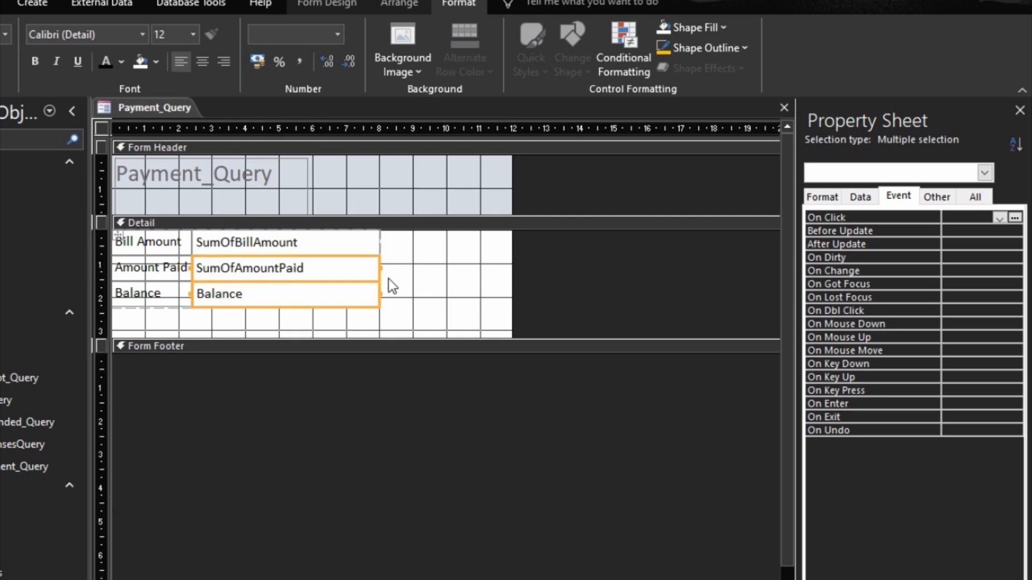
Step: Delete the Payment_Query title and remove the form header and footer from the form
left_click(264, 179)
left_click(501, 288)
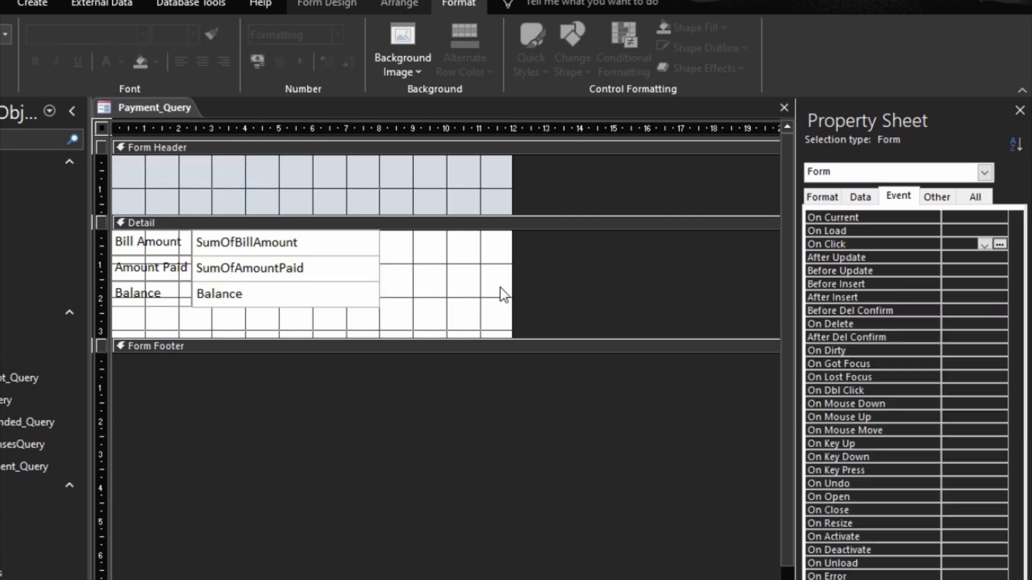
right_click(501, 288)
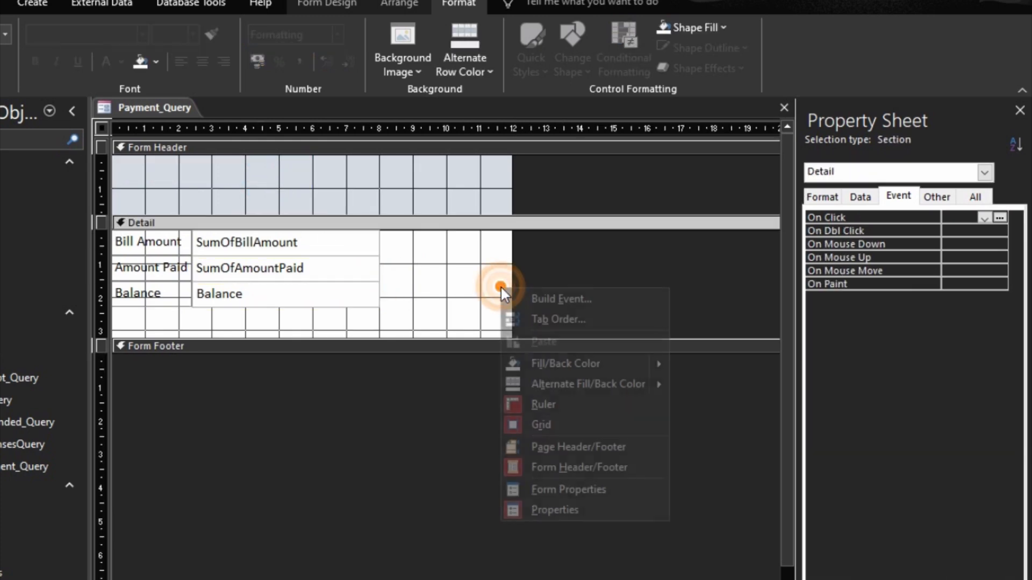
left_click(587, 472)
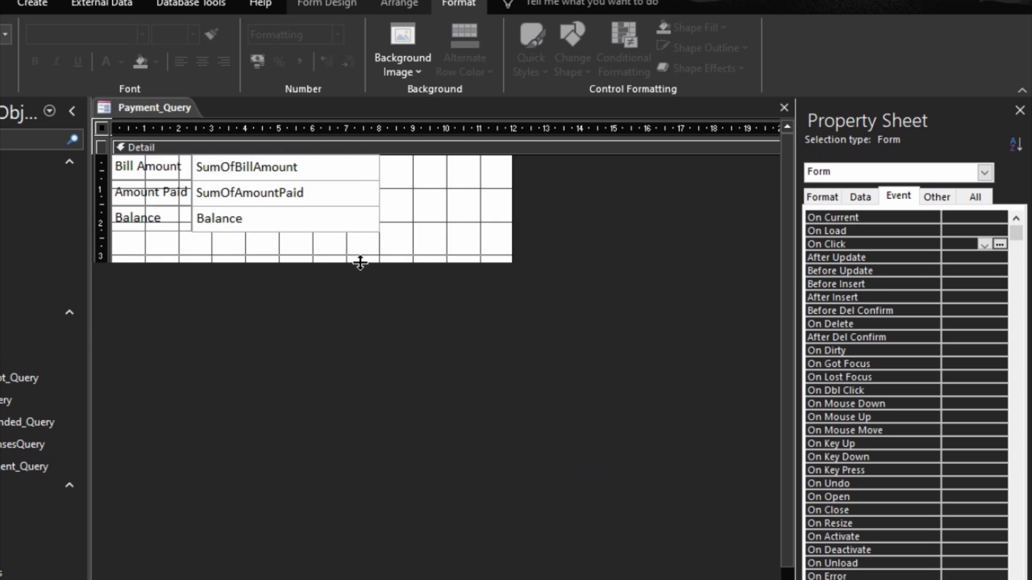
Step: Shorten the Detail section to end just below the Balance row and reduce the form's width slightly
left_click_drag(360, 263, 360, 231)
left_click_drag(511, 187, 503, 187)
left_click(272, 191)
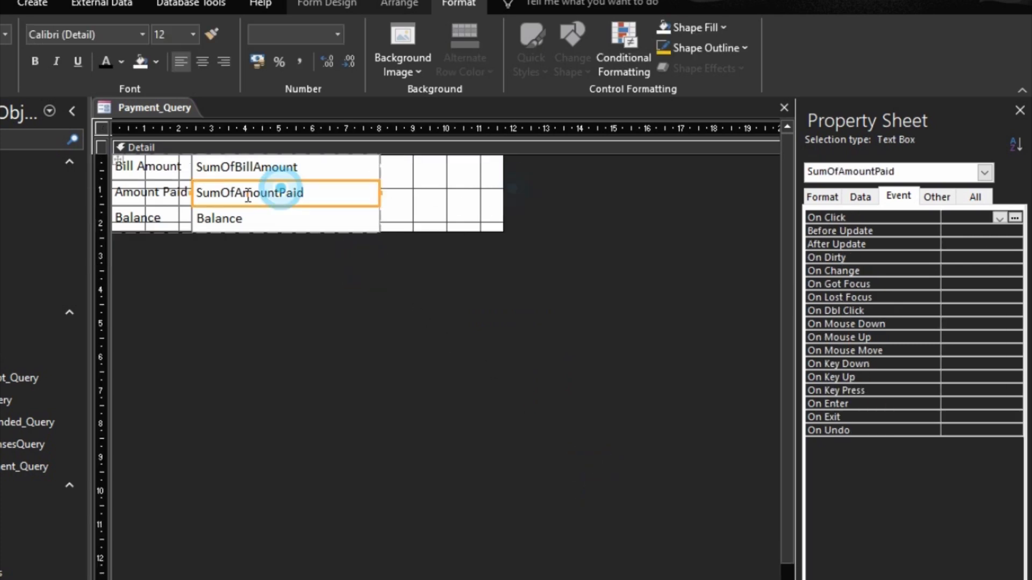
left_click(460, 201)
left_click(502, 197)
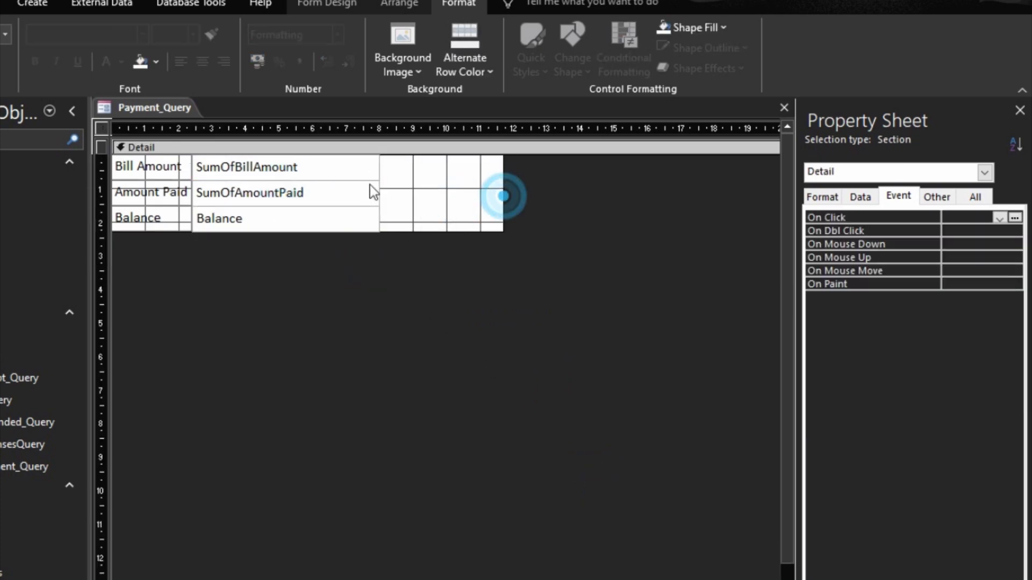
Step: Narrow the Payment_Query form until its edge meets the text boxes' outer edge at about 8 on the horizontal ruler
left_click(343, 188)
left_click(499, 175)
left_click_drag(499, 175, 288, 168)
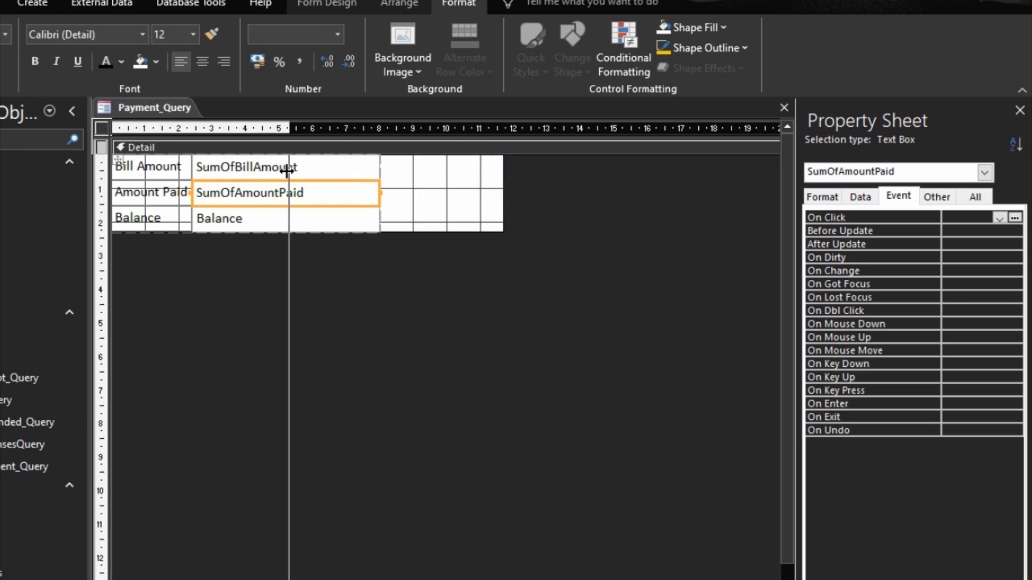
left_click(202, 273)
left_click_drag(290, 260, 257, 145)
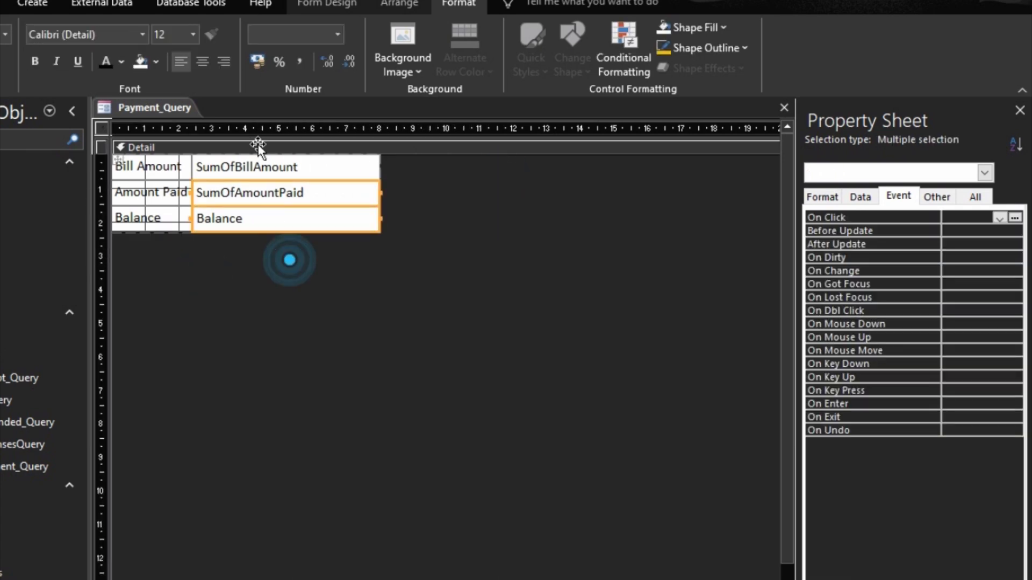
left_click(258, 144)
left_click(295, 274)
left_click_drag(306, 288, 296, 153)
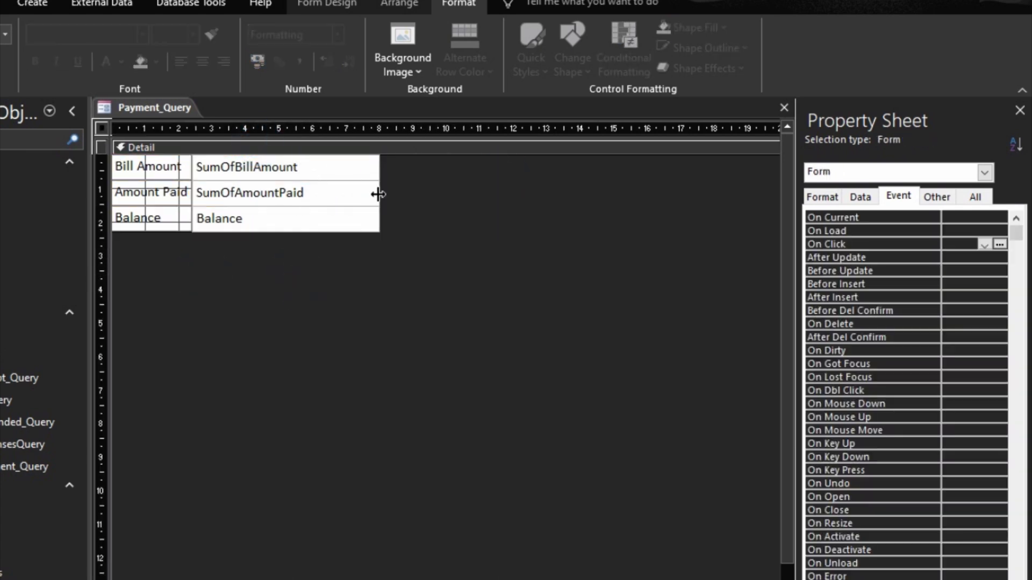
left_click(334, 215)
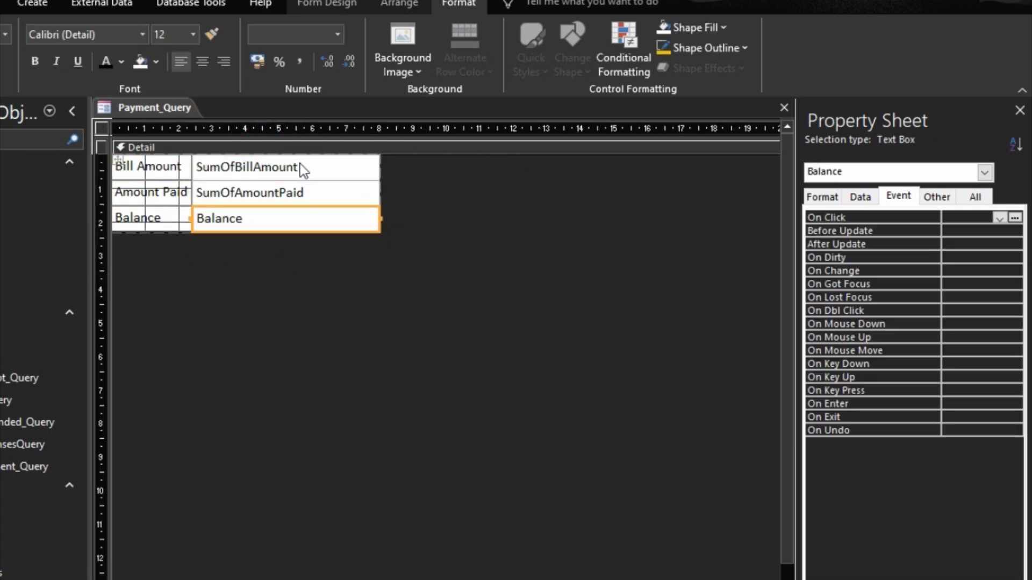
Step: Give the SumOfBillAmount, SumOfAmountPaid and Balance text boxes the Sunken special effect
left_click_drag(421, 223, 313, 154)
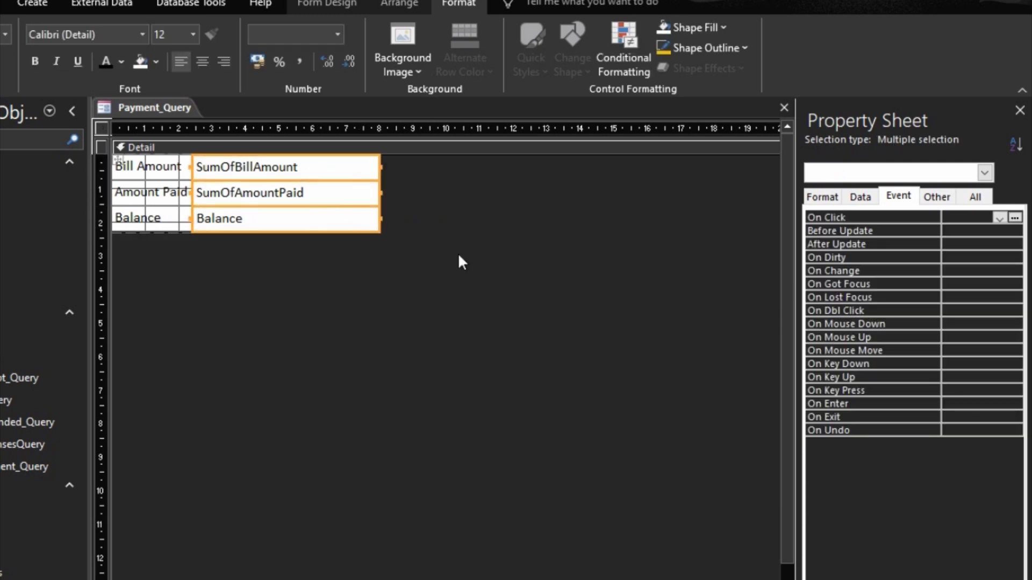
left_click(822, 196)
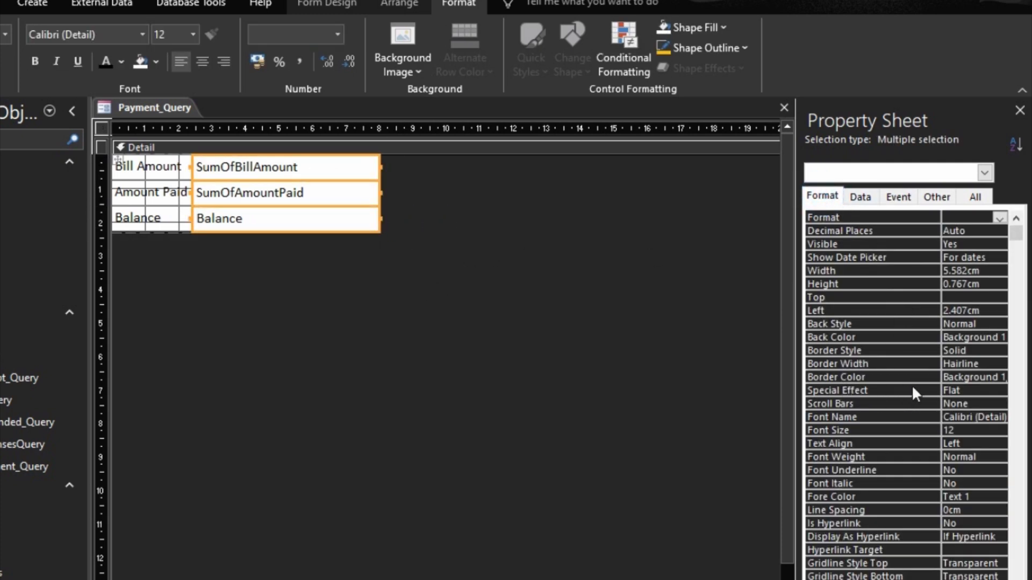
left_click(985, 391)
left_click(999, 392)
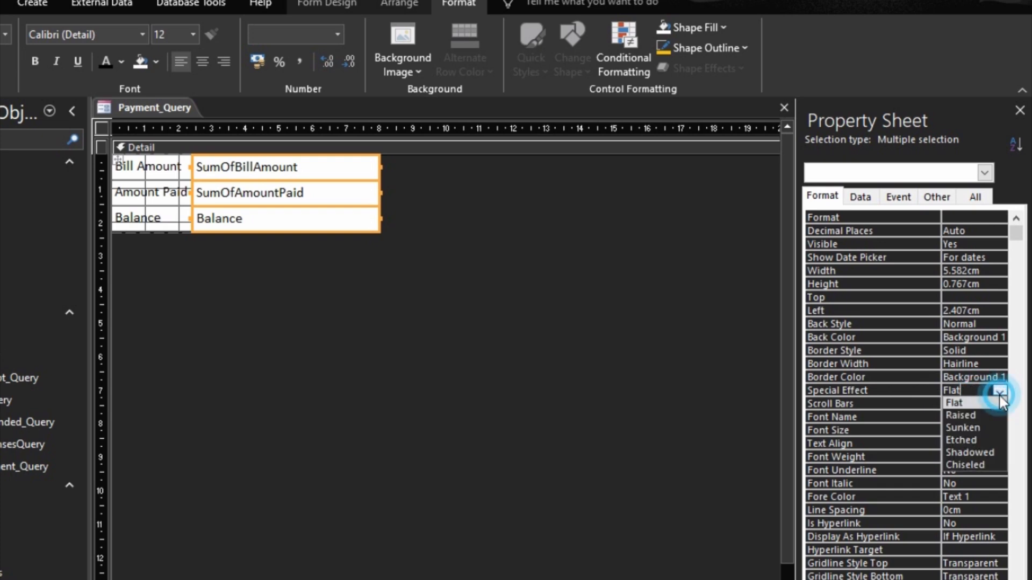
left_click(967, 428)
left_click(926, 393)
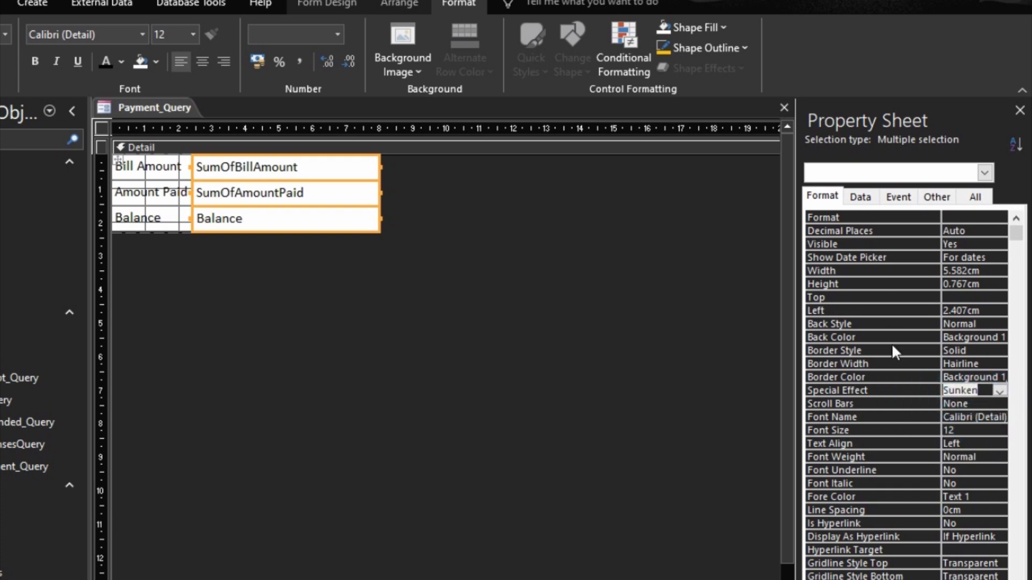
left_click(892, 361)
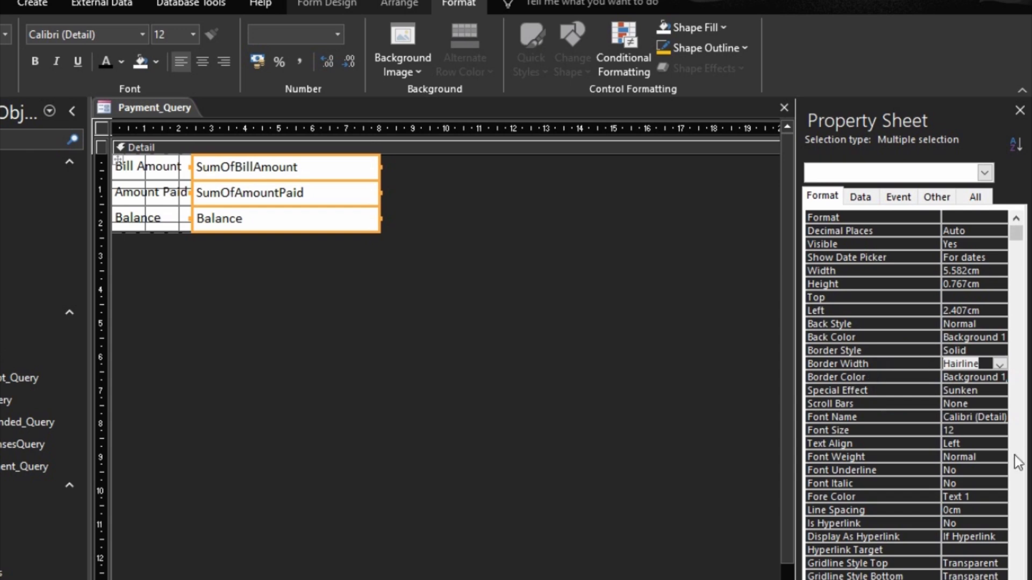
Step: Italicize the Bill Amount, Amount Paid and Balance labels
left_click(661, 309)
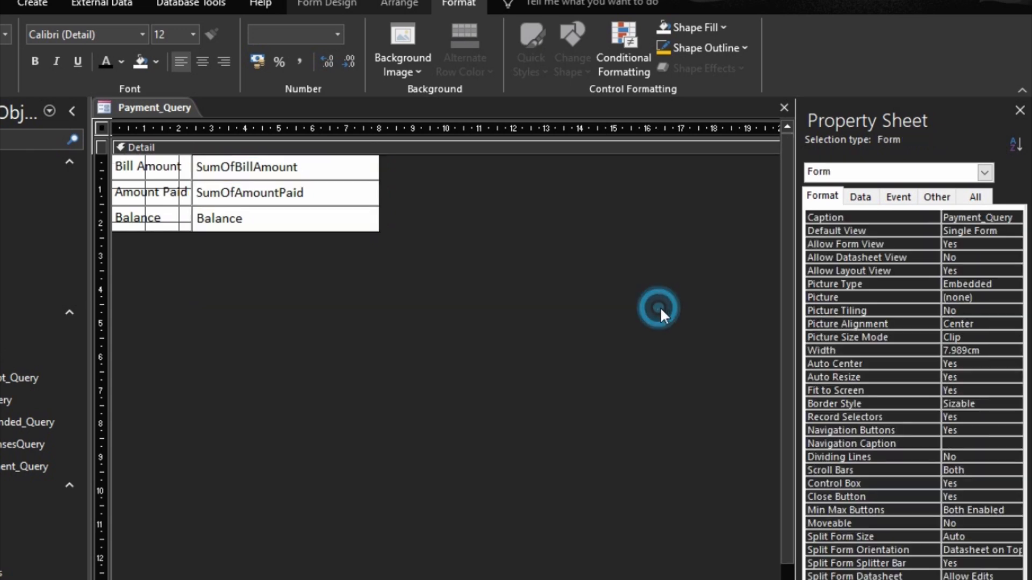
left_click(164, 210)
left_click(148, 198)
left_click(150, 167)
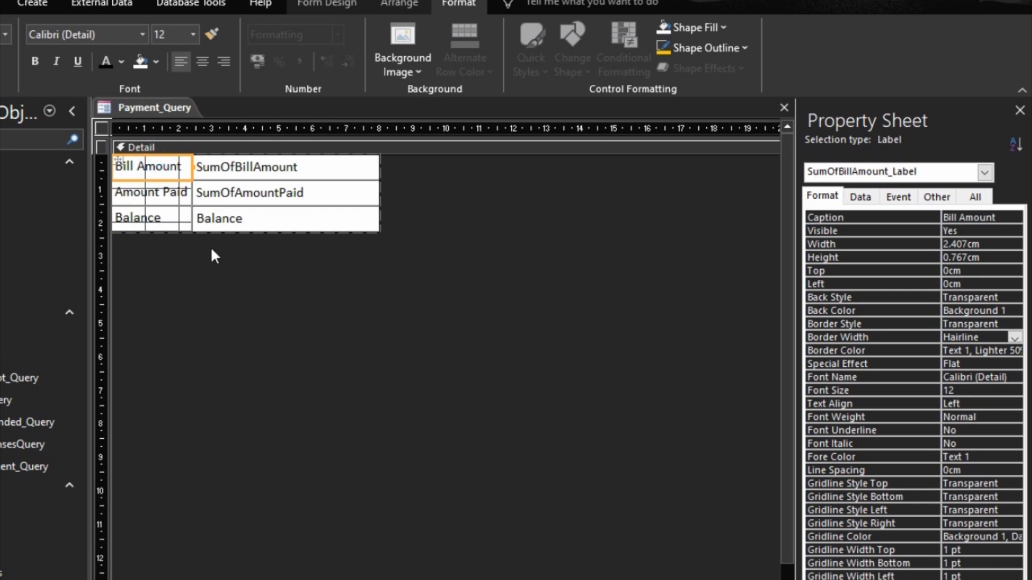
left_click_drag(151, 245, 164, 166)
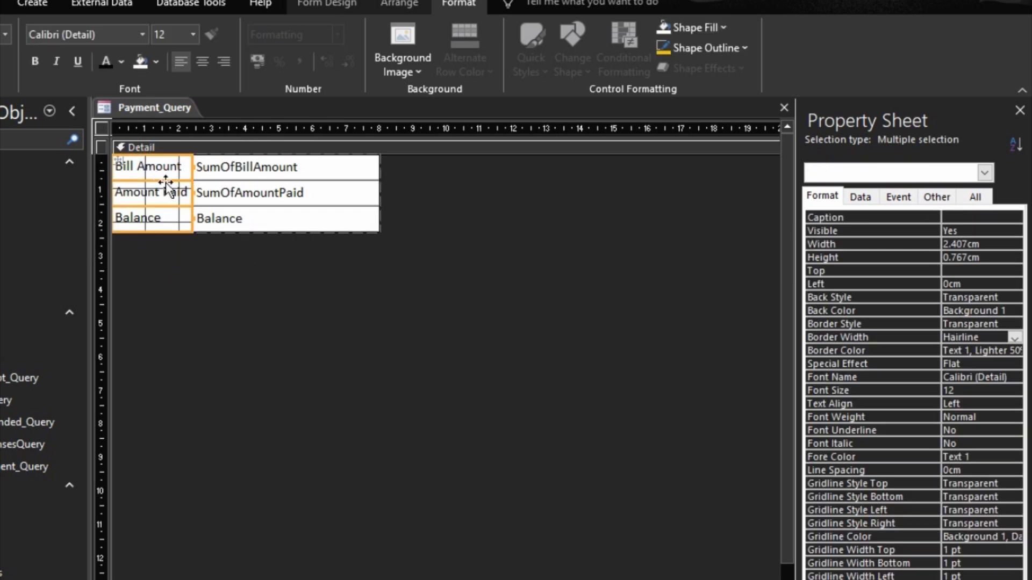
left_click(57, 63)
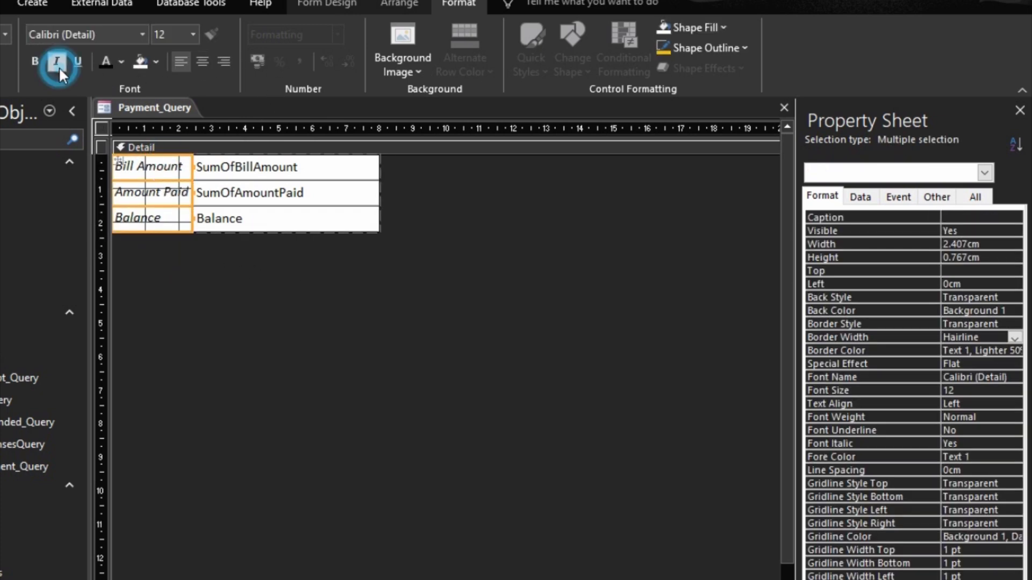
left_click(269, 307)
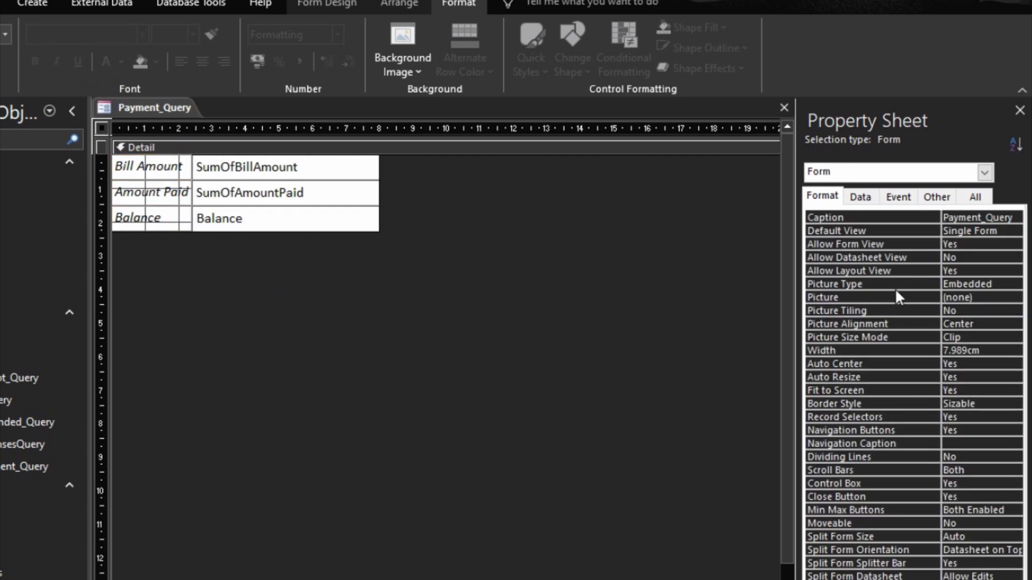
Step: Turn off the form's record selectors and navigation buttons, and set its border style to Thin, scroll bars to Neither and cycle to Current Record
double_click(932, 420)
double_click(932, 431)
left_click(931, 404)
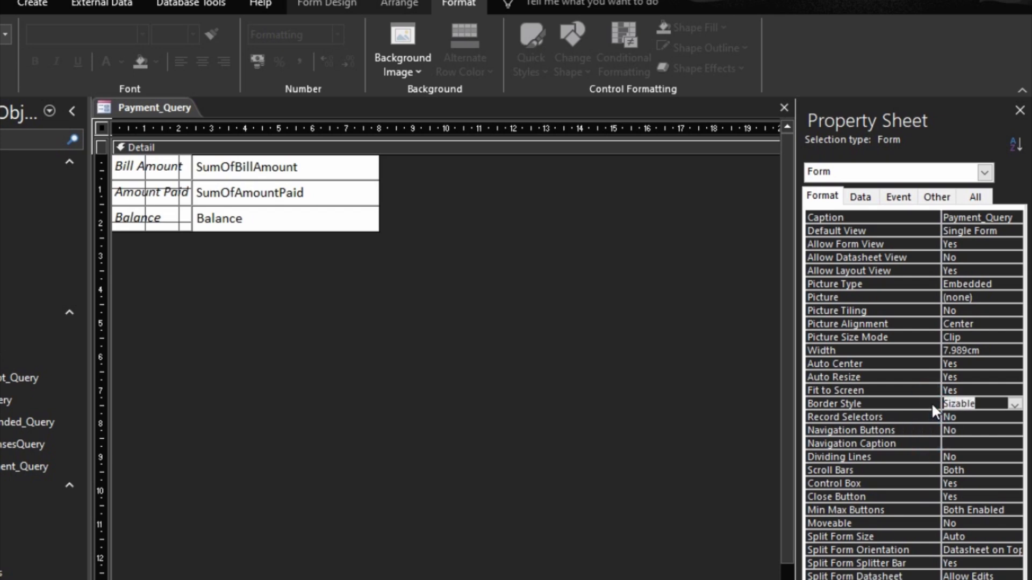
double_click(930, 403)
double_click(916, 468)
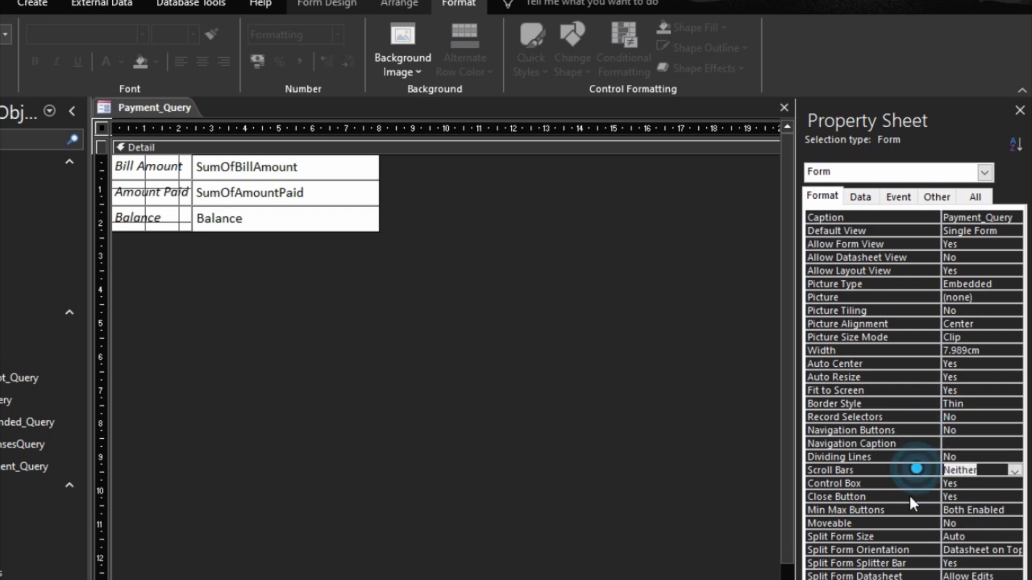
double_click(909, 506)
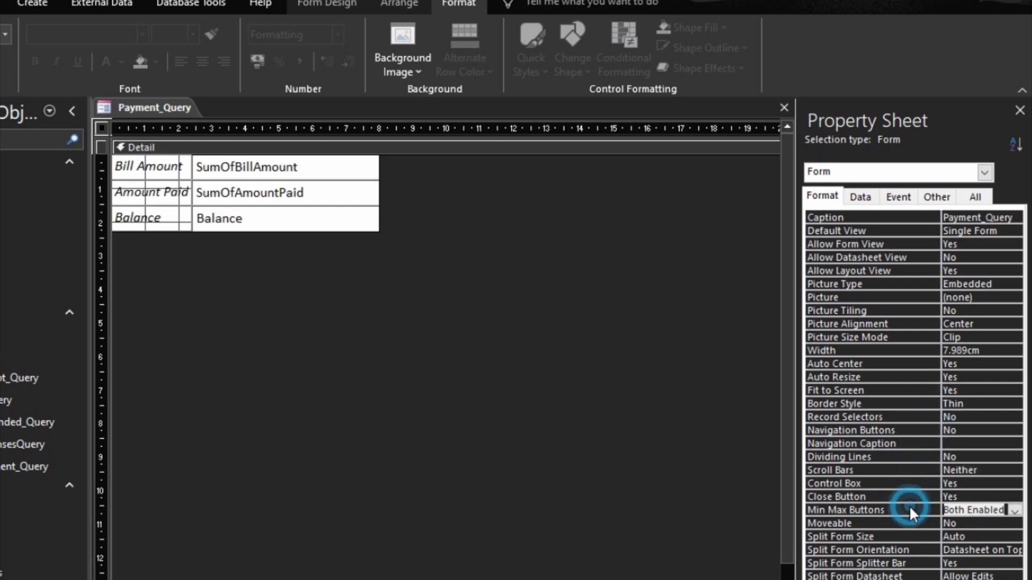
left_click(935, 197)
double_click(925, 240)
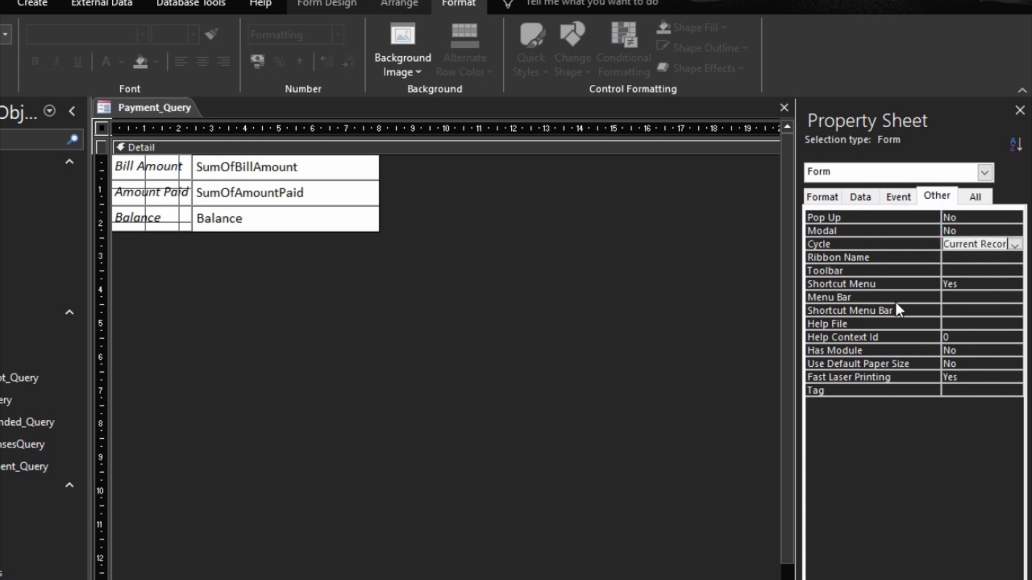
Step: Set Enabled to No and Locked to Yes for the three amount text boxes
left_click_drag(399, 307, 329, 161)
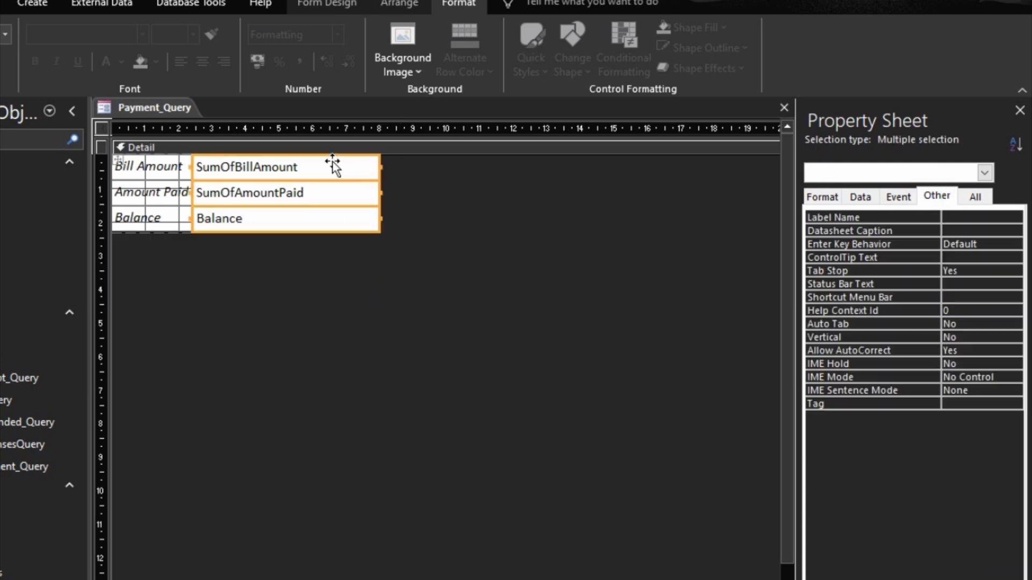
left_click(860, 197)
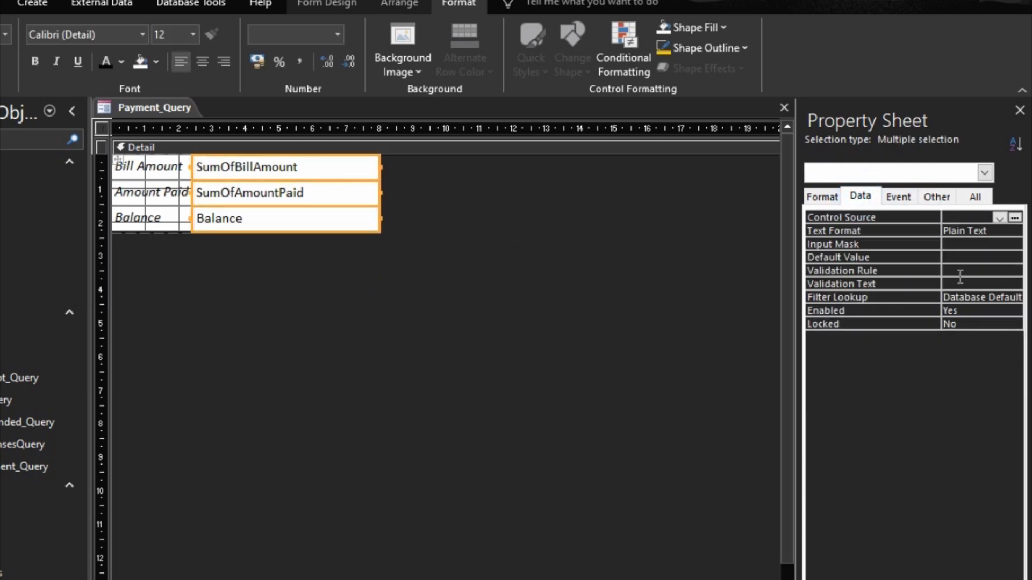
double_click(910, 311)
double_click(912, 324)
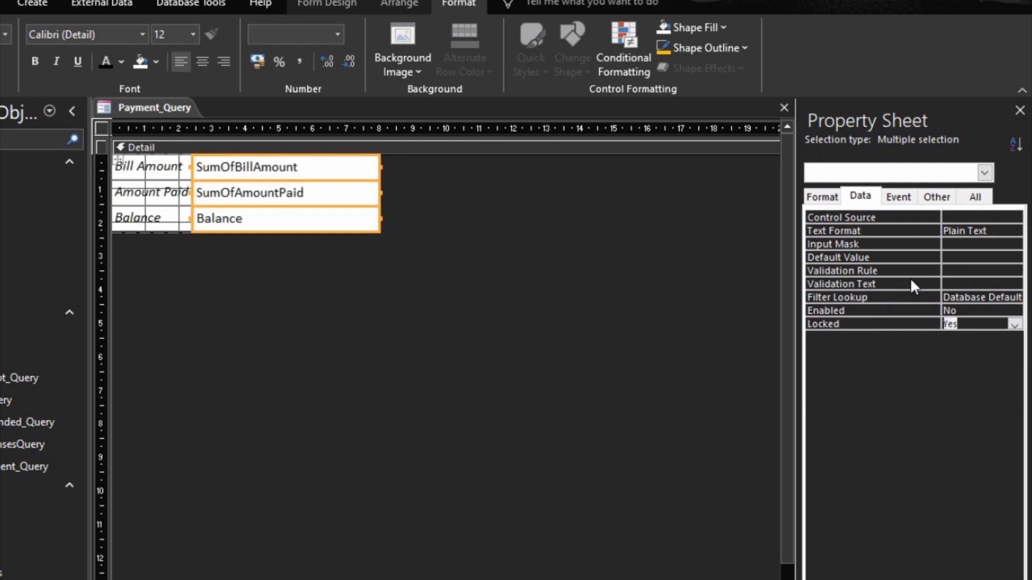
left_click(350, 283)
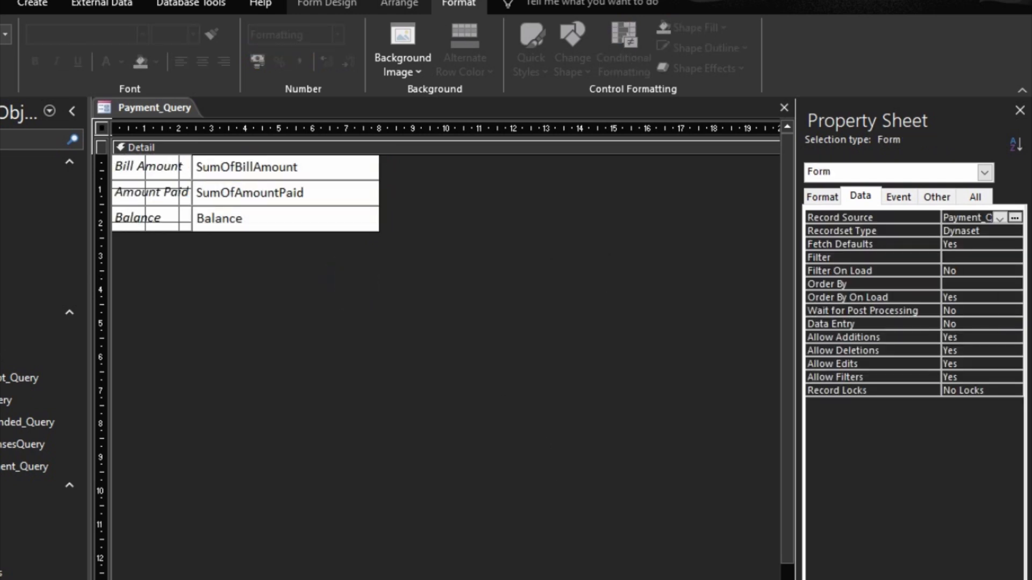
Step: Preview the form in Form View and widen its label column slightly in Design View to give Amount Paid more room
key("F5")
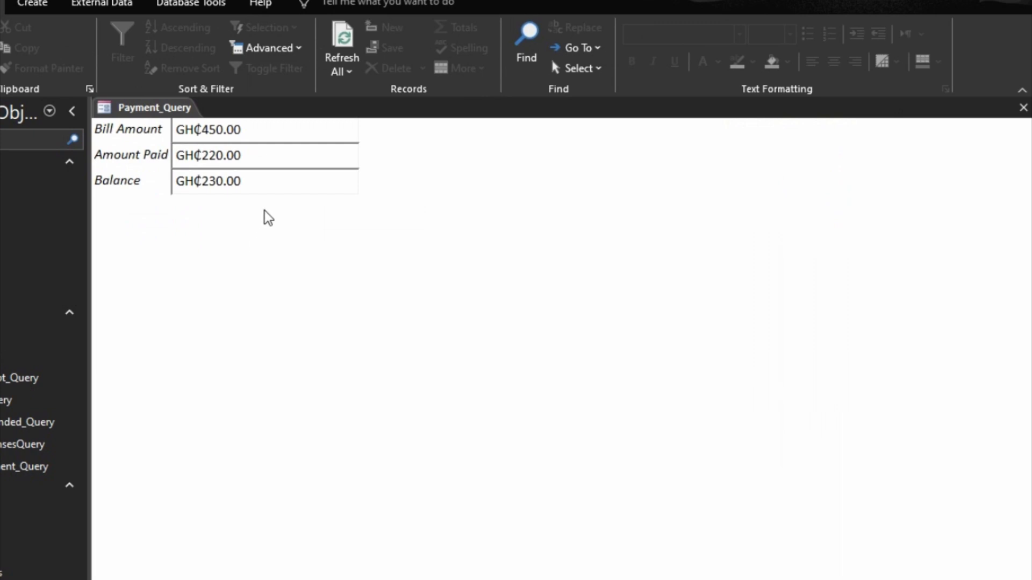
right_click(455, 218)
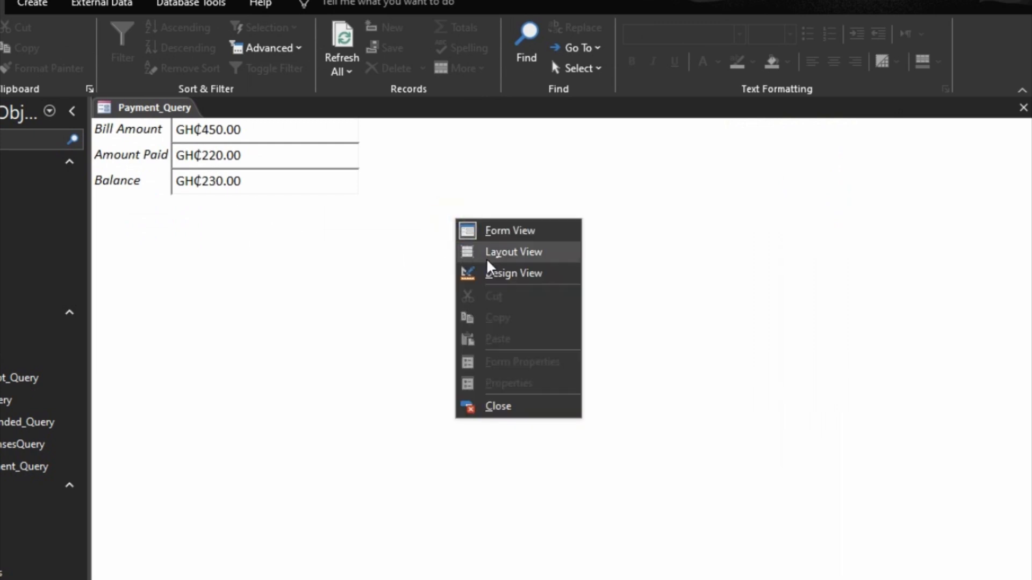
left_click(499, 268)
left_click(144, 189)
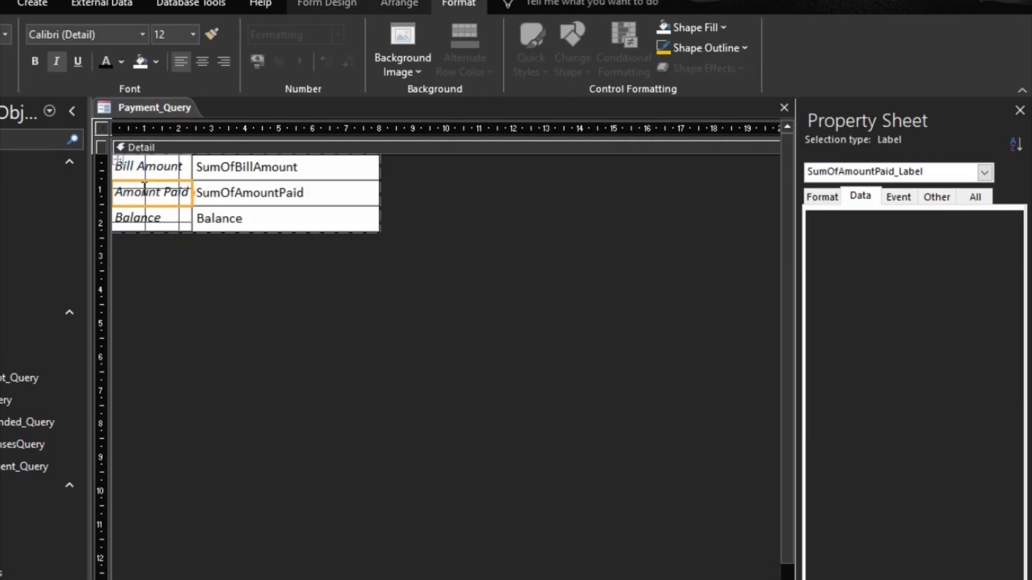
key("shift+Right")
key("shift+Right")
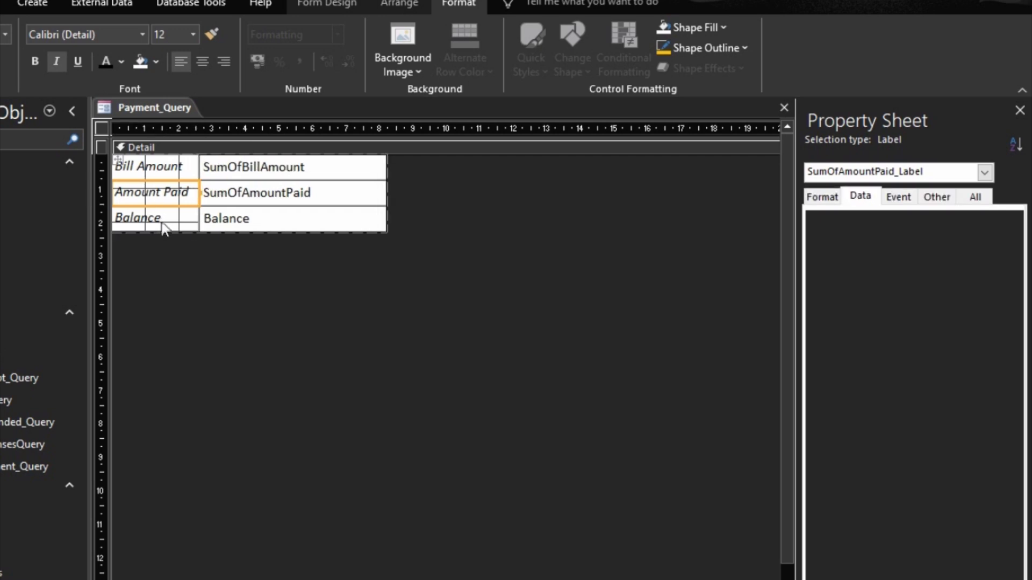
left_click(435, 319)
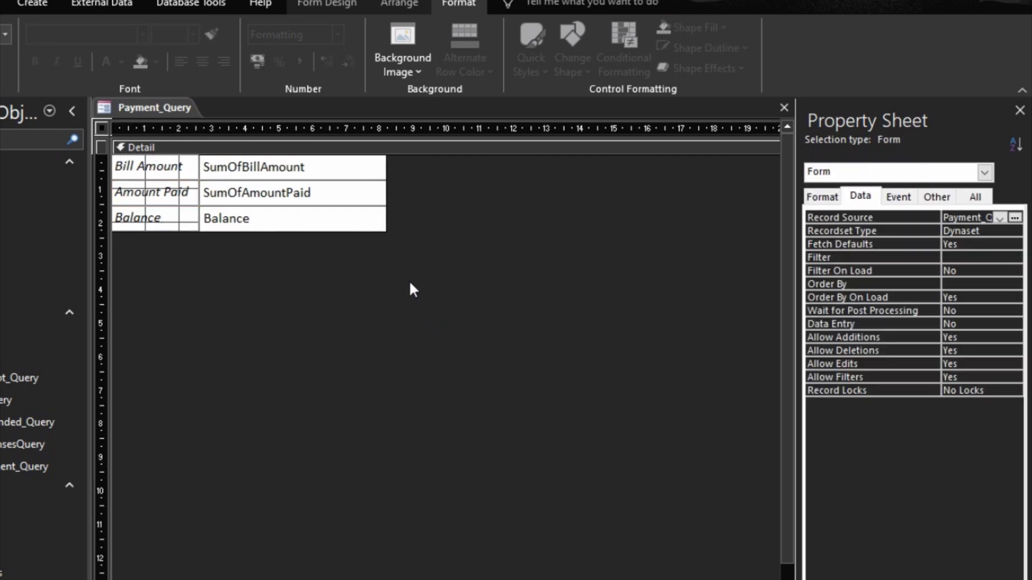
Step: Make the text in the SumOfBillAmount, SumOfAmountPaid and Balance text boxes bold
left_click_drag(379, 275, 334, 156)
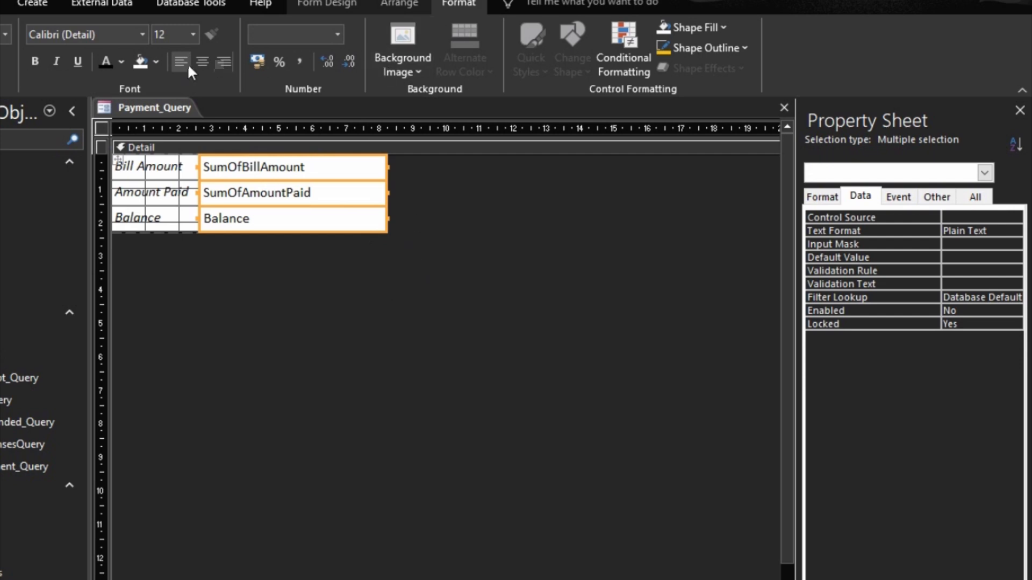
left_click(32, 61)
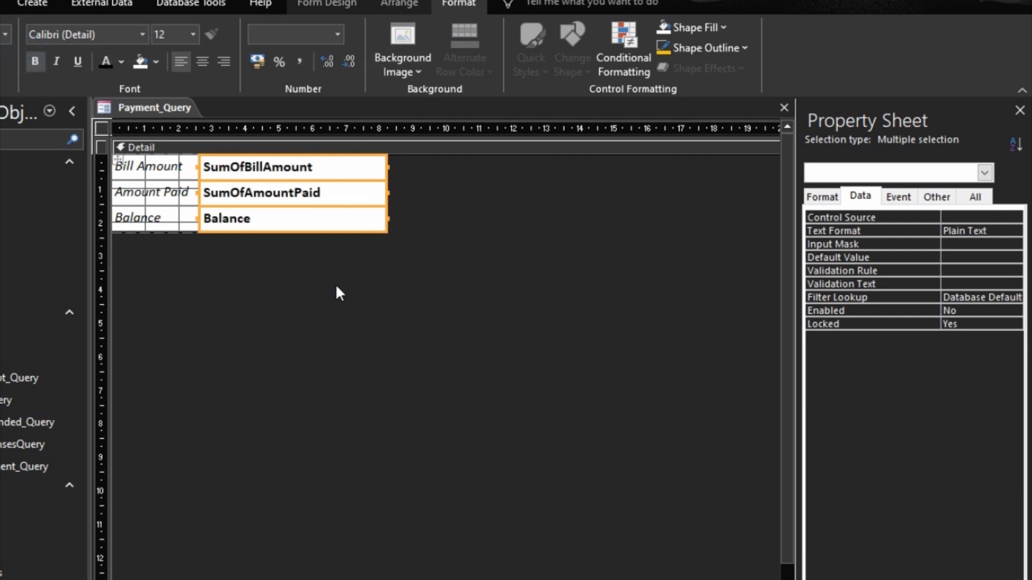
left_click(445, 286)
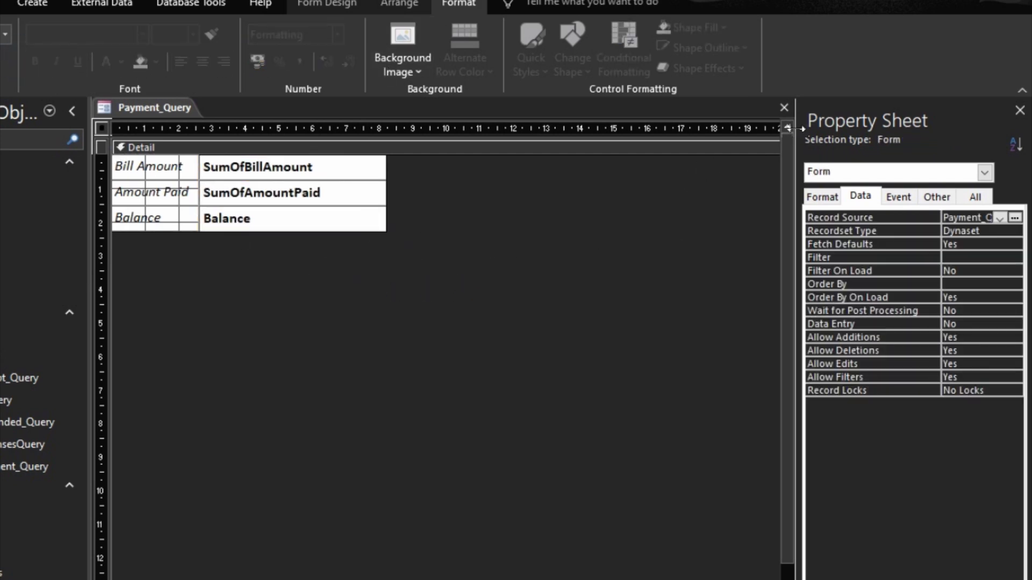
Step: Save and close the Payment_Query form and open the StudentPayment form in Design View
left_click(784, 107)
left_click(400, 457)
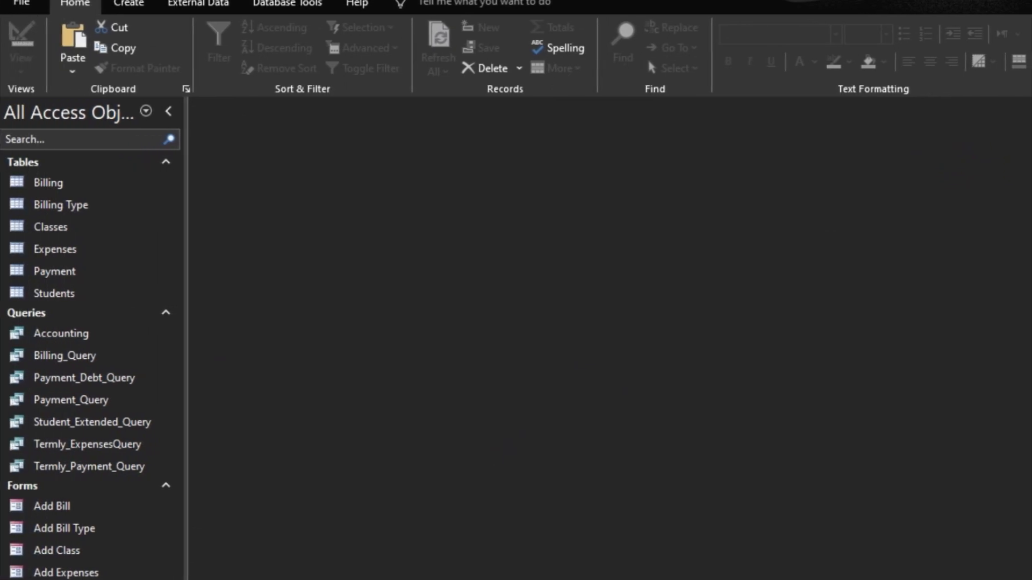
right_click(57, 578)
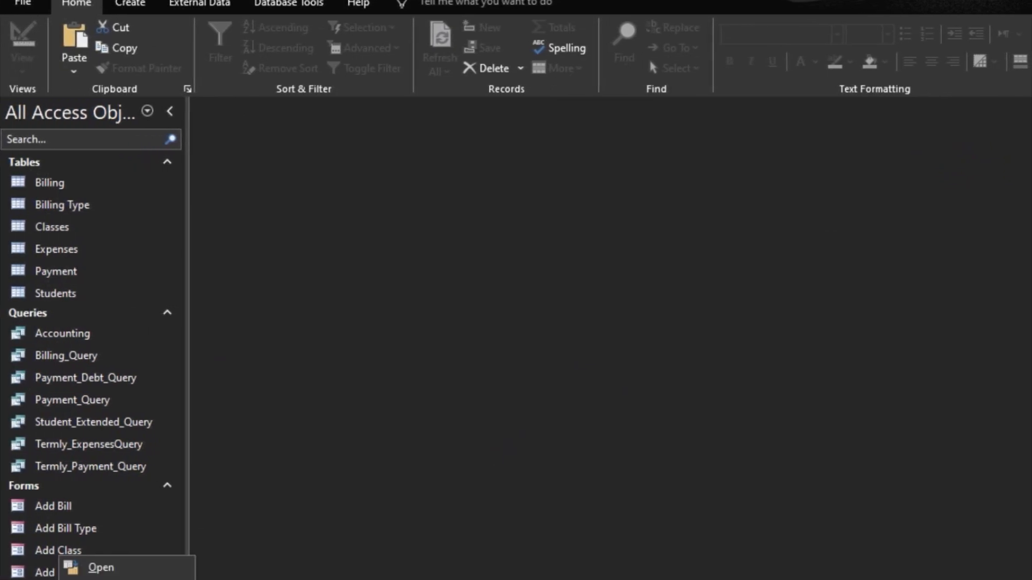
left_click(107, 579)
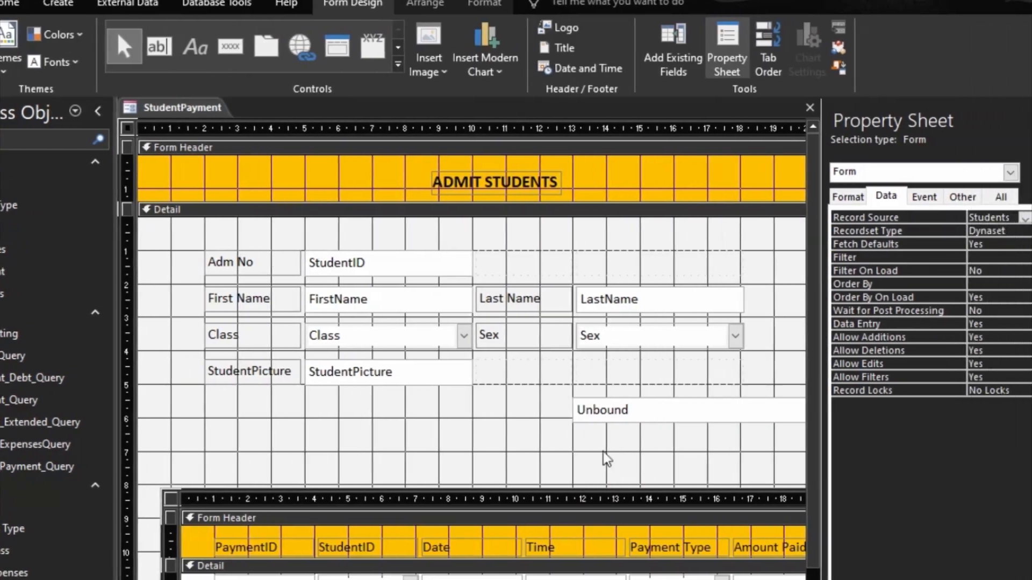
Step: Rename the Payment_Query form as Balance
scroll(613, 444, "down", 2)
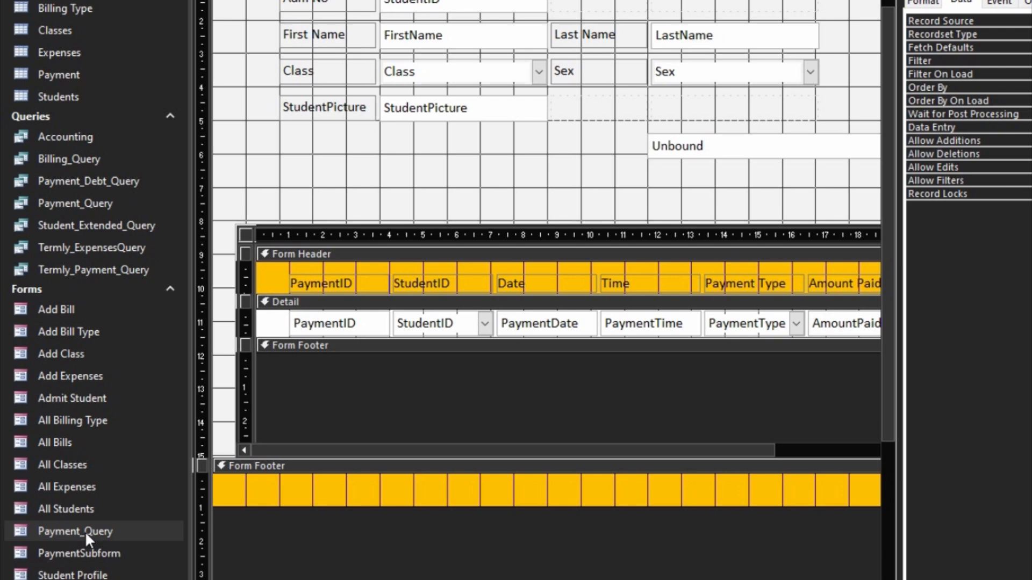
double_click(85, 531)
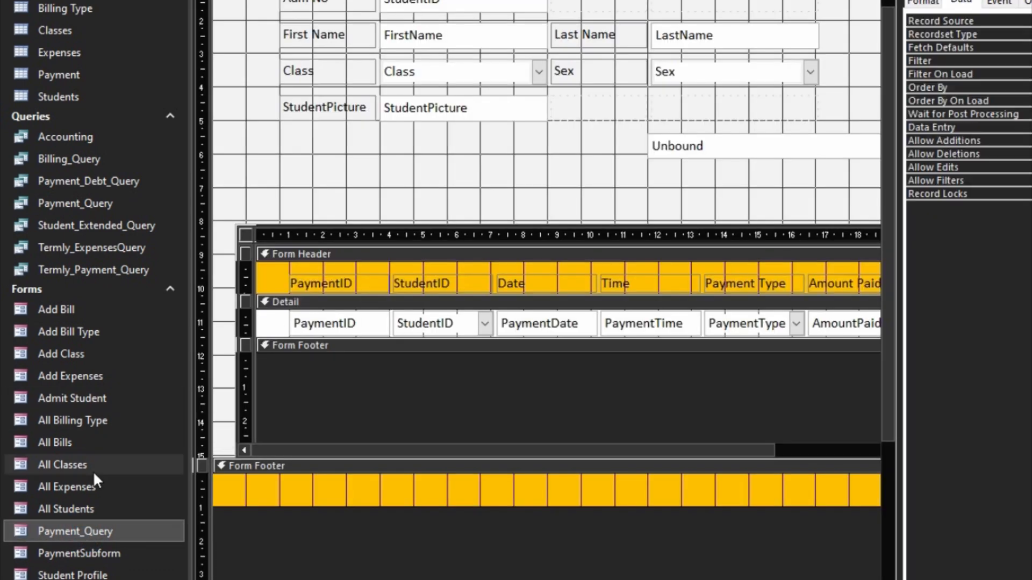
right_click(41, 526)
left_click(92, 389)
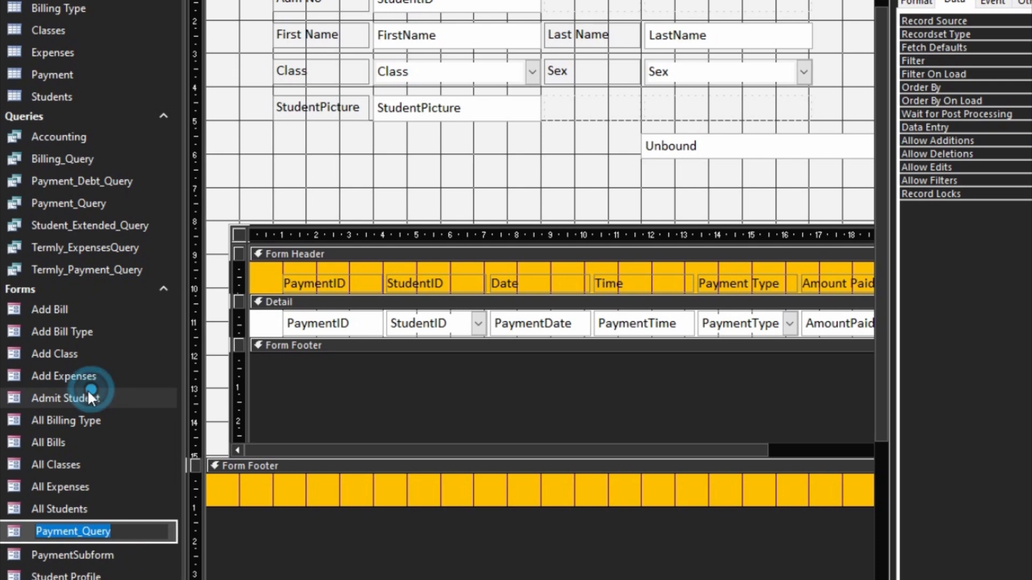
type("Balance")
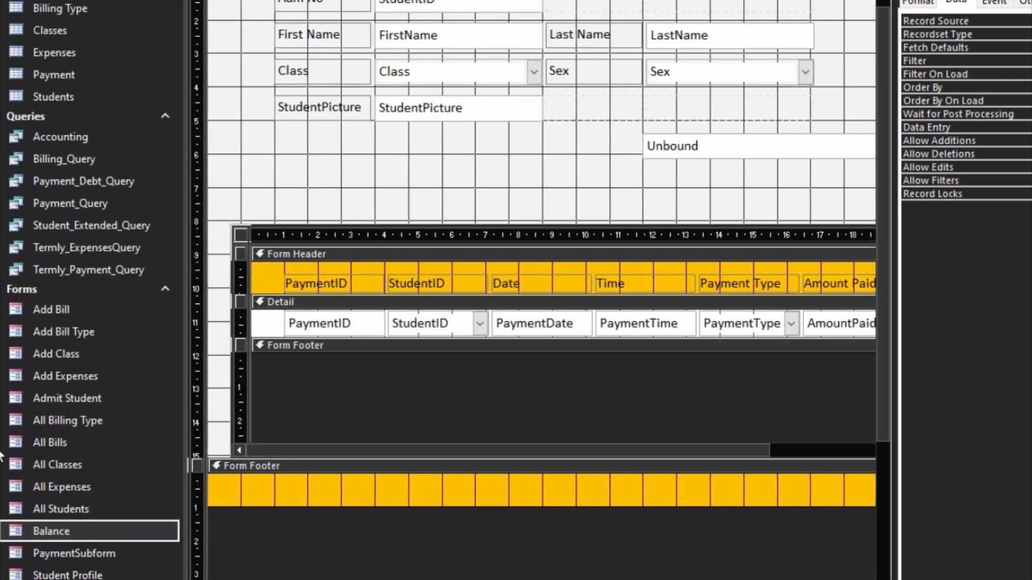
key("Return")
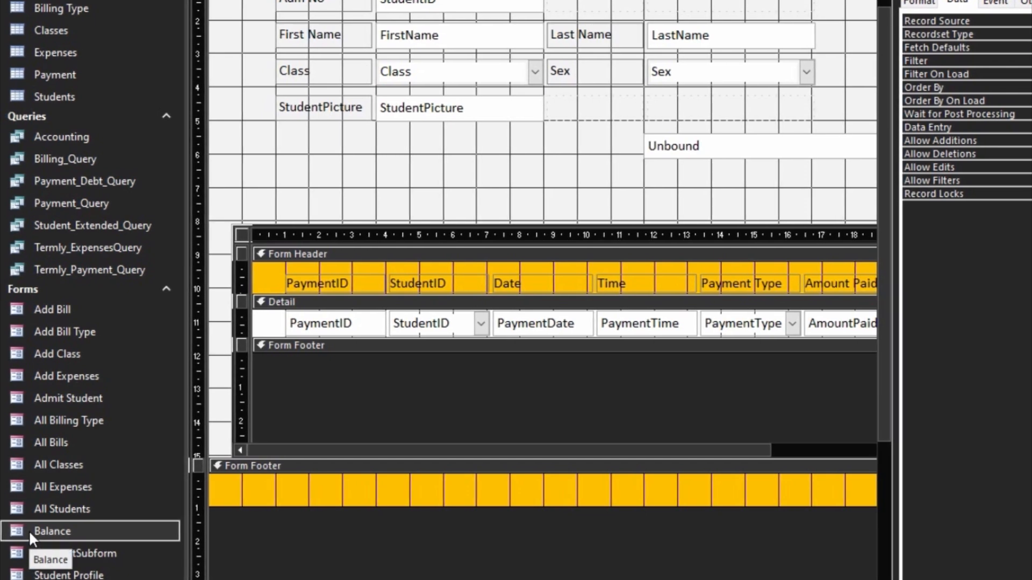
Step: Insert the Balance form as a subform below the StudentPicture field of the StudentPayment form
left_click_drag(30, 533, 265, 127)
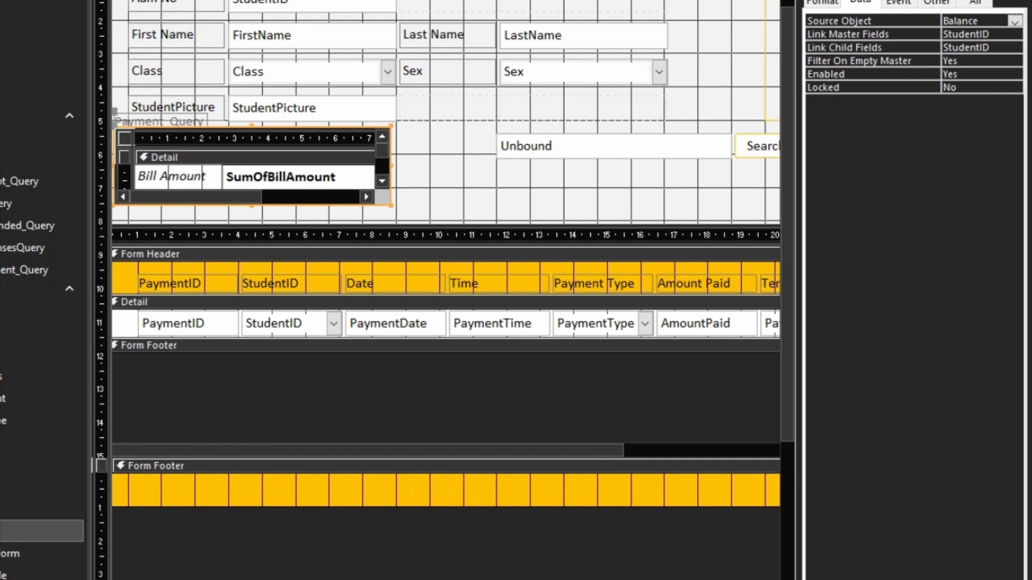
scroll(446, 253, "left", 2)
scroll(446, 252, "right", 5)
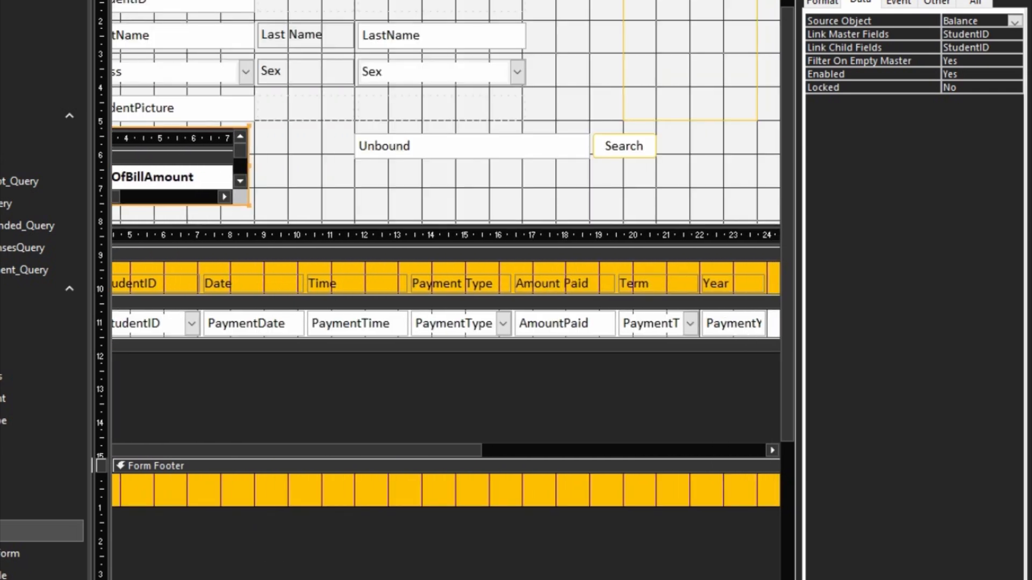
scroll(445, 252, "right", 5)
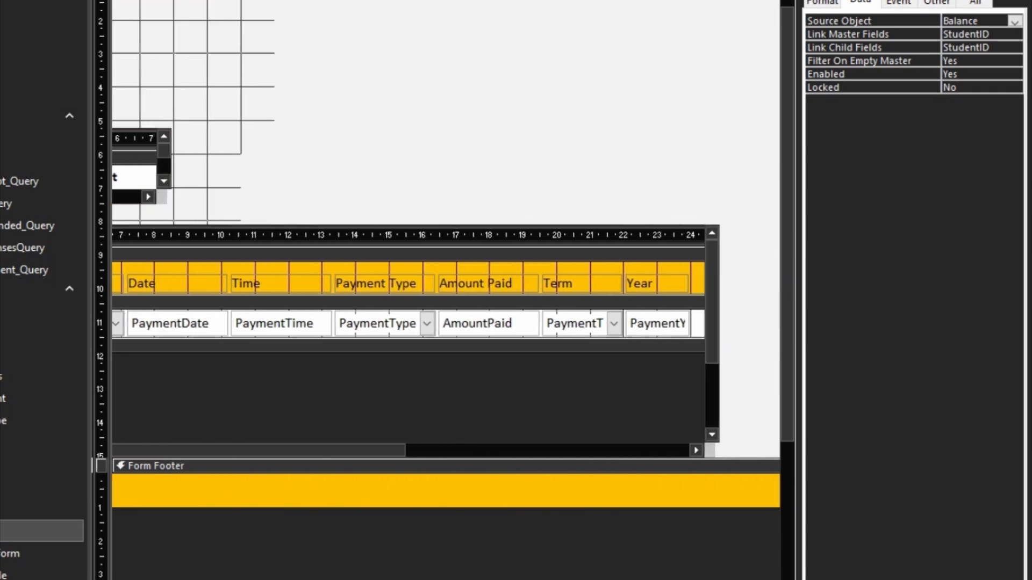
scroll(446, 253, "left", 1)
scroll(446, 253, "left", 7)
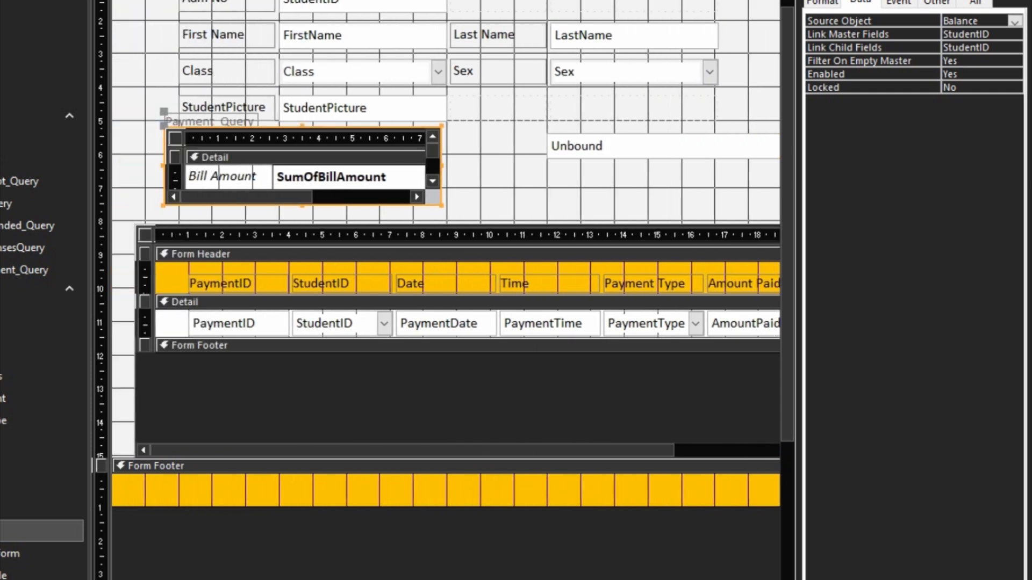
Step: Delete the Payment_Query label attached to the Balance subform
left_click(217, 579)
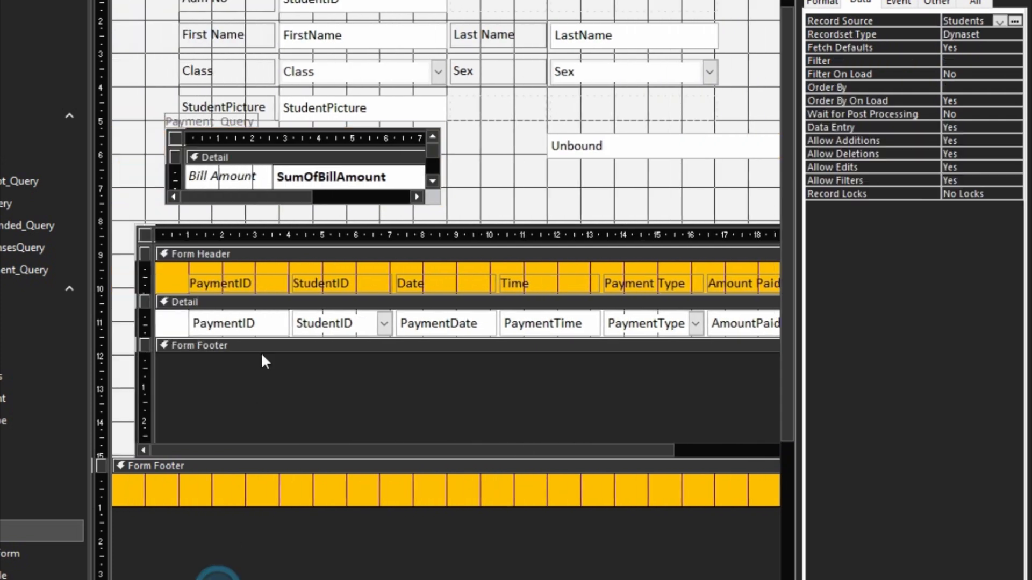
left_click(181, 121)
key("Delete")
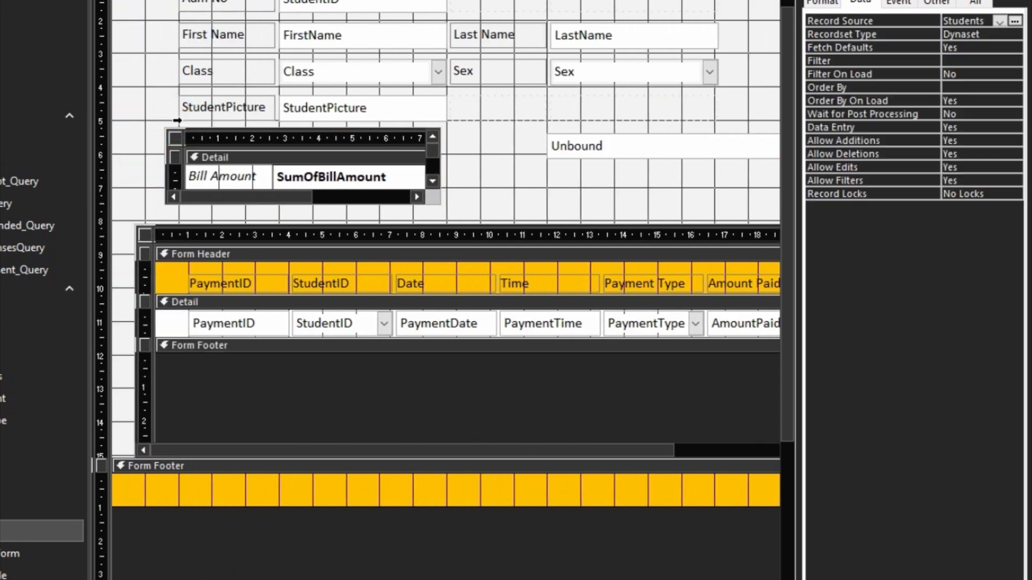
Step: Align the Balance subform with the student field labels, undoing its accidental placement inside the field layout
left_click(142, 144)
left_click_drag(214, 157, 216, 177)
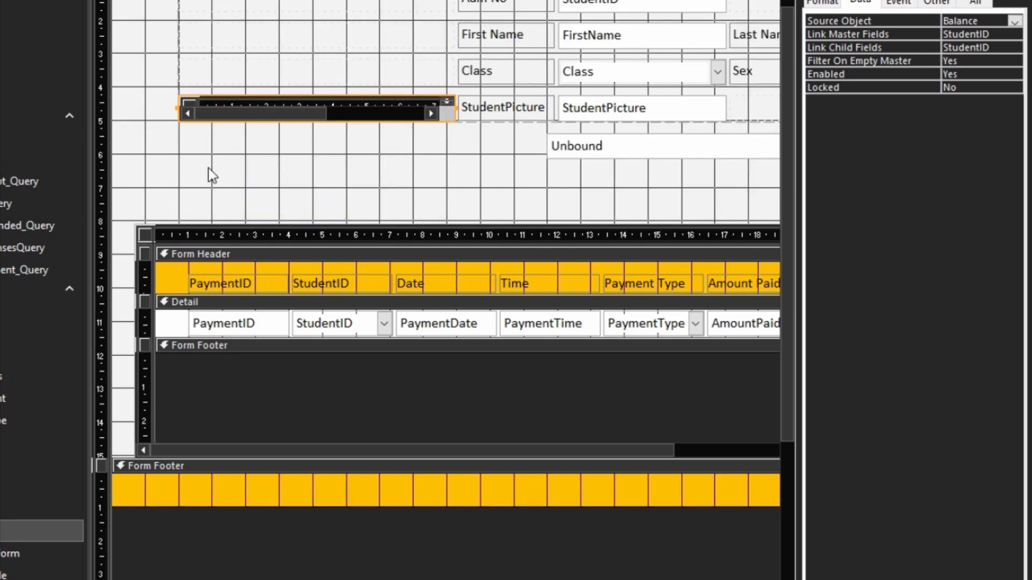
key("ctrl+z")
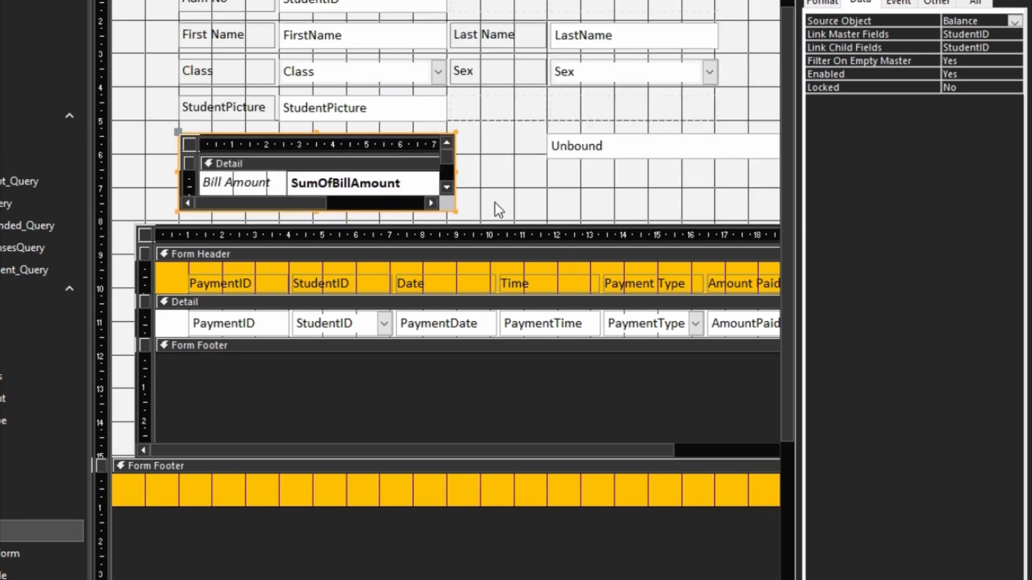
left_click_drag(501, 149, 421, 183)
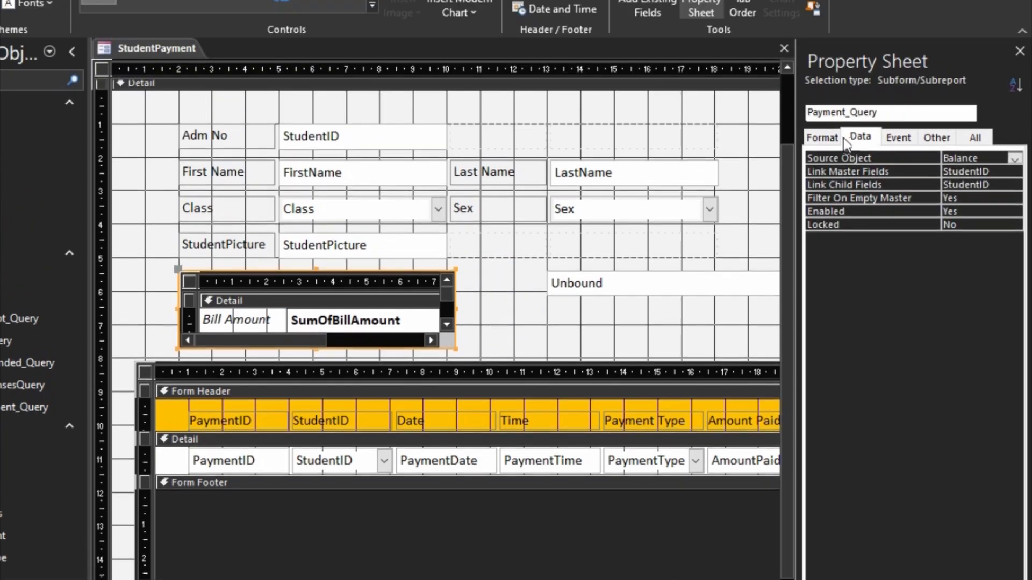
Step: Set the Balance subform's border style to Transparent
left_click(840, 2)
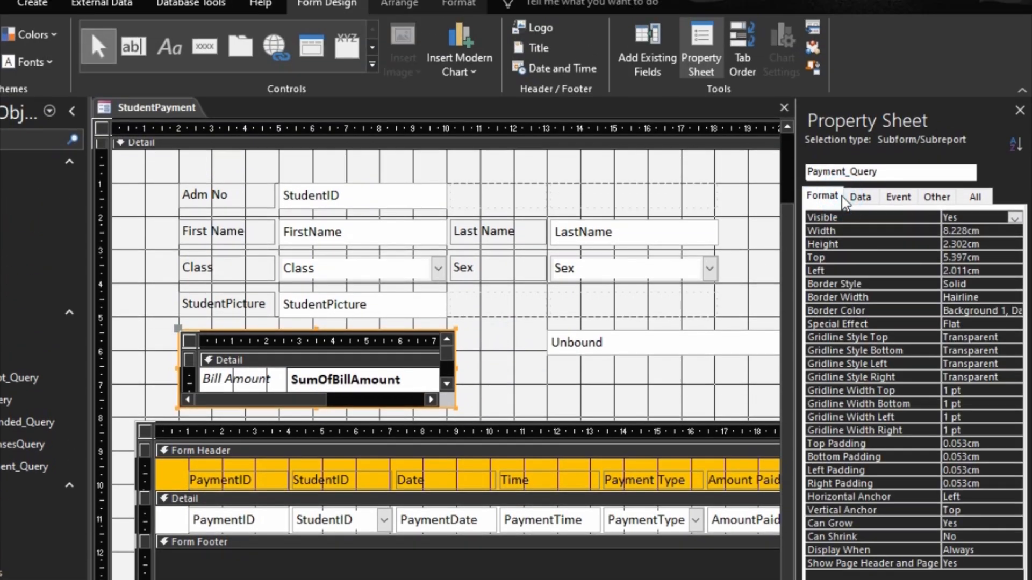
left_click(857, 285)
type("transparent")
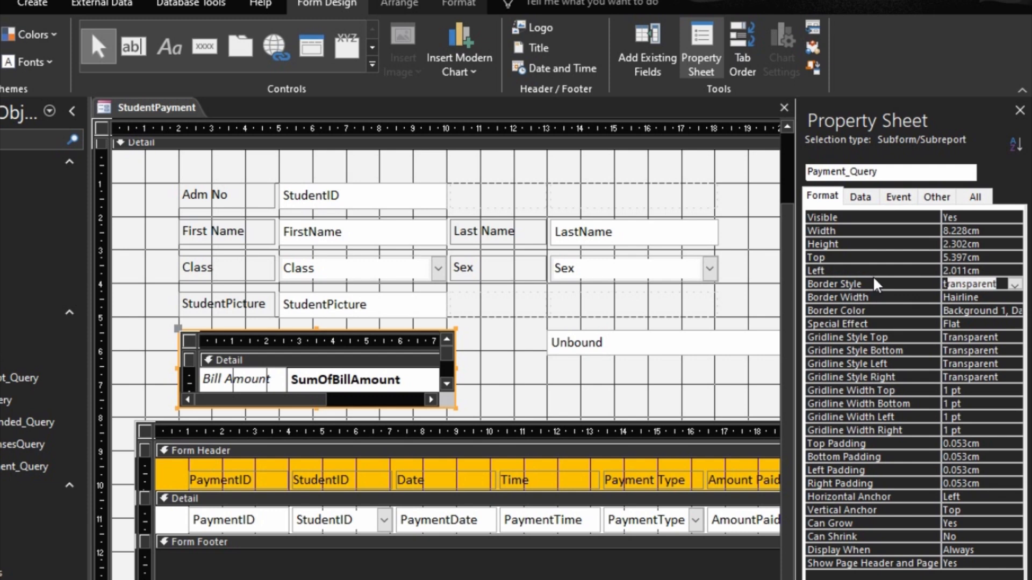
left_click(888, 296)
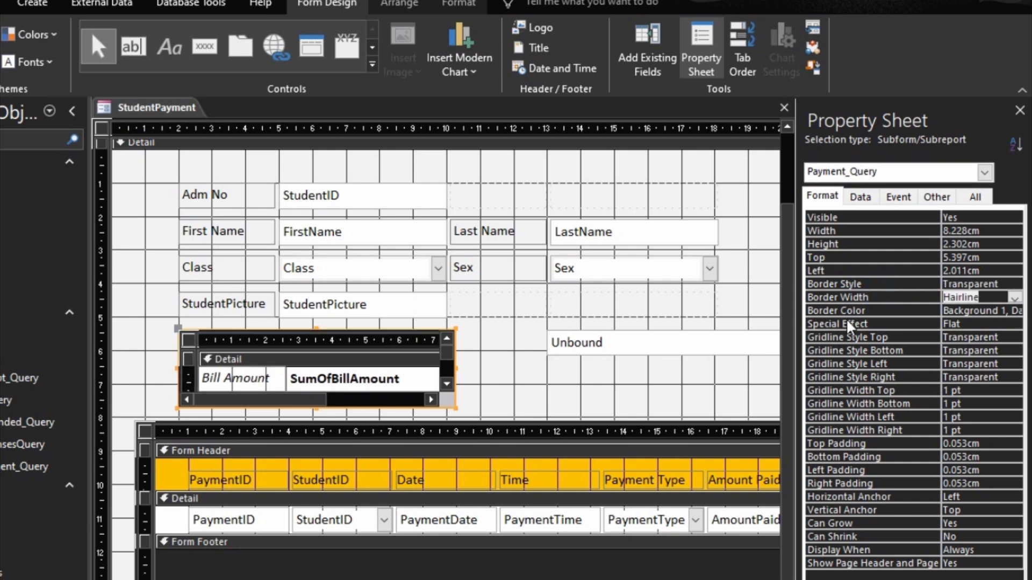
left_click(852, 282)
left_click(684, 406)
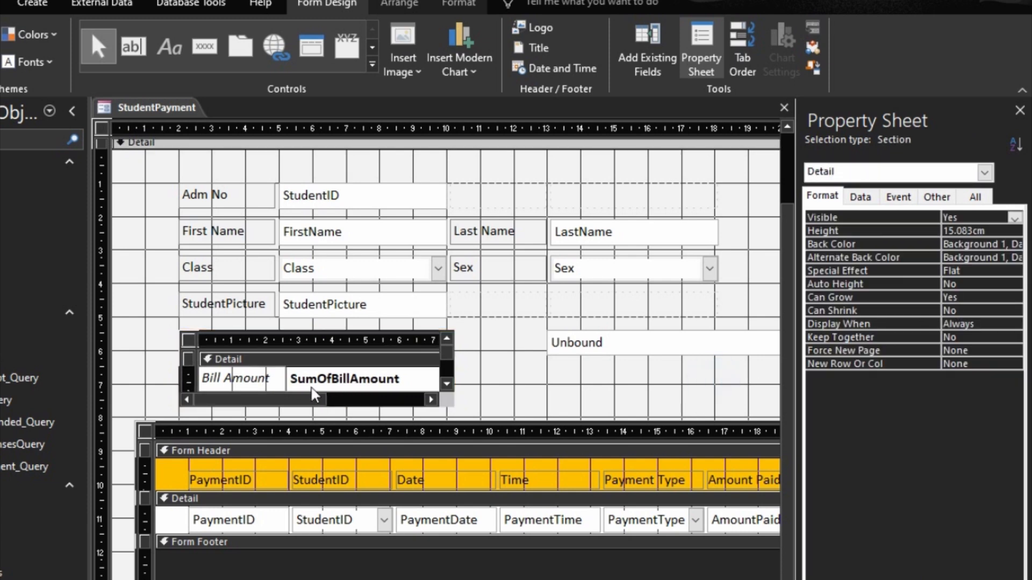
Step: Preview StudentPayment in Form View and search for a student by first name to check the Balance subform
left_click(181, 338)
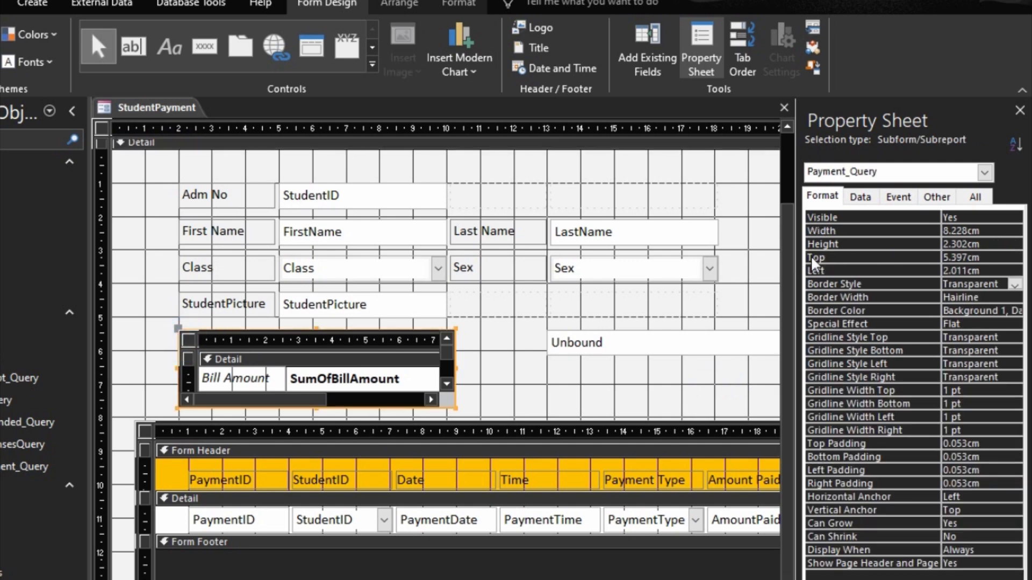
left_click(869, 194)
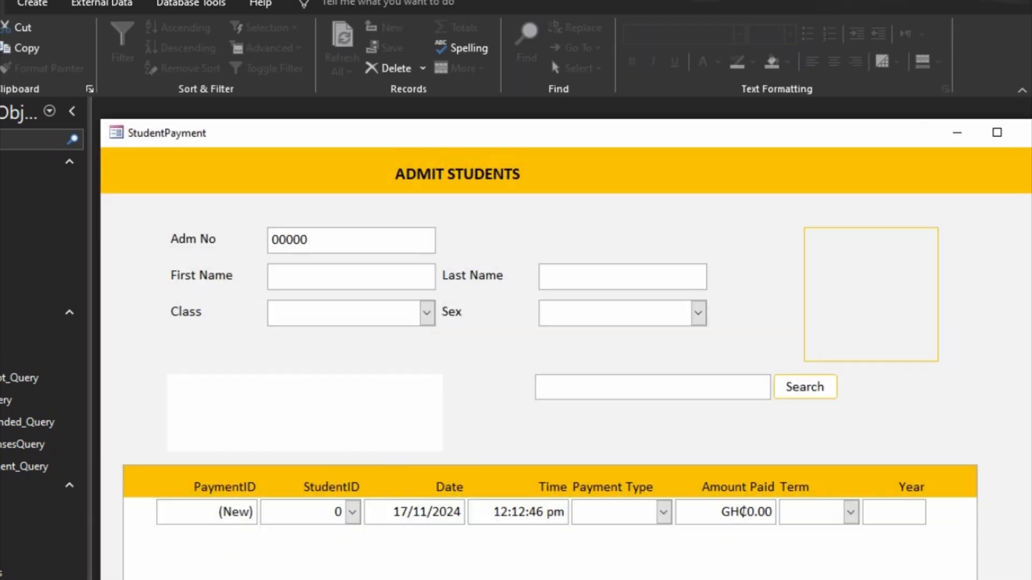
left_click(629, 391)
type("kofi")
key("Tab")
left_click(809, 390)
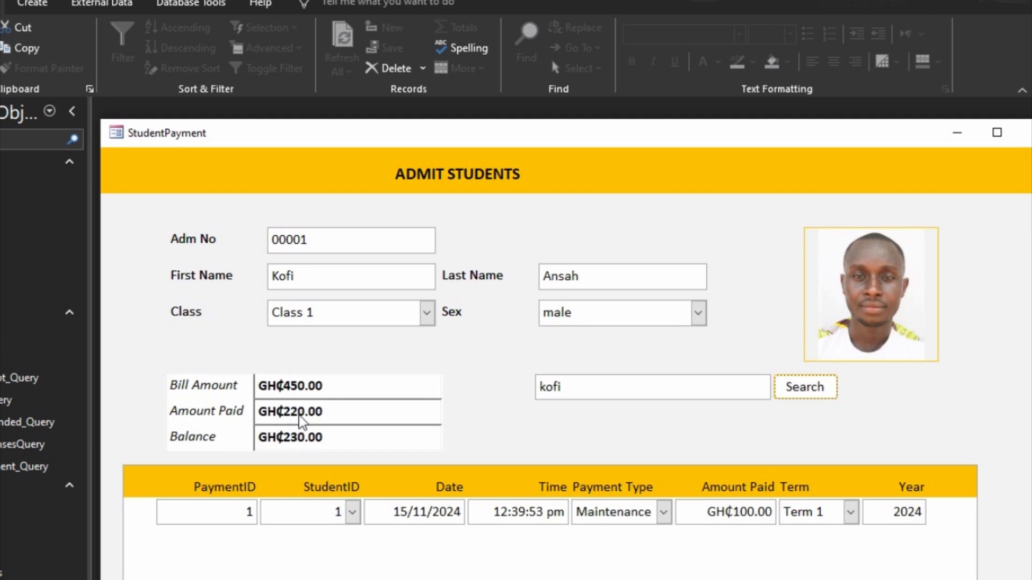
Step: Return to Design View and widen the PaymentSubform control by about 2 cm
right_click(516, 403)
left_click(587, 460)
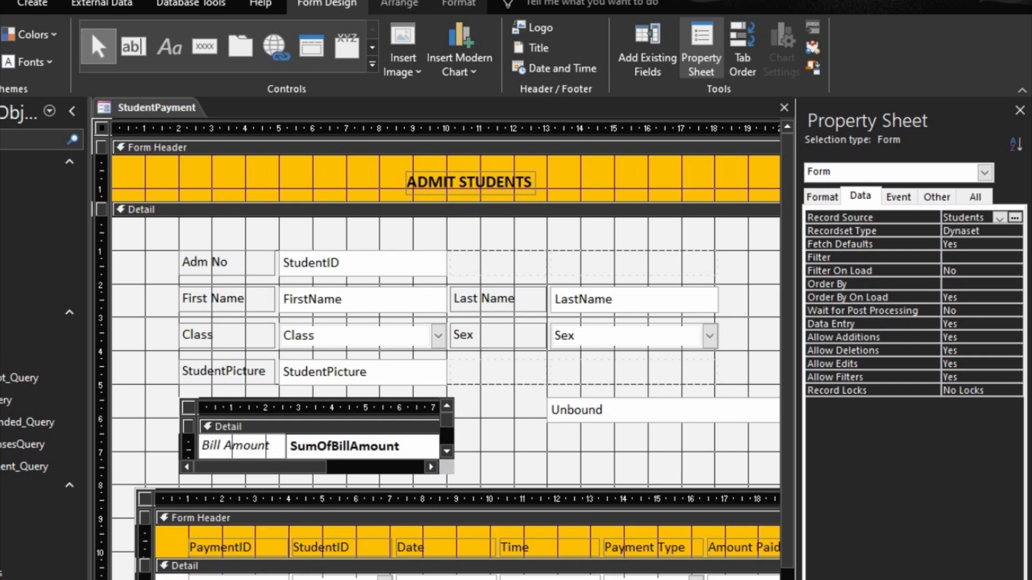
scroll(446, 349, "right", 8)
left_click_drag(602, 560, 520, 577)
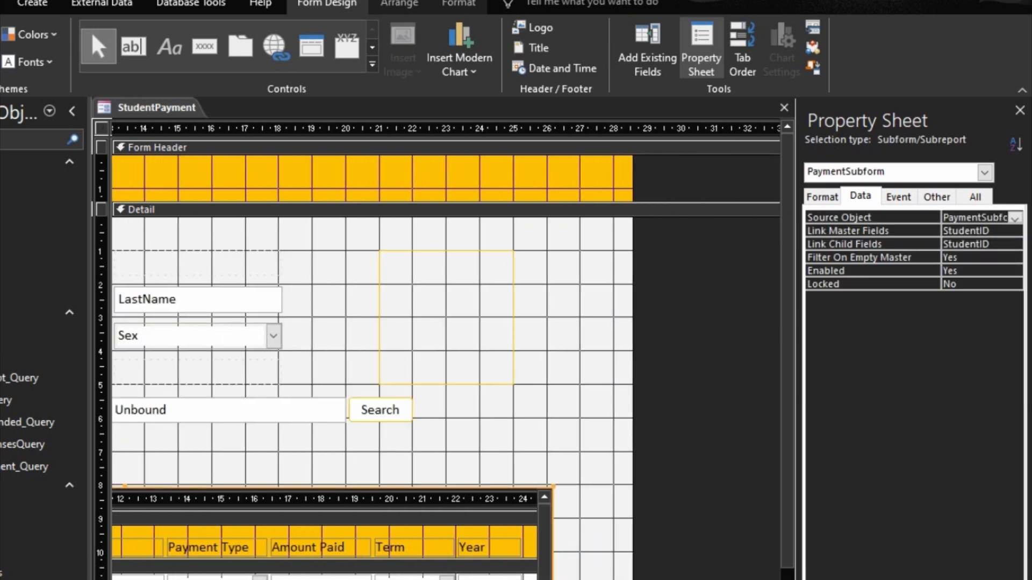
left_click_drag(553, 532, 614, 532)
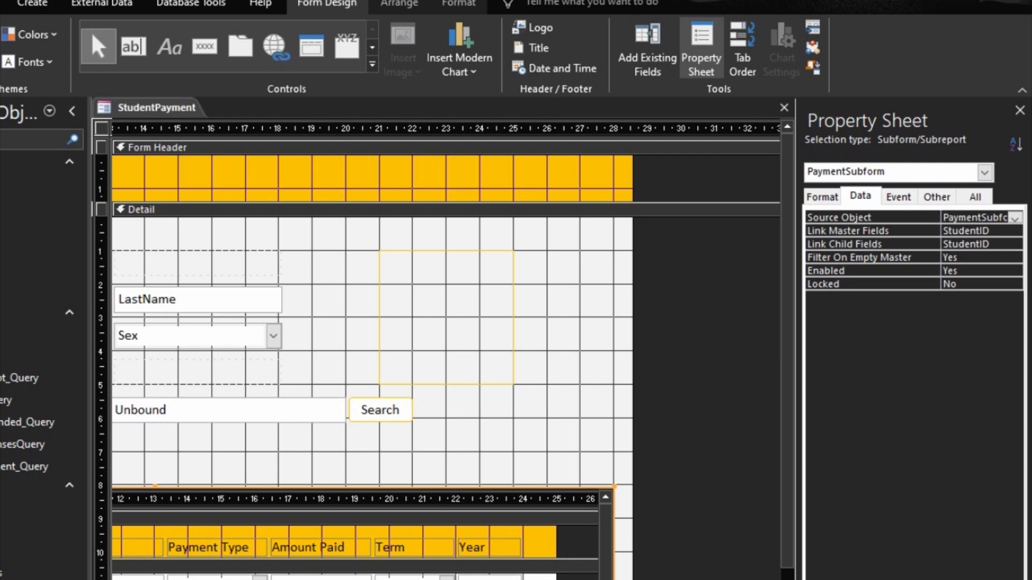
Step: Widen the Payment Type column inside the payment subform by about 1 cm
left_click(204, 576)
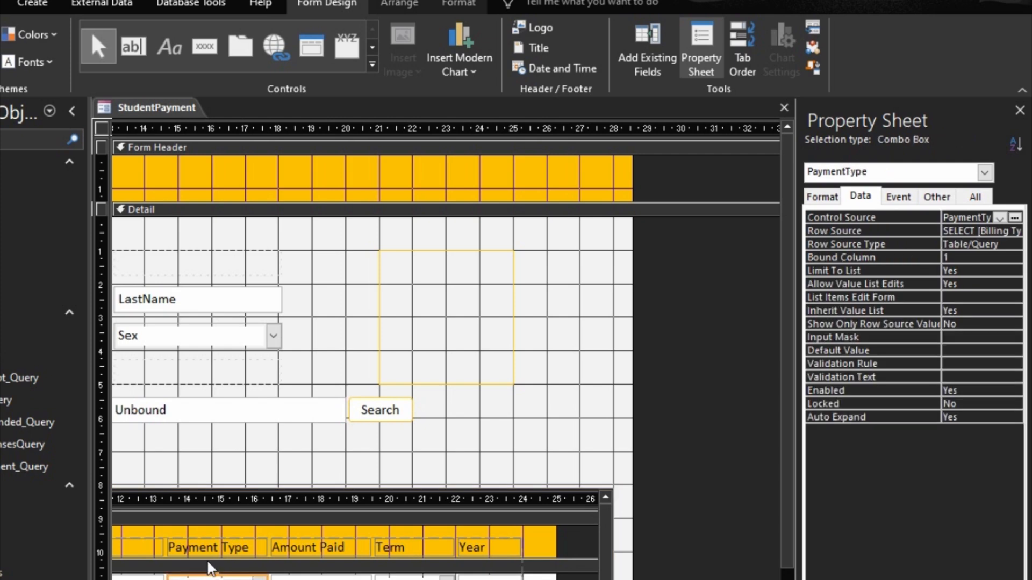
key("shift+Right")
key("shift+Right")
key("shift+Right")
key("shift+Right")
key("shift+Right")
key("shift+Right")
key("shift+Right")
key("shift+Right")
key("shift+Right")
key("shift+Right")
key("shift+Right")
key("shift+Right")
key("shift+Right")
key("shift+Right")
key("shift+Right")
key("shift+Right")
key("shift+Right")
key("shift+Right")
key("shift+Right")
key("shift+Right")
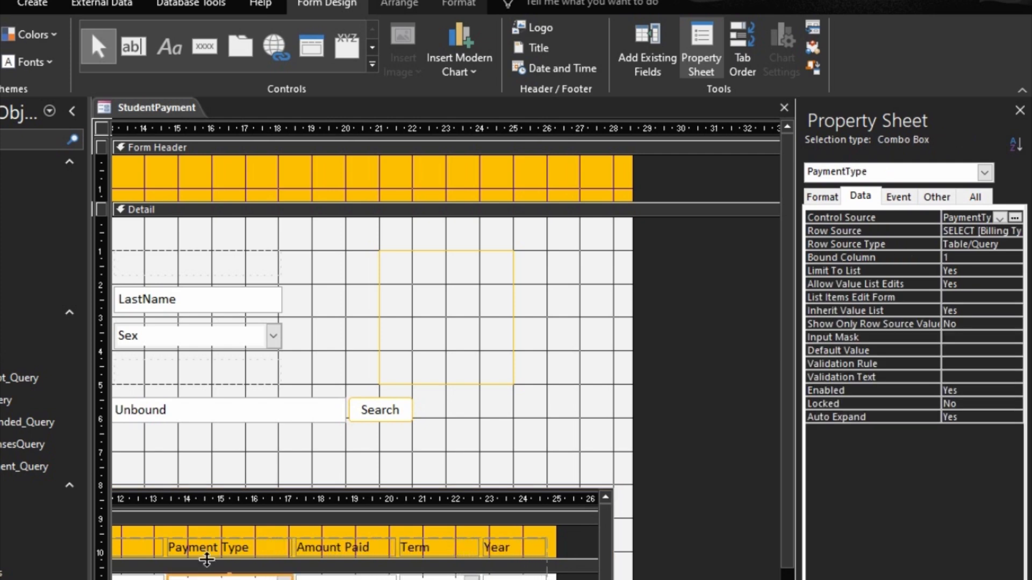
key("shift+Right")
key("shift+Right")
key("shift+Right")
key("shift+Right")
key("shift+Right")
key("shift+Right")
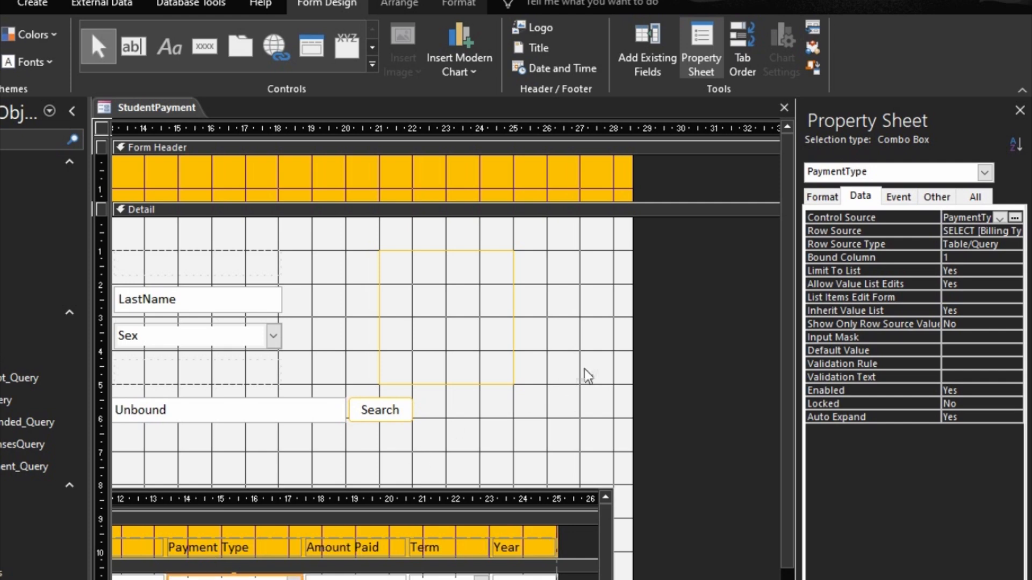
Step: Preview the widened payment subform in Form View and return to Design View
left_click(586, 370)
key("F5")
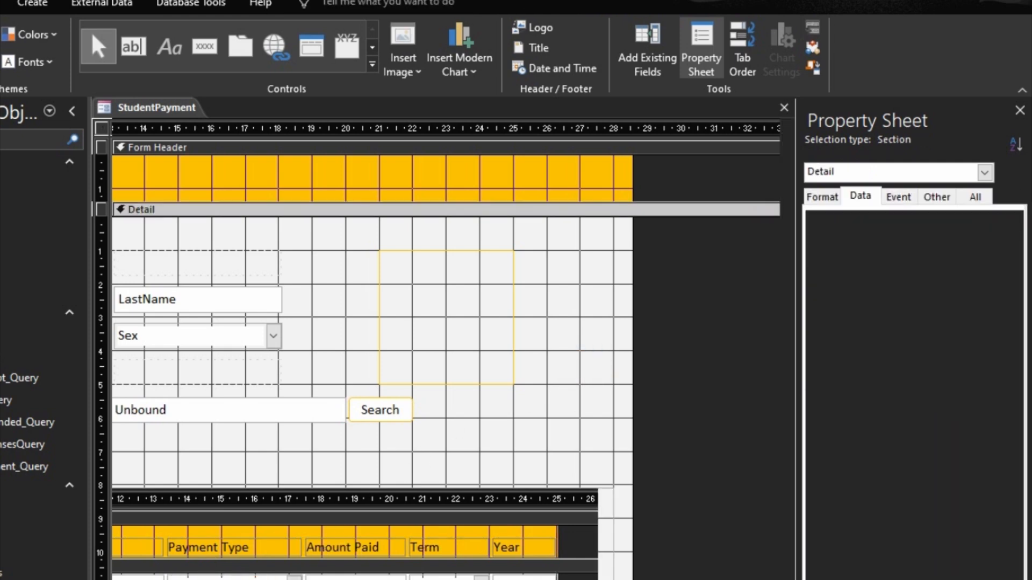
right_click(846, 408)
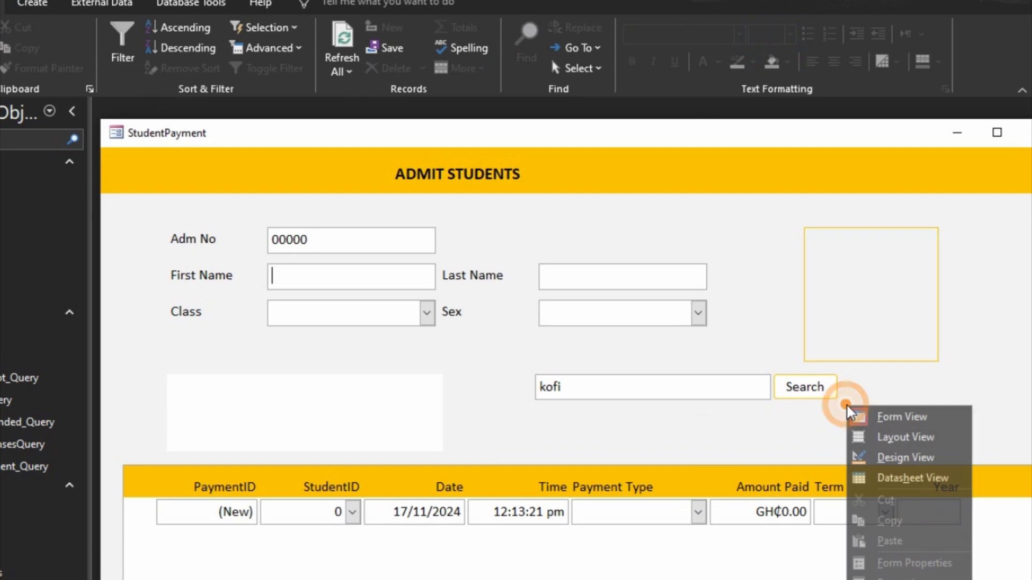
left_click(896, 457)
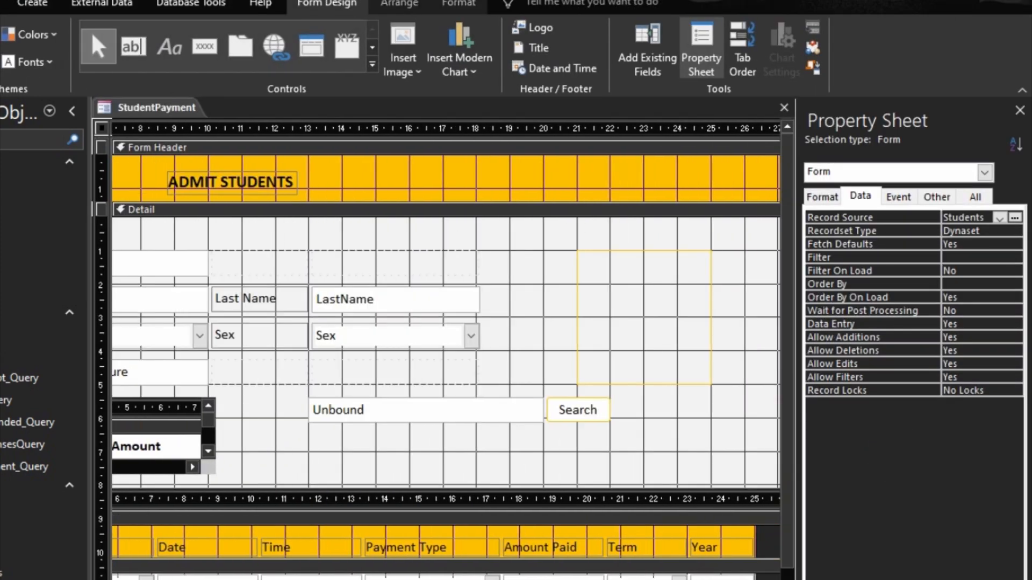
Step: Move the unbound search box and Search button together about 2 cm left and slightly down, beside the Balance subform
left_click_drag(277, 445, 564, 415)
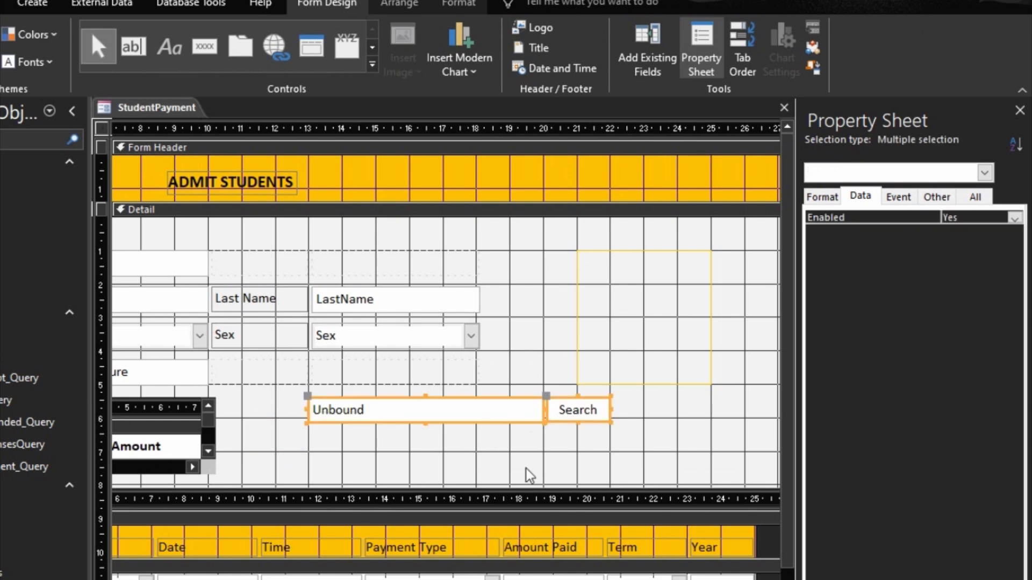
key("Left")
key("Left")
key("Left")
key("Left")
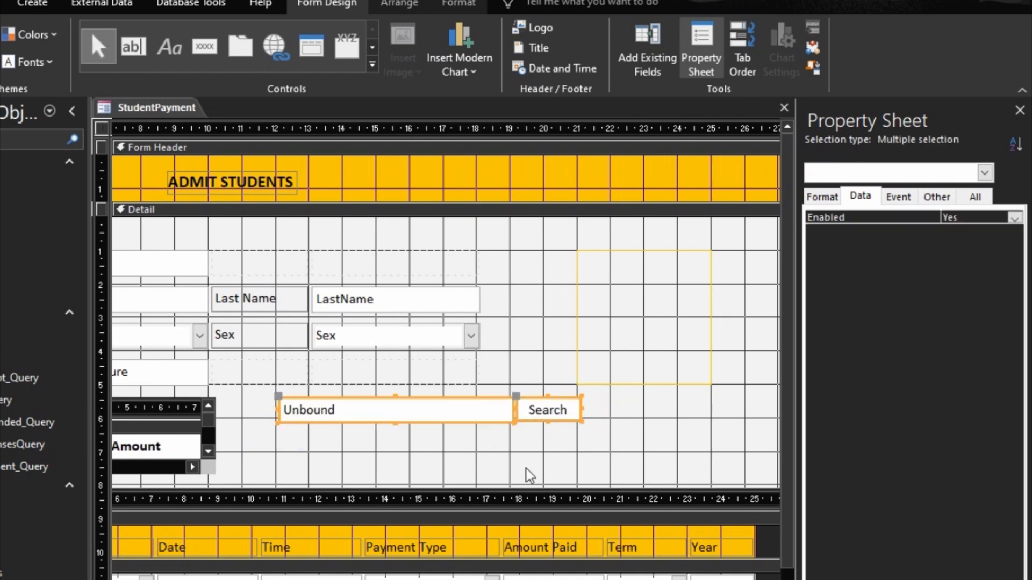
key("Left")
key("Left")
key("Left")
key("Left")
key("Left")
key("Left")
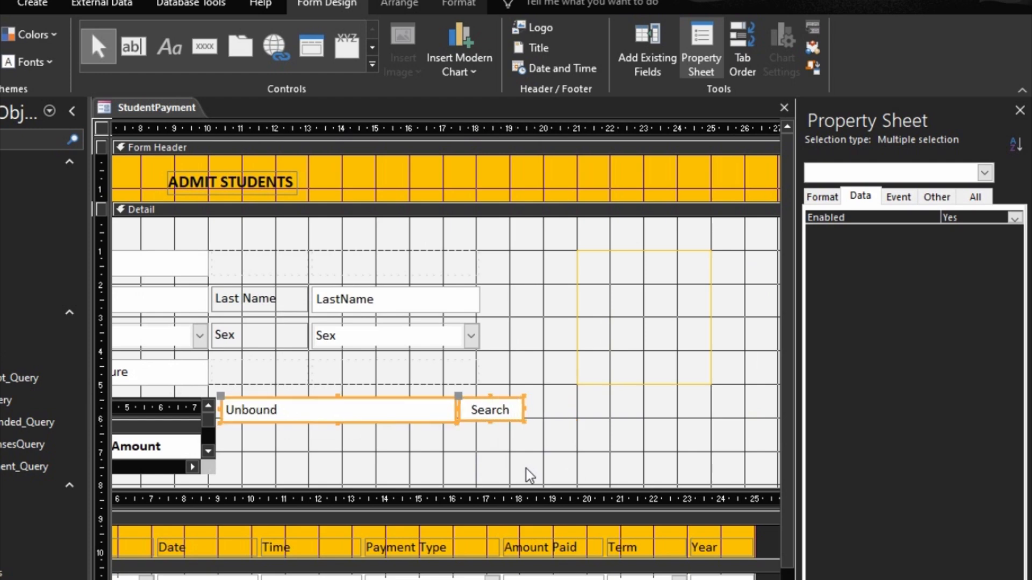
key("Right")
key("Right")
key("Down")
key("Down")
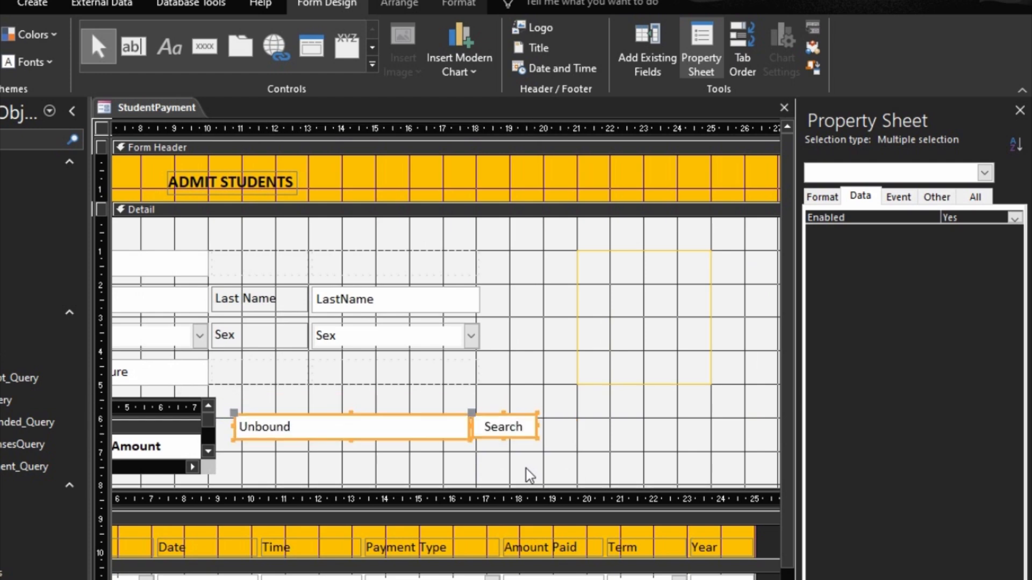
key("Down")
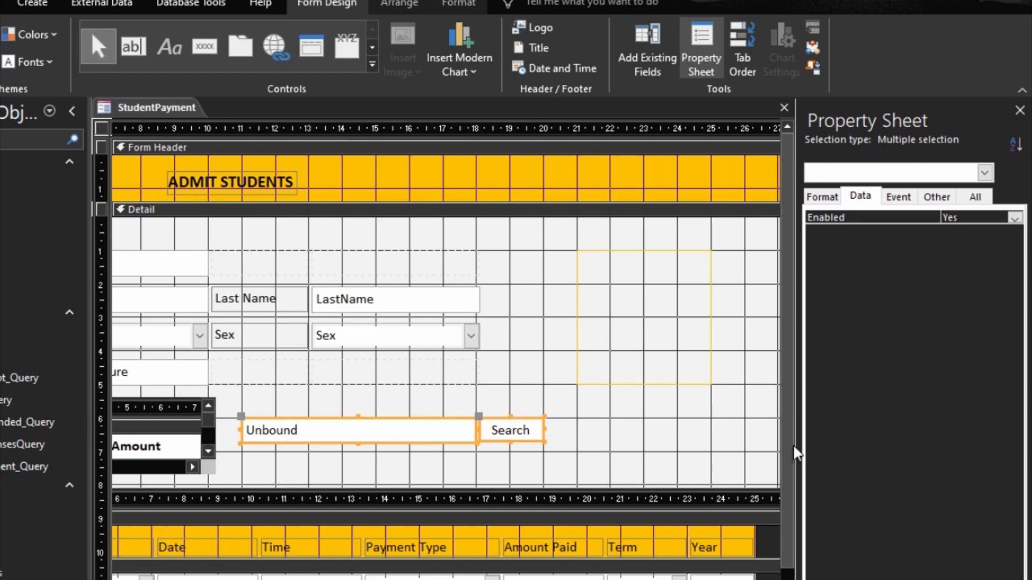
Step: Narrow the unbound search box to about 6 cm wide, keeping its edge against the Search button
left_click(652, 437)
left_click(375, 424)
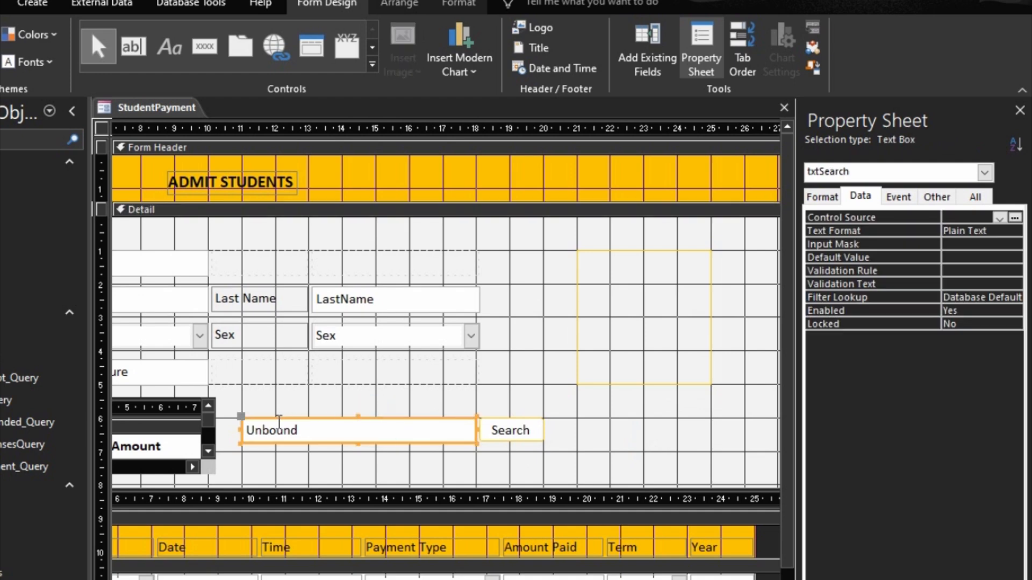
left_click_drag(241, 429, 277, 430)
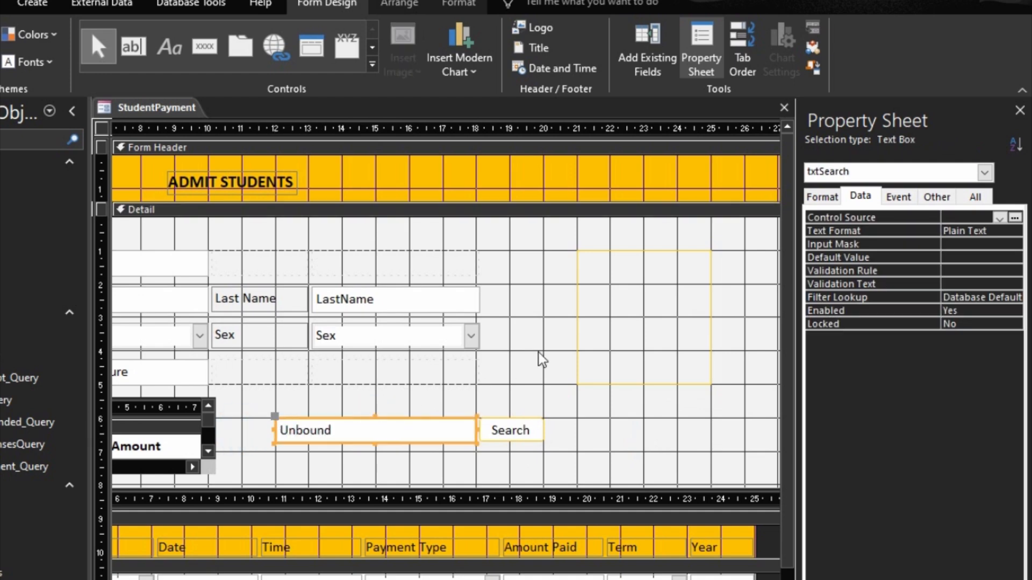
left_click(596, 334)
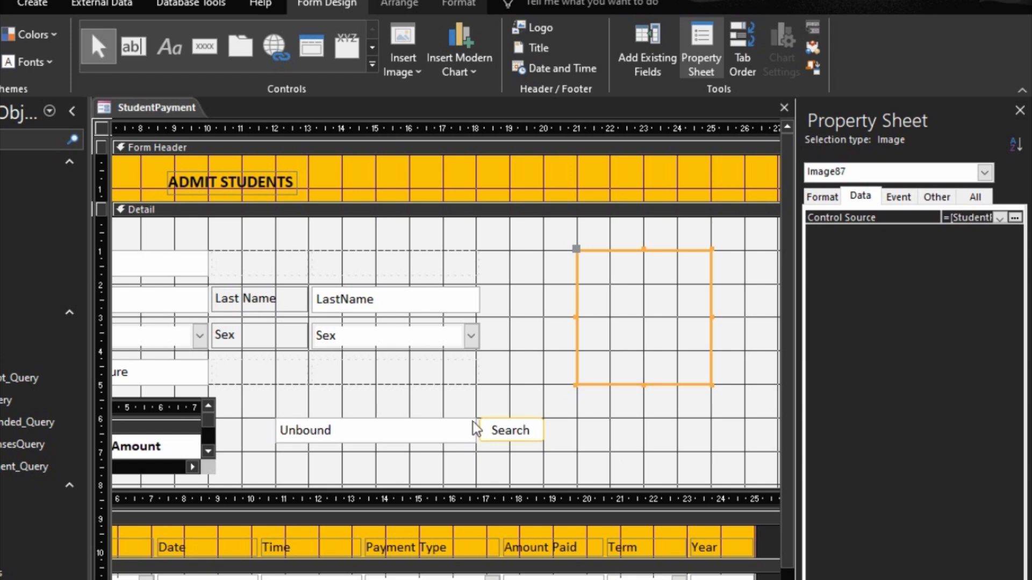
Step: Give the txtSearch text box the format @;"Search" so it has placeholder text when empty
left_click(389, 434)
left_click(834, 201)
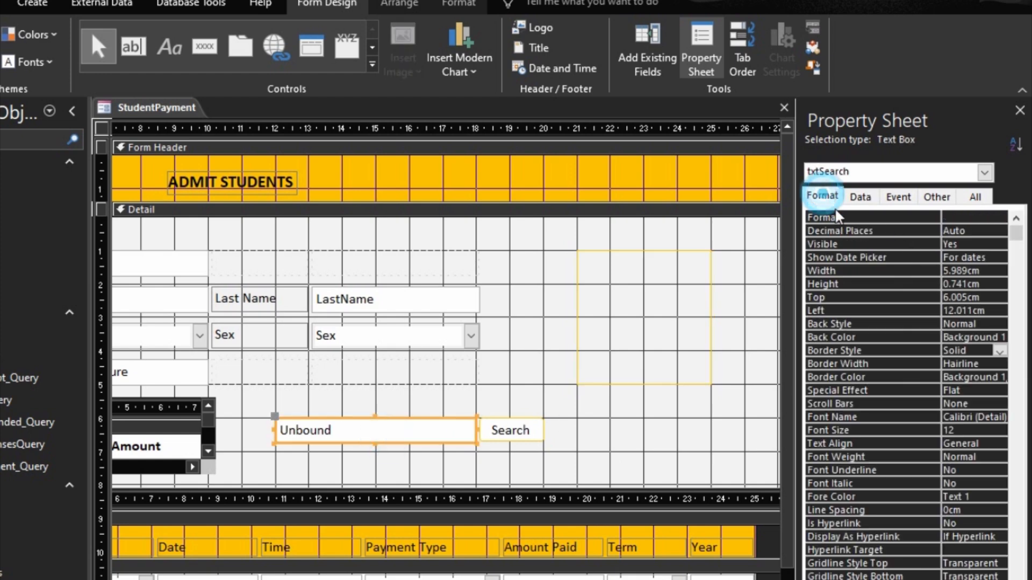
left_click(869, 218)
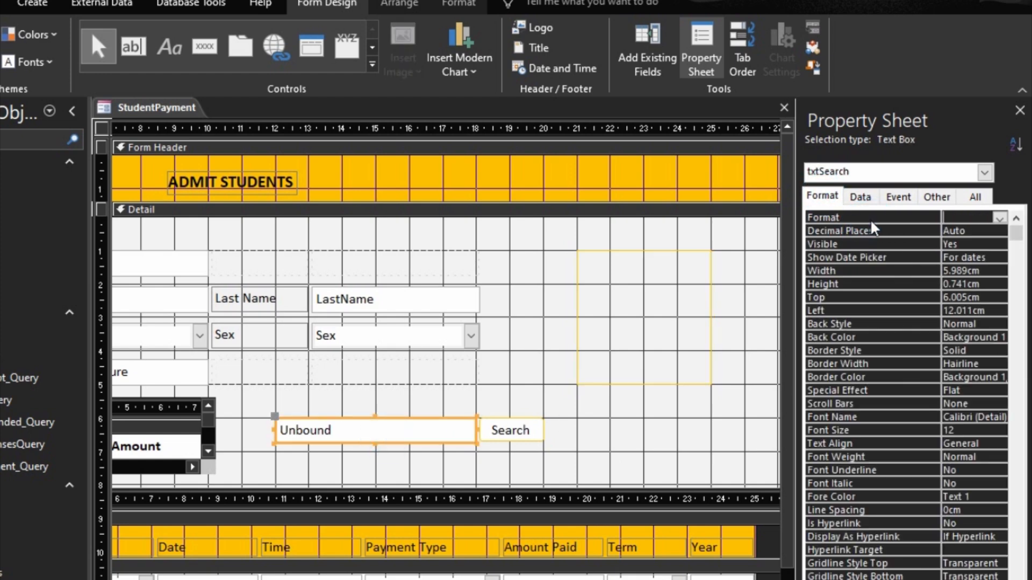
type("@'")
key("BackSpace")
type(";")
type("\"")
type("Se")
type("arch\"")
key("Return")
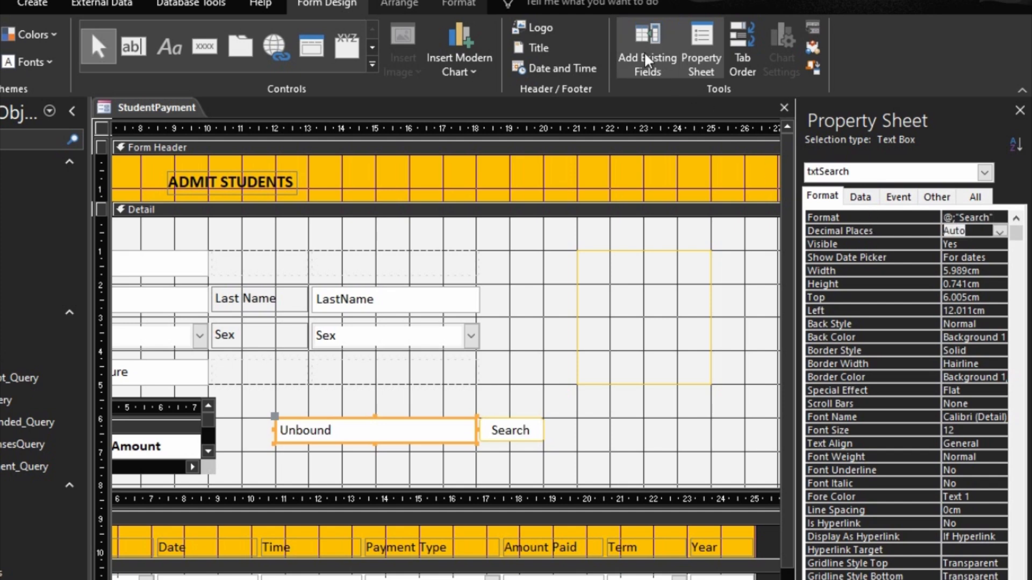
left_click(444, 5)
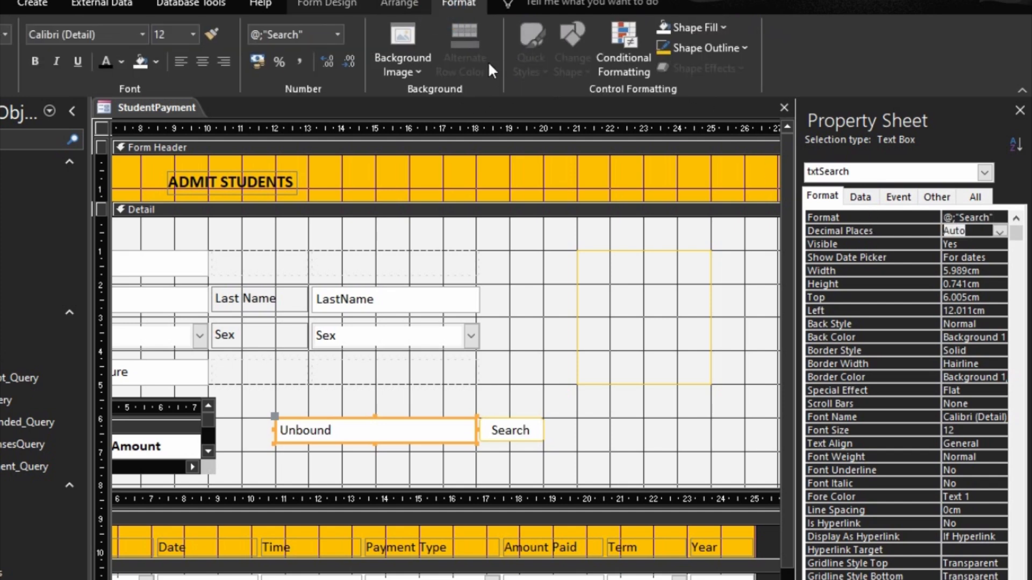
left_click(391, 393)
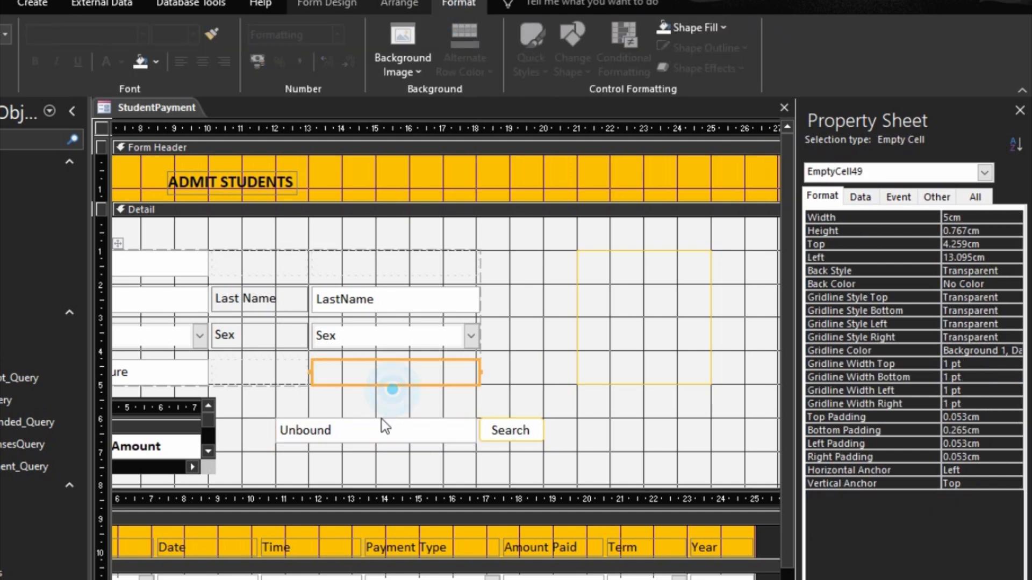
left_click(381, 421)
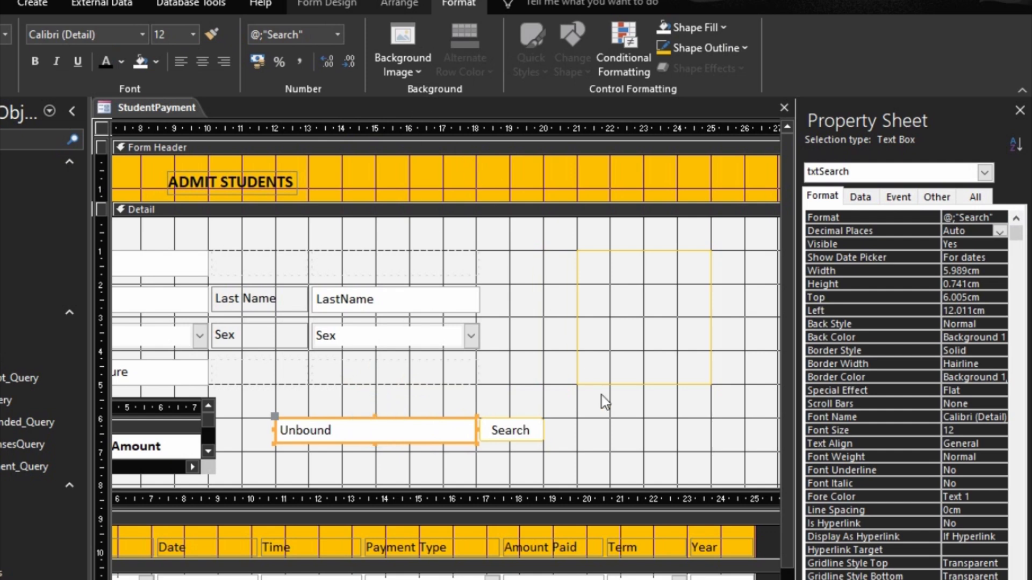
left_click(608, 430)
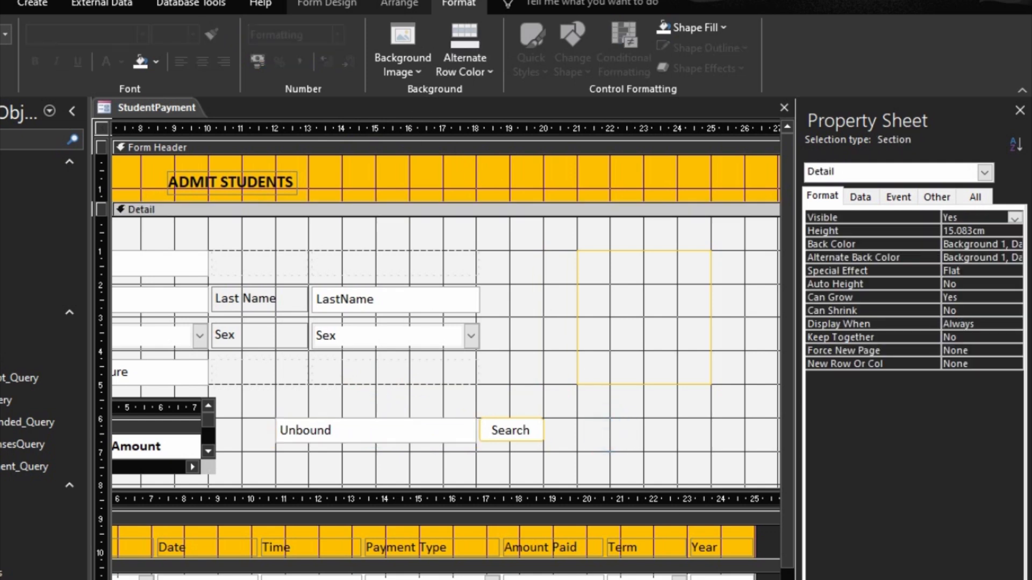
Step: Preview the form in Form View and clear the search box to check its placeholder and focus behaviour
key("F5")
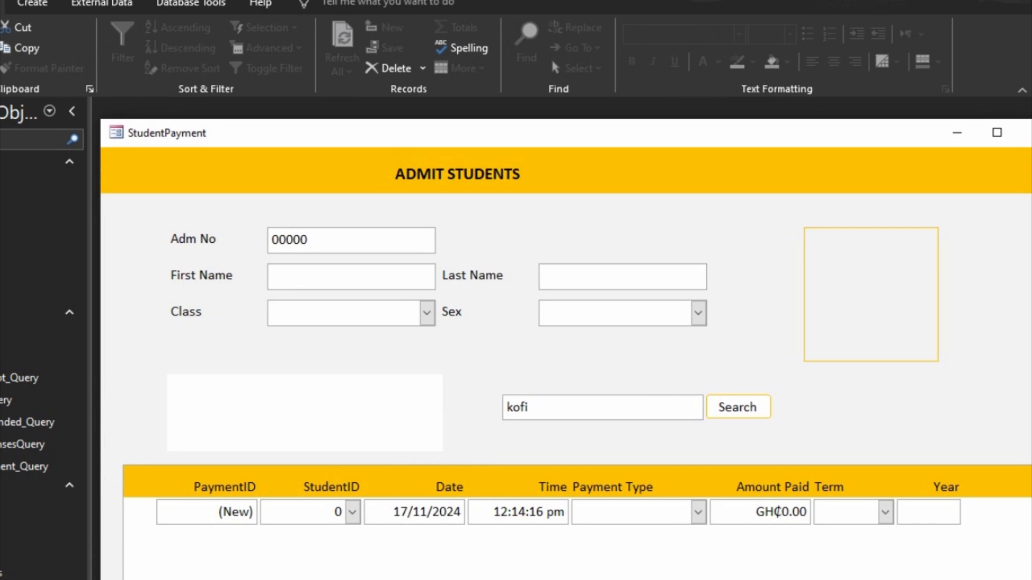
left_click_drag(667, 405, 454, 385)
key("BackSpace")
type("Search")
left_click(569, 405)
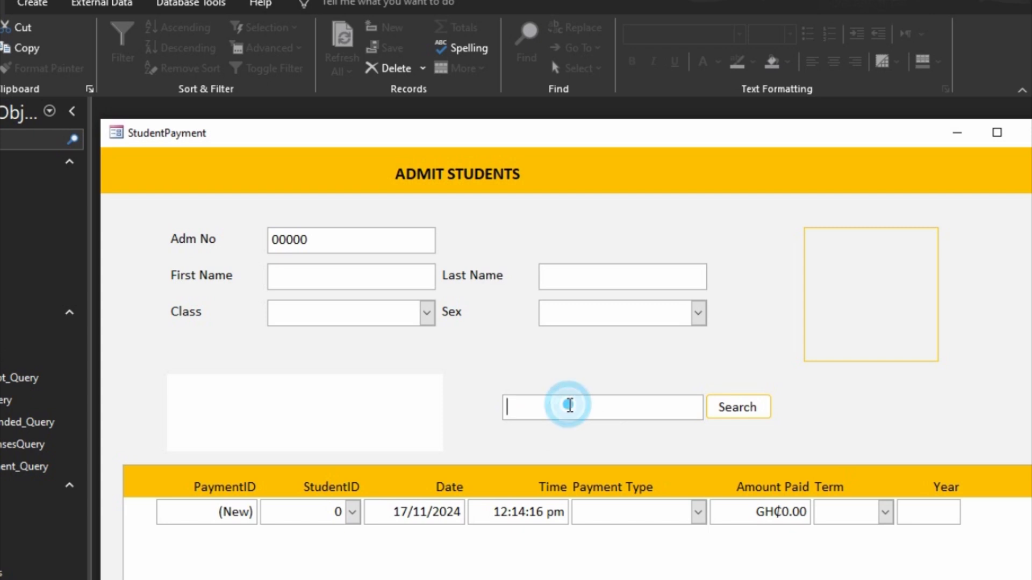
left_click(586, 315)
left_click(594, 398)
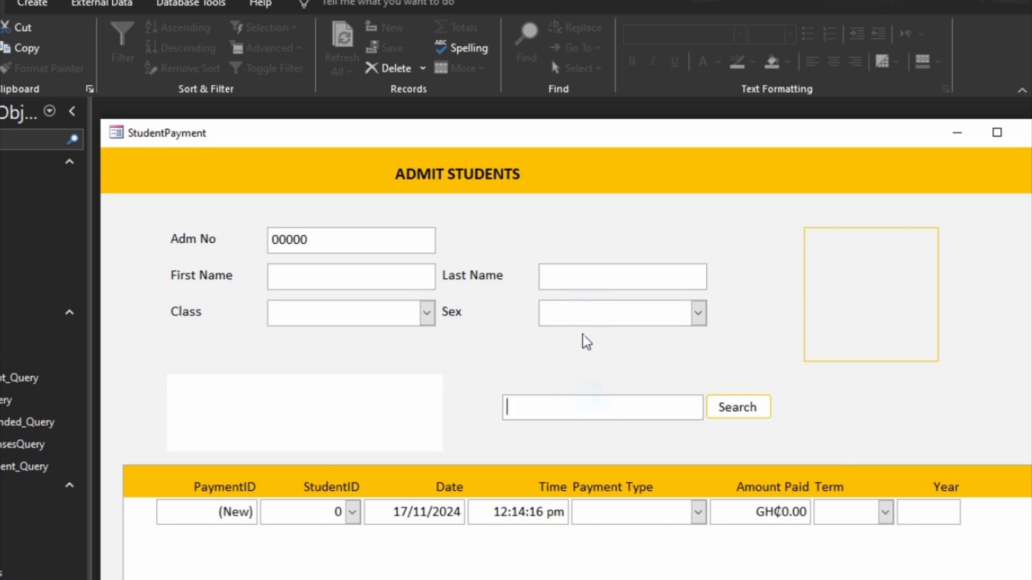
left_click(582, 328)
left_click(599, 343)
Step: Enter a student's first name in the search box, then clear it and leave the field to recheck the placeholder
type("kofi")
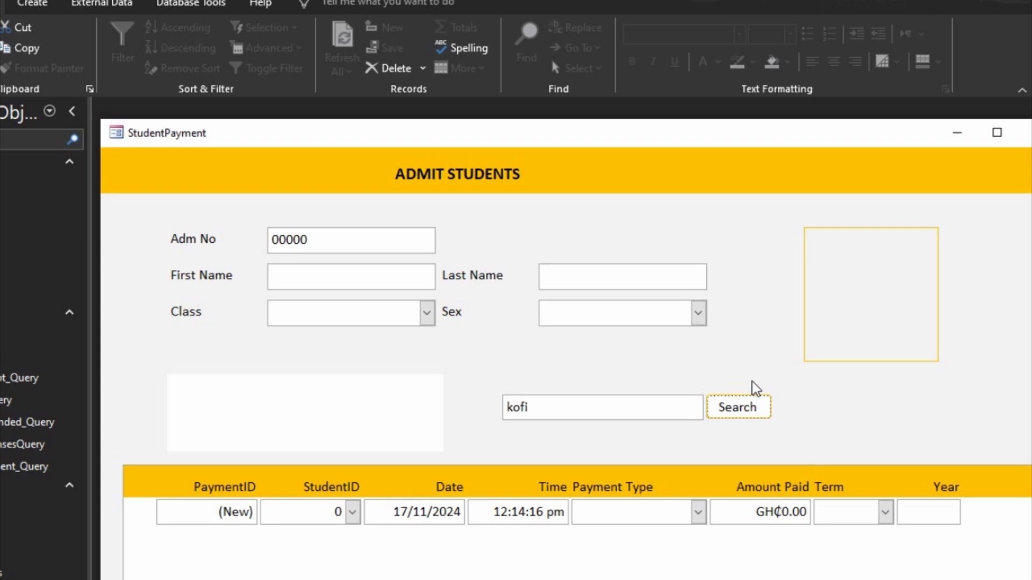
left_click(624, 398)
double_click(624, 398)
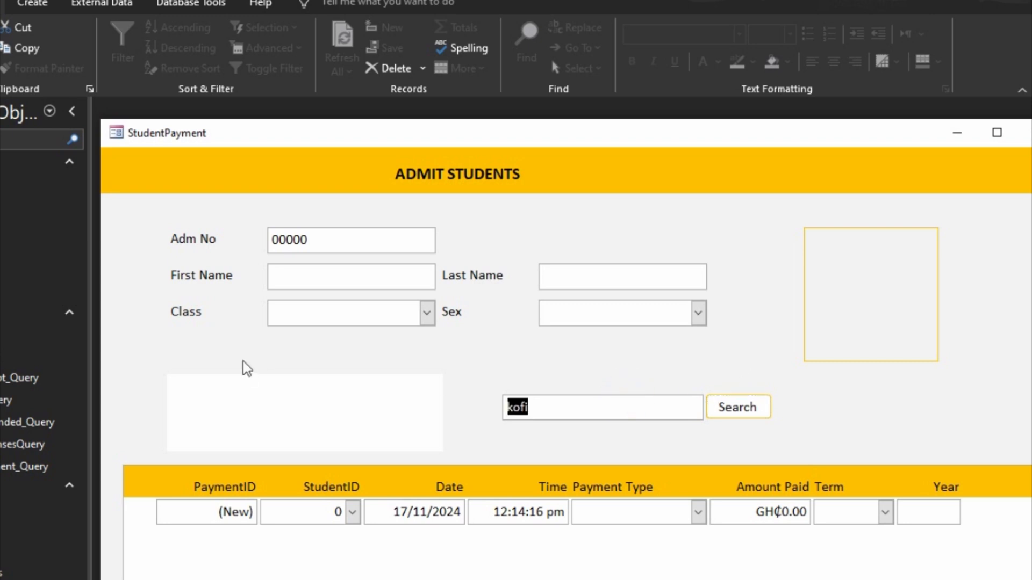
key("BackSpace")
key("Tab")
Step: Return to Design View and set the Search button's Default property to Yes
right_click(842, 173)
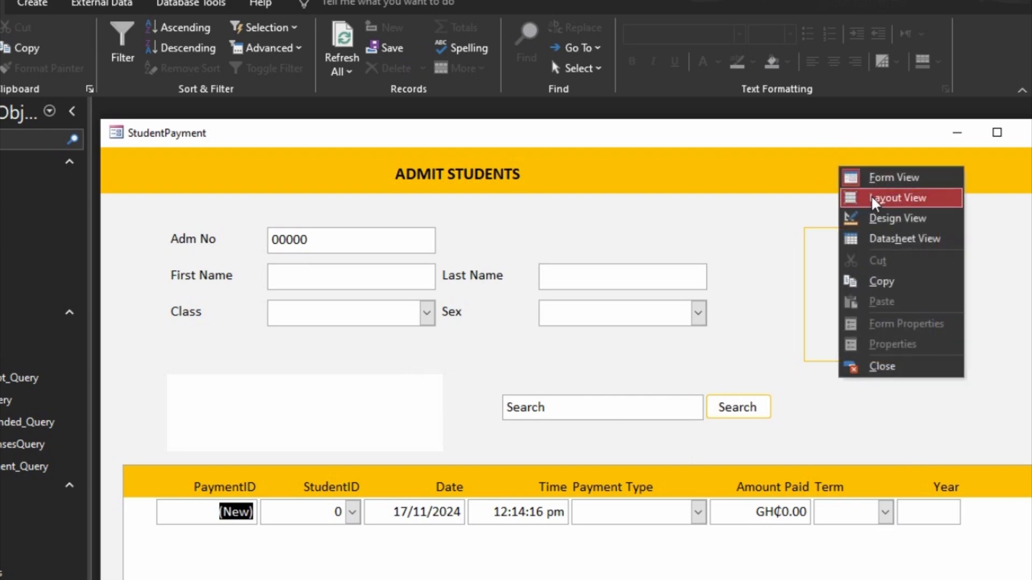
left_click(882, 219)
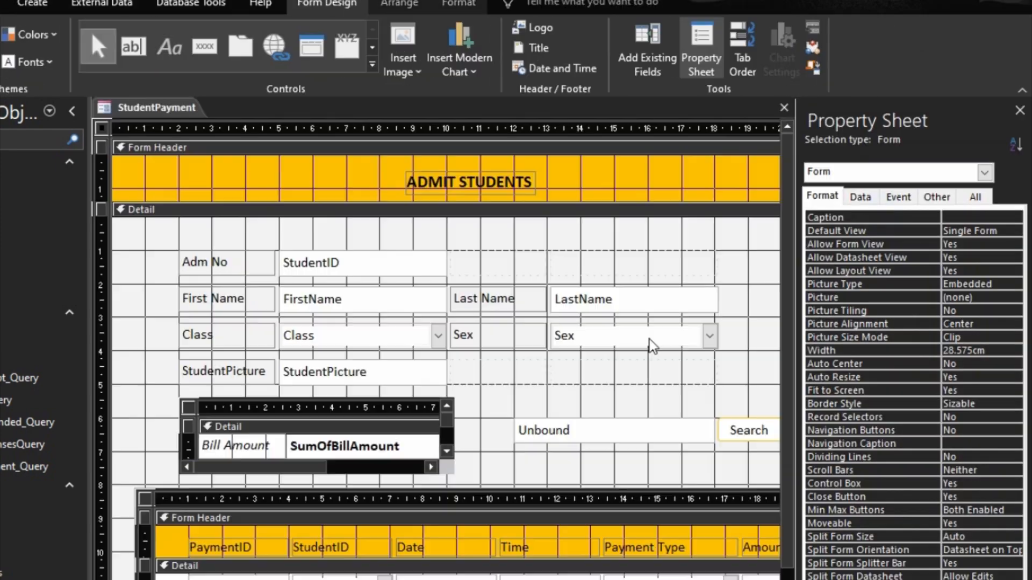
left_click(725, 430)
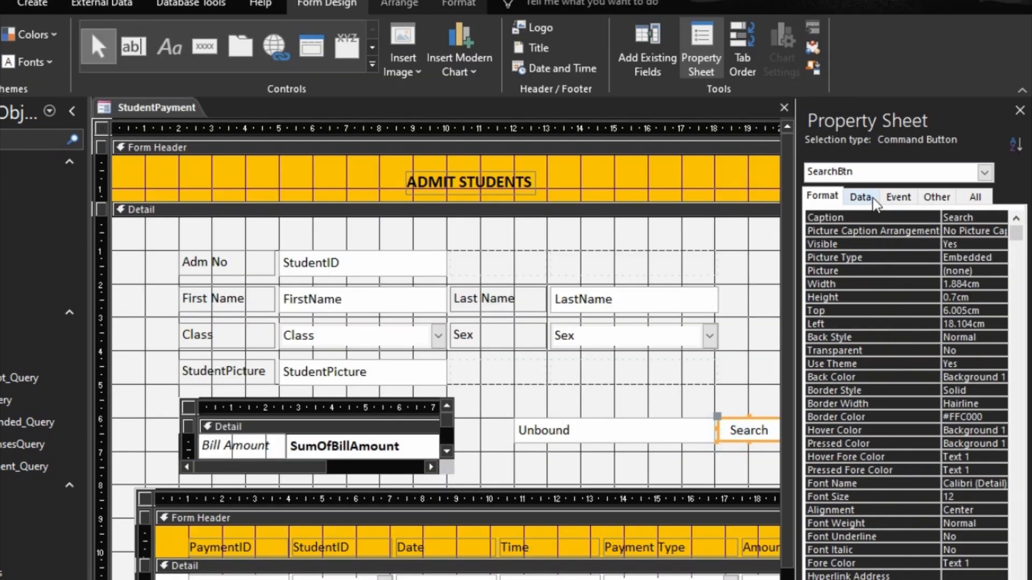
left_click(932, 196)
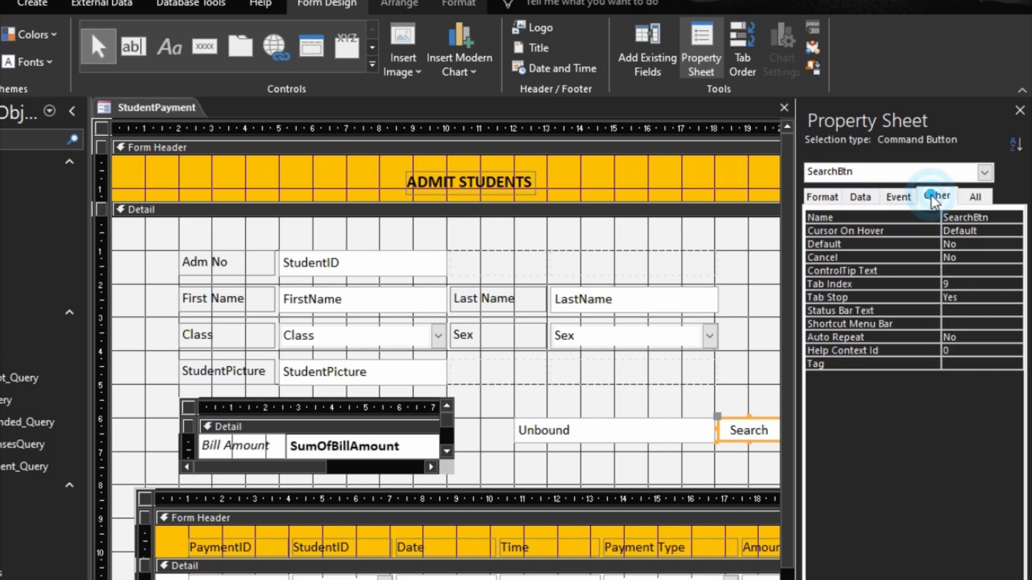
double_click(846, 245)
left_click(967, 254)
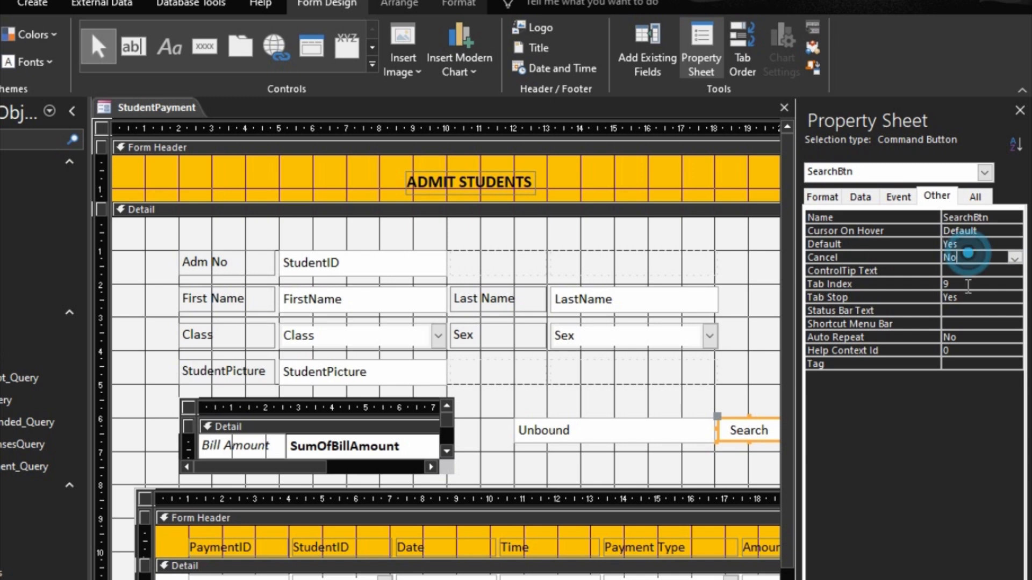
Step: Preview the form and search for a student by first name to test the default Search button
key("F5")
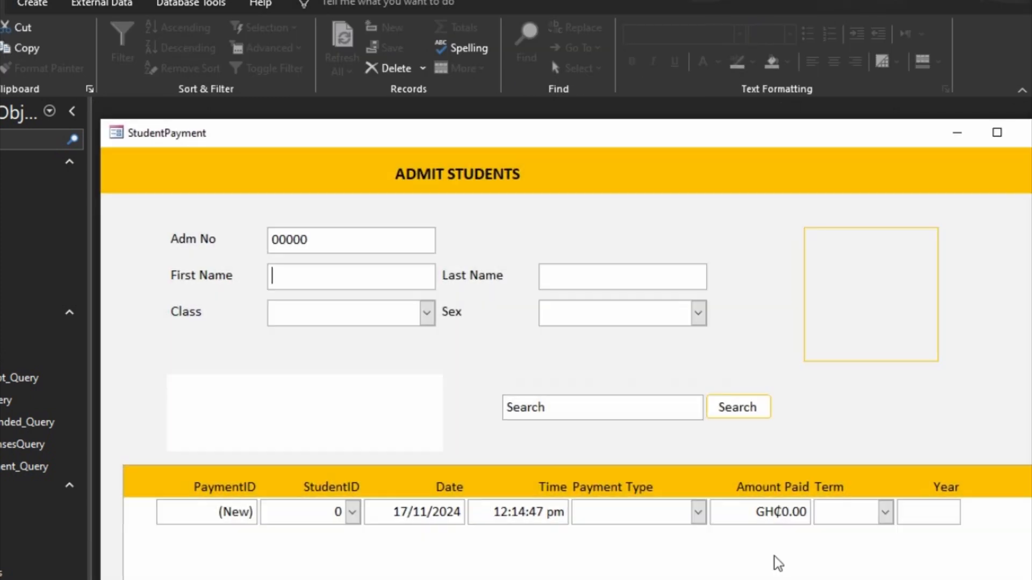
left_click(663, 410)
type("k")
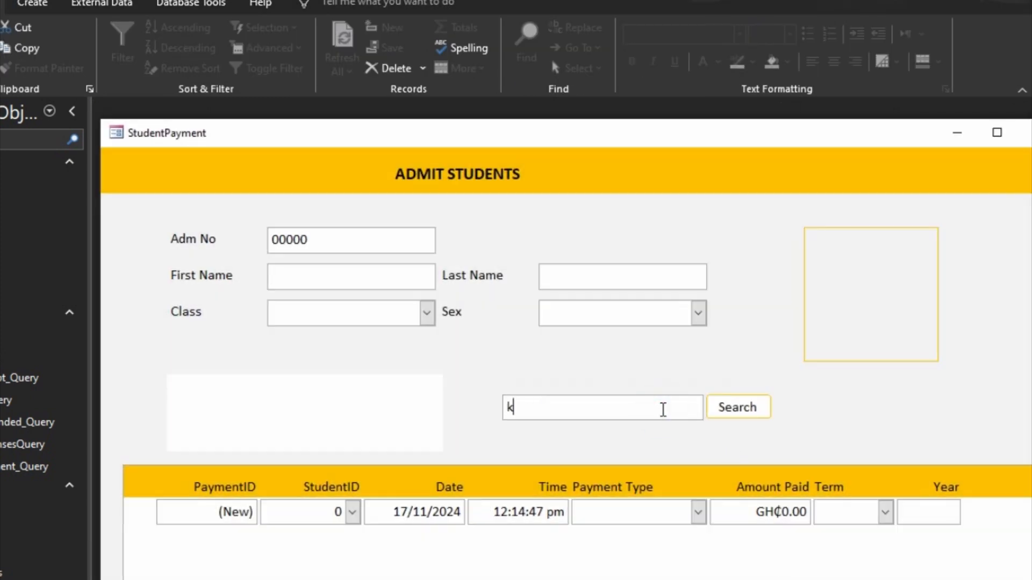
type("ogi")
key("BackSpace")
type("kfs")
key("BackSpace")
type("o")
key("BackSpace")
type("i")
key("Return")
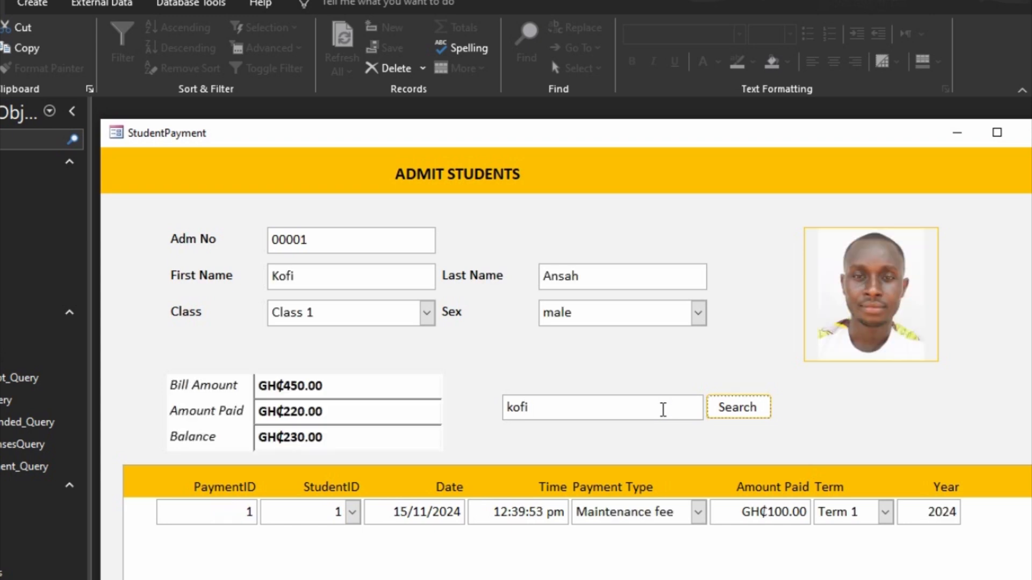
Step: Return to Design View, duplicate the Search button and place the copy directly beside the original in the same row
left_click(831, 383)
right_click(911, 437)
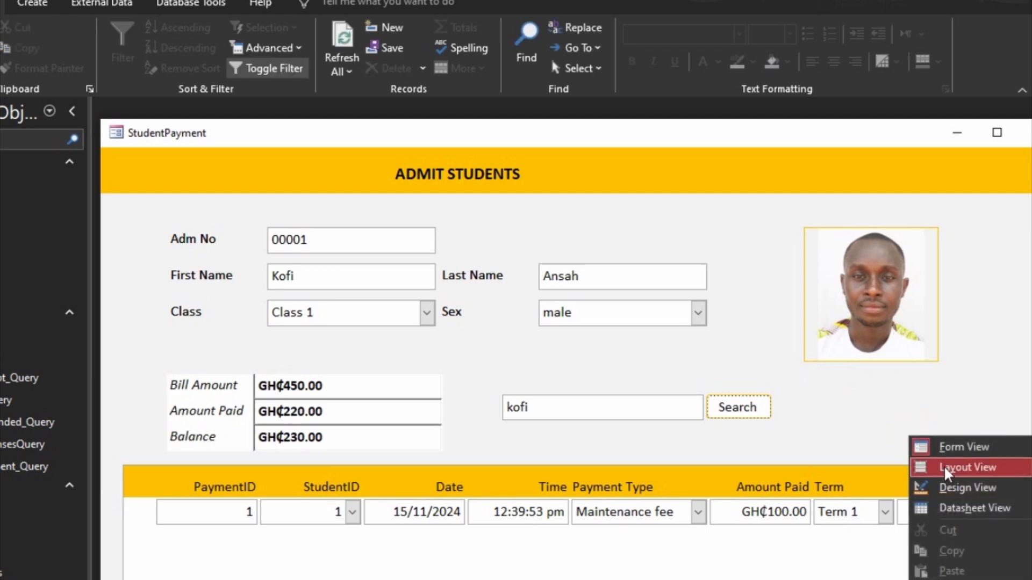
left_click(858, 431)
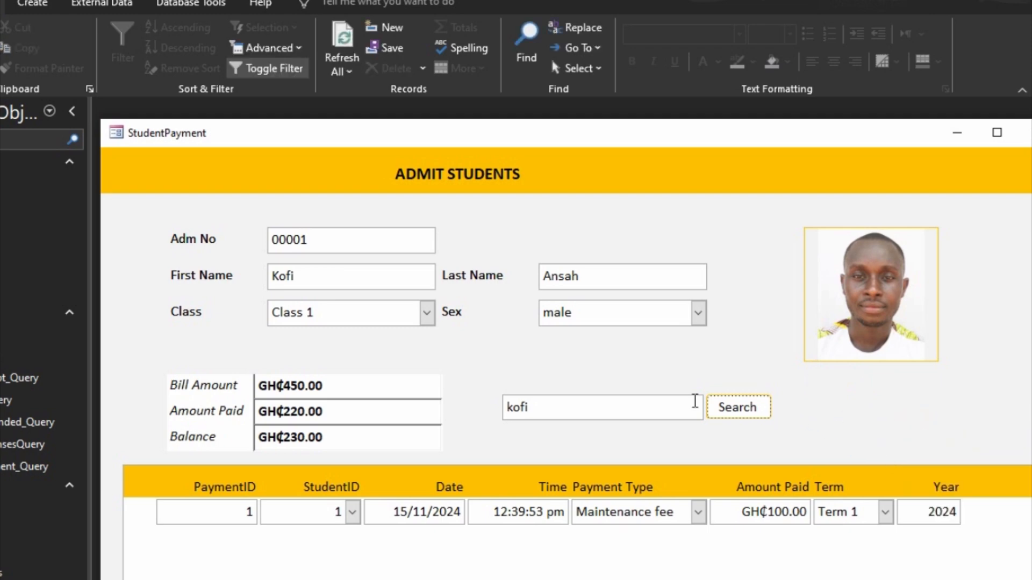
right_click(973, 401)
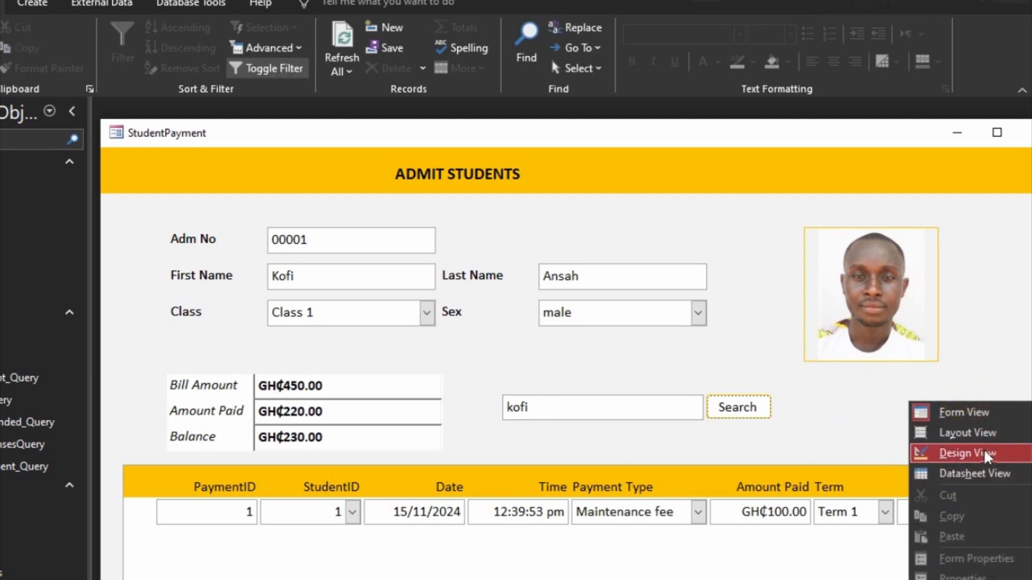
left_click(984, 455)
scroll(446, 352, "right", 5)
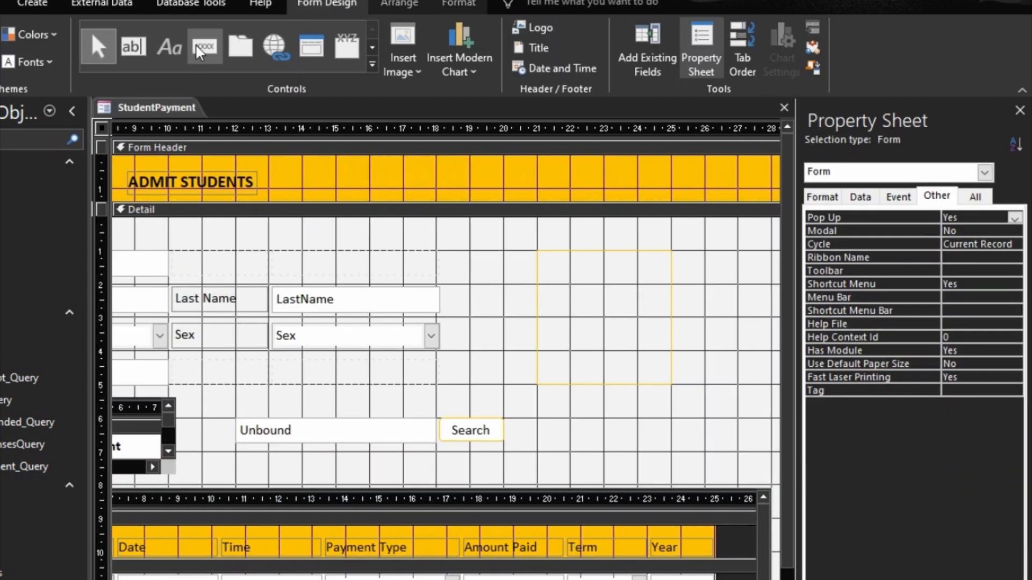
left_click(478, 433)
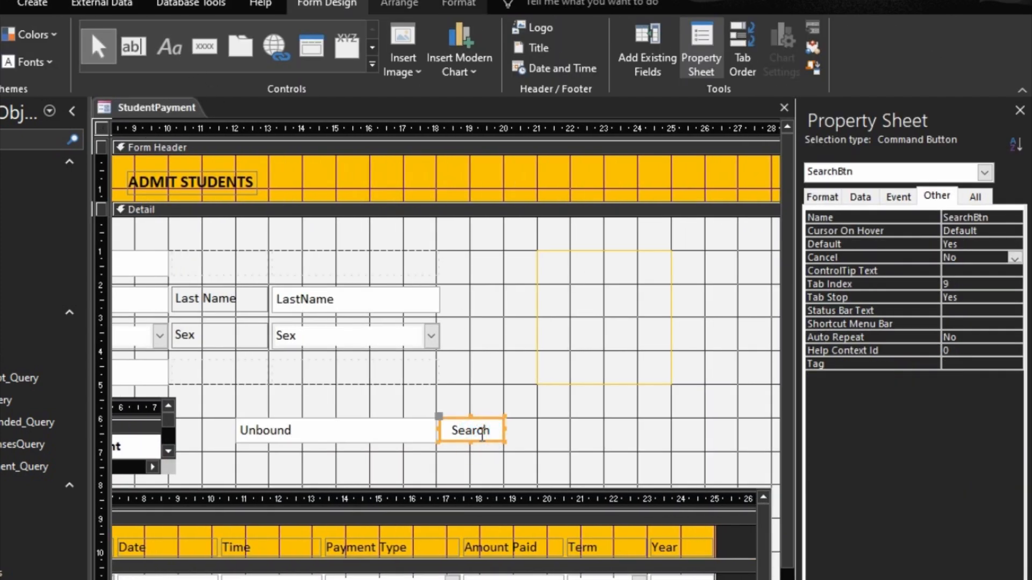
key("ctrl+c")
key("ctrl+v")
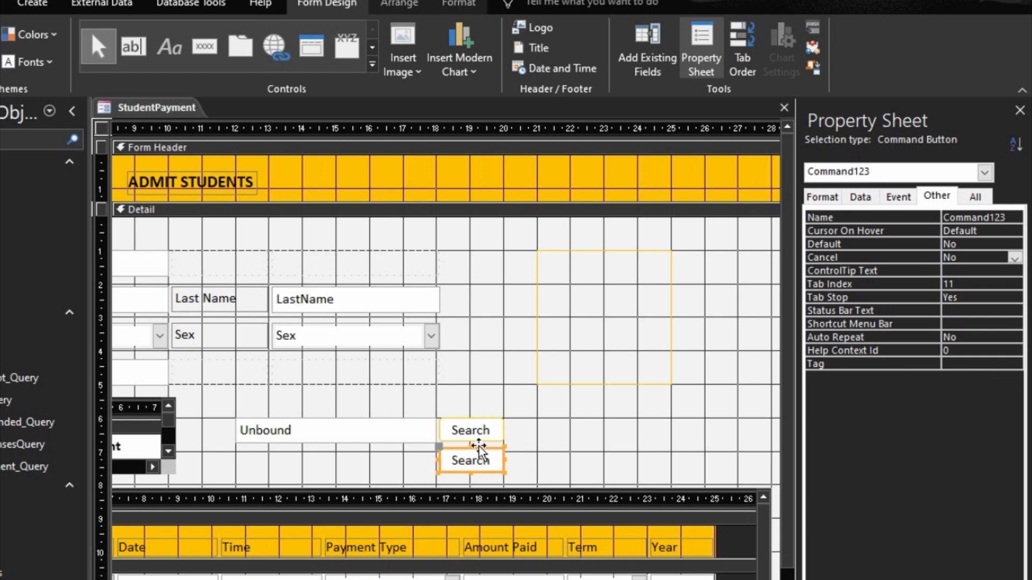
left_click_drag(476, 452, 550, 420)
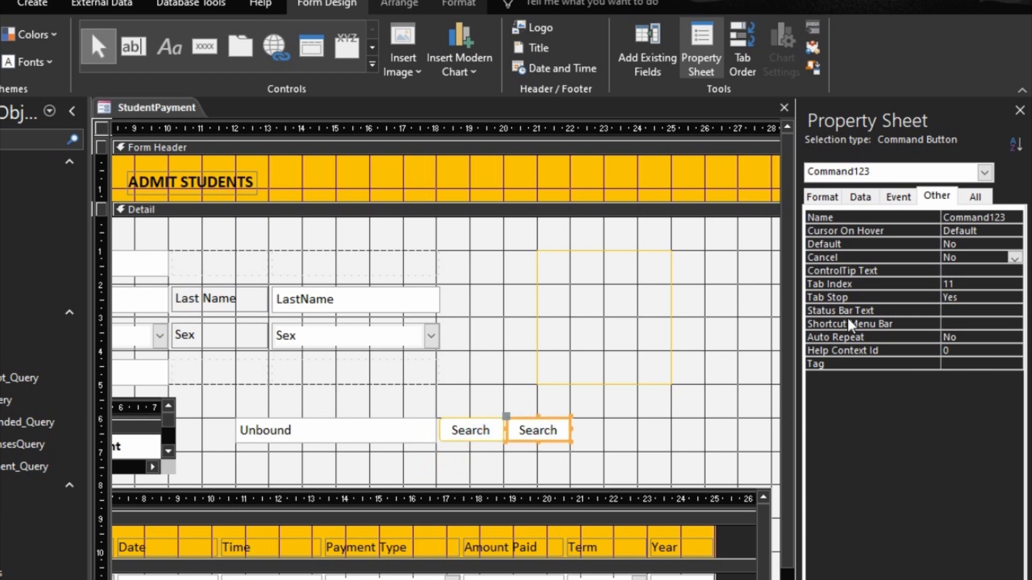
Step: Name the copied button ClearBtn and set its caption to Clear
left_click(912, 217)
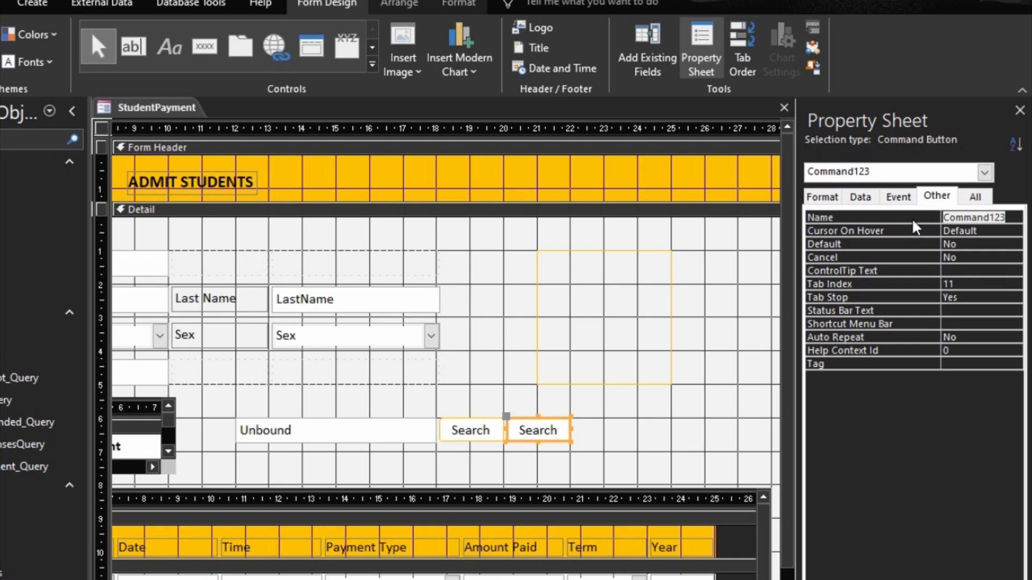
type("Clear")
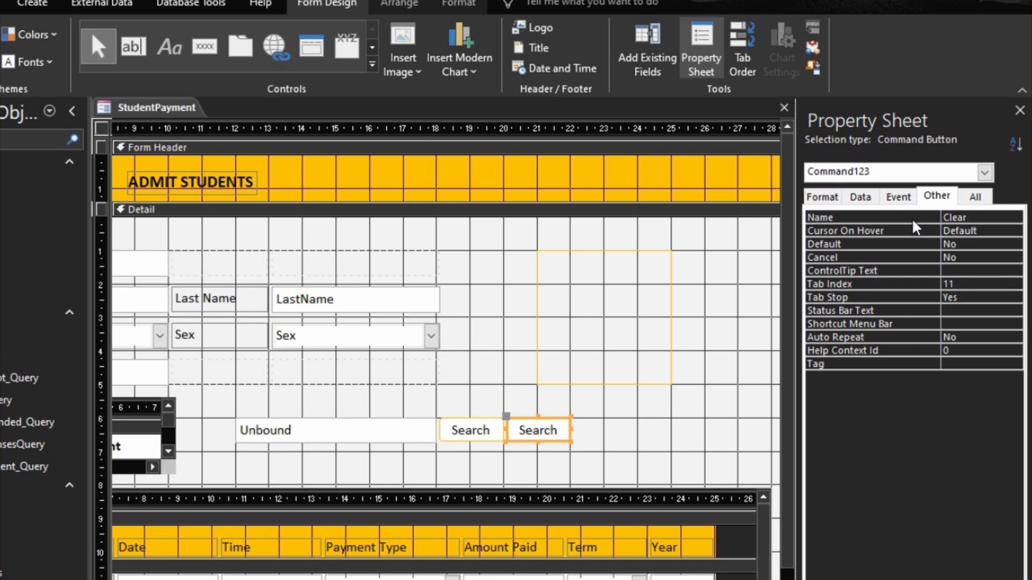
type("Btn")
left_click(827, 198)
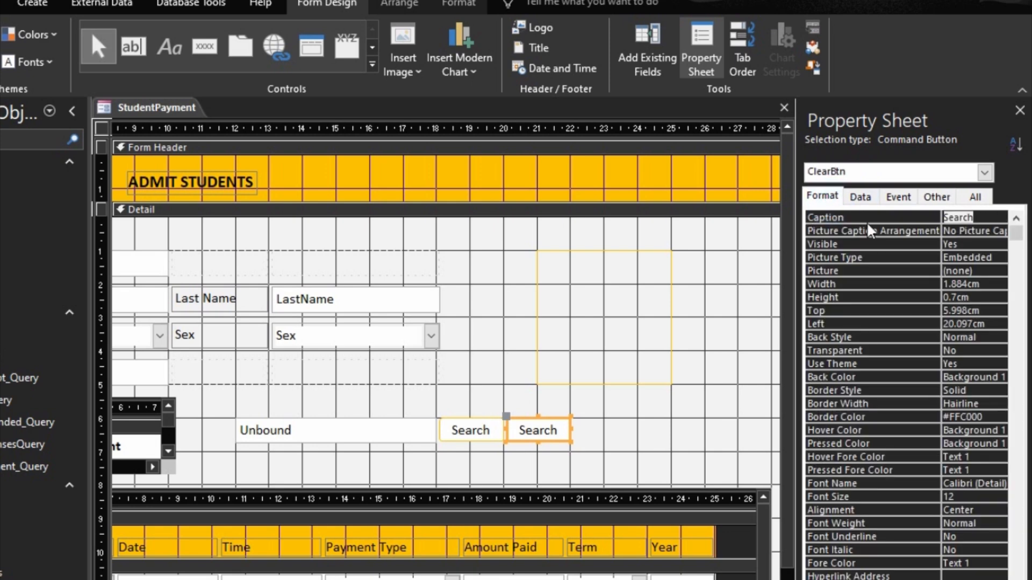
type("Clear")
left_click(718, 361)
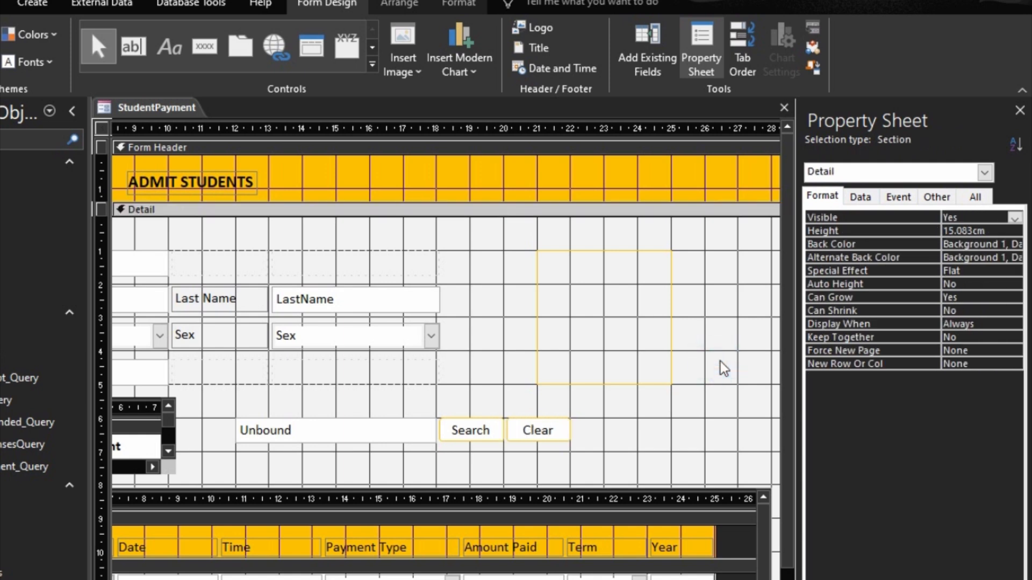
Step: Create a click event procedure for the Clear button with the Code Builder
right_click(521, 430)
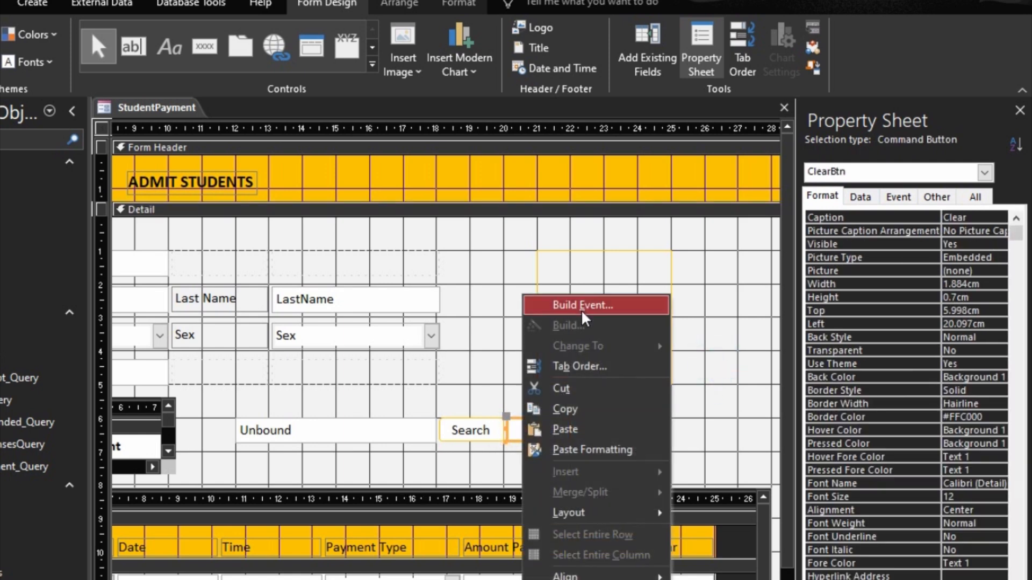
left_click(581, 309)
left_click(414, 230)
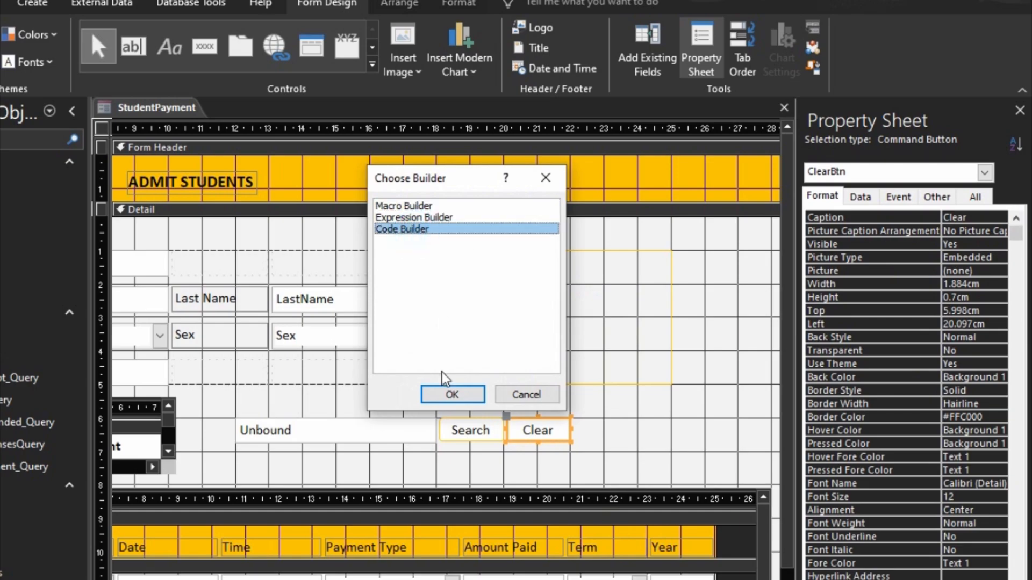
left_click(452, 386)
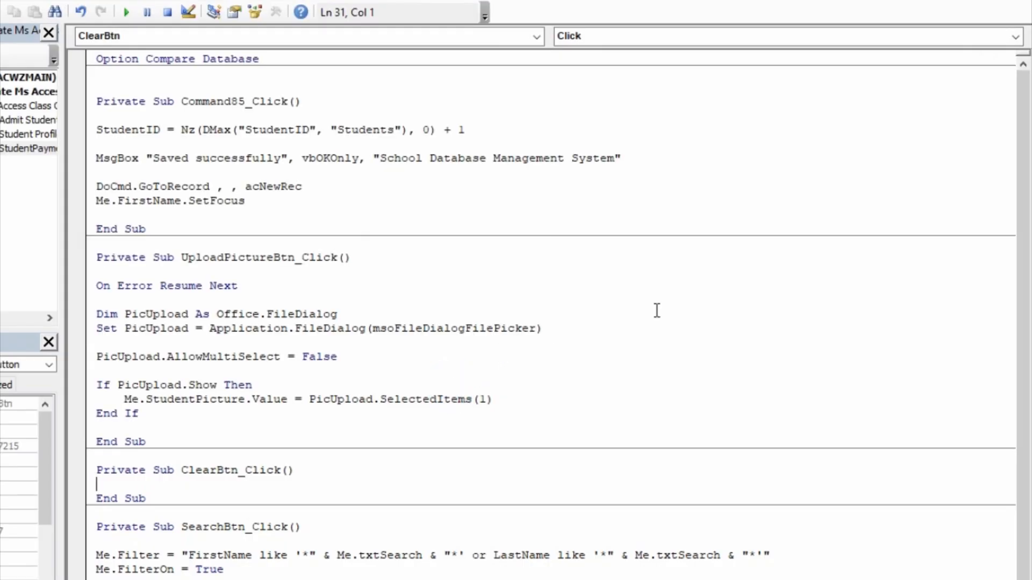
Step: Add the statement Me.txtSearch.Value = "" to the ClearBtn_Click procedure to empty the search box
key("Return")
key("Return")
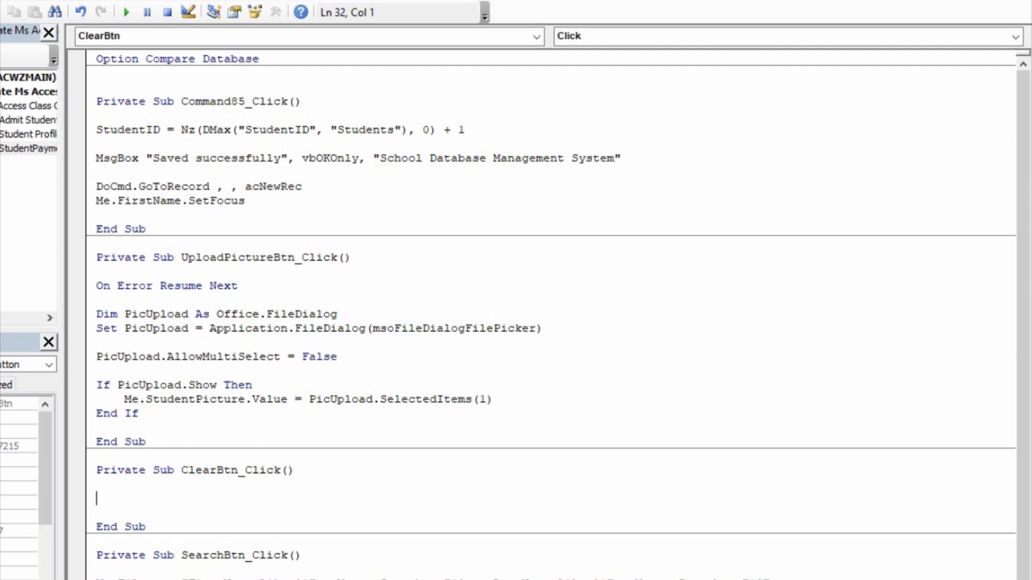
type("me.txt")
key("Tab")
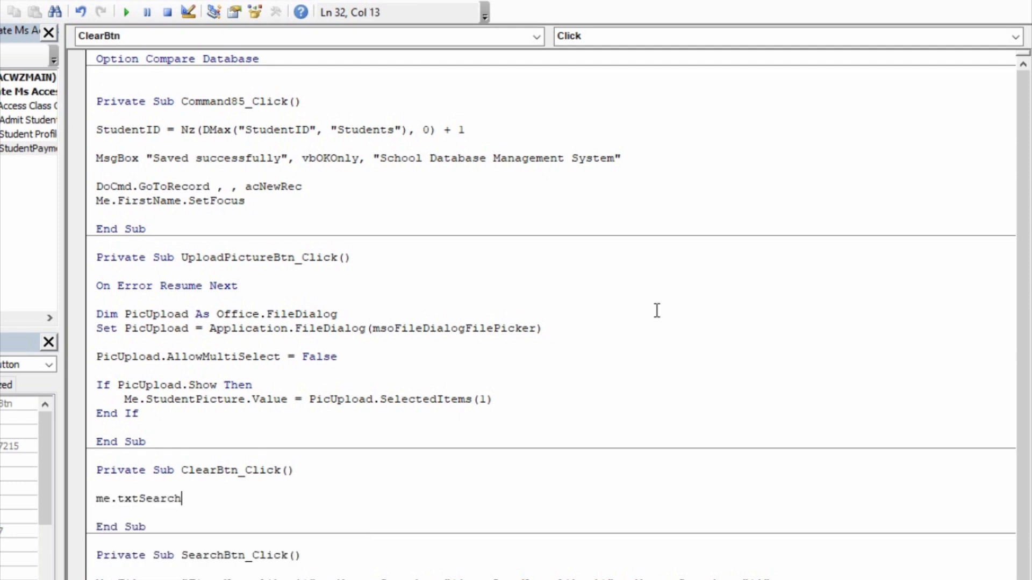
type(".value=\"\"")
key("Return")
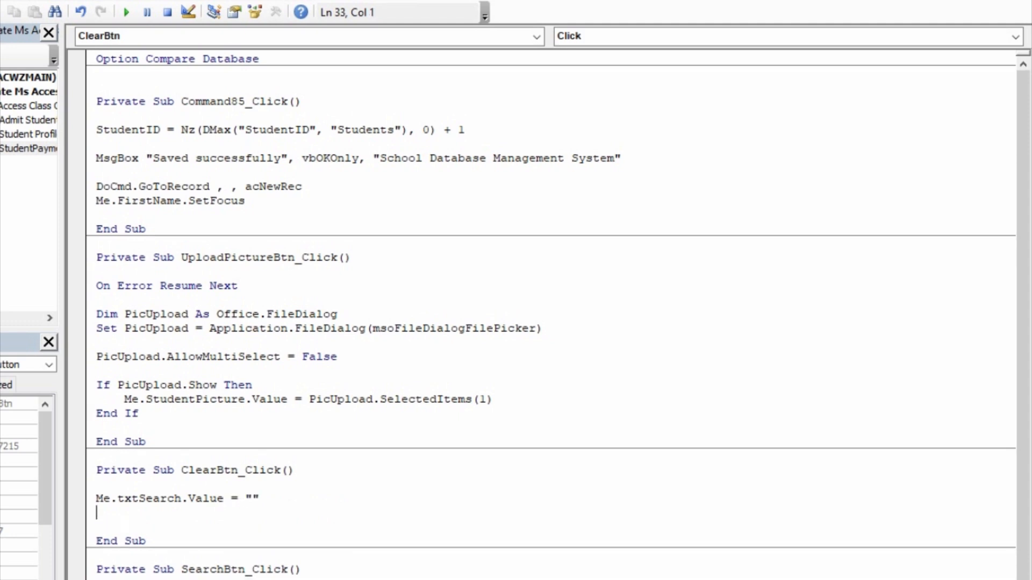
Step: Add Me.Requery below the search box statement in ClearBtn_Click
type("me.req")
key("Tab")
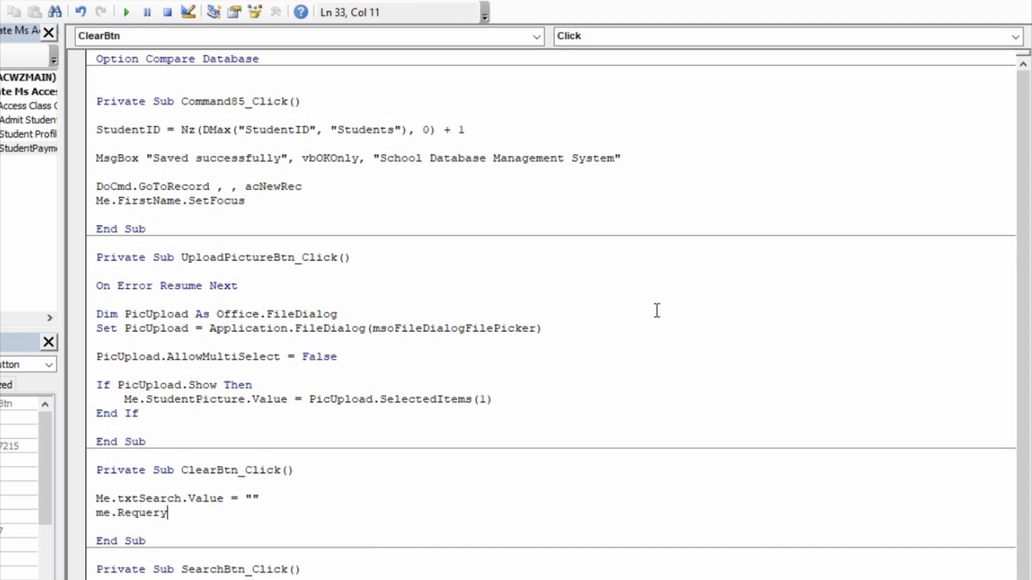
key("Return")
Step: Compile the database code and save the changes to the PaymentSubform and StudentPayment forms
key("alt+d")
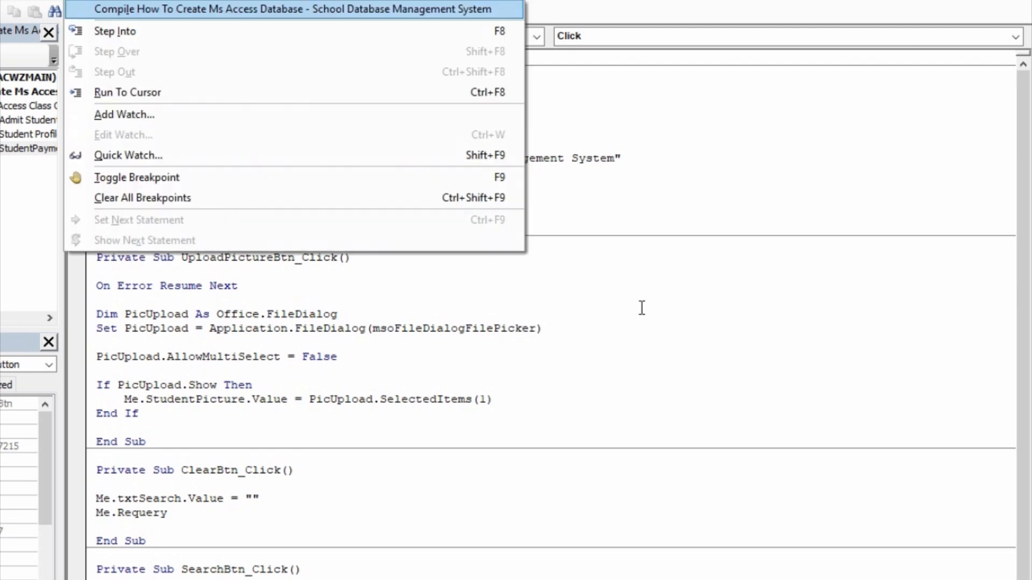
key("Return")
key("ctrl+s")
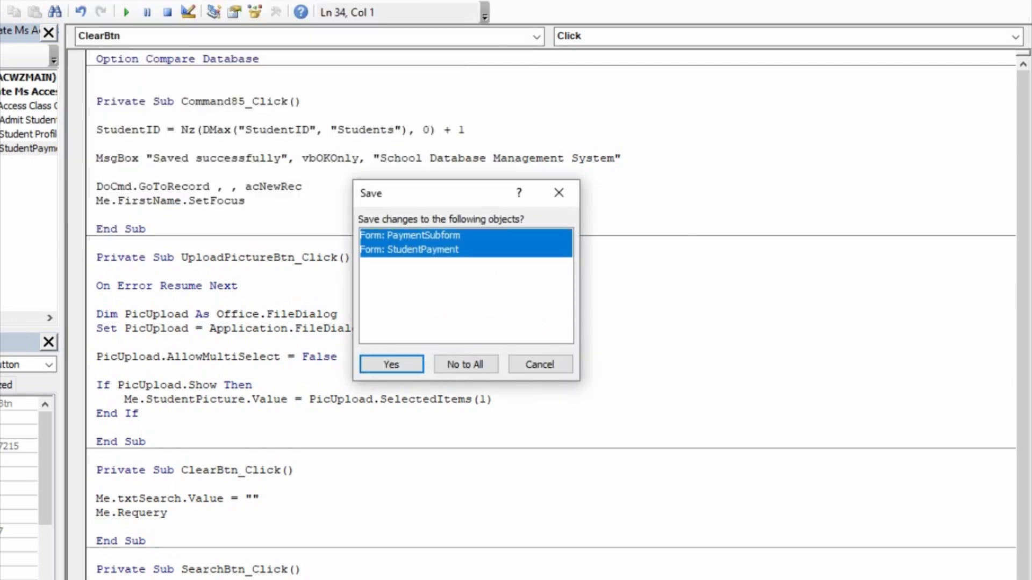
left_click(391, 365)
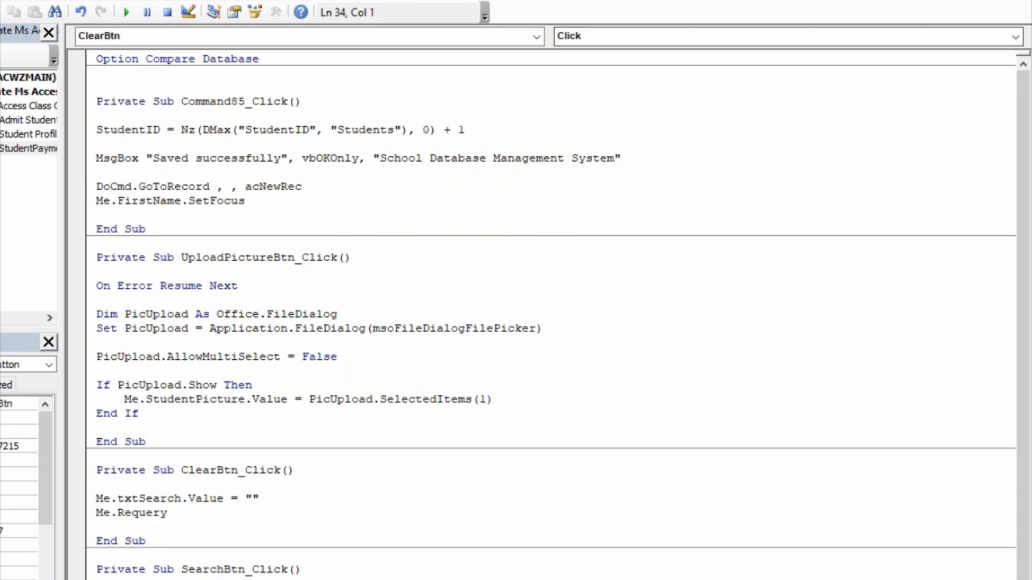
Step: Return to the StudentPayment form, open it for use, search for a student by first name and test the Clear button
key("alt+F11")
key("F5")
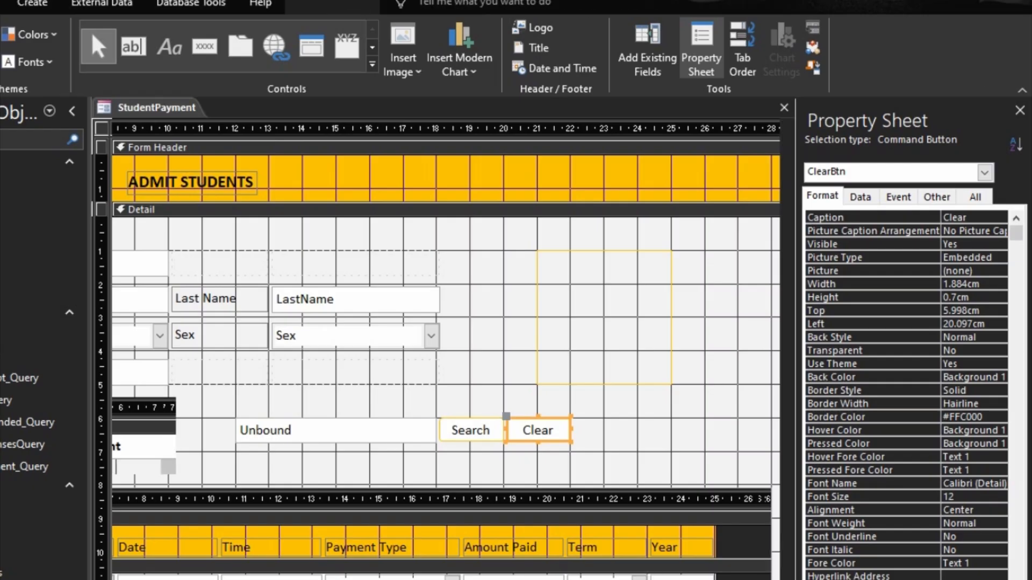
left_click(1025, 134)
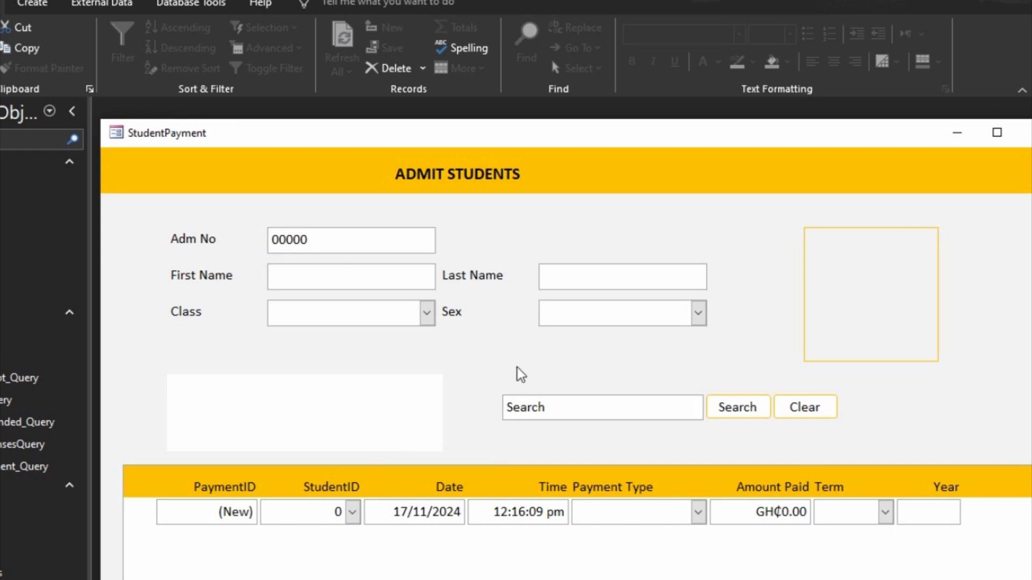
left_click(619, 409)
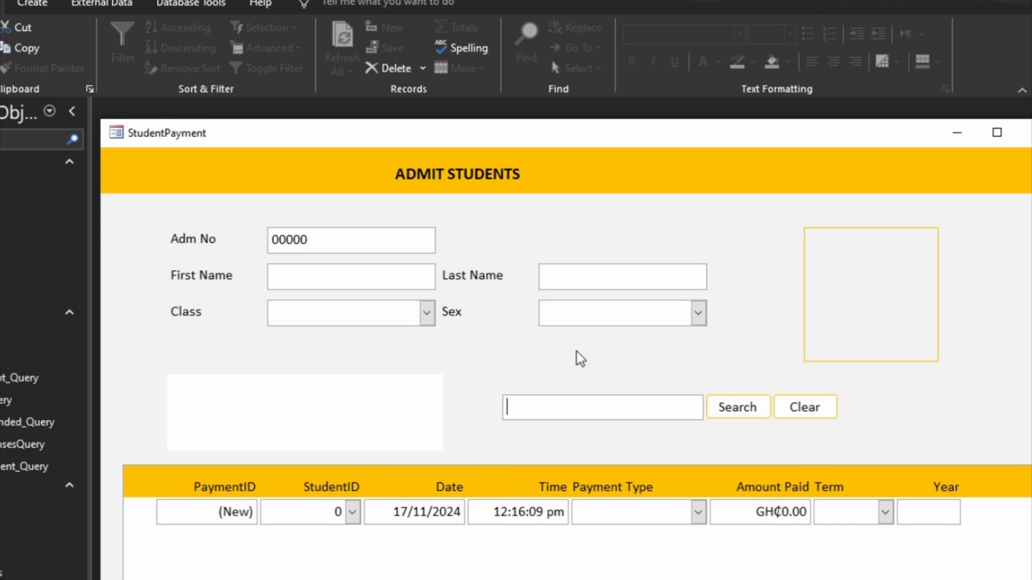
type("kofi")
key("Return")
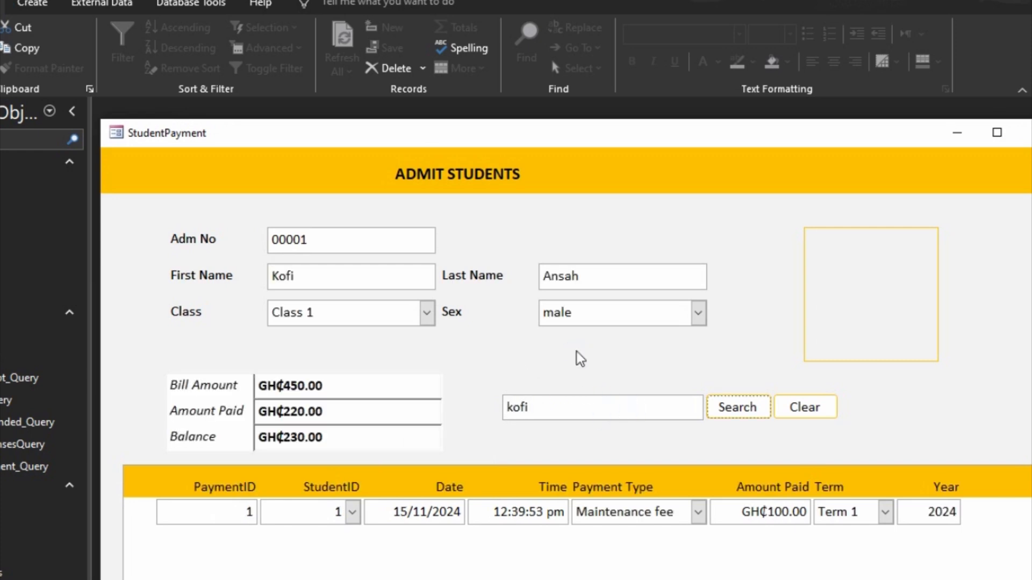
left_click(818, 417)
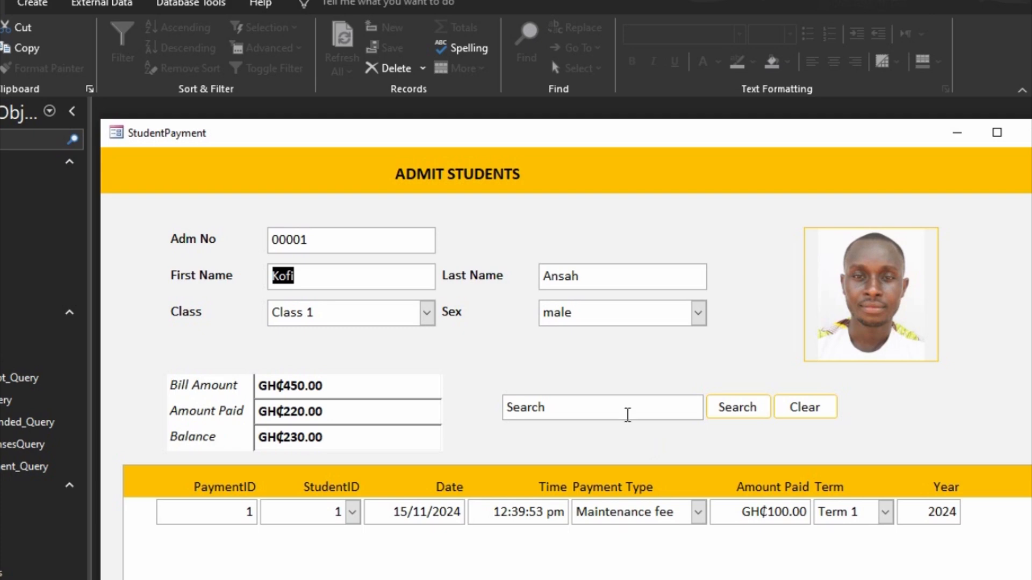
left_click(627, 414)
Step: Switch the StudentPayment form back to Design View and open the Clear button's click event procedure
right_click(856, 415)
left_click(916, 465)
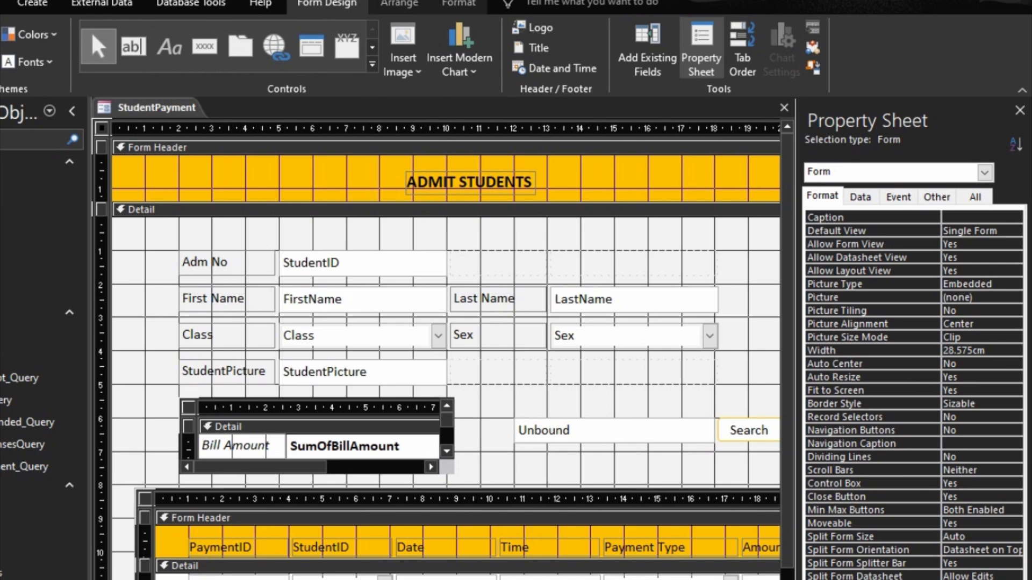
scroll(436, 349, "right", 5)
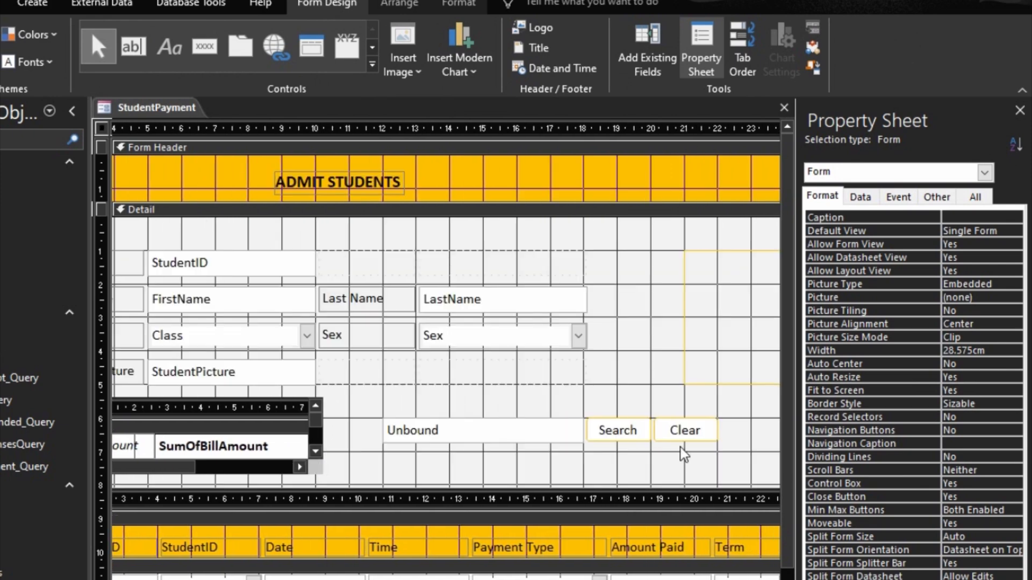
left_click(687, 434)
right_click(686, 434)
left_click(731, 303)
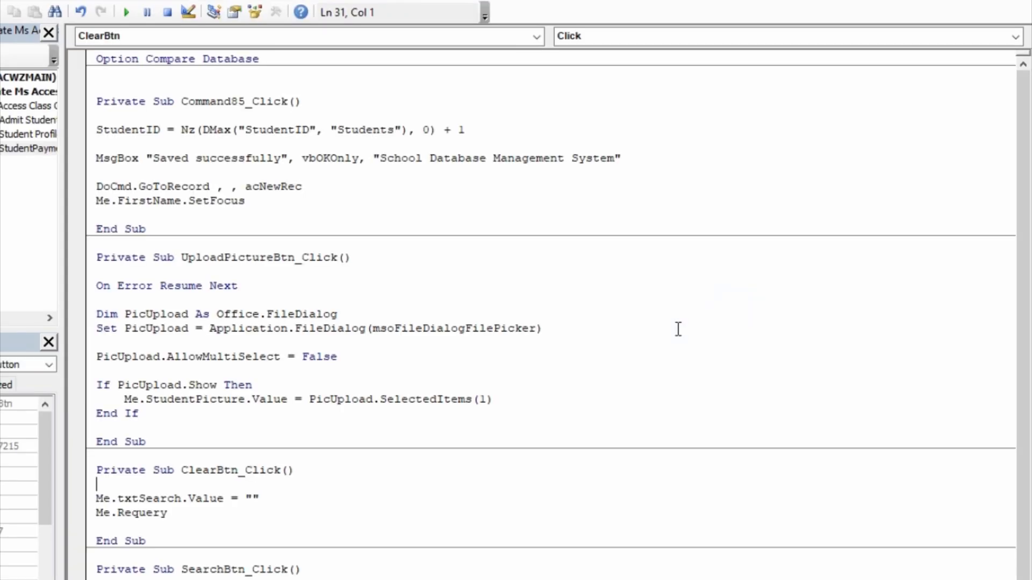
Step: Replace Me.Requery in ClearBtn_Click with DoCmd.GoToRecord , , acNewRec, set off by a blank line
left_click(280, 499)
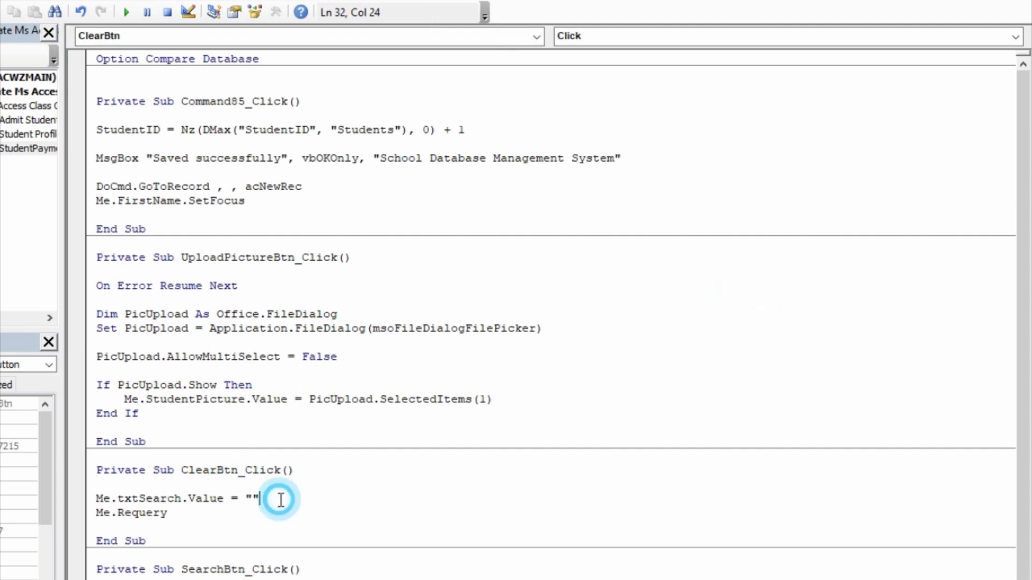
left_click_drag(217, 515, 94, 510)
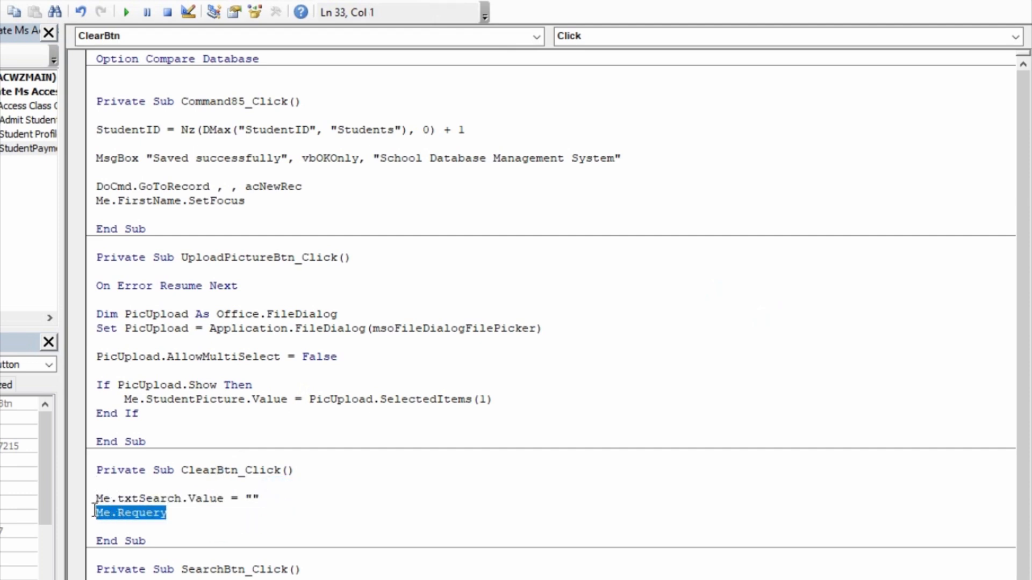
key("Return")
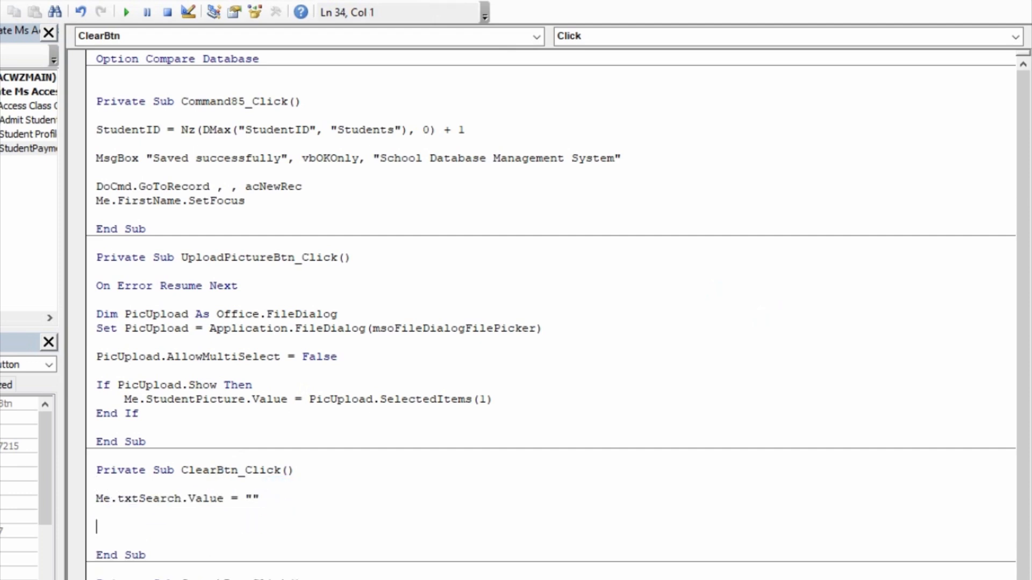
type("docmd.")
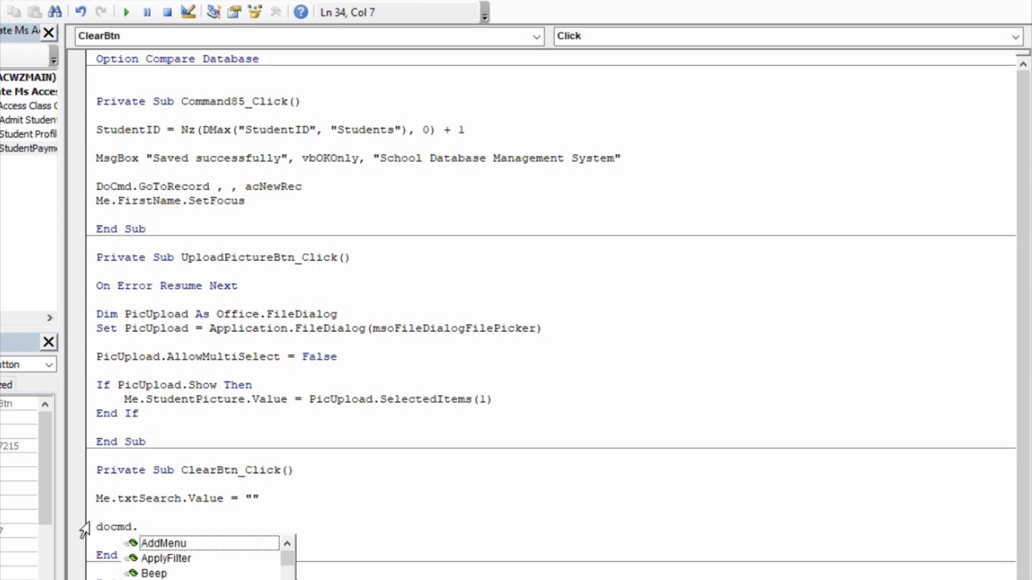
type("go")
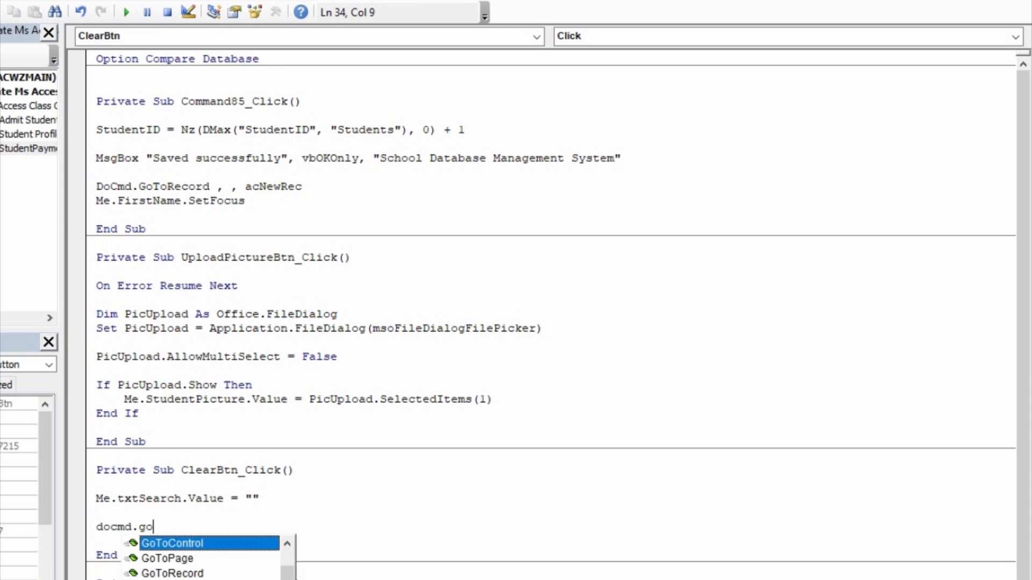
type("tor")
key("Tab")
type(",,")
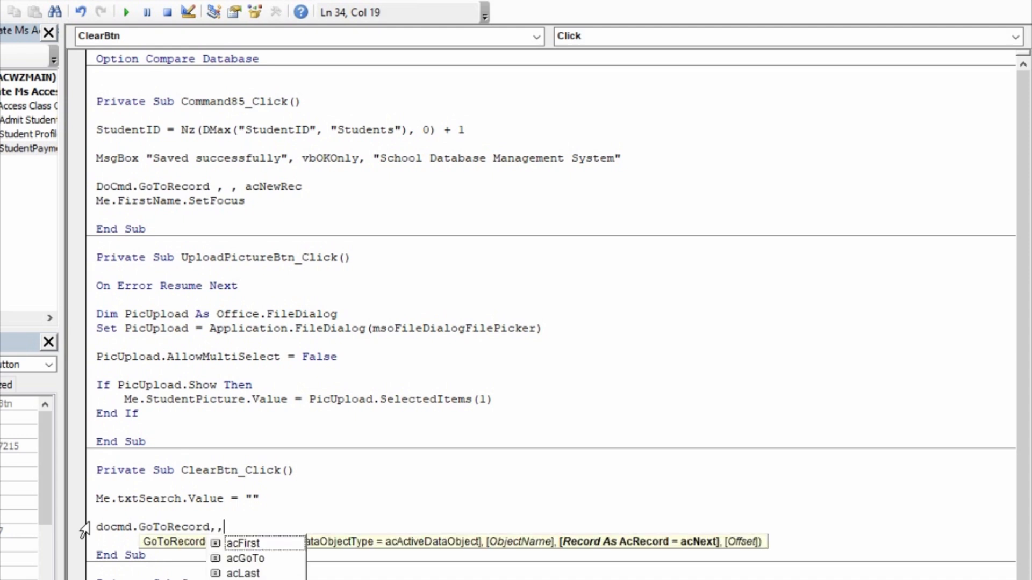
key("Escape")
key("BackSpace")
type(",acn")
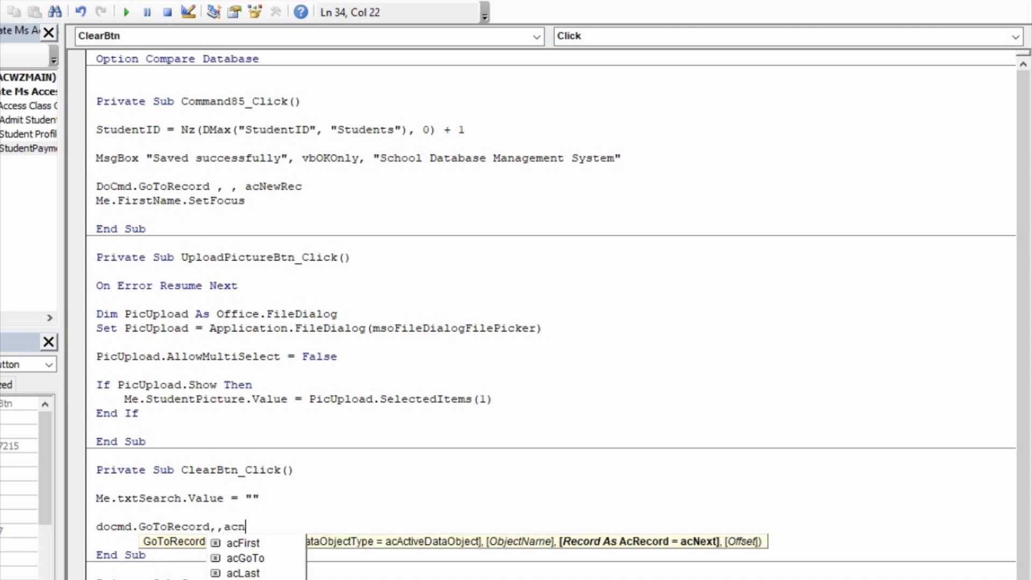
key("Tab")
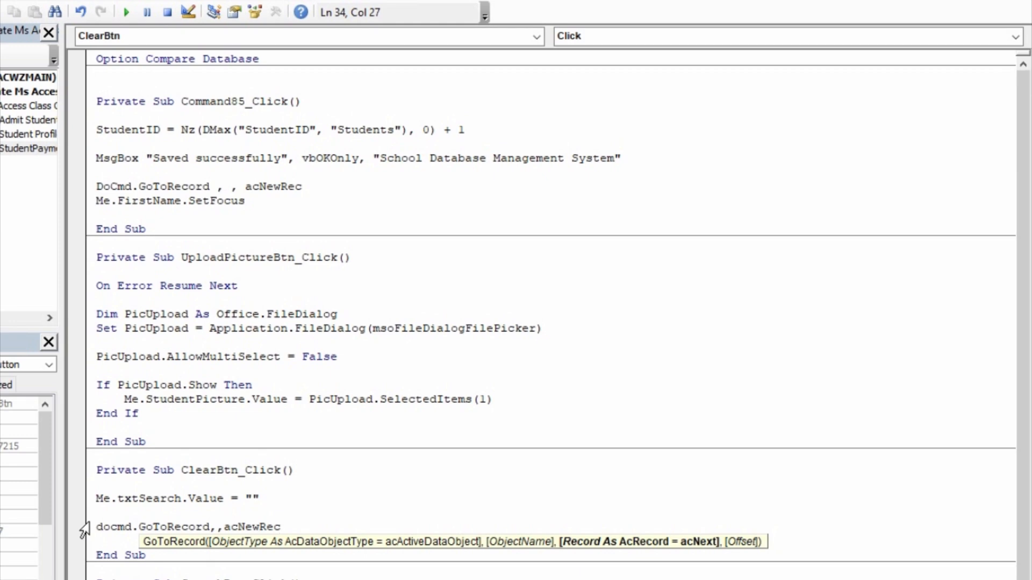
key("Return")
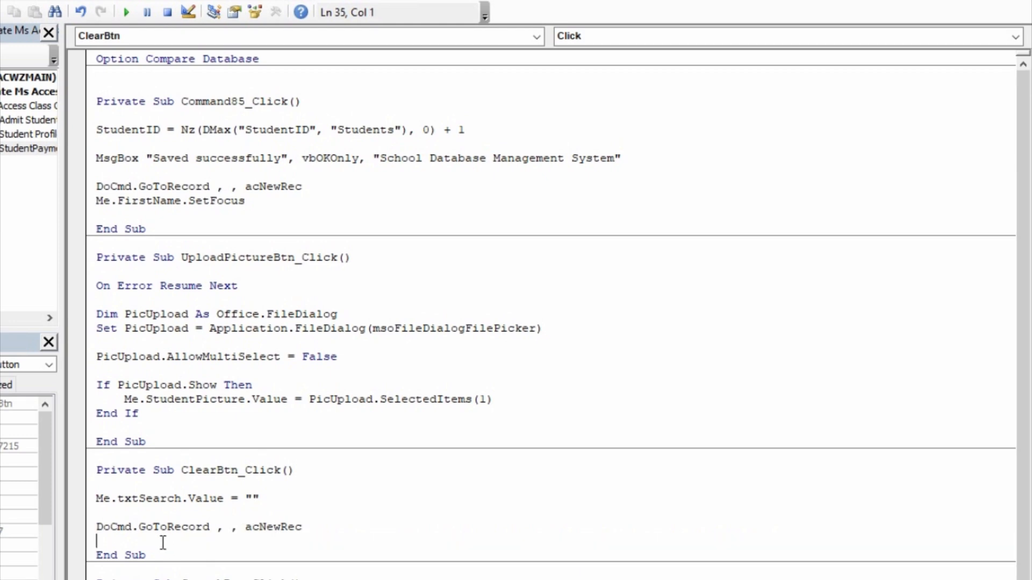
Step: Close the code editor and form design, reopen StudentPayment, and test clearing after searching for a student by first name
left_click(1014, 1)
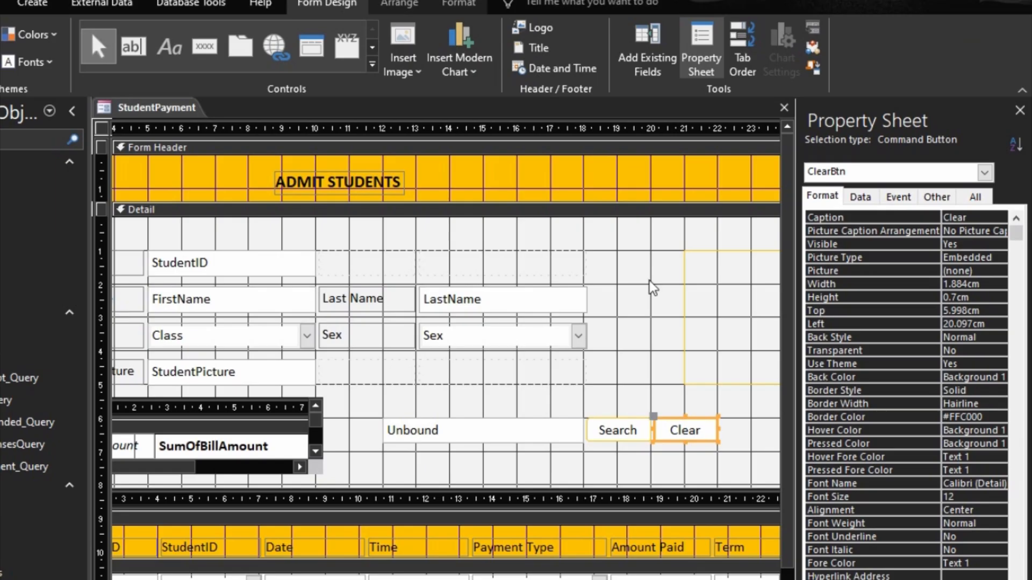
left_click(782, 107)
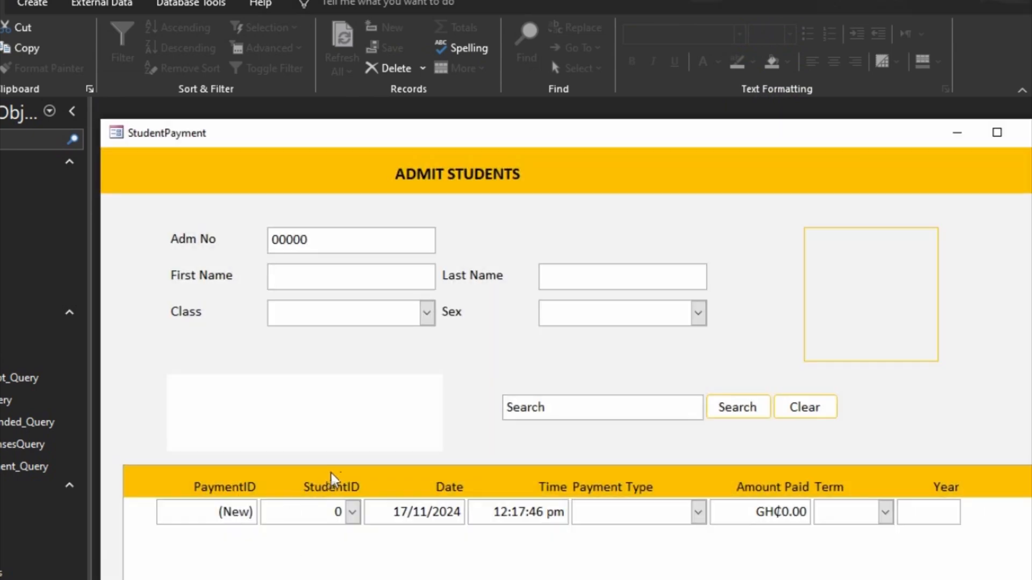
left_click(587, 411)
type("kofi")
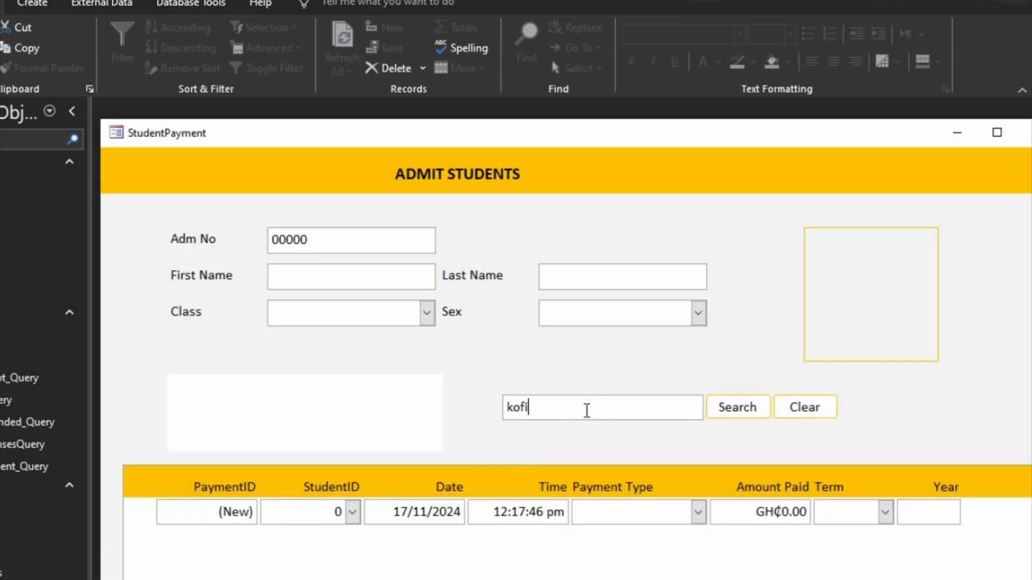
key("Return")
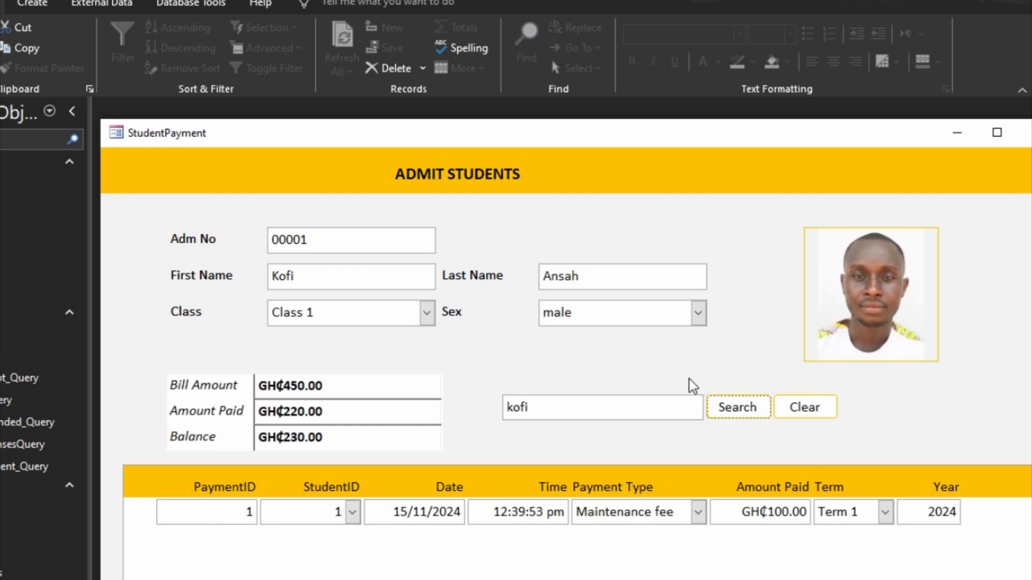
left_click(803, 413)
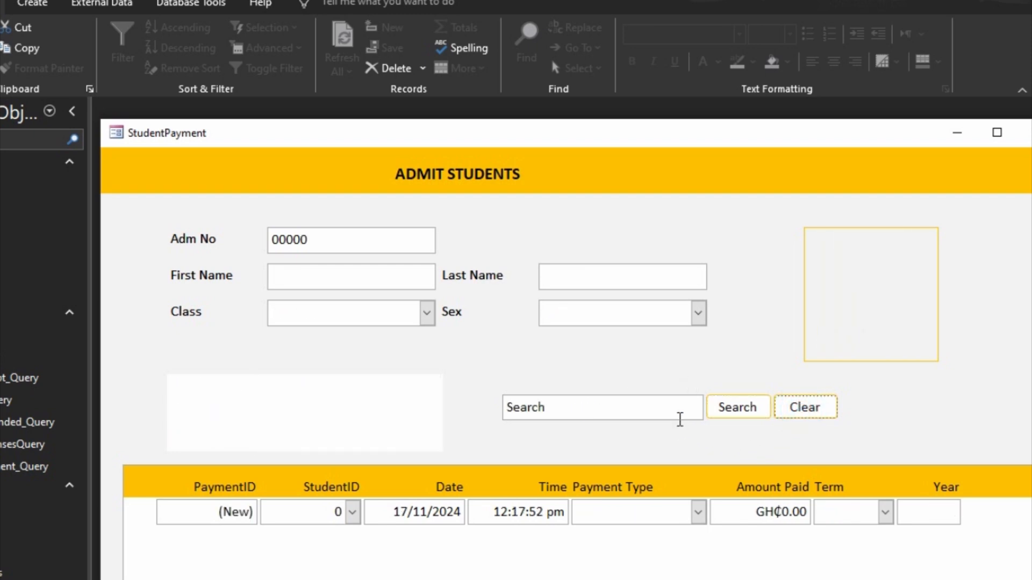
Step: Search for a different student by first name and clear the form again
left_click(675, 410)
type("ama")
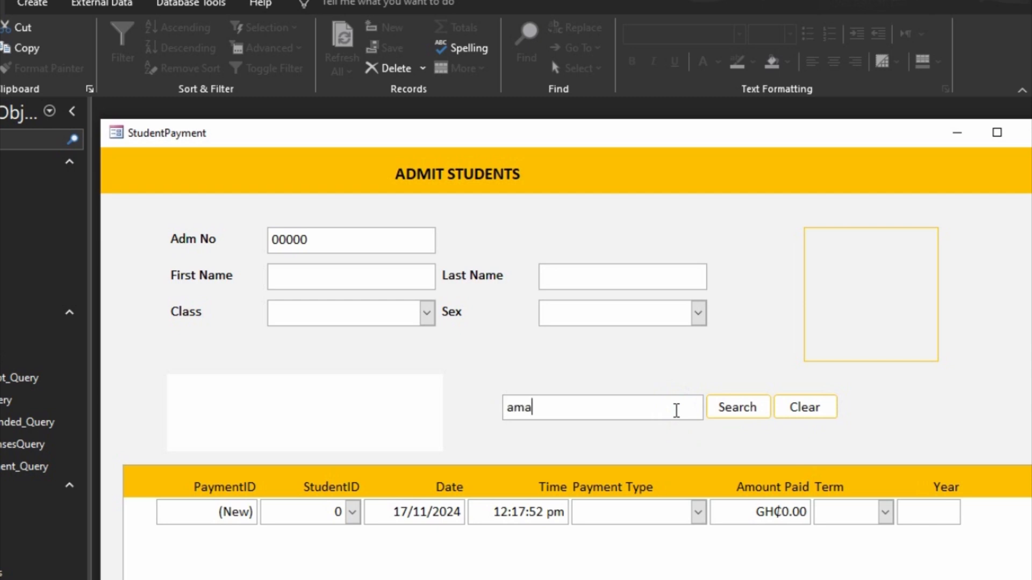
key("Return")
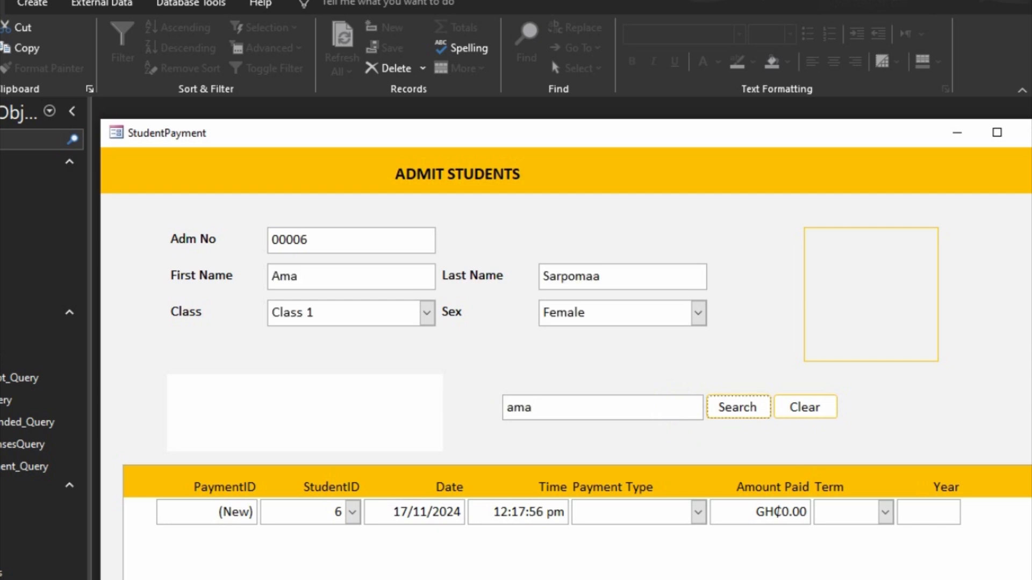
left_click(801, 415)
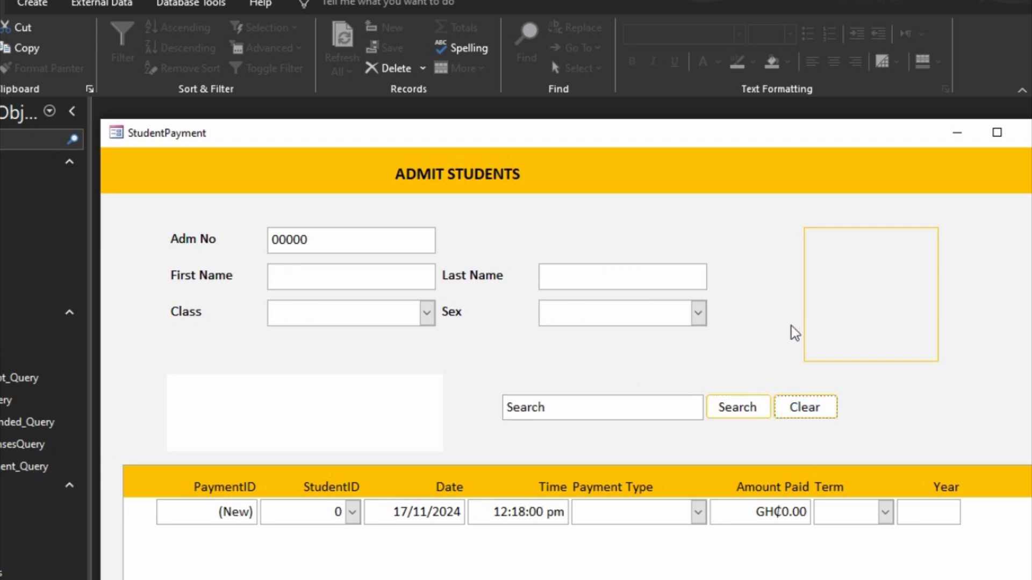
Step: Close the StudentPayment form and open the Student Profile form in Design View
left_click_drag(797, 142, 719, 89)
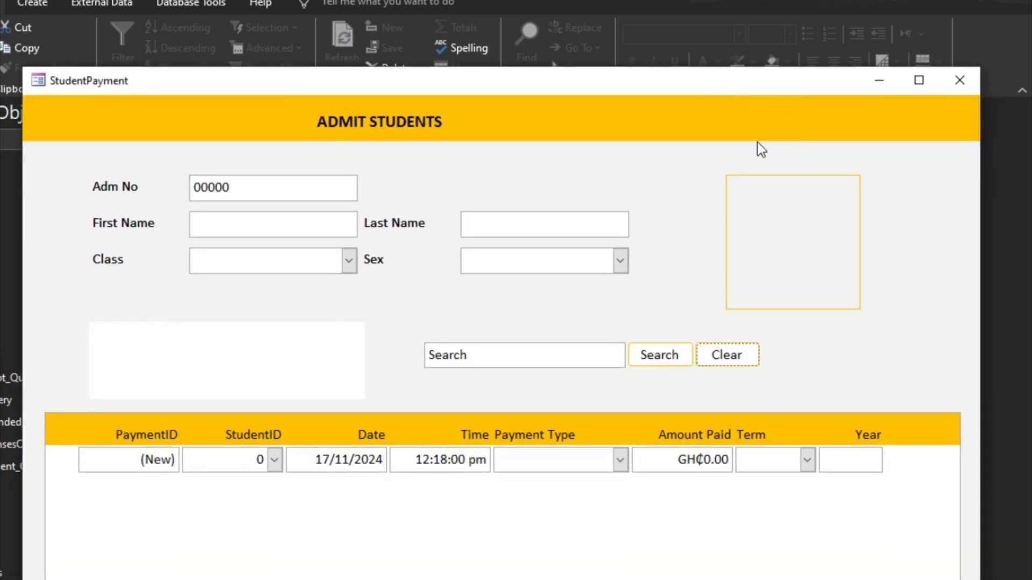
left_click(963, 81)
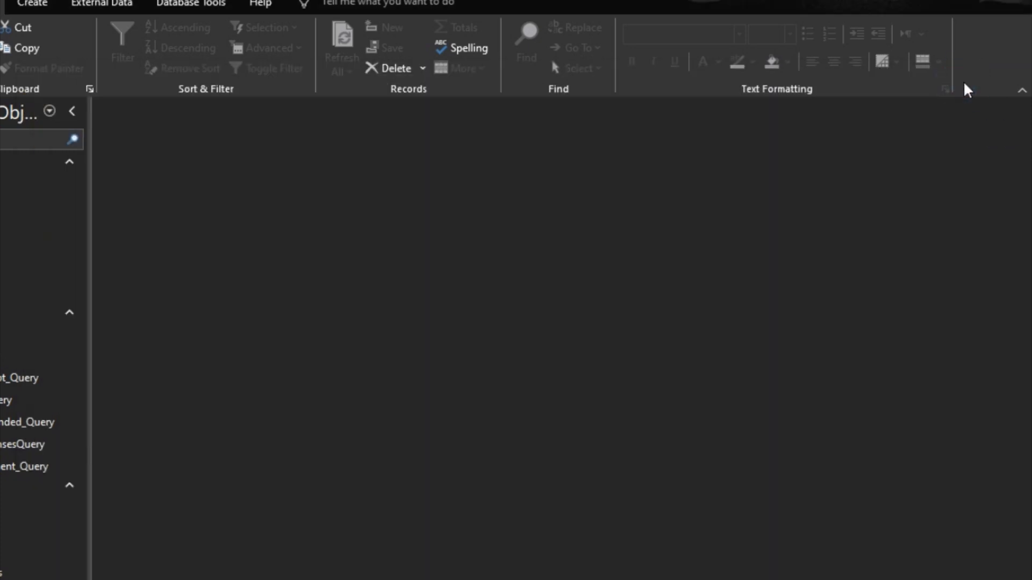
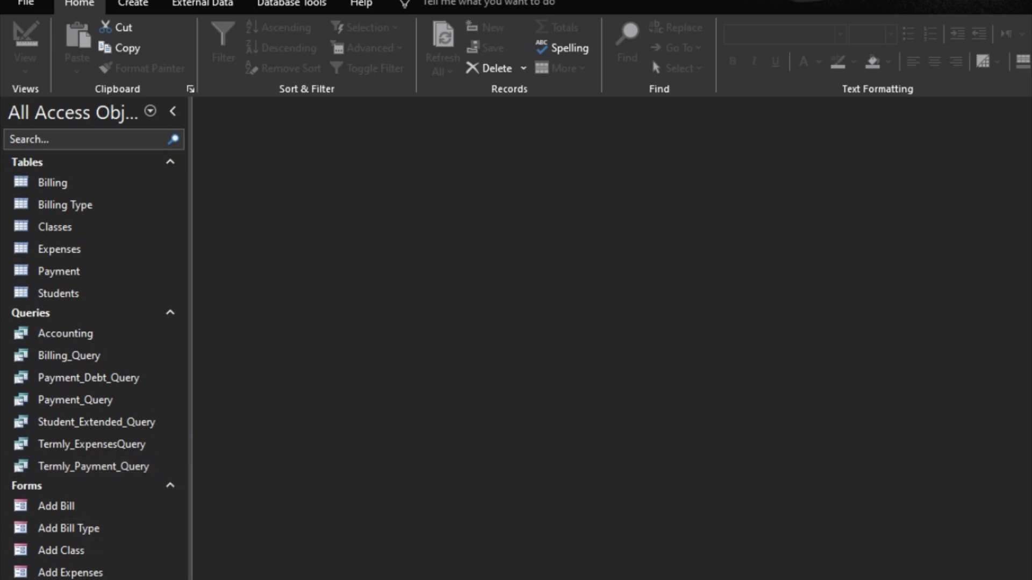
right_click(69, 531)
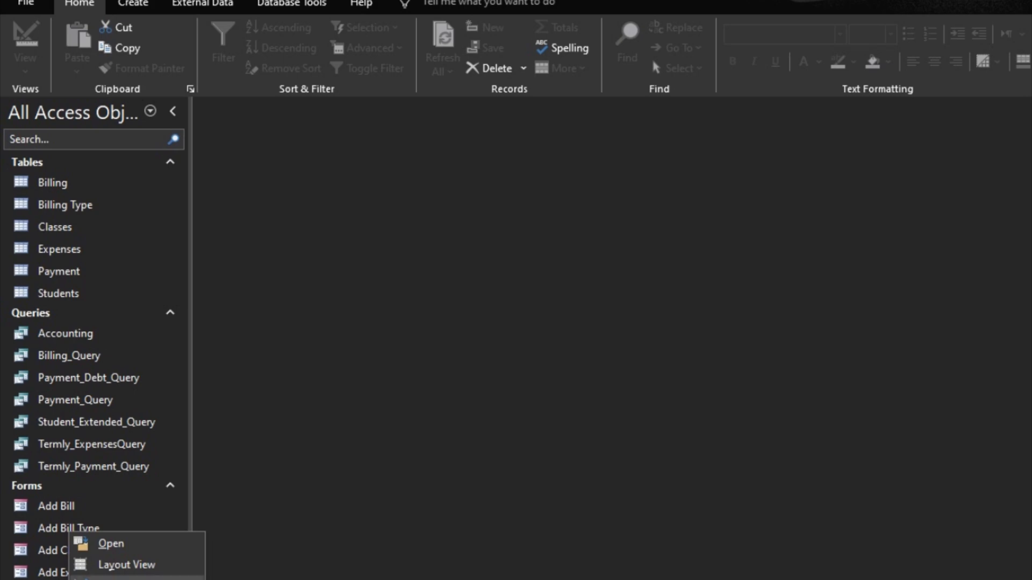
left_click(126, 578)
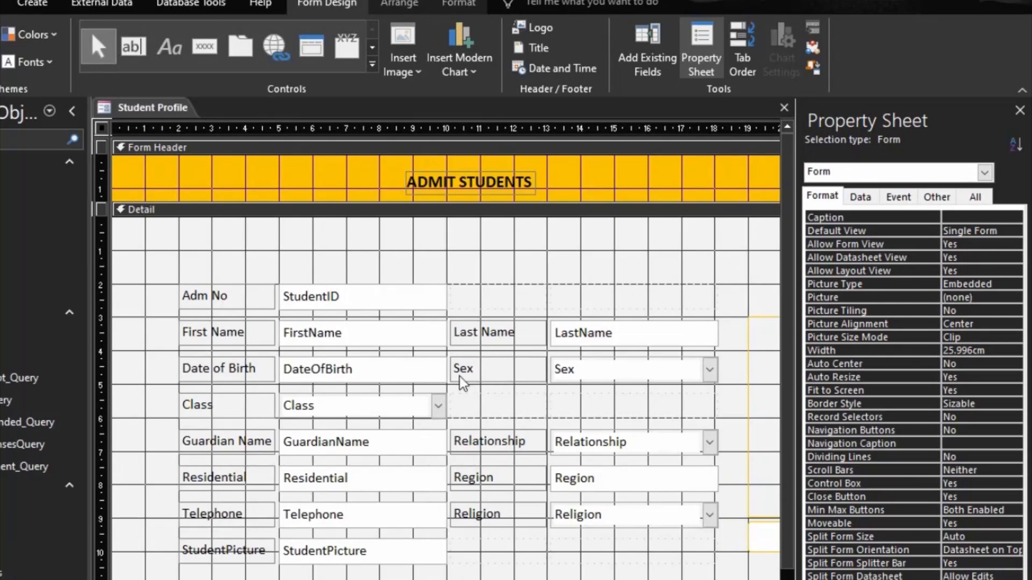
Step: Set the Student Profile form's record source to Student_Extended_Query and add the Age field beside Adm No
left_click(862, 196)
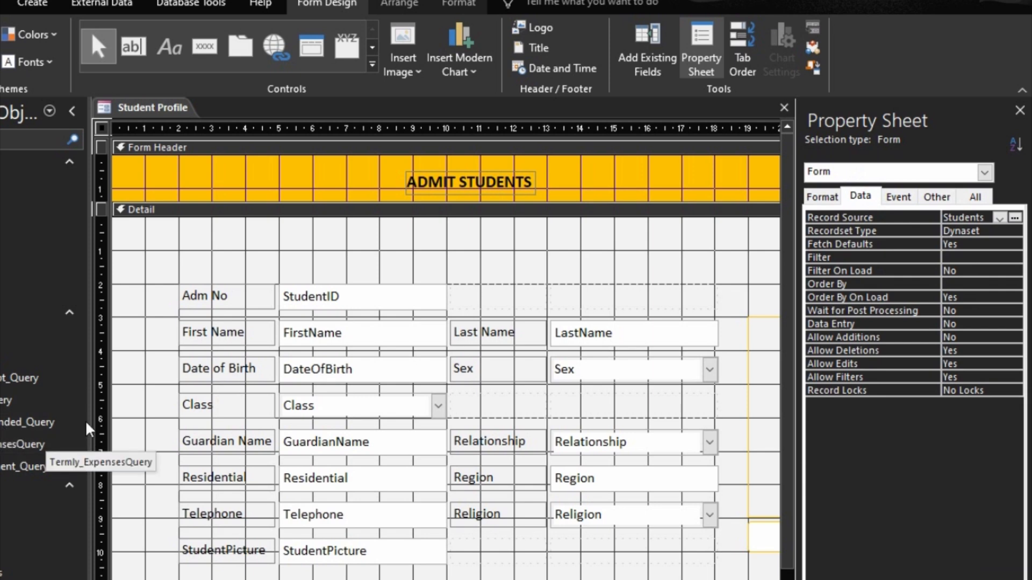
left_click(999, 218)
left_click(986, 338)
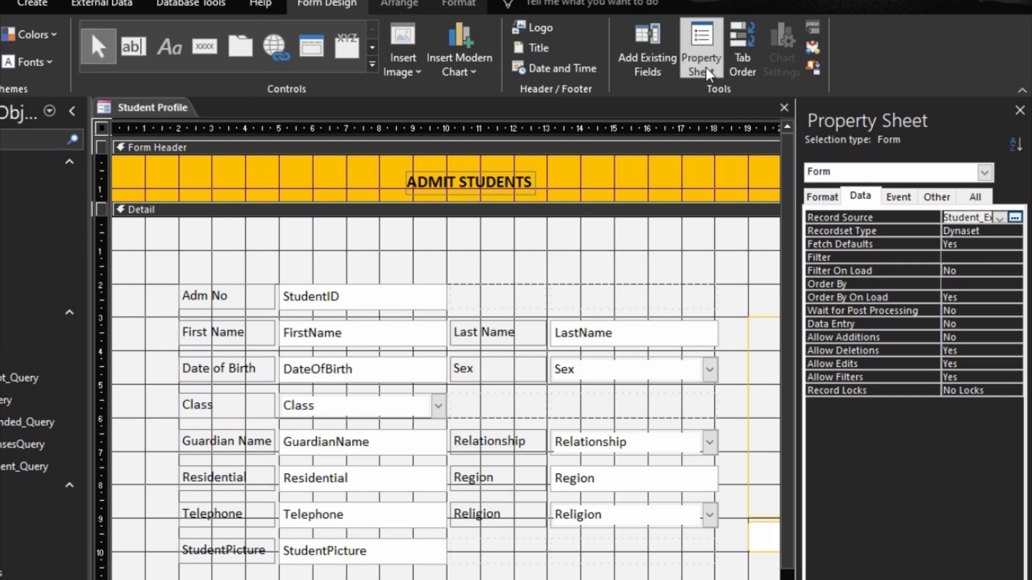
left_click(650, 49)
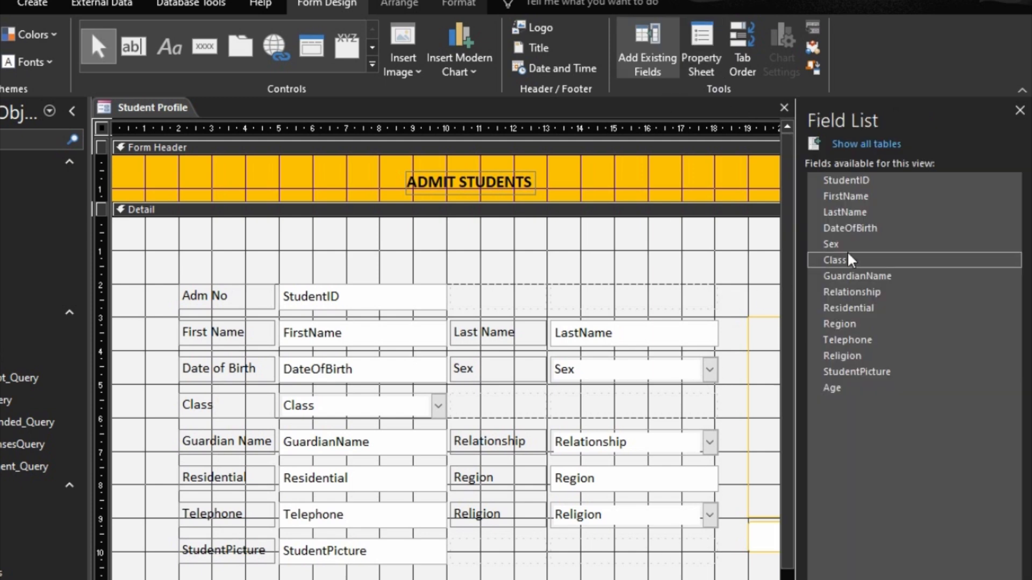
left_click_drag(841, 385, 506, 295)
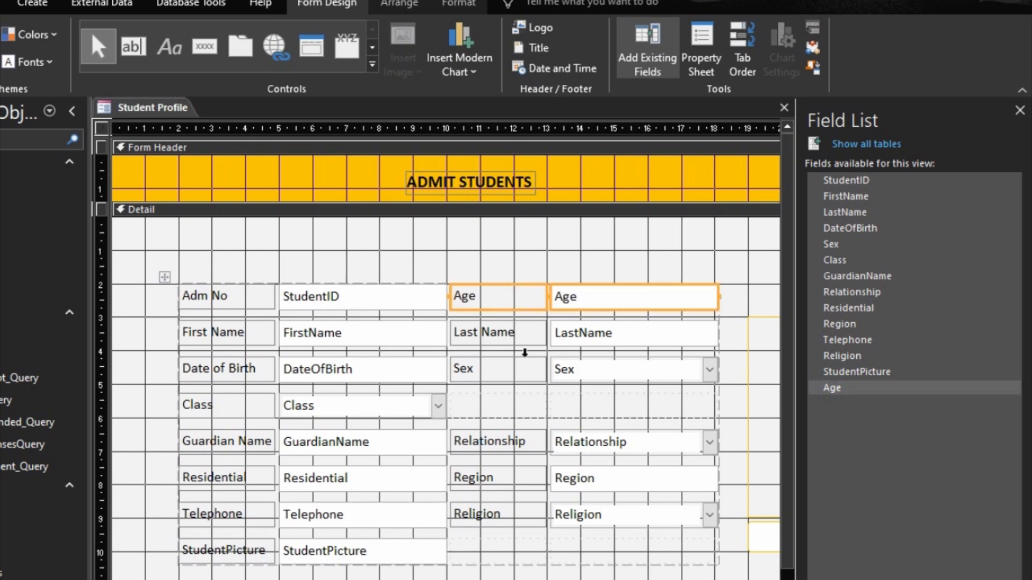
key("F5")
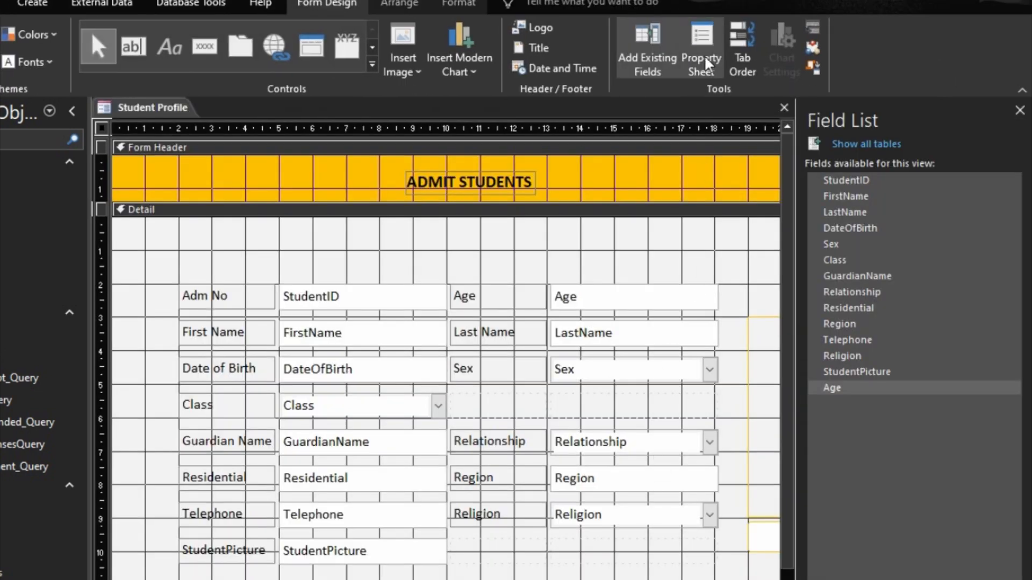
Step: Apply automatic tab order to the Detail section and show Student Profile in Form View
left_click(735, 53)
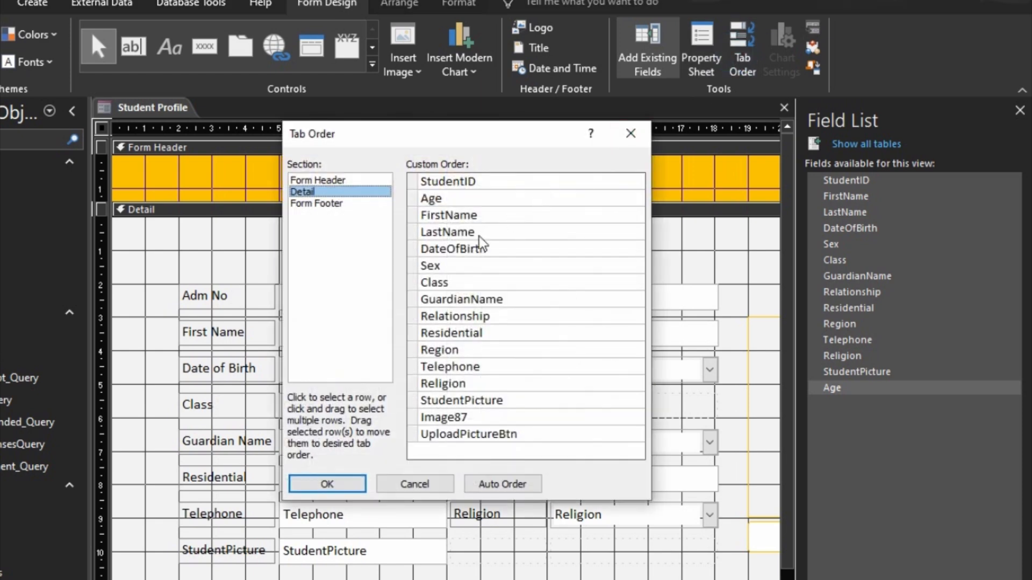
left_click(502, 485)
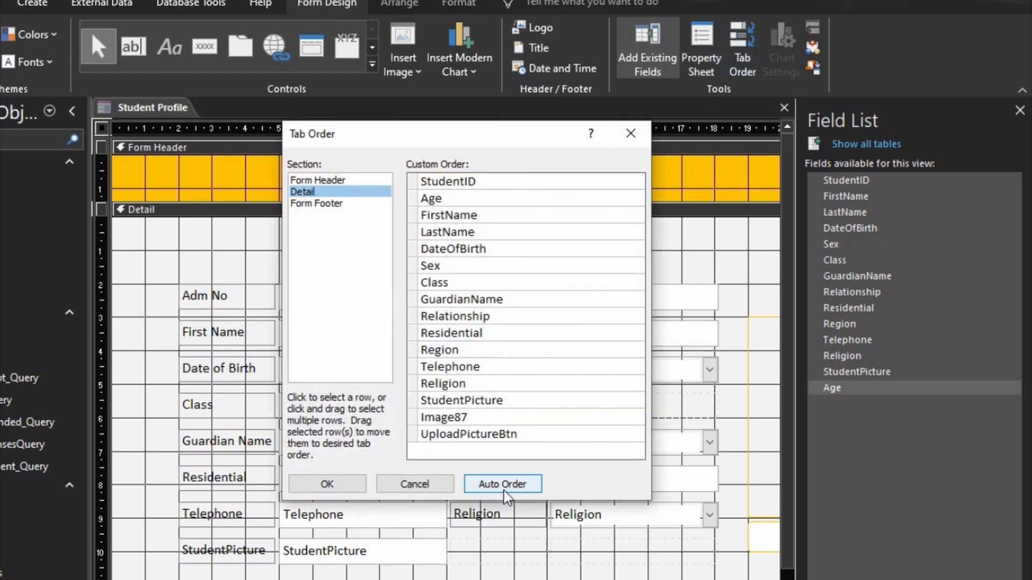
left_click(311, 485)
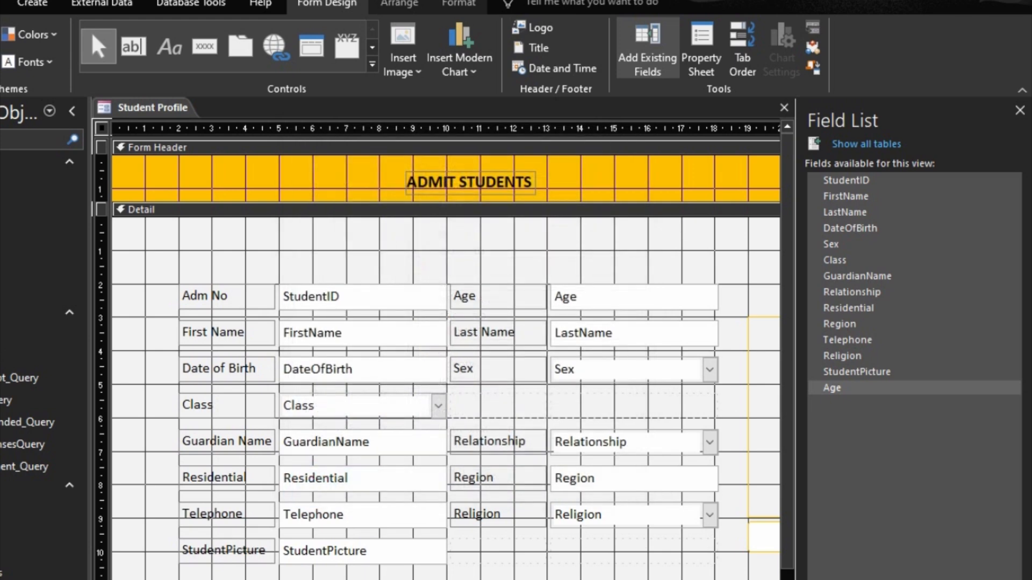
key("F5")
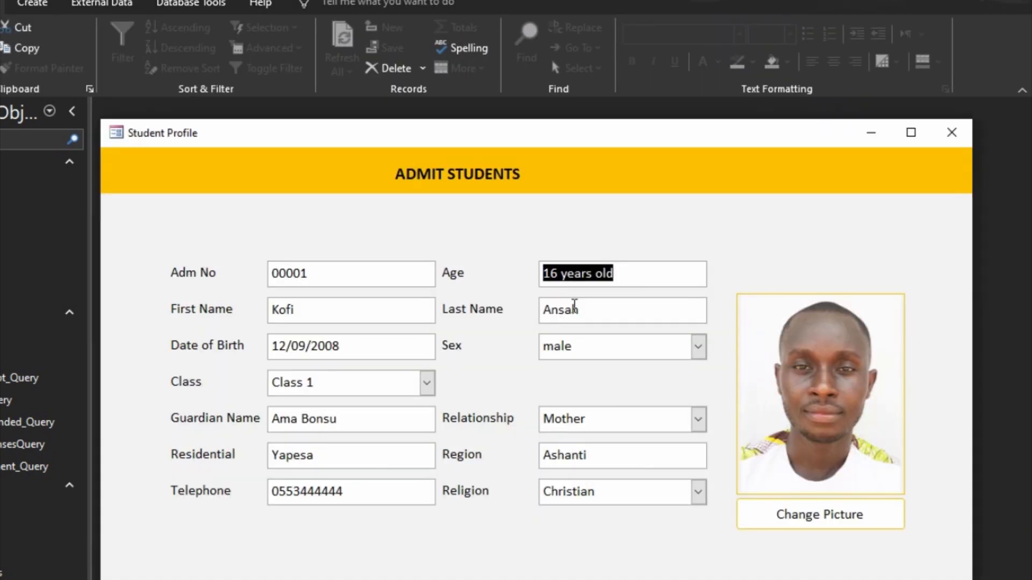
Step: Back in Design View, set the Age text box to Enabled No and Locked Yes, and close Student Profile with its changes saved
right_click(807, 256)
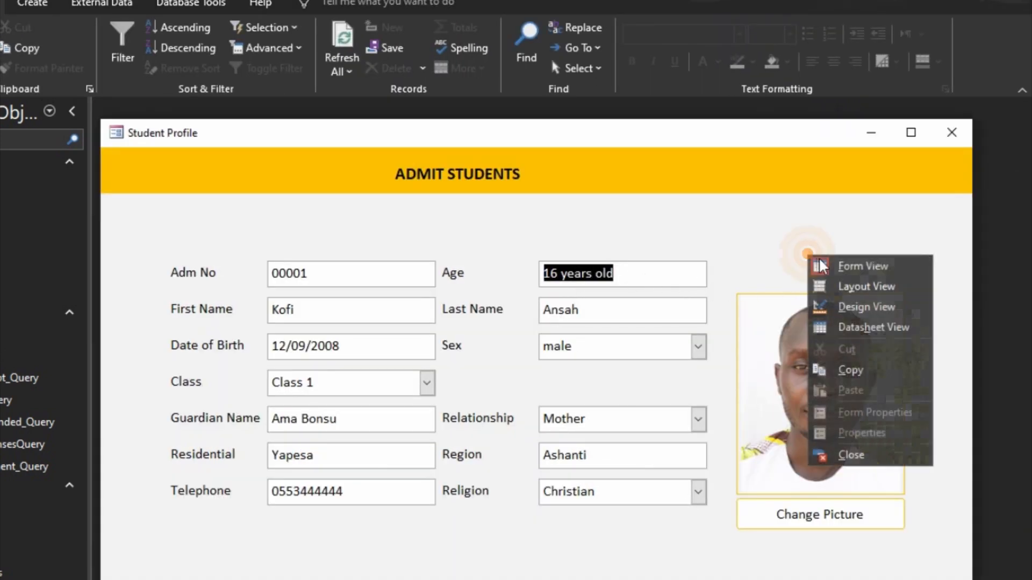
left_click(853, 311)
left_click(606, 295)
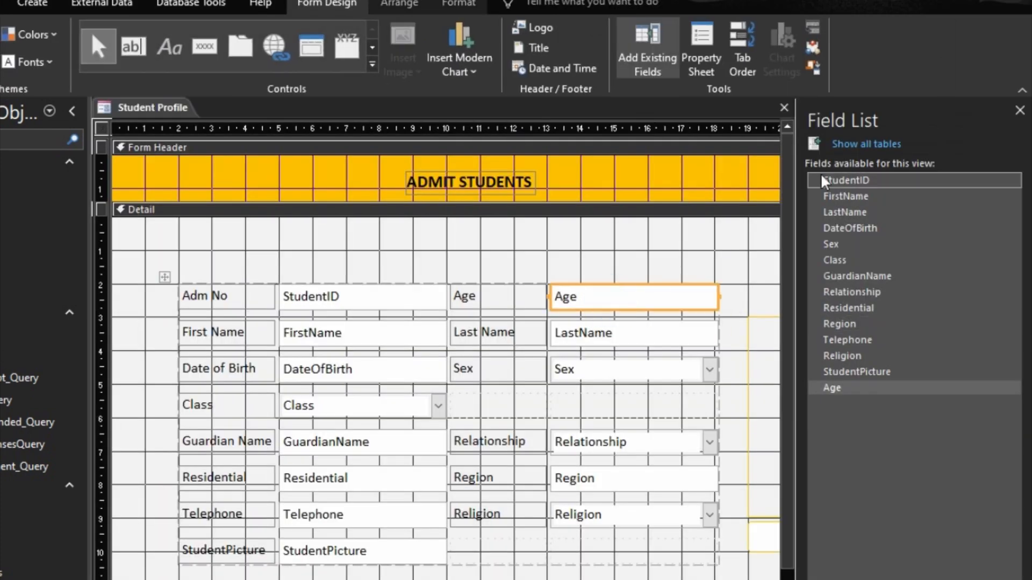
left_click(624, 281)
double_click(612, 291)
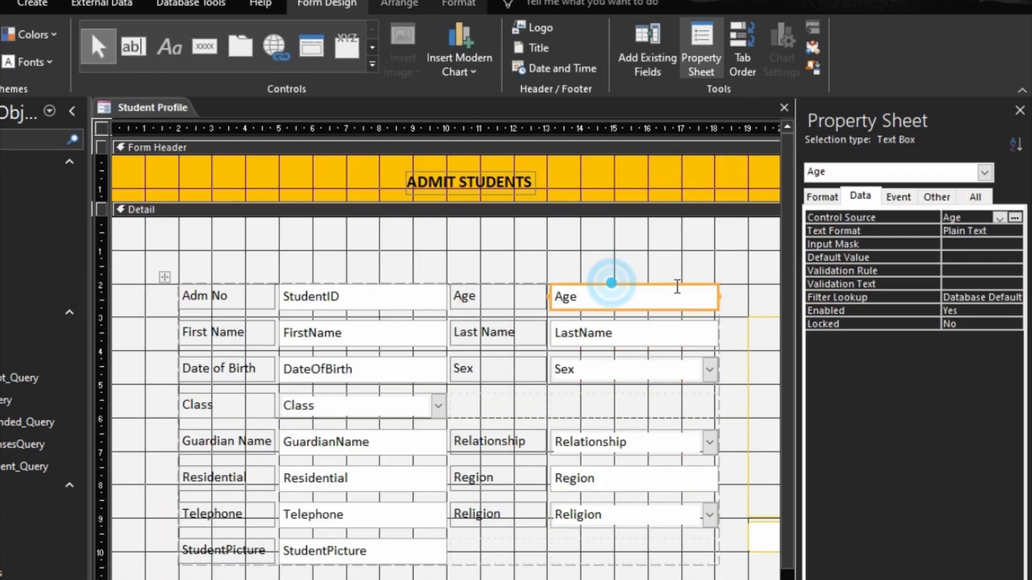
double_click(869, 306)
double_click(872, 321)
left_click(859, 299)
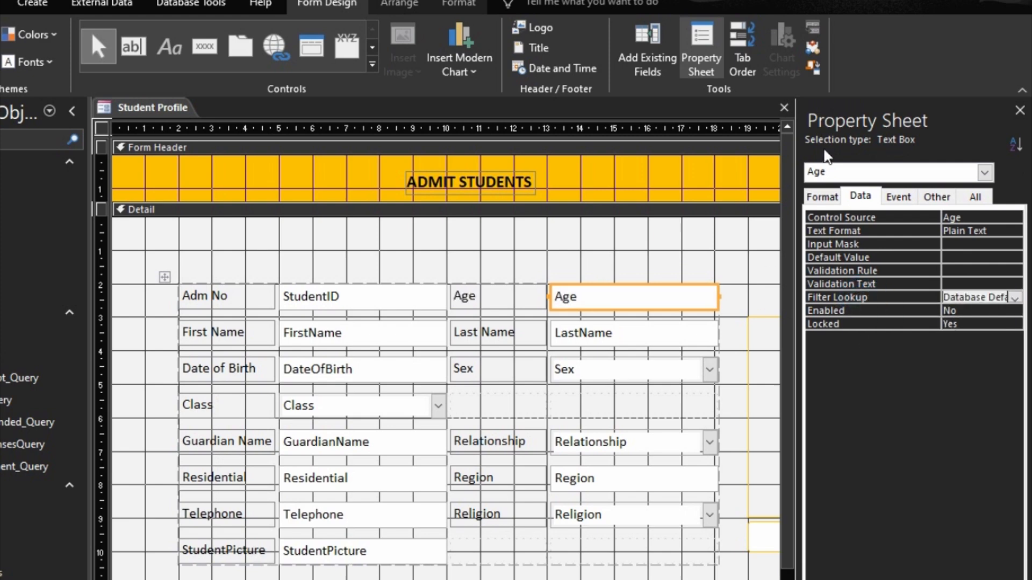
left_click(780, 108)
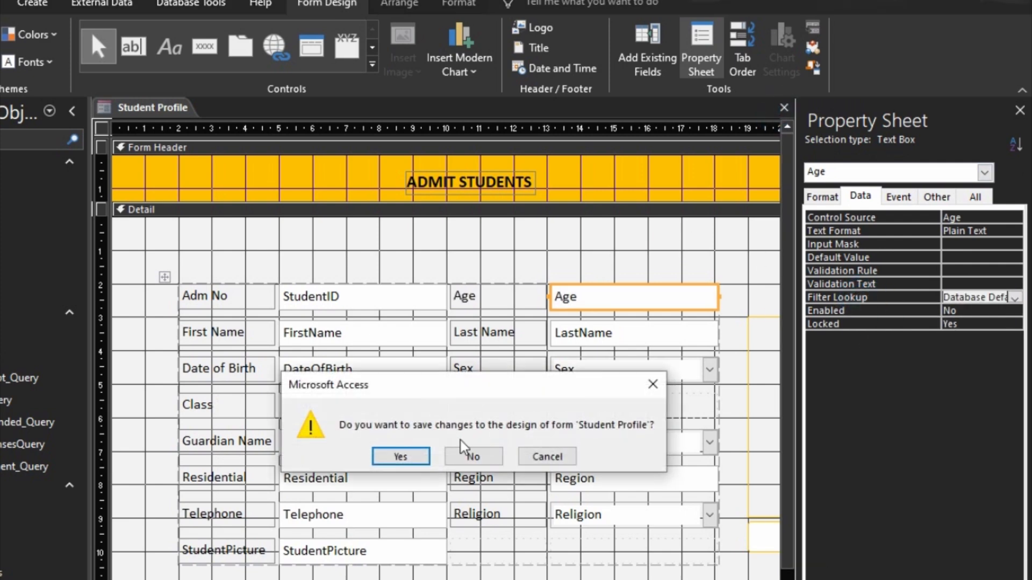
left_click(424, 457)
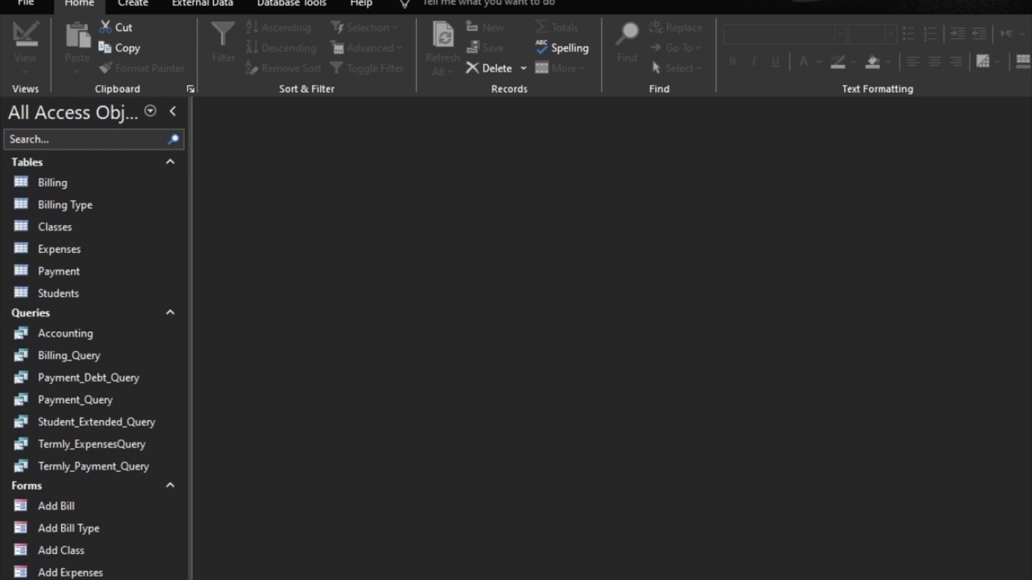
Step: Make a copy of the PaymentSubform form named Payment History
key("ctrl+c")
key("ctrl+v")
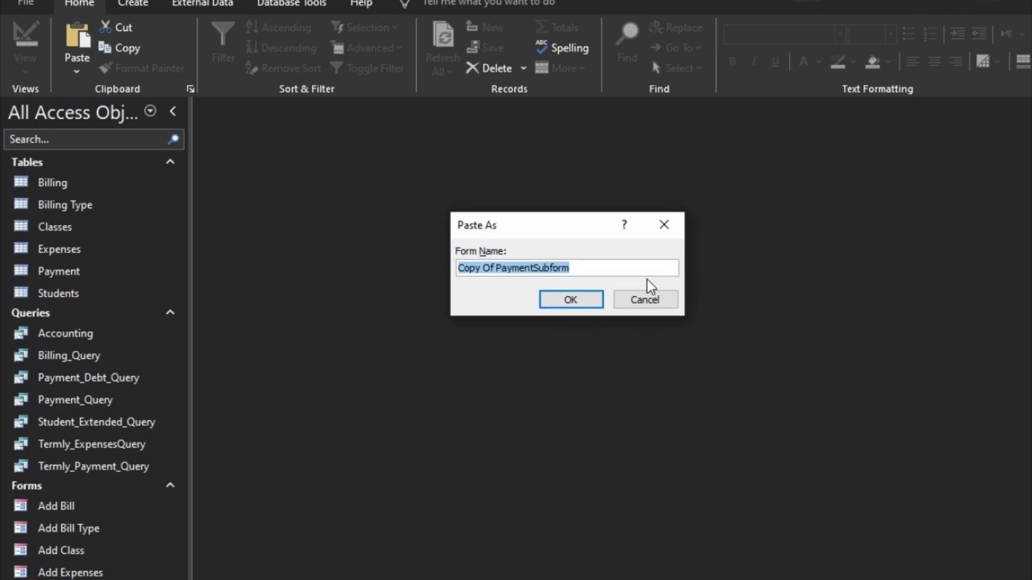
type("Payment ")
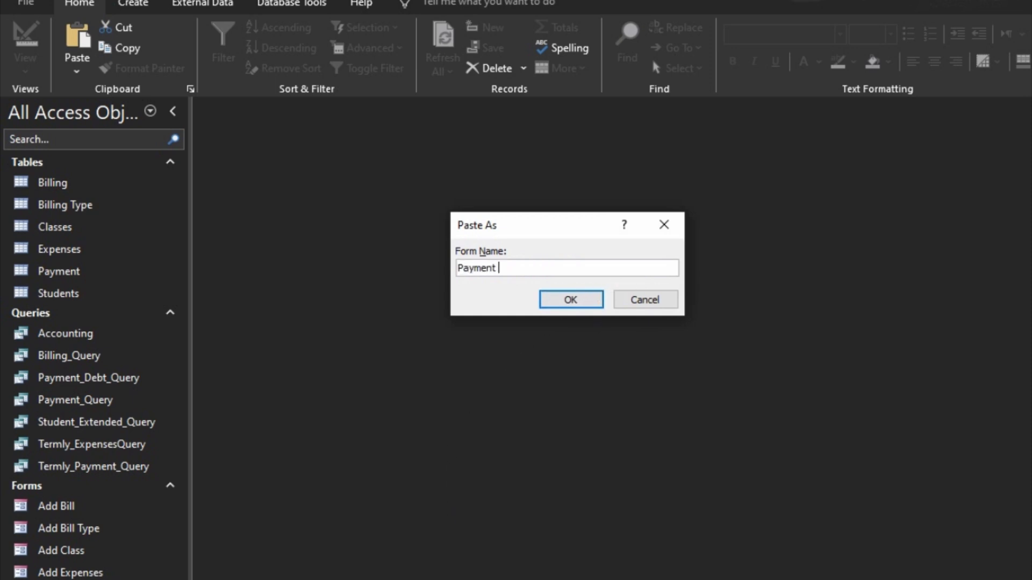
type("History")
left_click(585, 295)
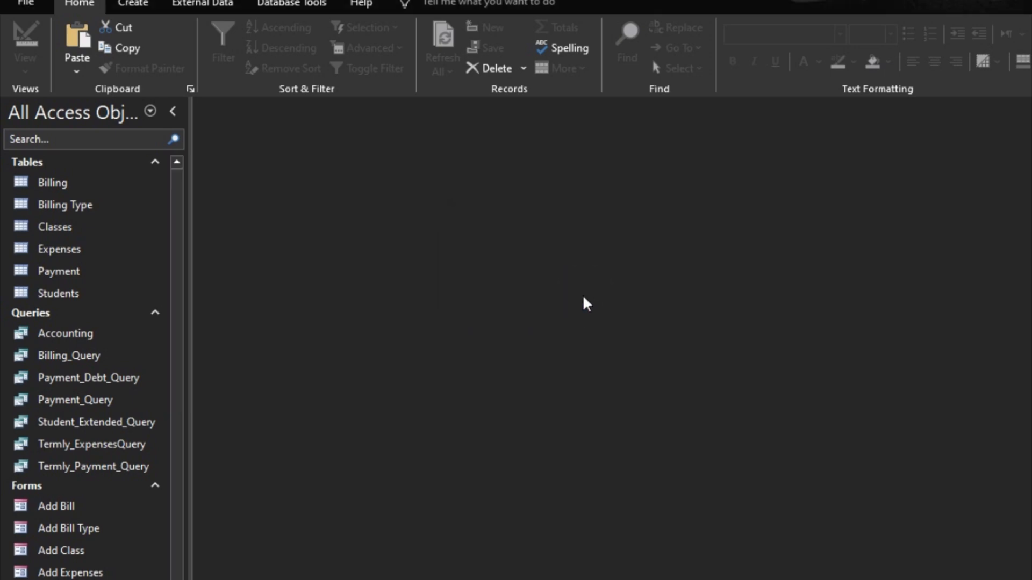
Step: Open Payment History in Design View, set its record source to Payment_Query and show the fields available from it
right_click(104, 501)
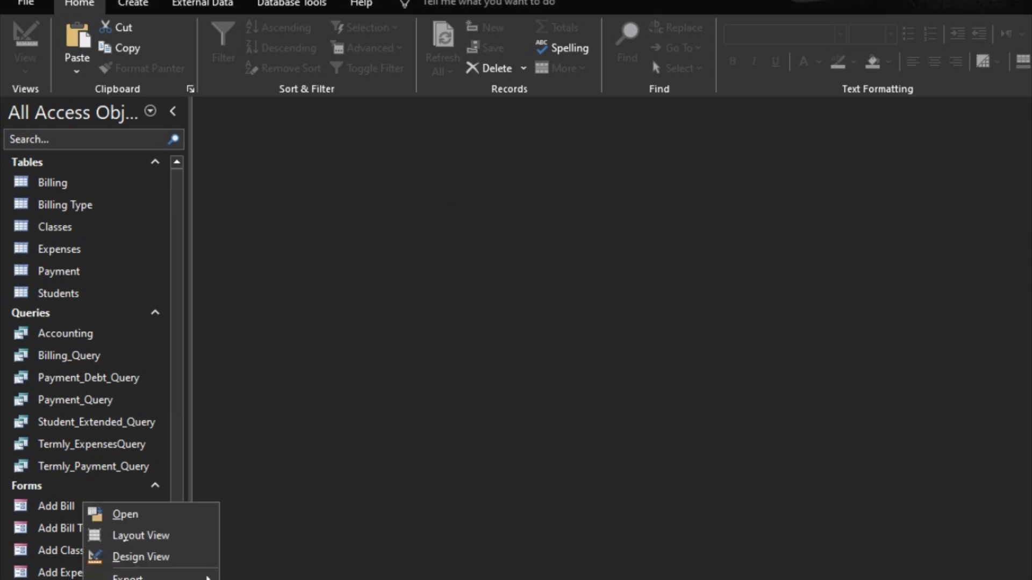
left_click(147, 555)
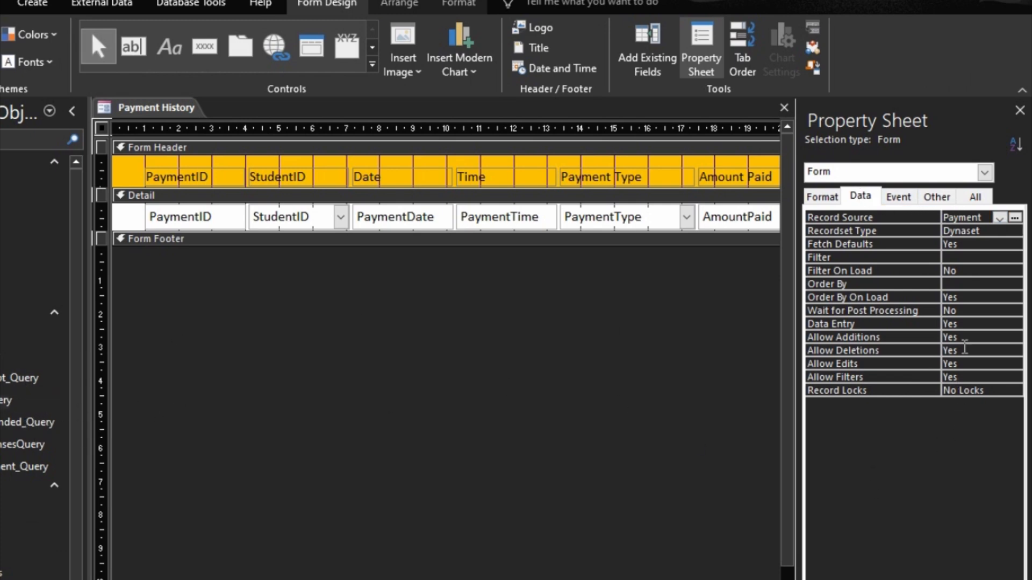
left_click(998, 218)
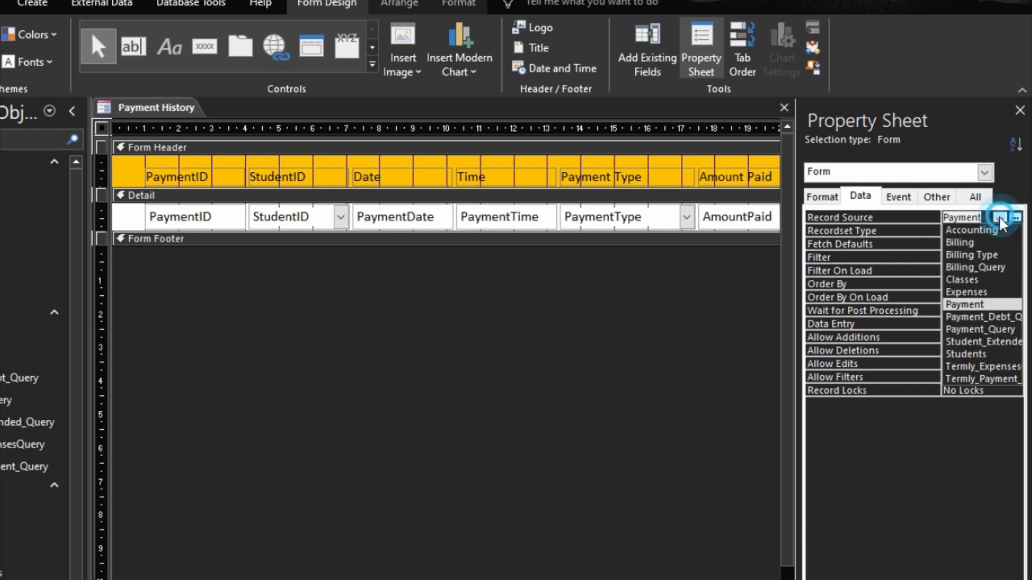
left_click(983, 329)
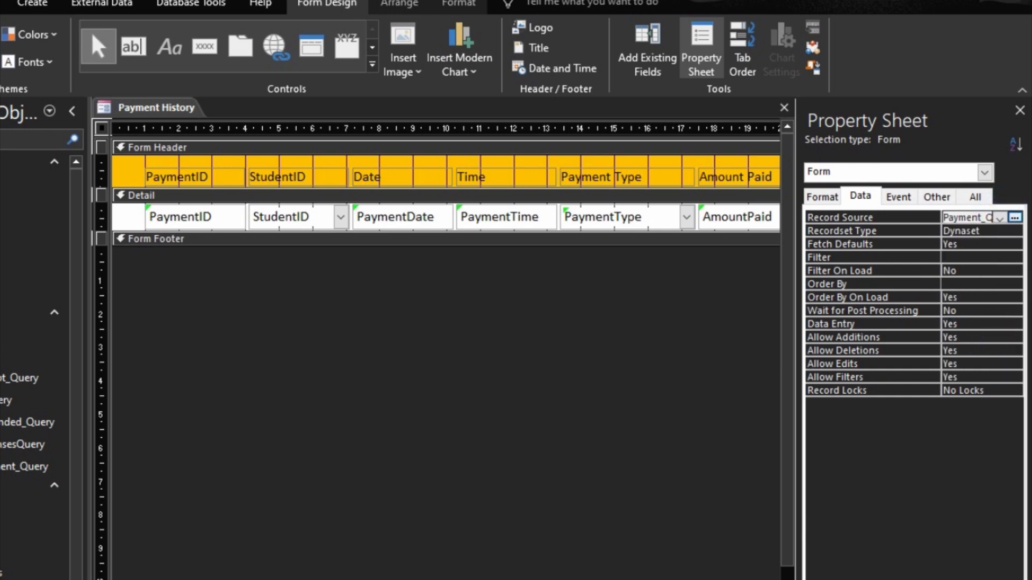
left_click(635, 54)
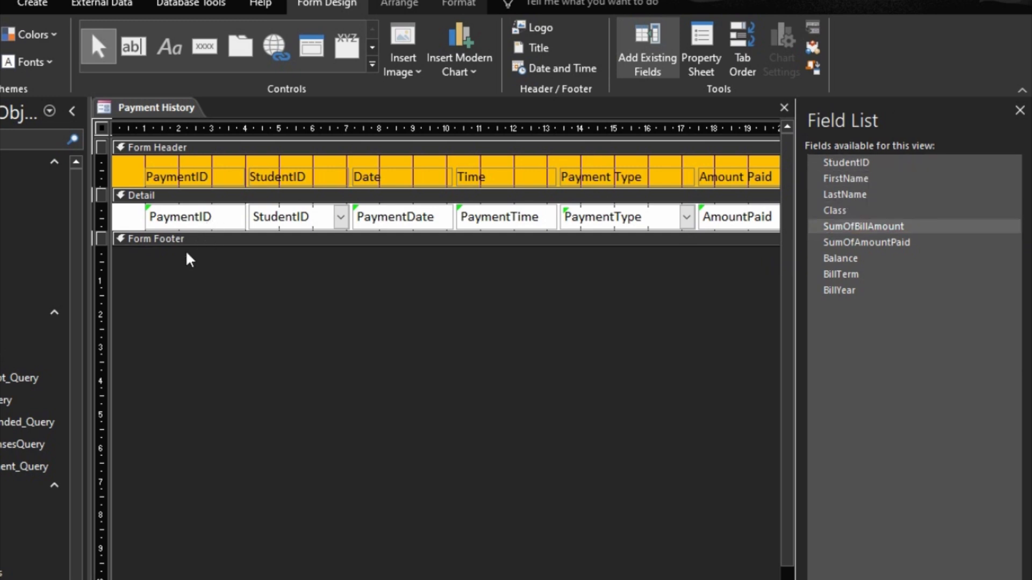
Step: Delete the PaymentID, Date and Time columns, including their header labels, from the Payment History form
left_click_drag(184, 263, 183, 170)
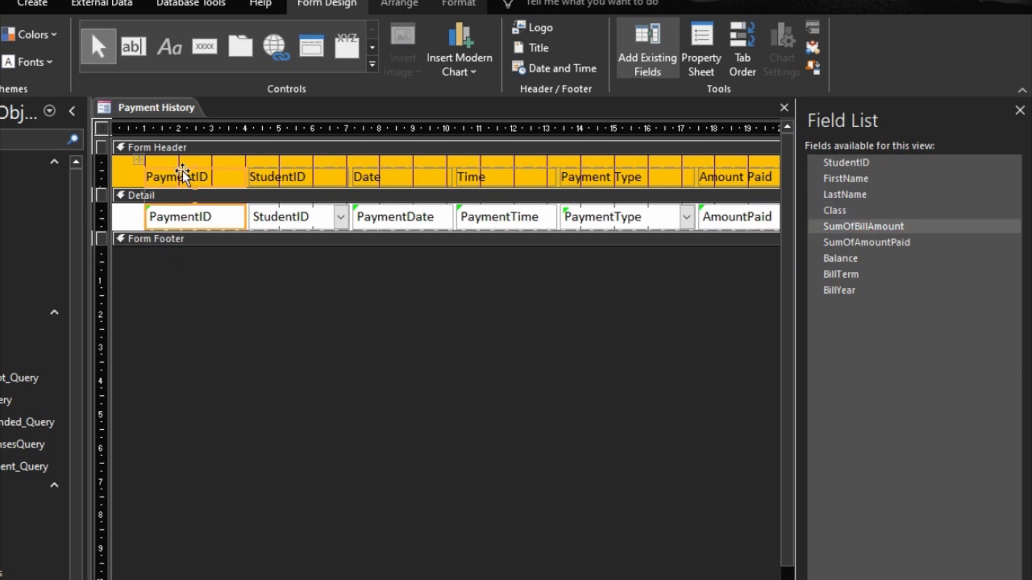
key("Delete")
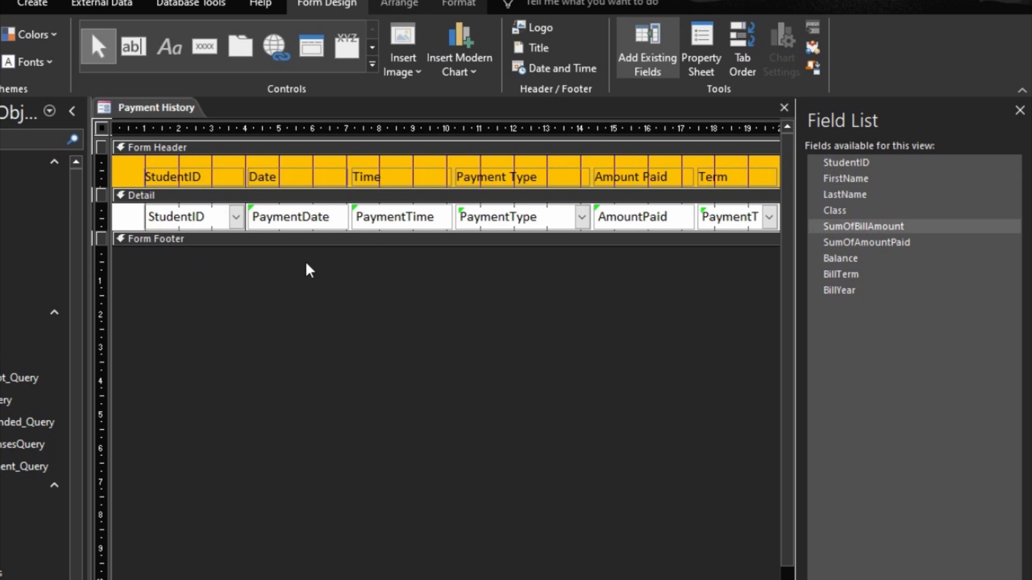
left_click_drag(299, 267, 380, 183)
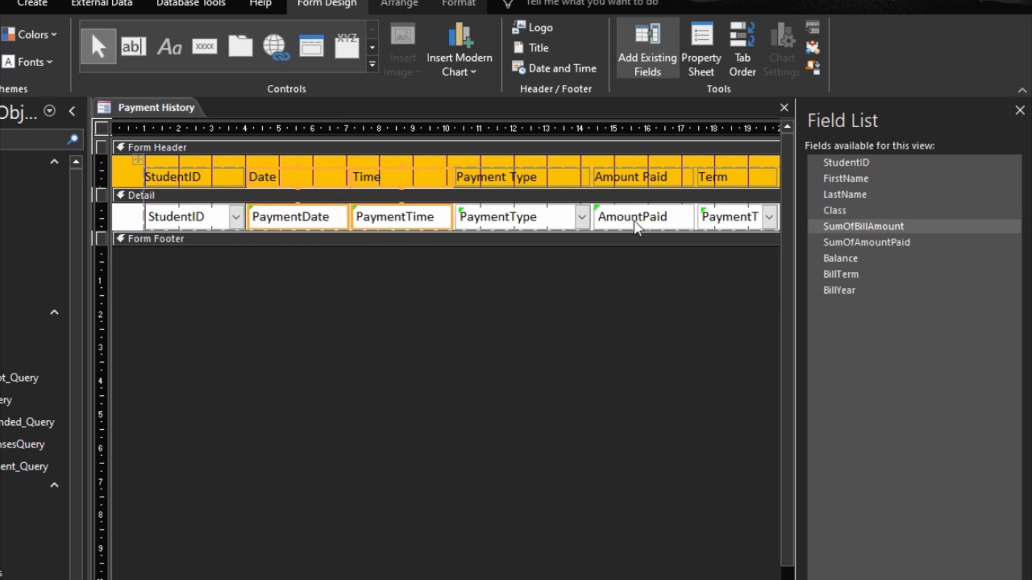
left_click(814, 240)
key("Delete")
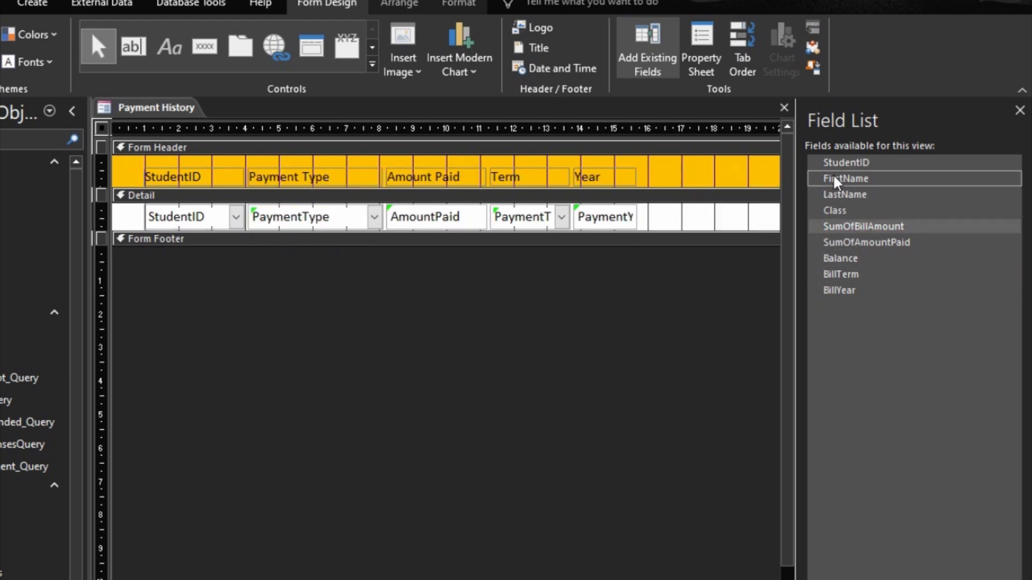
Step: Add the FirstName, LastName, Class and SumOfBillAmount fields as consecutive columns directly after StudentID in the Payment History form
left_click_drag(834, 176, 260, 220)
left_click_drag(846, 192, 371, 218)
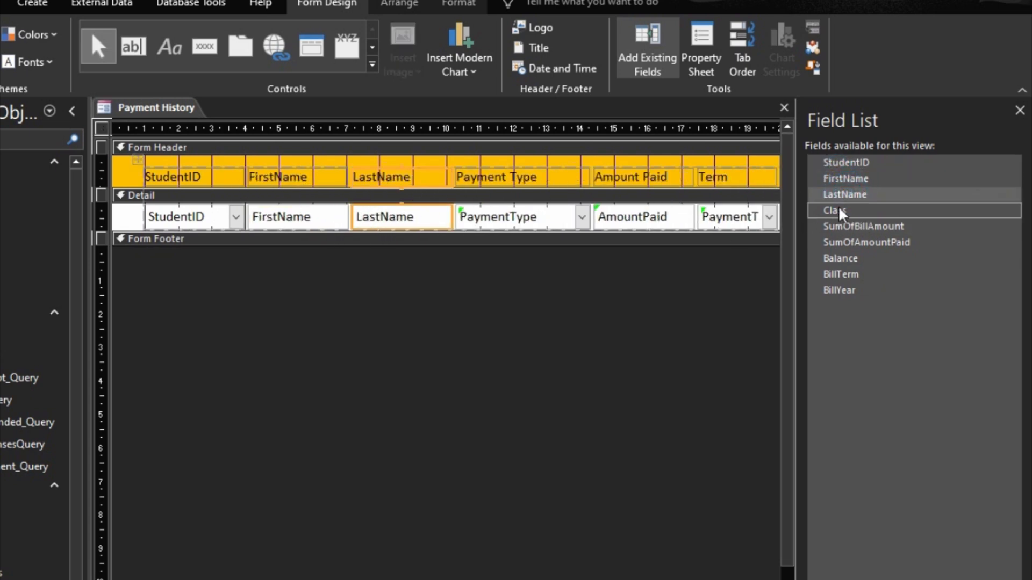
left_click_drag(836, 209, 473, 215)
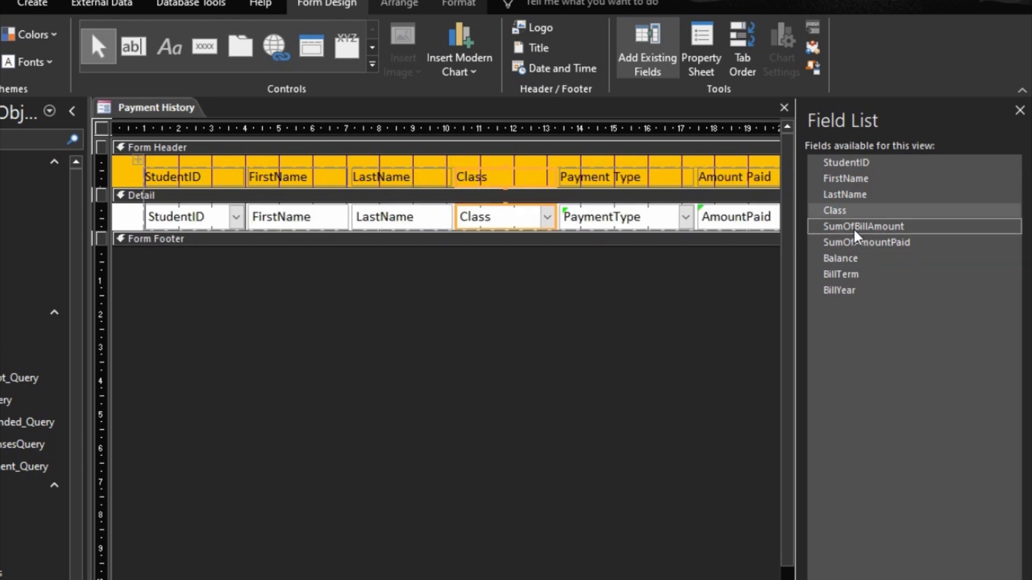
left_click_drag(841, 225, 554, 217)
Step: Insert the SumOfAmountPaid field as a column between SumOfBillAmount and PaymentType, in the same detail row
left_click_drag(846, 243, 666, 221)
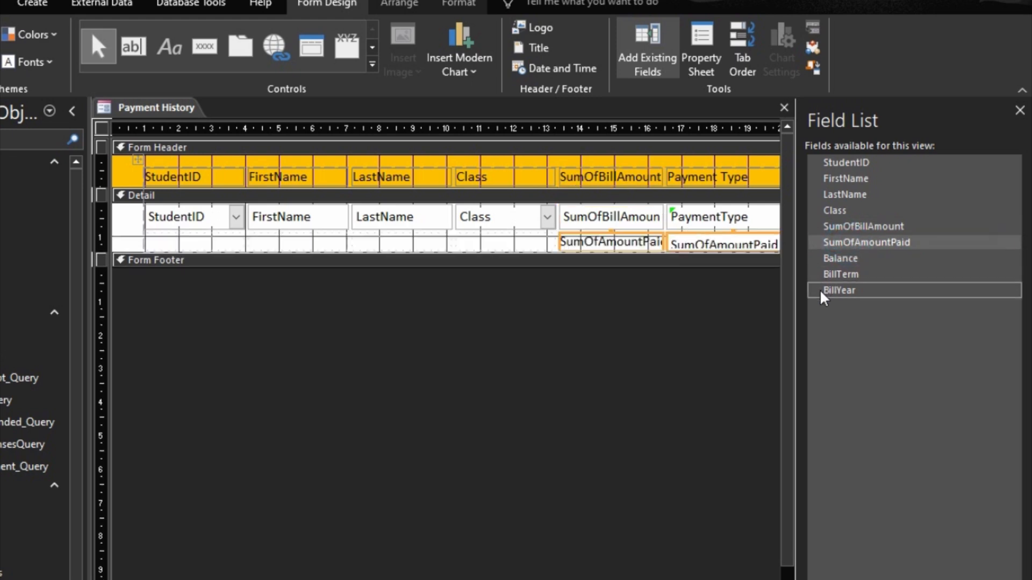
key("ctrl+z")
left_click(834, 242)
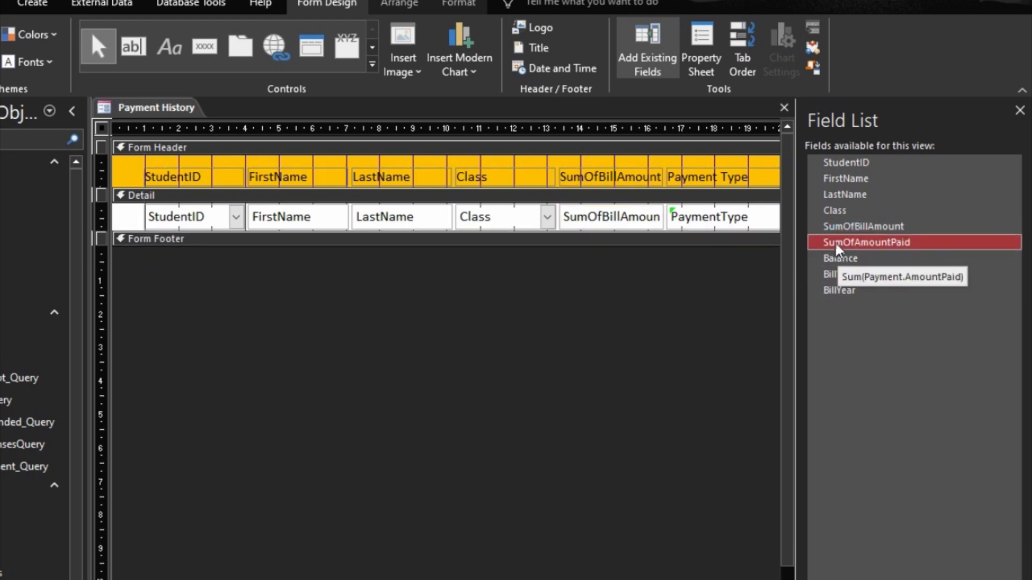
left_click_drag(833, 242, 669, 215)
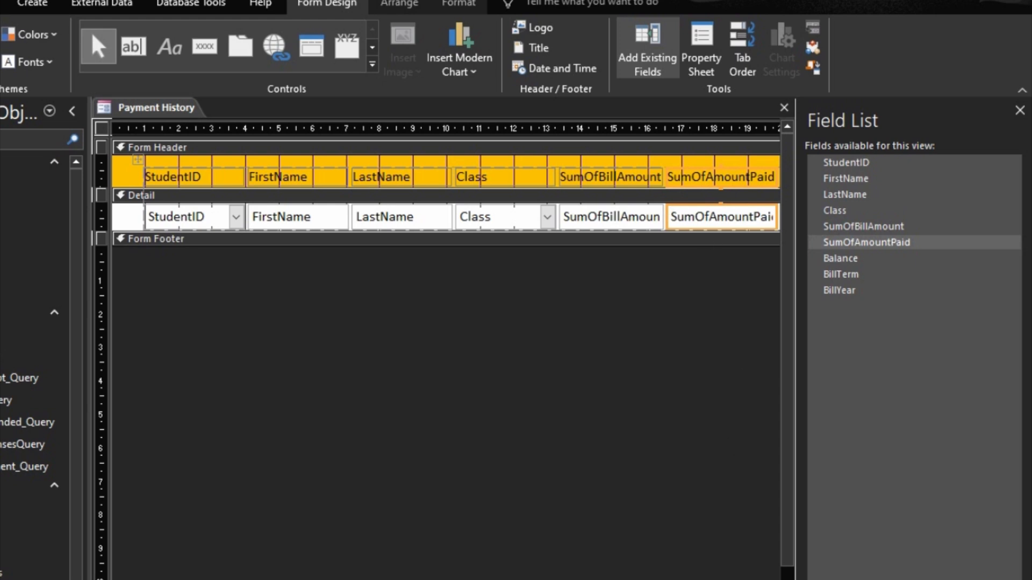
Step: Add the Balance, BillTerm and BillYear fields as consecutive columns directly after SumOfAmountPaid
scroll(446, 186, "right", 5)
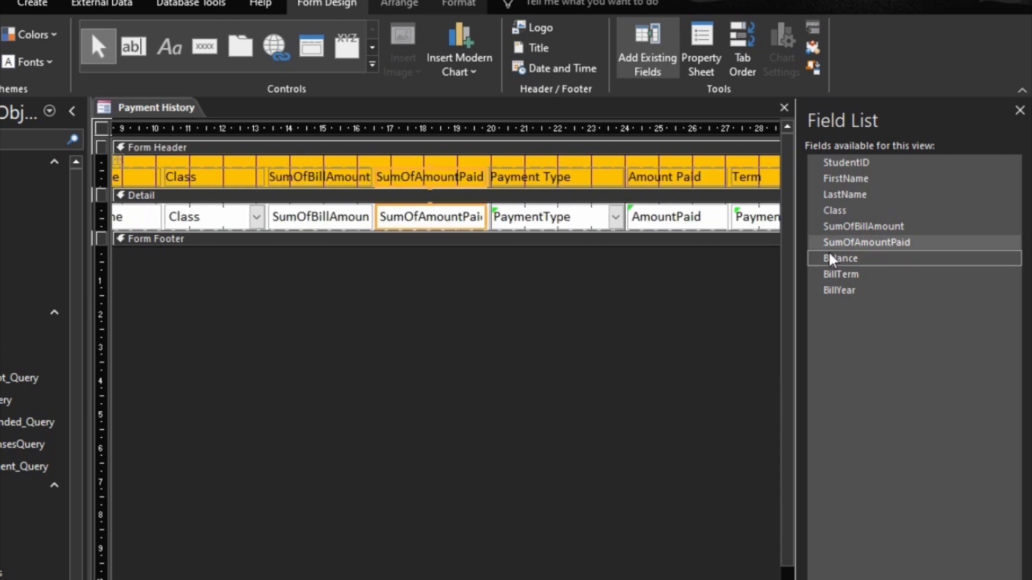
left_click_drag(830, 259, 497, 226)
left_click_drag(835, 274, 608, 220)
left_click_drag(829, 288, 701, 221)
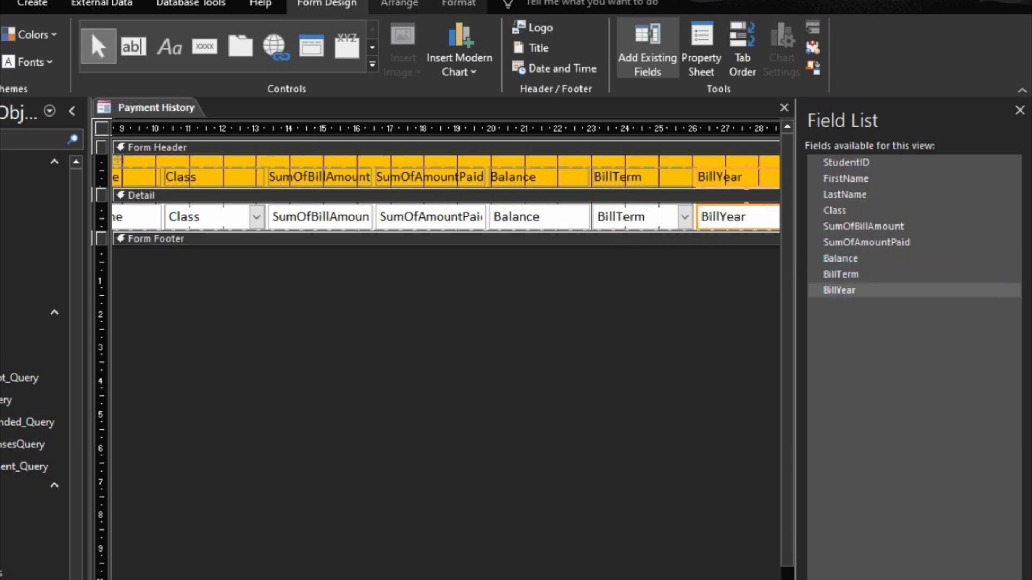
Step: Delete the old Payment Type, Amount Paid, Term and Year columns with their header labels, and narrow the form to end at BillYear
scroll(446, 185, "right", 8)
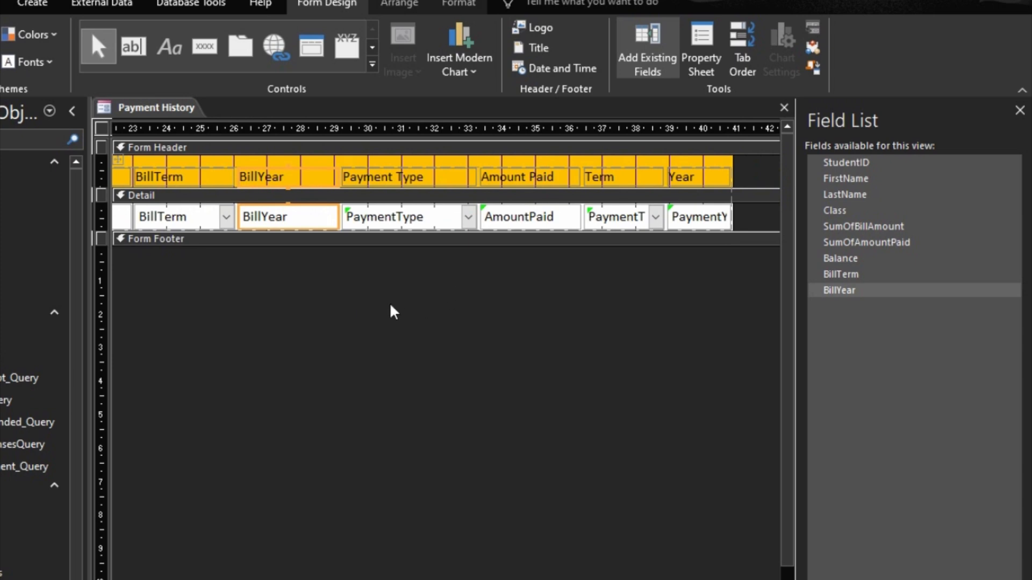
left_click_drag(389, 302, 723, 145)
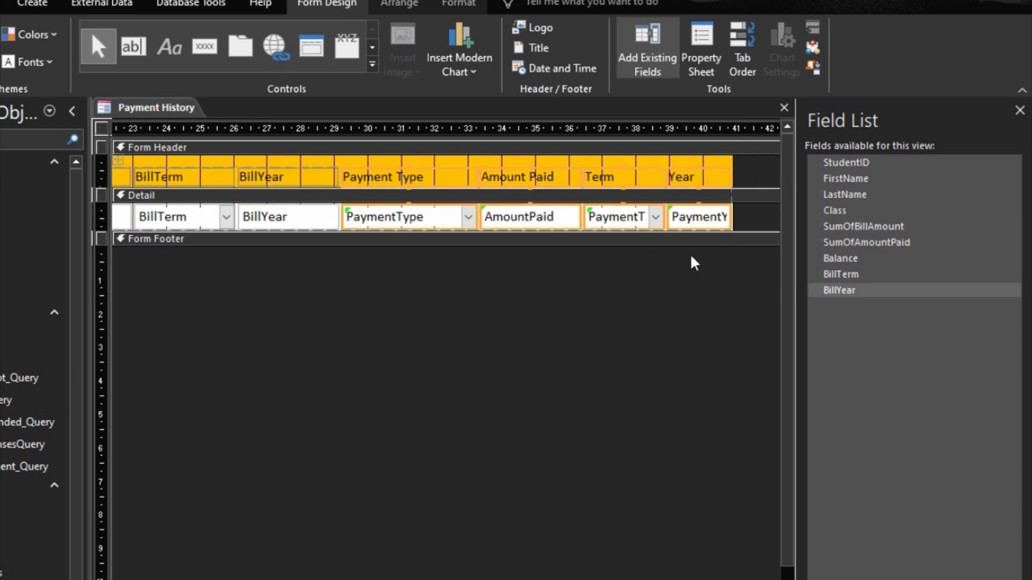
key("Delete")
left_click_drag(731, 215, 30, 231)
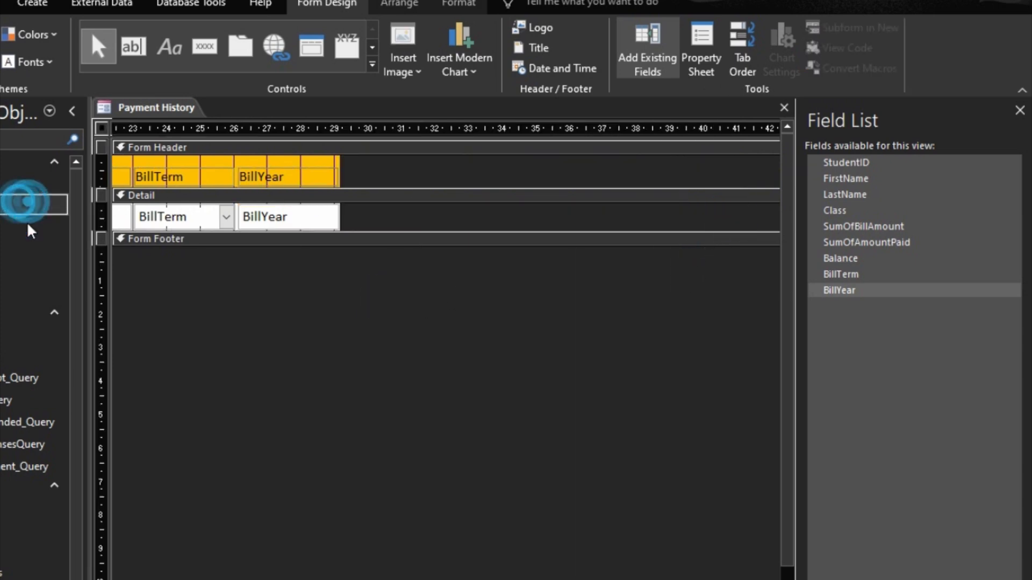
scroll(446, 344, "left", 10)
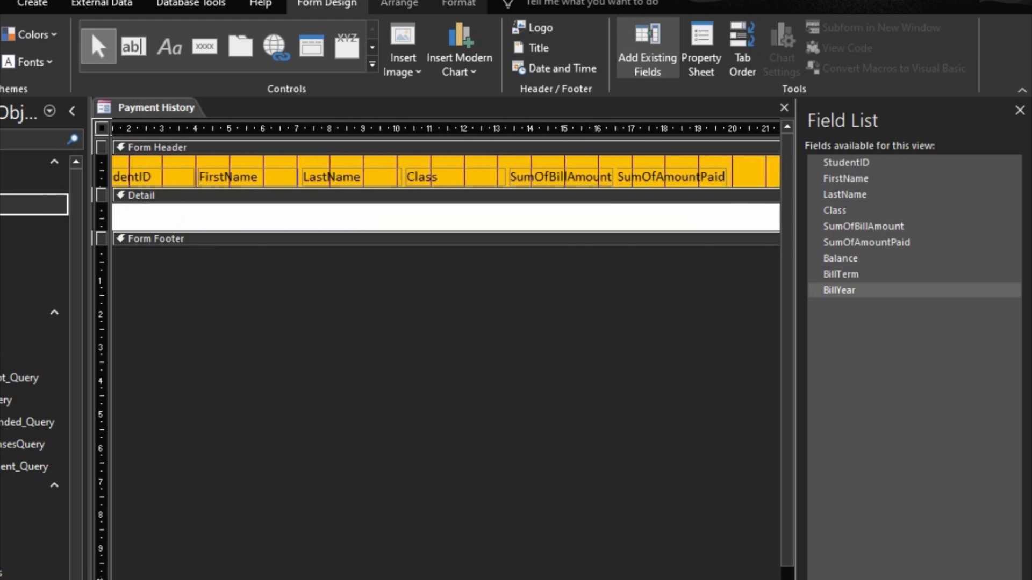
Step: Change the StudentID column label in the form header to "Adm No"
left_click(189, 177)
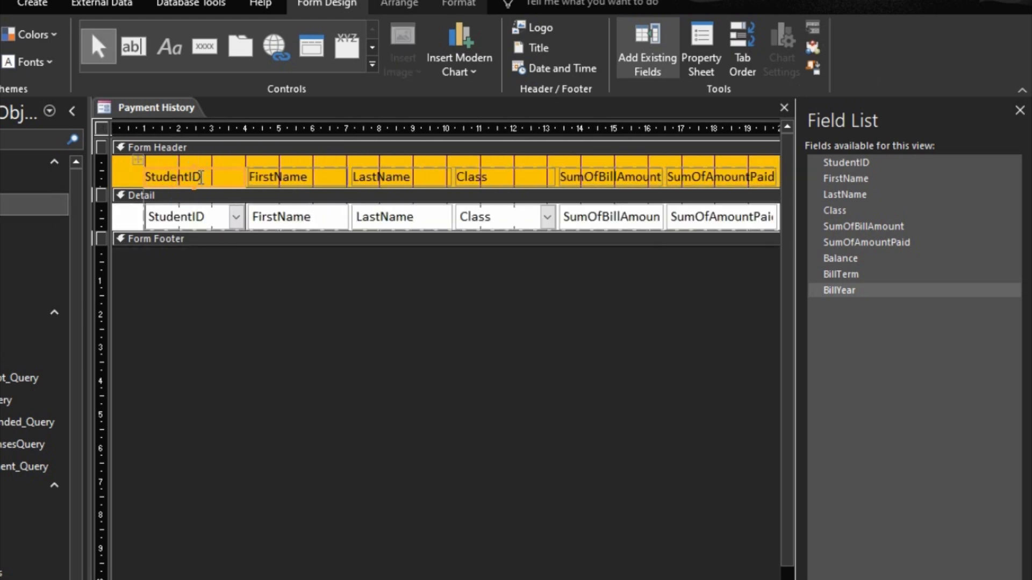
double_click(178, 176)
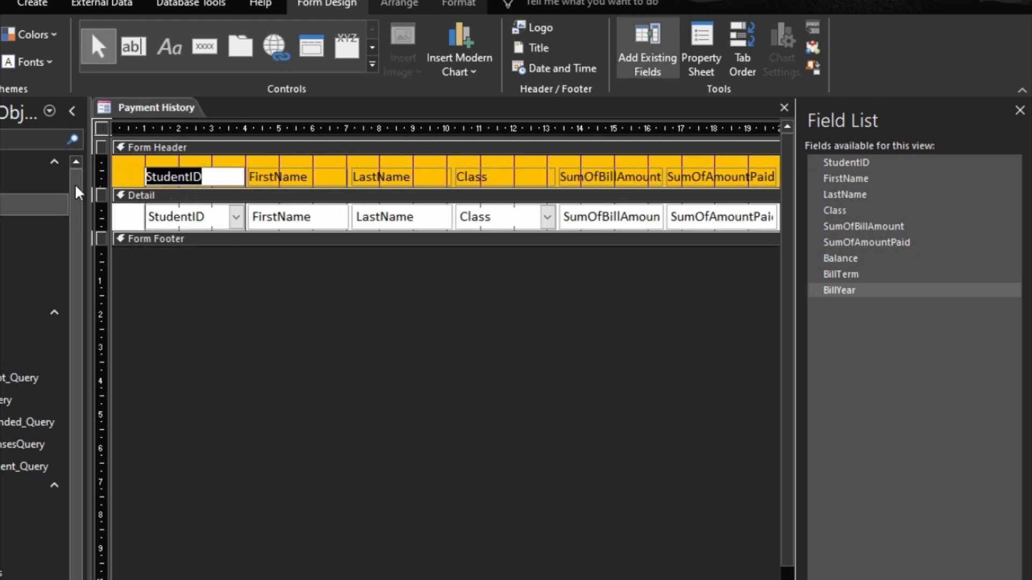
type("Adm No")
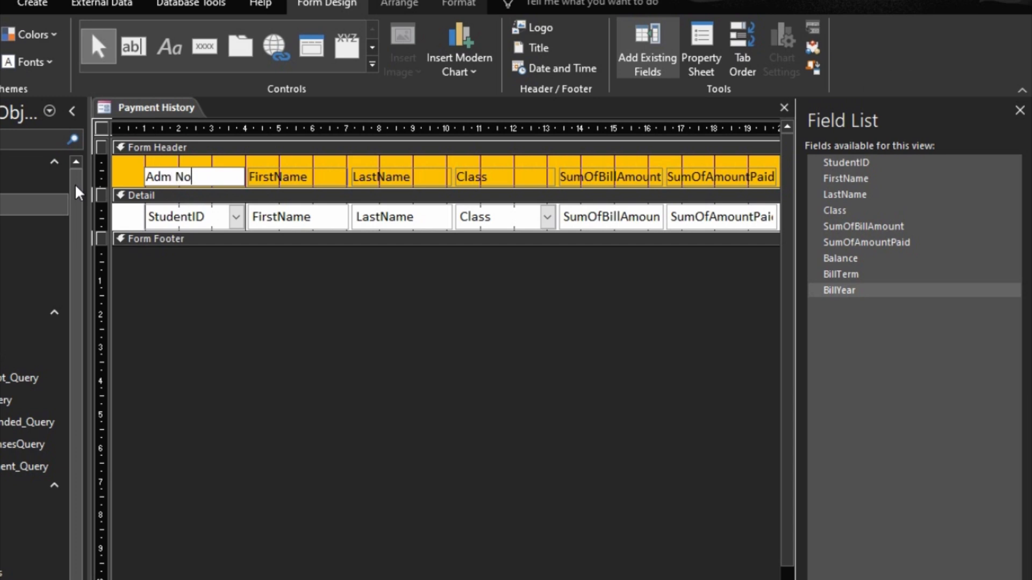
Step: Widen the FirstName column to about 3.9 cm
left_click(339, 215)
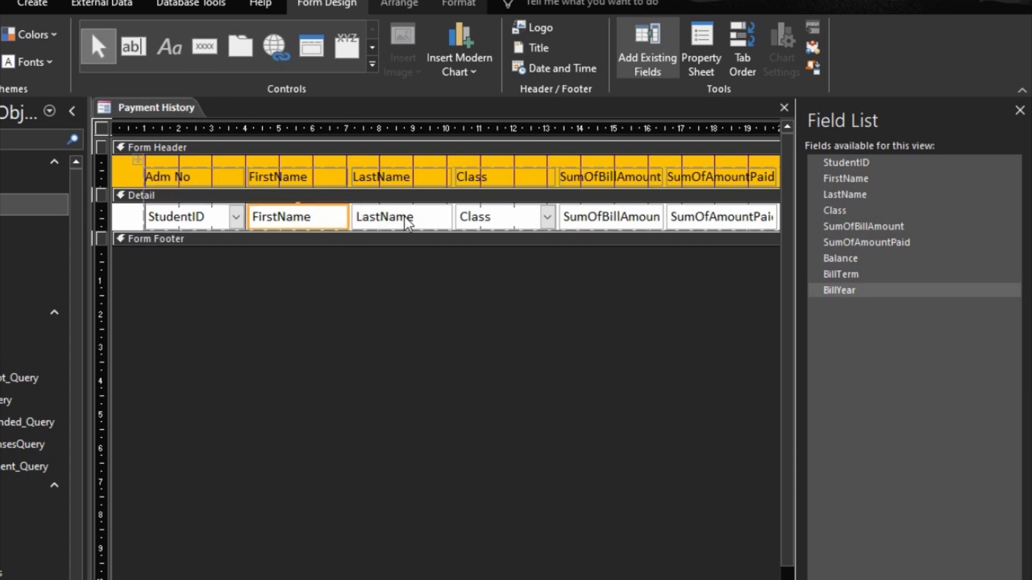
key("shift+Right")
key("shift+Right")
key("shift+Right")
key("shift+Right")
key("shift+Right")
key("shift+Right")
key("shift+Right")
key("shift+Right")
key("shift+Right")
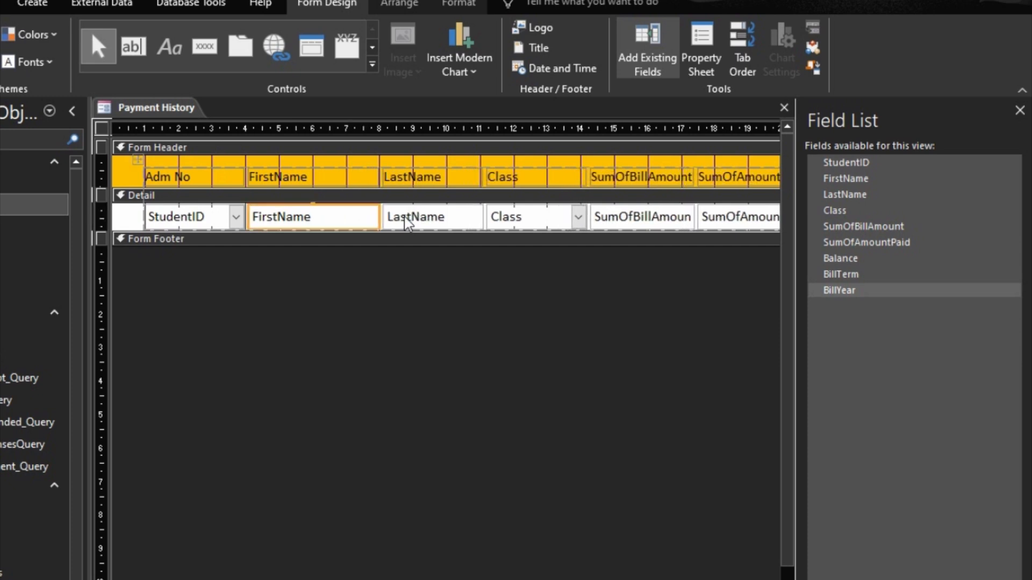
Step: Size the LastName field to the same width as the wider FirstName field
right_click(403, 213)
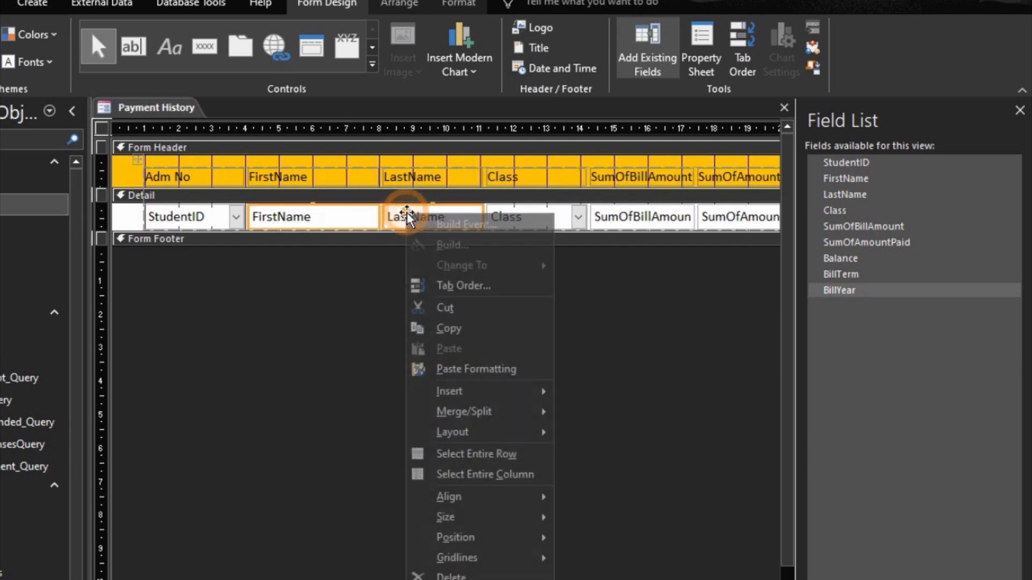
mouse_move(513, 522)
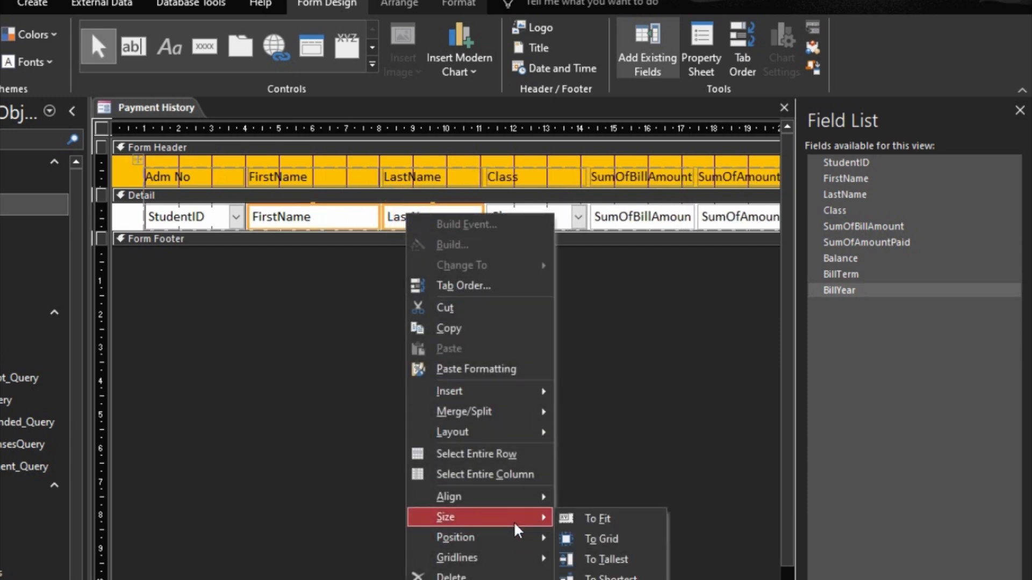
left_click(611, 579)
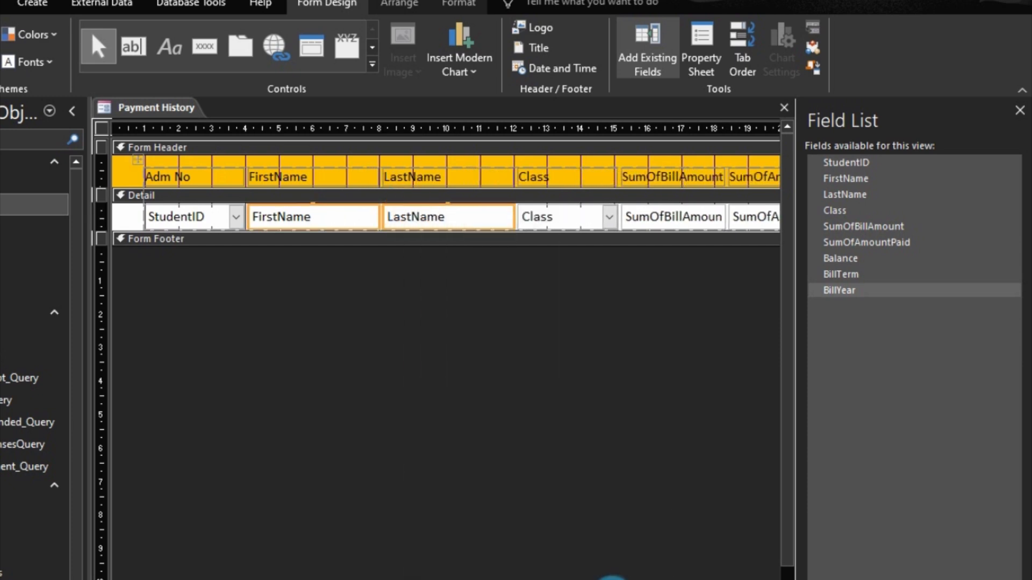
Step: Narrow the Class column to about 2.4 cm
left_click(576, 217)
key("shift+Left")
key("shift+Left")
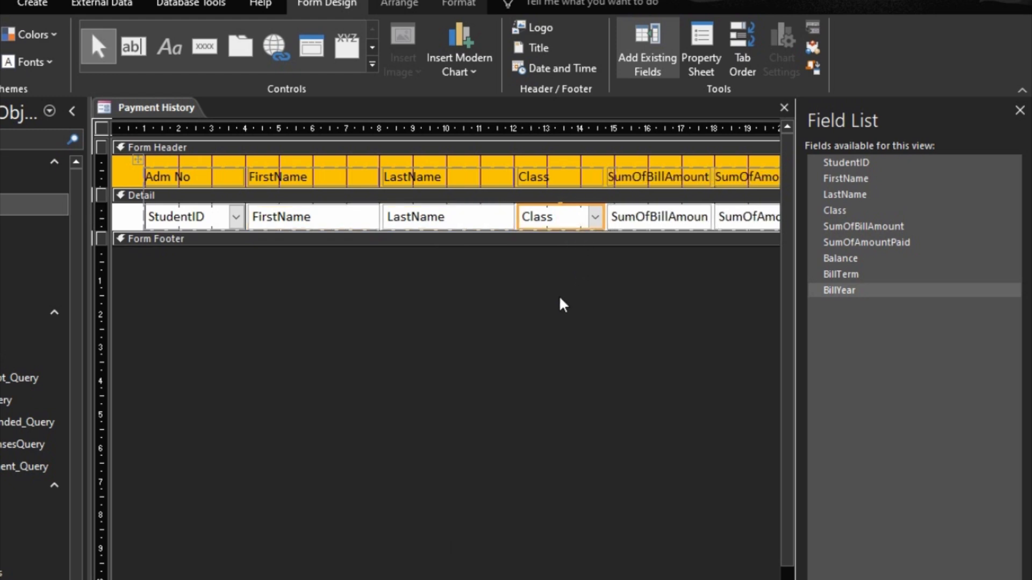
key("shift+Left")
Step: Change the SumOfBillAmount header label to "Bill Amount"
scroll(559, 298, "right", 4)
left_click(421, 180)
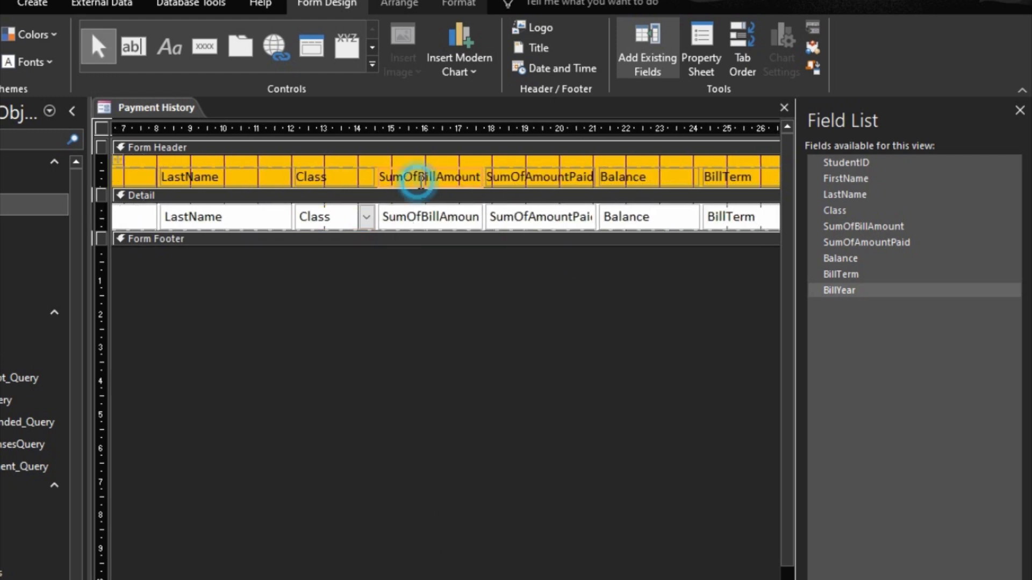
left_click(421, 178)
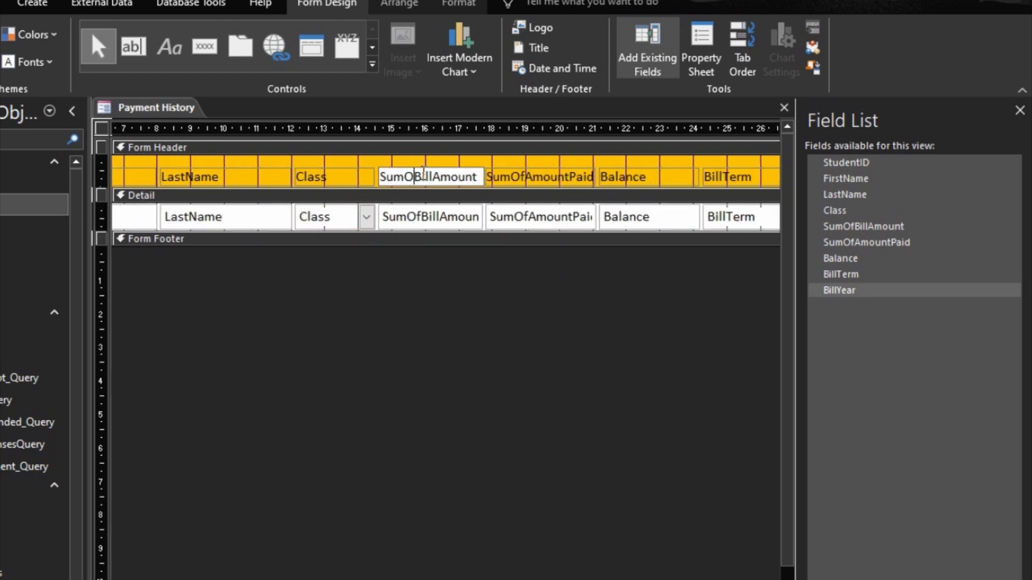
key("BackSpace")
key("BackSpace")
Step: Change the SumOfAmountPaid, BillTerm and BillYear header labels to "Amount Paid", "Term" and "Year"
left_click(527, 178)
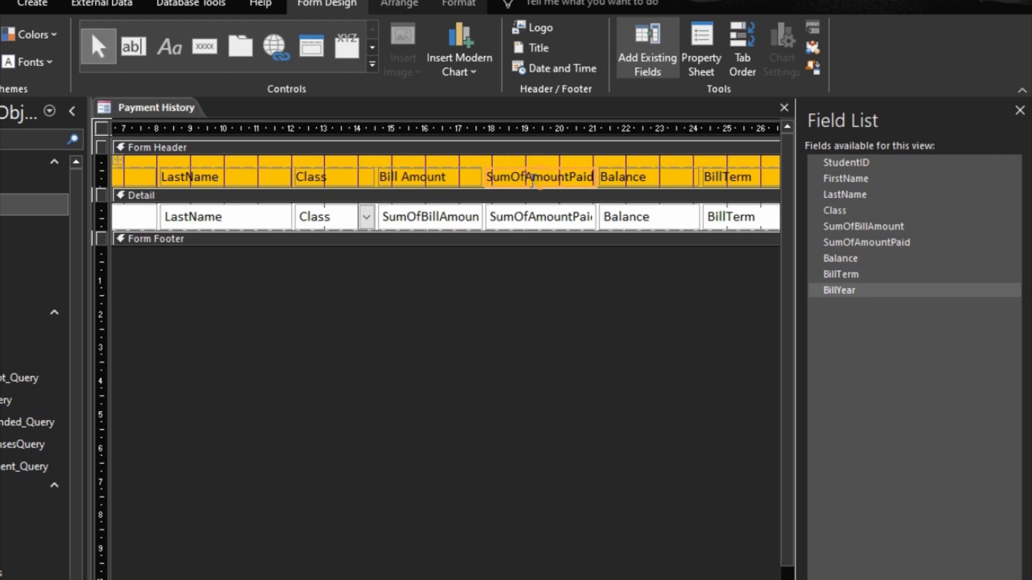
left_click(530, 178)
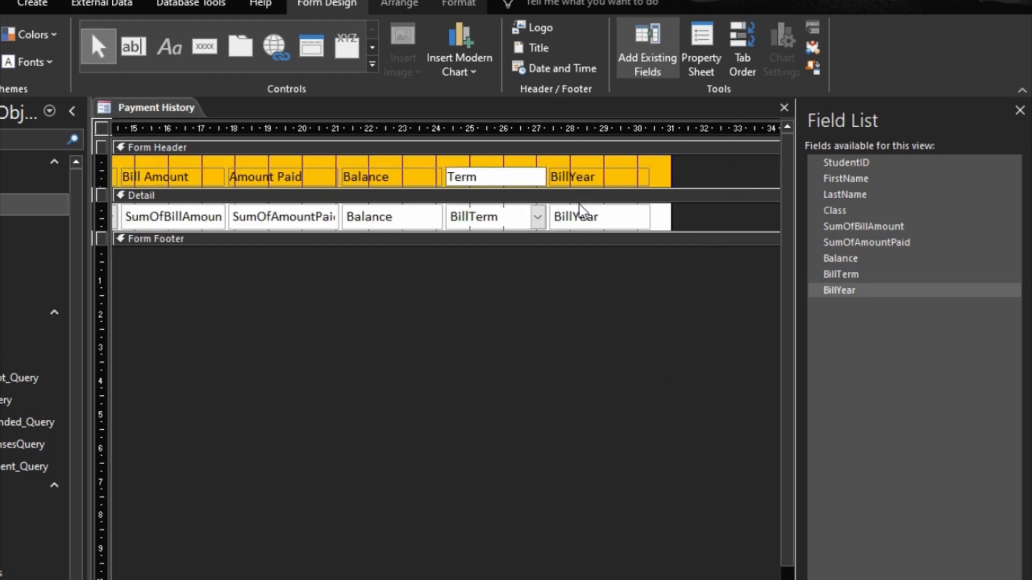
left_click(576, 176)
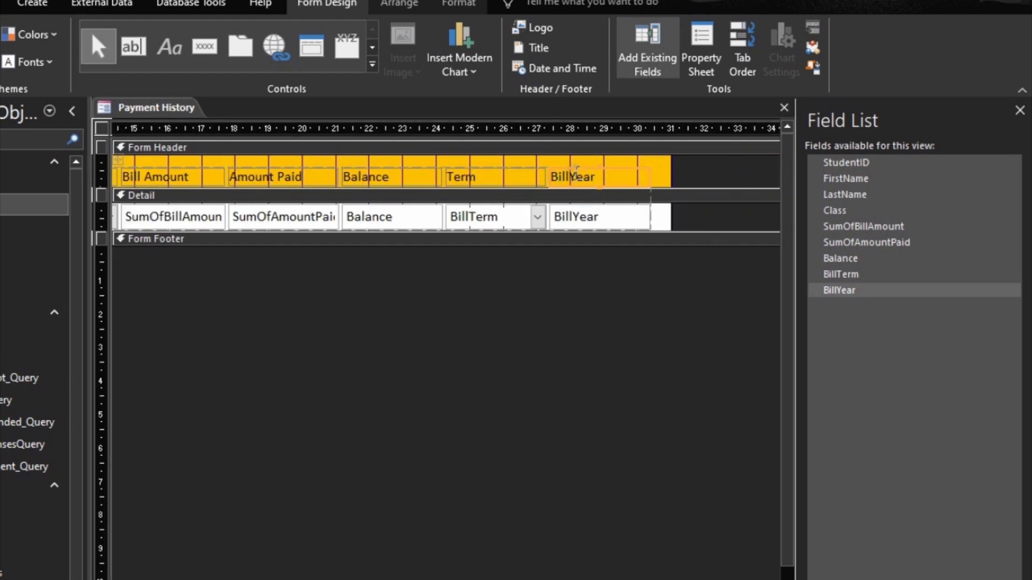
key("BackSpace")
key("BackSpace")
key("BackSpace")
key("BackSpace")
Step: Narrow the BillYear and BillTerm columns to suit their short contents
left_click(638, 223)
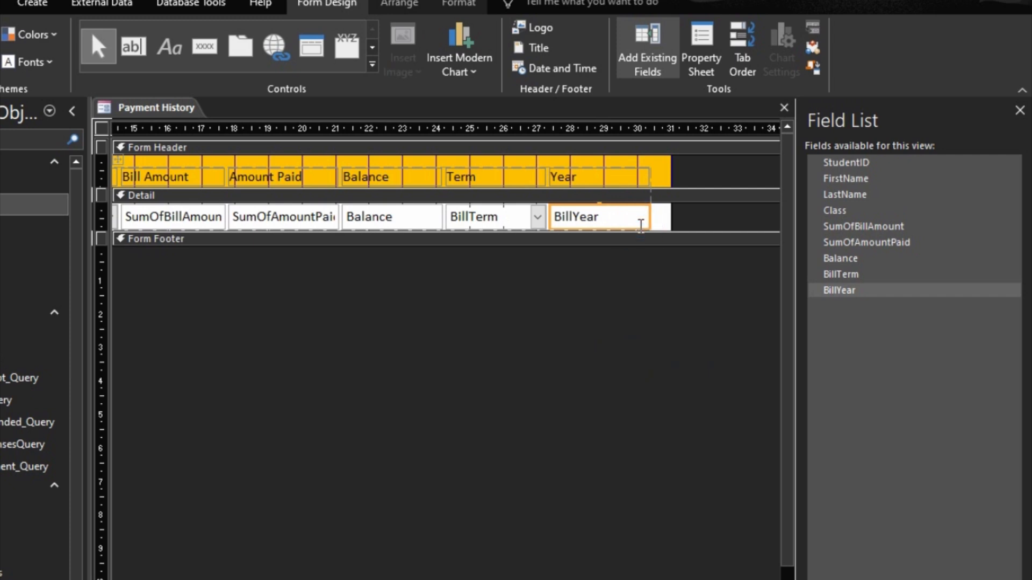
left_click(486, 212)
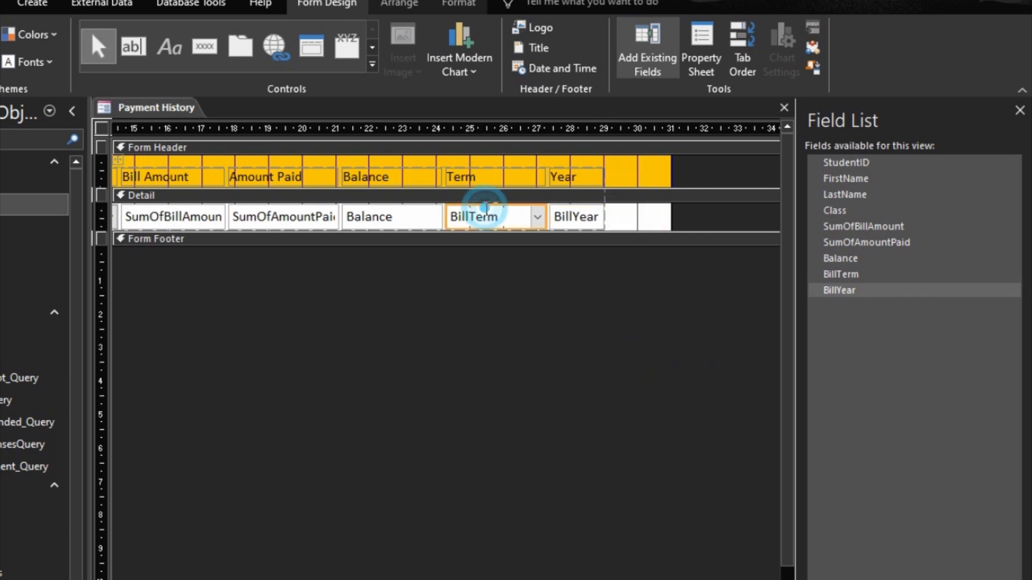
key("shift+Left")
key("shift+Left")
key("shift+Left")
key("shift+Left")
key("shift+Left")
key("shift+Left")
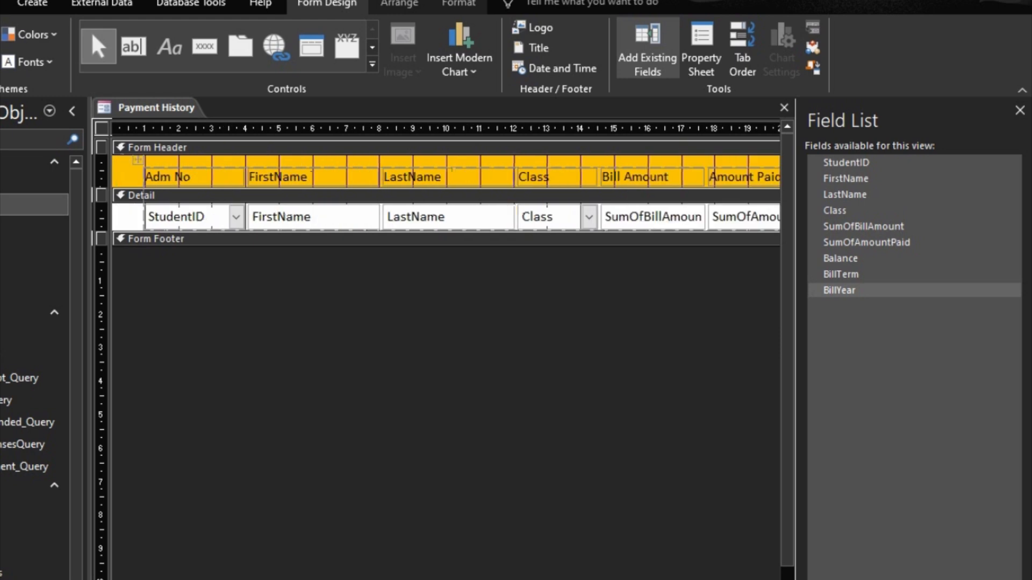
Step: Check the resized columns and header labels in Form View, and return to Design View
left_click(450, 339)
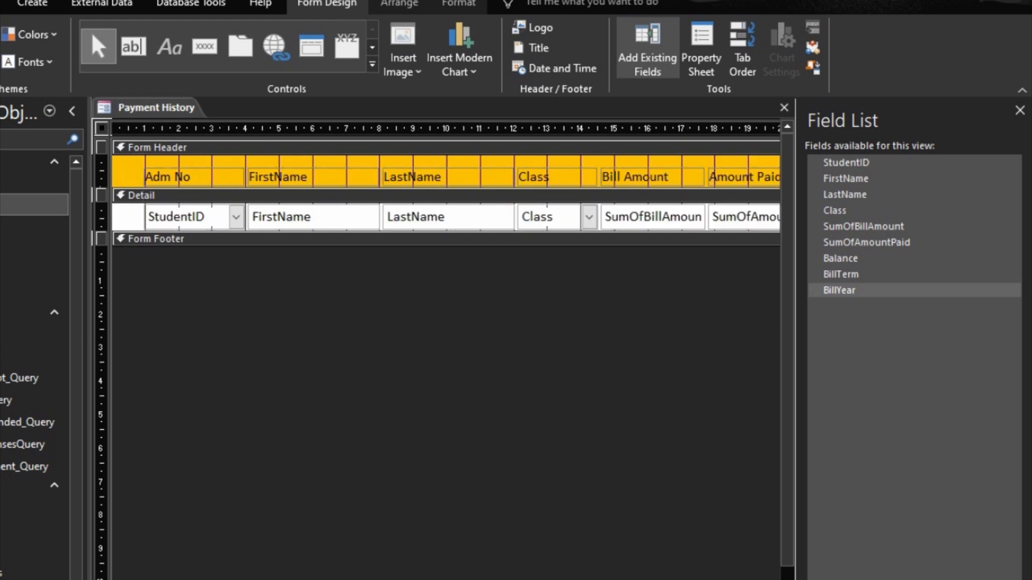
key("F5")
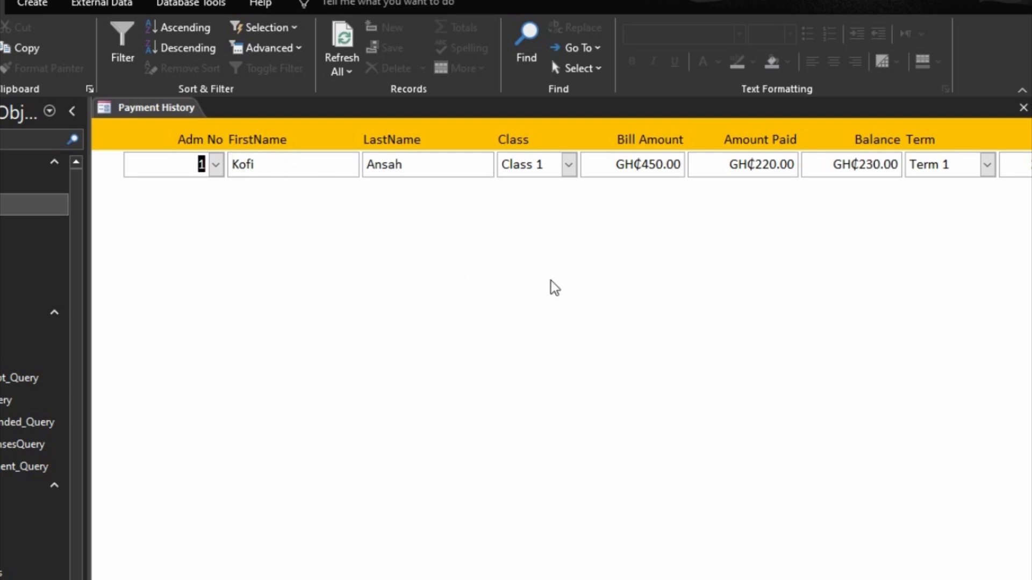
right_click(627, 299)
left_click(705, 353)
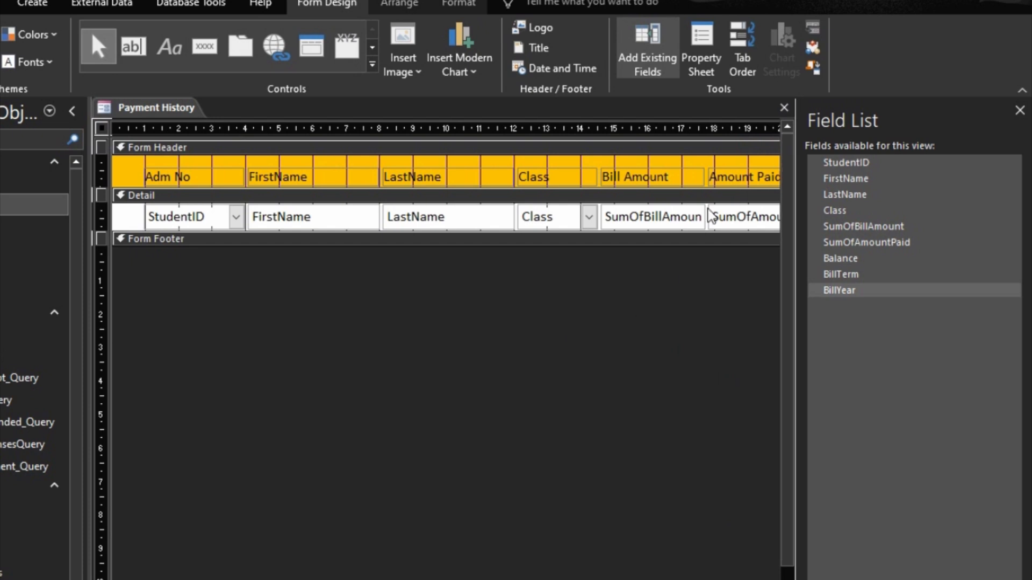
Step: Set the form's Default View property to Continuous Forms
left_click(693, 51)
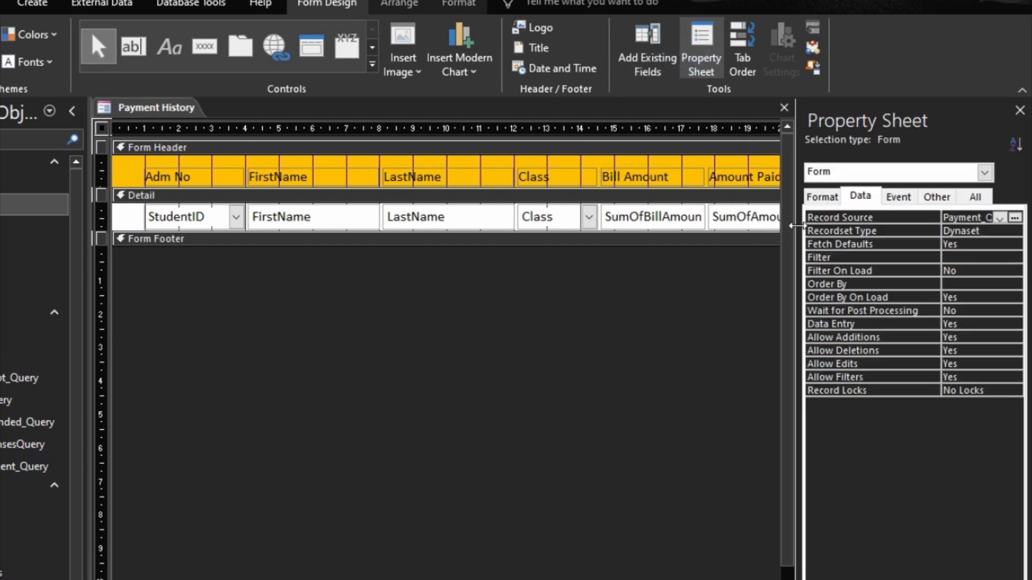
left_click(817, 197)
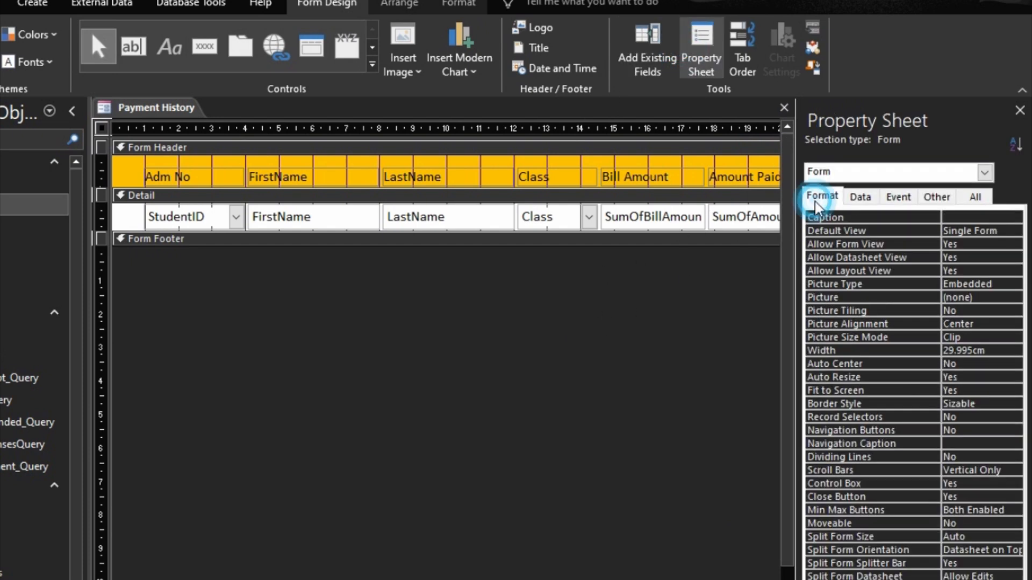
double_click(892, 230)
left_click(885, 249)
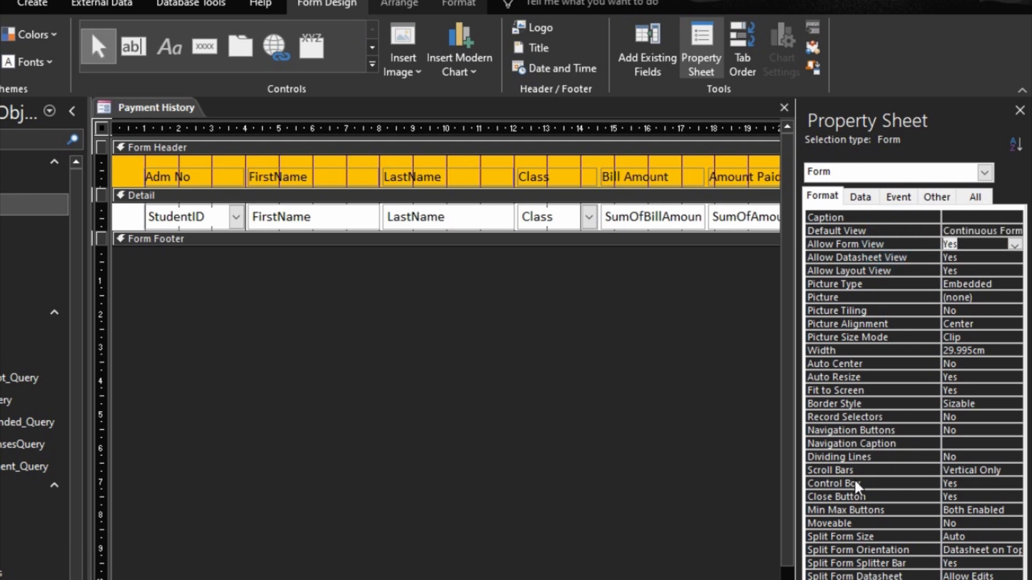
Step: Preview the form's records as a continuous list in Form View, and return to Design View
key("F5")
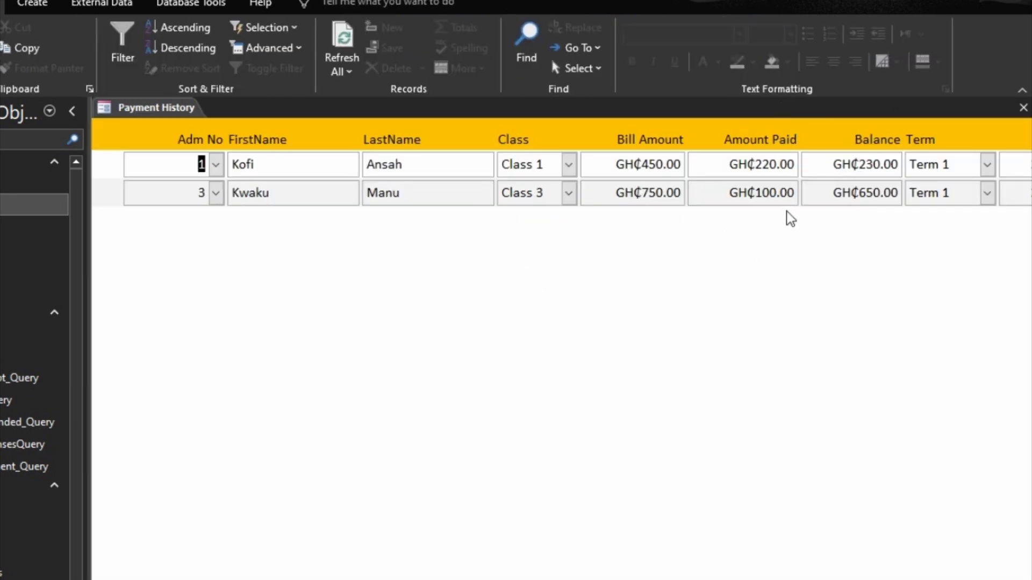
left_click(727, 364)
right_click(727, 364)
left_click(766, 415)
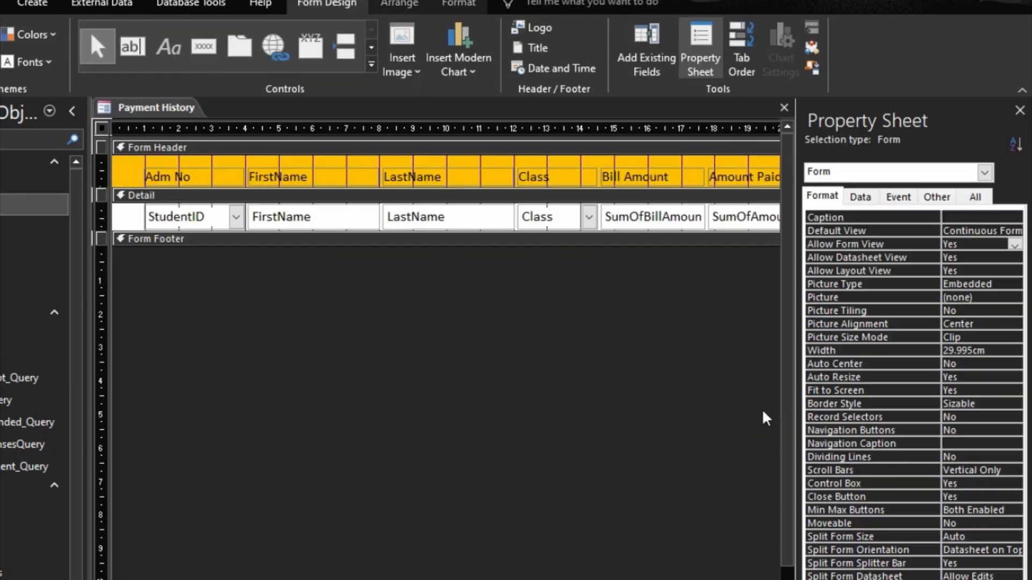
Step: Move the row of header labels down to a Top position of 2.011 cm, making room above for a title
left_click(461, 166)
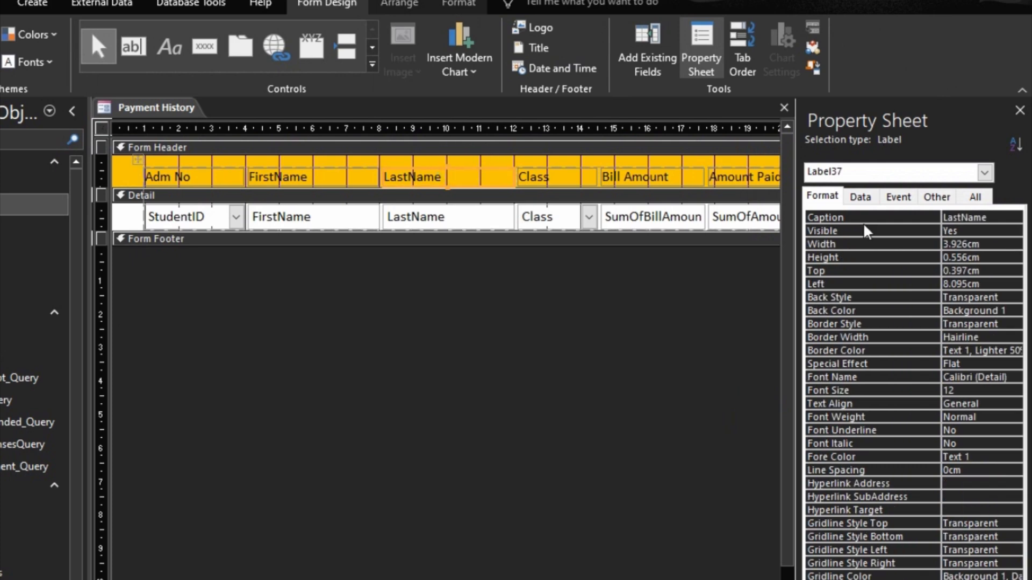
left_click(828, 270)
type("1")
key("Return")
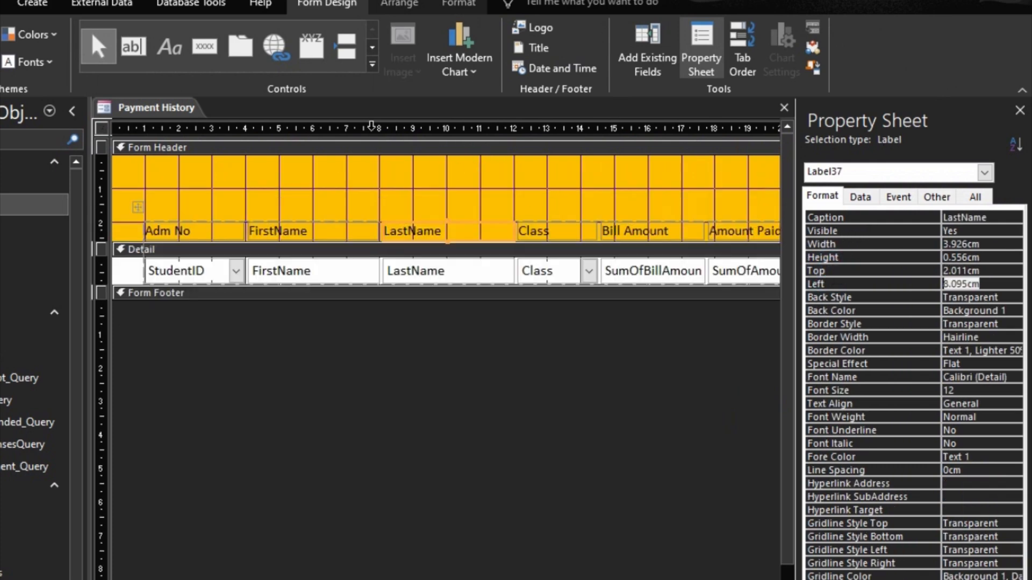
Step: Add a label reading "PAYMENT HISTOY" in the empty area of the form header
left_click(169, 47)
left_click(420, 176)
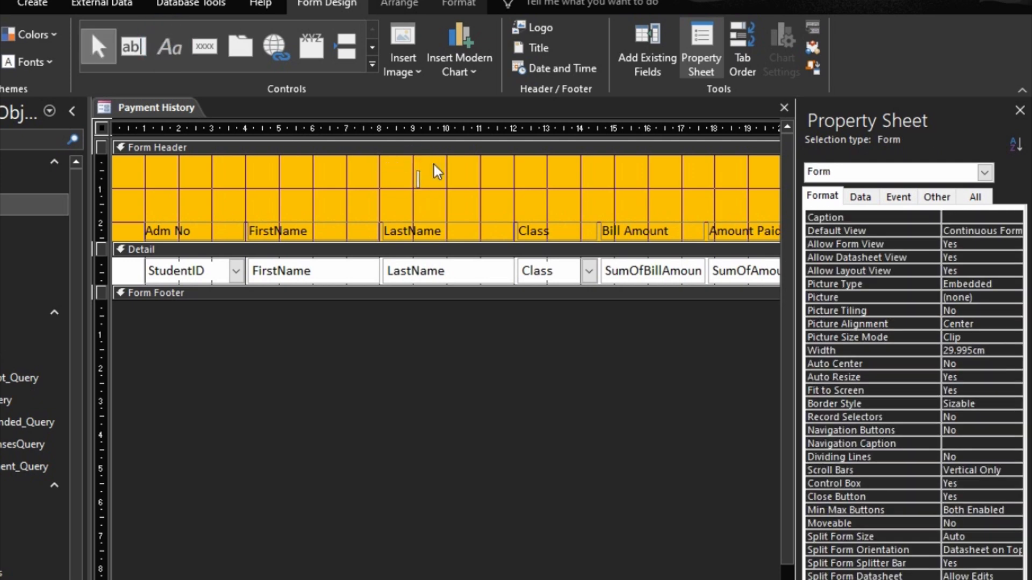
type("PAYMENT HISTOY")
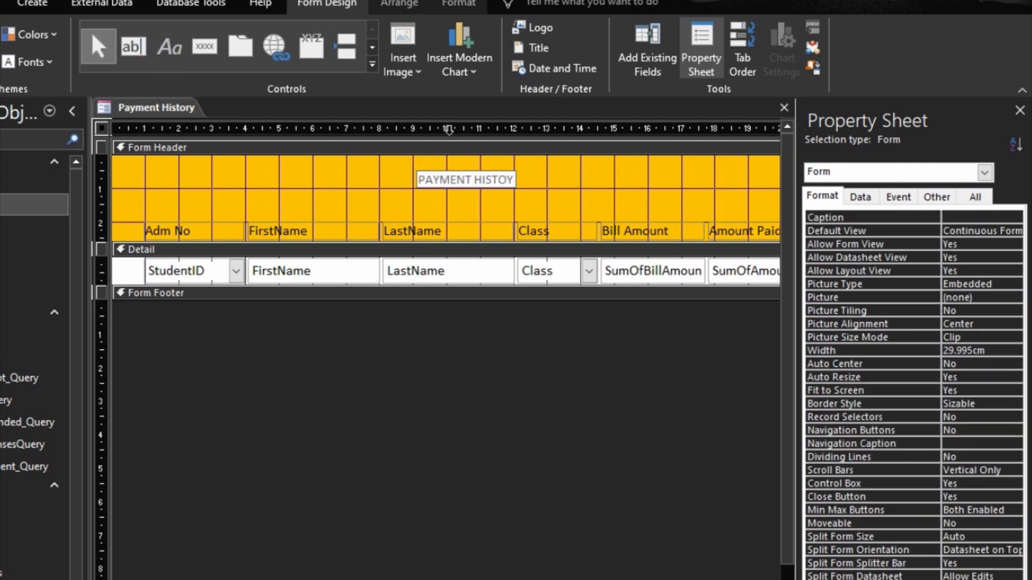
Step: Format the title label as bold, black text in font size 14
left_click(498, 186)
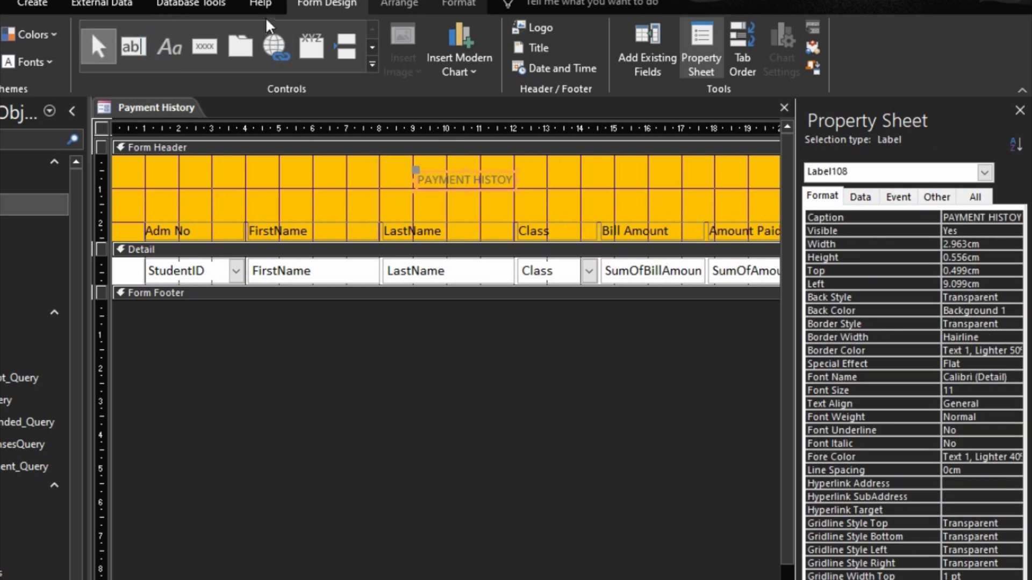
left_click(435, 4)
left_click(108, 59)
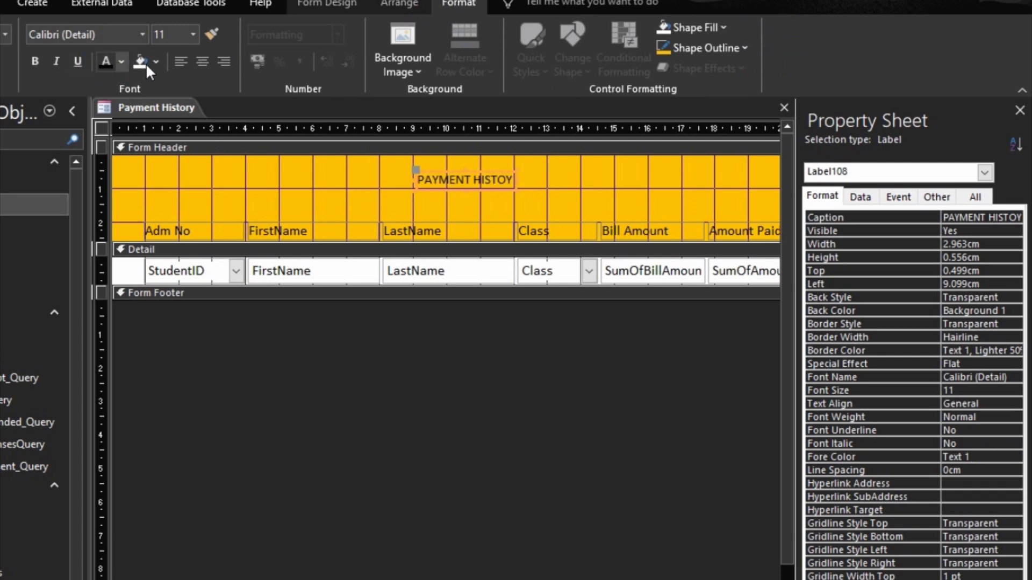
left_click(36, 60)
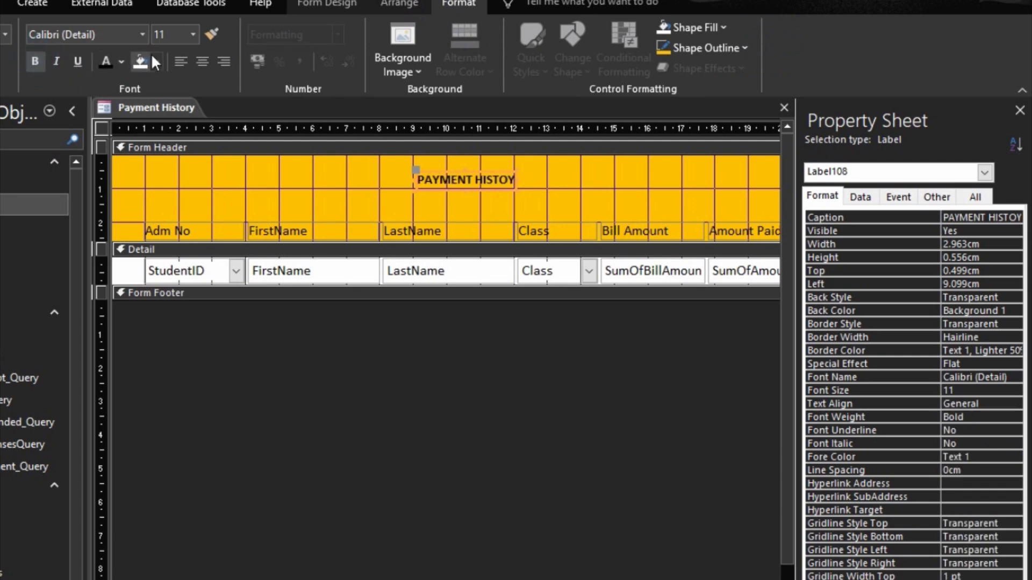
left_click(192, 35)
left_click(173, 138)
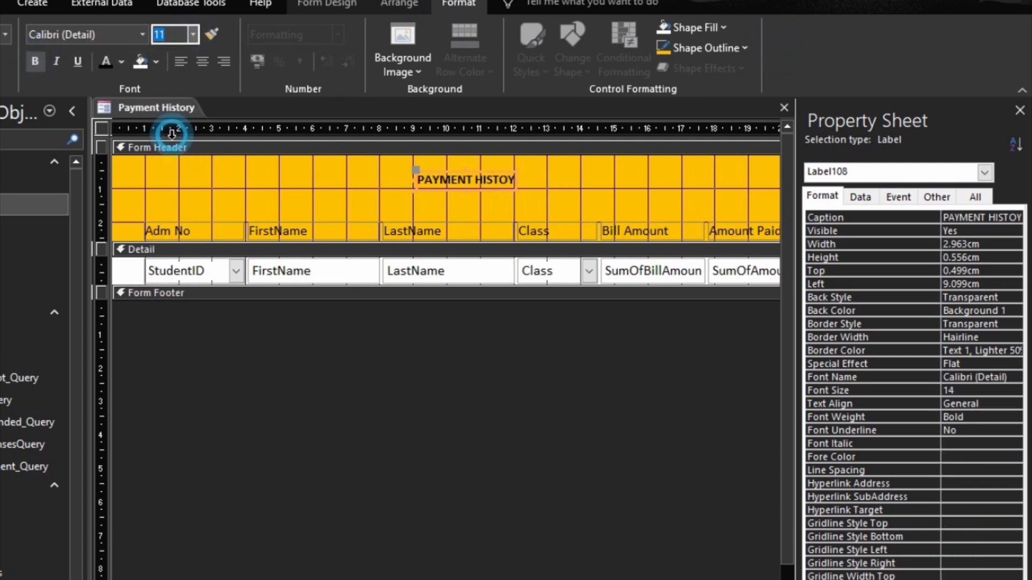
Step: Move the title label to start about 10.6 cm from the form's left edge, and preview the form in Form View
left_click_drag(484, 193, 533, 197)
left_click(636, 462)
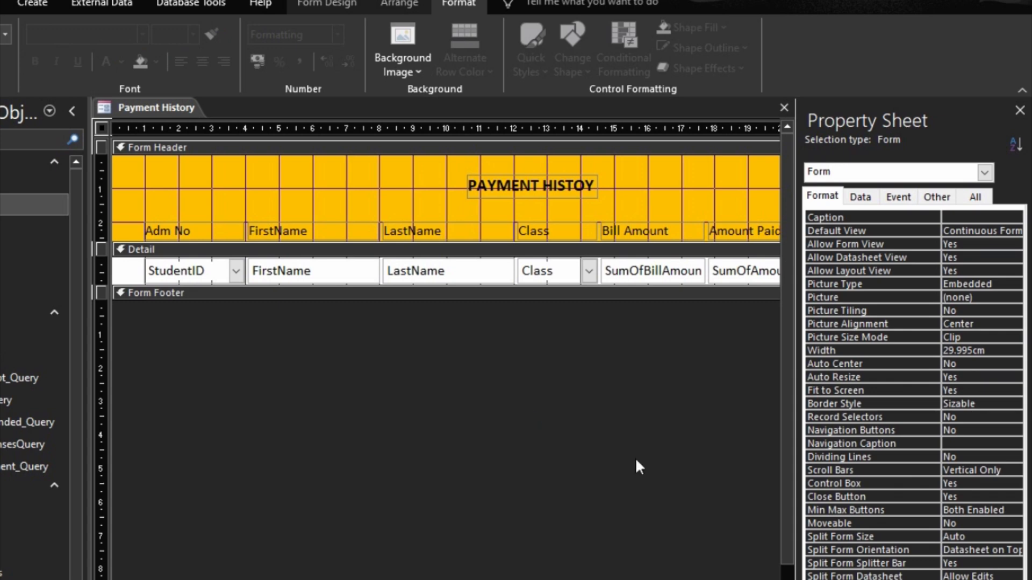
key("F5")
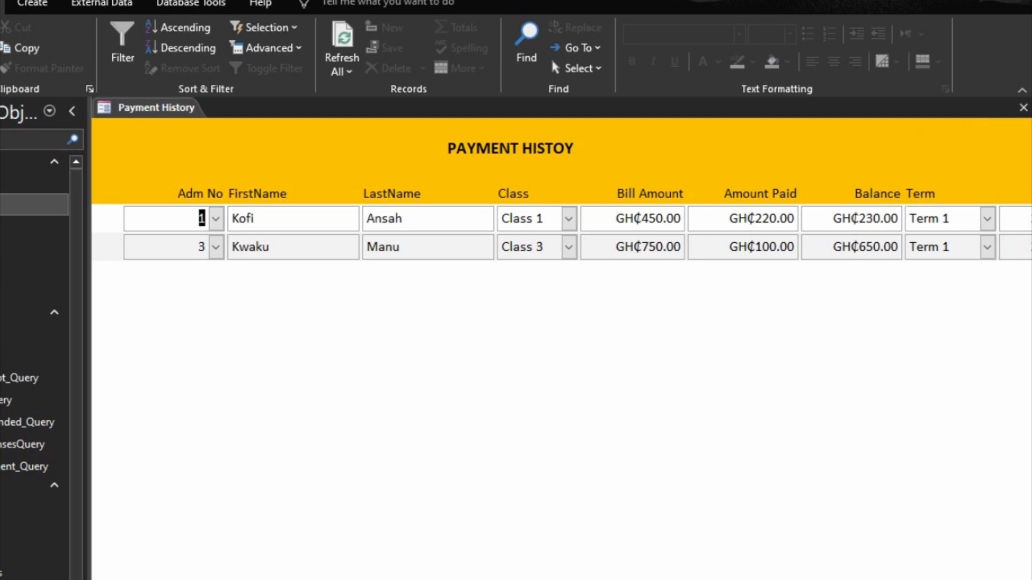
Step: Left-align the column heading labels in the form header and check the form's full width in Form View
left_click(426, 412)
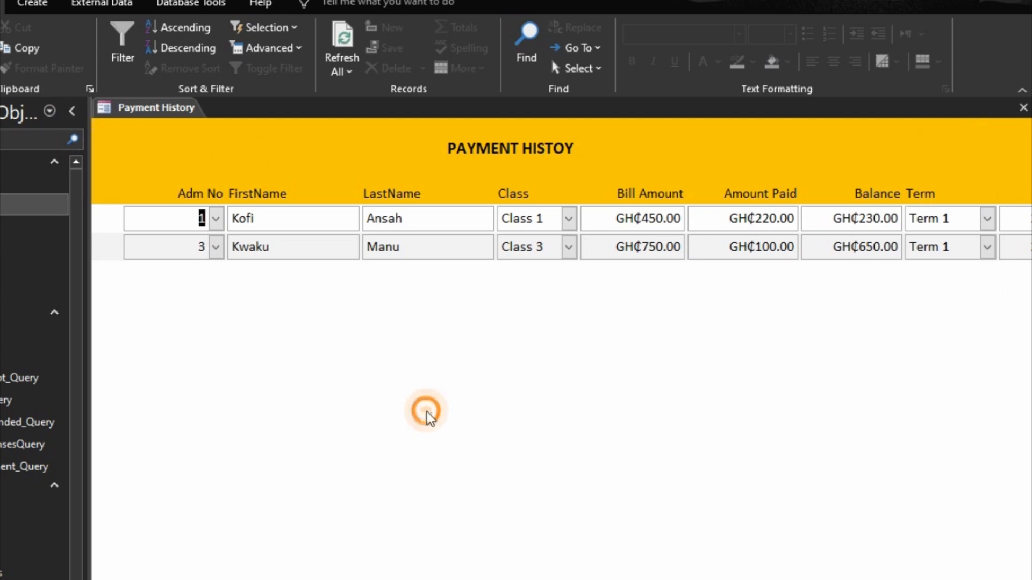
left_click(486, 463)
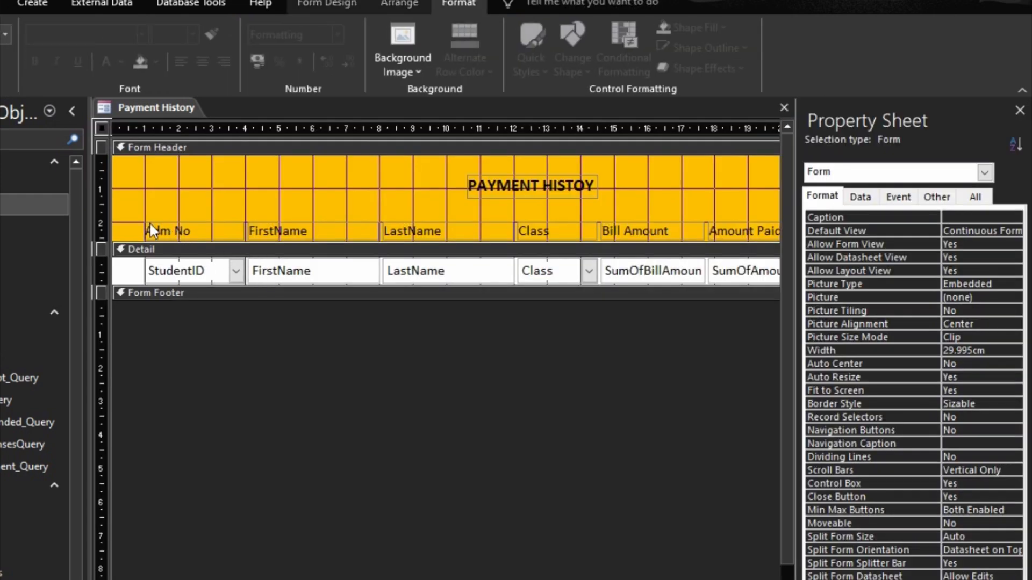
left_click(220, 65)
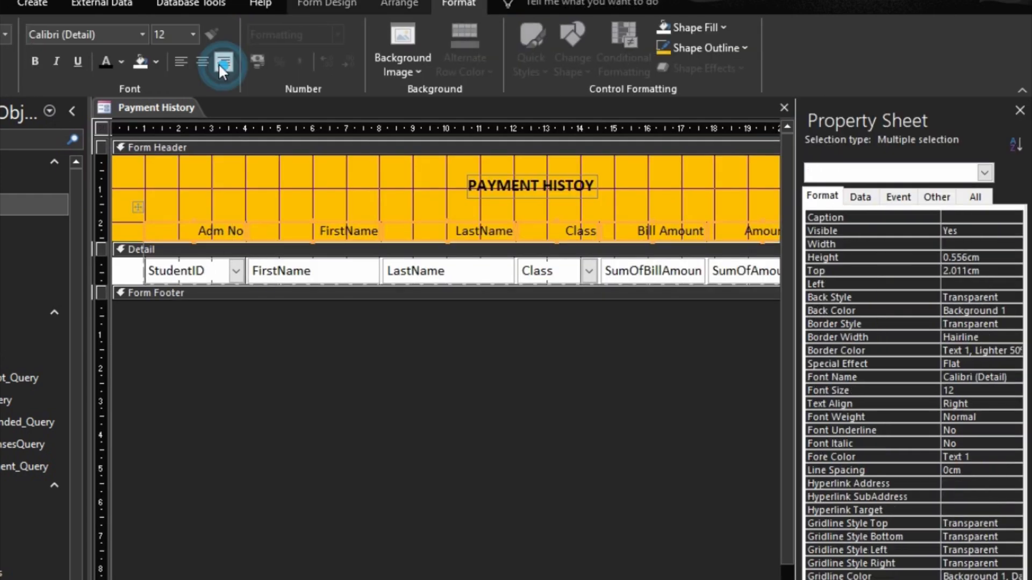
left_click(202, 276)
key("F5")
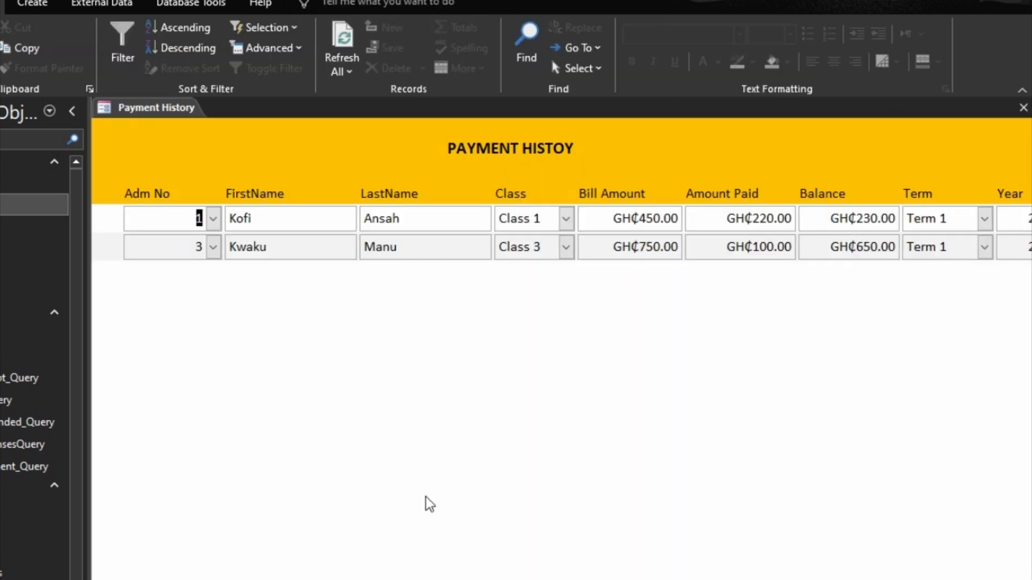
left_click(72, 113)
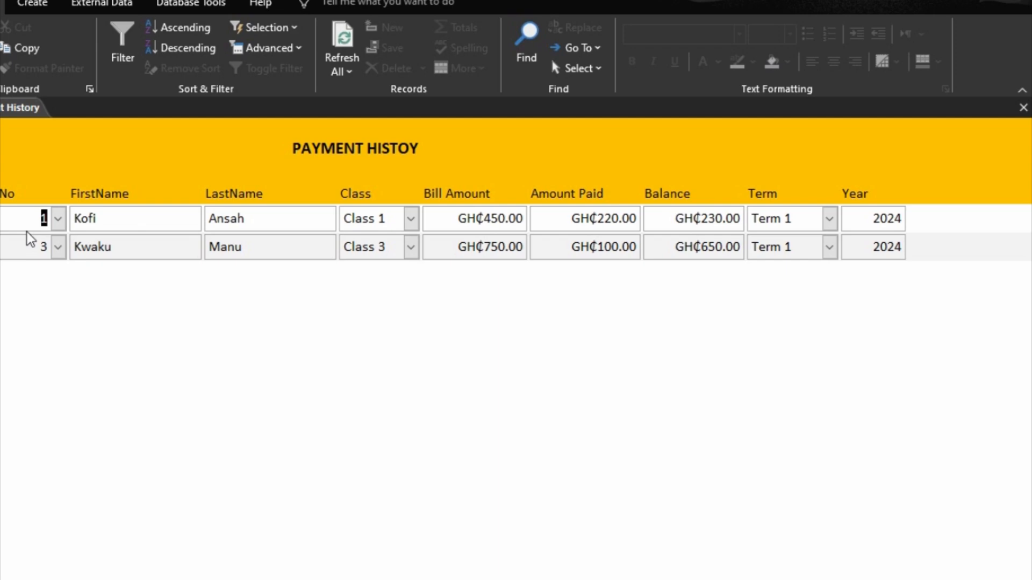
left_click(1, 111)
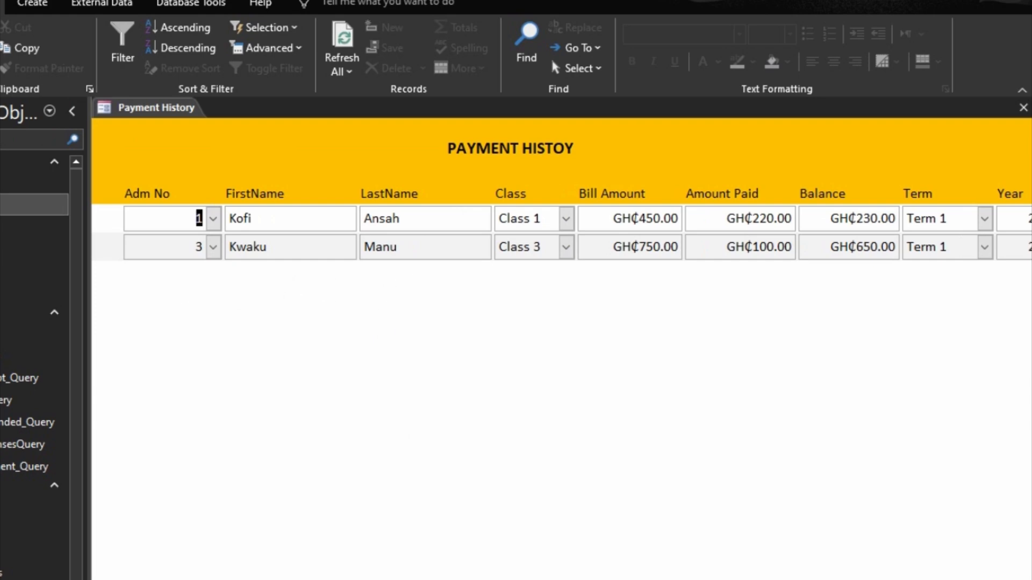
Step: In Design View, narrow the StudentID column so that FirstName starts about 3.5 cm from the form's left edge
key("ctrl+period")
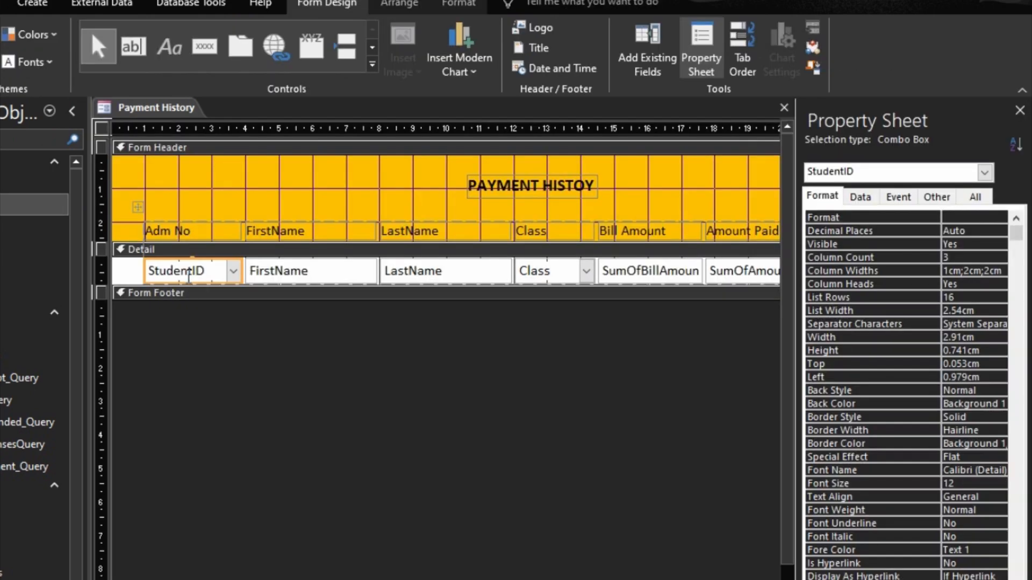
key("shift+Left")
key("shift+Left")
key("shift+Left")
key("shift+Left")
key("shift+Left")
key("shift+Left")
key("shift+Left")
key("shift+Left")
key("shift+Left")
key("shift+Left")
key("shift+Left")
key("shift+Left")
key("shift+Left")
key("shift+Left")
key("shift+Left")
key("shift+Left")
key("shift+Left")
key("shift+Left")
key("shift+Left")
key("shift+Left")
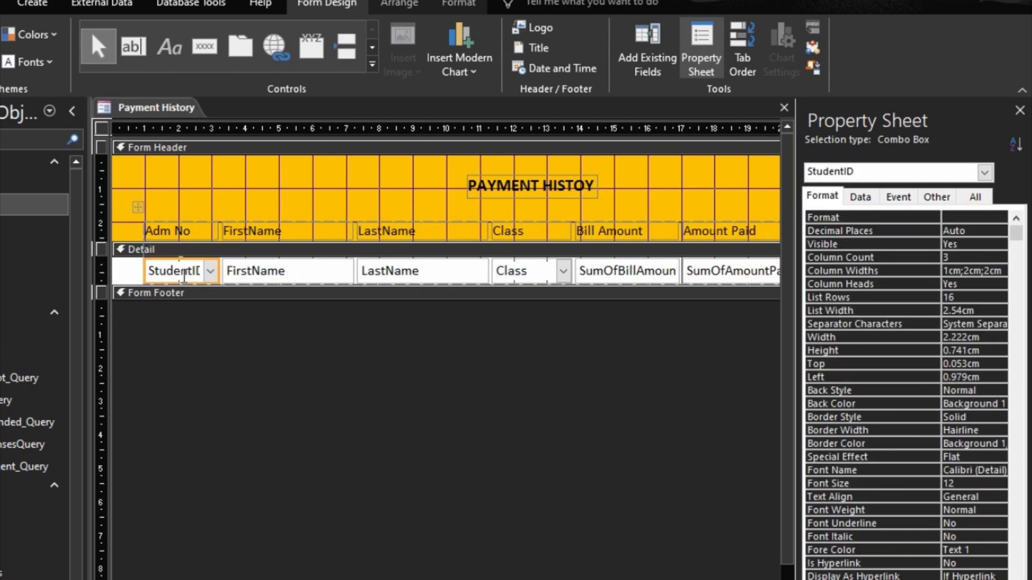
Step: Narrow the FirstName column to 3.212 cm
left_click(329, 277)
key("shift+Left")
key("shift+Left")
key("shift+Left")
key("shift+Left")
key("shift+Left")
key("shift+Left")
key("shift+Left")
key("shift+Left")
key("shift+Left")
key("shift+Left")
key("shift+Left")
key("shift+Left")
key("shift+Left")
key("shift+Left")
key("shift+Left")
key("shift+Left")
key("shift+Left")
key("shift+Left")
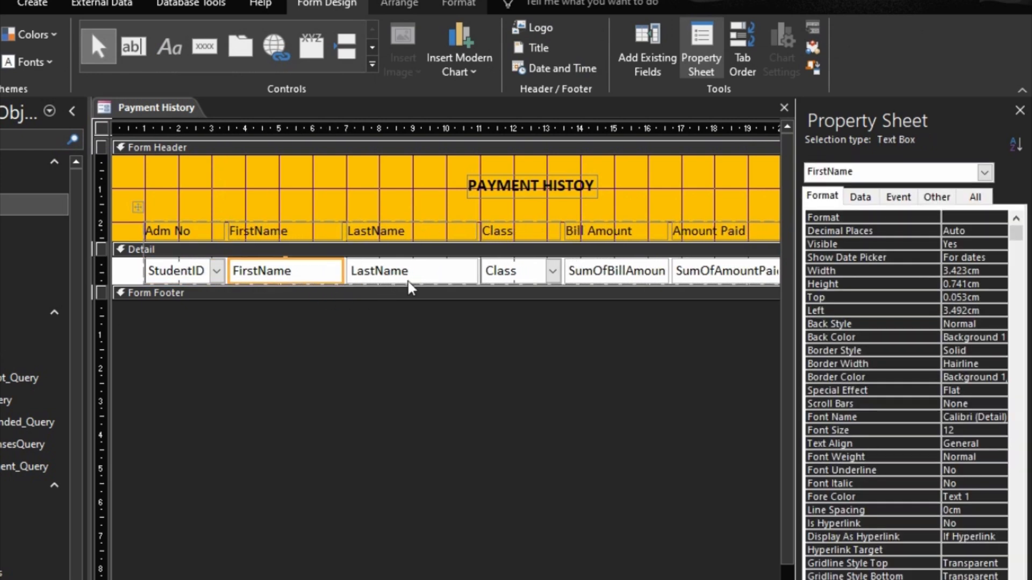
key("shift+Left")
key("shift+Left")
key("shift+Left")
key("shift+Left")
key("shift+Left")
key("shift+Left")
key("shift+Left")
Step: Size the FirstName and LastName text boxes to the narrowest, making both 3.212 cm wide
left_click(413, 272)
right_click(414, 273)
left_click(313, 273, "shift")
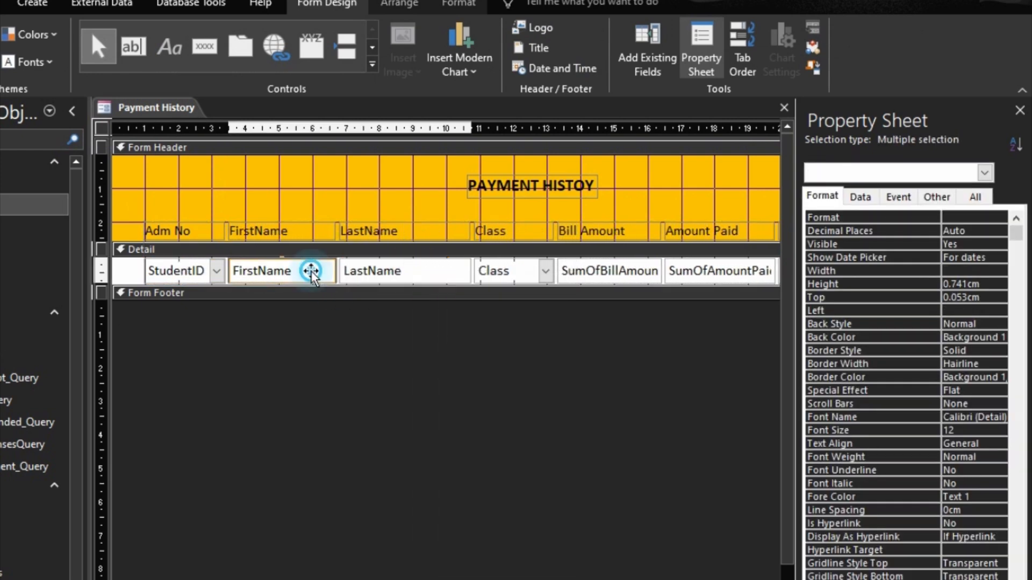
right_click(311, 270)
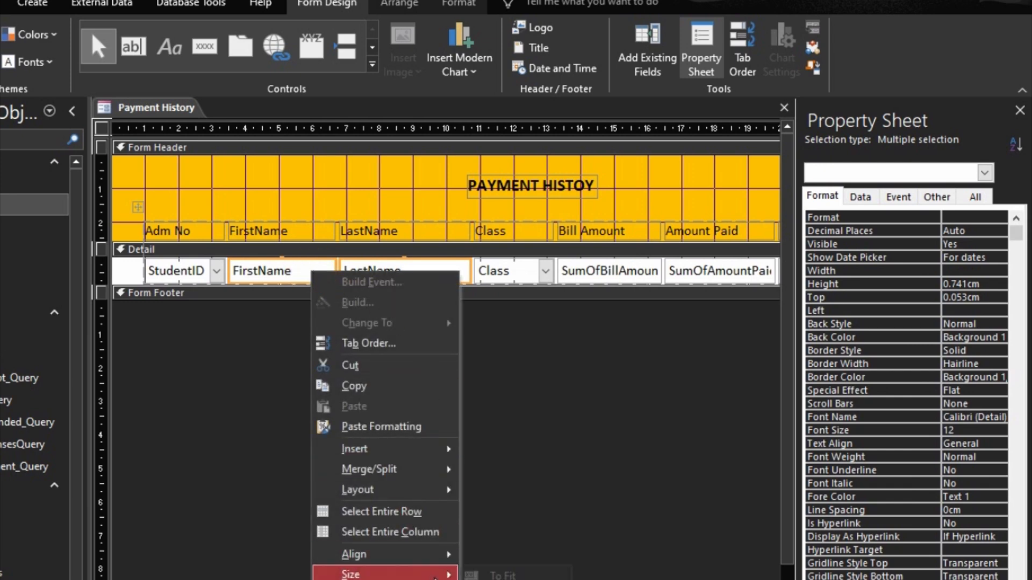
mouse_move(430, 576)
left_click(503, 575)
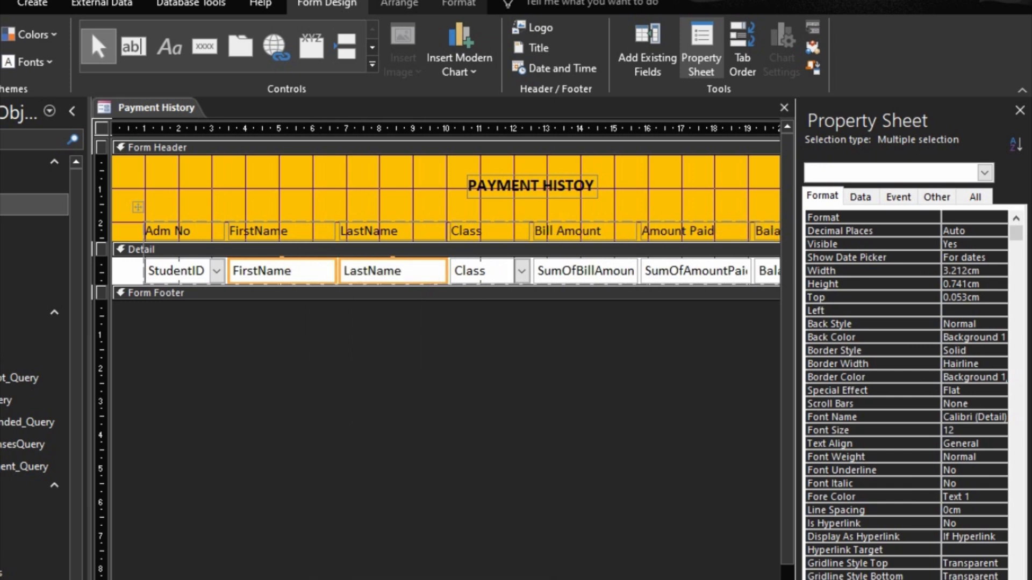
Step: Reduce the overall form width to 27.996 cm and close the Payment History form, saving its design
scroll(446, 221, "right", 6)
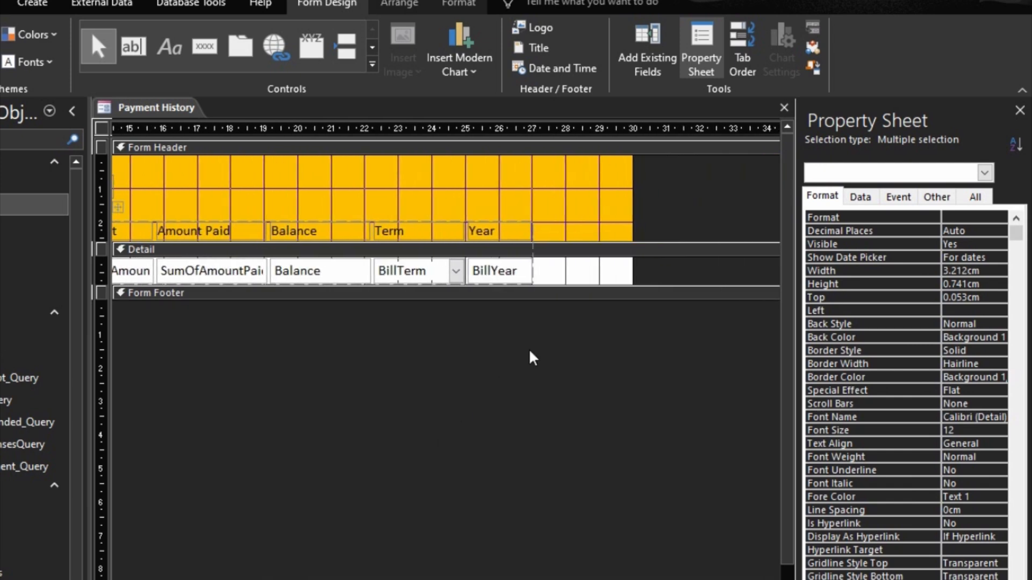
left_click_drag(633, 271, 564, 269)
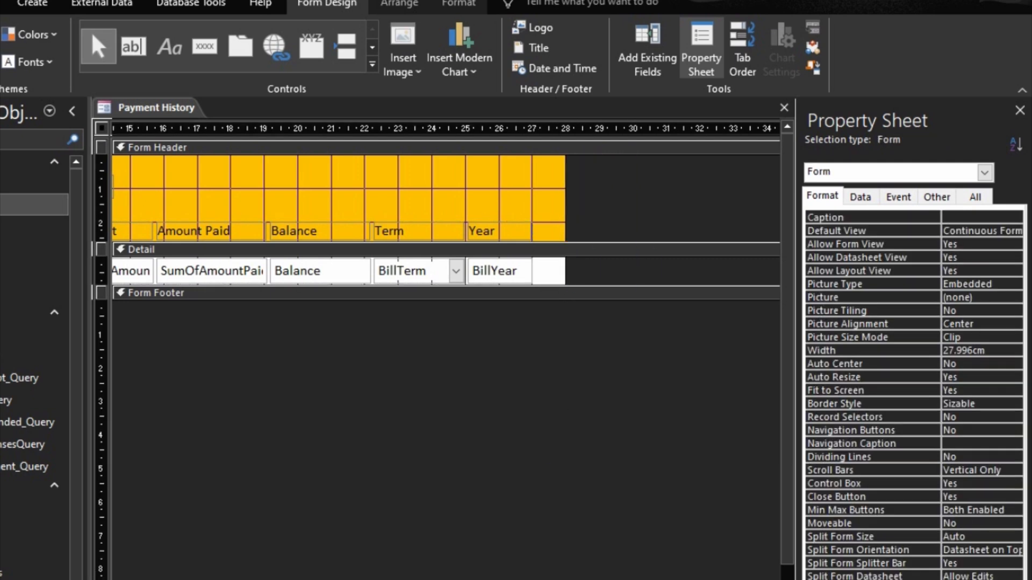
key("F5")
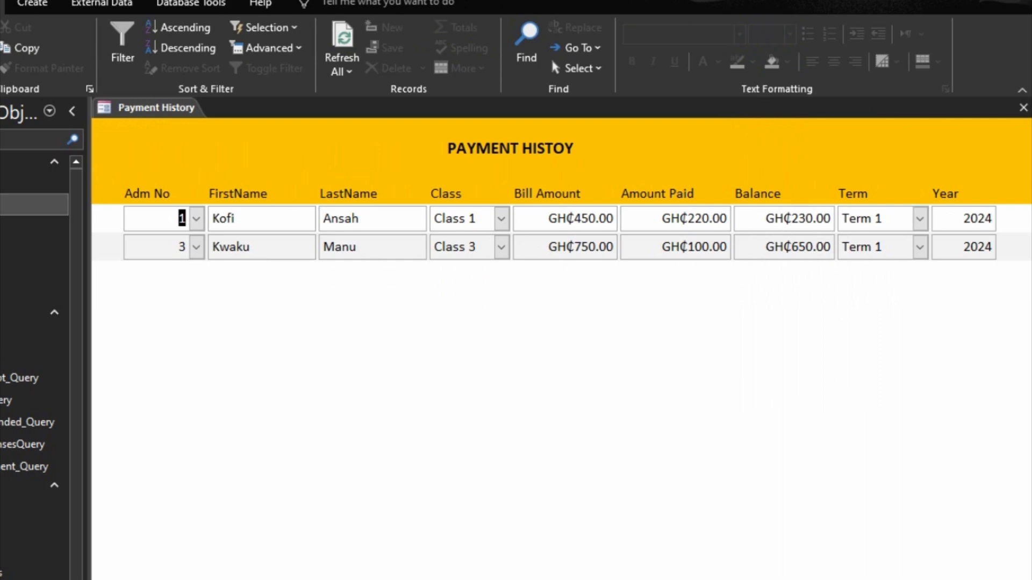
left_click(1023, 107)
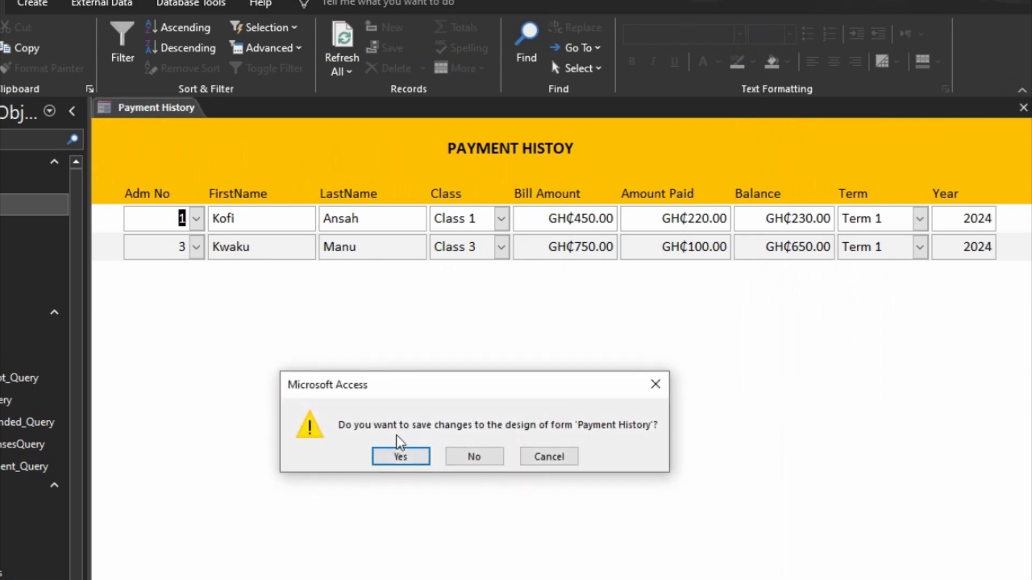
left_click(400, 456)
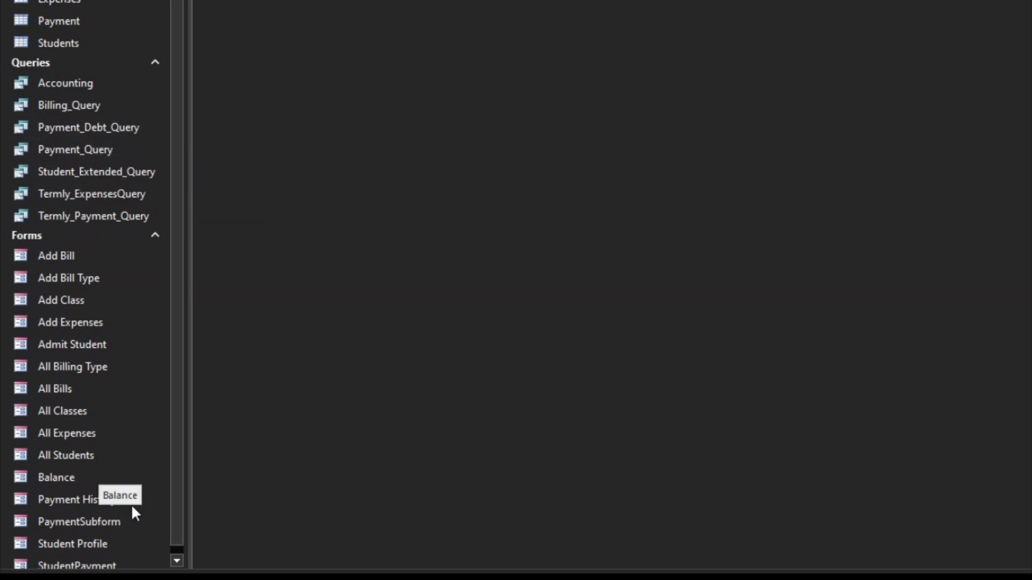
Step: Duplicate the Payment History form under the name "Payment Bill Query"
scroll(108, 547, "down", 1)
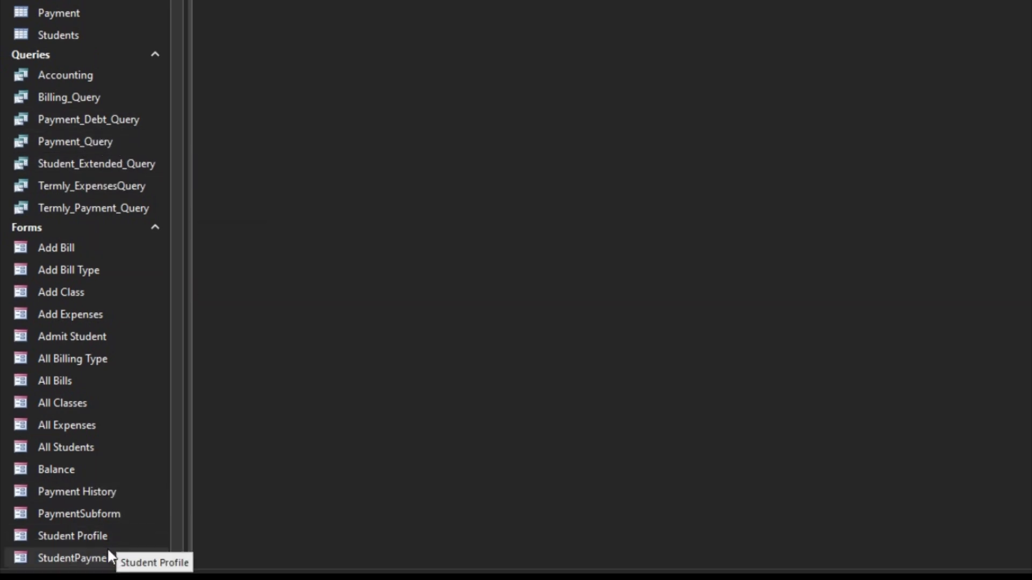
left_click(86, 495)
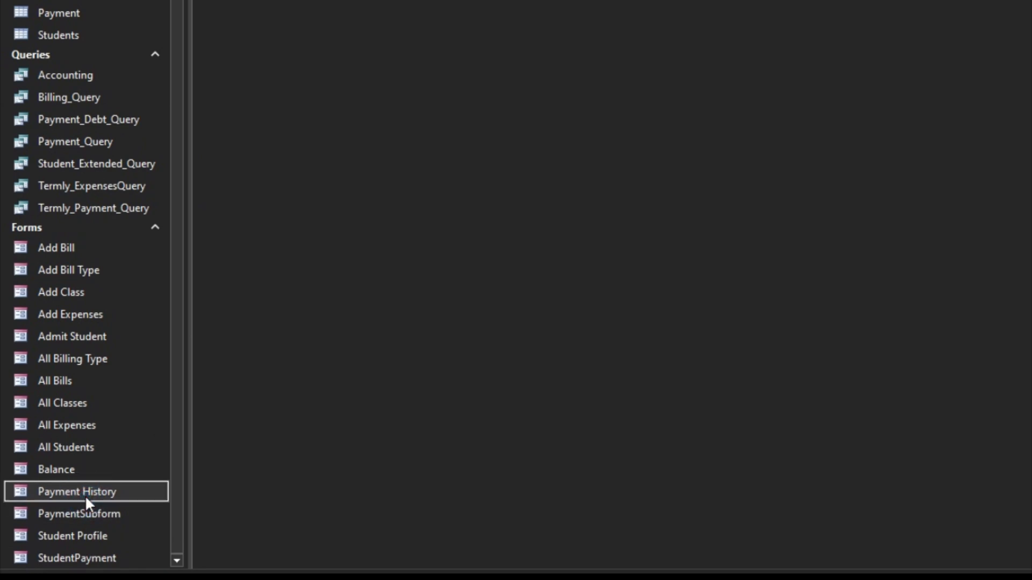
key("ctrl+c")
key("ctrl+v")
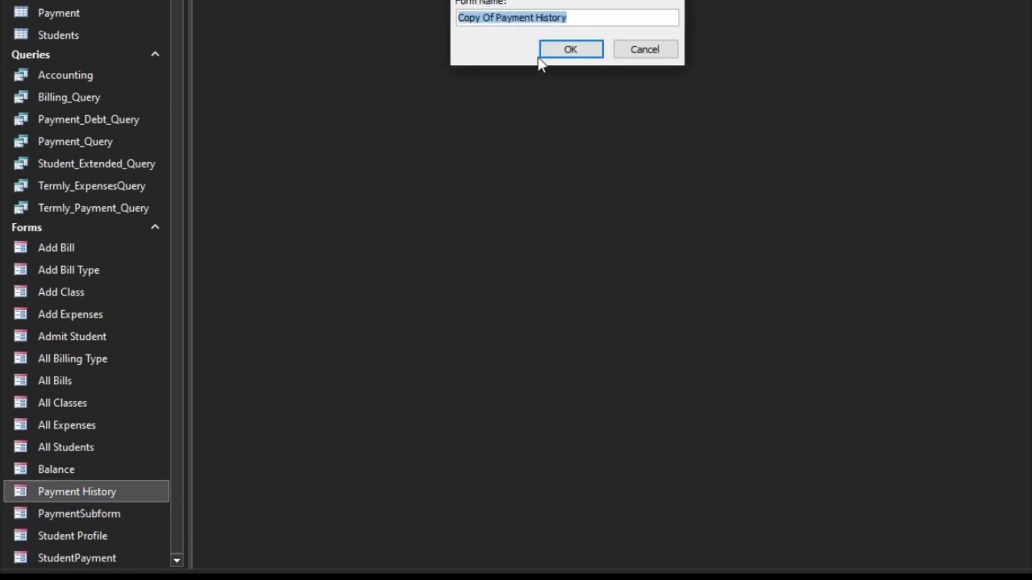
type("Payment Bill Query")
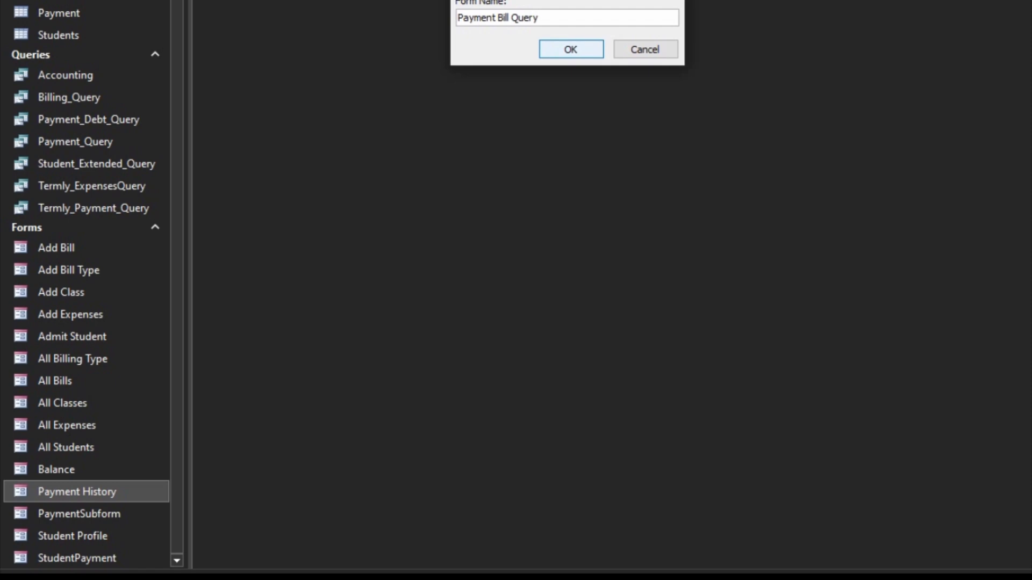
left_click(566, 49)
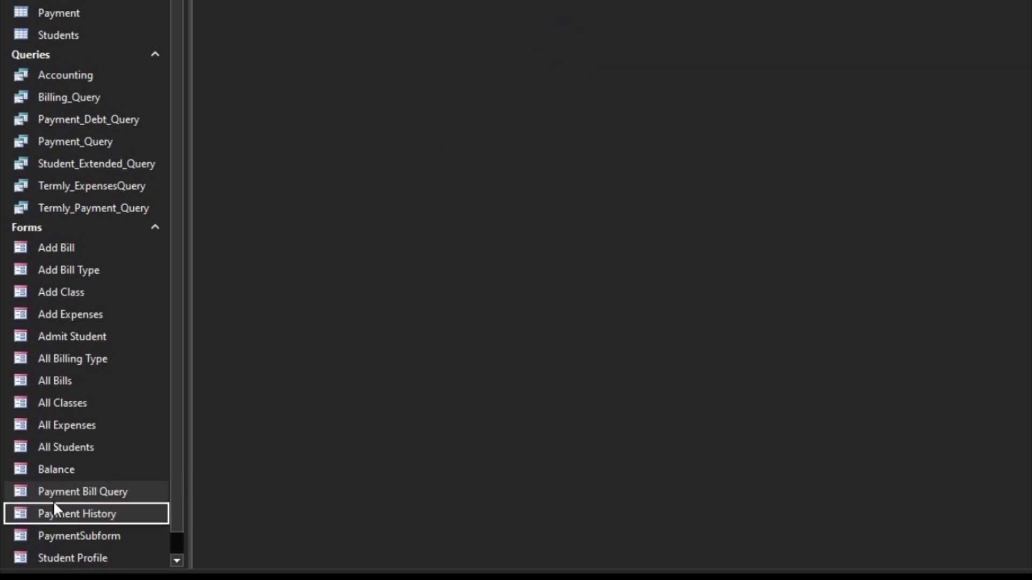
Step: Open the Payment Bill Query form in Design View and set its record source to Payment_Debt_Query
right_click(99, 490)
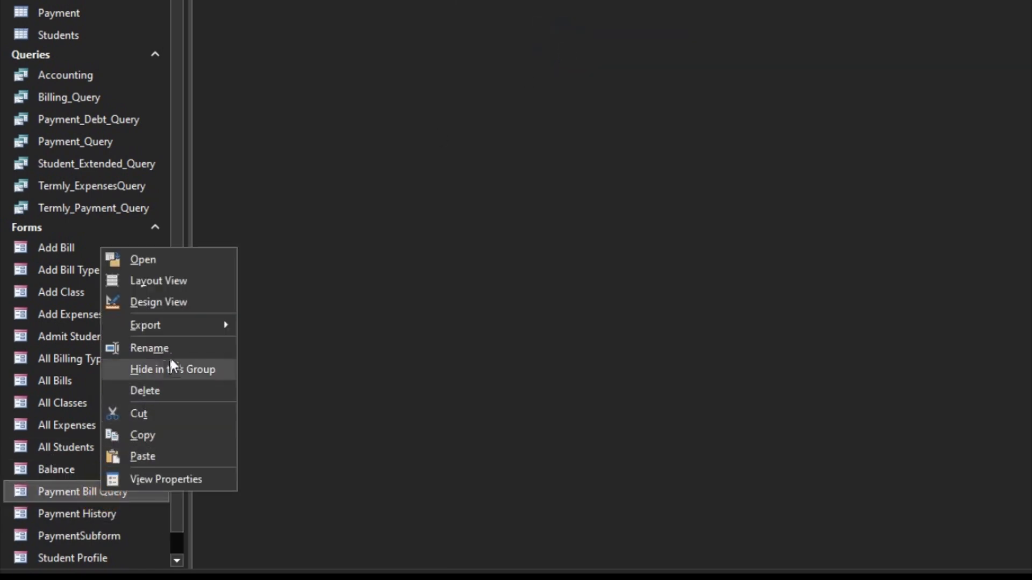
left_click(168, 302)
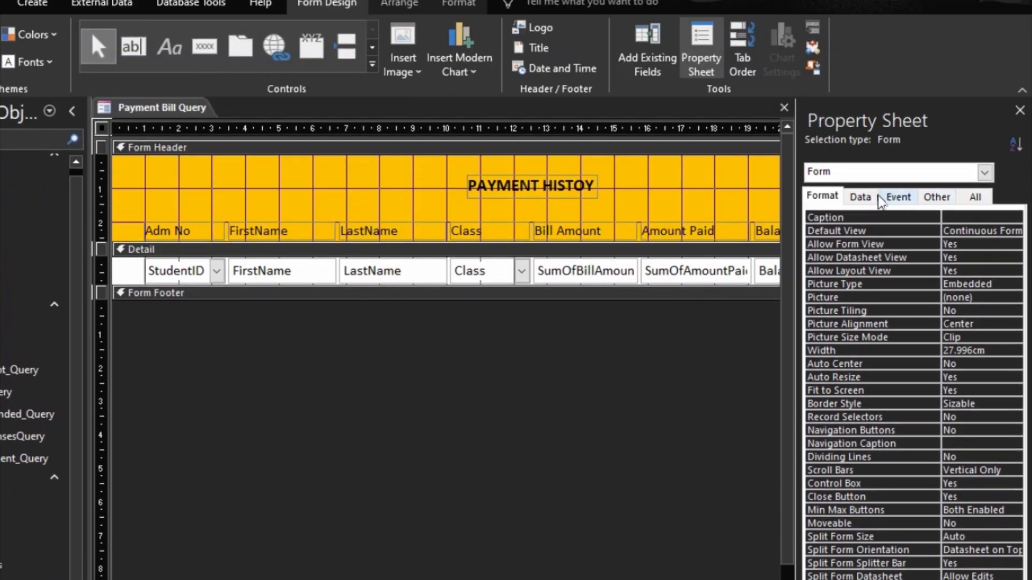
left_click(858, 197)
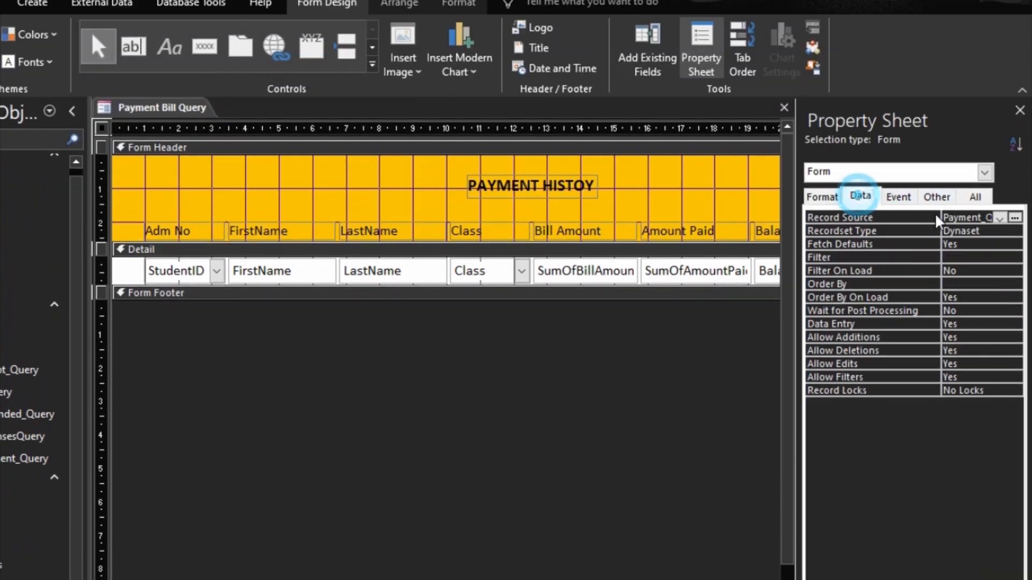
left_click(999, 218)
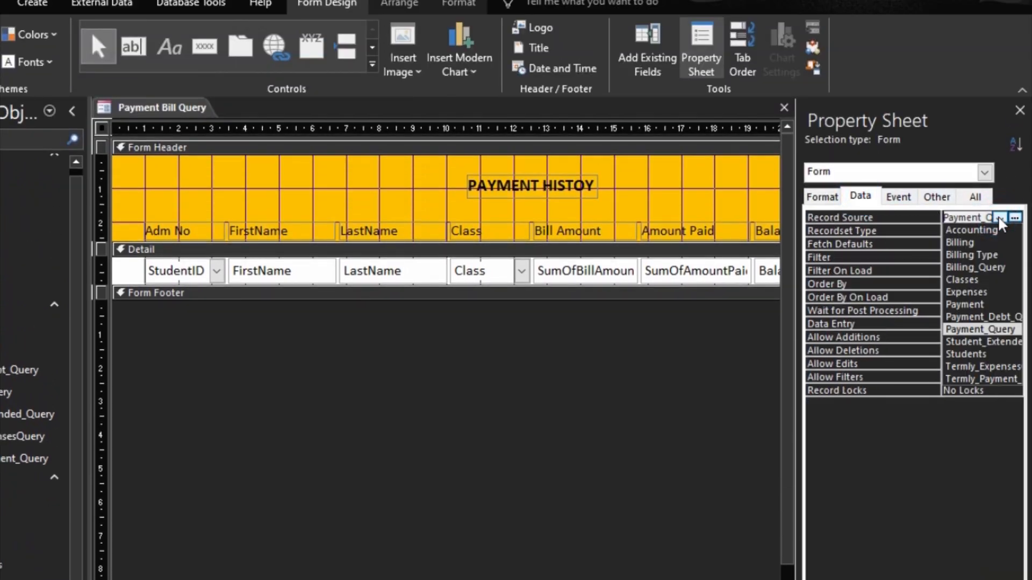
left_click(979, 320)
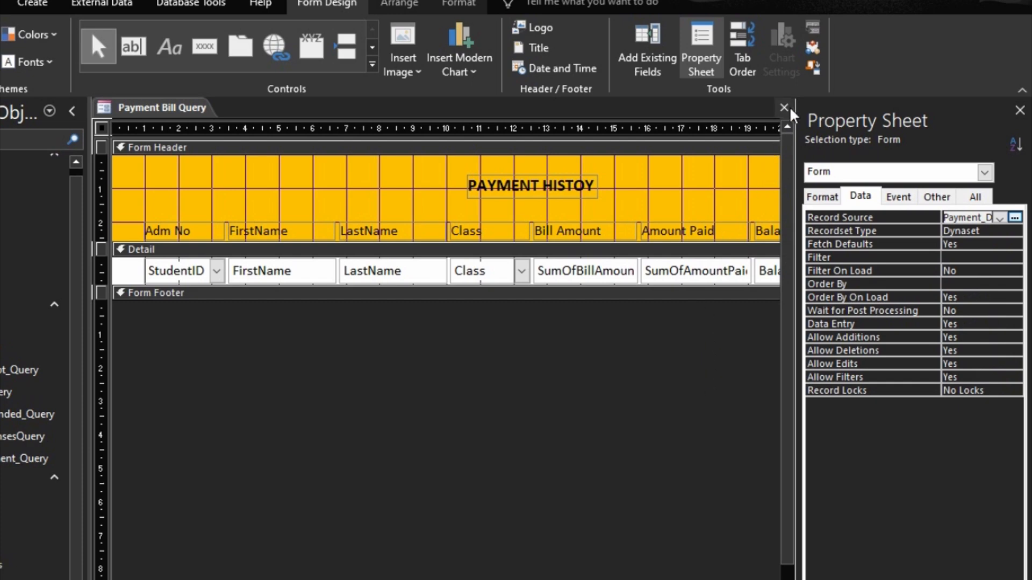
left_click(553, 448)
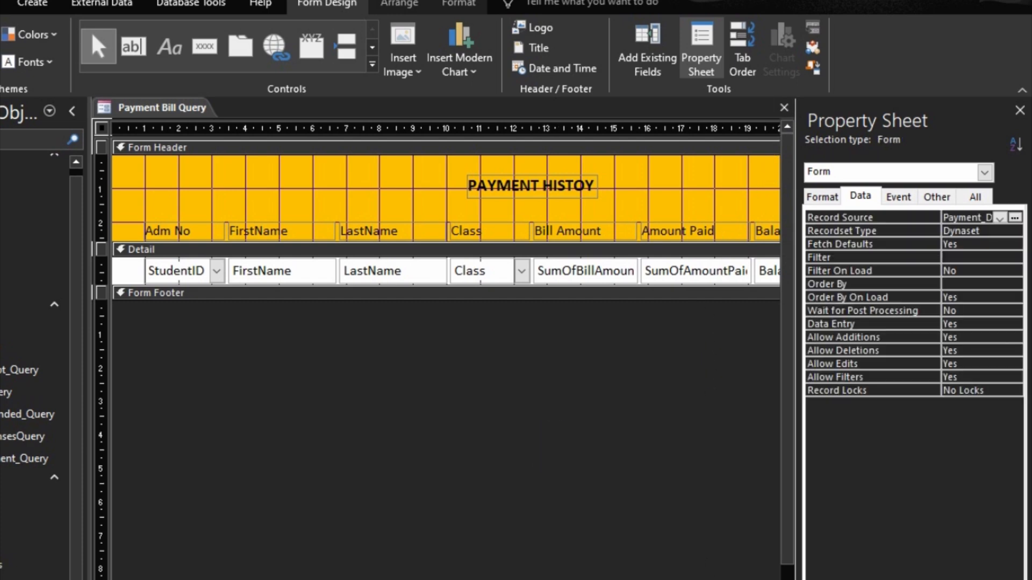
Step: Preview the Payment Bill Query form in Form View and close it, saving the design changes
key("F5")
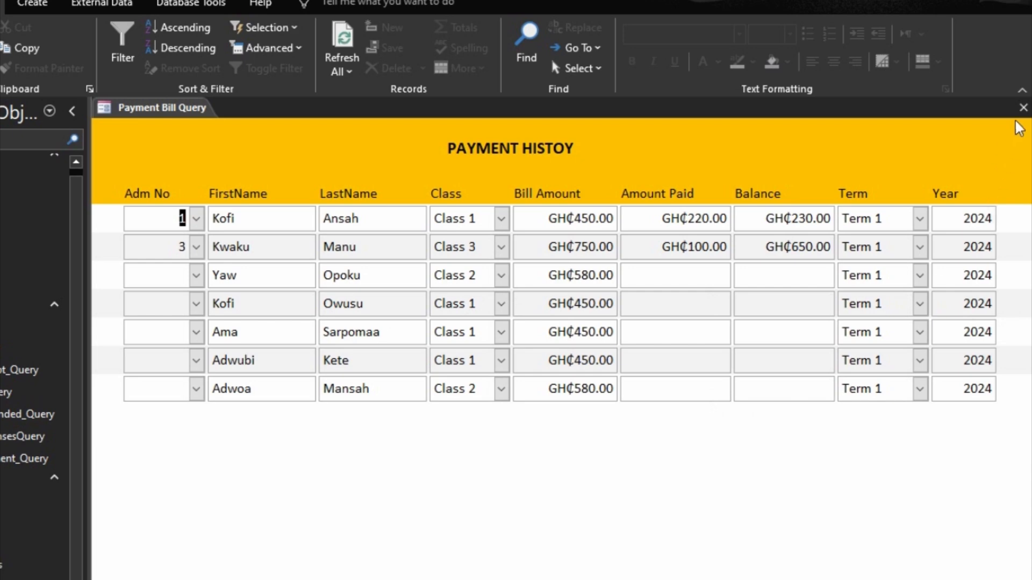
left_click(1023, 108)
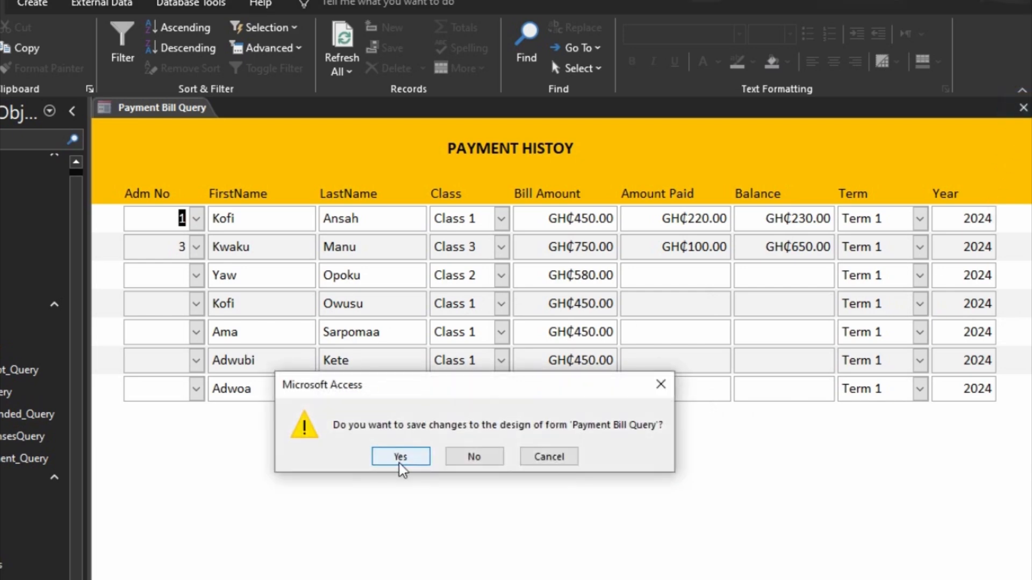
left_click(401, 456)
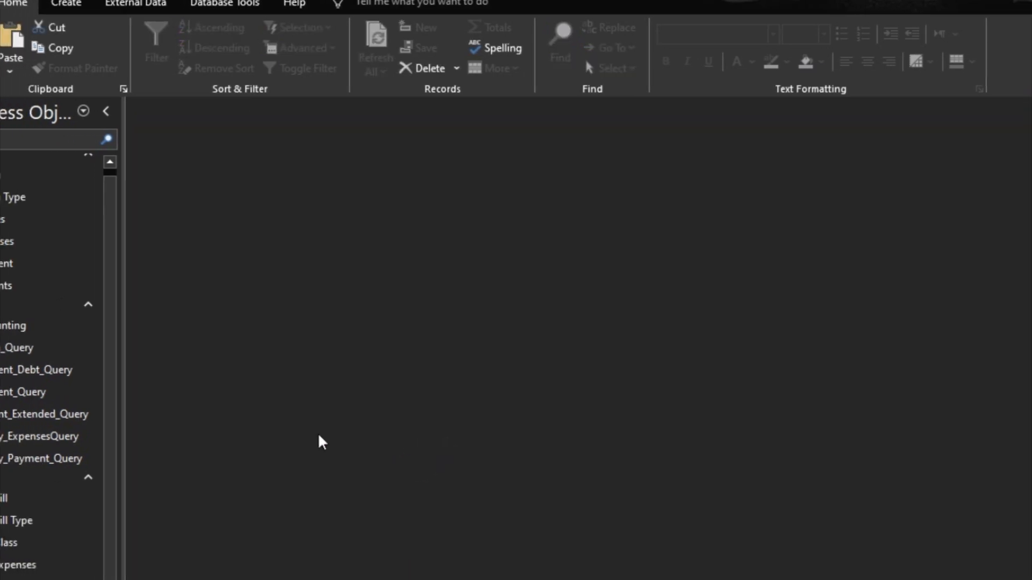
right_click(27, 500)
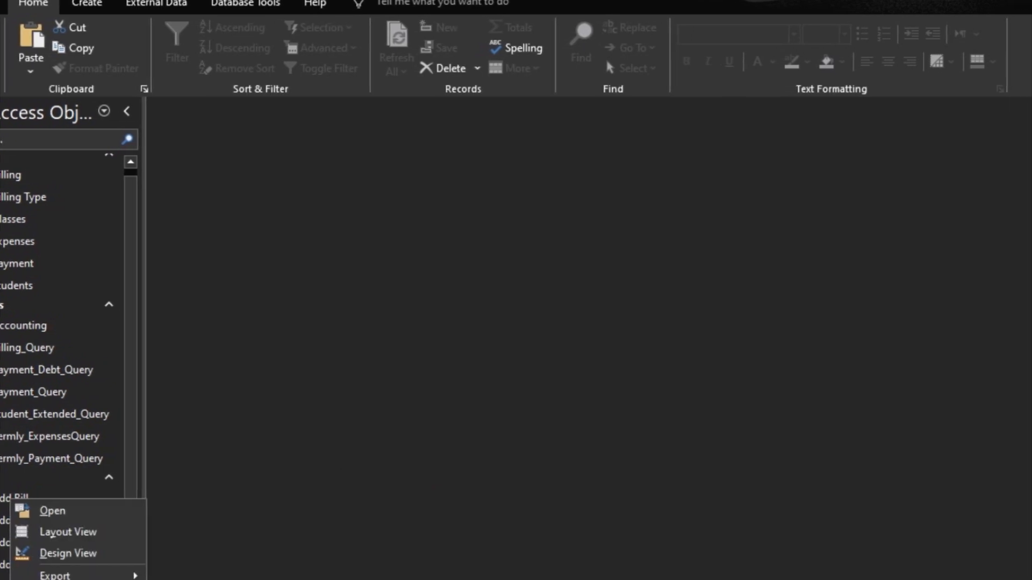
left_click(58, 554)
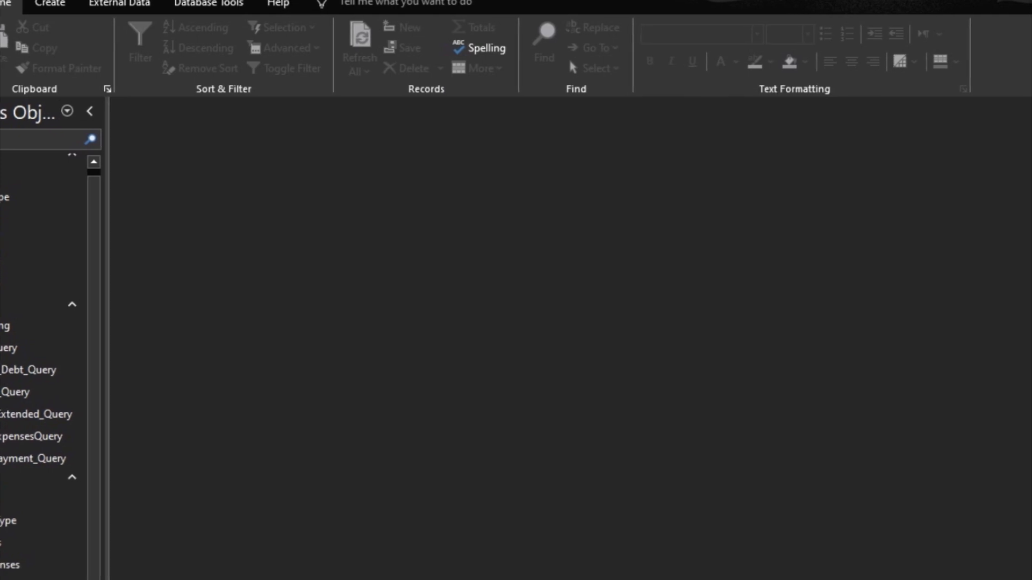
left_click(49, 519)
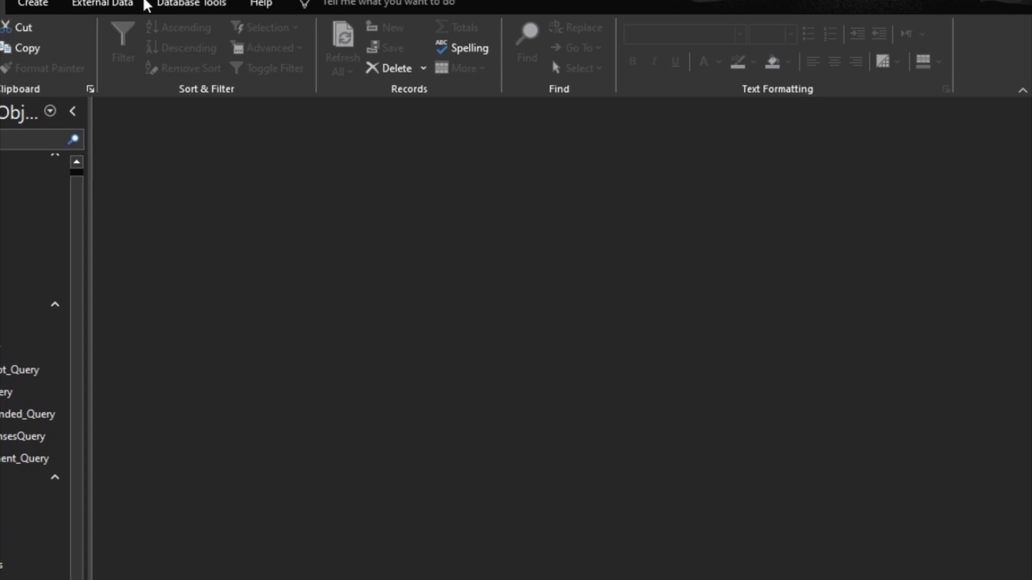
Step: Create a form in Design View and add the PaymentTerm, ExpensesYear, SumOfAmountPaid, SumOfAmountSpent and Balance fields to its Detail section
left_click(32, 4)
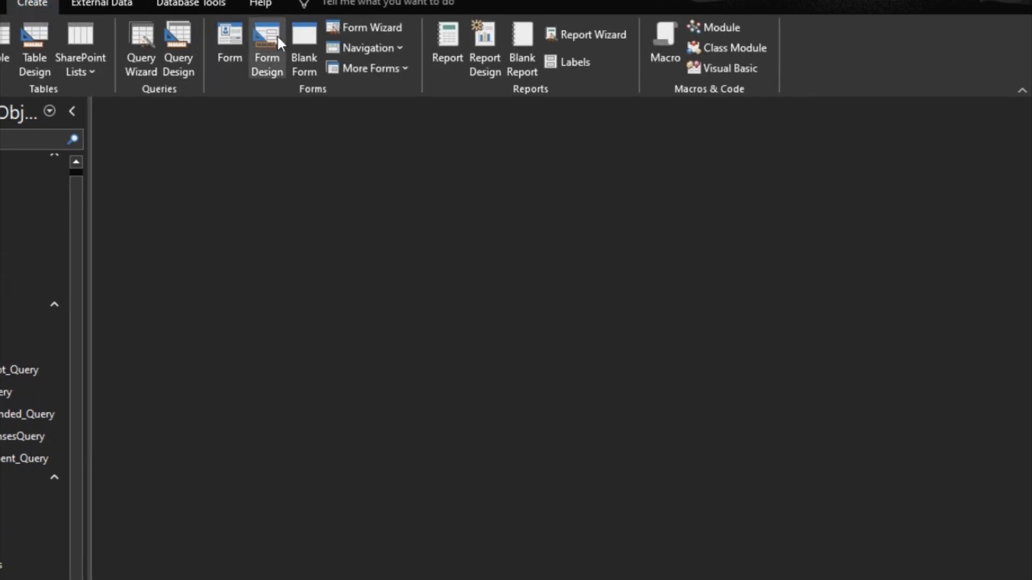
left_click(266, 51)
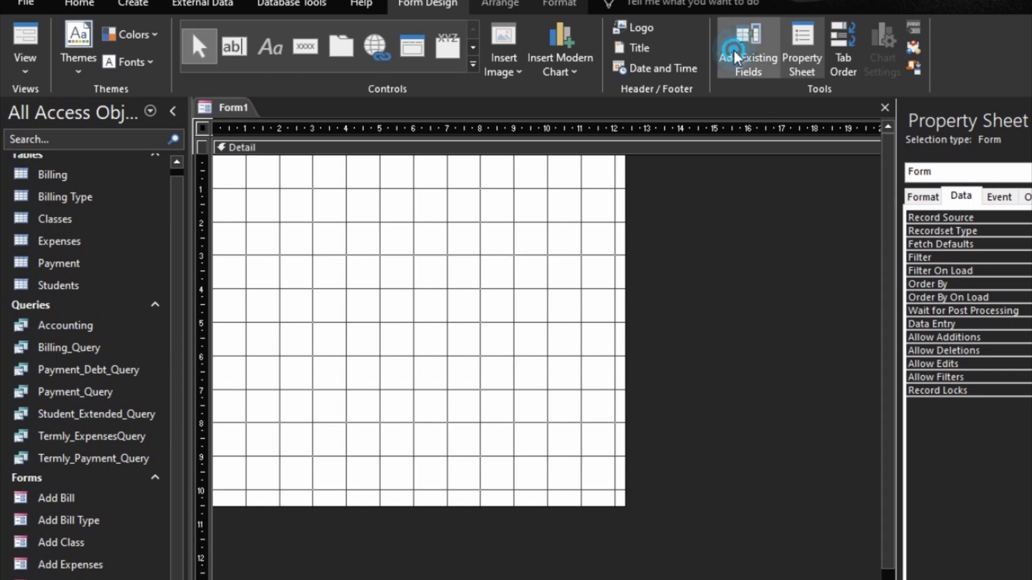
left_click(742, 36)
left_click(948, 164)
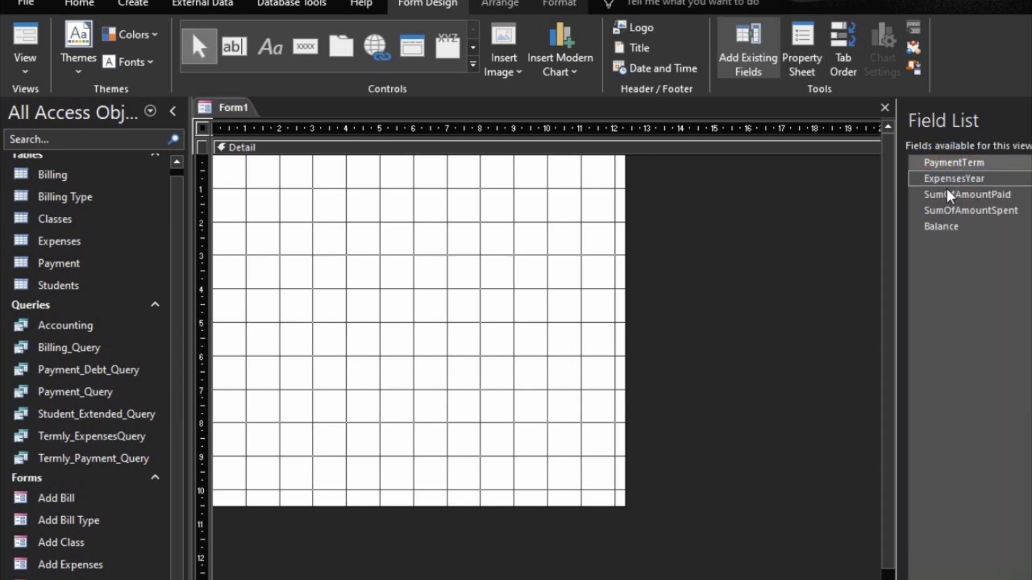
left_click(943, 230, "shift")
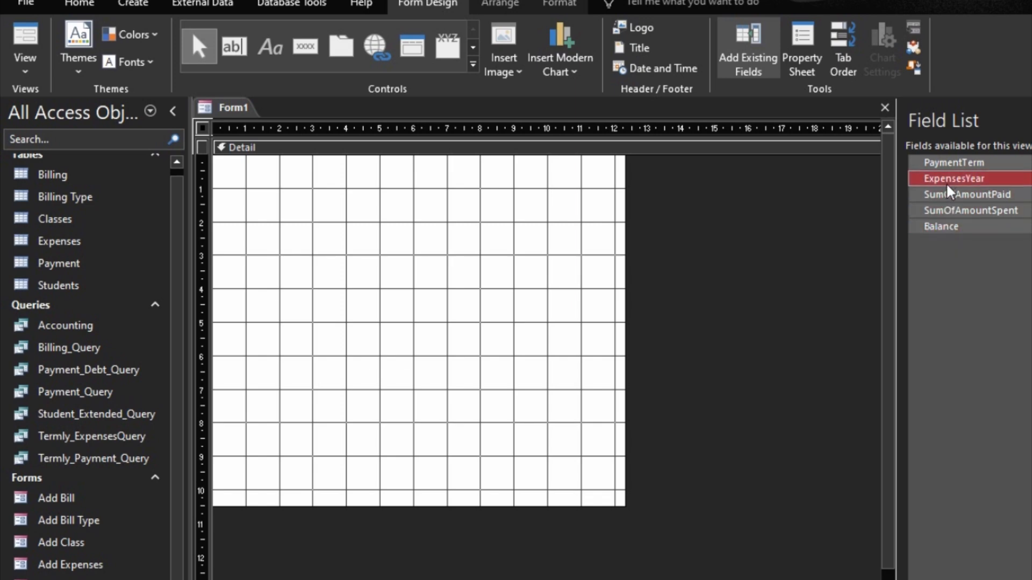
left_click_drag(944, 164, 390, 240)
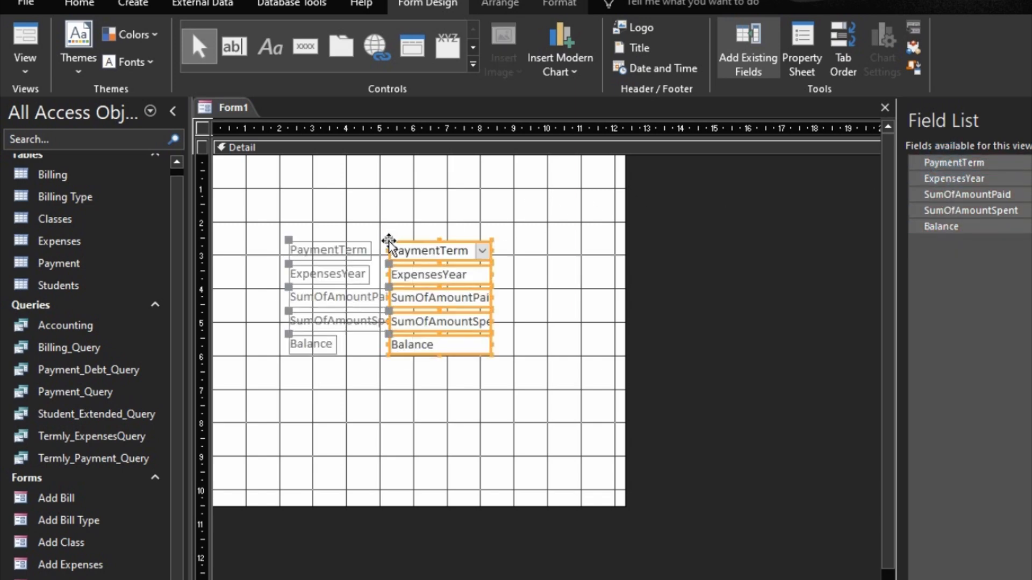
Step: Arrange the added fields in a stacked layout and give them wide control margins
right_click(446, 251)
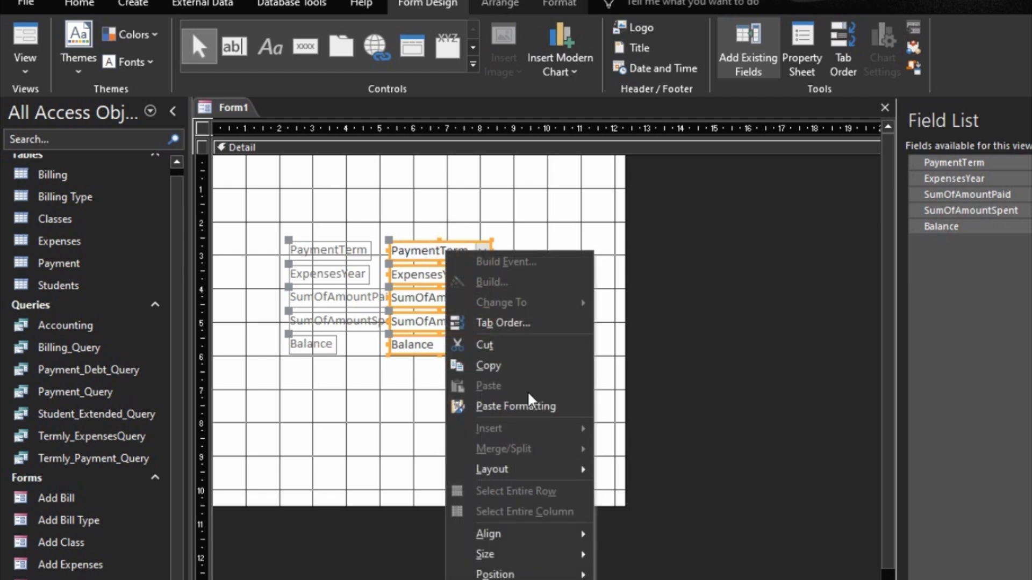
mouse_move(544, 481)
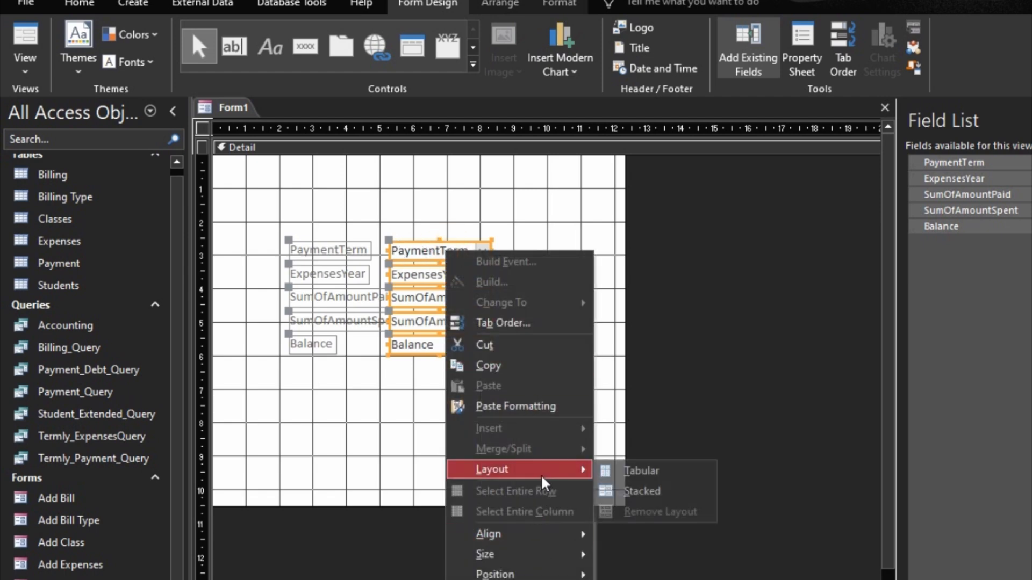
left_click(643, 491)
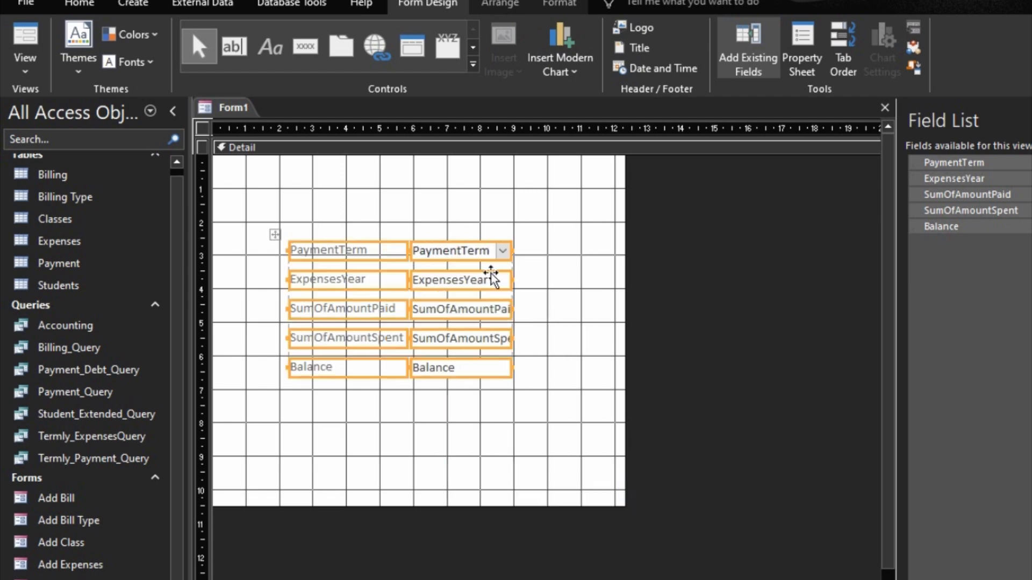
left_click(551, 10)
left_click(499, 5)
left_click(737, 63)
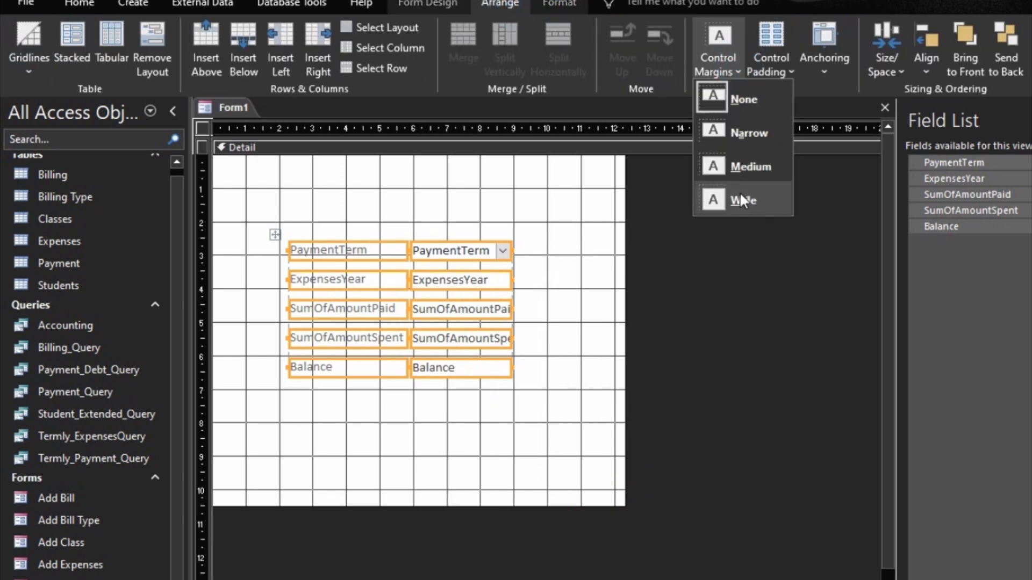
left_click(743, 192)
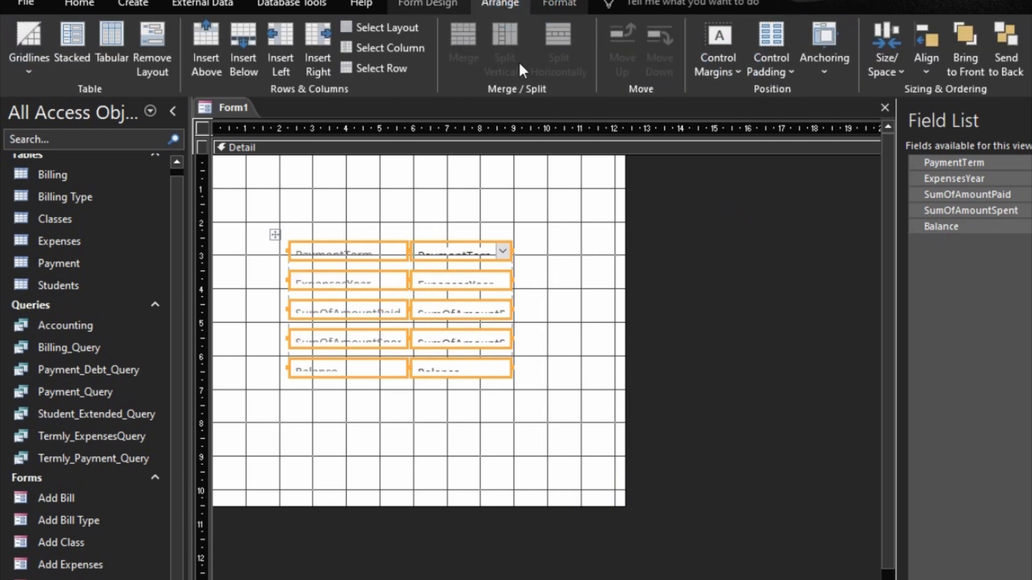
Step: Set the font size of all the stacked labels and fields to 14
left_click(559, 4)
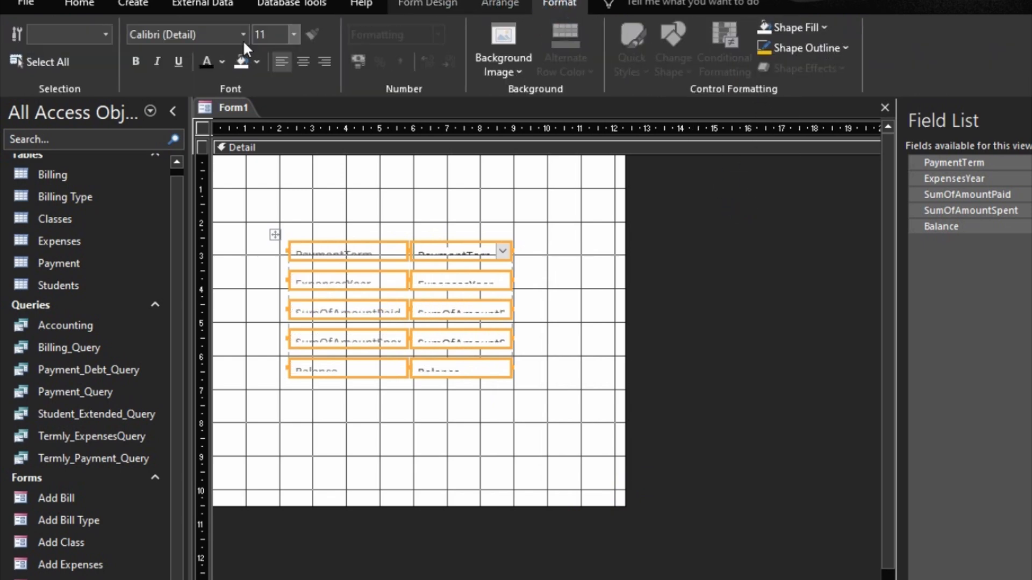
left_click(299, 33)
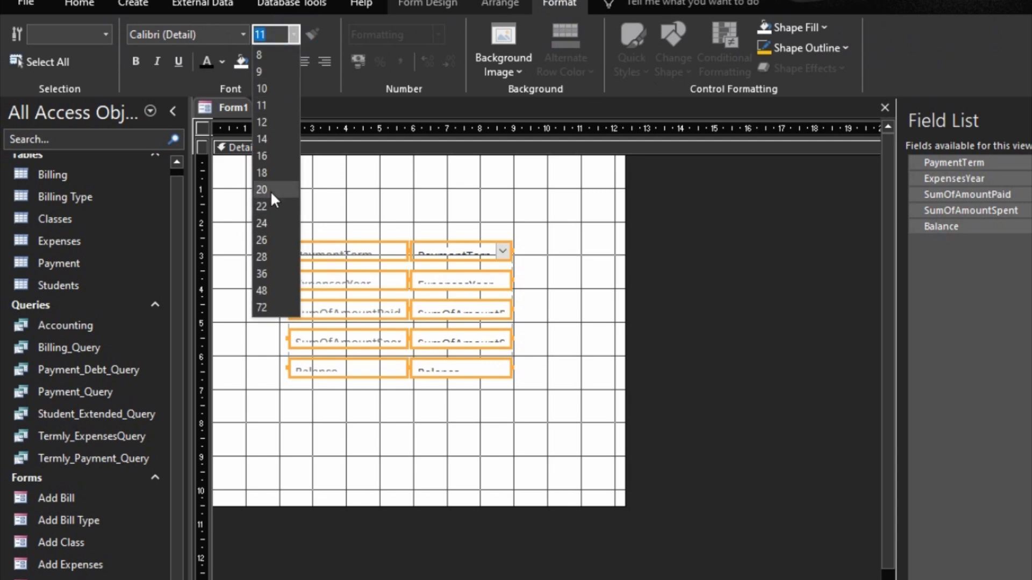
left_click(268, 140)
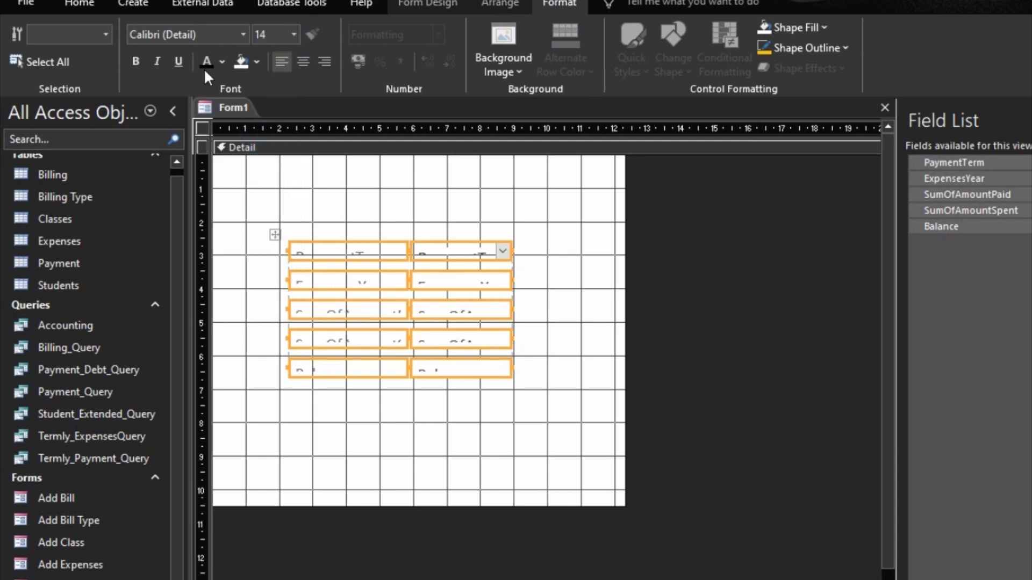
Step: Size the stacked controls to fit their text and reduce them all to the shortest control's height
right_click(484, 296)
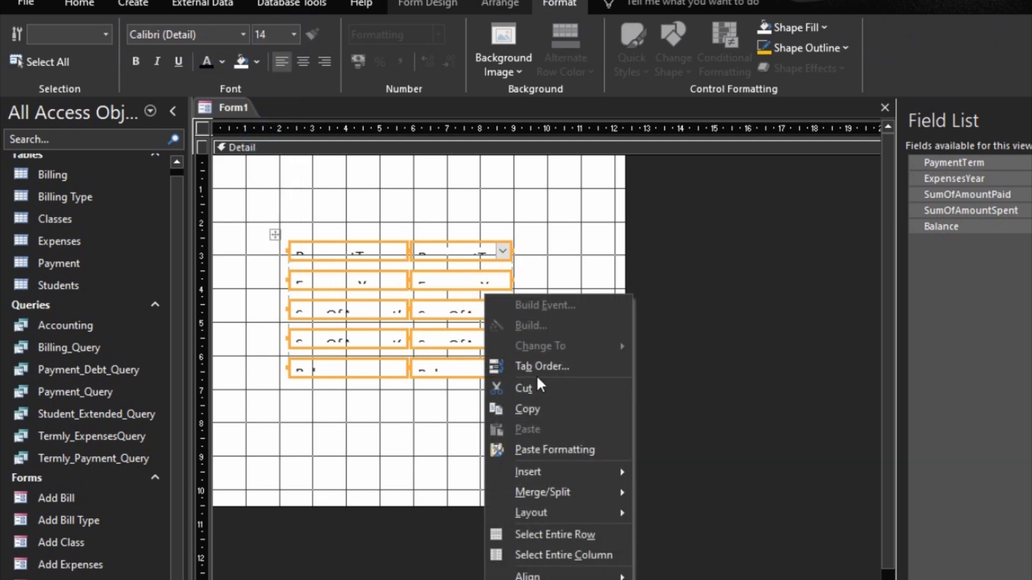
left_click(675, 579)
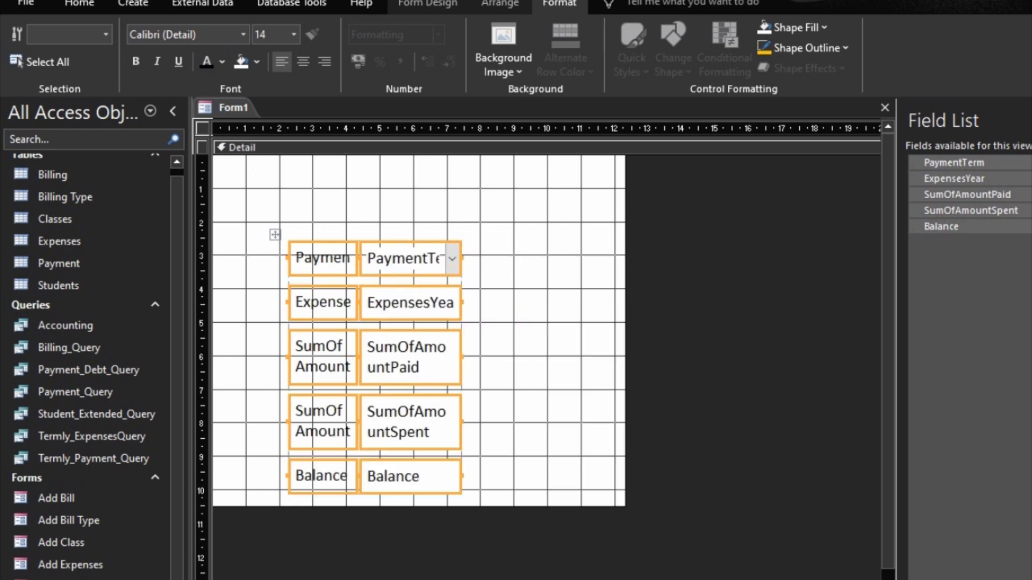
right_click(446, 346)
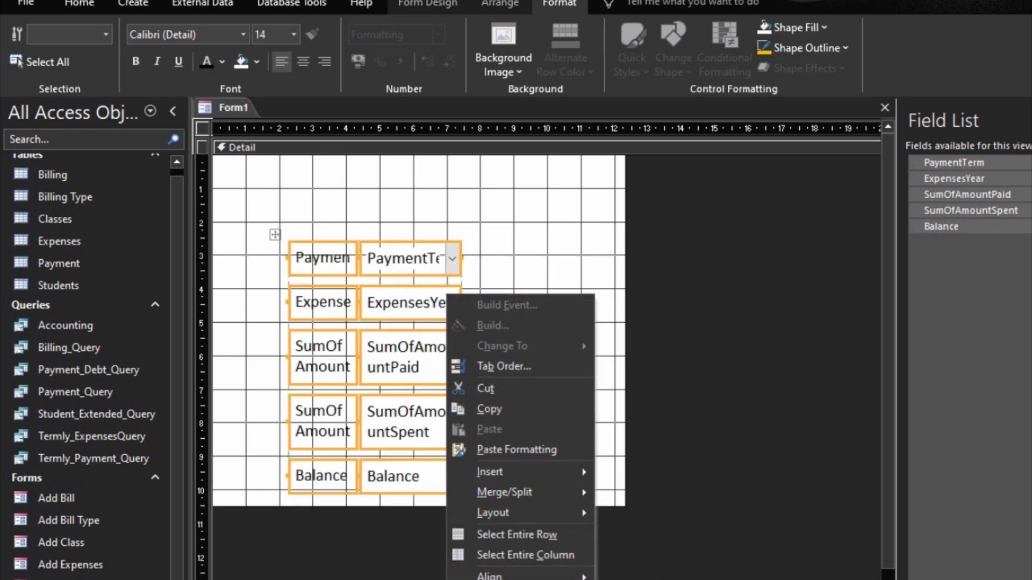
left_click(653, 579)
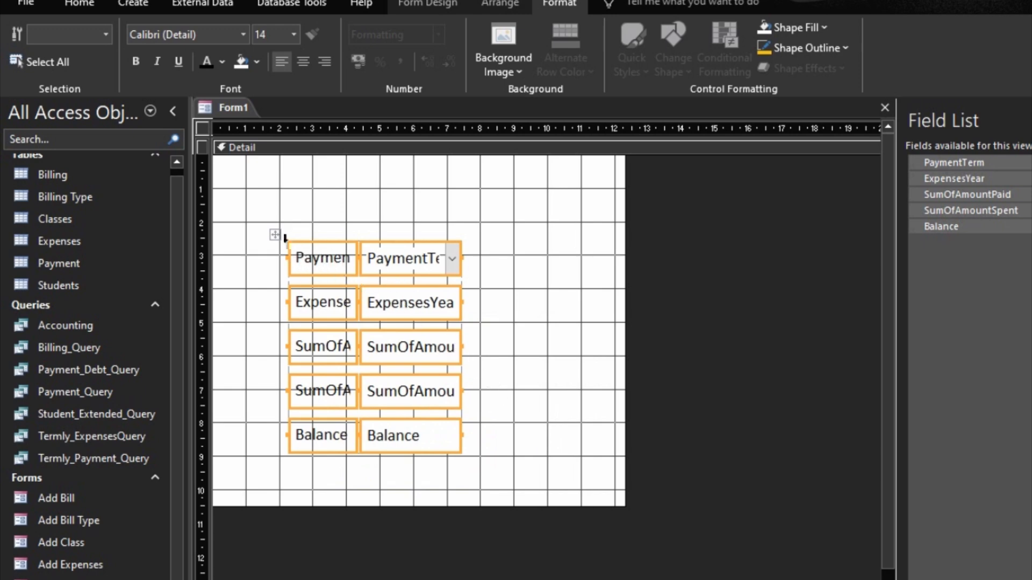
Step: Widen the label column of the layout until the PaymentTerm and ExpensesYear labels fit completely
left_click(314, 244)
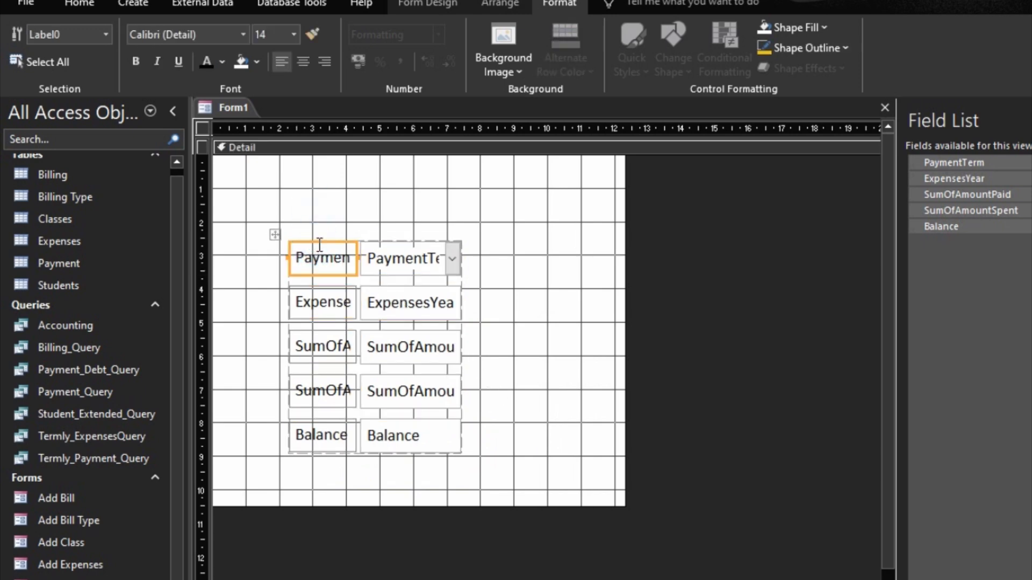
key("shift+Right")
key("shift+Right")
key("shift+Right")
key("shift+Right")
key("shift+Right")
key("shift+Right")
key("shift+Right")
key("shift+Right")
key("shift+Right")
key("shift+Right")
key("shift+Right")
key("shift+Right")
key("shift+Right")
key("shift+Right")
key("shift+Right")
key("shift+Right")
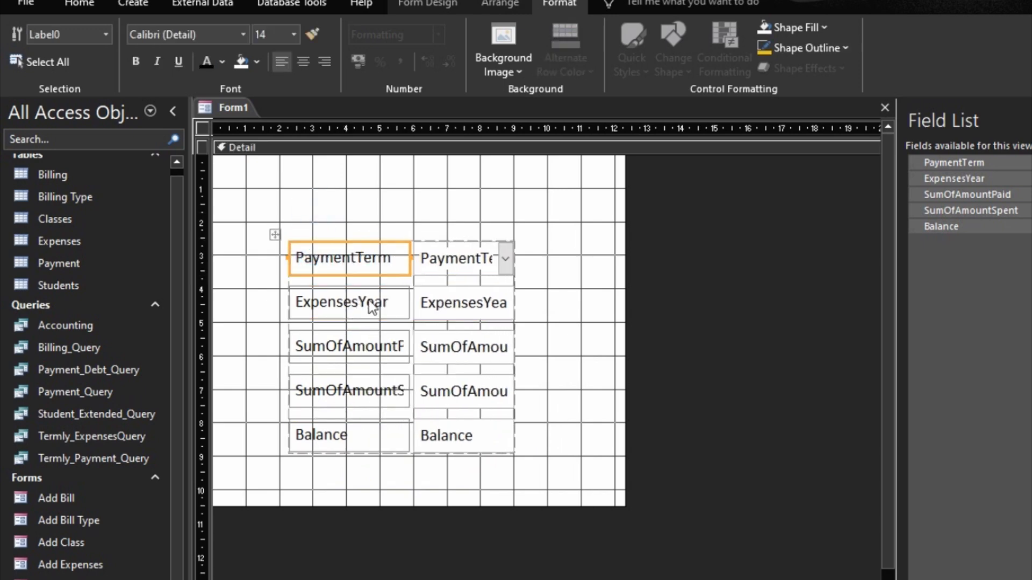
Step: Shorten the PaymentTerm label to "Term" and the ExpensesYear label to "Year"
left_click(357, 266)
left_click(356, 253)
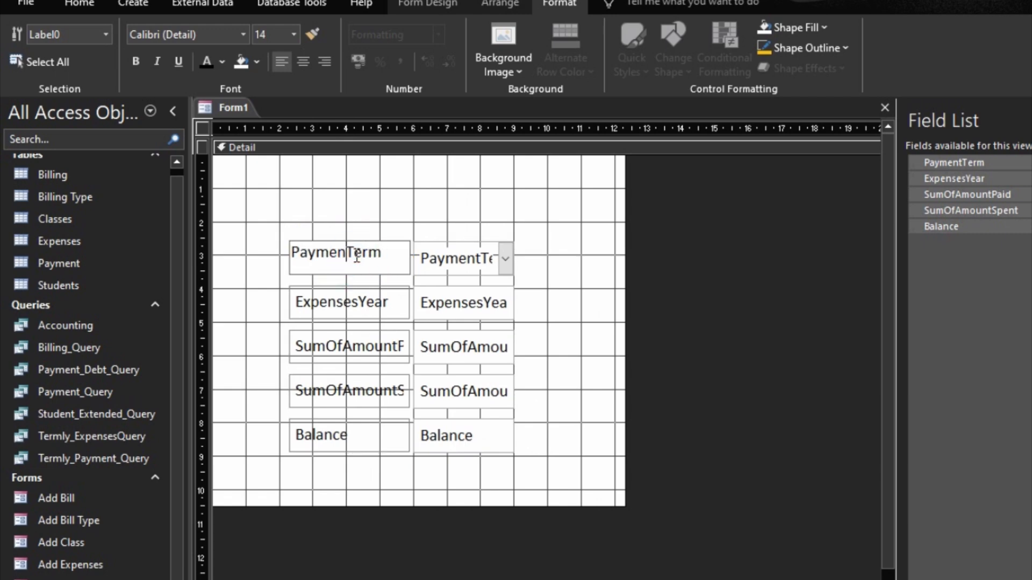
key("BackSpace")
key("BackSpace")
key("BackSpace")
key("BackSpace")
key("BackSpace")
key("BackSpace")
left_click(355, 304)
left_click(355, 304)
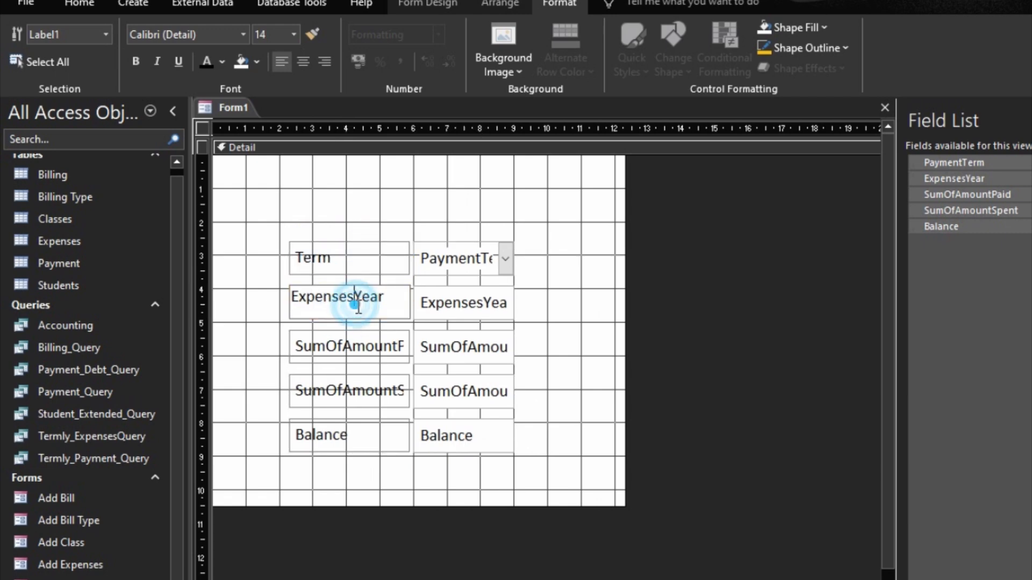
key("BackSpace")
key("BackSpace")
key("BackSpace")
key("BackSpace")
key("BackSpace")
key("BackSpace")
key("BackSpace")
key("BackSpace")
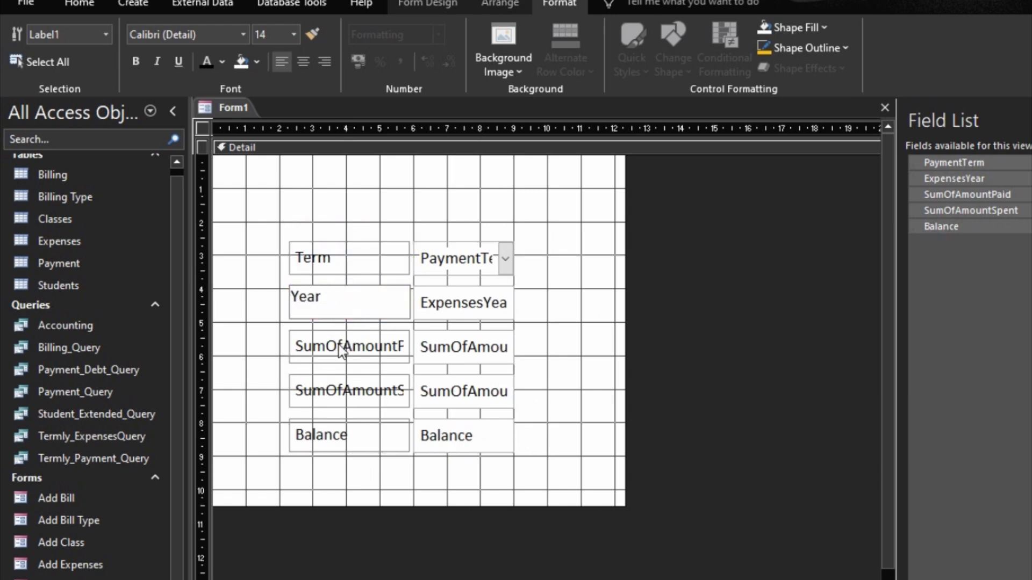
Step: Change the SumOfAmountPaid label to "Amount Paid" and the SumOfAmountSpent label to "Amount Spent"
left_click(342, 350)
left_click(342, 348)
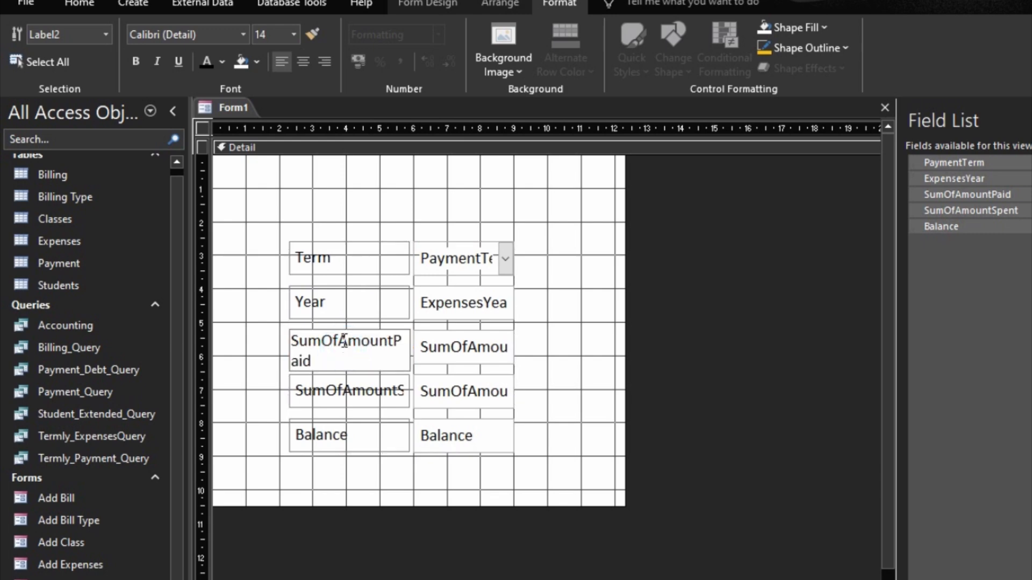
key("BackSpace")
key("BackSpace")
key("BackSpace")
key("BackSpace")
key("BackSpace")
left_click(345, 338)
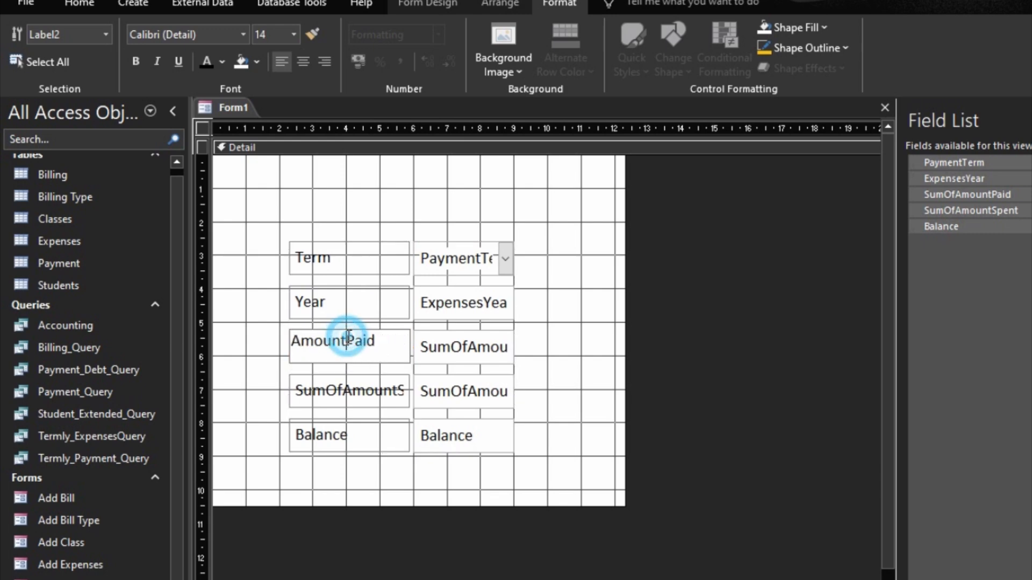
left_click(341, 390)
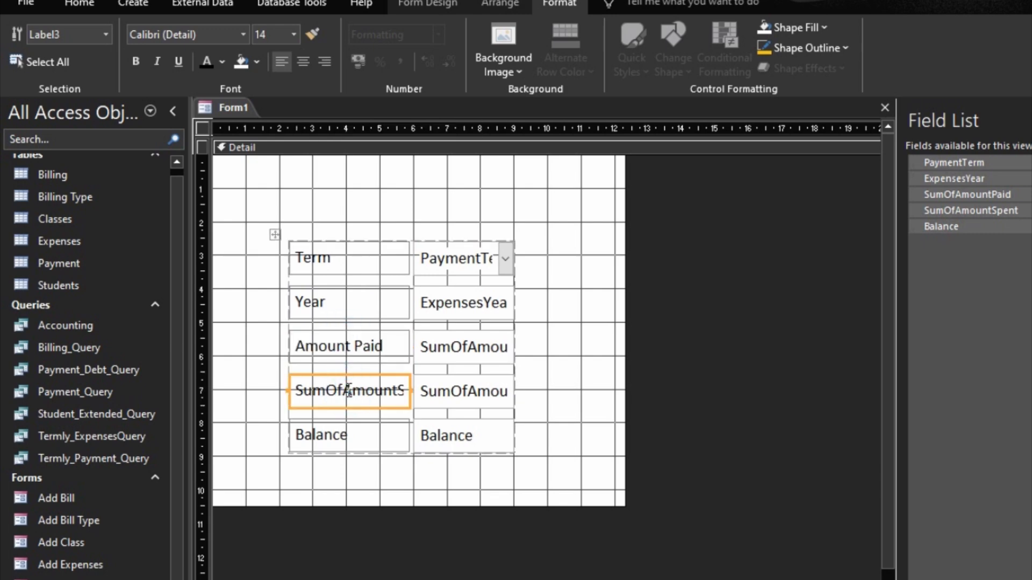
left_click(342, 384)
key("BackSpace")
key("BackSpace")
key("BackSpace")
key("BackSpace")
key("BackSpace")
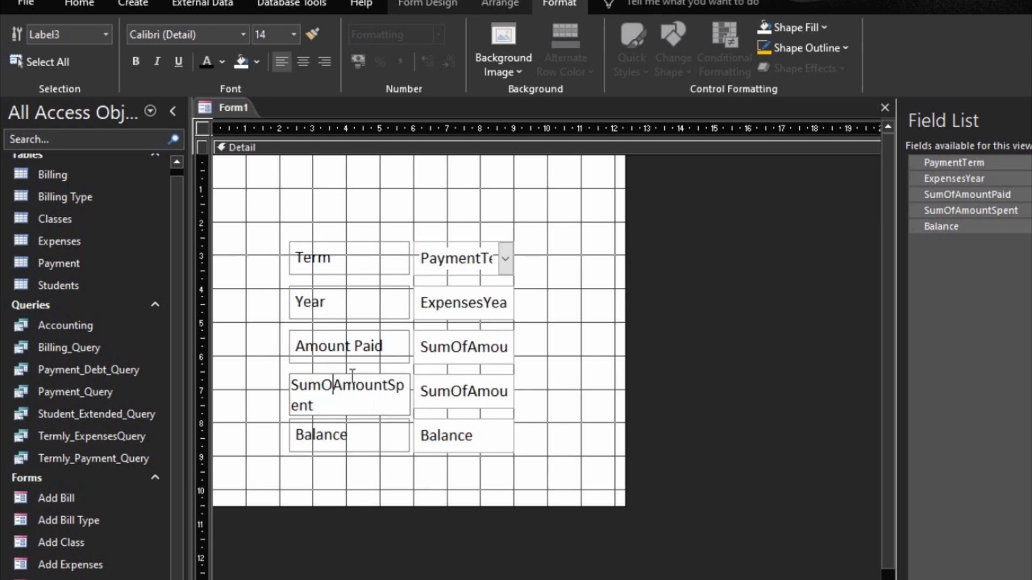
left_click(346, 387)
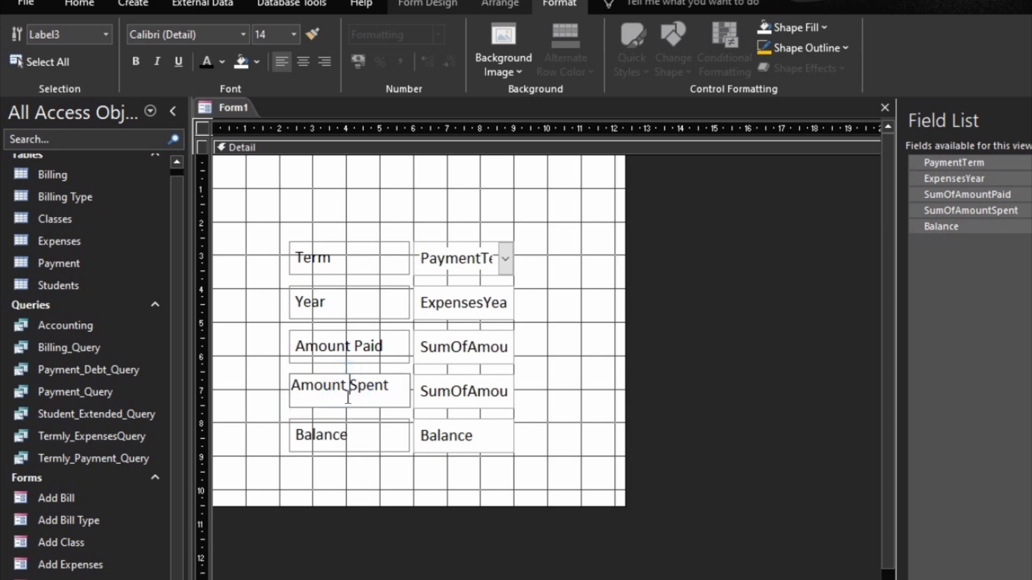
left_click(347, 445)
left_click(541, 410)
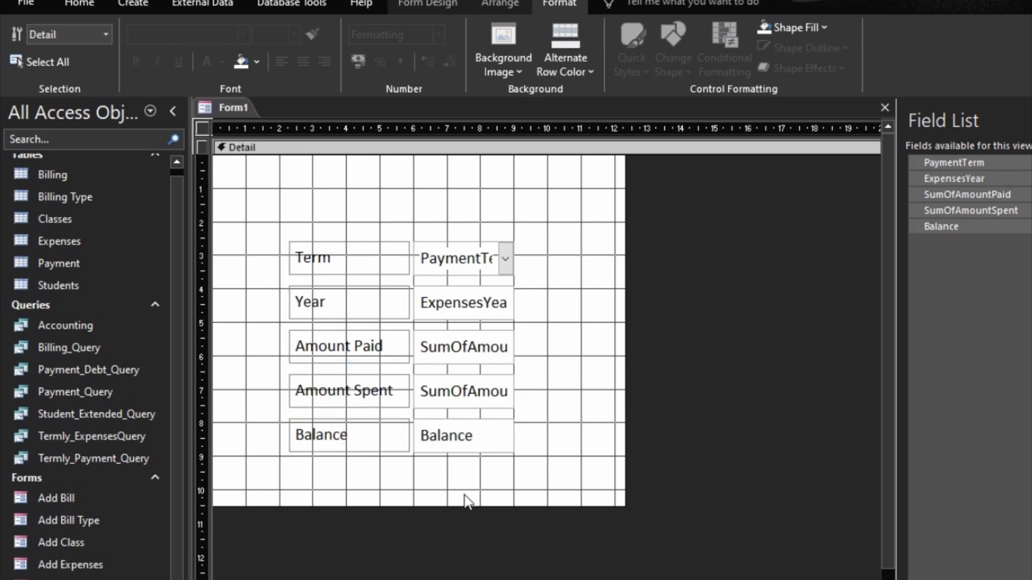
Step: Enlarge the form's Detail area to about 20 cm wide and 11.5 cm high
left_click_drag(447, 505, 451, 541)
left_click_drag(625, 417, 868, 445)
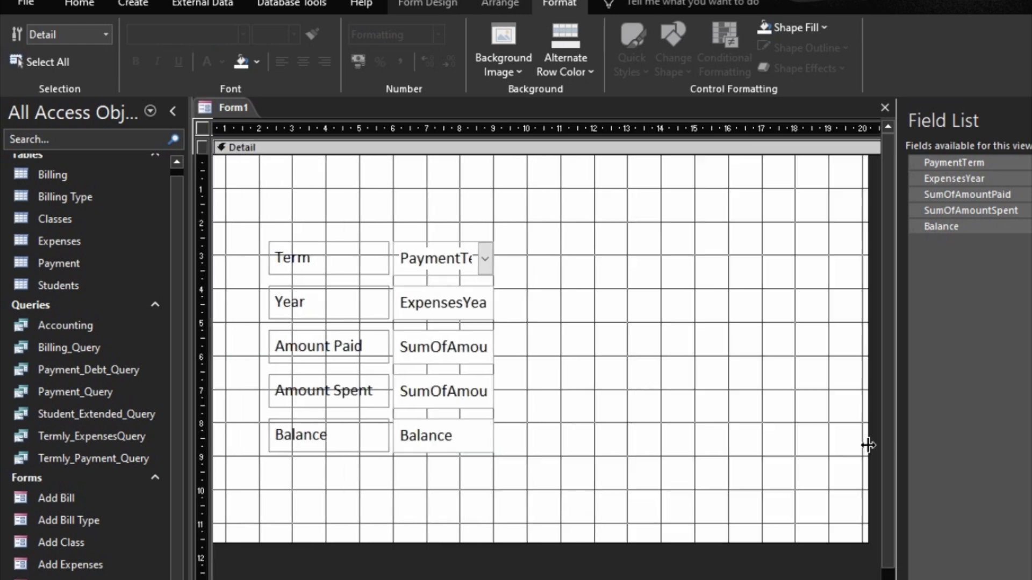
Step: Rearrange the layout with Year beside Term, Amount Spent beside Amount Paid and Balance directly below, removing the leftover empty row
left_click(280, 309)
left_click_drag(280, 310, 490, 255)
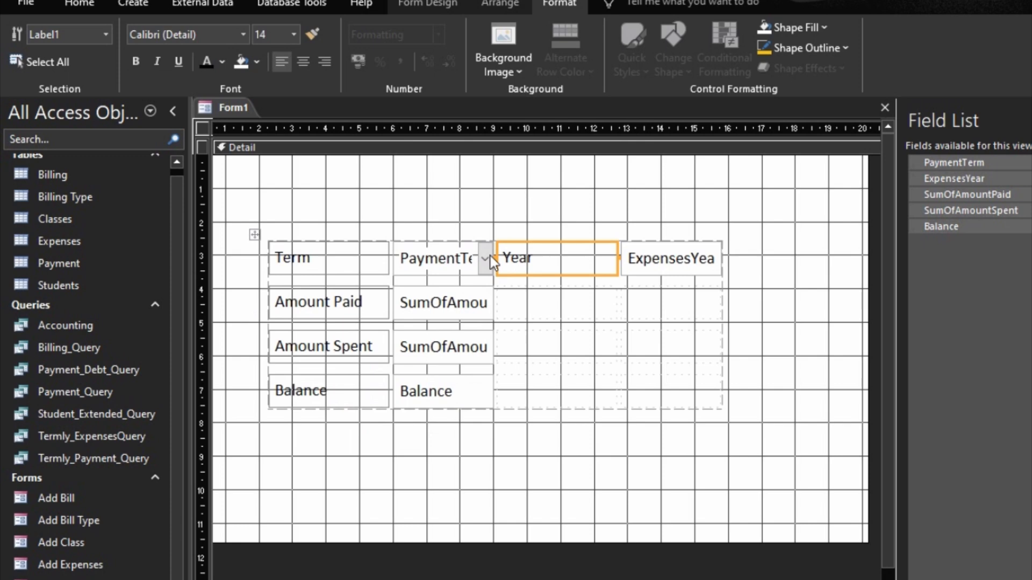
left_click_drag(288, 346, 546, 316)
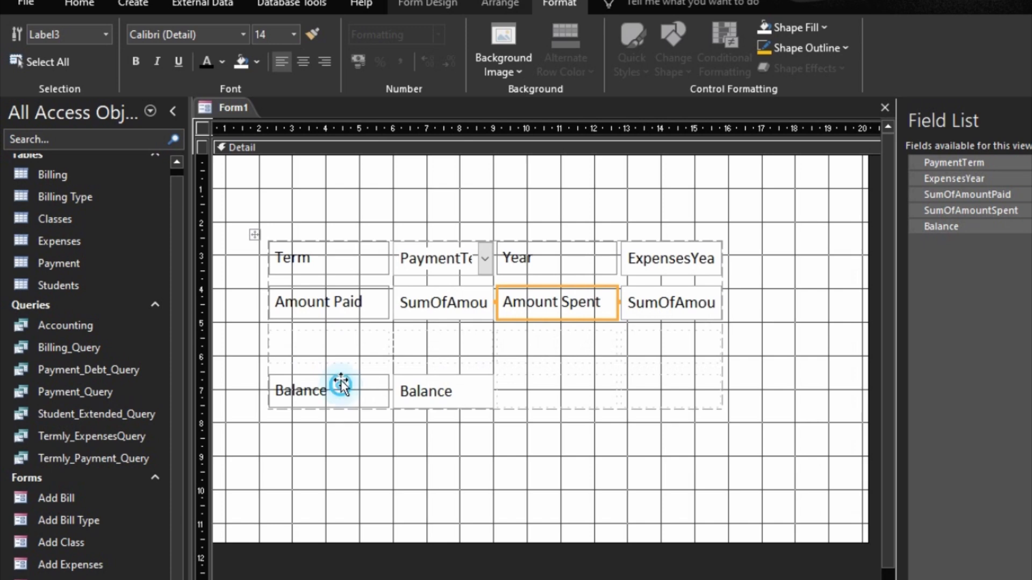
left_click_drag(341, 385, 341, 355)
left_click_drag(333, 436, 556, 392)
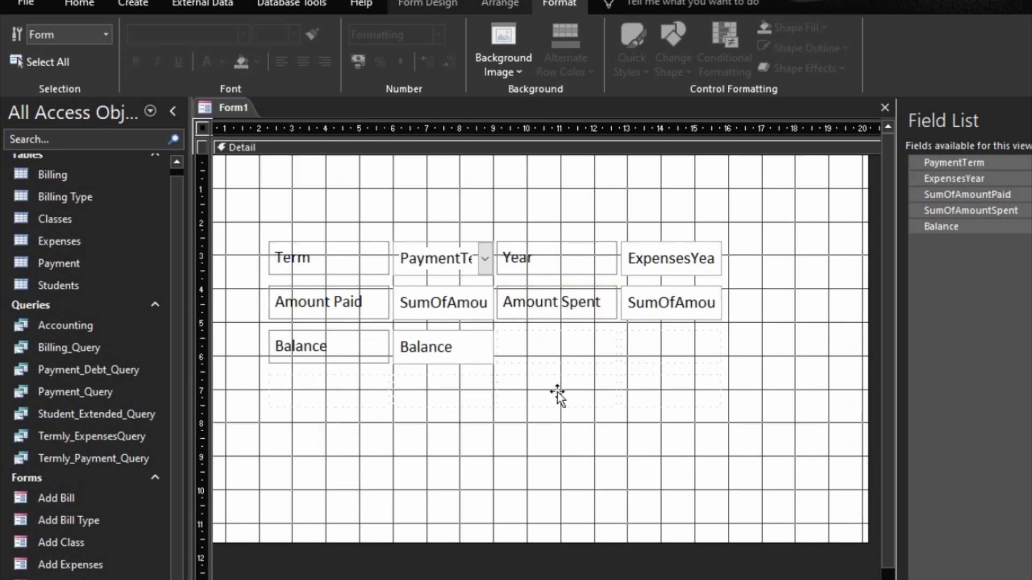
key("Delete")
Step: Merge the Balance field with the two empty cells beside it and center its text
left_click_drag(458, 395, 712, 347)
right_click(634, 353)
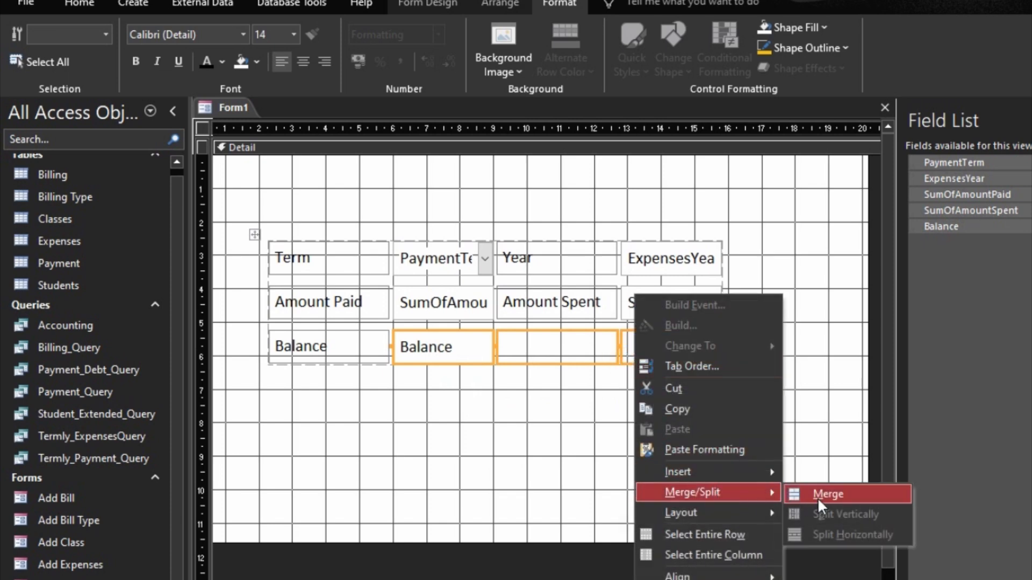
left_click(818, 499)
left_click(659, 470)
left_click(493, 351)
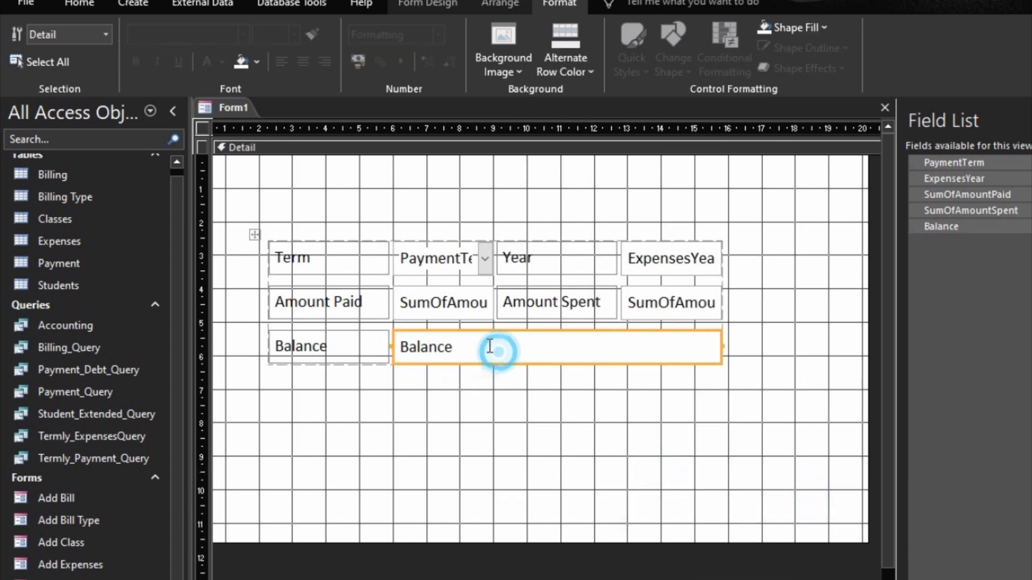
left_click(304, 63)
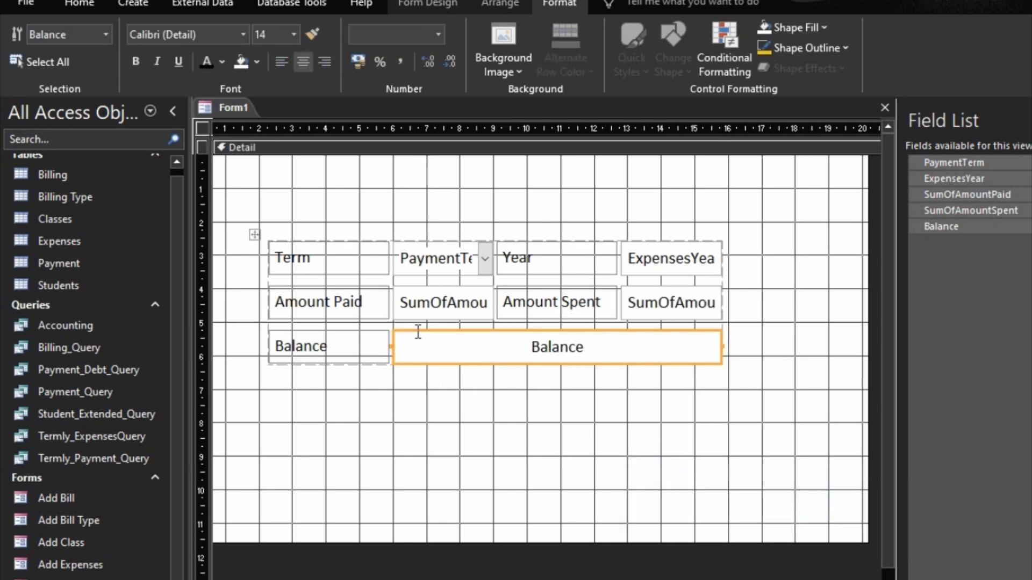
Step: Make the Balance field's text bold at size 18 and size the field to fit its text
left_click(138, 61)
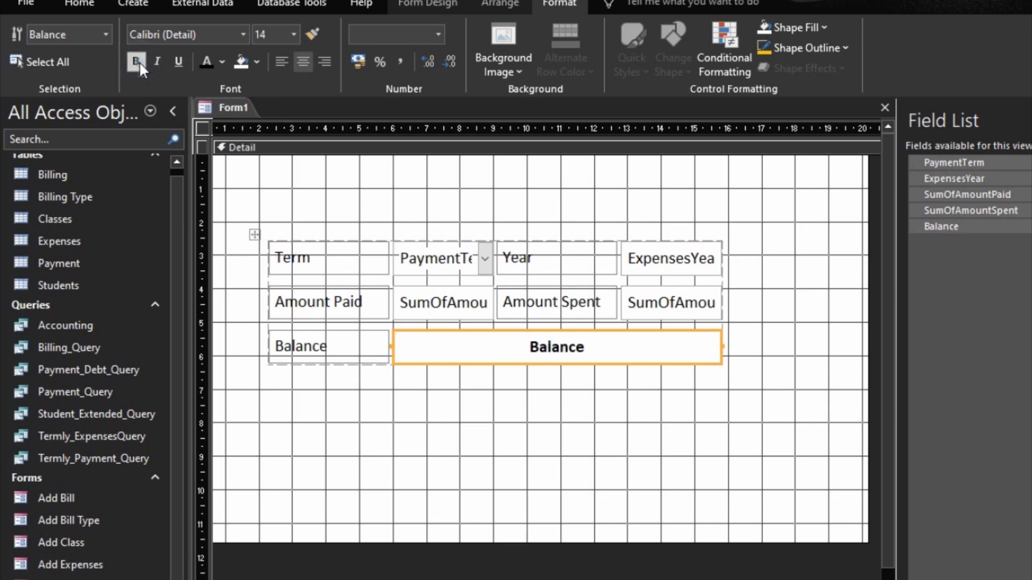
left_click(300, 35)
left_click(275, 173)
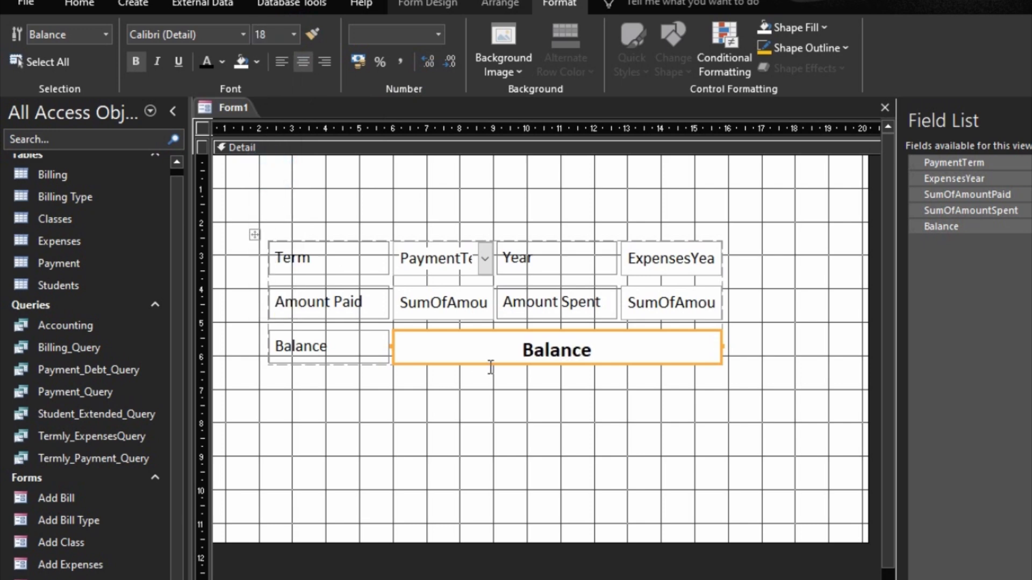
right_click(503, 346)
mouse_move(655, 575)
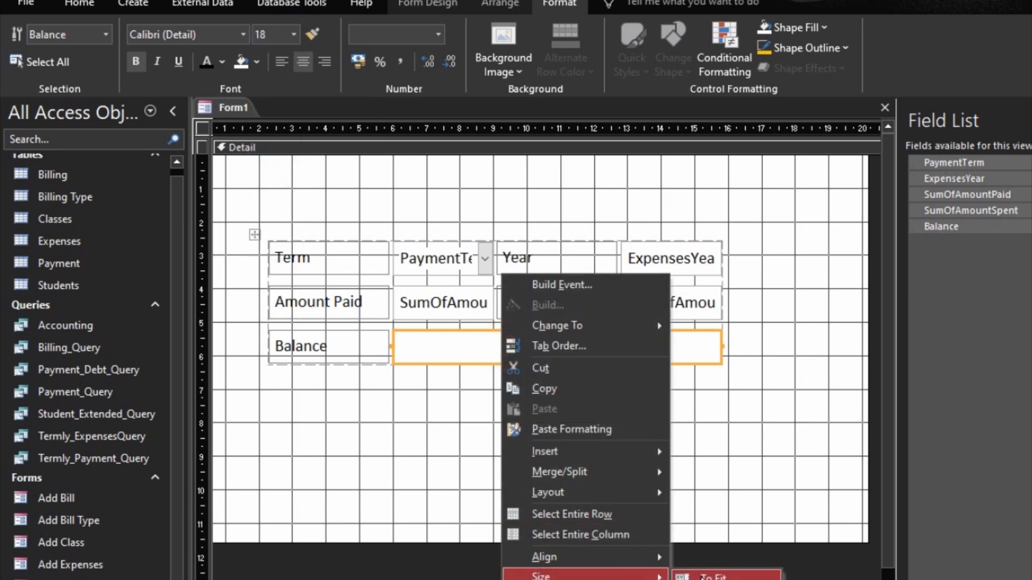
left_click(704, 577)
left_click(591, 430)
Step: Move the whole control layout to start about 4 cm across and 3 cm down the Detail area
left_click(544, 296)
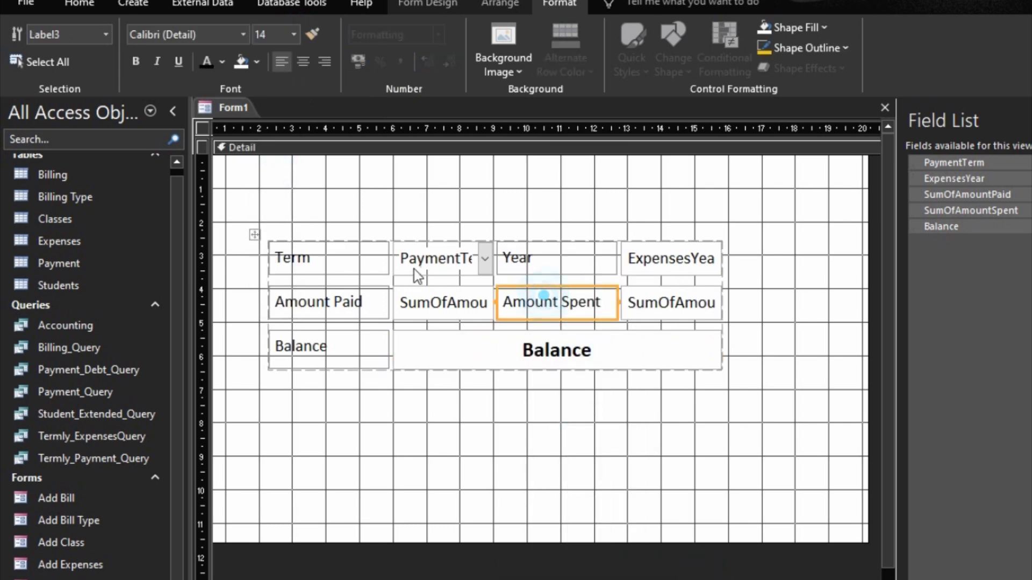
left_click(415, 271)
left_click_drag(254, 230, 309, 245)
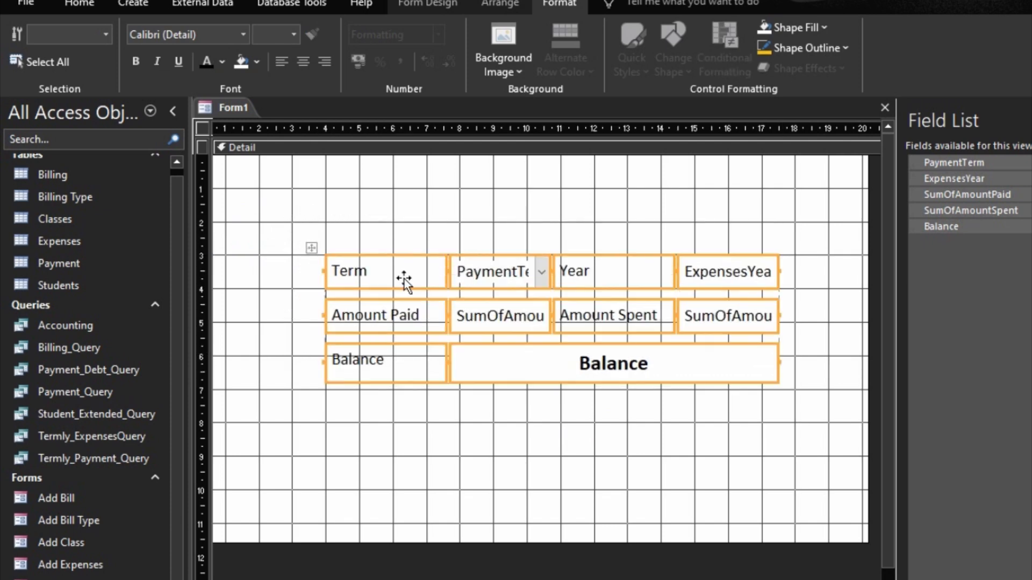
Step: Italicize the Term, Amount Paid, Balance, Year and Amount Spent labels
left_click_drag(392, 226, 392, 384)
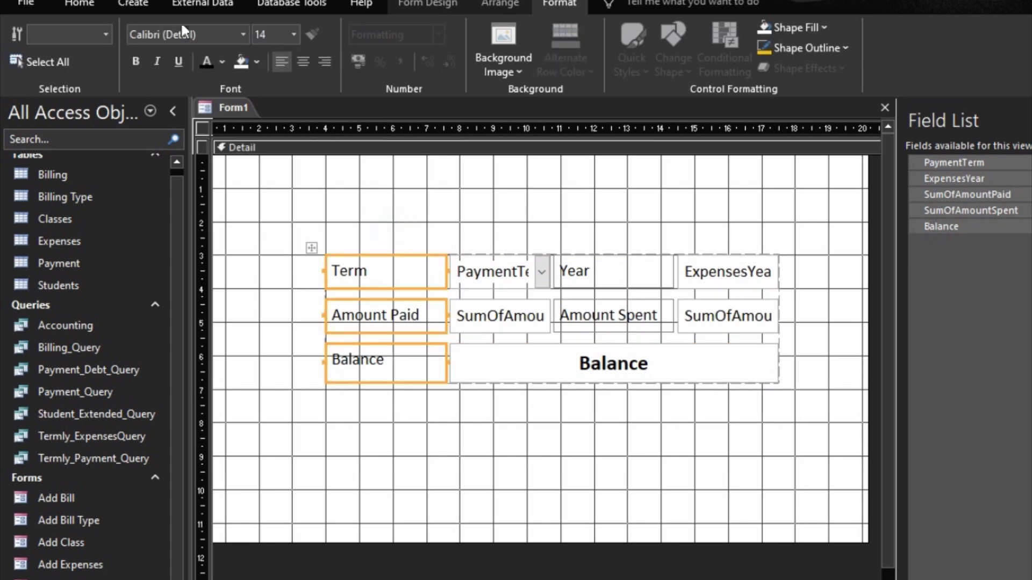
left_click(155, 61)
left_click(499, 267)
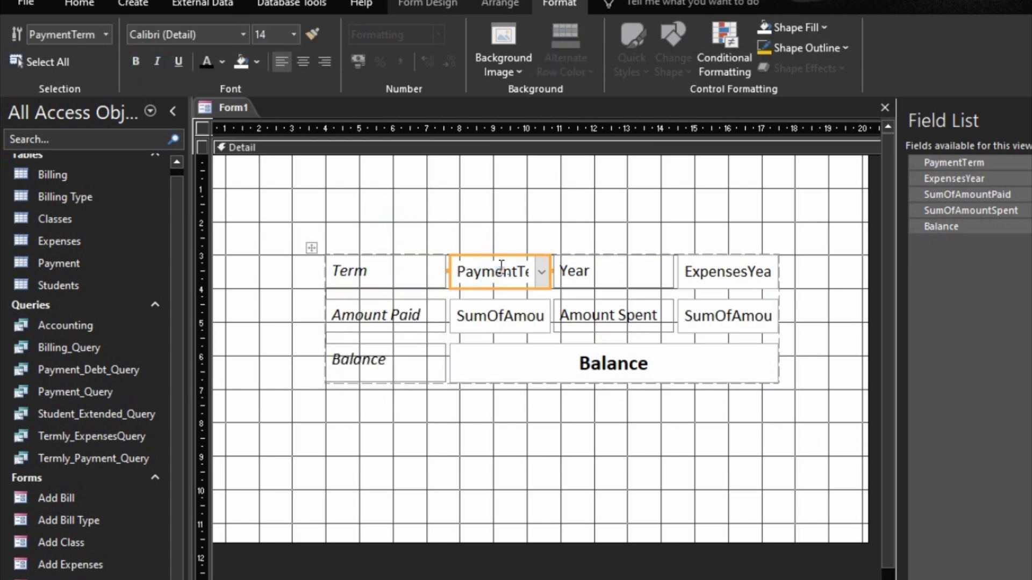
left_click(601, 274)
left_click_drag(619, 221, 616, 316)
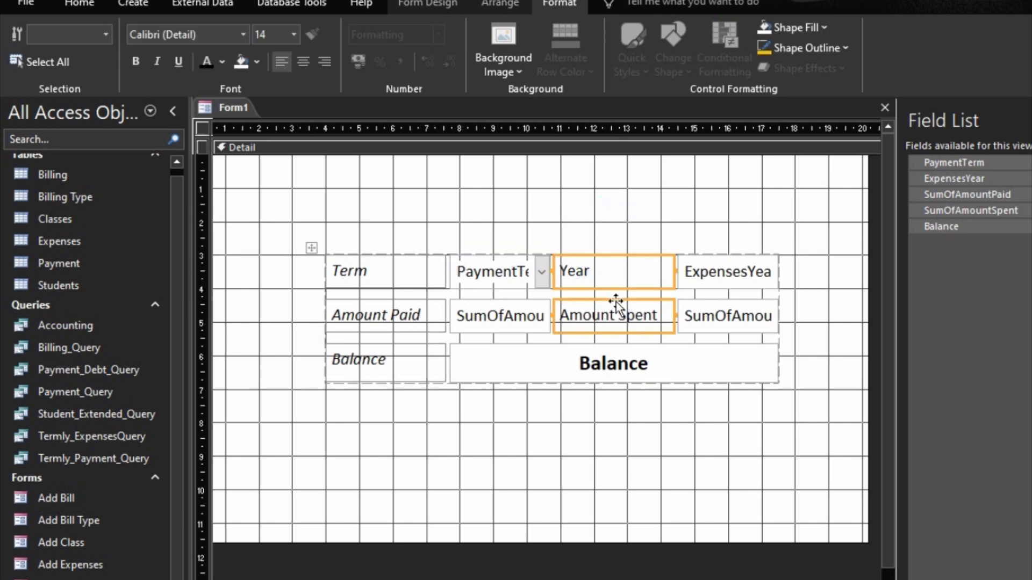
left_click(157, 62)
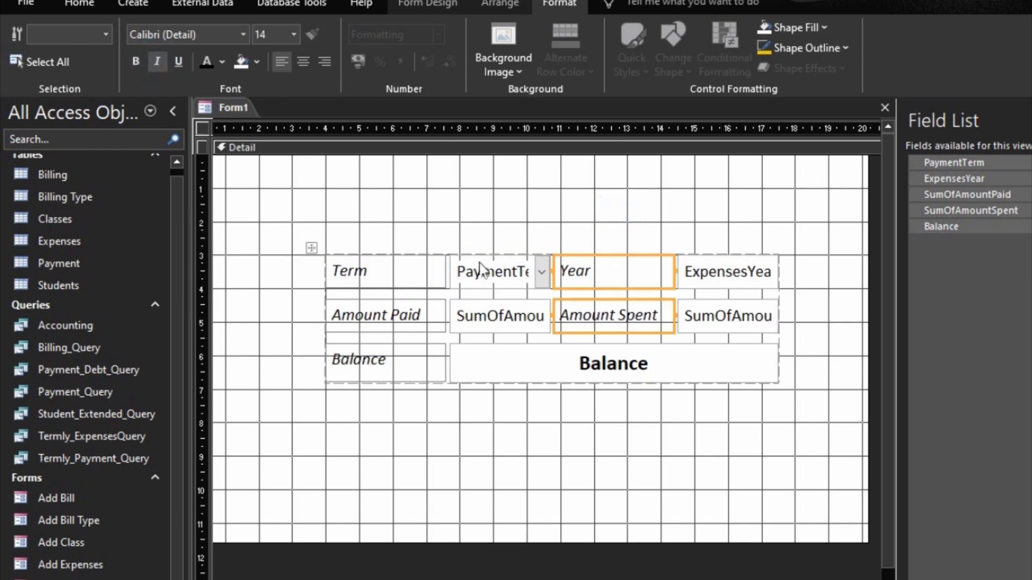
Step: Widen the column holding PaymentTerm and SumOfAmountPaid to about 5.3 cm
left_click(501, 283)
key("shift+Right")
key("shift+Right")
key("shift+Right")
key("shift+Right")
key("shift+Right")
key("shift+Right")
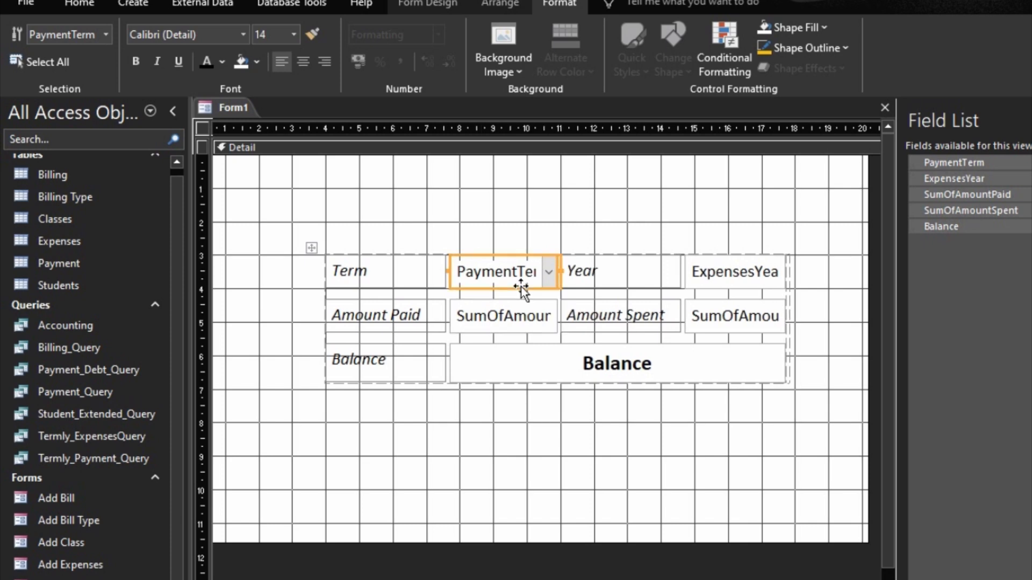
key("shift+Right")
key("shift+Right")
key("shift+Right")
key("shift+Right")
key("shift+Right")
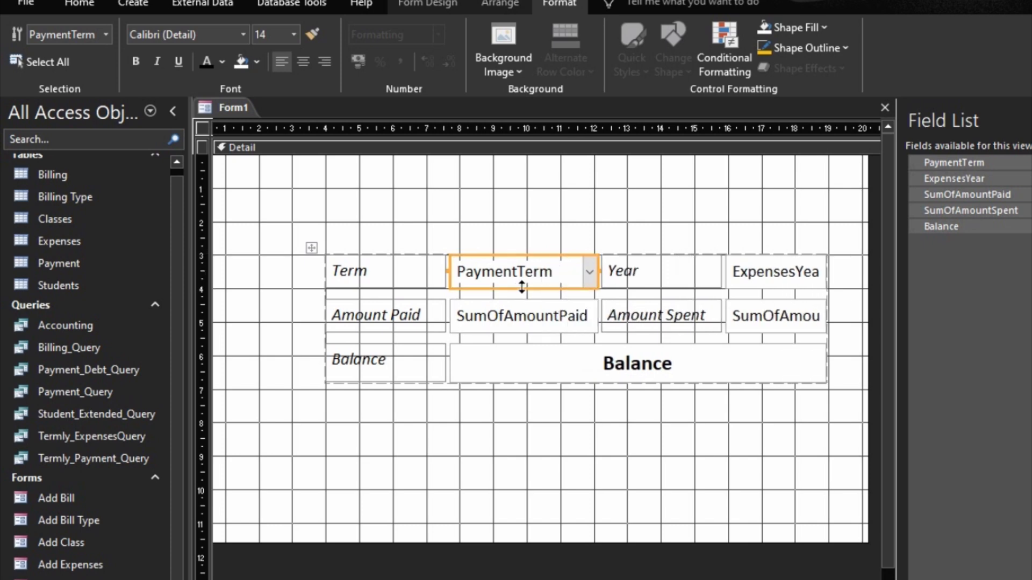
key("shift+Right")
key("shift+Right")
key("shift+Right")
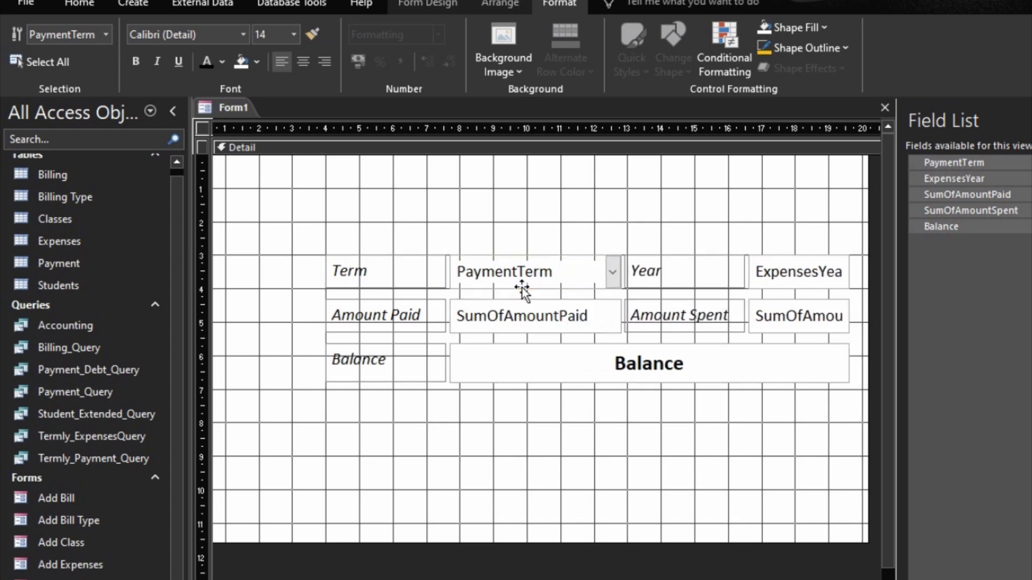
key("shift+Left")
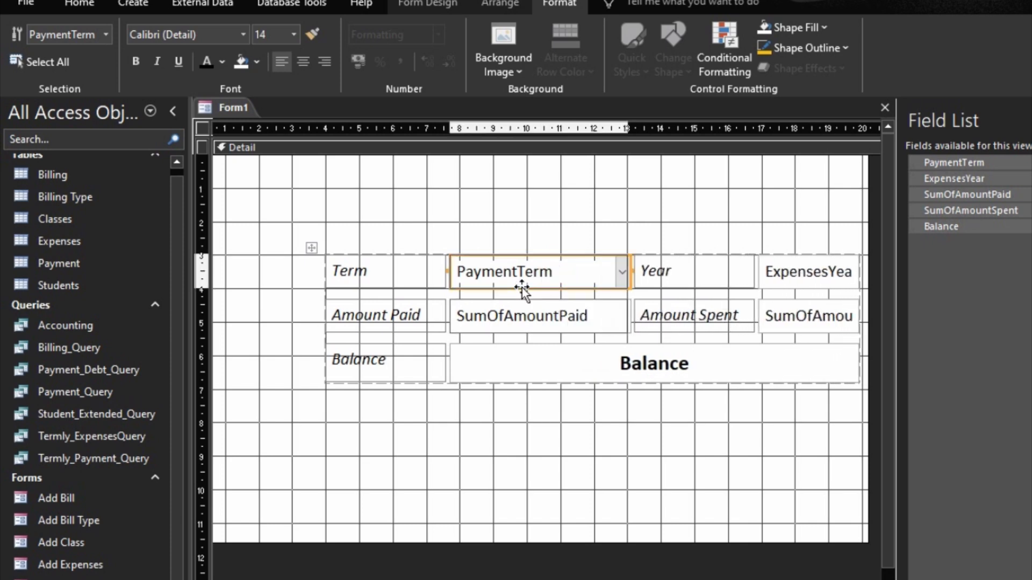
Step: Widen the ExpensesYear and SumOfAmountSpent column to match the width of the PaymentTerm field
left_click(824, 317, "shift")
right_click(825, 317)
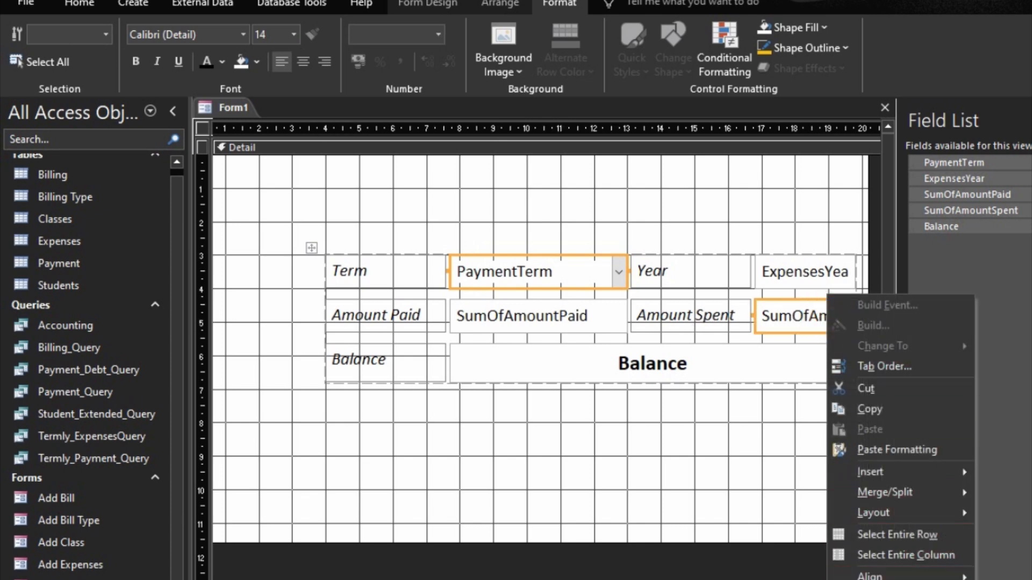
key("Escape")
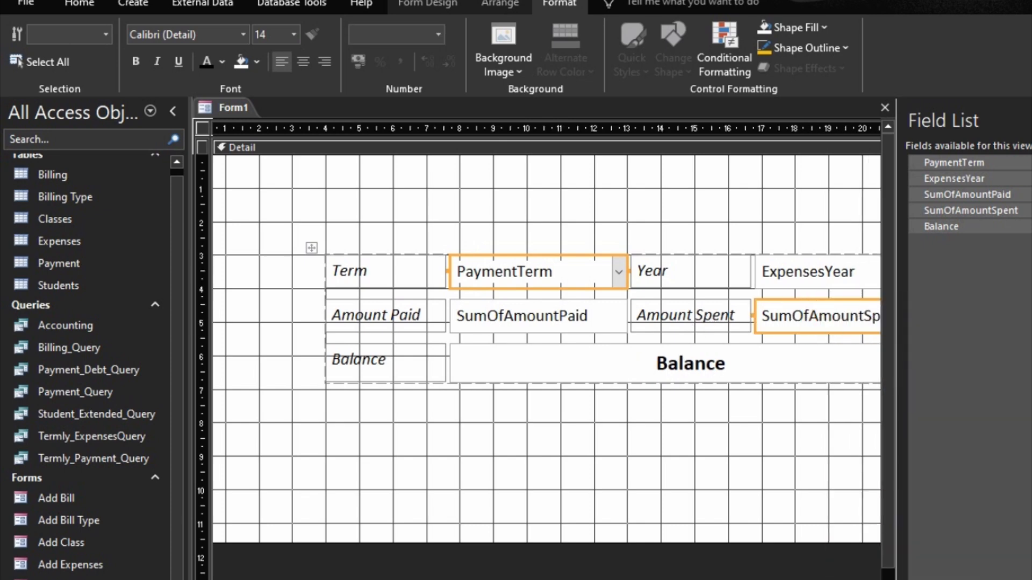
Step: Extend the form to about 25 cm wide and shorten the Detail area to about 10 cm high
scroll(800, 467, "right", 3)
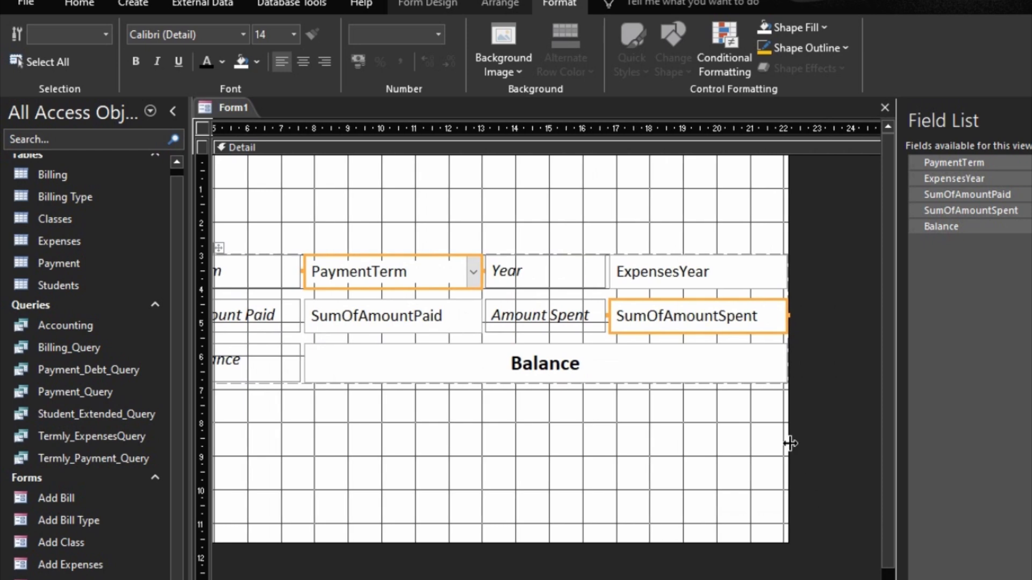
left_click_drag(790, 443, 876, 437)
scroll(770, 416, "right", 2)
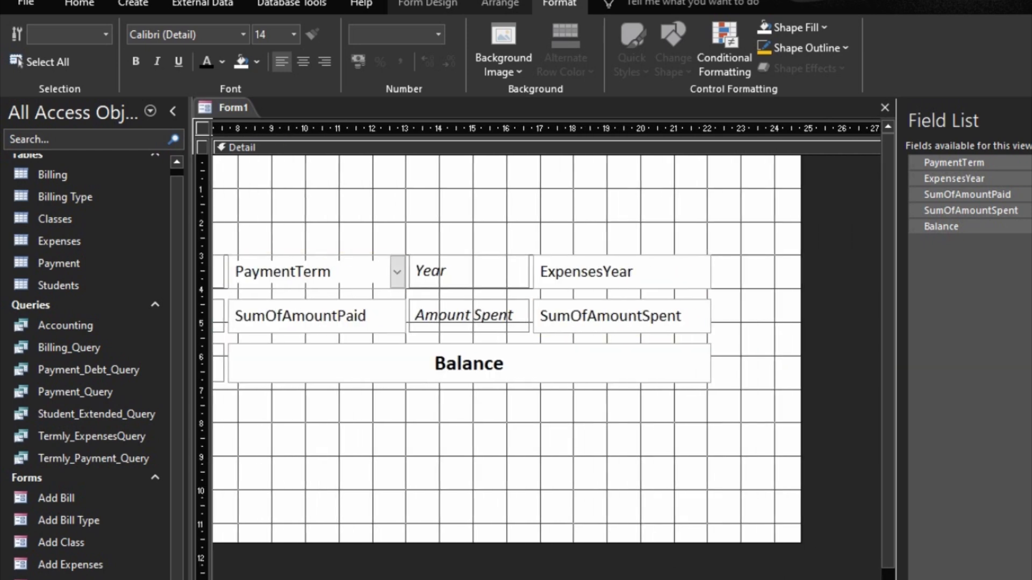
left_click_drag(797, 420, 812, 426)
left_click_drag(618, 543, 628, 487)
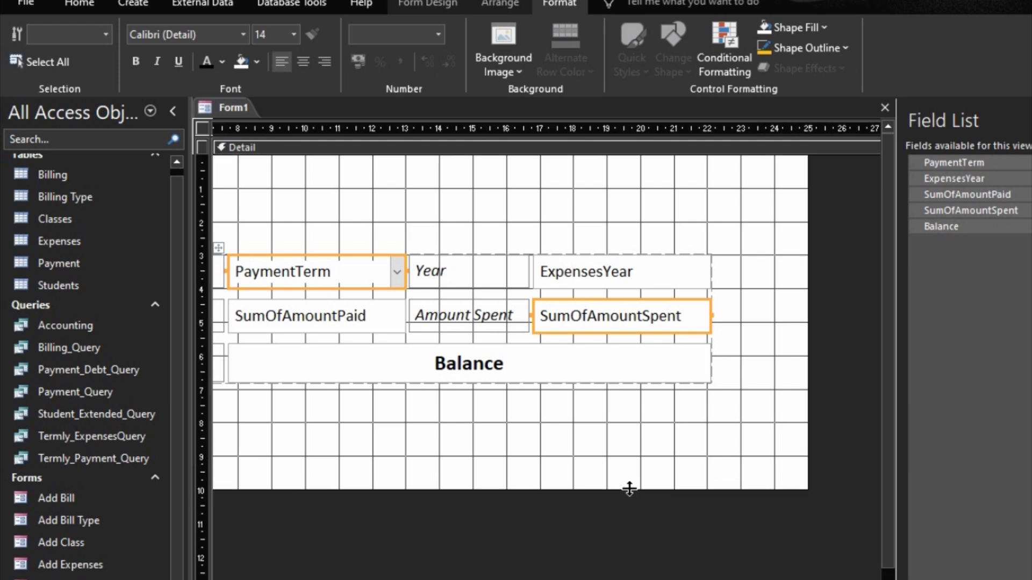
Step: Add a form header and footer, and reduce the header height to about 1.7 cm
right_click(615, 432)
left_click(693, 579)
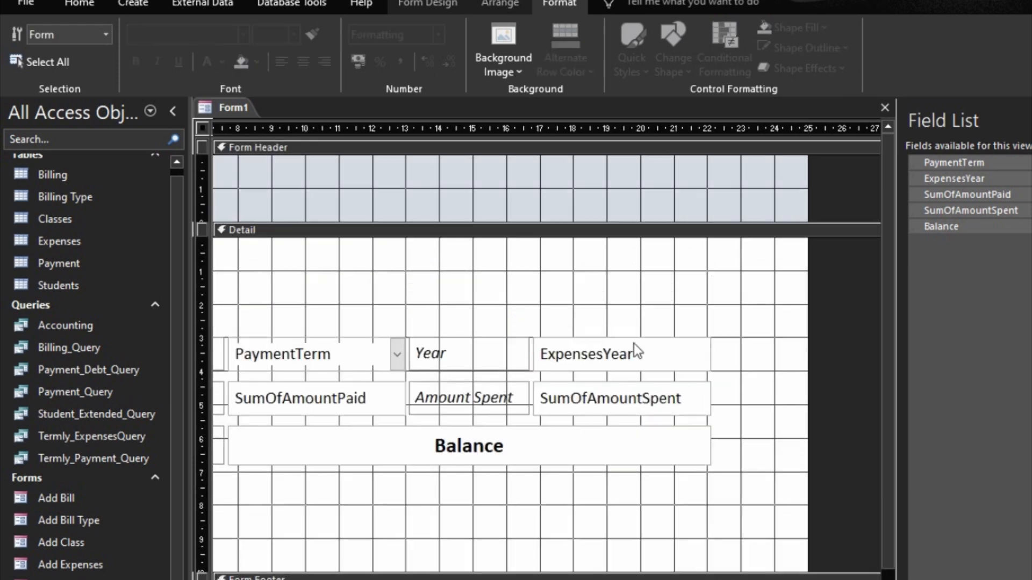
left_click_drag(573, 218, 572, 208)
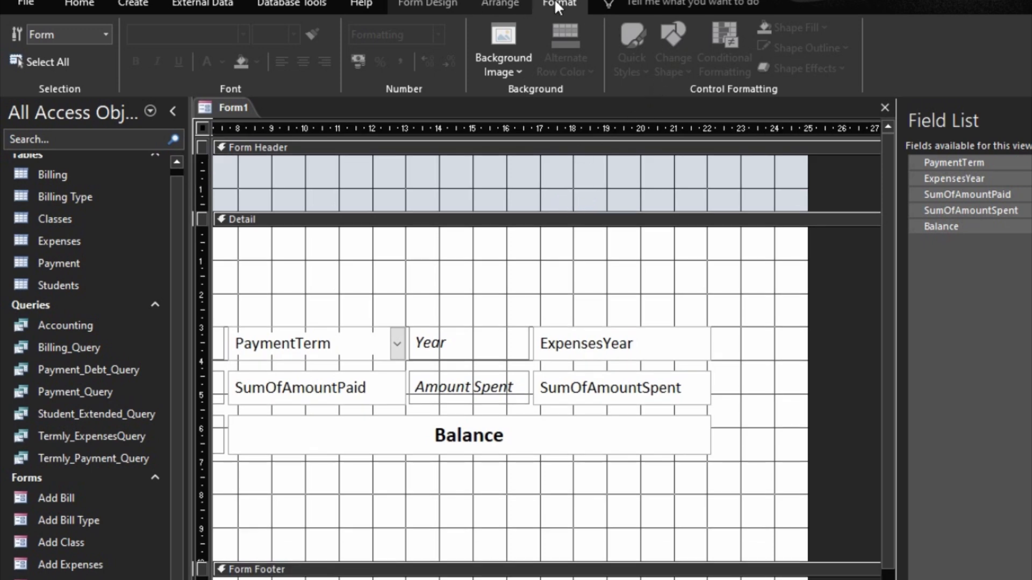
Step: Set the Form Header's back color to the recently used golden orange
double_click(571, 148)
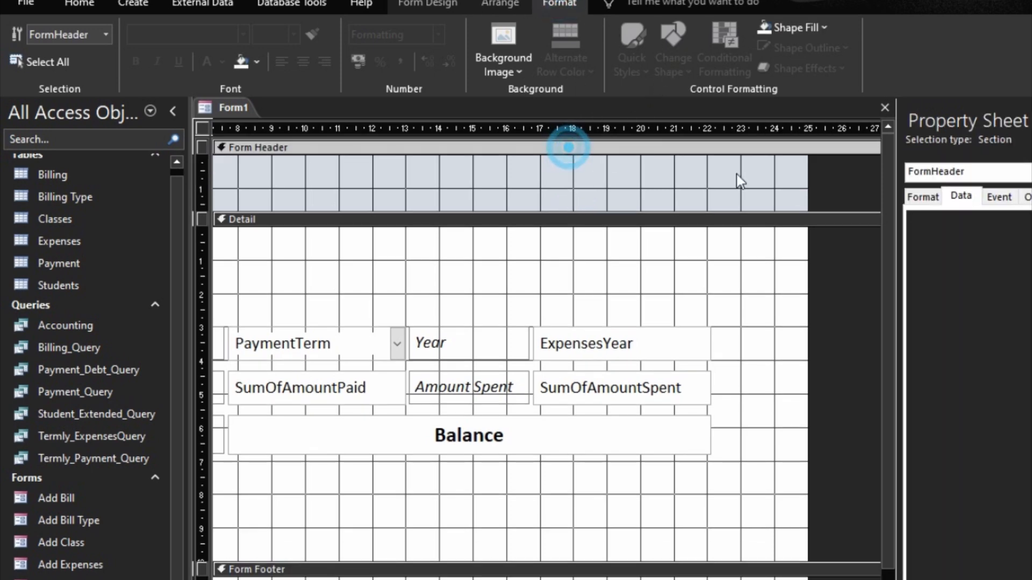
left_click(922, 196)
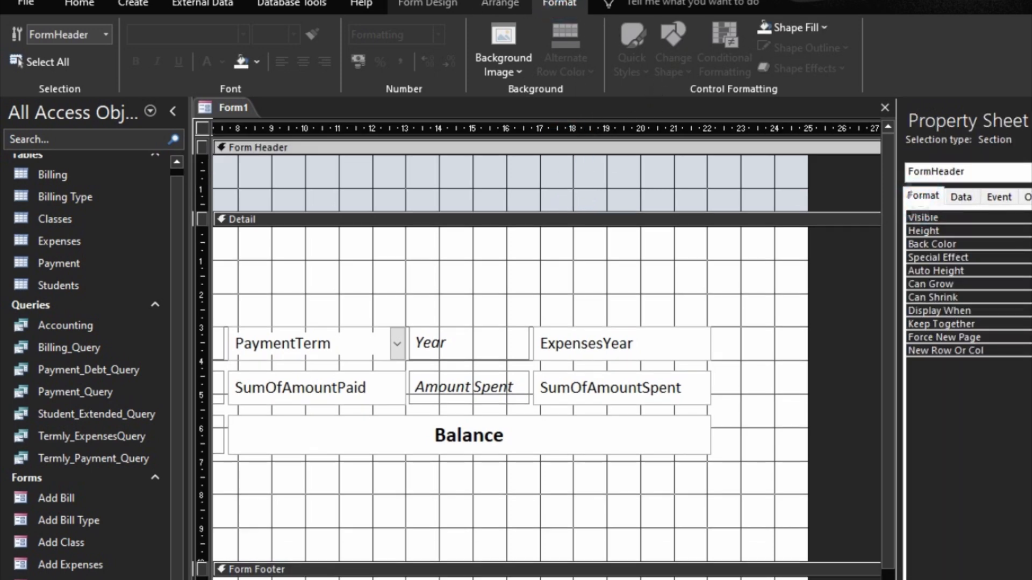
left_click(1029, 243)
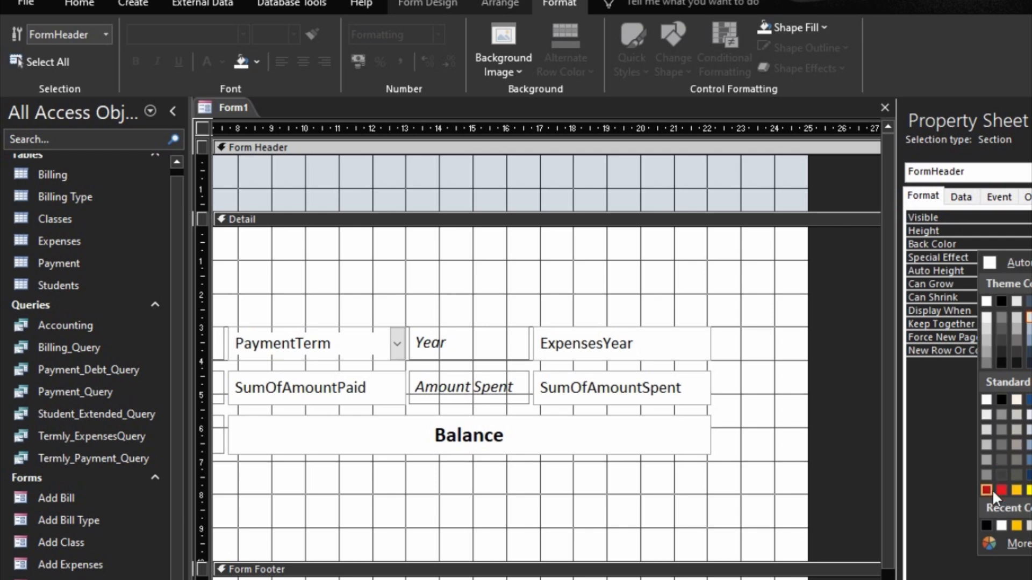
left_click(1019, 523)
left_click(590, 550)
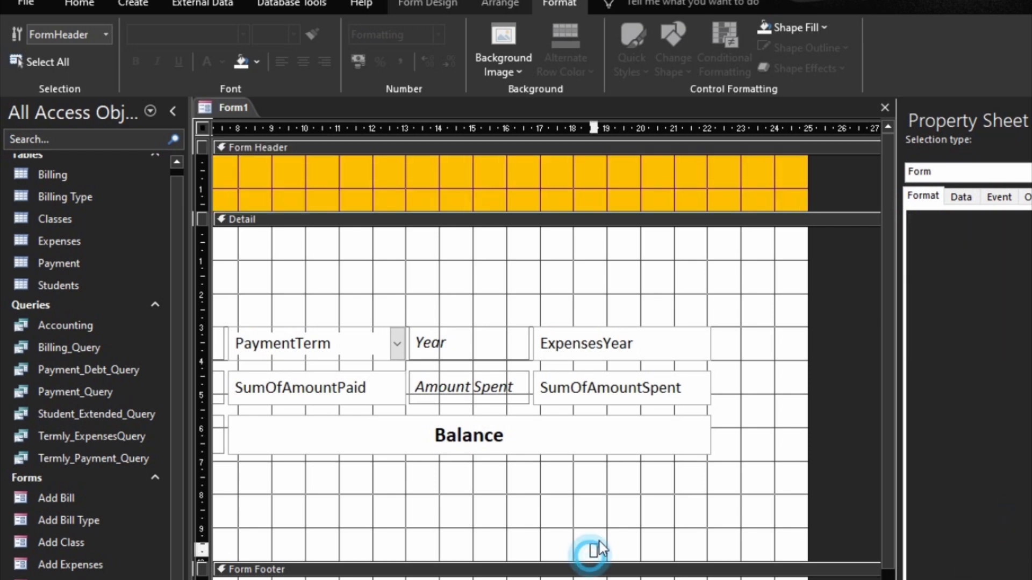
Step: Give the Form Footer the same golden orange back color as the header
left_click(607, 568)
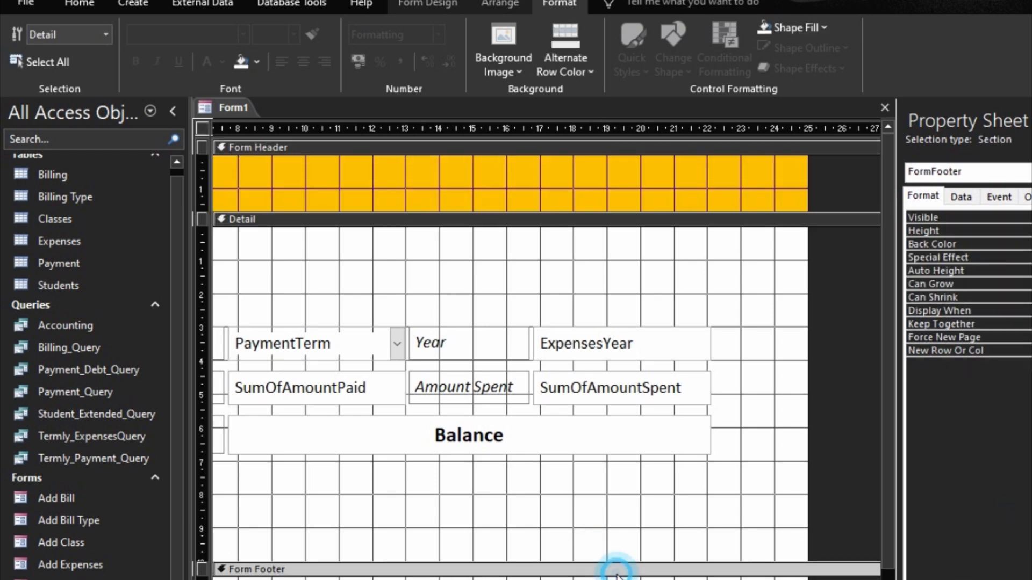
left_click(1029, 244)
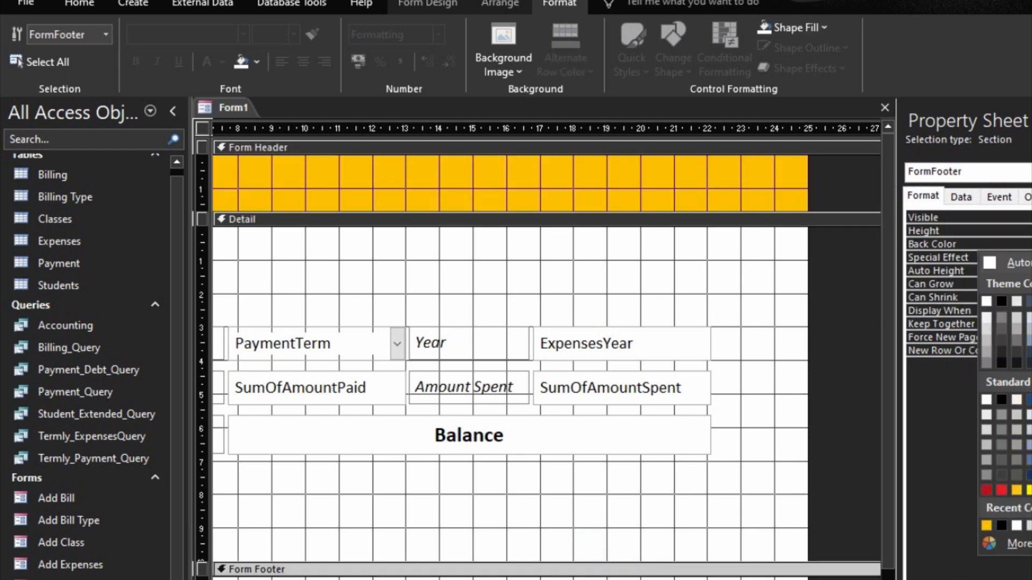
left_click(985, 524)
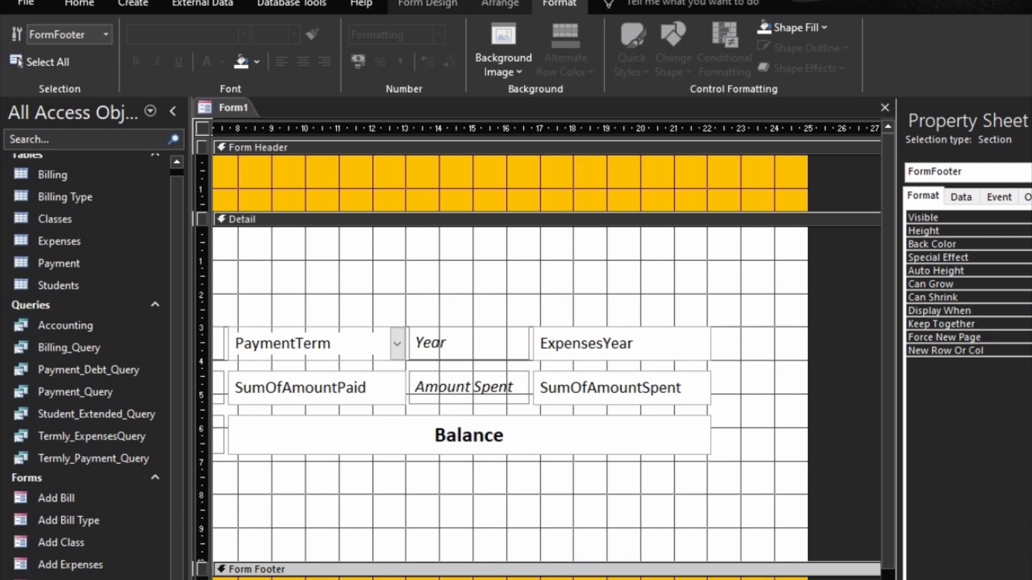
left_click_drag(752, 579, 752, 579)
Step: Add a label reading "ACCOUNTING" to the Form Header at about 8 cm across
scroll(547, 355, "left", 5)
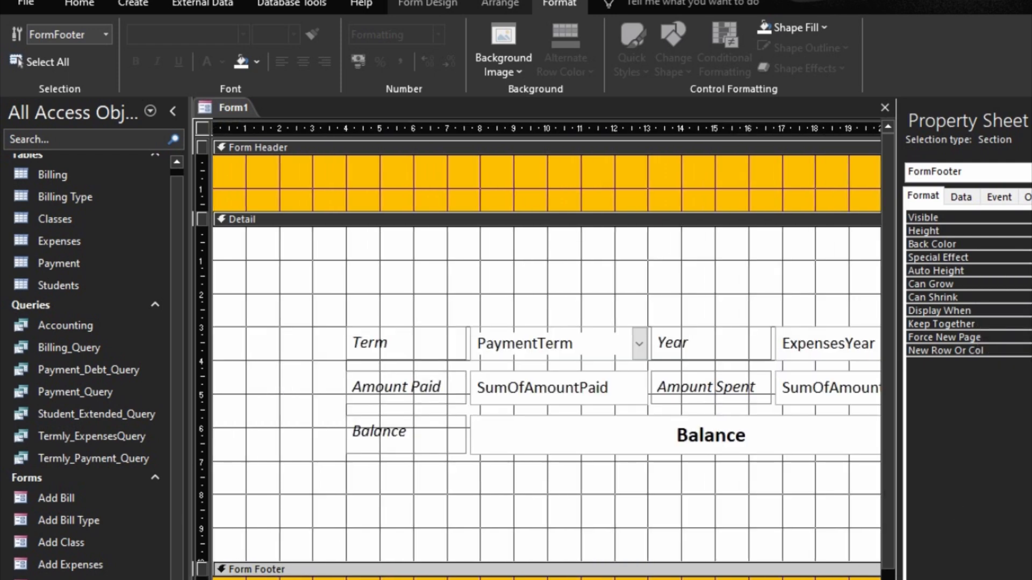
left_click(427, 3)
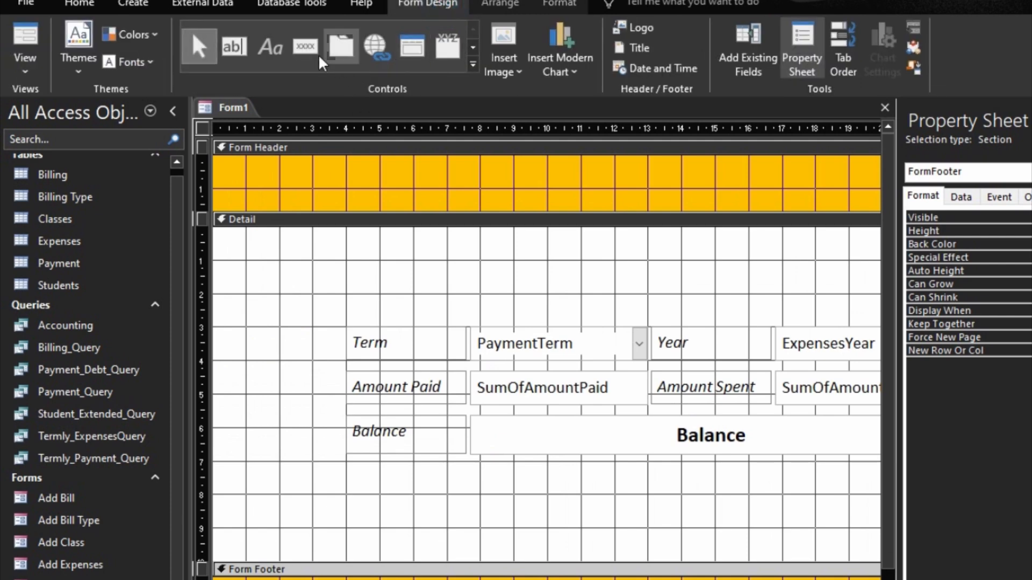
left_click(271, 47)
left_click(487, 166)
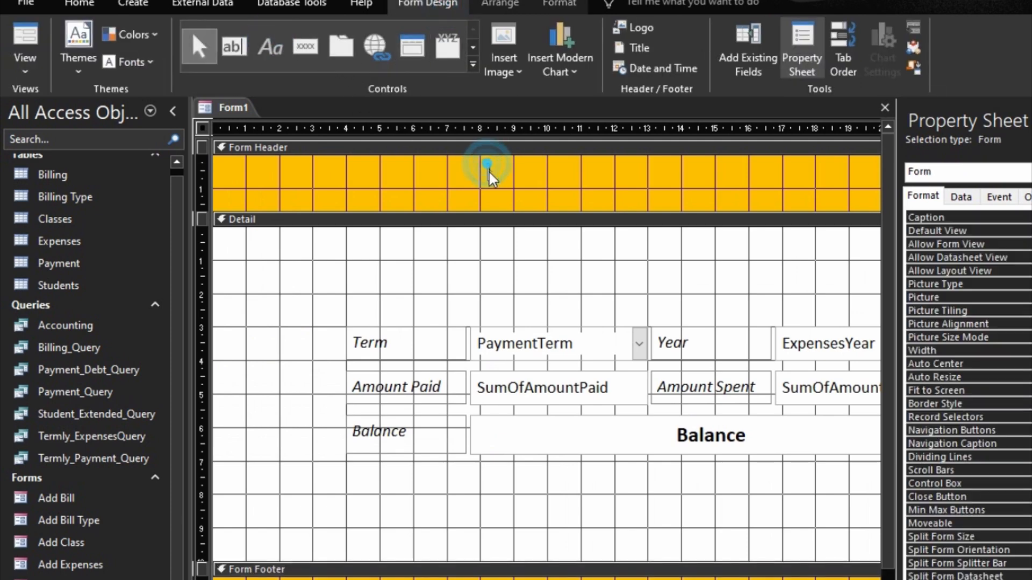
type("aCC")
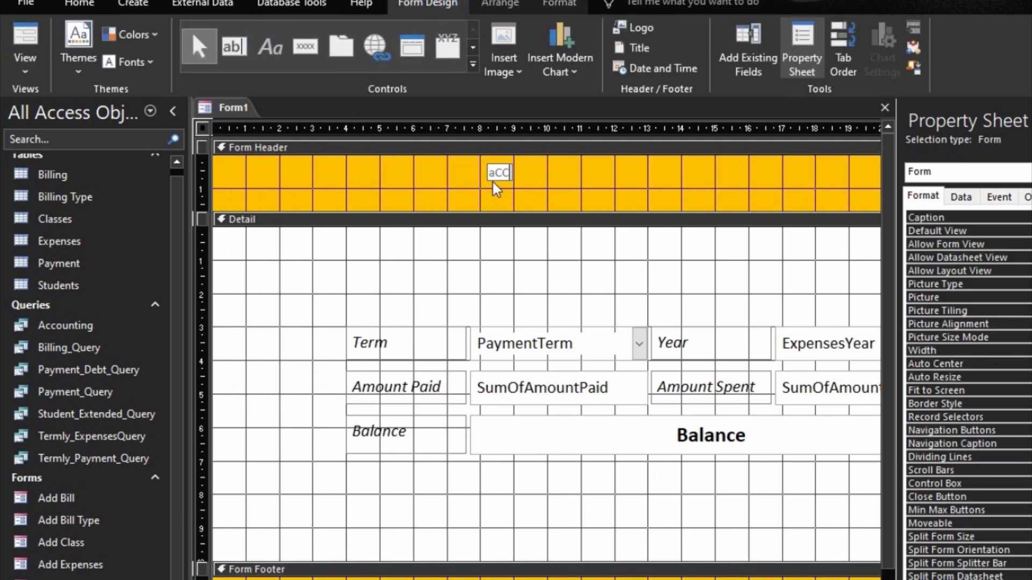
key("BackSpace")
key("BackSpace")
key("BackSpace")
type("ACCOUNTING")
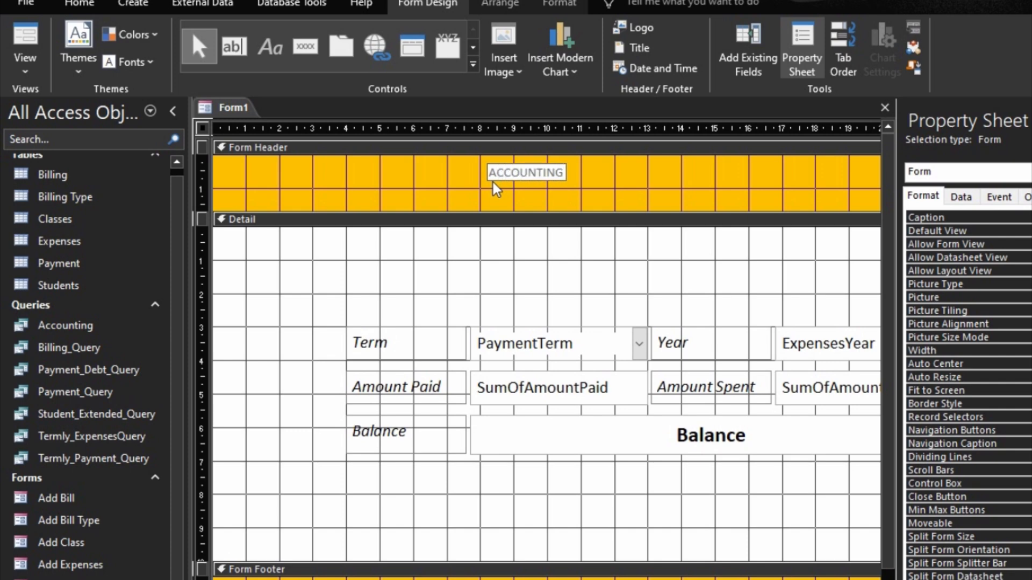
left_click(496, 189)
Step: Set the ACCOUNTING header label's font size to 16
left_click(496, 174)
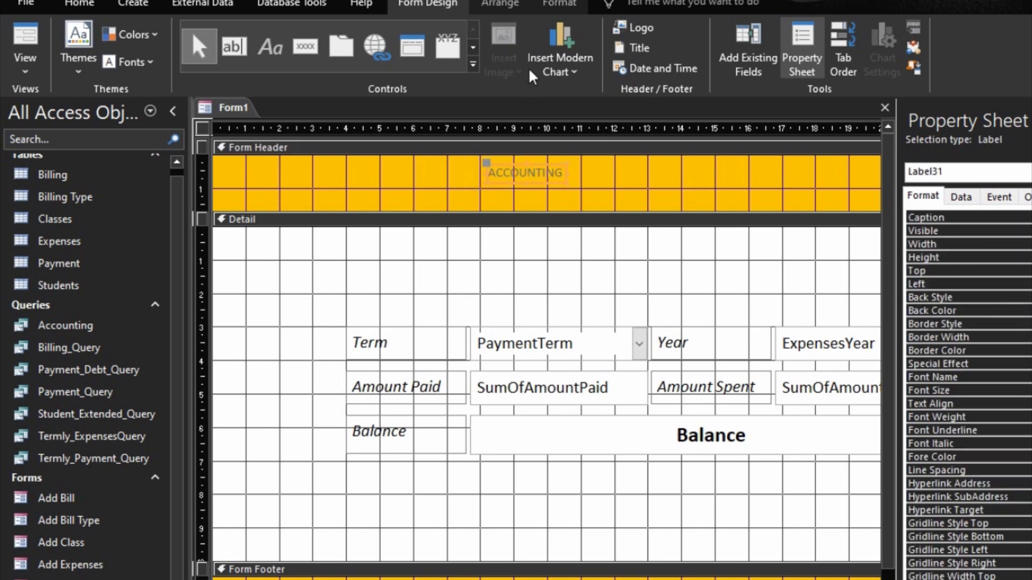
left_click(559, 4)
left_click(293, 35)
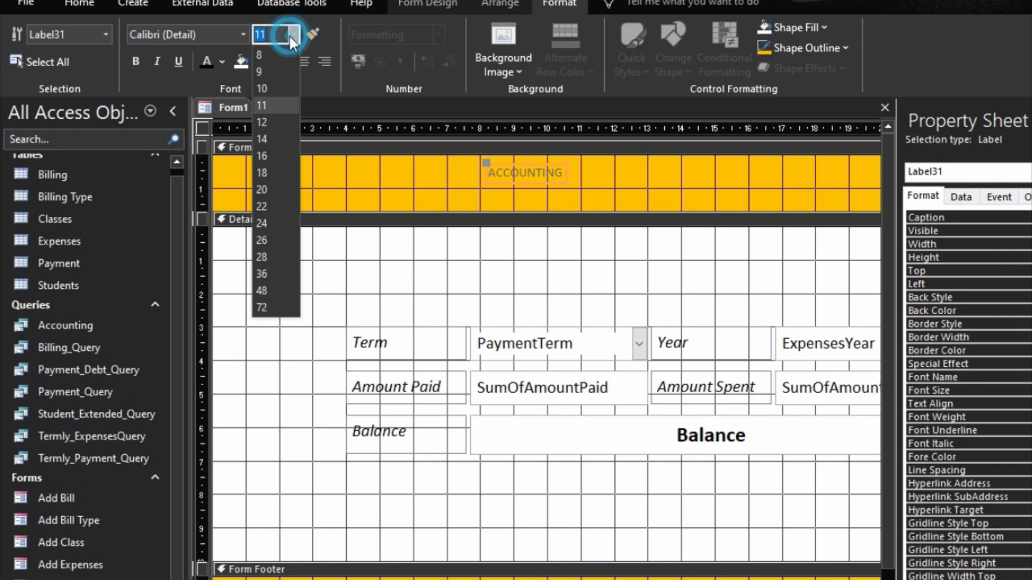
left_click(268, 157)
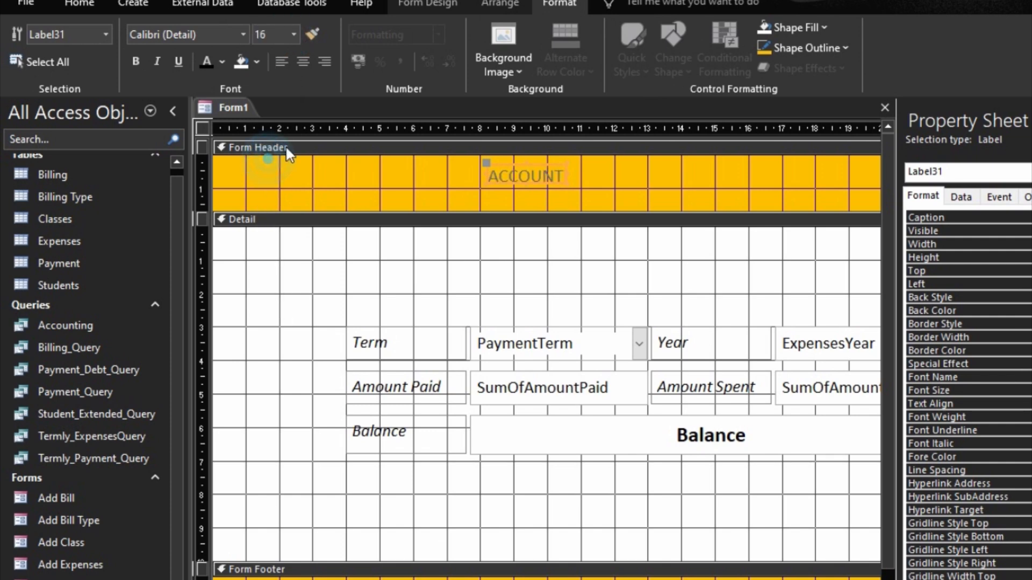
Step: Make the ACCOUNTING header label bold and size it to fit its text
left_click(137, 56)
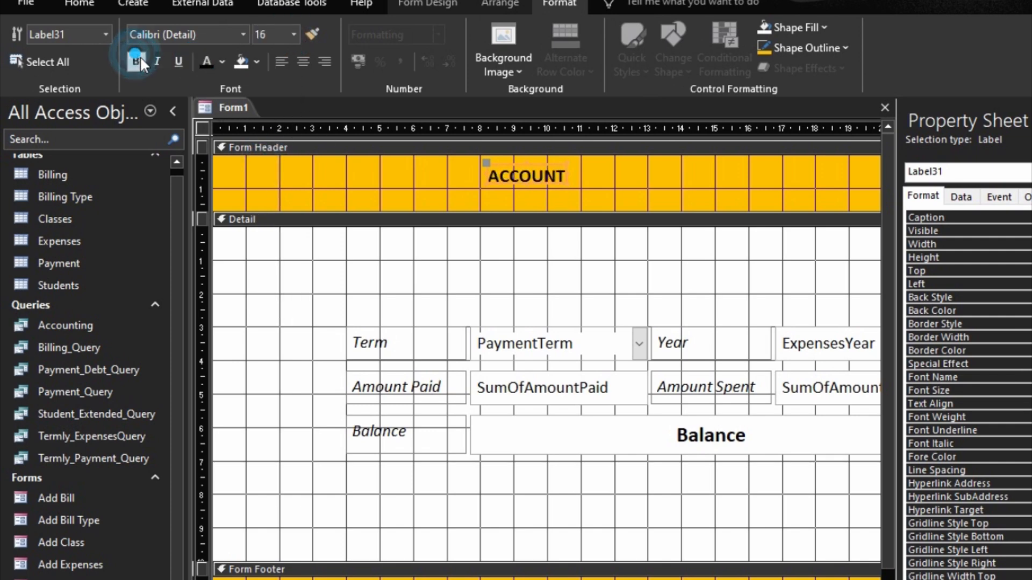
right_click(532, 175)
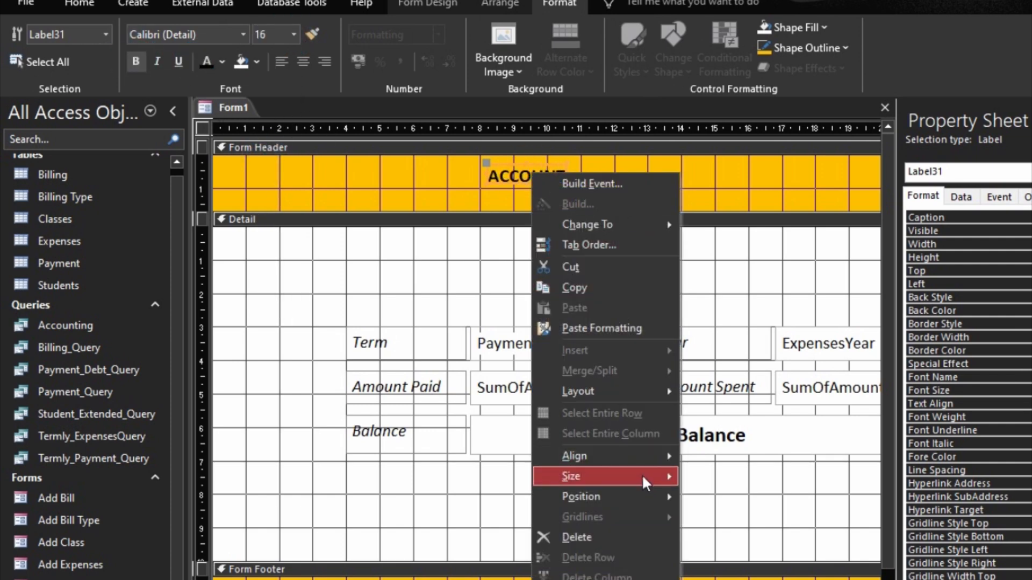
mouse_move(645, 476)
left_click(718, 478)
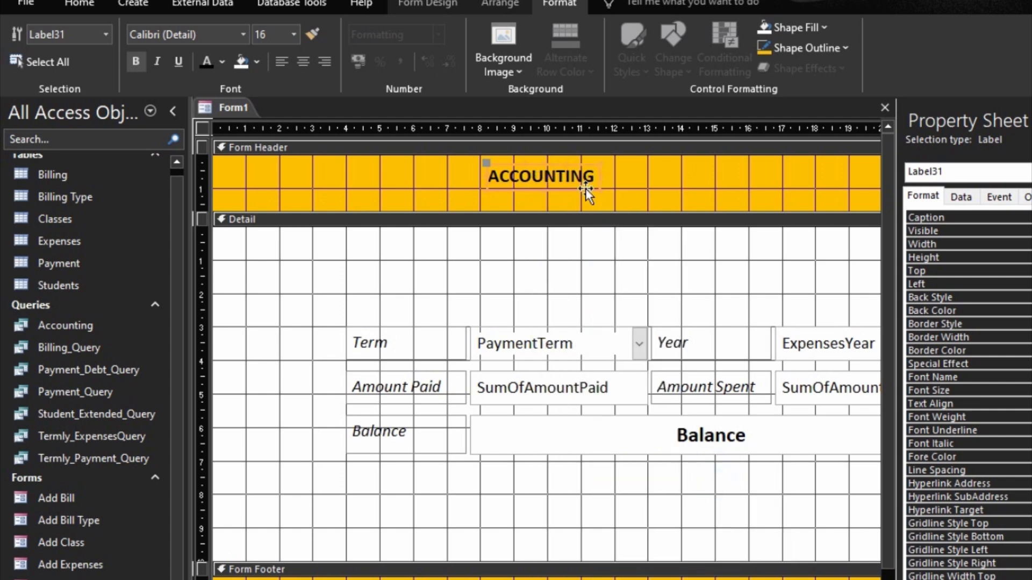
Step: Move the ACCOUNTING label within the Form Header so it starts at about 11.5 cm across
left_click_drag(586, 188, 700, 192)
left_click(804, 195)
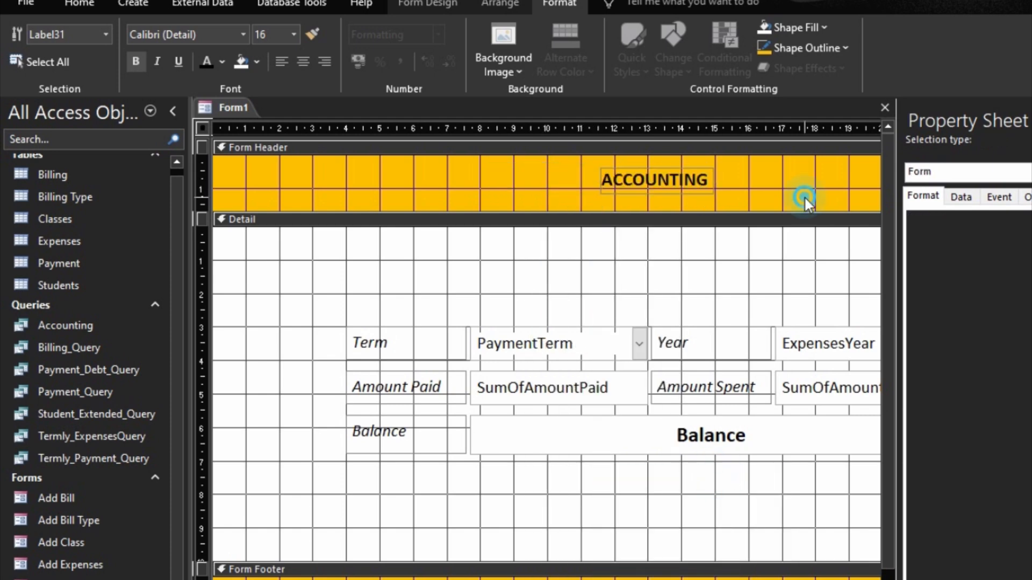
Step: Turn off the form's record selectors, navigation buttons and scroll bars, and make the form a pop-up
left_click(845, 578)
left_click(922, 196)
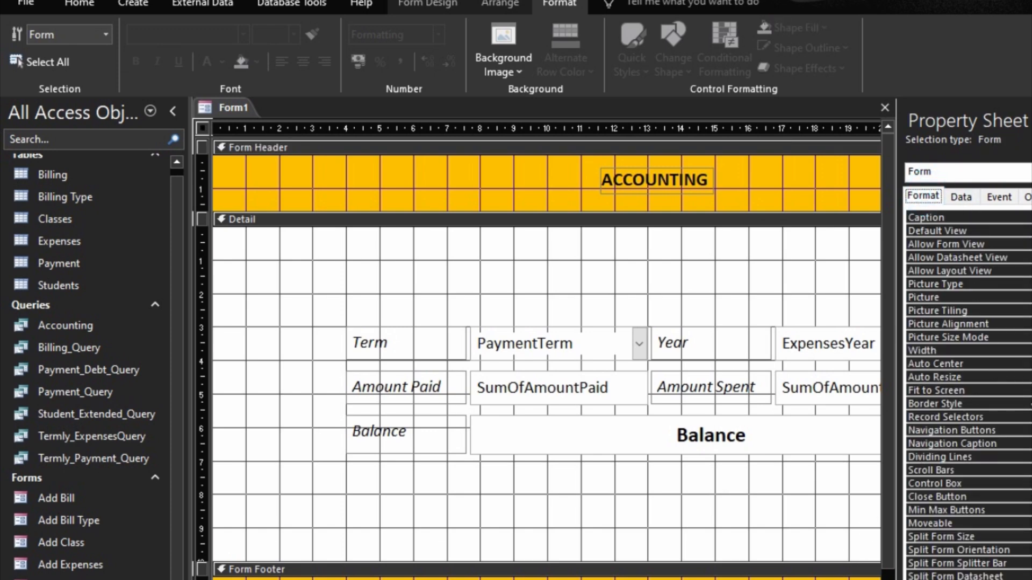
double_click(1030, 416)
double_click(1030, 430)
double_click(1030, 467)
left_click(1027, 197)
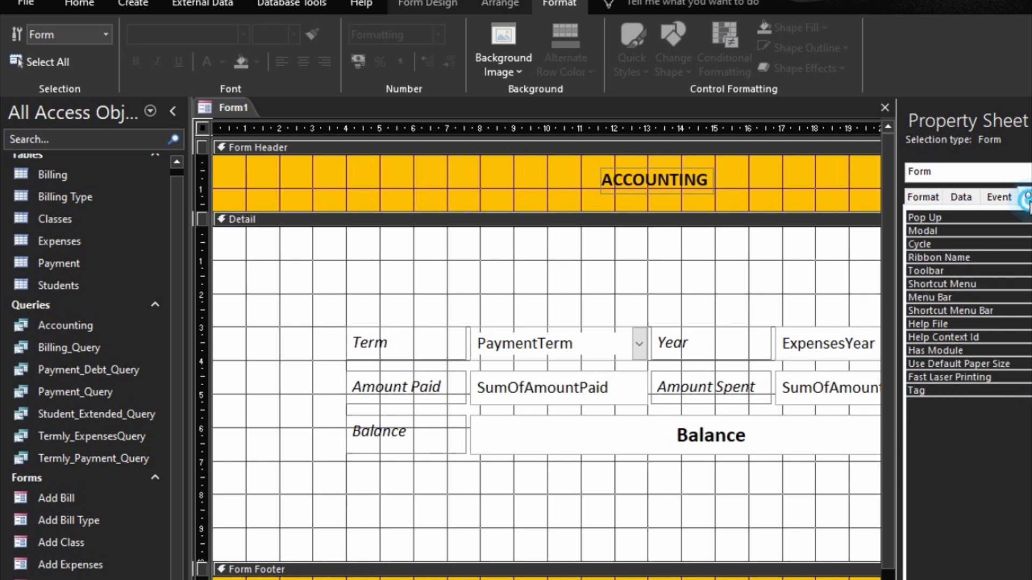
left_click(1026, 239)
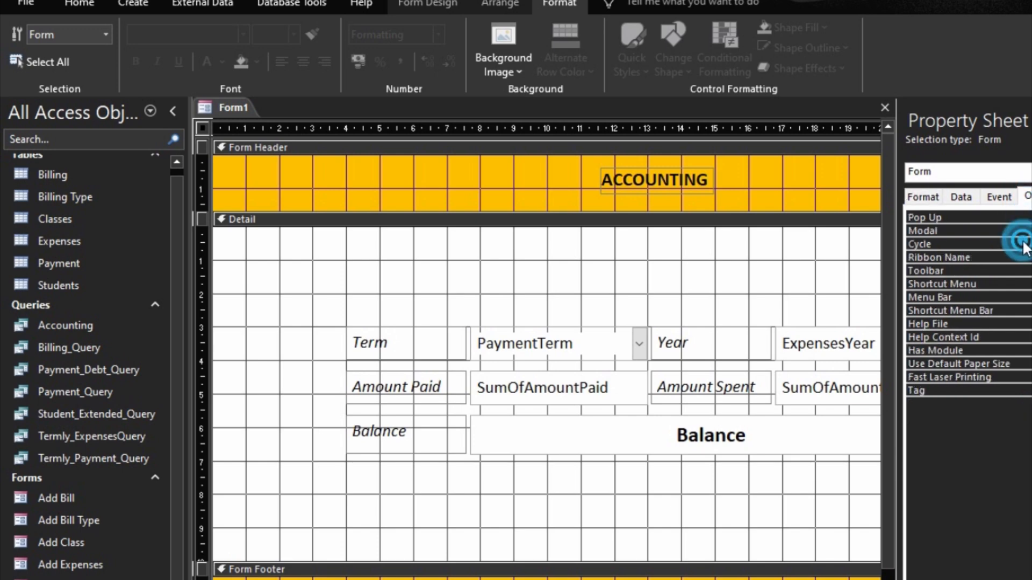
Step: Disable and lock the PaymentTerm, SumOfAmountPaid and Balance controls in the Detail section
left_click(738, 454)
left_click(604, 511)
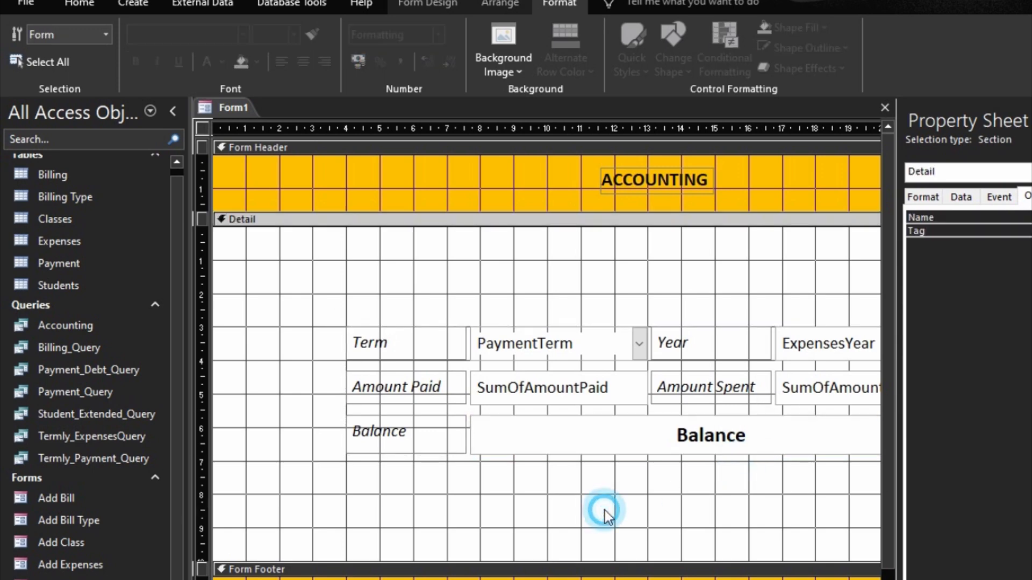
left_click_drag(574, 493, 572, 321)
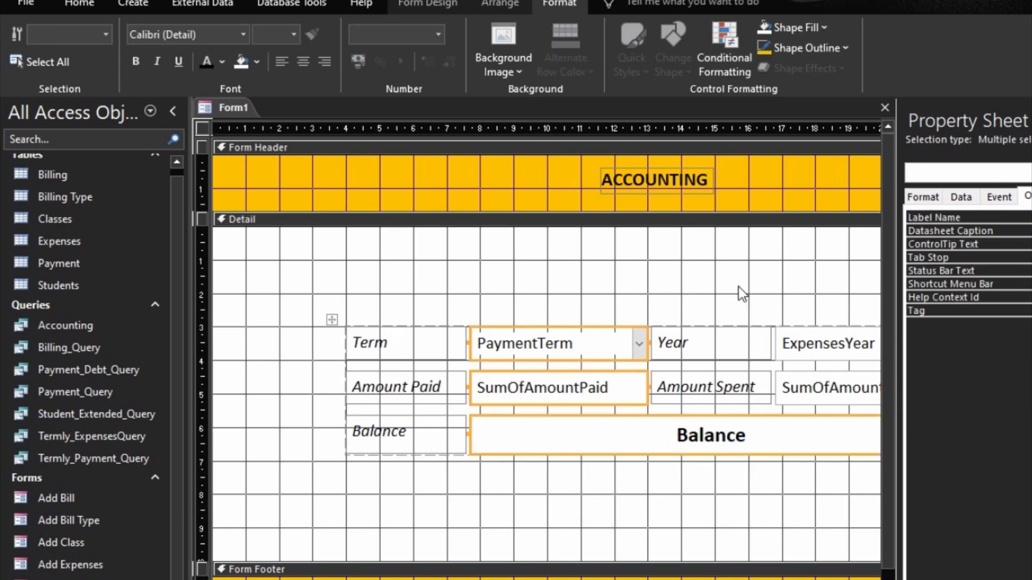
left_click(923, 197)
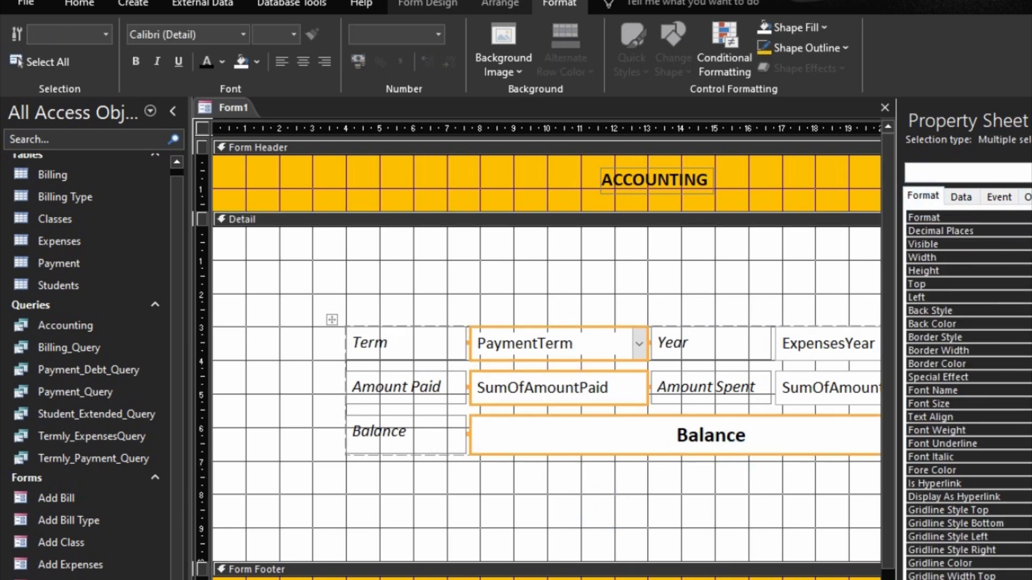
left_click(960, 197)
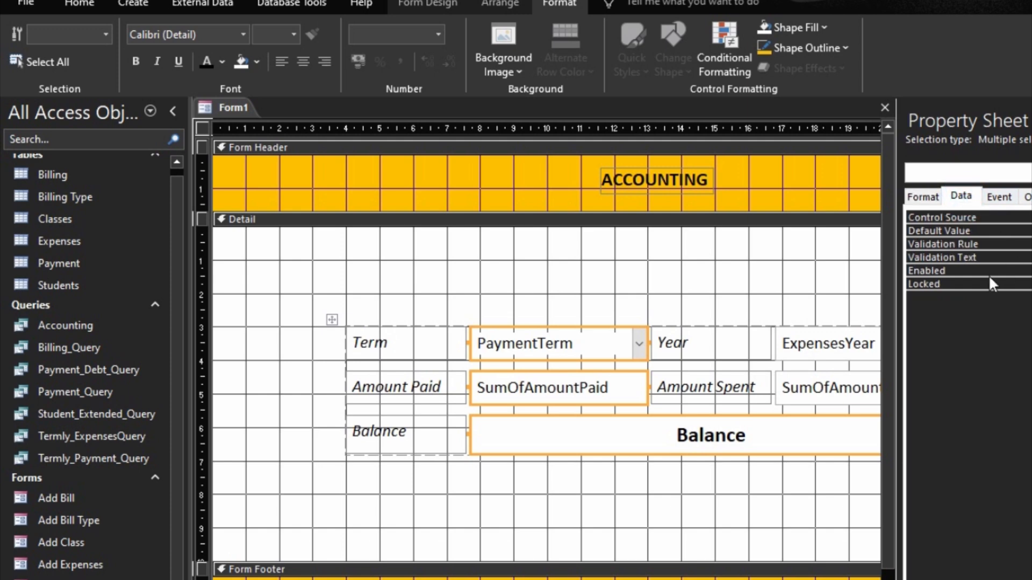
double_click(991, 270)
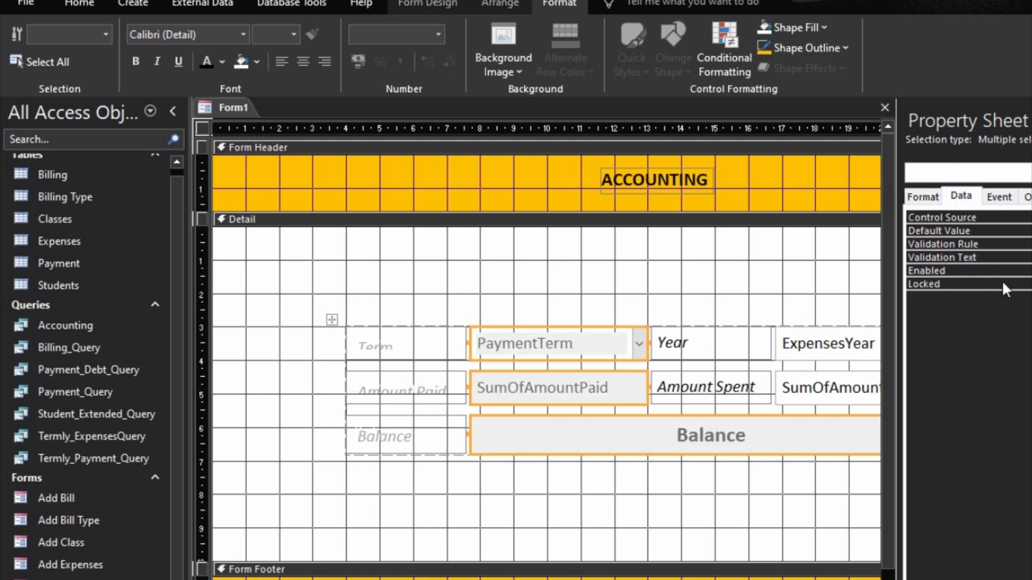
double_click(1003, 284)
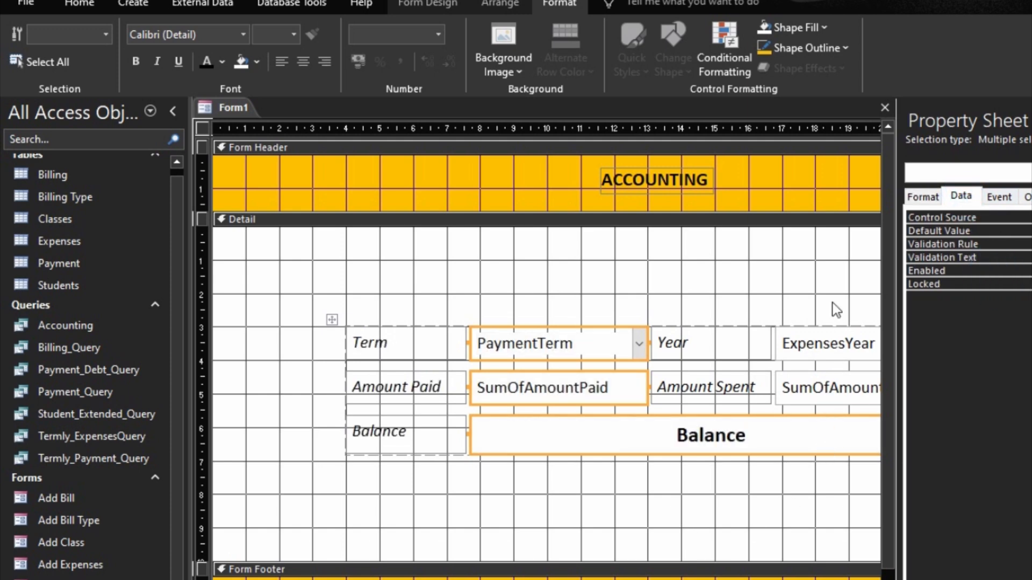
Step: Disable and lock the ExpensesYear control and the amount spent control in the Detail section
left_click_drag(836, 310, 841, 387)
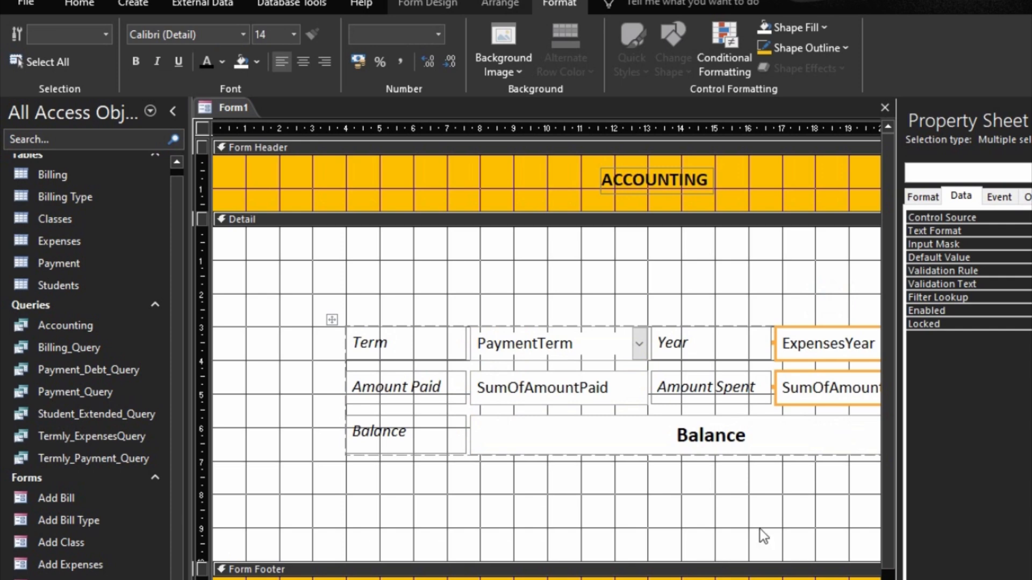
double_click(1014, 307)
double_click(1010, 312)
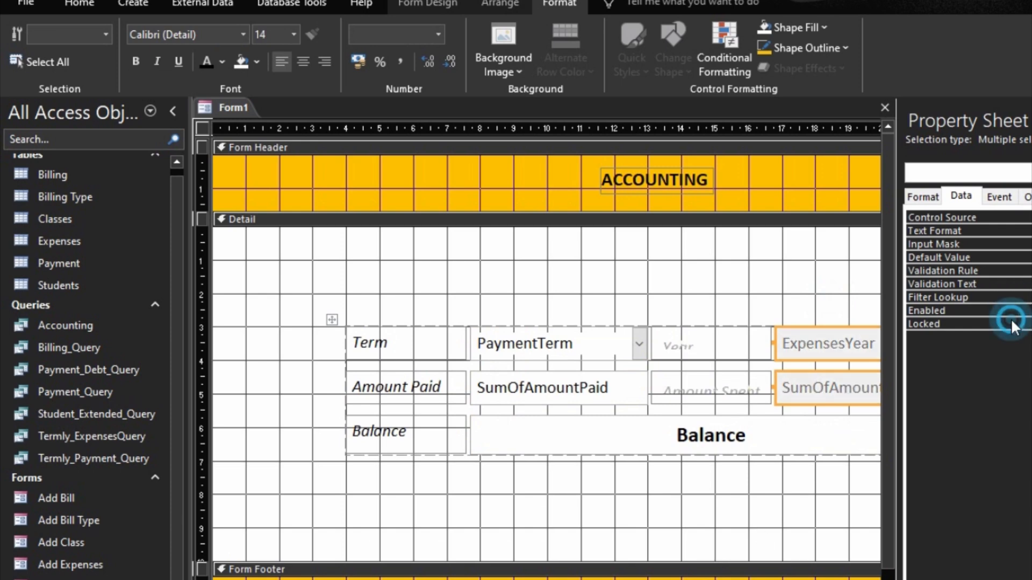
left_click(753, 579)
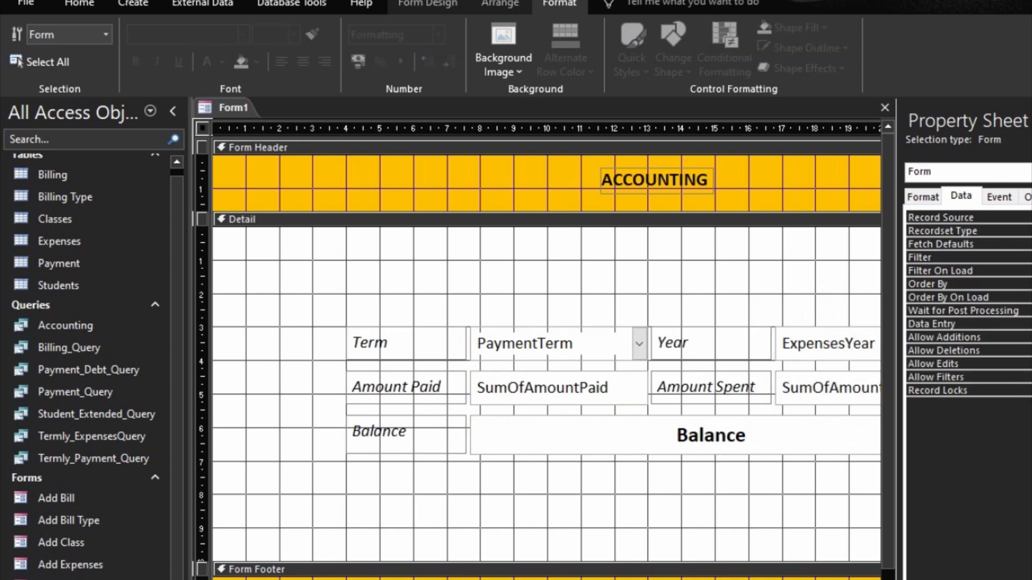
Step: Display the form in Form View and save it under the name "Accounting"
key("F5")
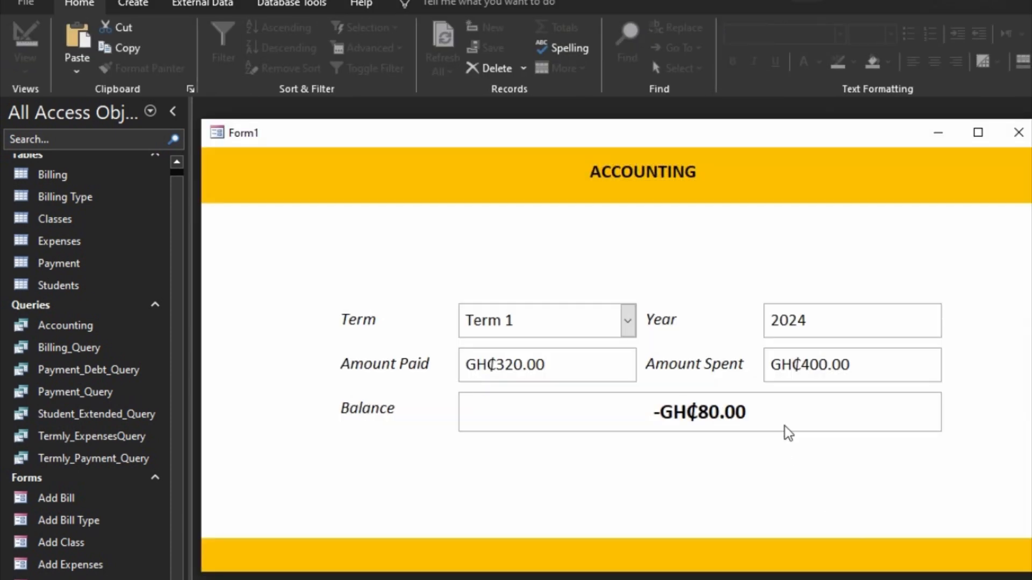
left_click_drag(785, 136, 707, 108)
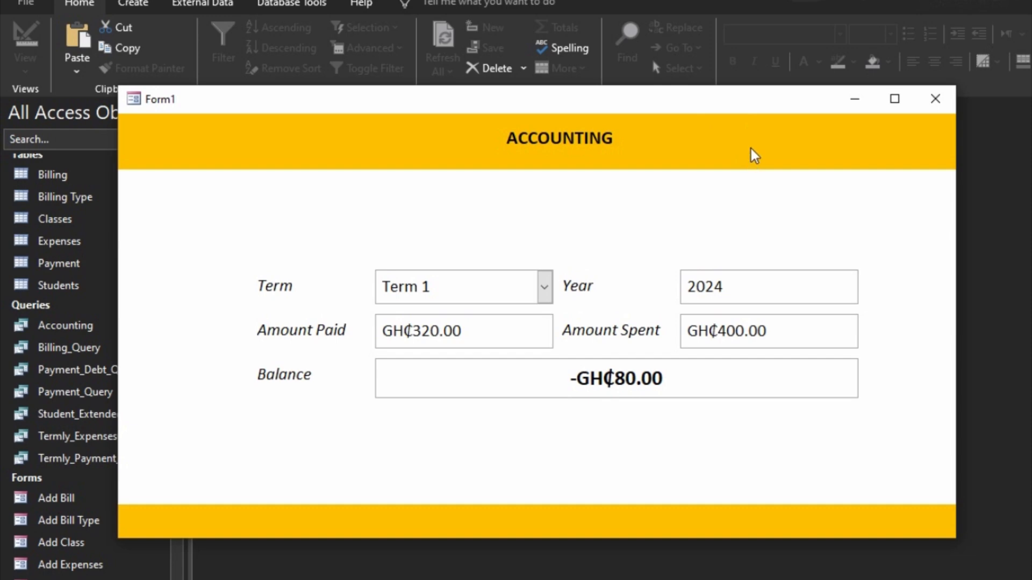
right_click(502, 101)
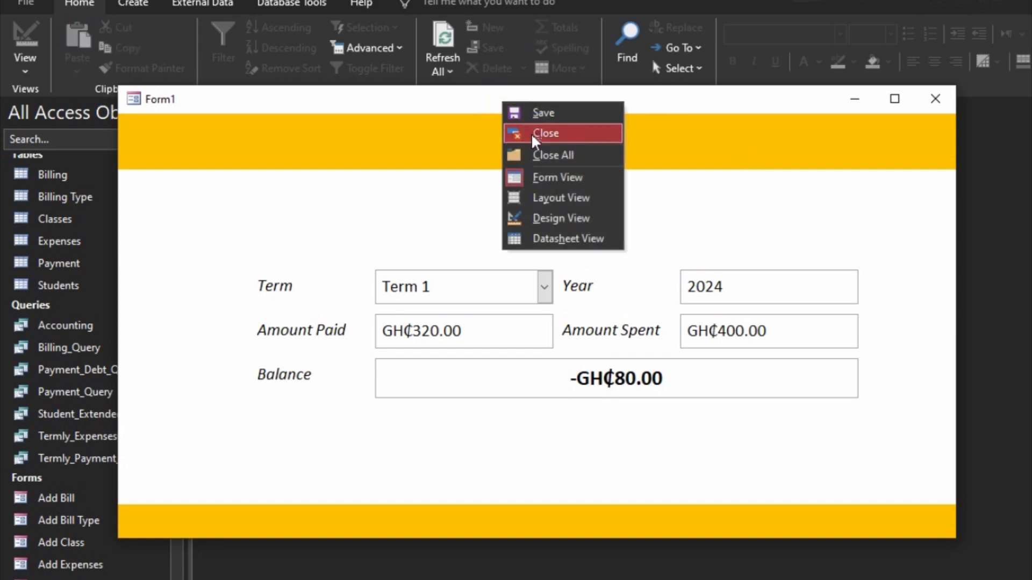
left_click(541, 114)
type("A")
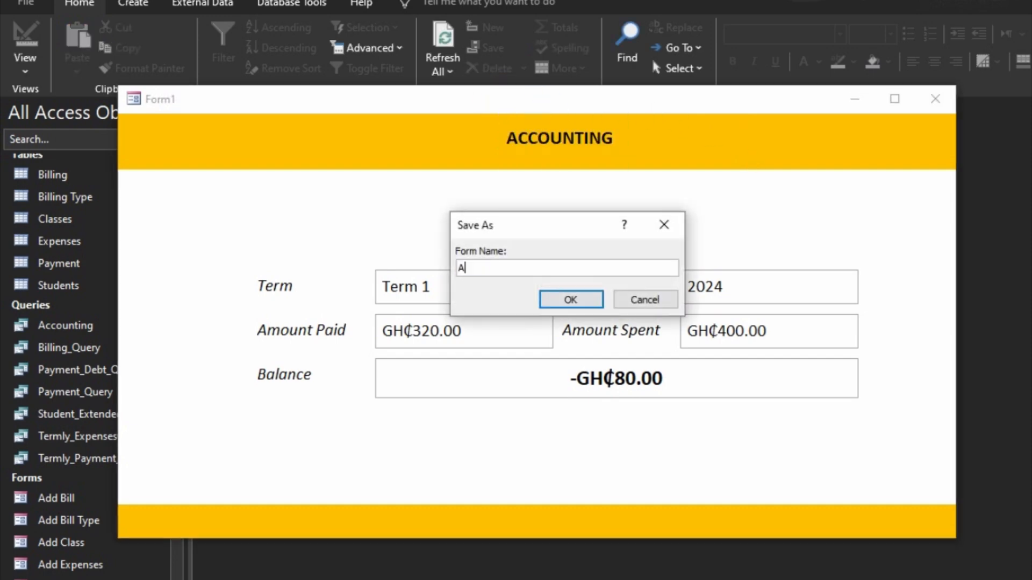
type("ccounting")
left_click(587, 297)
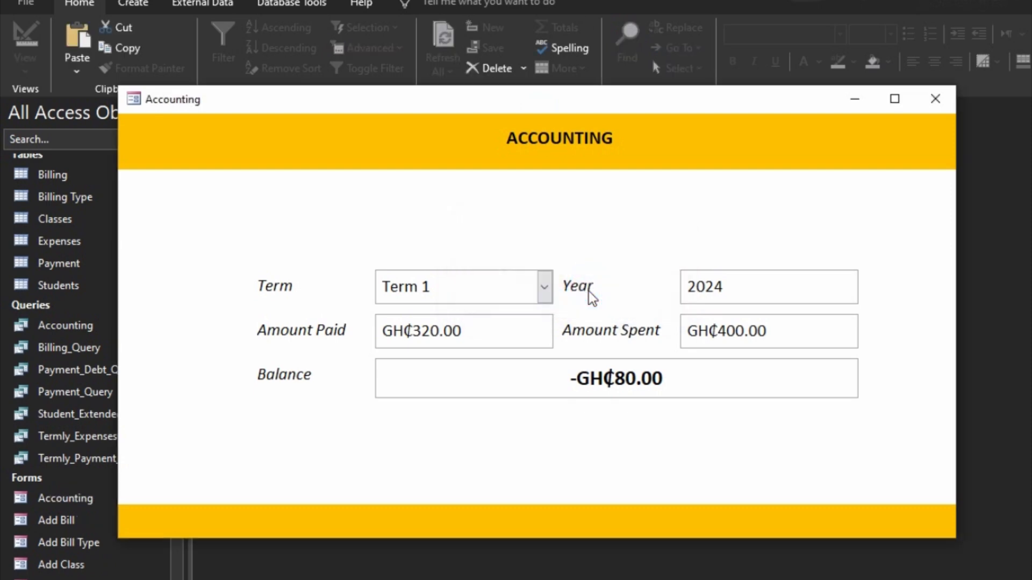
Step: Close the Accounting form and create a navigation form with horizontal tabs and vertical tabs on the left
left_click(934, 105)
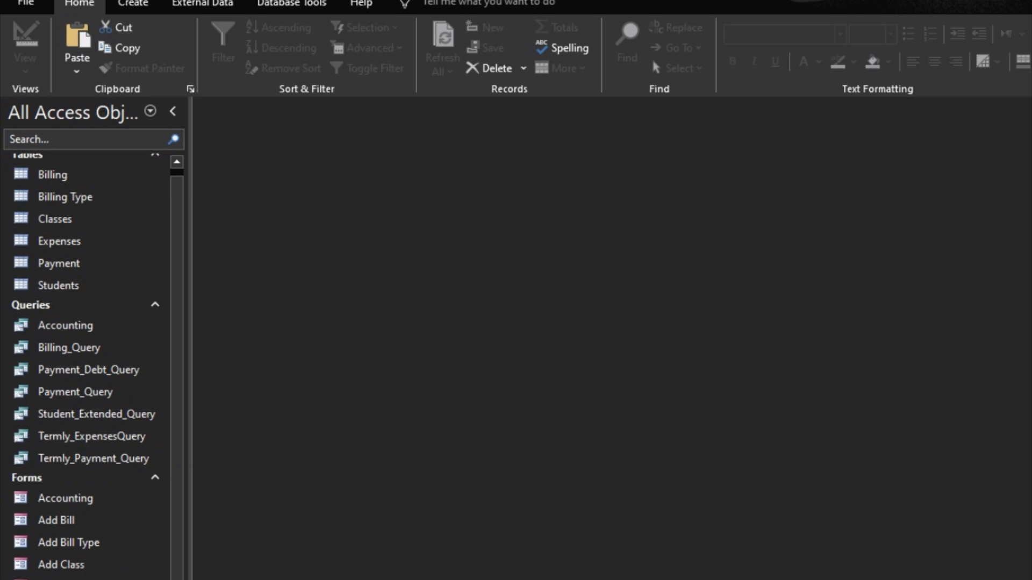
scroll(11, 511, "down", 1)
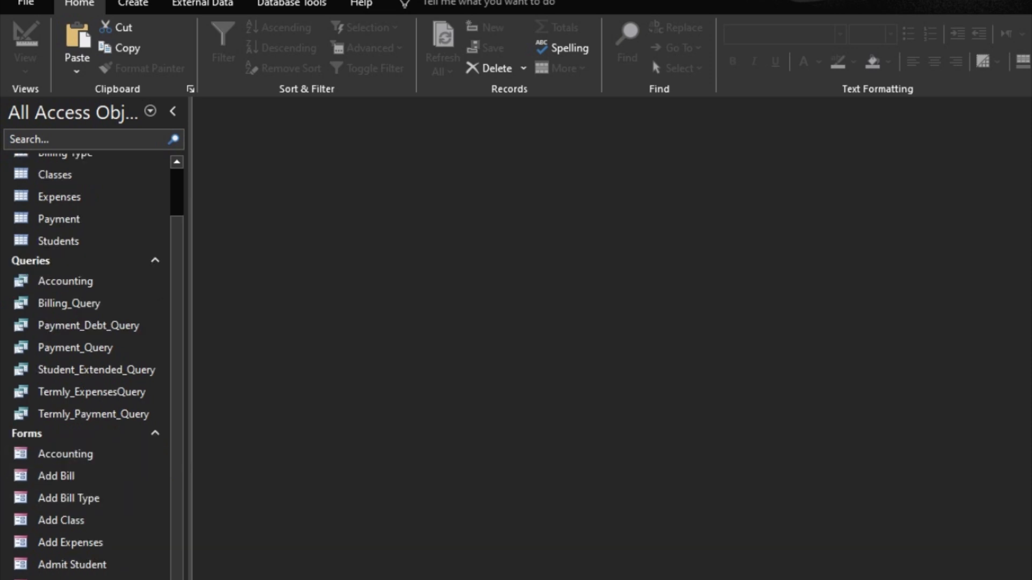
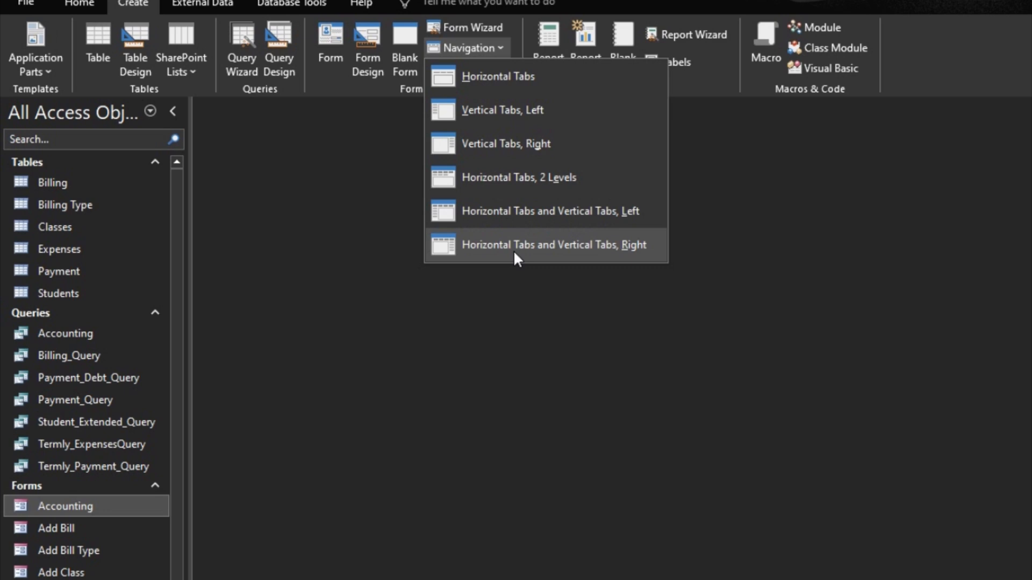
left_click(525, 211)
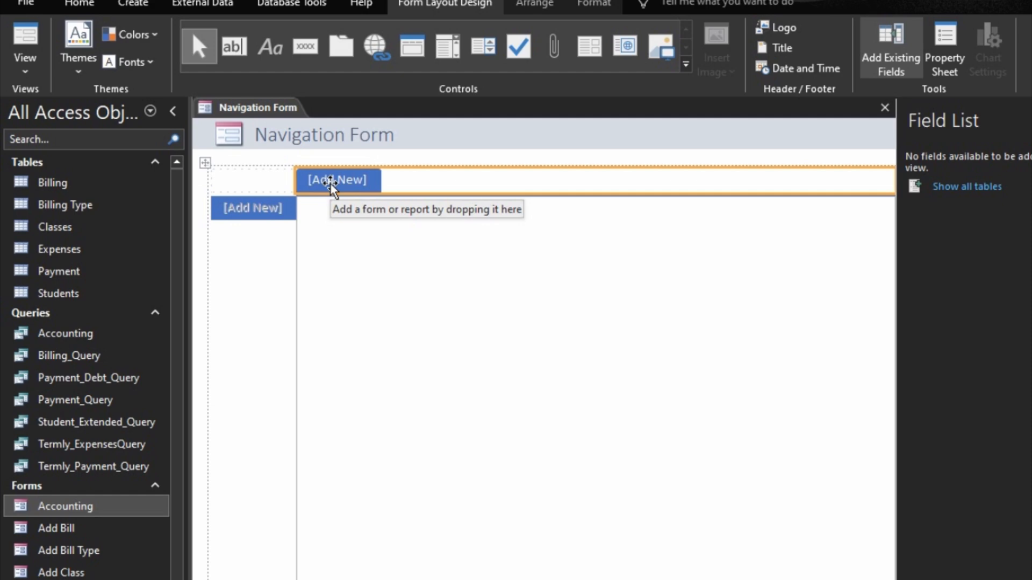
Step: Add a first horizontal tab named "CLASSES" to the navigation form
left_click(333, 184)
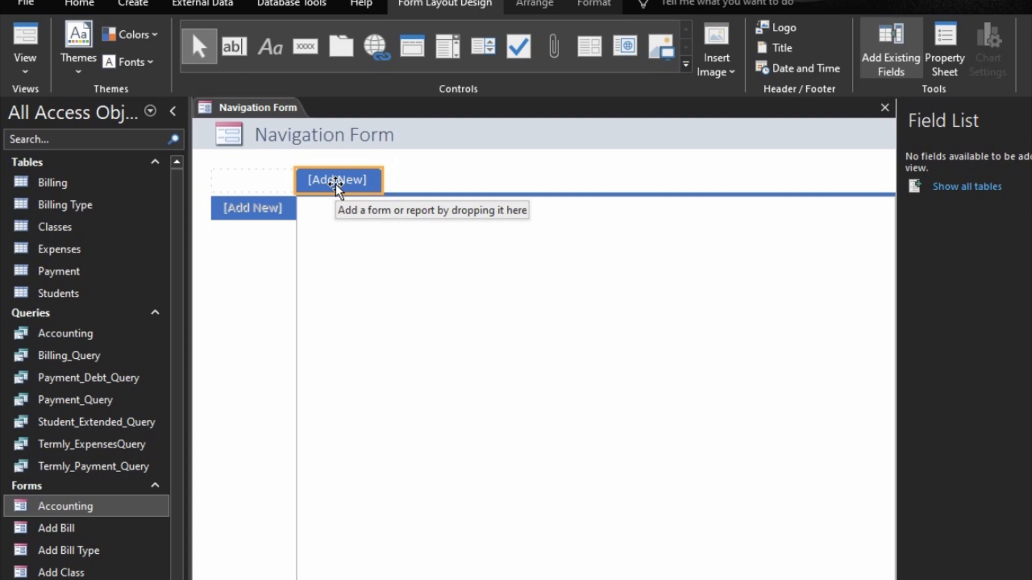
left_click(335, 185)
type("Cl")
key("BackSpace")
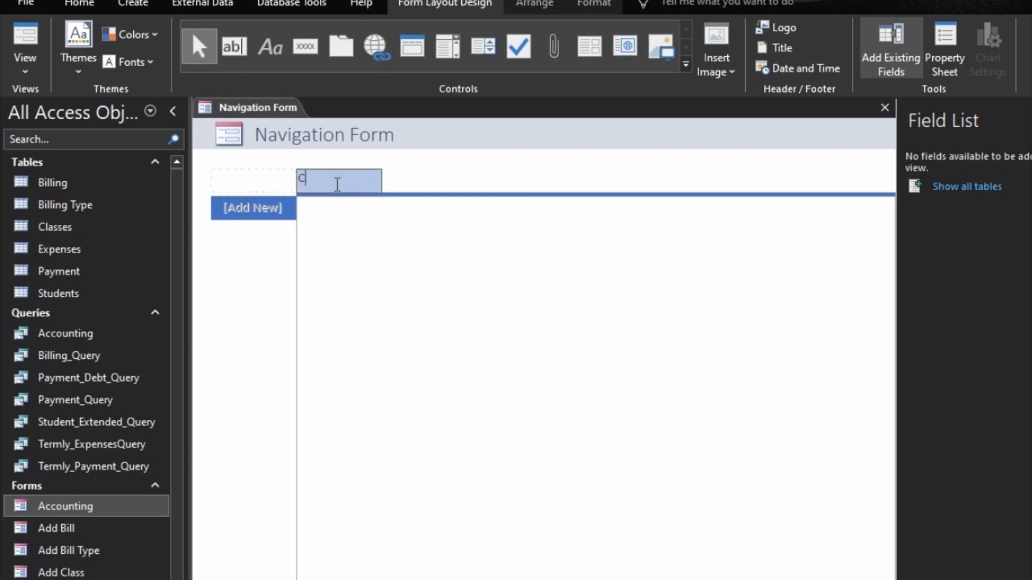
type("LASSES")
key("Return")
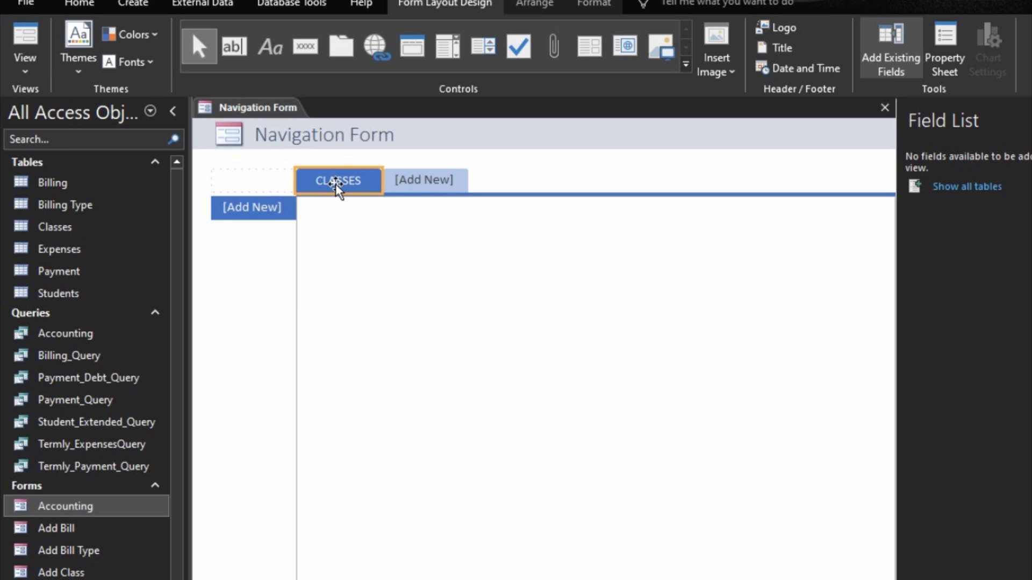
Step: Add a second horizontal tab named "BILLS" after CLASSES
left_click(430, 183)
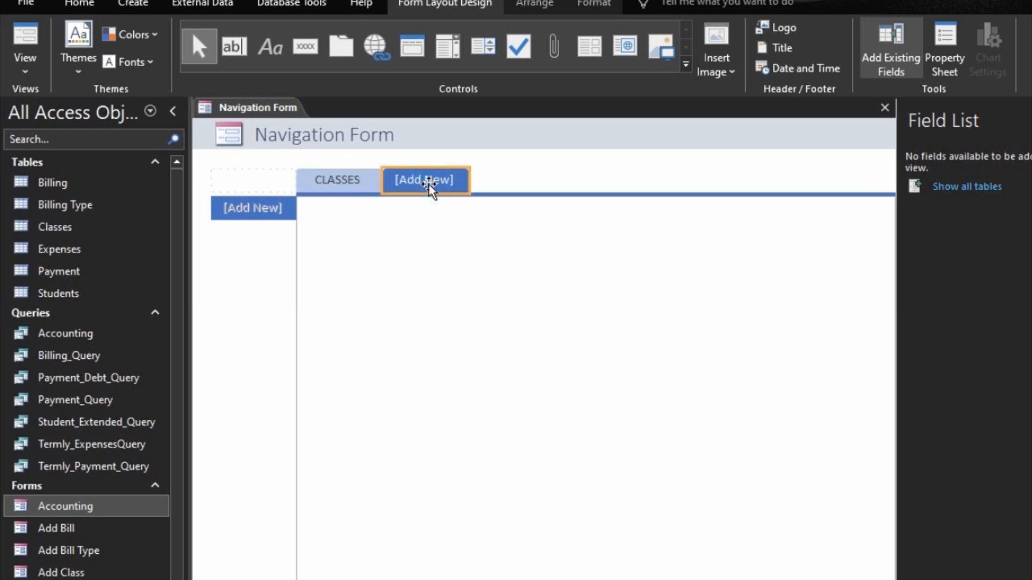
left_click(430, 182)
type("B")
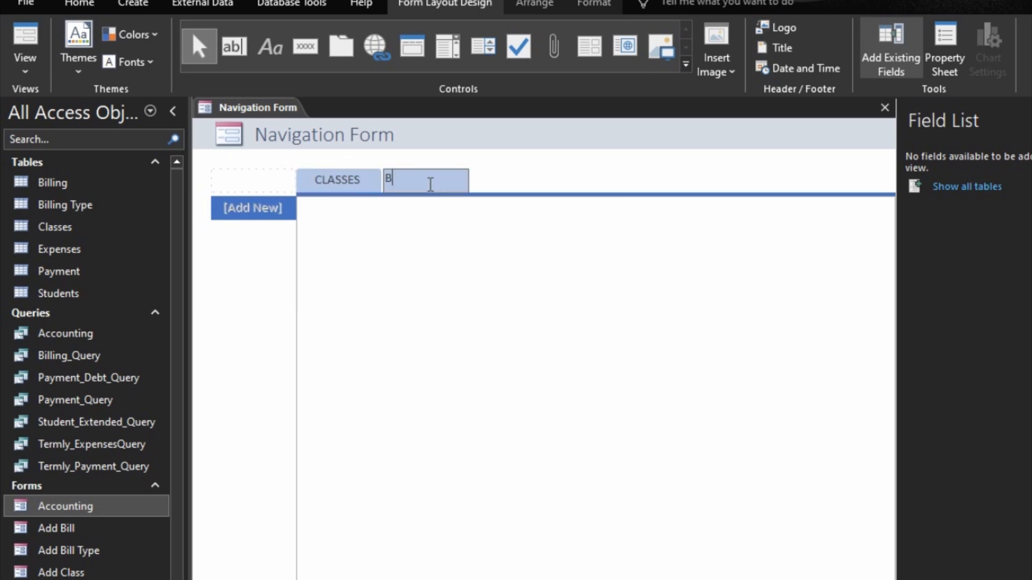
type("ILLS")
key("Return")
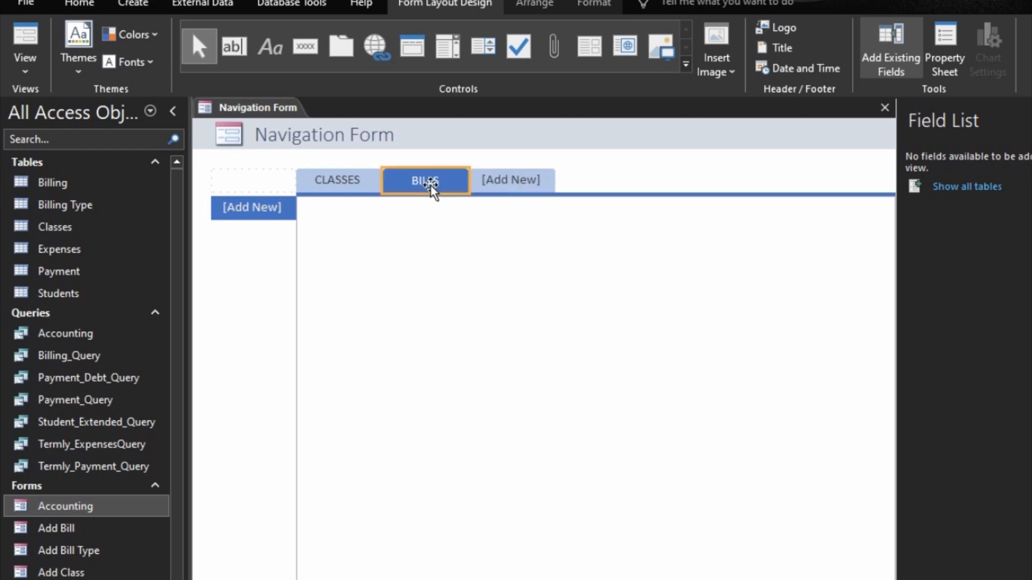
Step: Add a third horizontal tab named "EXPENSES" after BILLS
left_click(502, 182)
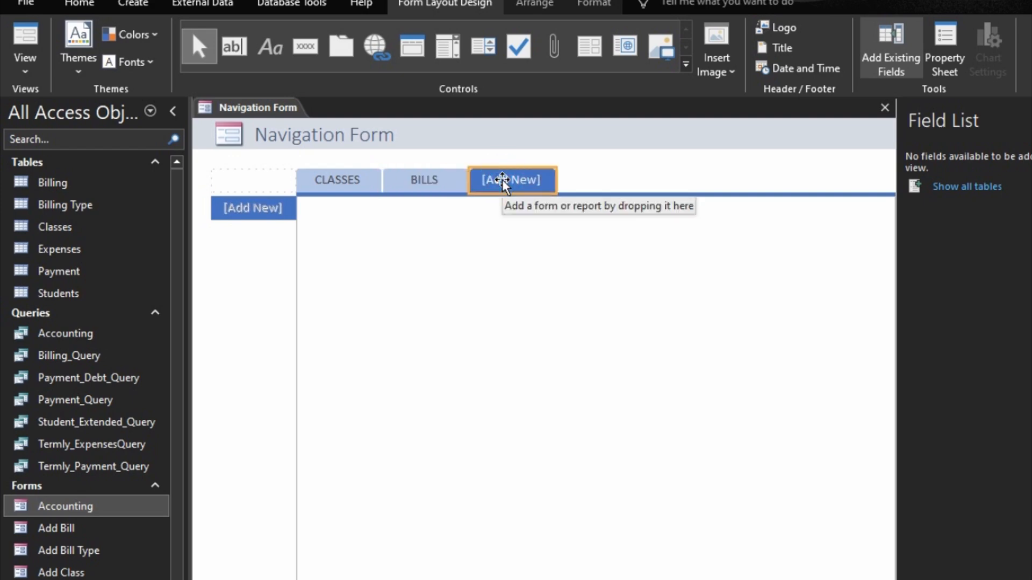
left_click(502, 182)
type("Exper")
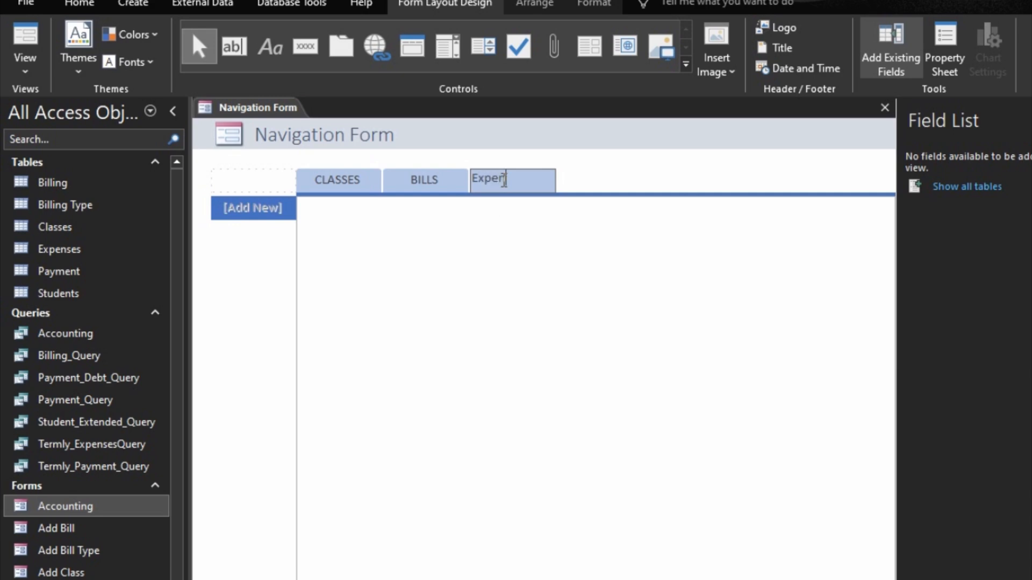
key("BackSpace")
key("BackSpace")
key("BackSpace")
key("BackSpace")
type("x")
key("BackSpace")
type("XPE")
key("BackSpace")
type("E")
key("BackSpace")
type("ENSES")
key("Return")
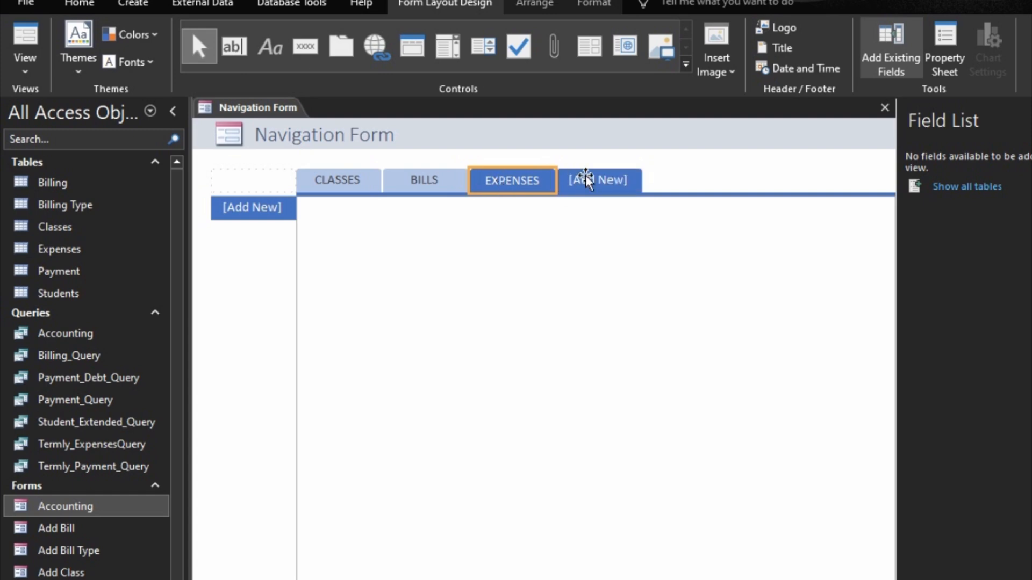
Step: Add a fourth horizontal tab named "PAYMENTS" after EXPENSES
left_click(596, 185)
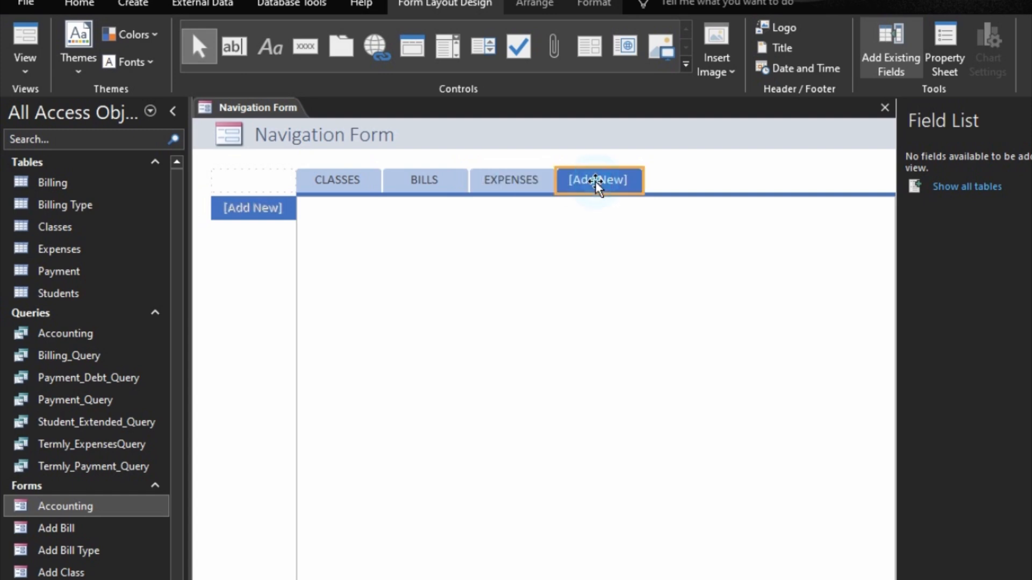
left_click(585, 184)
type("PY")
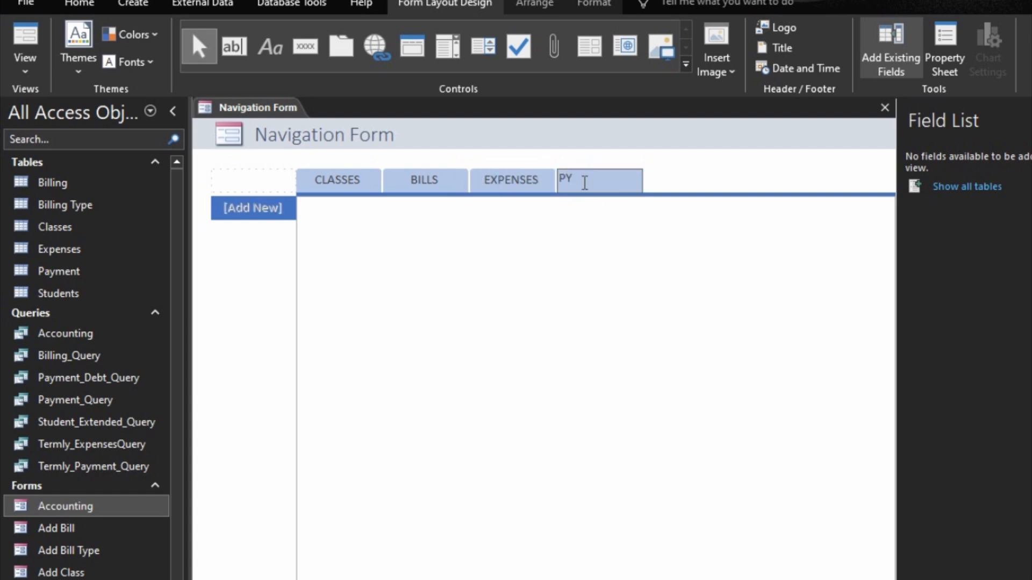
key("BackSpace")
type("A")
type("A")
key("BackSpace")
type("YEN")
key("BackSpace")
key("BackSpace")
type("NME")
key("BackSpace")
key("BackSpace")
key("BackSpace")
type(",")
key("BackSpace")
type("MENTS")
key("Return")
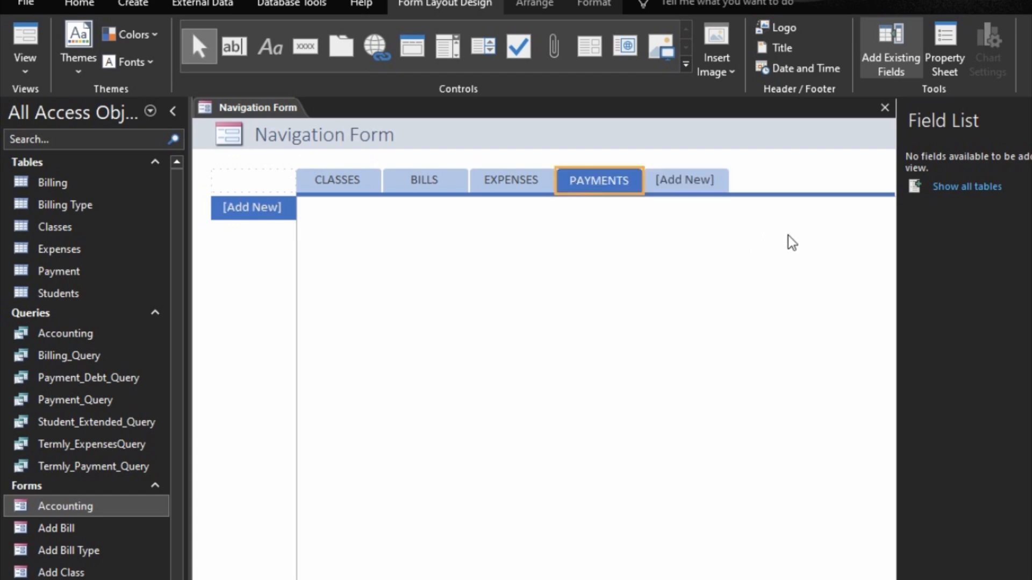
Step: Add a fifth horizontal tab named "STUDENTS" after PAYMENTS
left_click(704, 184)
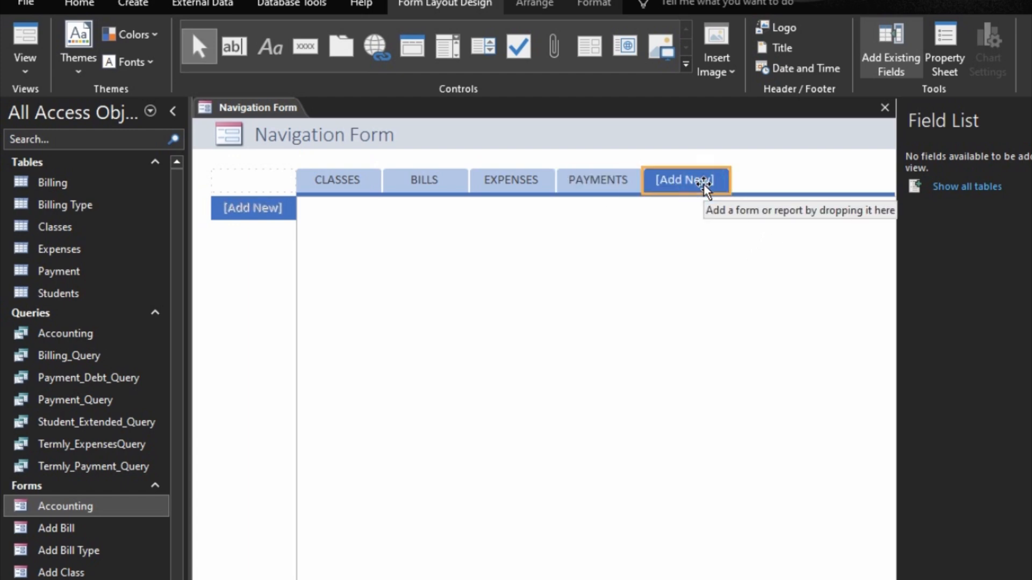
left_click(704, 183)
type("S")
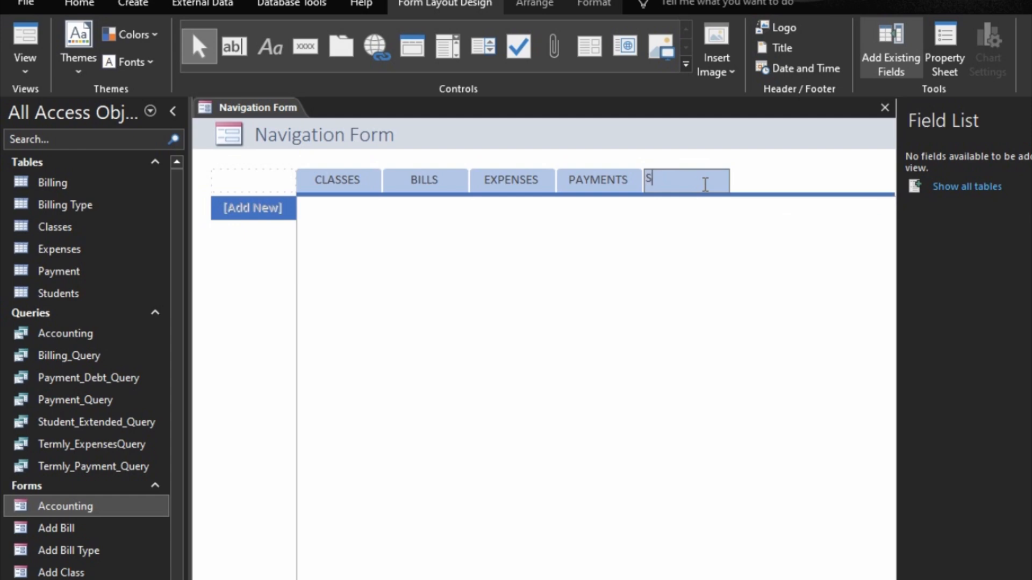
type("TUDENTS")
key("Return")
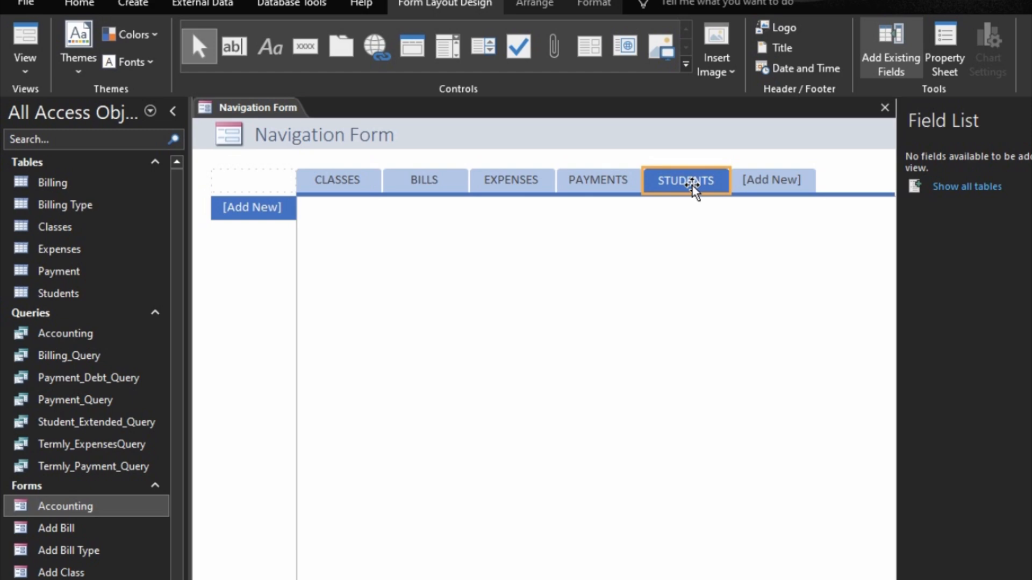
Step: Show the property sheet and rename the EXPENSES tab between BILLS and PAYMENTS as "STUDENTS"
left_click(479, 9)
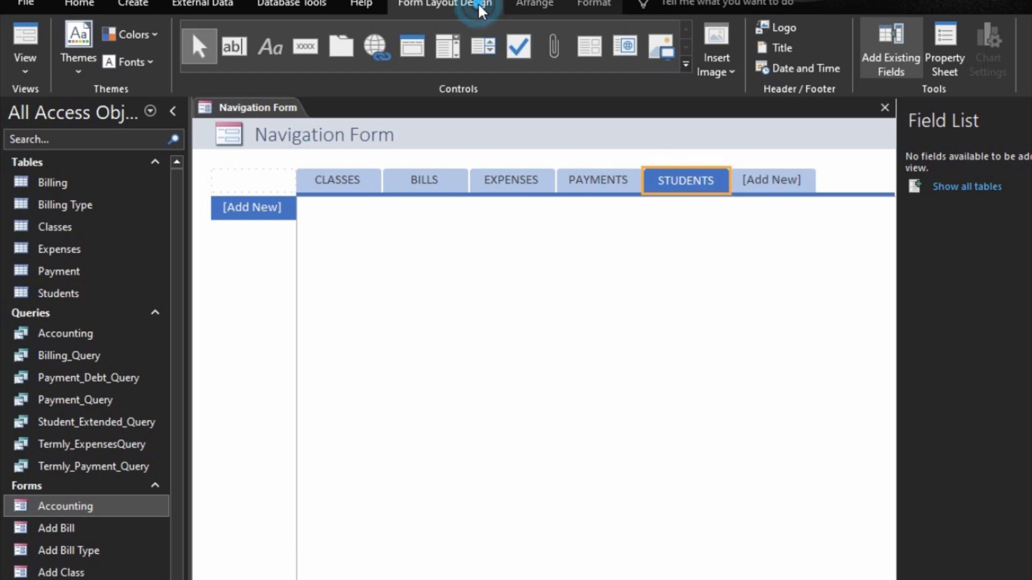
left_click(944, 53)
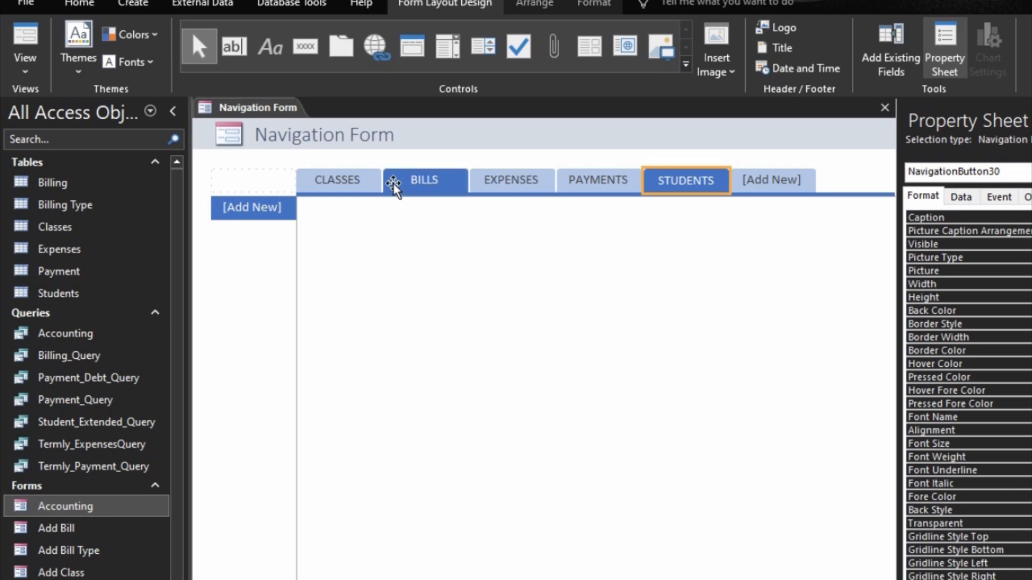
left_click(506, 184)
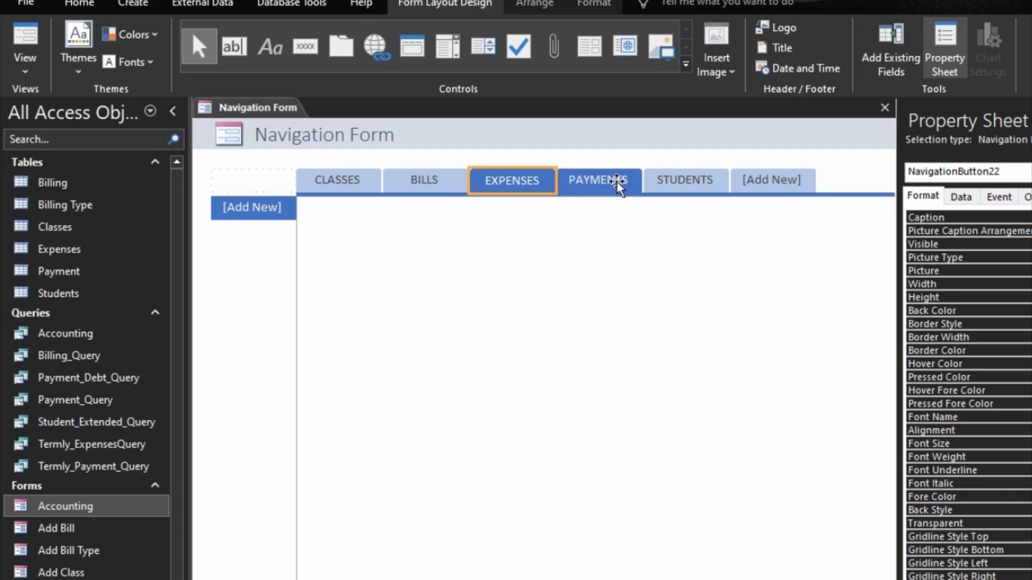
key("Delete")
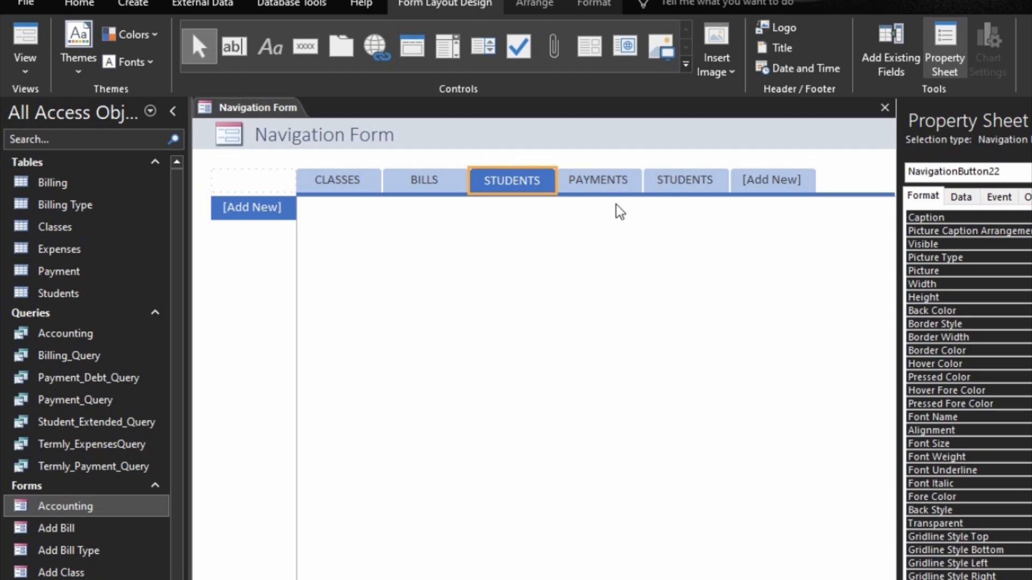
Step: Rename the last horizontal tab, the STUDENTS tab after PAYMENTS, as "EXPENSES"
left_click(607, 184)
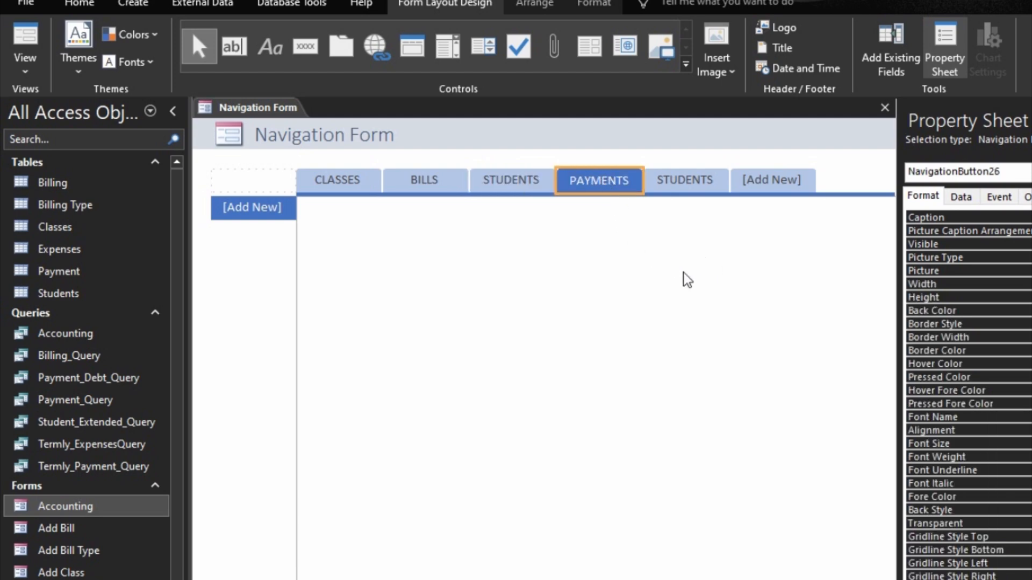
key("F2")
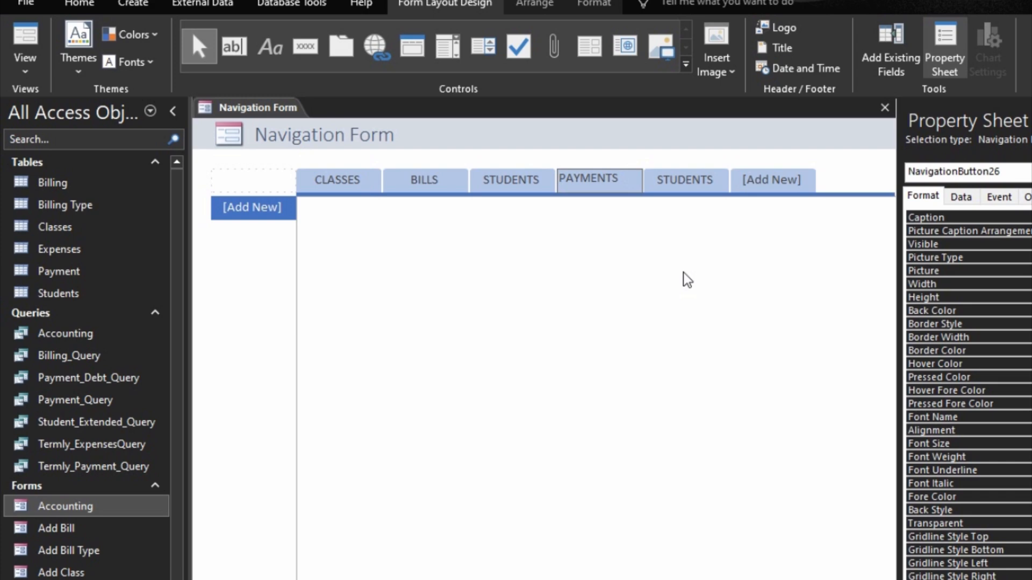
left_click(678, 170)
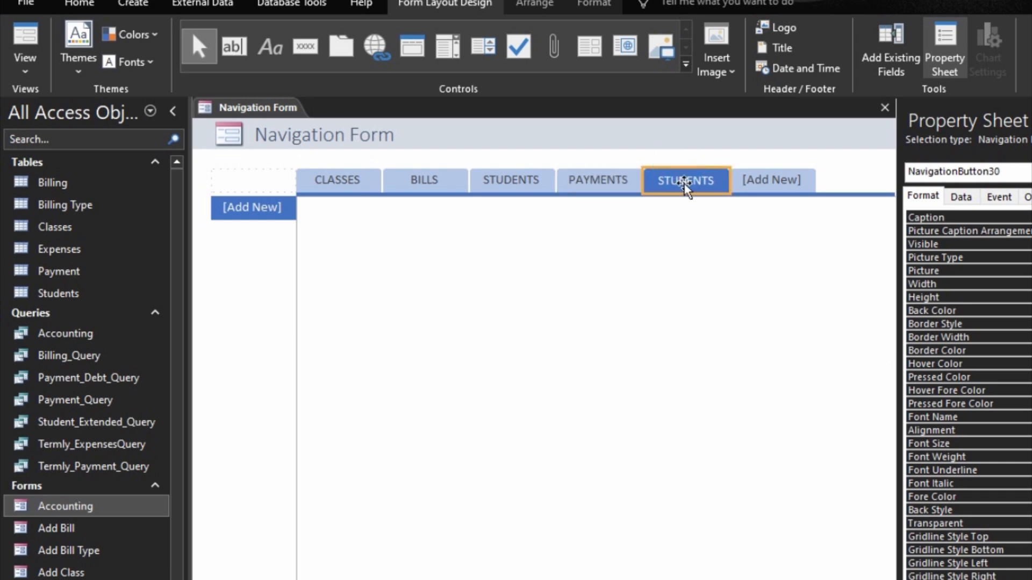
key("F2")
type("EX")
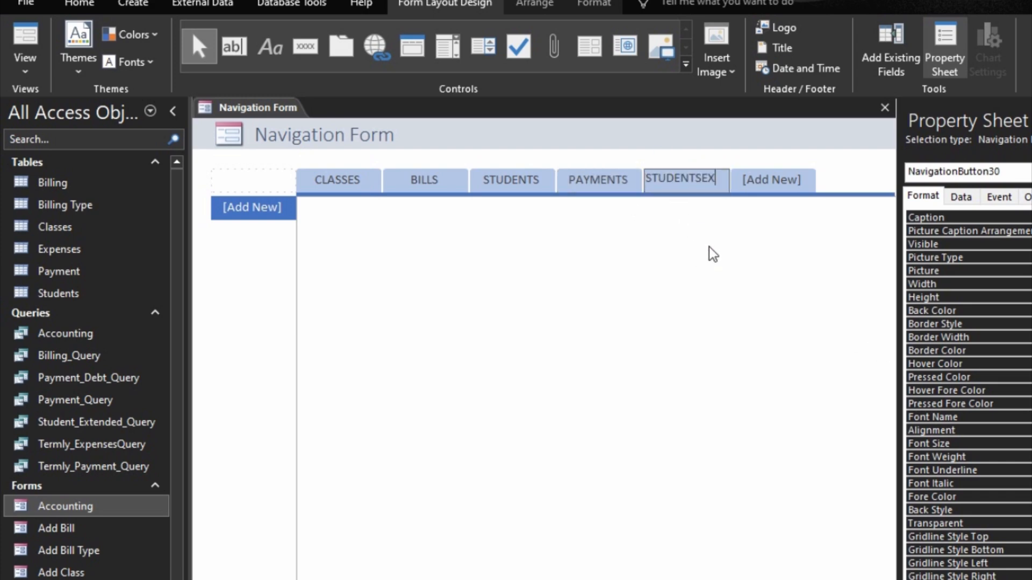
key("BackSpace")
key("BackSpace")
key("BackSpace")
key("BackSpace")
key("BackSpace")
key("BackSpace")
key("BackSpace")
key("BackSpace")
key("BackSpace")
key("BackSpace")
type("EXPENSES")
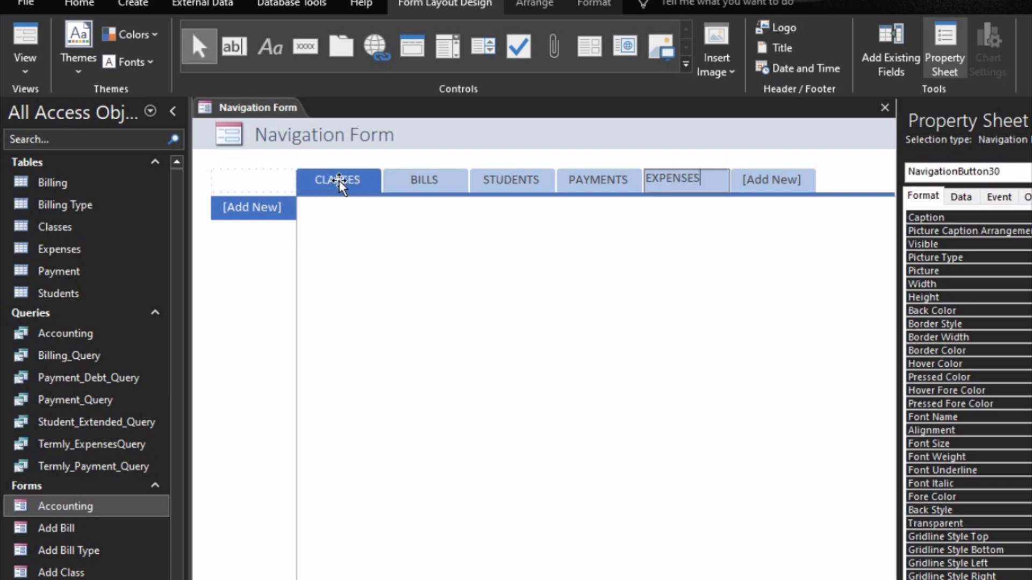
key("Return")
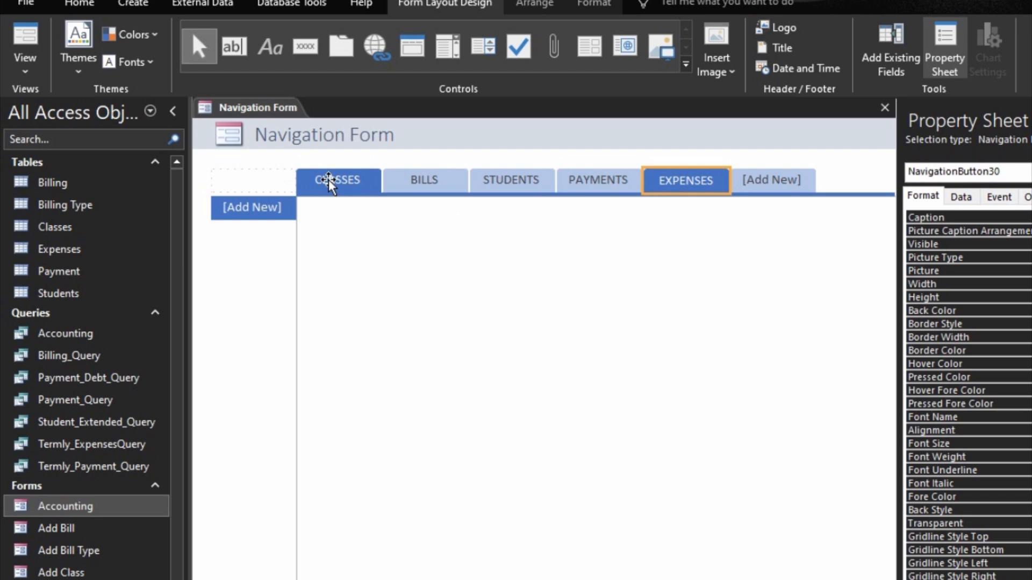
left_click(422, 179)
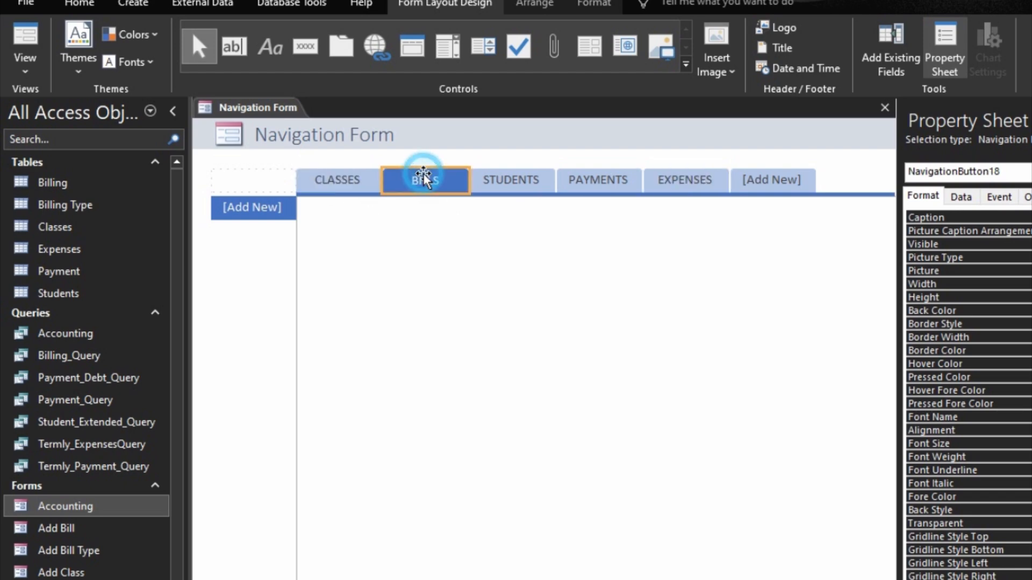
left_click(508, 176)
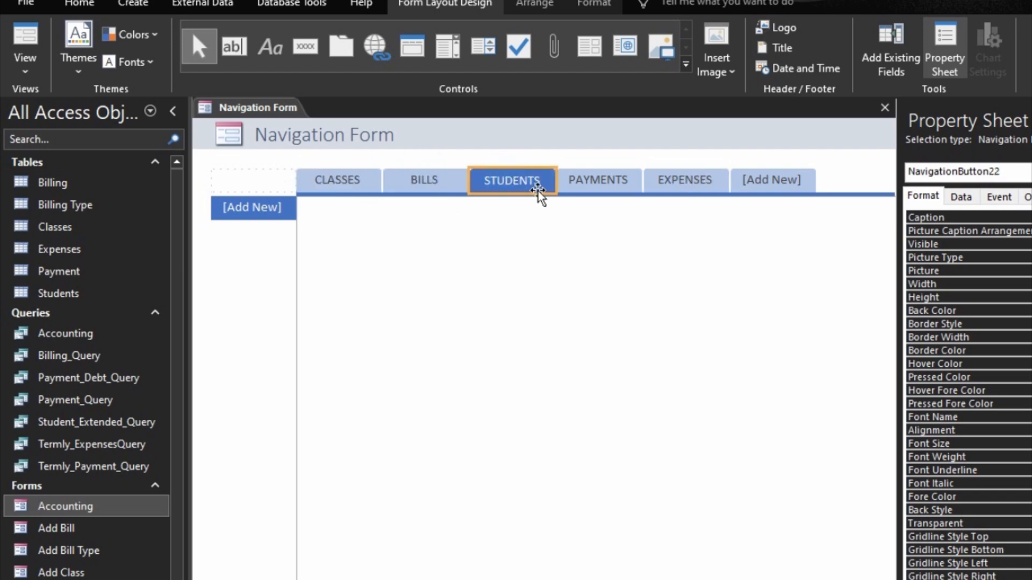
left_click(624, 177)
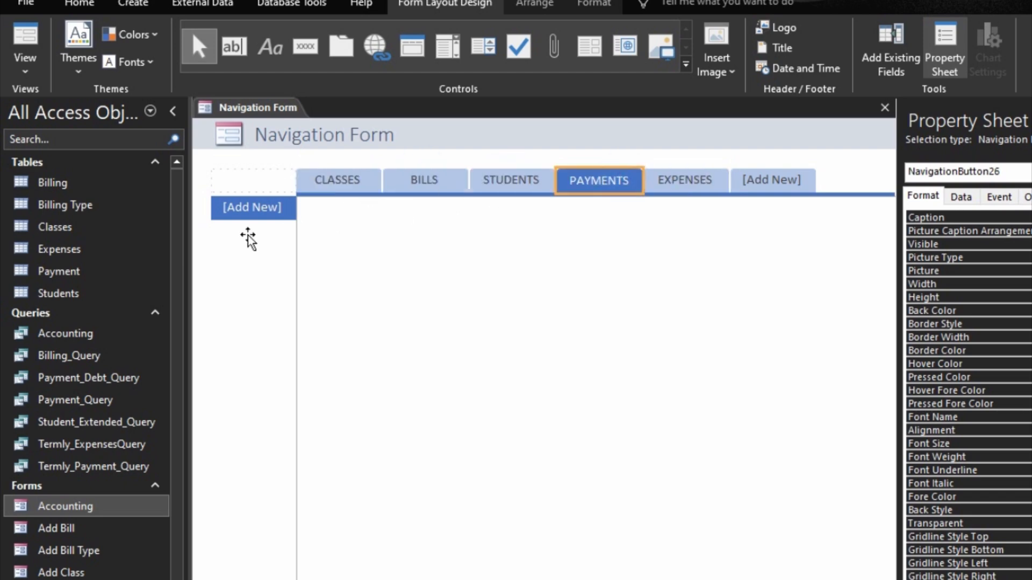
Step: Under the CLASSES tab, add a first vertical tab named "Add Class" to load that form
left_click(328, 188)
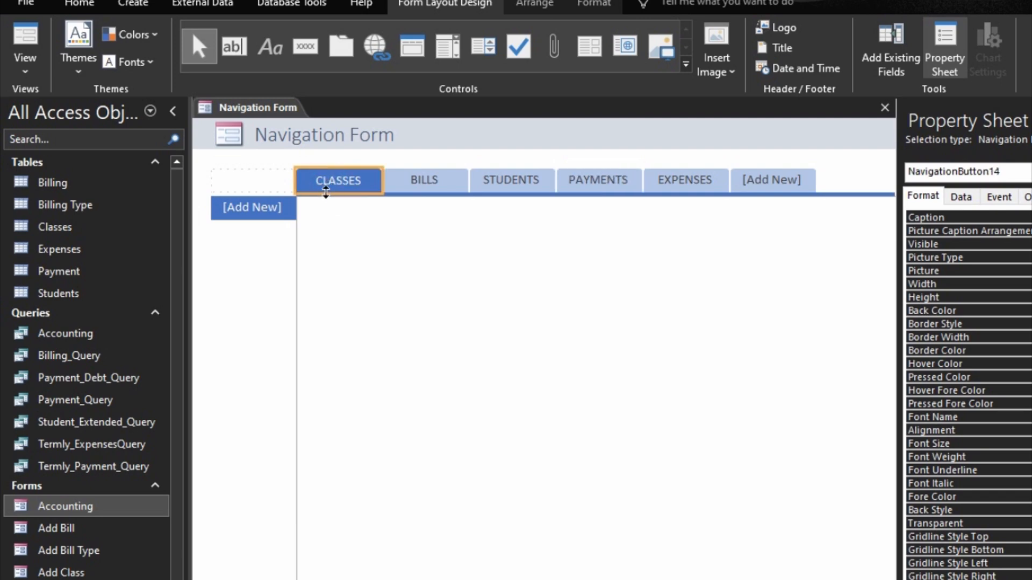
left_click(277, 213)
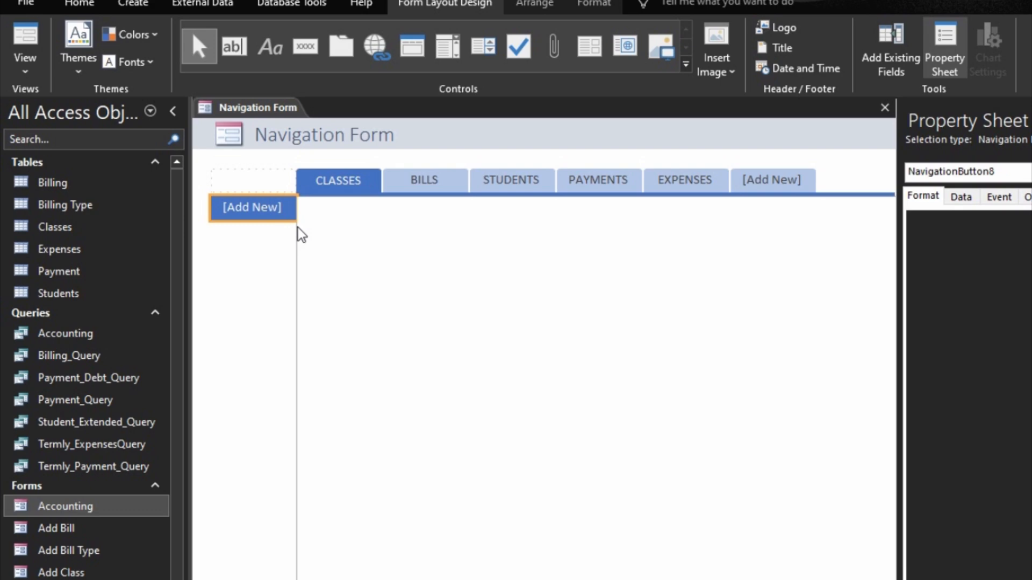
type("A")
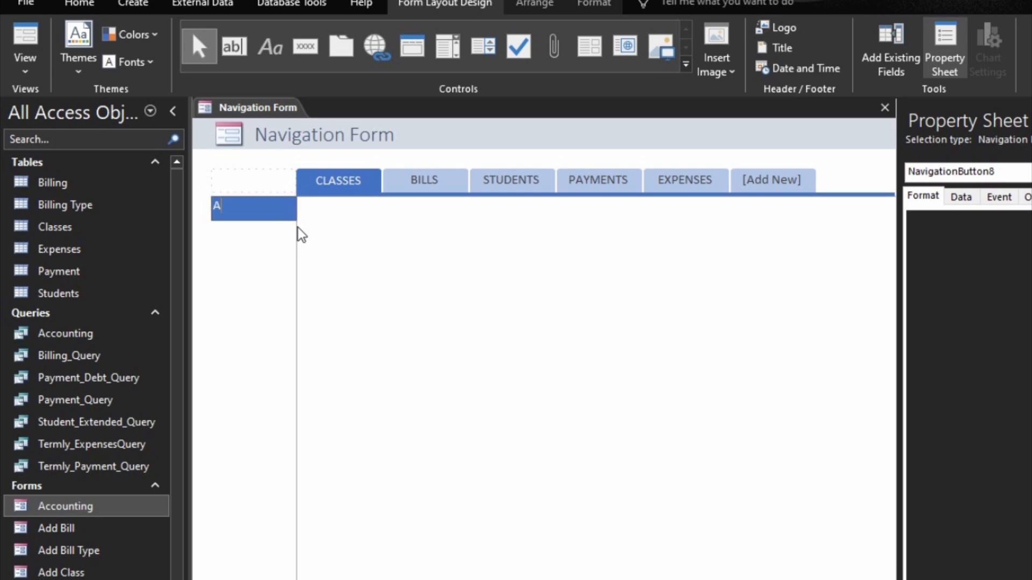
type("dd Class")
key("Return")
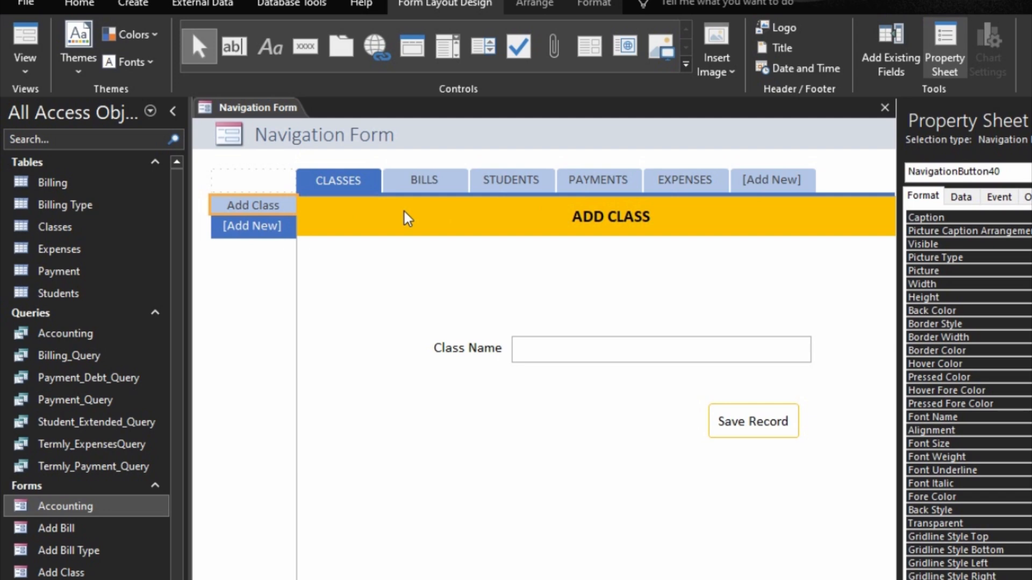
Step: Add a second vertical tab named "All Classes" below Add Class in the CLASSES category
left_click(245, 226)
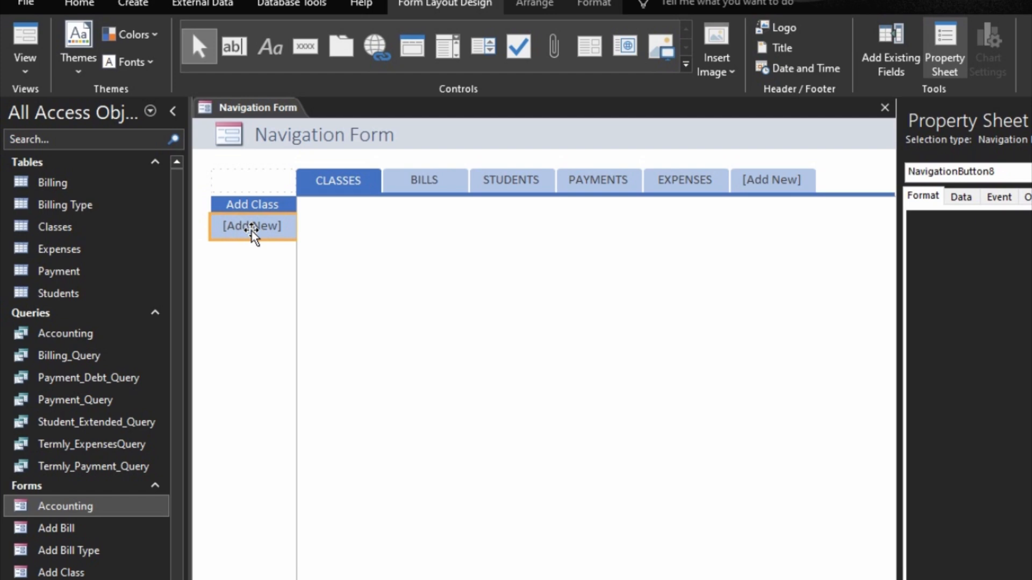
left_click(252, 230)
type("All Clas")
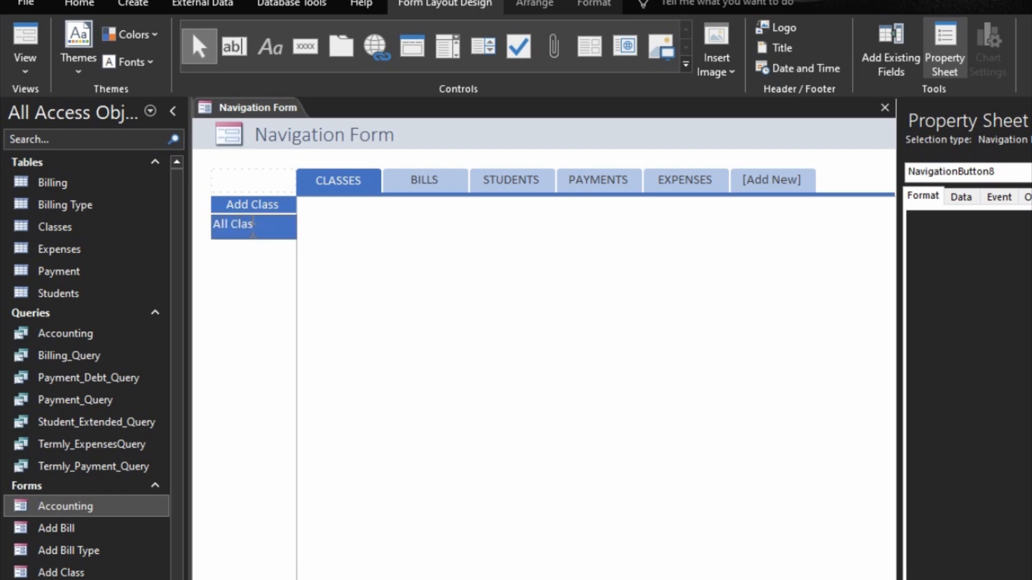
type("ses")
key("Return")
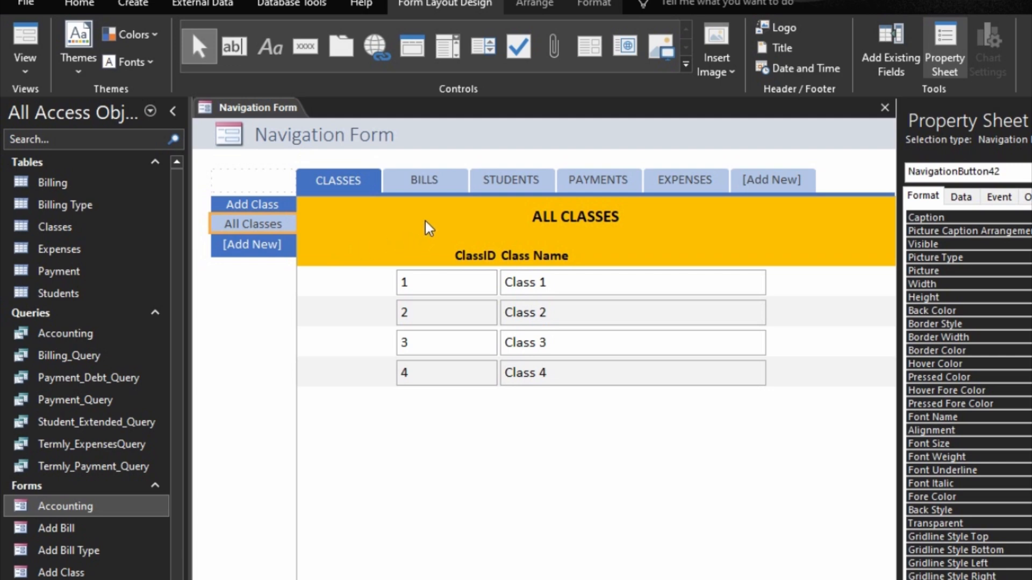
Step: Under the BILLS tab, add a first vertical tab named "Add Bill Type" to load that form
left_click(426, 181)
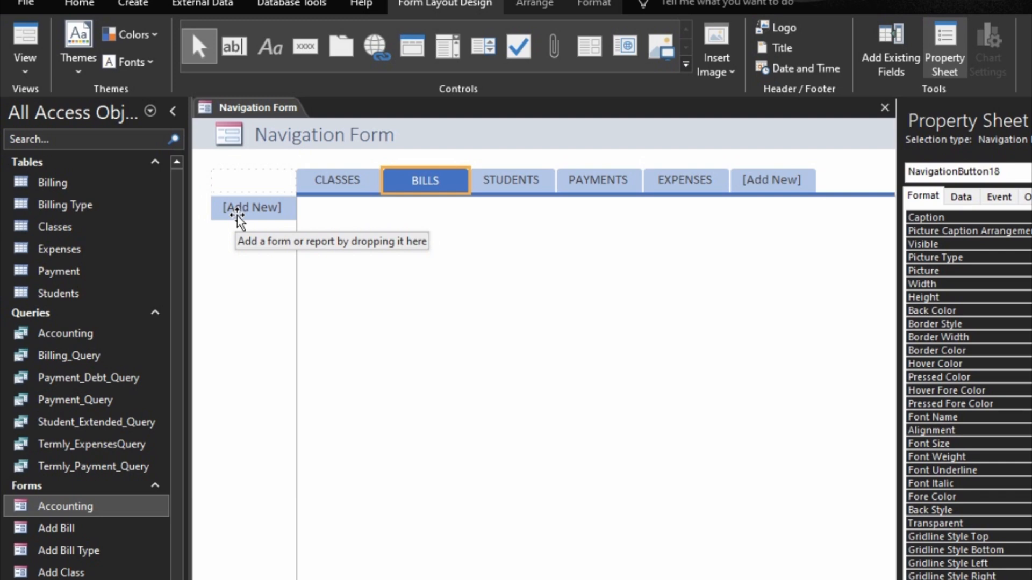
left_click(249, 200)
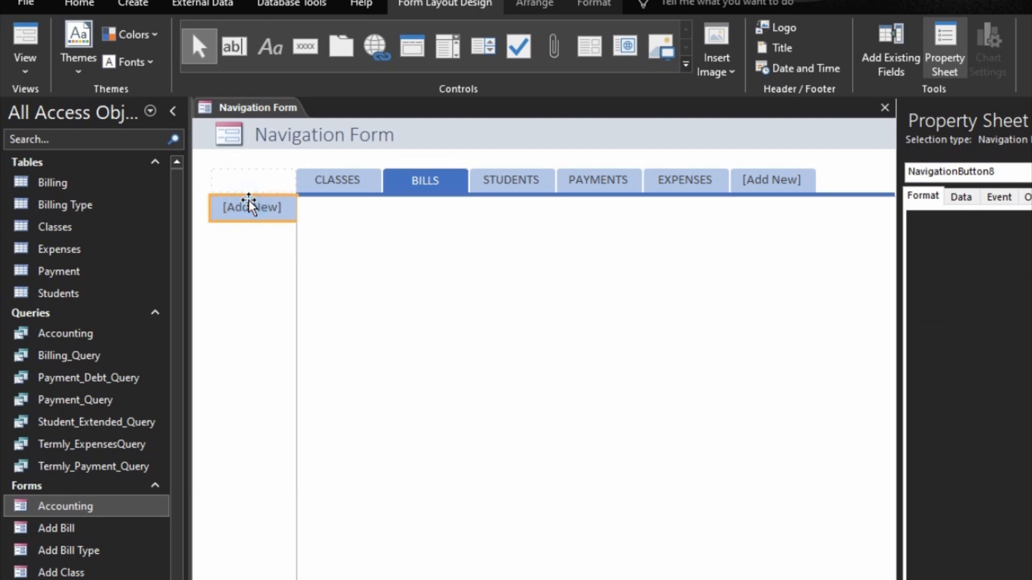
left_click(248, 203)
type("A")
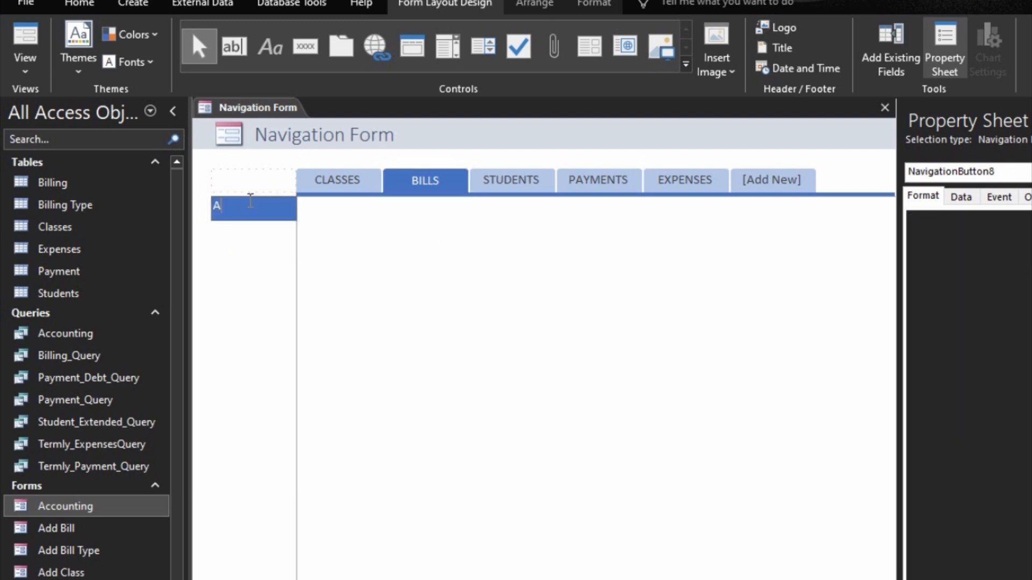
type("dd Bill Typ[e")
key("BackSpace")
key("BackSpace")
type("e")
key("Return")
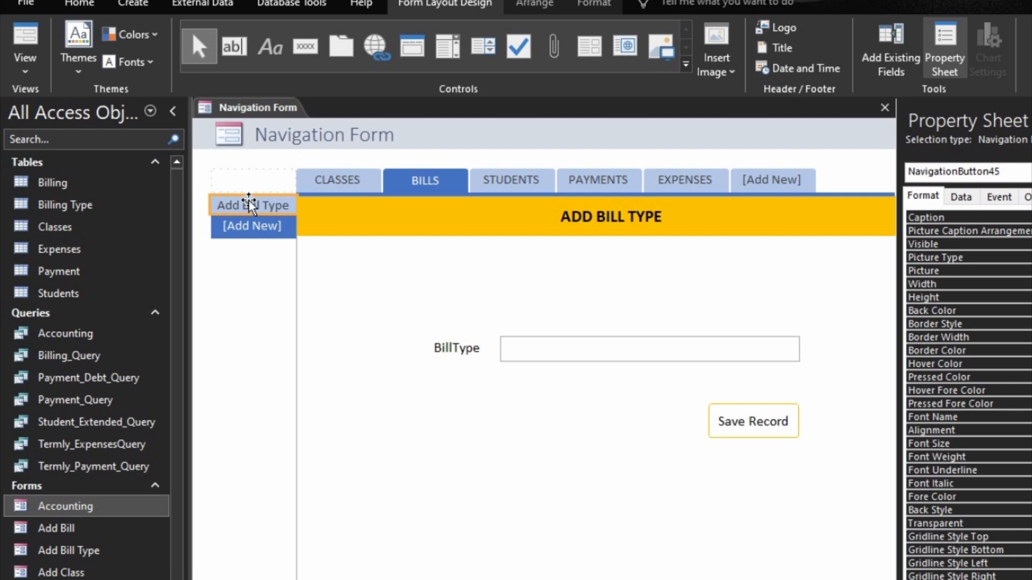
Step: Add a second vertical tab named "All Bill Types" below Add Bill Type in the BILLS category
left_click(248, 232)
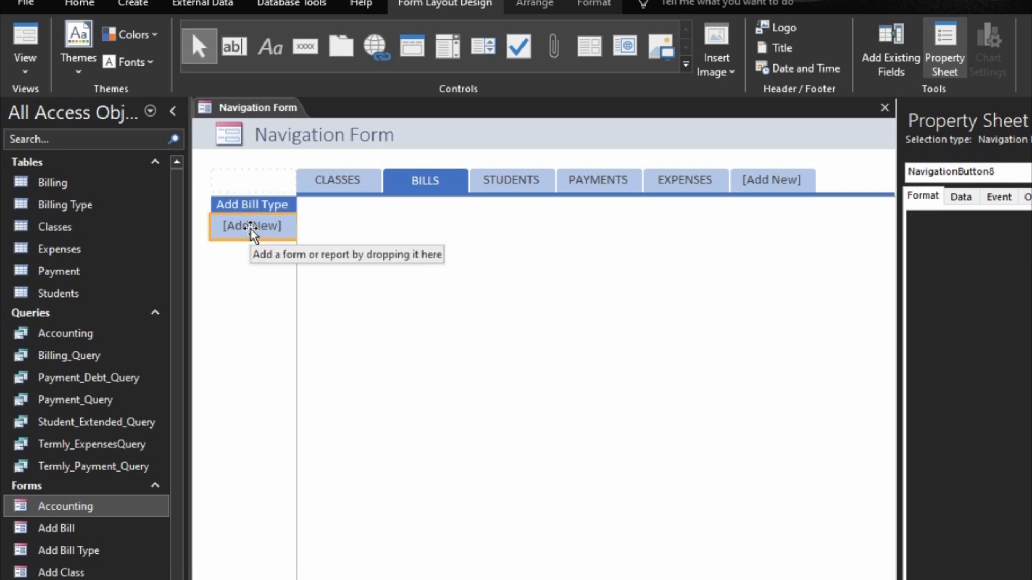
left_click(252, 230)
type("Al")
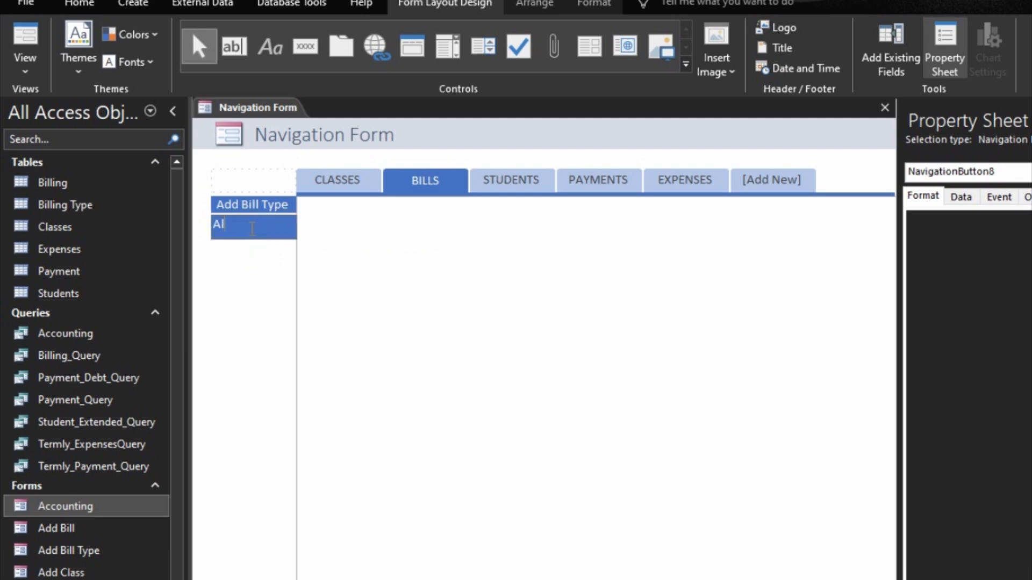
type("l Bill Types")
key("Return")
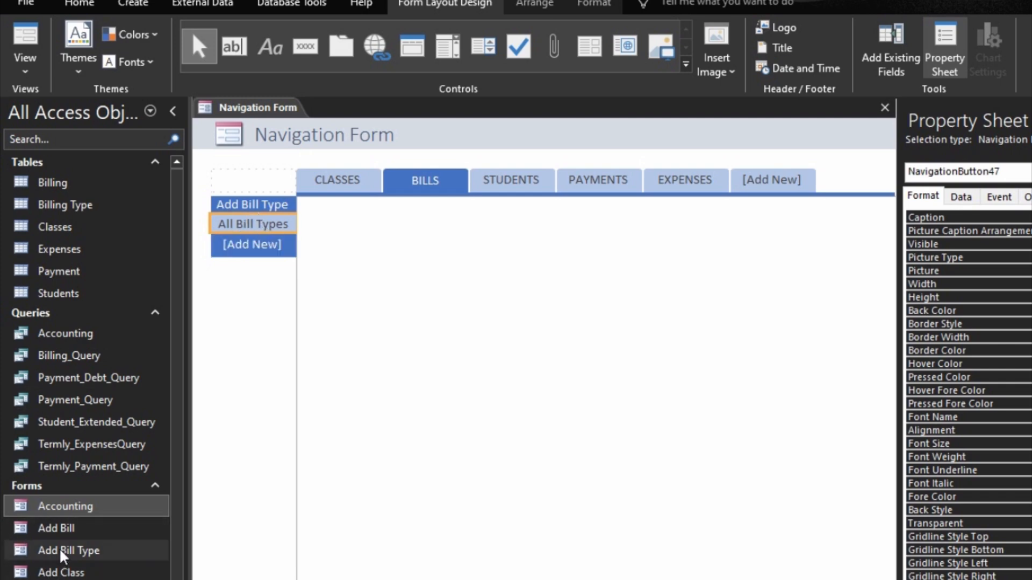
Step: Rename the All Bill Types vertical tab under BILLS as "All Billing"
left_click(247, 223)
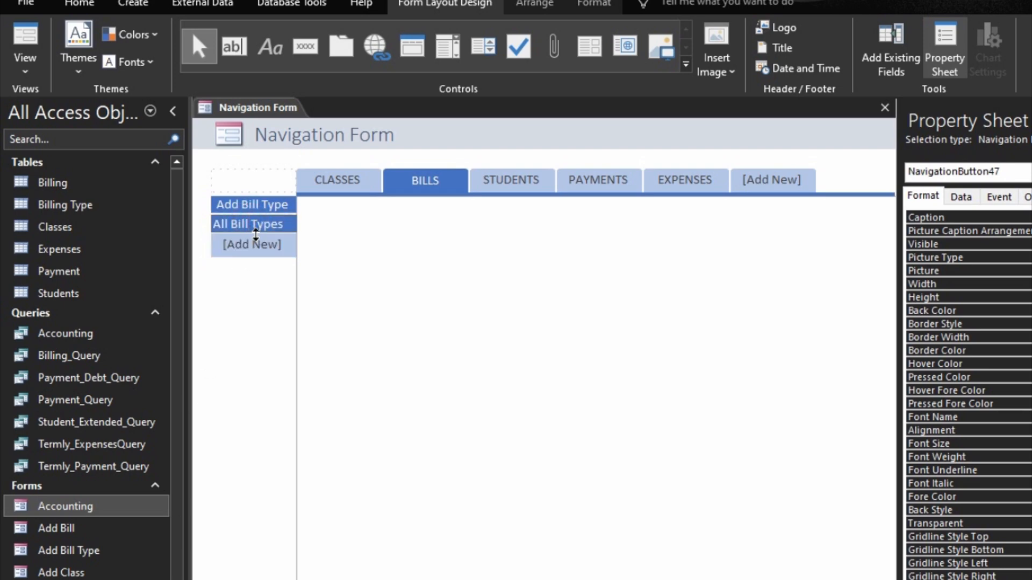
type("ing")
key("Delete")
key("Delete")
key("Delete")
key("Delete")
key("Delete")
key("Delete")
key("Return")
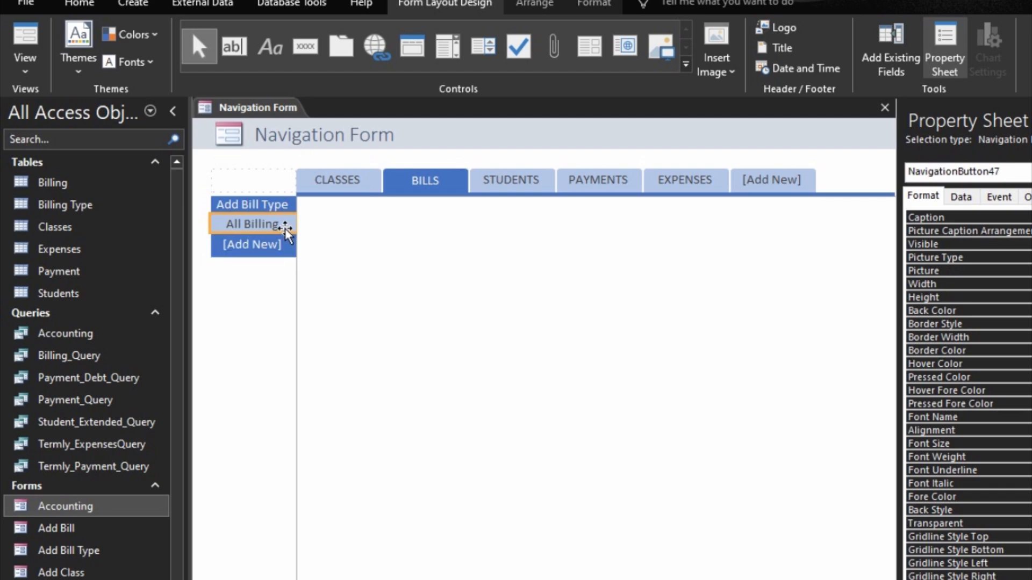
Step: Rename the second vertical tab under BILLS as "All Billing Type" so it loads the matching form
double_click(285, 228)
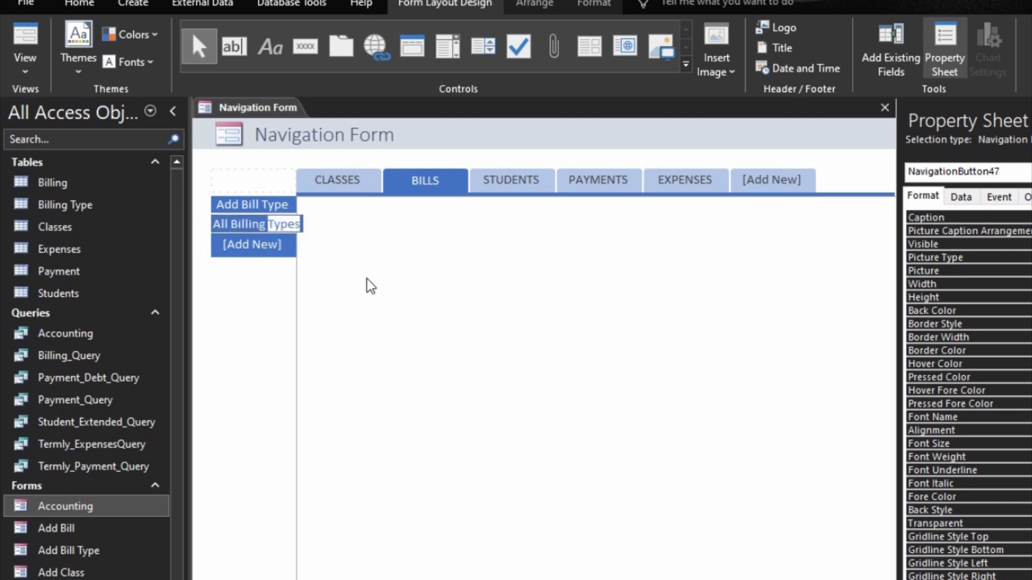
key("Right")
key("BackSpace")
key("Return")
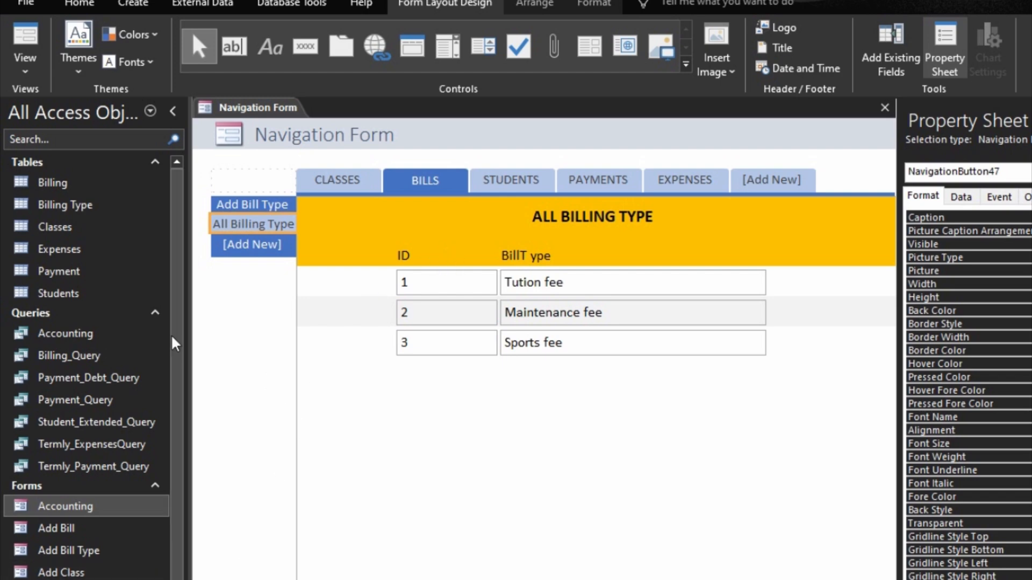
Step: Add a third vertical tab named "Add Bill" below All Billing Type in the BILLS category to load that form
left_click(252, 245)
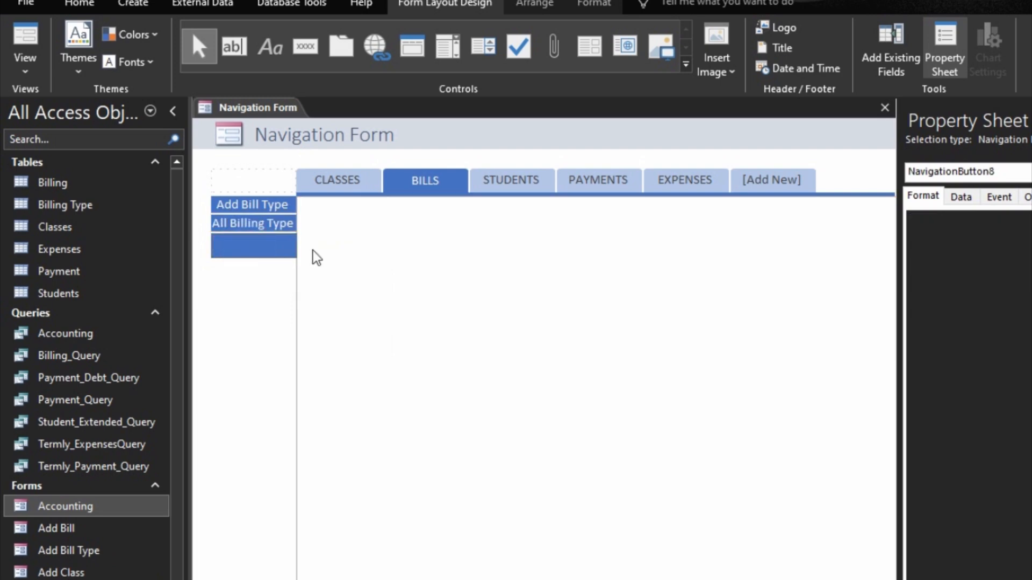
type("Add Bills")
key("Return")
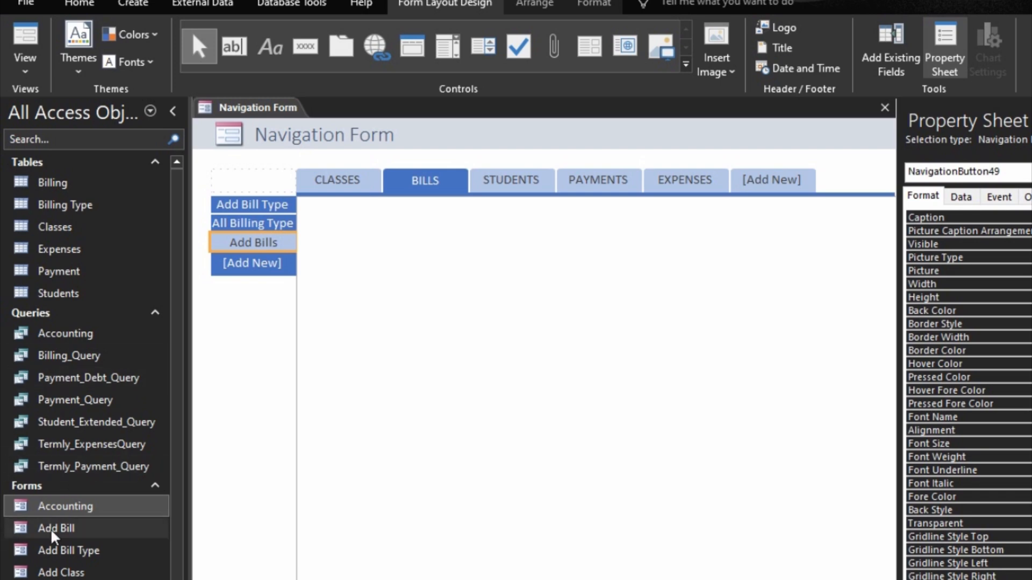
left_click(265, 242)
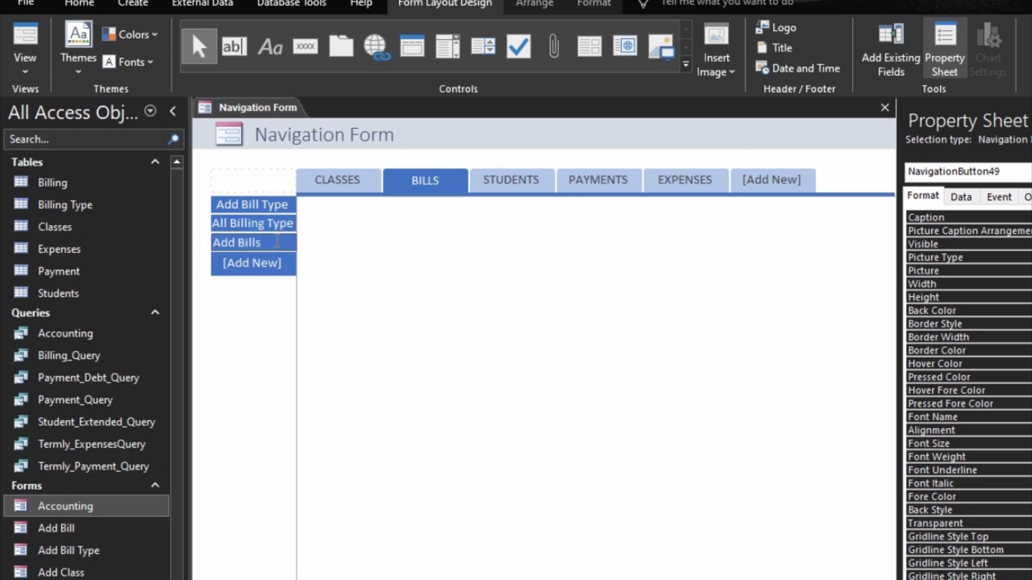
key("BackSpace")
key("Return")
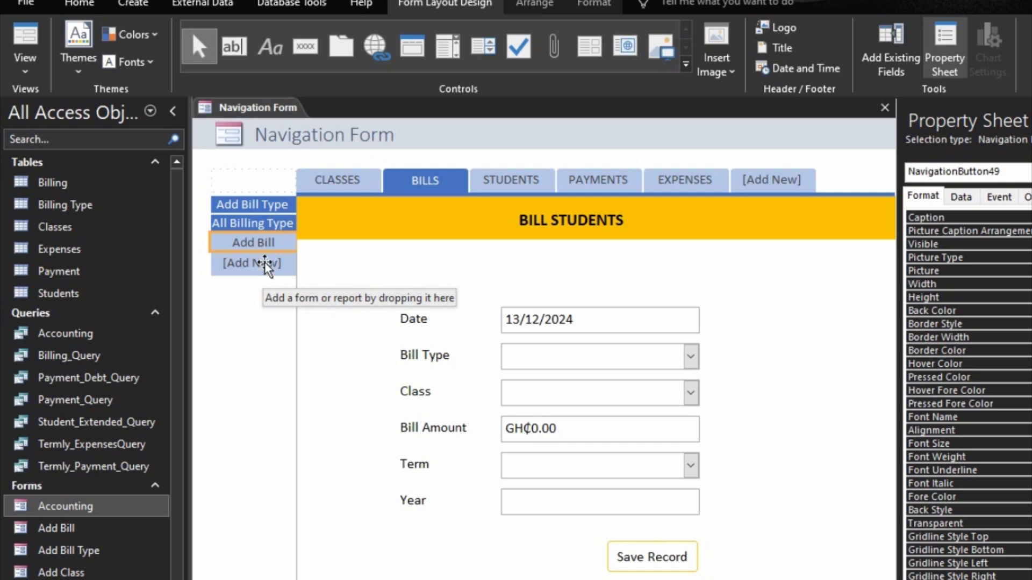
Step: Add a fourth vertical tab named "All Bills" below Add Bill in the BILLS category
left_click(265, 263)
left_click(272, 263)
type("a")
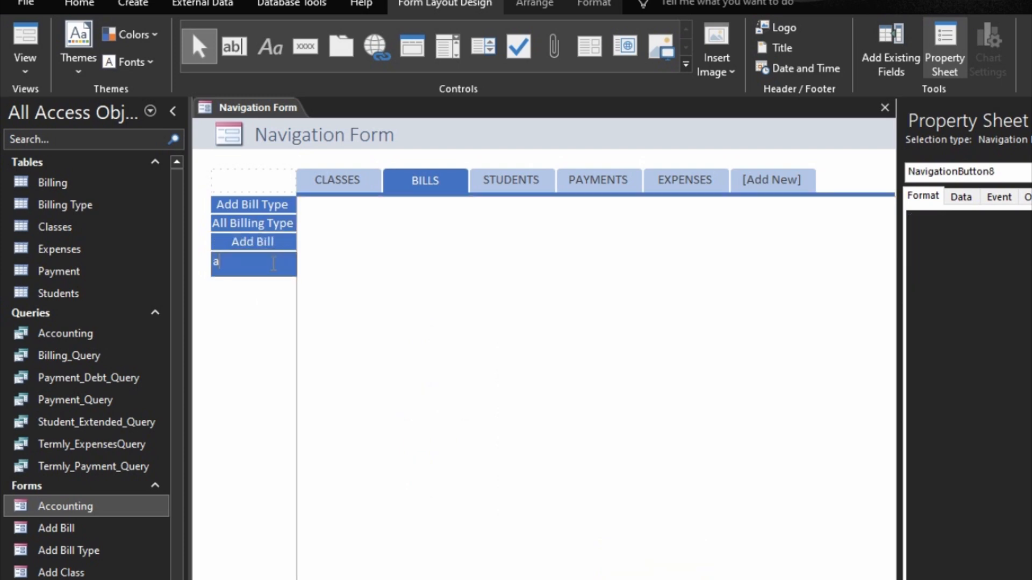
key("BackSpace")
type("All Bills")
key("Return")
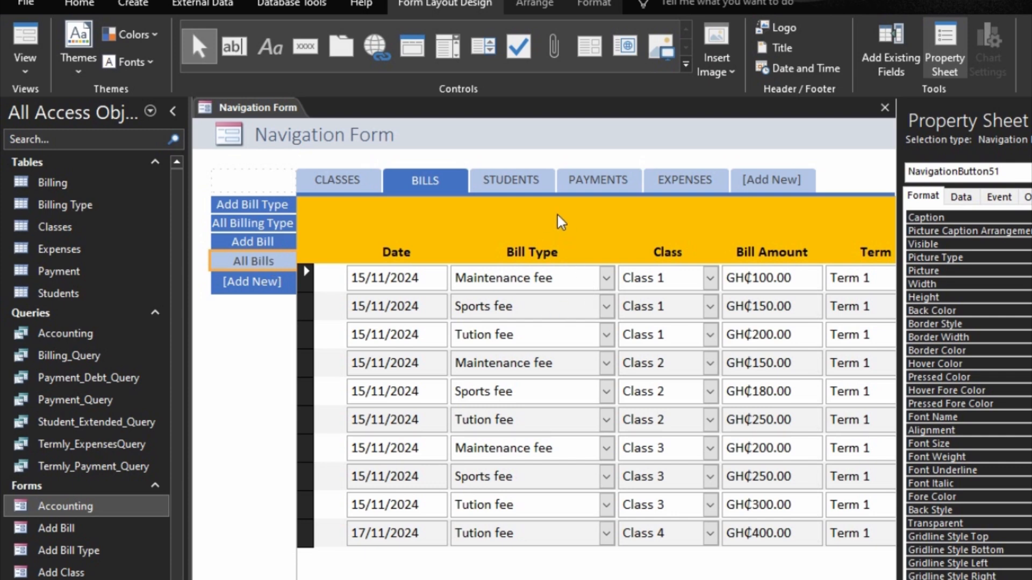
Step: Under the STUDENTS tab, add a first vertical tab named "Add Student"
left_click(518, 180)
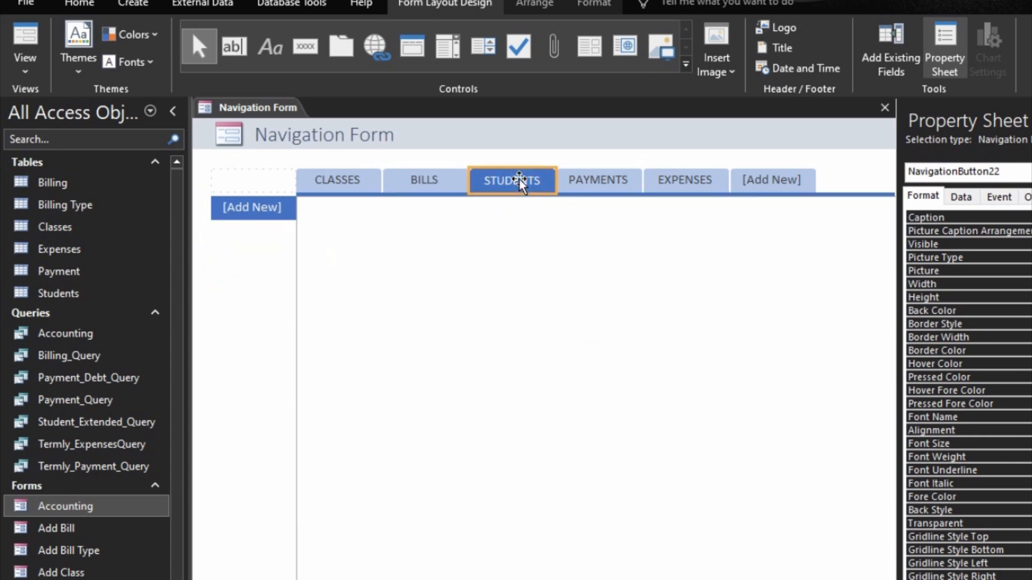
left_click(247, 209)
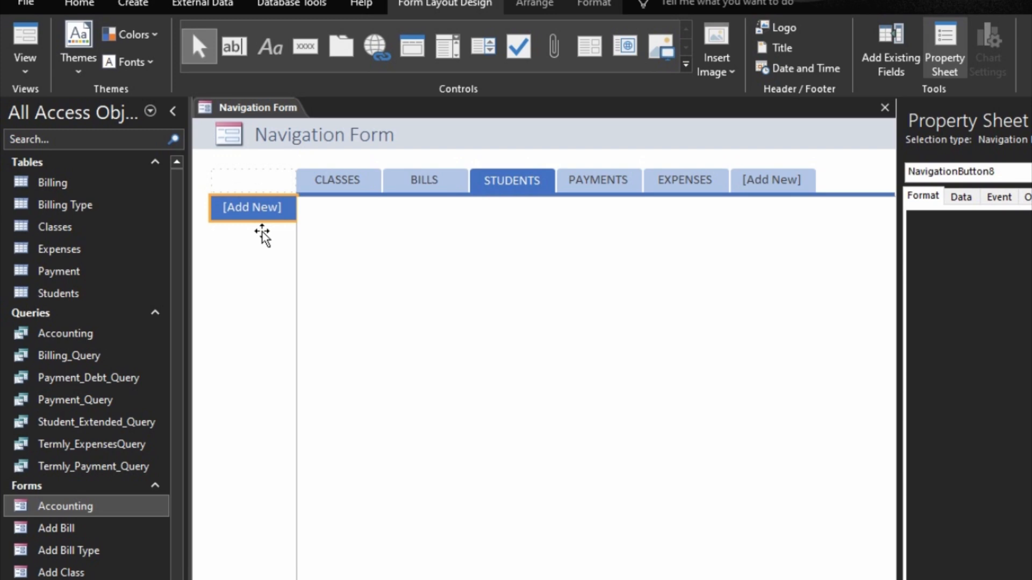
type("Add Stud")
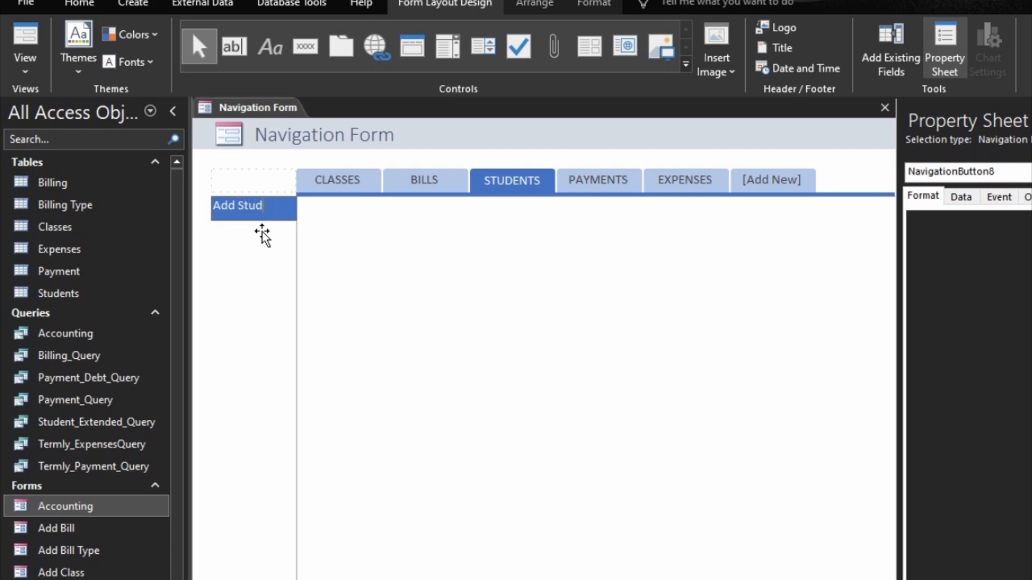
type("ent")
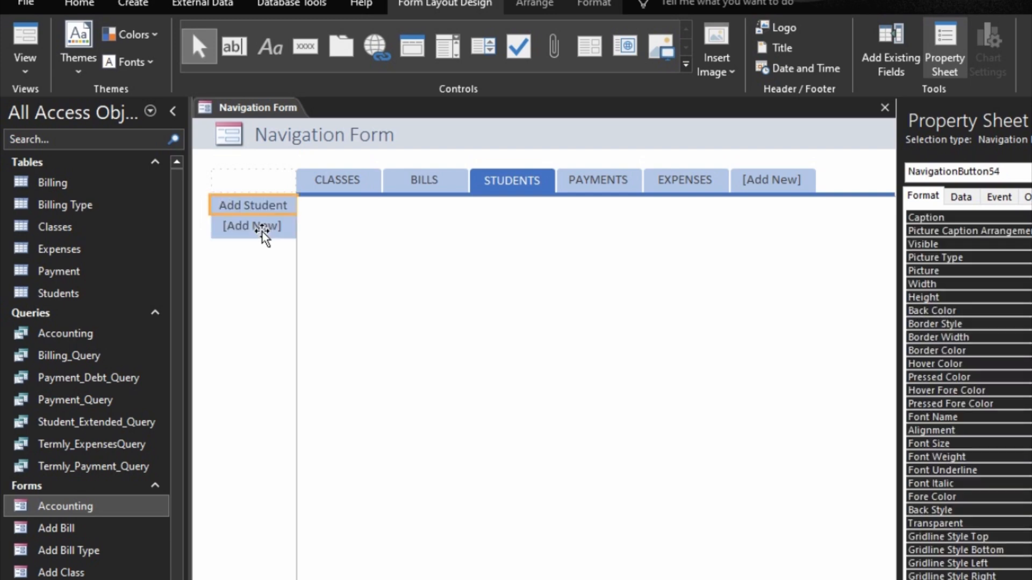
left_click(261, 230)
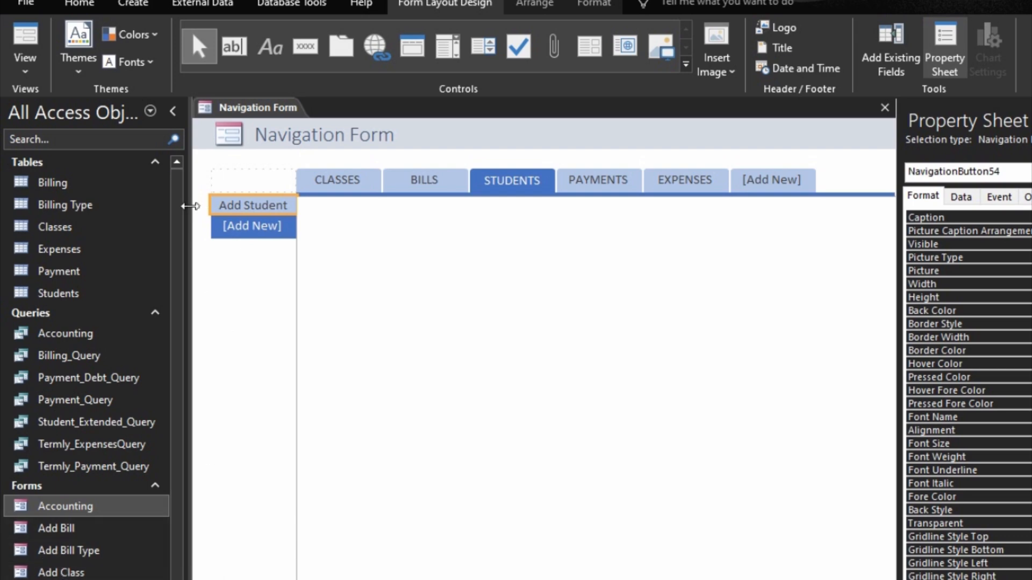
Step: Rename the Add Student vertical tab as "Admit Student" so it loads the matching form
double_click(232, 206)
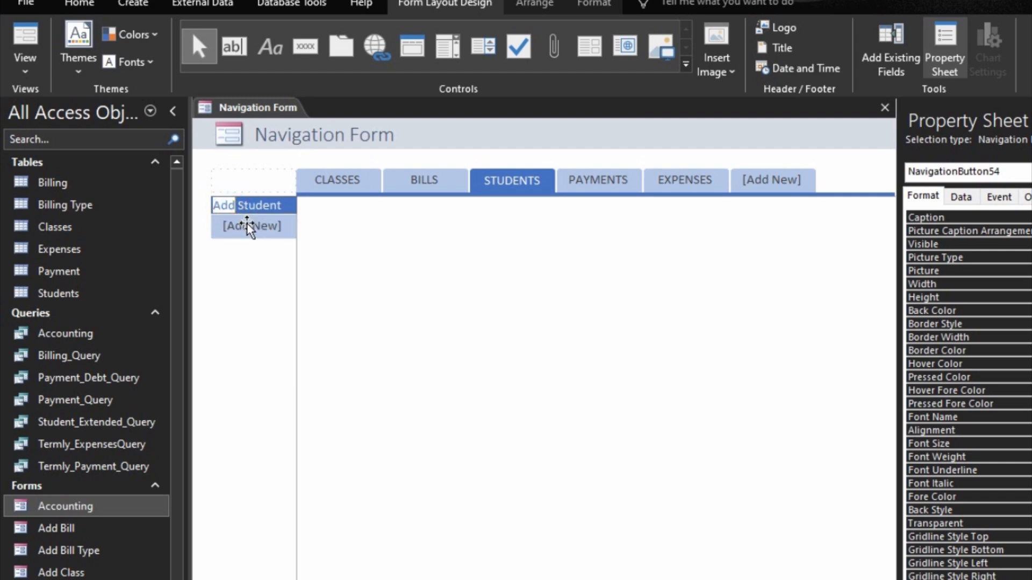
key("Right")
type("mit")
key("Return")
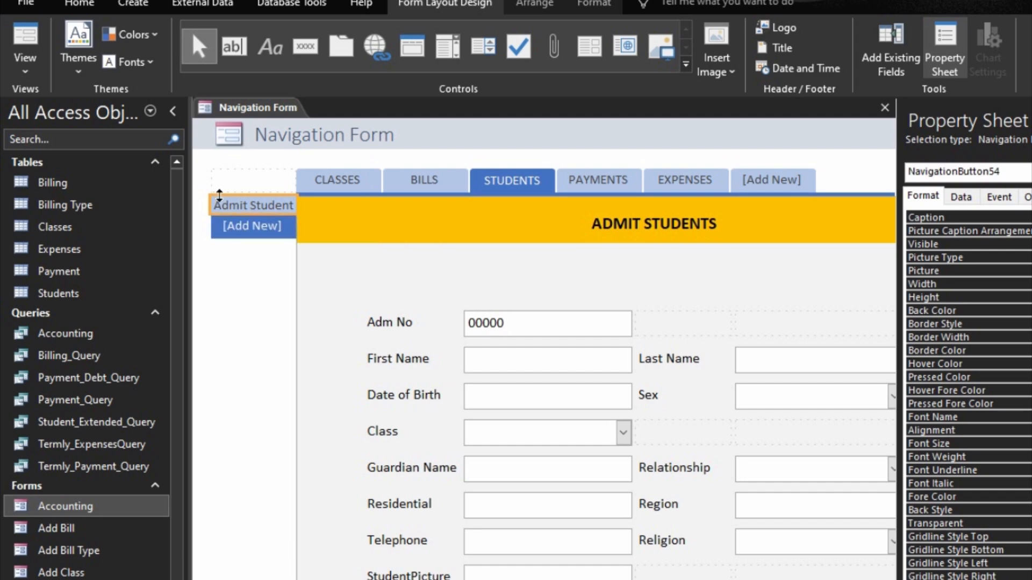
Step: Add a second vertical tab named "All Students" below Admit Student in the STUDENTS category
left_click(249, 226)
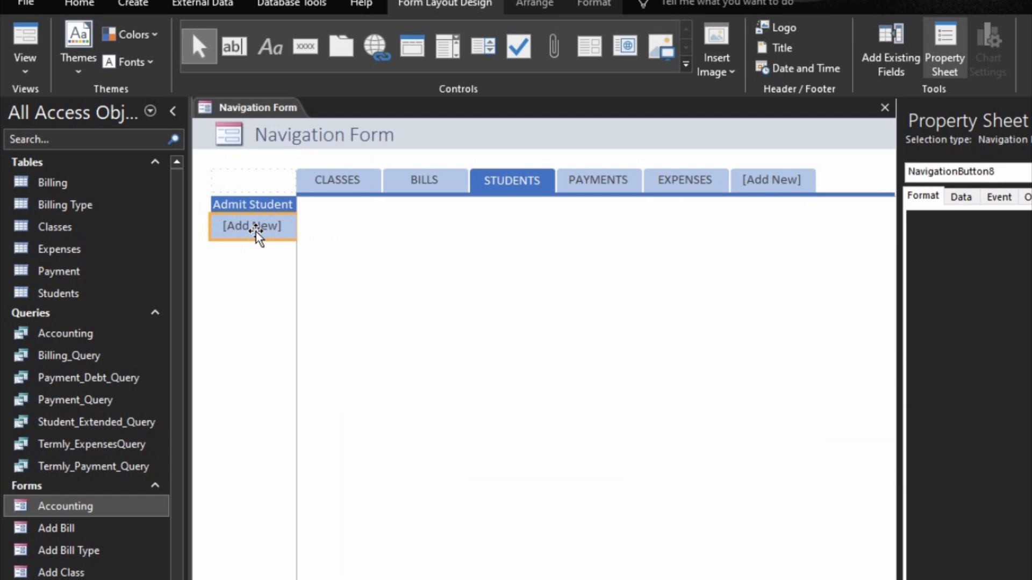
left_click(256, 231)
type("All ")
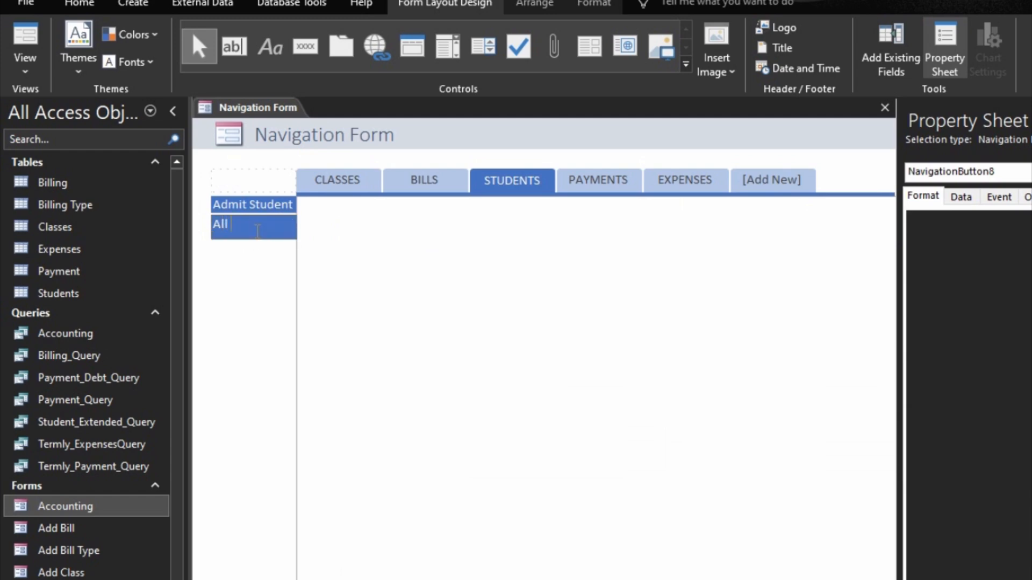
type("Students")
key("Return")
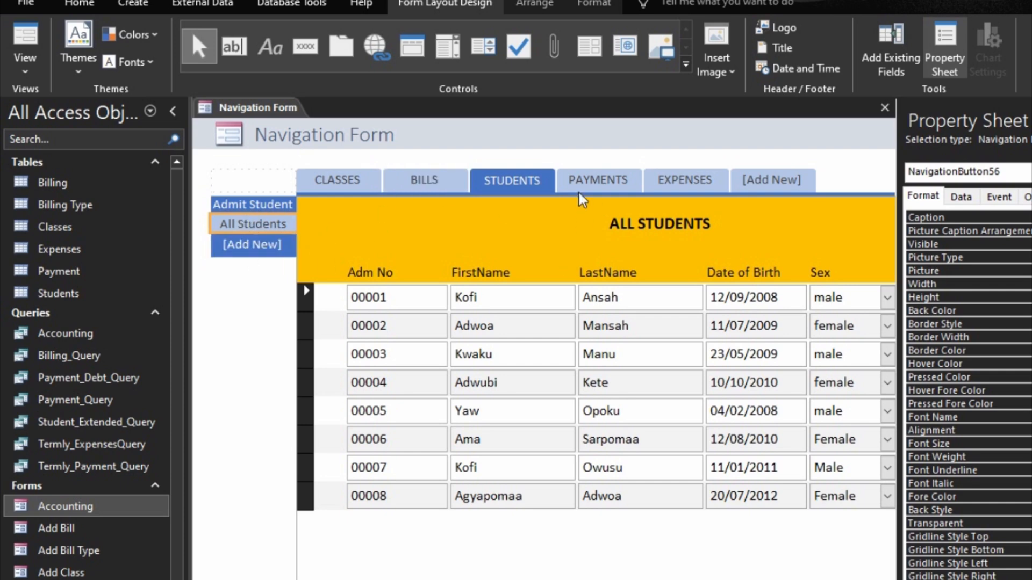
Step: Under the PAYMENTS tab, add a first vertical tab named "Add Payment" to load that form
left_click(588, 175)
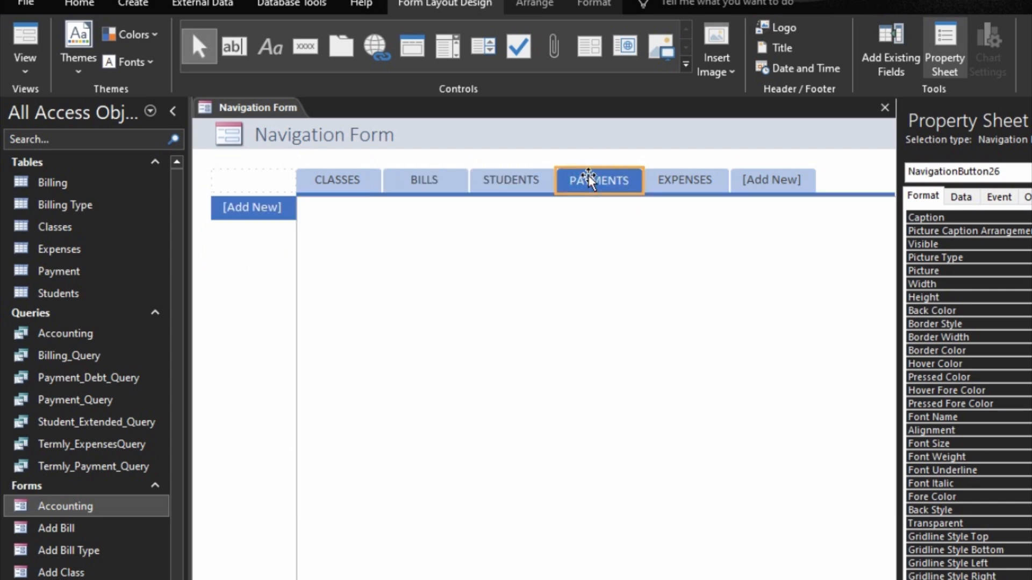
left_click(269, 216)
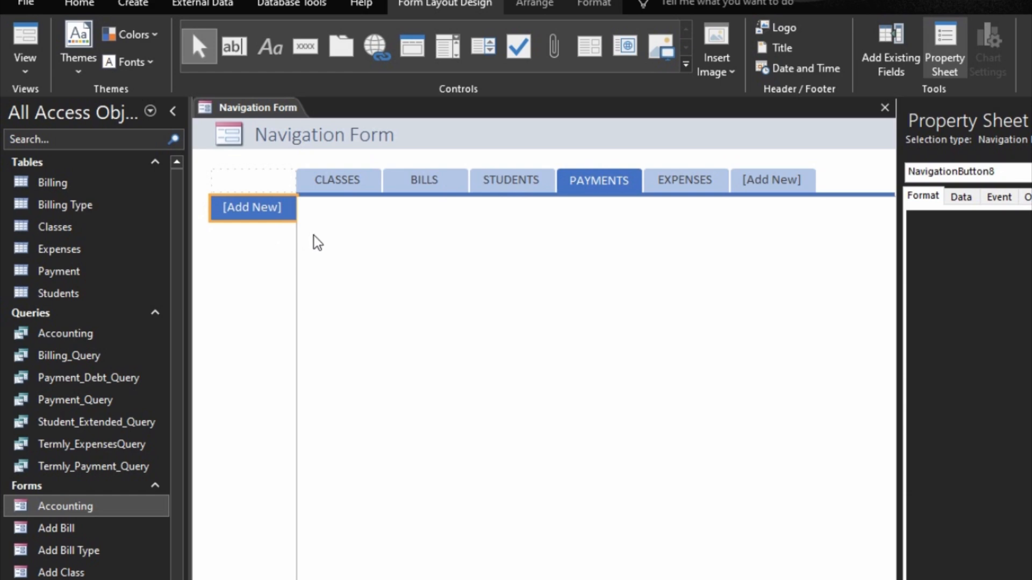
type("Add")
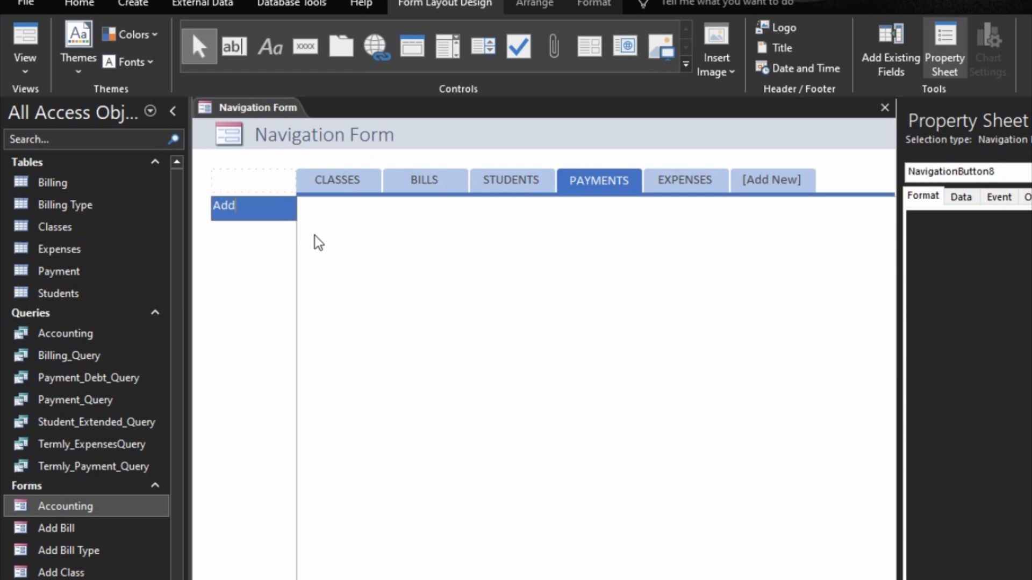
type(" Payments")
key("BackSpace")
key("BackSpace")
key("BackSpace")
key("BackSpace")
key("BackSpace")
type("men")
key("Return")
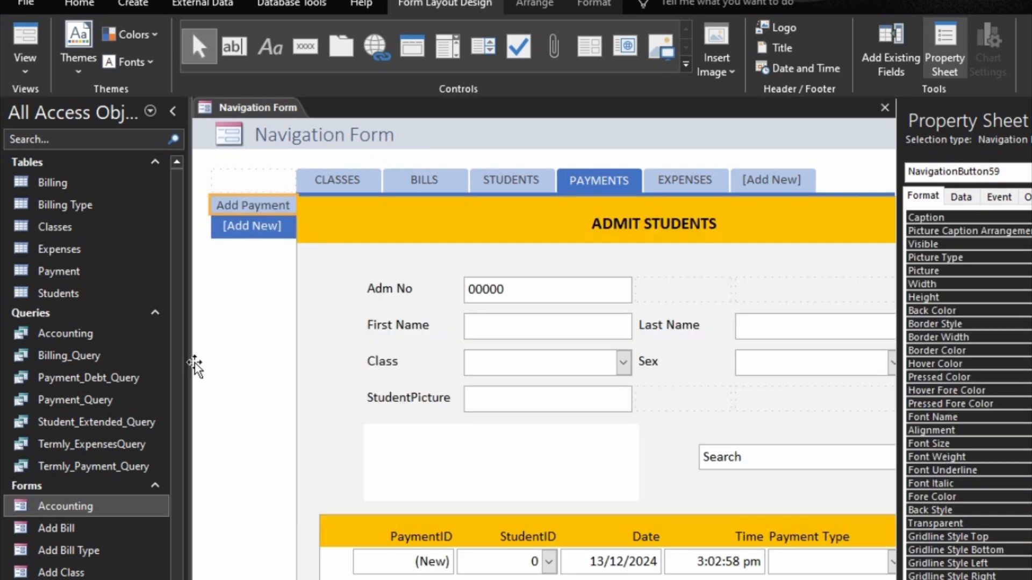
Step: Add a second vertical tab named "Payment History" below Add Payment in the PAYMENTS category
left_click(233, 224)
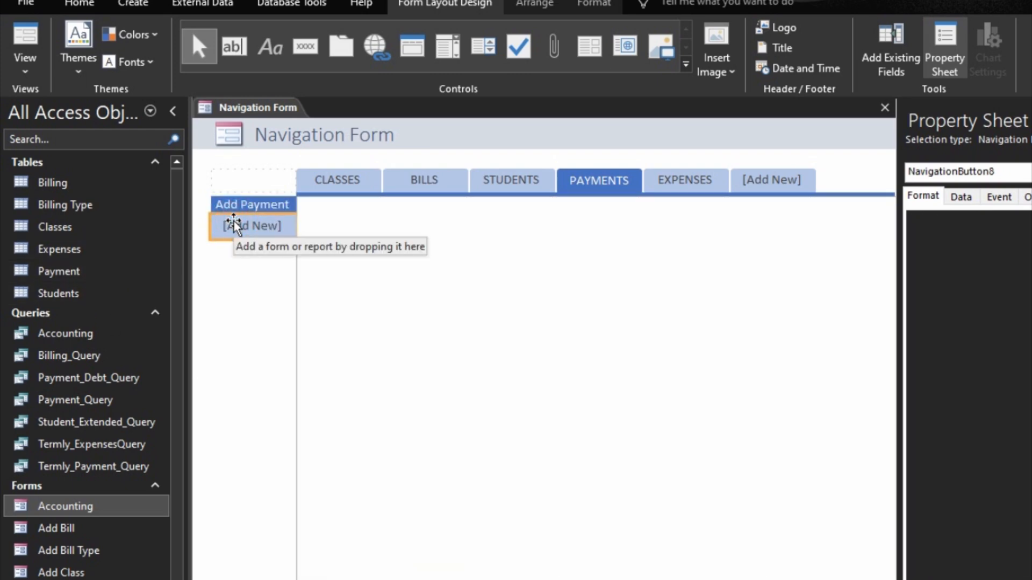
left_click(237, 227)
type("payem")
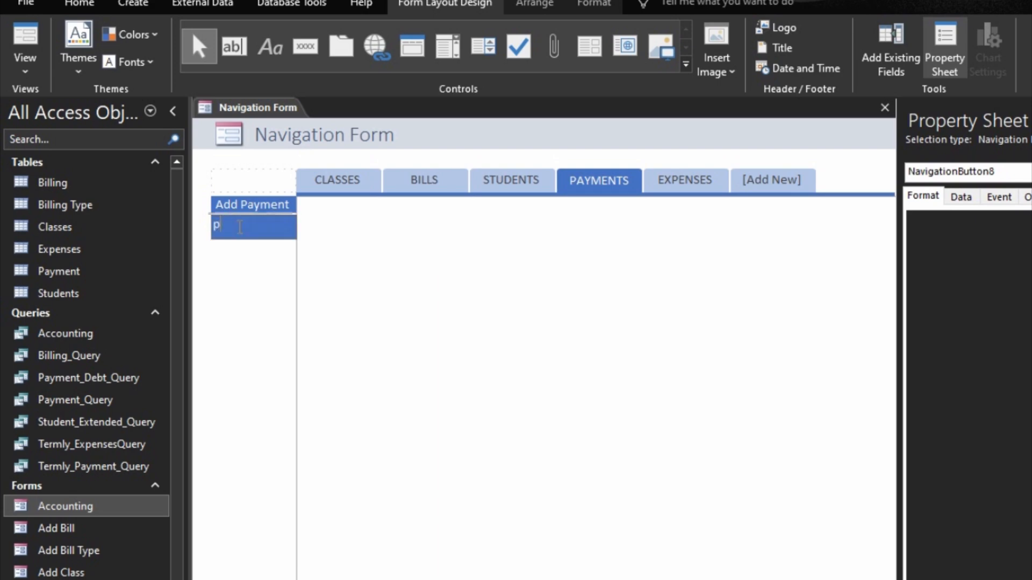
key("BackSpace")
key("BackSpace")
key("BackSpace")
key("BackSpace")
key("BackSpace")
type("Payment ")
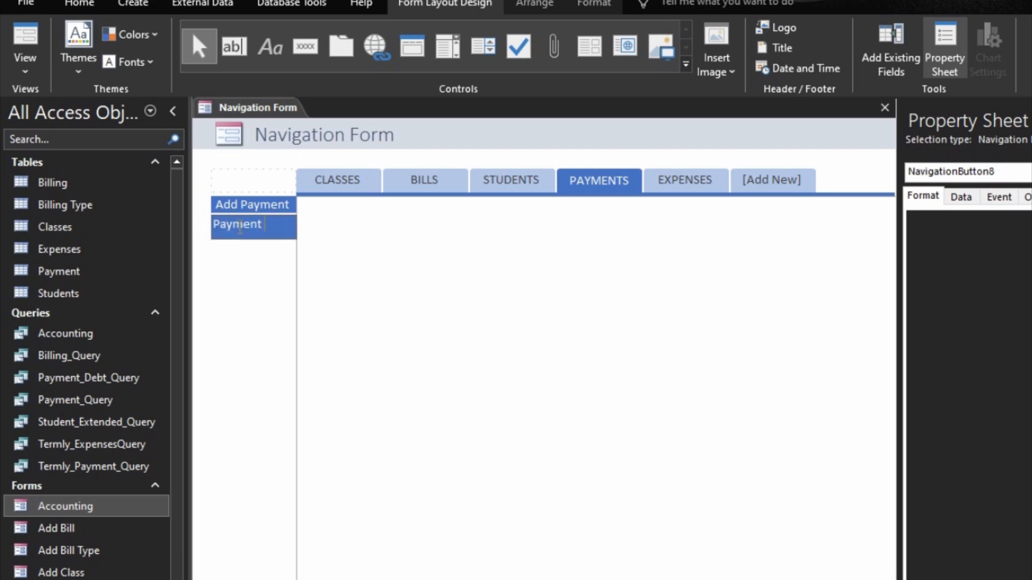
type("History")
key("Return")
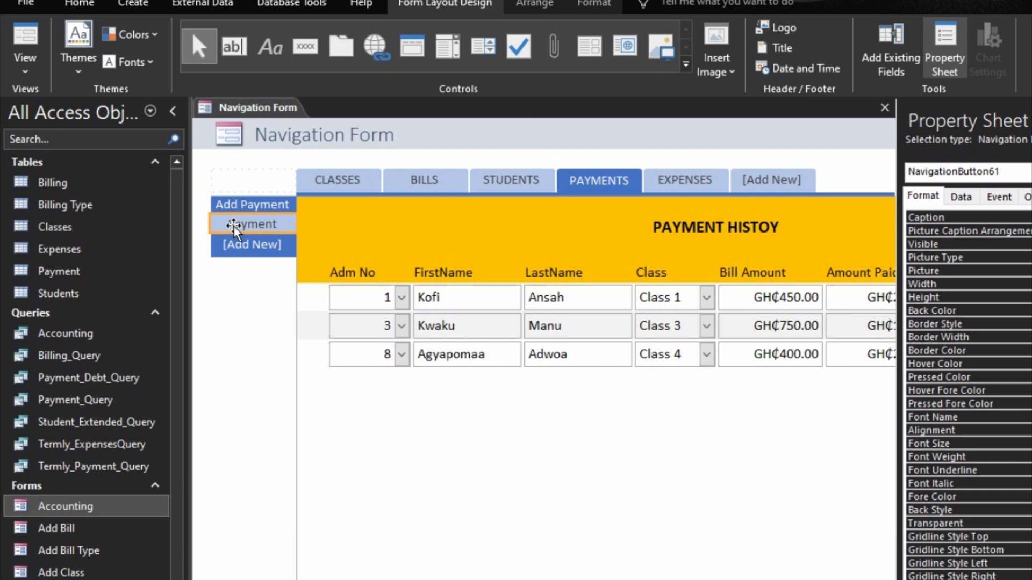
Step: Add a third vertical tab named "Payment Debt" in the PAYMENTS category
left_click(241, 247)
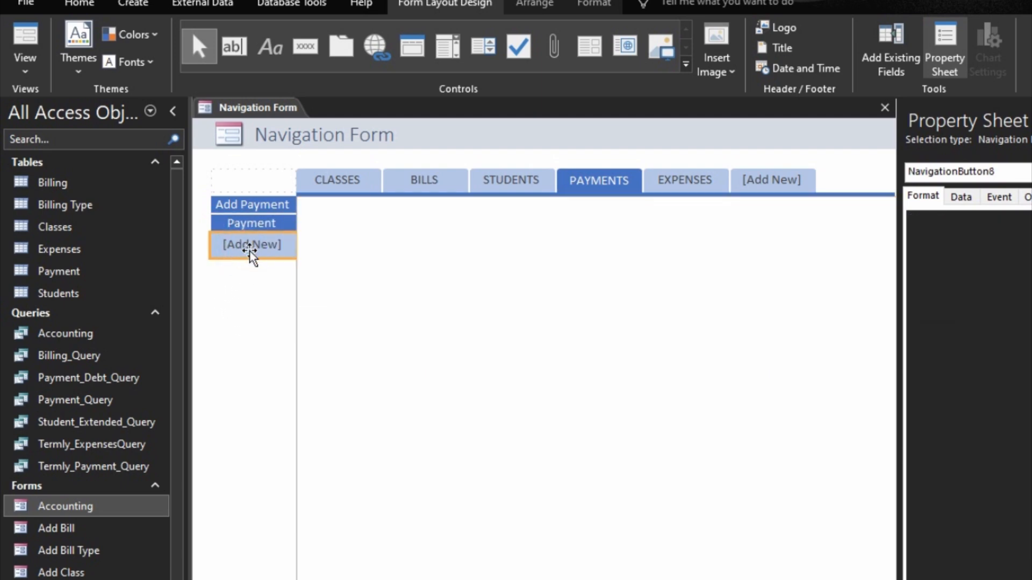
left_click(250, 247)
type("Payment")
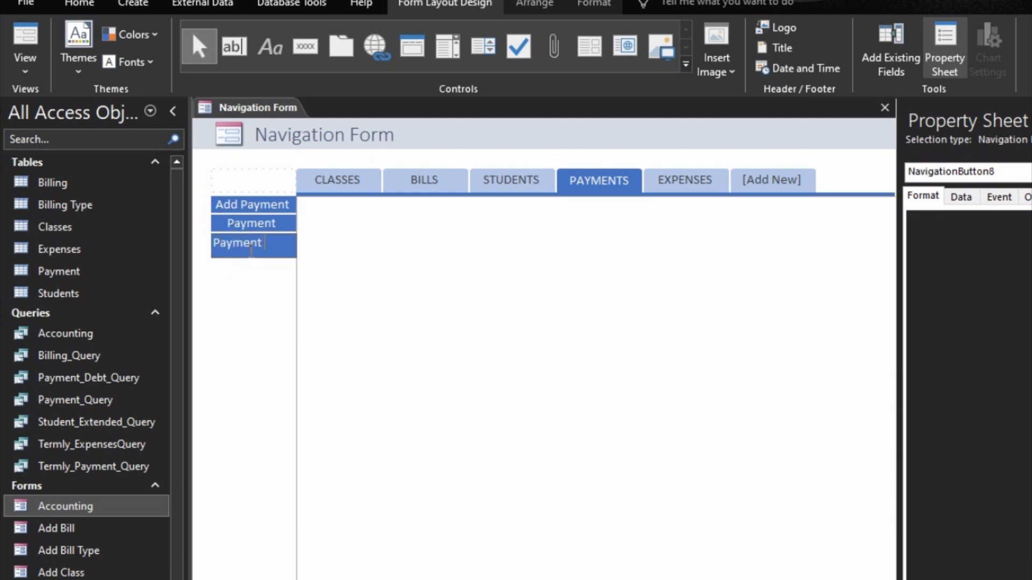
type(" Debt")
key("Return")
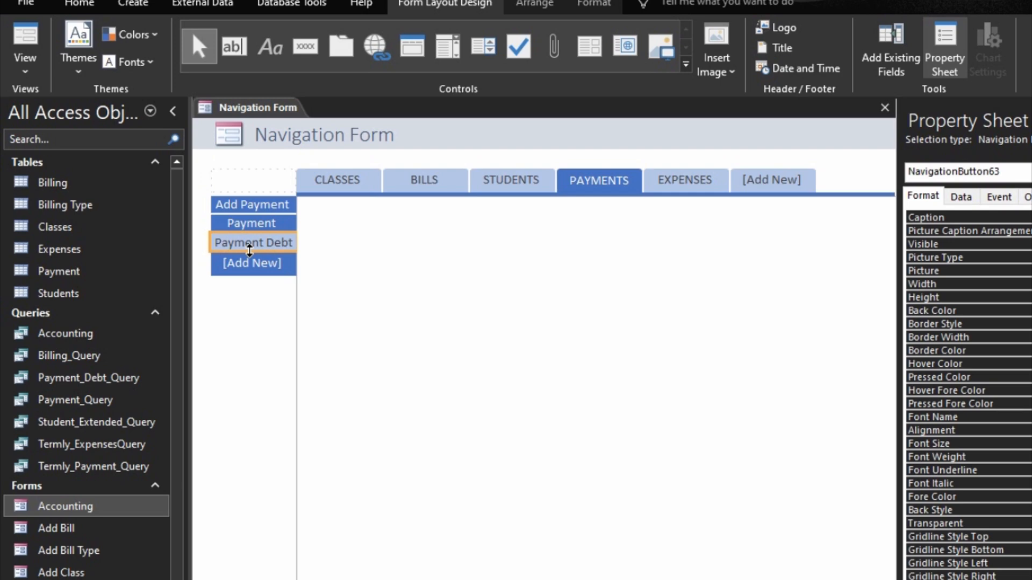
Step: Rename the Payment Debt vertical tab as "Payment Debt HIstory" so it loads the matching form
scroll(85, 419, "down", 2)
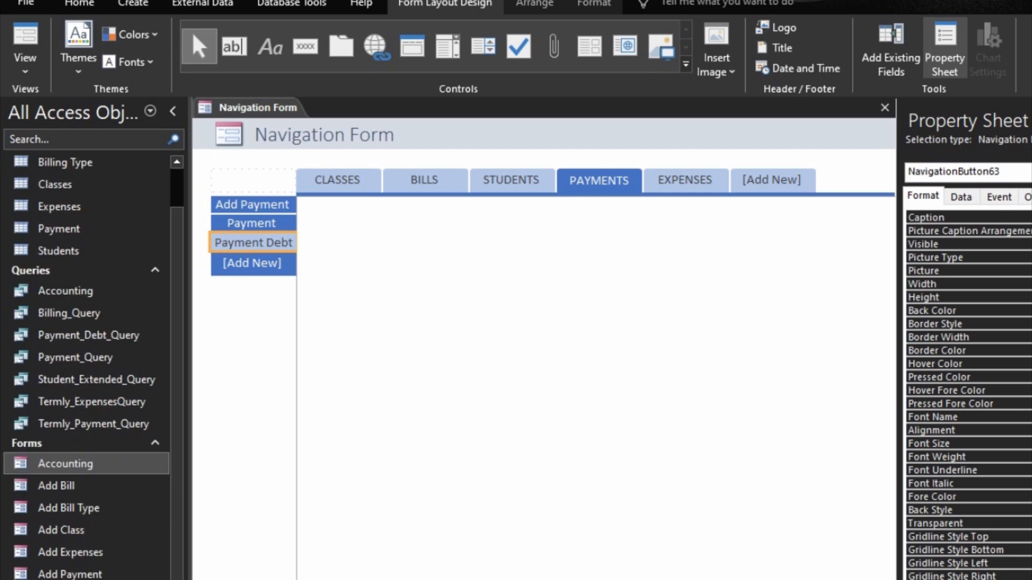
scroll(94, 367, "down", 1)
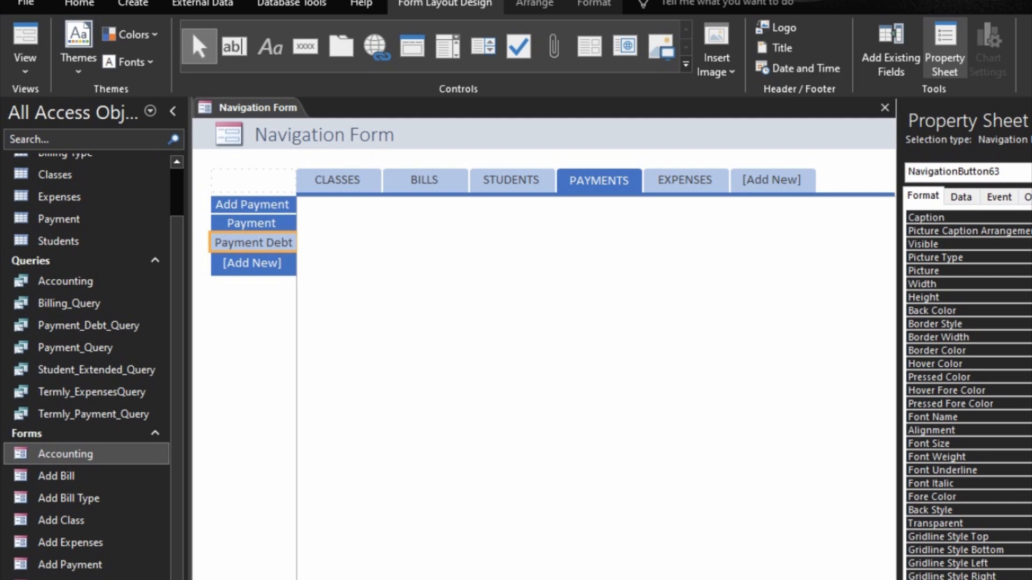
left_click(274, 241)
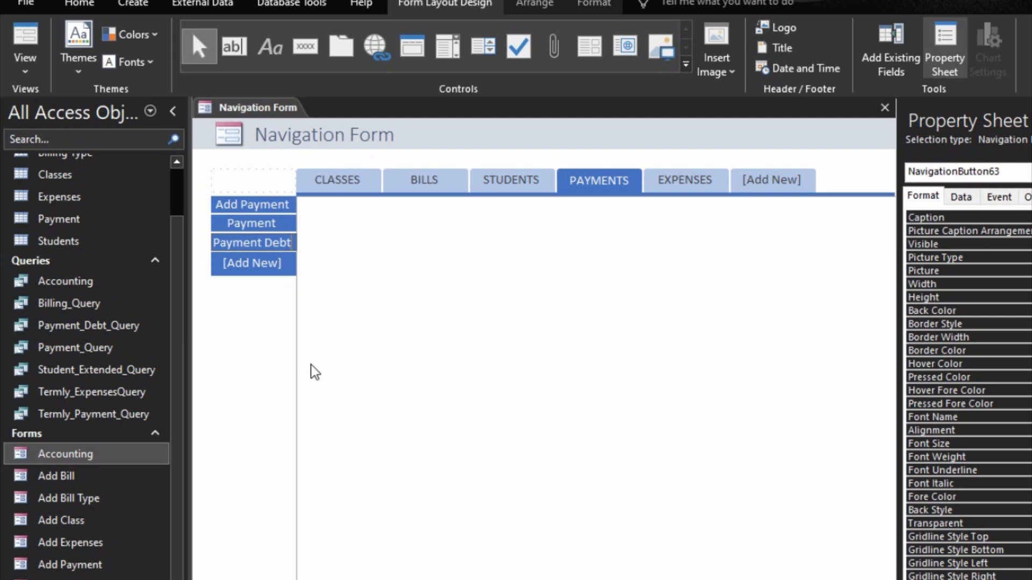
type("HIstory")
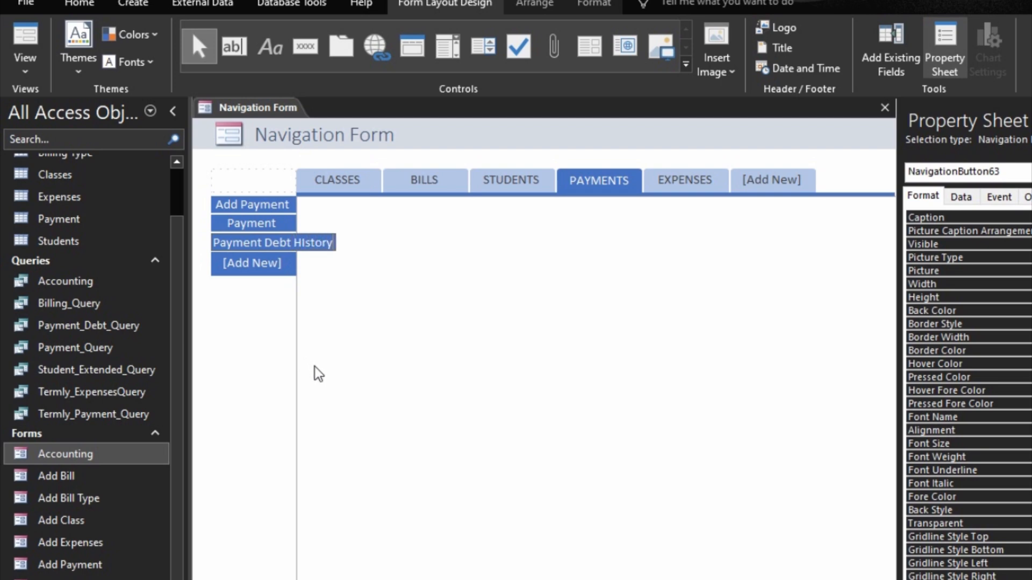
key("Return")
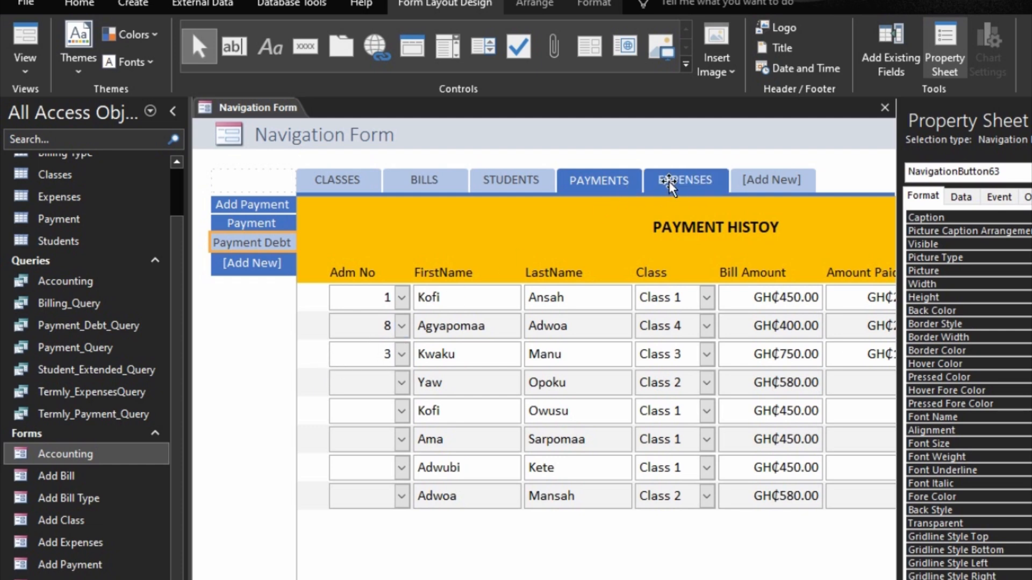
Step: Under the EXPENSES category, add a first vertical tab named "Add Expenses"
left_click(683, 182)
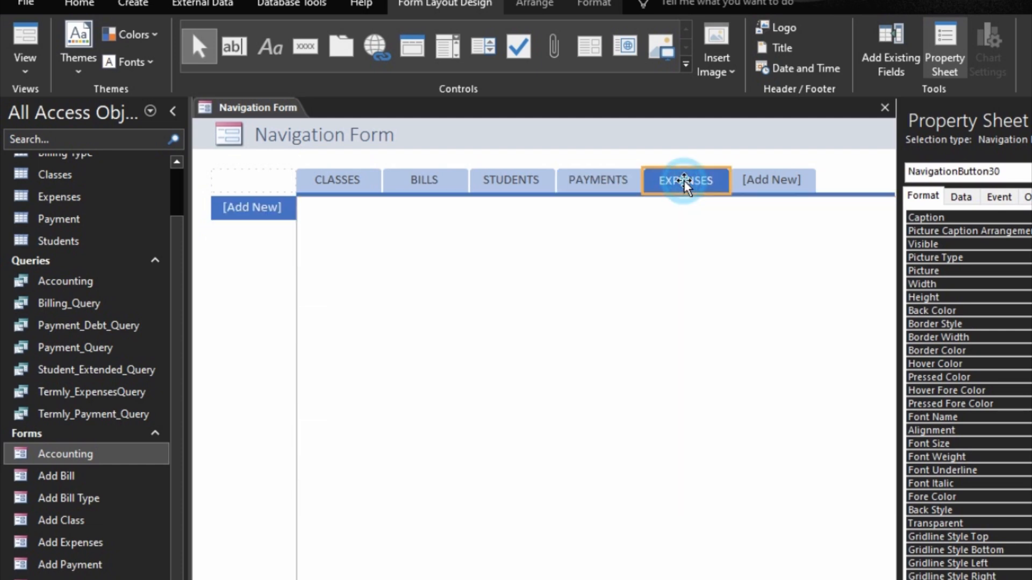
left_click(257, 211)
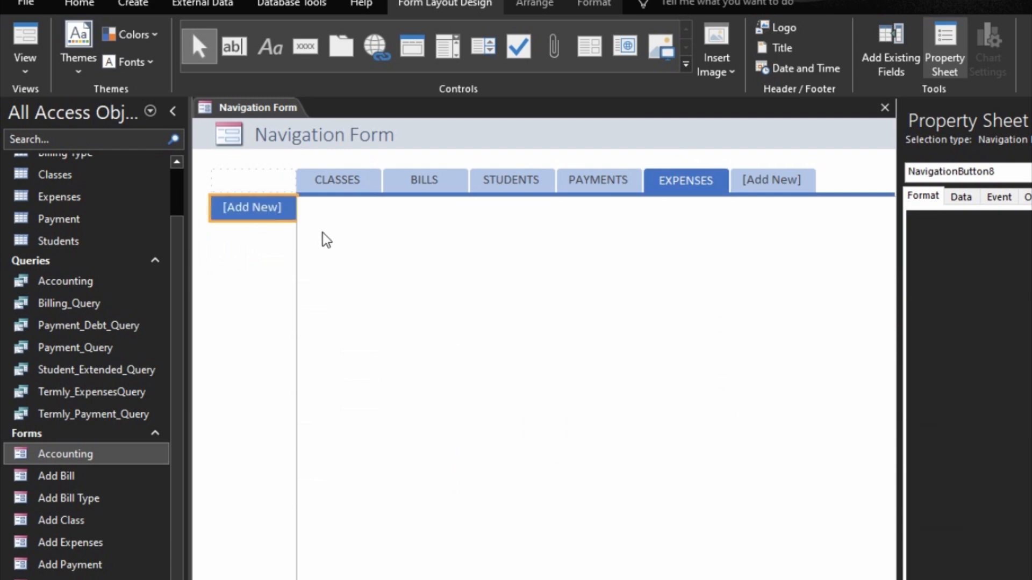
type("Ad")
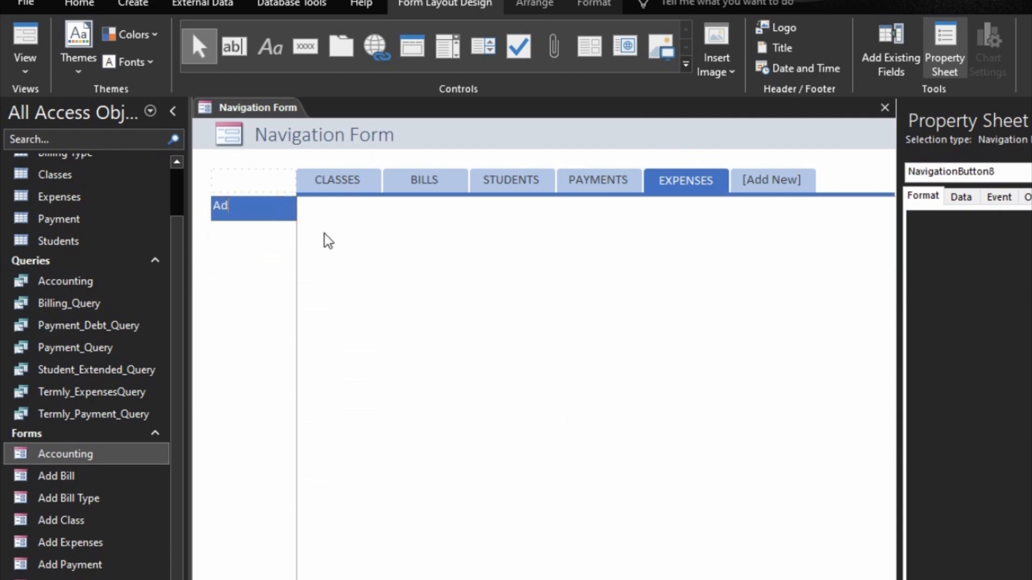
type("d Expenses")
key("Return")
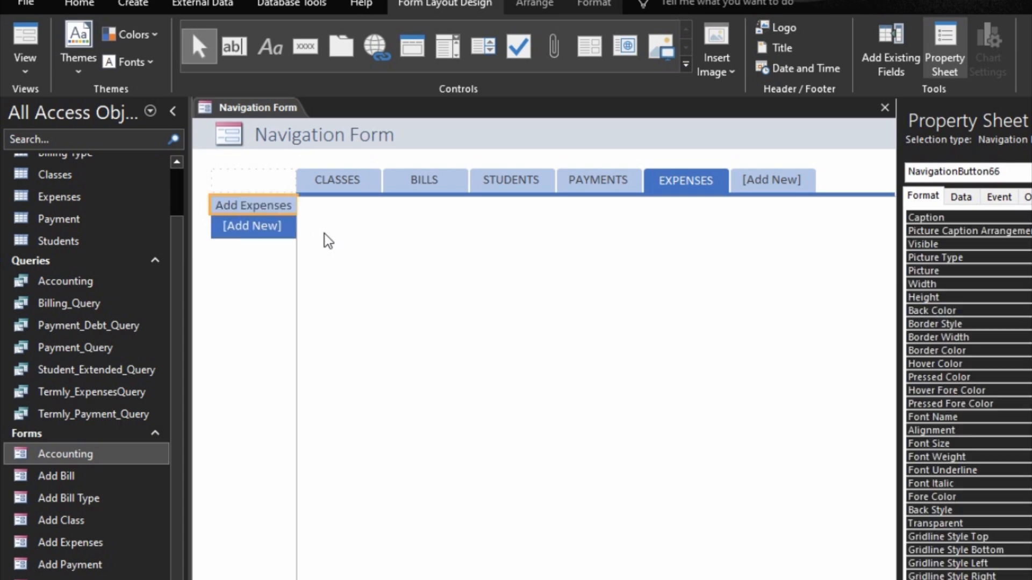
Step: Add a second vertical tab named "All Expenses" below Add Expenses so it loads the matching form
left_click(265, 231)
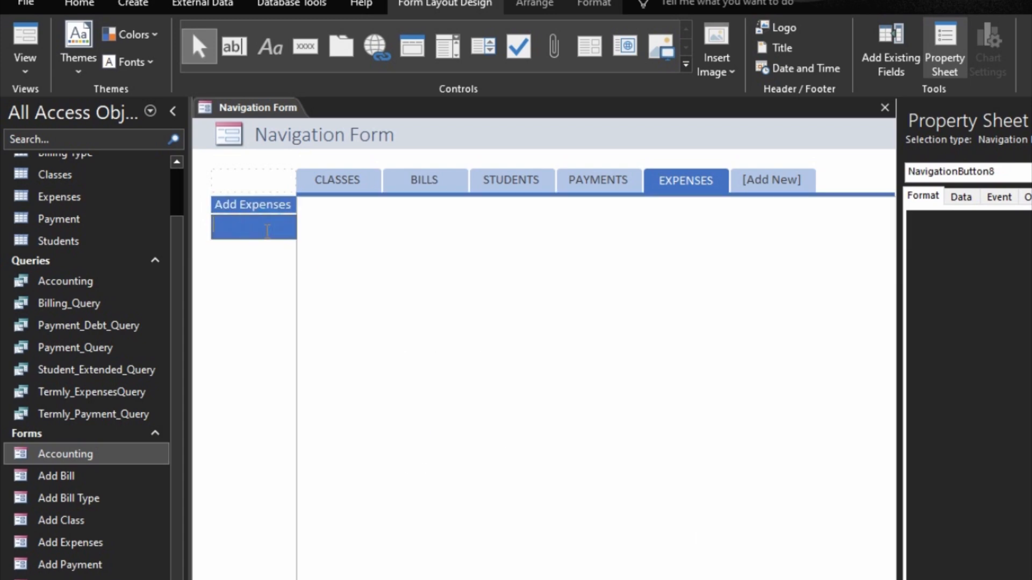
type("All Expenses")
key("Return")
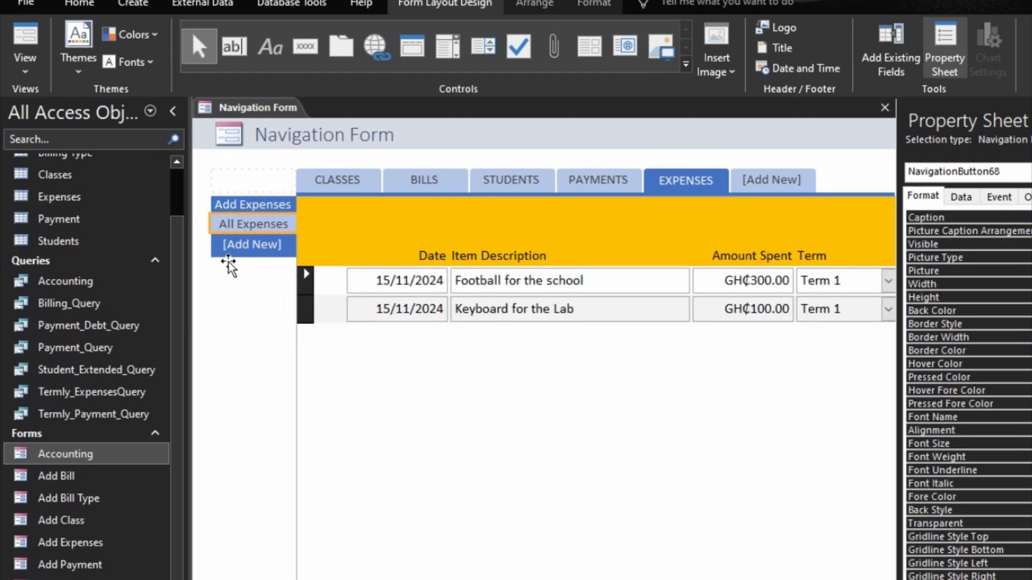
Step: Add a third vertical tab named "Accounting" in the EXPENSES category, correcting its spelling so it loads the Accounting form
left_click(240, 247)
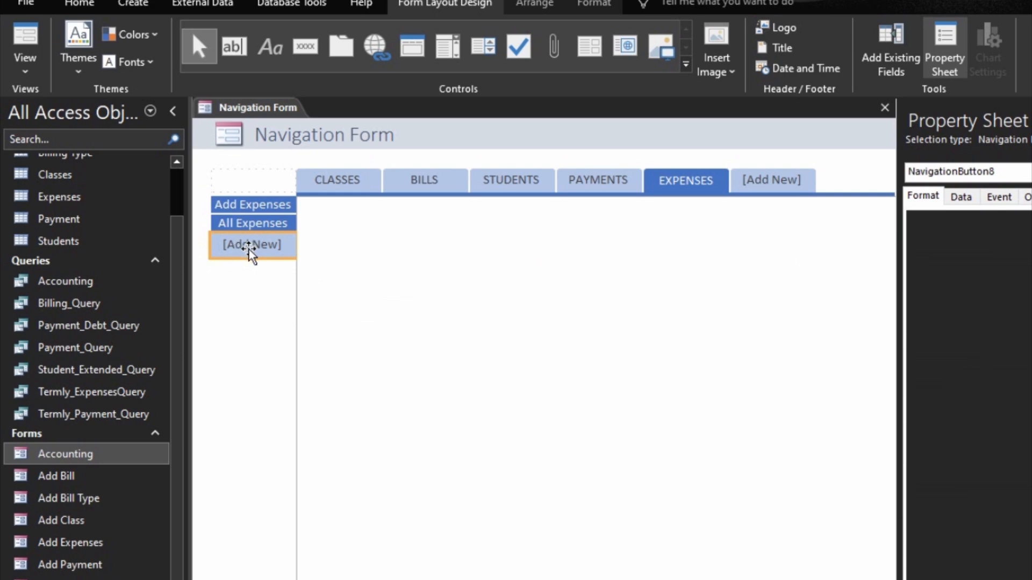
type("Accounting")
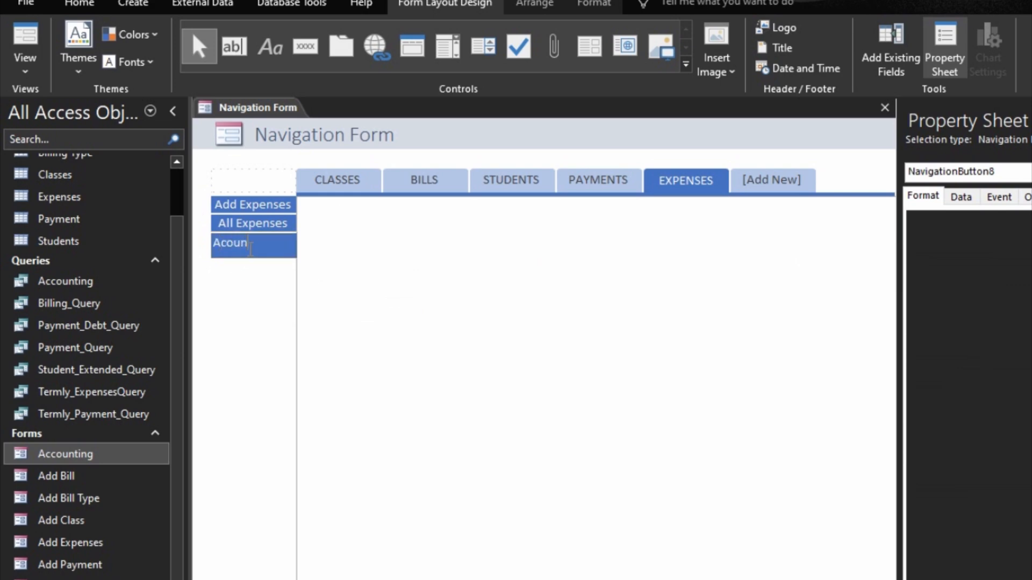
key("Return")
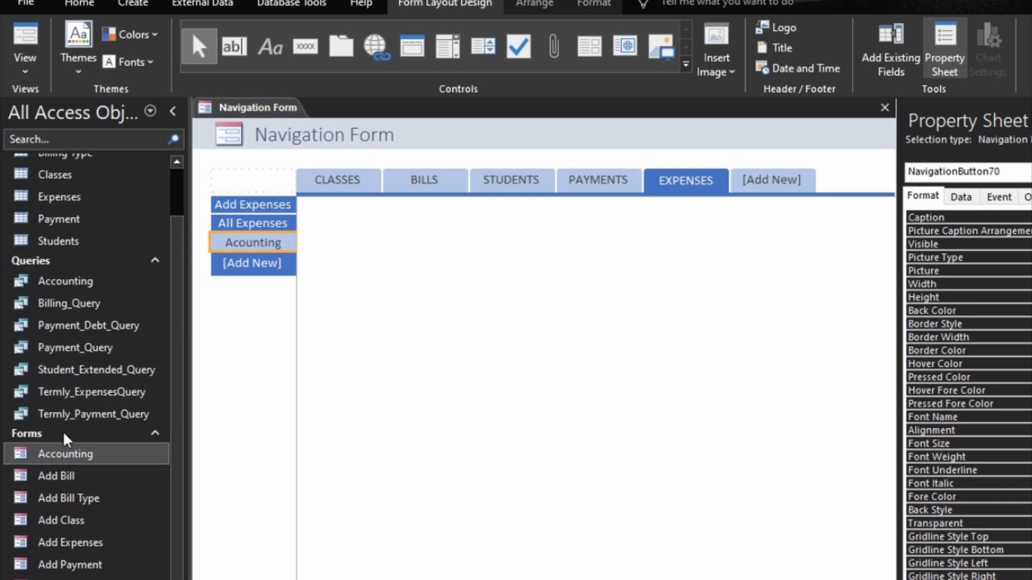
left_click(231, 243)
left_click(225, 241)
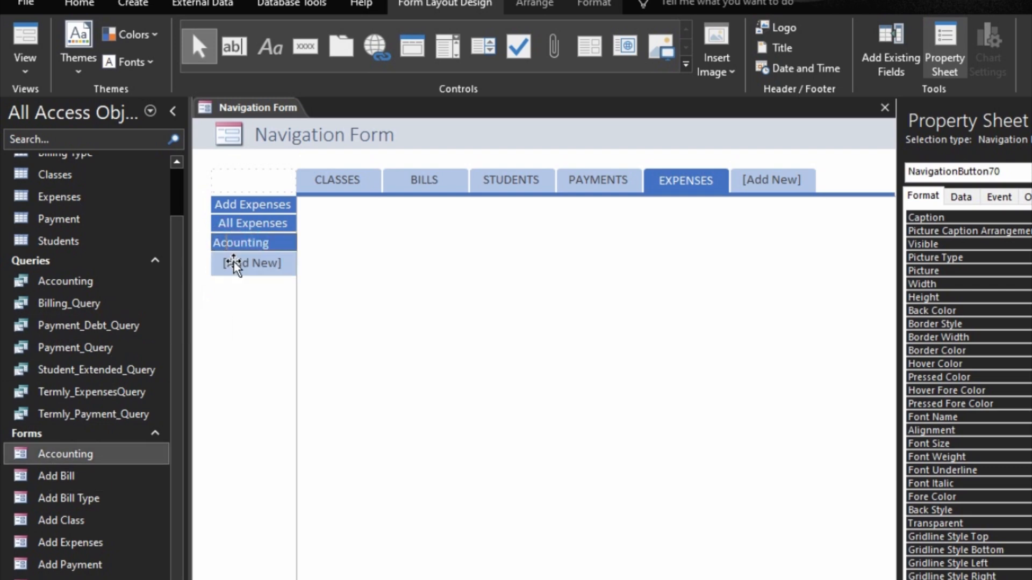
type("c")
key("Return")
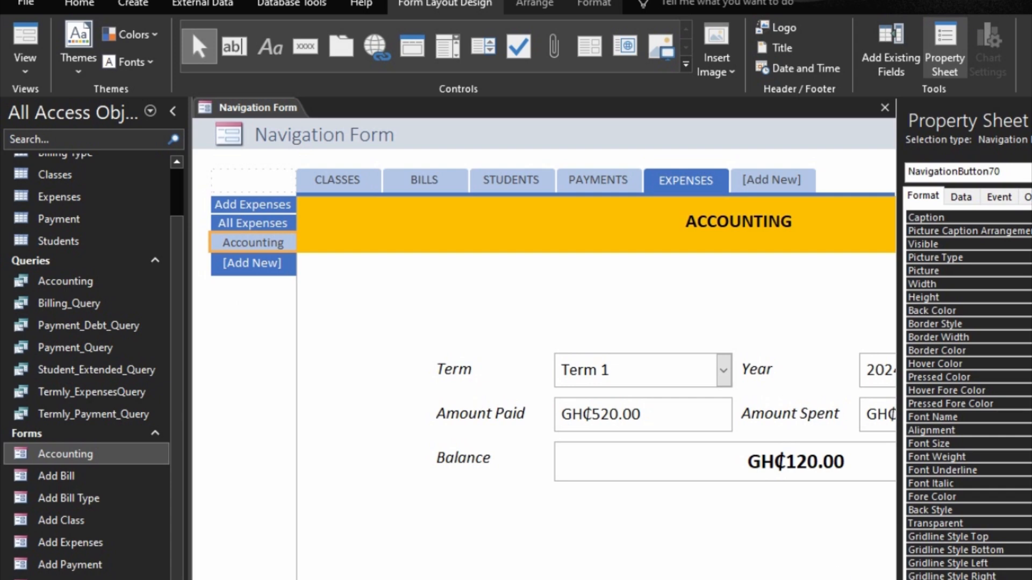
Step: Switch the navigation form to Form View and check the forms loaded by the CLASSES and BILLS vertical tabs
key("F5")
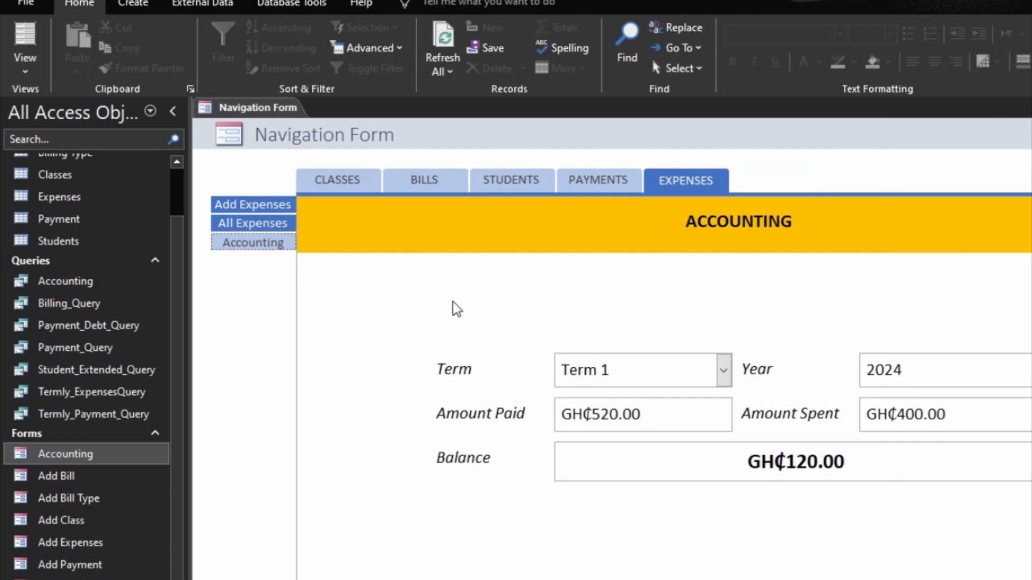
left_click(320, 187)
left_click(254, 208)
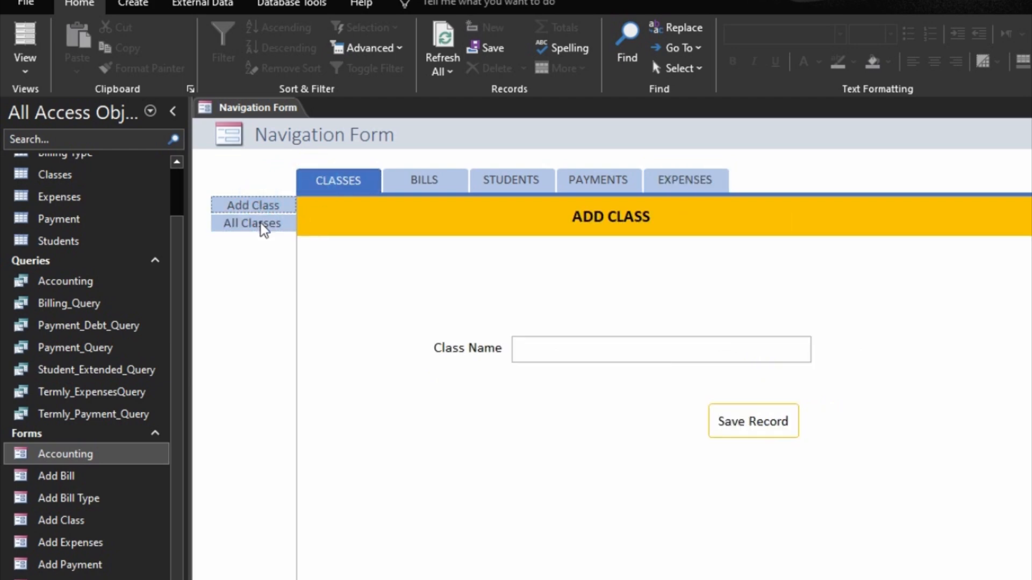
left_click(264, 226)
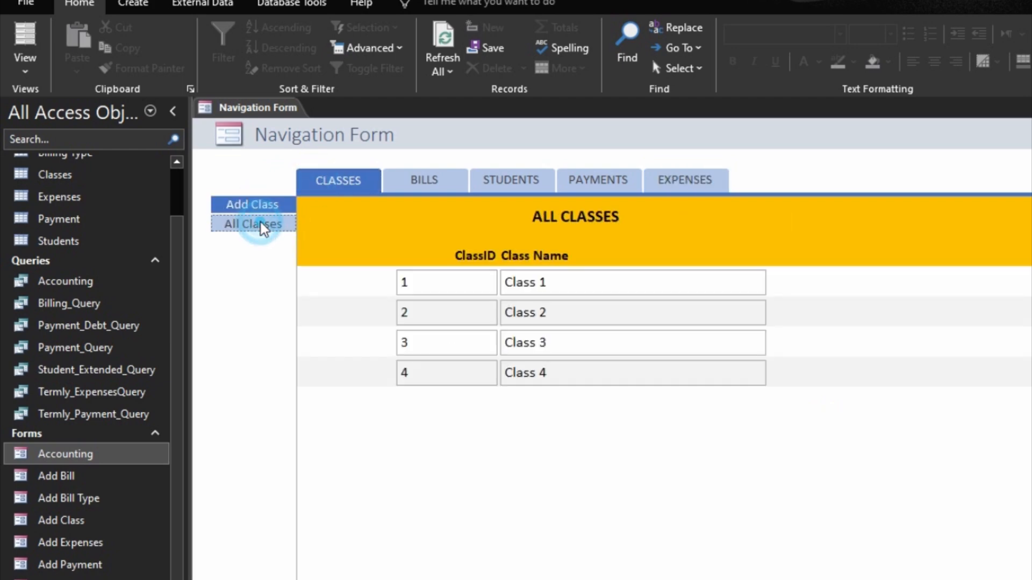
left_click(447, 181)
left_click(247, 204)
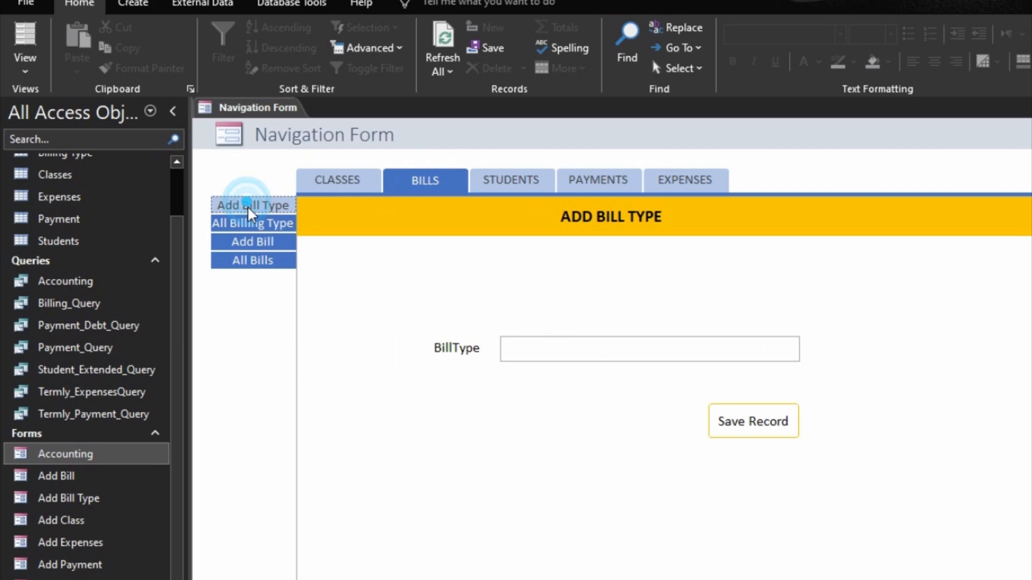
left_click(248, 223)
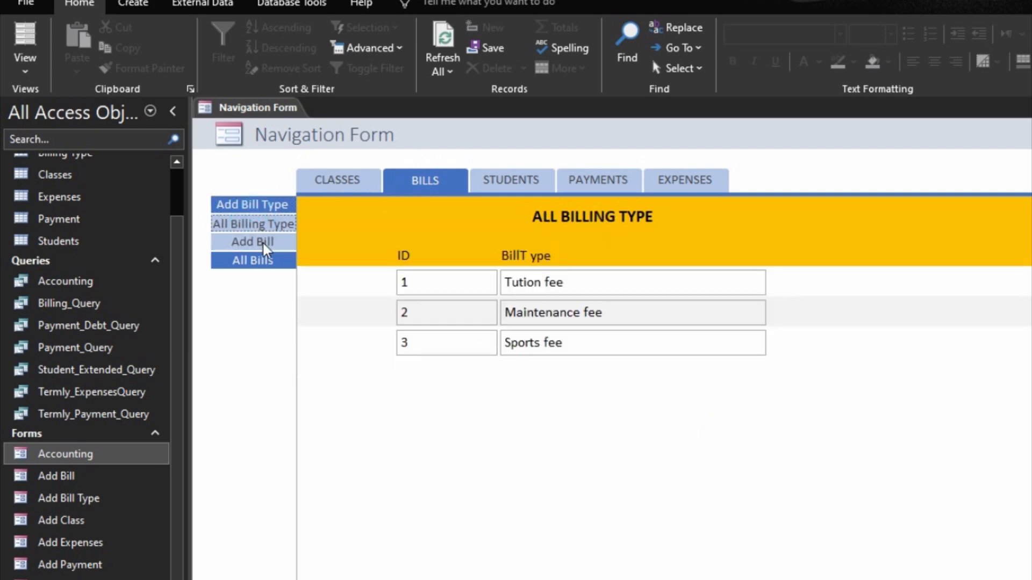
left_click(264, 243)
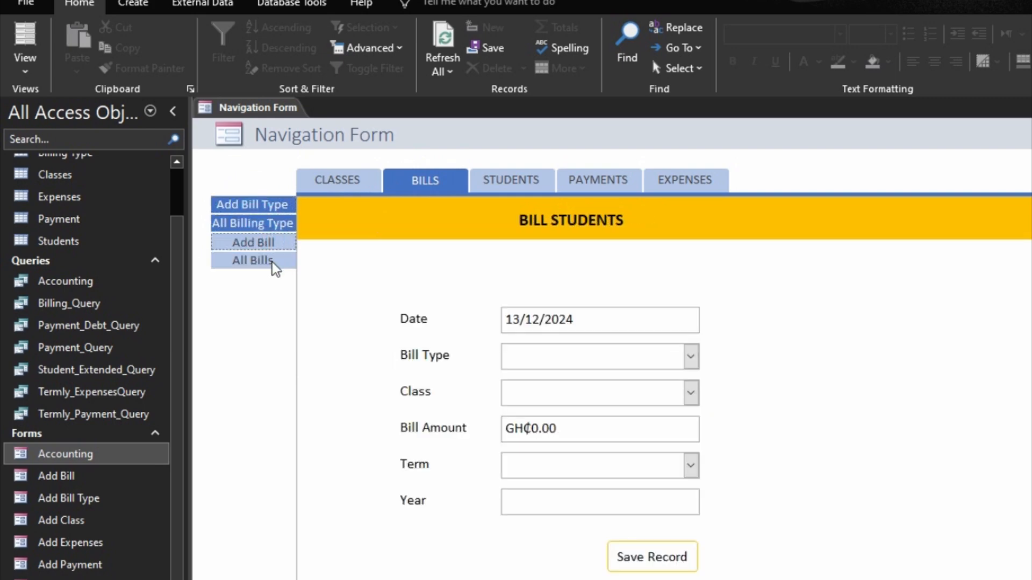
left_click(274, 262)
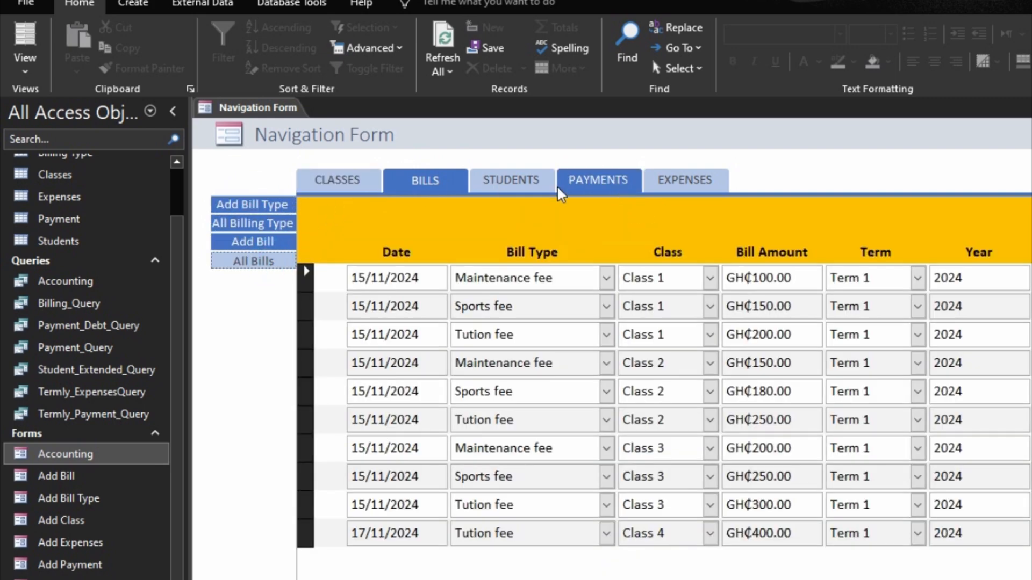
Step: Check the forms loaded by the vertical tabs of the STUDENTS, PAYMENTS and EXPENSES categories
left_click(530, 178)
left_click(231, 204)
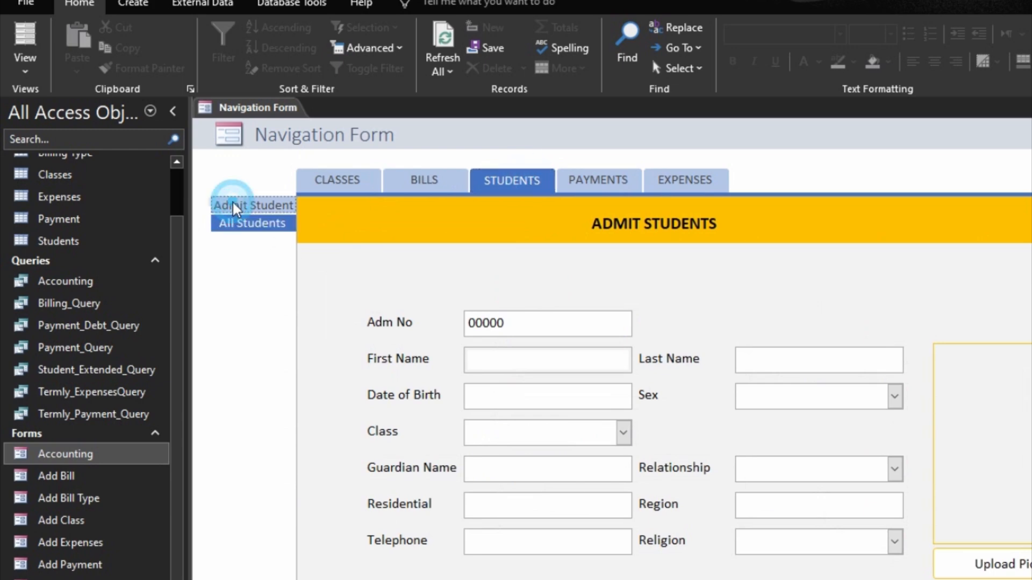
left_click(248, 223)
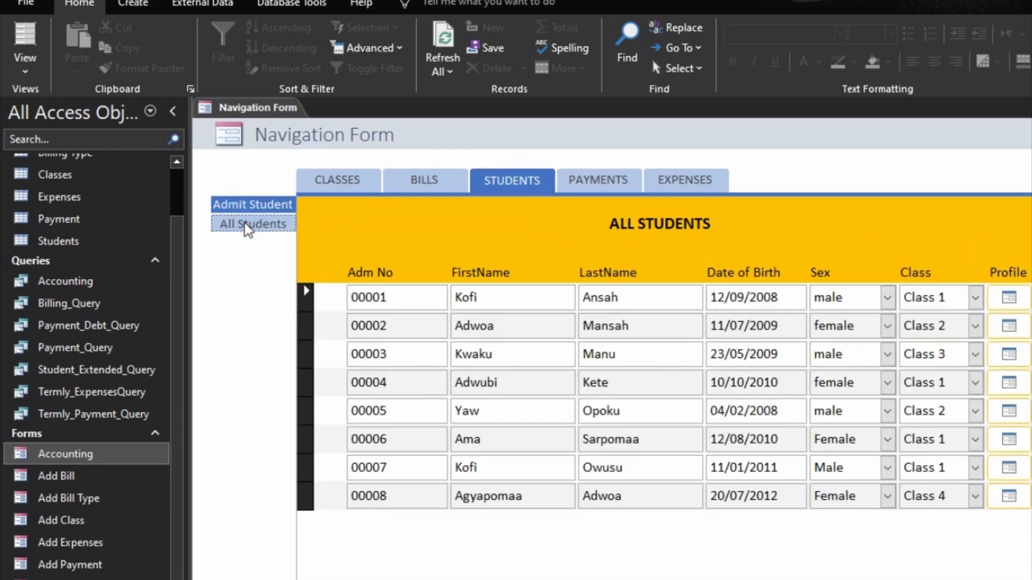
left_click(590, 179)
left_click(247, 223)
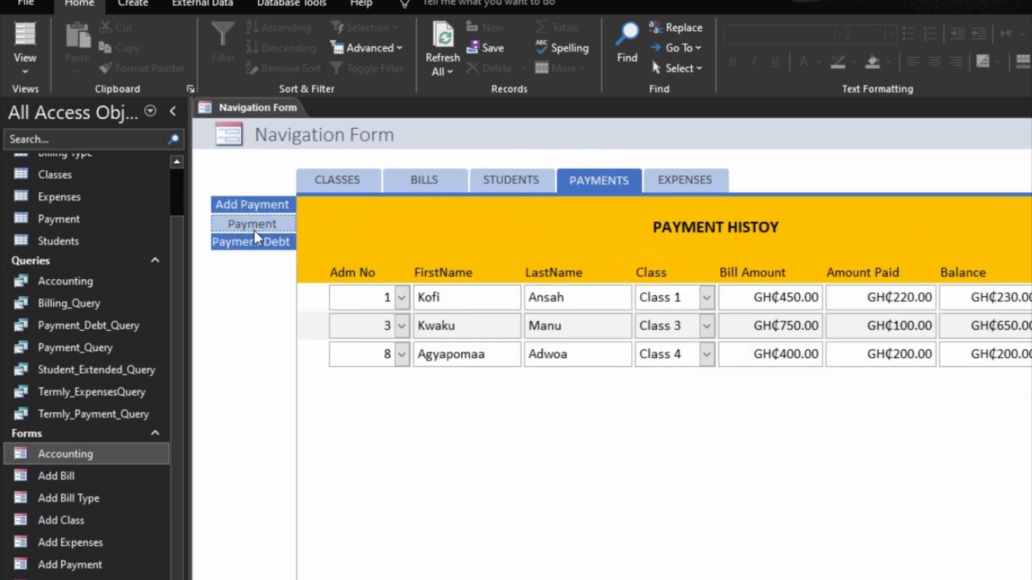
left_click(263, 244)
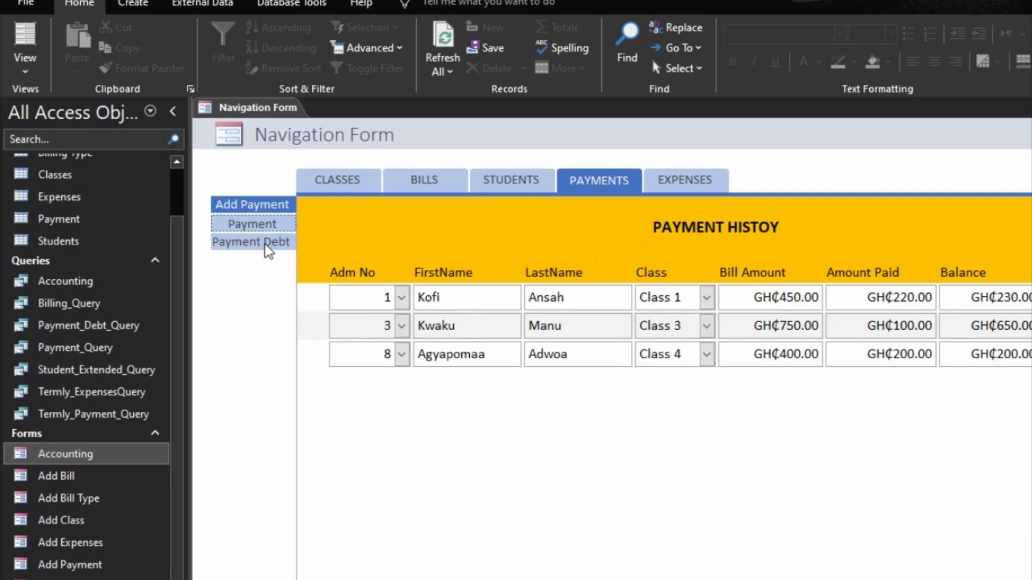
left_click(686, 179)
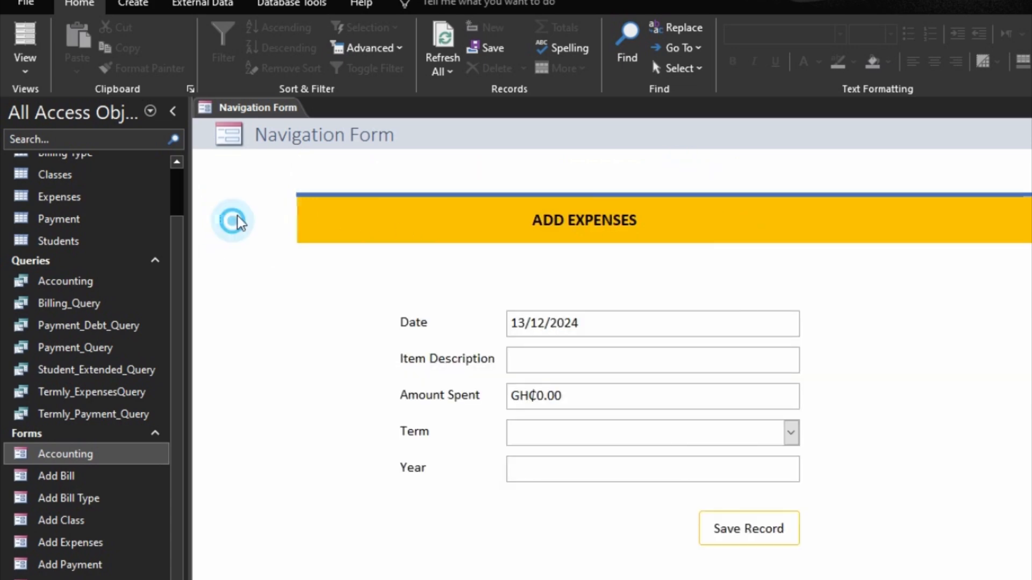
left_click(235, 222)
left_click(256, 247)
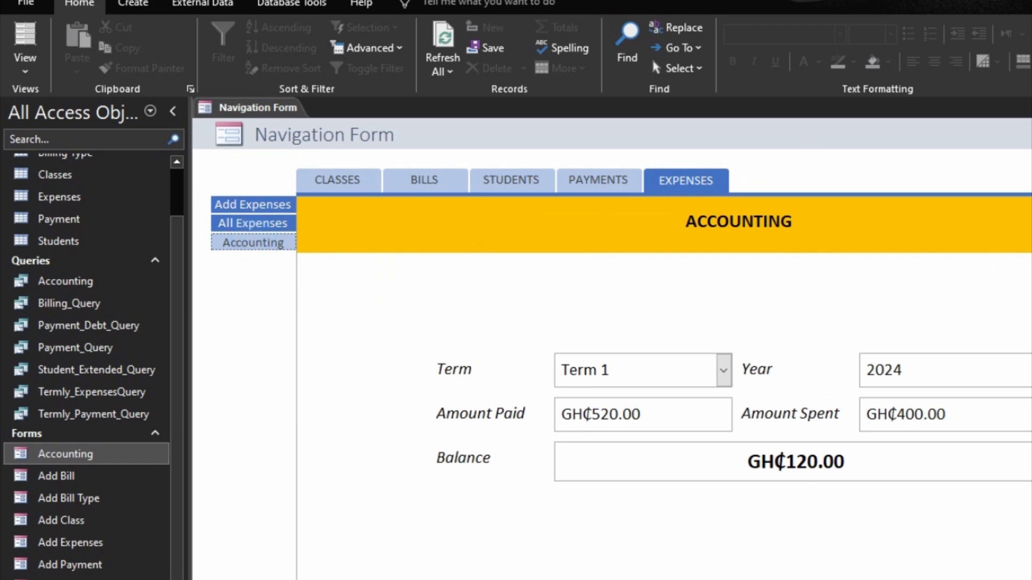
Step: In Design View, replace the navigation form's header logo with "My Profile Picture.jpg" from the Pictures folder
right_click(951, 168)
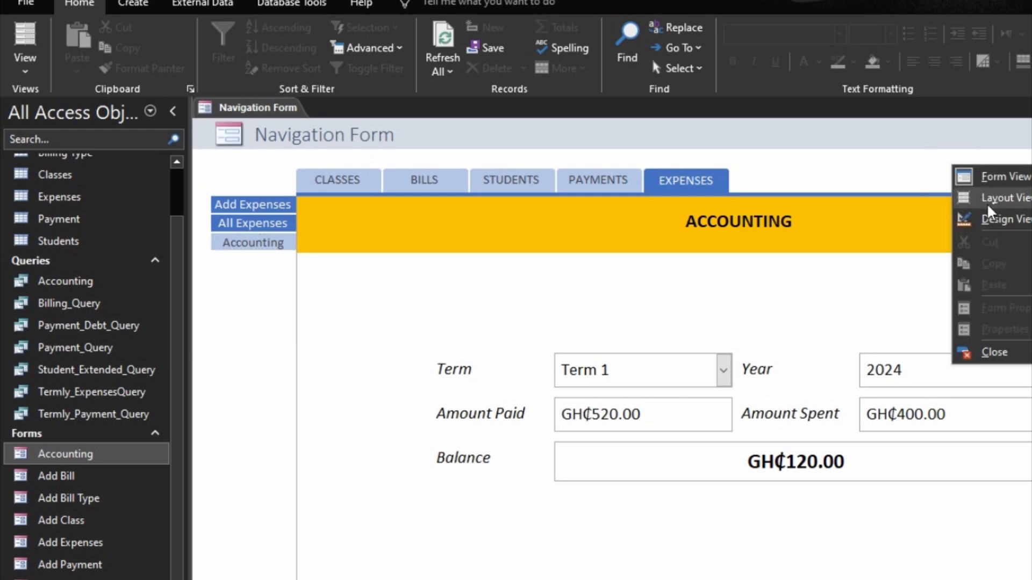
left_click(996, 220)
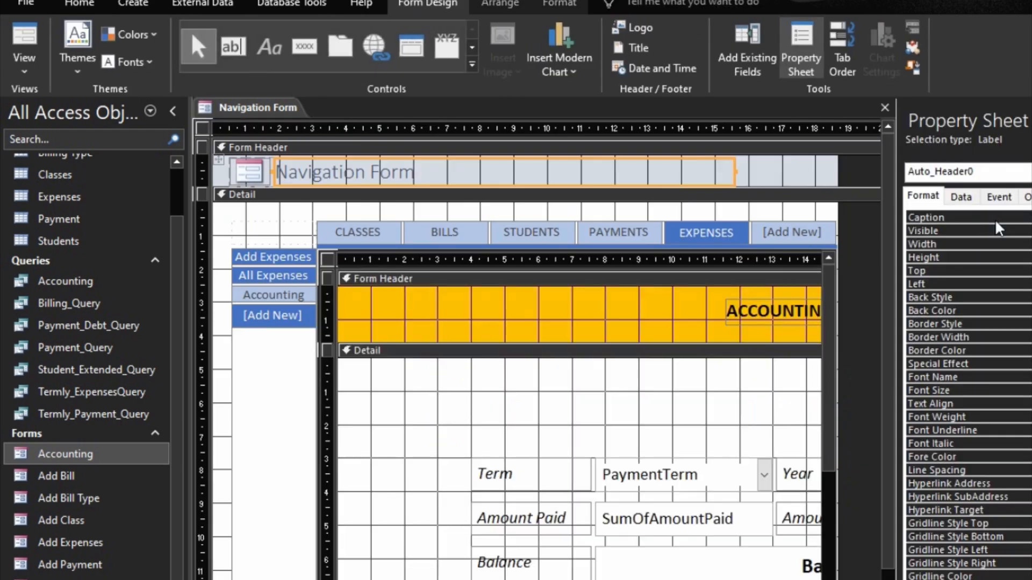
left_click(247, 172)
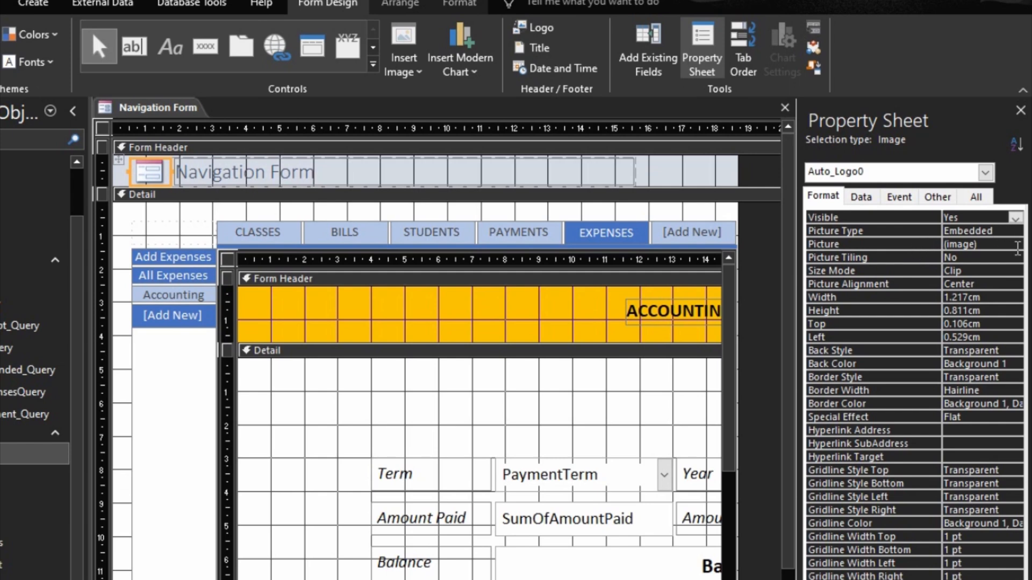
left_click(1015, 248)
left_click(1015, 245)
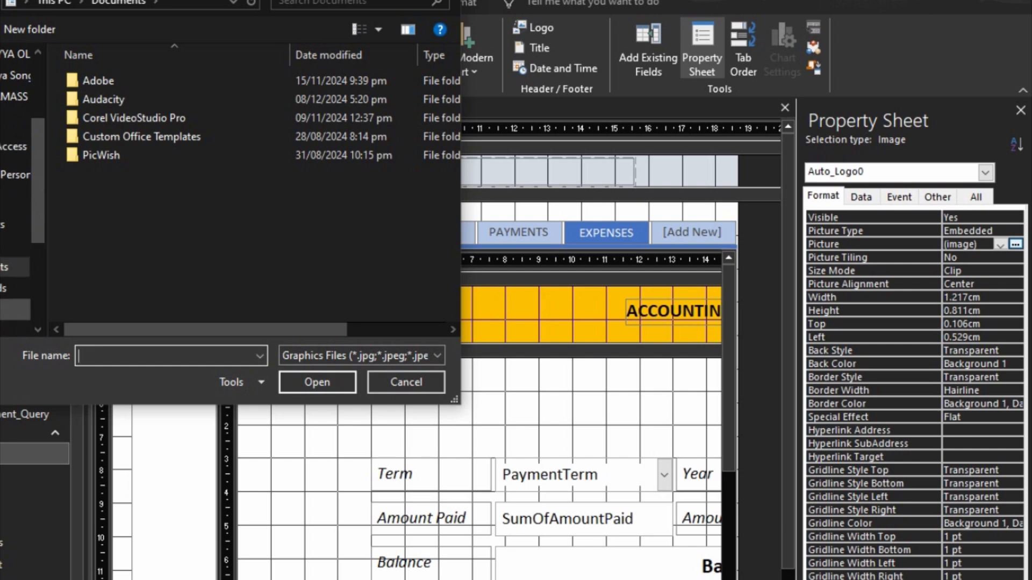
left_click(15, 329)
scroll(305, 177, "down", 1)
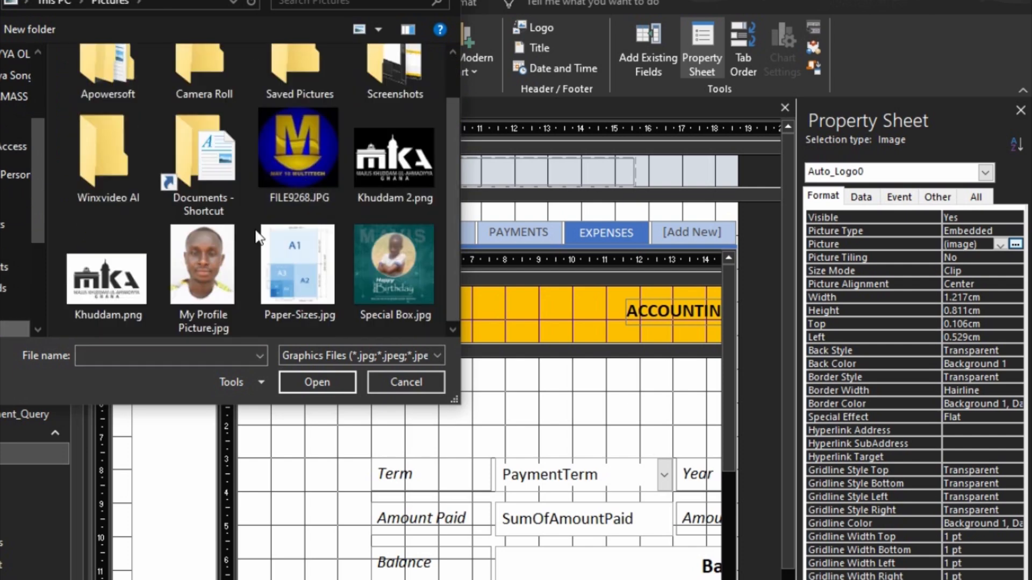
left_click(203, 269)
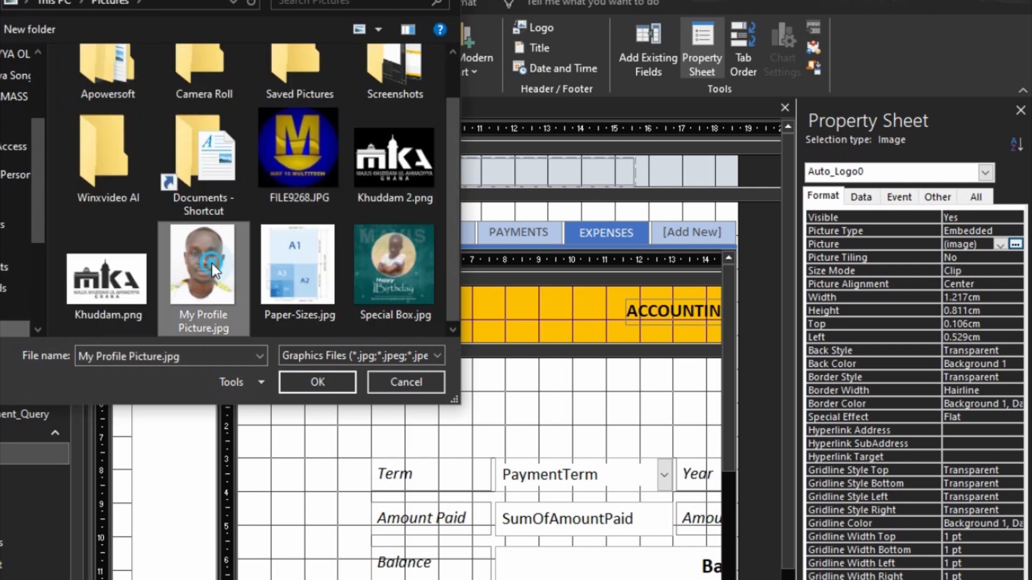
left_click(321, 375)
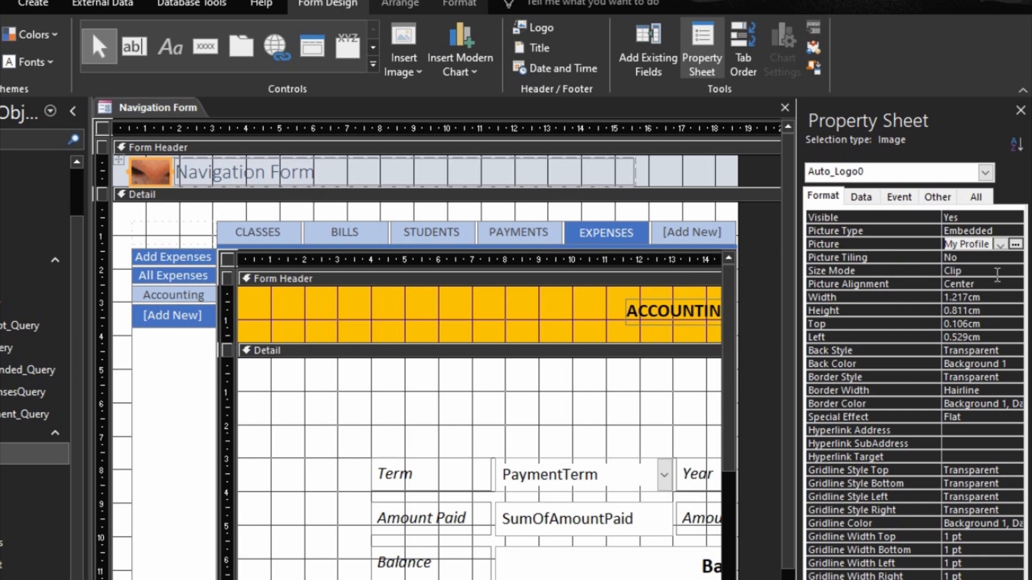
Step: Set the header logo's size mode to Stretch
left_click(1010, 272)
left_click(1013, 274)
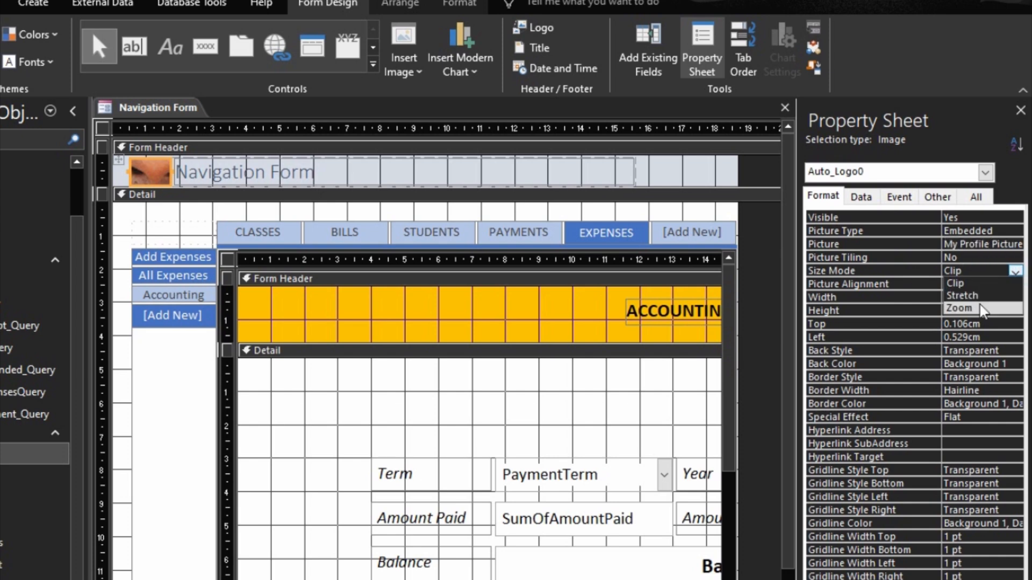
left_click(970, 295)
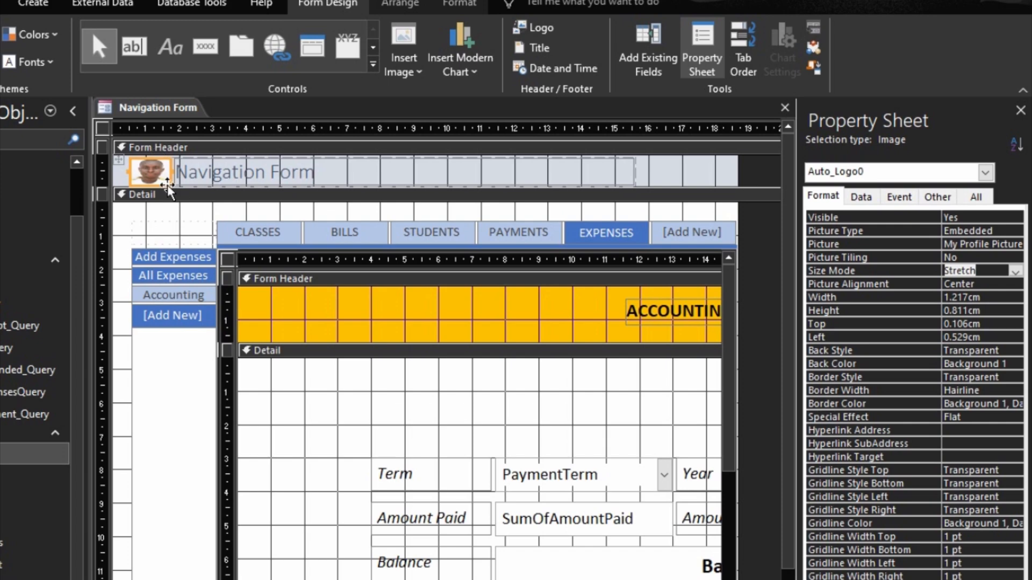
Step: Replace the navigation form's header title text with "MY SCHOOL DATABASE SYSTEM"
left_click(228, 173)
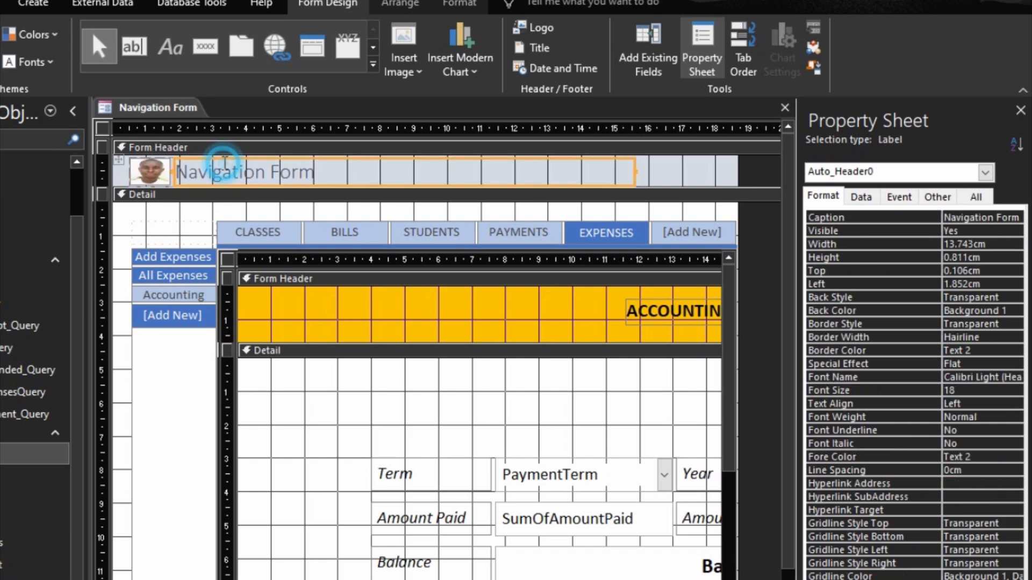
left_click(153, 177)
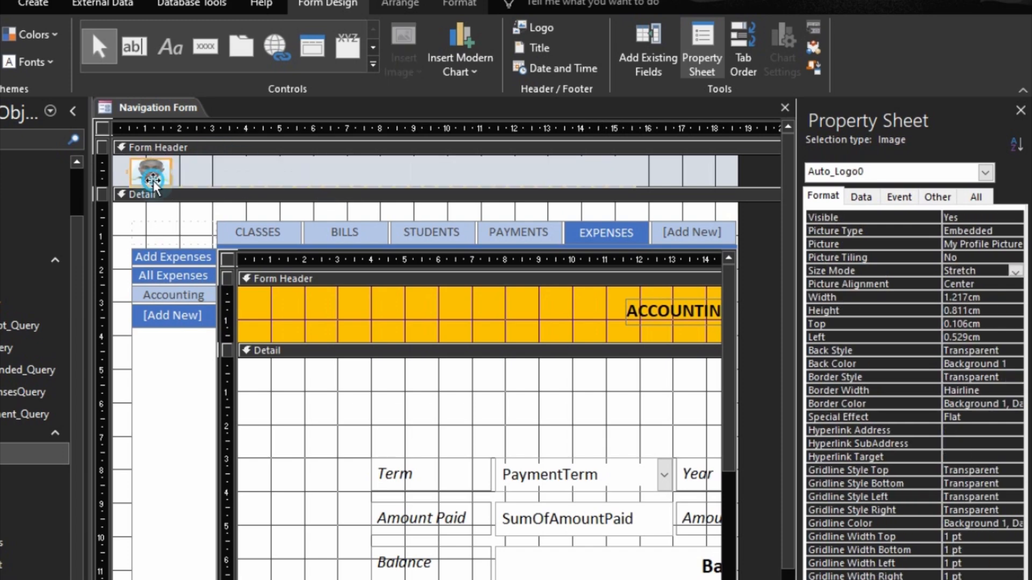
left_click(346, 168)
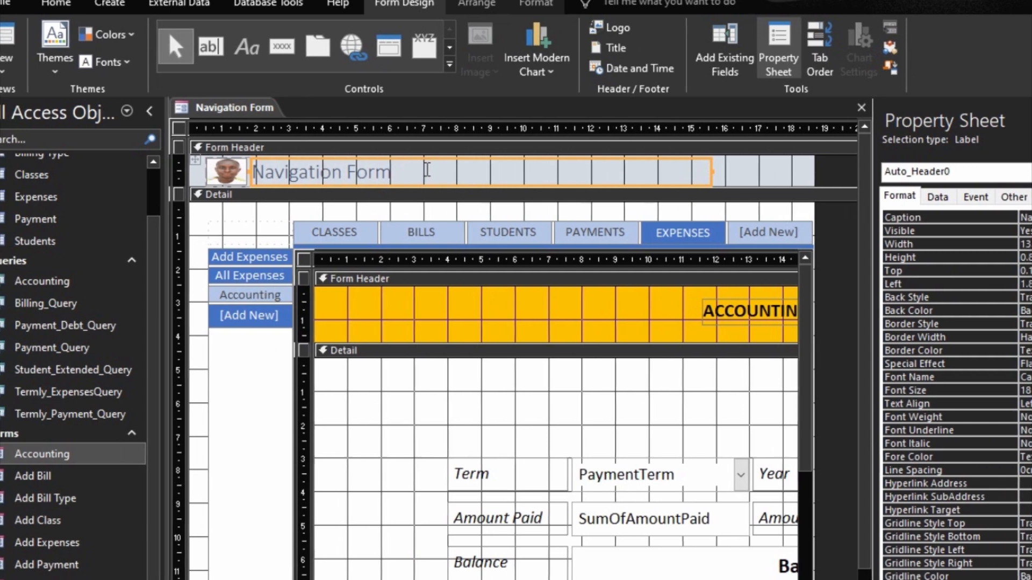
left_click(349, 168)
left_click_drag(393, 177, 297, 173)
double_click(290, 168)
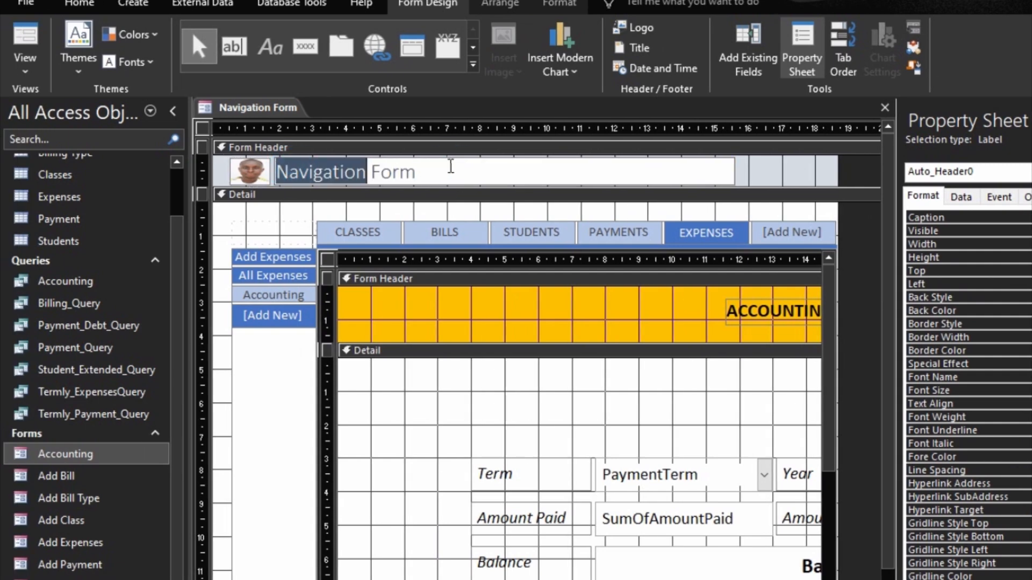
left_click(450, 166)
key("BackSpace")
key("BackSpace")
key("BackSpace")
key("BackSpace")
key("BackSpace")
key("BackSpace")
key("BackSpace")
key("BackSpace")
key("BackSpace")
key("BackSpace")
key("BackSpace")
key("BackSpace")
key("BackSpace")
key("BackSpace")
key("BackSpace")
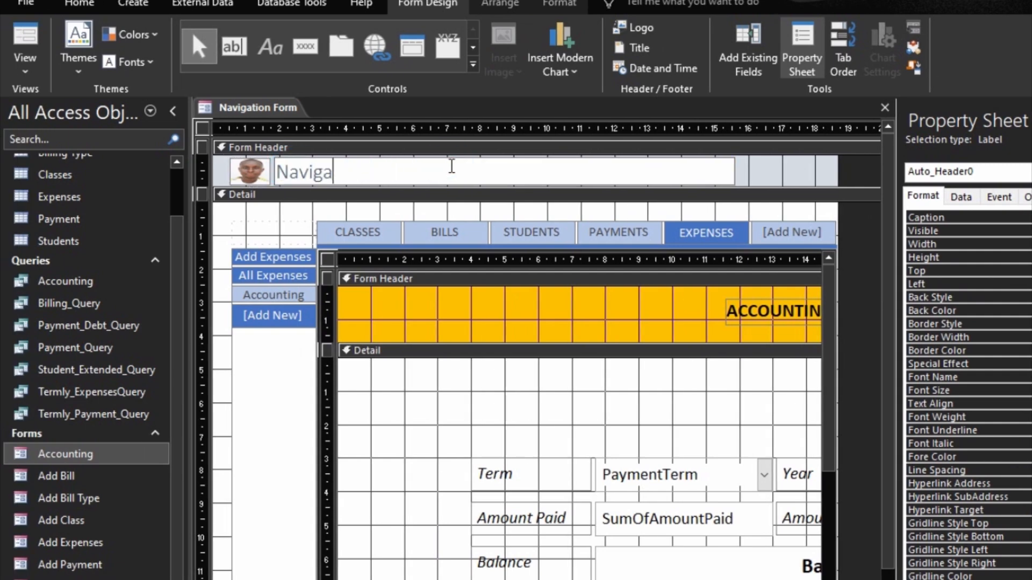
type("M")
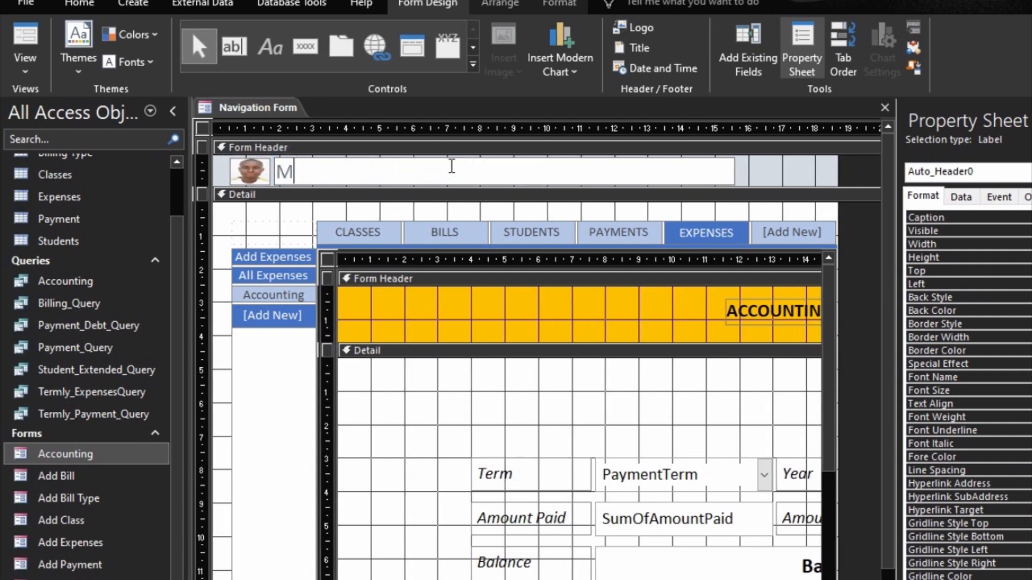
type("y")
key("BackSpace")
type("Y SCHOO")
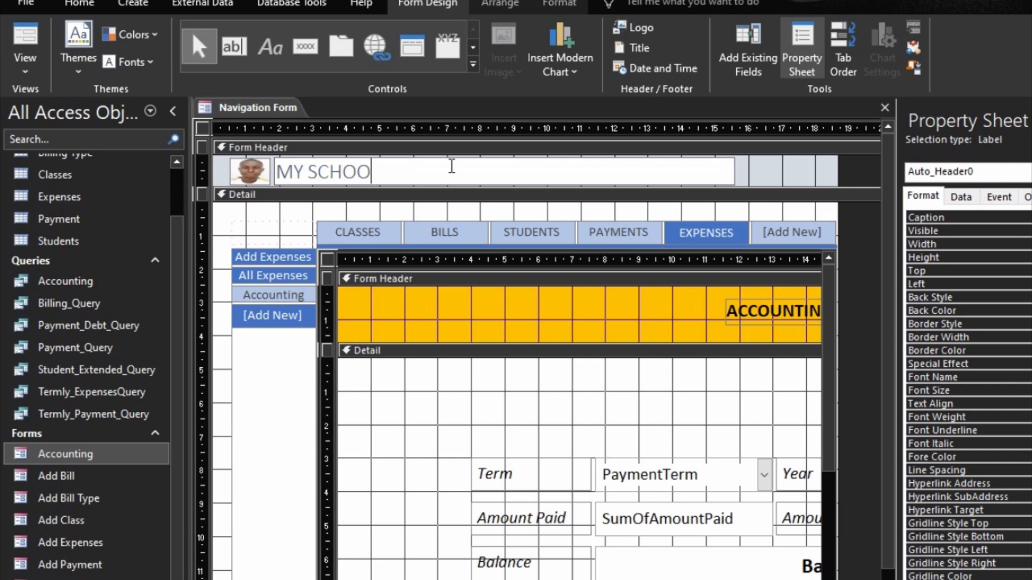
type("L DATA")
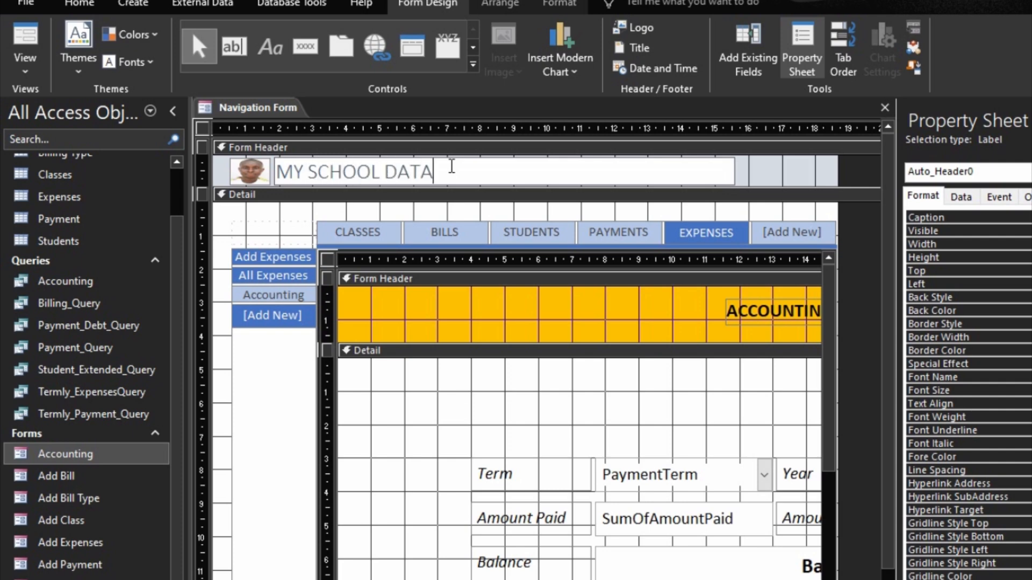
type("BASE SYSTE")
key("BackSpace")
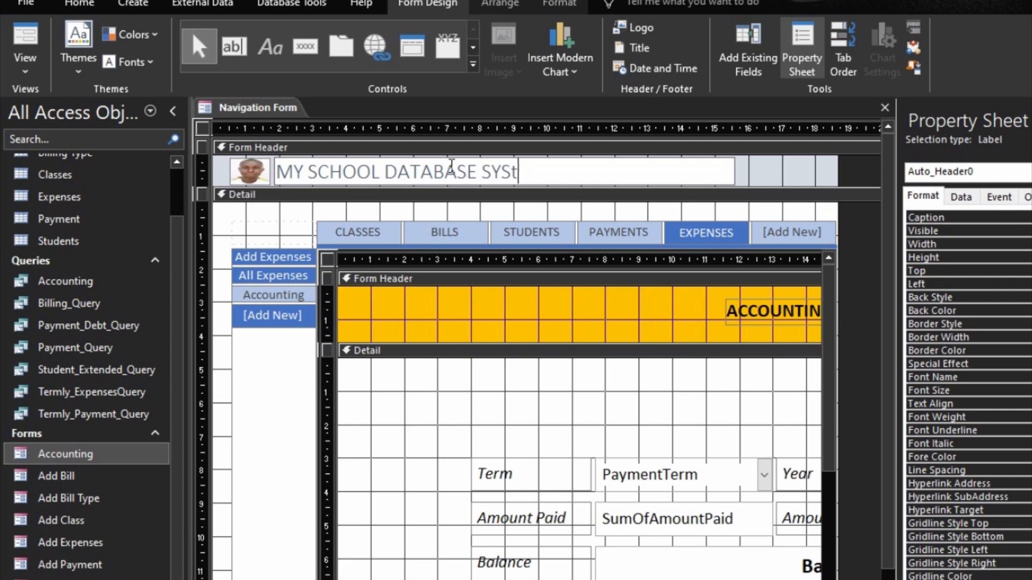
type("TEM")
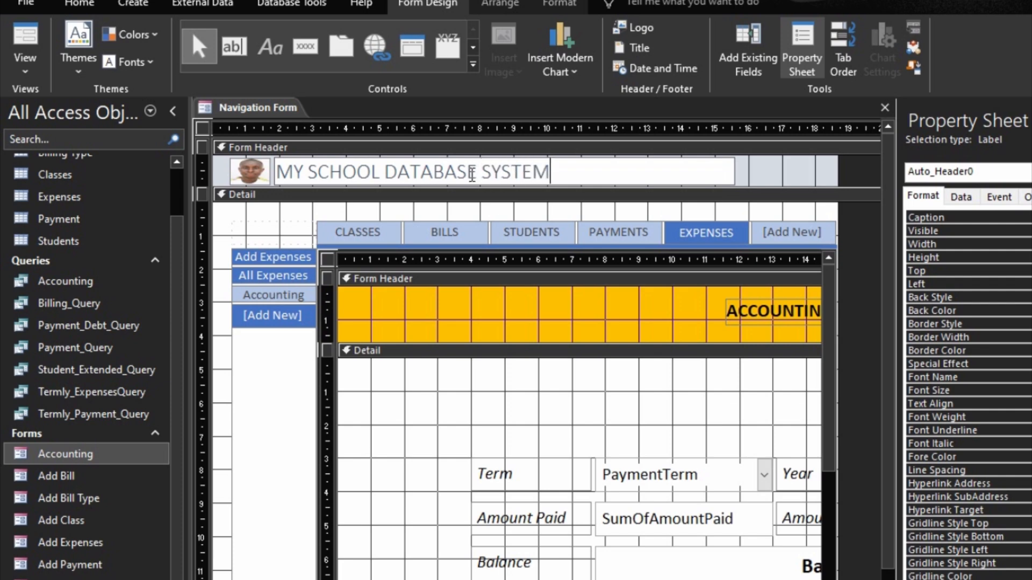
left_click(755, 168)
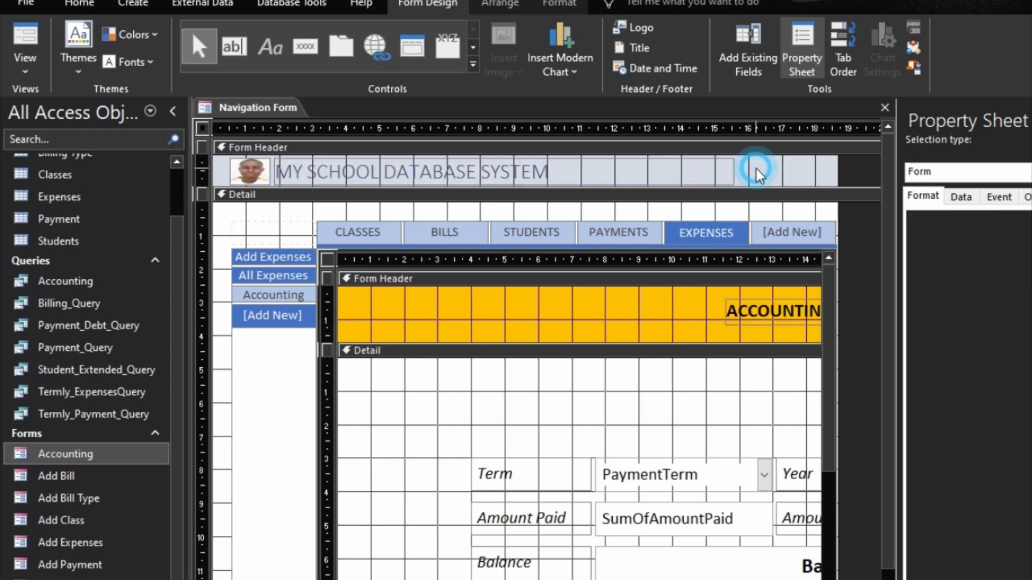
Step: Set the header title's font to Calibri (Detail)
left_click(545, 173)
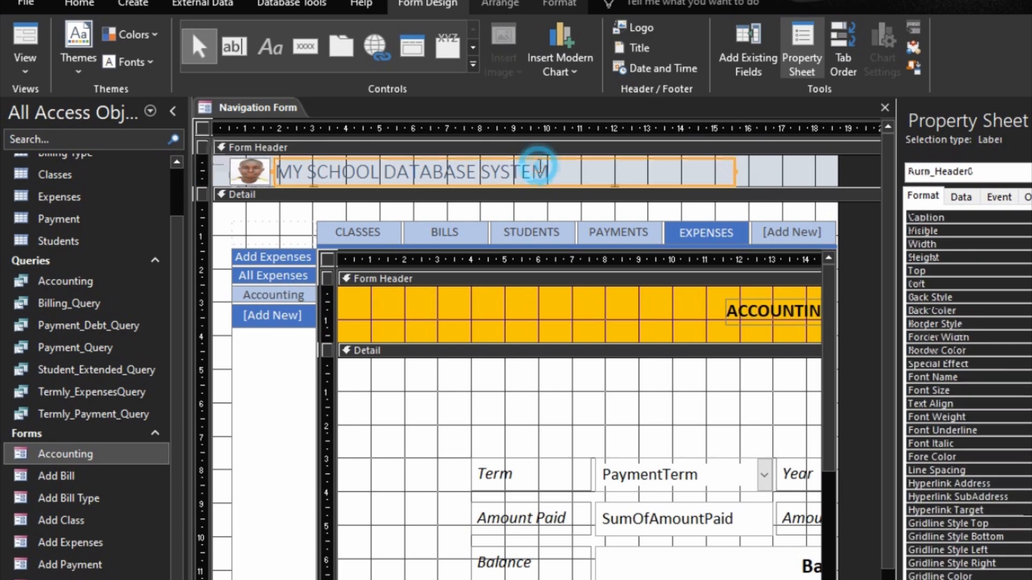
left_click(559, 3)
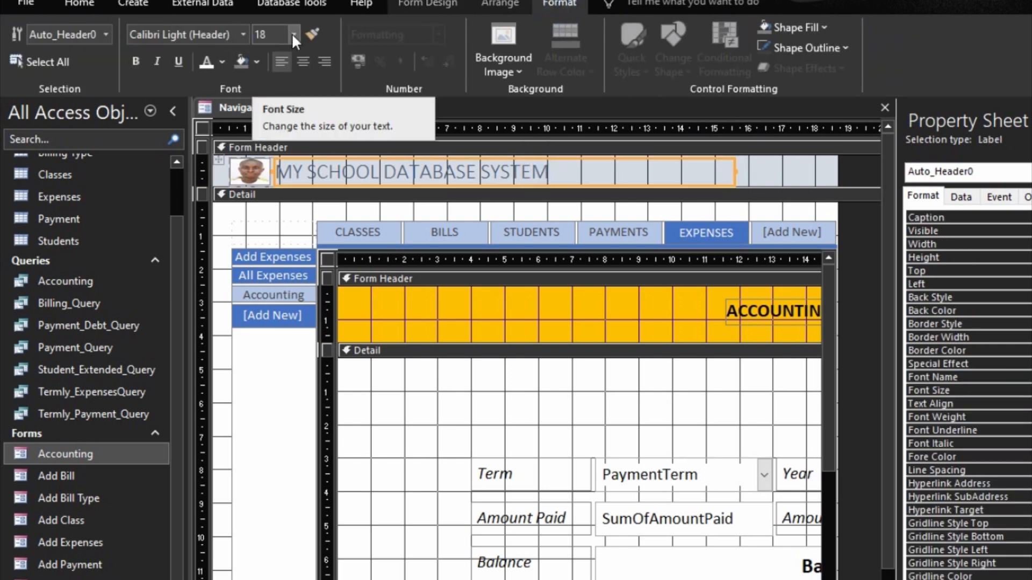
left_click(243, 35)
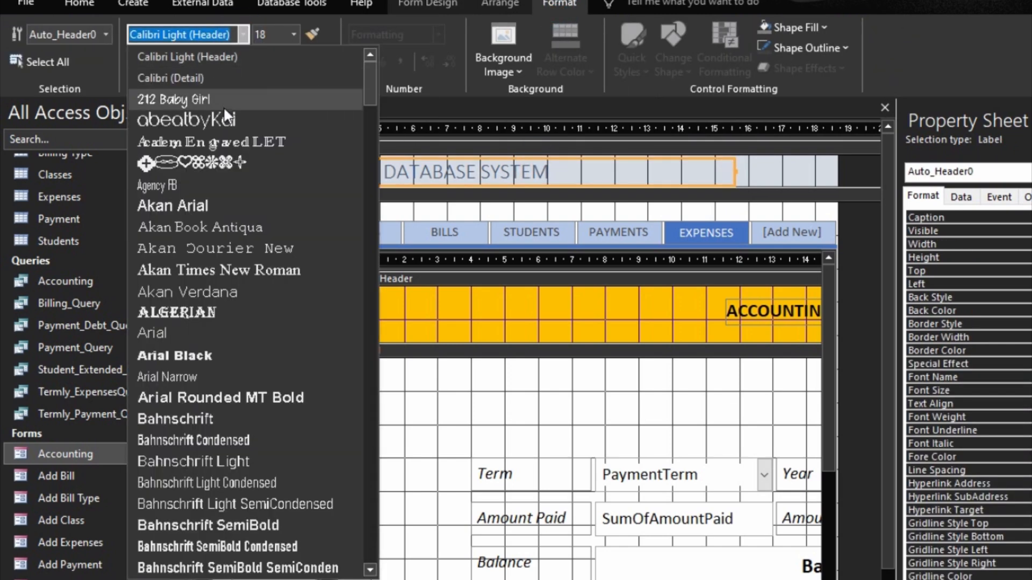
left_click(196, 78)
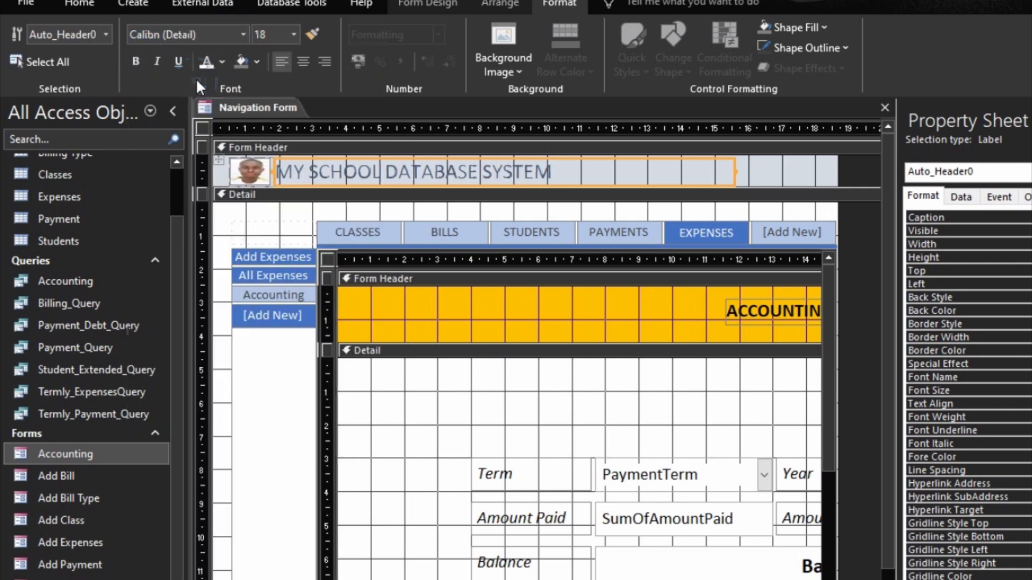
left_click(128, 58)
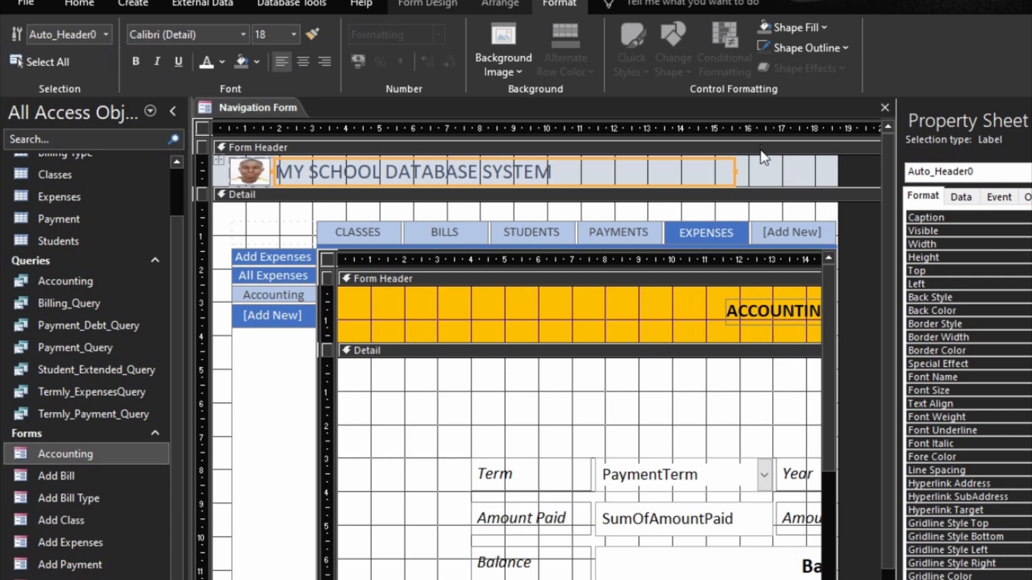
Step: Make the Form Header section taller and slightly increase the height of the logo and title row
left_click_drag(775, 184, 751, 201)
left_click(766, 214)
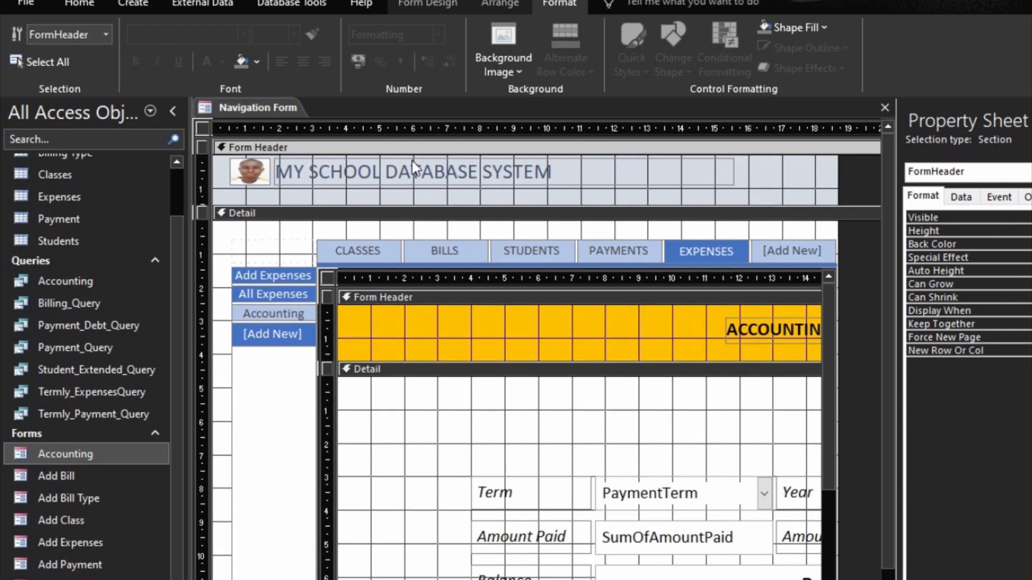
left_click(378, 160)
left_click(219, 160)
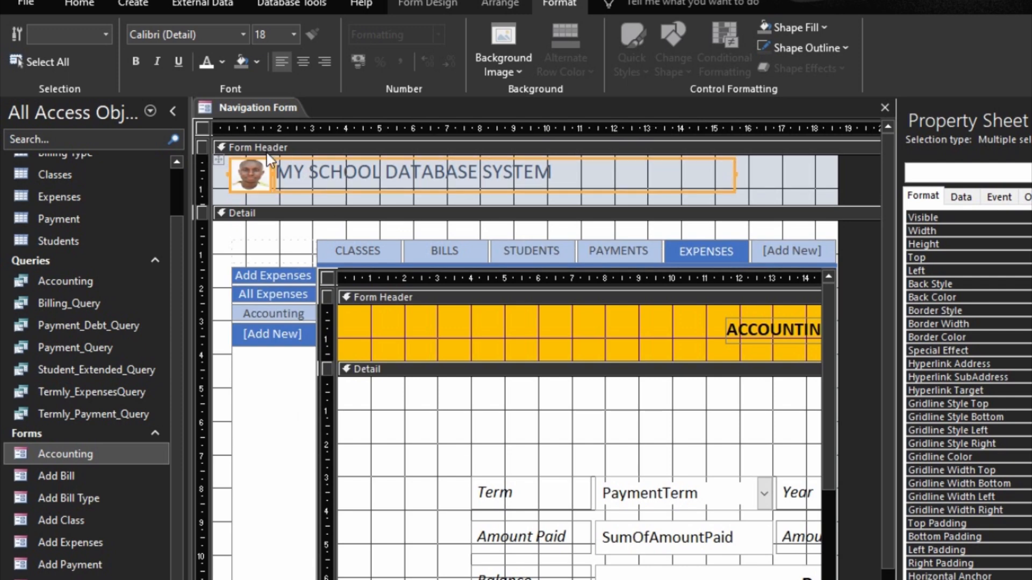
Step: Move the logo and title together slightly down and to the right, and trim the Form Header's height to fit them
left_click_drag(216, 162, 223, 171)
left_click(257, 192)
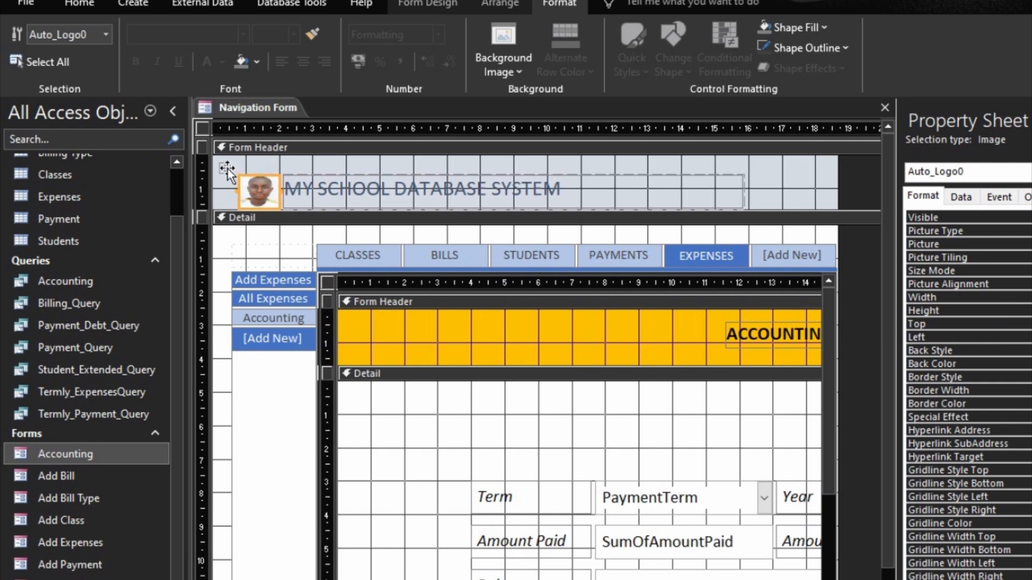
left_click(232, 158)
left_click_drag(233, 156, 234, 156)
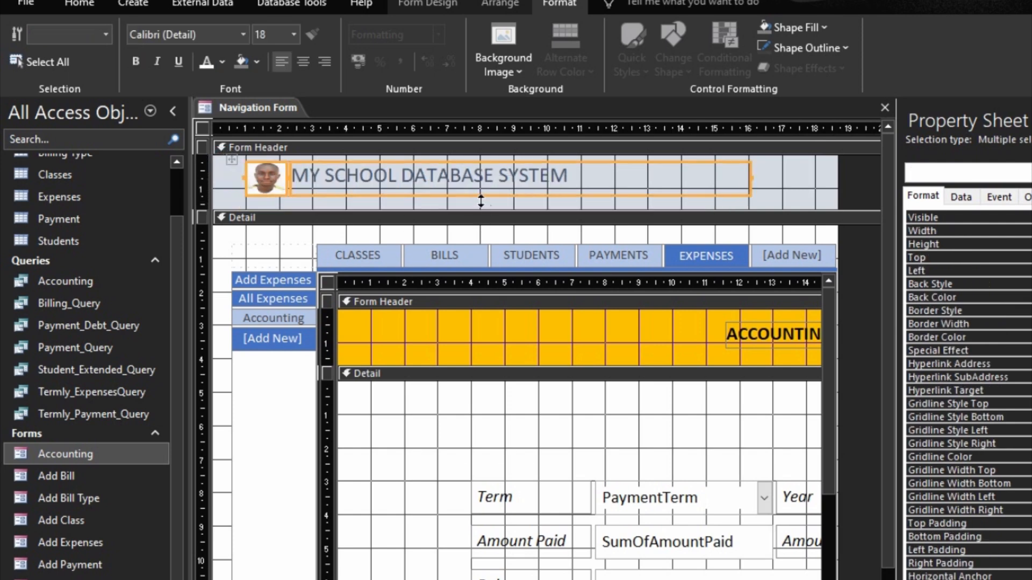
left_click(488, 220)
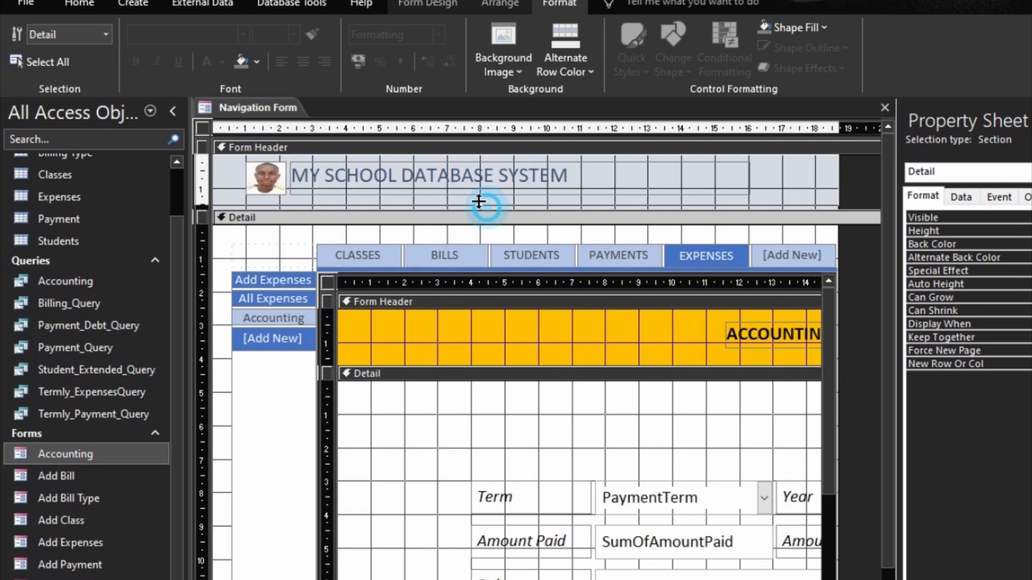
left_click_drag(478, 200, 478, 197)
Step: Set the header title's control margins to Medium
left_click(466, 171)
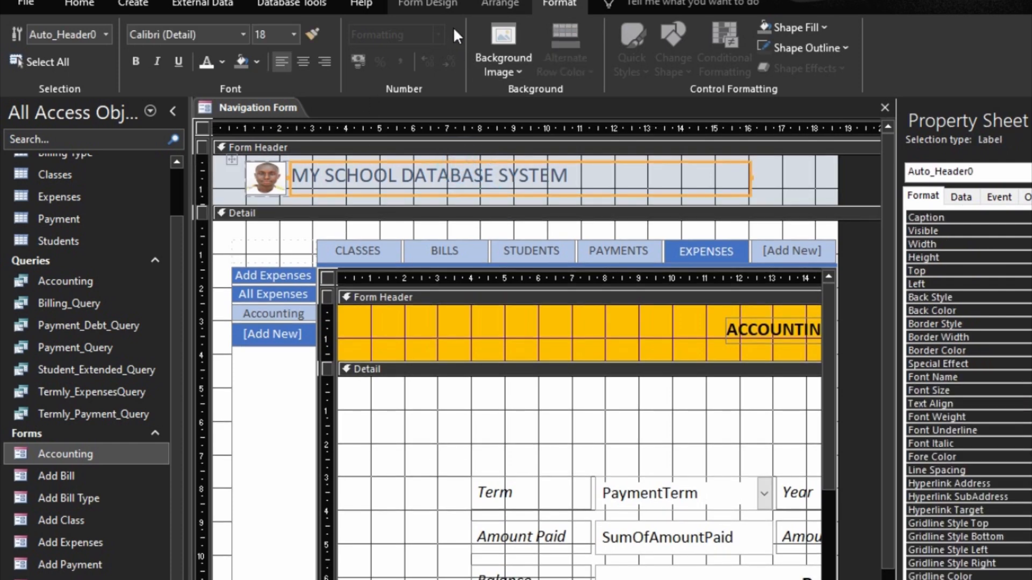
left_click(499, 5)
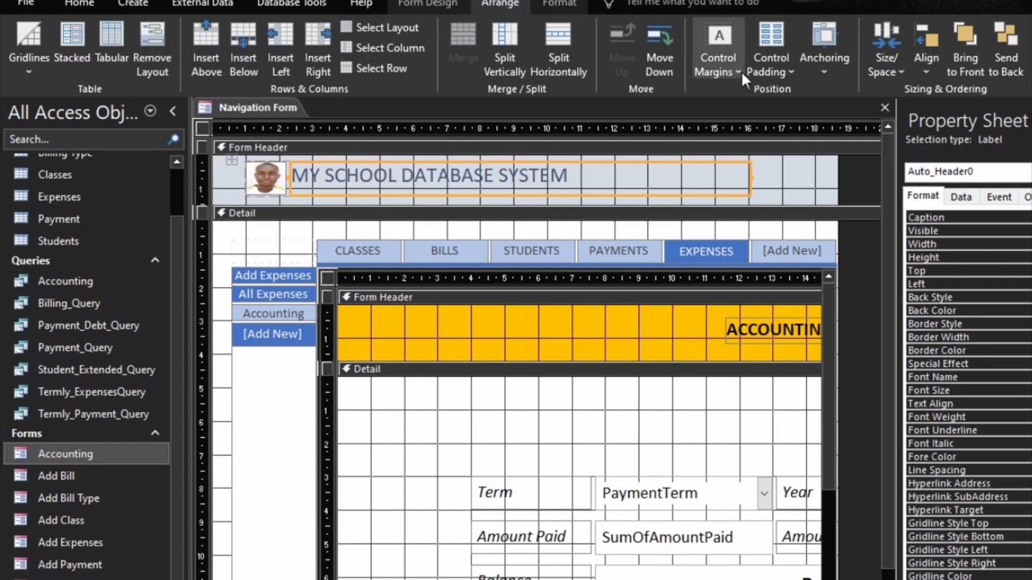
left_click(739, 70)
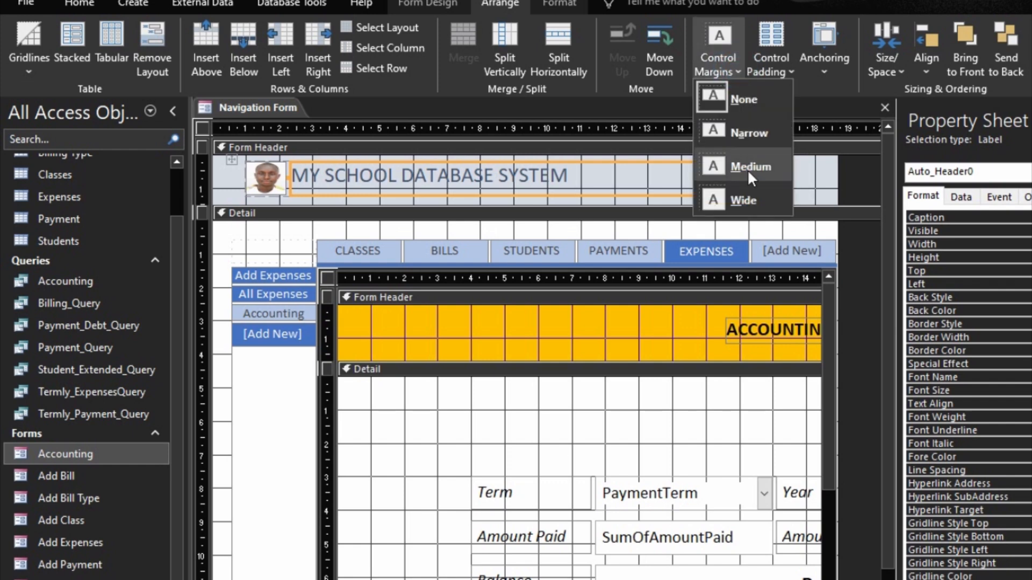
left_click(747, 169)
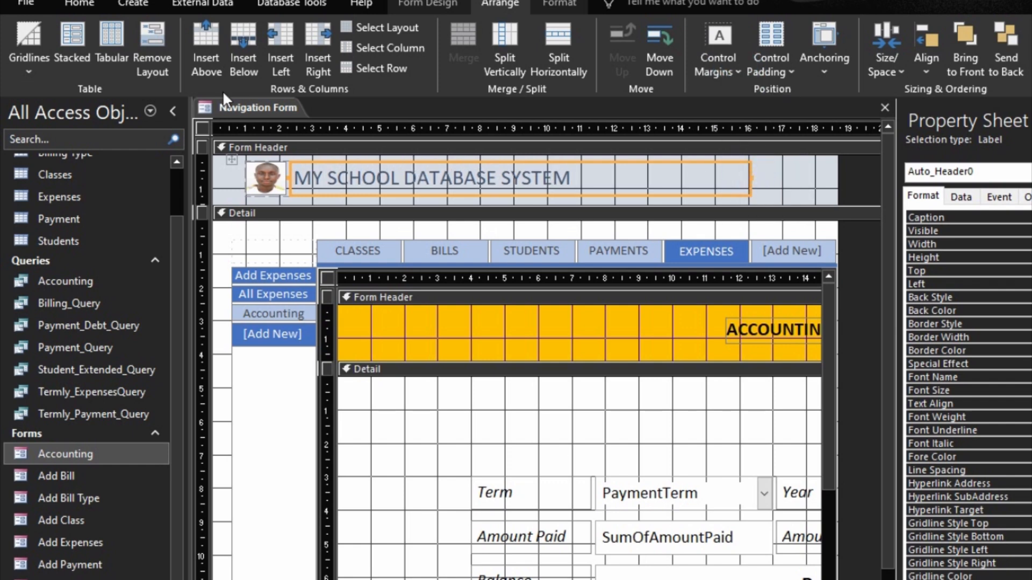
Step: Make the header title bold and set its font color to Automatic (black)
left_click(559, 3)
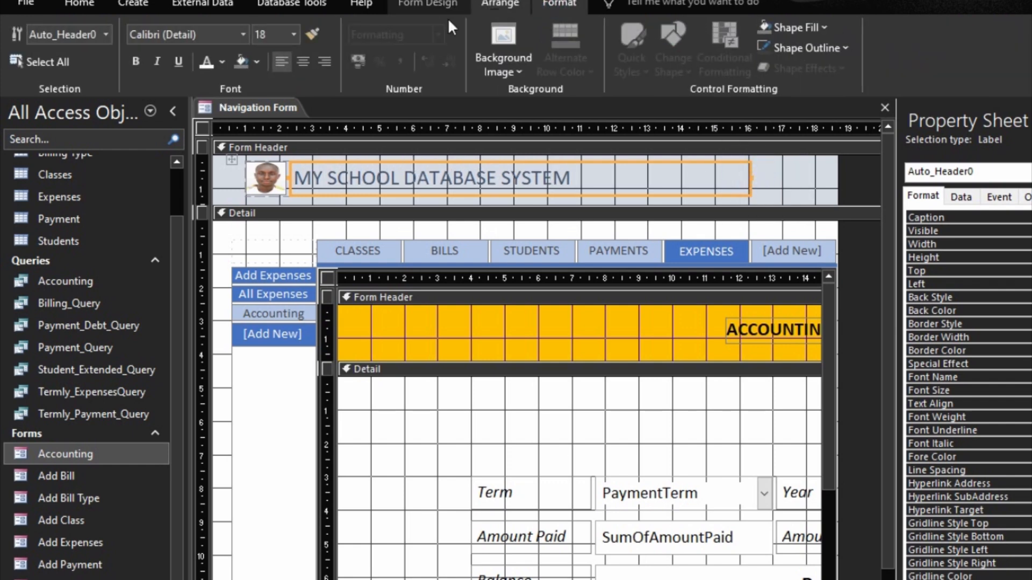
left_click(139, 64)
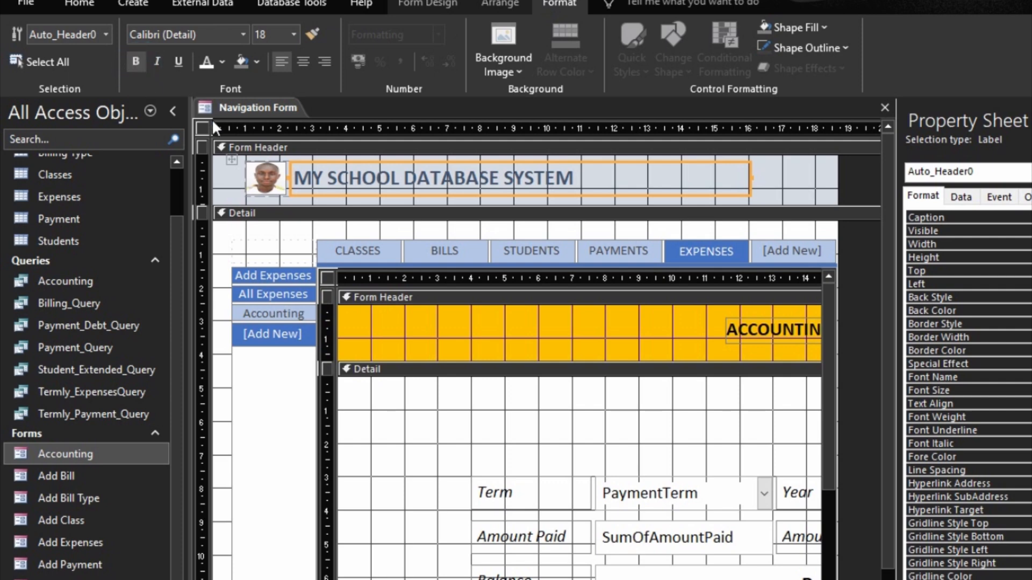
left_click(209, 59)
left_click(222, 62)
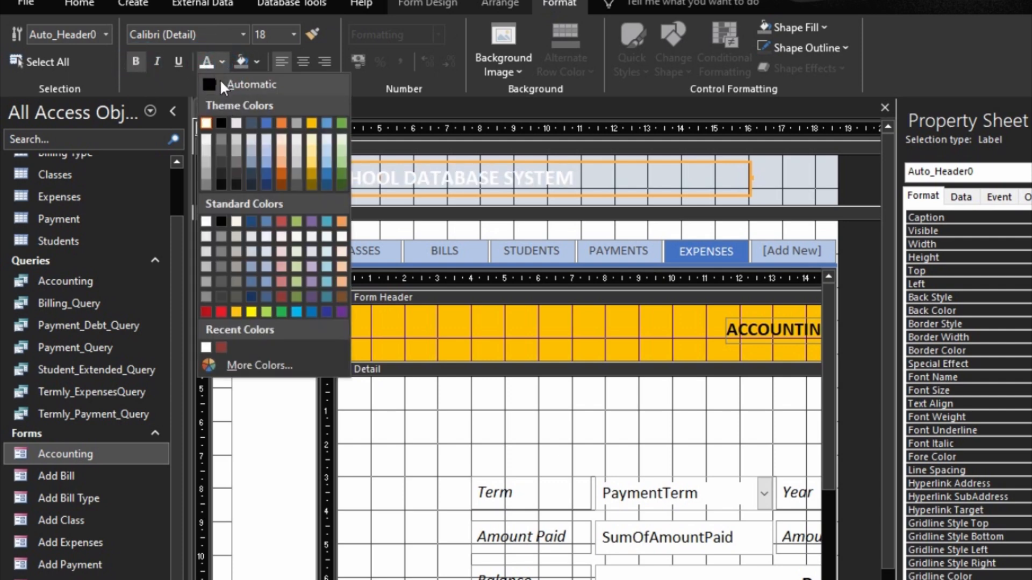
left_click(215, 83)
Step: Change the Form Header section's background color to white
left_click(775, 160)
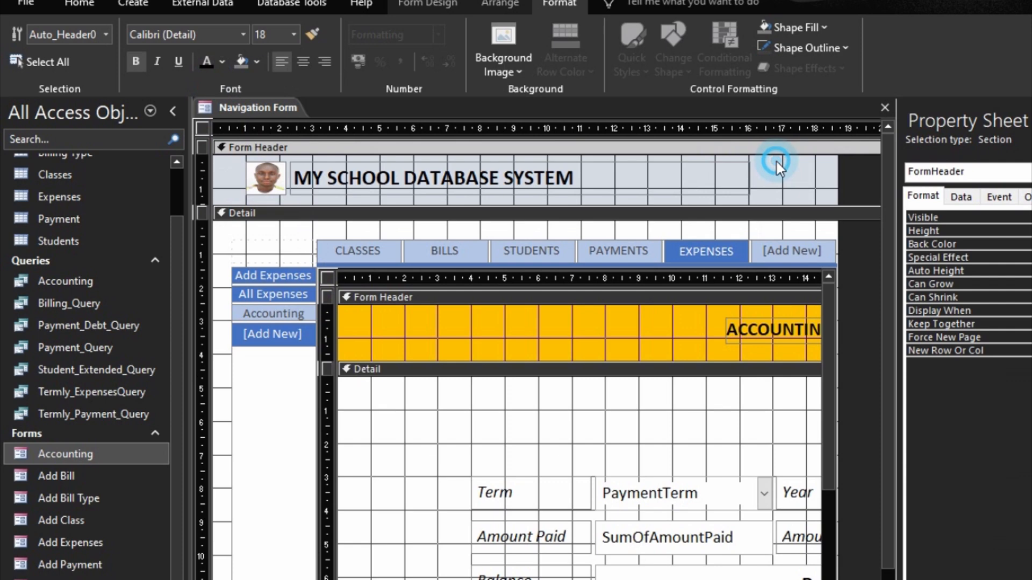
left_click(256, 61)
left_click(250, 78)
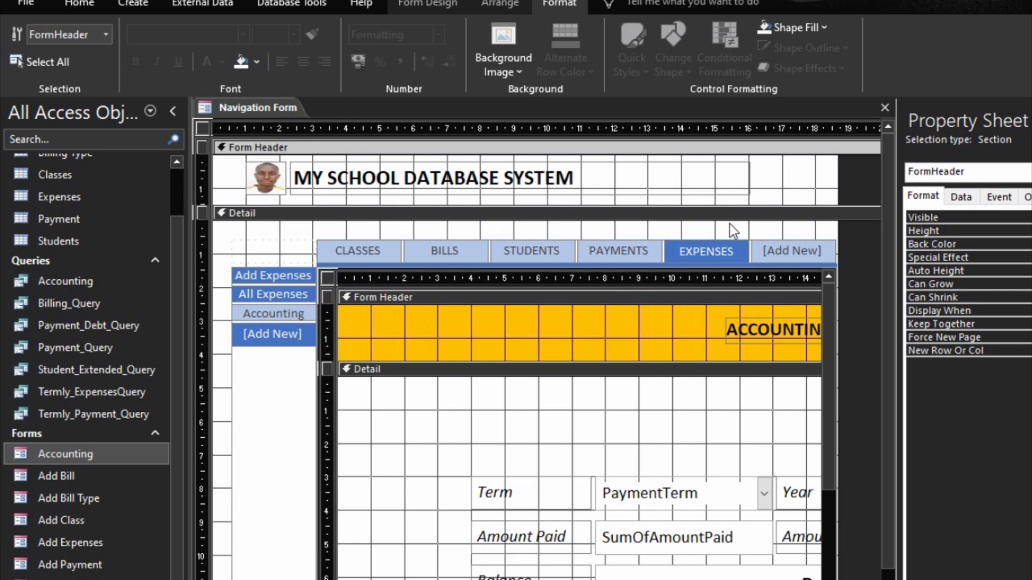
Step: Move the whole navigation control layout up and left, close to the upper-left corner of the Detail section
left_click(266, 246)
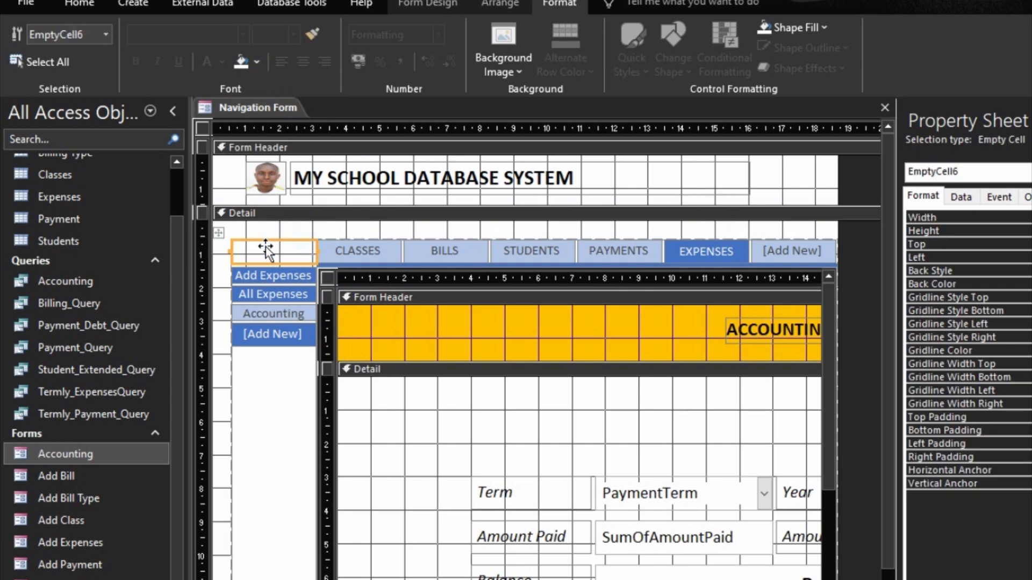
left_click(218, 235)
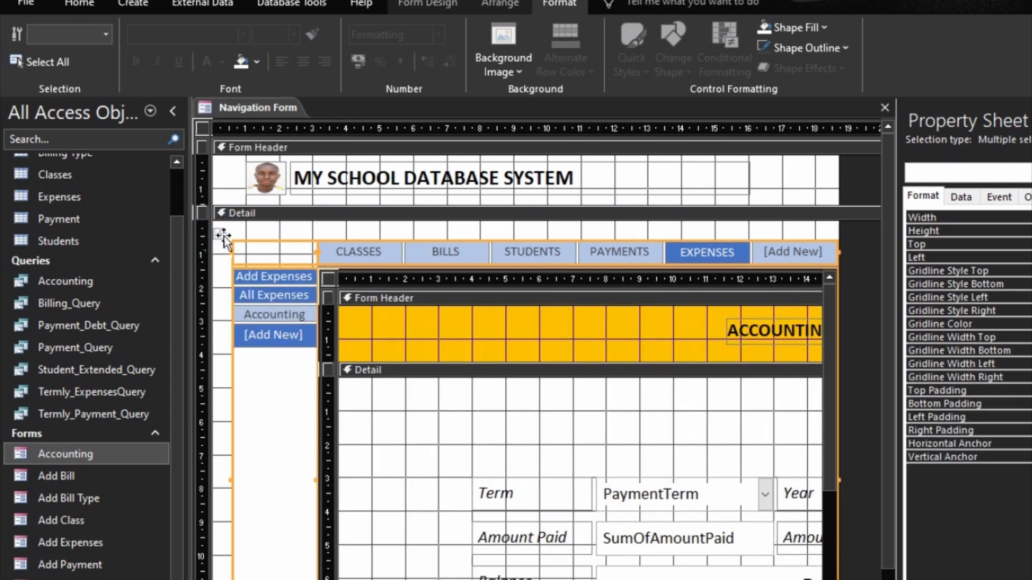
left_click(212, 220)
left_click(249, 256)
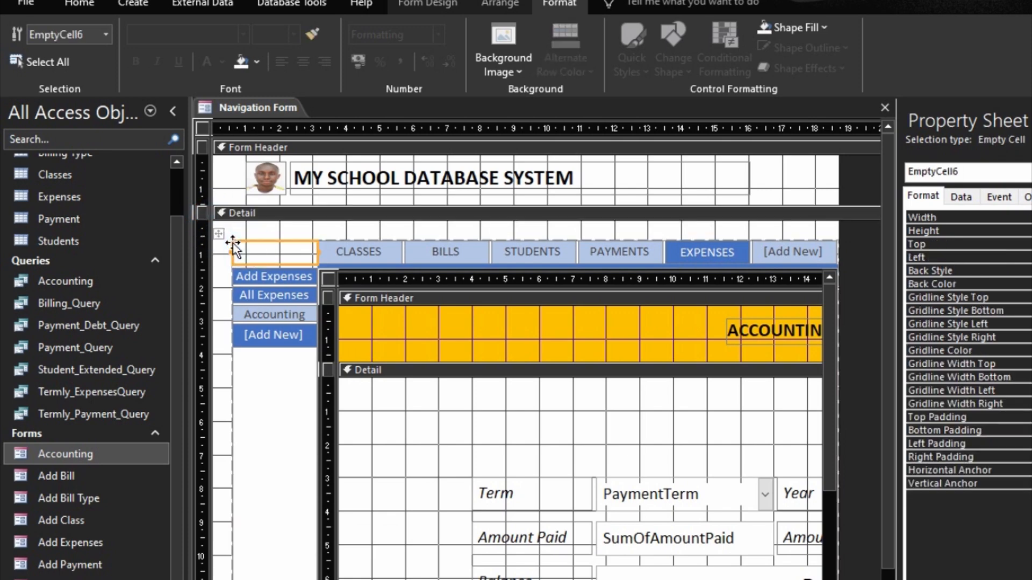
left_click(220, 234)
left_click_drag(220, 233, 195, 206)
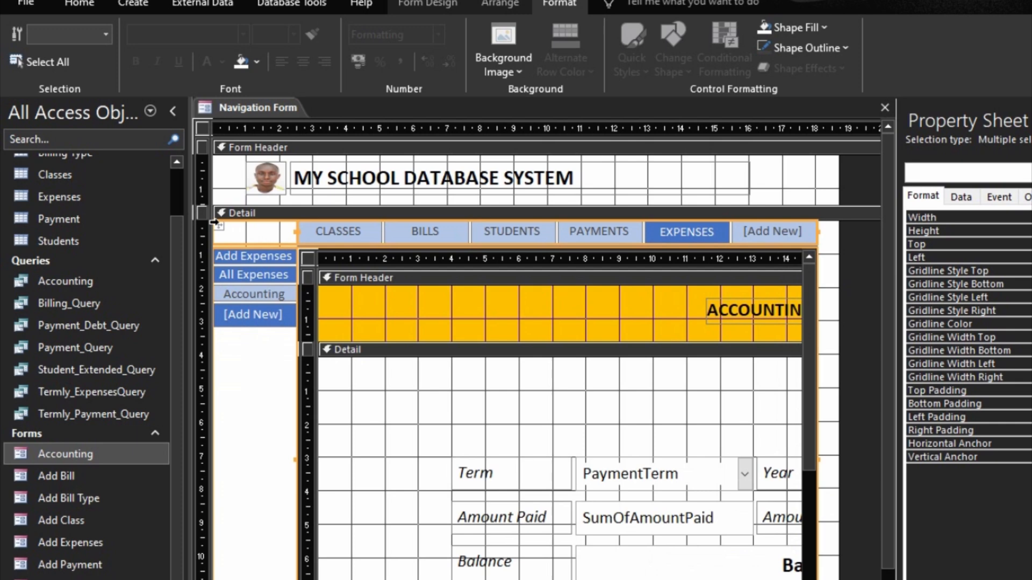
left_click_drag(213, 221, 224, 228)
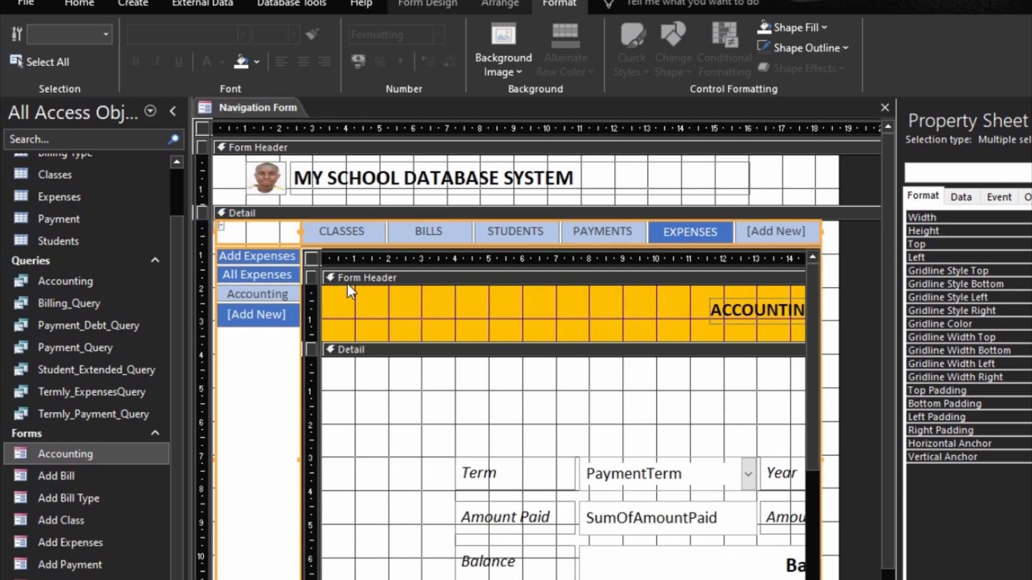
Step: Select the CLASSES, BILLS, STUDENTS, PAYMENTS and EXPENSES tabs together
left_click(369, 230)
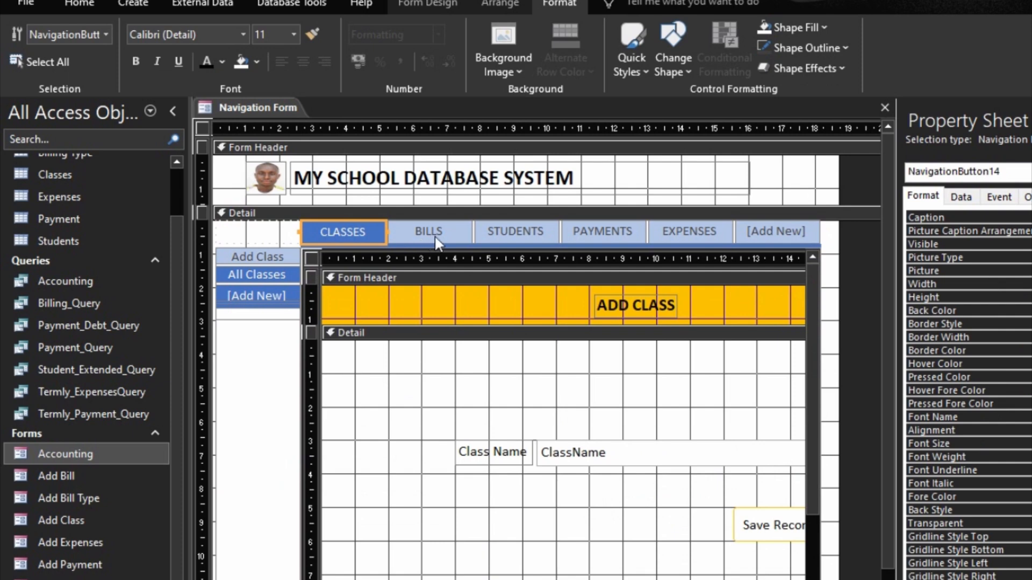
left_click(431, 233, "shift")
left_click(519, 236, "shift")
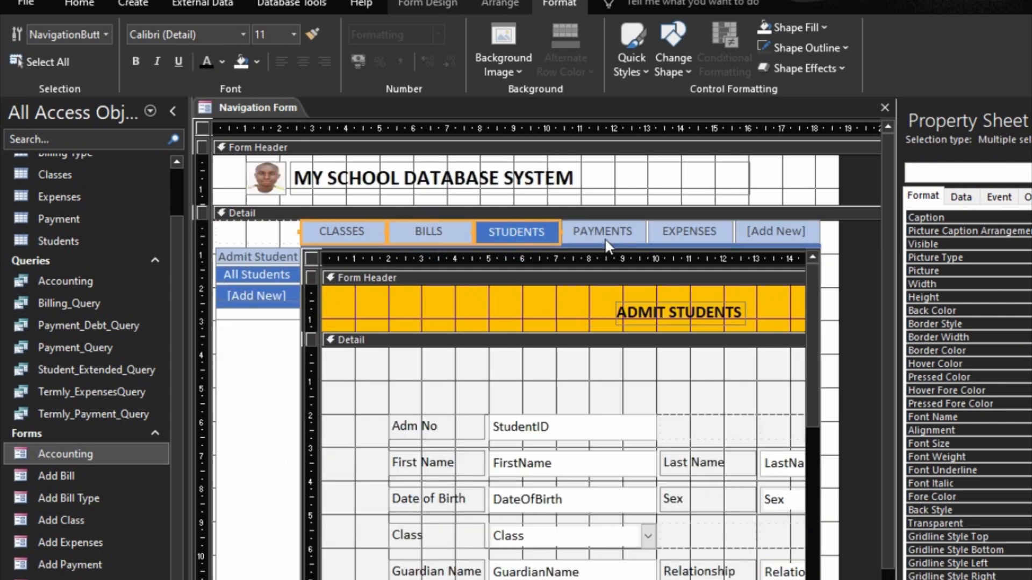
left_click(604, 237, "shift")
left_click(670, 233, "shift")
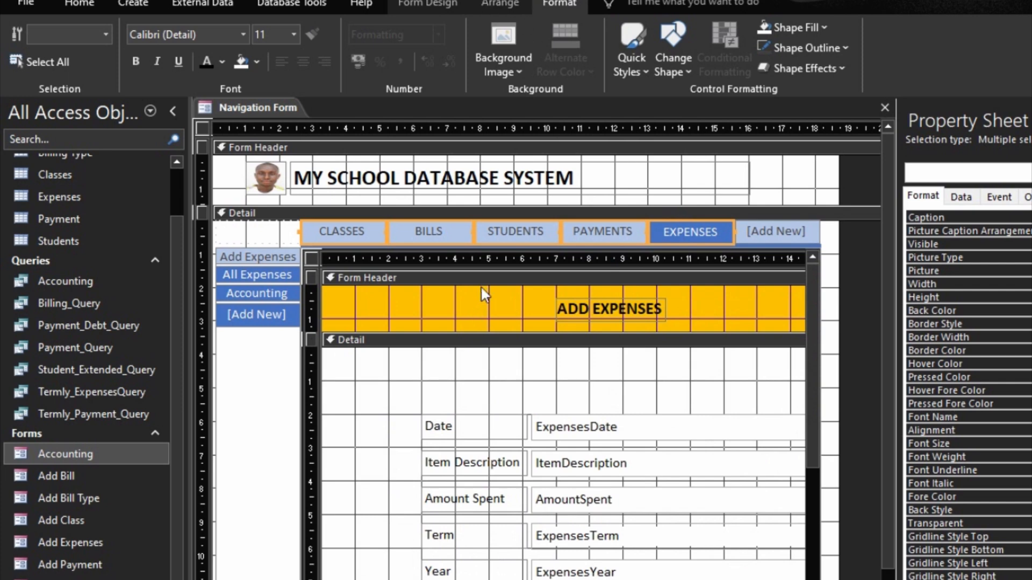
Step: Try sizing the five selected main tabs to fit their captions, and undo the resize
right_click(506, 231)
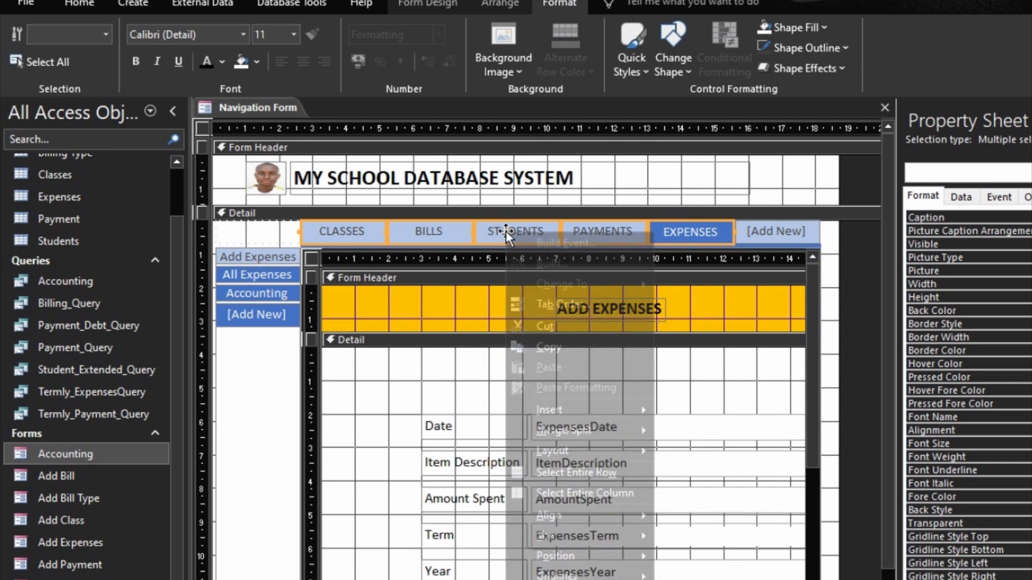
mouse_move(590, 535)
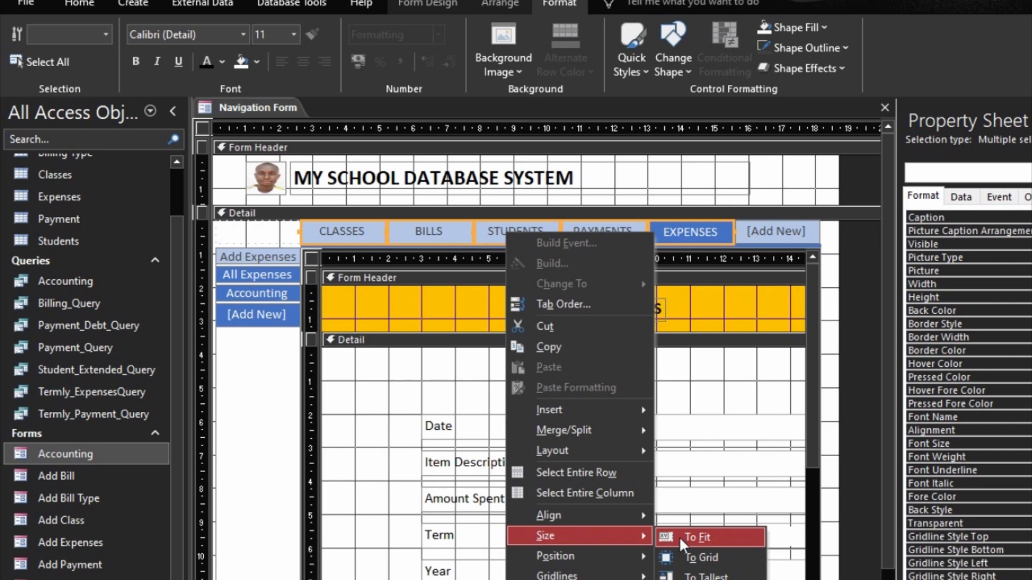
left_click(696, 536)
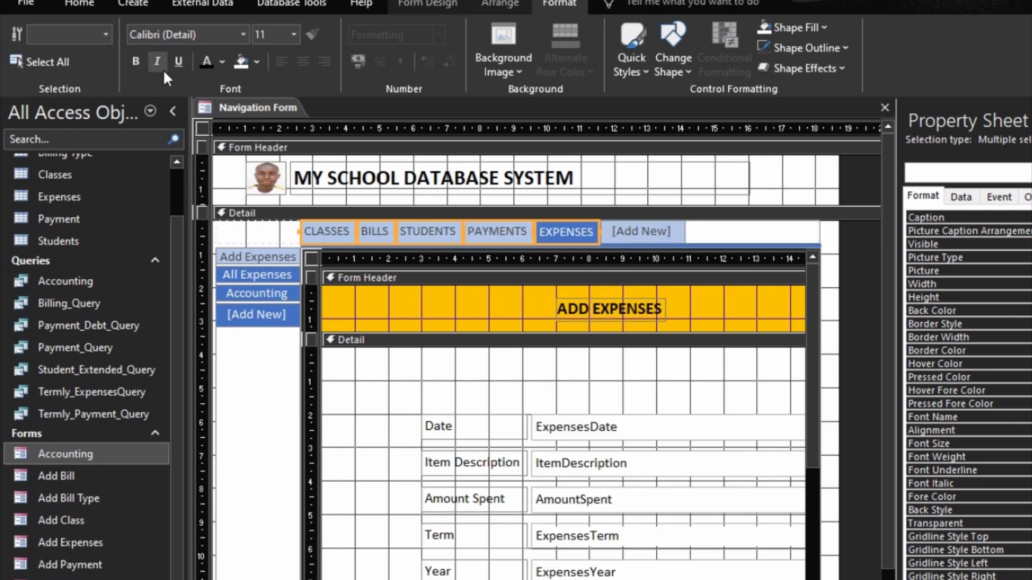
key("ctrl+z")
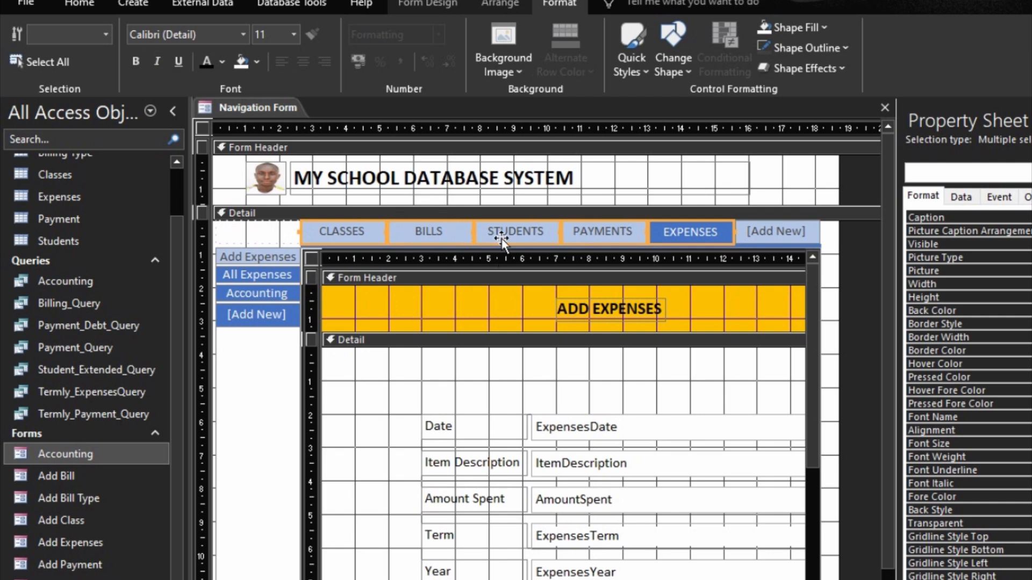
Step: Reduce the height of the five selected main tabs slightly, to about 0.61 cm
left_click_drag(499, 235, 492, 229)
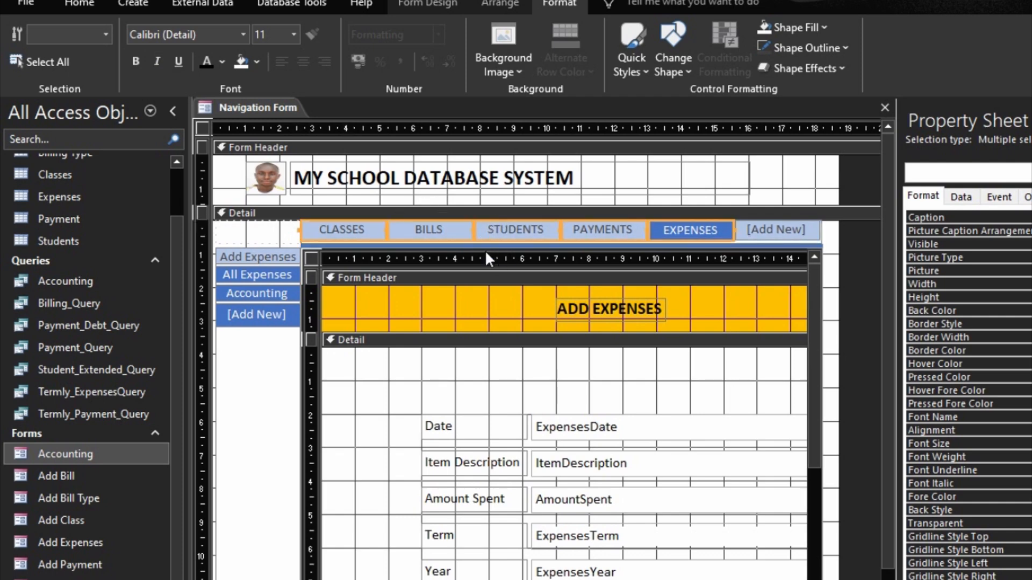
key("shift+Up")
key("shift+Up")
key("shift+Up")
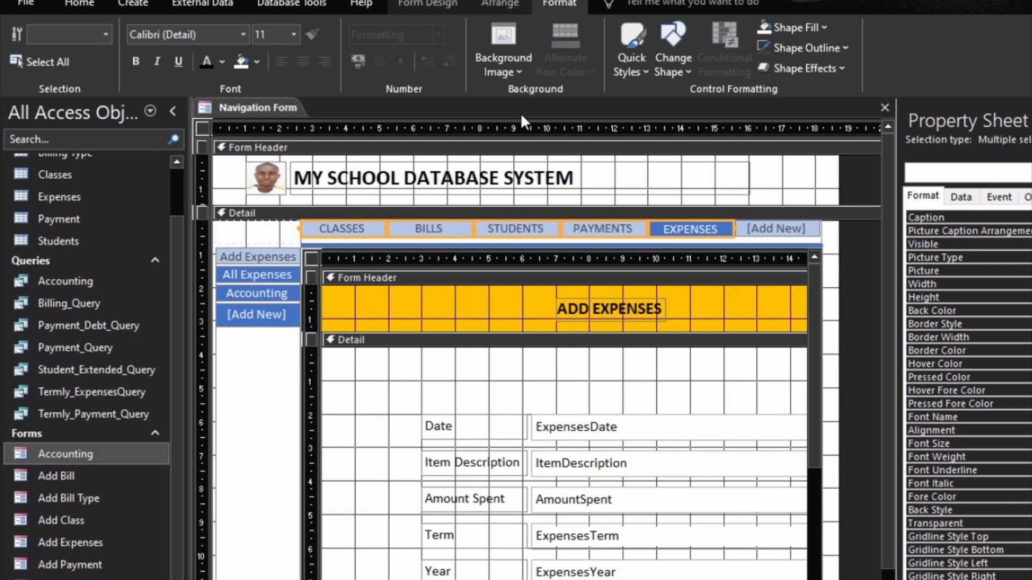
Step: Increase the height of the Add Class and All Classes side buttons under CLASSES to about 0.635 cm
left_click(267, 252)
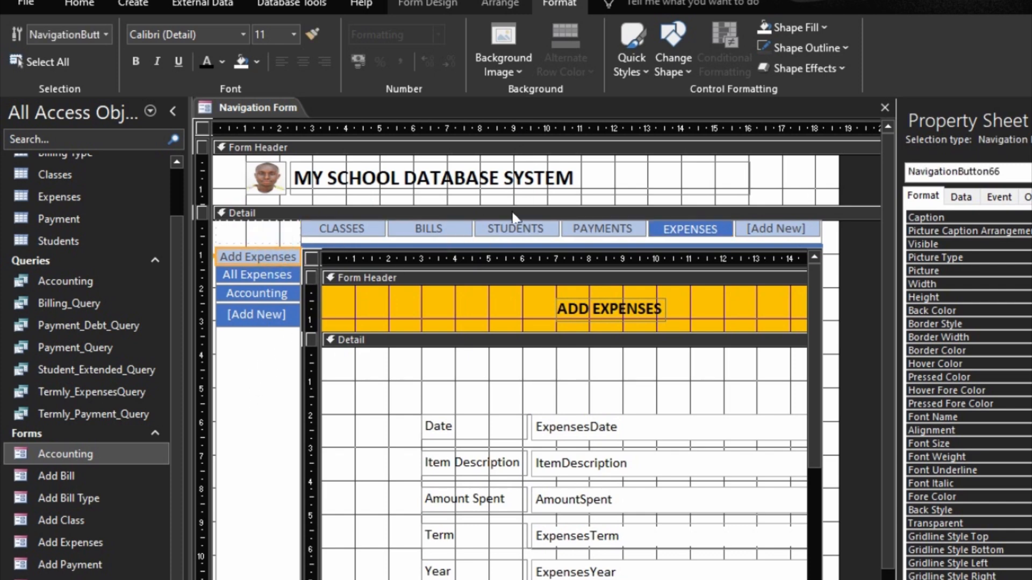
left_click(416, 229)
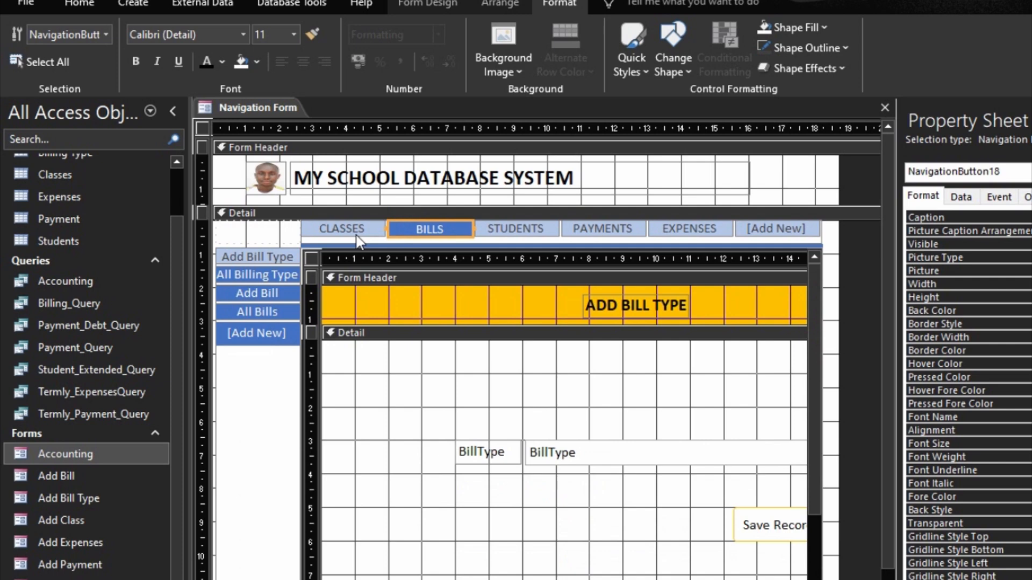
left_click(359, 230)
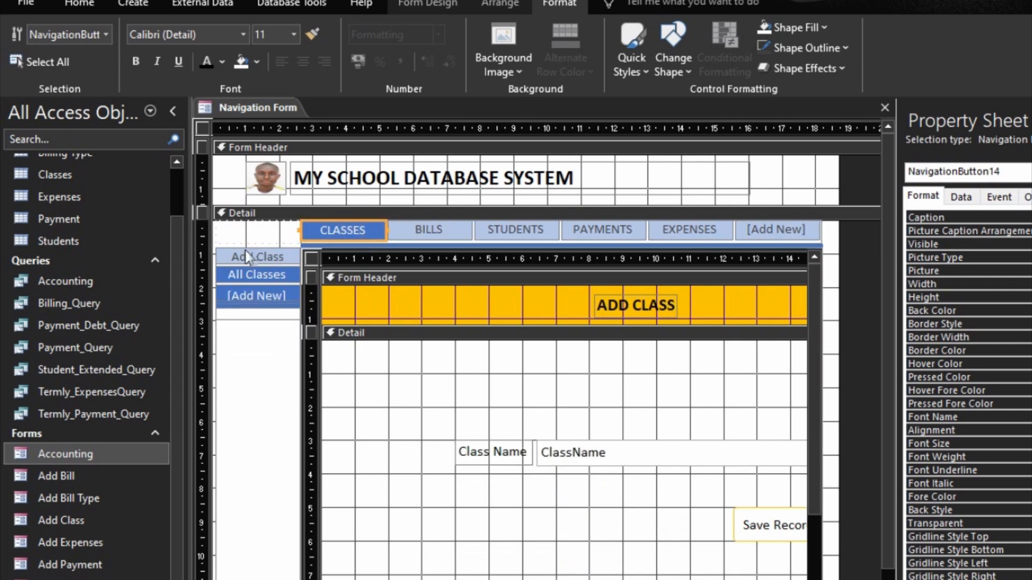
left_click(238, 296)
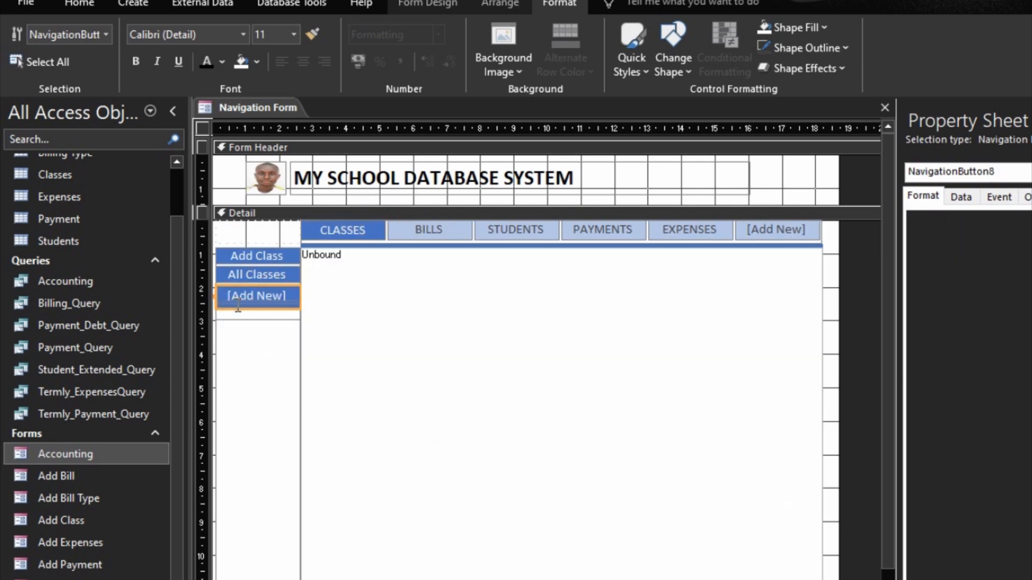
left_click(250, 273)
left_click(253, 257)
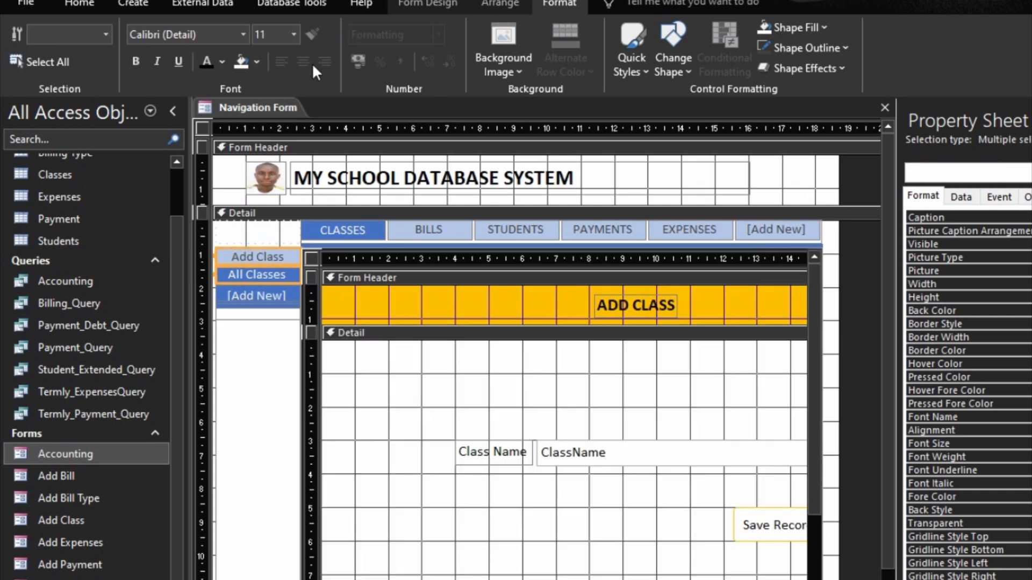
key("shift+Down")
key("shift+Down")
key("shift+Down")
key("shift+Down")
key("shift+Down")
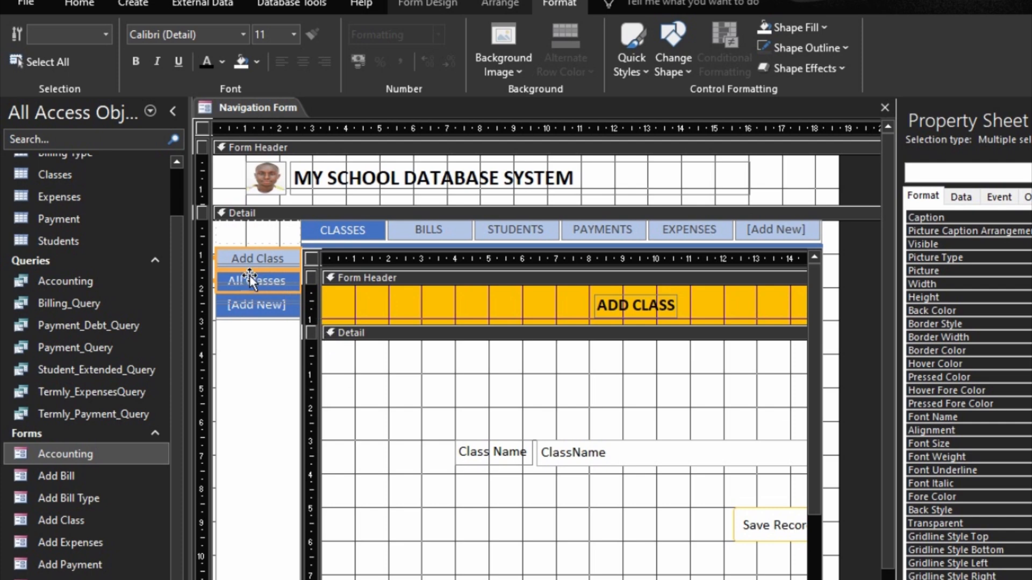
Step: Give the Add Class and All Classes side buttons a white background and black text, and preview them in Form View
left_click(243, 56)
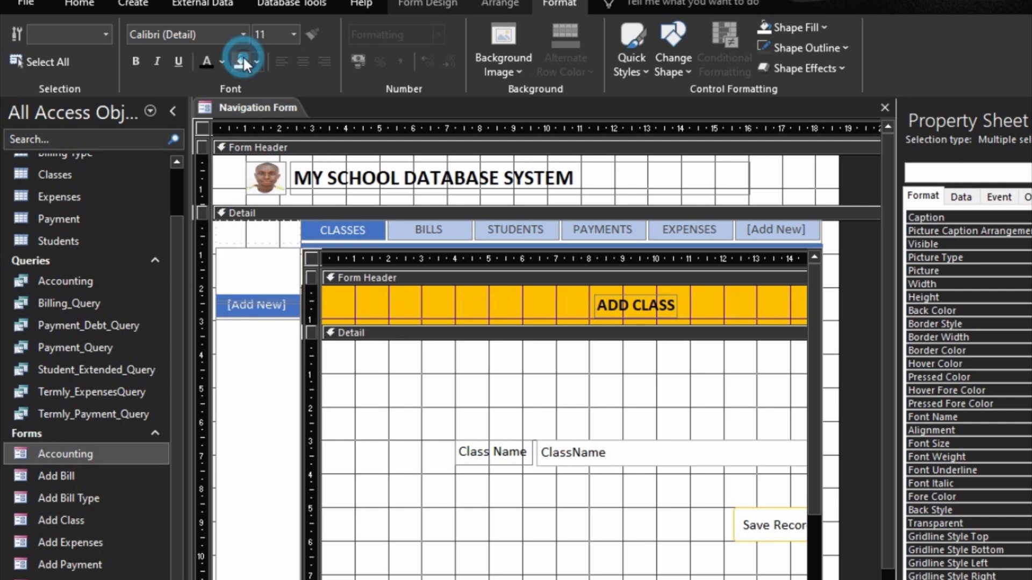
left_click(204, 61)
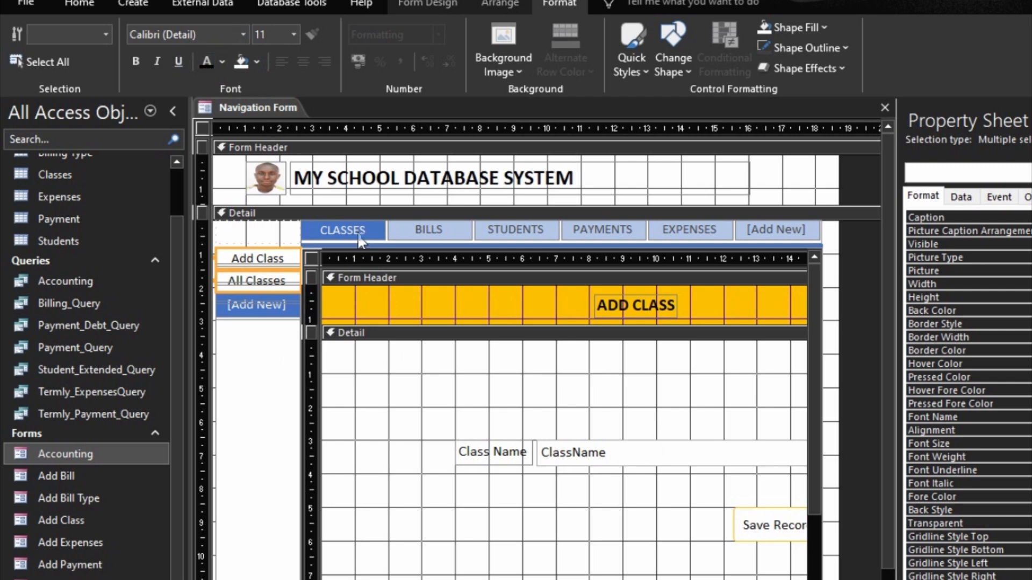
key("F5")
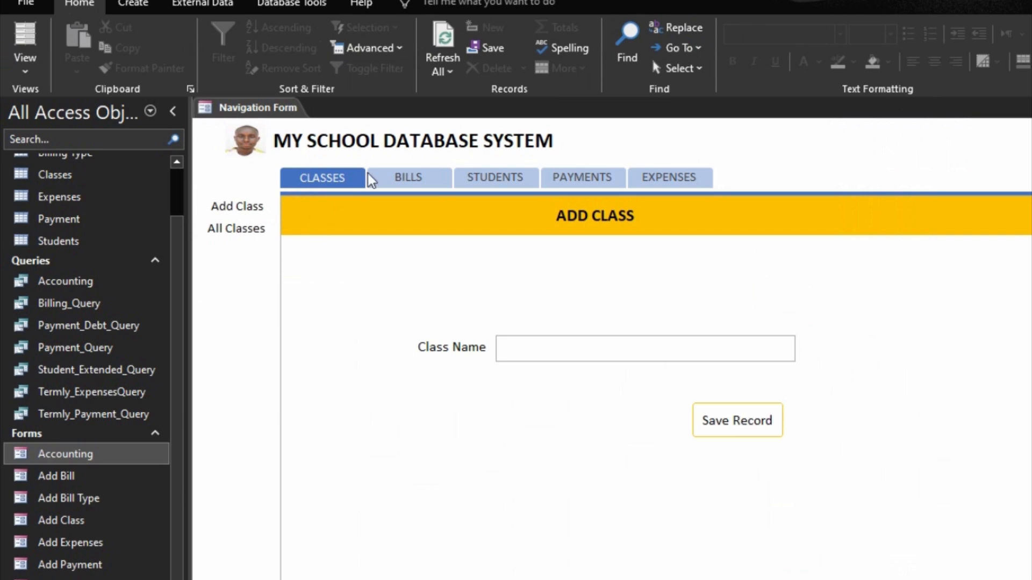
right_click(795, 169)
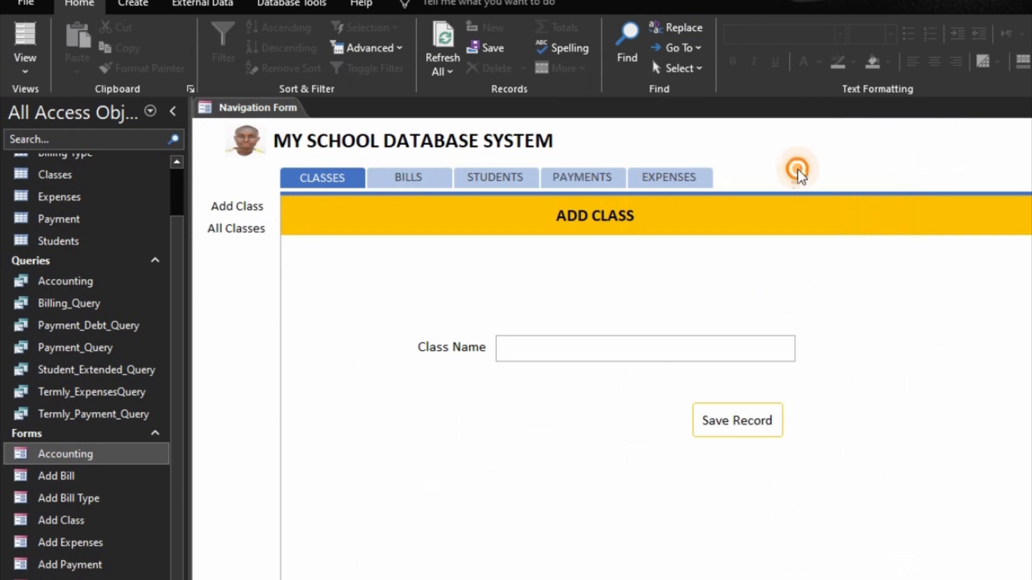
left_click(842, 223)
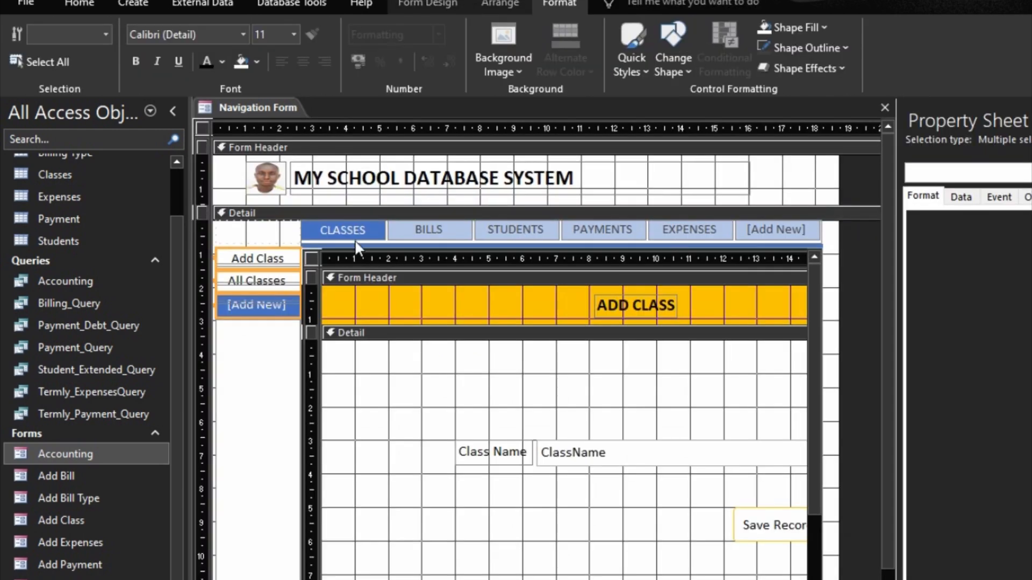
left_click(394, 230)
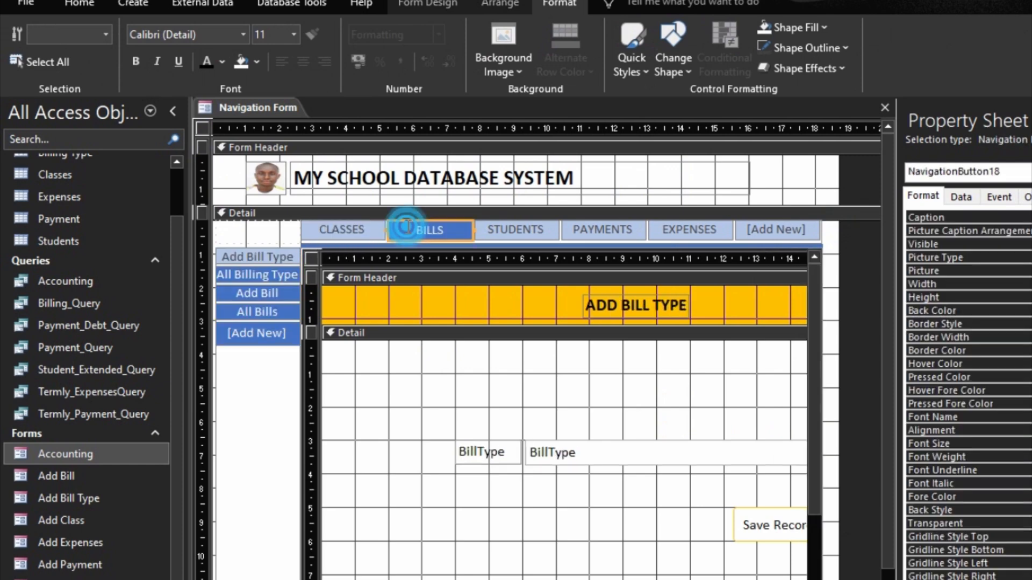
left_click(265, 272, "shift")
left_click(266, 292, "shift")
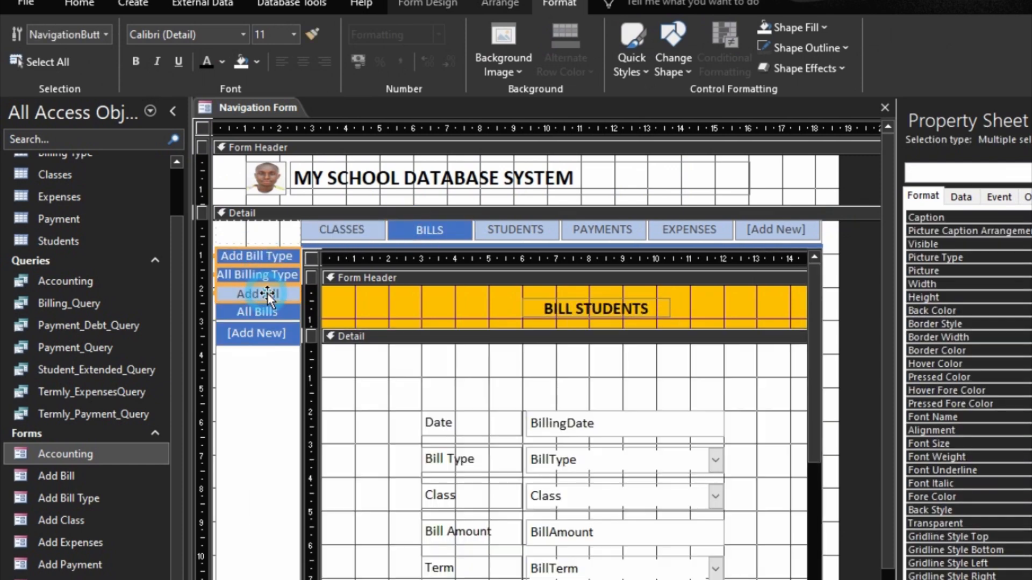
left_click(266, 316, "shift")
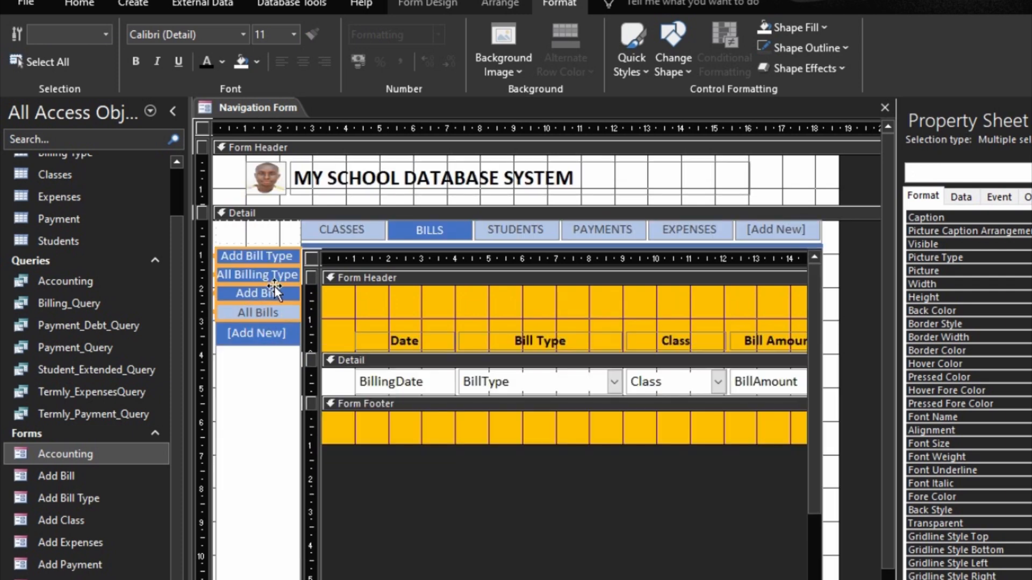
Step: Check the Height property of the Add Class and All Classes side buttons under CLASSES
left_click(347, 226)
left_click(269, 254)
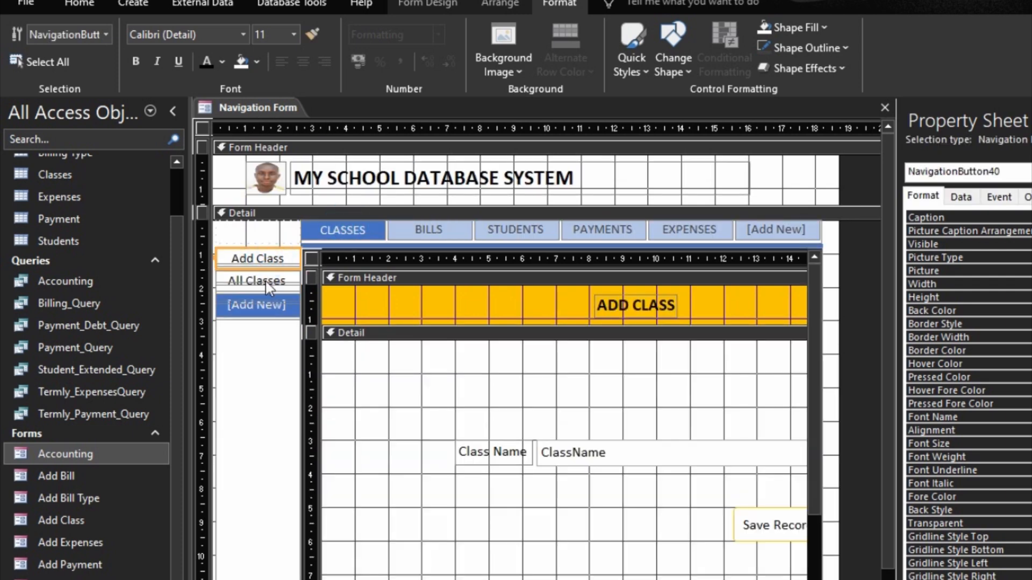
left_click(263, 276)
left_click(255, 259, "shift")
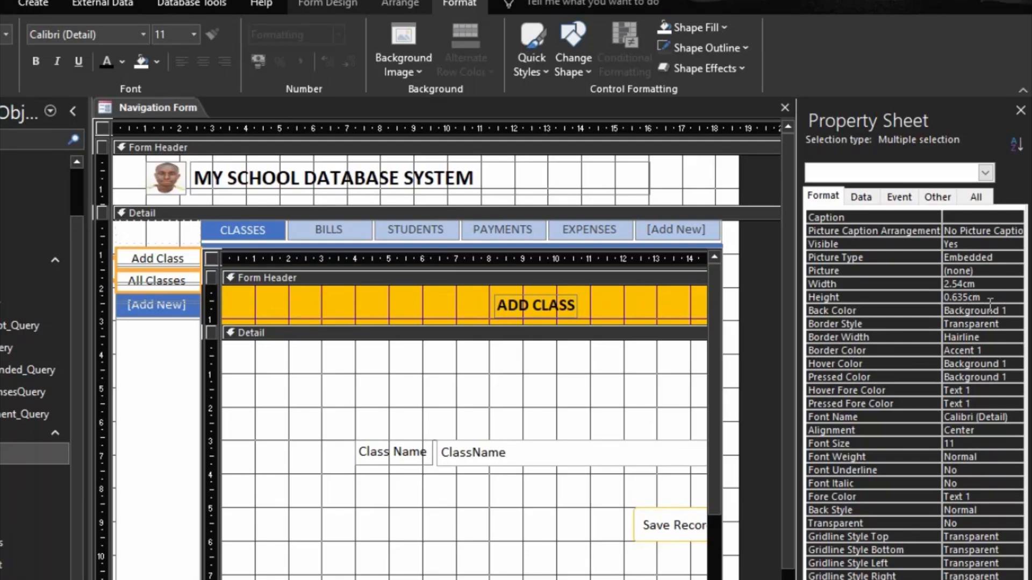
left_click(926, 297)
Step: Set the four named side buttons under BILLS to a height of 0.635 cm, with a white background and black text
left_click(310, 235)
left_click(141, 260)
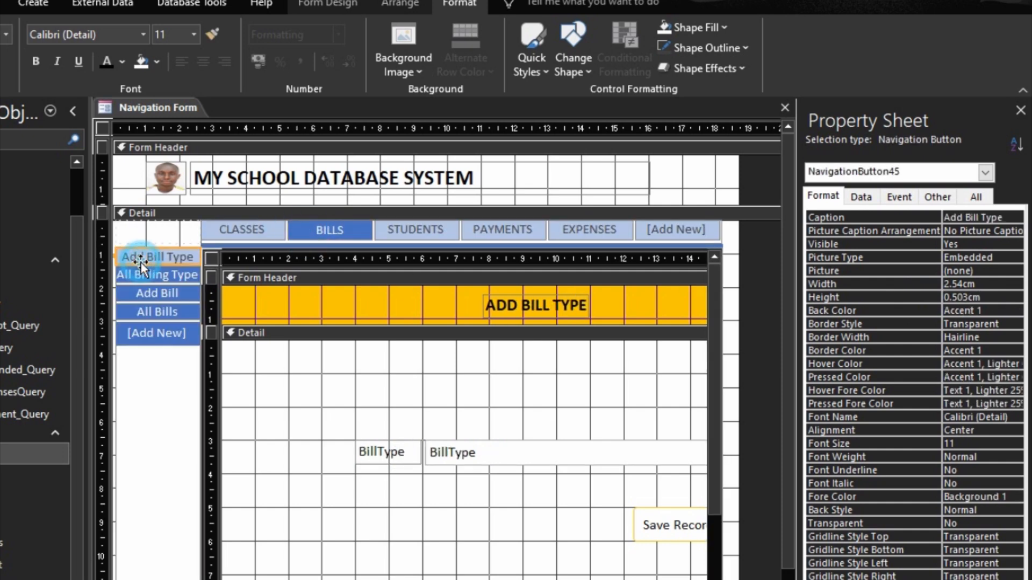
left_click(144, 275, "shift")
left_click(147, 293, "shift")
left_click(160, 312, "shift")
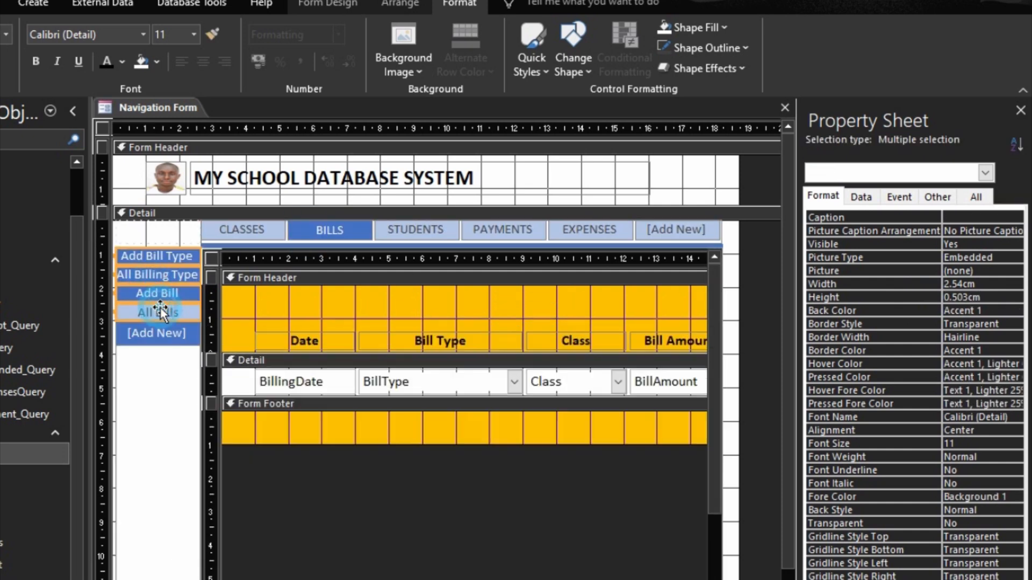
left_click(862, 296)
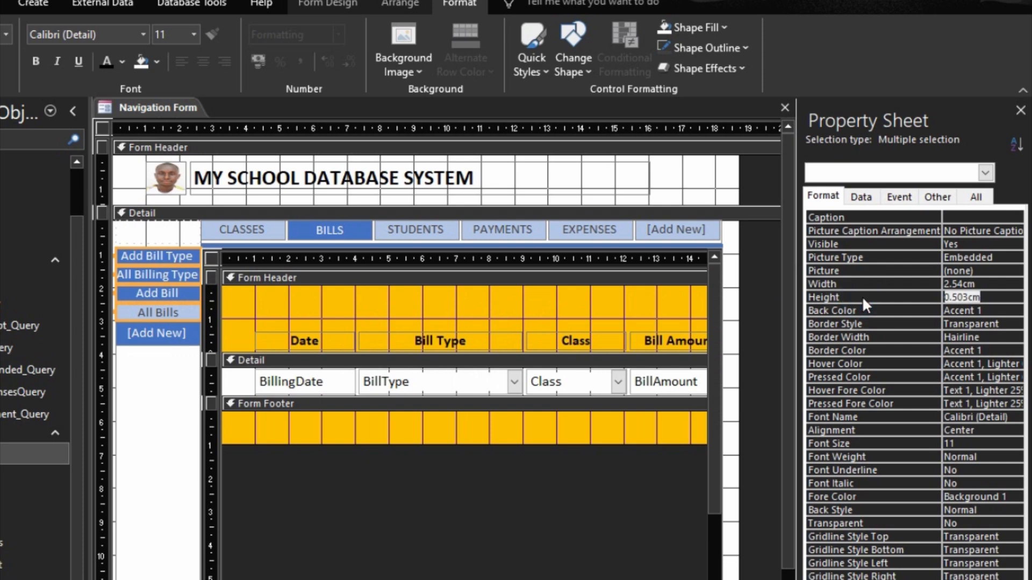
type("0.635cm")
key("Return")
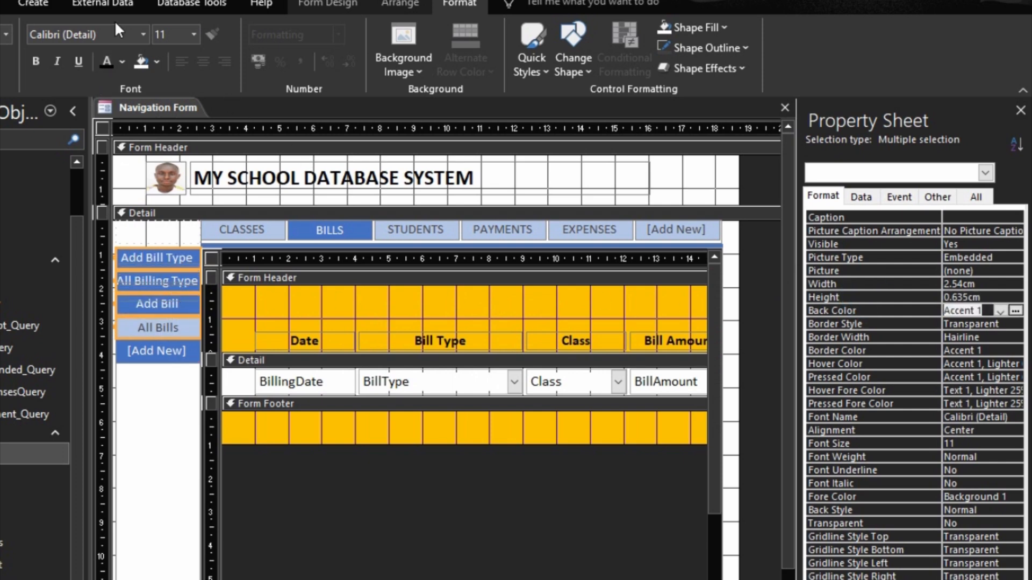
left_click(140, 62)
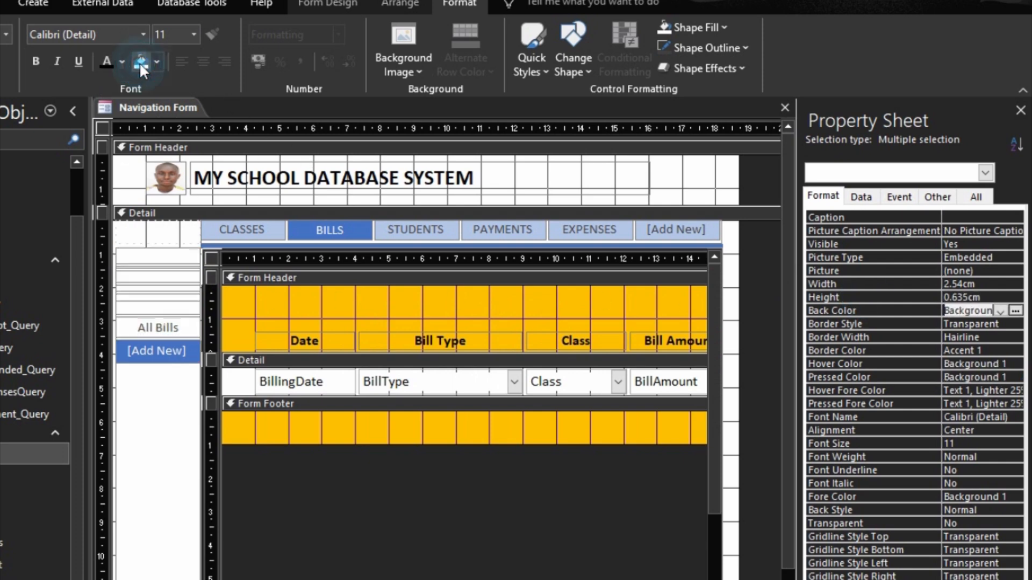
left_click(107, 61)
Step: Try to set the Admit Student and All Students side buttons under STUDENTS to 0.635 cm high, and apply a white background and black text
left_click(409, 229)
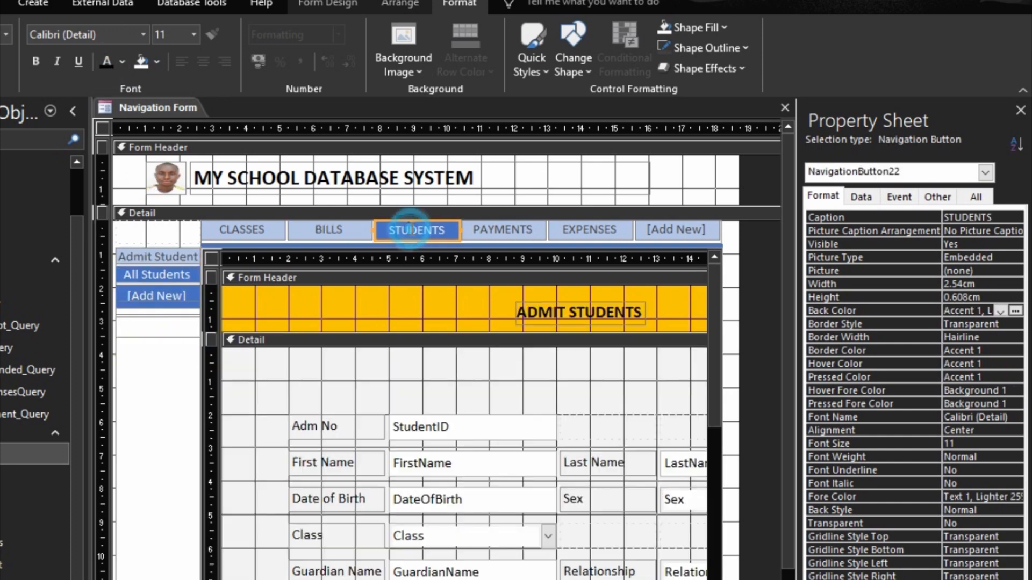
left_click(147, 255)
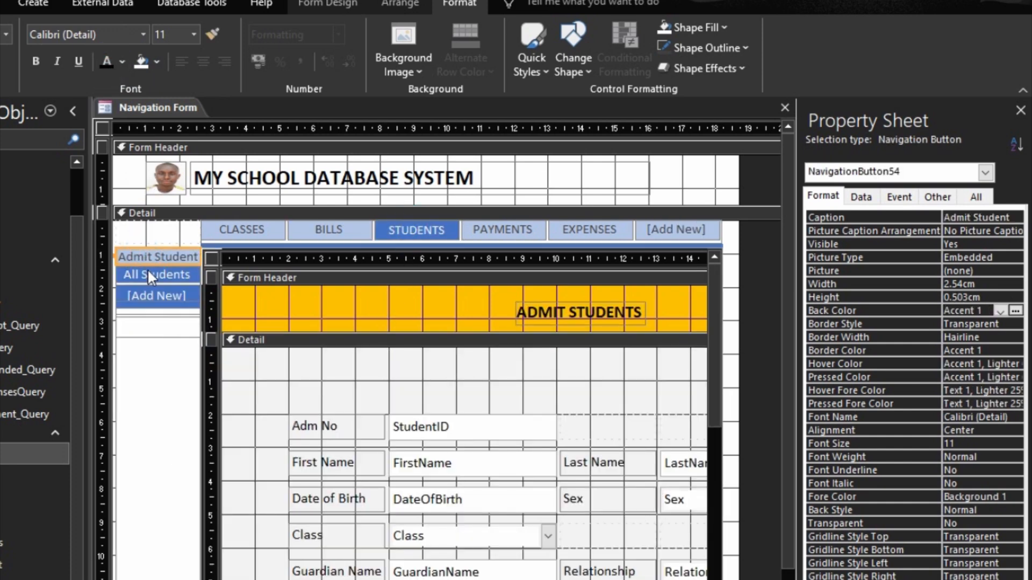
left_click(147, 269, "shift")
left_click(874, 295)
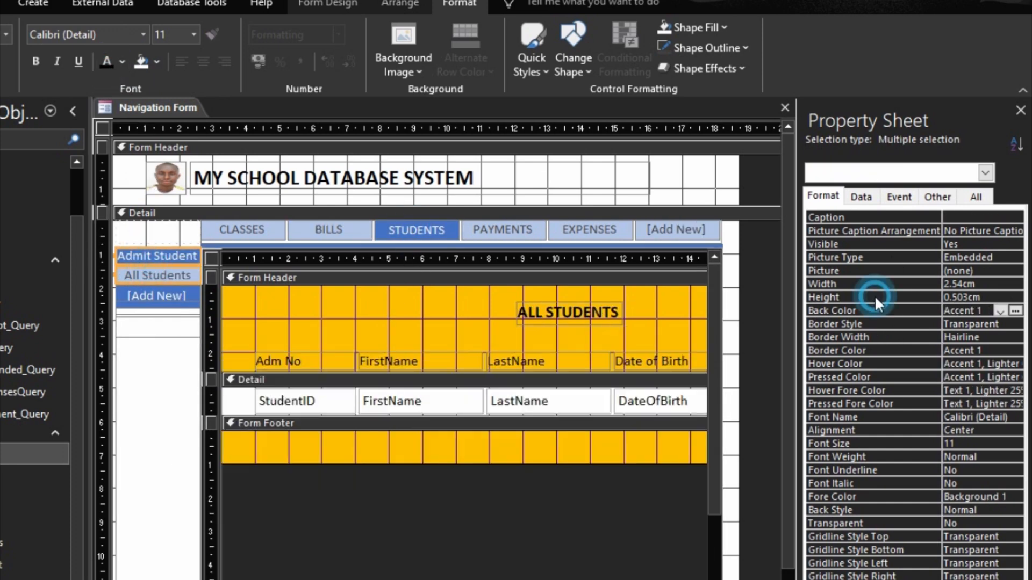
type("0.635cm")
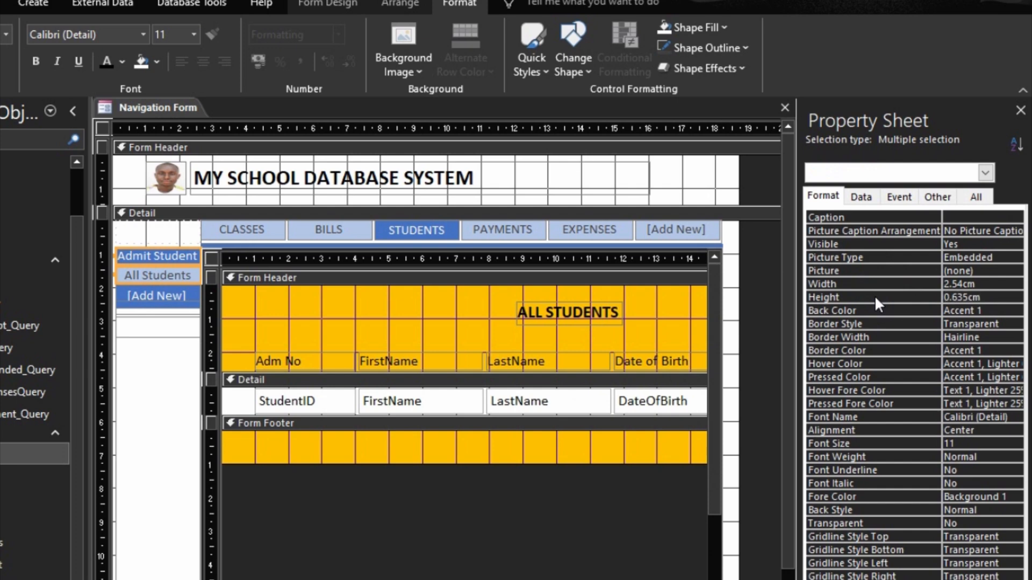
left_click(140, 62)
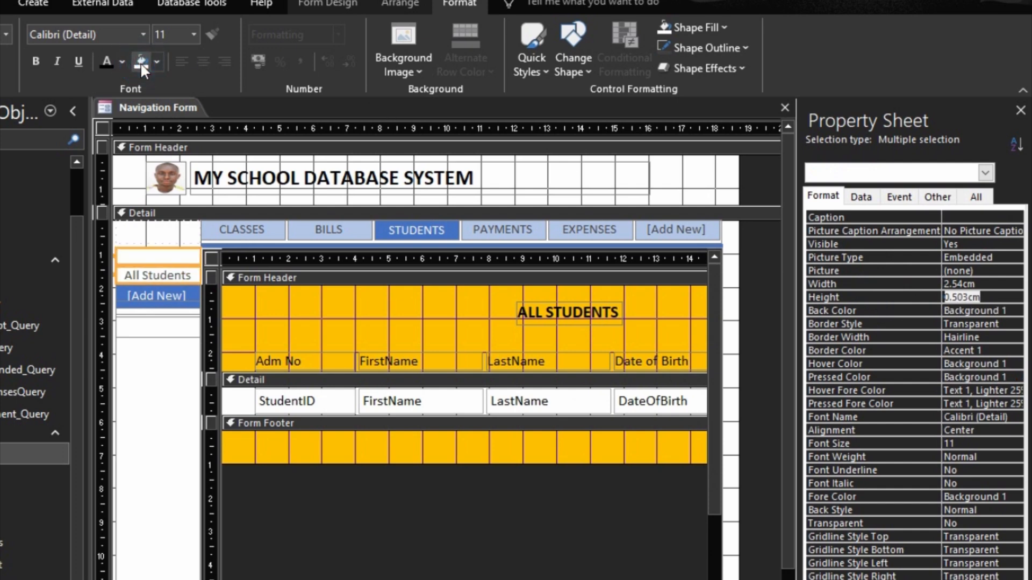
left_click(112, 61)
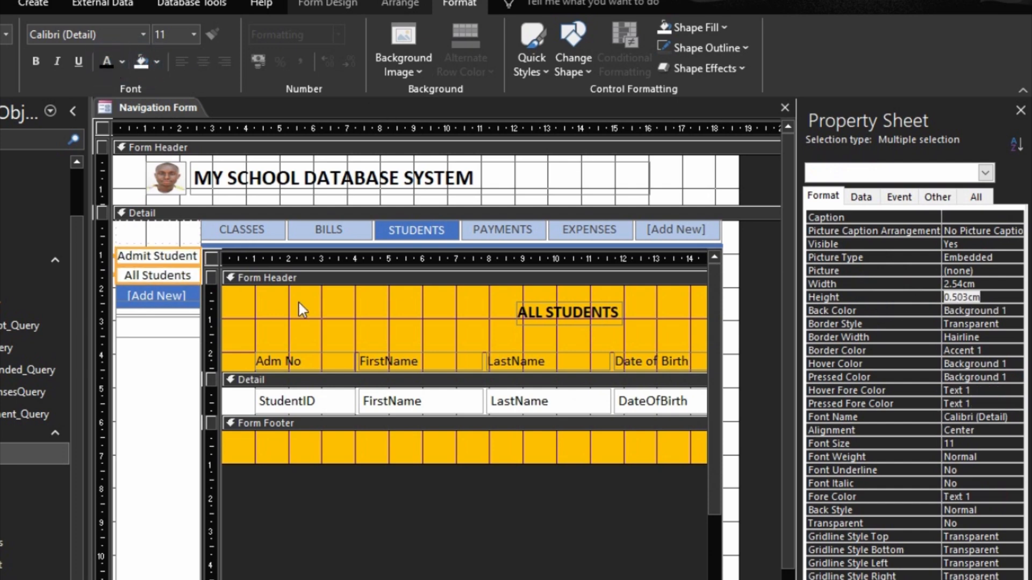
Step: Give the Add Payment, Payment and Payment Debt side buttons under PAYMENTS a white background, black text and a height of 0.635 cm
left_click(499, 228)
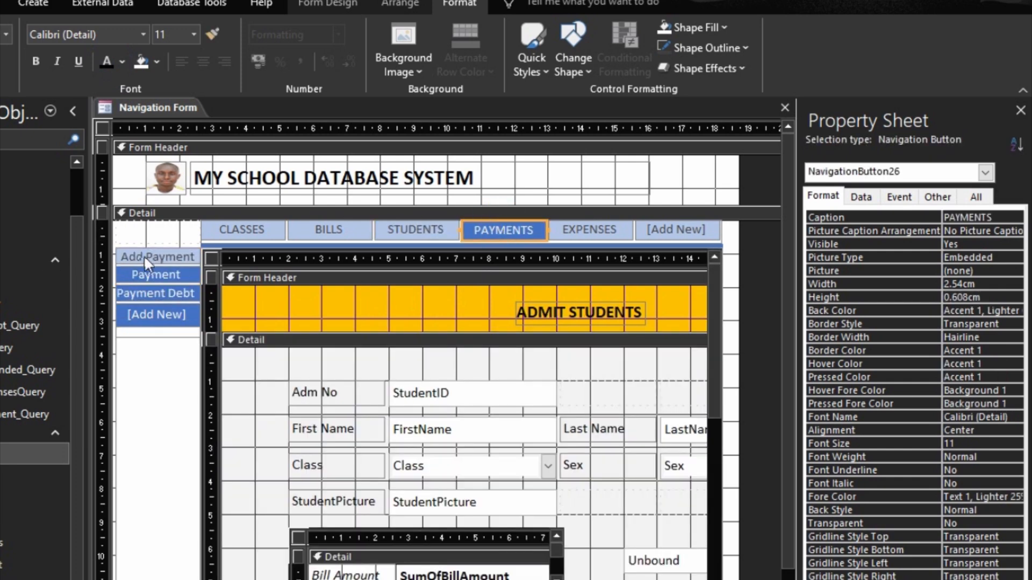
left_click(144, 256)
left_click(150, 276, "shift")
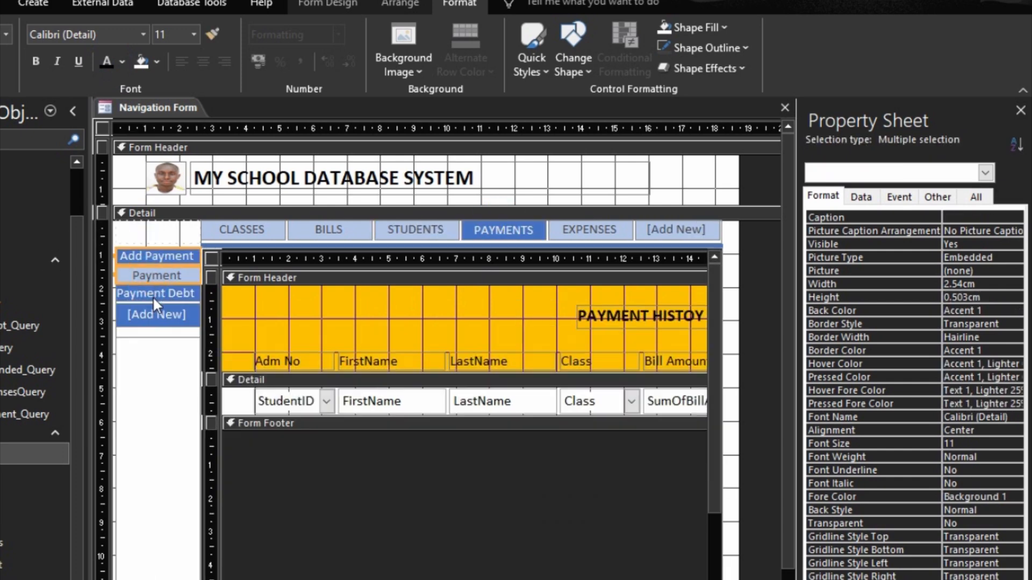
left_click(153, 296, "shift")
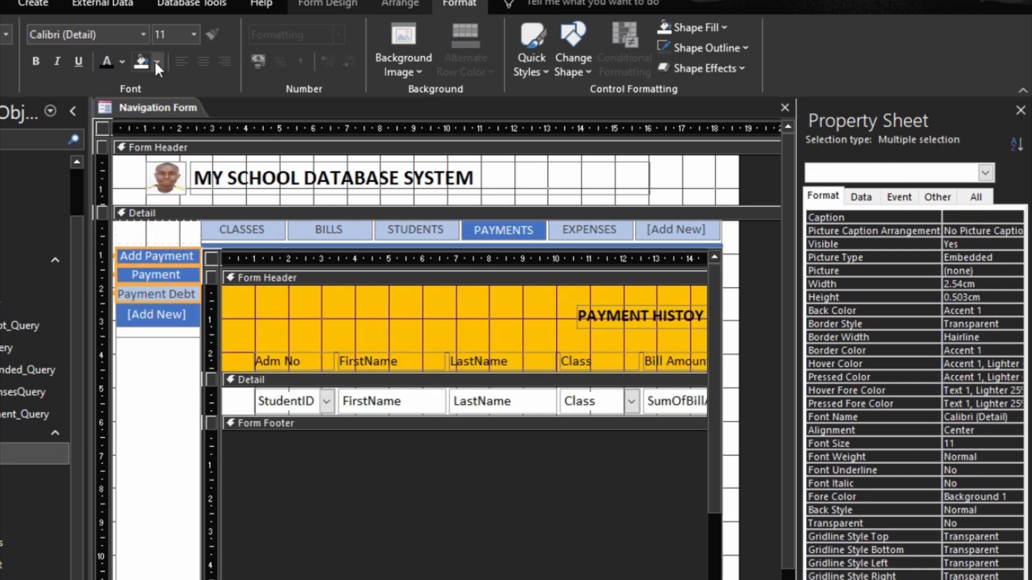
left_click(135, 61)
left_click(111, 61)
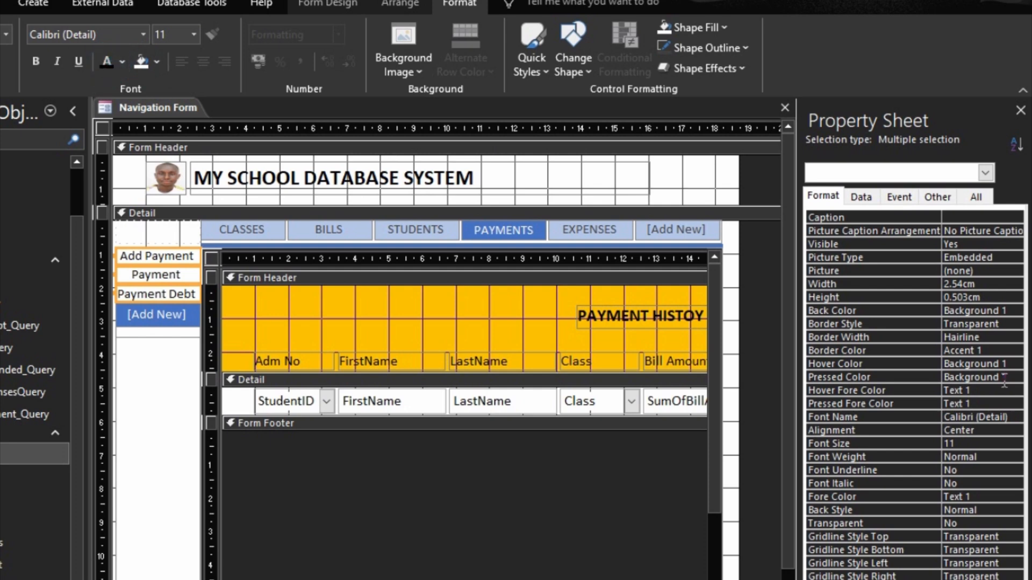
left_click(863, 298)
type("0.635cm")
key("Return")
Step: Under EXPENSES, select the Add Expenses, All Expenses and Accounting side buttons in turn for restyling
left_click(600, 233)
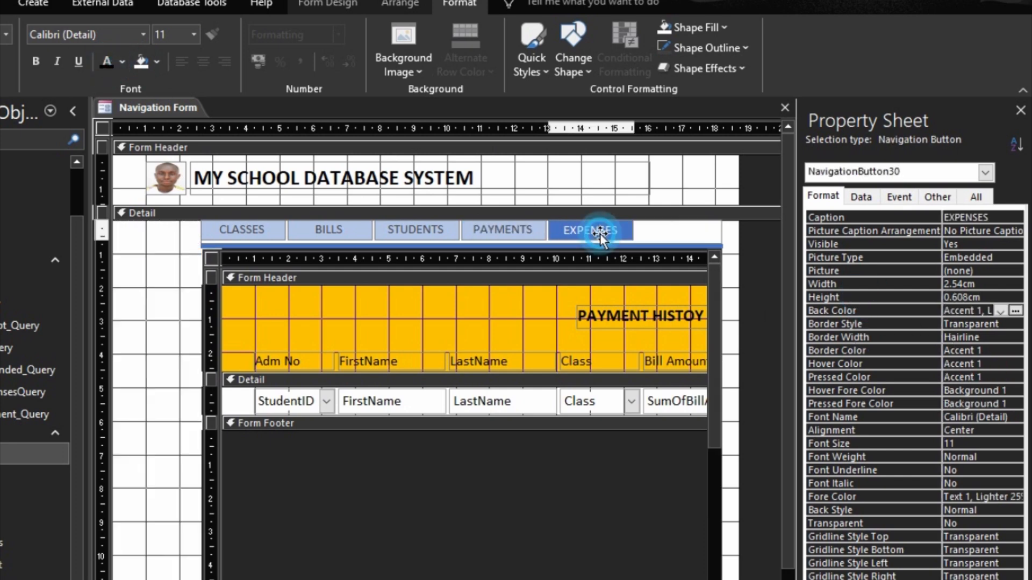
left_click(159, 257)
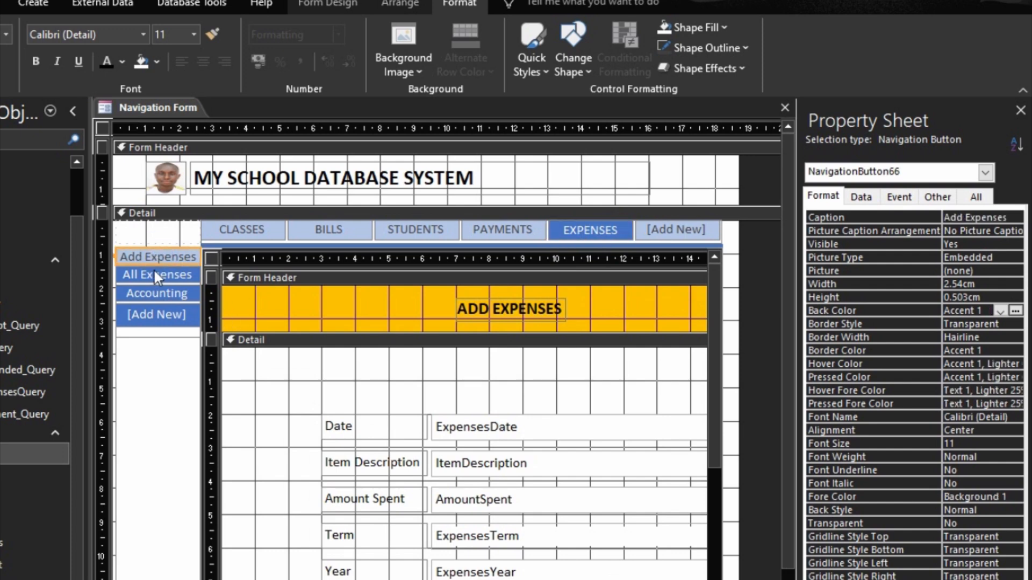
left_click(154, 268)
left_click(150, 290)
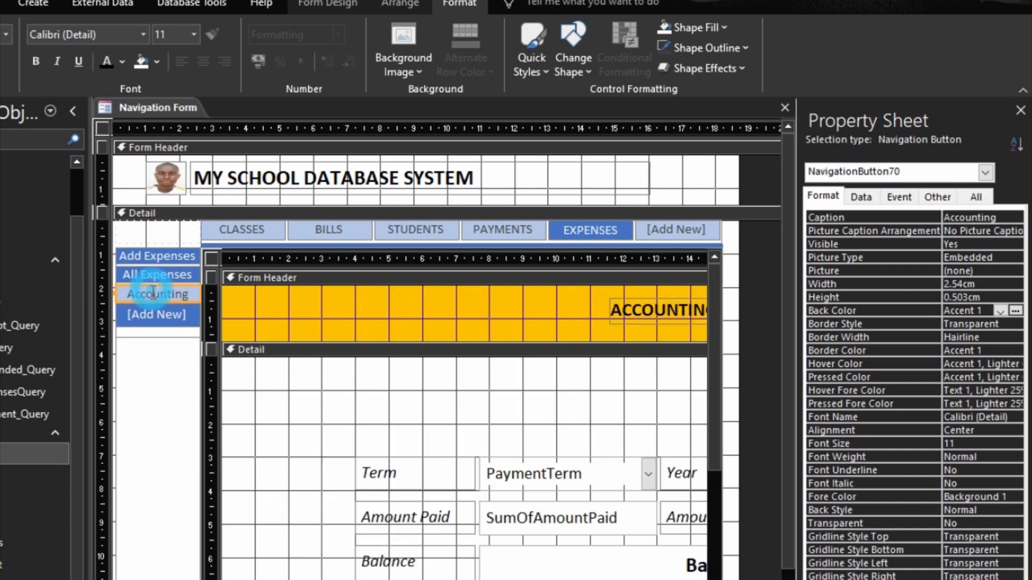
Step: Give the Add Expenses, All Expenses and Accounting navigation buttons a white fill and black font
left_click(143, 60)
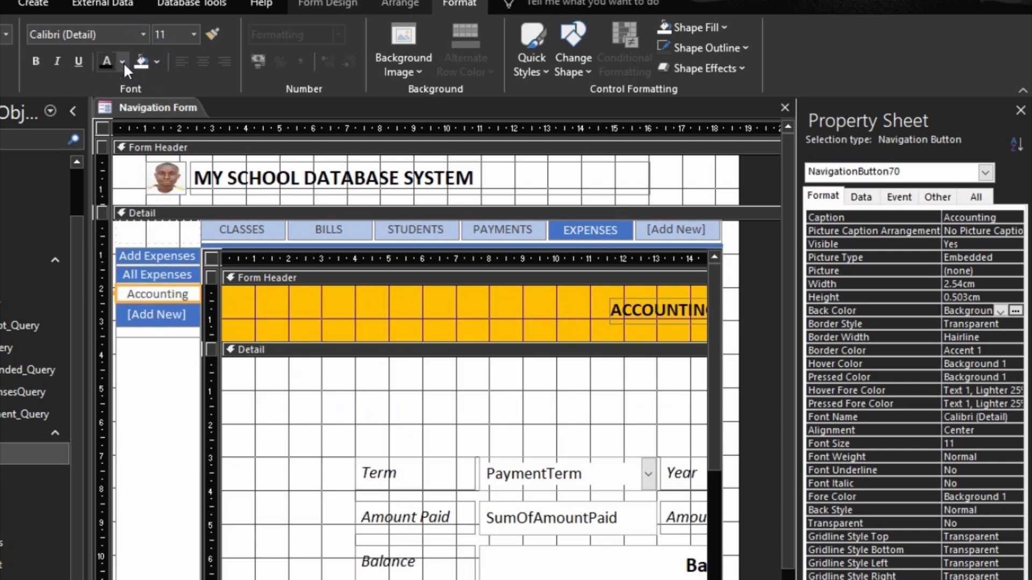
left_click(113, 61)
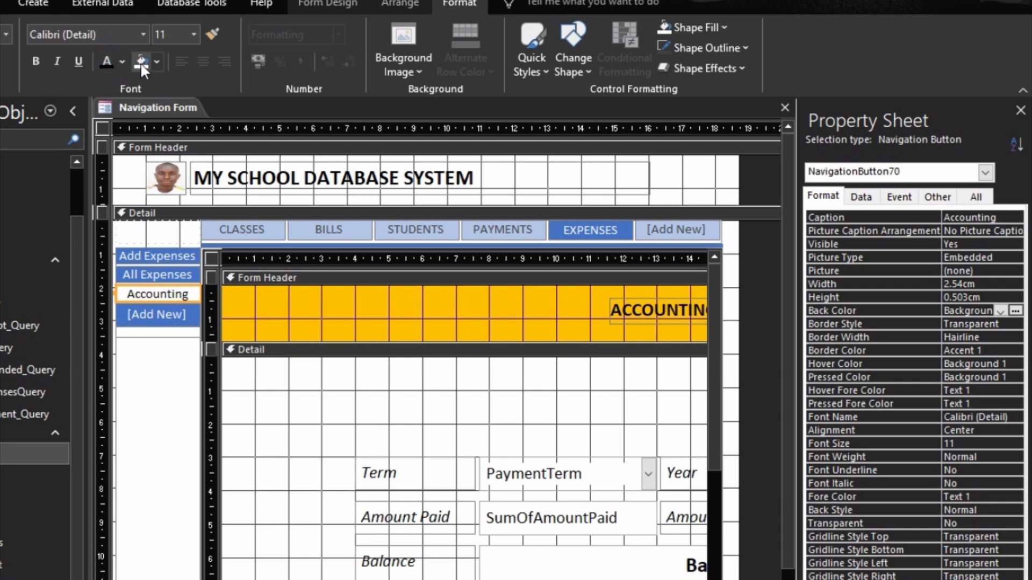
left_click(146, 256)
left_click(143, 271, "shift")
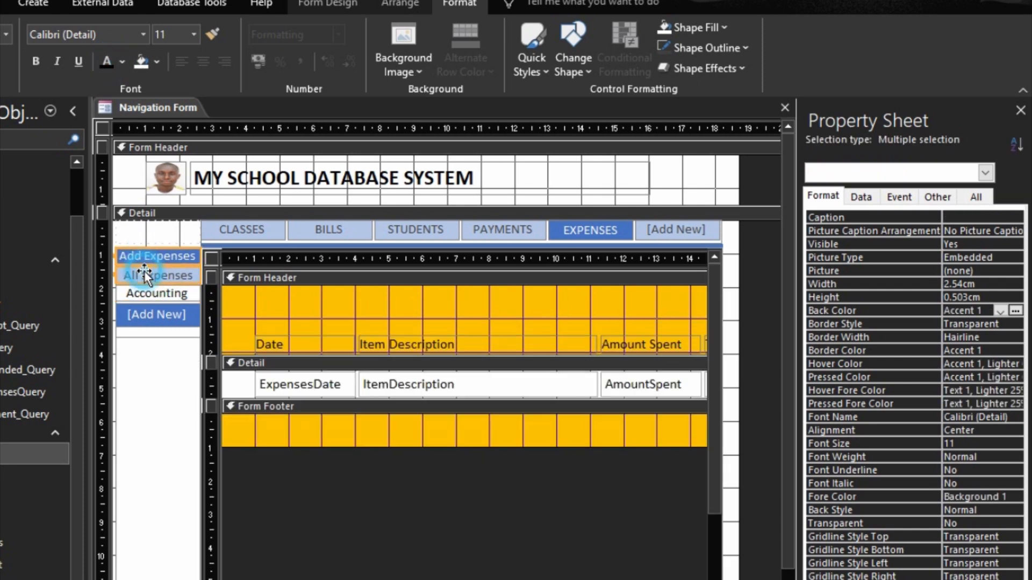
left_click(153, 288, "shift")
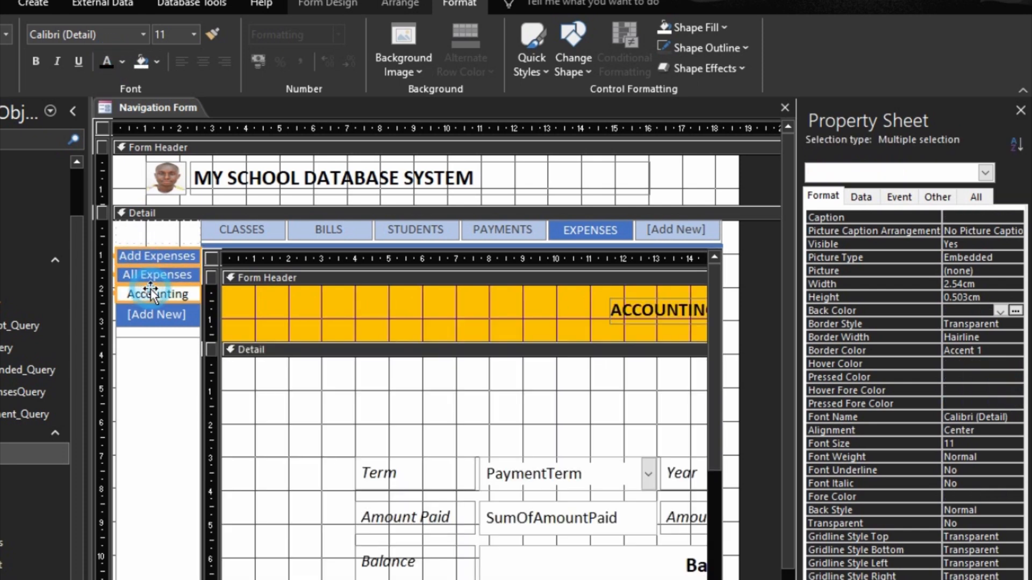
left_click(141, 60)
left_click(111, 60)
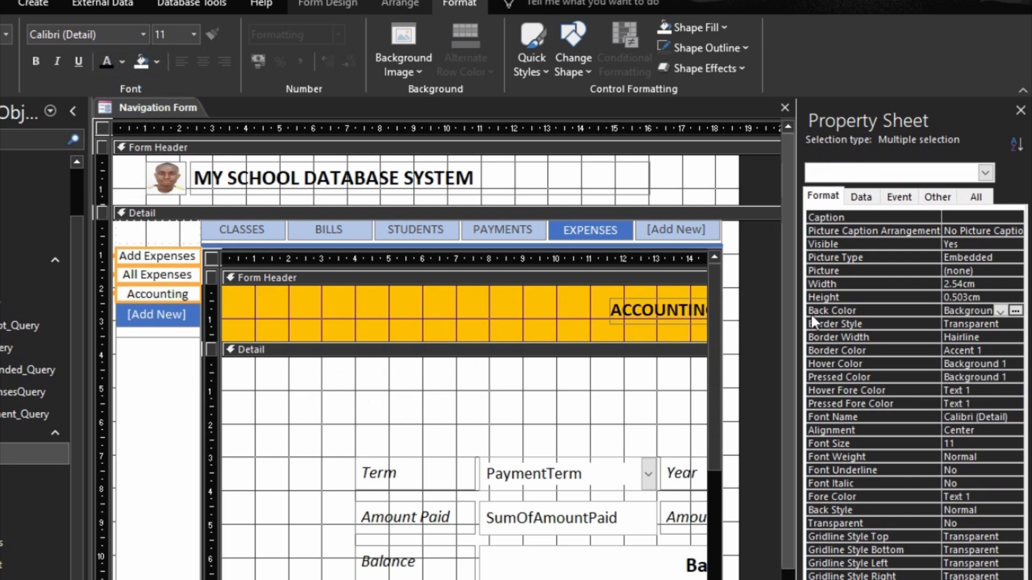
Step: Set the height of the three selected expense navigation buttons to 0.635cm
left_click(861, 299)
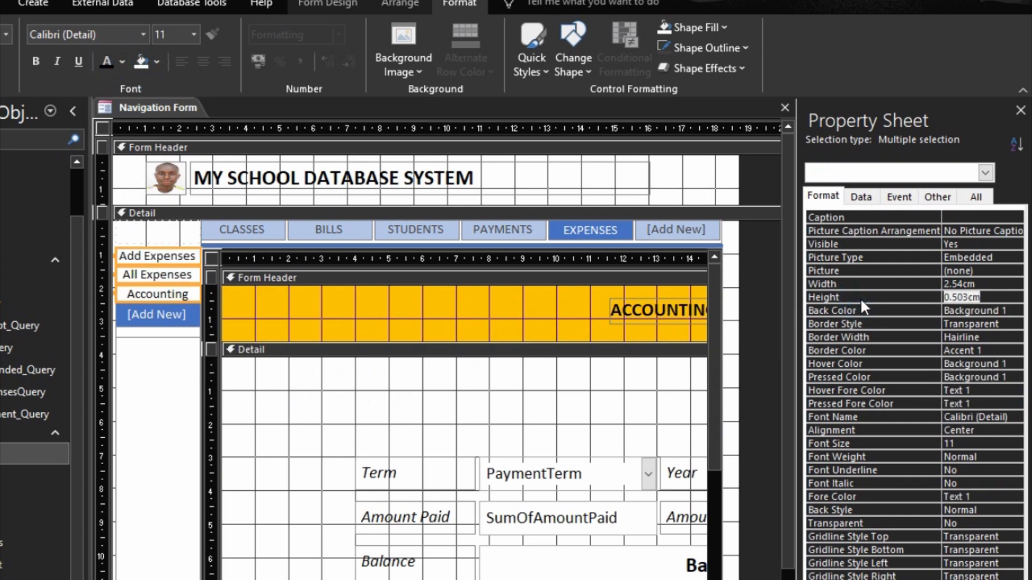
type("0.635cm")
left_click(855, 303)
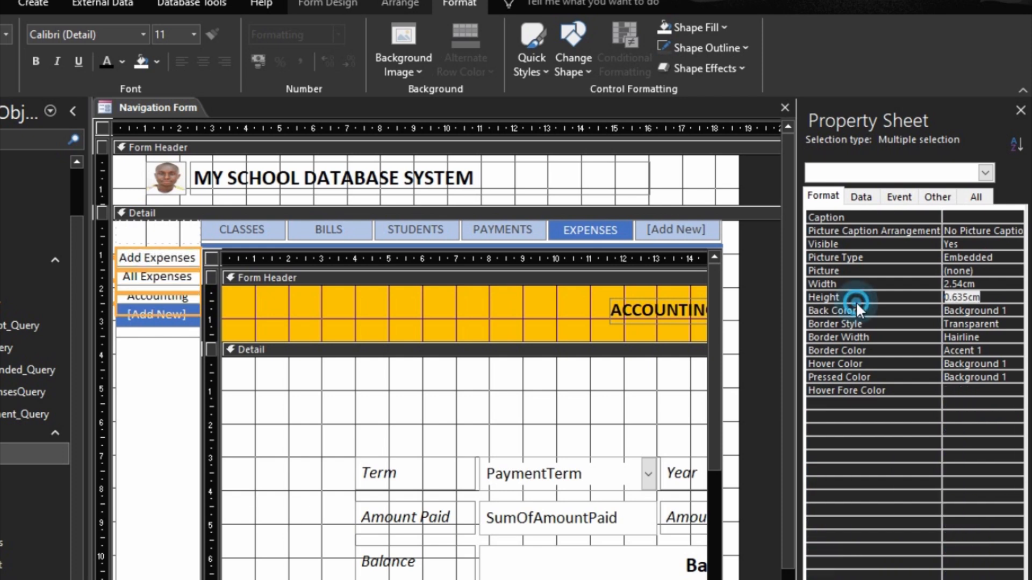
Step: Fill the CLASSES, BILLS, STUDENTS, PAYMENTS and EXPENSES navigation buttons with black
left_click(260, 234)
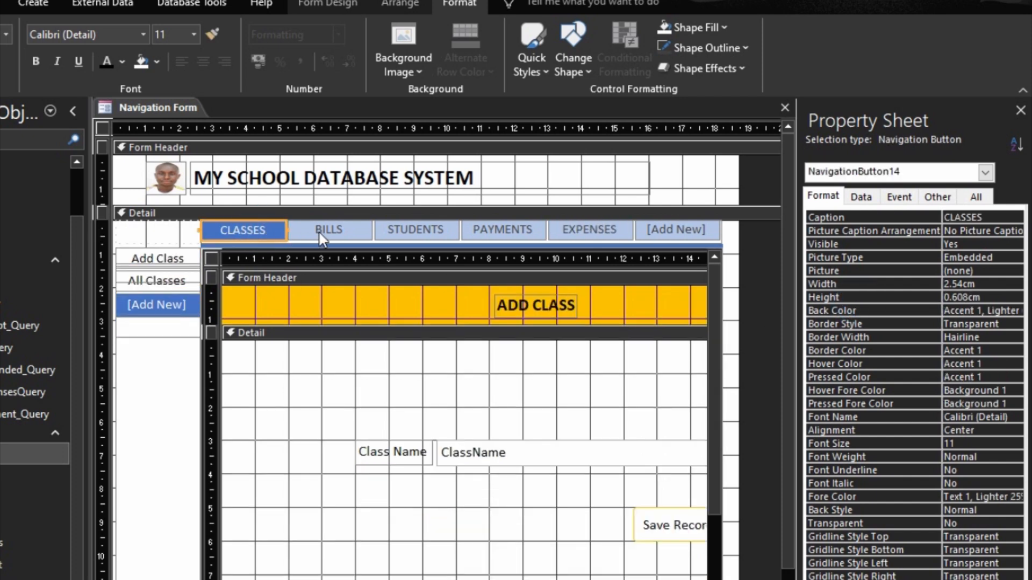
left_click(343, 230)
left_click(414, 229)
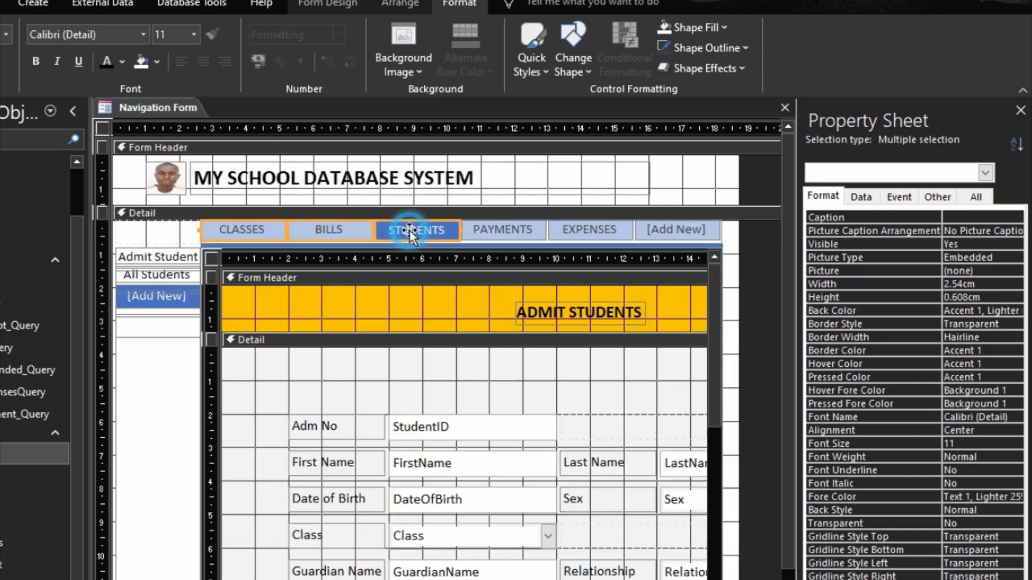
left_click(502, 232)
left_click(566, 225)
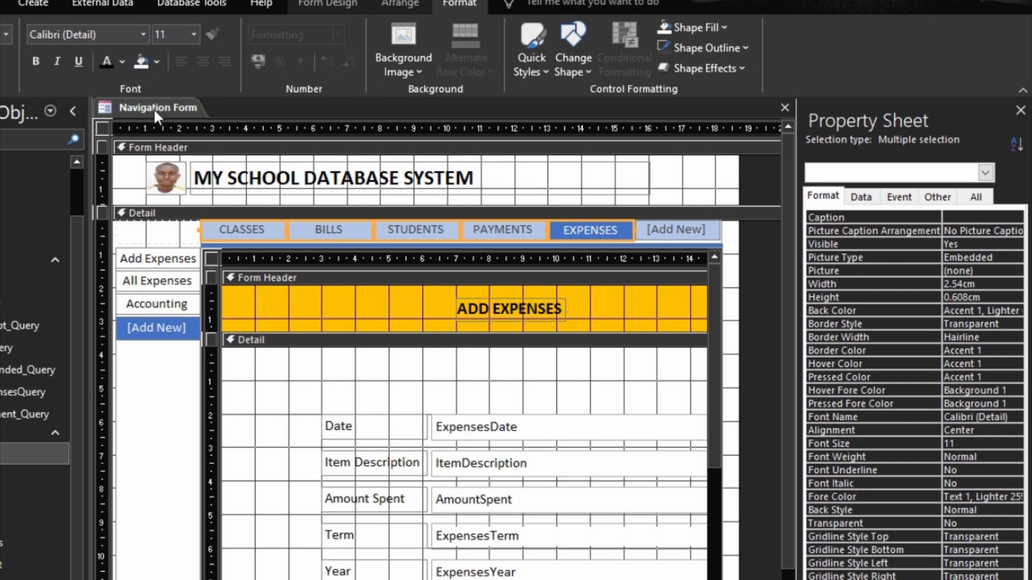
left_click(157, 62)
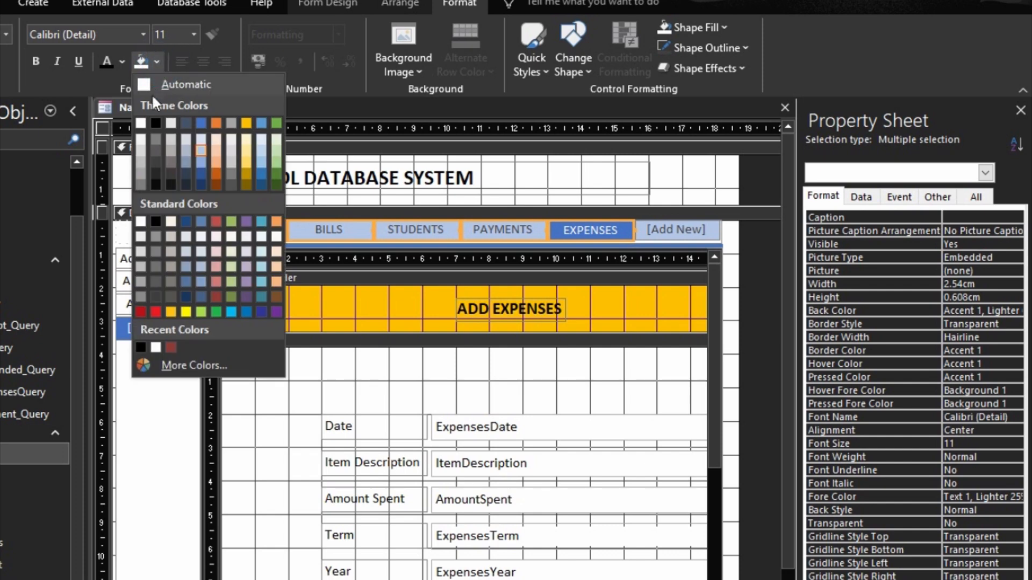
left_click(156, 124)
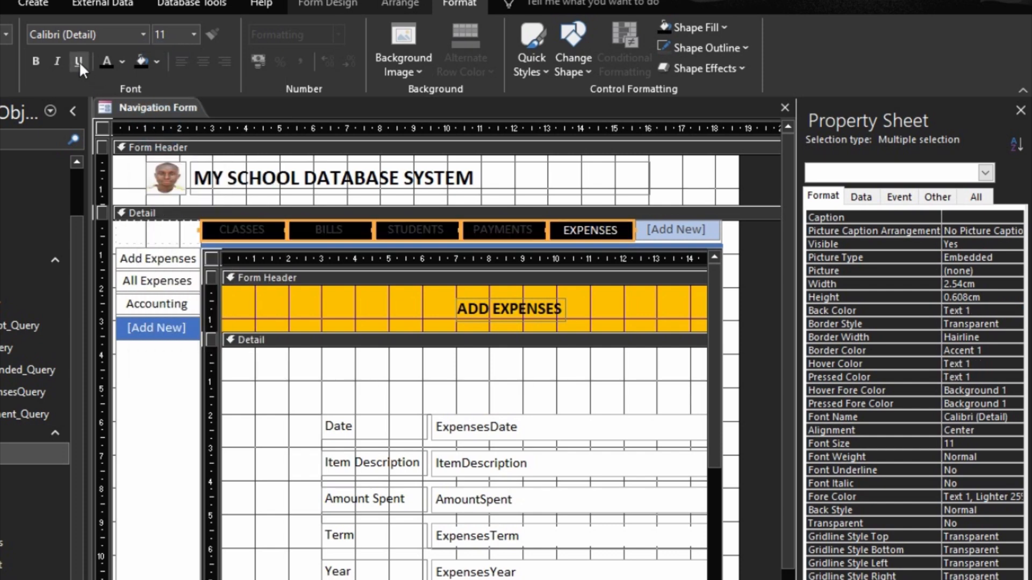
Step: Set the font color of the five main navigation buttons to white
left_click(121, 61)
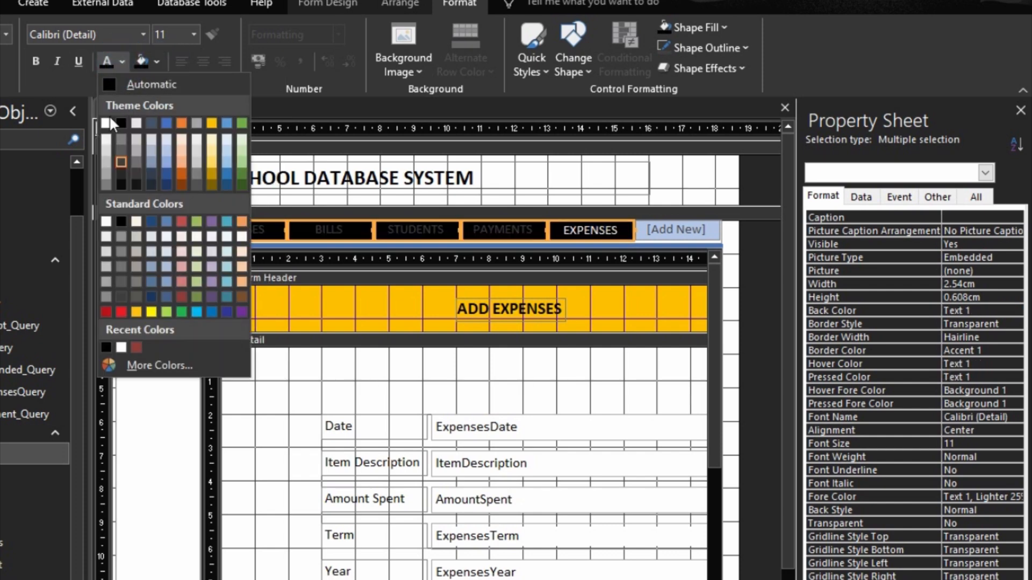
left_click(106, 123)
left_click(109, 124)
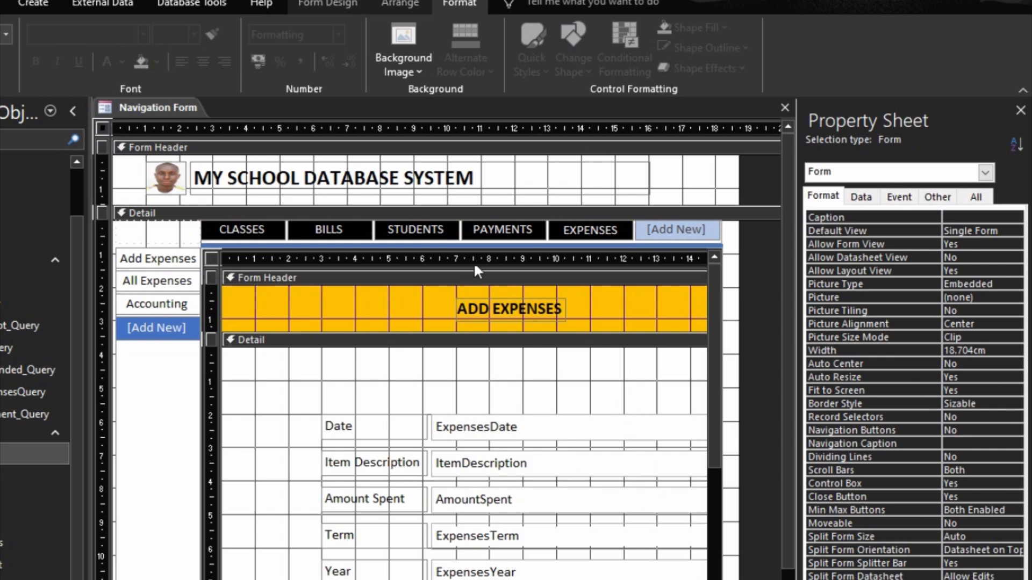
Step: Set the control padding of the horizontal navigation bar and its subform to 0cm, and preview the form
left_click(675, 243)
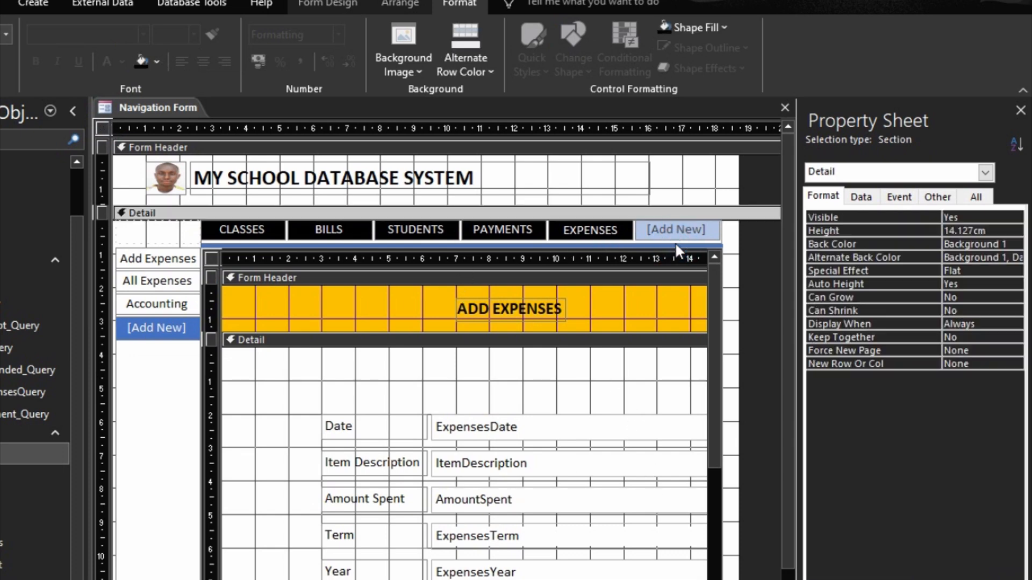
left_click(678, 245)
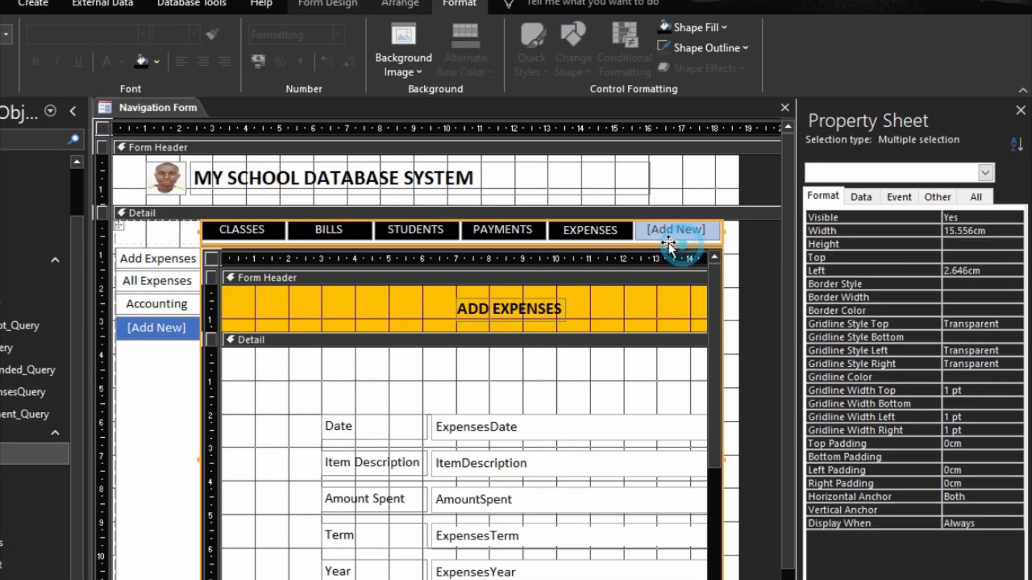
left_click(744, 256)
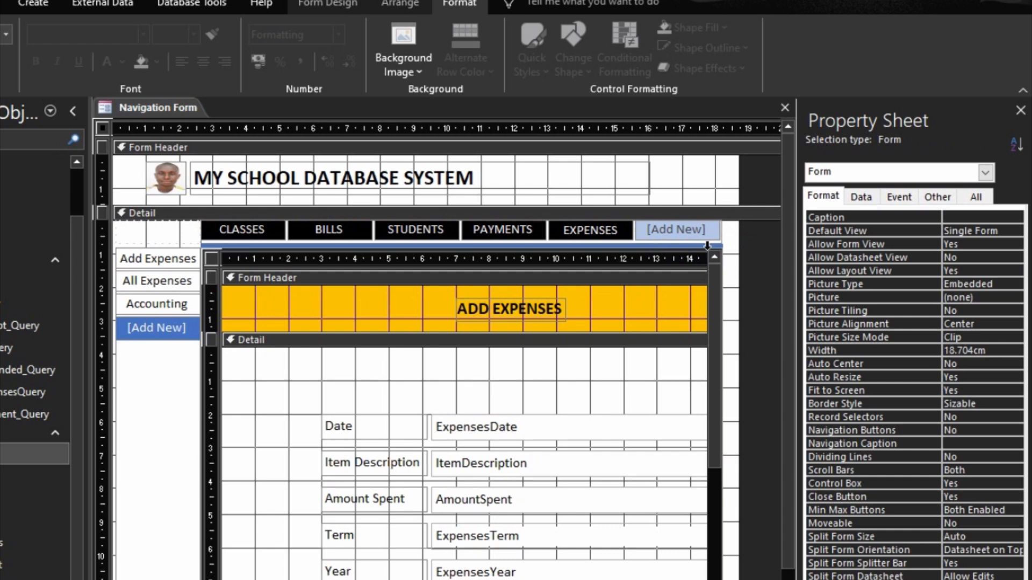
left_click(711, 242)
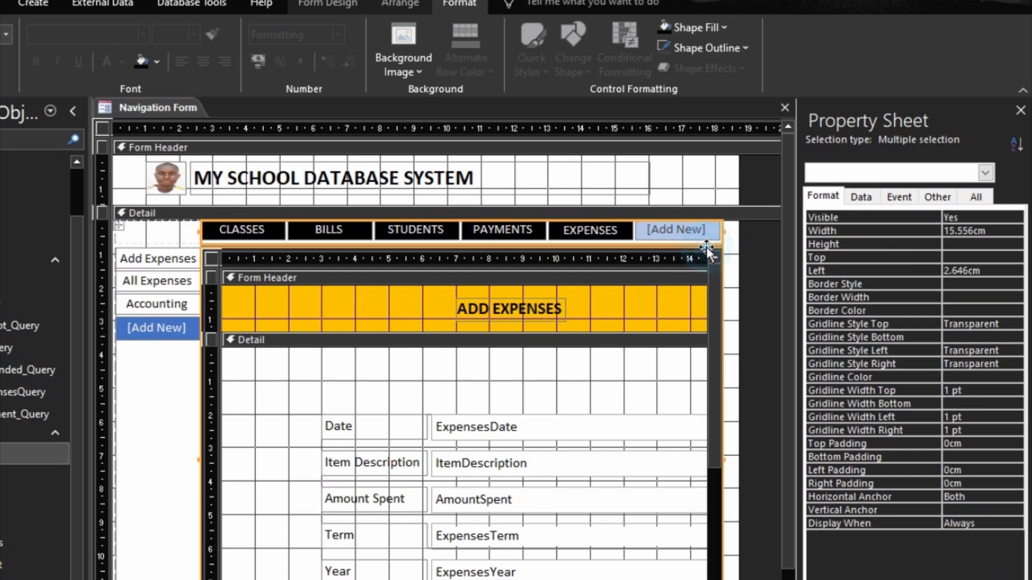
left_click(163, 224)
left_click(204, 242)
left_click(403, 6)
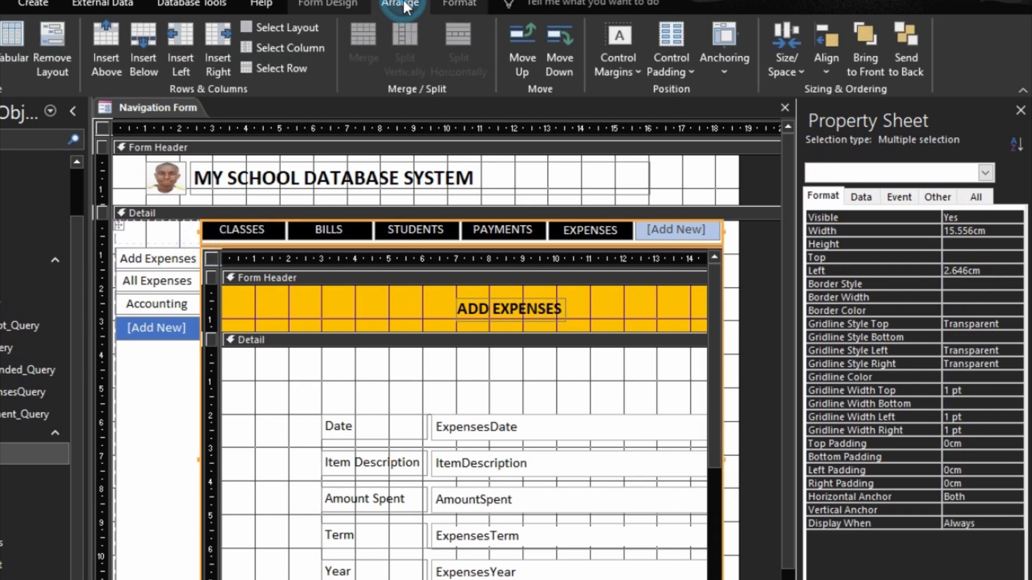
left_click(678, 59)
left_click(689, 99)
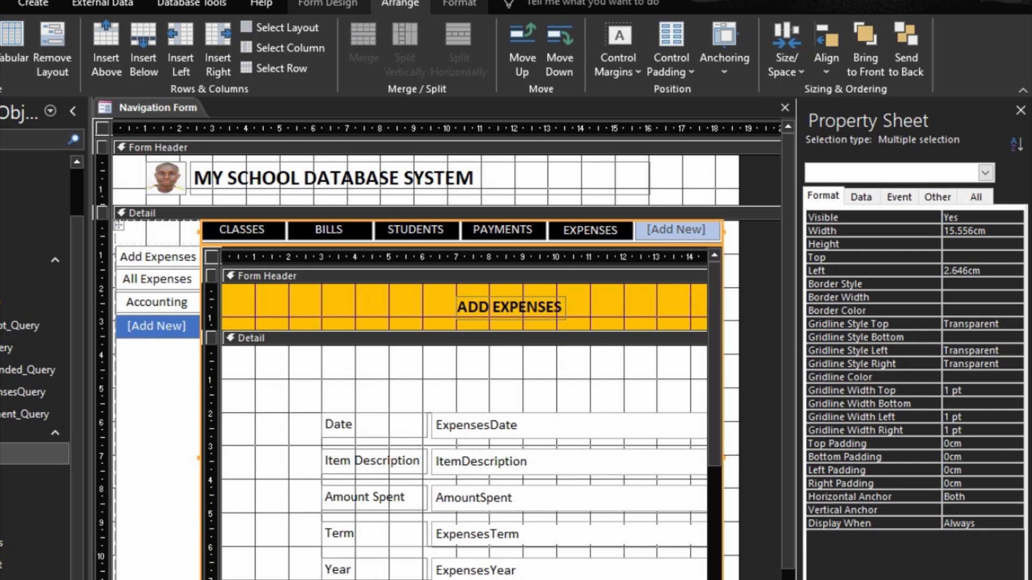
key("F5")
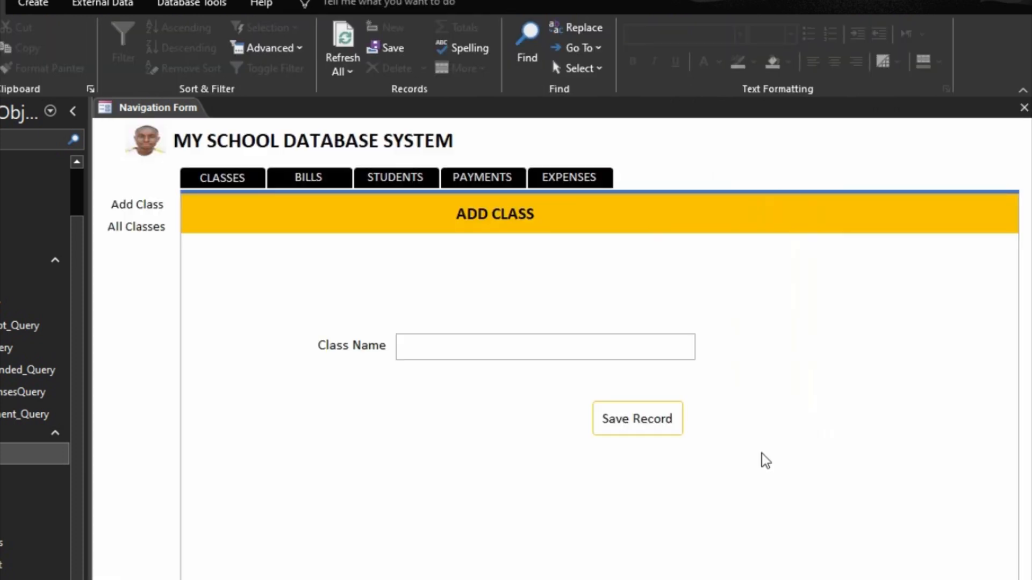
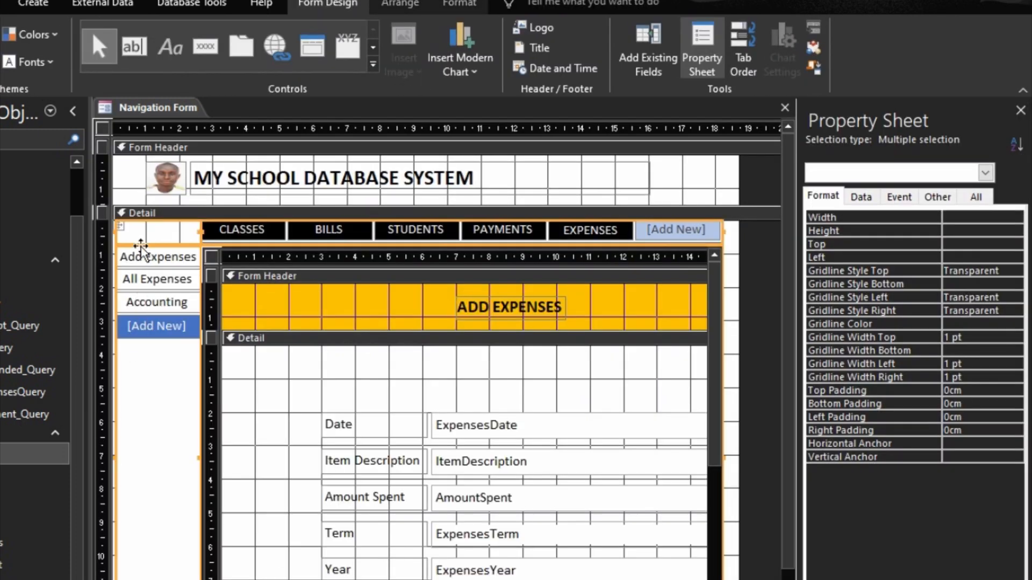
Step: Try a black background on the vertical navigation control
left_click(143, 410)
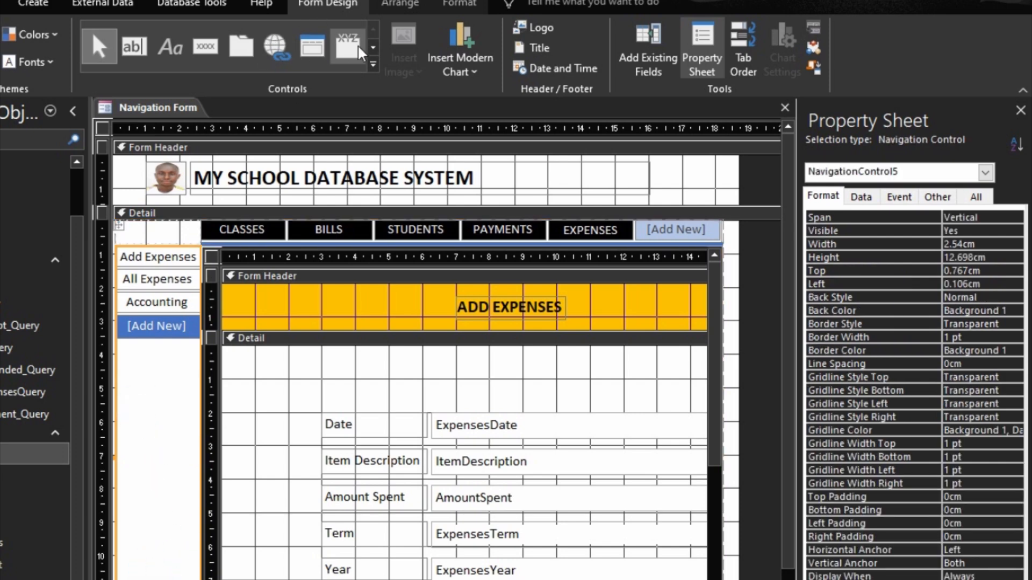
left_click(459, 5)
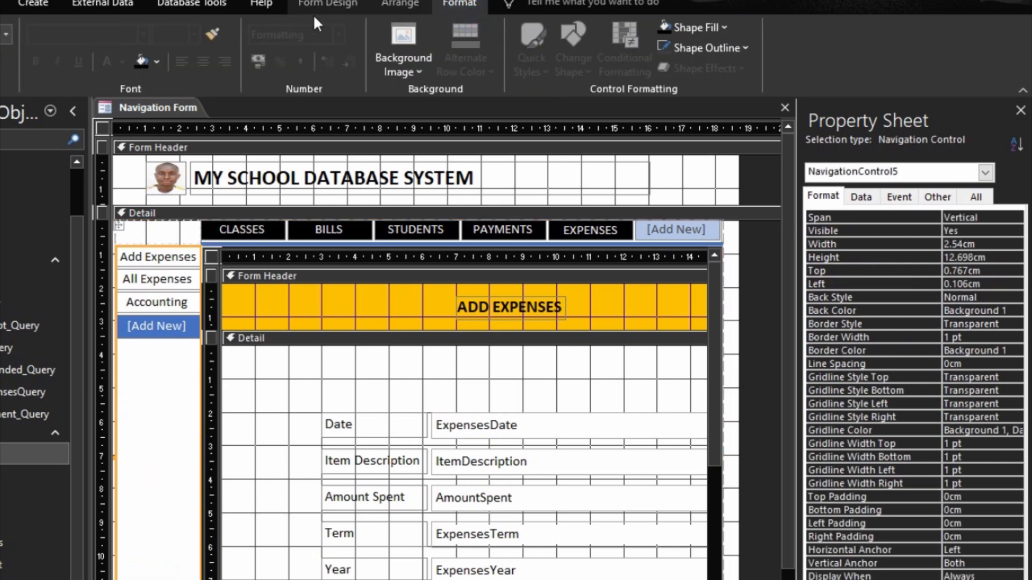
left_click(143, 56)
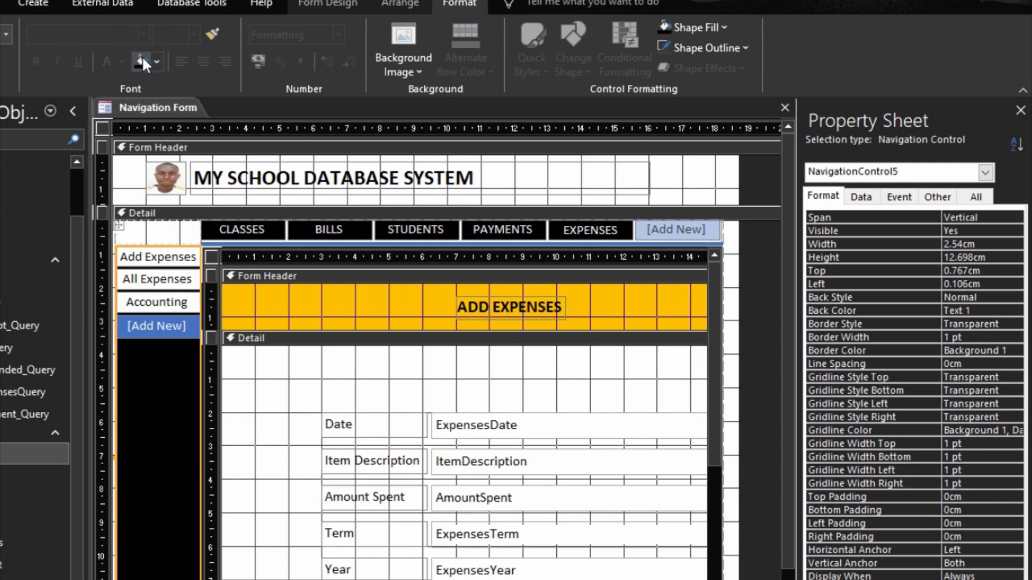
left_click(318, 227)
left_click(250, 230)
left_click(414, 230)
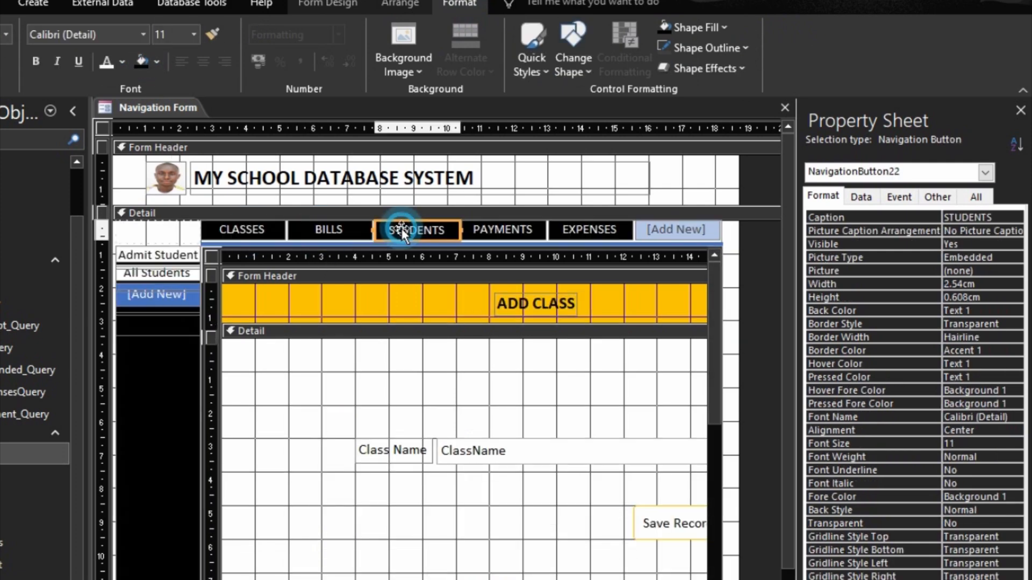
left_click(485, 226)
left_click(554, 230)
left_click(656, 229)
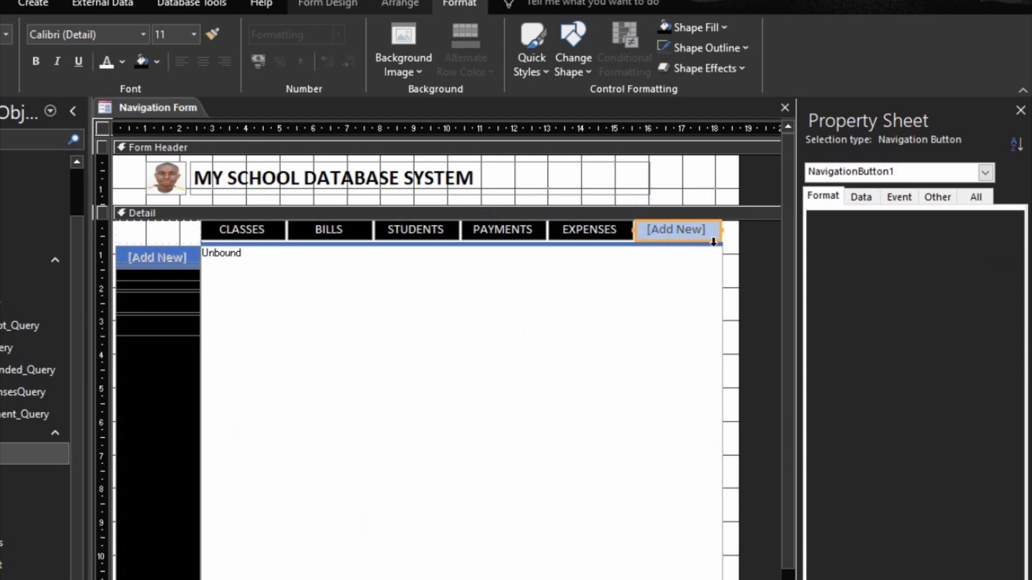
left_click(733, 248)
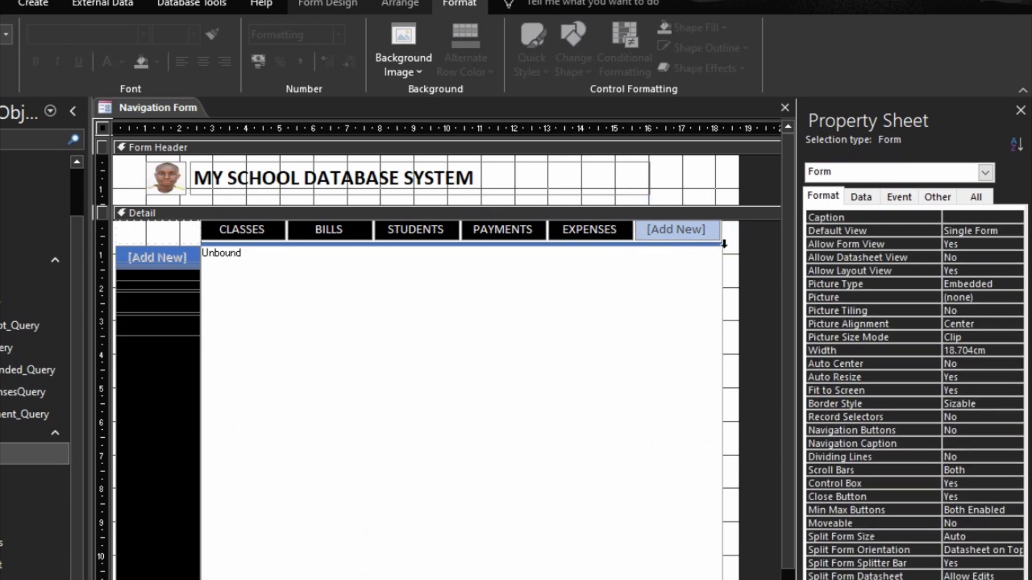
left_click(720, 242)
left_click(718, 245)
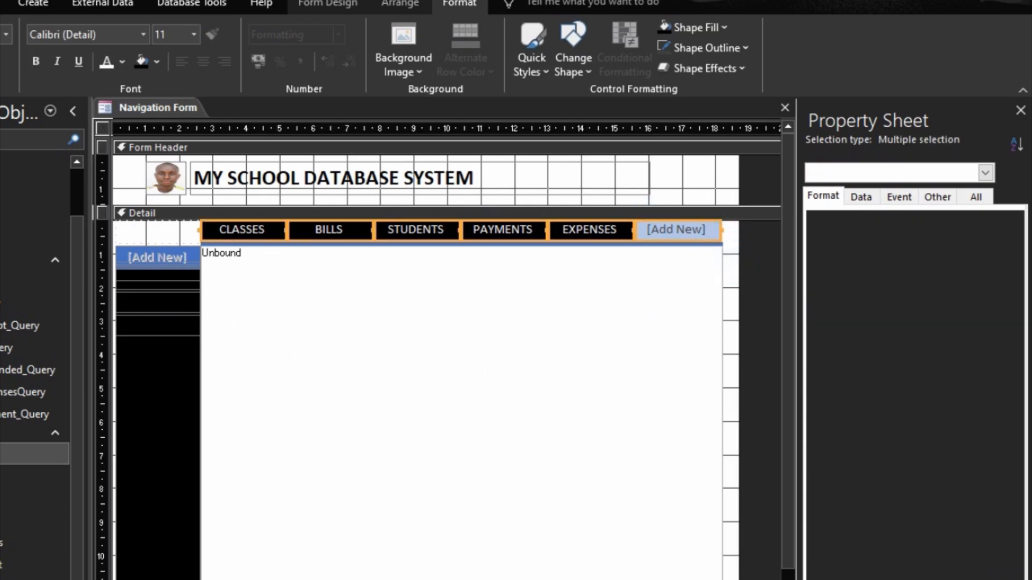
Step: Preview the form with the Add Class and All Classes buttons, and return to its design
key("F5")
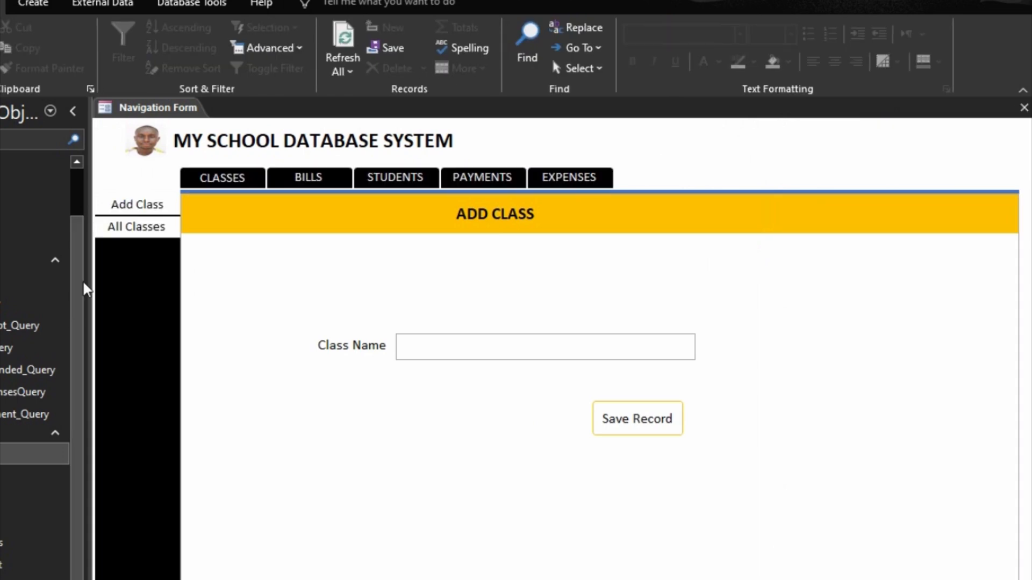
left_click(129, 226)
left_click(136, 203)
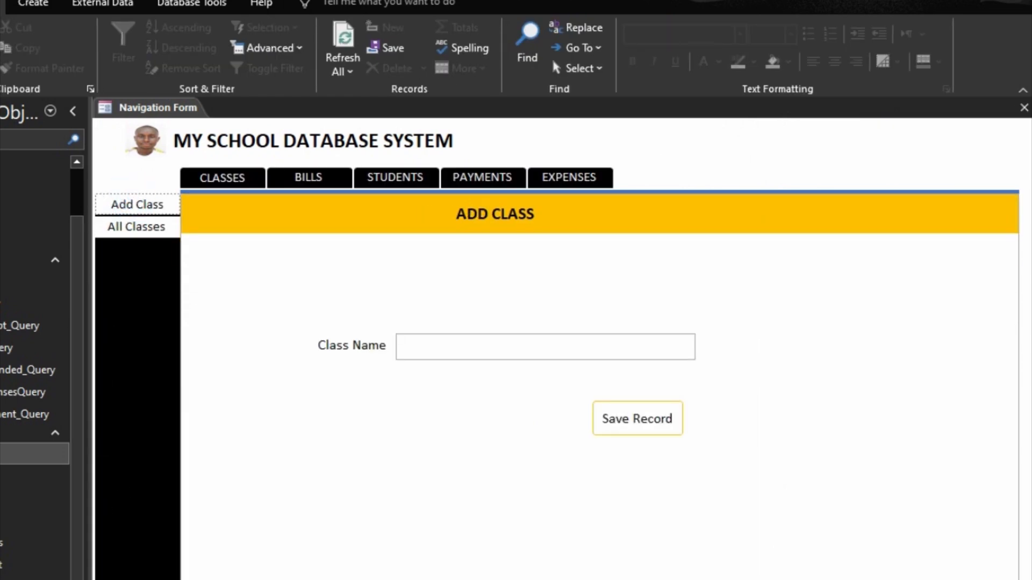
key("ctrl+comma")
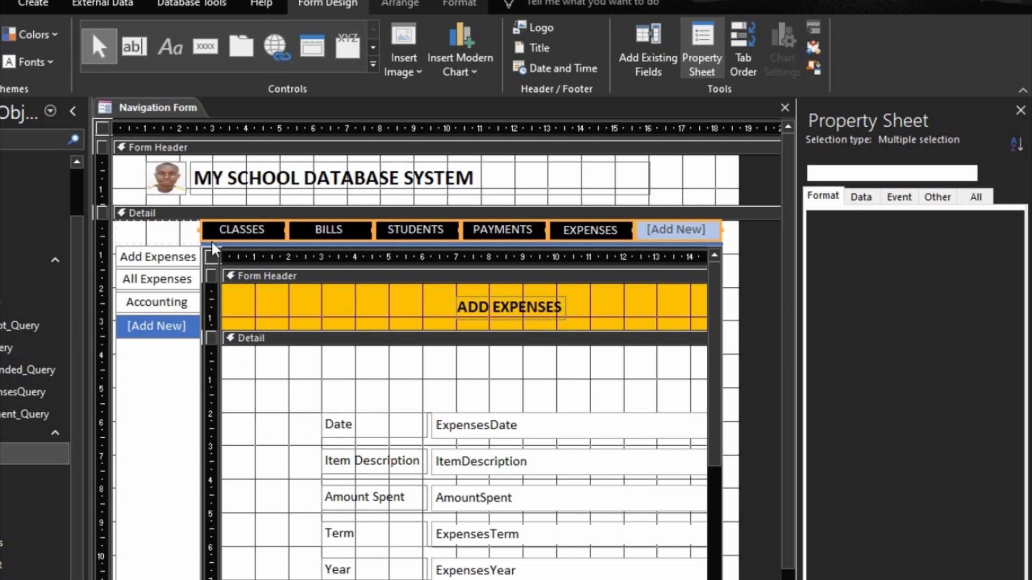
Step: Remove the shared layout from the navigation controls and the navigation subform in the Detail section
left_click(172, 234)
left_click(117, 226)
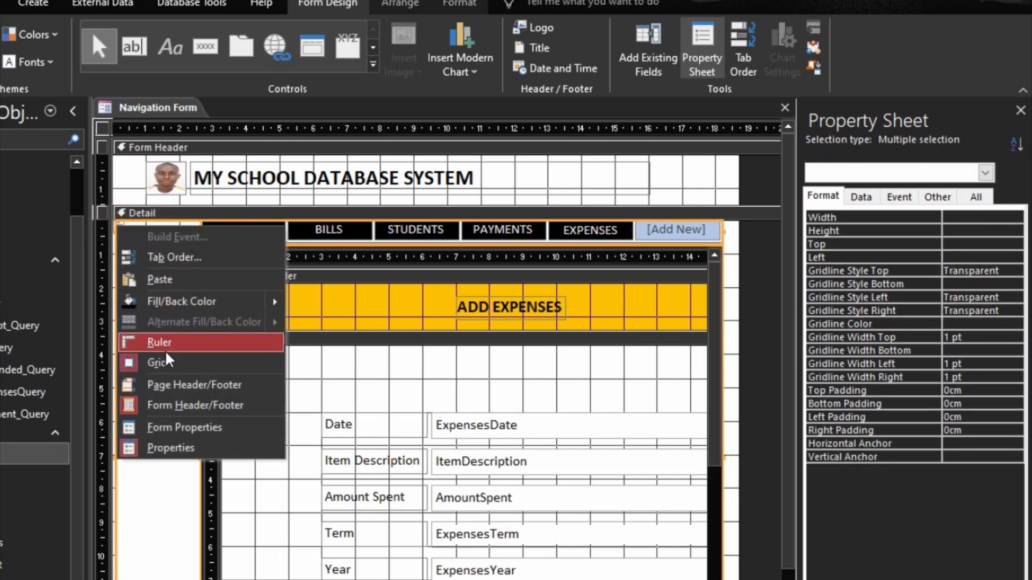
left_click(323, 220)
right_click(322, 220)
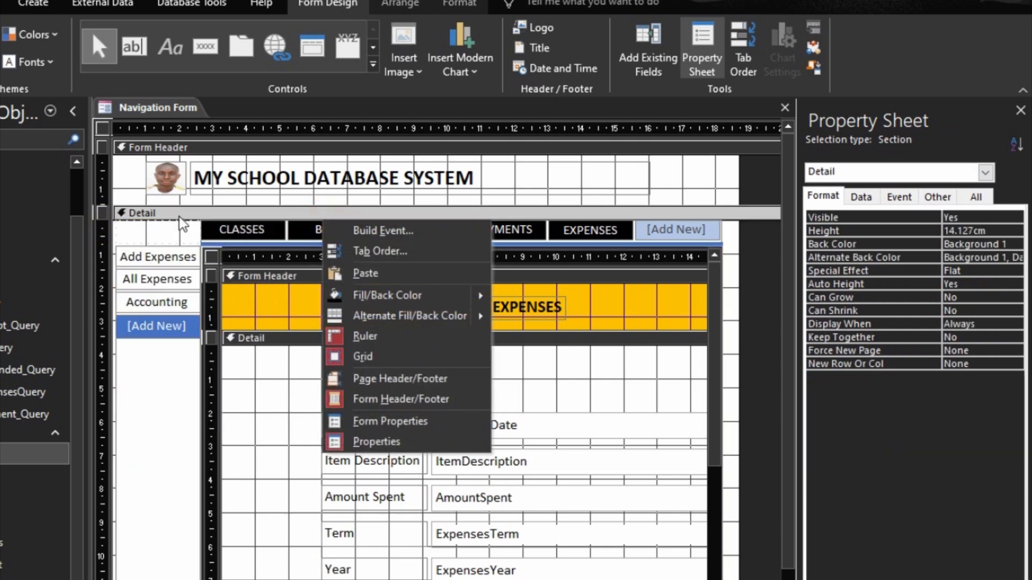
left_click(164, 232)
left_click(120, 230)
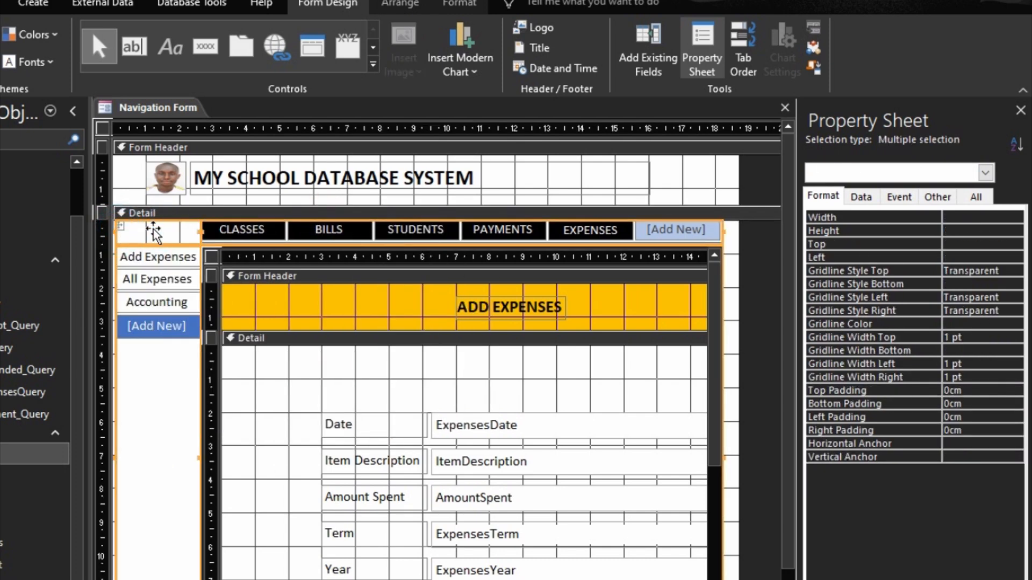
right_click(123, 232)
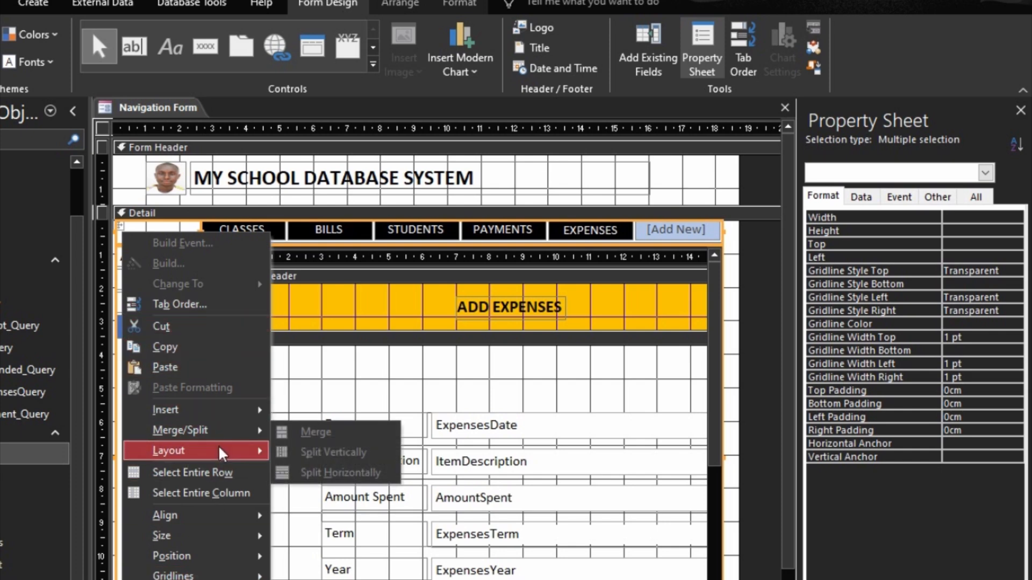
mouse_move(242, 452)
left_click(330, 492)
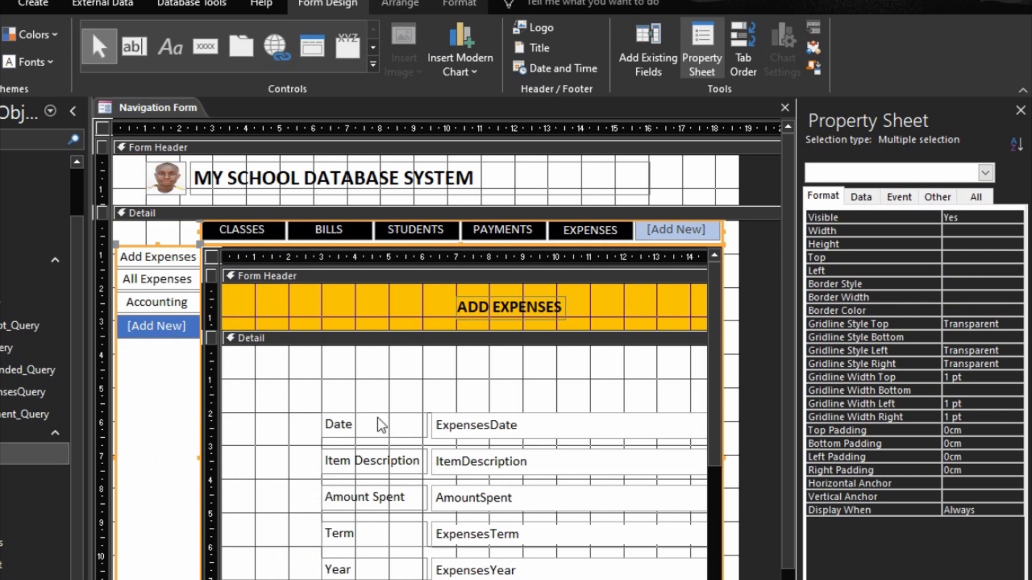
left_click(729, 271)
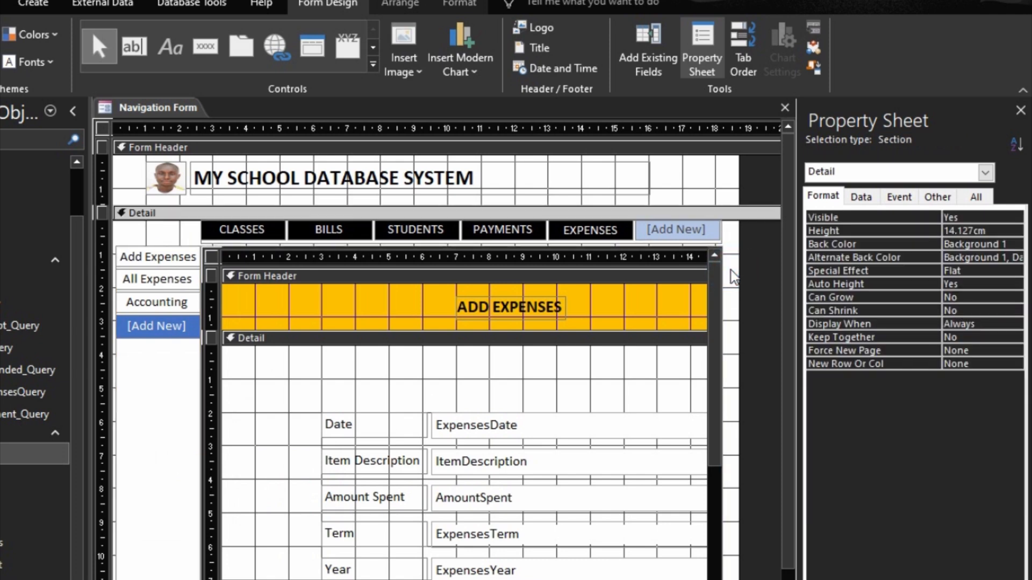
left_click(679, 247)
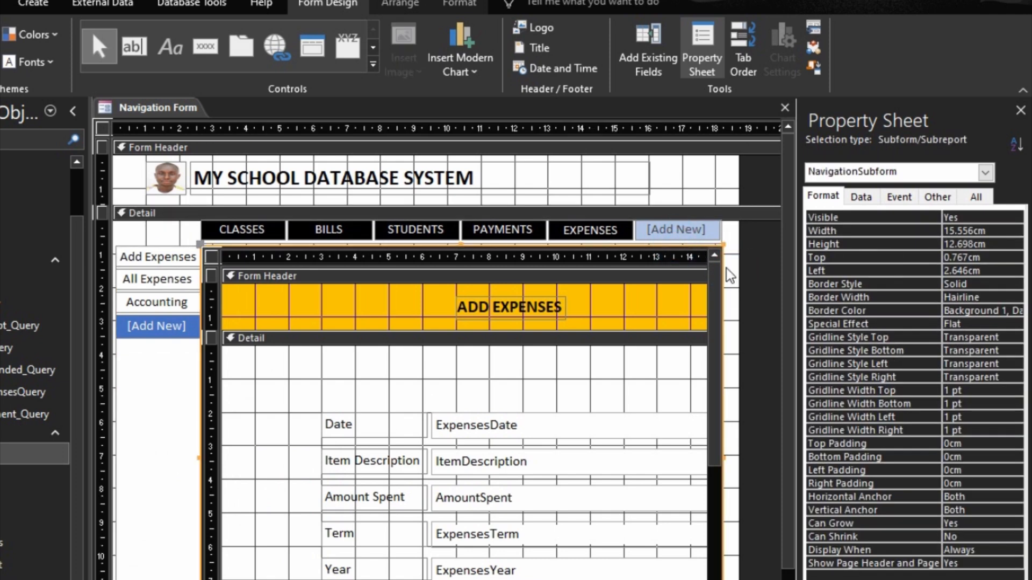
left_click_drag(525, 309, 411, 312)
left_click(191, 325)
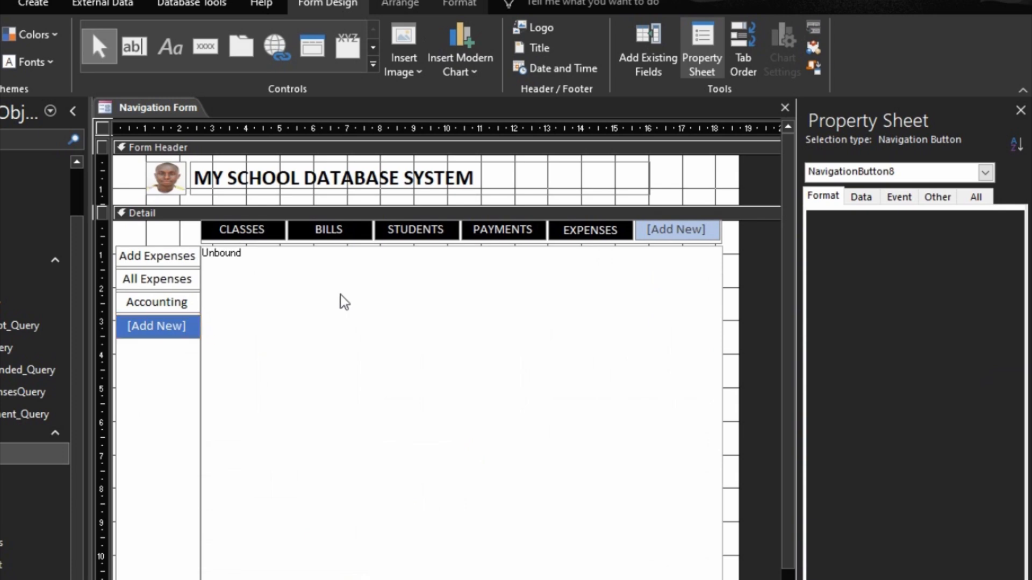
left_click(160, 224)
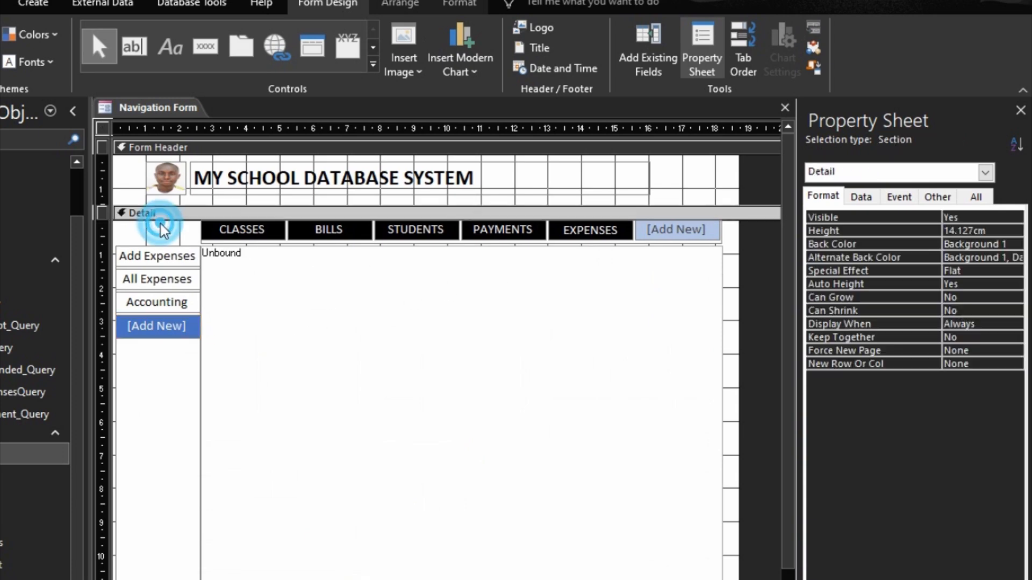
Step: Preview the form by switching between Classes, Bills, Students, Payments and Expenses, and return to its design
left_click(231, 230)
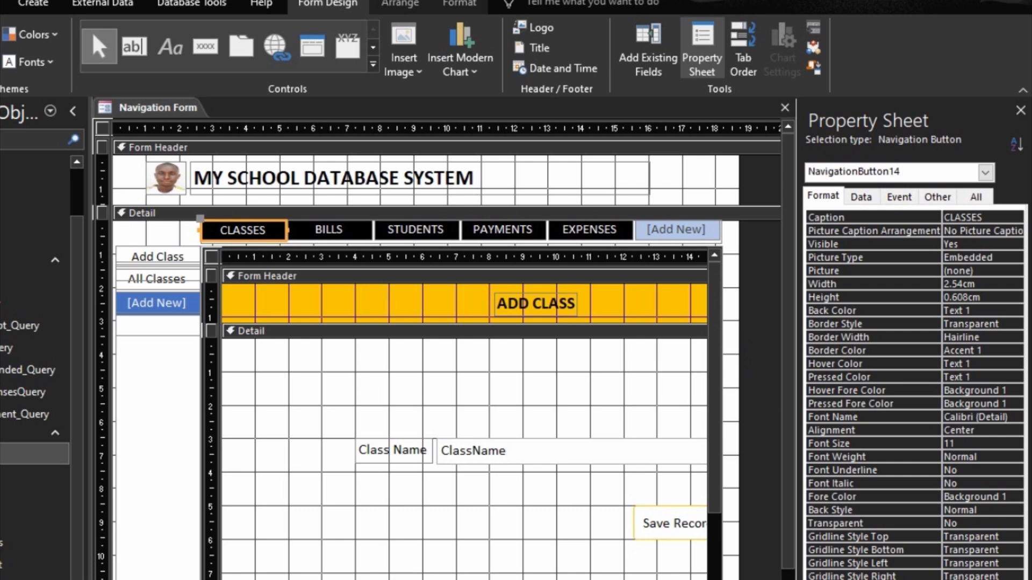
key("F5")
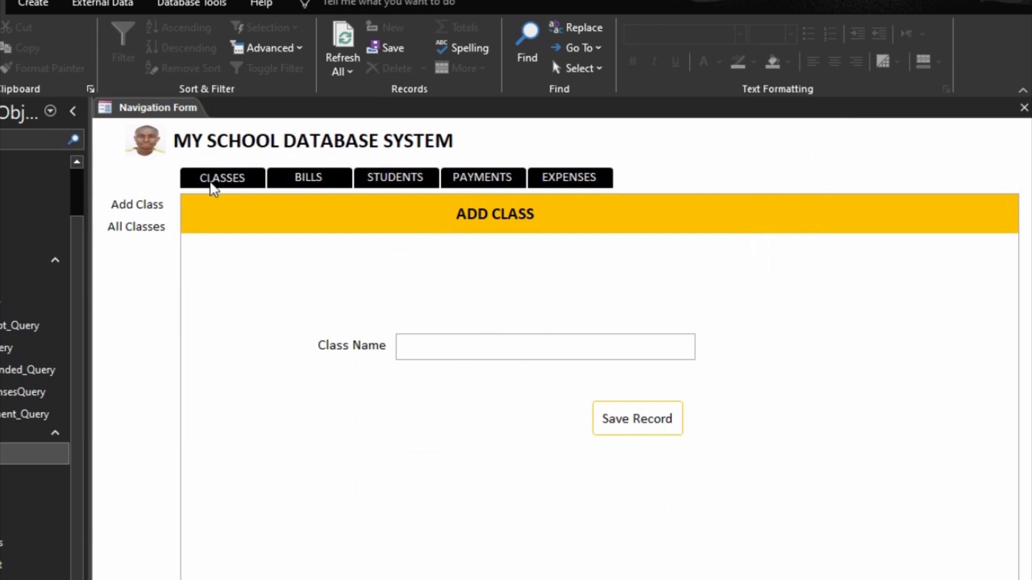
left_click(277, 181)
left_click(246, 175)
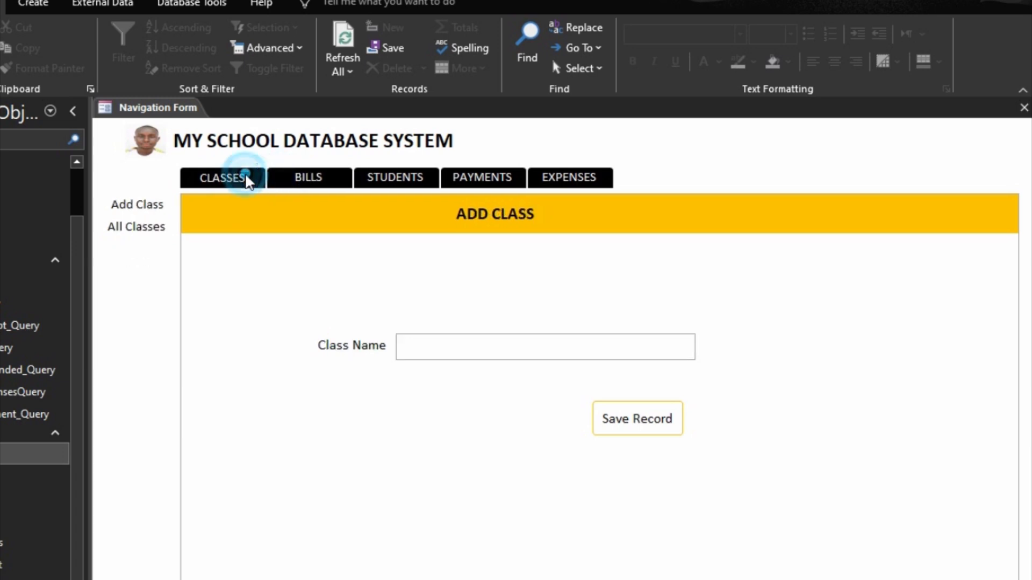
left_click(335, 176)
left_click(421, 175)
left_click(495, 184)
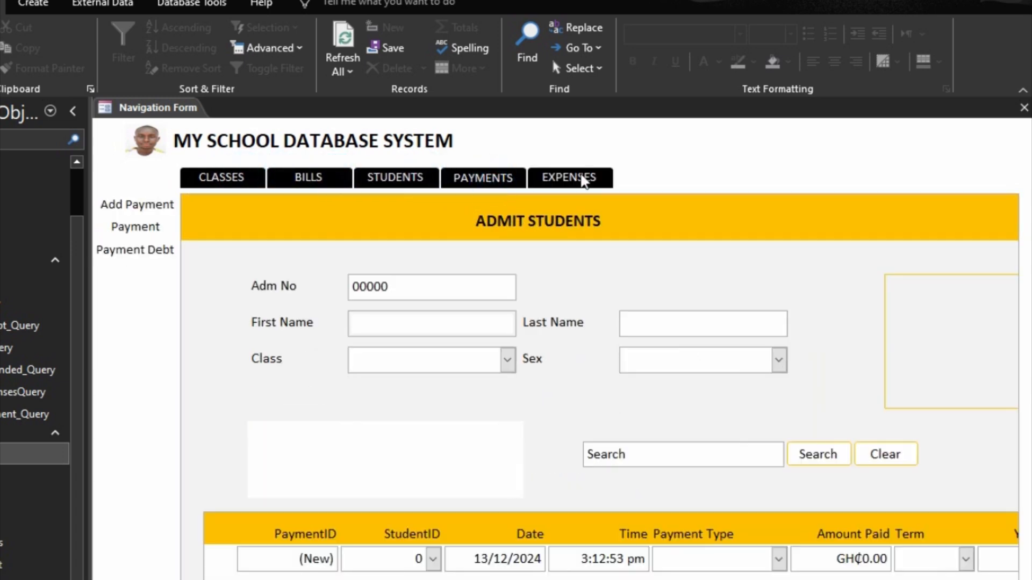
left_click(583, 178)
left_click(482, 175)
left_click(395, 177)
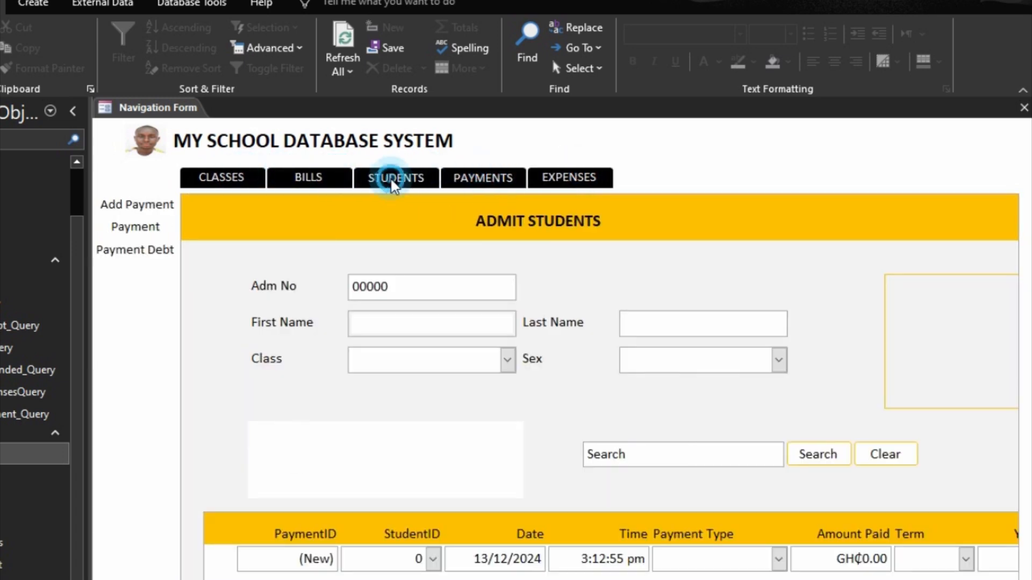
left_click(317, 173)
left_click(243, 177)
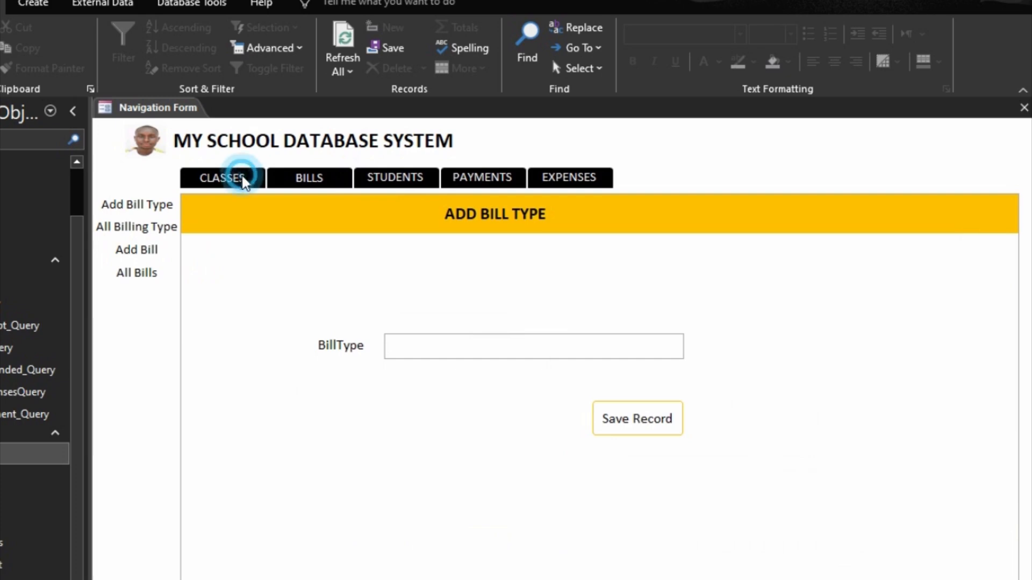
left_click(325, 187)
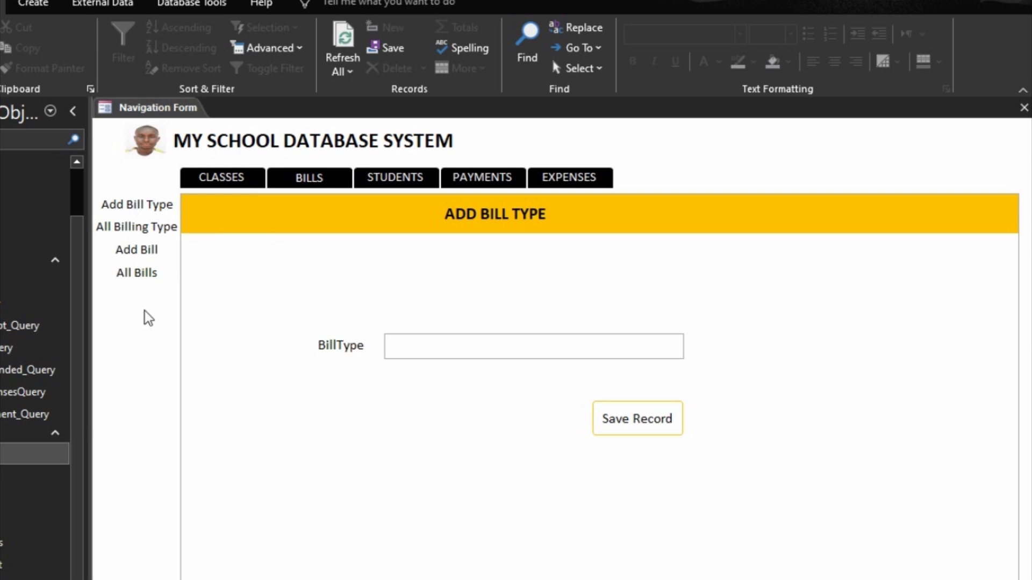
right_click(744, 157)
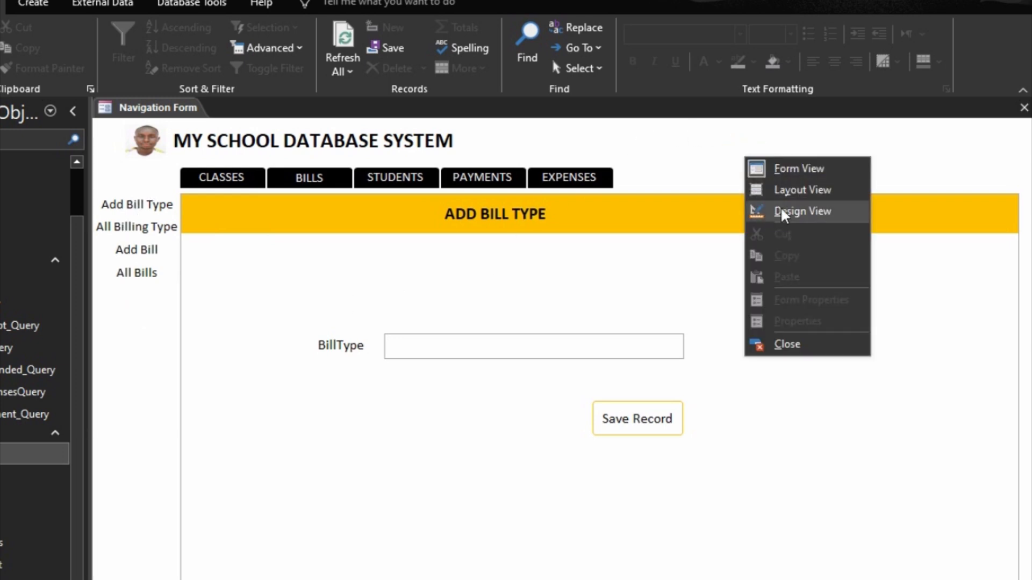
left_click(763, 215)
Step: Set the background of the Add Class and All Classes side buttons to dark red (#903C39)
left_click(159, 256)
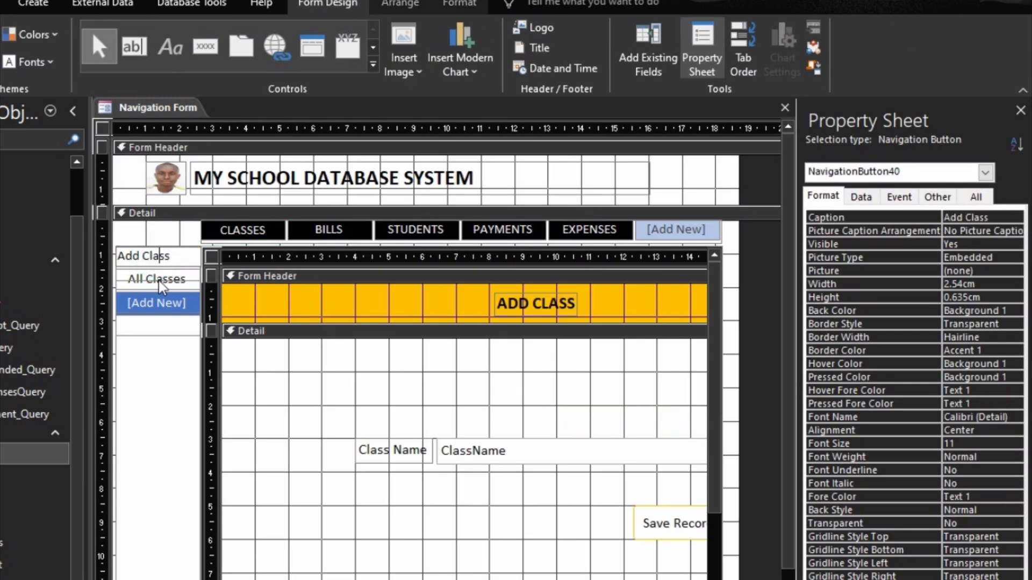
left_click(158, 281)
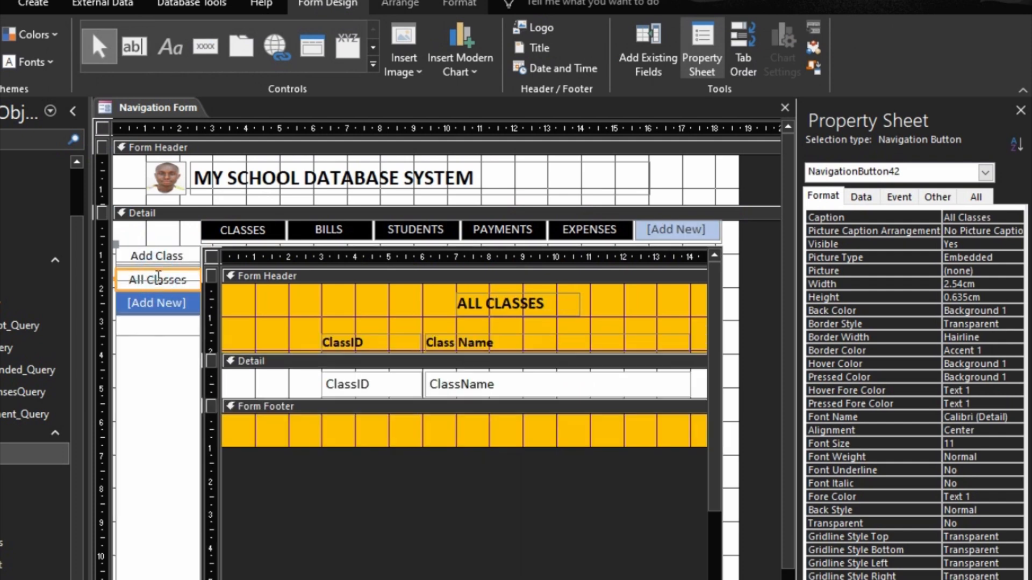
left_click(154, 259)
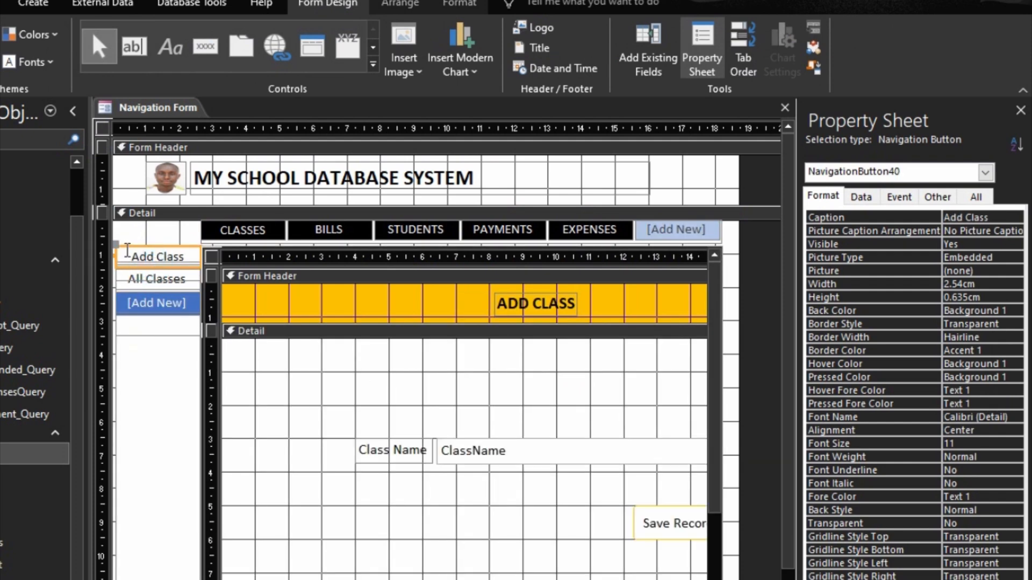
left_click(166, 281, "shift")
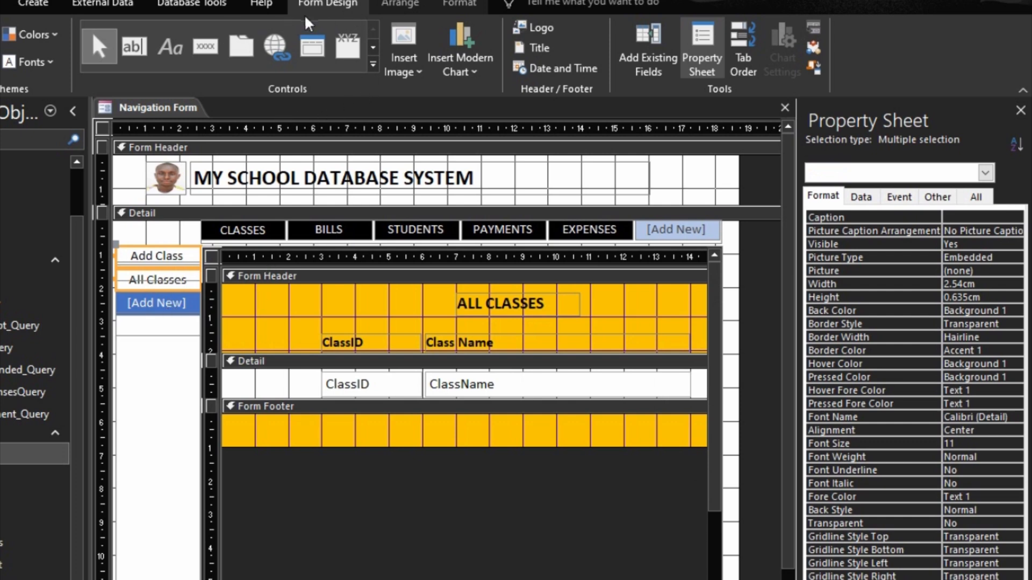
left_click(459, 4)
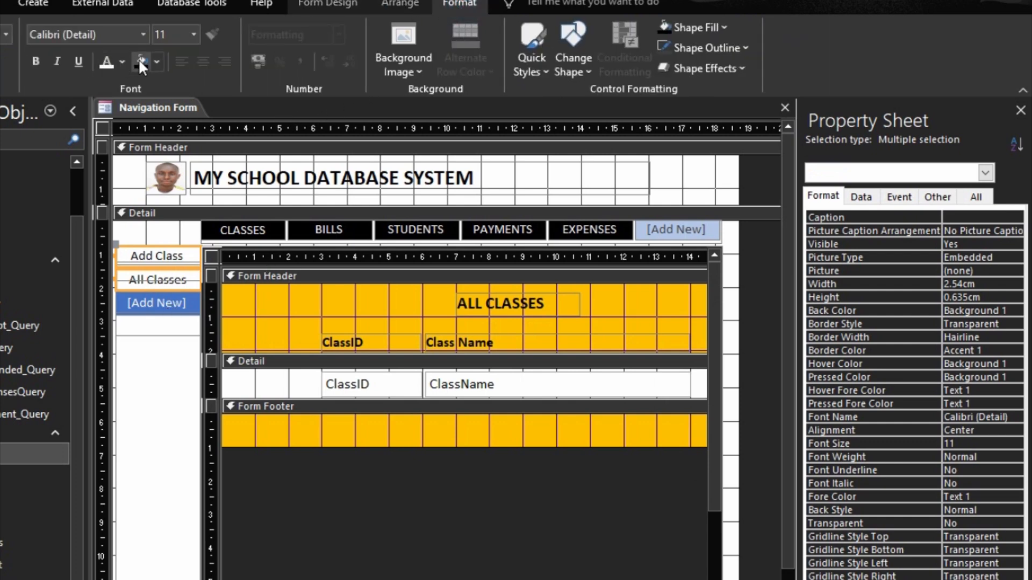
left_click(157, 62)
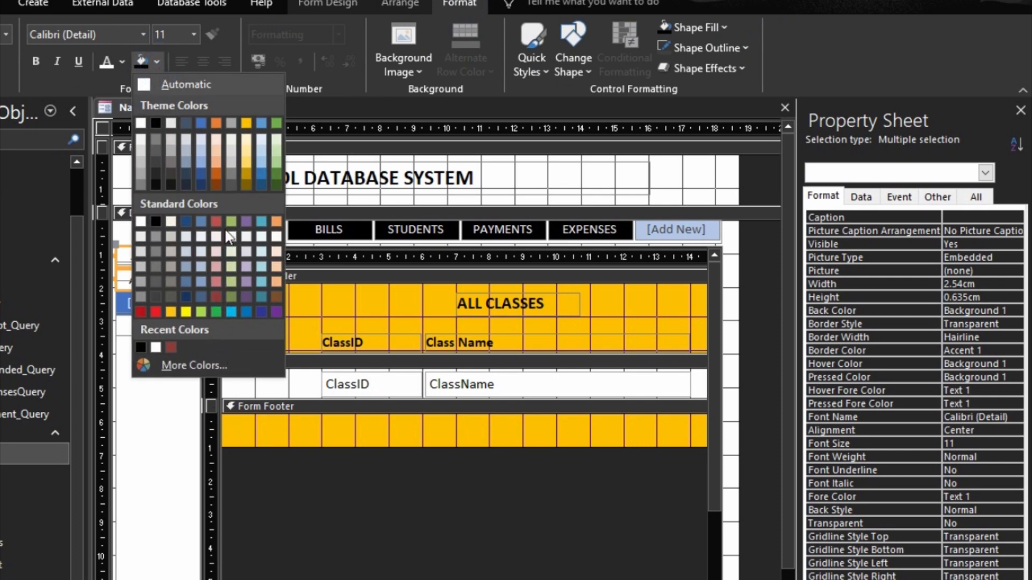
left_click(216, 297)
left_click(220, 299)
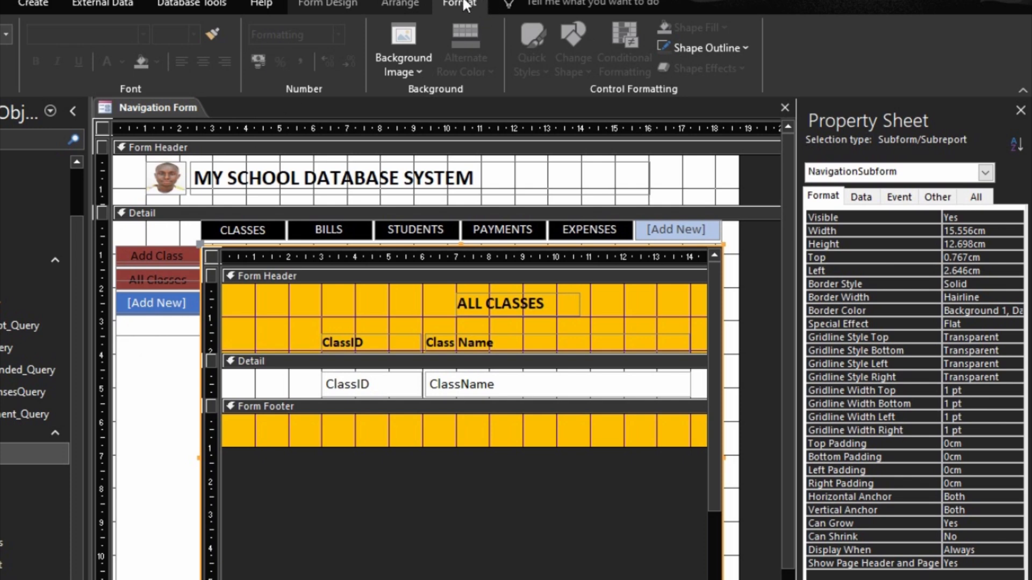
Step: Set the font color of the Add Class and All Classes side buttons to white
left_click(158, 281)
left_click(161, 254, "shift")
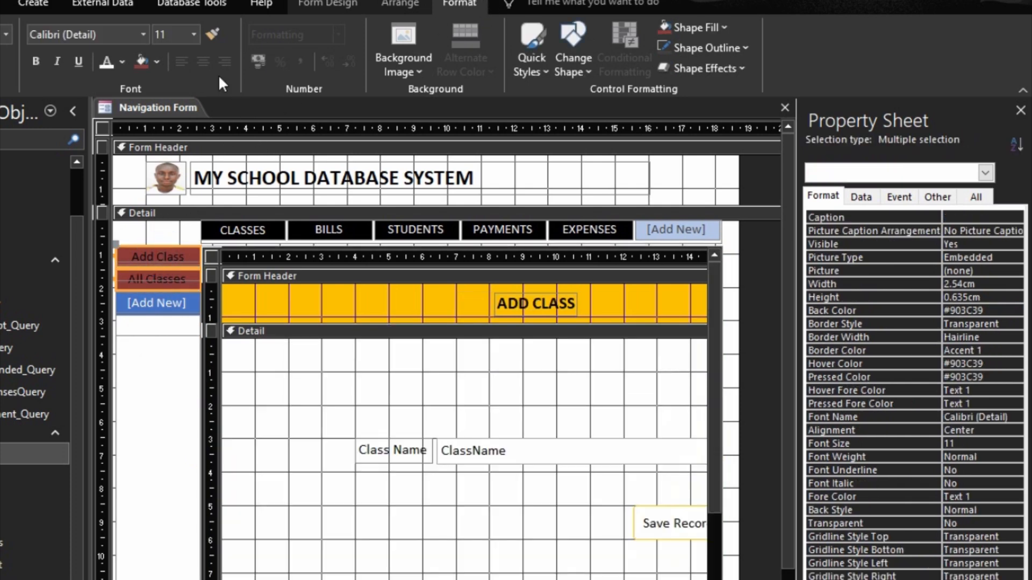
left_click(108, 62)
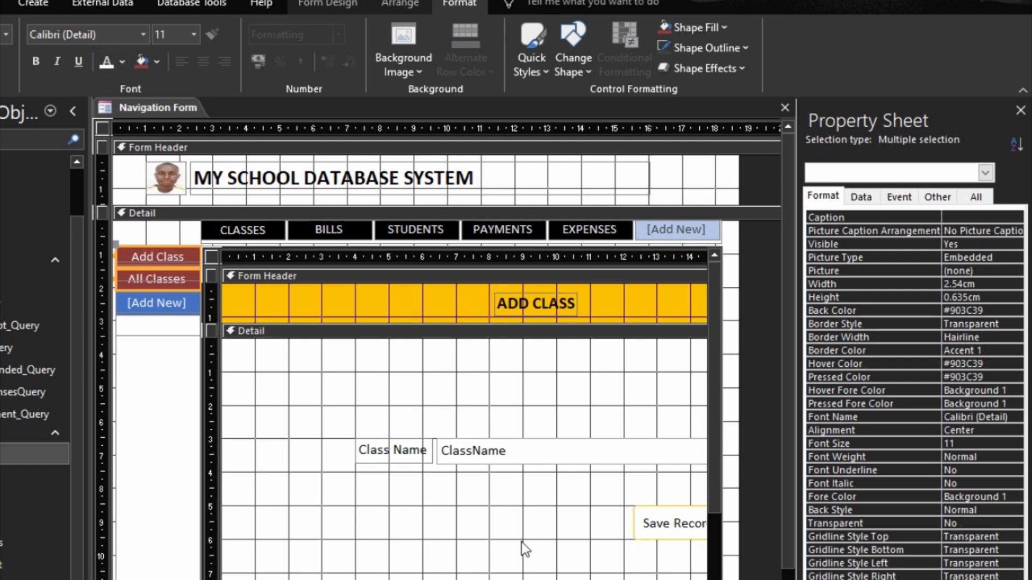
key("F5")
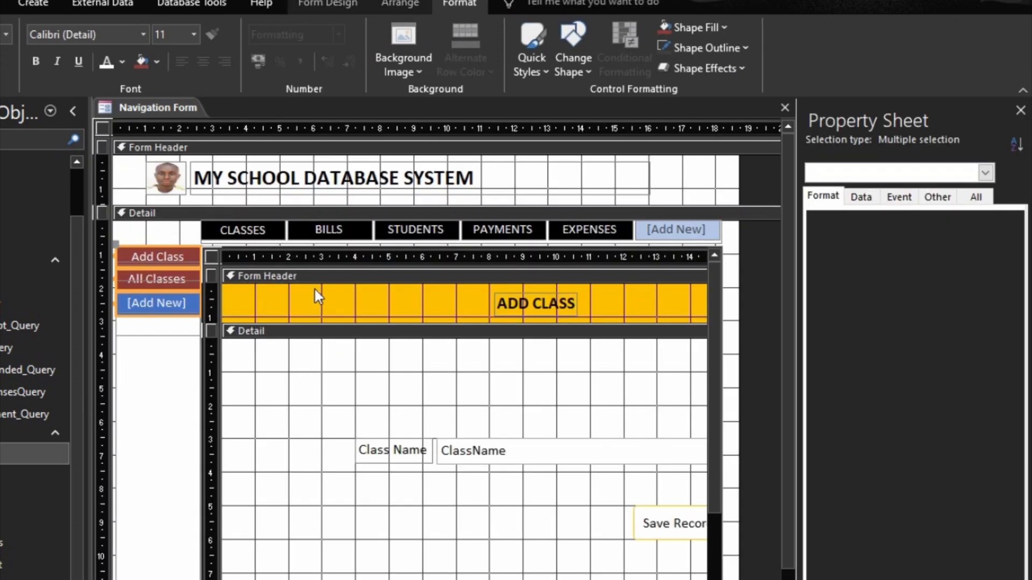
Step: Give the four BILLS side buttons, from Add Bill Type to All Bills, the dark red background and white font color
left_click(257, 231)
left_click(326, 237)
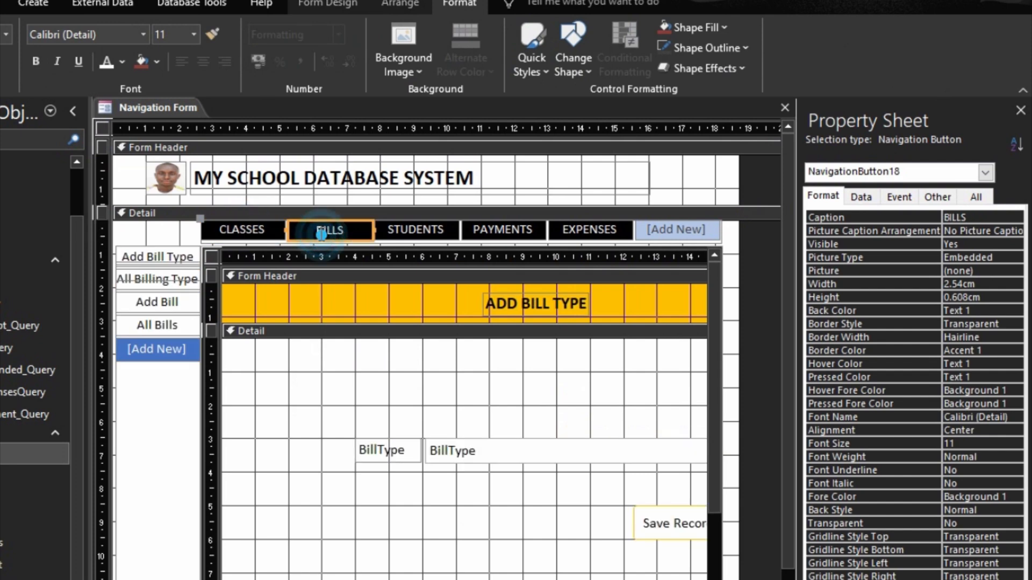
left_click(137, 259)
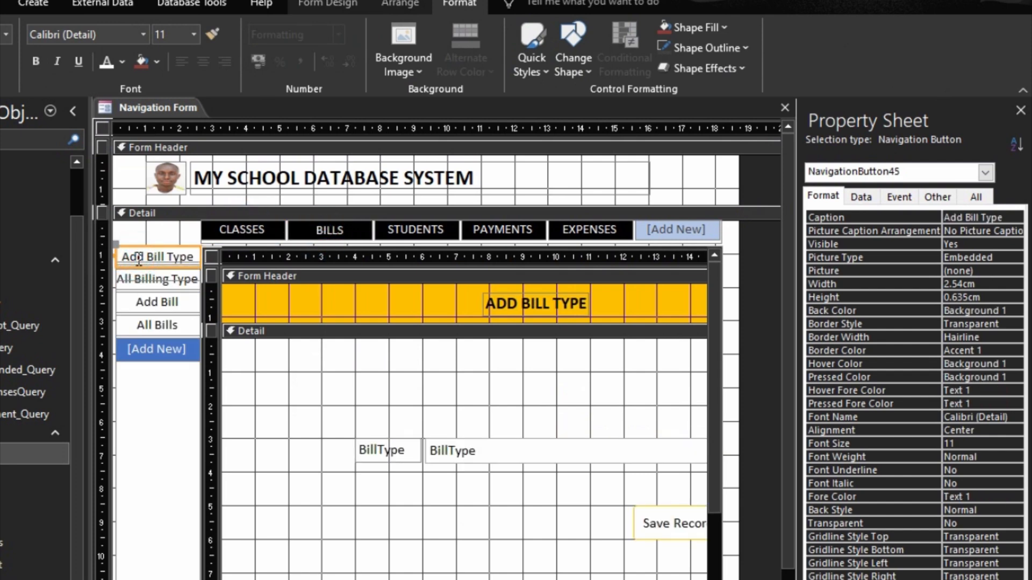
left_click(137, 284, "shift")
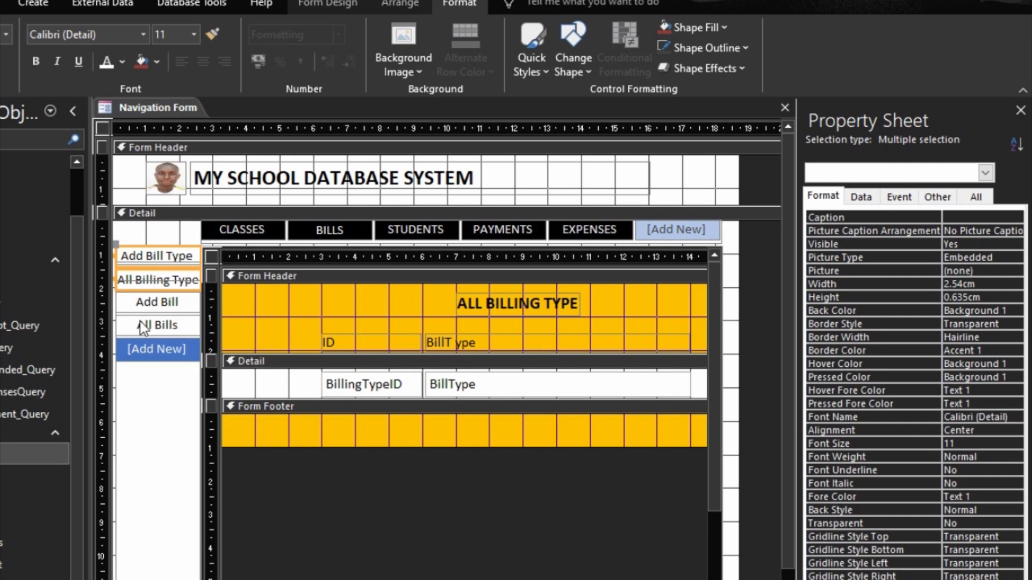
left_click(143, 325, "shift")
left_click(142, 300, "shift")
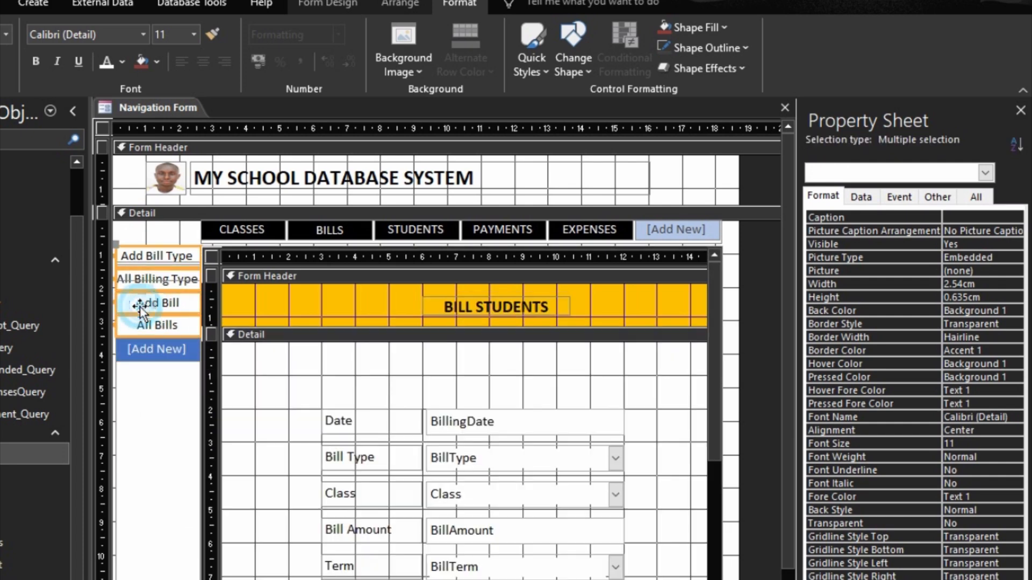
left_click(143, 59)
left_click(106, 60)
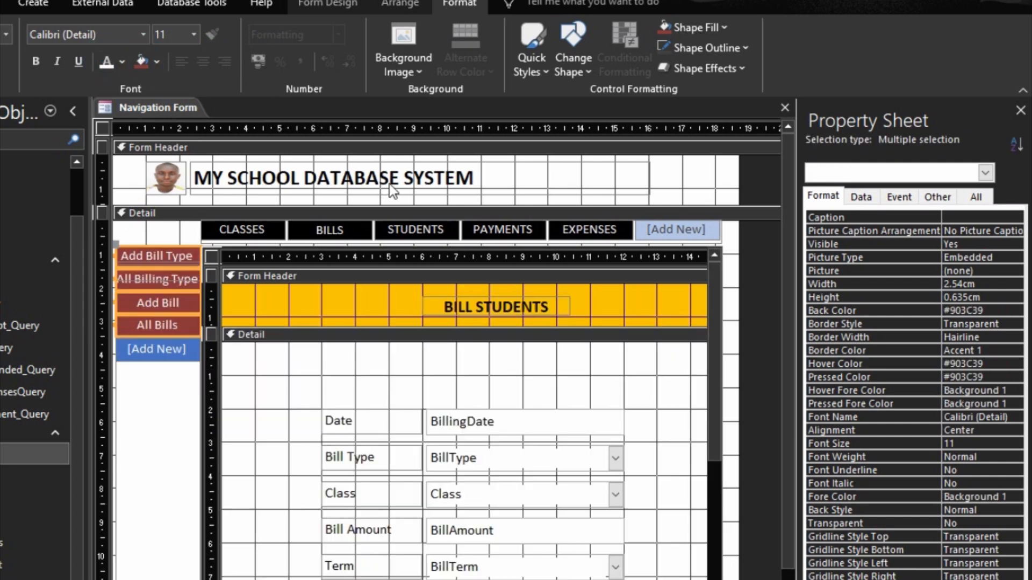
Step: Apply the dark red background and white font color to the STUDENTS button and its Admit Student and All Students side buttons
left_click(420, 230)
left_click(421, 230)
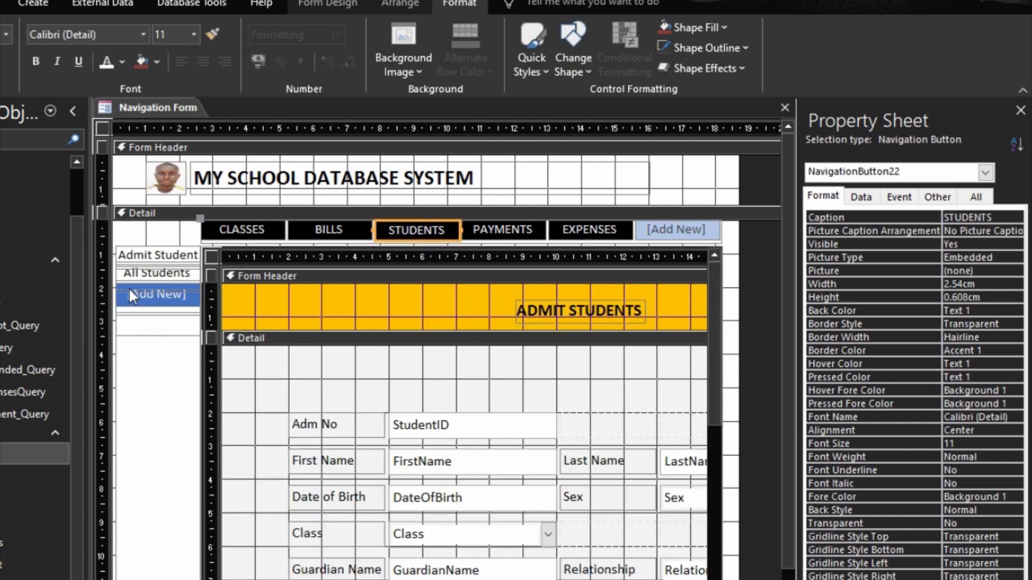
left_click(138, 257, "shift")
left_click(141, 274, "shift")
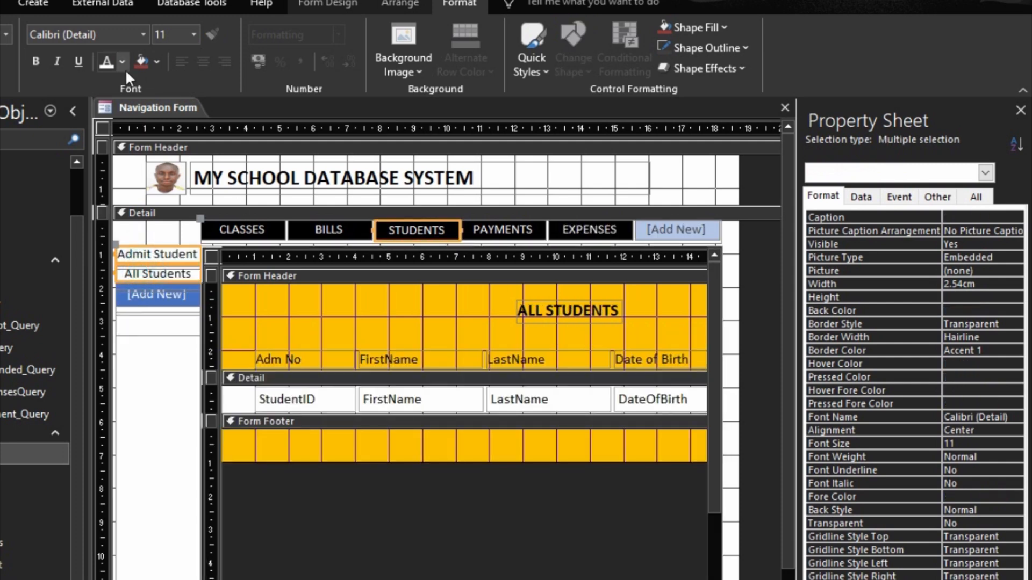
left_click(140, 60)
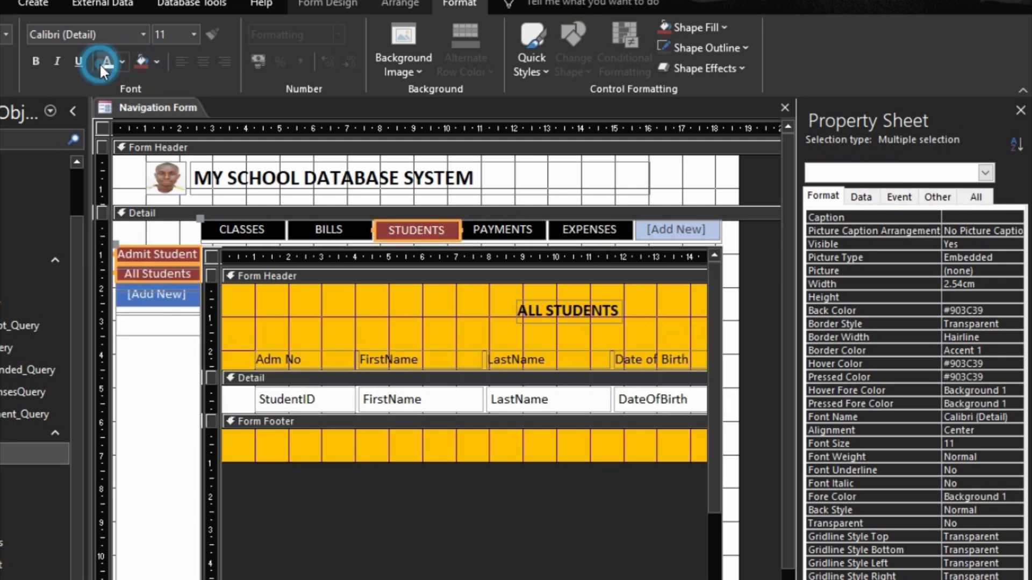
Step: Give the three PAYMENTS side buttons, from Add Payment to Payment Debt, the dark red background and white font color
left_click(501, 229)
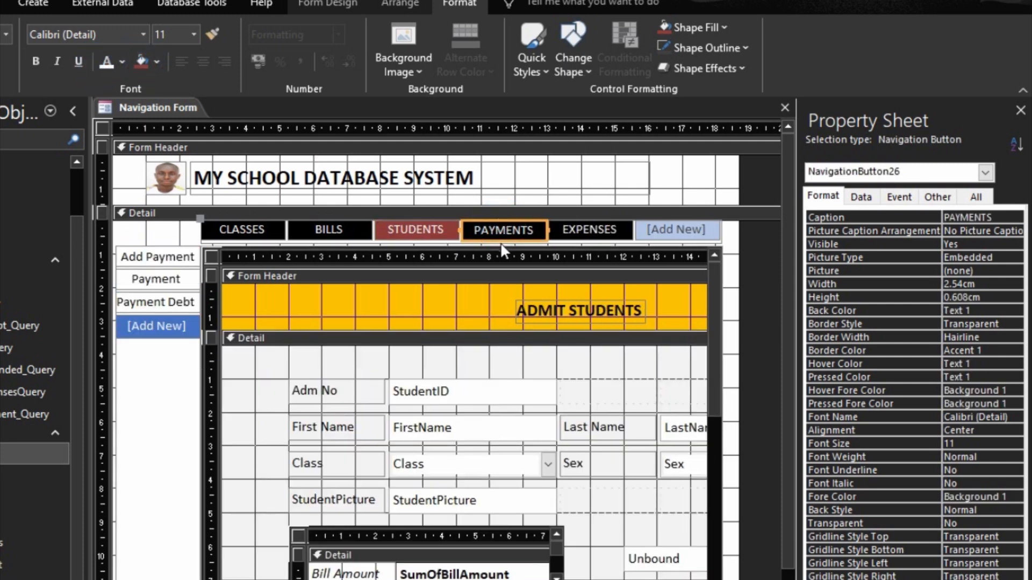
left_click(179, 262, "shift")
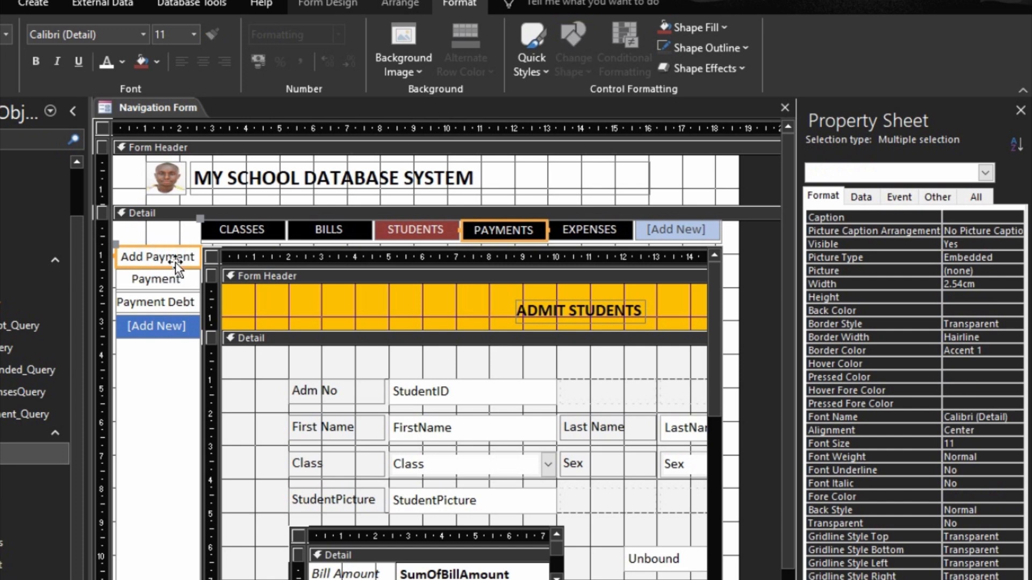
left_click(171, 281)
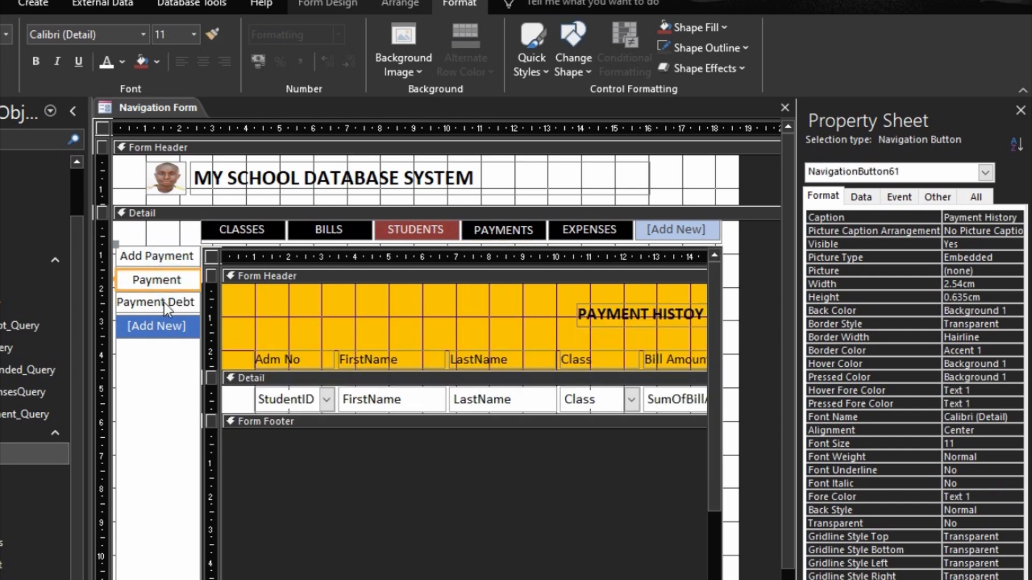
left_click(163, 259, "shift")
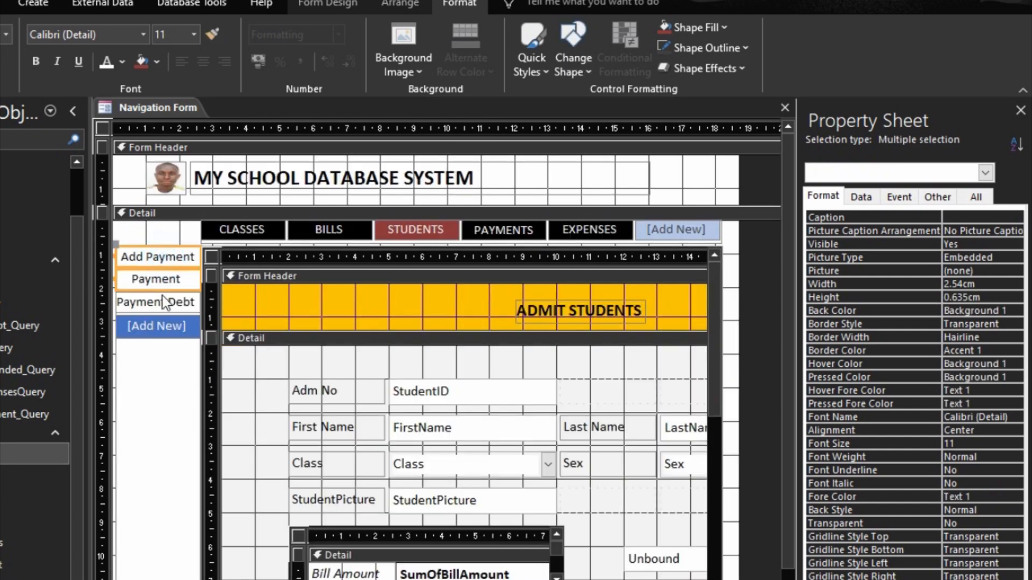
left_click(156, 302, "shift")
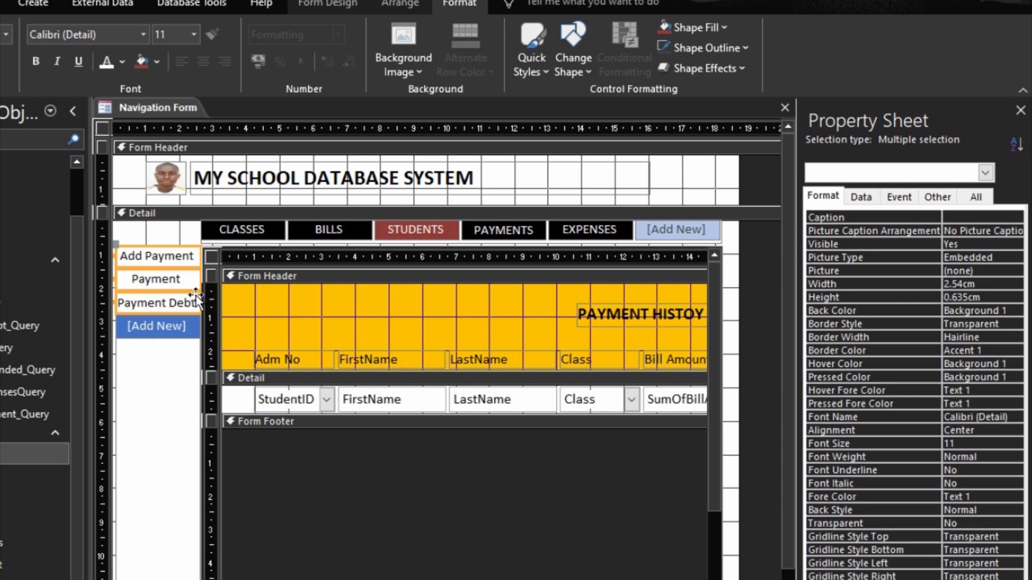
left_click(139, 58)
left_click(112, 63)
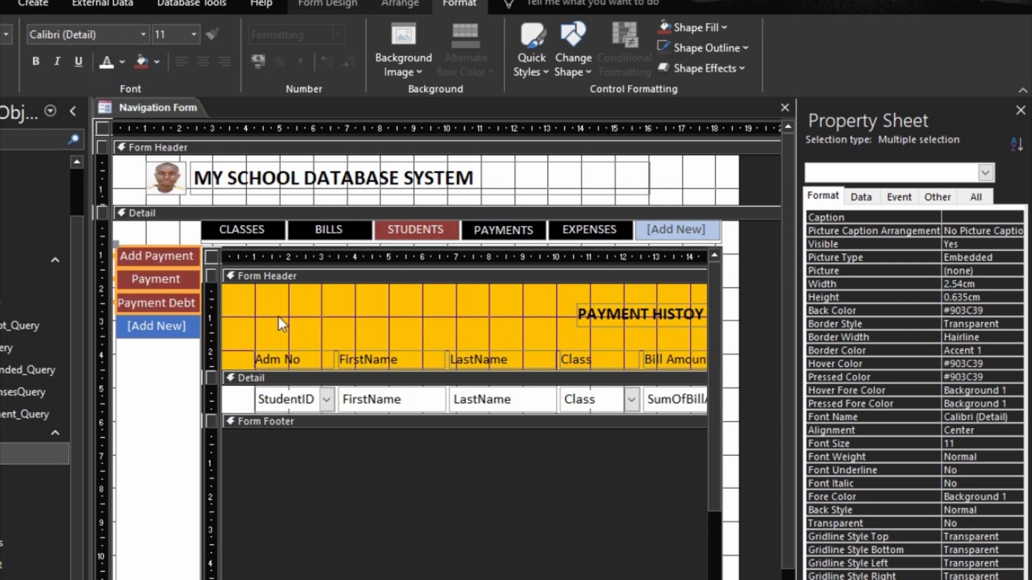
Step: Apply the dark red background and white font color to the Add Expenses, All Expenses and Accounting side buttons under EXPENSES
left_click(502, 235)
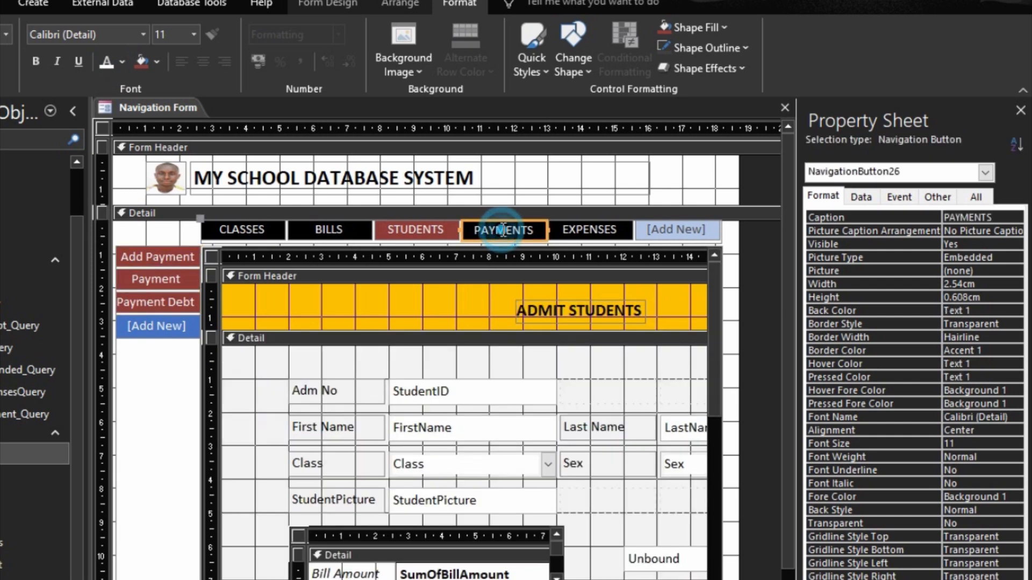
left_click(590, 230)
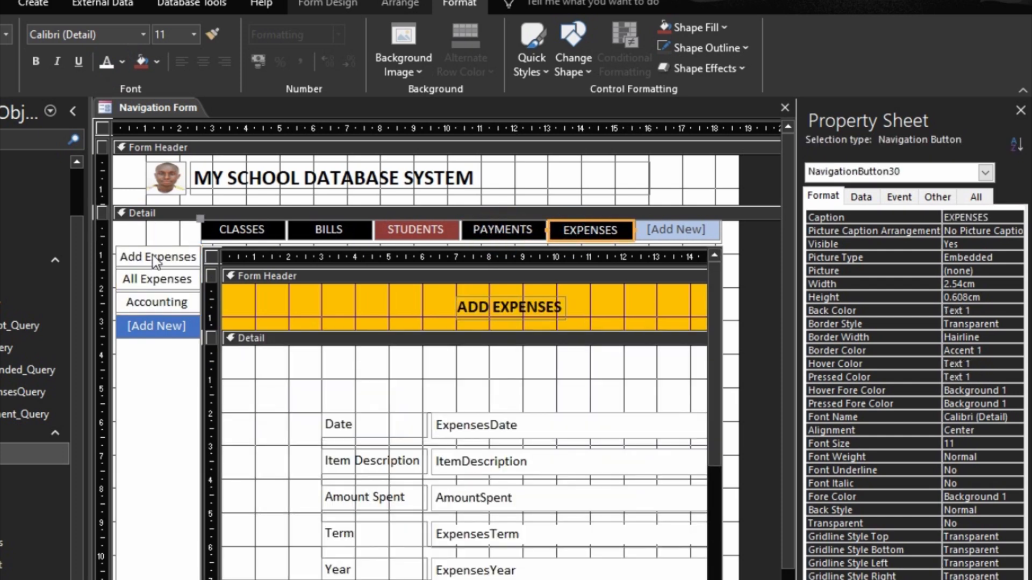
left_click(152, 255)
left_click(147, 280, "shift")
left_click(152, 303, "shift")
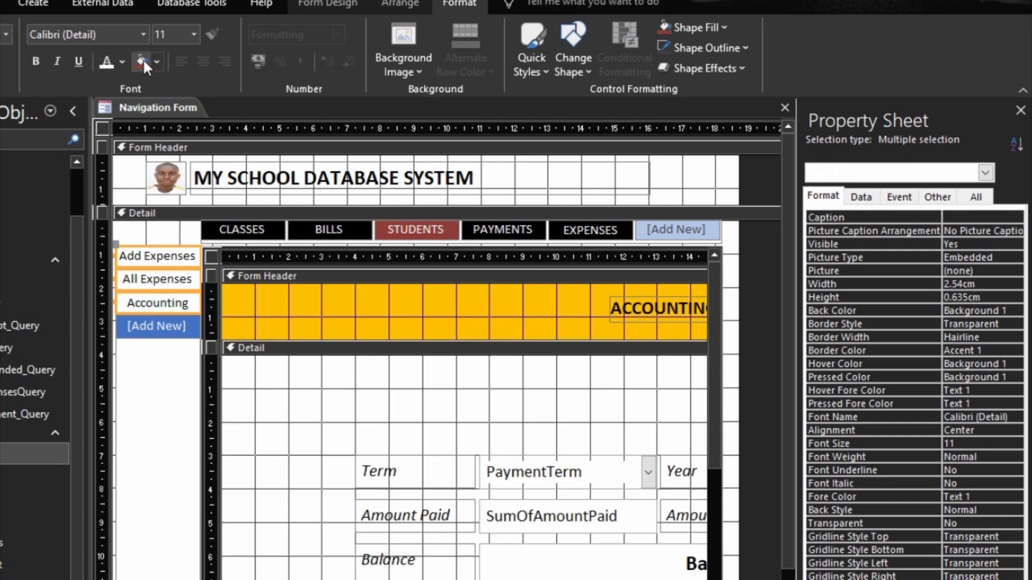
left_click(142, 60)
left_click(114, 64)
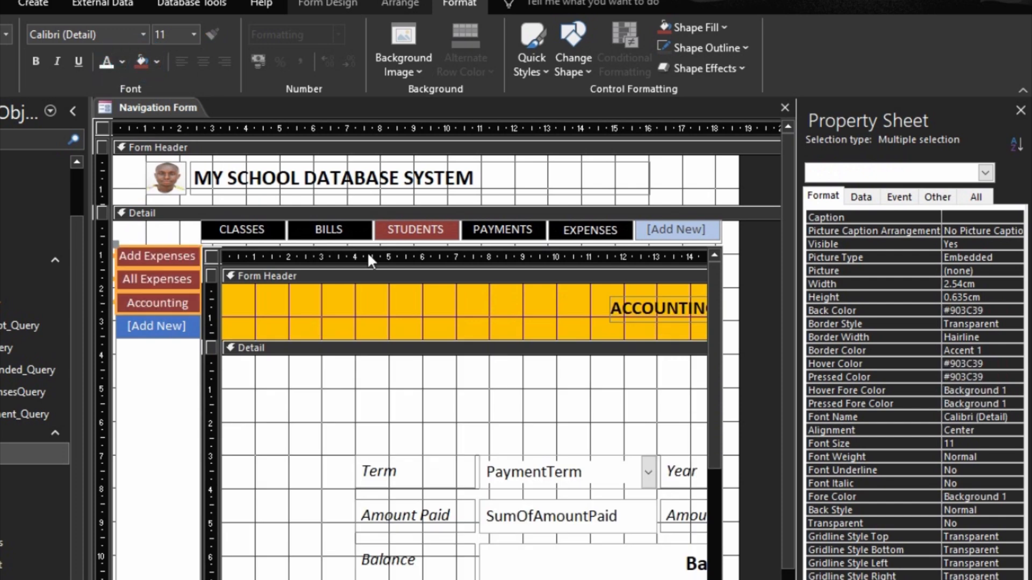
Step: Set the background of the STUDENTS main button back to black (Text 1)
left_click(411, 228)
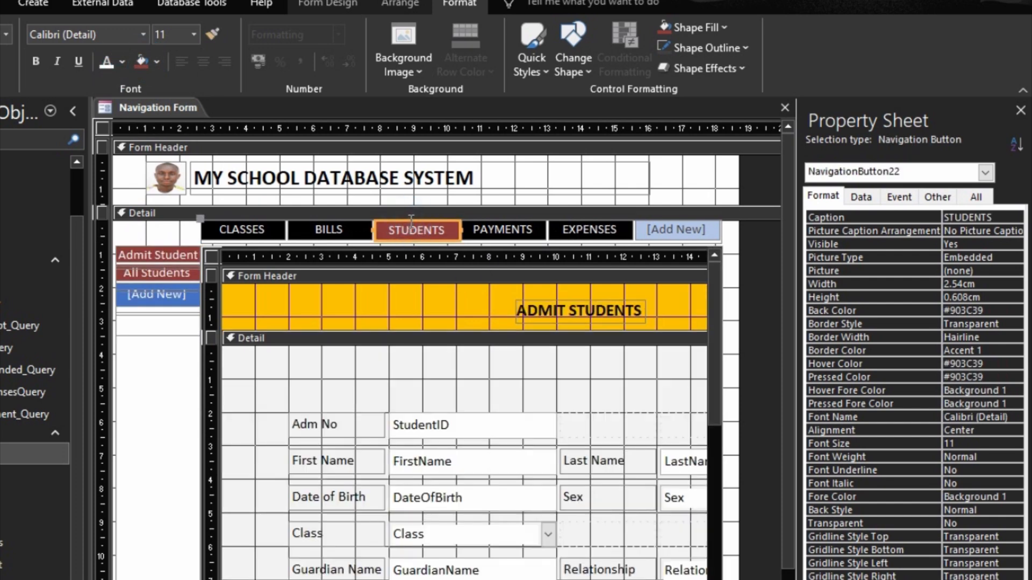
left_click(156, 62)
left_click(158, 124)
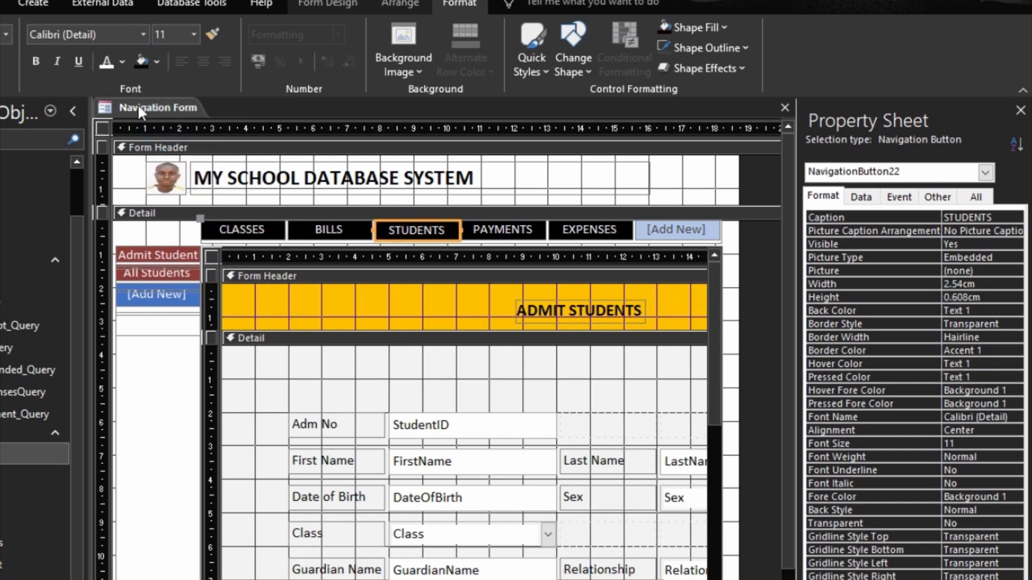
left_click(131, 450)
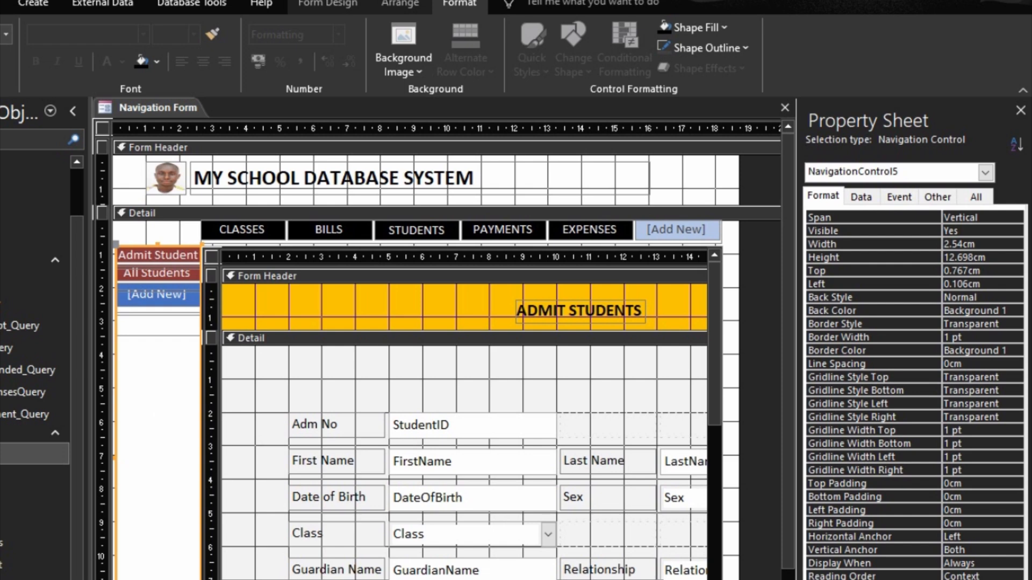
Step: Open the navigation form in Form view and check the button colors on the CLASSES and BILLS pages
key("F5")
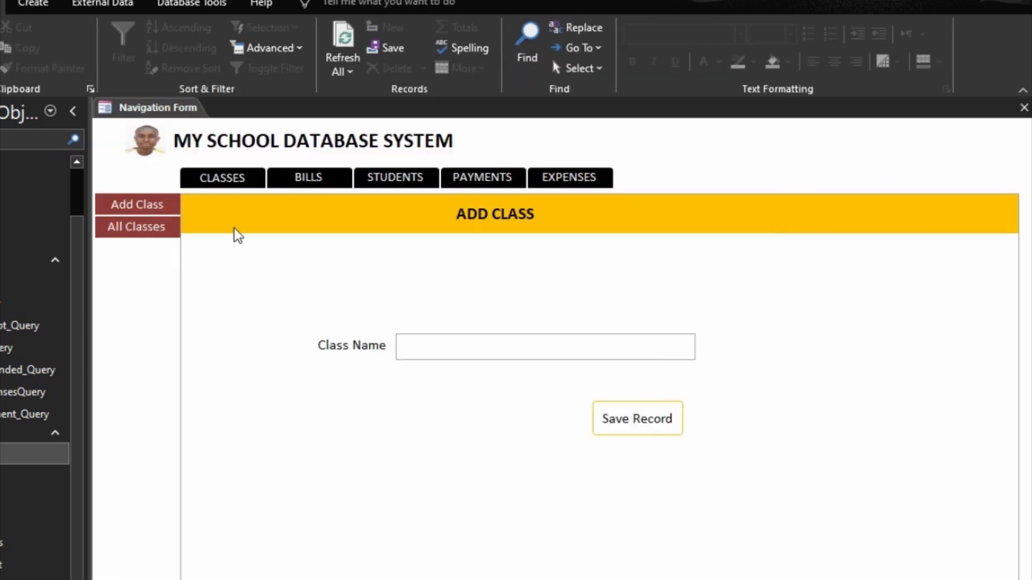
left_click(226, 179)
left_click(300, 187)
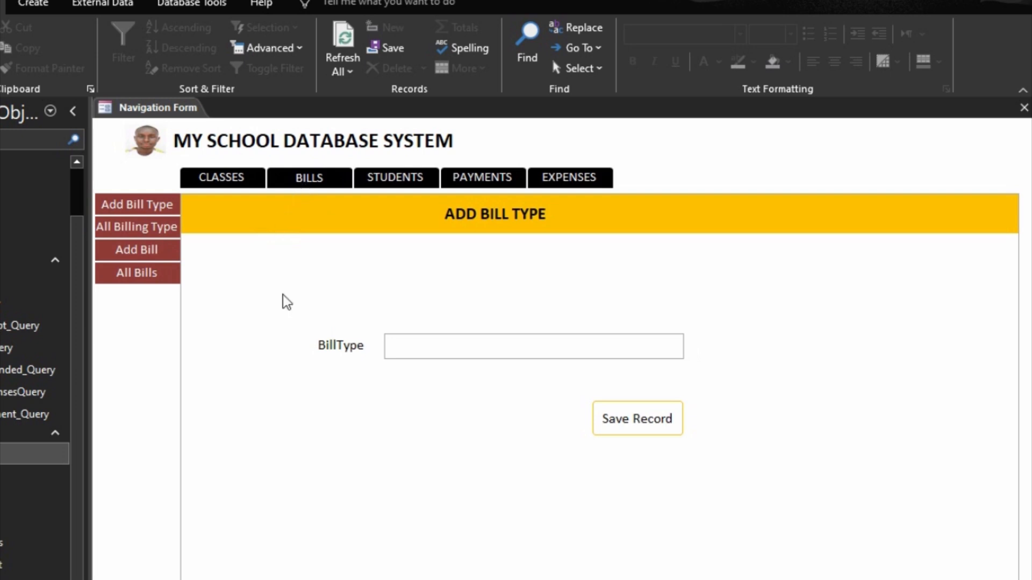
left_click(218, 182)
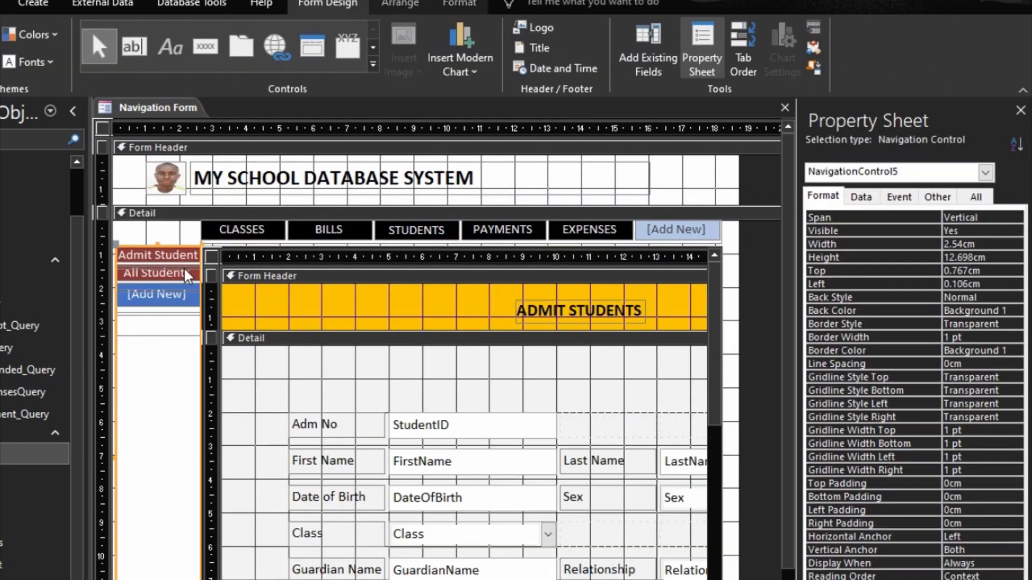
Step: Set the hover color of the five main buttons, CLASSES to EXPENSES, to the darkest Background 1 shade and their pressed color to #903C39
left_click(234, 223)
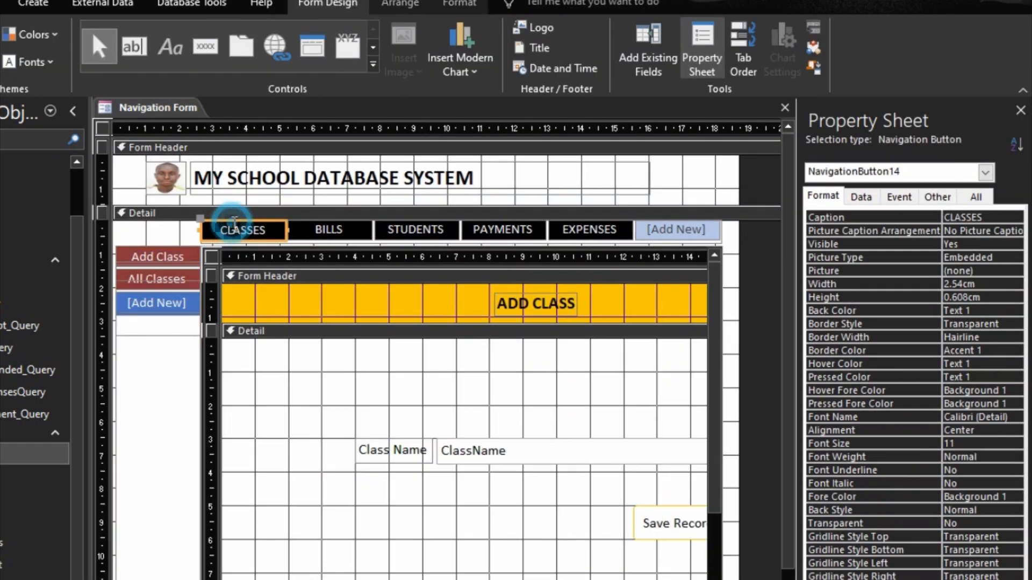
left_click(328, 231)
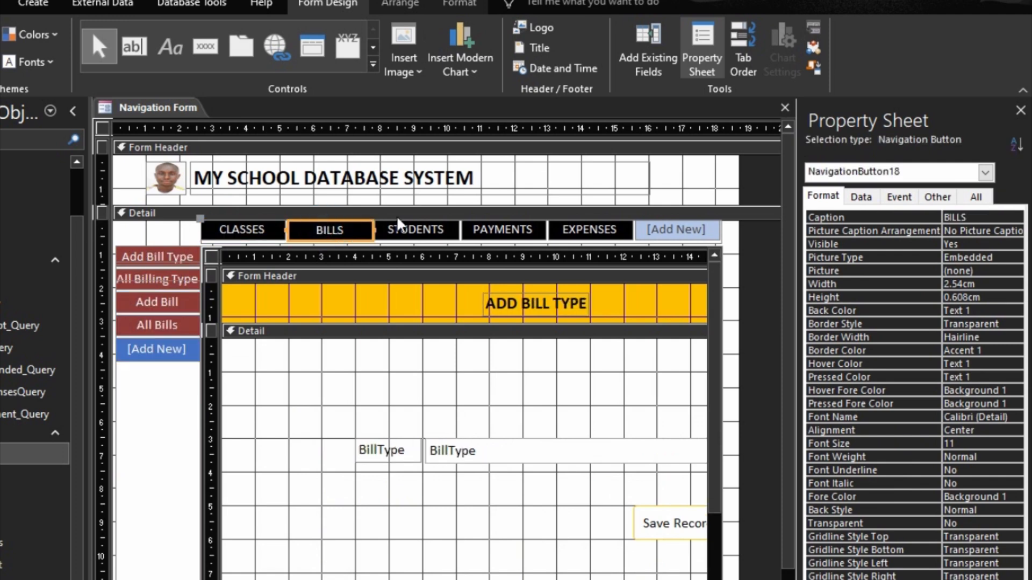
left_click(262, 219, "shift")
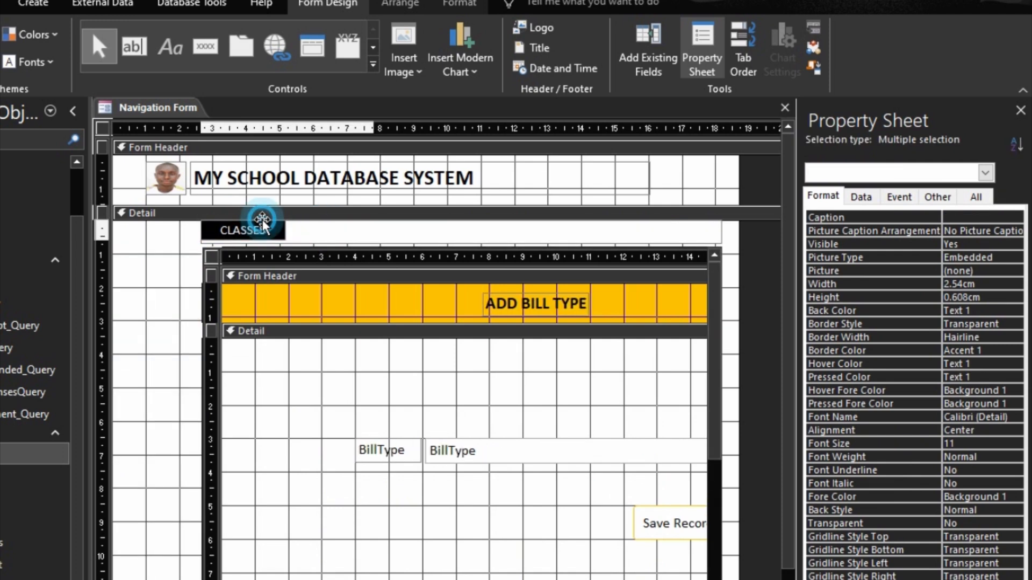
left_click(405, 229, "shift")
left_click(489, 232, "shift")
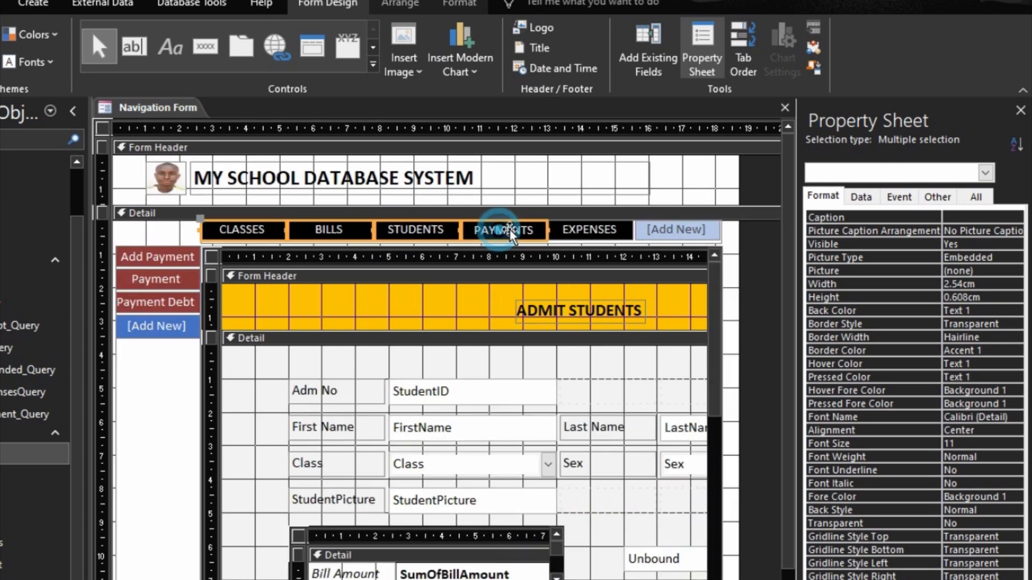
left_click(590, 227, "shift")
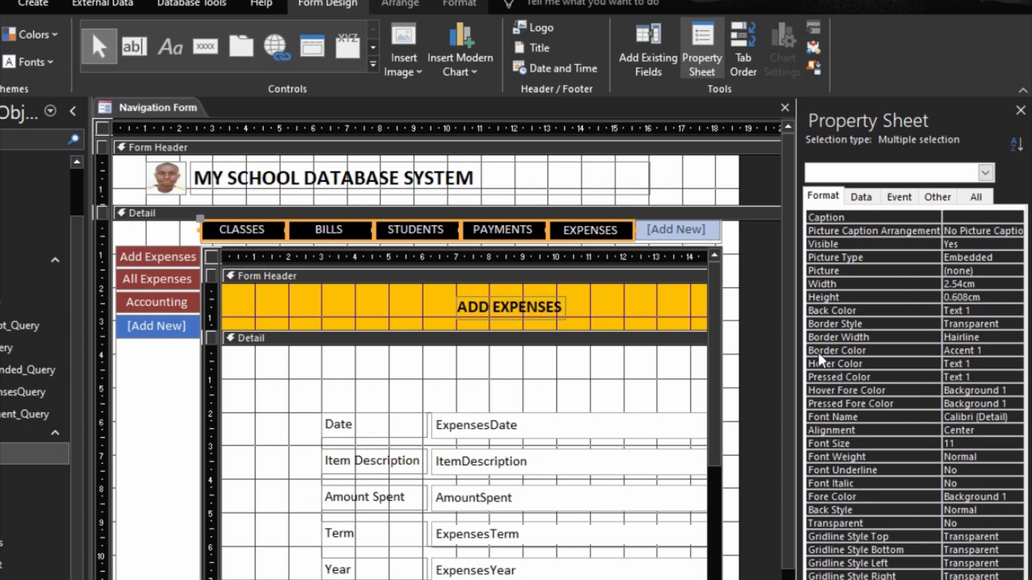
left_click(885, 363)
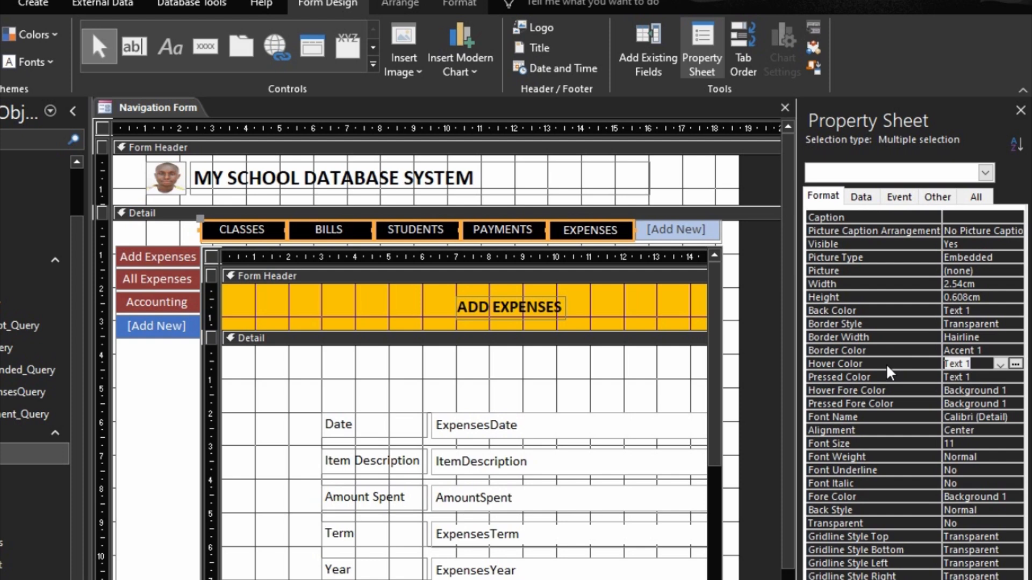
left_click(1015, 365)
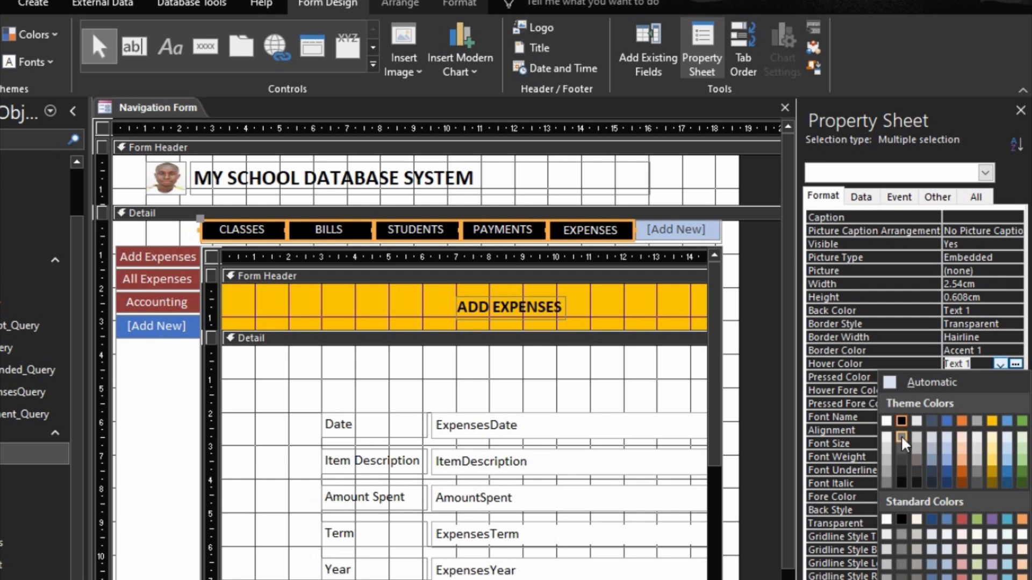
left_click(886, 482)
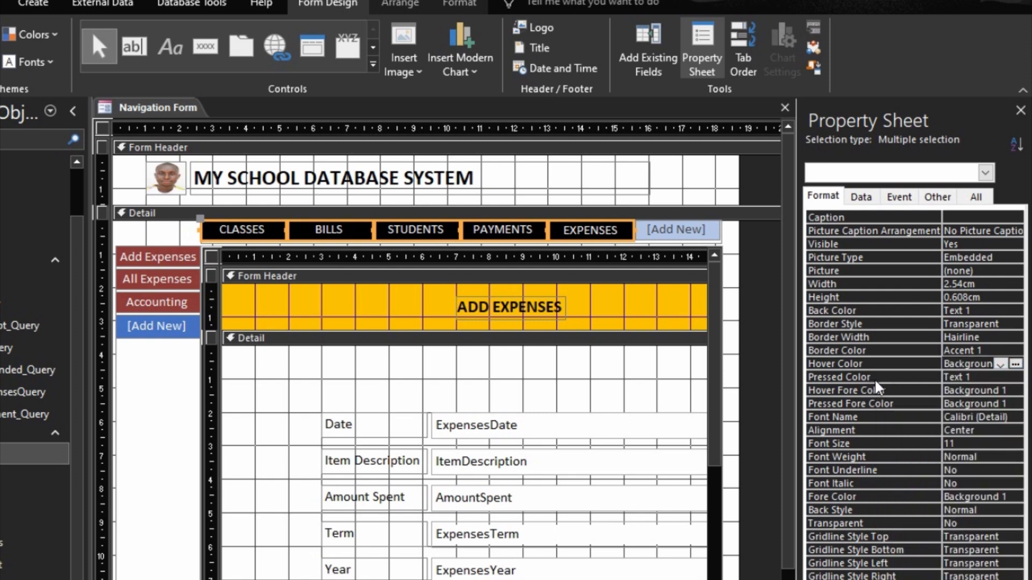
left_click(1015, 378)
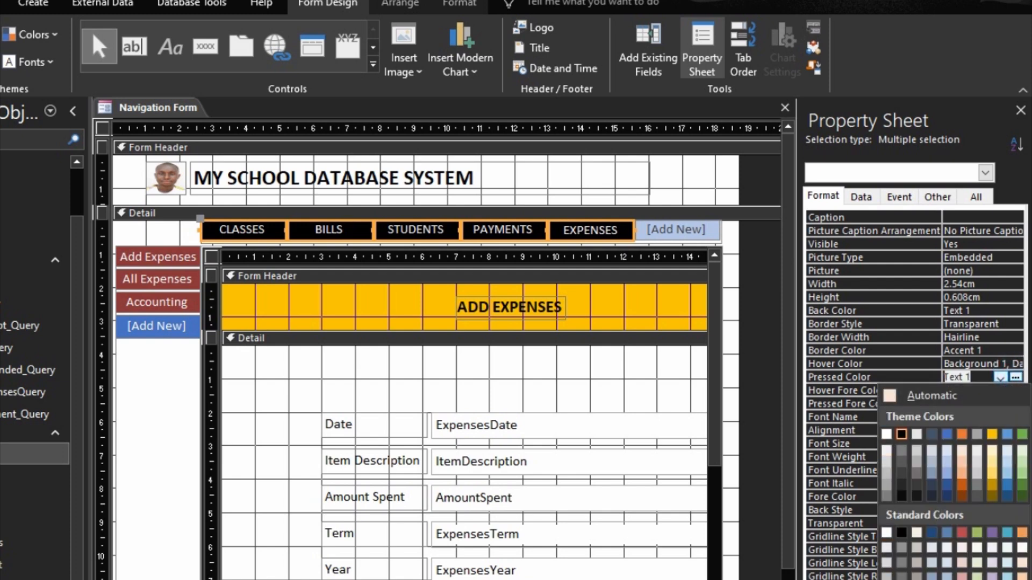
left_click(961, 579)
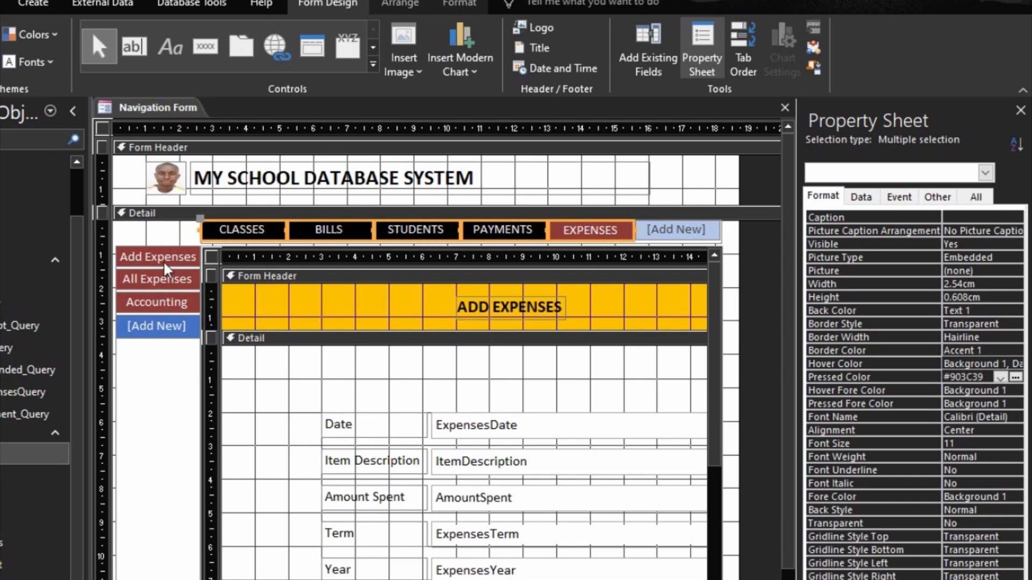
Step: Set the five main buttons' hover fore color to Text 1 and their pressed fore color to Background 1
left_click(845, 395)
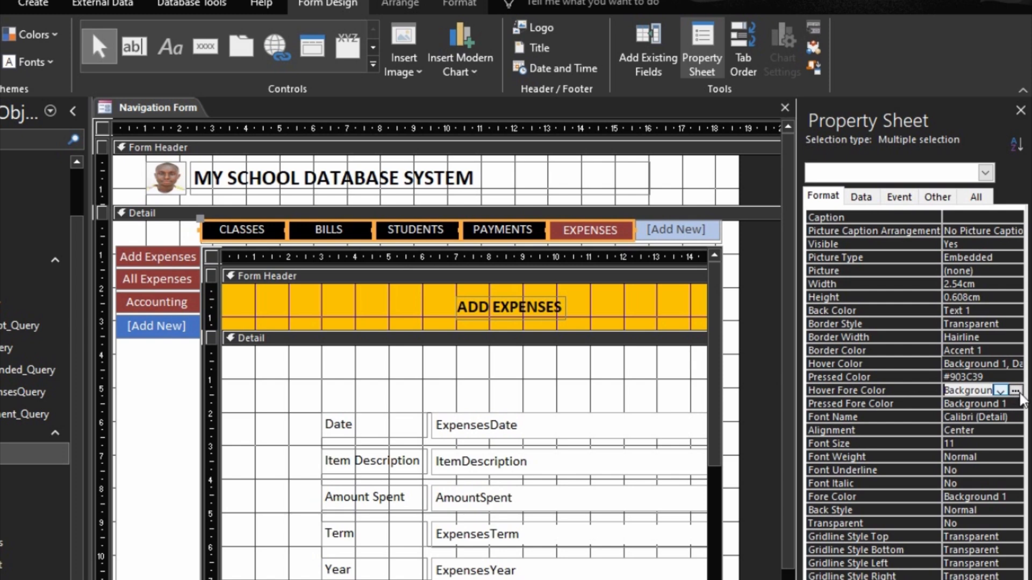
left_click(1016, 392)
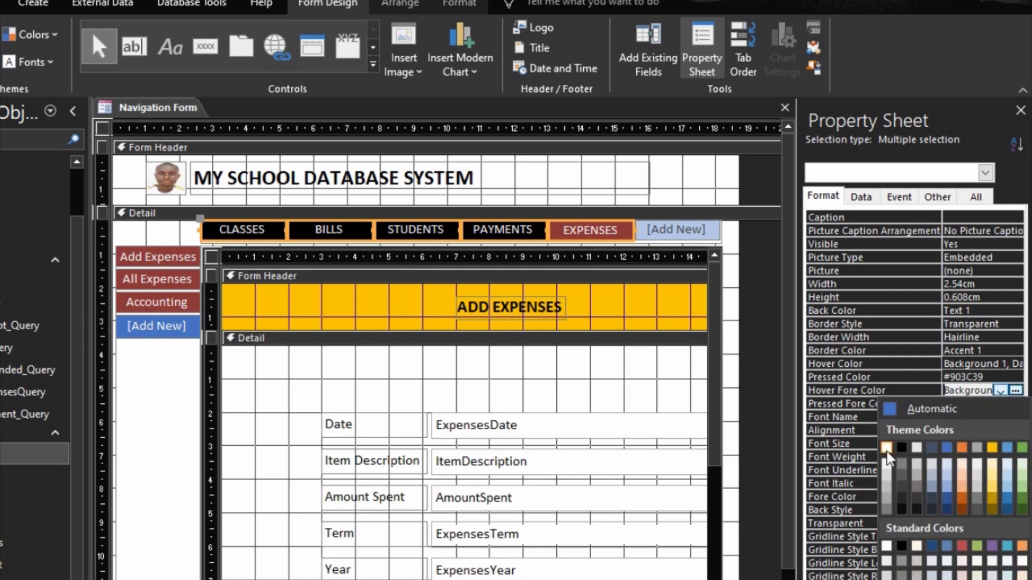
left_click(901, 447)
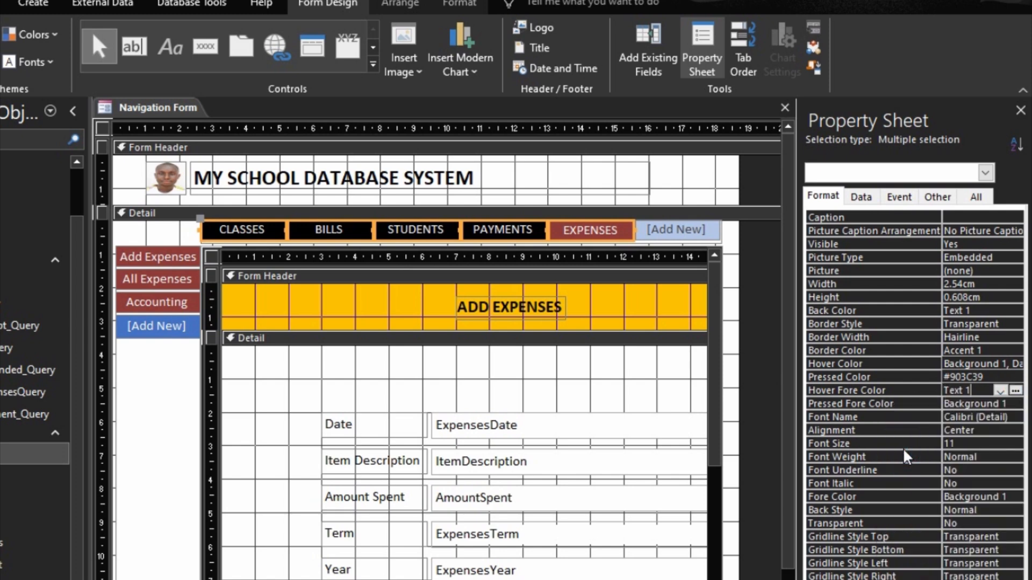
left_click(869, 403)
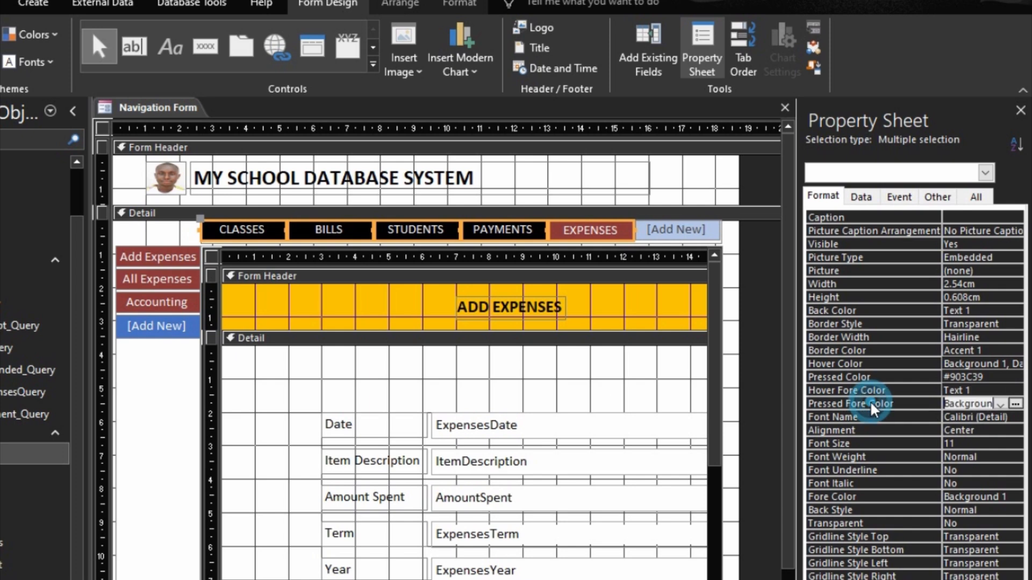
left_click(1014, 405)
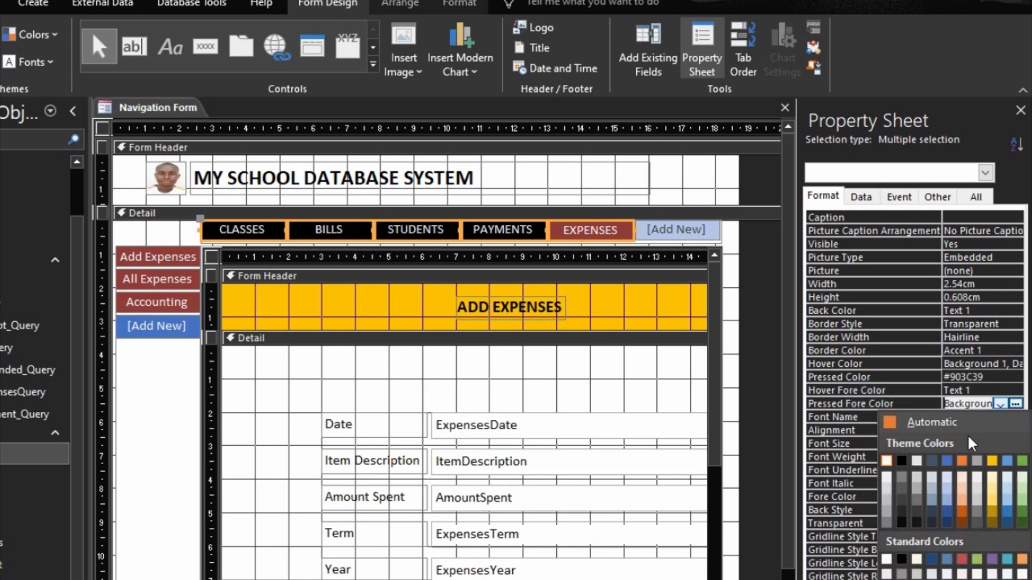
left_click(887, 461)
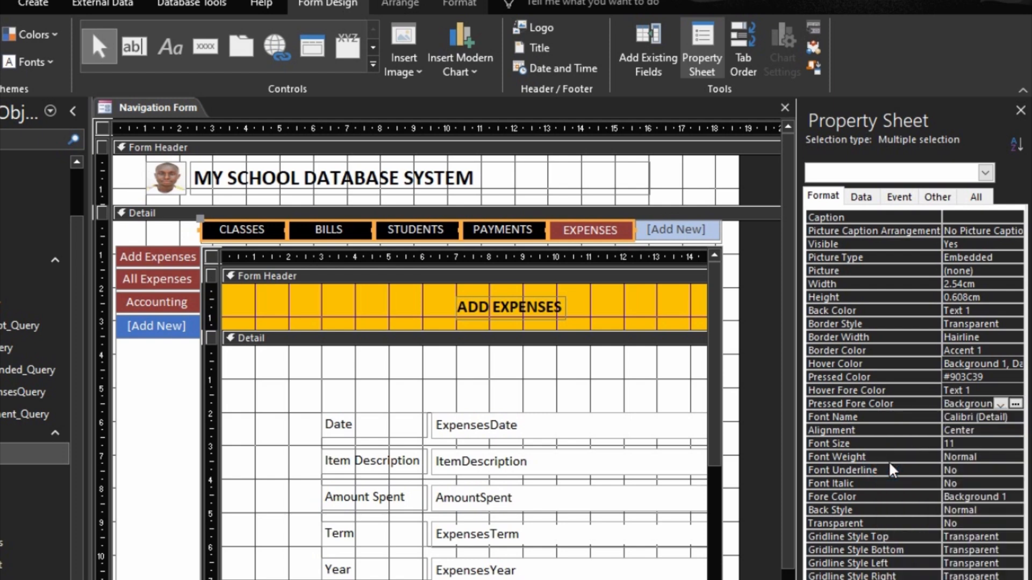
Step: Preview the form in Form view and check the pressed color of the BILLS and STUDENTS main buttons
key("F5")
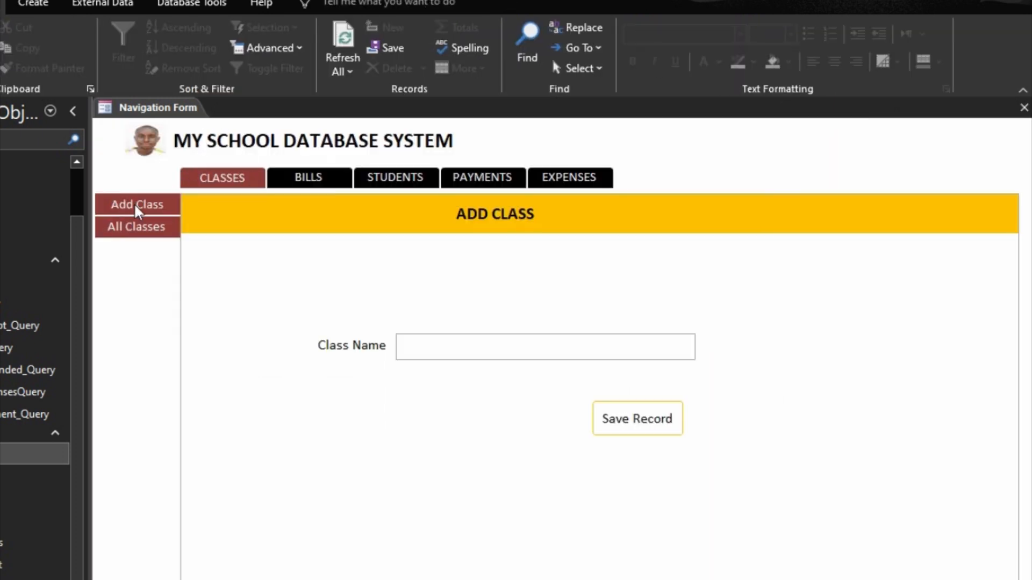
left_click(301, 183)
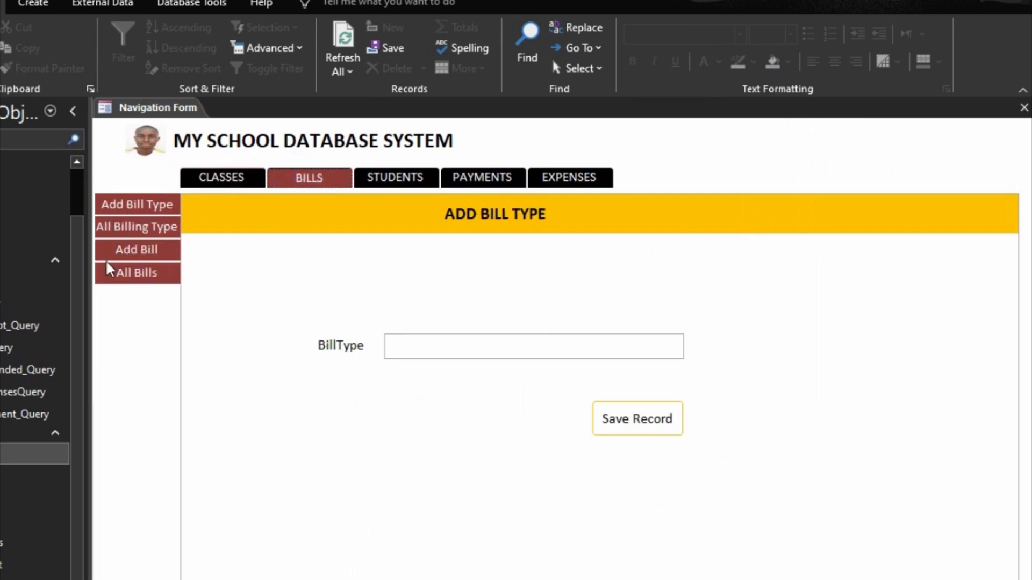
left_click(396, 183)
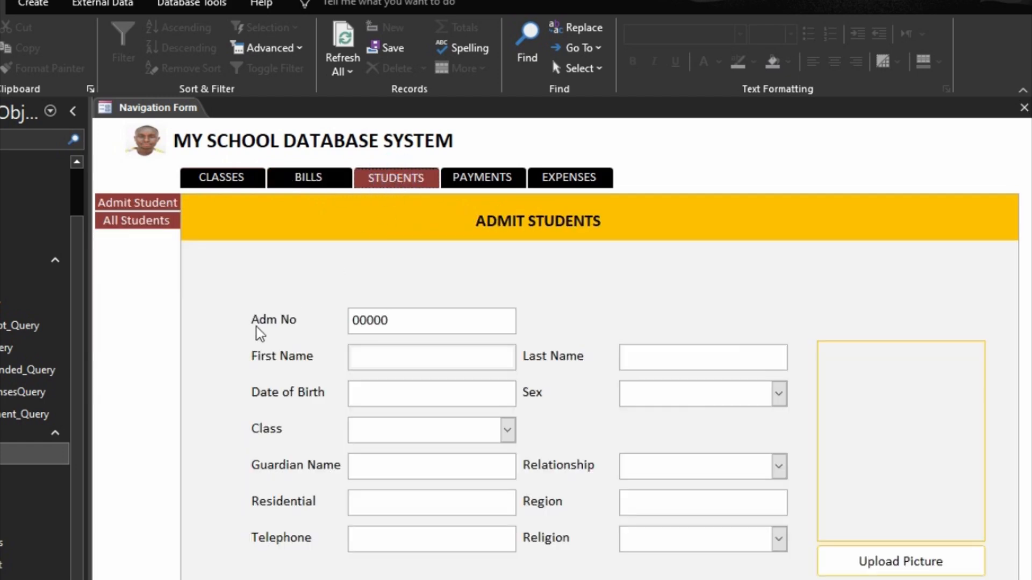
Step: Check the pressed and hover colors of the PAYMENTS, EXPENSES and CLASSES main buttons in Form view
left_click(477, 178)
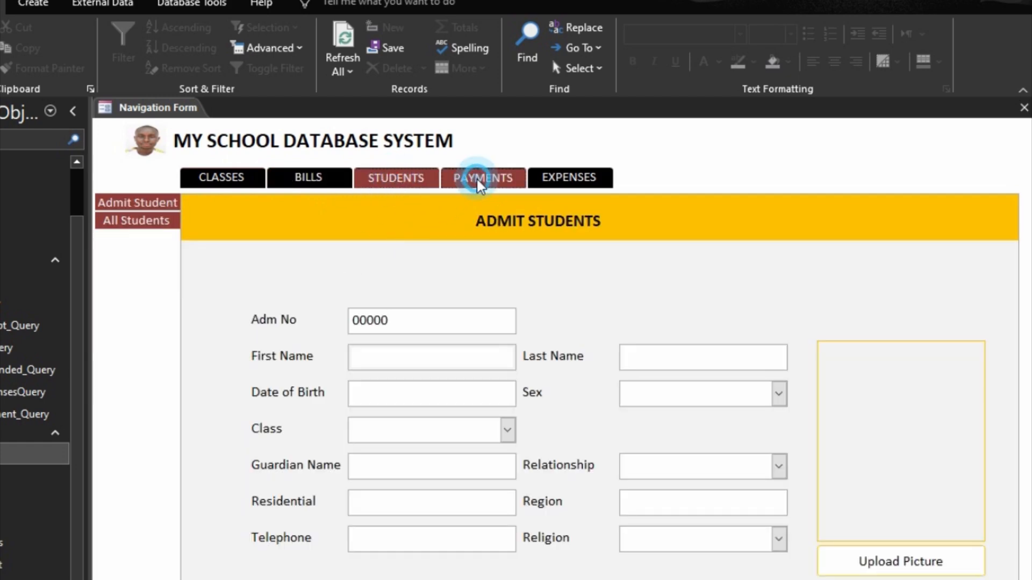
left_click(559, 180)
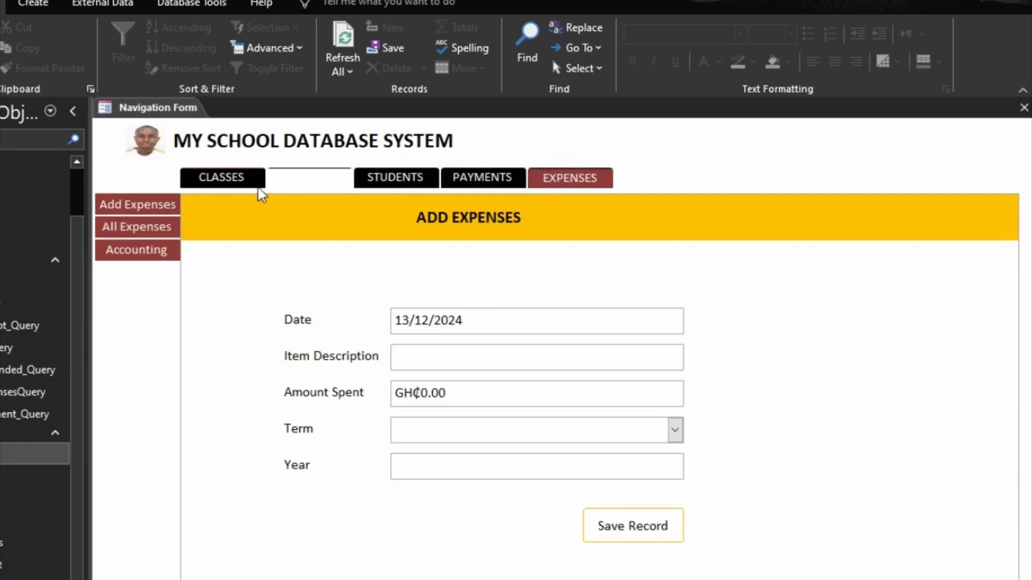
left_click(230, 183)
left_click(361, 178)
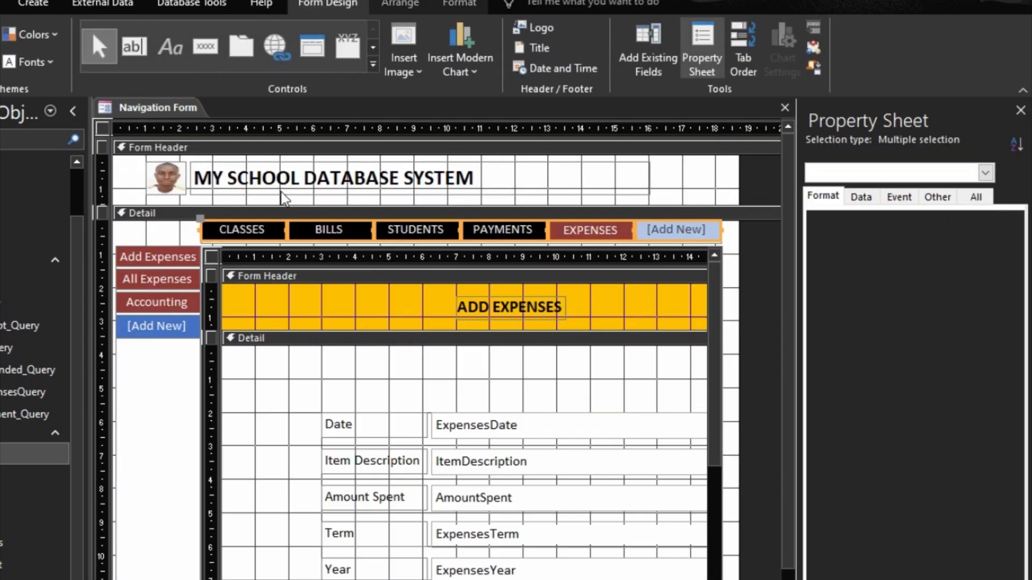
Step: Set the font size of the MY SCHOOL DATABASE SYSTEM title in the form header to 16
left_click(273, 182)
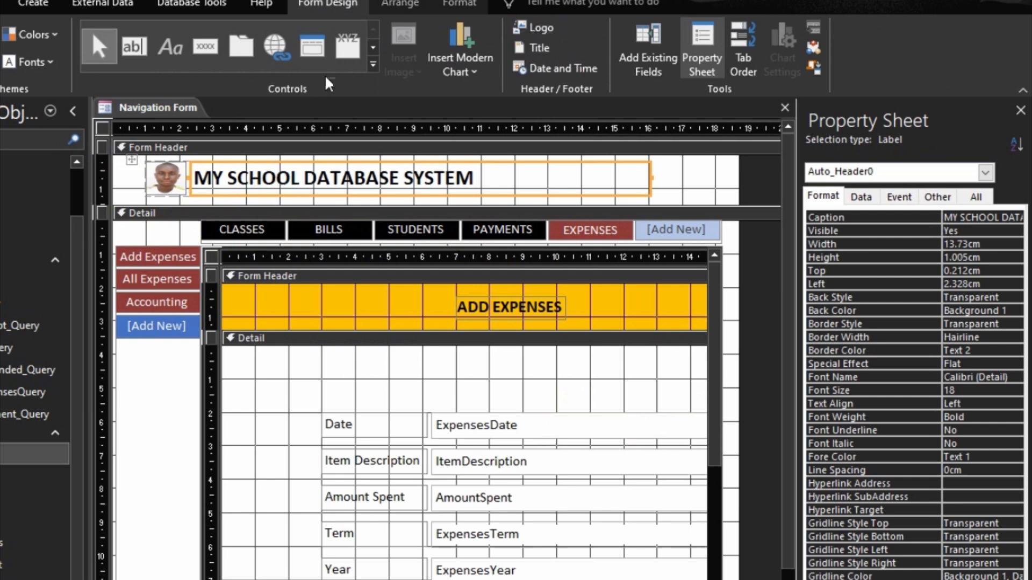
left_click(439, 3)
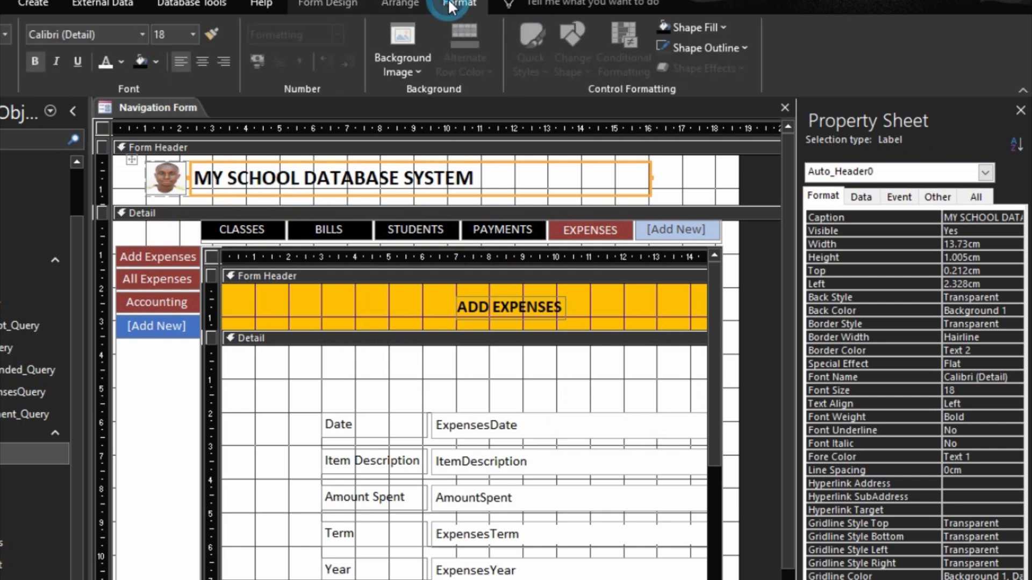
left_click(193, 37)
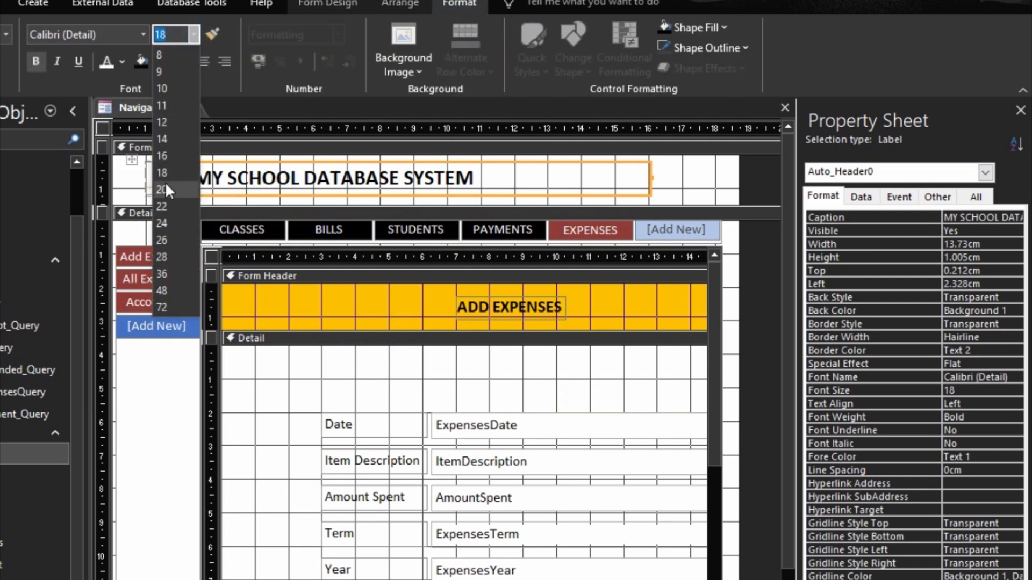
left_click(165, 160)
left_click(165, 160)
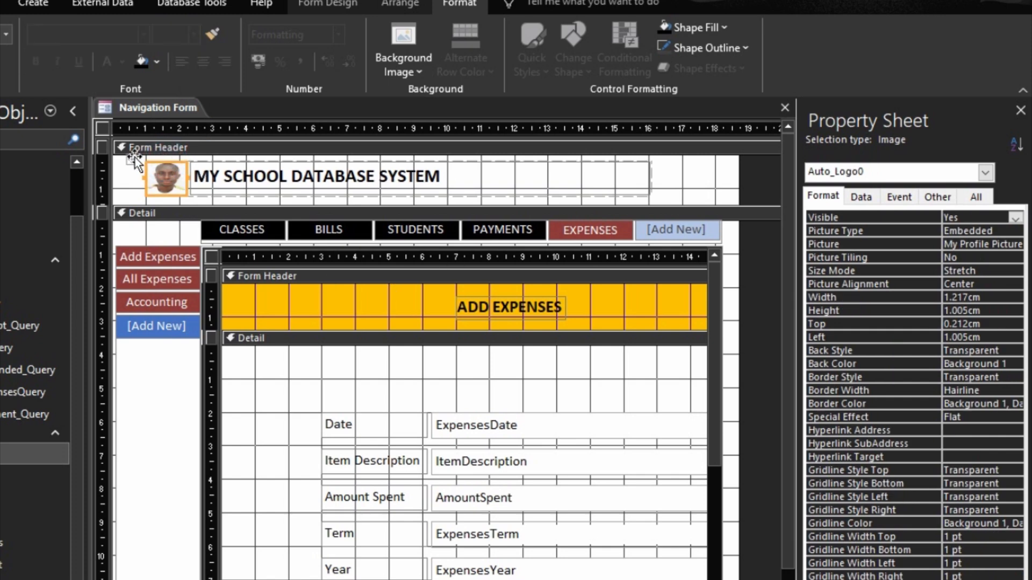
Step: Try moving the logo and title further right in the form header, and undo the move
left_click_drag(134, 157, 200, 160)
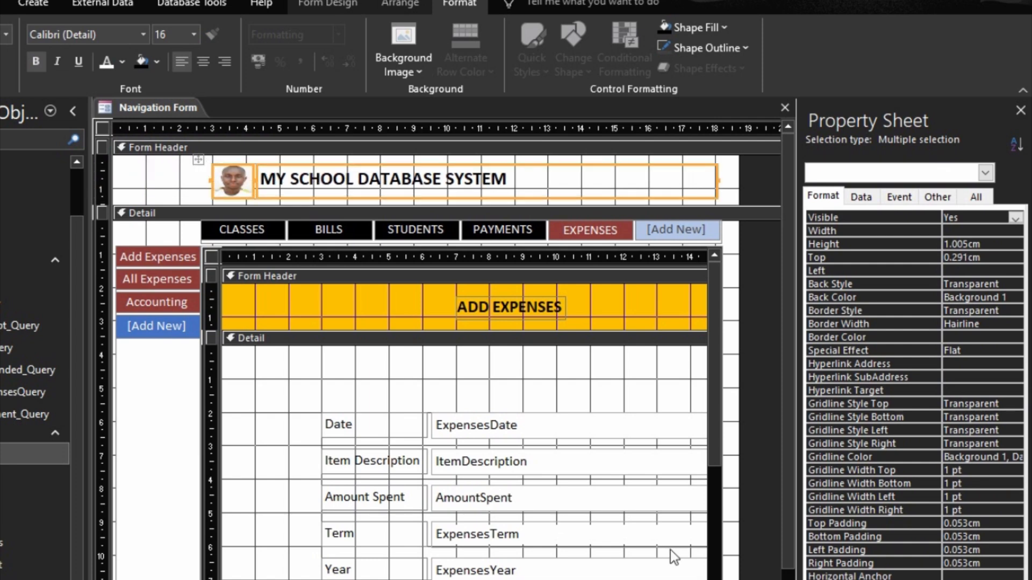
key("F5")
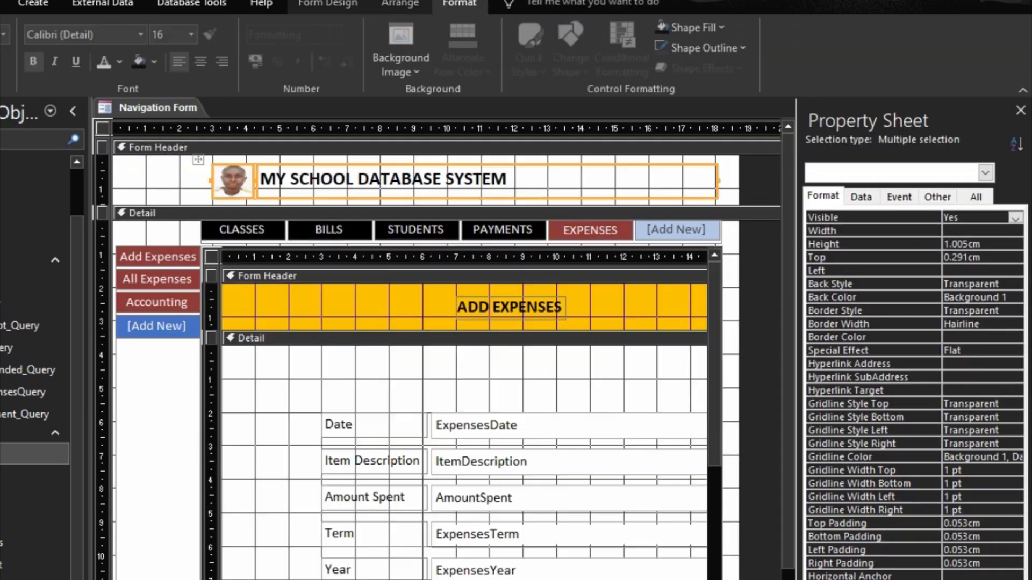
key("ctrl+z")
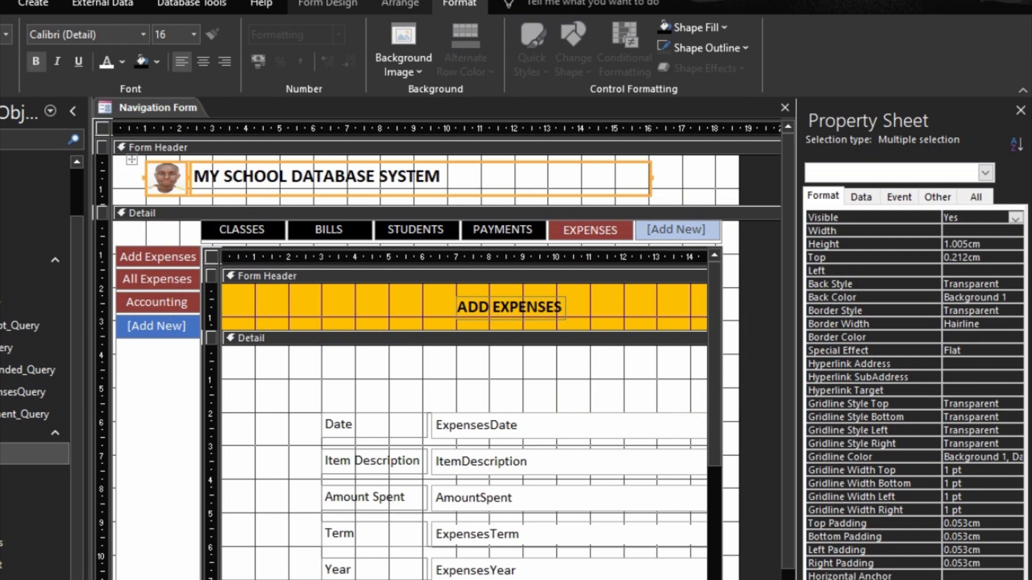
Step: Preview the navigation form in Form view and check the Add Class side button on the CLASSES page
key("F5")
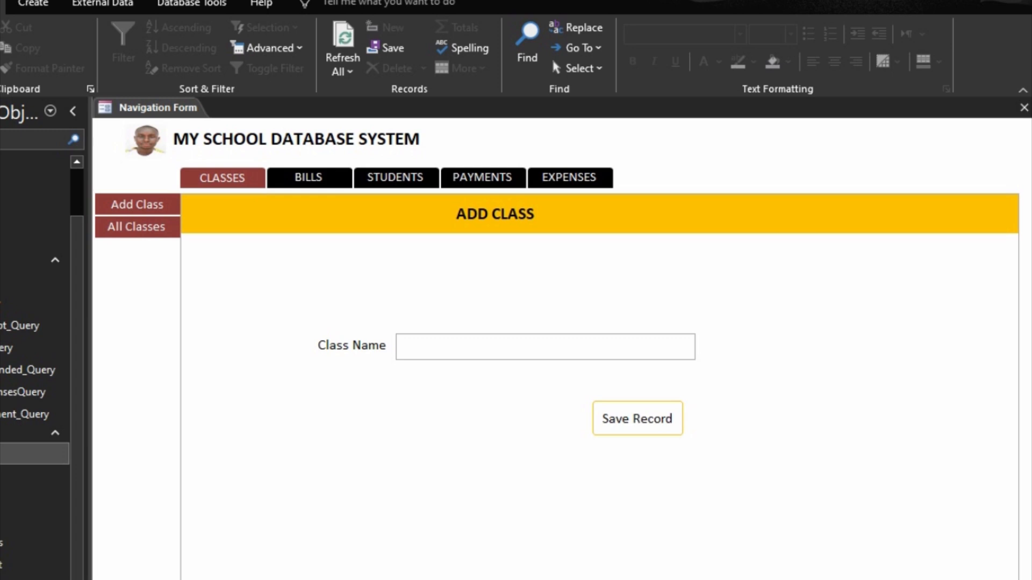
left_click(138, 202)
left_click(140, 213)
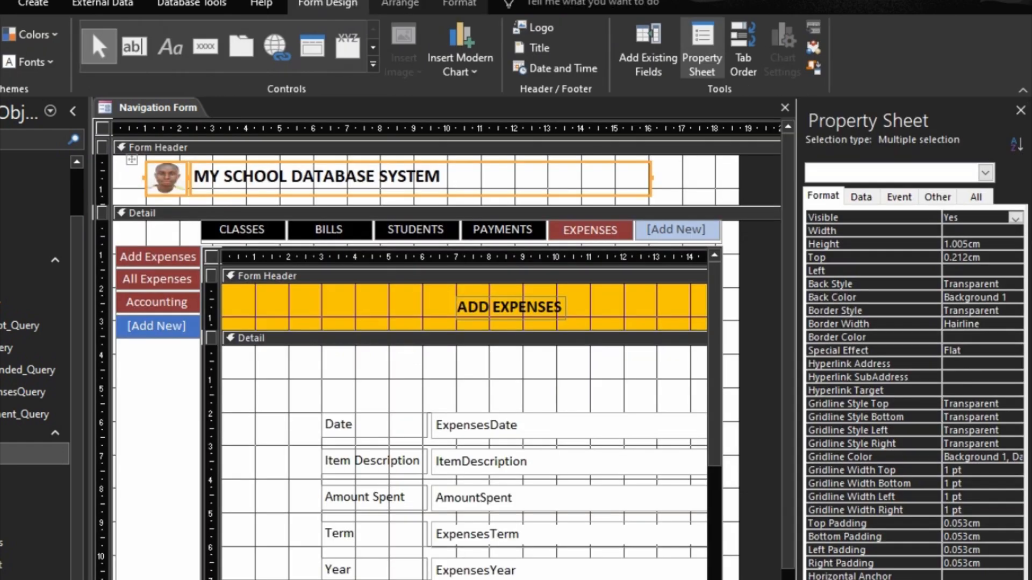
Step: Set the hover color of the five main buttons, CLASSES to EXPENSES, to Automatic
left_click(480, 237)
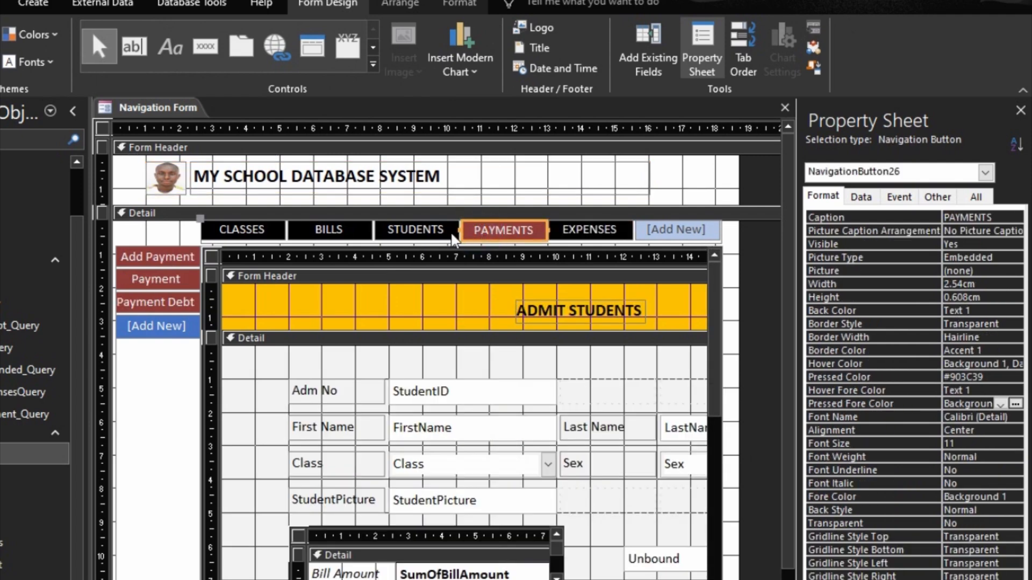
left_click(409, 233, "shift")
left_click(320, 234, "shift")
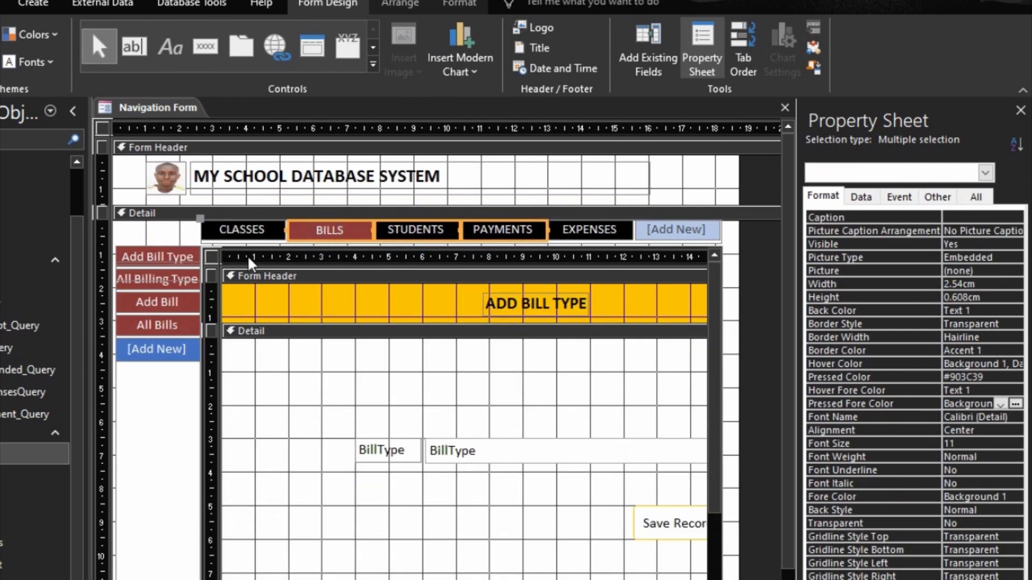
left_click(242, 231, "shift")
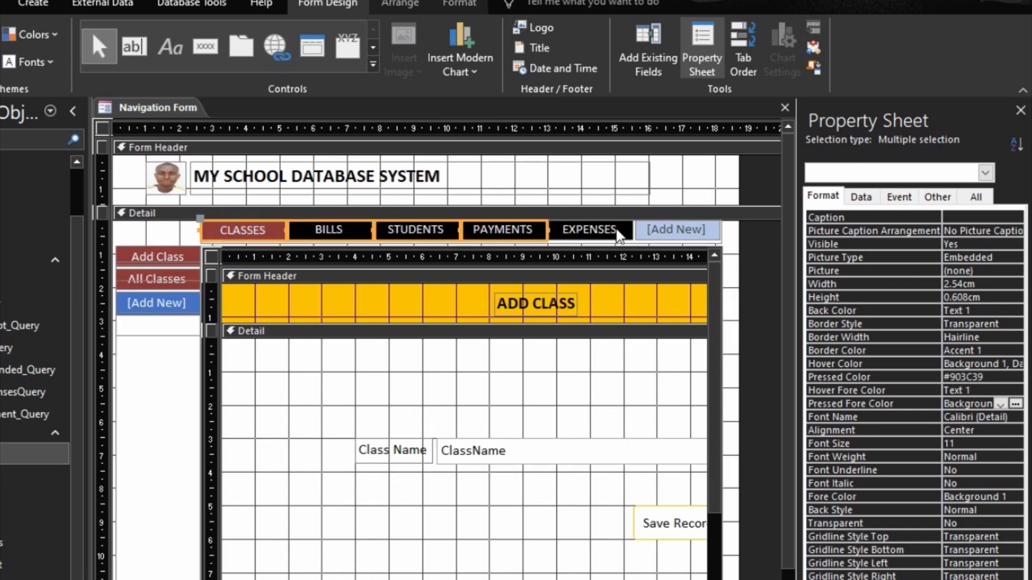
left_click(599, 236, "shift")
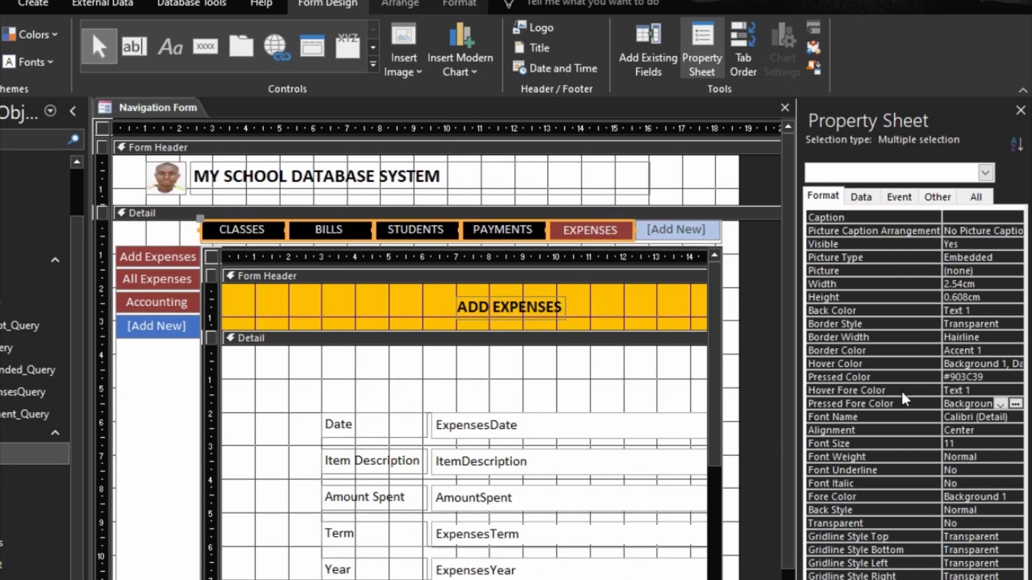
left_click(860, 364)
left_click(1015, 364)
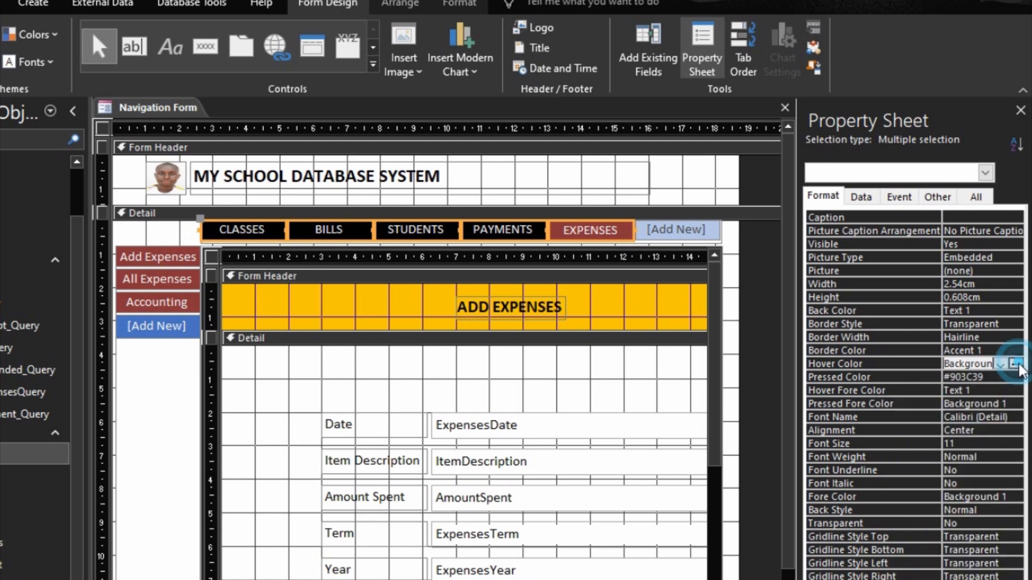
left_click(886, 379)
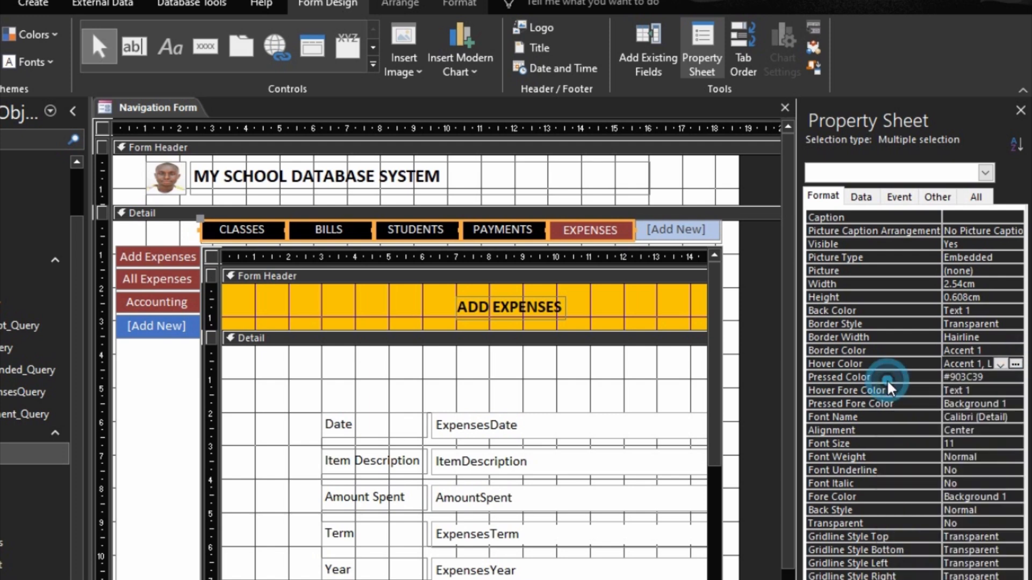
left_click(930, 392)
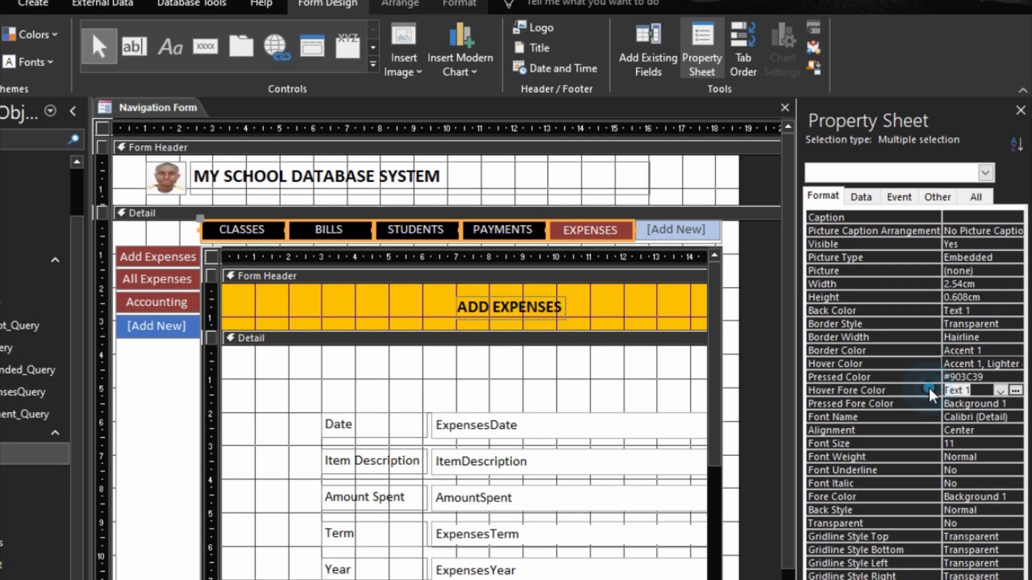
left_click(1015, 392)
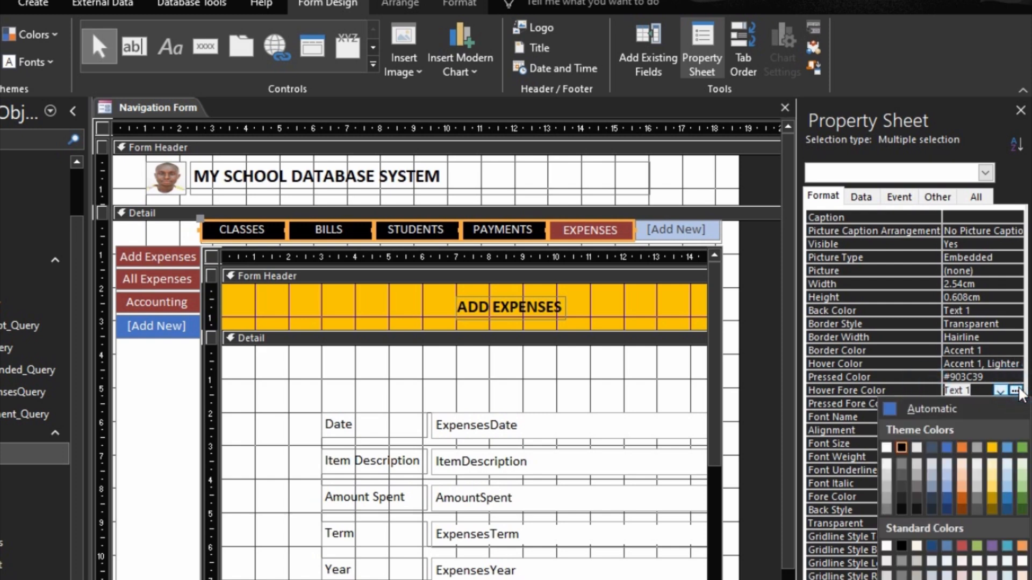
left_click(1015, 390)
left_click(1015, 391)
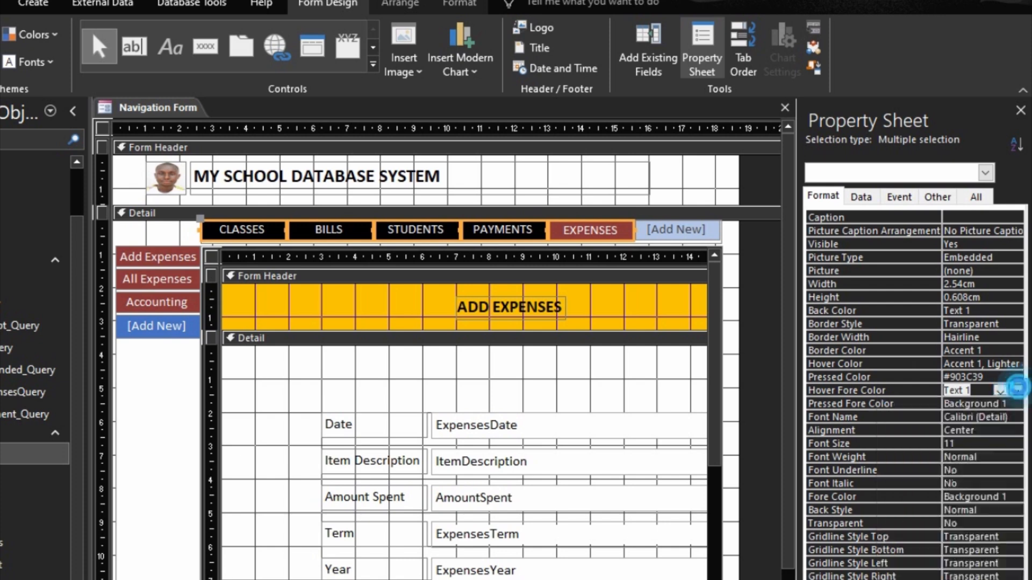
left_click(870, 383)
Step: Preview the form in Form view and check the hover color on the main buttons, including BILLS and CLASSES
key("F5")
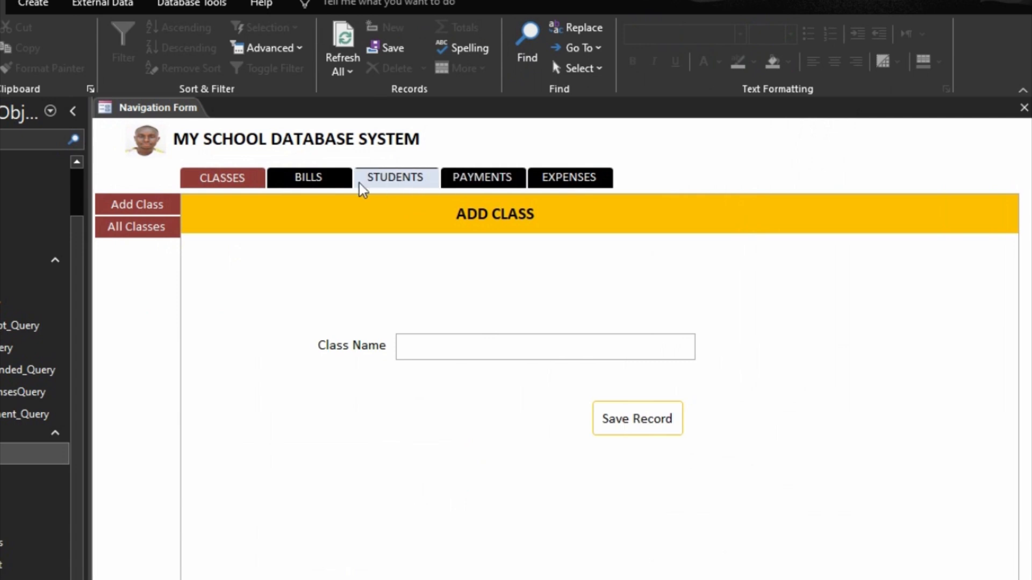
left_click(285, 179)
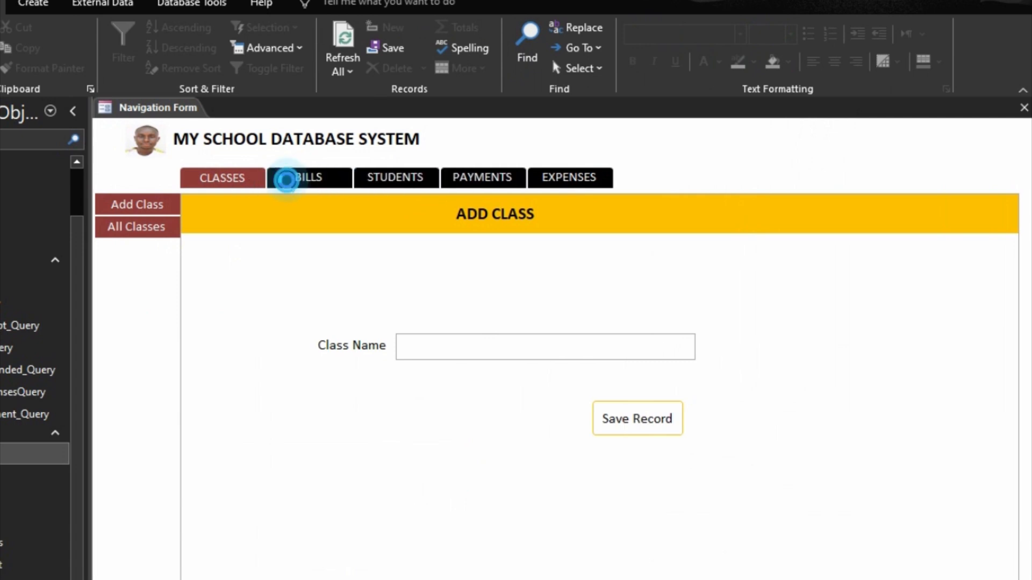
left_click(234, 177)
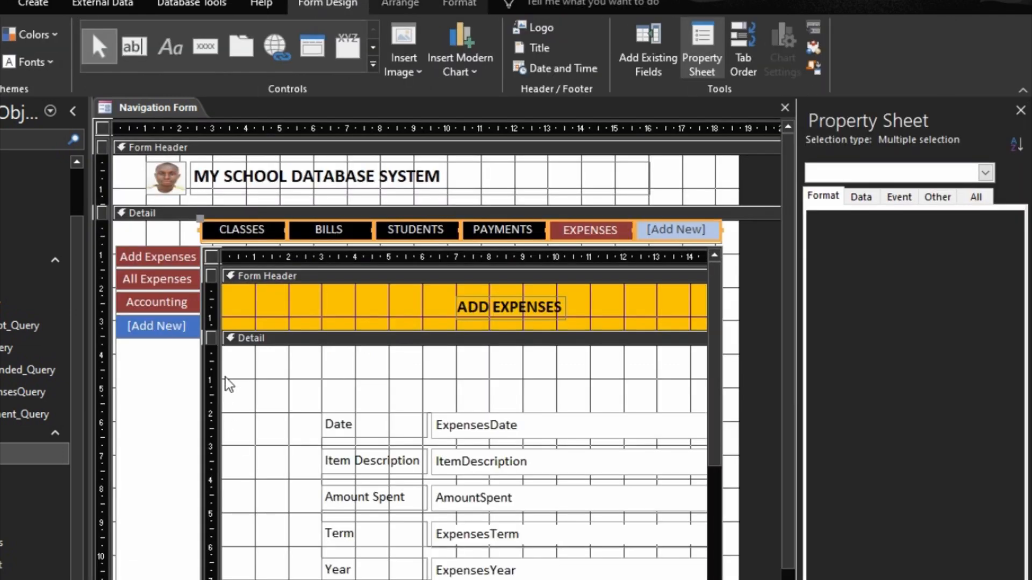
Step: Set the hover color of the Add Expenses, All Expenses and Accounting side buttons to Automatic
left_click(179, 259)
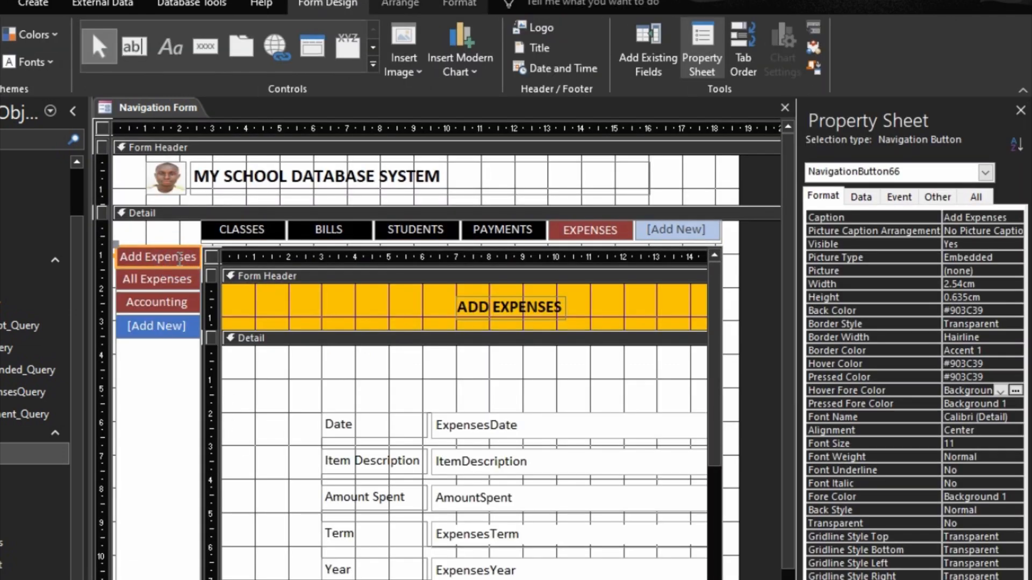
left_click(168, 298, "shift")
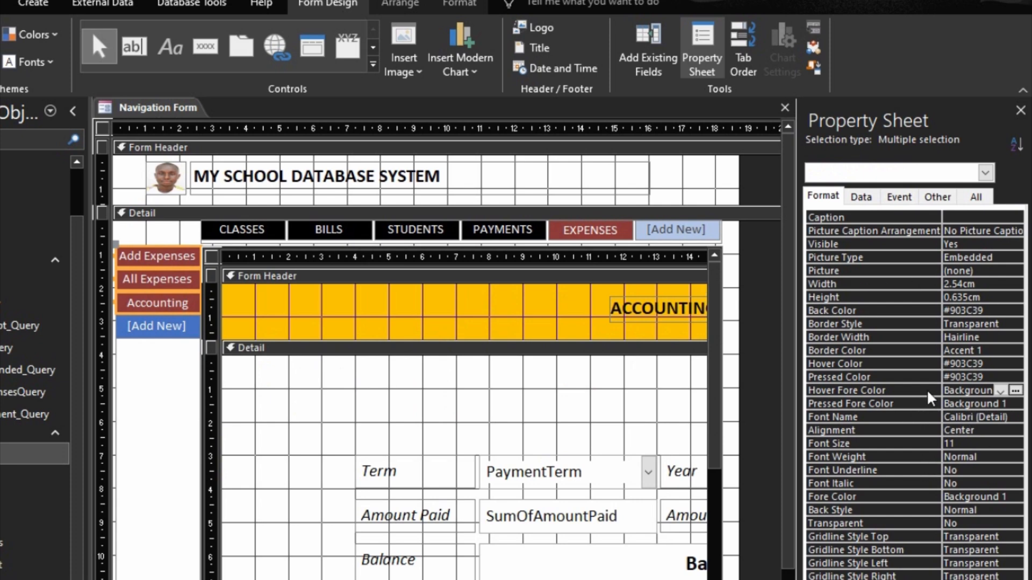
left_click(860, 366)
left_click(1003, 365)
left_click(1014, 365)
left_click(886, 388)
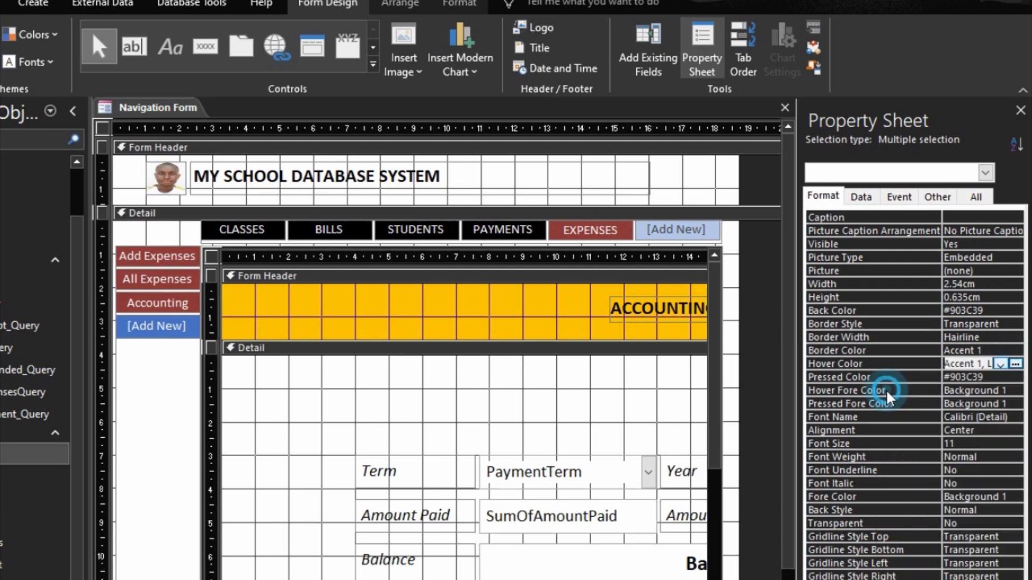
Step: Set the pressed color and the hover fore color of the three expenses side buttons to Text 1
left_click(907, 380)
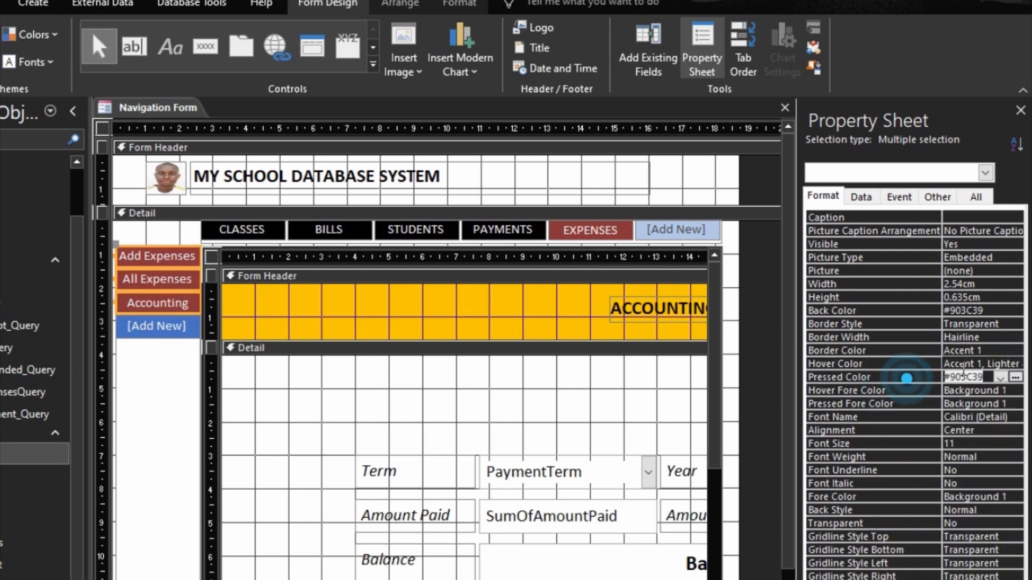
left_click(1014, 377)
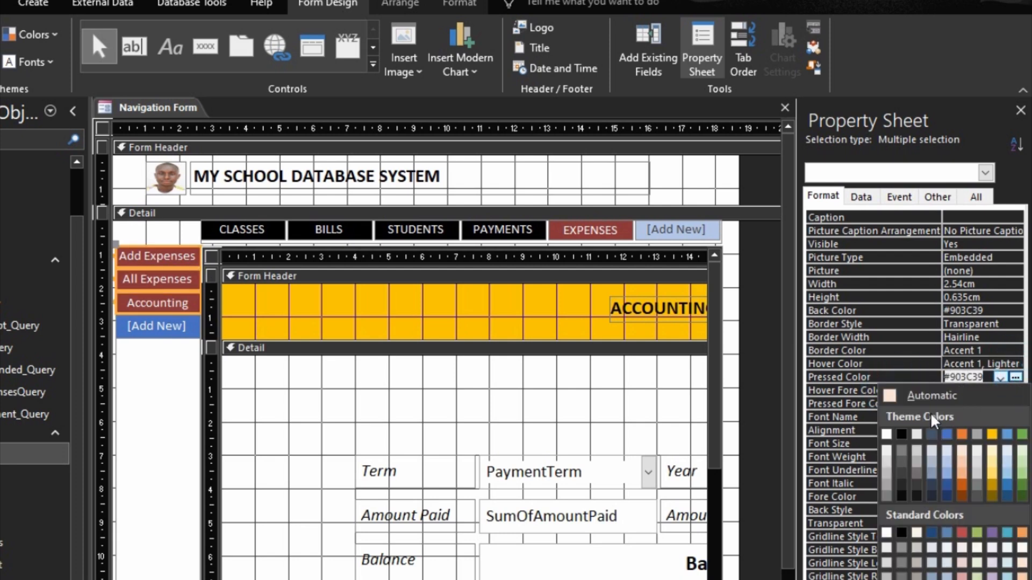
left_click(902, 434)
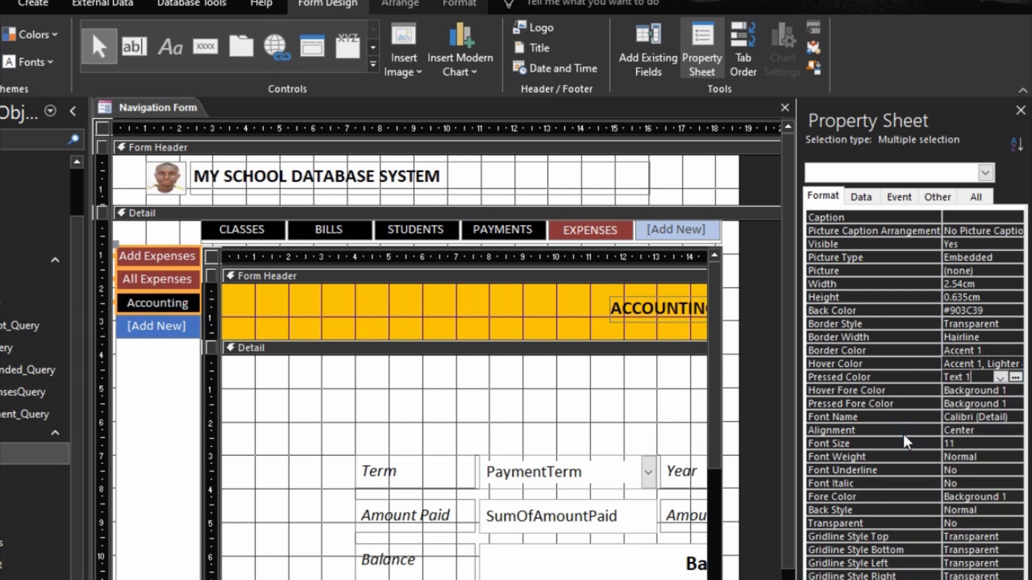
left_click(920, 389)
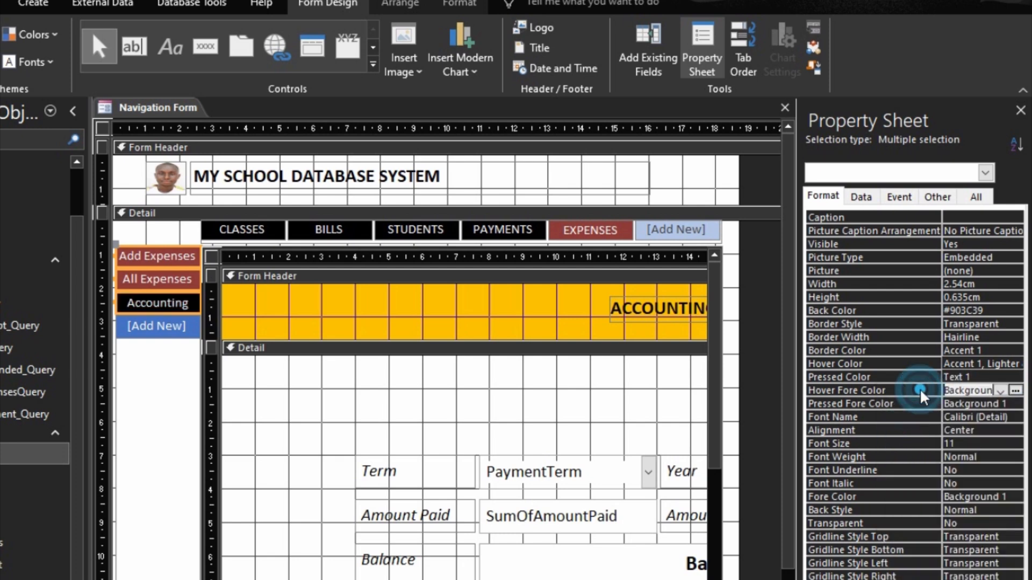
left_click(1015, 391)
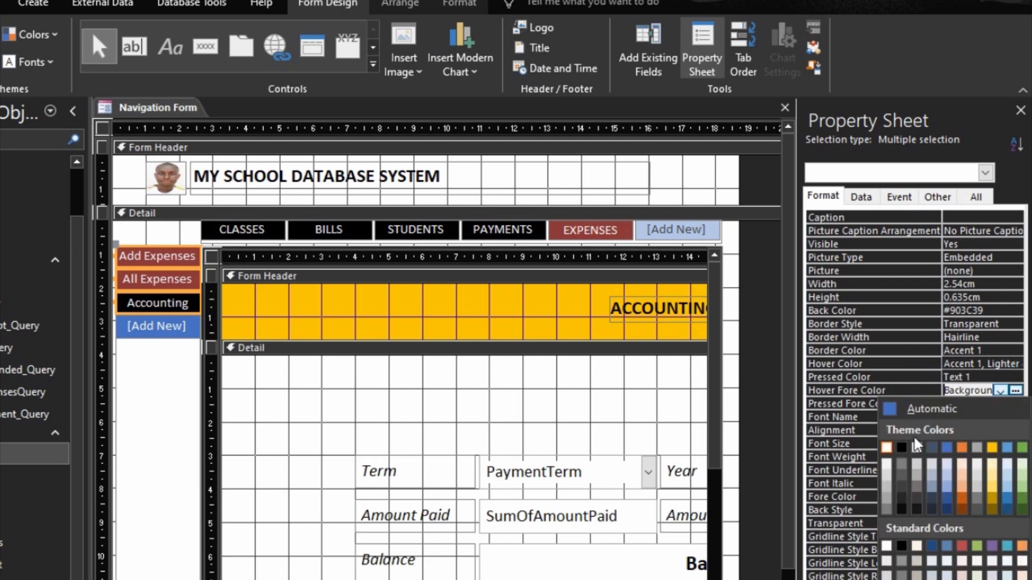
left_click(902, 447)
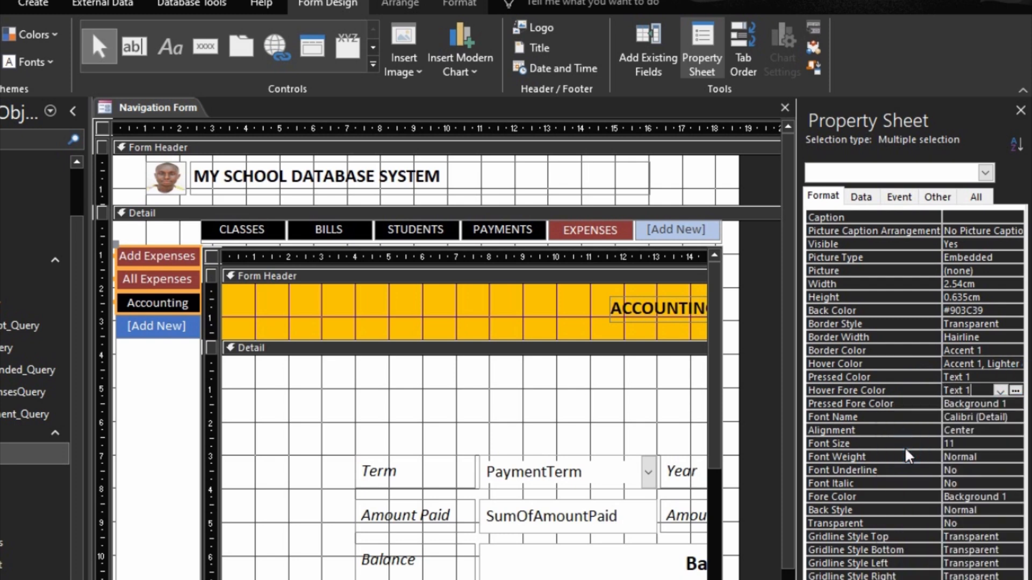
Step: Set the pressed fore color of the three expenses side buttons to white, Background 1
left_click(929, 403)
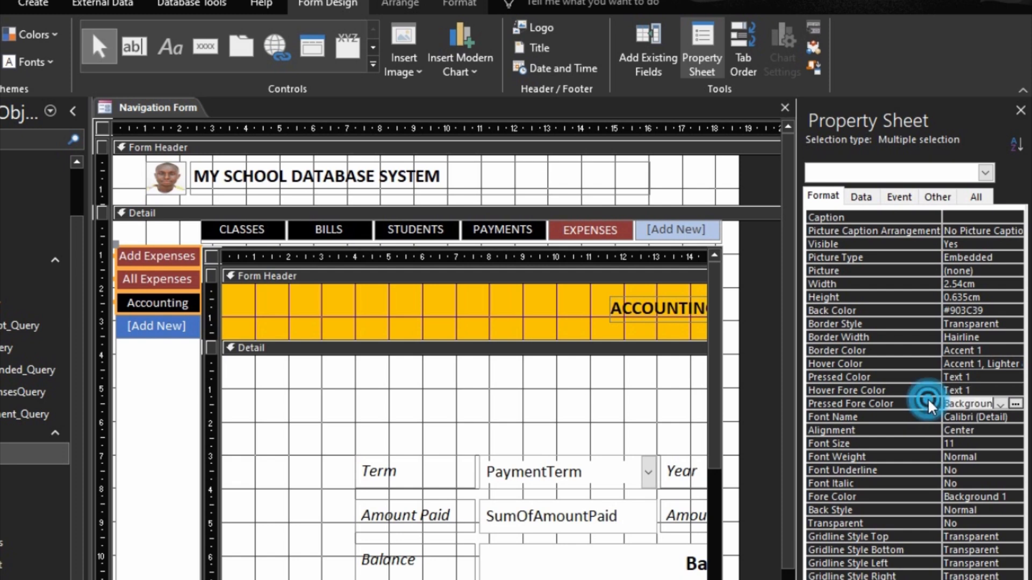
left_click(1015, 405)
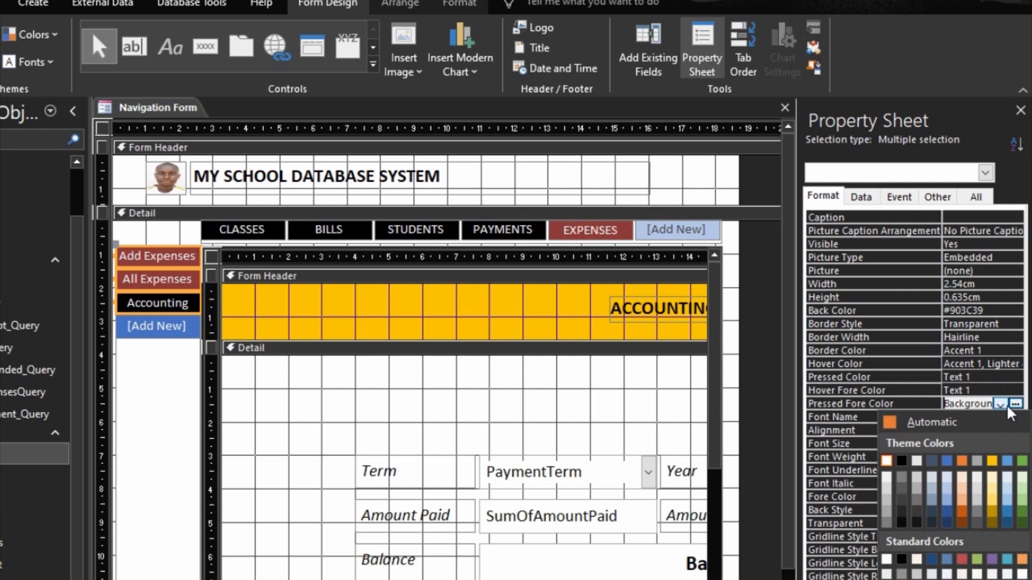
left_click(886, 460)
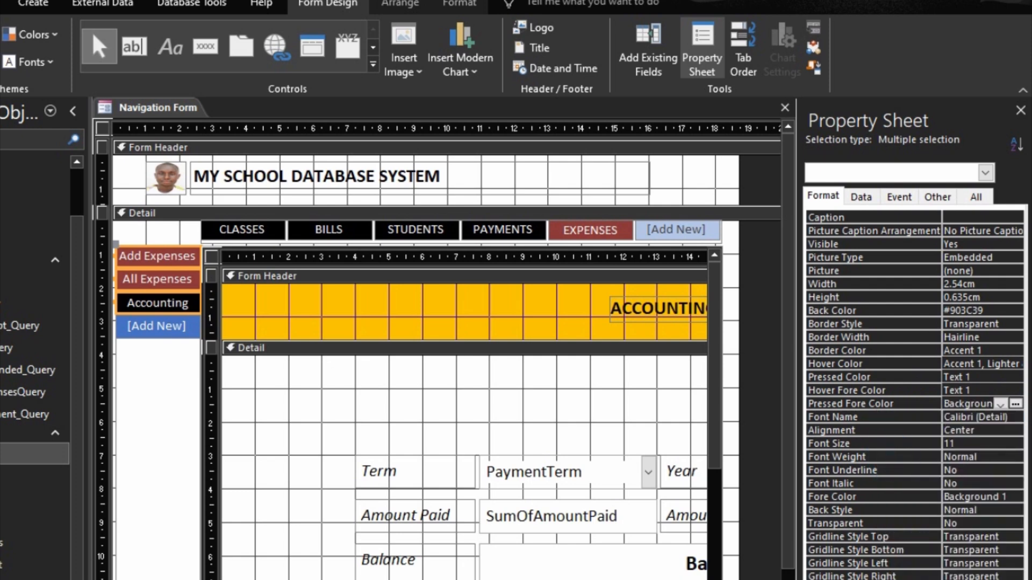
Step: Preview the form in Form view and check the side button colors under CLASSES, BILLS and PAYMENTS
key("F5")
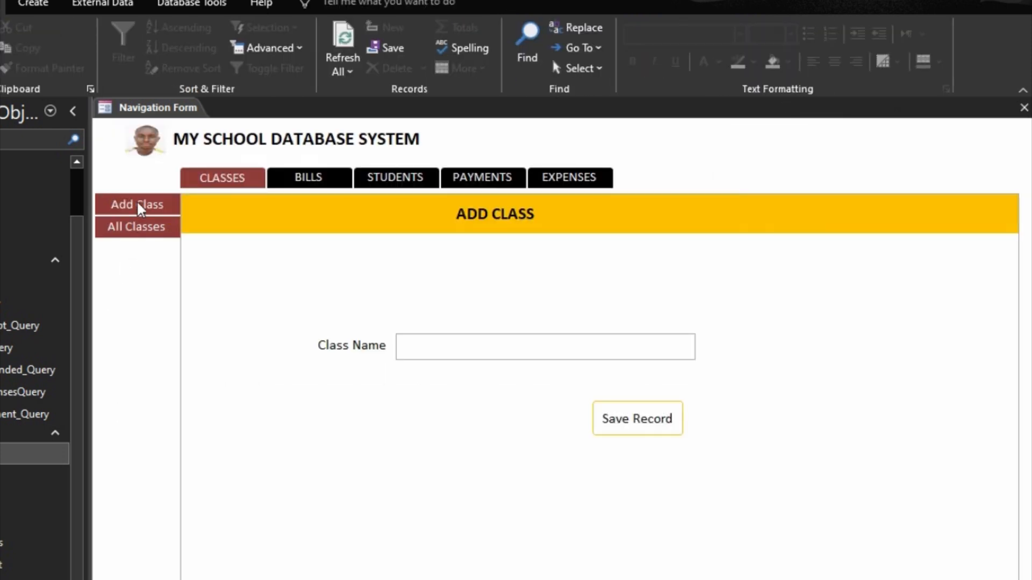
left_click(142, 225)
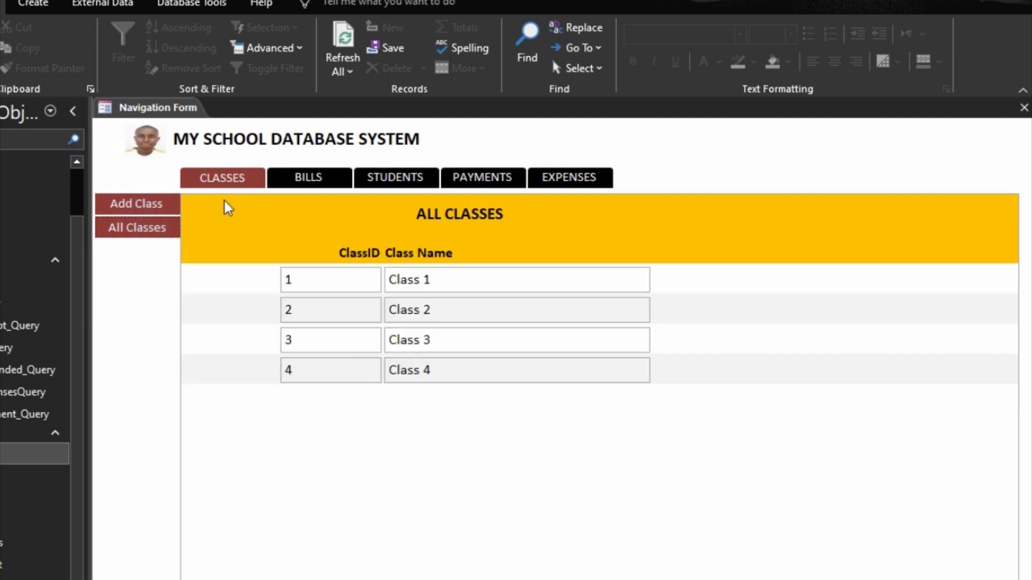
left_click(305, 178)
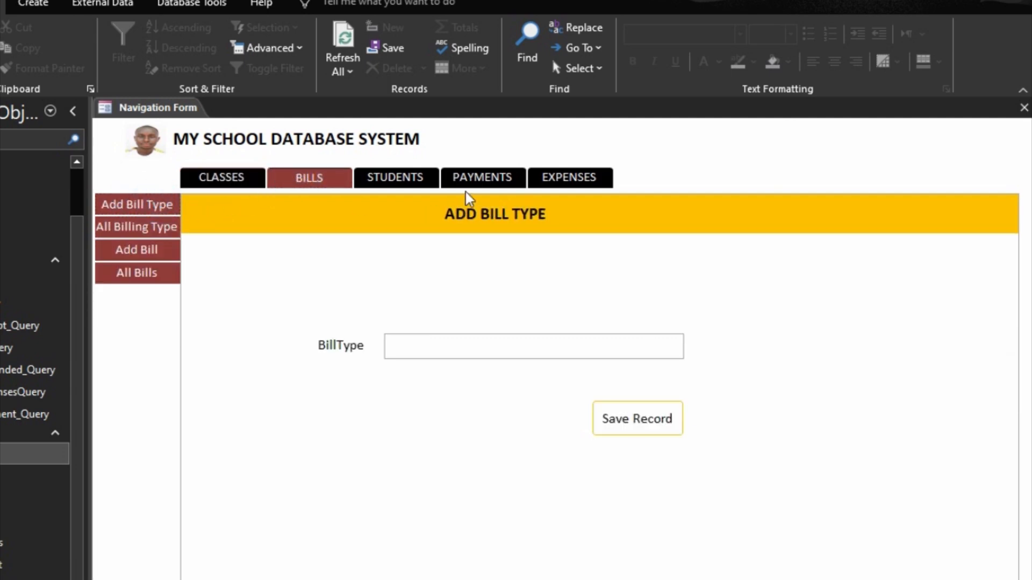
left_click(476, 180)
left_click(141, 226)
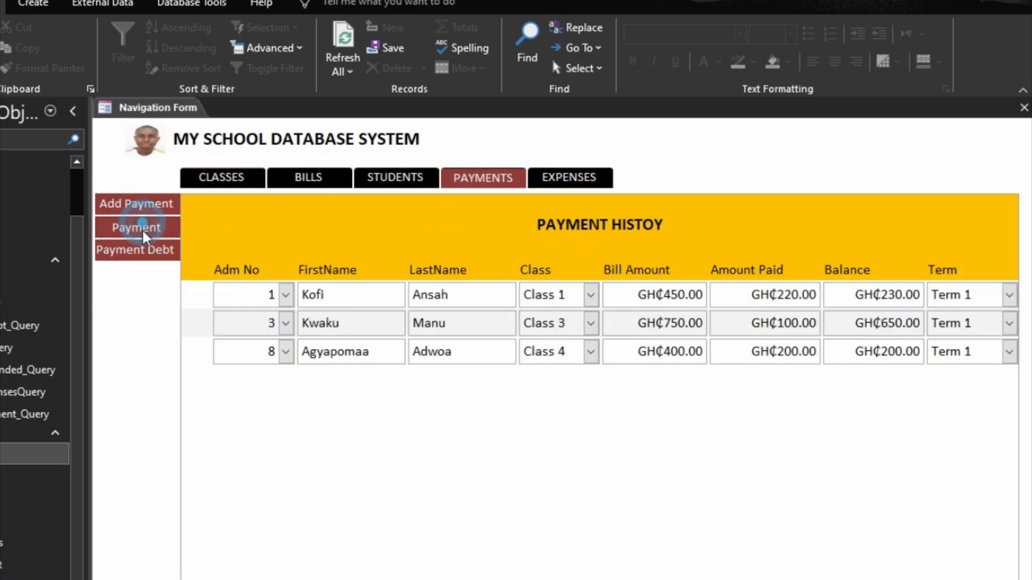
left_click(146, 255)
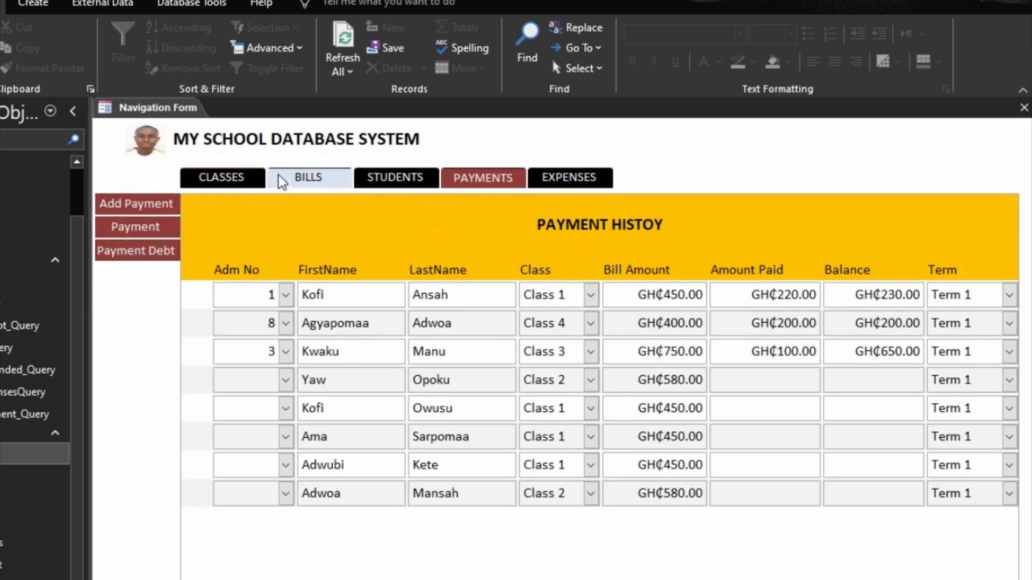
left_click(219, 180)
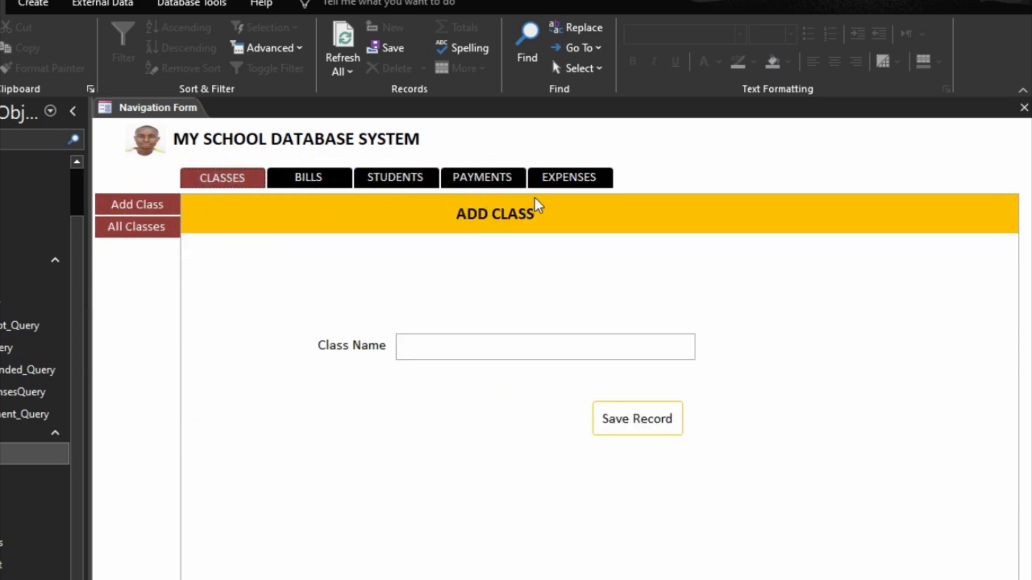
Step: Check the hover and pressed colors of the Add Expenses, All Expenses and Accounting buttons under EXPENSES
left_click(560, 181)
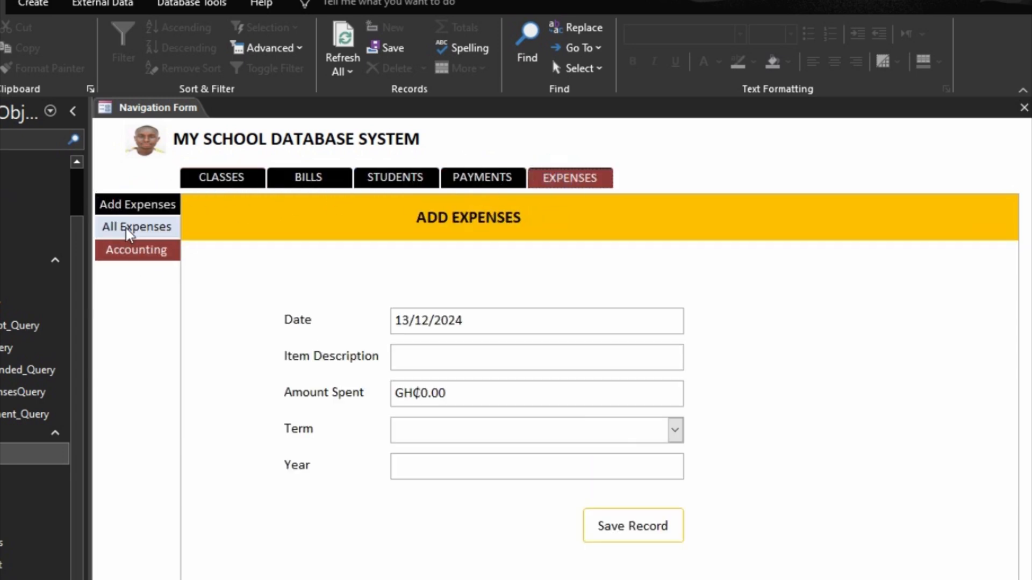
left_click(146, 251)
left_click(138, 226)
left_click(142, 203)
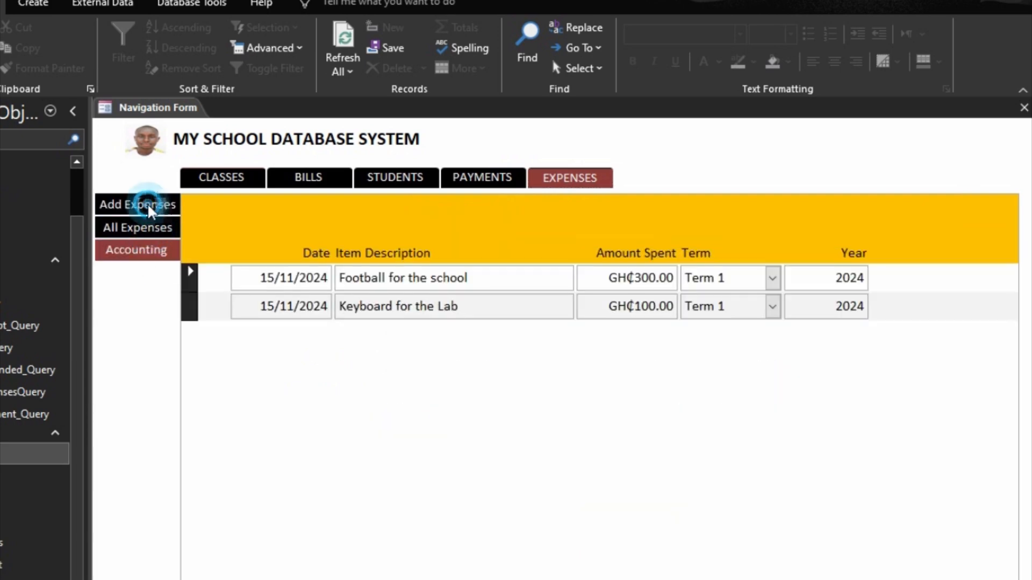
left_click(147, 226)
left_click(147, 249)
left_click(143, 226)
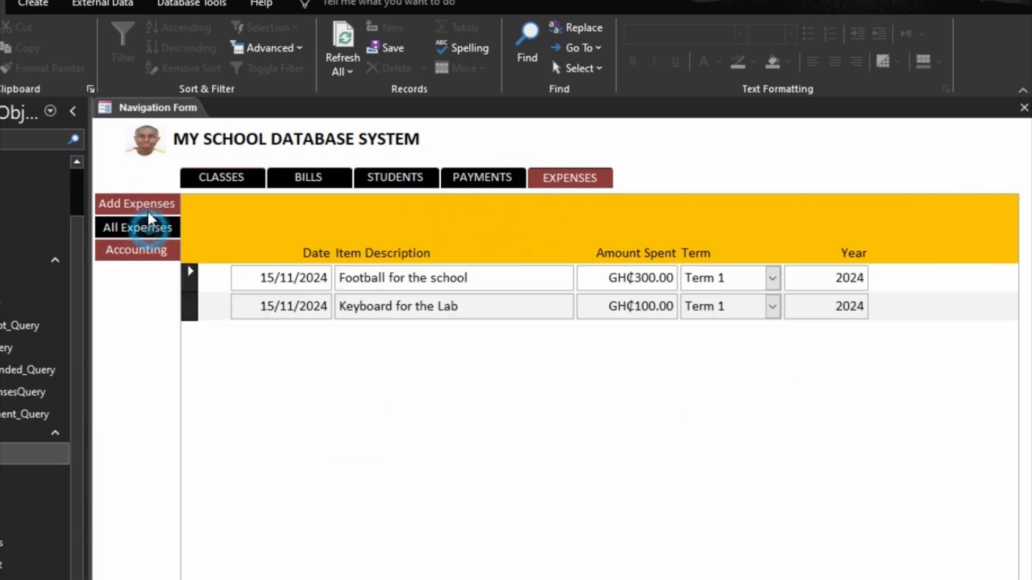
left_click(148, 206)
left_click(164, 226)
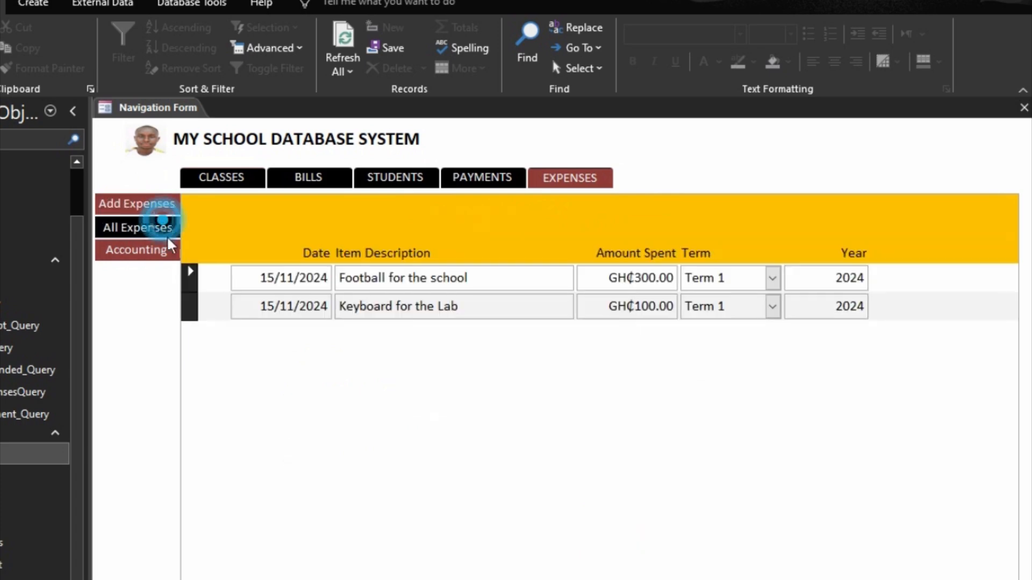
left_click(169, 248)
left_click(161, 226)
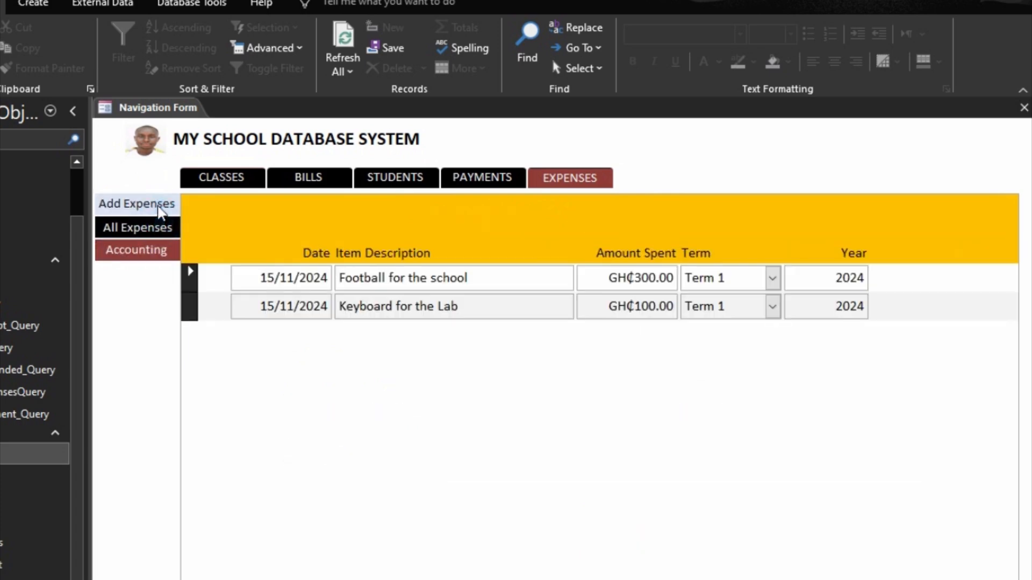
left_click(166, 206)
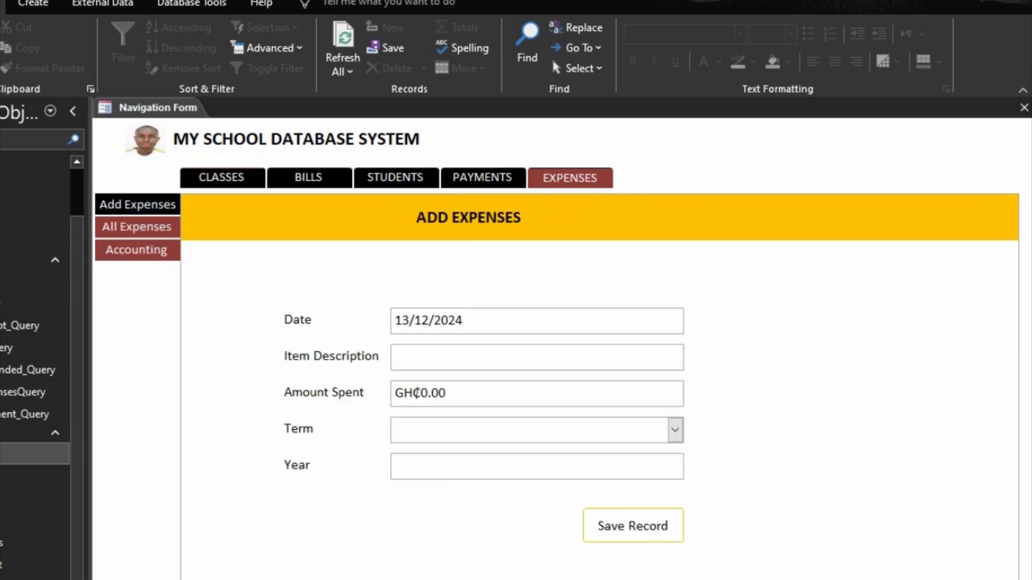
Step: Back in Design view, set the pressed fore color of the Add Payment, Payment and Payment Debt side buttons to Background 1
key("ctrl+comma")
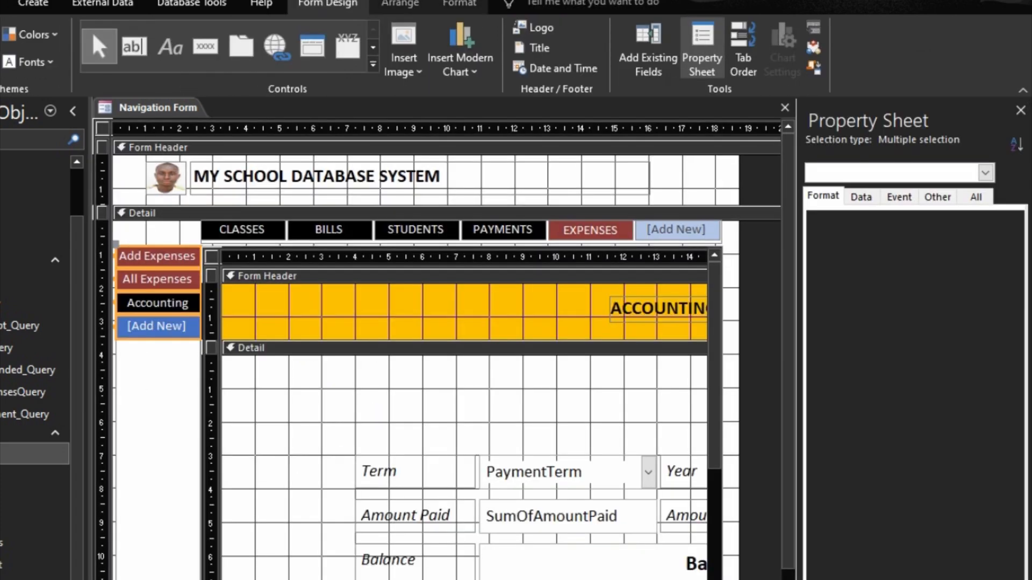
left_click(515, 235)
left_click(159, 250)
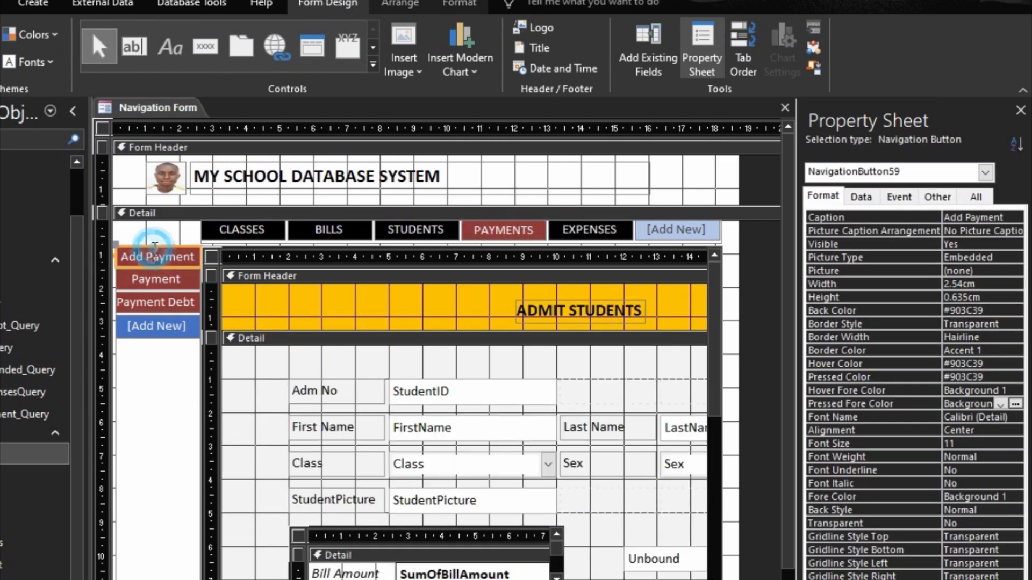
left_click(164, 276, "shift")
left_click(170, 302, "shift")
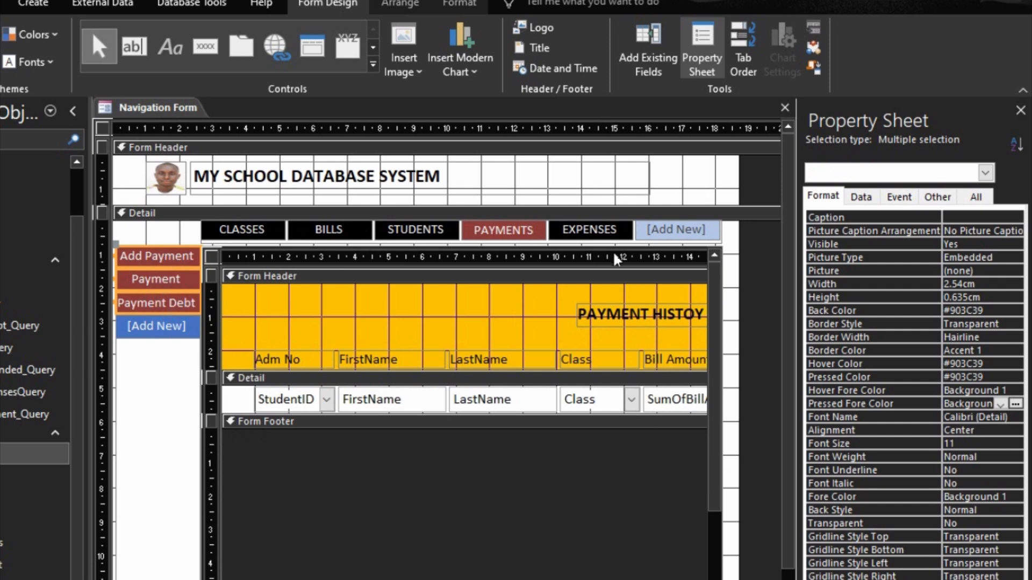
left_click(523, 235)
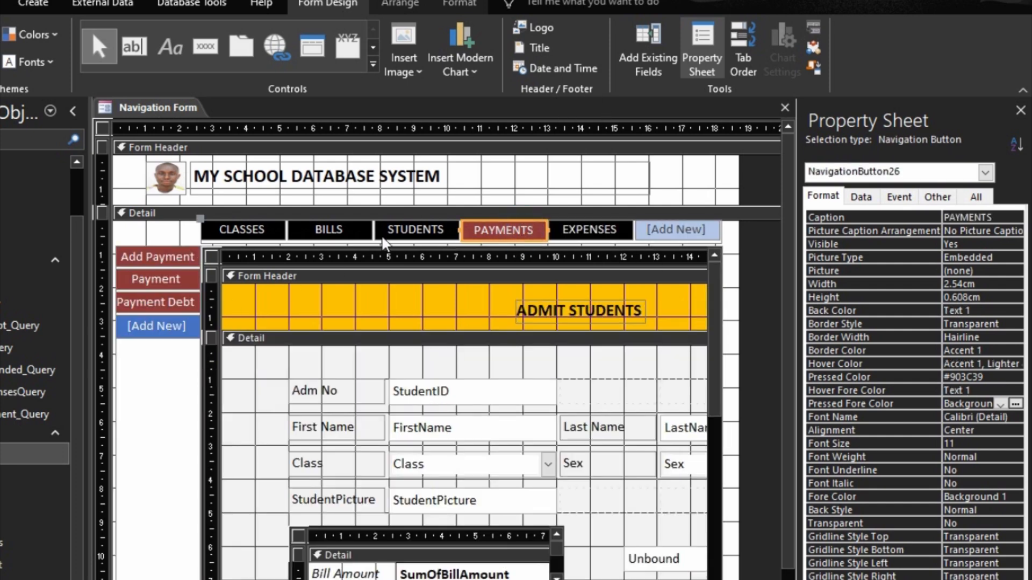
left_click(172, 259)
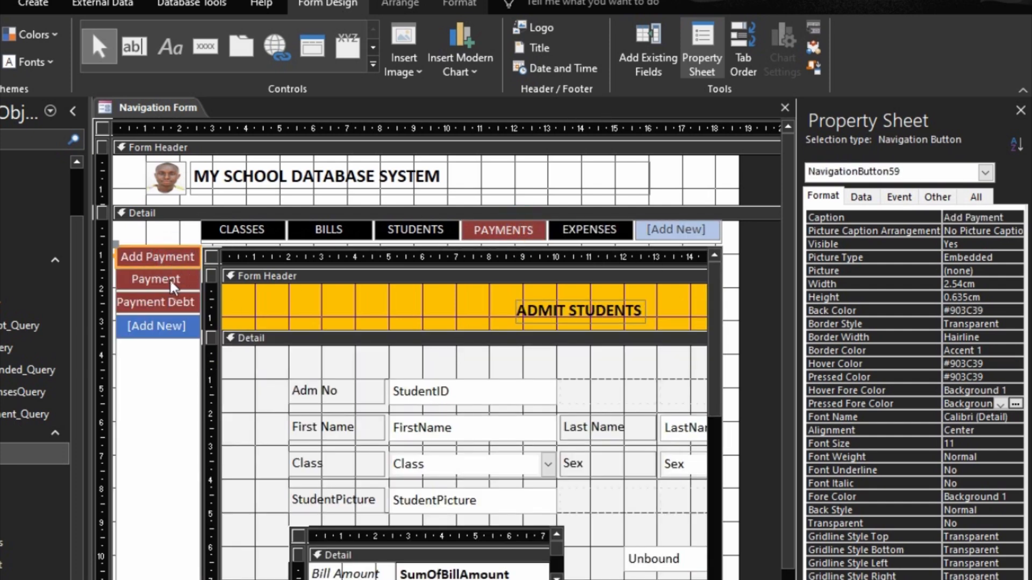
left_click(156, 279, "shift")
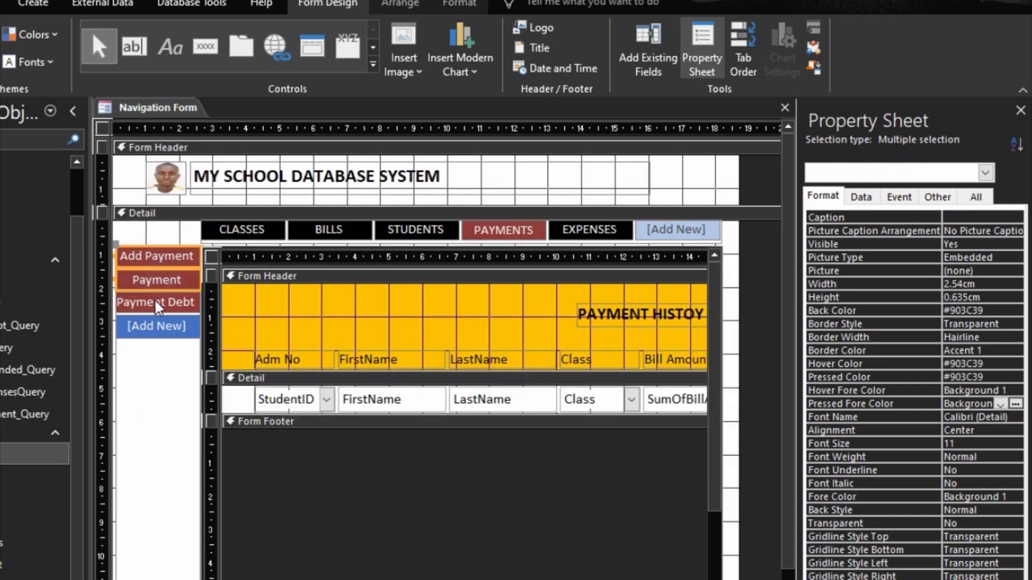
left_click(155, 301, "shift")
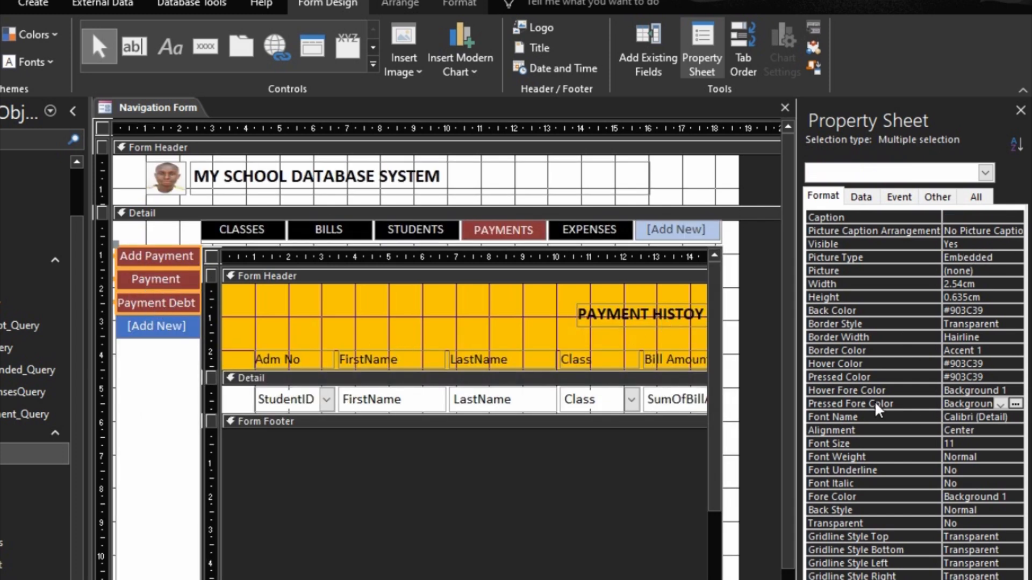
left_click(1016, 403)
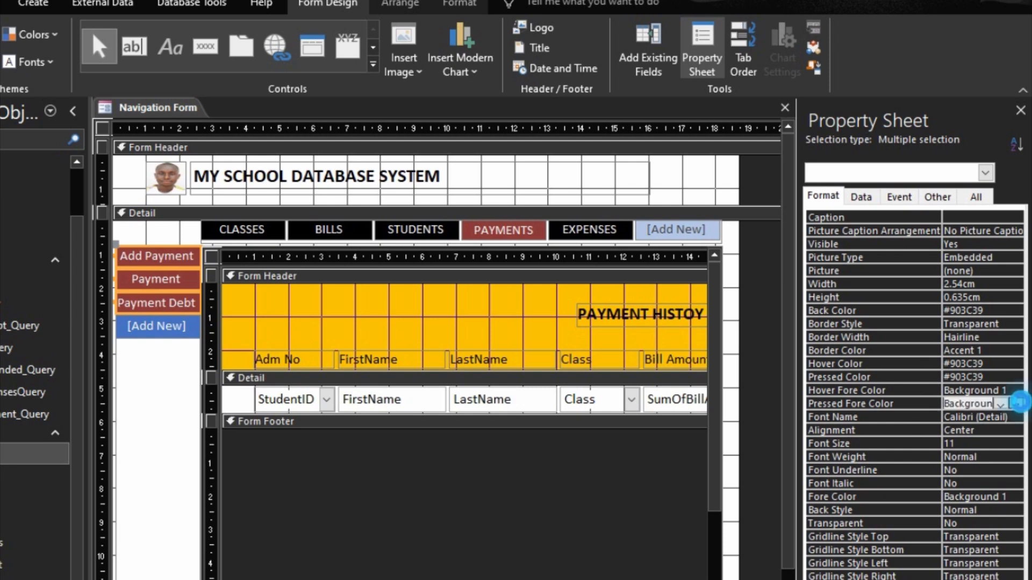
left_click(883, 463)
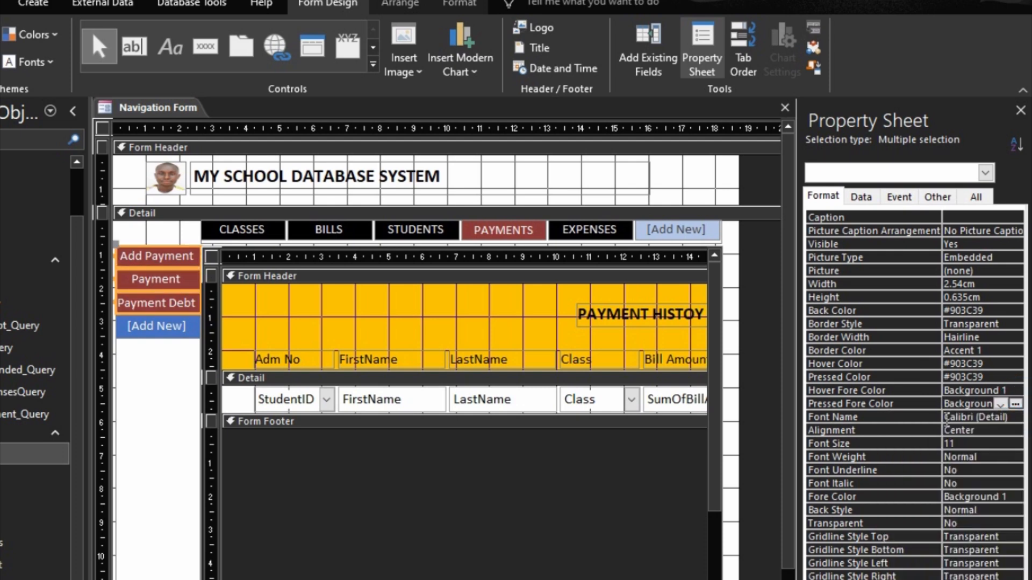
Step: Set the pressed color of the three payment side buttons to Text 1
left_click(900, 388)
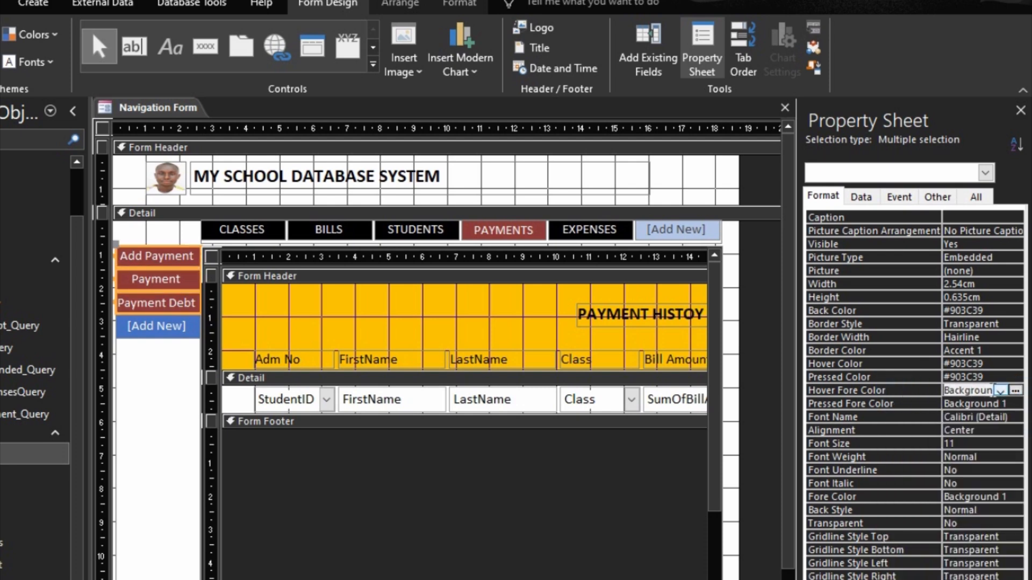
left_click(1015, 390)
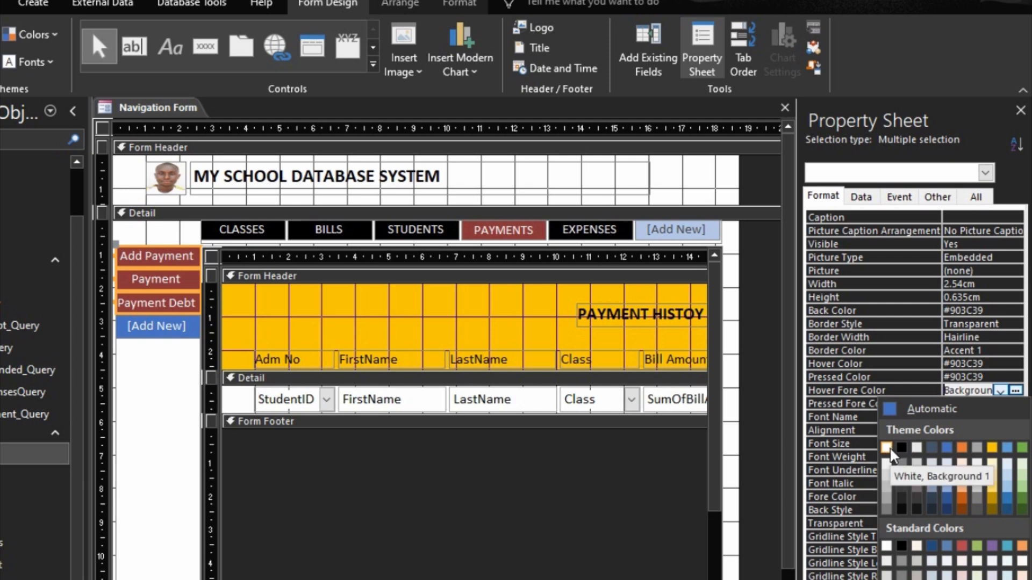
left_click(919, 375)
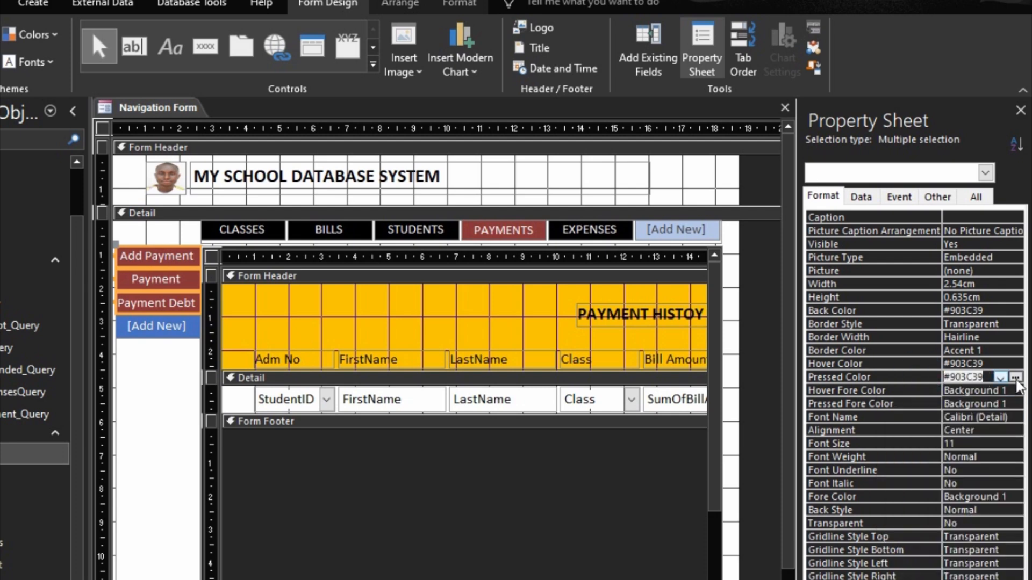
left_click(1015, 377)
left_click(901, 432)
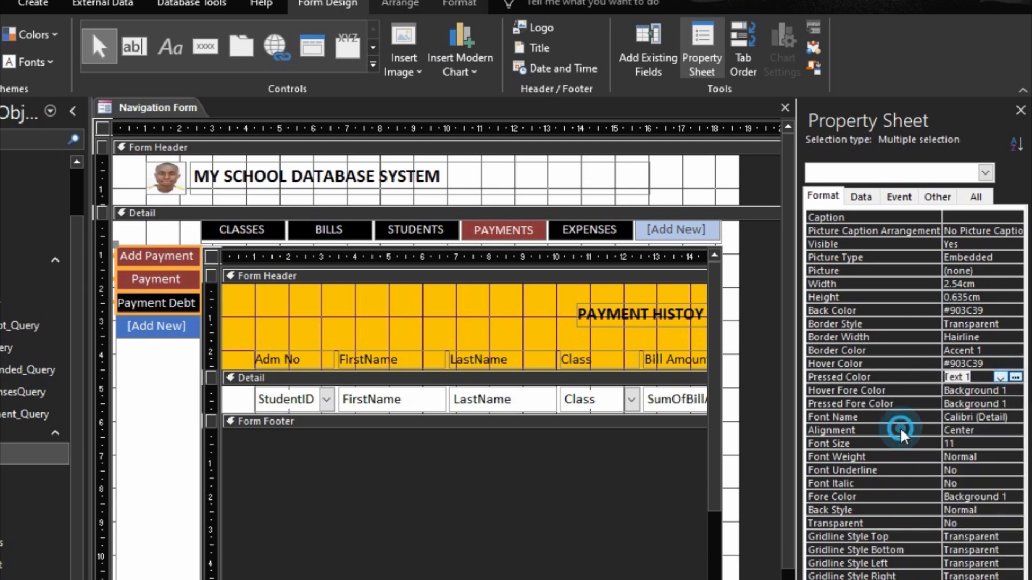
Step: Set the hover color of the three payment side buttons to Background 1
left_click(921, 361)
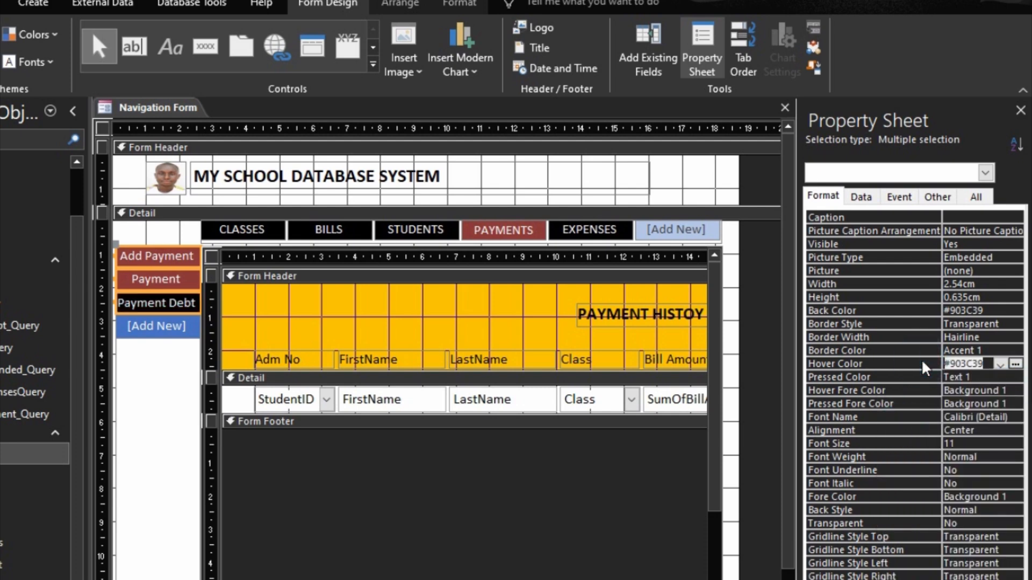
left_click(1015, 364)
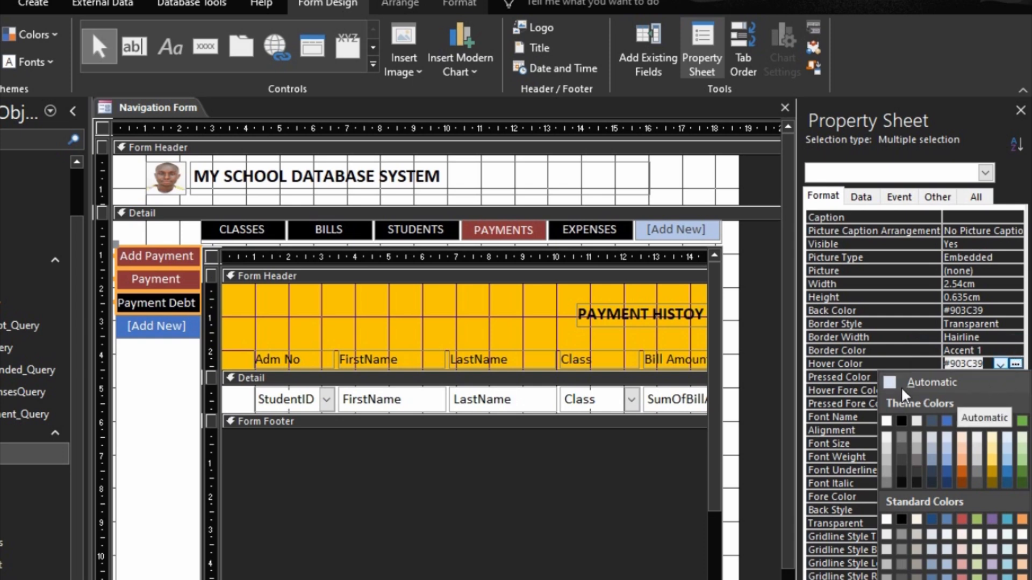
left_click(886, 422)
left_click(883, 415)
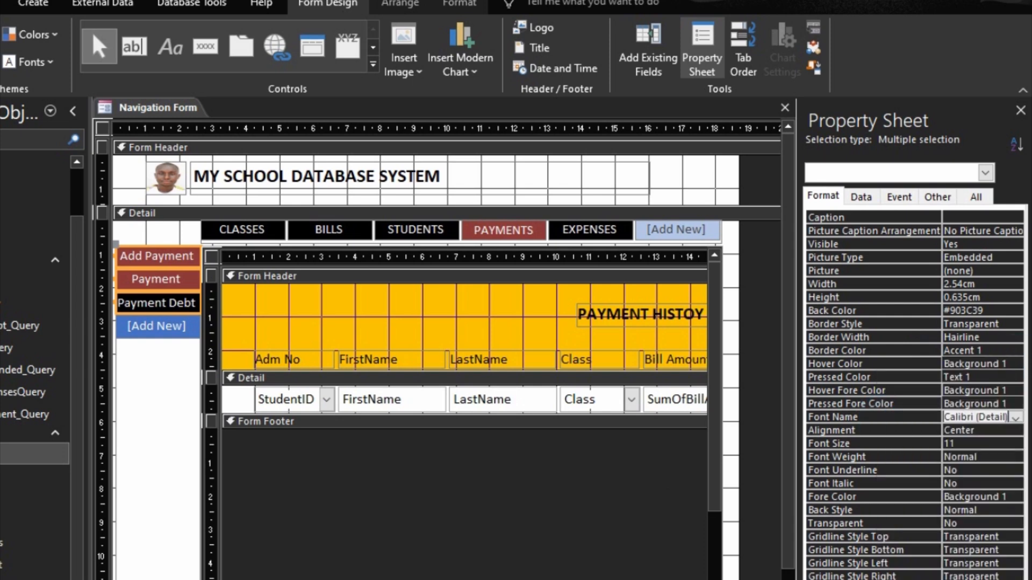
Step: Preview the form in Form view and check the hover and pressed colors of the side buttons under PAYMENTS
key("F5")
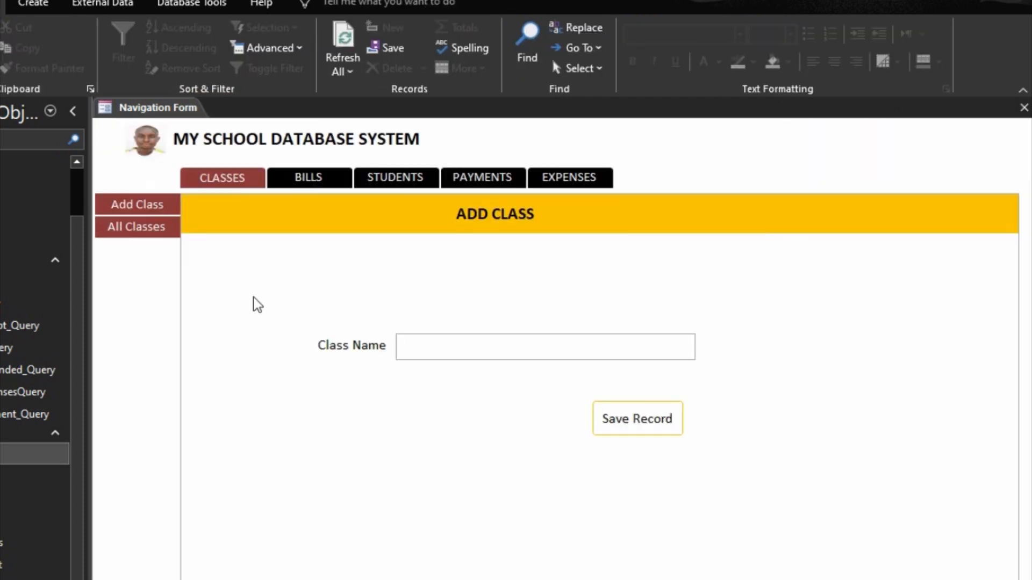
left_click(475, 183)
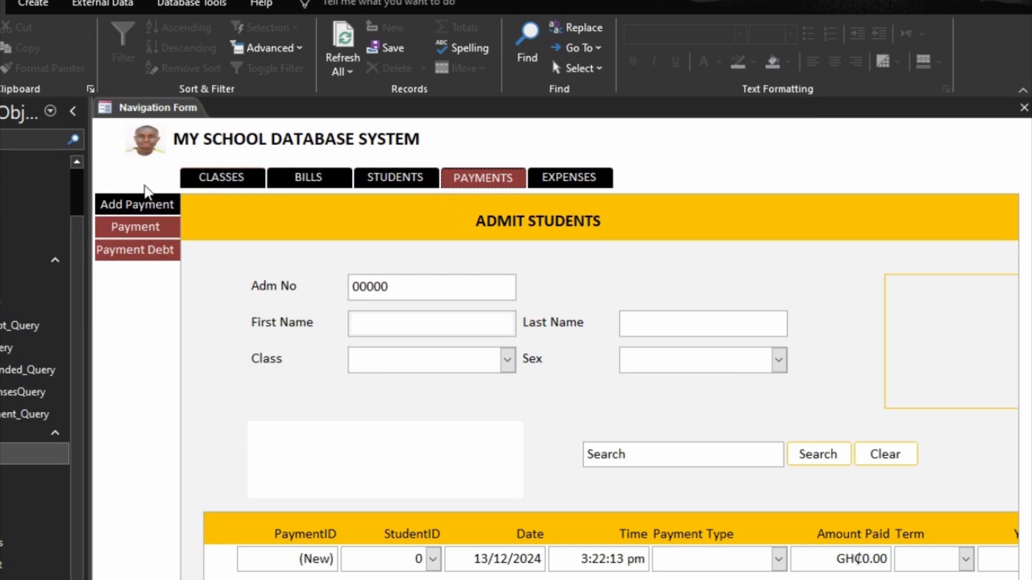
left_click(139, 226)
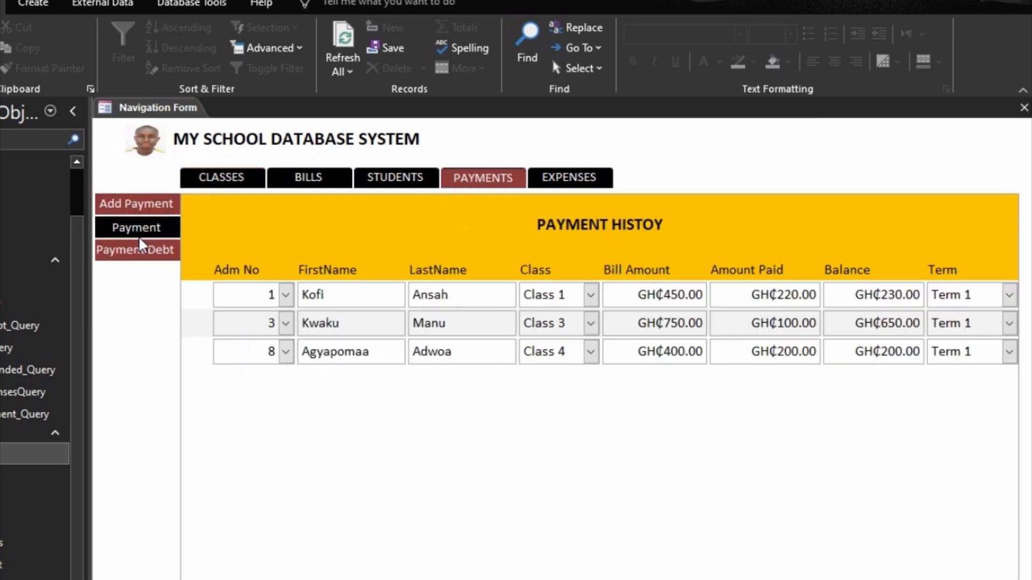
left_click(138, 250)
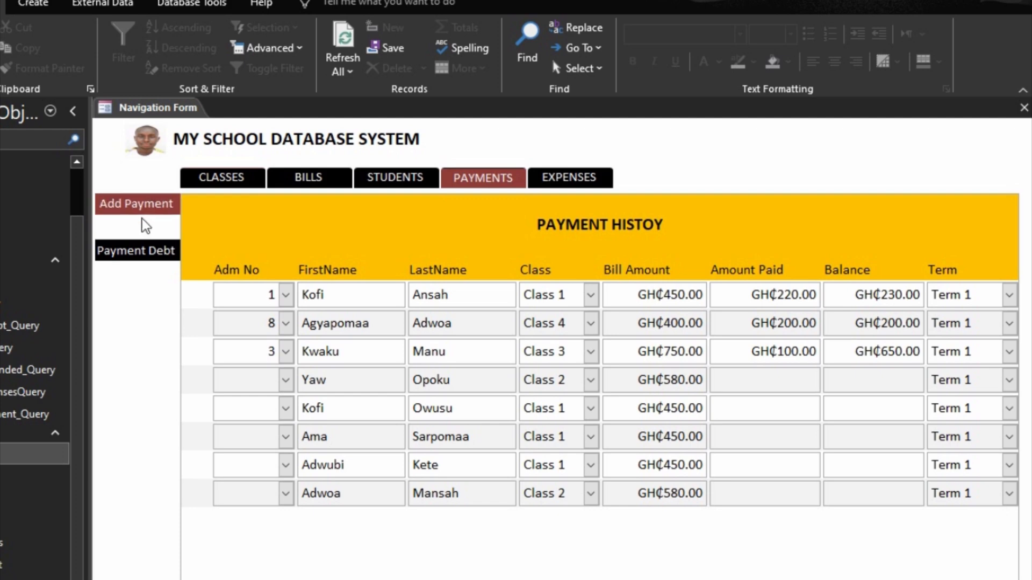
Step: Back in Design view, select the three payment side buttons without [Add New] and reapply Background 1 as their hover color
left_click(1017, 579)
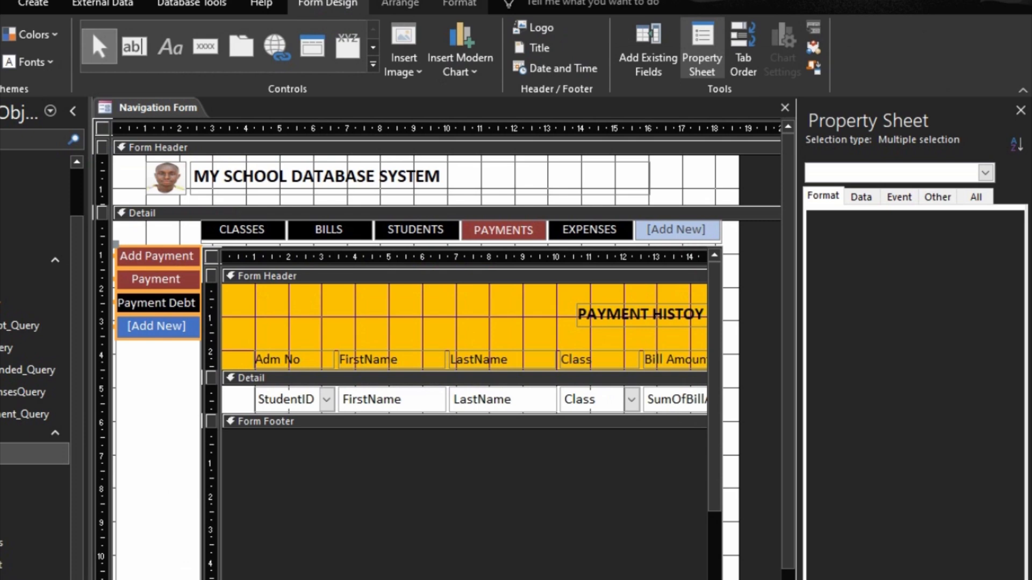
left_click(157, 331, "shift")
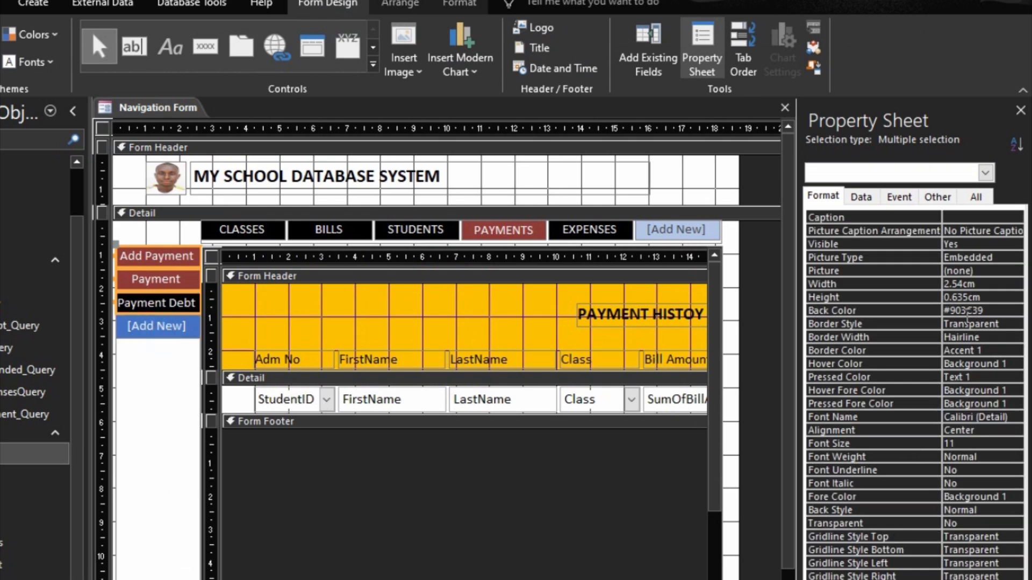
left_click(138, 327, "shift")
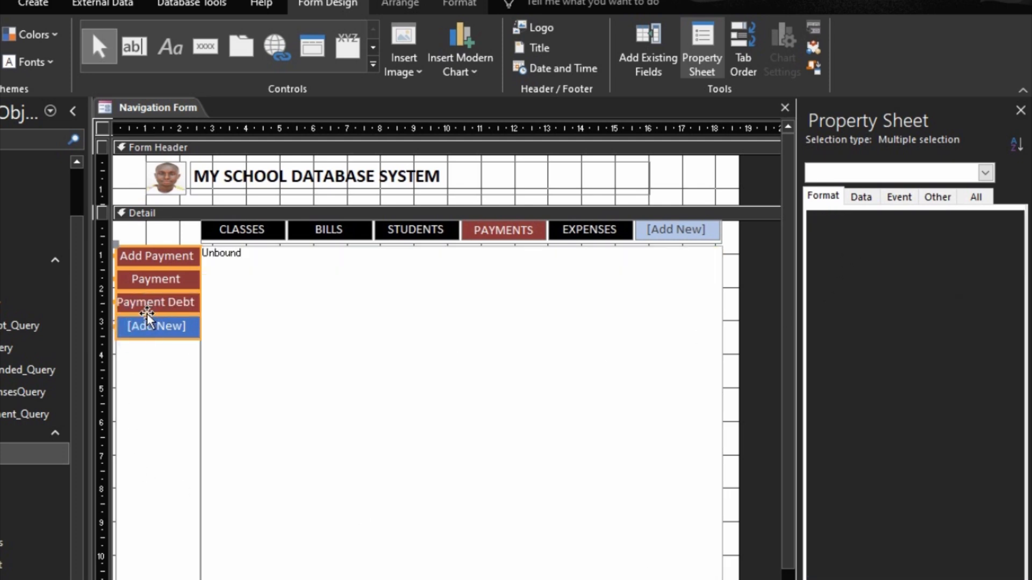
left_click(139, 327, "shift")
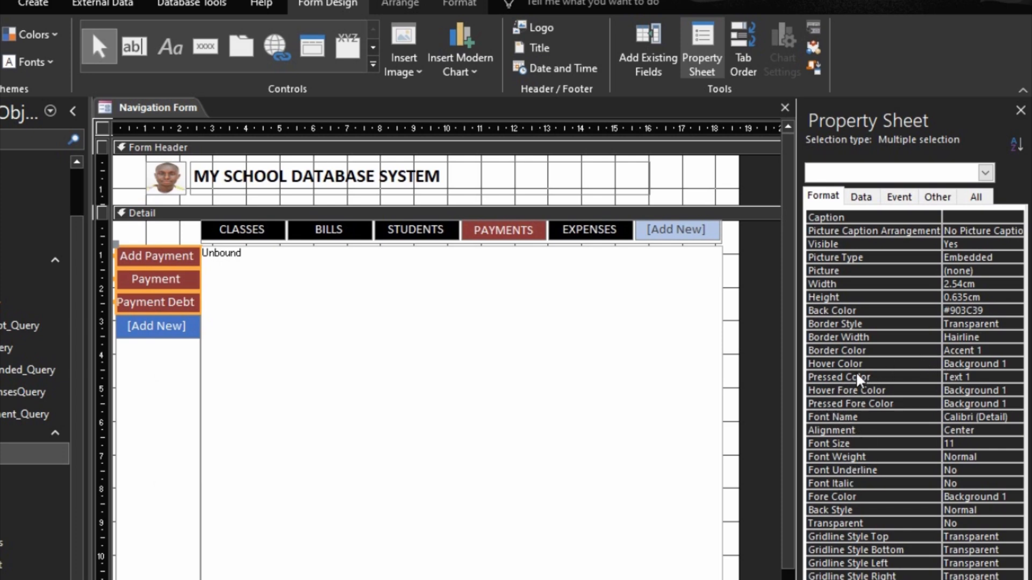
left_click(1013, 363)
left_click(1015, 364)
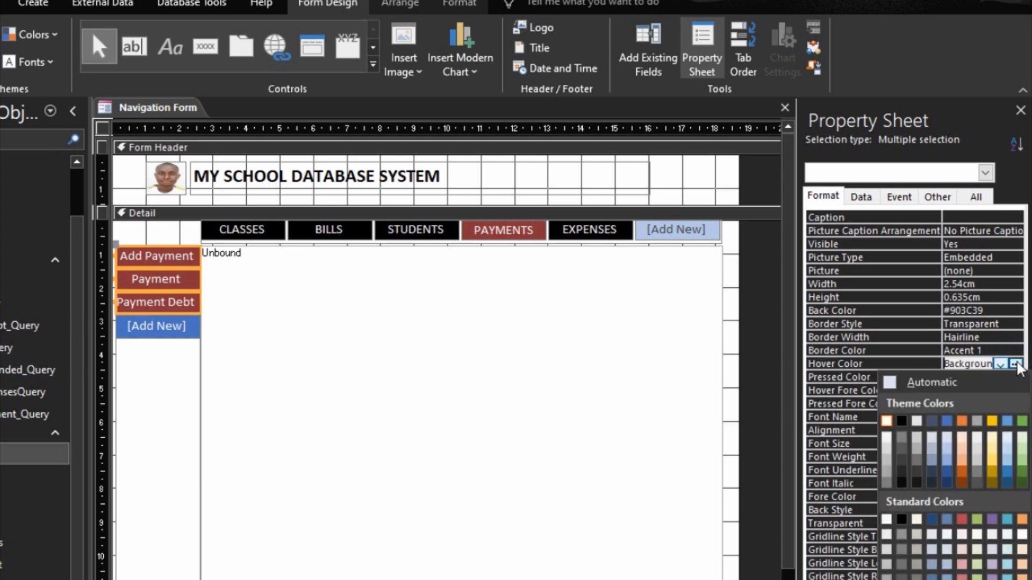
left_click(886, 421)
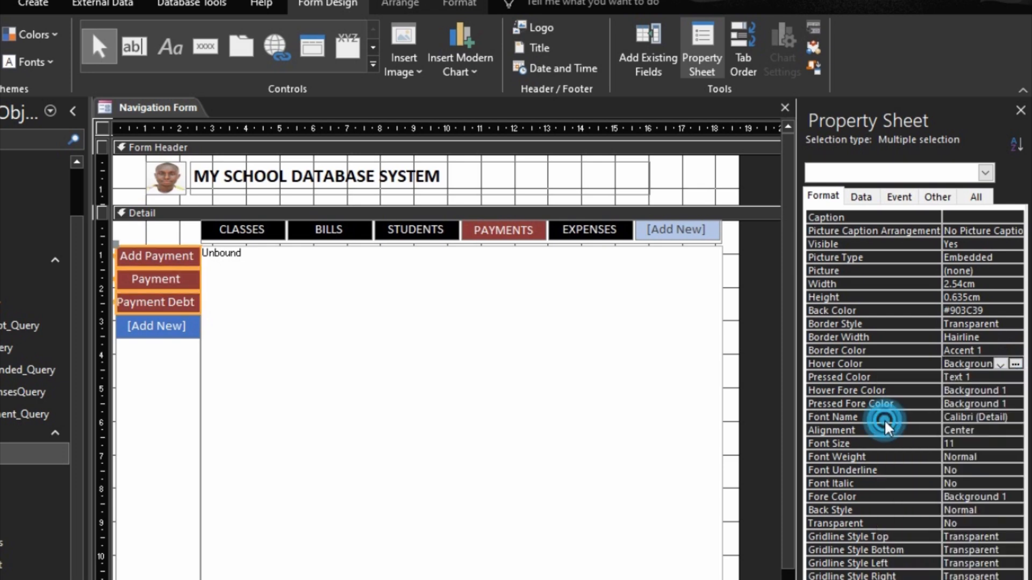
Step: Reapply Text 1 as the pressed color of the three payment side buttons
left_click(896, 377)
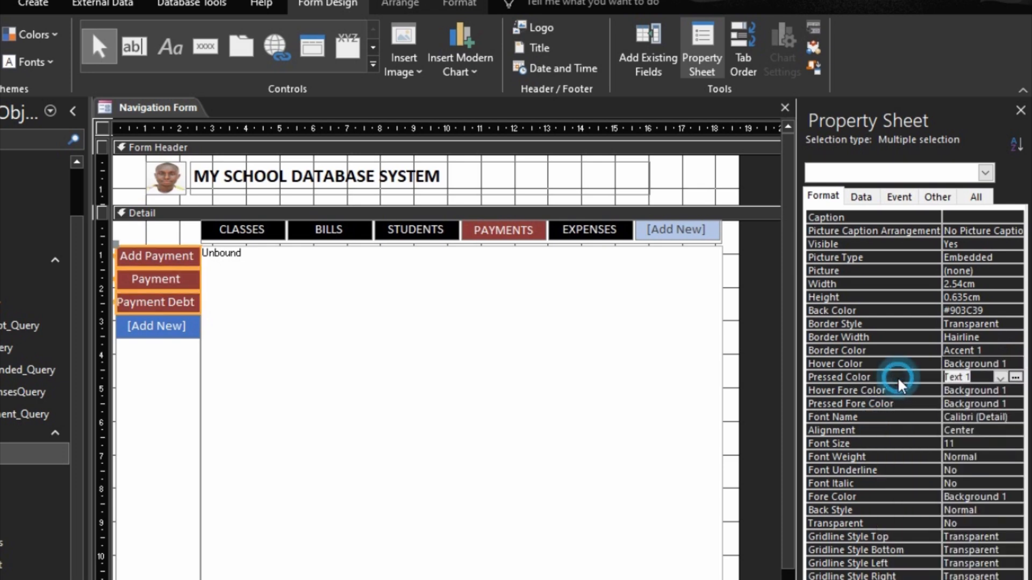
left_click(1001, 378)
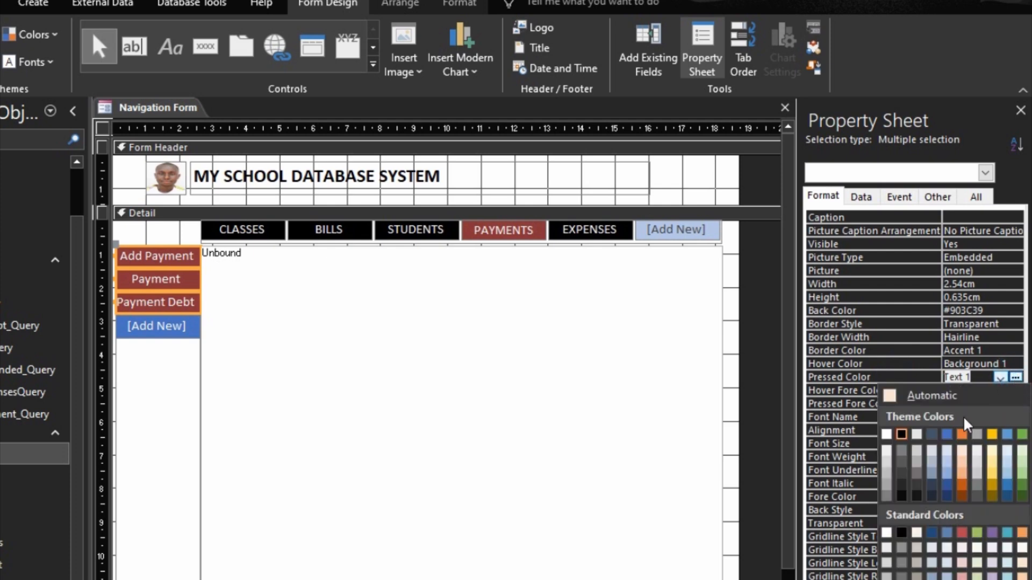
left_click(903, 433)
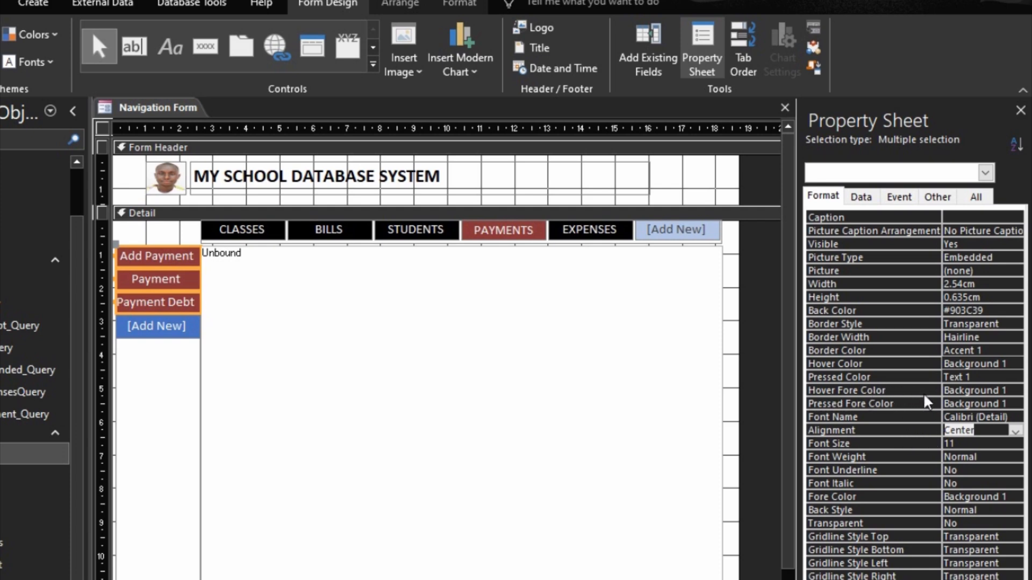
Step: Set the hover fore color of the three payment side buttons to Text 1, keeping Background 1 as their pressed fore color
left_click(1015, 392)
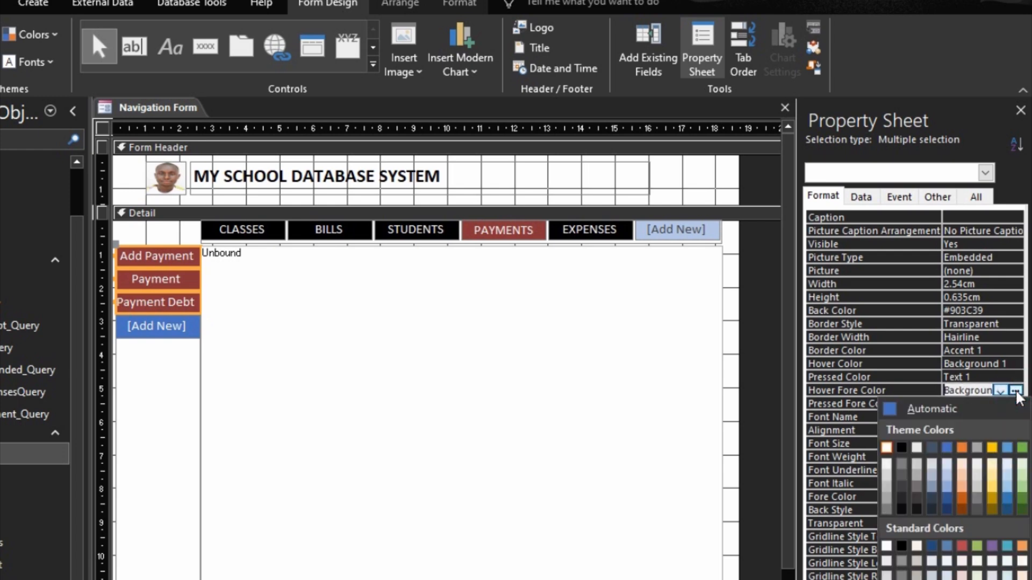
left_click(900, 449)
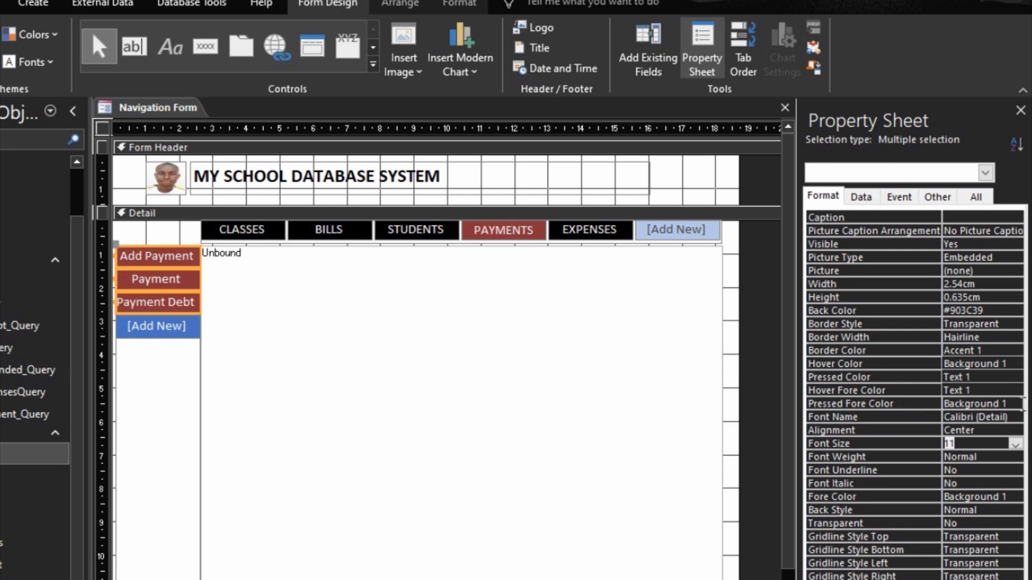
left_click(1001, 404)
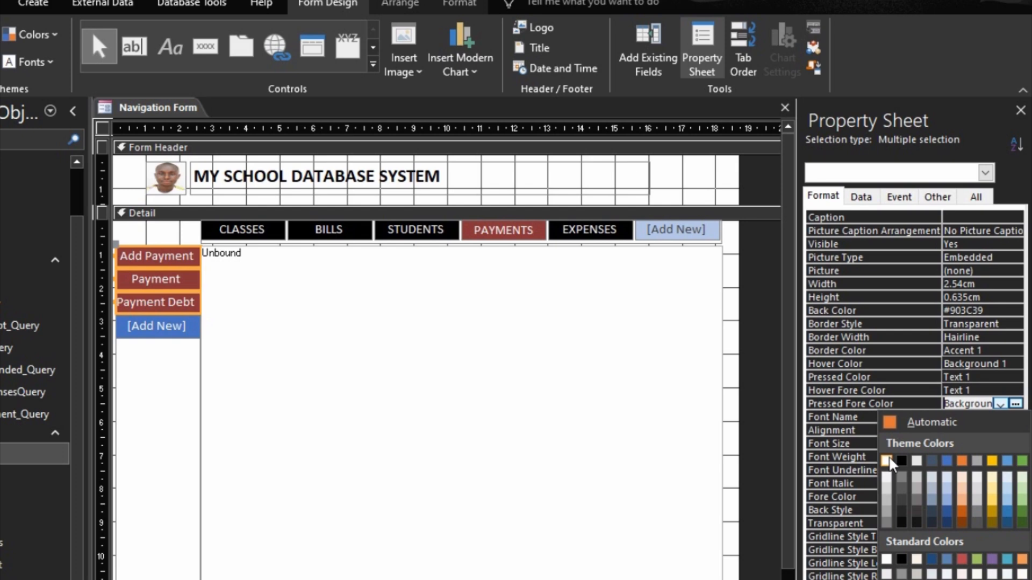
left_click(849, 387)
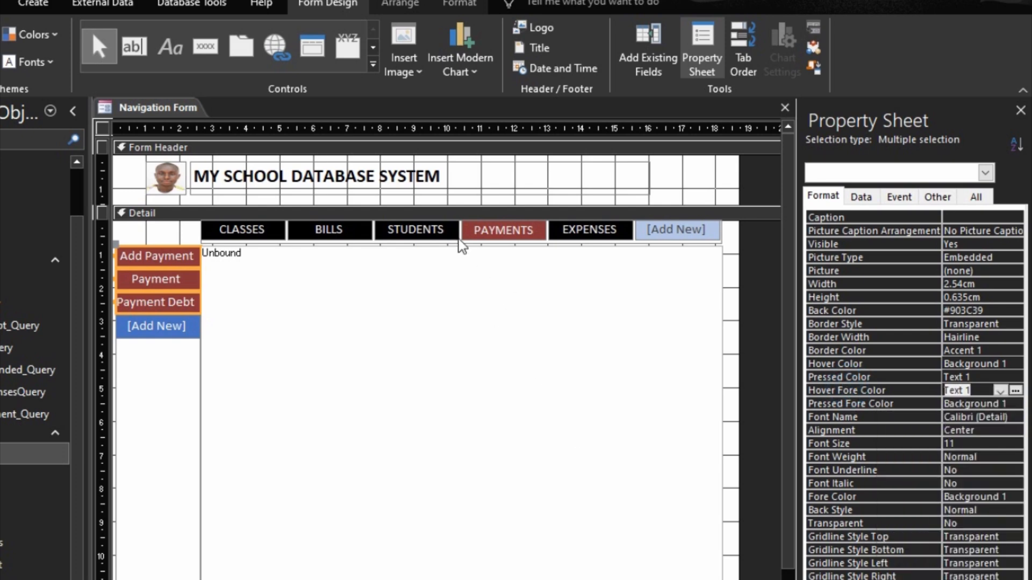
Step: Set the hover color of the Admit Student and All Students side buttons under STUDENTS to Background 1
left_click(438, 230)
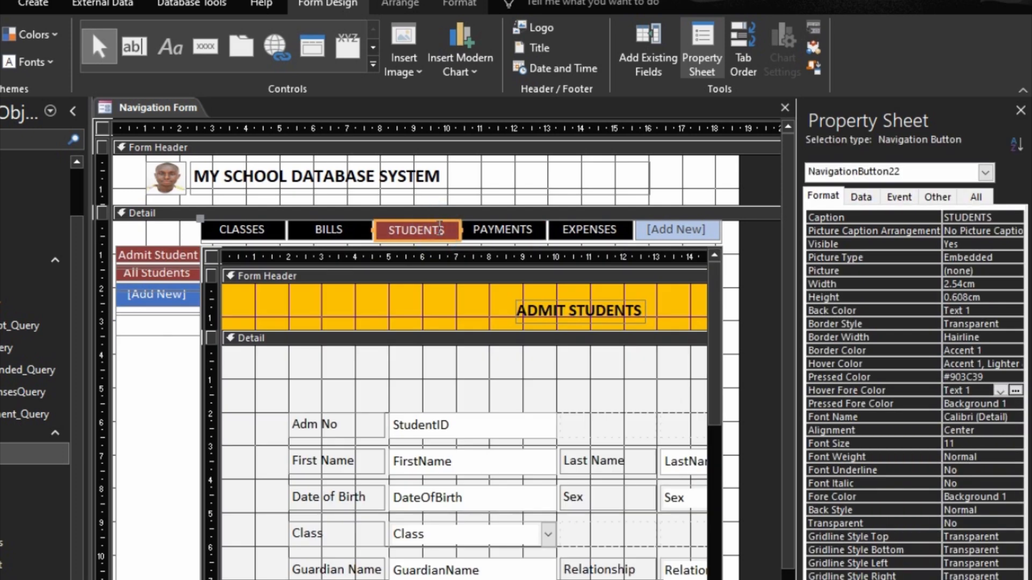
left_click(169, 256)
left_click(167, 275, "shift")
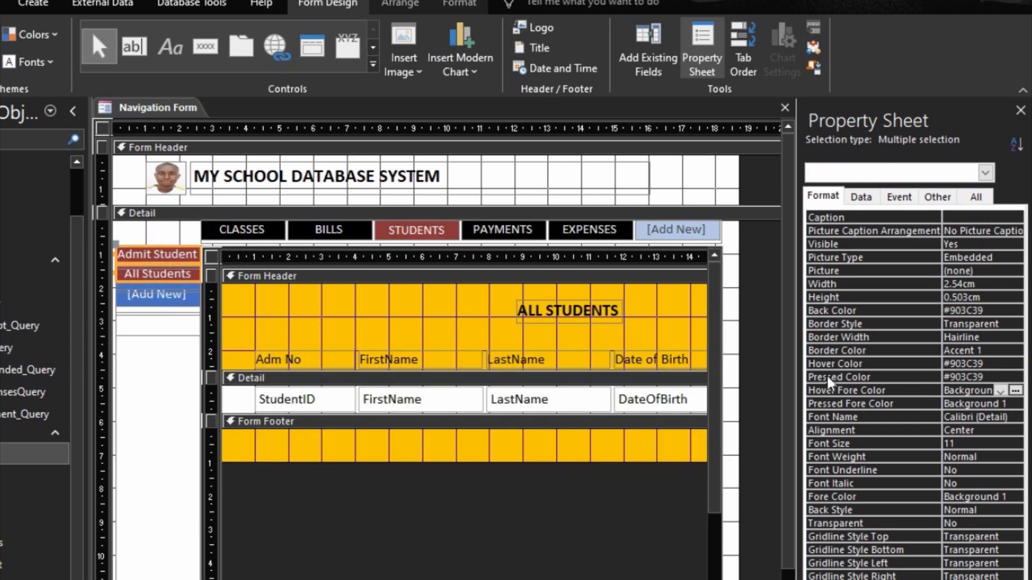
left_click(867, 366)
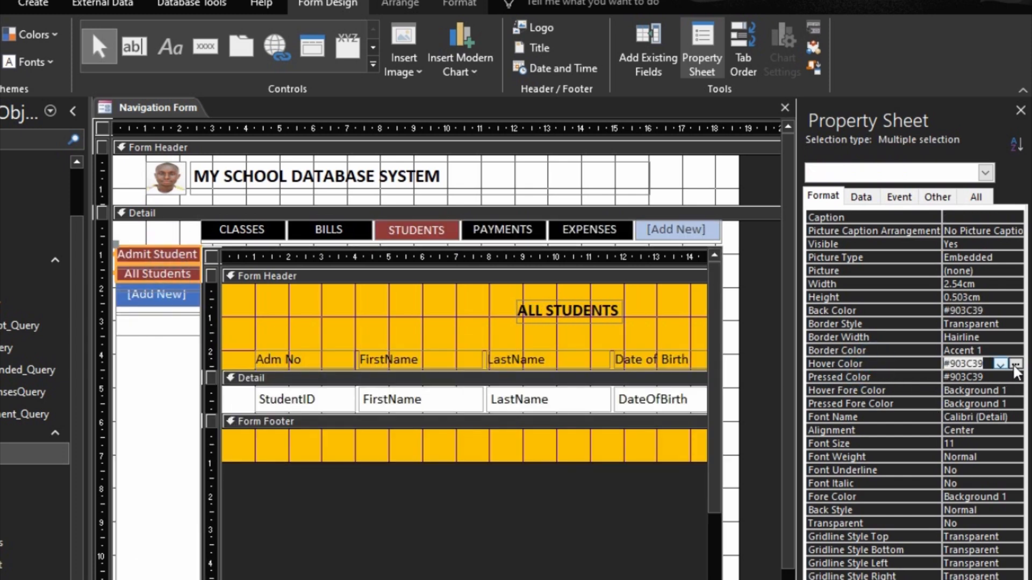
left_click(1000, 364)
left_click(886, 420)
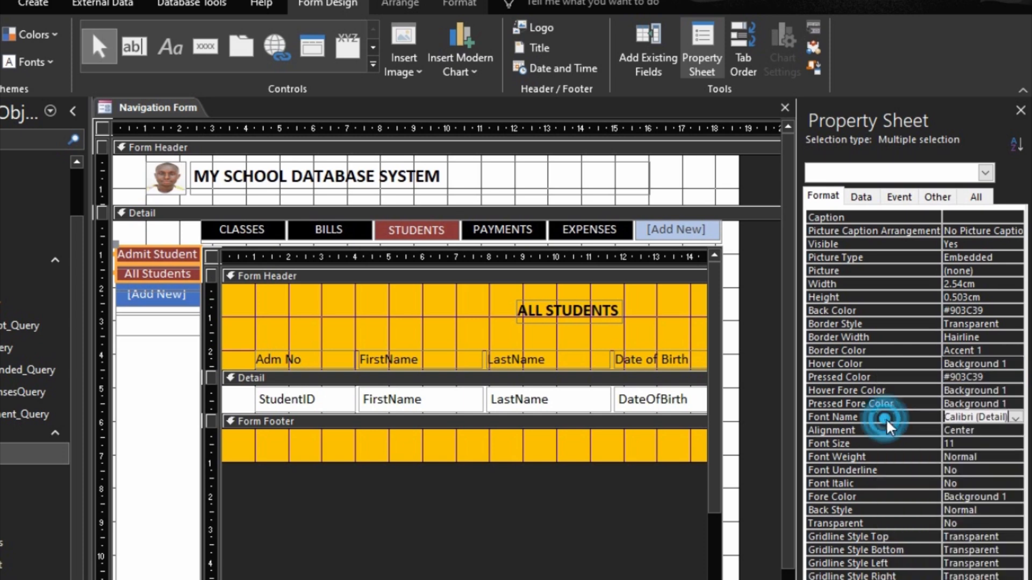
Step: Set the pressed color of the Admit Student and All Students side buttons to Text 1
left_click(895, 378)
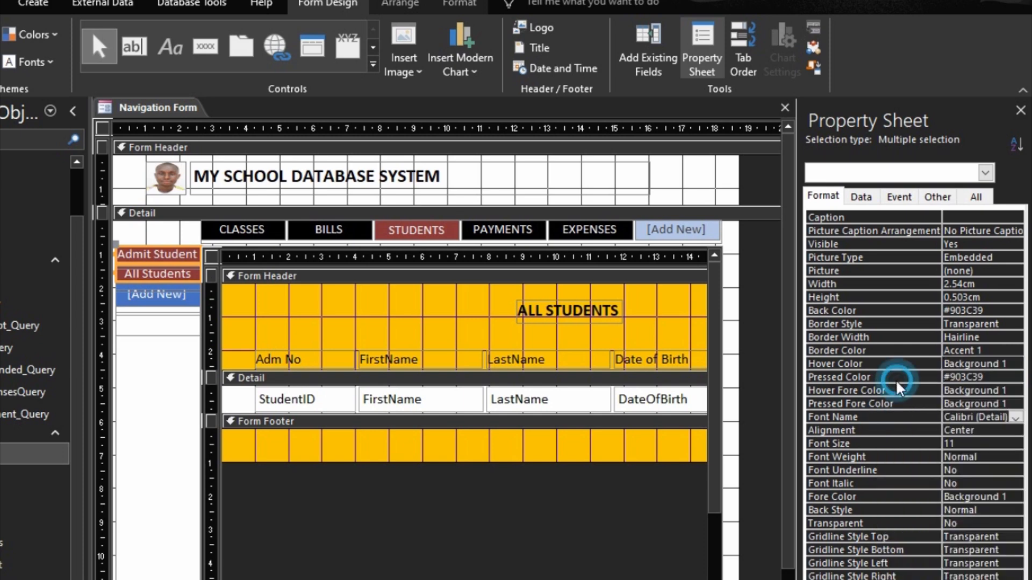
left_click(1000, 378)
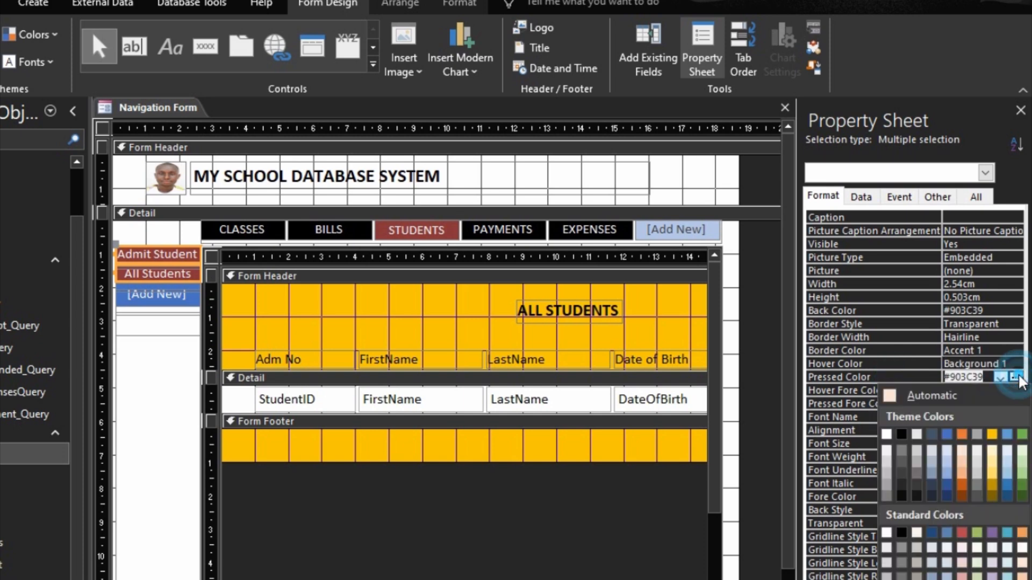
left_click(898, 433)
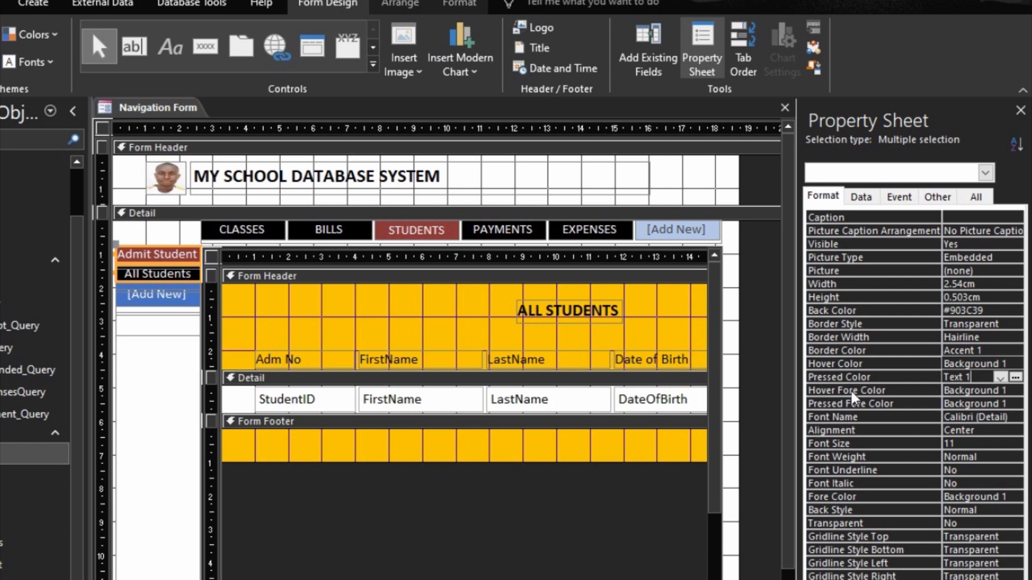
Step: Set the two student side buttons' hover fore color to Text 1 and their pressed fore color to Background 1
left_click(1000, 391)
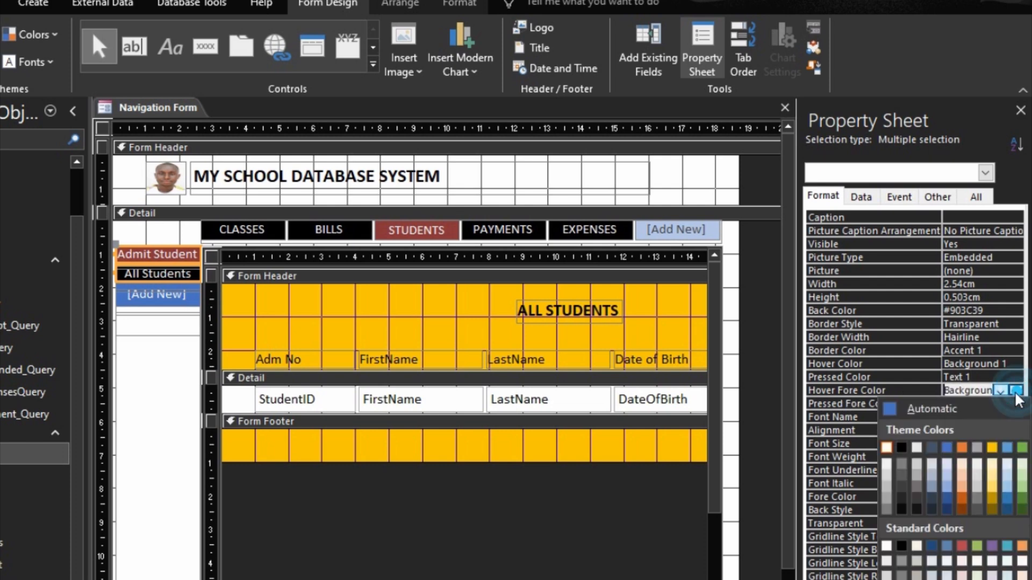
left_click(904, 446)
left_click(916, 403)
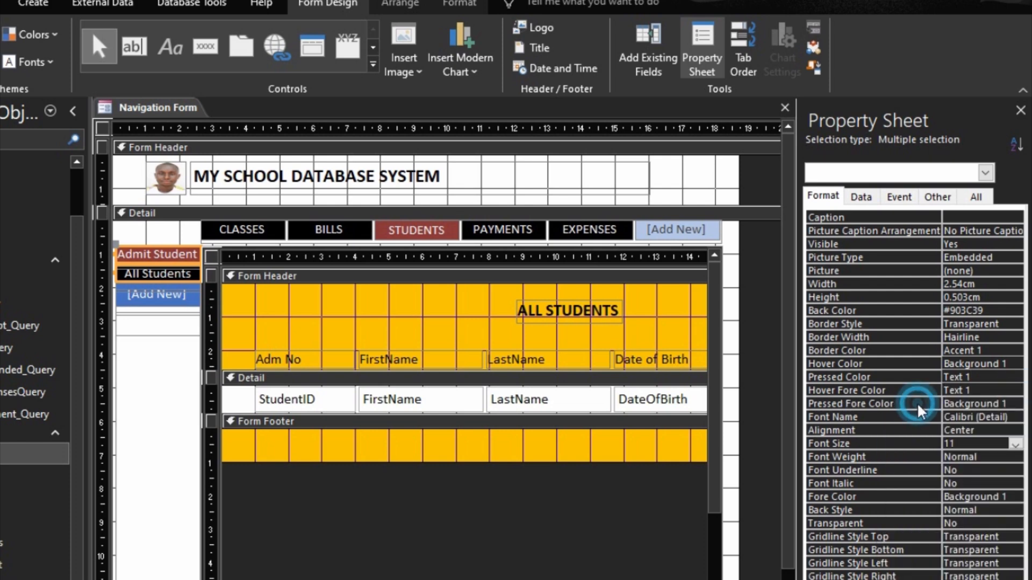
left_click(1015, 405)
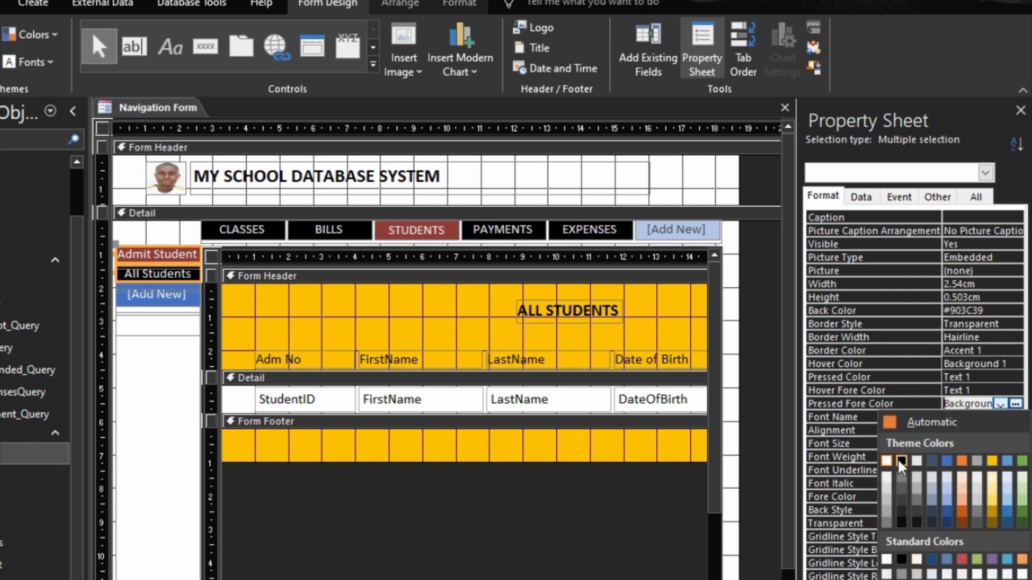
left_click(883, 460)
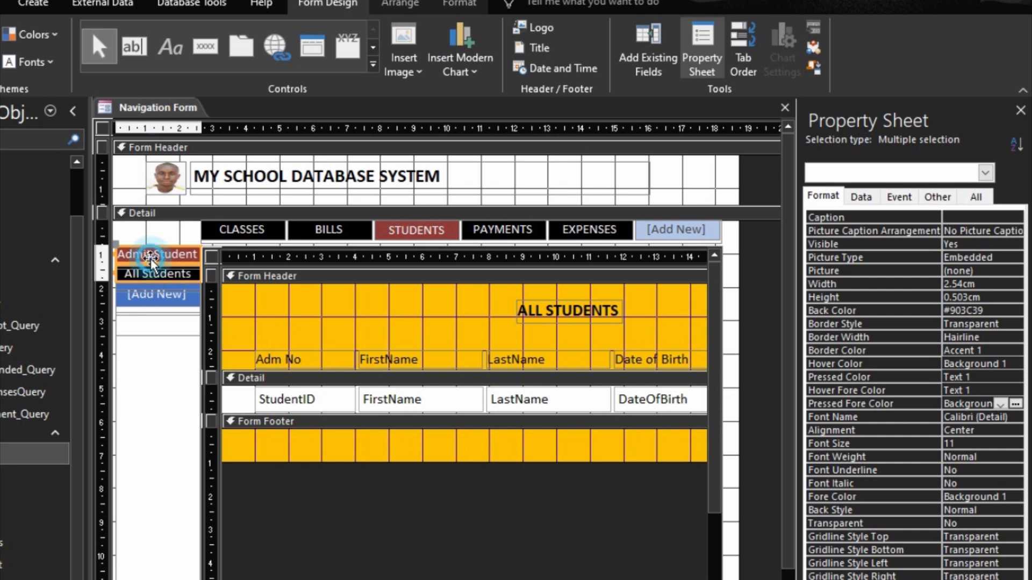
Step: Switch between the BILLS and STUDENTS pages and select All Students to check the student side buttons' colors
left_click(336, 228)
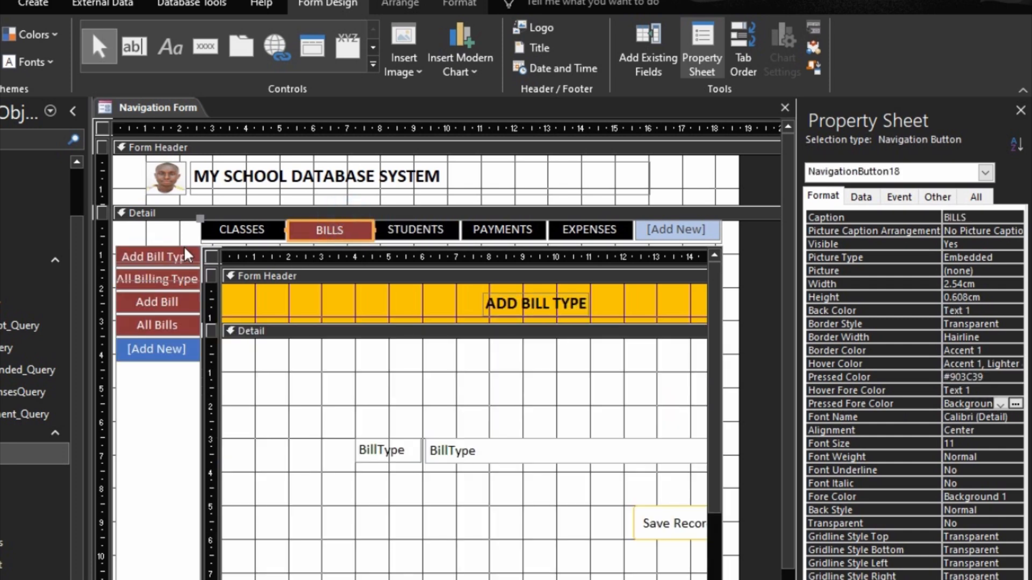
left_click(409, 230)
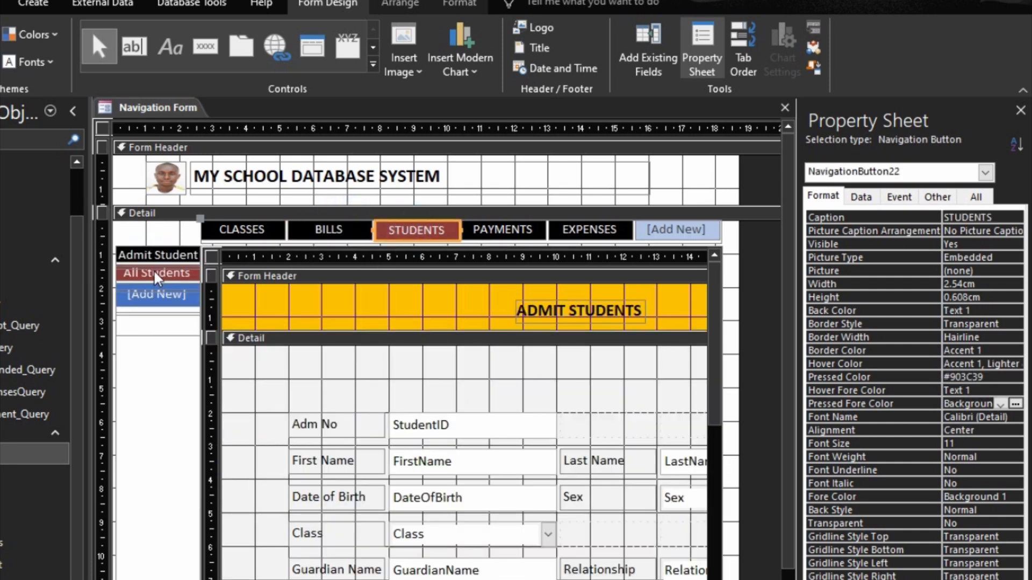
left_click(153, 271)
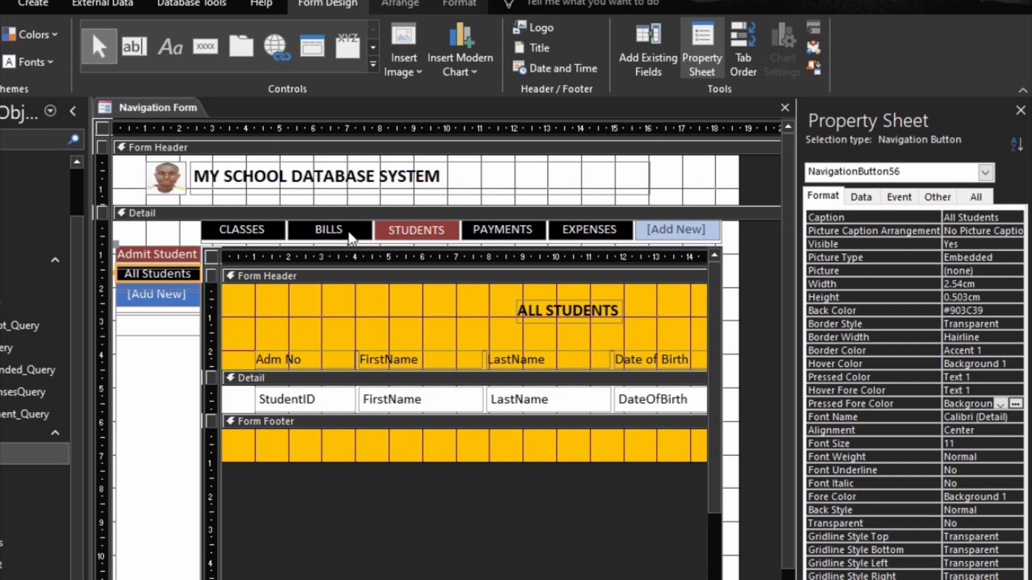
Step: Go through the side buttons under BILLS and set the hover color of the All Bills button to Background 1
left_click(331, 232)
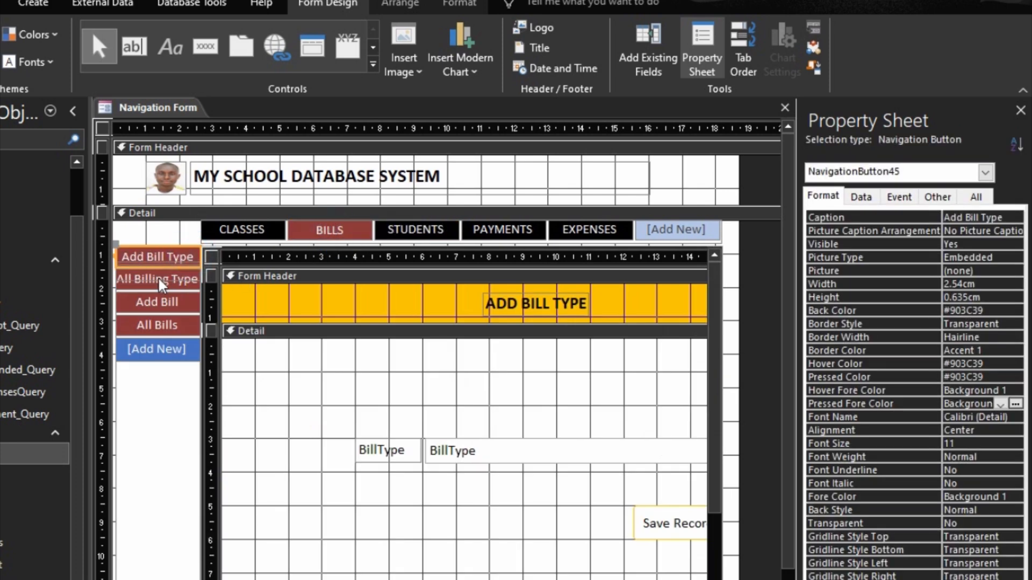
left_click(157, 279)
left_click(156, 301)
left_click(158, 325)
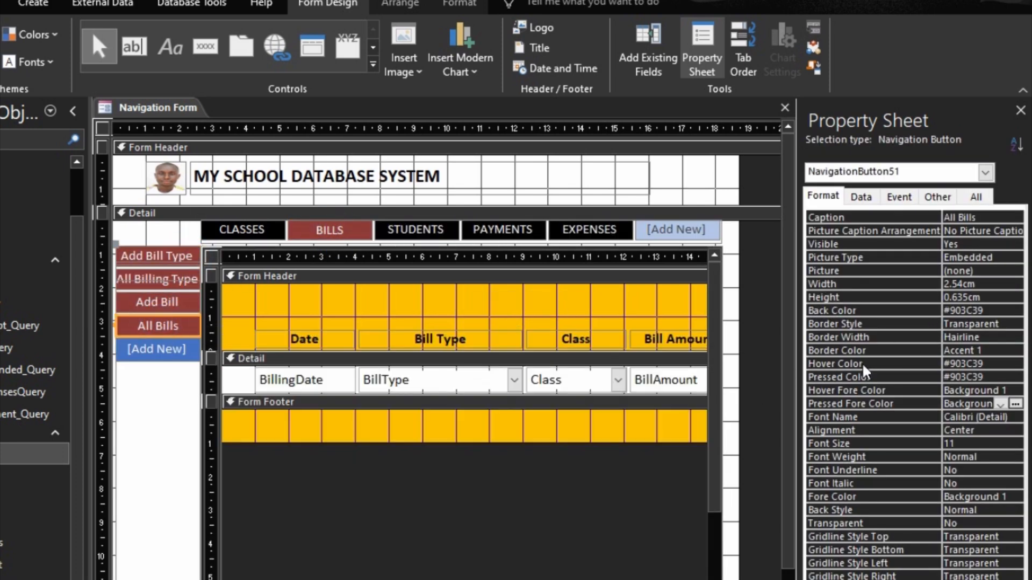
left_click(905, 362)
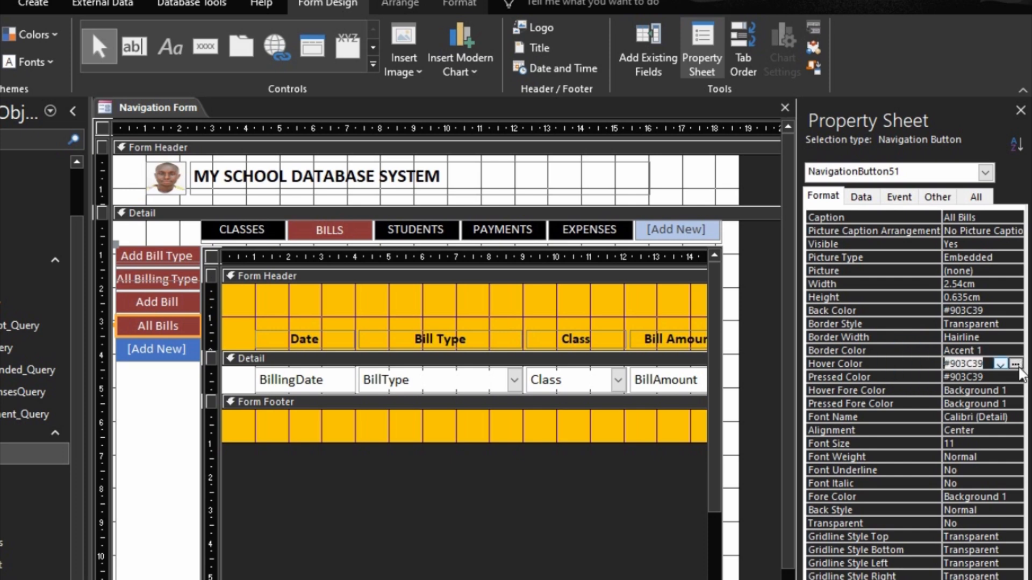
left_click(1015, 364)
left_click(886, 420)
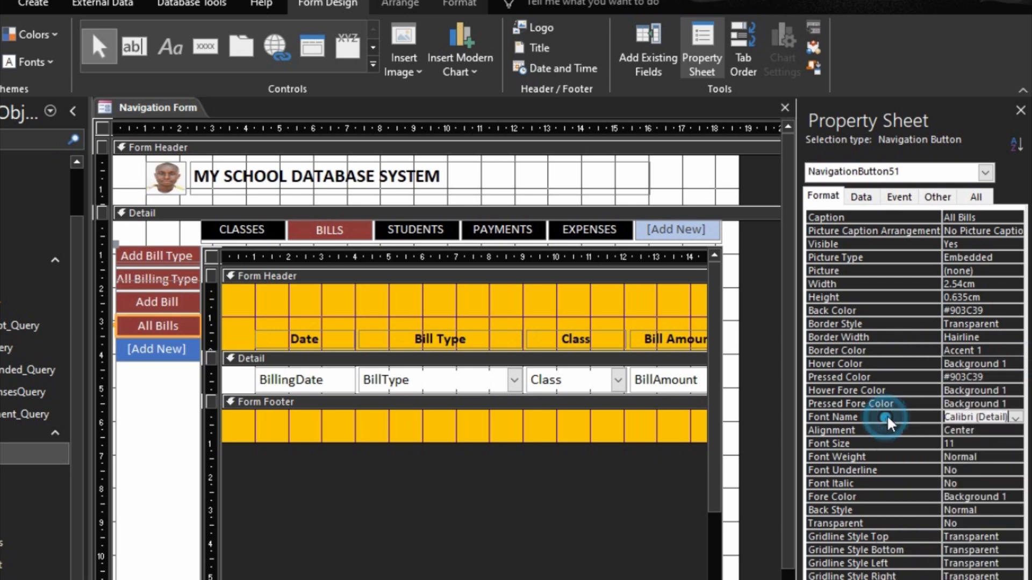
Step: Set both the pressed color and the hover fore color of the All Bills side button to Text 1
left_click(903, 377)
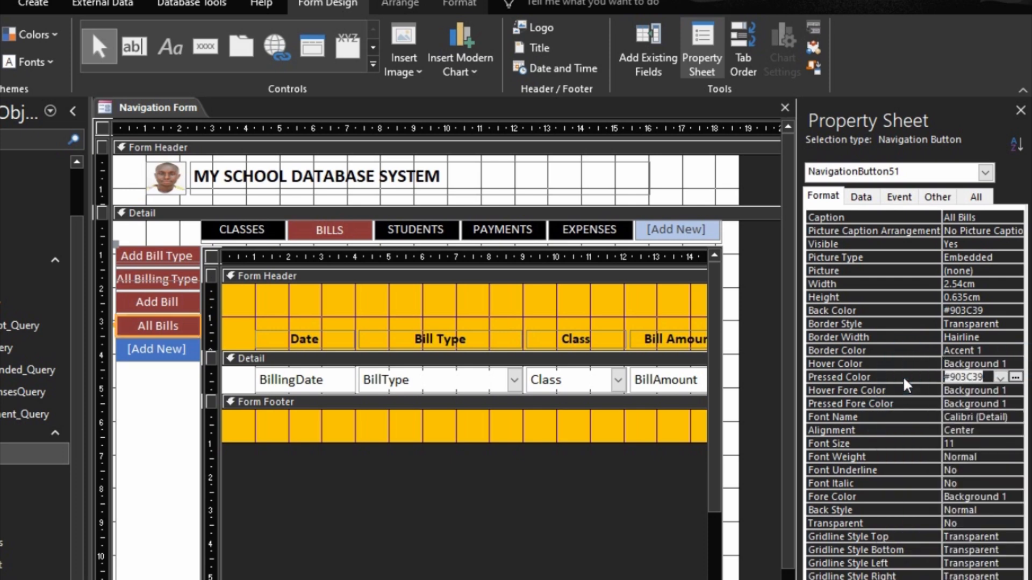
left_click(1015, 377)
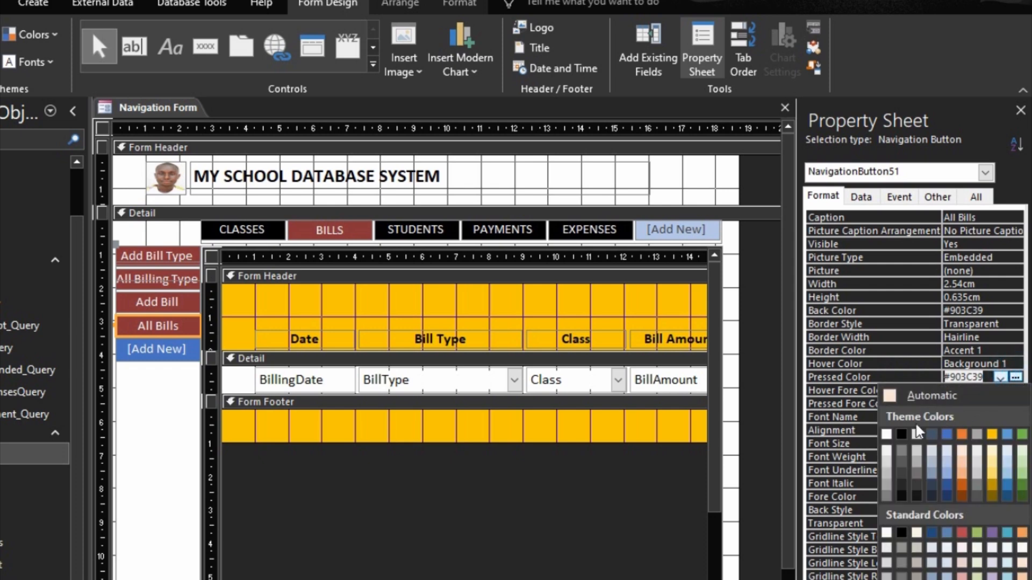
left_click(902, 433)
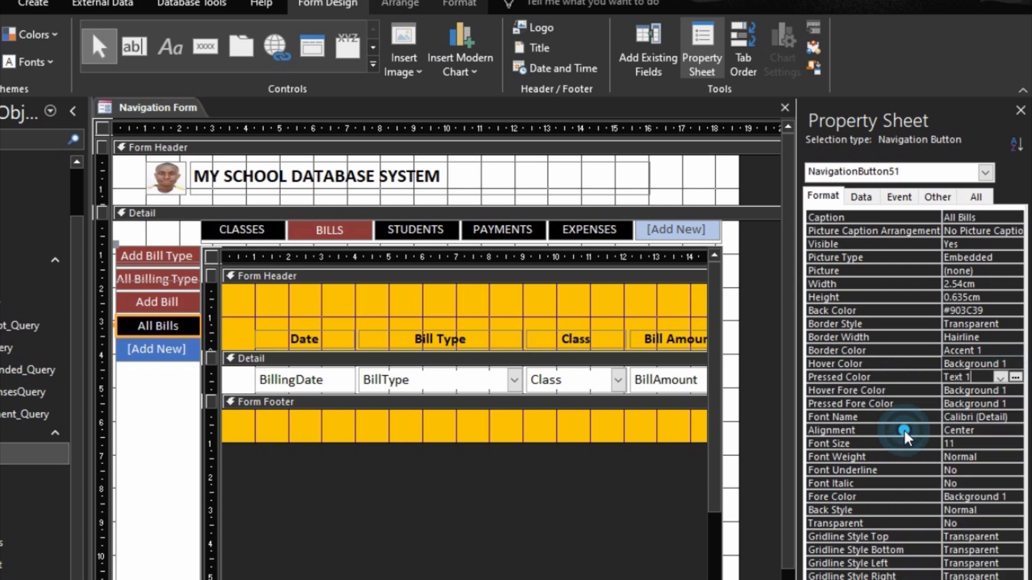
left_click(907, 388)
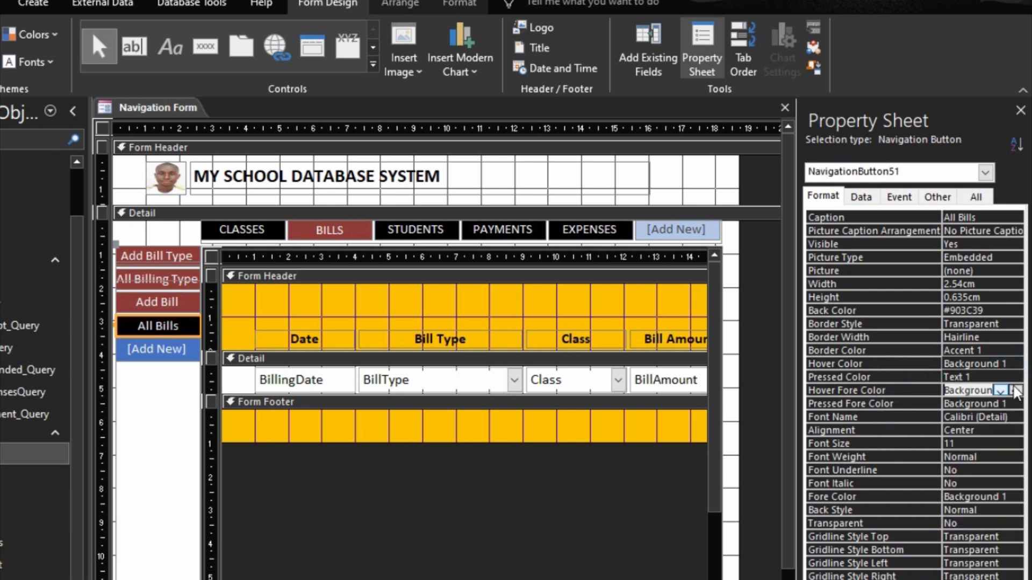
left_click(1012, 387)
left_click(898, 446)
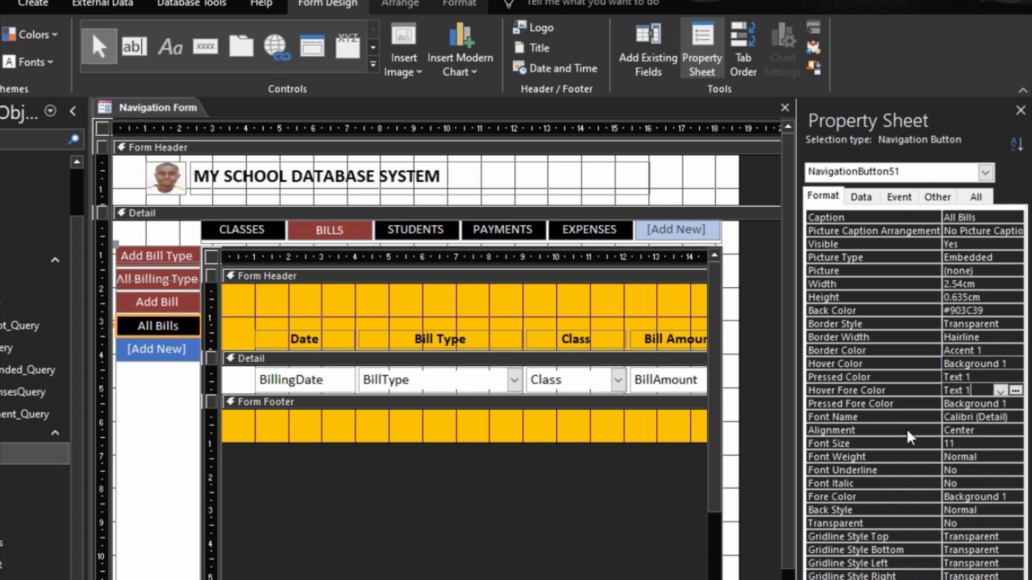
left_click(911, 404)
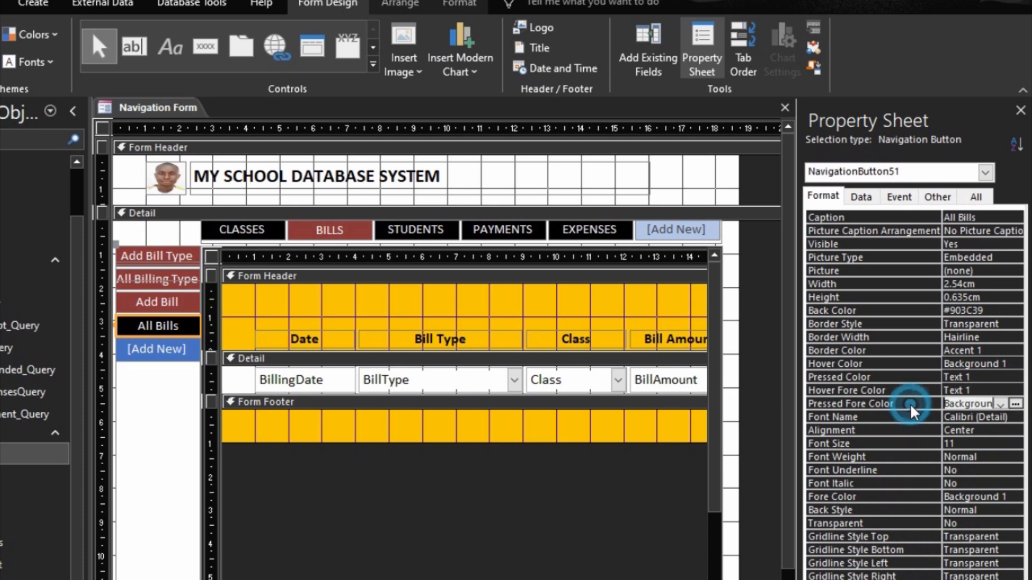
left_click(1014, 403)
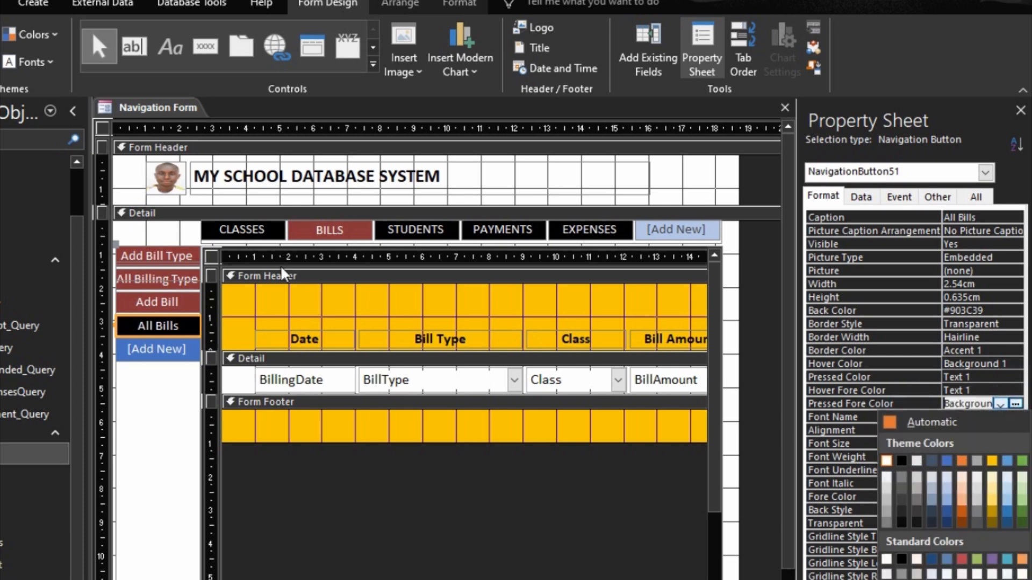
Step: Set the hover color of the Add Class and All Classes side buttons to Background 1 and their pressed color to Text 1
left_click(242, 229)
left_click(144, 256)
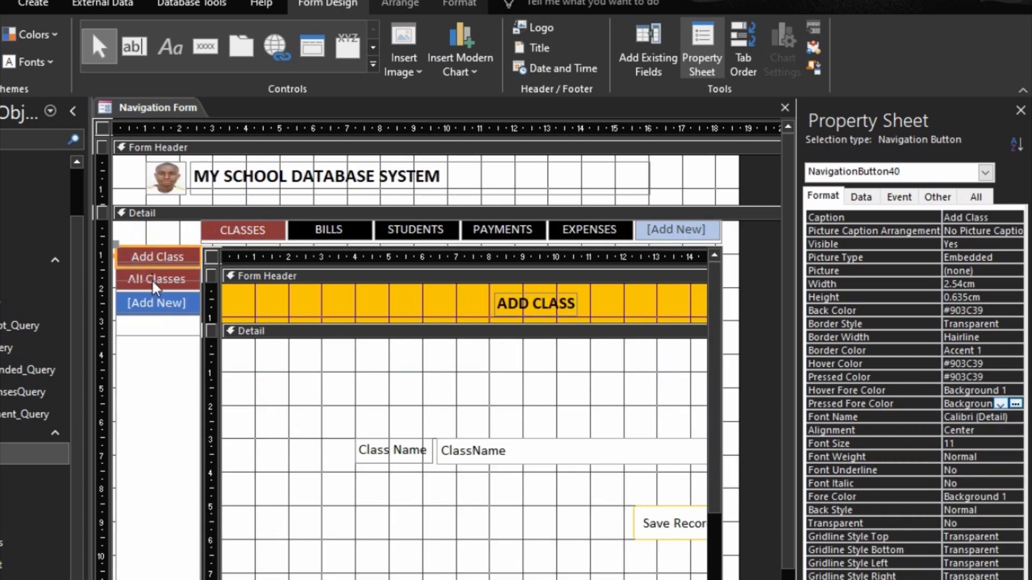
left_click(156, 276, "shift")
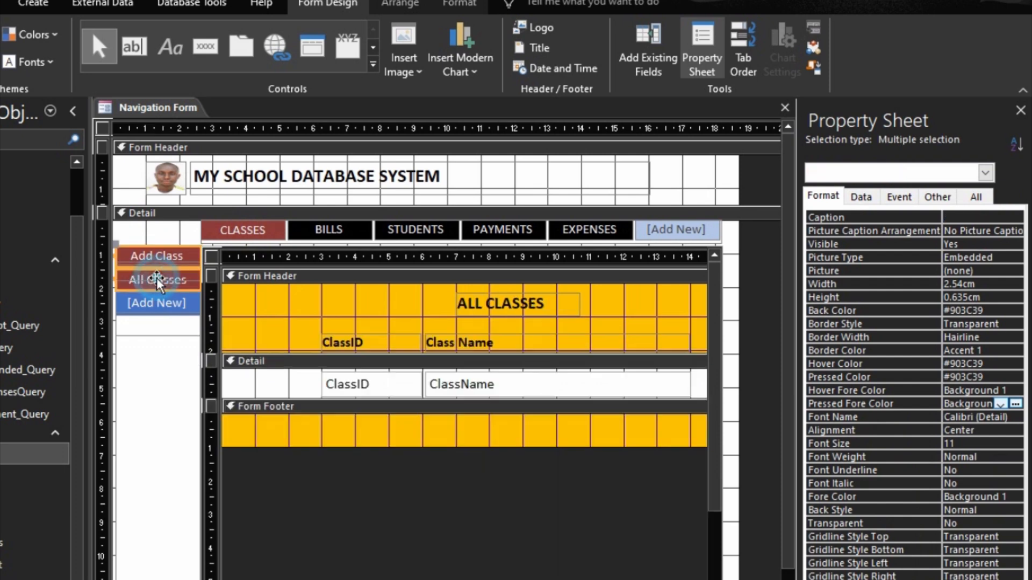
left_click(871, 362)
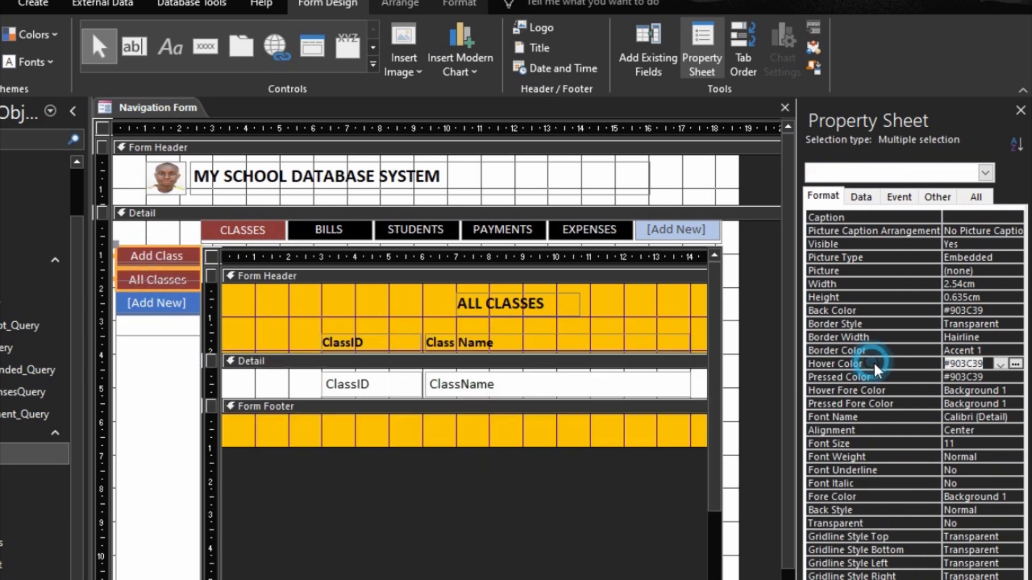
left_click(1015, 365)
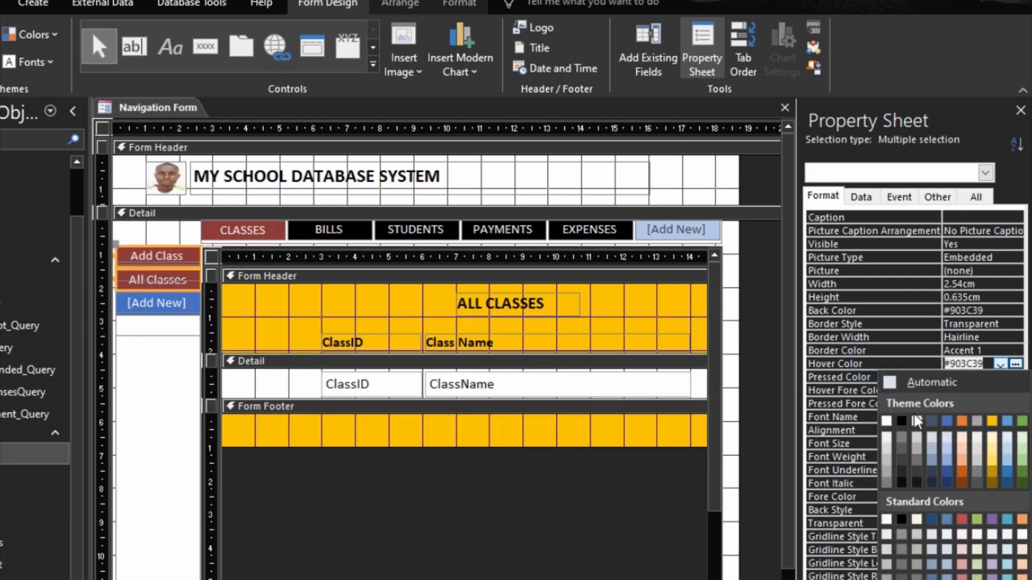
left_click(886, 422)
left_click(896, 379)
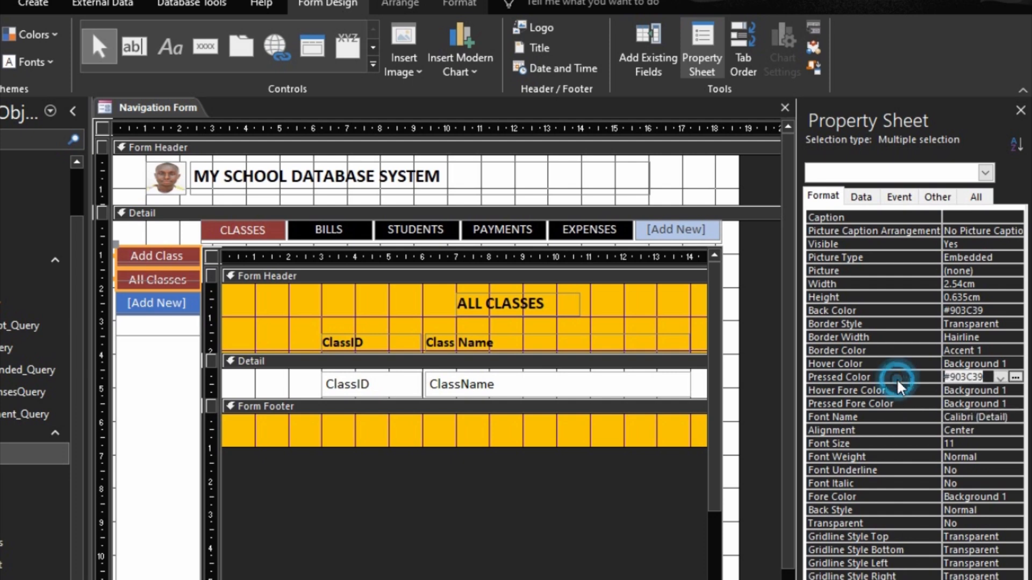
left_click(1015, 377)
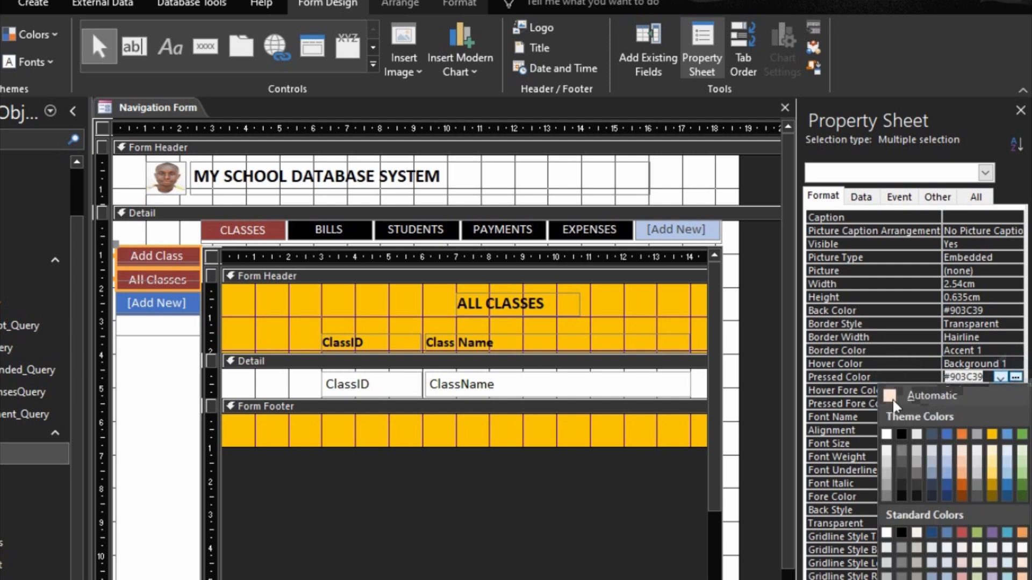
left_click(901, 433)
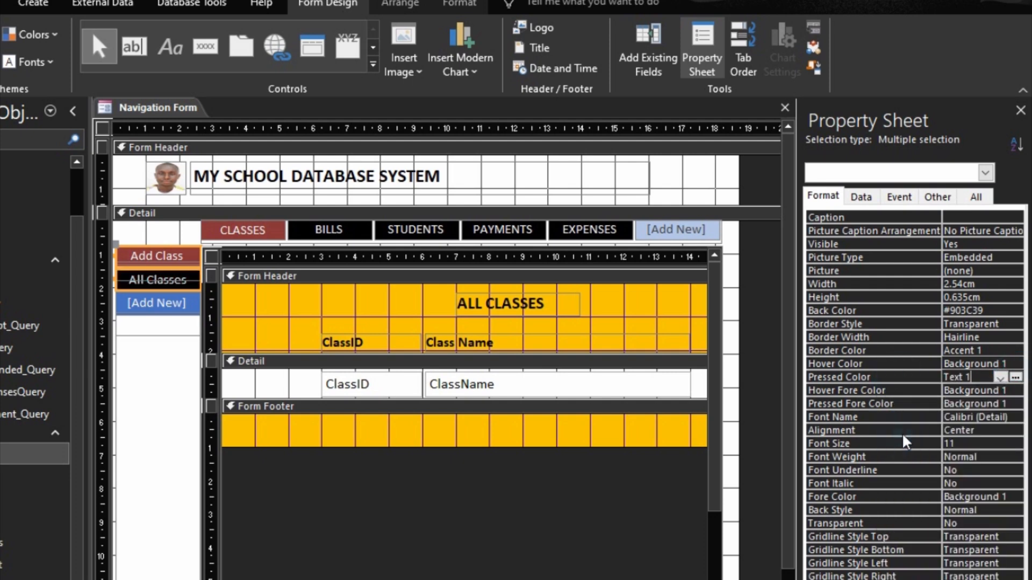
Step: Set the two class side buttons' hover fore color to Text 1 and their pressed fore color to Background 1
left_click(907, 390)
left_click(1015, 390)
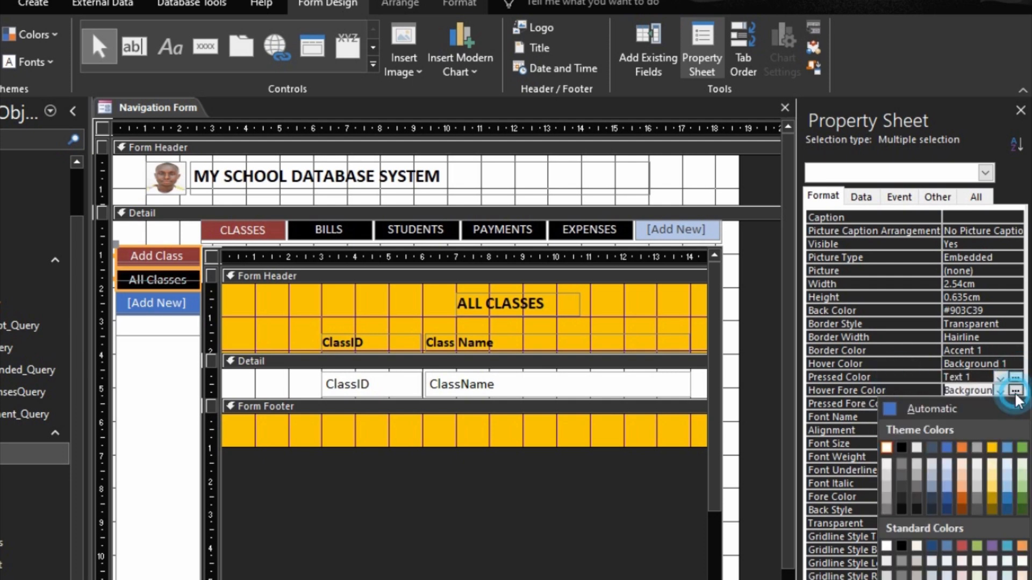
left_click(901, 446)
left_click(918, 404)
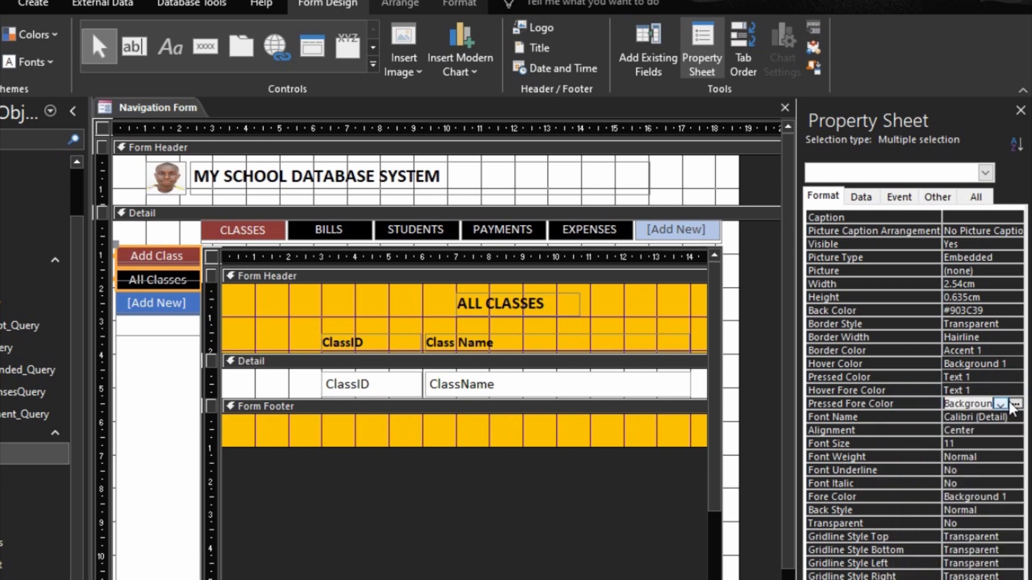
left_click(1015, 404)
left_click(883, 461)
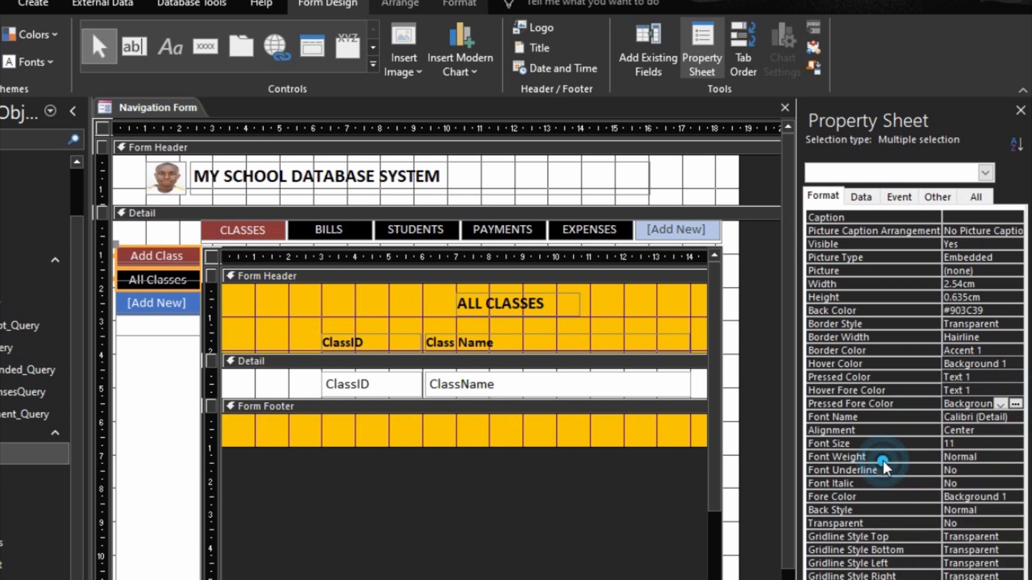
Step: Switch to Form view and try All Classes, All Bills and All Students on their pages to check the side buttons' colors
key("F5")
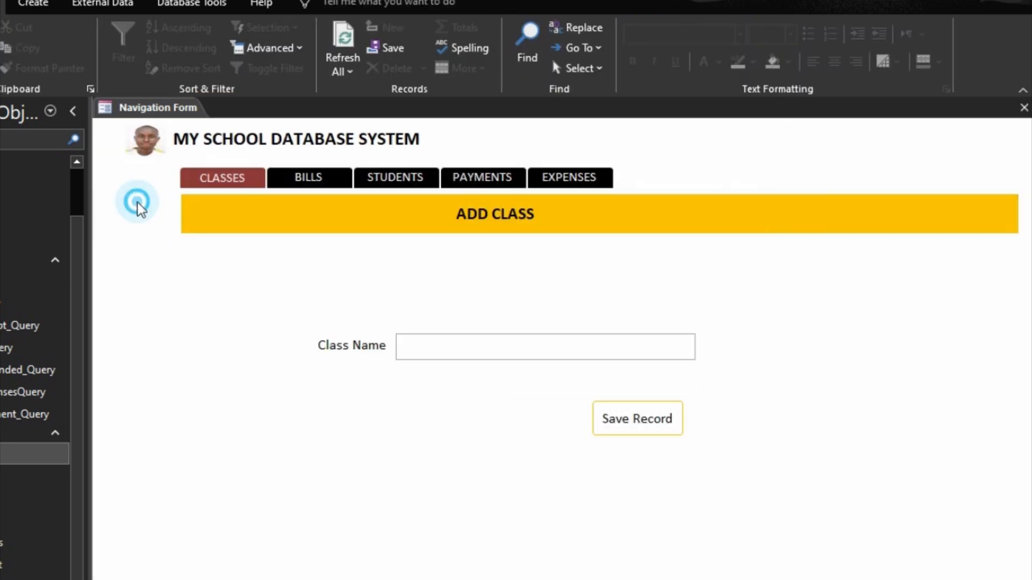
left_click(125, 230)
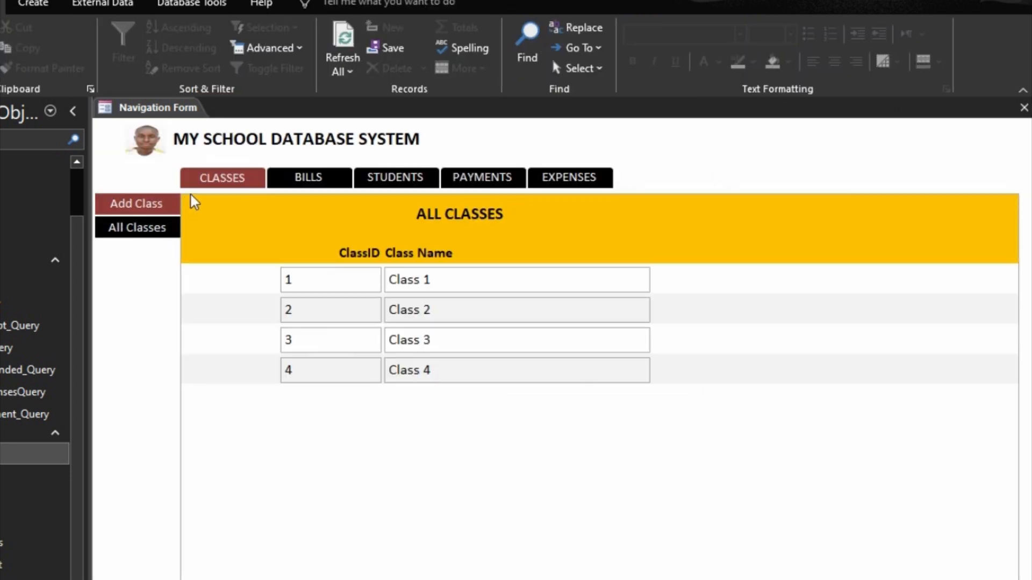
left_click(290, 177)
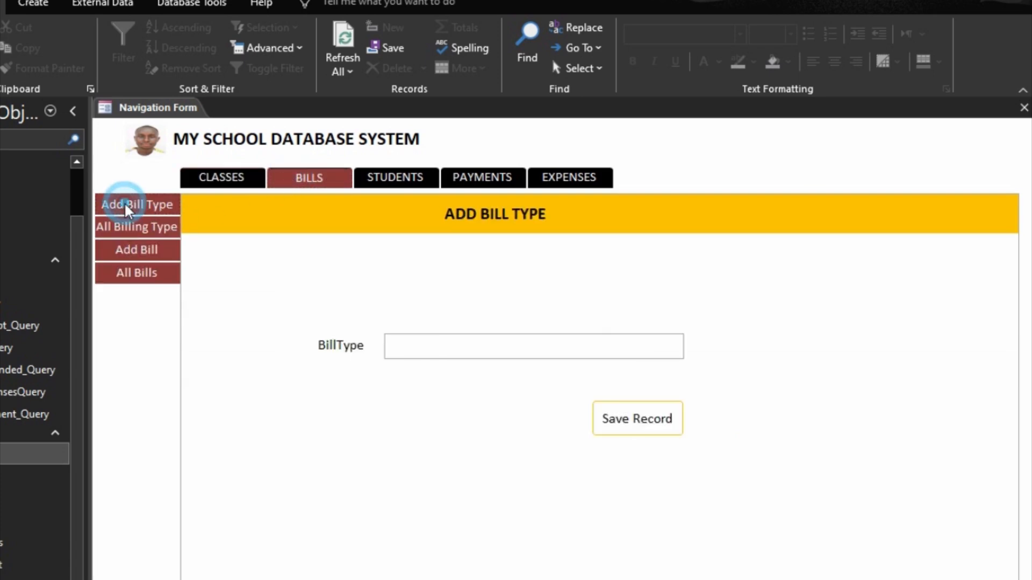
left_click(132, 269)
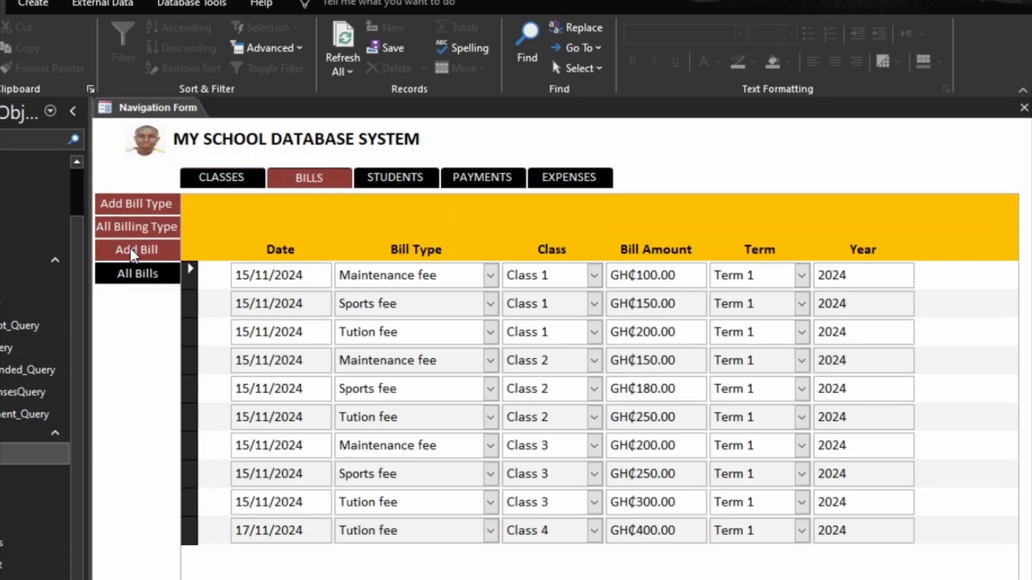
left_click(388, 185)
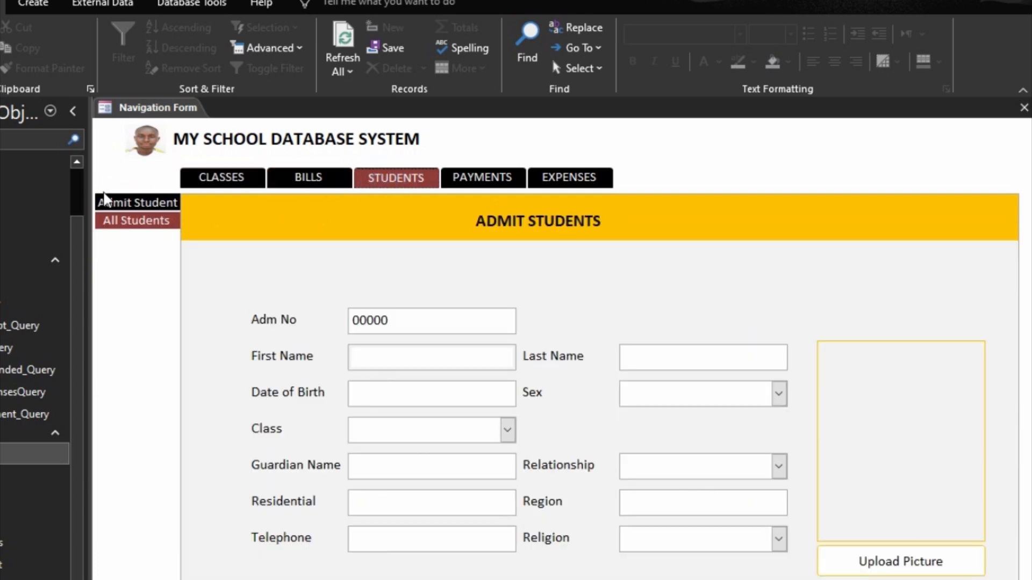
left_click(131, 223)
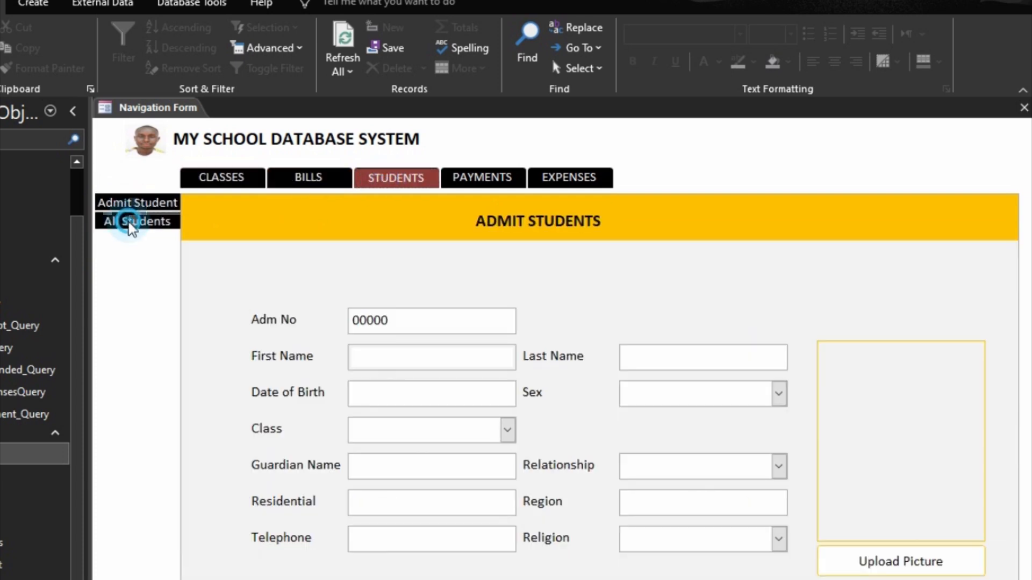
Step: Check the side button colors on the PAYMENTS and EXPENSES pages, going through Accounting, Add Expenses and All Expenses
left_click(478, 182)
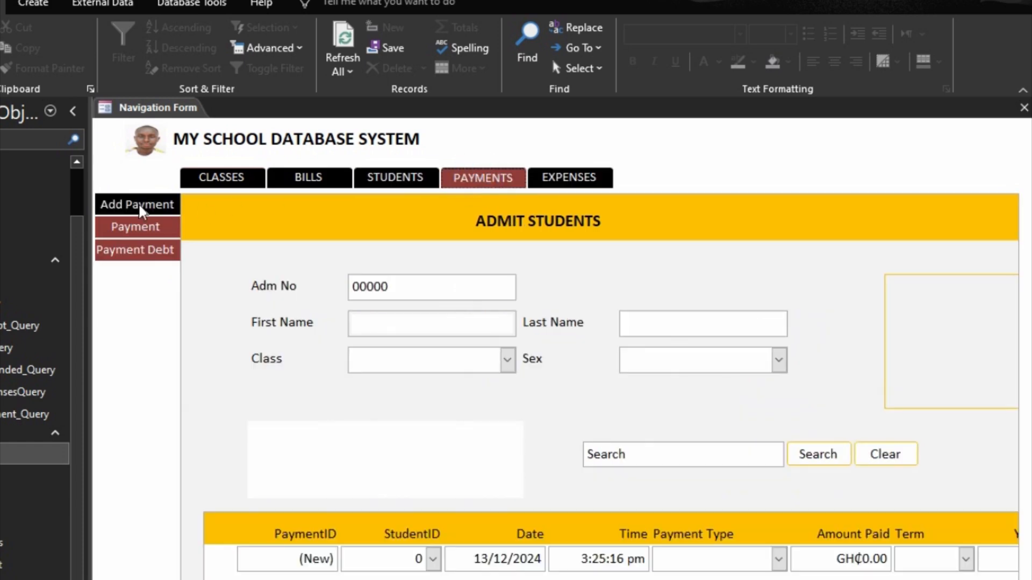
left_click(567, 180)
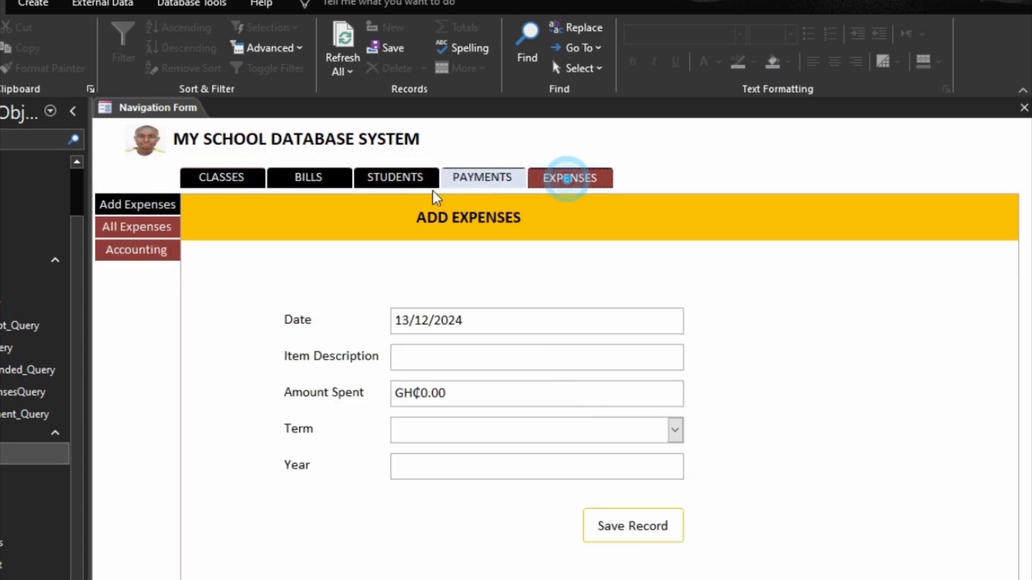
left_click(136, 257)
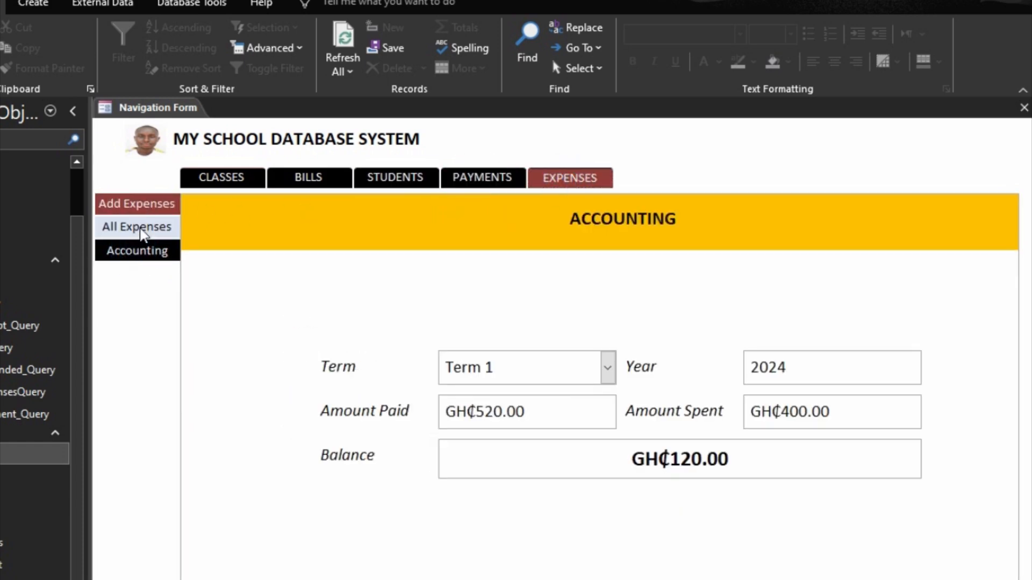
left_click(140, 204)
left_click(136, 226)
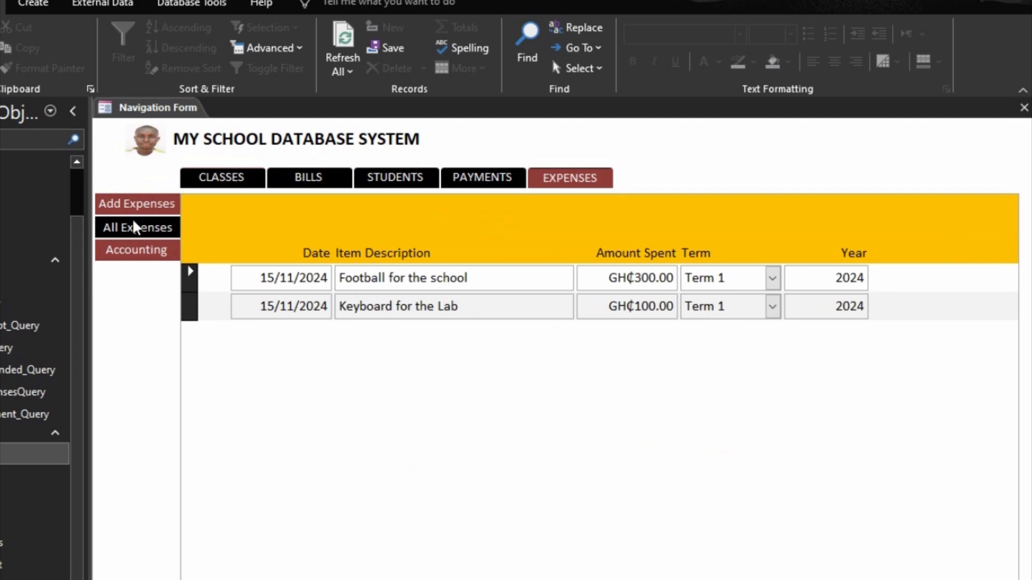
Step: Return to the BILLS page and check the colors of the Add Bill Type and Add Bill side buttons
left_click(311, 176)
left_click(134, 204)
left_click(135, 250)
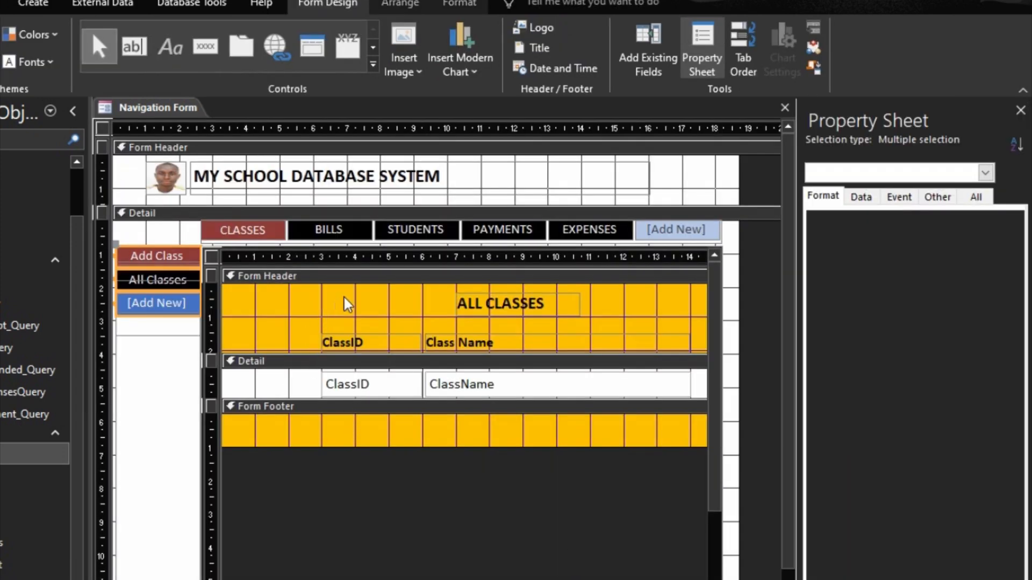
Step: Open the BILLS page in Design view and try to select its four side buttons together
left_click(355, 237)
left_click(143, 258)
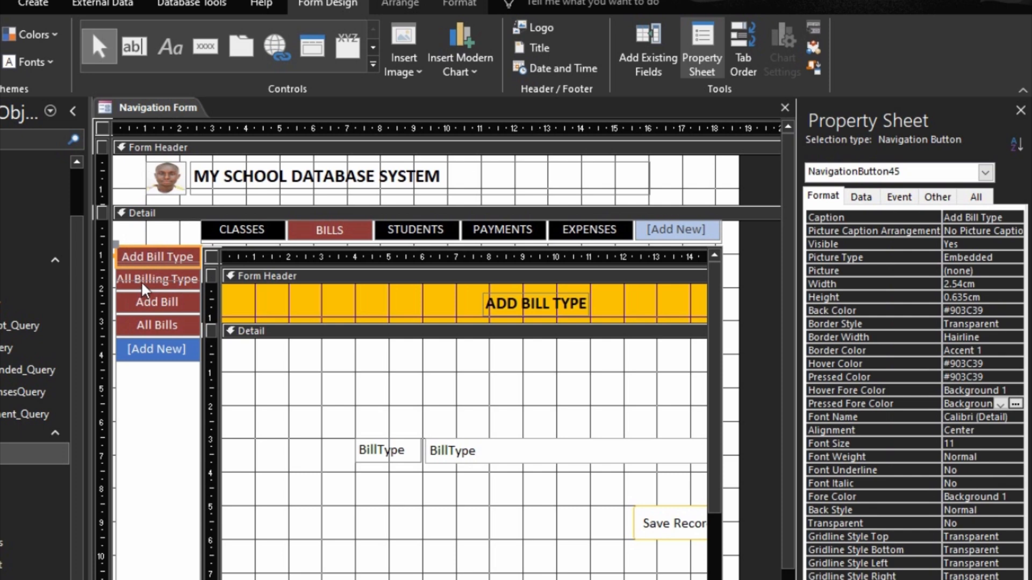
left_click(141, 282, "shift")
left_click(143, 299, "shift")
left_click(154, 327, "shift")
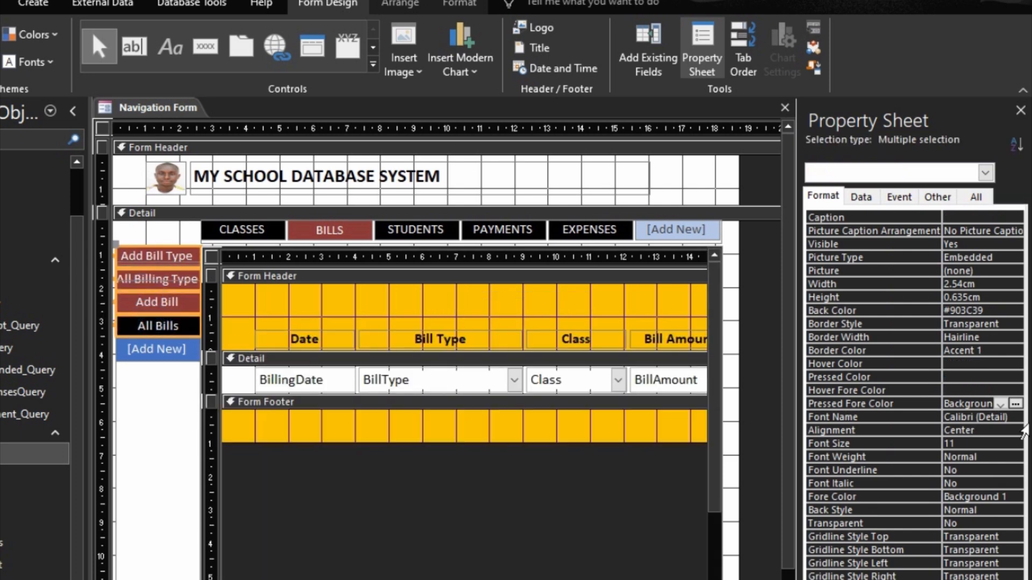
left_click(169, 302)
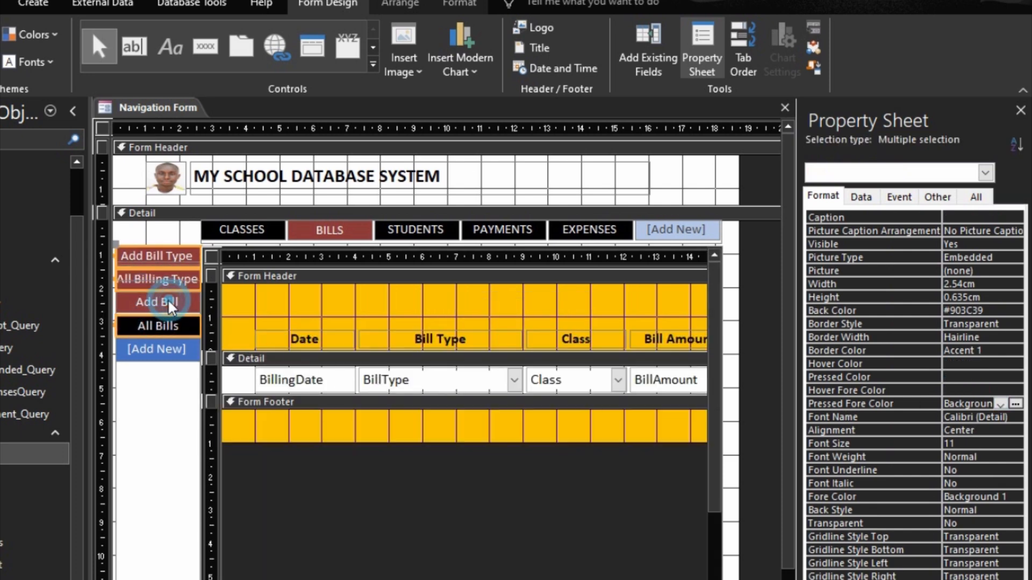
left_click(152, 316, "shift")
left_click(191, 424)
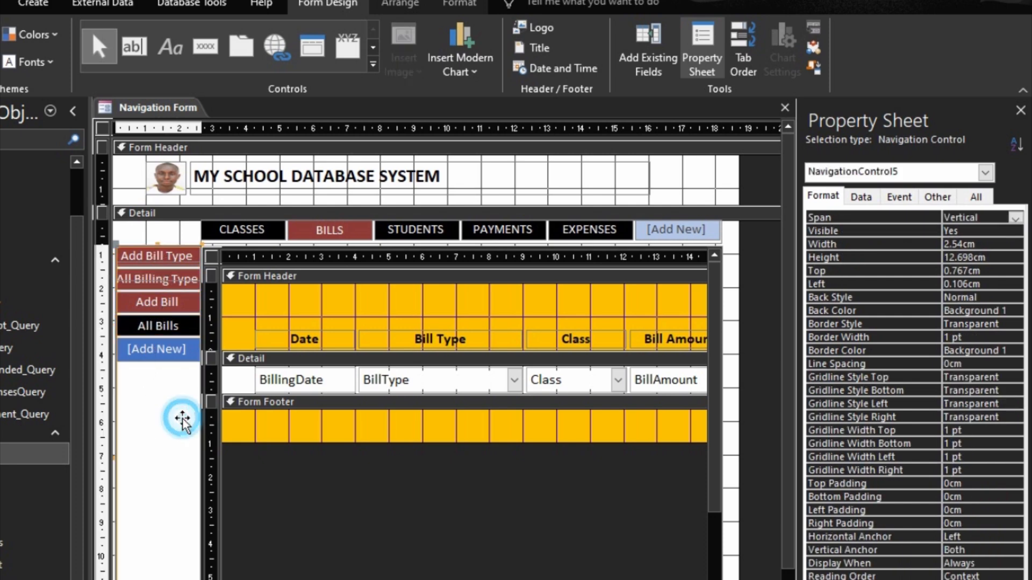
Step: Select the four side buttons on the BILLS page together and set their Hover Color to white (Background 1)
left_click(161, 308)
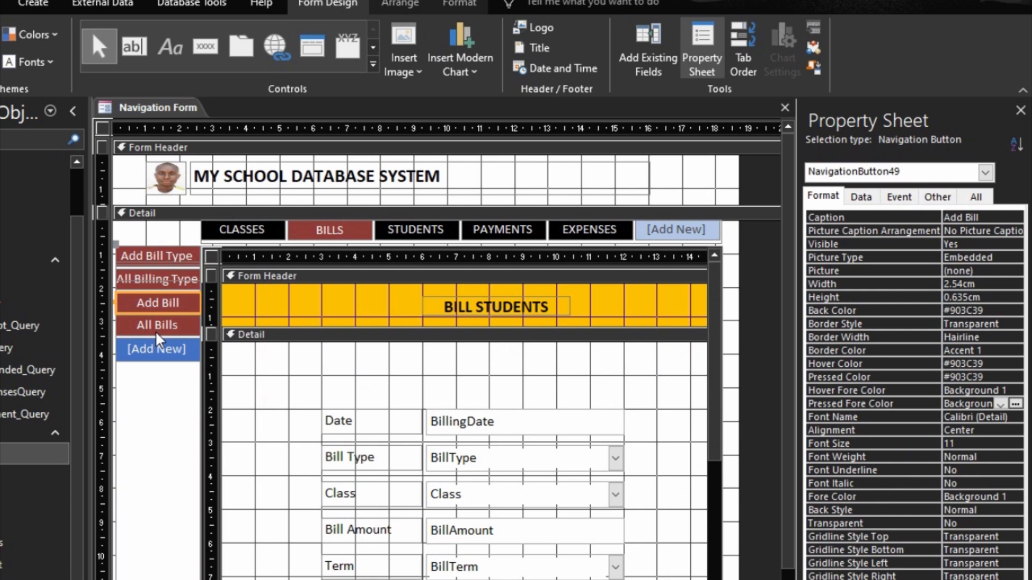
left_click(158, 326, "shift")
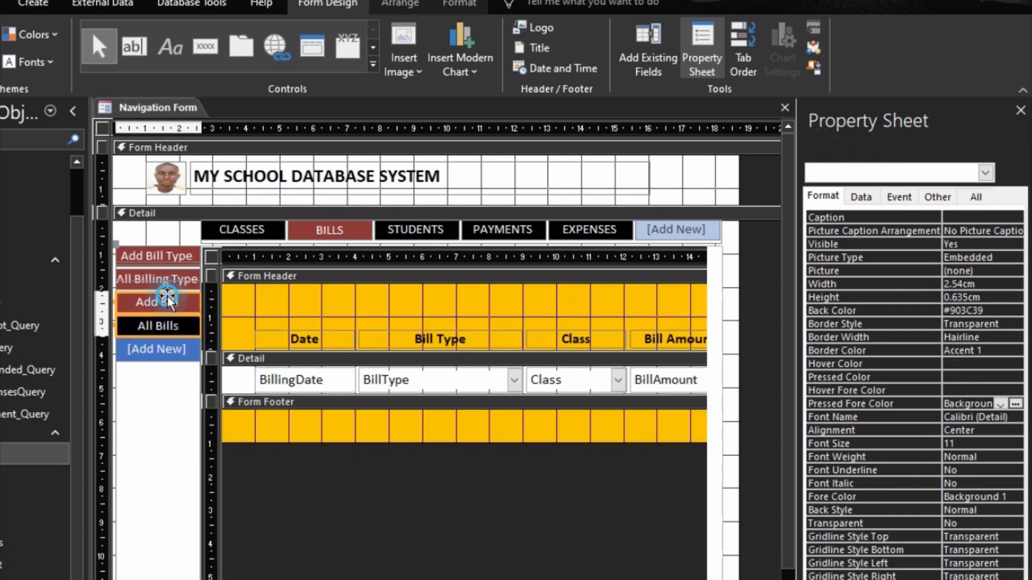
left_click(168, 299, "shift")
left_click(169, 279, "shift")
left_click(171, 257, "shift")
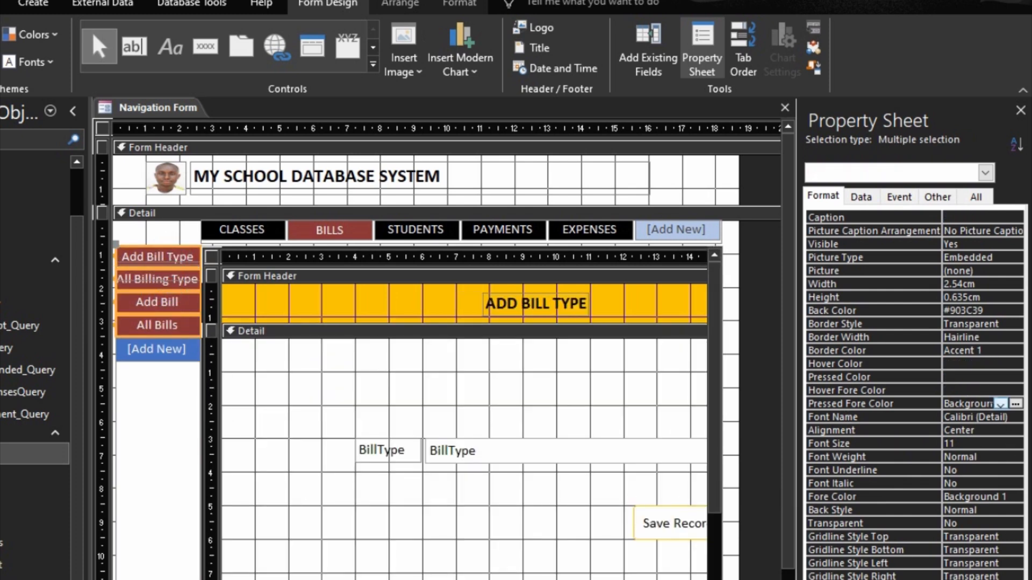
left_click(867, 363)
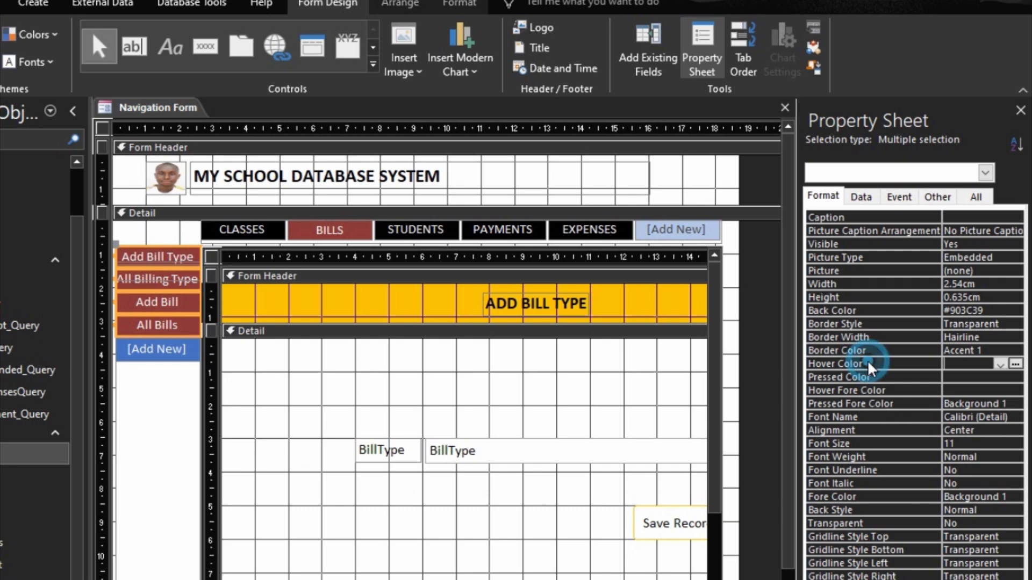
left_click(1015, 365)
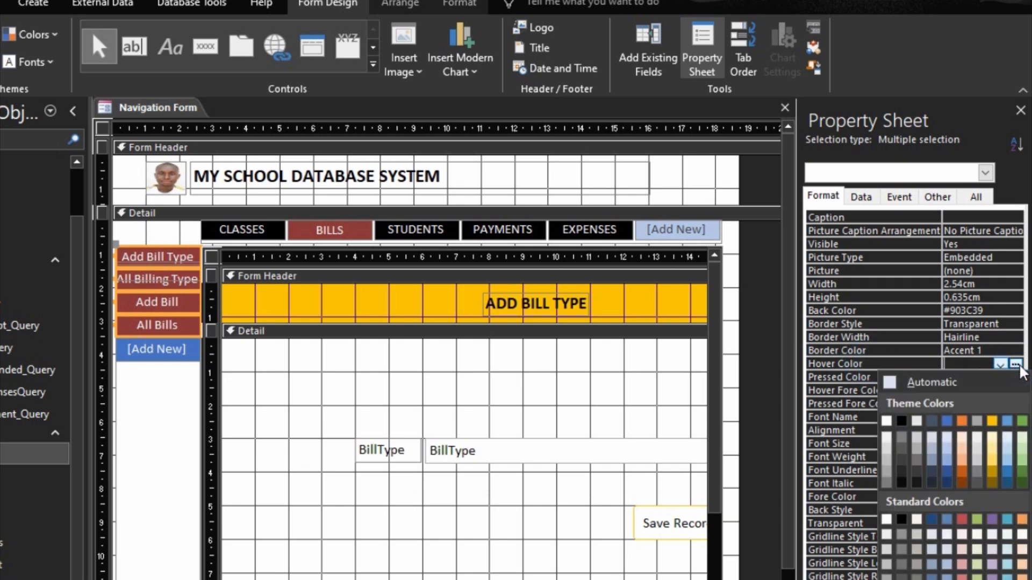
left_click(888, 421)
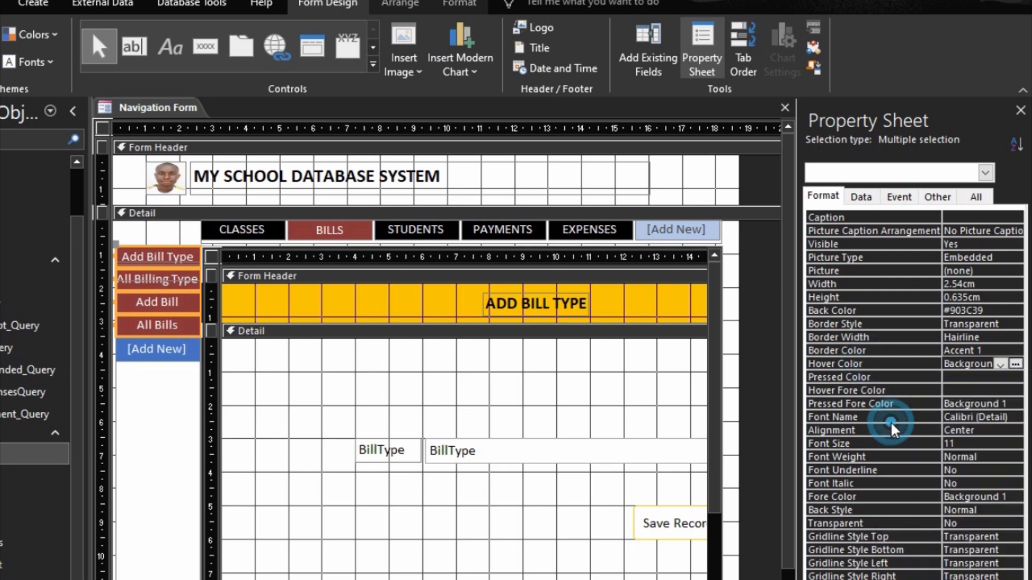
Step: Set the Pressed Color and Hover Fore Color of the four BILLS side buttons to black (Text 1)
left_click(903, 377)
left_click(1013, 377)
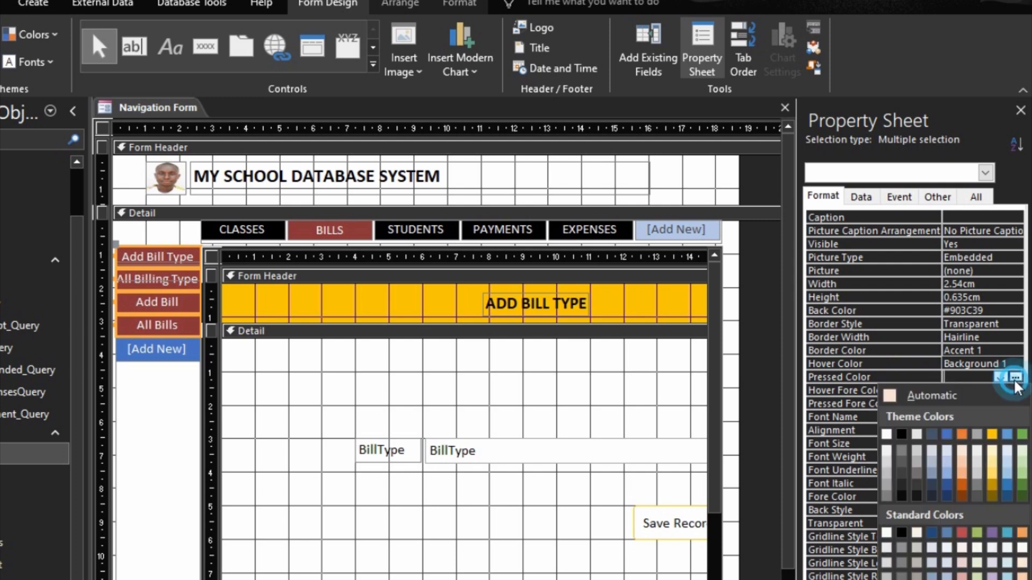
left_click(900, 433)
left_click(903, 430)
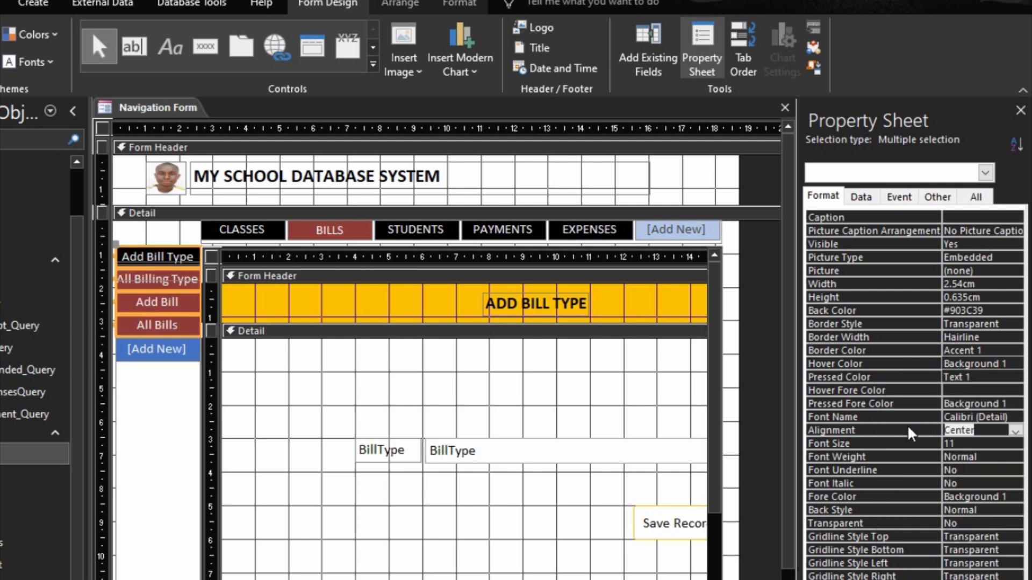
left_click(914, 390)
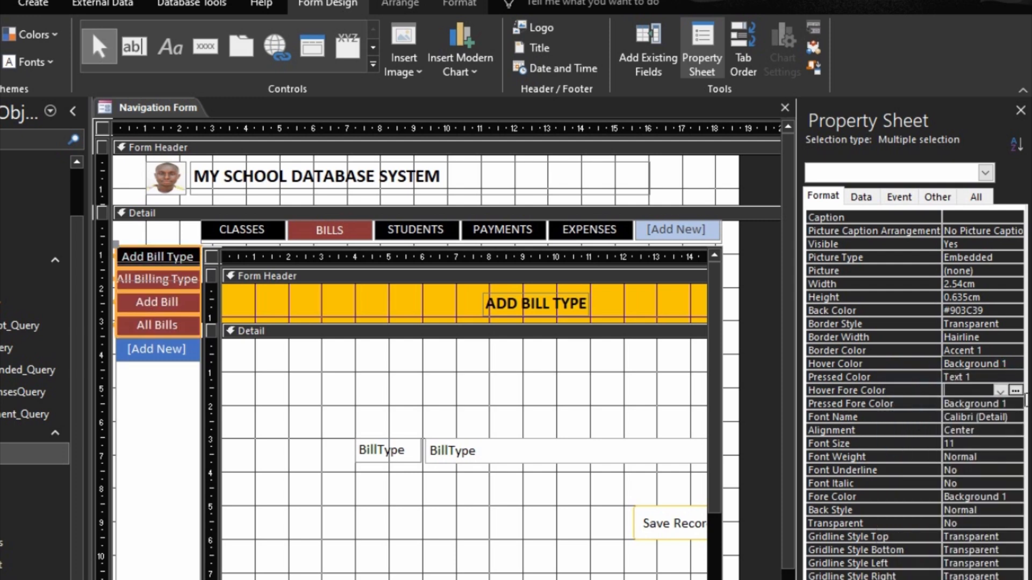
left_click(1015, 392)
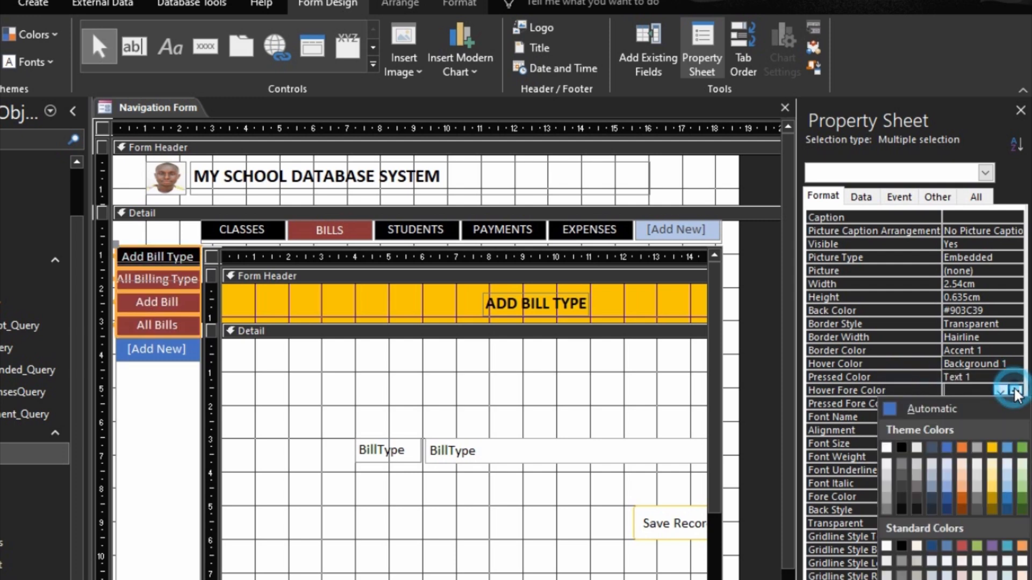
left_click(902, 448)
Step: Set the Pressed Fore Color of the BILLS side buttons to white (Background 1) and switch to Form view
left_click(901, 402)
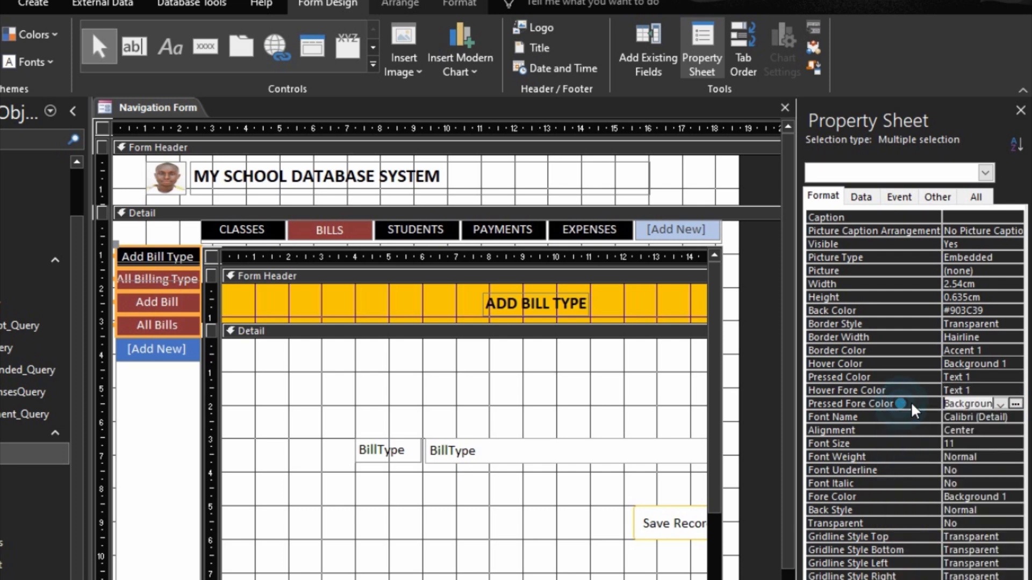
left_click(1015, 404)
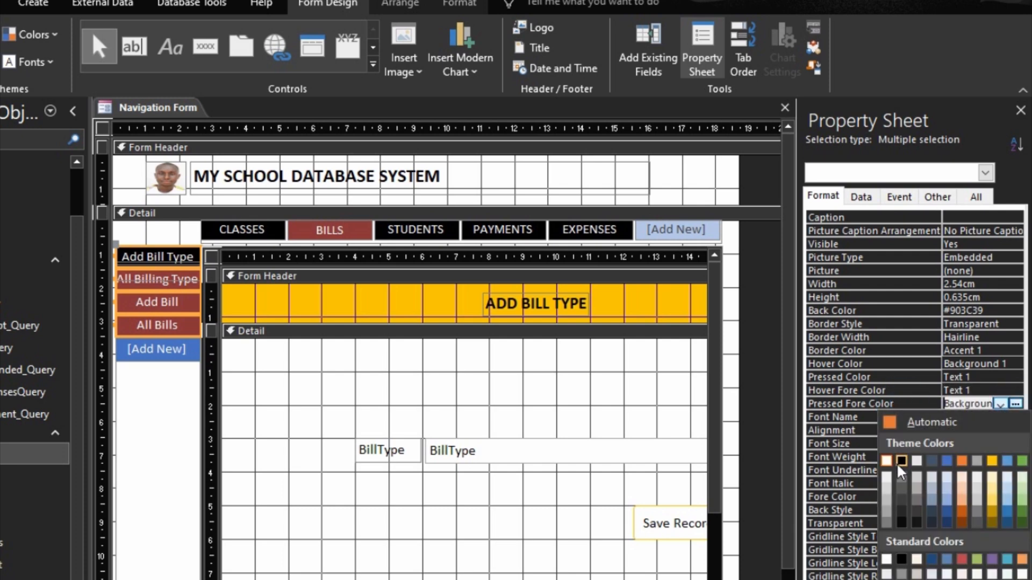
left_click(888, 462)
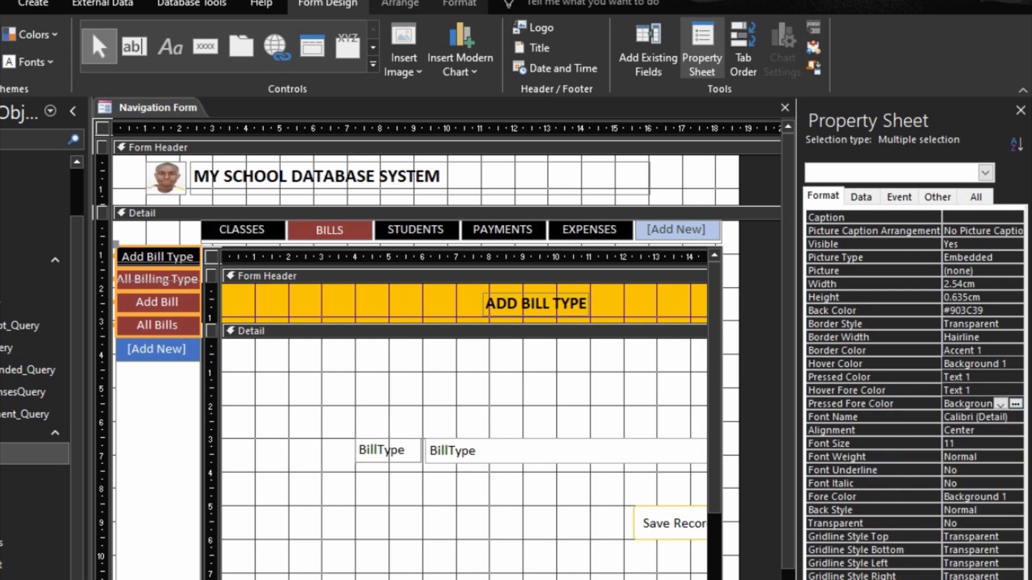
left_click(902, 510)
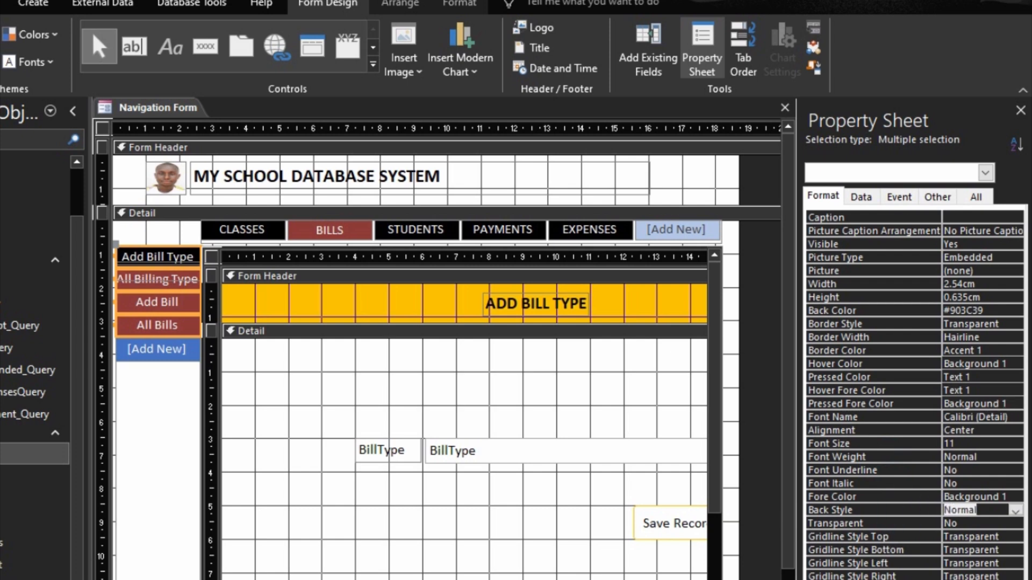
key("F5")
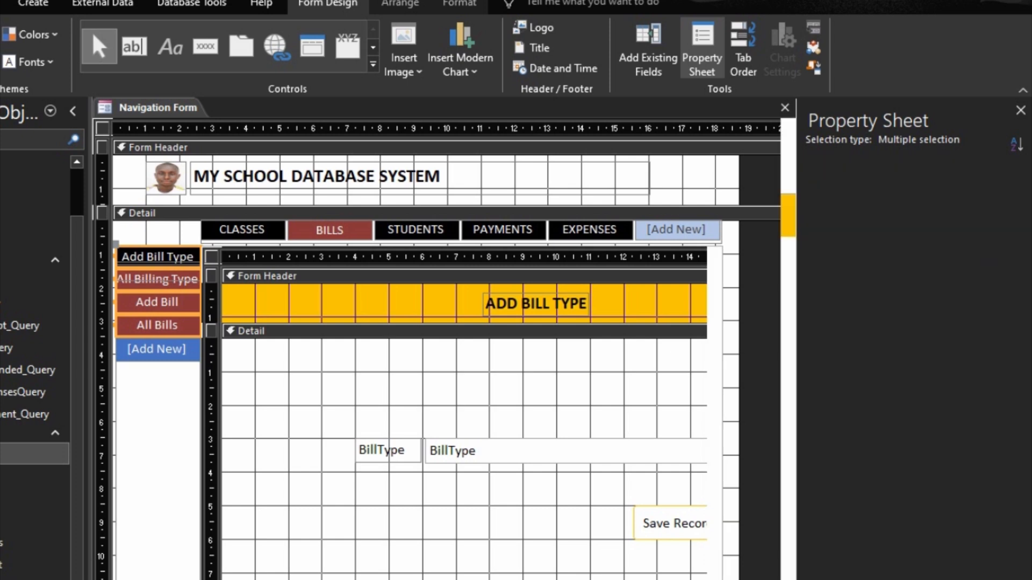
left_click(312, 179)
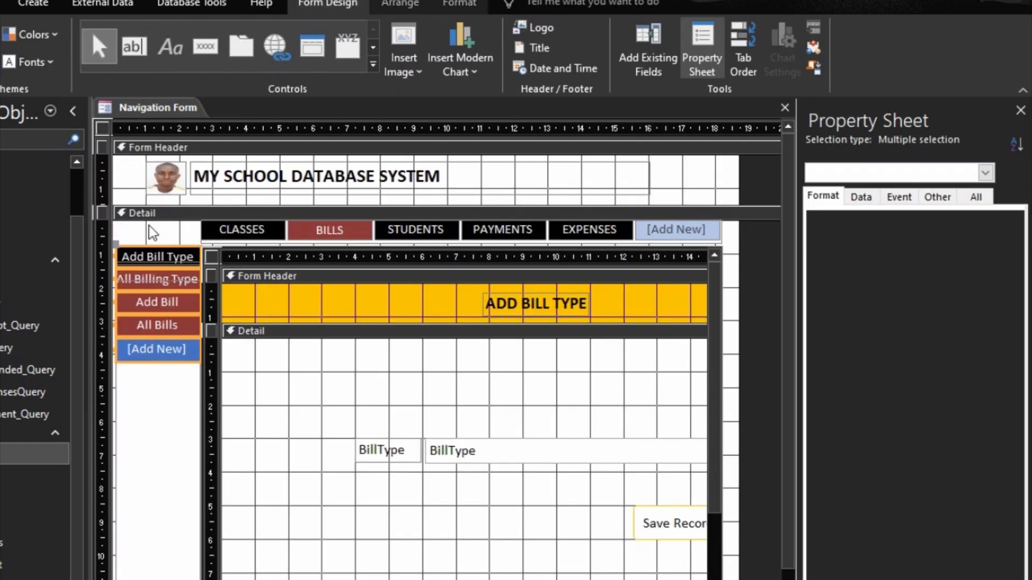
left_click(131, 226)
left_click_drag(230, 247, 323, 268)
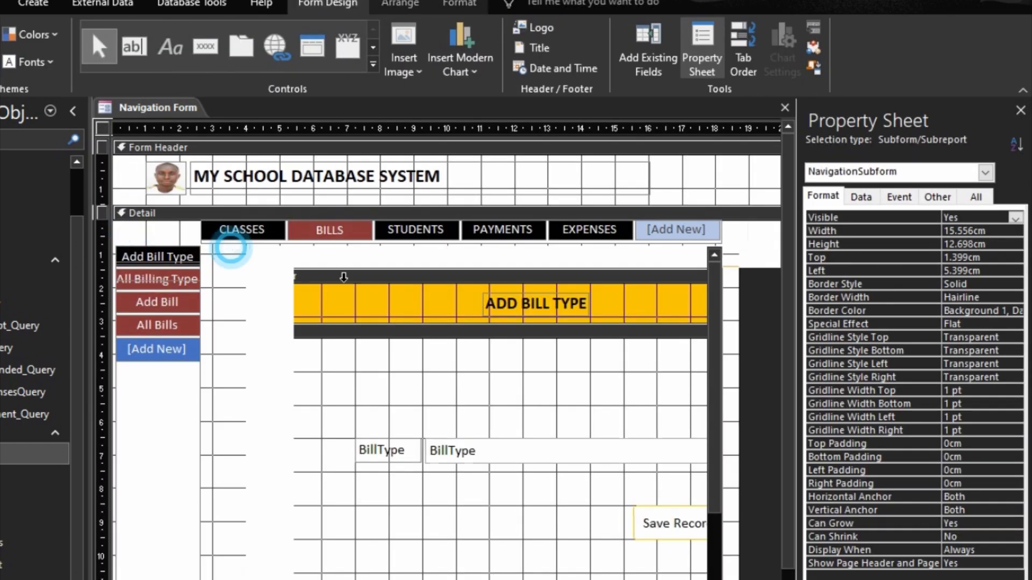
left_click(397, 307)
left_click(397, 308)
key("ctrl+z")
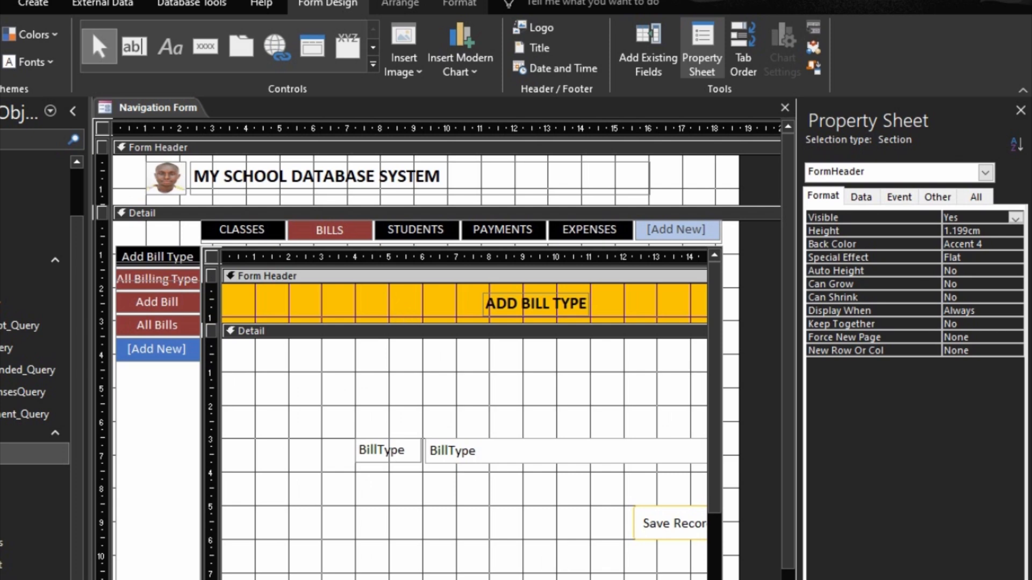
Step: Select all navigation controls and the subform in the Detail section and nudge them about 0.9 cm to the right
left_click_drag(754, 579, 101, 463)
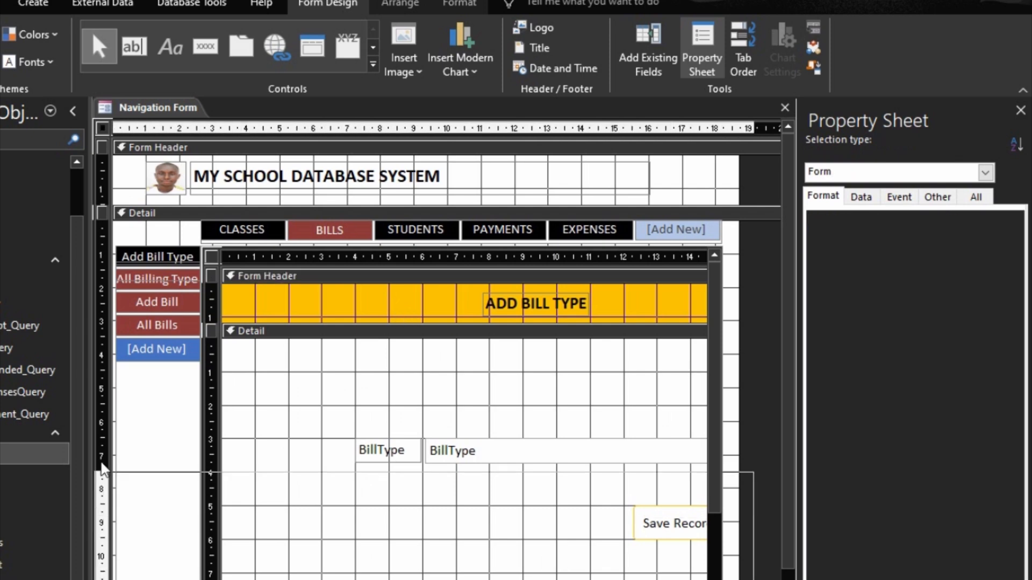
left_click(100, 236)
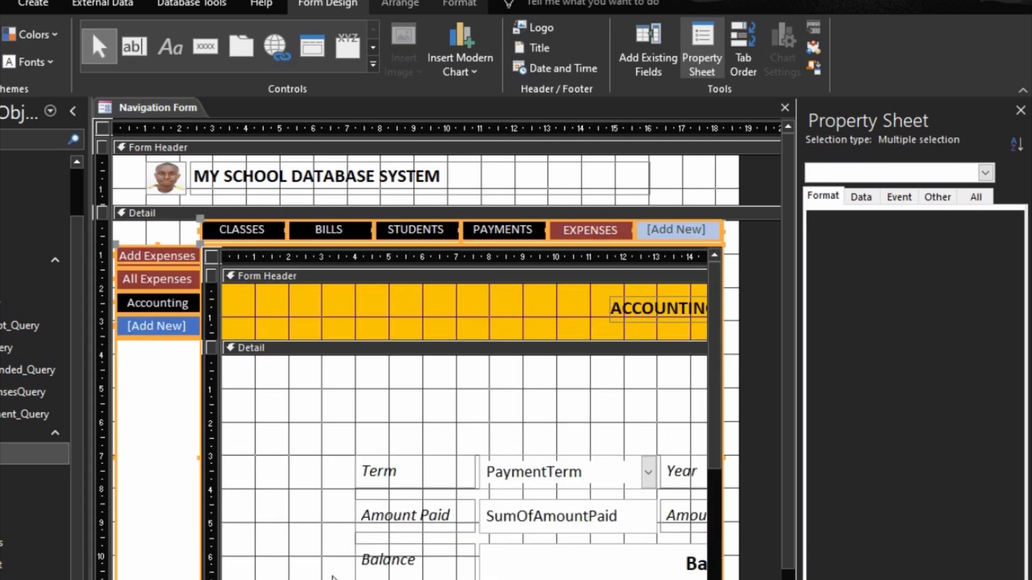
key("Right")
key("Right")
key("Right")
key("Right")
key("Right")
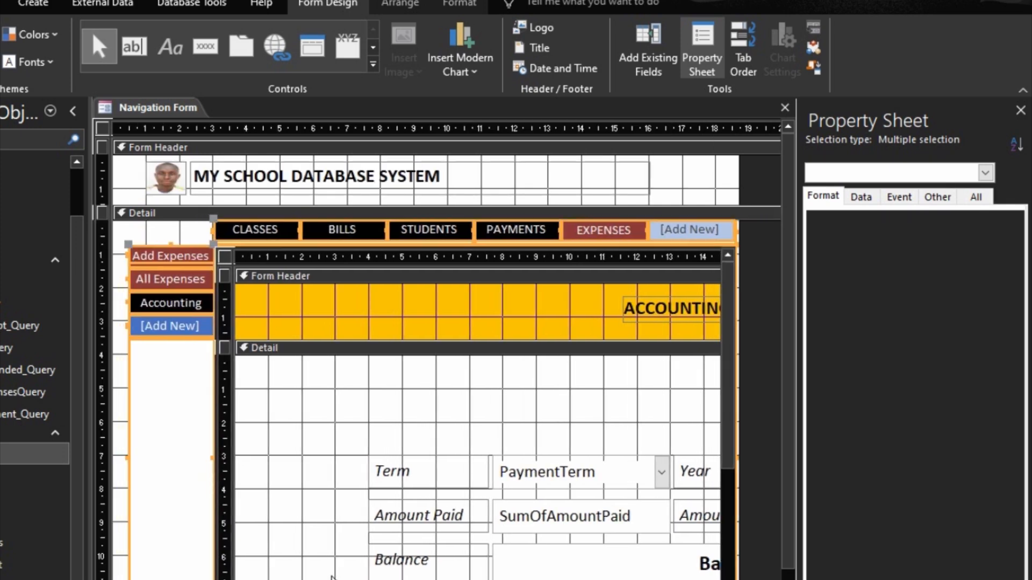
key("Right")
key("Right")
key("Right")
key("Right")
key("Right")
key("Right")
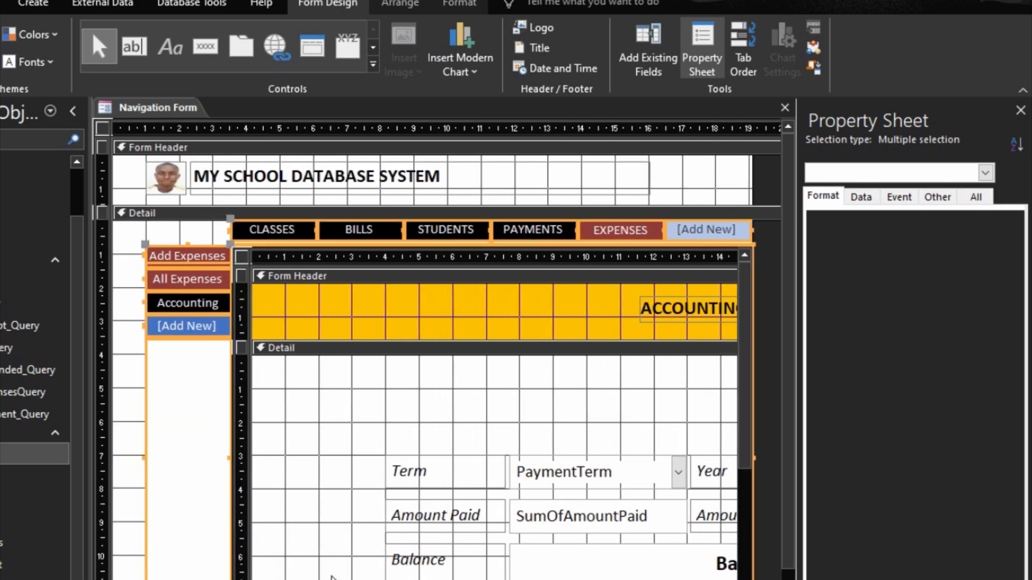
Step: Widen the navigation form to about 21 cm and check it in Form view
scroll(446, 351, "right", 4)
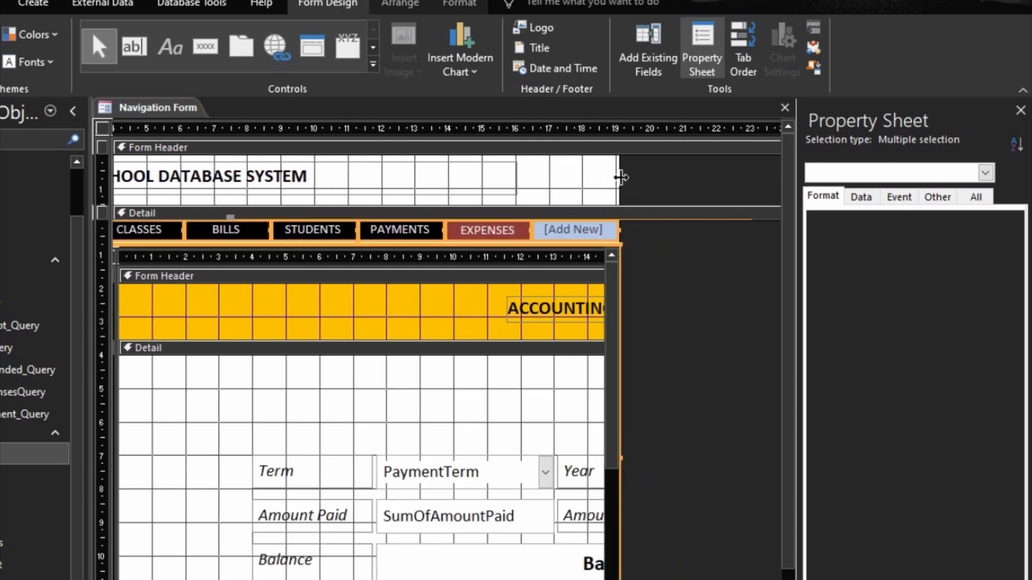
left_click_drag(619, 177, 681, 180)
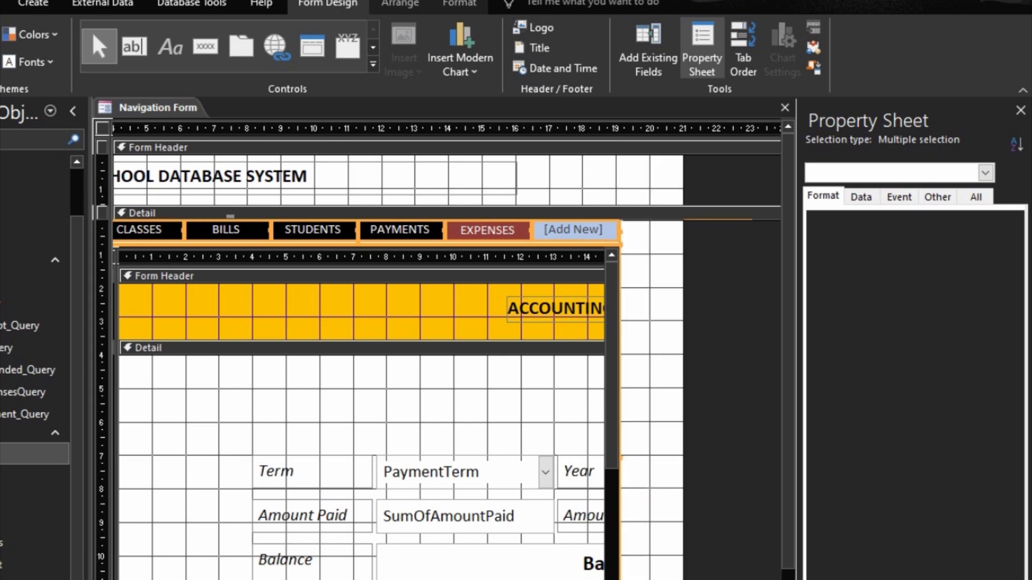
scroll(446, 349, "left", 3)
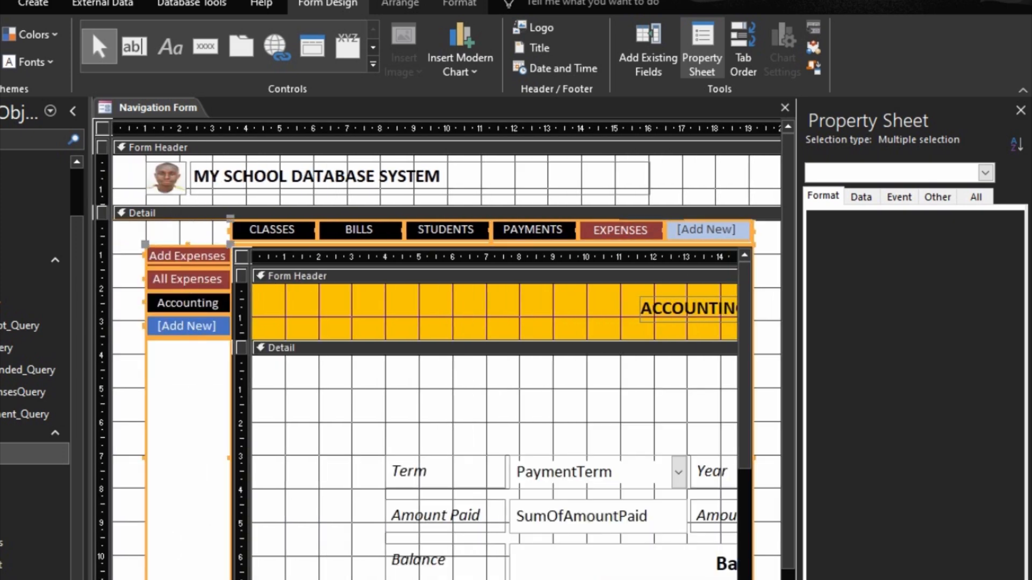
key("F5")
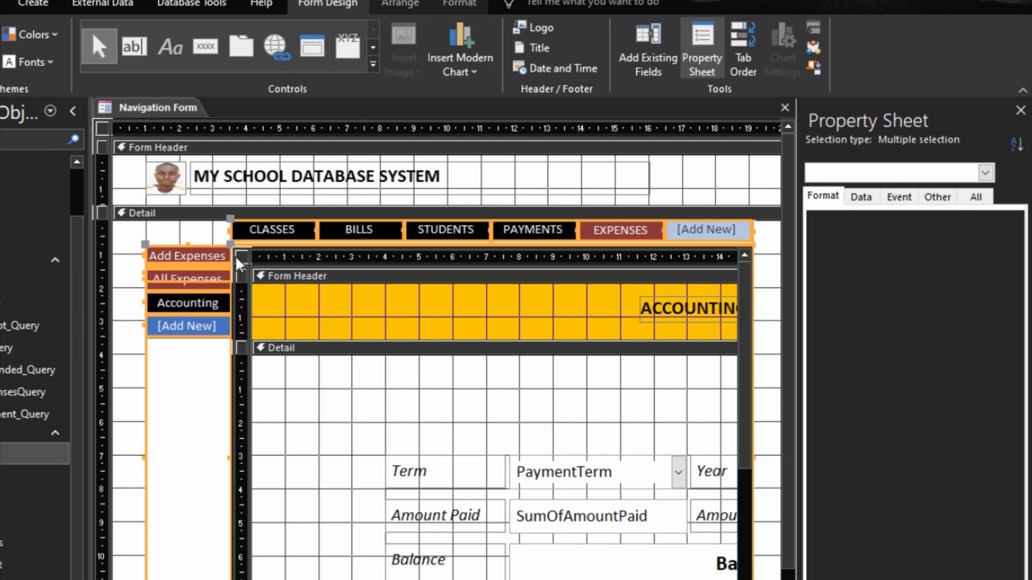
Step: Make the outline of the selected navigation controls and subform transparent, and switch to Form view
left_click(459, 4)
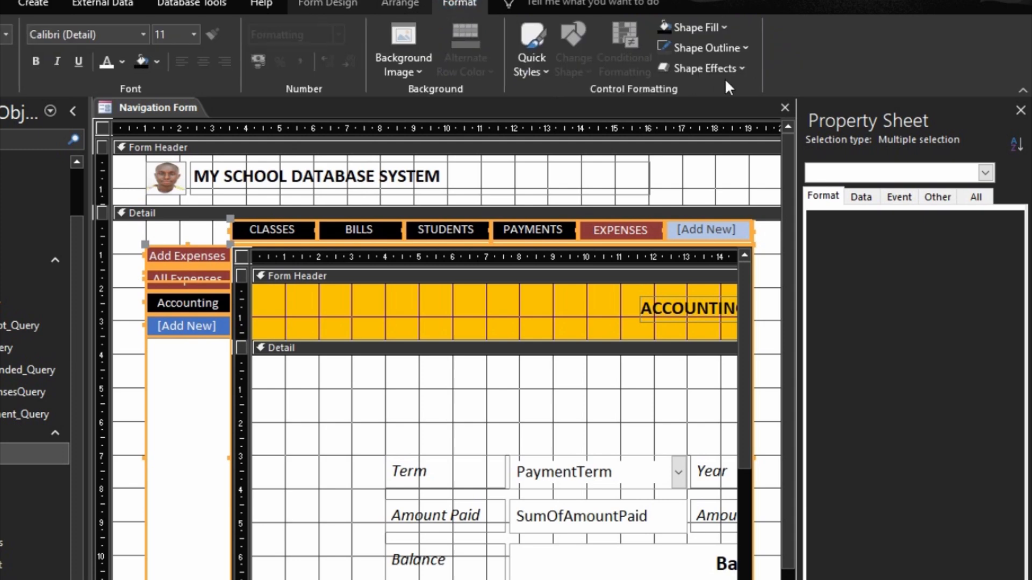
left_click(739, 47)
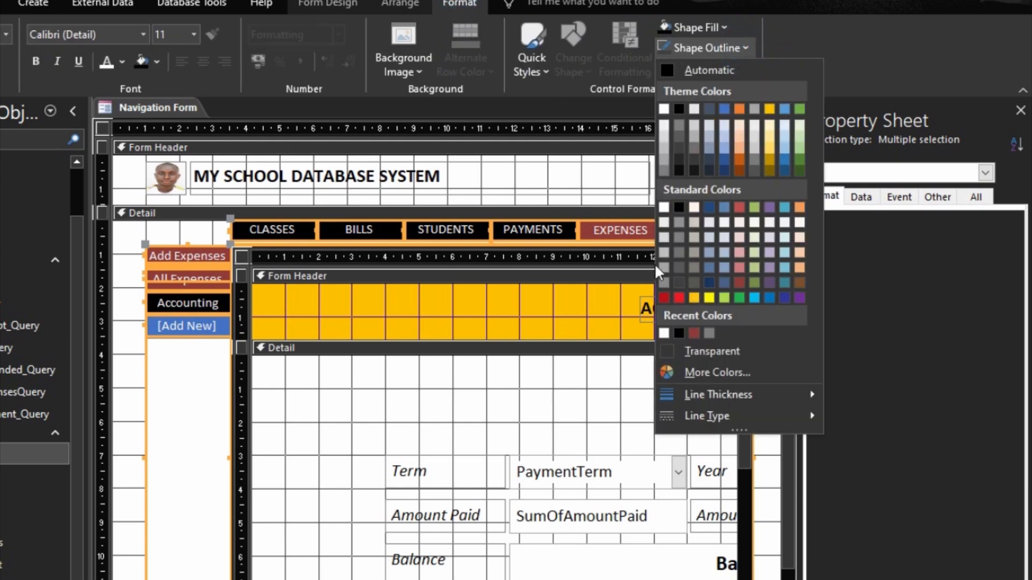
left_click(704, 351)
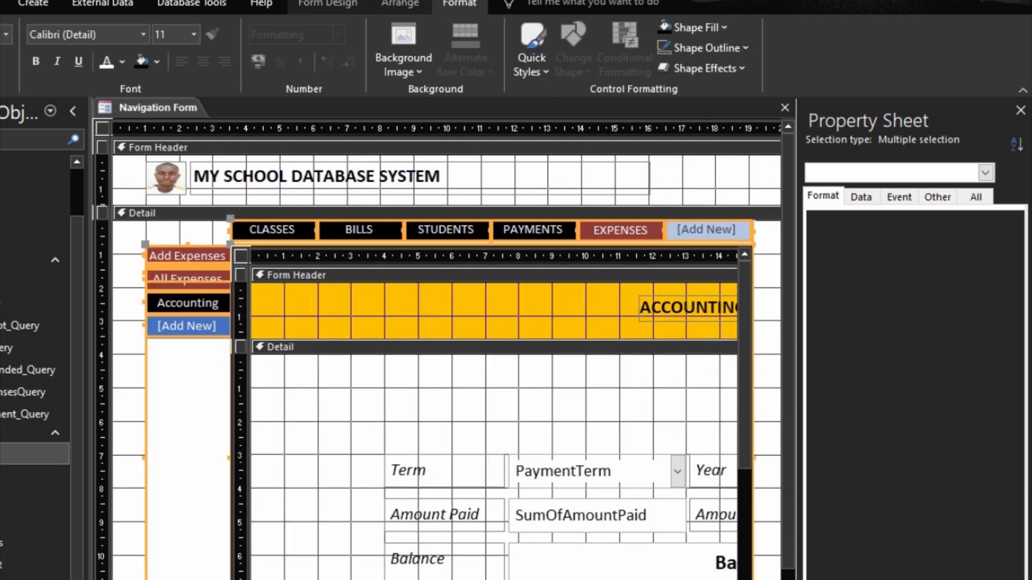
key("F5")
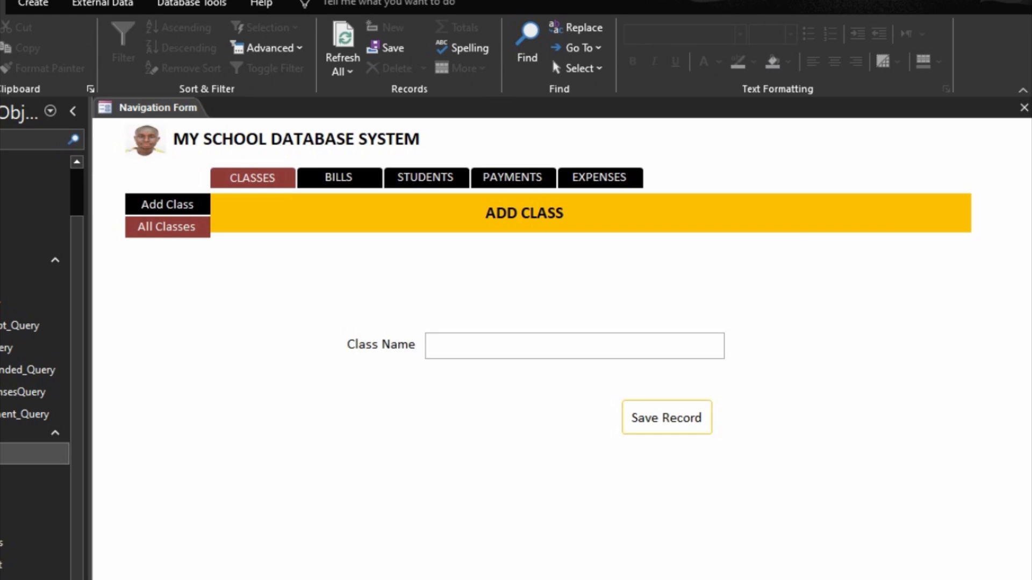
Step: Check the side buttons' colors with All Classes on the CLASSES page and All Billing Type and Add Bill on the BILLS page
left_click(169, 227)
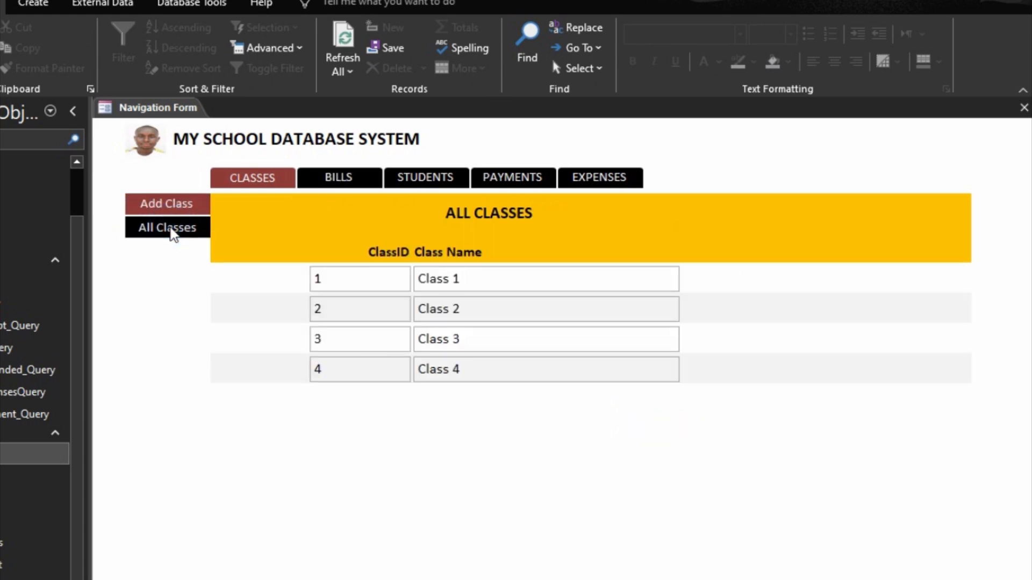
left_click(350, 177)
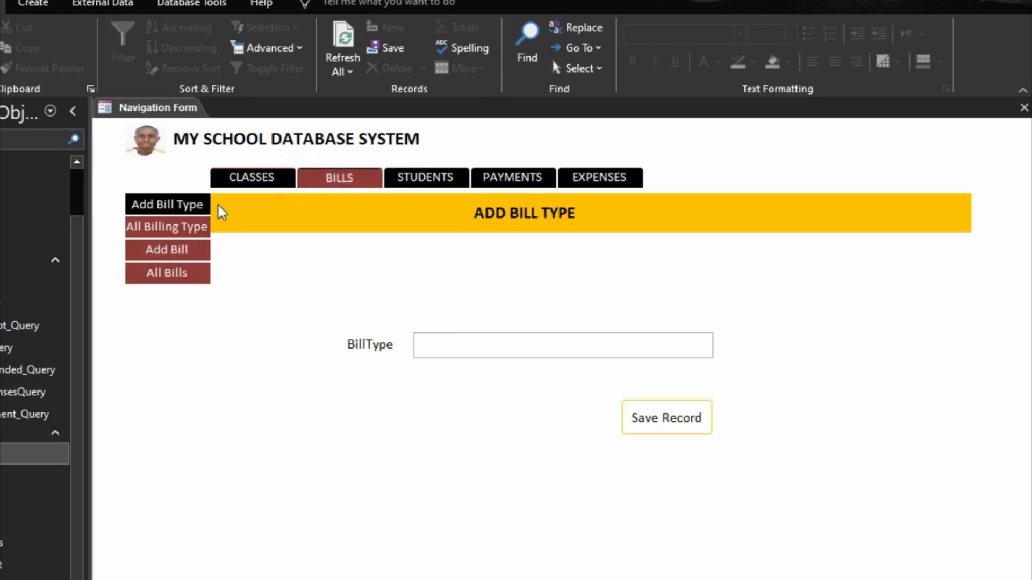
left_click(175, 226)
left_click(172, 250)
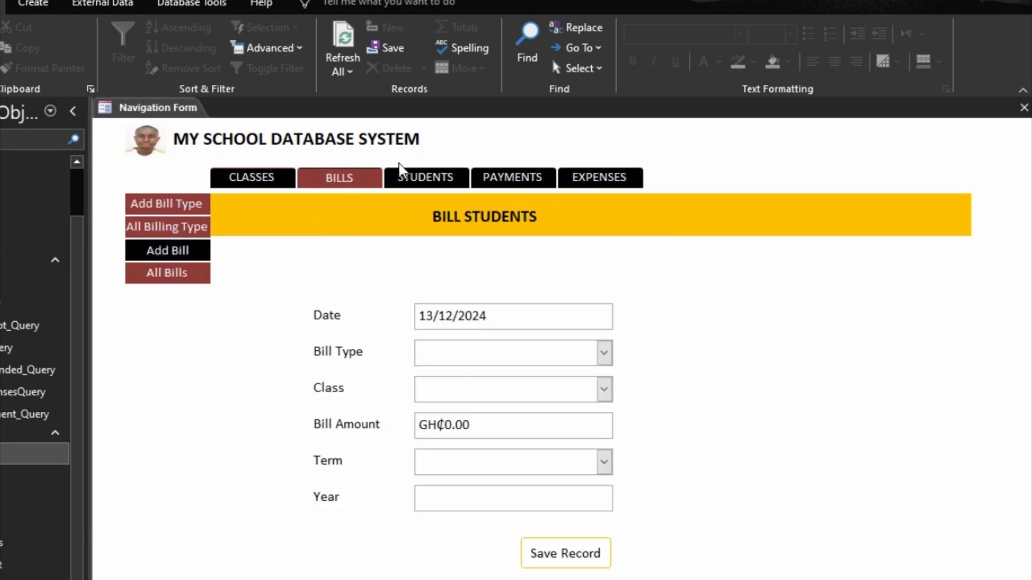
Step: Show All Students on the STUDENTS page and open the profile of the first student listed
left_click(403, 173)
left_click(194, 226)
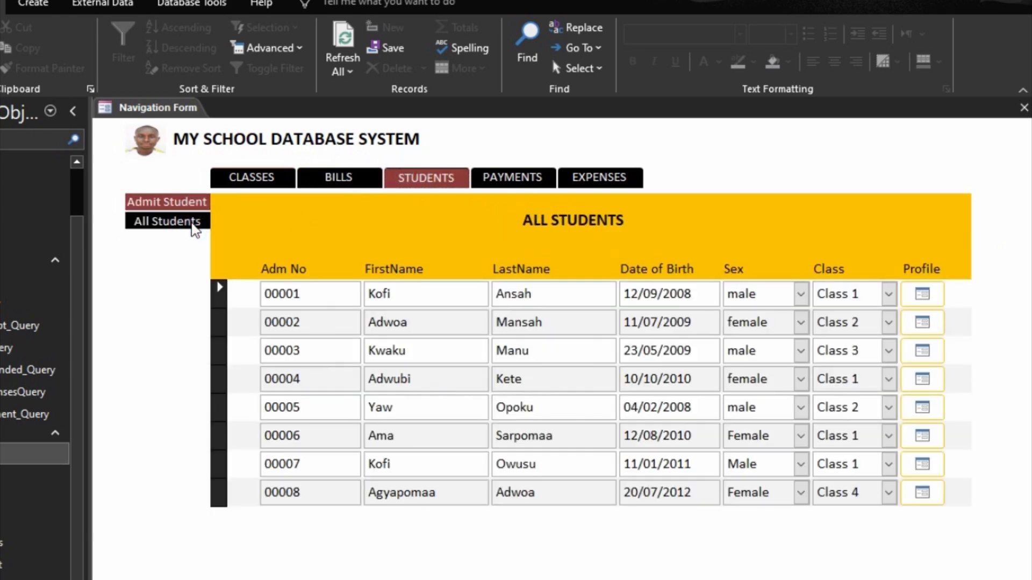
left_click(920, 298)
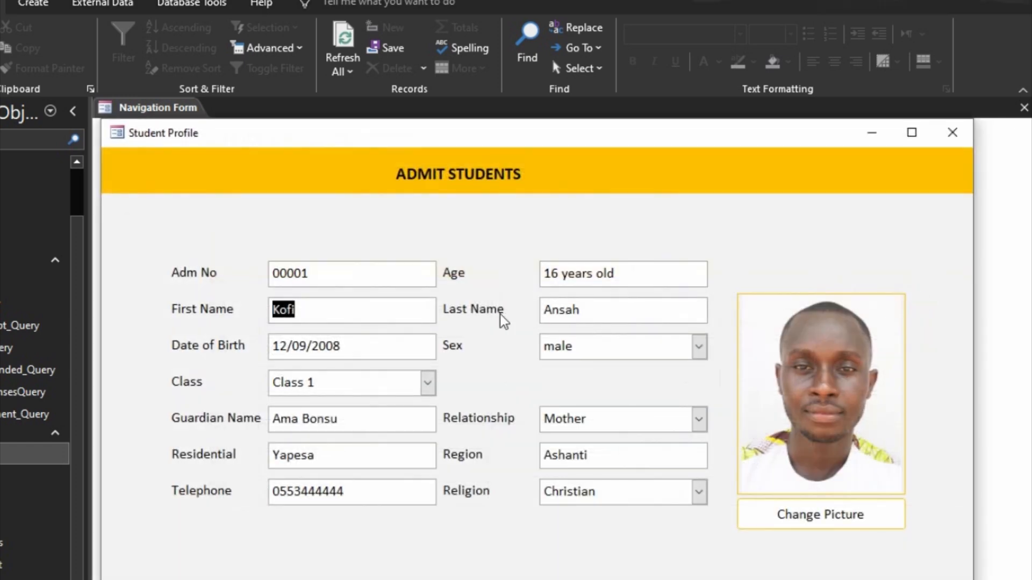
Step: Close the first student's profile, open the second one, browse for its picture without choosing any, and close the profile
left_click(950, 132)
left_click(923, 327)
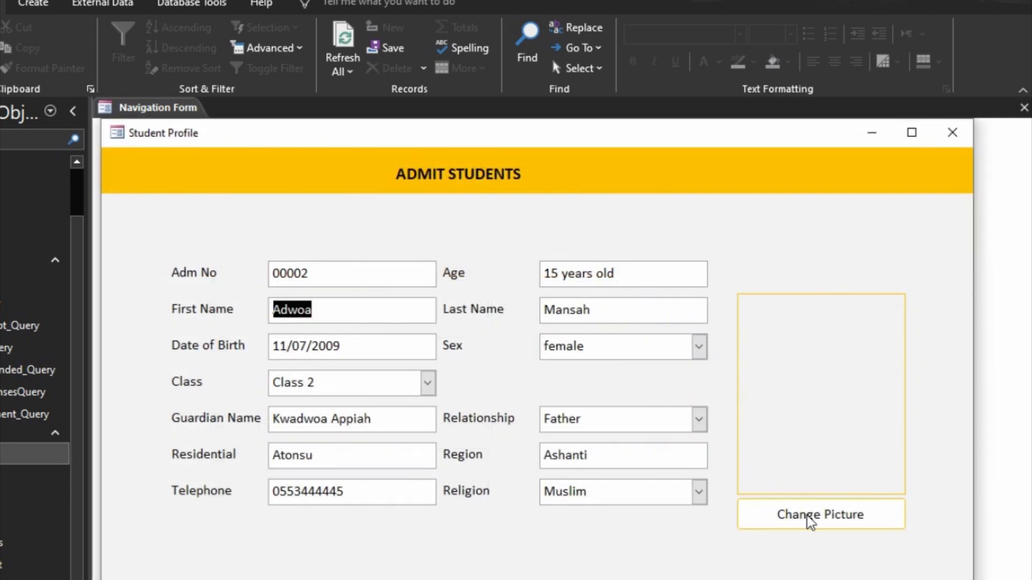
left_click(792, 520)
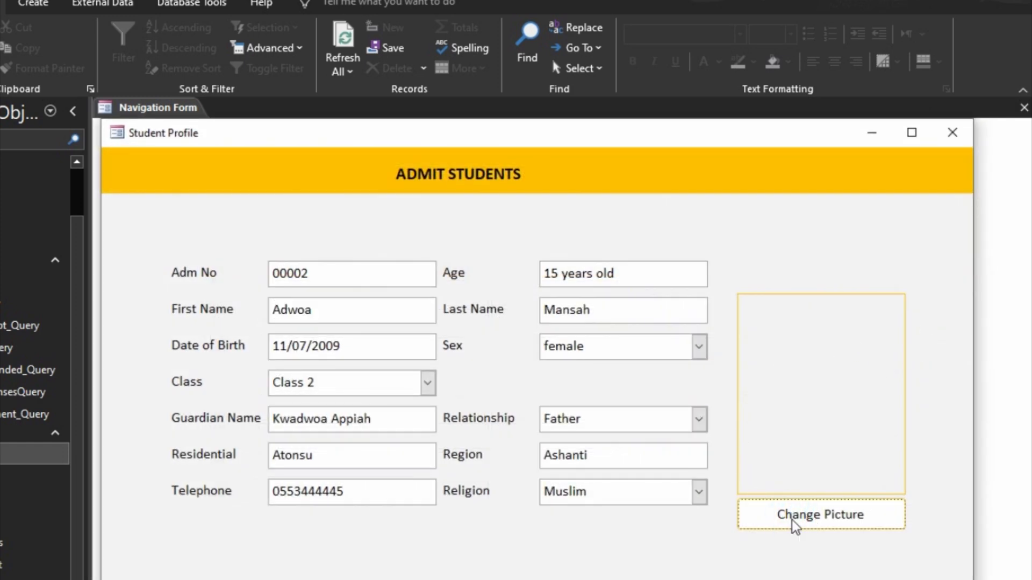
scroll(436, 471, "down", 1)
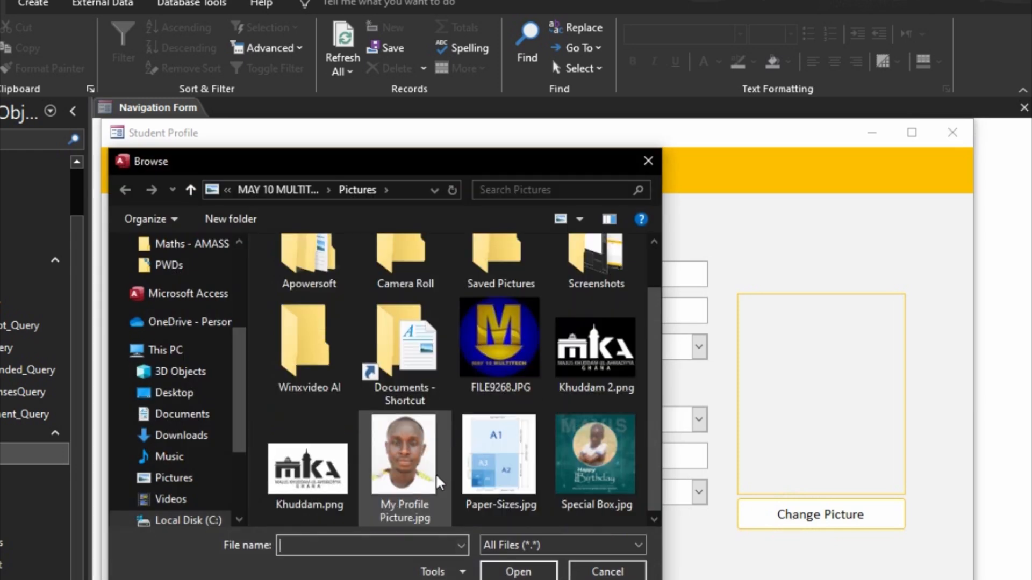
scroll(456, 467, "up", 1)
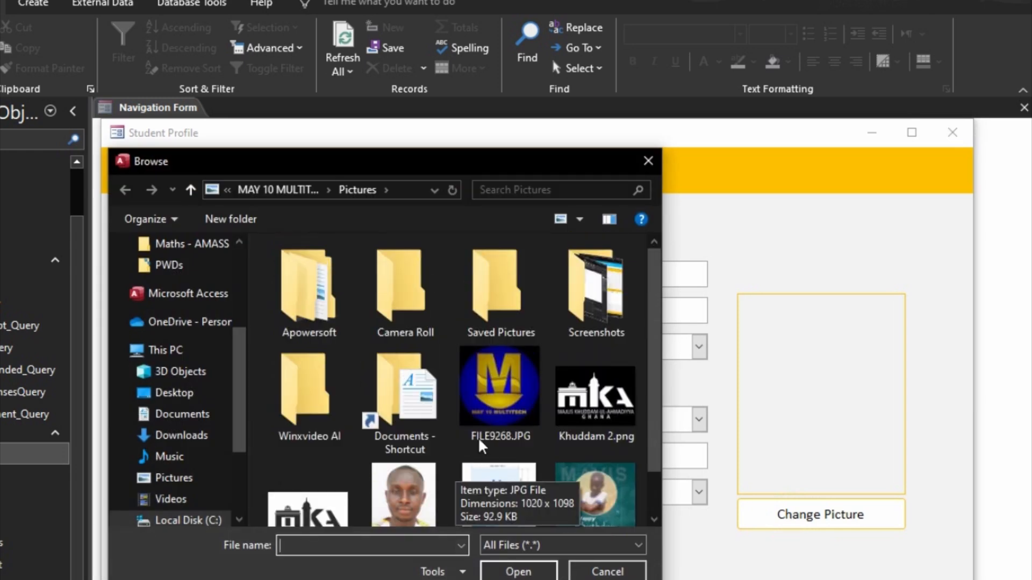
left_click(651, 158)
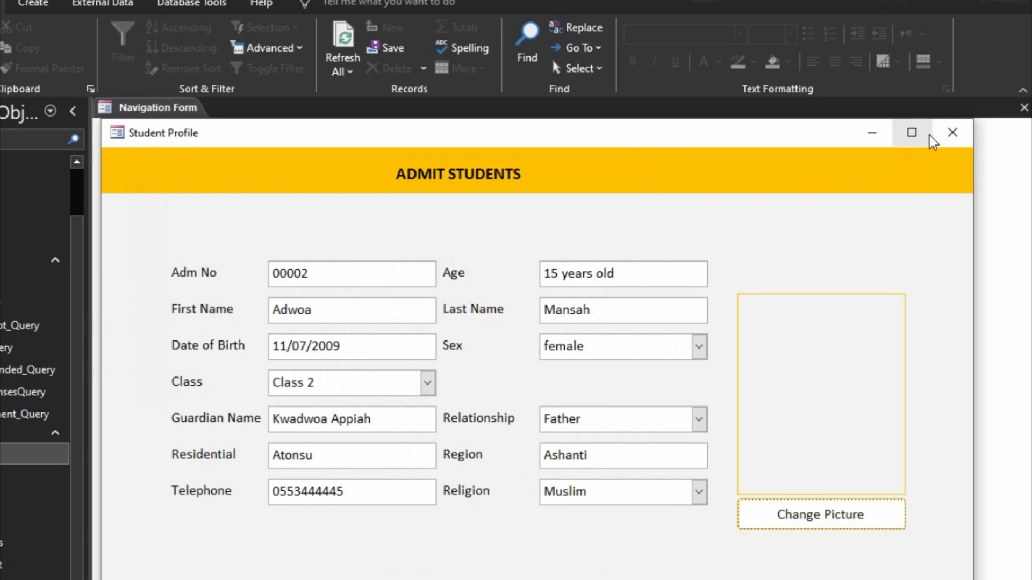
left_click(946, 134)
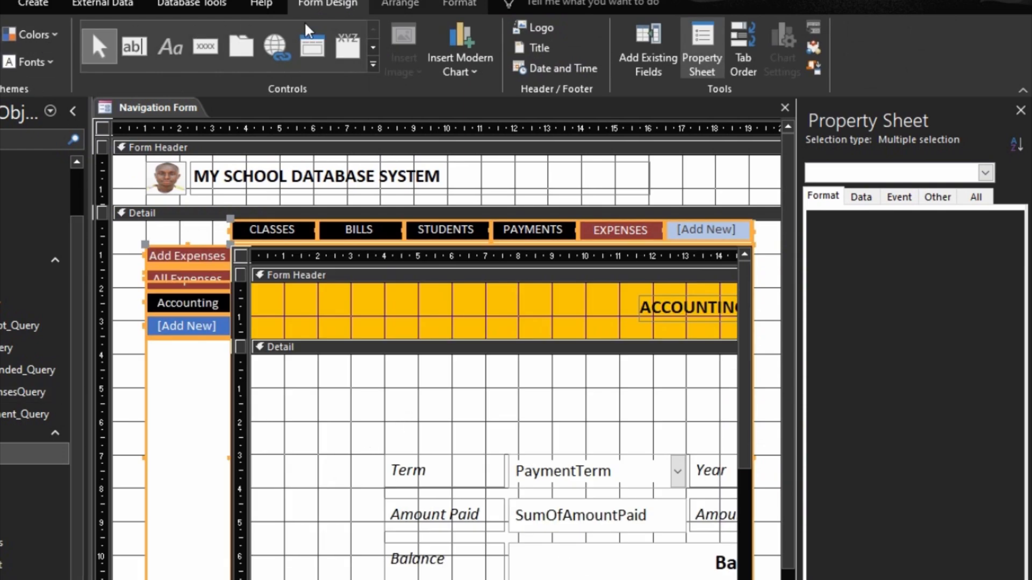
Step: Set the outline of the selected navigation controls and subform to the lightest gray shade of white, and switch to Form view
left_click(444, 8)
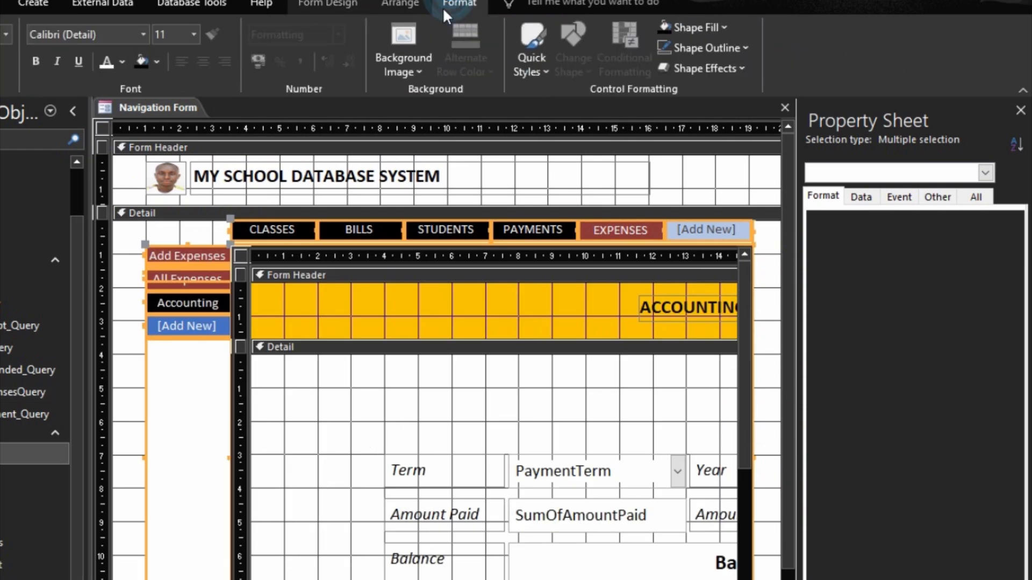
left_click(726, 47)
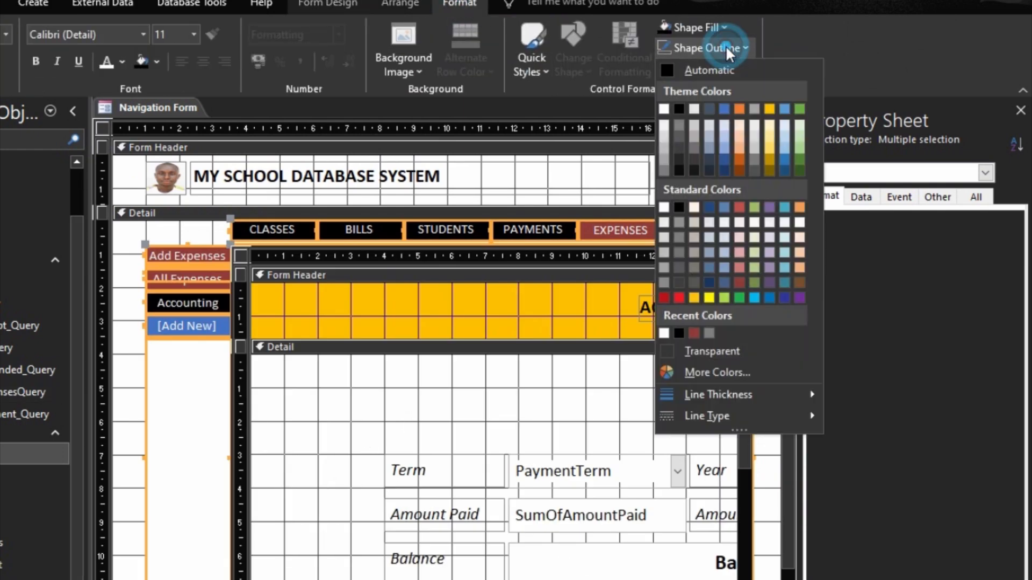
left_click(665, 126)
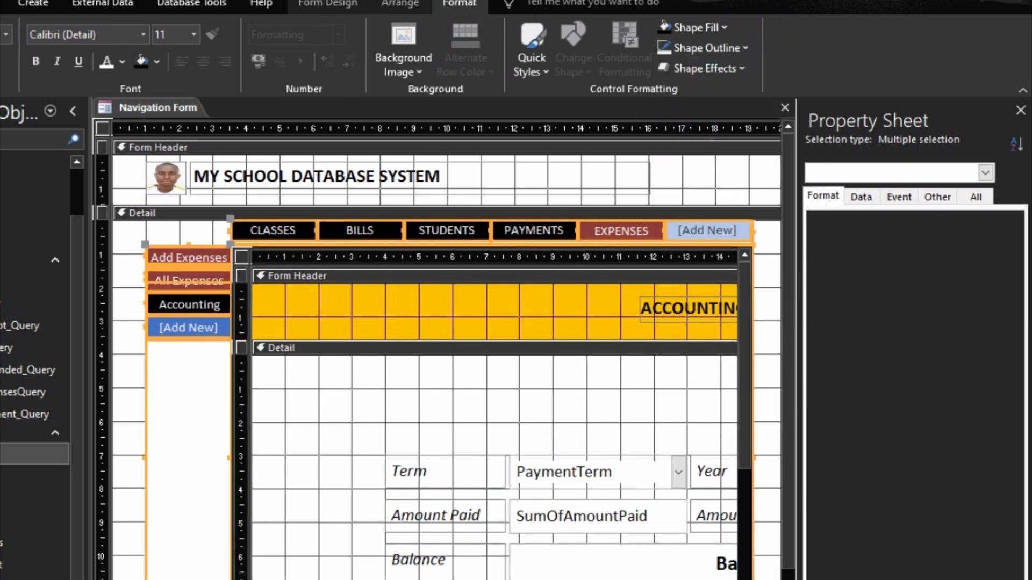
key("F5")
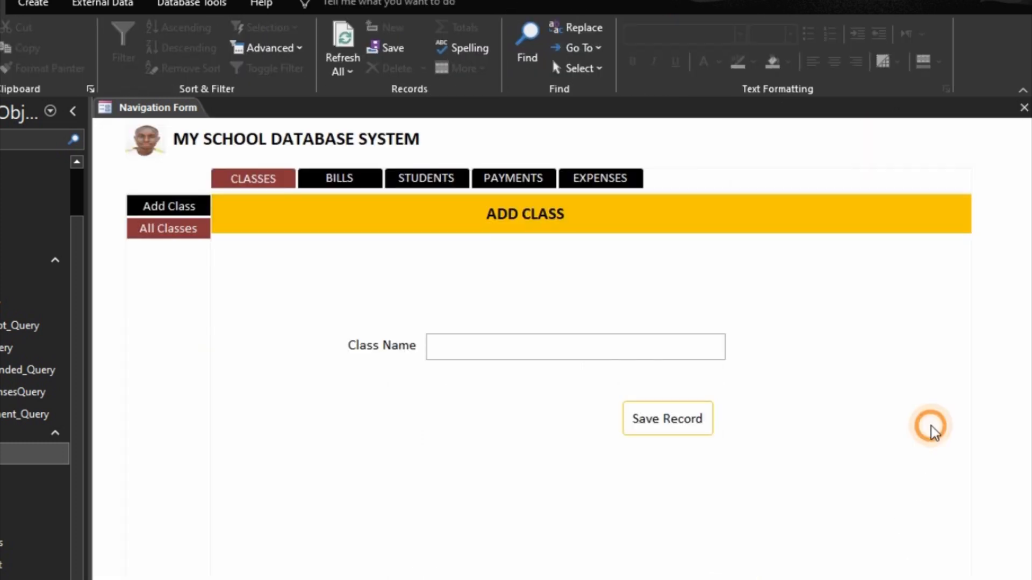
Step: Return to Design view, change the selected controls' outline to the middle gray shade of white, and check it in Form view
right_click(933, 430)
left_click(806, 579)
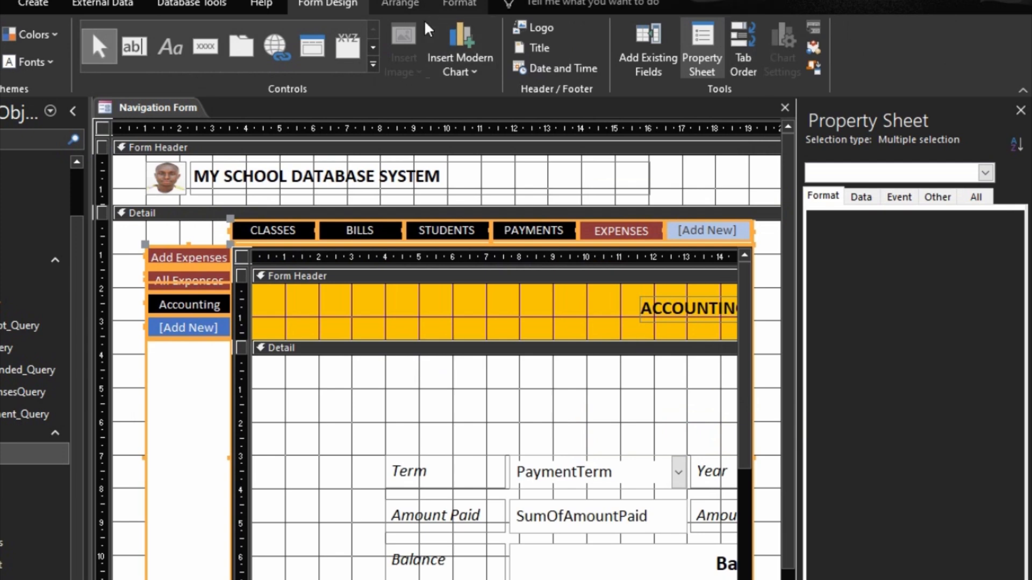
left_click(460, 3)
left_click(734, 48)
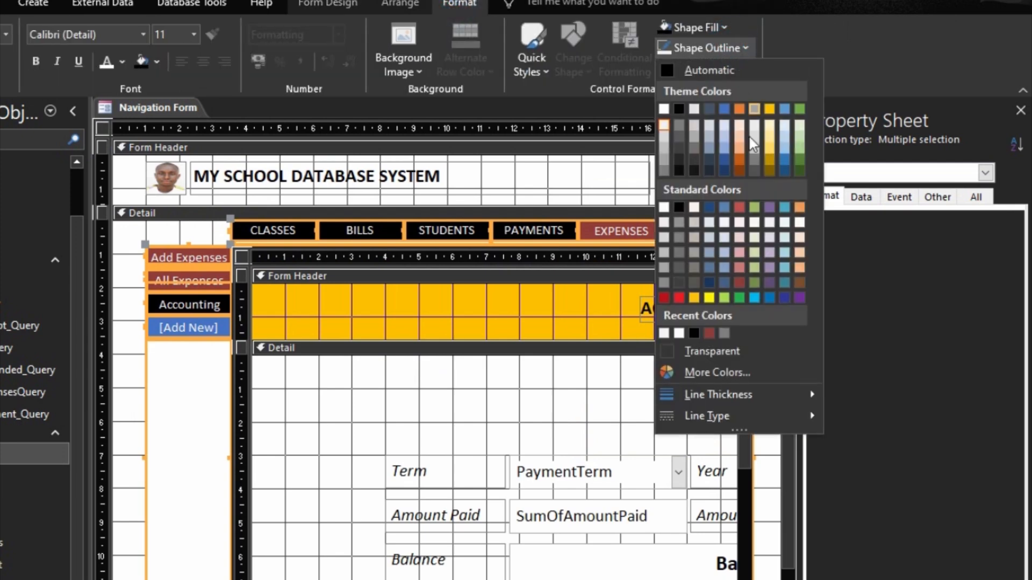
left_click(663, 147)
key("F5")
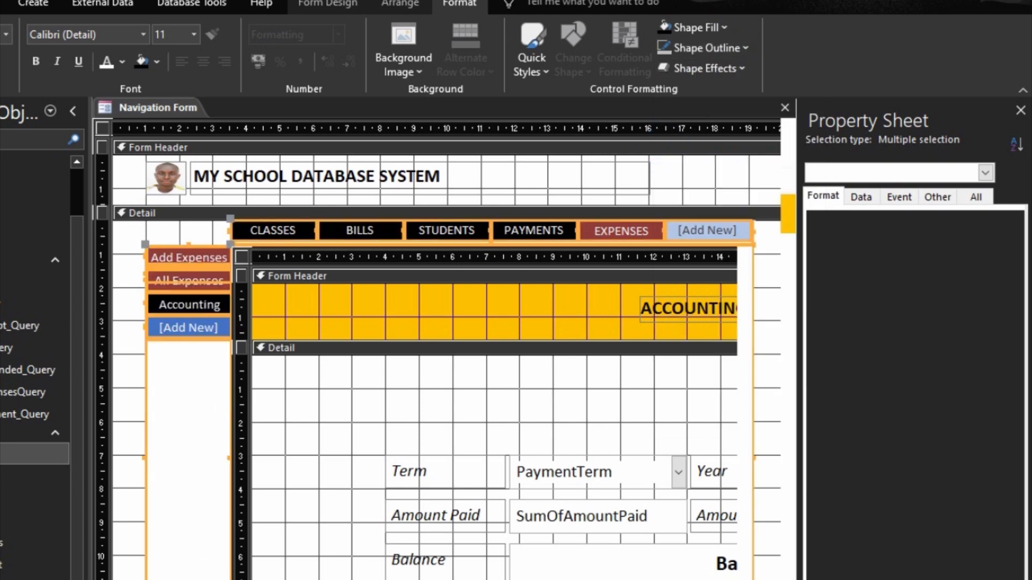
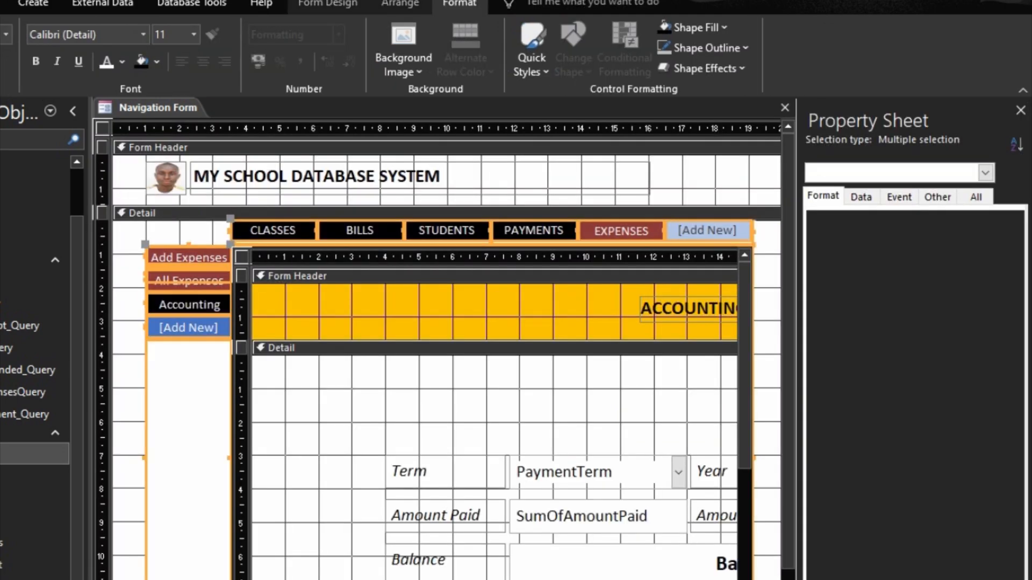
Step: Make the outline of only the vertical navigation control transparent
left_click(130, 530)
left_click(143, 521)
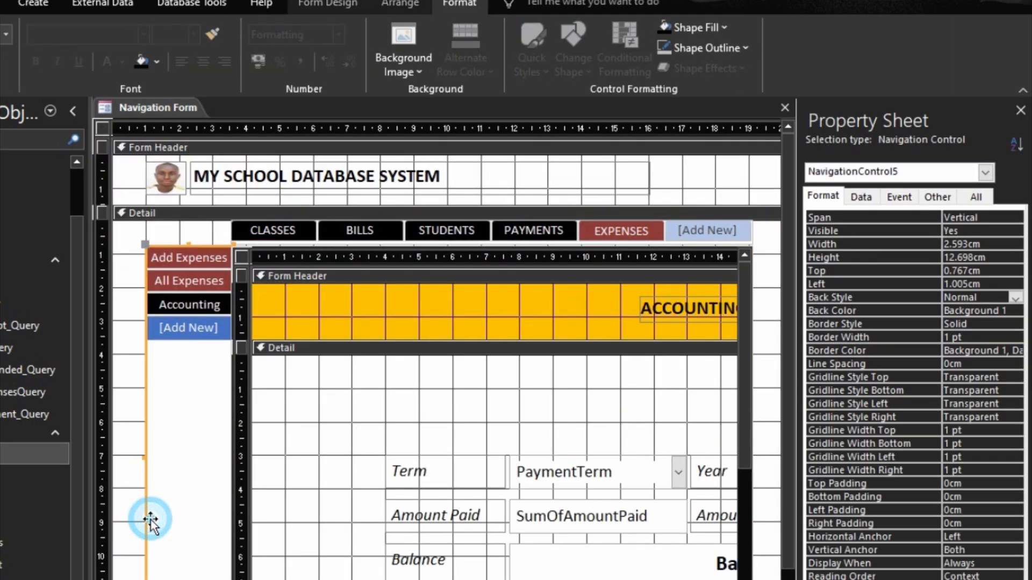
left_click(711, 48)
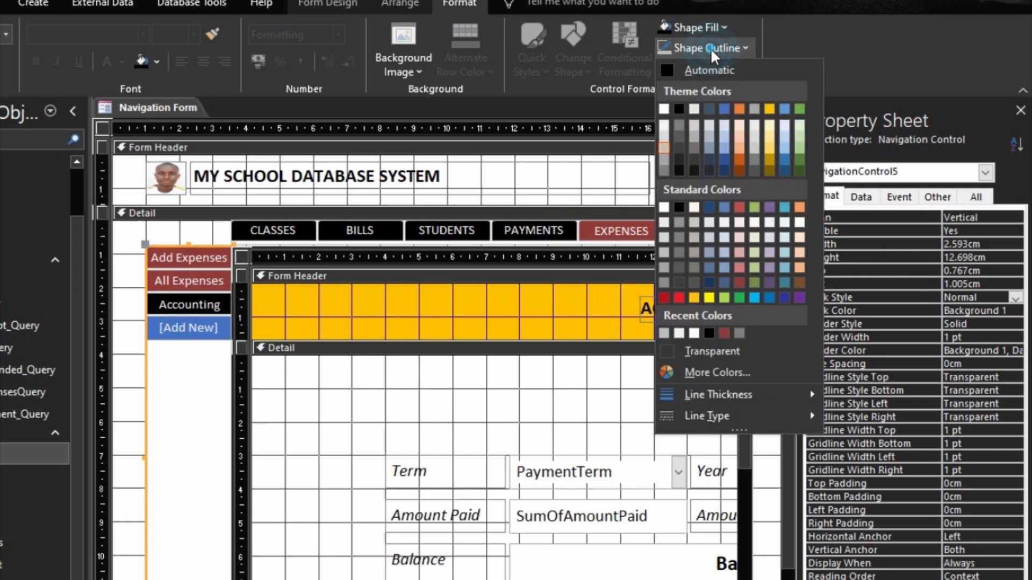
left_click(698, 353)
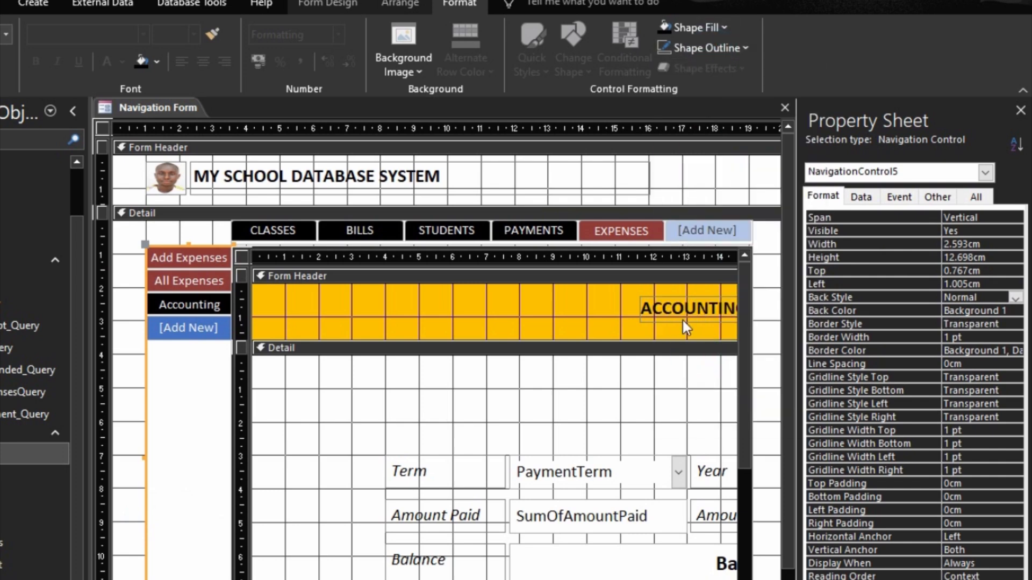
Step: Make the outline of the horizontal navigation control with the CLASSES to EXPENSES buttons transparent, and check the form in Form view
left_click(763, 229)
left_click(745, 230)
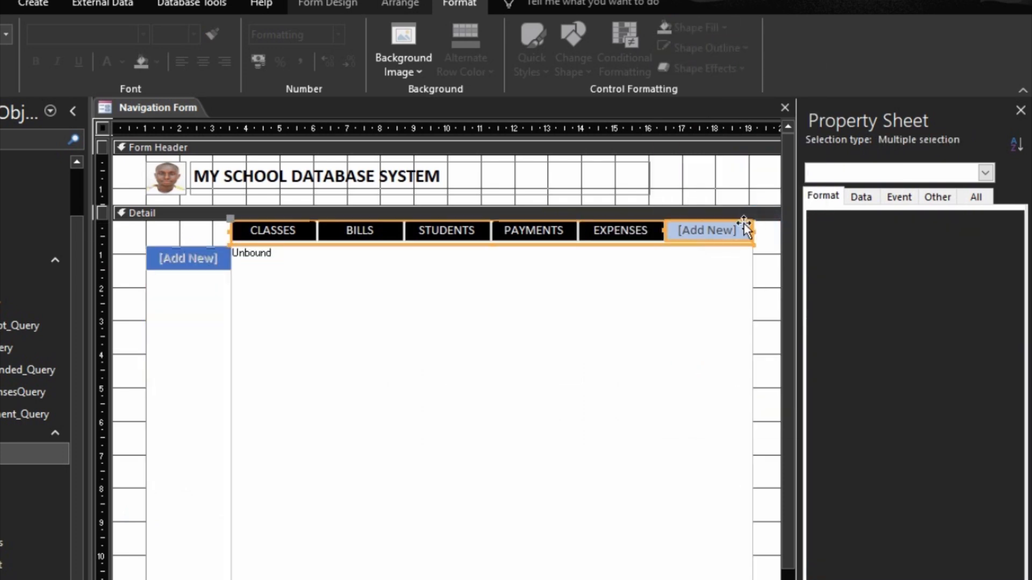
left_click(709, 47)
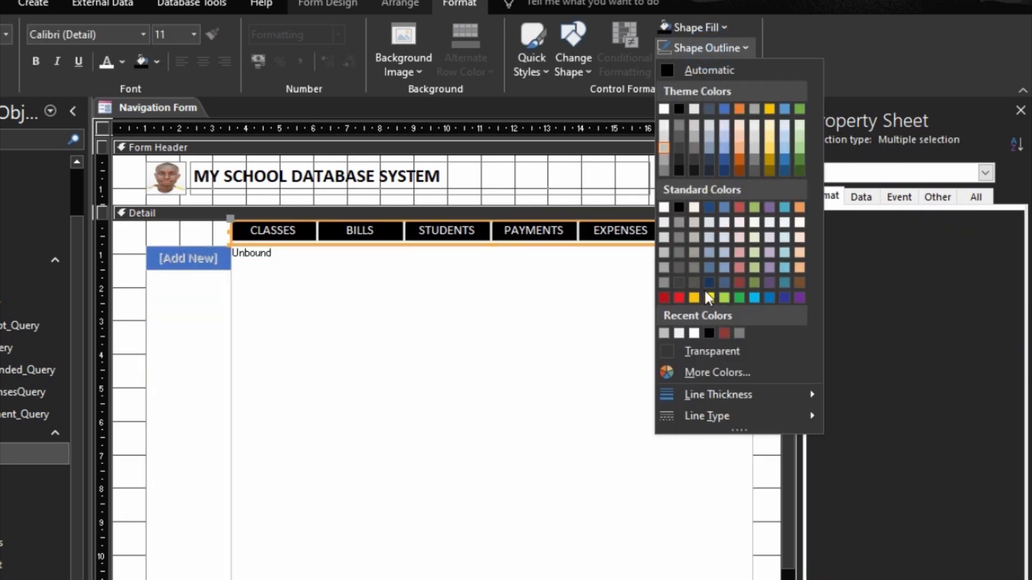
left_click(712, 351)
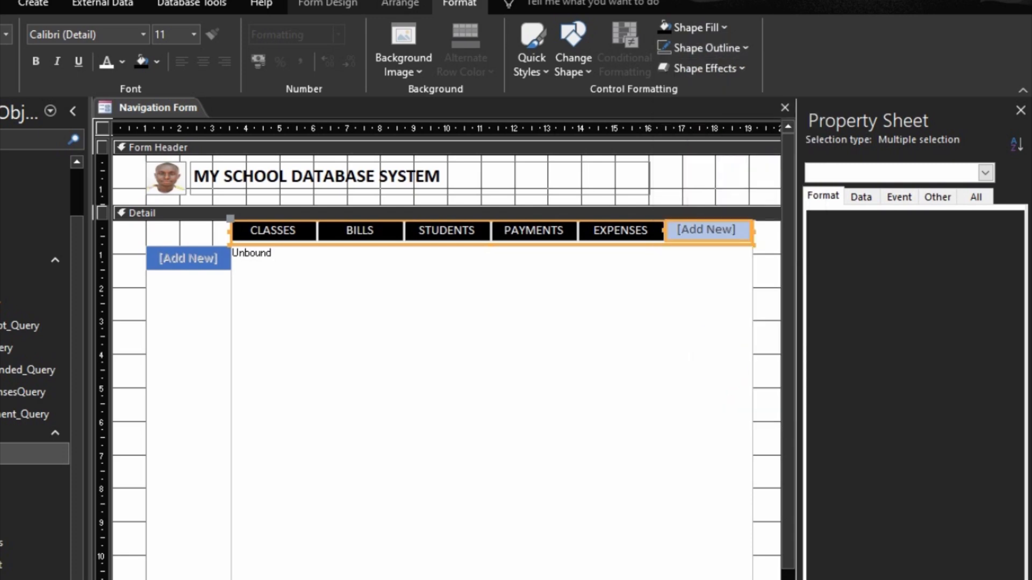
key("F5")
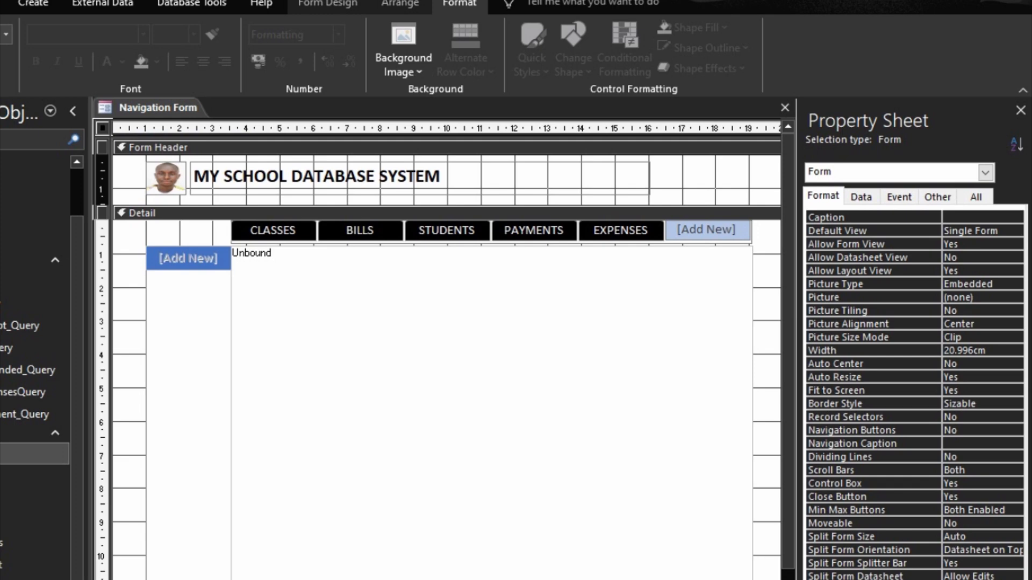
Step: Select the whole navigation form in Design view and create an On Load event procedure for it with the Code Builder
left_click(365, 577)
left_click(102, 129)
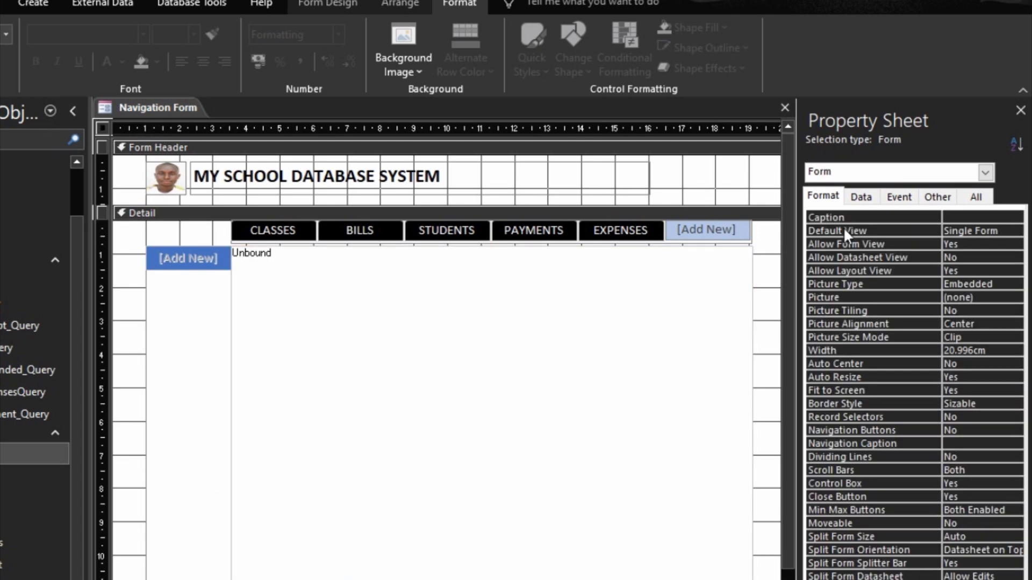
left_click(898, 198)
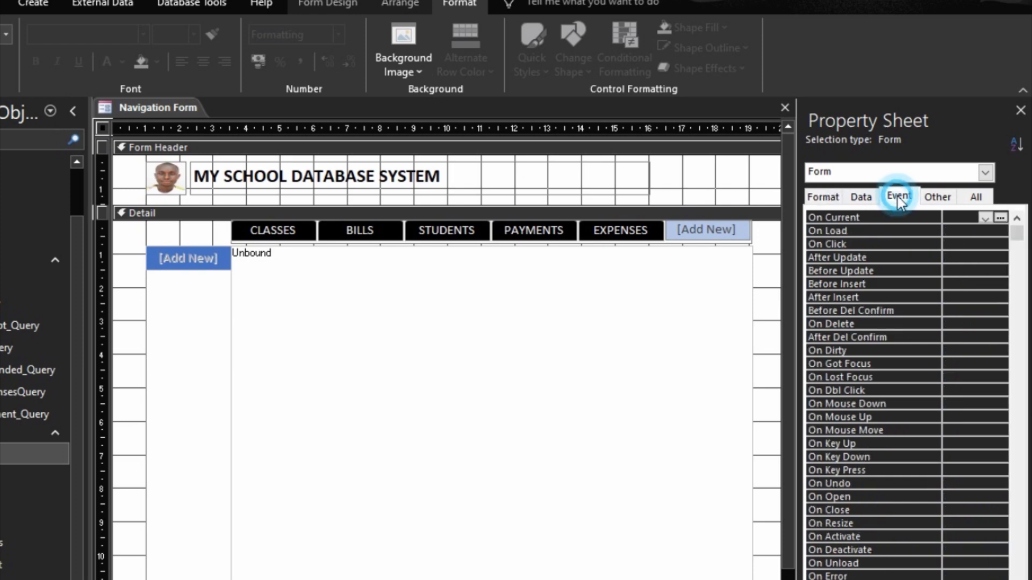
left_click(866, 233)
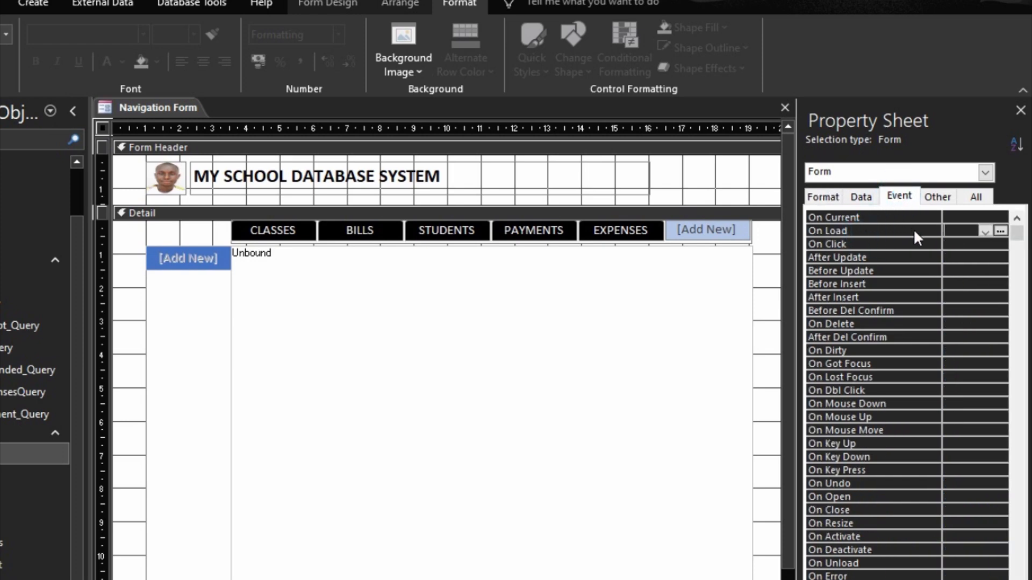
left_click(999, 231)
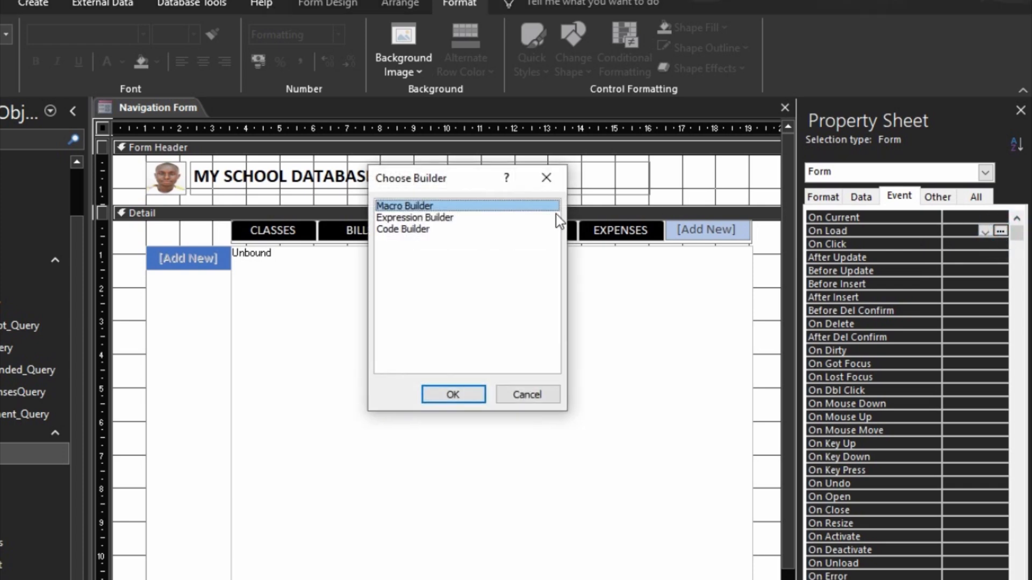
left_click(406, 229)
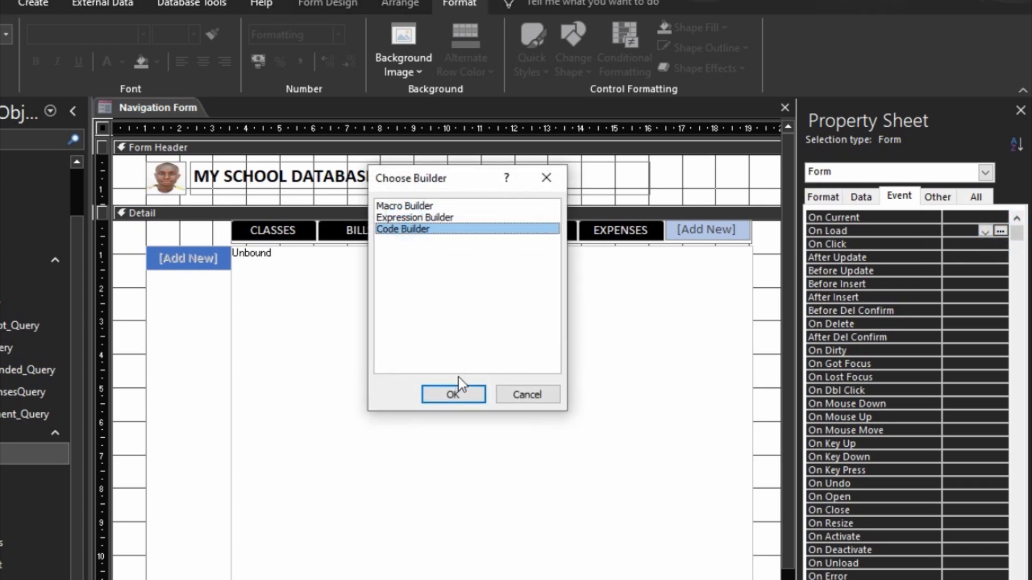
left_click(451, 392)
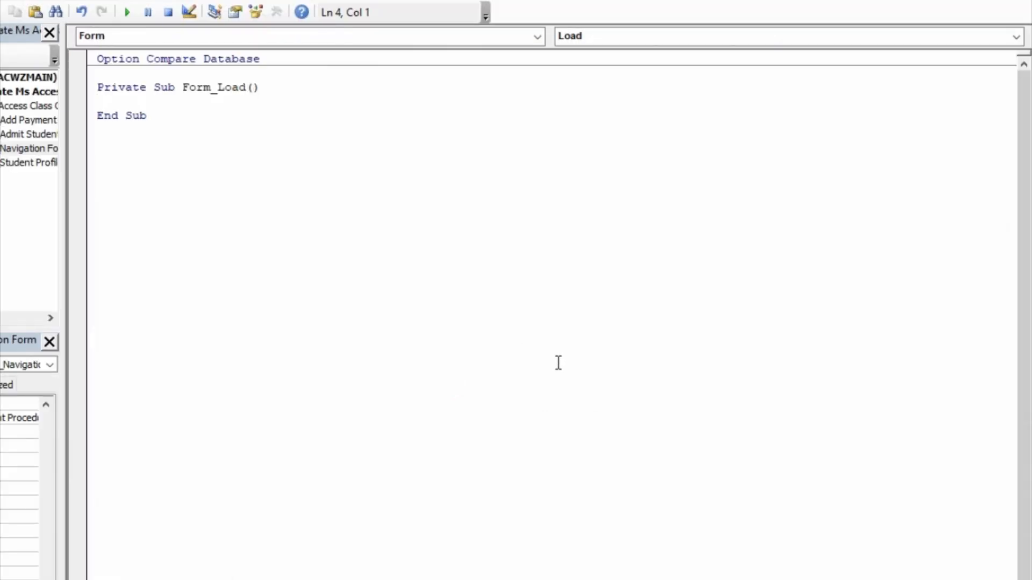
Step: Enter docmd.Maximize in the Form_Load procedure, return to the form, and check it in Form view
type("docmd.max")
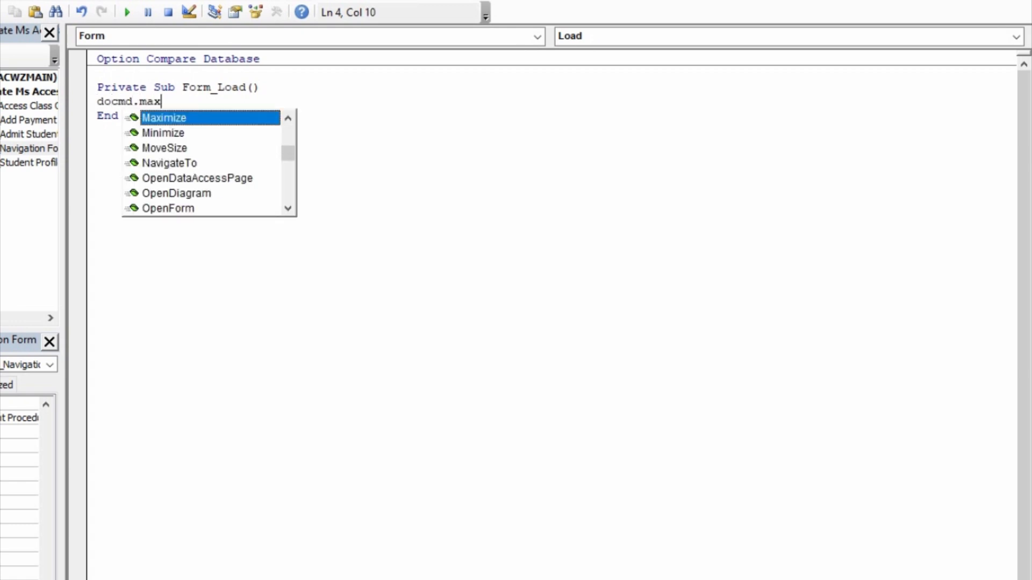
key("Tab")
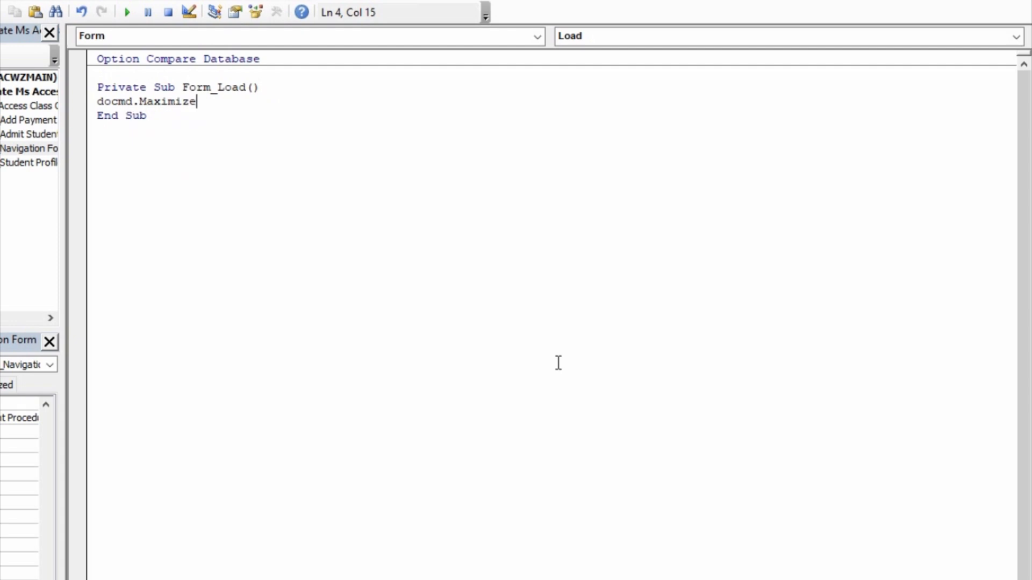
left_click(624, 403)
key("alt+F11")
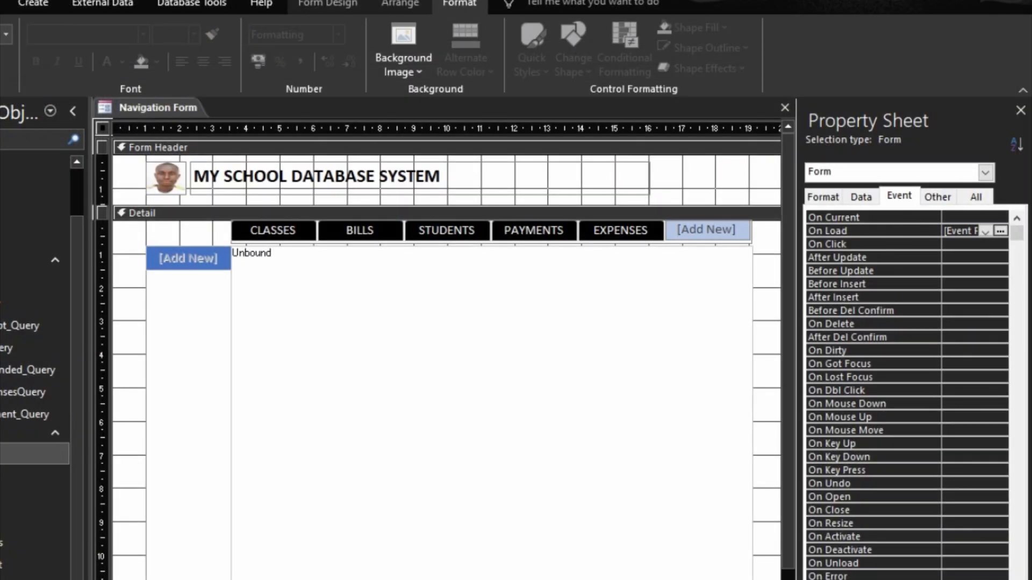
key("F5")
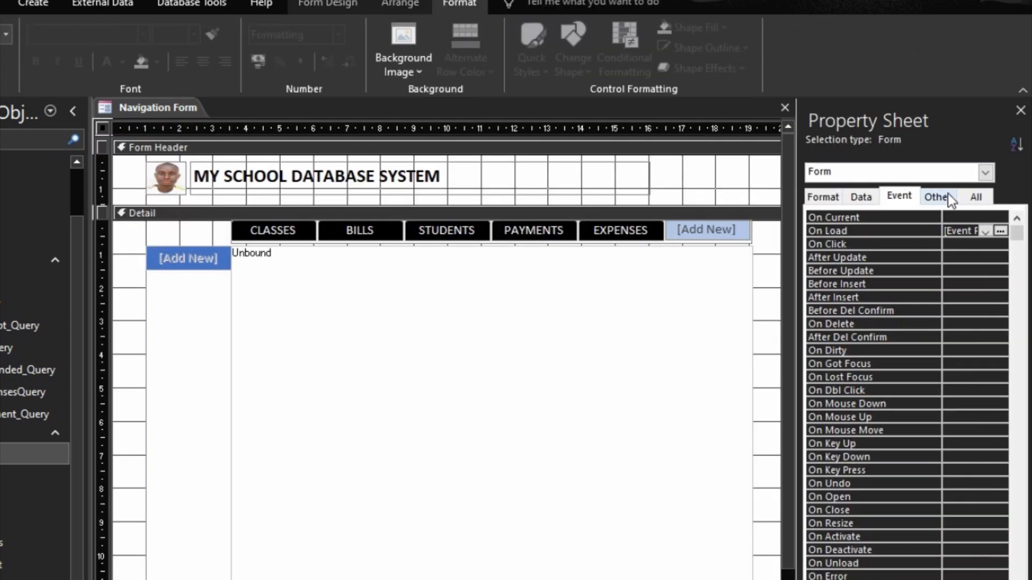
Step: Set the navigation form's Pop Up property to Yes and switch to Form view
left_click(940, 196)
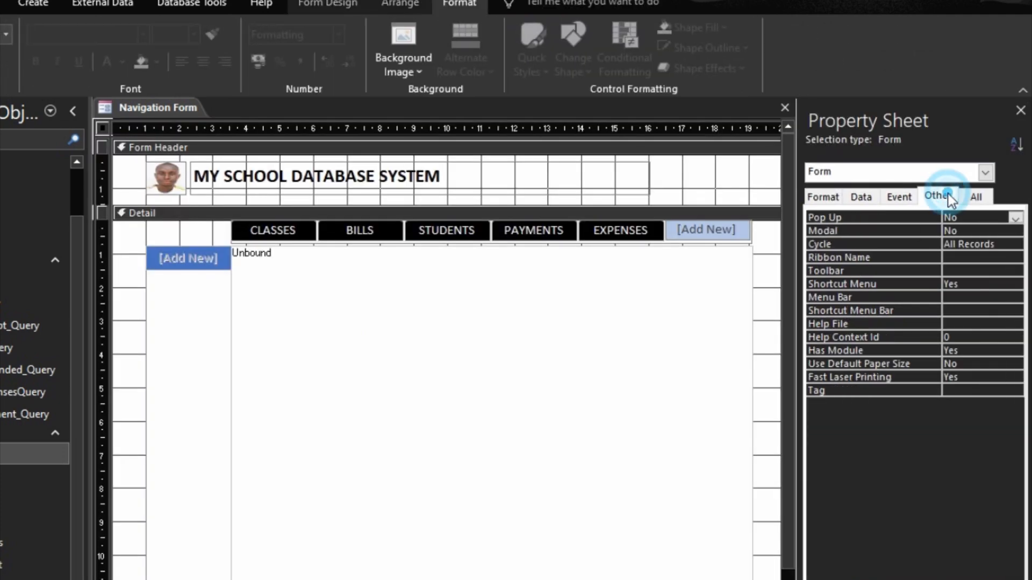
left_click(935, 218)
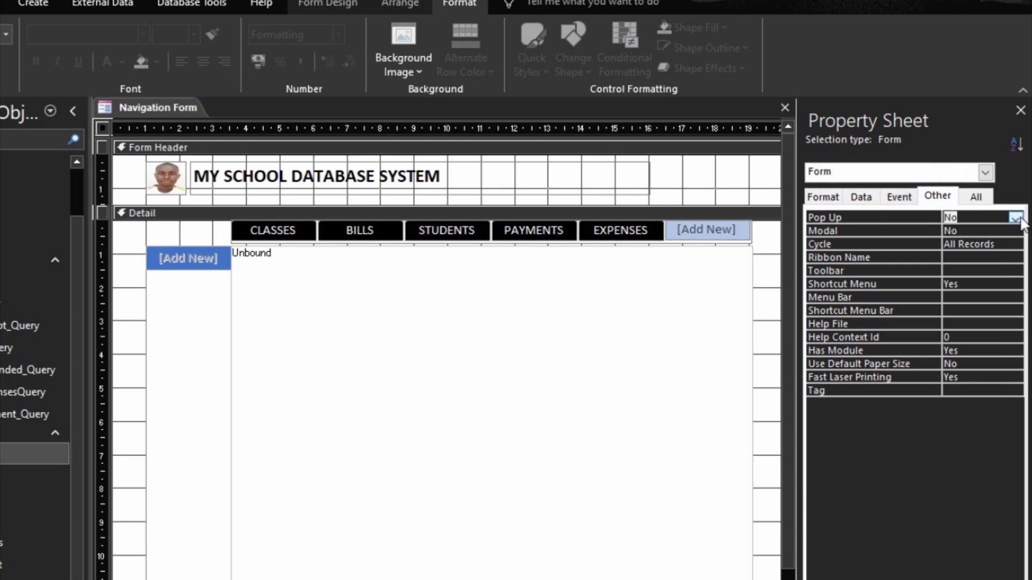
left_click(1015, 218)
left_click(994, 231)
left_click(974, 297)
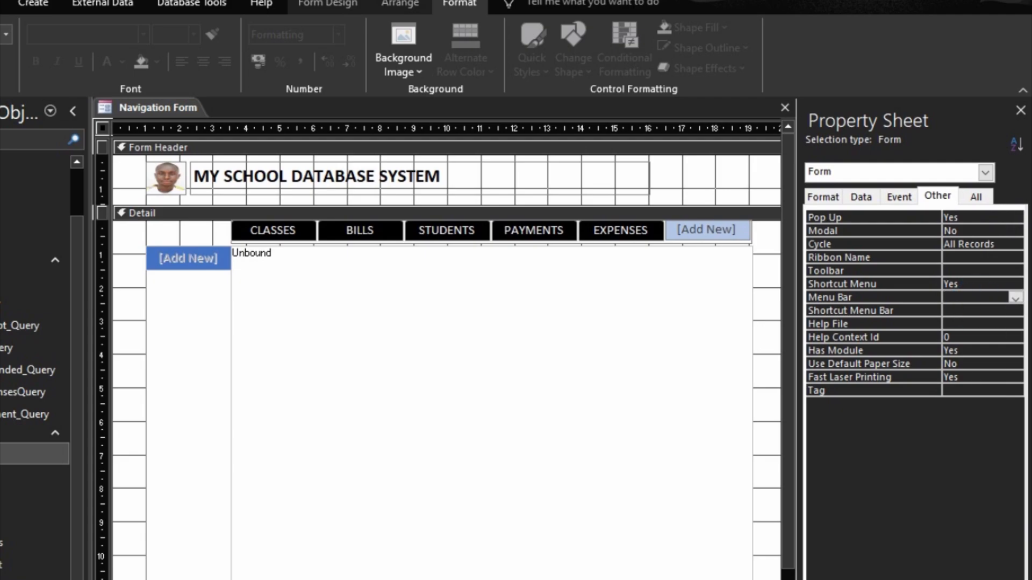
key("F5")
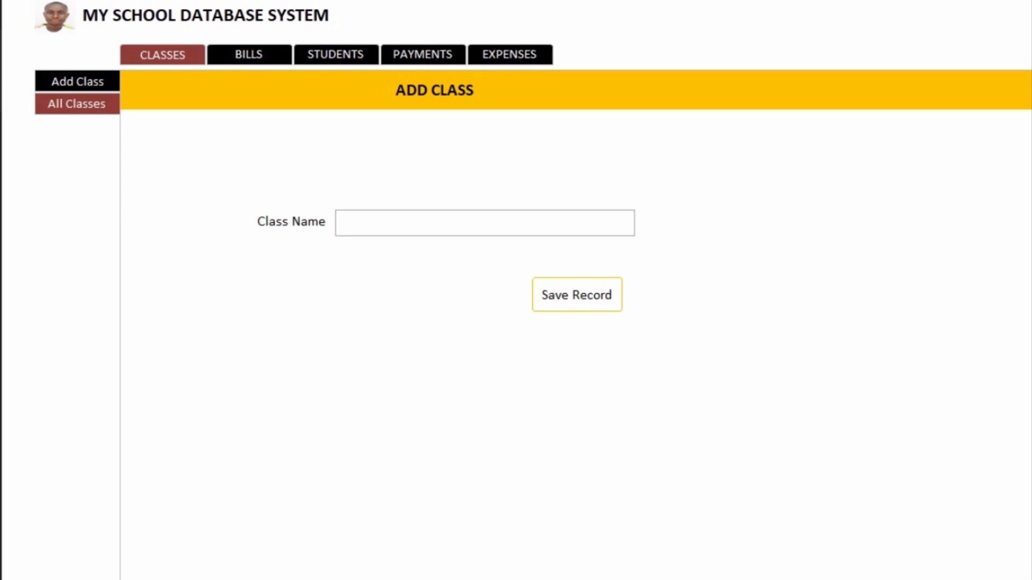
Step: Check the BILLS, STUDENTS, PAYMENTS and EXPENSES sections of the navigation form in the maximized pop-up window
left_click(256, 57)
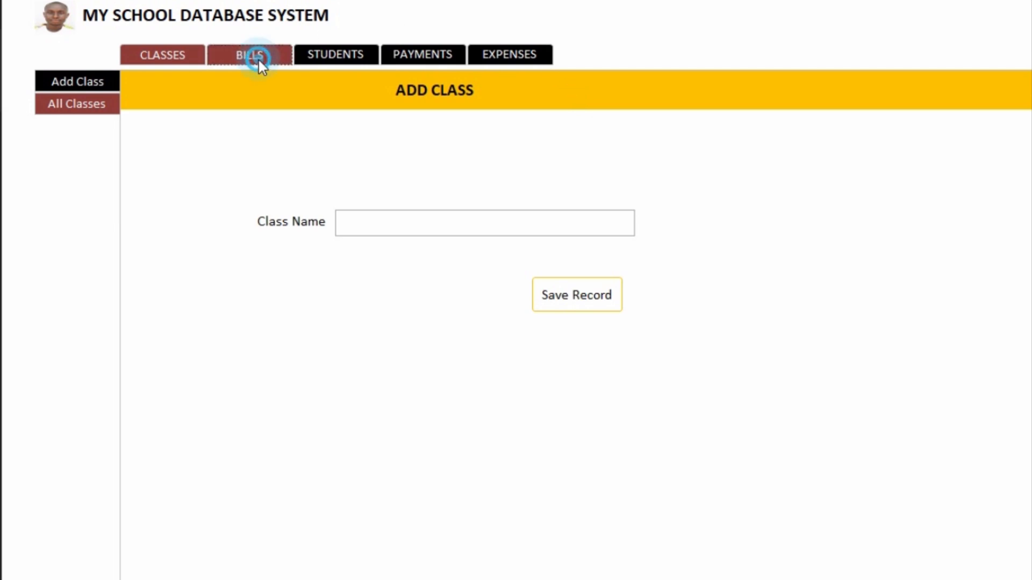
left_click(347, 57)
left_click(406, 55)
left_click(544, 54)
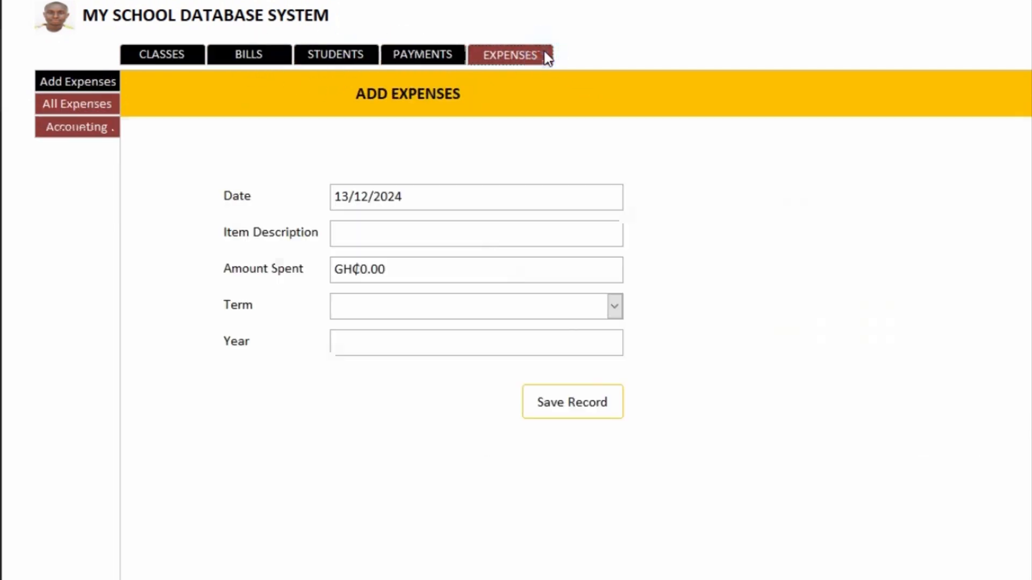
left_click(70, 76)
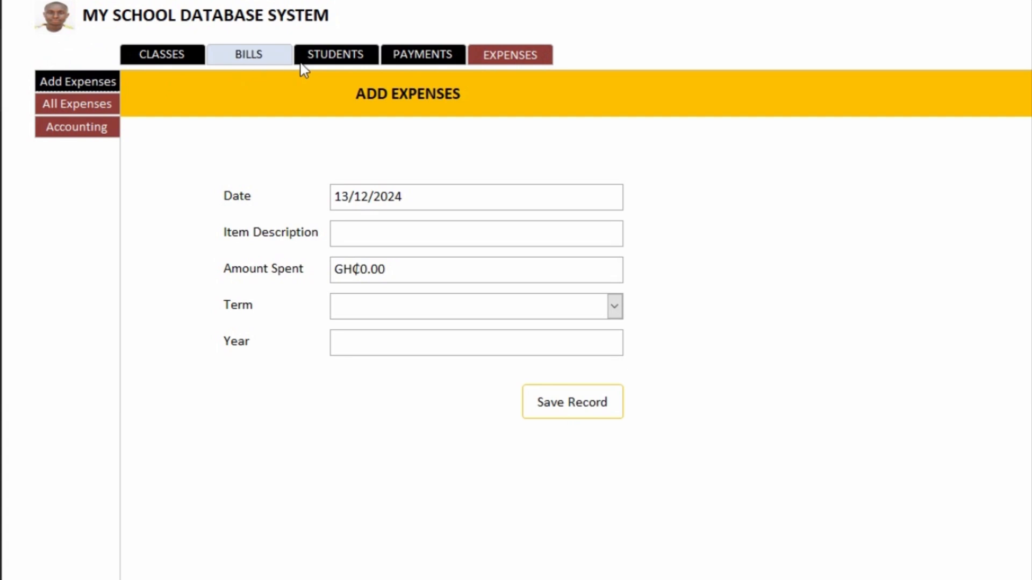
left_click(334, 57)
left_click(508, 57)
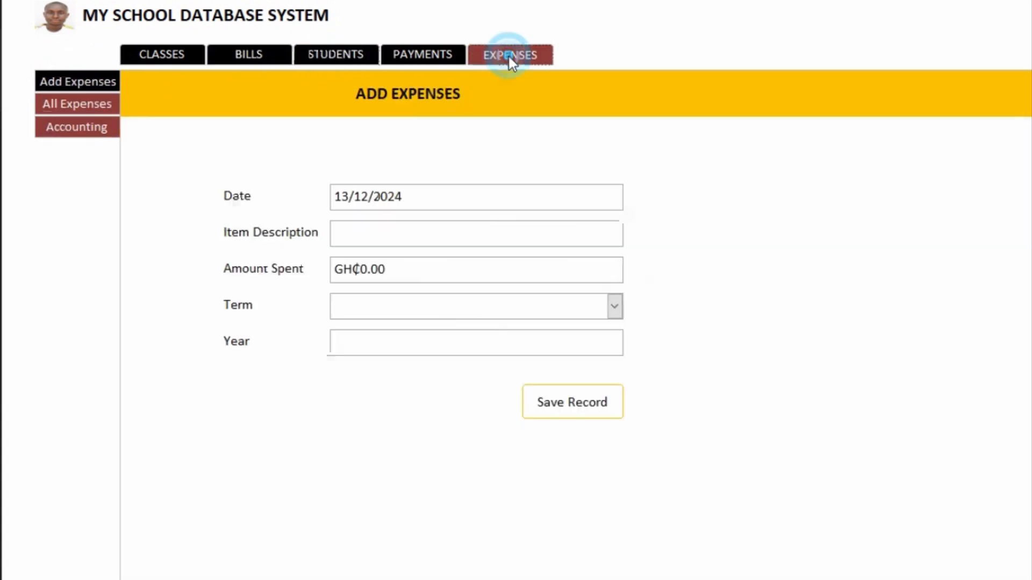
Step: Return the navigation form to Design view, save it under the name Main Form, and close it
right_click(759, 40)
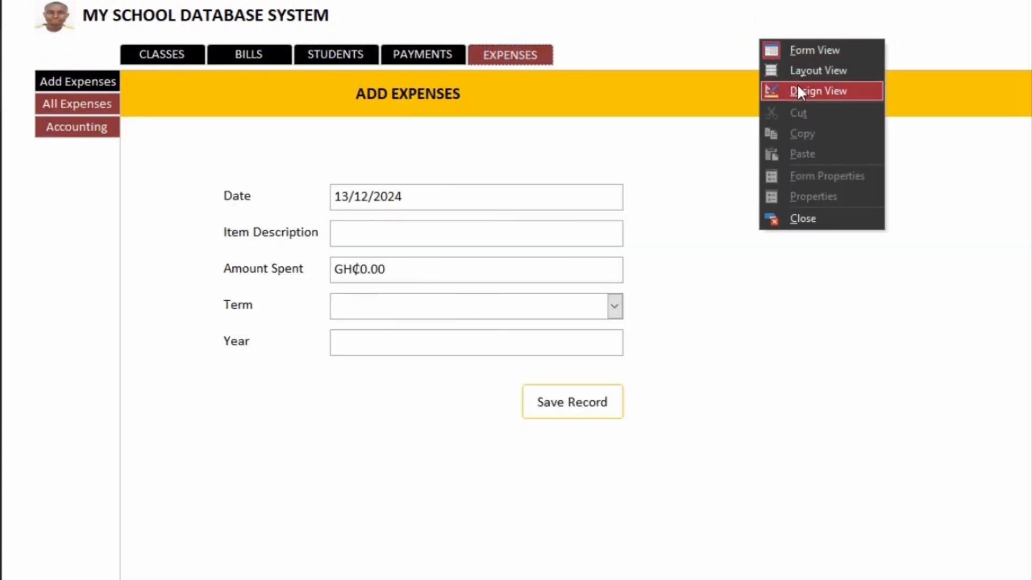
left_click(810, 93)
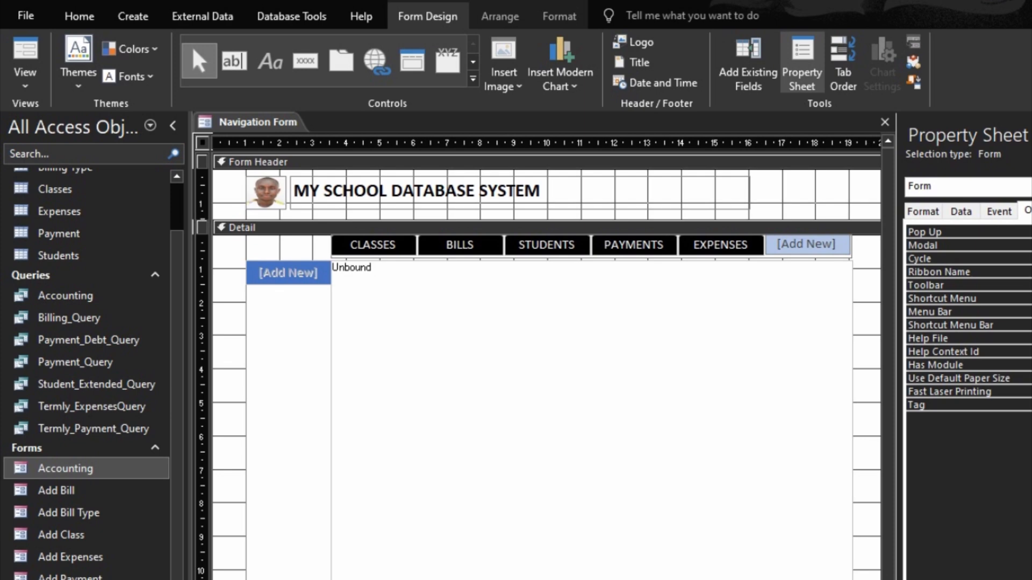
right_click(211, 126)
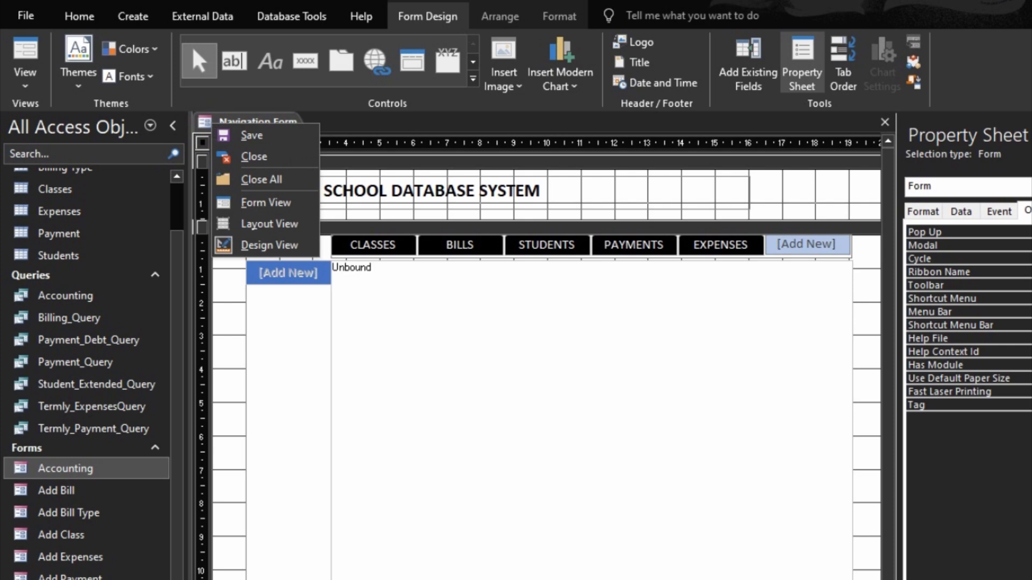
left_click(245, 139)
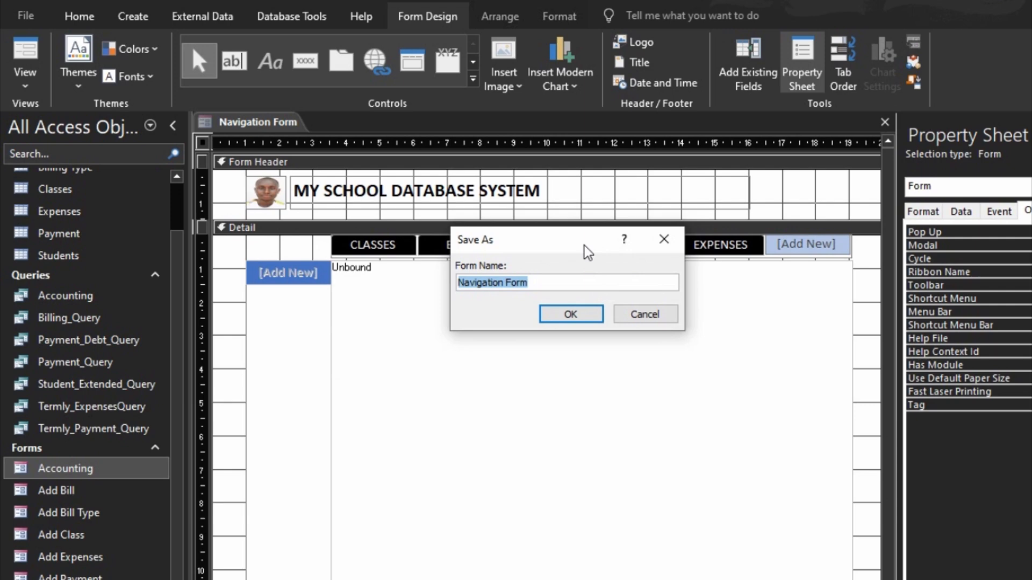
type("Main")
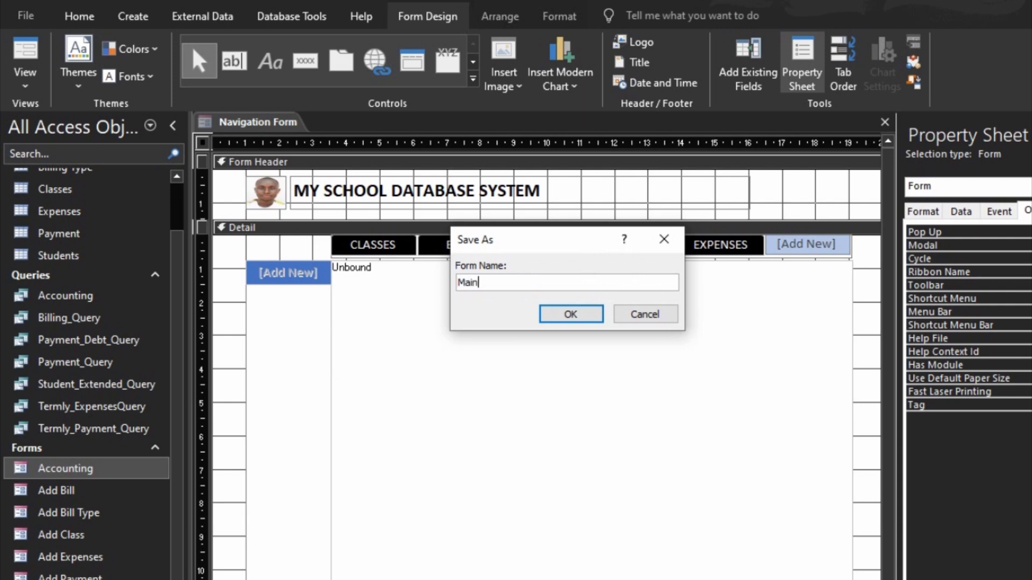
type(" Form")
key("BackSpace")
key("BackSpace")
key("BackSpace")
type("r")
key("BackSpace")
type("orm")
key("BackSpace")
key("BackSpace")
key("BackSpace")
type("orm")
left_click(570, 314)
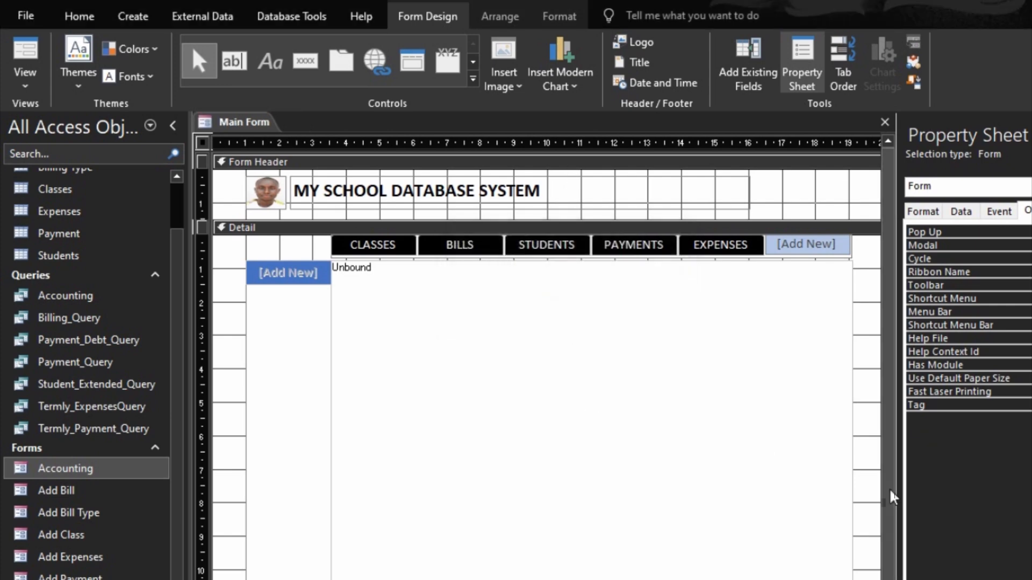
left_click(884, 123)
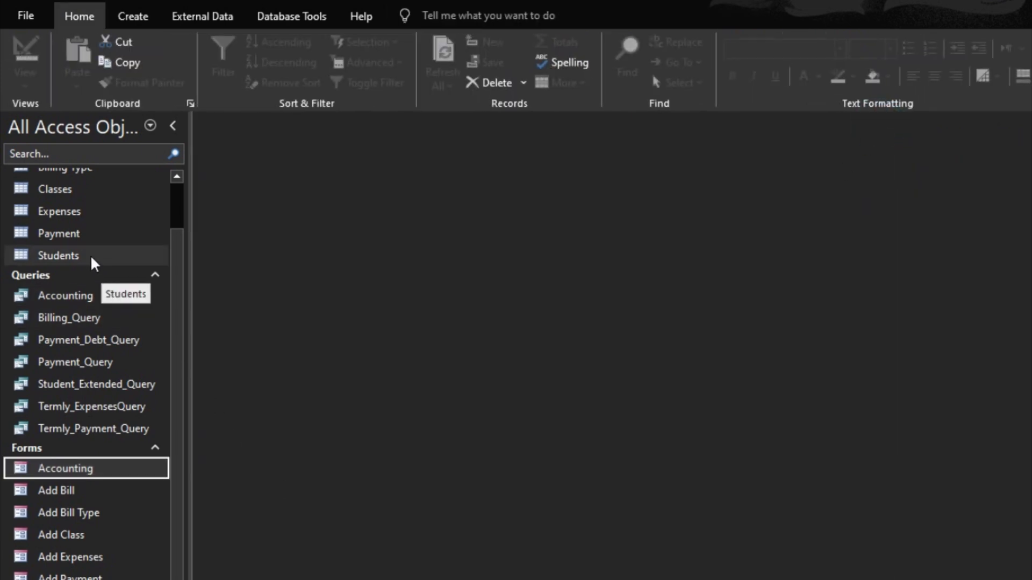
Step: Set Main Form as the display form in the Access options for the current database
left_click(20, 21)
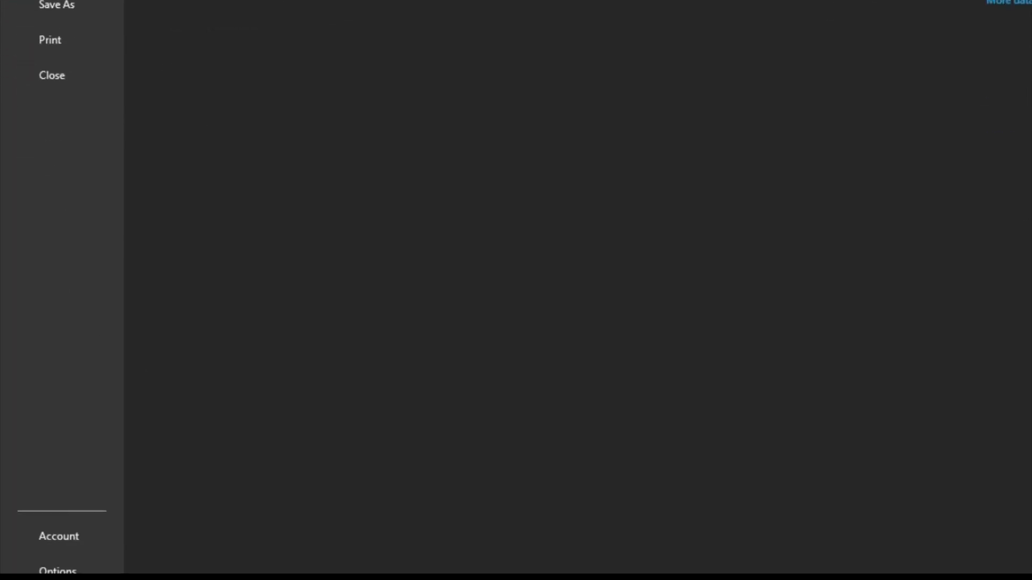
key("Escape")
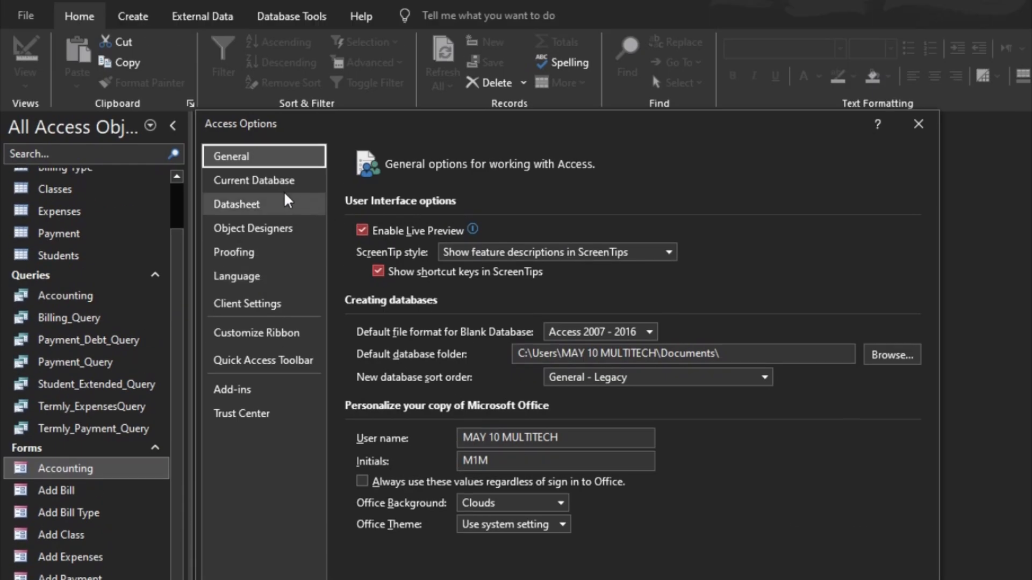
left_click(271, 181)
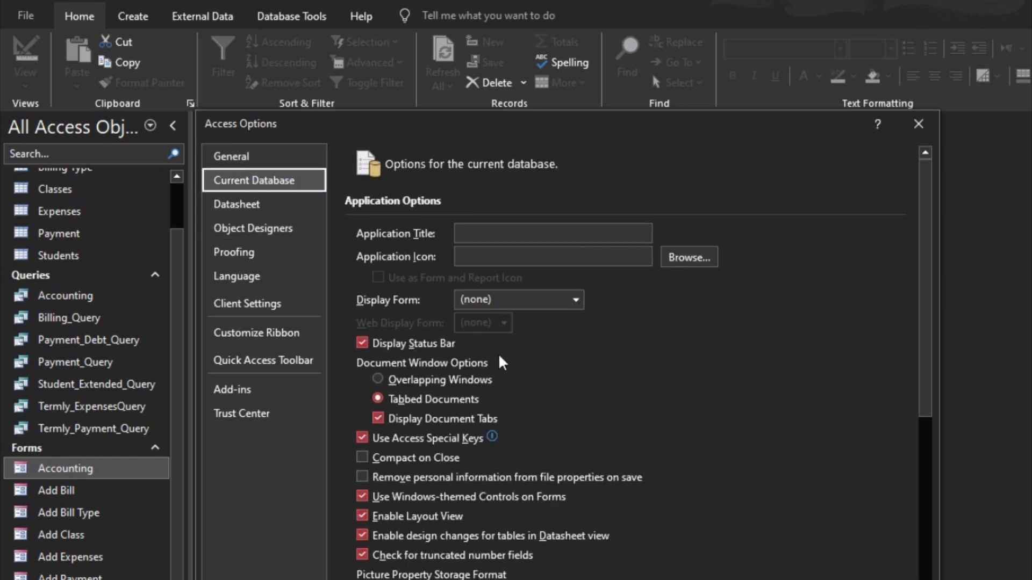
left_click(577, 302)
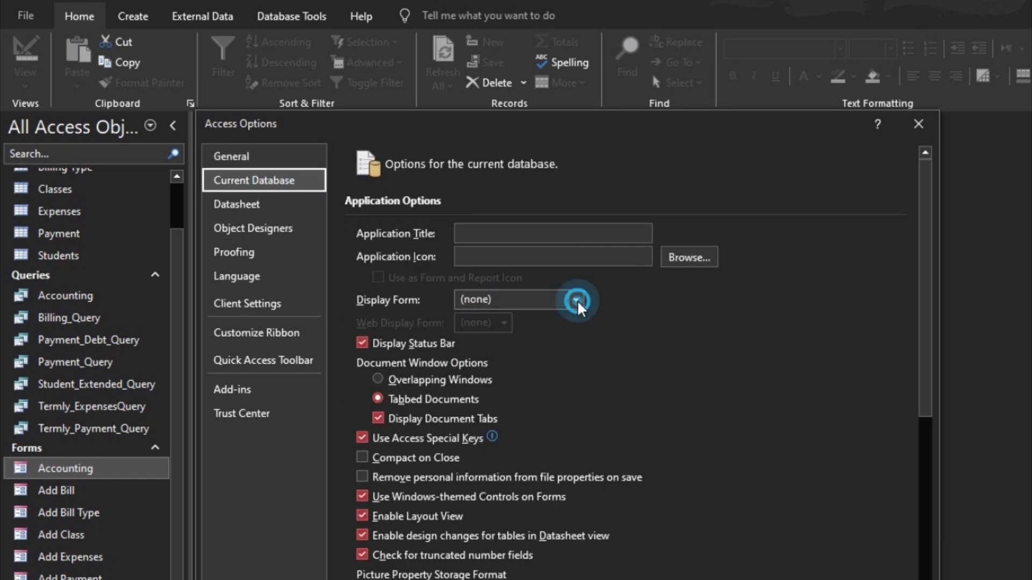
left_click(576, 301)
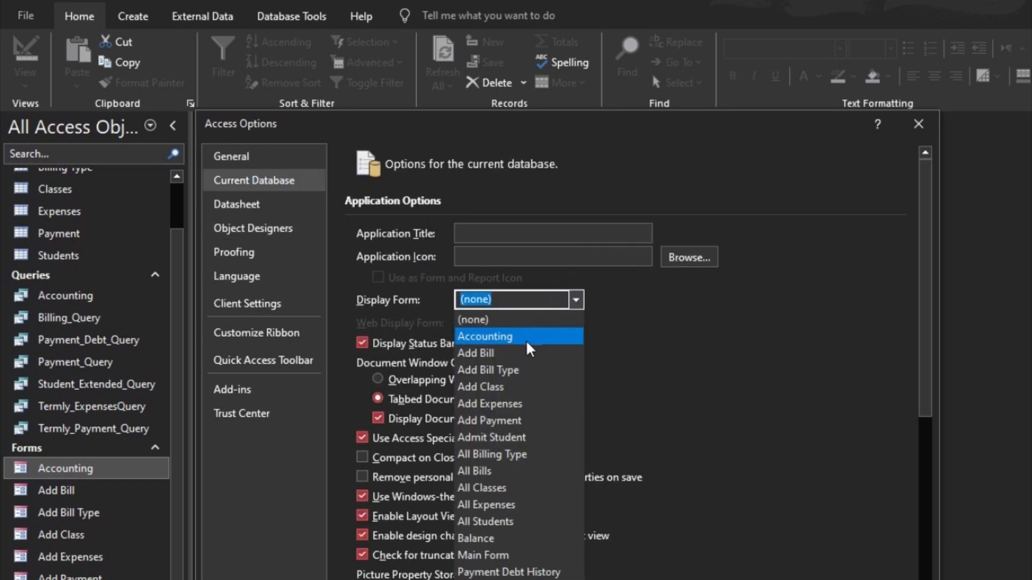
left_click(503, 557)
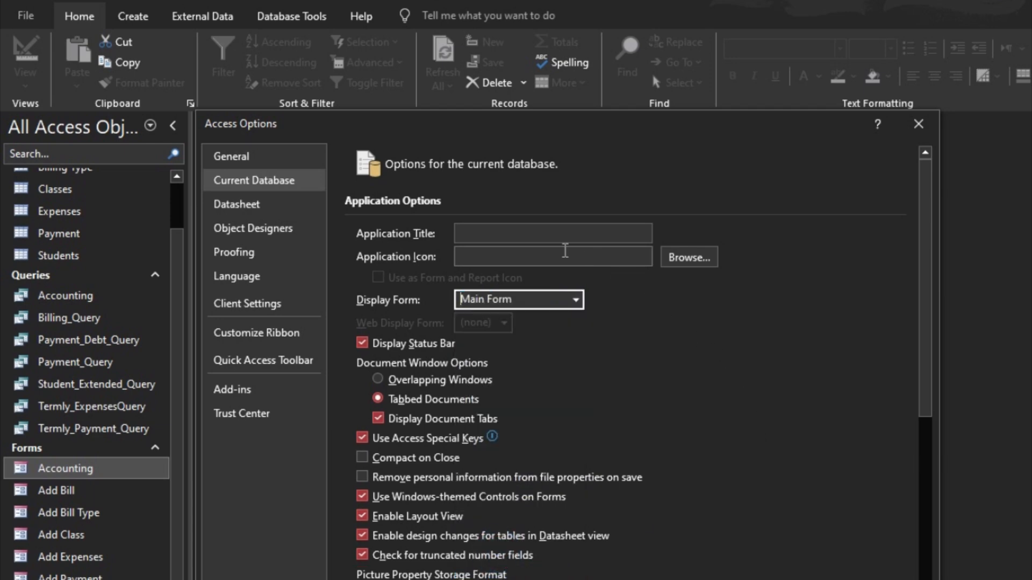
left_click(466, 234)
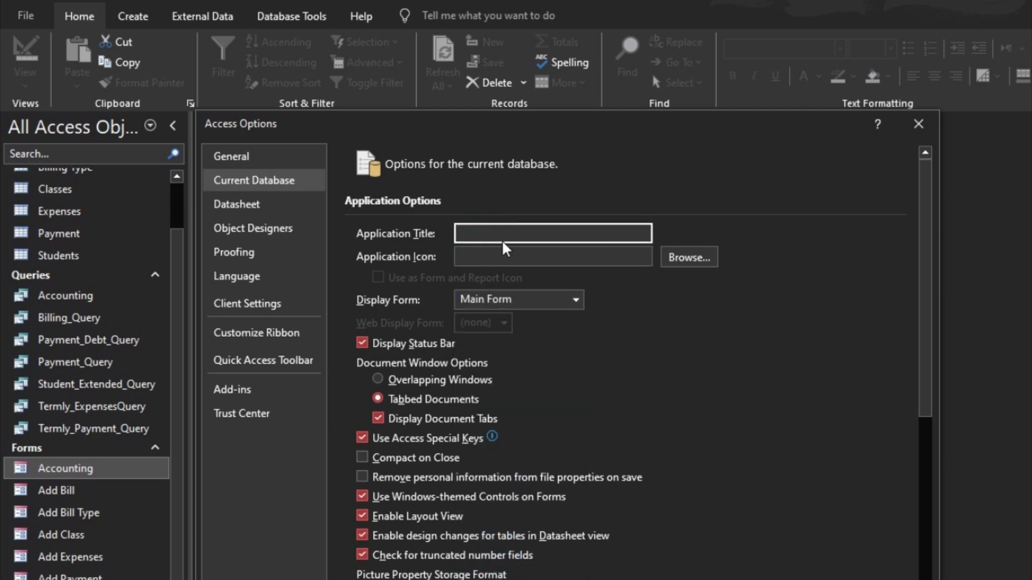
type("My School jD")
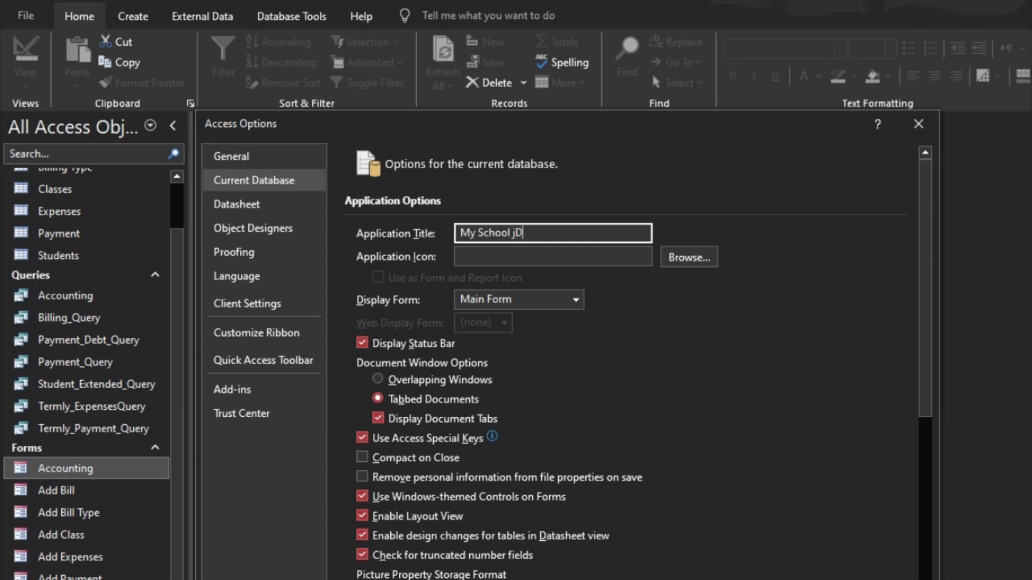
key("BackSpace")
key("BackSpace")
type("Database System")
key("ctrl+a")
key("BackSpace")
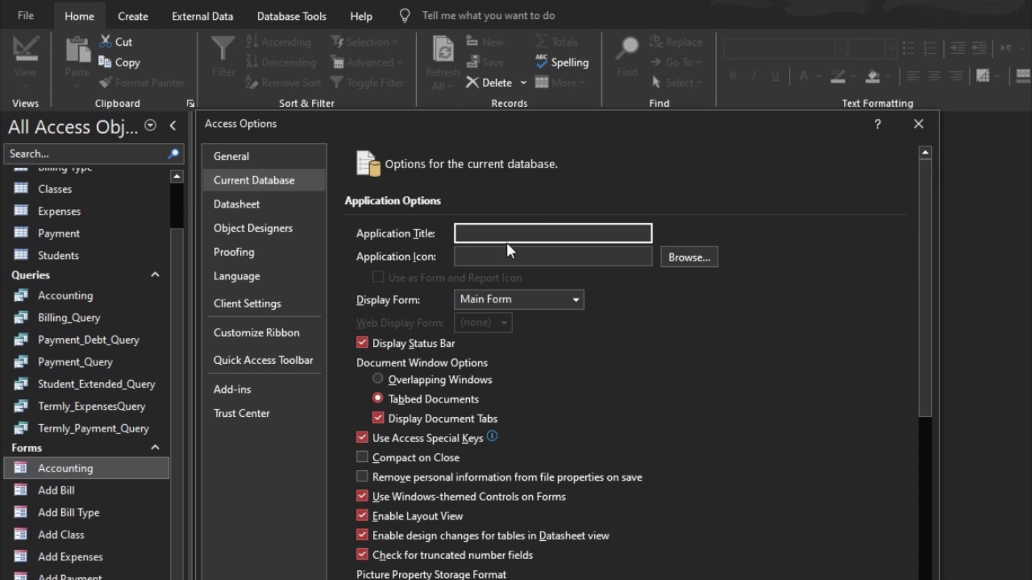
Step: Apply the database options, close Access, and reopen How To Create Ms Access Database - School Database Management System.accdb from the Documents folder
key("Return")
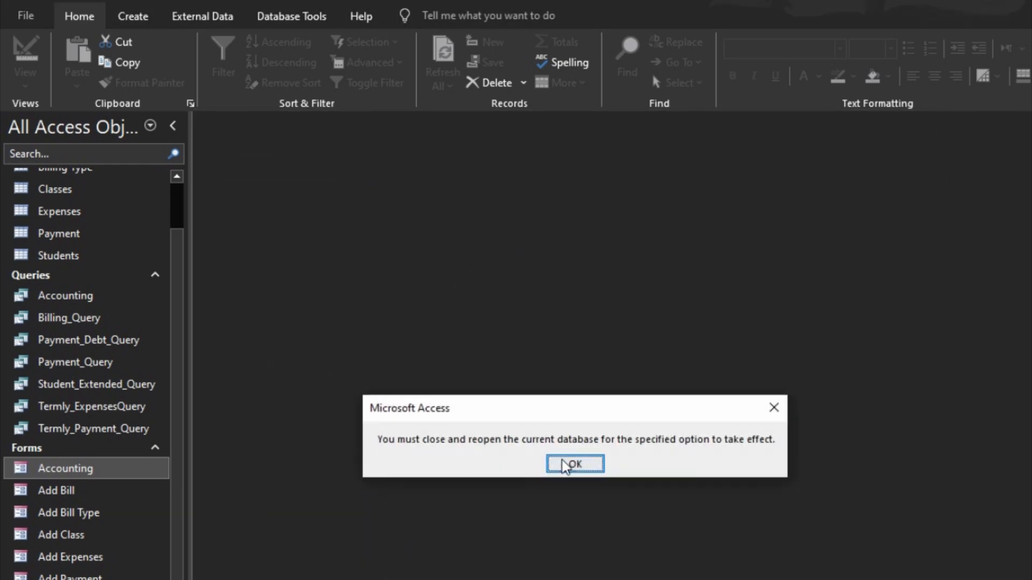
left_click(564, 466)
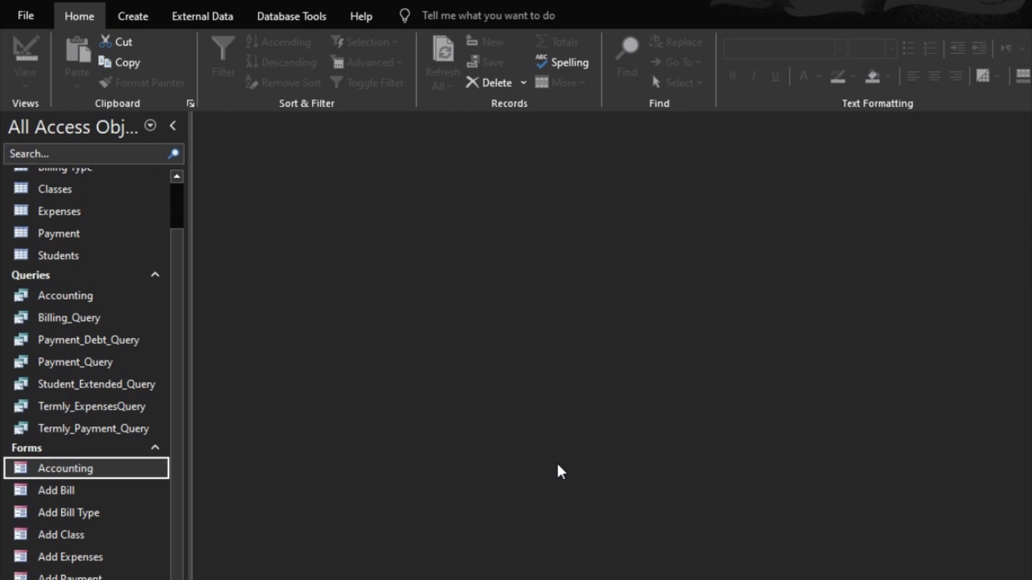
key("alt+F4")
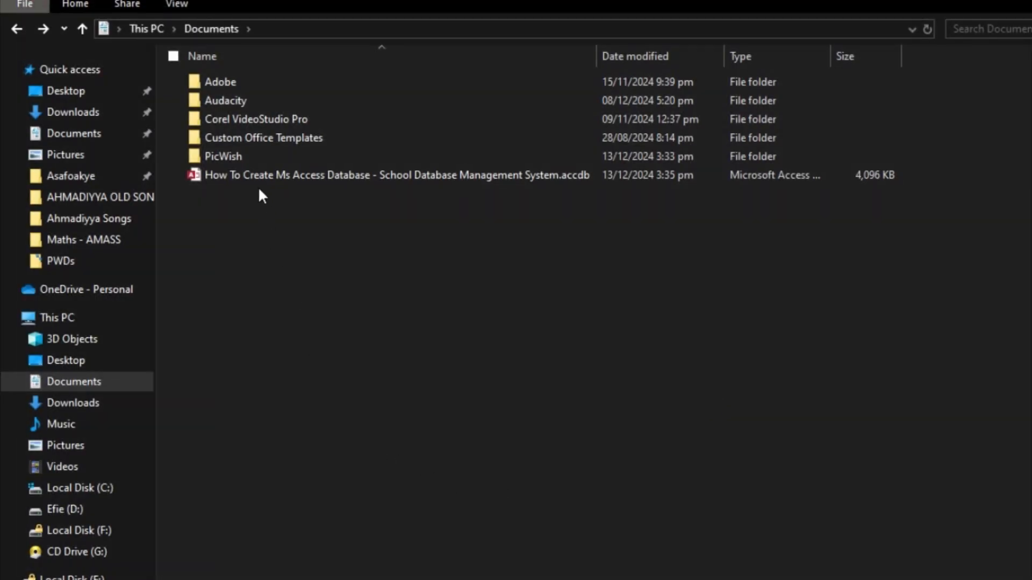
left_click(255, 176)
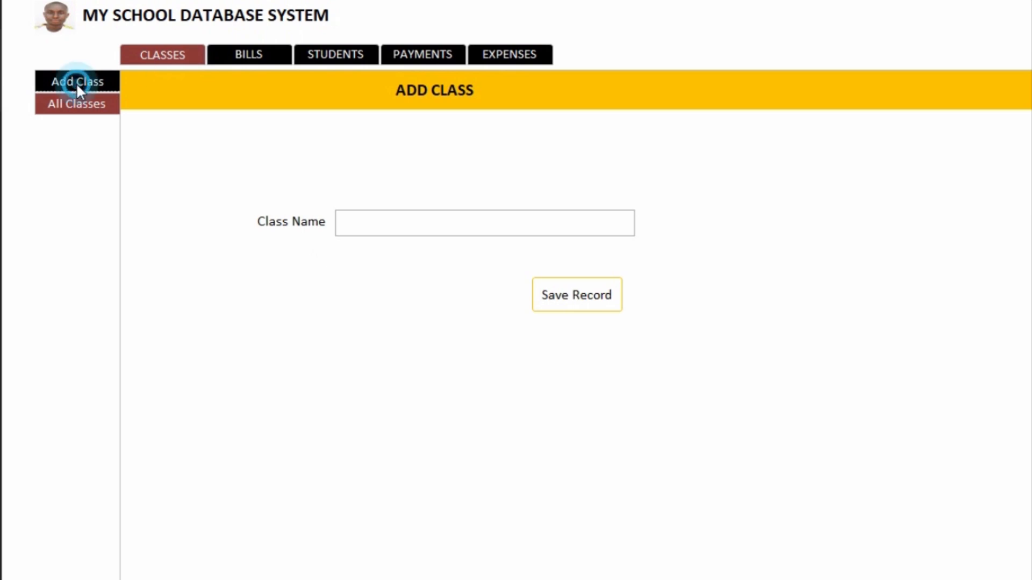
Step: Check the startup form's All Classes, All Billing Type, Add Bill and All Bills pages, and its STUDENTS, PAYMENTS and EXPENSES sections
left_click(82, 108)
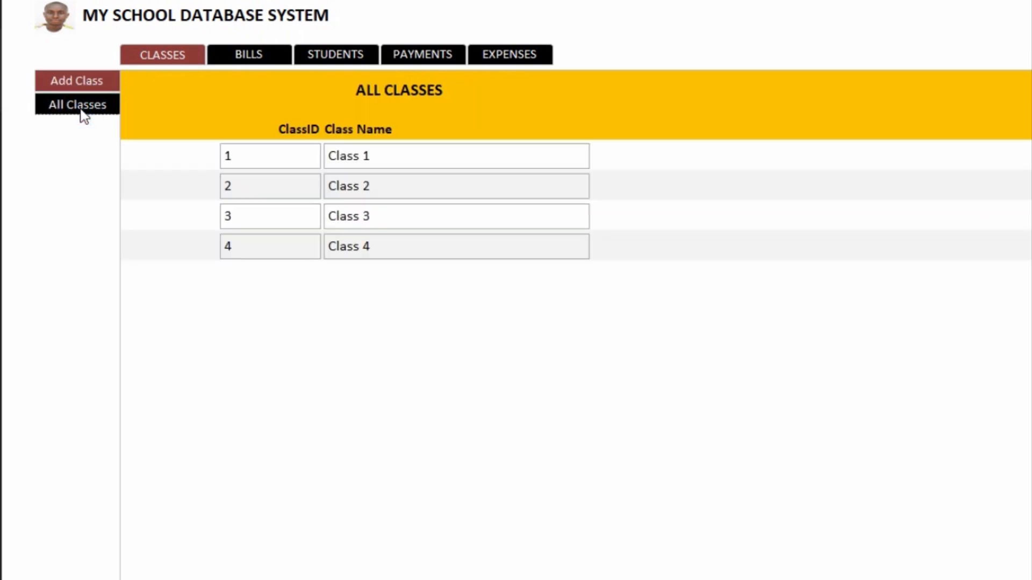
left_click(260, 60)
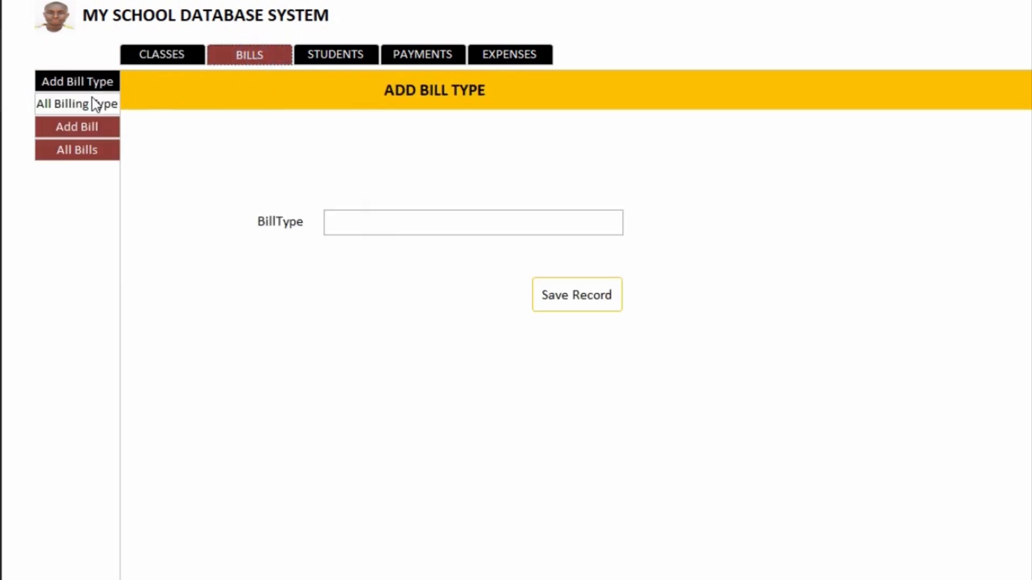
left_click(97, 101)
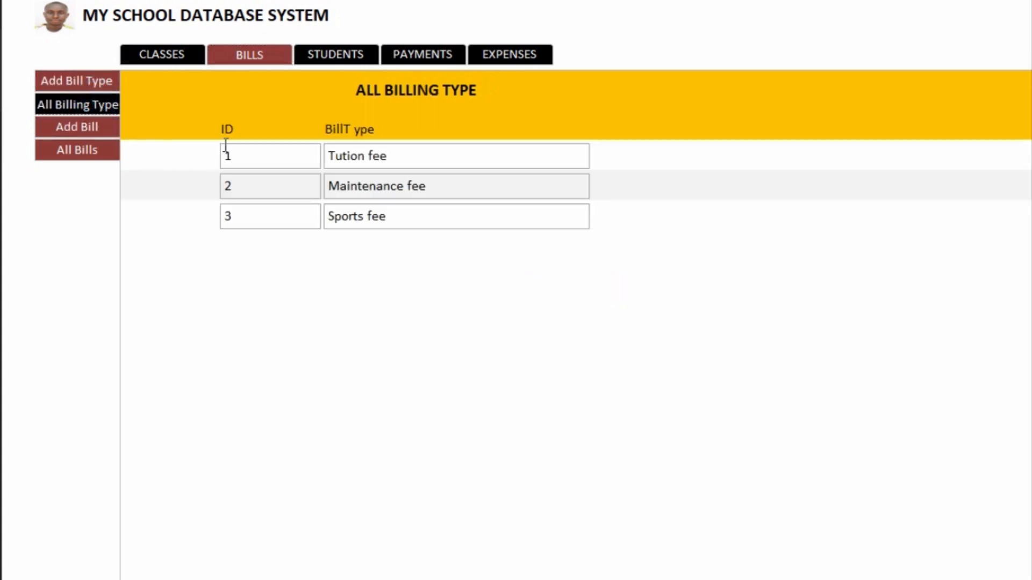
left_click(85, 127)
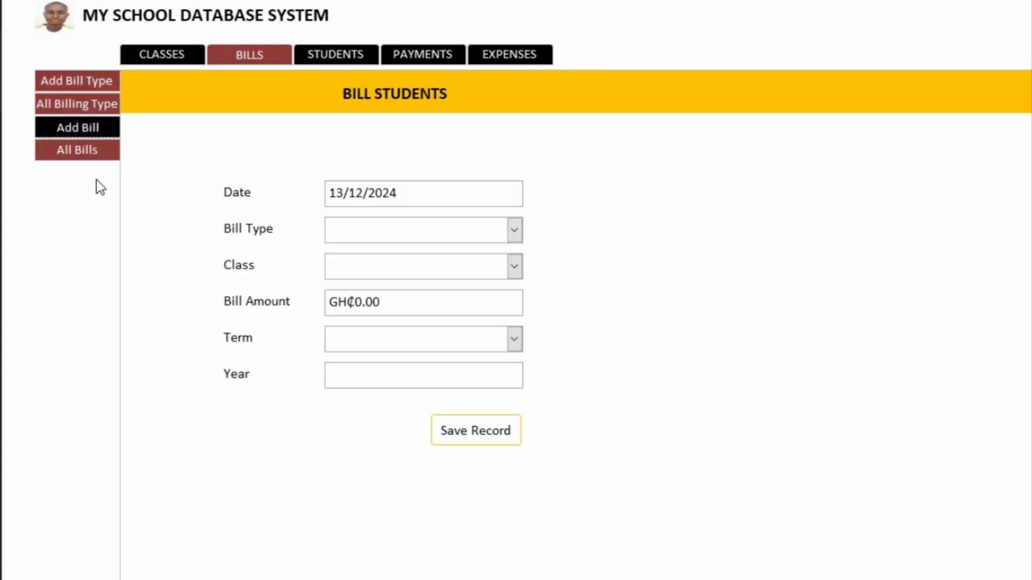
left_click(89, 156)
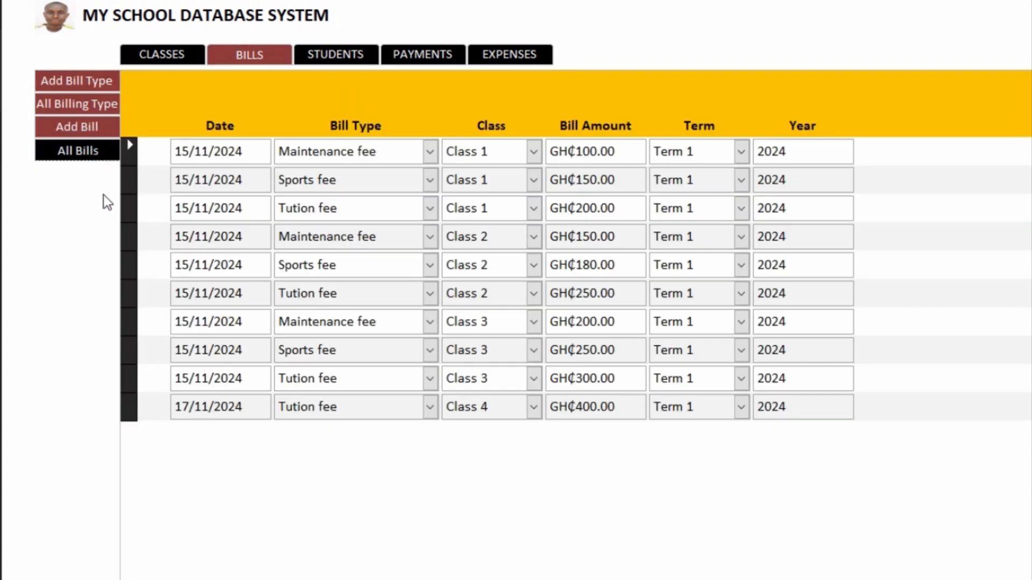
left_click(342, 56)
left_click(433, 58)
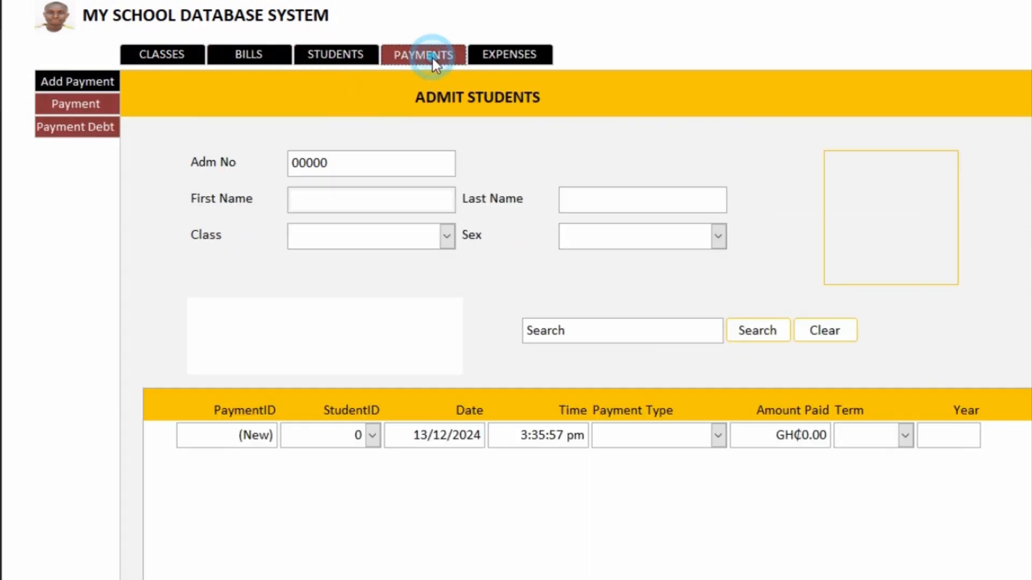
left_click(504, 56)
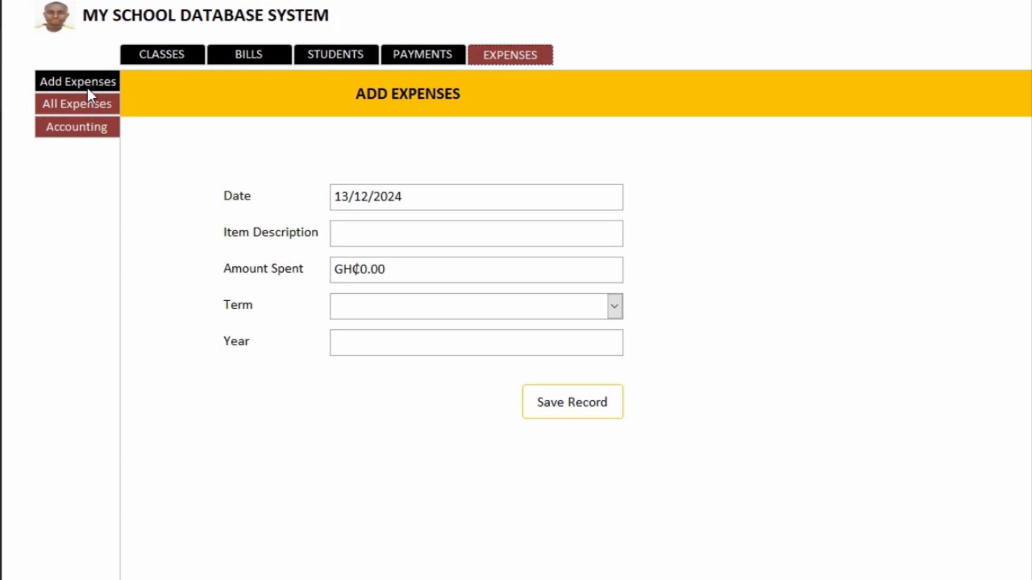
left_click(394, 54)
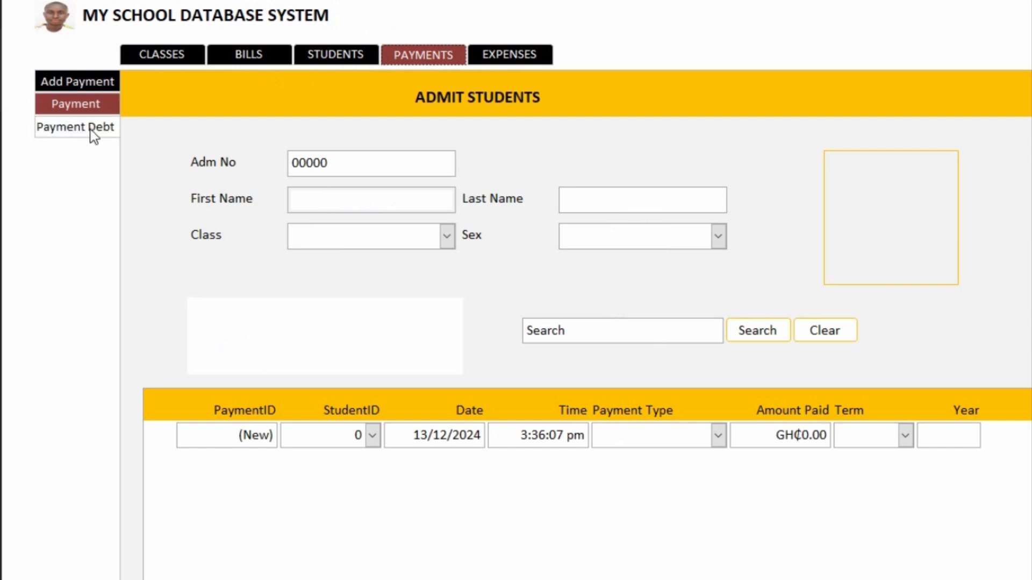
left_click(116, 136)
Step: Open Main Form in Design view and shorten the Payment History navigation button's caption to History
right_click(714, 27)
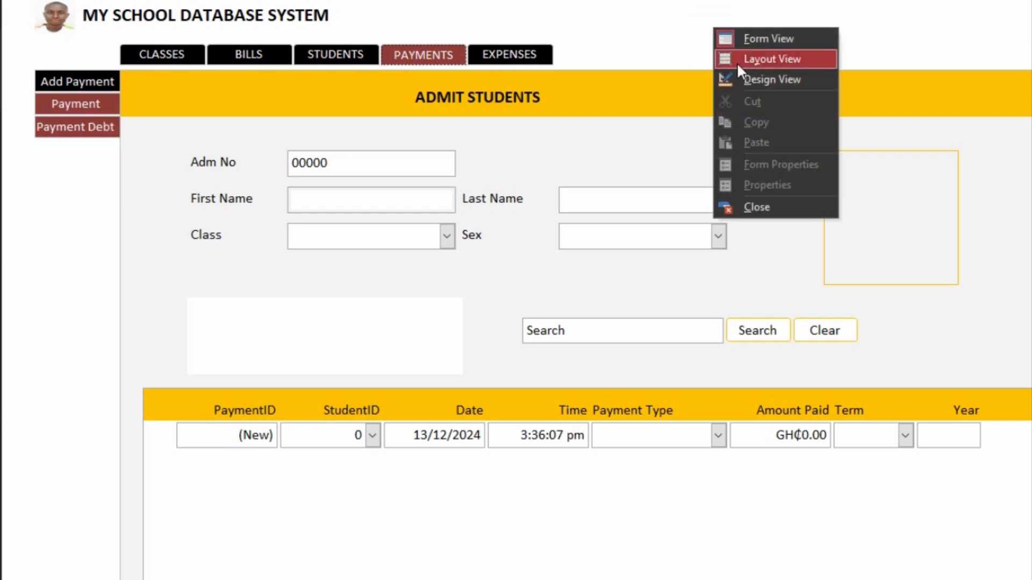
left_click(747, 79)
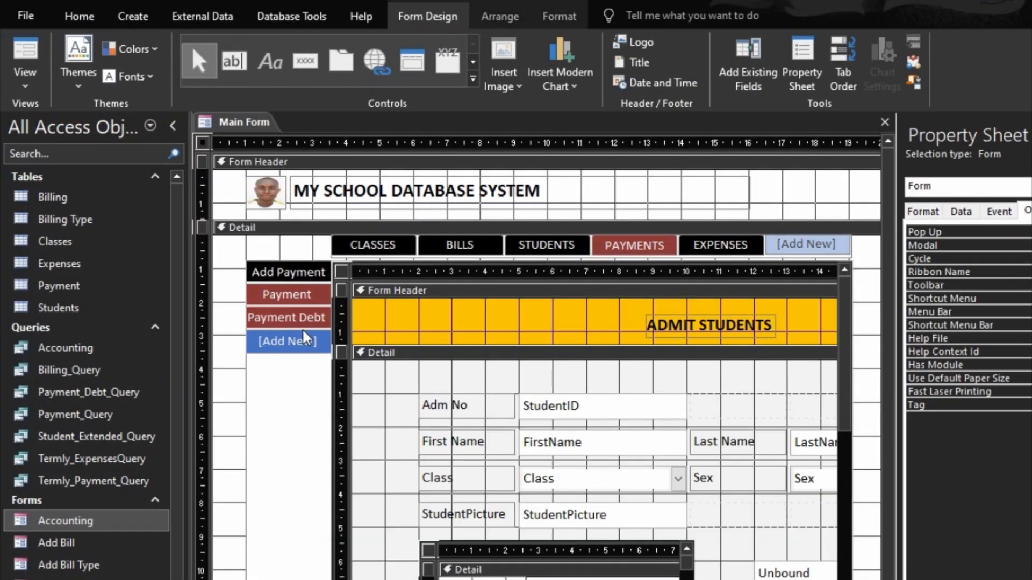
left_click(287, 295)
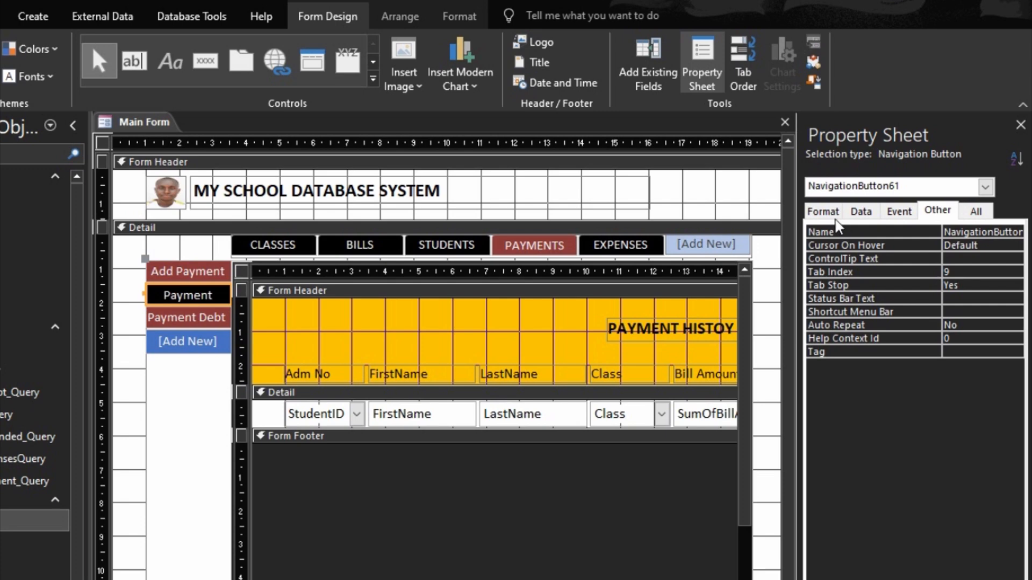
left_click(824, 212)
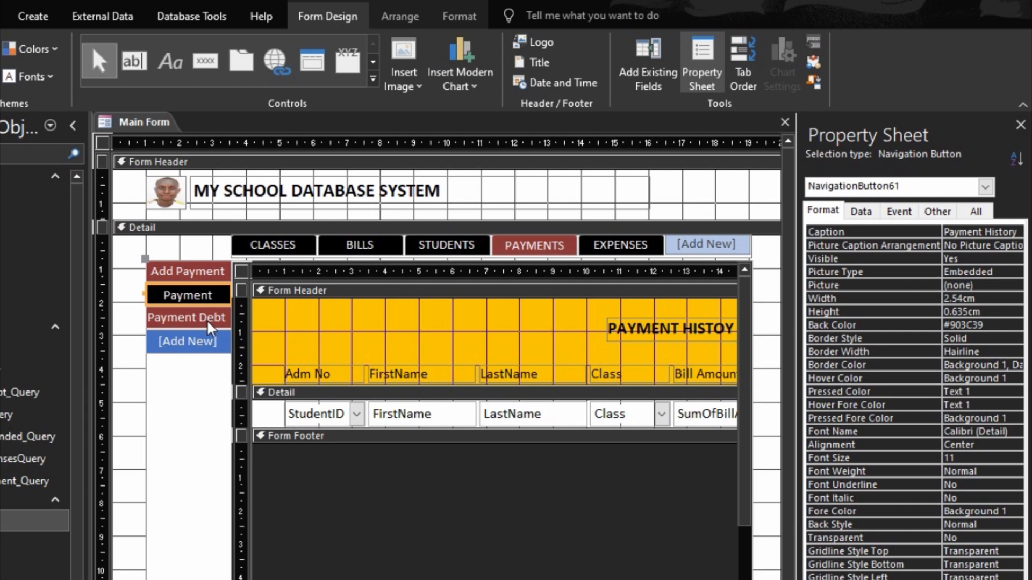
left_click(211, 294)
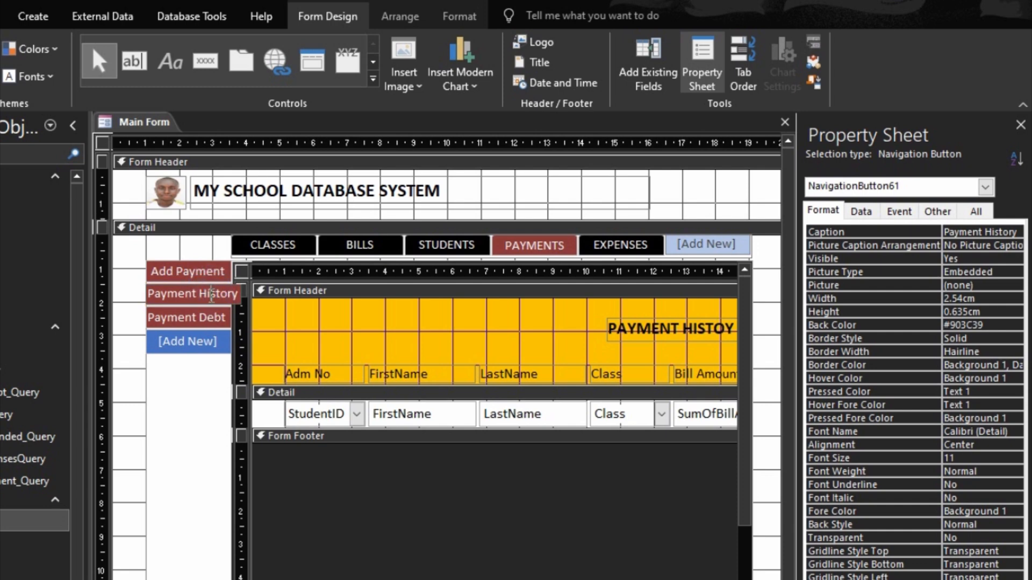
left_click(204, 295)
left_click(201, 296)
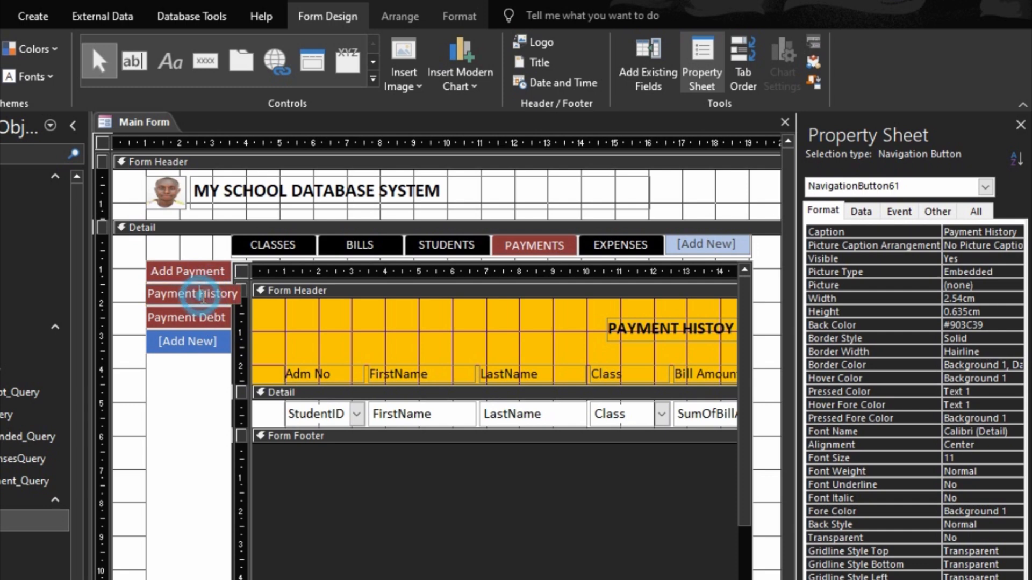
key("BackSpace")
key("BackSpace")
key("BackSpace")
key("BackSpace")
key("BackSpace")
key("BackSpace")
key("BackSpace")
key("BackSpace")
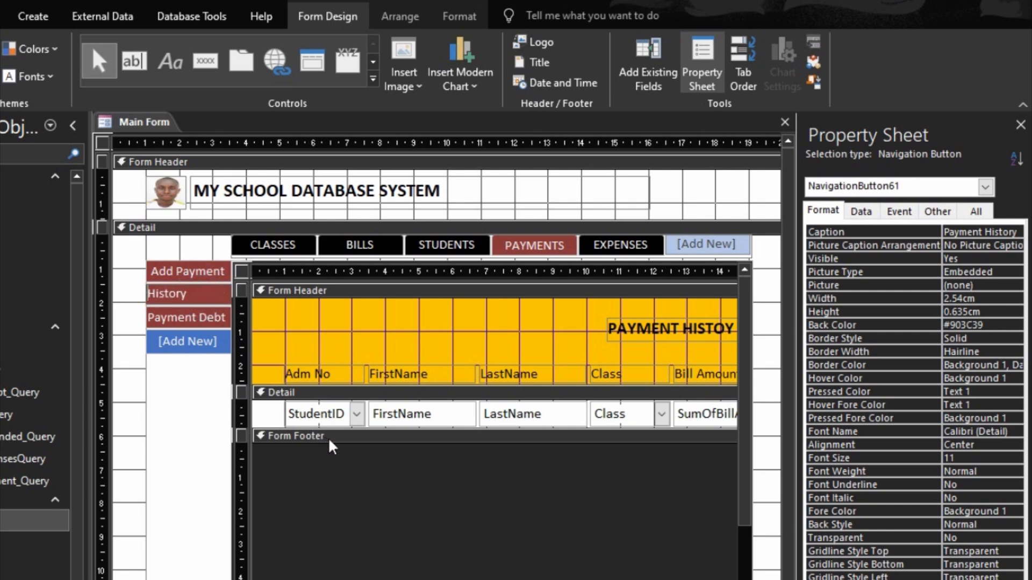
Step: Increase the height of the Payment Debt History navigation button so its full caption fits on two lines
left_click(188, 319)
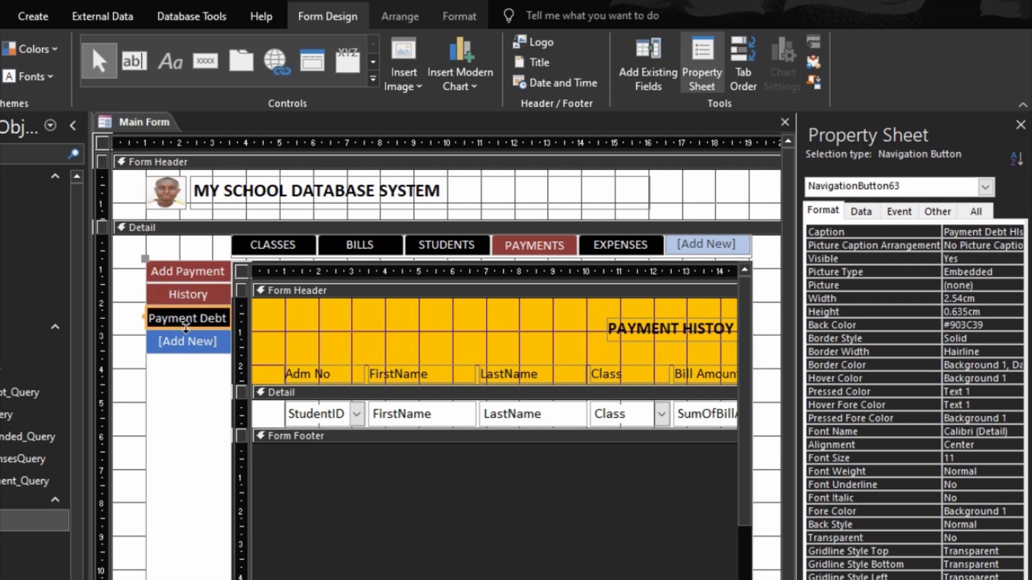
left_click(200, 321)
double_click(212, 317)
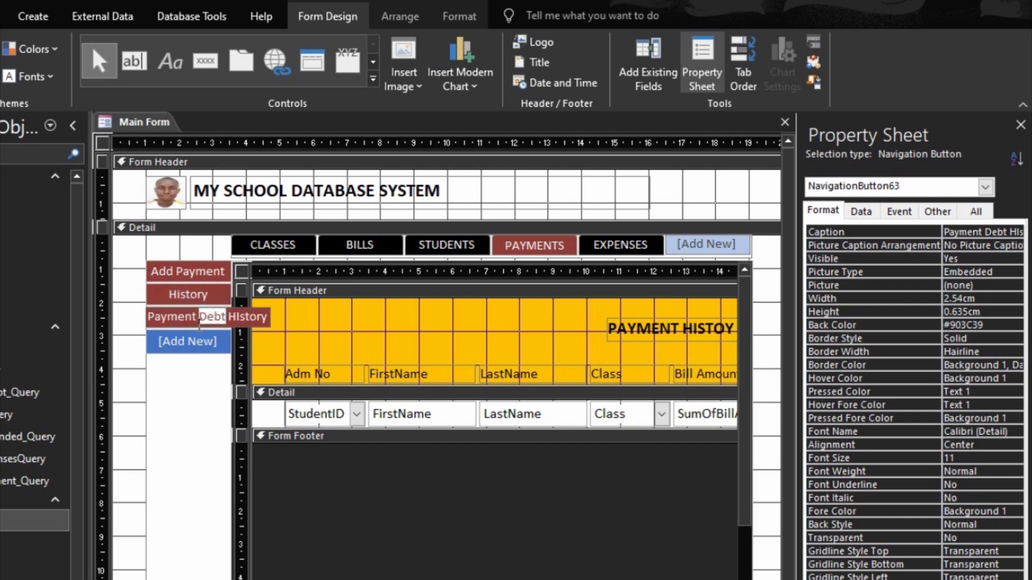
left_click(171, 355)
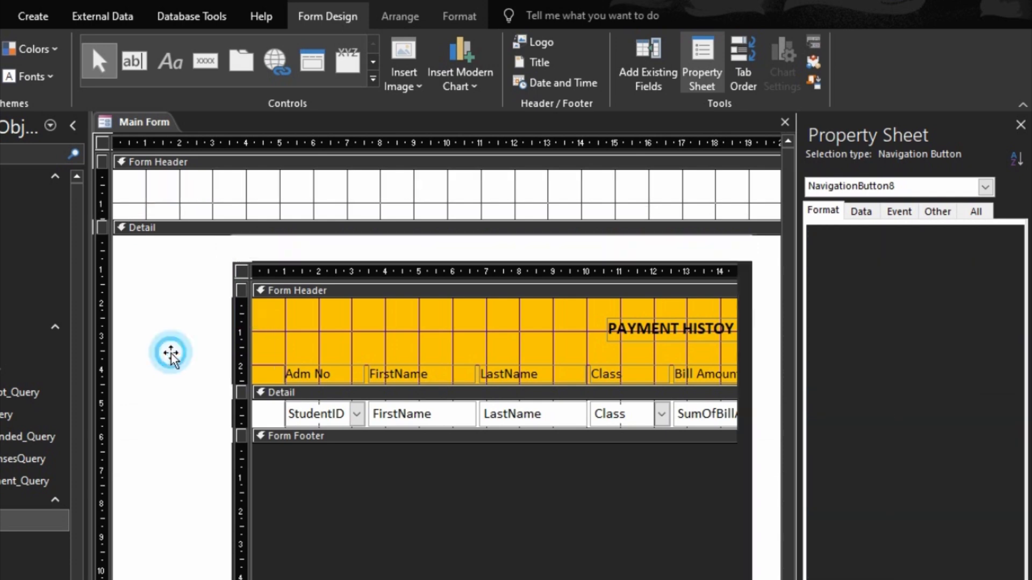
left_click(173, 322)
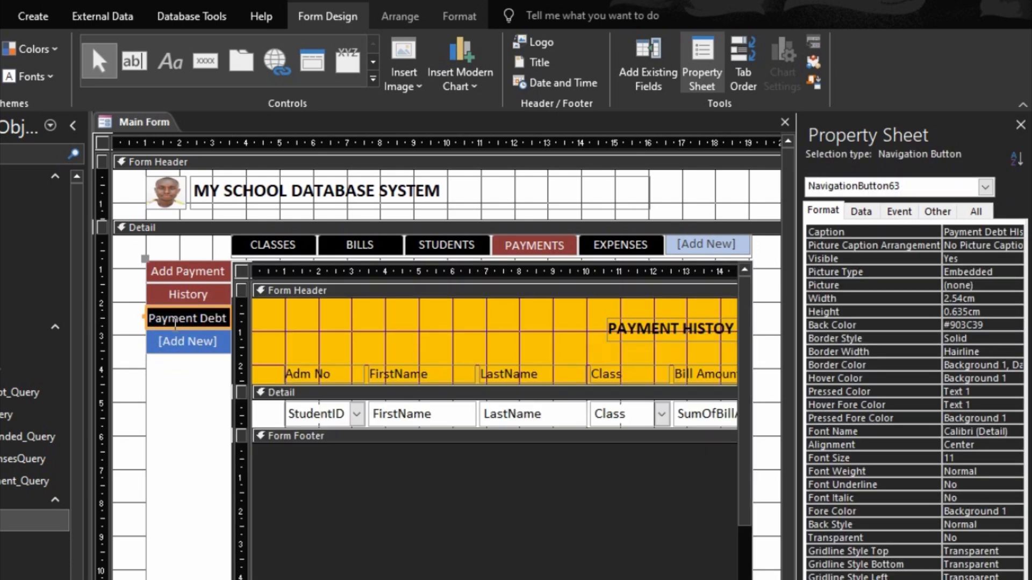
key("shift+Down")
key("shift+Down")
key("shift+Down")
key("shift+Down")
key("shift+Down")
key("shift+Down")
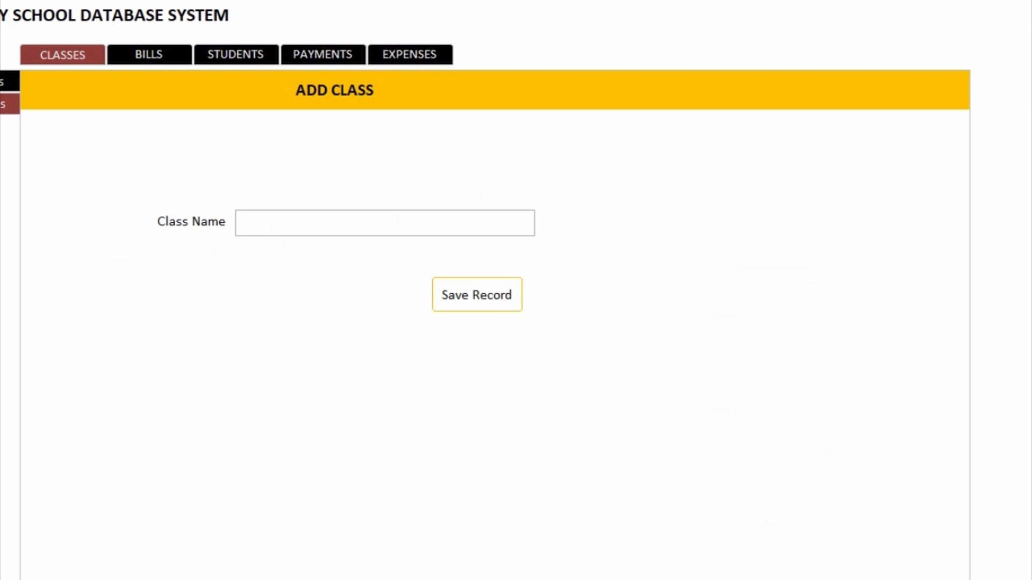
Step: Check the Payment Debt History and History pages in the PAYMENTS section, and return to the CLASSES section
left_click(427, 51)
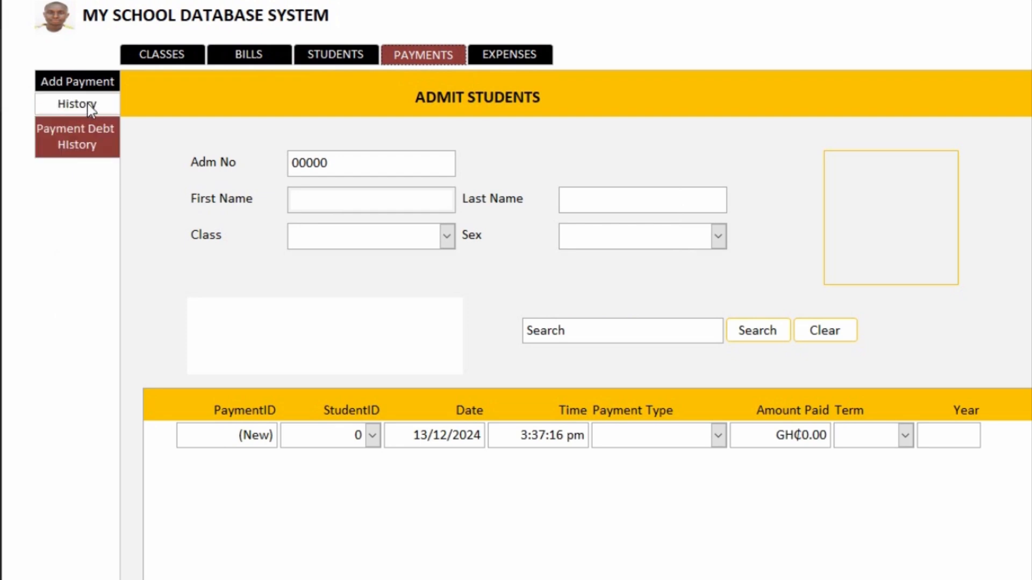
left_click(79, 153)
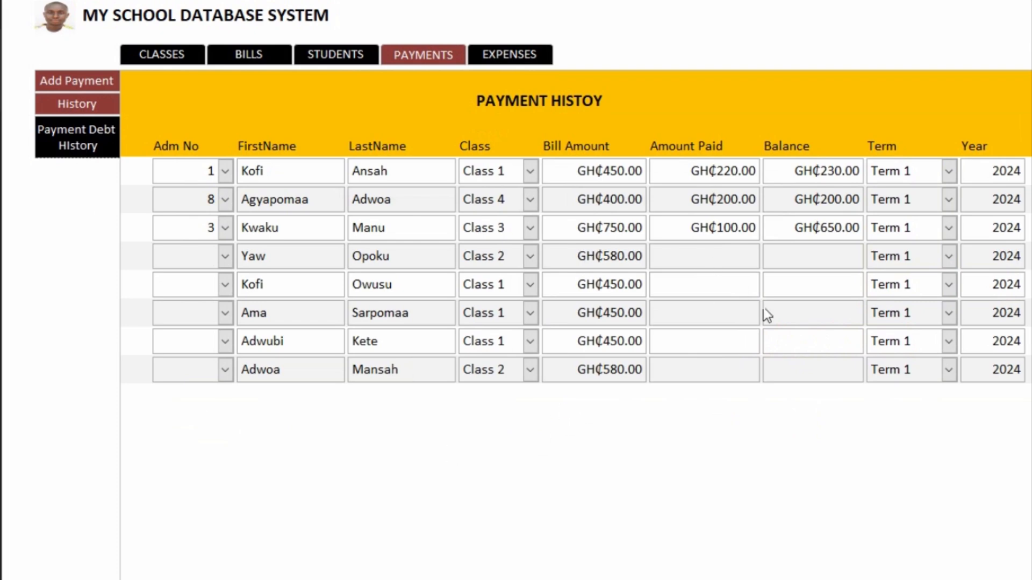
left_click(89, 107)
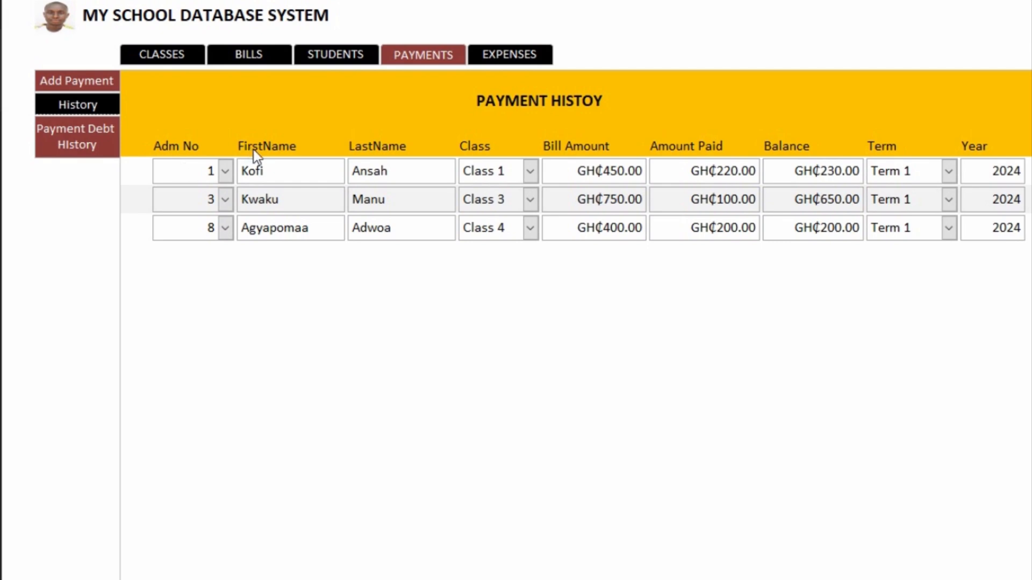
left_click(147, 60)
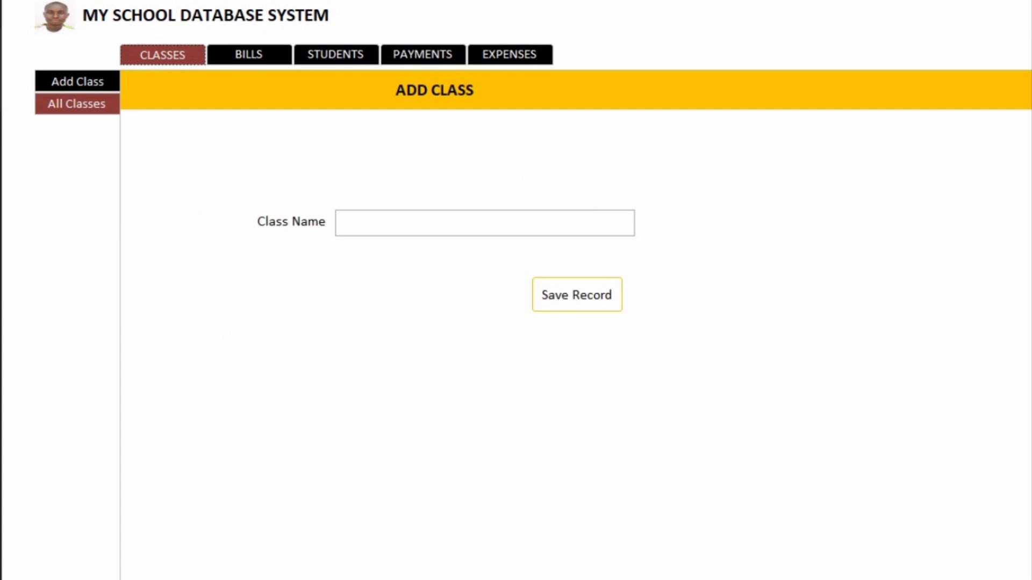
Step: Close Main Form, saving its design changes, and reopen How To Create Ms Access Database - School Database Management System.accdb from the Documents folder
key("ctrl+w")
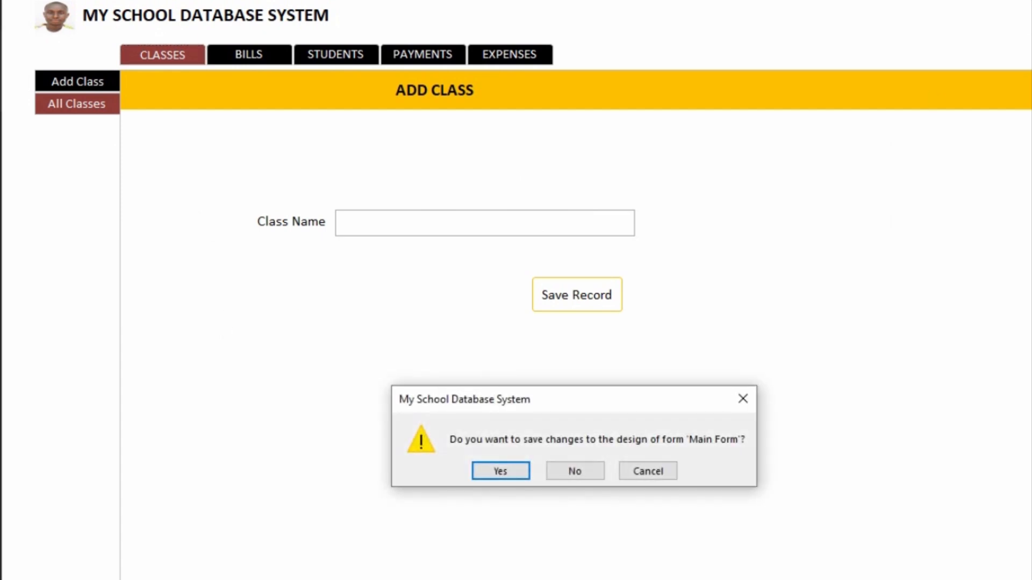
left_click(507, 475)
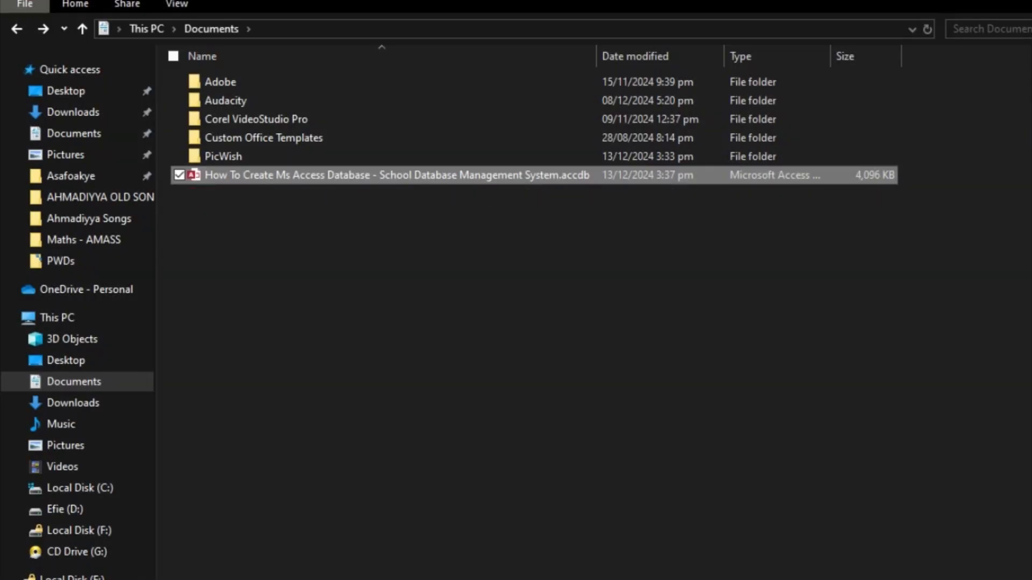
key("Return")
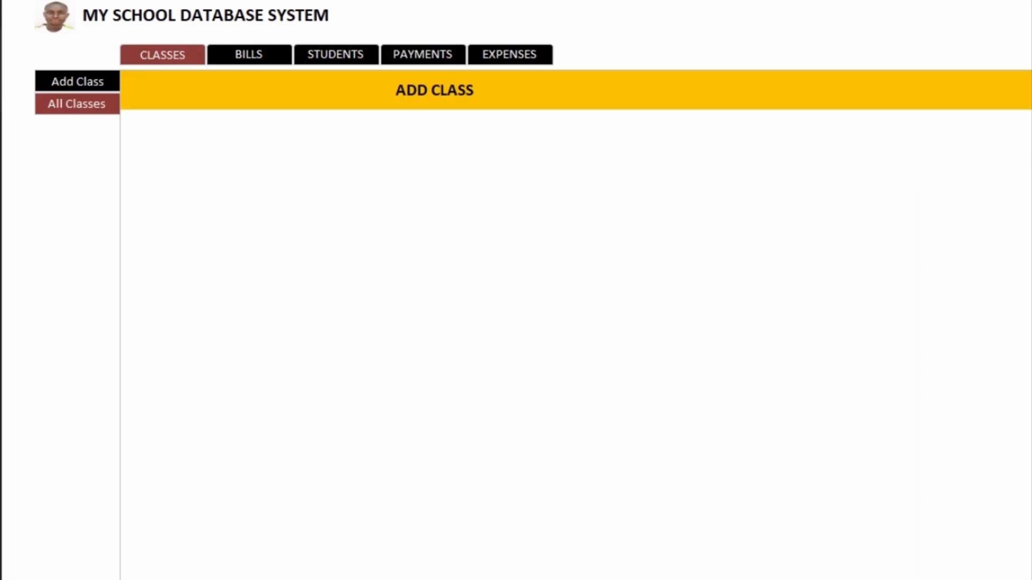